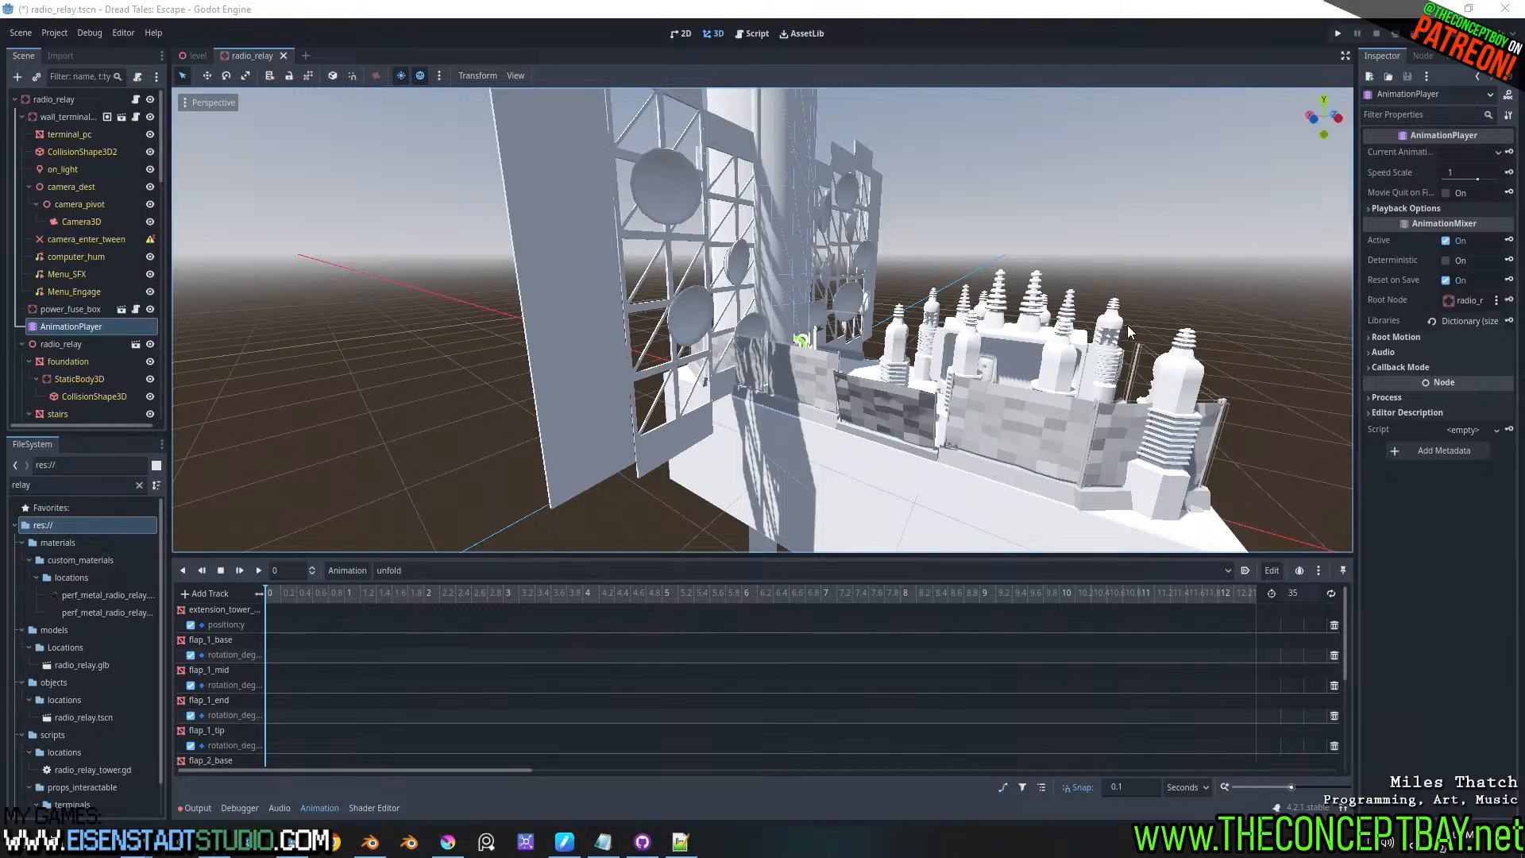
# - Examine the radio relay tower, its dish panels and the platform structures from several angles and distances
pyautogui.scroll(-3, 1003, 384)
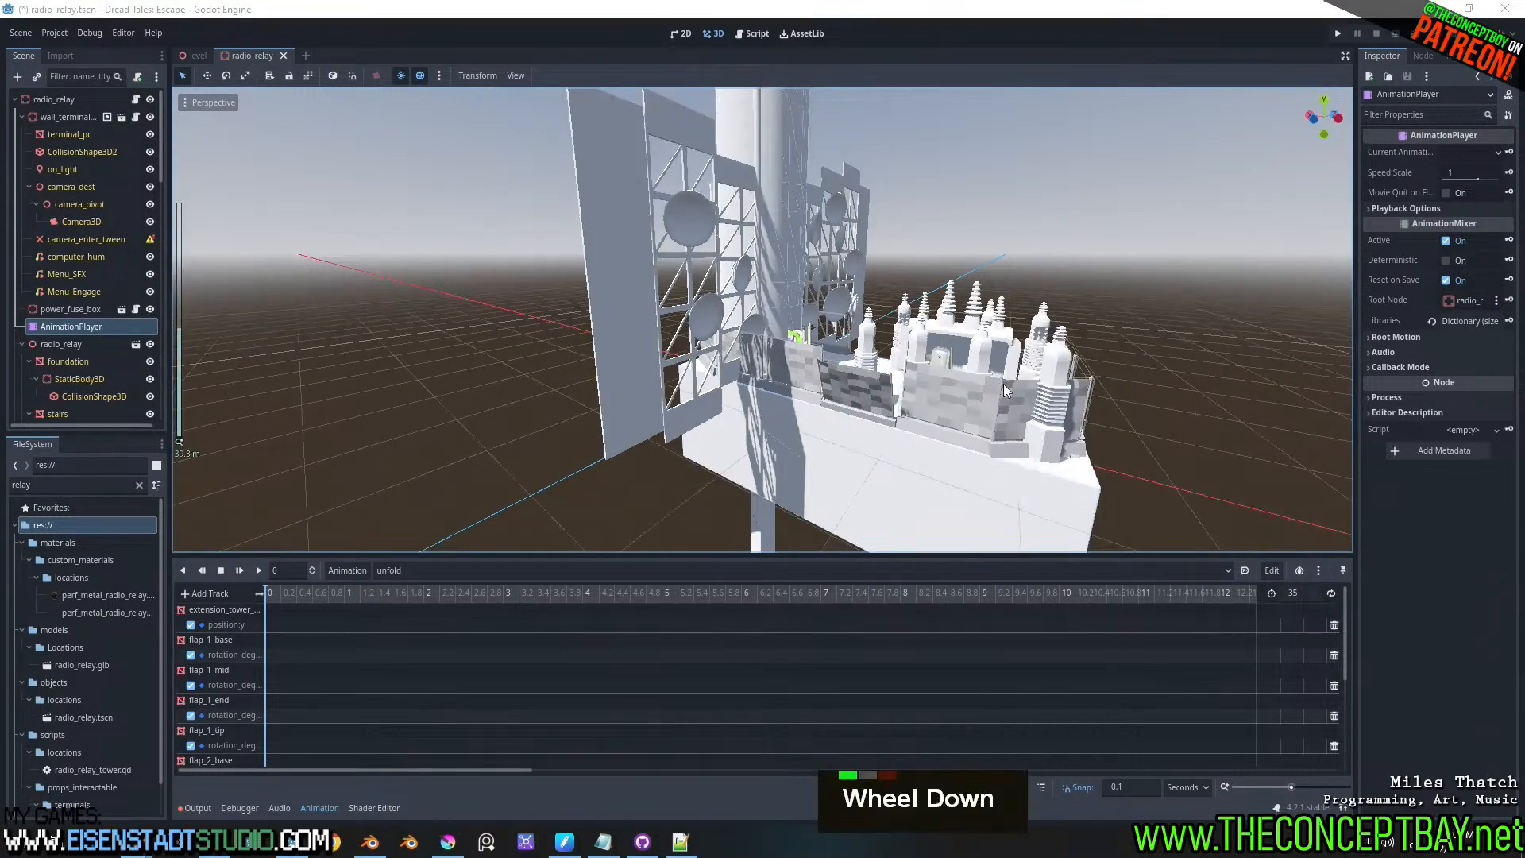
pyautogui.moveTo(1003, 383); pyautogui.dragTo(957, 464, button='middle')
pyautogui.scroll(4, 957, 464)
pyautogui.moveTo(1096, 381); pyautogui.dragTo(970, 415, button='middle')
pyautogui.scroll(-2, 920, 343)
pyautogui.scroll(6, 834, 350)
pyautogui.scroll(-1, 1015, 388)
pyautogui.scroll(-6, 1015, 387)
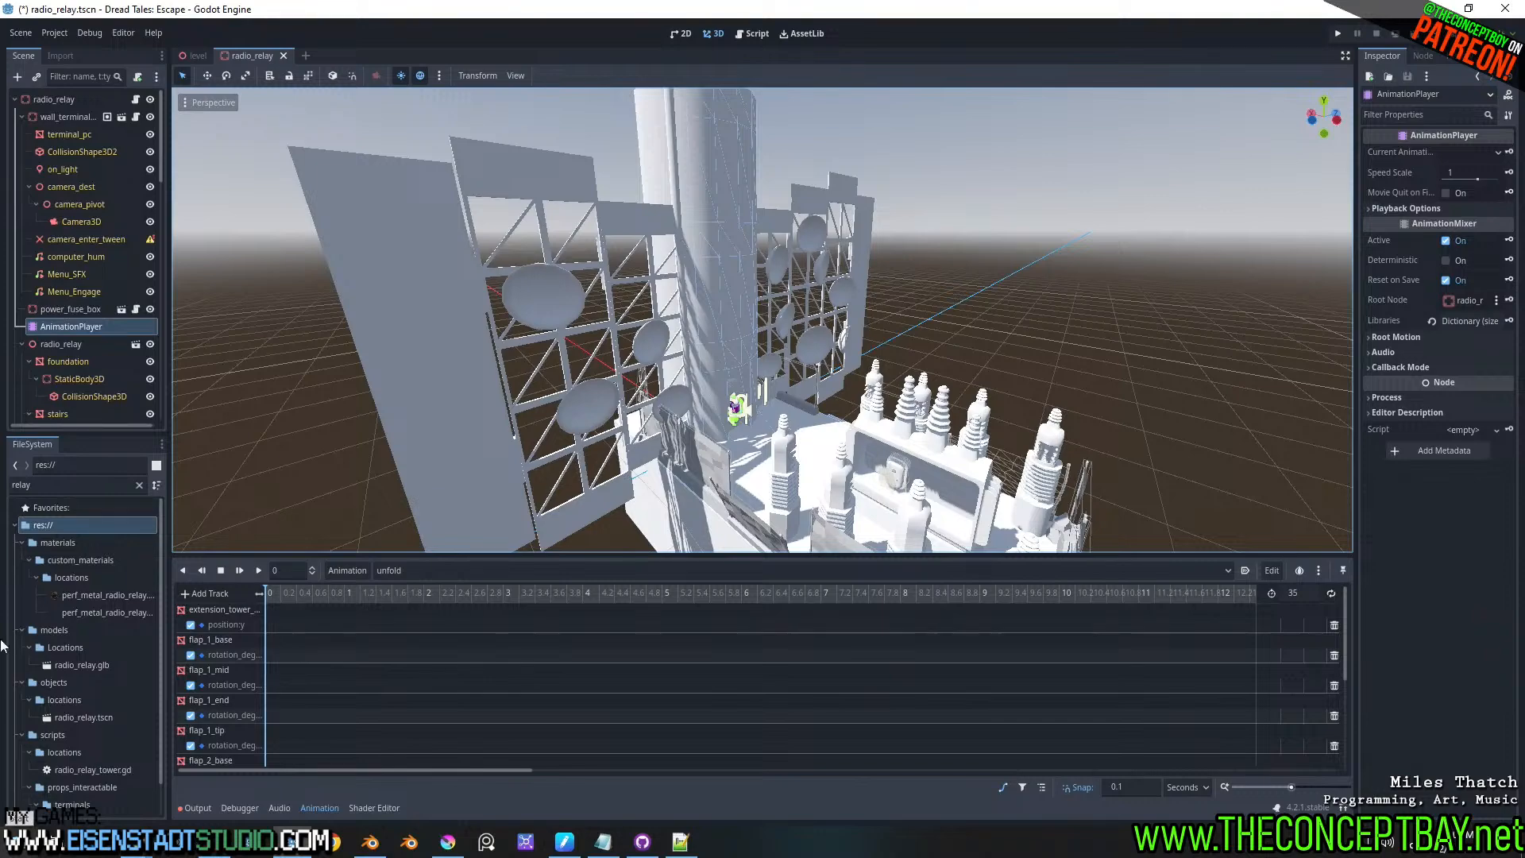
pyautogui.scroll(-8, 834, 240)
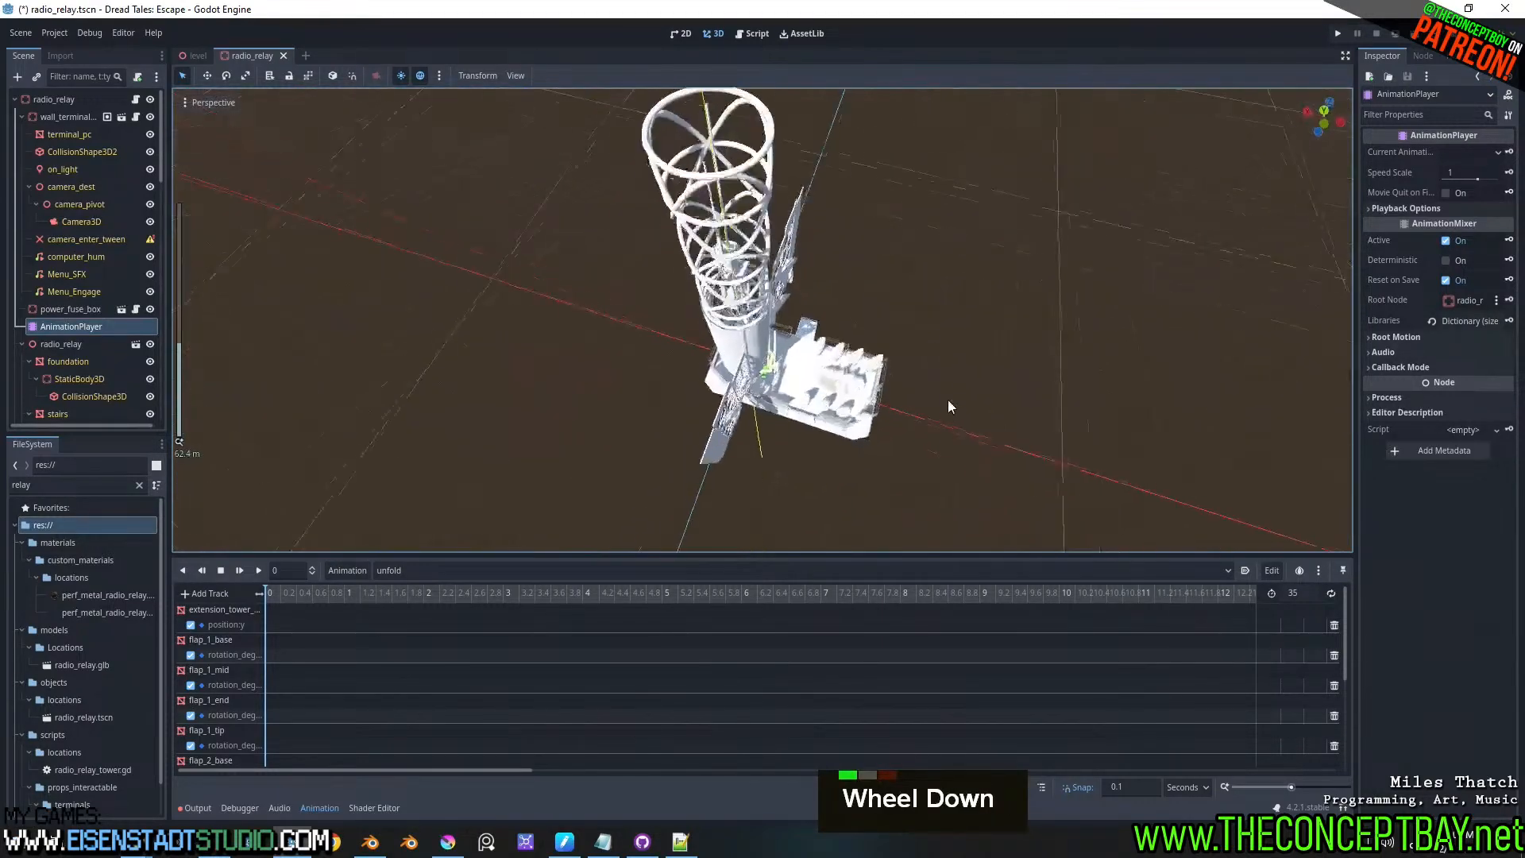
pyautogui.scroll(4, 903, 241)
pyautogui.scroll(3, 669, 188)
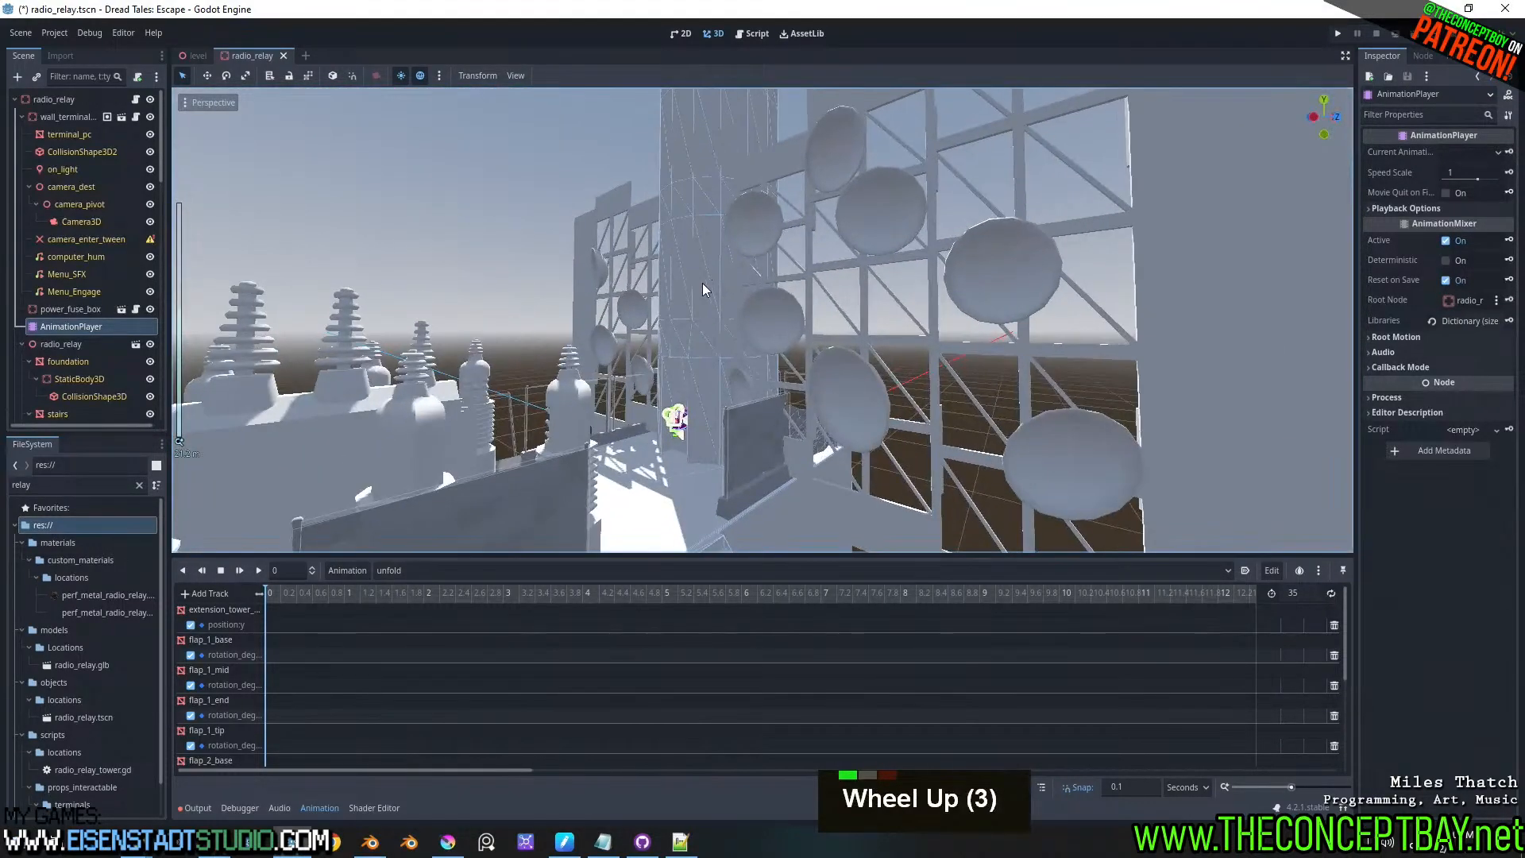
pyautogui.moveTo(702, 283); pyautogui.dragTo(831, 347, button='middle')
pyautogui.scroll(2, 787, 389)
pyautogui.scroll(-6, 983, 423)
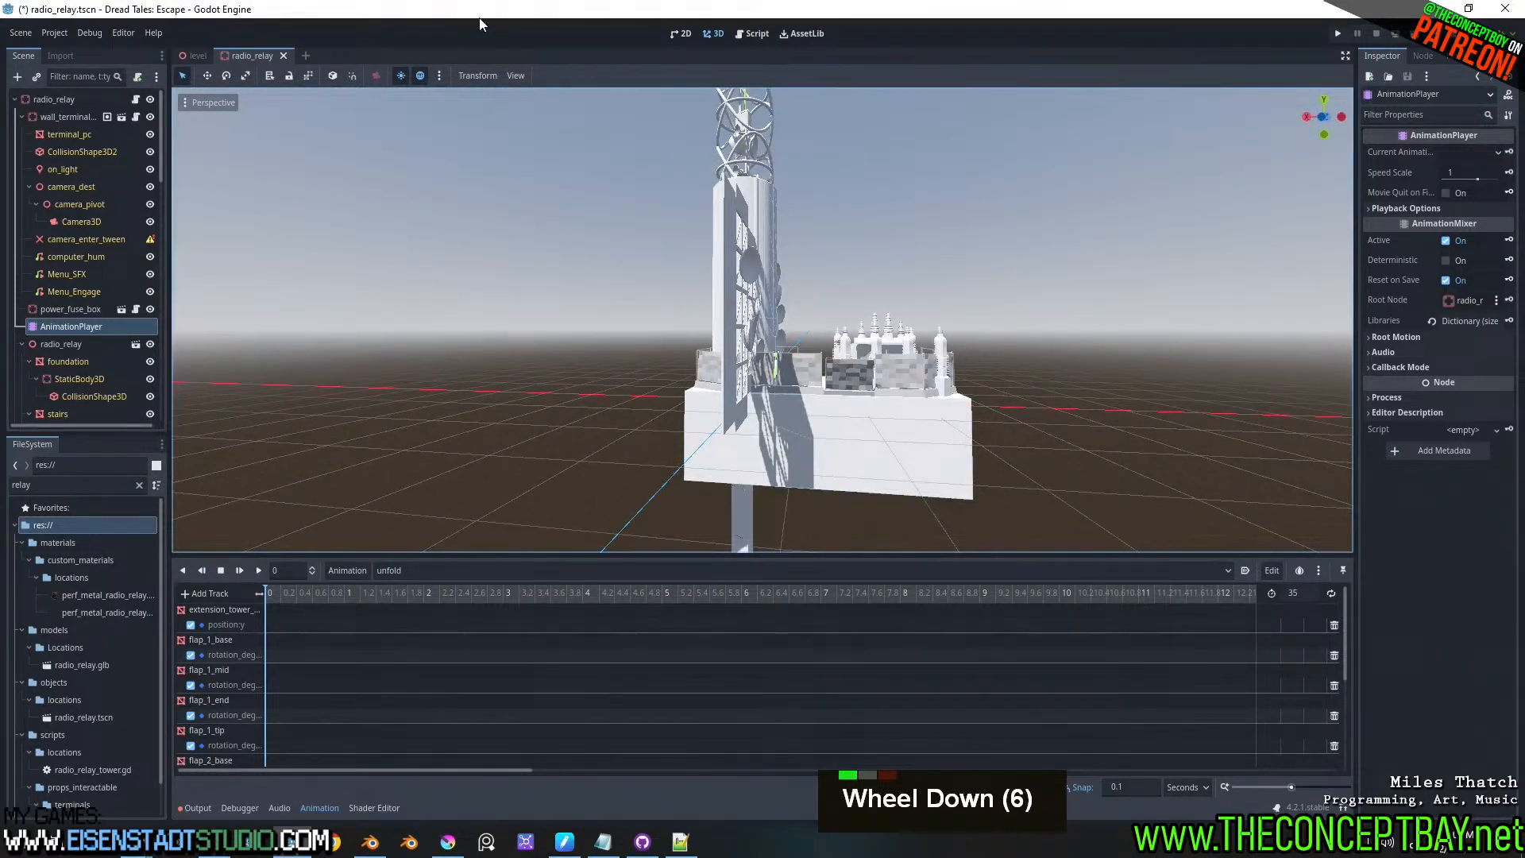
# - Save the radio_relay scene and run it as a test
pyautogui.press('F5')
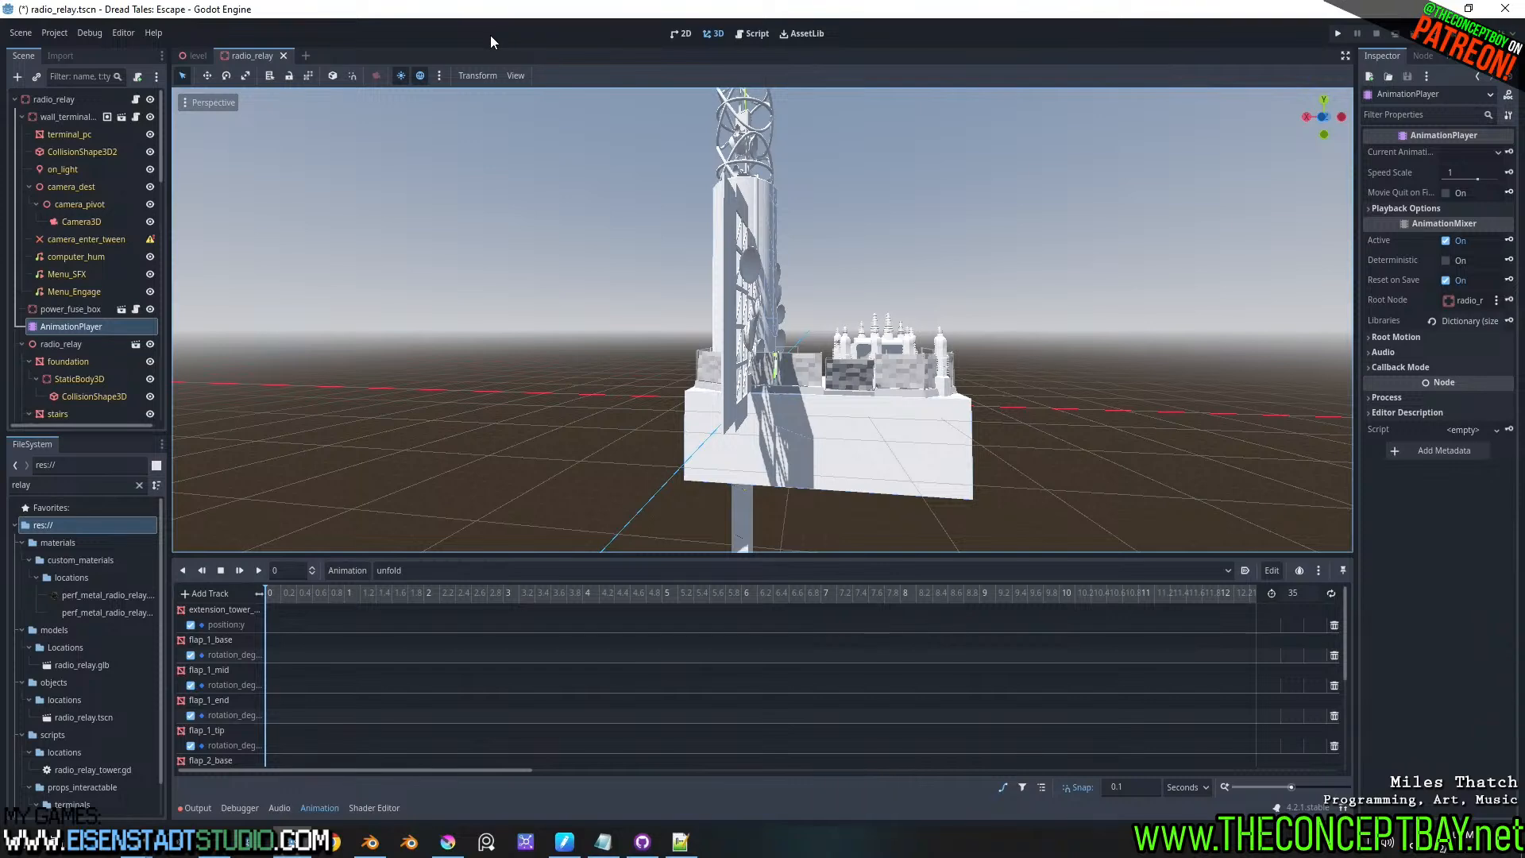
pyautogui.click(1413, 34)
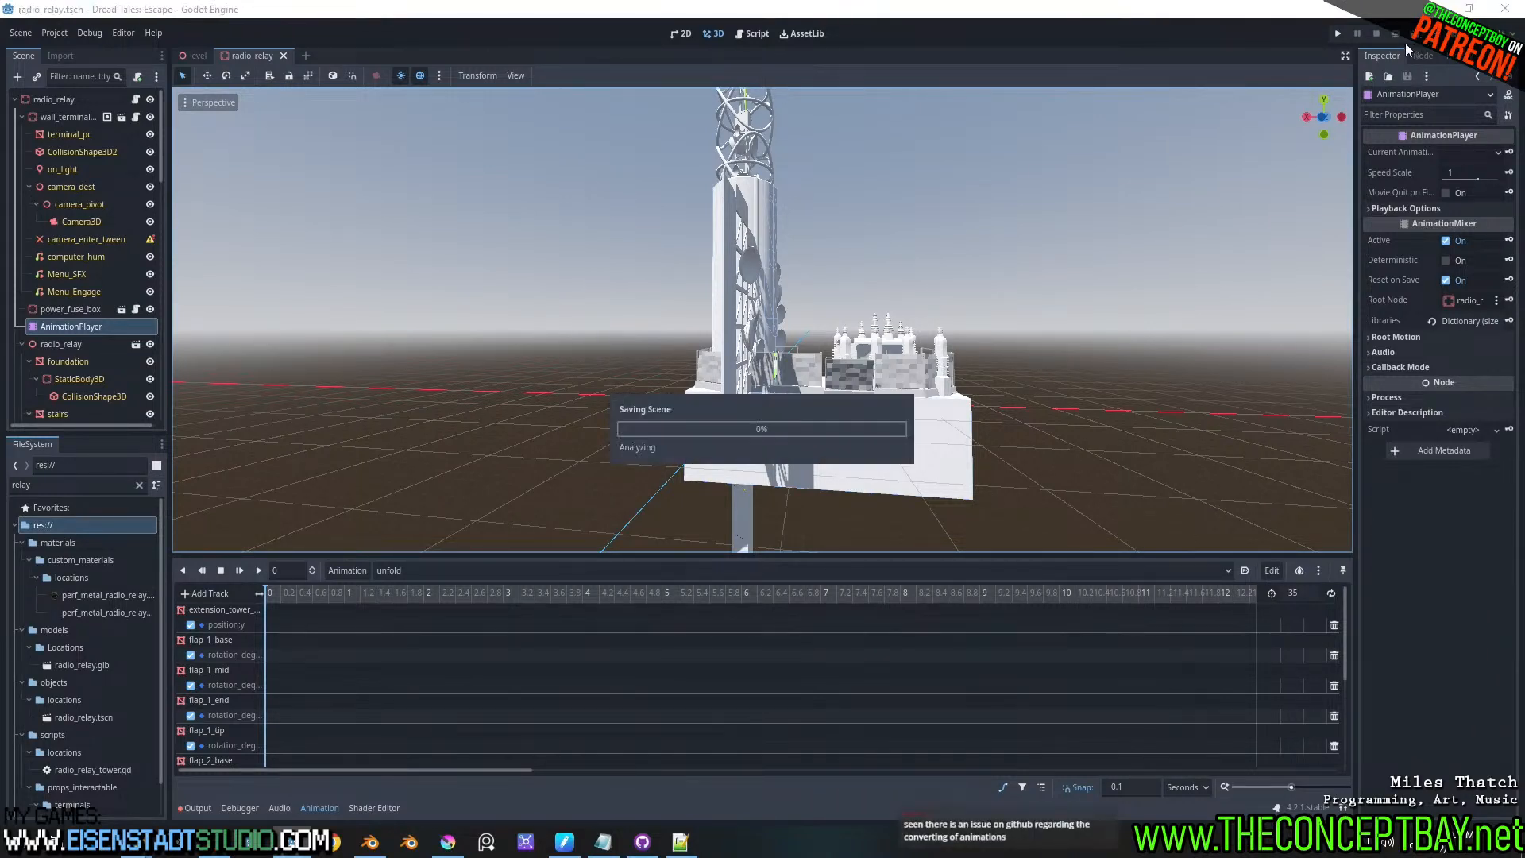
# - Turn off Editable Children for the wall-mounted terminal instance in the radio relay scene, accepting the reset of its properties
pyautogui.scroll(3, 917, 442)
pyautogui.moveTo(917, 442); pyautogui.dragTo(769, 472, button='middle')
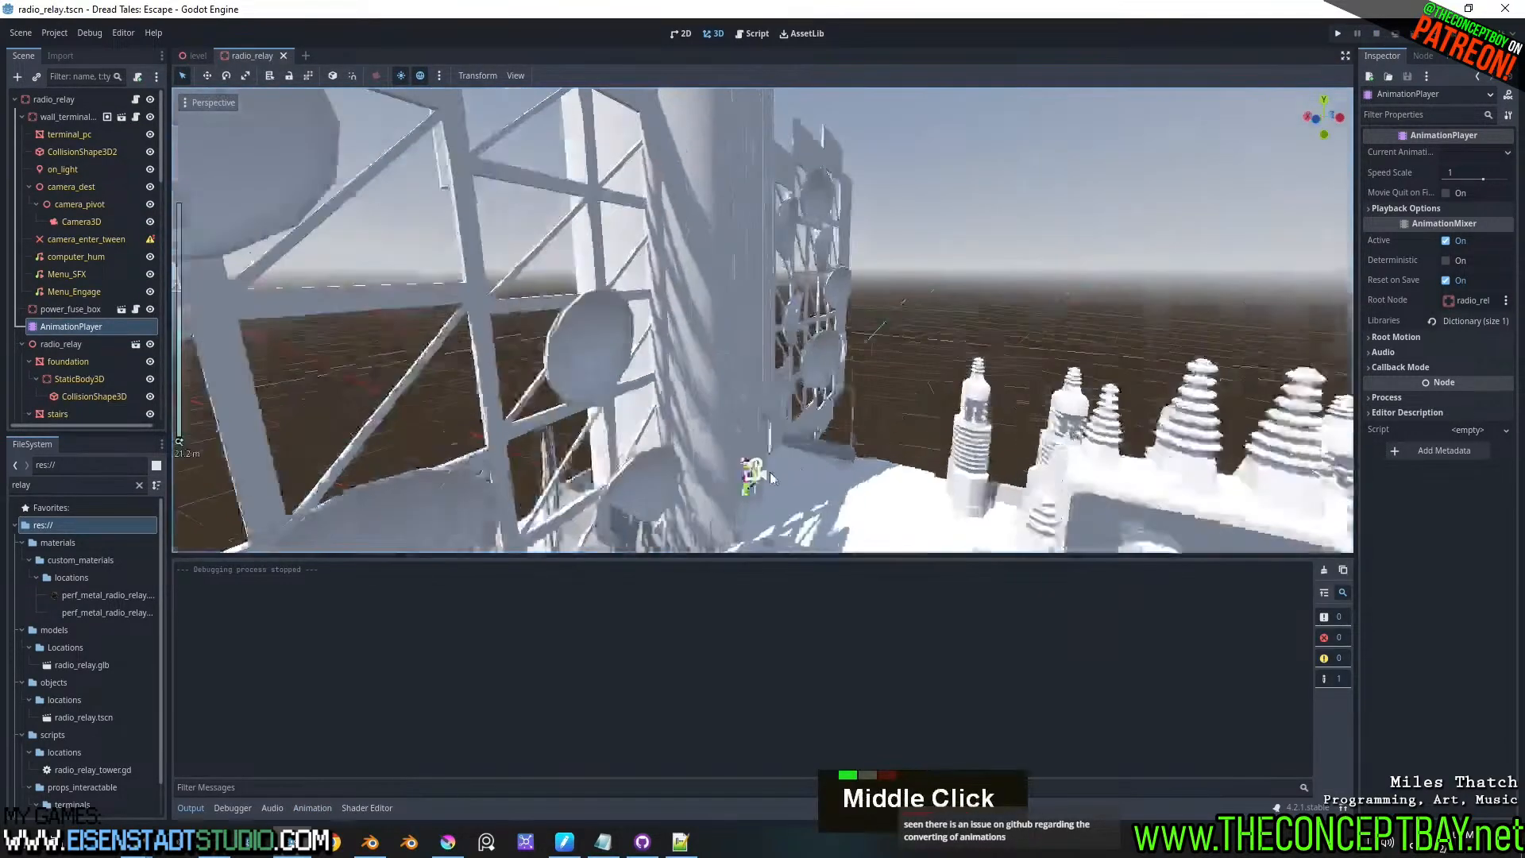
pyautogui.keyDown('shift'); pyautogui.scroll(2, 718, 318); pyautogui.keyUp('shift')
pyautogui.keyDown('shift'); pyautogui.moveTo(718, 317); pyautogui.dragTo(774, 95, button='middle'); pyautogui.keyUp('shift')
pyautogui.click(613, 333)
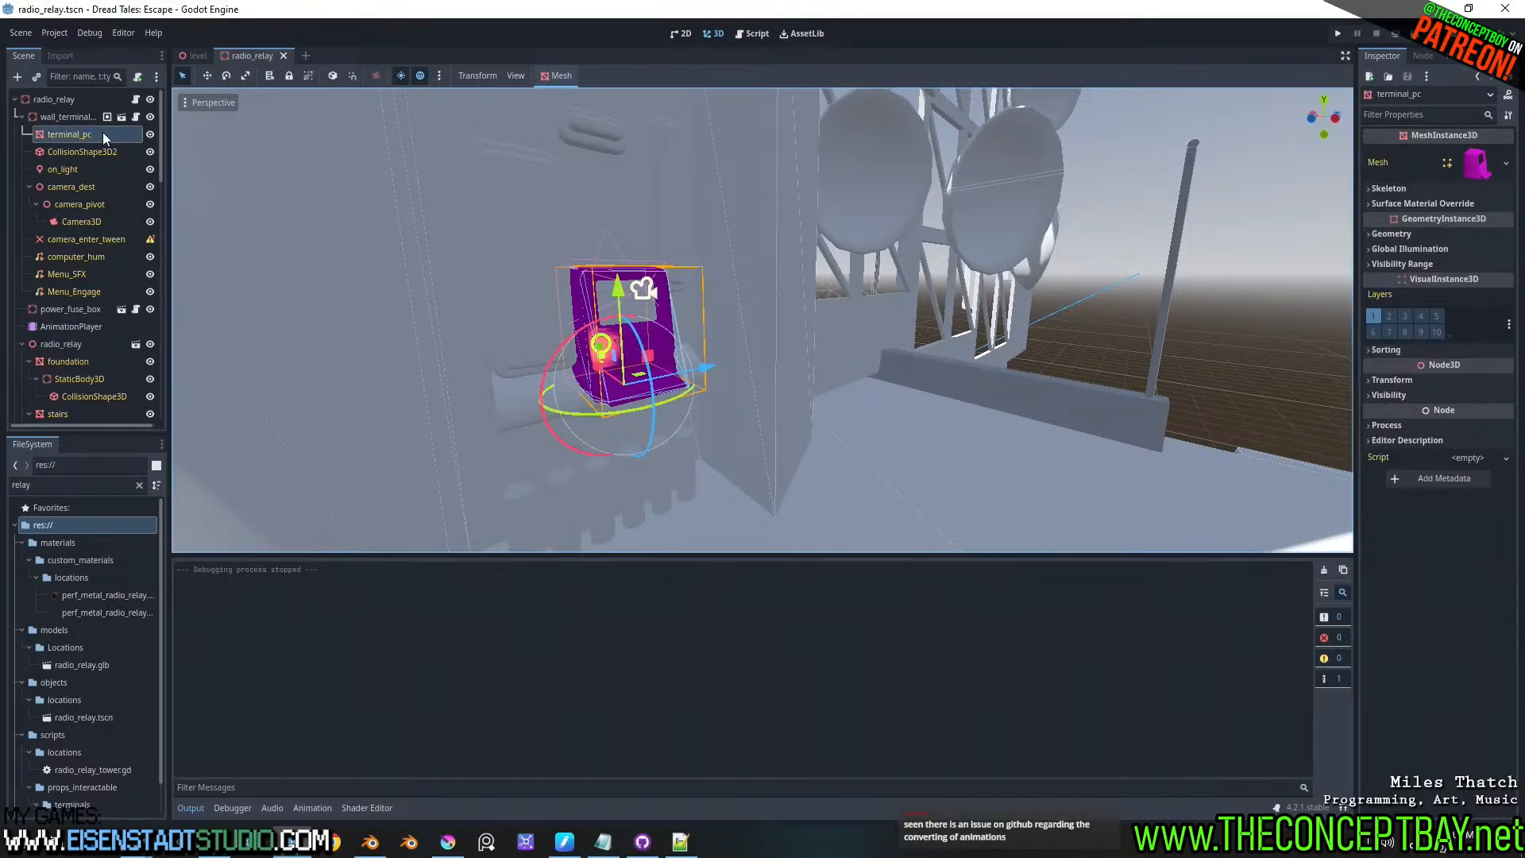
pyautogui.rightClick(70, 117)
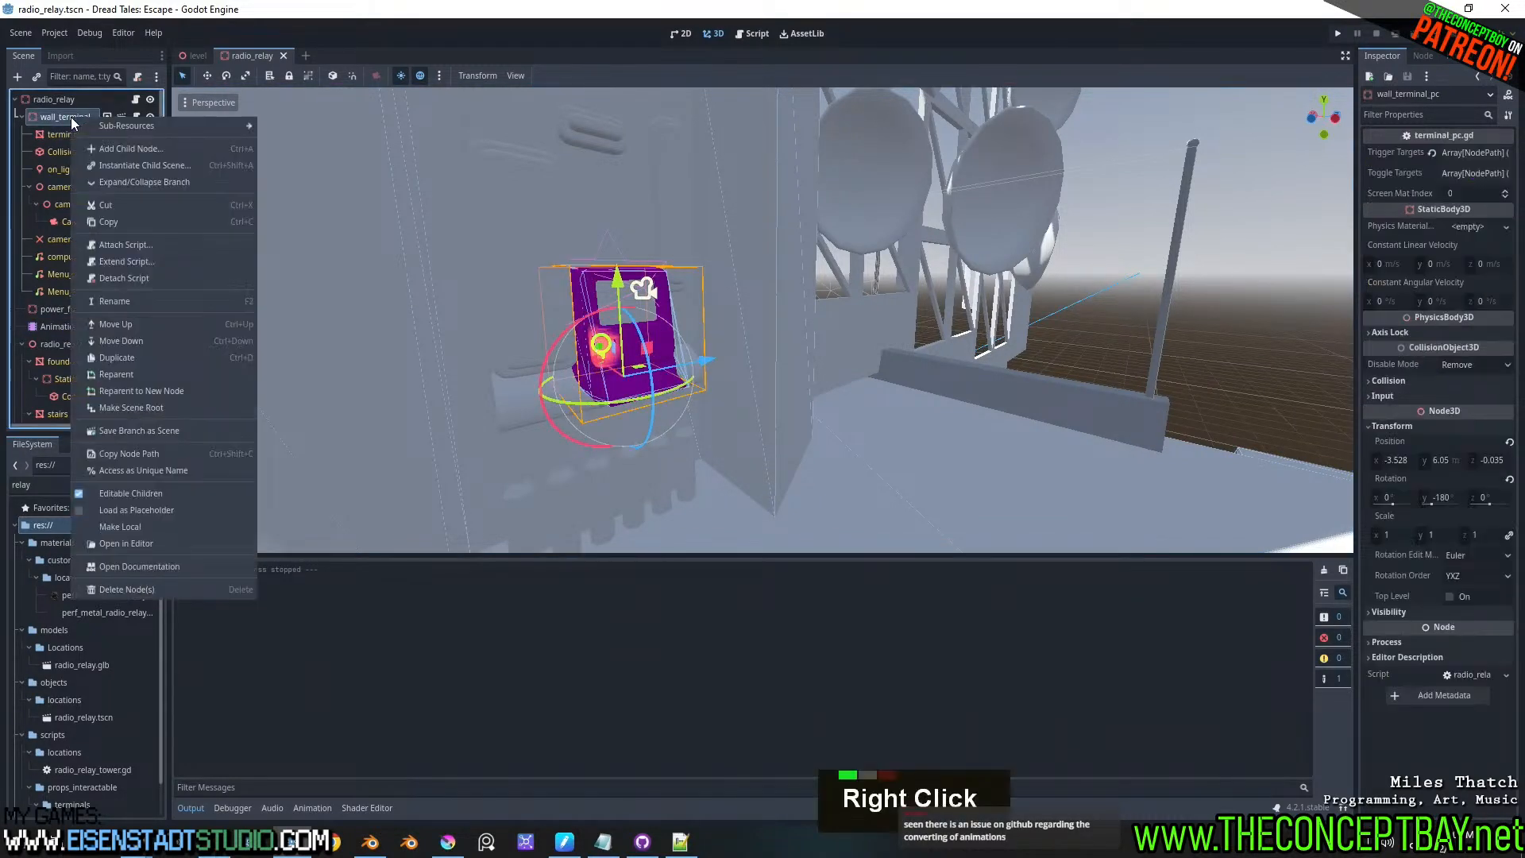
pyautogui.click(107, 494)
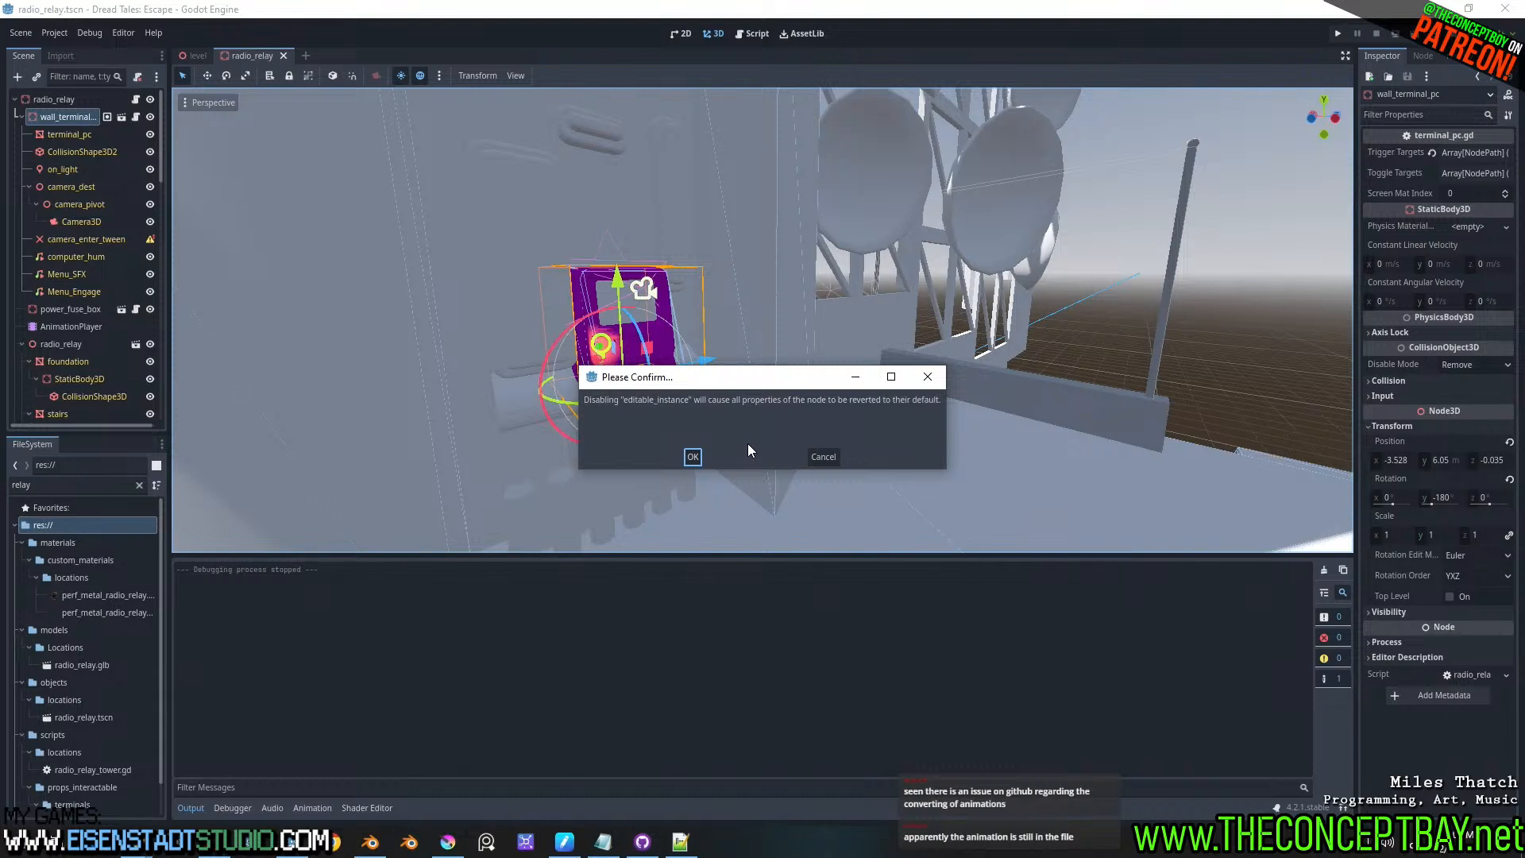
pyautogui.click(693, 456)
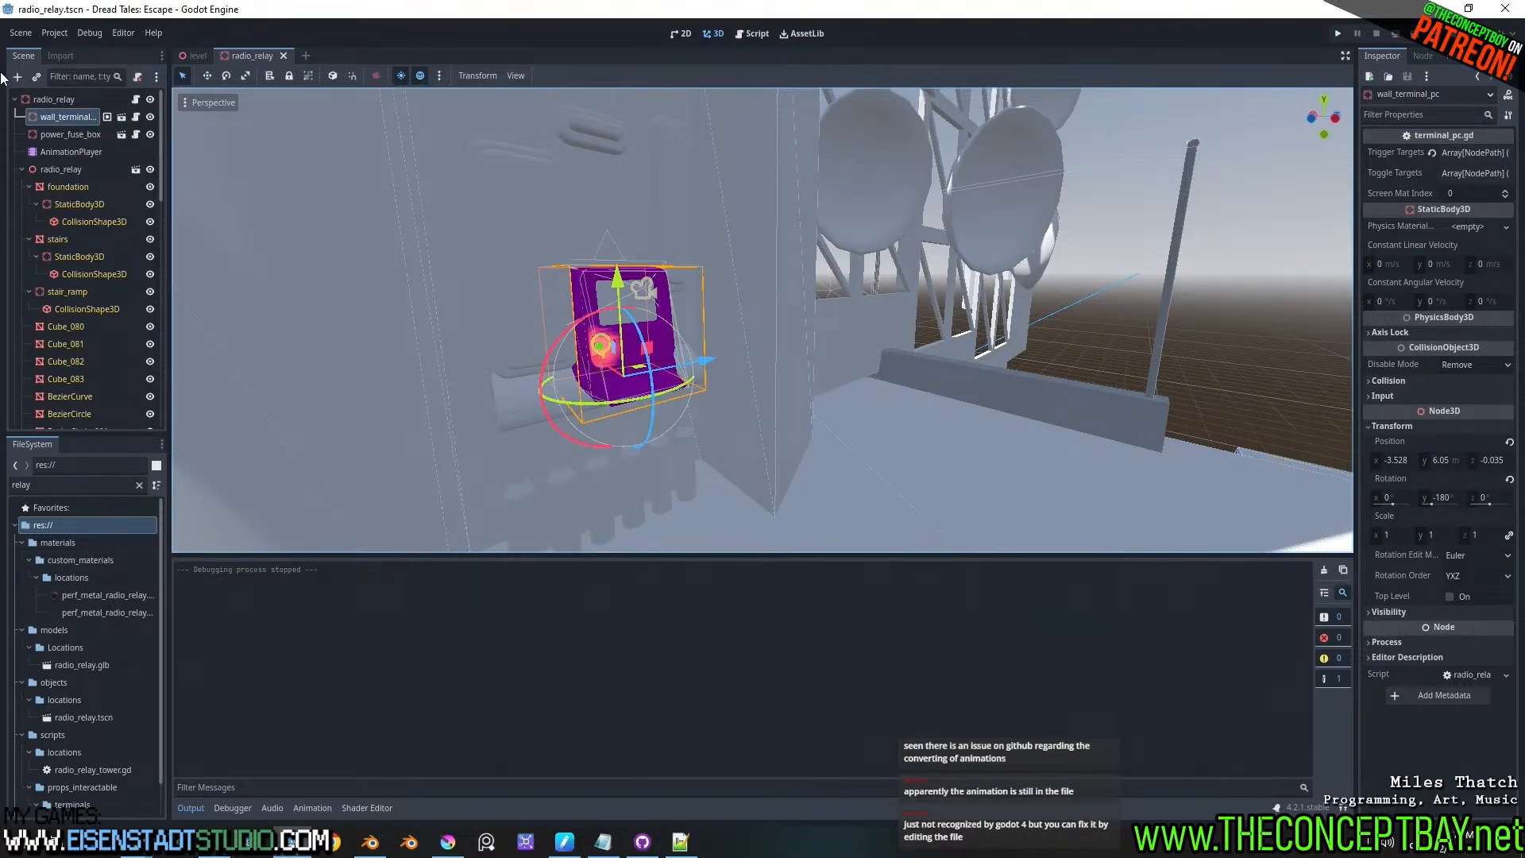
# - Open the wall terminal's own scene for editing and get a close view of the computer model
pyautogui.scroll(6, 477, 253)
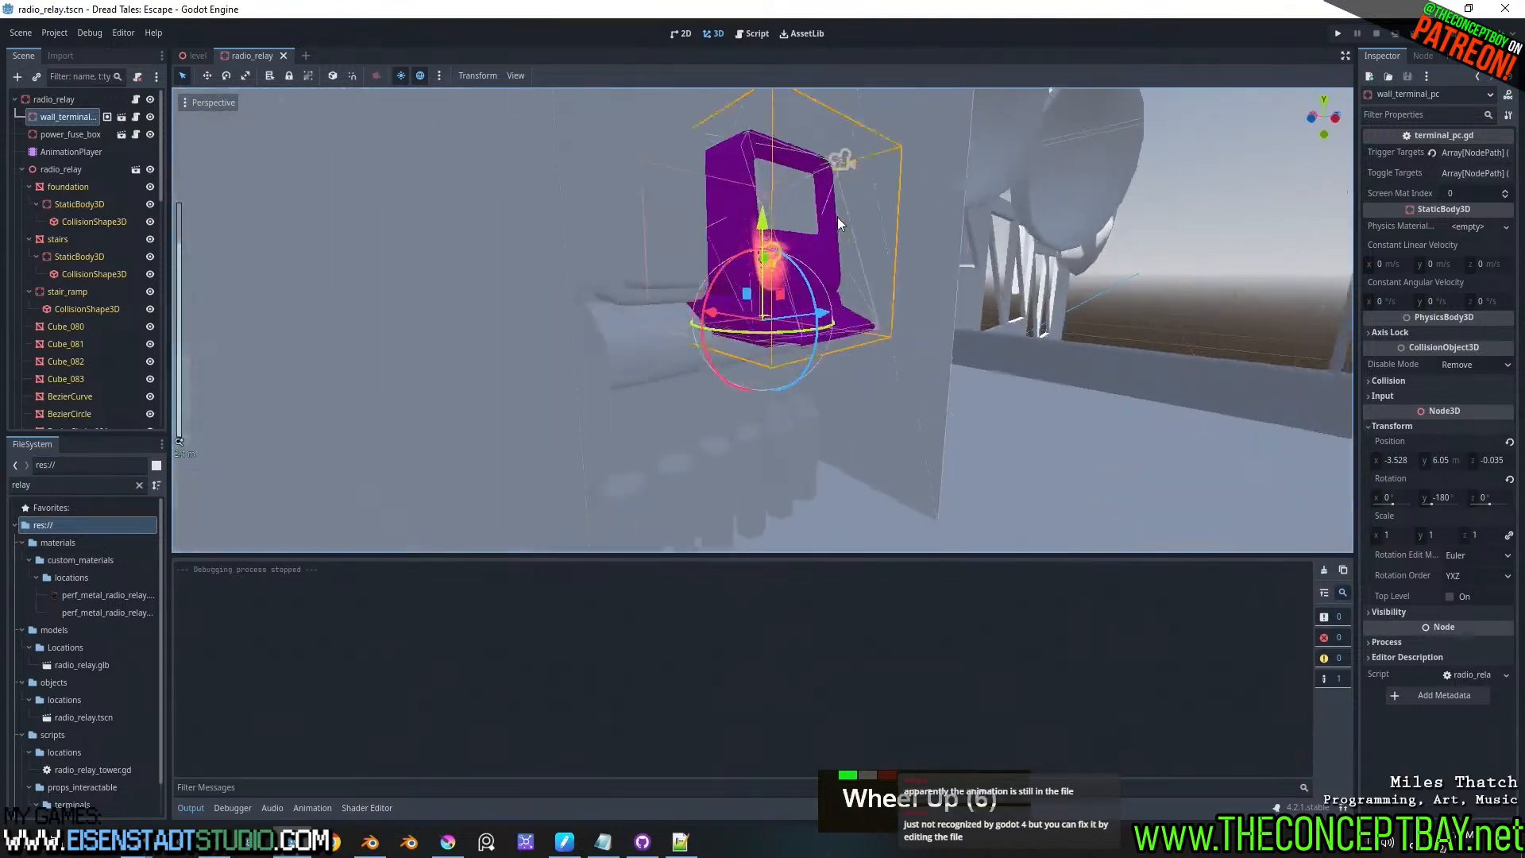
pyautogui.moveTo(837, 217); pyautogui.dragTo(804, 280, button='middle')
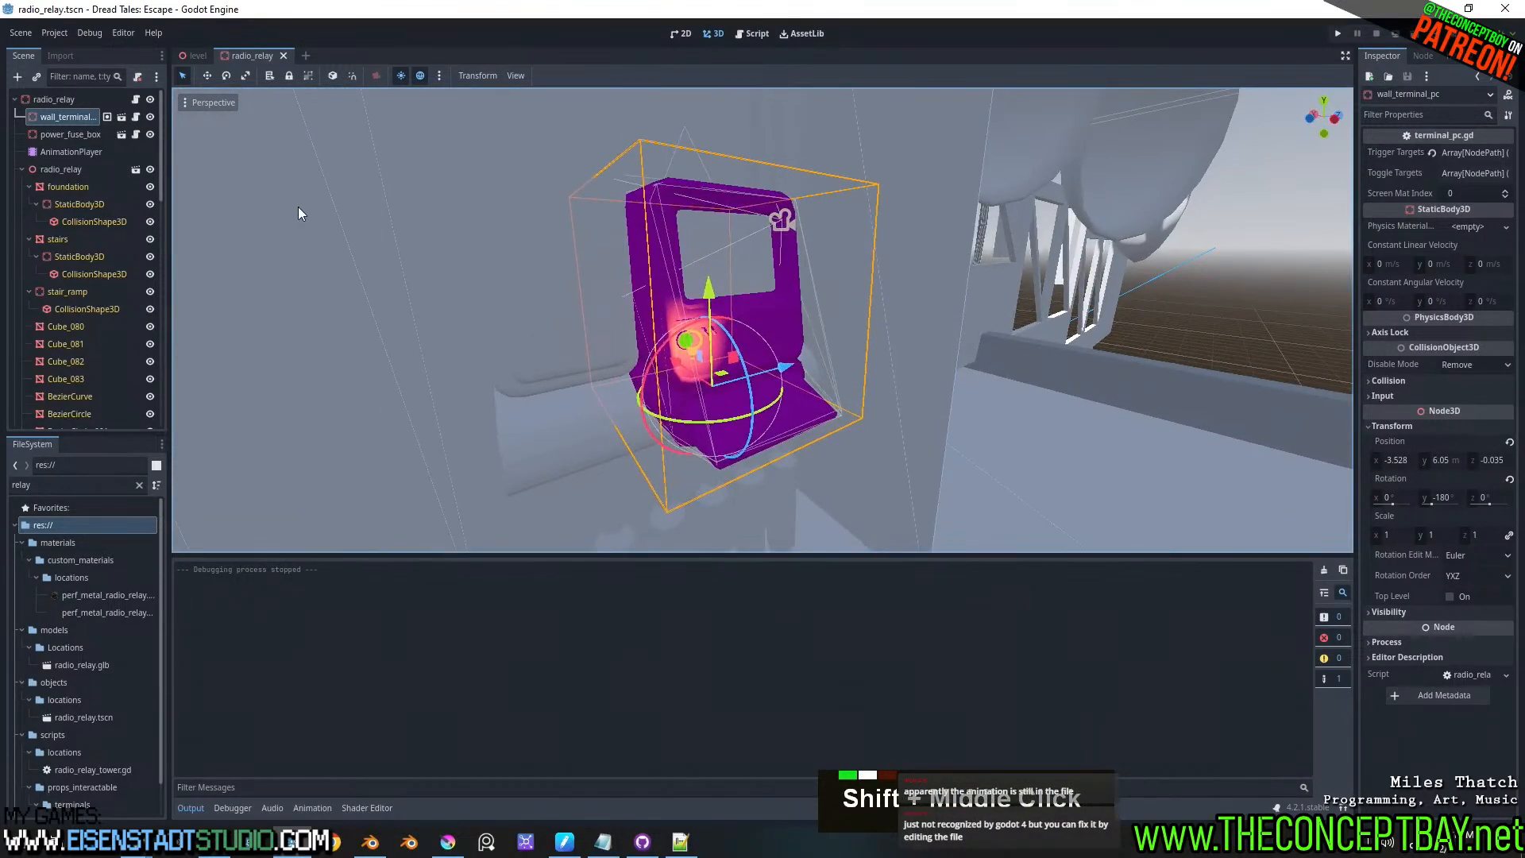
pyautogui.click(121, 119)
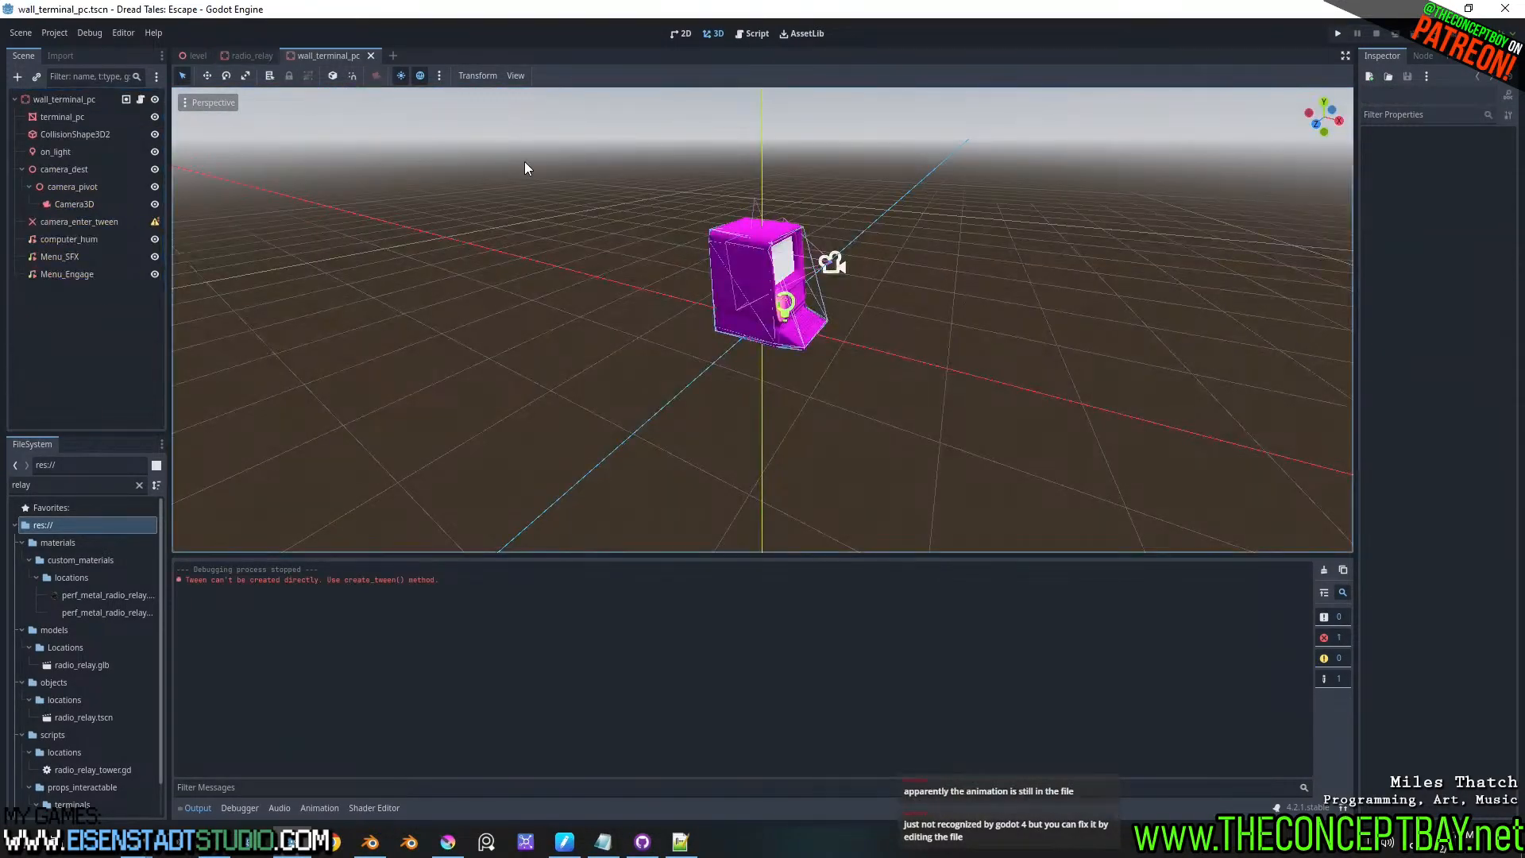
pyautogui.scroll(3, 800, 183)
pyautogui.keyDown('shift'); pyautogui.moveTo(800, 183); pyautogui.dragTo(787, 313, button='middle'); pyautogui.keyUp('shift')
pyautogui.scroll(2, 756, 250)
pyautogui.scroll(-2, 789, 289)
# - Assign the material wall_terminal_pc.tres to surface material override 0 of the terminal_pc mesh
pyautogui.click(73, 116)
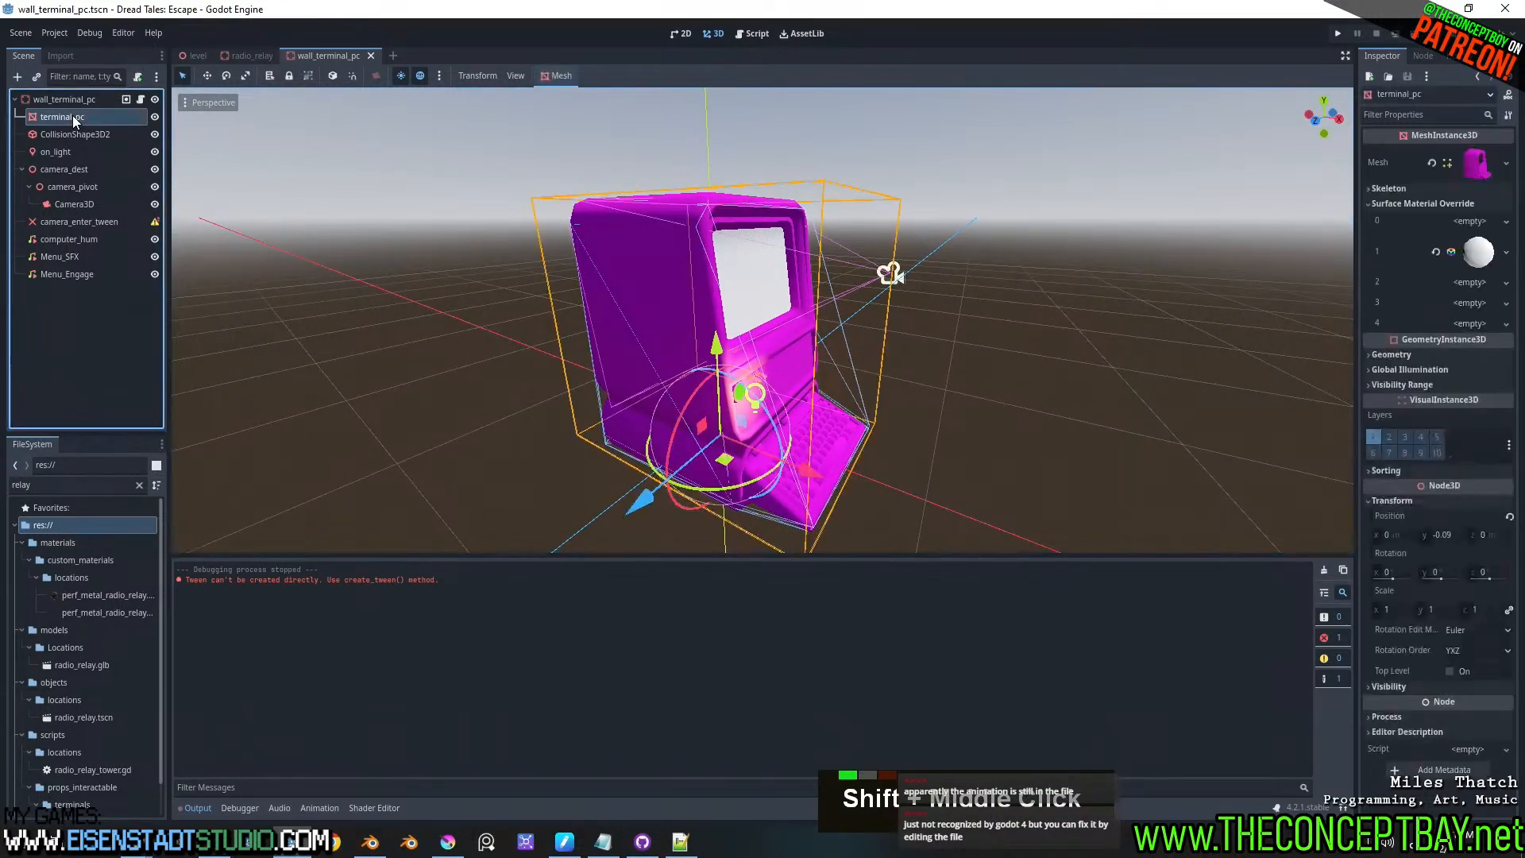
pyautogui.click(1469, 221)
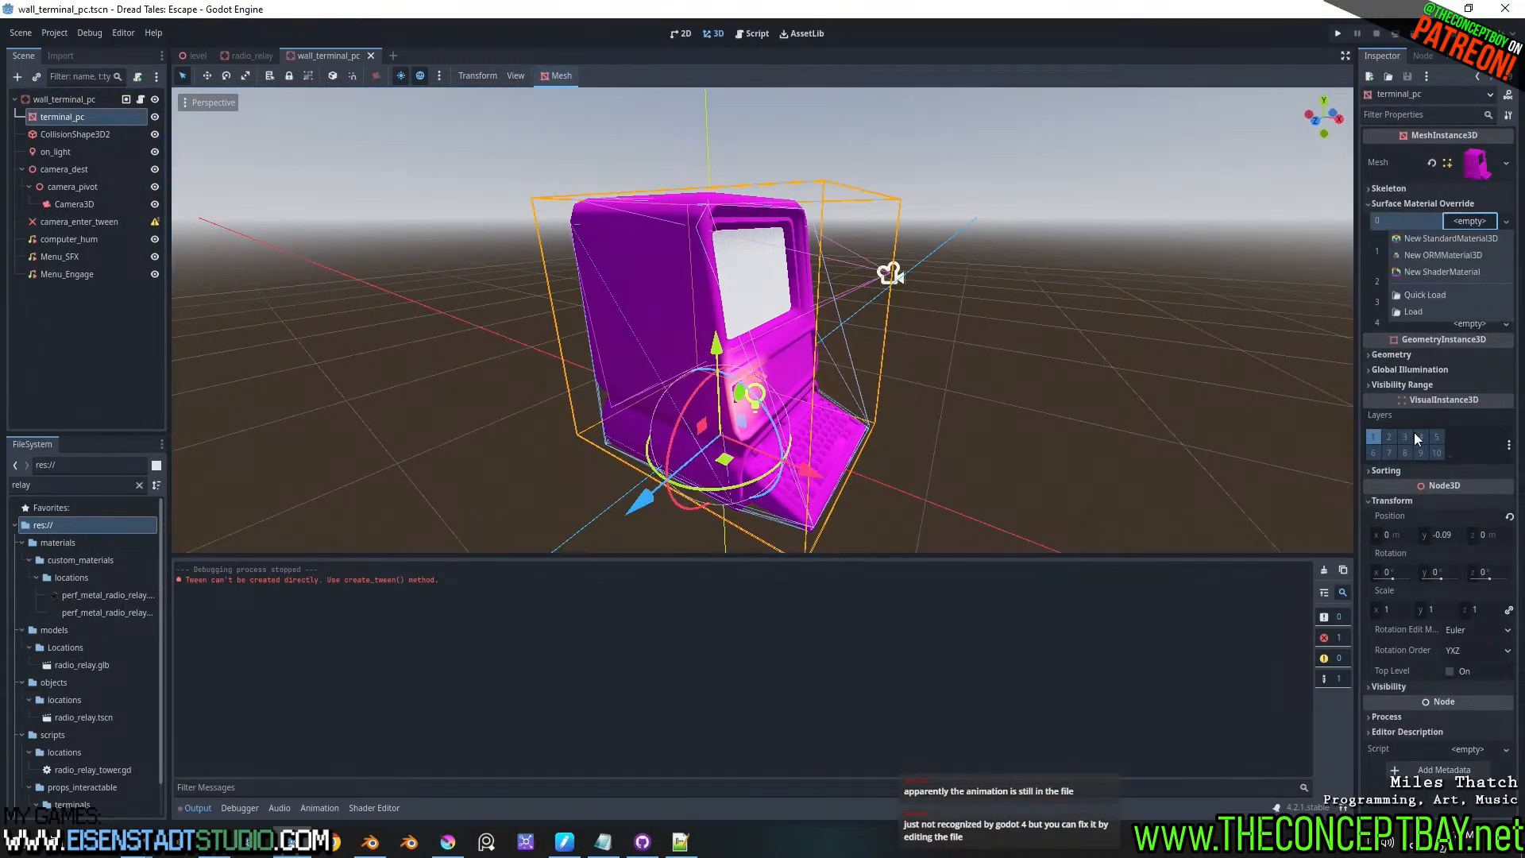
pyautogui.click(1444, 293)
pyautogui.write('ytre')
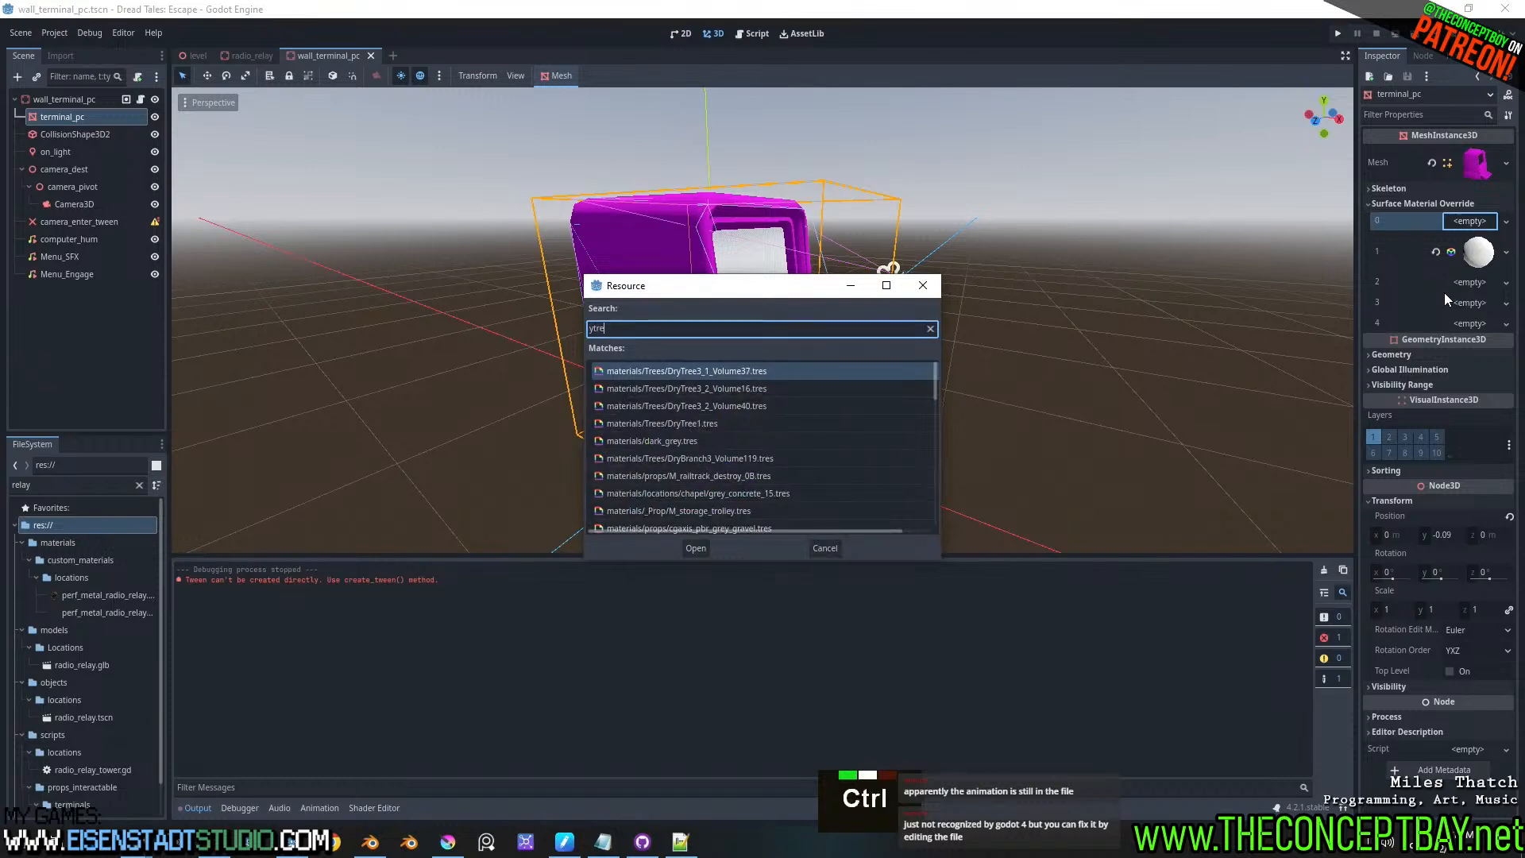
pyautogui.hotkey('ctrl', 'a')
pyautogui.write('terminal')
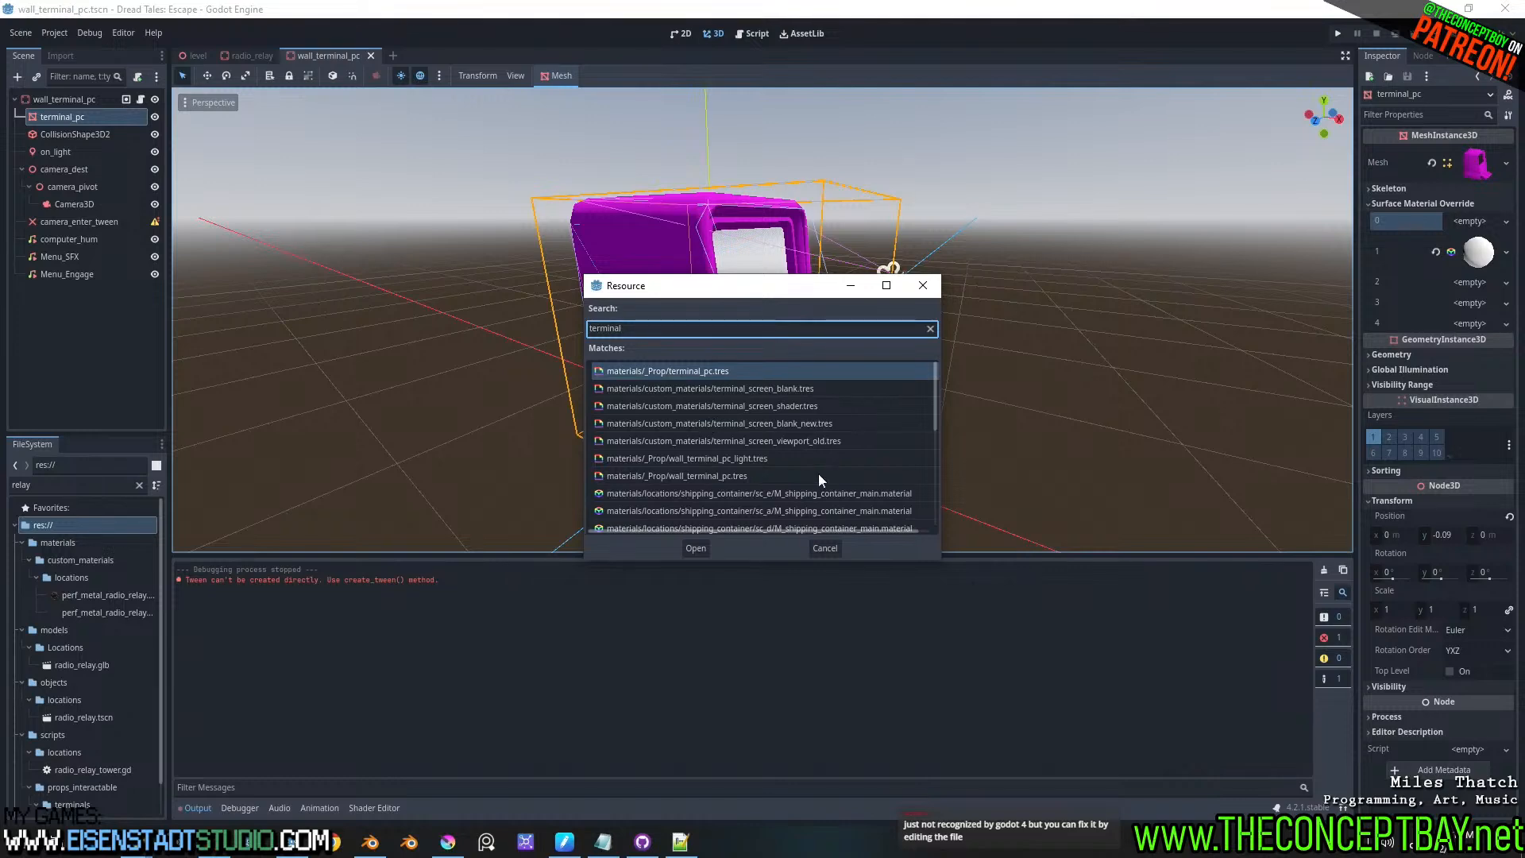
pyautogui.doubleClick(761, 474)
pyautogui.scroll(2, 802, 445)
pyautogui.scroll(3, 802, 444)
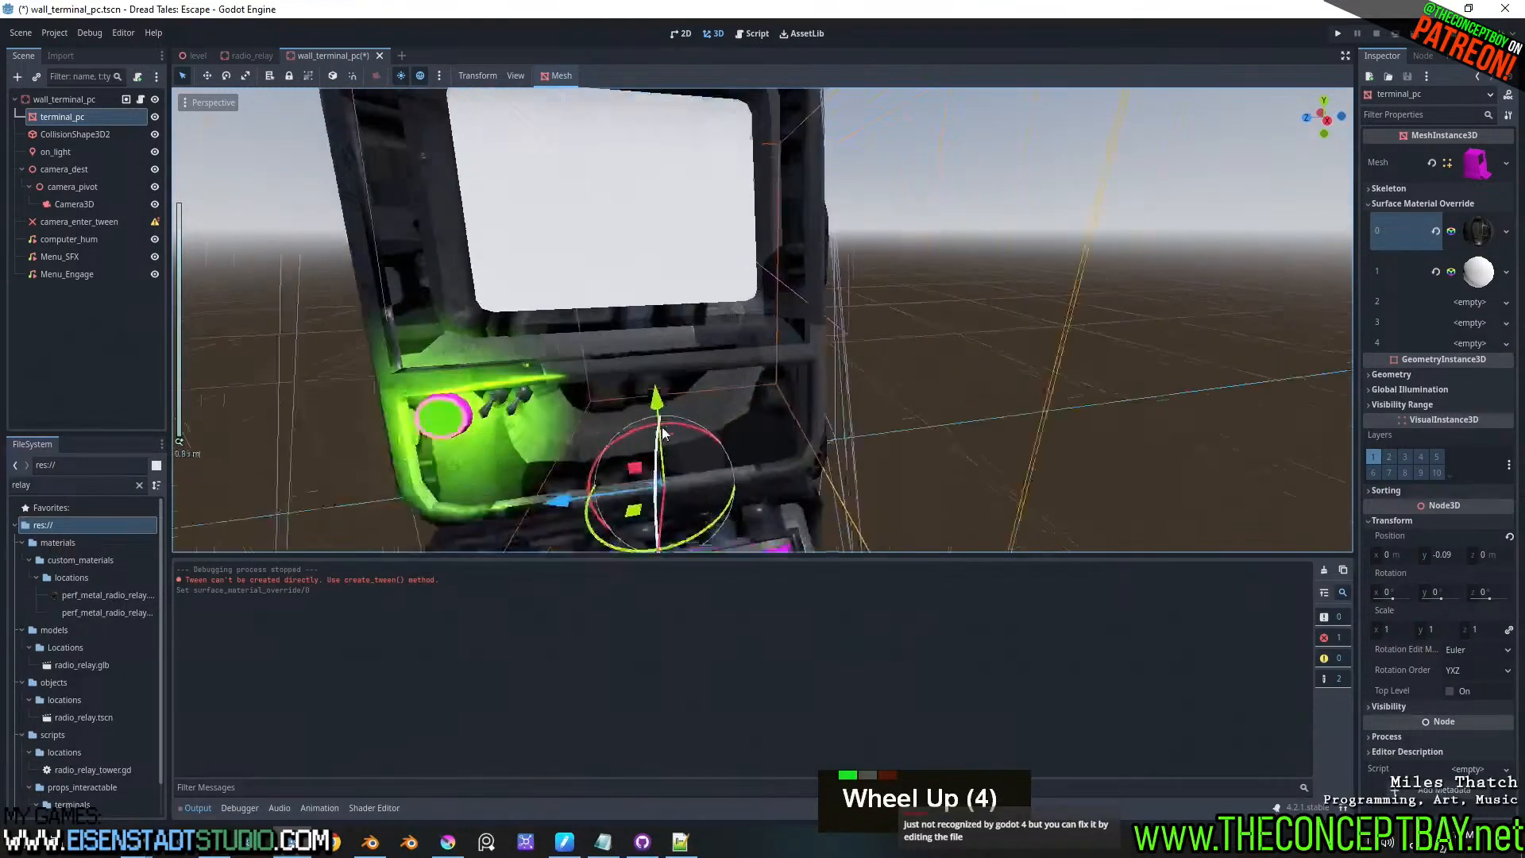
# - Reload wall_terminal_pc.tres into surface material override 0 of the terminal mesh
pyautogui.click(1507, 232)
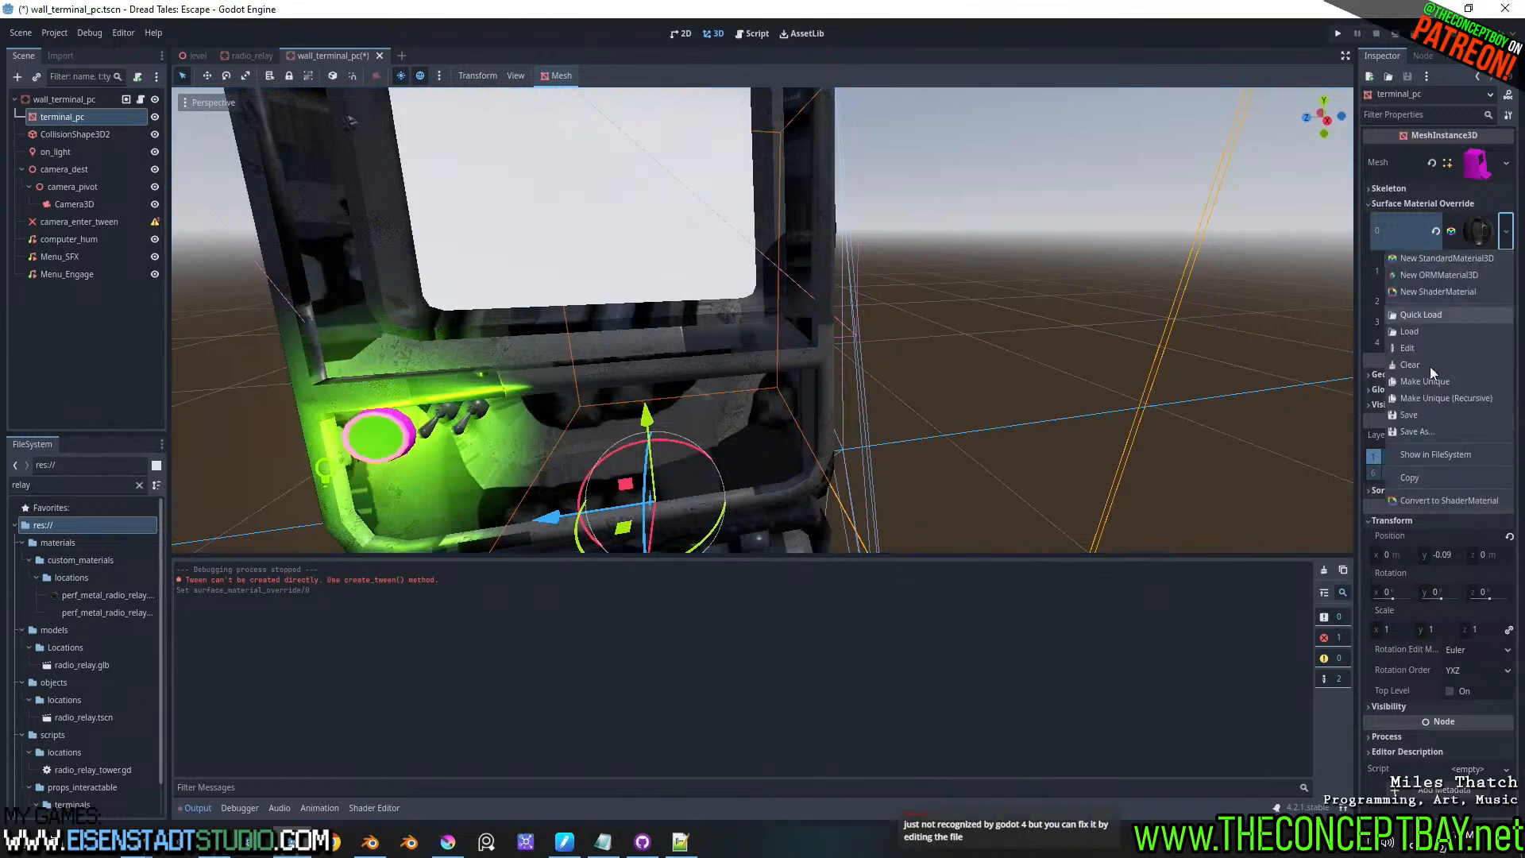
pyautogui.click(1424, 310)
pyautogui.write('termin')
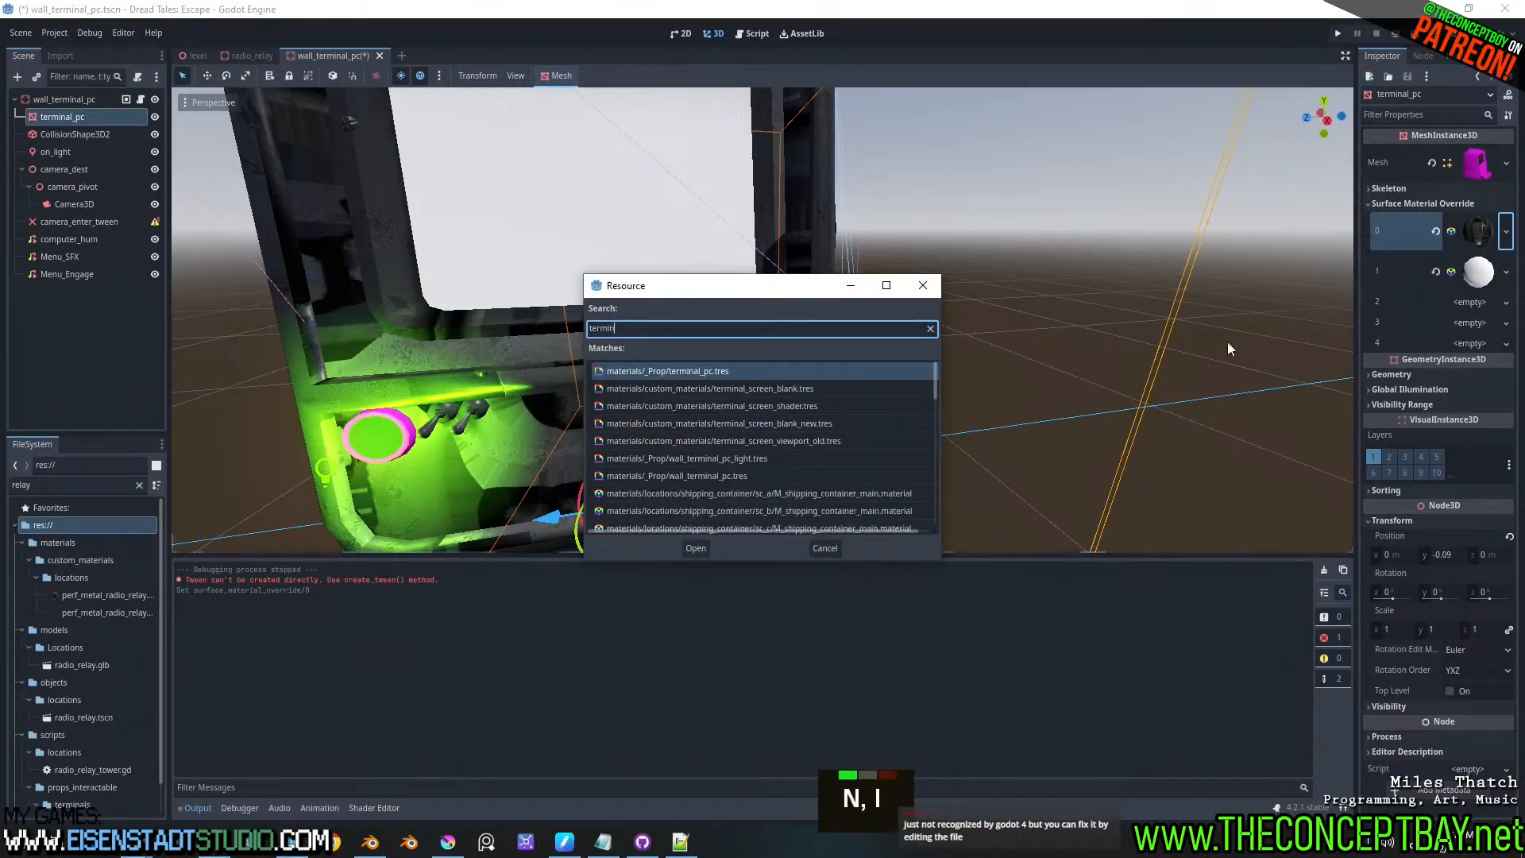
pyautogui.click(751, 476)
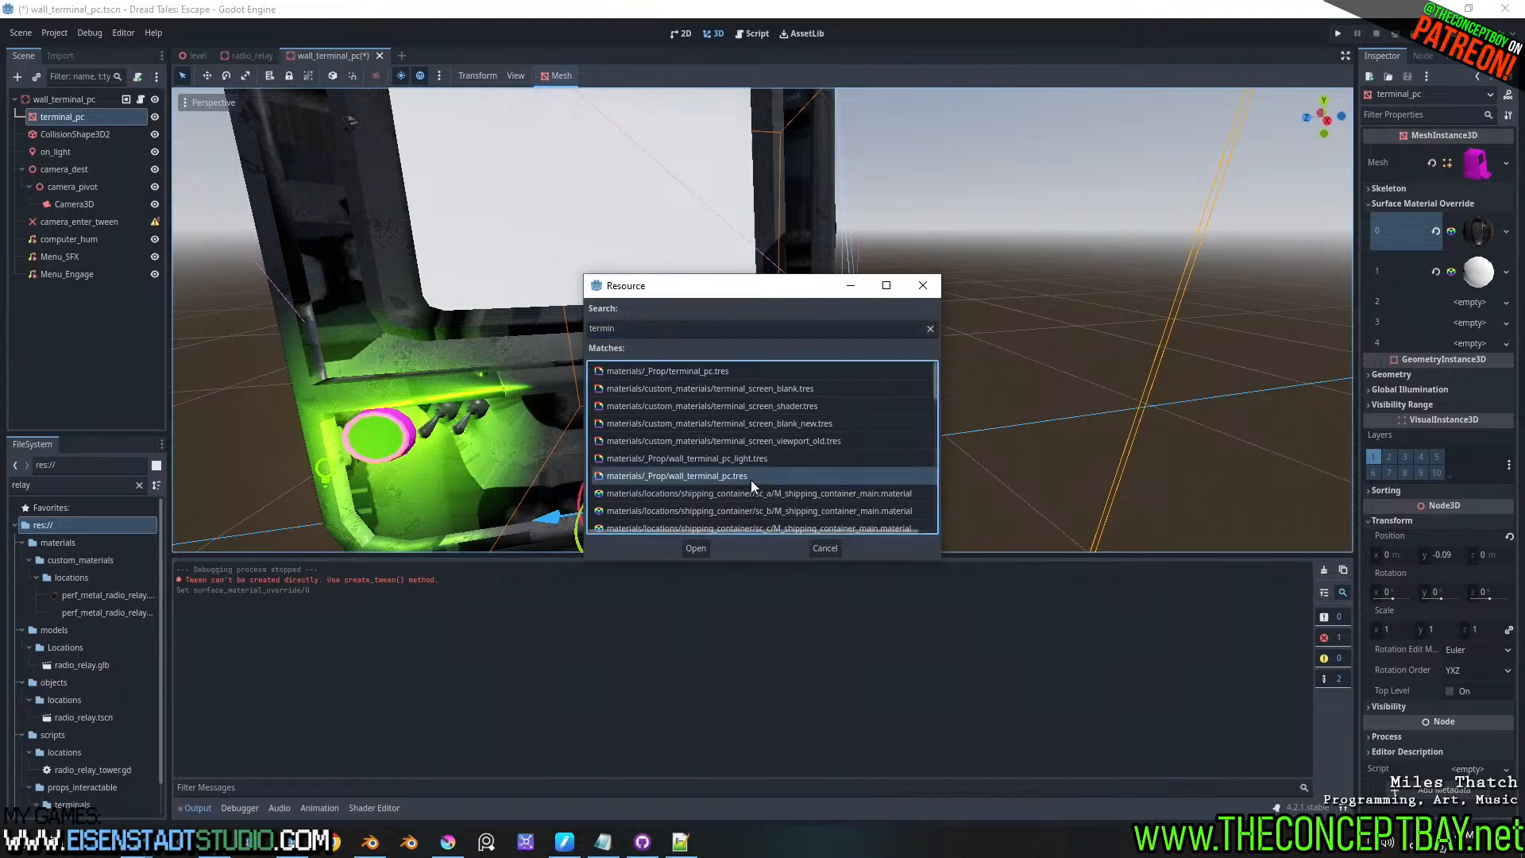
pyautogui.doubleClick(750, 476)
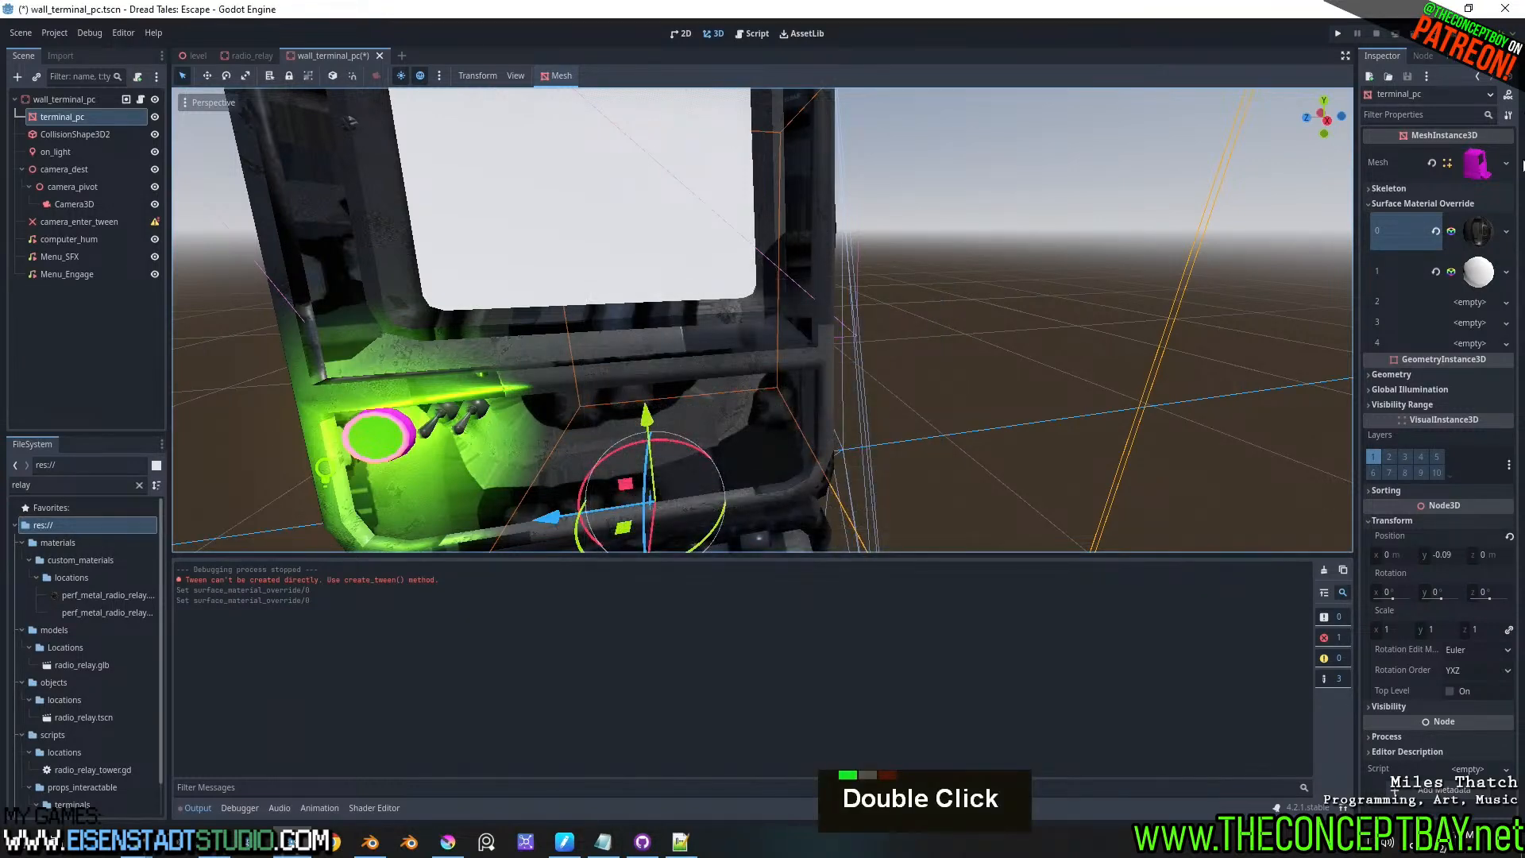
# - Try the material terminal_pc.tres in surface material override 0, inspect it on the model, and undo the assignment
pyautogui.click(1506, 231)
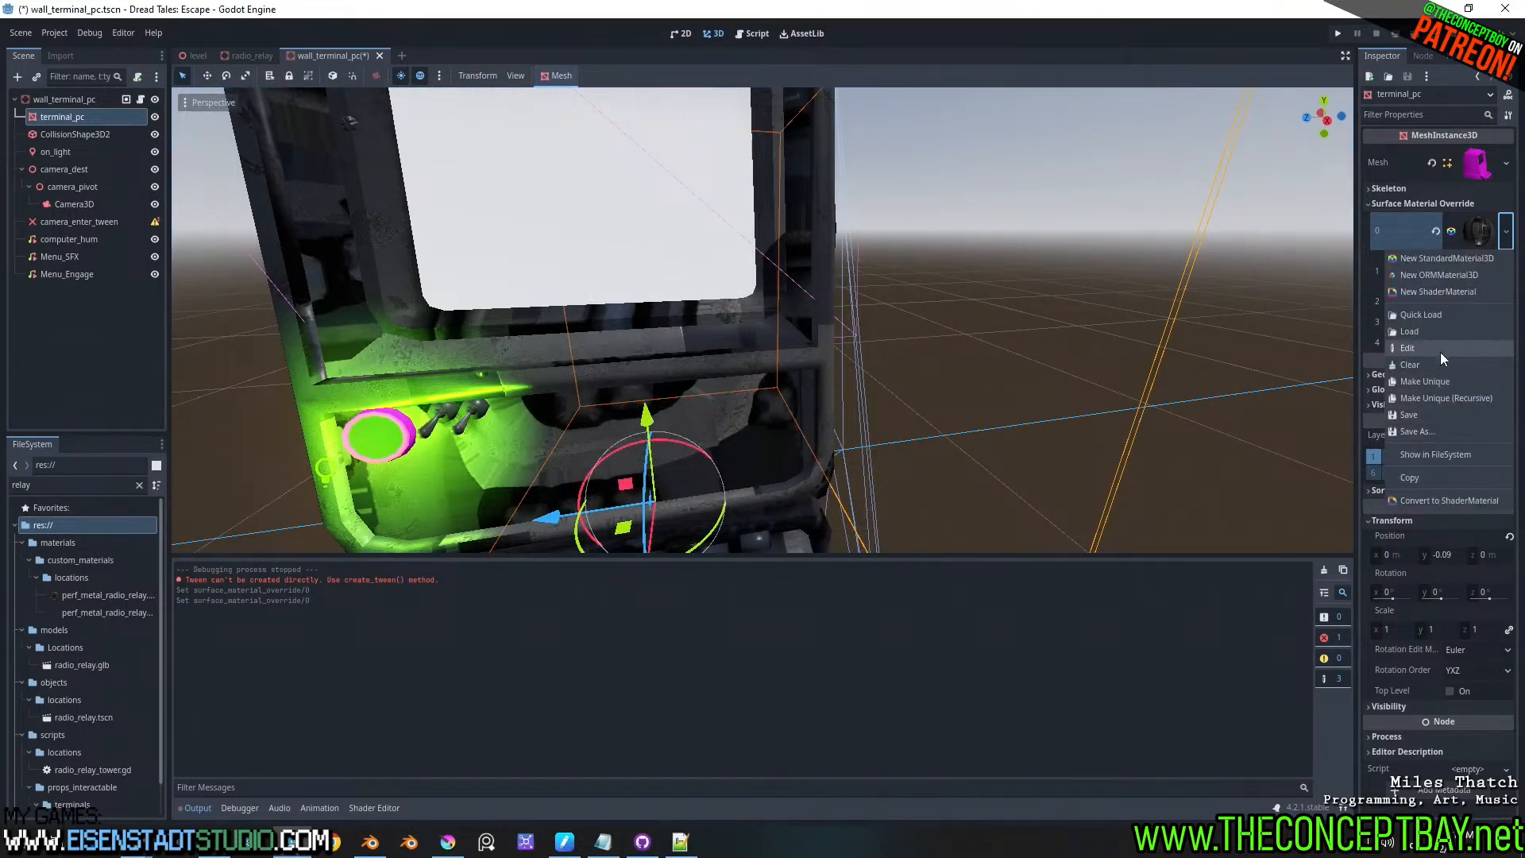
pyautogui.click(1436, 316)
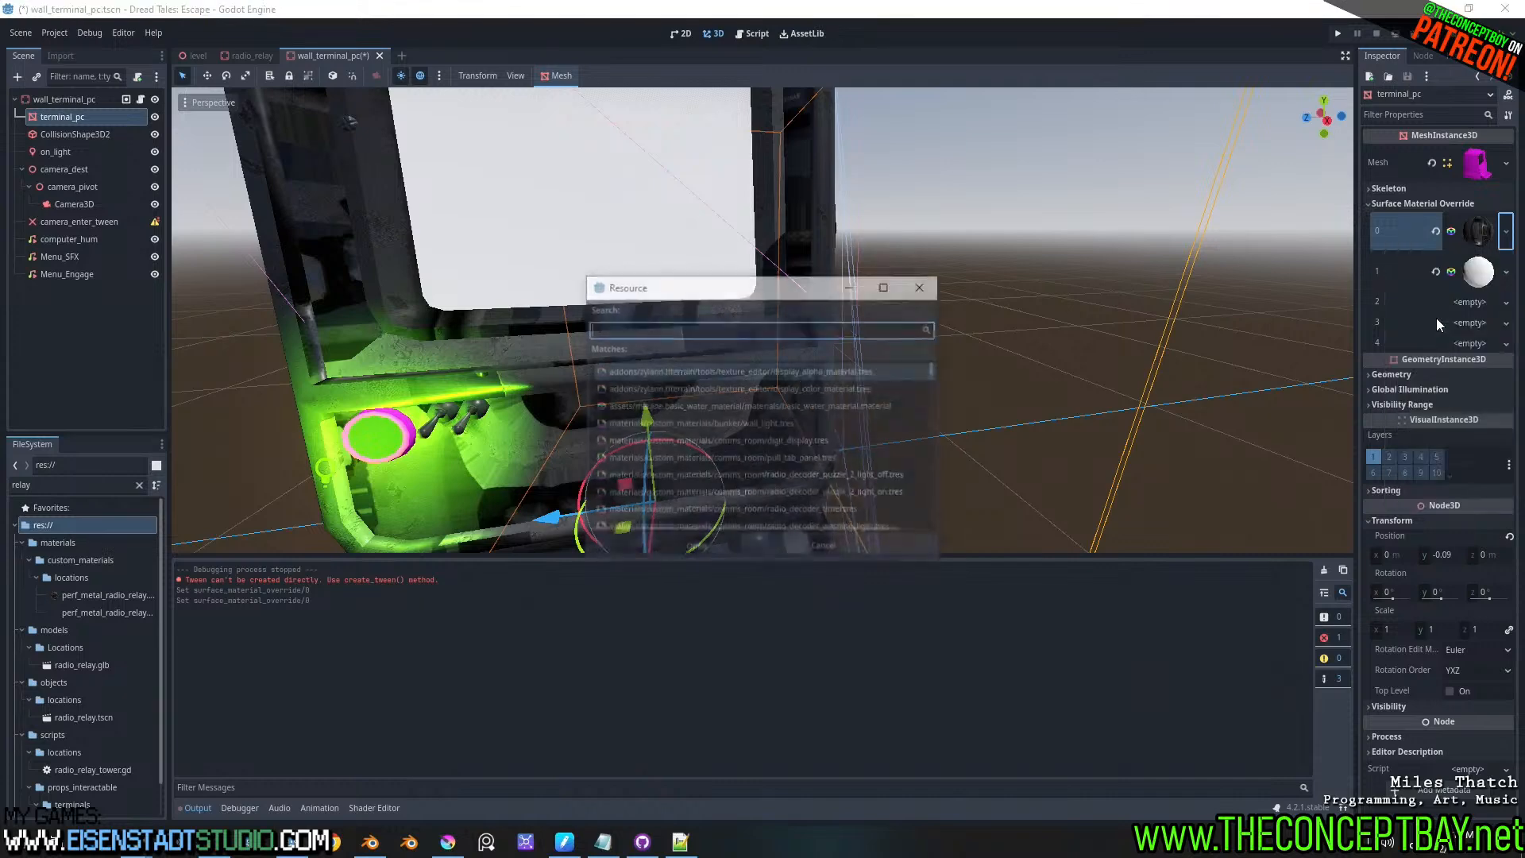
pyautogui.write('terminalk')
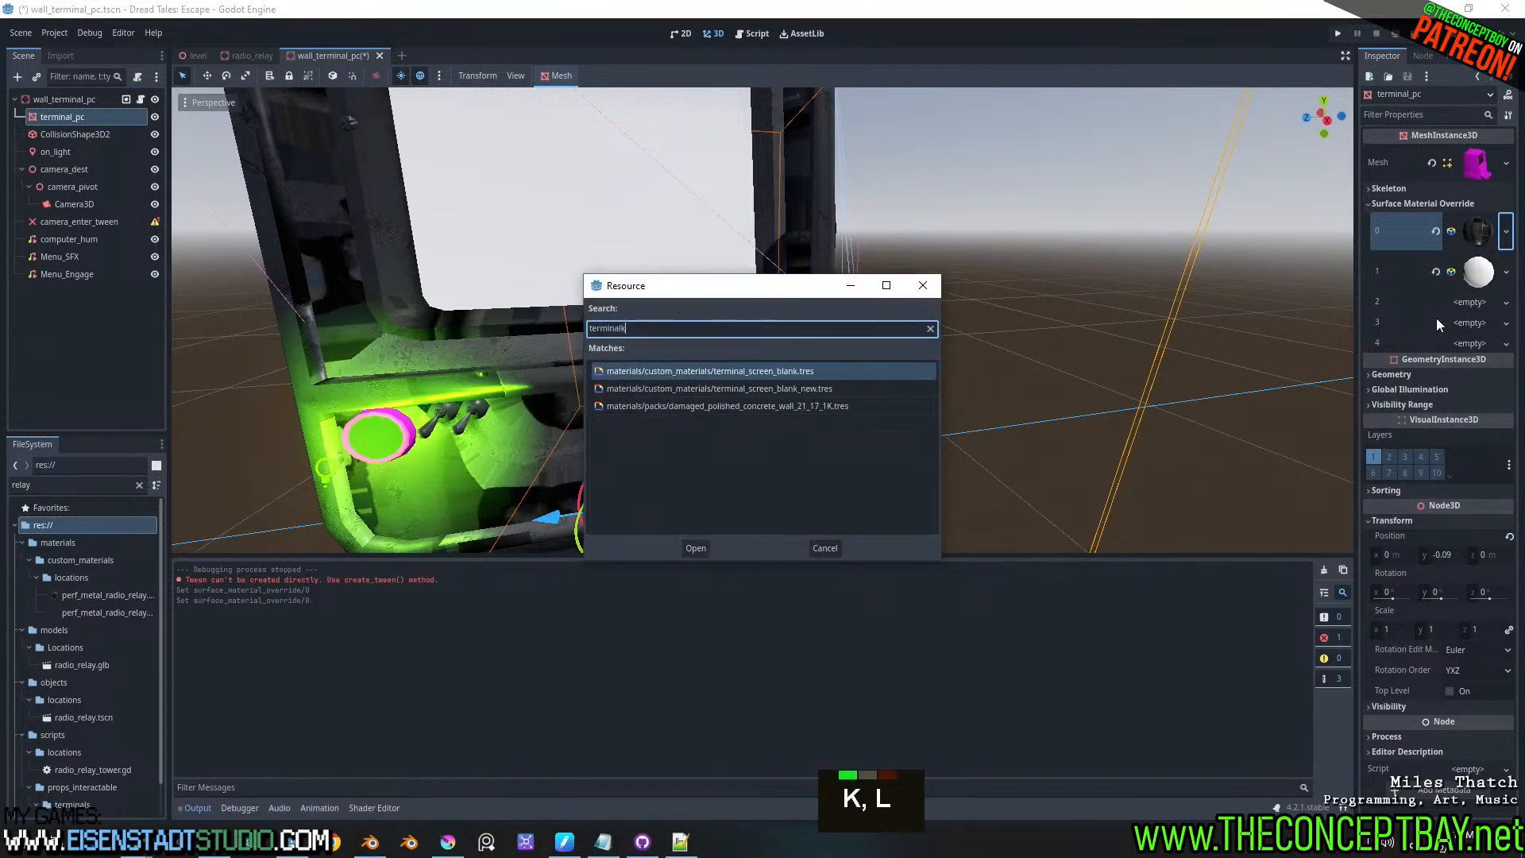
pyautogui.press('BackSpace')
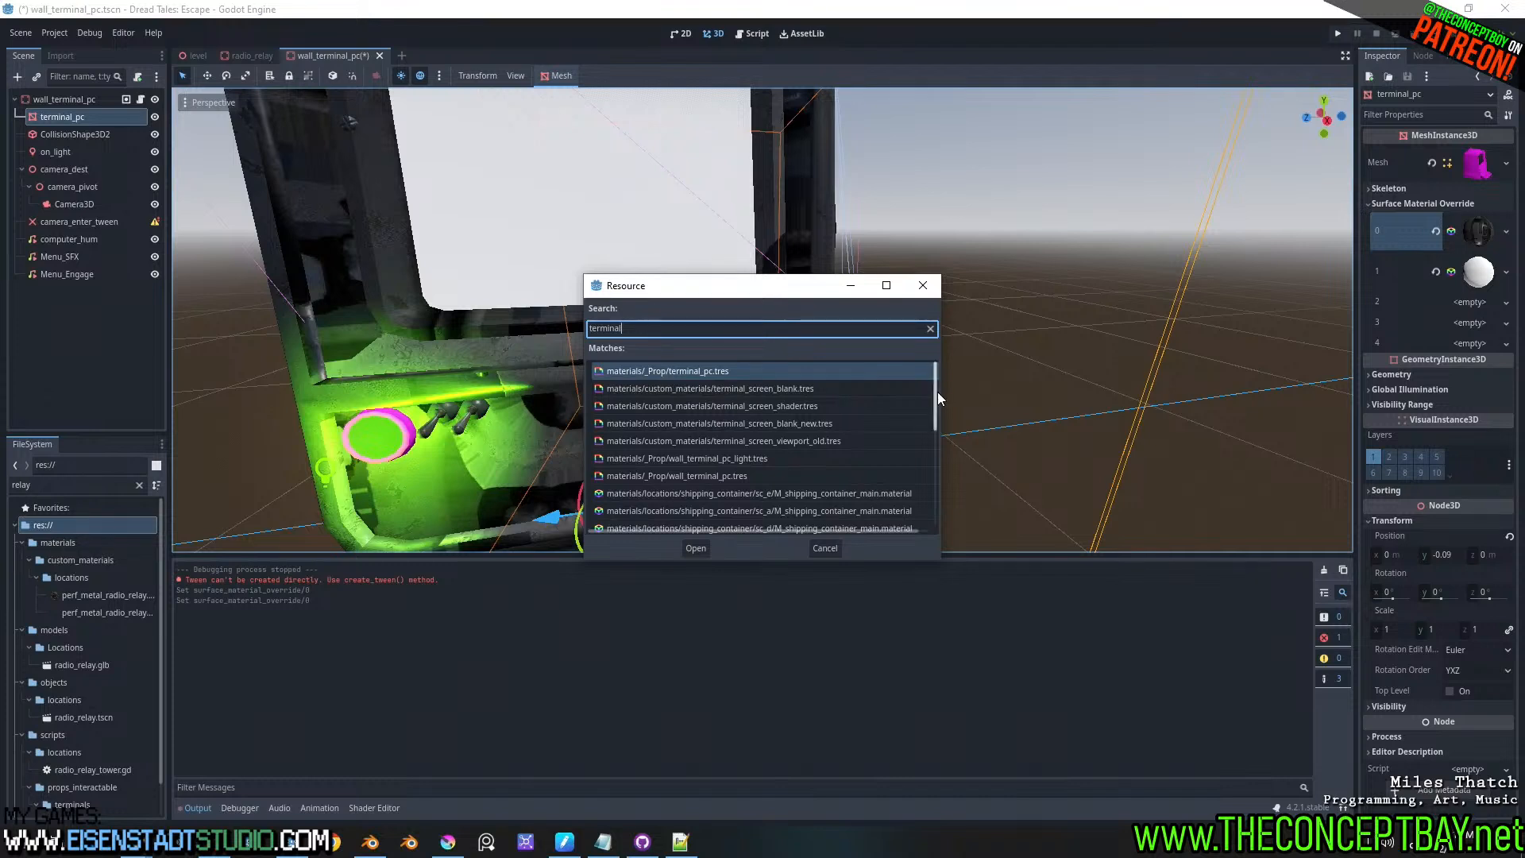
pyautogui.moveTo(937, 392); pyautogui.dragTo(914, 311)
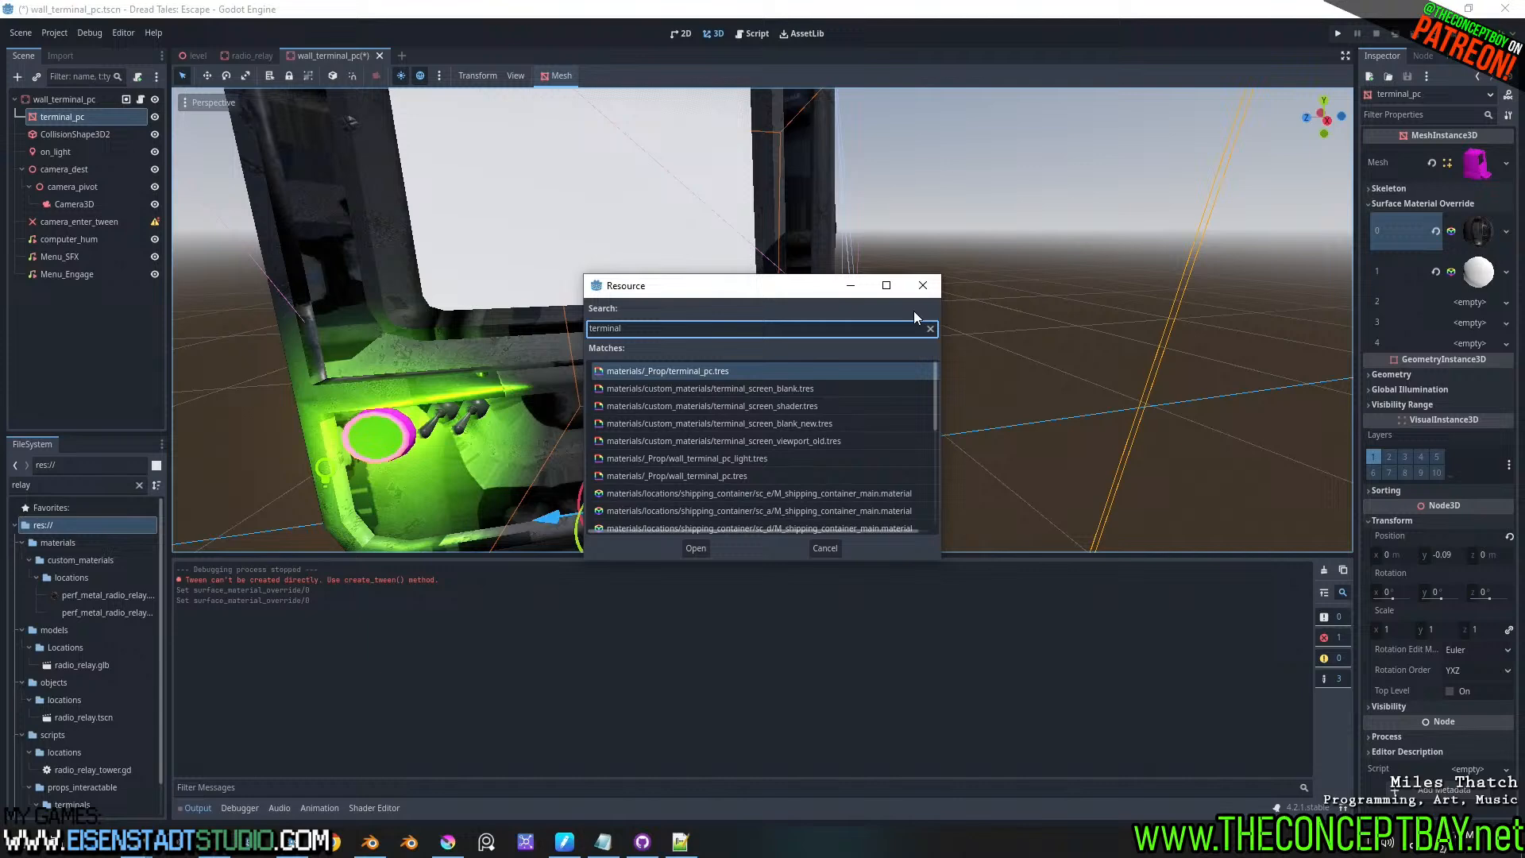
pyautogui.doubleClick(703, 375)
pyautogui.scroll(-3, 704, 375)
pyautogui.moveTo(703, 375); pyautogui.dragTo(780, 366, button='middle')
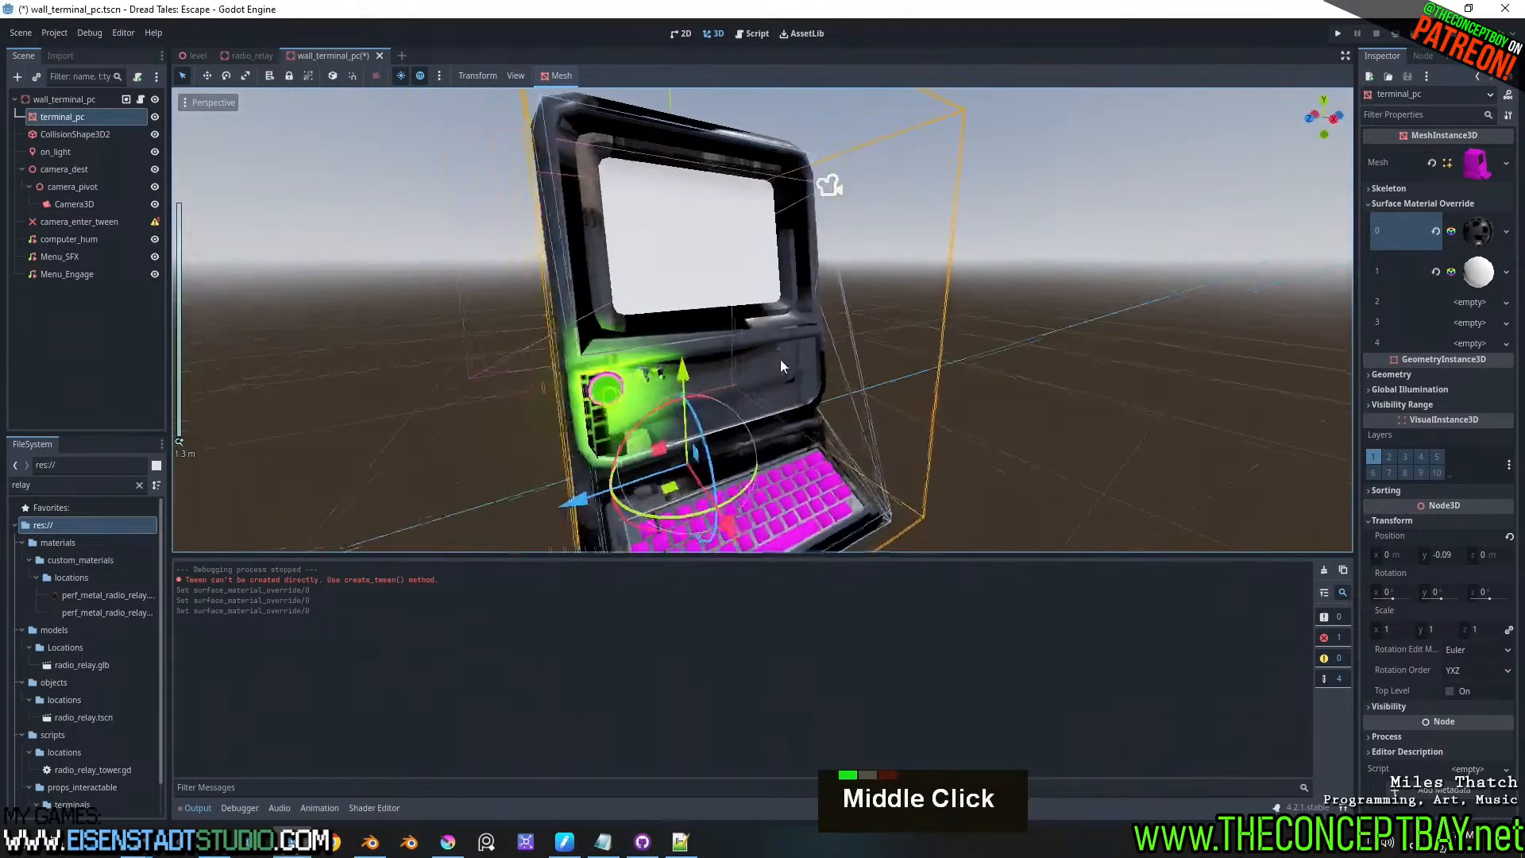
pyautogui.hotkey('ctrl', 'z')
pyautogui.scroll(2, 803, 360)
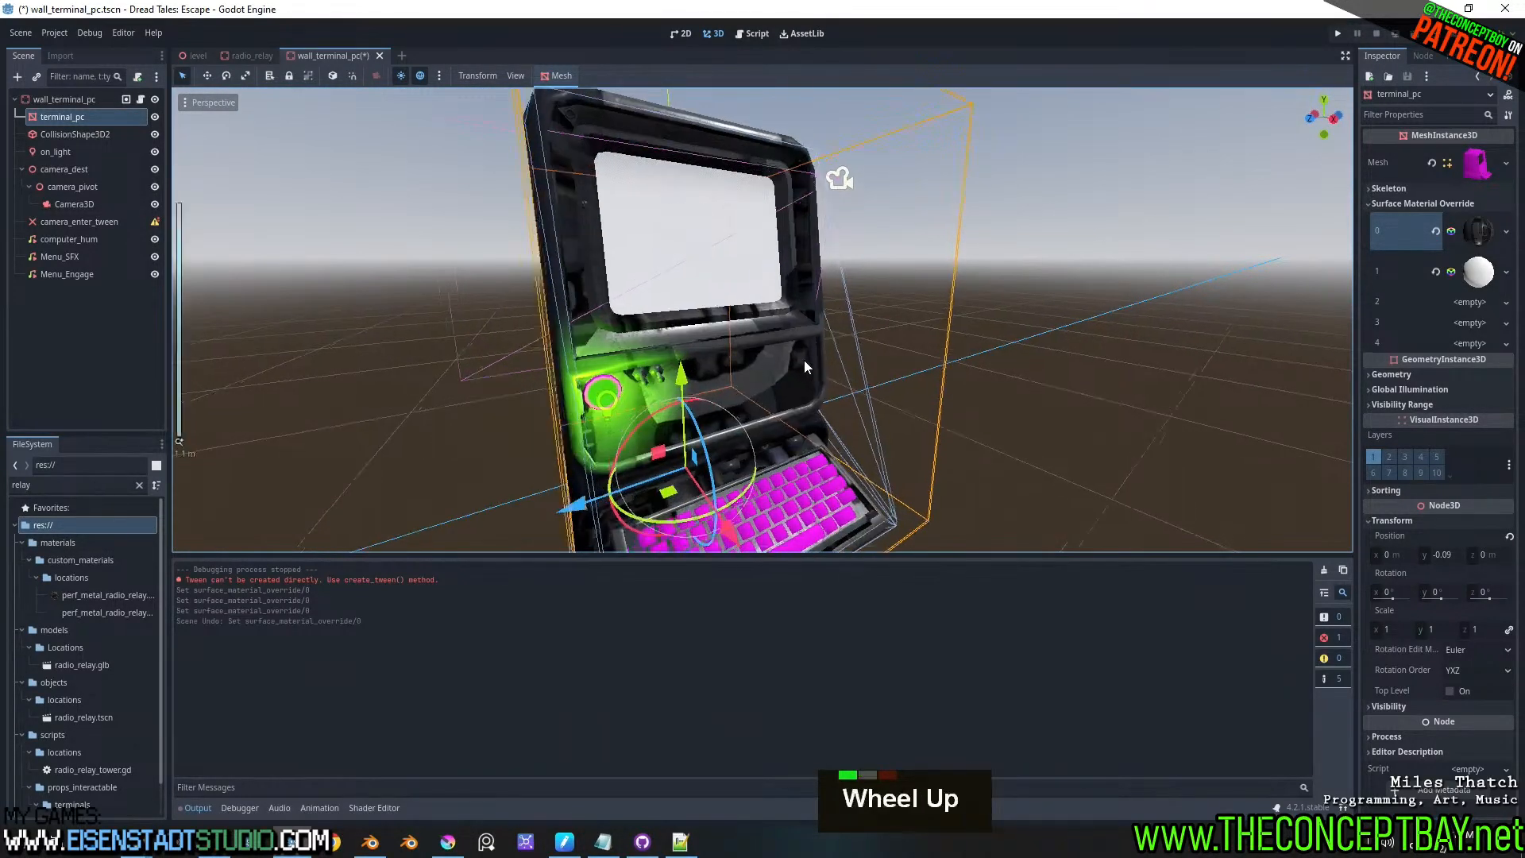
pyautogui.scroll(3, 807, 373)
pyautogui.scroll(-4, 808, 384)
pyautogui.keyDown('shift'); pyautogui.moveTo(808, 385); pyautogui.dragTo(870, 368, button='middle'); pyautogui.keyUp('shift')
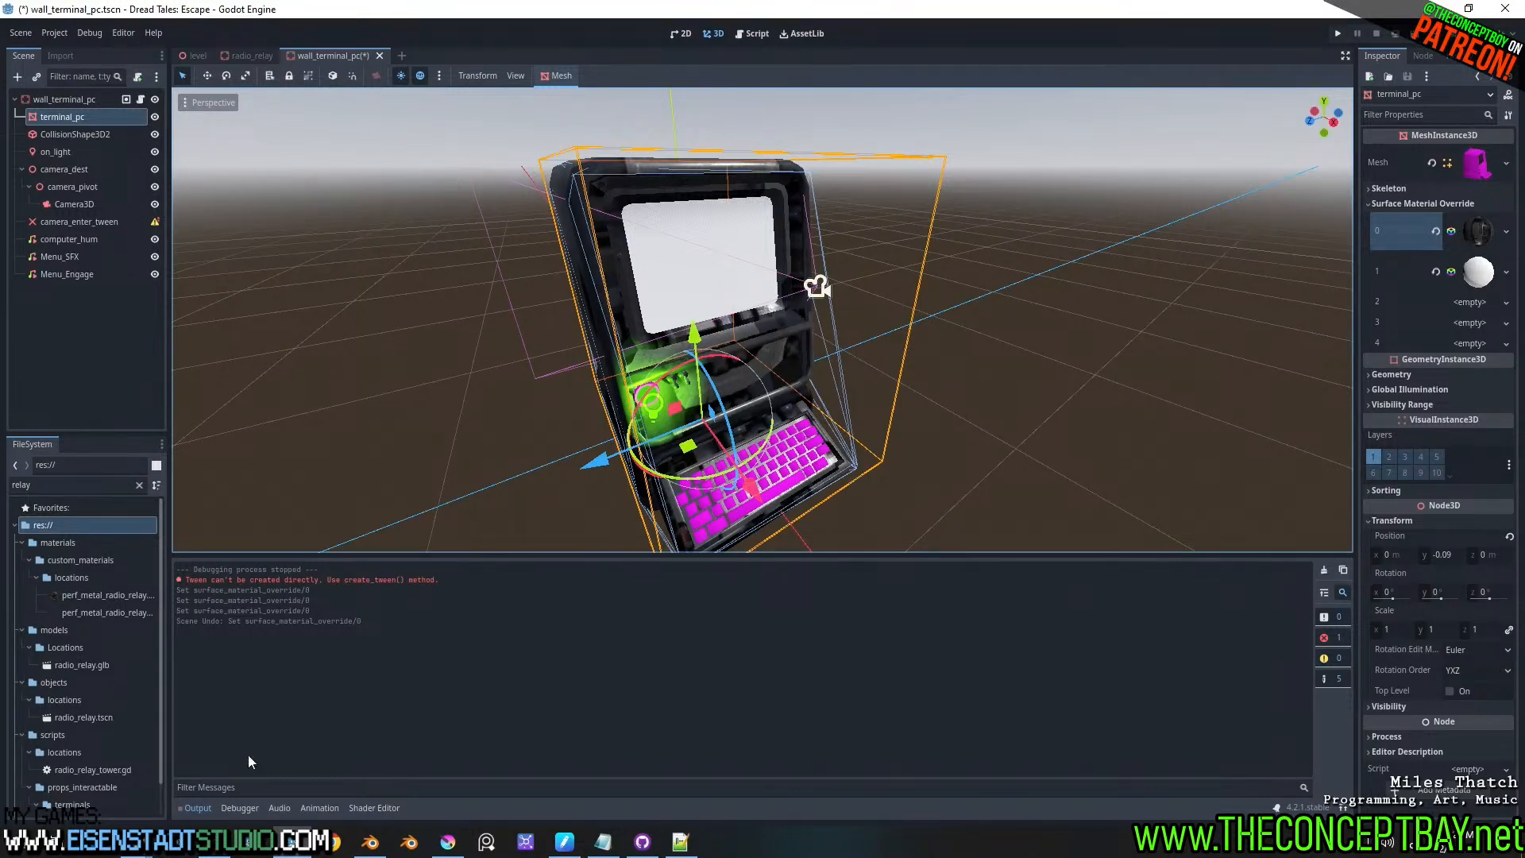
pyautogui.click(679, 841)
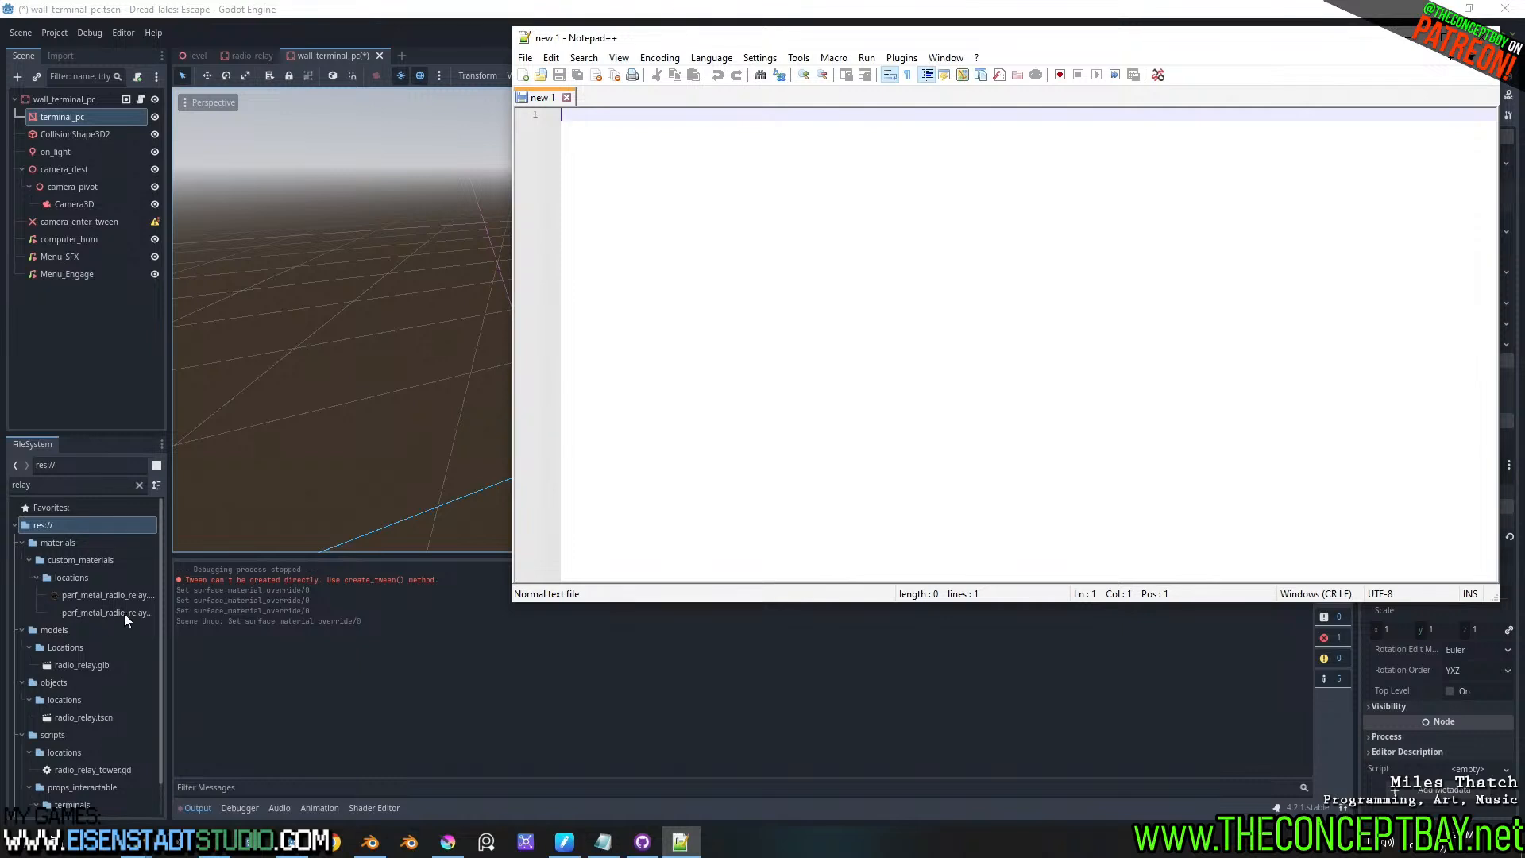
pyautogui.click(93, 617)
pyautogui.scroll(-7, 92, 650)
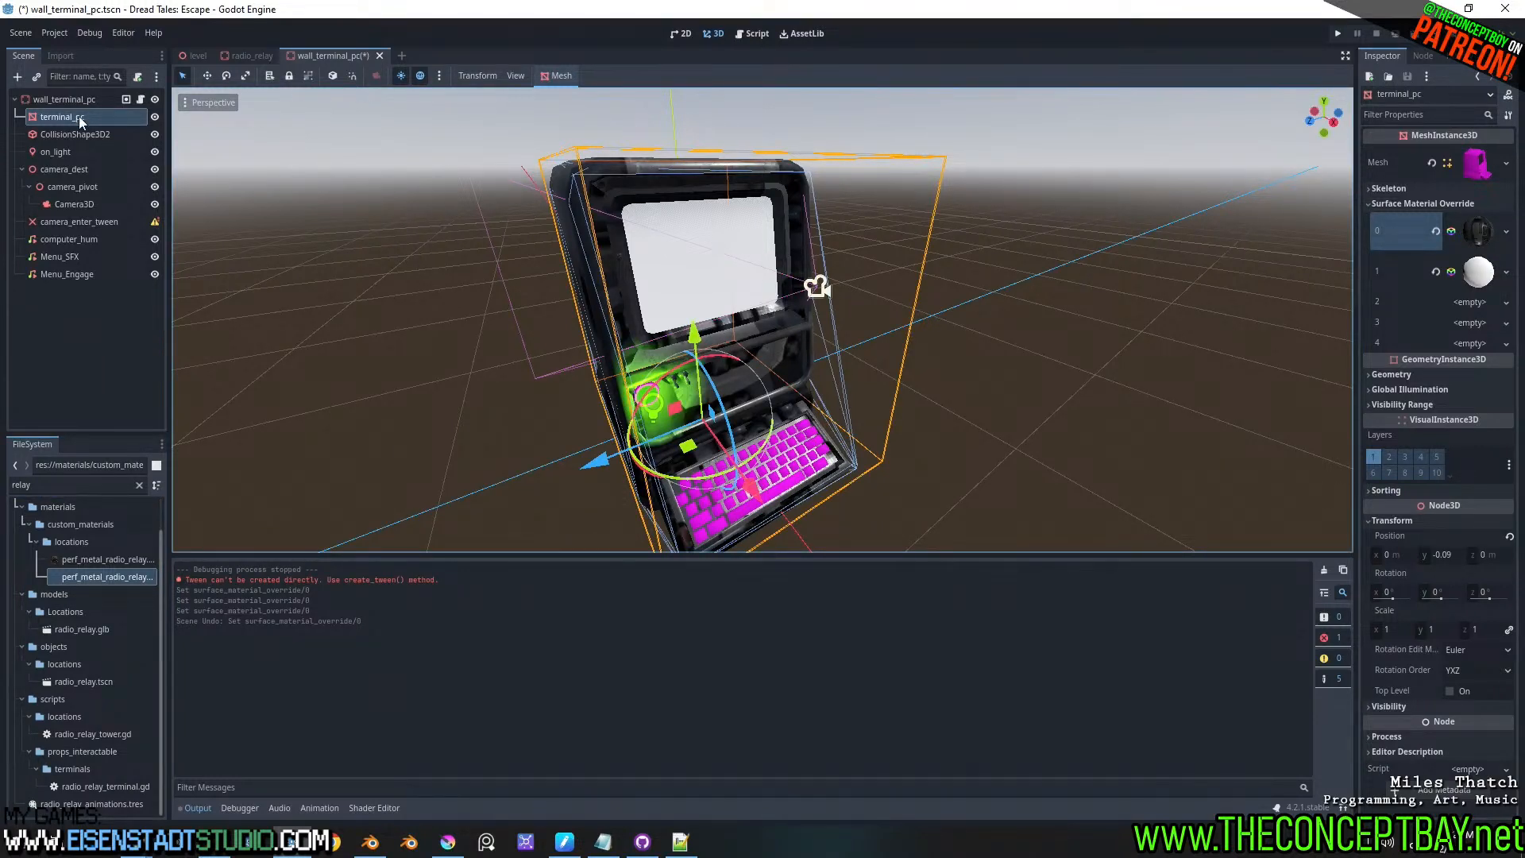
# - Clear surface material override 1 of the terminal_pc mesh and load terminal_screen_blank_new.tres into it
pyautogui.click(1436, 272)
pyautogui.click(1506, 263)
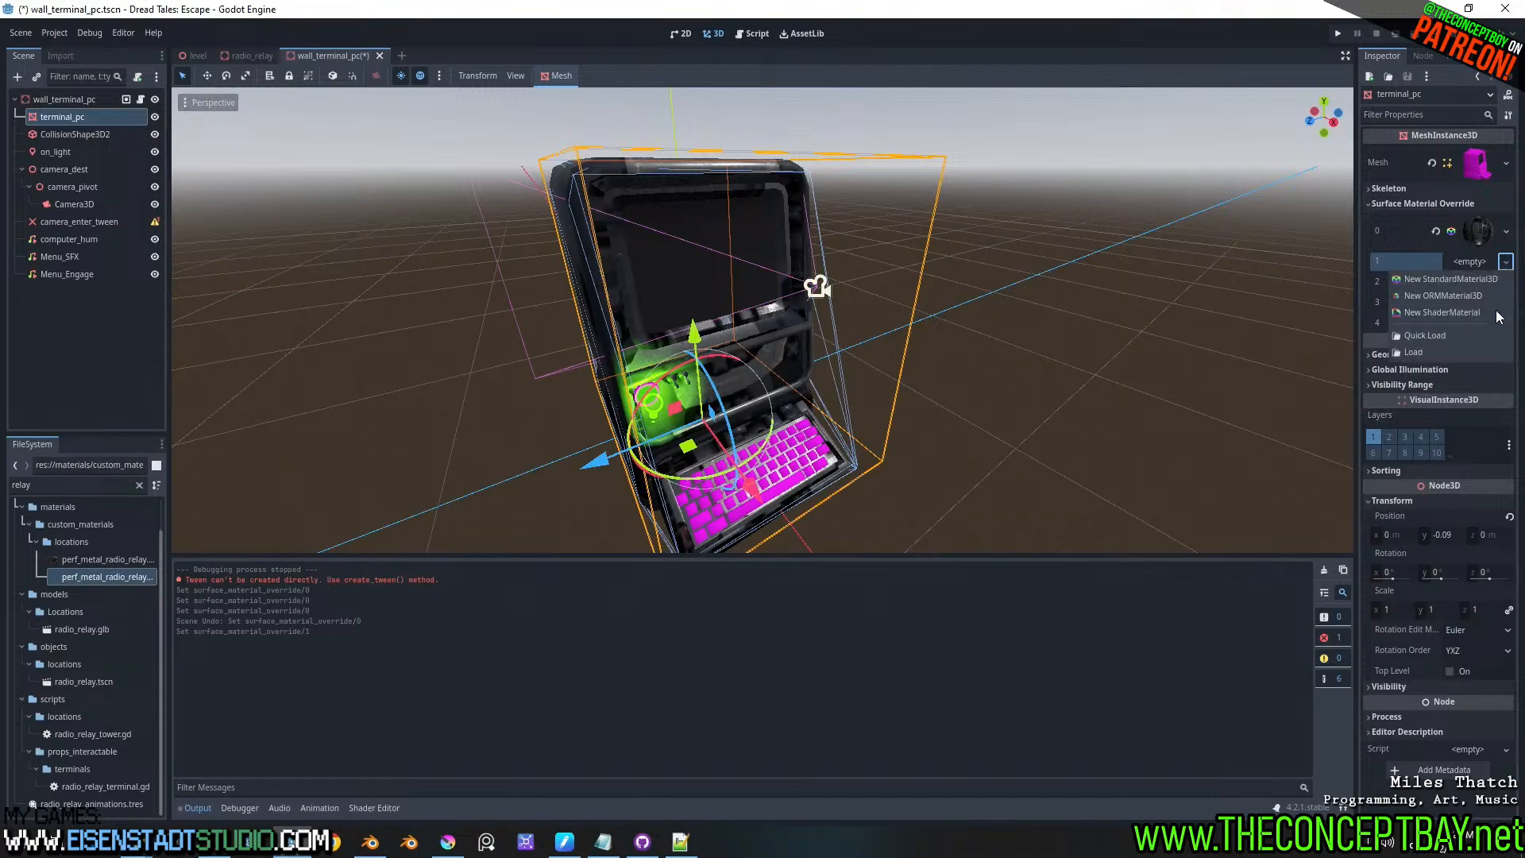
pyautogui.click(1469, 335)
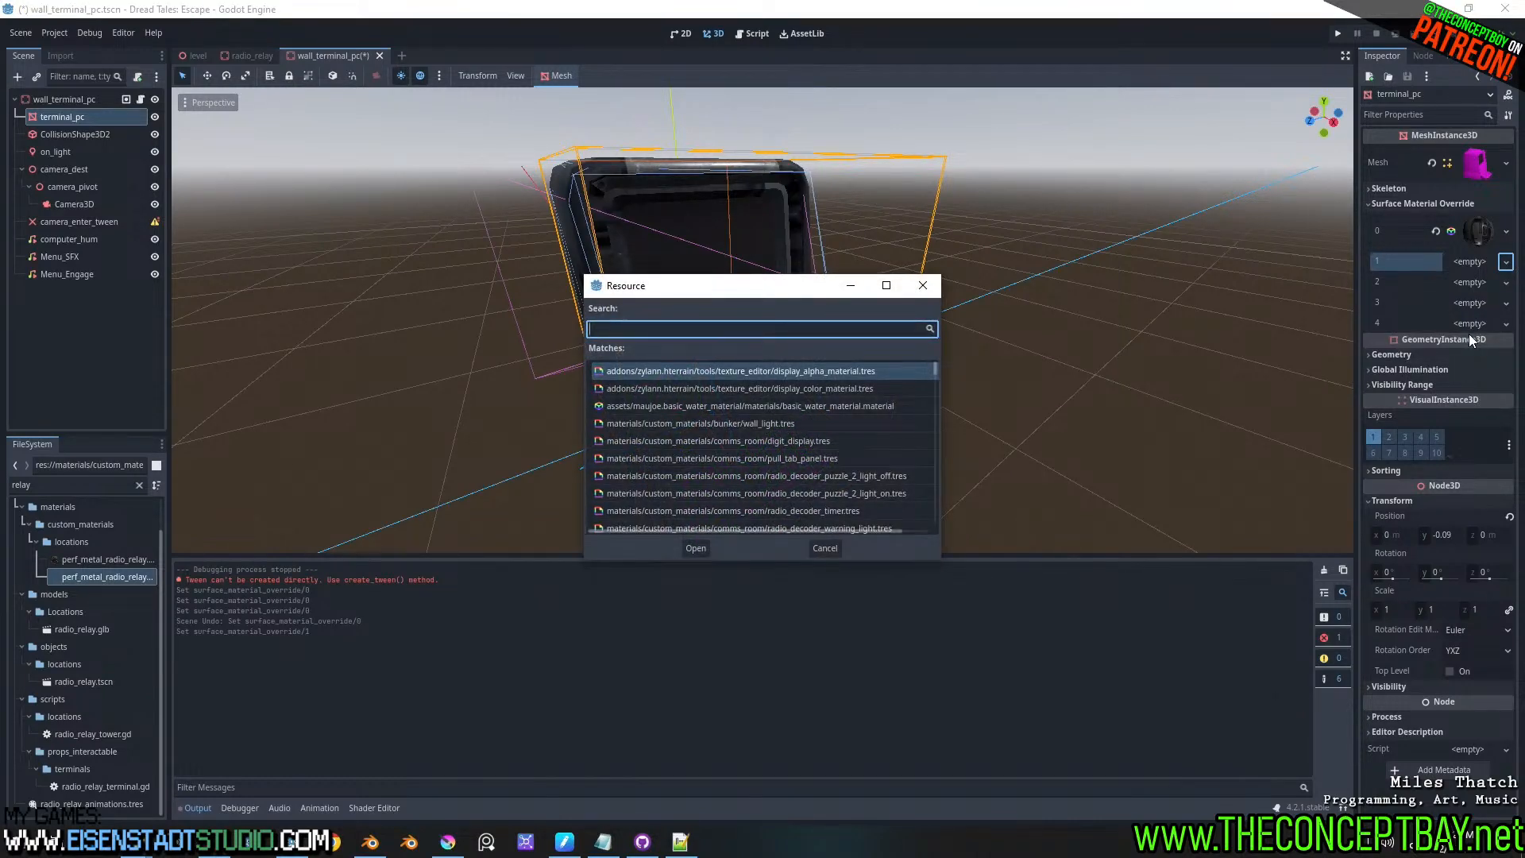
pyautogui.write('termi')
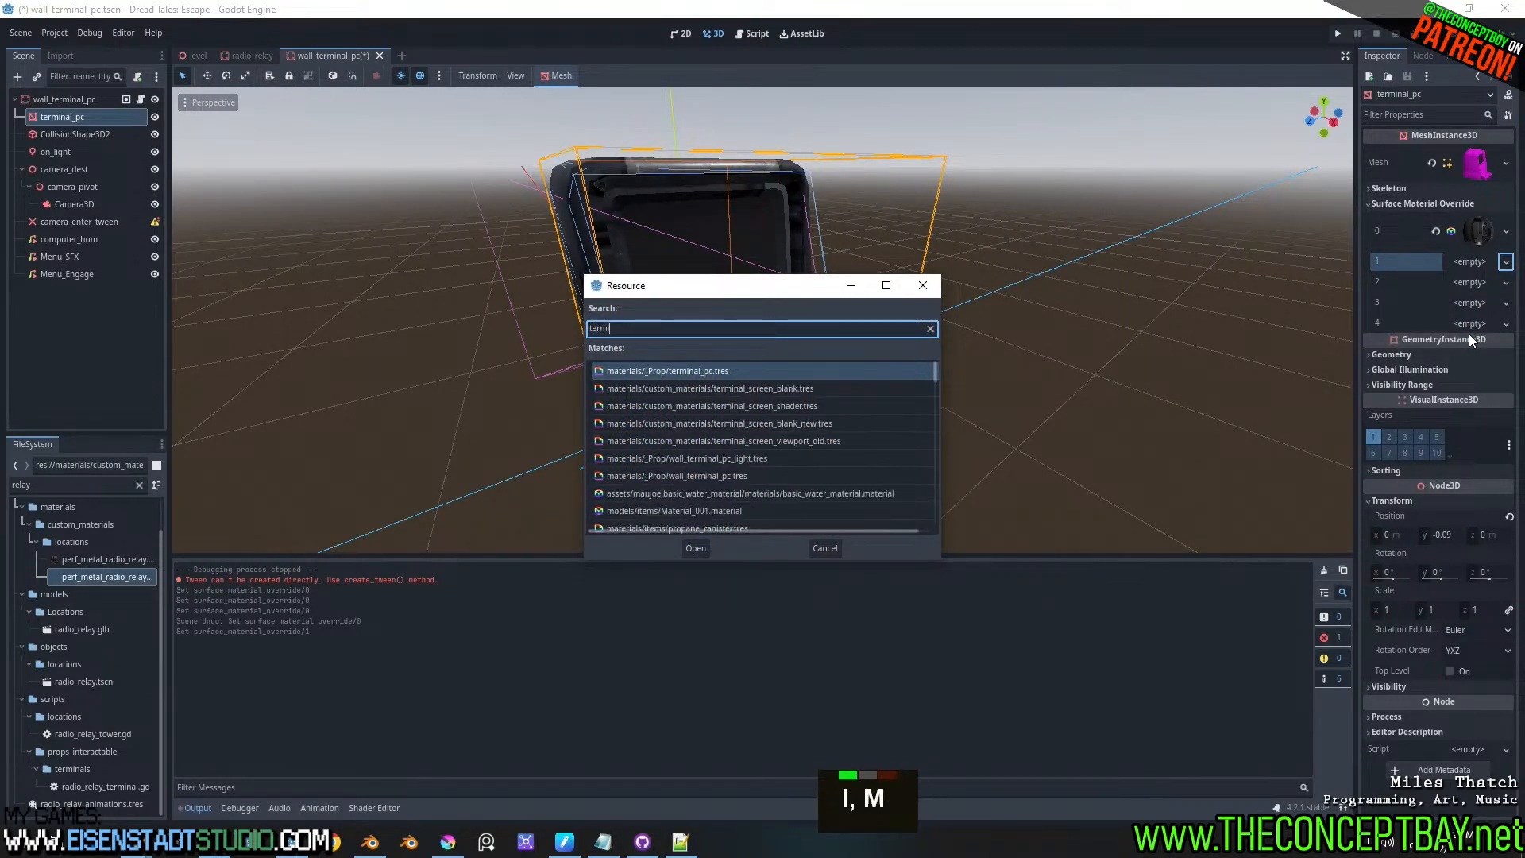
pyautogui.write('nal')
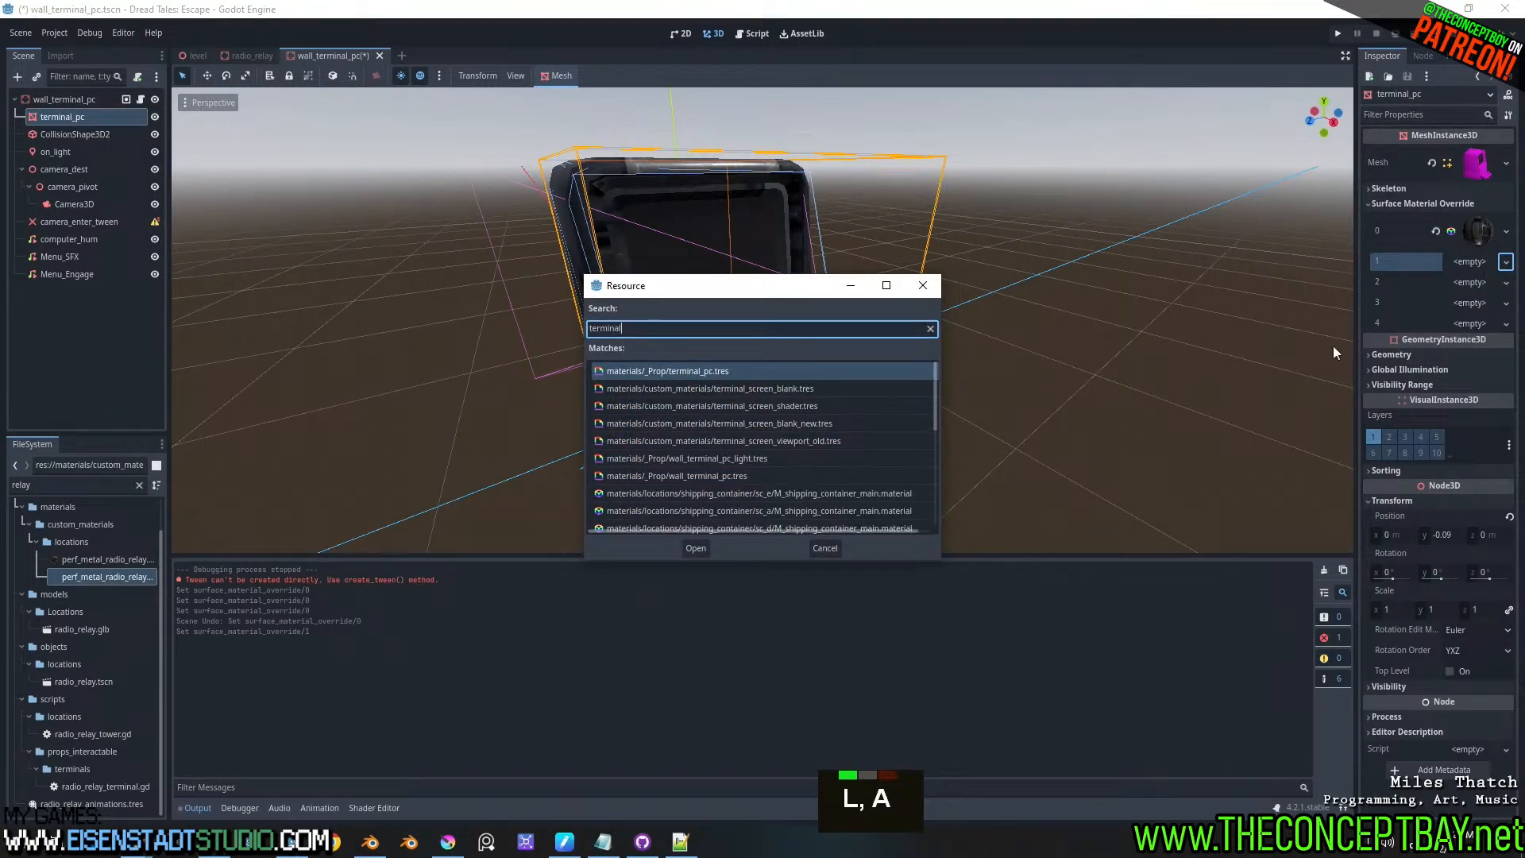
pyautogui.doubleClick(825, 420)
# - Examine the terminal's screen, casing and keyboard from several angles
pyautogui.scroll(5, 732, 331)
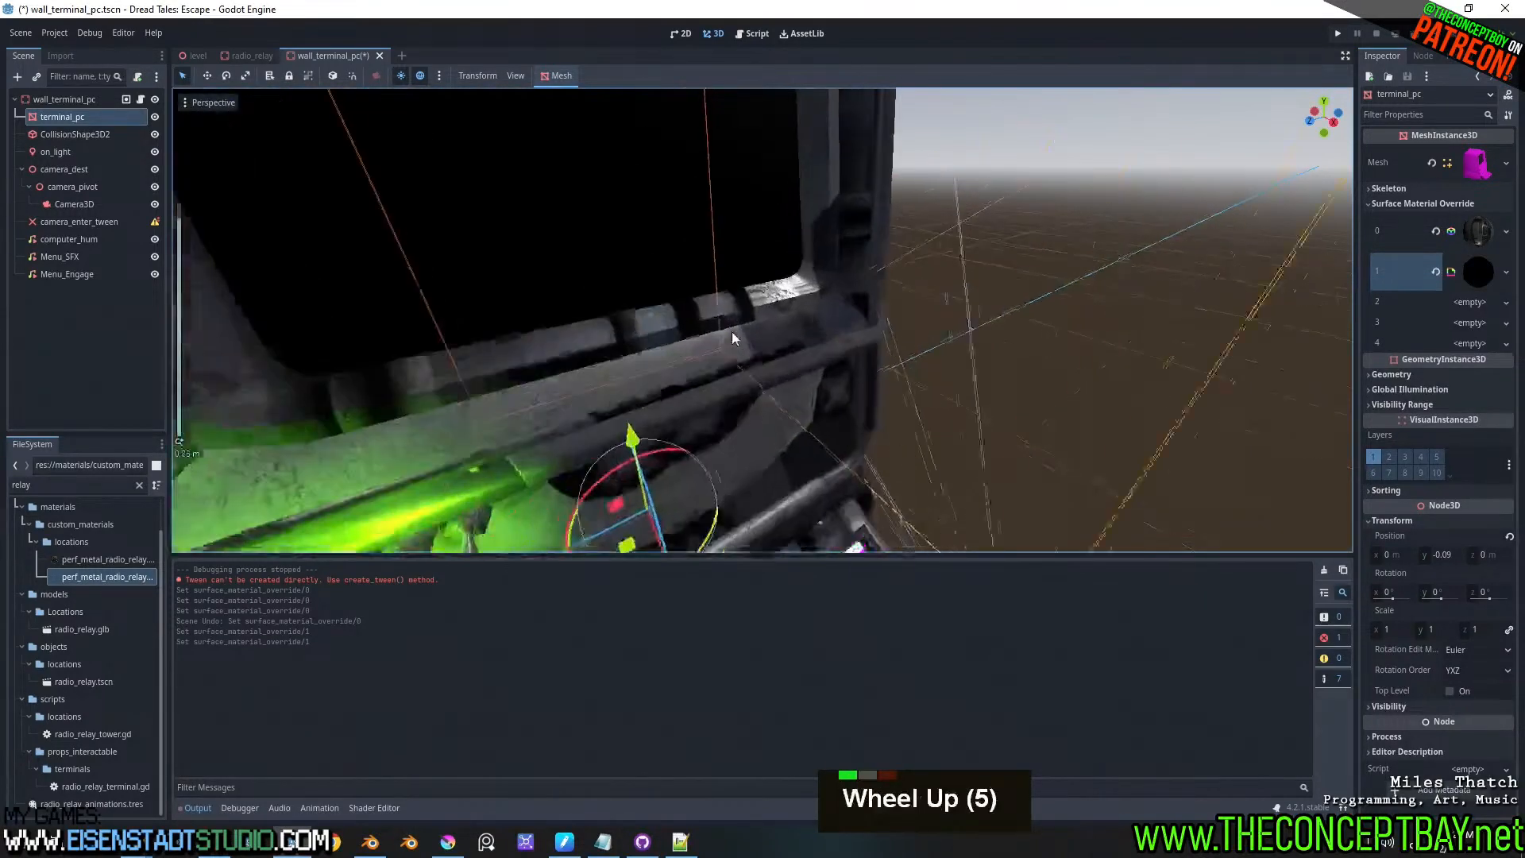
pyautogui.keyDown('shift'); pyautogui.moveTo(761, 294); pyautogui.dragTo(826, 428, button='middle'); pyautogui.keyUp('shift')
pyautogui.keyDown('shift'); pyautogui.moveTo(826, 429); pyautogui.dragTo(794, 417, button='middle'); pyautogui.keyUp('shift')
pyautogui.press('h')
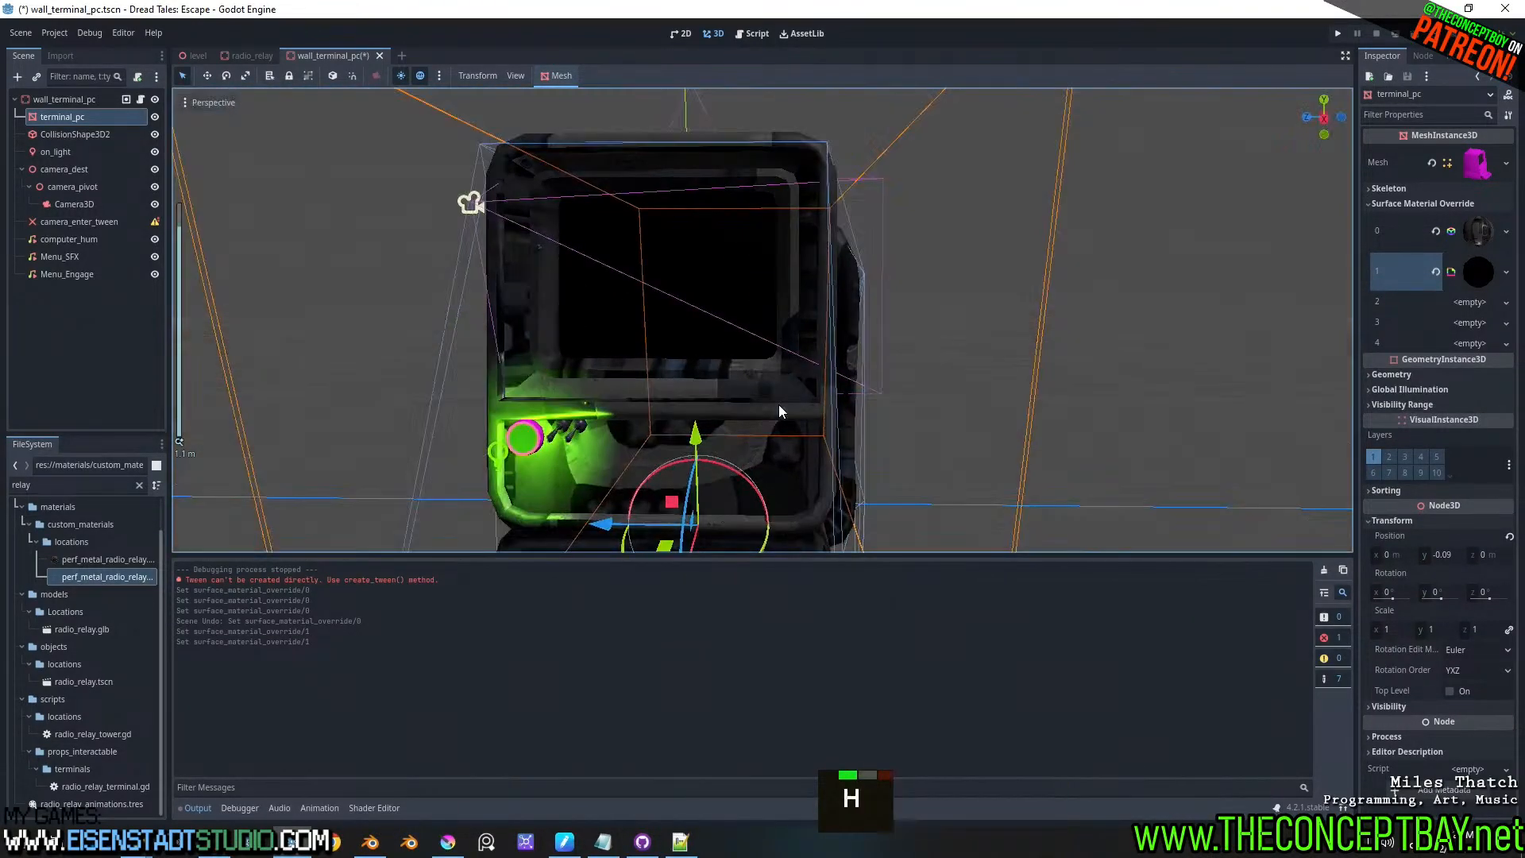
pyautogui.press('h')
pyautogui.moveTo(772, 367); pyautogui.dragTo(756, 398, button='middle')
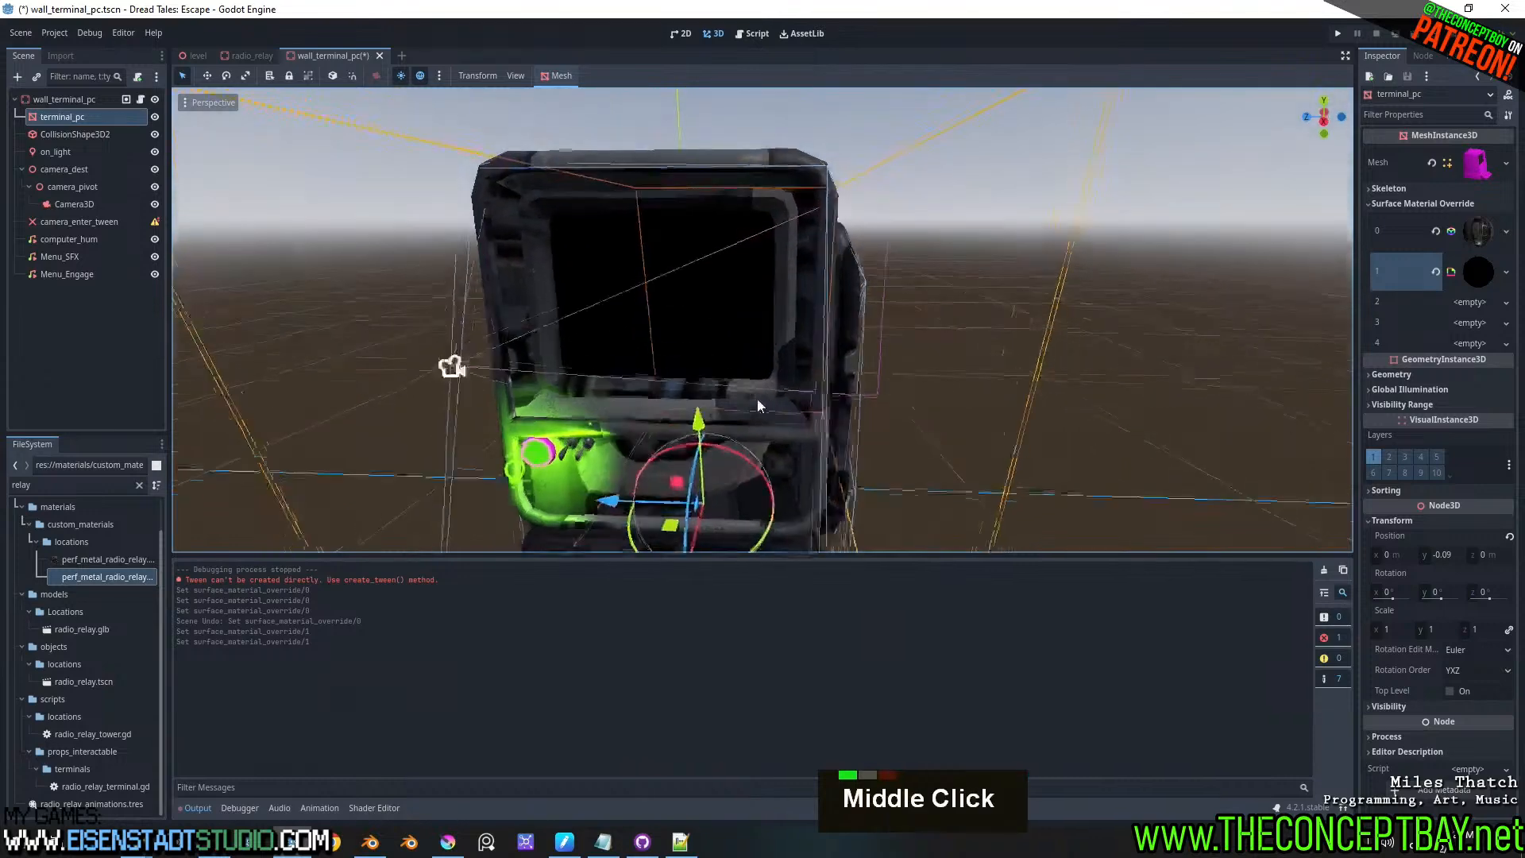
pyautogui.scroll(2, 826, 484)
pyautogui.moveTo(823, 476); pyautogui.dragTo(891, 413, button='middle')
pyautogui.scroll(-2, 865, 421)
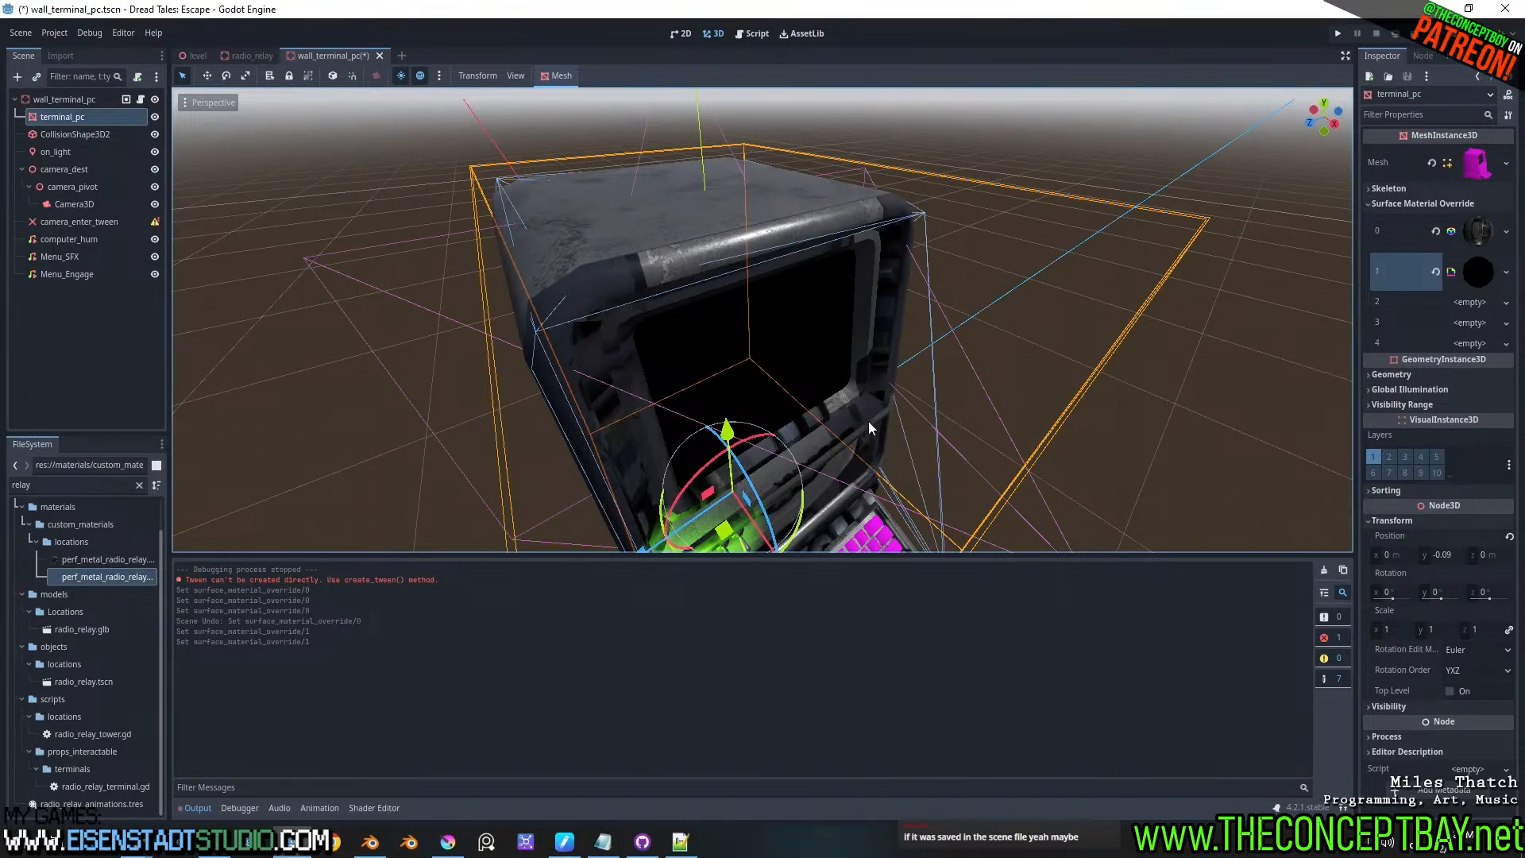
pyautogui.moveTo(869, 421); pyautogui.dragTo(817, 368, button='middle')
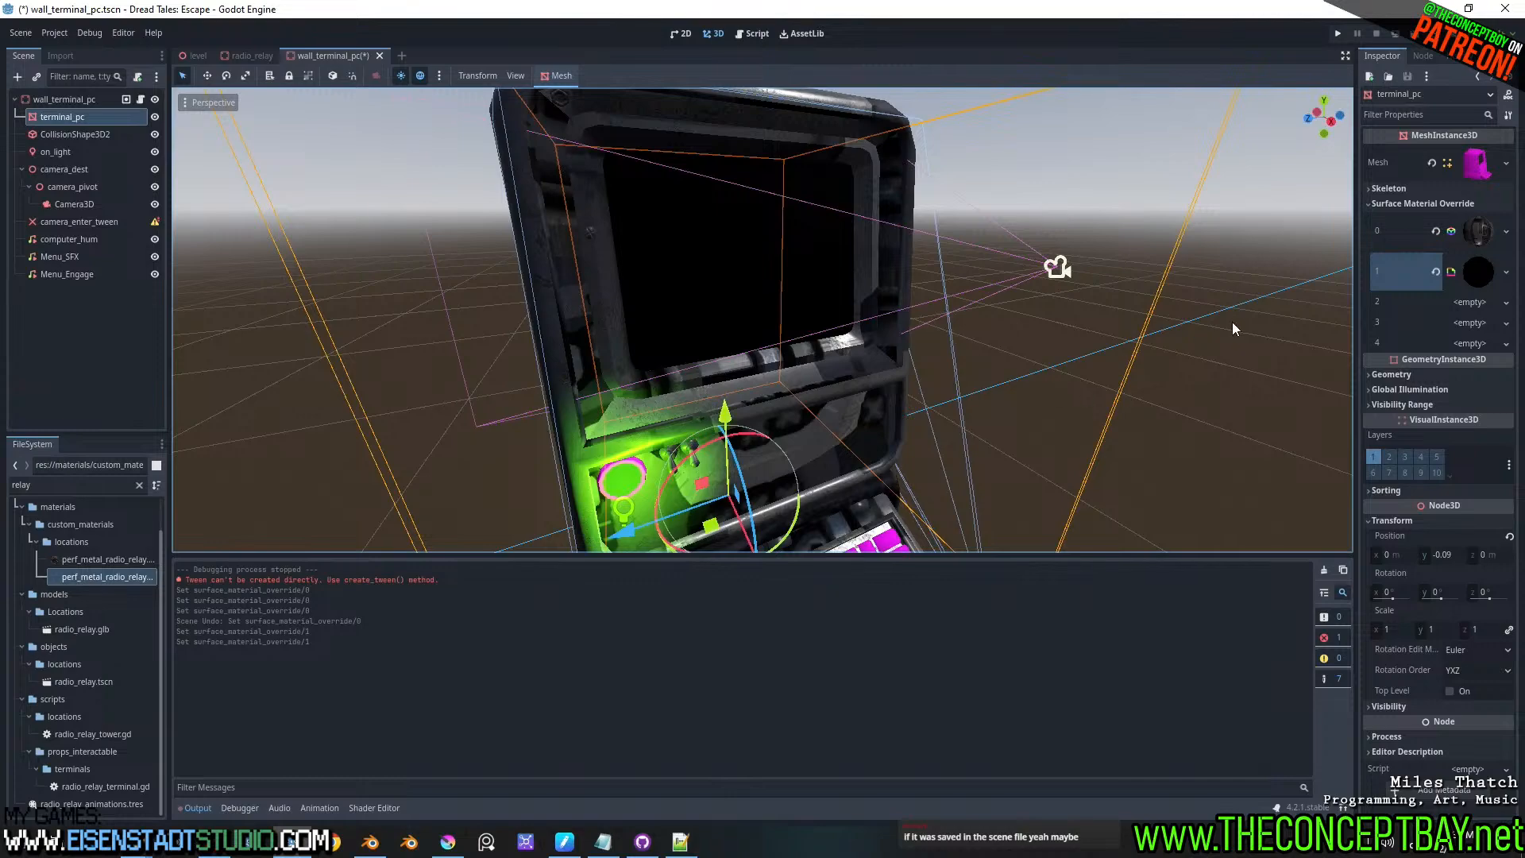
pyautogui.scroll(-3, 832, 327)
pyautogui.moveTo(833, 327); pyautogui.dragTo(946, 345, button='middle')
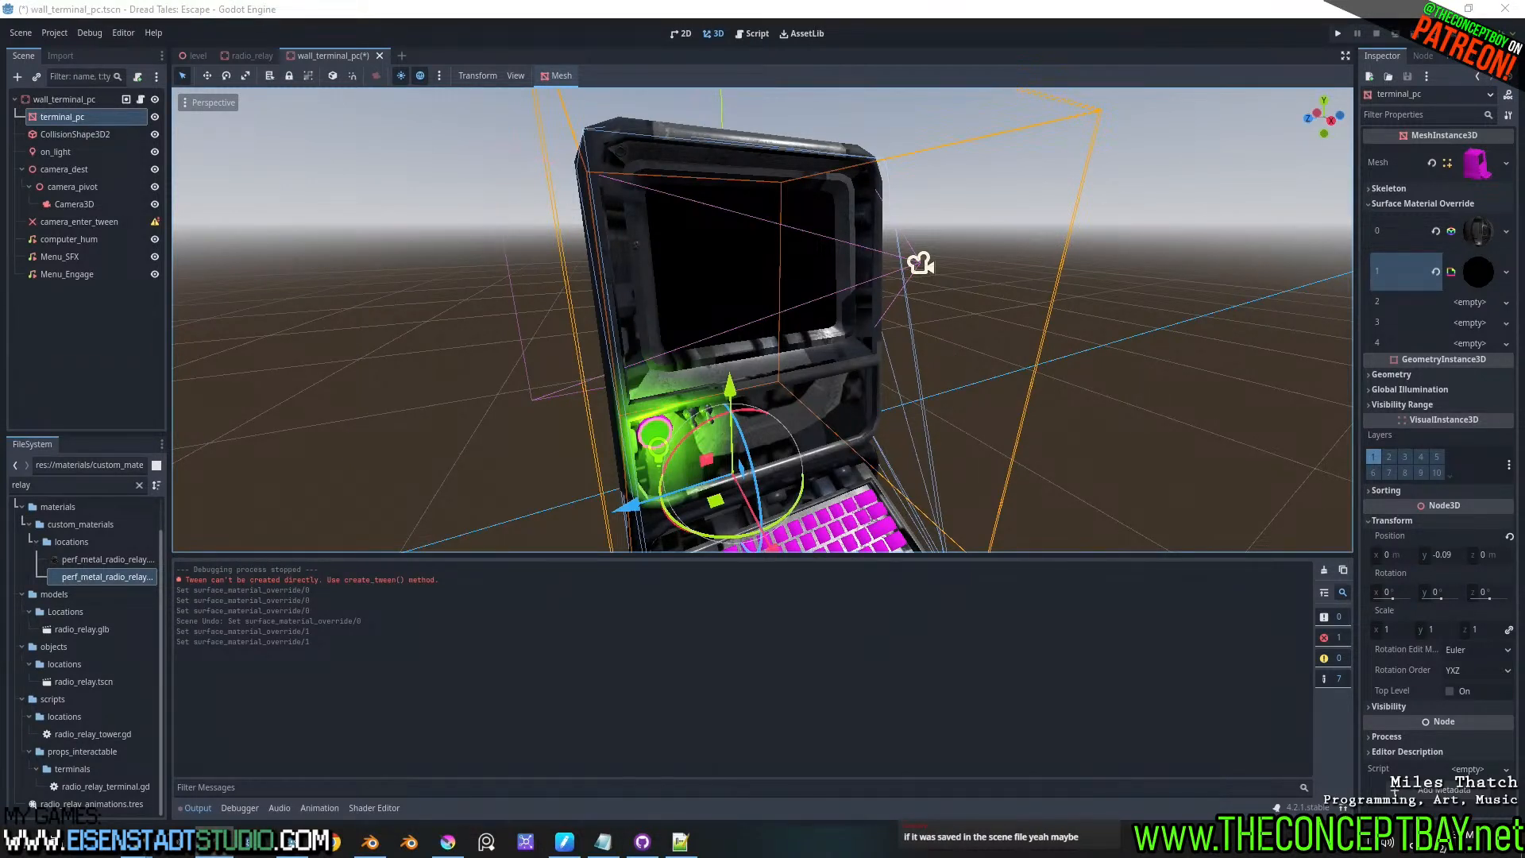
pyautogui.hotkey('shift', '2')
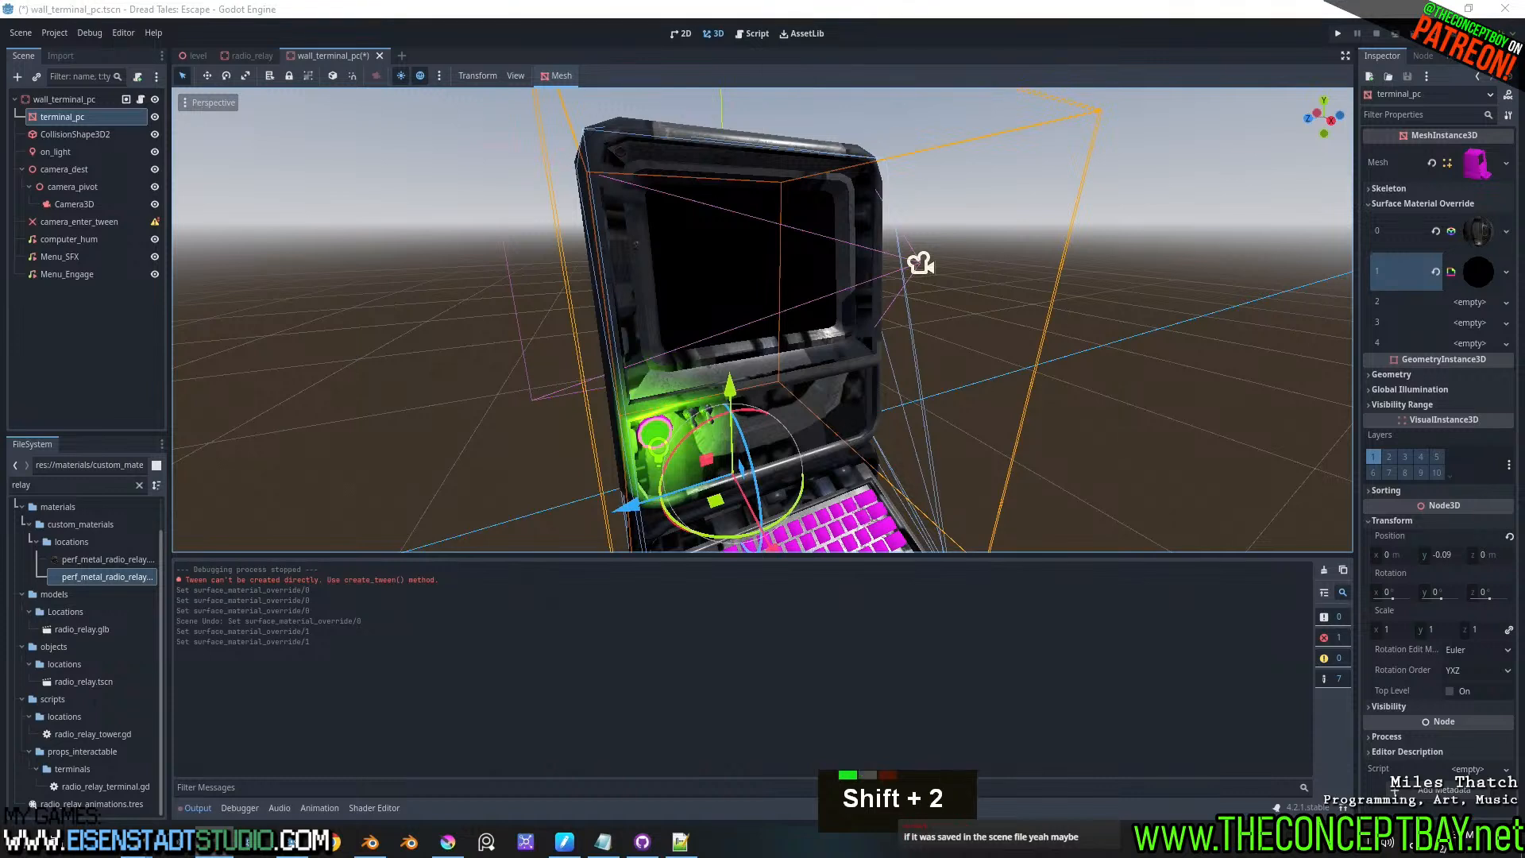
pyautogui.press('n')
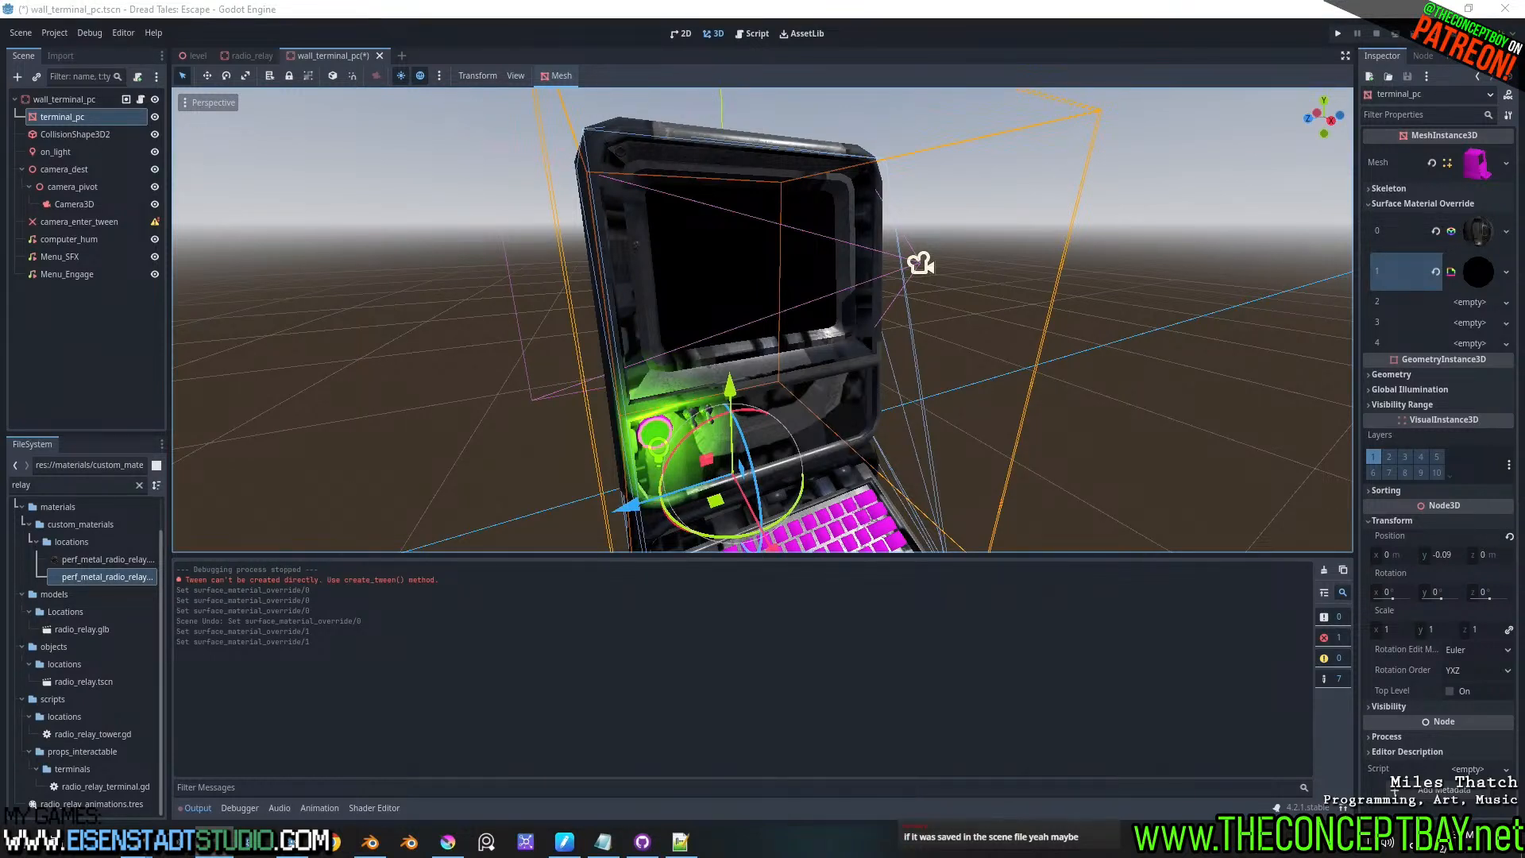
pyautogui.hotkey('shift', 'a')
pyautogui.hotkey('shift', 'o')
pyautogui.press('t')
pyautogui.press('y')
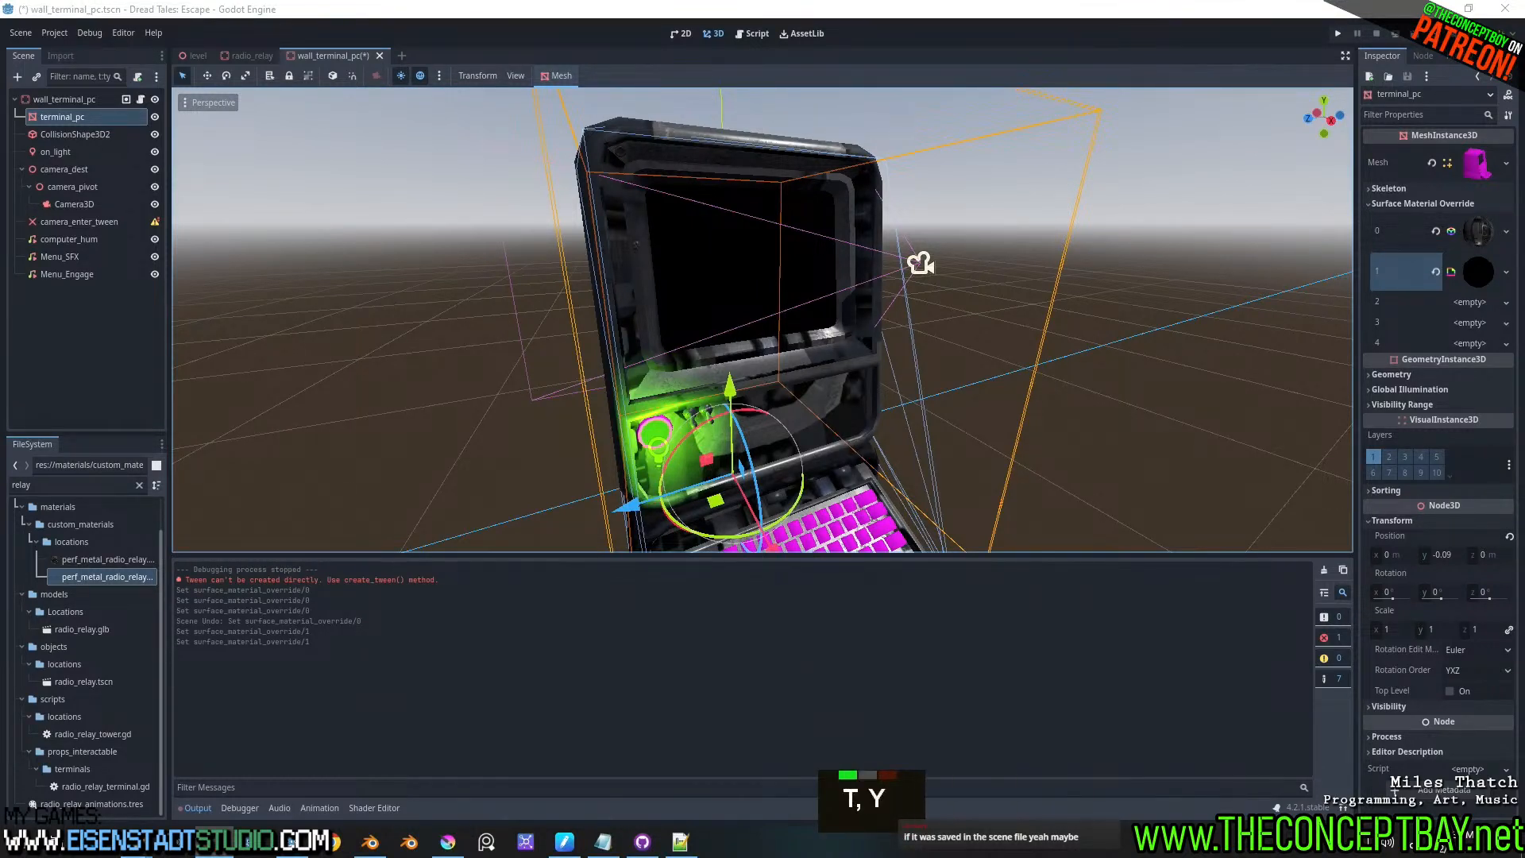
pyautogui.press('BackSpace')
pyautogui.press('u')
pyautogui.press('o')
pyautogui.press('BackSpace')
pyautogui.write('gech, yo')
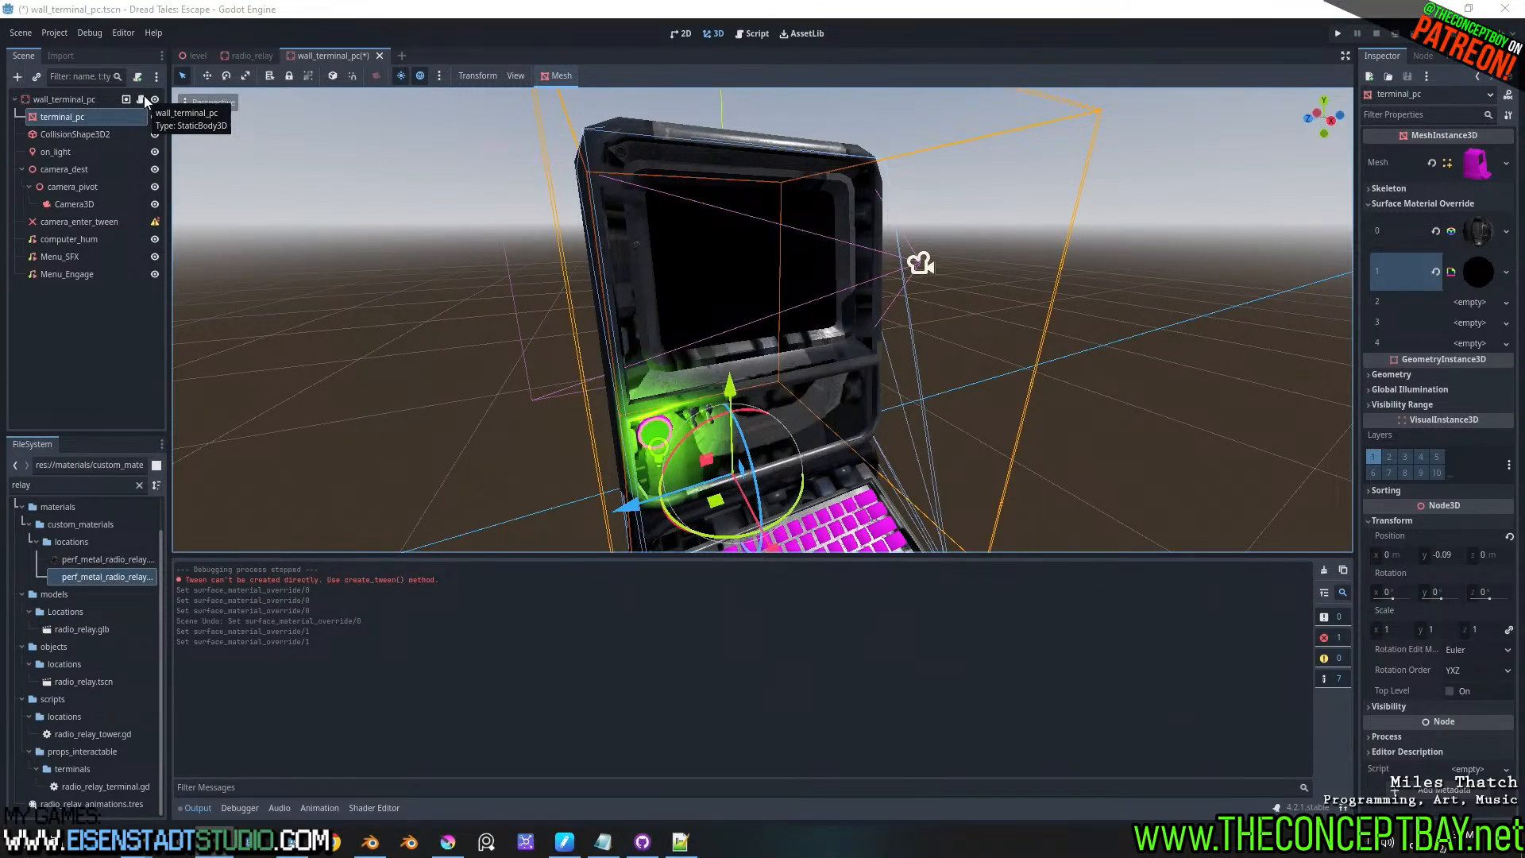
# - Open the TerminalViewport scene from the project's autoload list
pyautogui.click(54, 33)
pyautogui.click(84, 50)
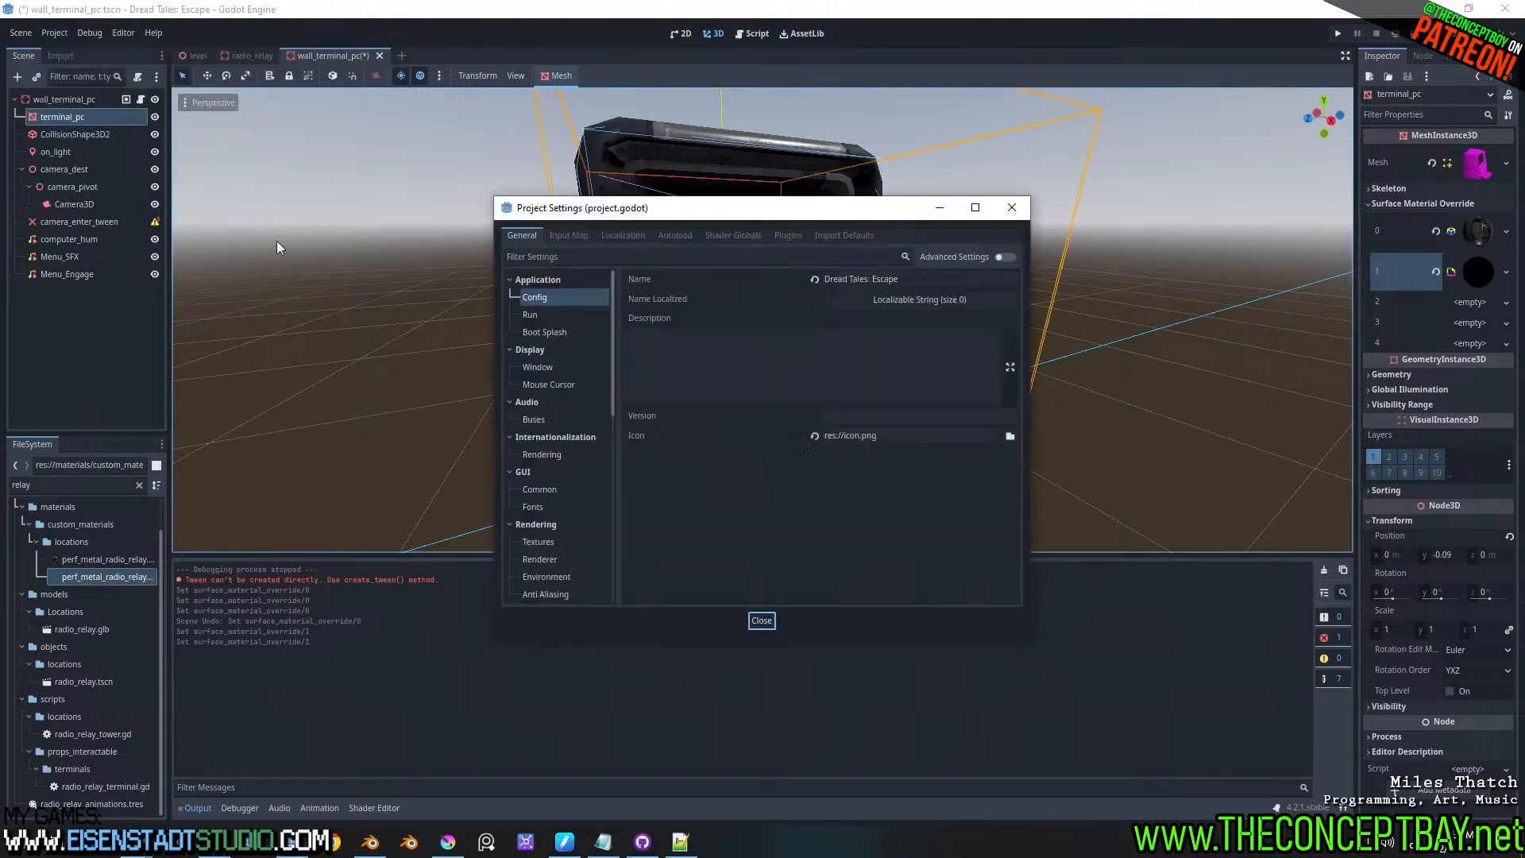
pyautogui.click(675, 236)
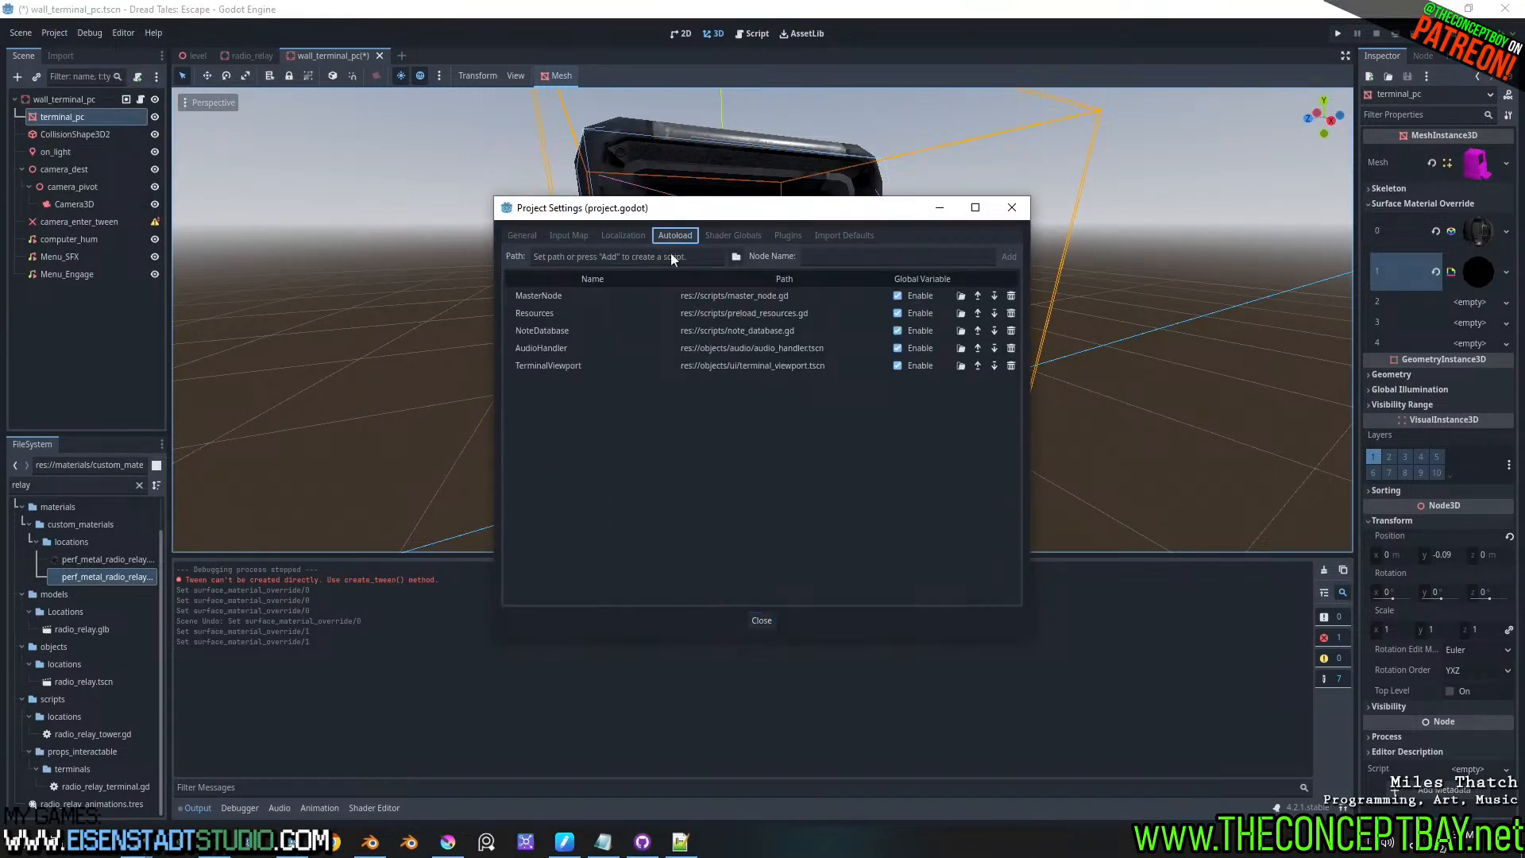
pyautogui.doubleClick(732, 360)
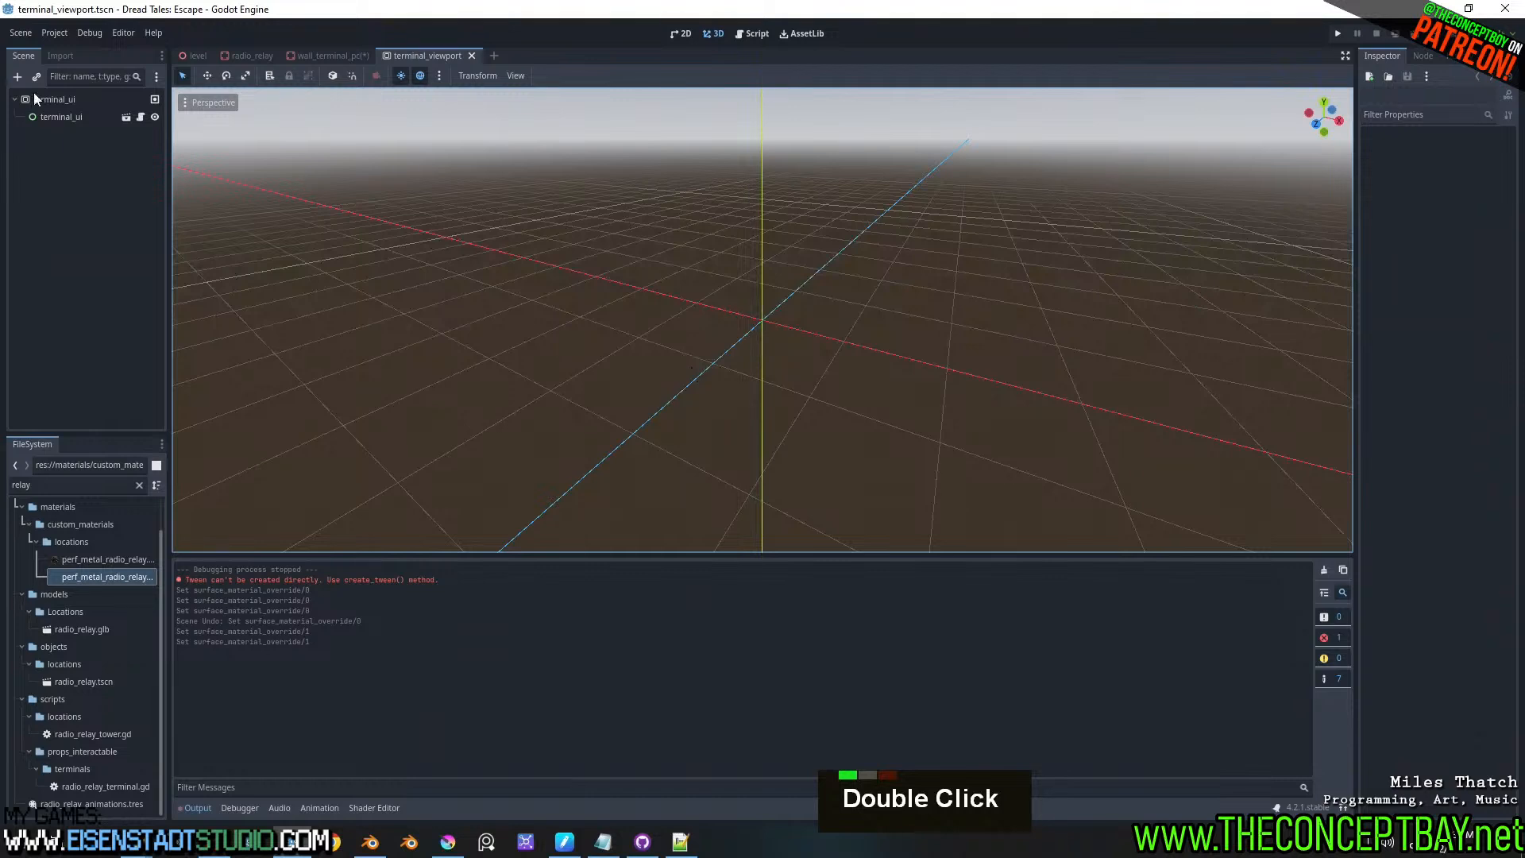
# - Inspect the terminal_ui viewport node and its child control, including their appearance in the 2D view
pyautogui.click(35, 97)
pyautogui.scroll(3, 785, 298)
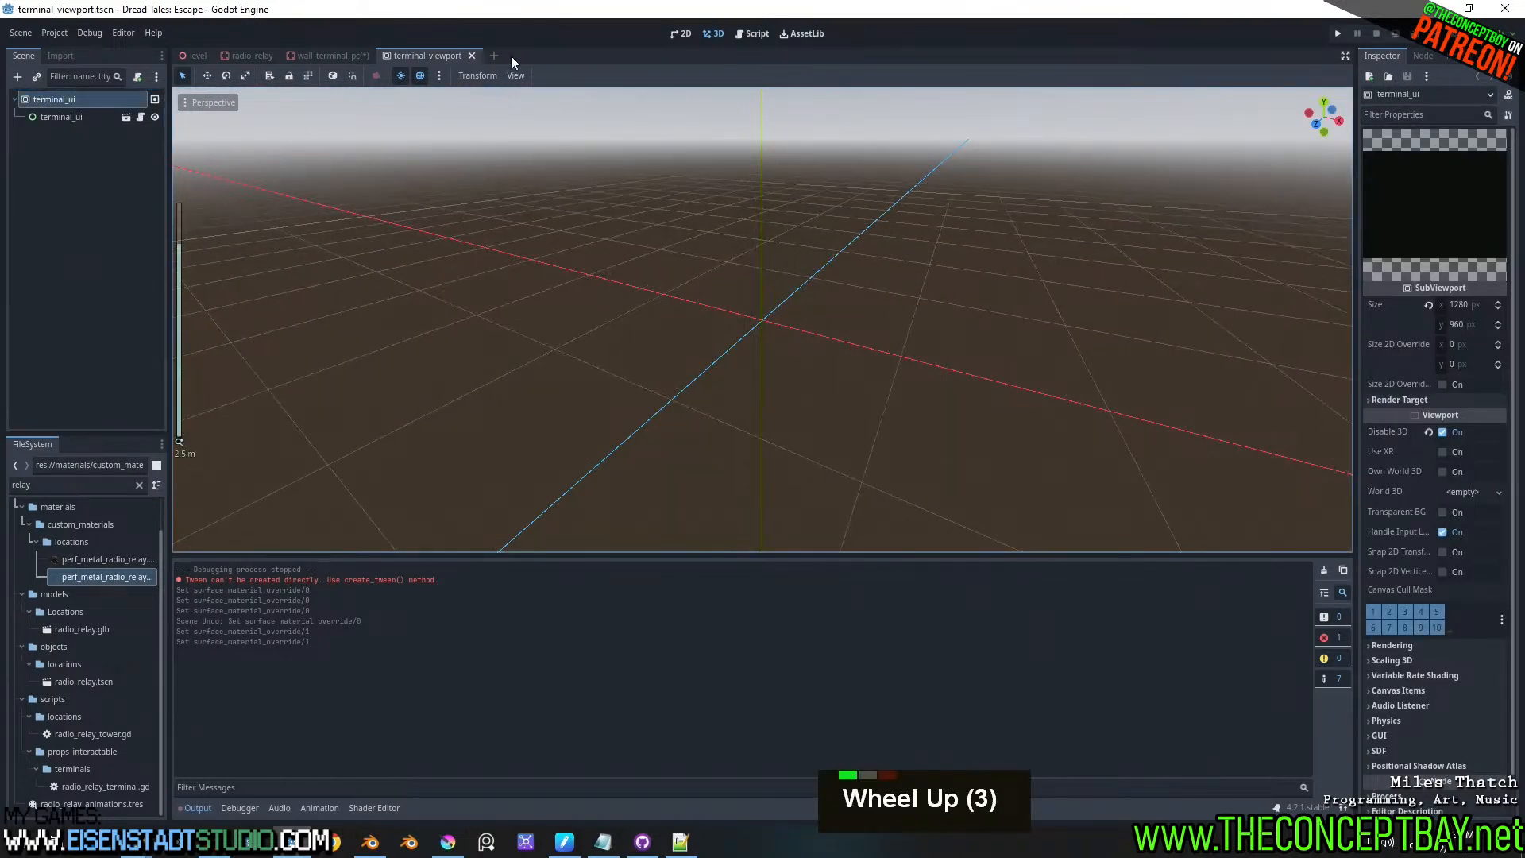
pyautogui.click(681, 33)
pyautogui.scroll(-8, 848, 459)
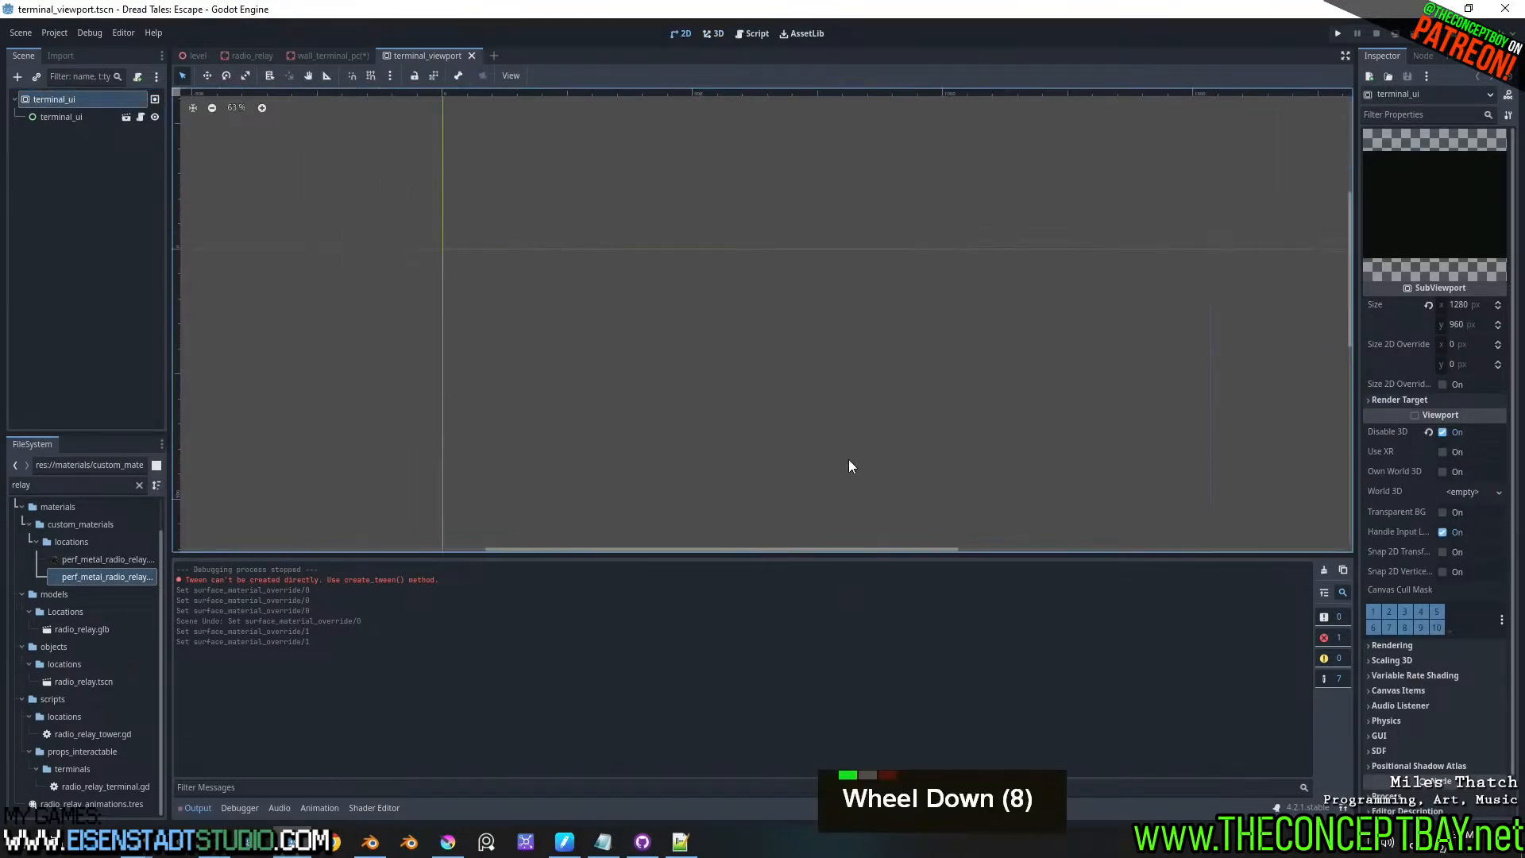
pyautogui.scroll(-2, 665, 291)
pyautogui.moveTo(665, 290); pyautogui.dragTo(710, 310, button='middle')
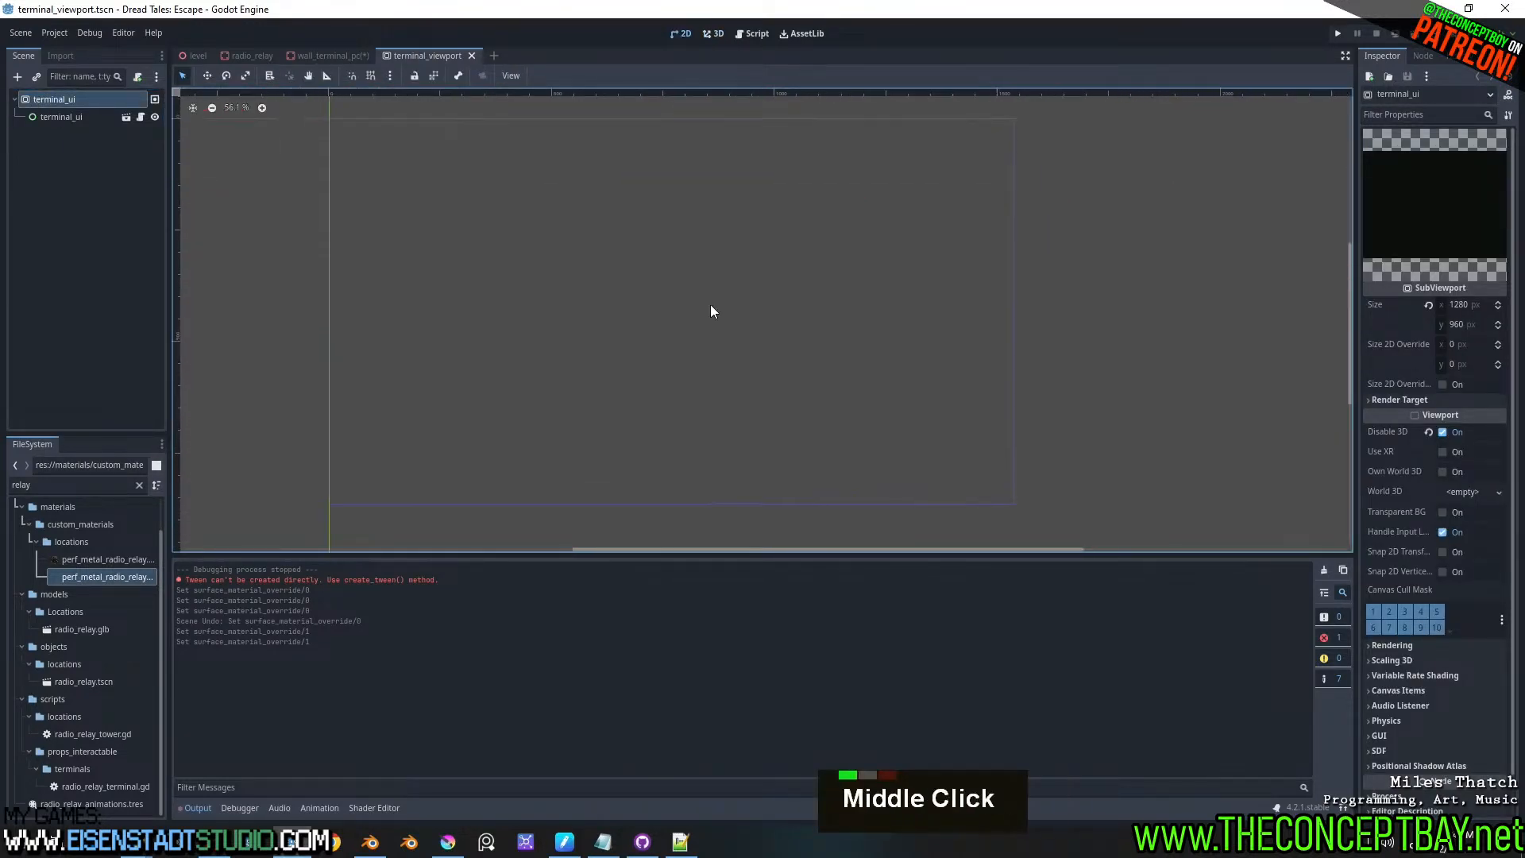
pyautogui.click(86, 116)
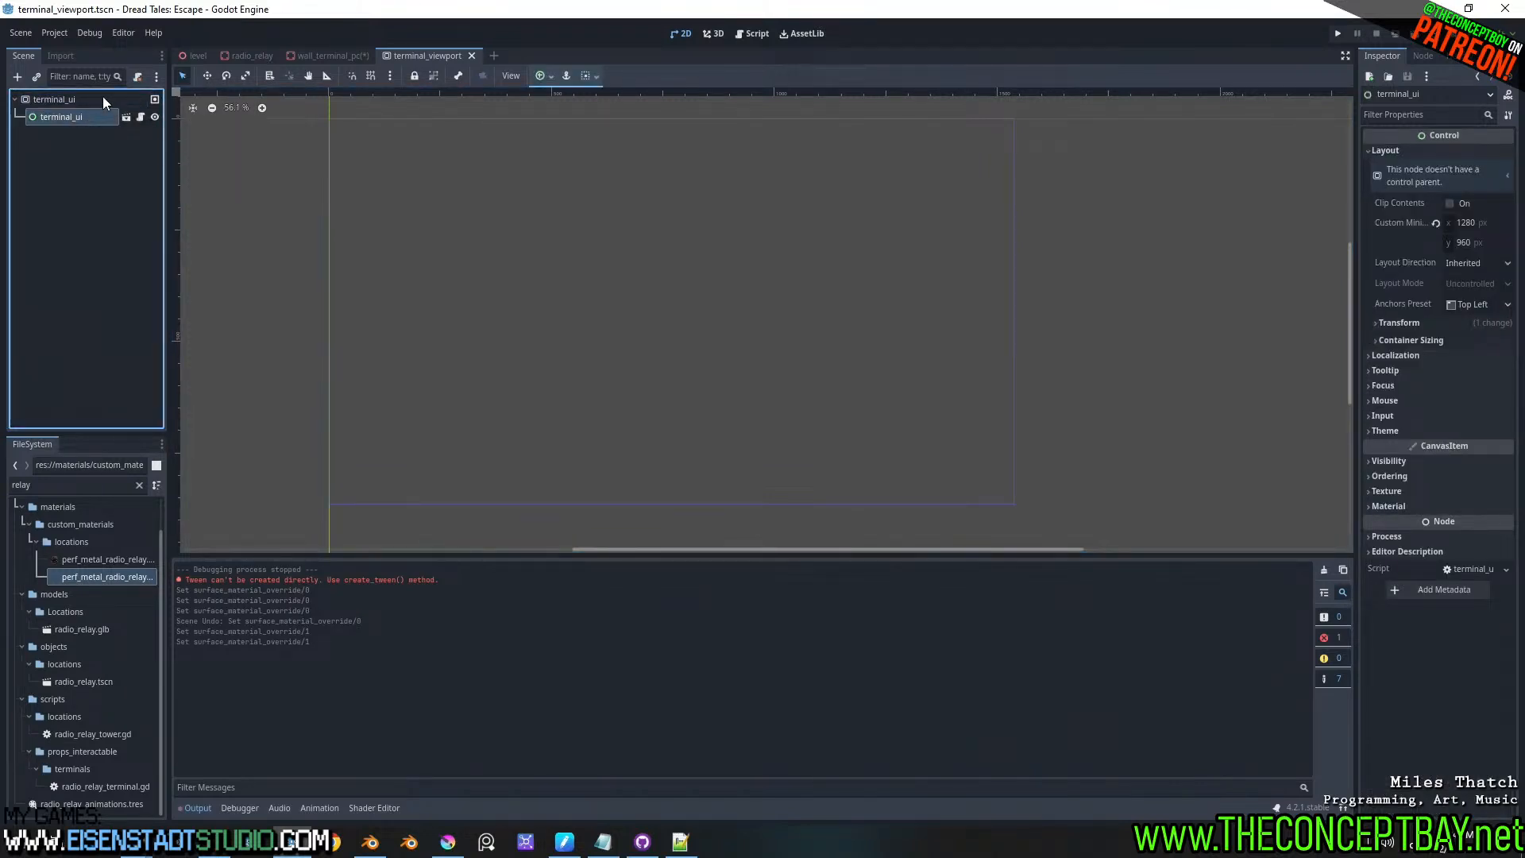
pyautogui.click(102, 98)
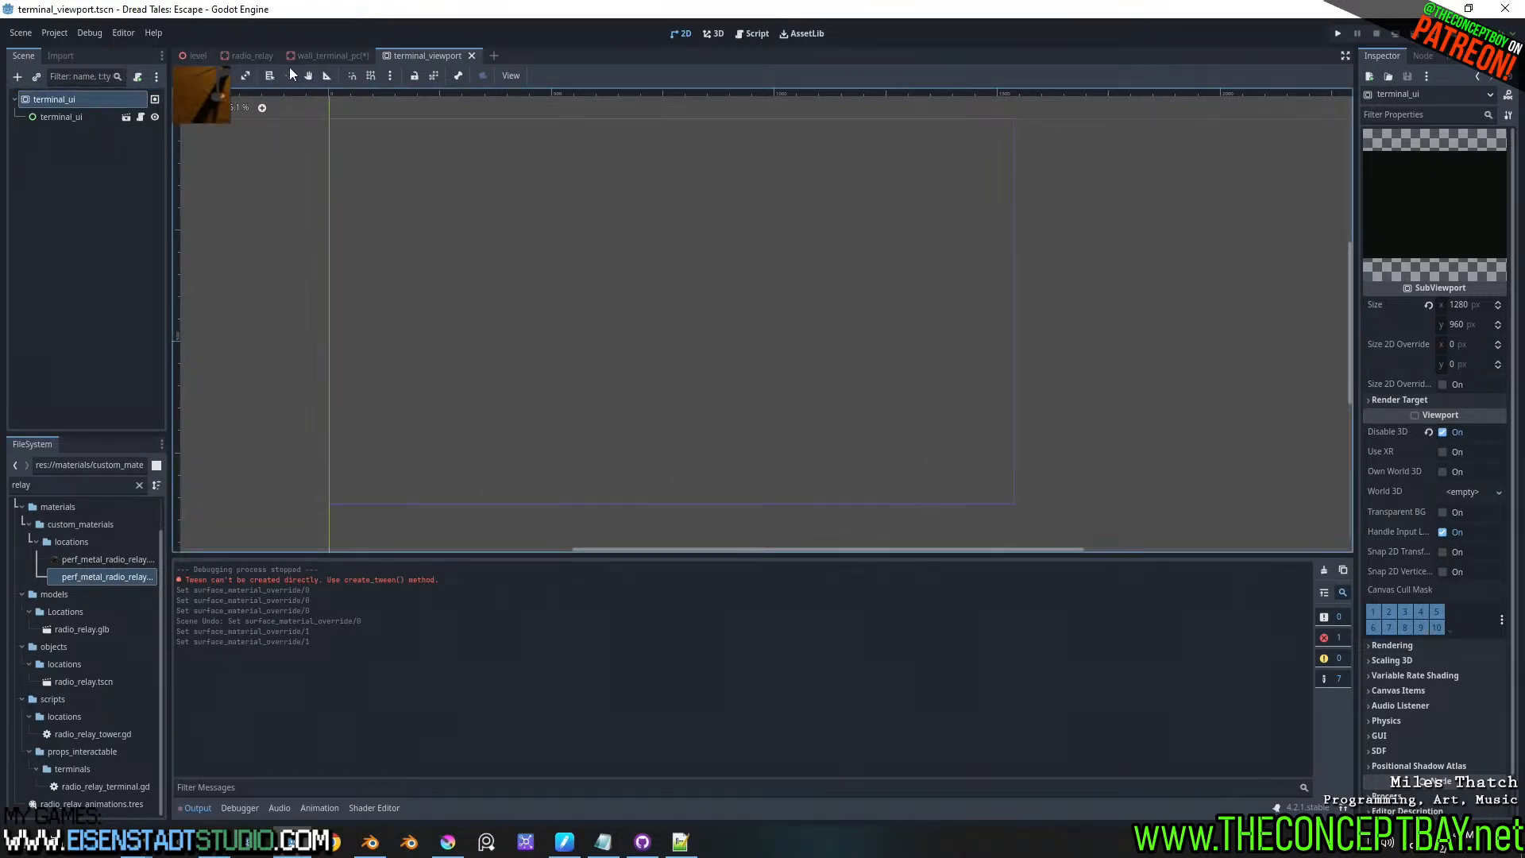
# - Return to the wall terminal scene, open its base script terminal_pc.gd and examine how the interact function assigns the screen material
pyautogui.click(321, 56)
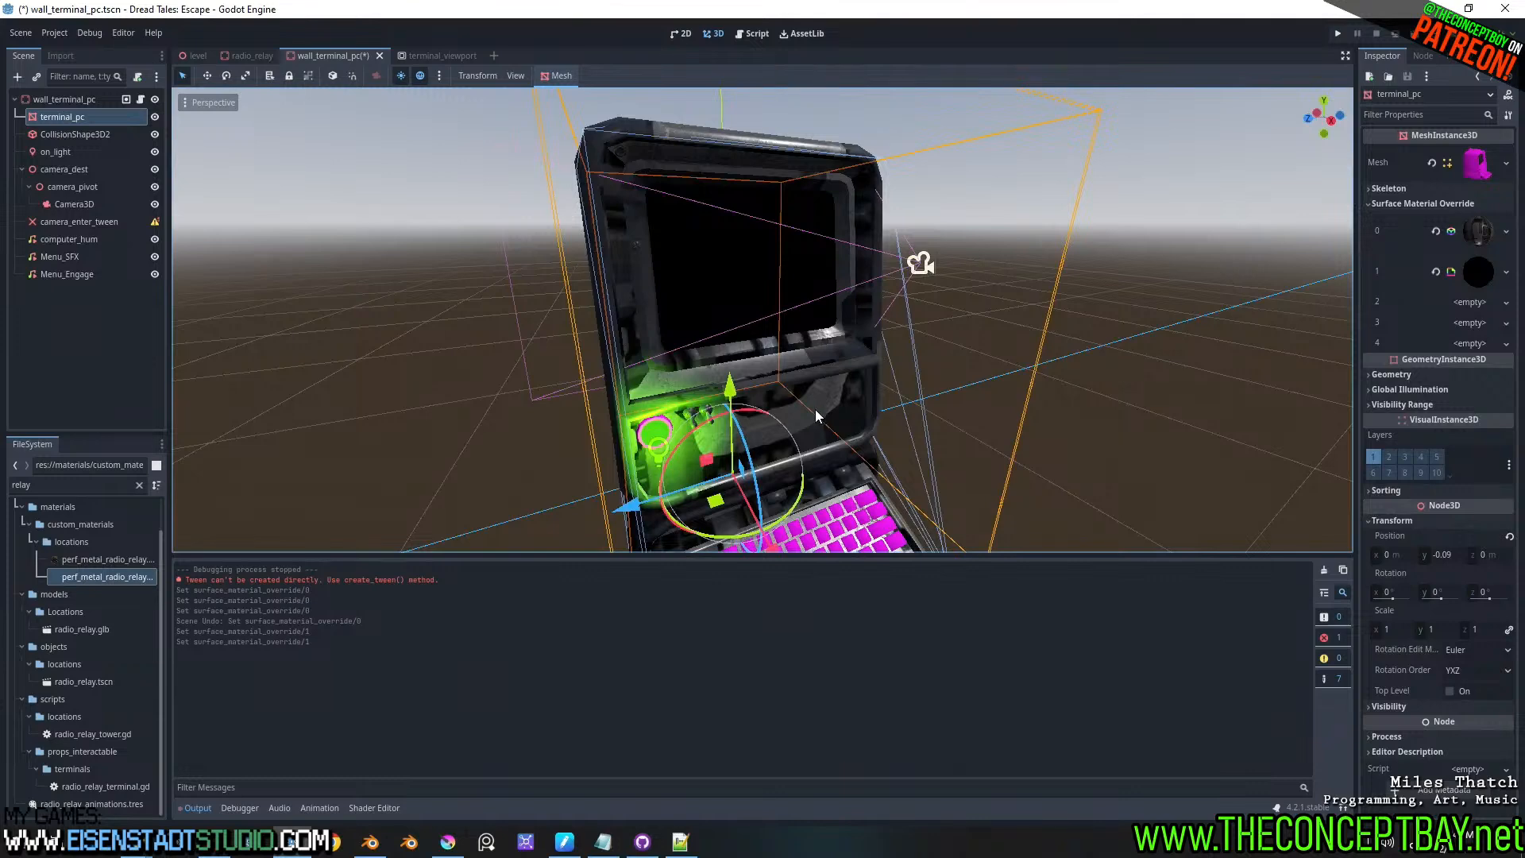
pyautogui.moveTo(861, 373); pyautogui.dragTo(843, 353, button='middle')
pyautogui.scroll(-2, 826, 354)
pyautogui.scroll(-1, 836, 356)
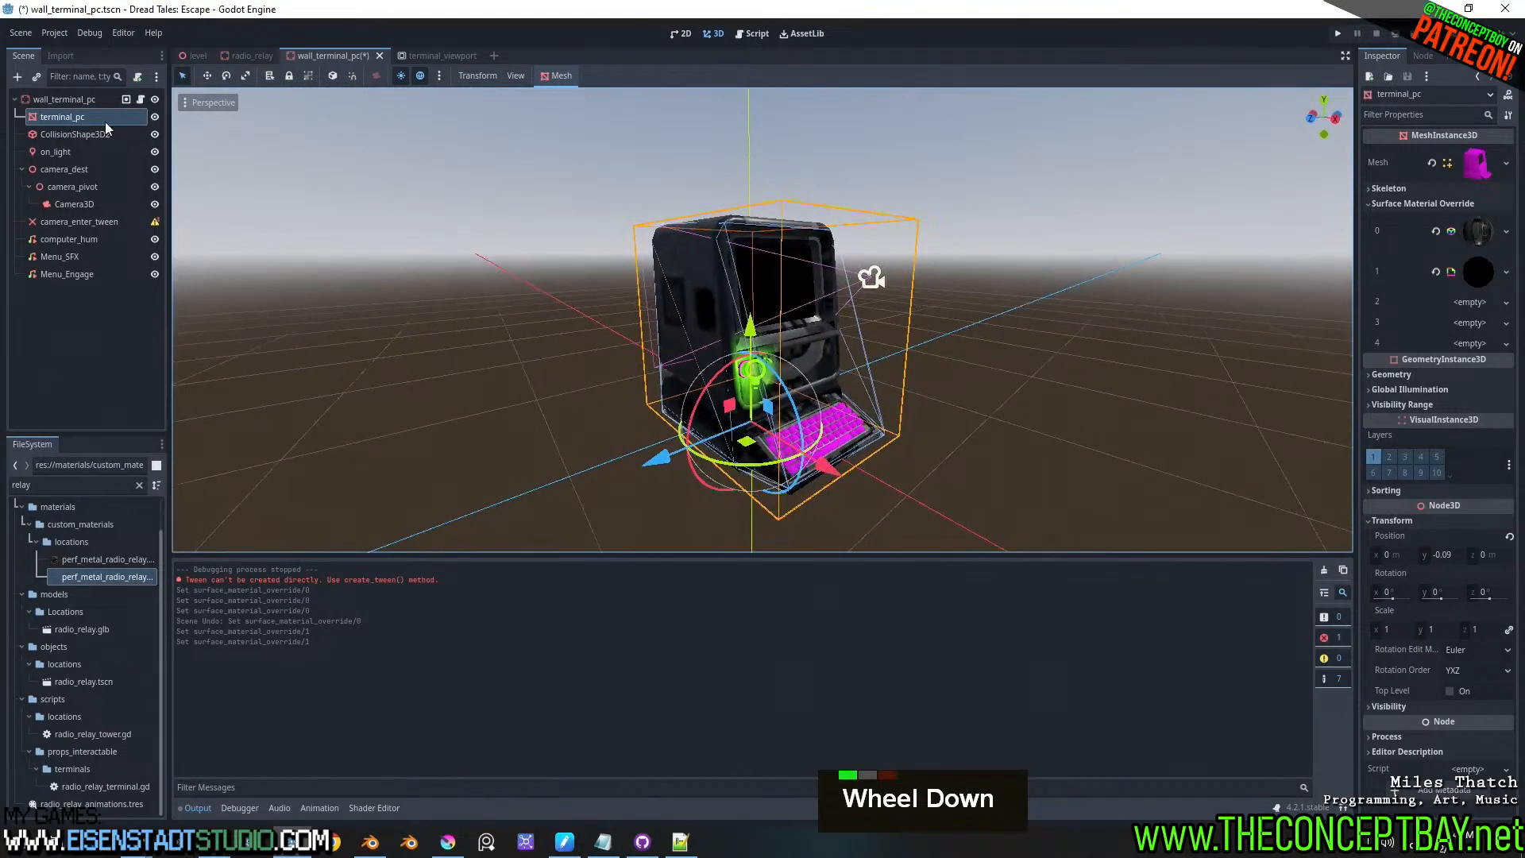
pyautogui.click(141, 99)
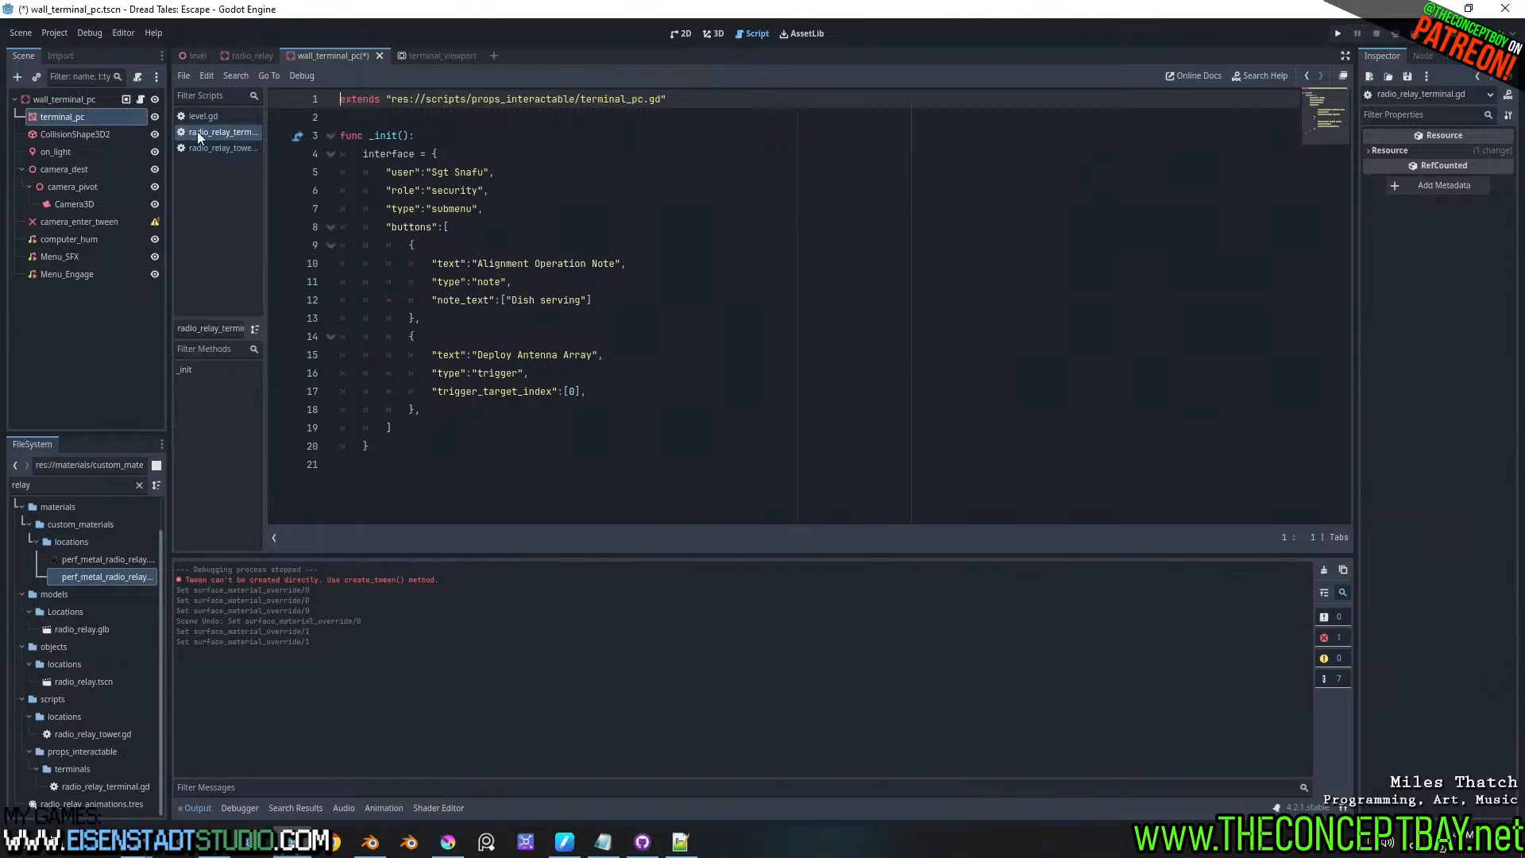
pyautogui.keyDown('ctrl'); pyautogui.click(550, 100); pyautogui.keyUp('ctrl')
pyautogui.scroll(-8, 551, 452)
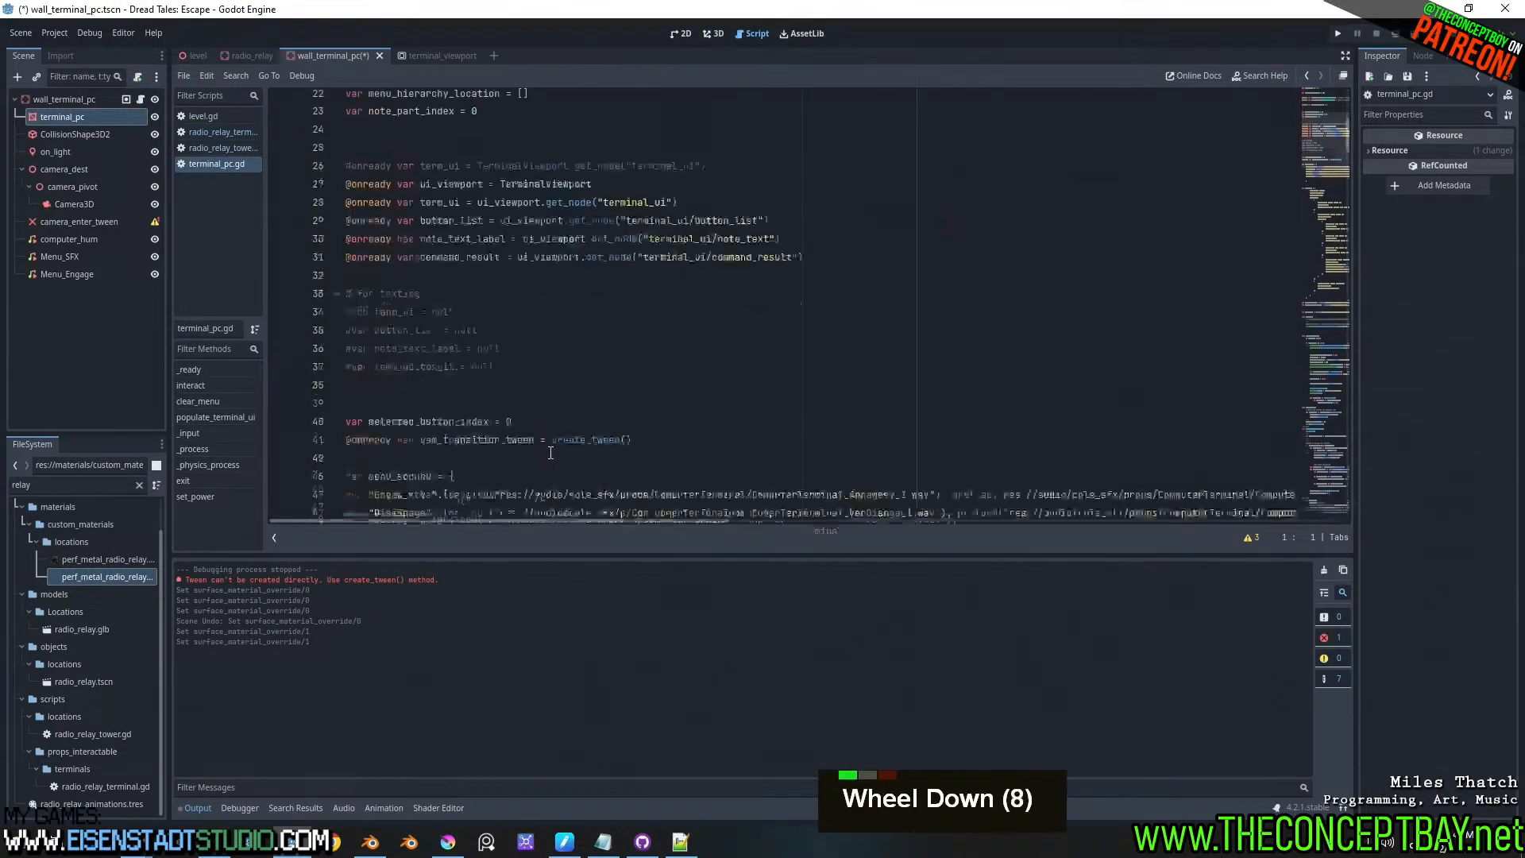
pyautogui.click(203, 385)
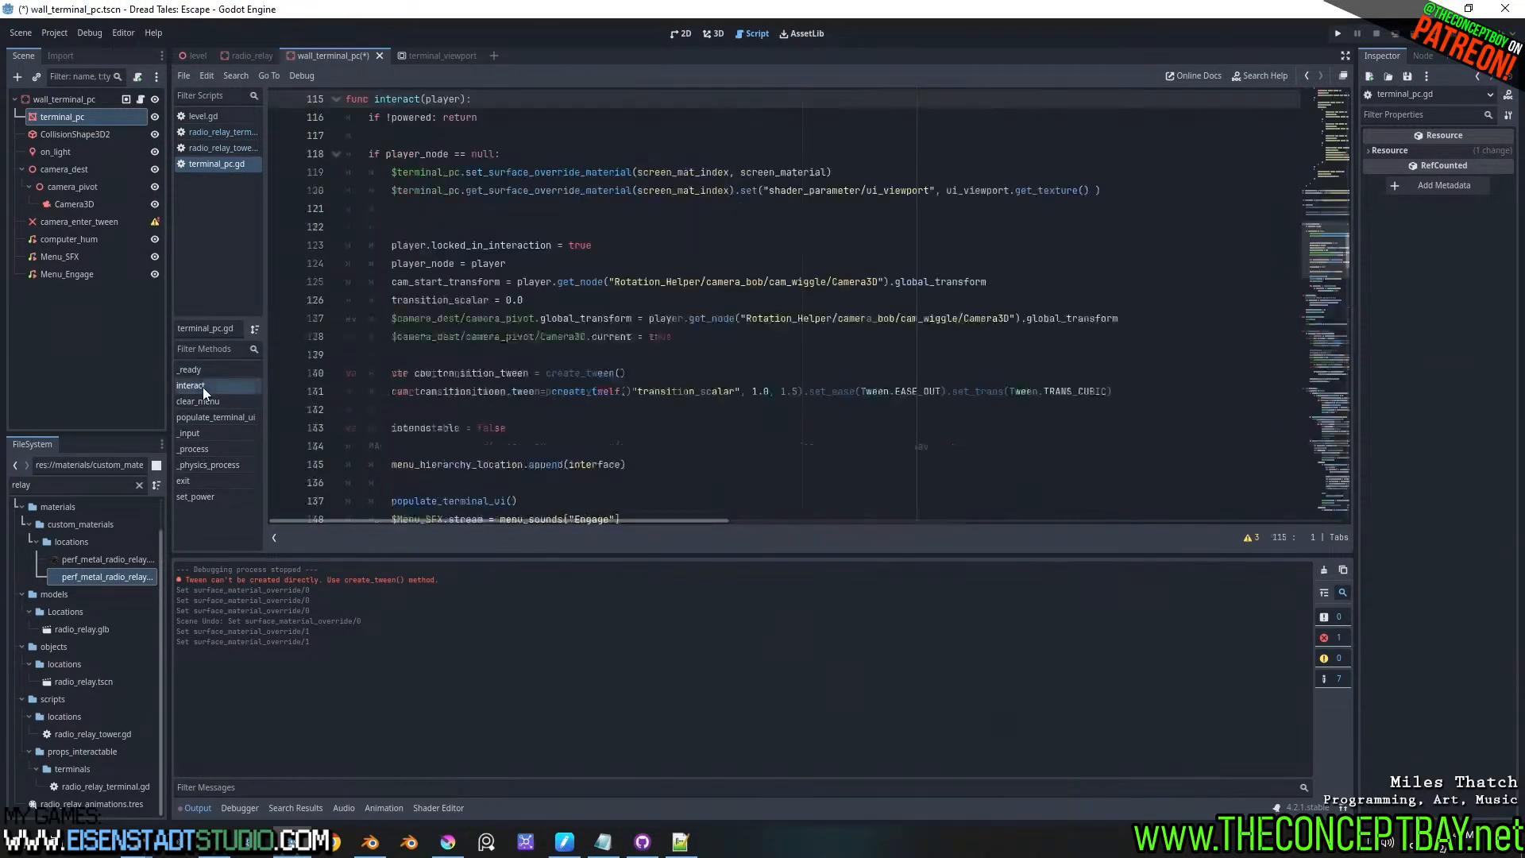
pyautogui.scroll(2, 537, 230)
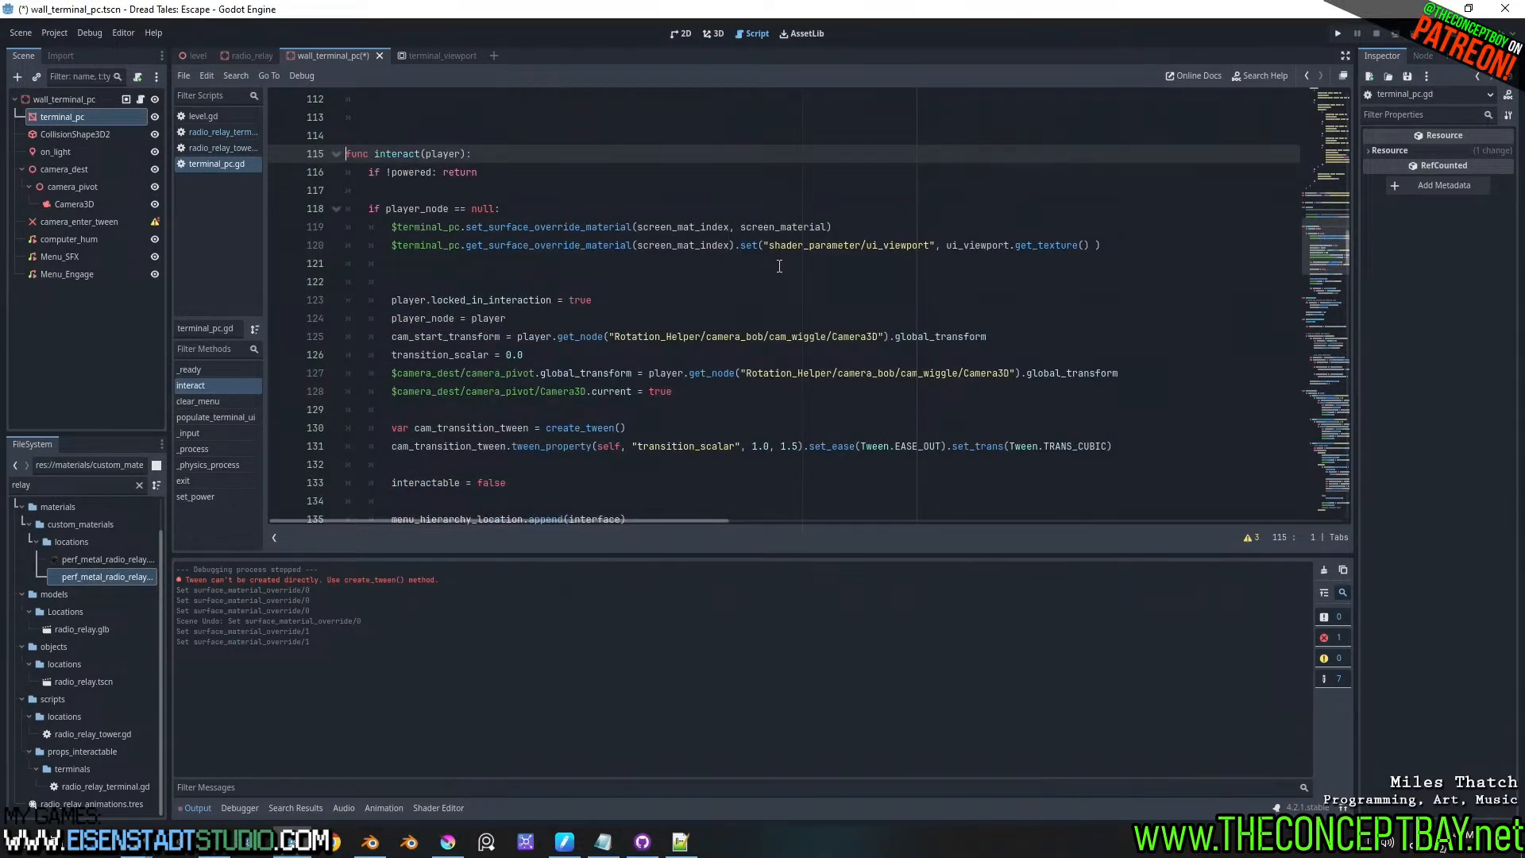
pyautogui.click(929, 263)
# - Run the project to test the terminal and minimize the game window
pyautogui.press('F5')
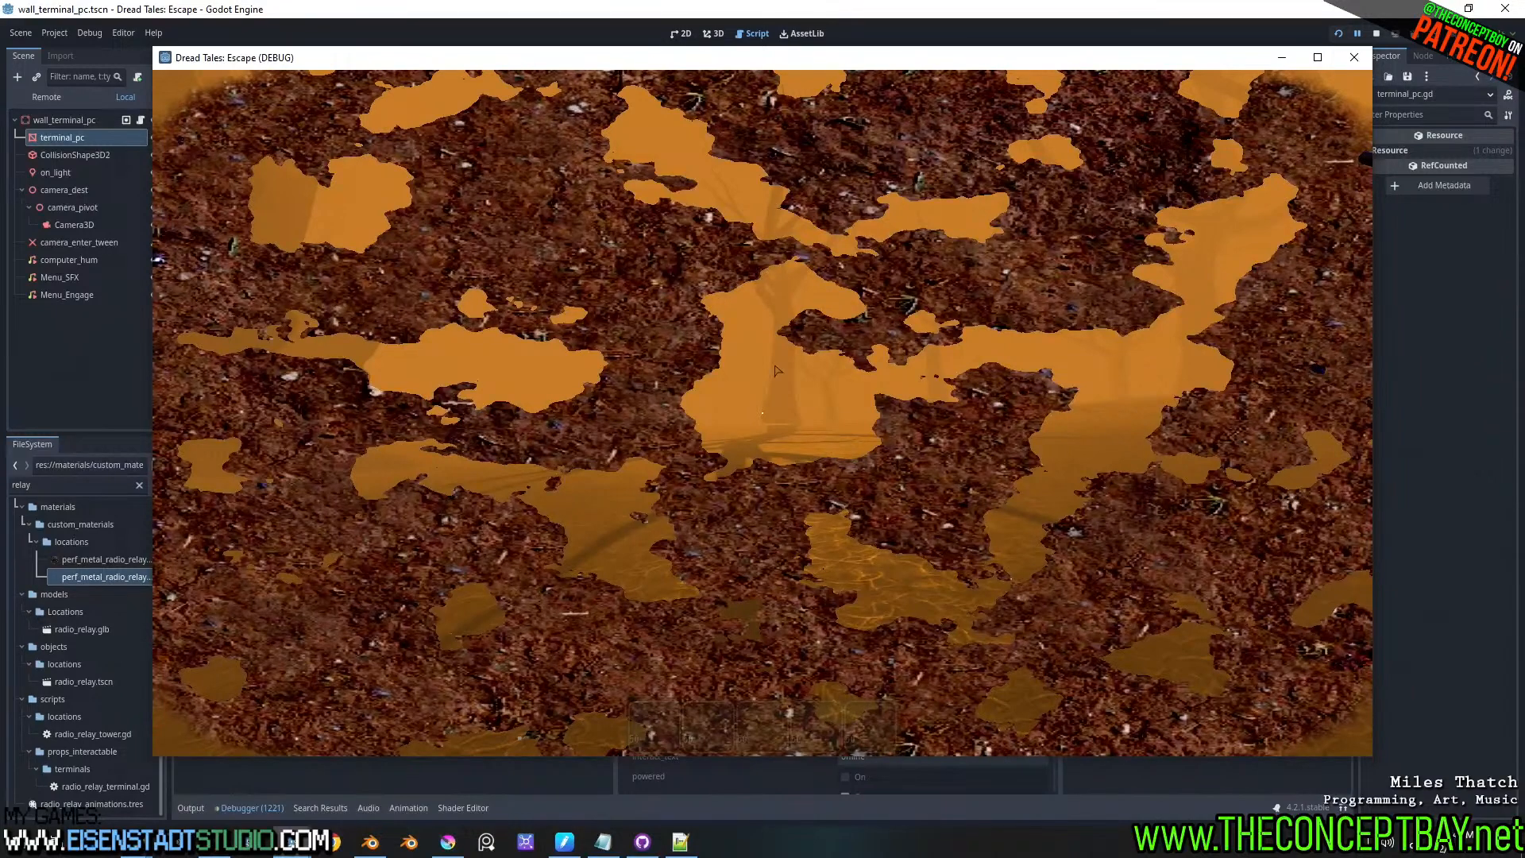
pyautogui.press('d')
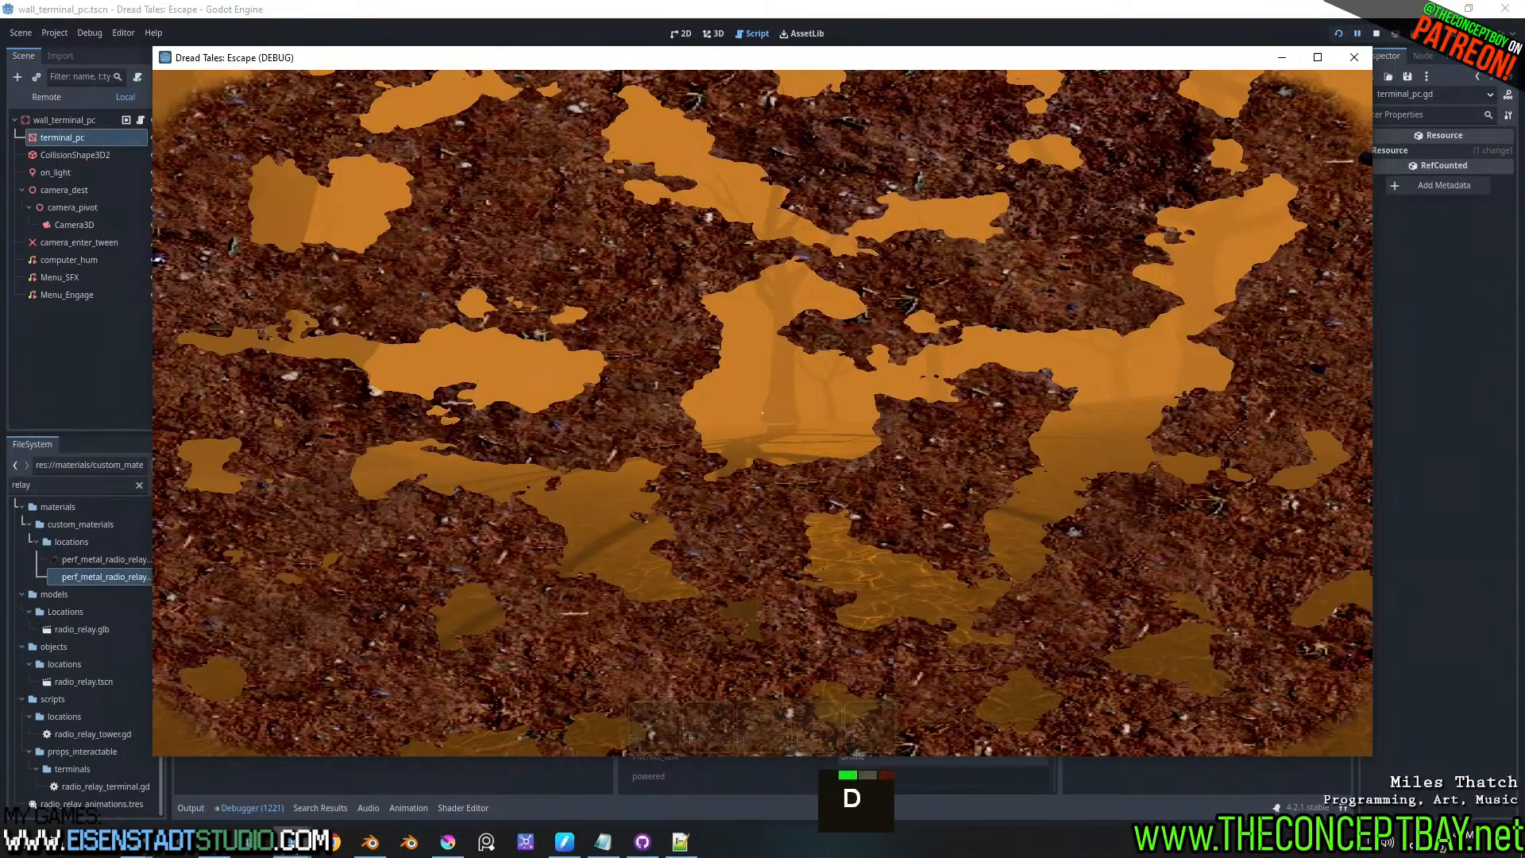
pyautogui.click(1283, 55)
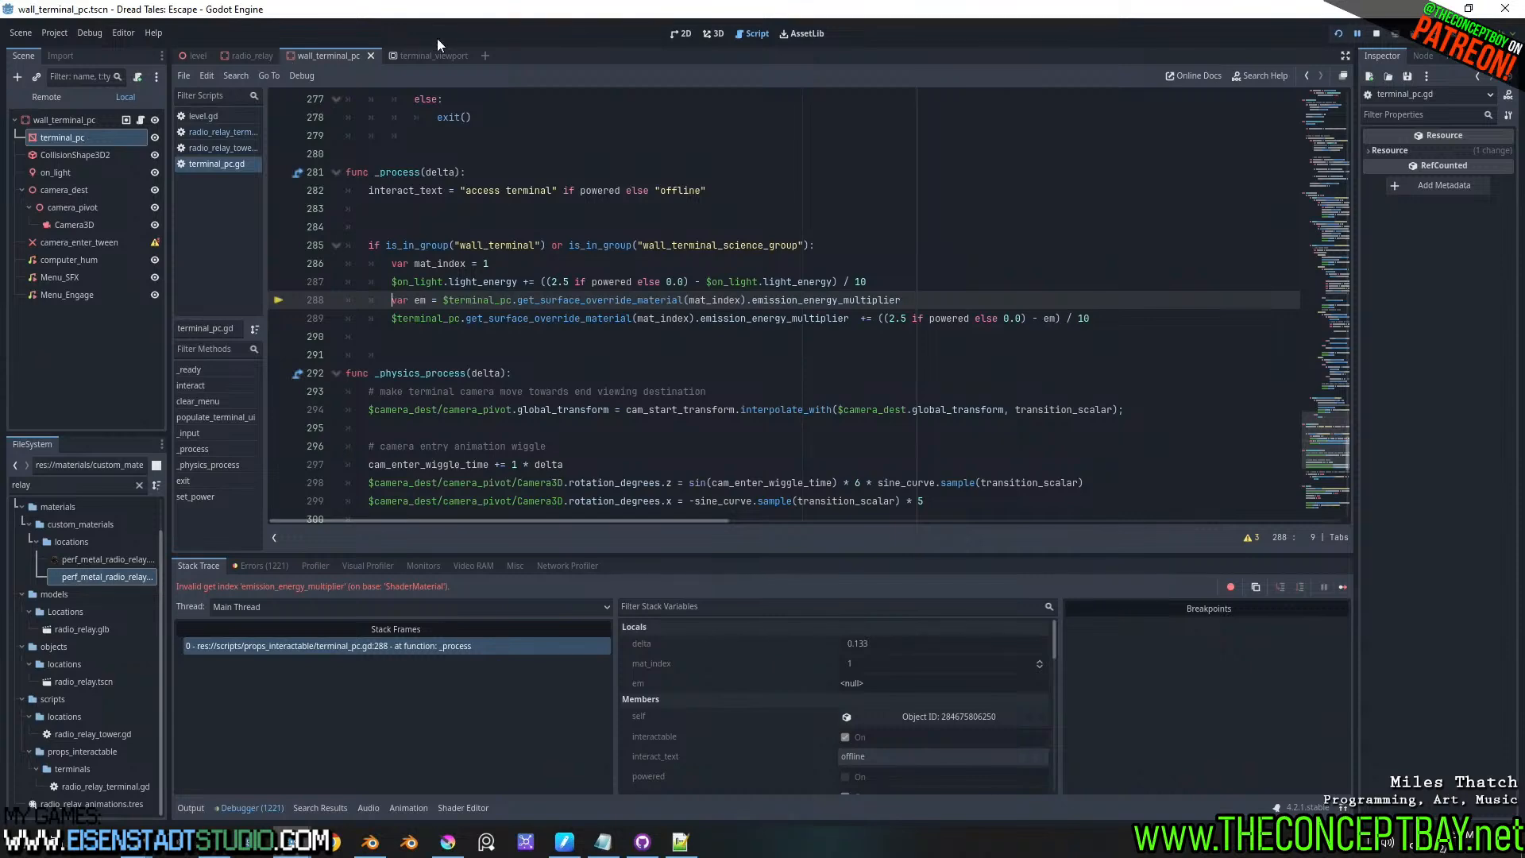
# - Check the terminal_pc mesh's surface material overrides and examine line 288 in the _process function of terminal_pc.gd
pyautogui.click(713, 34)
pyautogui.scroll(4, 1112, 335)
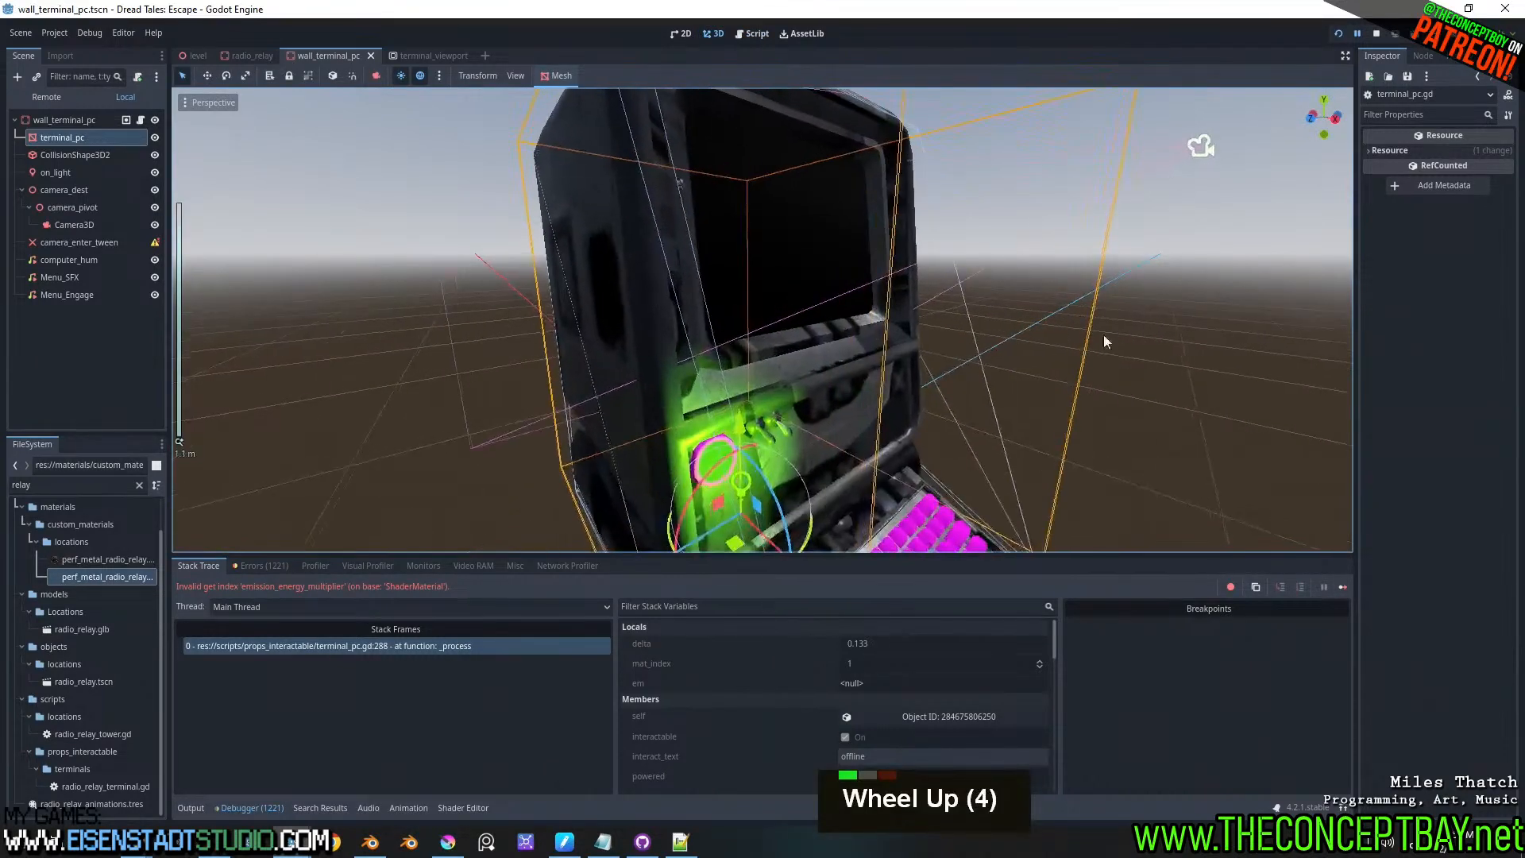
pyautogui.scroll(-1, 1060, 356)
pyautogui.click(55, 138)
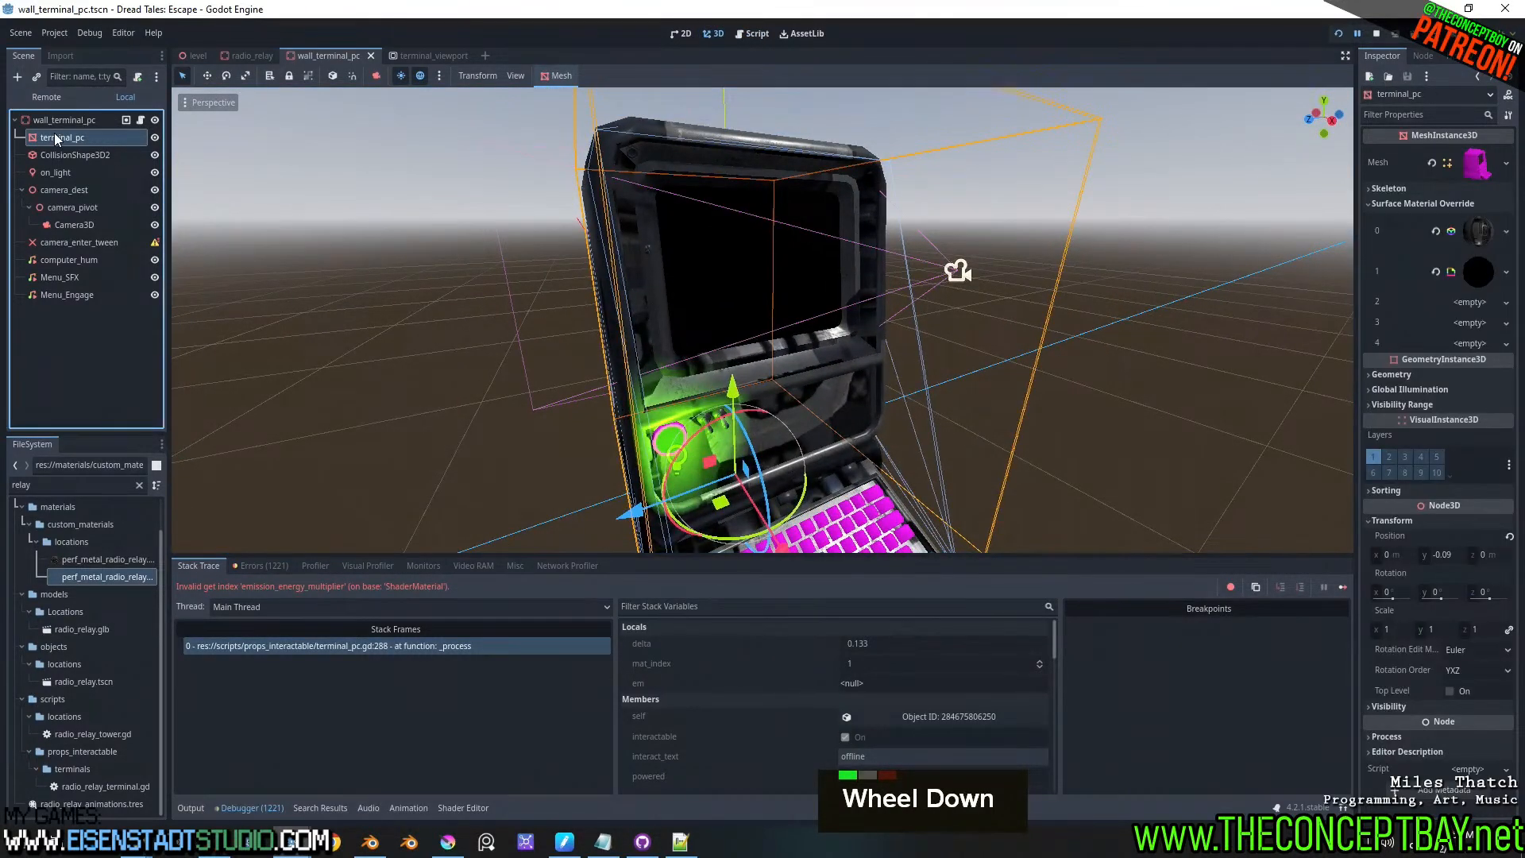
pyautogui.click(141, 120)
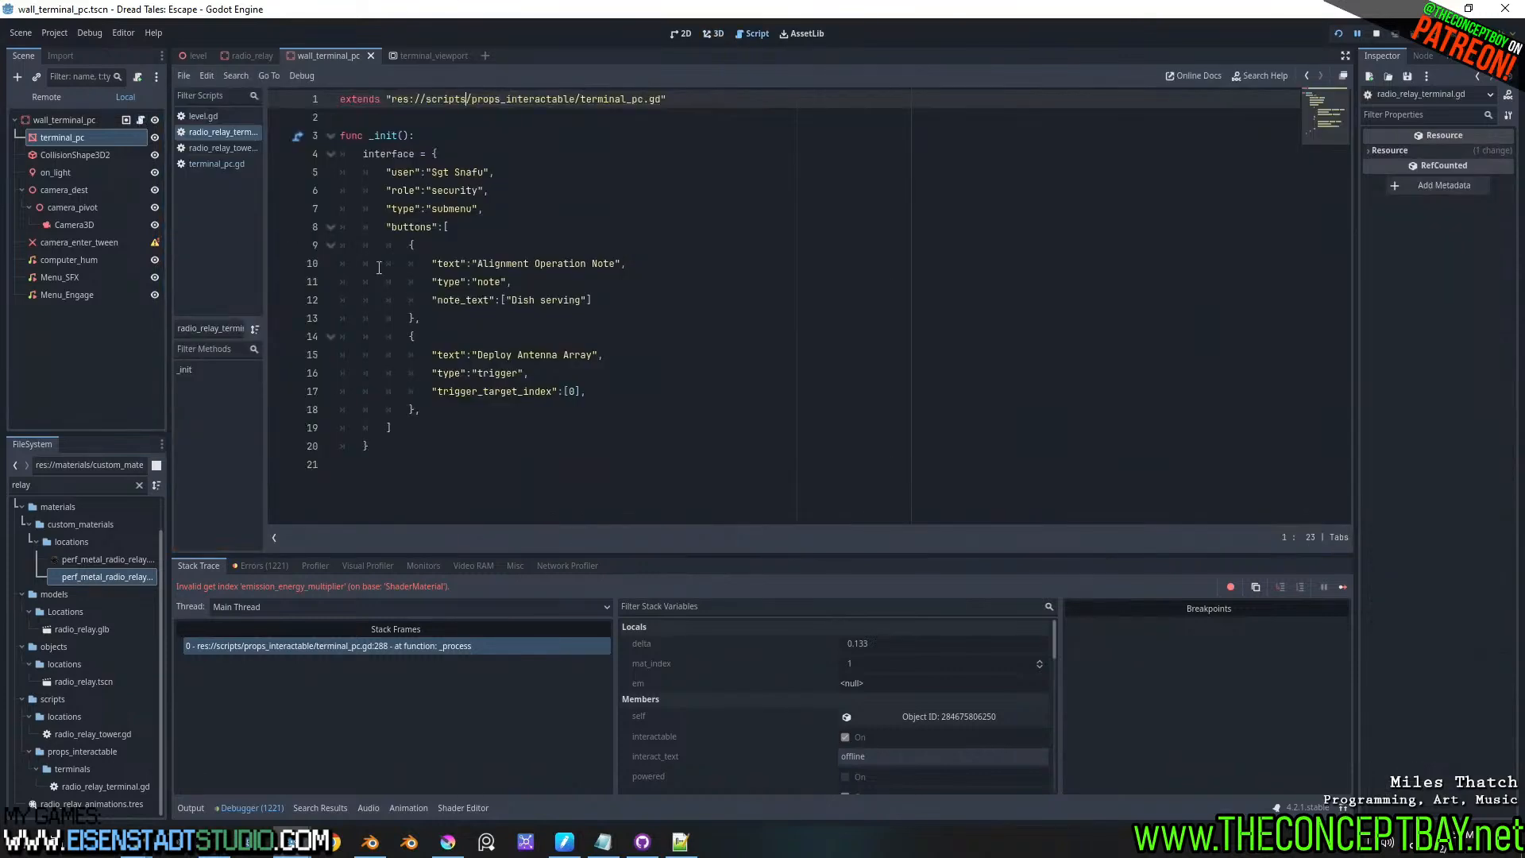
pyautogui.click(402, 645)
pyautogui.scroll(1, 773, 321)
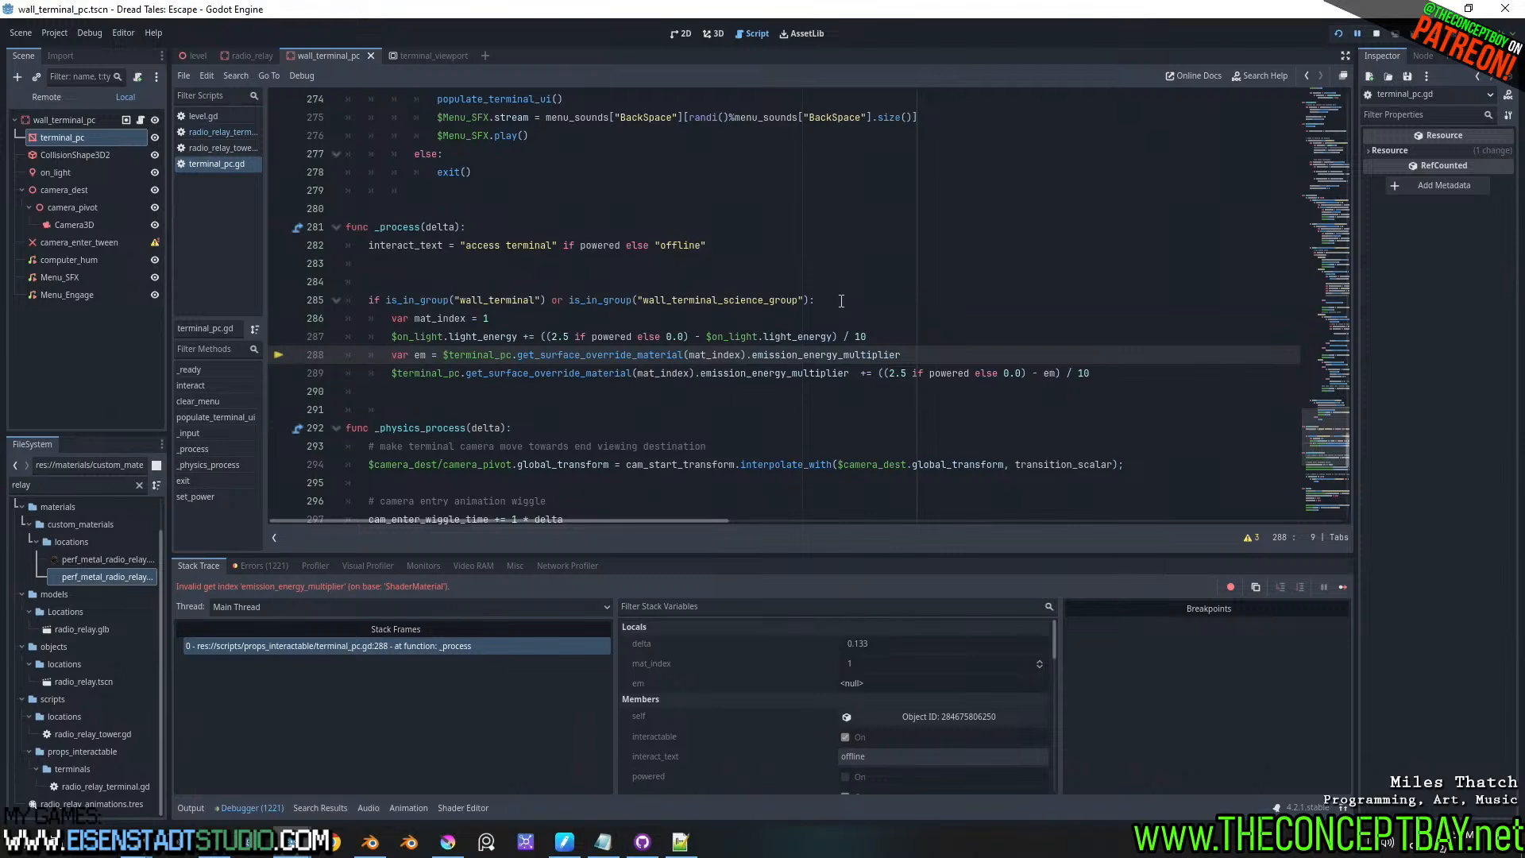
# - In the _process function, add an "if player_node != null:" check inside the wall terminal group condition and indent its light and emission lines under it
pyautogui.click(842, 301)
pyautogui.press('Return')
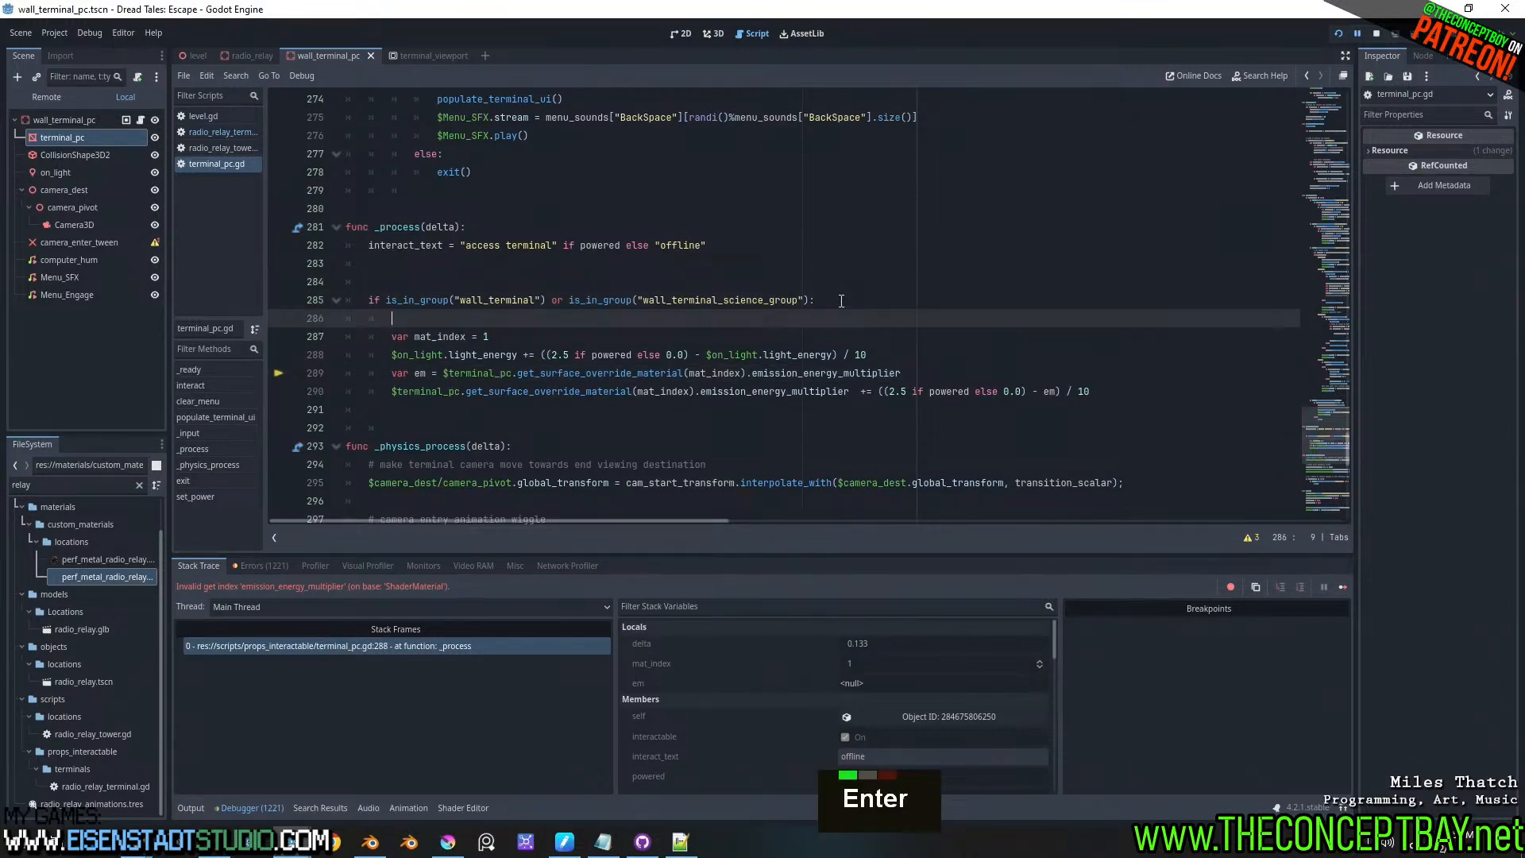
pyautogui.write('if pl')
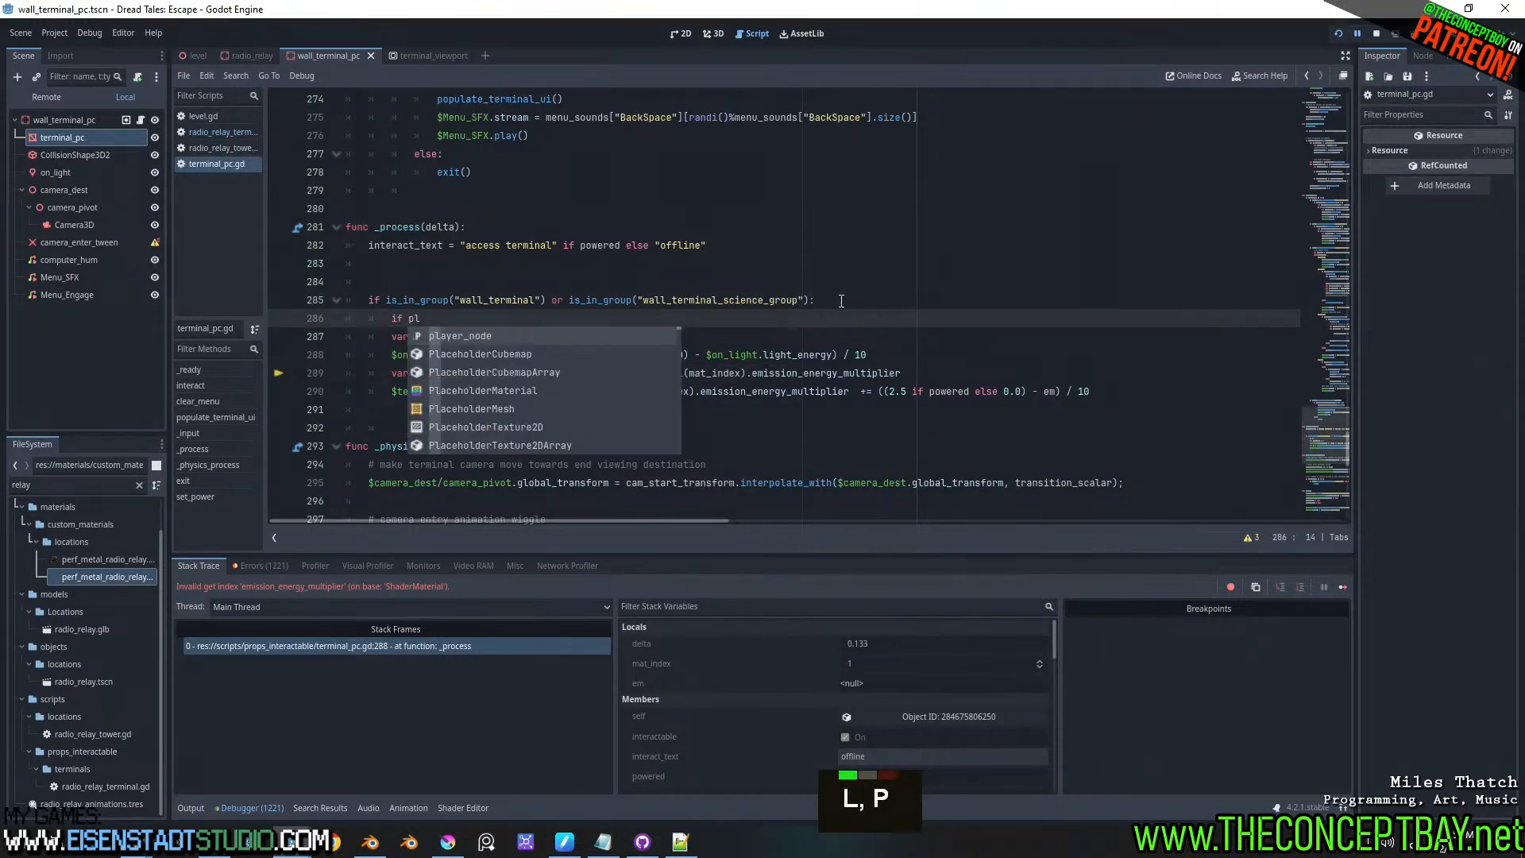
pyautogui.press('Return')
pyautogui.write('+')
pyautogui.press('BackSpace')
pyautogui.press('BackSpace')
pyautogui.write('!= ')
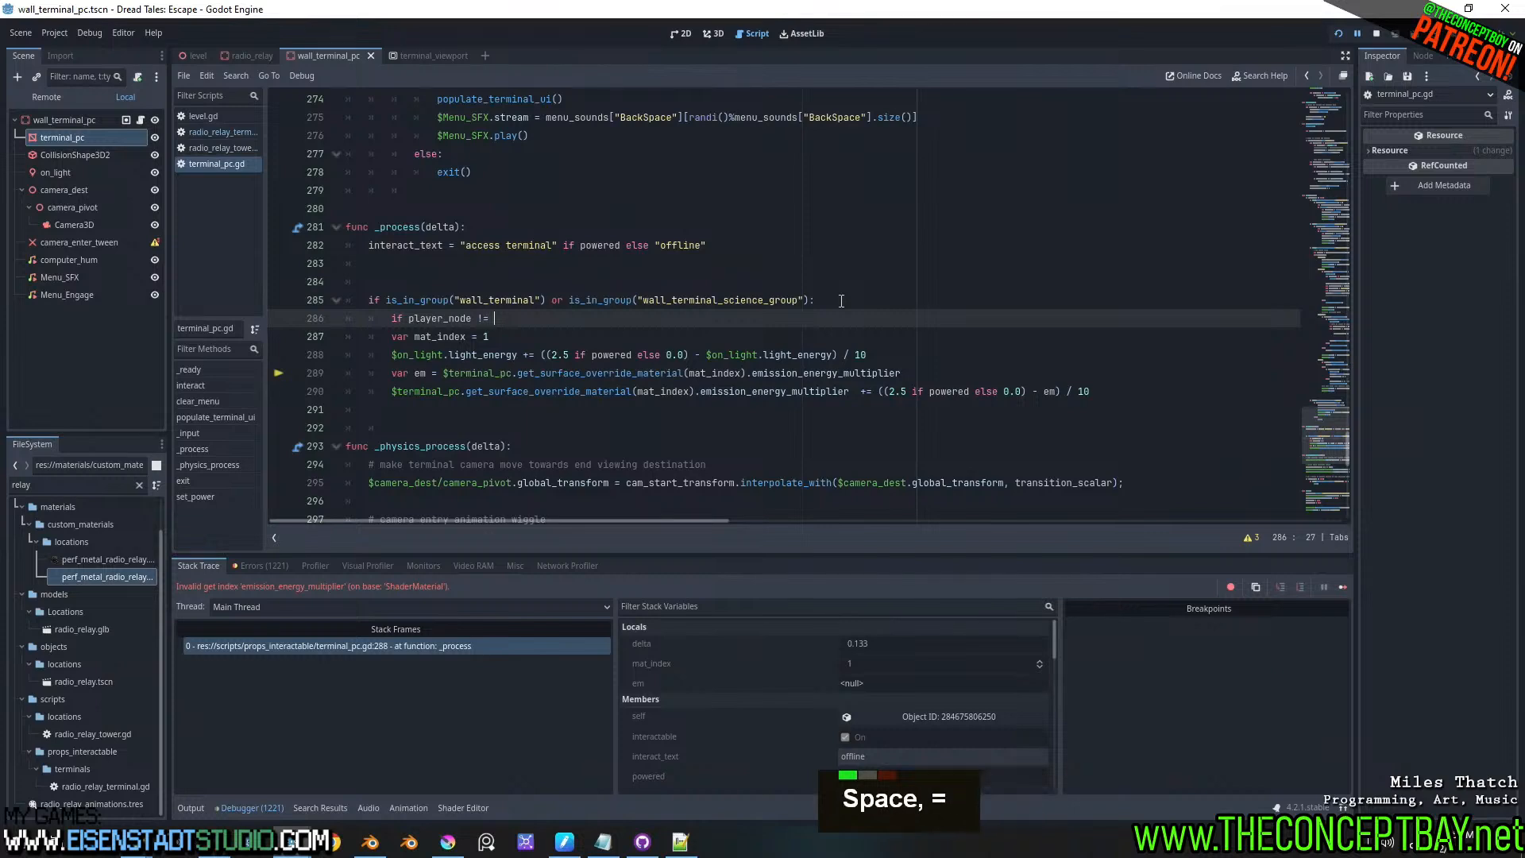
pyautogui.write('null')
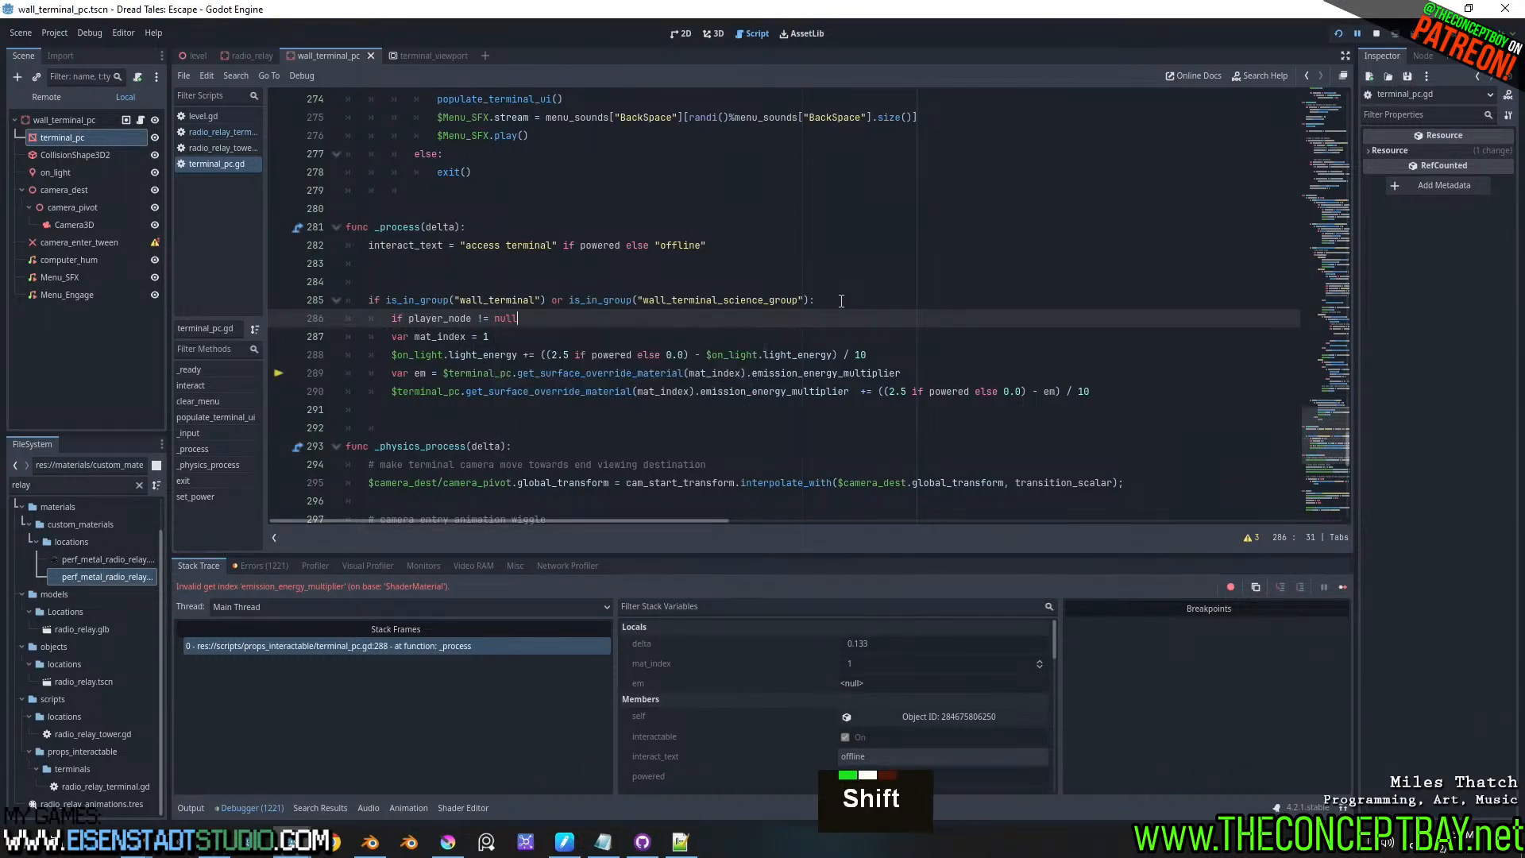
pyautogui.write(':')
pyautogui.hotkey('shift', 'Down')
pyautogui.hotkey('shift', 'Down')
pyautogui.press('Tab')
pyautogui.hotkey('shift', 'Down')
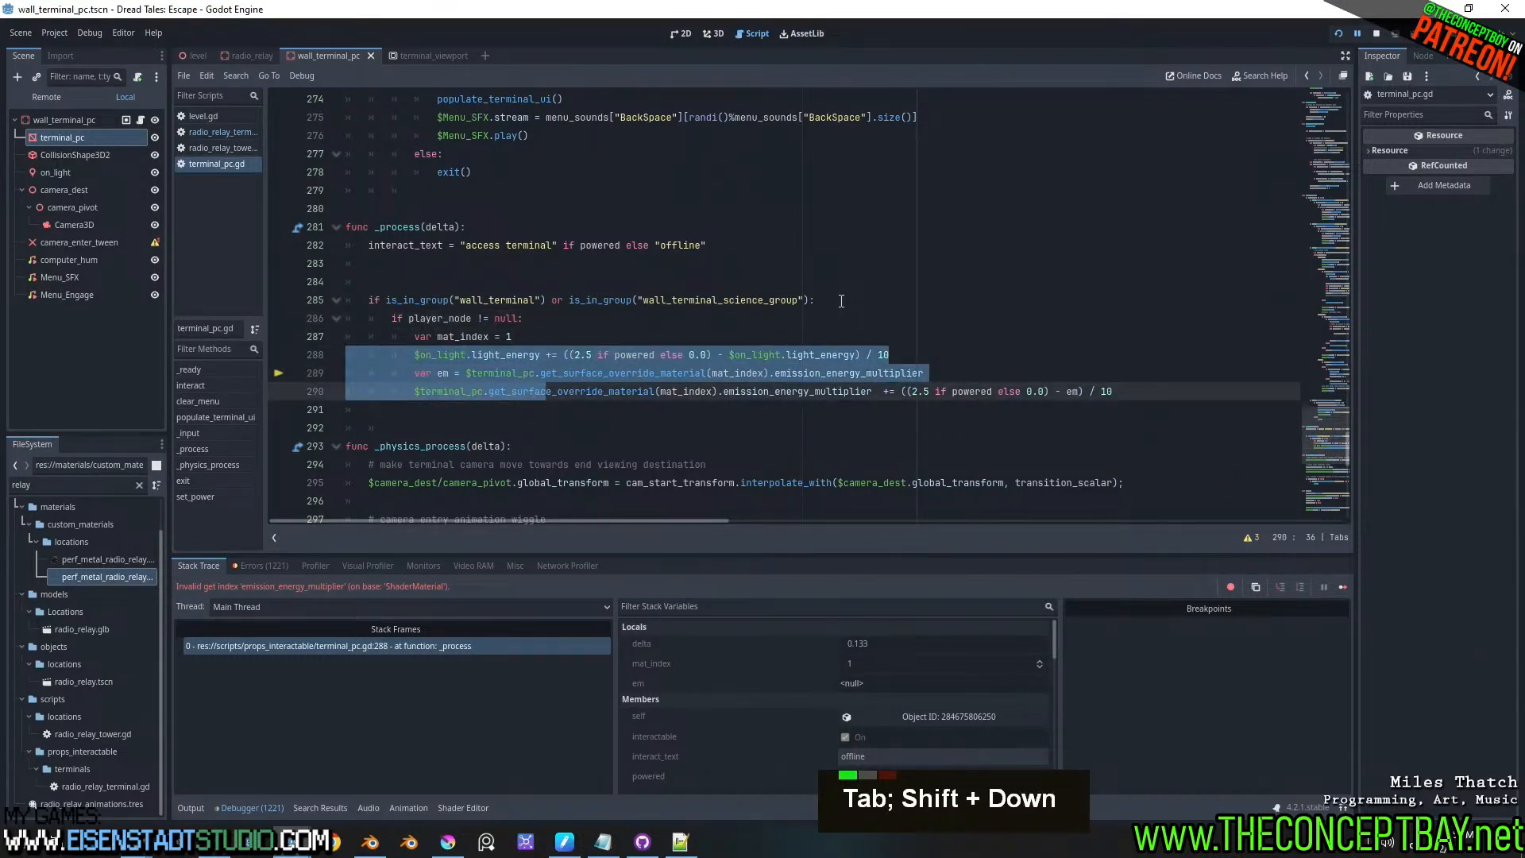
# - Check how the exit function resets player_node and return to the failing lines in _process
pyautogui.click(256, 480)
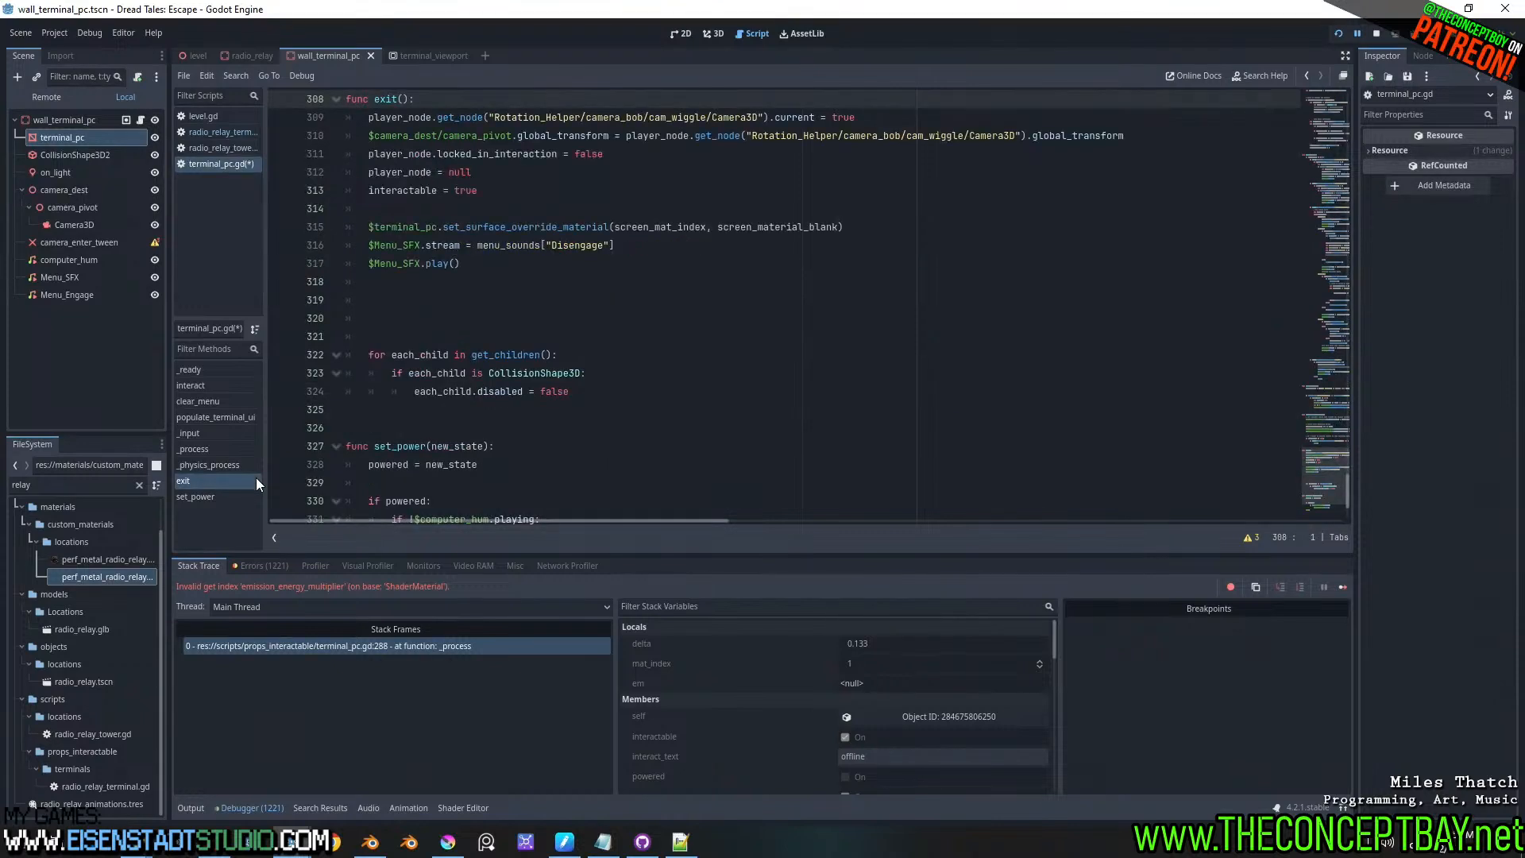
pyautogui.doubleClick(405, 172)
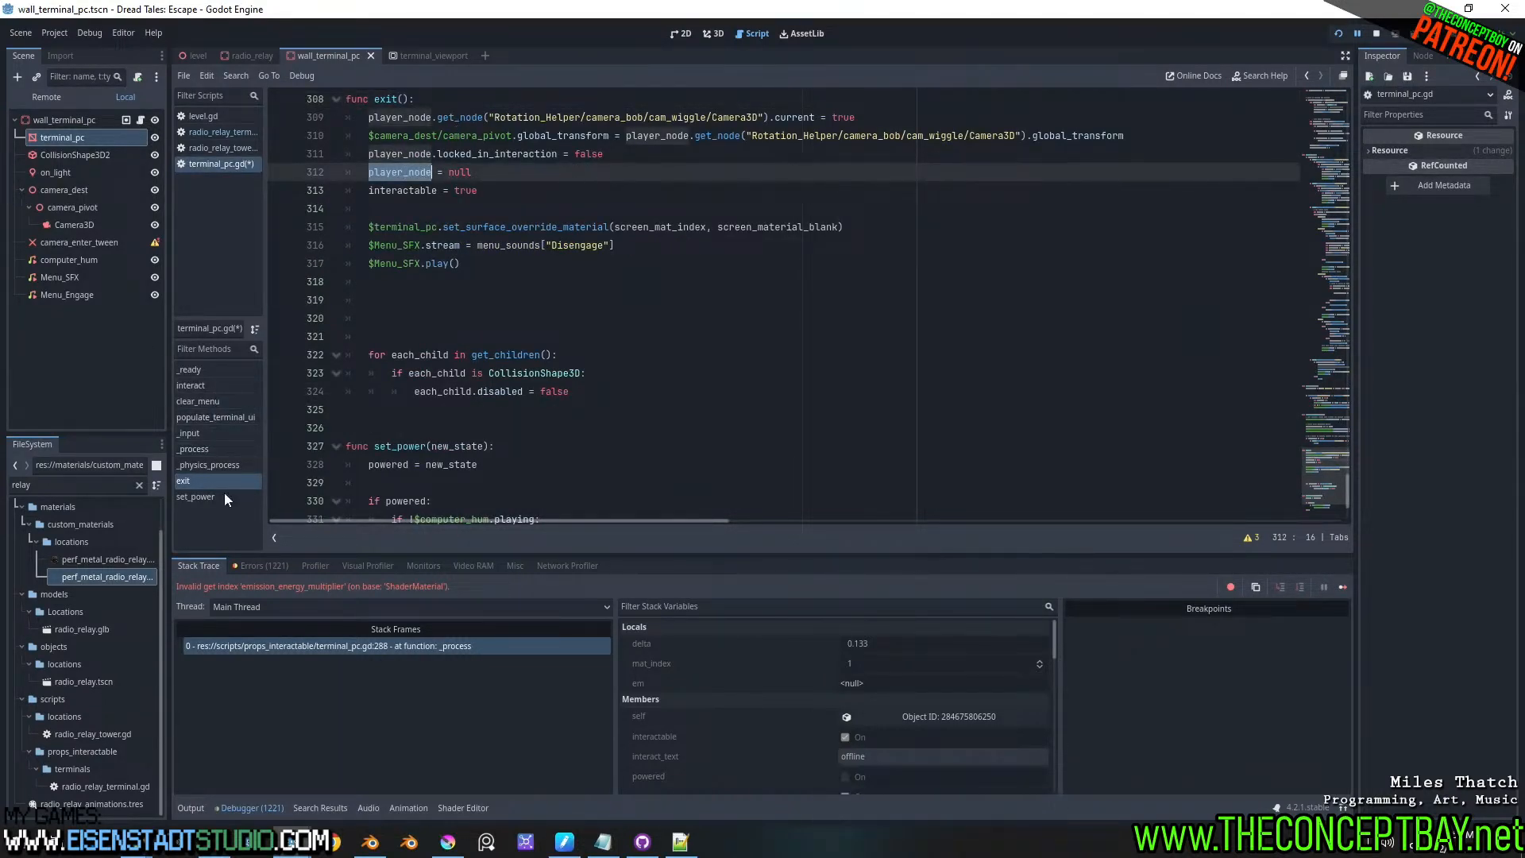
pyautogui.click(487, 648)
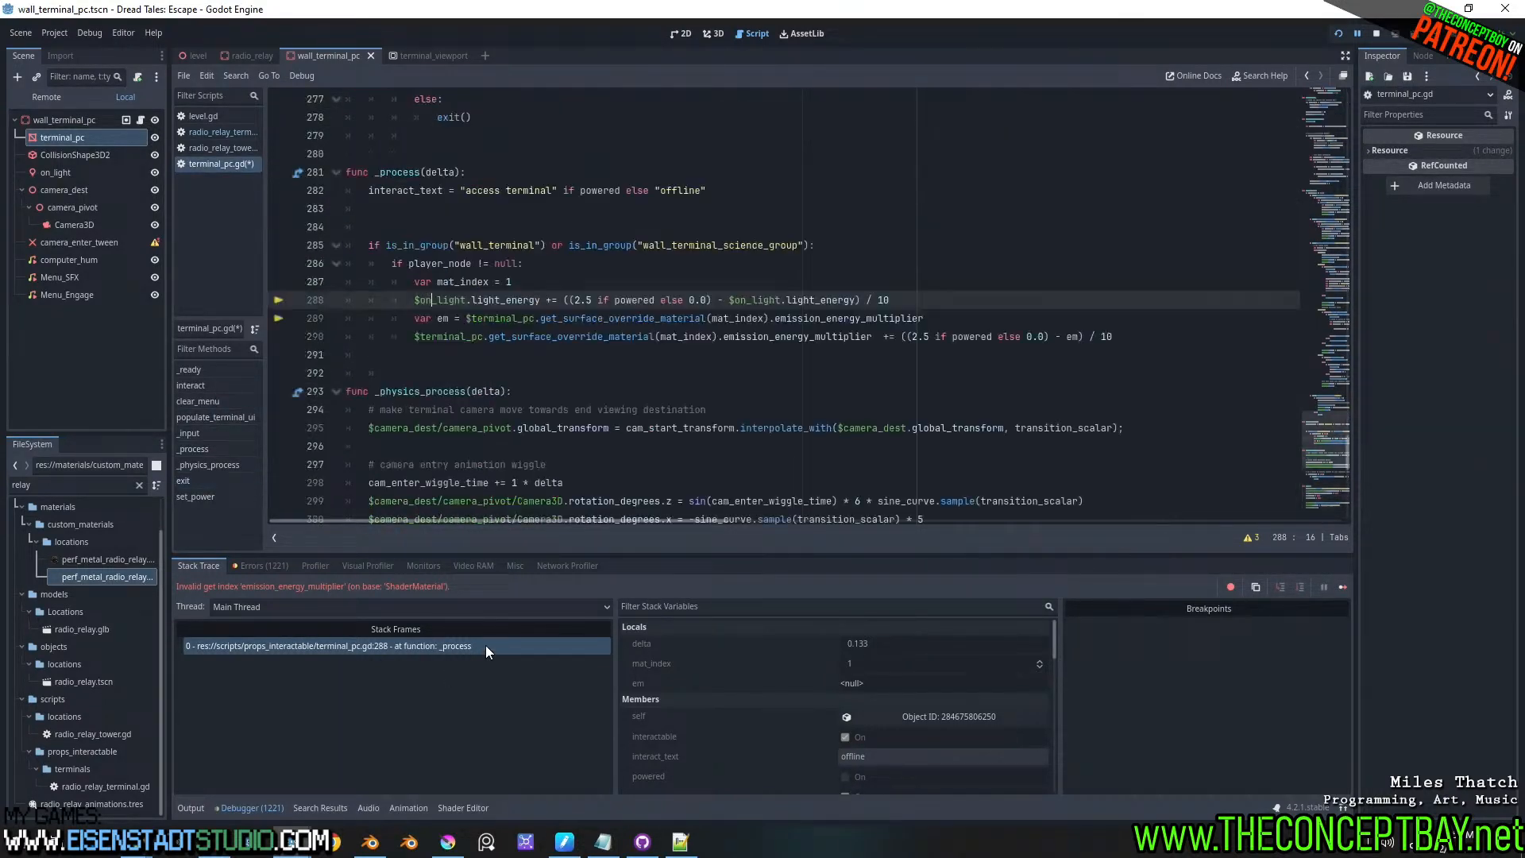
pyautogui.click(549, 282)
# - Run the project and teleport to relay_station in the game
pyautogui.press('F5')
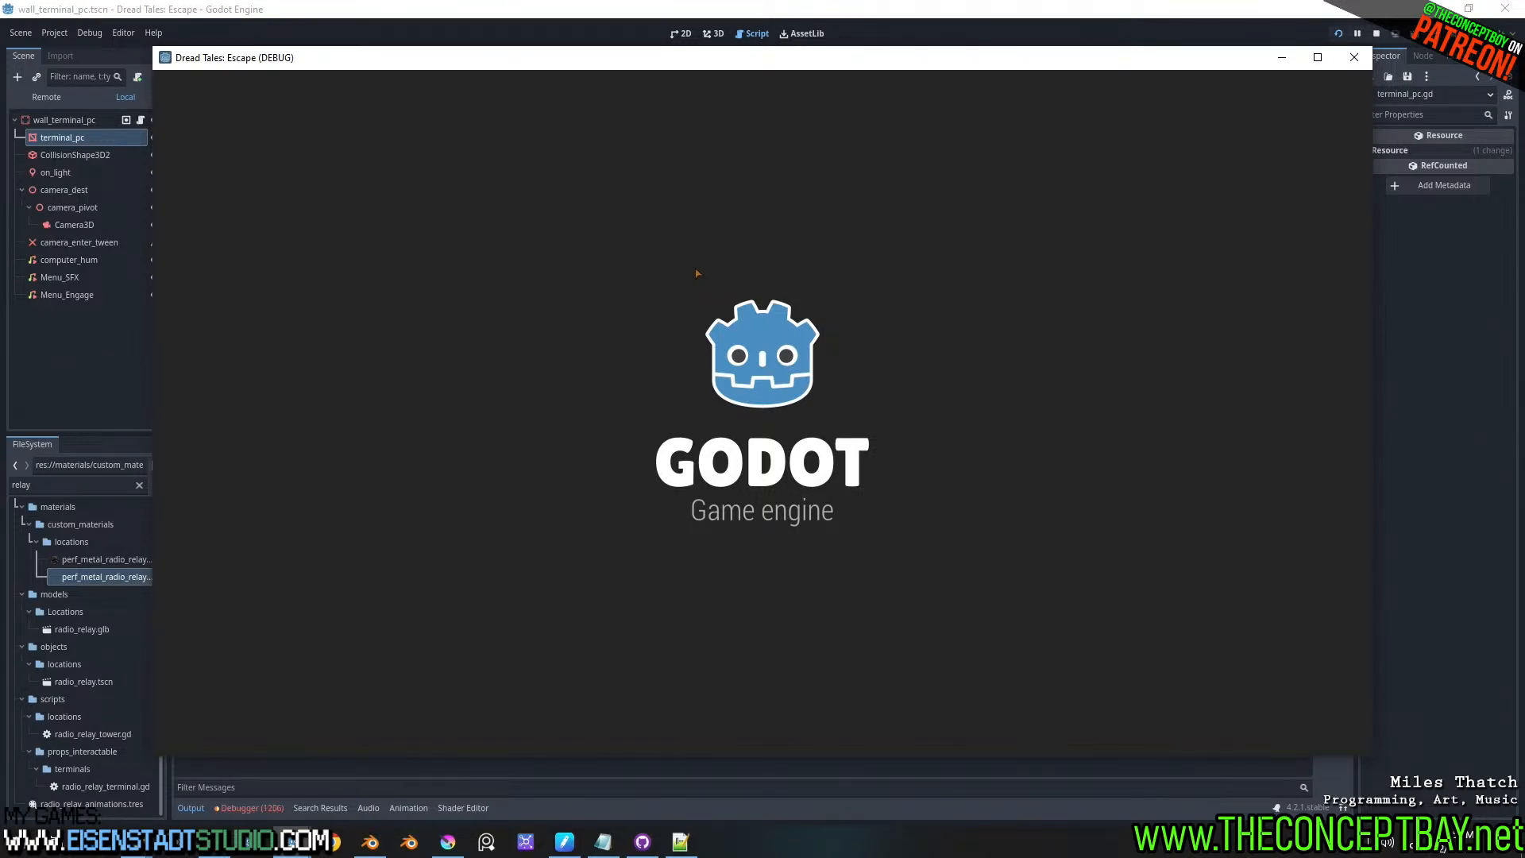
pyautogui.press('F2')
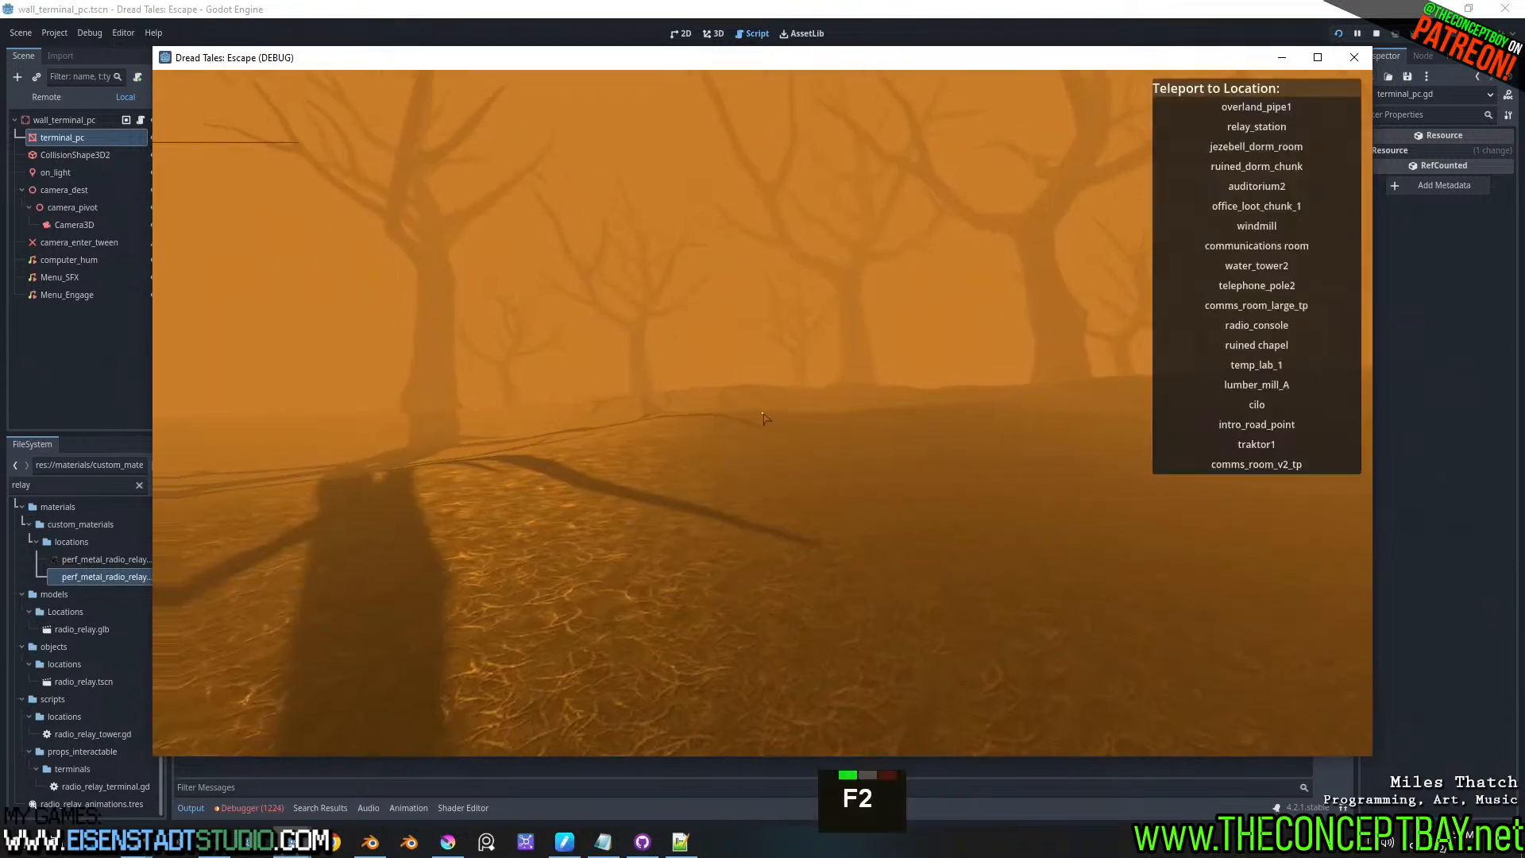
pyautogui.click(1255, 126)
# - Walk up to the relay station's wall terminal and try to interact with it
pyautogui.press('a')
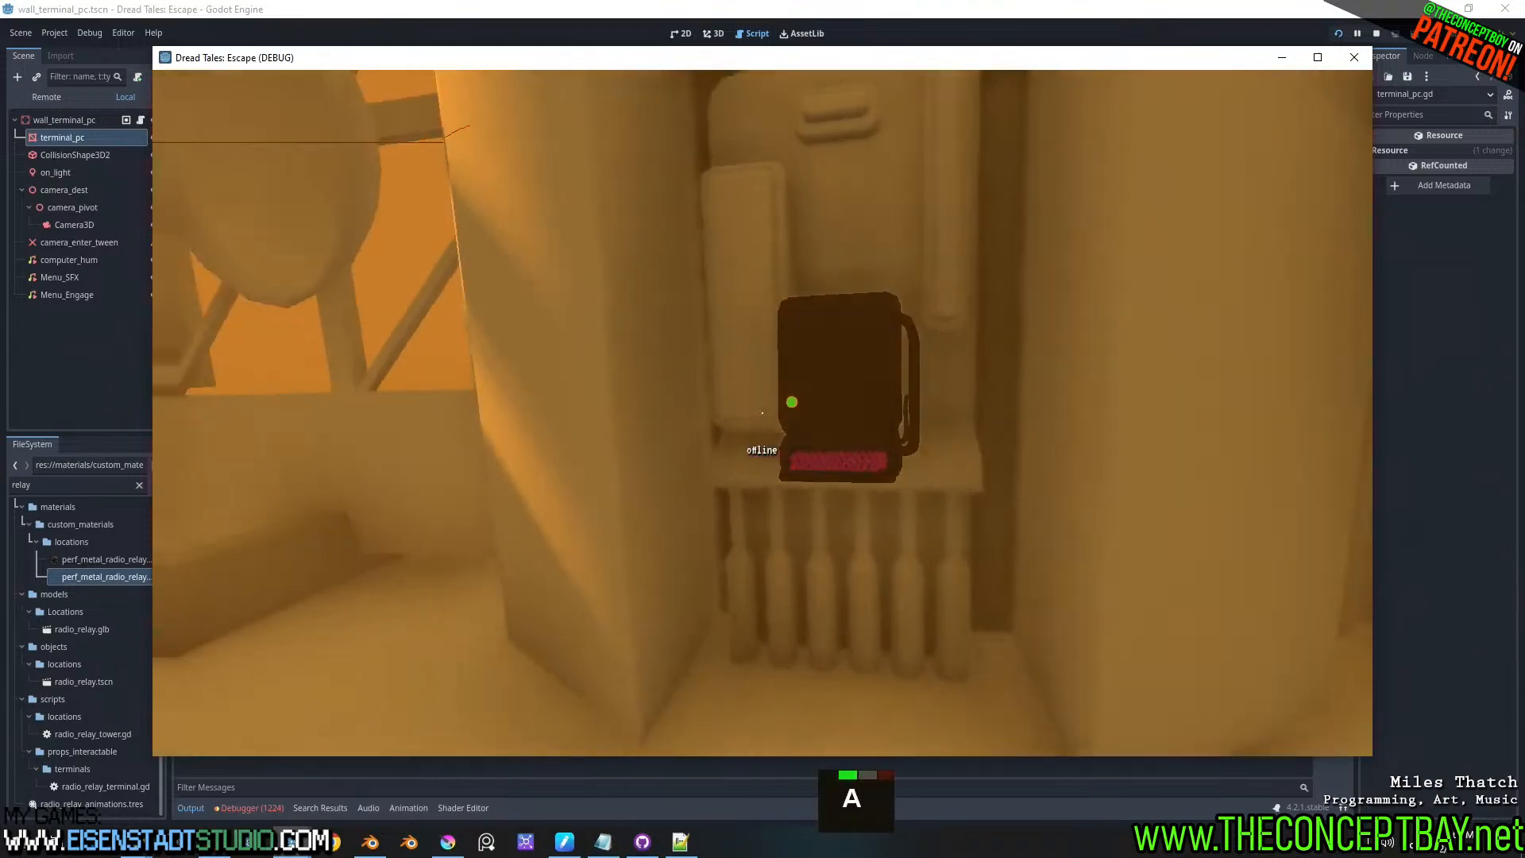
pyautogui.press('w')
pyautogui.press('d')
pyautogui.press('e')
pyautogui.press('s')
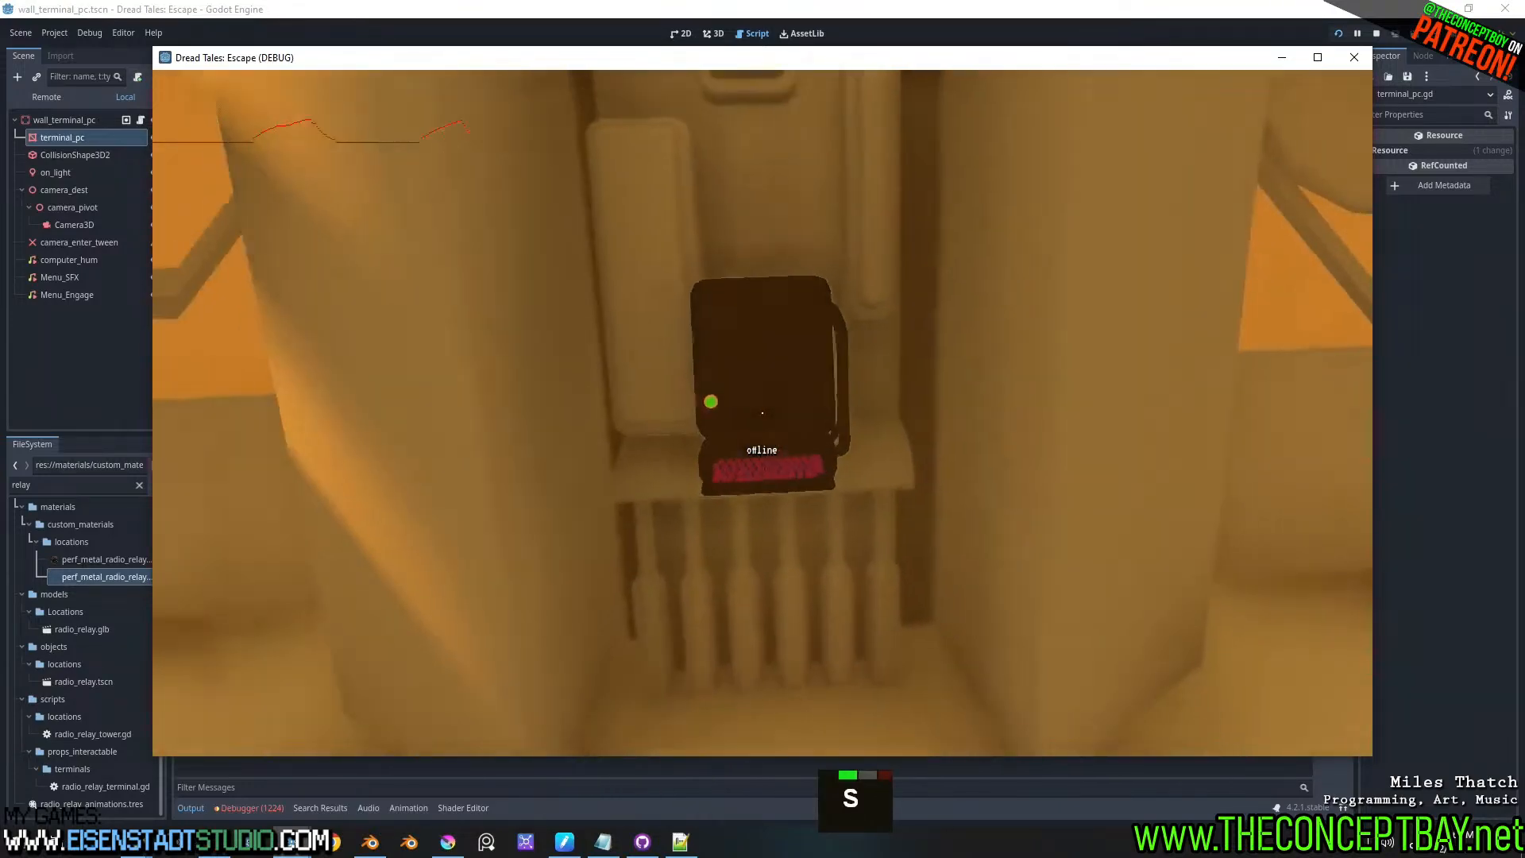
# - Go to the rounded cabinet in the relay station, open it and place the battery from the inventory inside
pyautogui.press('w')
pyautogui.press('d')
pyautogui.press('d')
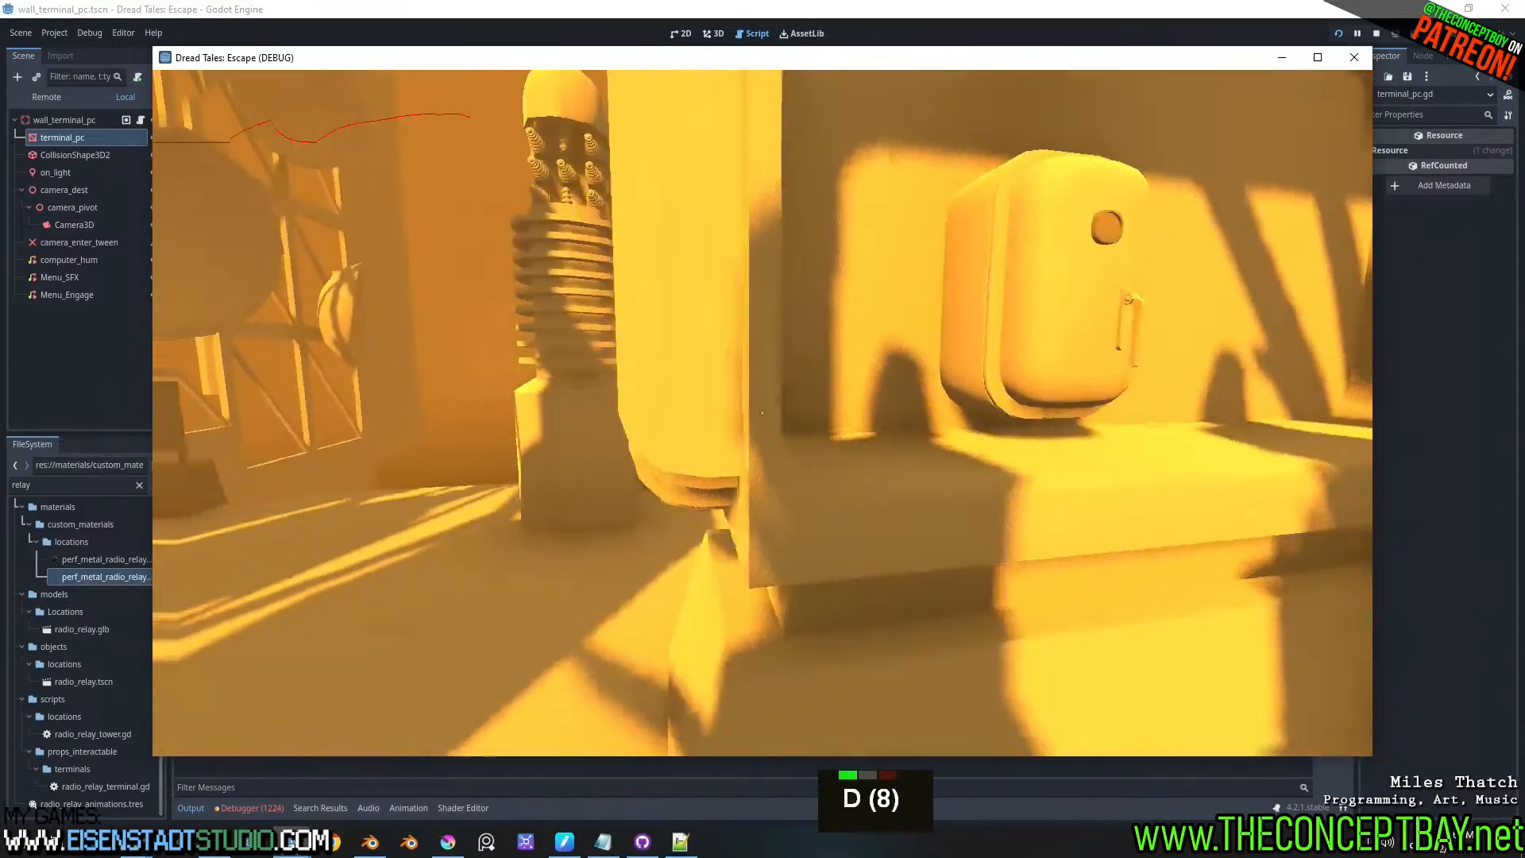
pyautogui.press('e')
pyautogui.press('w')
pyautogui.press('d')
pyautogui.press('e')
pyautogui.press('Tab')
pyautogui.press('d')
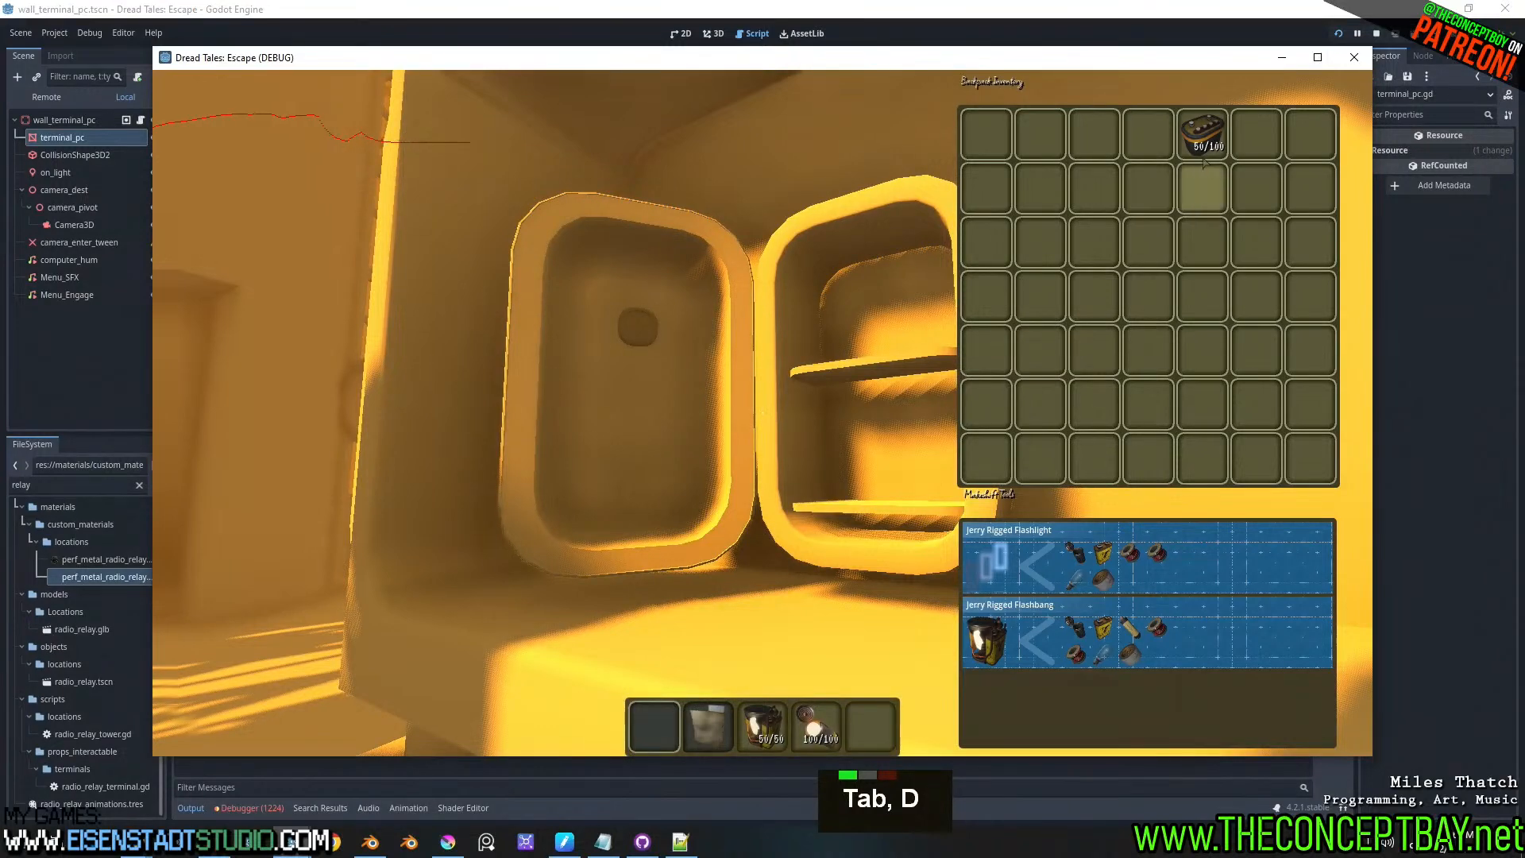
pyautogui.press('w')
pyautogui.press('d')
pyautogui.press('Tab')
pyautogui.press('e')
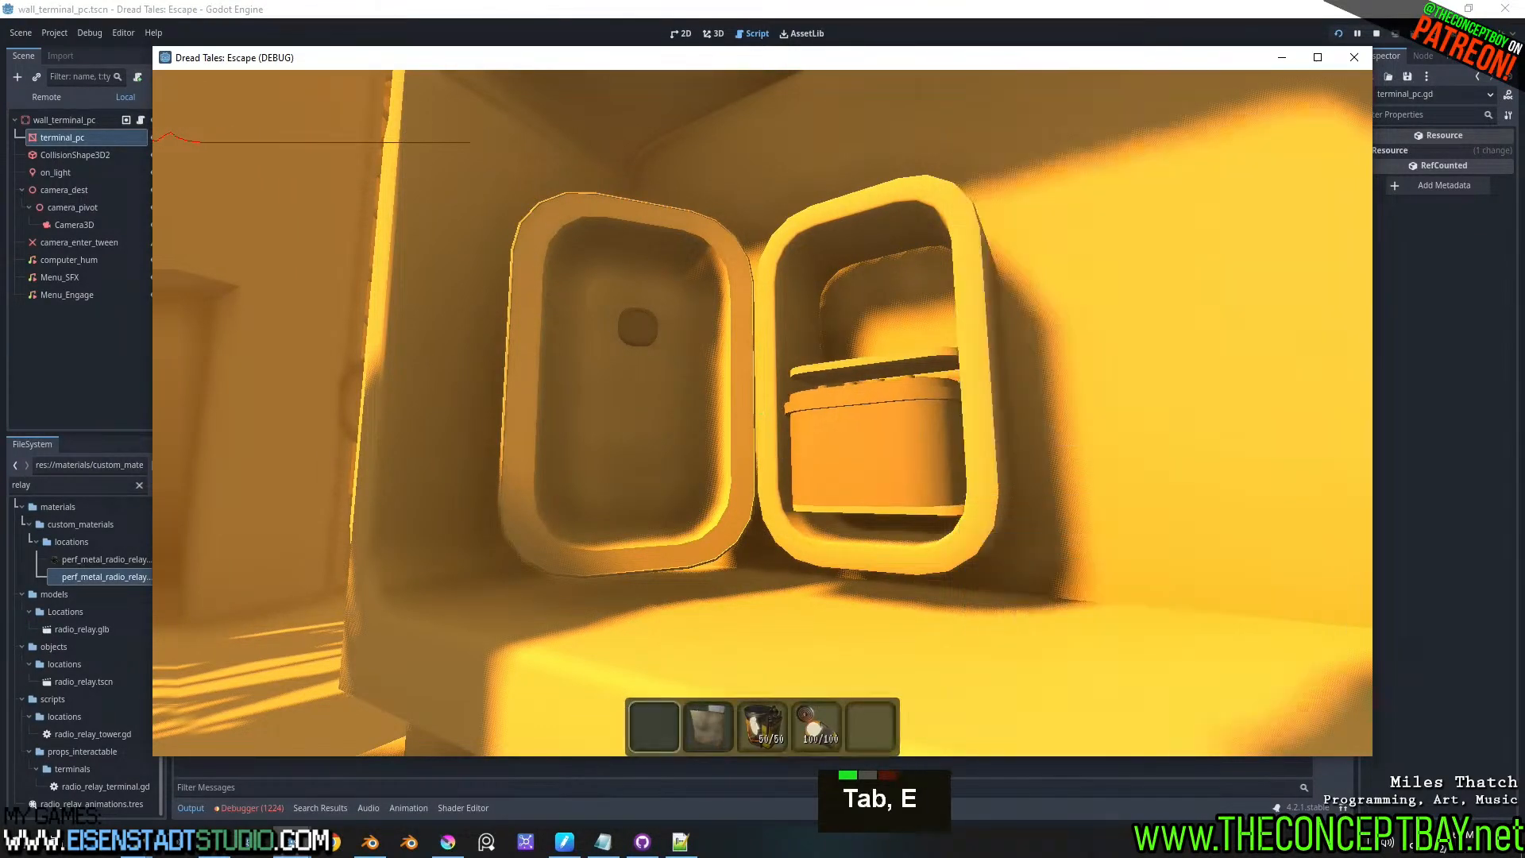
pyautogui.press('e')
# - Return to the wall terminal, access it to test the script and minimize the game window
pyautogui.press('w')
pyautogui.press('a')
pyautogui.press('d')
pyautogui.press('w')
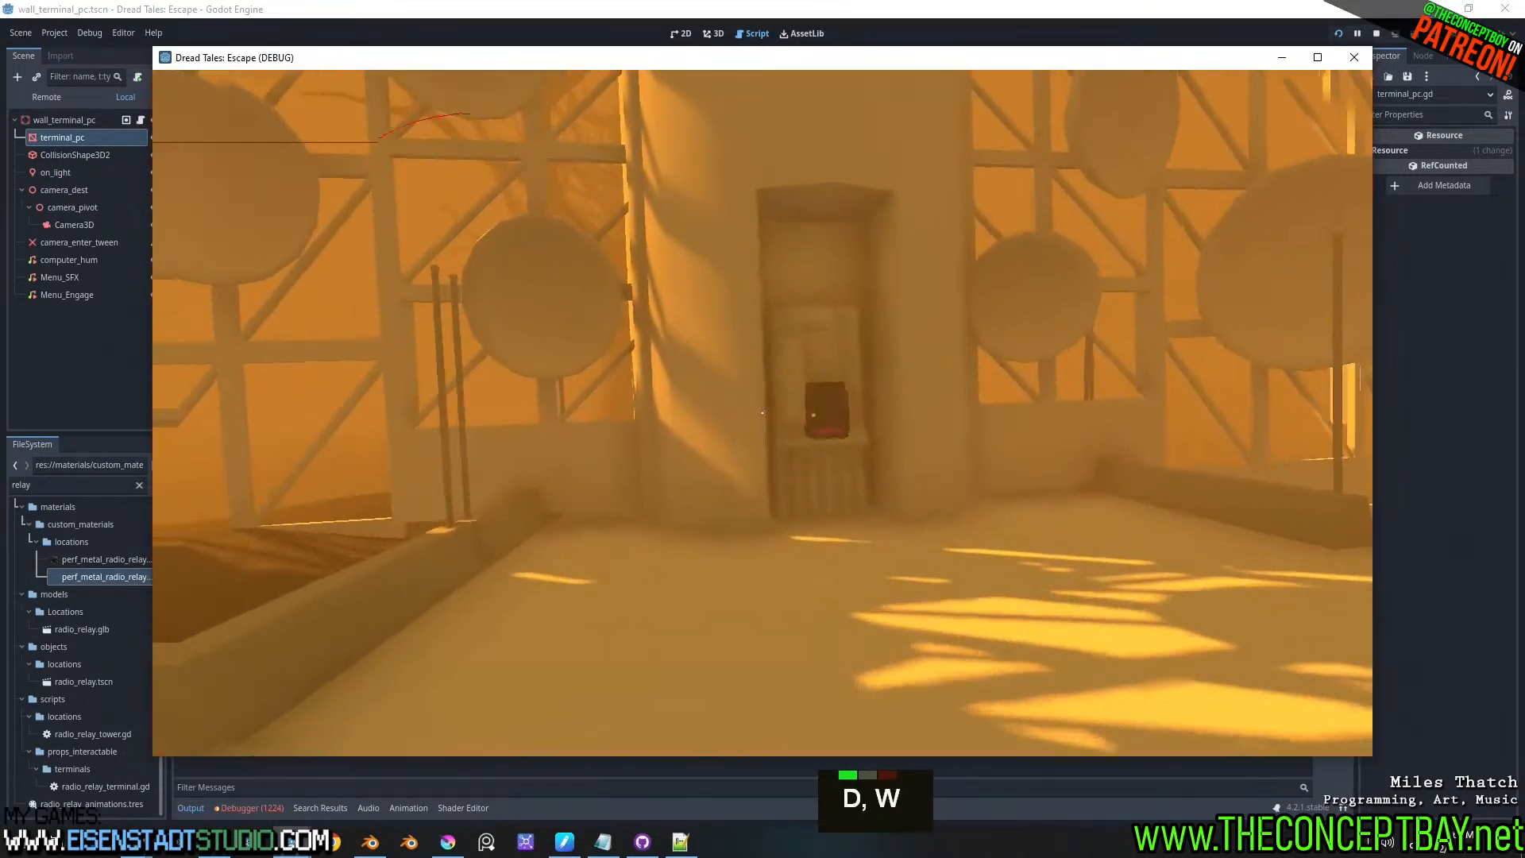
pyautogui.press('a')
pyautogui.press('e')
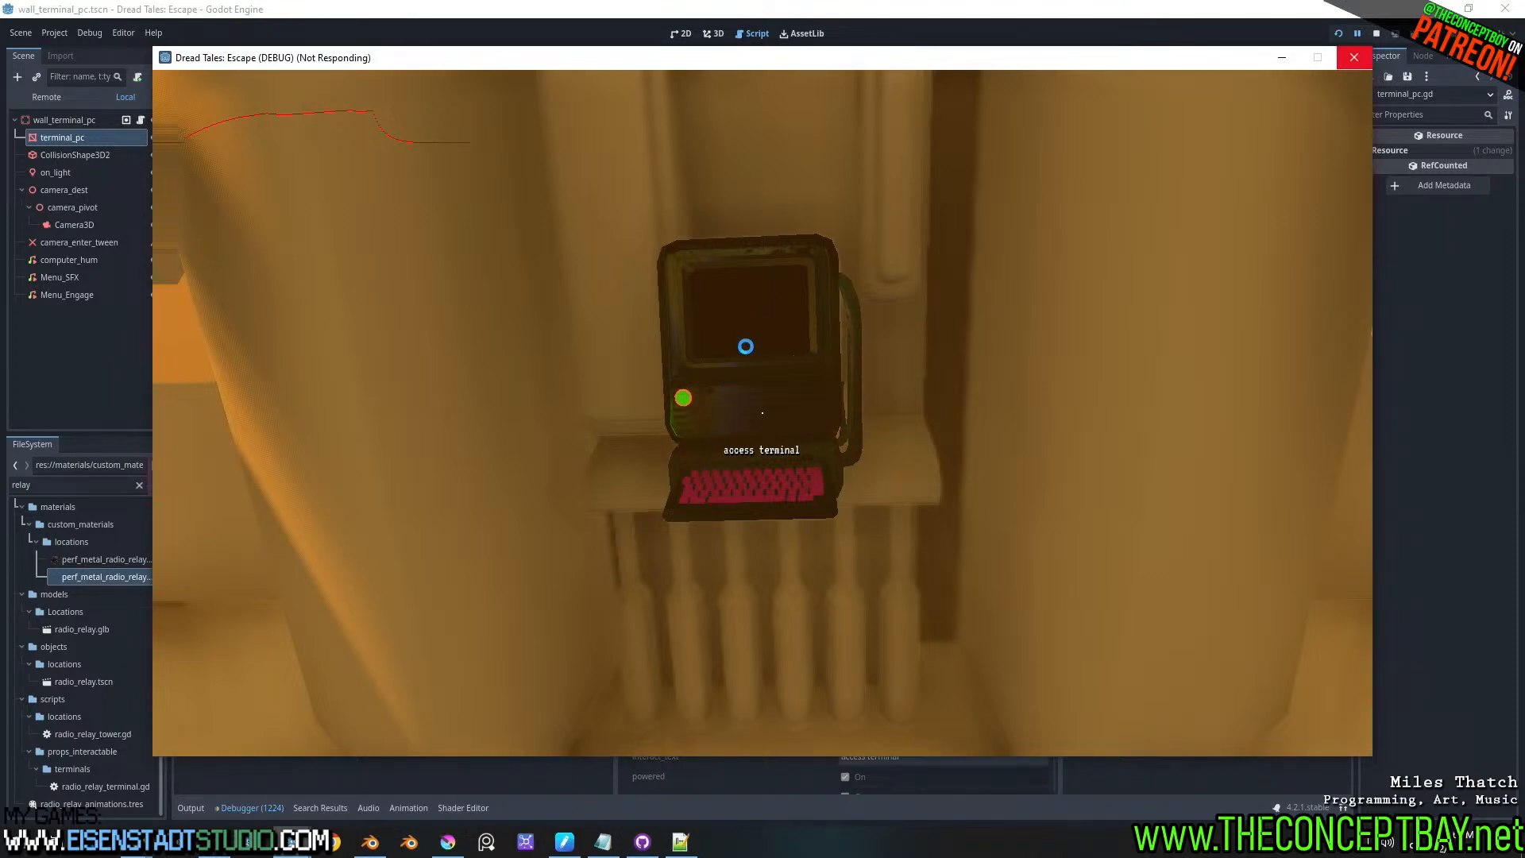
pyautogui.click(1281, 59)
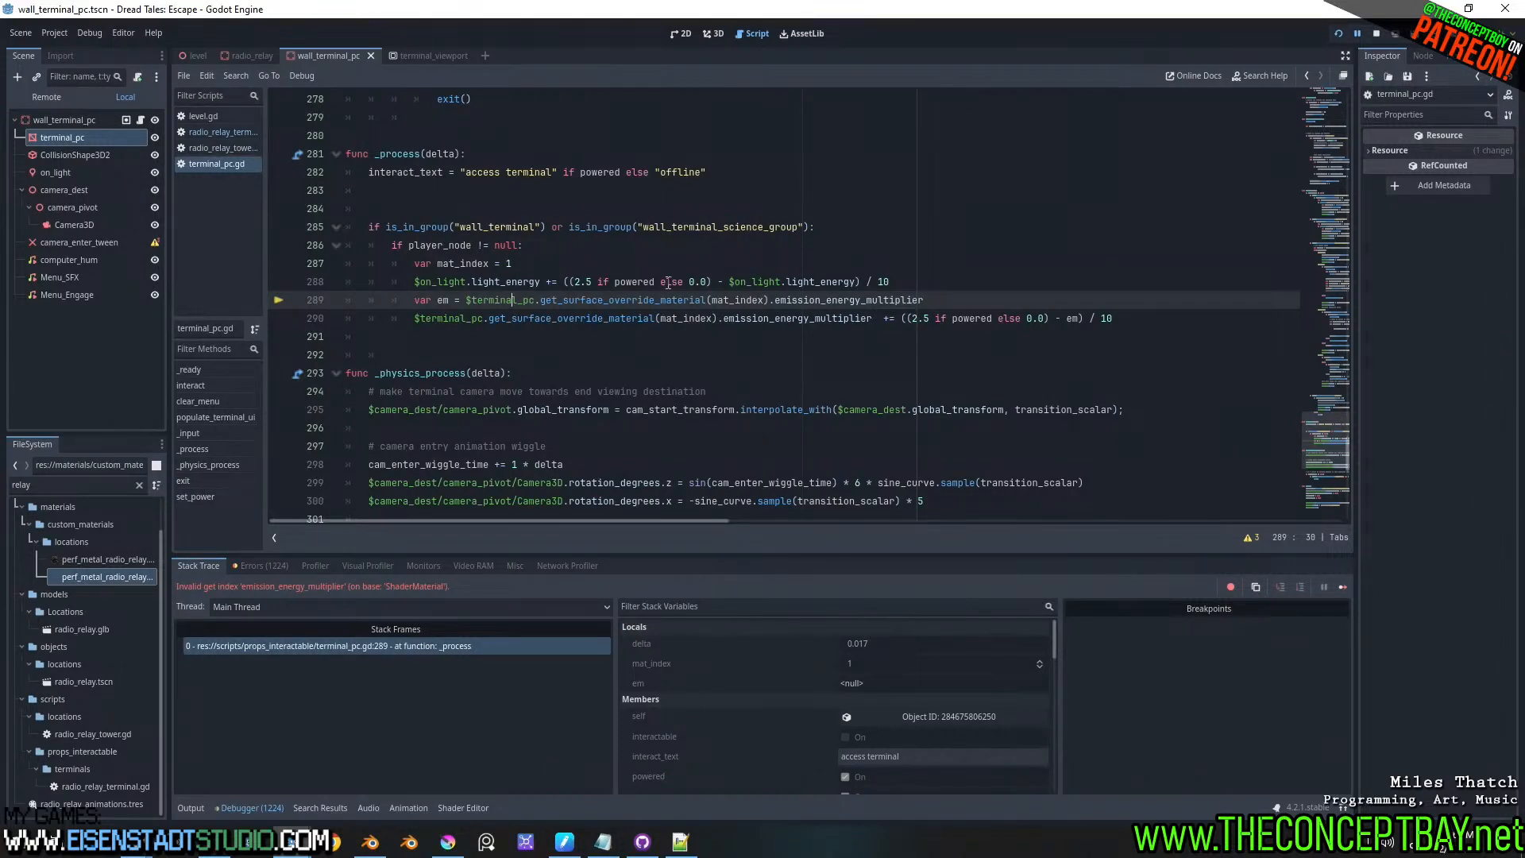
# - Insert a blank line and the comment "# light bulb" above the emission energy lines in the _process function
pyautogui.doubleClick(459, 264)
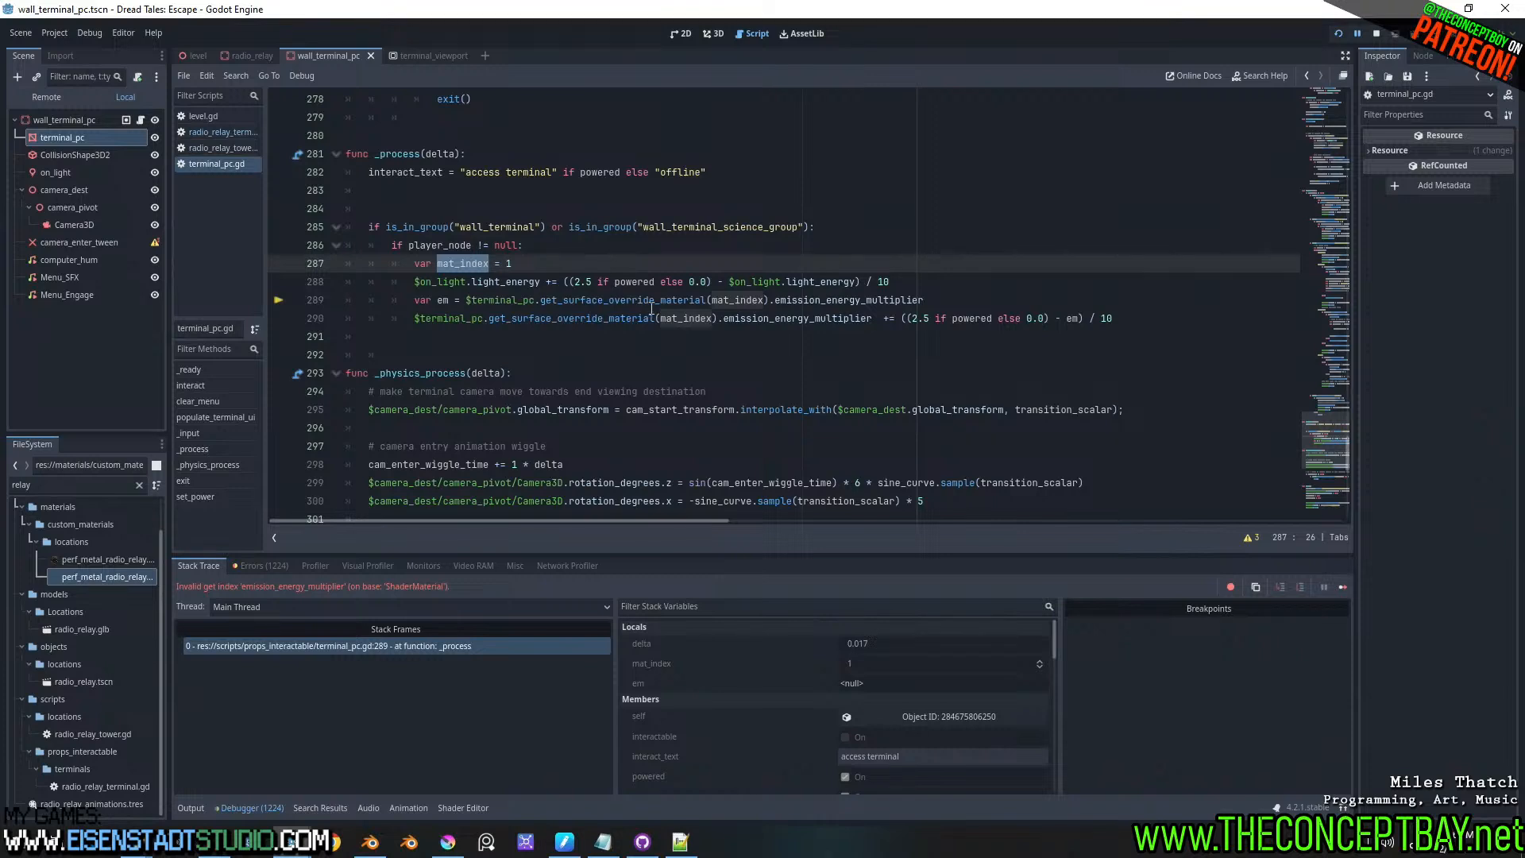
pyautogui.doubleClick(822, 300)
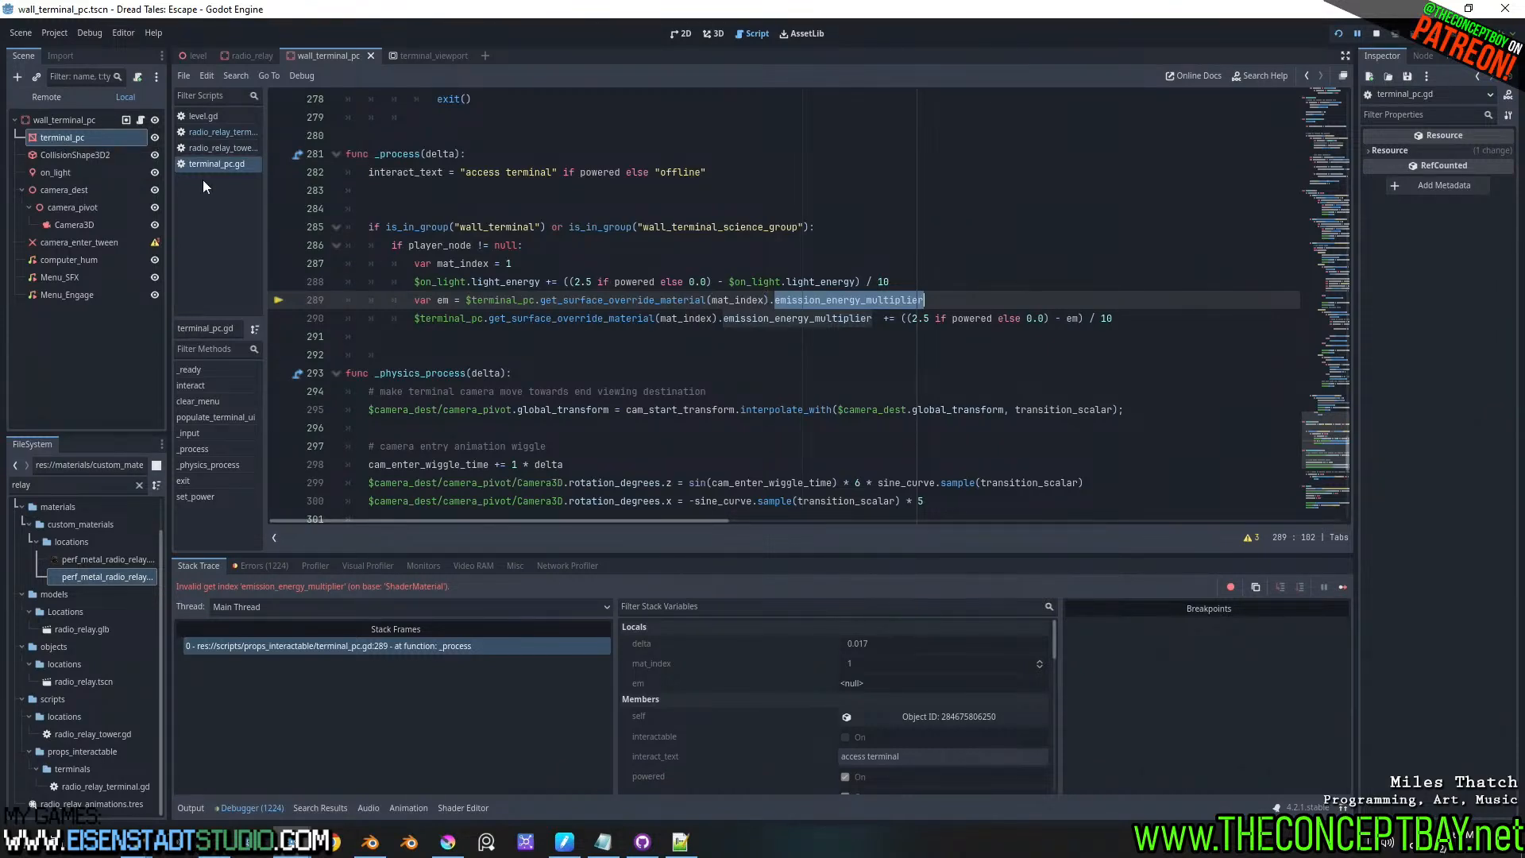
pyautogui.click(964, 292)
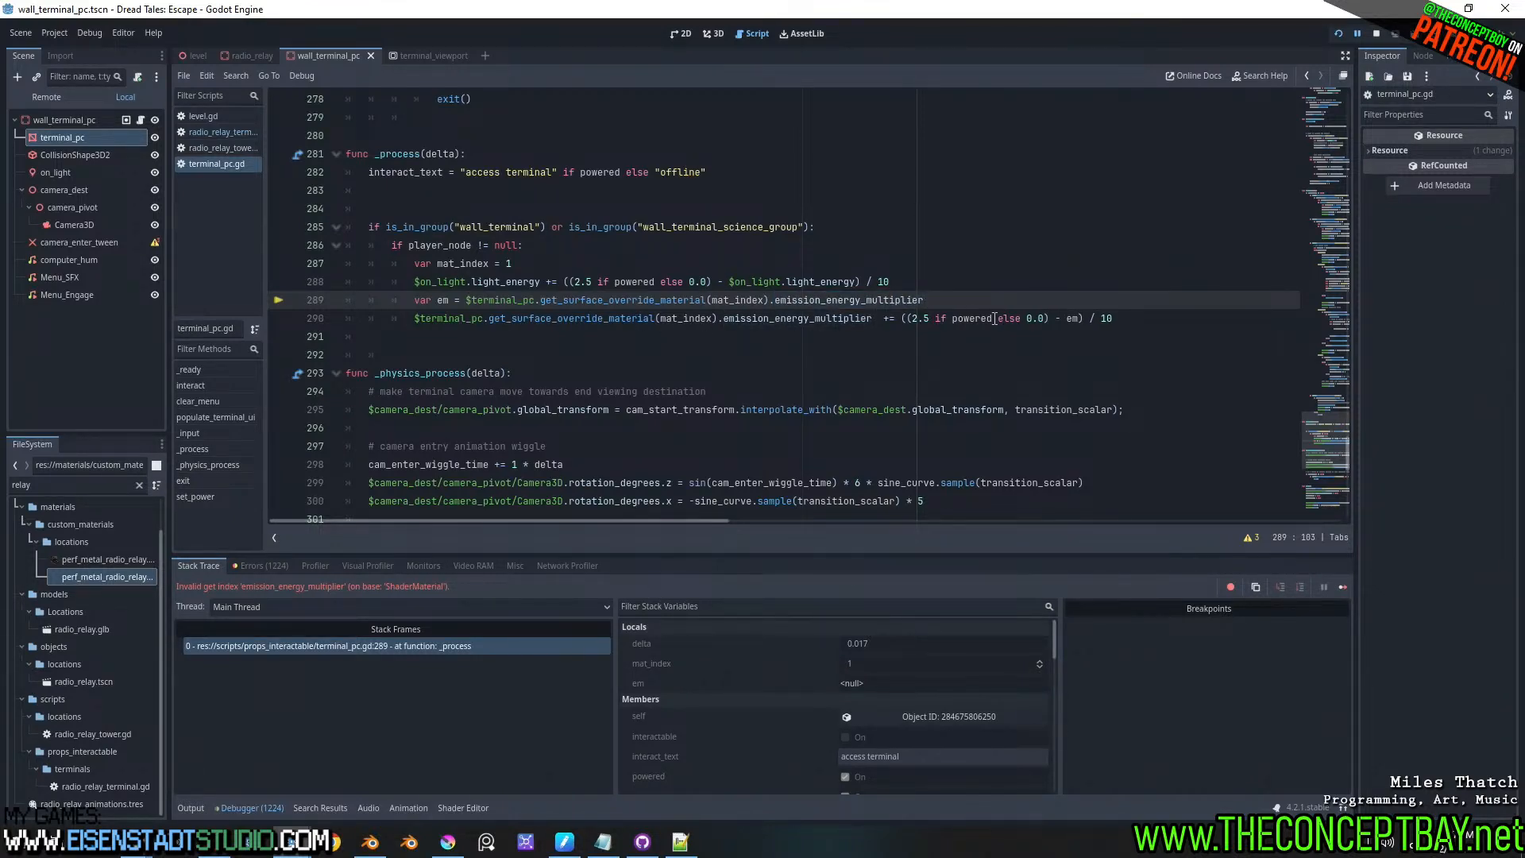
pyautogui.moveTo(991, 320)
pyautogui.click(412, 299)
pyautogui.press('Return')
pyautogui.press('Return')
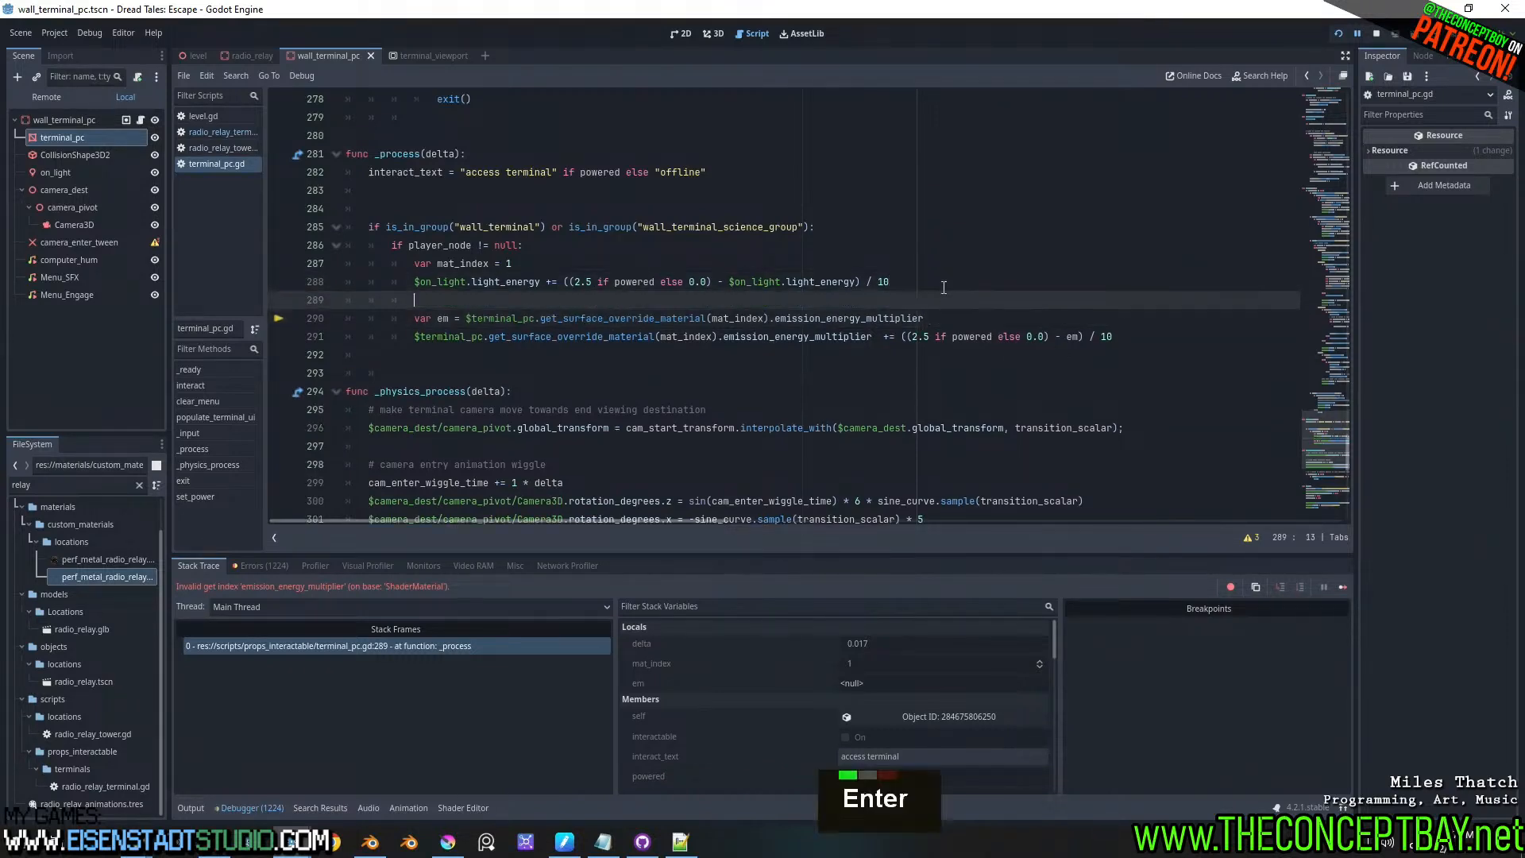
pyautogui.click(66, 137)
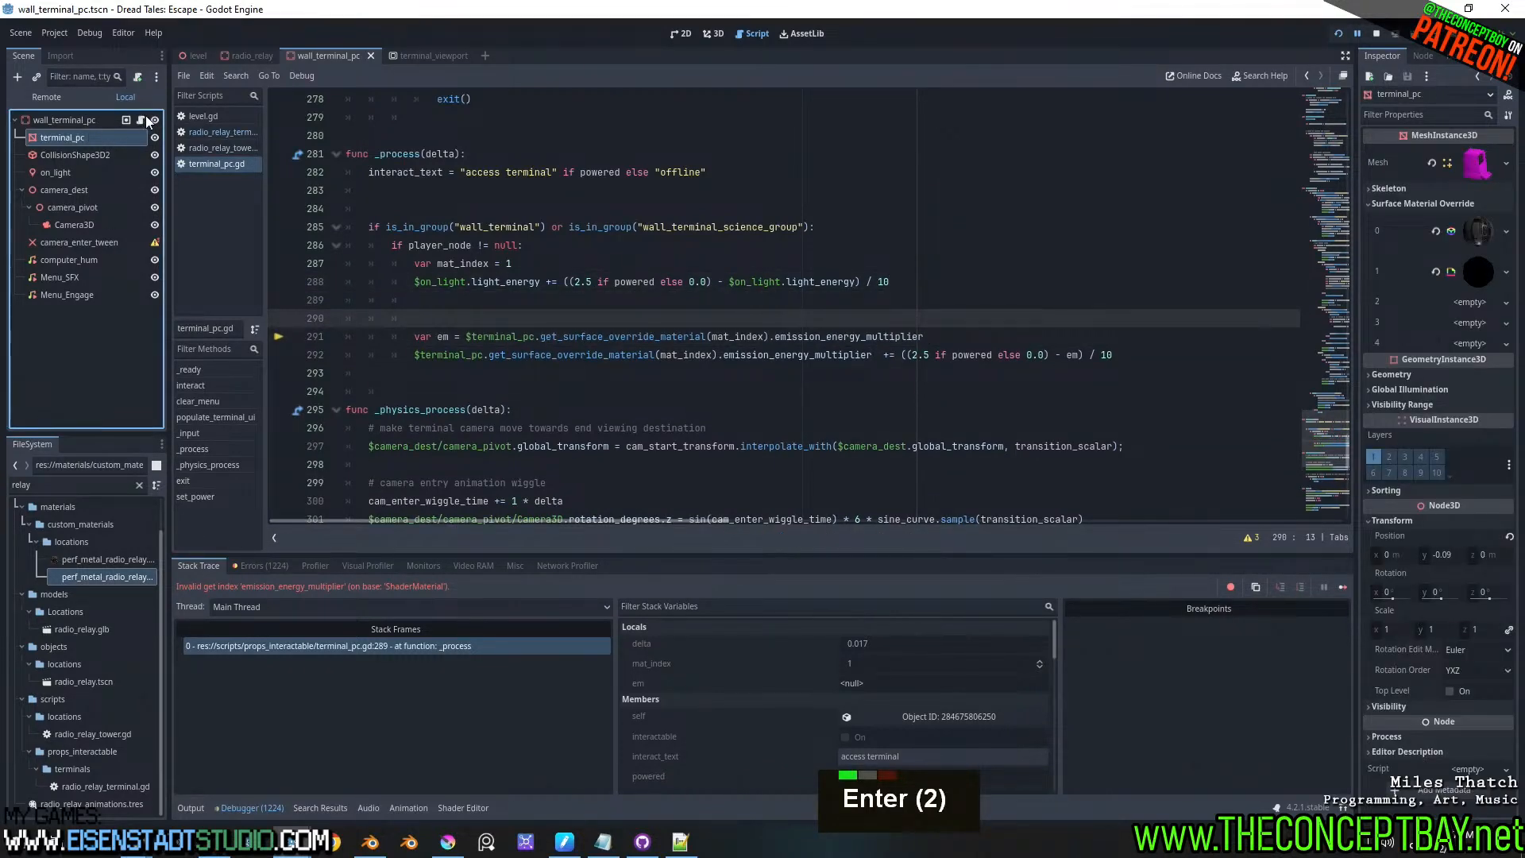
pyautogui.click(486, 316)
pyautogui.write('#')
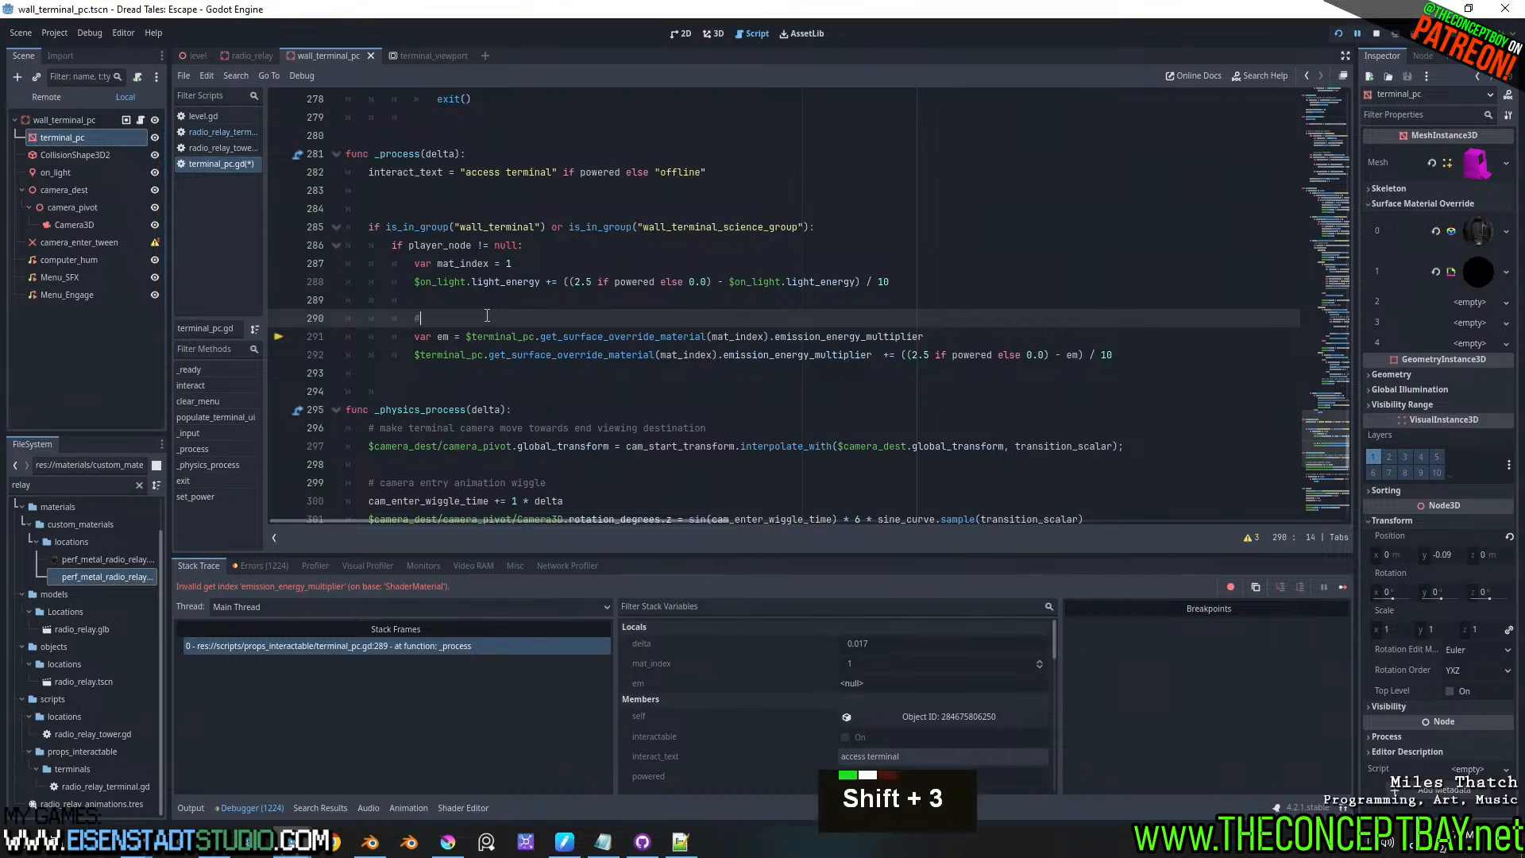
pyautogui.write(' light')
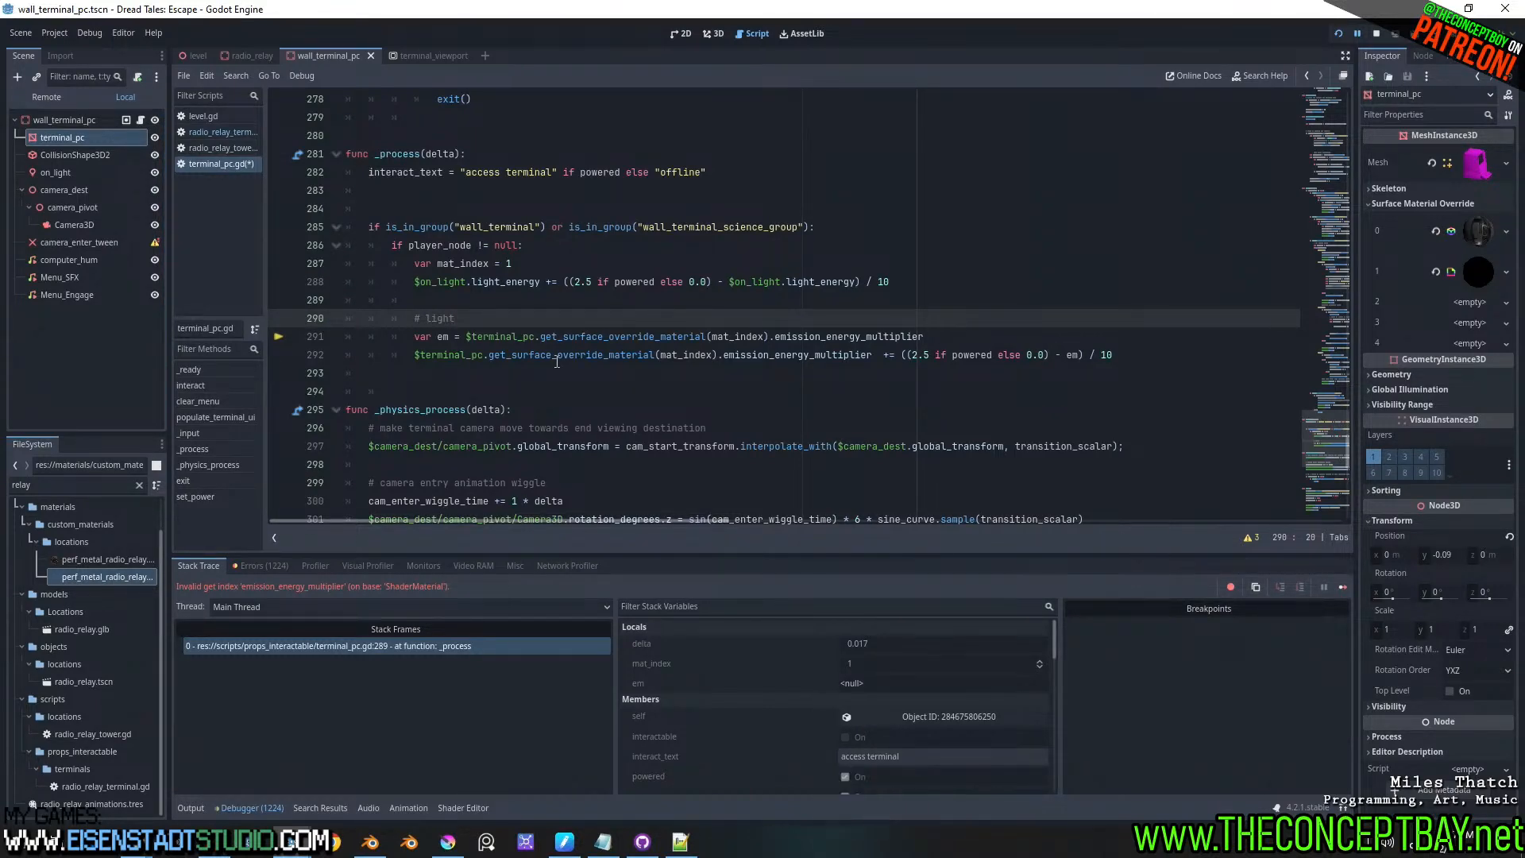
pyautogui.write(' bulb')
# - Assign a new StandardMaterial3D to surface material override slots 2, 3 and 4 of the terminal_pc mesh
pyautogui.click(714, 34)
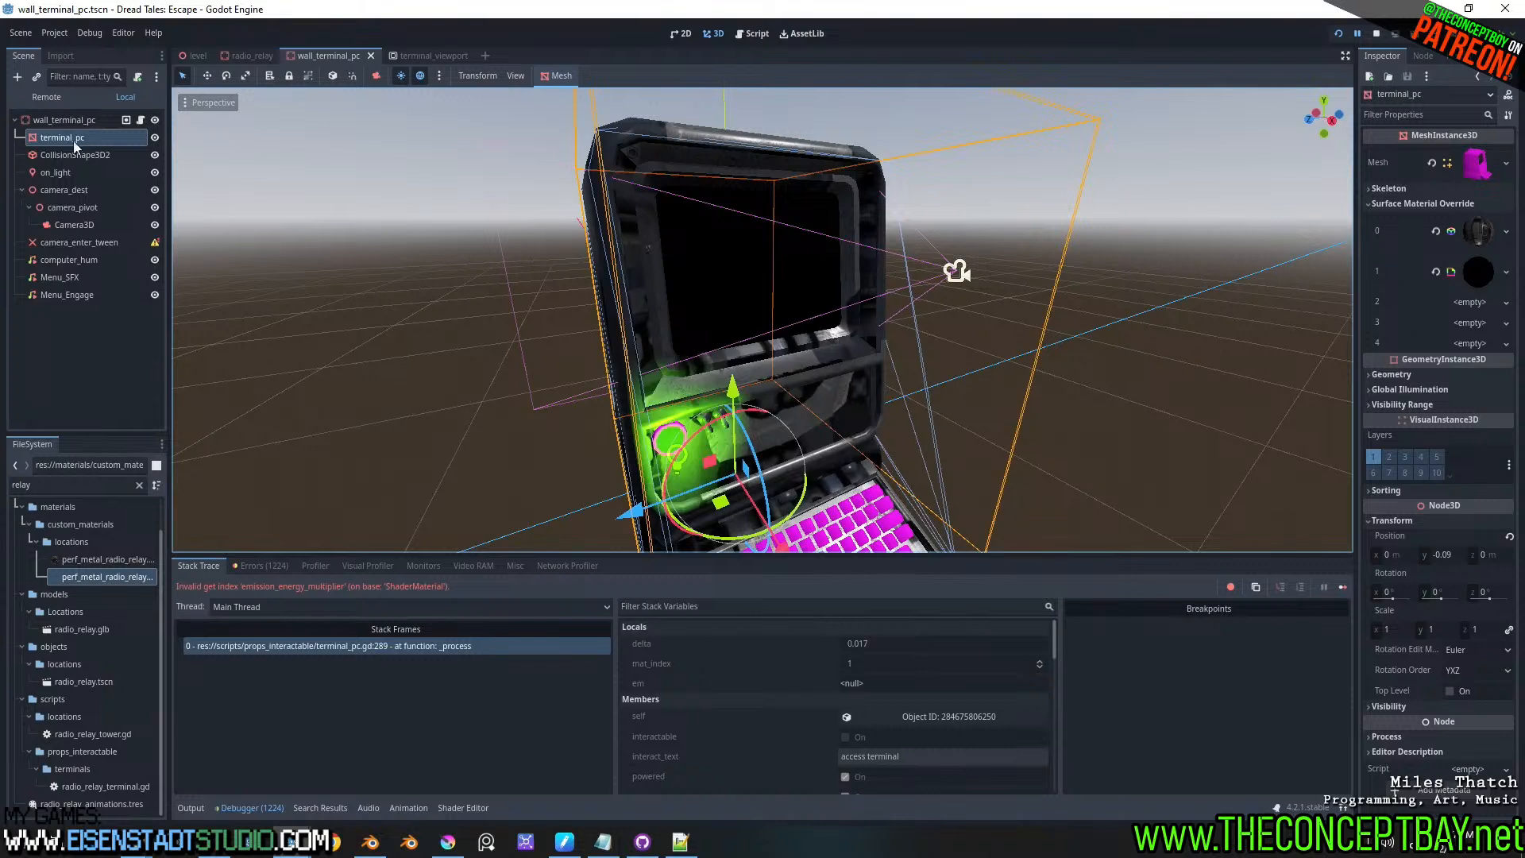
pyautogui.click(1474, 303)
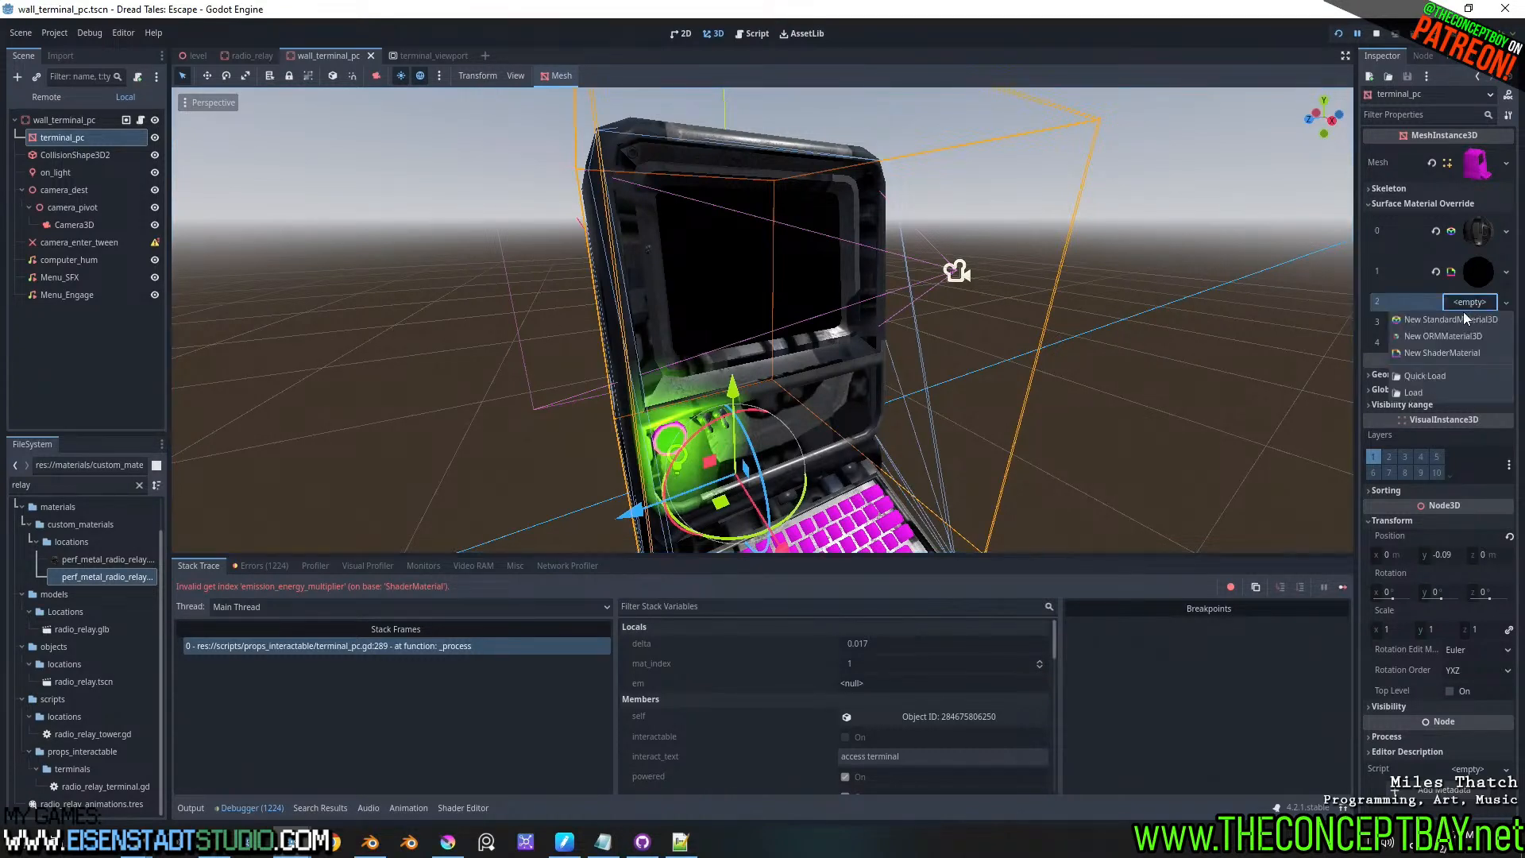
pyautogui.click(1462, 320)
pyautogui.moveTo(1463, 310); pyautogui.dragTo(1470, 384)
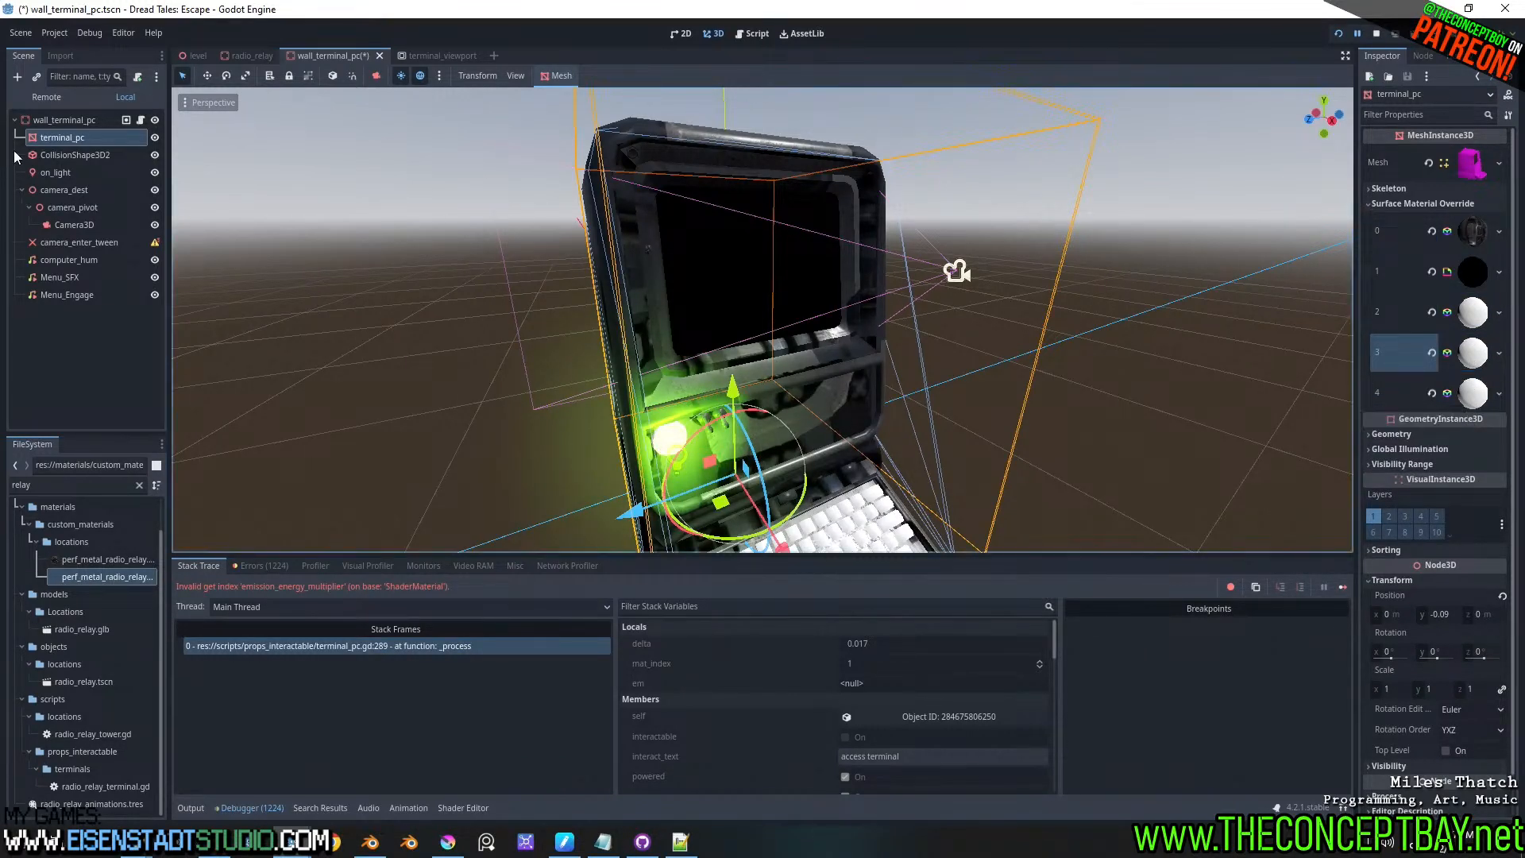
# - Reopen terminal_pc.gd and replace mat_index with 4 in both get_surface_override_material calls under the light bulb comment
pyautogui.click(140, 119)
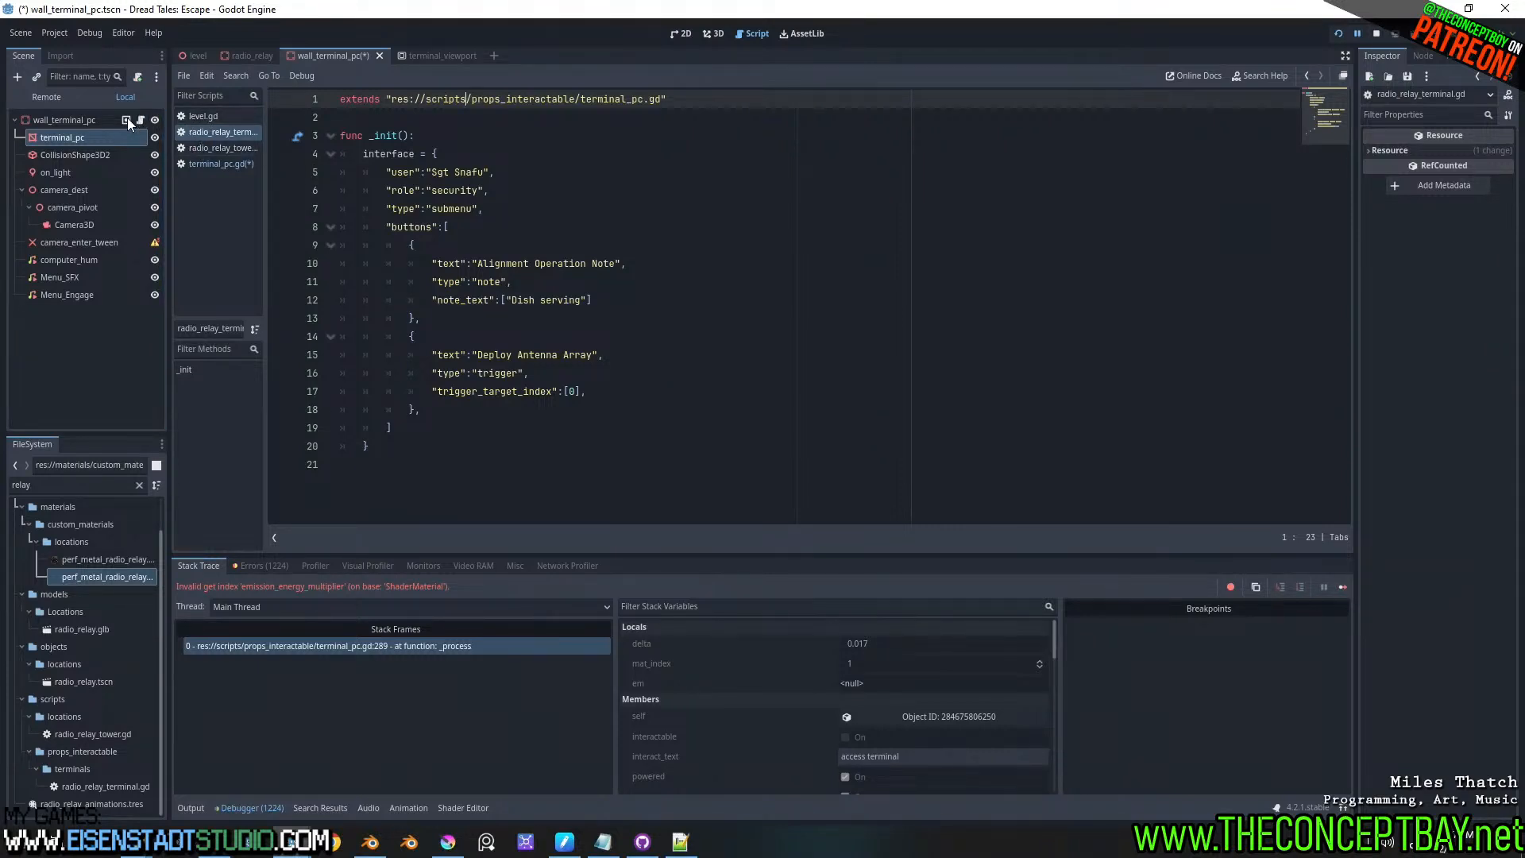
pyautogui.keyDown('ctrl'); pyautogui.click(545, 100); pyautogui.keyUp('ctrl')
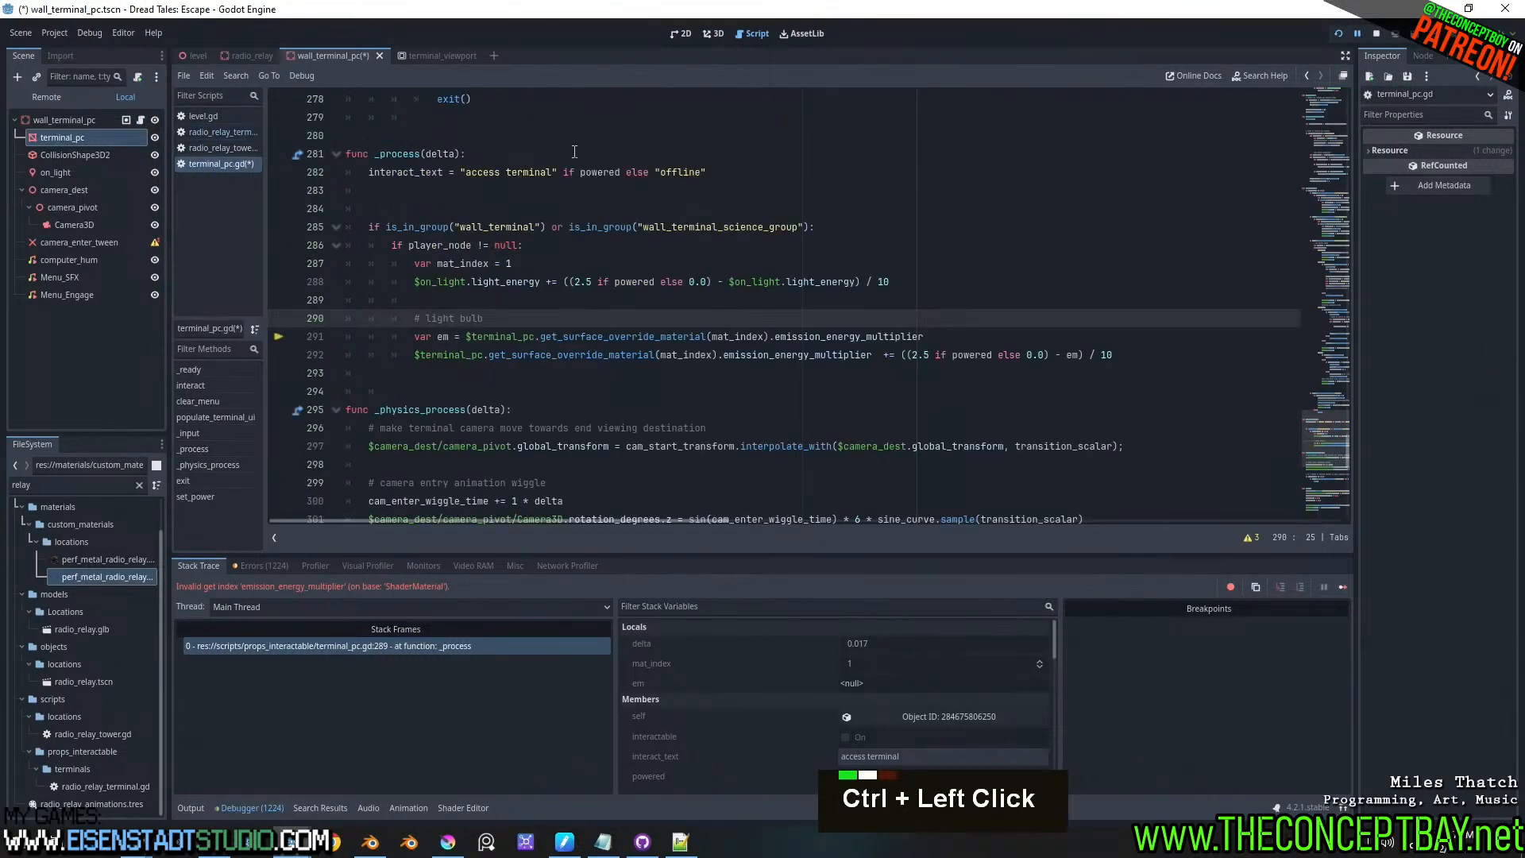
pyautogui.doubleClick(728, 336)
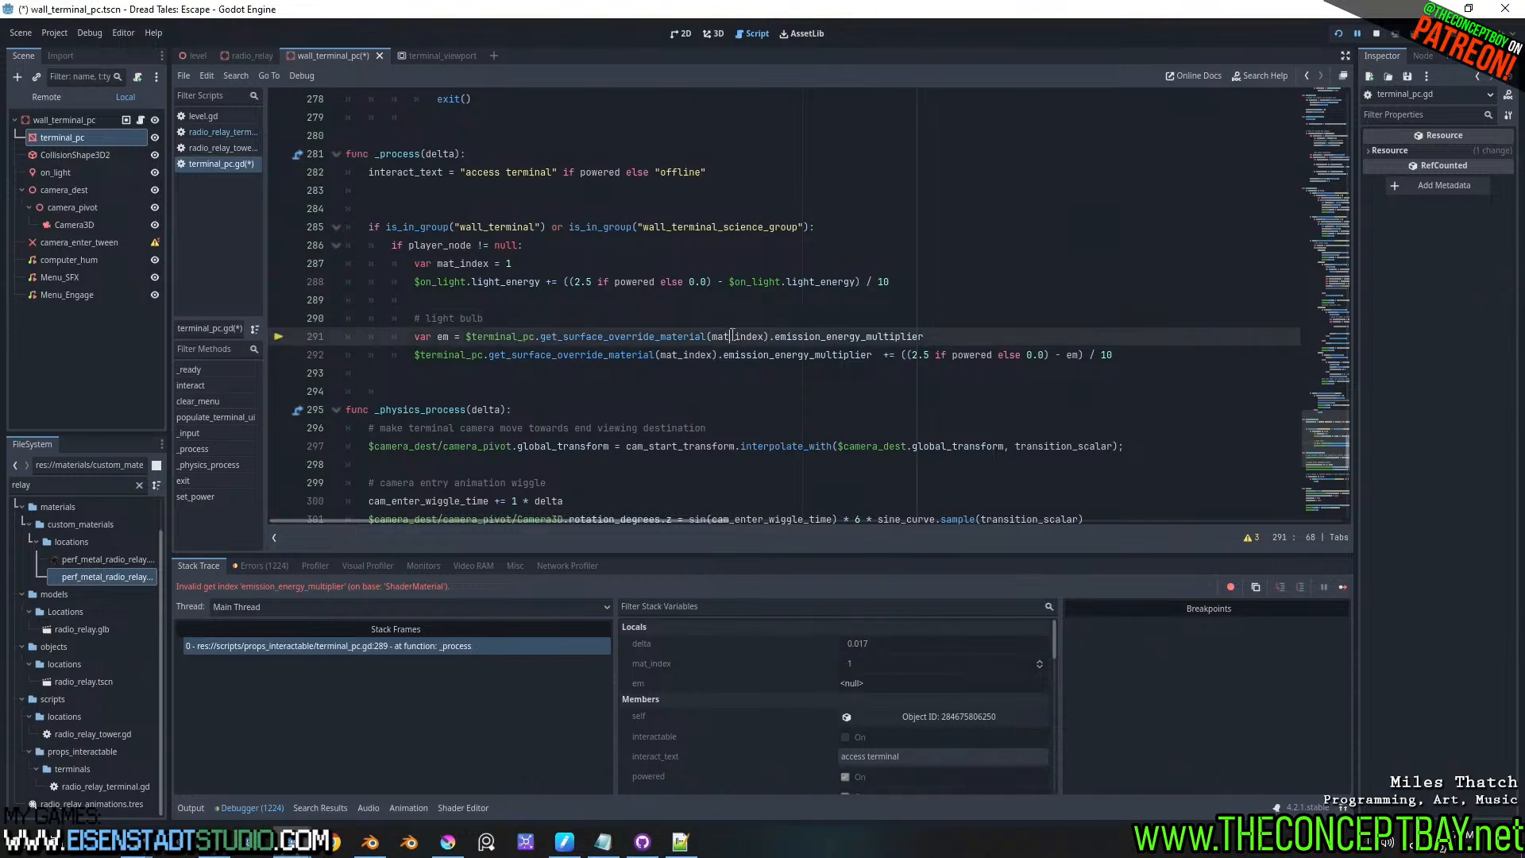
pyautogui.write('4')
pyautogui.doubleClick(687, 354)
pyautogui.write('4')
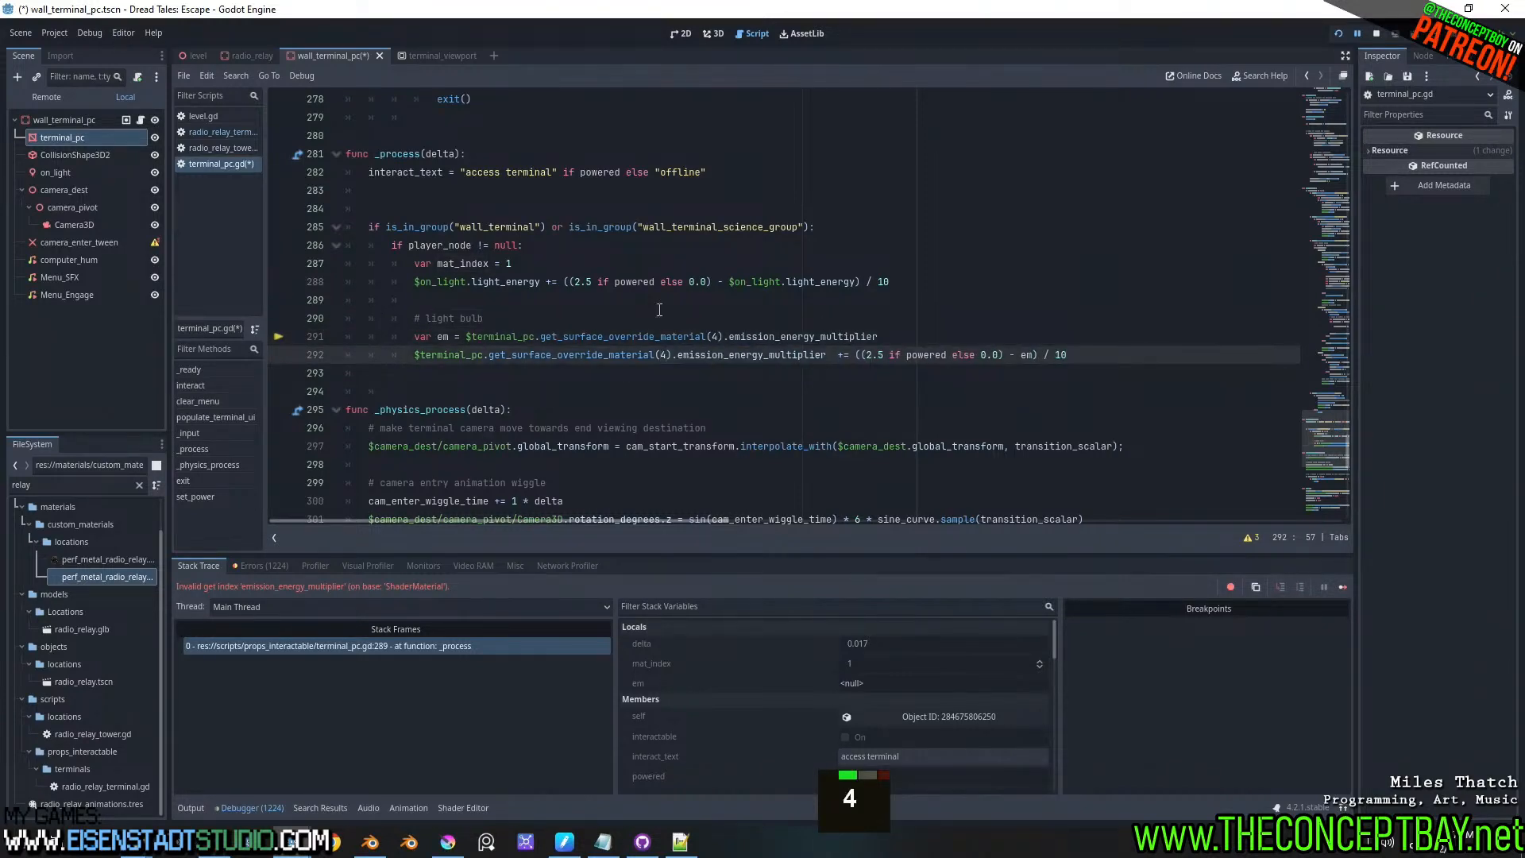
# - Comment out the entire wall terminal group condition block in _process, including its light and emission lines
pyautogui.moveTo(561, 263); pyautogui.dragTo(413, 263)
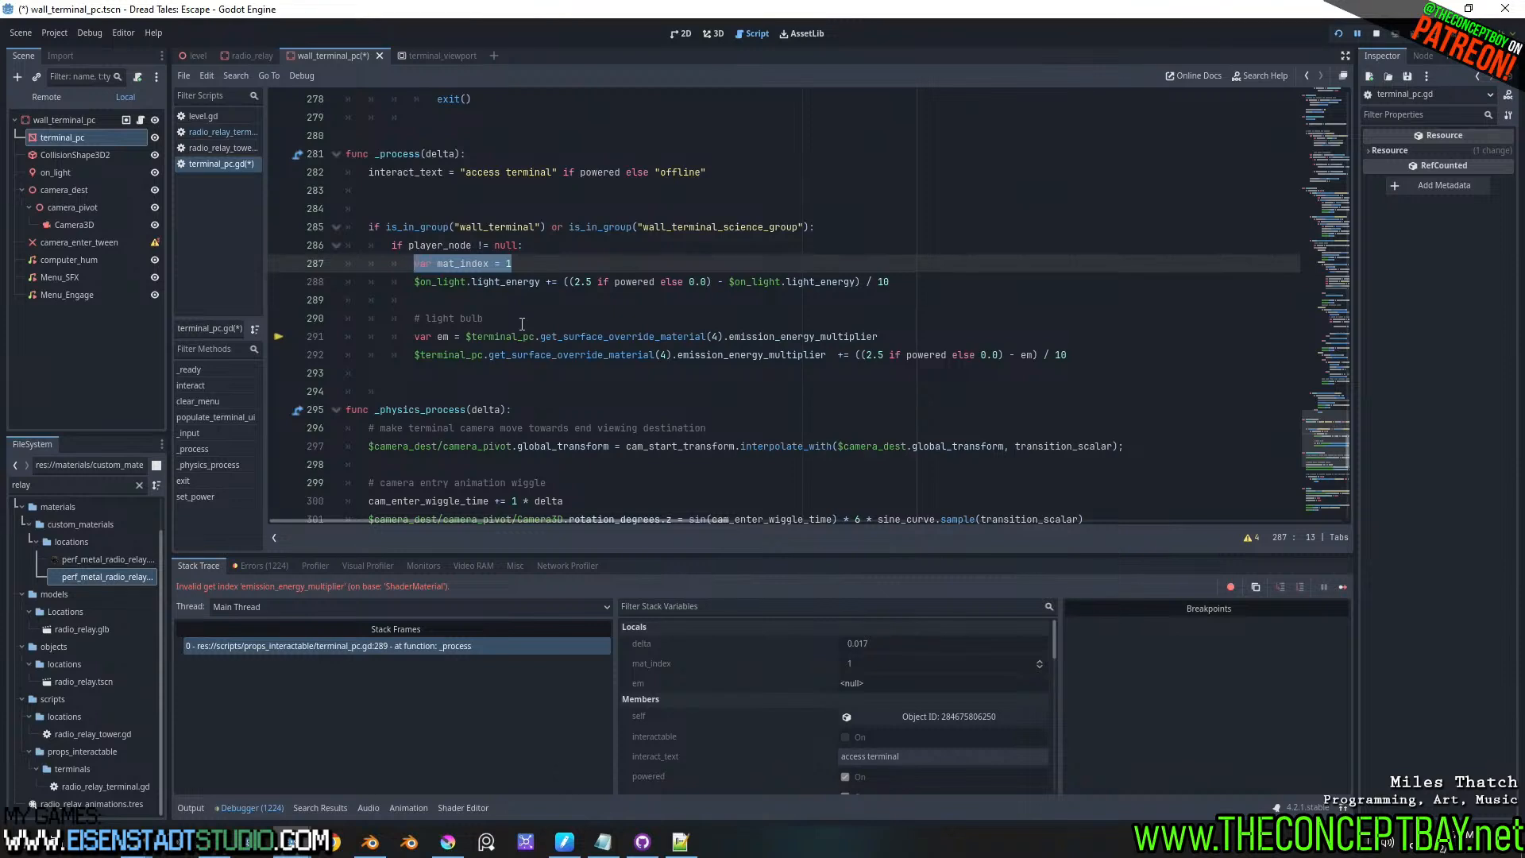
pyautogui.click(522, 323)
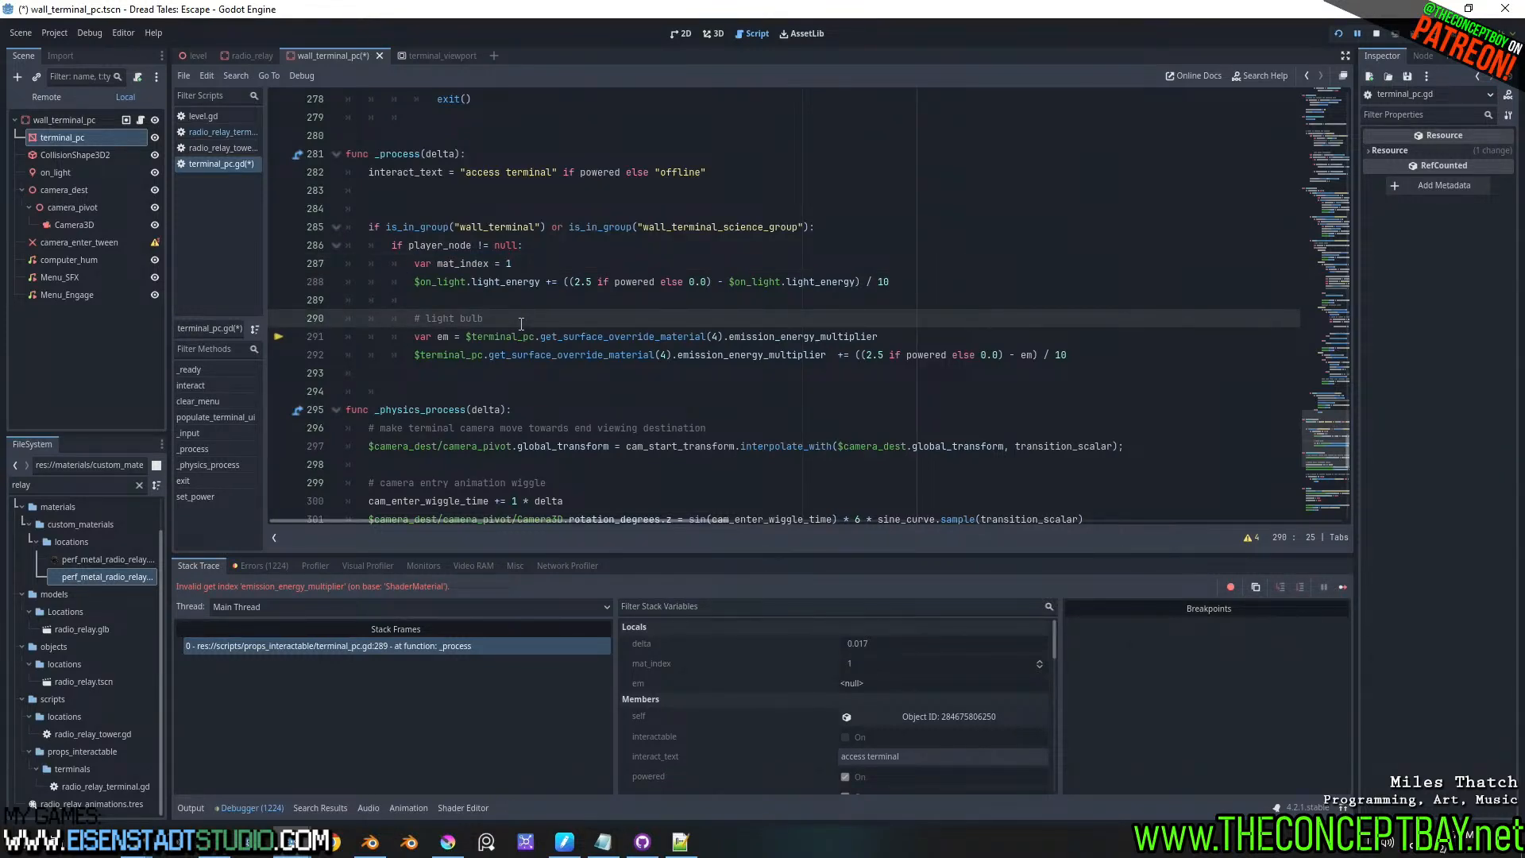
pyautogui.moveTo(369, 373); pyautogui.dragTo(355, 225)
pyautogui.hotkey('ctrl', 'k')
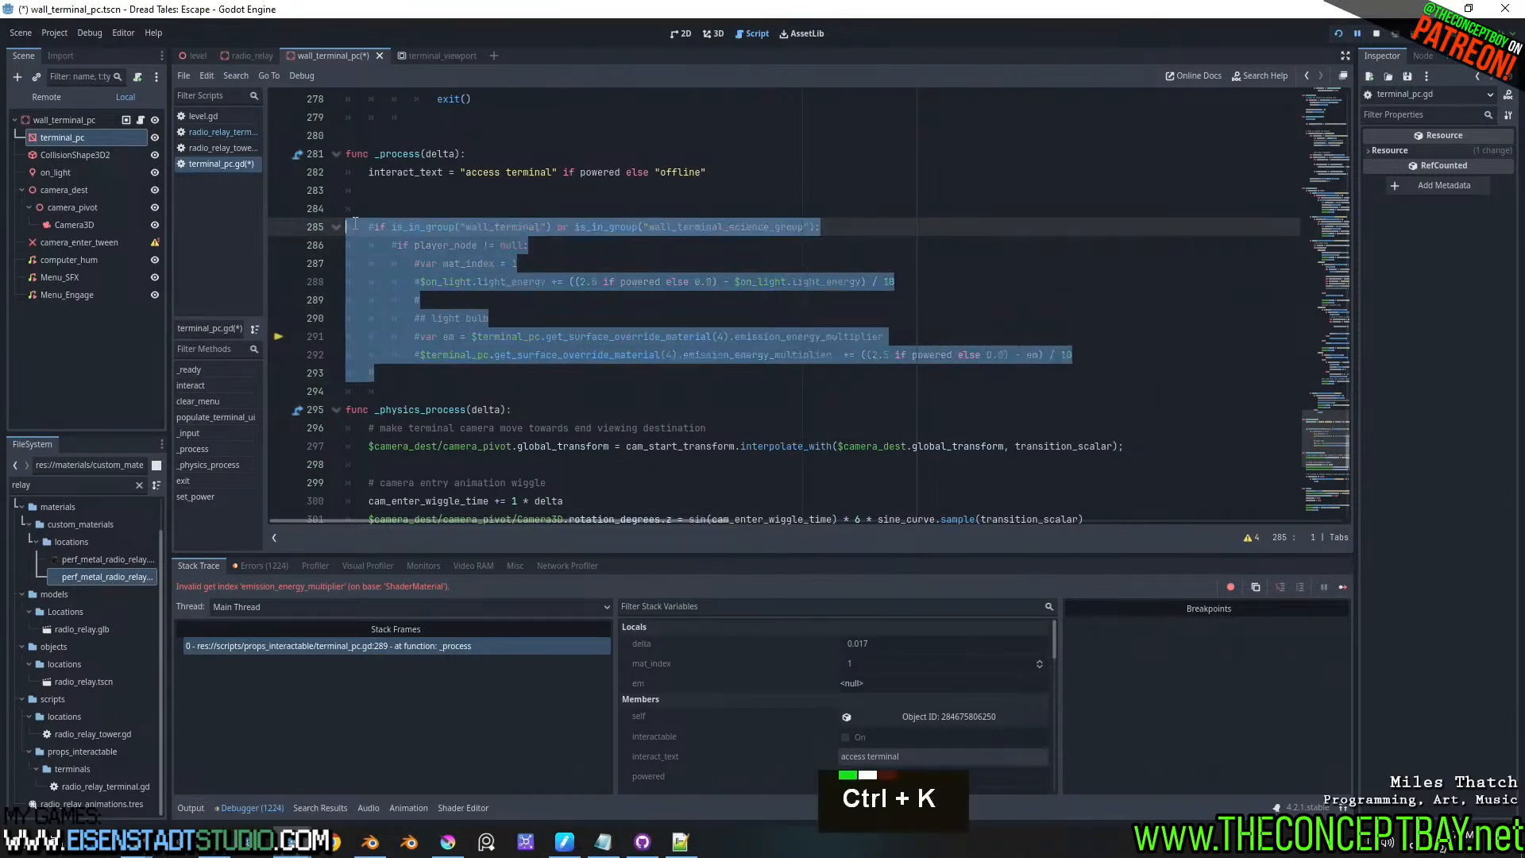
# - Run the game and teleport to radio_console
pyautogui.click(610, 251)
pyautogui.press('F5')
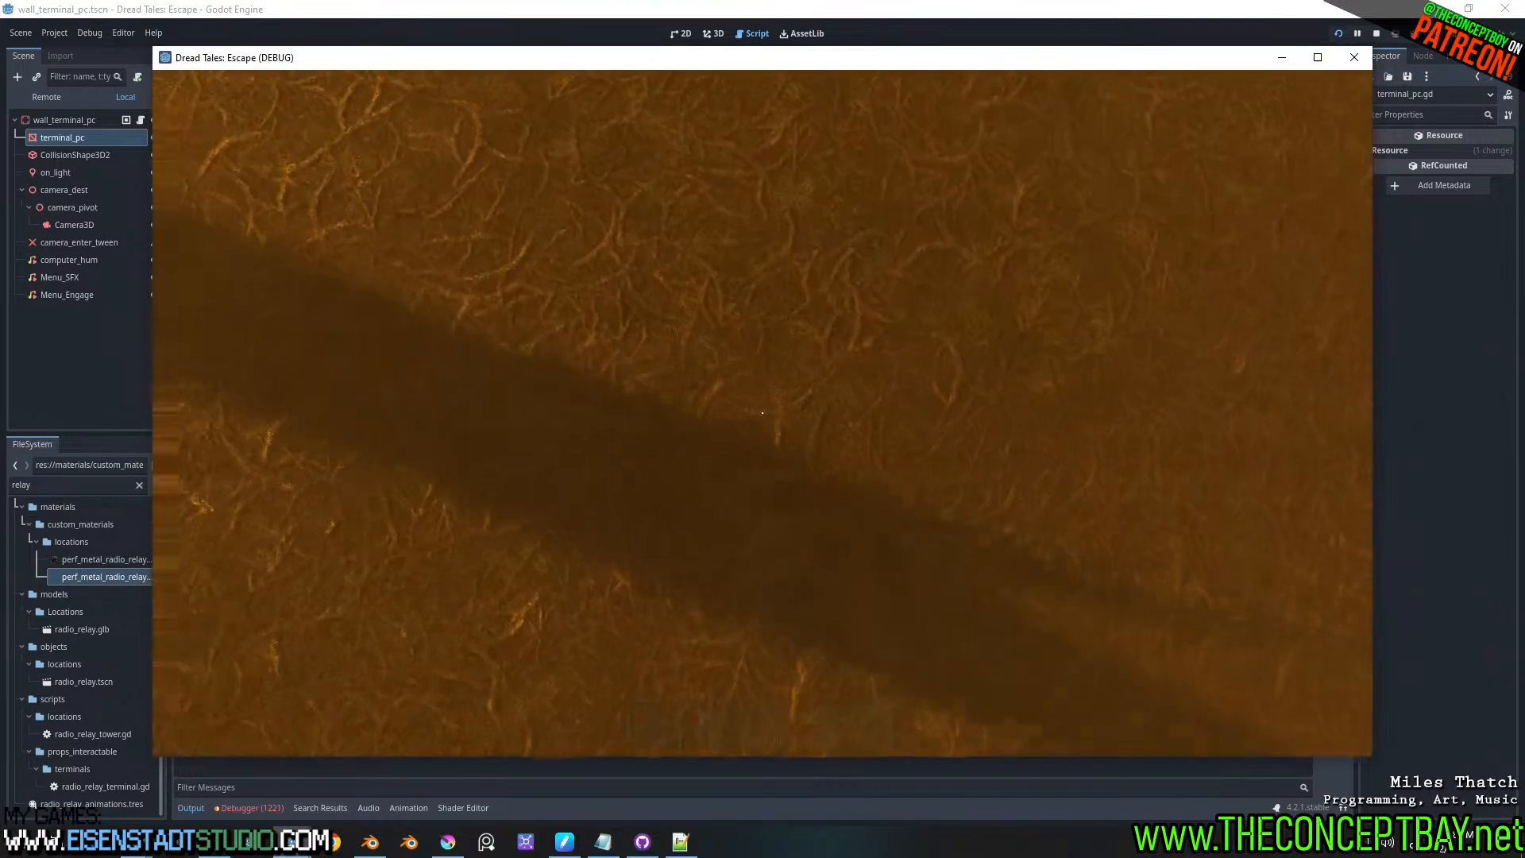
pyautogui.press('F2')
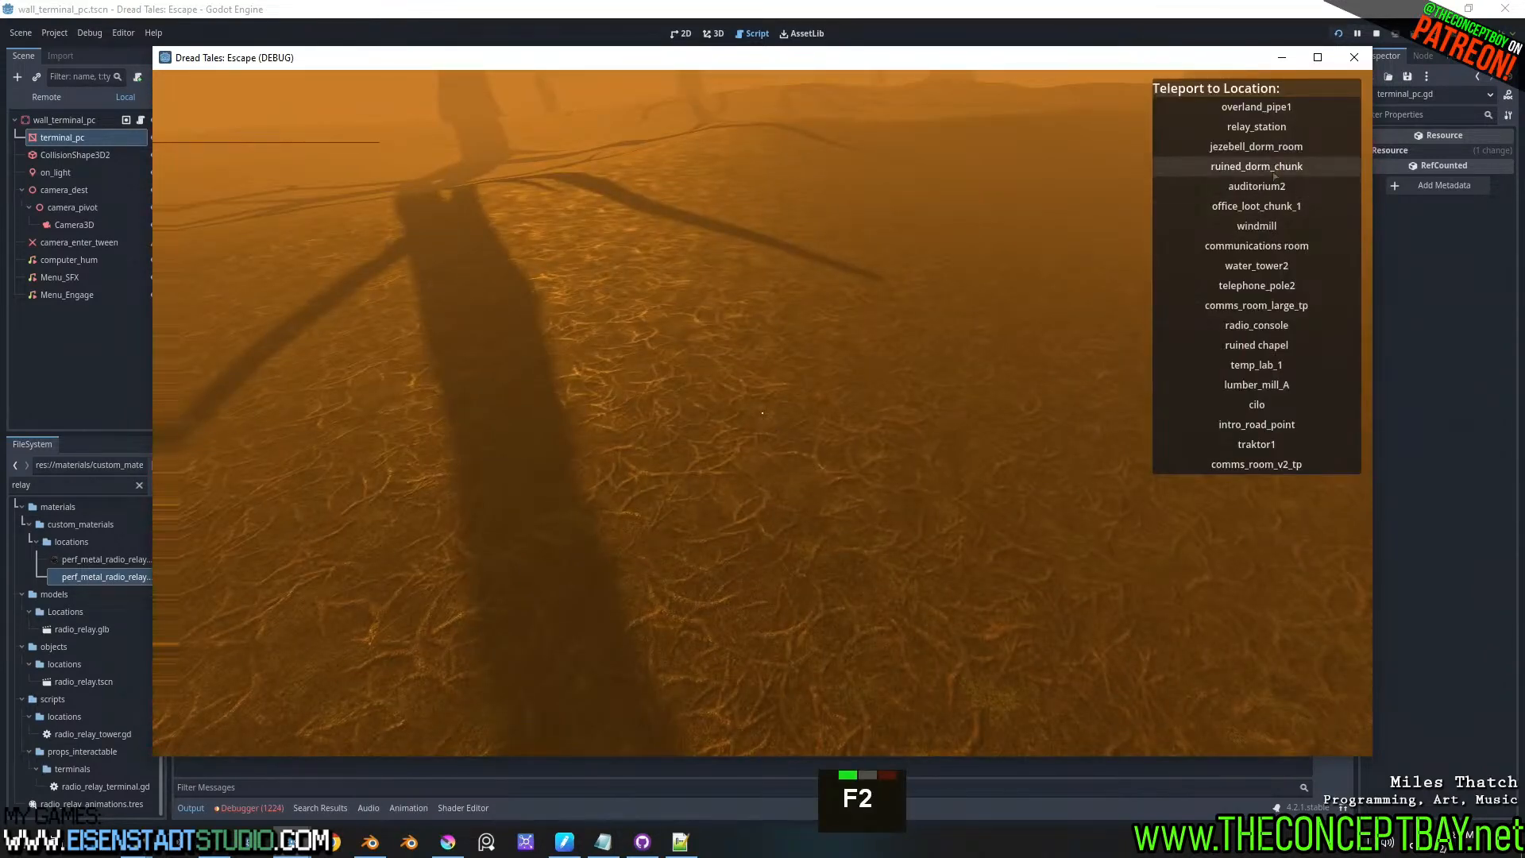
pyautogui.click(1255, 325)
pyautogui.press('F2')
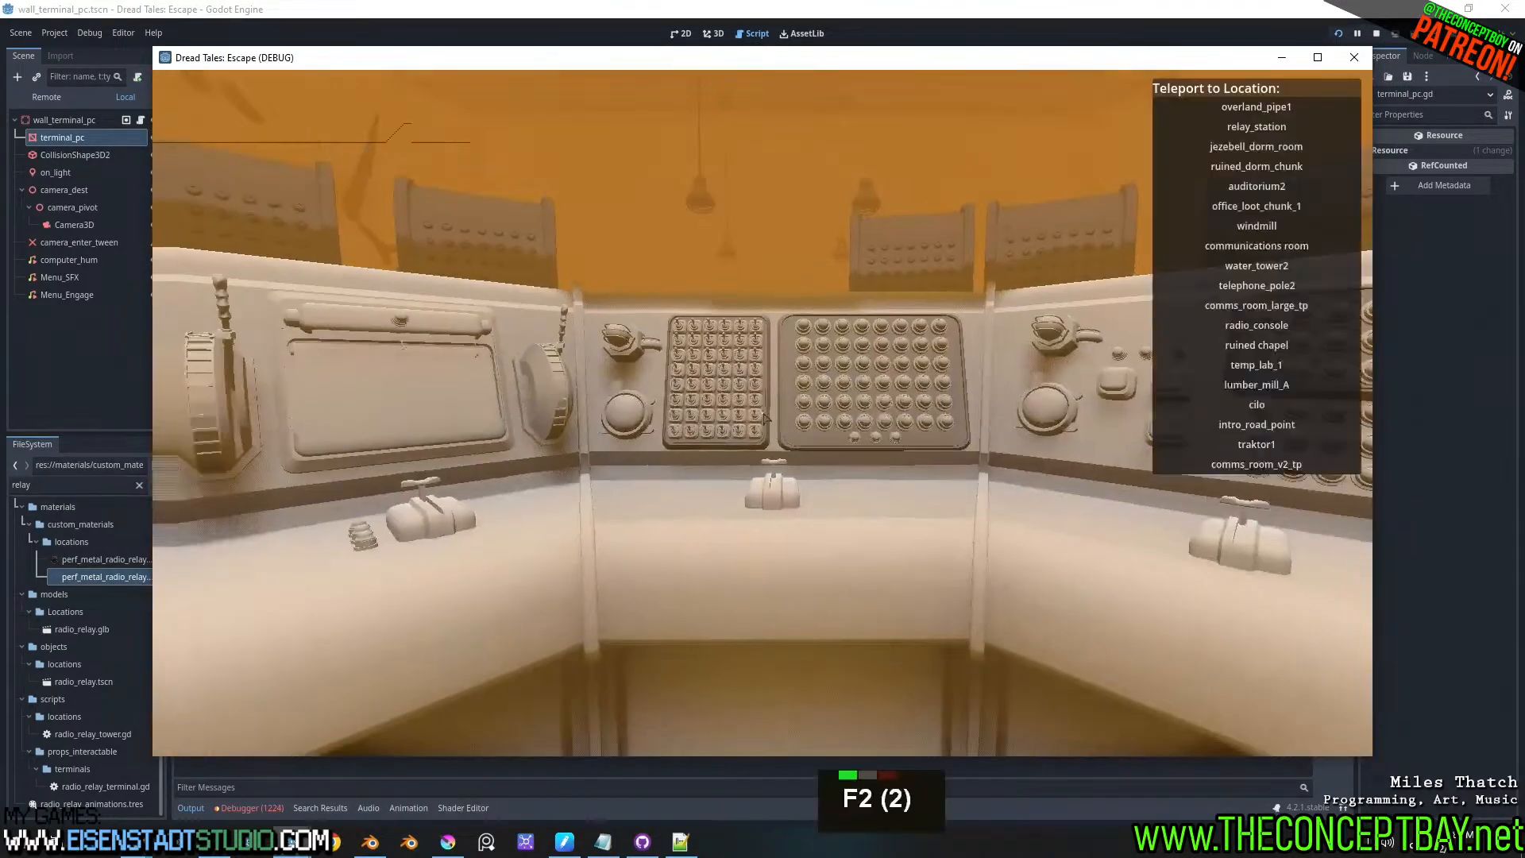
pyautogui.press('F2')
pyautogui.press('Escape')
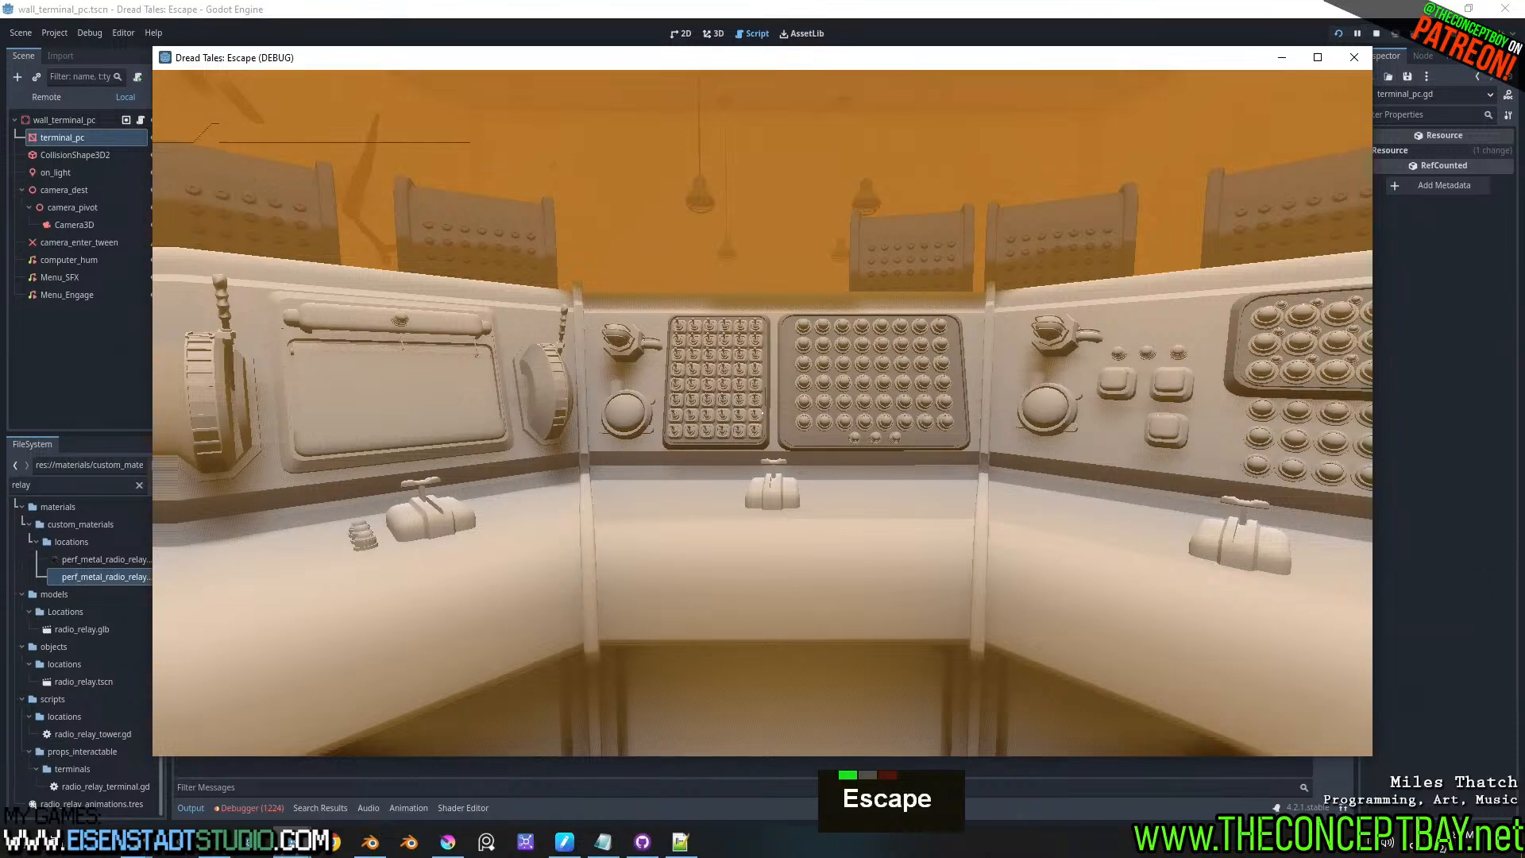
pyautogui.press('w')
pyautogui.press('a')
# - Teleport to relay_station and open the rounded cabinet beside the insulator columns
pyautogui.press('F2')
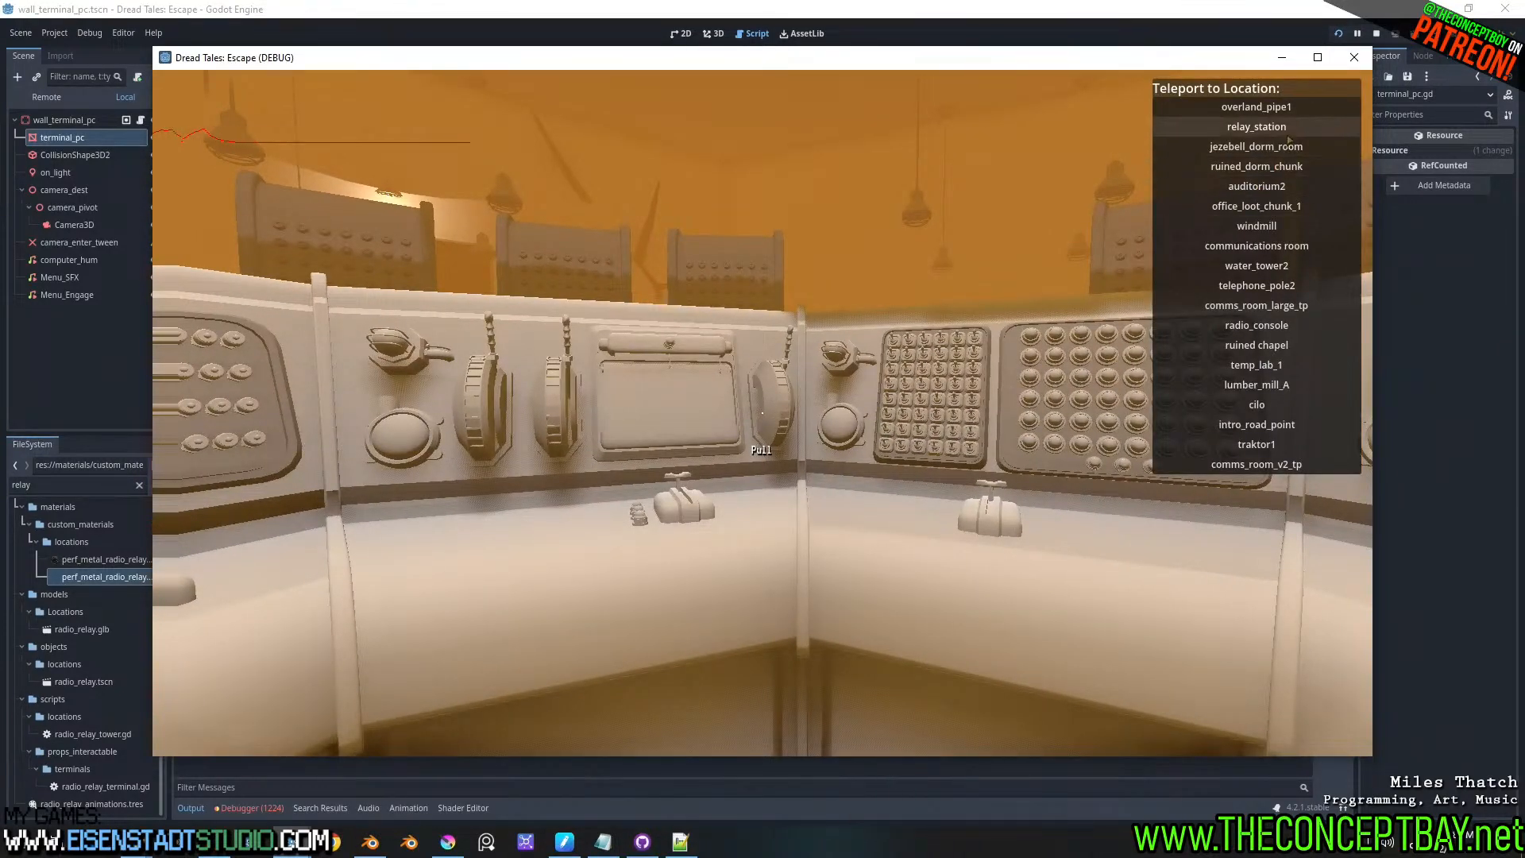
pyautogui.click(1256, 127)
pyautogui.press('a')
pyautogui.press('w')
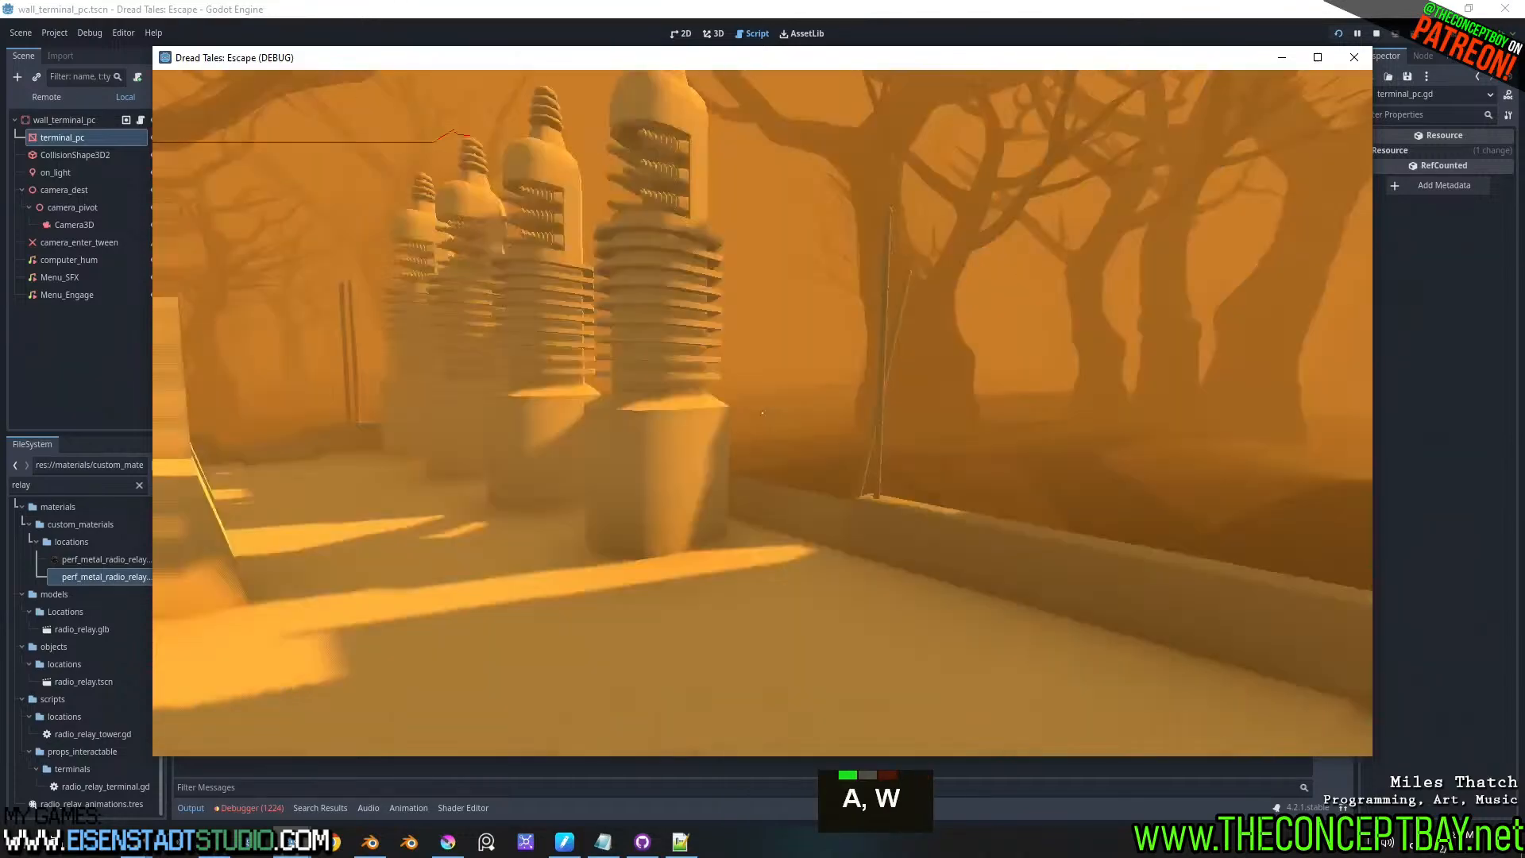
pyautogui.press('d')
pyautogui.press('w')
pyautogui.press('e')
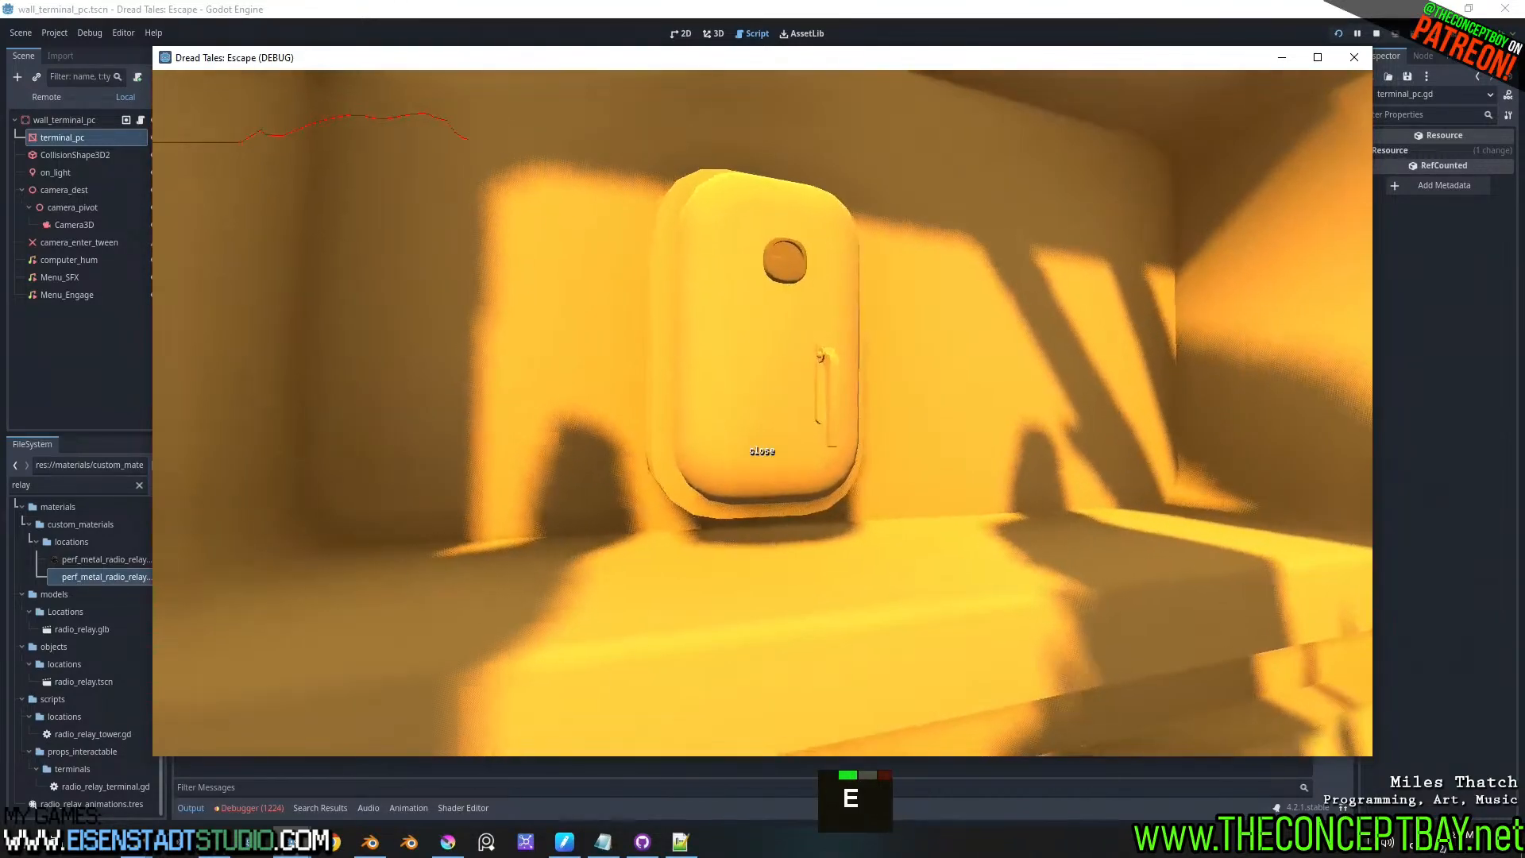
# - Place the battery from the inventory onto the lower shelf of the open cabinet
pyautogui.press('w')
pyautogui.press('Tab')
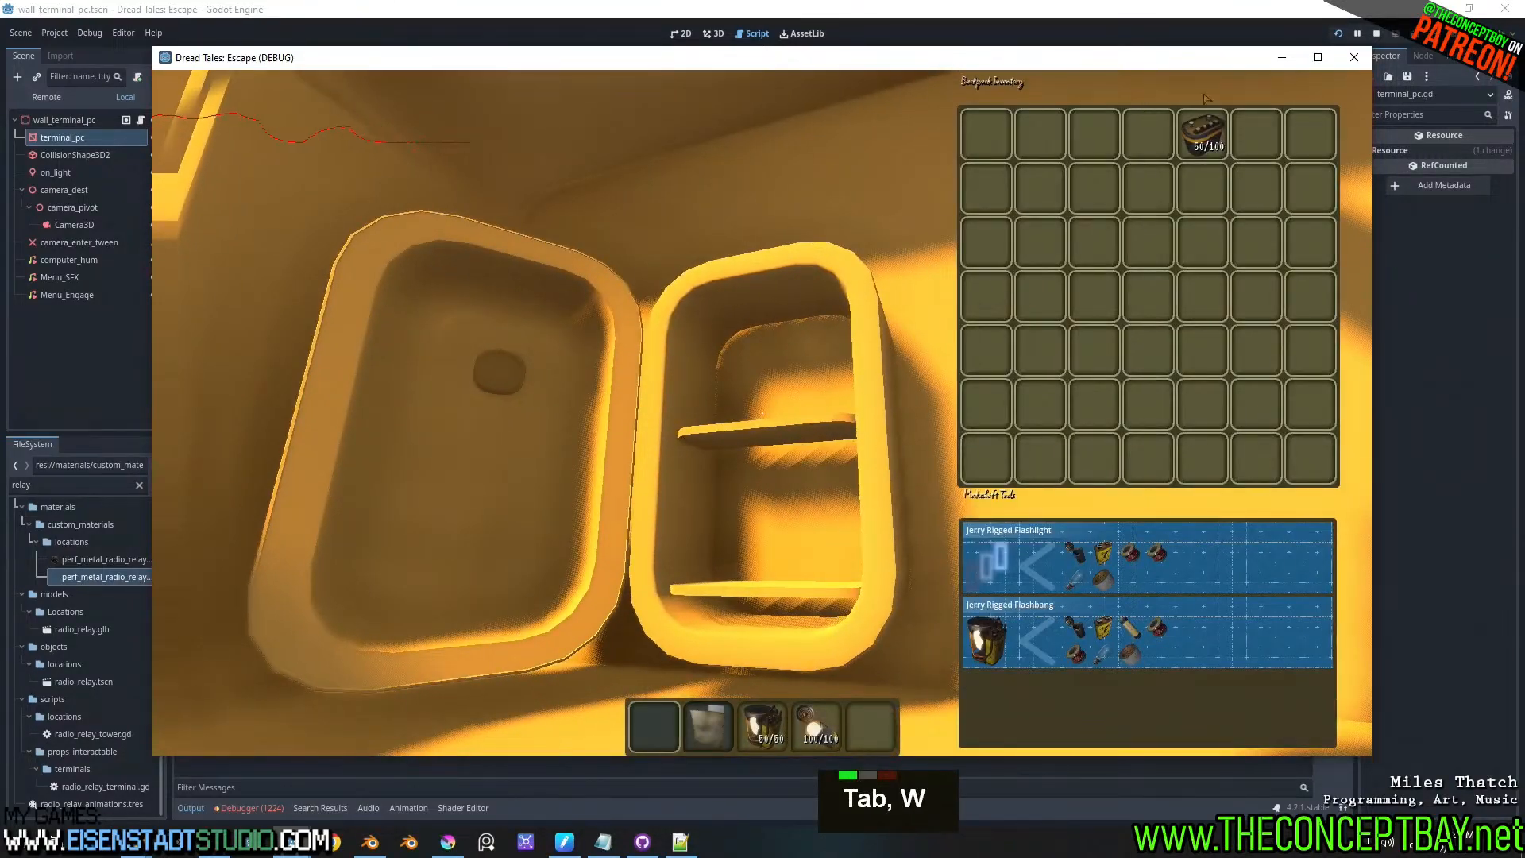
pyautogui.click(1203, 134)
pyautogui.click(787, 477)
pyautogui.press('a')
pyautogui.press('e')
pyautogui.press('Tab')
pyautogui.press('w')
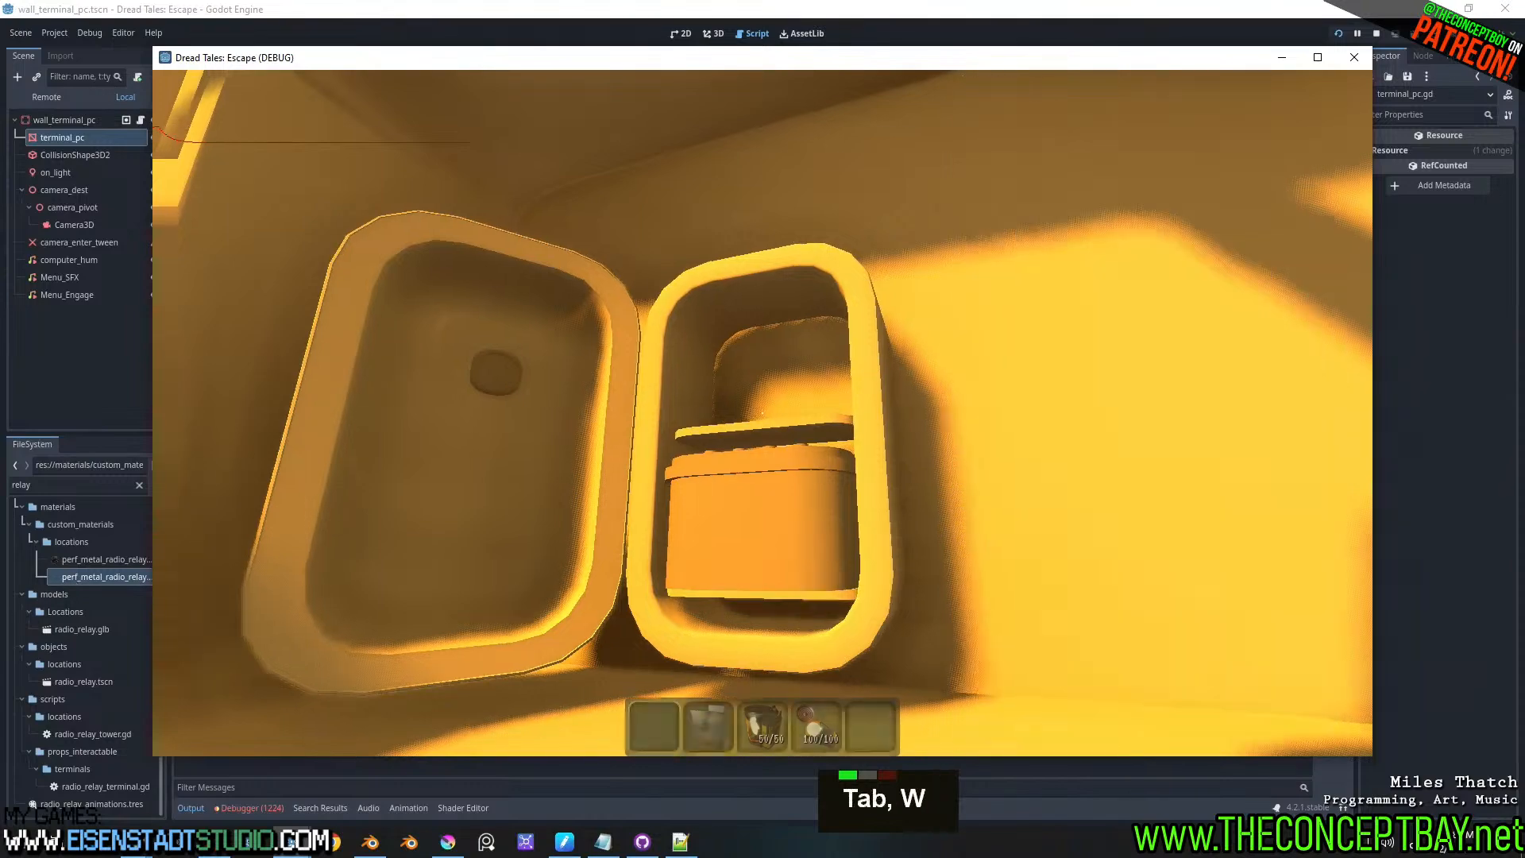
# - Access the wall terminal at the relay tower to check its screen, and quit the test run
pyautogui.press('d')
pyautogui.press('a')
pyautogui.press('a')
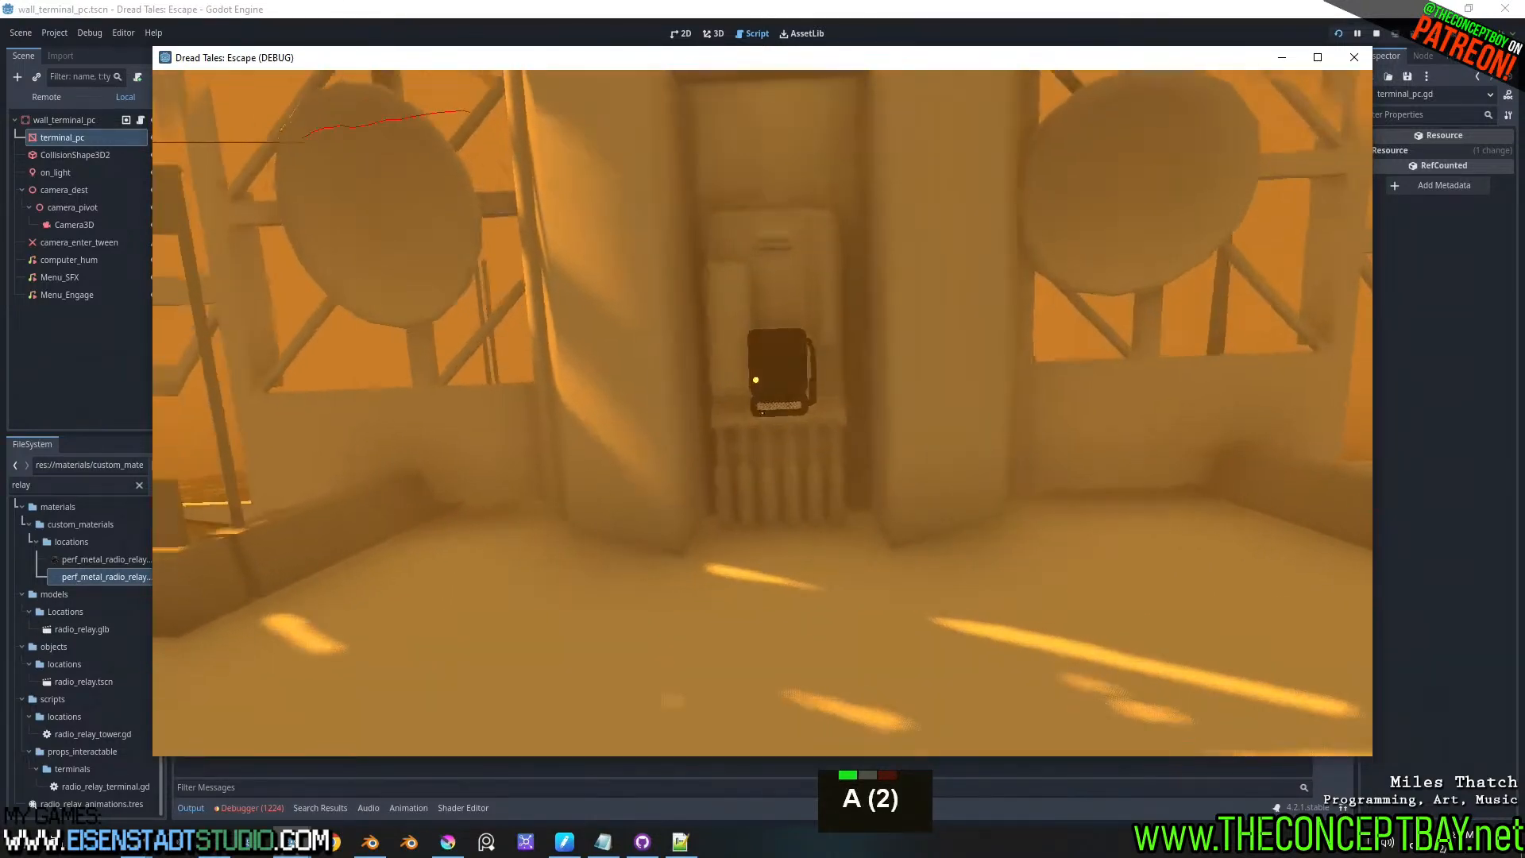
pyautogui.press('w')
pyautogui.press('e')
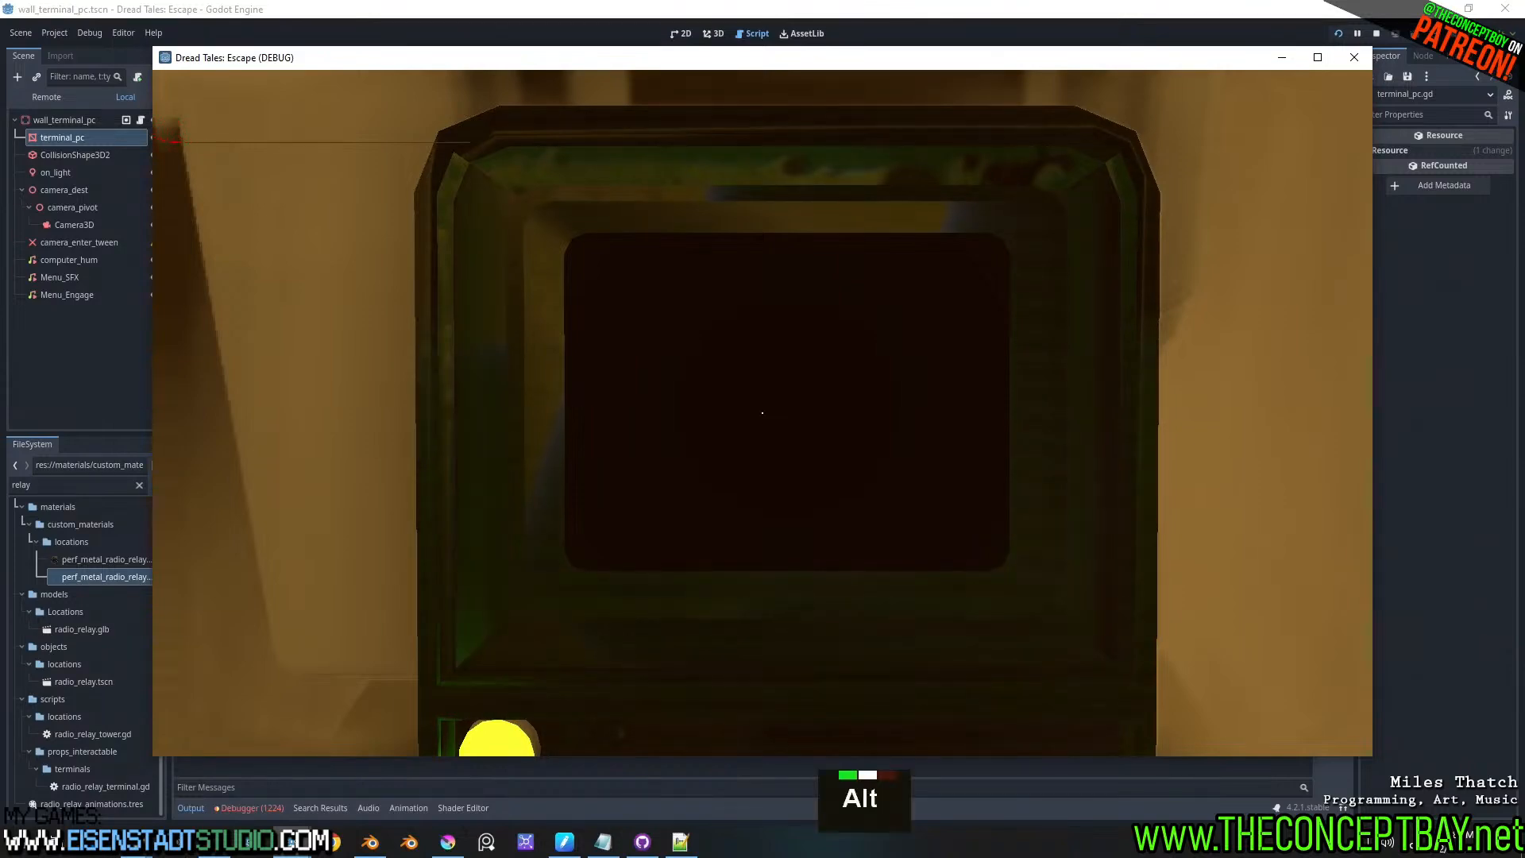
pyautogui.hotkey('alt', 'F4')
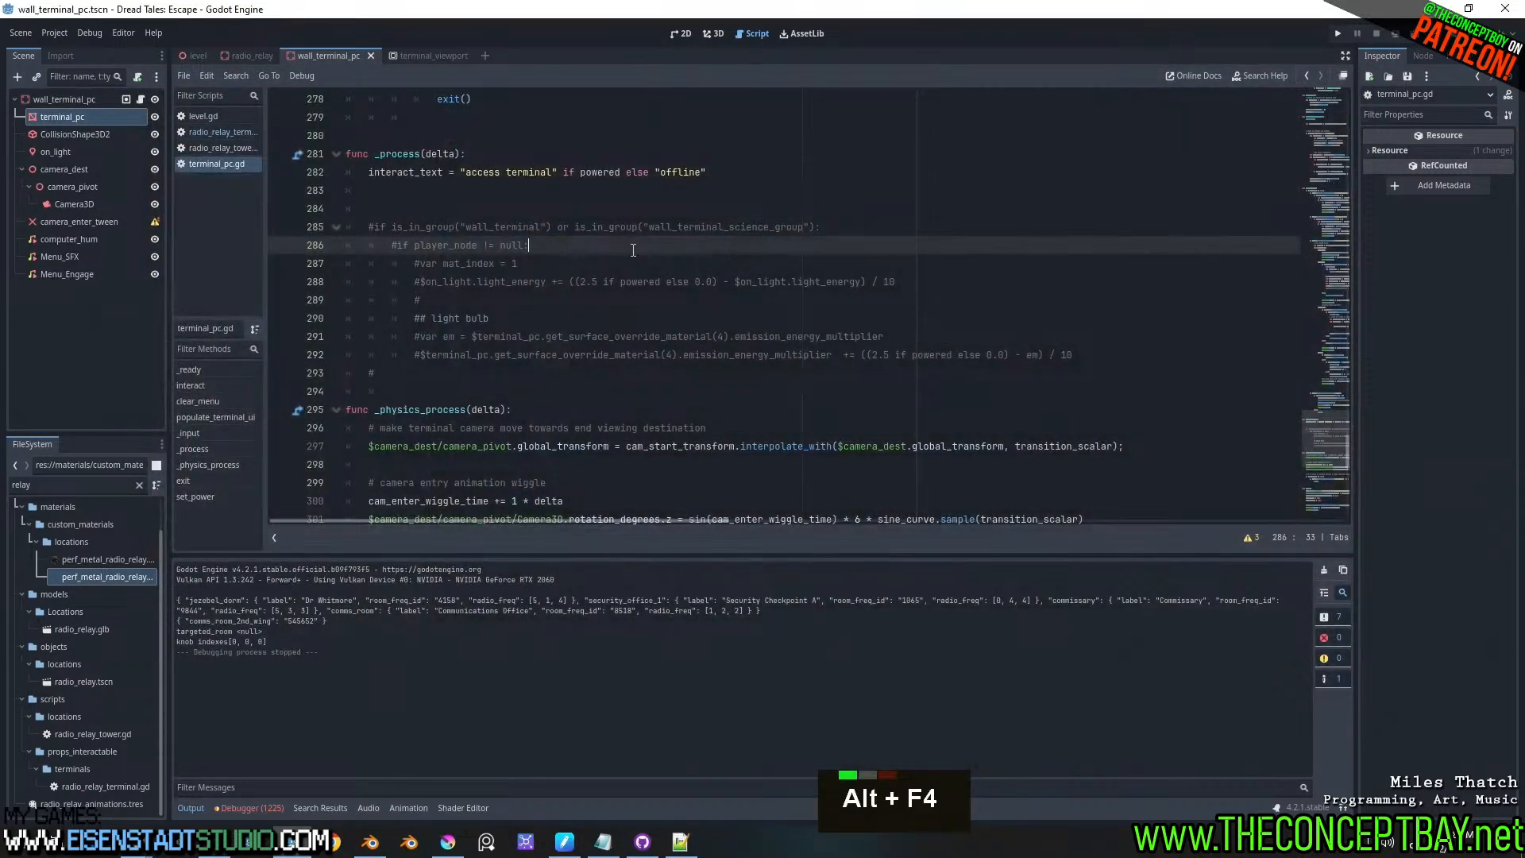
# - Examine how the interact and _ready functions of terminal_pc.gd use screen_mat_index for the terminal's surface override material
pyautogui.click(228, 387)
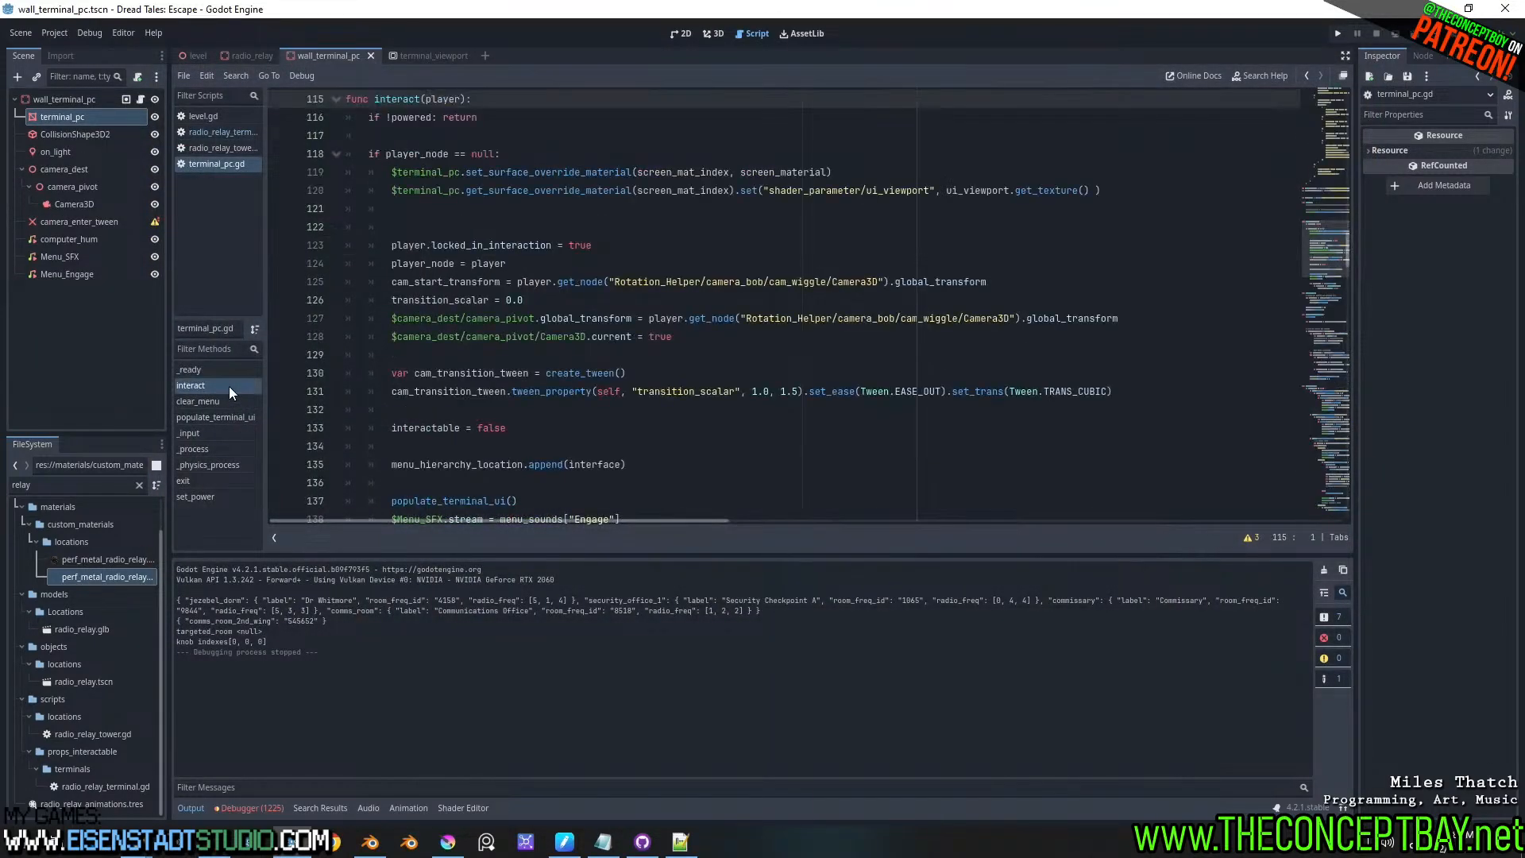
pyautogui.scroll(2, 676, 282)
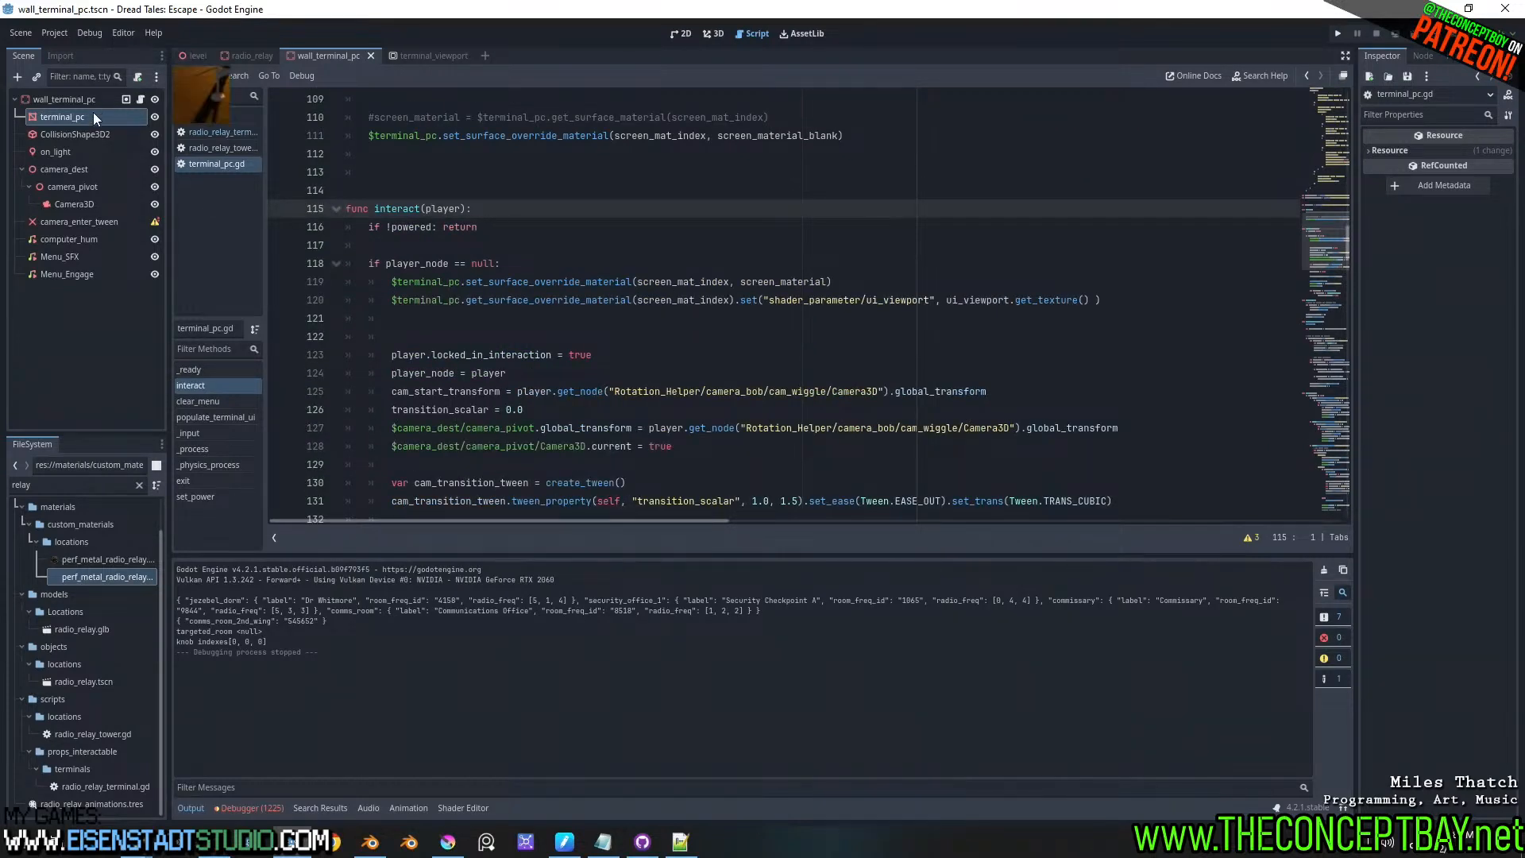
pyautogui.doubleClick(687, 283)
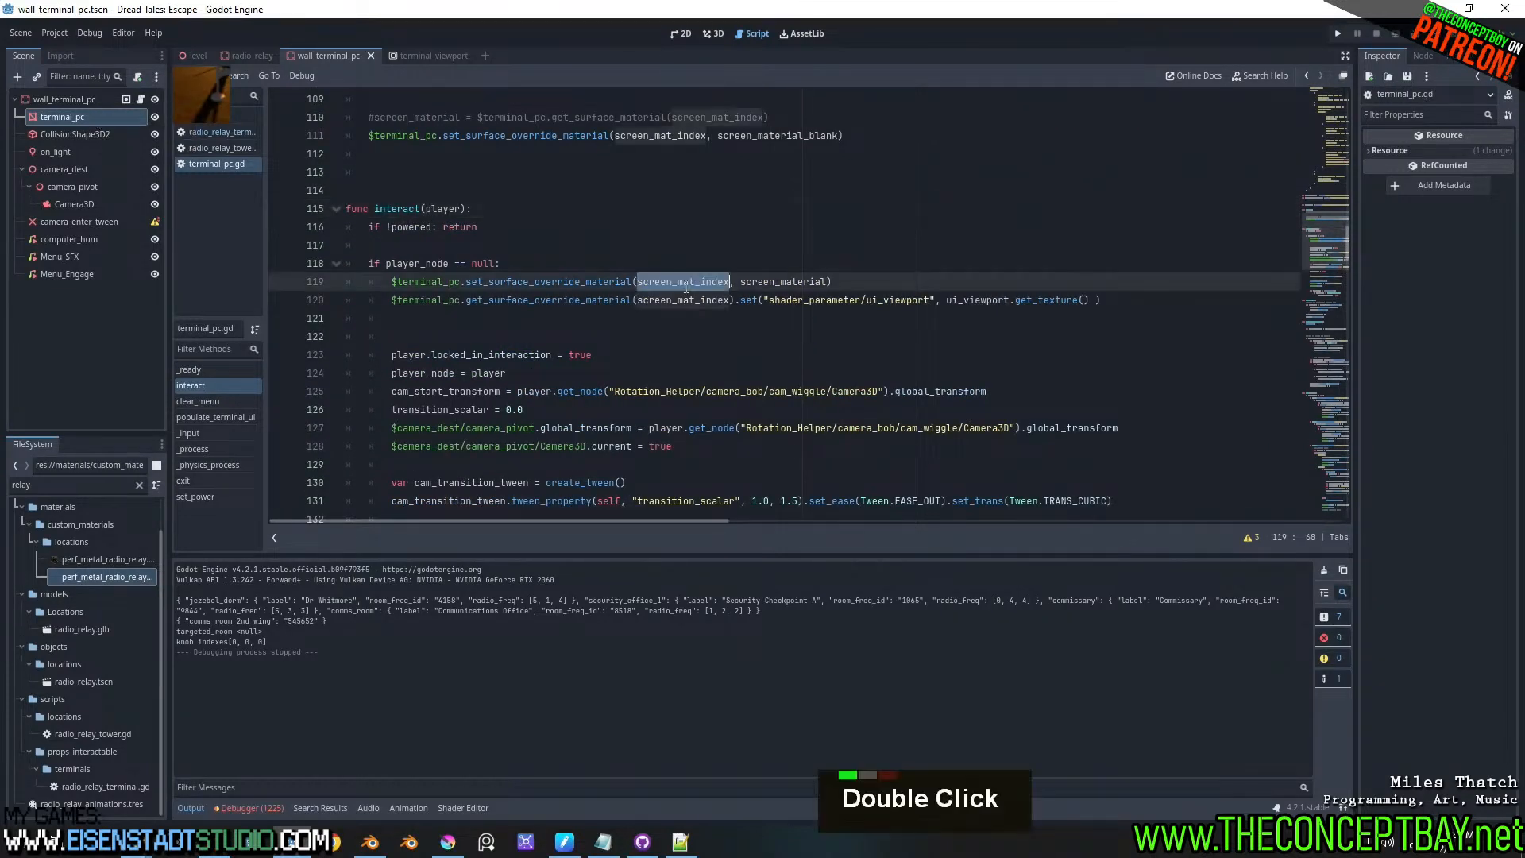
pyautogui.scroll(5, 687, 289)
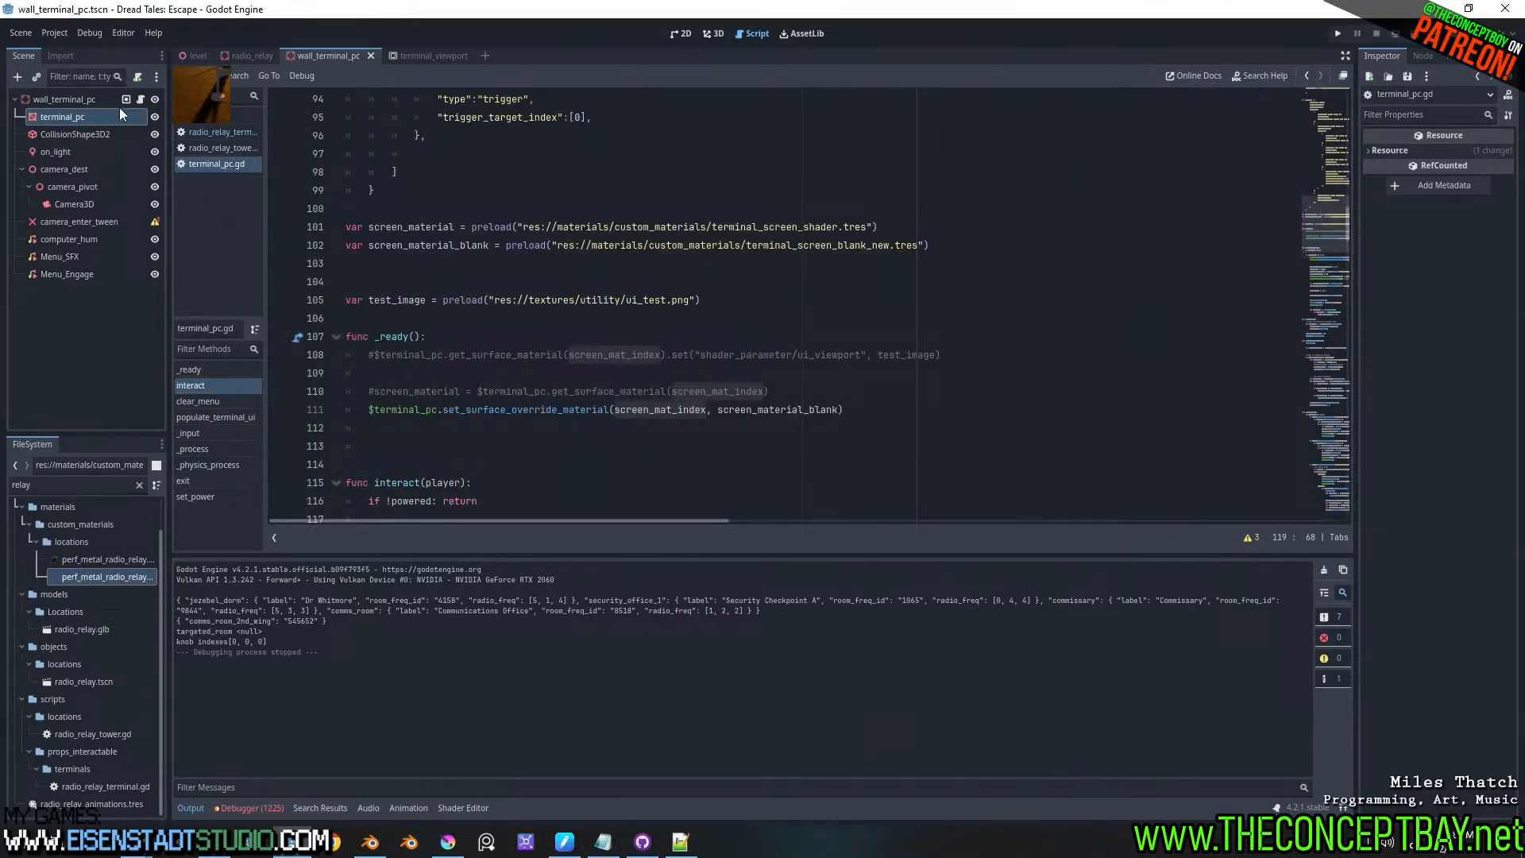
# - Check the terminal mesh's material slots in the 3D view and set the wall_terminal_pc root's Screen Mat Index to 1
pyautogui.click(79, 99)
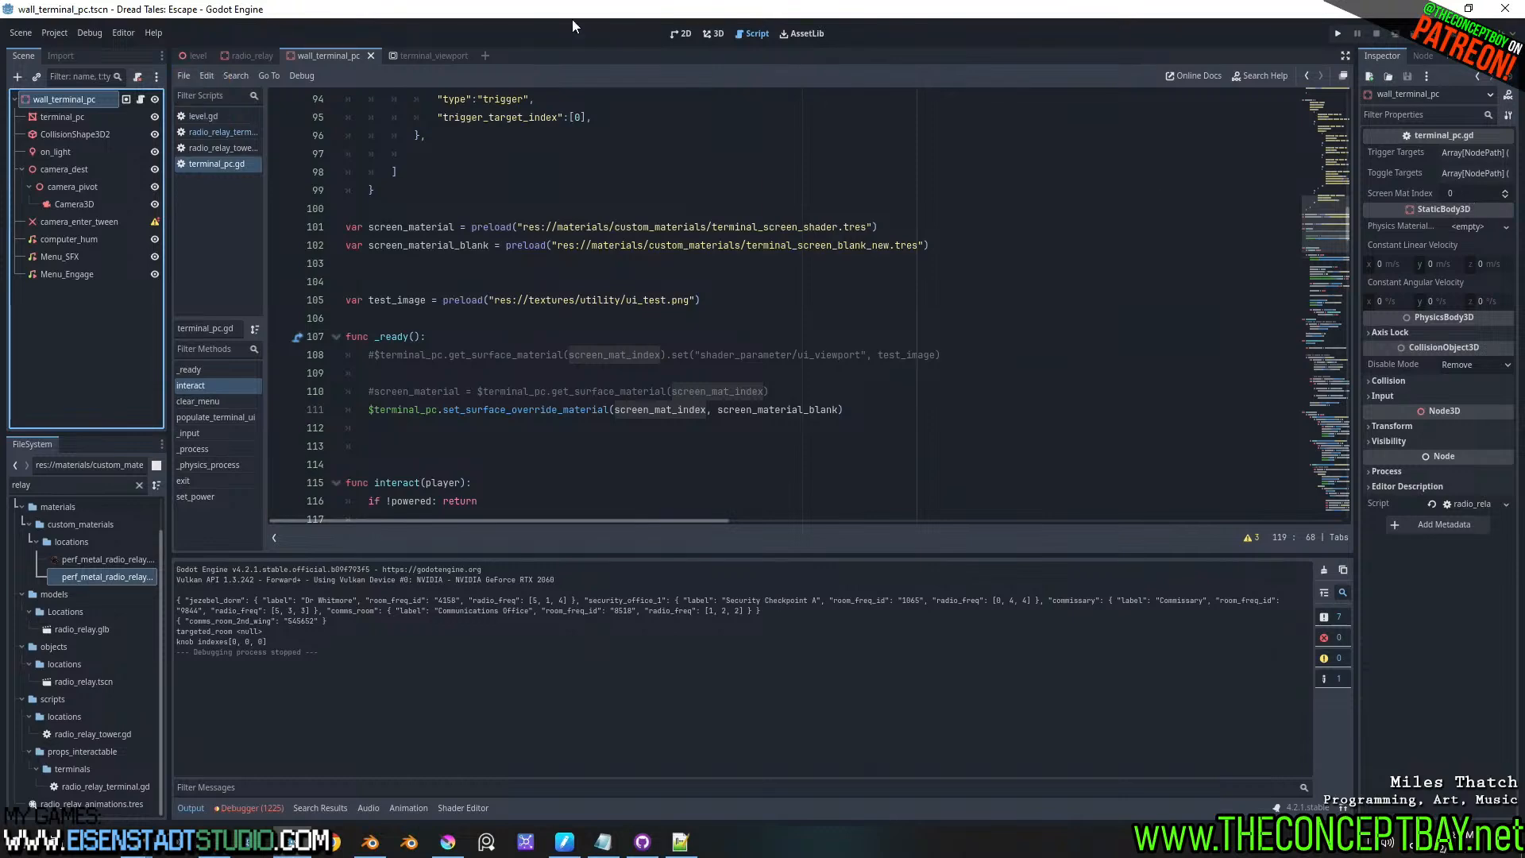
pyautogui.click(713, 33)
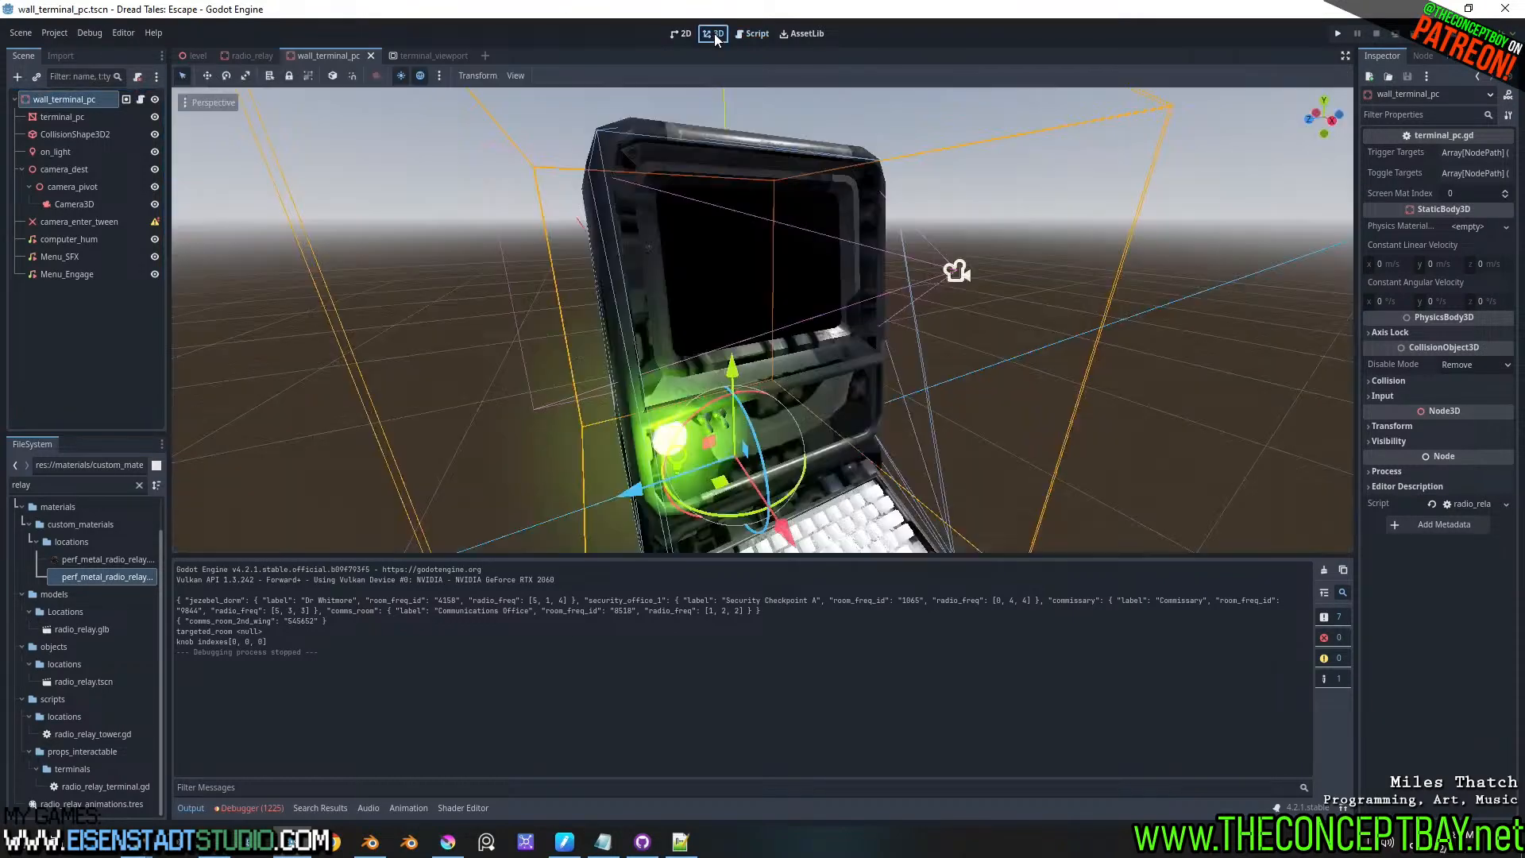
pyautogui.click(102, 121)
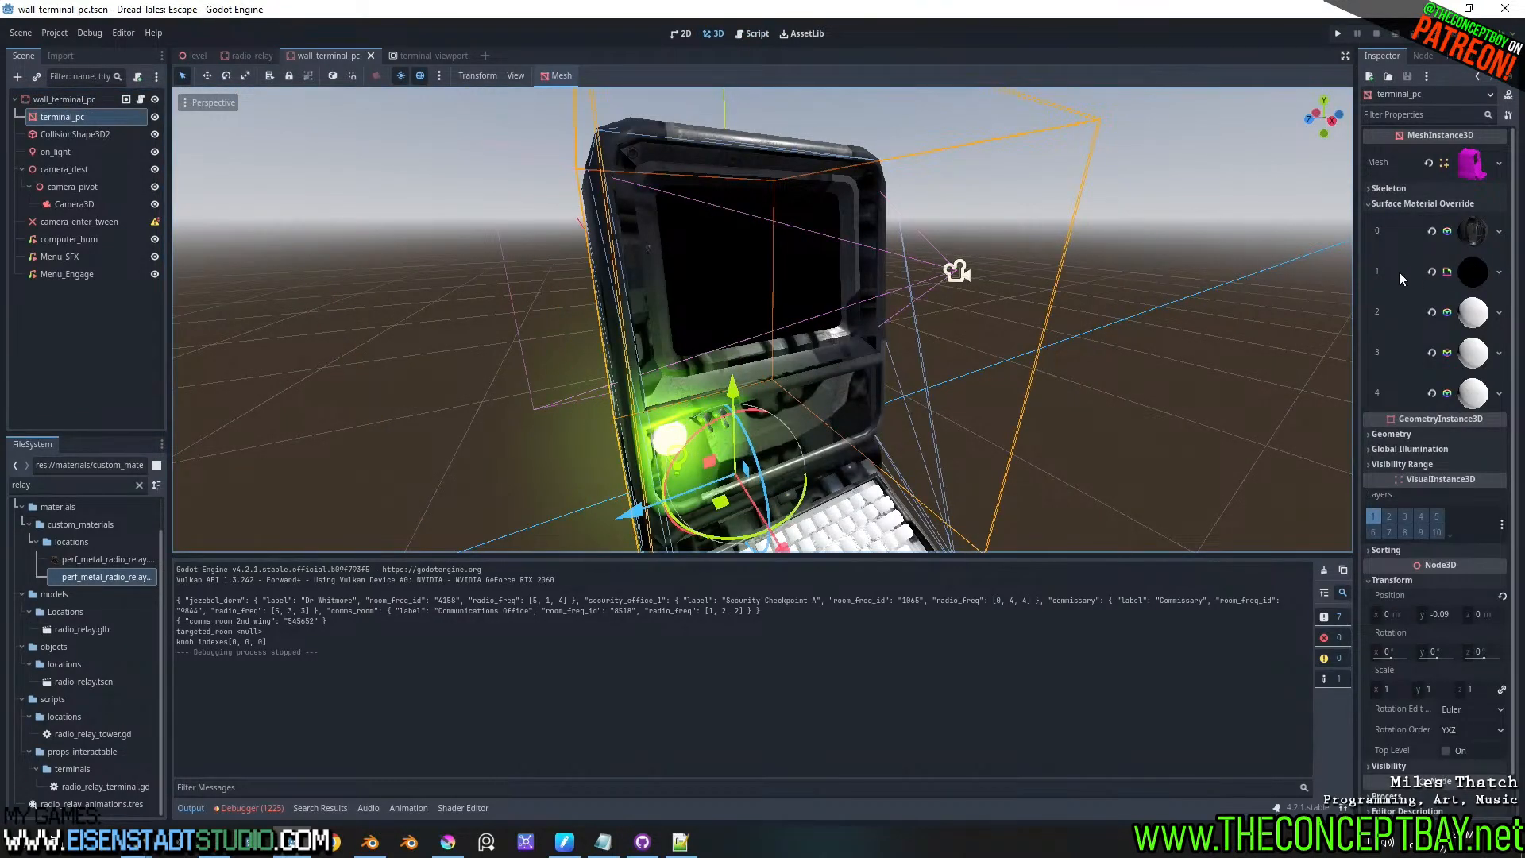
pyautogui.click(93, 102)
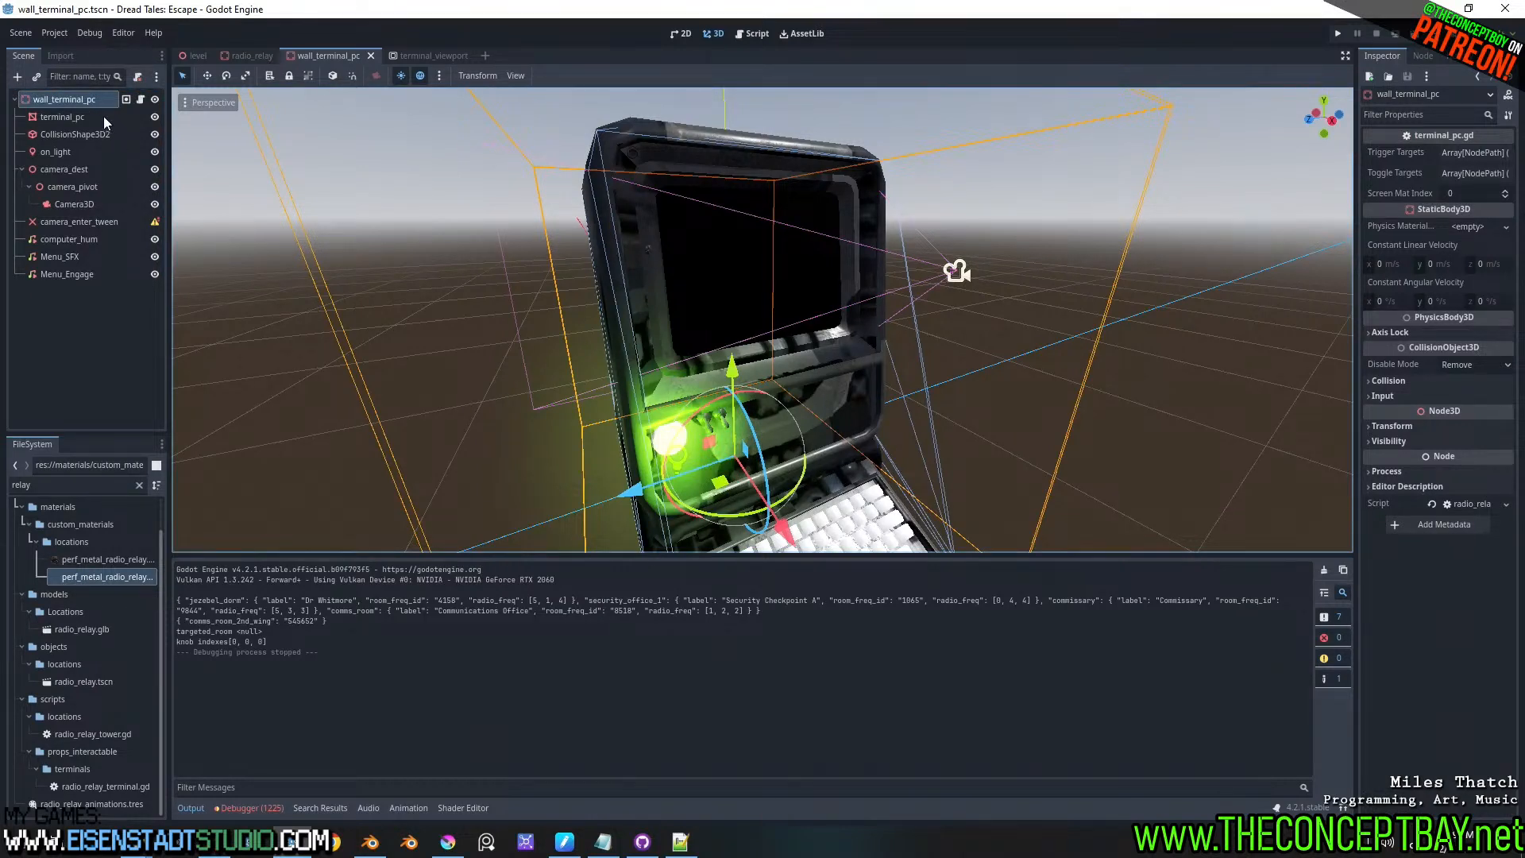
pyautogui.click(1470, 195)
pyautogui.write('1')
pyautogui.press('Return')
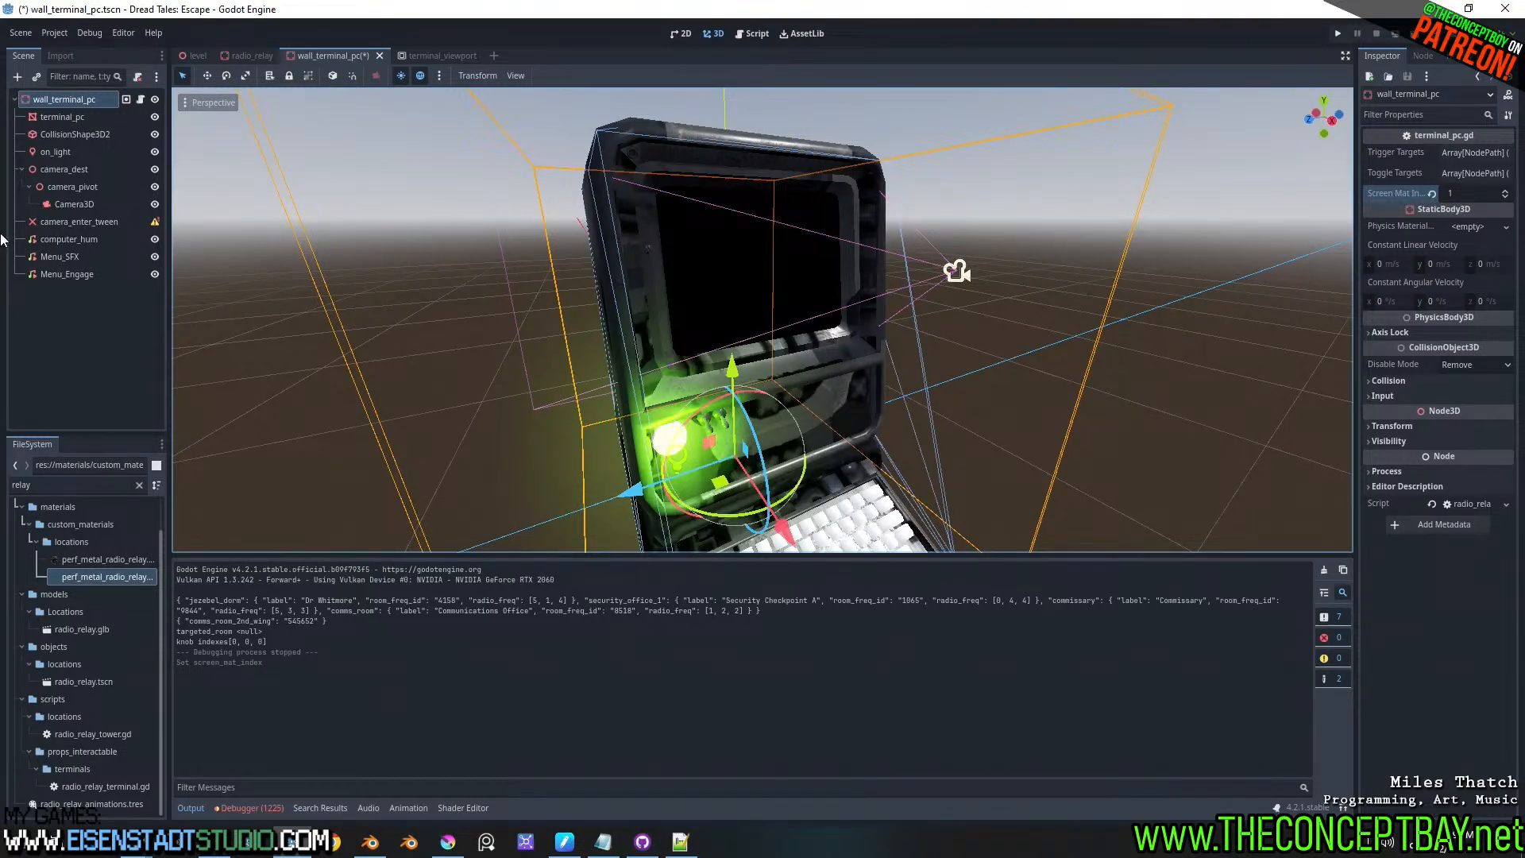
pyautogui.click(762, 245)
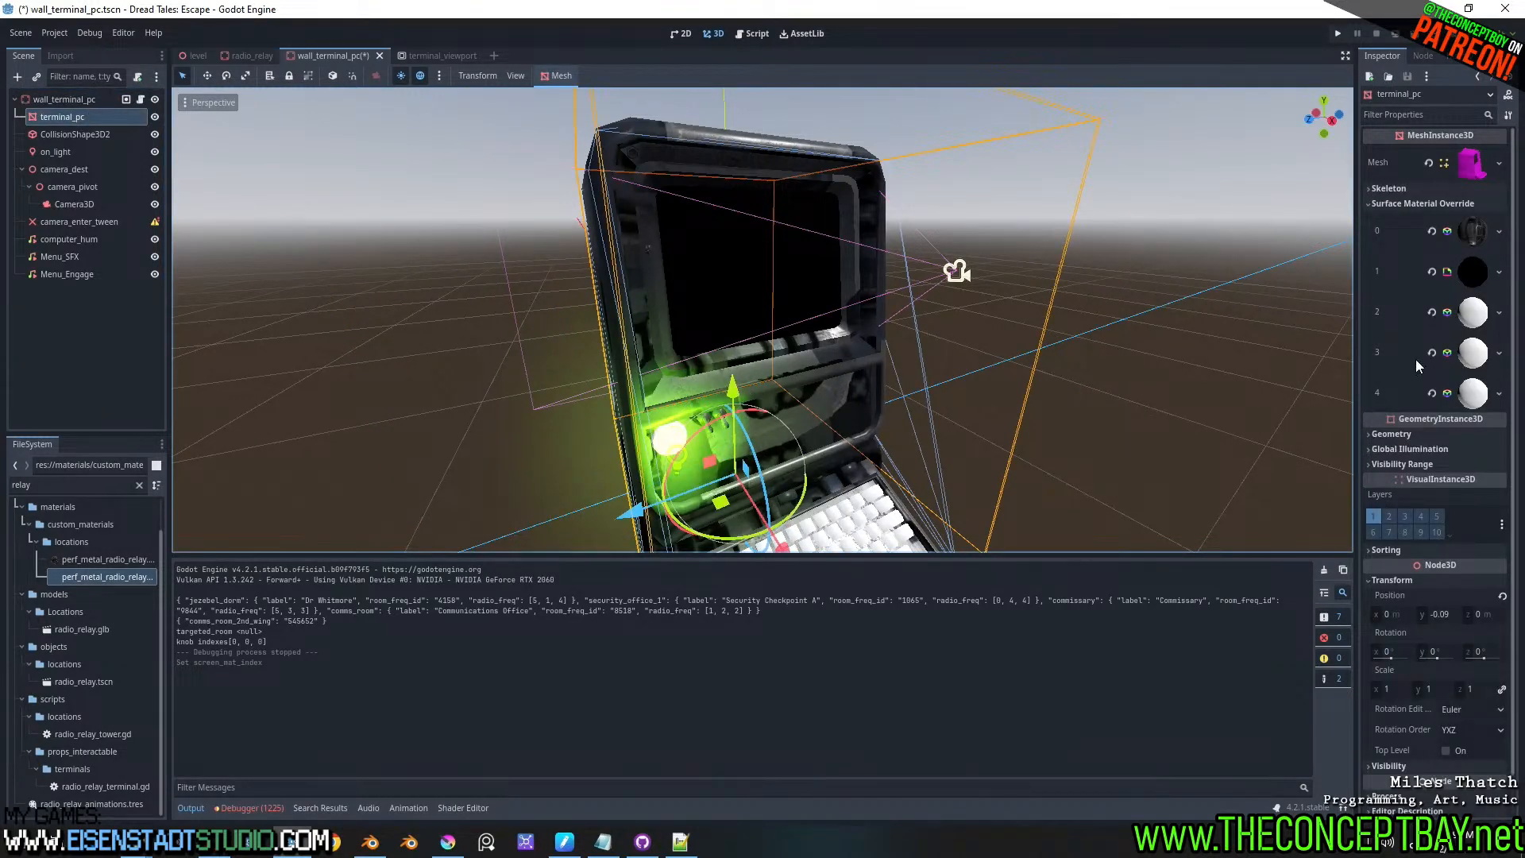
# - Run the game again and teleport to relay_station to look at the wall terminal's light
pyautogui.press('F5')
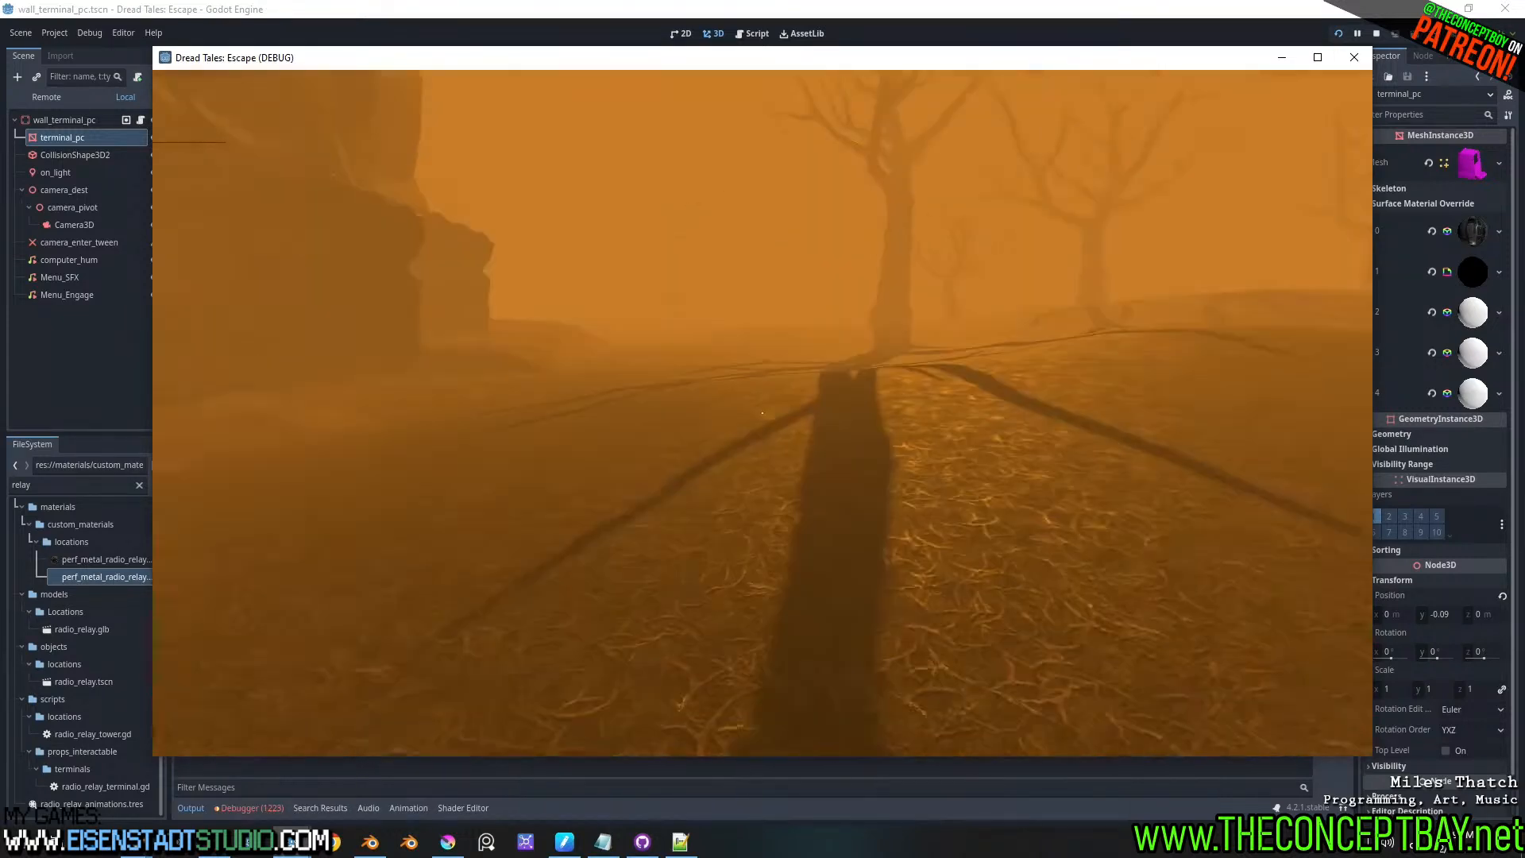
pyautogui.press('F2')
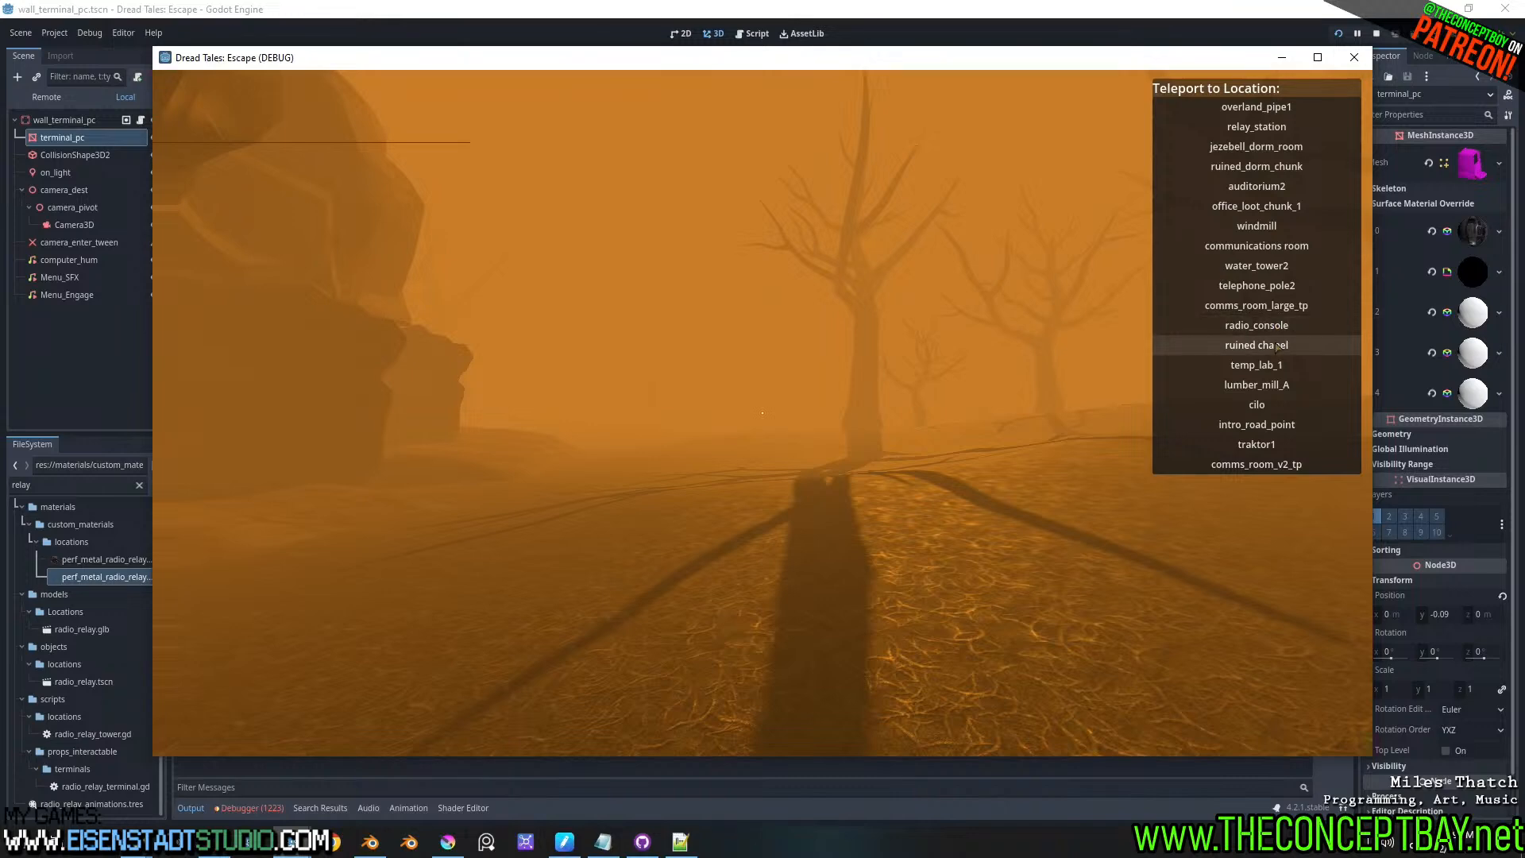
pyautogui.click(1261, 127)
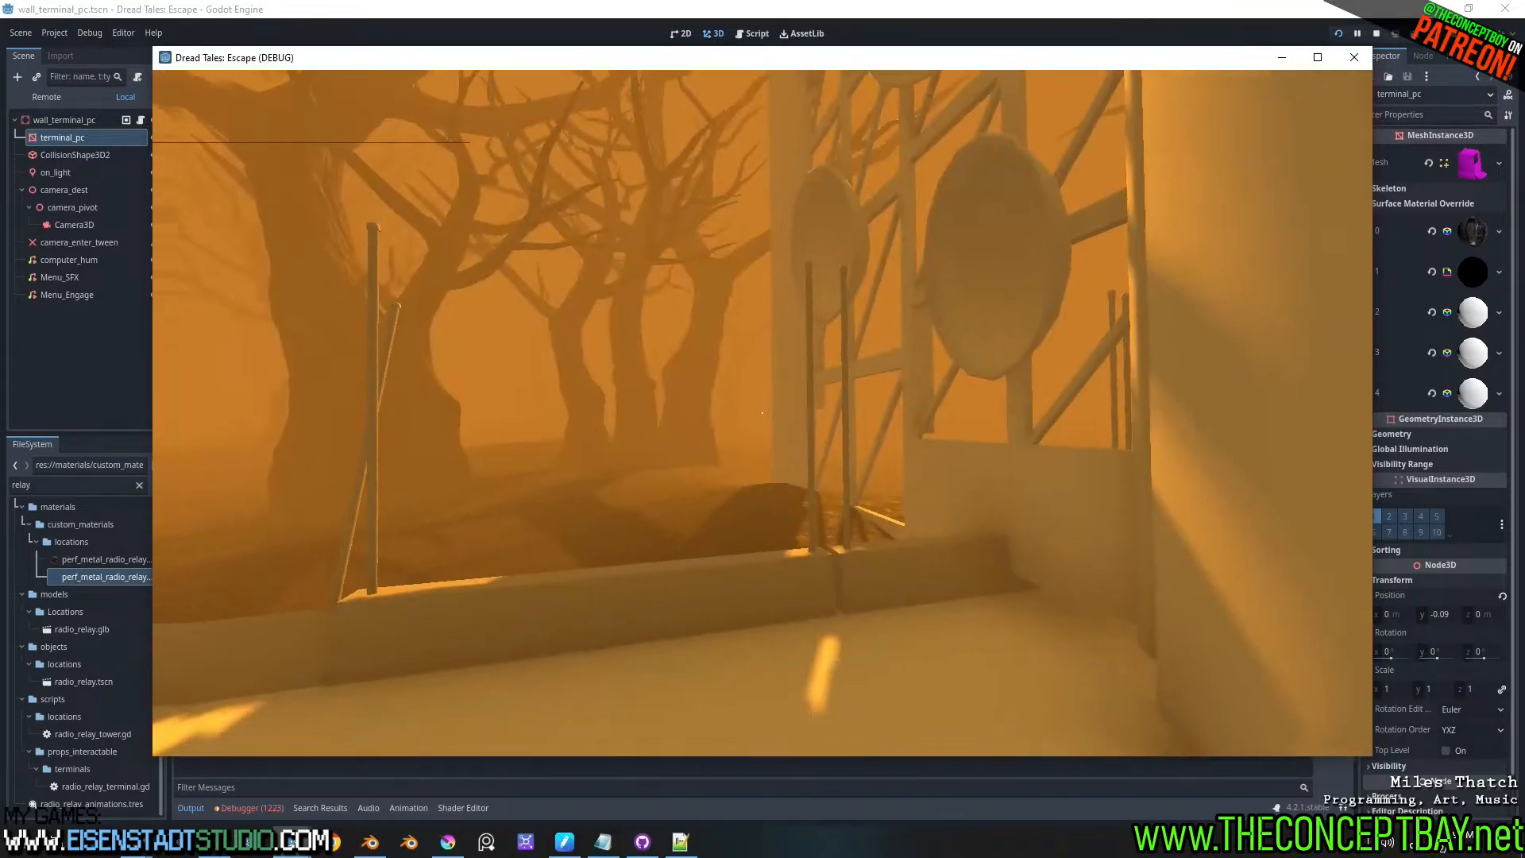
pyautogui.press('d')
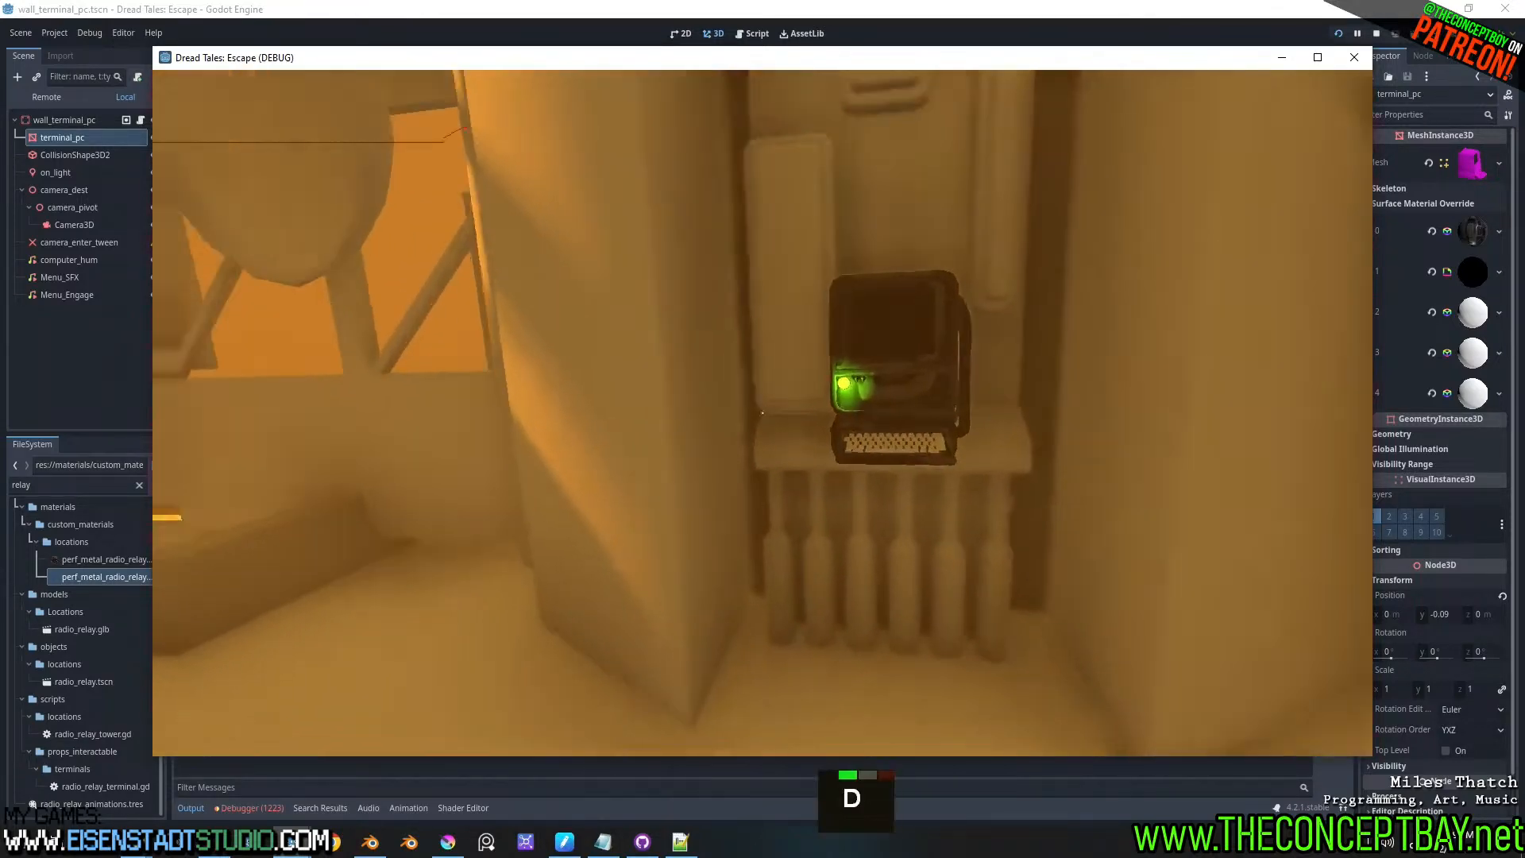
pyautogui.press('s')
pyautogui.press('w')
pyautogui.press('d')
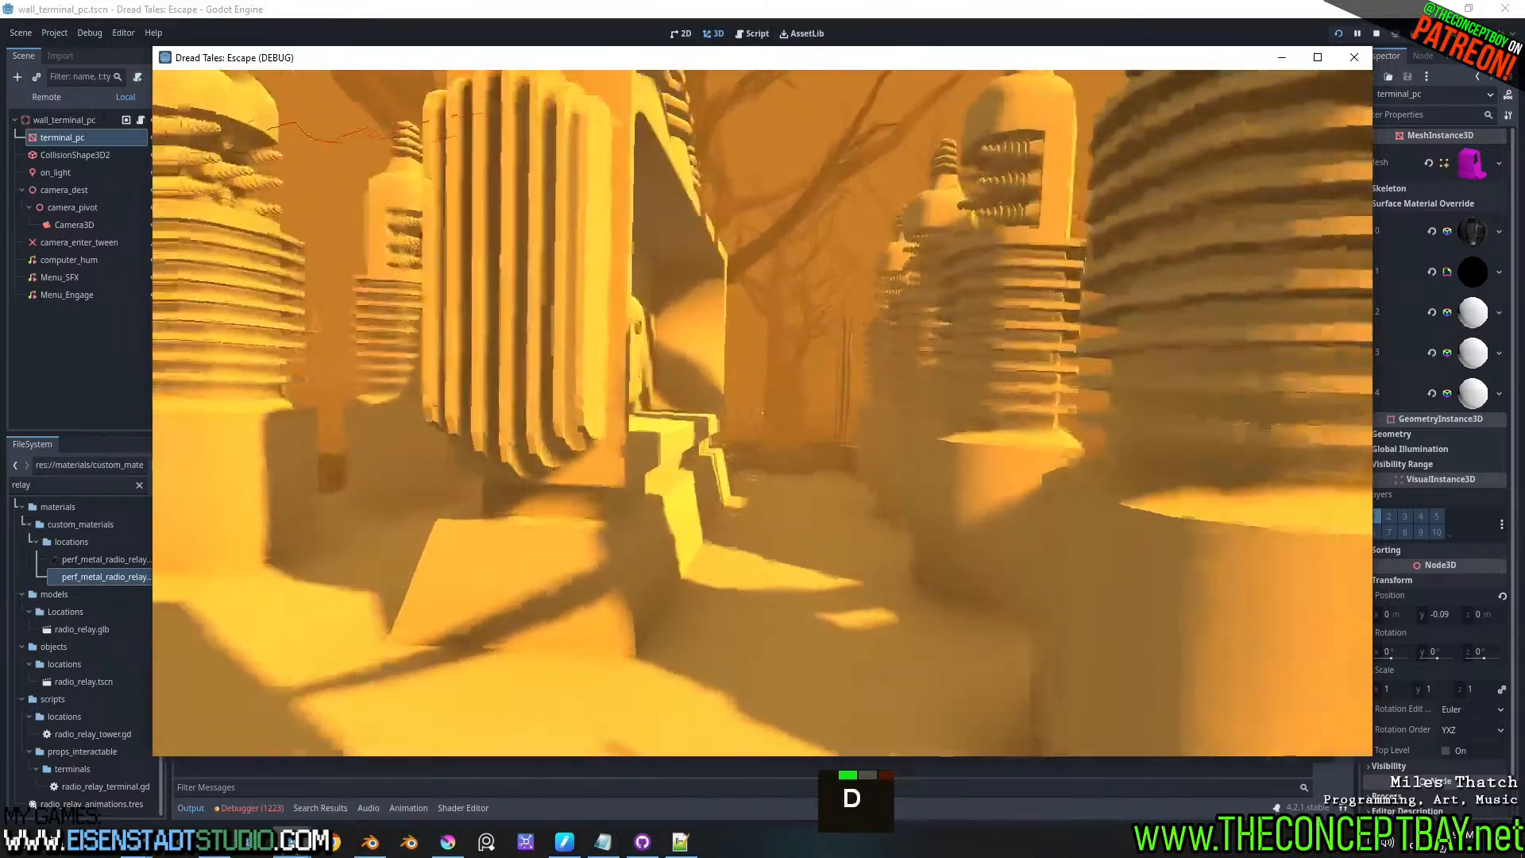
# - Open the relay station's cabinet and transfer the battery from the inventory into it
pyautogui.press('d')
pyautogui.press('d')
pyautogui.press('w')
pyautogui.press('e')
pyautogui.press('Tab')
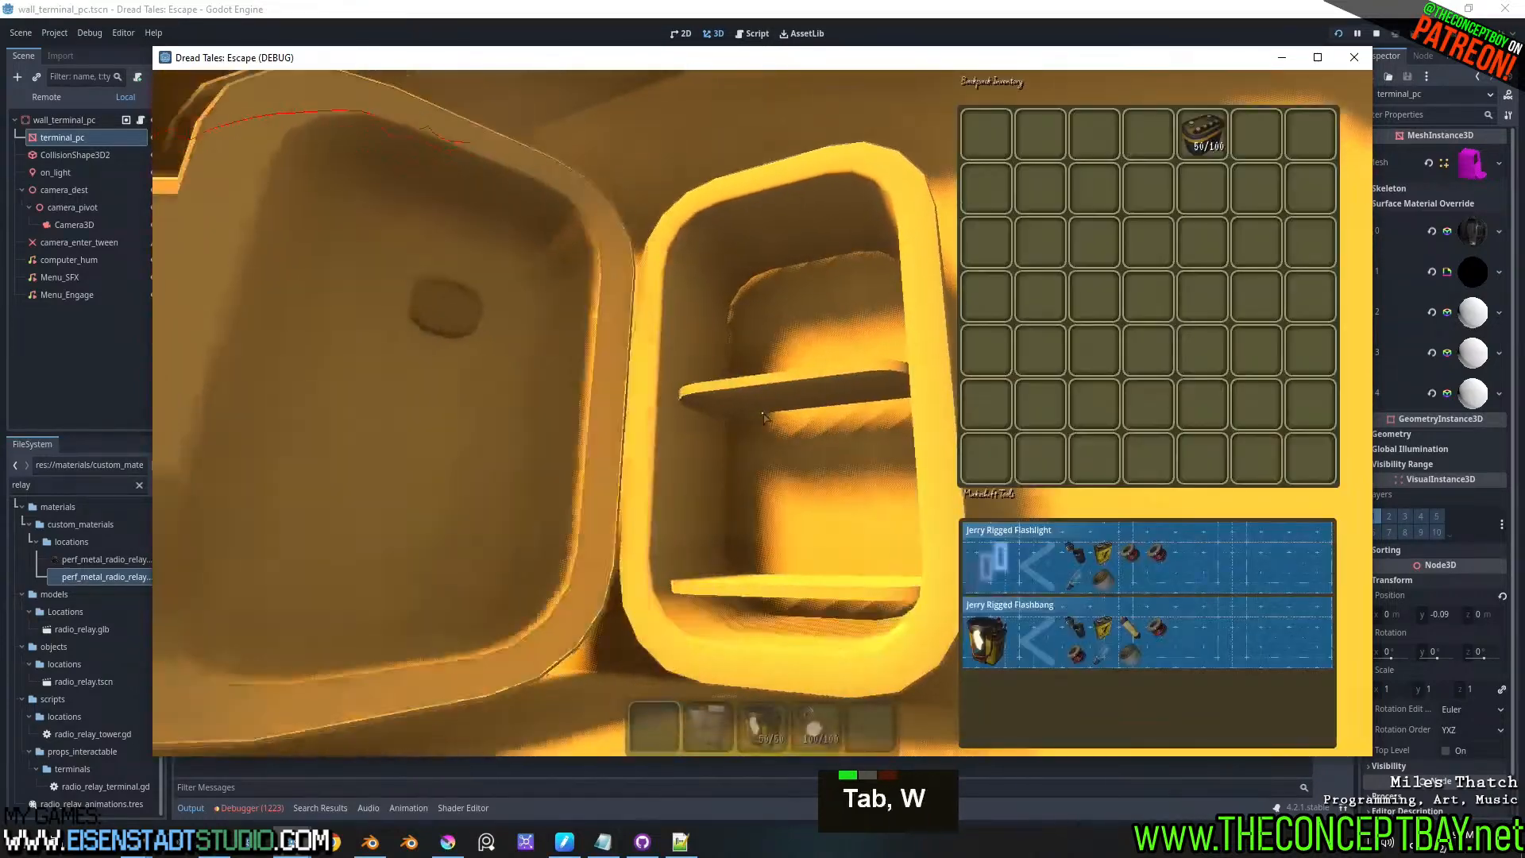
pyautogui.doubleClick(1196, 141)
pyautogui.press('Tab')
pyautogui.press('w')
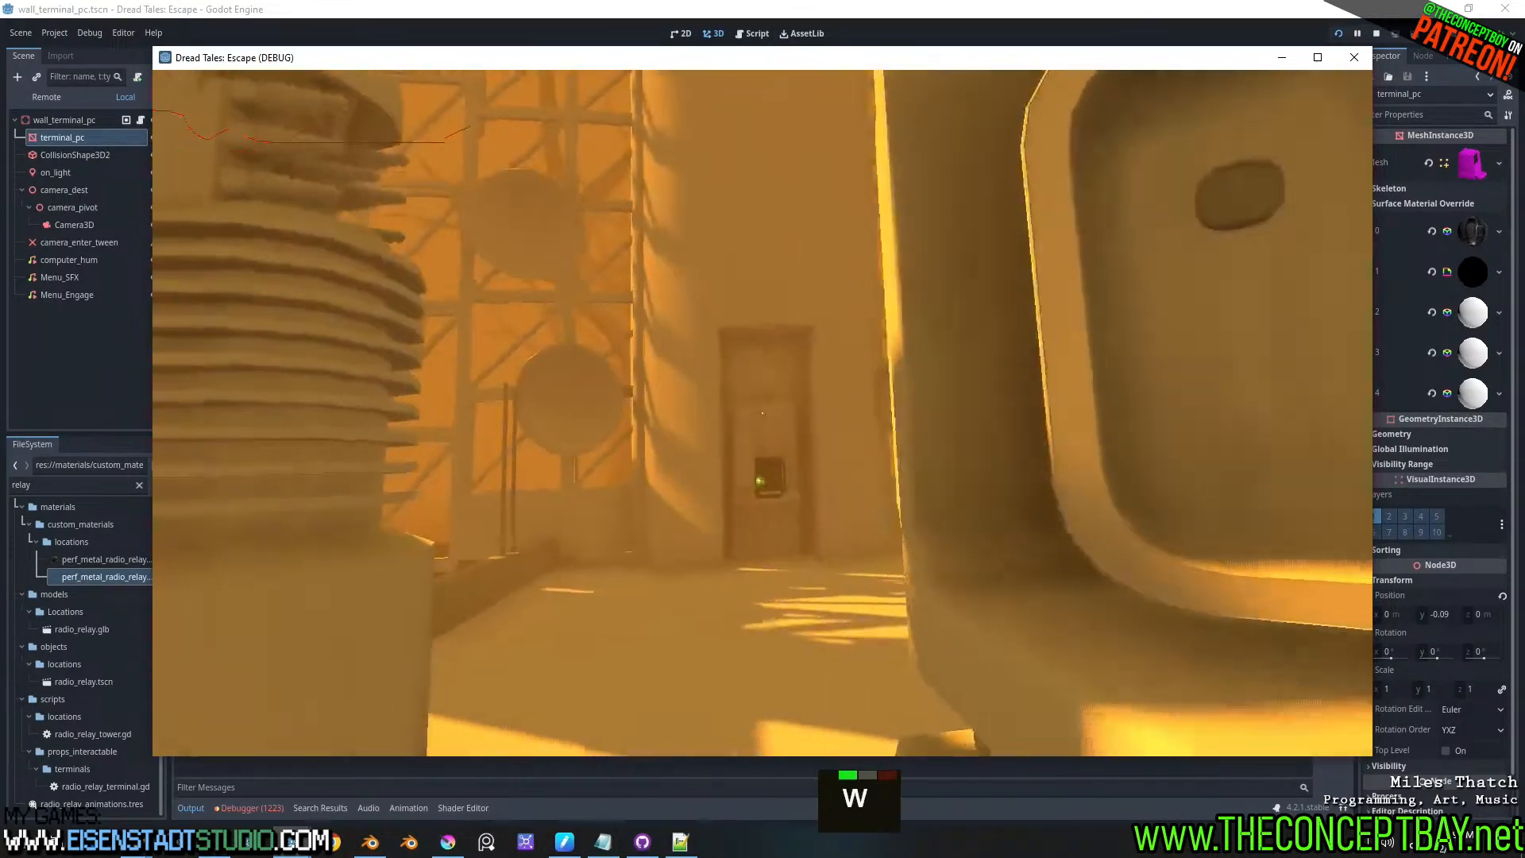
# - Access the powered wall terminal, test moving up and down through its menu, and quit the game
pyautogui.press('d')
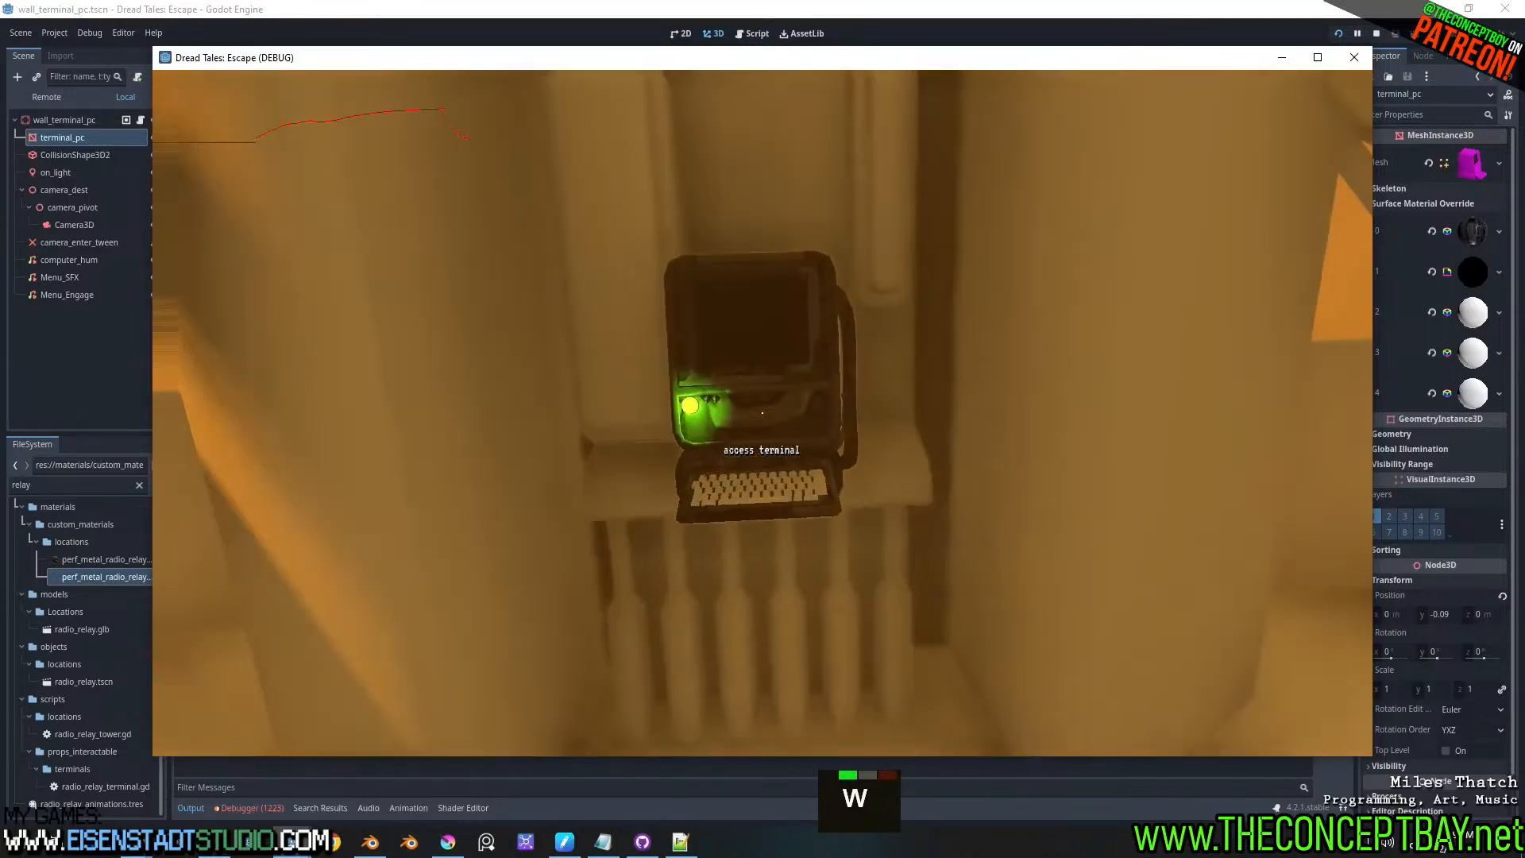
pyautogui.press('e')
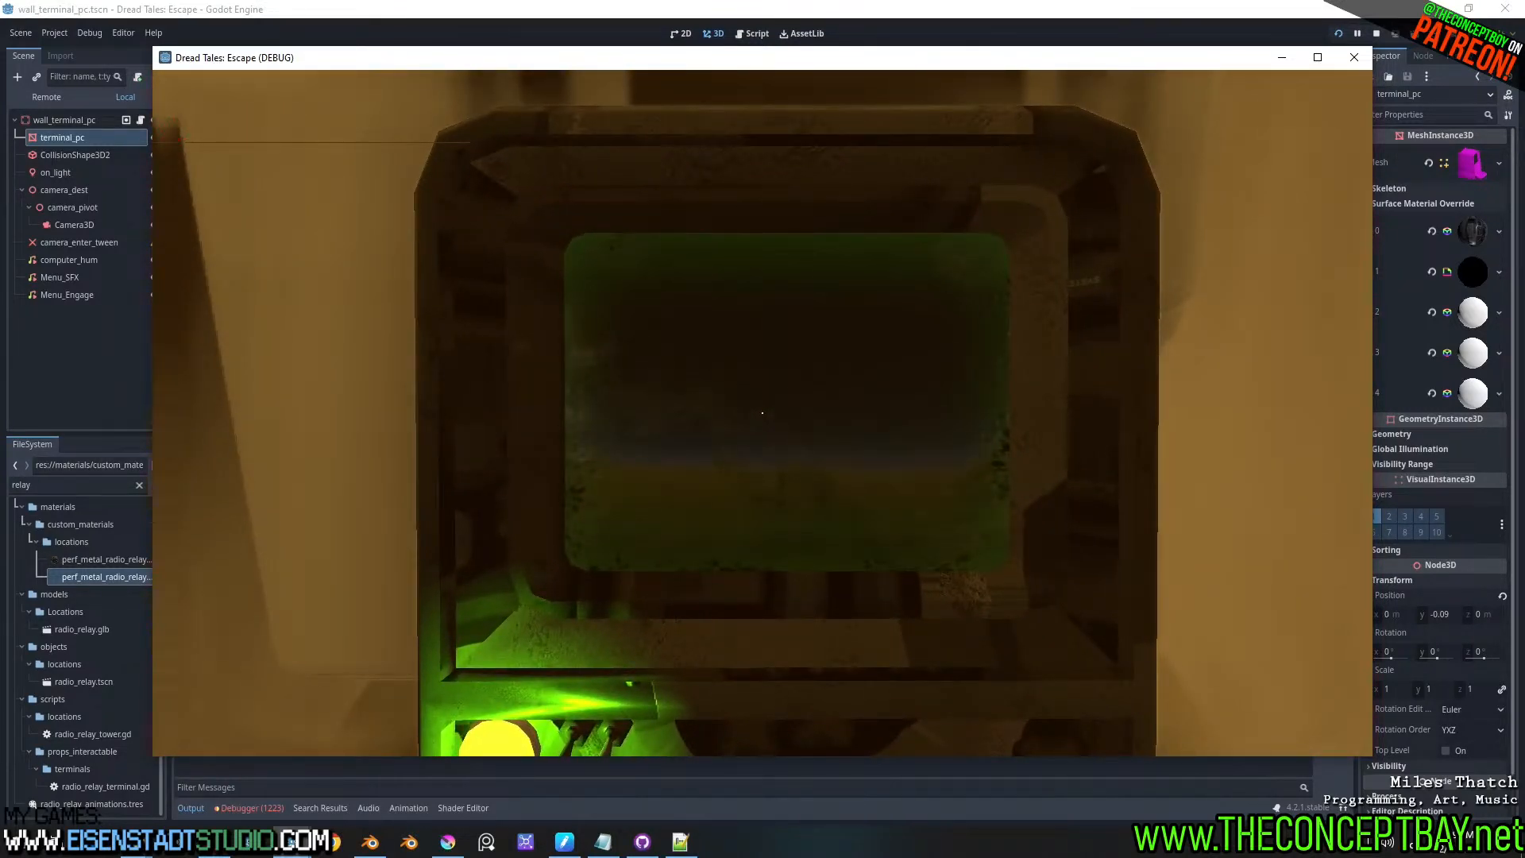
pyautogui.press('Down')
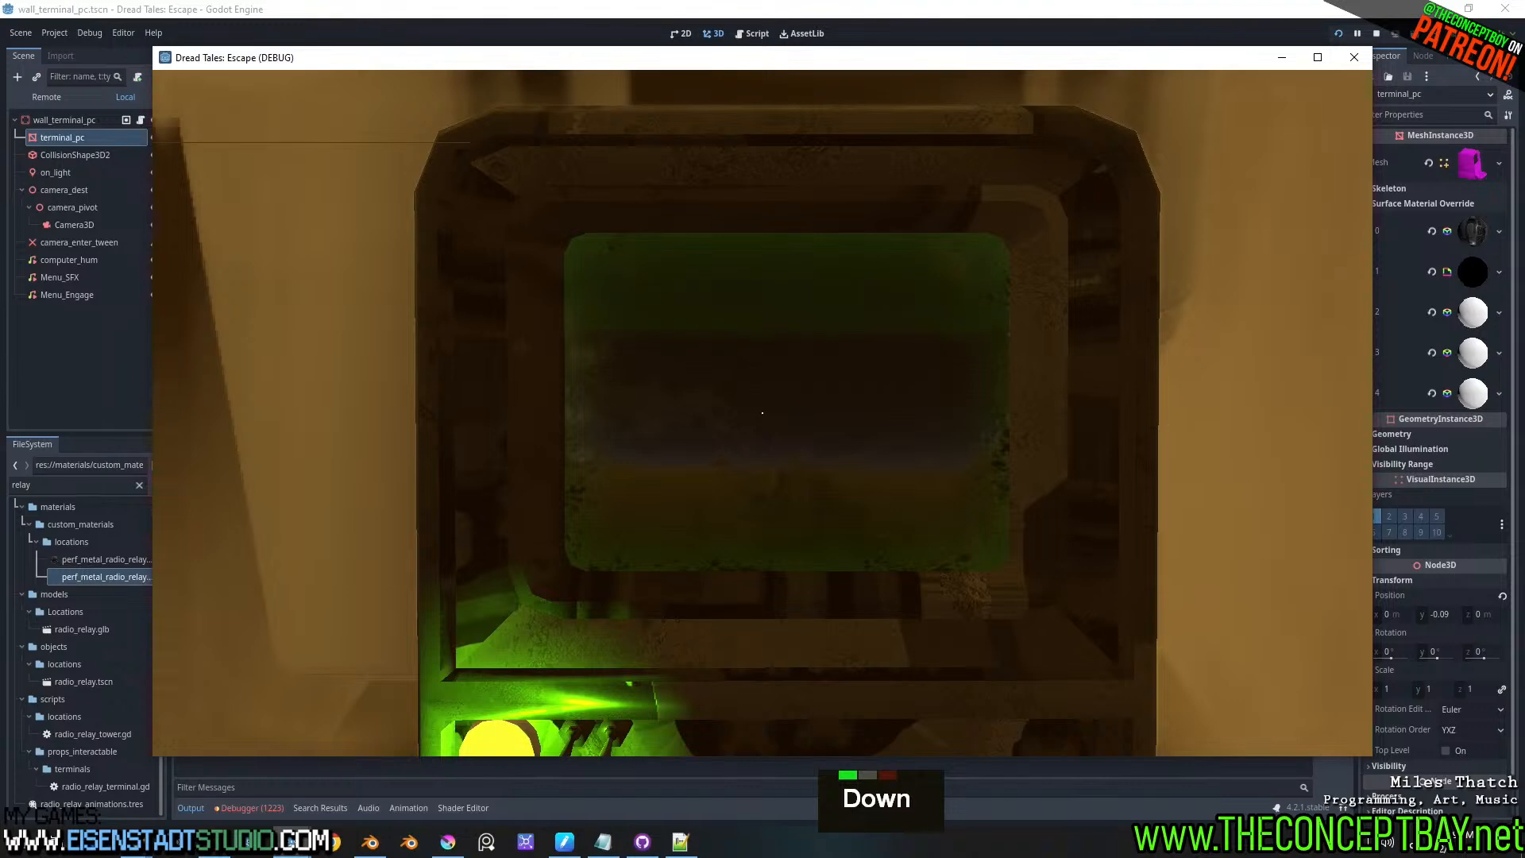
pyautogui.press('Down')
pyautogui.press('Up')
pyautogui.press('Down')
pyautogui.press('Up')
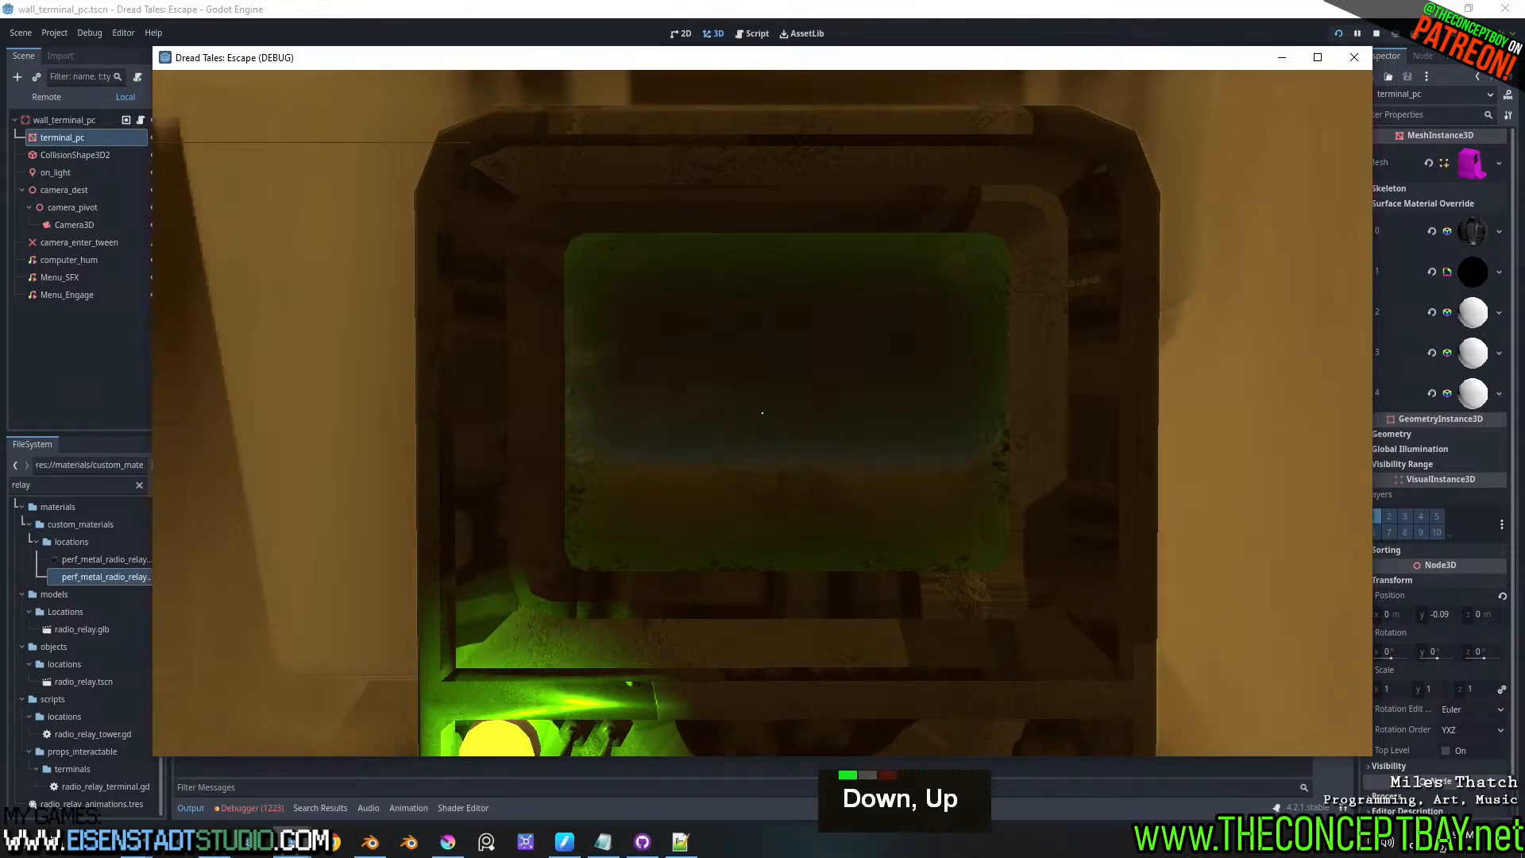
pyautogui.press('Down')
pyautogui.press('Up')
pyautogui.press('Up')
pyautogui.press('Up')
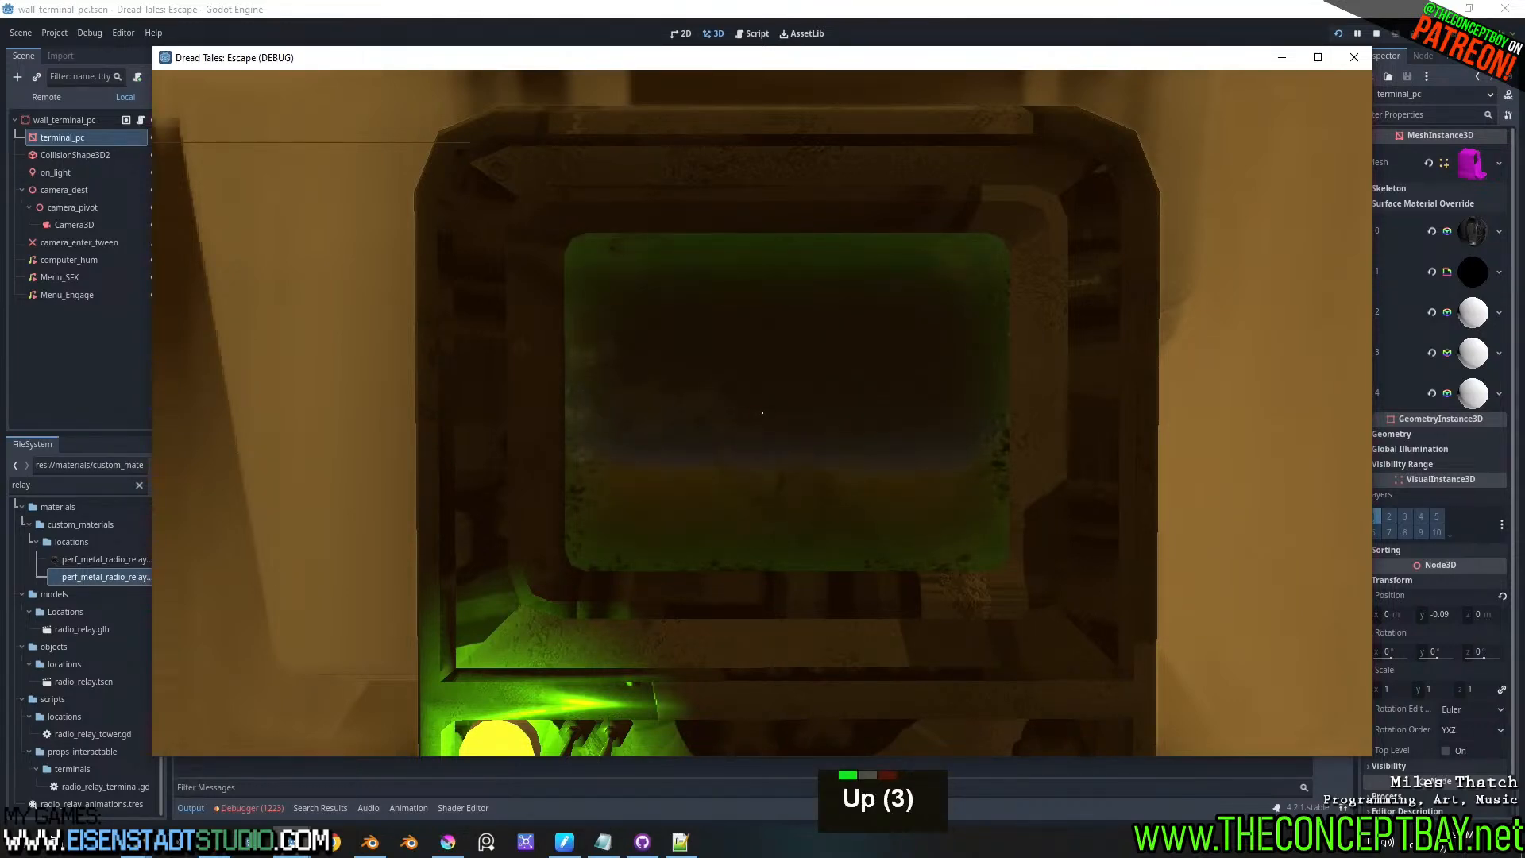
pyautogui.hotkey('alt', 'F4')
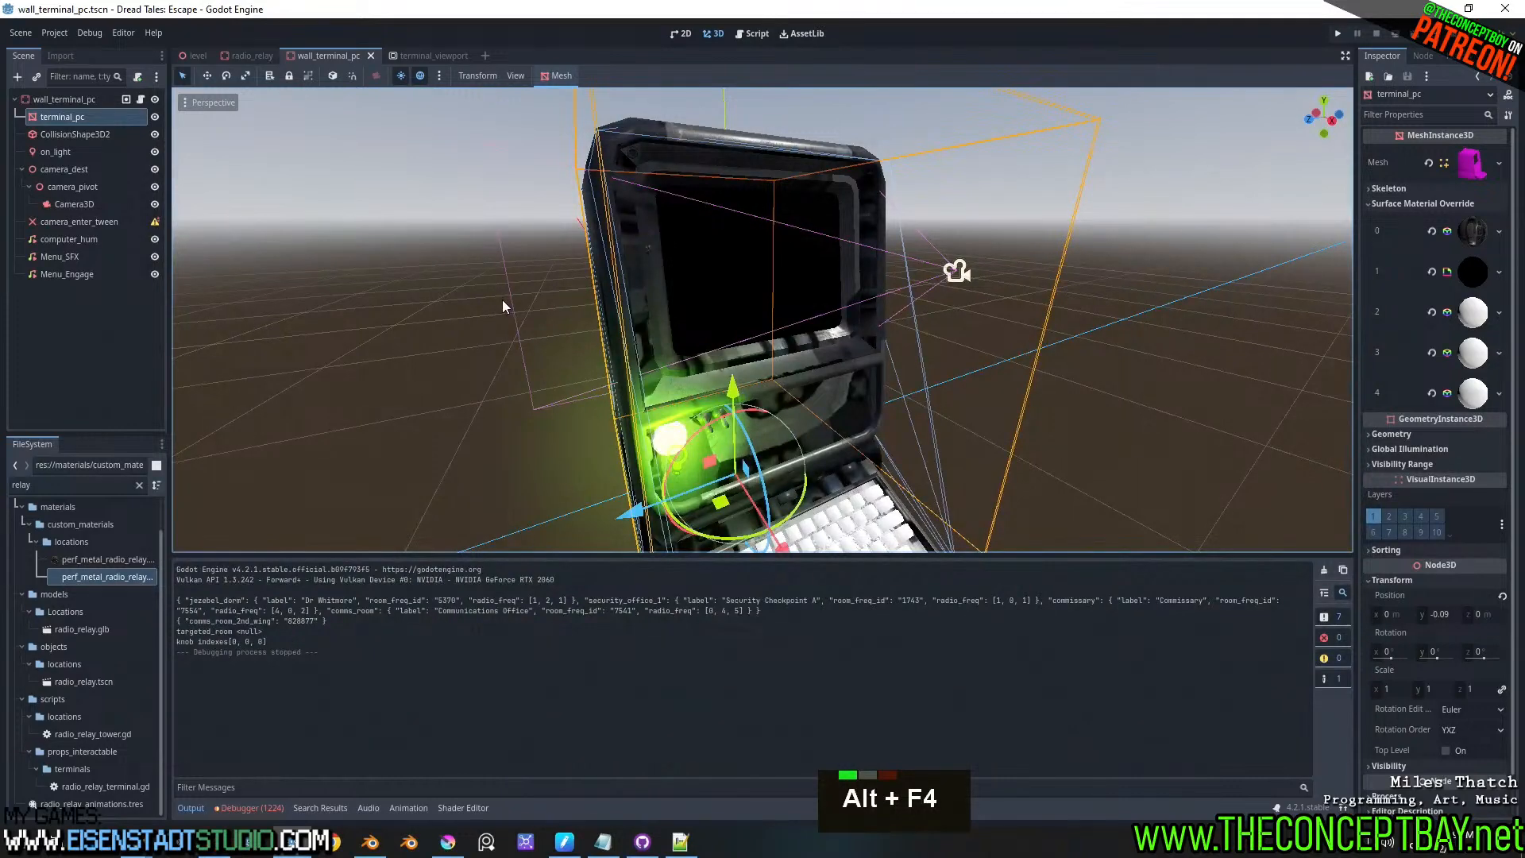
# - Open the terminal_ui scene from terminal_viewport, make its placeholder test button list visible, save, and return to the terminal_viewport preview
pyautogui.click(418, 52)
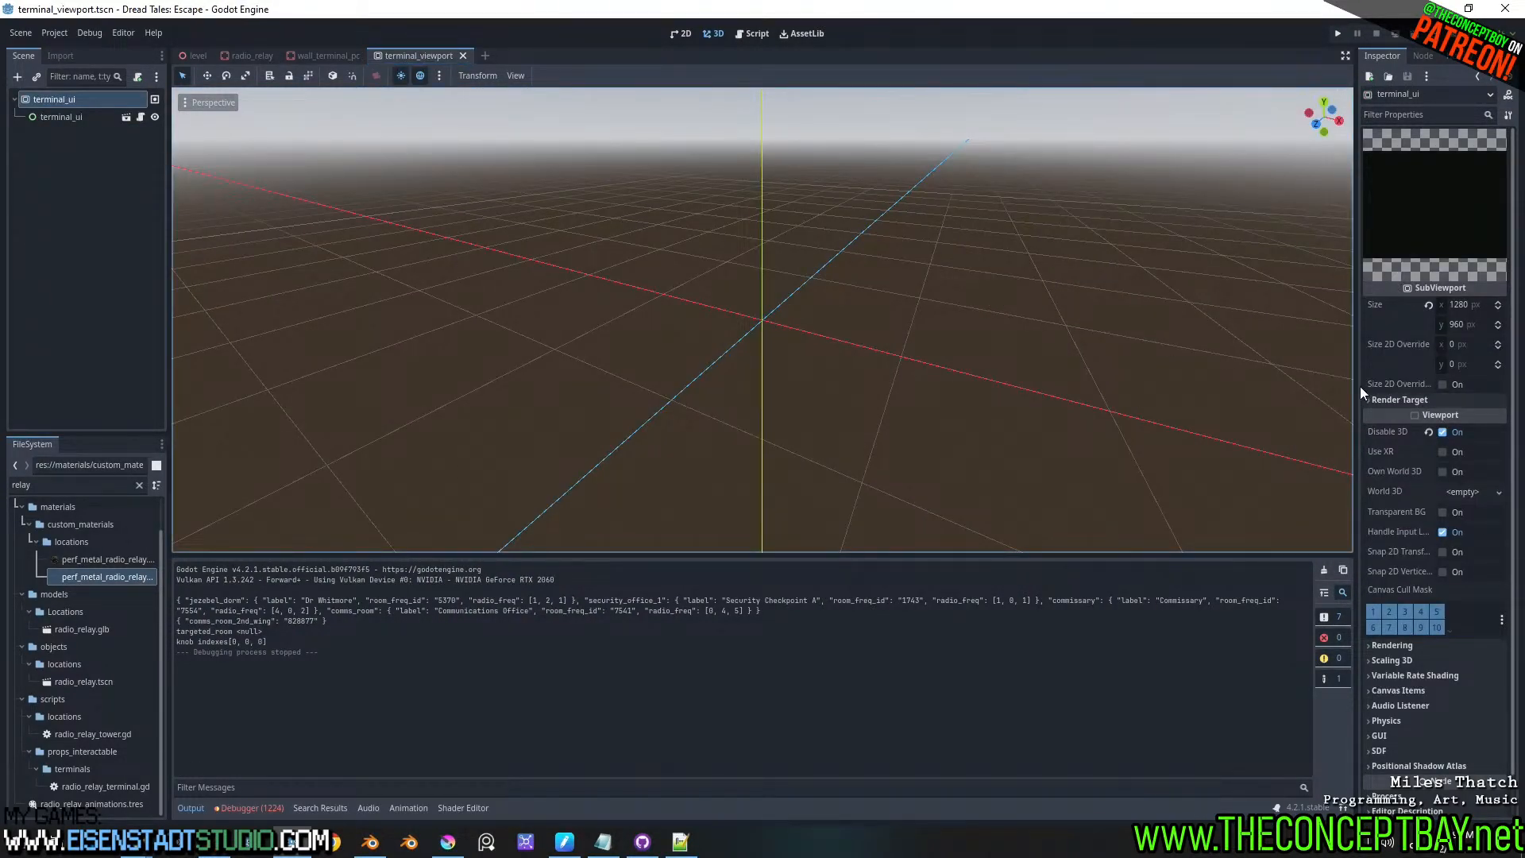
pyautogui.moveTo(1357, 386); pyautogui.dragTo(1248, 381)
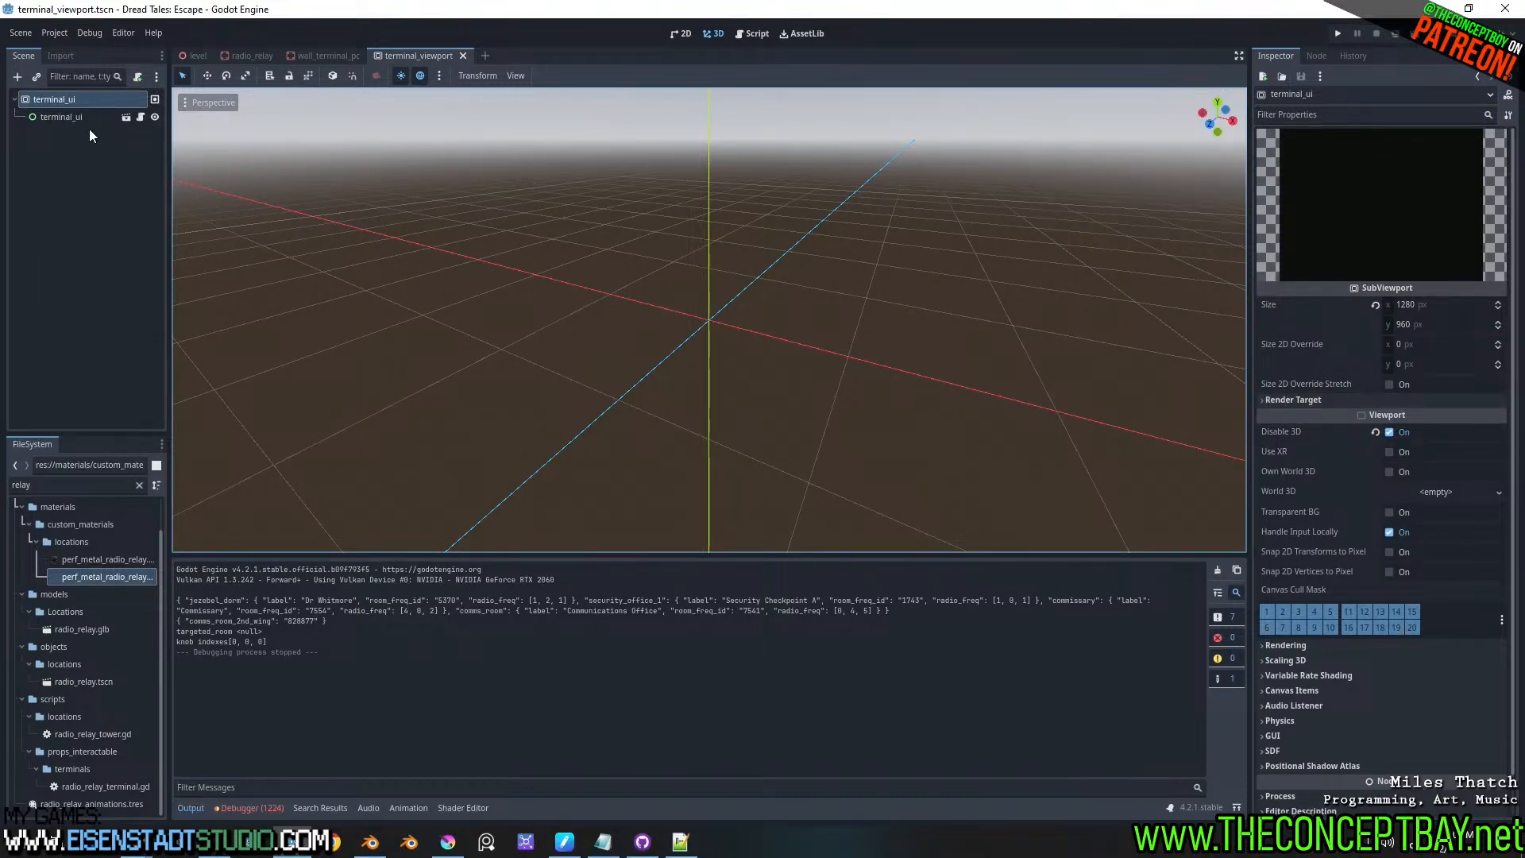
pyautogui.click(127, 117)
pyautogui.scroll(-7, 732, 221)
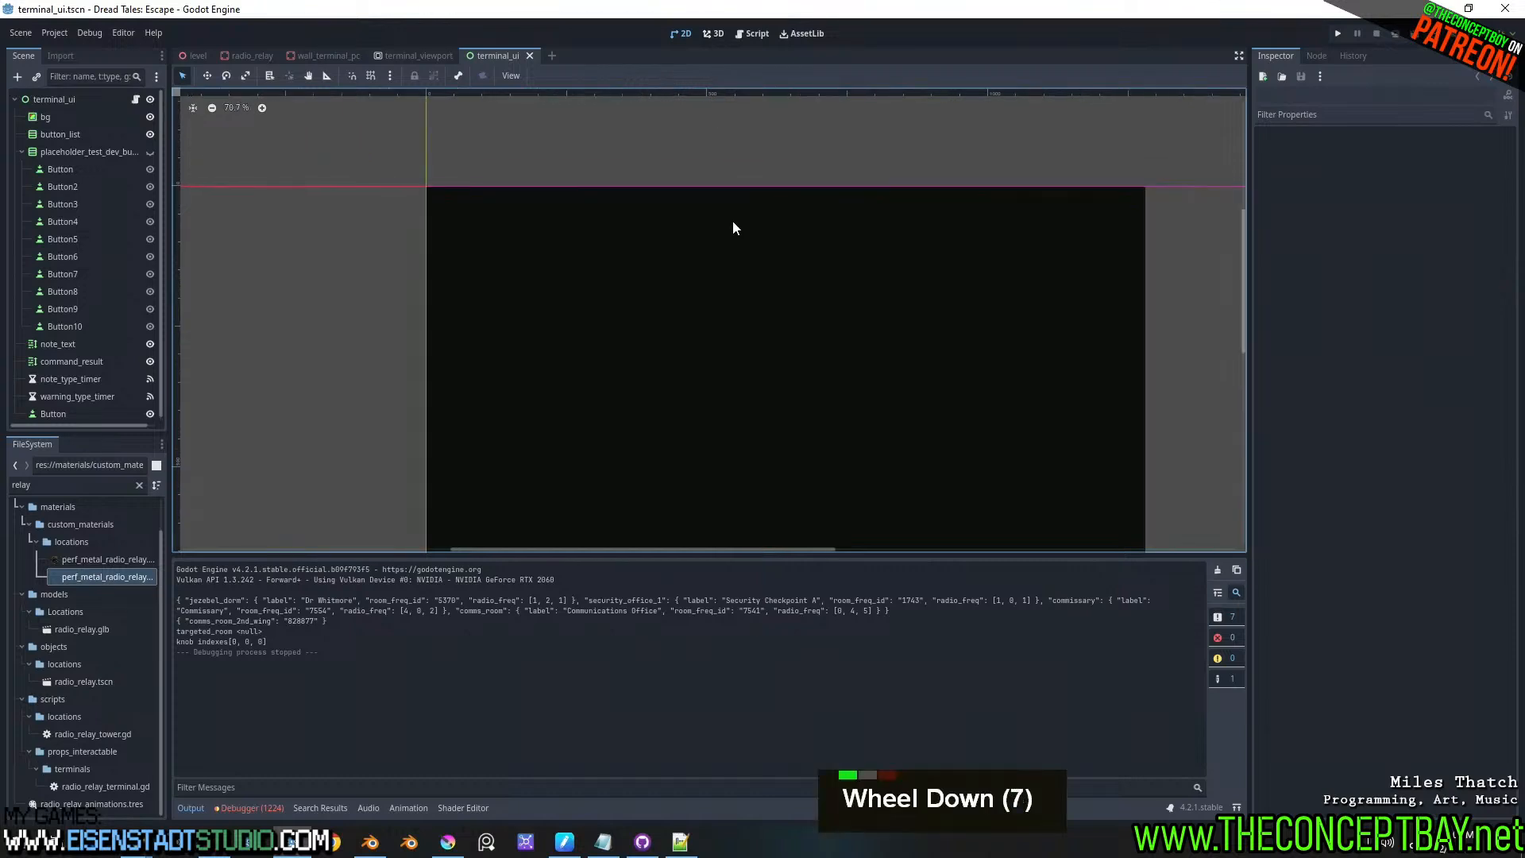
pyautogui.scroll(-7, 802, 369)
pyautogui.scroll(2, 738, 278)
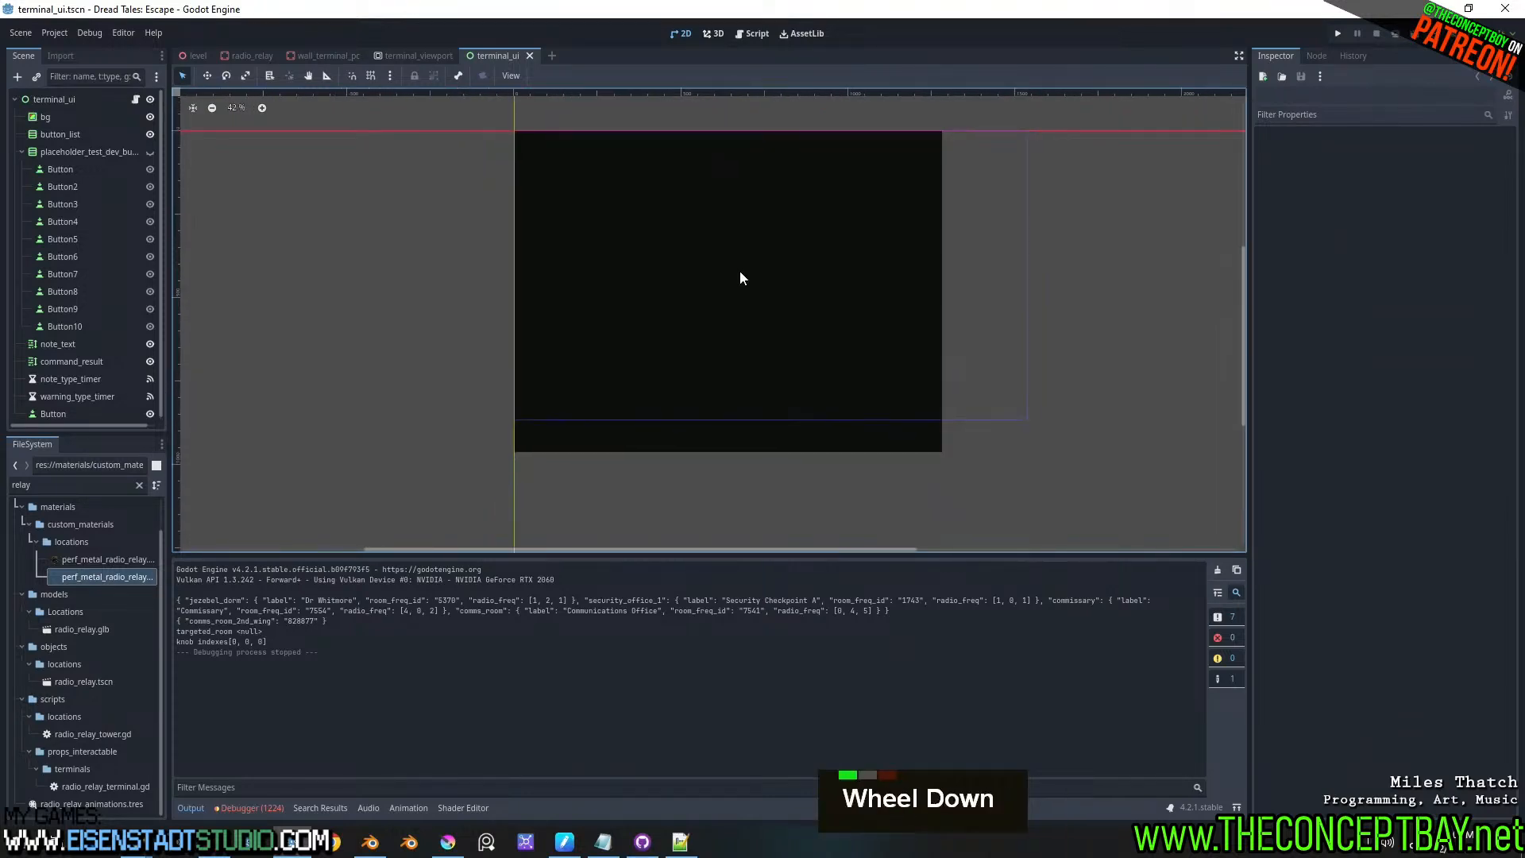
pyautogui.click(150, 152)
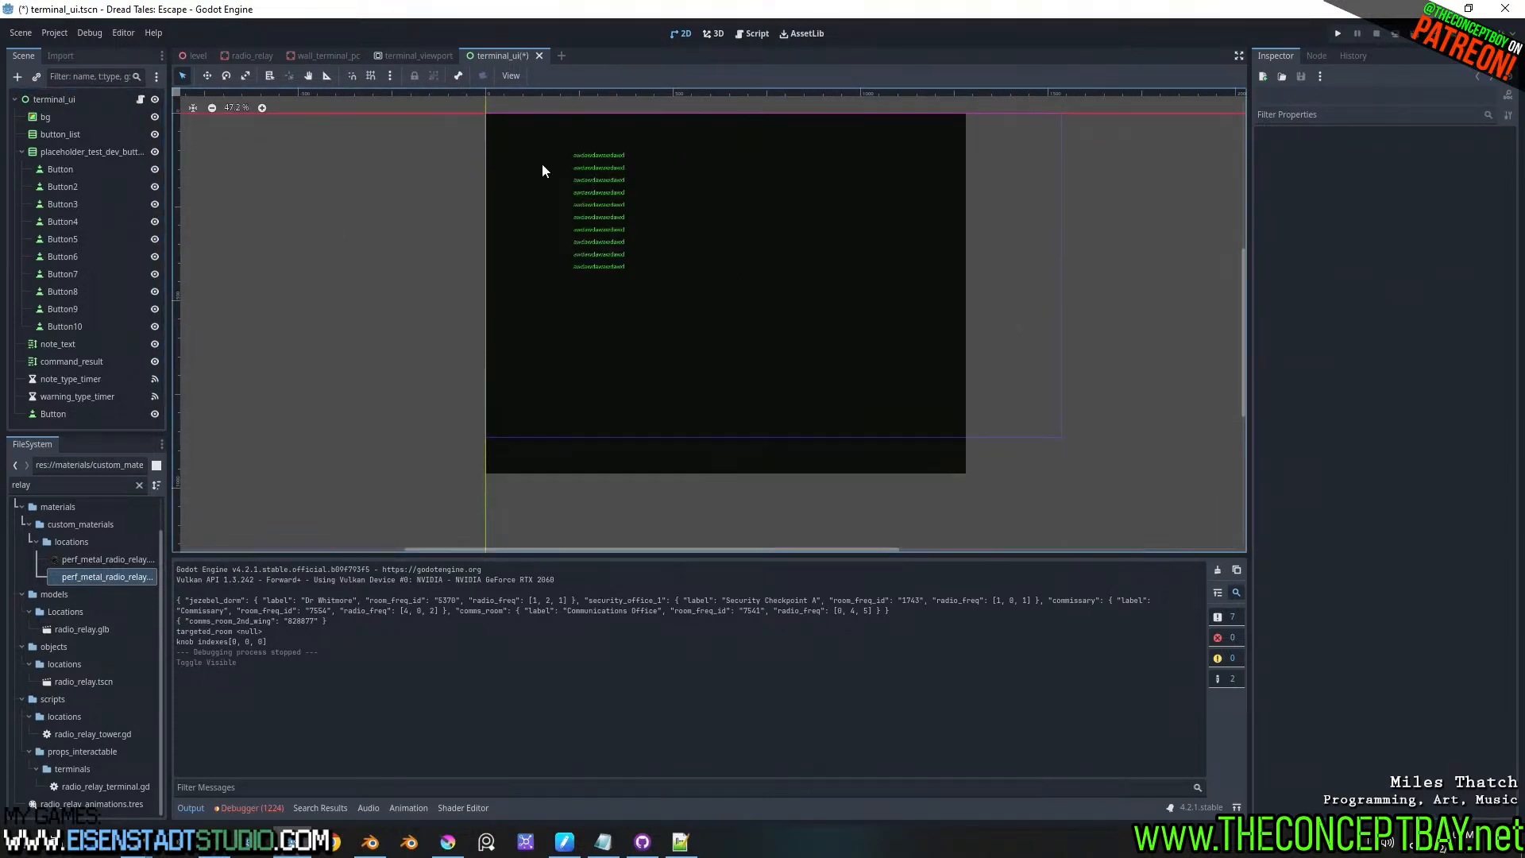
pyautogui.hotkey('ctrl', 's')
pyautogui.click(437, 59)
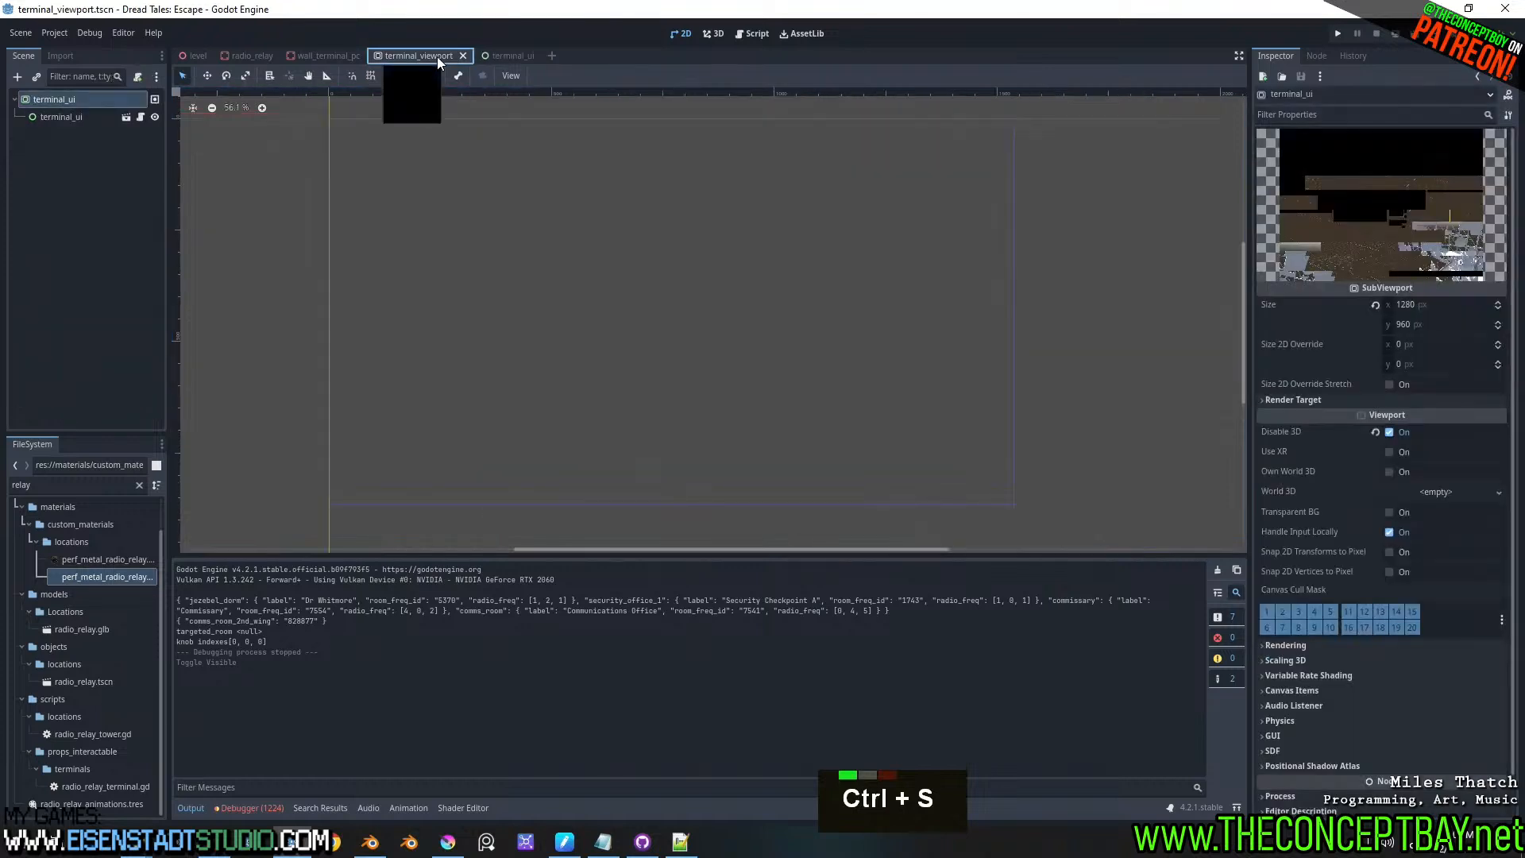
# - Examine the last entries of the debugger's error list, including the details and source of the wall_terminal_pc tween error
pyautogui.click(233, 808)
pyautogui.click(248, 565)
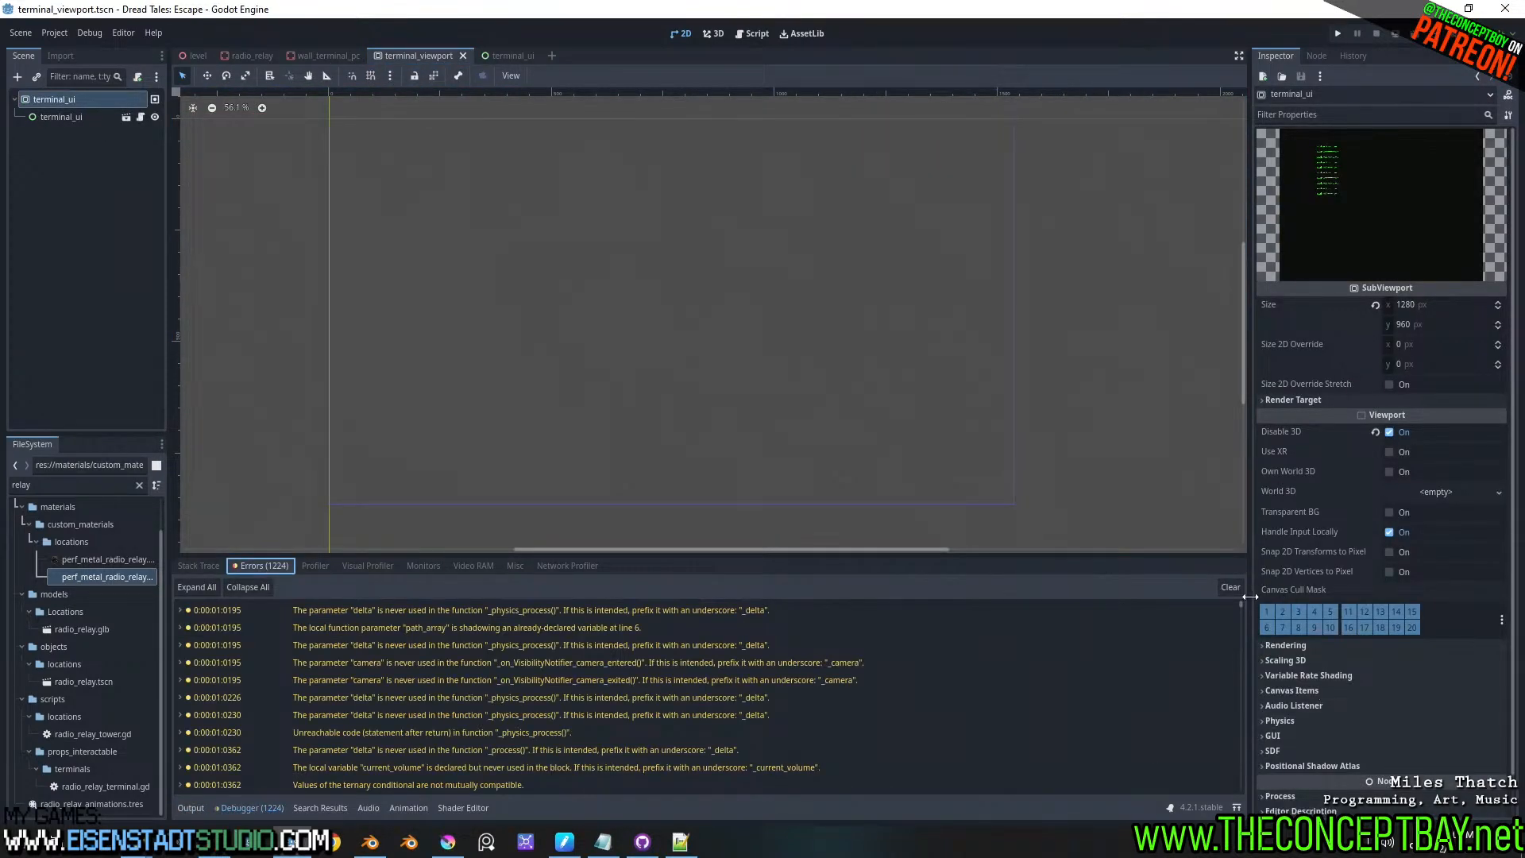
pyautogui.moveTo(1239, 604); pyautogui.dragTo(1237, 796)
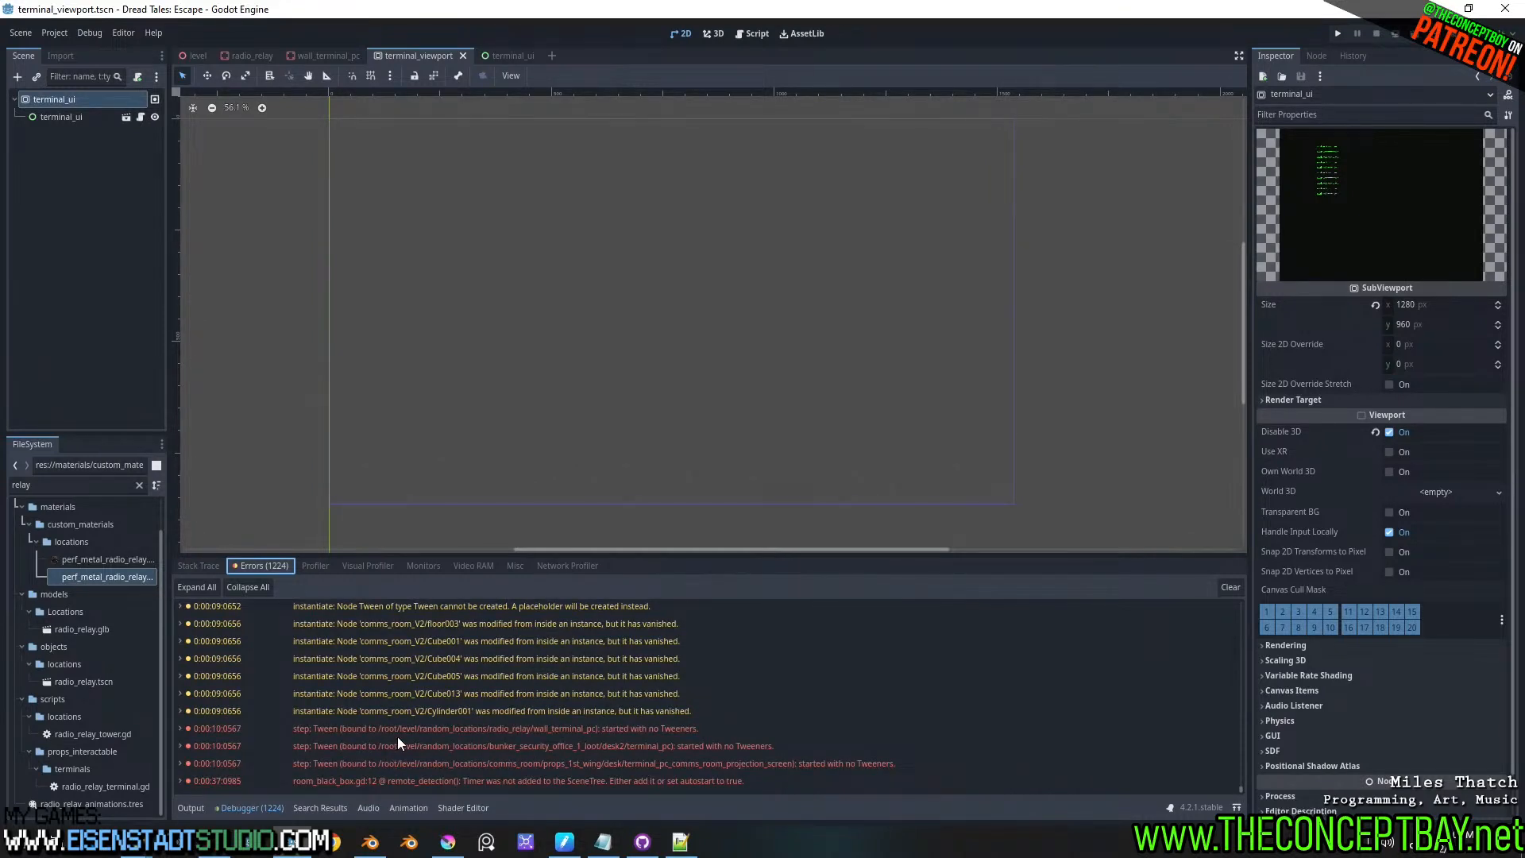
pyautogui.click(493, 729)
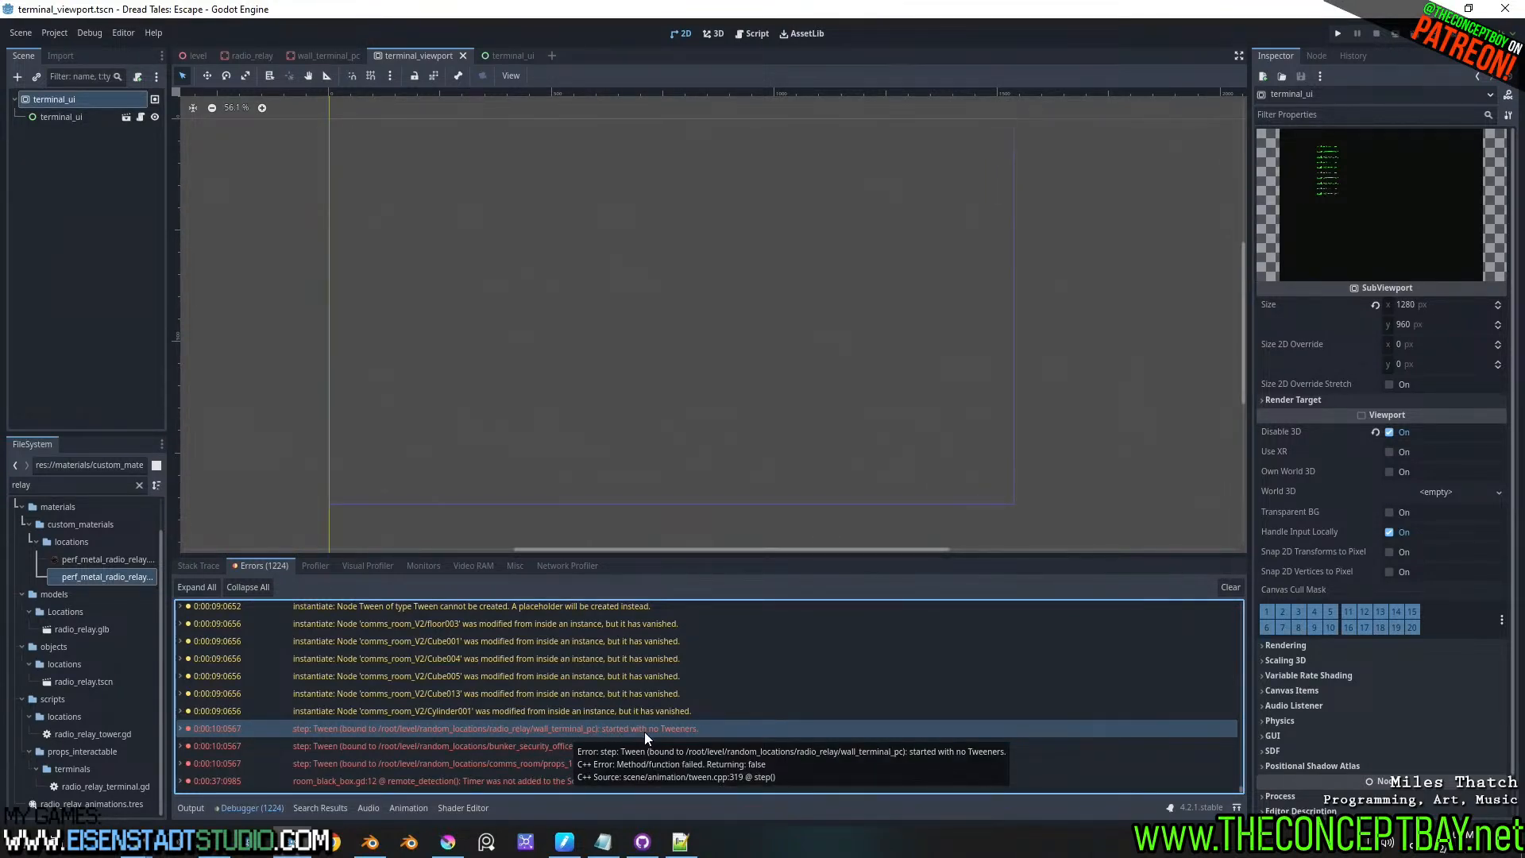
pyautogui.doubleClick(522, 729)
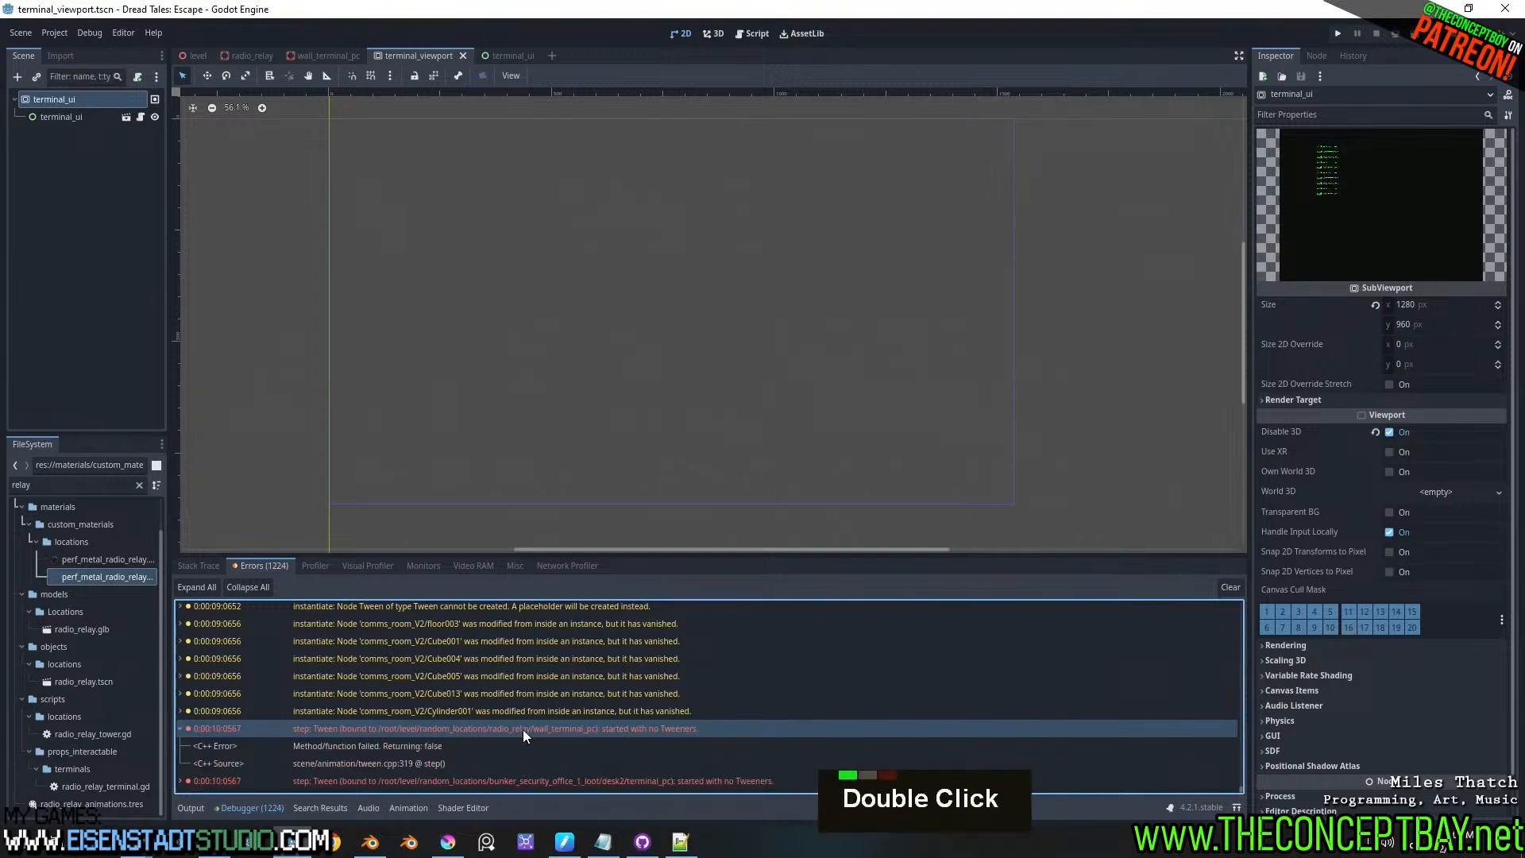
pyautogui.doubleClick(451, 759)
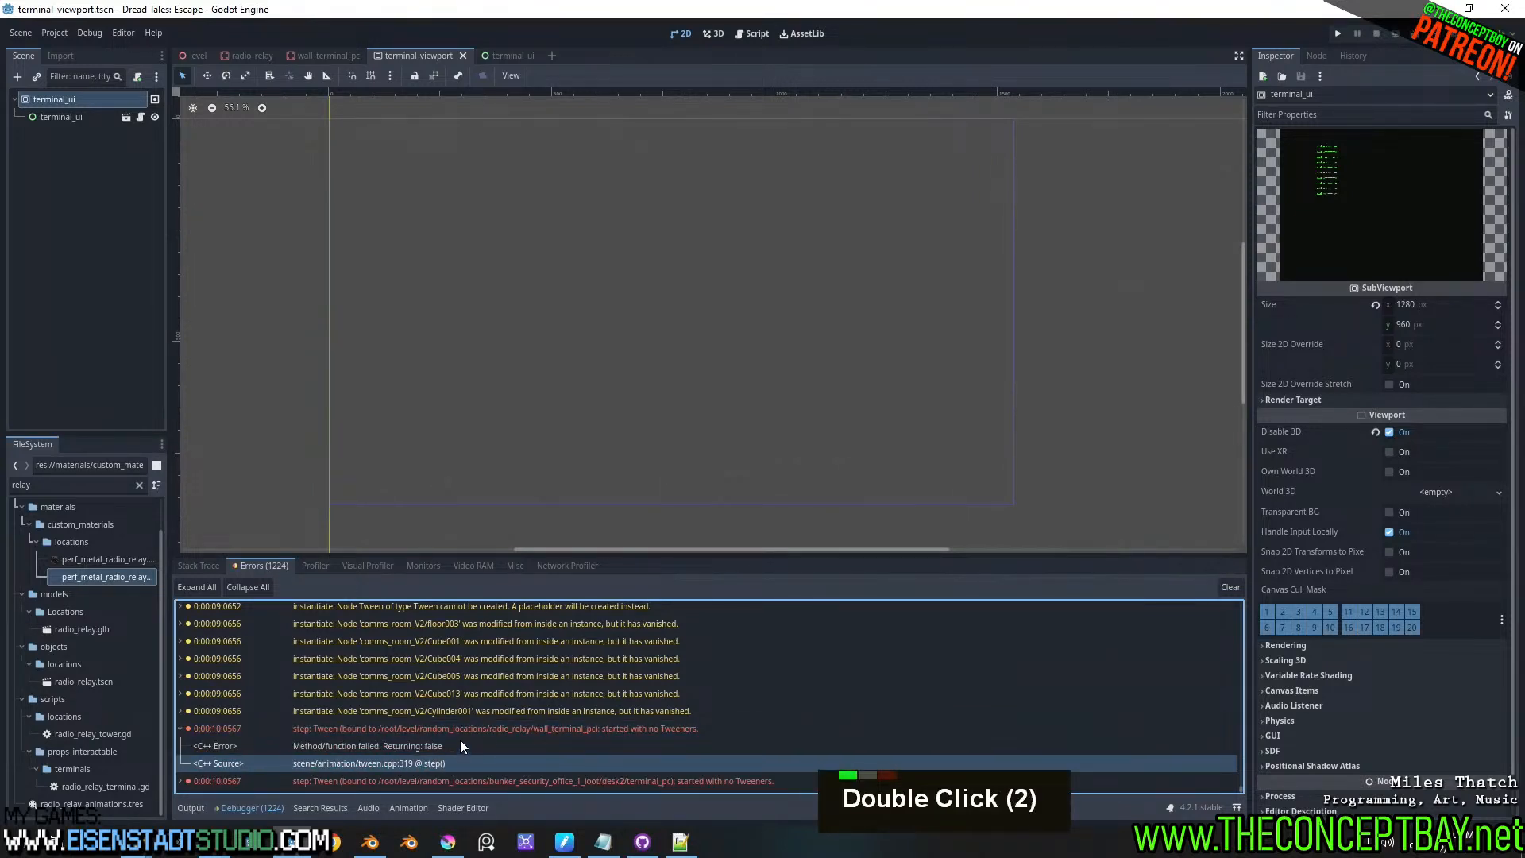
pyautogui.doubleClick(460, 742)
pyautogui.doubleClick(478, 725)
pyautogui.doubleClick(478, 728)
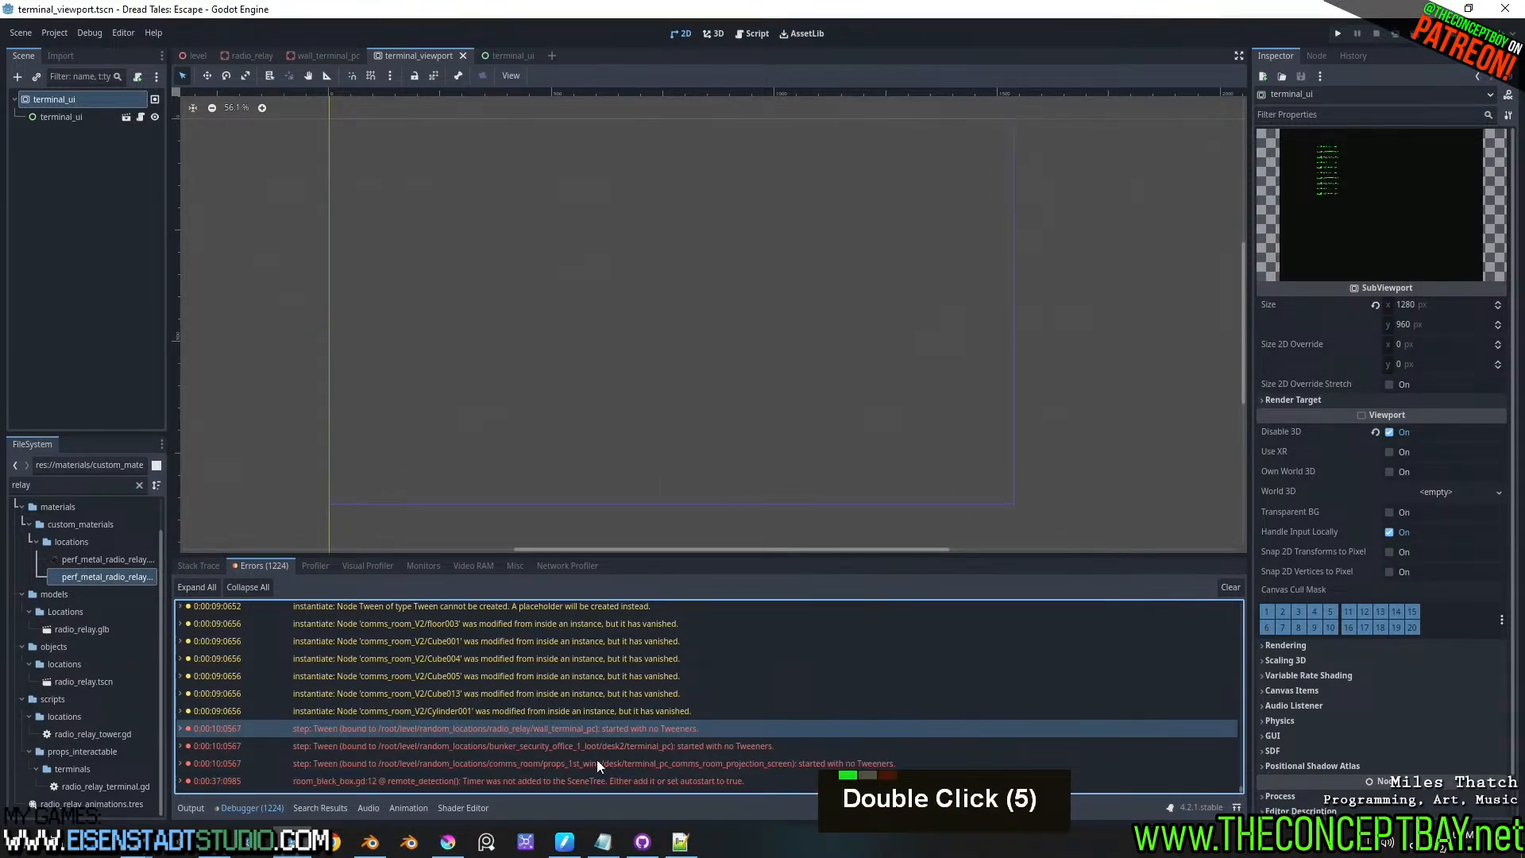
pyautogui.click(679, 746)
pyautogui.scroll(-1, 681, 750)
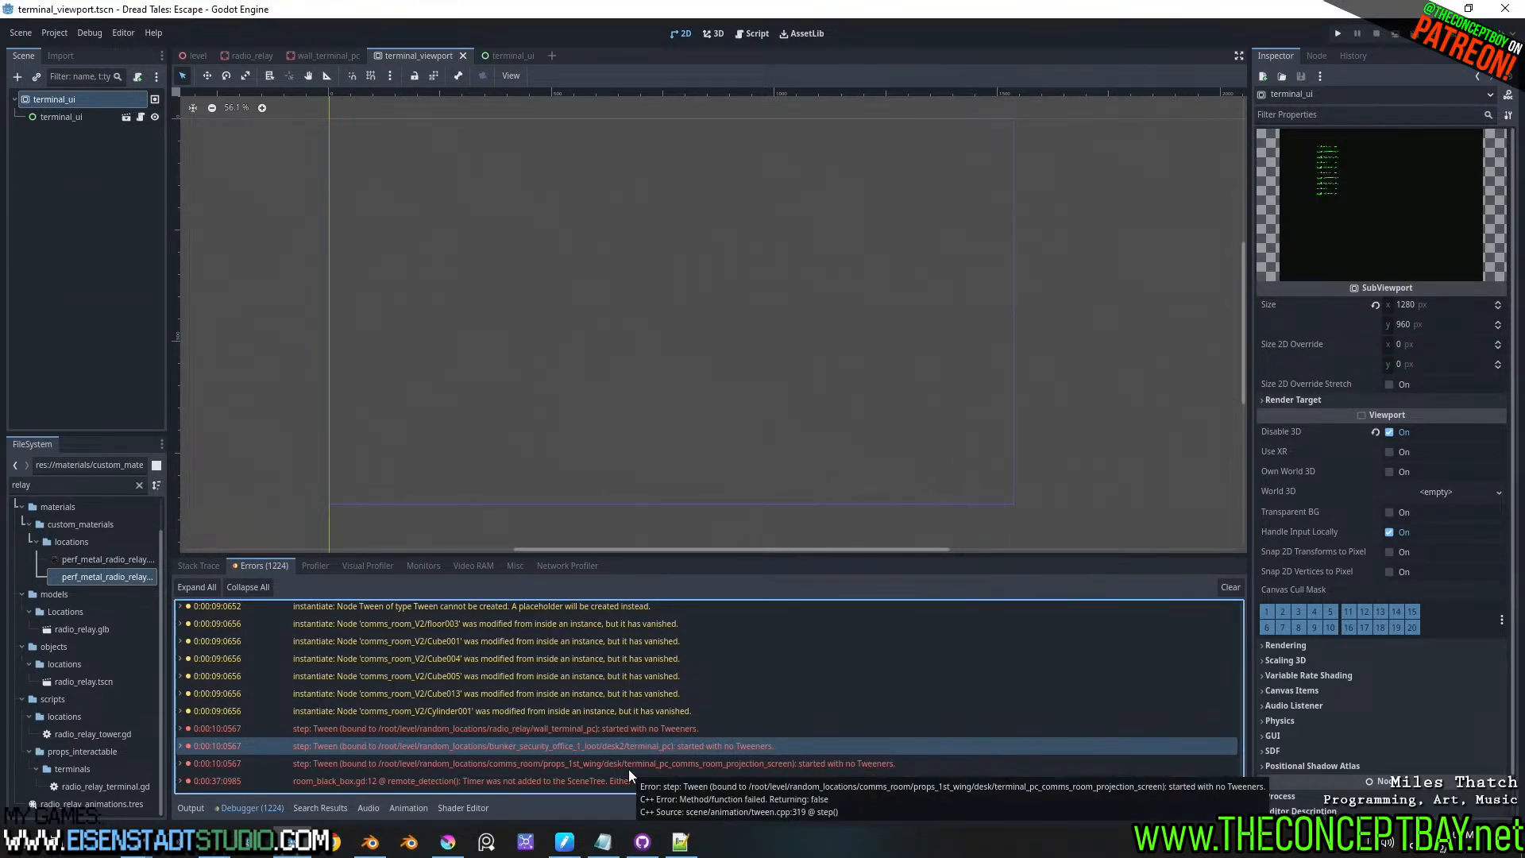
pyautogui.click(631, 729)
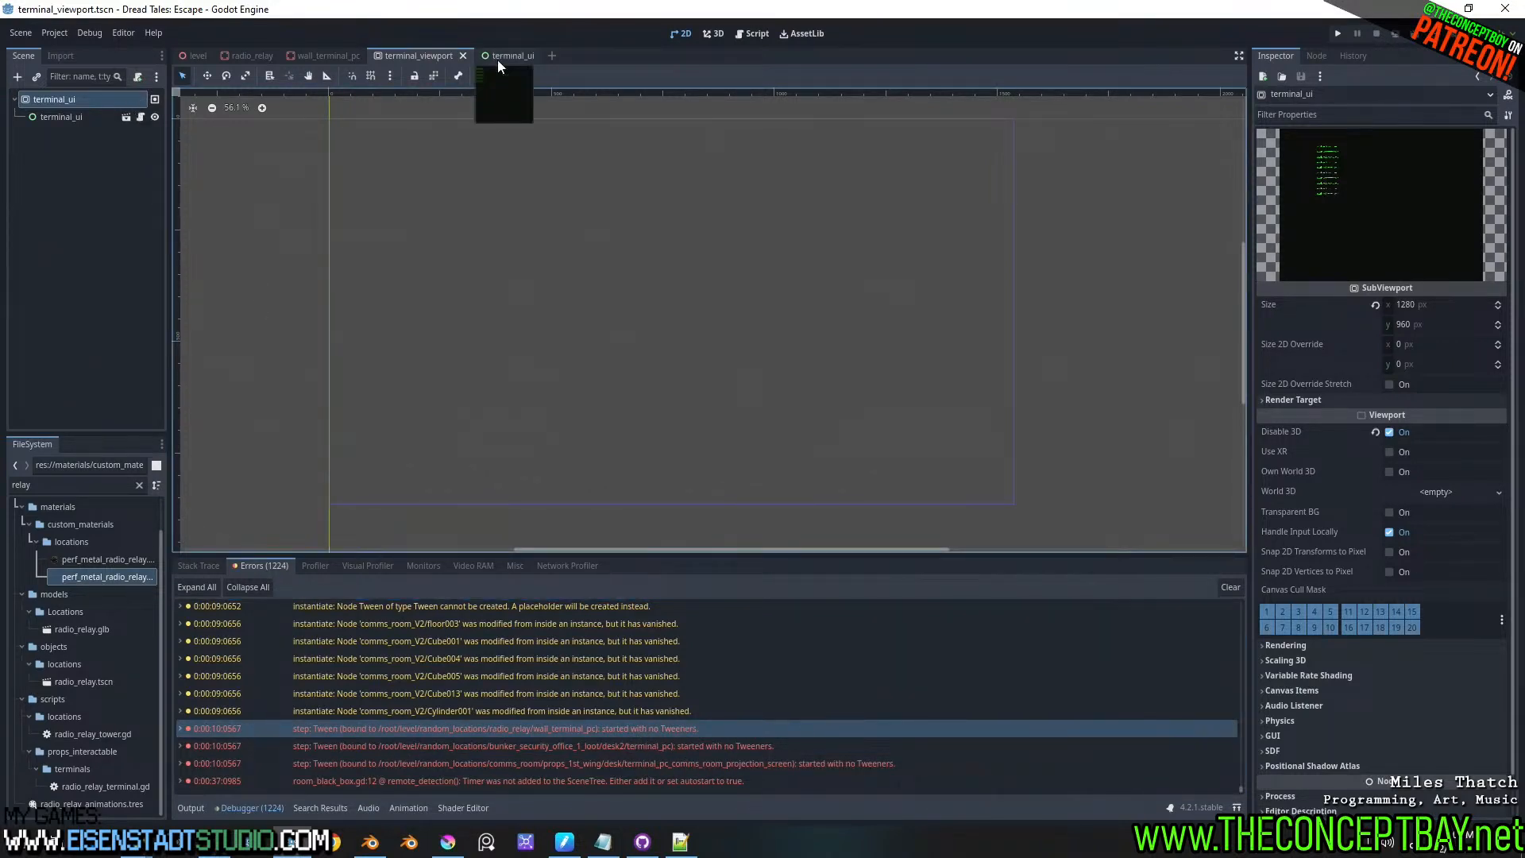
pyautogui.click(754, 33)
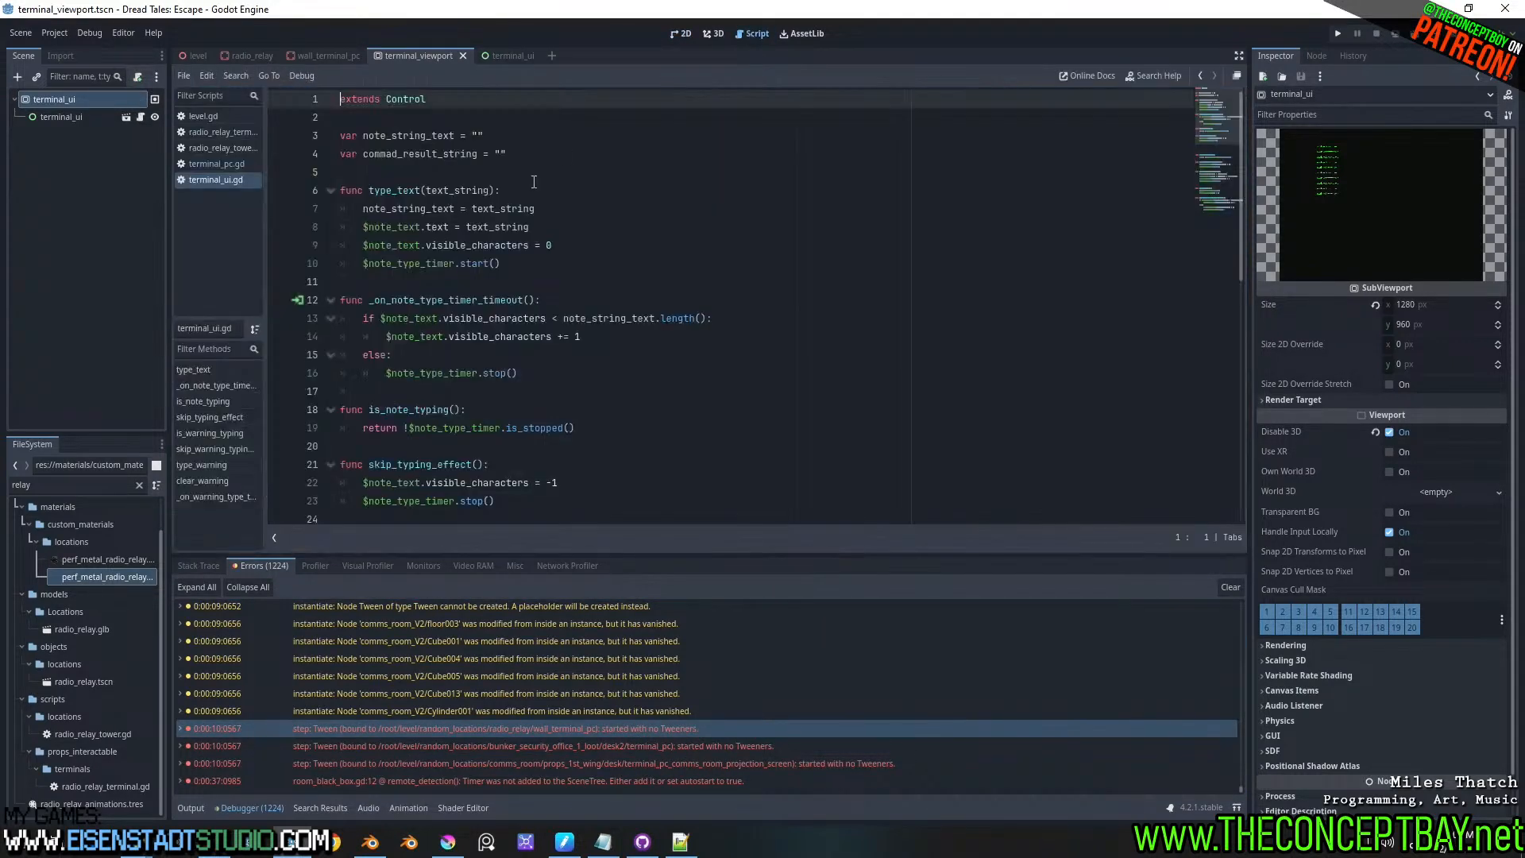
pyautogui.click(230, 166)
pyautogui.moveTo(1209, 259); pyautogui.dragTo(1226, 153)
pyautogui.moveTo(655, 329); pyautogui.dragTo(336, 336)
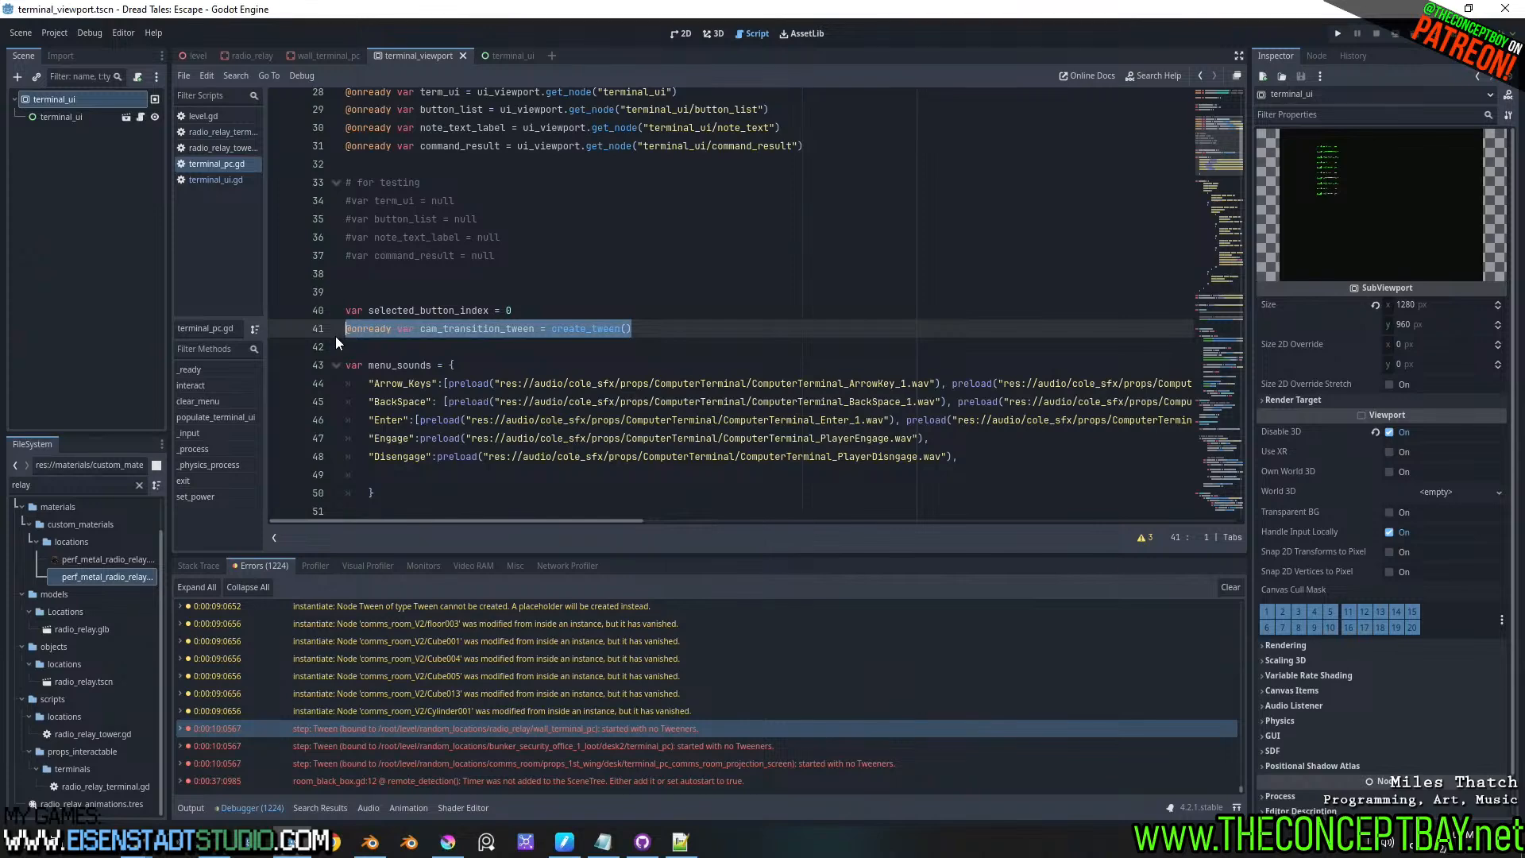
pyautogui.press('BackSpace')
pyautogui.press('BackSpace')
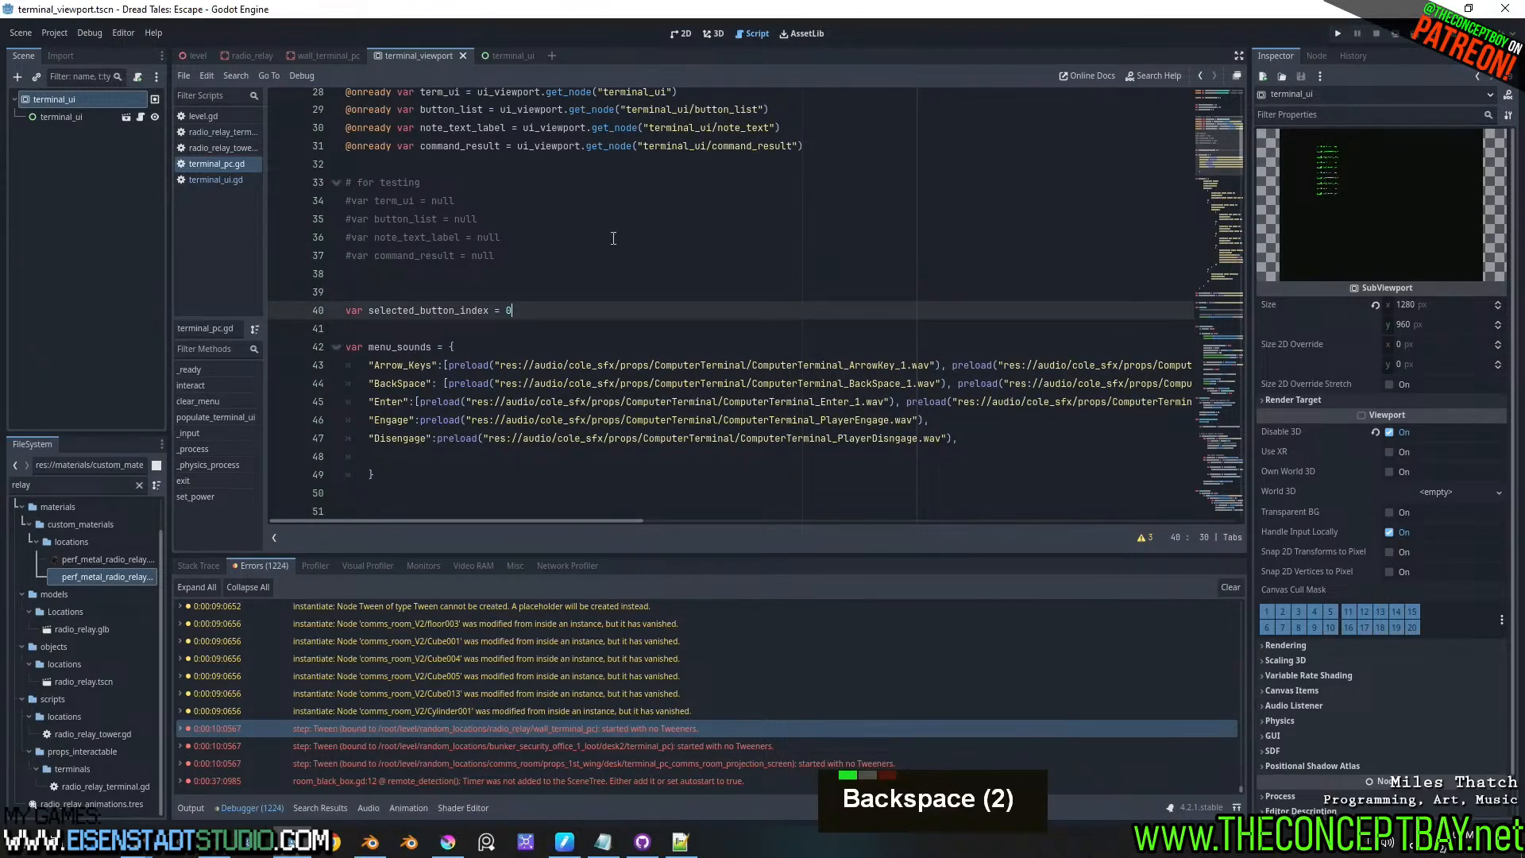
# - Find the cam_transition_tween check in _physics_process and declare var cam_transition_tween = null beneath screen_material_blank
pyautogui.moveTo(1225, 148); pyautogui.dragTo(1158, 437)
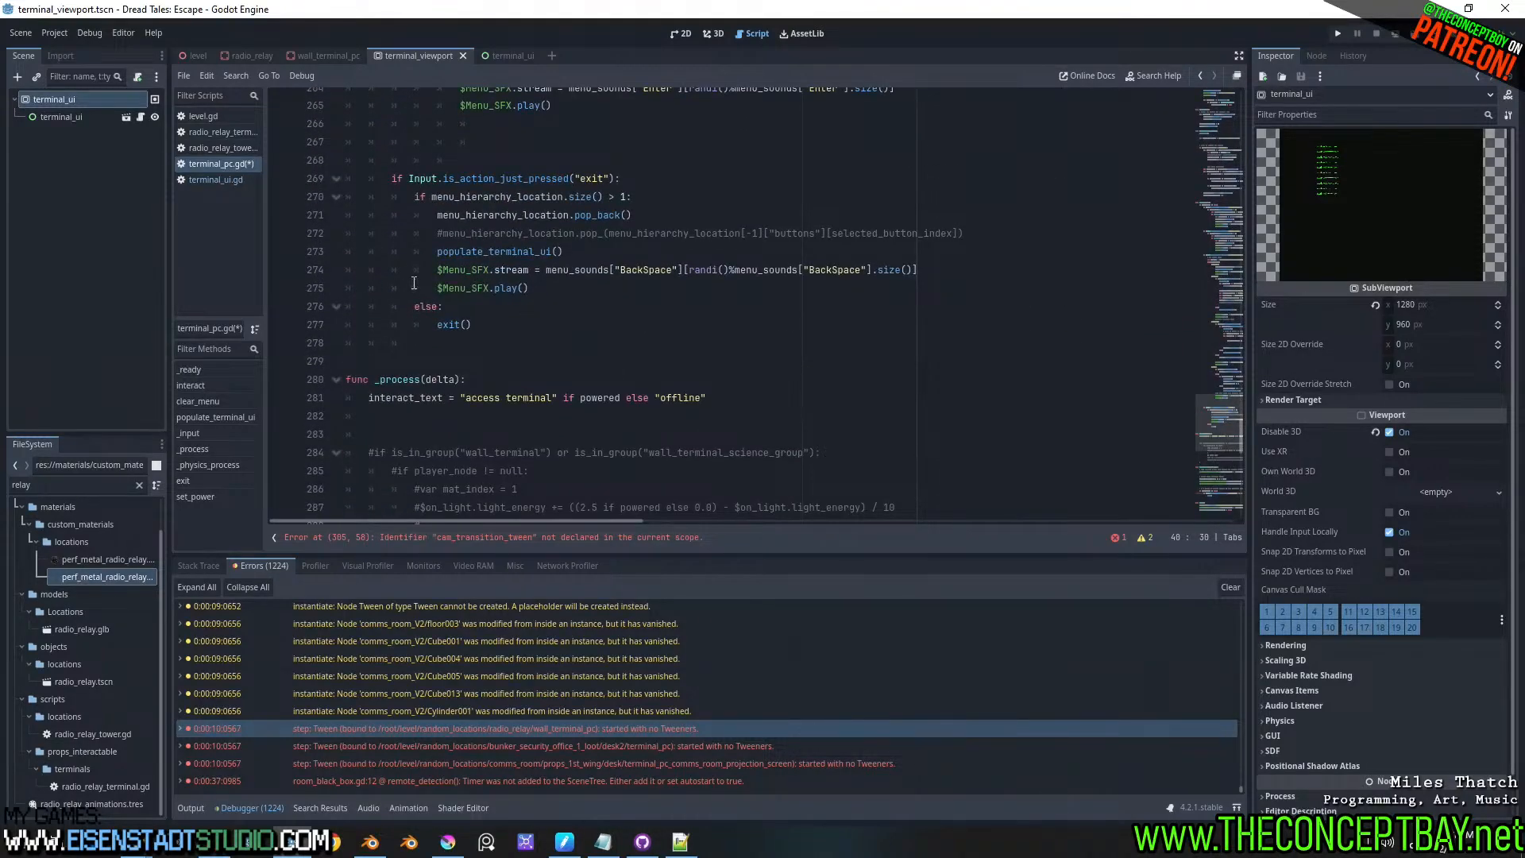
pyautogui.doubleClick(450, 325)
pyautogui.hotkey('ctrl', 'f')
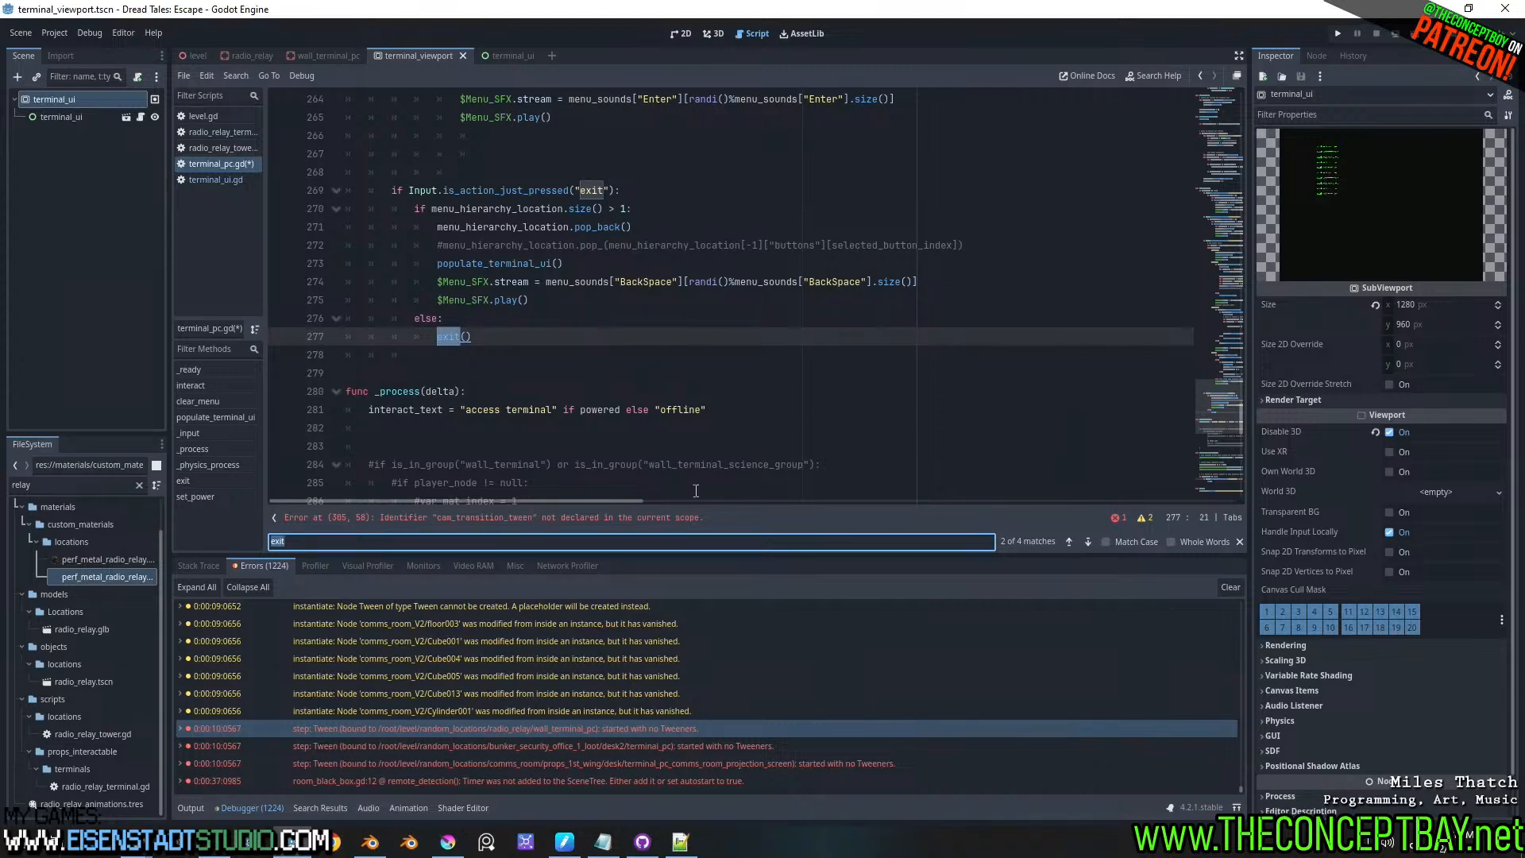
pyautogui.click(648, 510)
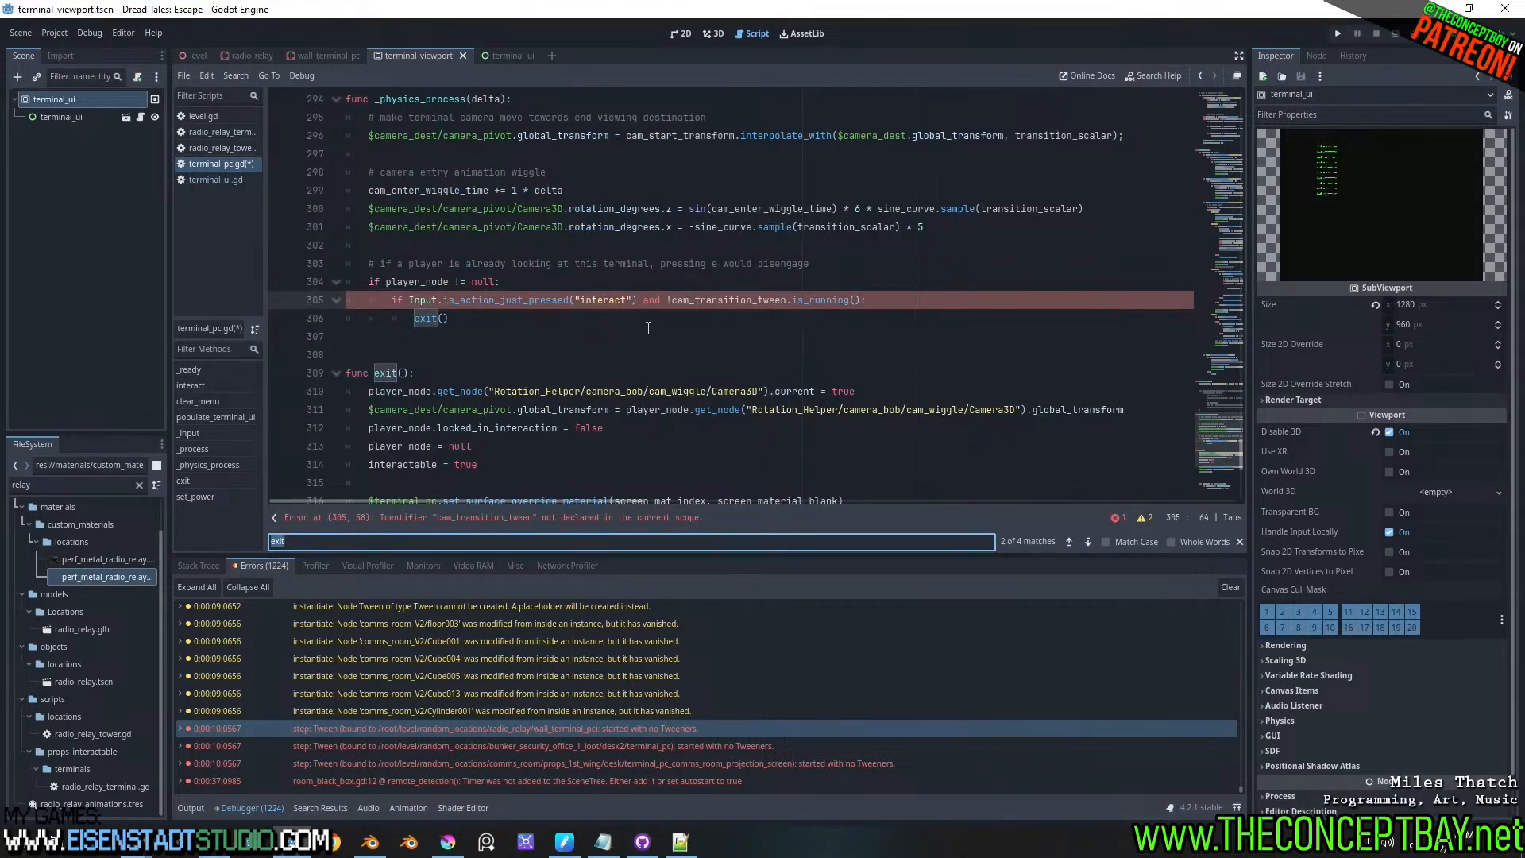
pyautogui.doubleClick(717, 298)
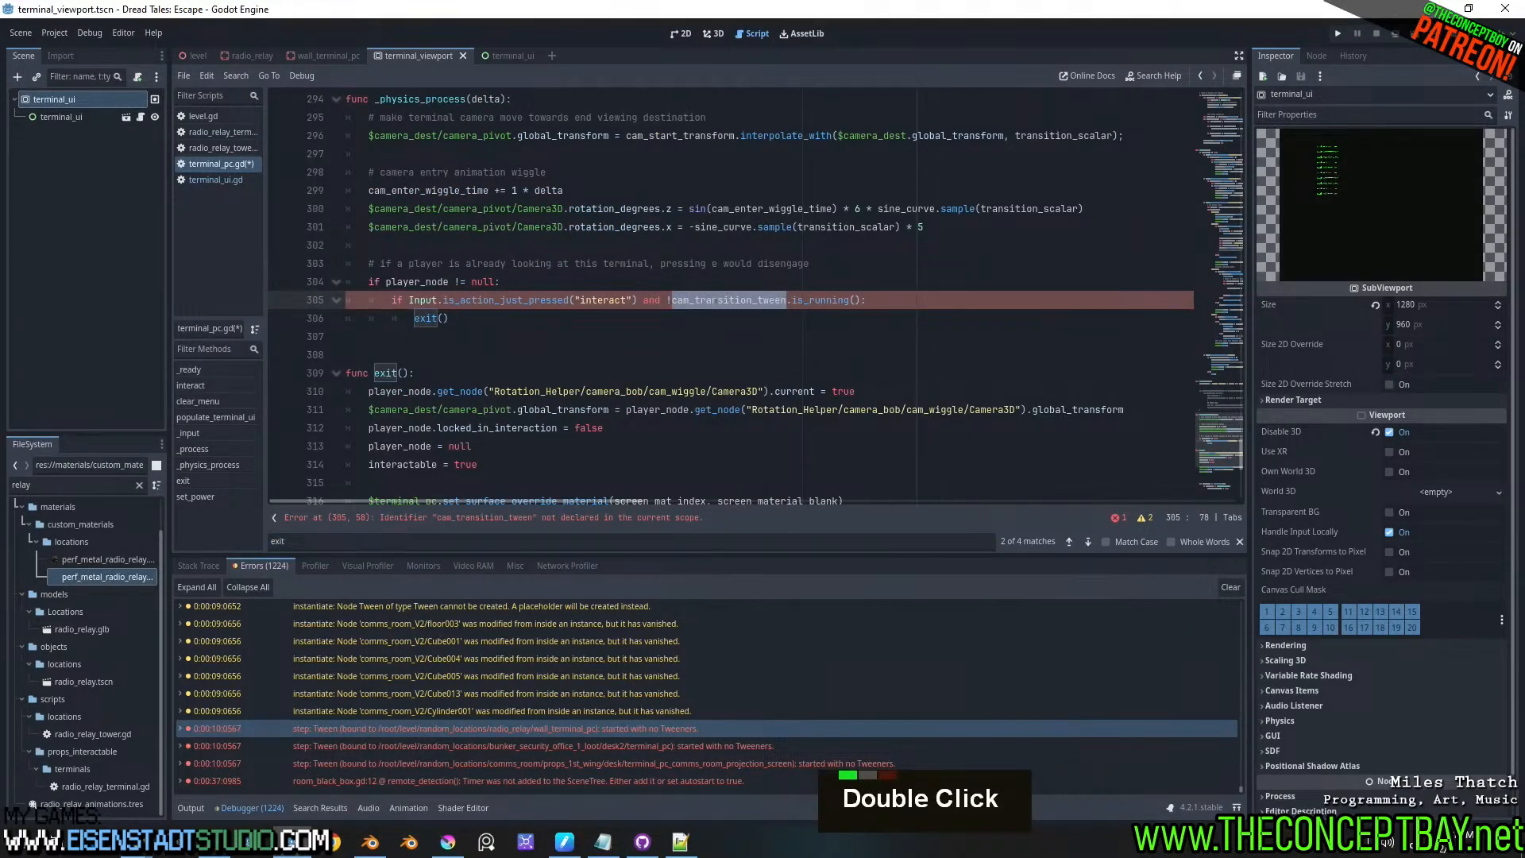
pyautogui.doubleClick(719, 300)
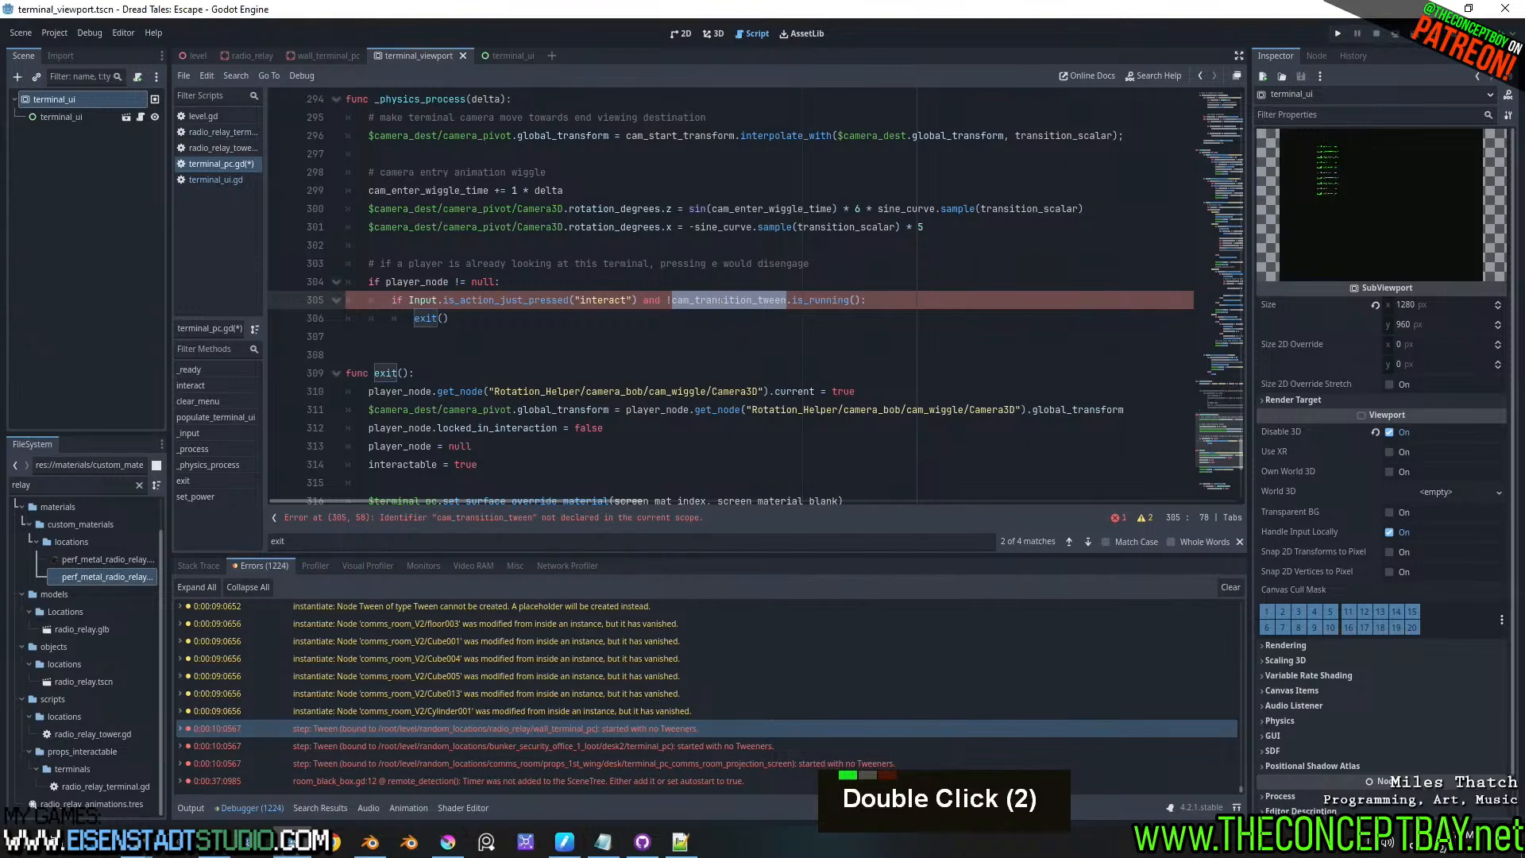
pyautogui.hotkey('ctrl', 'c')
pyautogui.moveTo(1220, 437); pyautogui.dragTo(1229, 199)
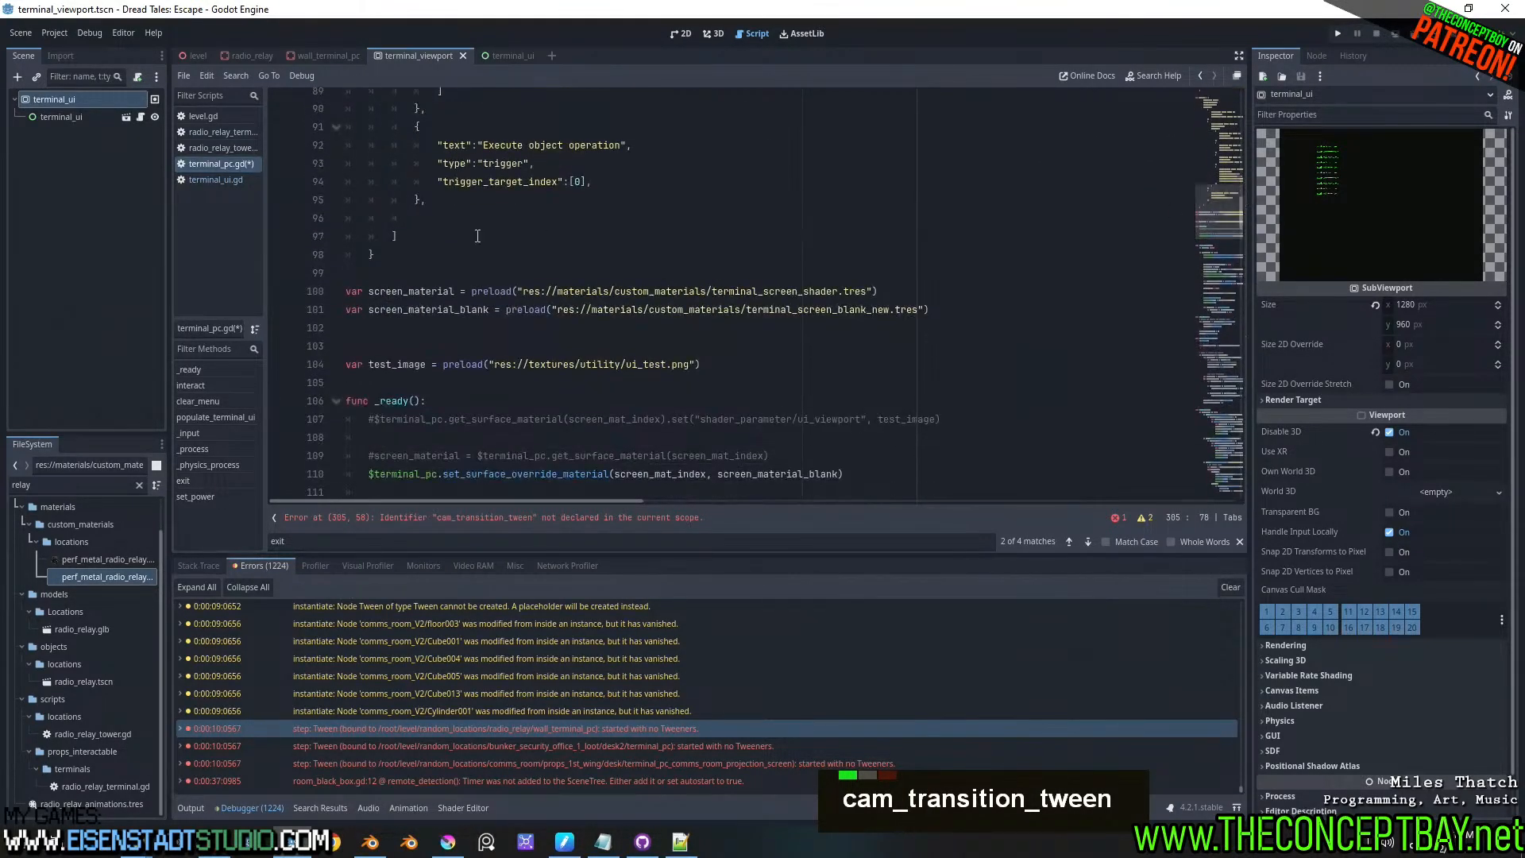
pyautogui.click(460, 324)
pyautogui.write('var')
pyautogui.press('ctrl+super+v')
pyautogui.hotkey('ctrl', 'v')
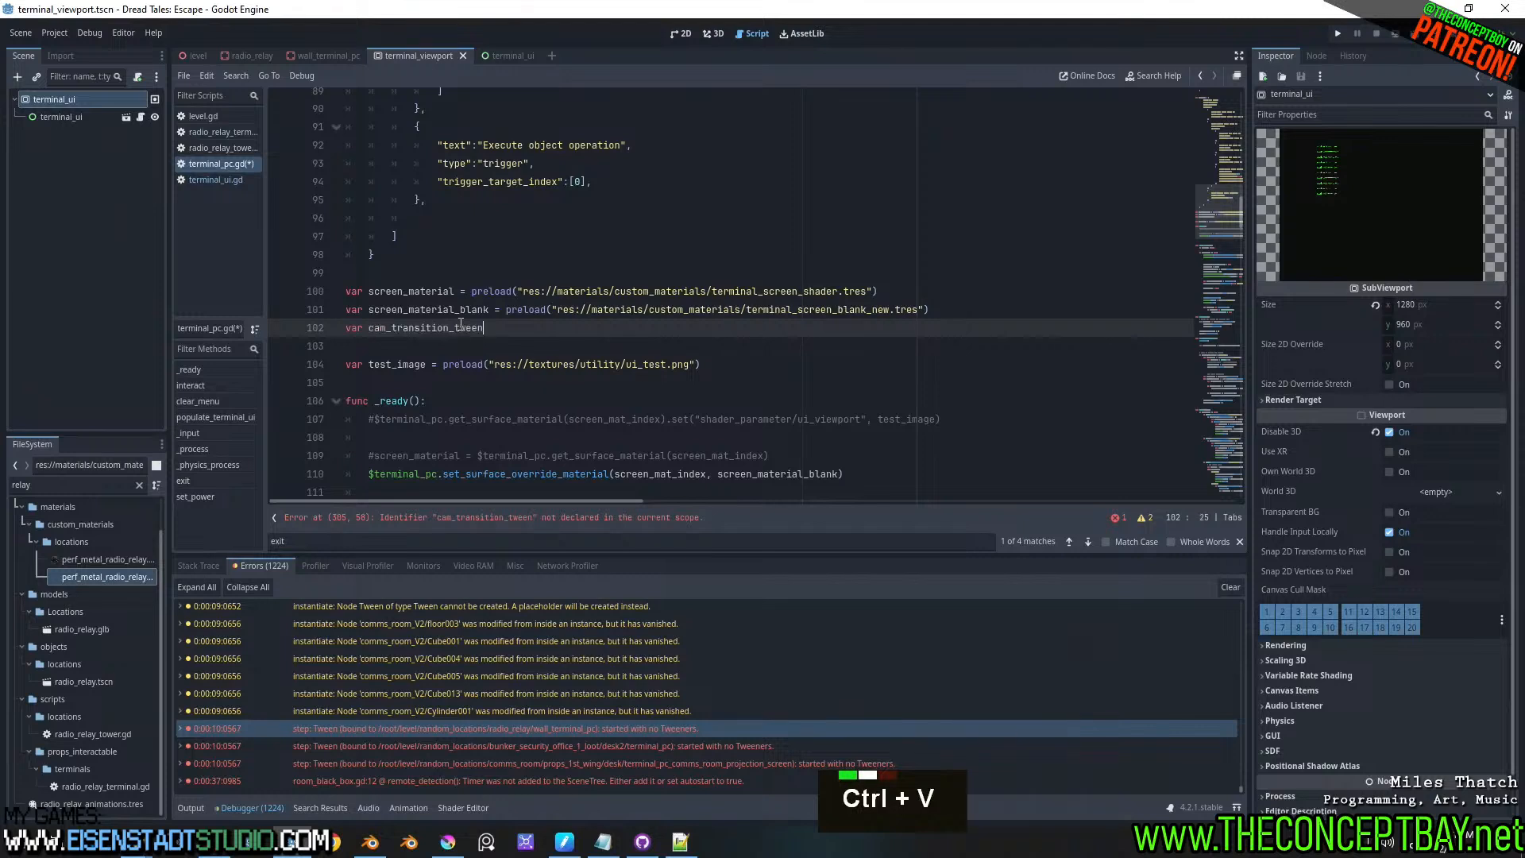
pyautogui.write('= null')
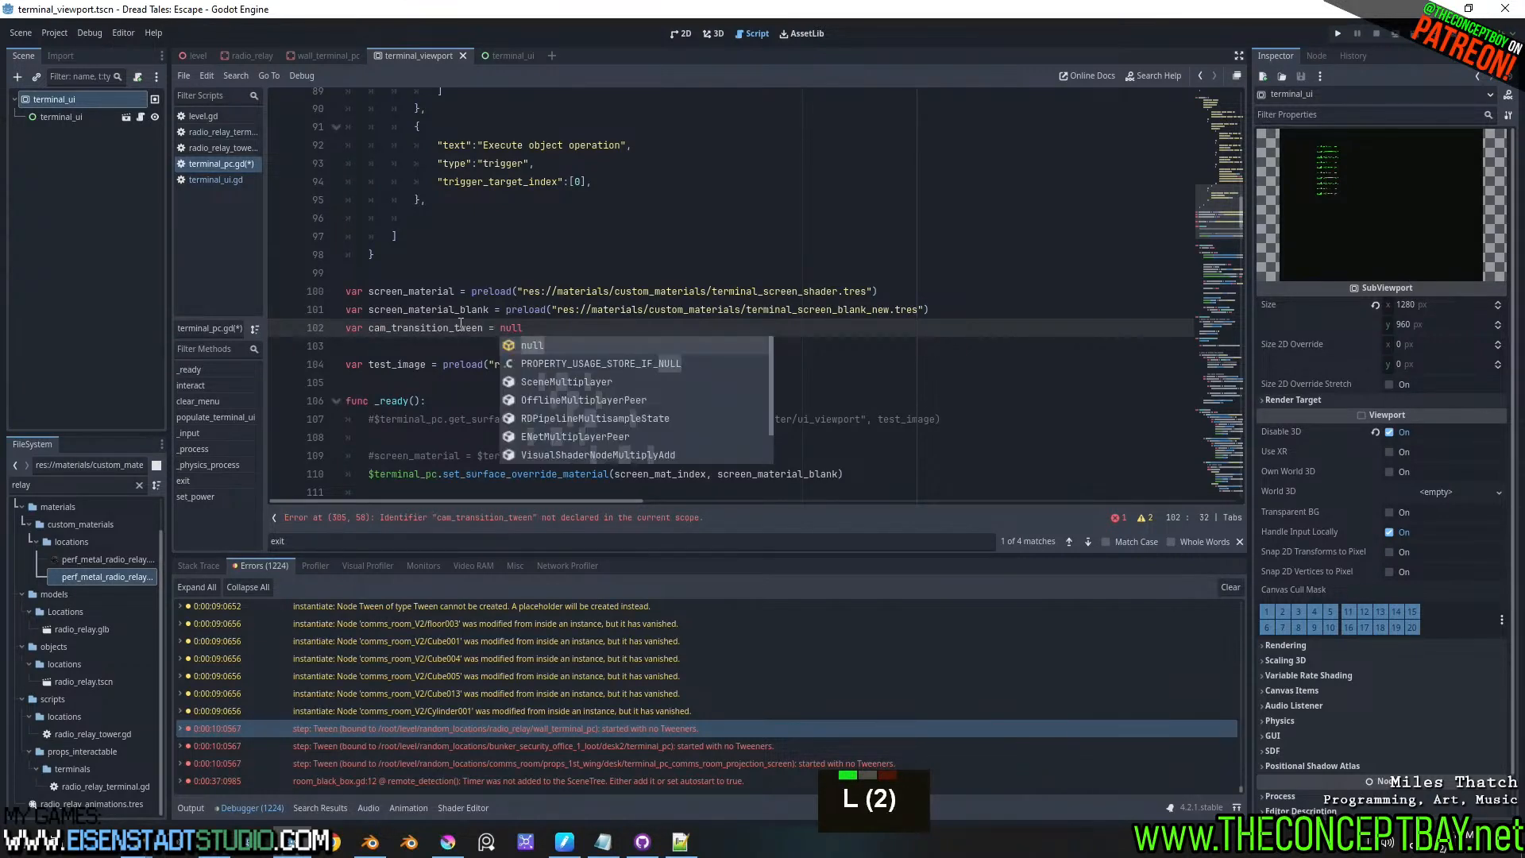
pyautogui.click(543, 326)
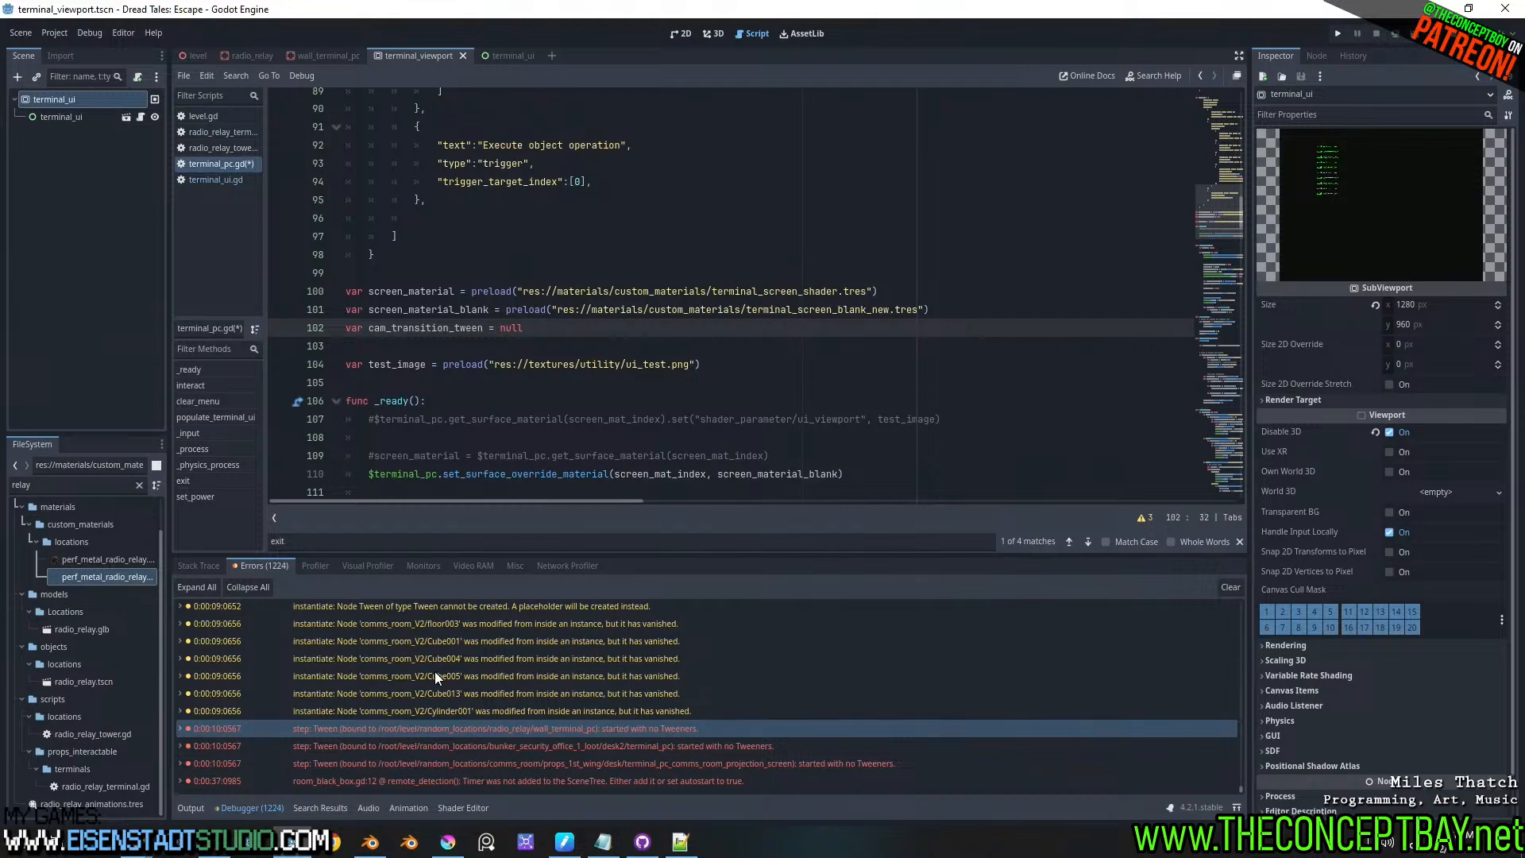
pyautogui.click(678, 364)
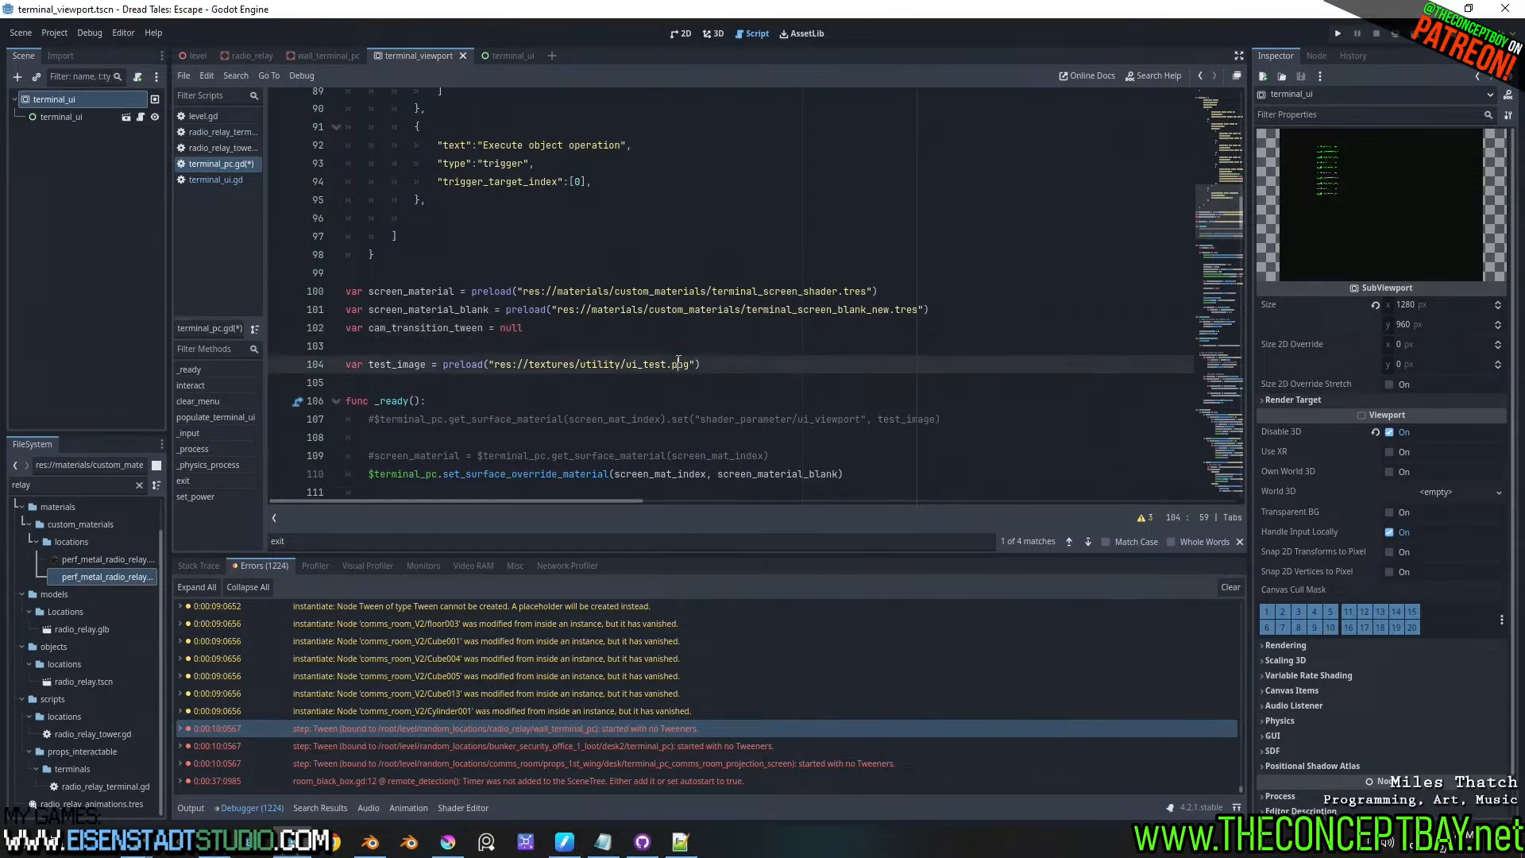
# - Run the game with the changed script and teleport to relay_station
pyautogui.press('F5')
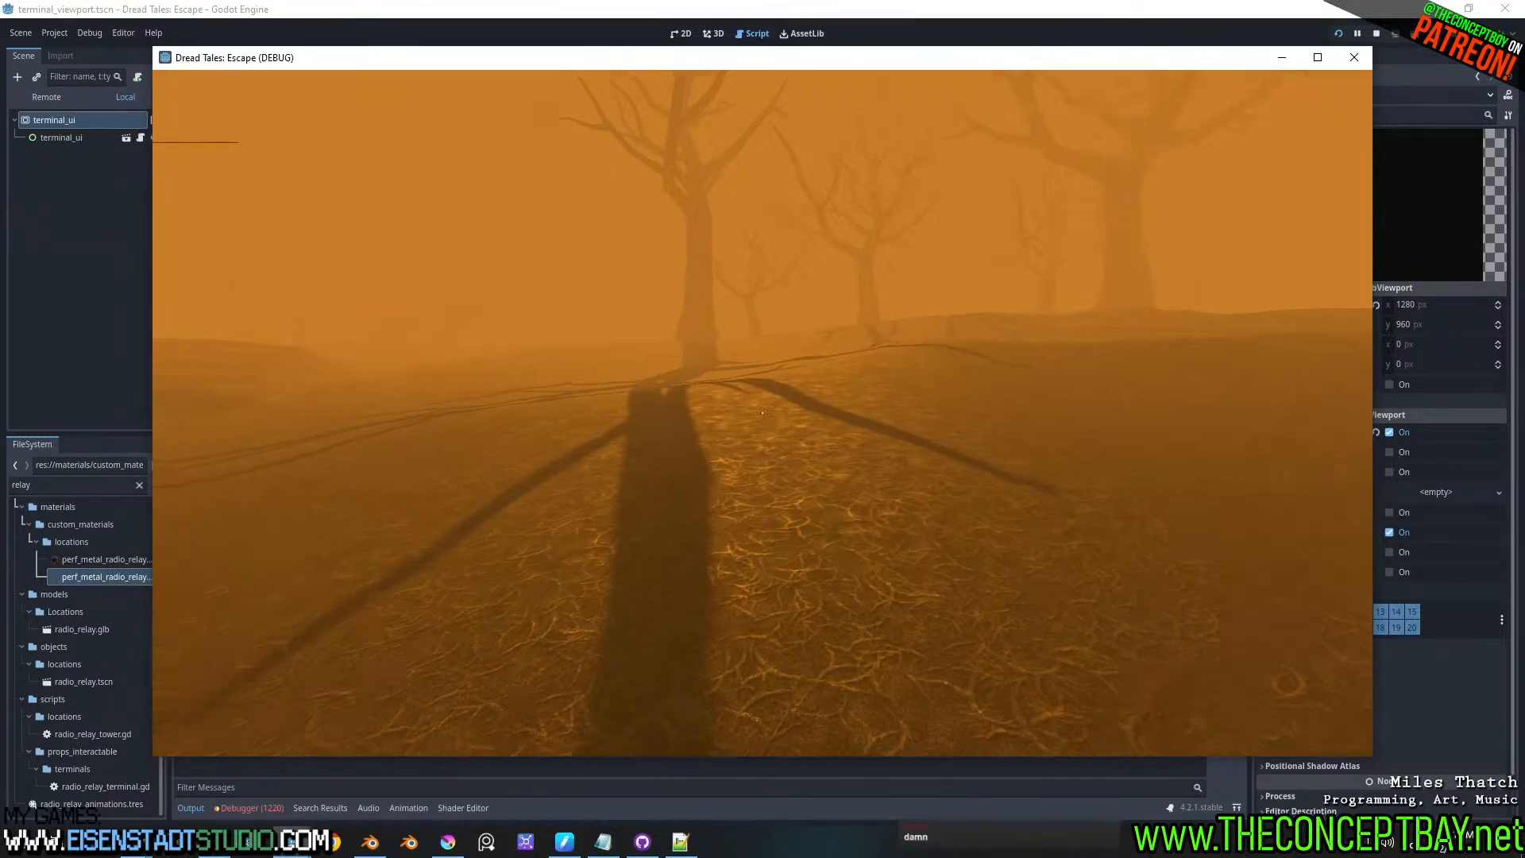
pyautogui.press('F2')
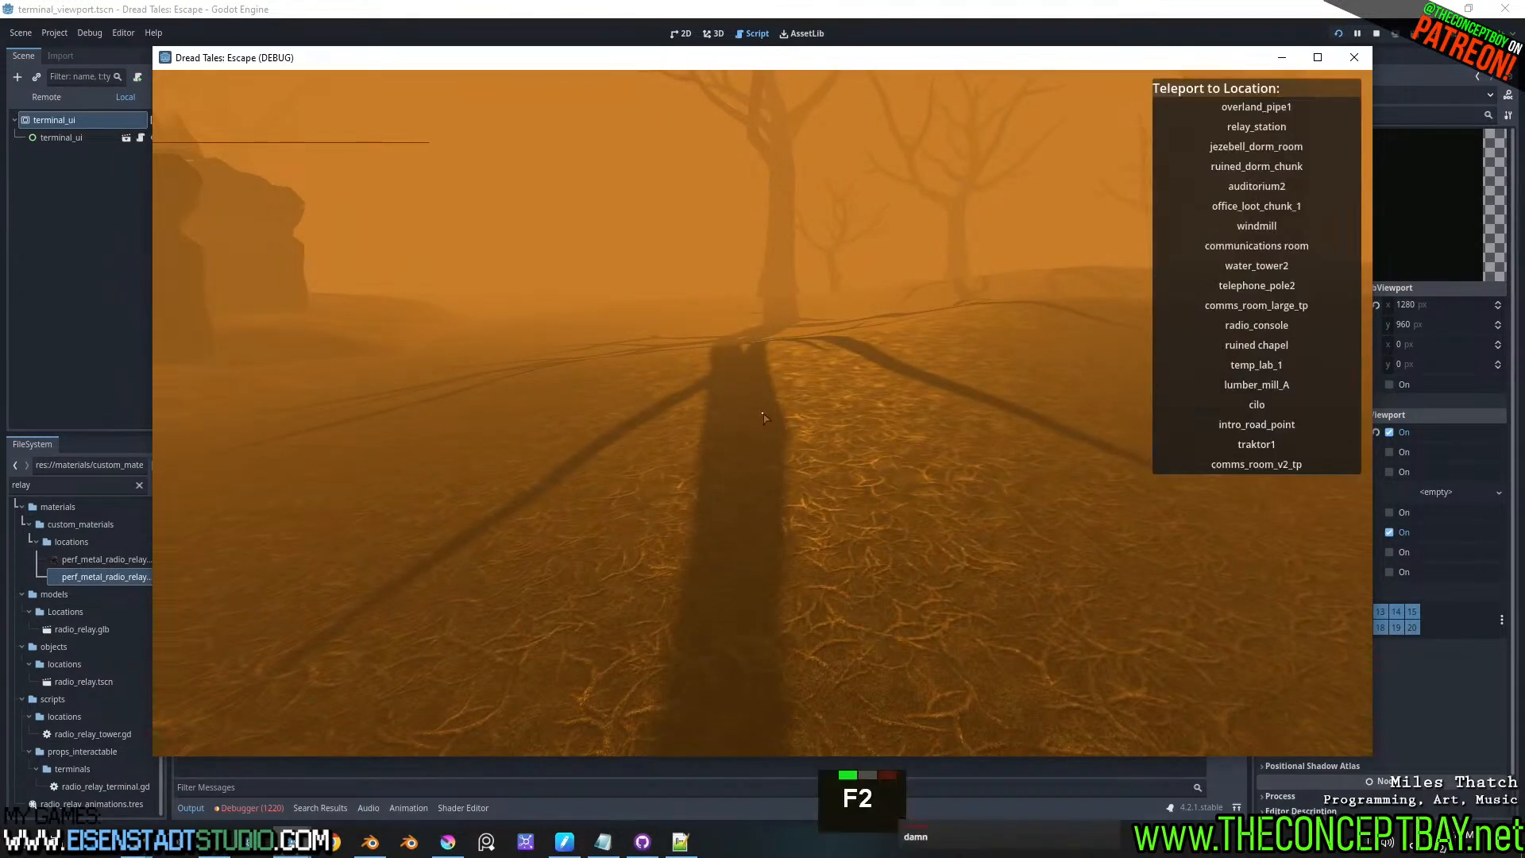
pyautogui.click(1266, 128)
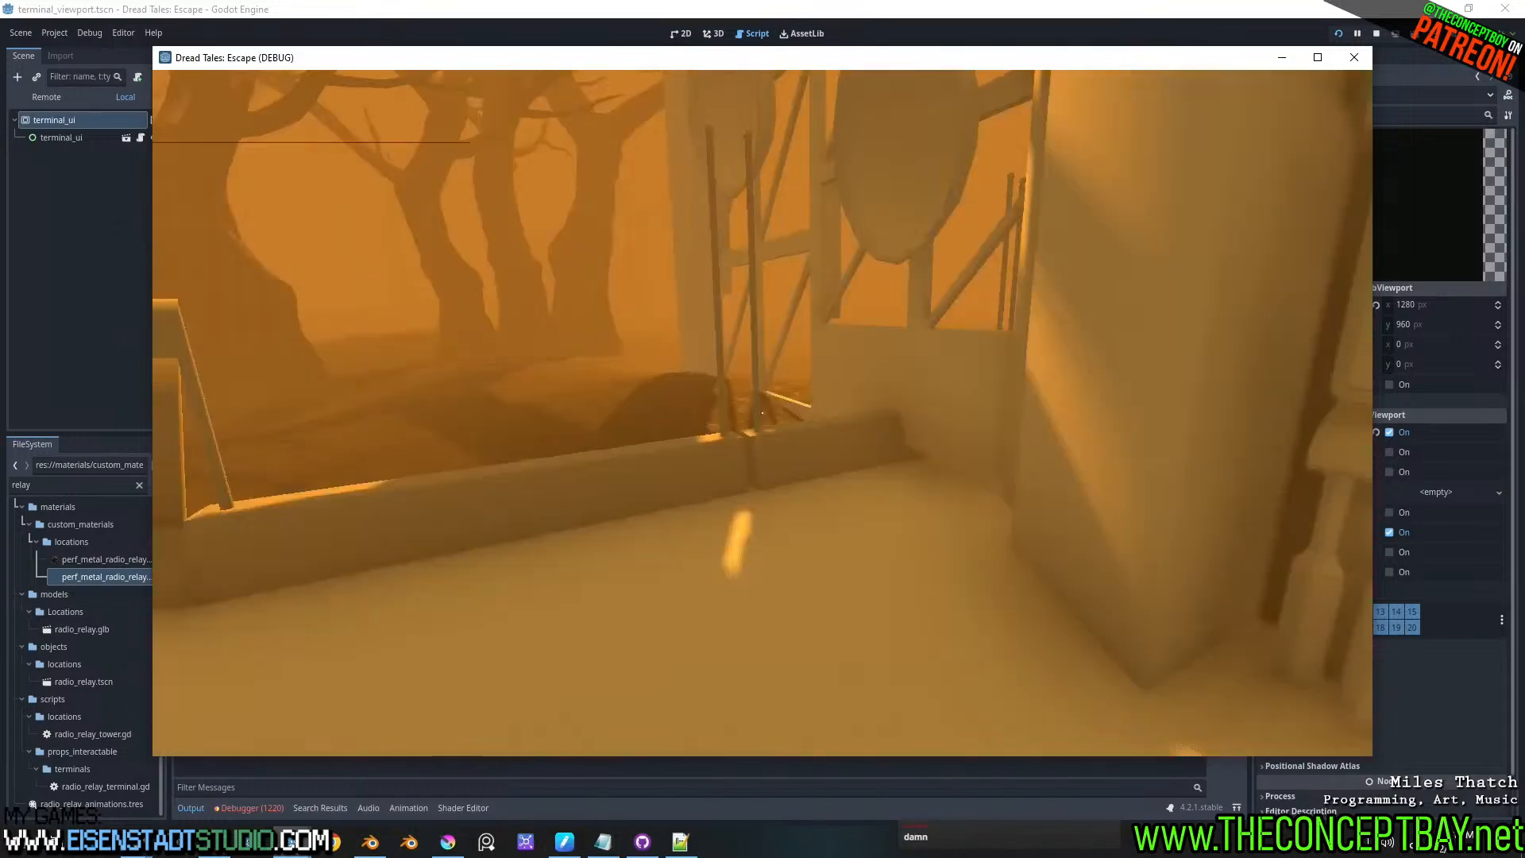
# - Walk to the relay station's cabinet, open it, and transfer the 55v battery from the inventory into it
pyautogui.press('w')
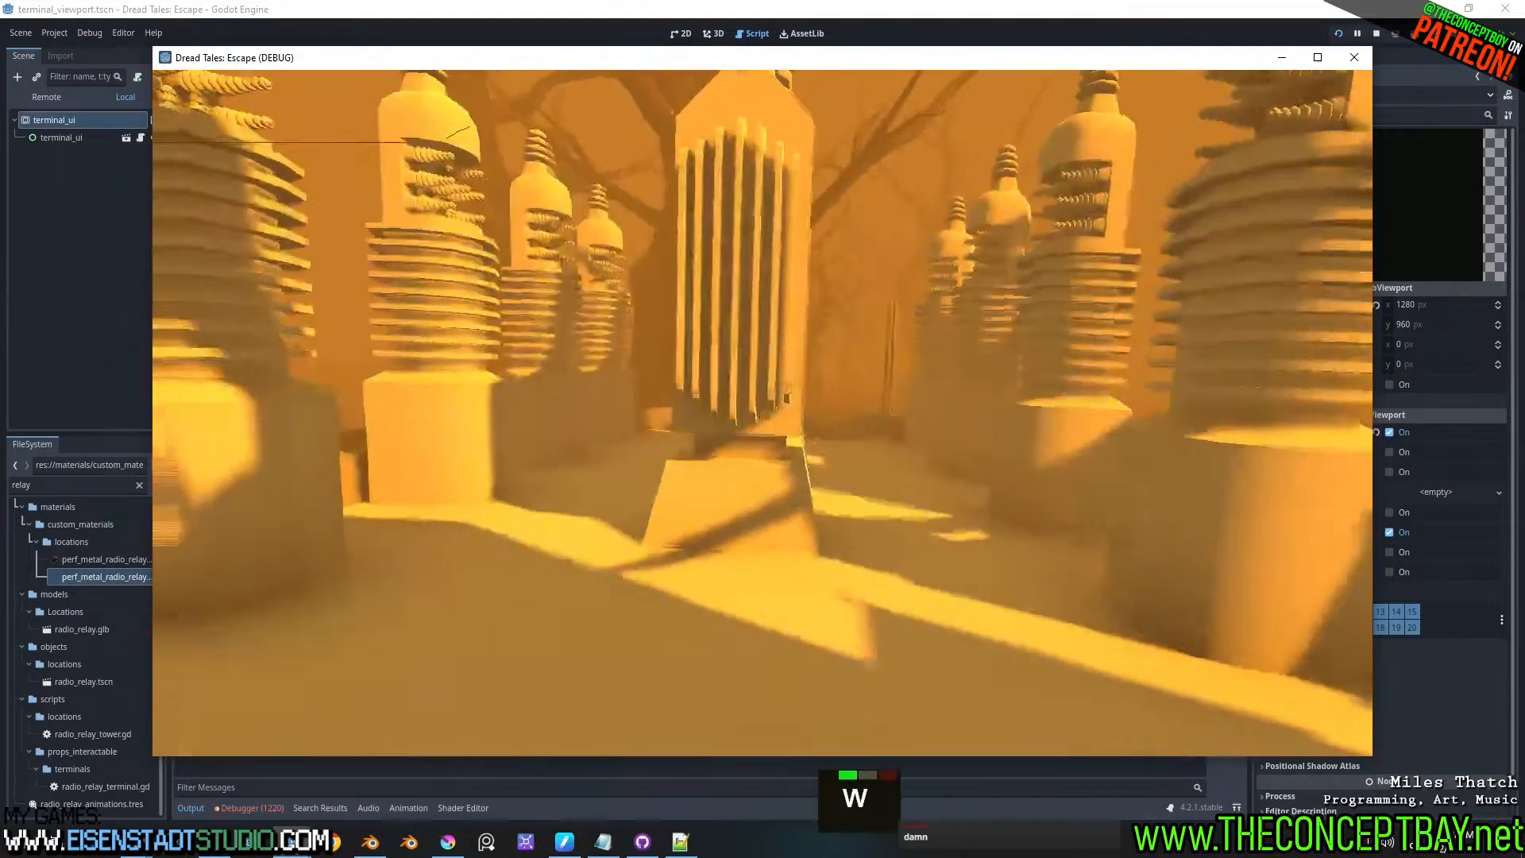
pyautogui.press('d')
pyautogui.press('d')
pyautogui.press('d')
pyautogui.press('e')
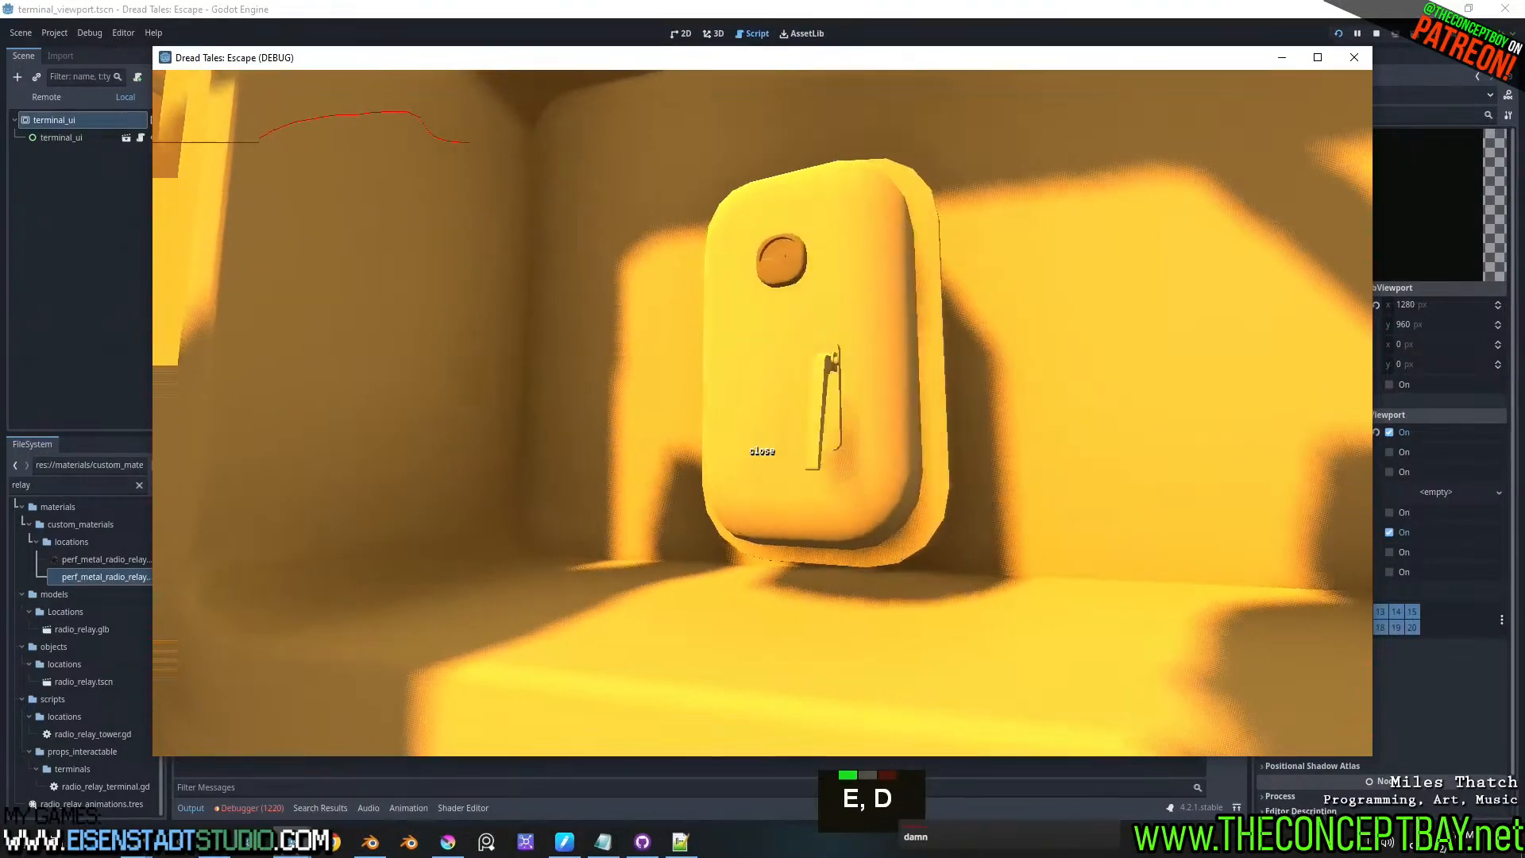
pyautogui.press('w')
pyautogui.press('Tab')
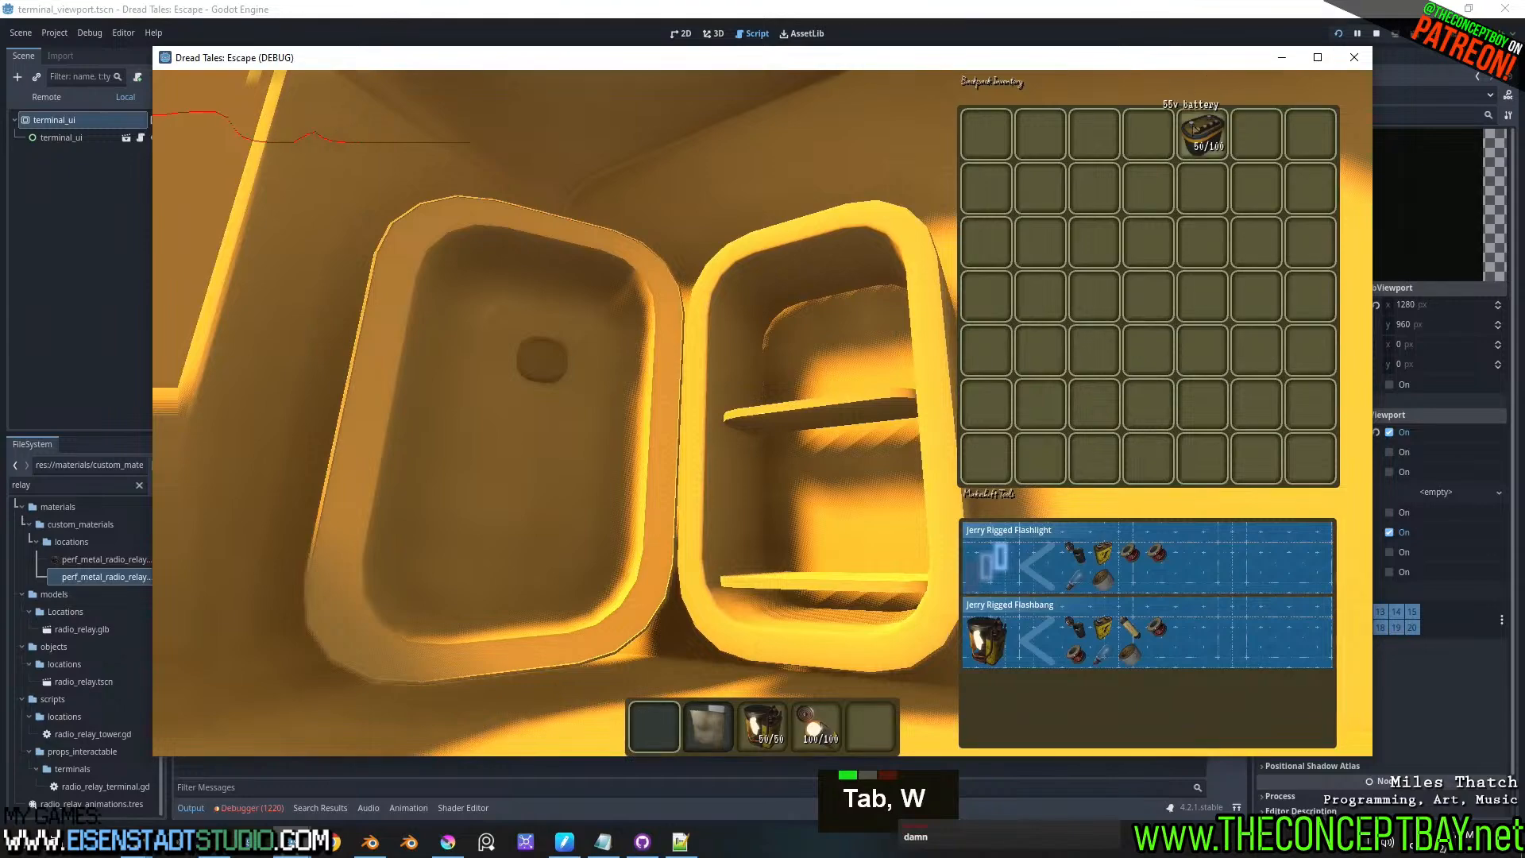
pyautogui.doubleClick(1201, 132)
pyautogui.press('Tab')
# - Walk back to the powered wall terminal and access it to check its screen
pyautogui.press('a')
pyautogui.press('w')
pyautogui.press('d')
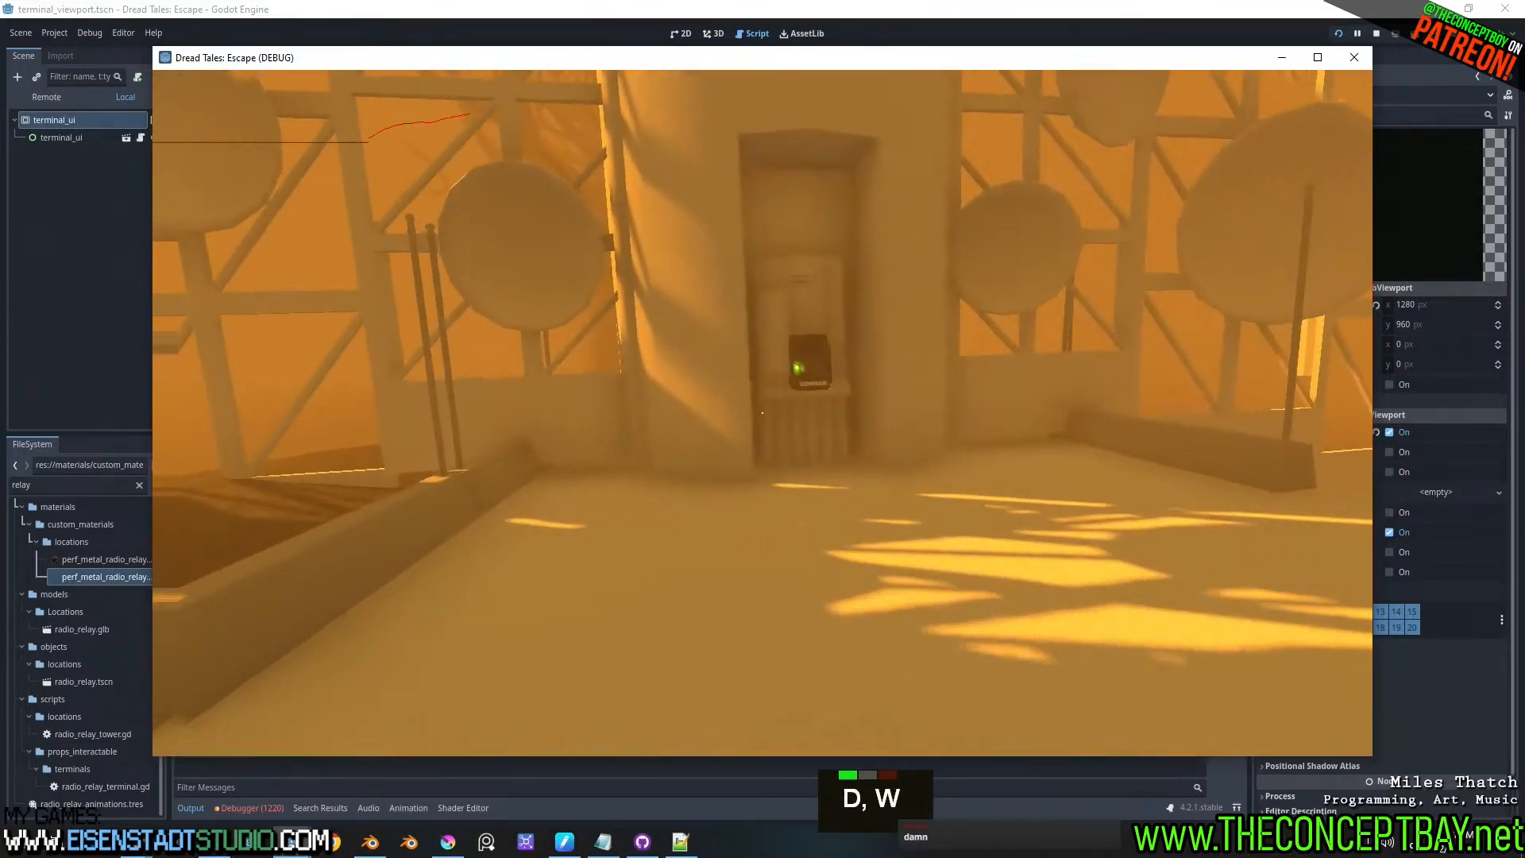
pyautogui.press('s')
pyautogui.press('s')
pyautogui.press('a')
pyautogui.press('d')
pyautogui.press('w')
pyautogui.press('a')
pyautogui.press('e')
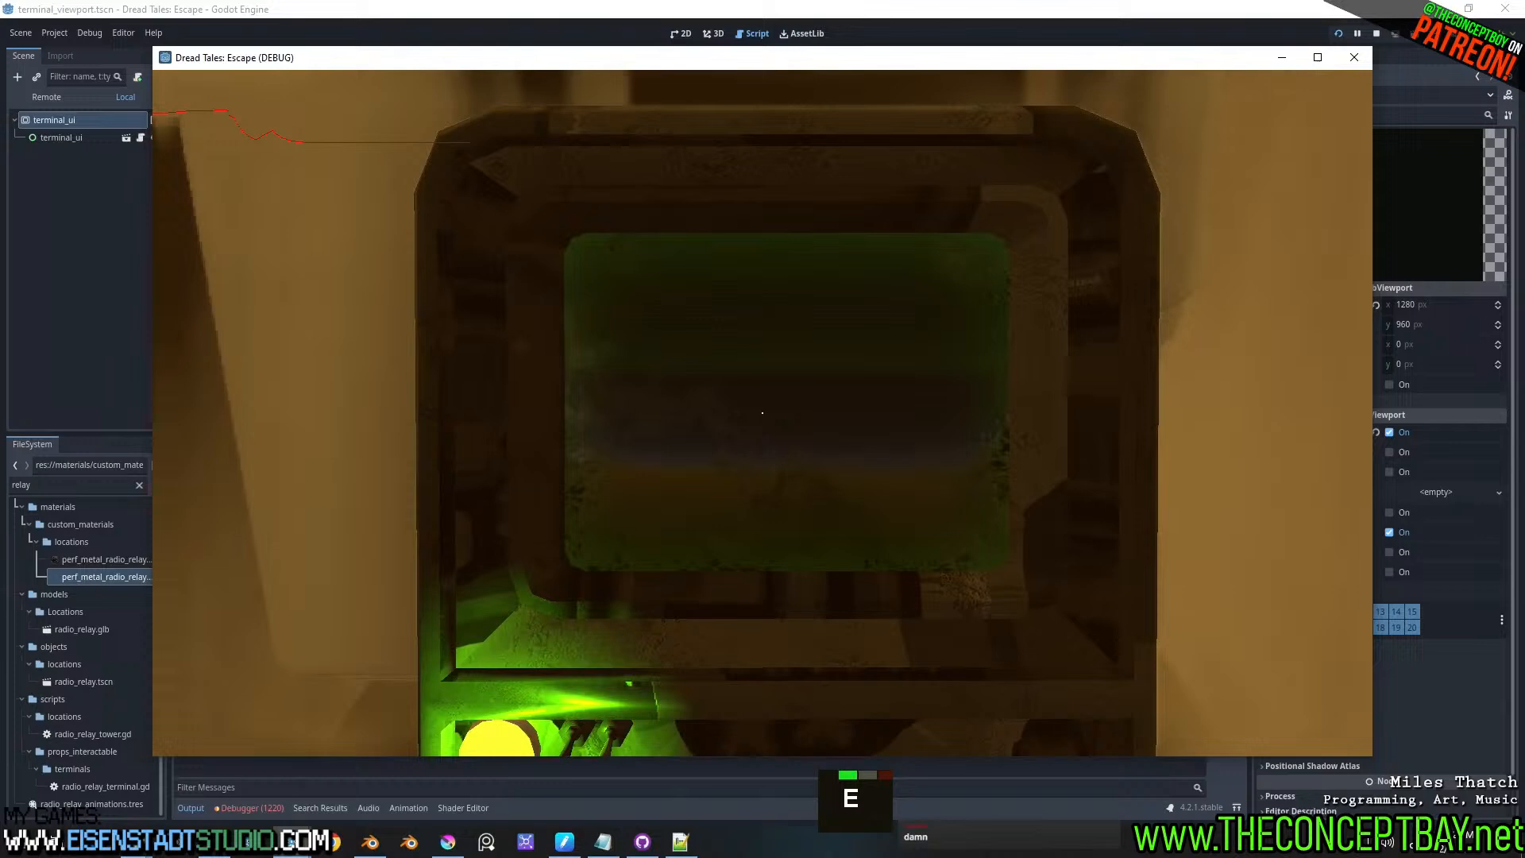
# - Test moving through the wall terminal's menu in both directions, and quit the running game
pyautogui.press('Up')
pyautogui.press('Down')
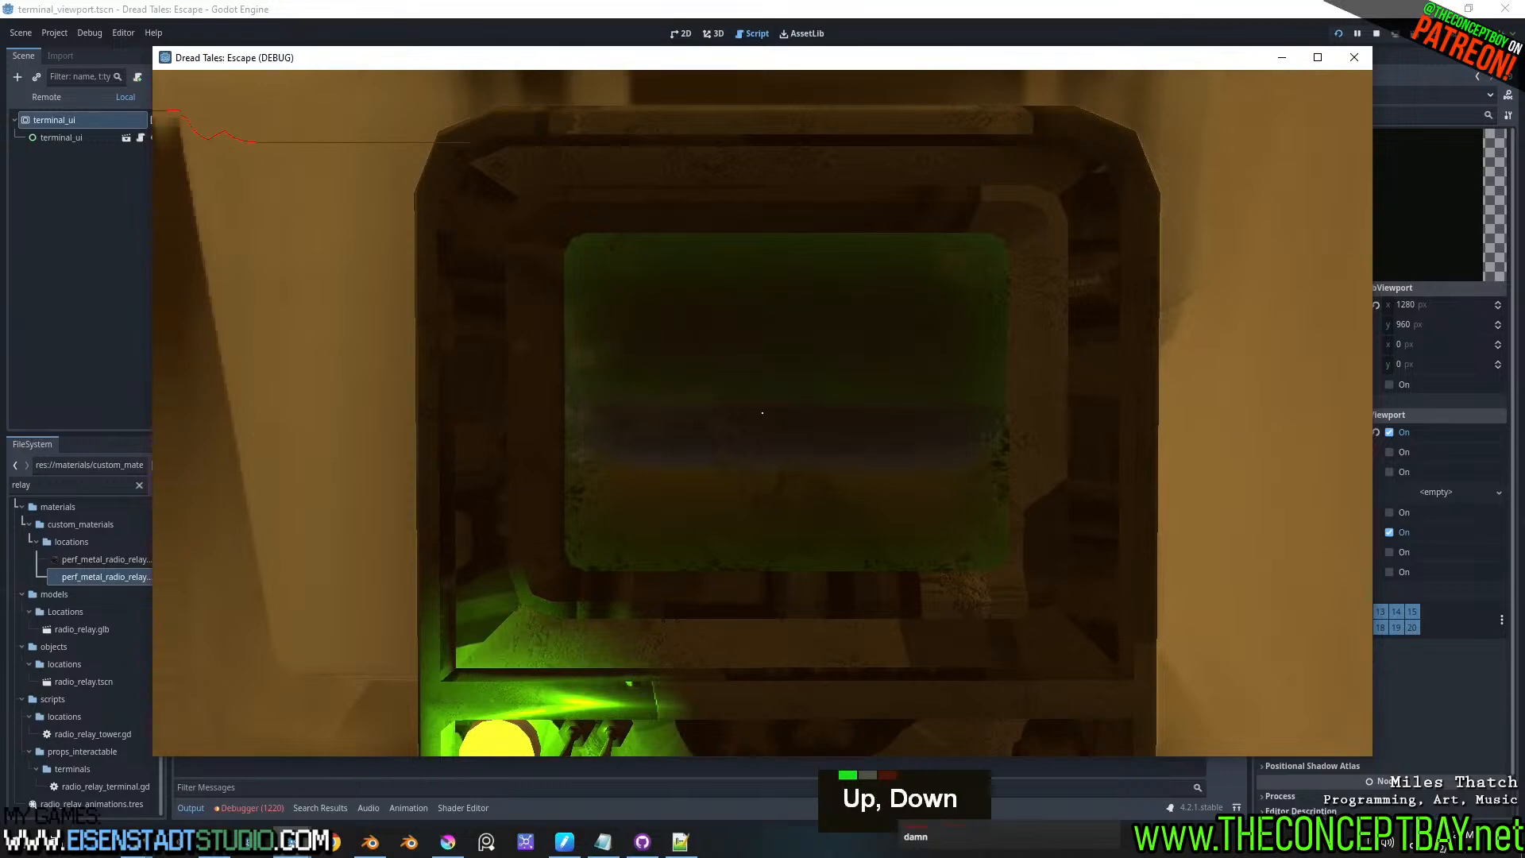
pyautogui.press('Up')
pyautogui.hotkey('alt', 'F4')
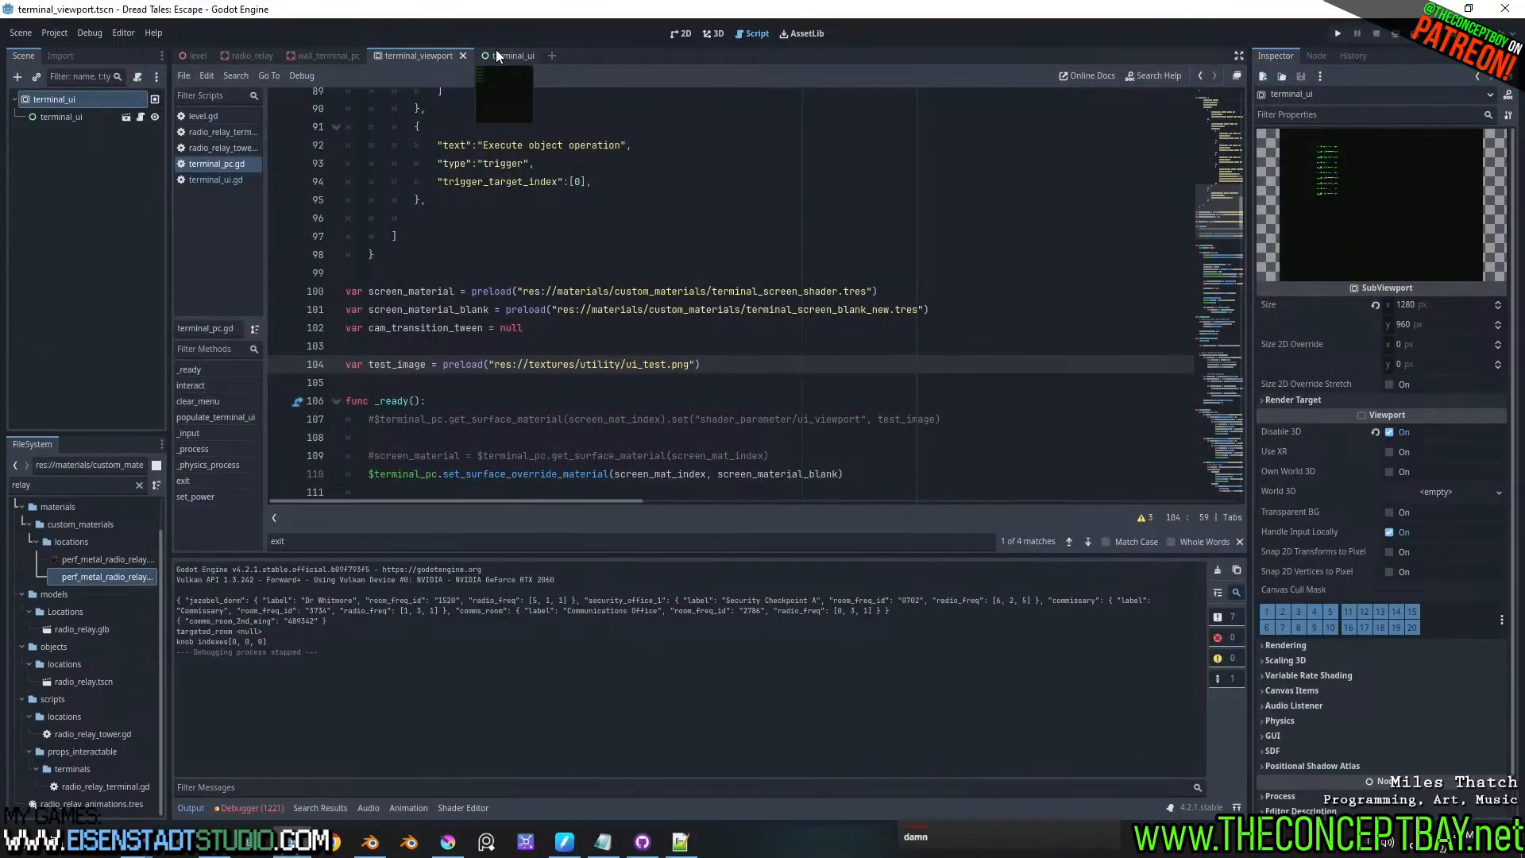
# - Compare the terminal_viewport scene with the terminal_ui scene in the 2D and 3D views
pyautogui.click(497, 55)
pyautogui.click(429, 54)
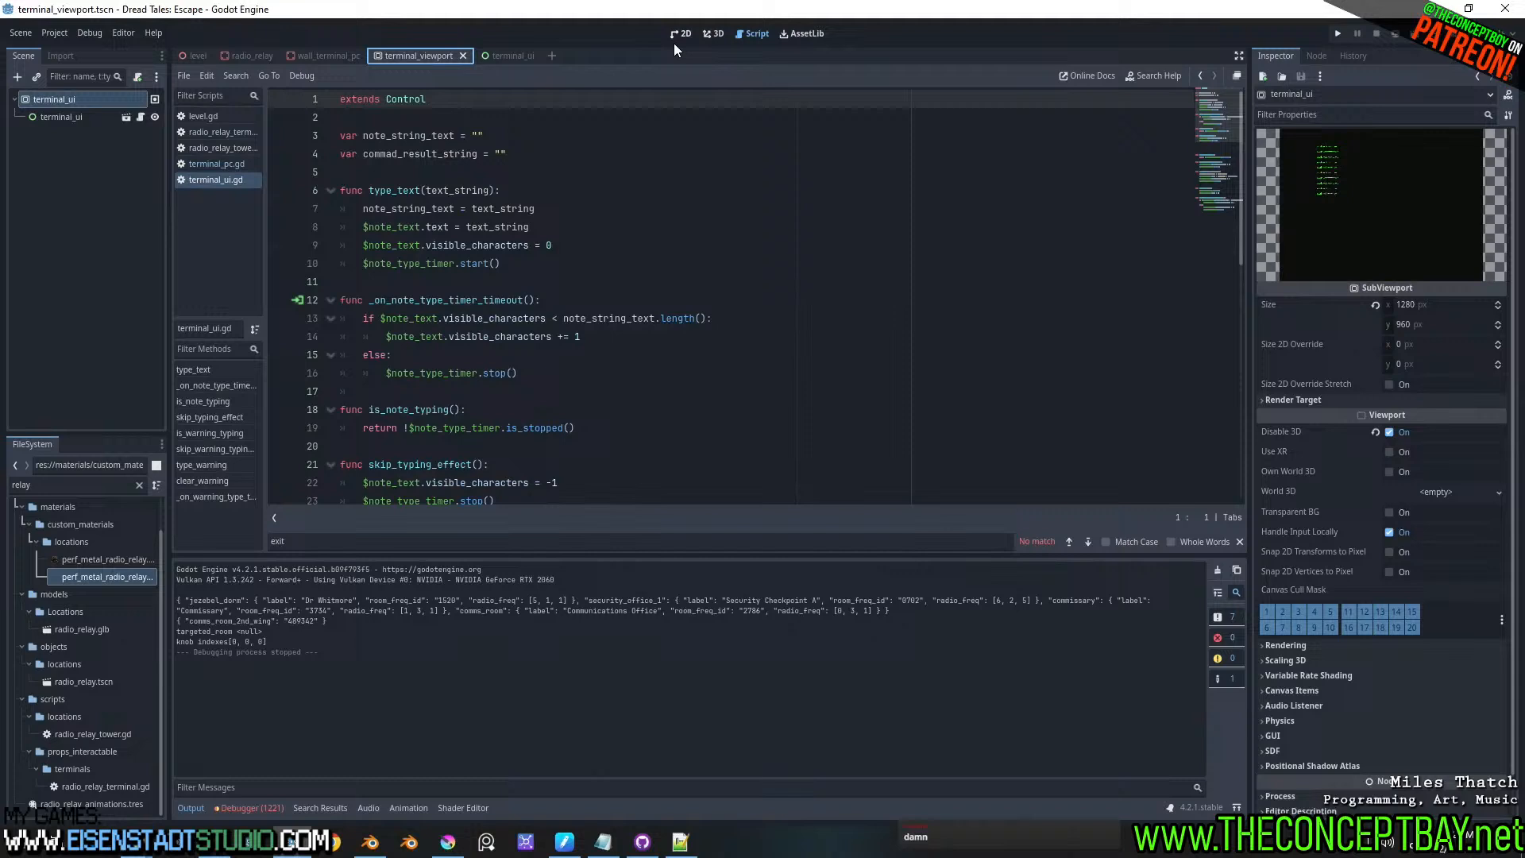
pyautogui.click(716, 36)
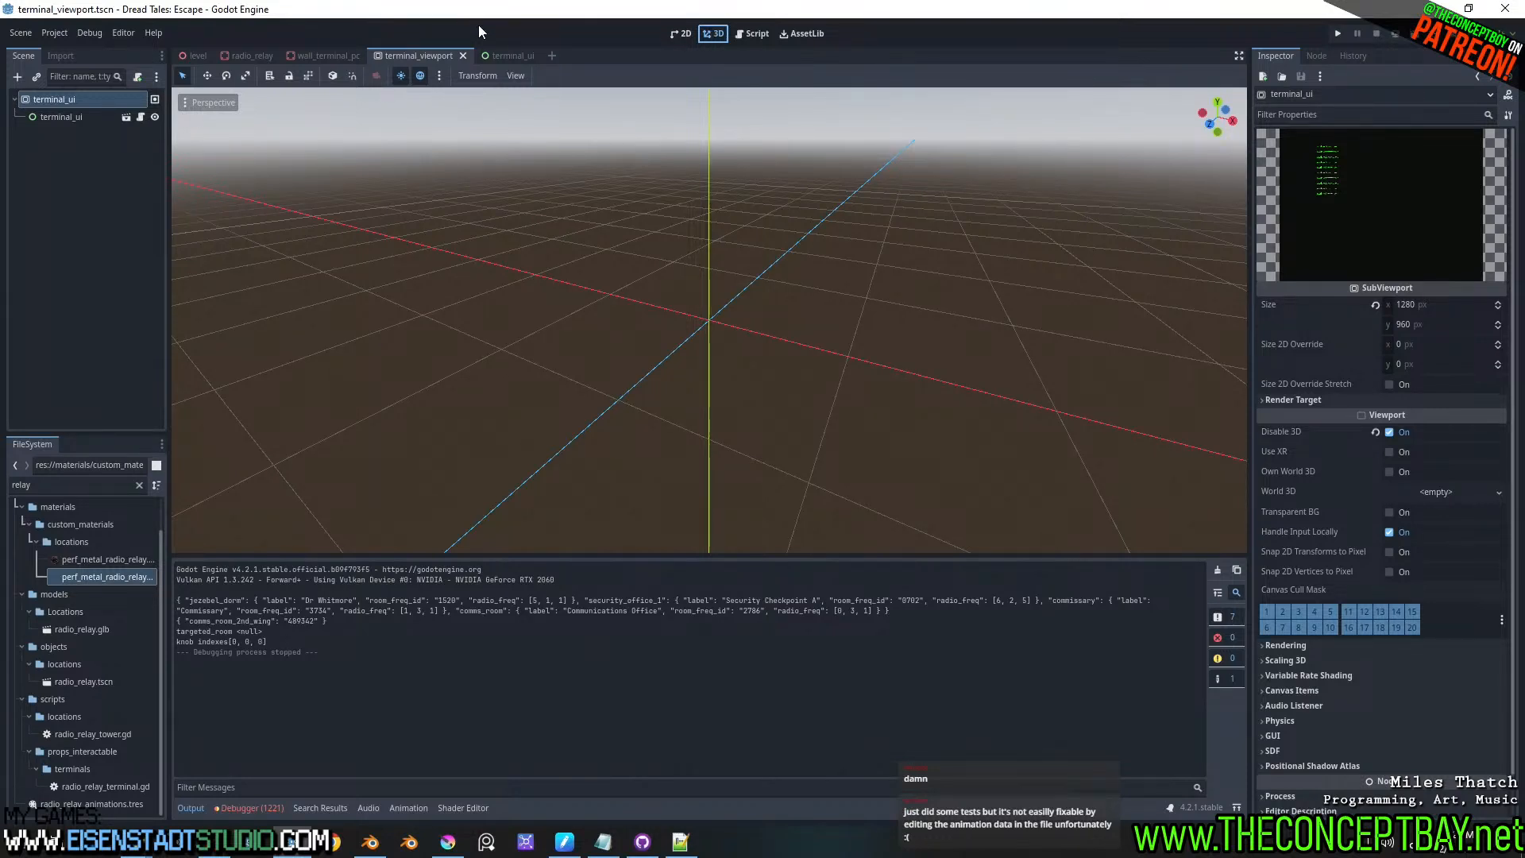
pyautogui.click(490, 56)
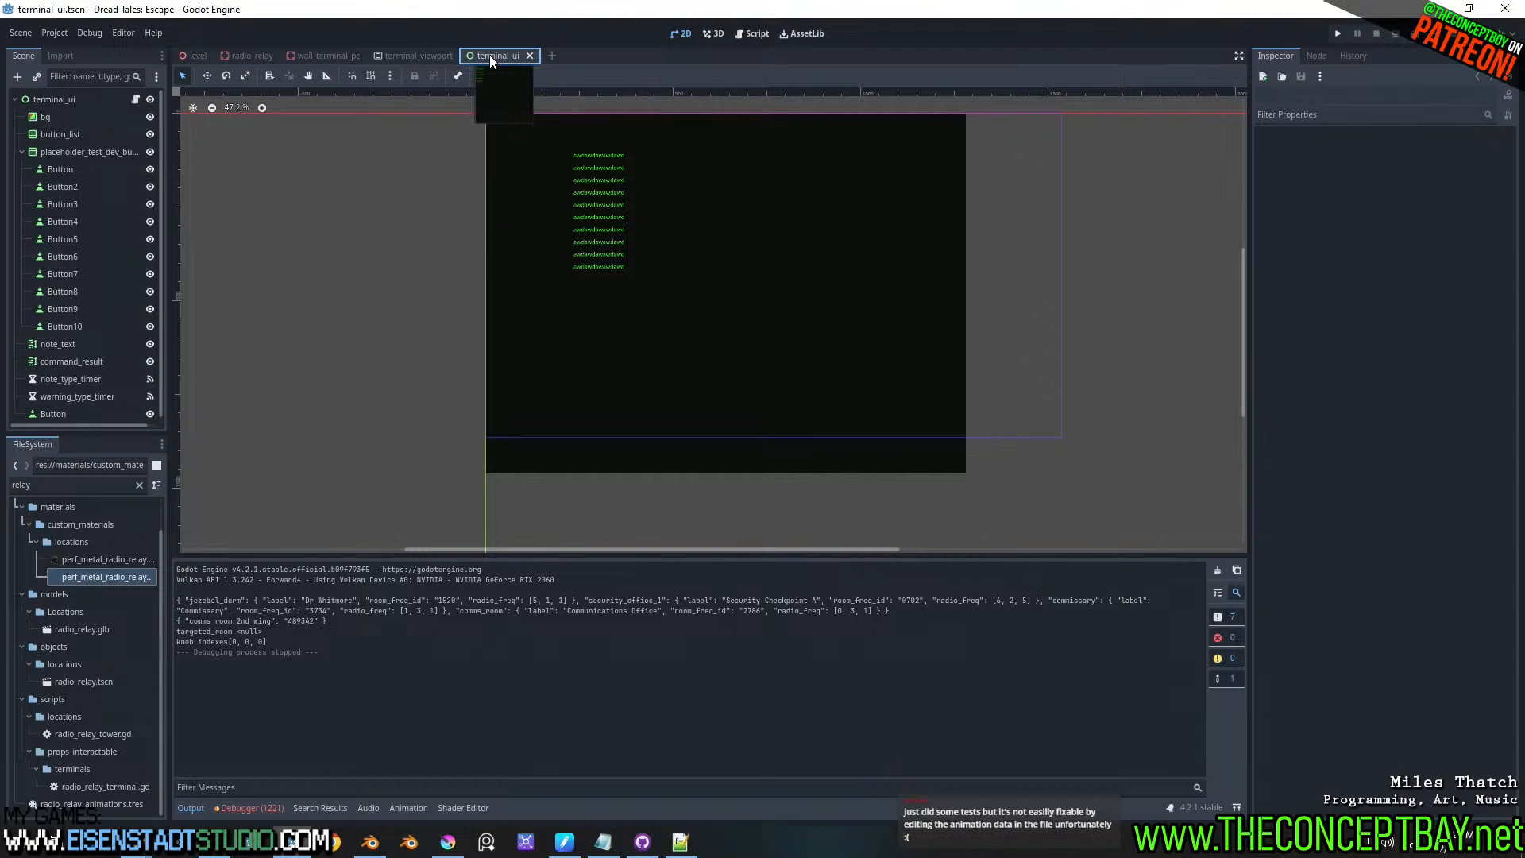
pyautogui.click(418, 57)
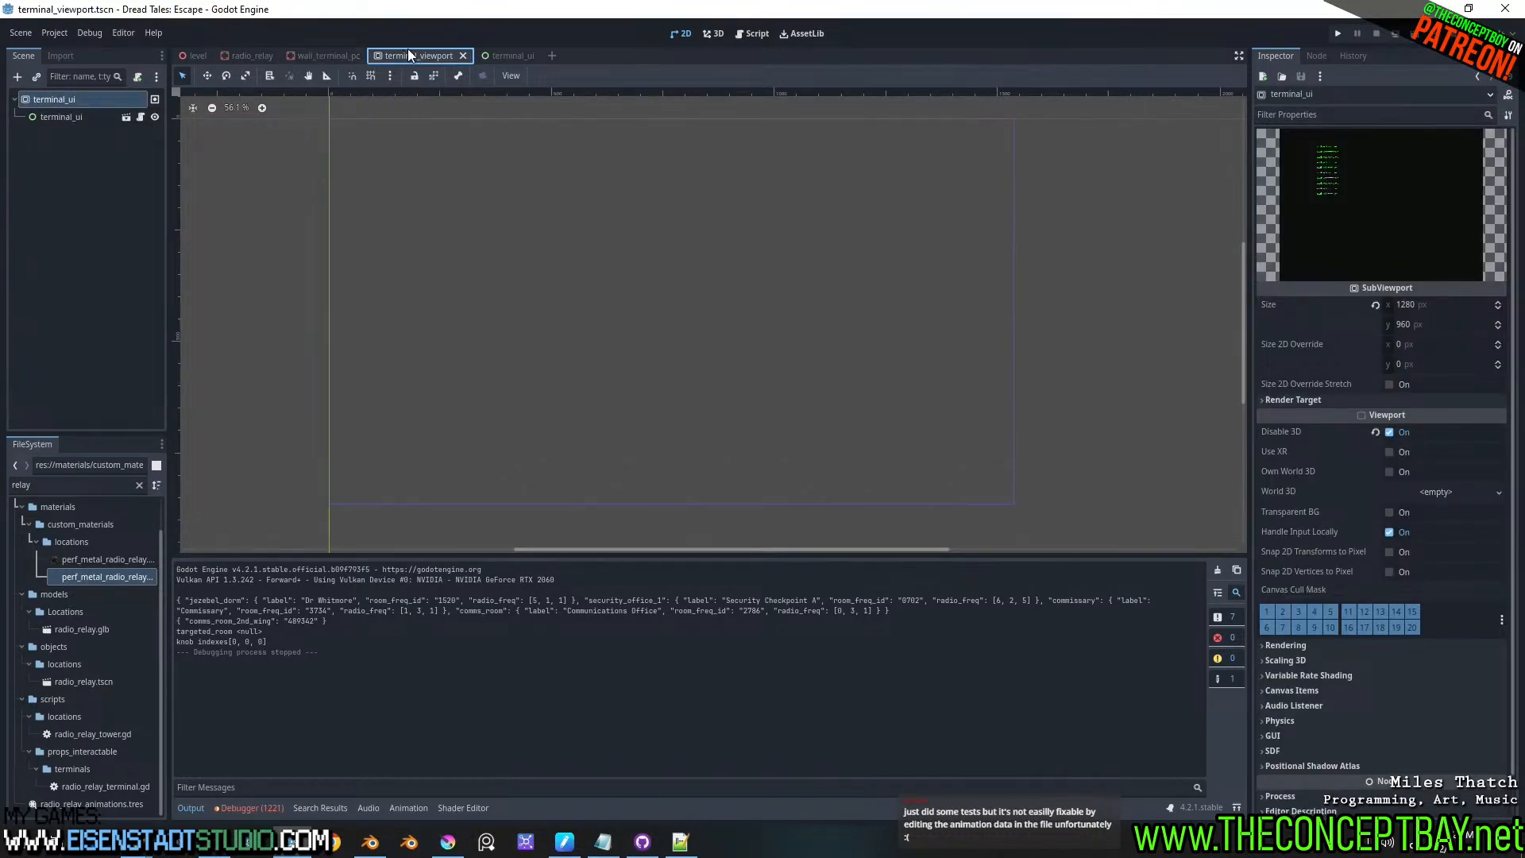
pyautogui.click(497, 55)
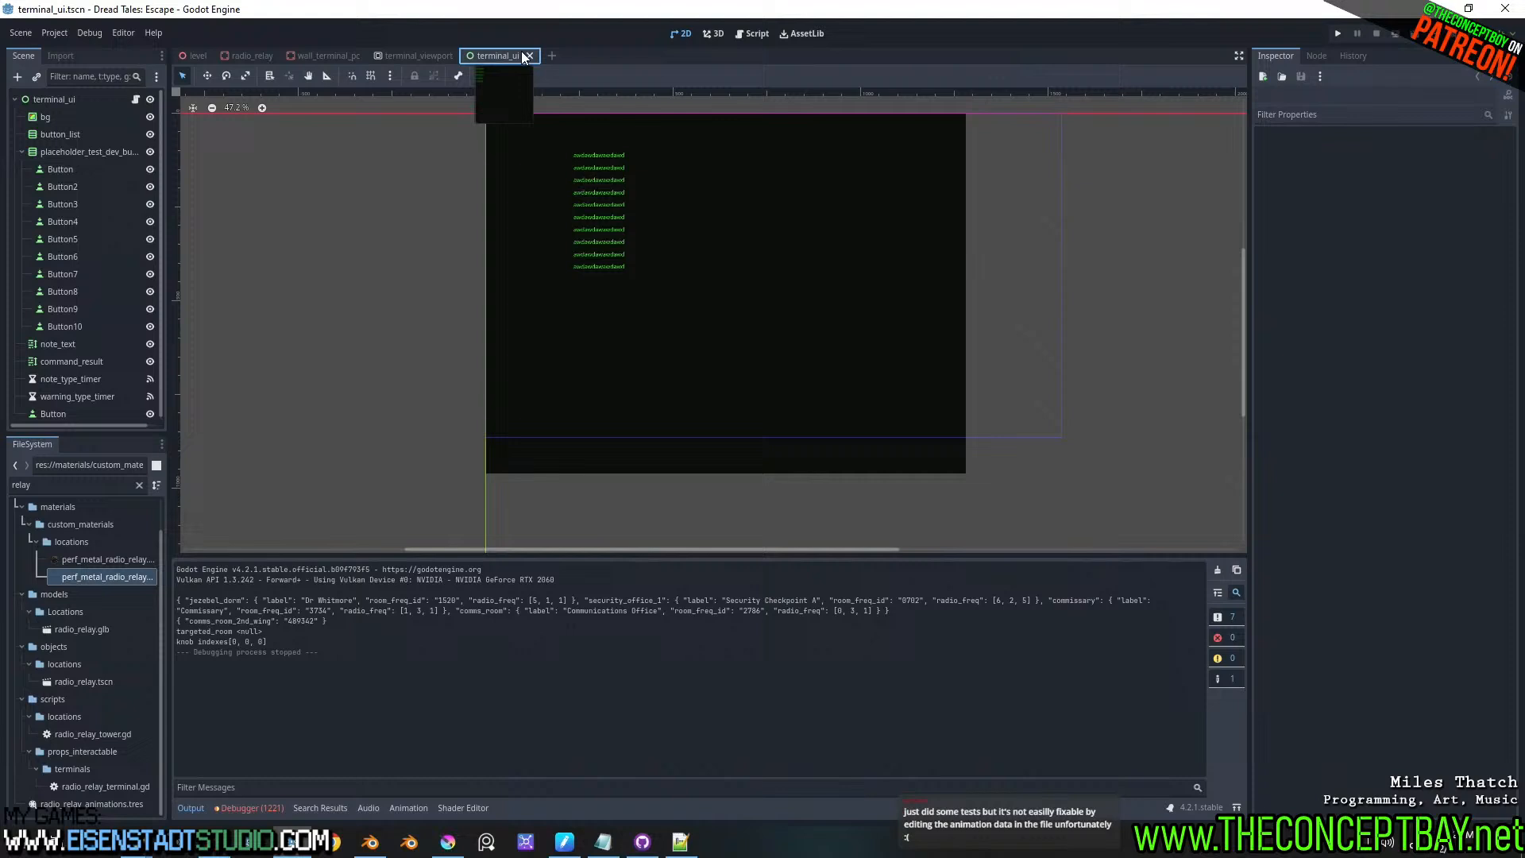
pyautogui.click(427, 55)
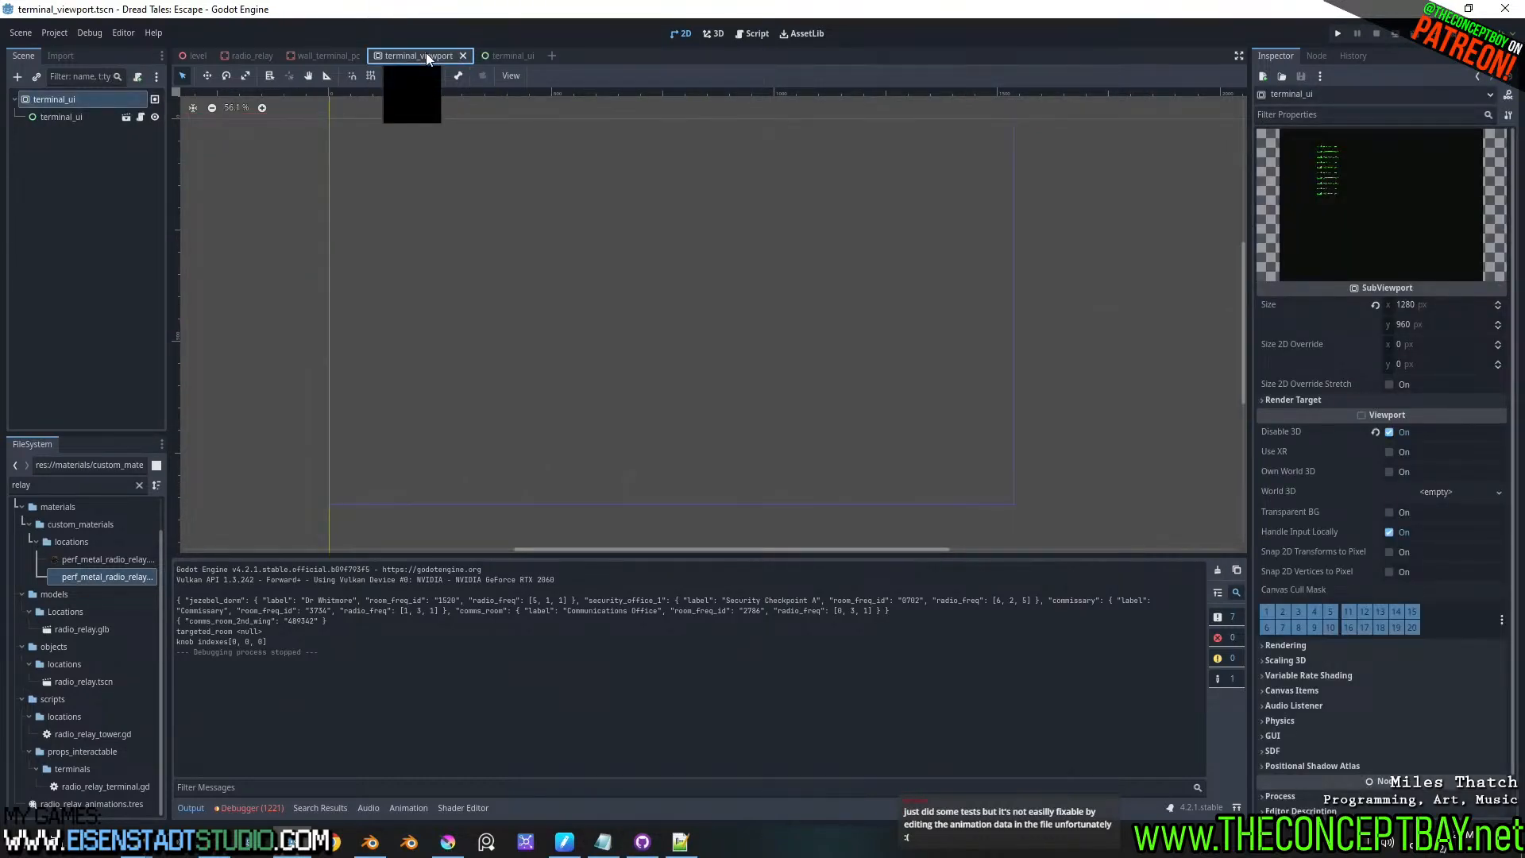
pyautogui.click(500, 56)
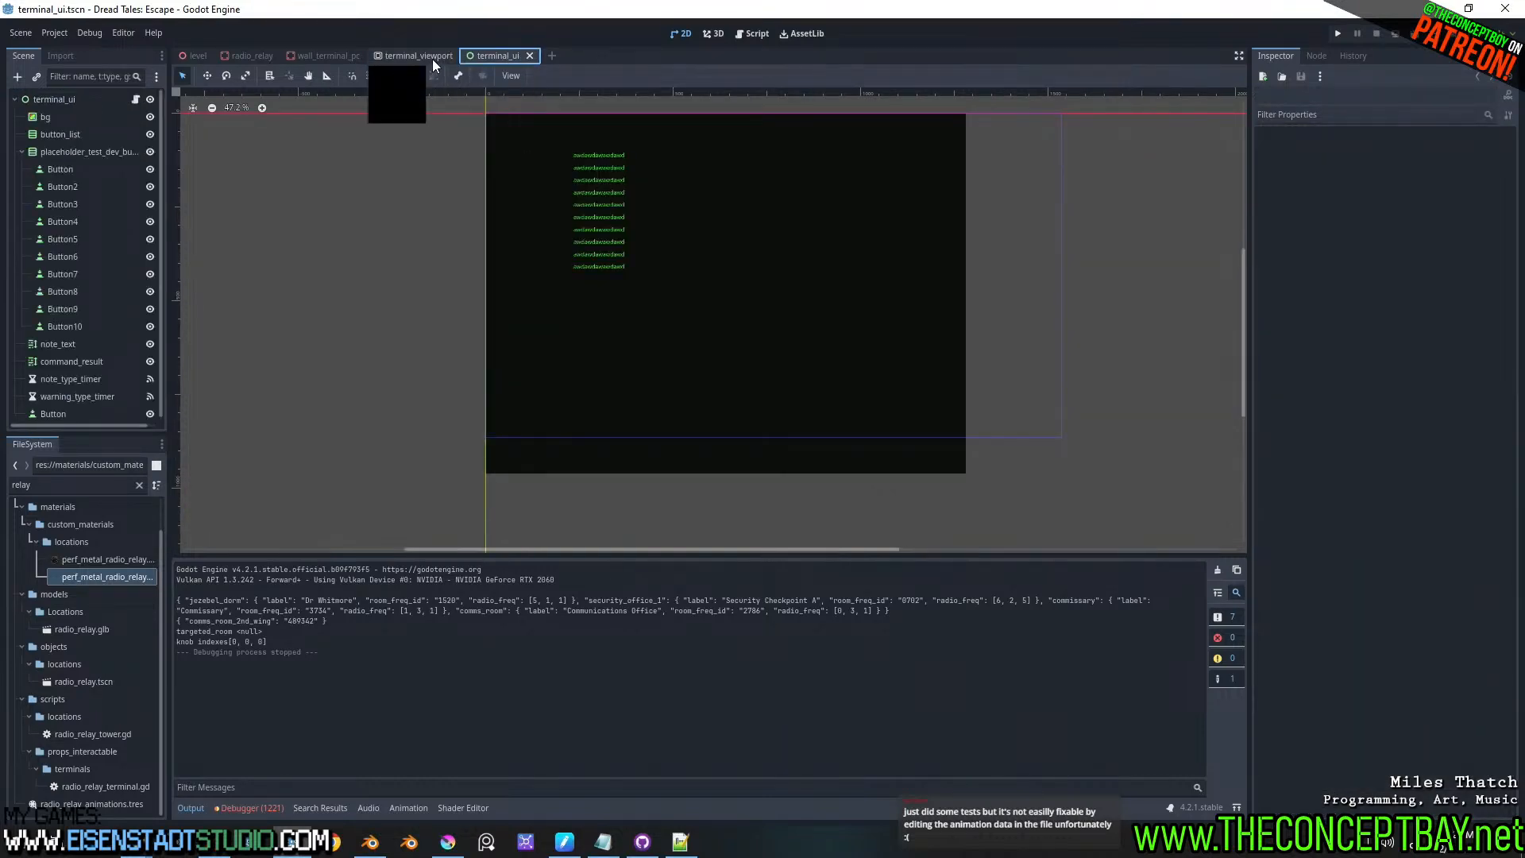
pyautogui.click(432, 59)
pyautogui.click(508, 57)
pyautogui.click(427, 55)
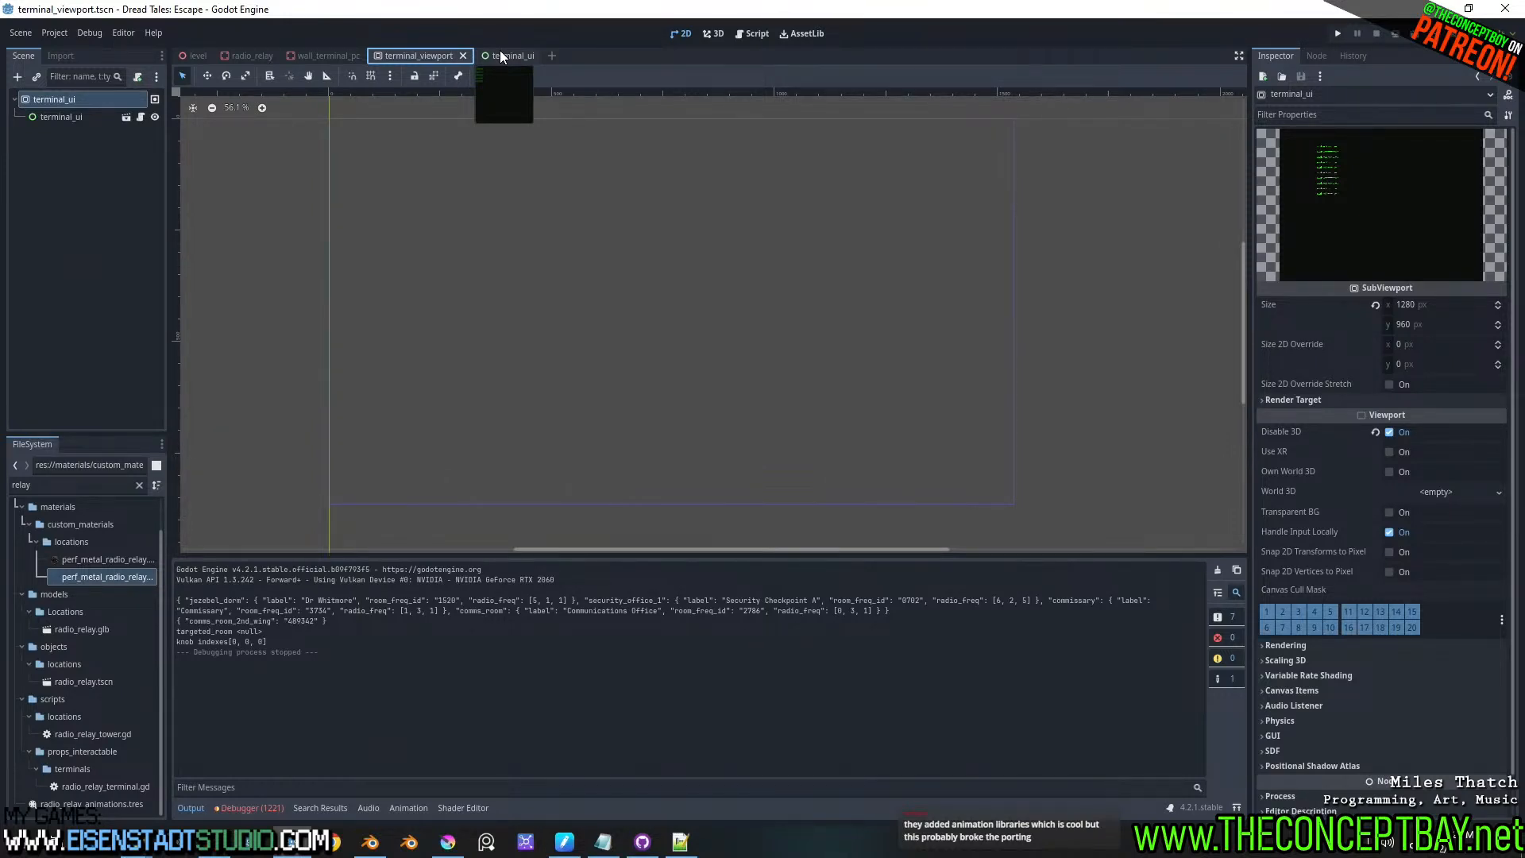
pyautogui.click(500, 56)
pyautogui.click(413, 54)
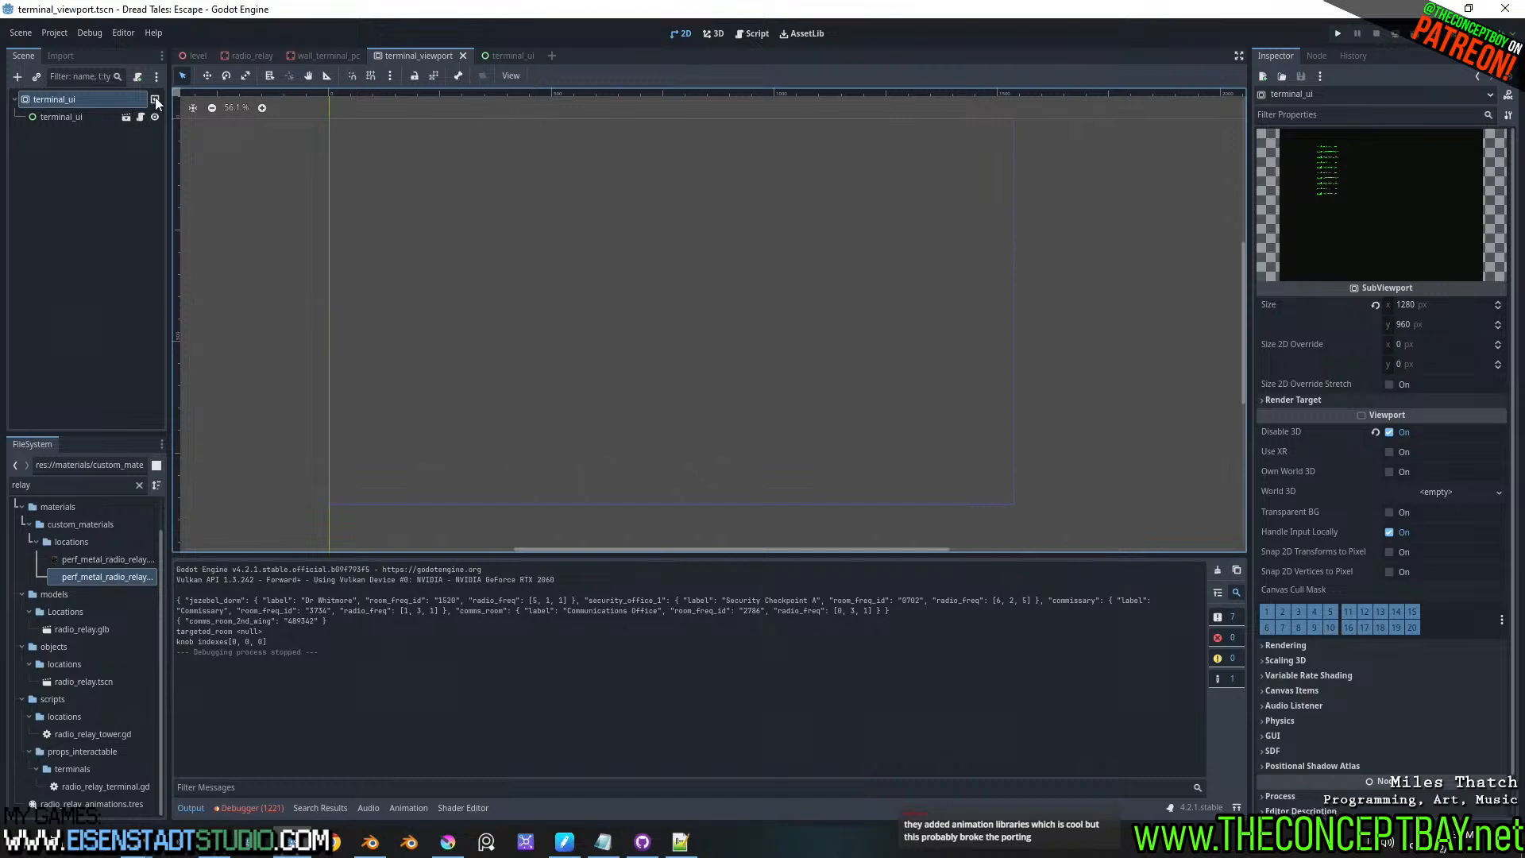
# - Open terminal_pc.gd and find the line in interact() that passes ui_viewport to the screen material's shader parameter
pyautogui.click(753, 34)
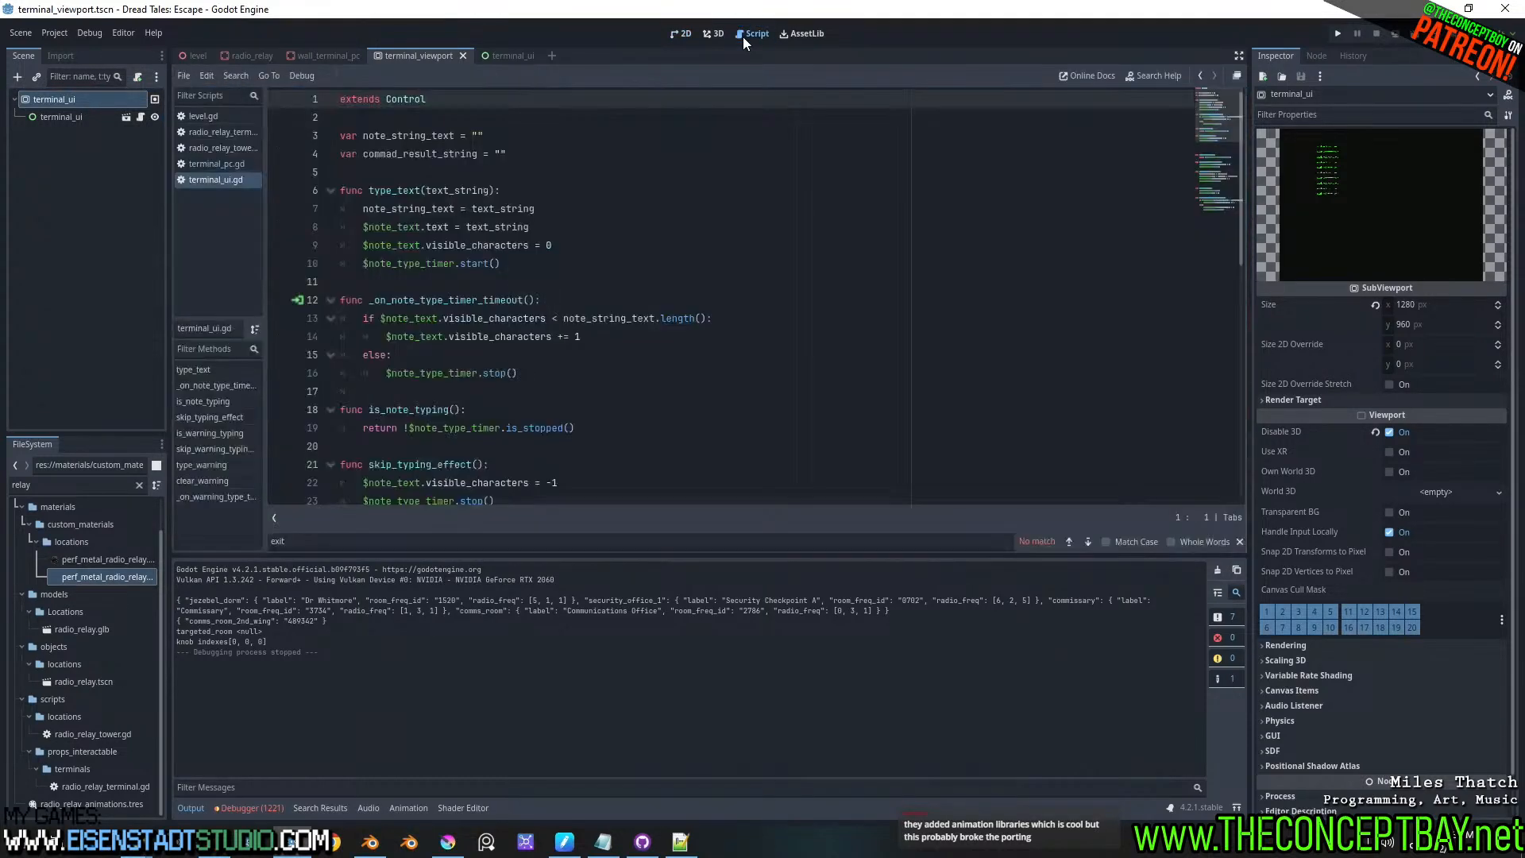
pyautogui.scroll(-4, 561, 302)
pyautogui.scroll(5, 561, 302)
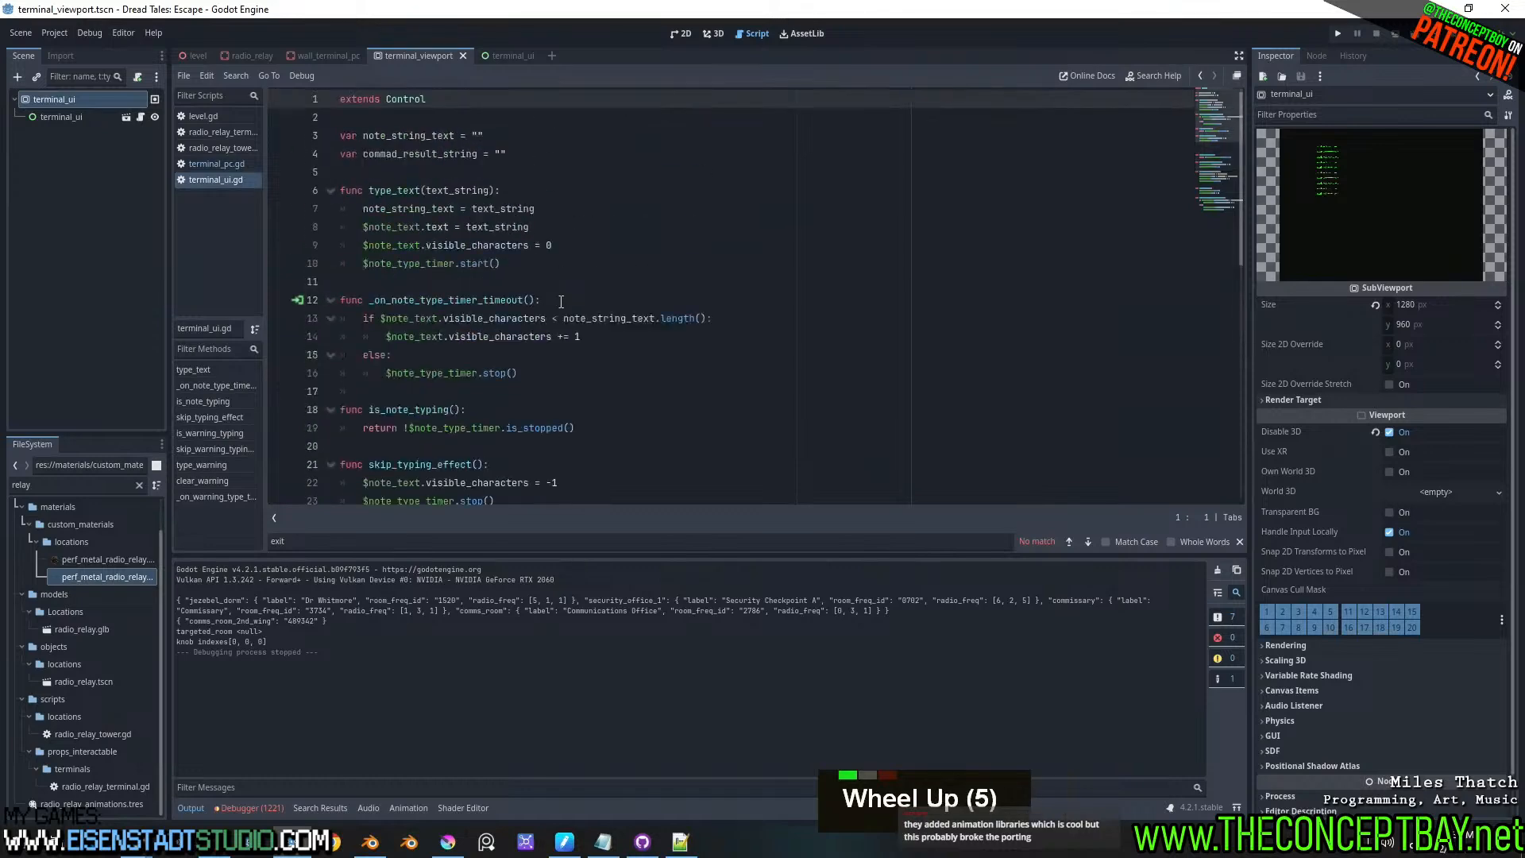
pyautogui.click(213, 163)
pyautogui.scroll(9, 672, 318)
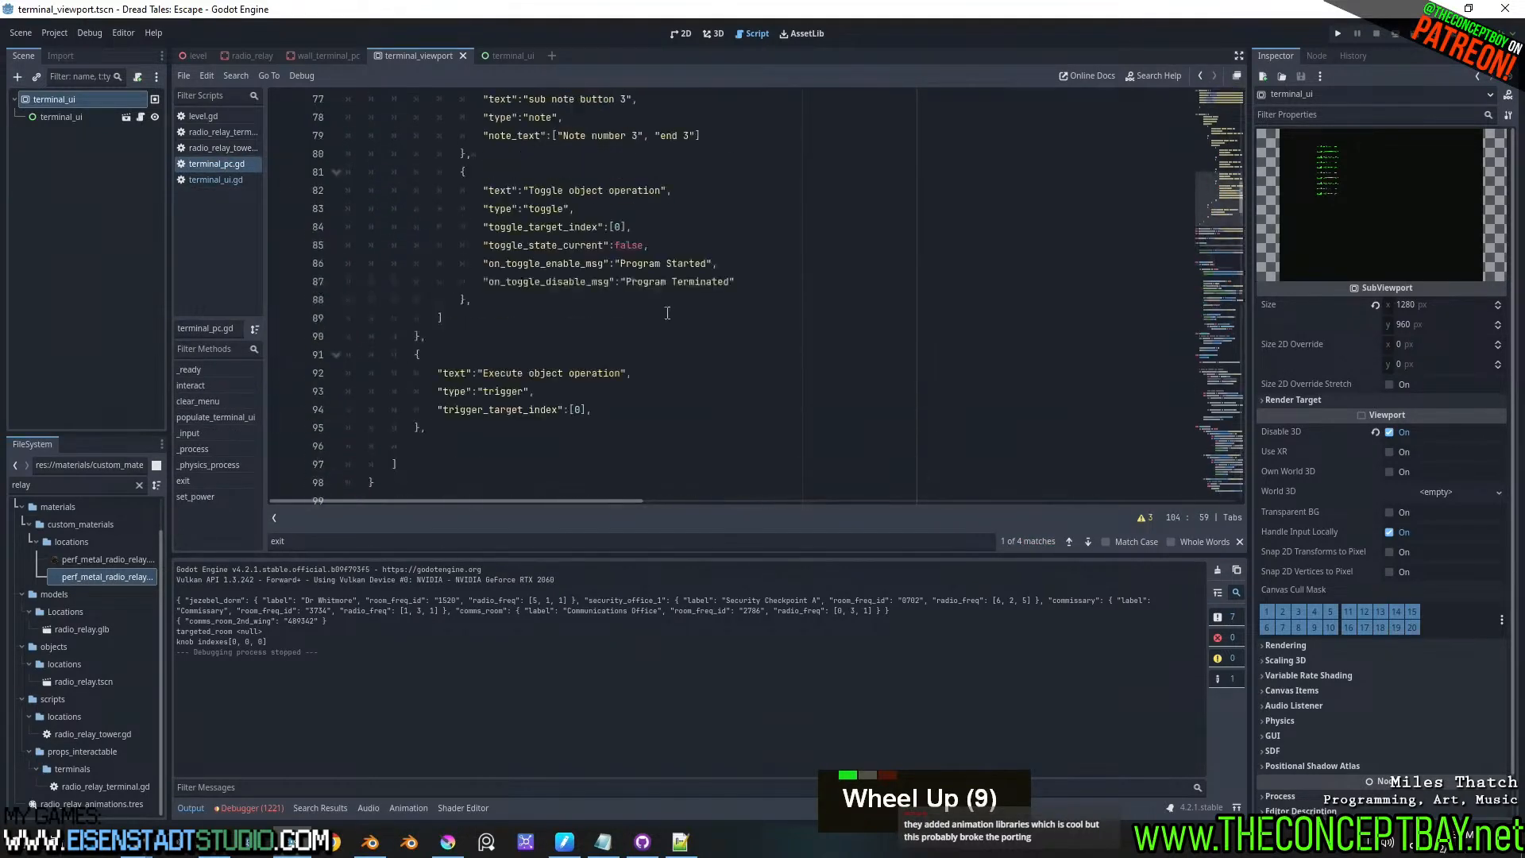
pyautogui.scroll(-5, 667, 312)
pyautogui.moveTo(1212, 213); pyautogui.dragTo(1207, 241)
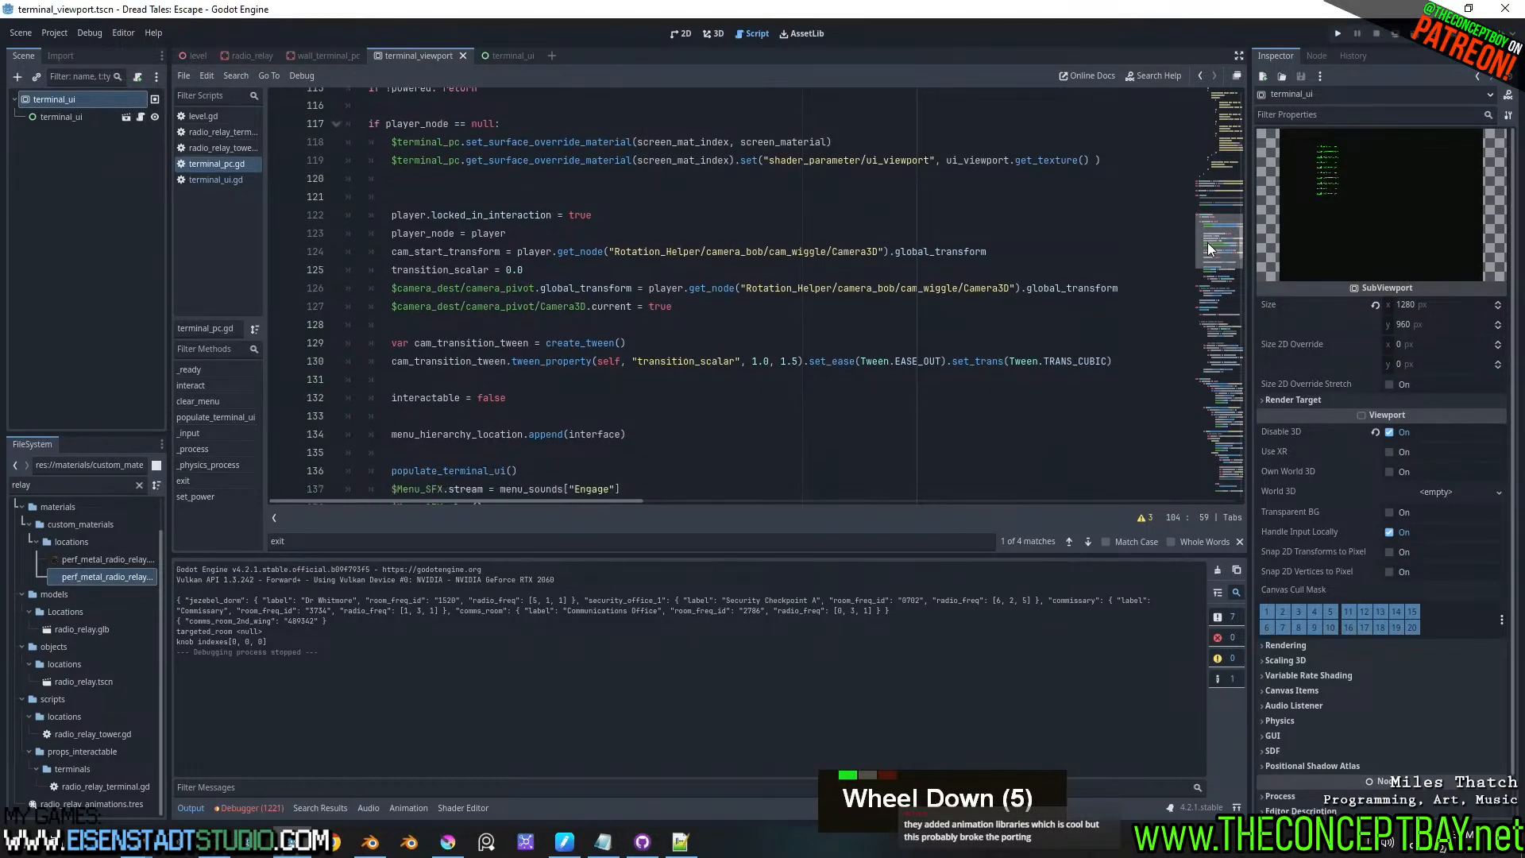
pyautogui.moveTo(1207, 243); pyautogui.dragTo(1209, 233)
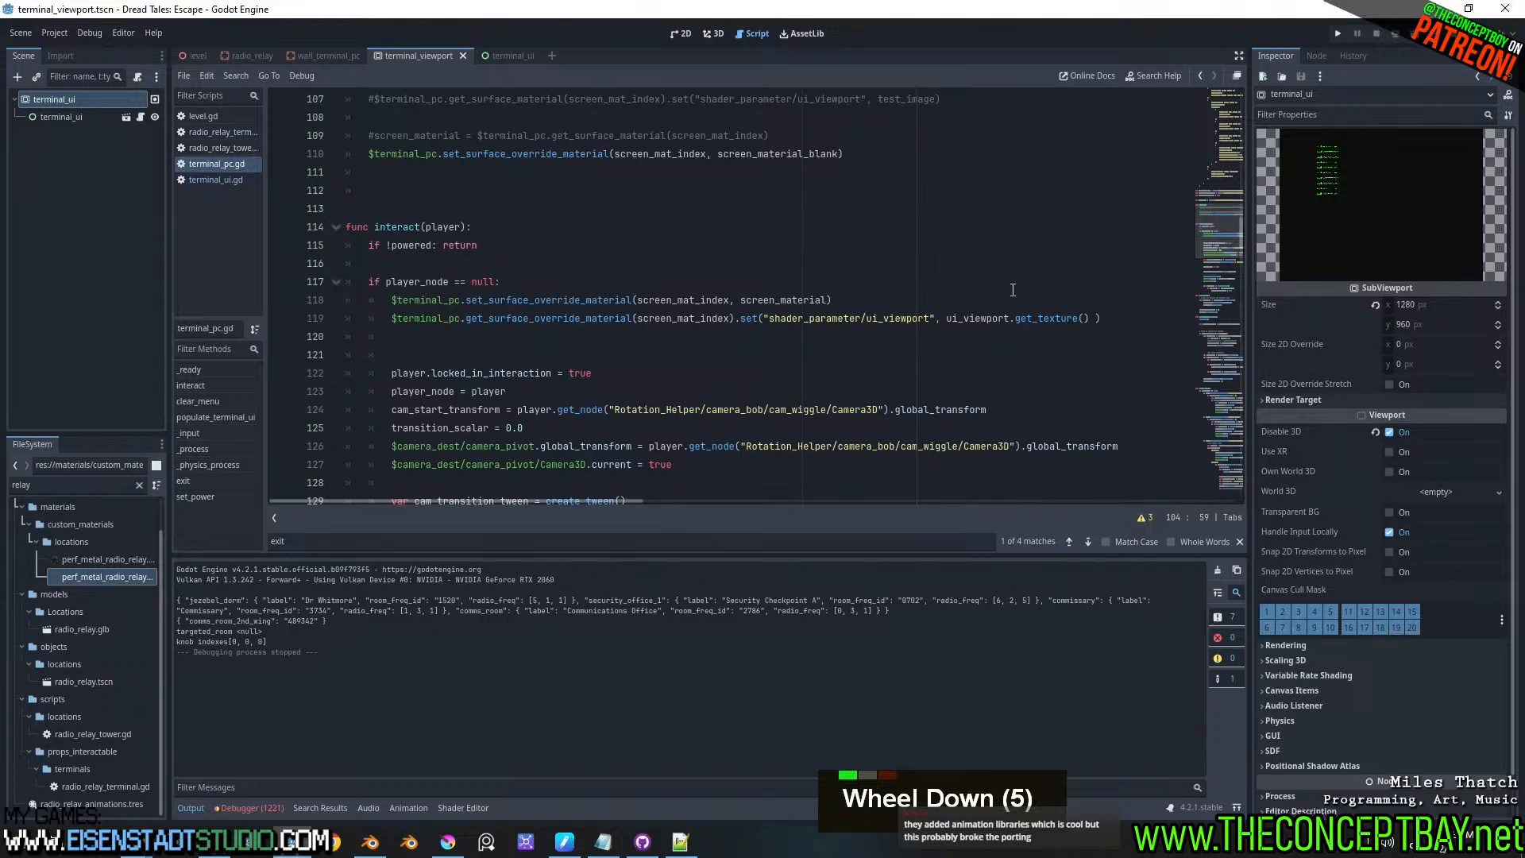
pyautogui.doubleClick(972, 318)
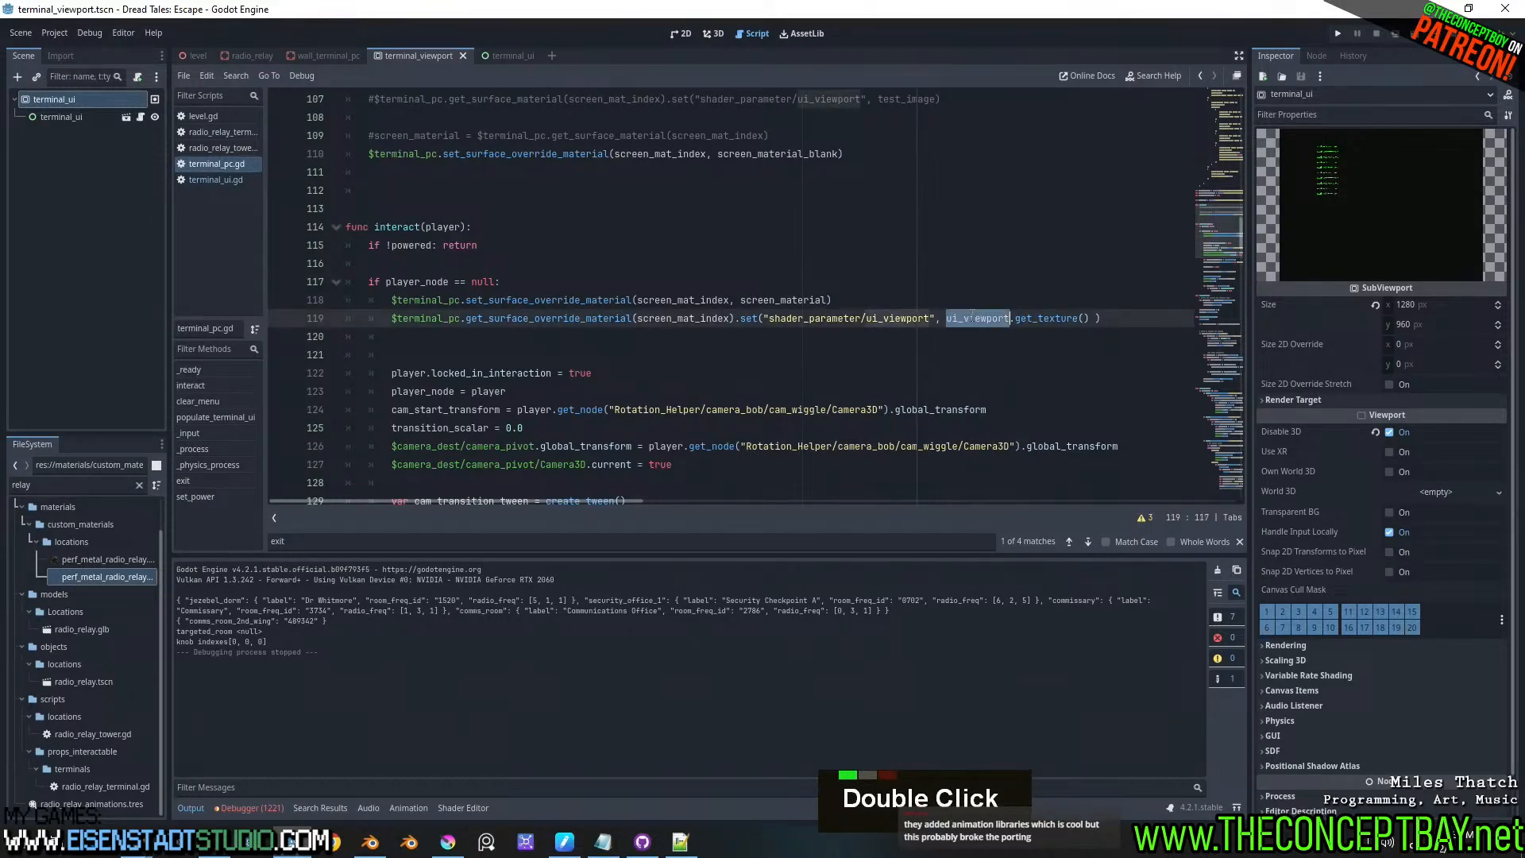
pyautogui.doubleClick(973, 317)
pyautogui.scroll(4, 937, 334)
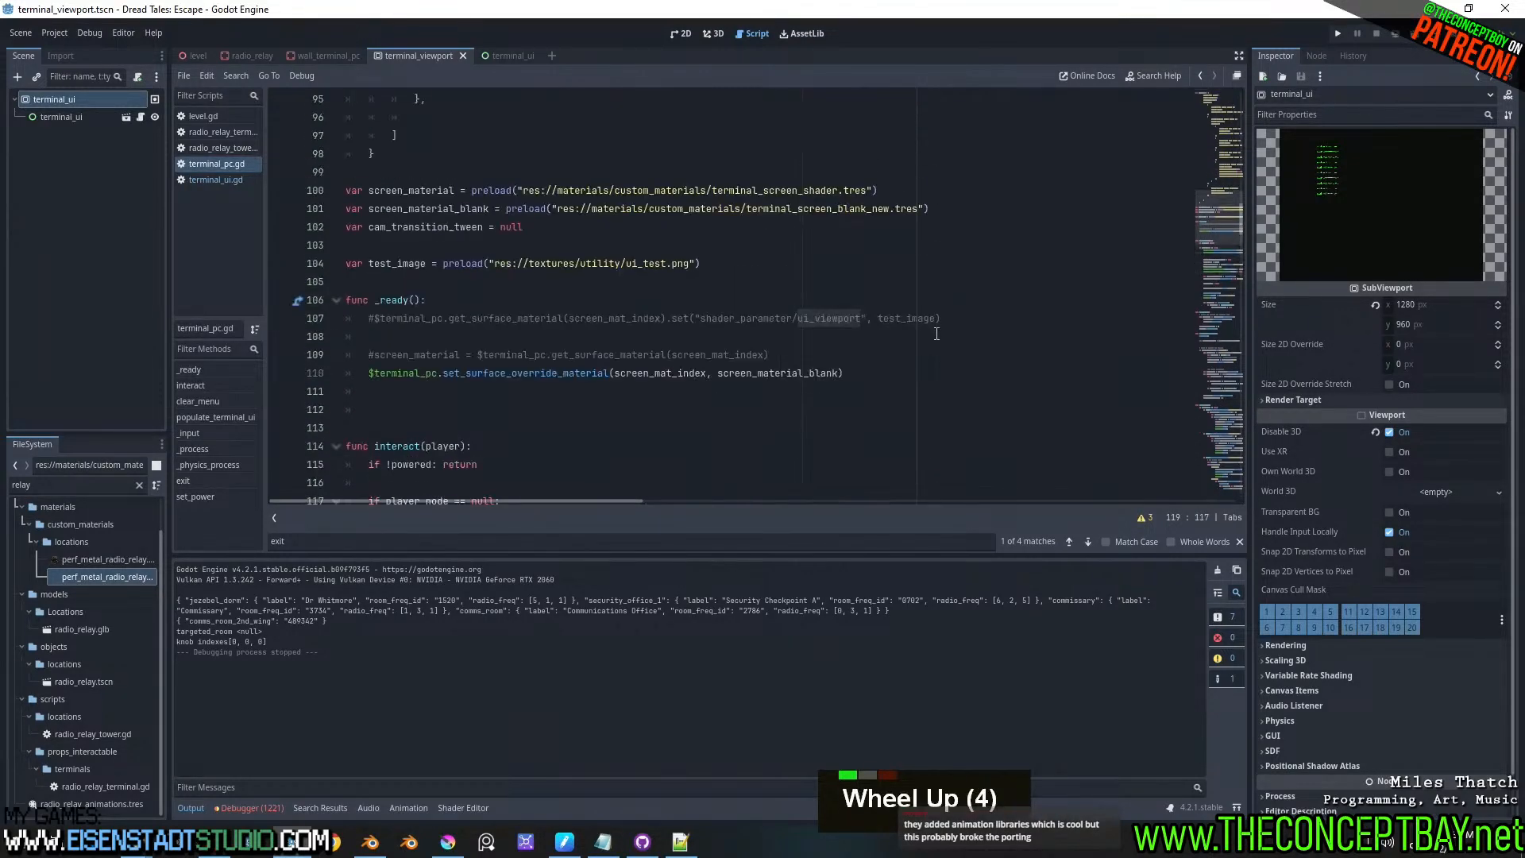
pyautogui.scroll(10, 932, 357)
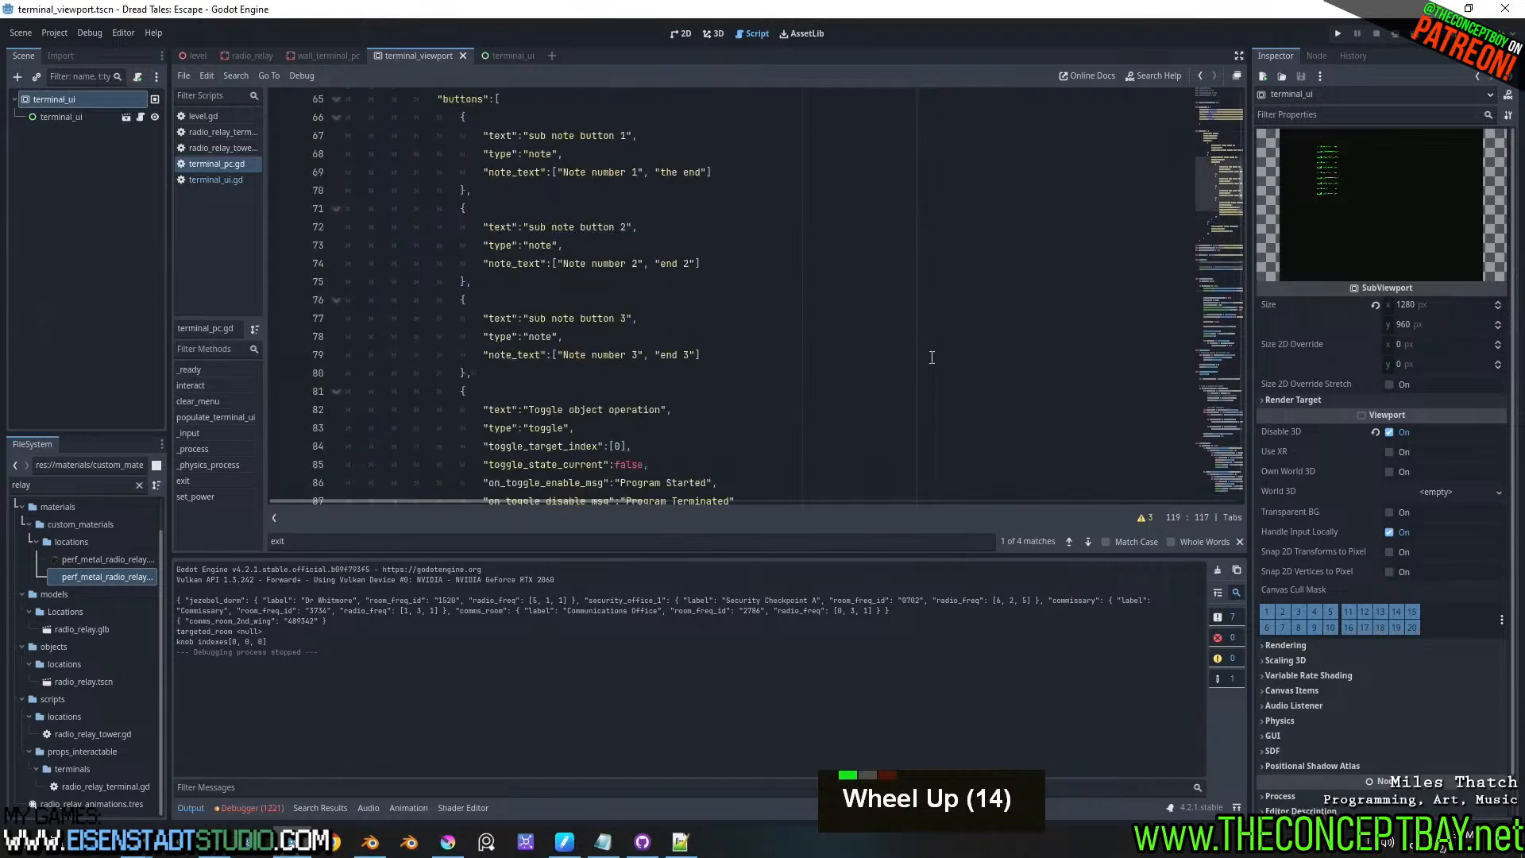
pyautogui.moveTo(1212, 184); pyautogui.dragTo(1198, 147)
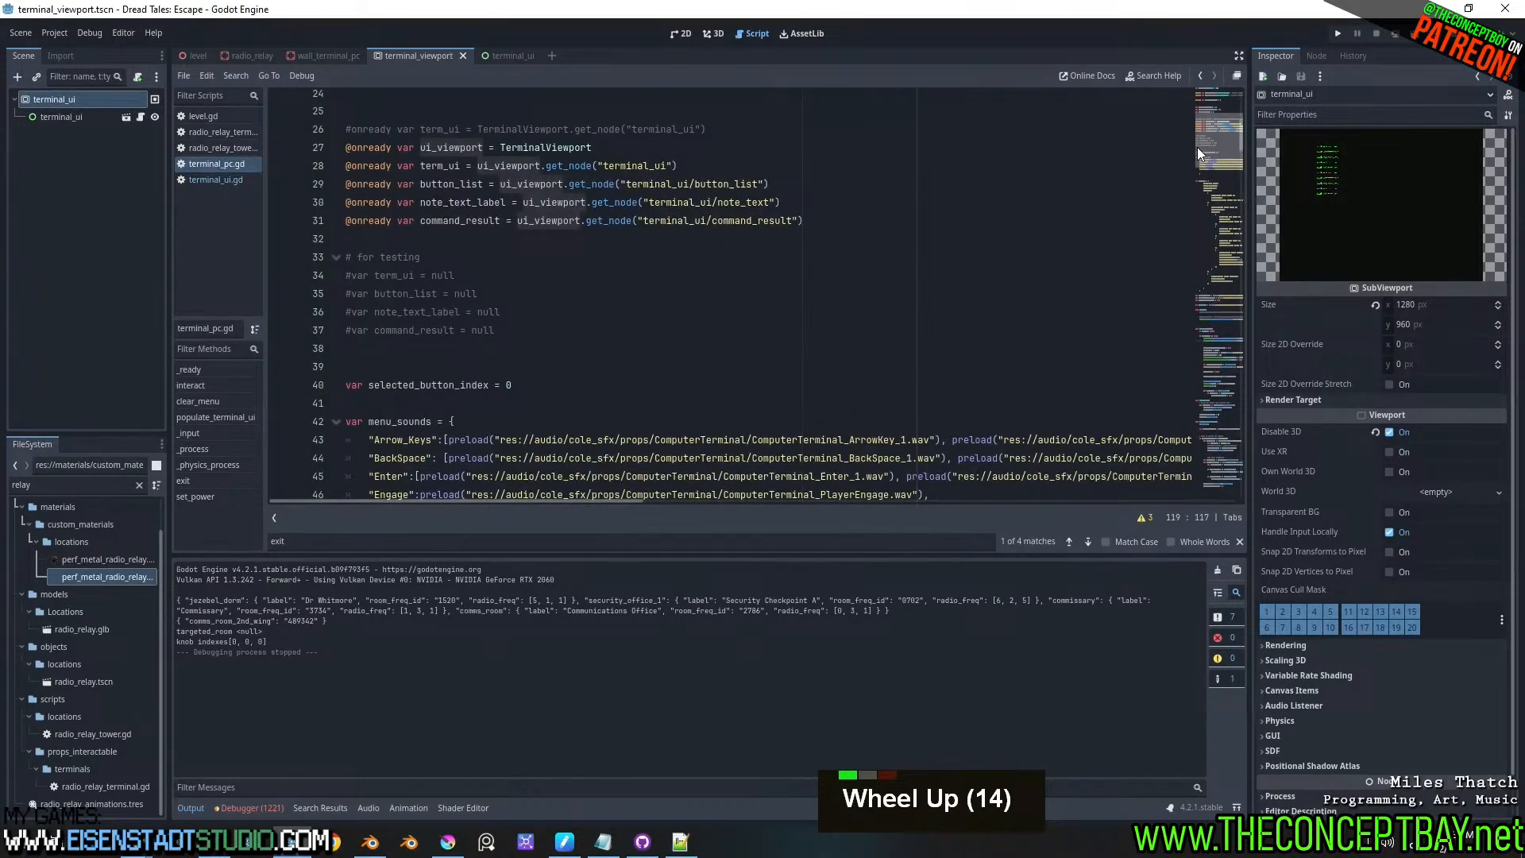
pyautogui.click(473, 147)
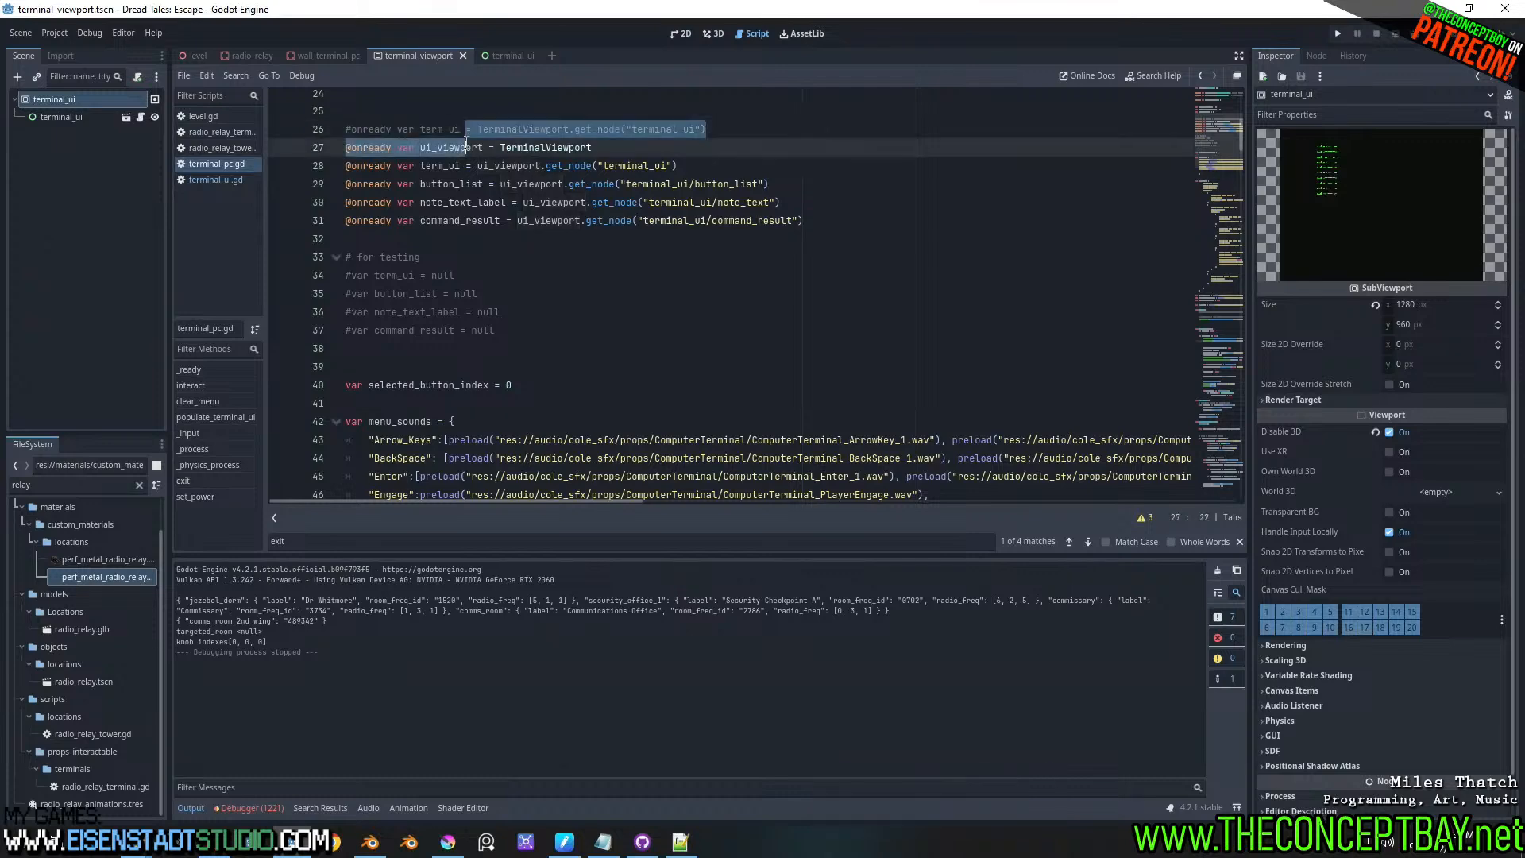
# - Check the get_texture() call on ui_viewport in interact() and jump to the definition of ui_viewport
pyautogui.moveTo(1232, 137); pyautogui.dragTo(1199, 243)
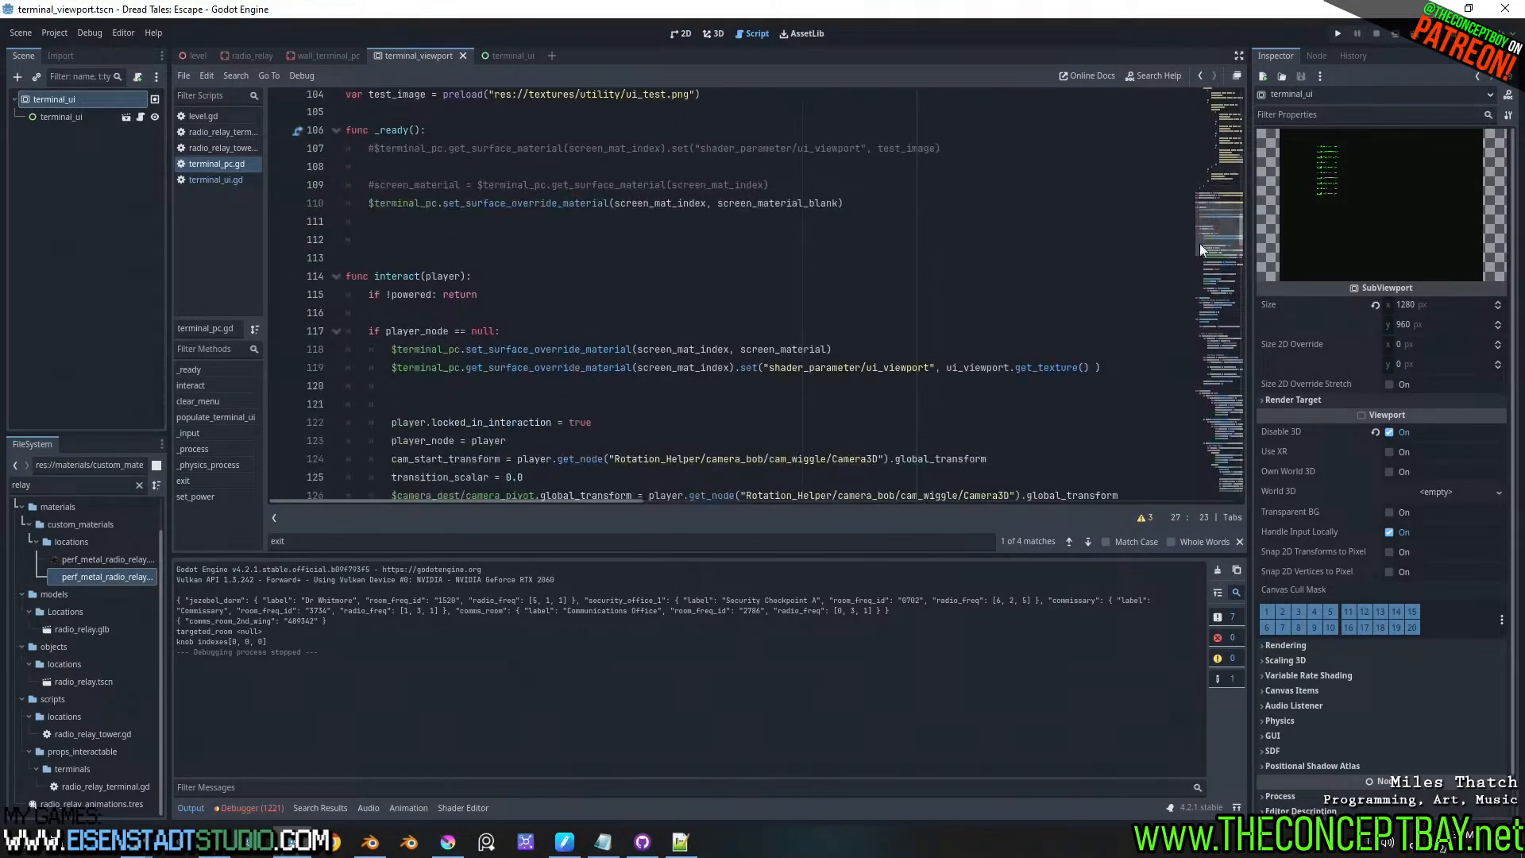
pyautogui.doubleClick(1044, 367)
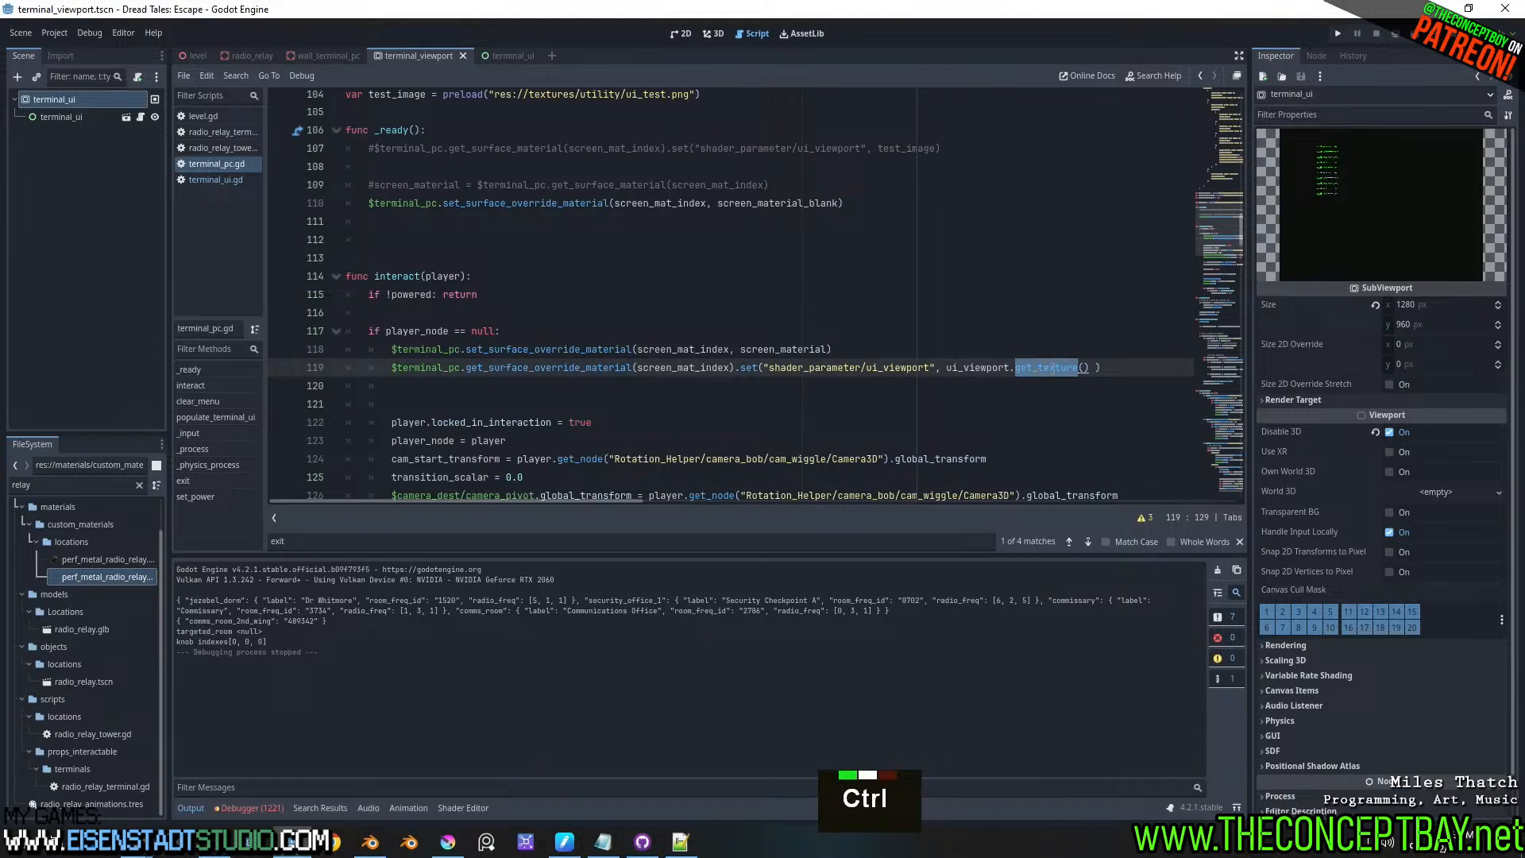
pyautogui.click(1088, 367)
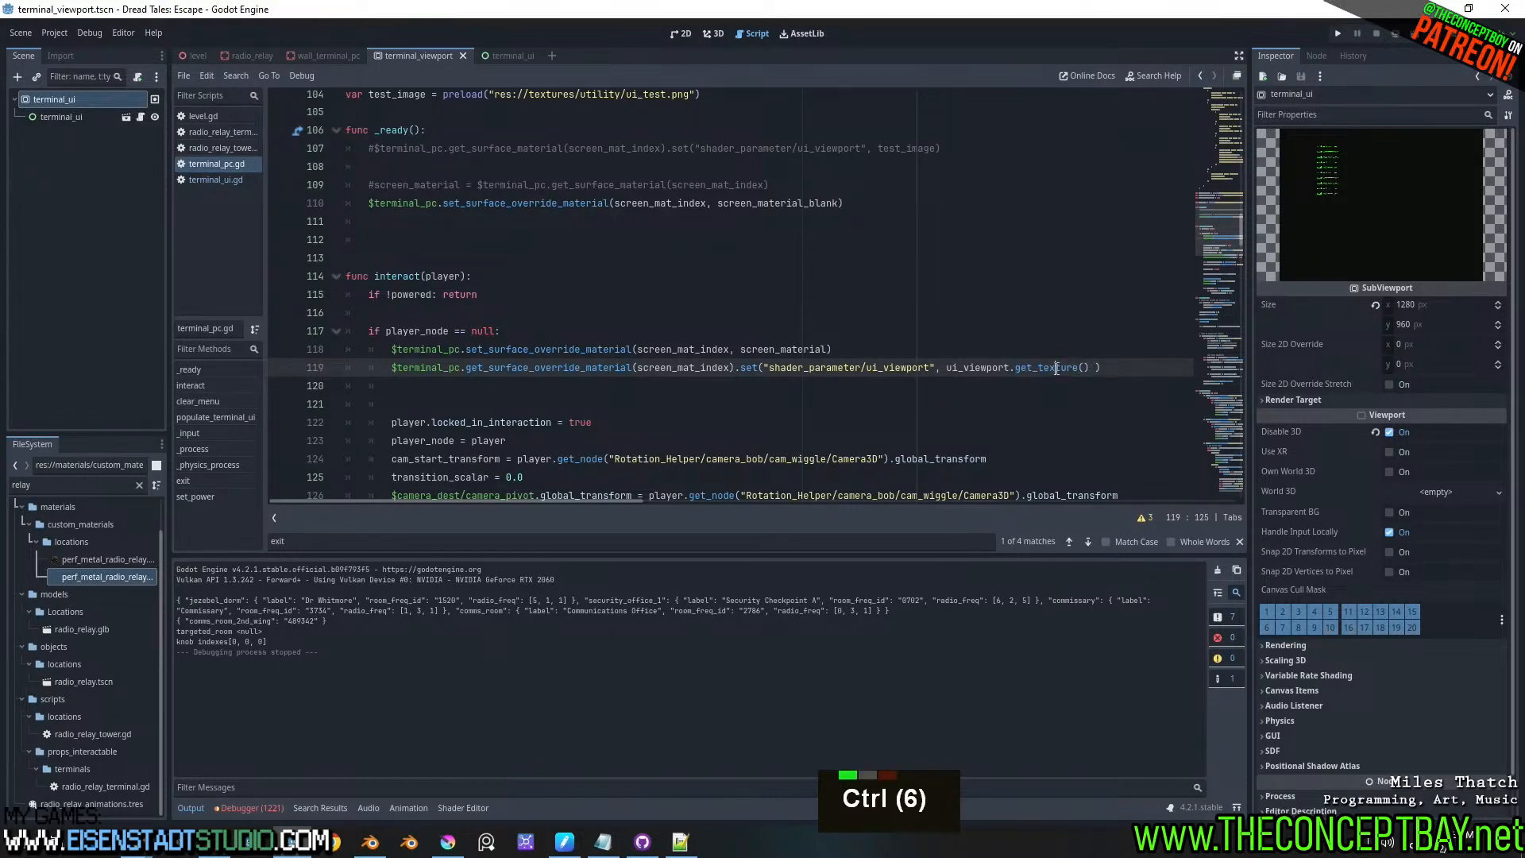
pyautogui.doubleClick(1058, 367)
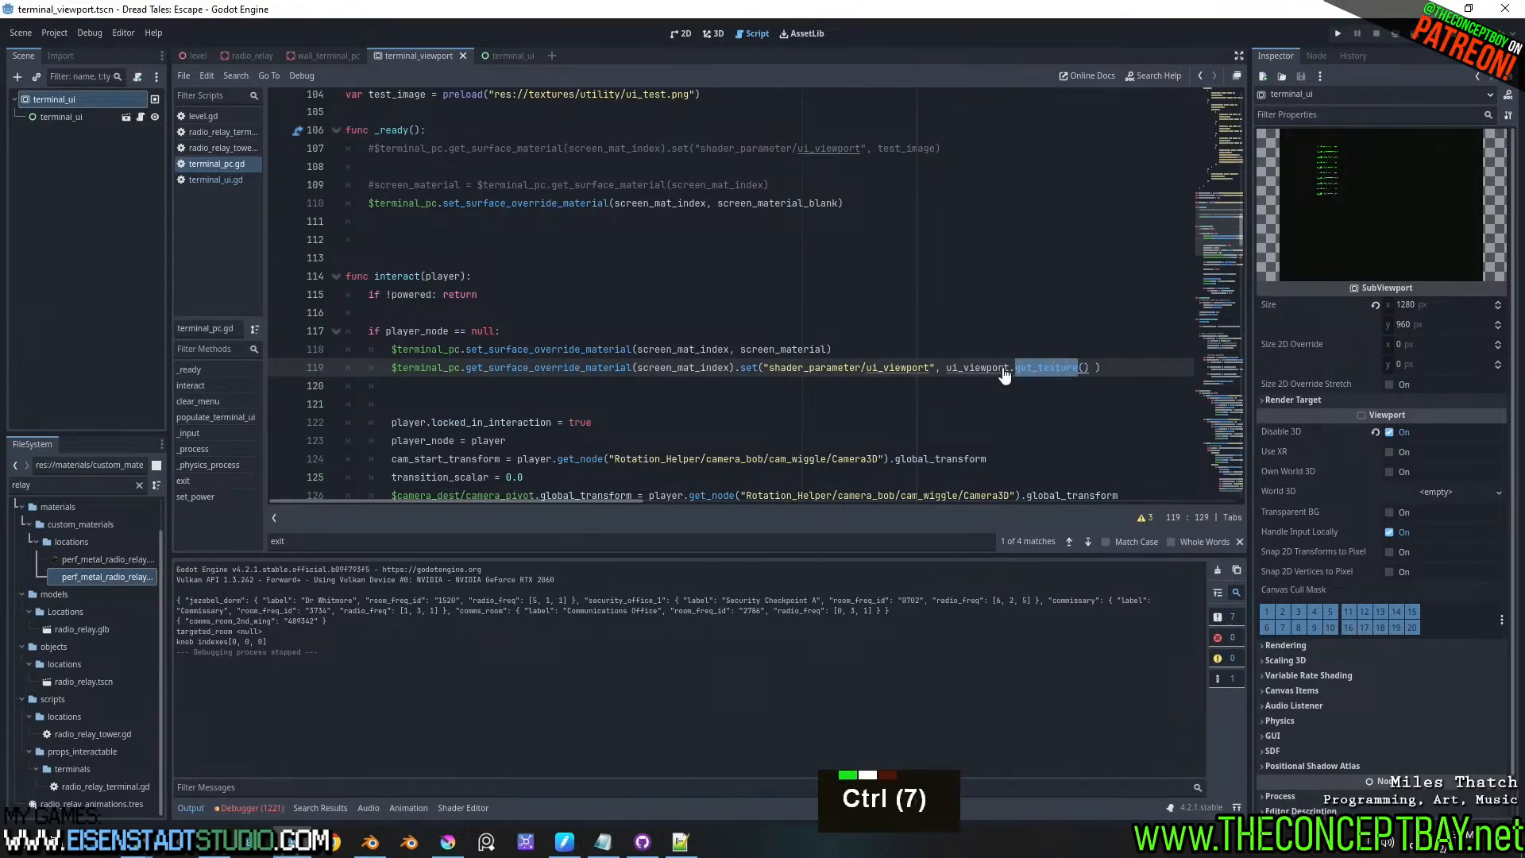
pyautogui.keyDown('ctrl'); pyautogui.tripleClick(988, 373); pyautogui.keyUp('ctrl')
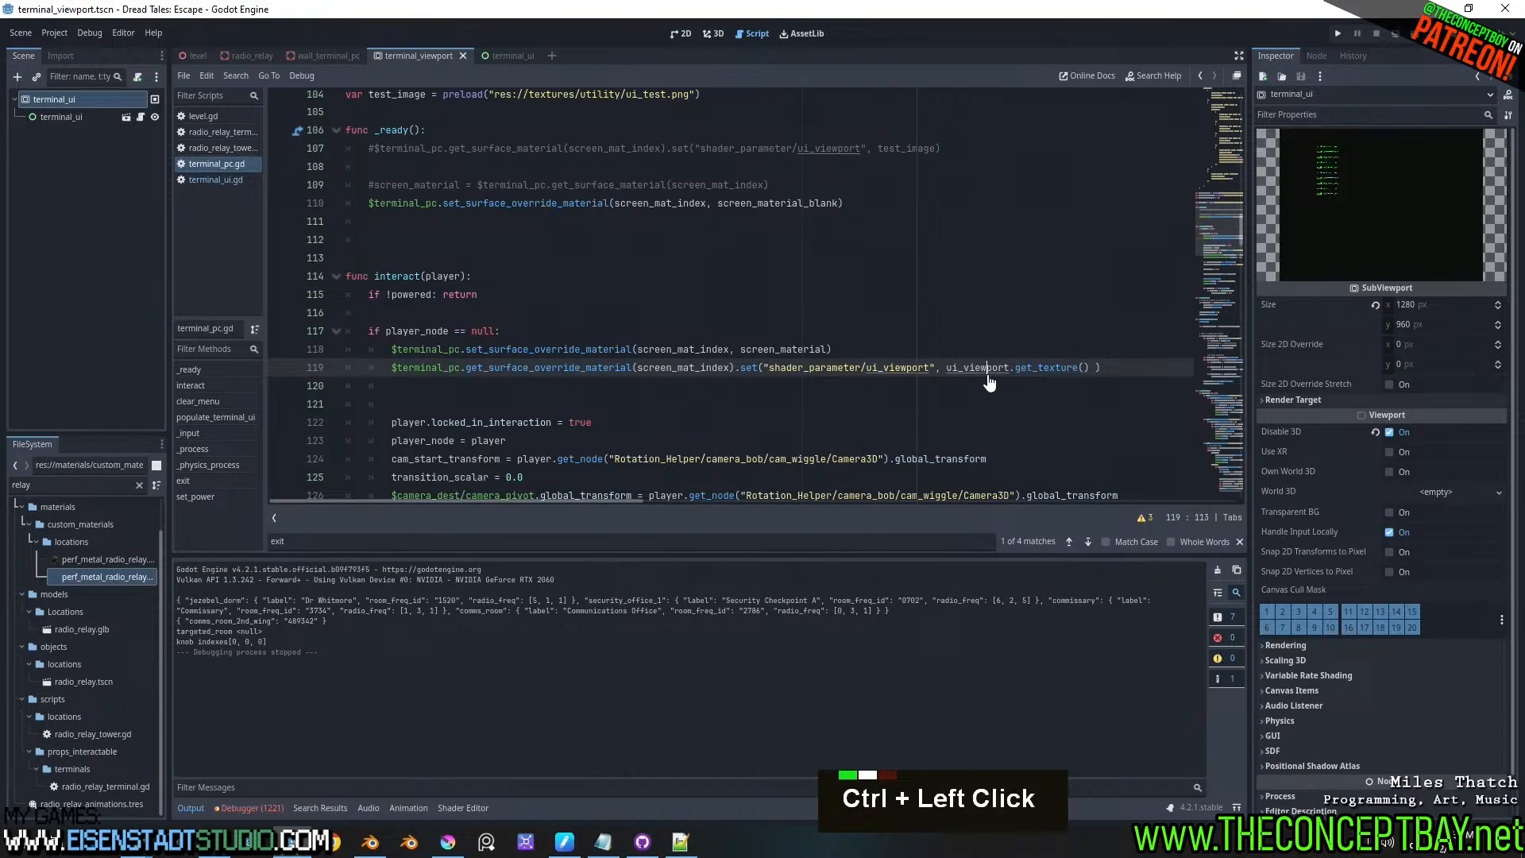
pyautogui.keyDown('ctrl'); pyautogui.click(977, 372); pyautogui.keyUp('ctrl')
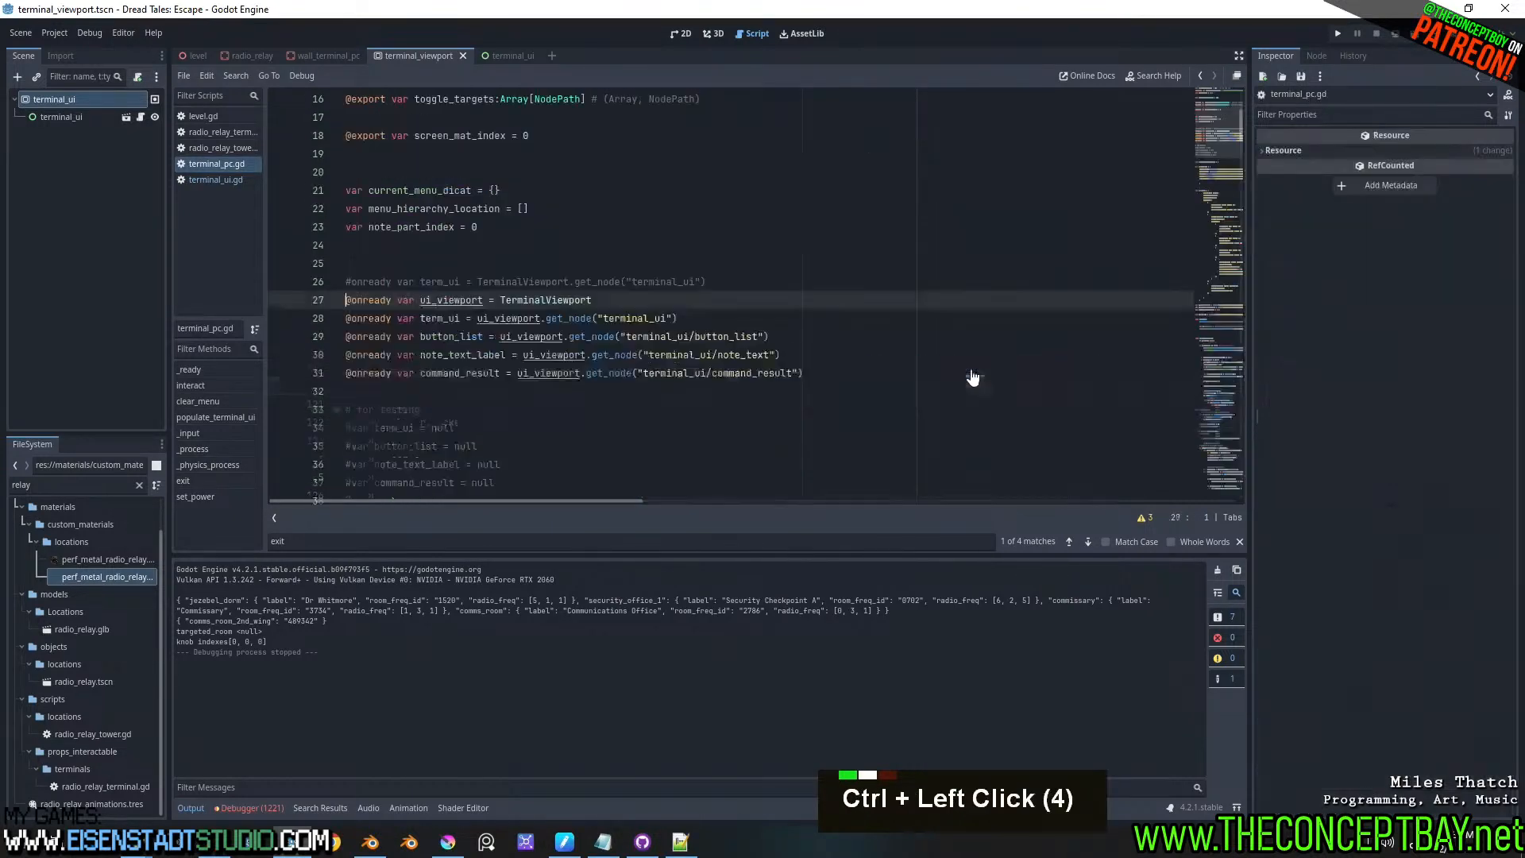
# - Try to jump to the definition of TerminalViewport from the ui_viewport declaration
pyautogui.keyDown('ctrl'); pyautogui.click(516, 307); pyautogui.keyUp('ctrl')
pyautogui.keyDown('ctrl'); pyautogui.click(564, 306); pyautogui.keyUp('ctrl')
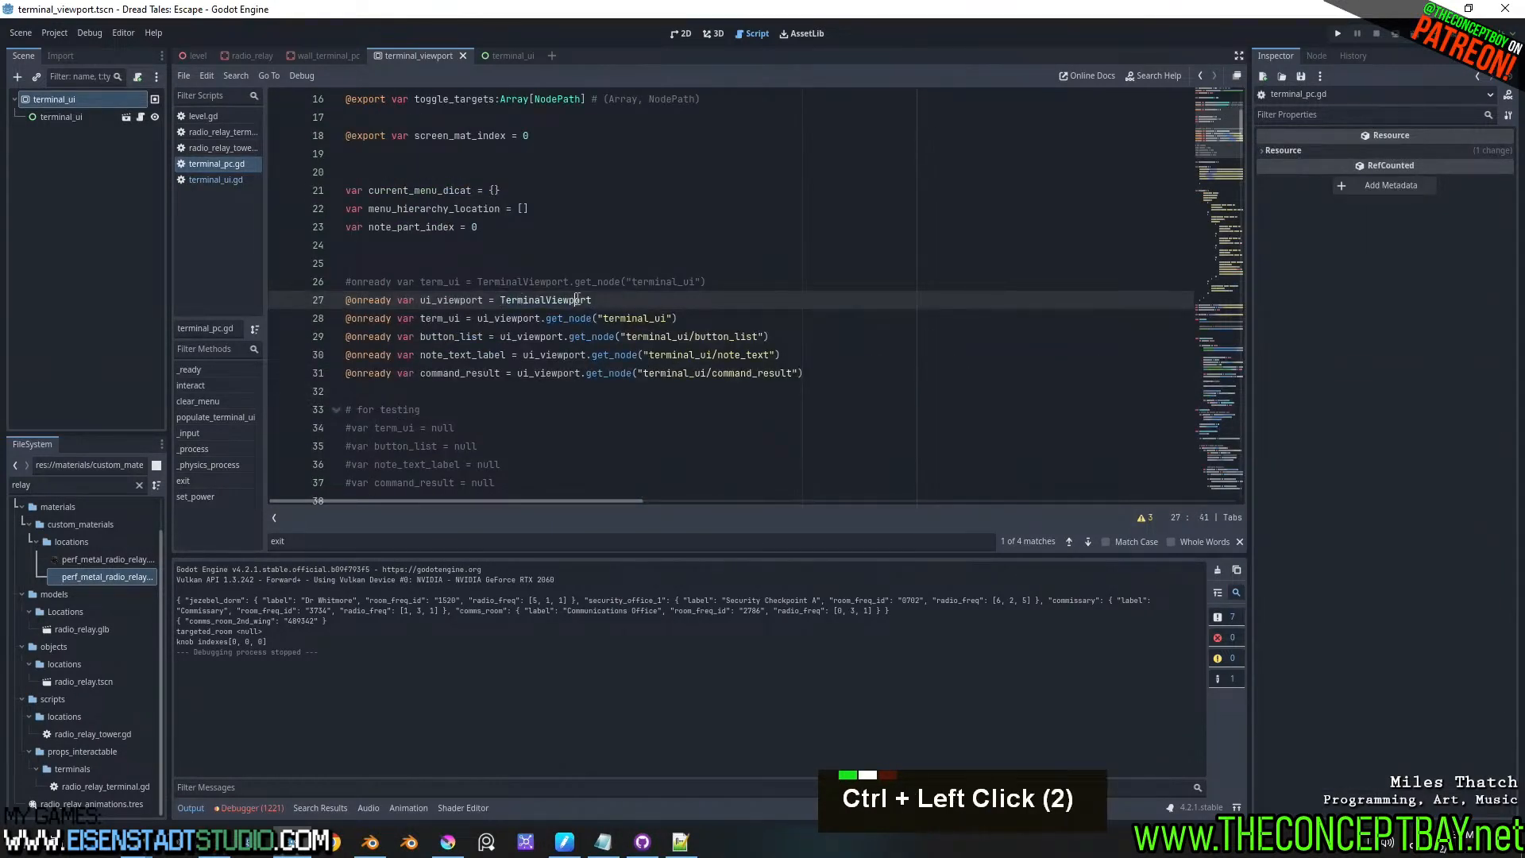
pyautogui.keyDown('ctrl'); pyautogui.click(565, 306); pyautogui.keyUp('ctrl')
pyautogui.keyDown('ctrl'); pyautogui.click(565, 306); pyautogui.keyUp('ctrl')
pyautogui.keyDown('ctrl'); pyautogui.click(564, 306); pyautogui.keyUp('ctrl')
pyautogui.keyDown('ctrl'); pyautogui.click(565, 306); pyautogui.keyUp('ctrl')
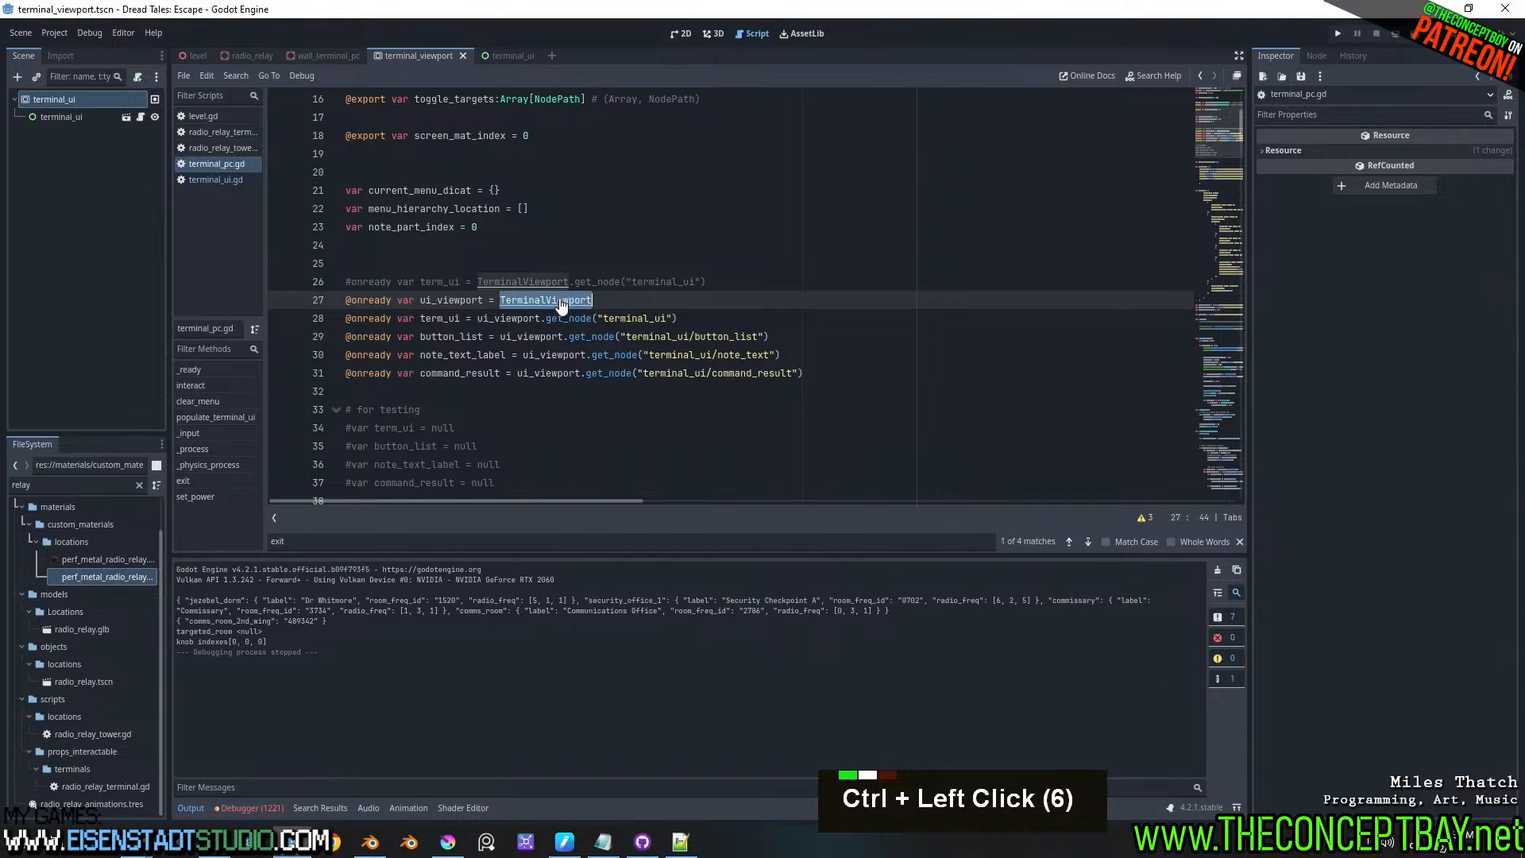
pyautogui.keyDown('ctrl'); pyautogui.click(565, 305); pyautogui.keyUp('ctrl')
pyautogui.keyDown('ctrl'); pyautogui.click(564, 306); pyautogui.keyUp('ctrl')
pyautogui.keyDown('ctrl'); pyautogui.doubleClick(562, 301); pyautogui.keyUp('ctrl')
pyautogui.keyDown('ctrl'); pyautogui.click(555, 303); pyautogui.keyUp('ctrl')
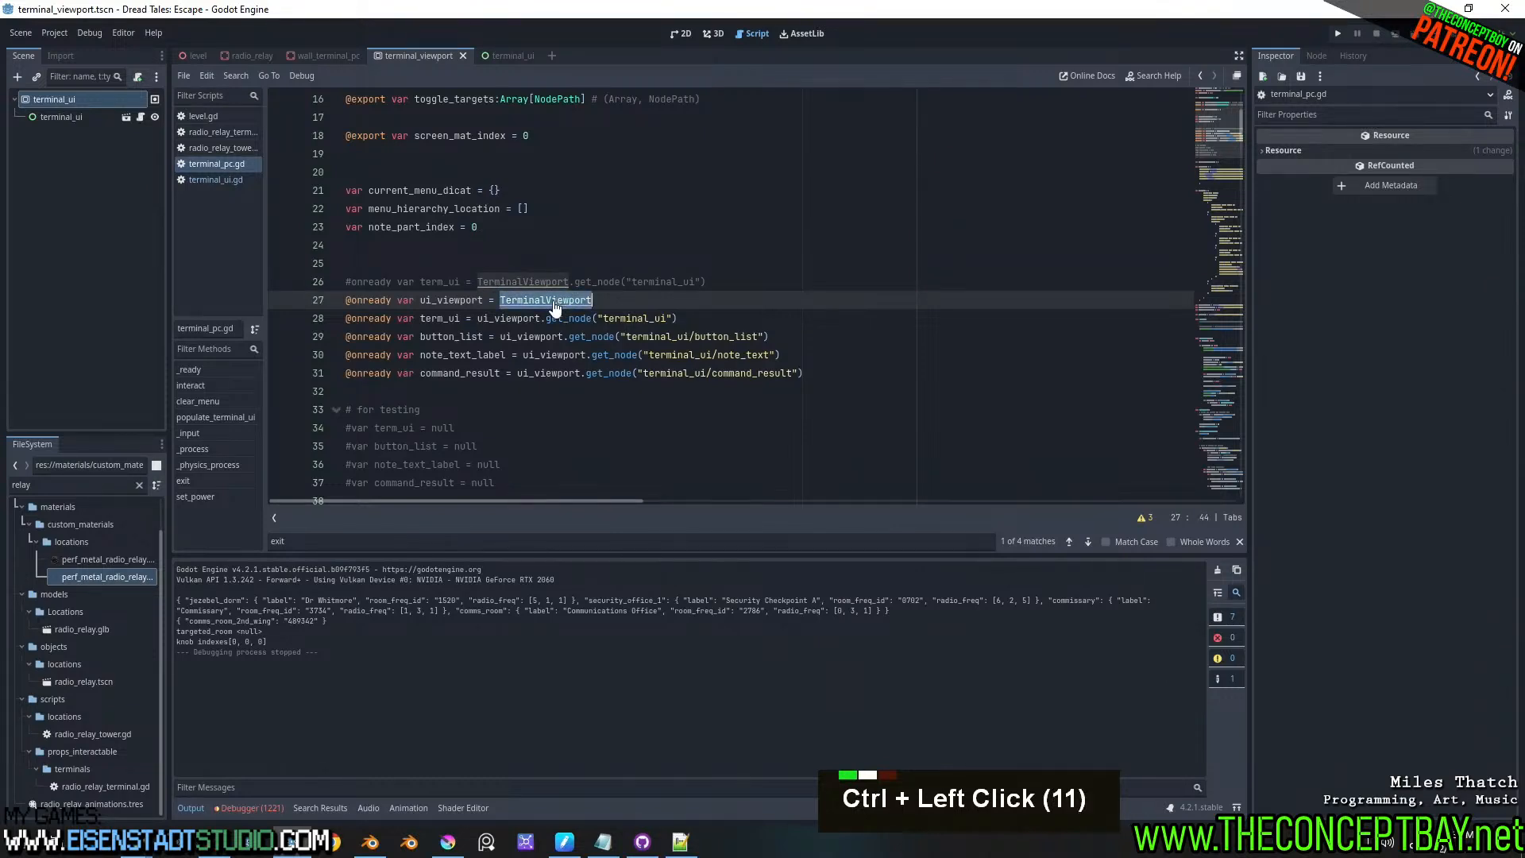
pyautogui.keyDown('ctrl'); pyautogui.doubleClick(551, 302); pyautogui.keyUp('ctrl')
pyautogui.keyDown('ctrl'); pyautogui.click(541, 303); pyautogui.keyUp('ctrl')
pyautogui.keyDown('ctrl'); pyautogui.click(556, 306); pyautogui.keyUp('ctrl')
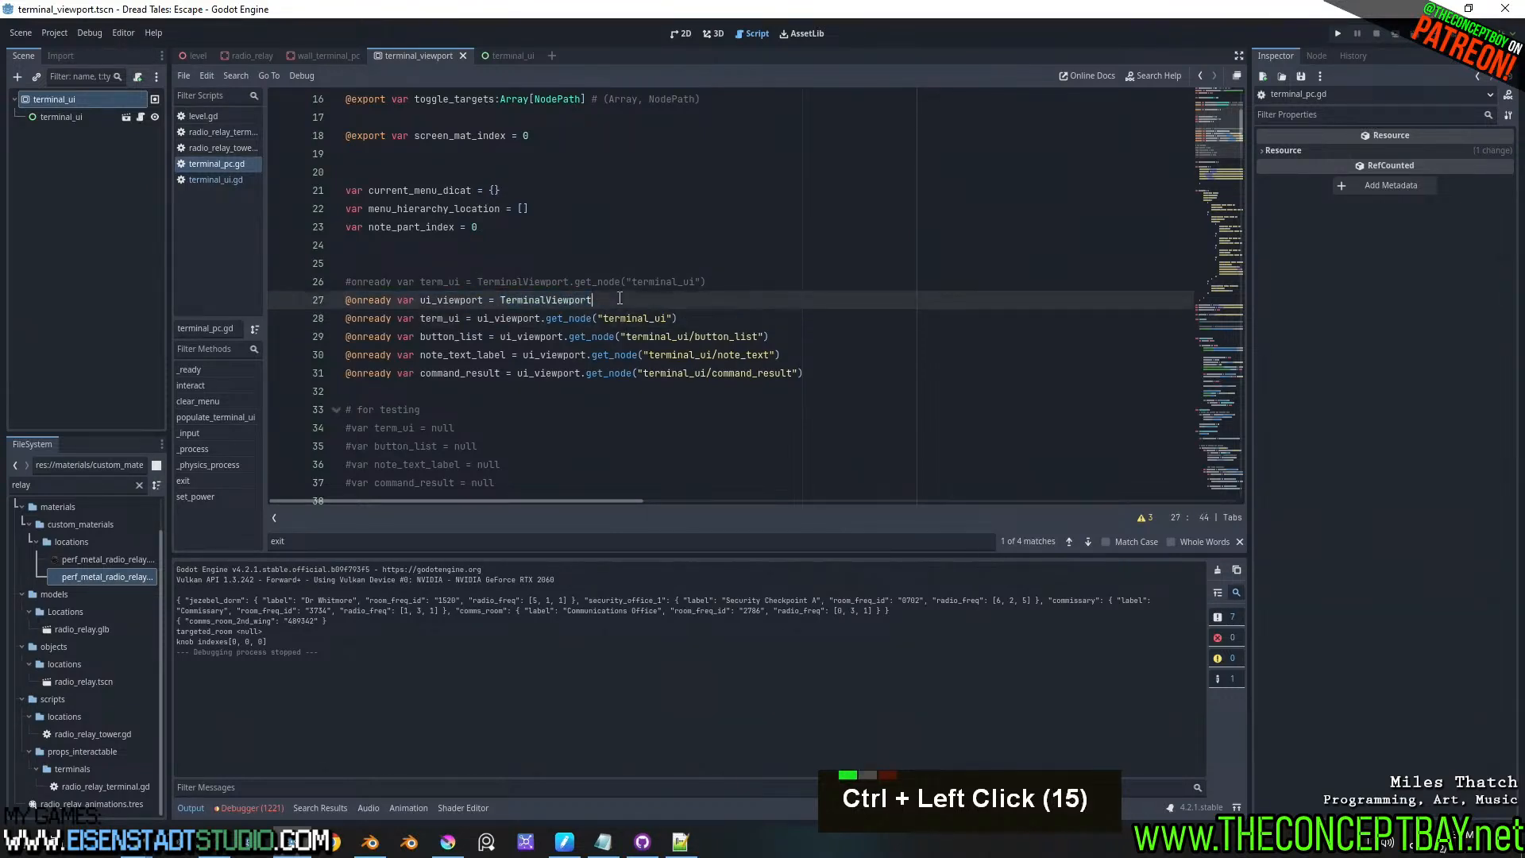
pyautogui.keyDown('ctrl'); pyautogui.doubleClick(554, 302); pyautogui.keyUp('ctrl')
pyautogui.keyDown('ctrl'); pyautogui.doubleClick(556, 303); pyautogui.keyUp('ctrl')
pyautogui.keyDown('ctrl'); pyautogui.doubleClick(560, 305); pyautogui.keyUp('ctrl')
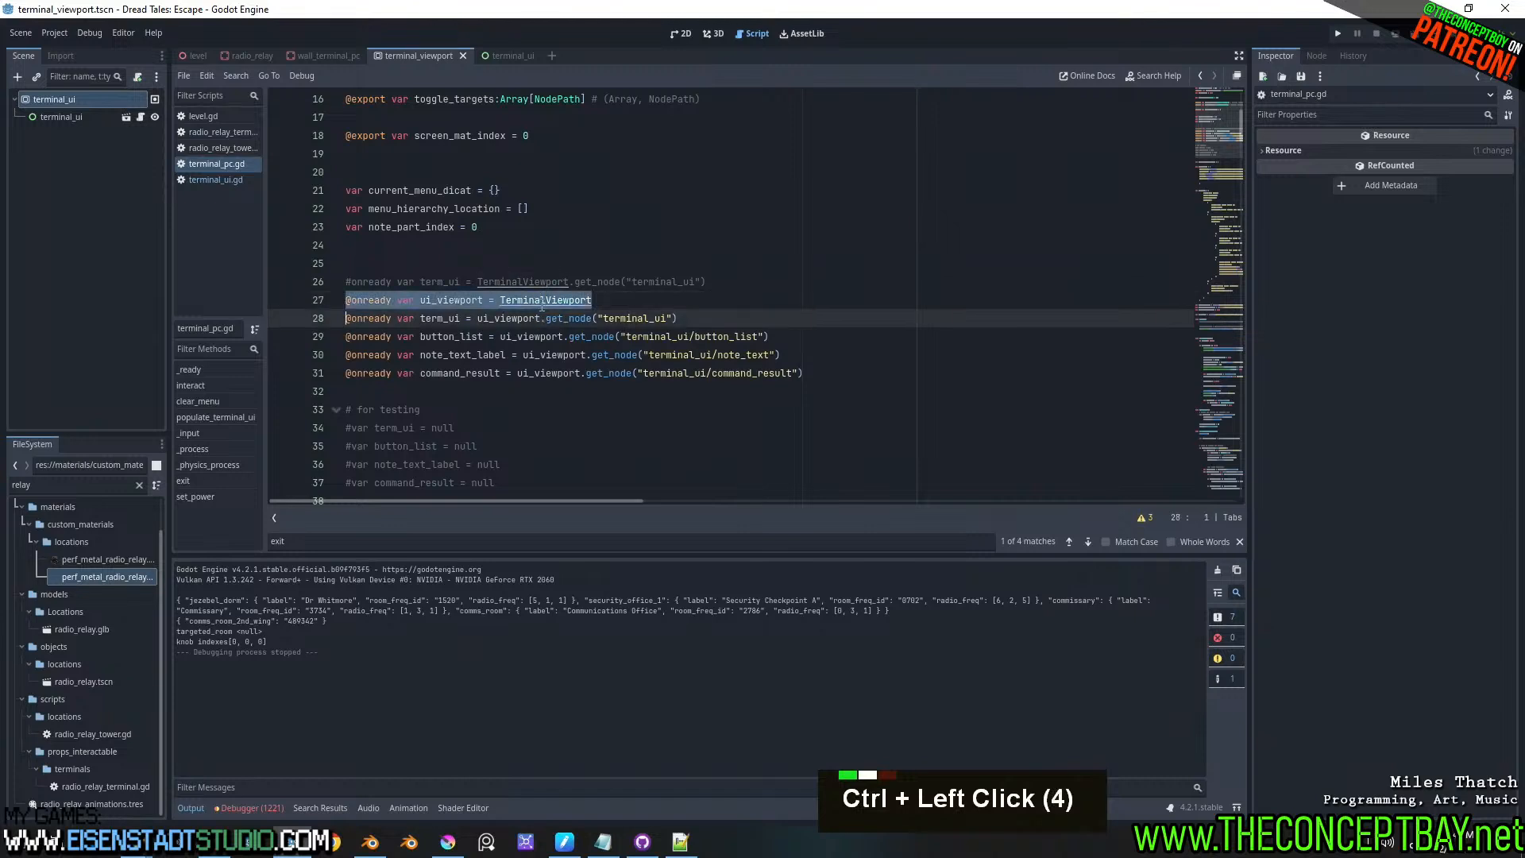
pyautogui.keyDown('ctrl'); pyautogui.click(562, 307); pyautogui.keyUp('ctrl')
pyautogui.keyDown('ctrl'); pyautogui.tripleClick(566, 308); pyautogui.keyUp('ctrl')
pyautogui.keyDown('ctrl'); pyautogui.doubleClick(566, 302); pyautogui.keyUp('ctrl')
# - Search the built-in help for TerminalViewport, and clear the search term
pyautogui.hotkey('ctrl', 'c')
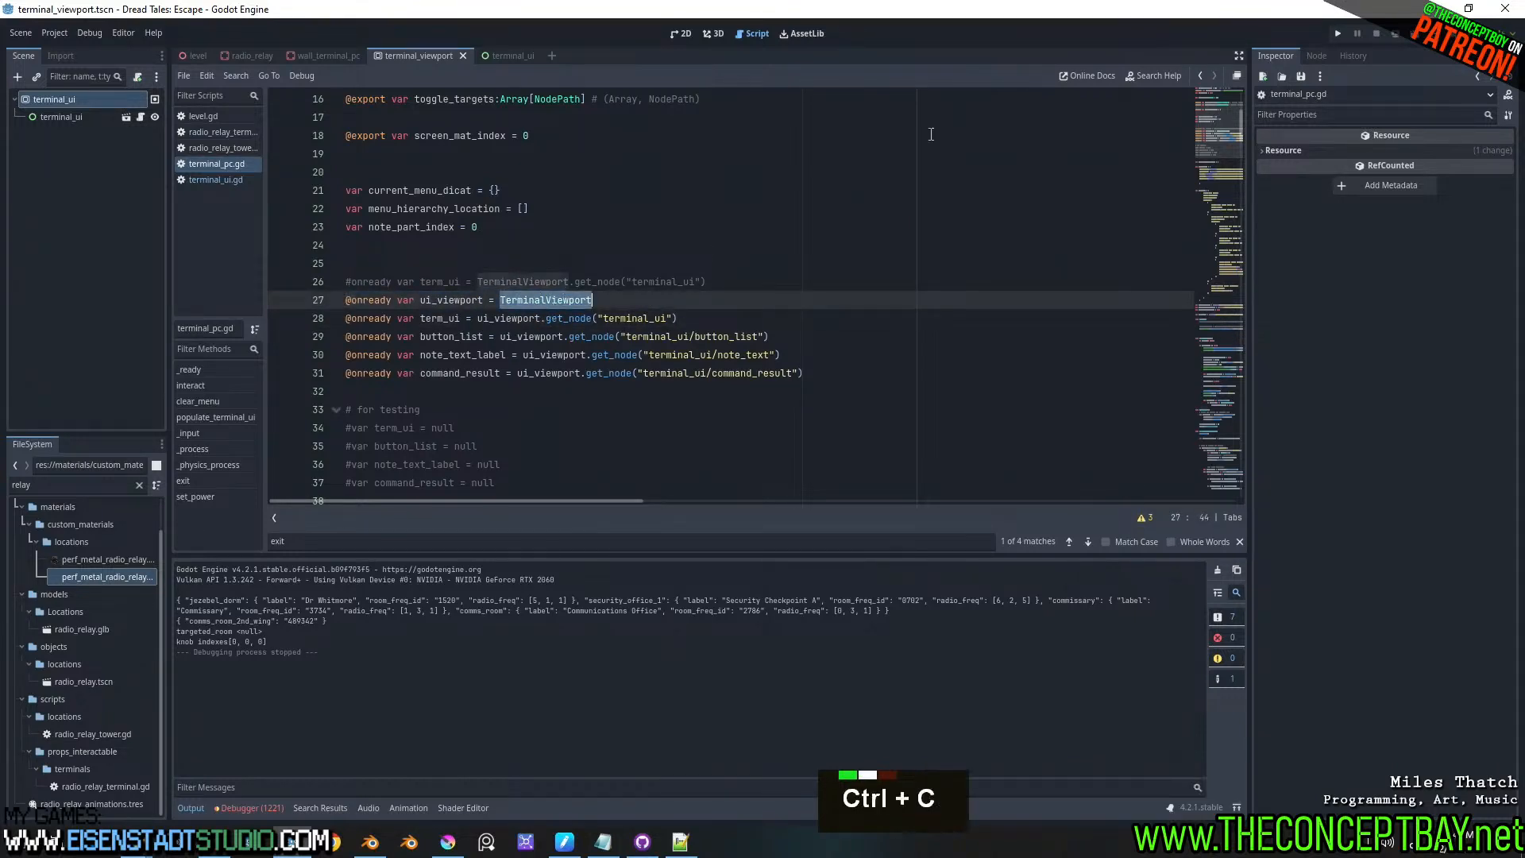
pyautogui.click(1156, 75)
pyautogui.hotkey('ctrl', 'v')
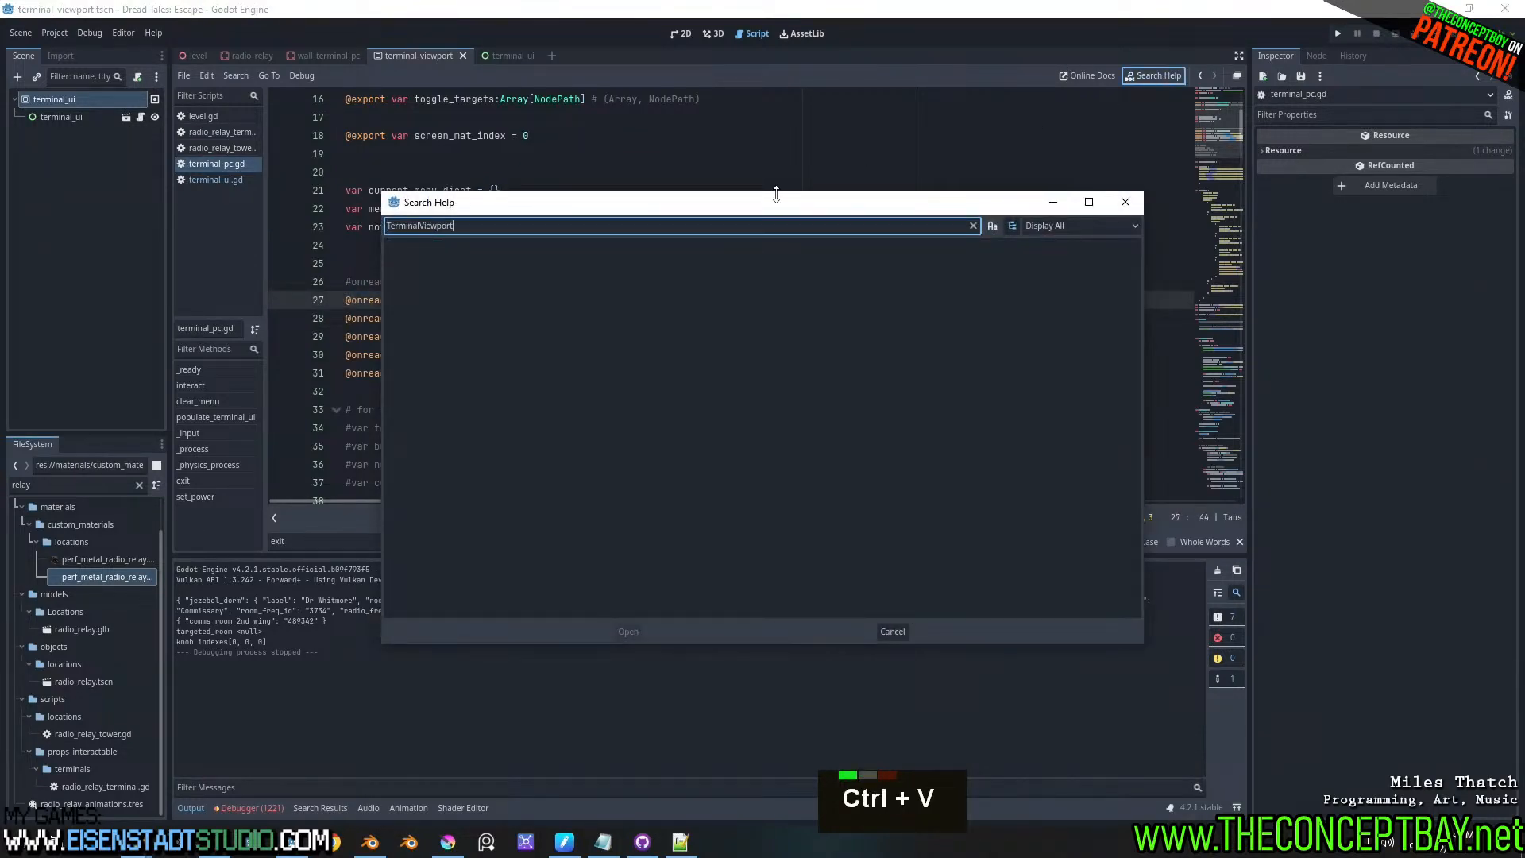
pyautogui.hotkey('ctrl', 'a')
pyautogui.press('BackSpace')
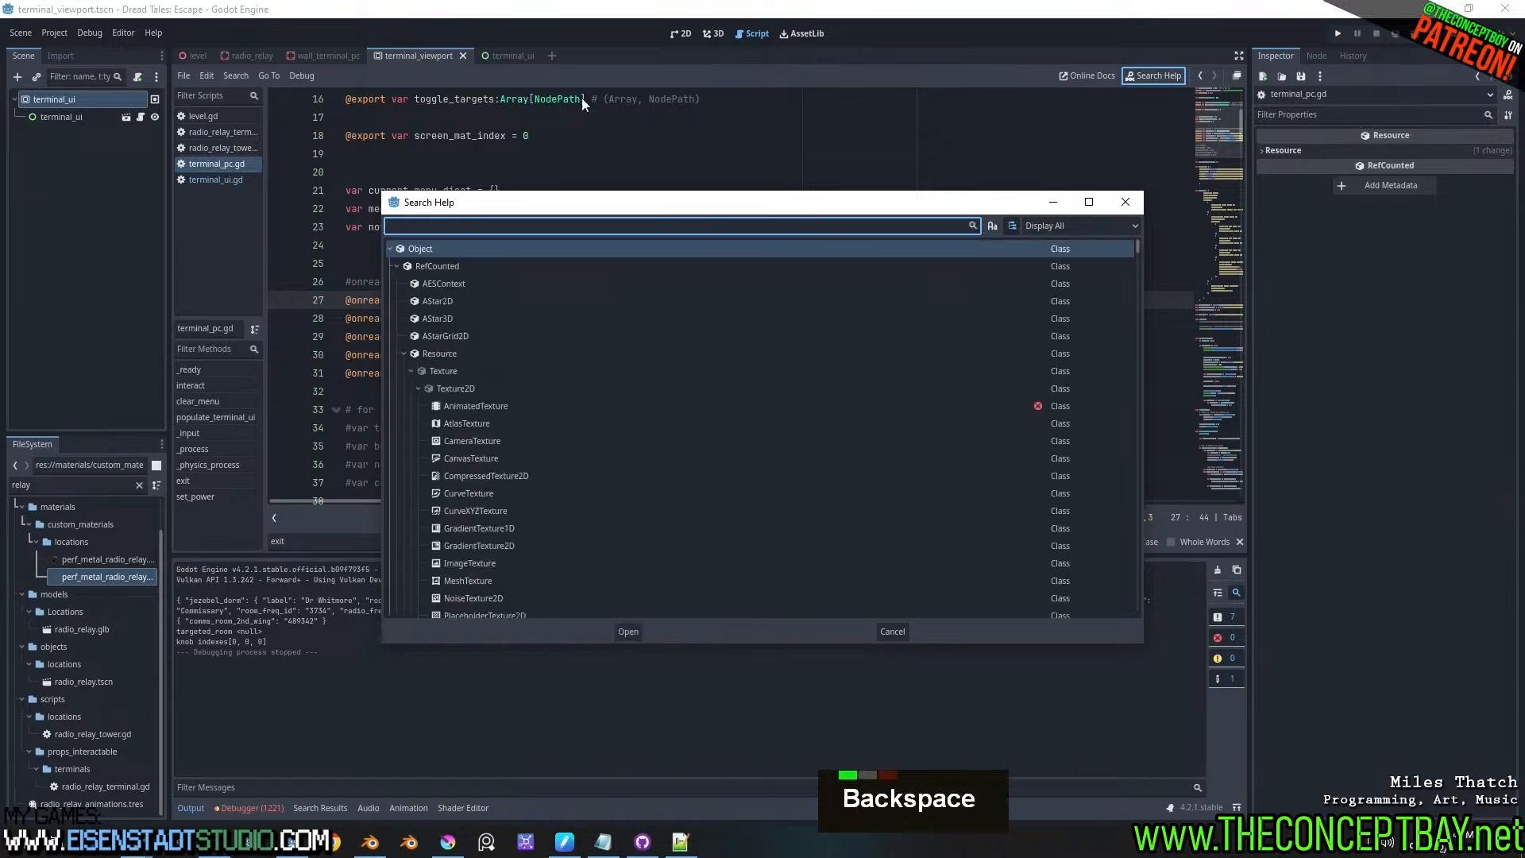
# - Retype the start of TerminalViewport in the ui_viewport declaration to check the code completion suggestions for it
pyautogui.press('Escape')
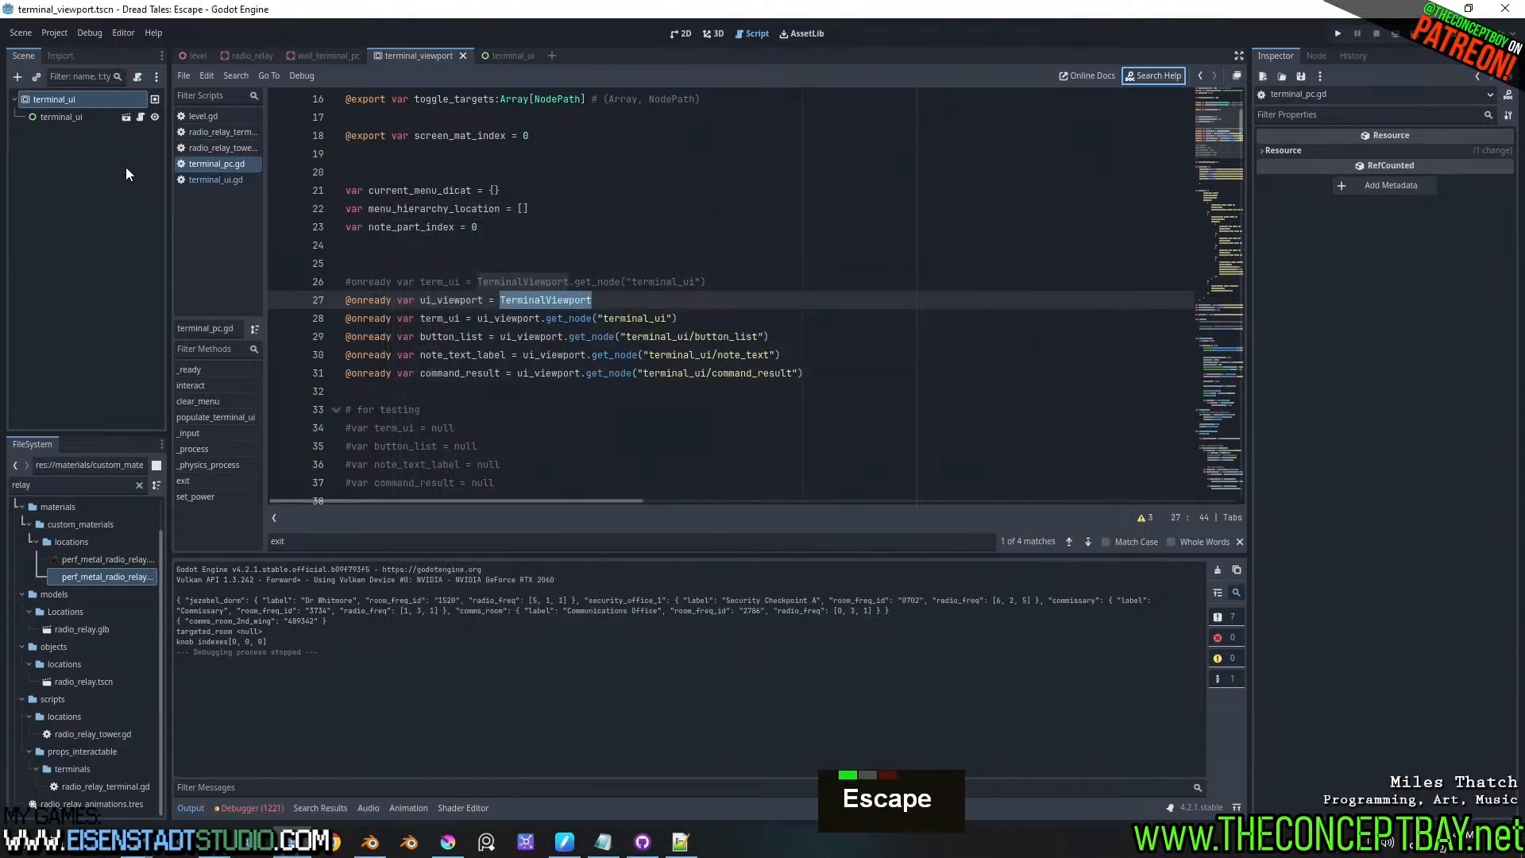
pyautogui.click(497, 300)
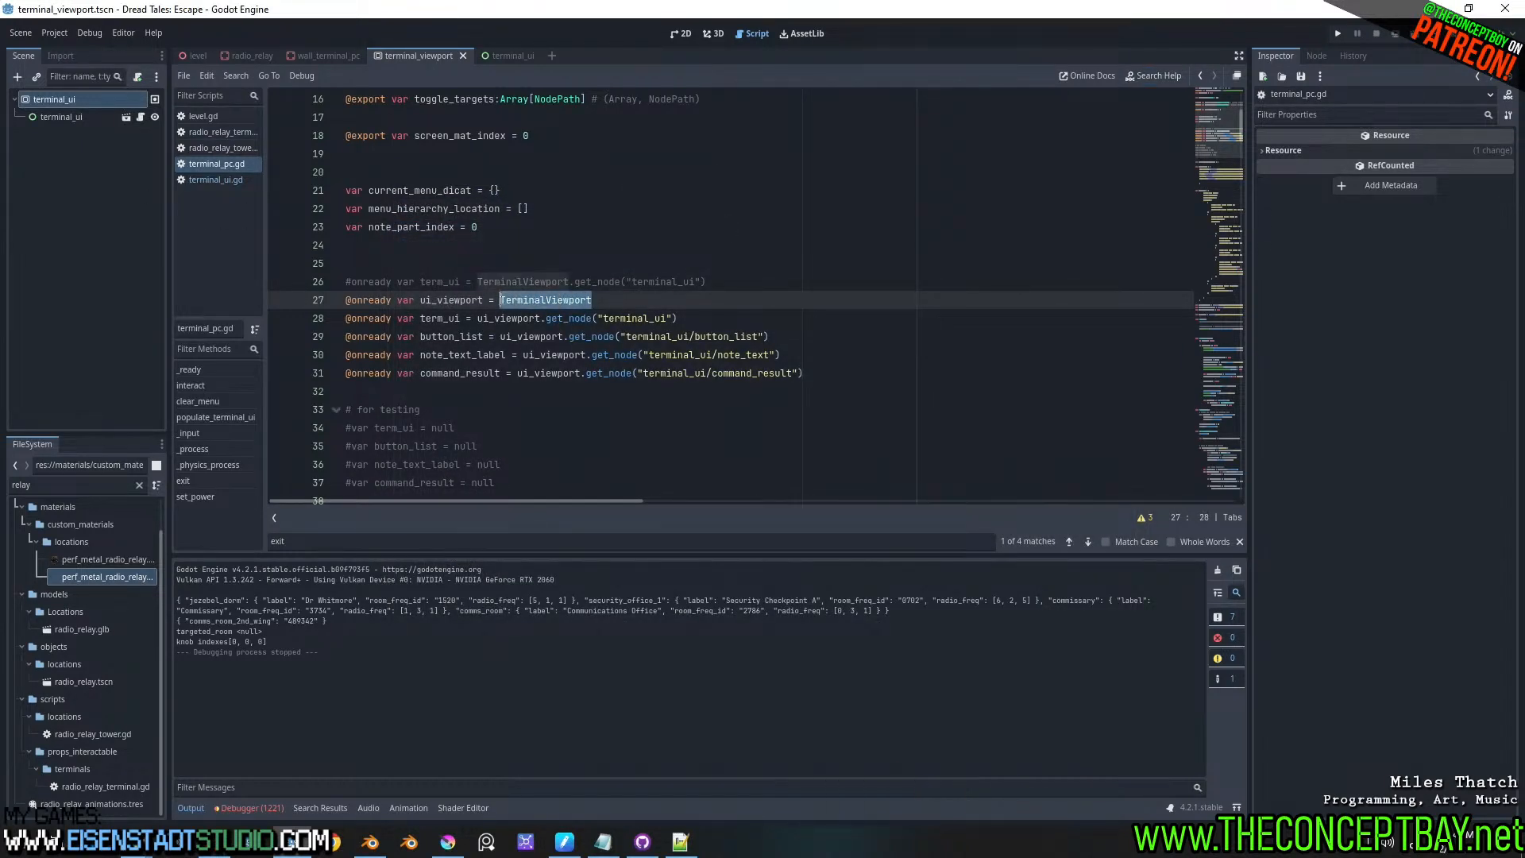
pyautogui.click(664, 302)
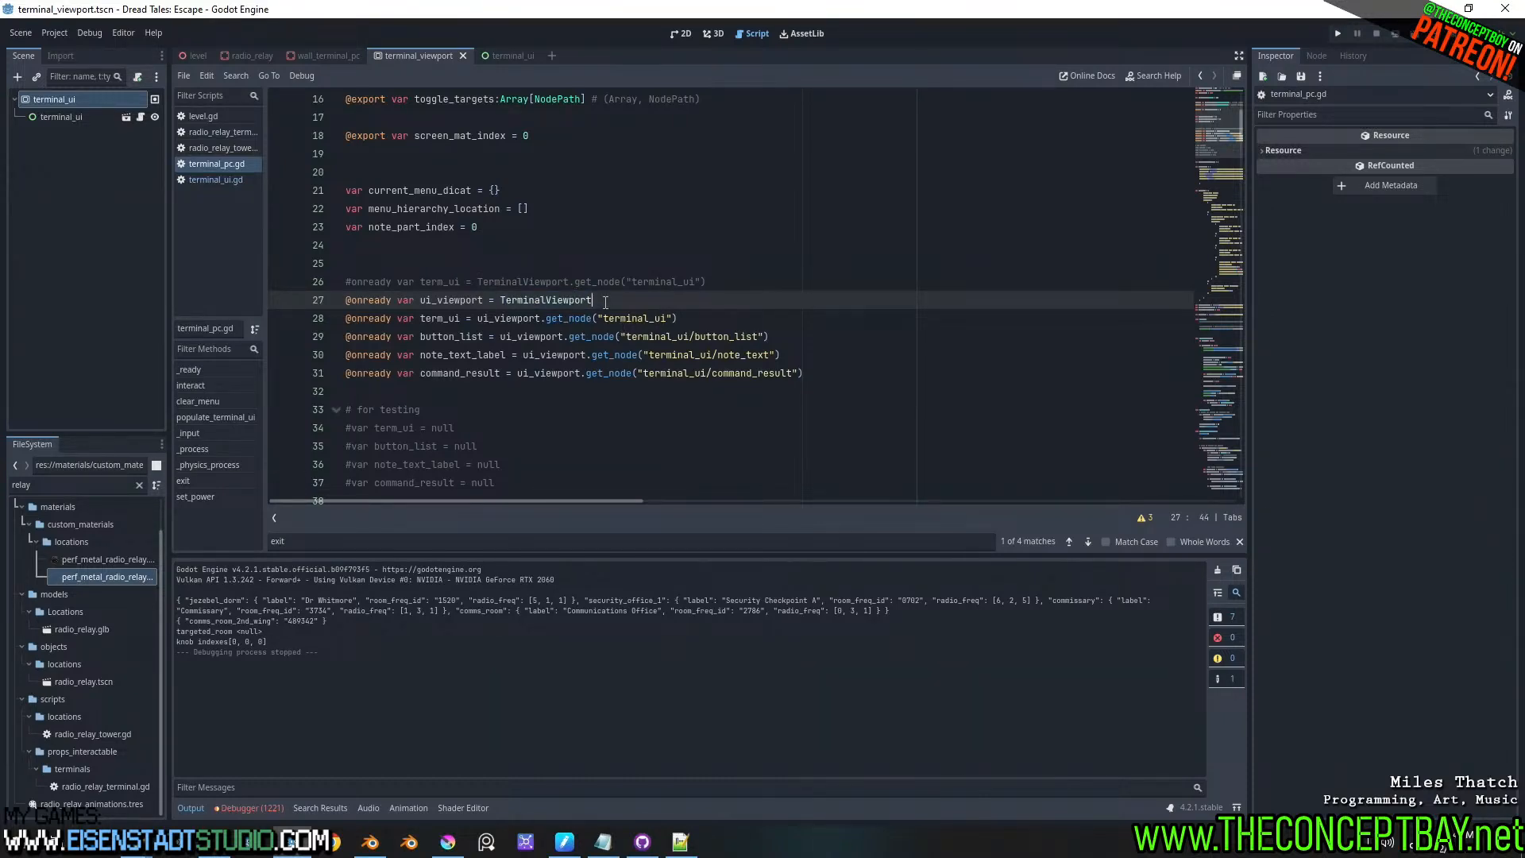
pyautogui.moveTo(605, 303); pyautogui.dragTo(499, 304)
pyautogui.click(638, 295)
pyautogui.doubleClick(524, 300)
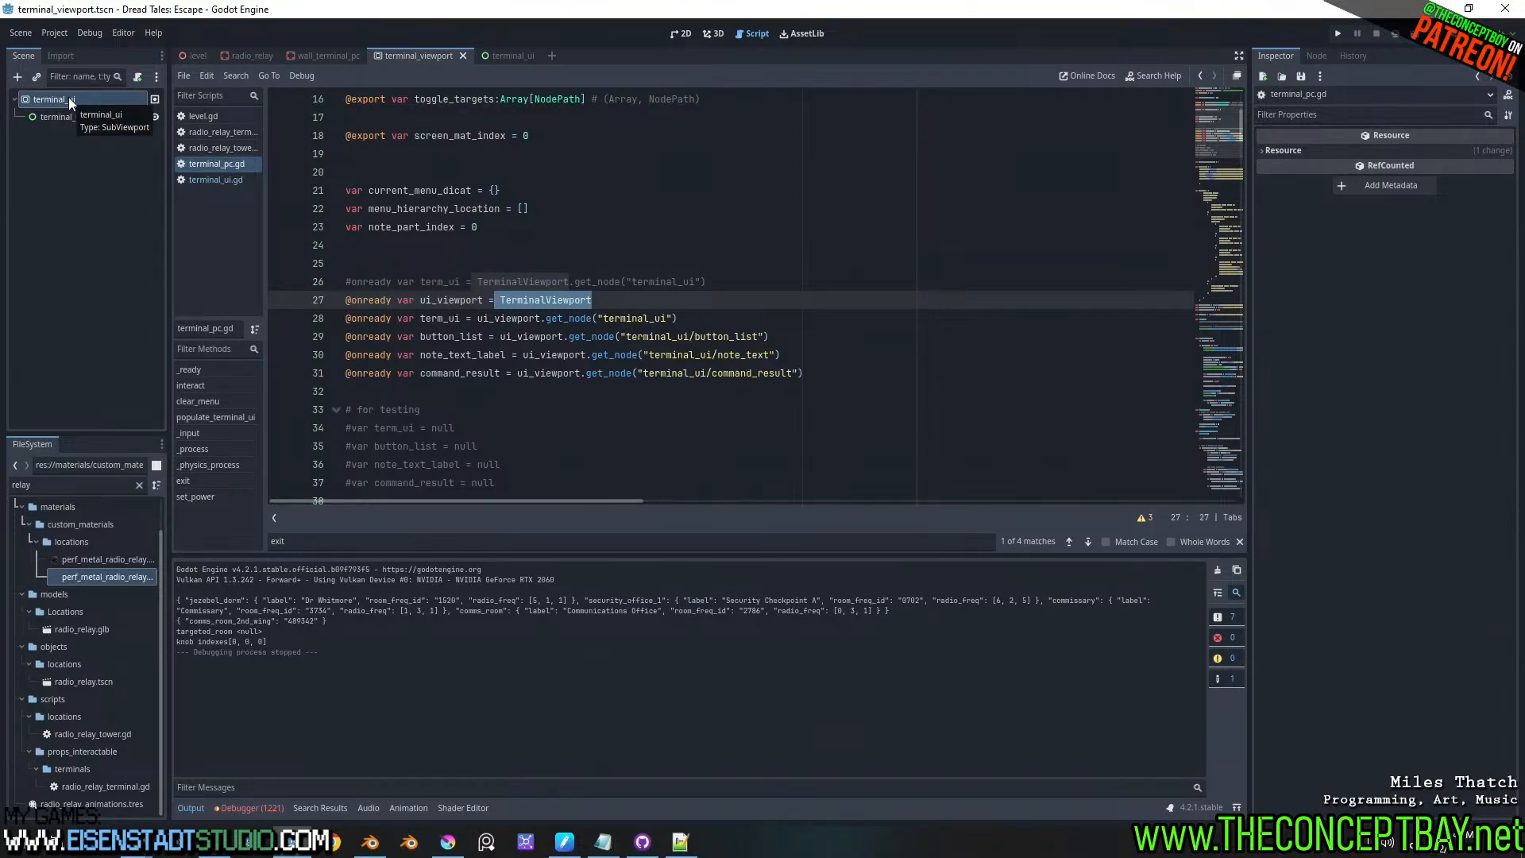
pyautogui.write('Ter')
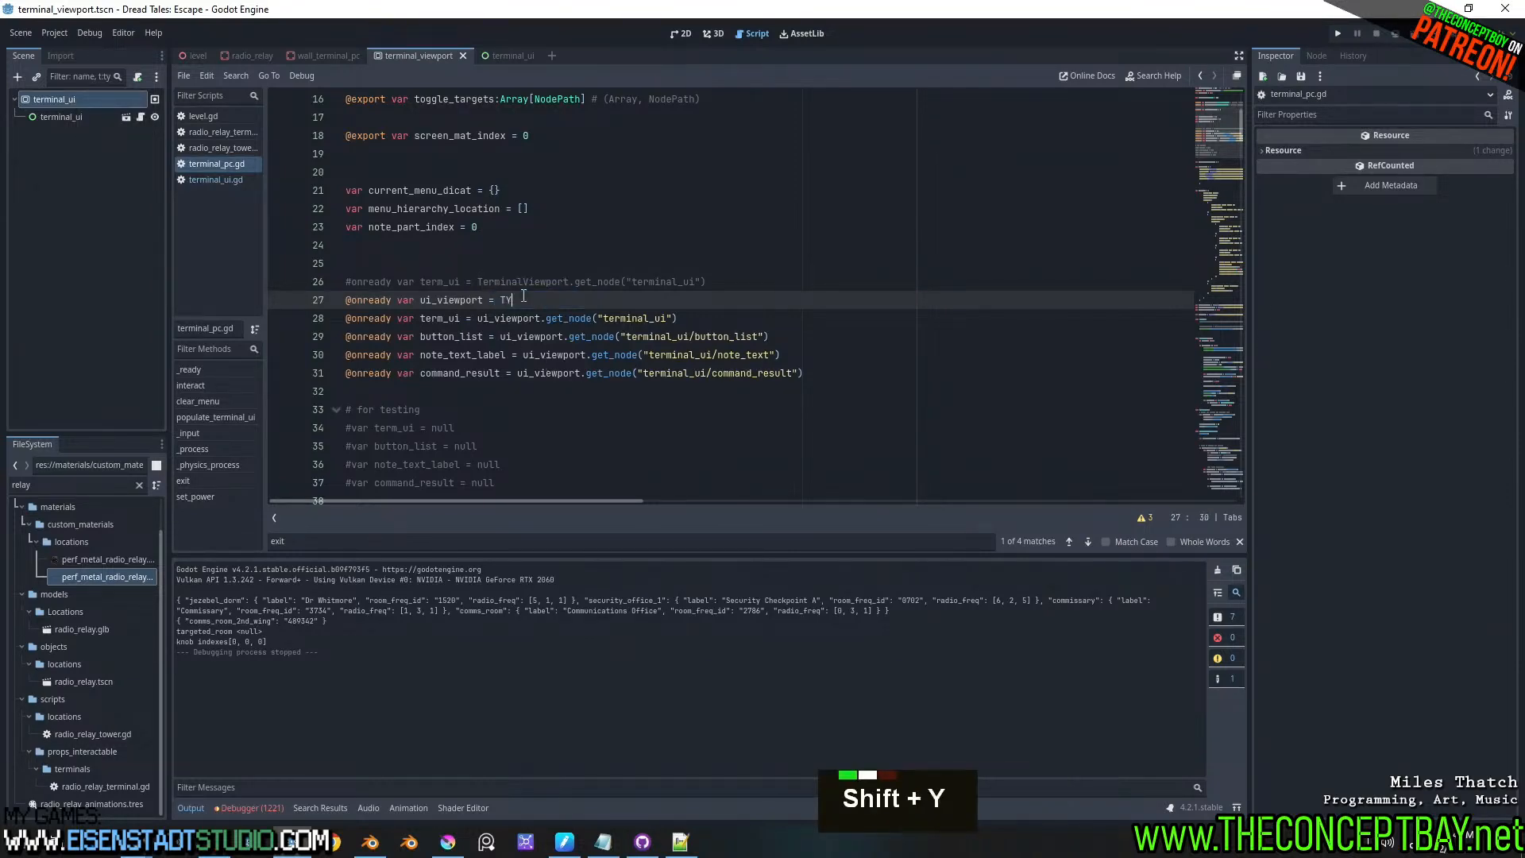
pyautogui.write('mina;')
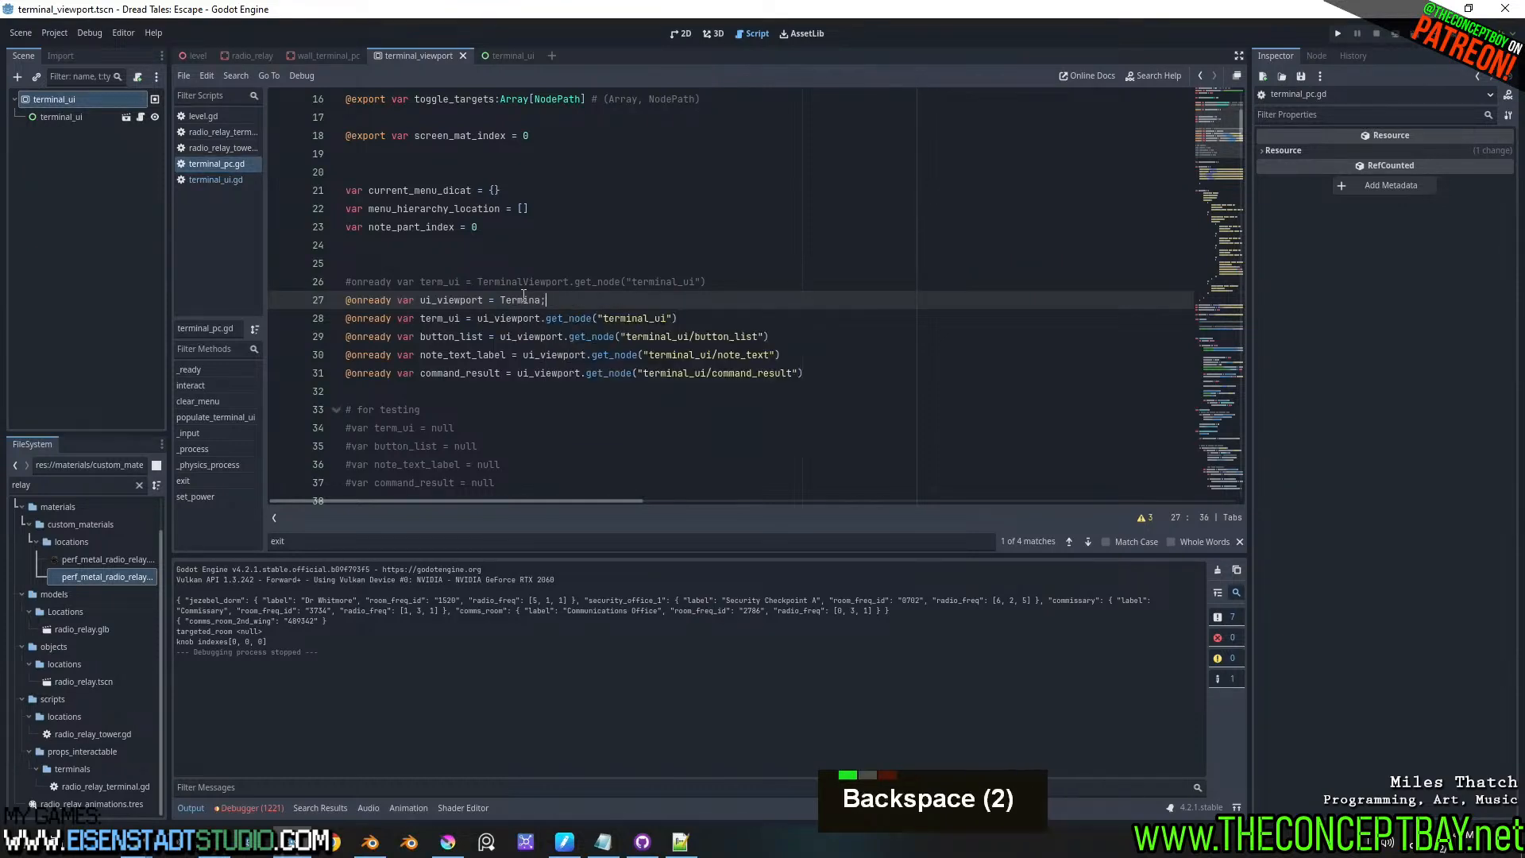
pyautogui.press('BackSpace')
pyautogui.hotkey('ctrl', 'space')
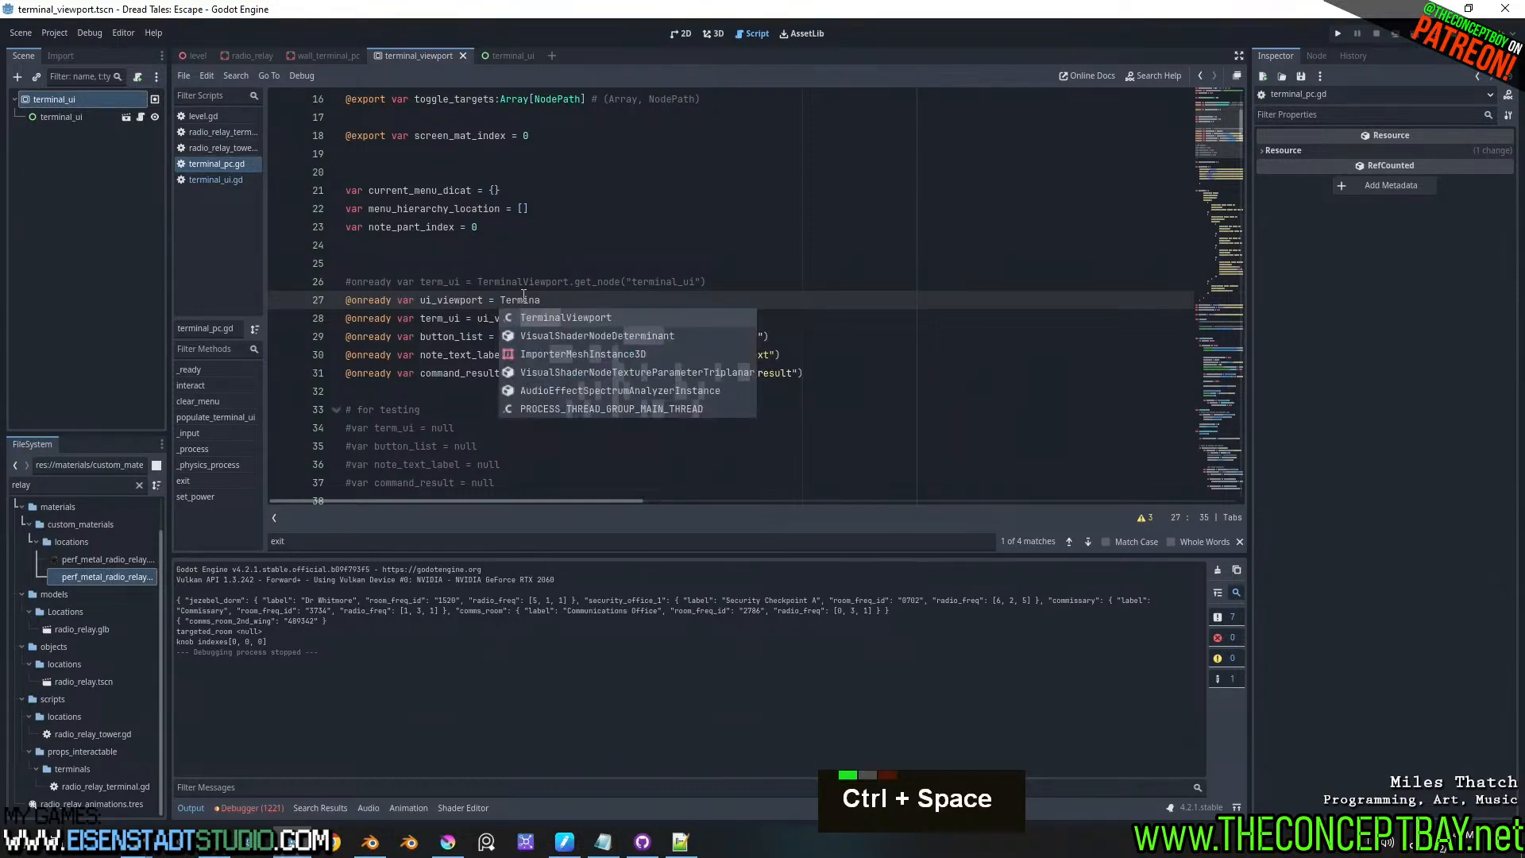
pyautogui.press('Escape')
# - Inspect the TerminalViewport entry in the project's Autoload settings and copy its name
pyautogui.click(54, 33)
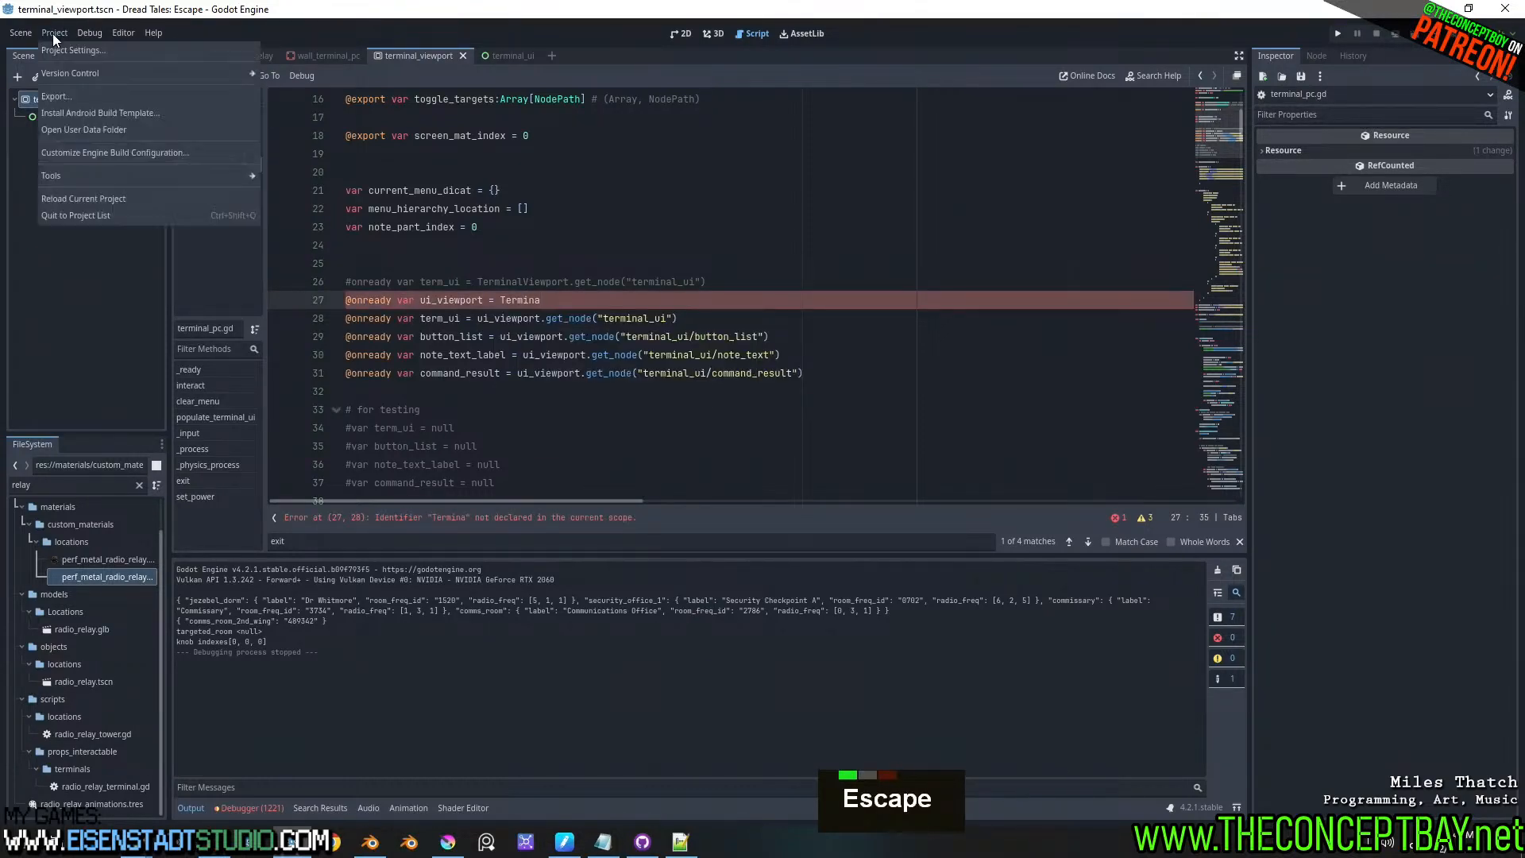
pyautogui.click(59, 54)
pyautogui.click(560, 368)
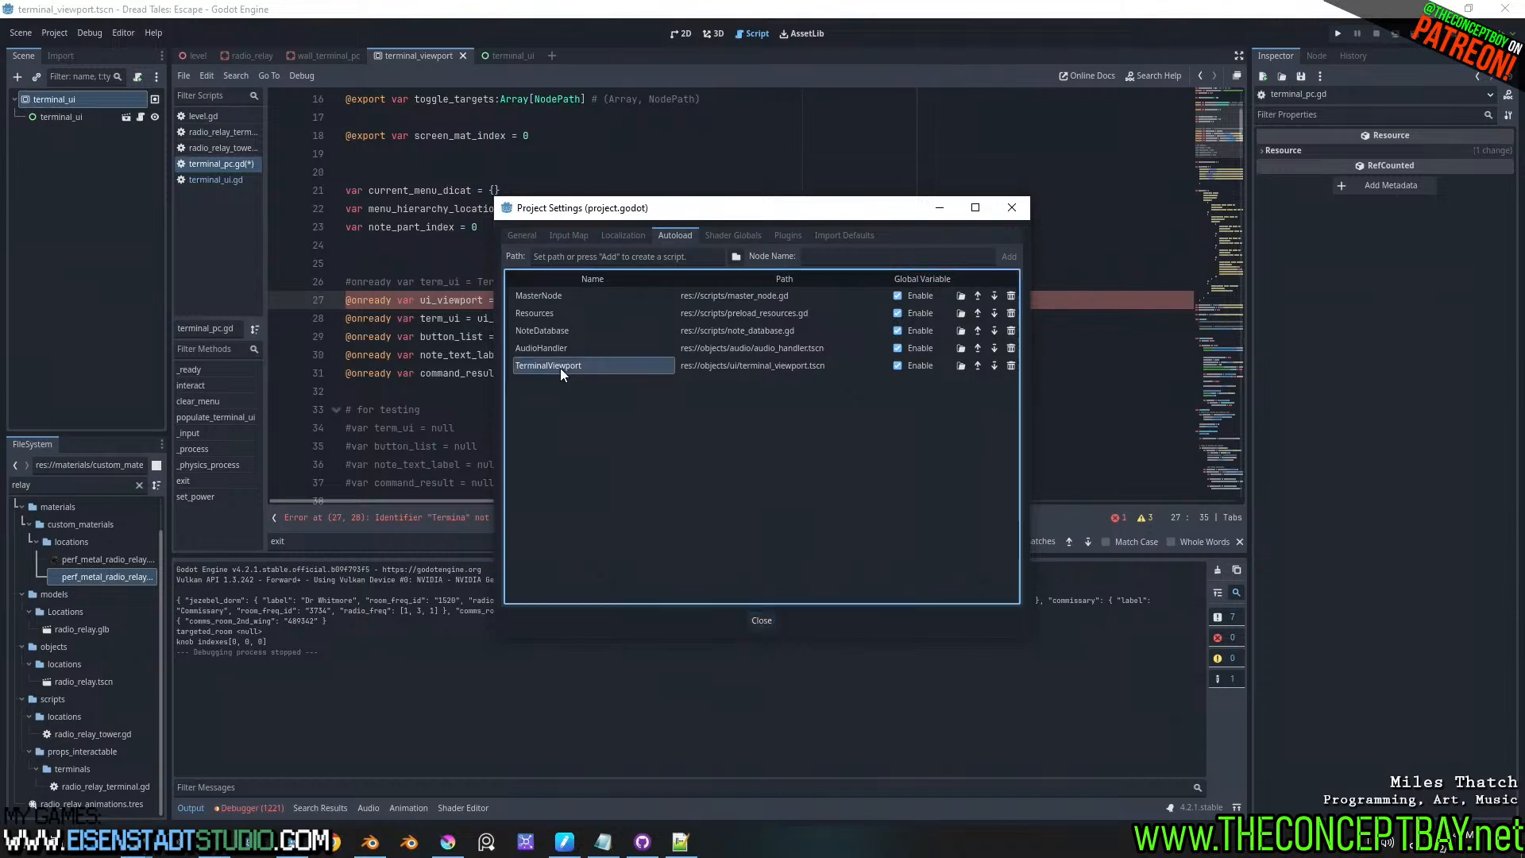
pyautogui.click(560, 368)
pyautogui.hotkey('ctrl', 'c')
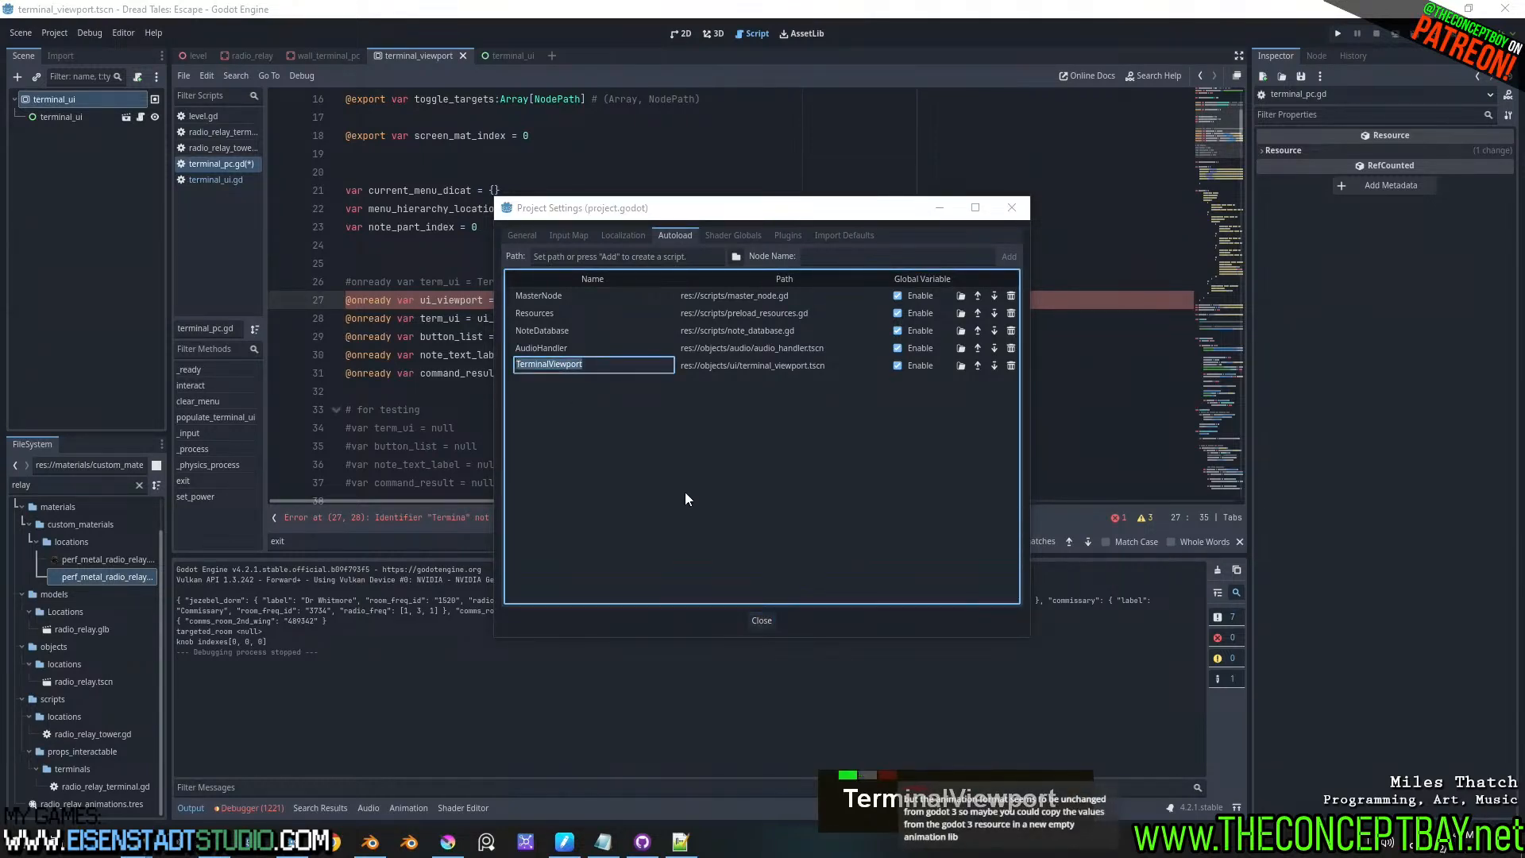
pyautogui.press('Escape')
pyautogui.click(1011, 207)
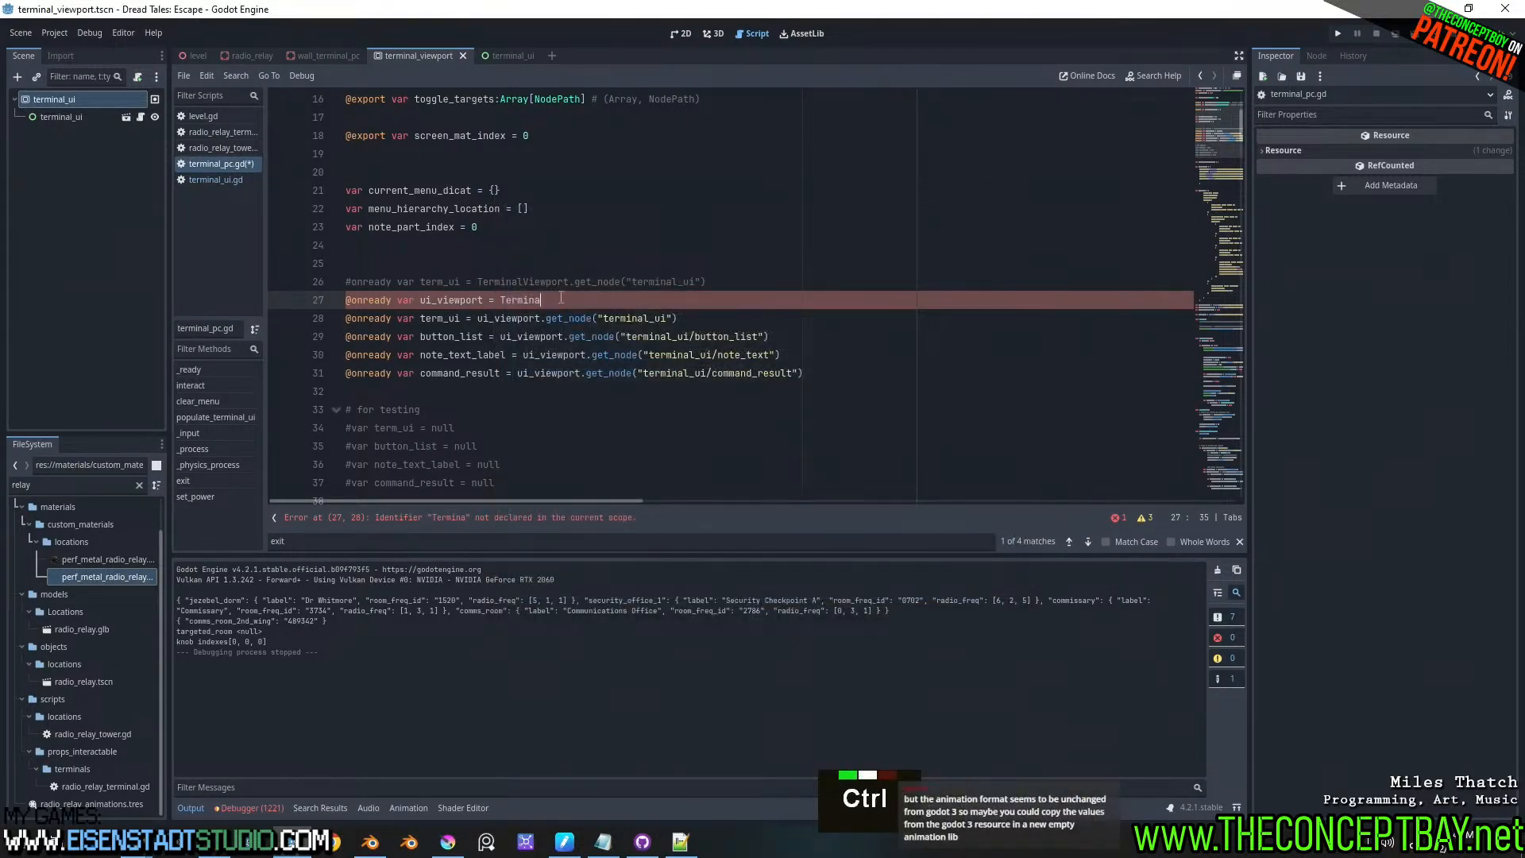
# - Undo the partial retyping in the ui_viewport declaration on line 27
pyautogui.hotkey('ctrl', 'z')
pyautogui.hotkey('ctrl', 'z')
pyautogui.hotkey('ctrl', 'z')
pyautogui.hotkey('ctrl', 'z')
pyautogui.hotkey('ctrl', 'z')
pyautogui.hotkey('ctrl', 'z')
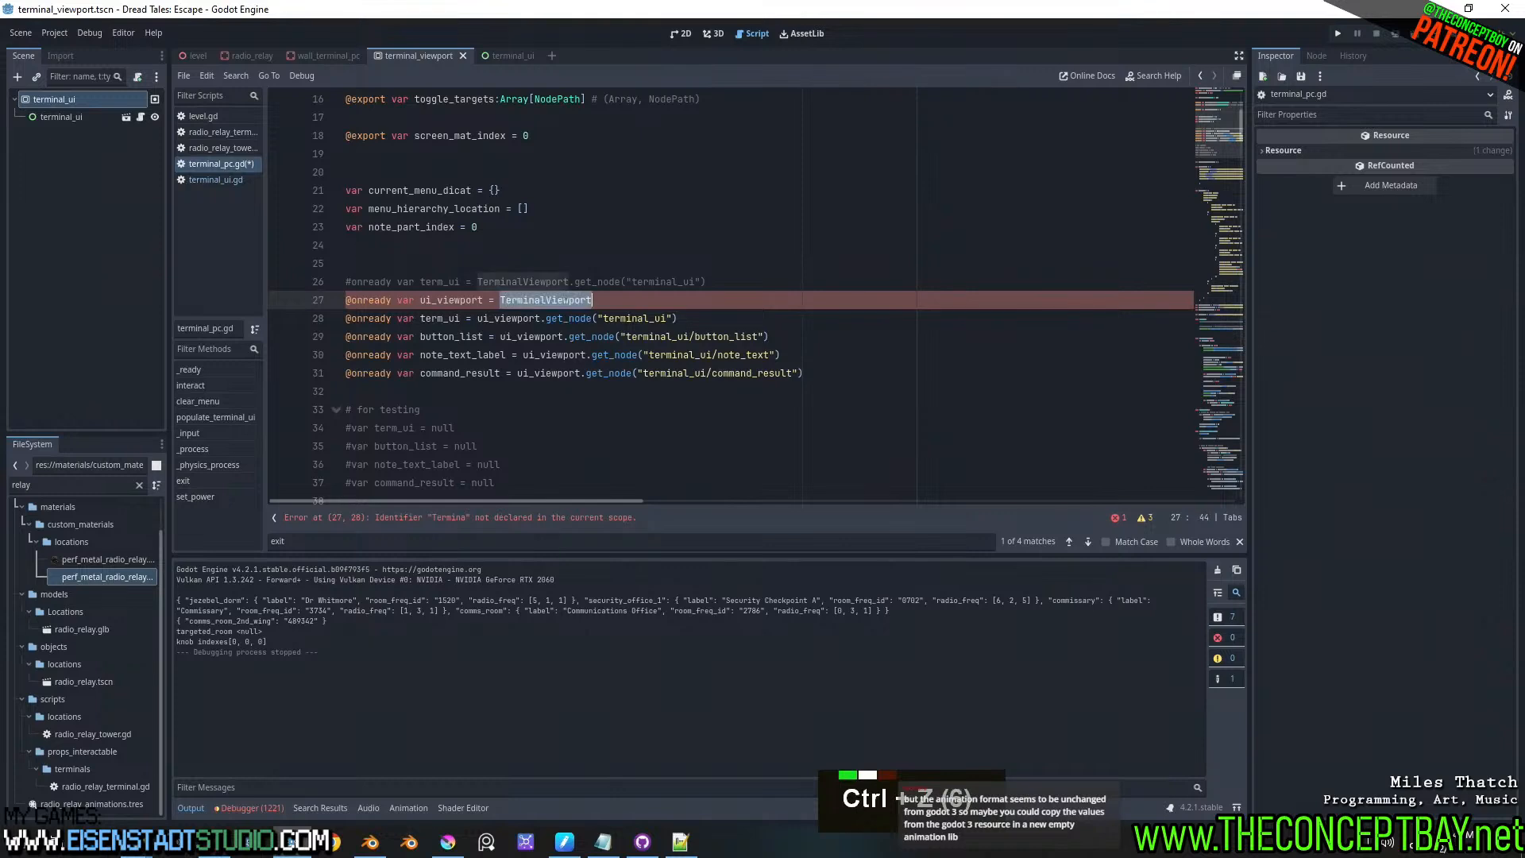
# - Copy the variable name ui_viewport from its declaration and go to the interact() function
pyautogui.click(565, 299)
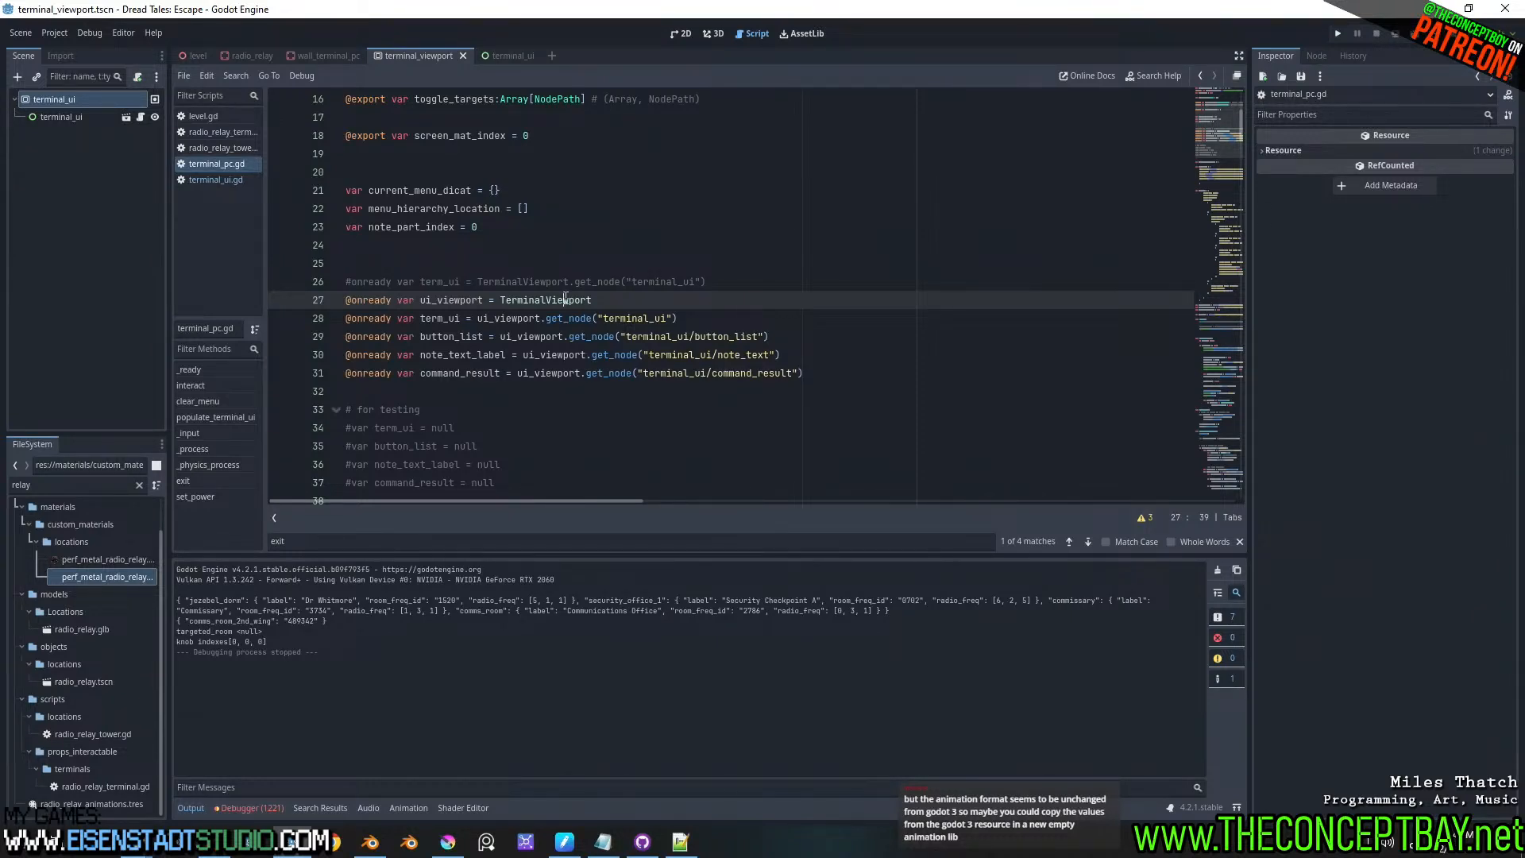
pyautogui.click(615, 297)
pyautogui.doubleClick(451, 300)
pyautogui.hotkey('ctrl', 'c')
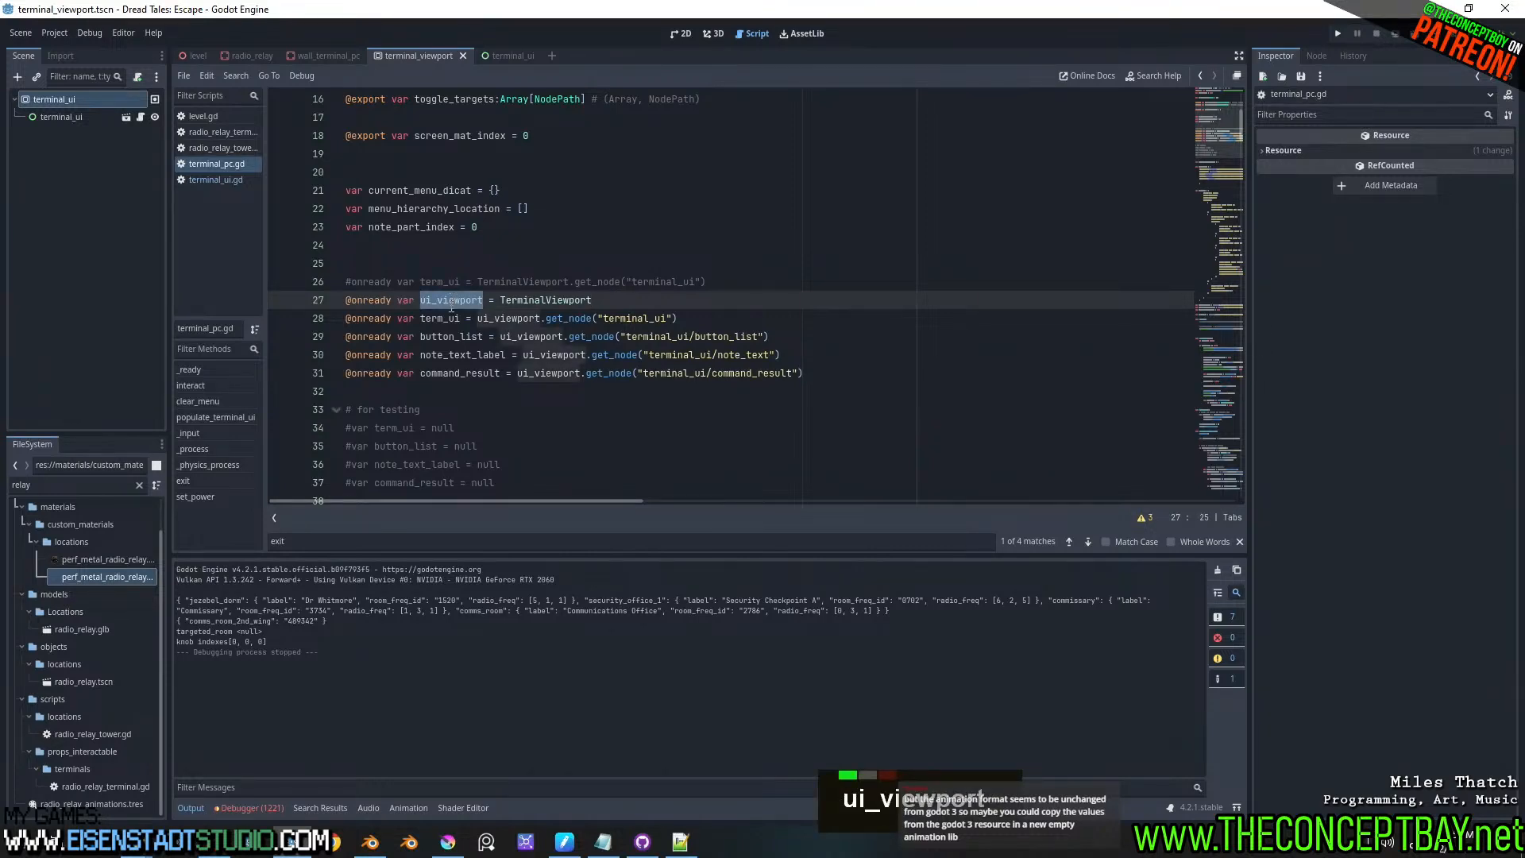
pyautogui.click(184, 387)
pyautogui.scroll(2, 792, 302)
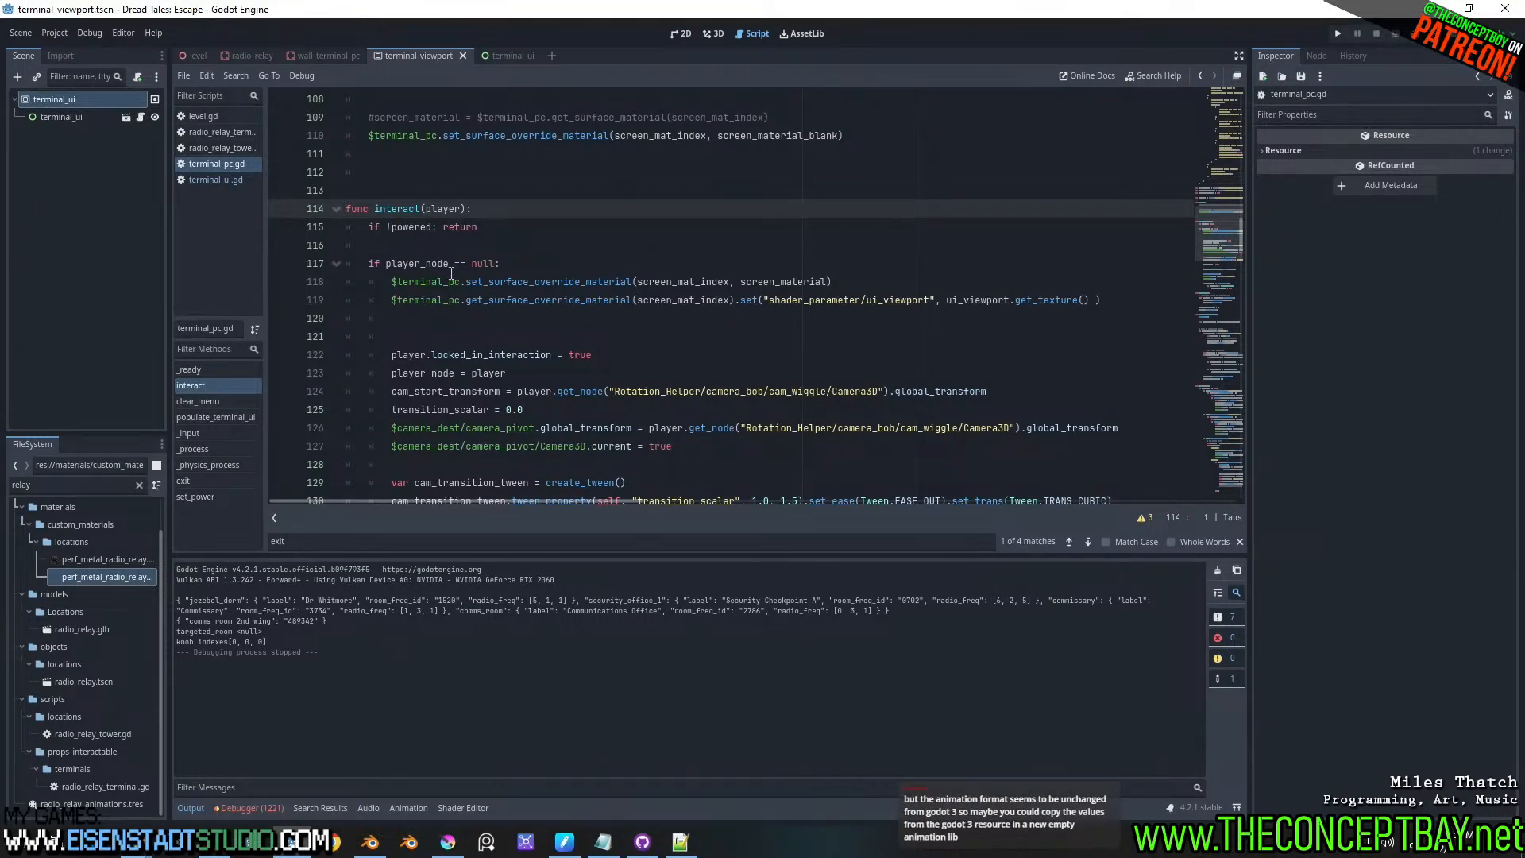
pyautogui.scroll(-3, 451, 274)
pyautogui.scroll(3, 444, 266)
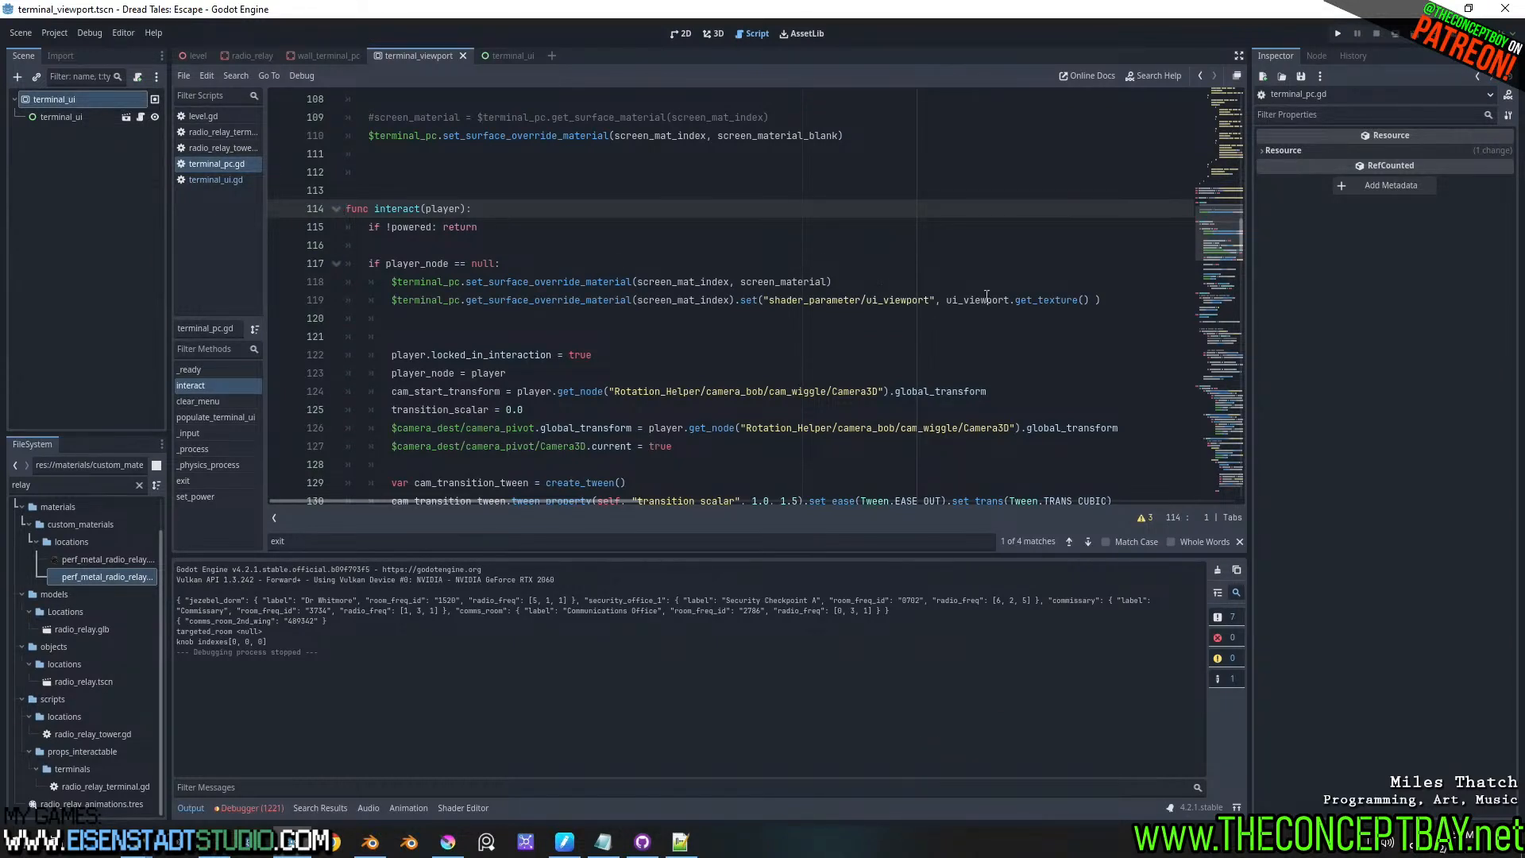
# - Add prints("ui_viewport", ui_viewport) as the first line inside the player_node == null check of interact()
pyautogui.doubleClick(986, 296)
pyautogui.click(807, 266)
pyautogui.press('Return')
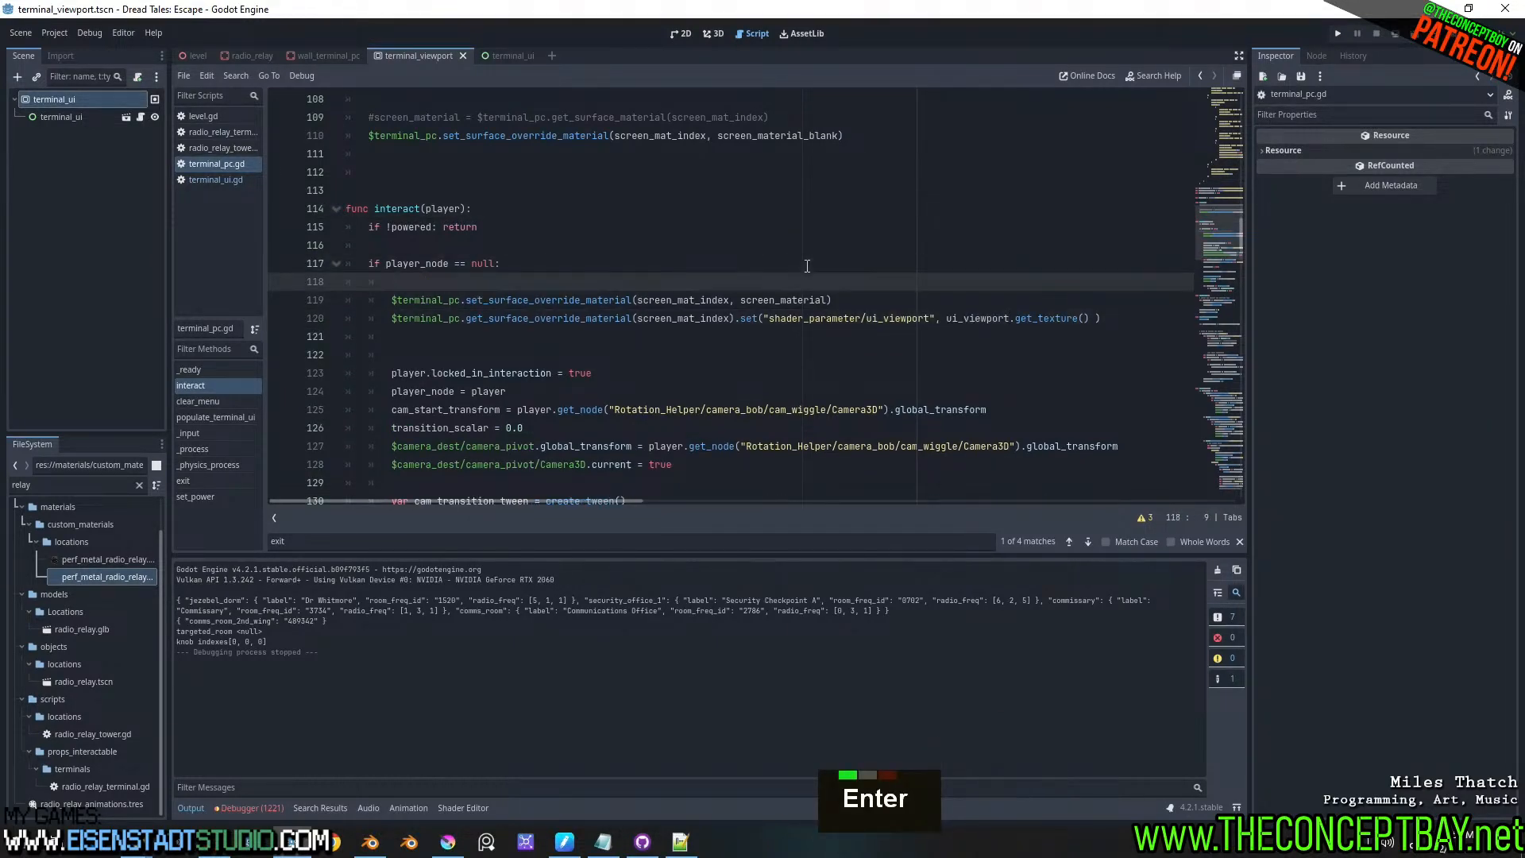
pyautogui.write('prinotn')
pyautogui.press('BackSpace')
pyautogui.press('BackSpace')
pyautogui.press('BackSpace')
pyautogui.write('t')
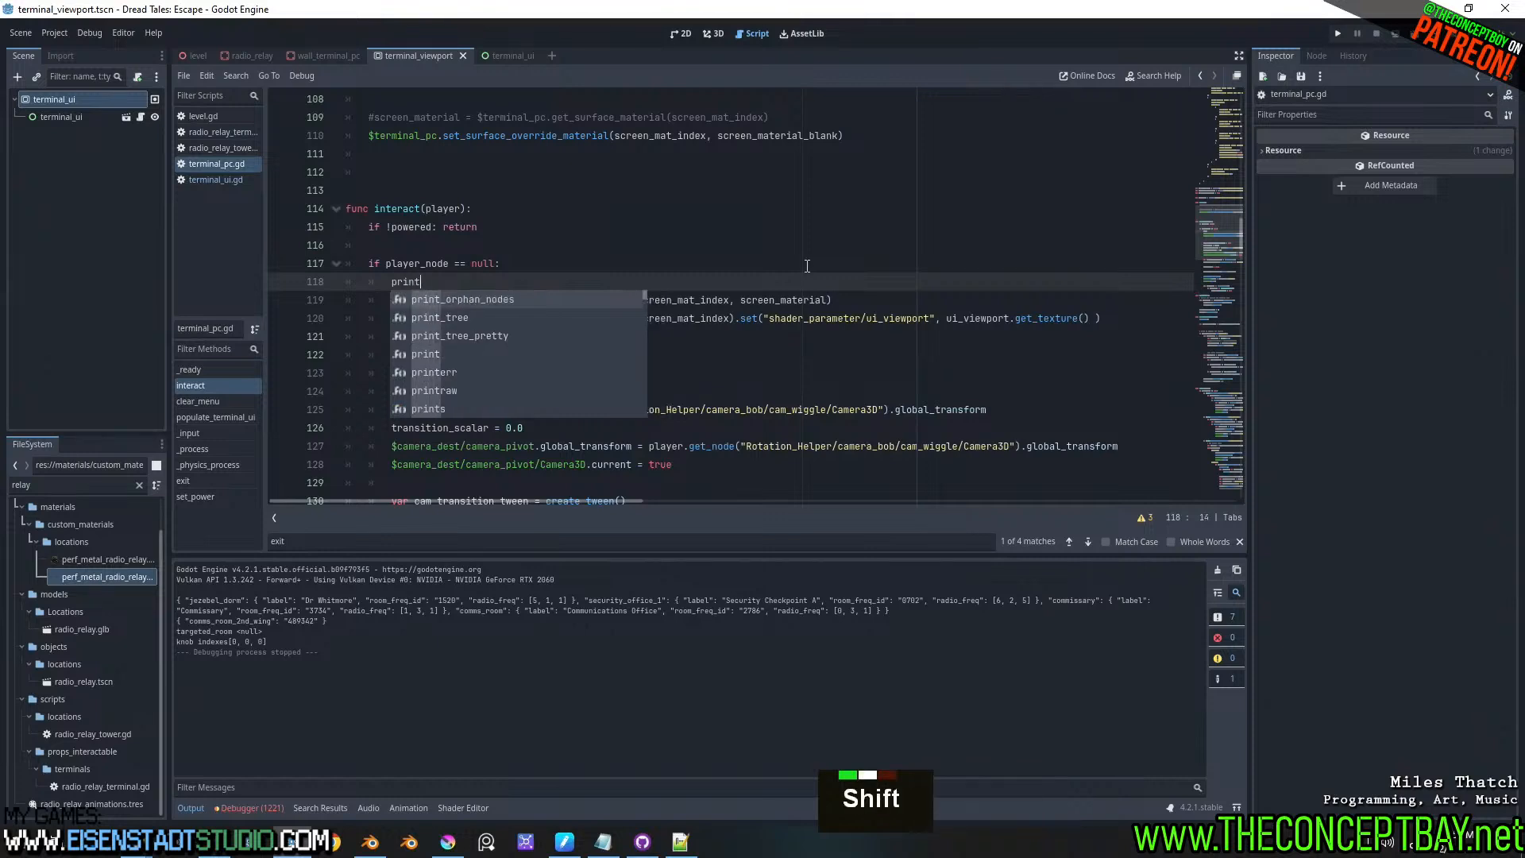
pyautogui.write('(')
pyautogui.press('Left')
pyautogui.write('"')
pyautogui.hotkey('ctrl', 'v')
pyautogui.press('Right')
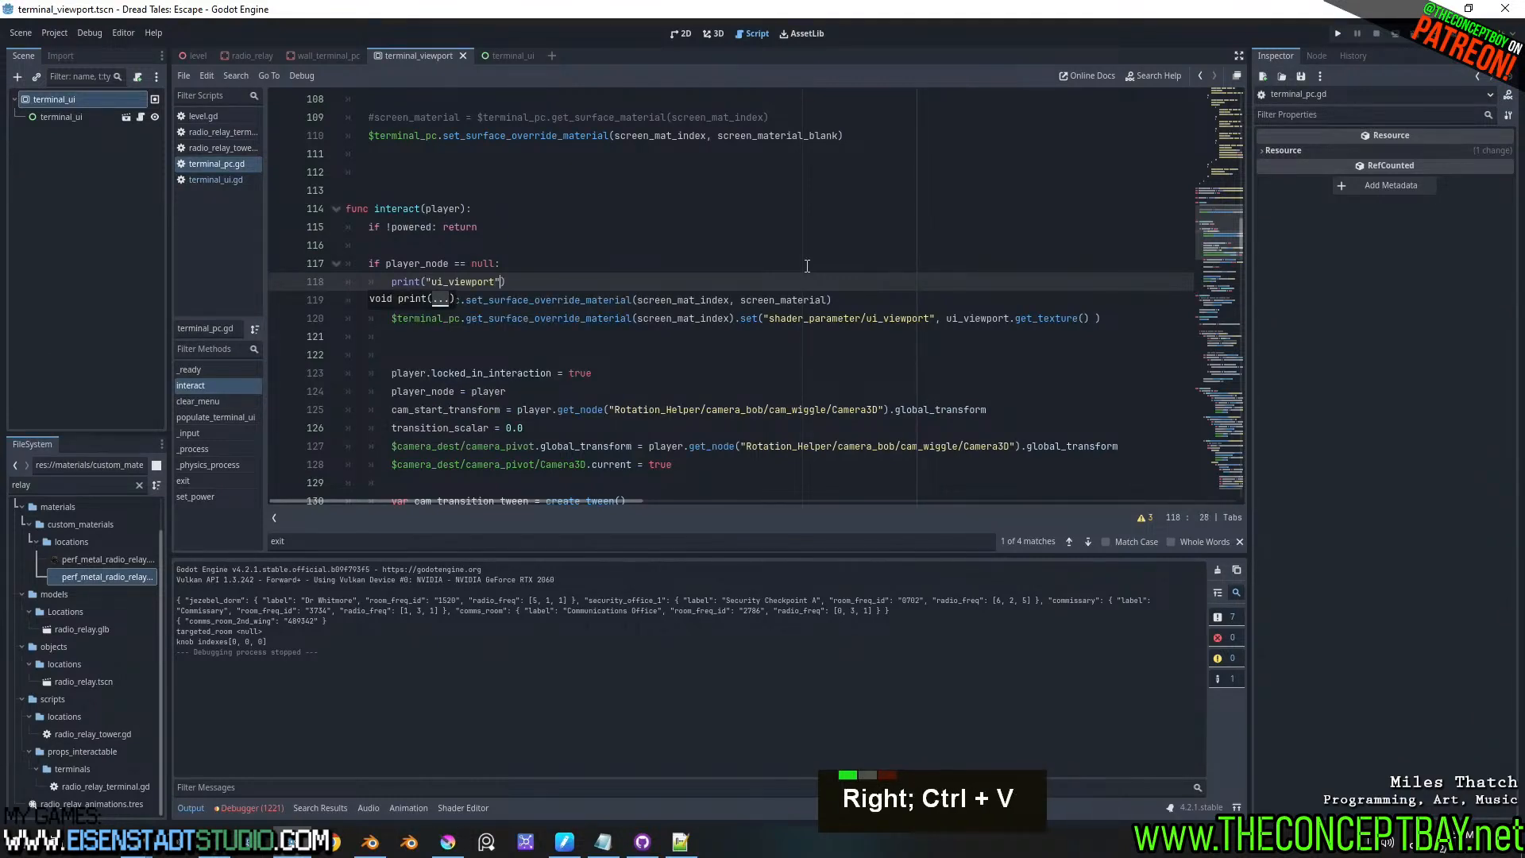
pyautogui.write(',')
pyautogui.hotkey('ctrl', 'v')
pyautogui.hotkey('ctrl', 'Left')
pyautogui.hotkey('ctrl', 'Left')
pyautogui.hotkey('ctrl', 'Left')
pyautogui.hotkey('ctrl', 'Right')
pyautogui.write('s')
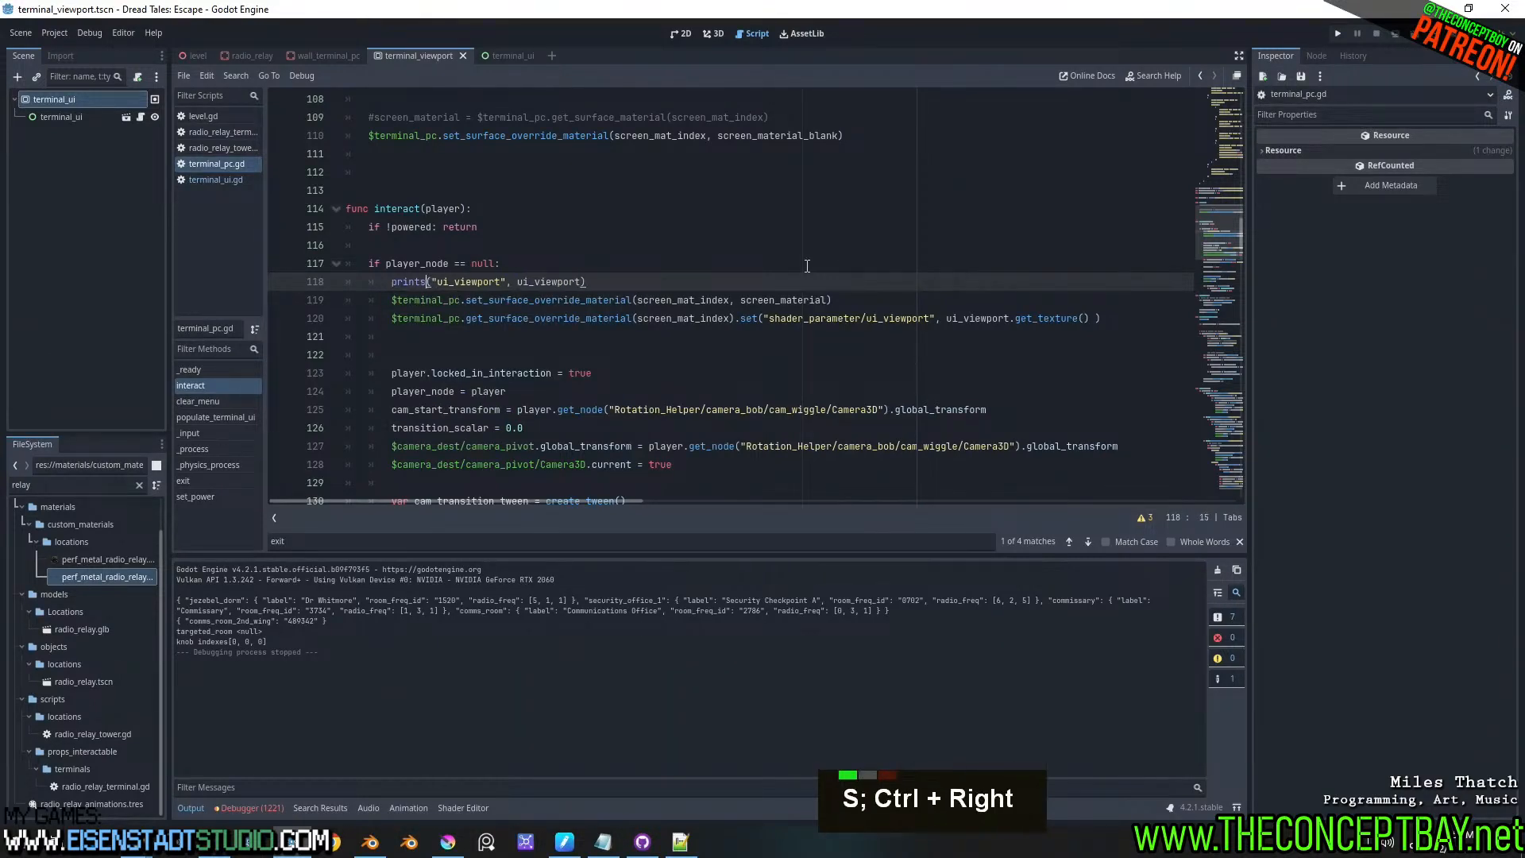
# - Run the game, teleport to relay_station and try the wall terminal there
pyautogui.press('F5')
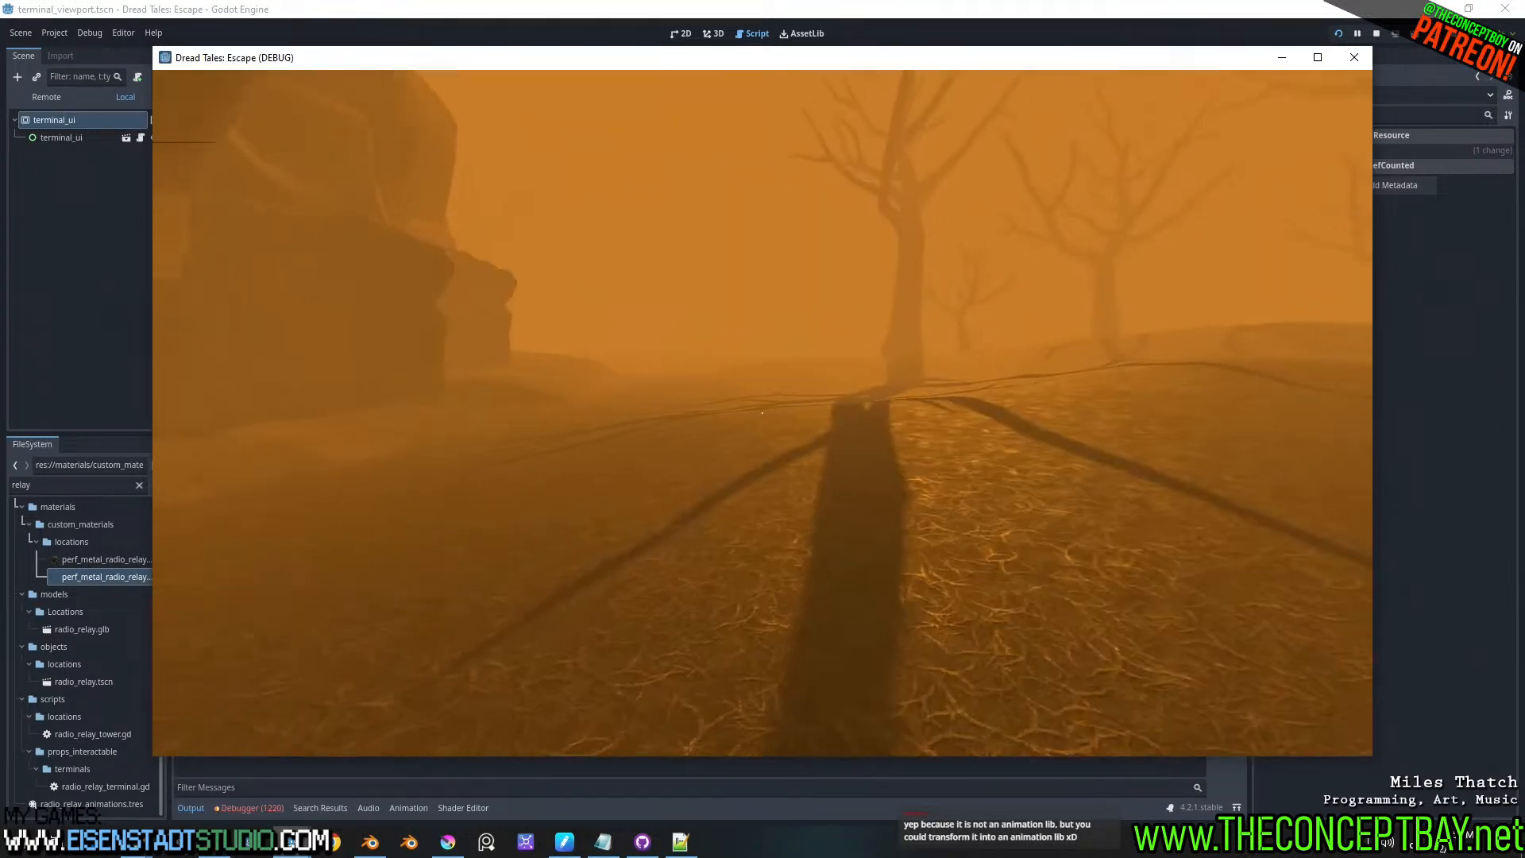
pyautogui.press('F2')
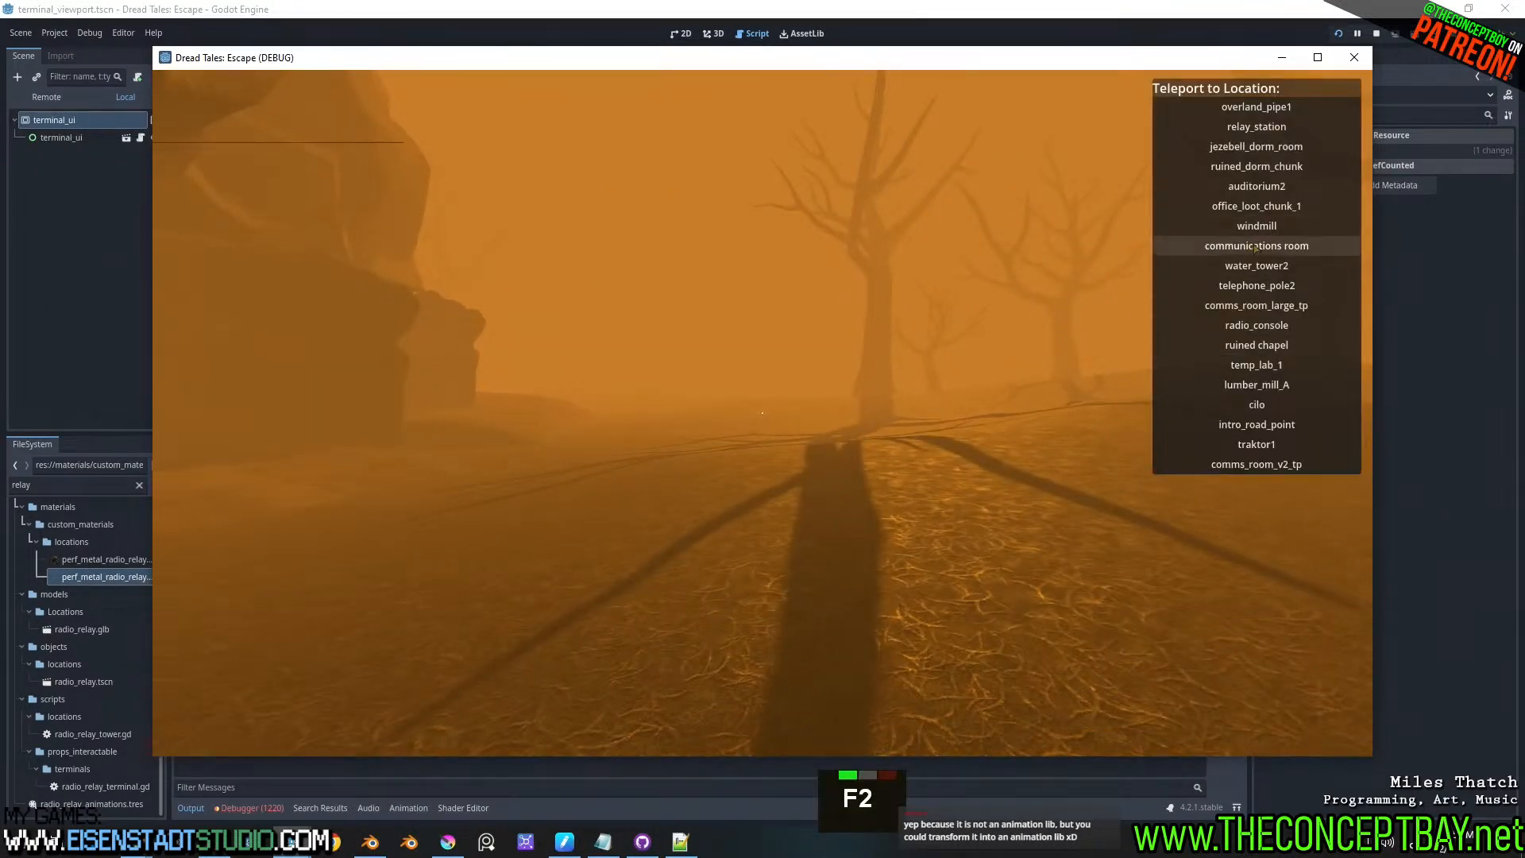
pyautogui.click(1261, 129)
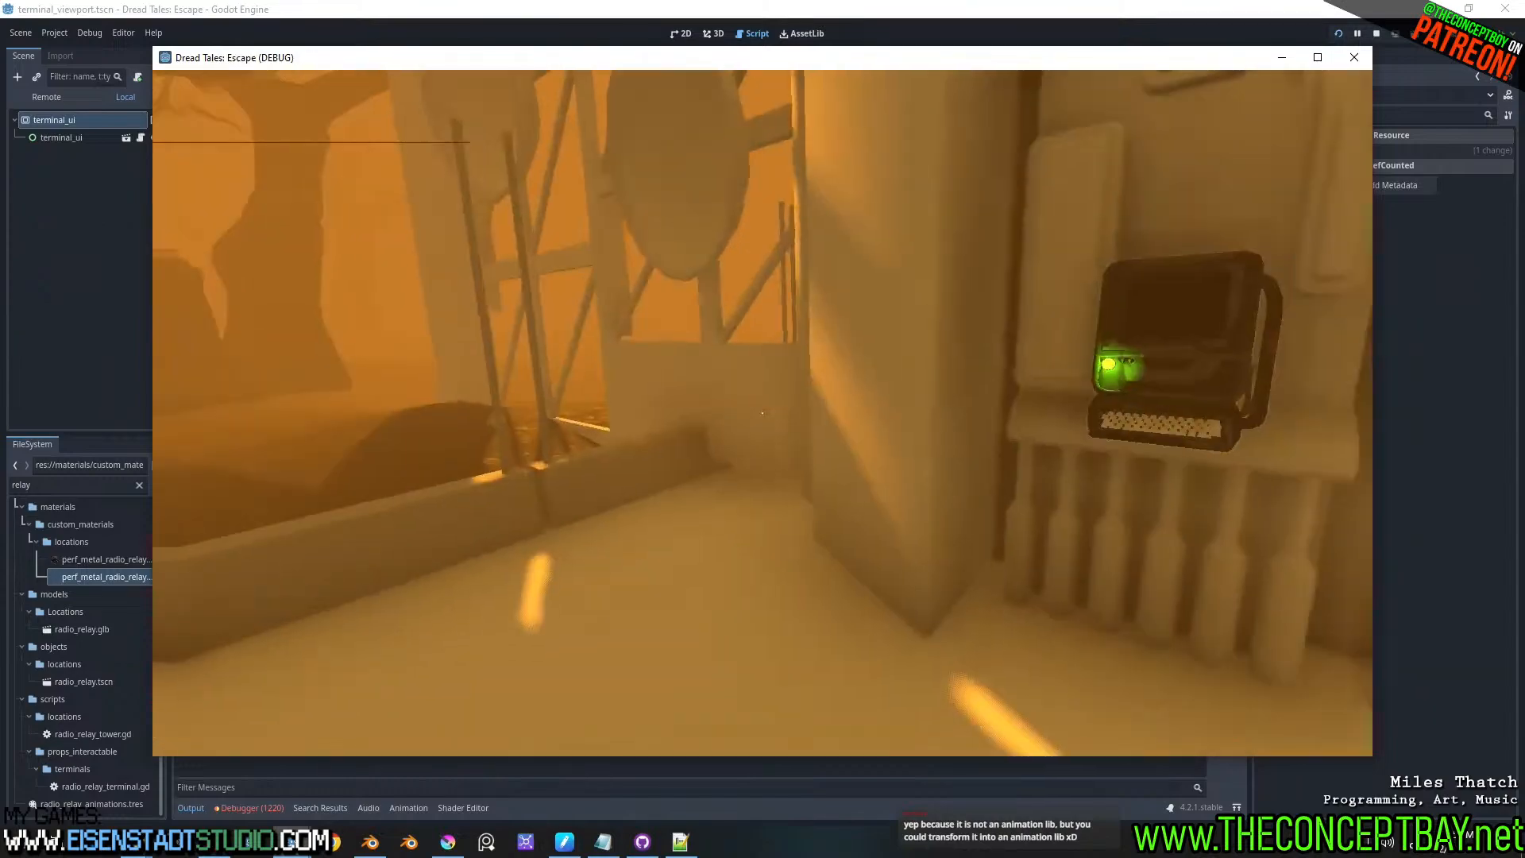
pyautogui.press('w')
pyautogui.press('a')
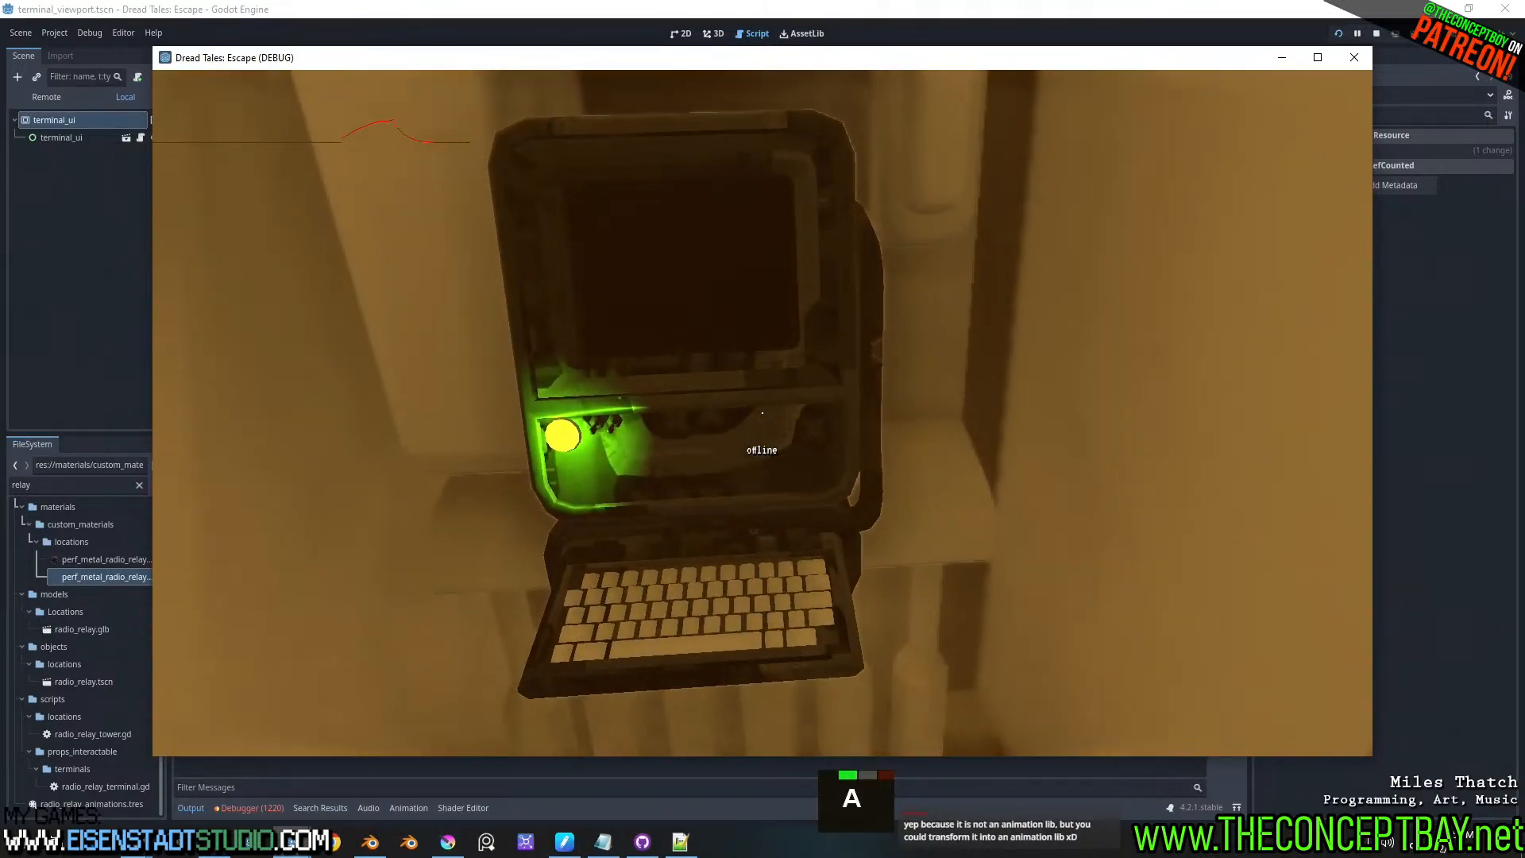
pyautogui.press('e')
# - Walk to the battery box in the relay station, open it and put a battery inside
pyautogui.press('w')
pyautogui.press('a')
pyautogui.press('d')
pyautogui.press('w')
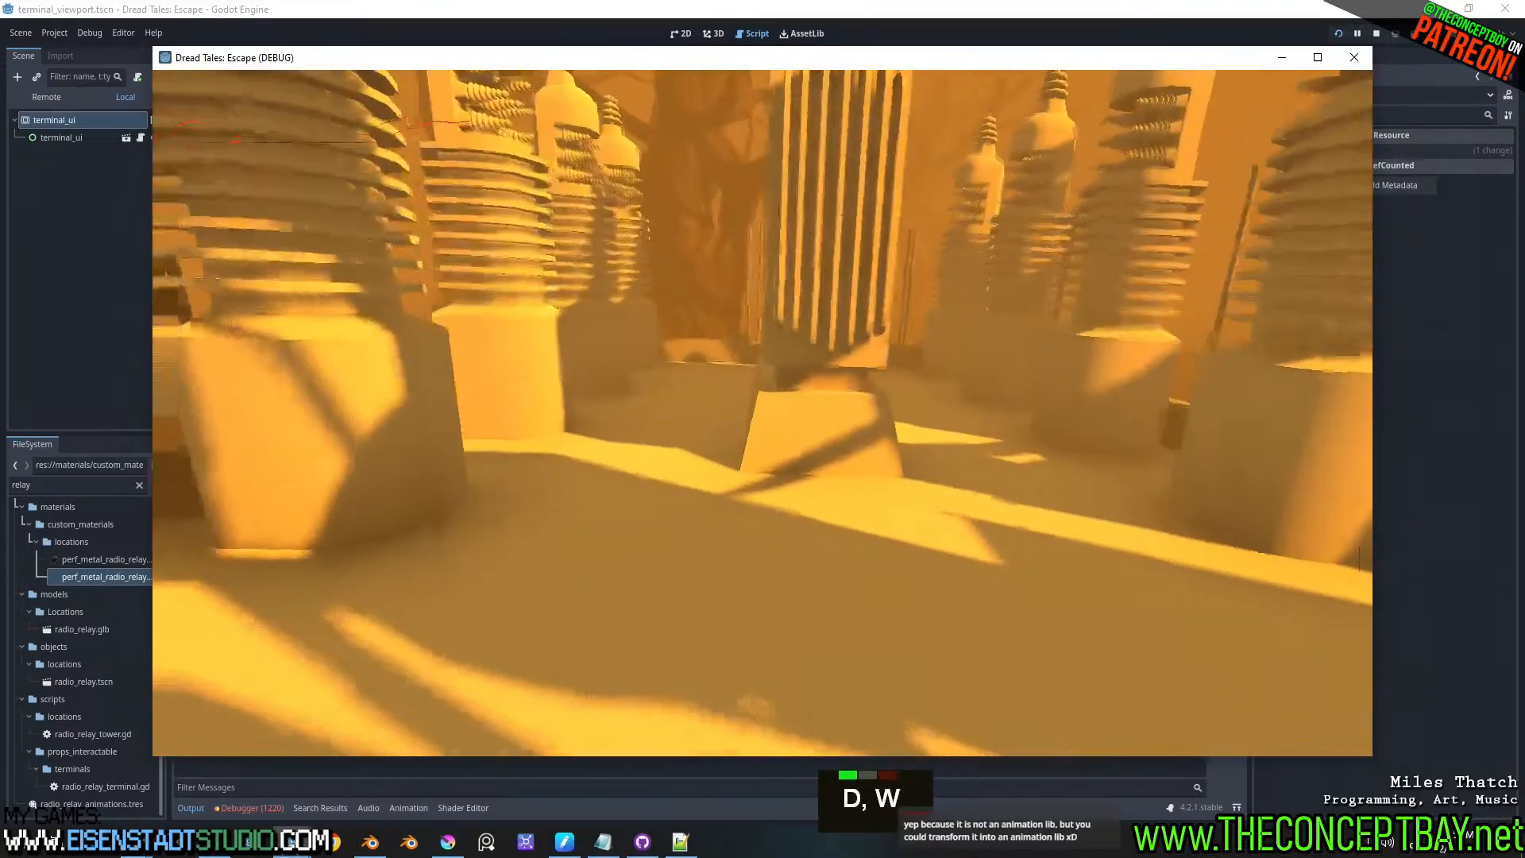
pyautogui.press('w')
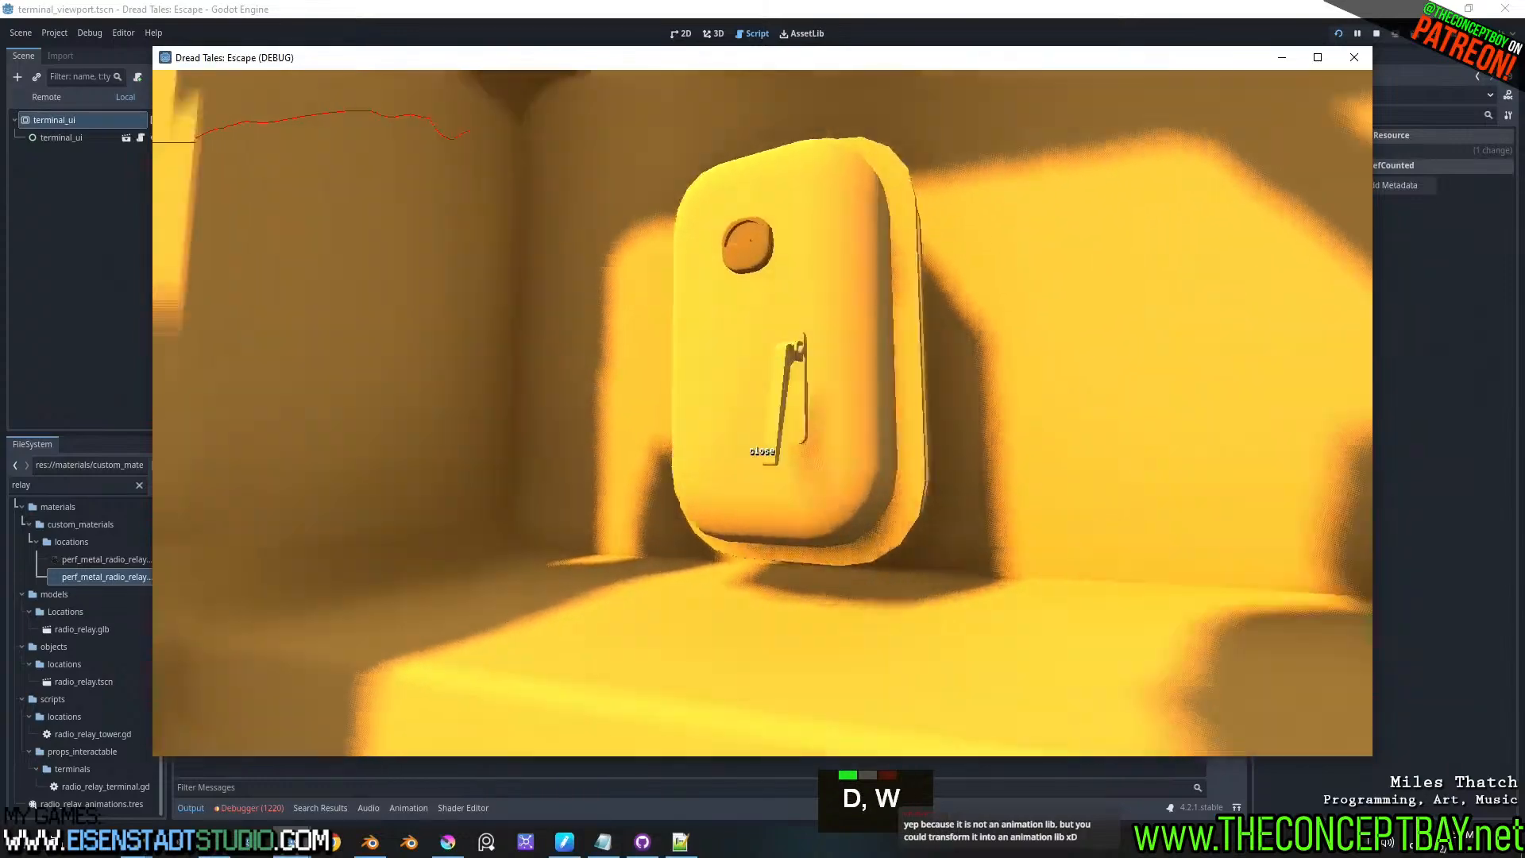
pyautogui.press('Tab')
pyautogui.press('Tab')
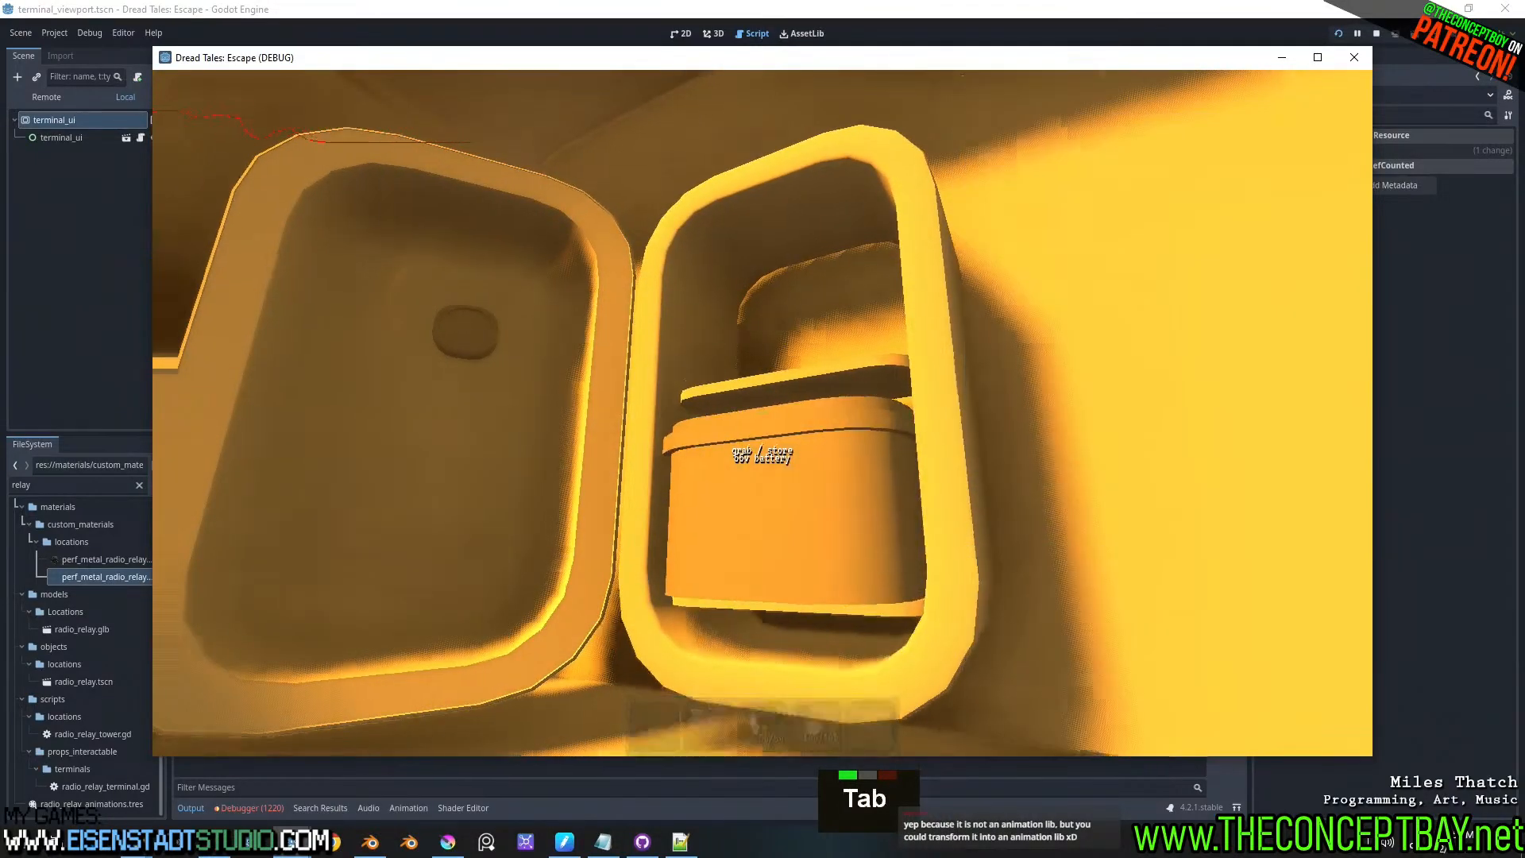
# - Return to the wall terminal, interact with it to test its screen, and quit the game
pyautogui.press('w')
pyautogui.press('d')
pyautogui.press('d')
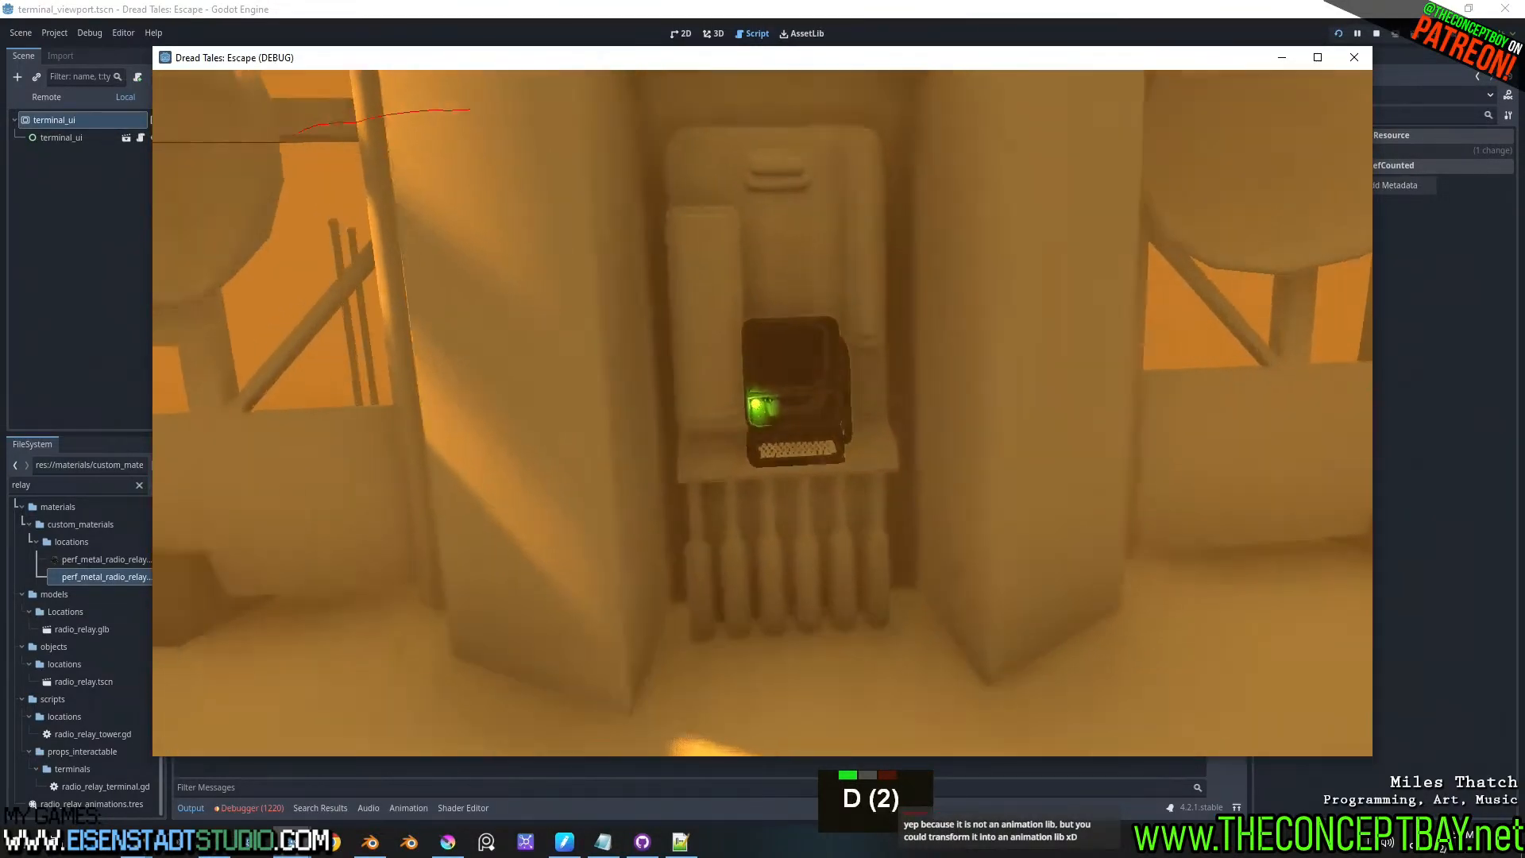
pyautogui.press('e')
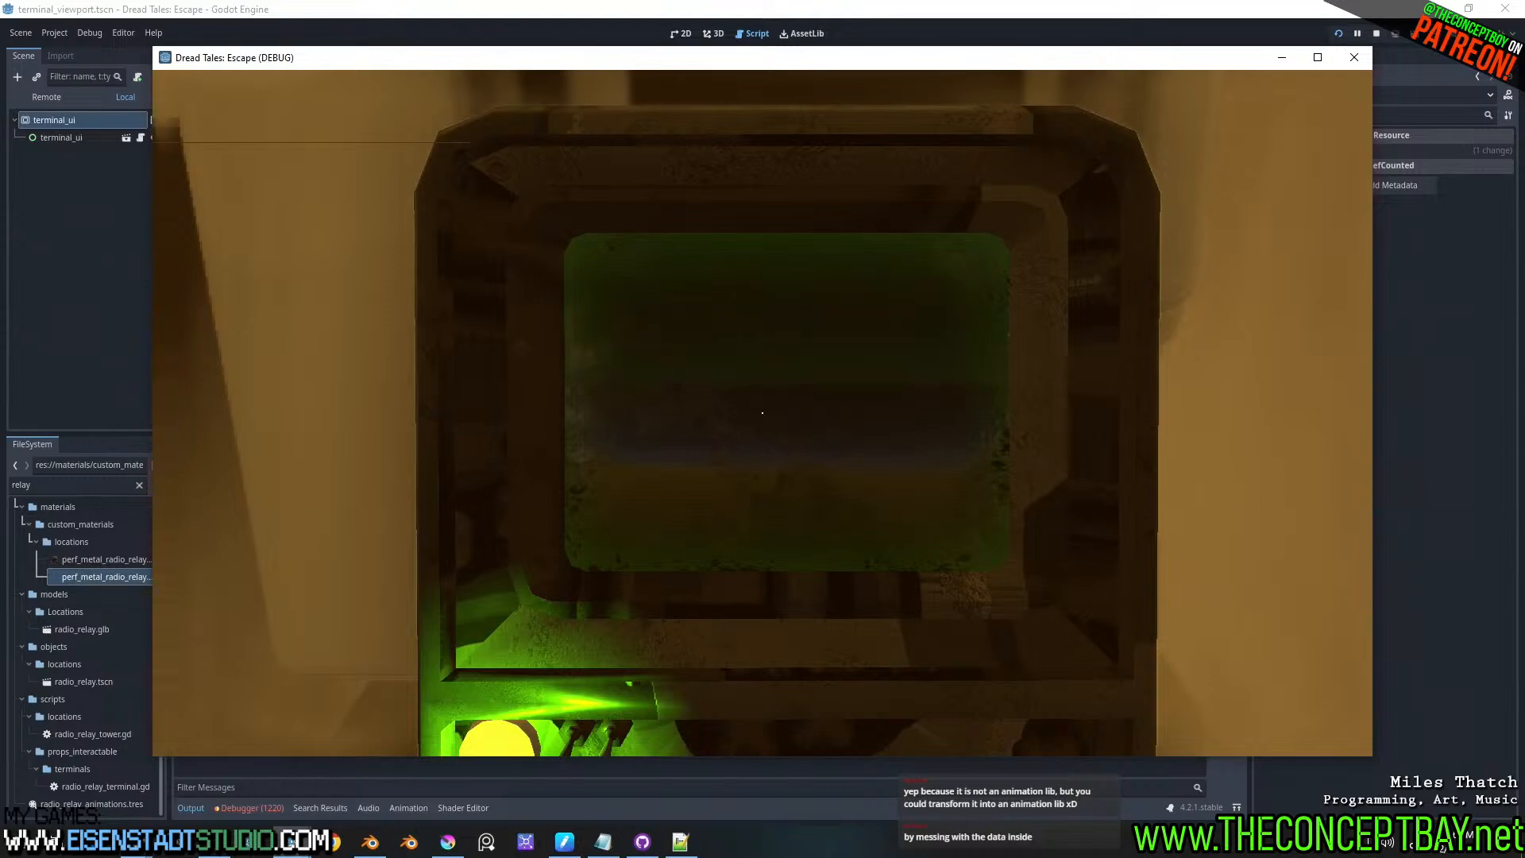
pyautogui.press('space')
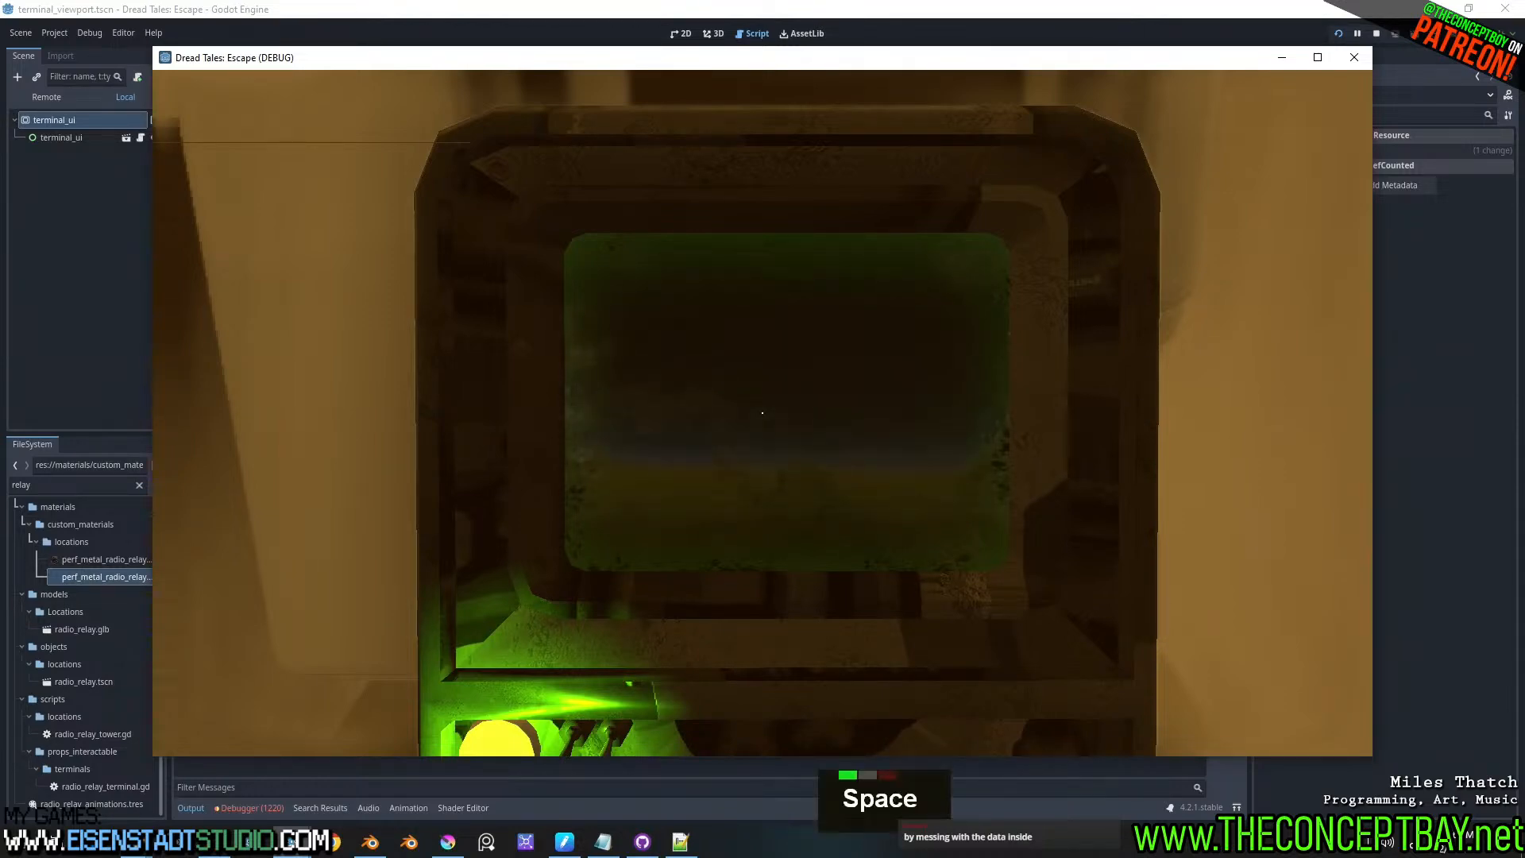
pyautogui.hotkey('alt', 'F4')
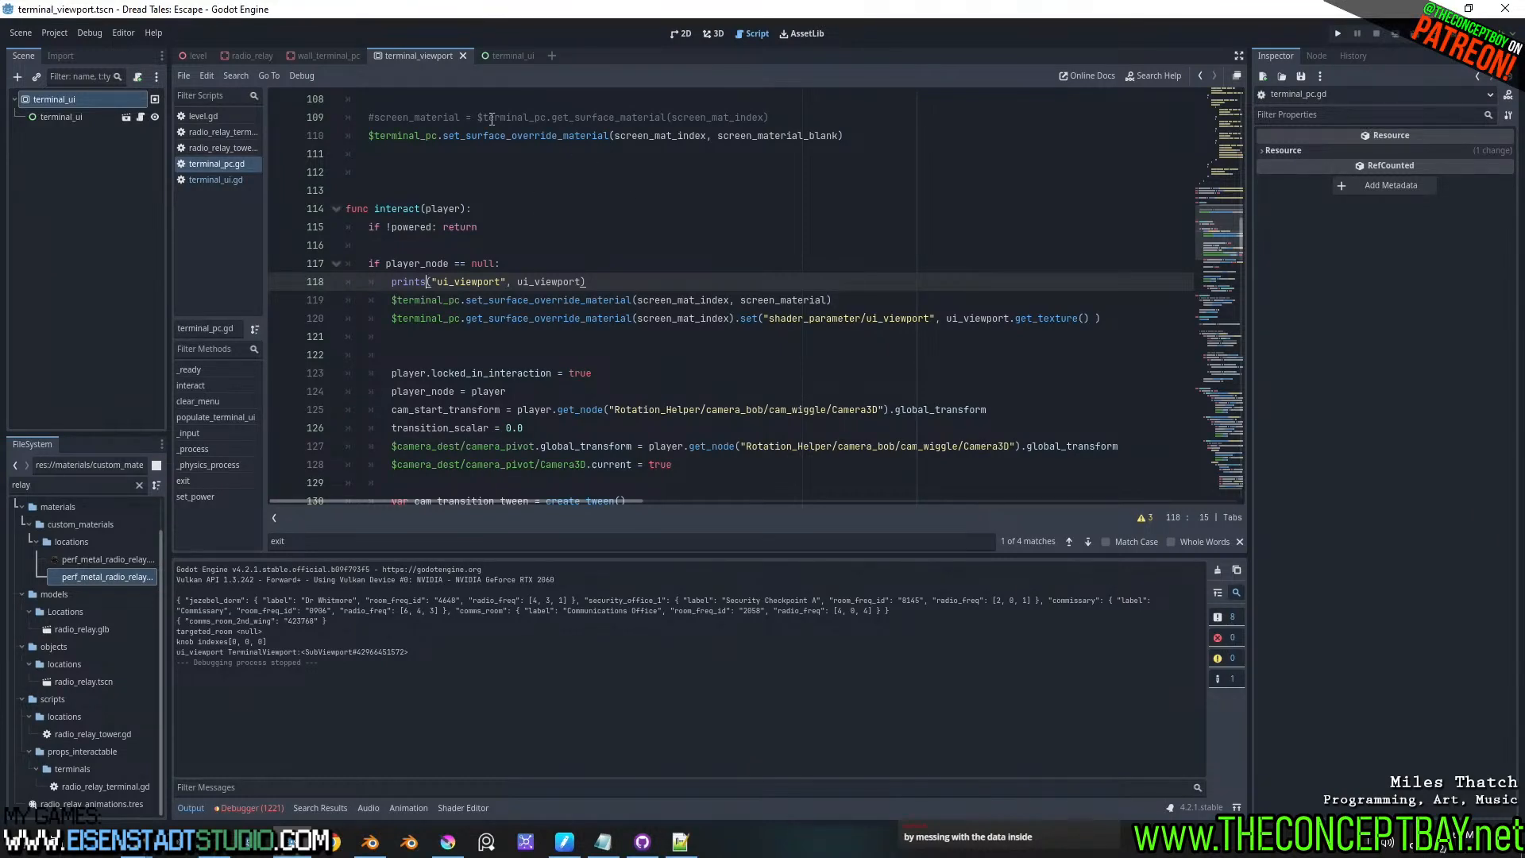
# - Compare the terminal_viewport and terminal_ui scenes, checking the SubViewport's preview and properties
pyautogui.click(488, 54)
pyautogui.click(416, 55)
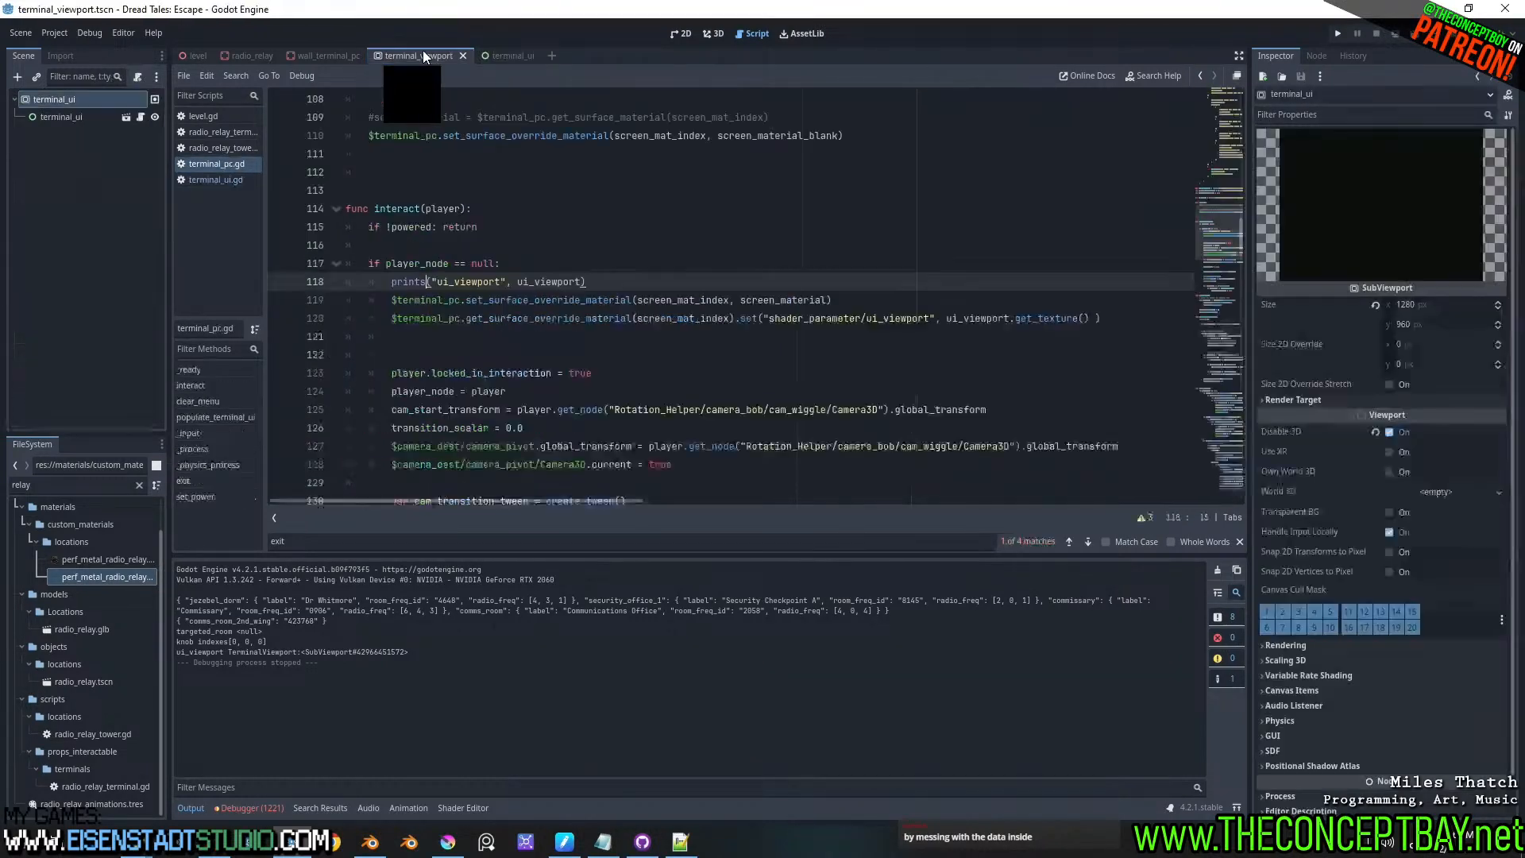
pyautogui.click(498, 55)
pyautogui.click(410, 54)
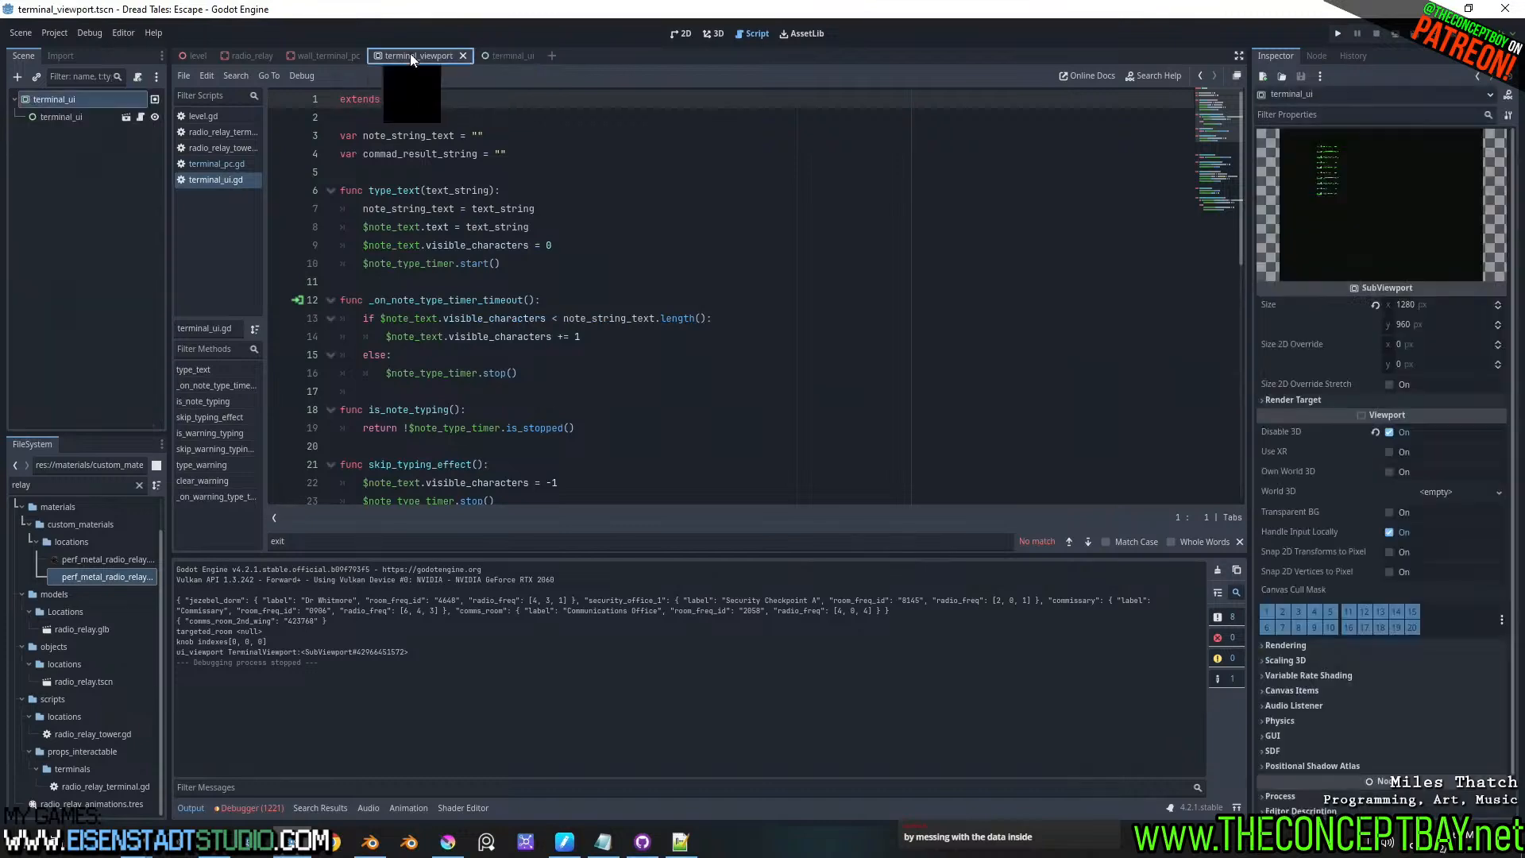
pyautogui.click(503, 55)
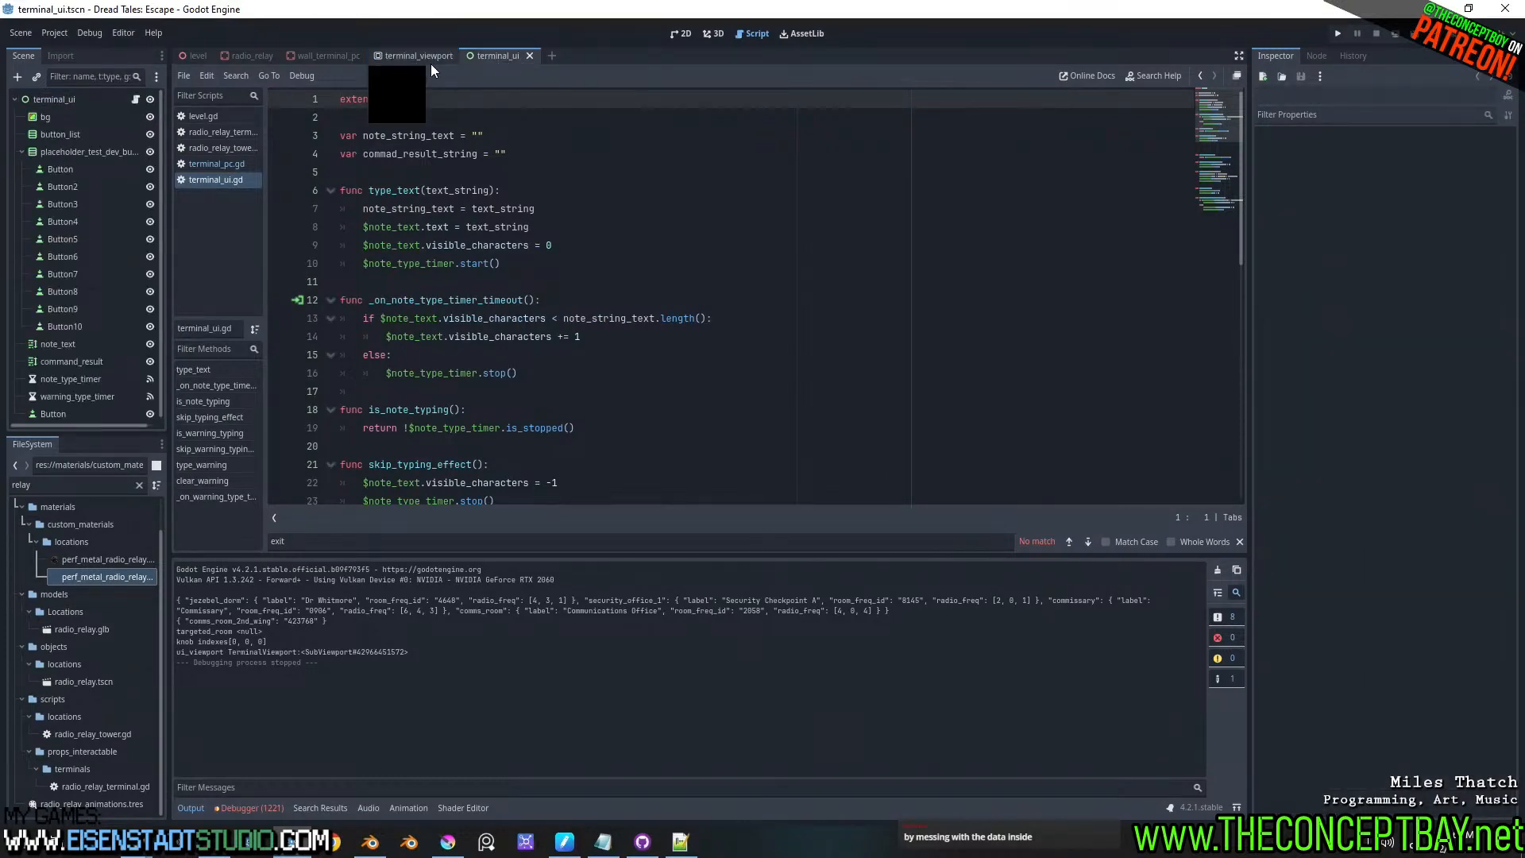
pyautogui.click(419, 54)
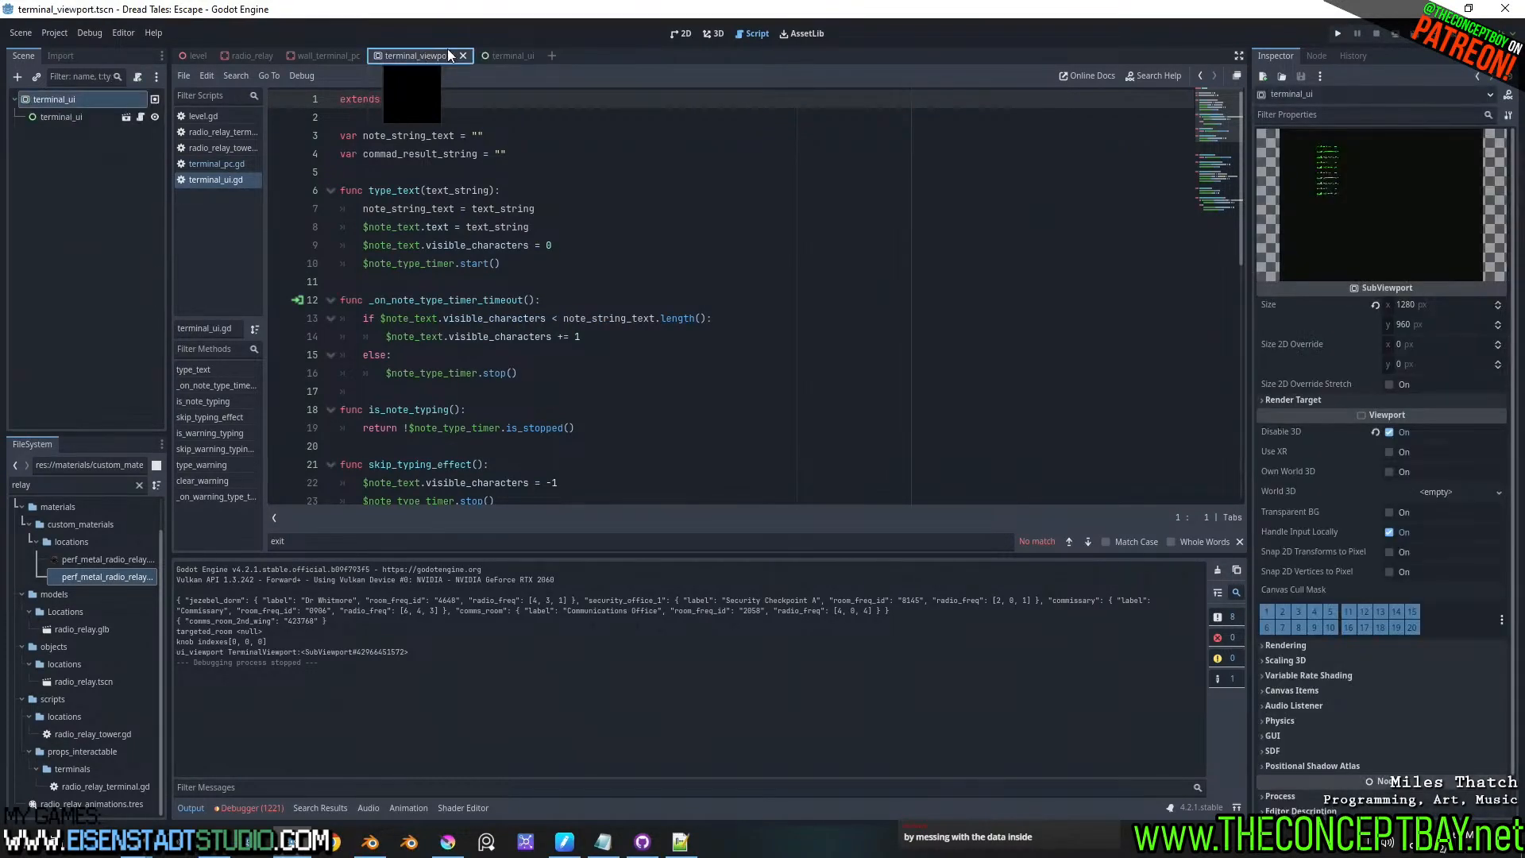
# - Compare the terminal_ui and terminal_viewport scenes, collapse the placeholder test buttons branch, and skim the terminal_ui.gd script
pyautogui.click(508, 55)
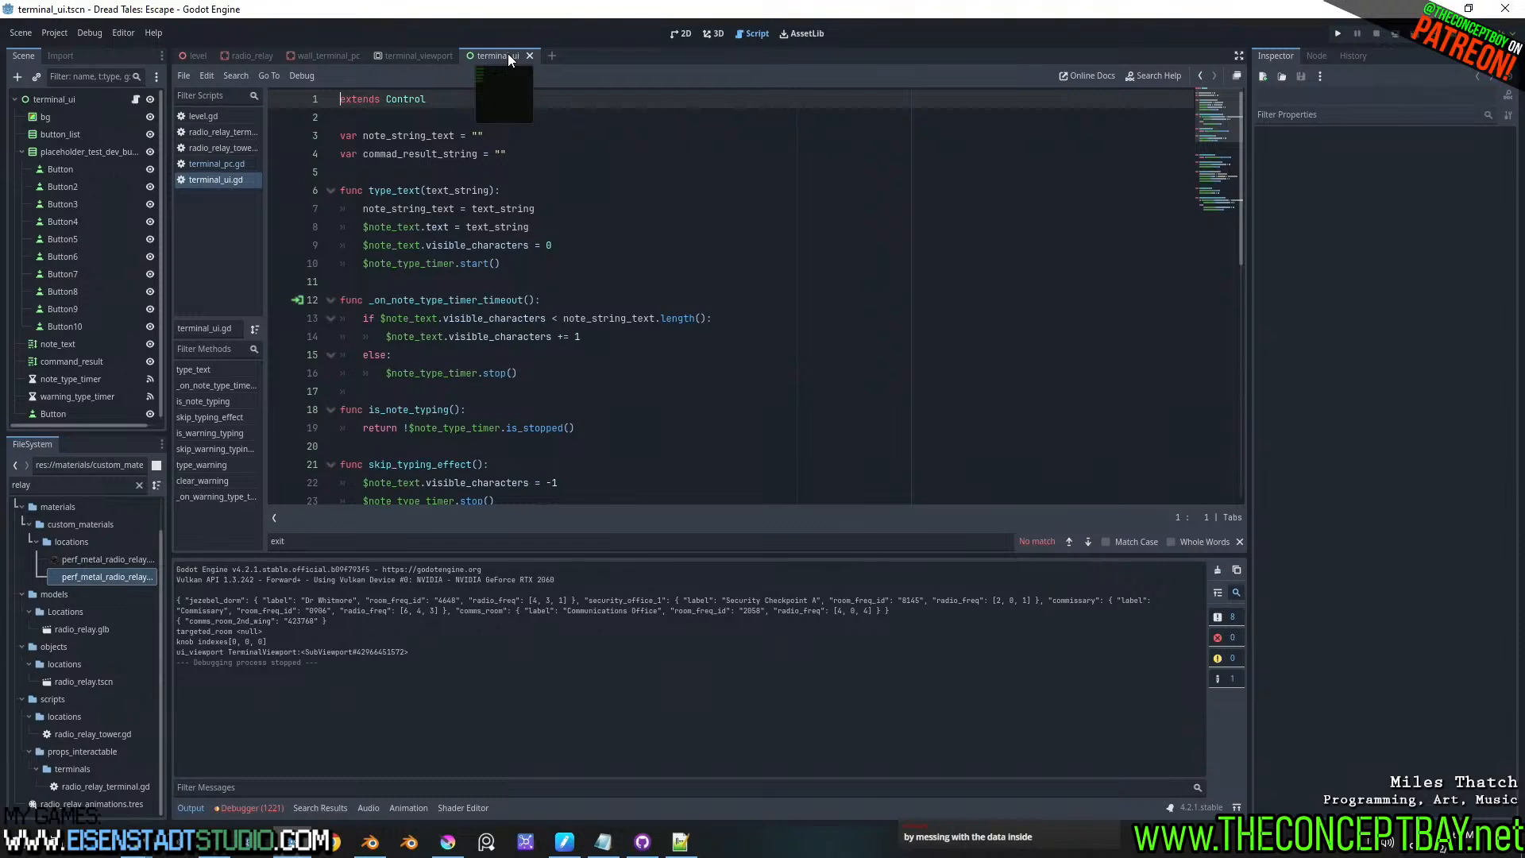
pyautogui.click(421, 55)
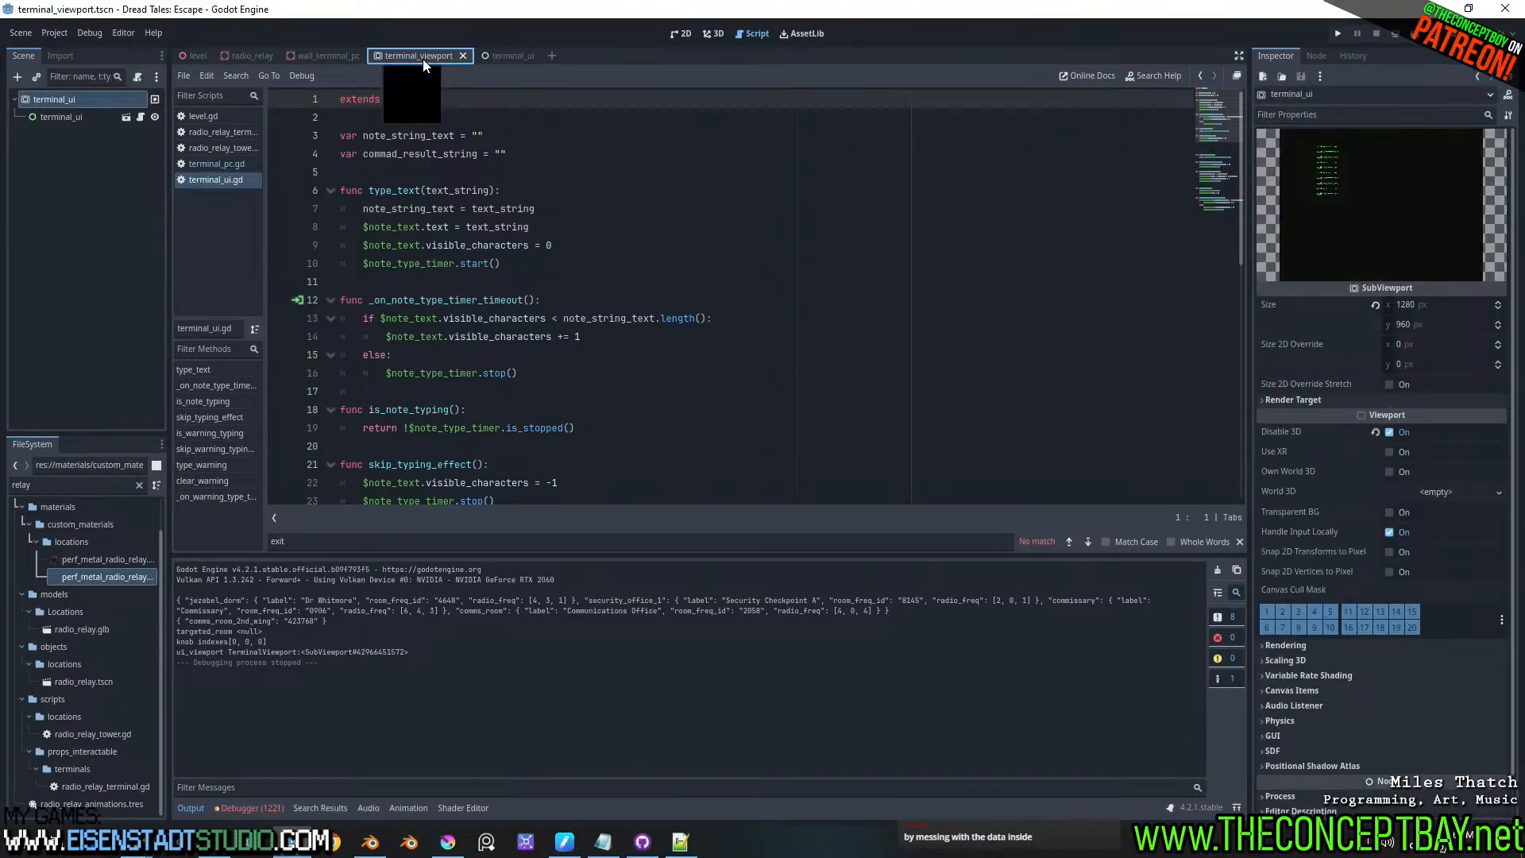
pyautogui.click(496, 55)
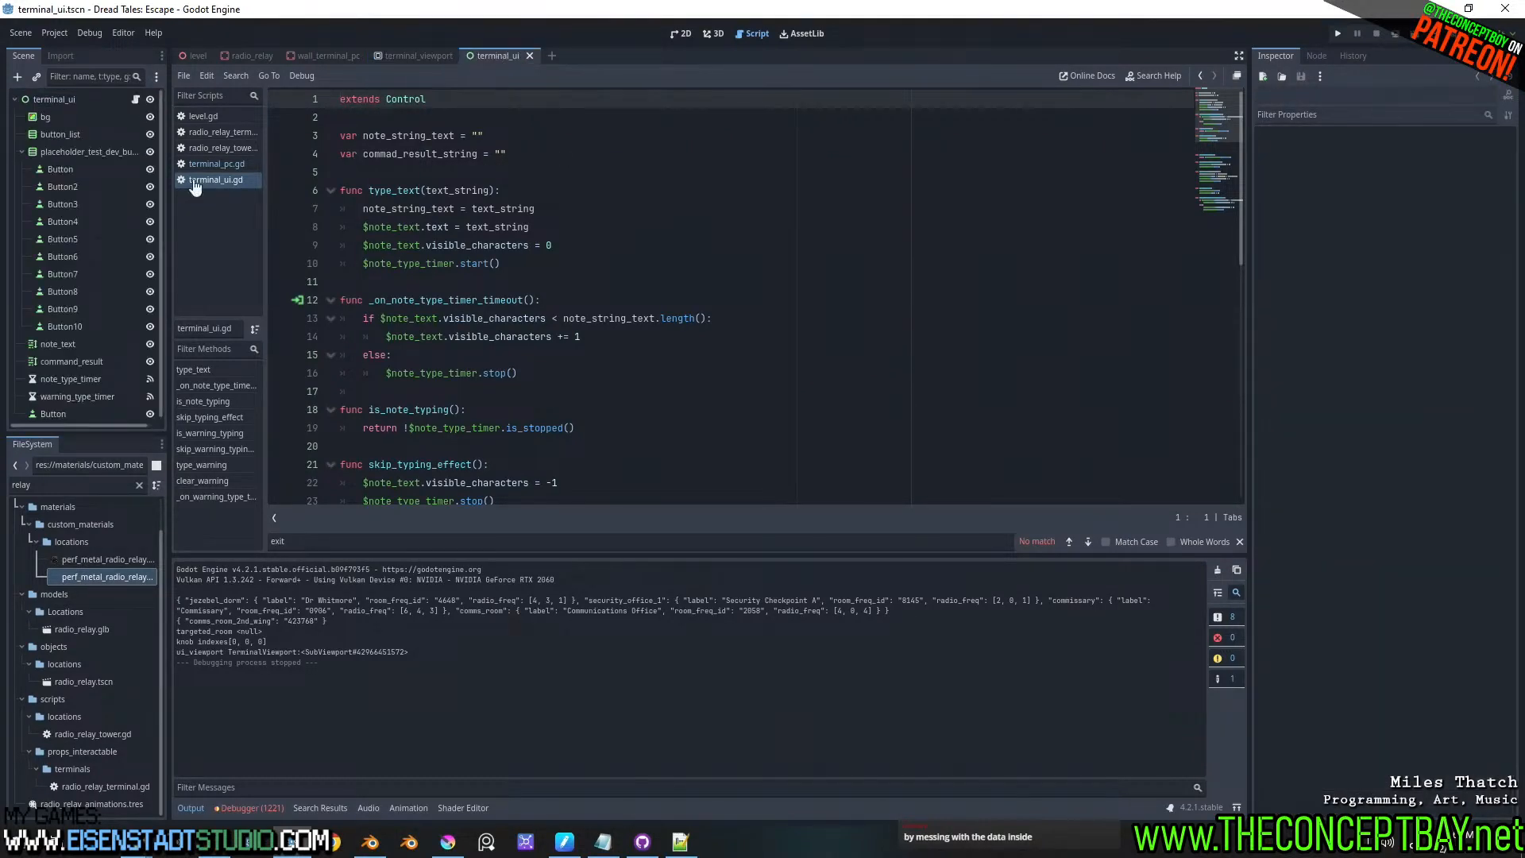
pyautogui.click(22, 152)
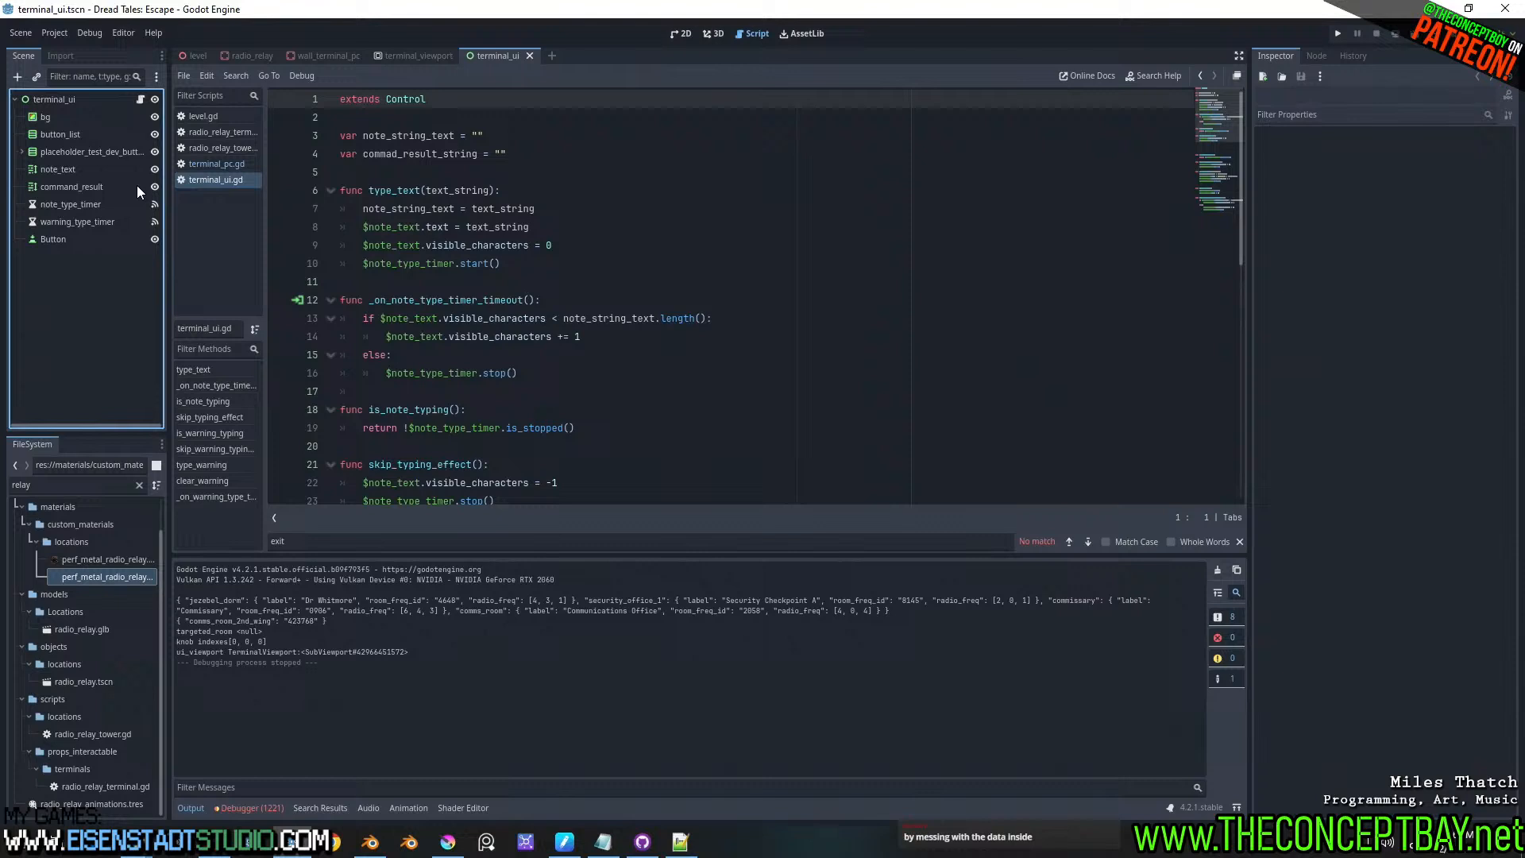
pyautogui.click(532, 272)
pyautogui.scroll(-7, 536, 274)
pyautogui.scroll(10, 538, 275)
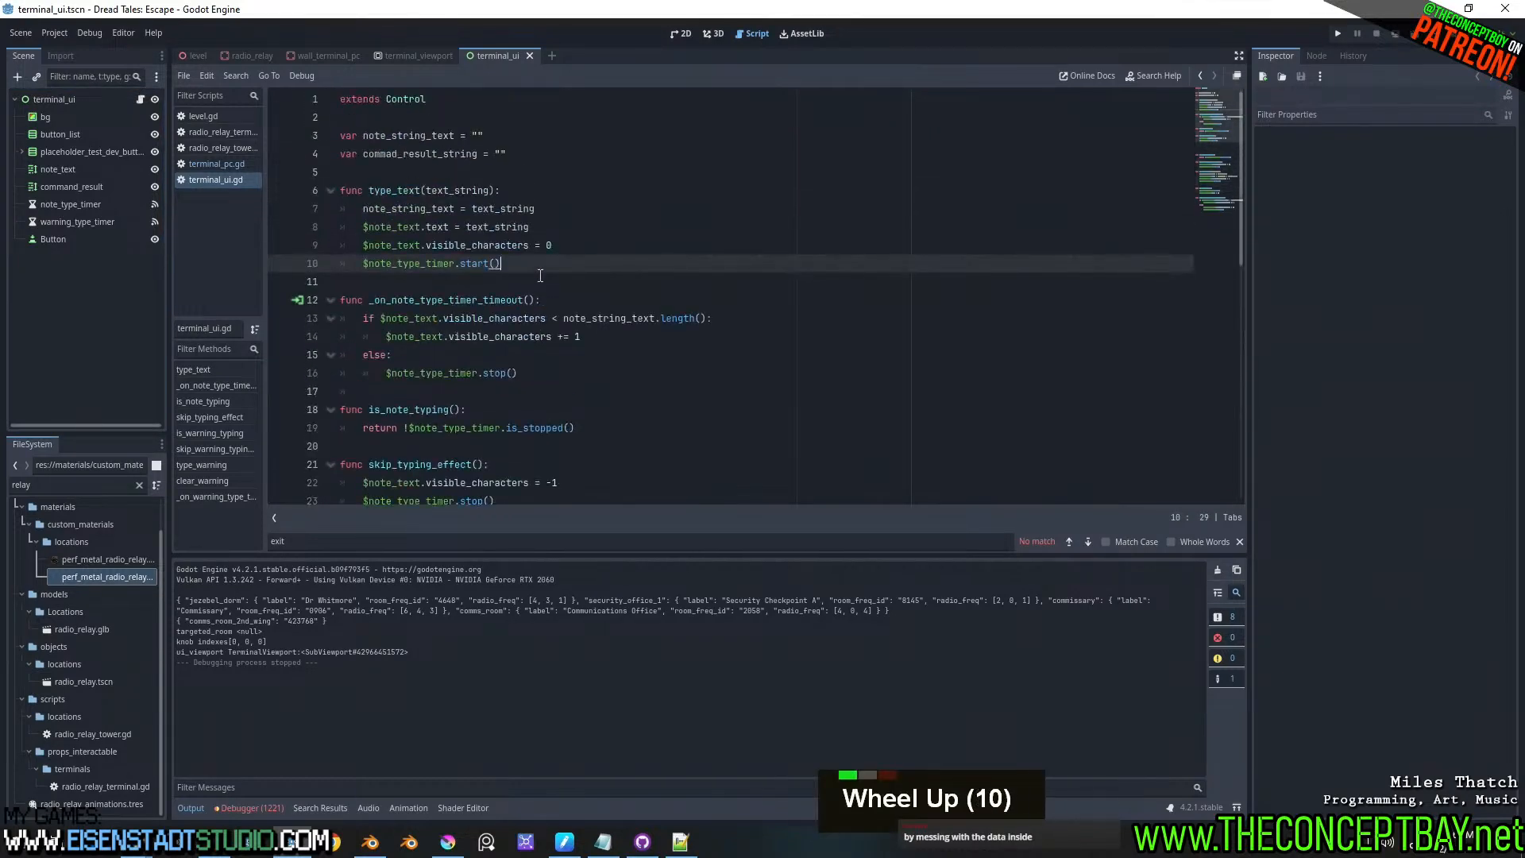
# - Open the class documentation for the root SubViewport node of the terminal_viewport scene
pyautogui.click(419, 55)
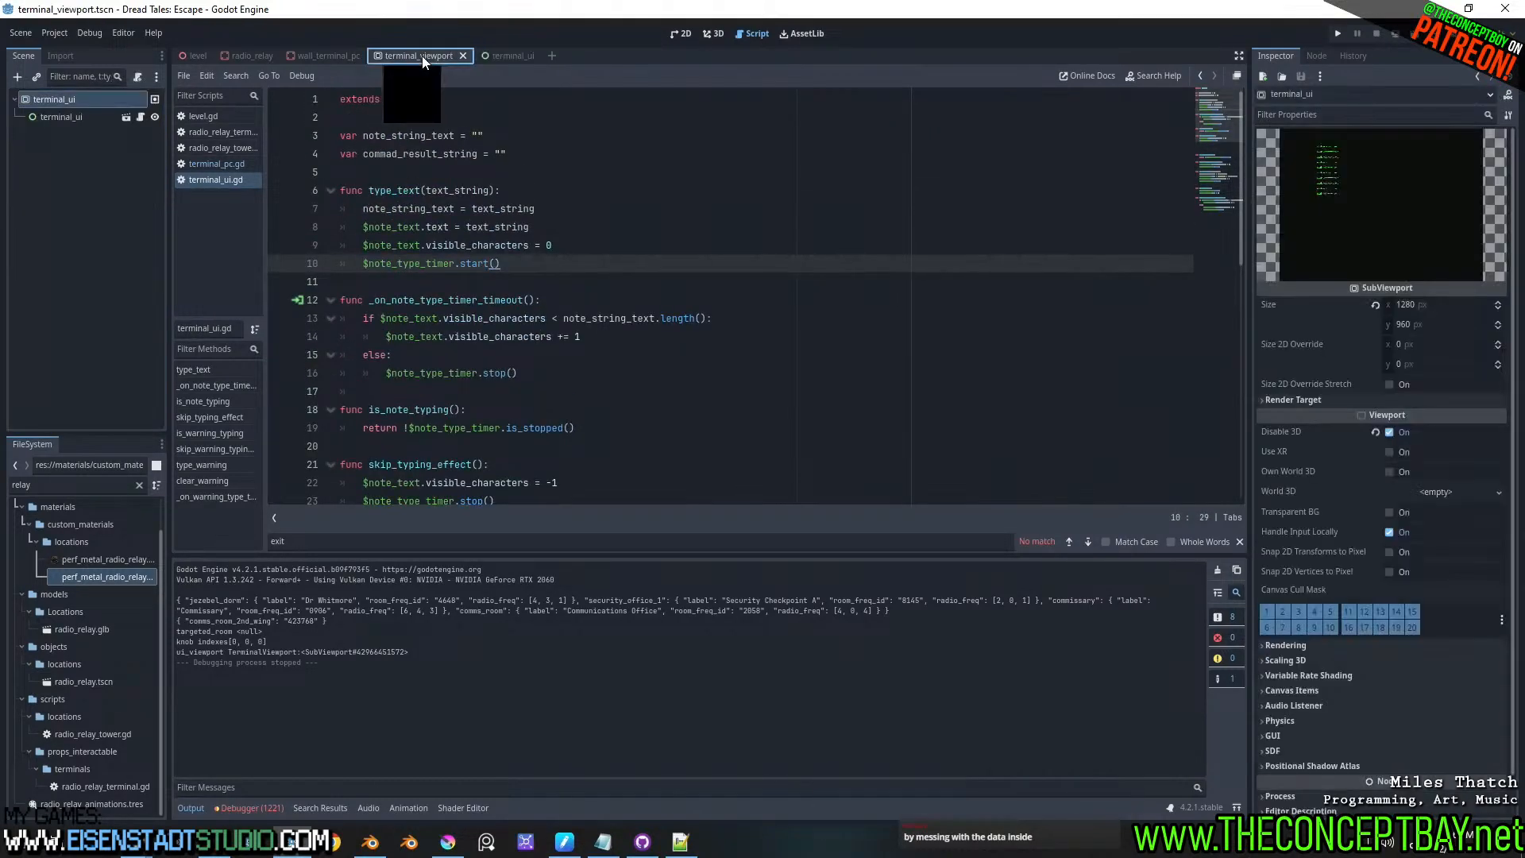
pyautogui.rightClick(96, 98)
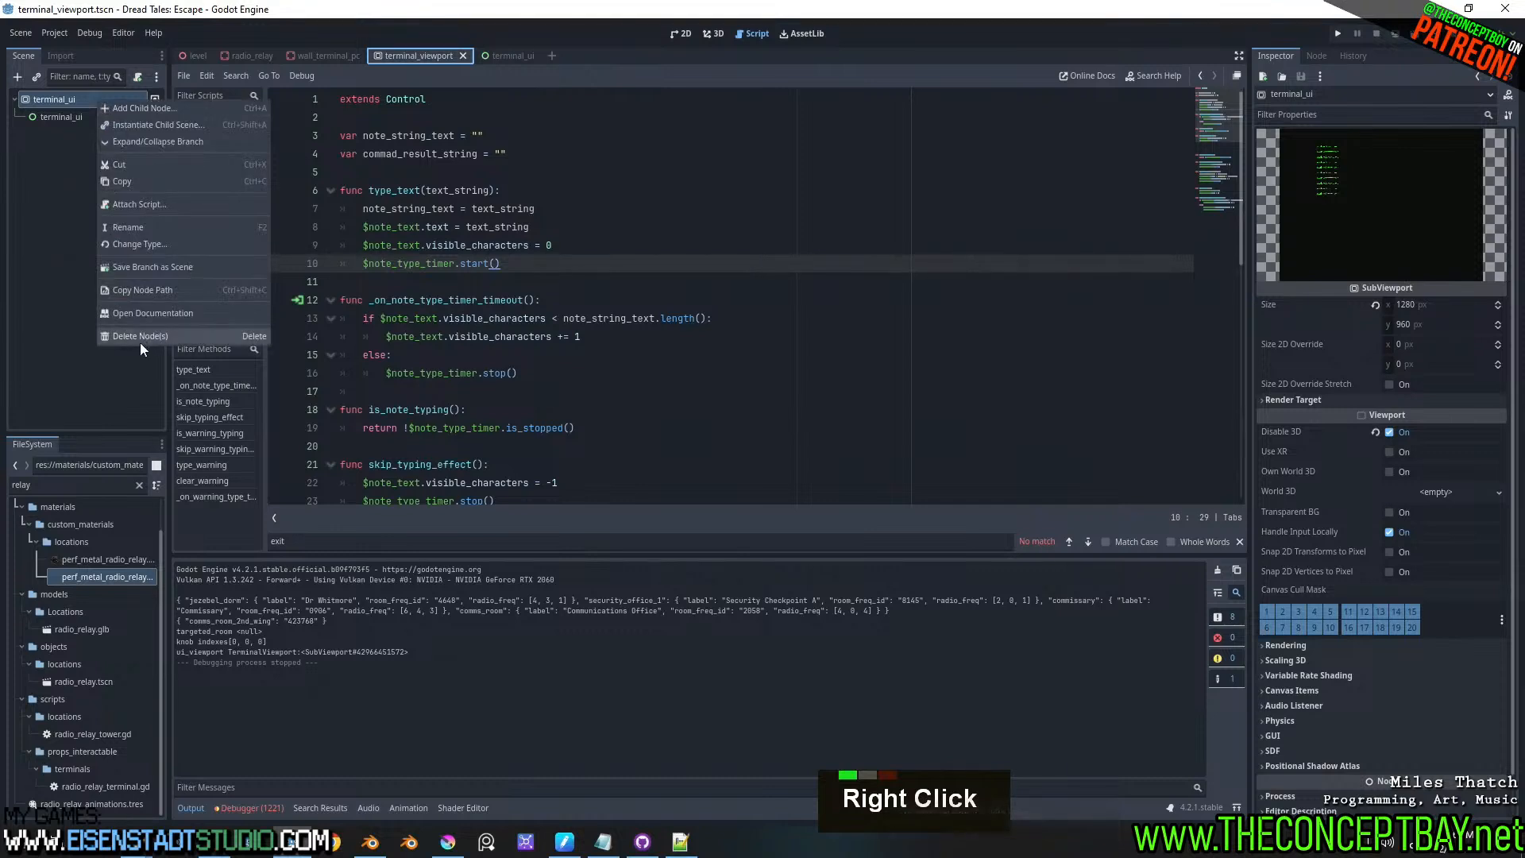
pyautogui.doubleClick(146, 305)
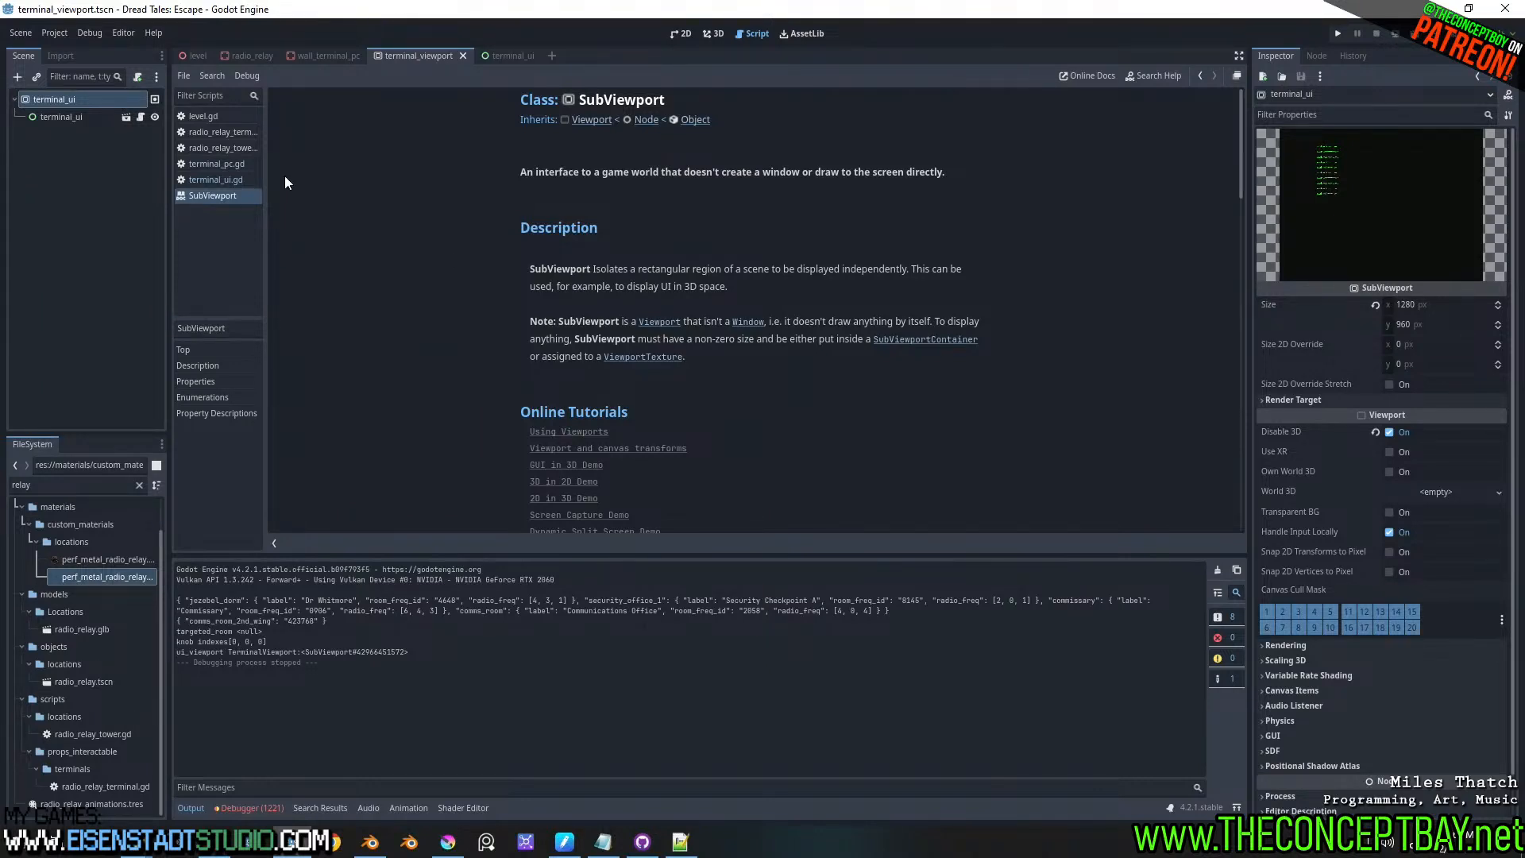
# - Search the available child node types for "viewport" and leave without adding one
pyautogui.hotkey('ctrl', 'shift', 'a')
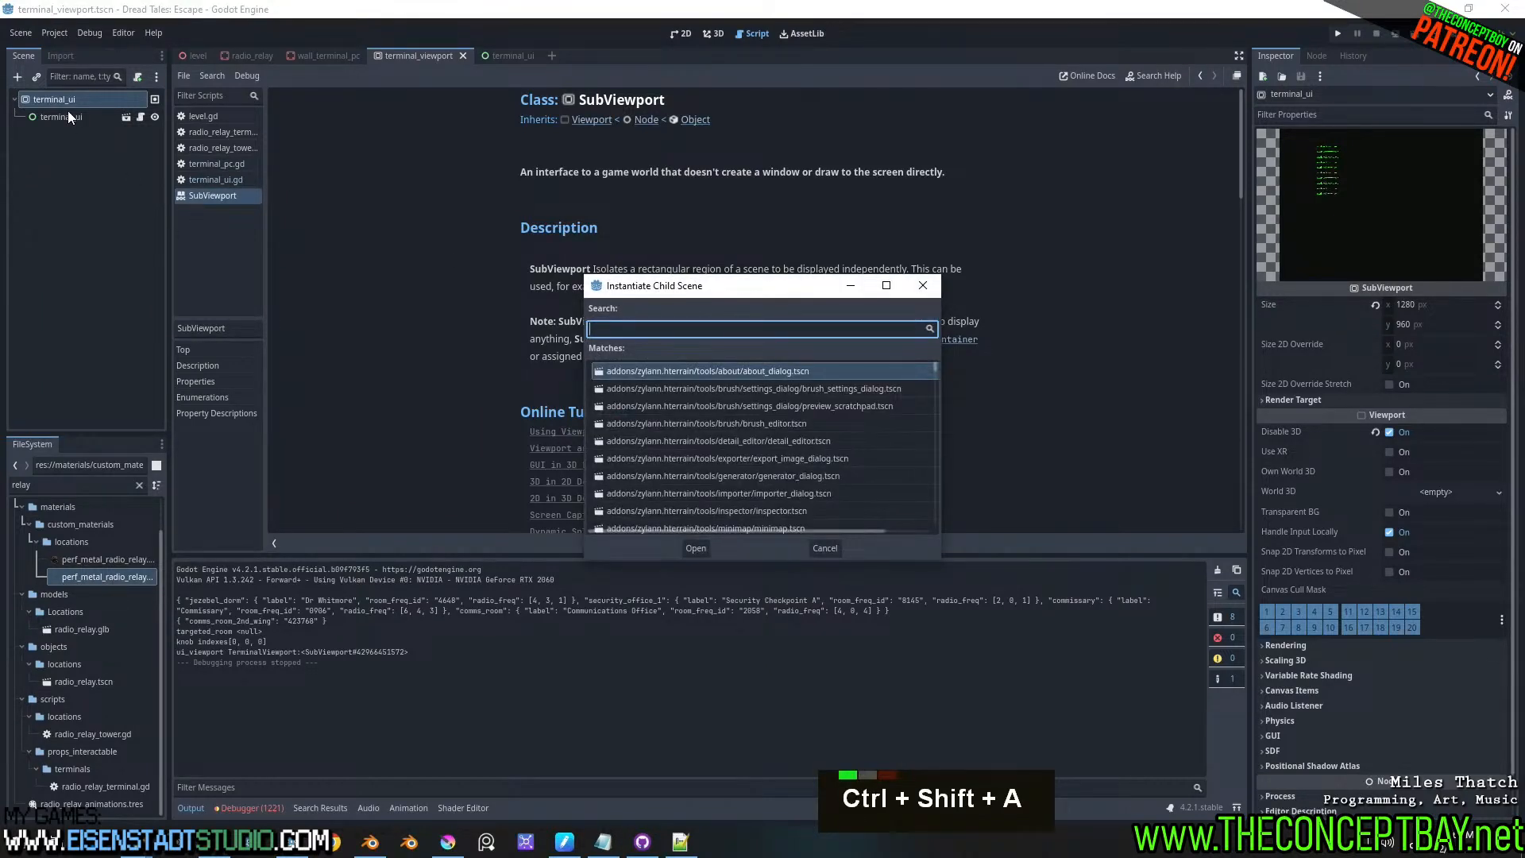
pyautogui.press('Escape')
pyautogui.hotkey('ctrl', 'a')
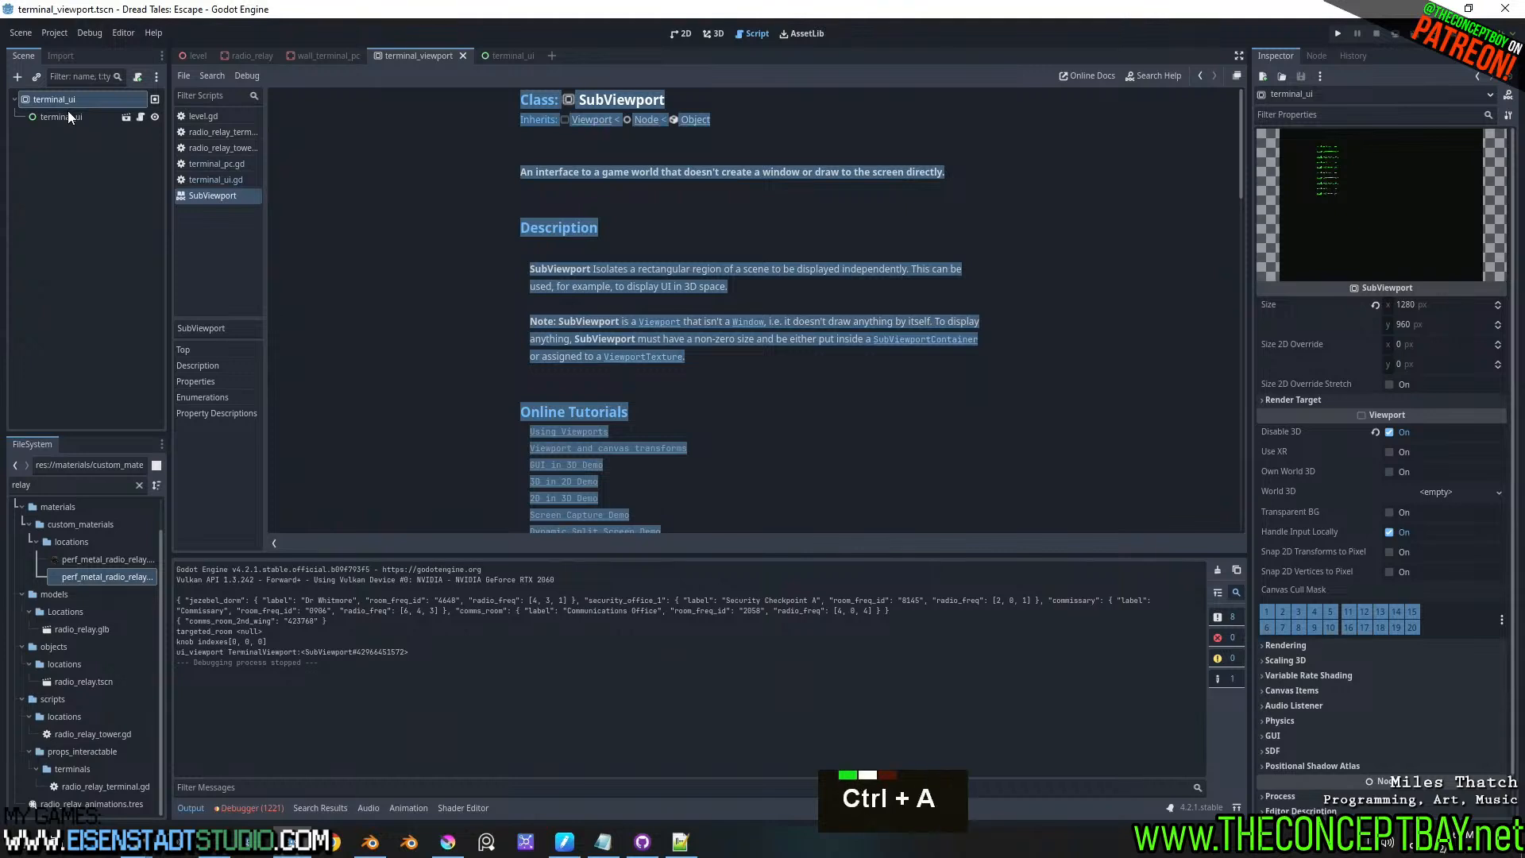
pyautogui.rightClick(73, 98)
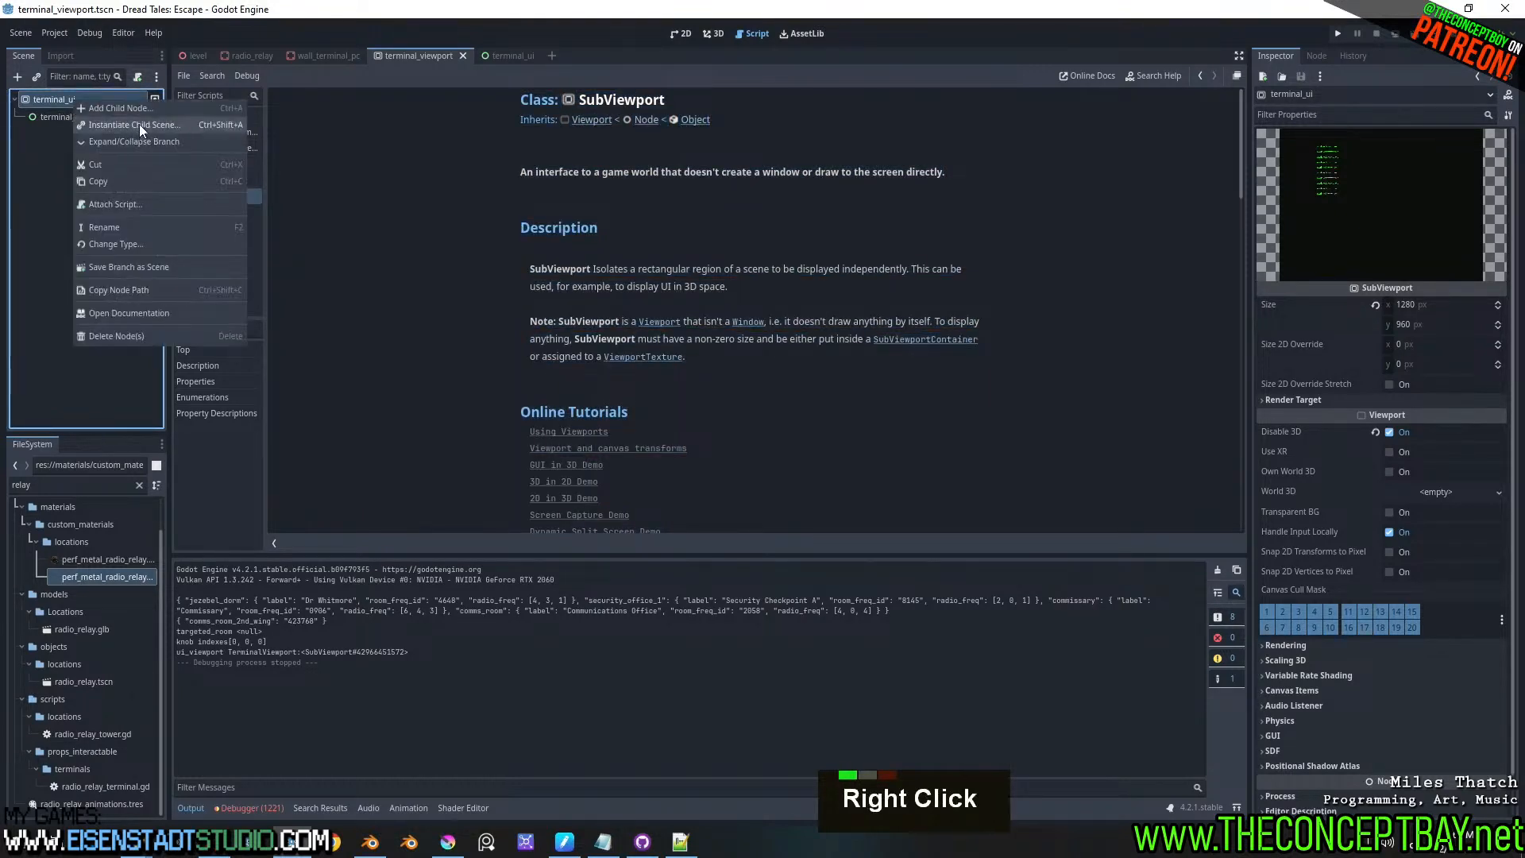
pyautogui.click(135, 109)
pyautogui.write('viewport')
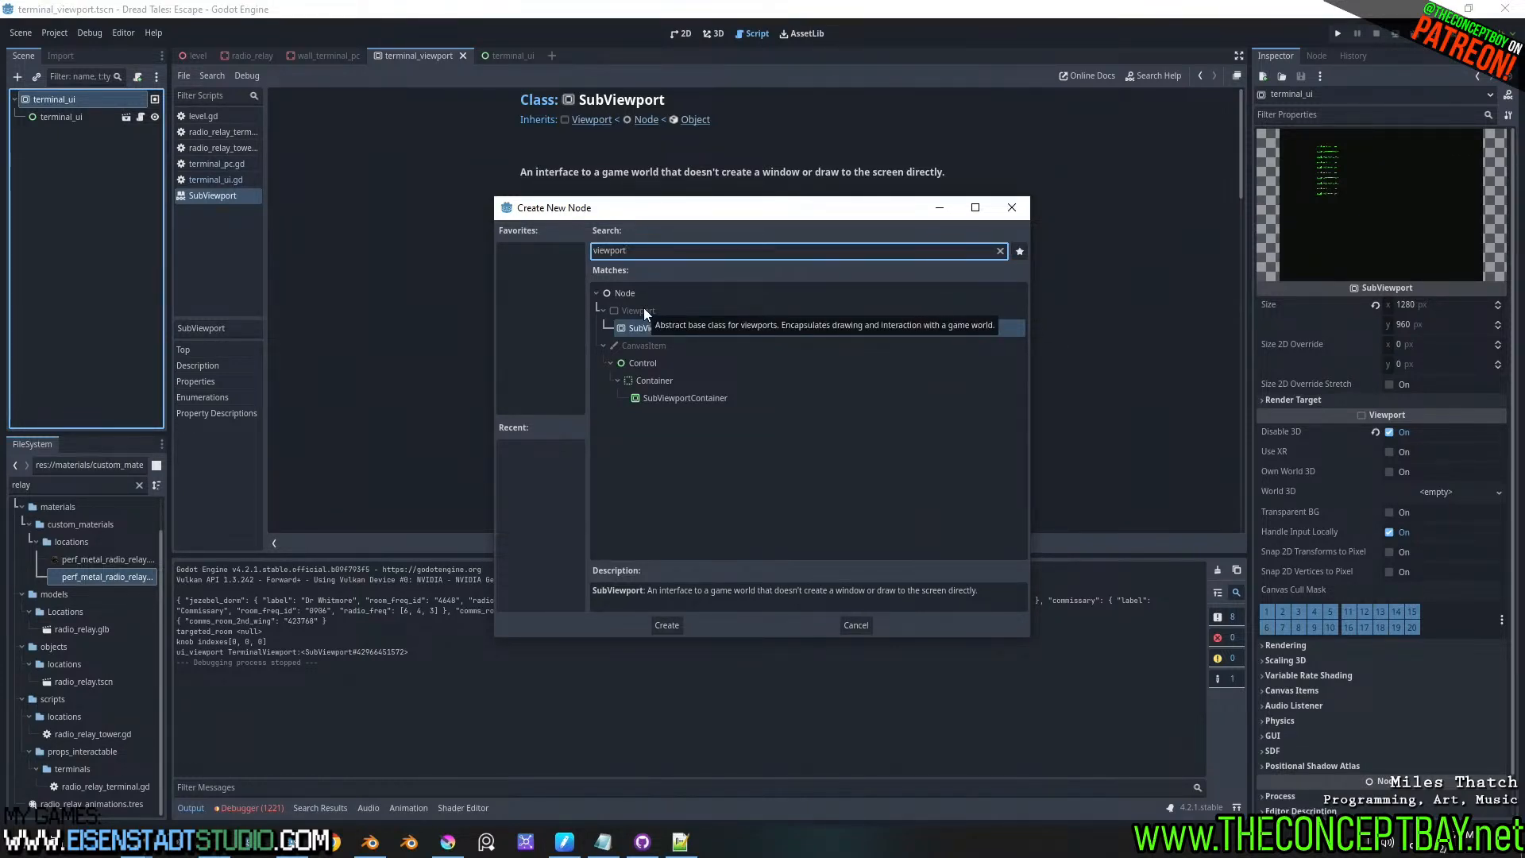
pyautogui.press('Escape')
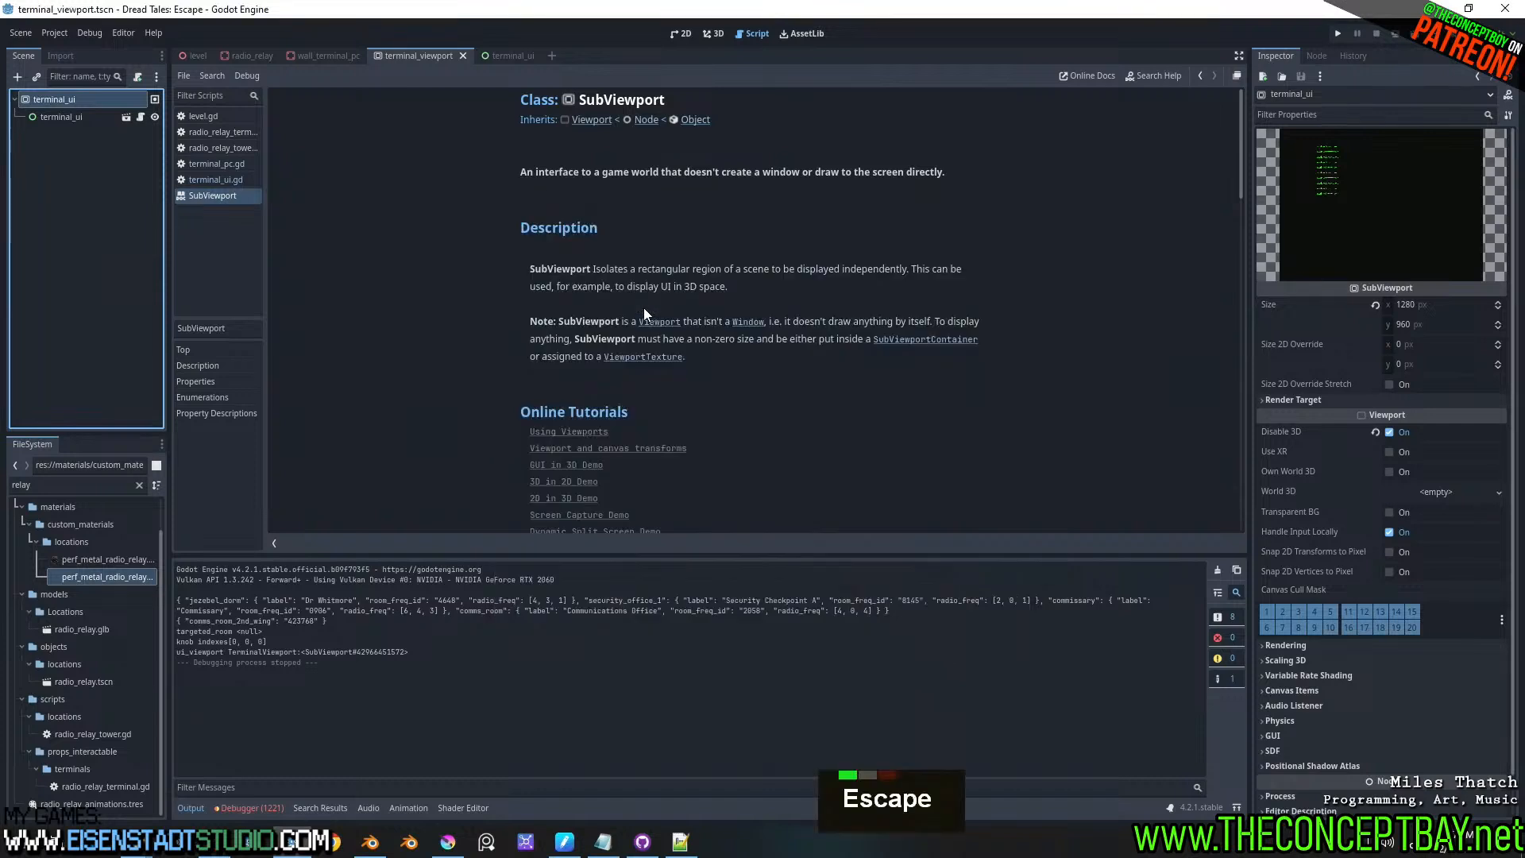
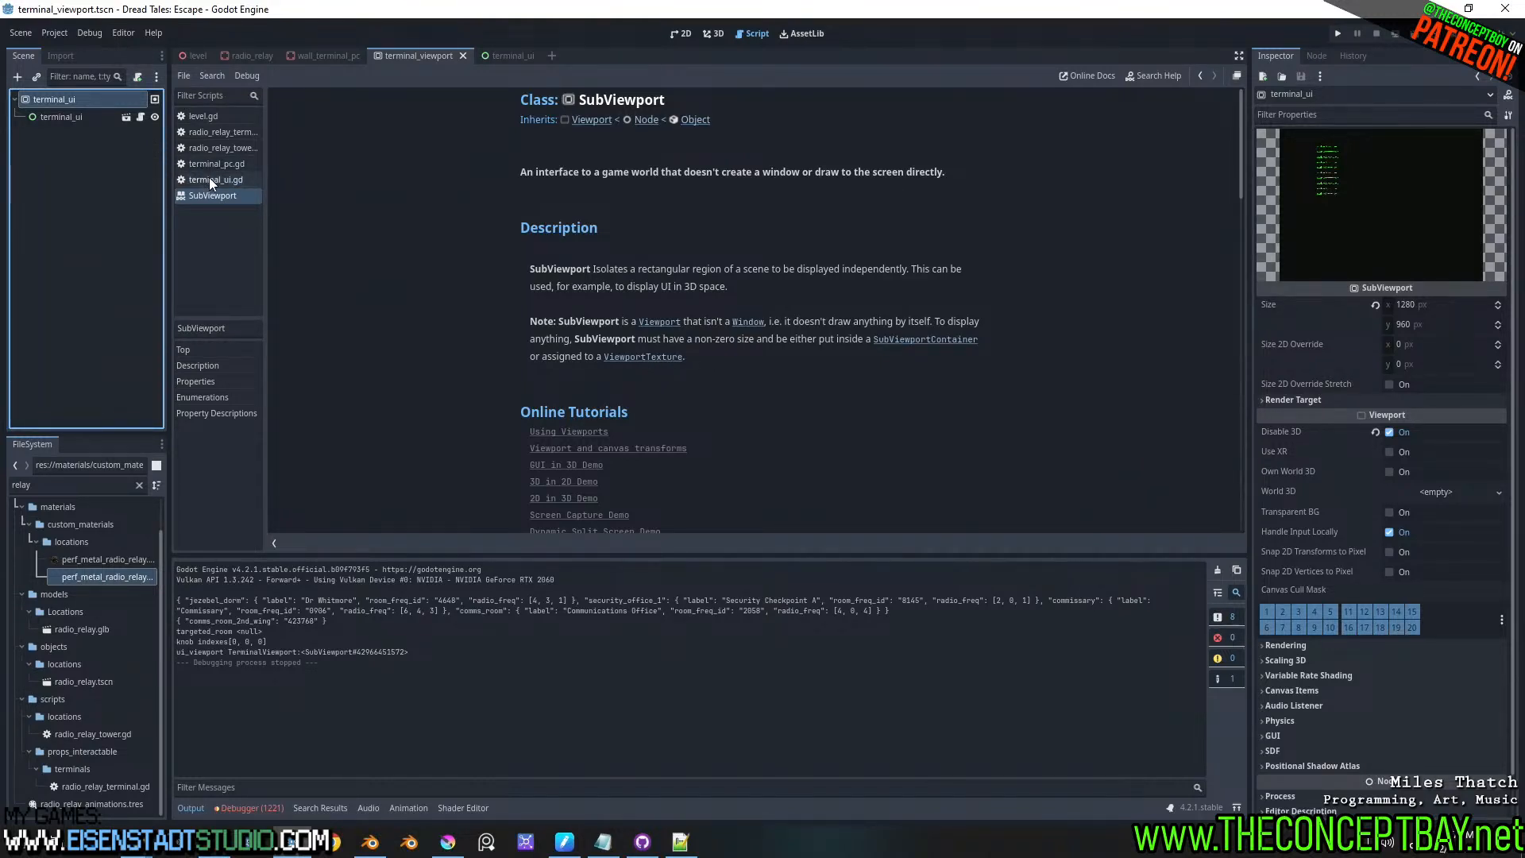
# - Read through the SubViewport class reference, covering its properties, ClearMode and UpdateMode enumerations, and property descriptions
pyautogui.scroll(-4, 663, 375)
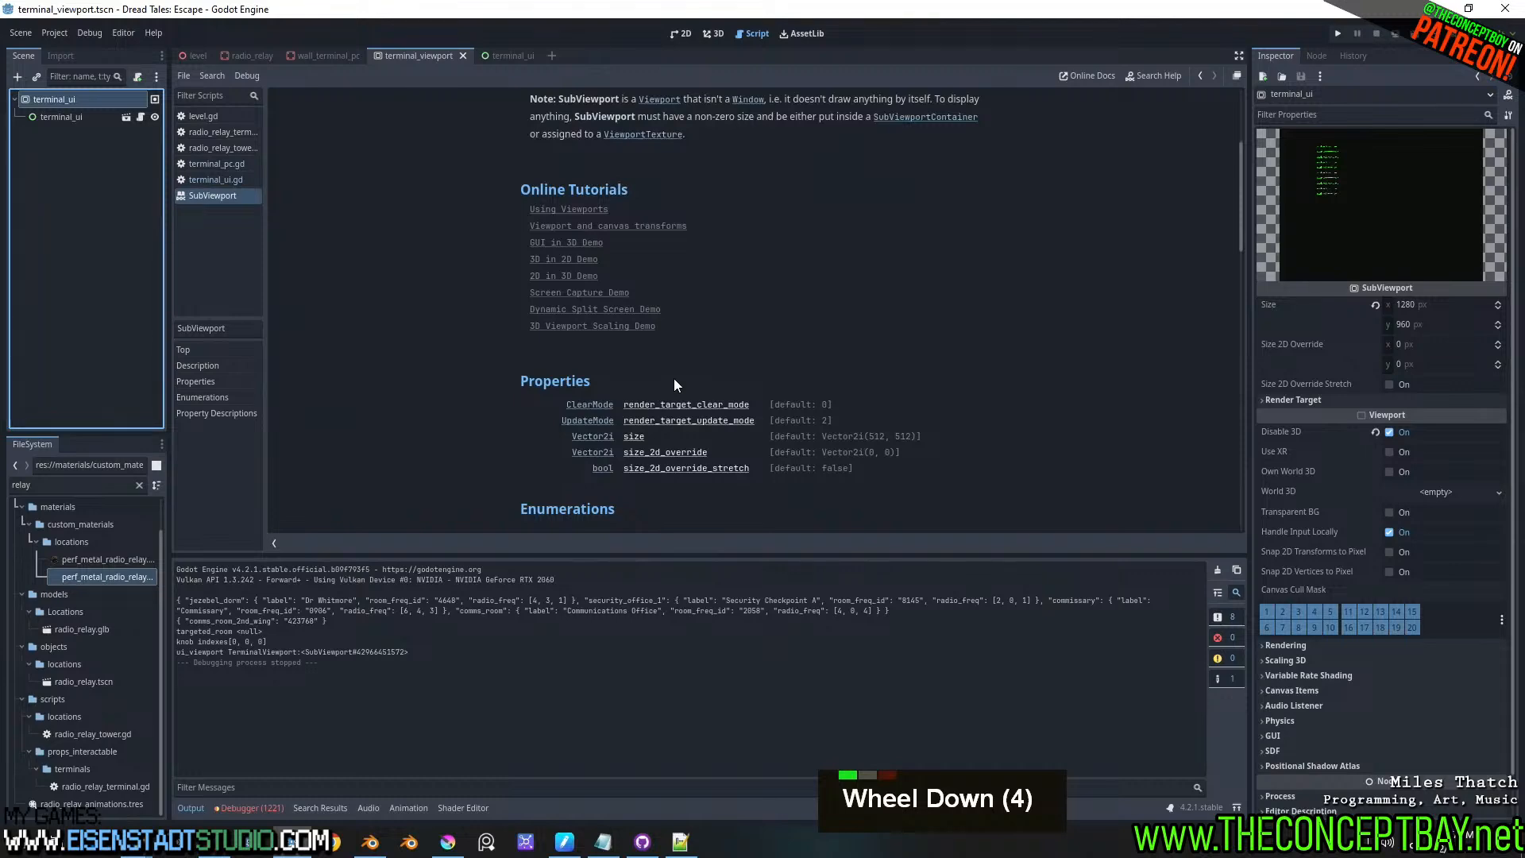
pyautogui.scroll(-5, 673, 378)
pyautogui.scroll(1, 678, 382)
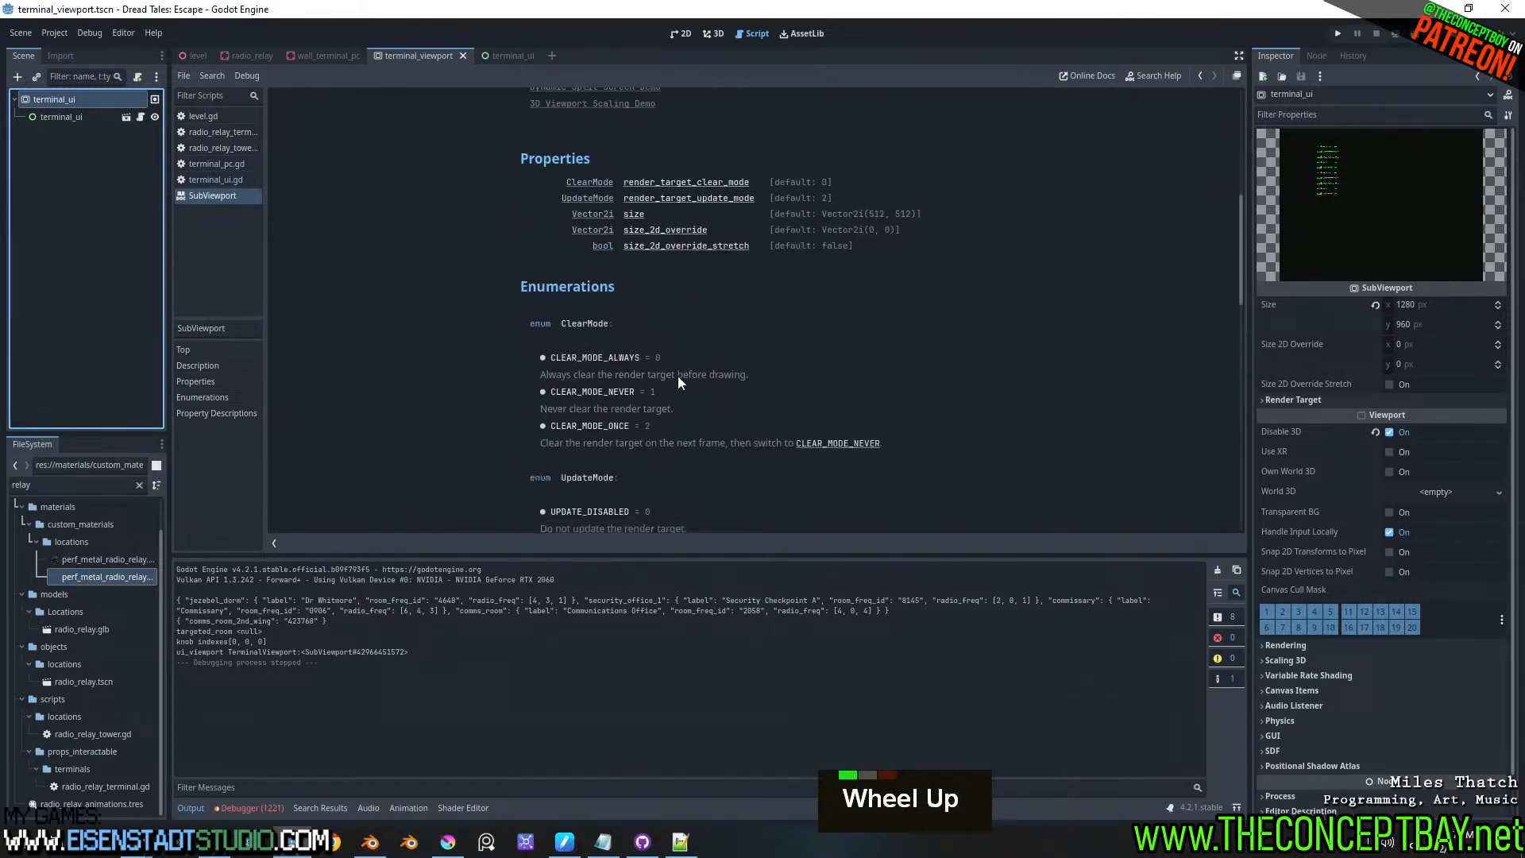
pyautogui.scroll(2, 678, 382)
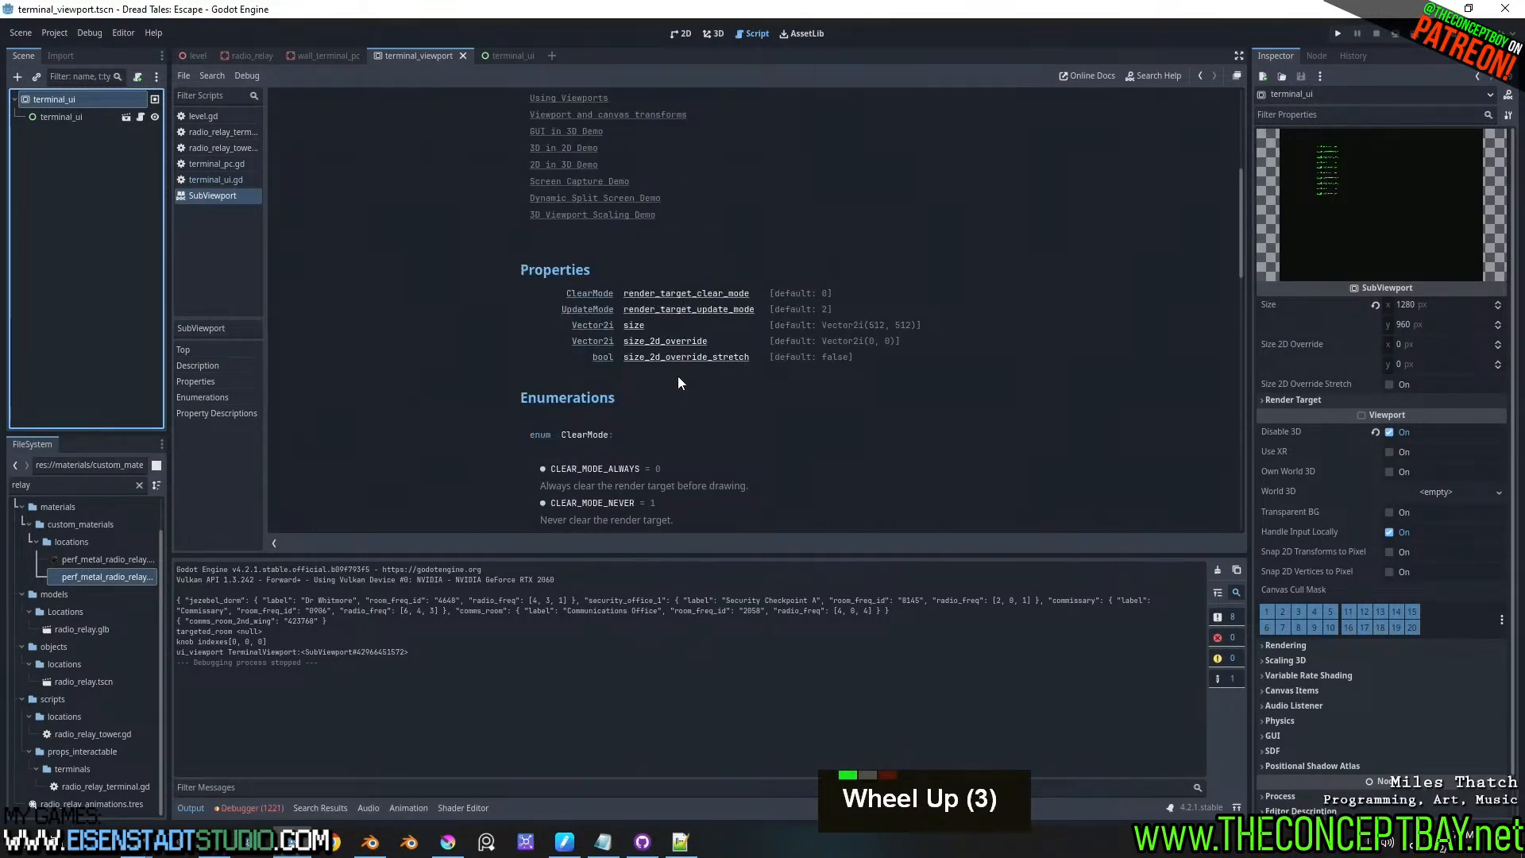
pyautogui.scroll(-9, 678, 382)
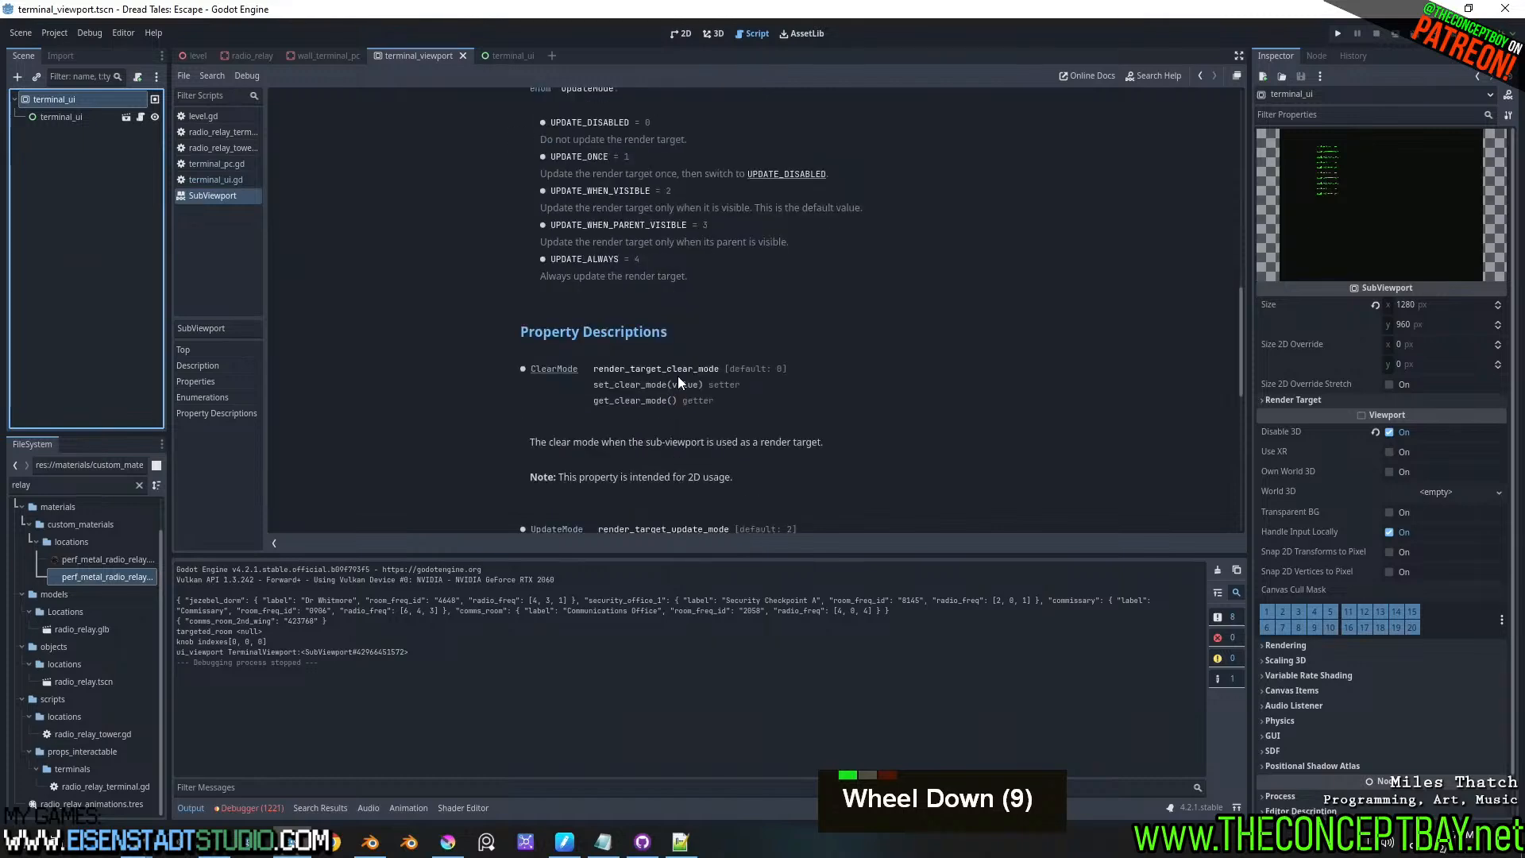
pyautogui.scroll(-3, 678, 382)
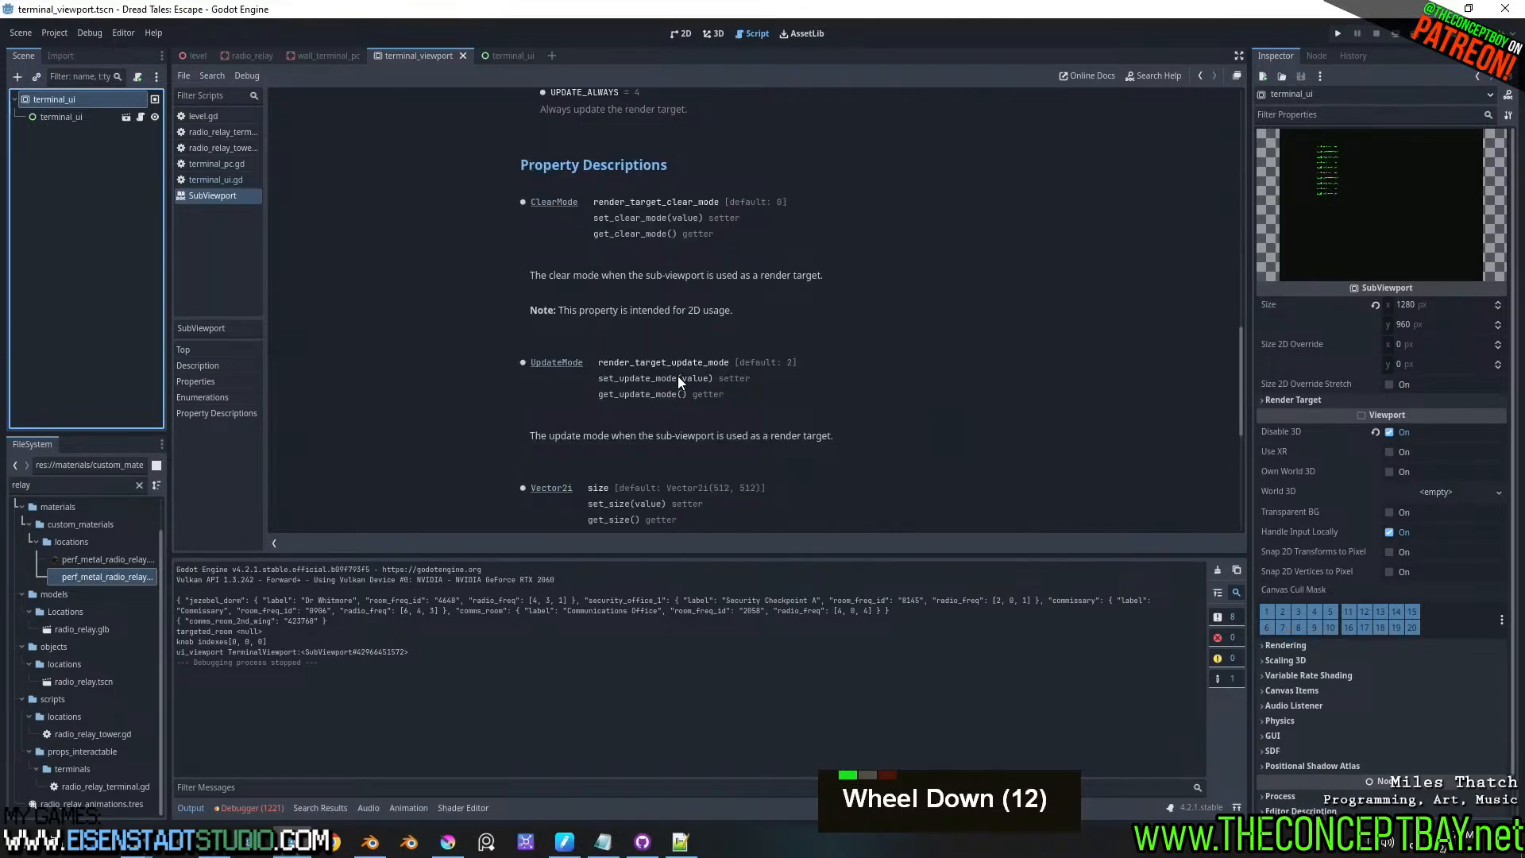
pyautogui.scroll(-7, 679, 381)
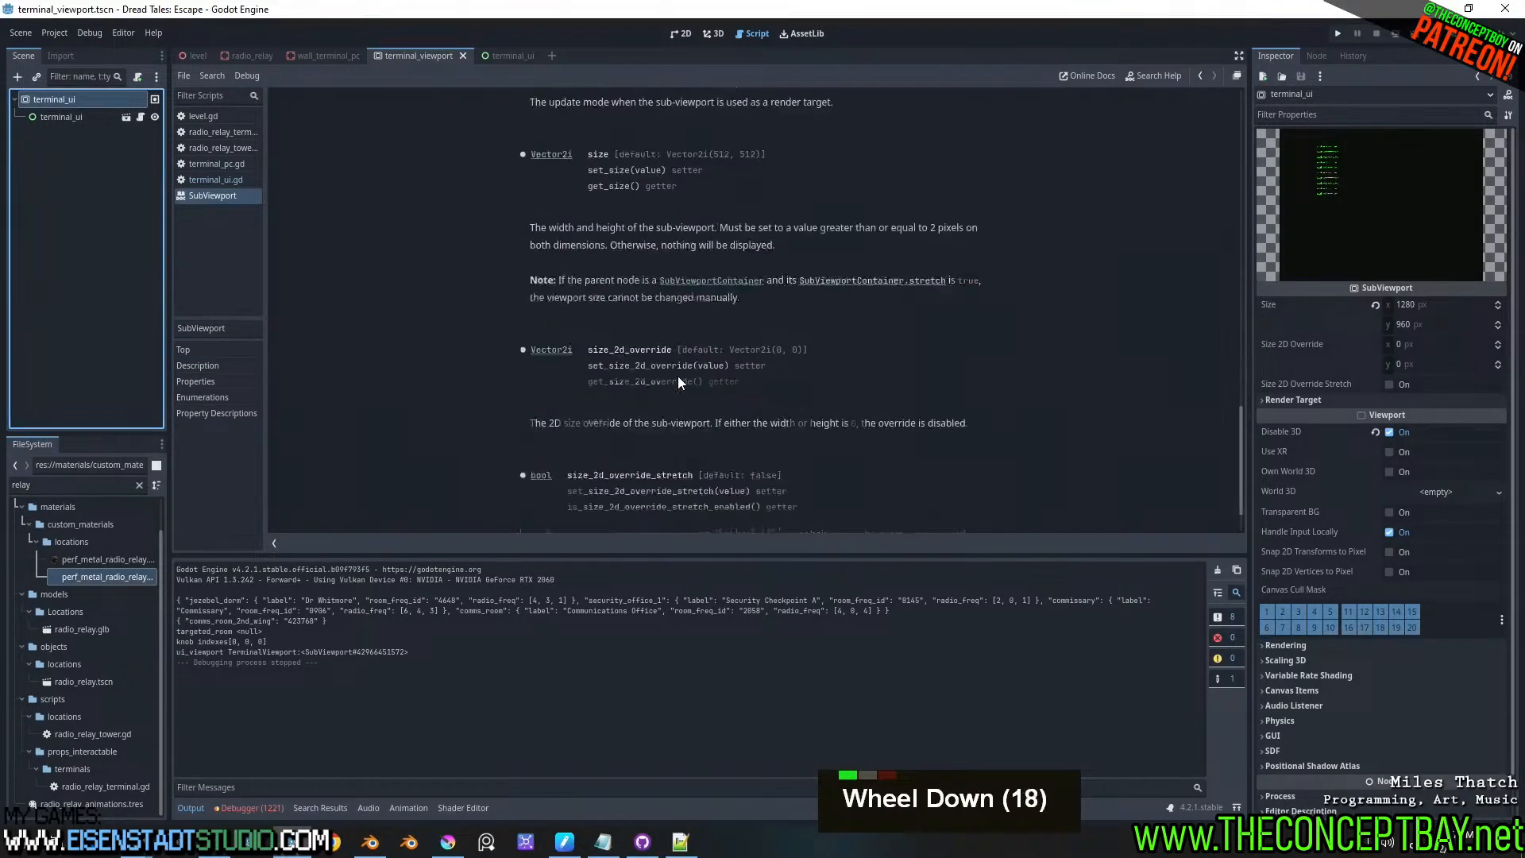
pyautogui.scroll(-3, 678, 382)
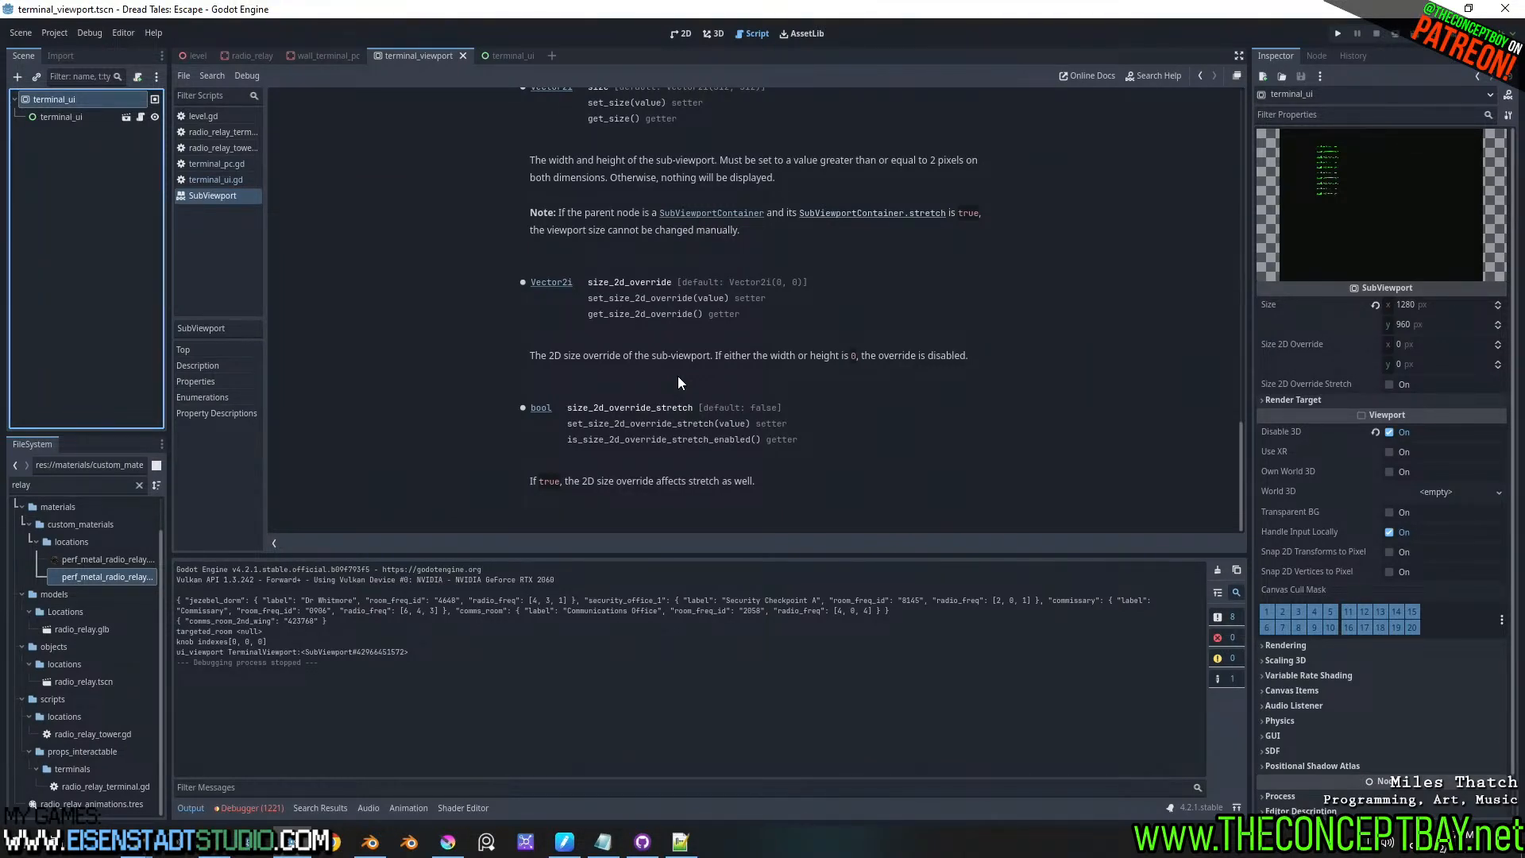
pyautogui.scroll(9, 678, 378)
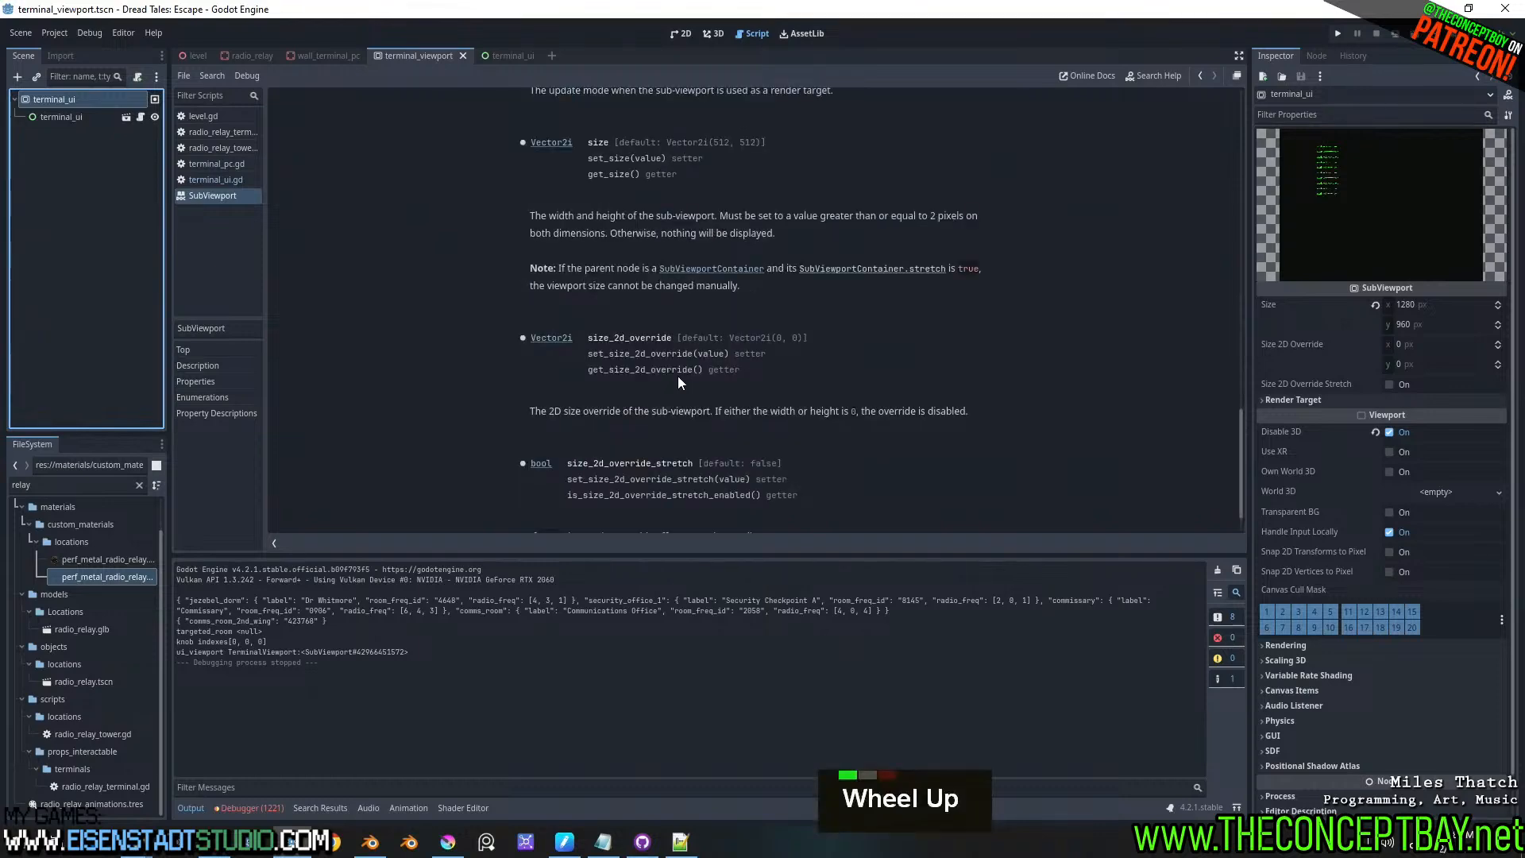
pyautogui.scroll(6, 678, 378)
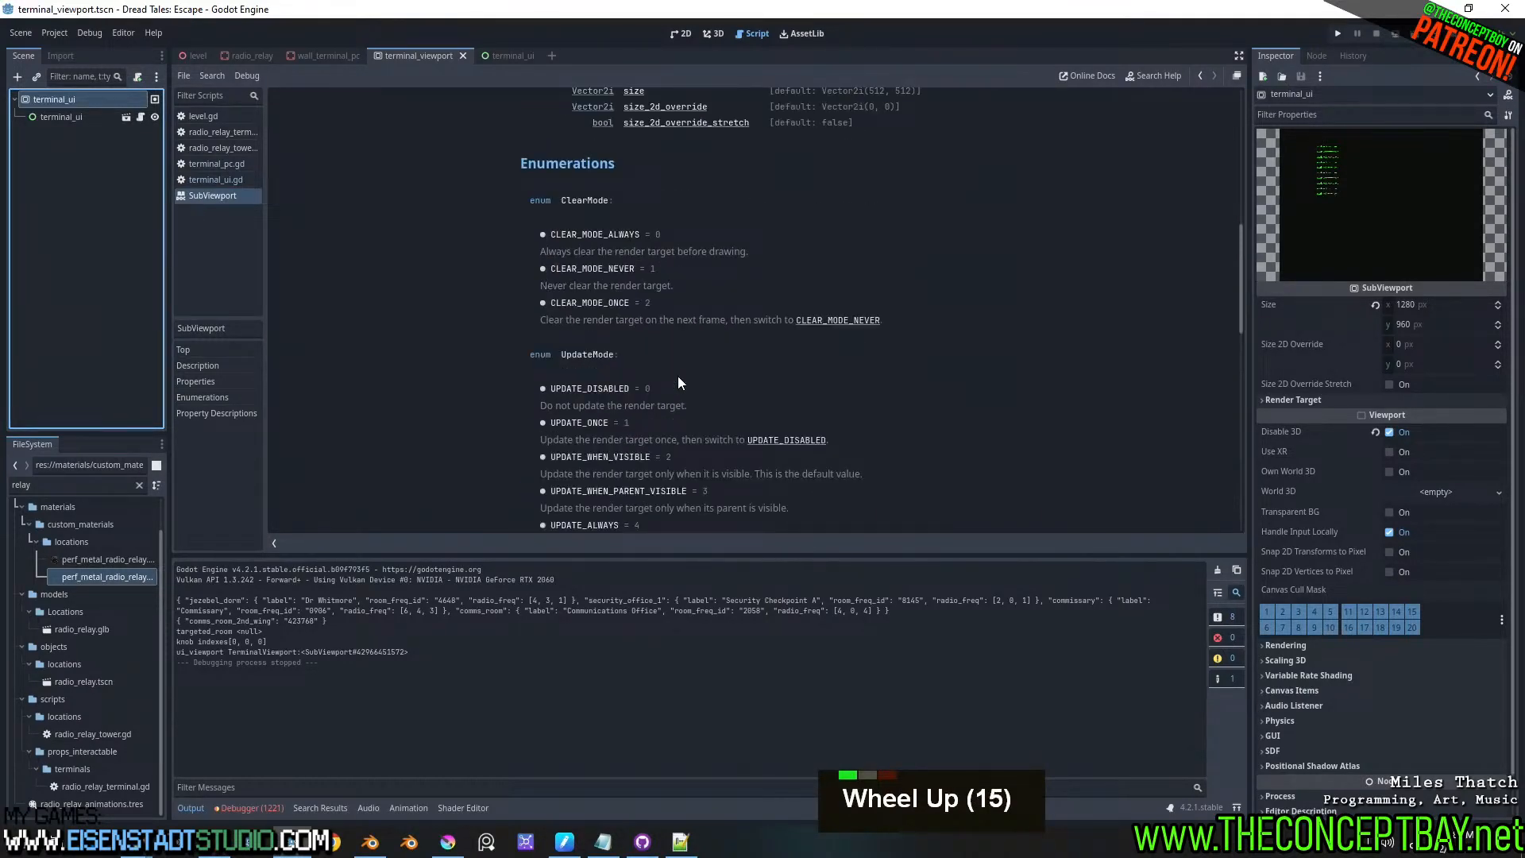
pyautogui.scroll(4, 678, 378)
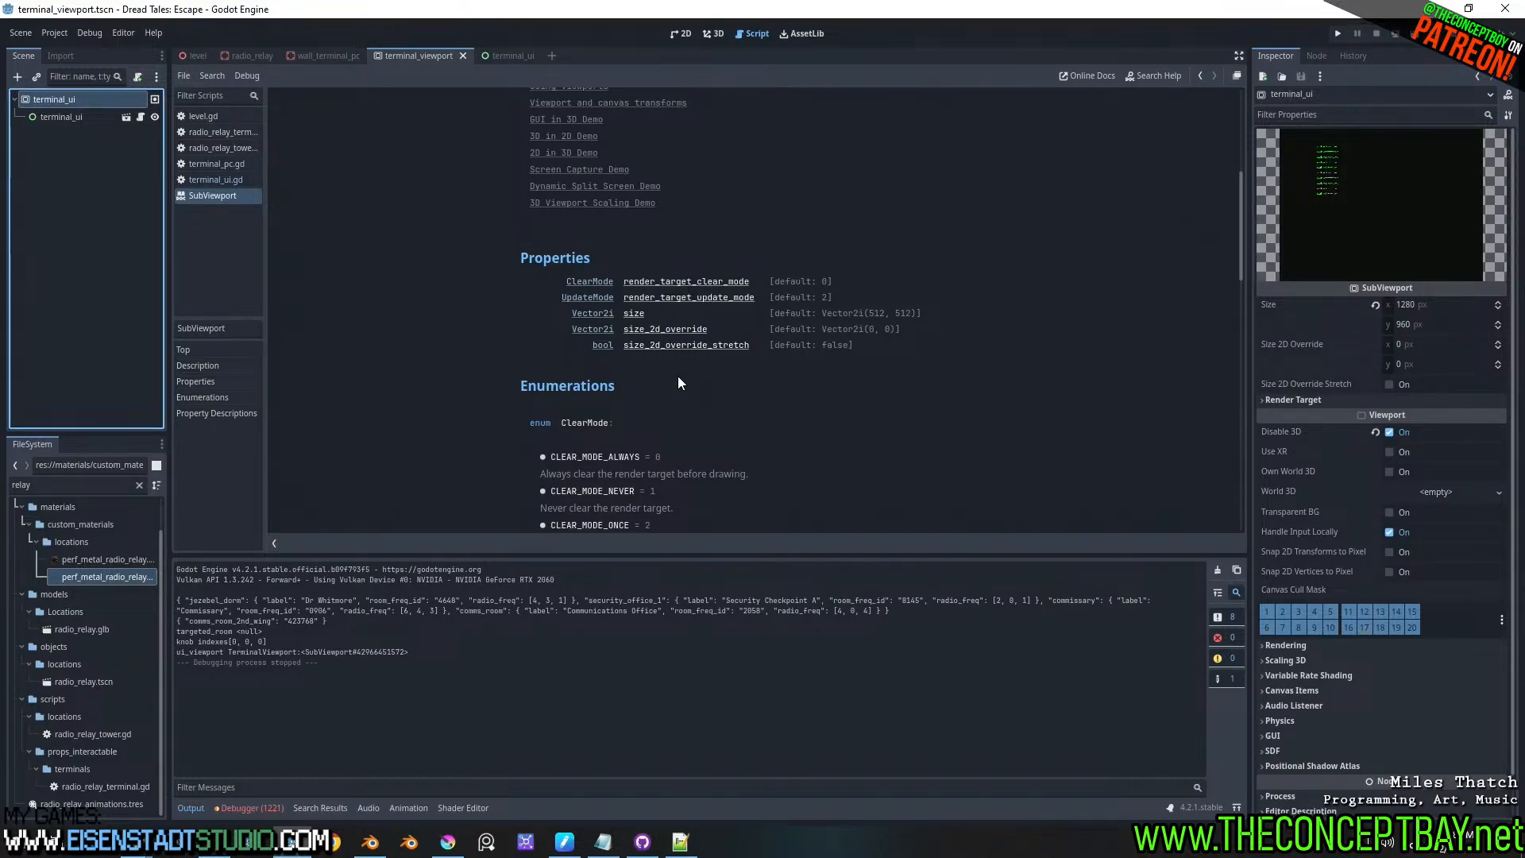
pyautogui.scroll(2, 678, 375)
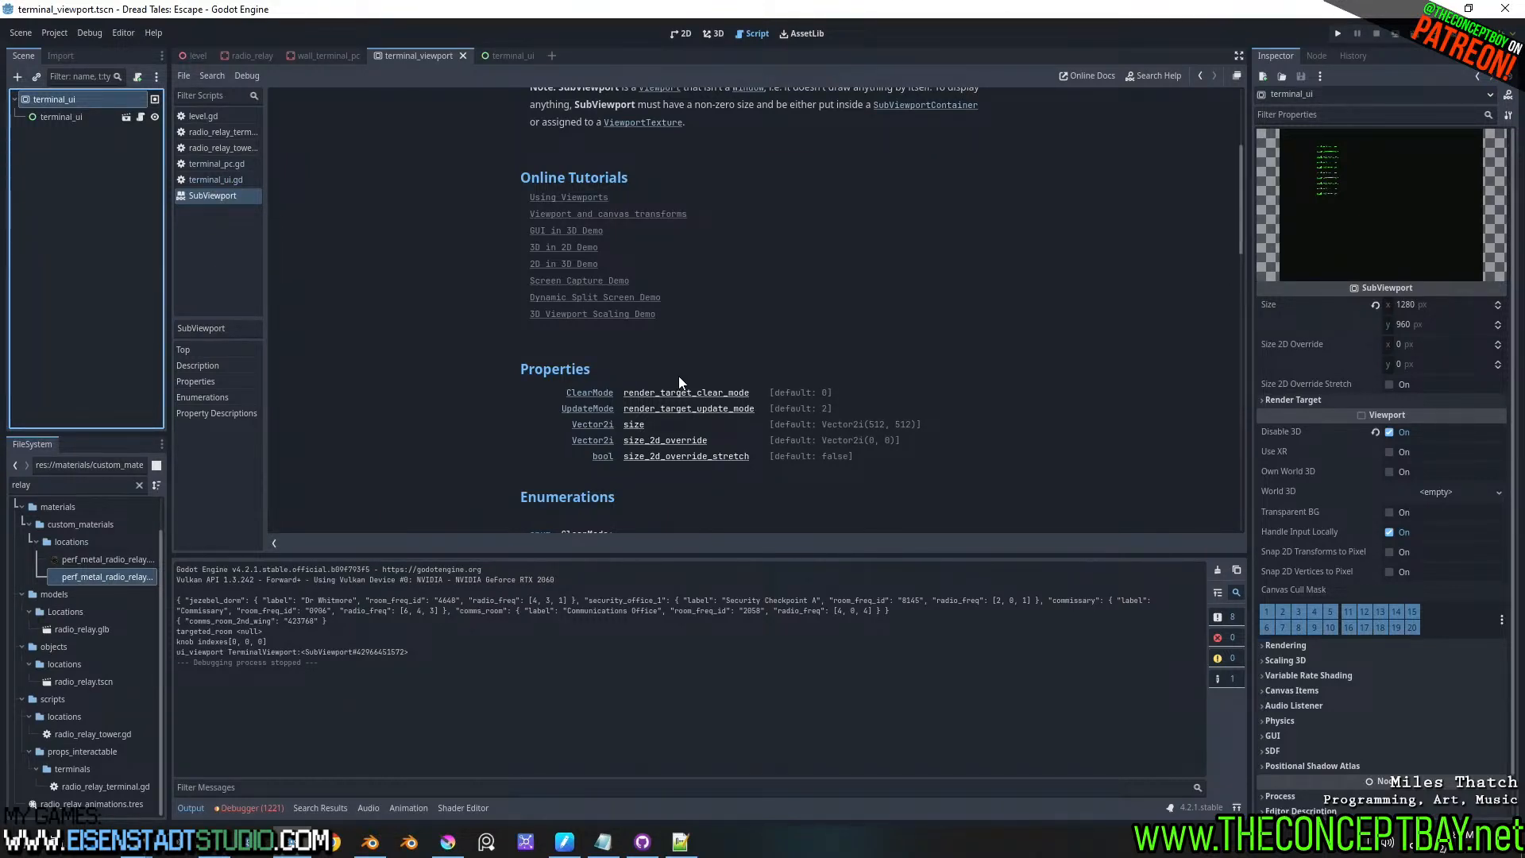
# - In terminal_pc.gd, find the get_texture call that sets the ui_viewport shader parameter in the interact function
pyautogui.click(227, 163)
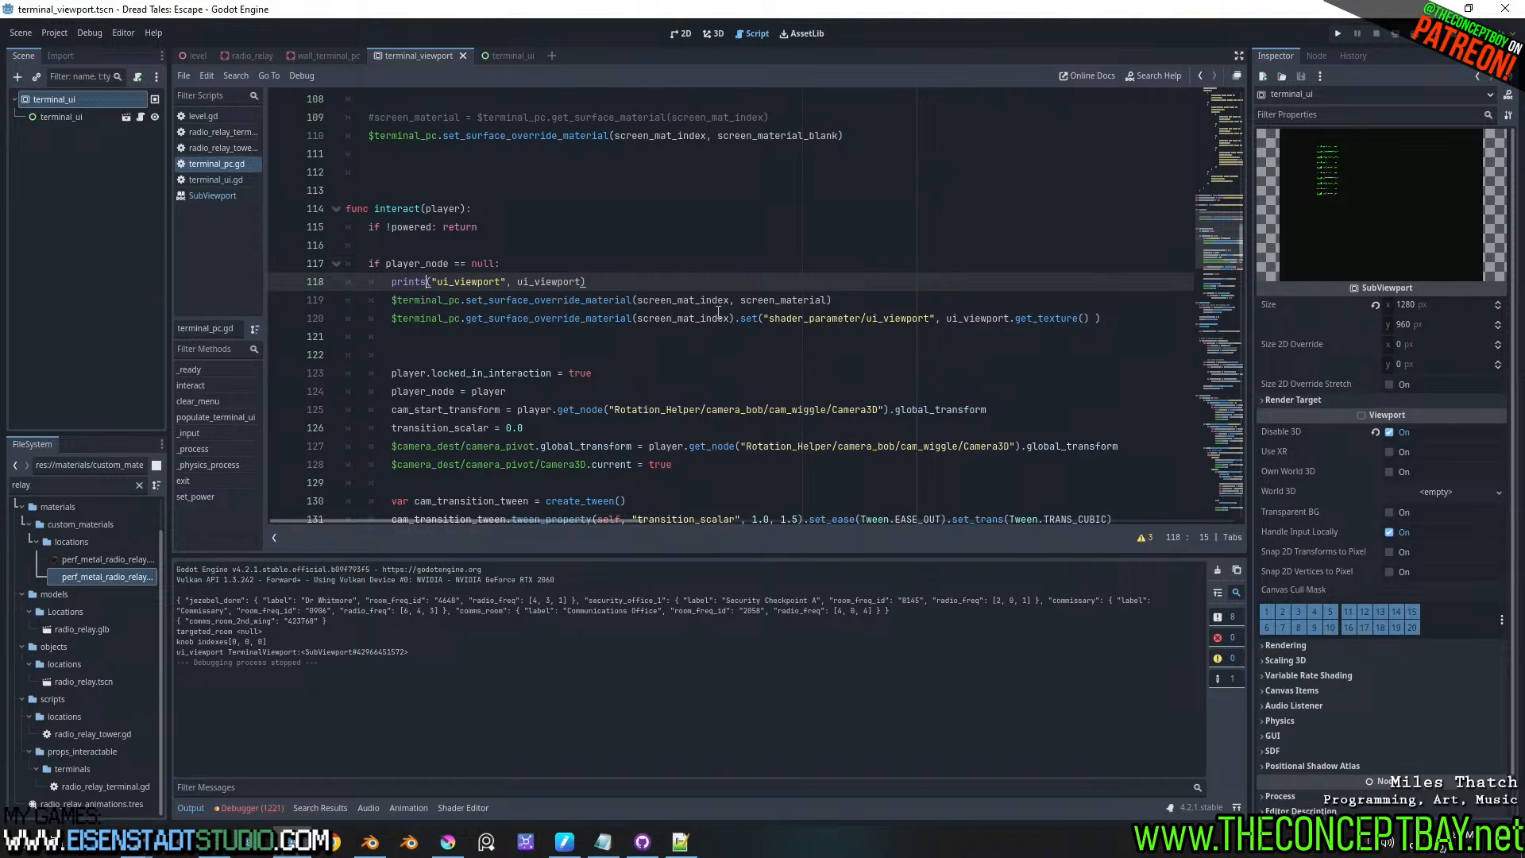
pyautogui.doubleClick(1043, 318)
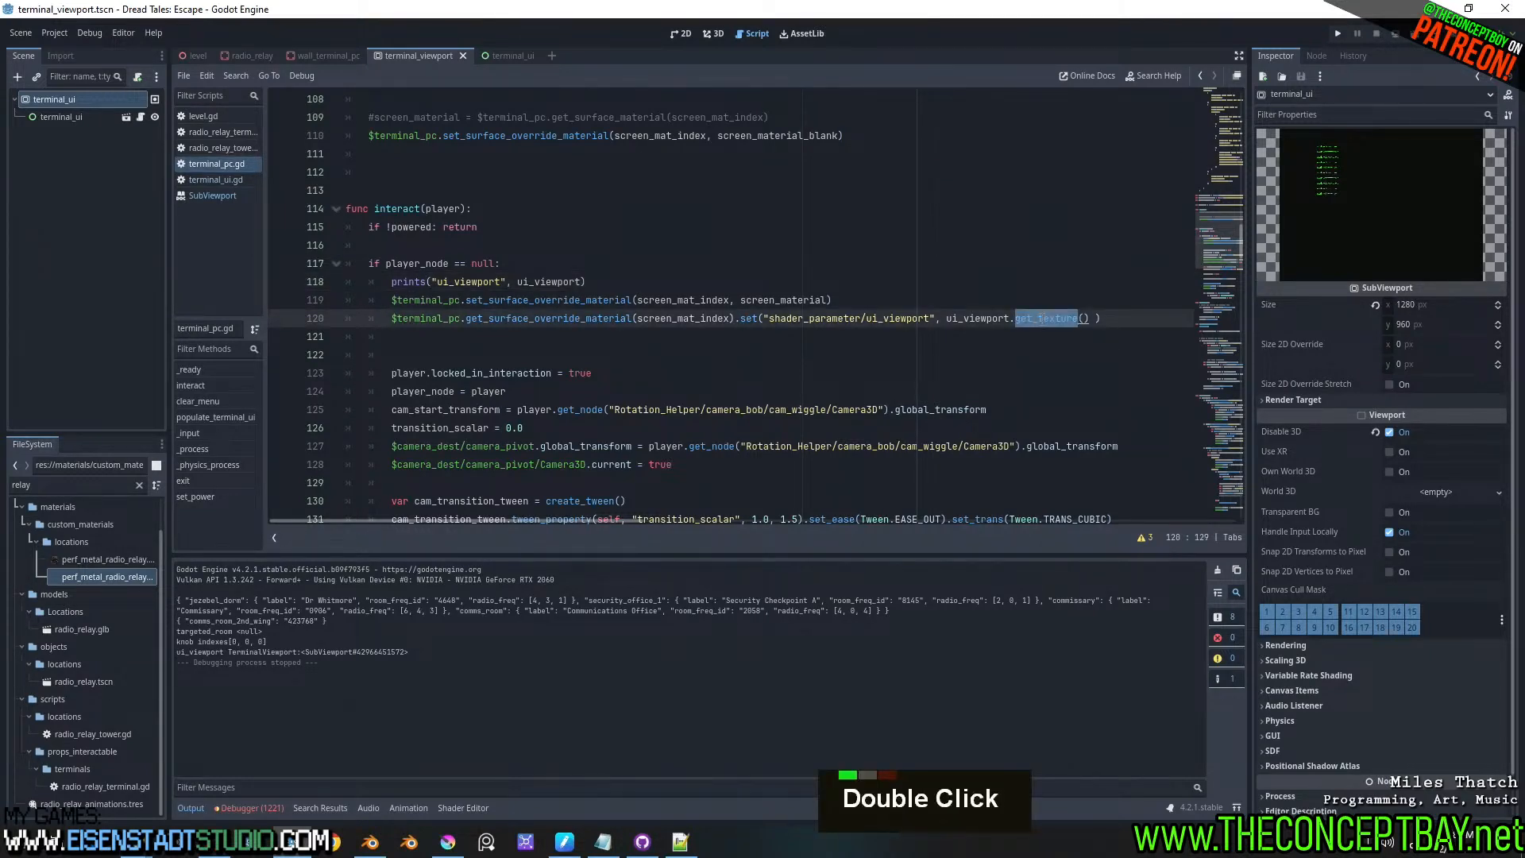
pyautogui.doubleClick(1053, 319)
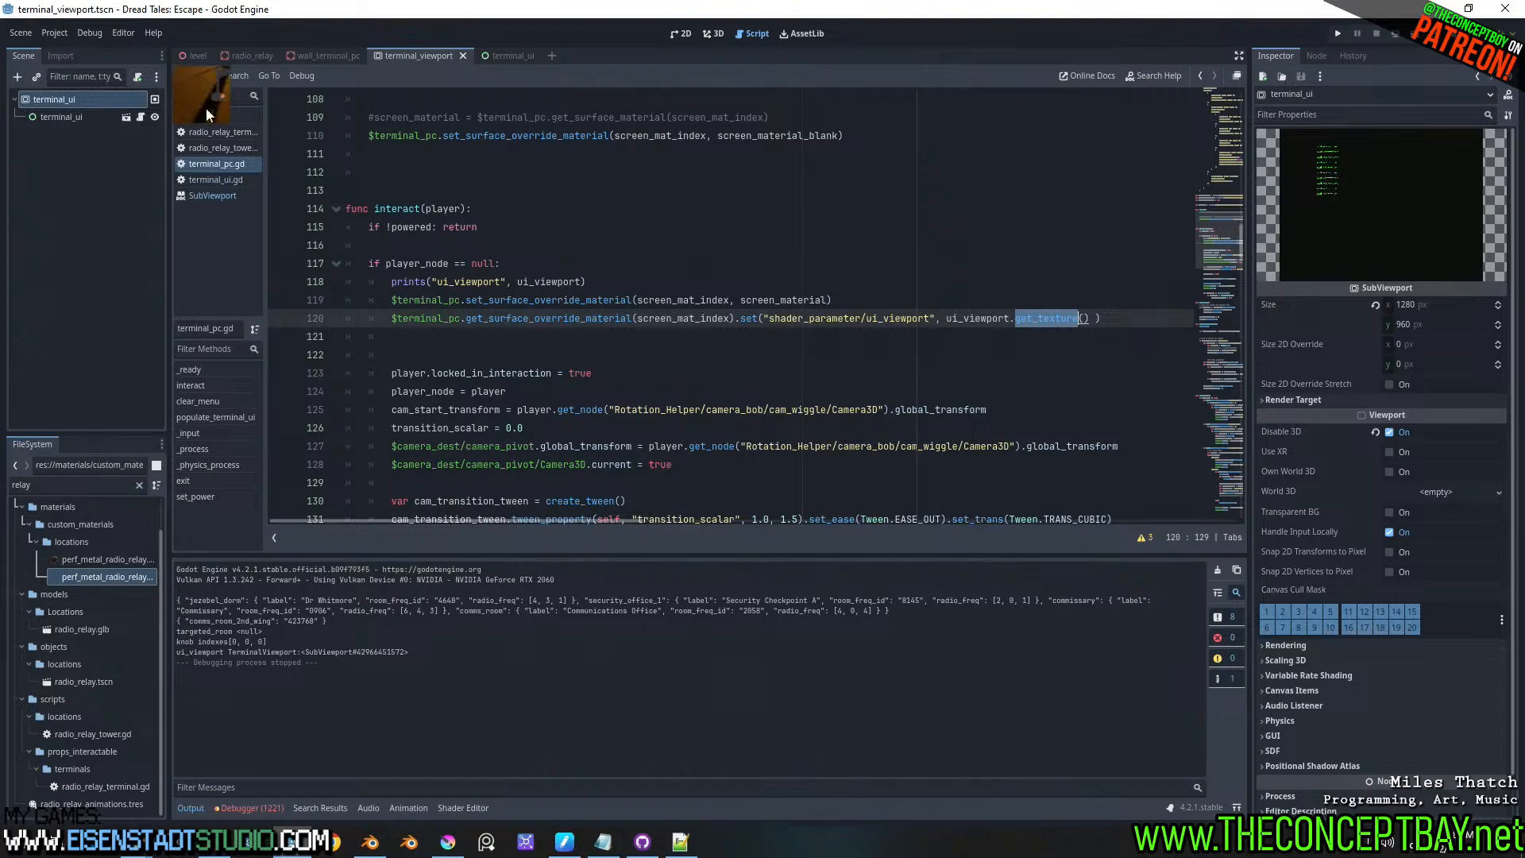
# - Look up the get_texture() method's description in the Viewport class reference, reached from the SubViewport documentation
pyautogui.rightClick(127, 100)
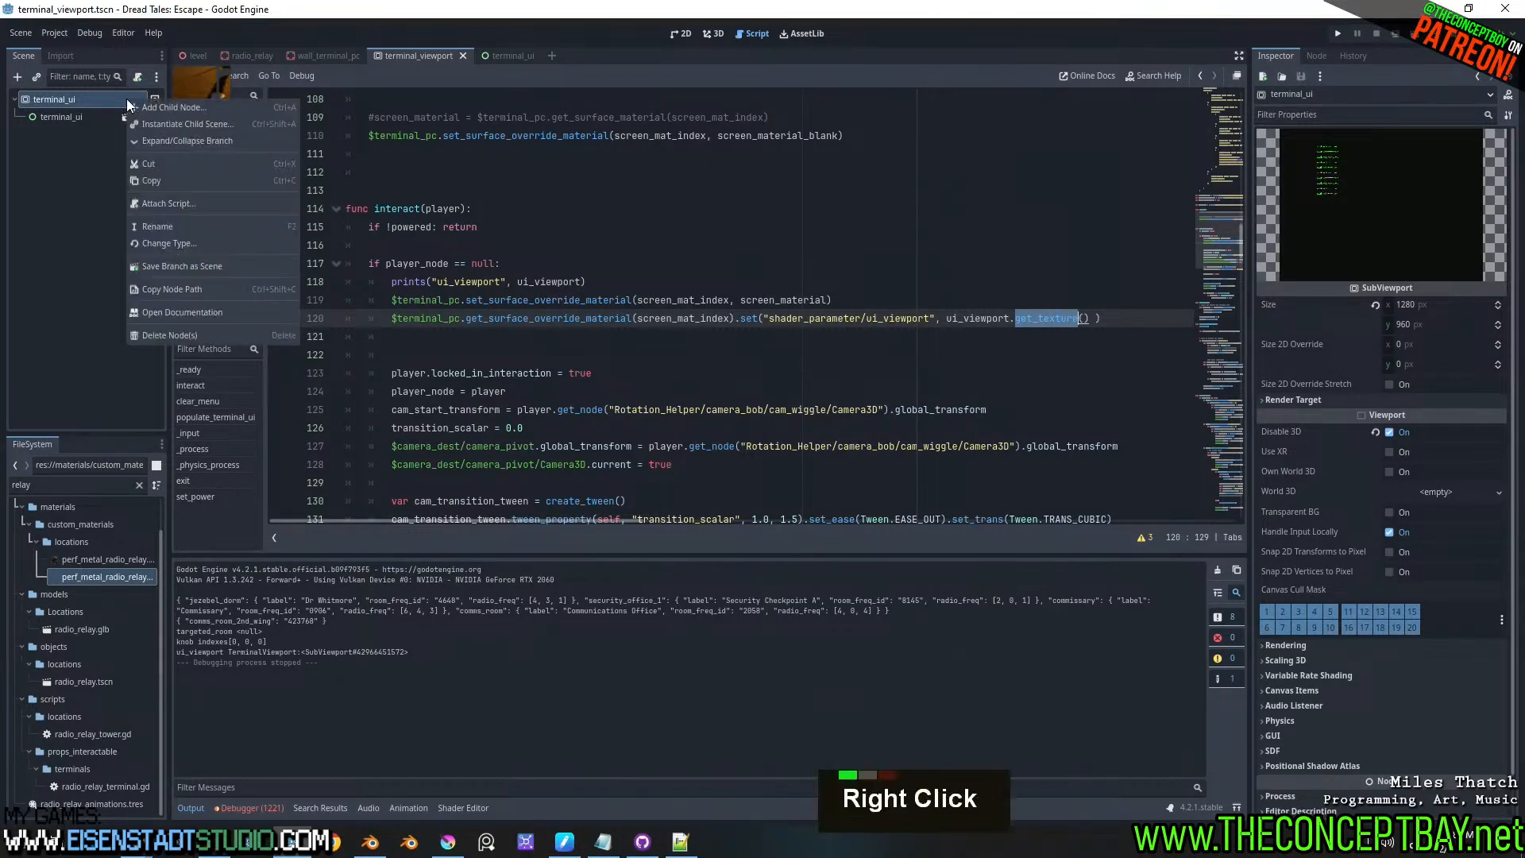
pyautogui.click(191, 317)
pyautogui.scroll(5, 617, 286)
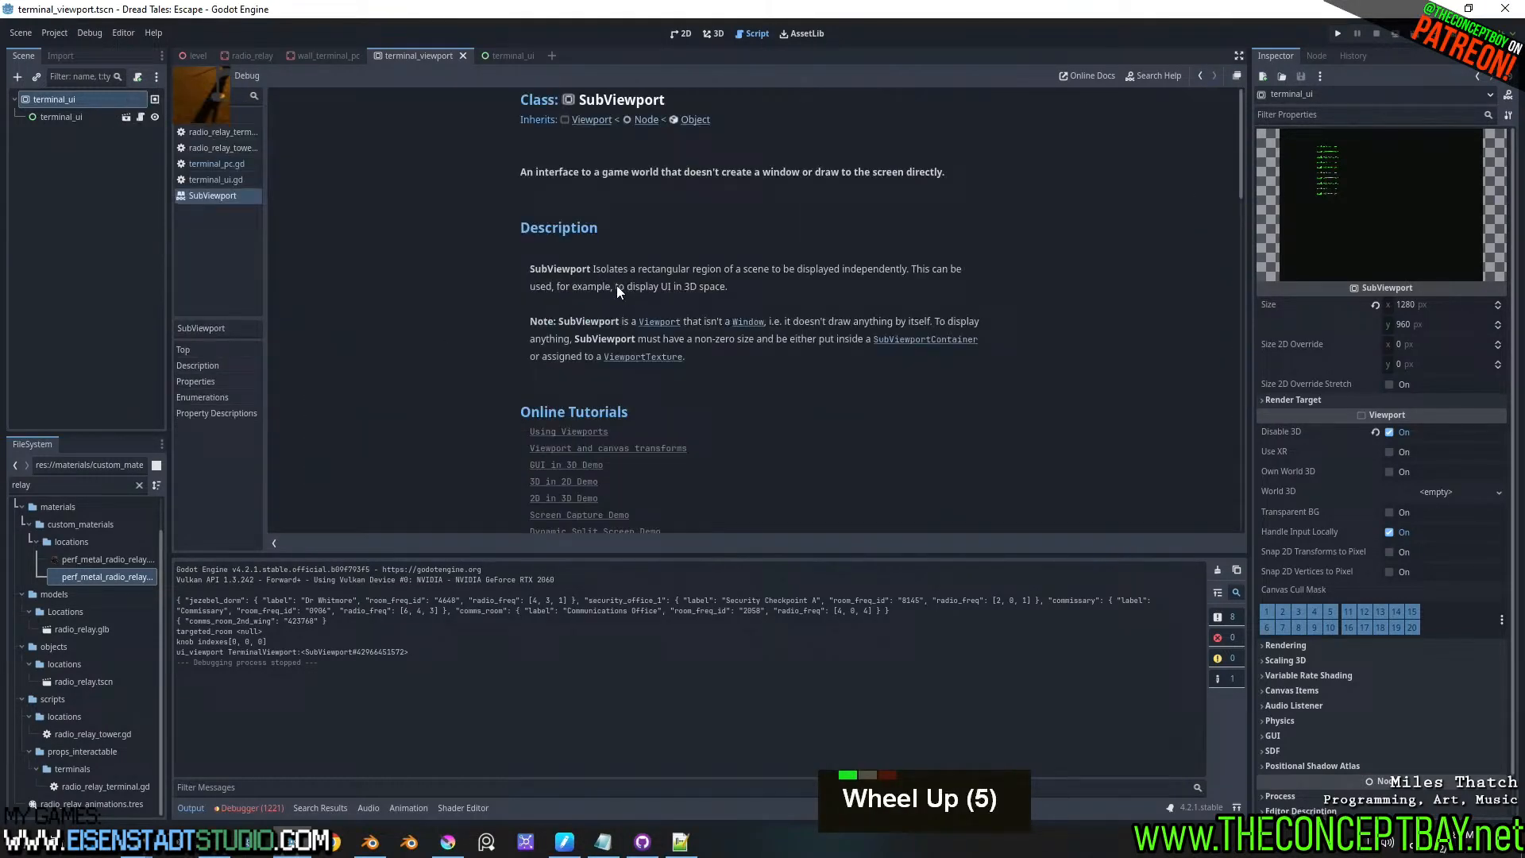
pyautogui.click(594, 121)
pyautogui.scroll(-10, 659, 240)
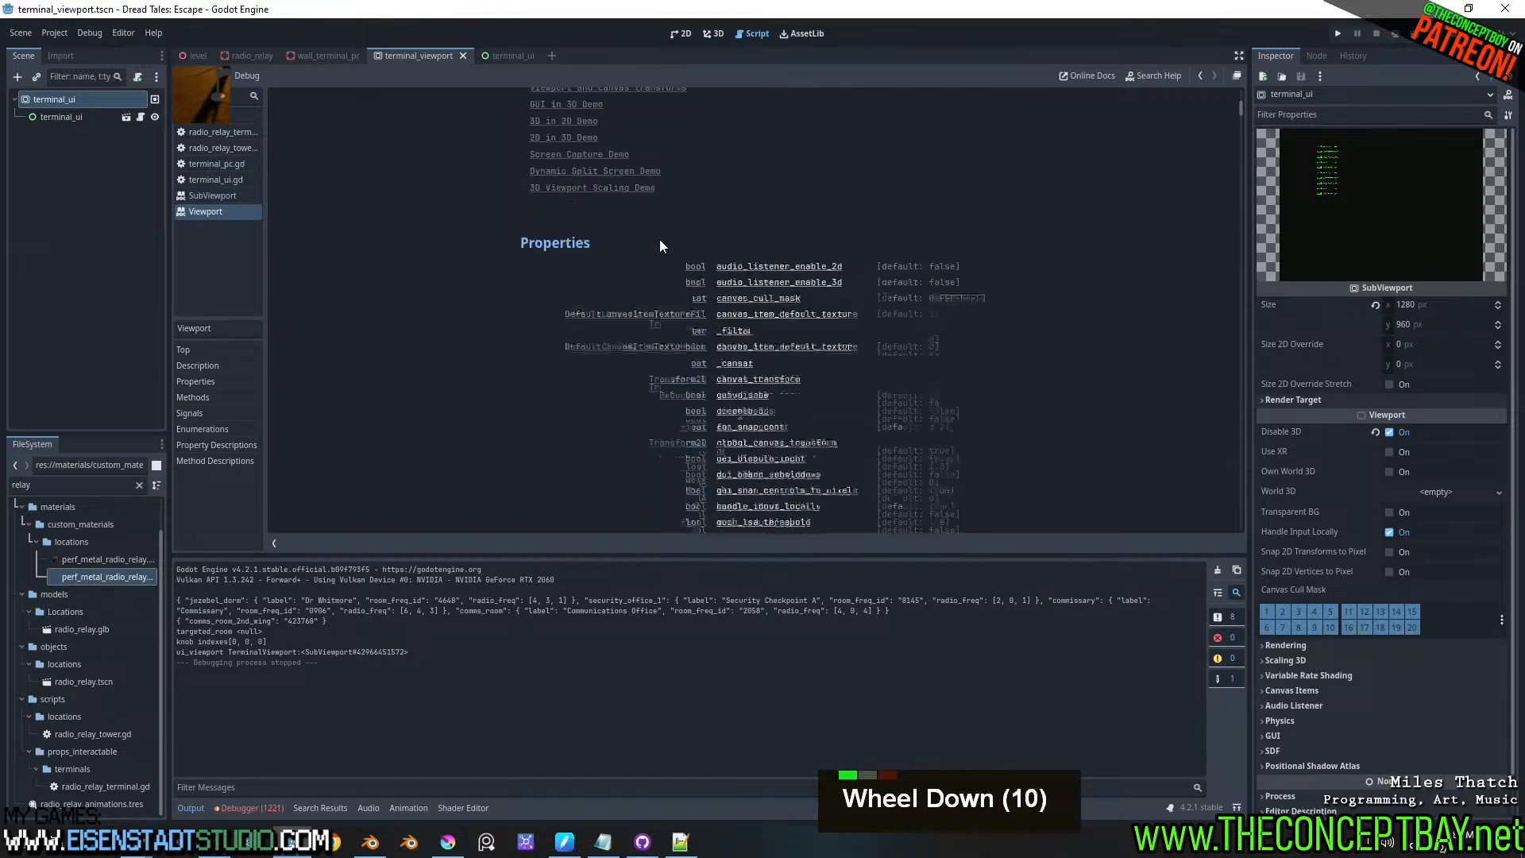
pyautogui.scroll(-10, 660, 240)
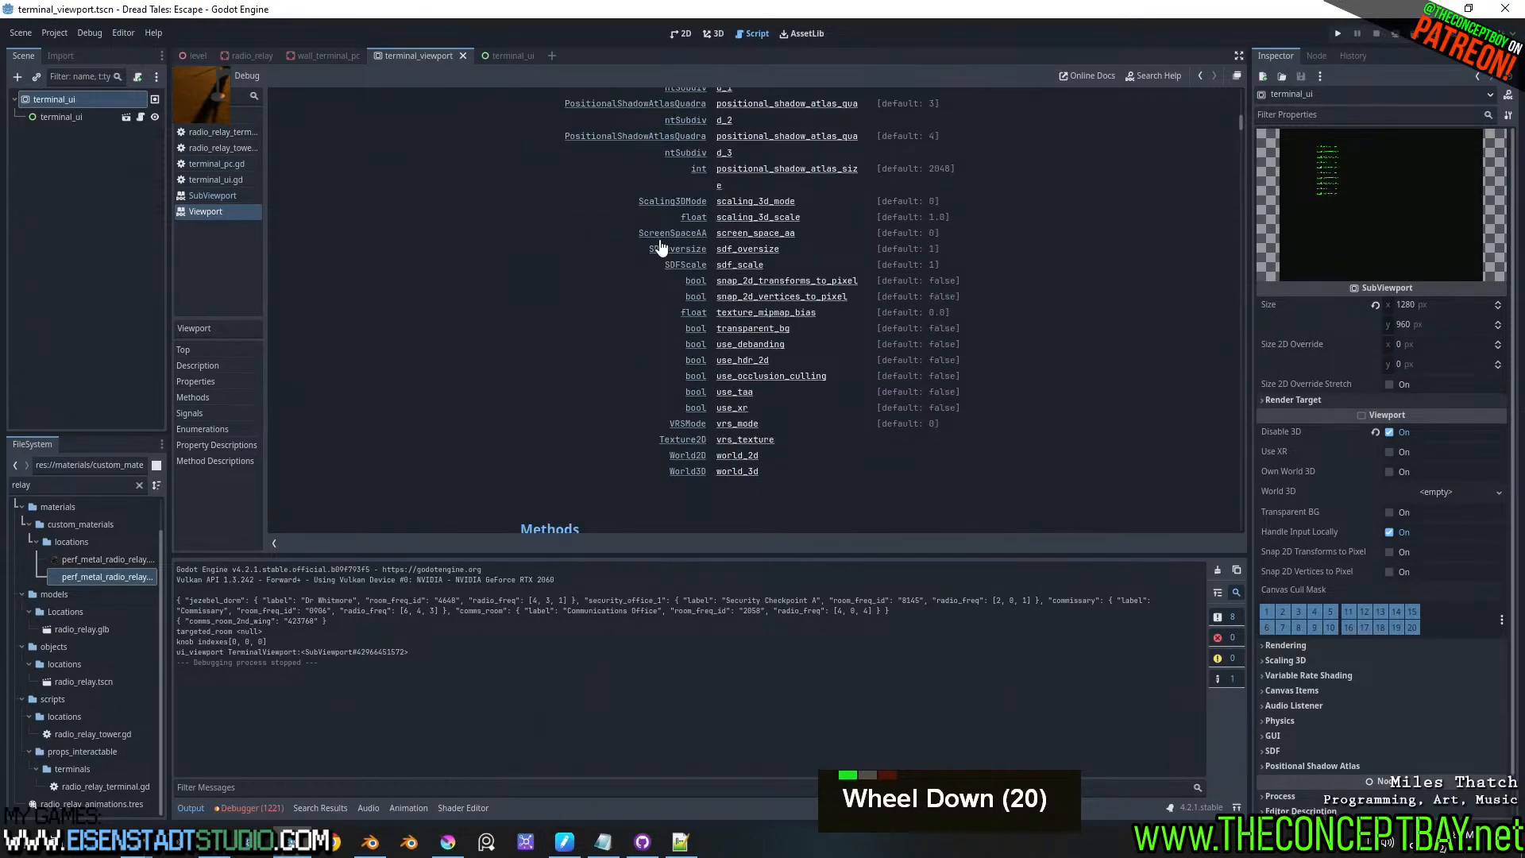
pyautogui.scroll(-5, 659, 247)
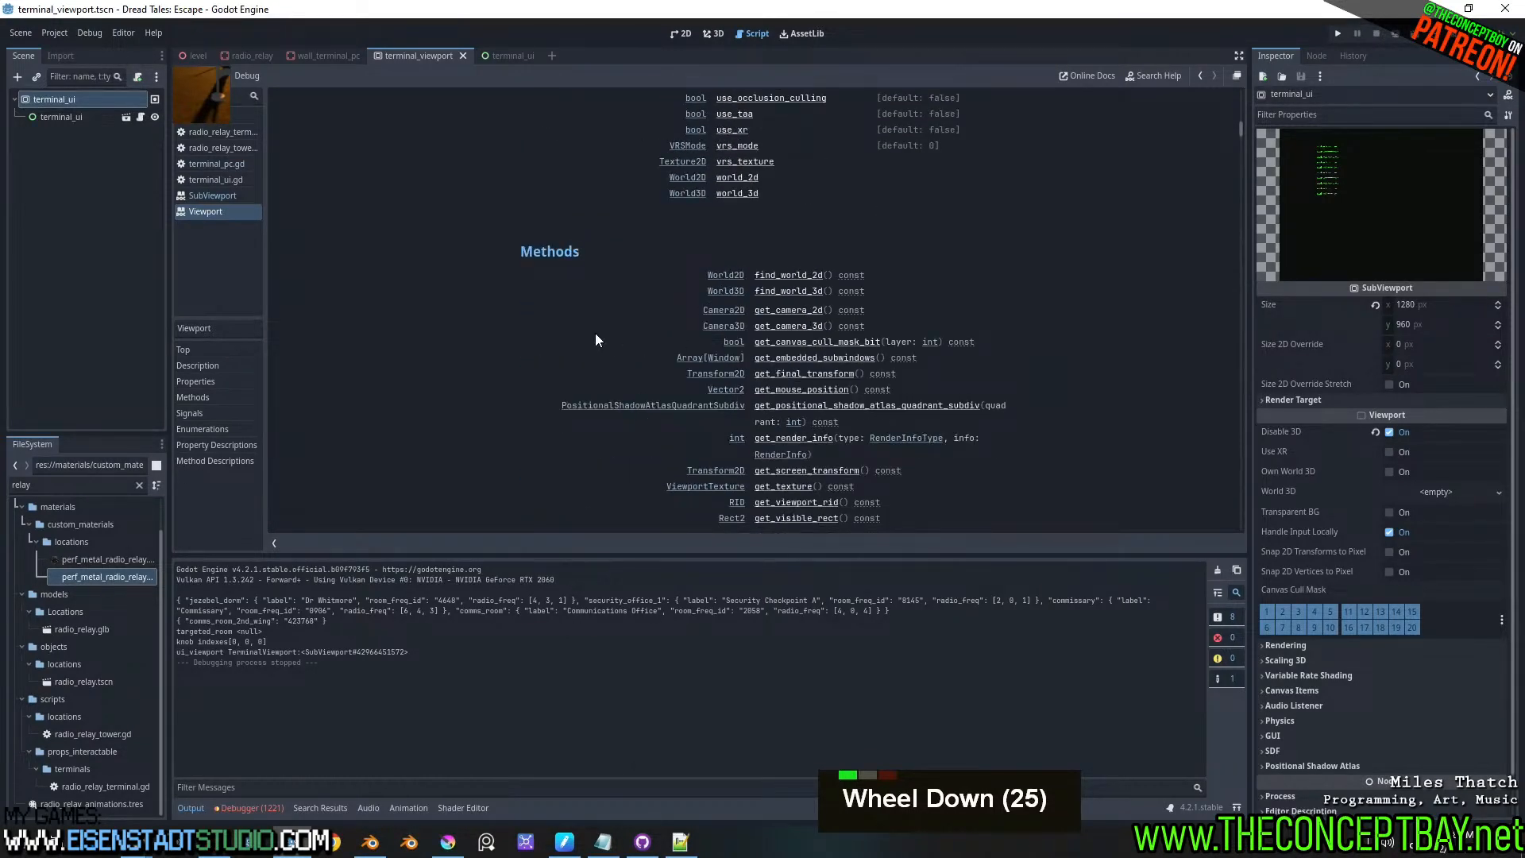
pyautogui.scroll(-3, 748, 395)
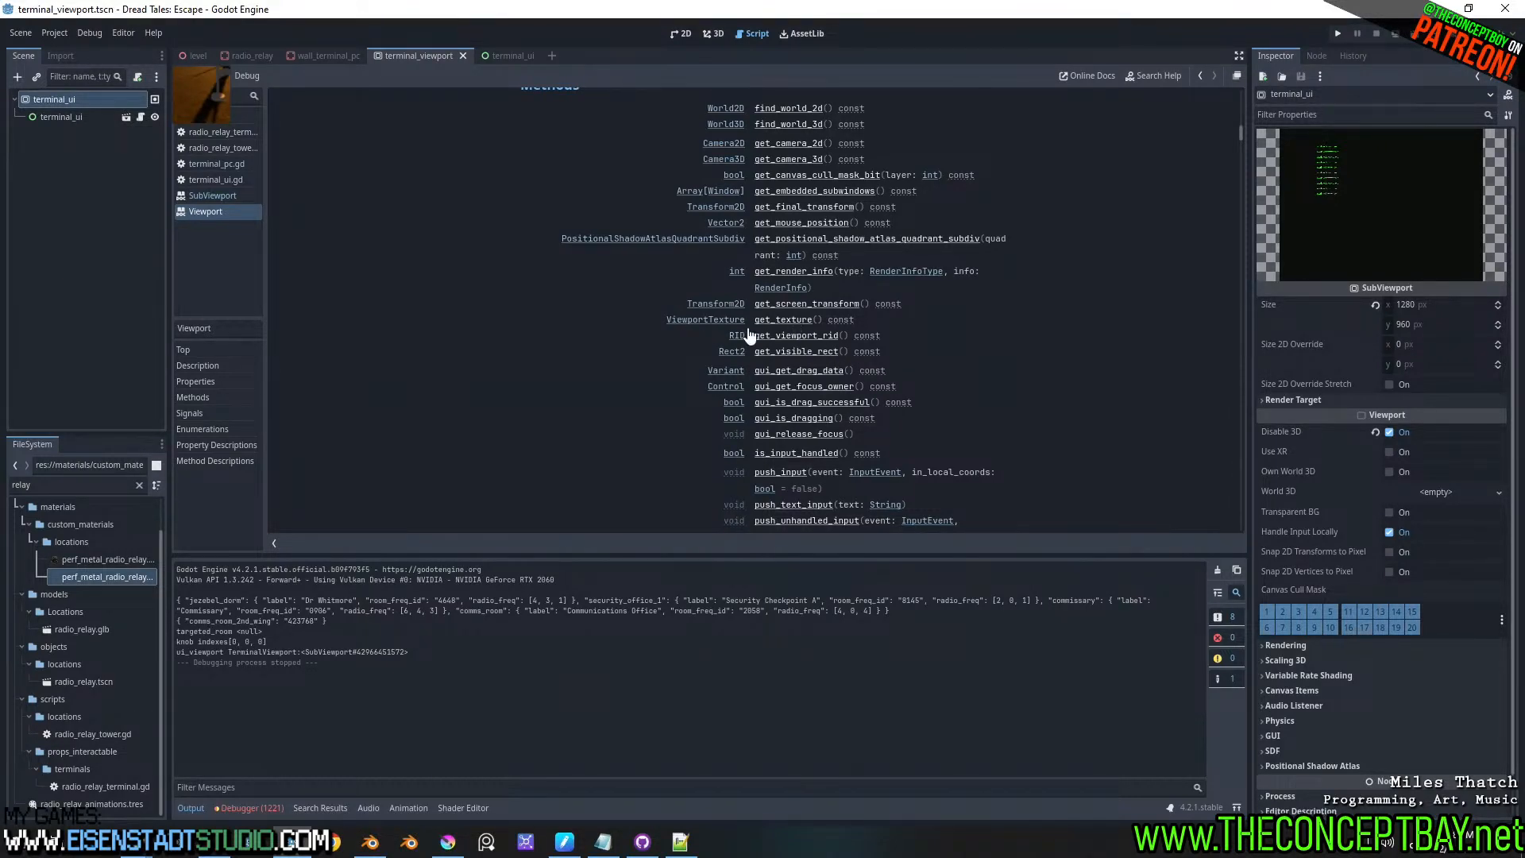
pyautogui.click(775, 318)
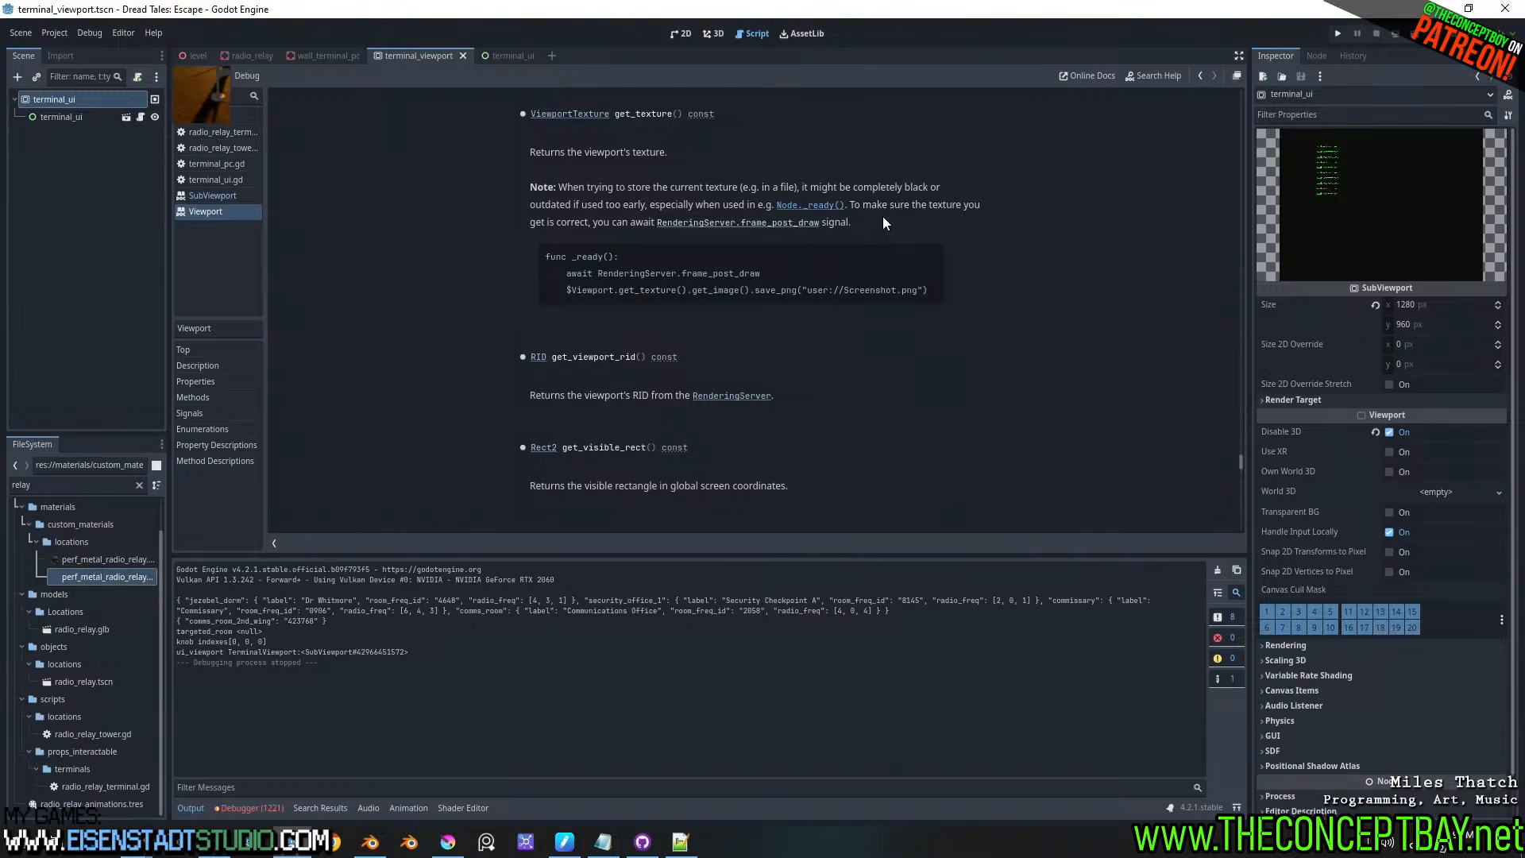
# - Review the interact function in terminal_pc.gd, checking the screen_material override and the ui_viewport shader parameter name
pyautogui.scroll(2, 708, 215)
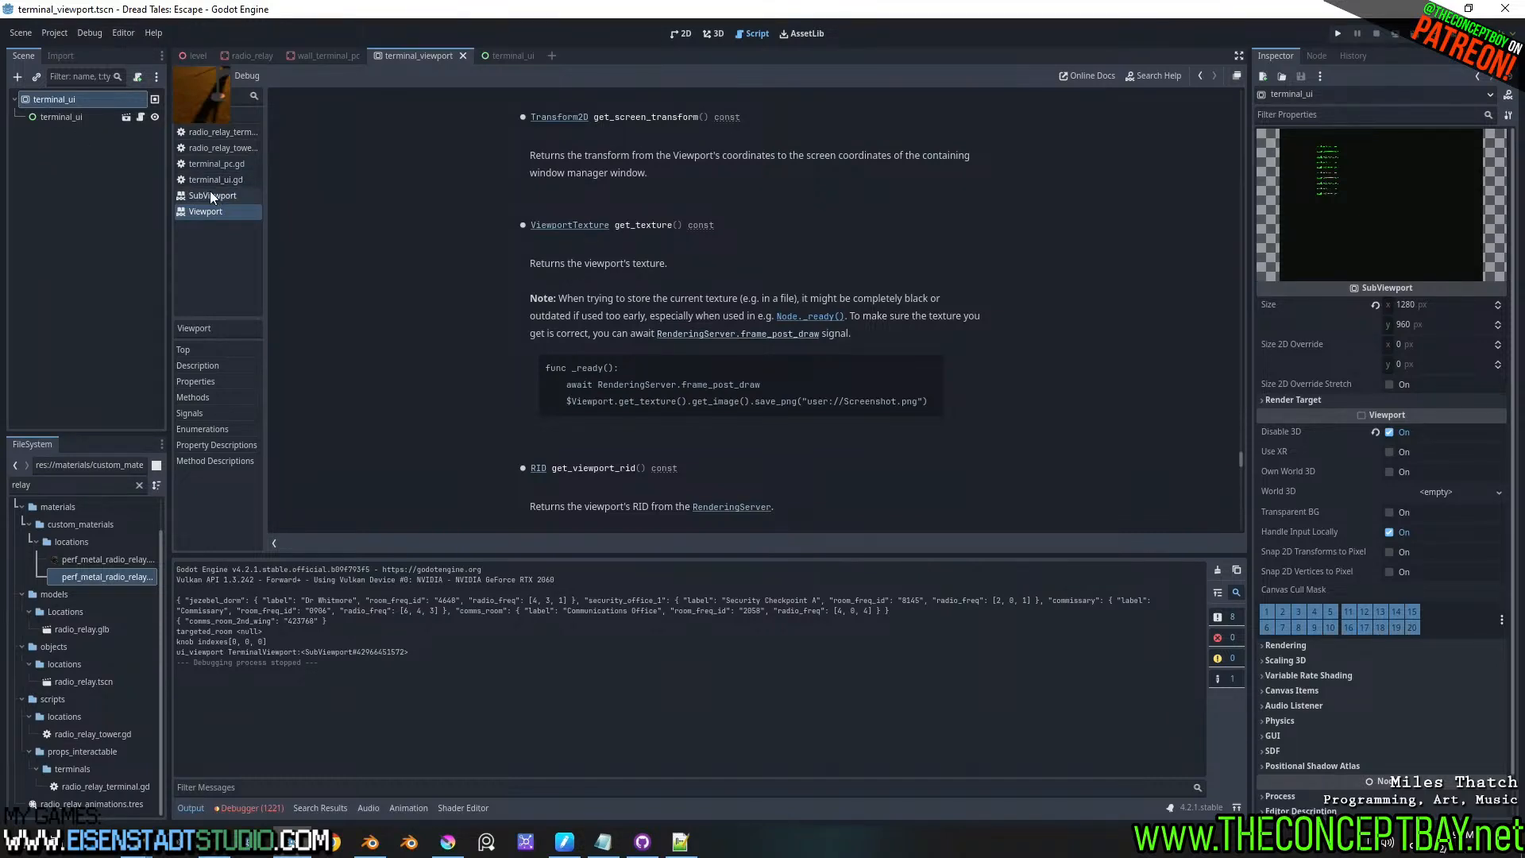
pyautogui.click(216, 165)
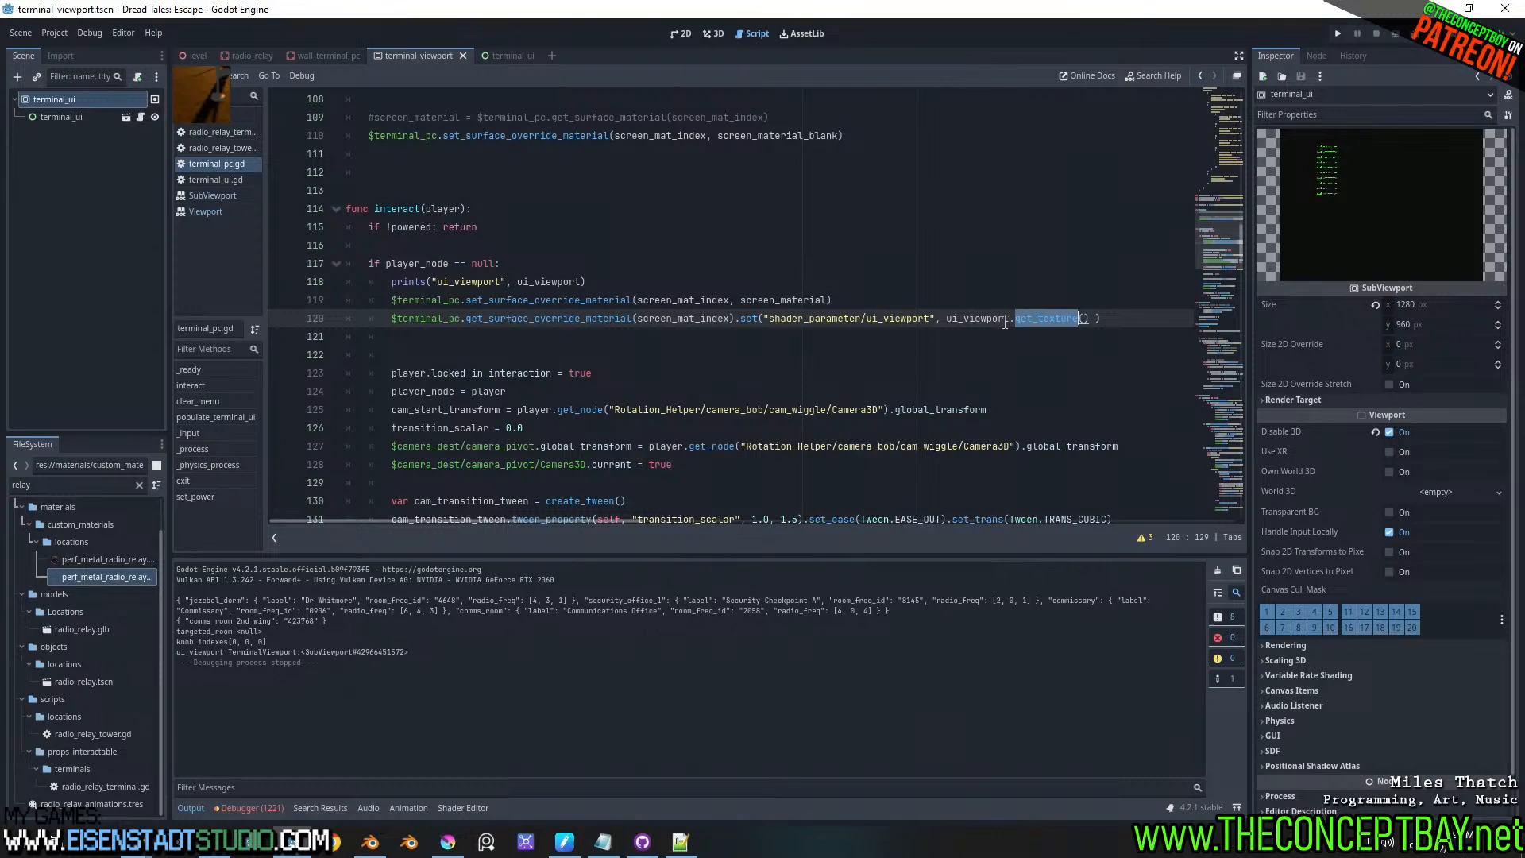
pyautogui.click(915, 303)
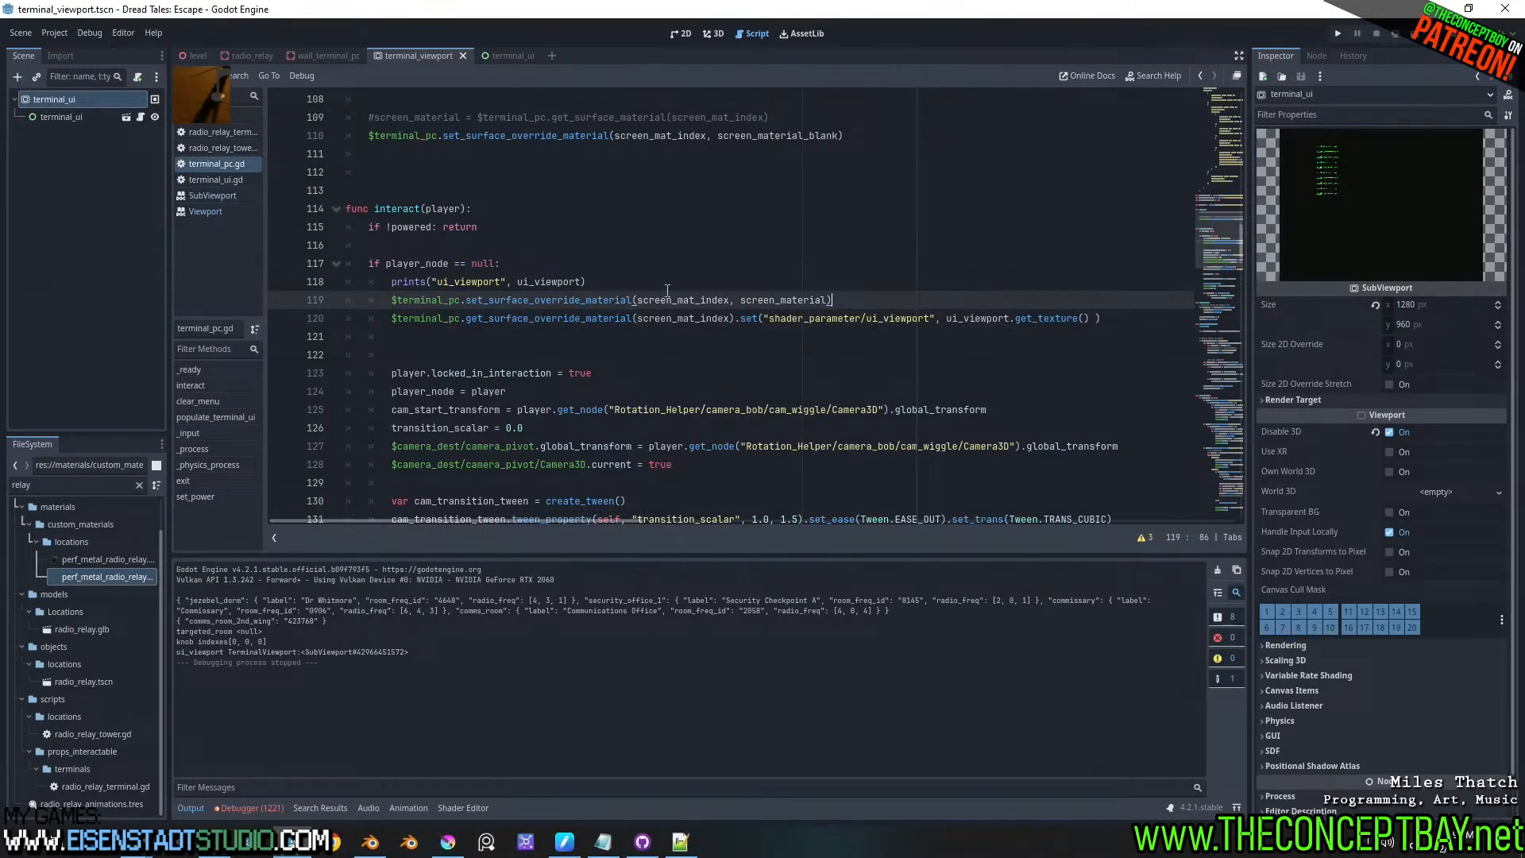
pyautogui.doubleClick(771, 301)
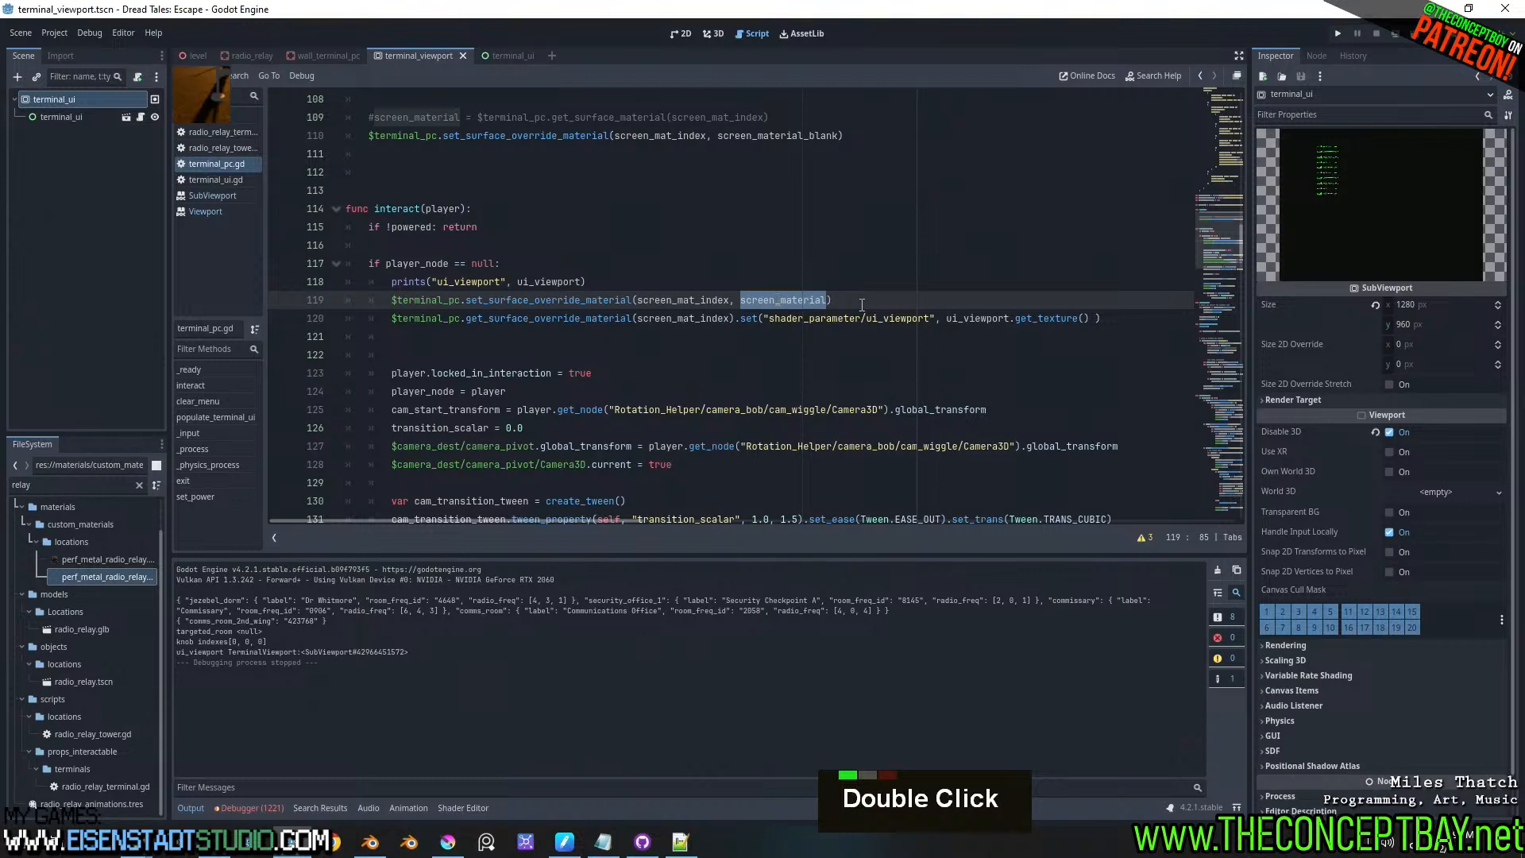
pyautogui.click(862, 305)
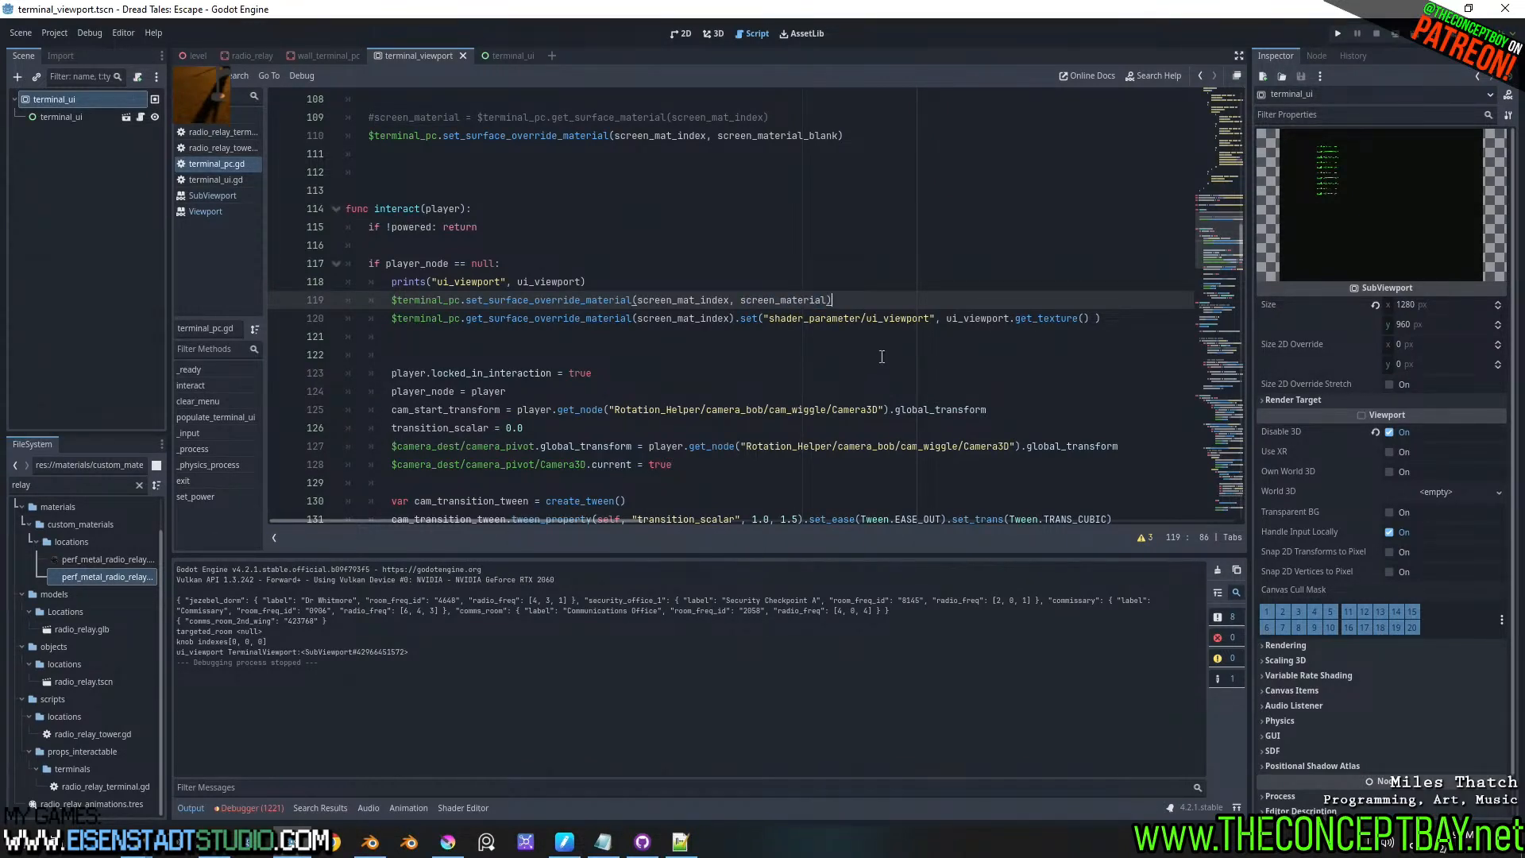
pyautogui.doubleClick(895, 318)
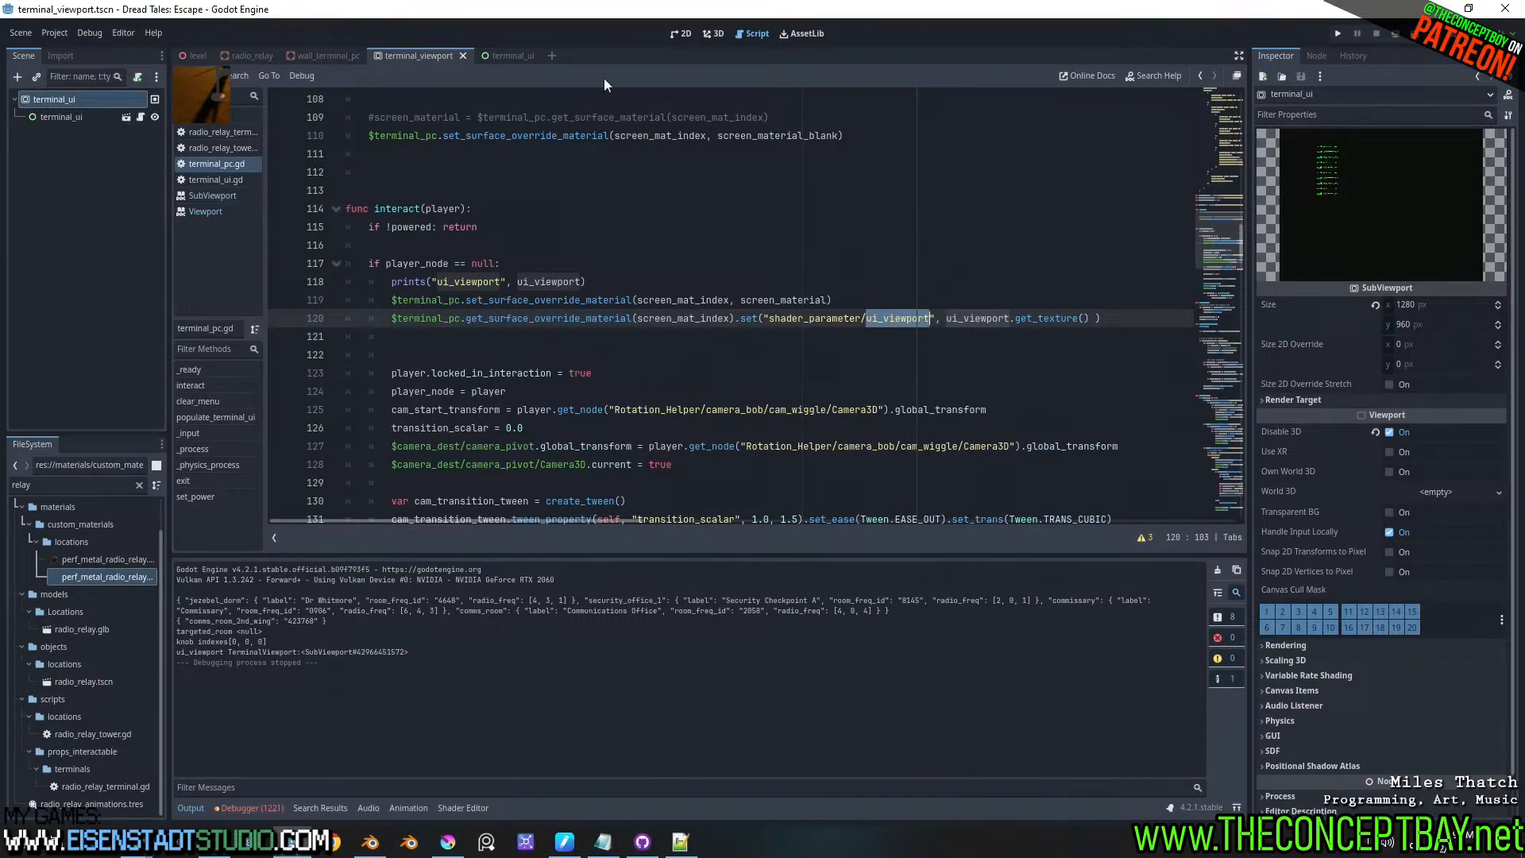
# - In the wall_terminal_pc scene, inspect the terminal_pc mesh's surface override material 1, expanding its shader parameters and the UI Viewport texture
pyautogui.click(324, 57)
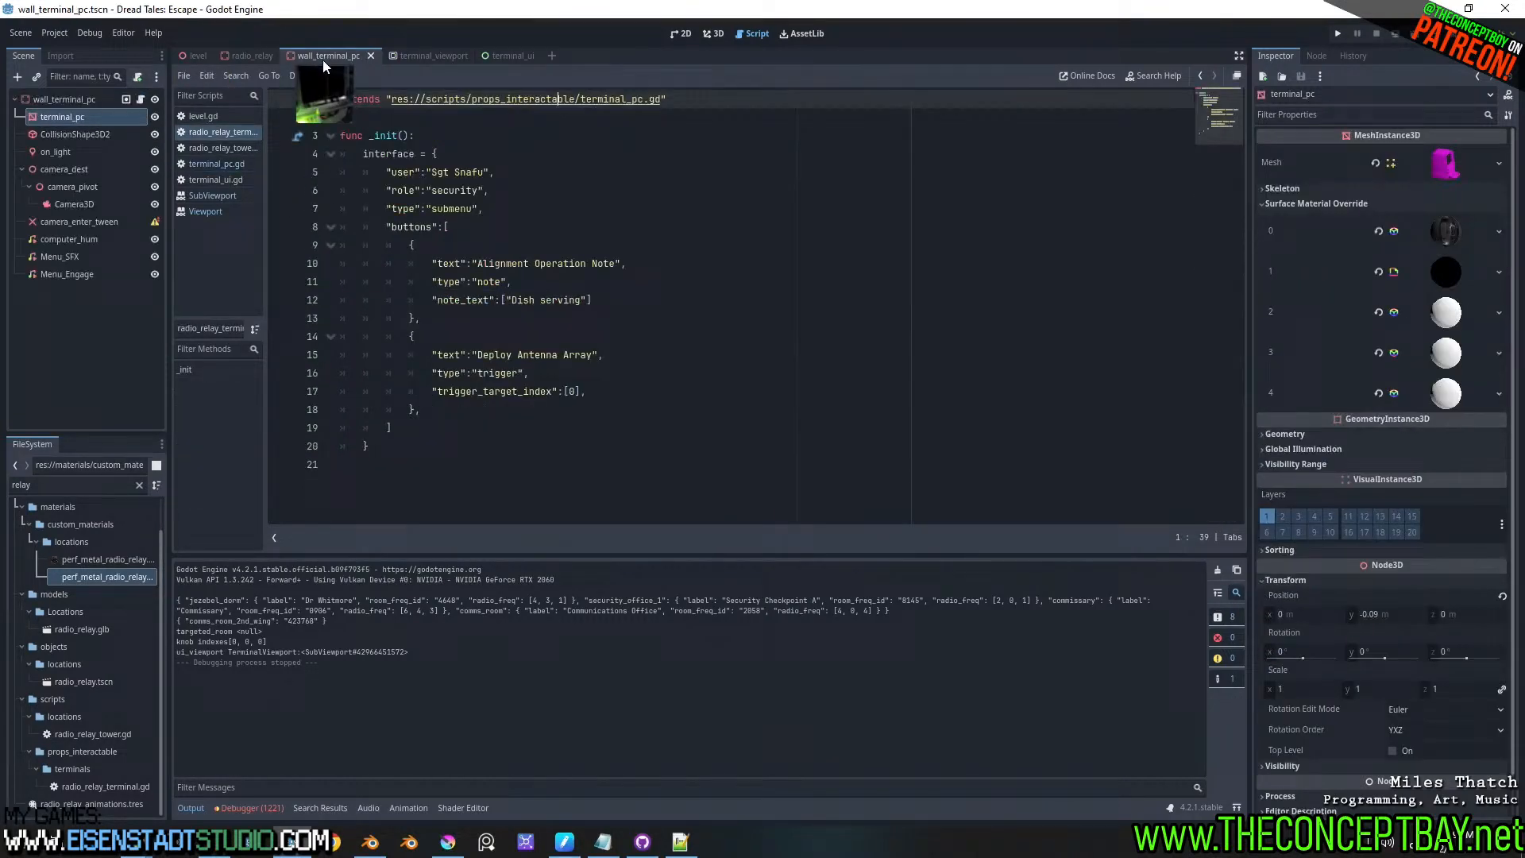
pyautogui.click(83, 116)
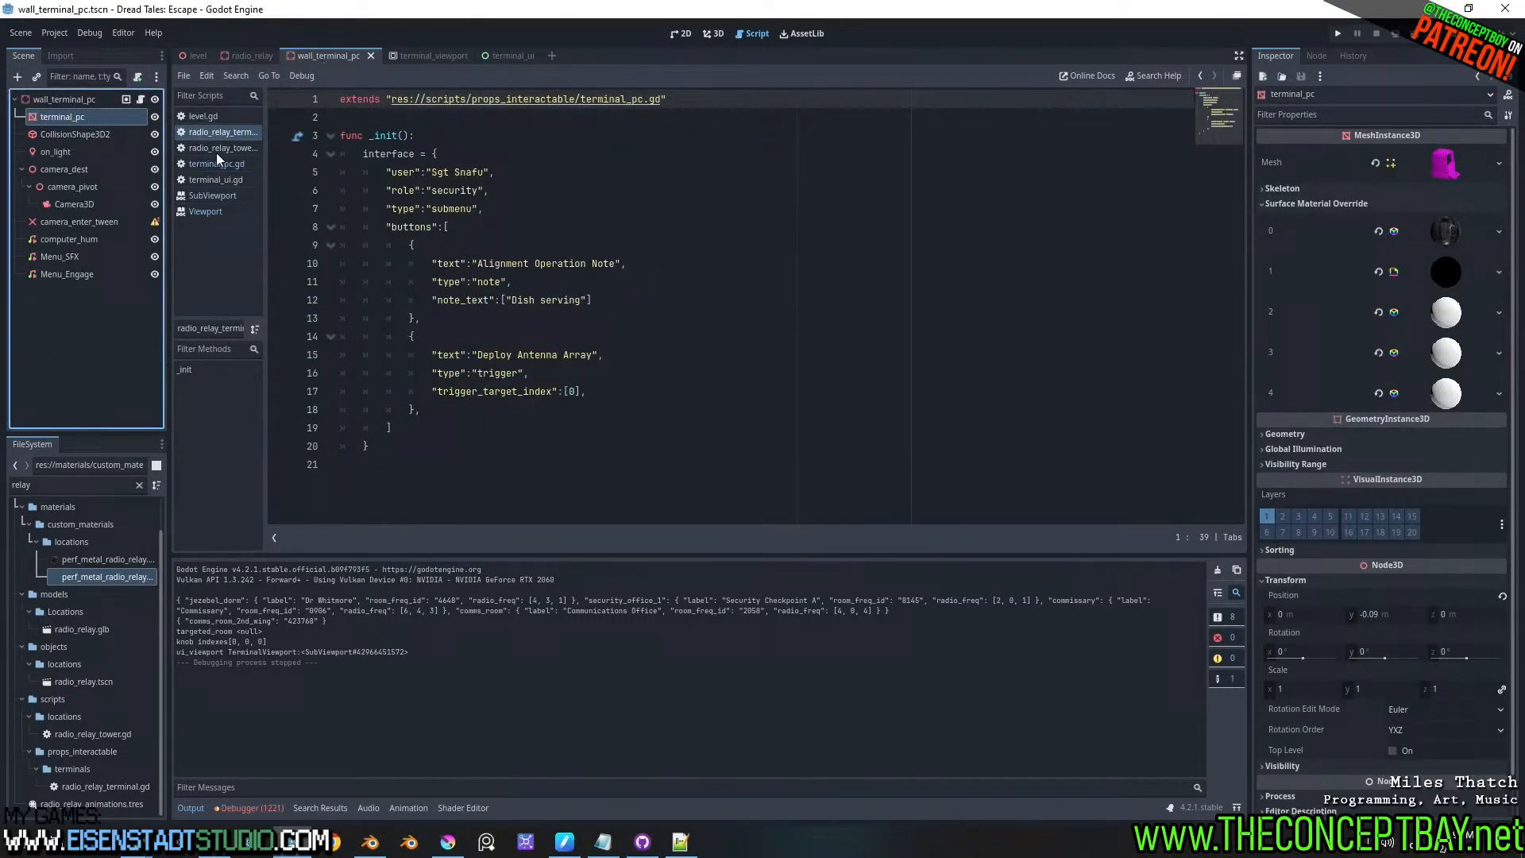
pyautogui.click(1447, 262)
pyautogui.click(1315, 446)
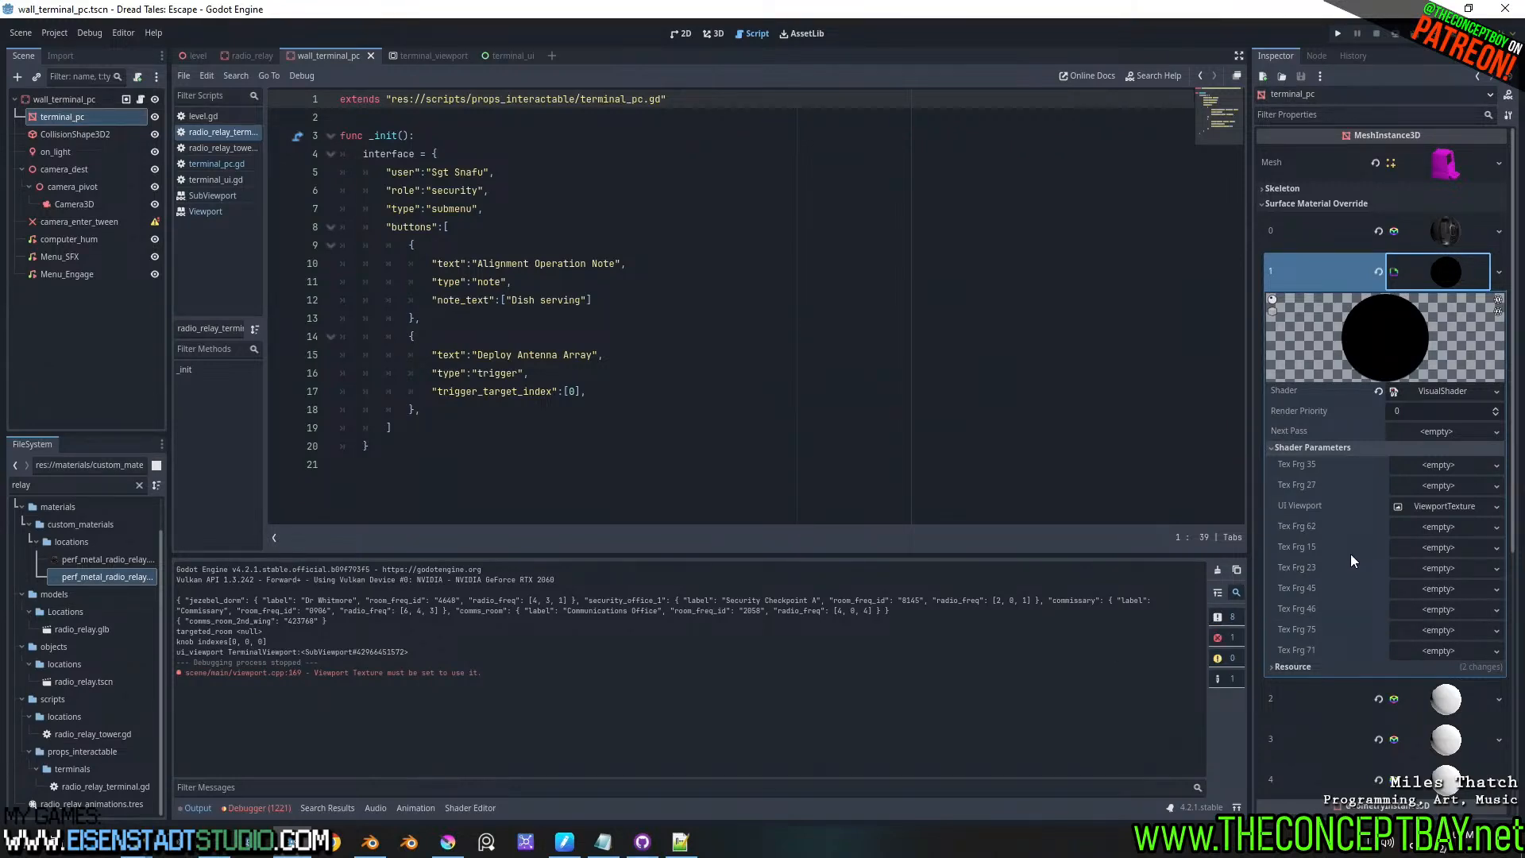
pyautogui.click(1428, 509)
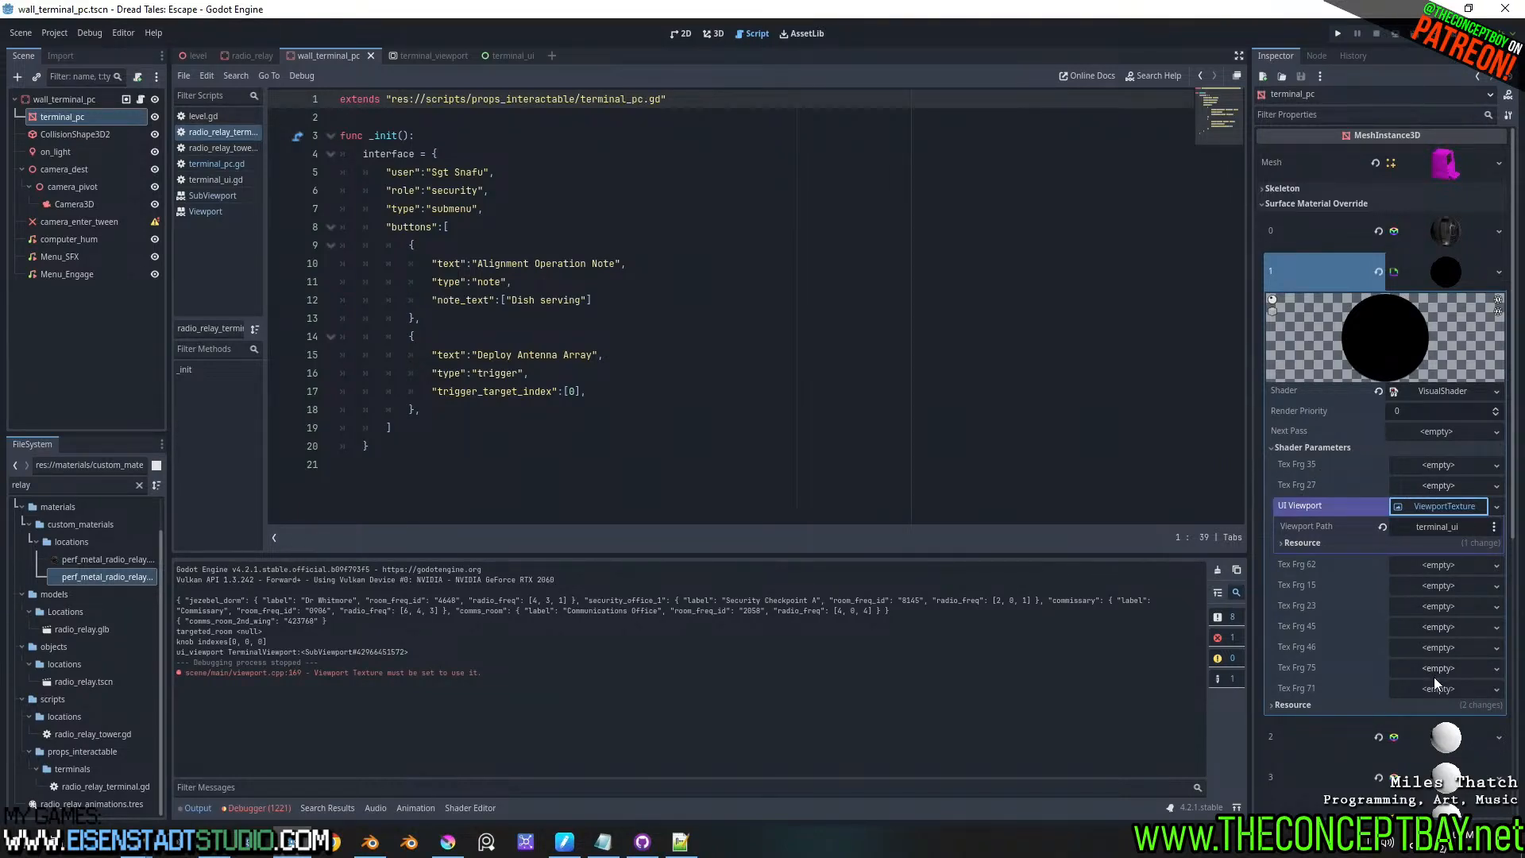
# - Open the screen material's VisualShader graph, enlarge the graph area, and examine the nodes feeding the output and the scrolling texture branches
pyautogui.click(1426, 390)
pyautogui.scroll(-6, 761, 645)
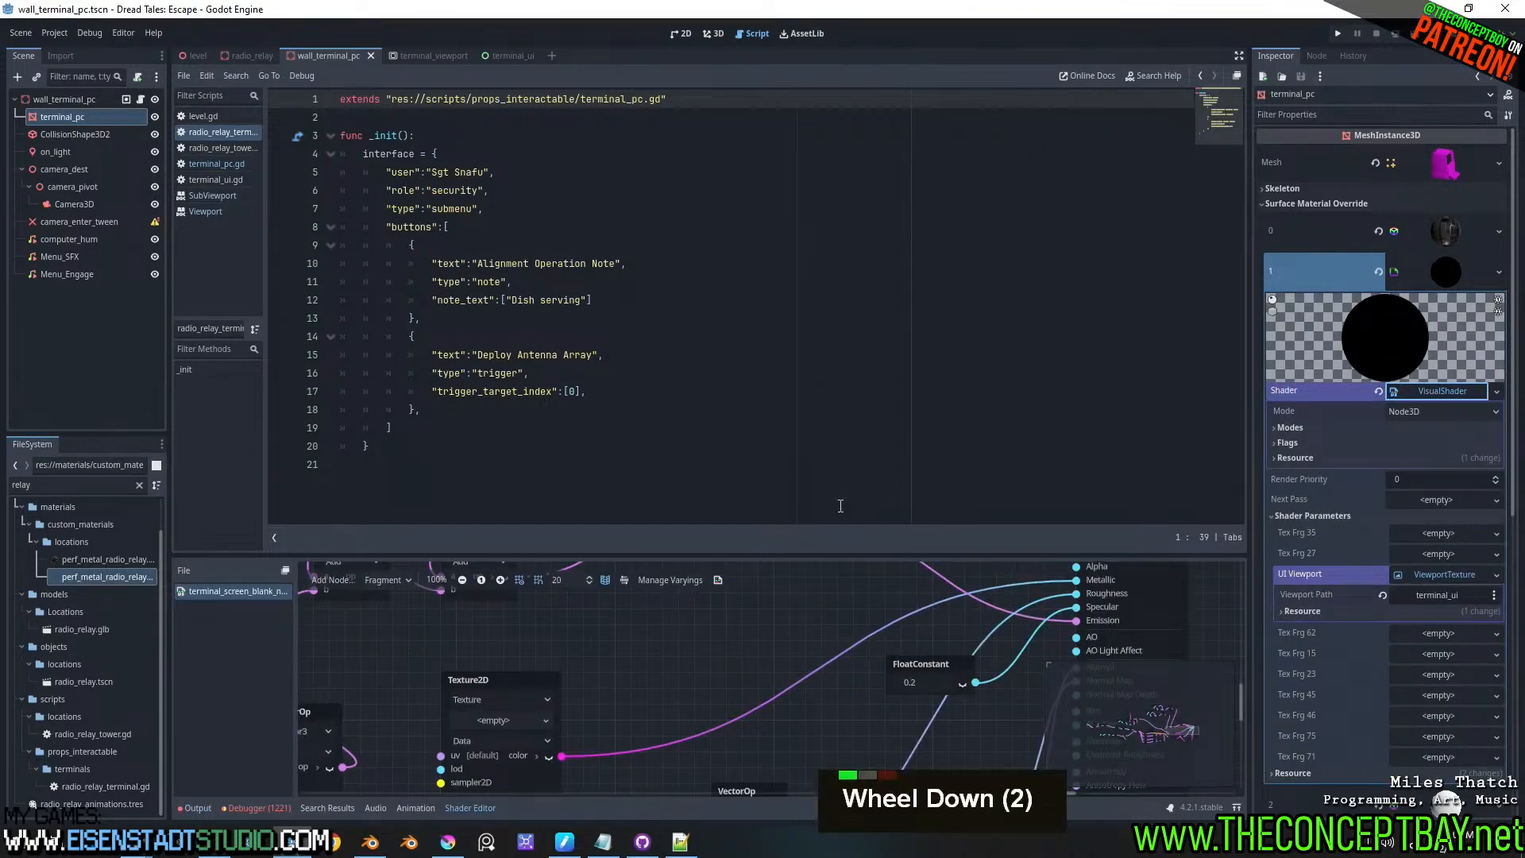
pyautogui.scroll(-7, 760, 650)
pyautogui.moveTo(770, 555); pyautogui.dragTo(789, 341)
pyautogui.scroll(5, 751, 457)
pyautogui.moveTo(750, 445); pyautogui.dragTo(693, 582, button='middle')
pyautogui.moveTo(713, 494); pyautogui.dragTo(773, 693, button='middle')
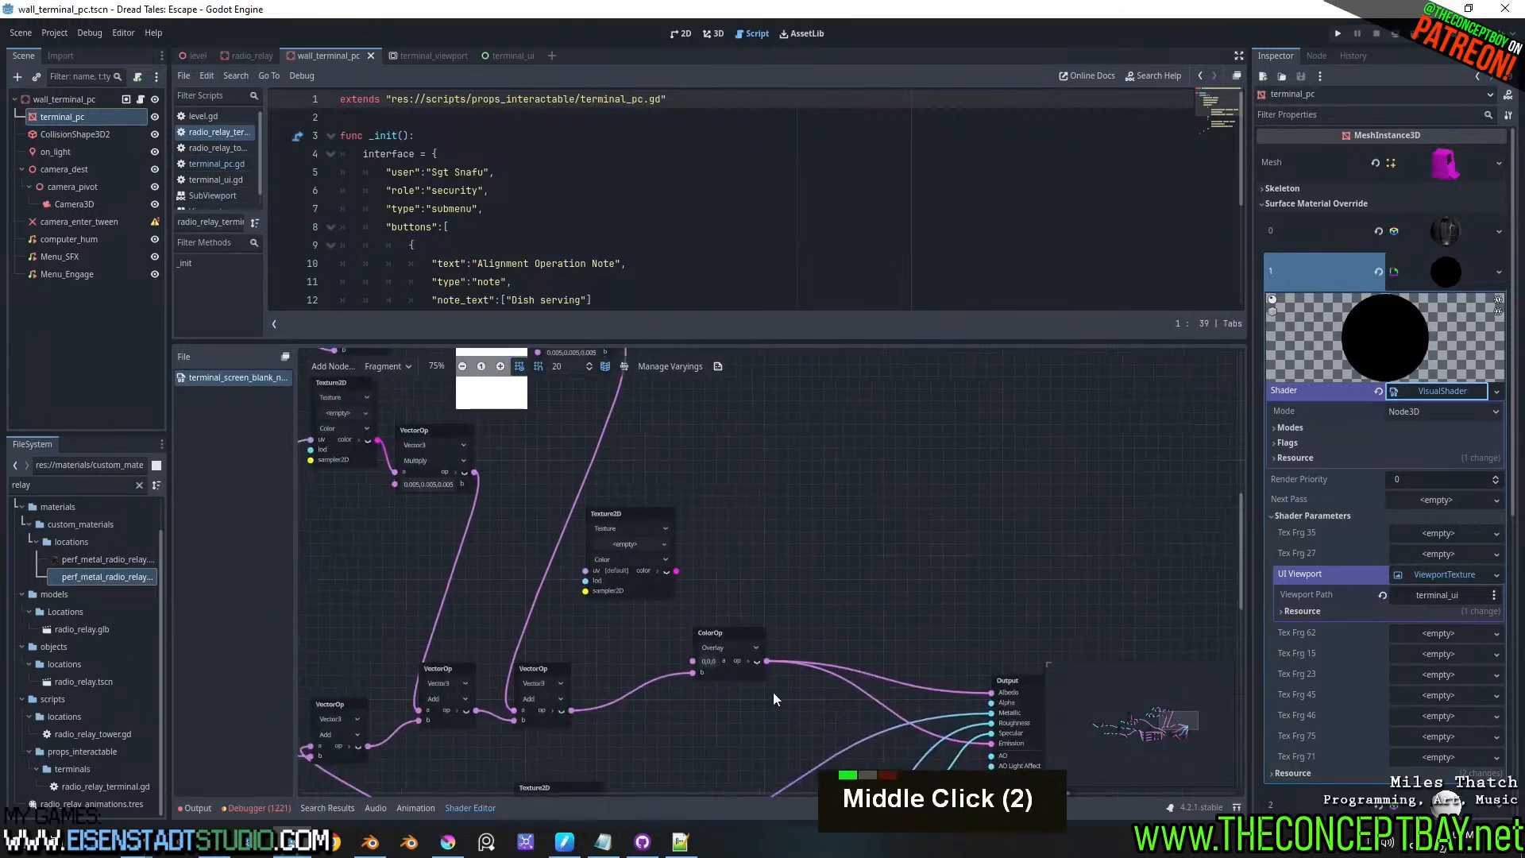
pyautogui.moveTo(760, 560); pyautogui.dragTo(863, 720, button='middle')
pyautogui.moveTo(743, 578); pyautogui.dragTo(1088, 562, button='middle')
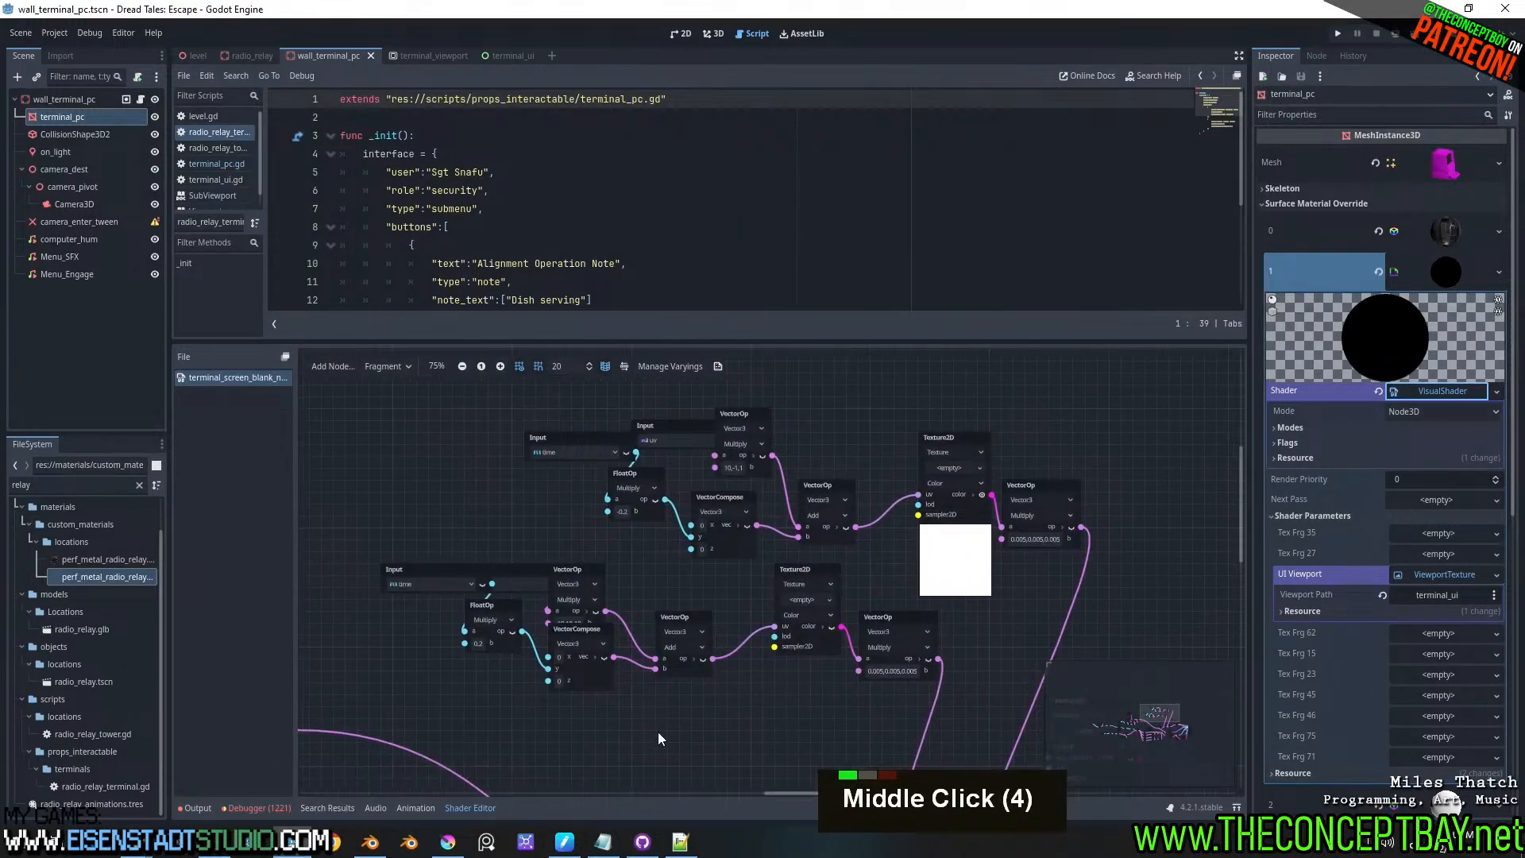
# - Spread out the overlapping time Input, FloatOp, UV Input and VectorOp nodes in the graph's uppermost texture branch
pyautogui.moveTo(598, 440); pyautogui.dragTo(551, 476)
pyautogui.moveTo(525, 527); pyautogui.dragTo(571, 461)
pyautogui.click(653, 479)
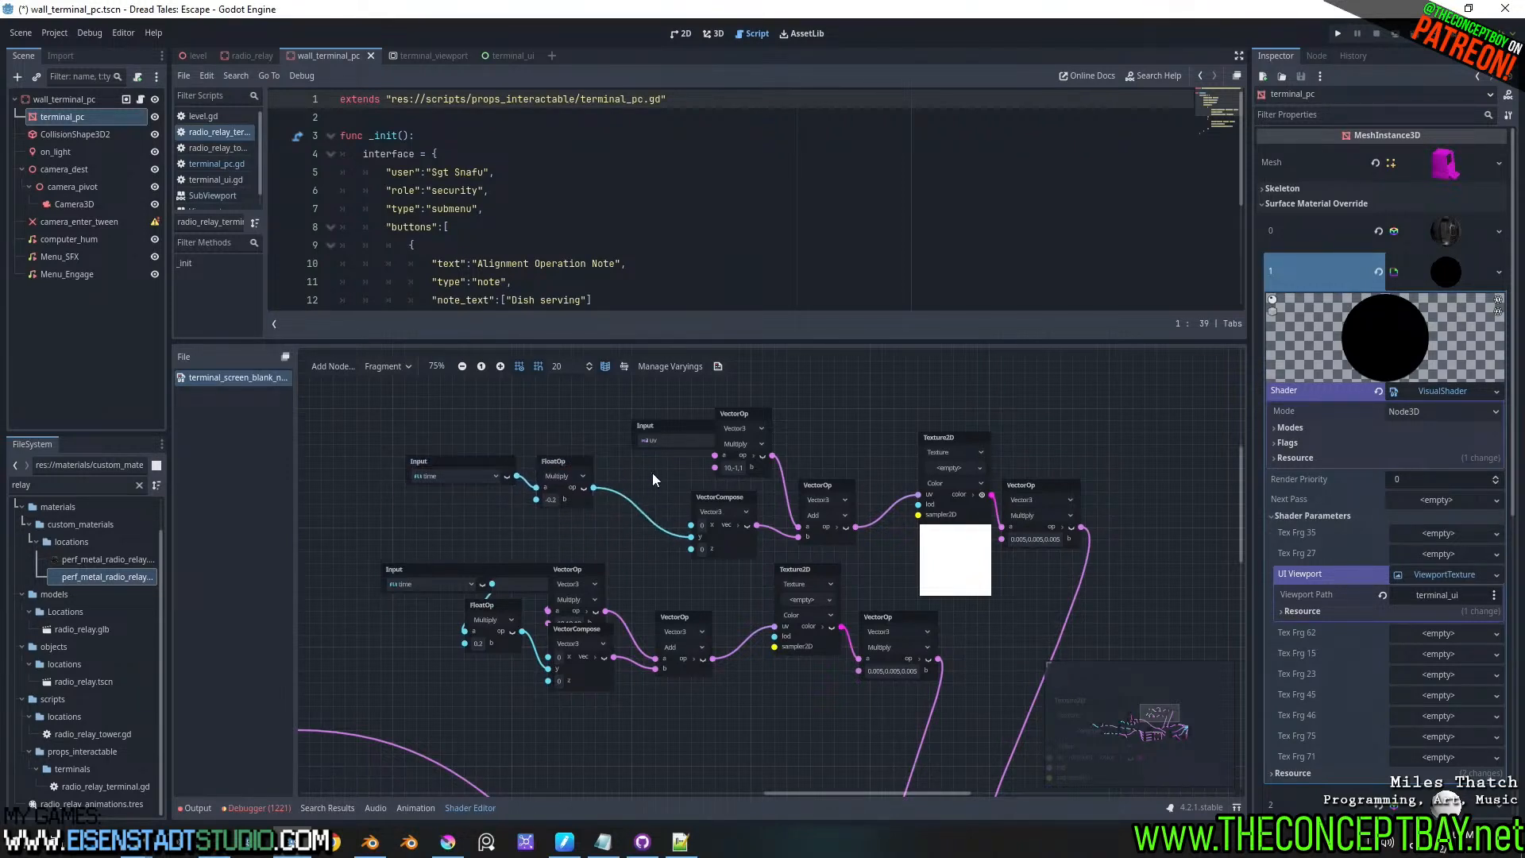
pyautogui.moveTo(682, 429); pyautogui.dragTo(620, 425)
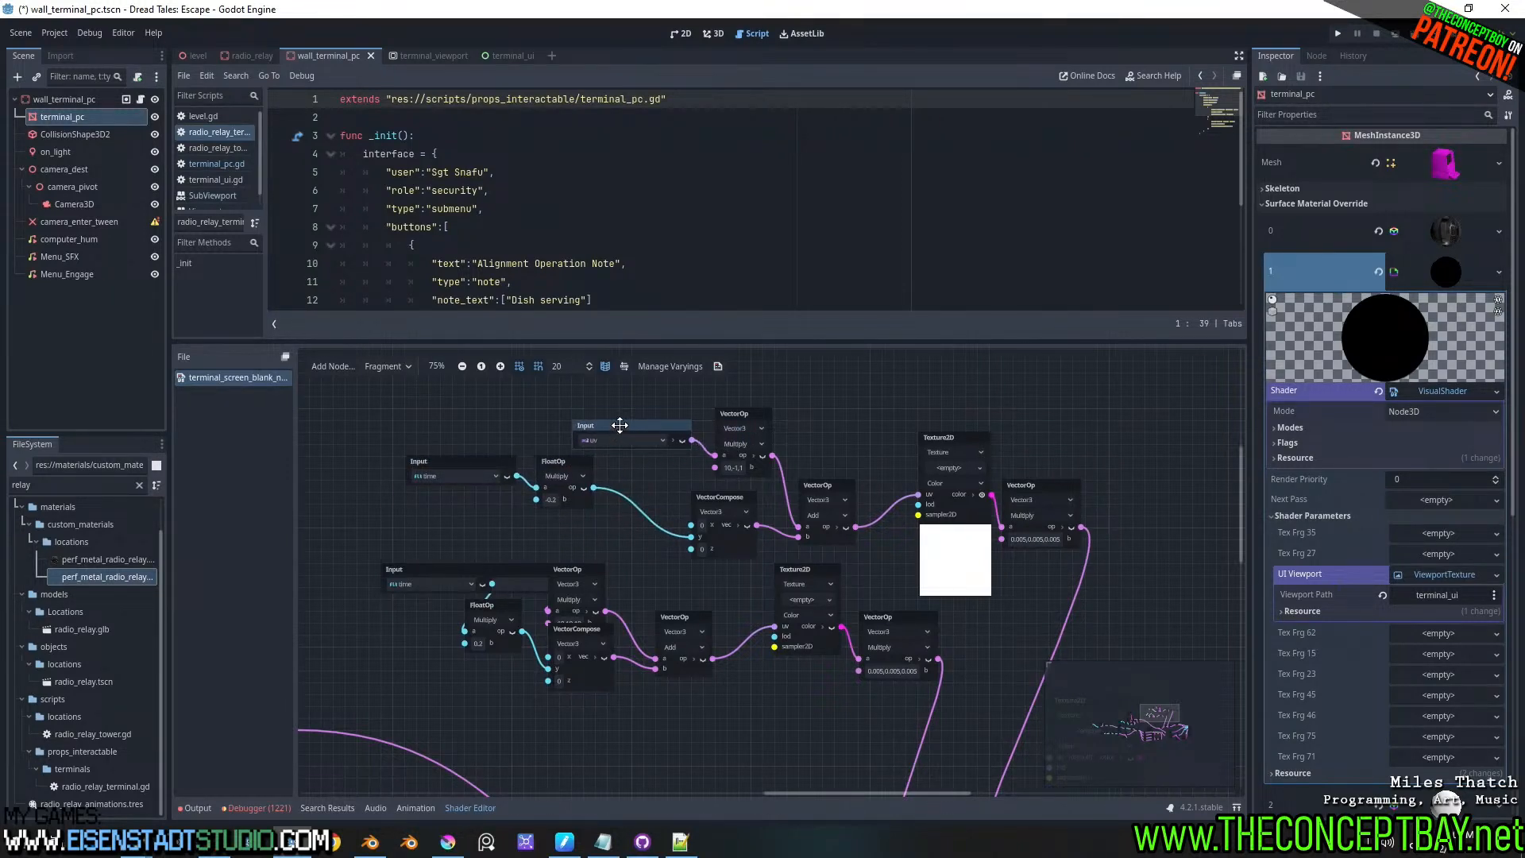
pyautogui.moveTo(744, 413); pyautogui.dragTo(719, 414)
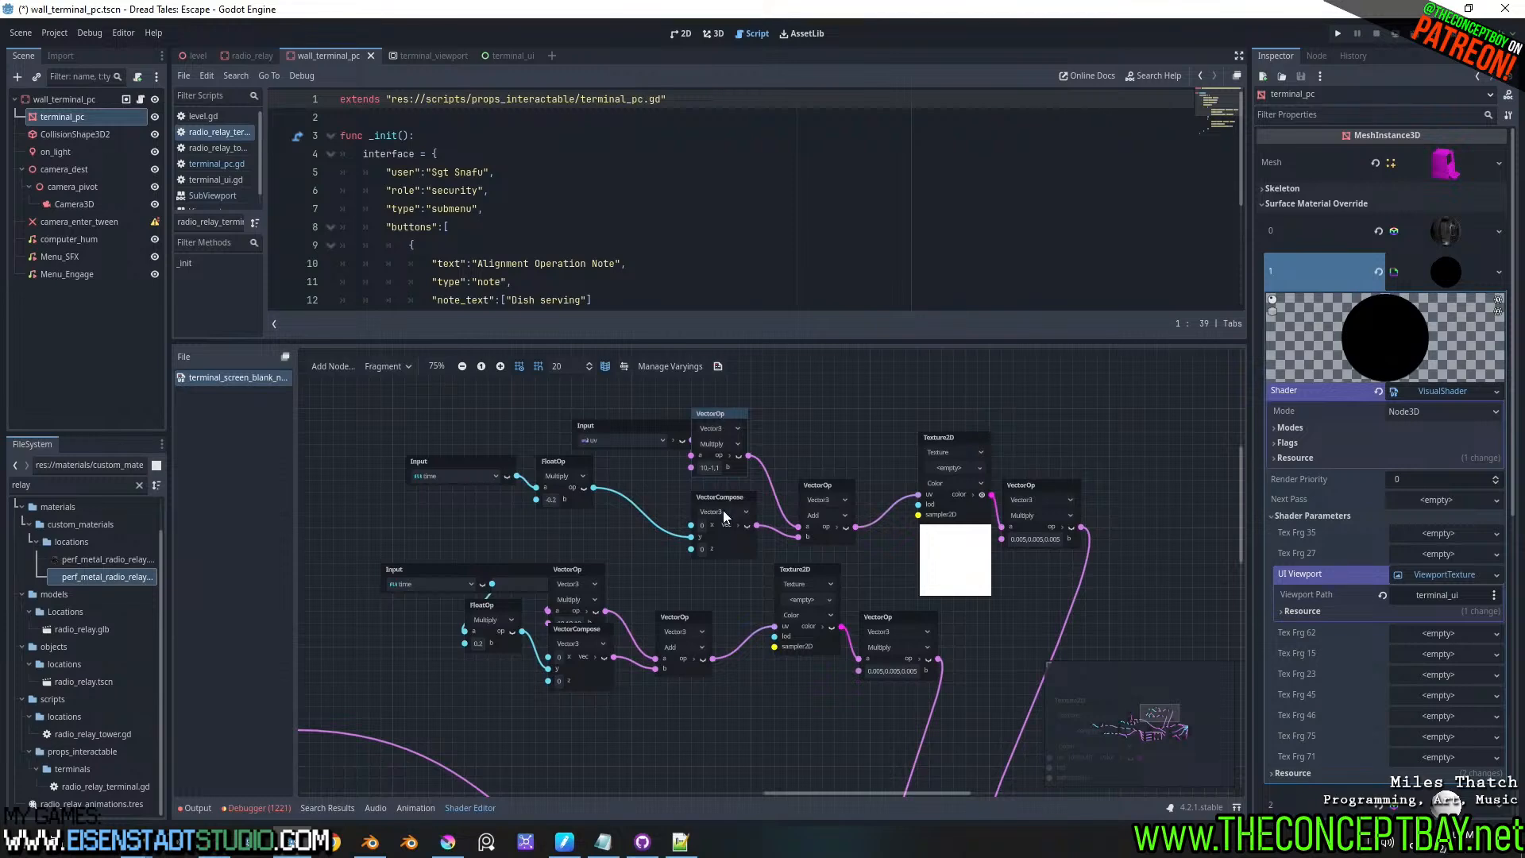
pyautogui.scroll(2, 663, 463)
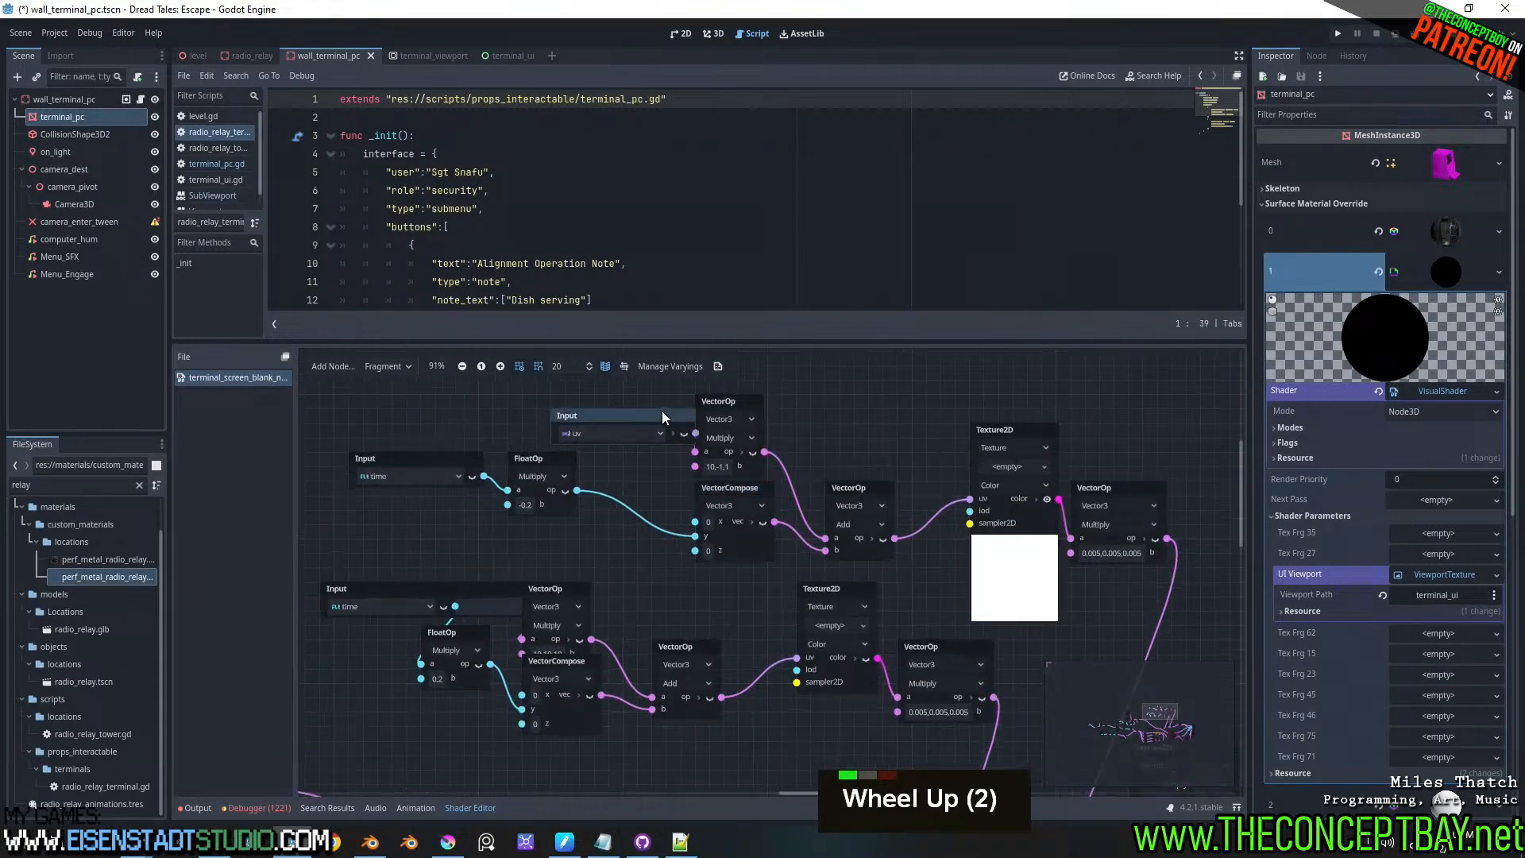
# - Untangle the second texture branch by moving its time Input, FloatOp and UV Input nodes clear of the vector nodes
pyautogui.scroll(-3, 653, 564)
pyautogui.moveTo(772, 640); pyautogui.dragTo(827, 474, button='middle')
pyautogui.moveTo(651, 606); pyautogui.dragTo(827, 727, button='middle')
pyautogui.moveTo(702, 486); pyautogui.dragTo(674, 573)
pyautogui.click(699, 503)
pyautogui.moveTo(764, 628); pyautogui.dragTo(754, 593)
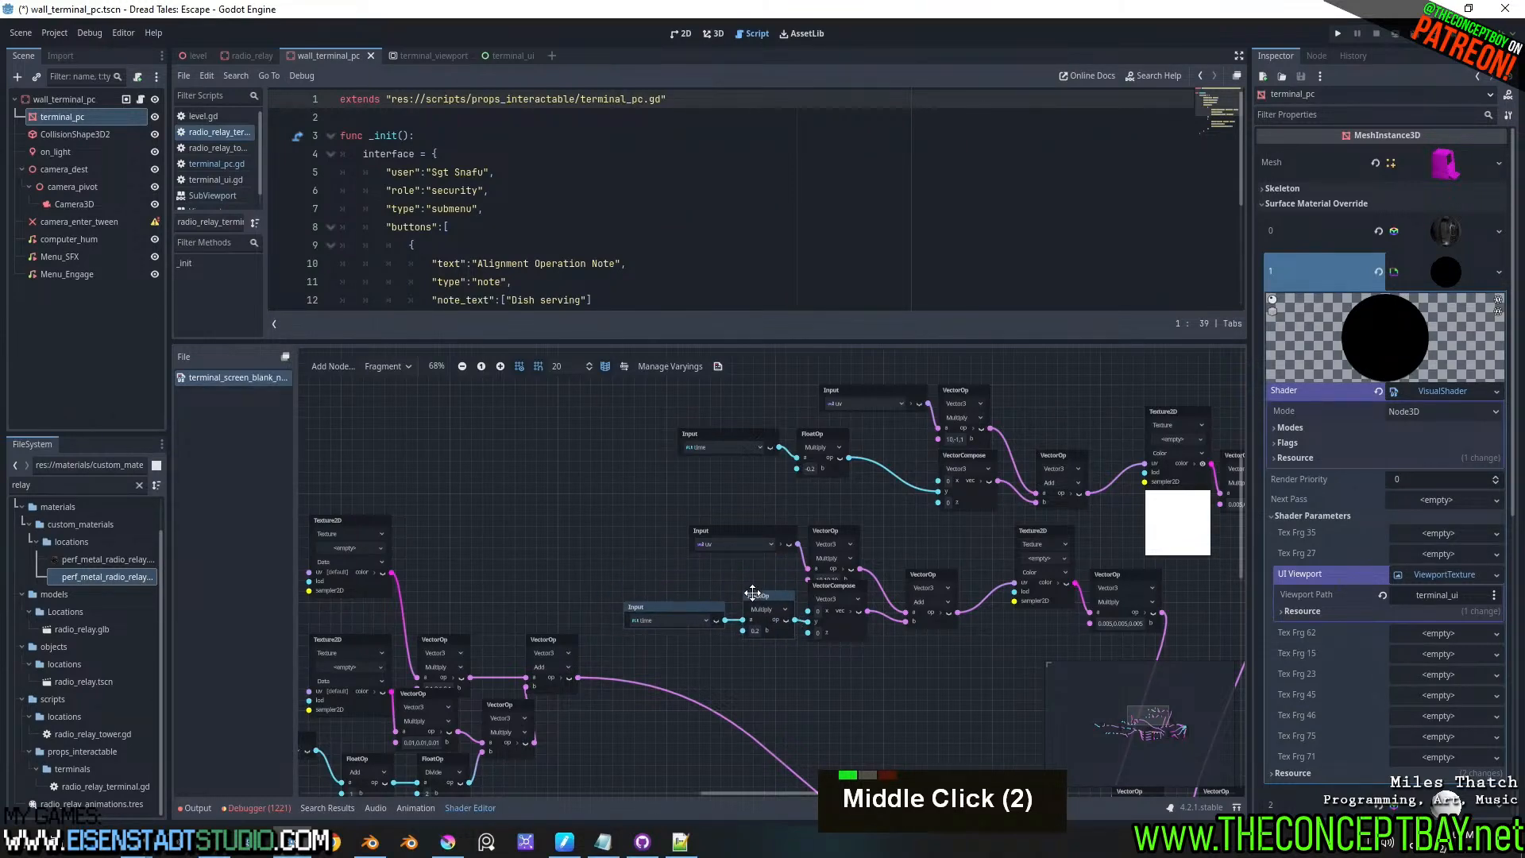
pyautogui.moveTo(740, 533); pyautogui.dragTo(736, 555)
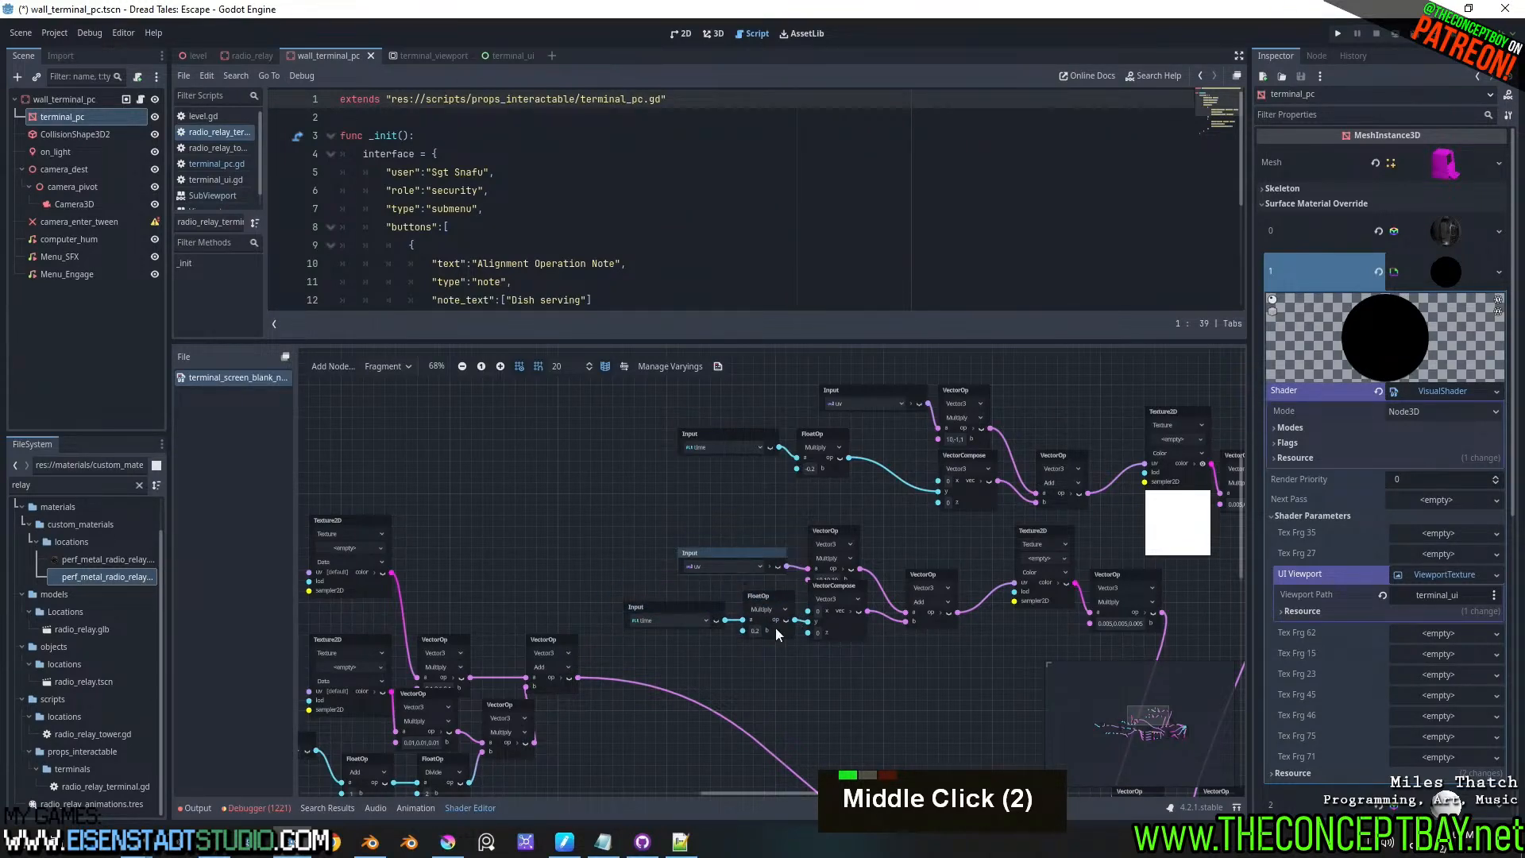
# - Examine the rest of the blank screen shader graph, including the ui_viewport Texture2DParameter and the Texture2D nodes' assigned textures
pyautogui.scroll(-3, 776, 632)
pyautogui.moveTo(762, 702); pyautogui.dragTo(921, 553, button='middle')
pyautogui.moveTo(737, 641); pyautogui.dragTo(859, 636, button='middle')
pyautogui.scroll(-2, 731, 693)
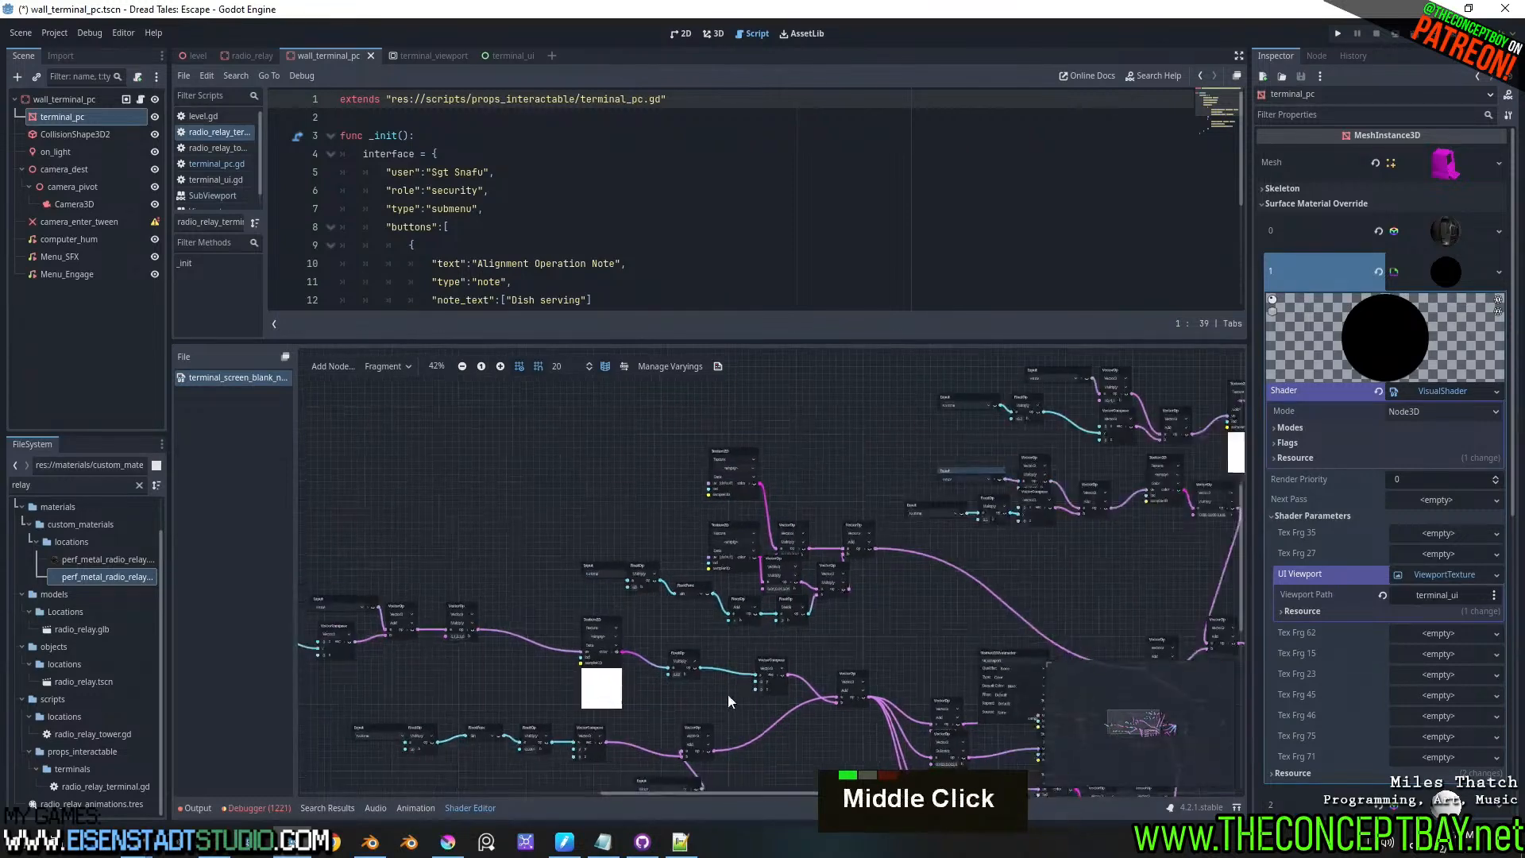
pyautogui.moveTo(728, 695); pyautogui.dragTo(850, 521, button='middle')
pyautogui.scroll(-1, 710, 601)
pyautogui.moveTo(710, 602); pyautogui.dragTo(869, 702, button='middle')
pyautogui.moveTo(1108, 661); pyautogui.dragTo(700, 651, button='middle')
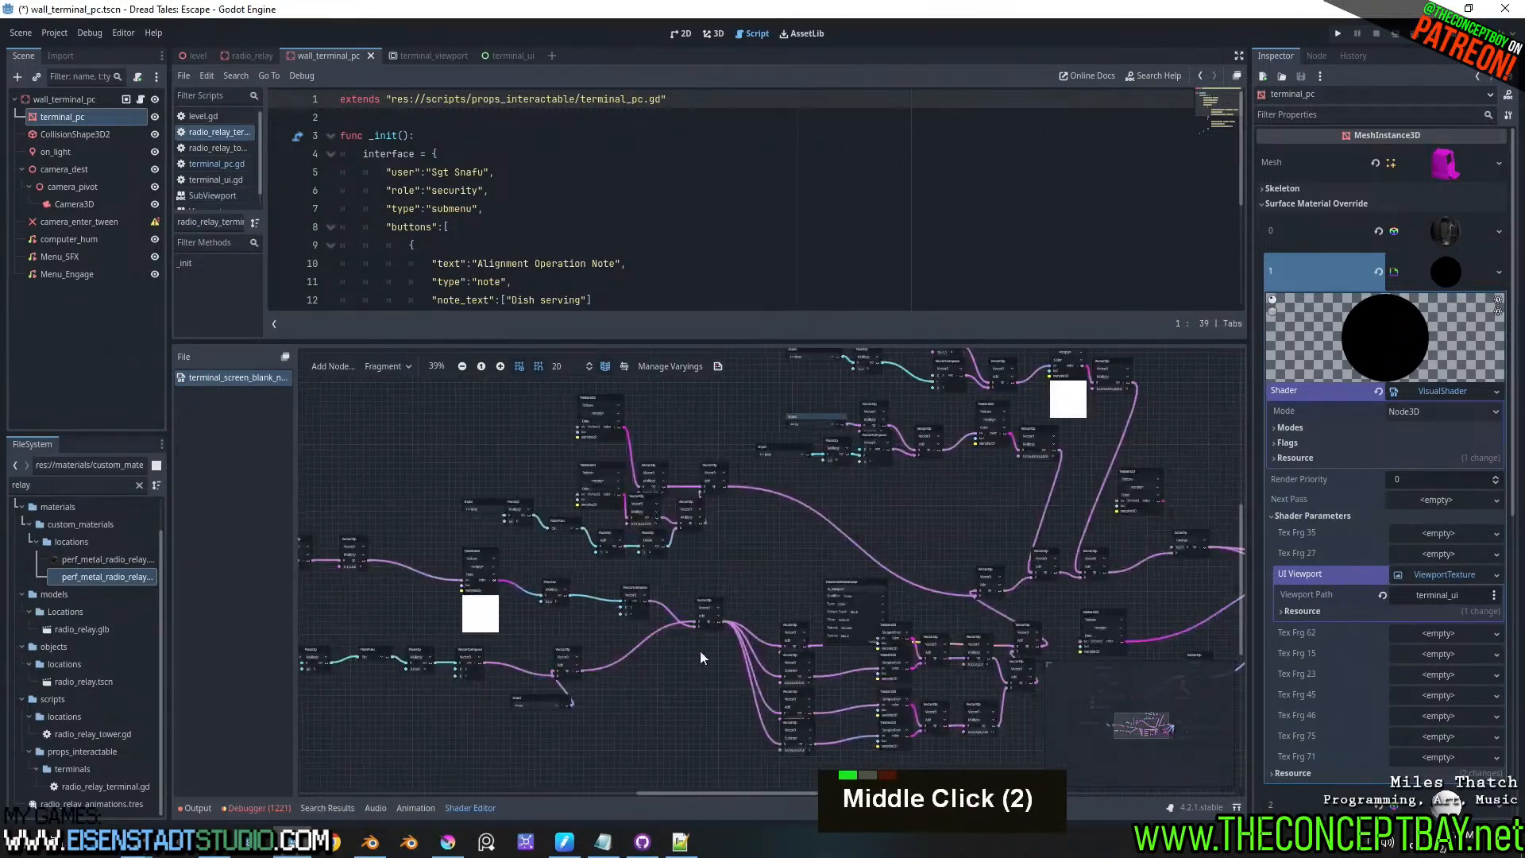
pyautogui.moveTo(921, 652); pyautogui.dragTo(668, 599, button='middle')
pyautogui.moveTo(795, 660); pyautogui.dragTo(688, 675, button='middle')
pyautogui.scroll(3, 687, 675)
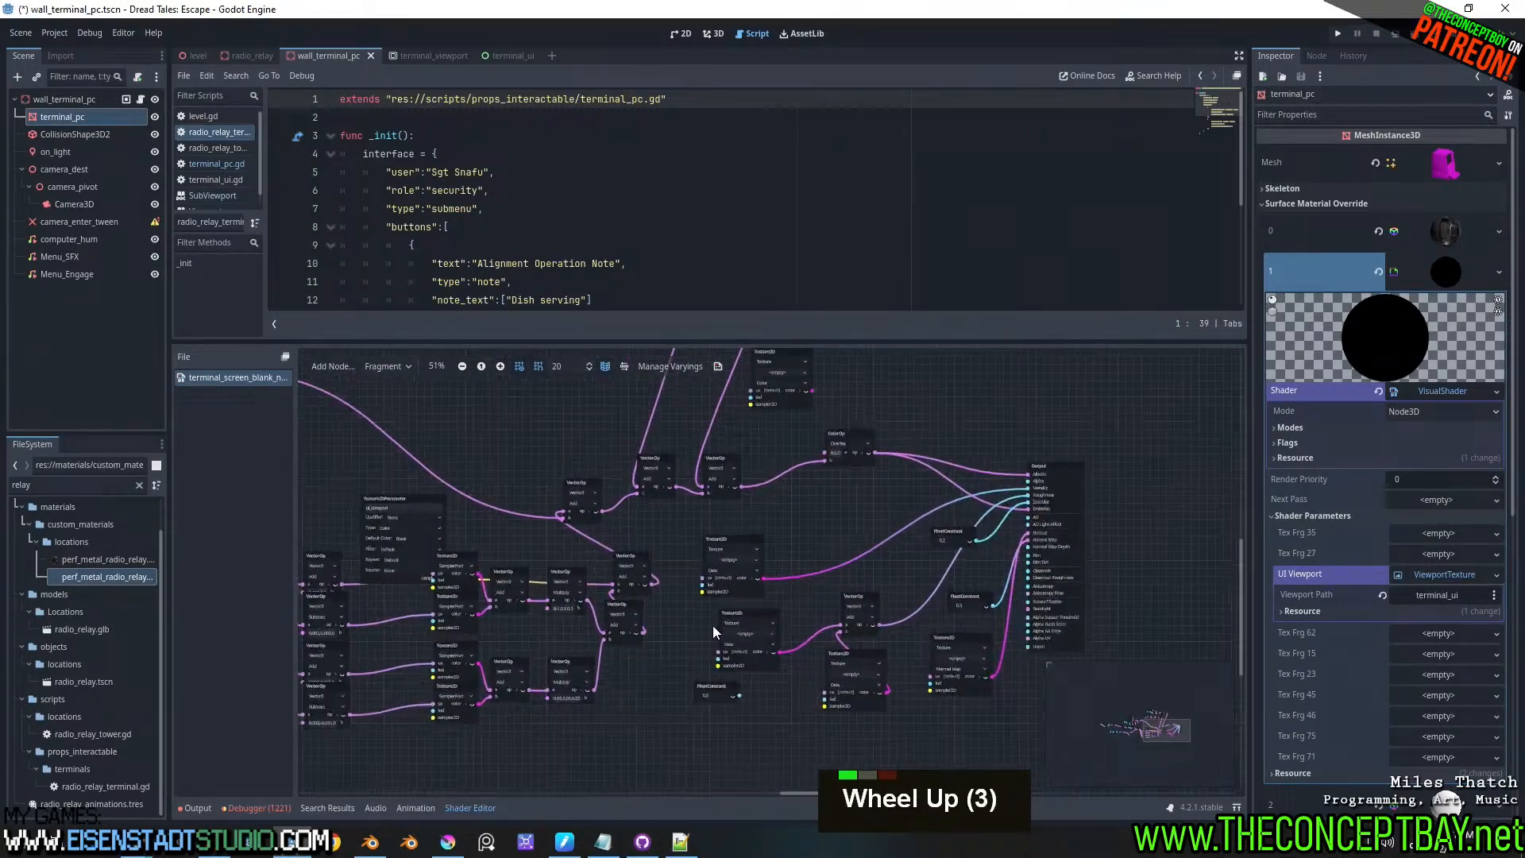
pyautogui.scroll(5, 550, 576)
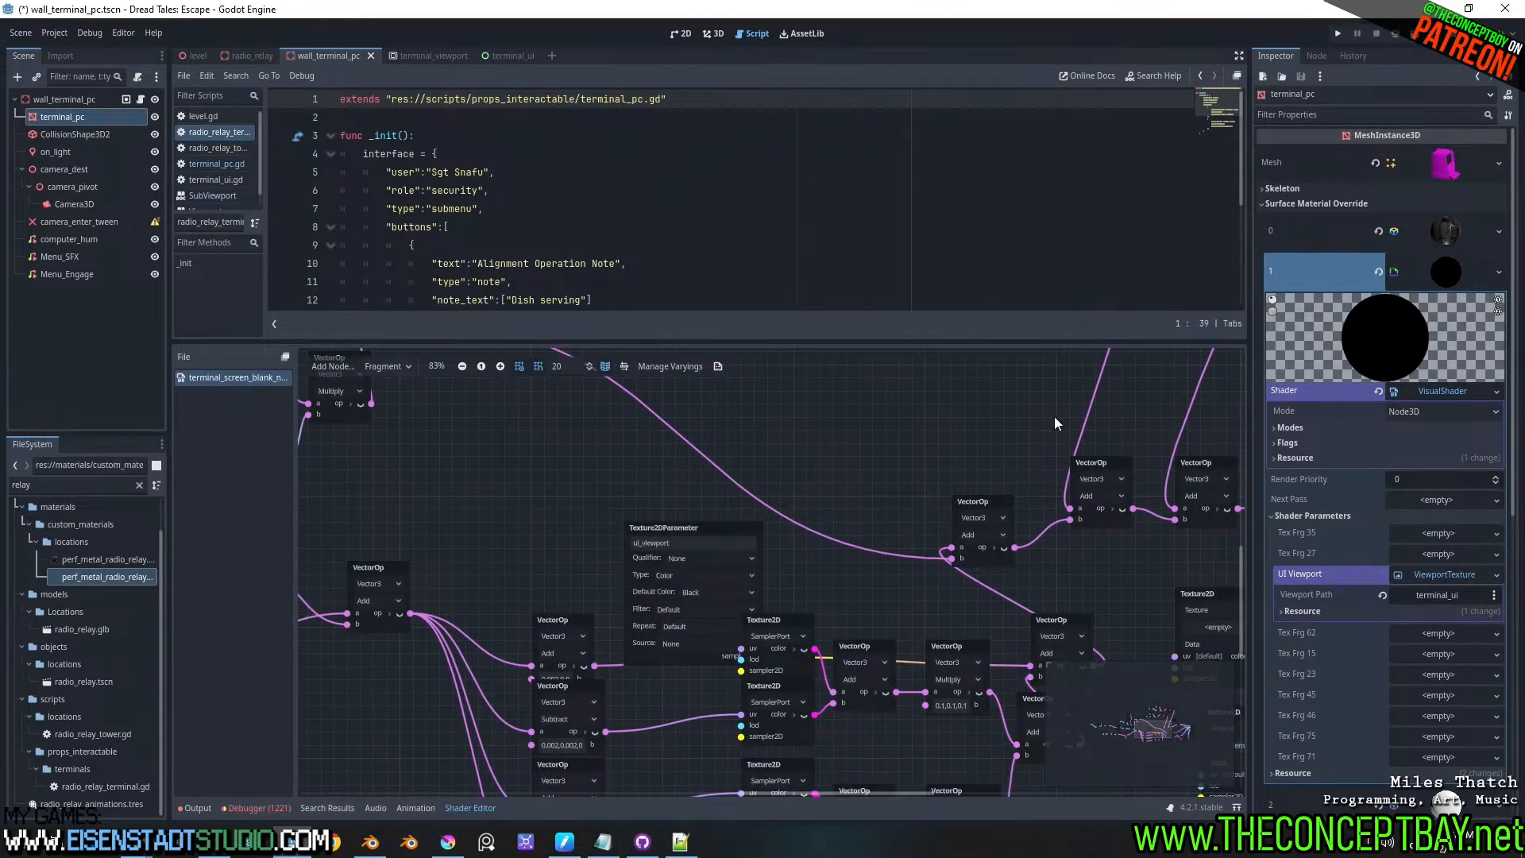
pyautogui.moveTo(1055, 416); pyautogui.dragTo(827, 648, button='middle')
pyautogui.moveTo(740, 668); pyautogui.dragTo(687, 640, button='middle')
pyautogui.click(827, 438)
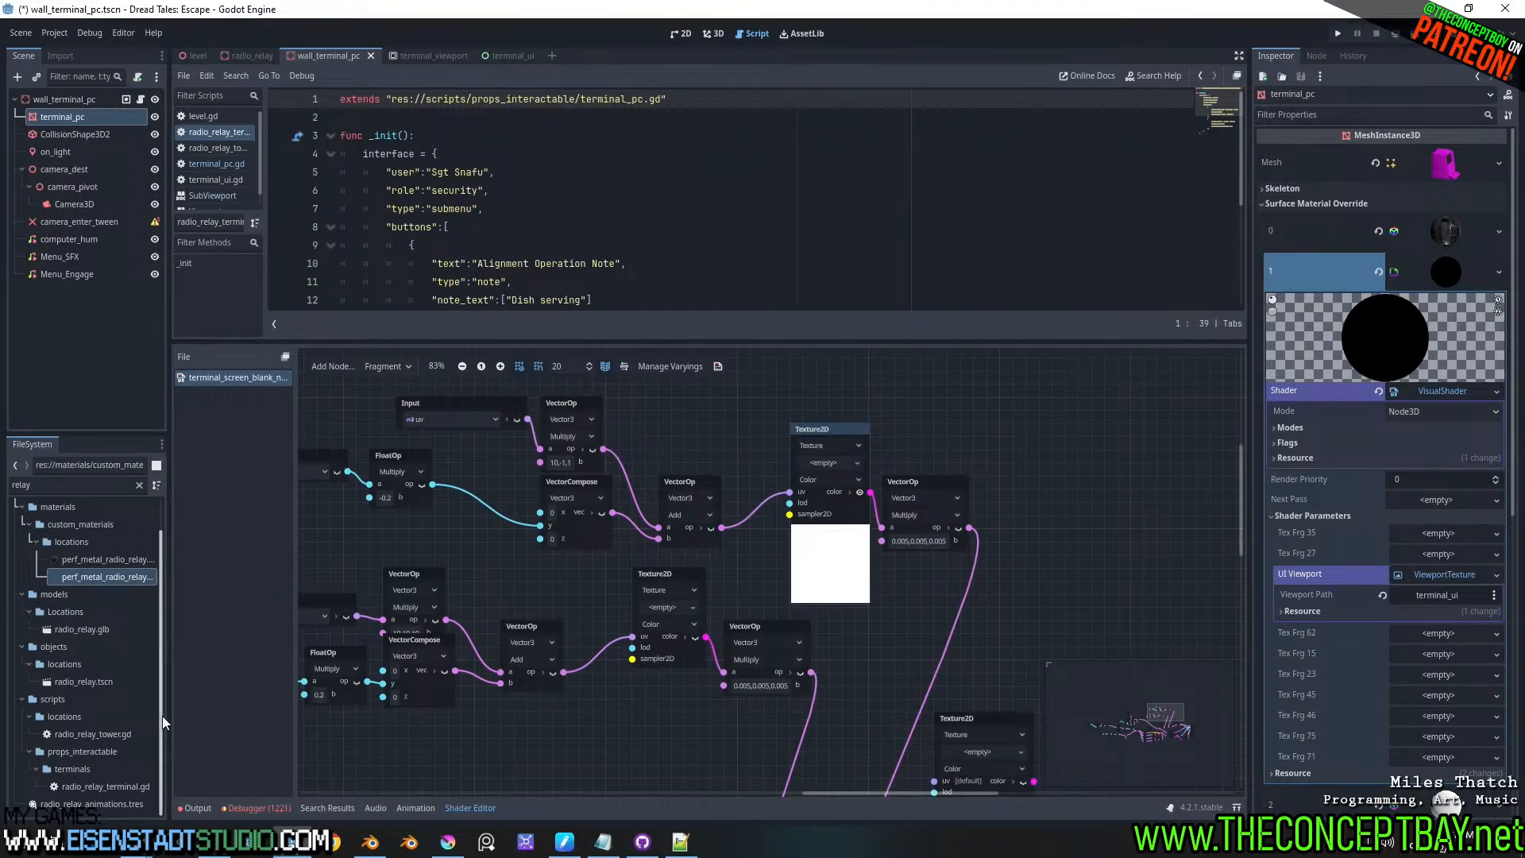
# - Show the terminal's screen in the 3D view and replace surface override material 1 with materials/custom_materials/terminal_screen_shader.tres
pyautogui.click(713, 34)
pyautogui.scroll(3, 723, 163)
pyautogui.keyDown('shift'); pyautogui.moveTo(723, 163); pyautogui.dragTo(739, 213, button='middle'); pyautogui.keyUp('shift')
pyautogui.keyDown('shift'); pyautogui.scroll(-2, 763, 205); pyautogui.keyUp('shift')
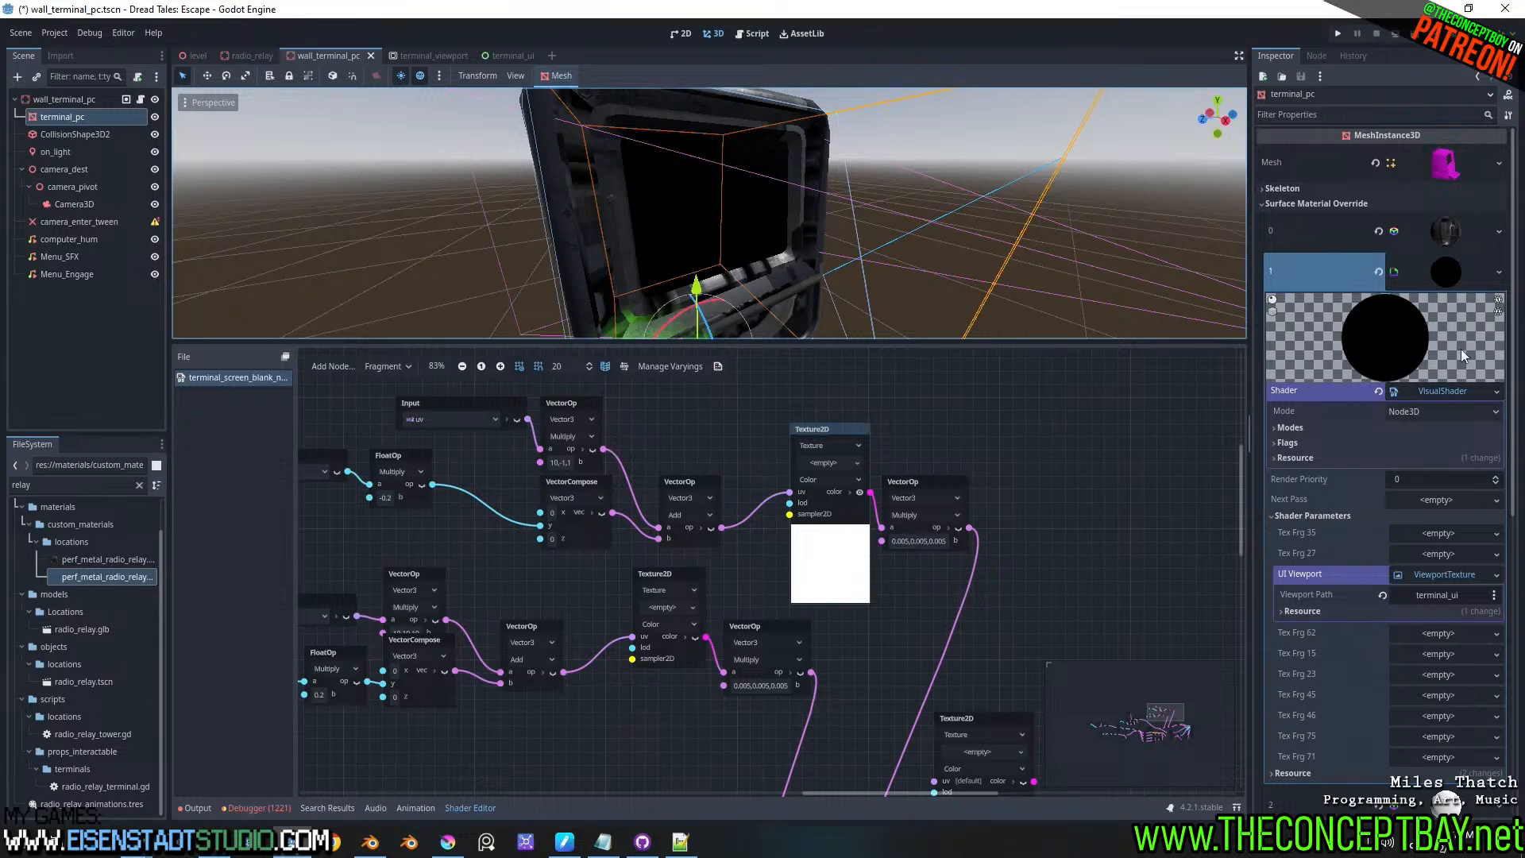
pyautogui.click(1498, 274)
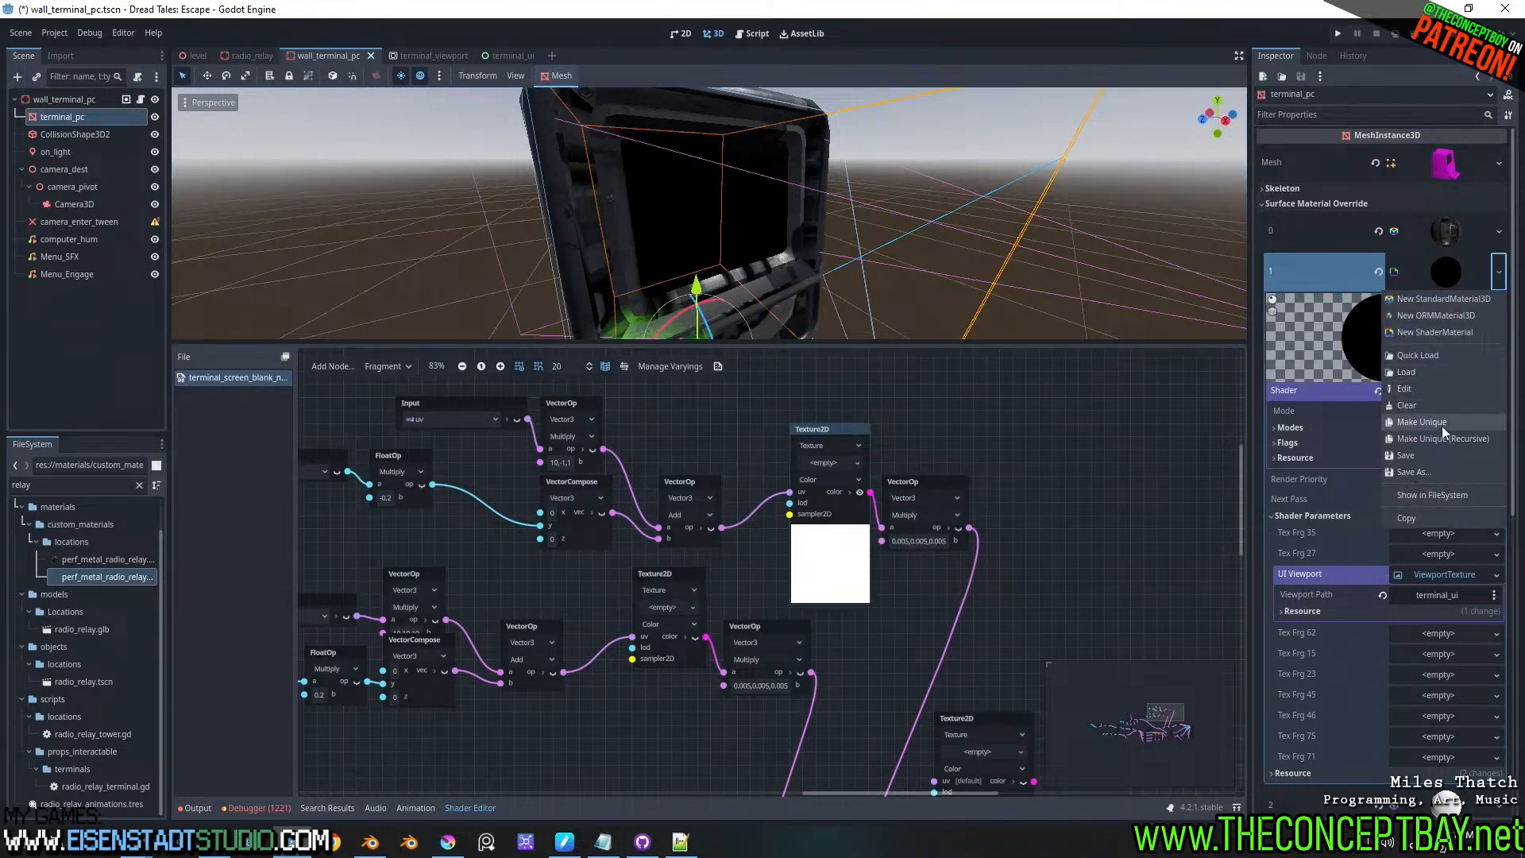
pyautogui.click(1432, 354)
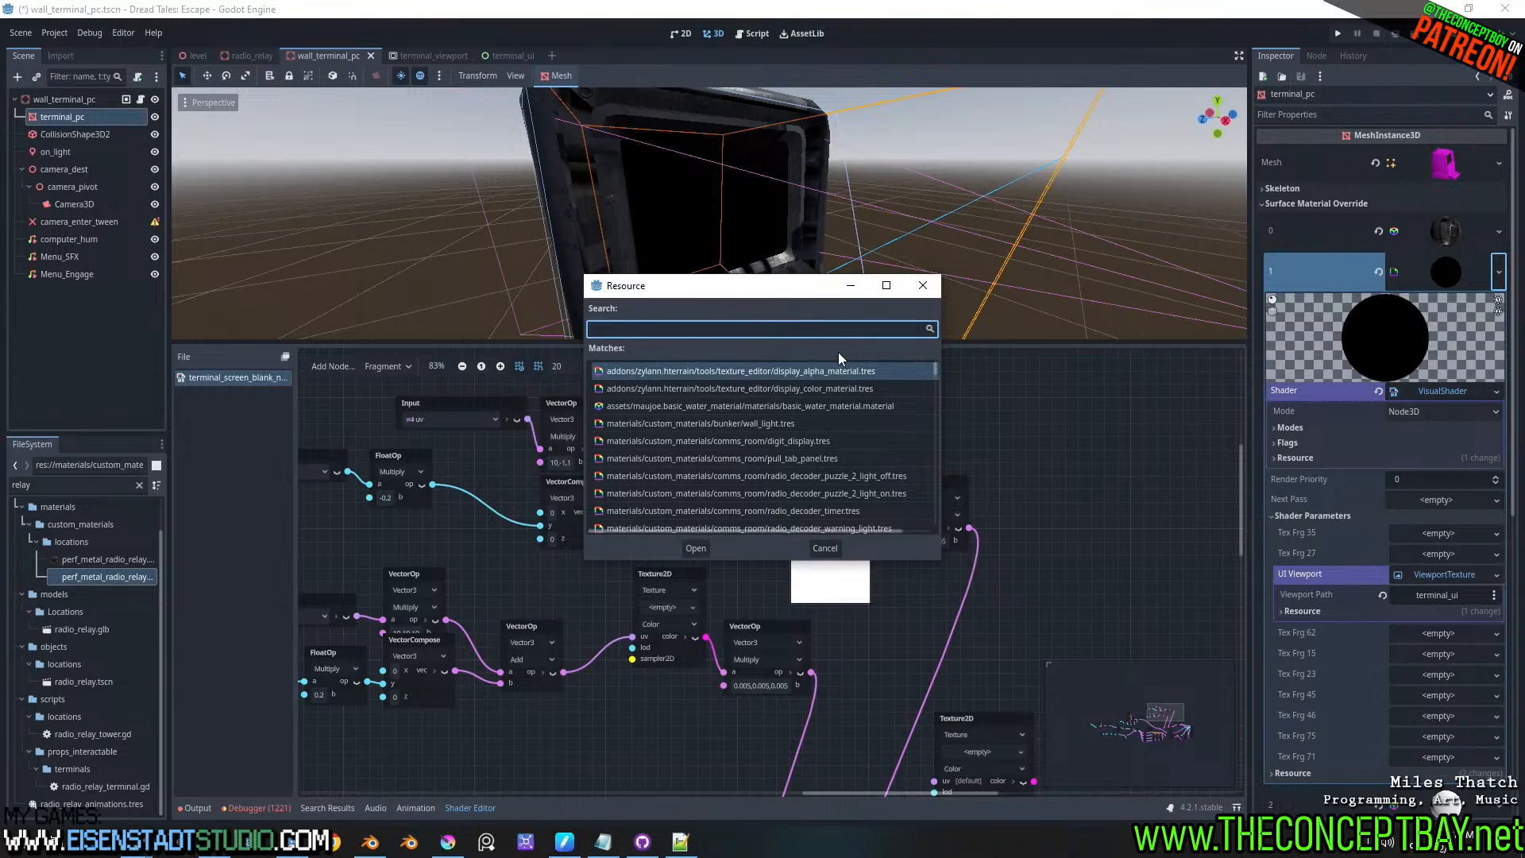
pyautogui.write('terminal')
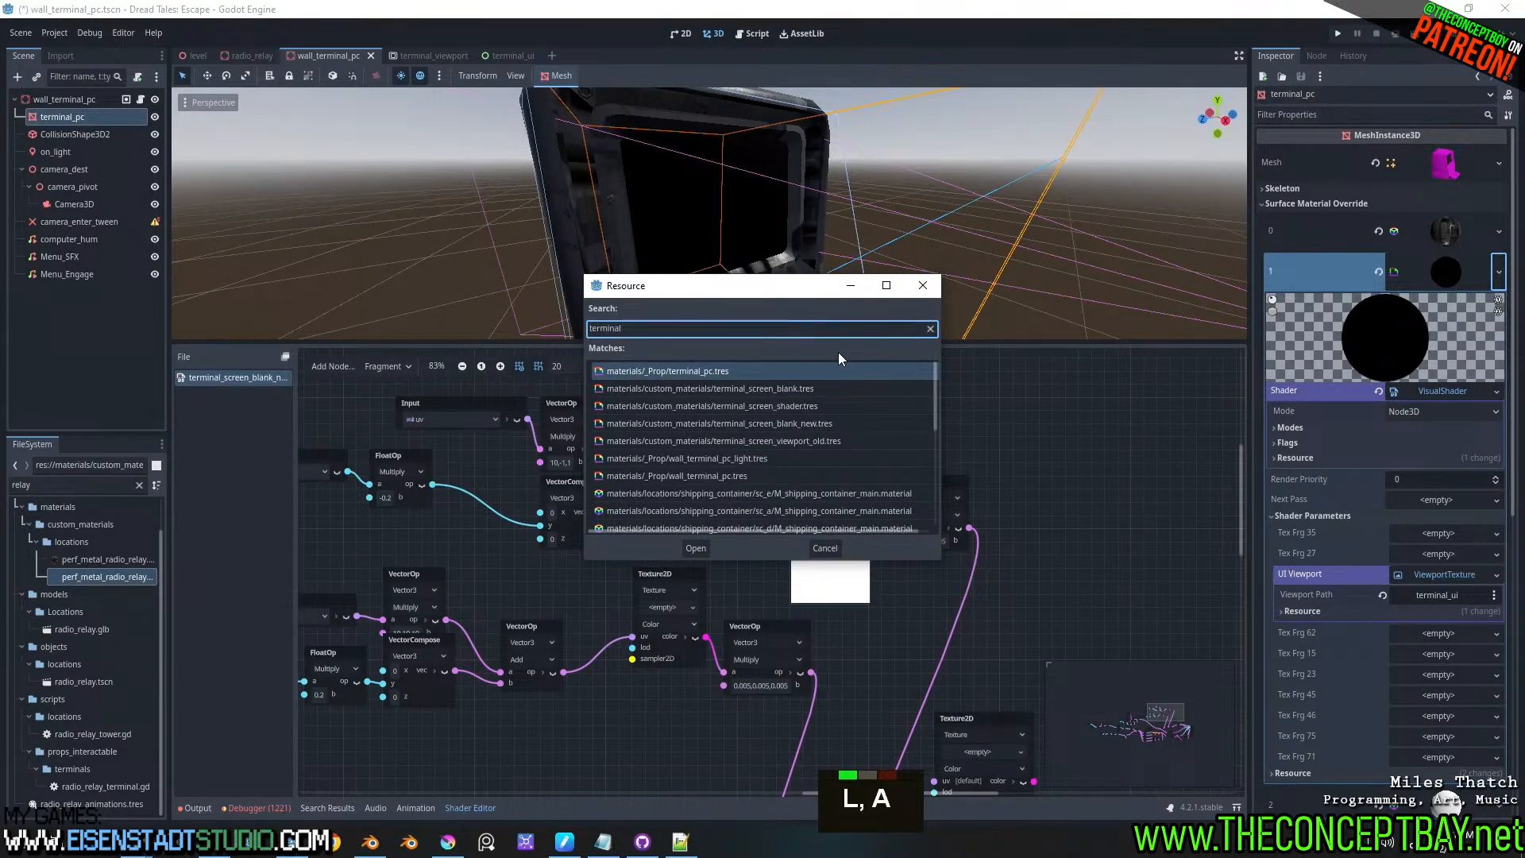
pyautogui.click(822, 406)
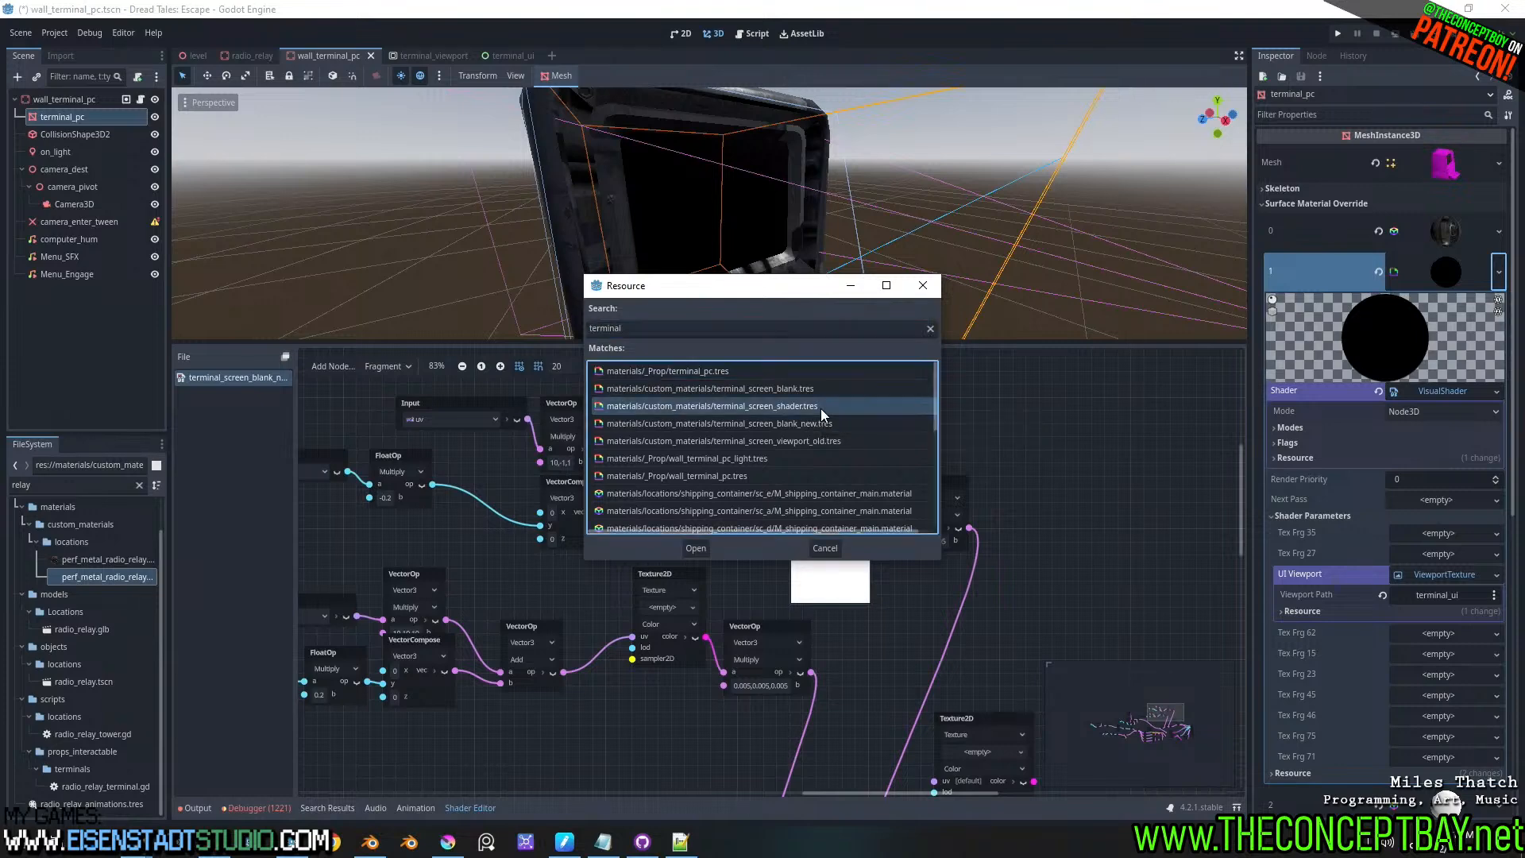
pyautogui.doubleClick(821, 407)
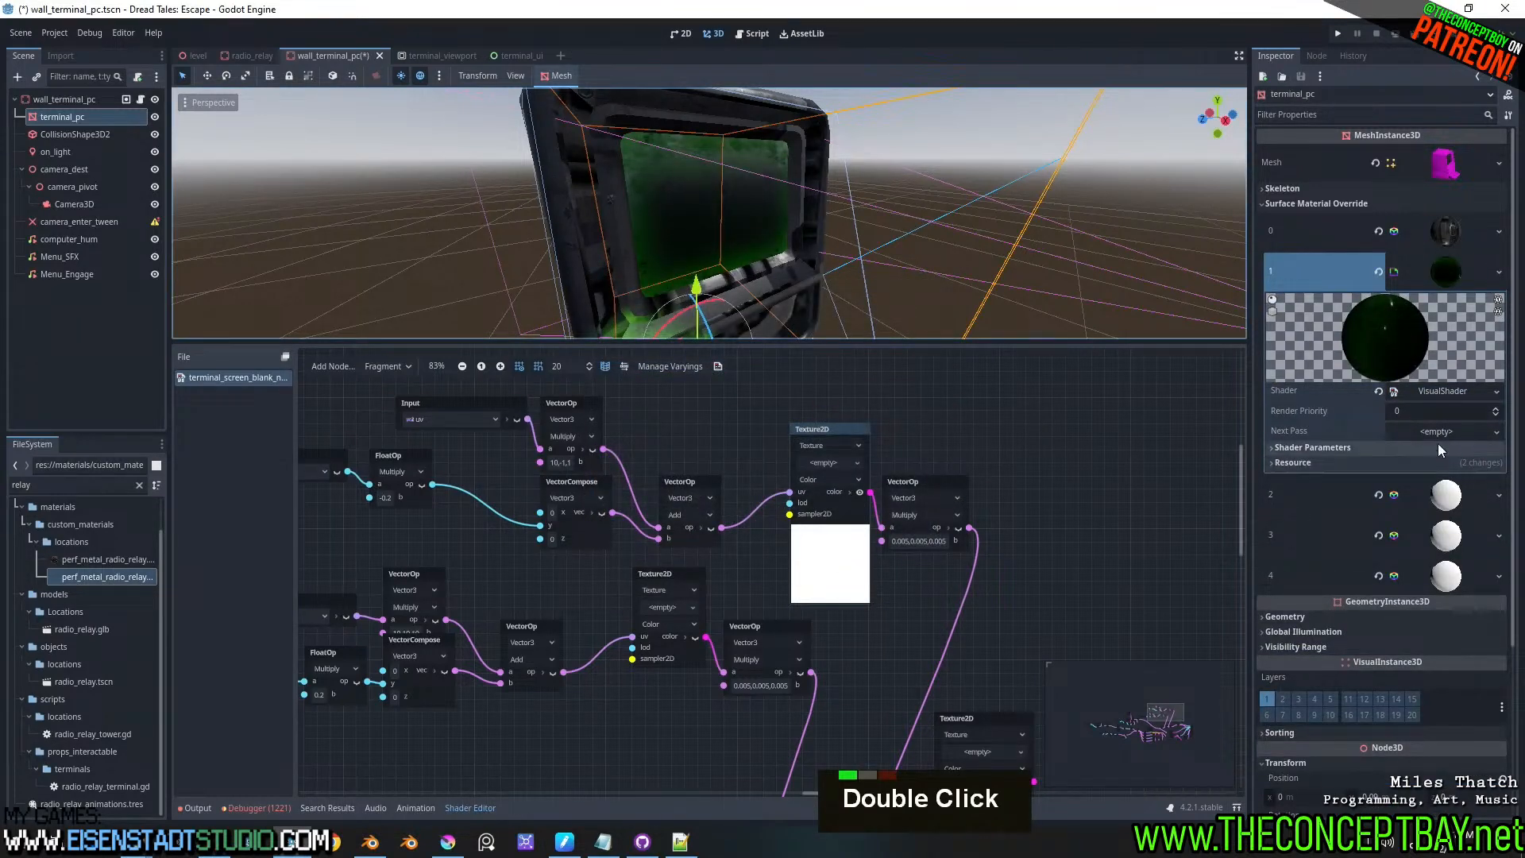
# - Inspect terminal_screen_shader's shader parameters and VisualShader graph, checking its Texture2D nodes and the Overlay ColorOp feeding the output
pyautogui.click(1390, 447)
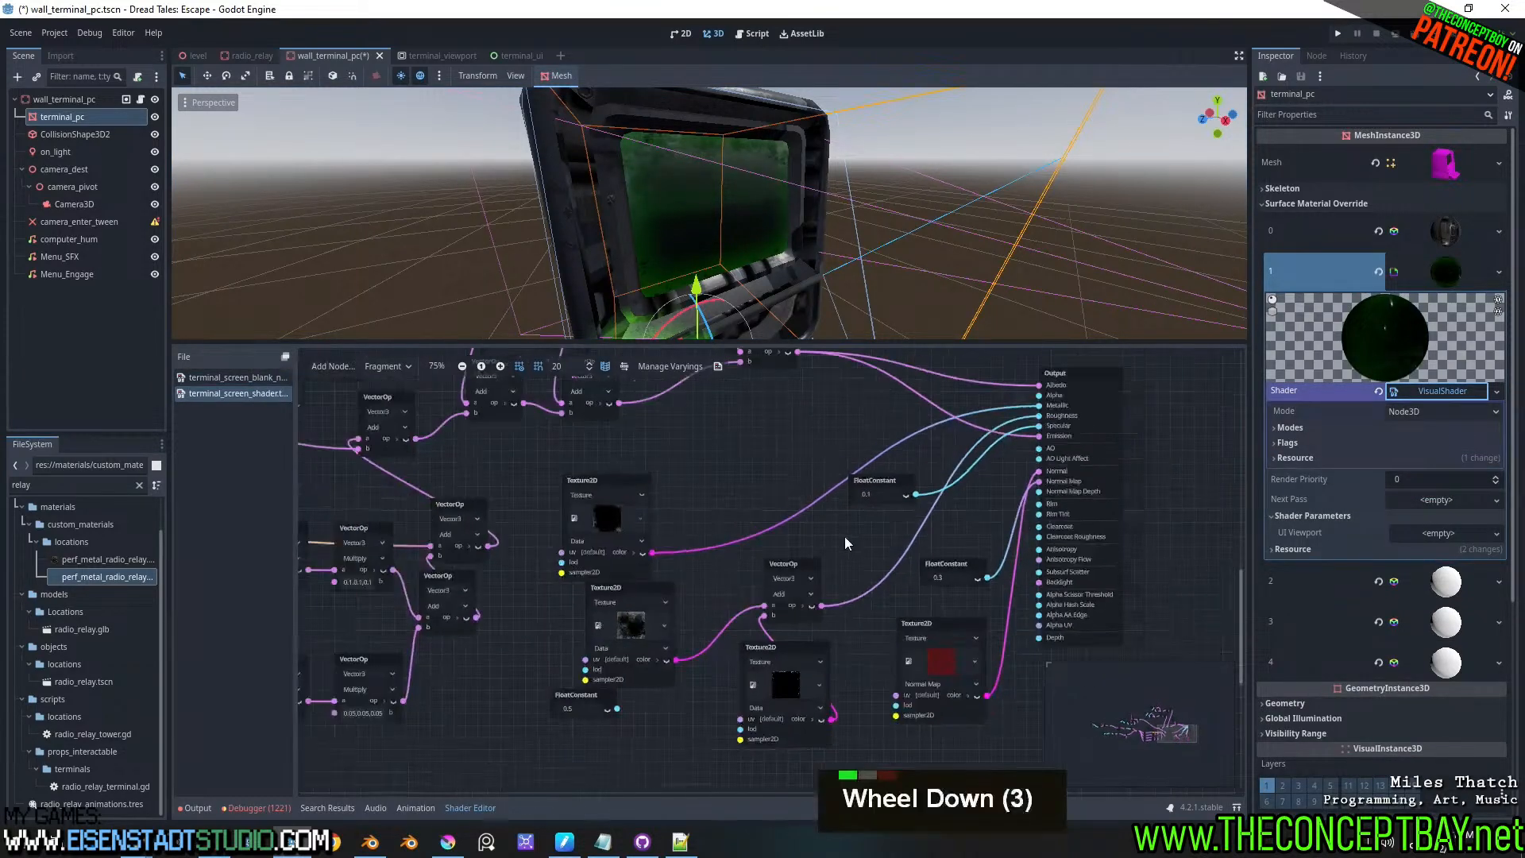
pyautogui.scroll(-3, 845, 536)
pyautogui.scroll(-3, 845, 536)
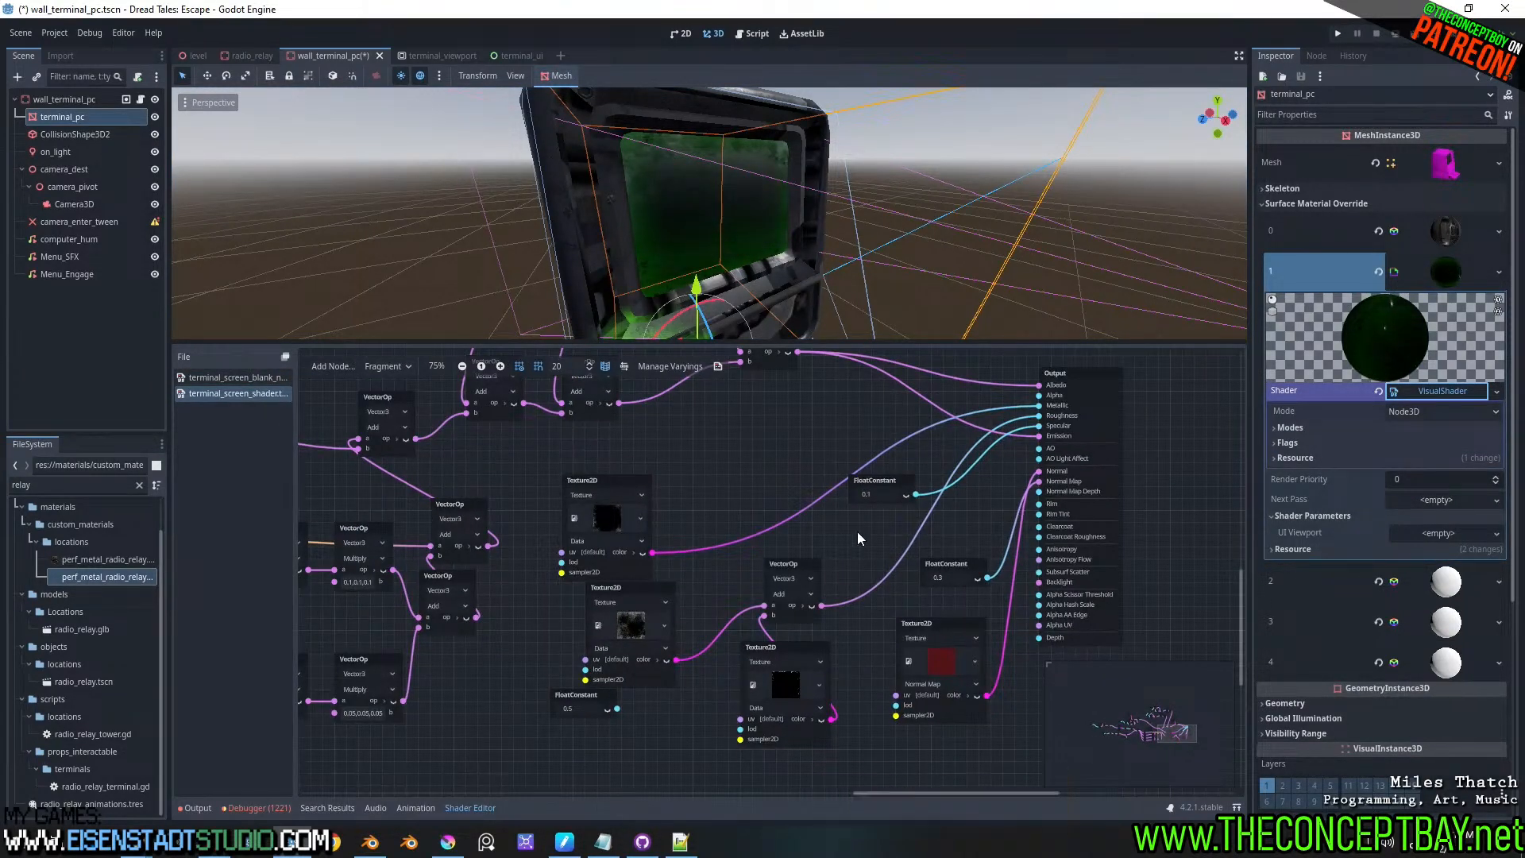
pyautogui.moveTo(834, 512); pyautogui.dragTo(685, 658, button='middle')
pyautogui.scroll(3, 730, 583)
pyautogui.moveTo(730, 583); pyautogui.dragTo(851, 711, button='middle')
pyautogui.scroll(5, 856, 479)
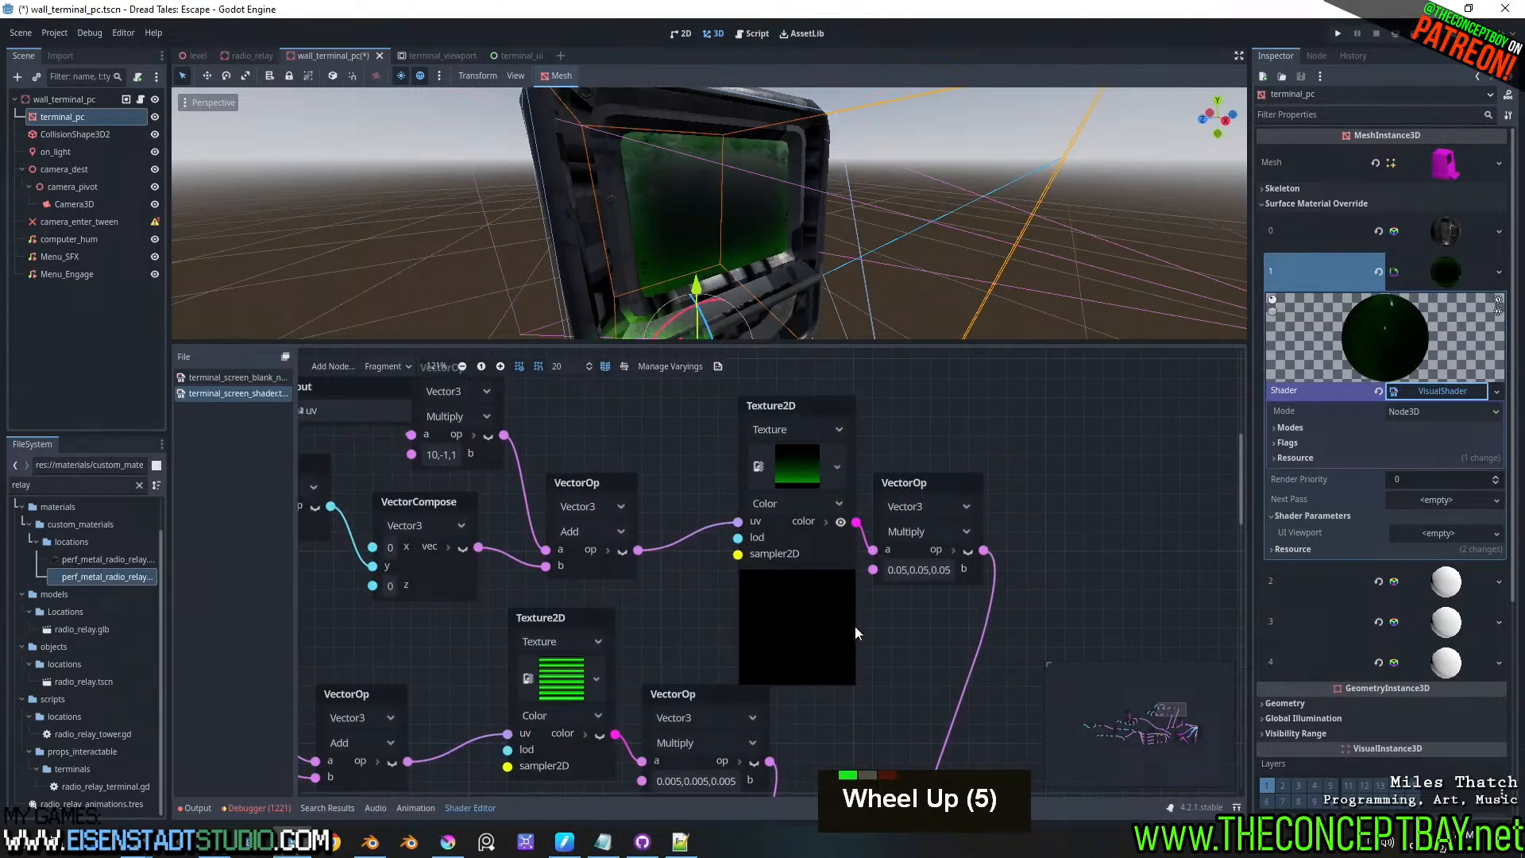
pyautogui.moveTo(1126, 512); pyautogui.dragTo(879, 704, button='middle')
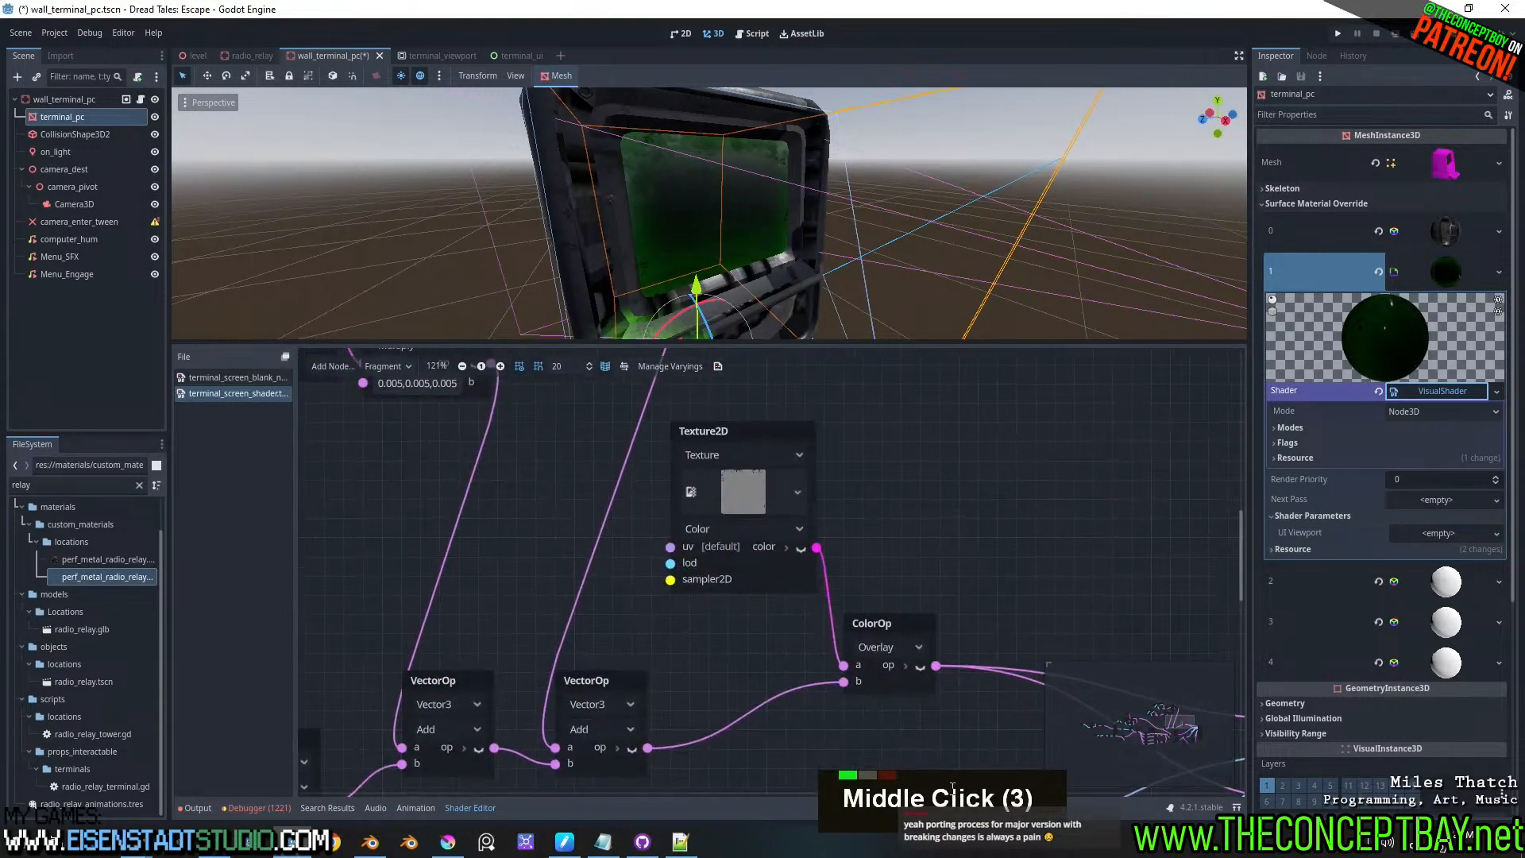
pyautogui.moveTo(1002, 625); pyautogui.dragTo(820, 510, button='middle')
pyautogui.scroll(-4, 886, 527)
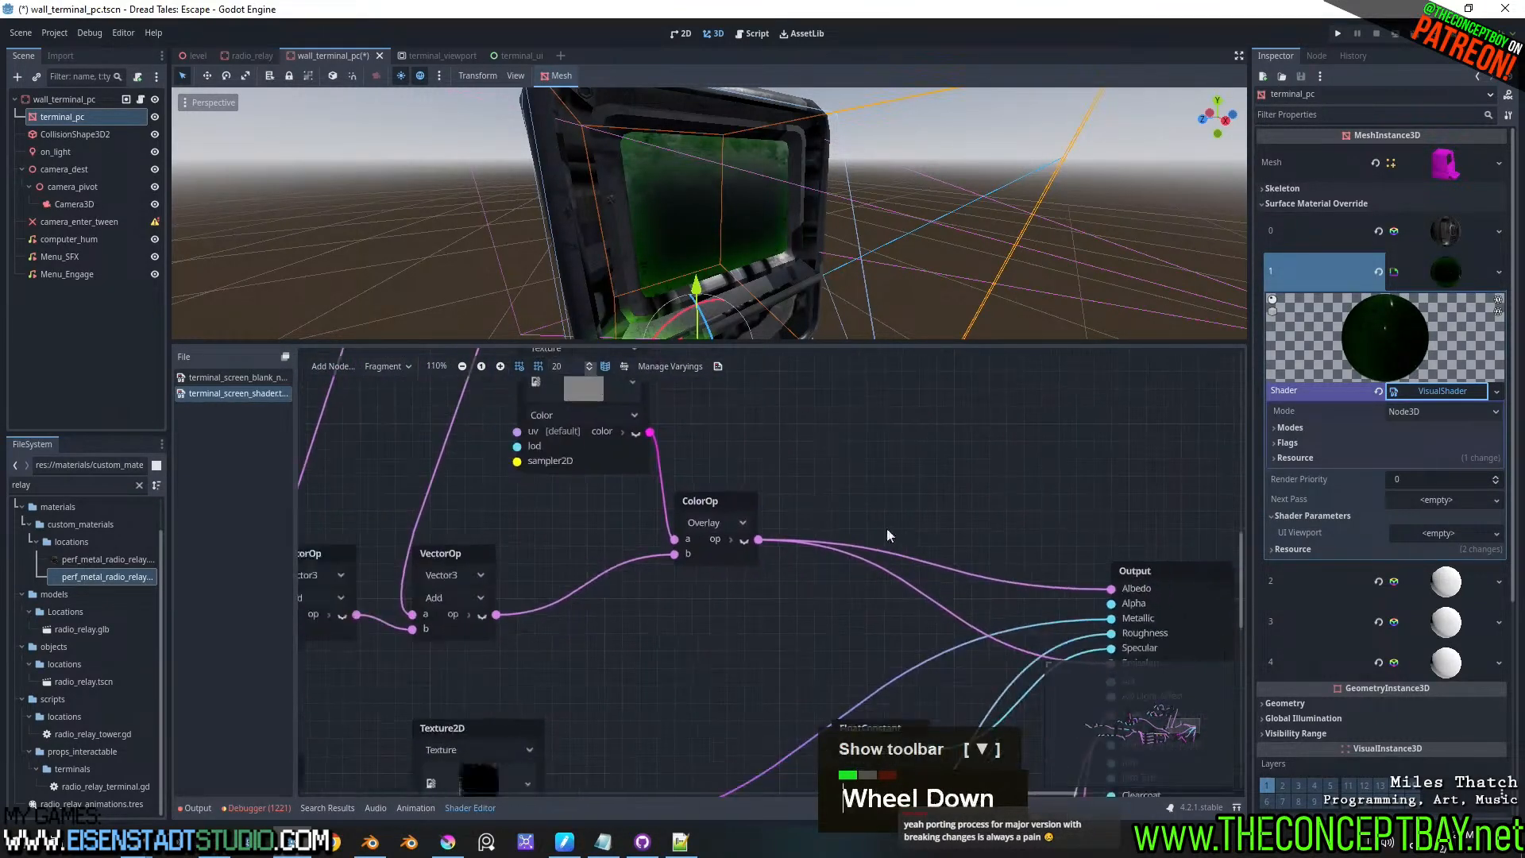
# - Examine how the Overlay ColorOp, textures and FloatConstants feed the Output node in terminal_screen_shader, and check the VisualShader's Modes
pyautogui.moveTo(993, 499); pyautogui.dragTo(1052, 570, button='middle')
pyautogui.moveTo(598, 559); pyautogui.dragTo(726, 576, button='middle')
pyautogui.scroll(-4, 760, 624)
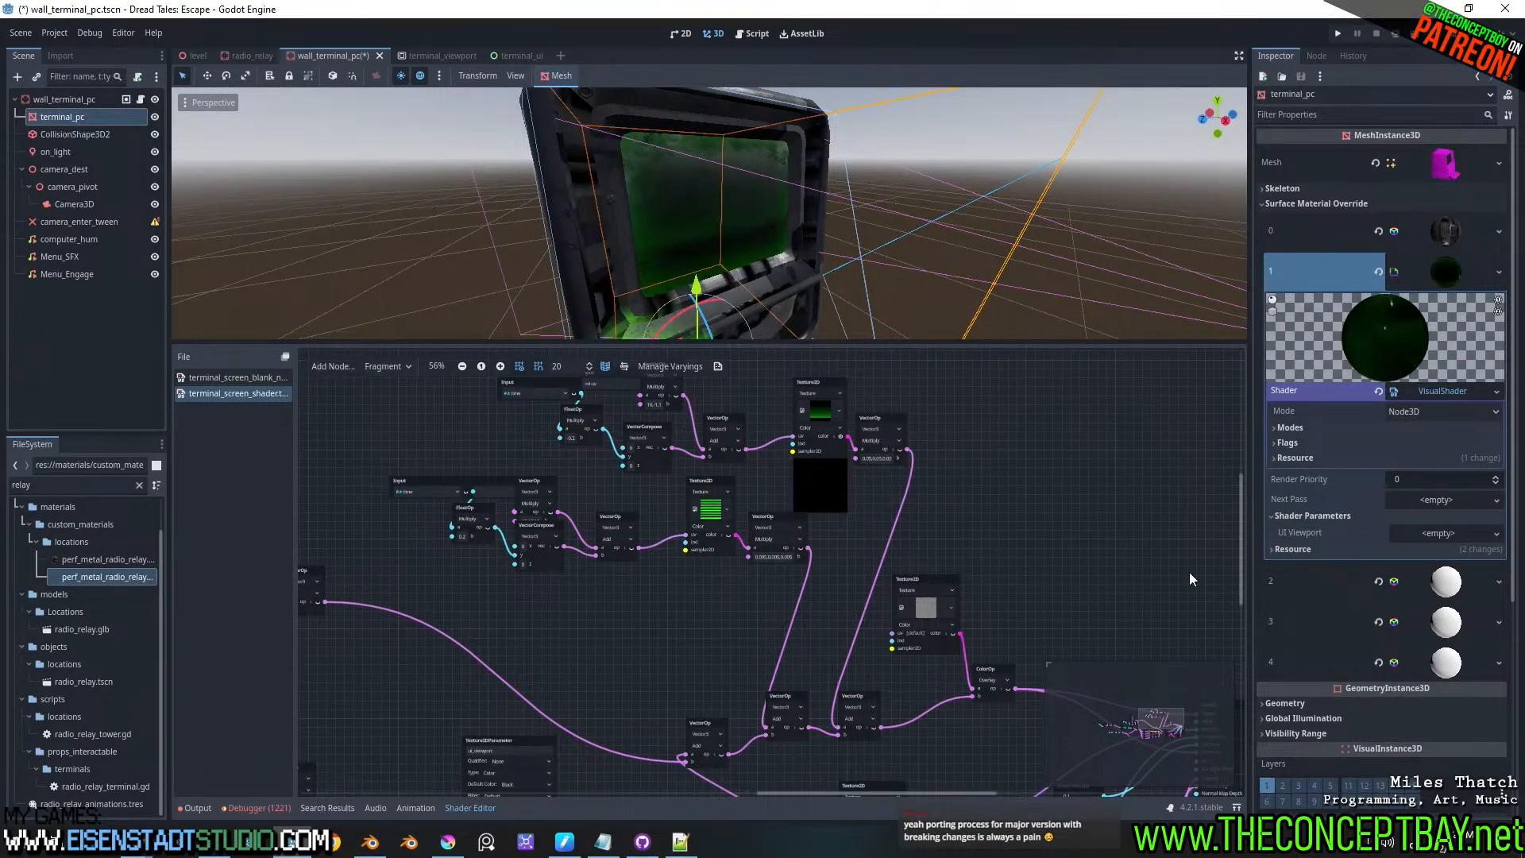
pyautogui.moveTo(1160, 599); pyautogui.dragTo(1009, 379, button='middle')
pyautogui.scroll(6, 926, 417)
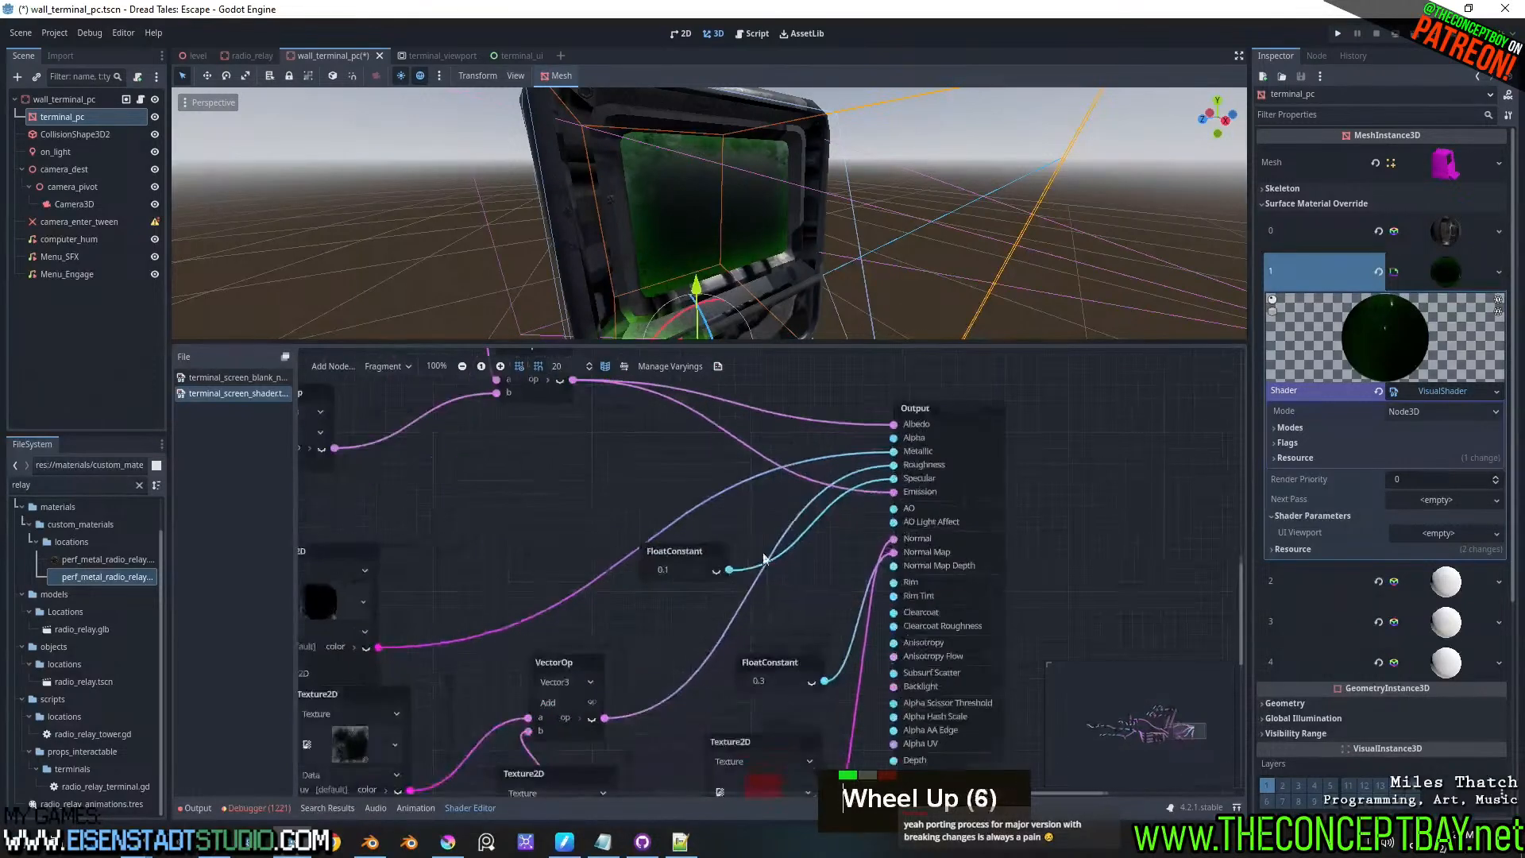
pyautogui.moveTo(731, 543); pyautogui.dragTo(803, 623, button='middle')
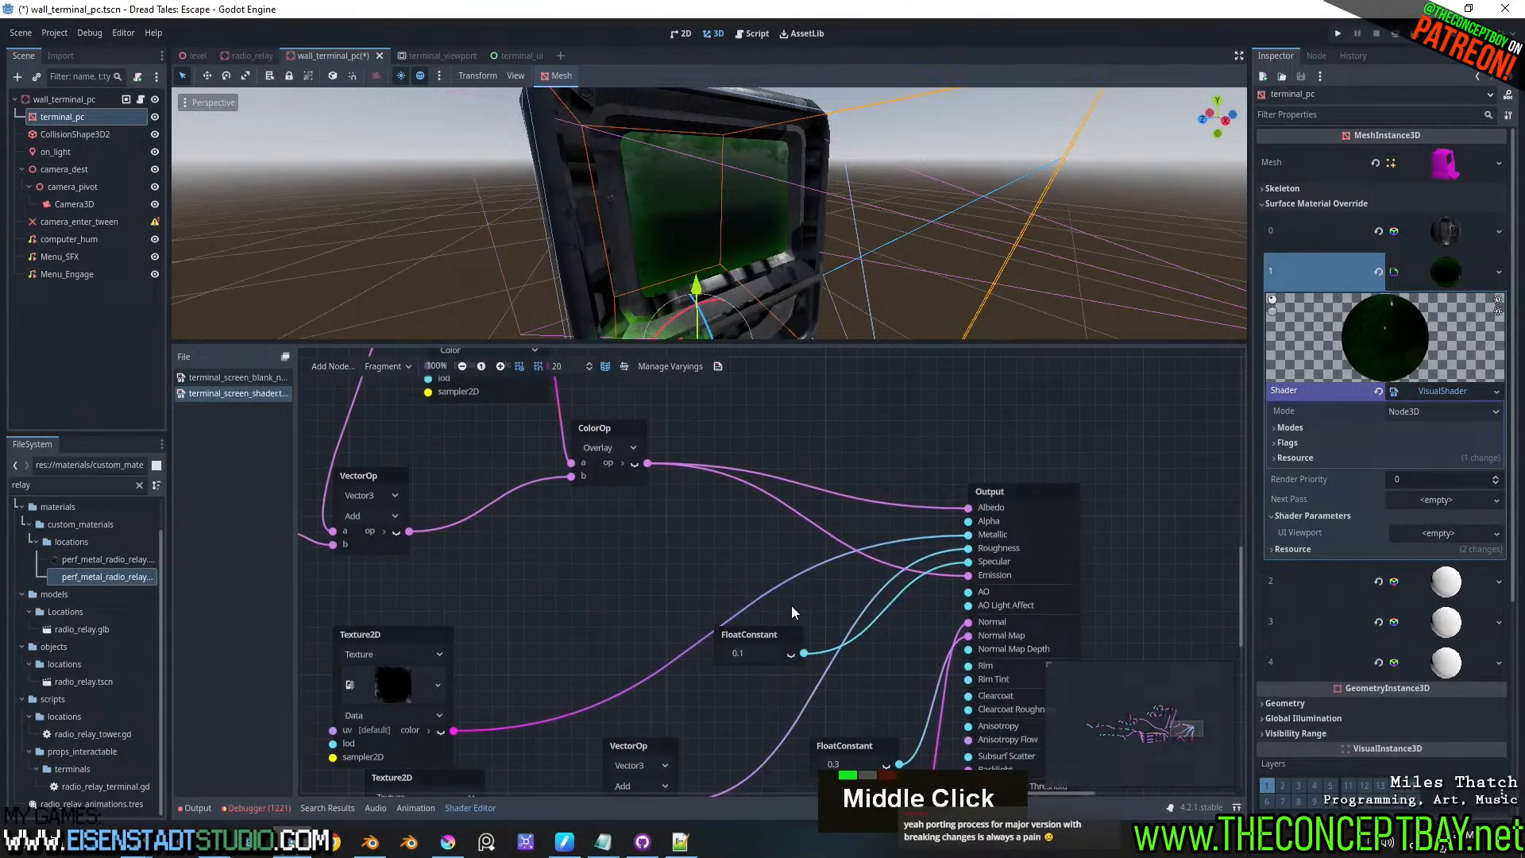
pyautogui.scroll(-4, 791, 605)
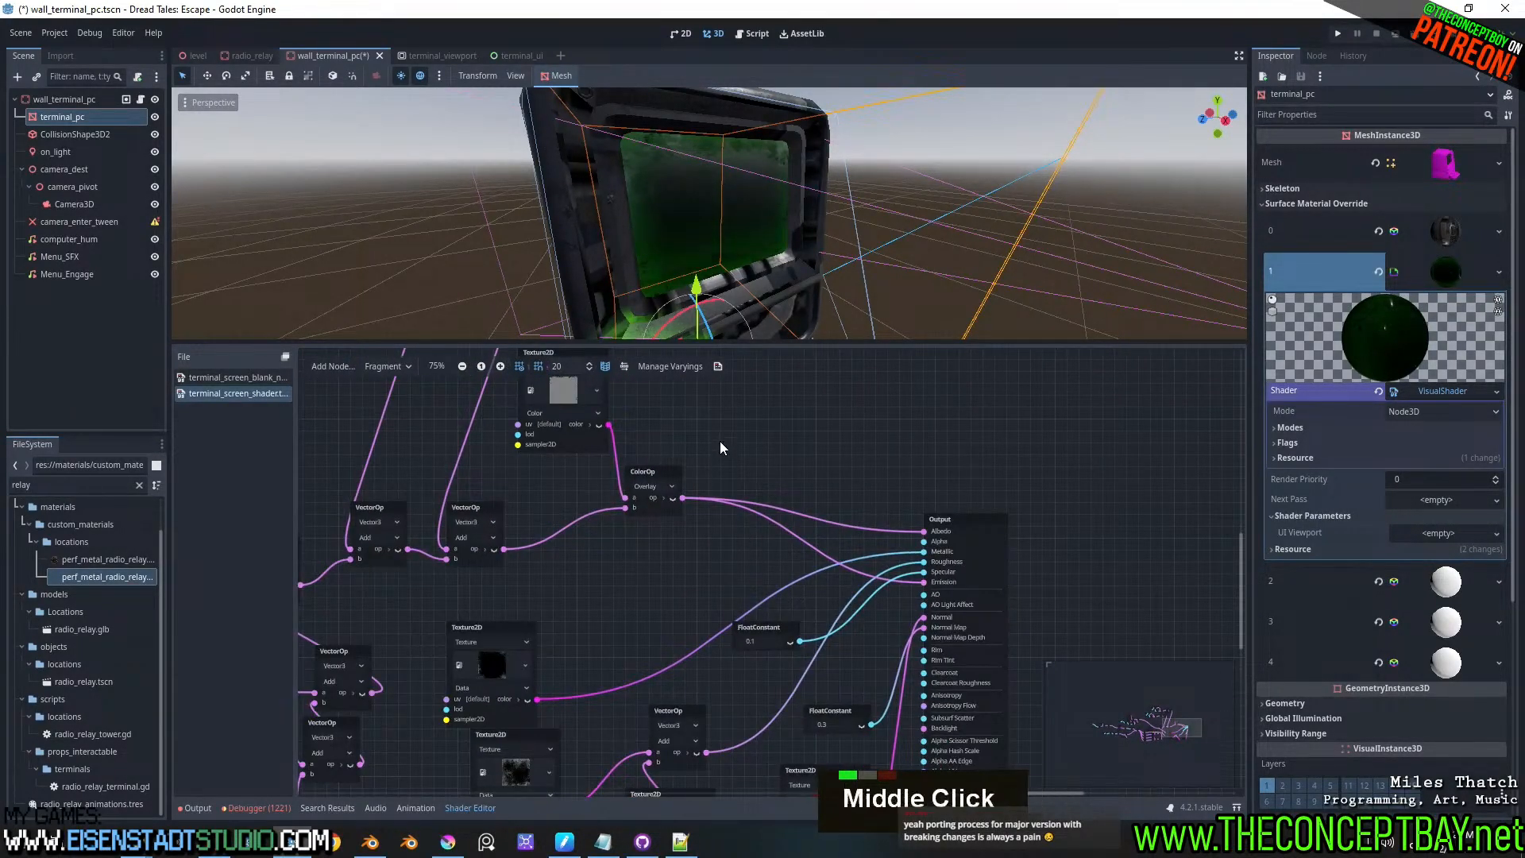
pyautogui.moveTo(720, 441); pyautogui.dragTo(814, 562, button='middle')
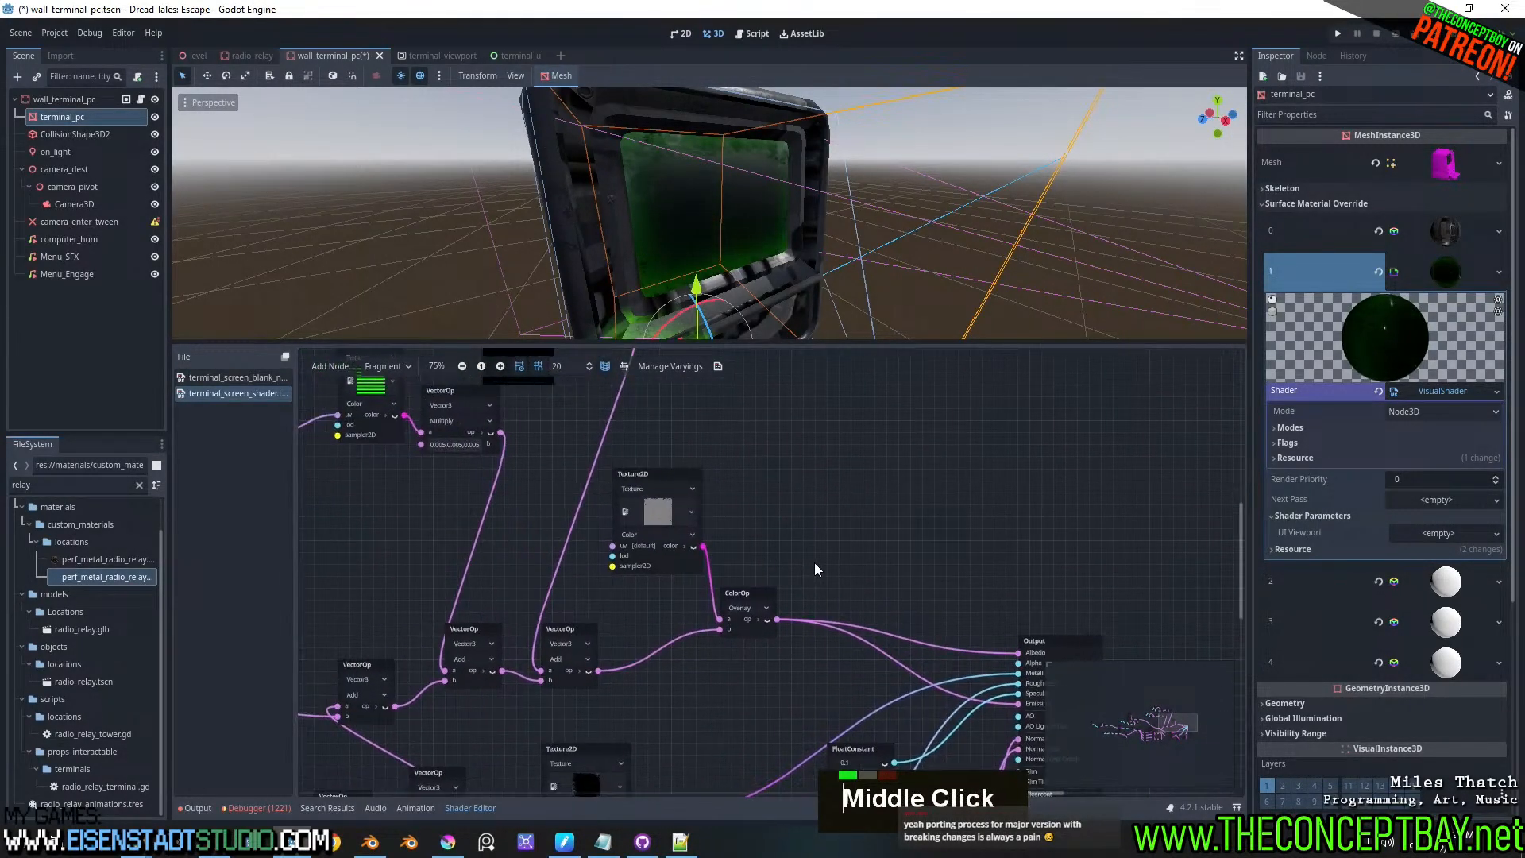
pyautogui.click(1303, 427)
pyautogui.click(1303, 427)
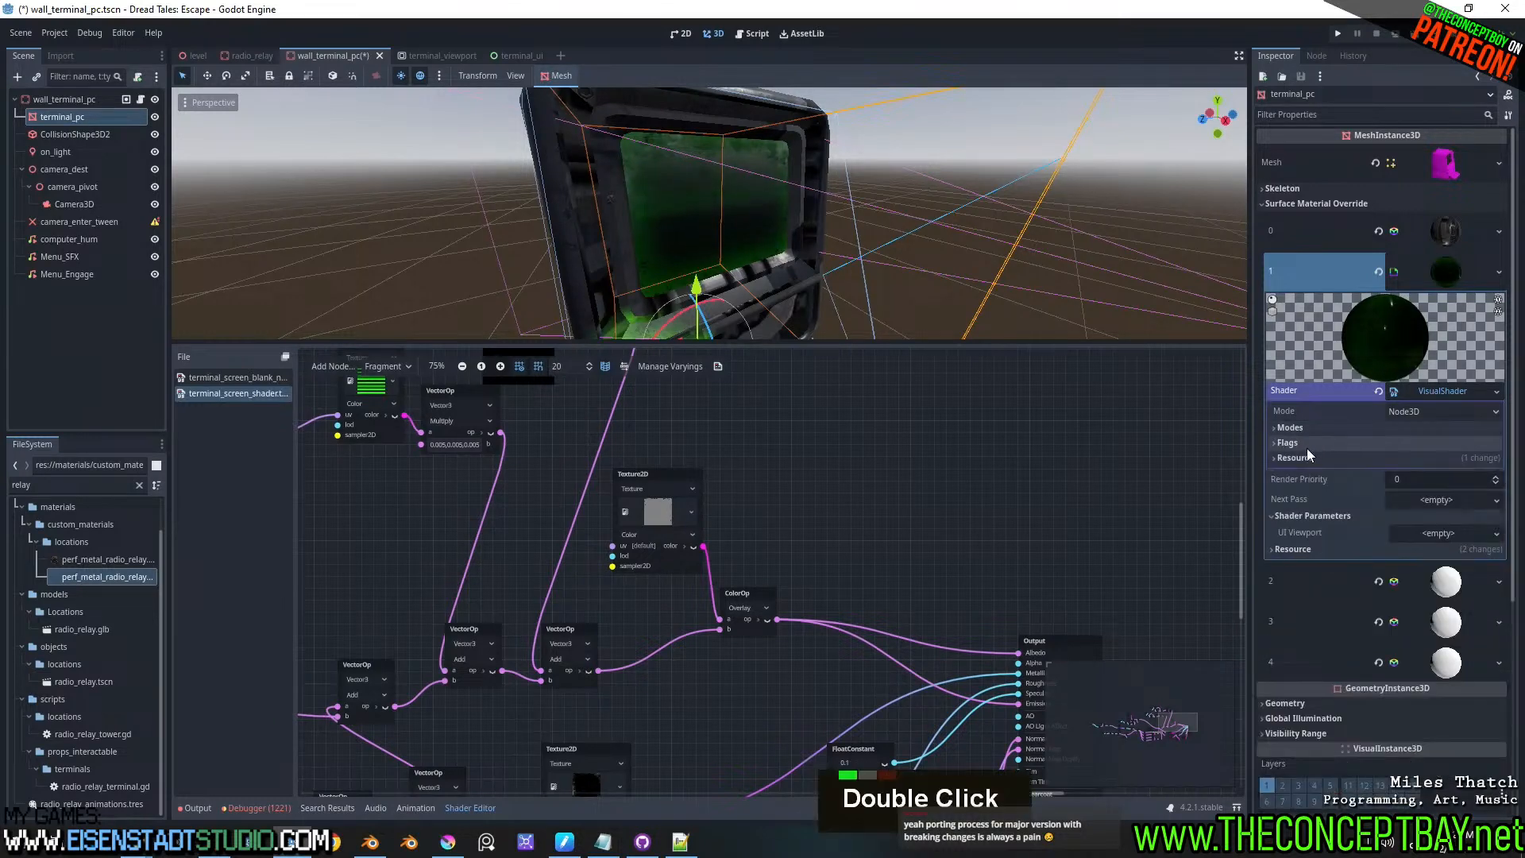
pyautogui.doubleClick(1434, 390)
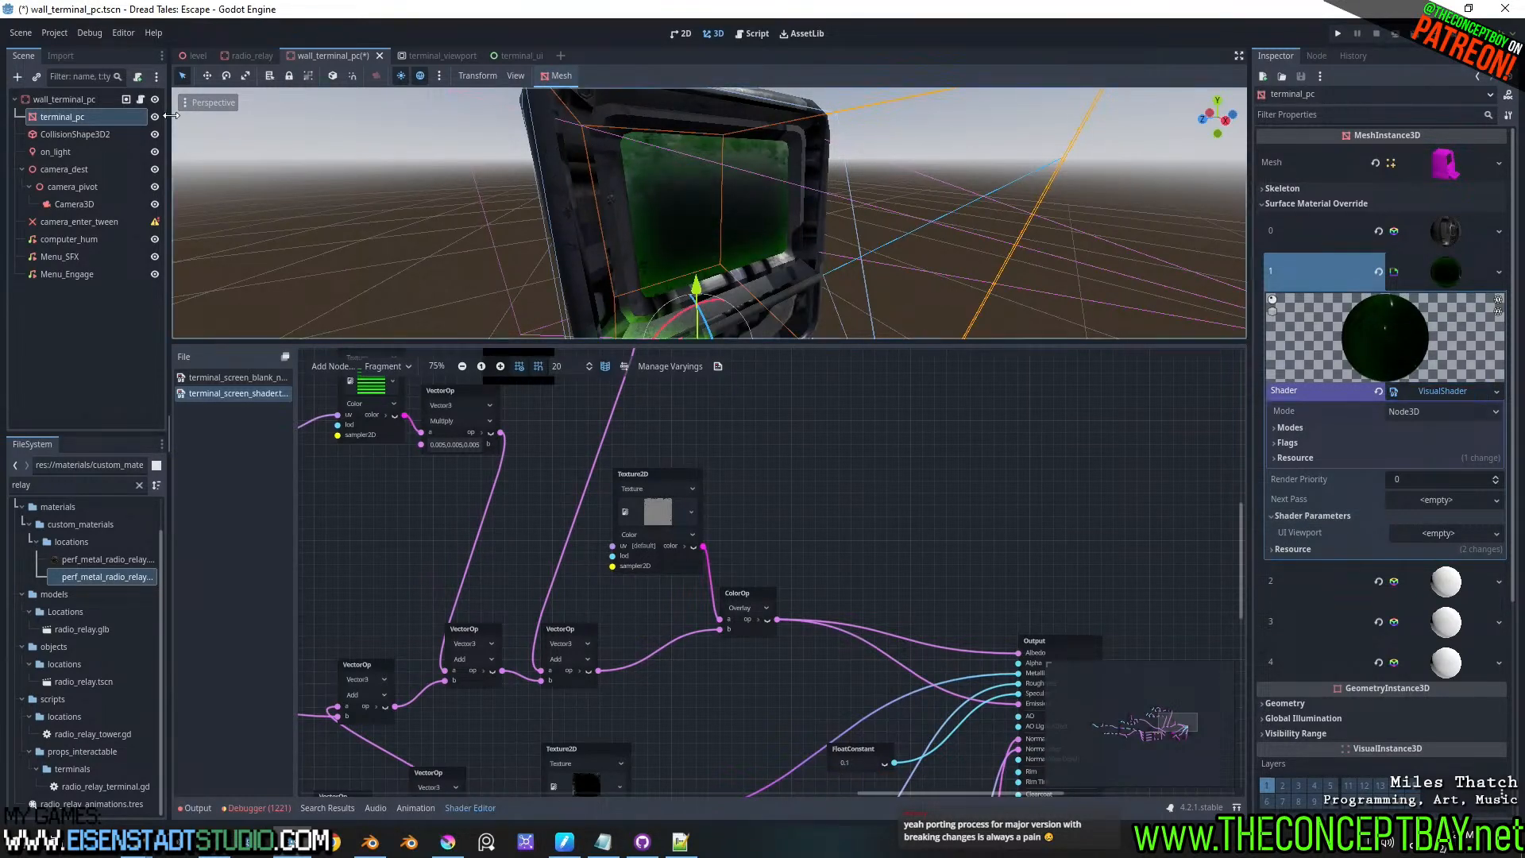
# - View the wall terminal's attached script in an enlarged editor, and check the SubViewport root's properties in the terminal_viewport scene
pyautogui.click(140, 100)
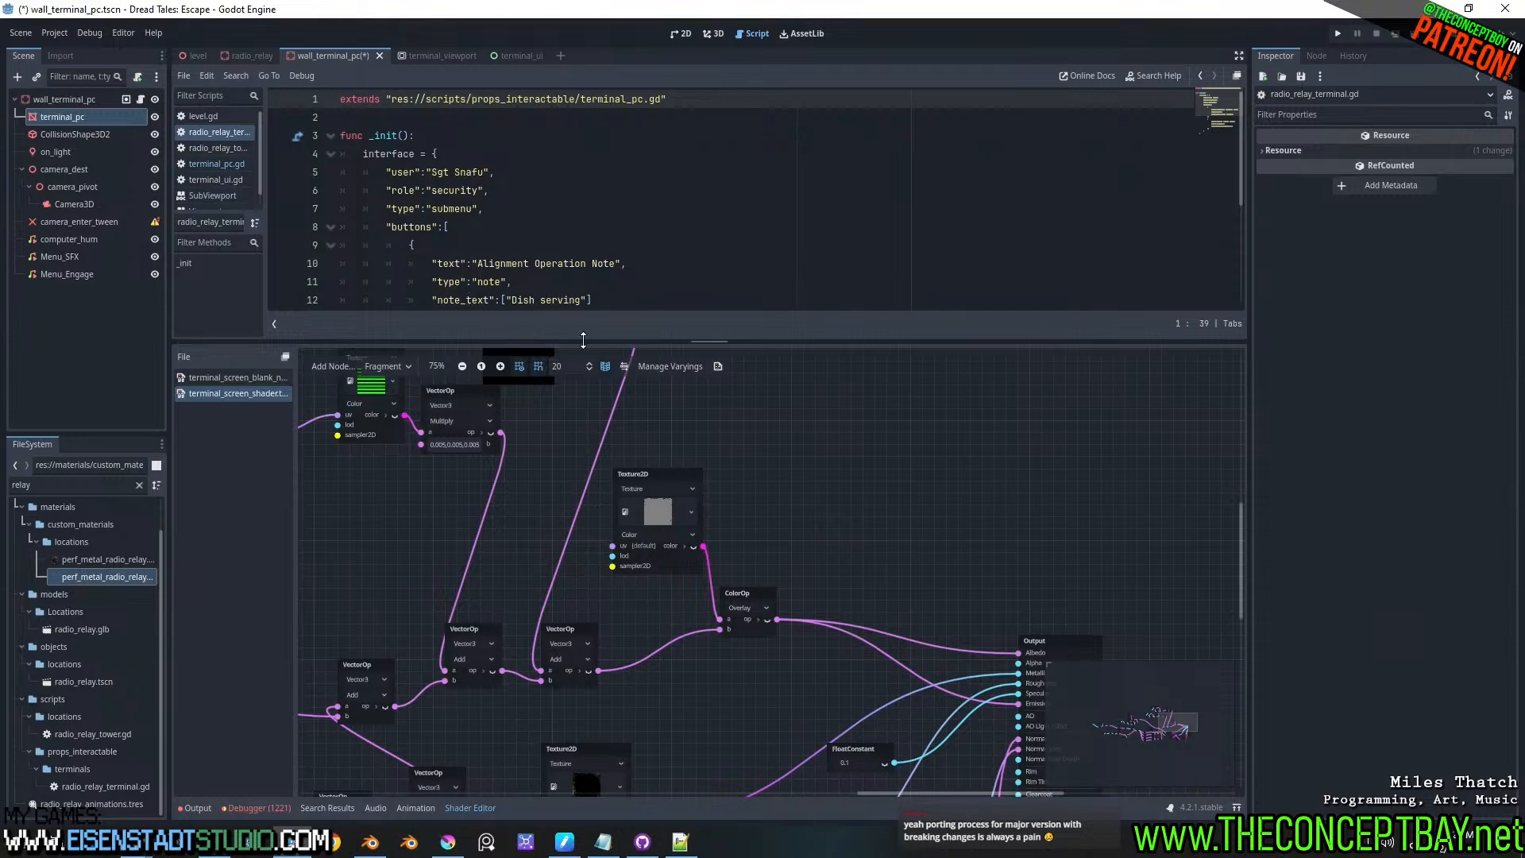
pyautogui.moveTo(583, 340); pyautogui.dragTo(596, 612)
pyautogui.middleClick(606, 409)
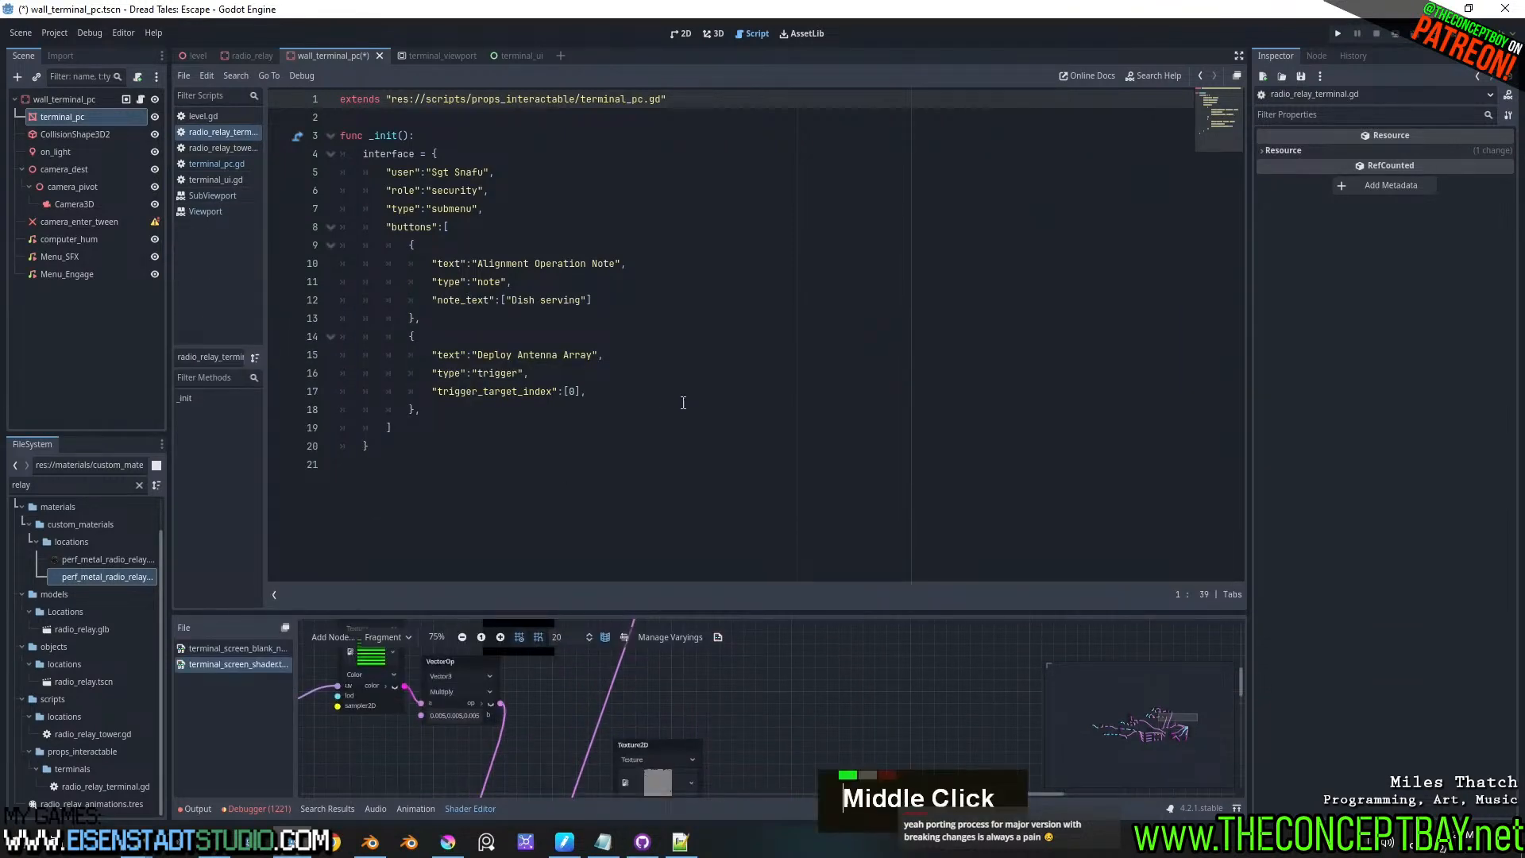
pyautogui.click(437, 54)
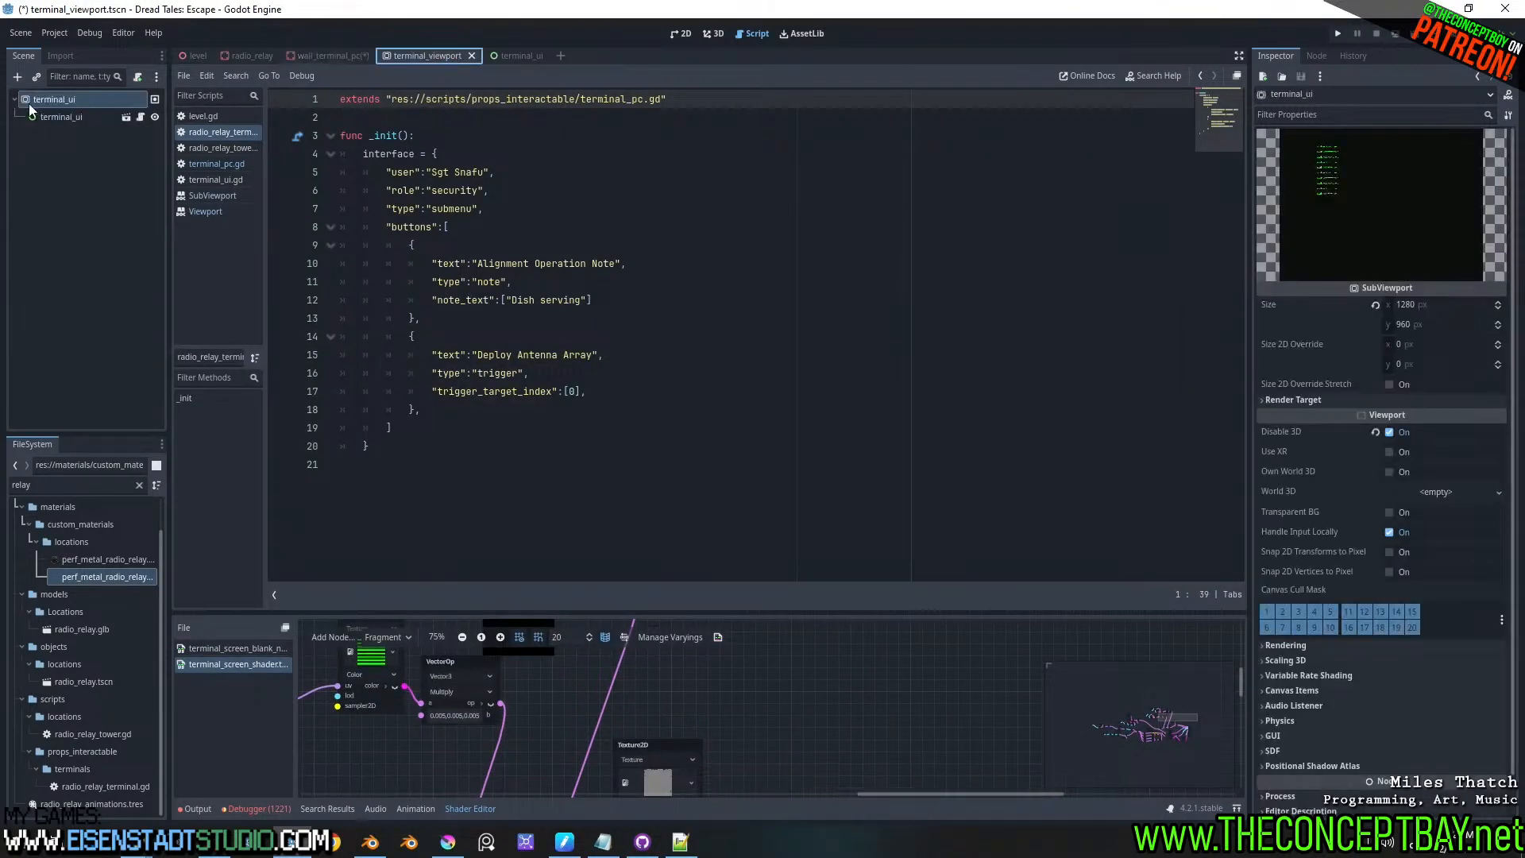
pyautogui.click(711, 33)
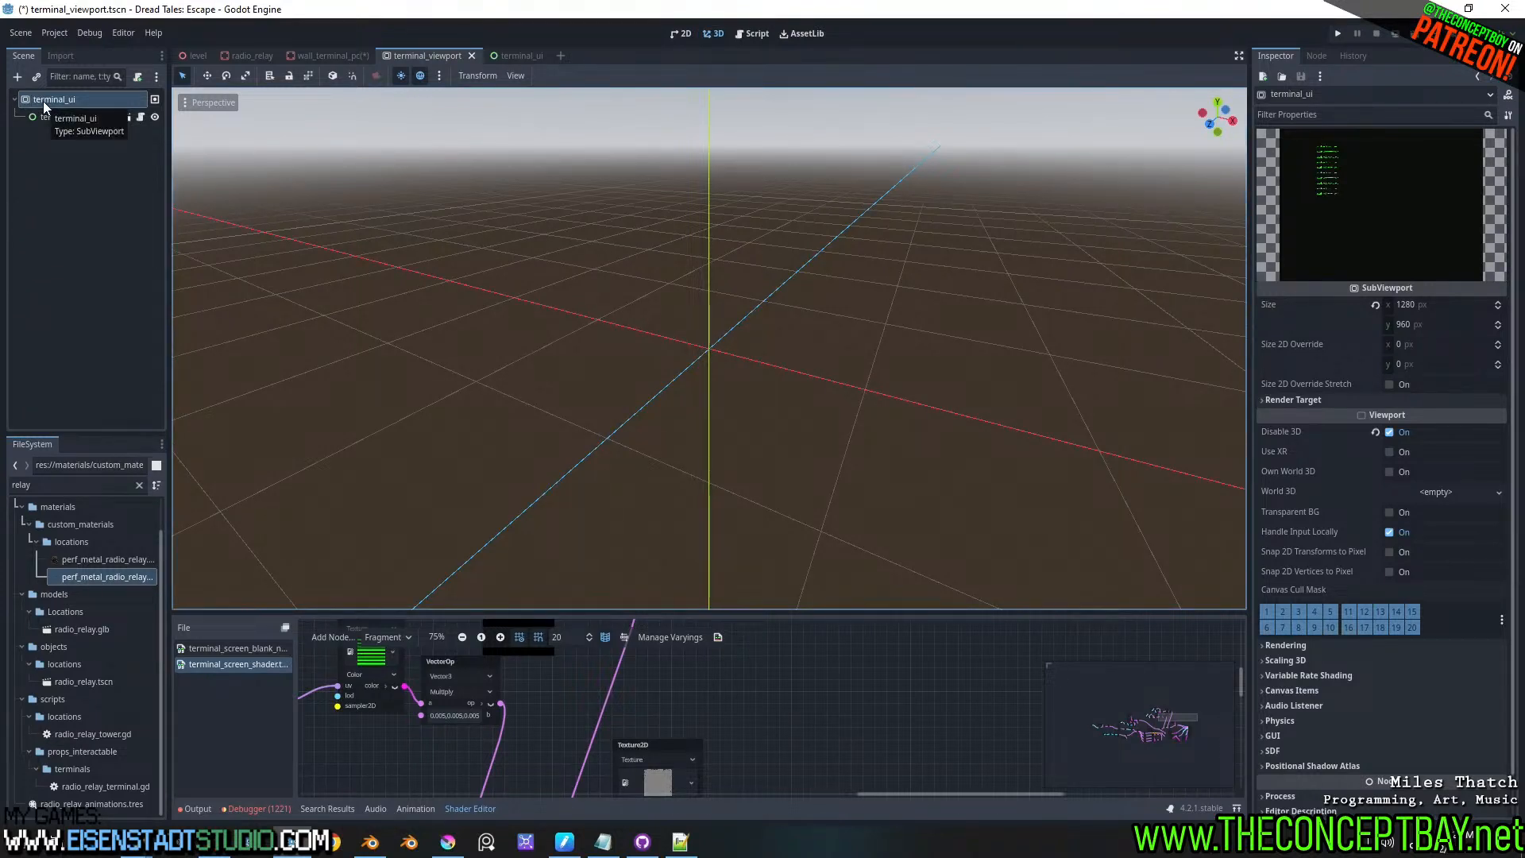
pyautogui.click(327, 55)
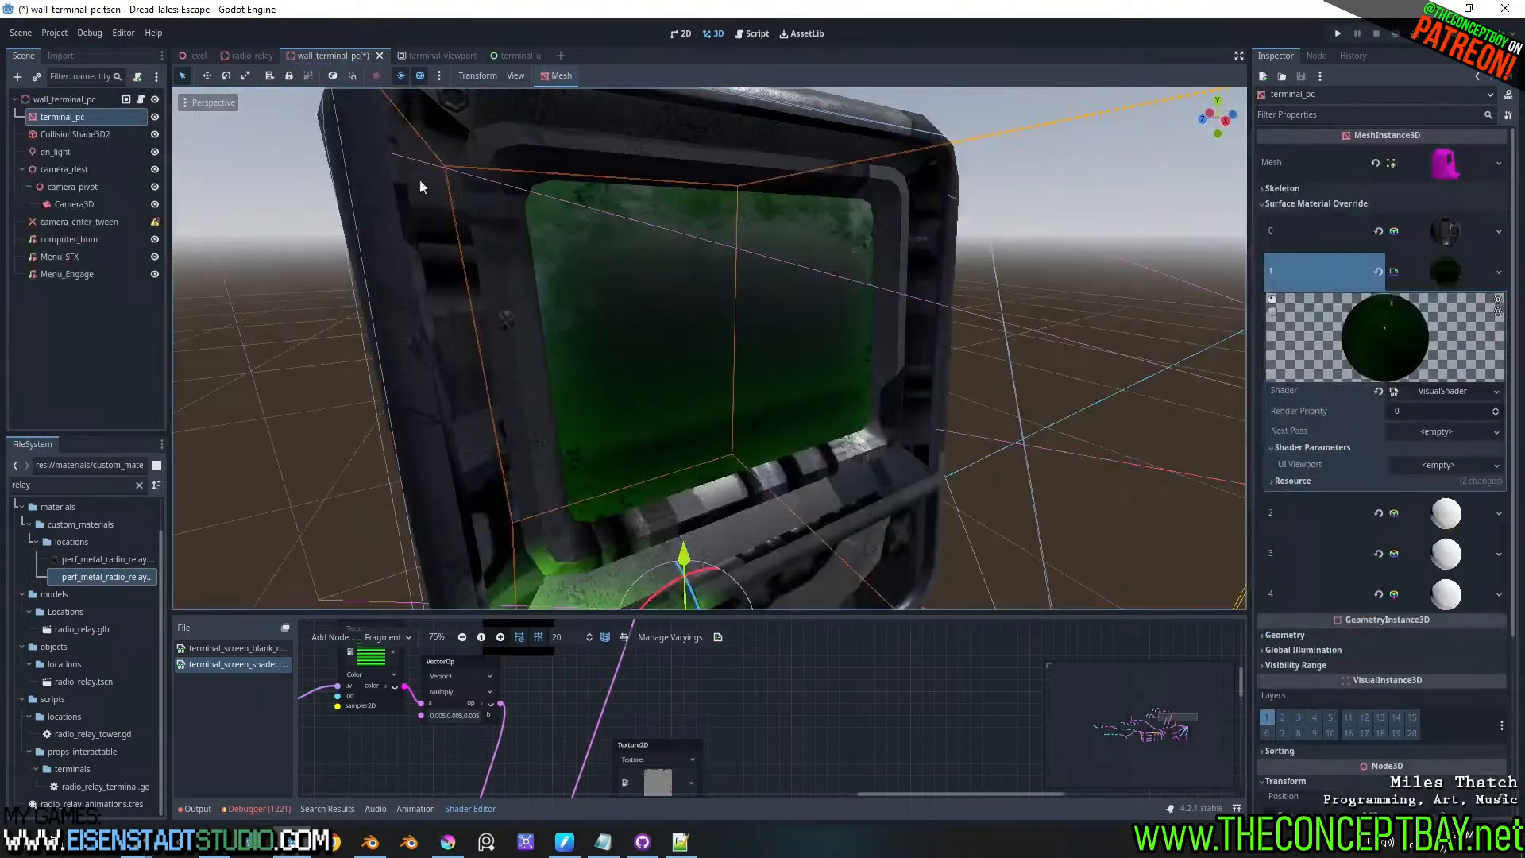
# - In terminal_pc.gd's interact function, insert a ViewportTexture line between the screen material override and the ui_viewport shader parameter assignment
pyautogui.click(139, 99)
pyautogui.keyDown('ctrl'); pyautogui.click(216, 163); pyautogui.keyUp('ctrl')
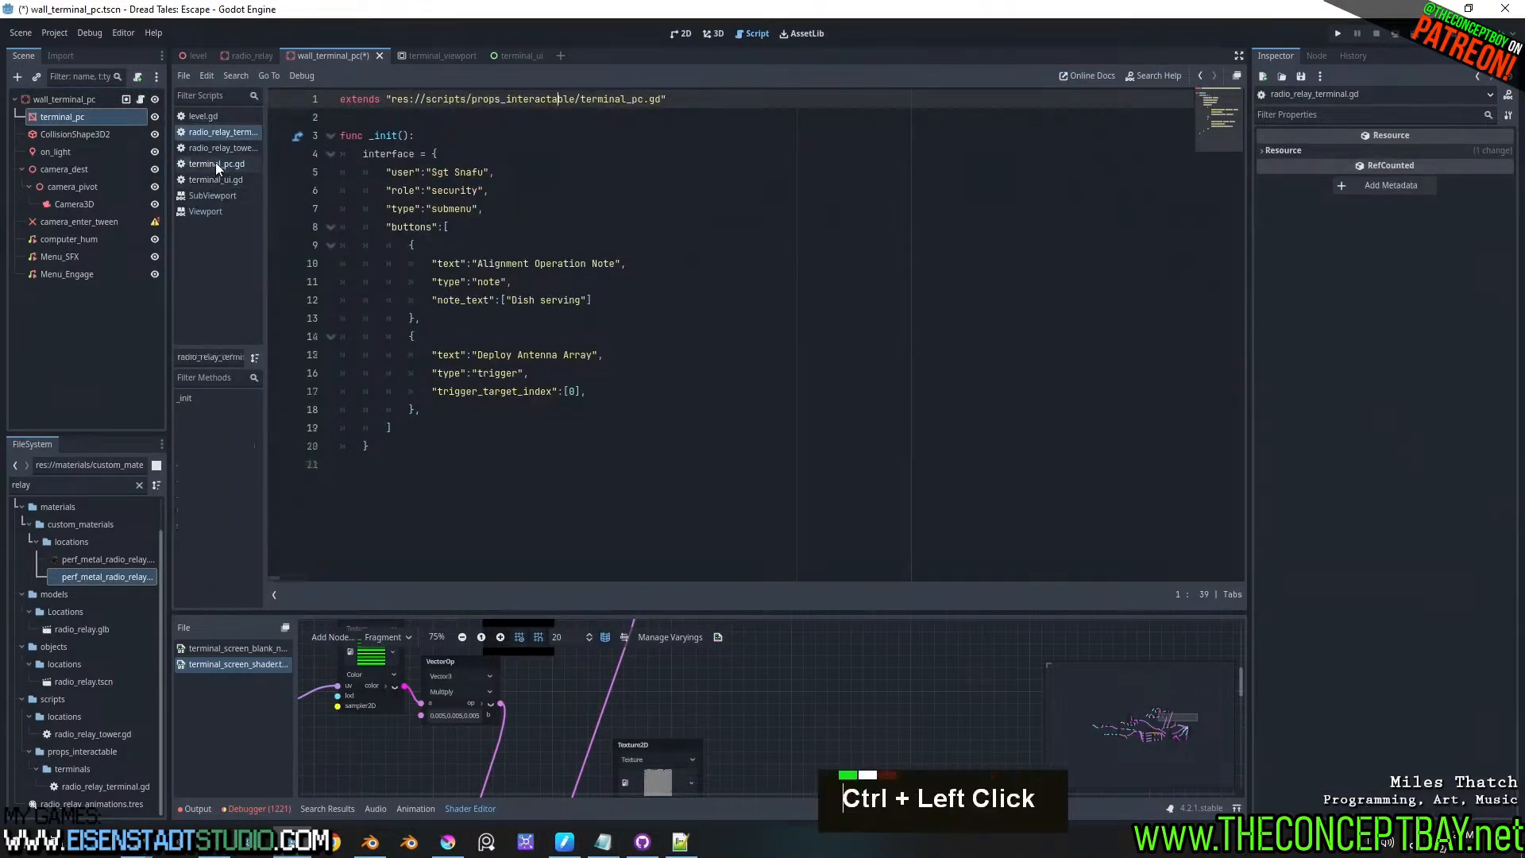
pyautogui.click(898, 291)
pyautogui.press('Return')
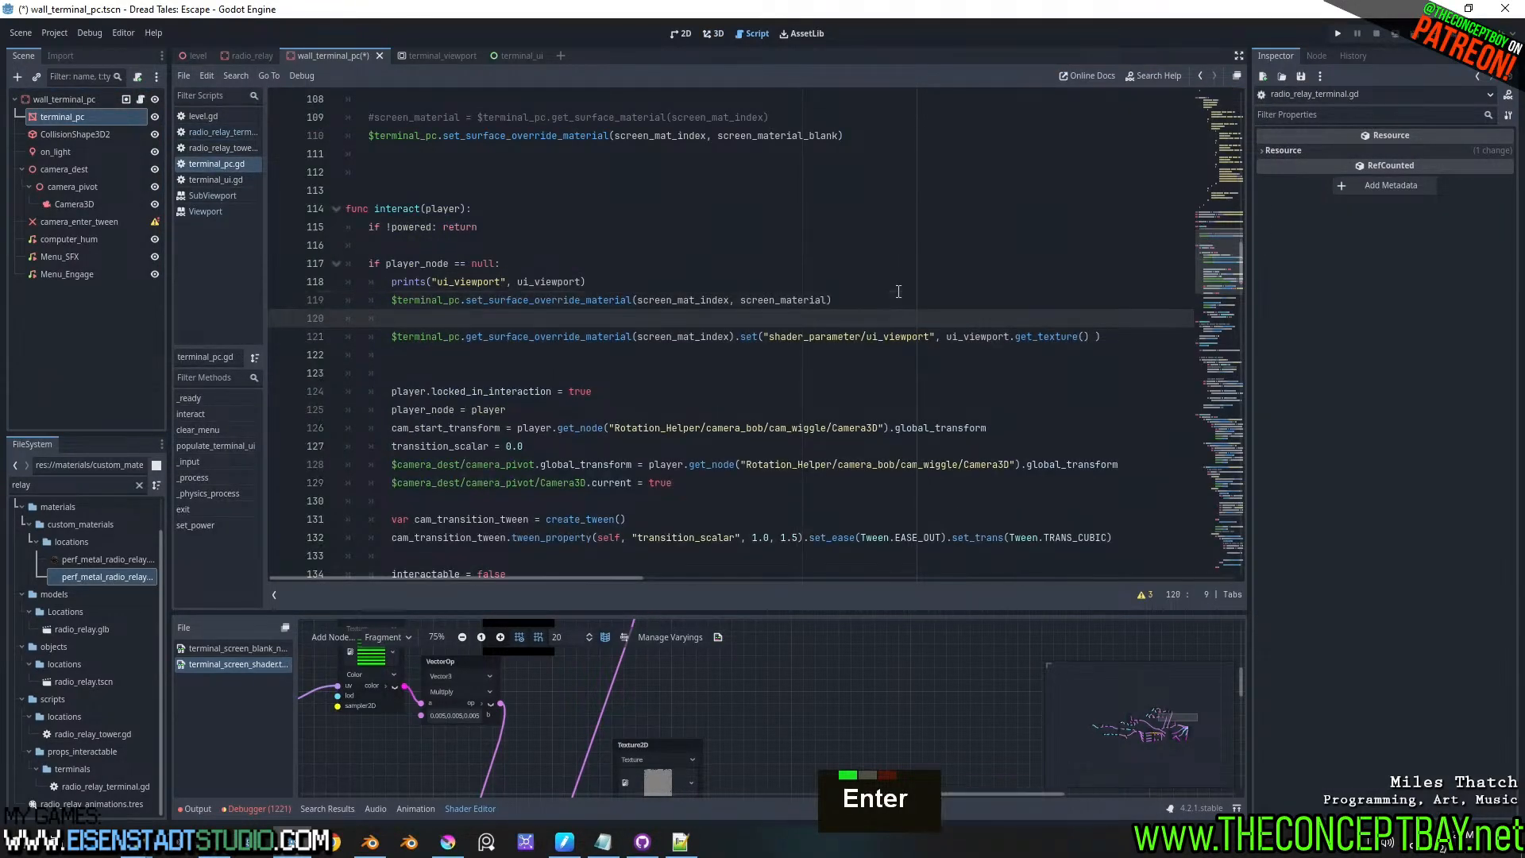
pyautogui.write('new')
pyautogui.hotkey('ctrl', 'shift', 'Left')
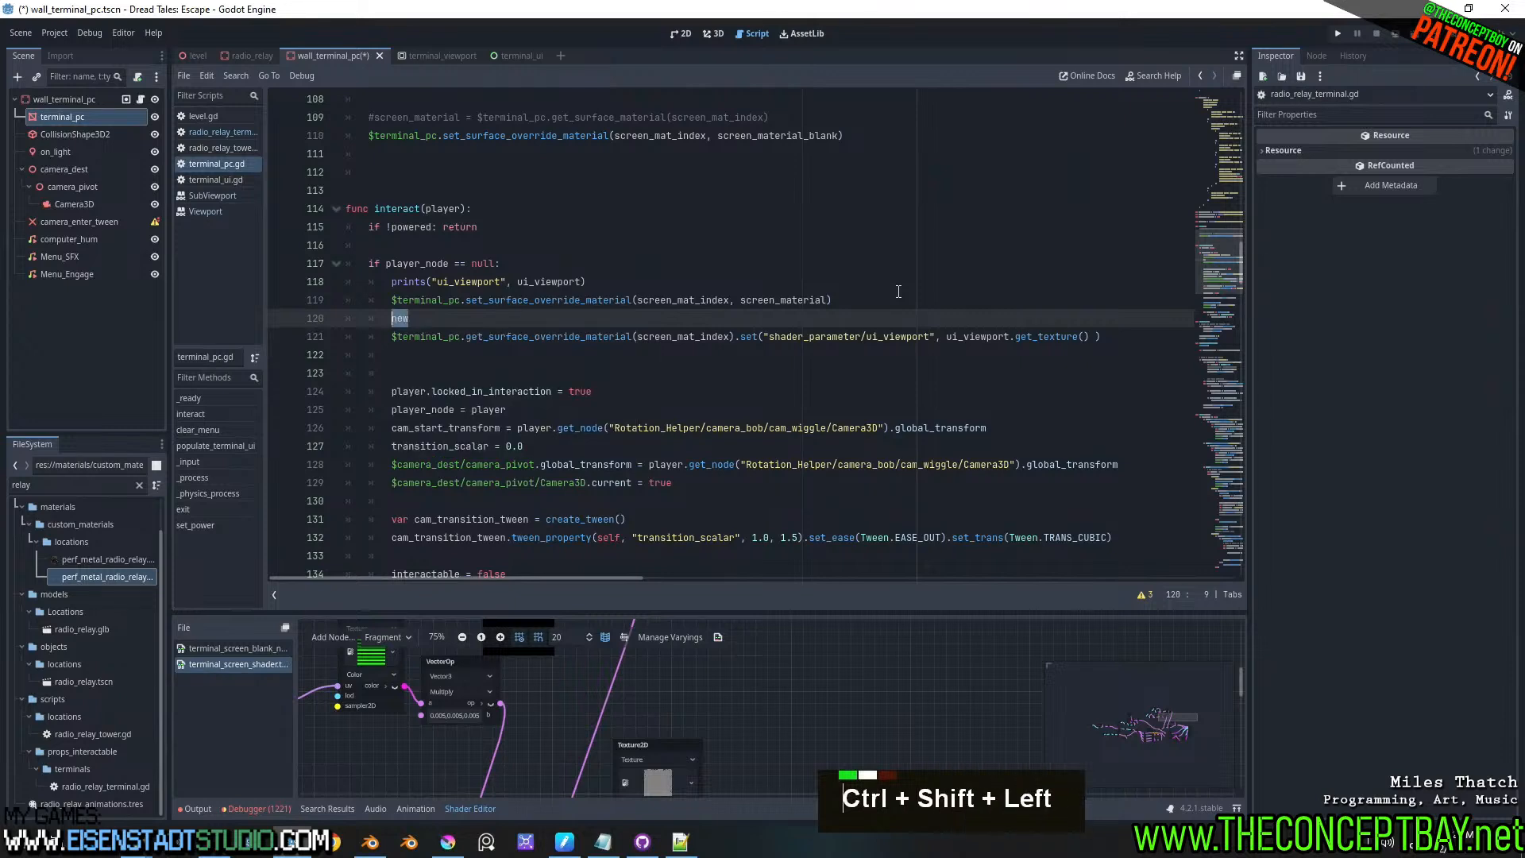
pyautogui.write('view')
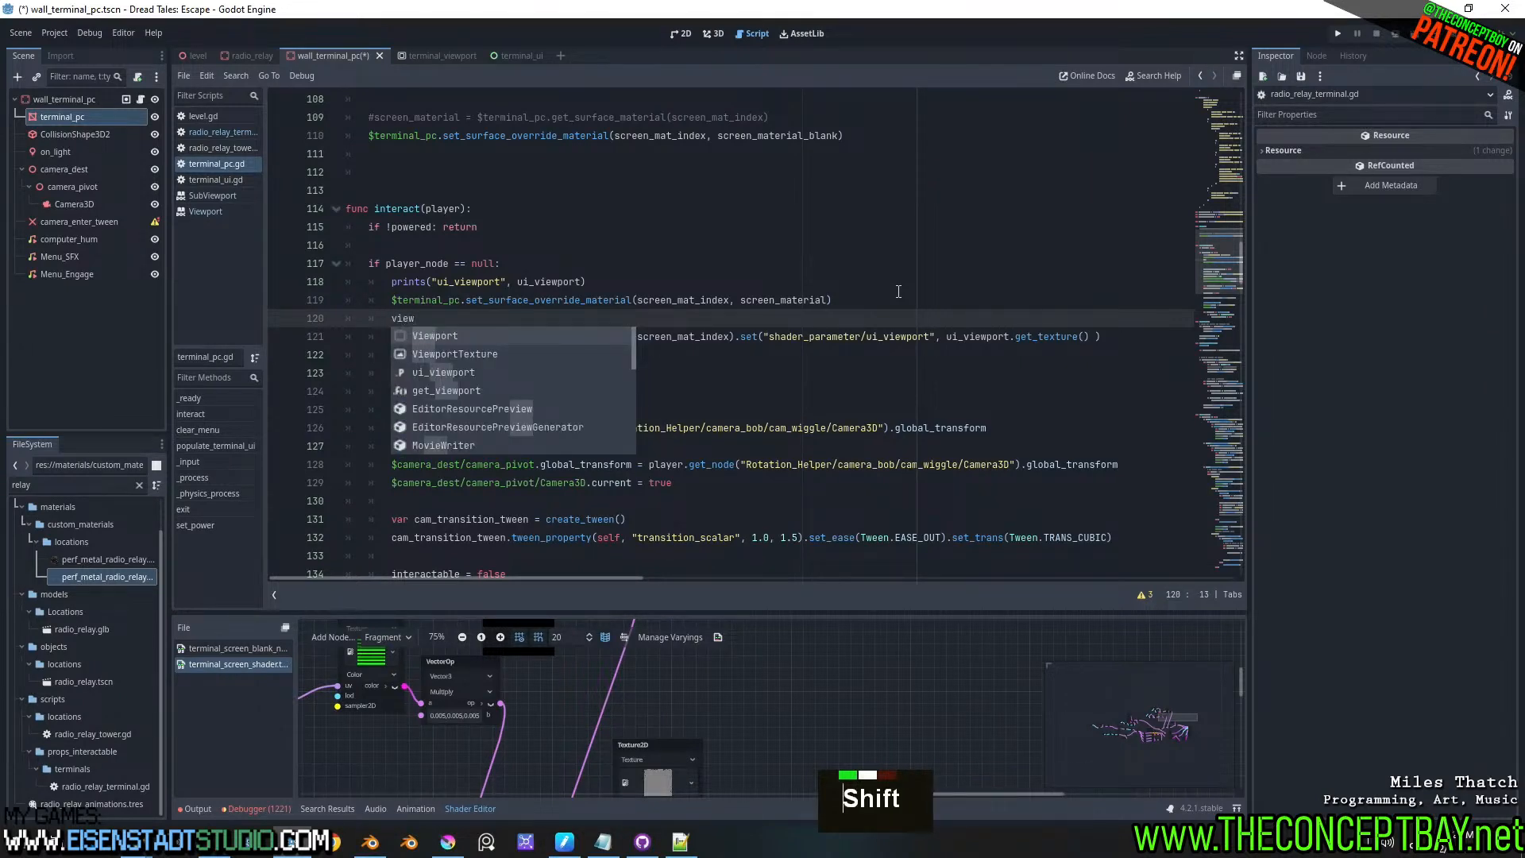
pyautogui.press('Down')
pyautogui.press('Return')
pyautogui.write('.new()')
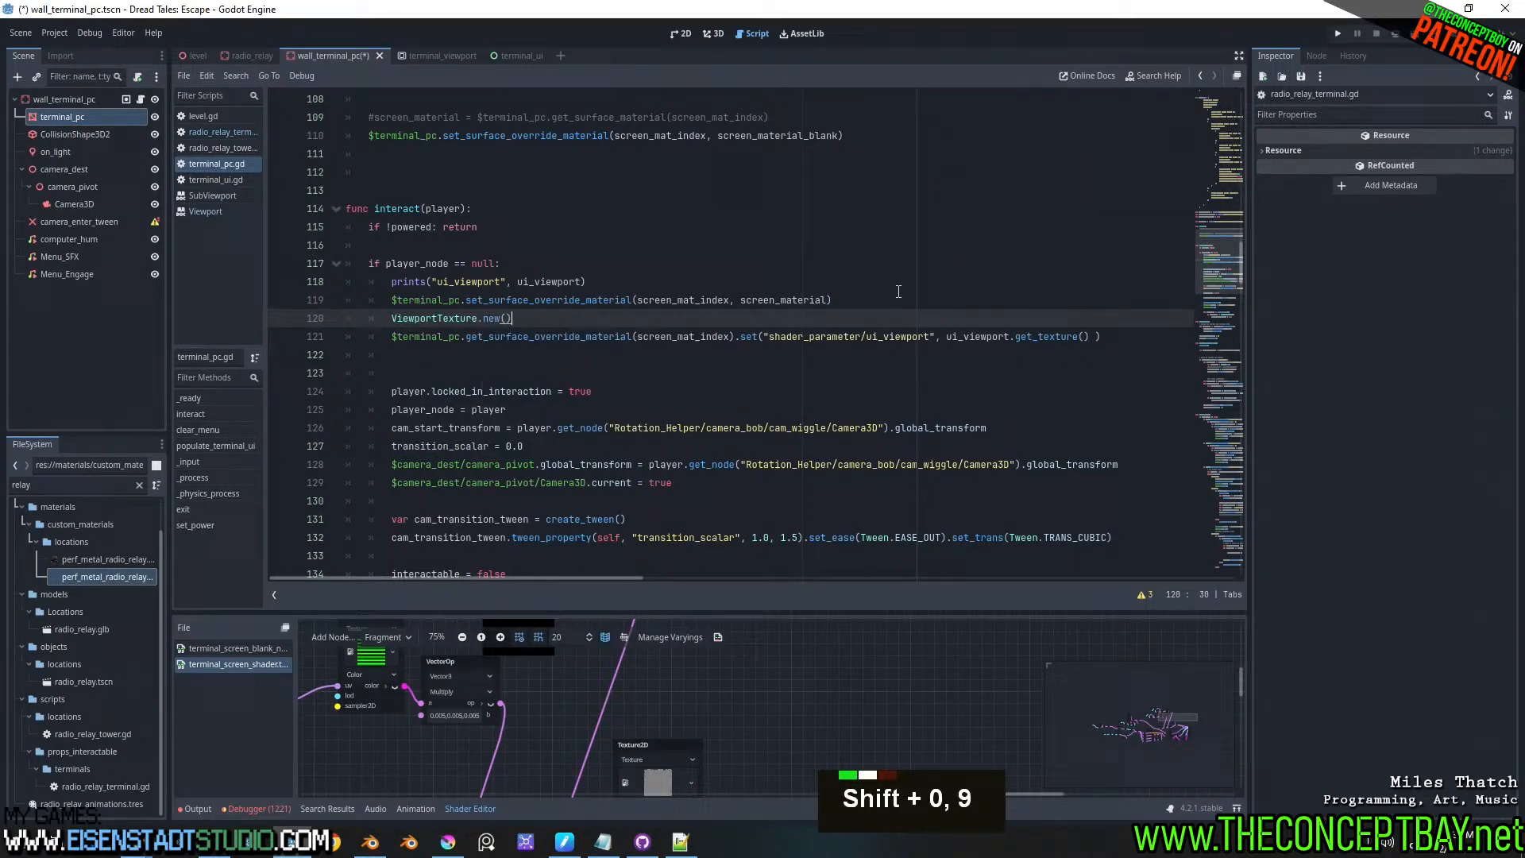
pyautogui.hotkey('ctrl', 'z')
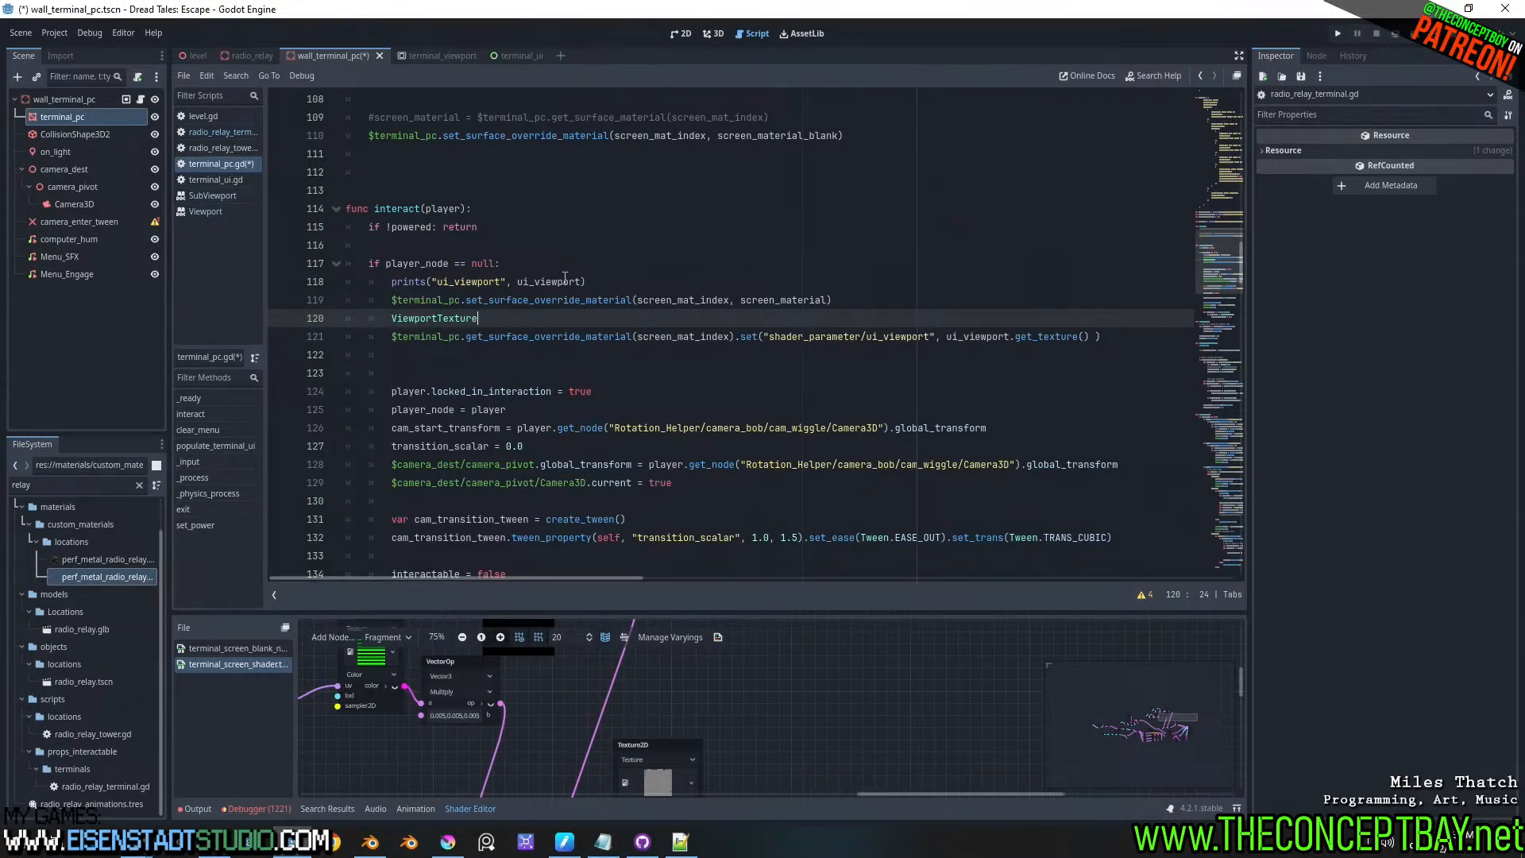
# - Review the screen material code around _ready and check the TerminalViewport entry among the project's autoloads
pyautogui.scroll(4, 465, 319)
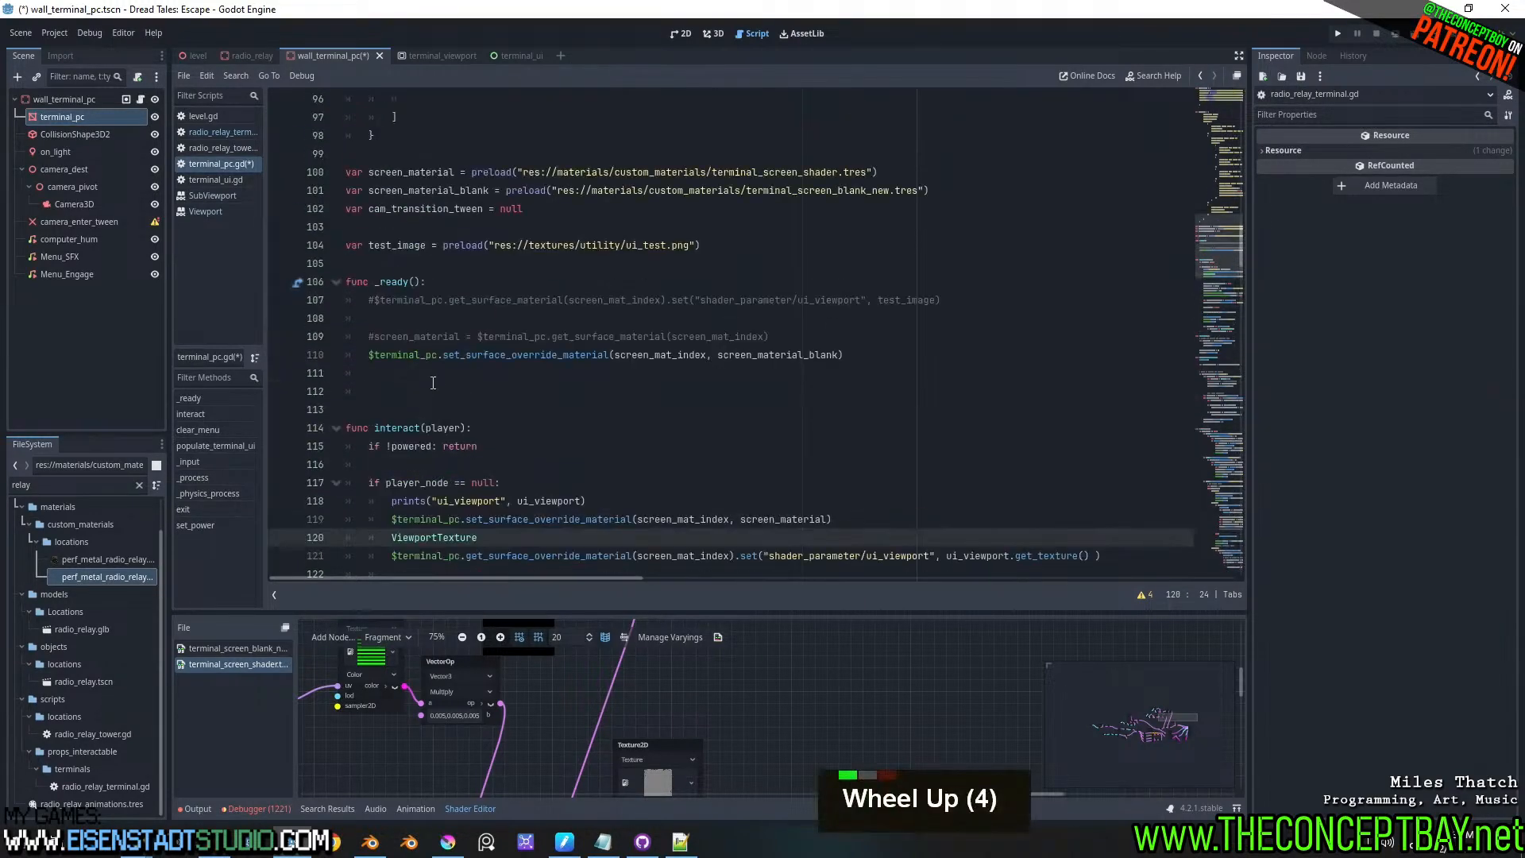
pyautogui.scroll(-2, 465, 319)
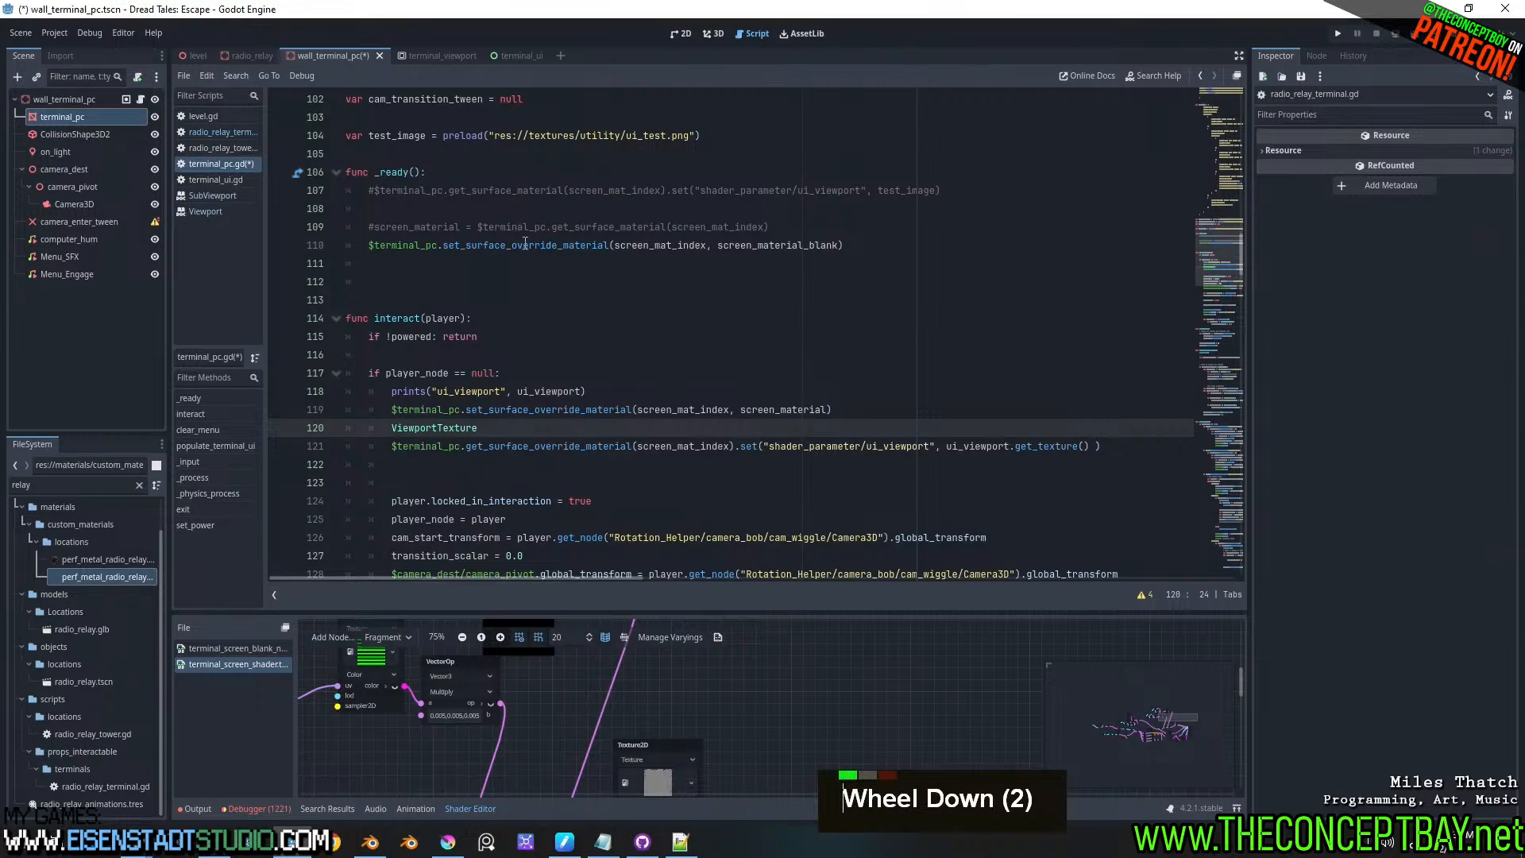
pyautogui.click(50, 33)
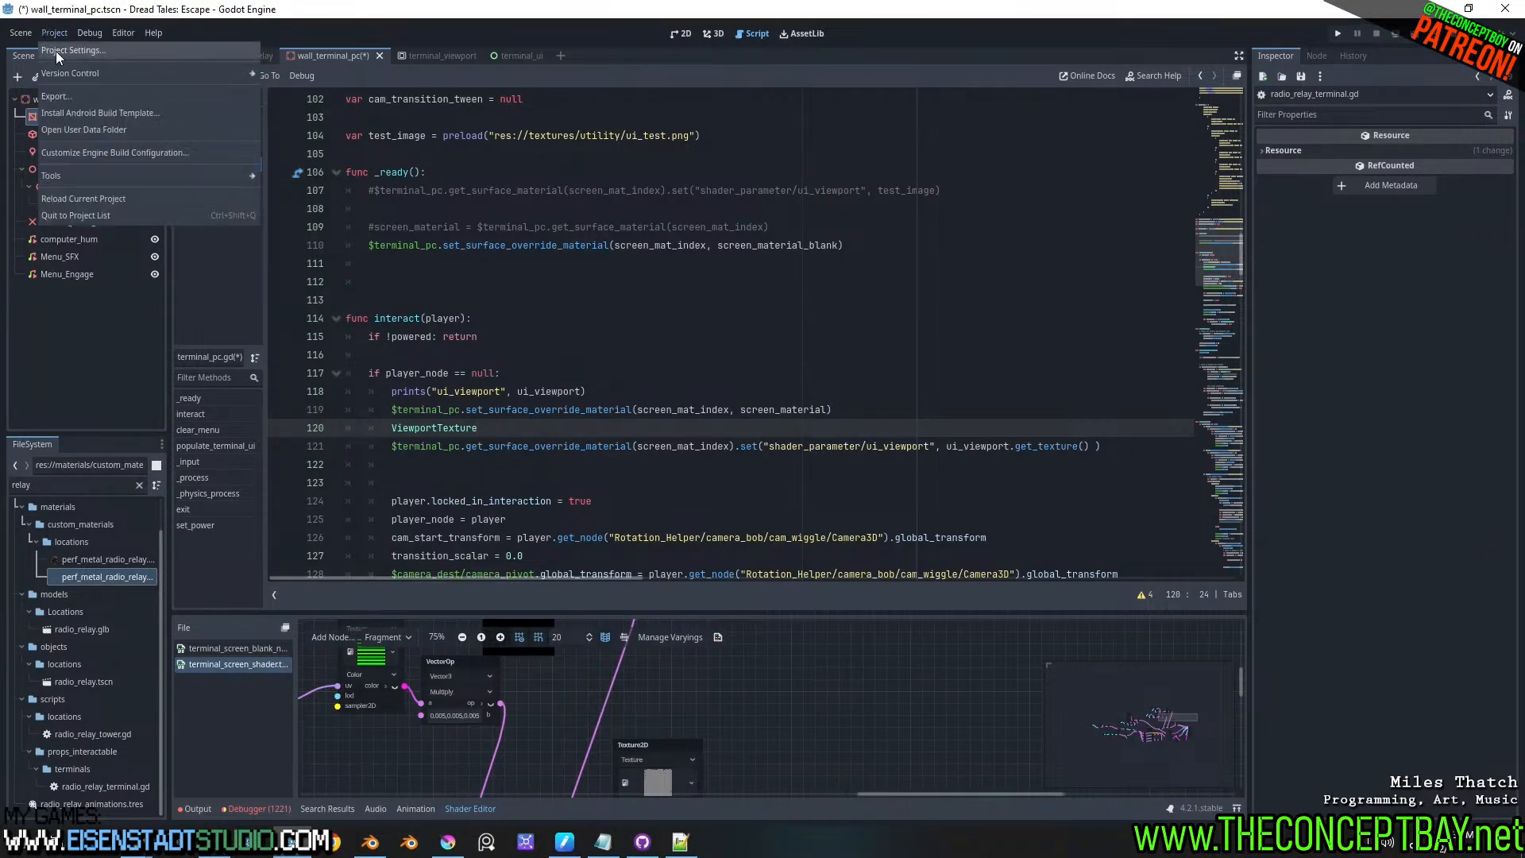
pyautogui.click(56, 51)
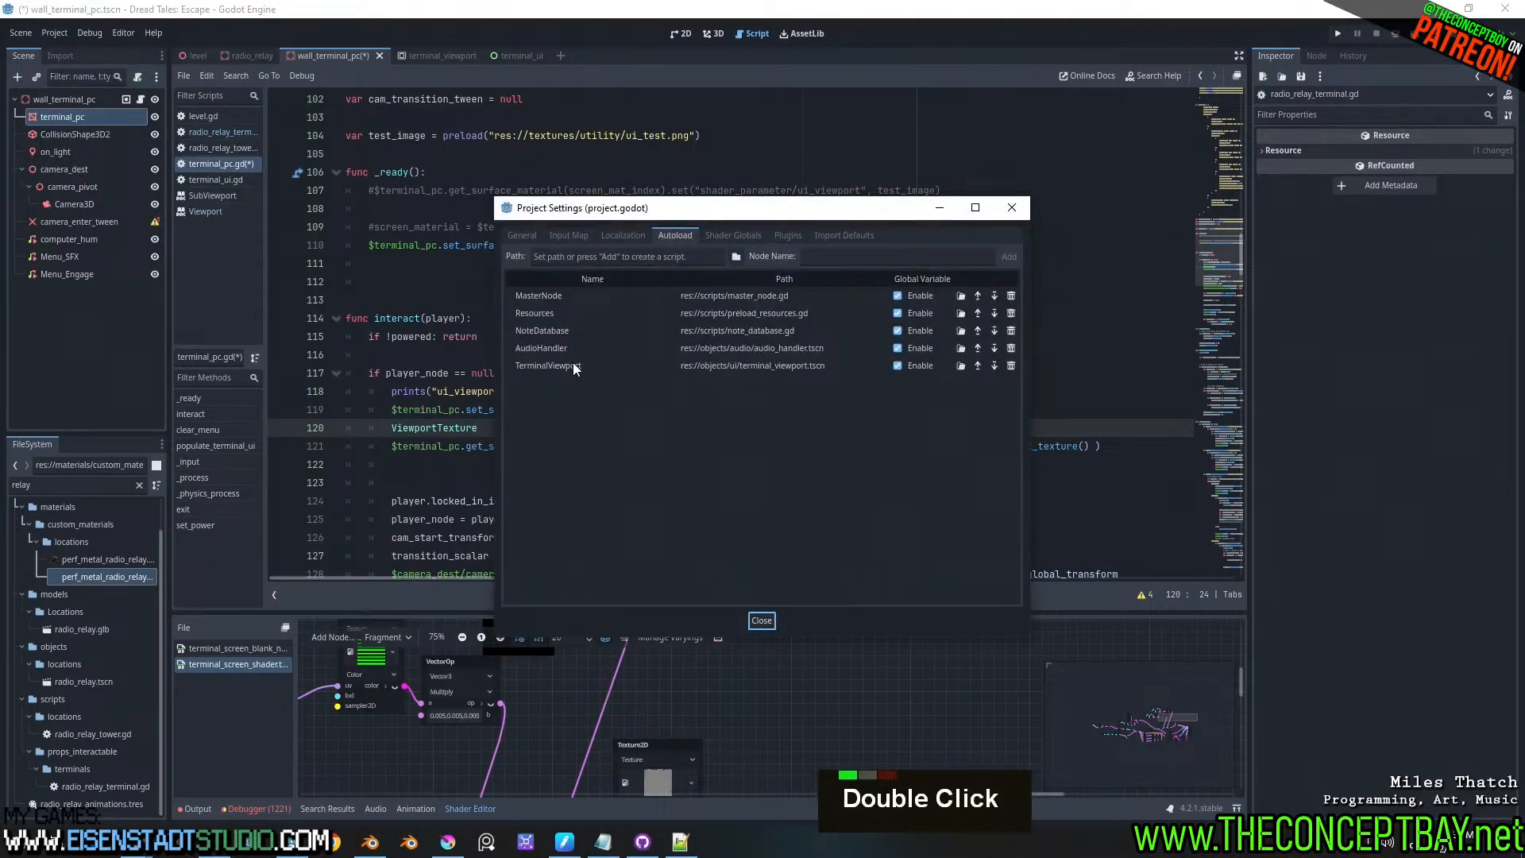
pyautogui.press('Escape')
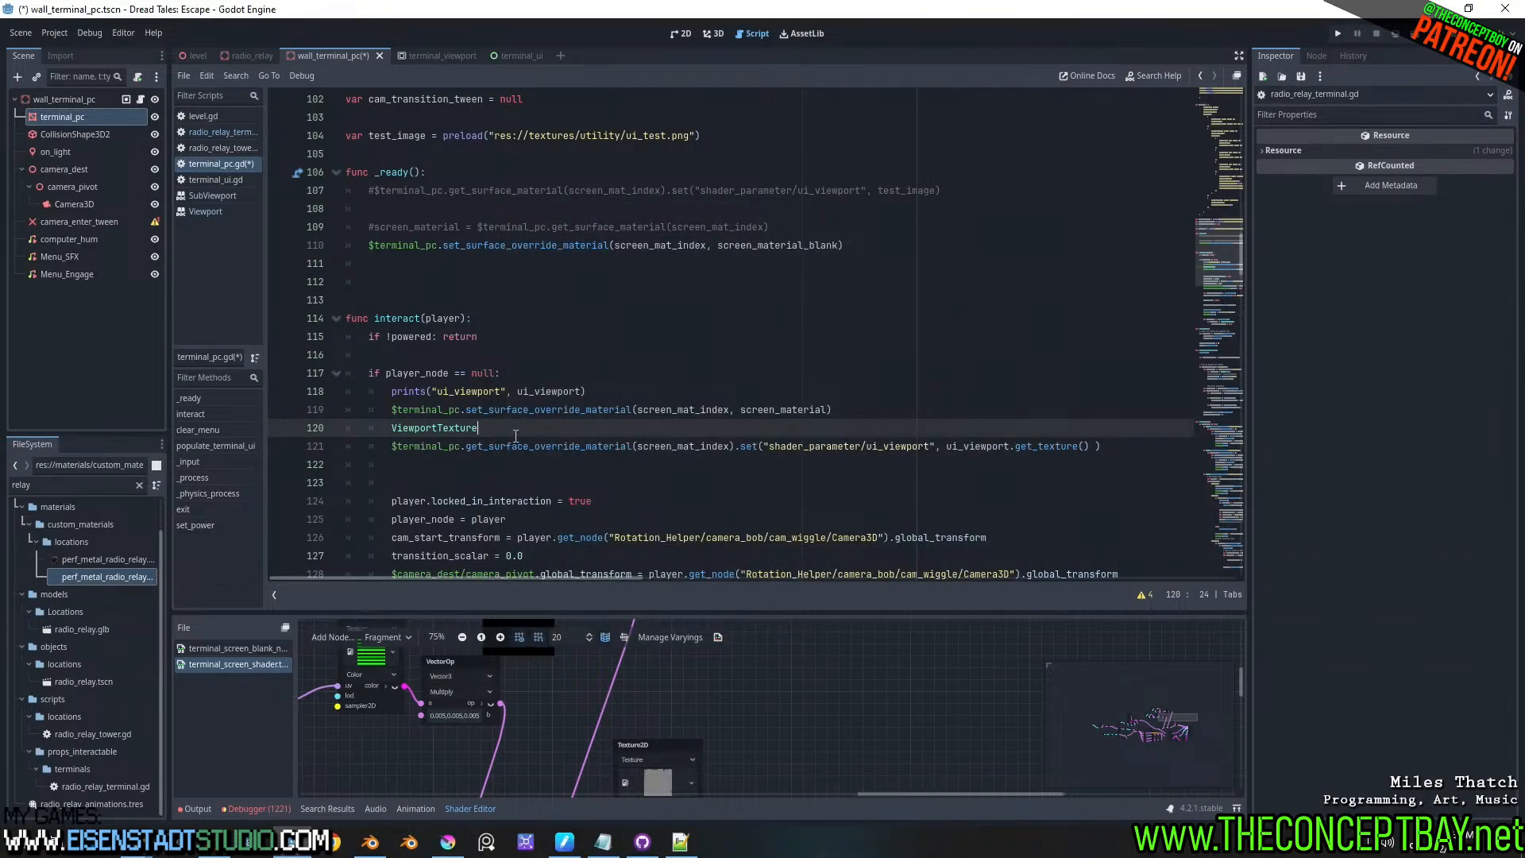
# - Complete the new line in interact as var vpt = ViewportTexture.new()
pyautogui.hotkey('ctrl', 'shift', 'Left')
pyautogui.press('Right')
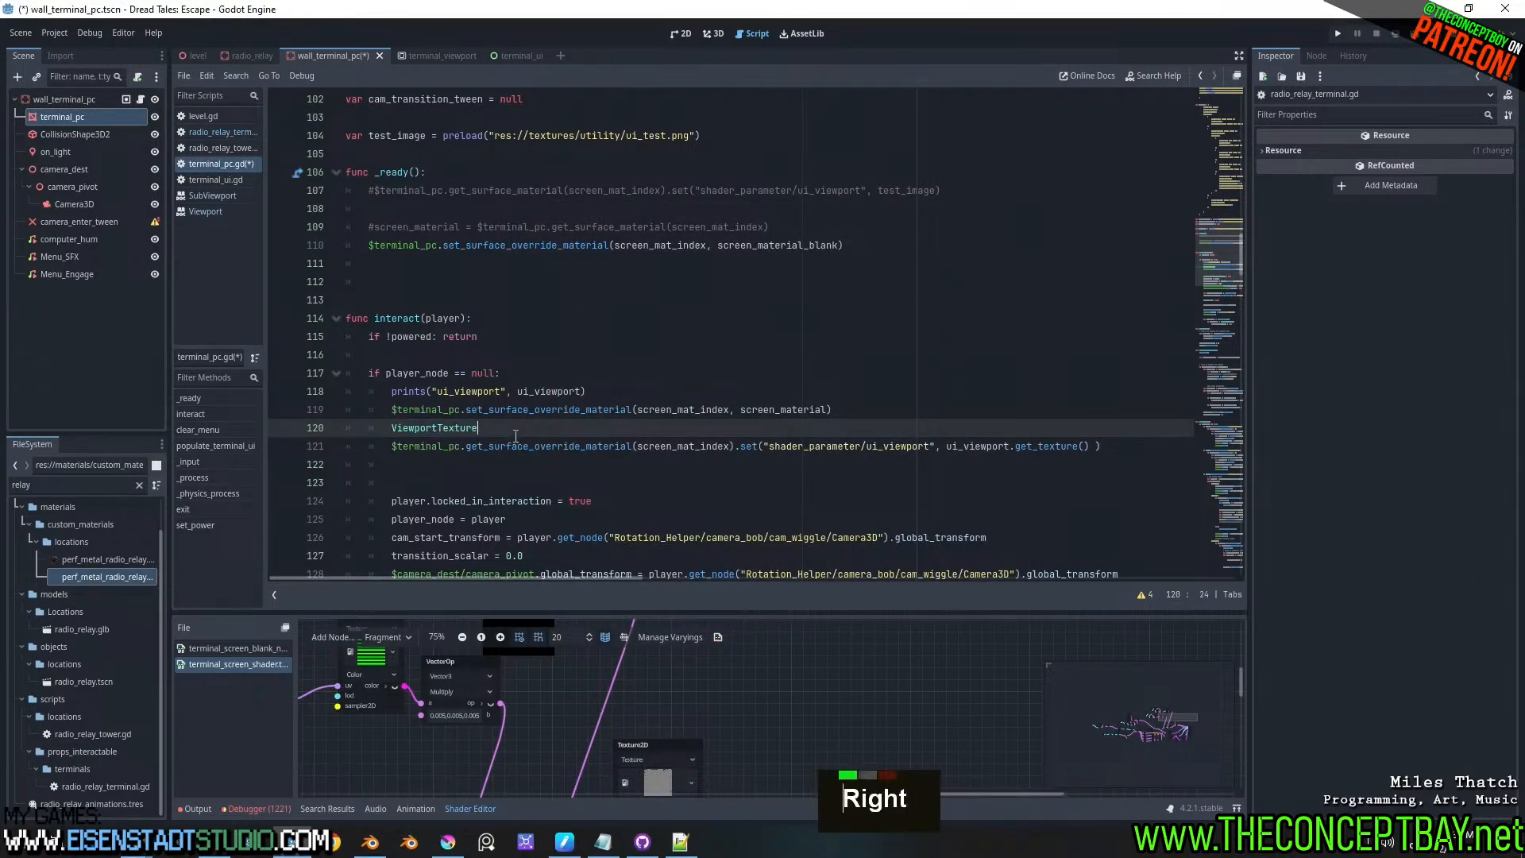
pyautogui.write('.new()')
pyautogui.hotkey('ctrl', 'Left')
pyautogui.hotkey('ctrl', 'Left')
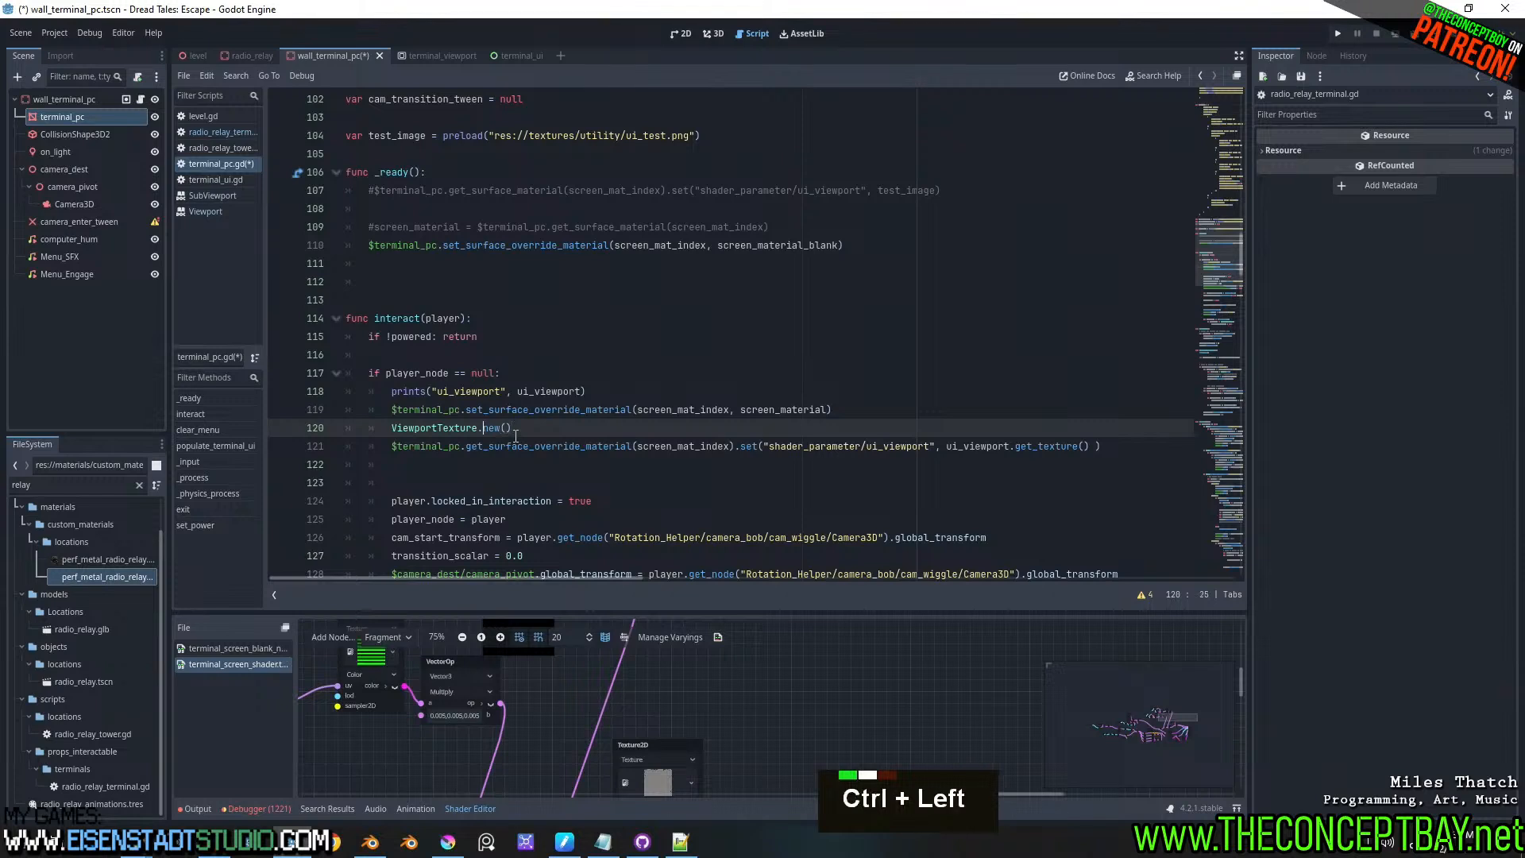
pyautogui.write('var n')
pyautogui.write('p =')
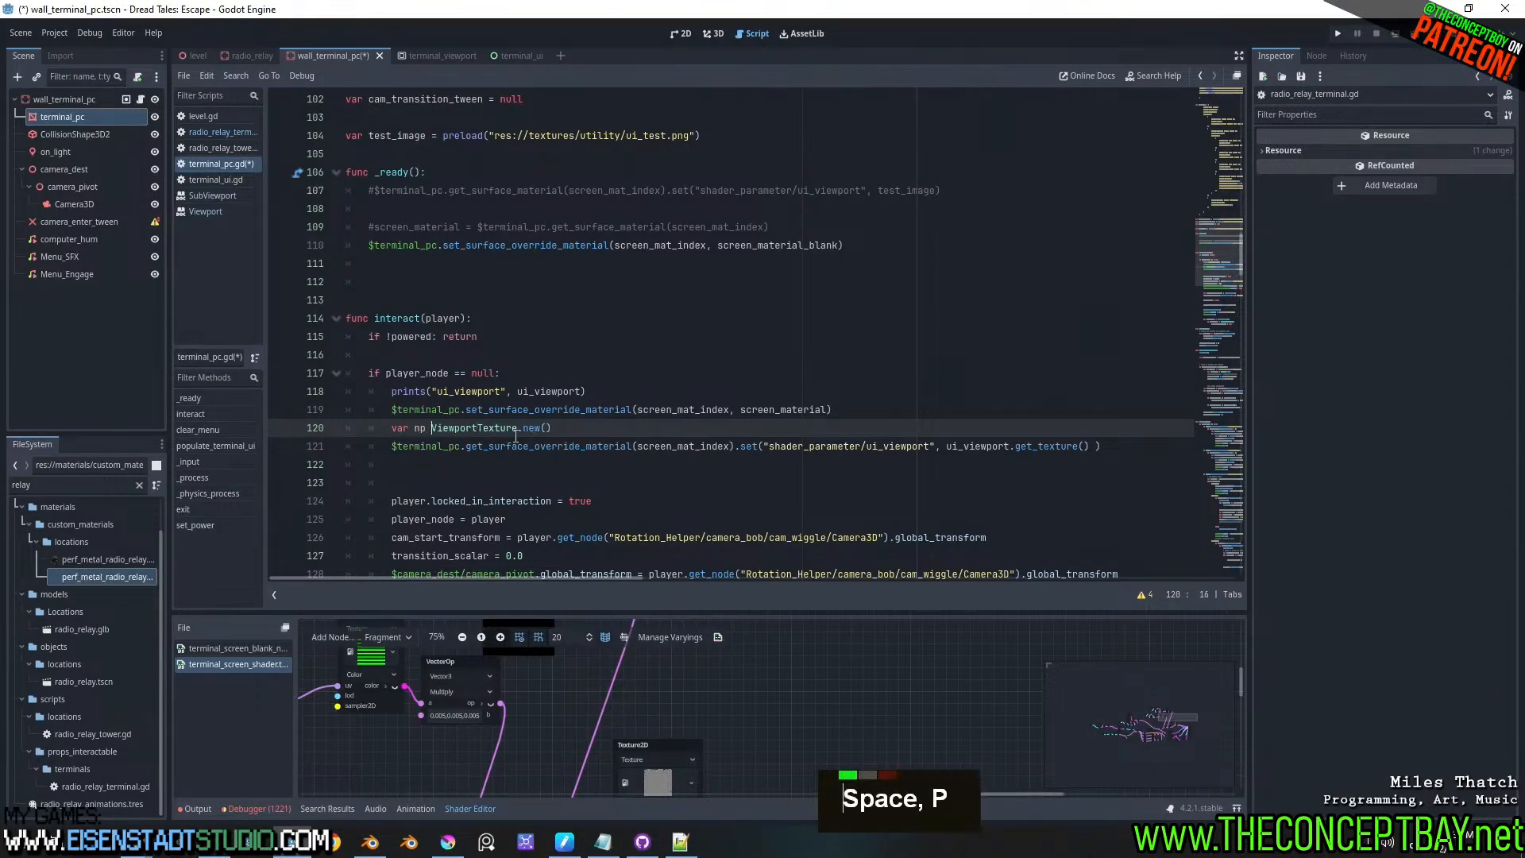
pyautogui.moveTo(414, 427); pyautogui.dragTo(421, 427)
pyautogui.write('vpt =')
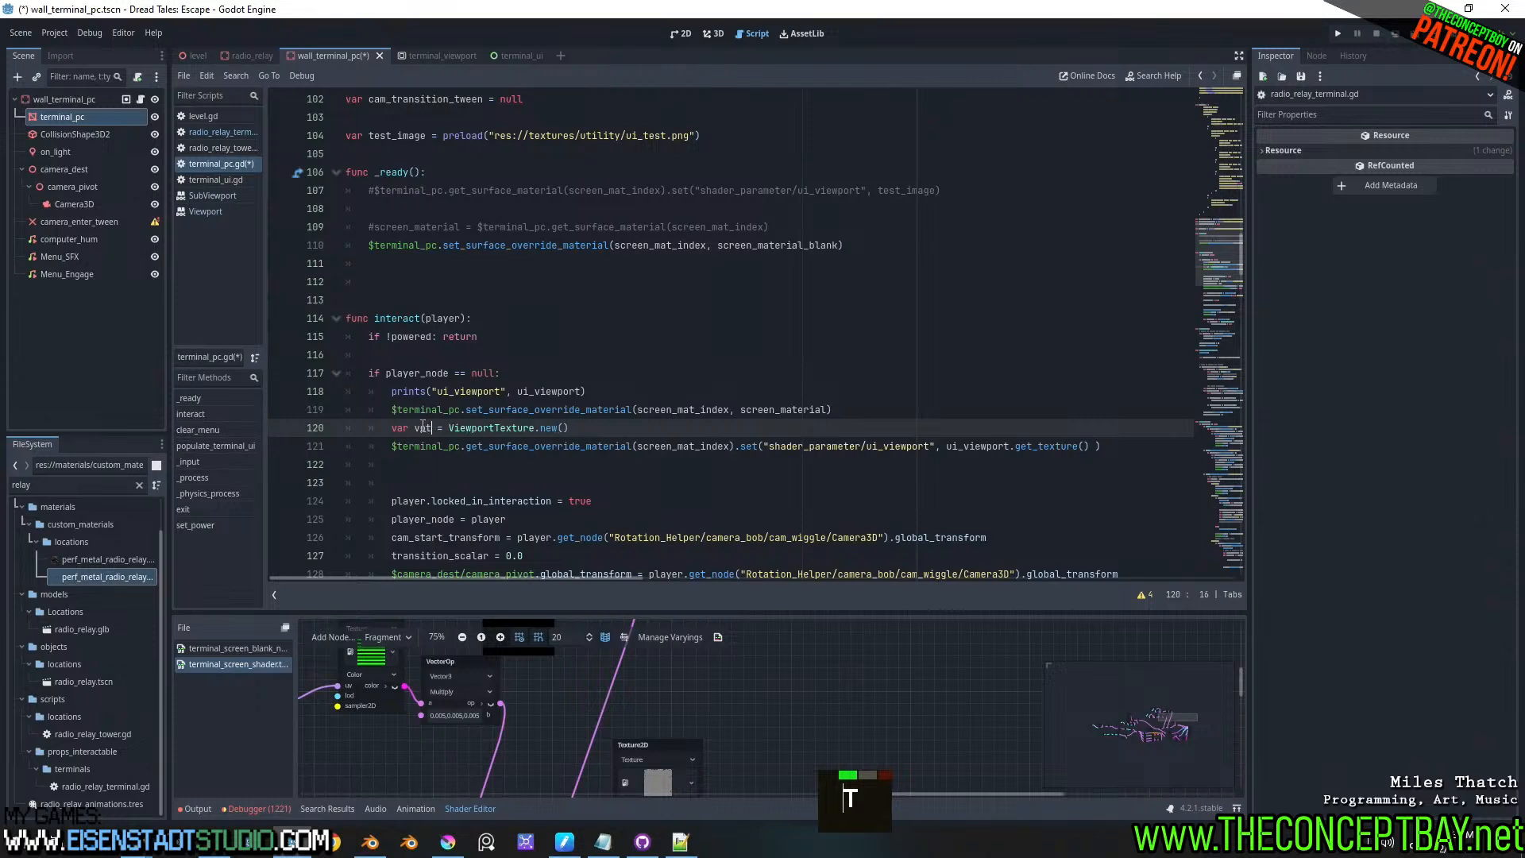
# - Duplicate the ui_viewport shader parameter line, comment out the lower copy and pass vpt instead of ui_viewport.get_texture() in the upper one
pyautogui.doubleClick(422, 427)
pyautogui.hotkey('ctrl', 'c')
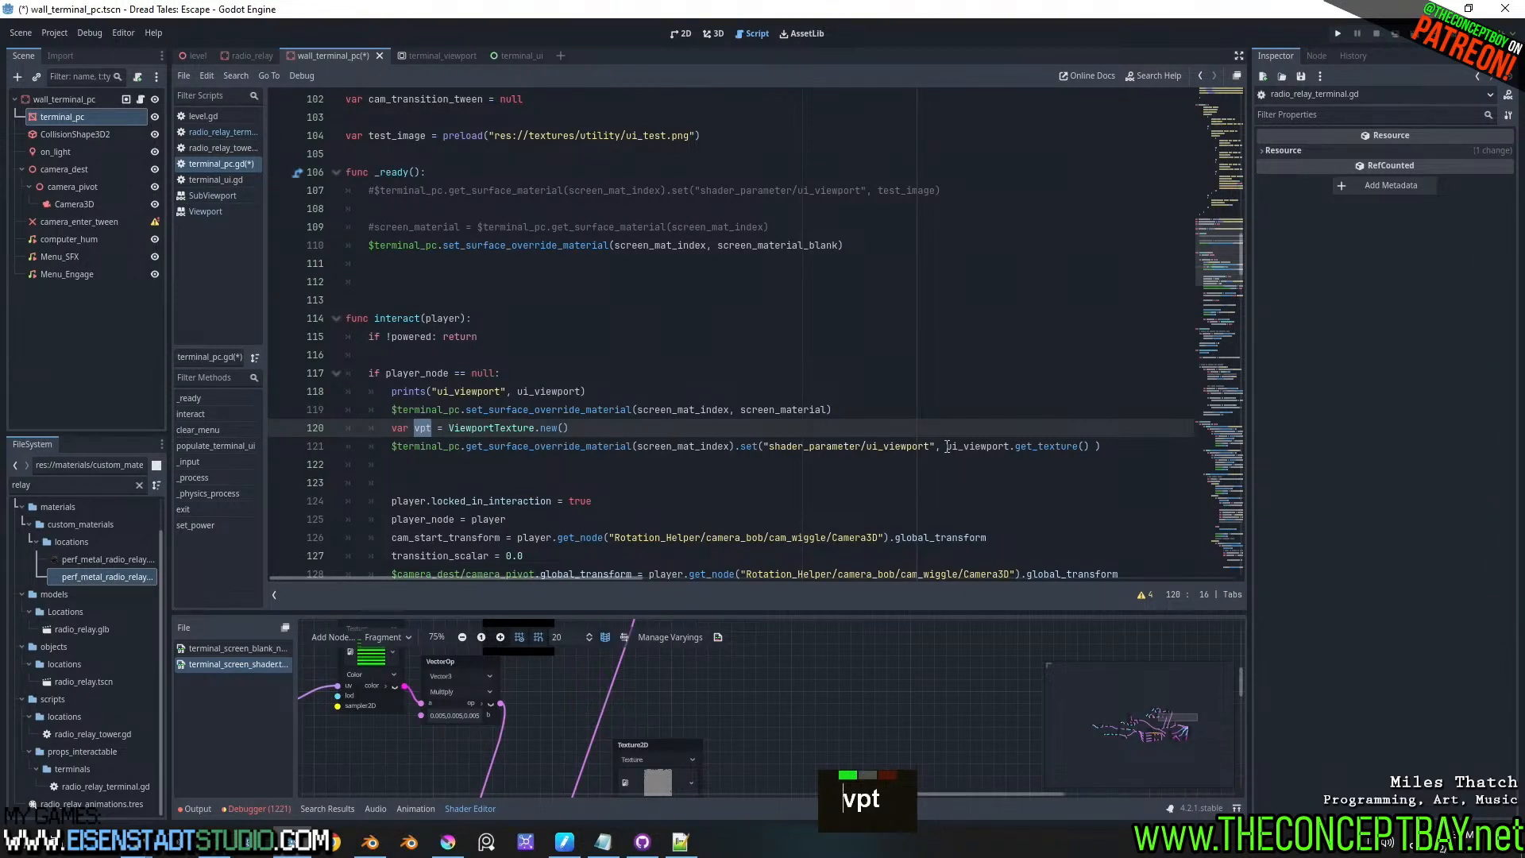
pyautogui.click(1138, 450)
pyautogui.hotkey('ctrl', 'shift', 'd')
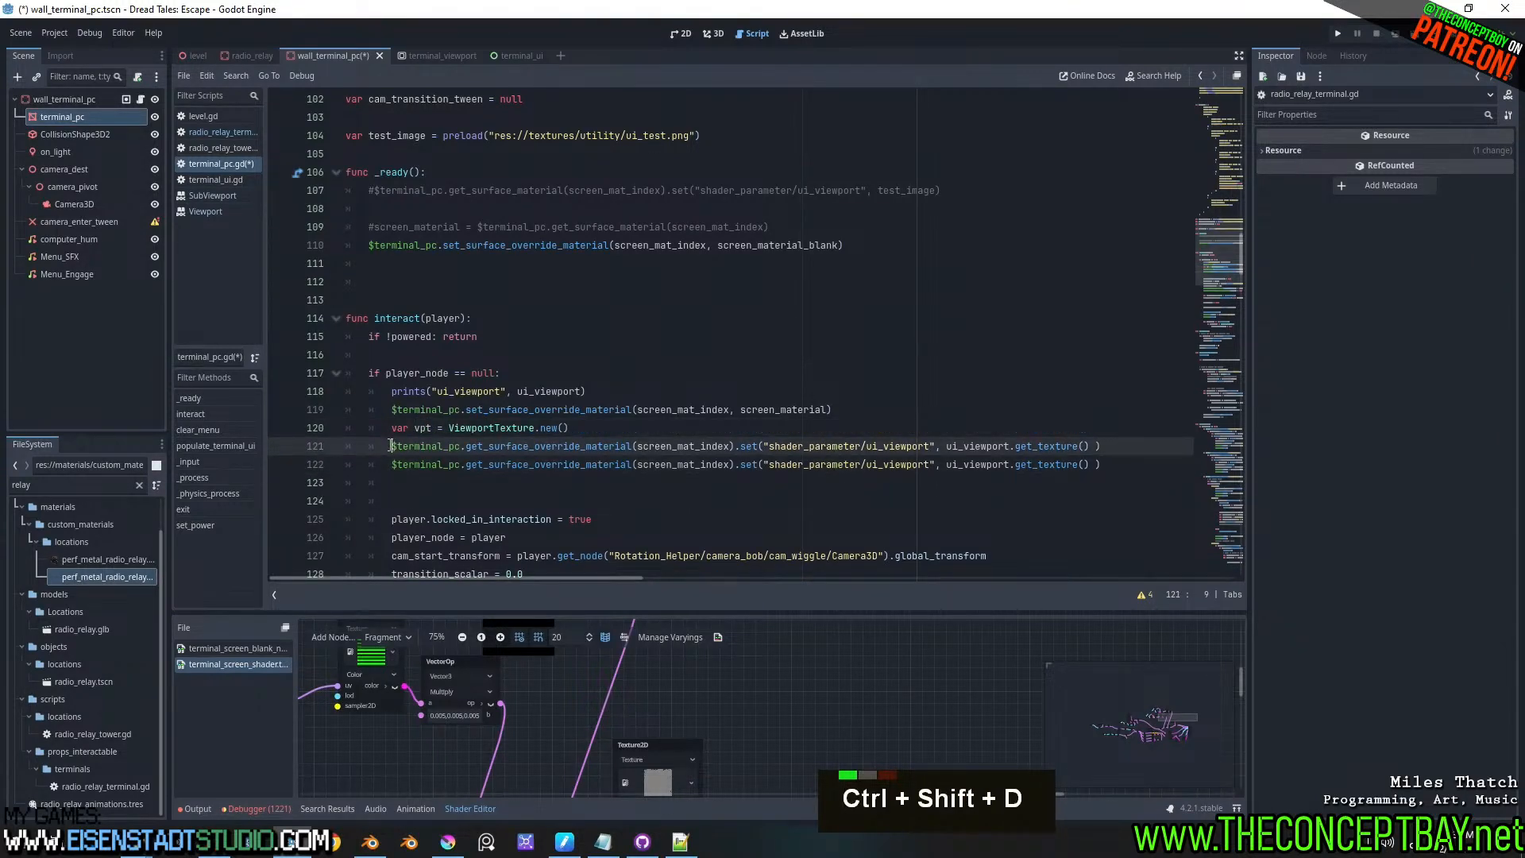
pyautogui.click(390, 463)
pyautogui.write('#')
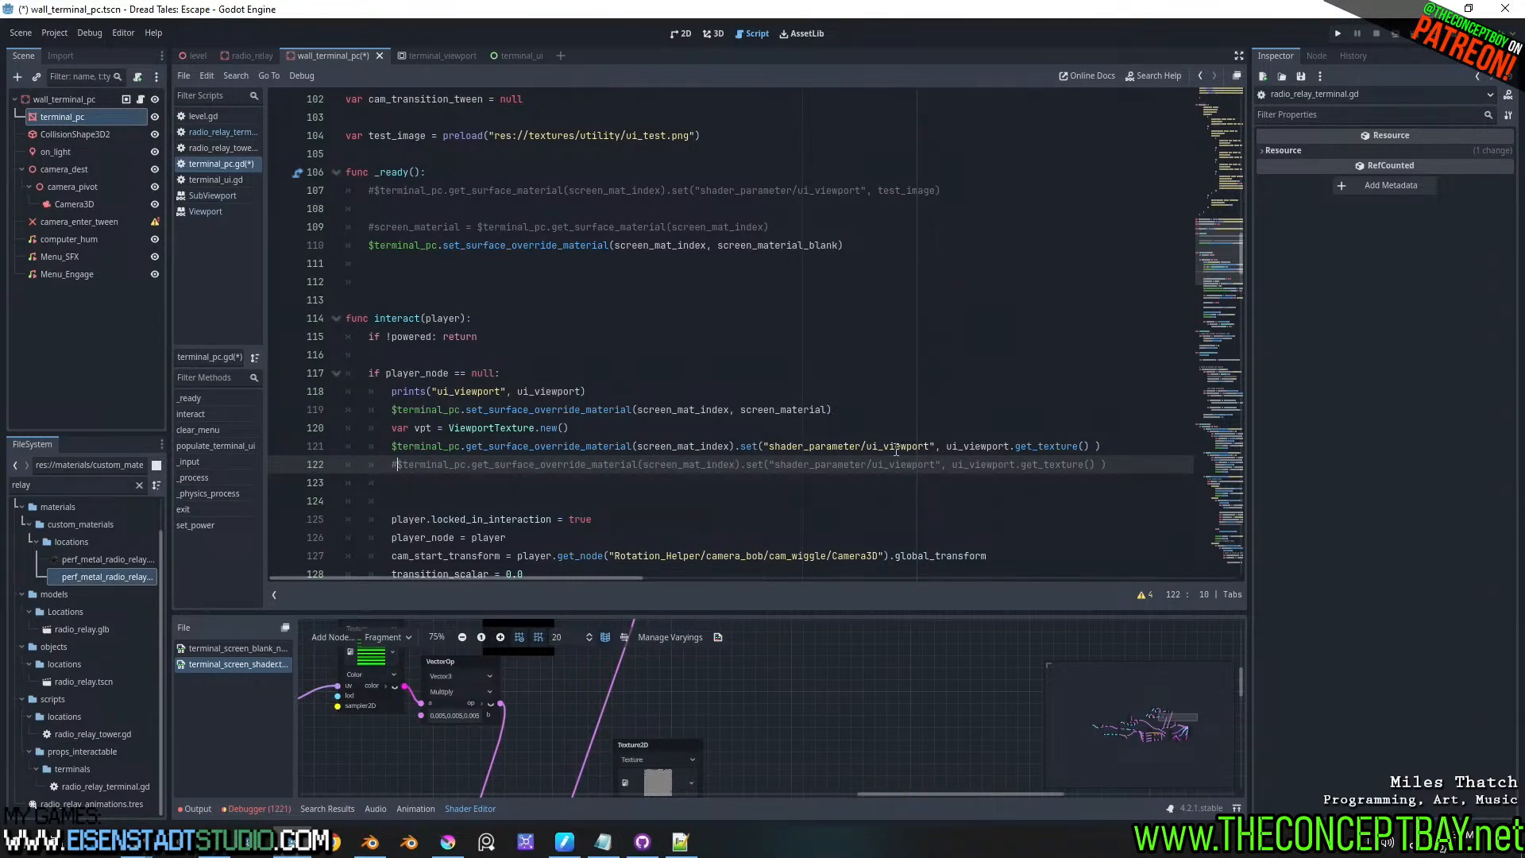
pyautogui.moveTo(945, 446); pyautogui.dragTo(1090, 447)
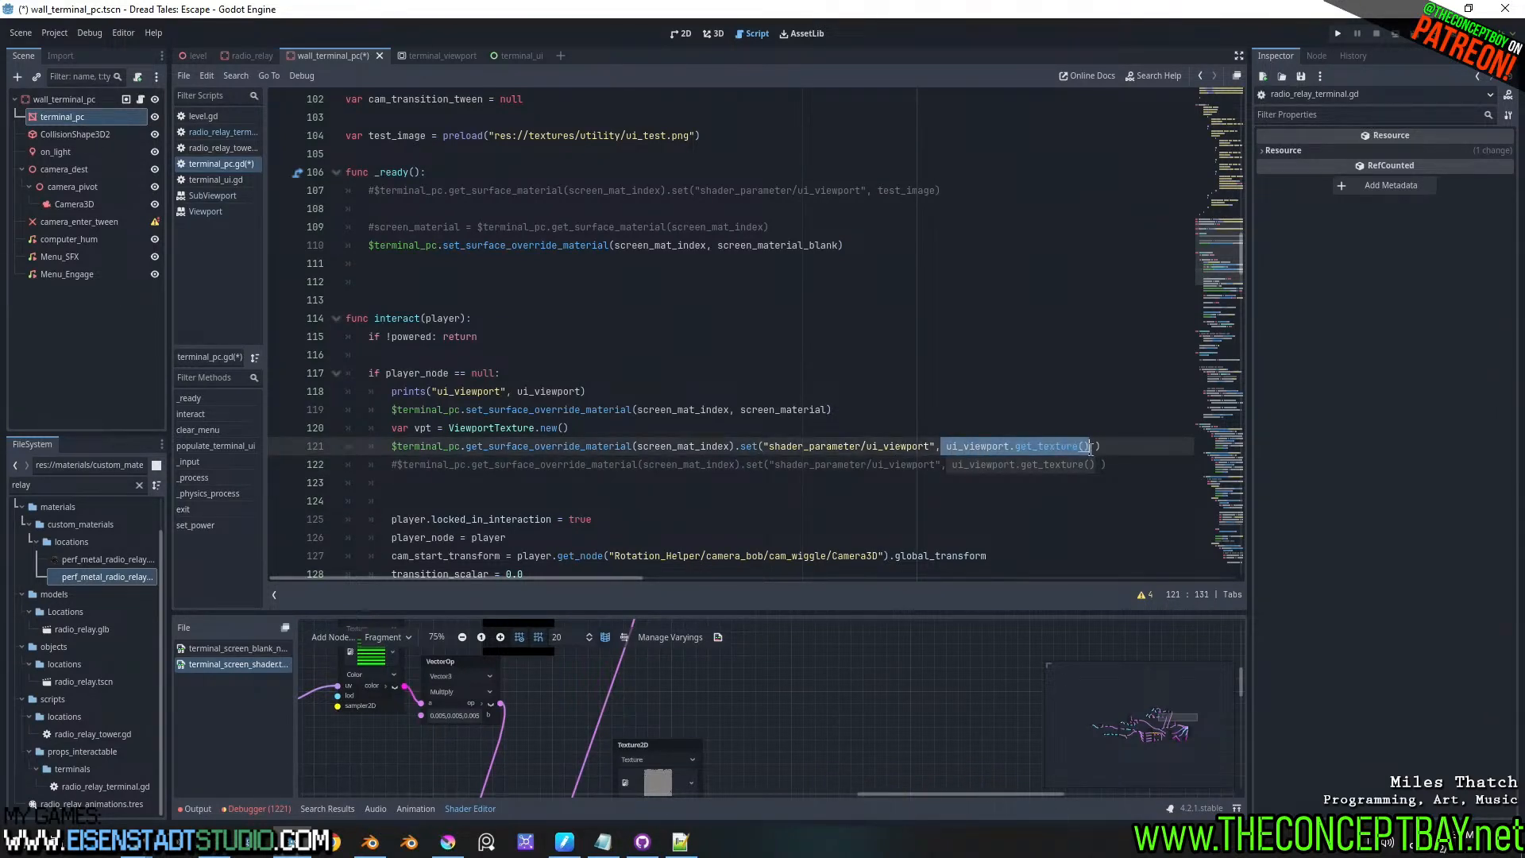
pyautogui.hotkey('ctrl', 'v')
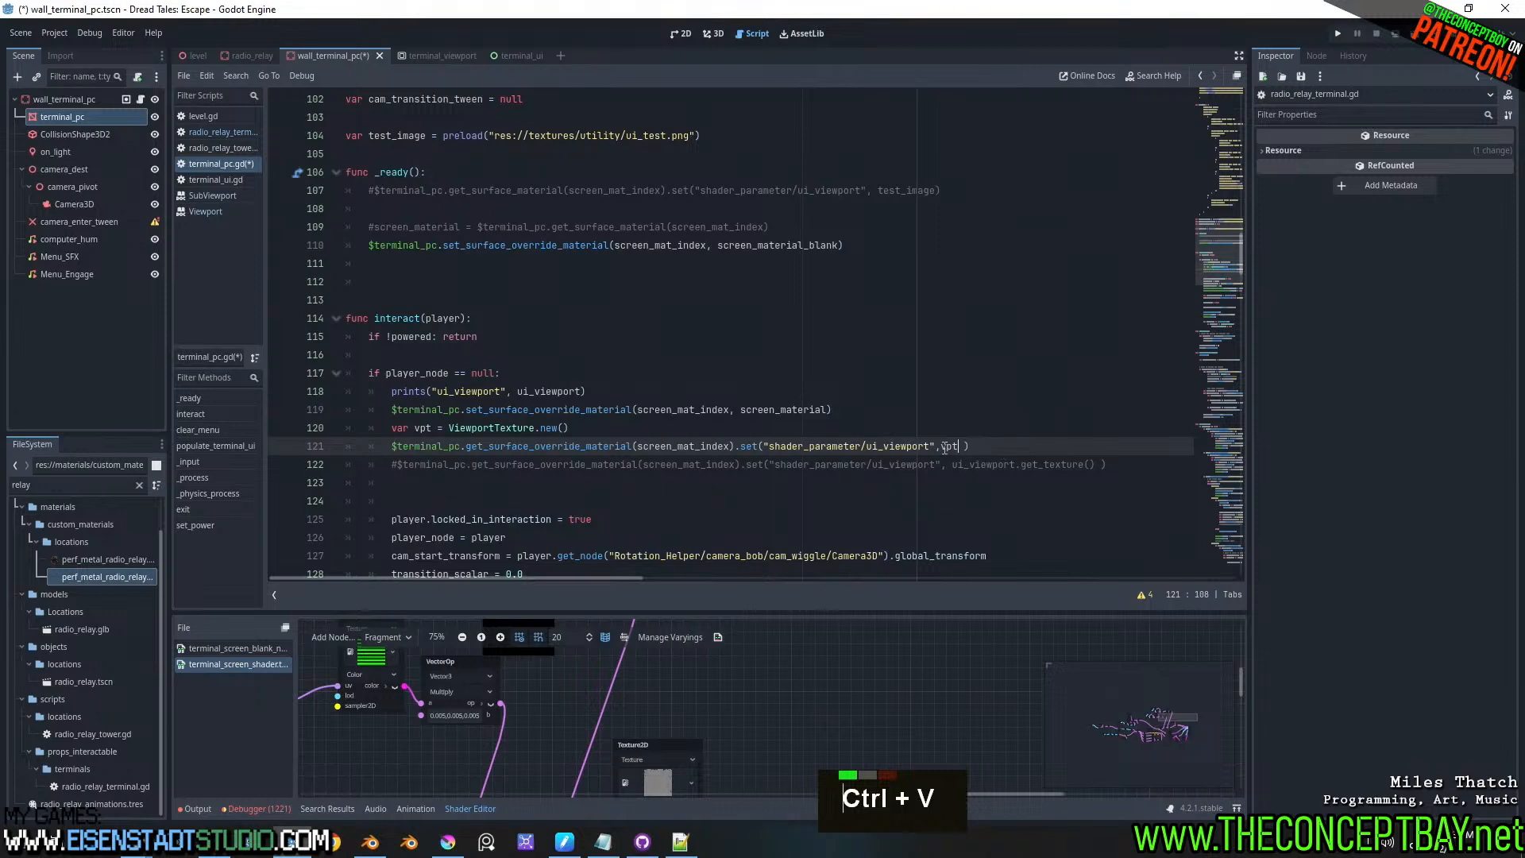
pyautogui.click(943, 447)
# - Start a vpt.tex line below the vpt declaration and look up the ViewportTexture class's properties in the documentation
pyautogui.click(963, 429)
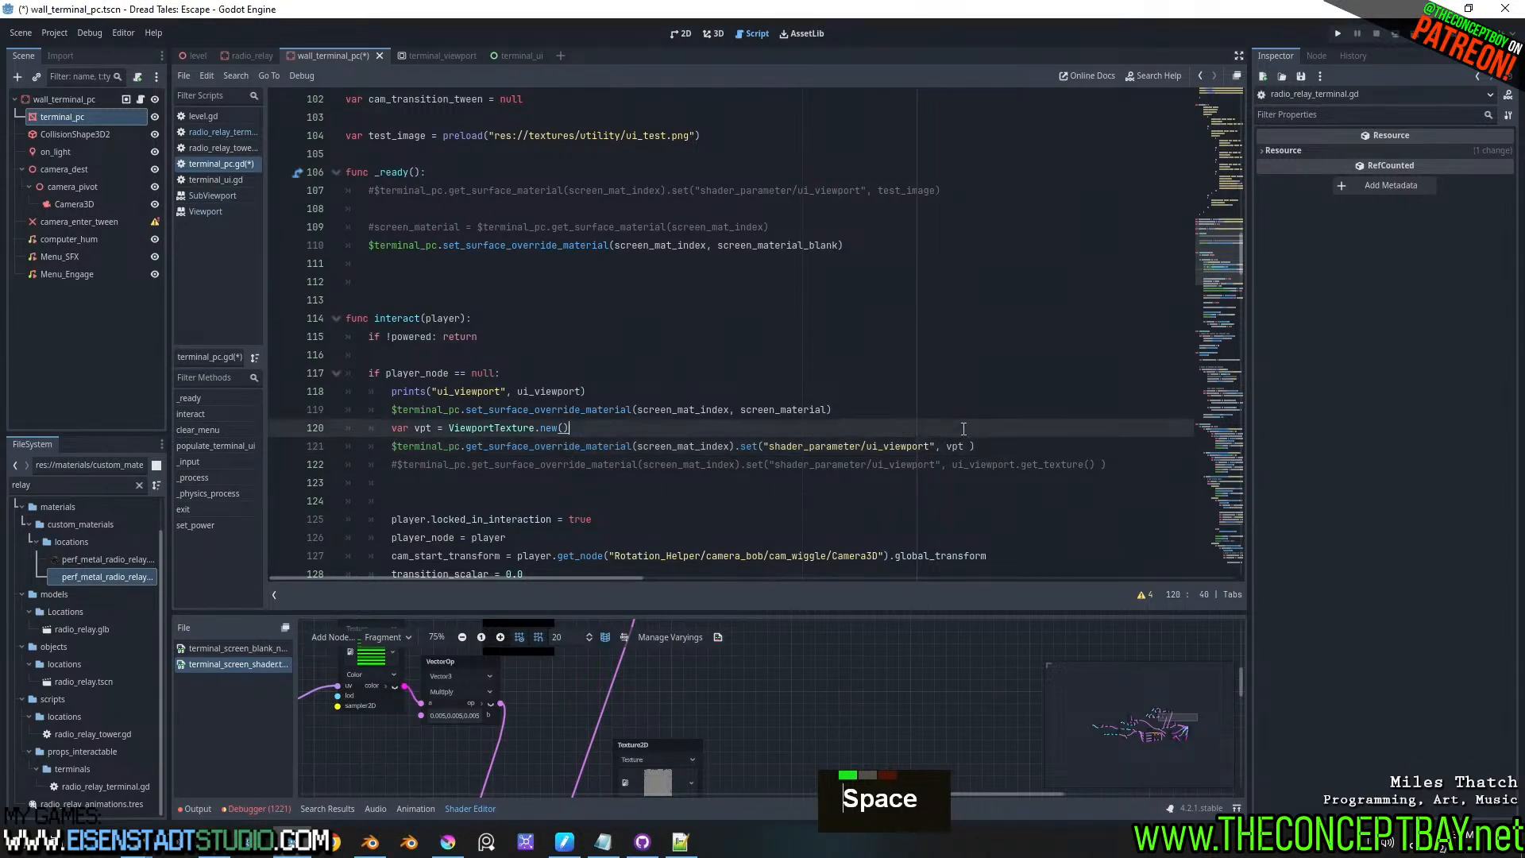
pyautogui.press('Return')
pyautogui.hotkey('ctrl', 'v')
pyautogui.write('.tex')
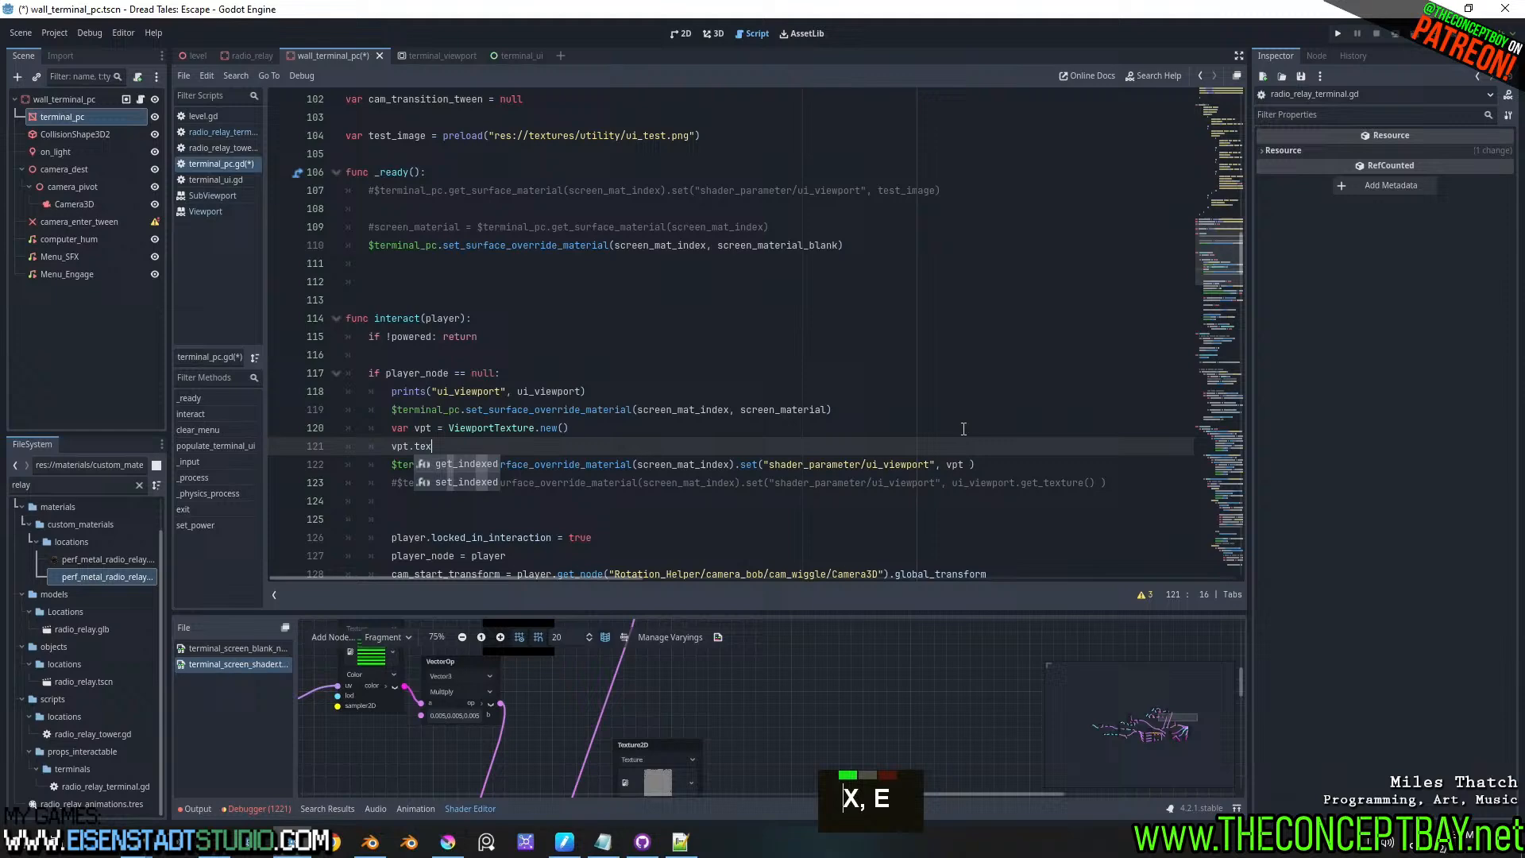
pyautogui.press('Escape')
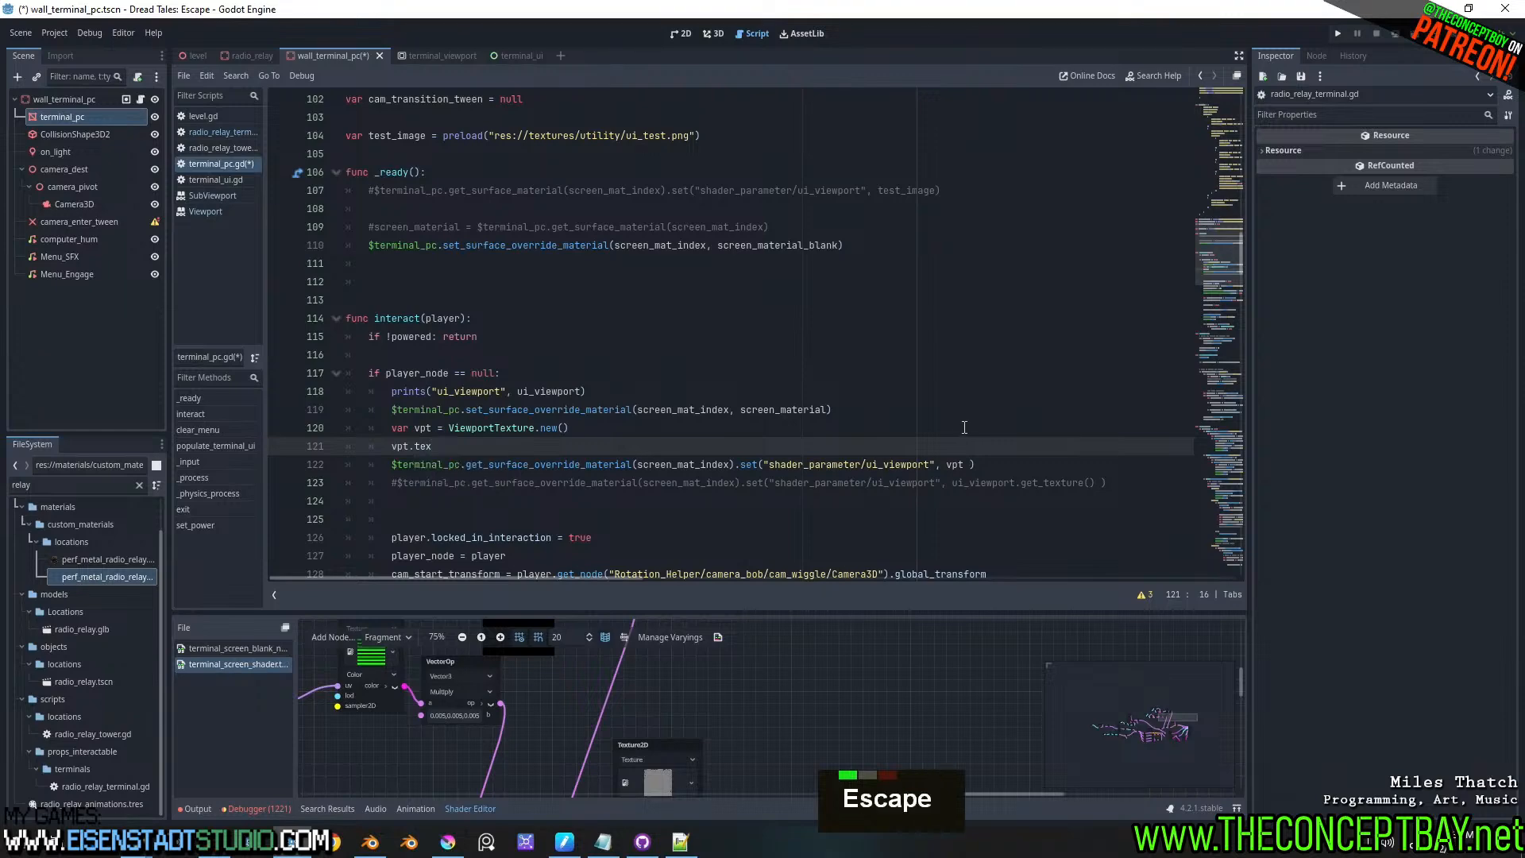
pyautogui.keyDown('ctrl'); pyautogui.click(480, 428); pyautogui.keyUp('ctrl')
pyautogui.scroll(-3, 492, 425)
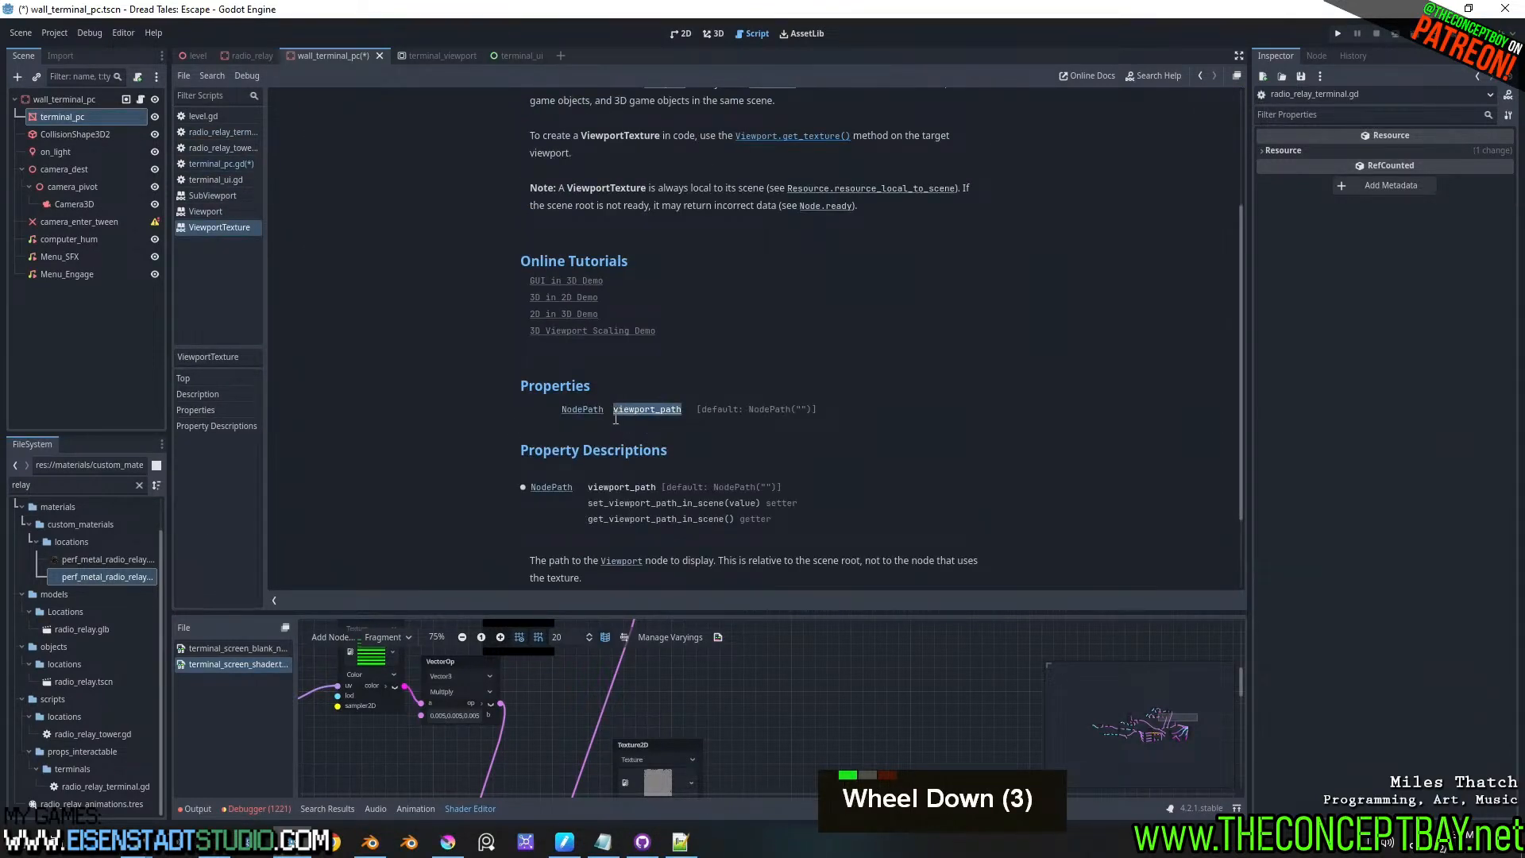
# - In terminal_pc.gd, complete the unfinished vpt line in interact() with the viewport_path property copied from the ViewportTexture documentation, followed by an equals sign
pyautogui.hotkey('ctrl', 'c')
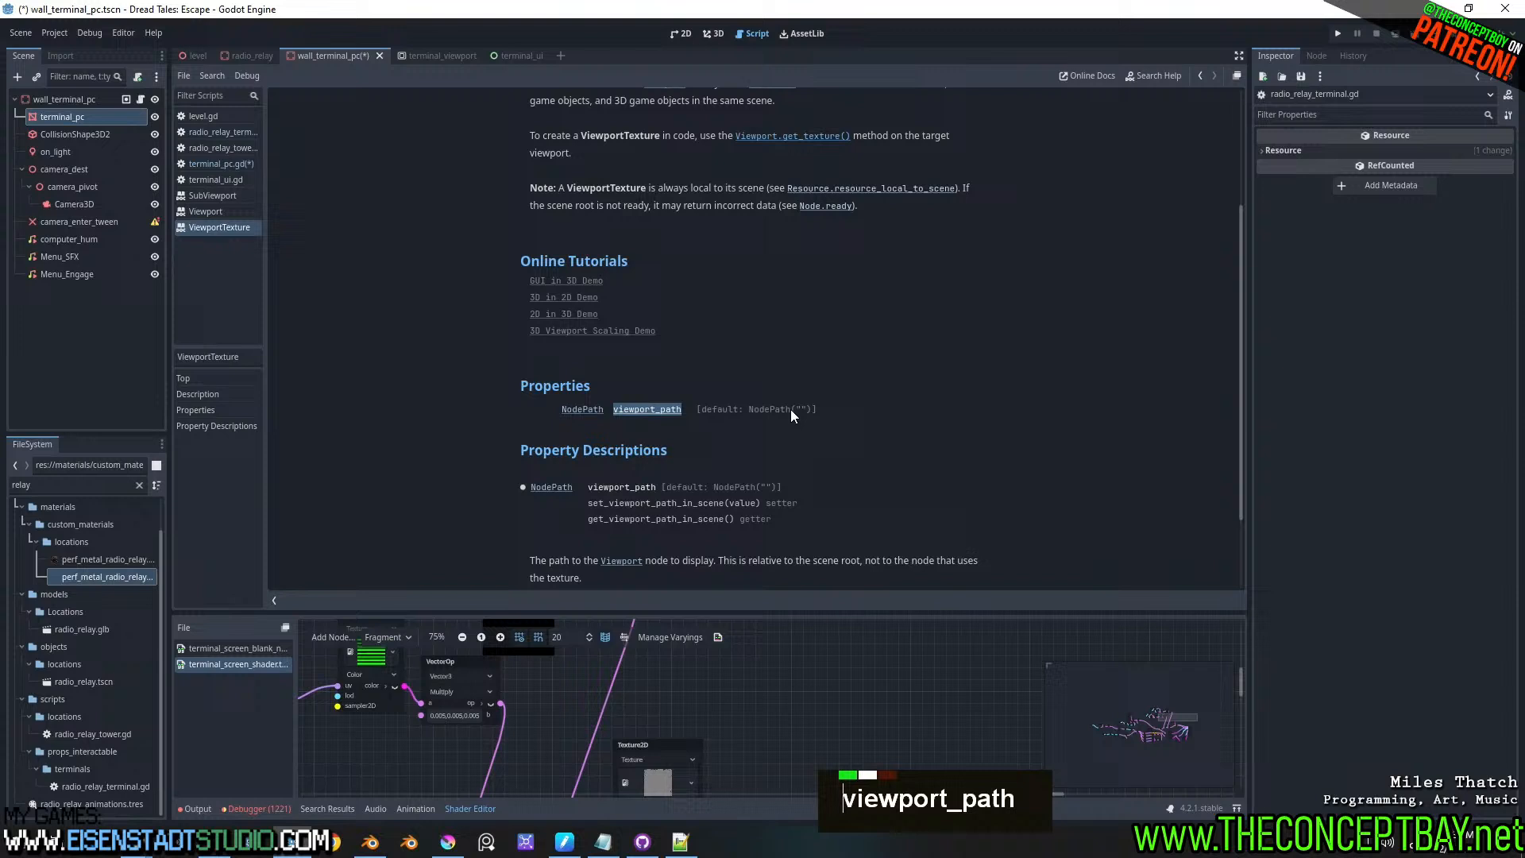
pyautogui.click(249, 164)
pyautogui.doubleClick(423, 446)
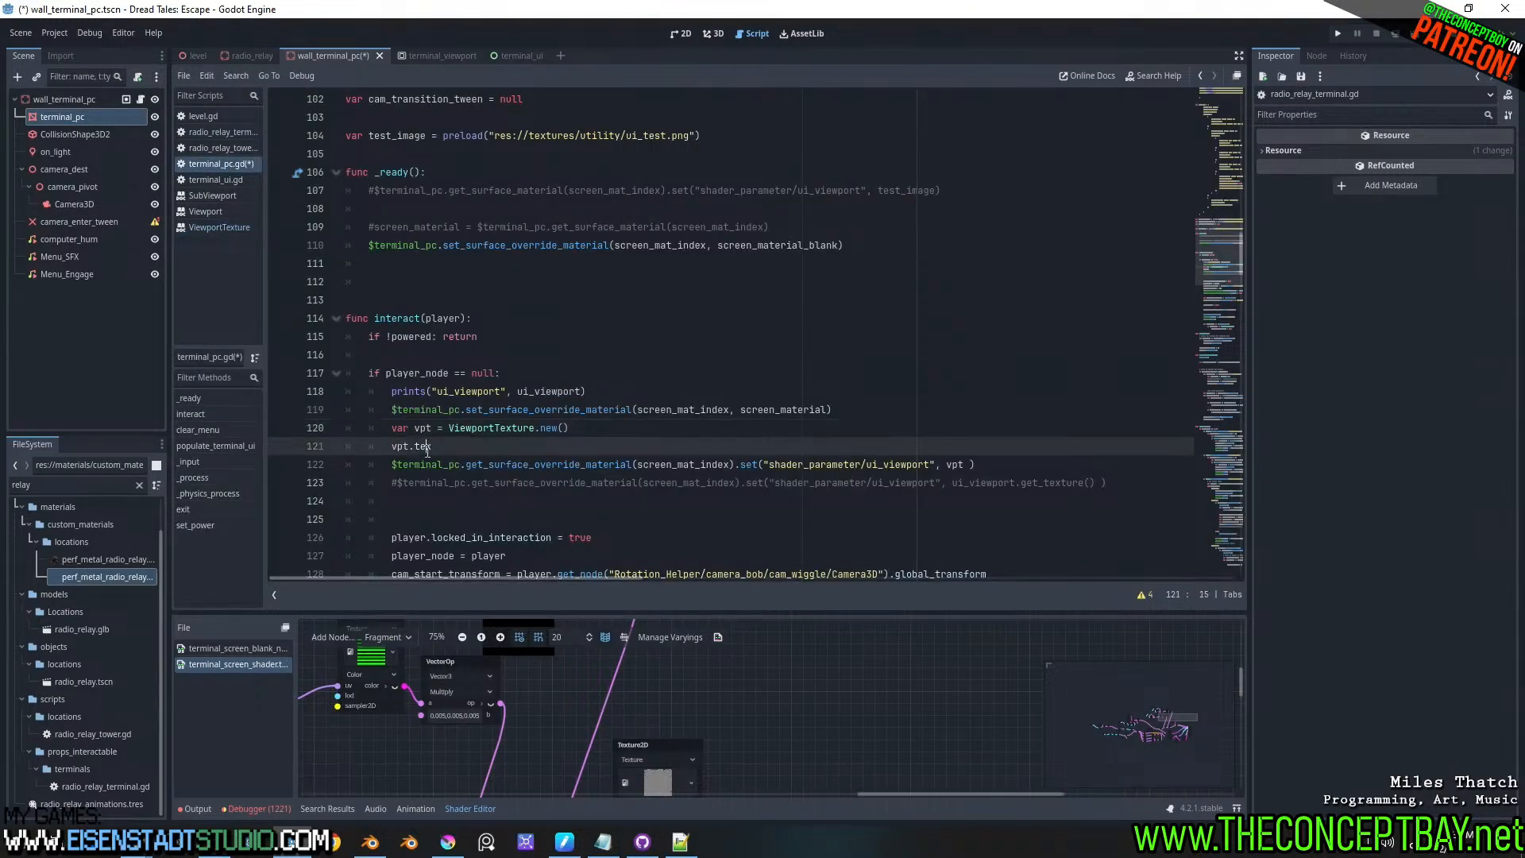
pyautogui.hotkey('ctrl', 'v')
pyautogui.press('BackSpace')
pyautogui.press('BackSpace')
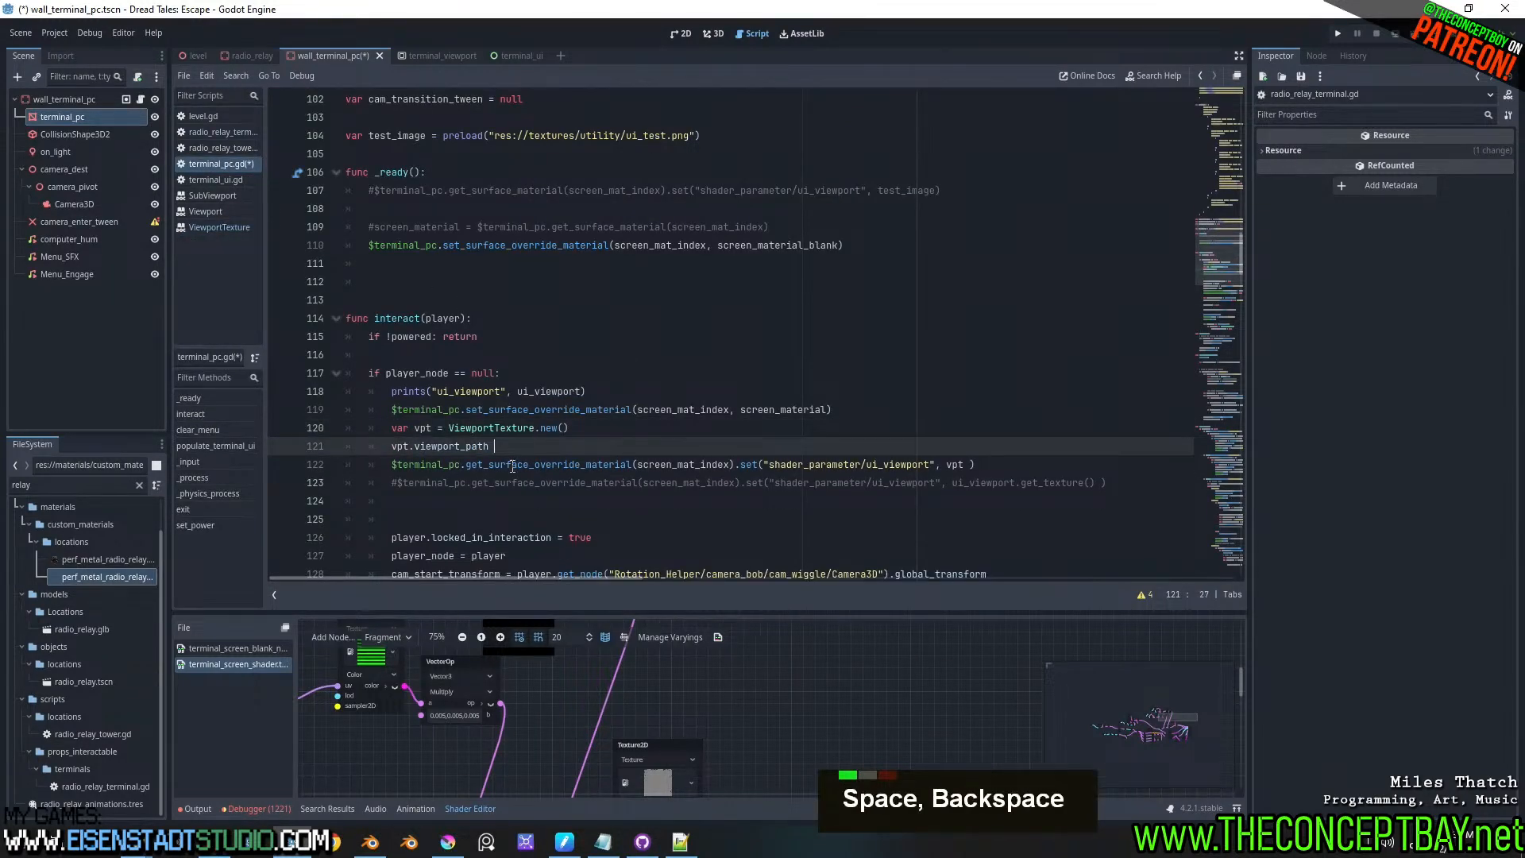
pyautogui.write('=')
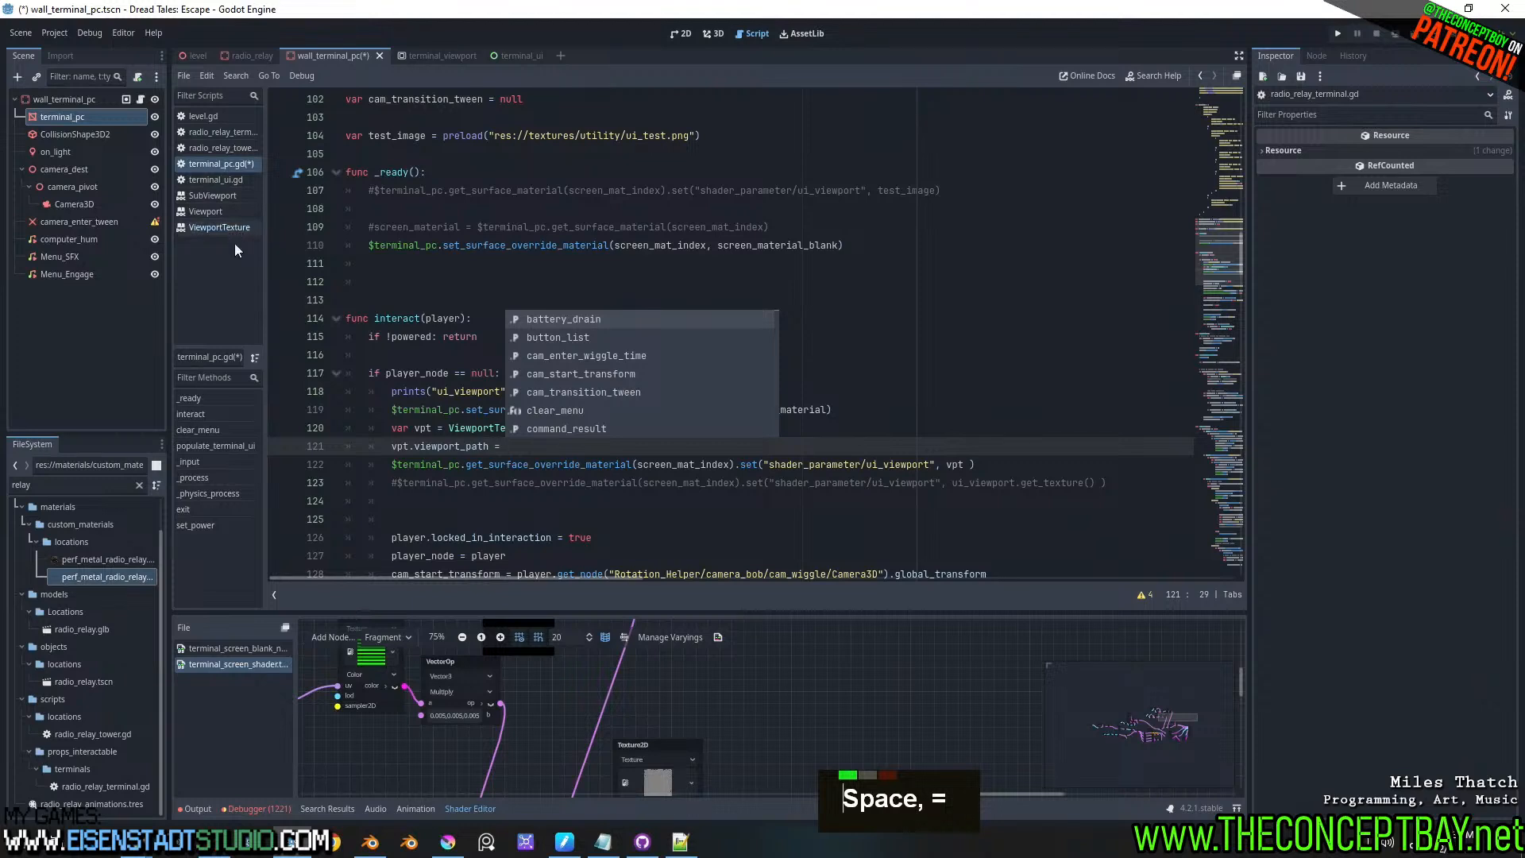
# - Assign TerminalViewport.get_path() as the value of vpt.viewport_path
pyautogui.click(517, 445)
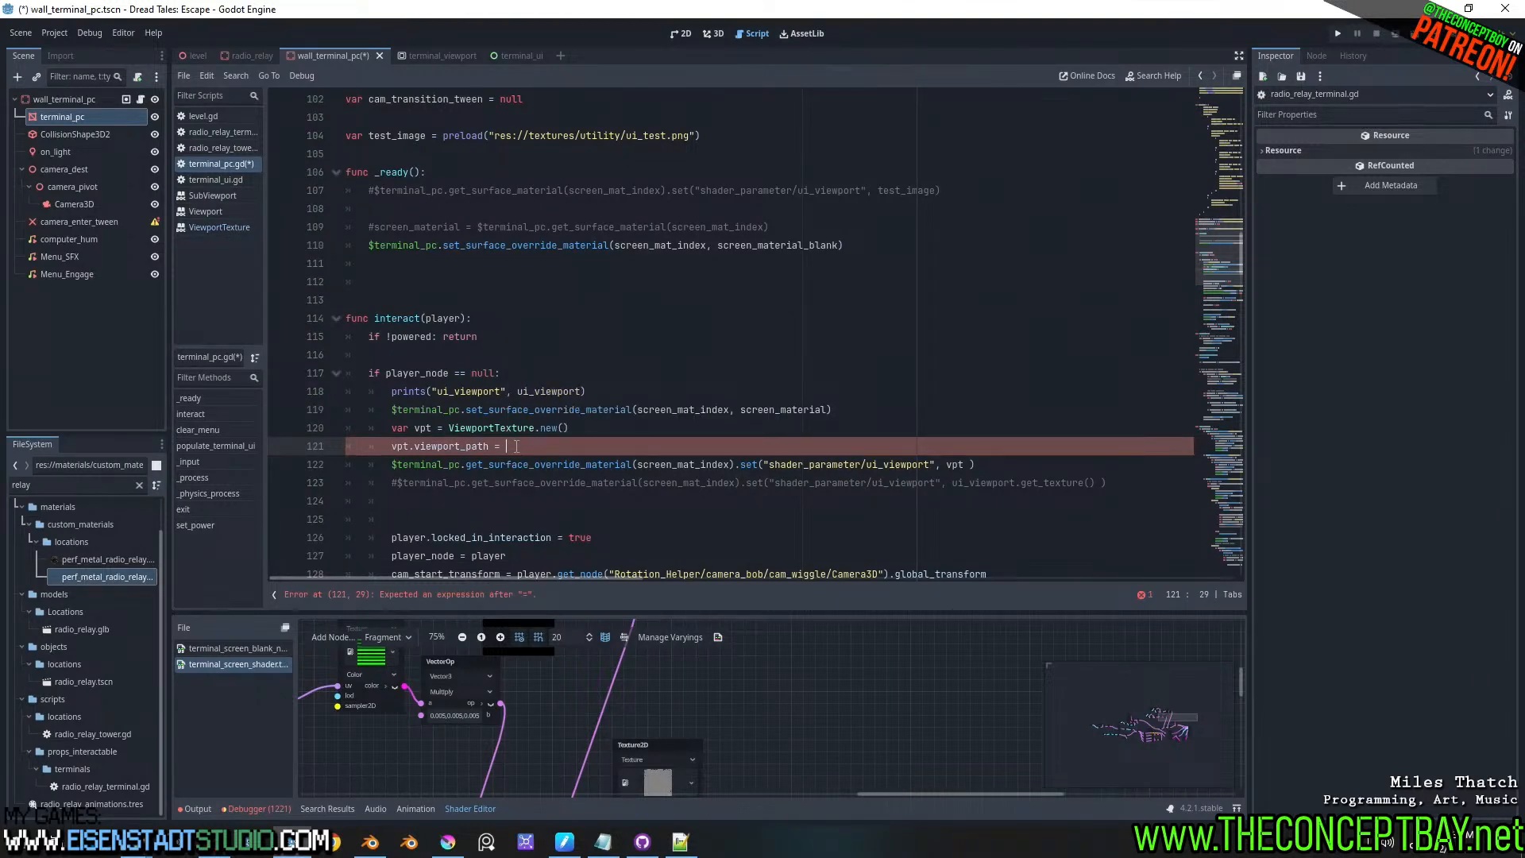
pyautogui.write('View')
pyautogui.hotkey('ctrl', 'shift', 'Left')
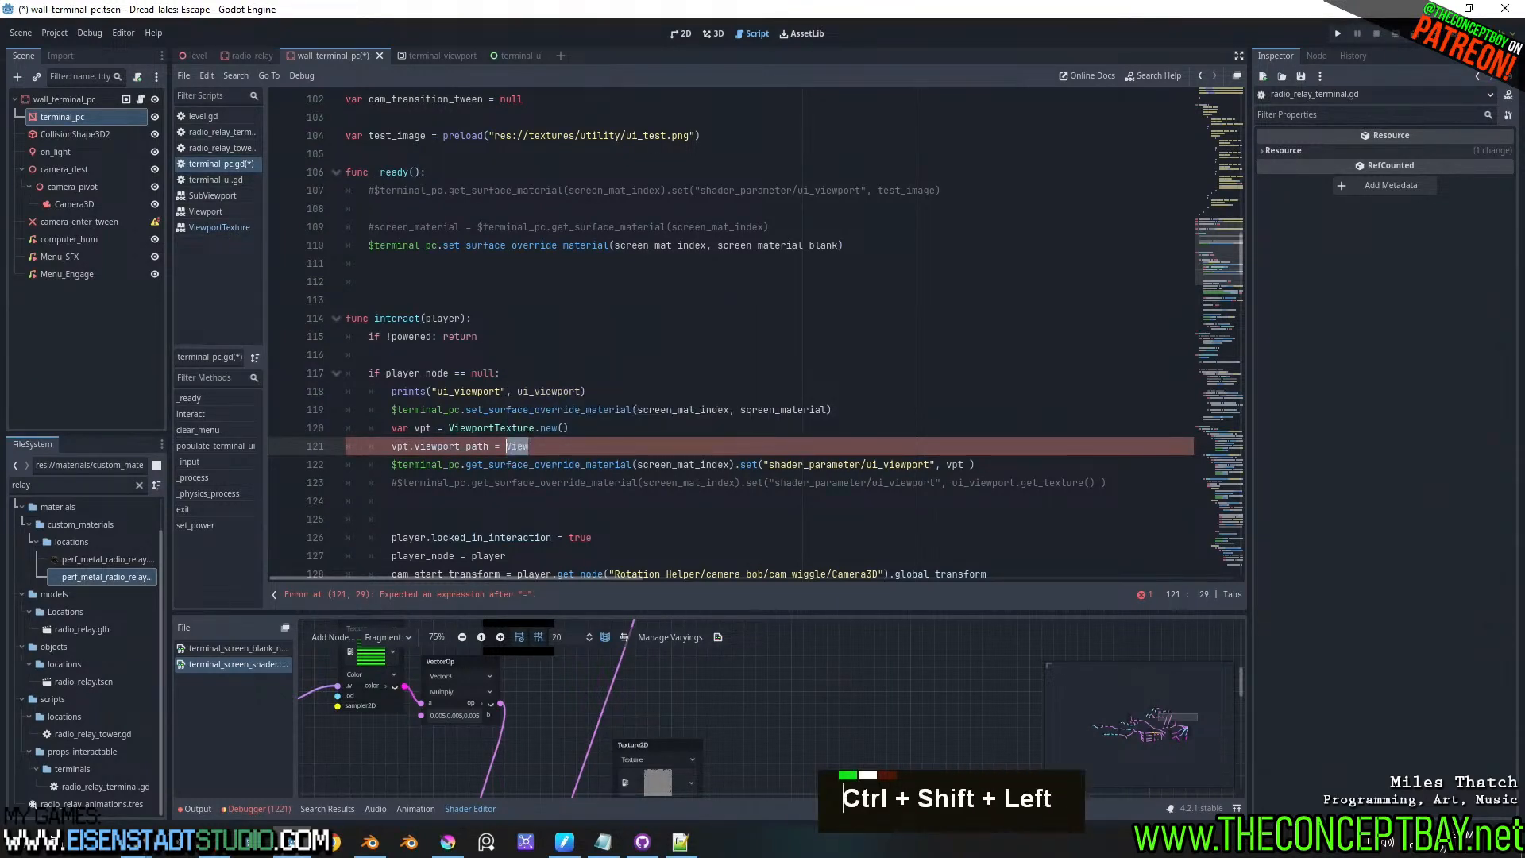
pyautogui.write('Termin')
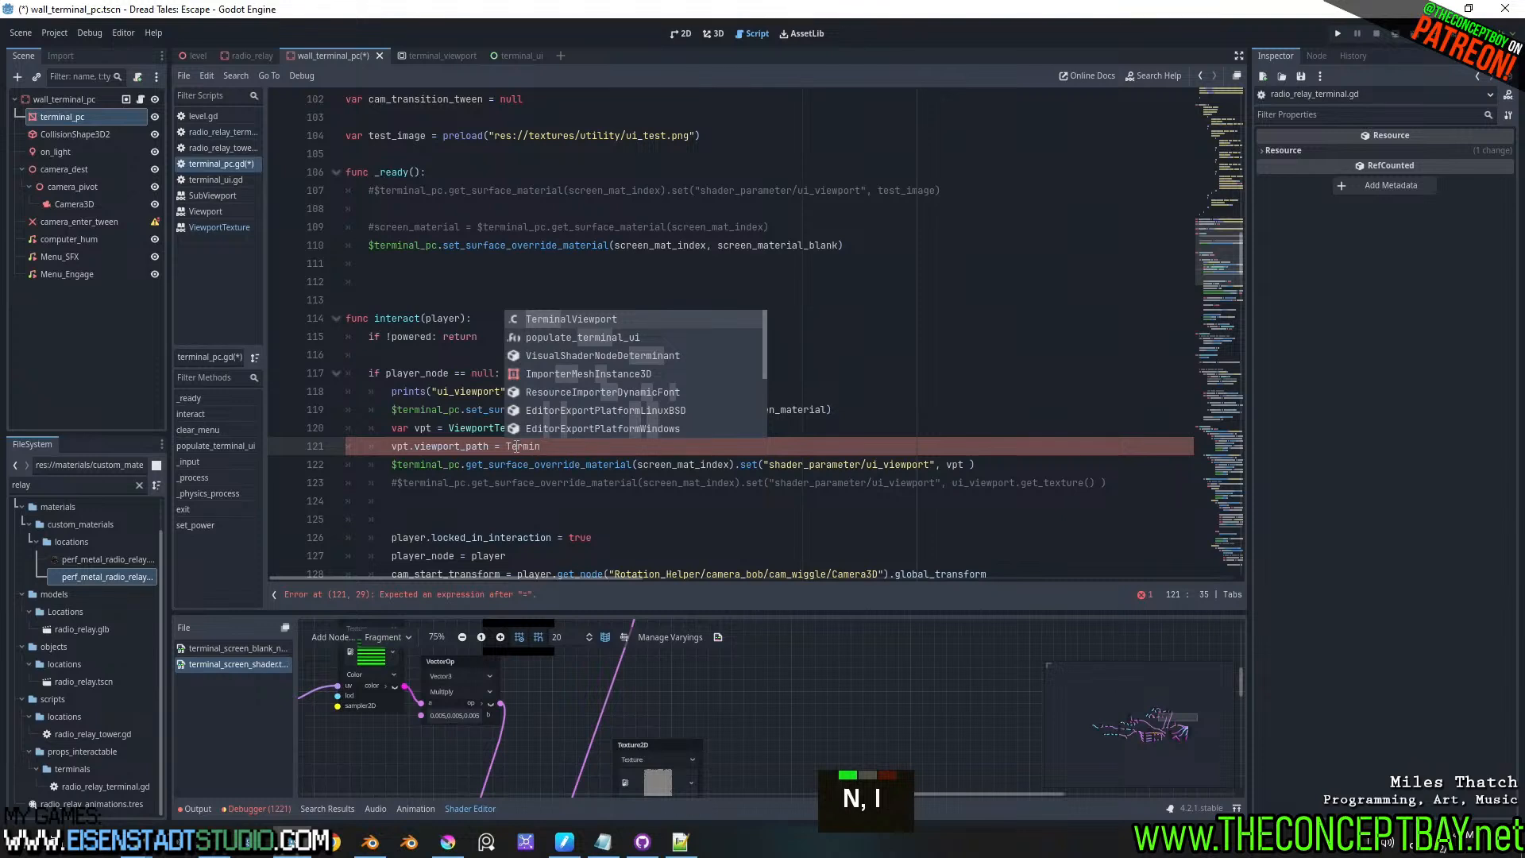
pyautogui.press('Return')
pyautogui.write('.get_path')
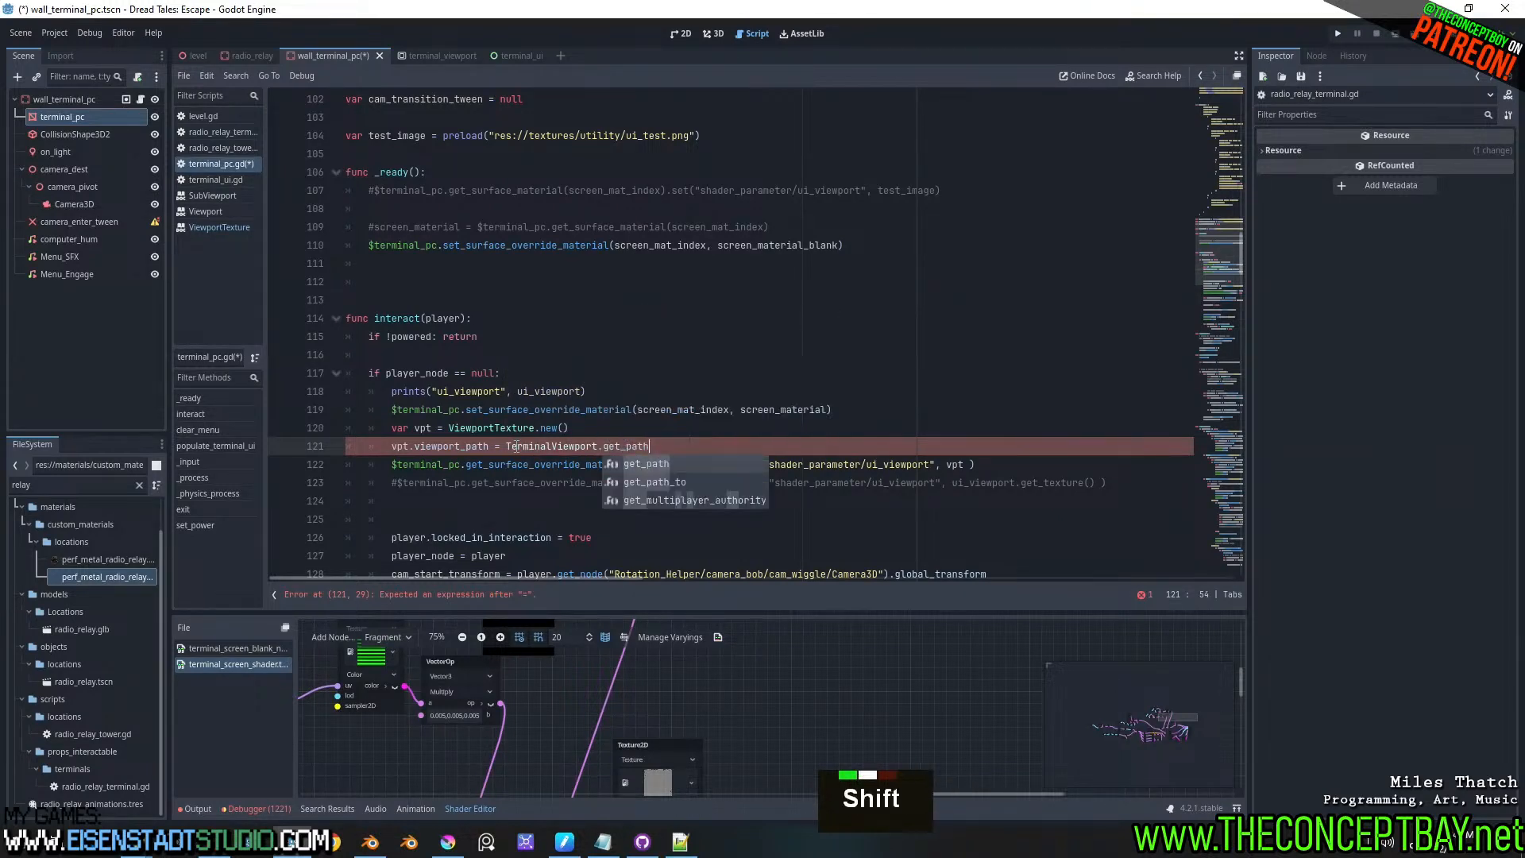
pyautogui.write('()')
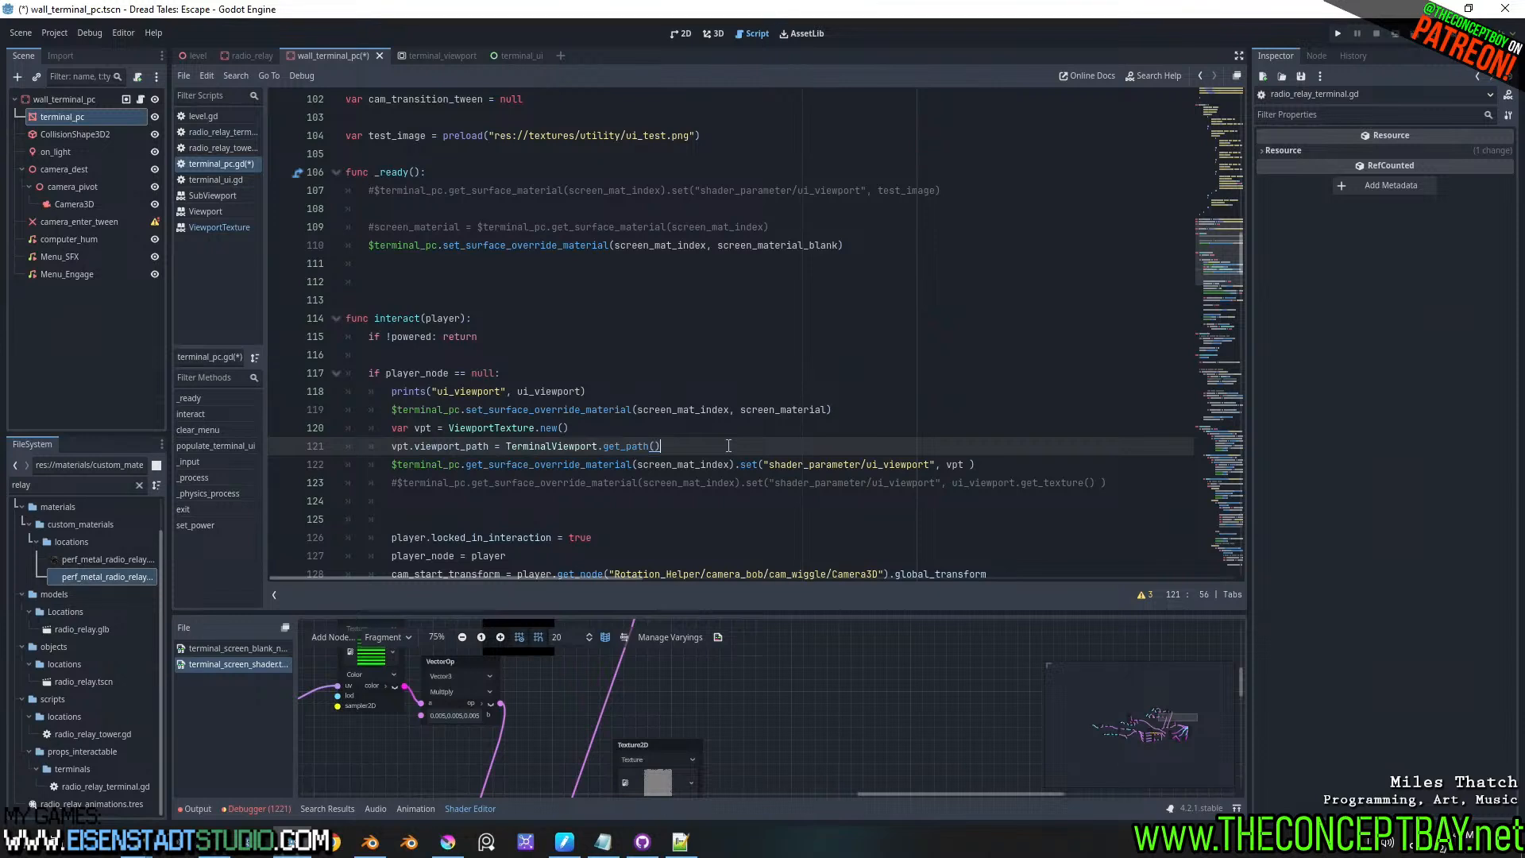
# - Run the project and teleport the player to relay_station
pyautogui.press('F5')
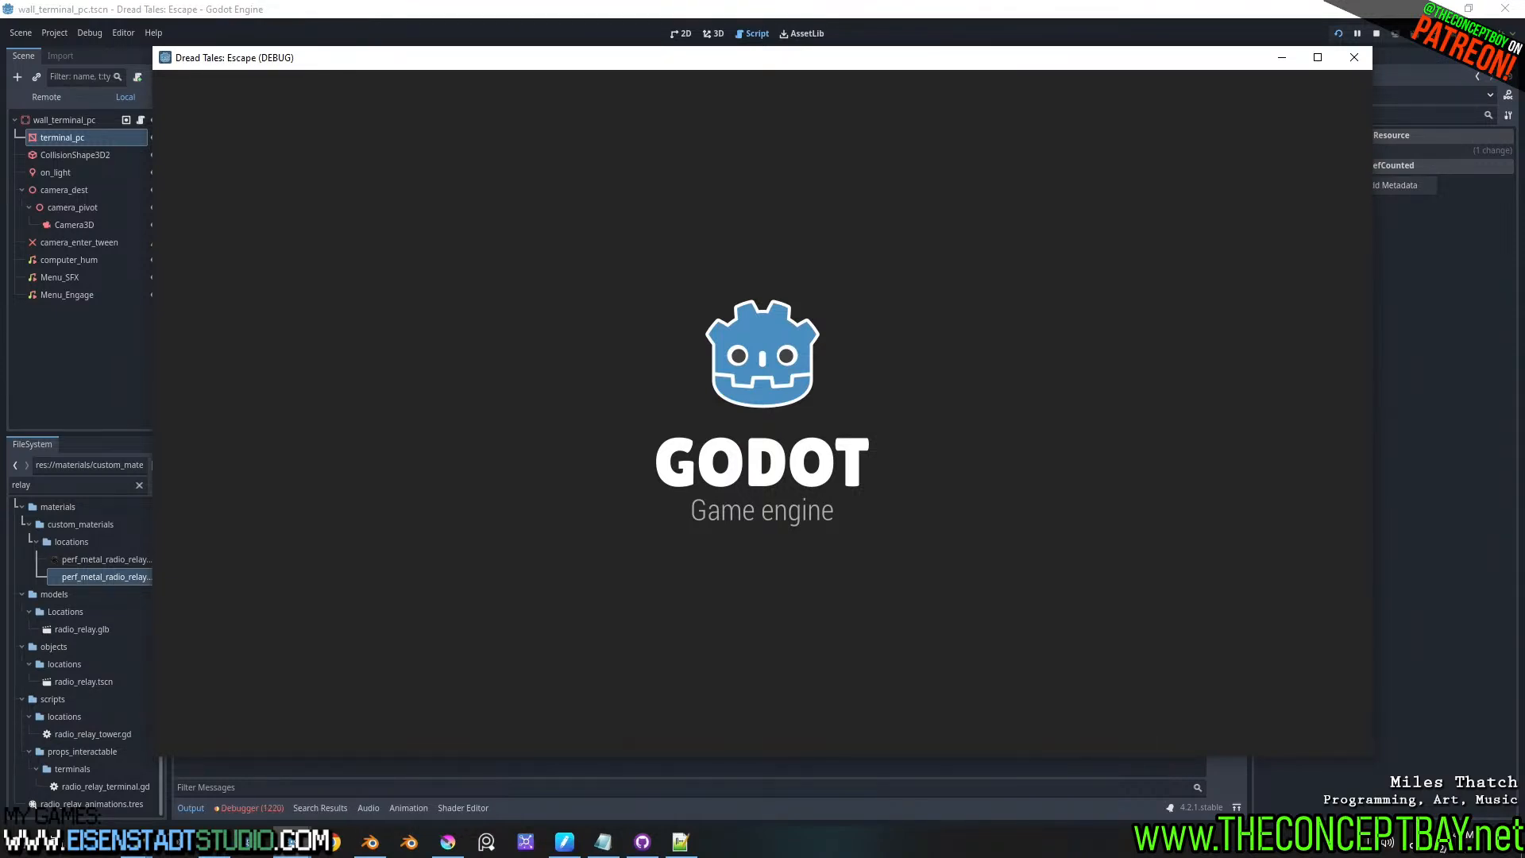
pyautogui.press('F2')
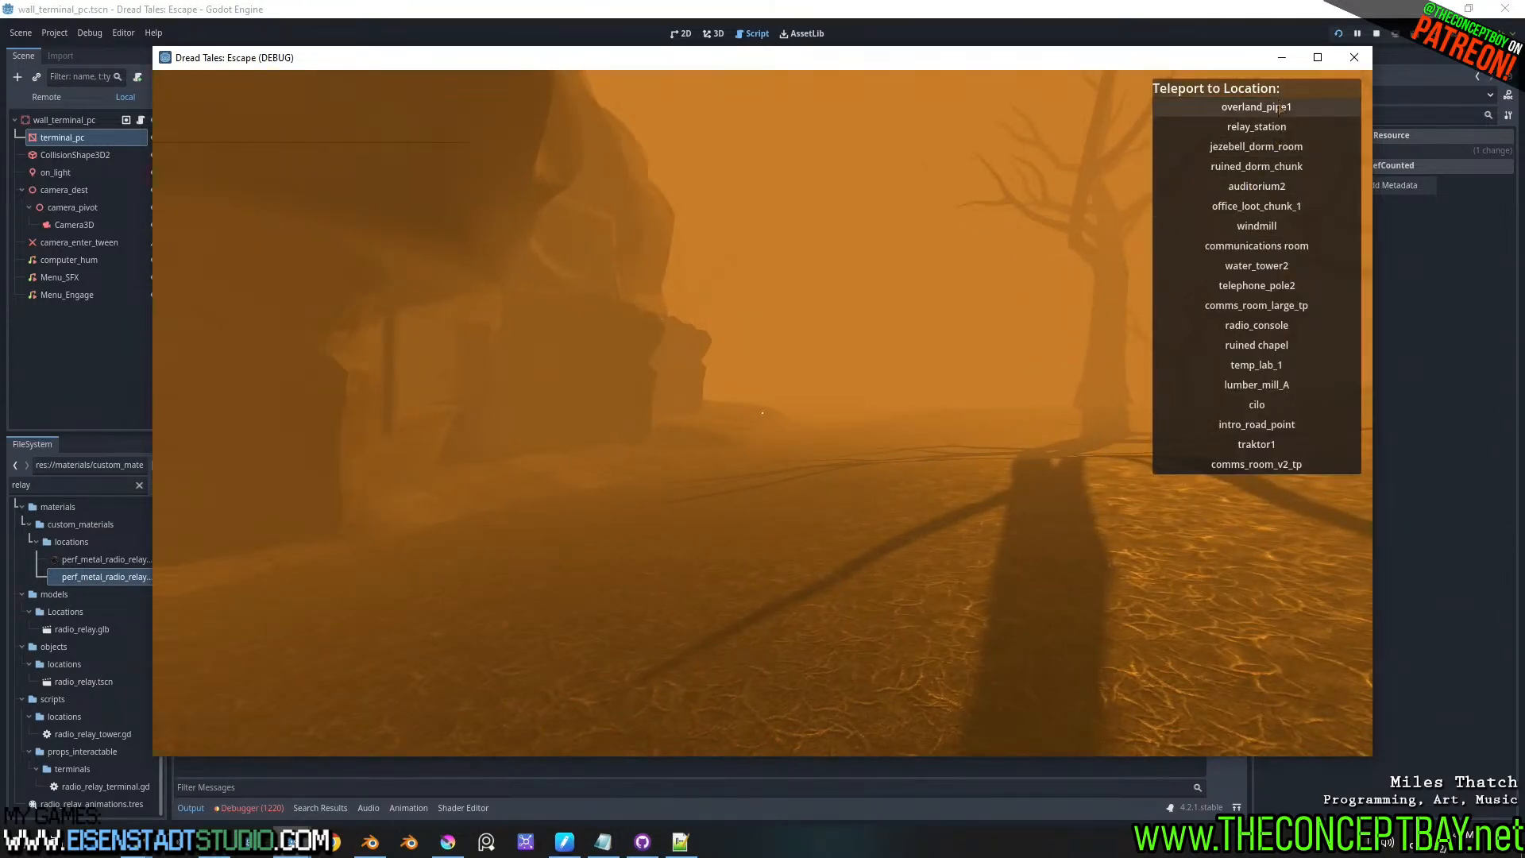
pyautogui.click(1256, 127)
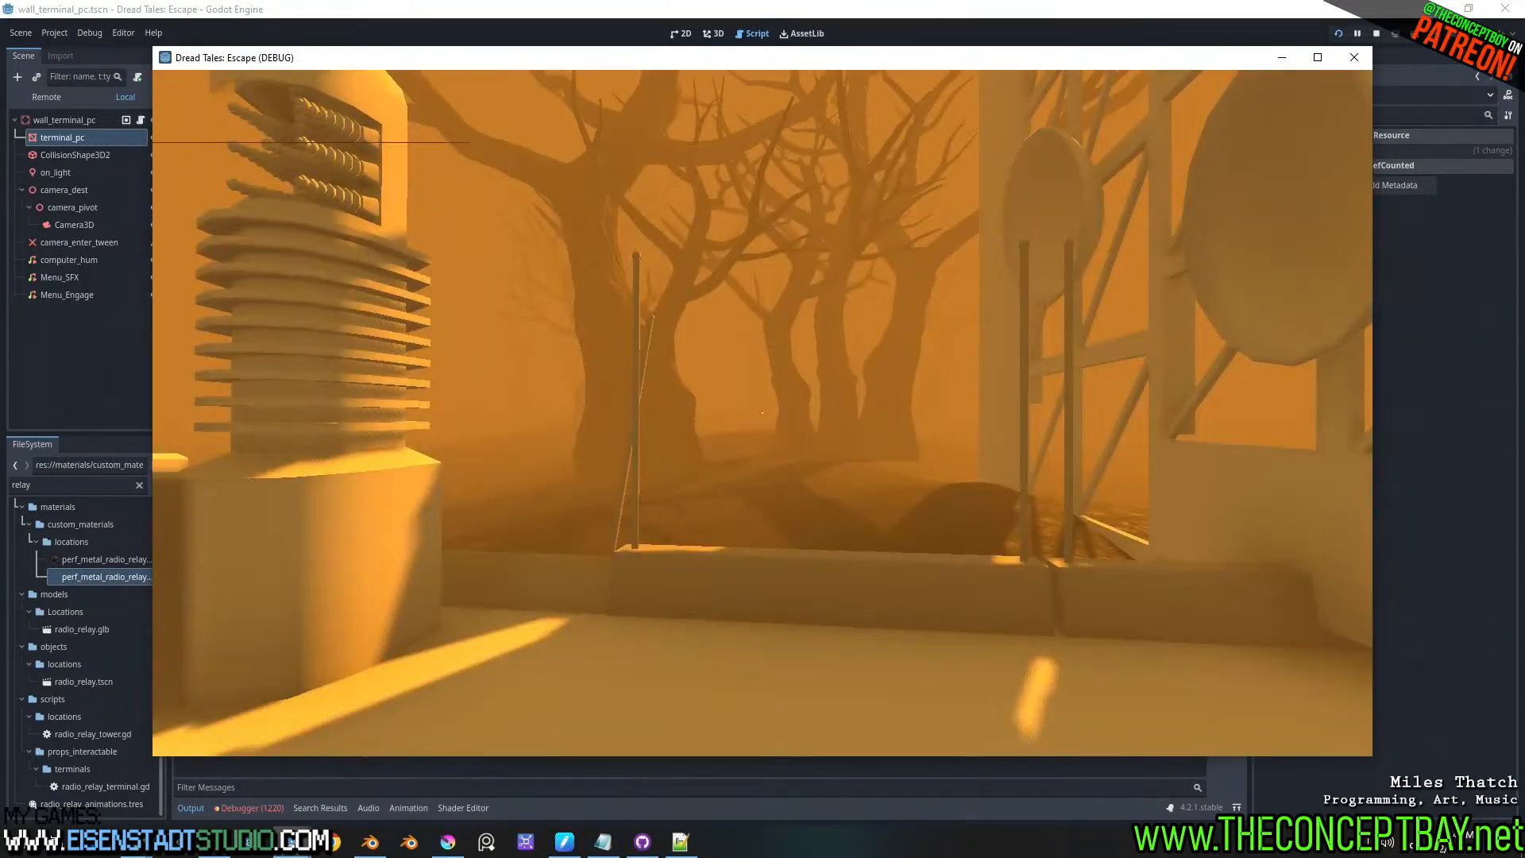
# - Walk to the wall cabinet at the relay station, open it and put the battery from the inventory inside
pyautogui.press('a')
pyautogui.press('d')
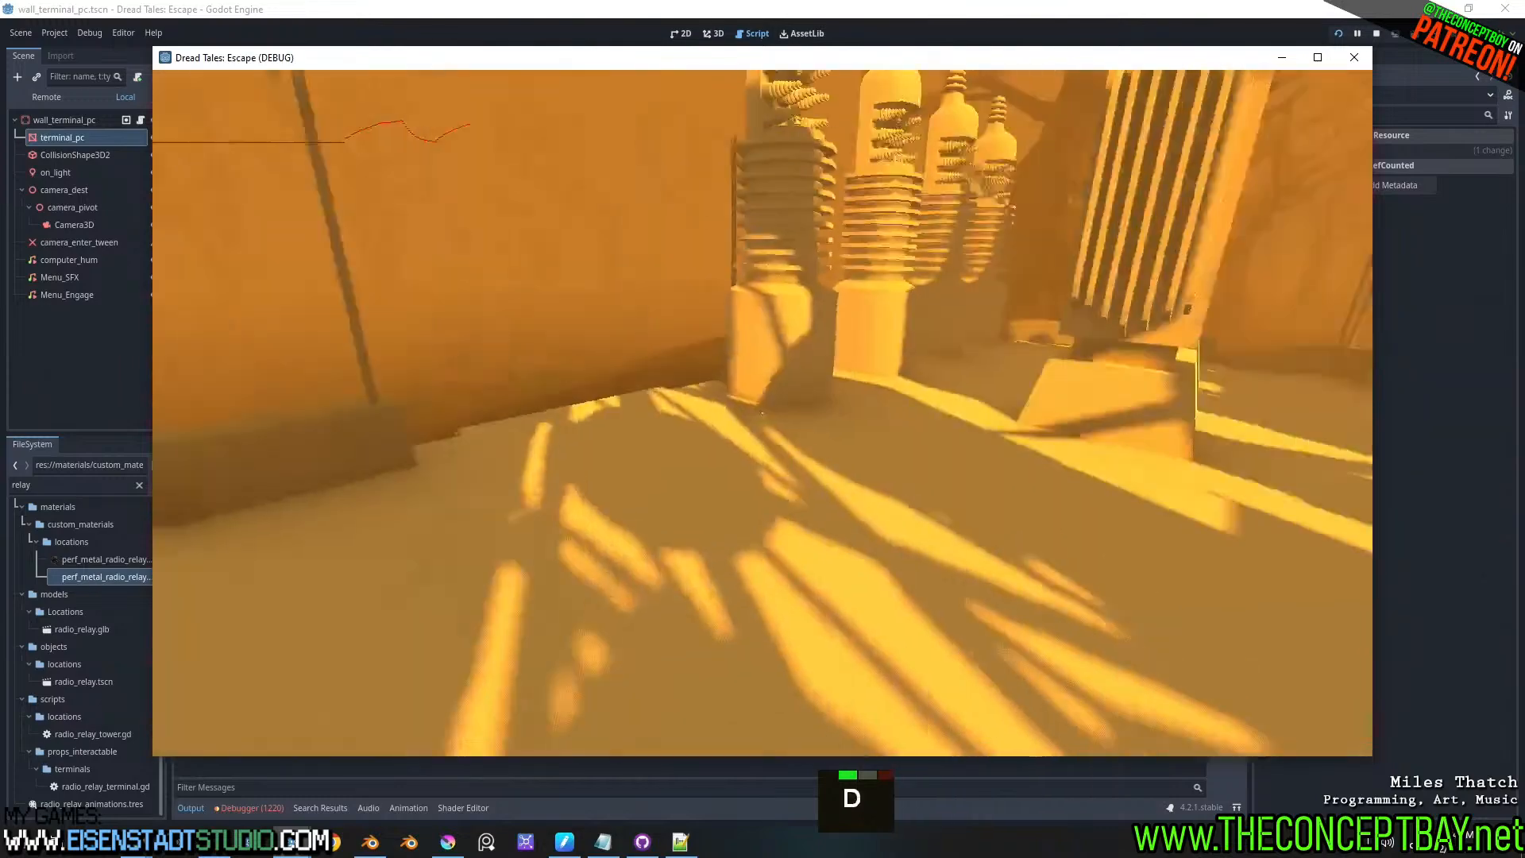
pyautogui.press('w')
pyautogui.press('d')
pyautogui.press('e')
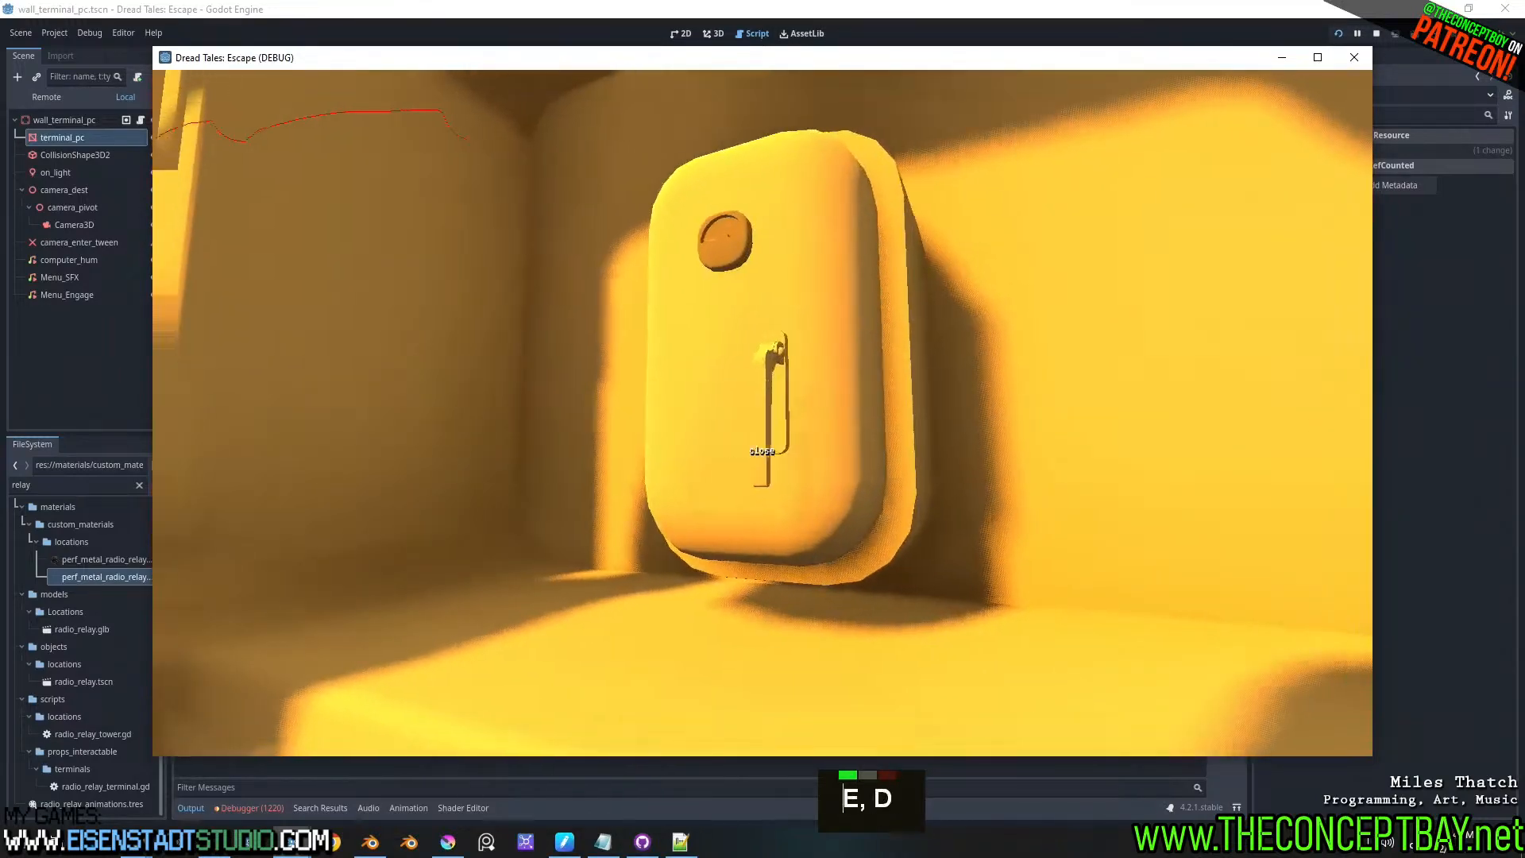
pyautogui.press('w')
pyautogui.press('Tab')
pyautogui.press('Tab')
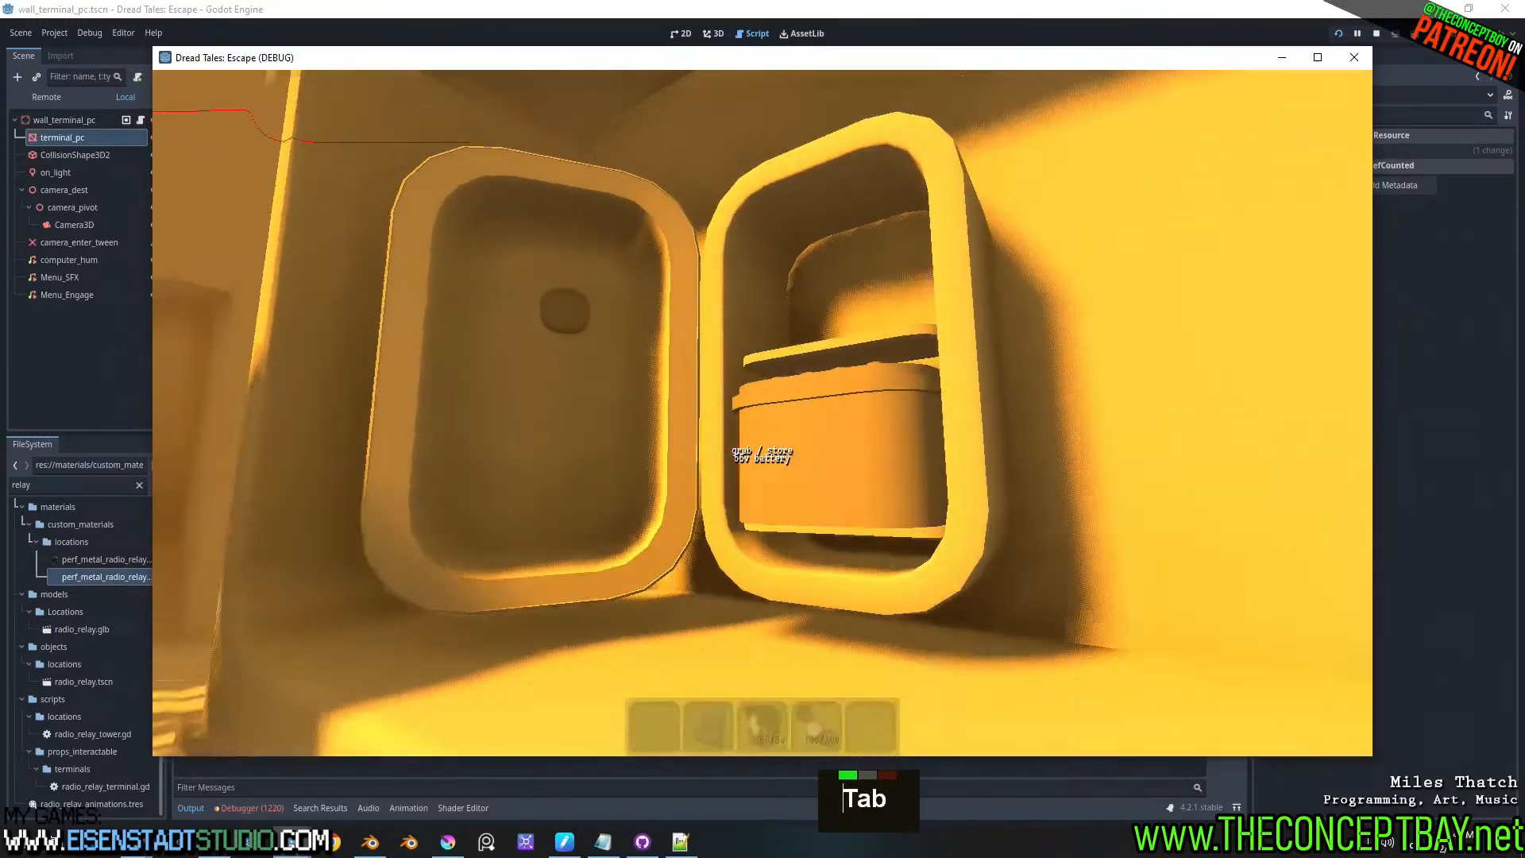
# - Walk to the wall terminal, access it to test its screen and menu navigation, and close the game
pyautogui.press('w')
pyautogui.press('a')
pyautogui.press('d')
pyautogui.press('a')
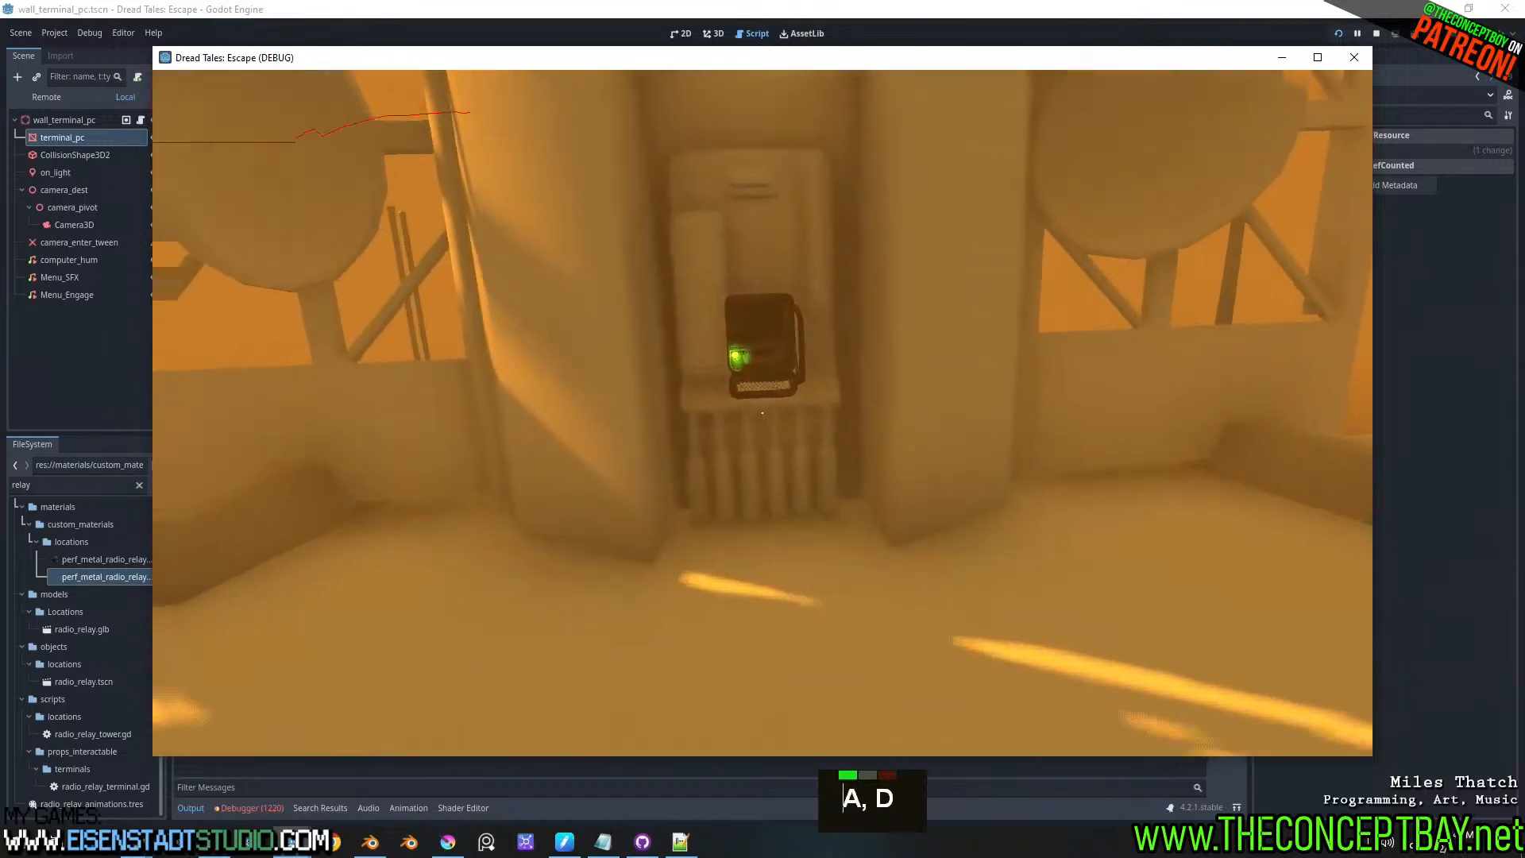
pyautogui.press('a')
pyautogui.press('e')
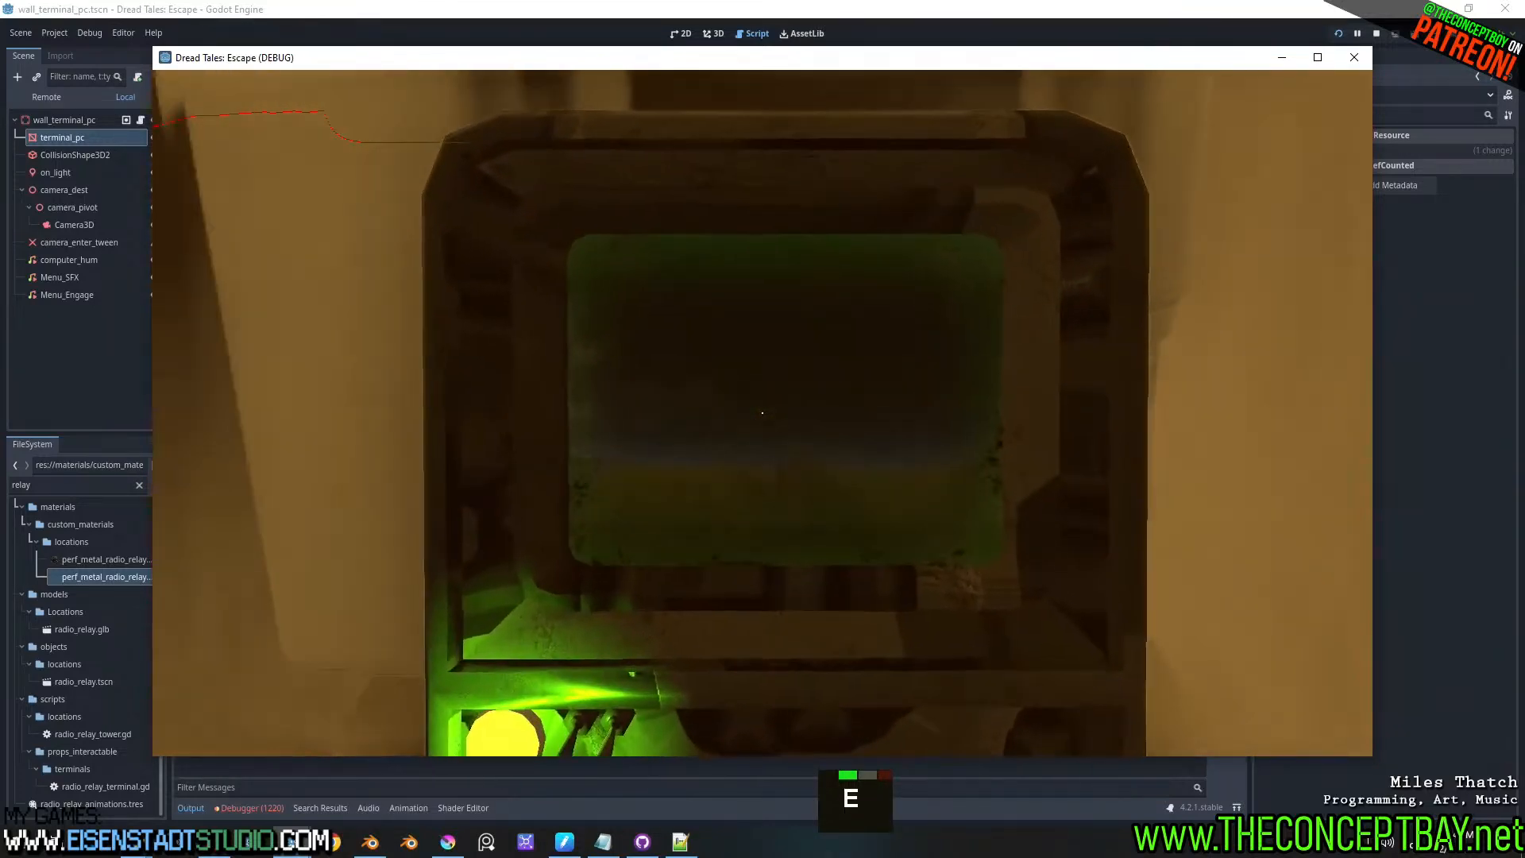
pyautogui.press('Down')
pyautogui.press('Up')
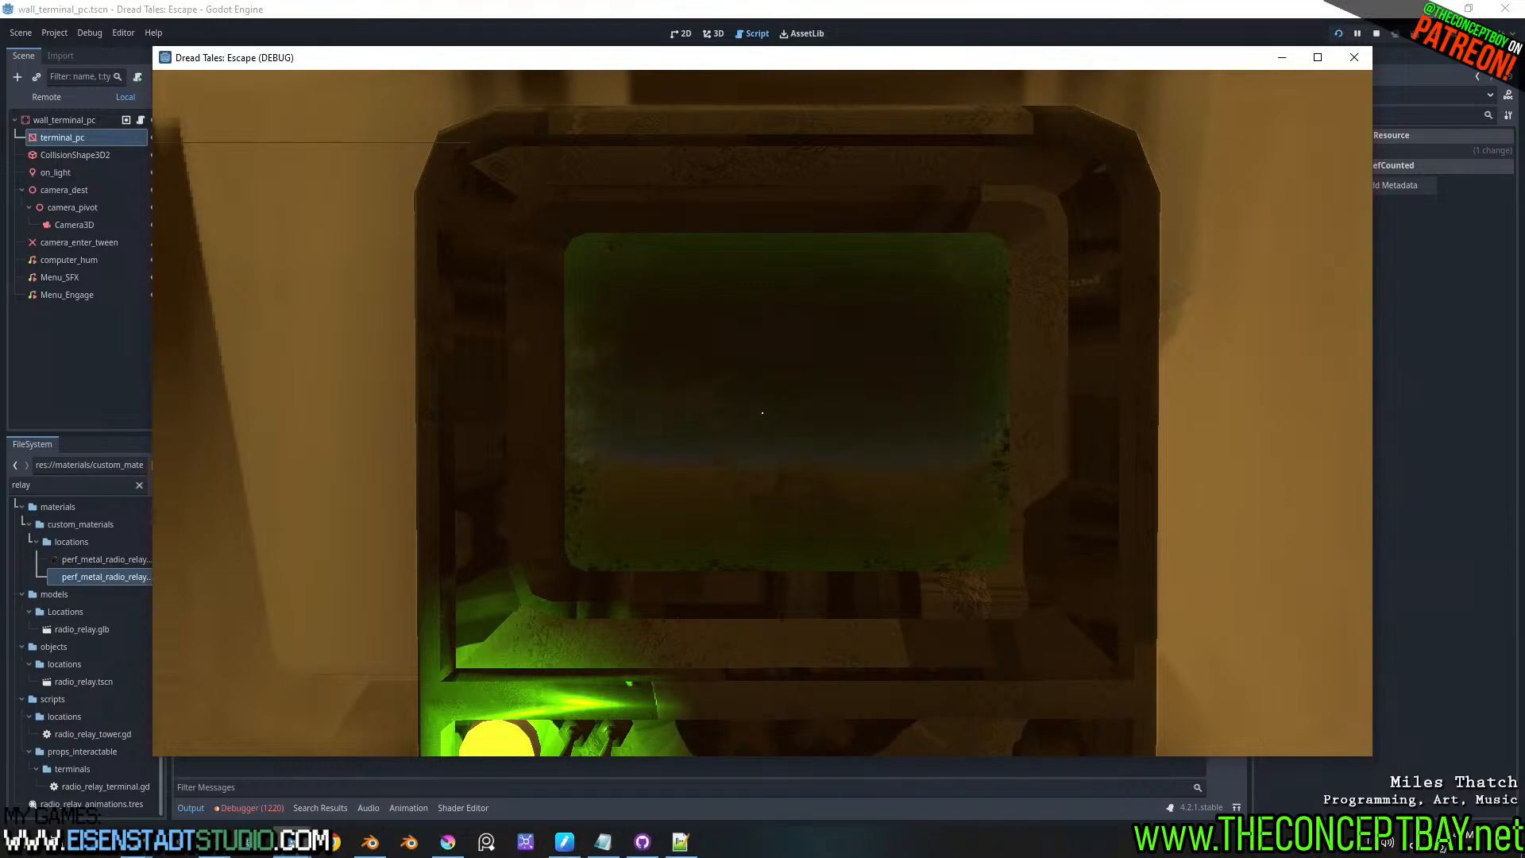
pyautogui.hotkey('alt', 'F4')
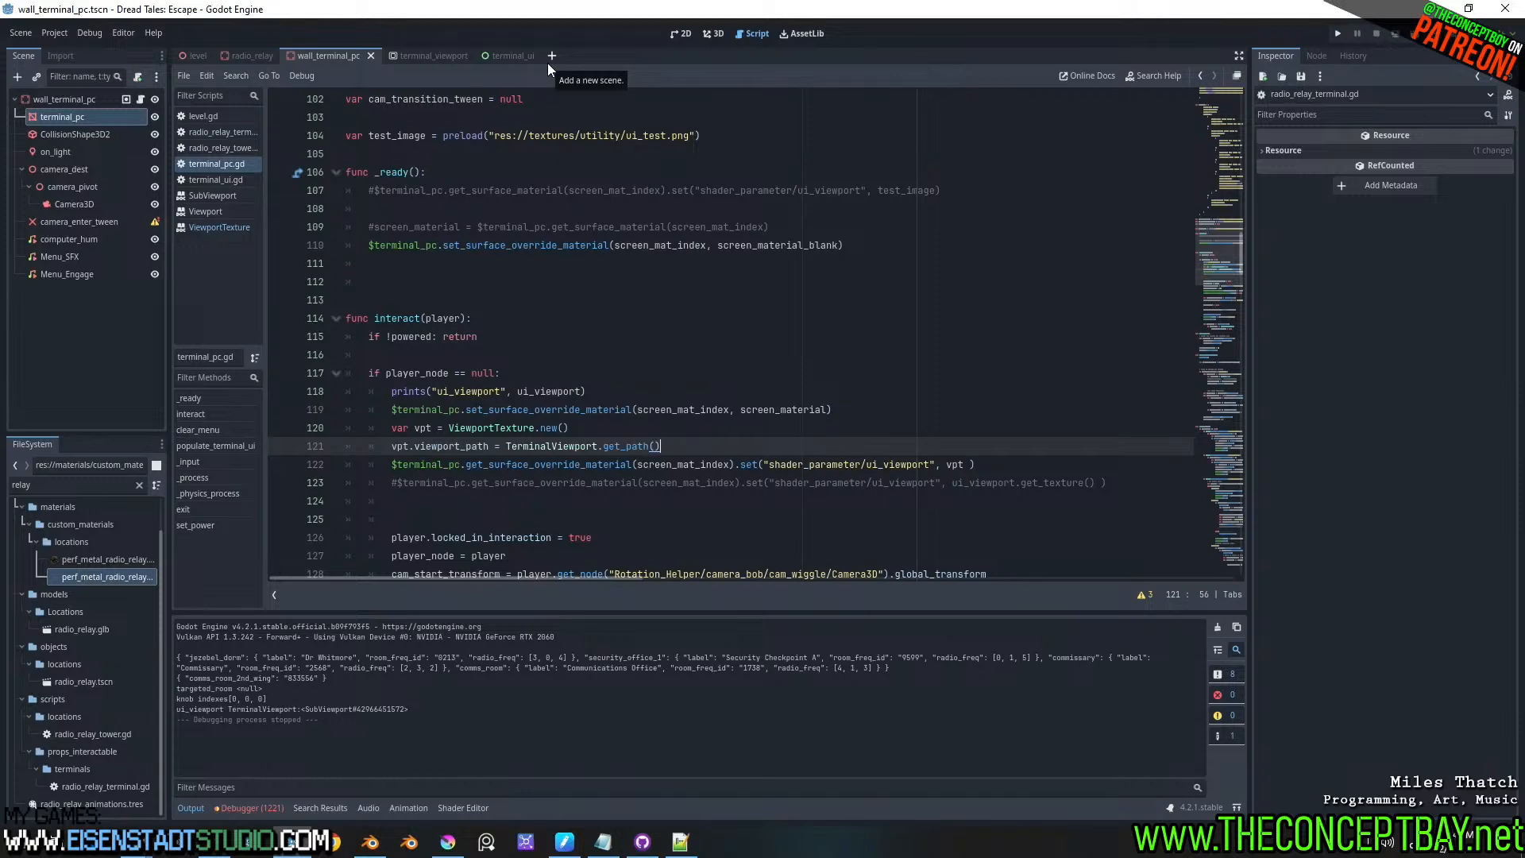
# - Run the project again and teleport the player to relay_station
pyautogui.click(1336, 35)
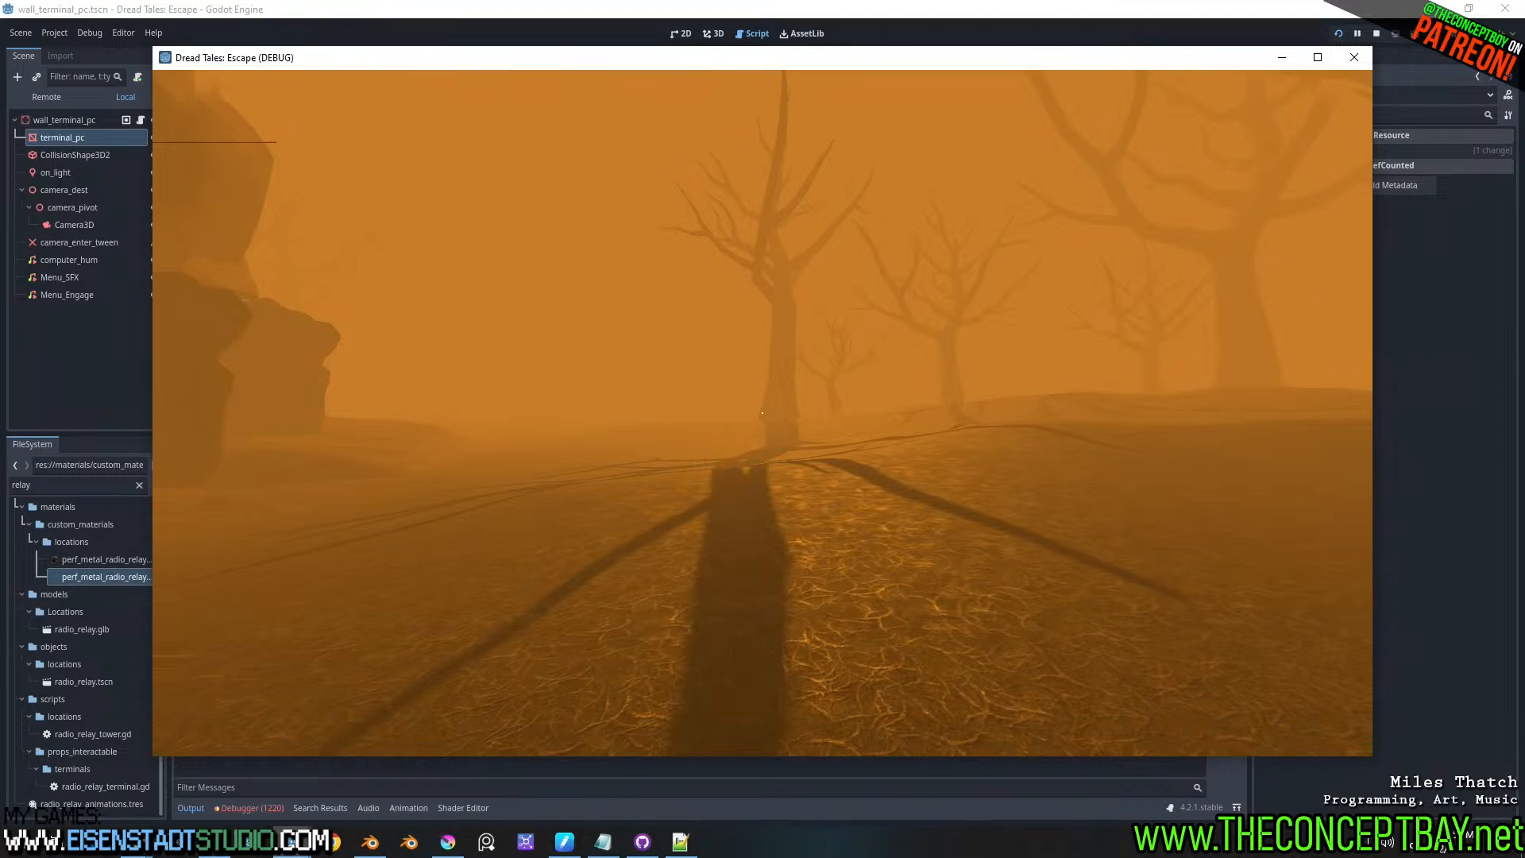
pyautogui.press('F2')
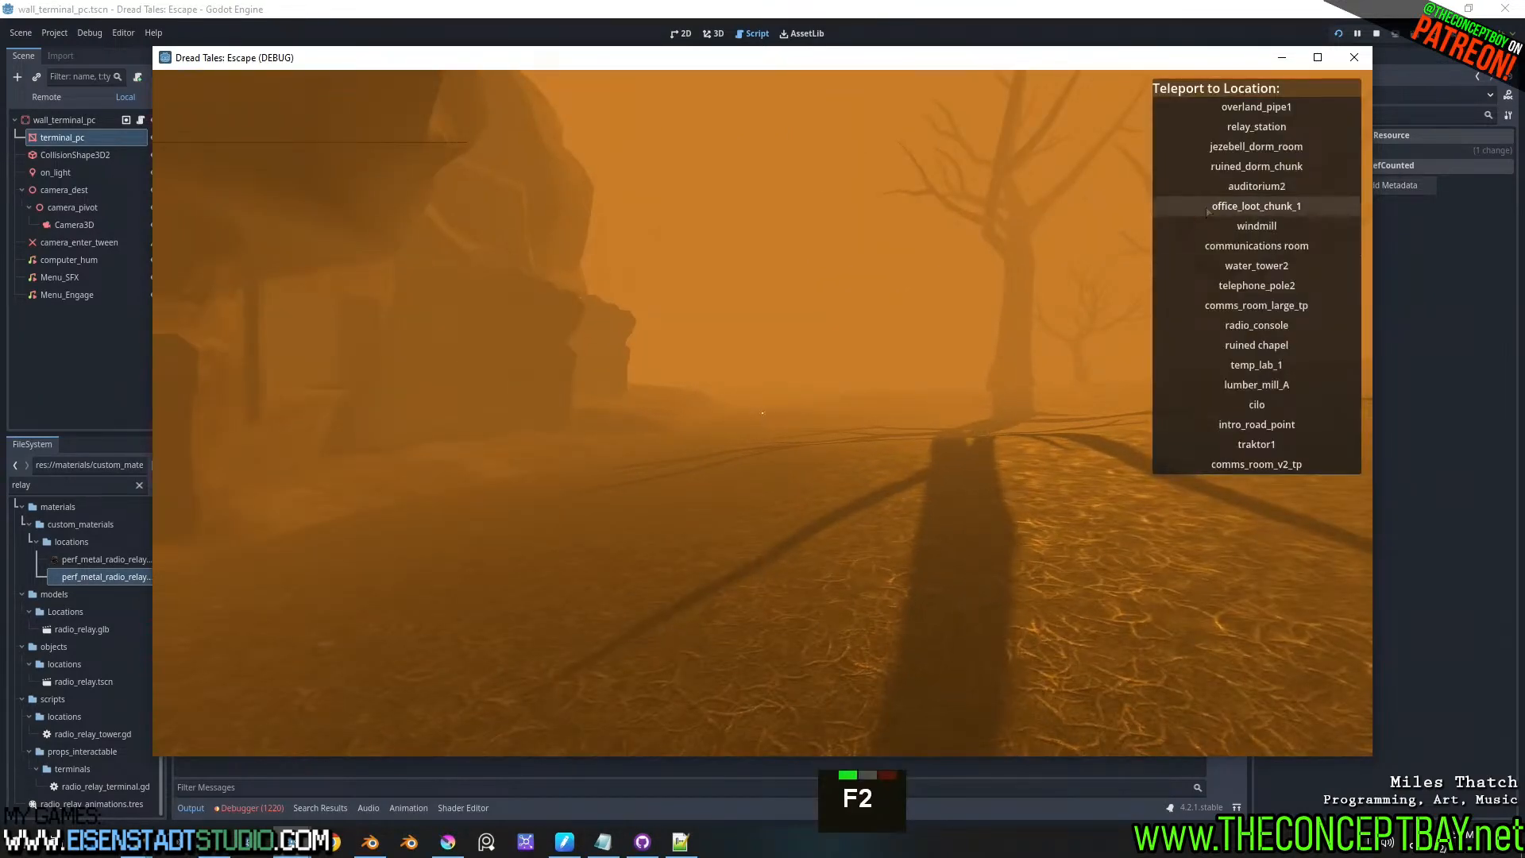
pyautogui.click(1257, 126)
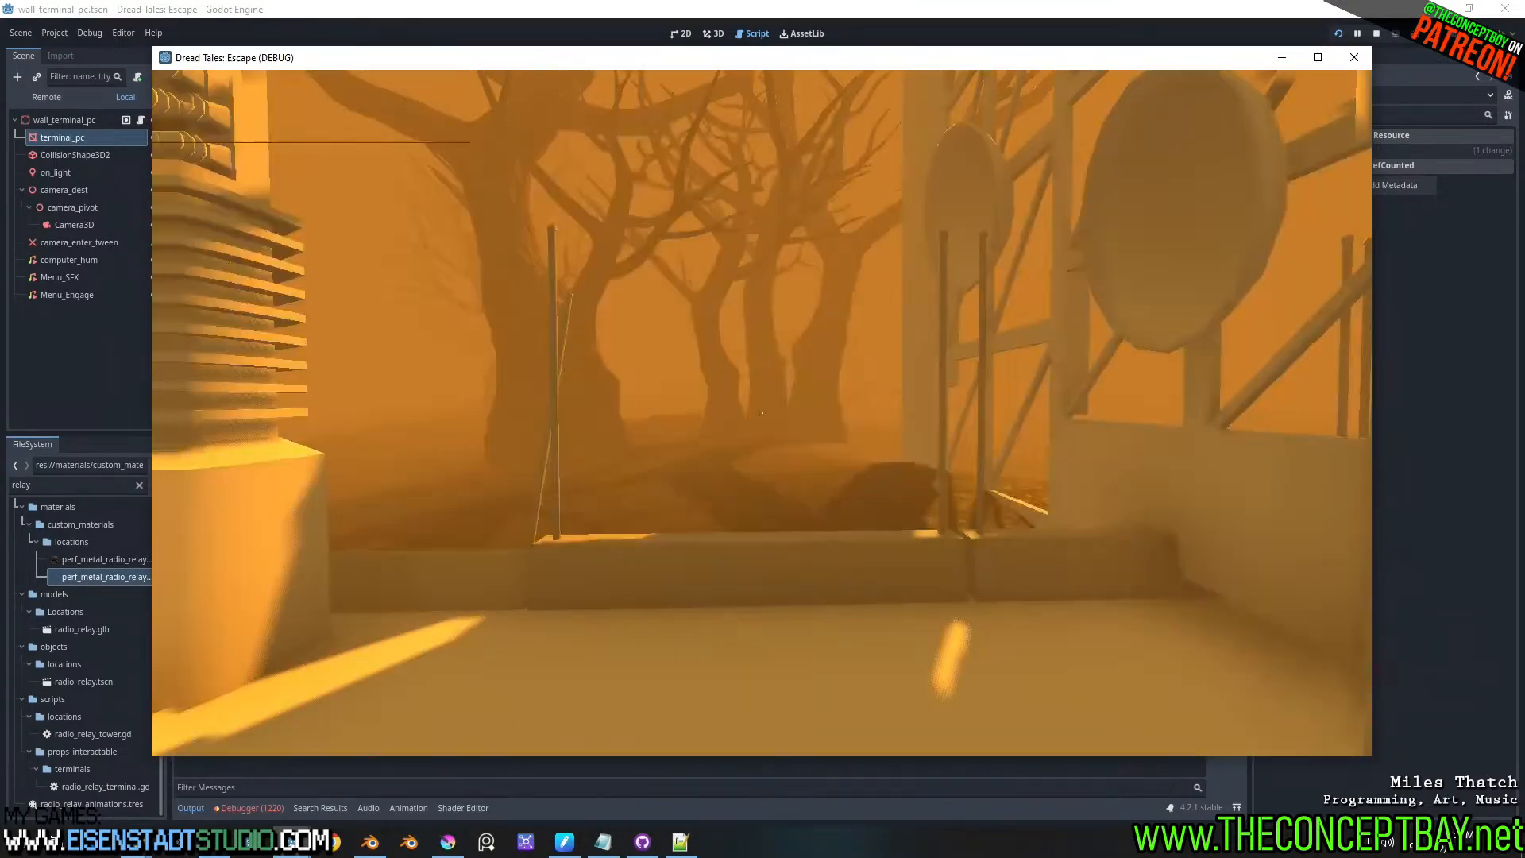
# - Open the relay station's wall cabinet and move the 50/100 battery from the backpack inventory into it
pyautogui.press('w')
pyautogui.press('w')
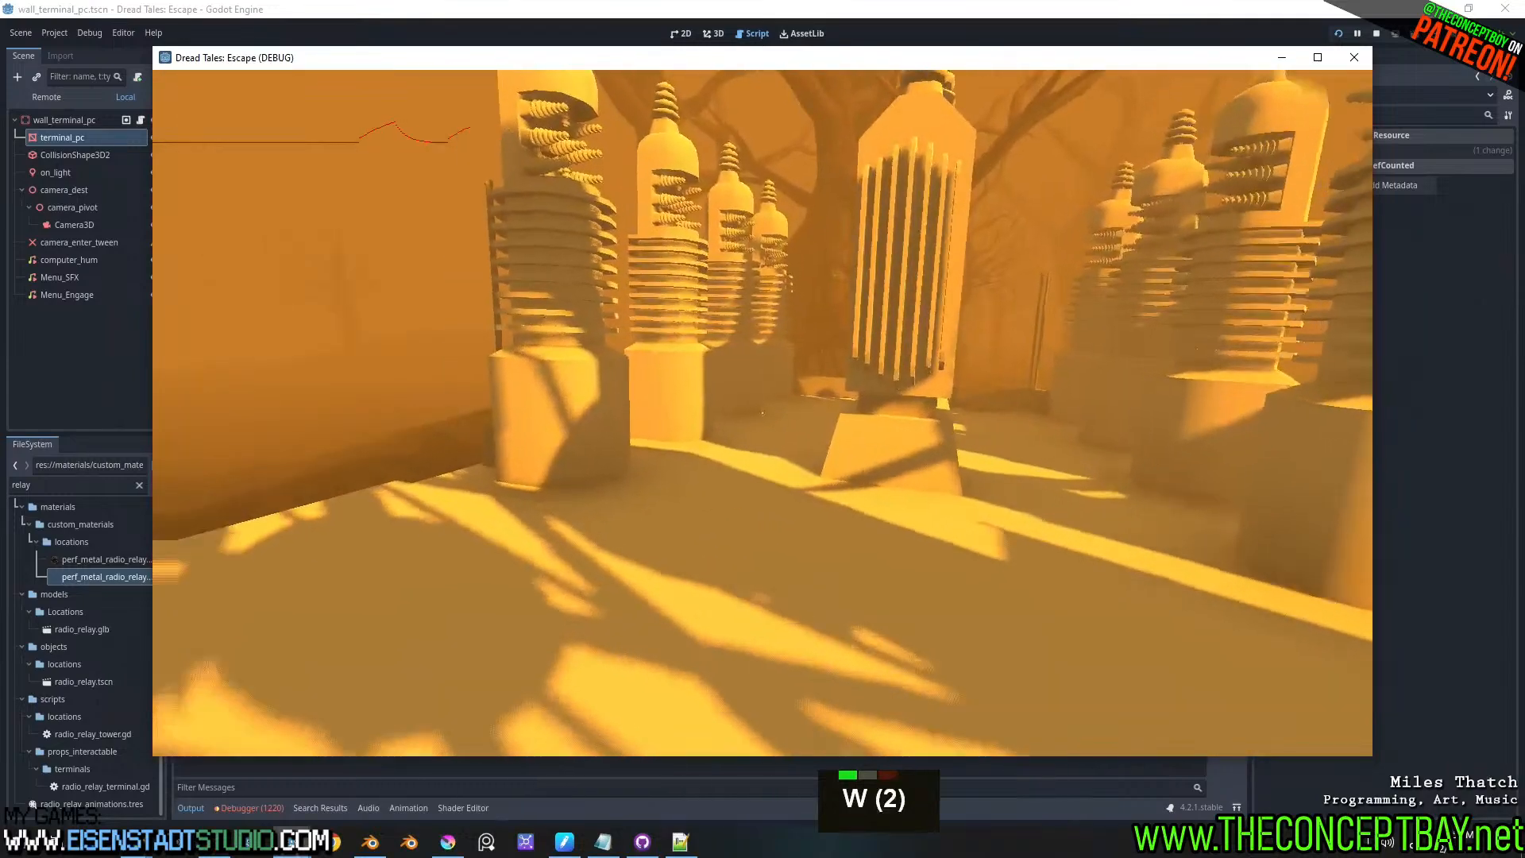
pyautogui.press('d')
pyautogui.press('w')
pyautogui.press('e')
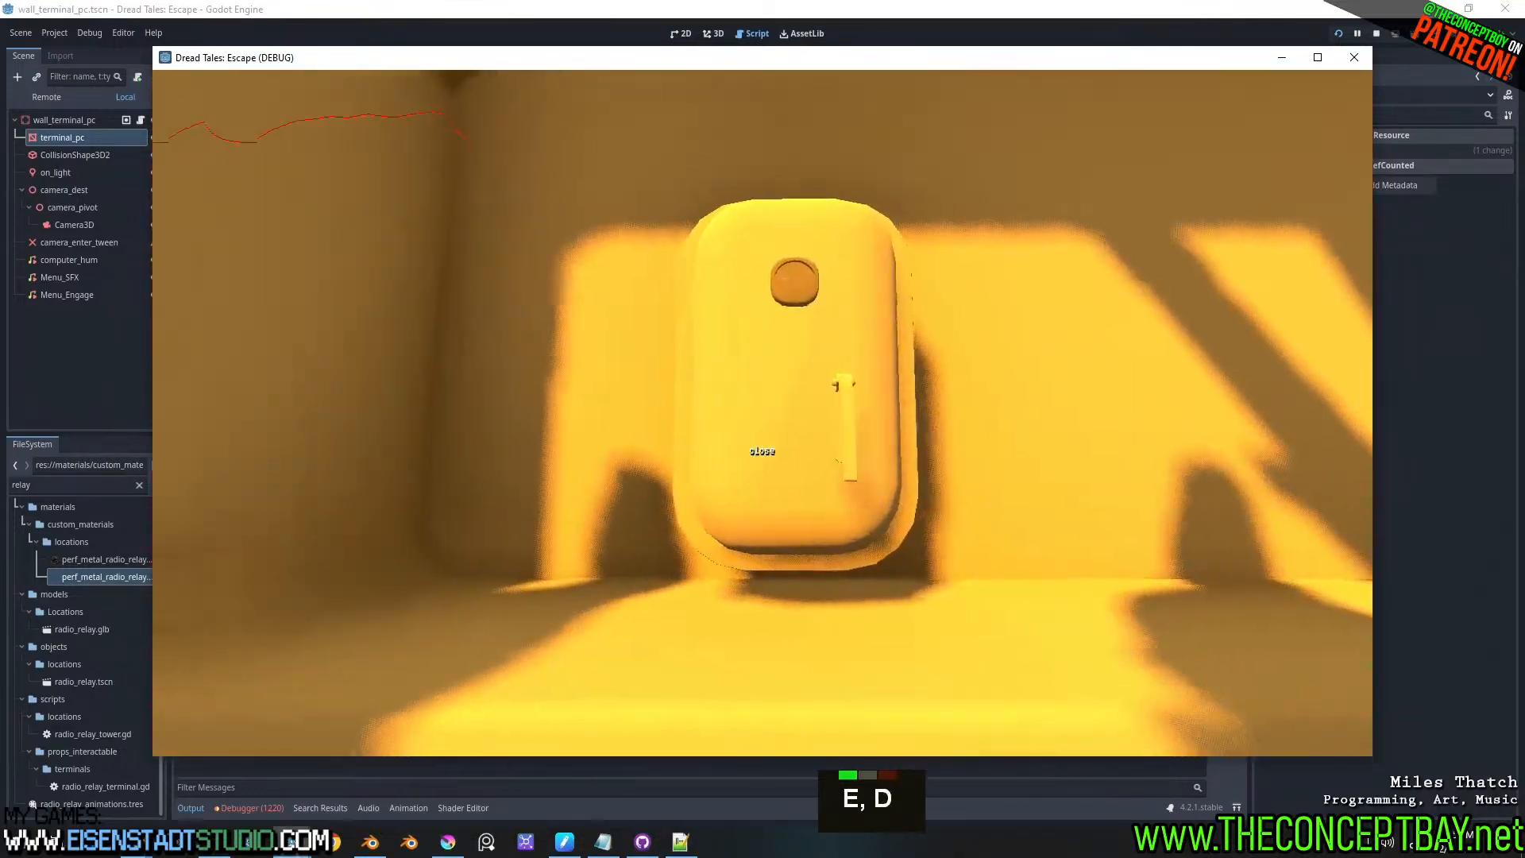
pyautogui.press('w')
pyautogui.press('Tab')
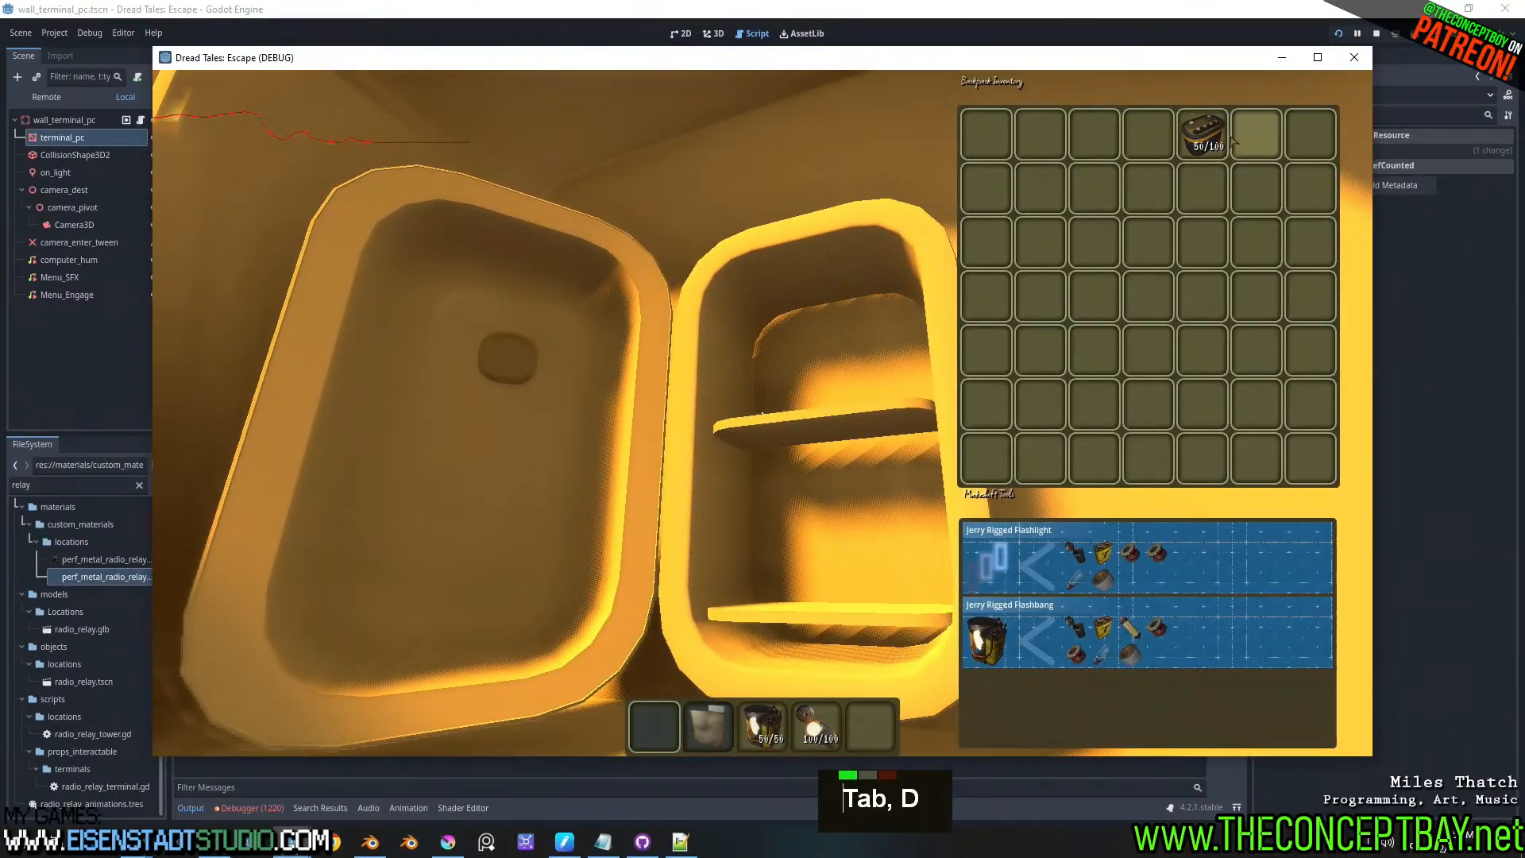
pyautogui.doubleClick(1216, 135)
pyautogui.doubleClick(1215, 135)
# - Walk across the relay station to the powered terminal and access it to examine its screen
pyautogui.press('w')
pyautogui.press('a')
pyautogui.press('e')
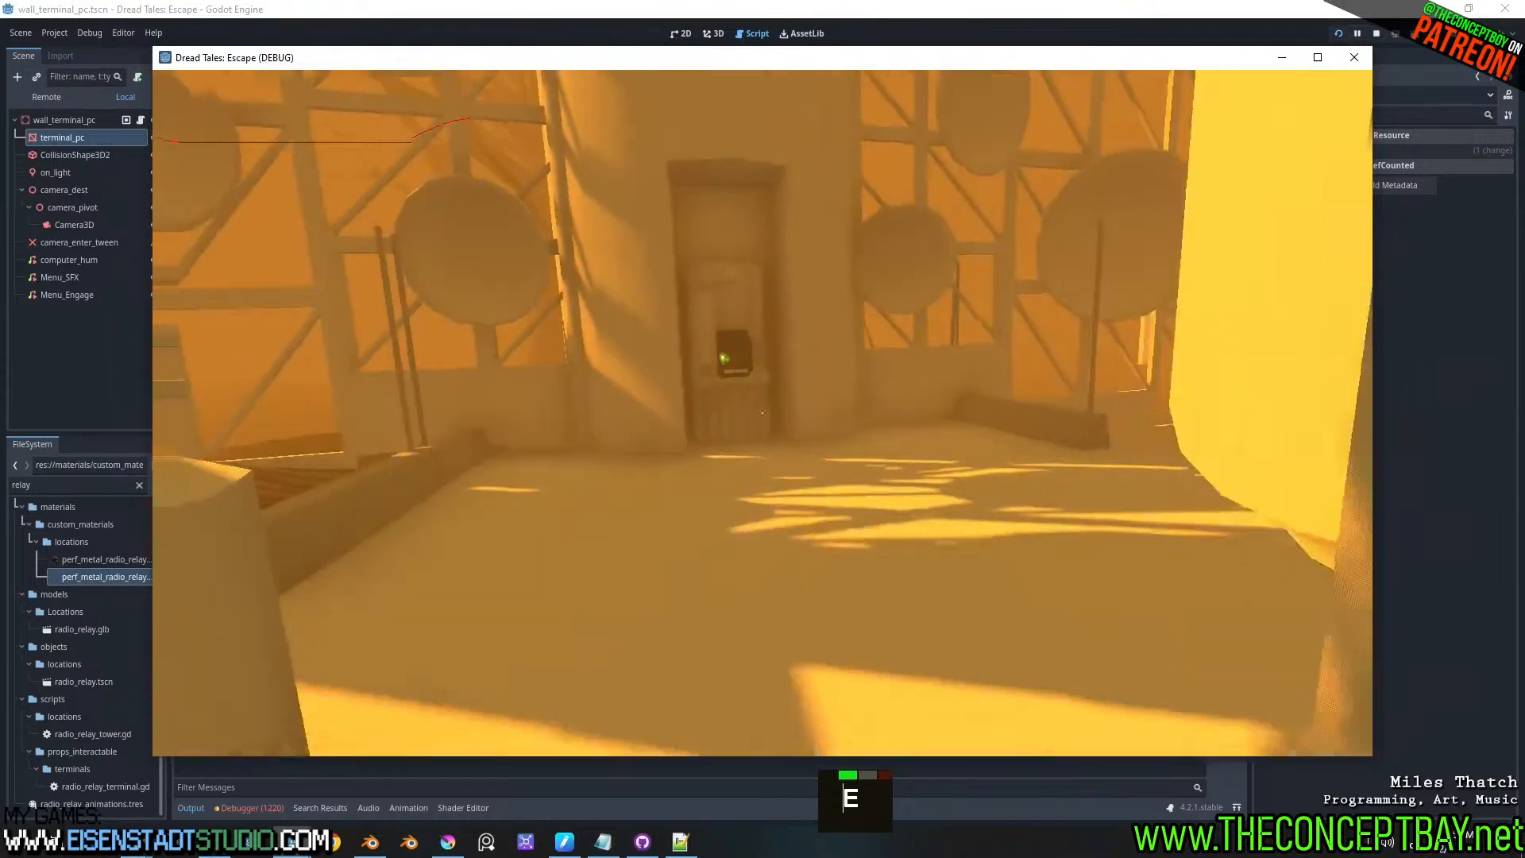
pyautogui.press('d')
pyautogui.press('a')
pyautogui.press('d')
pyautogui.press('w')
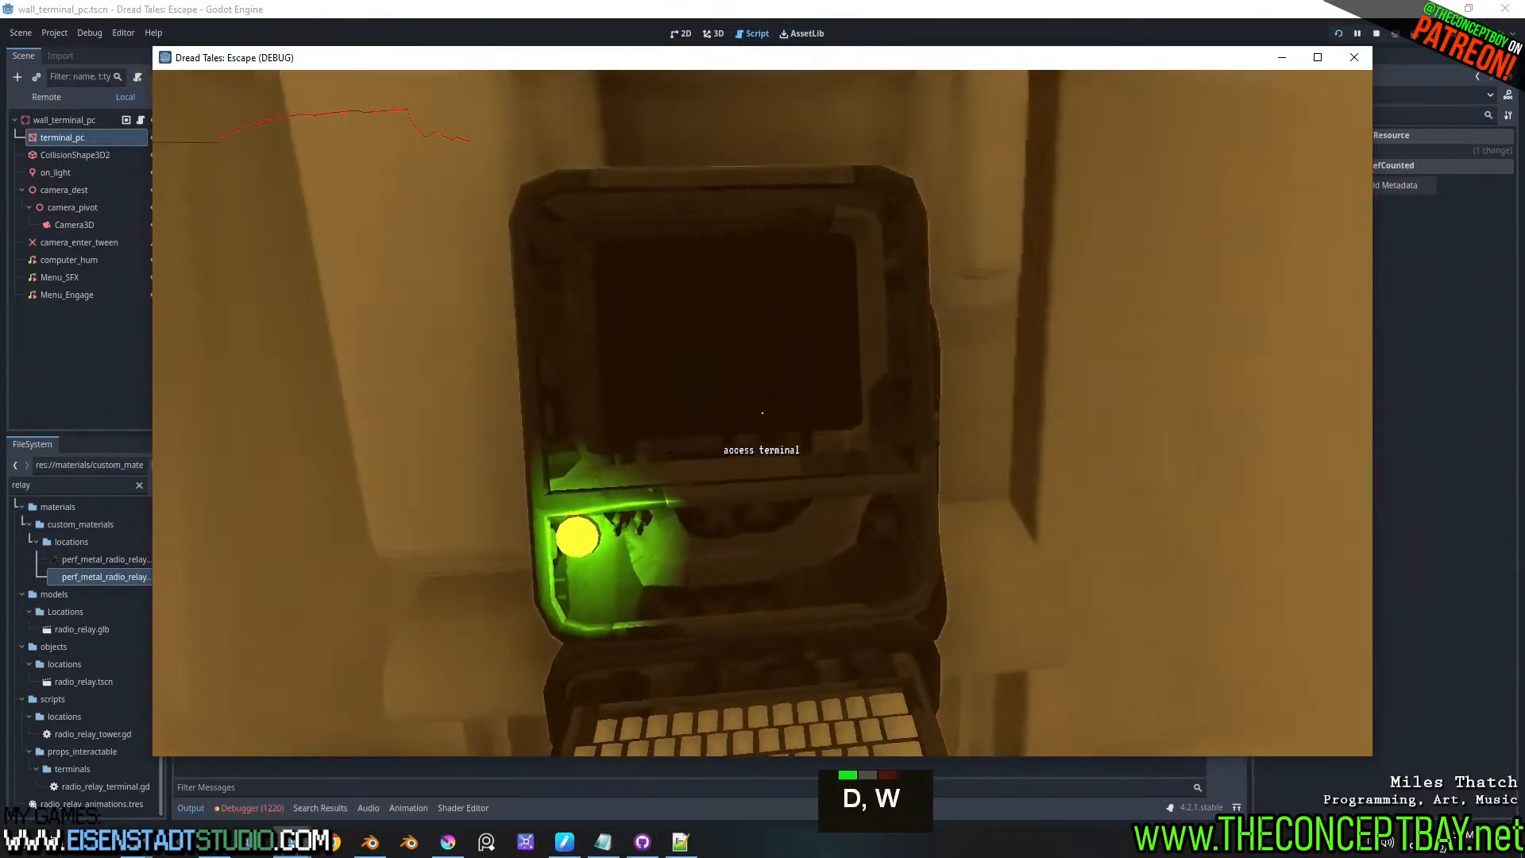
pyautogui.press('s')
pyautogui.press('e')
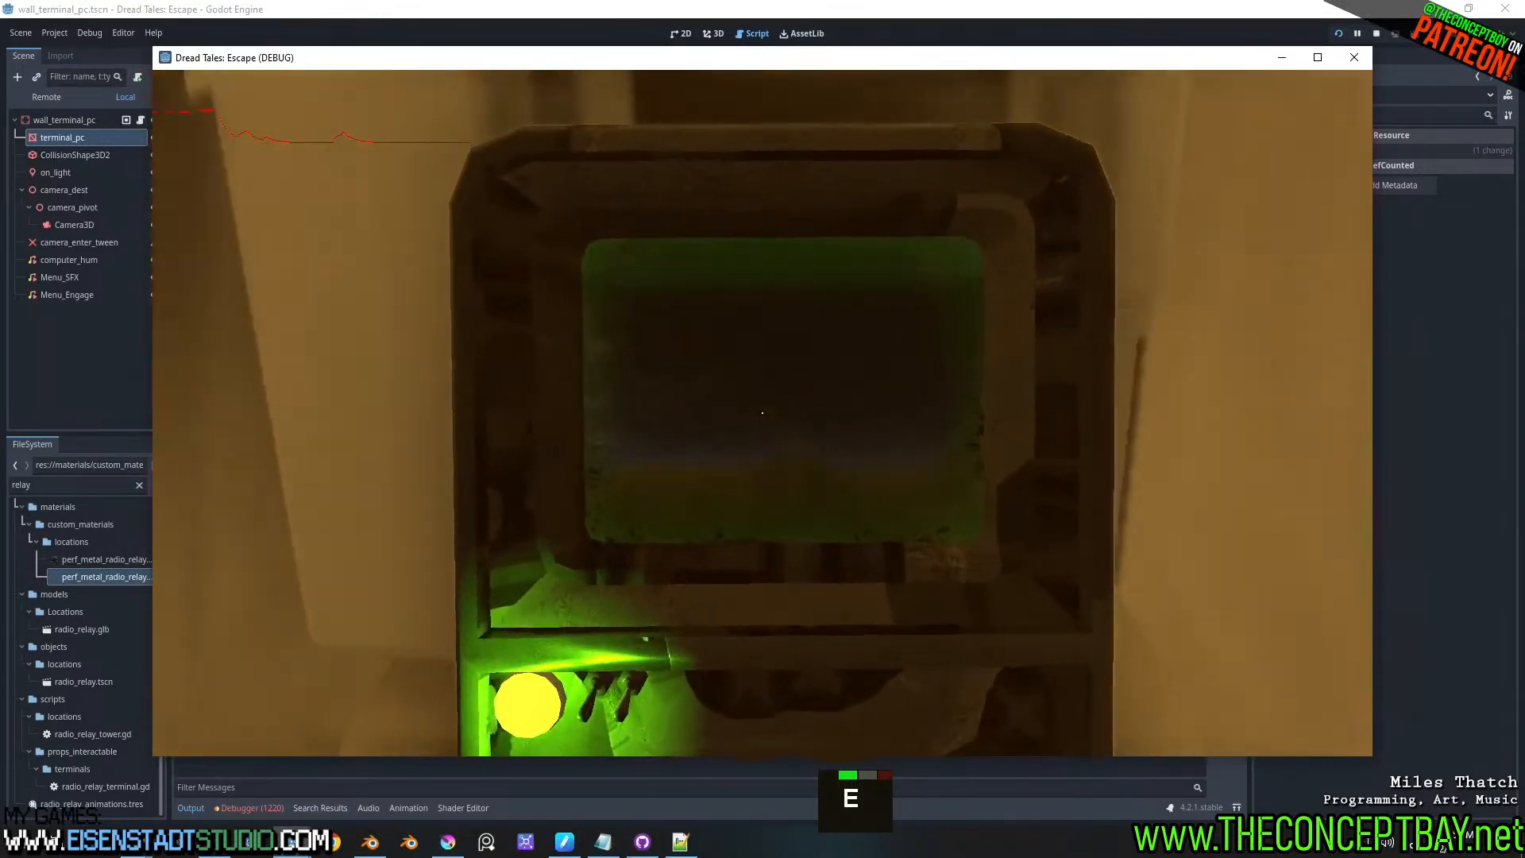
pyautogui.press('Tab')
pyautogui.press('Tab')
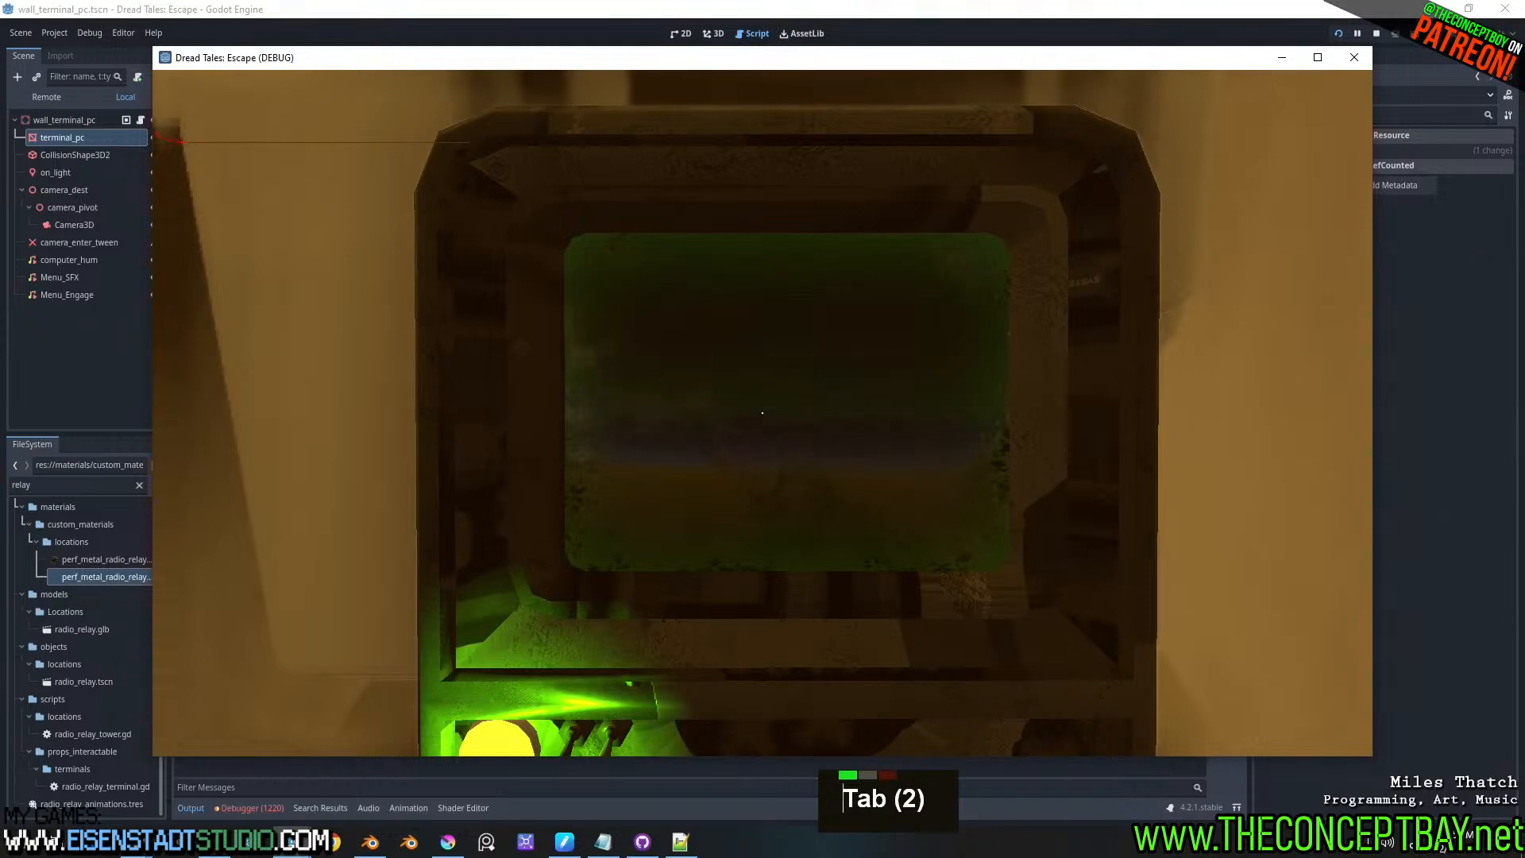
# - Switch to the Godot editor and filter the running game's remote scene tree for "radio", with the level node expanded
pyautogui.hotkey('alt', 'Tab')
pyautogui.click(36, 96)
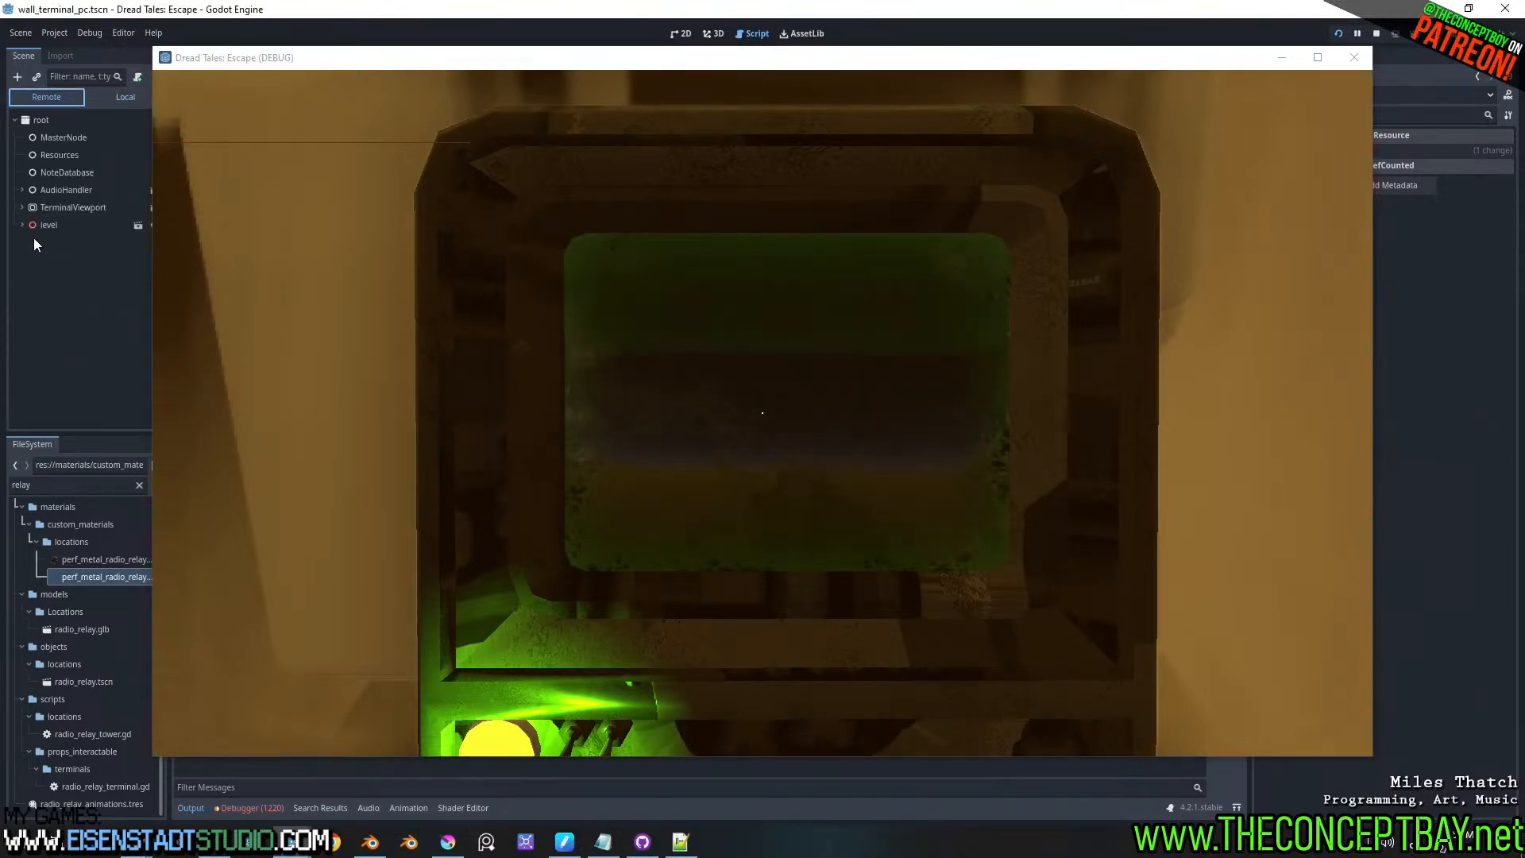
pyautogui.click(22, 225)
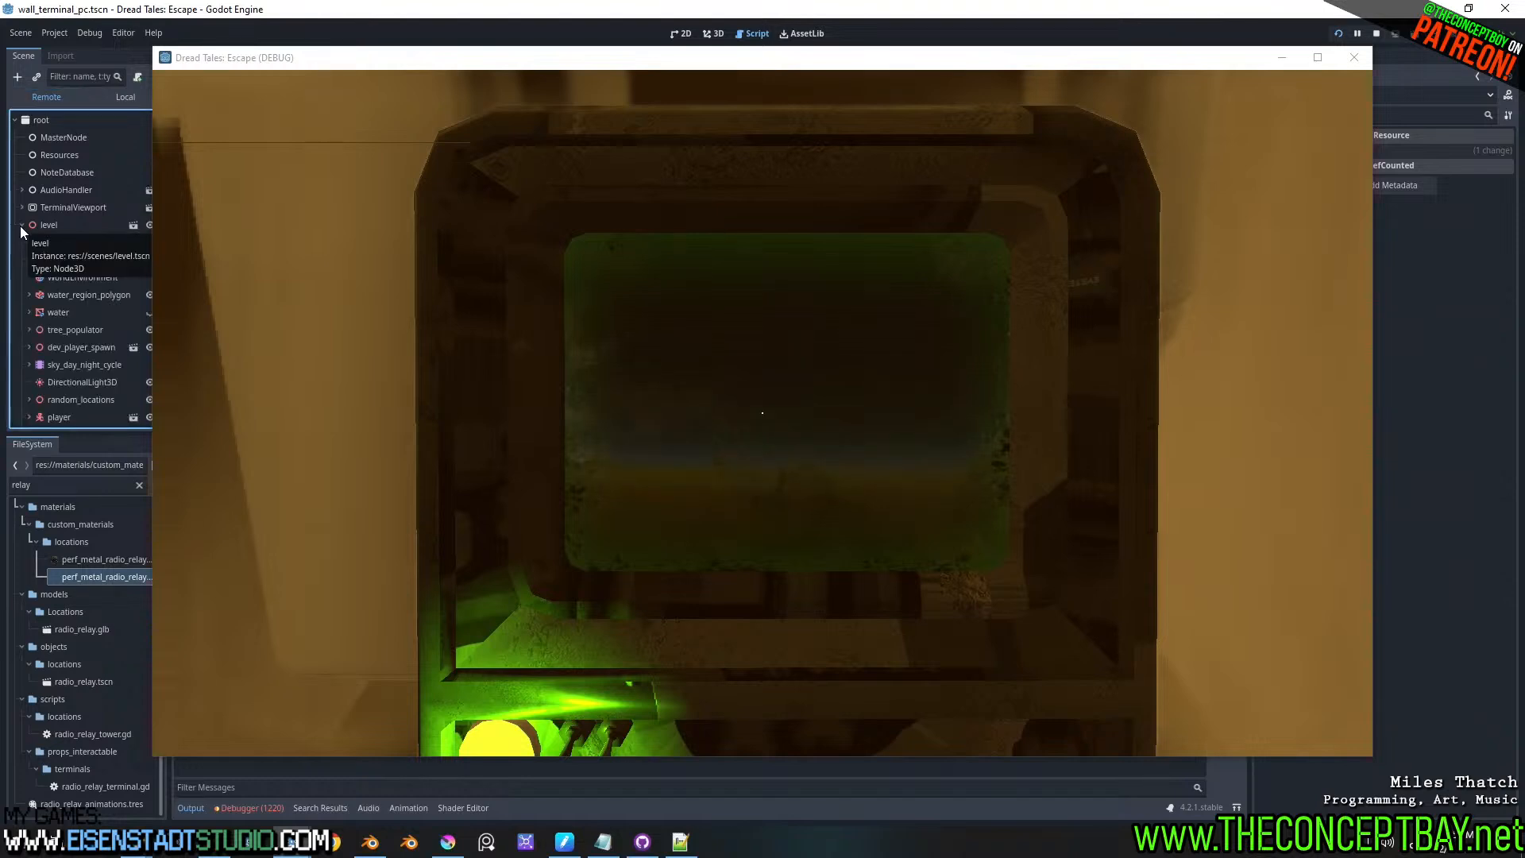
pyautogui.click(81, 77)
pyautogui.write('radio')
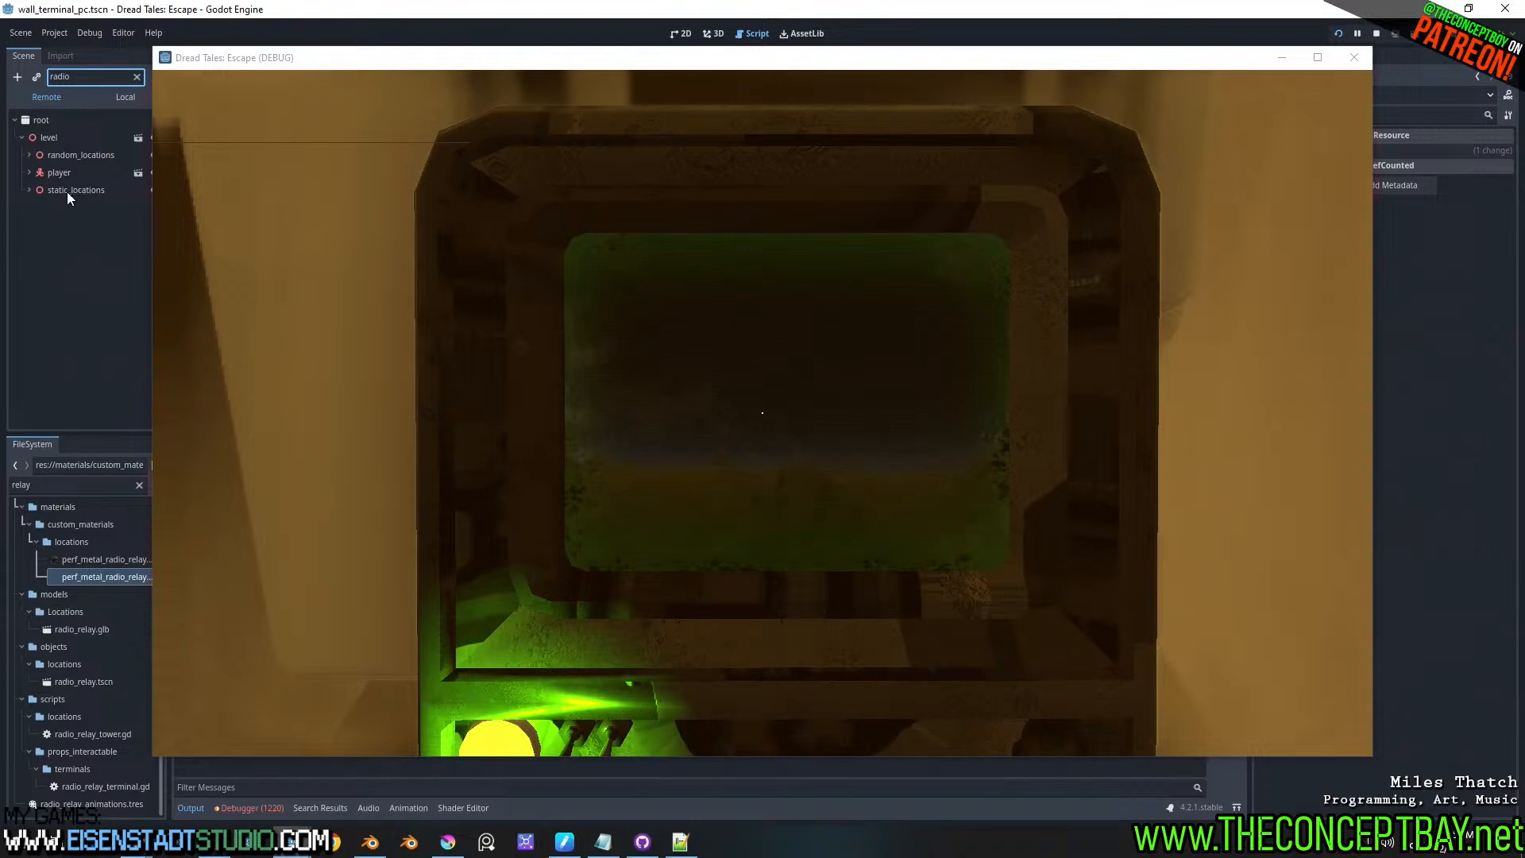
# - Clear the remote tree filter and select terminal_pc inside random_locations, radio_relay and its wall terminal node
pyautogui.click(28, 154)
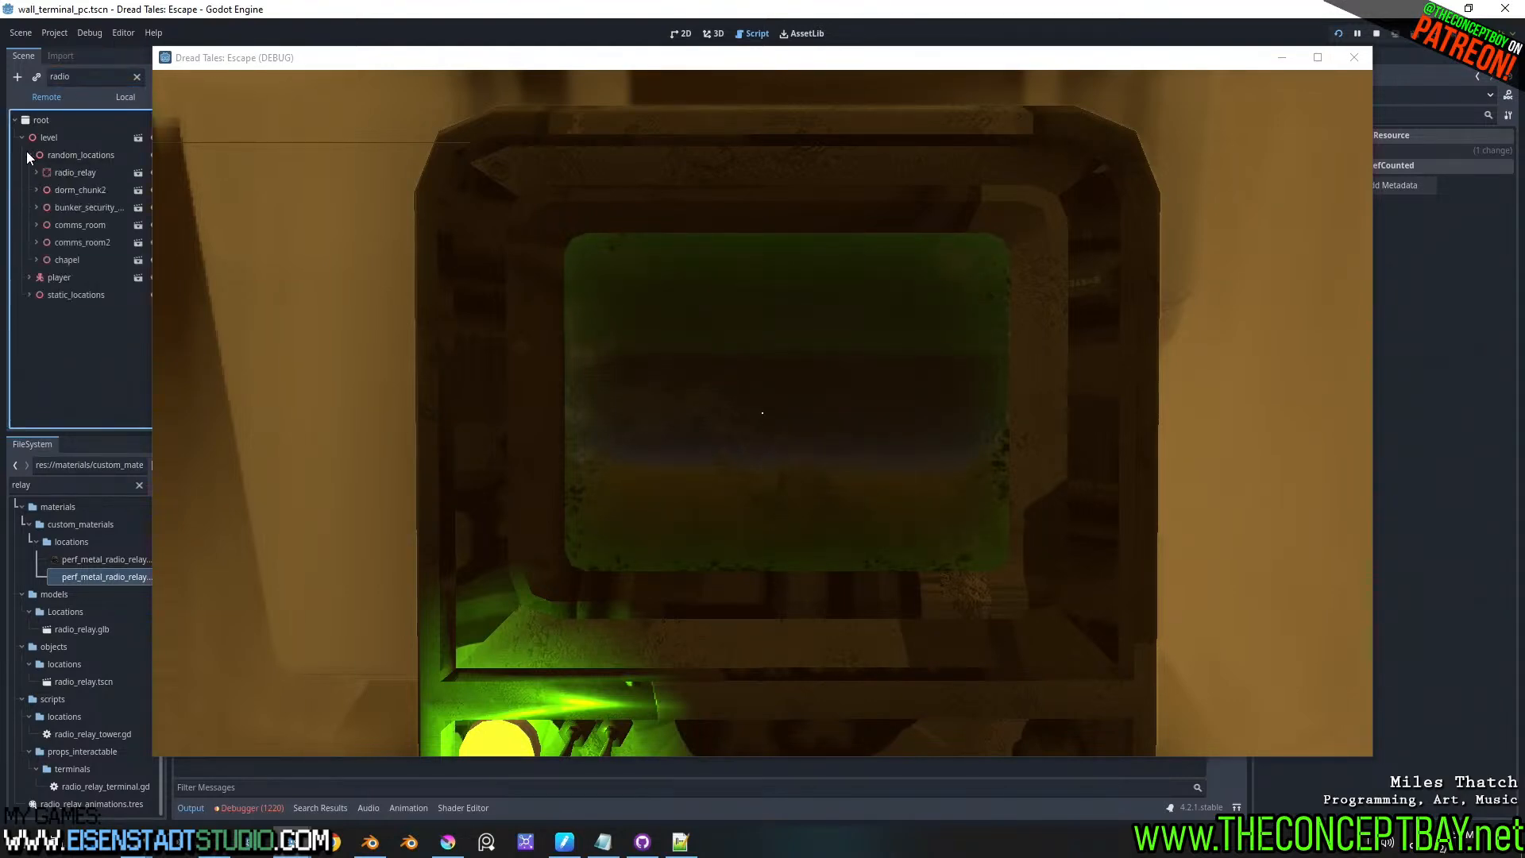
pyautogui.click(71, 173)
pyautogui.click(136, 78)
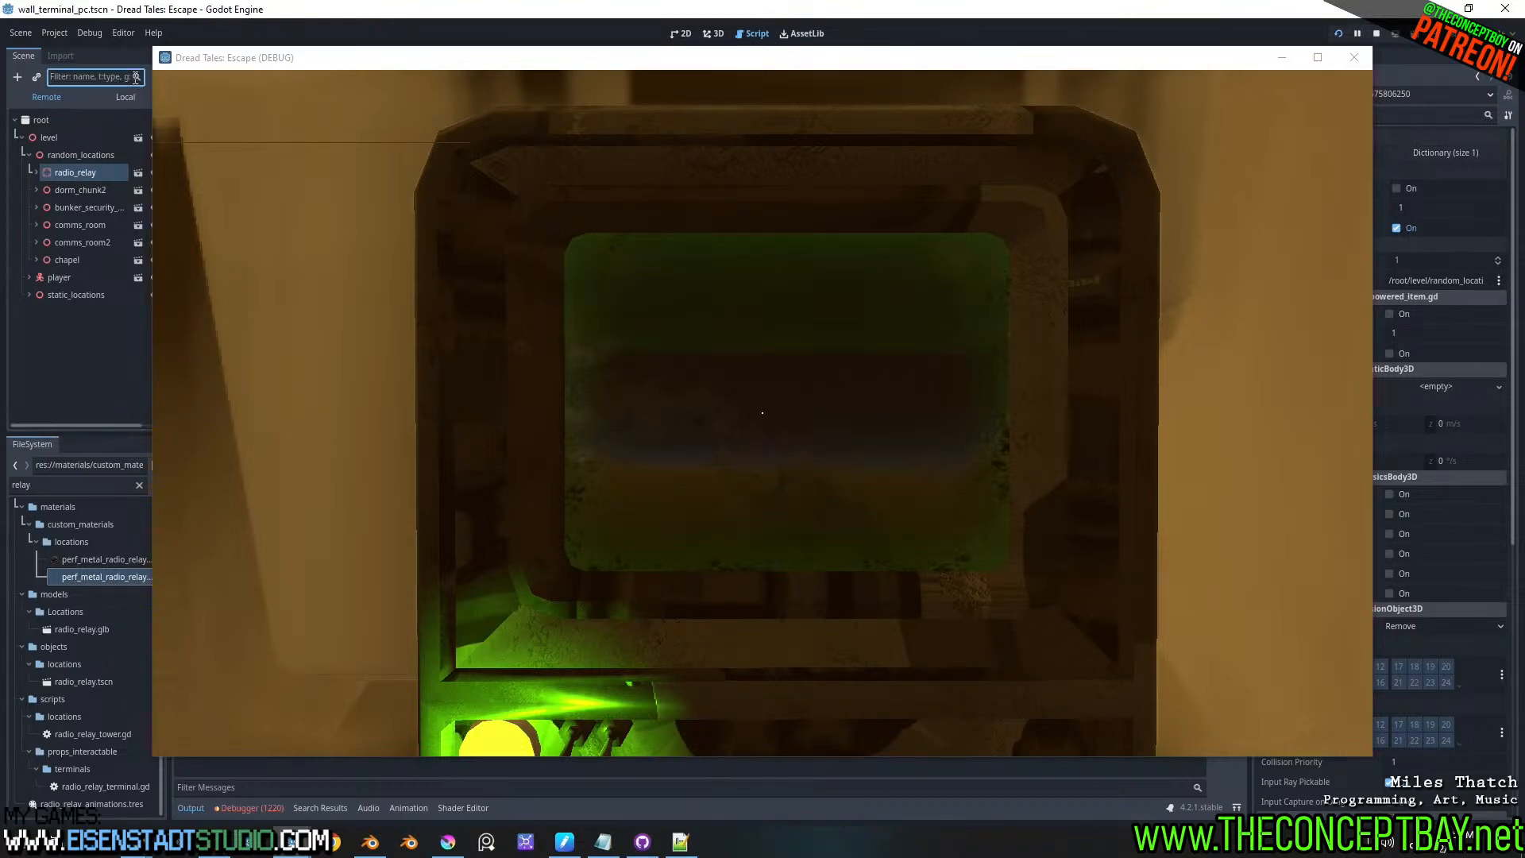
pyautogui.click(35, 170)
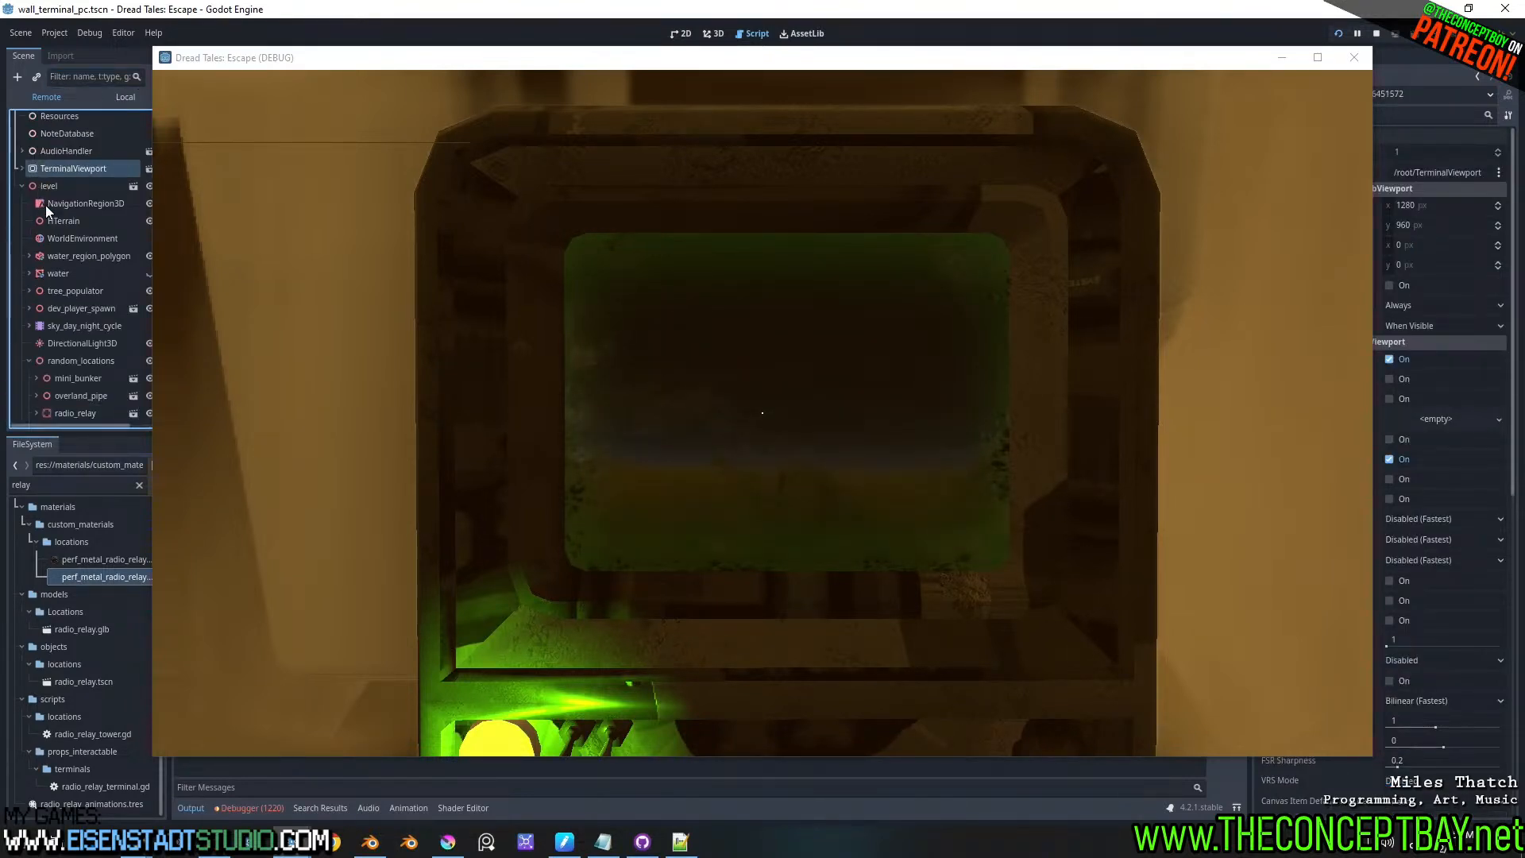
pyautogui.scroll(-4, 70, 312)
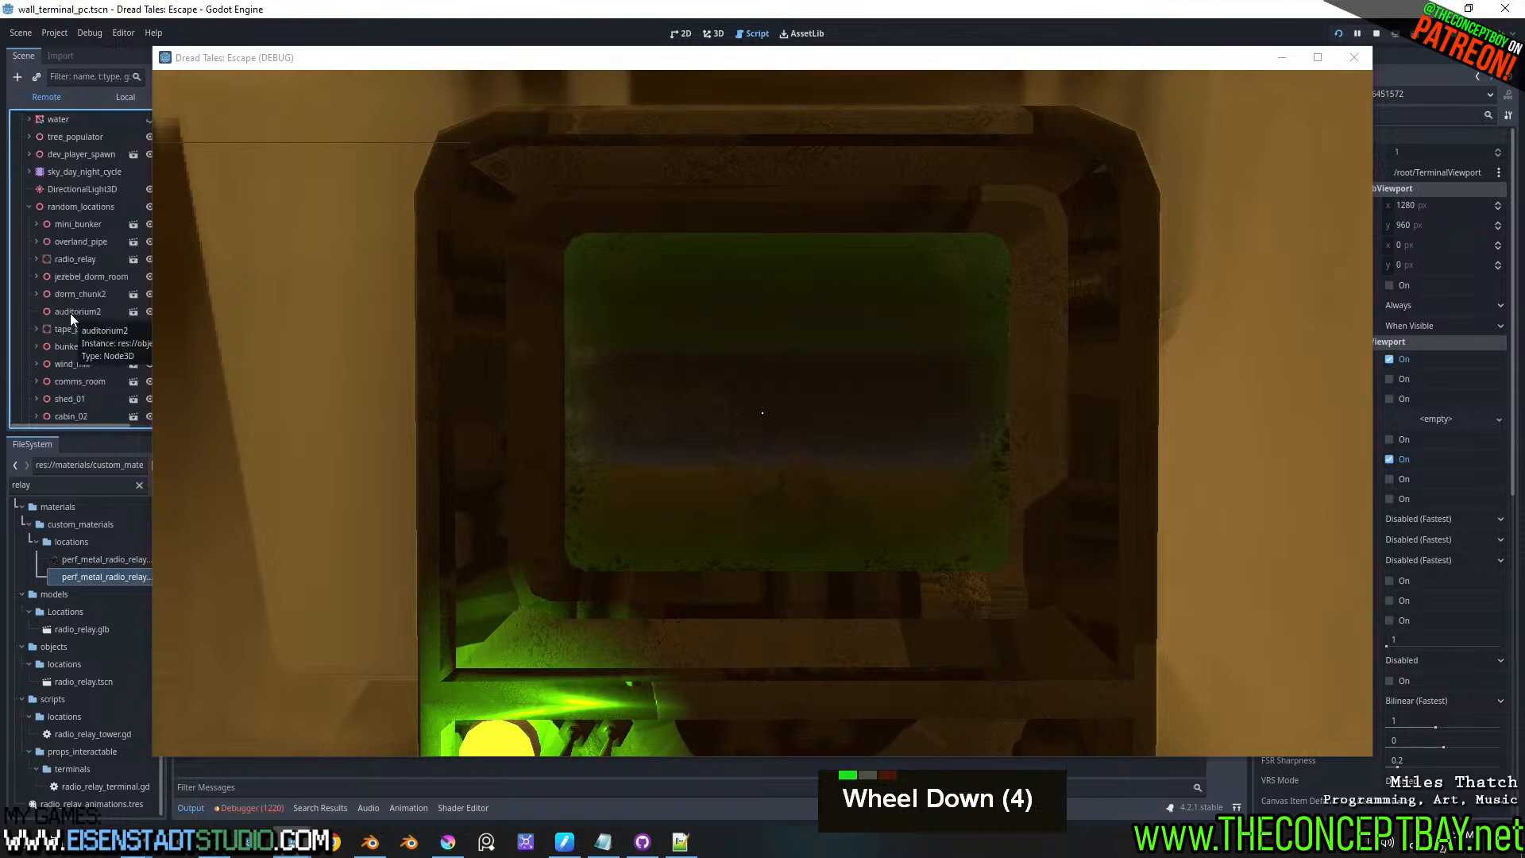
pyautogui.click(40, 255)
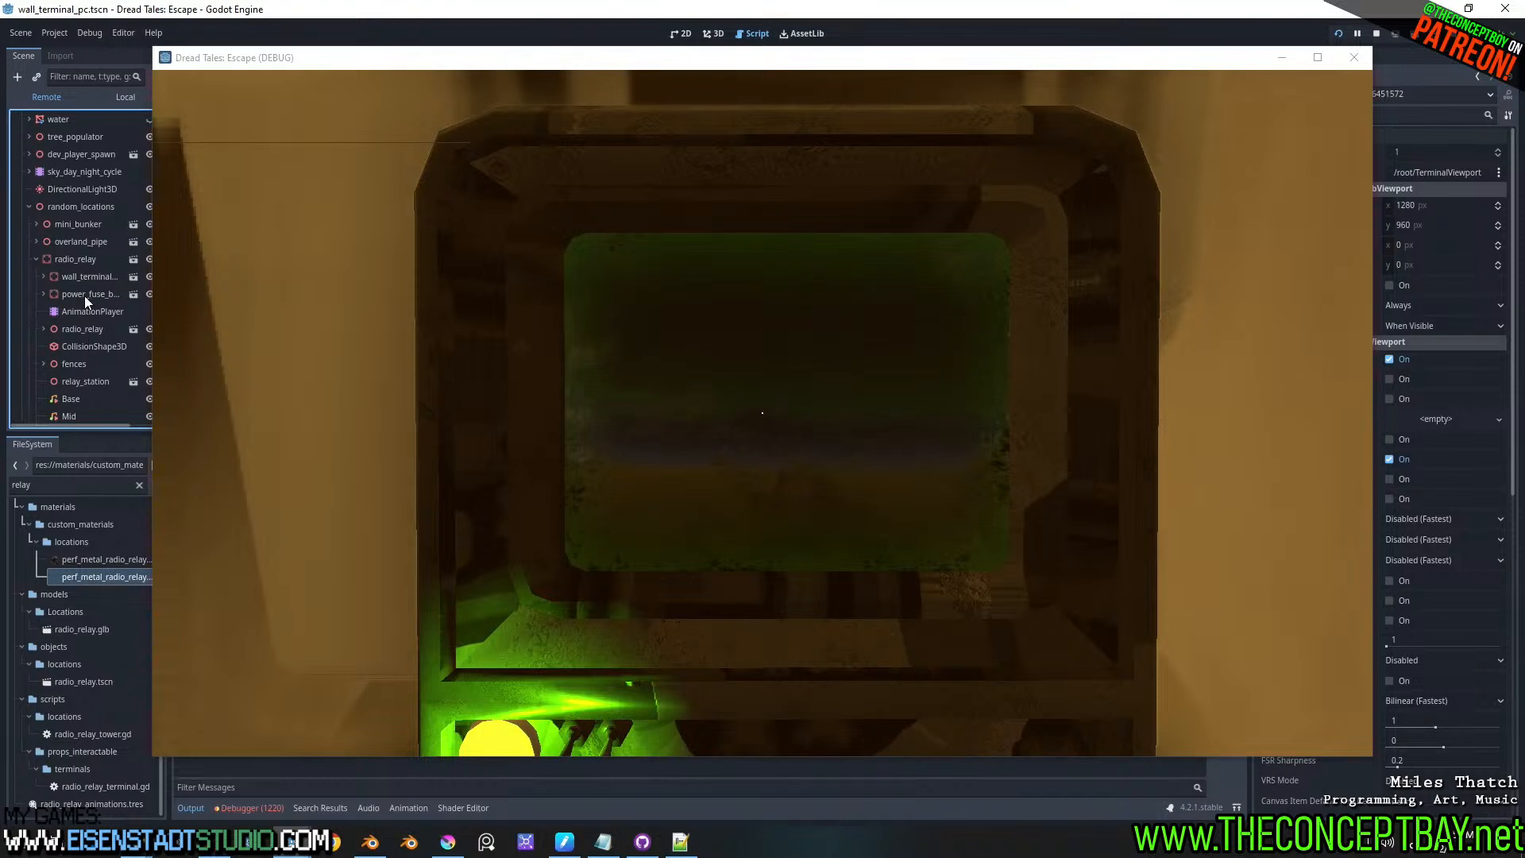
pyautogui.click(44, 275)
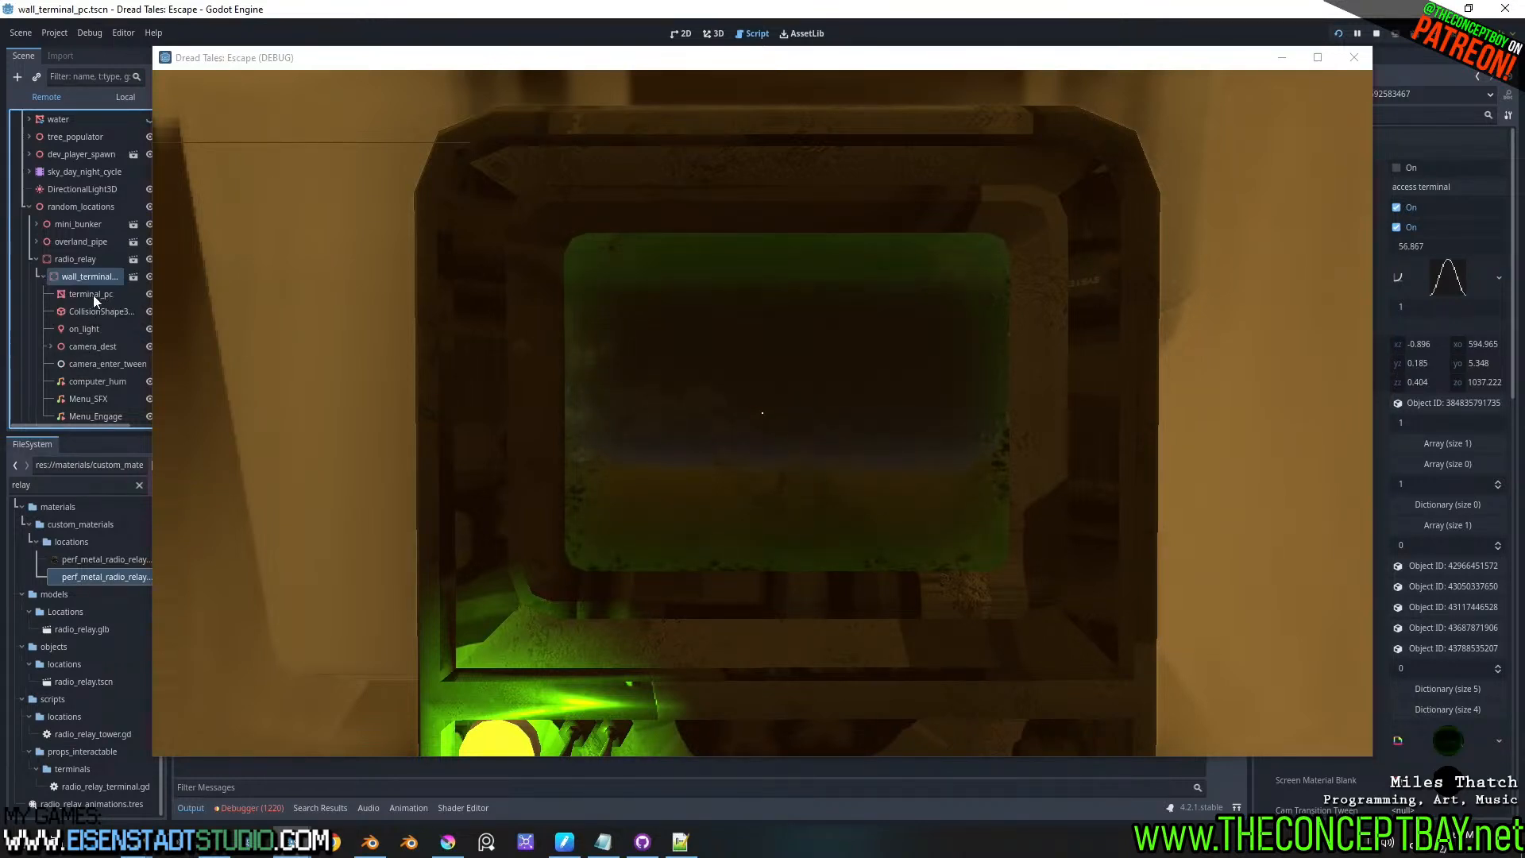
pyautogui.click(93, 294)
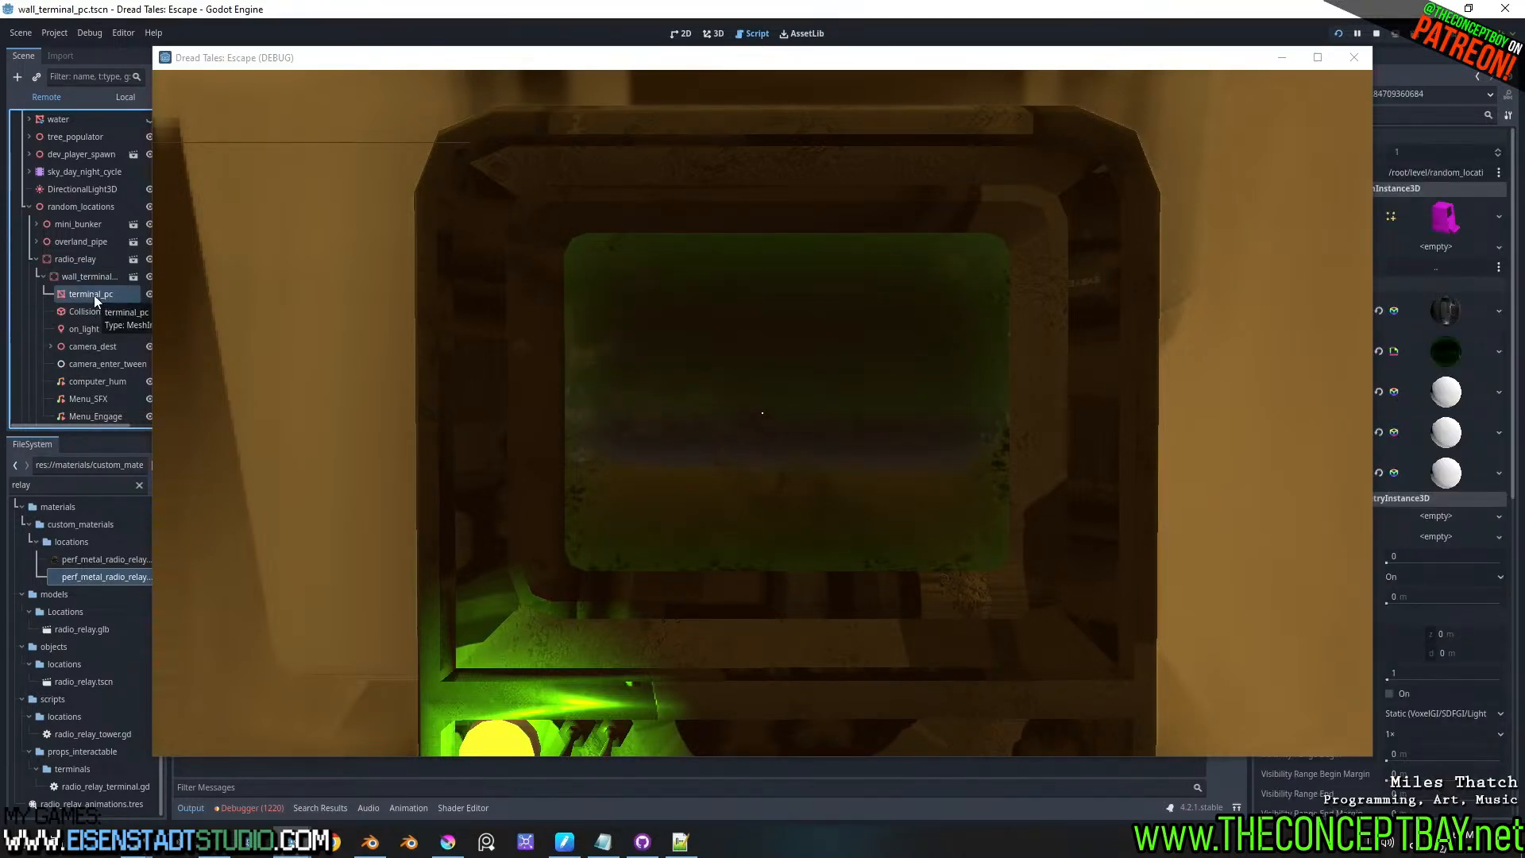
# - Expand terminal_pc's surface material override 1 and snap the game window to half the screen to expose its shader parameters
pyautogui.click(1128, 64)
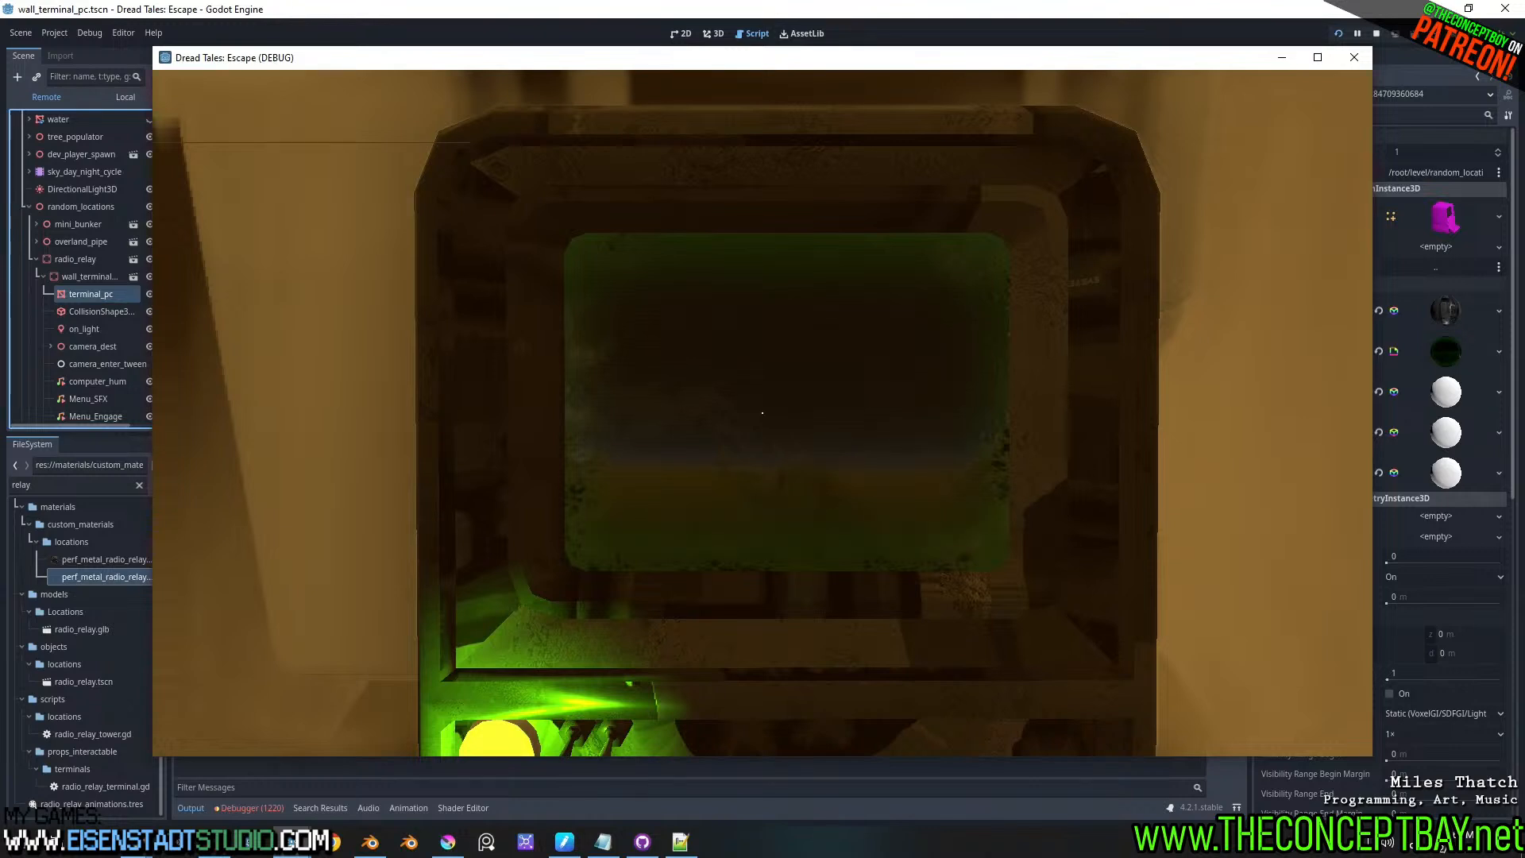
pyautogui.hotkey('alt', 'Tab')
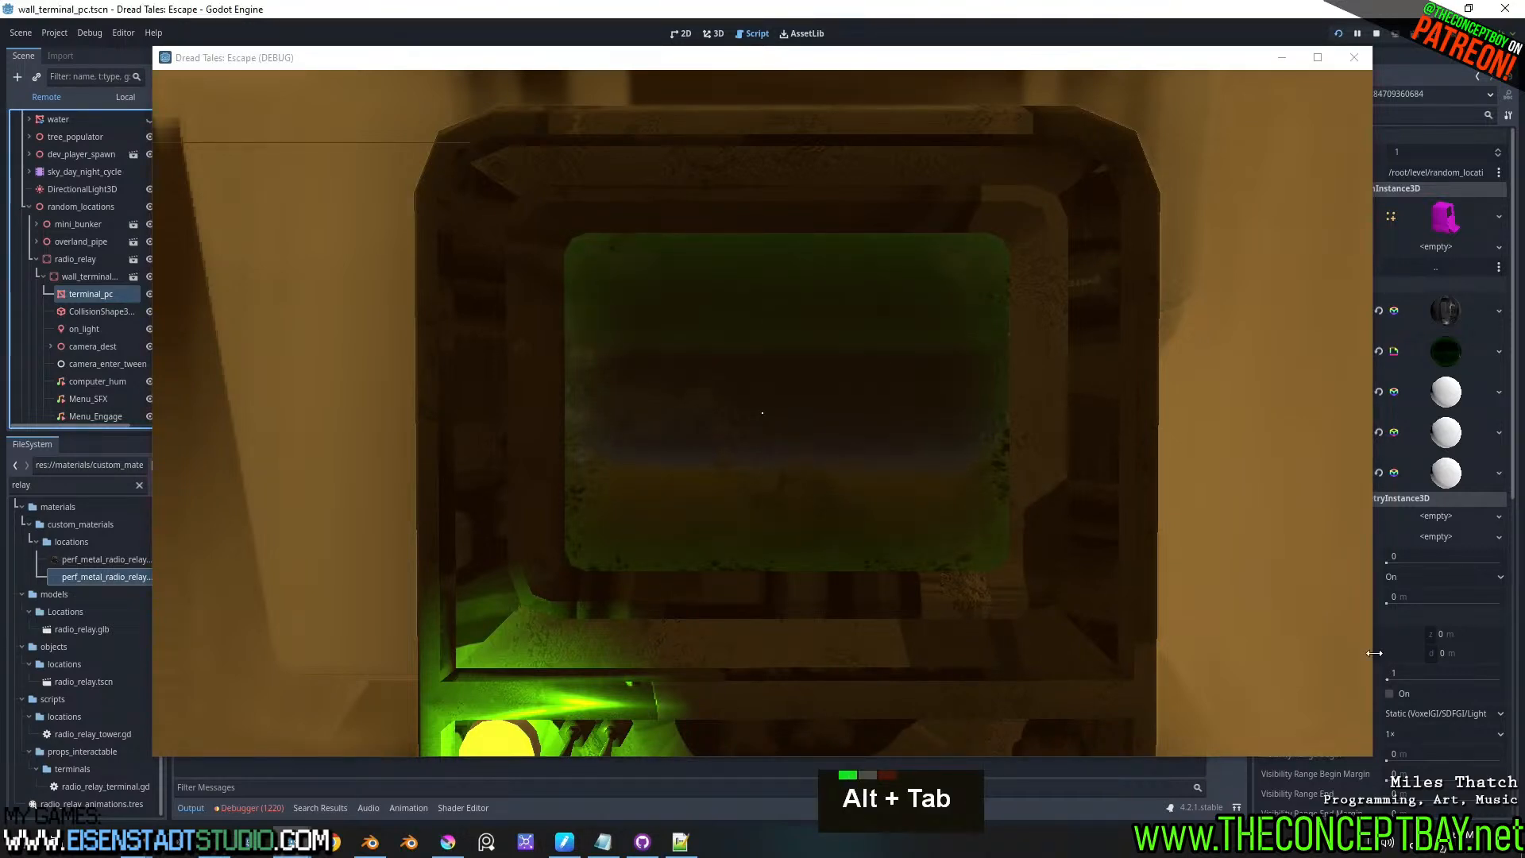
pyautogui.click(1445, 351)
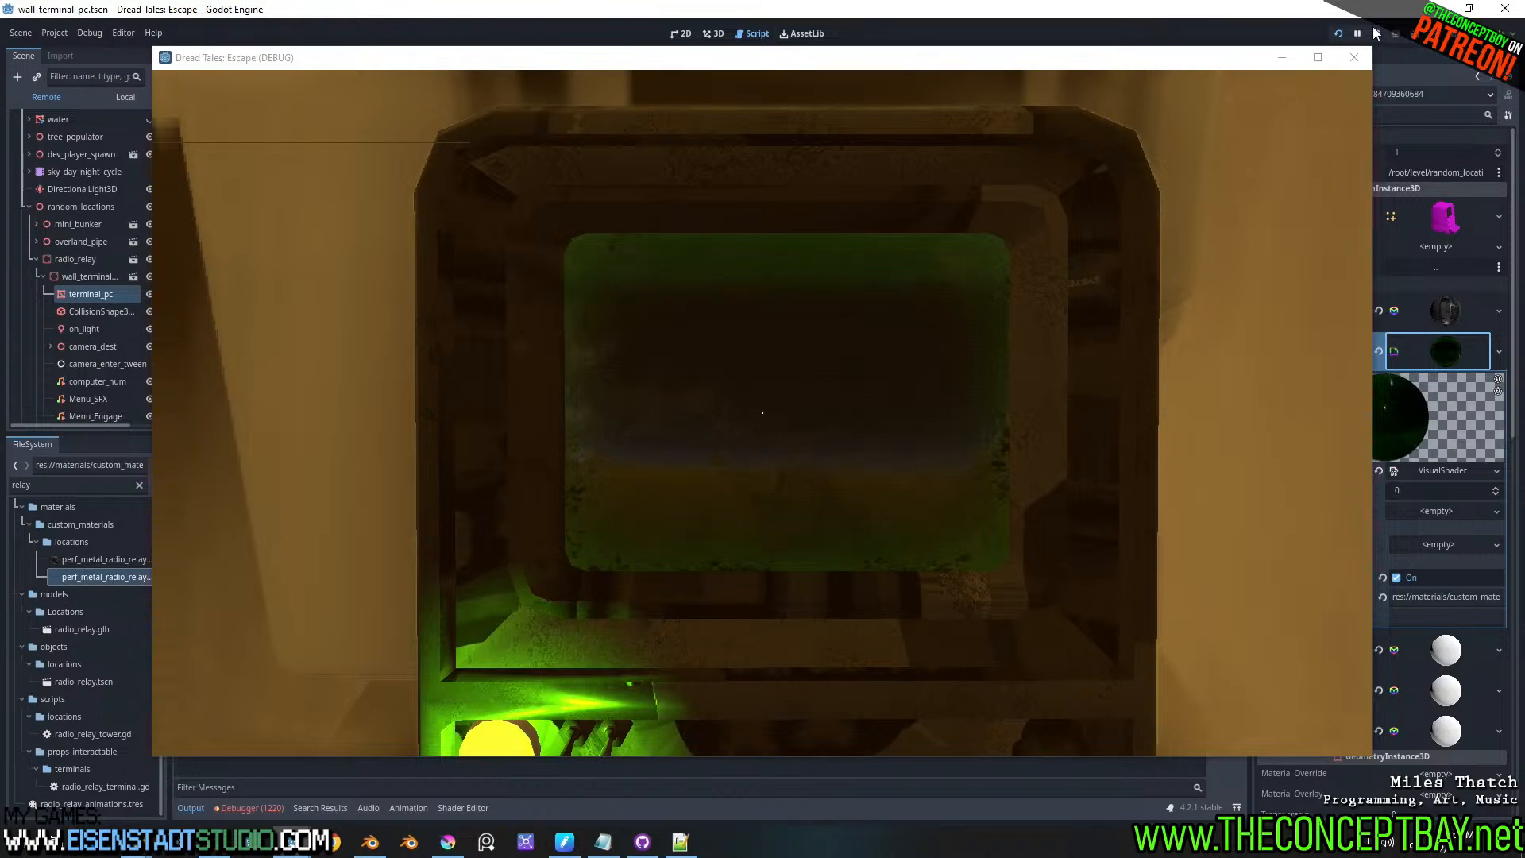
pyautogui.click(1146, 67)
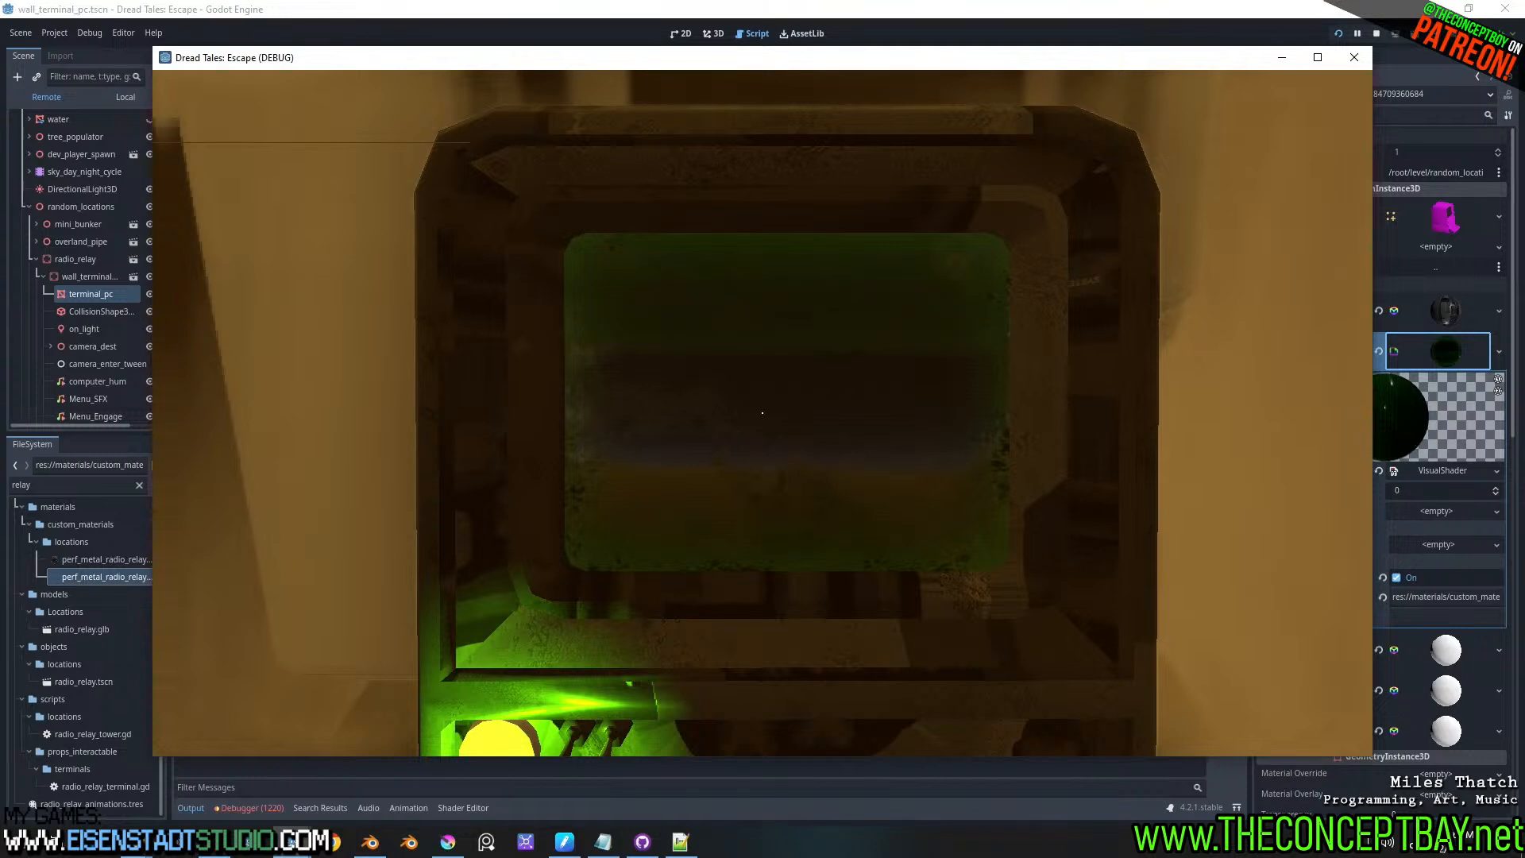
pyautogui.hotkey('alt', 'Tab')
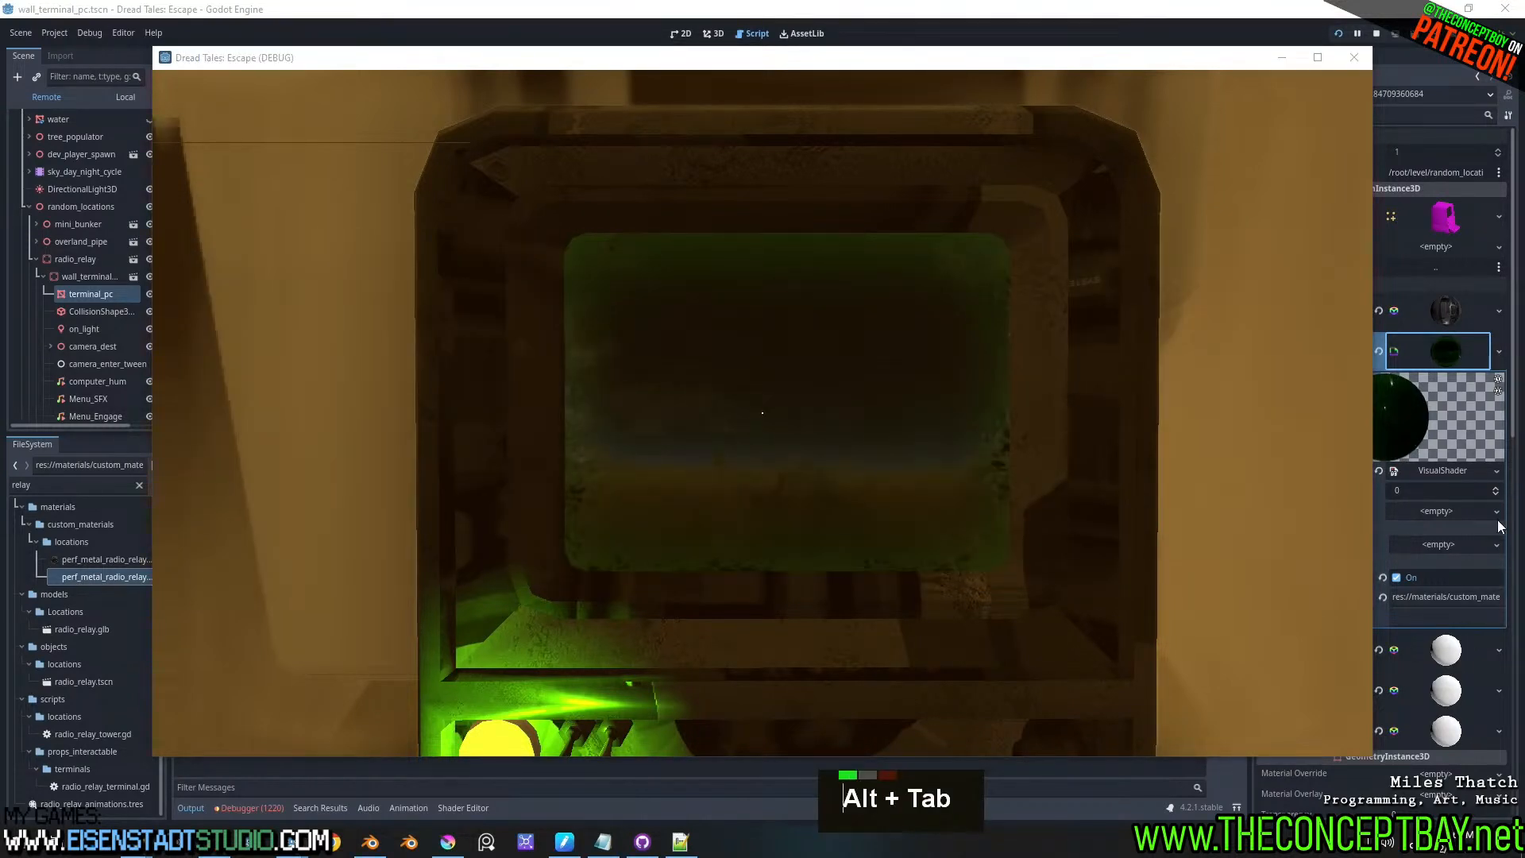
pyautogui.click(1276, 59)
pyautogui.press('super')
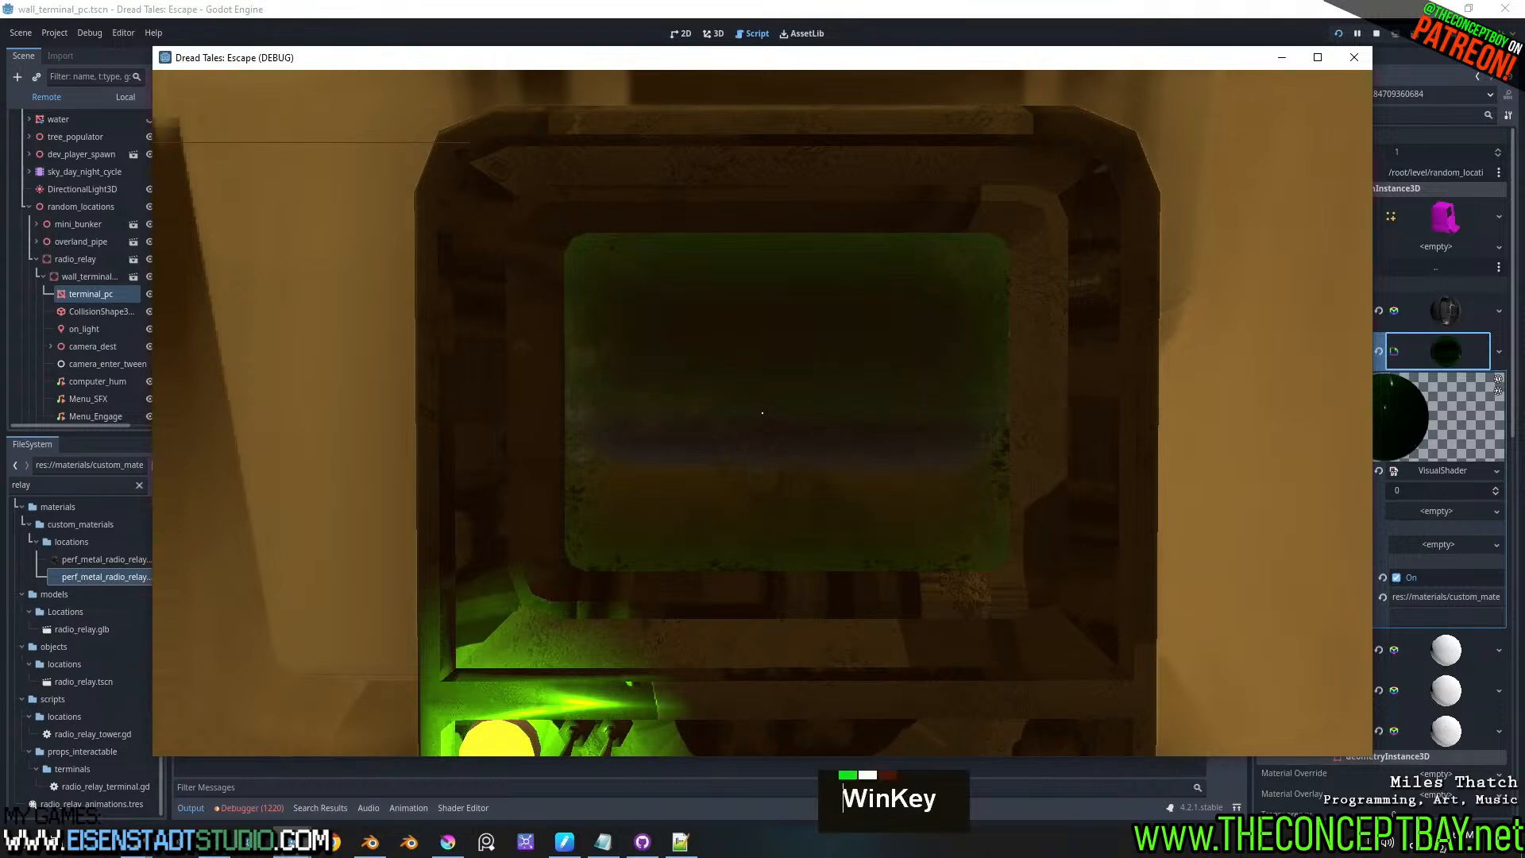
pyautogui.press('super+Left')
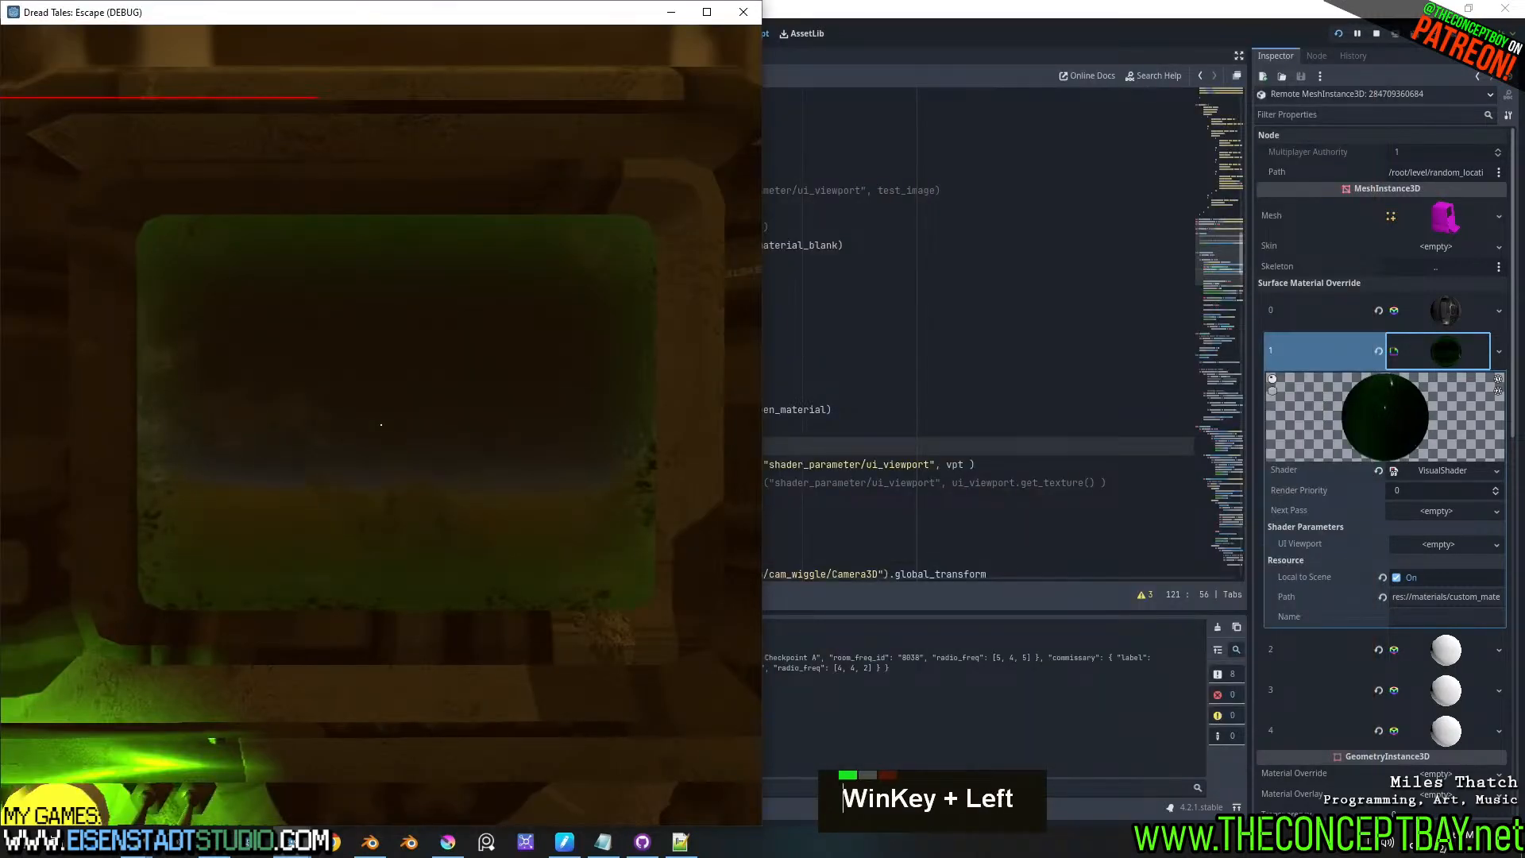
pyautogui.hotkey('alt', 'Tab')
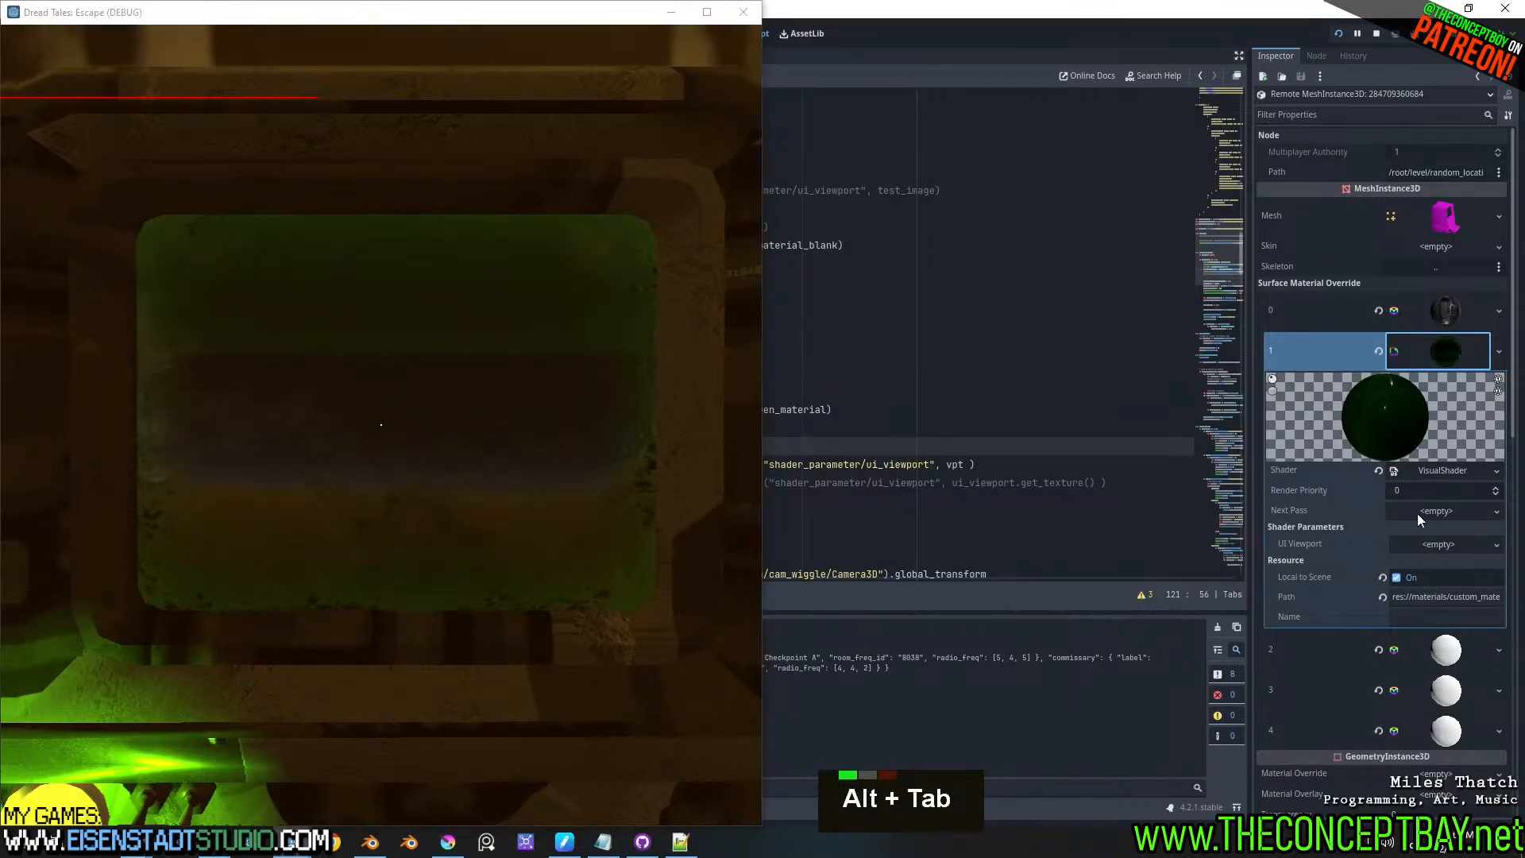
# - Try to assign a new ViewportTexture to the screen material's UI Viewport parameter, and move the game window off the editor
pyautogui.click(1428, 547)
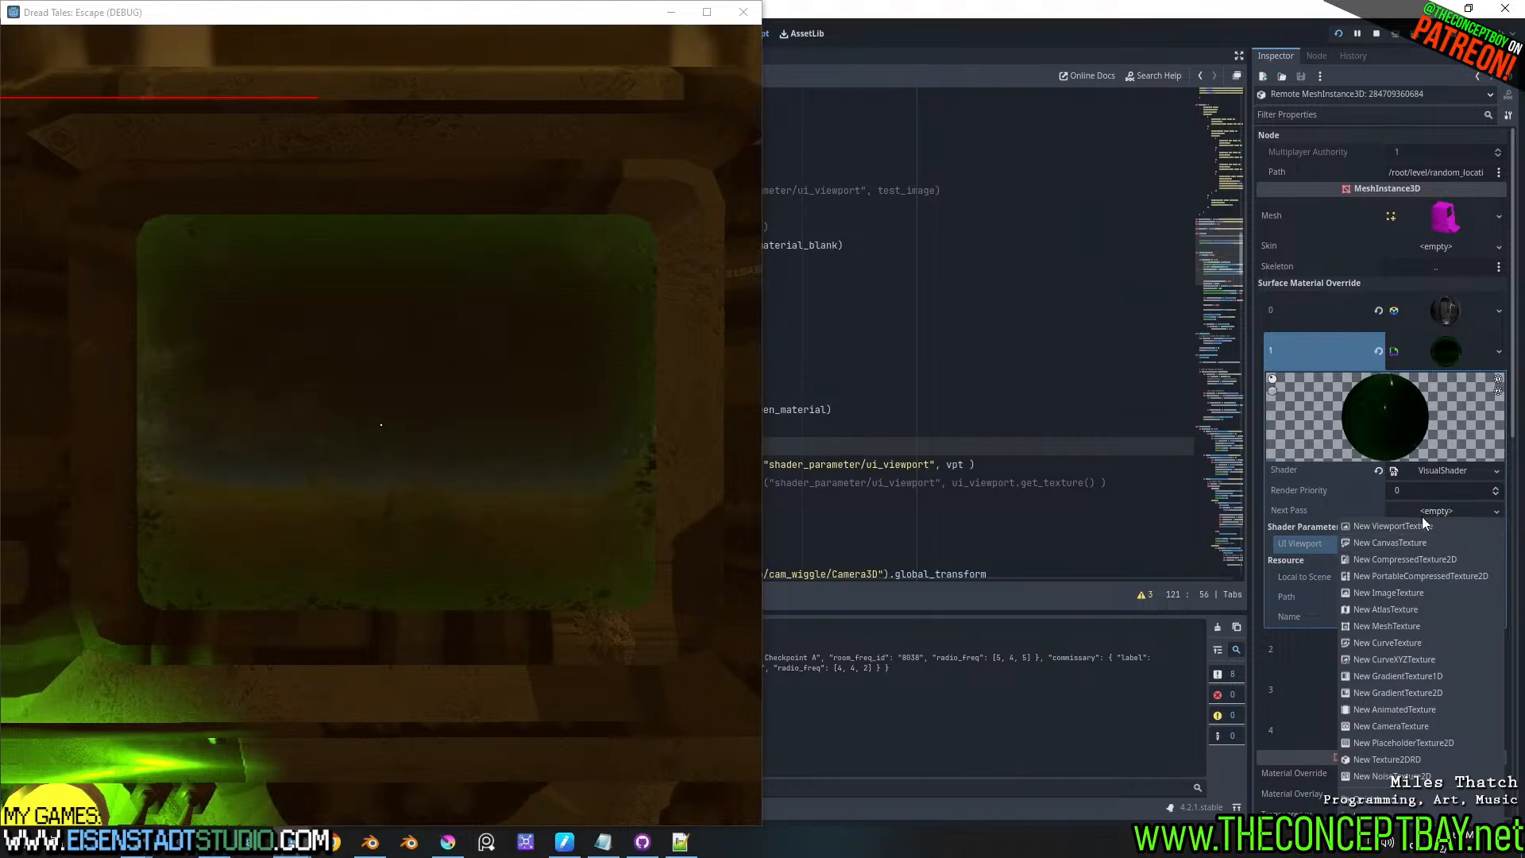
pyautogui.click(1427, 526)
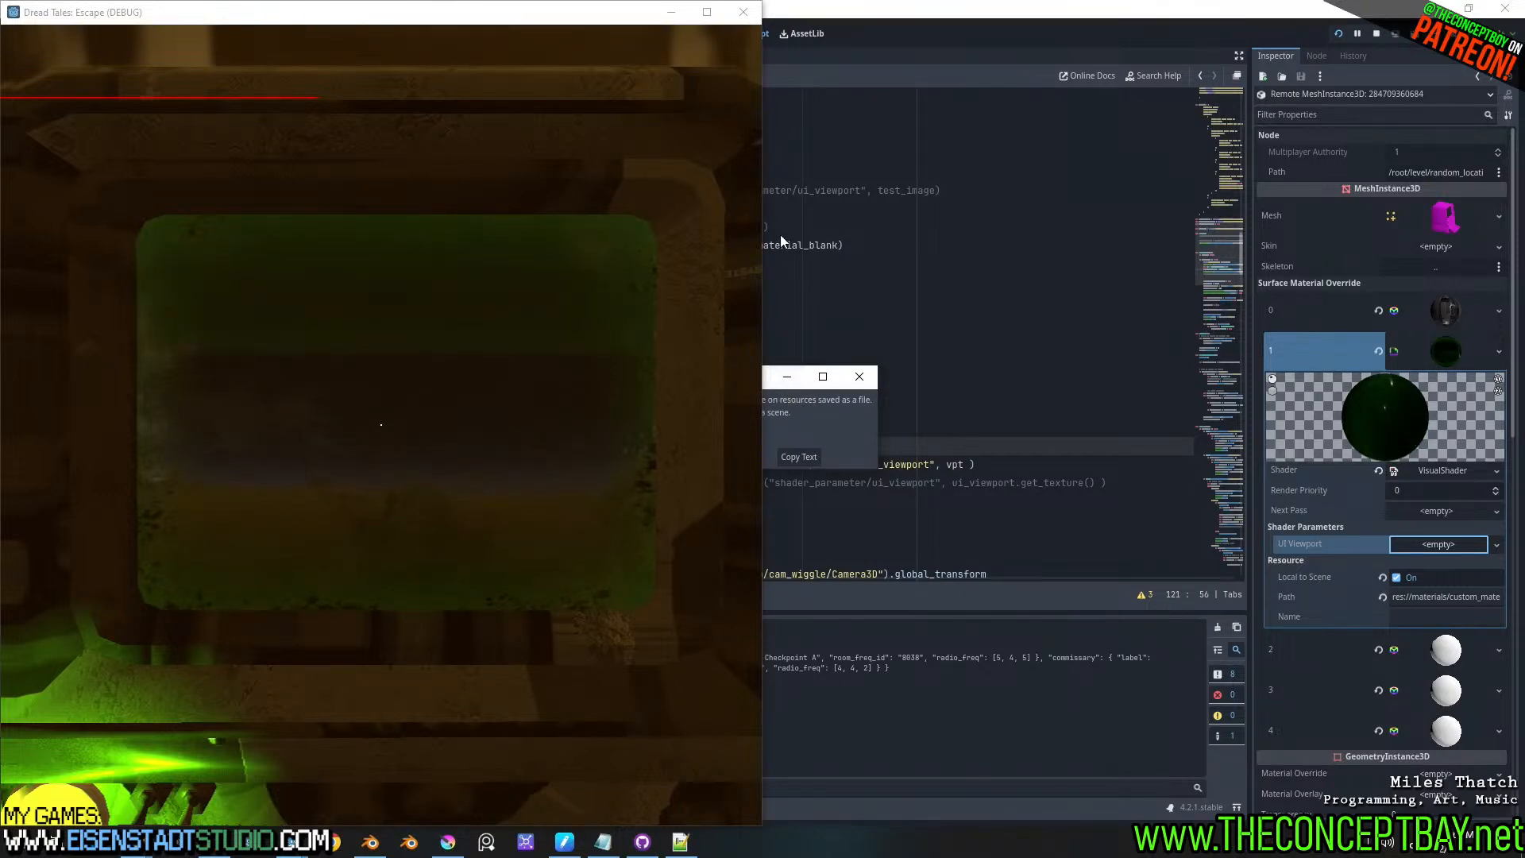
pyautogui.click(758, 57)
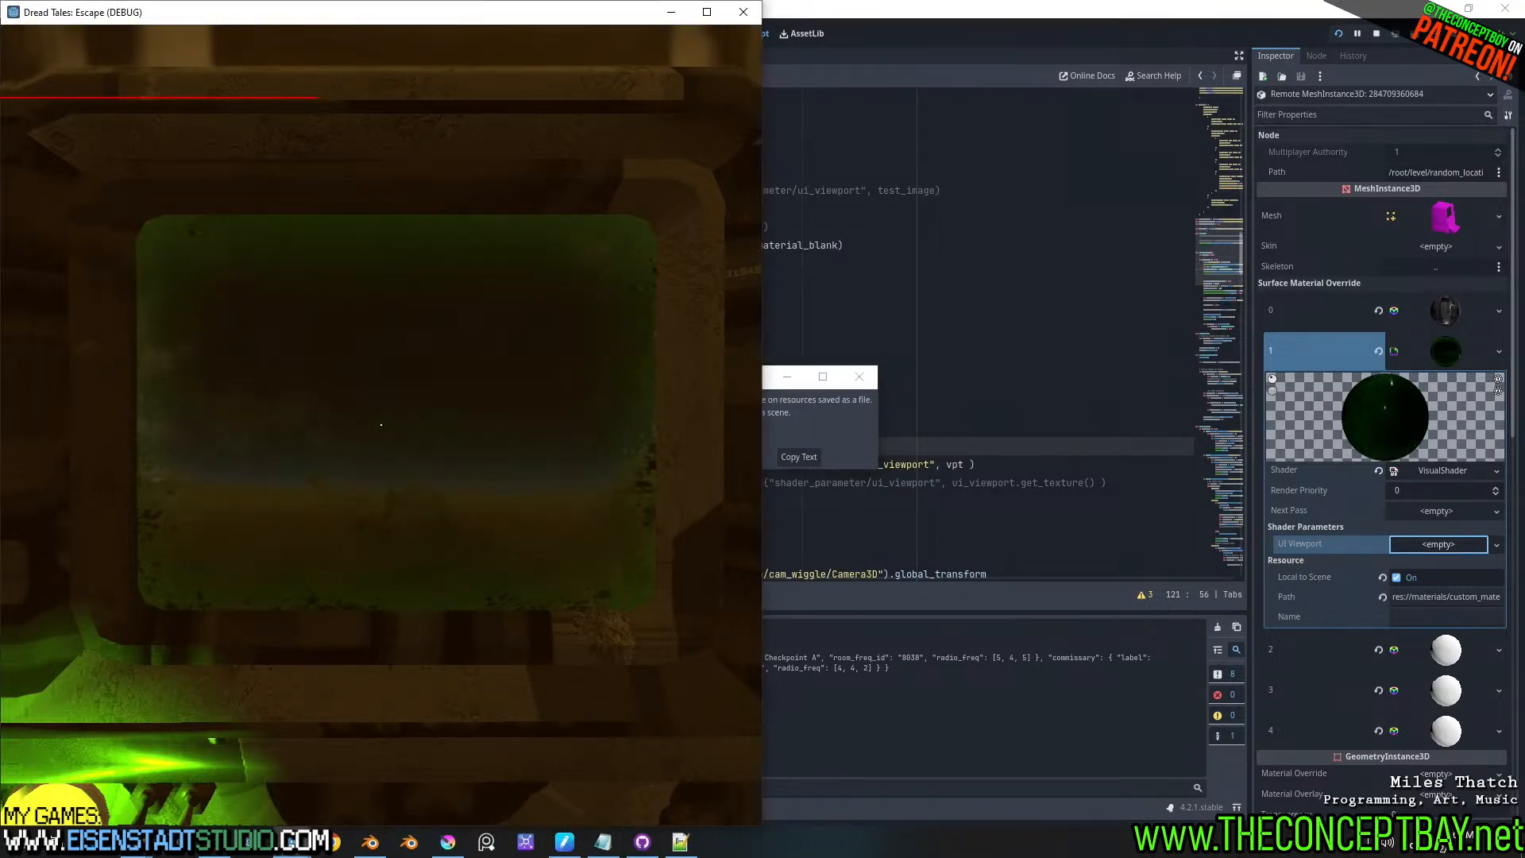
pyautogui.press('super+Left')
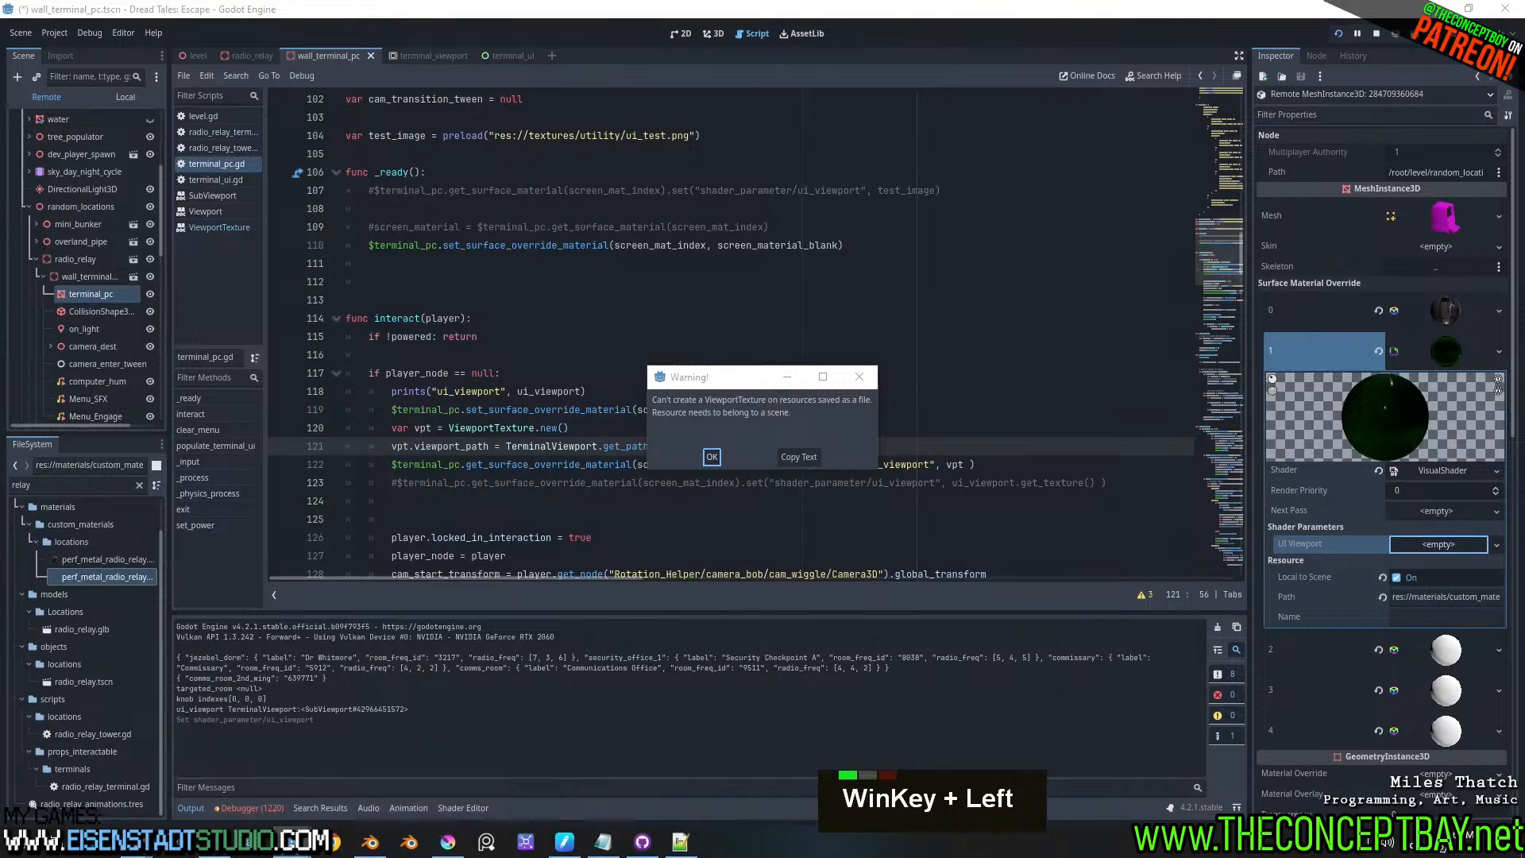
pyautogui.hotkey('alt', 'Tab')
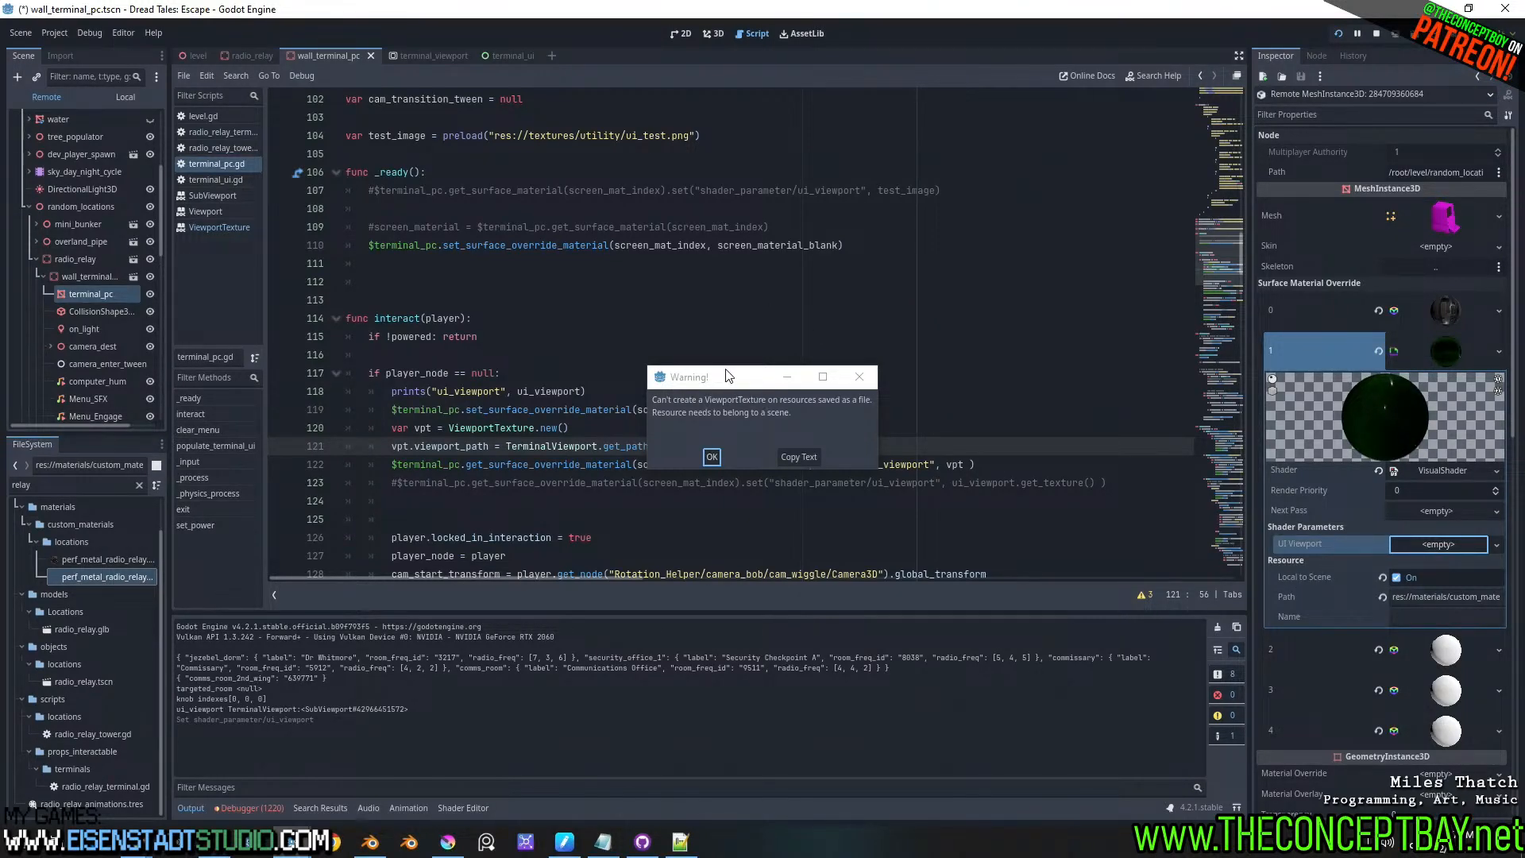
pyautogui.click(858, 376)
# - Enable Local to Scene on the VisualShader used by the screen material in slot 1
pyautogui.click(1432, 469)
pyautogui.scroll(-6, 1363, 509)
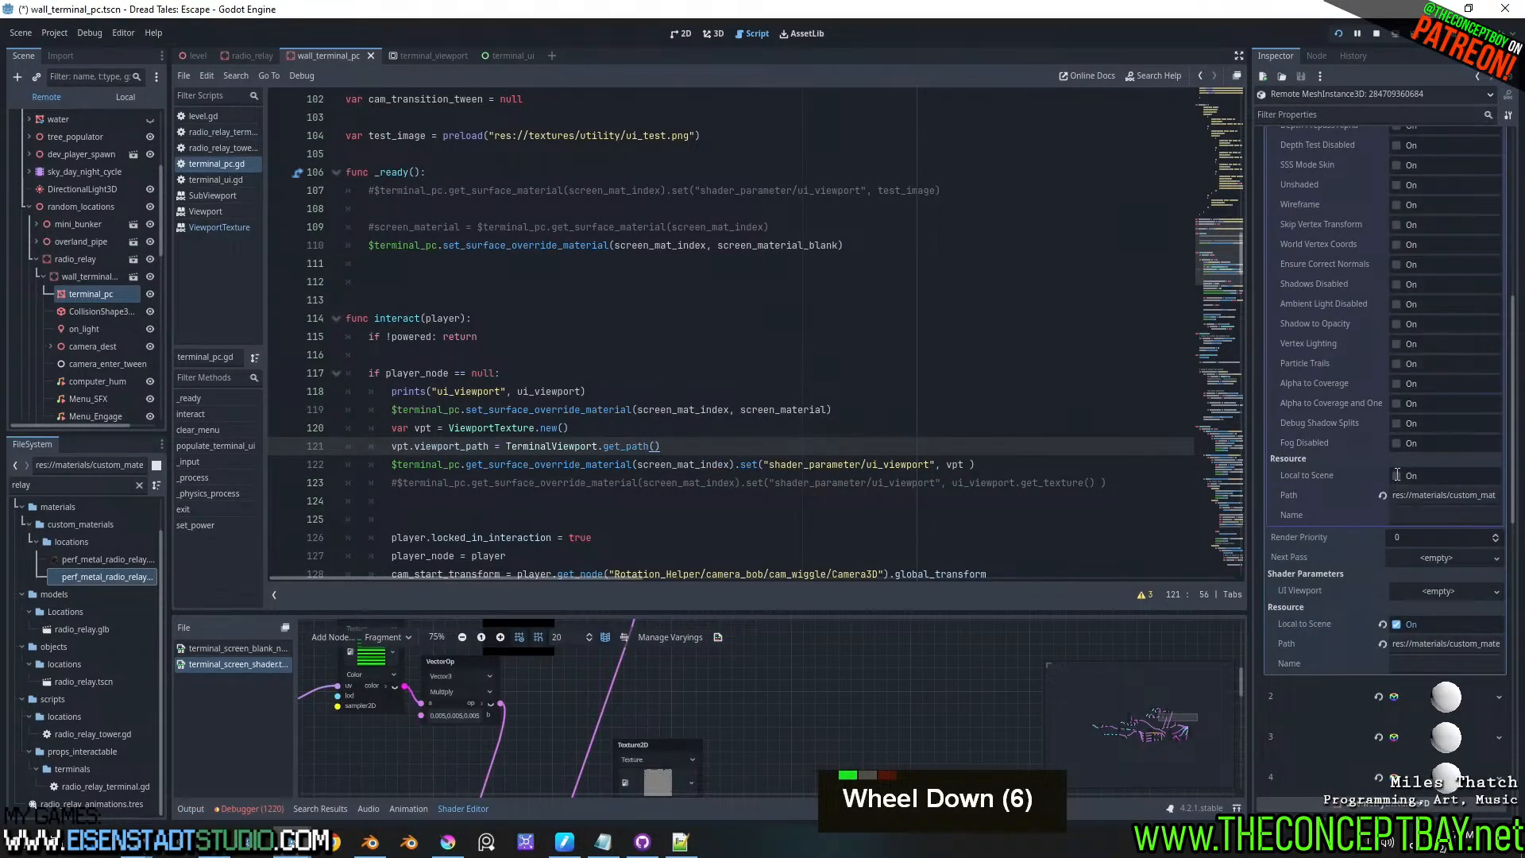
pyautogui.click(1395, 475)
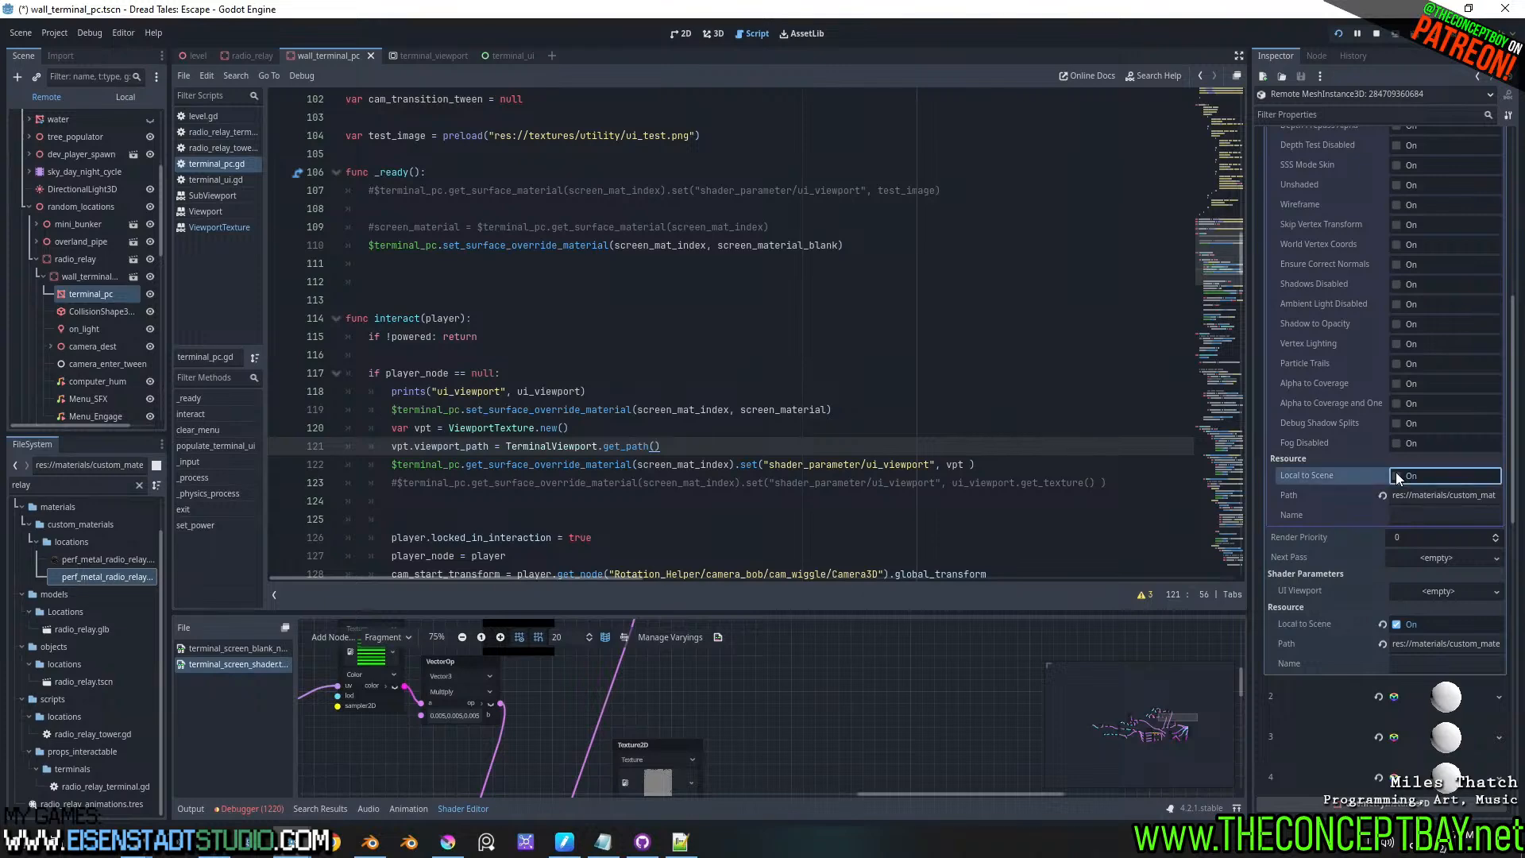
pyautogui.scroll(2, 1449, 435)
pyautogui.scroll(2, 1444, 437)
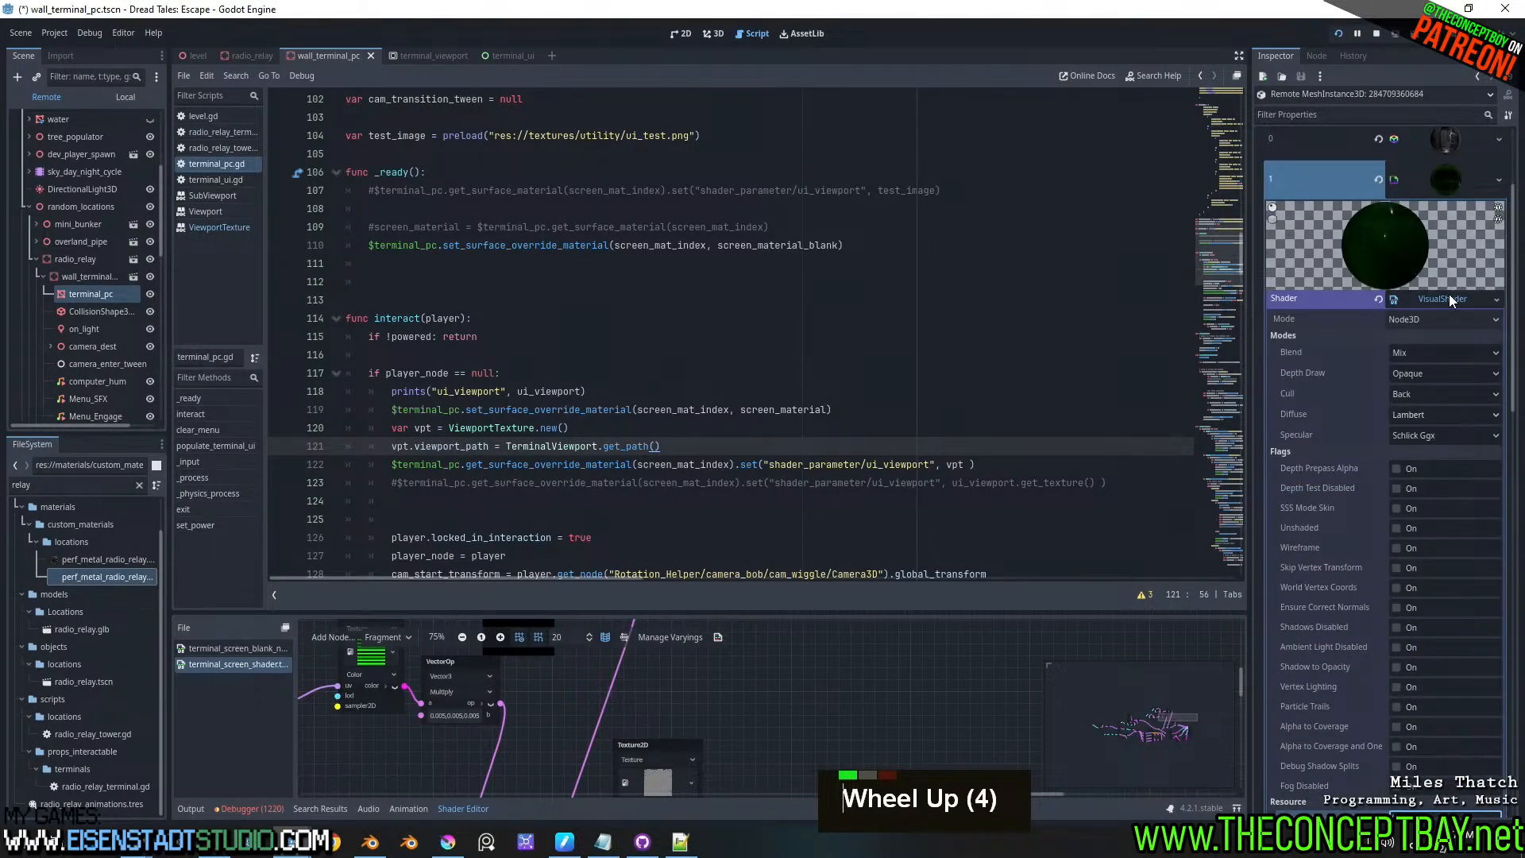
pyautogui.click(1449, 299)
# - Retry assigning a new ViewportTexture to UI Viewport on the screen material with the local-to-scene shader
pyautogui.click(1461, 371)
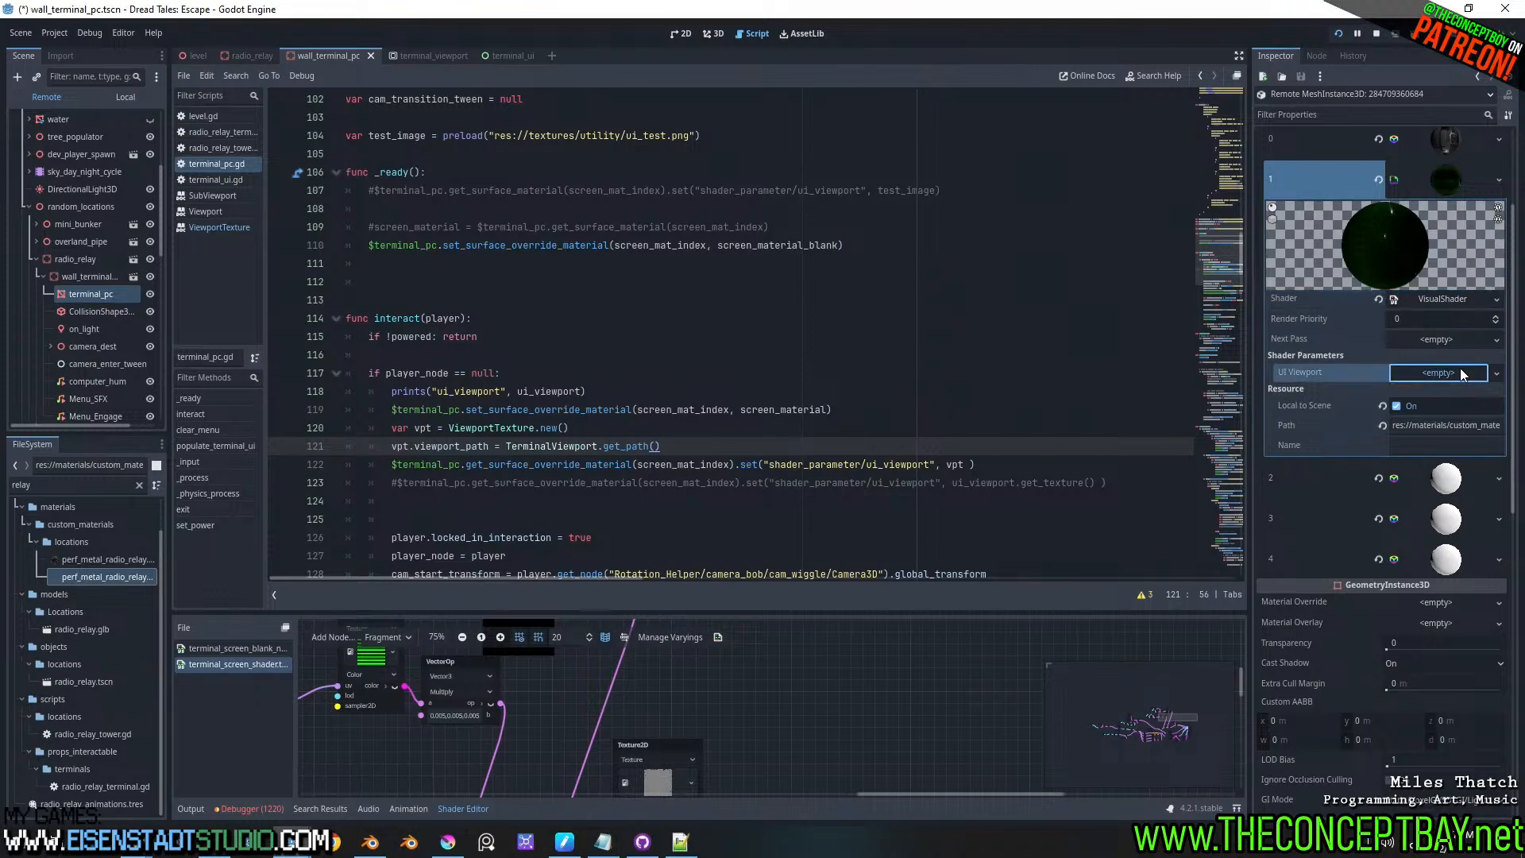
pyautogui.click(1460, 370)
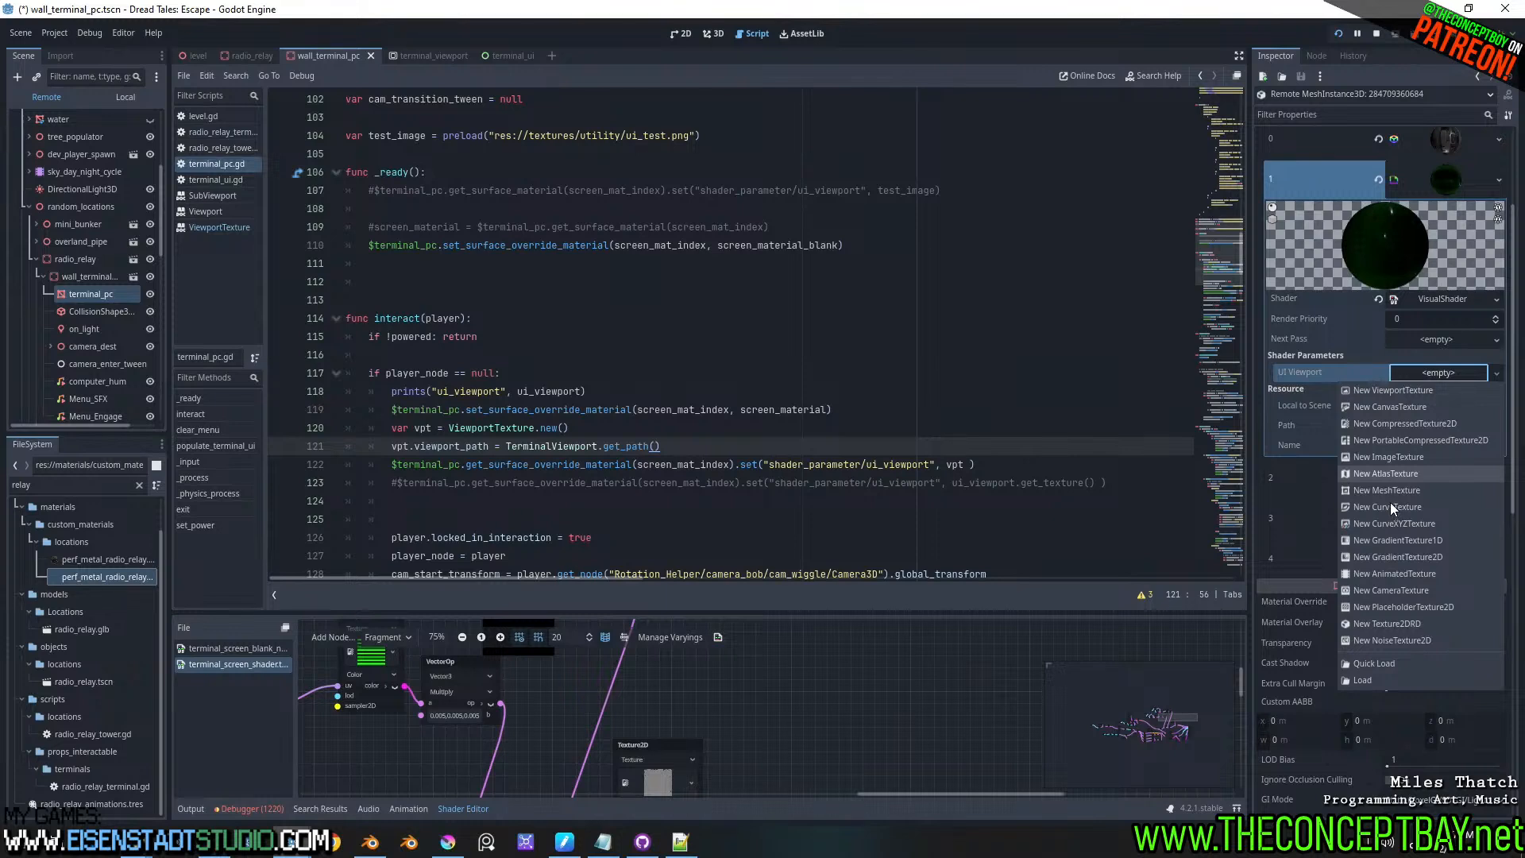
pyautogui.click(1398, 389)
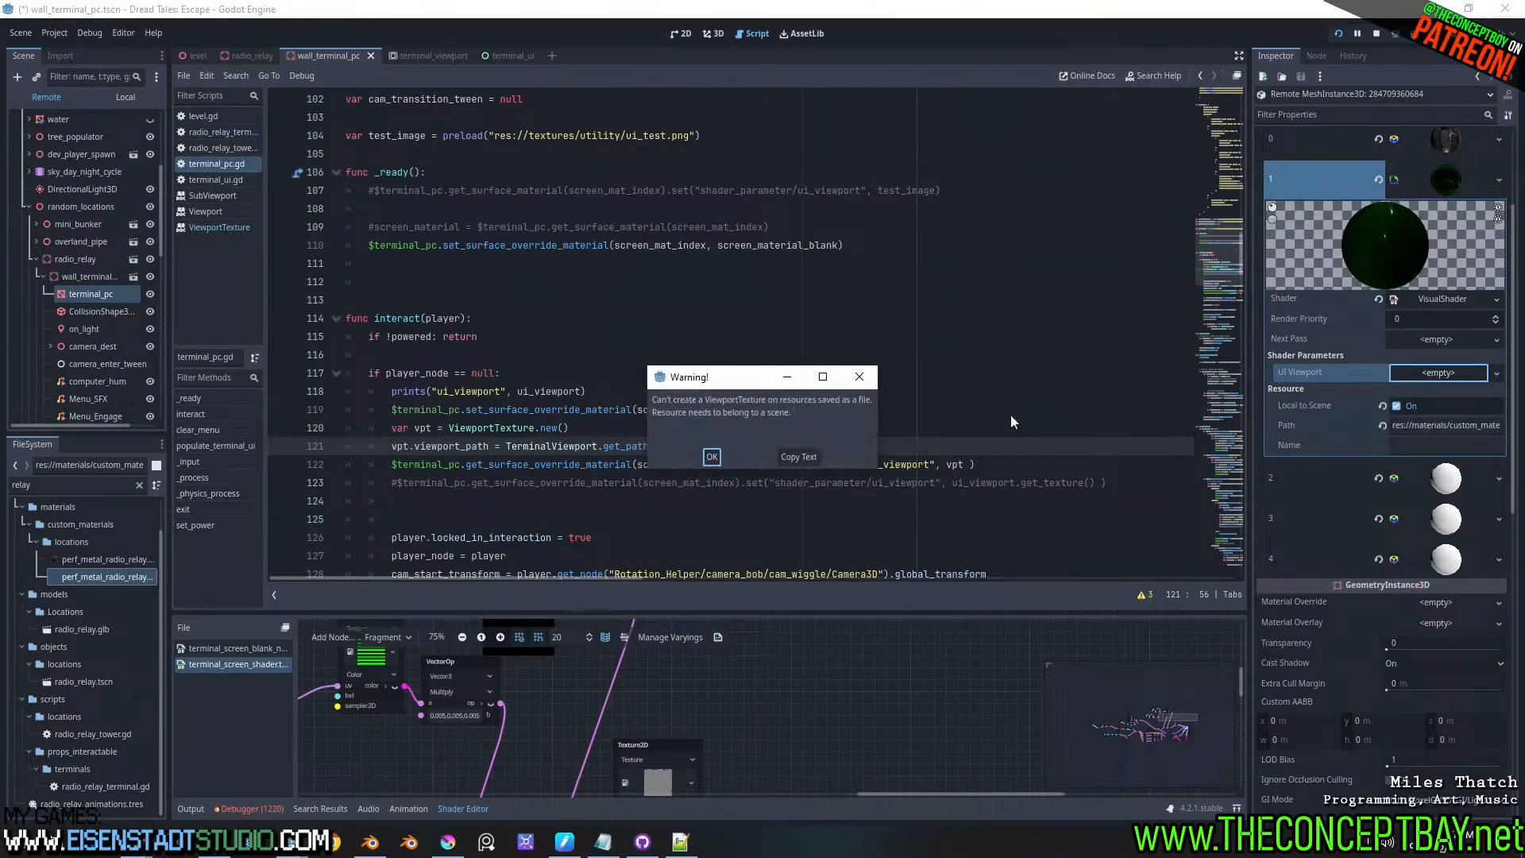
pyautogui.click(860, 376)
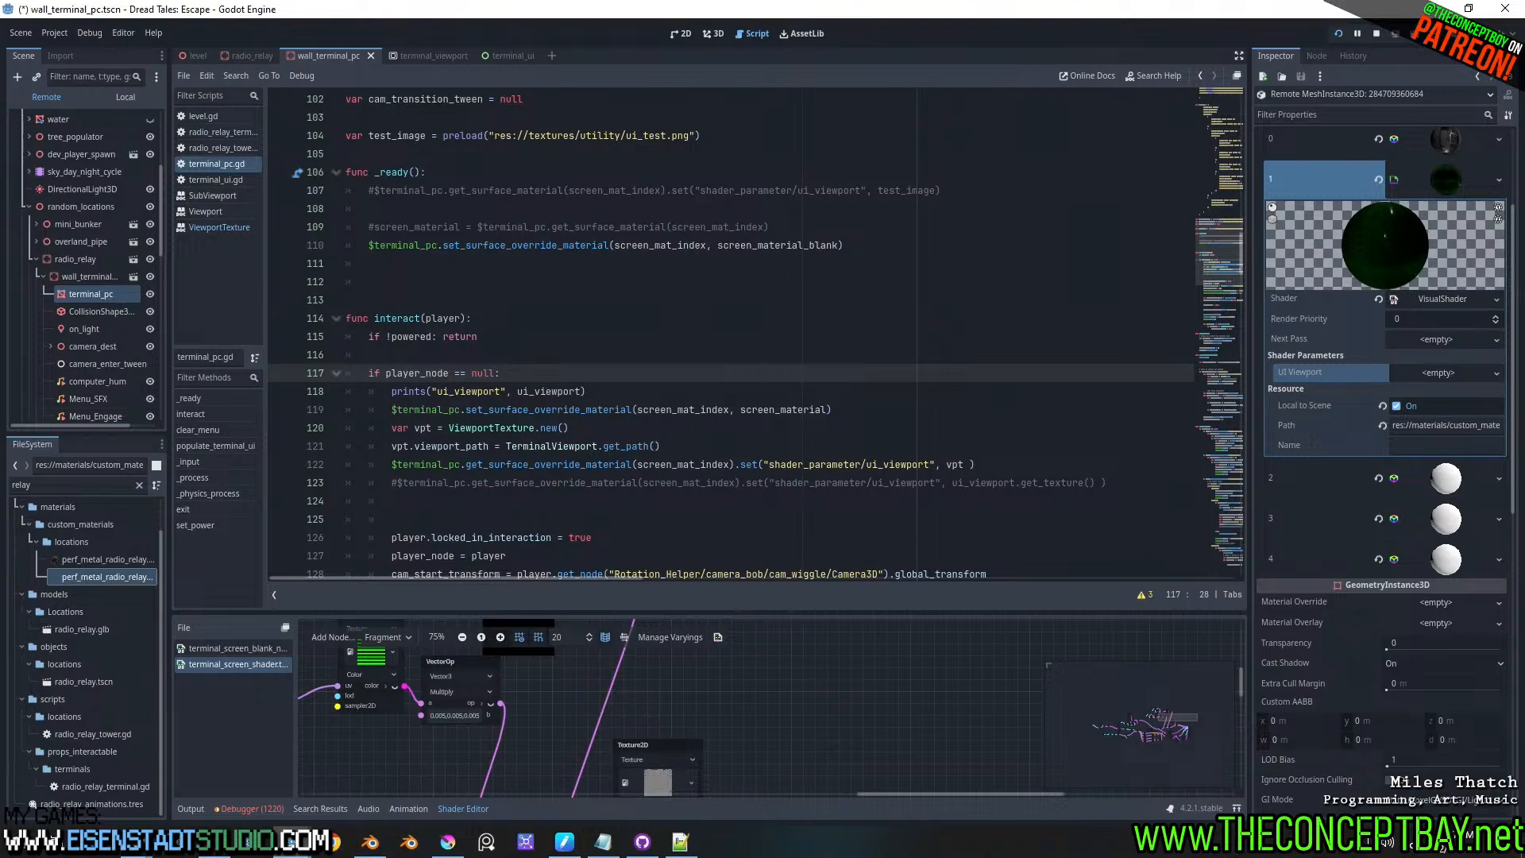
# - Close the running game and delete the missing-type camera_enter_tween node from the wall_terminal_pc scene
pyautogui.hotkey('alt', 'F4')
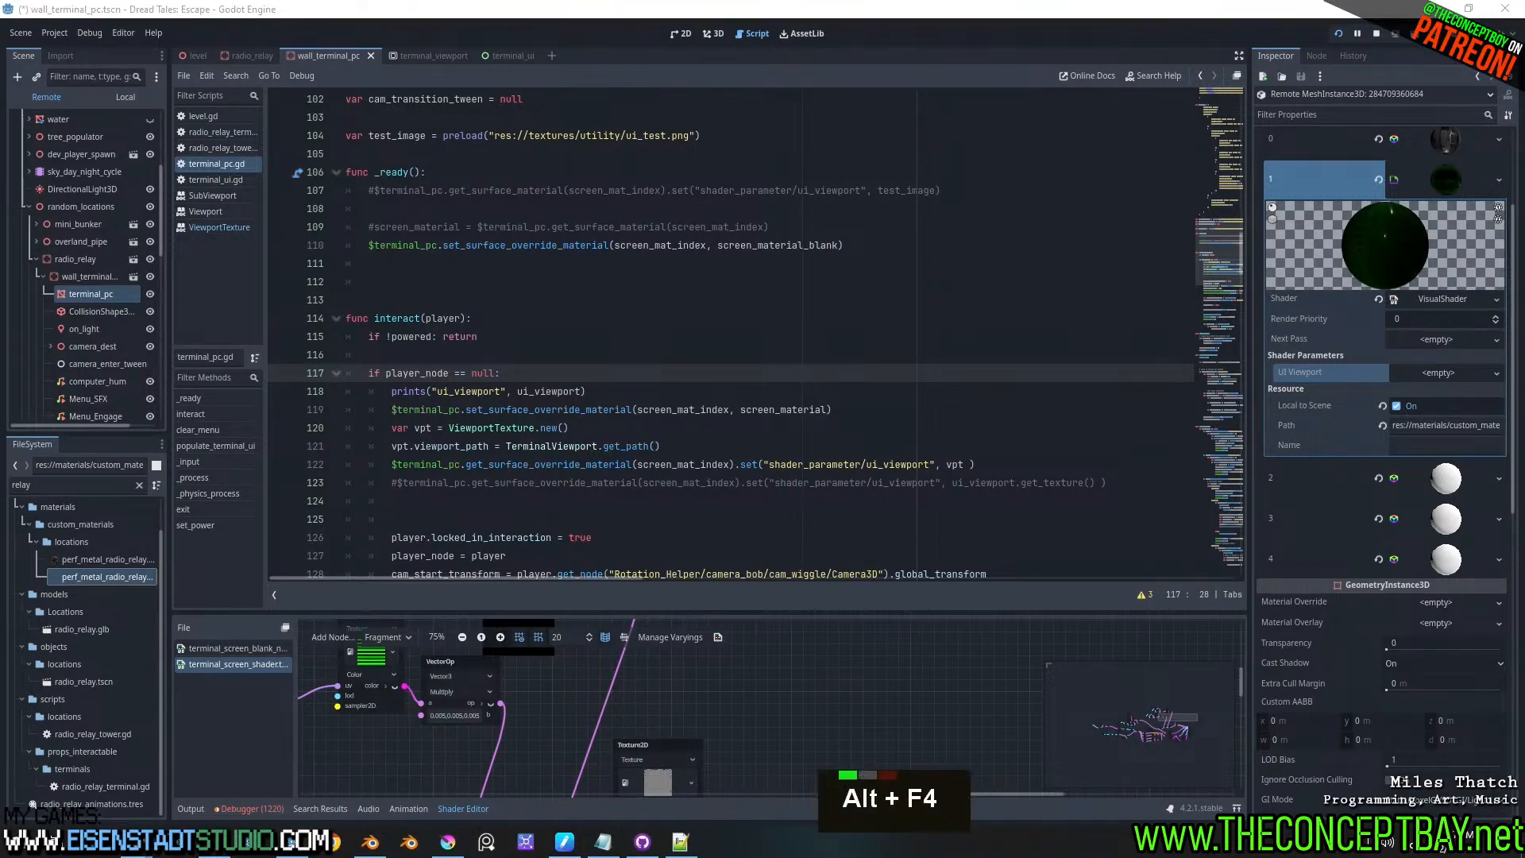
pyautogui.click(1020, 293)
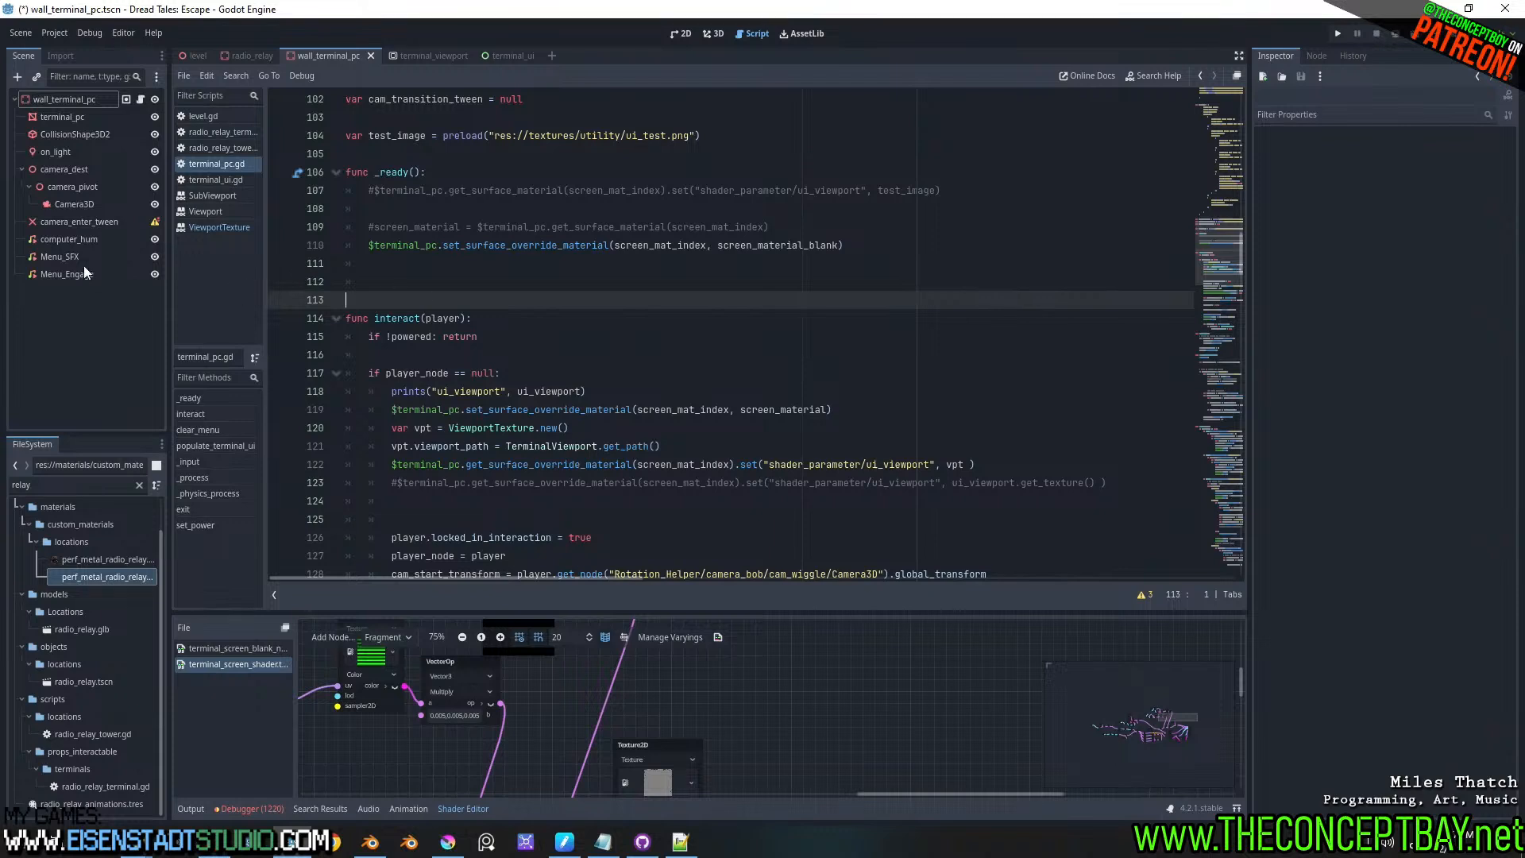
pyautogui.click(95, 223)
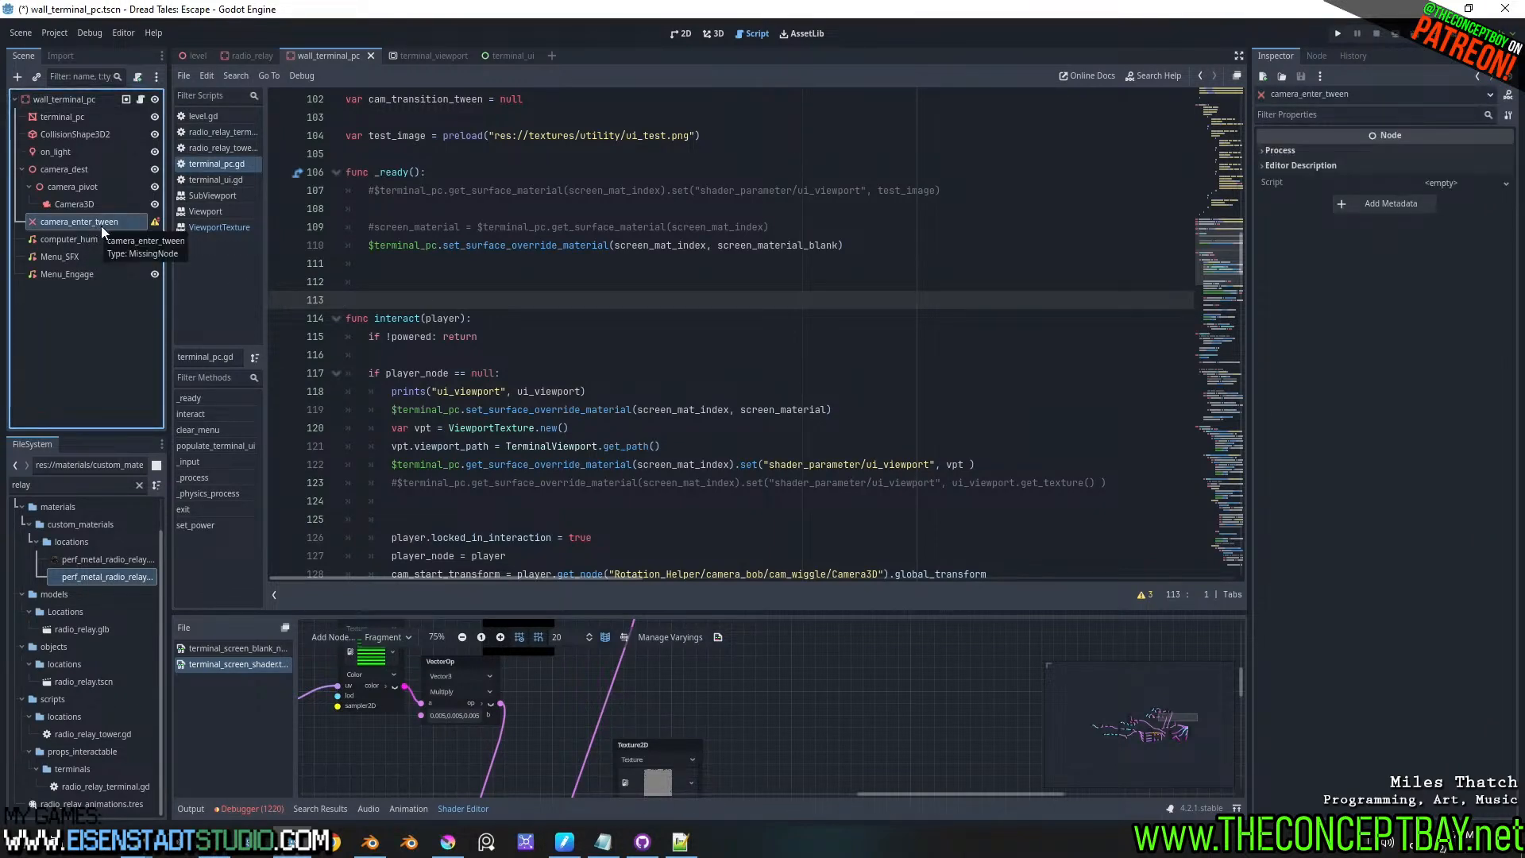
pyautogui.press('Delete')
pyautogui.press('Return')
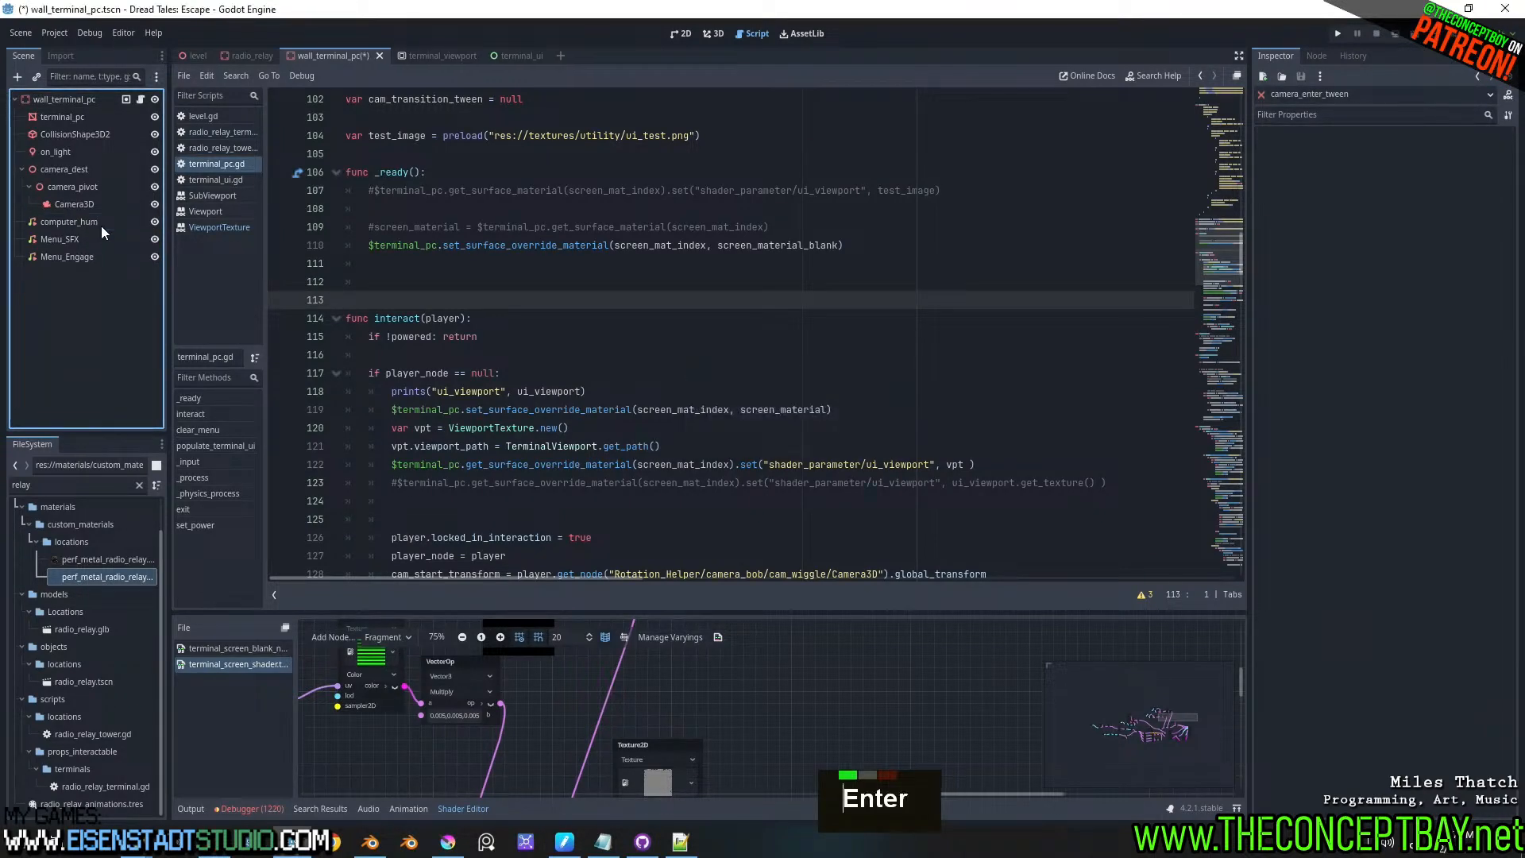
# - Examine the terminal_pc mesh's material overrides, the debugger's error list and the output log for causes of the missing viewport texture
pyautogui.click(73, 118)
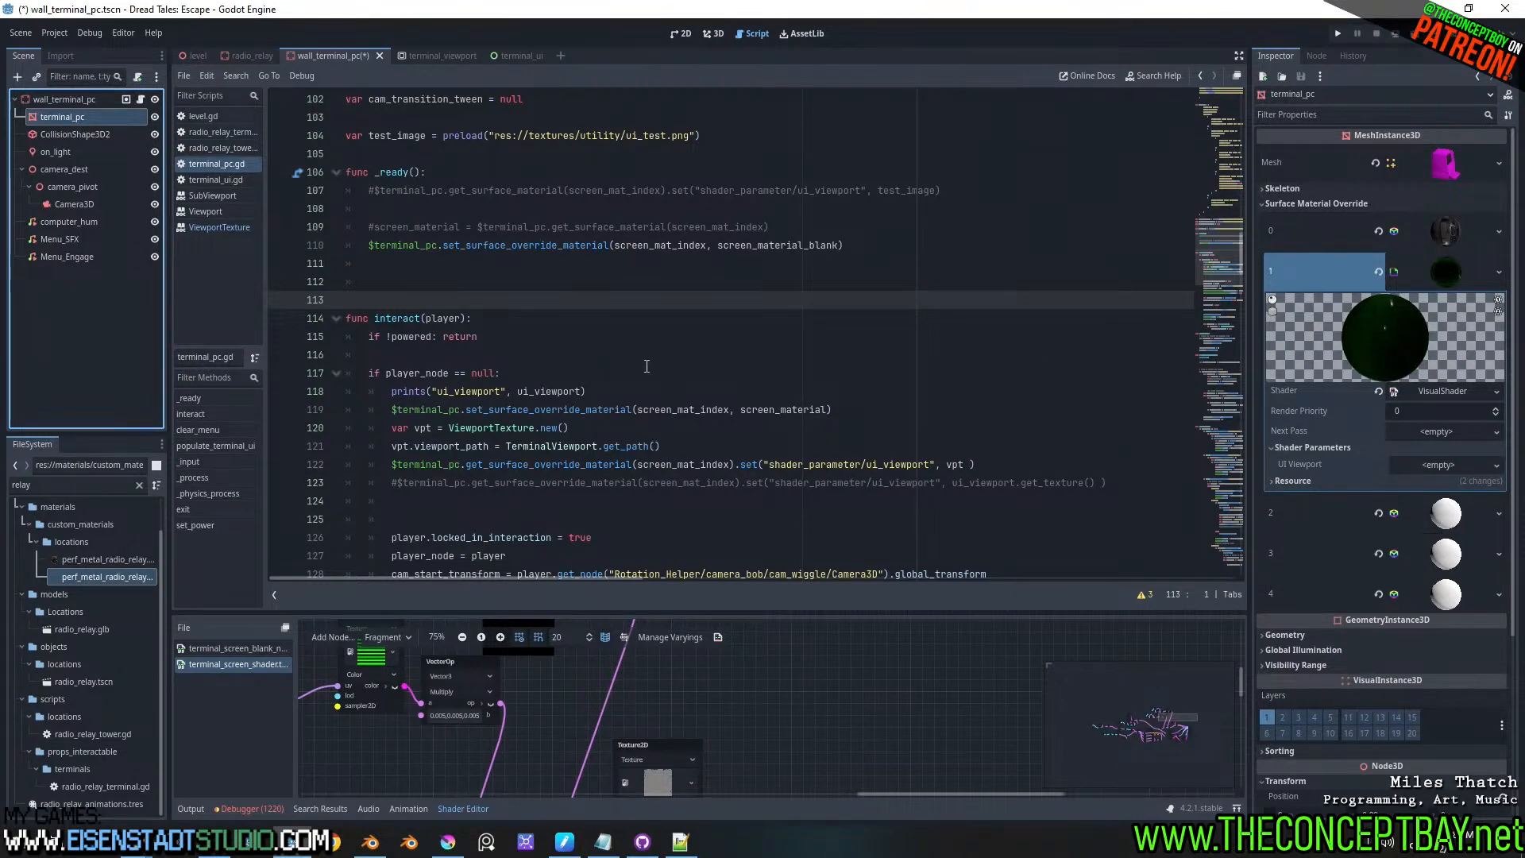
pyautogui.click(266, 809)
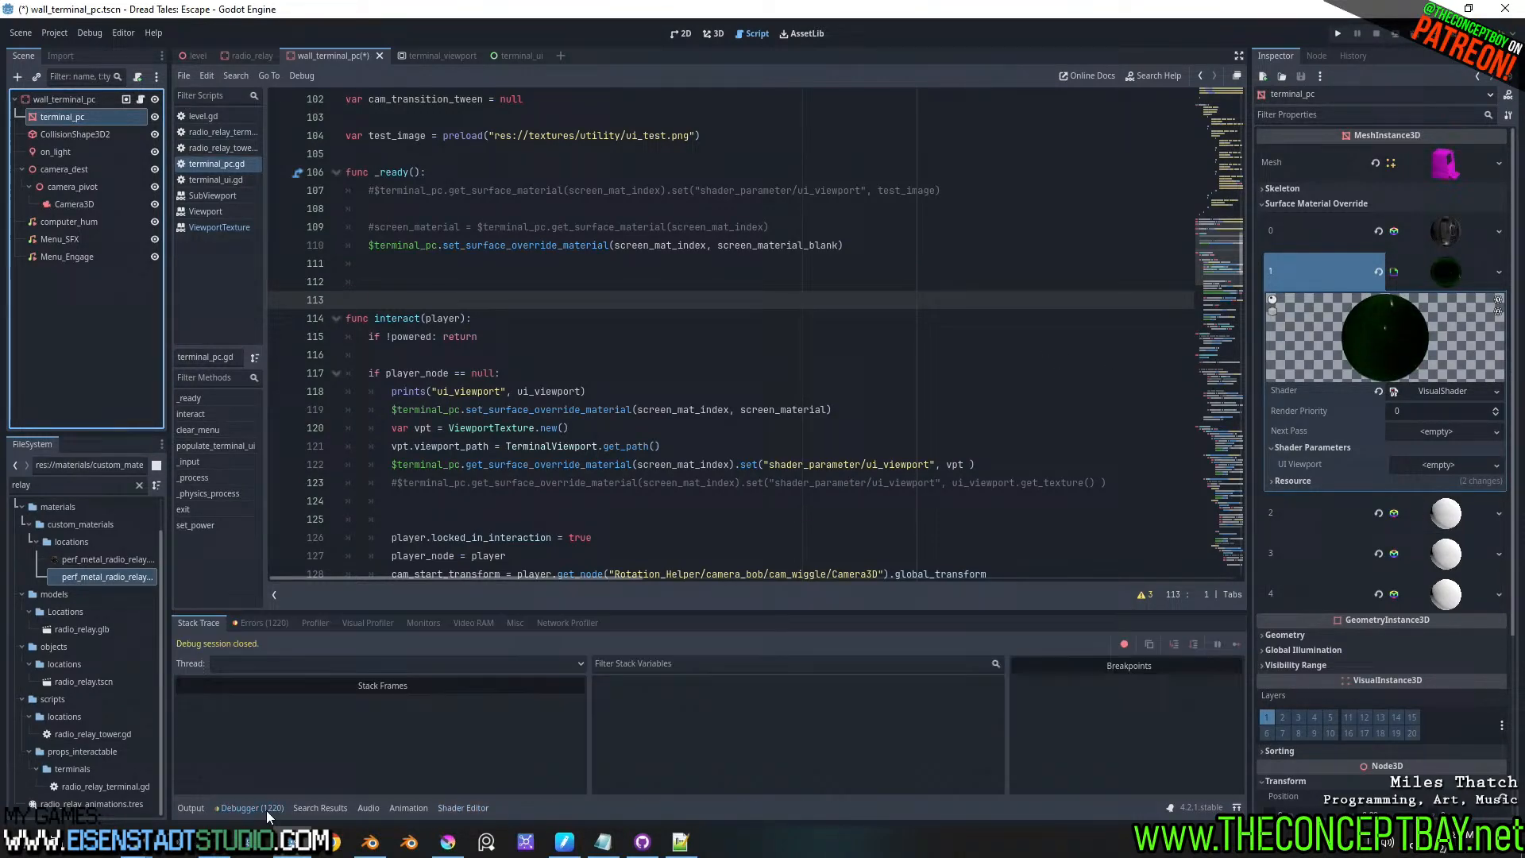
pyautogui.click(187, 806)
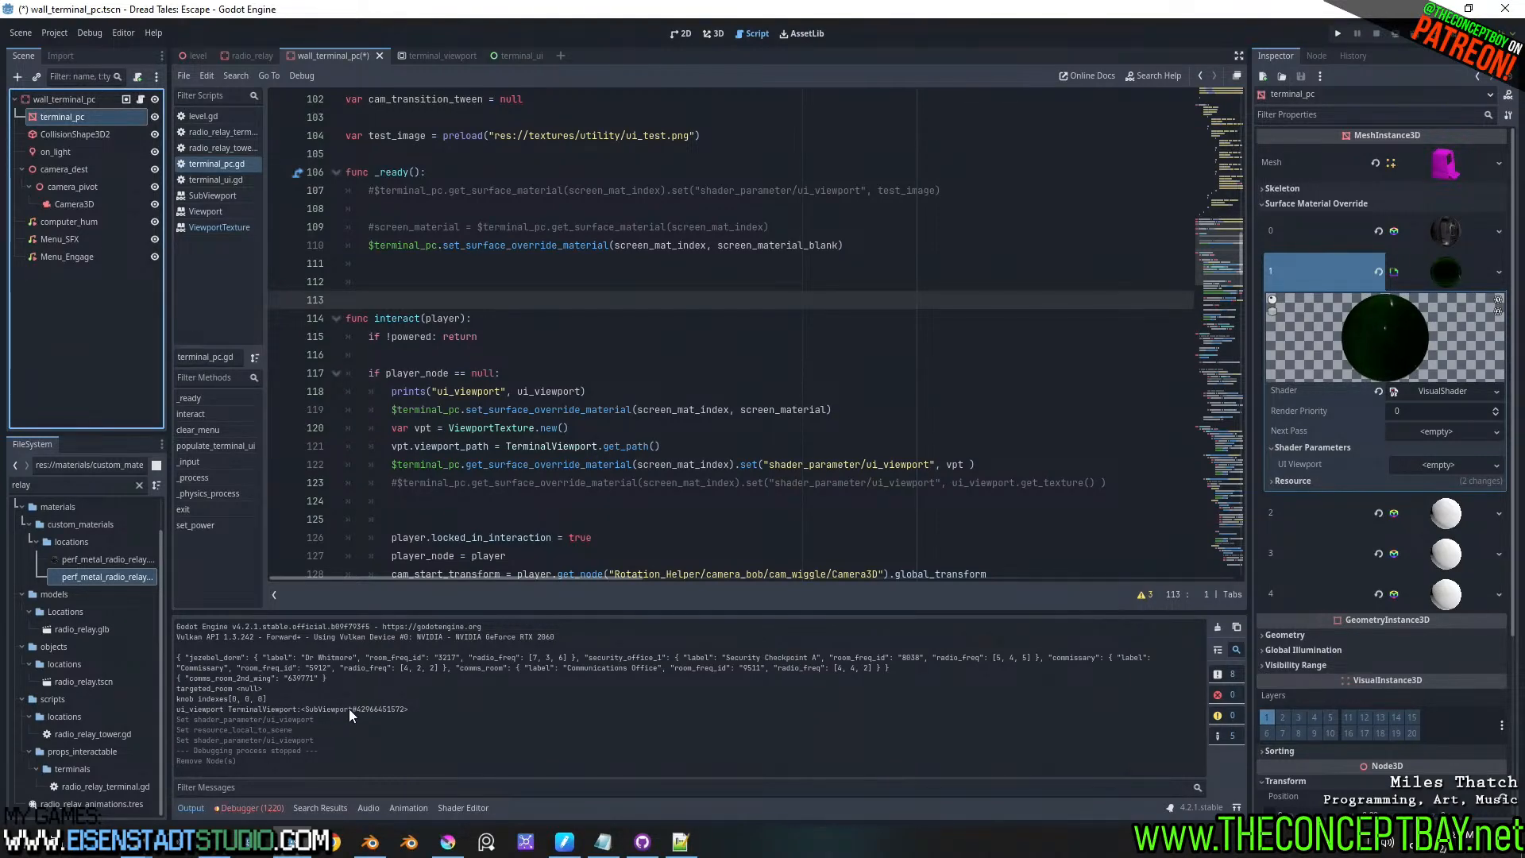
pyautogui.click(229, 806)
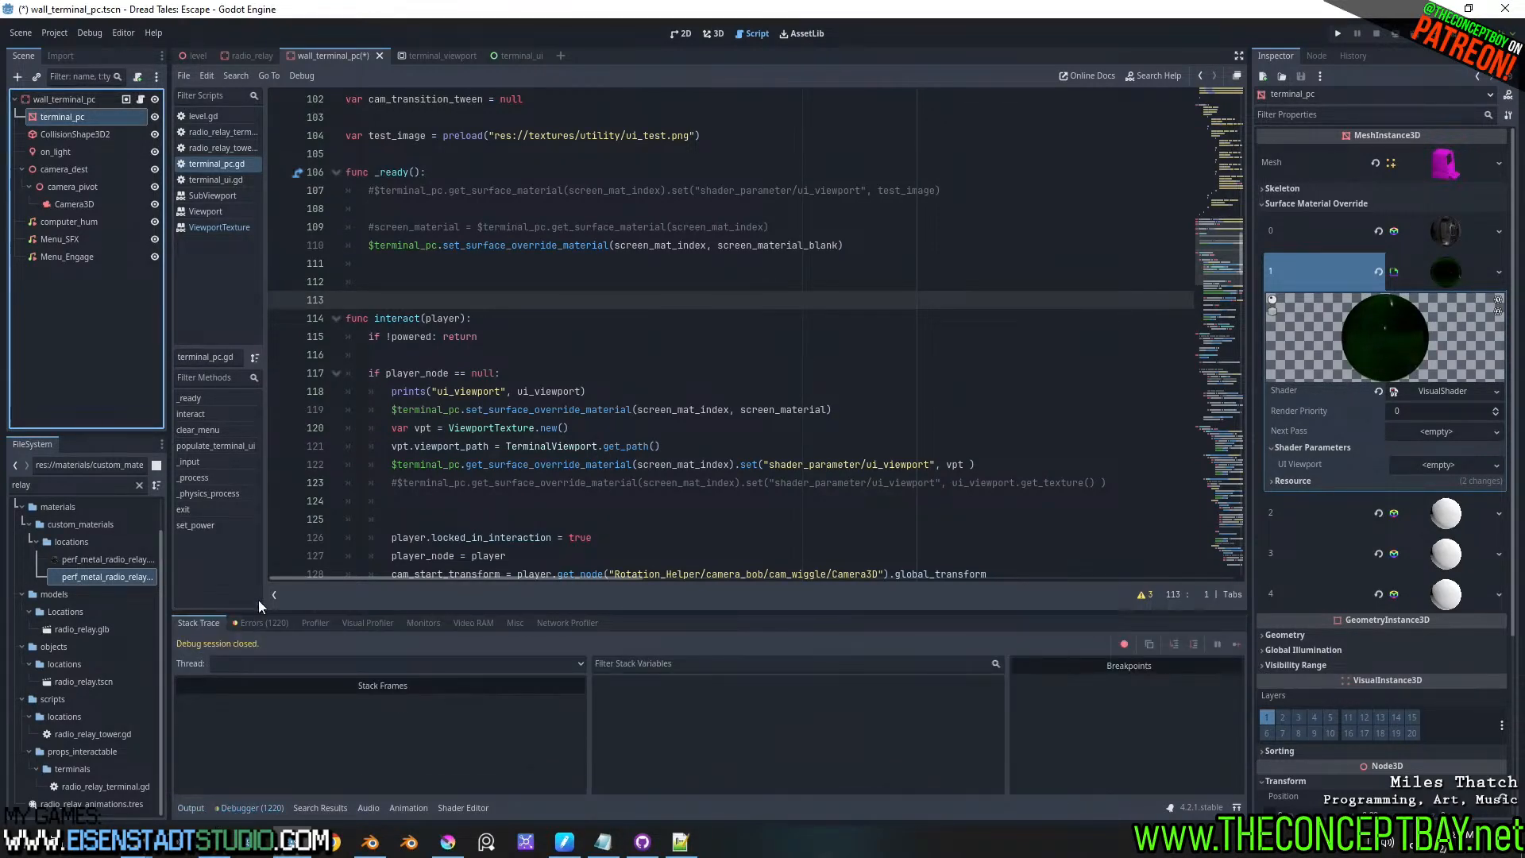
pyautogui.click(263, 623)
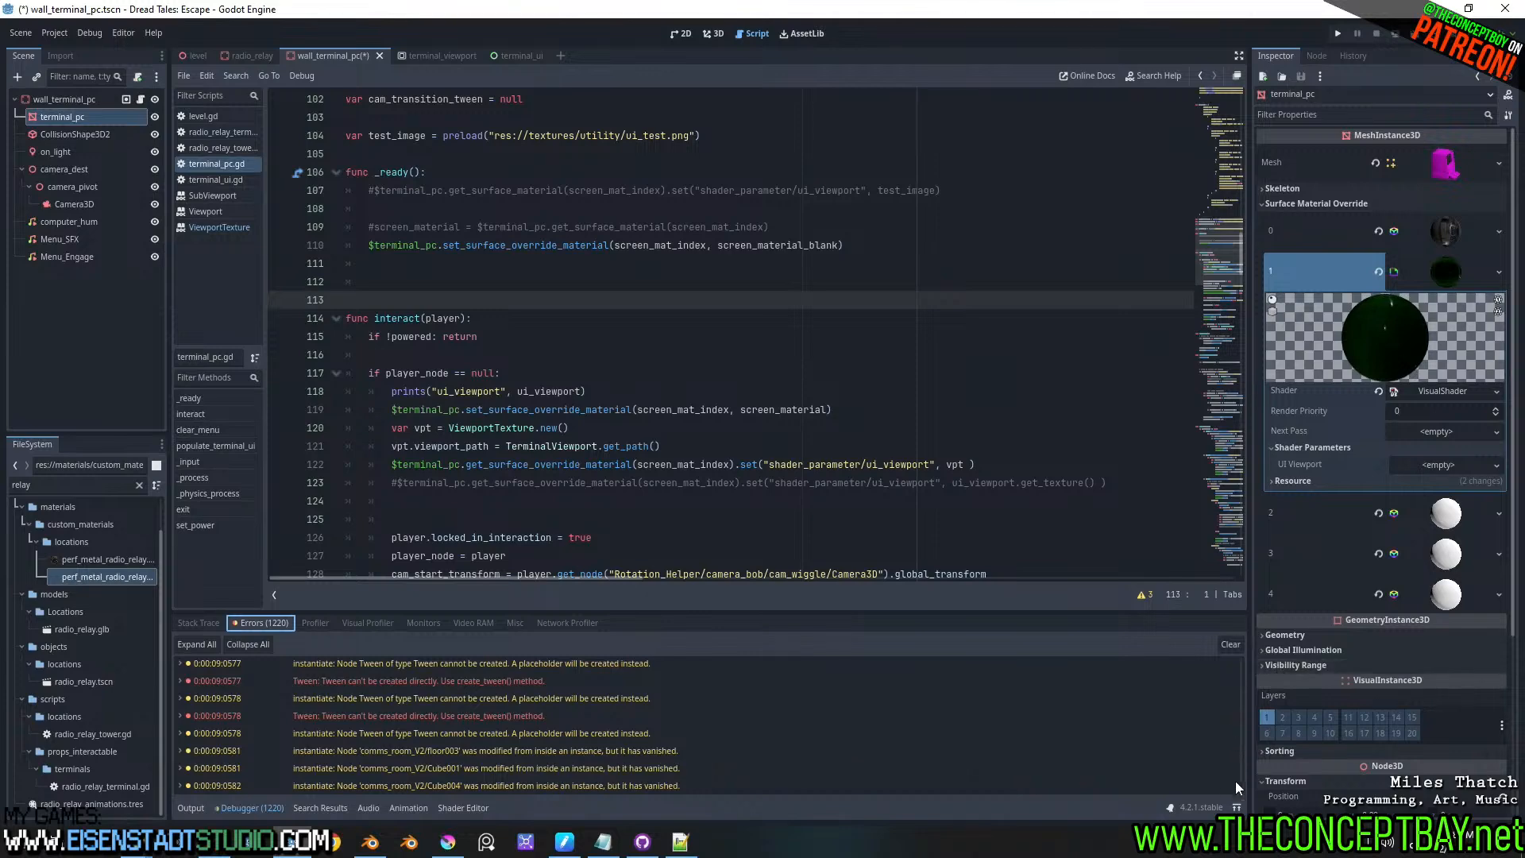
pyautogui.moveTo(1239, 789); pyautogui.dragTo(1239, 797)
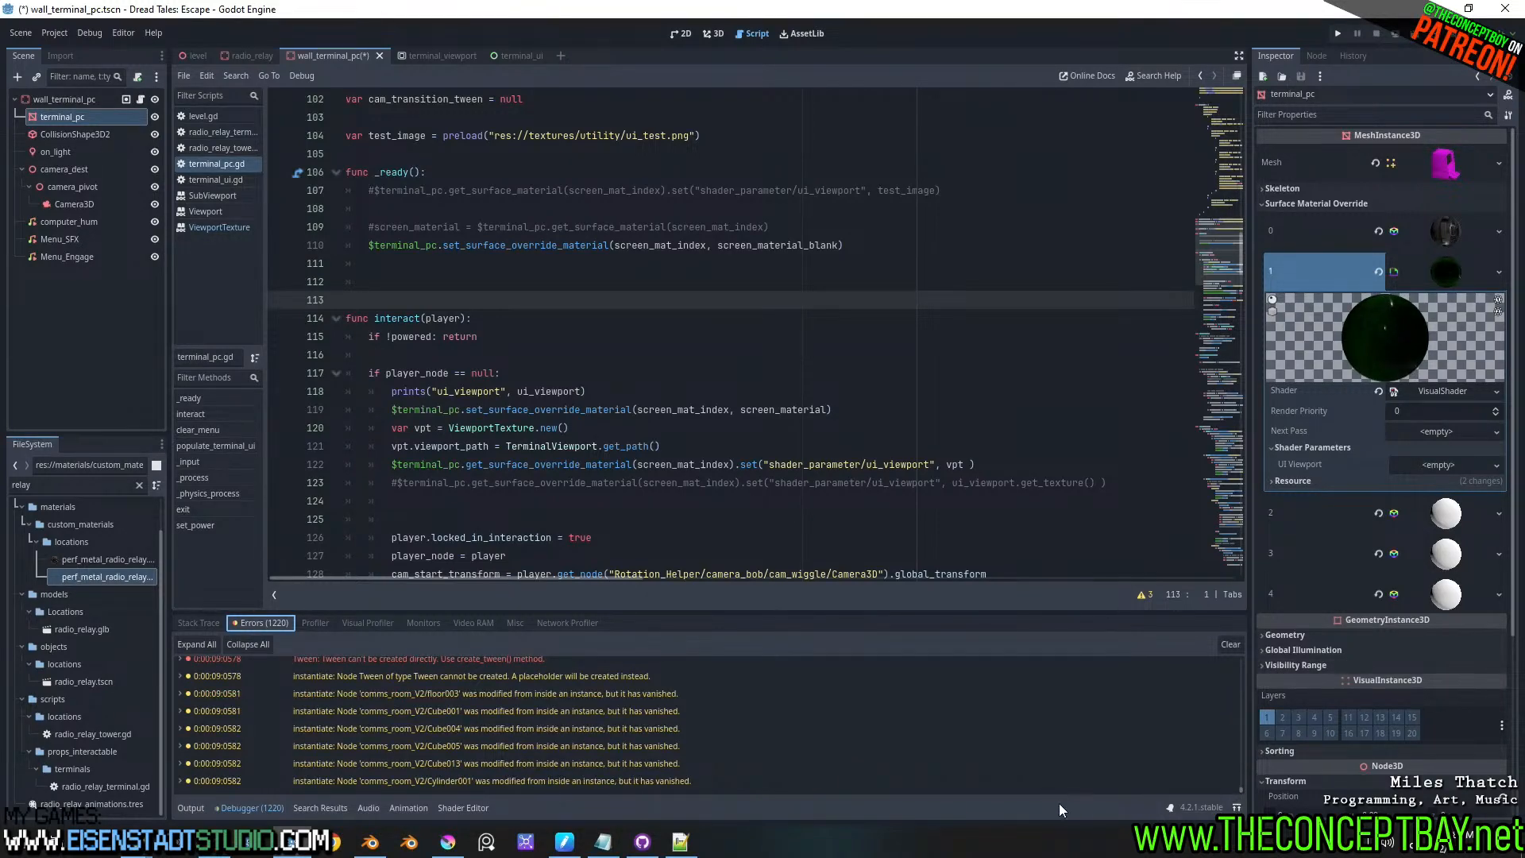
pyautogui.scroll(1, 762, 758)
pyautogui.scroll(2, 763, 765)
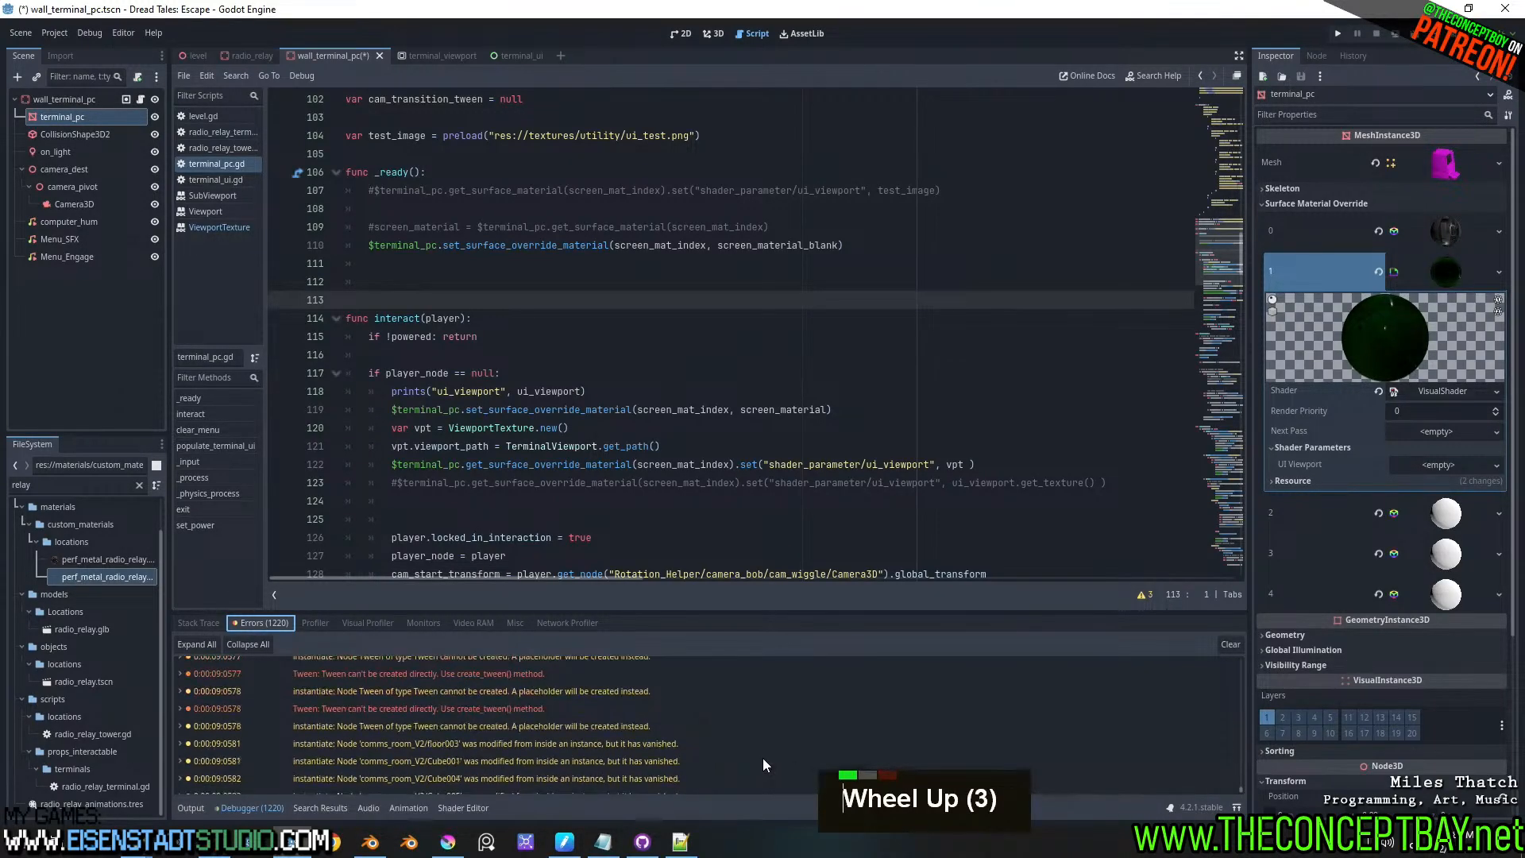
pyautogui.click(190, 808)
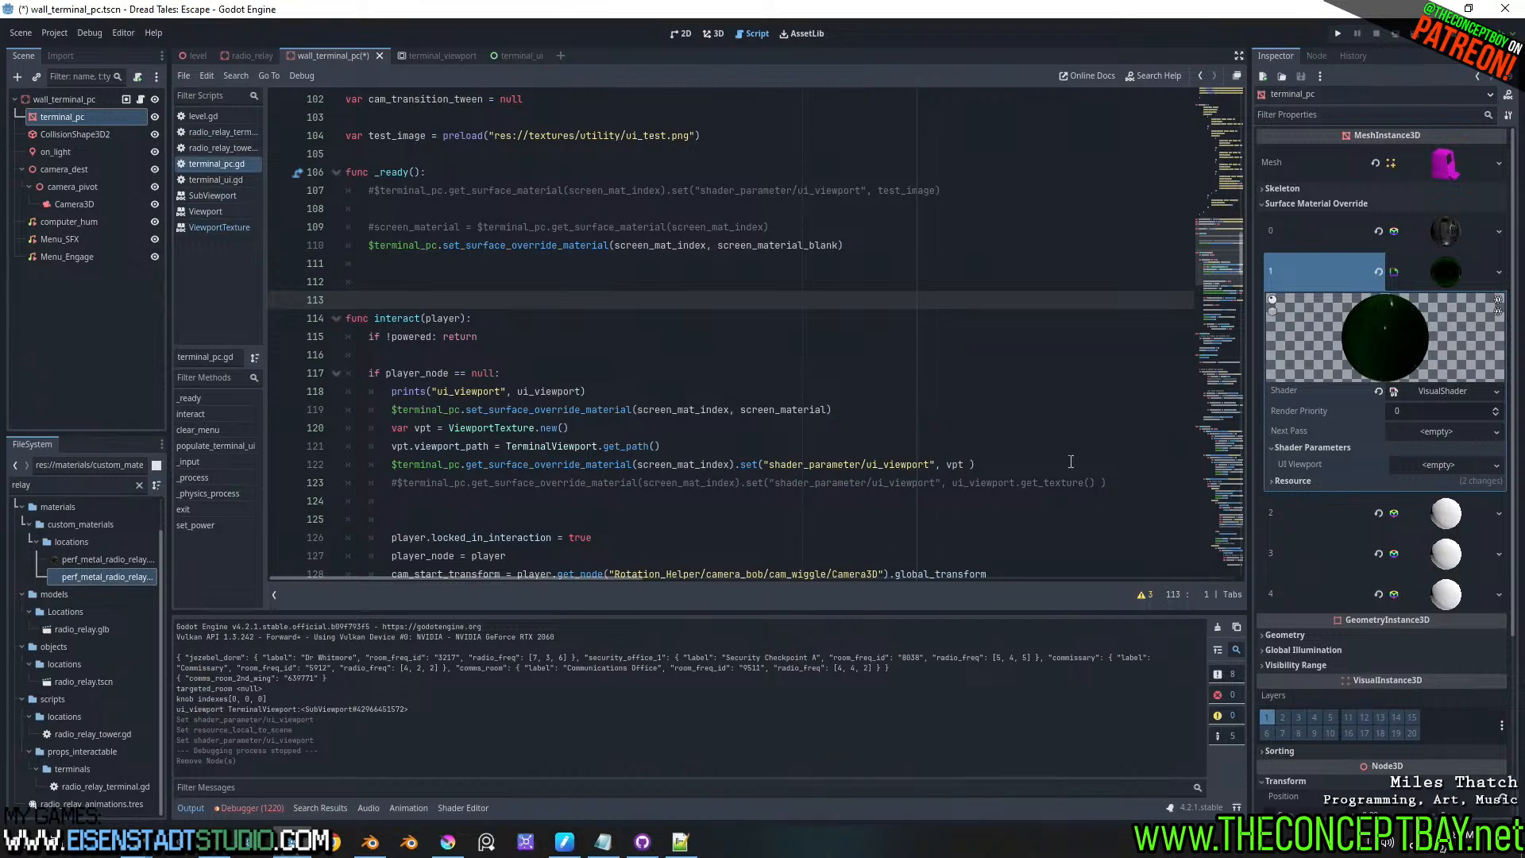
# - In interact(), comment out the three vpt ViewportTexture lines and re-enable the line setting shader_parameter/ui_viewport from ui_viewport.get_texture()
pyautogui.moveTo(975, 464); pyautogui.dragTo(272, 445)
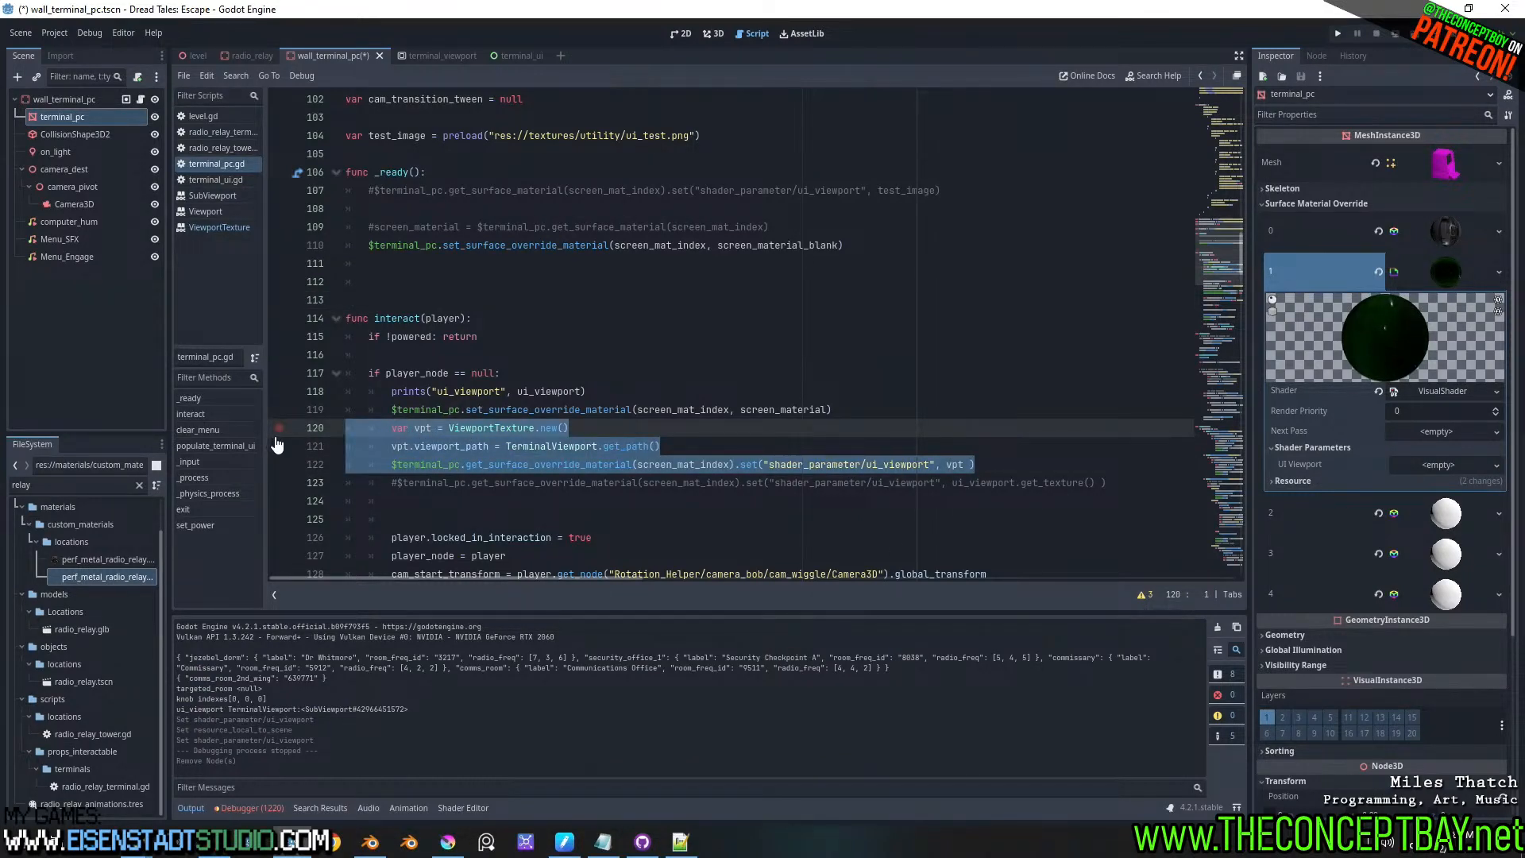
pyautogui.hotkey('ctrl', 'k')
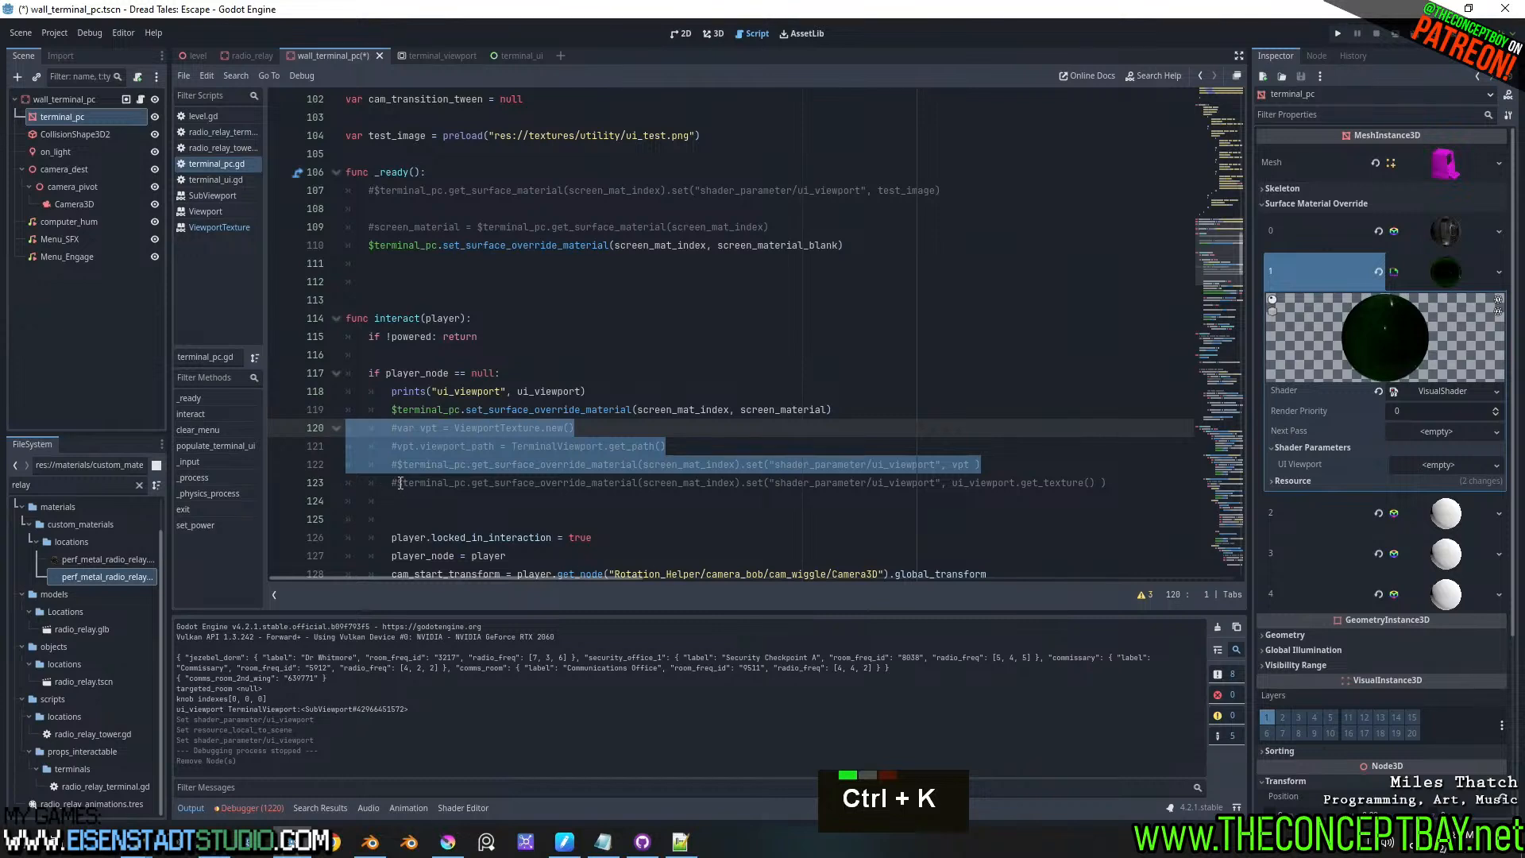
pyautogui.click(398, 483)
pyautogui.press('BackSpace')
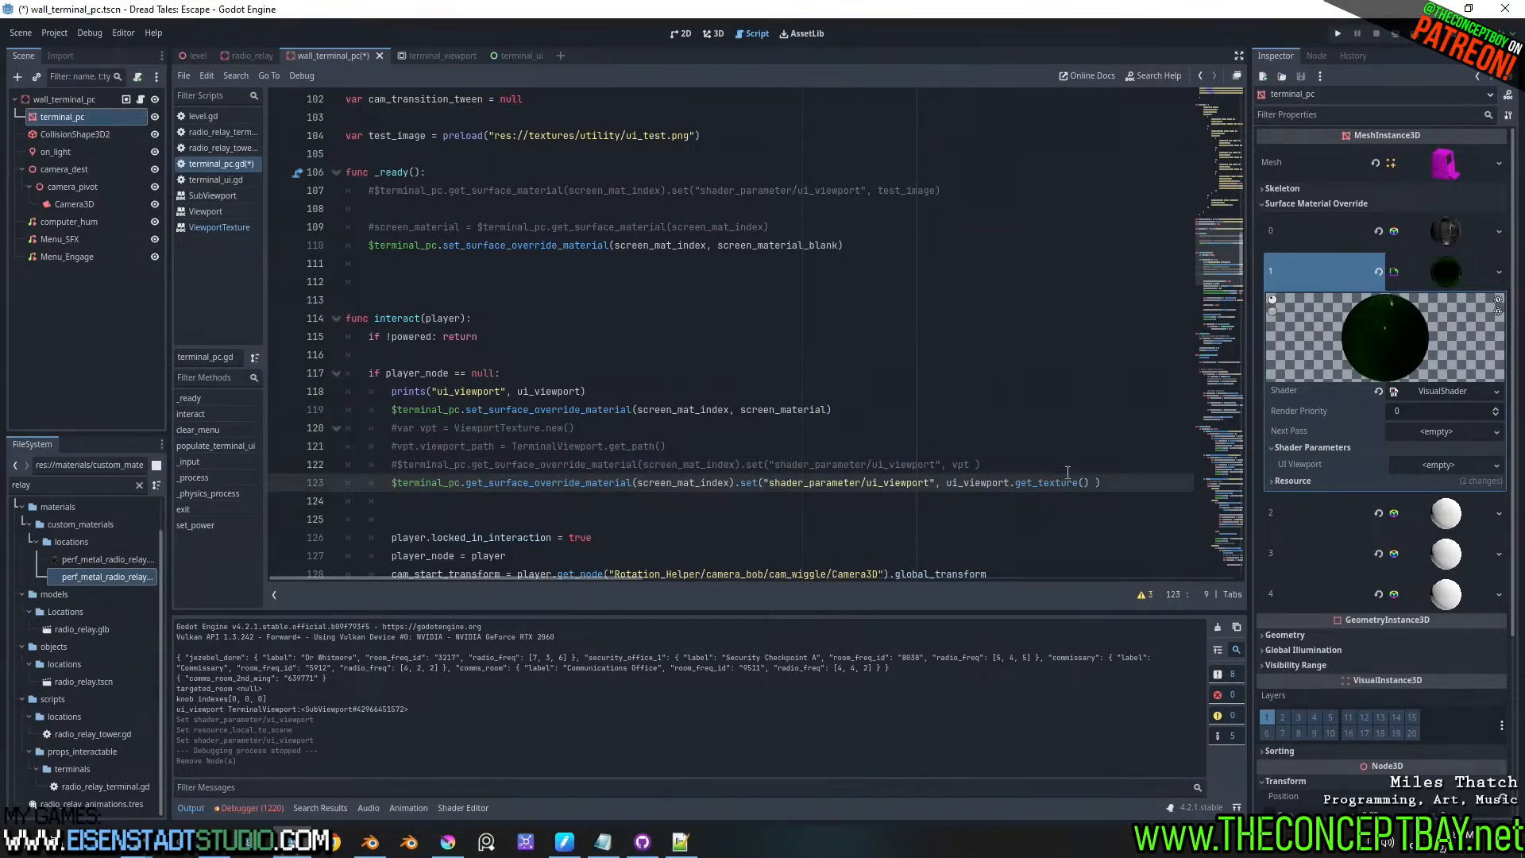
# - Create a new scene with a SubViewportContainer as its root node
pyautogui.click(517, 60)
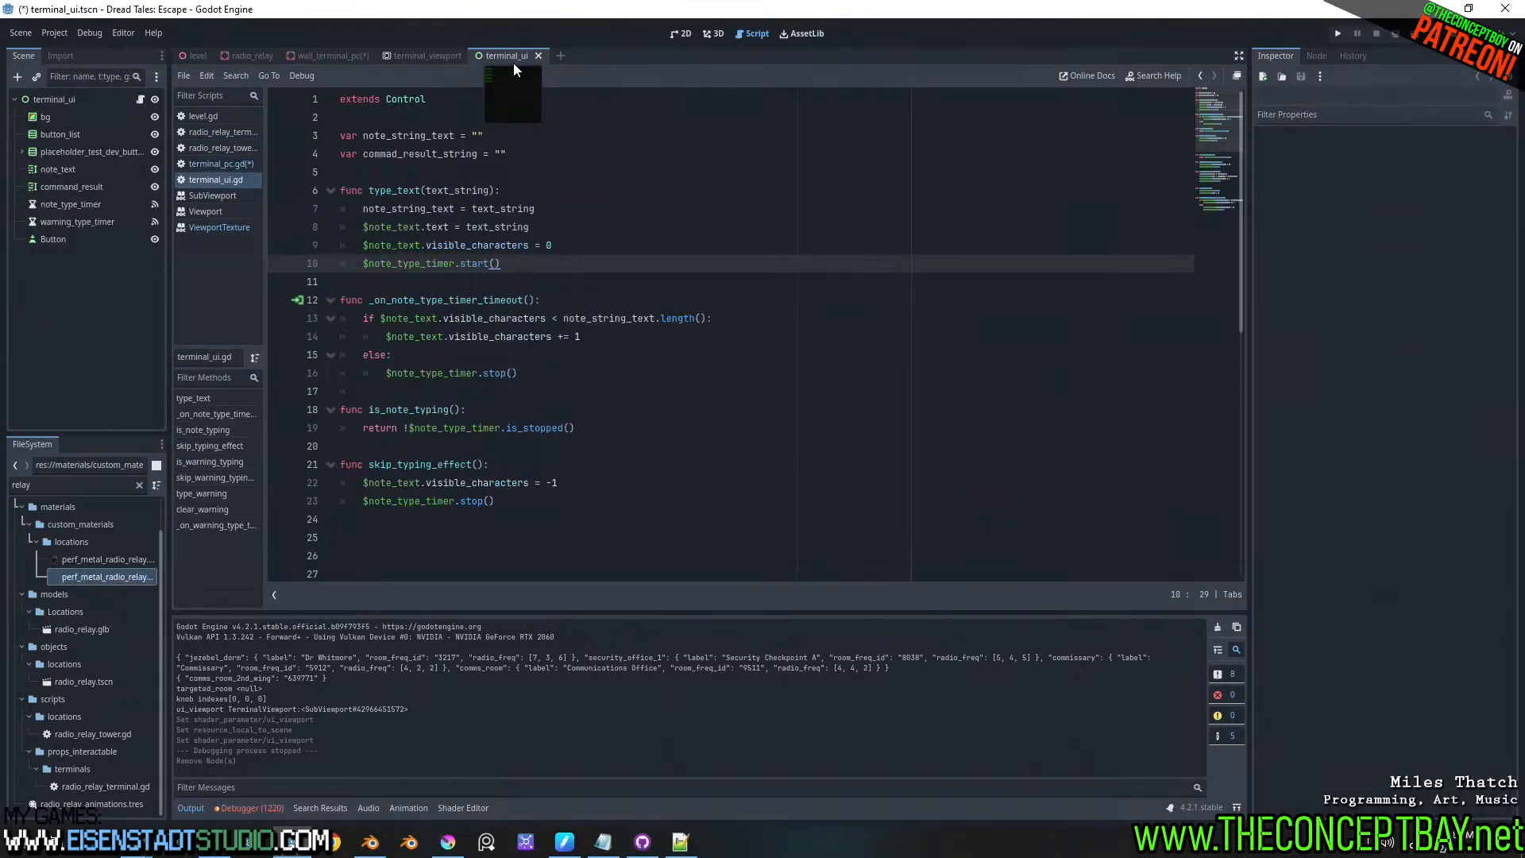
pyautogui.click(561, 56)
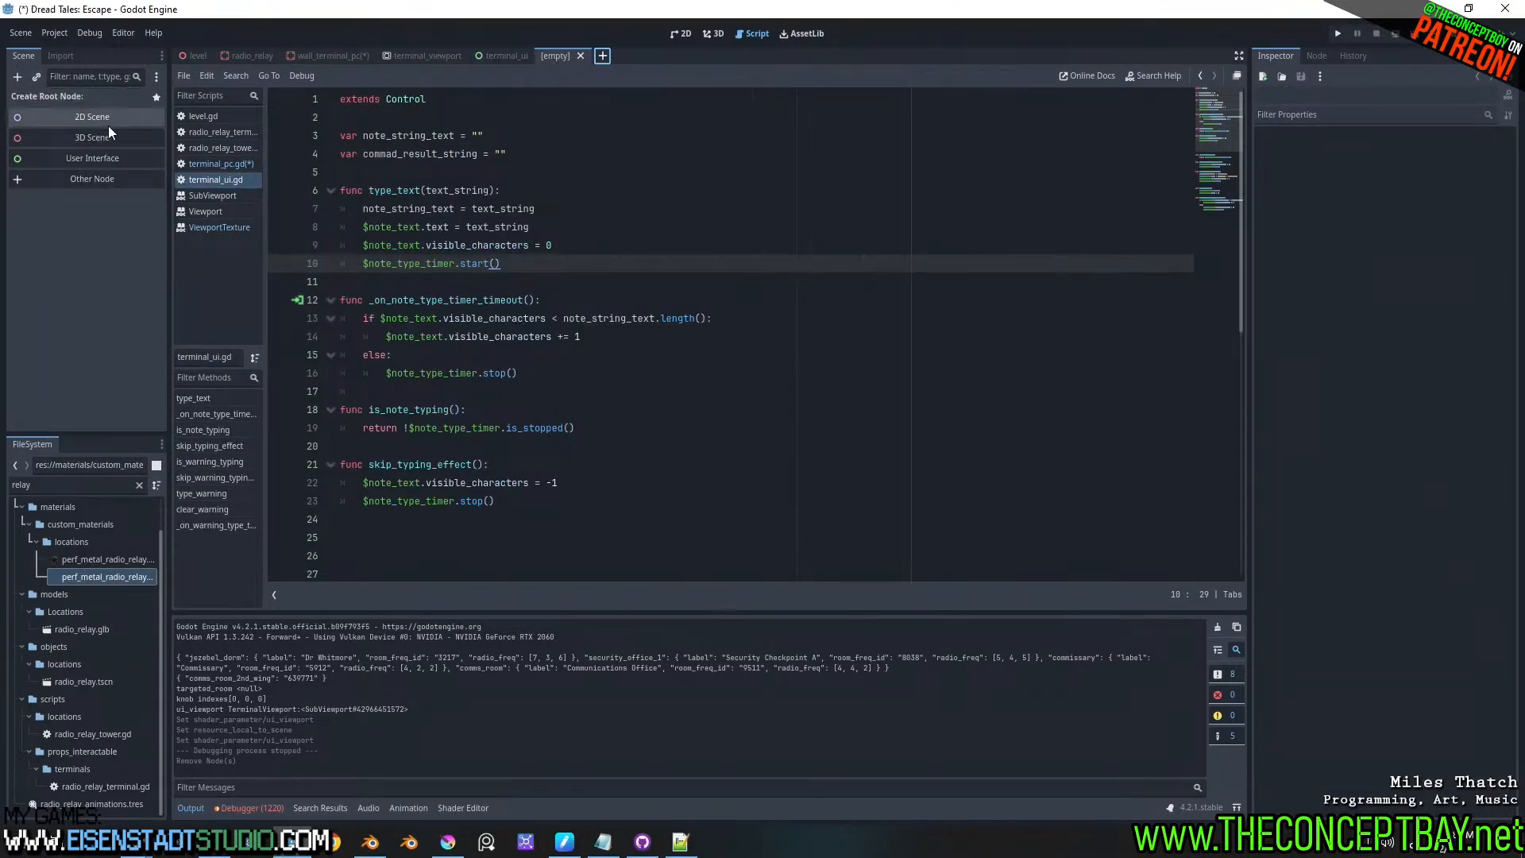
pyautogui.click(76, 185)
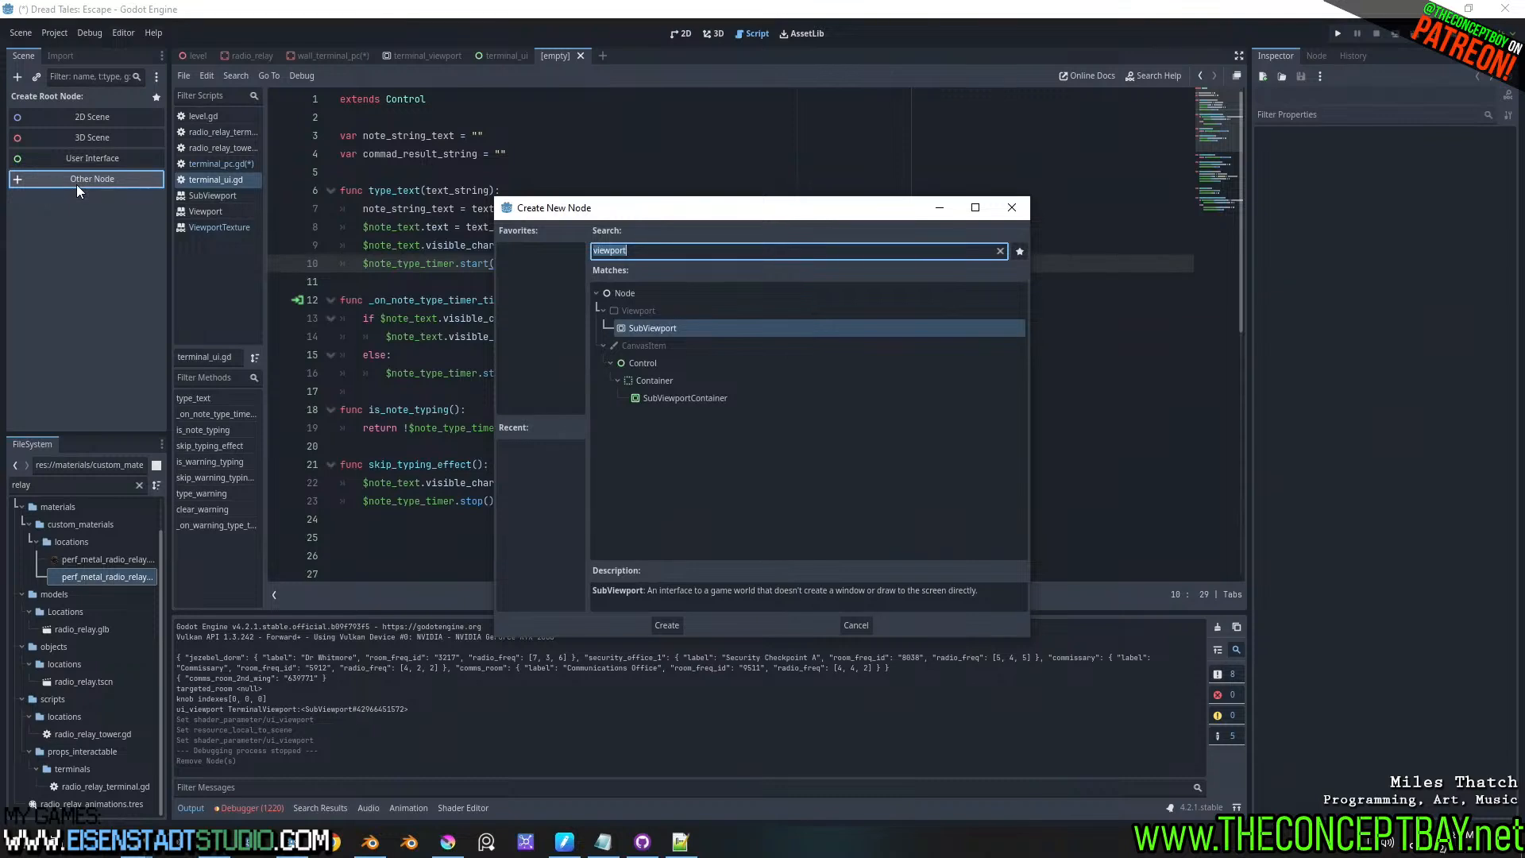
pyautogui.write('viewpor')
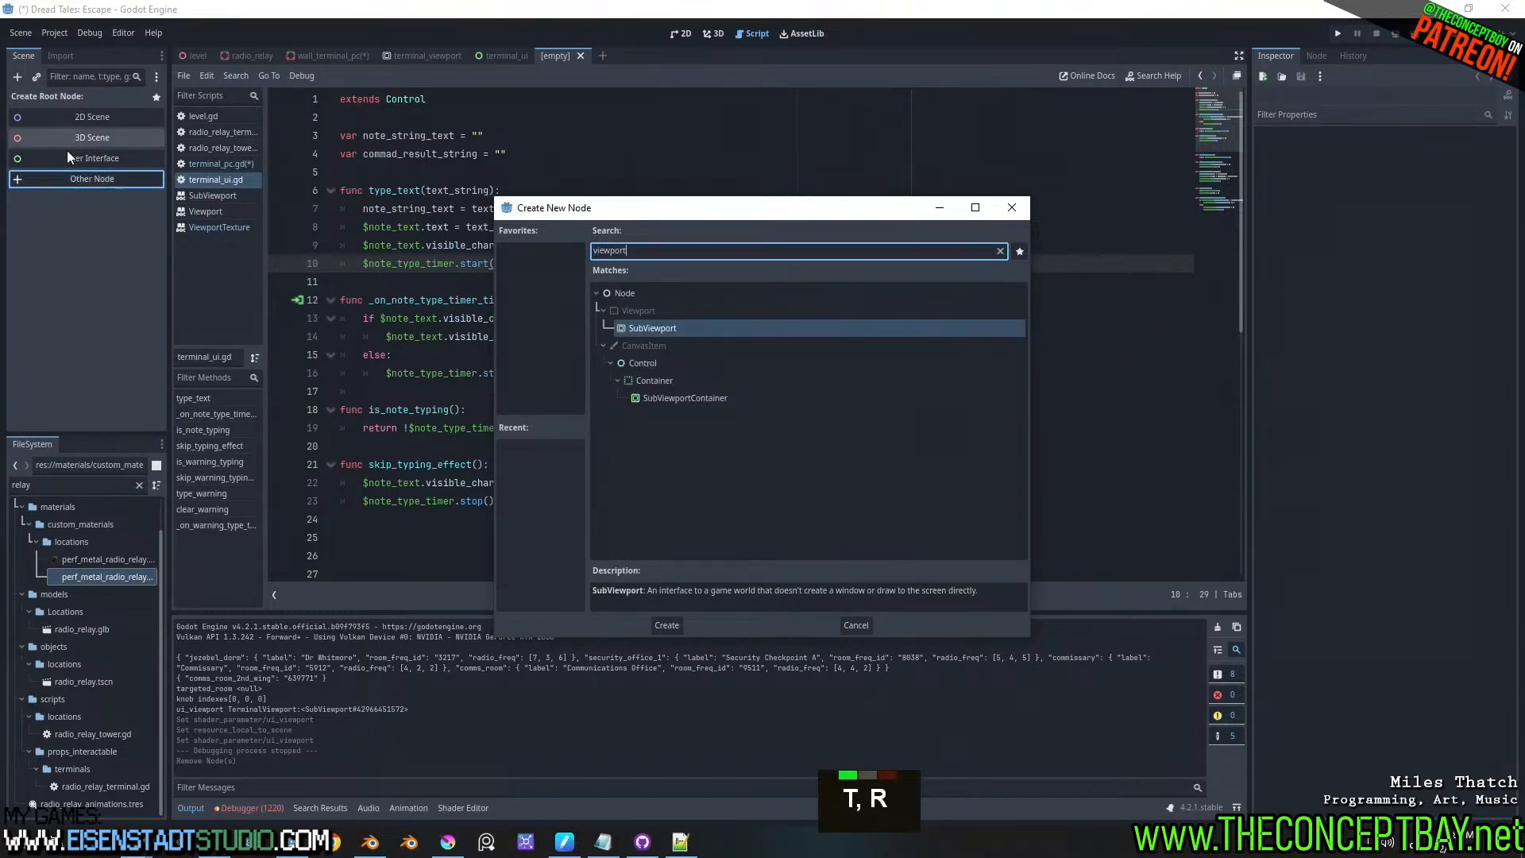
pyautogui.doubleClick(679, 399)
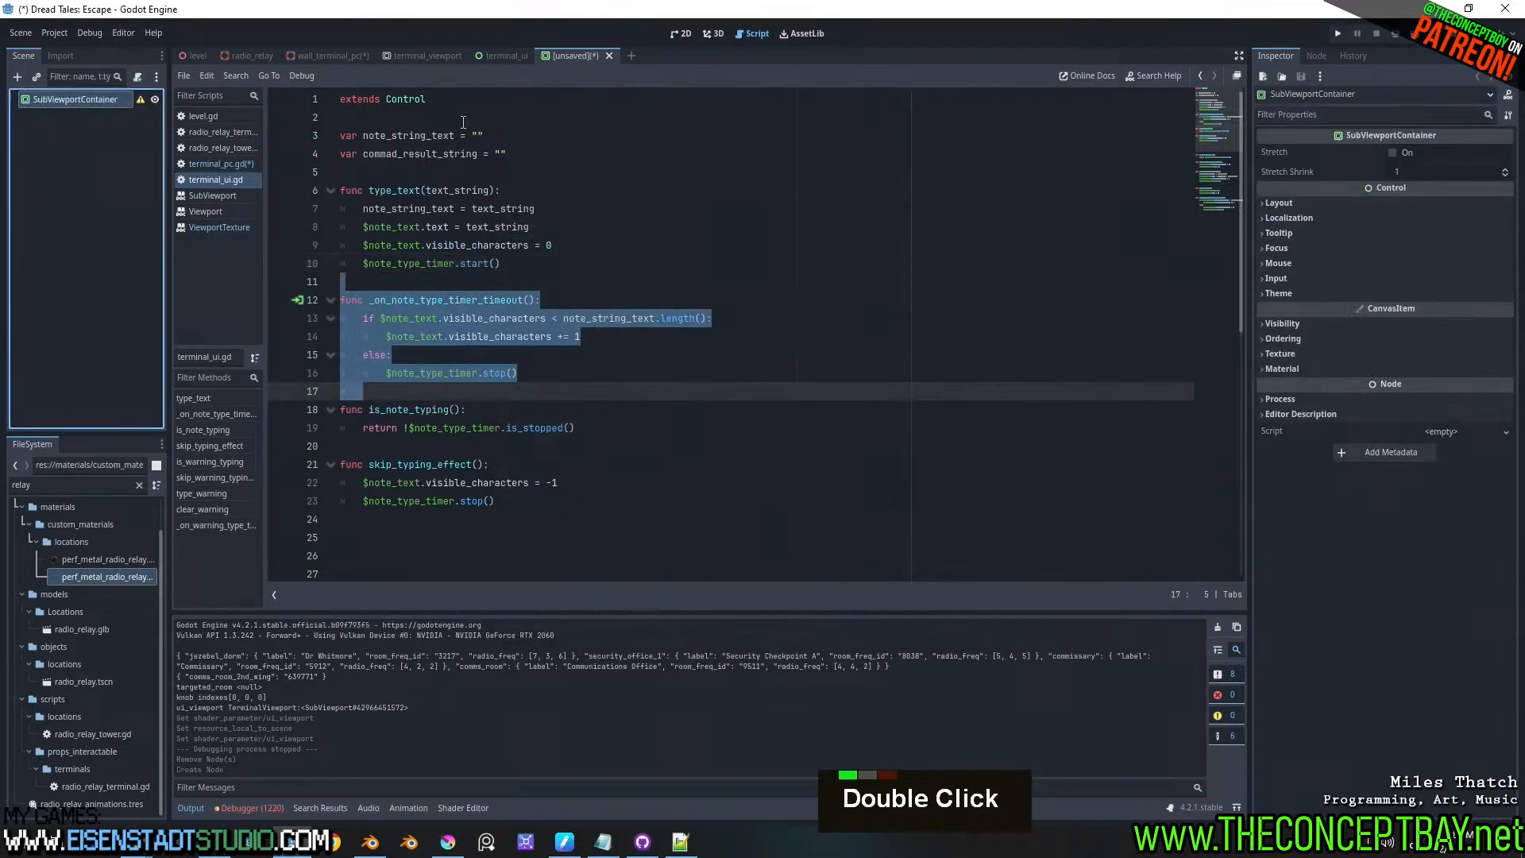
# - Resize the SubViewportContainer in the 2D view to about 755 × 467 px
pyautogui.click(712, 34)
pyautogui.click(681, 33)
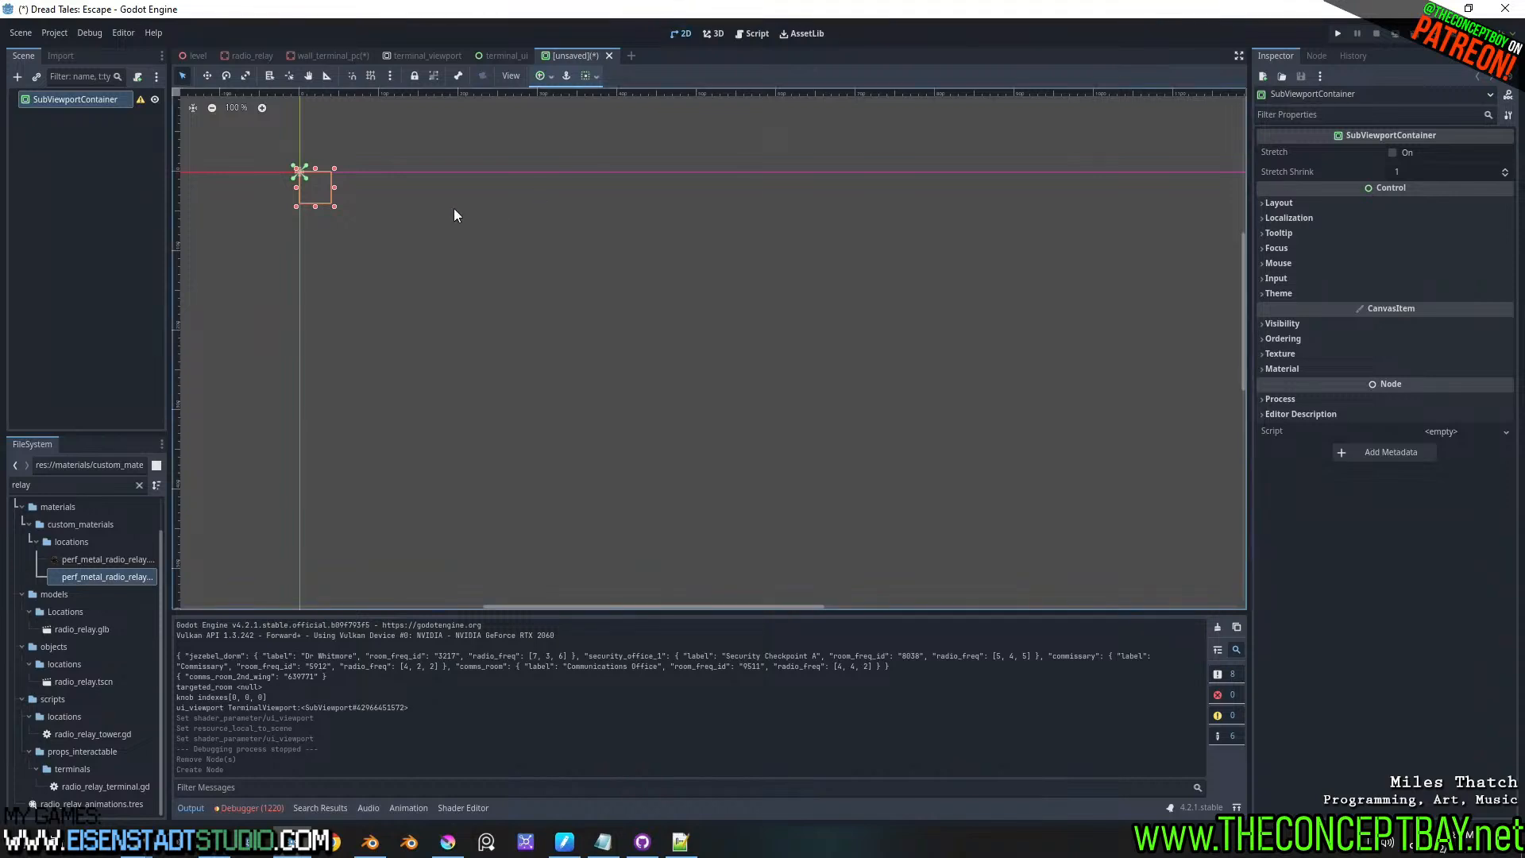
pyautogui.moveTo(334, 206); pyautogui.dragTo(902, 546)
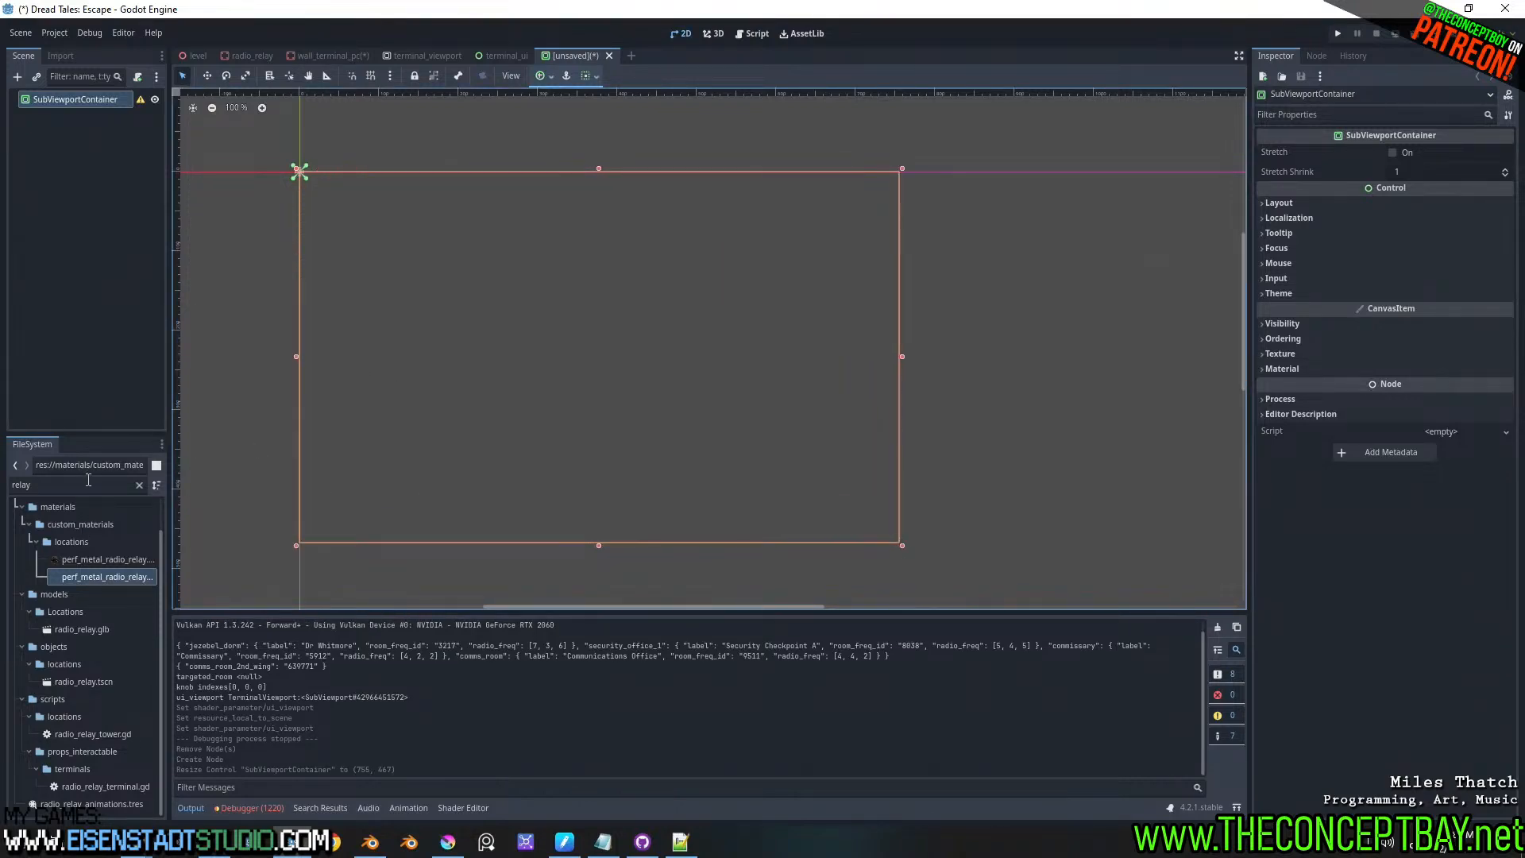
# - Find terminal_viewport.tscn among the project files and instance it as a child of the SubViewportContainer
pyautogui.click(88, 480)
pyautogui.hotkey('ctrl', 'a')
pyautogui.write('vire')
pyautogui.hotkey('ctrl', 'a')
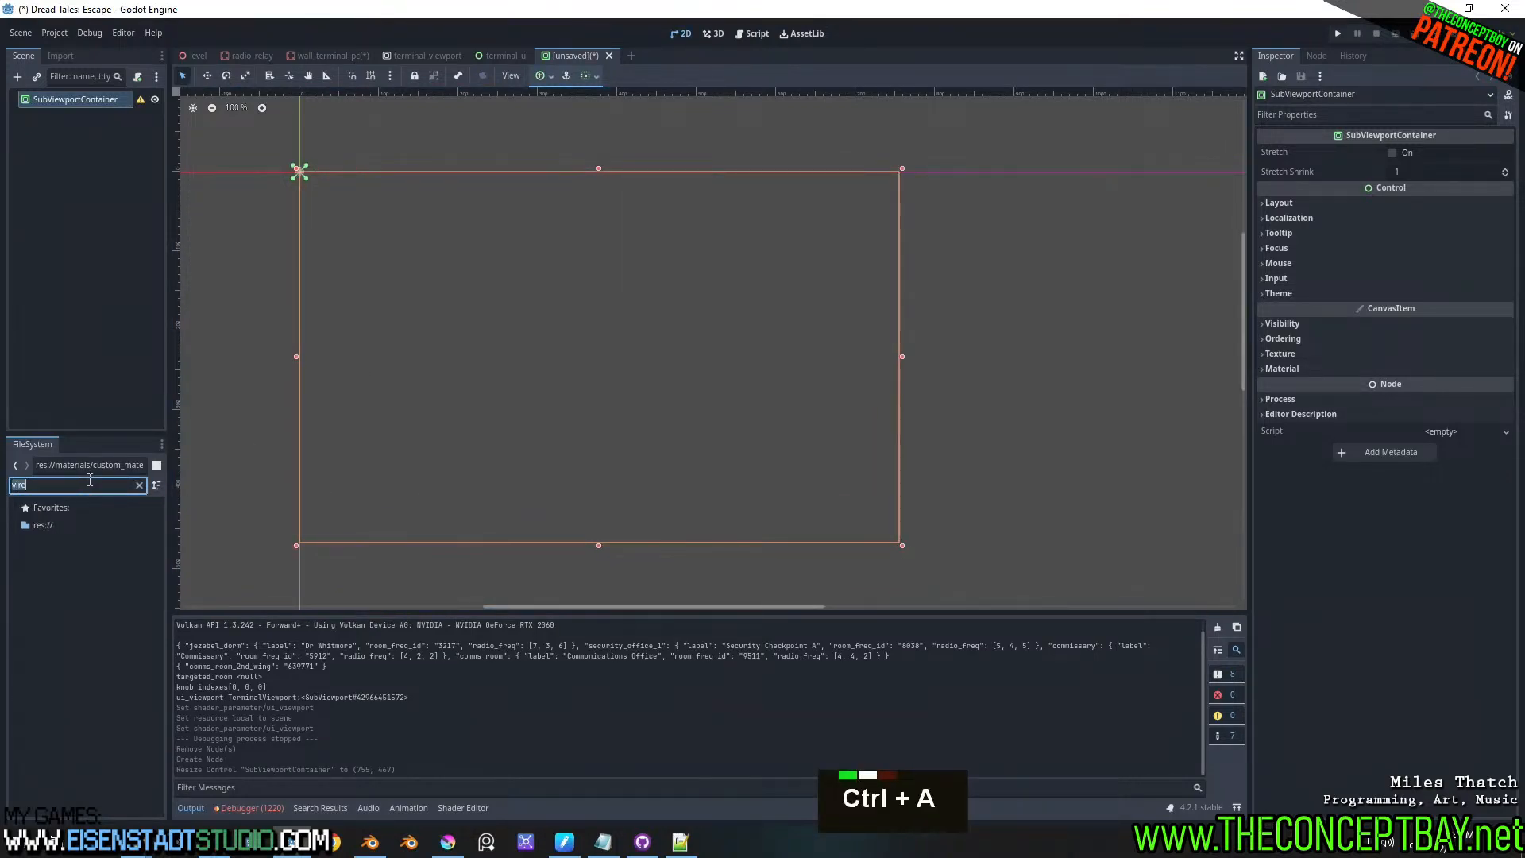
pyautogui.write('terminal')
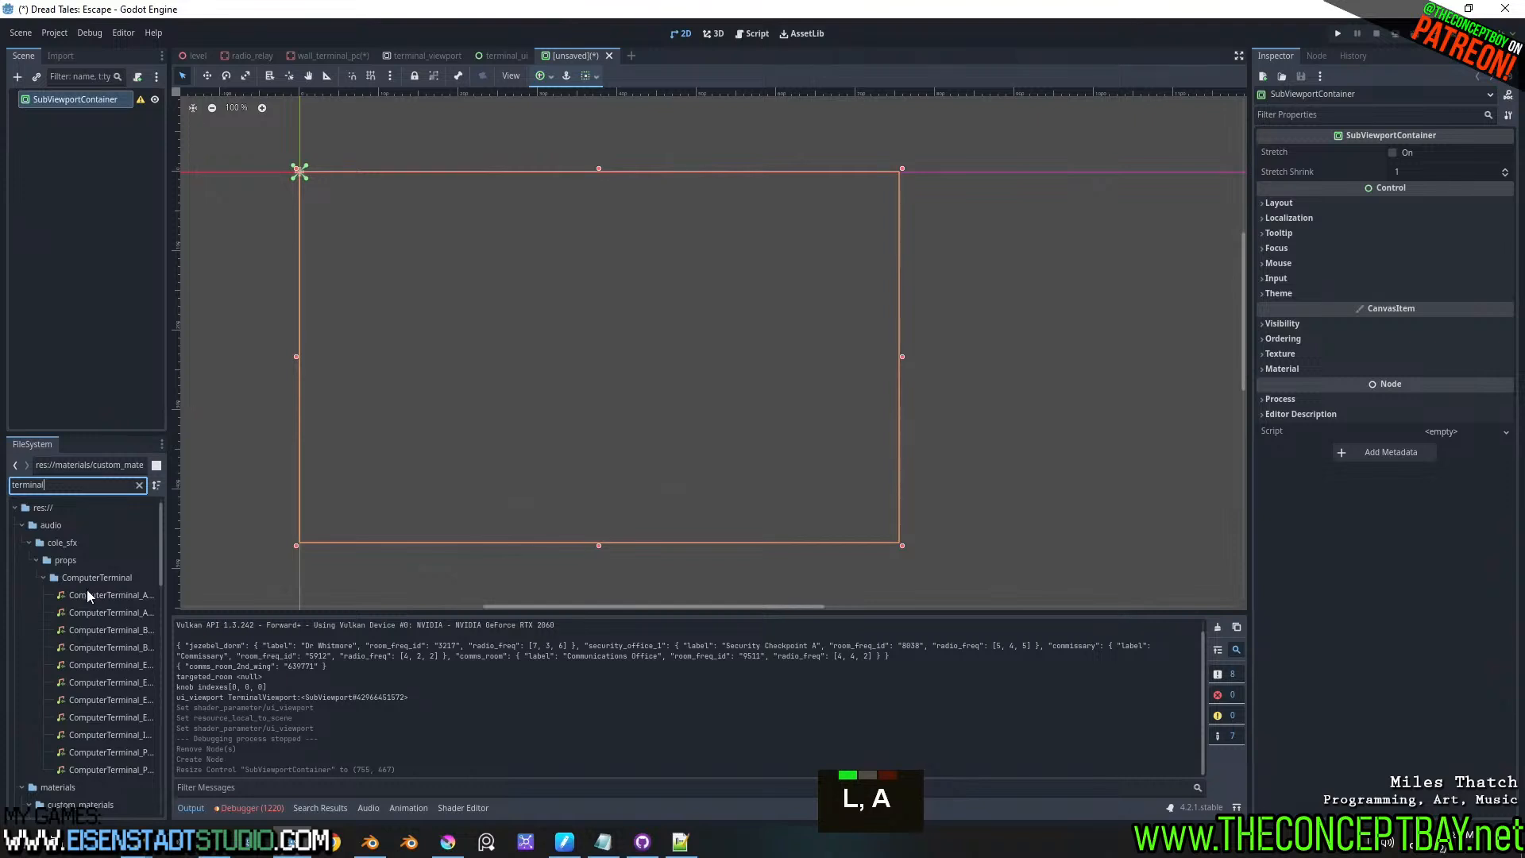
pyautogui.scroll(-14, 84, 595)
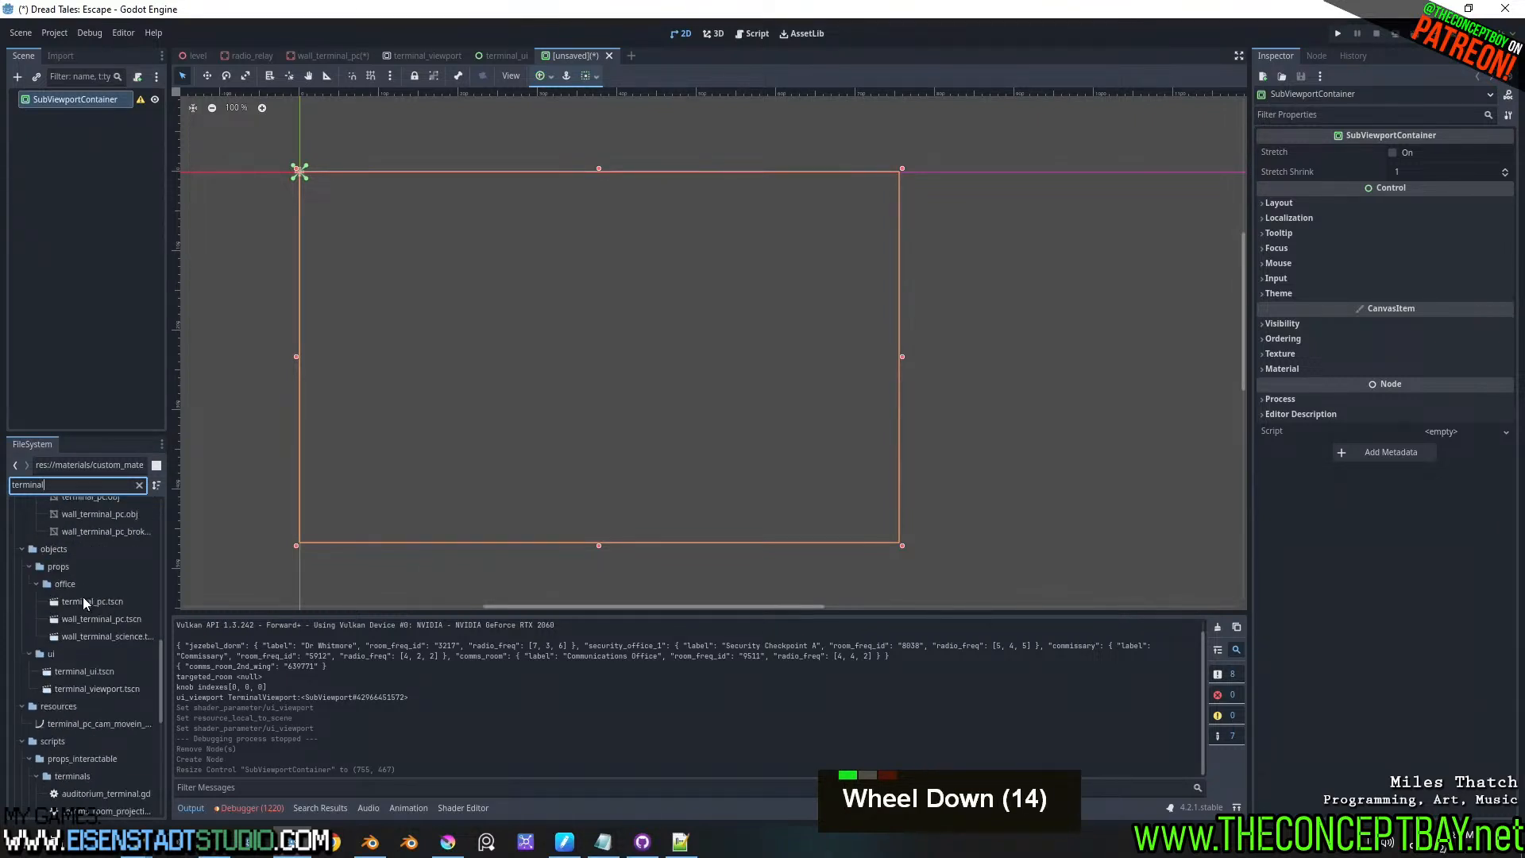
pyautogui.moveTo(97, 689); pyautogui.dragTo(112, 102)
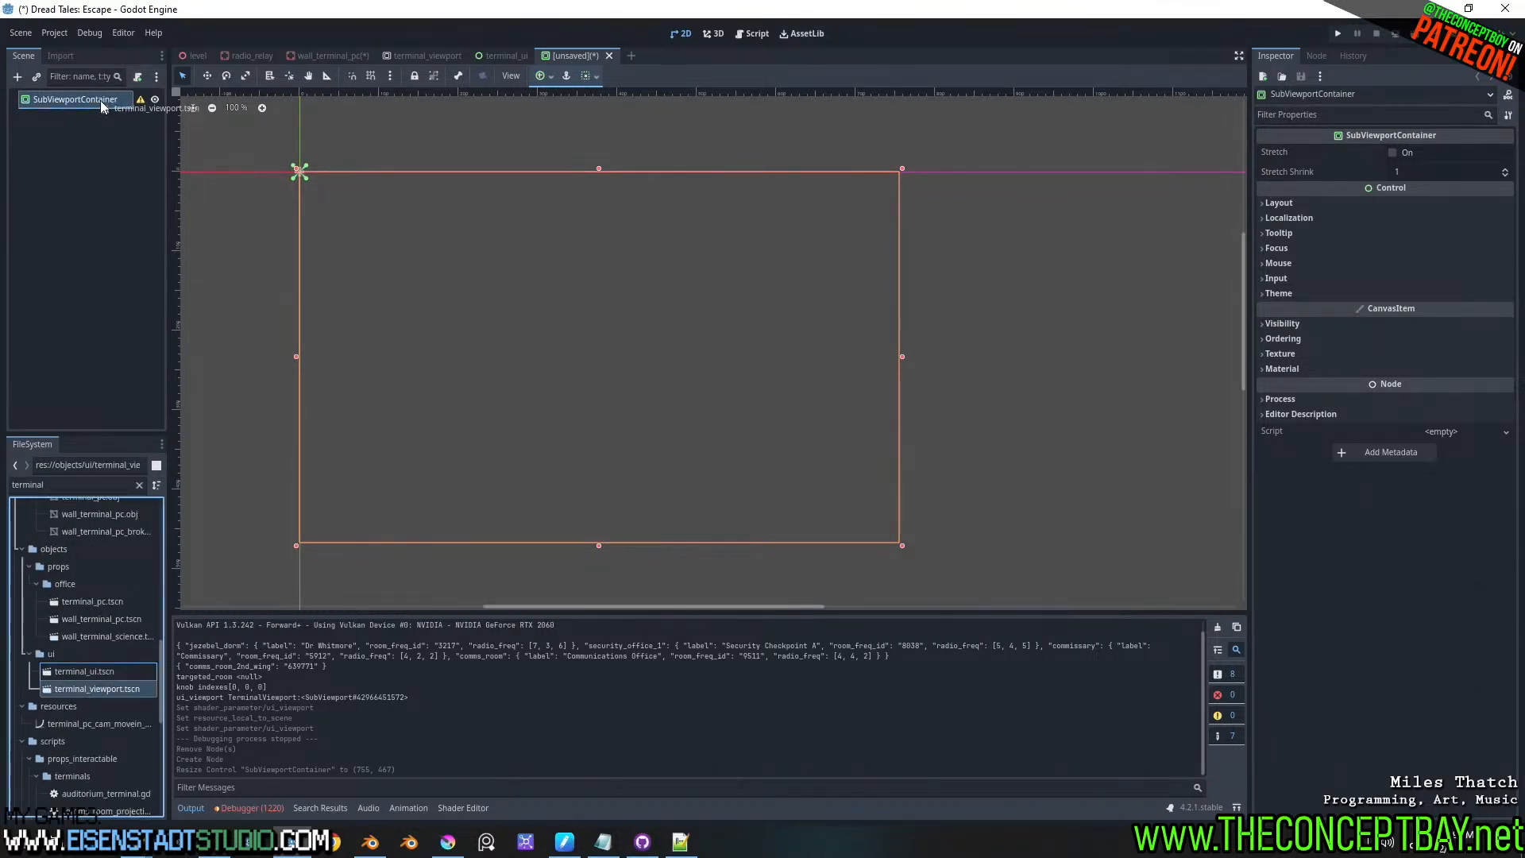
pyautogui.scroll(-3, 705, 397)
pyautogui.scroll(-8, 706, 394)
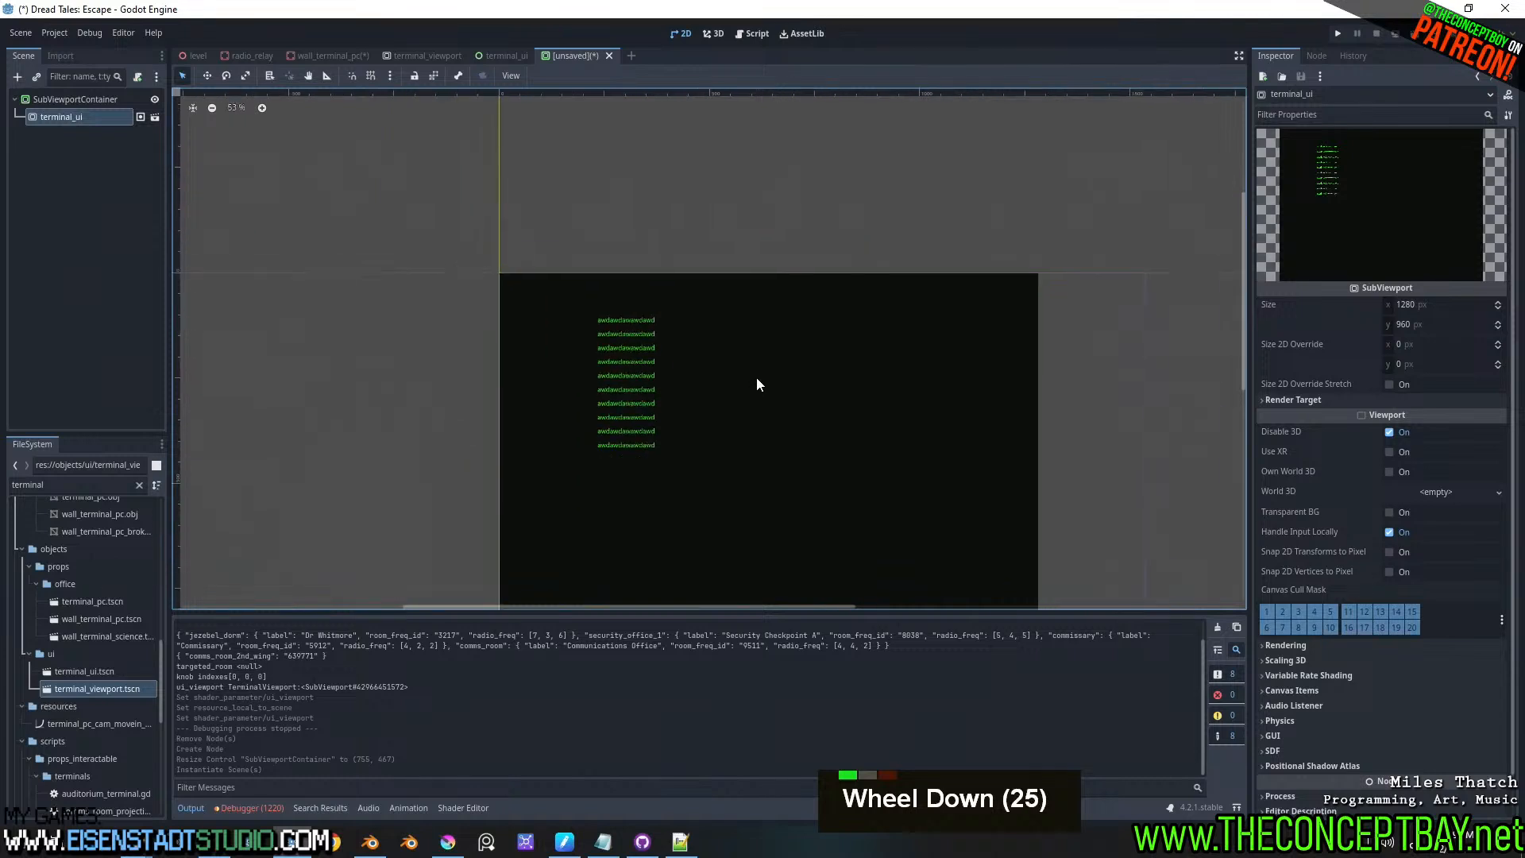
pyautogui.moveTo(756, 380); pyautogui.dragTo(681, 265, button='middle')
pyautogui.scroll(2, 686, 284)
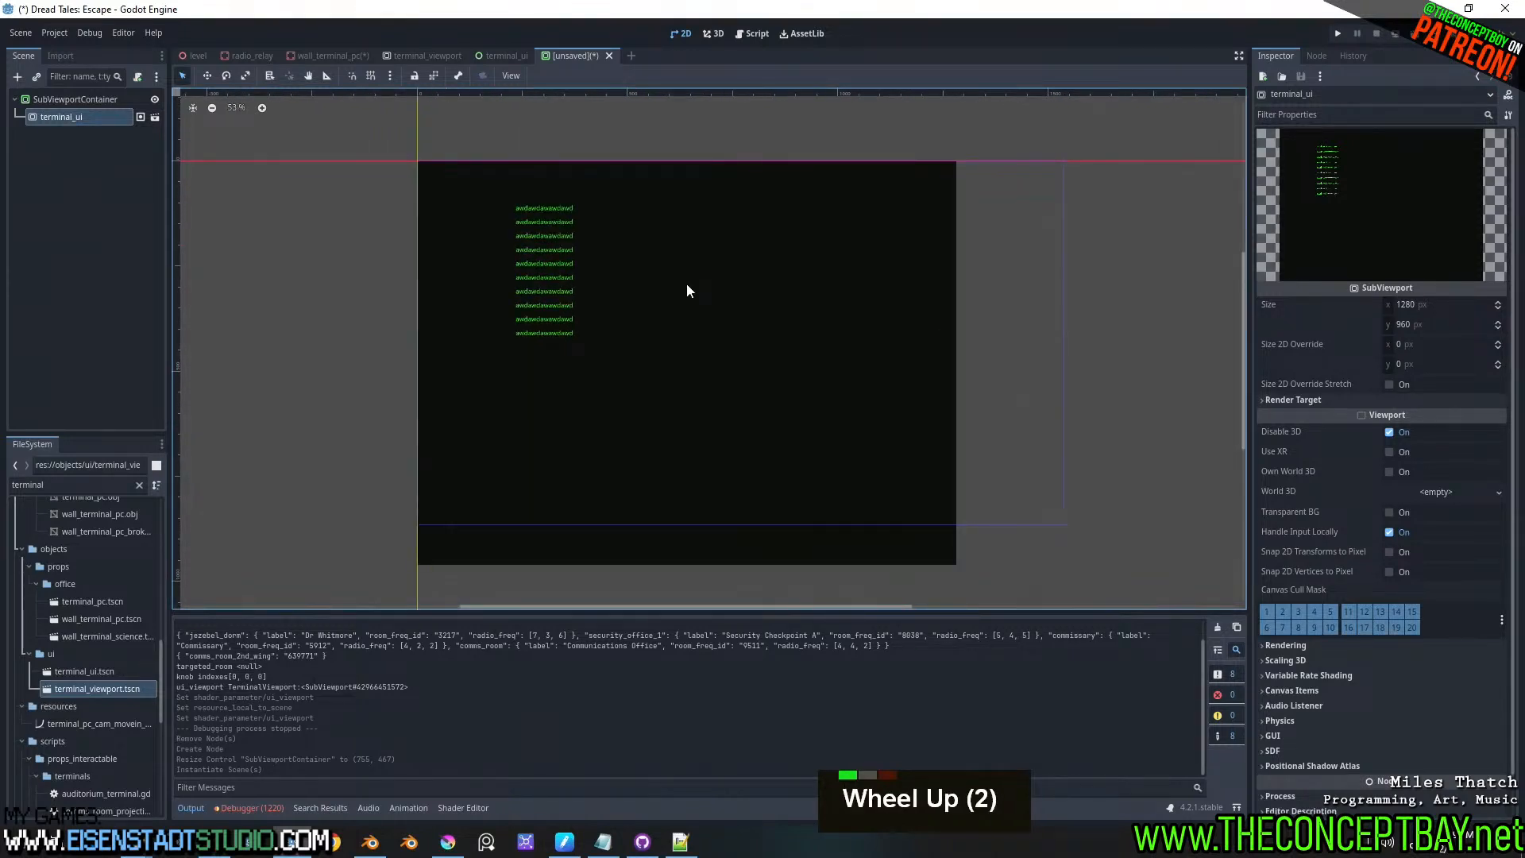
# - Enable Own World 3D on the terminal_ui SubViewport instance
pyautogui.click(127, 99)
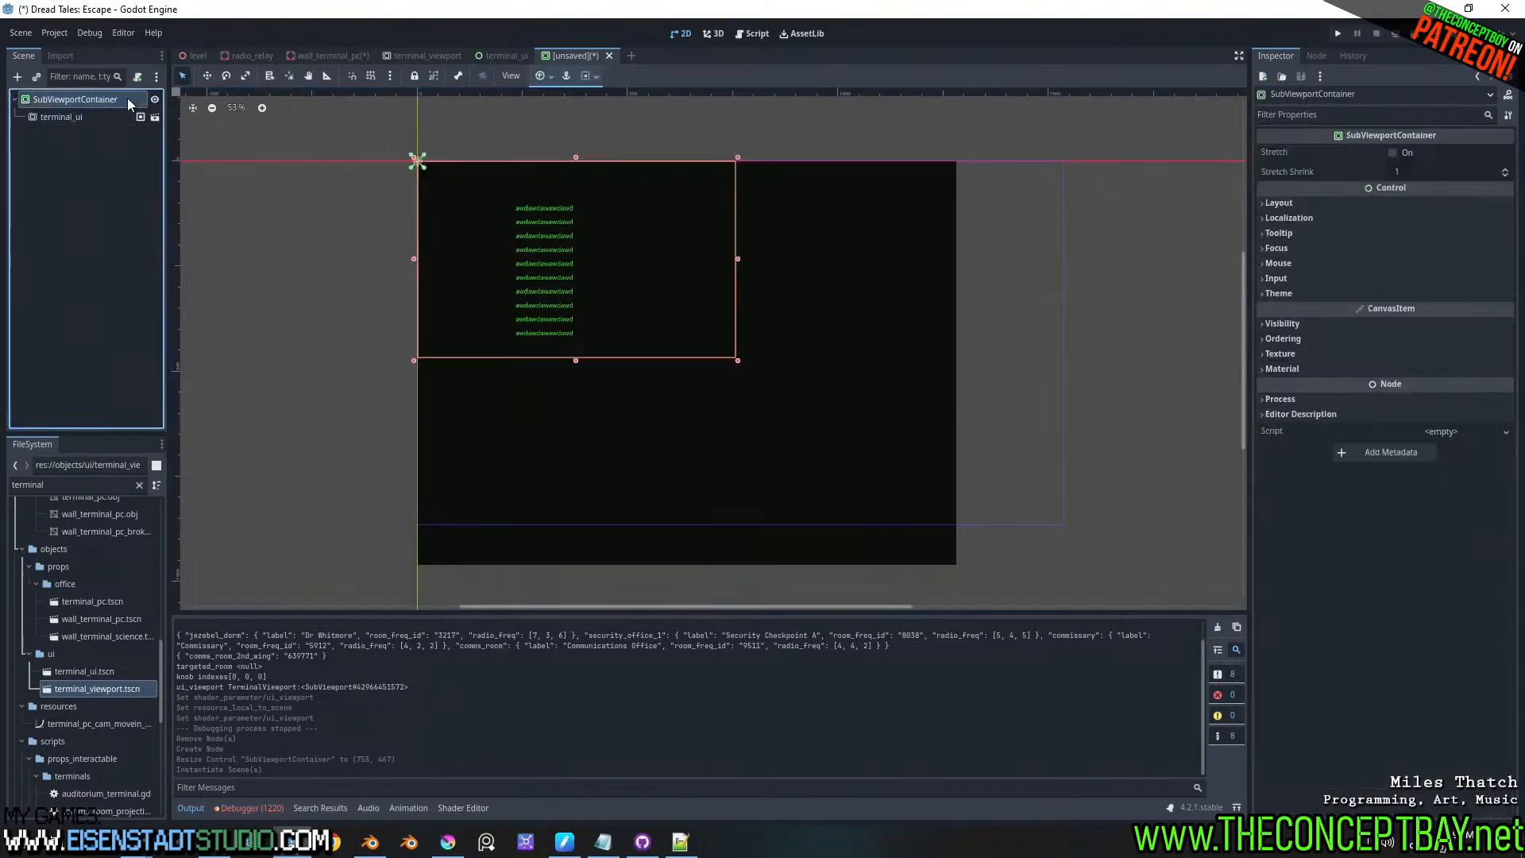
pyautogui.click(105, 119)
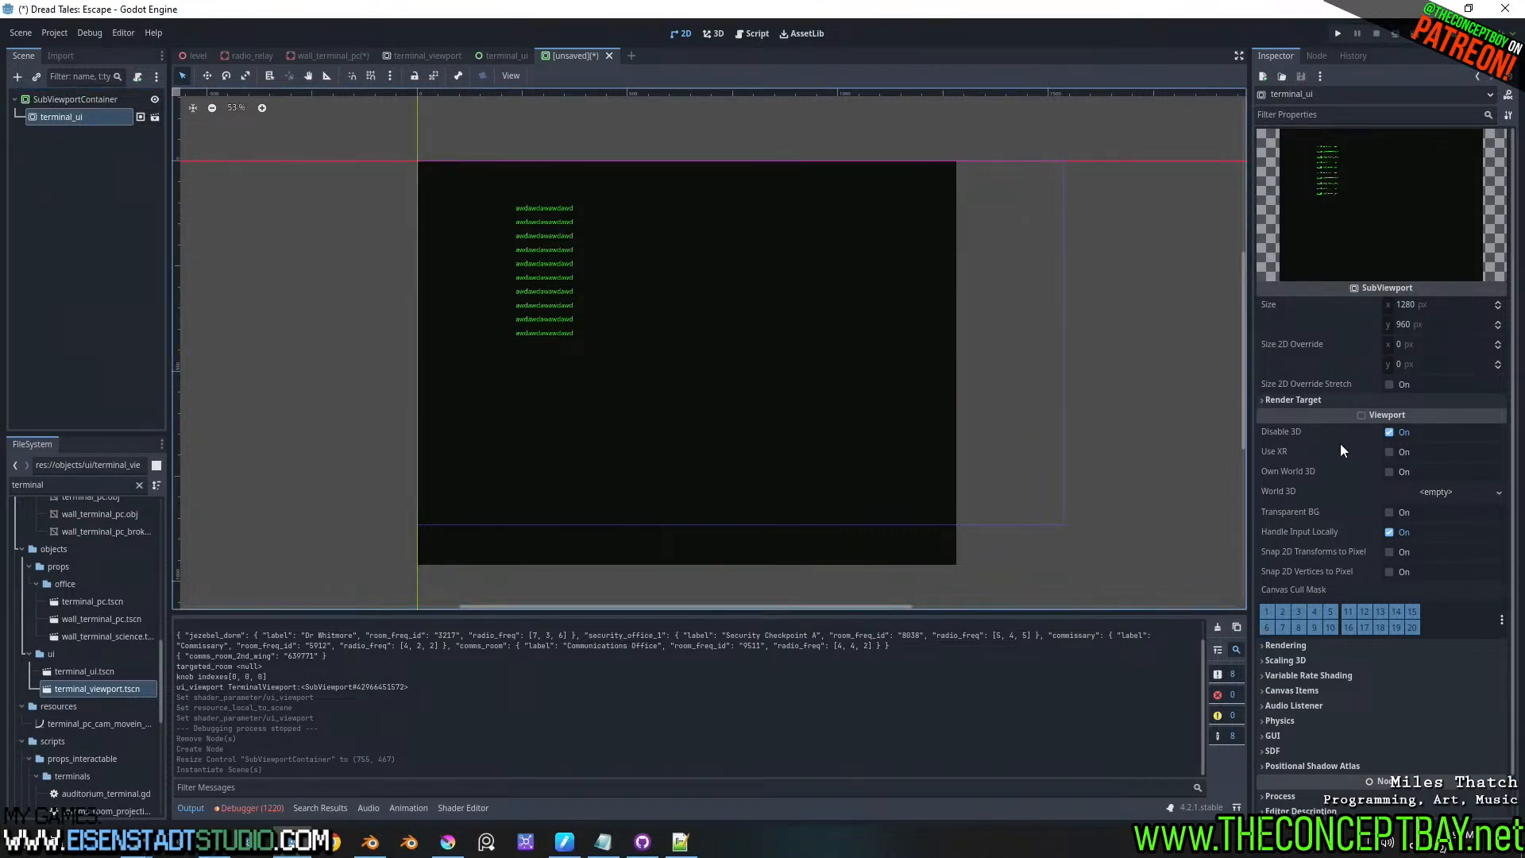
pyautogui.click(1388, 472)
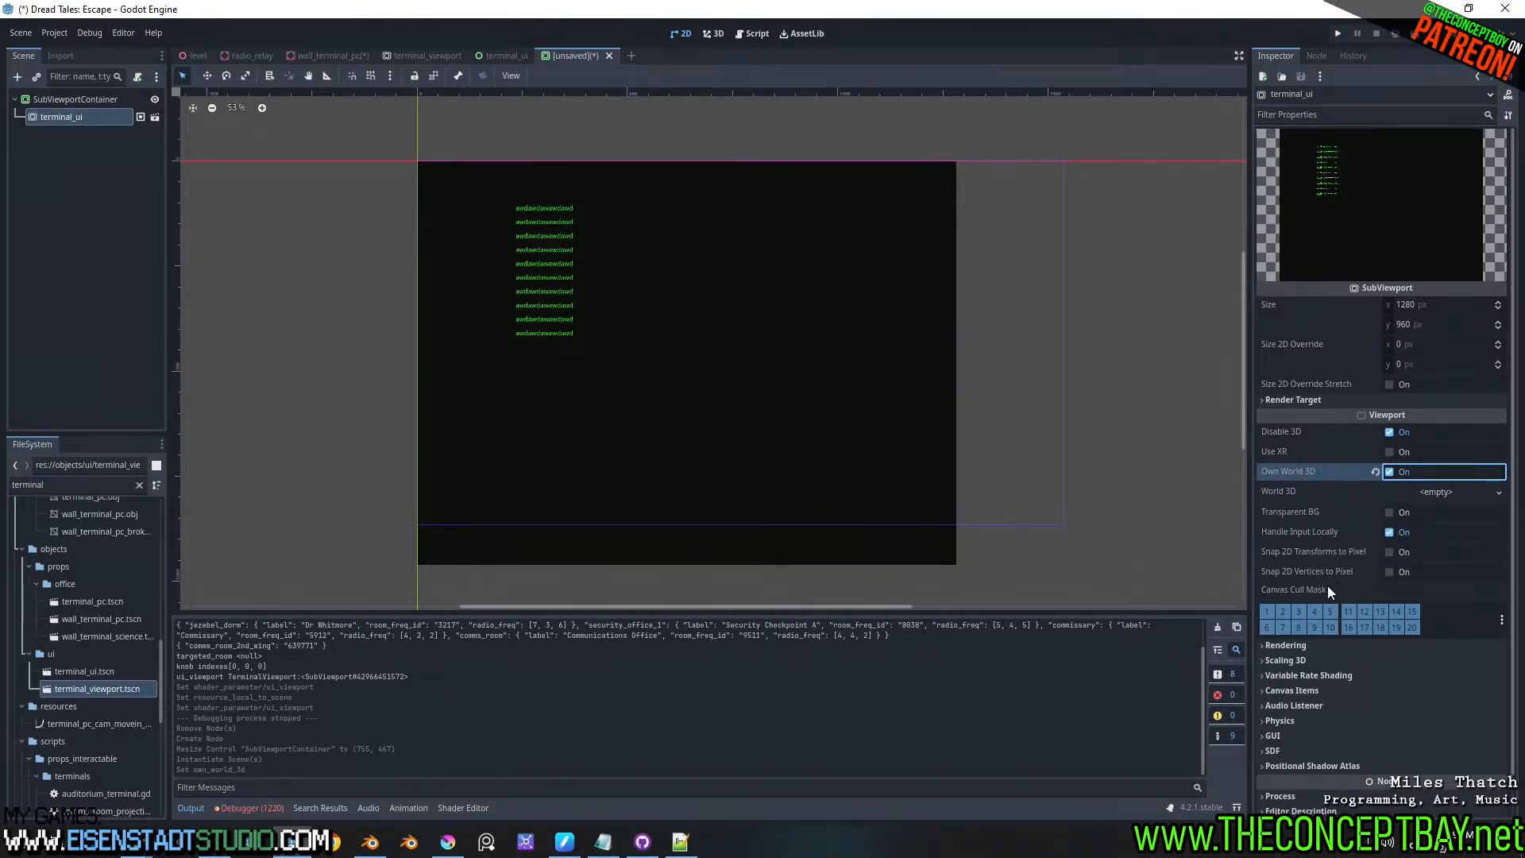
# - Examine the SubViewport's Rendering, Scaling 3D, Variable Rate Shading, Canvas Items, Audio Listener, Physics and GUI settings
pyautogui.click(1297, 645)
pyautogui.scroll(-3, 1298, 645)
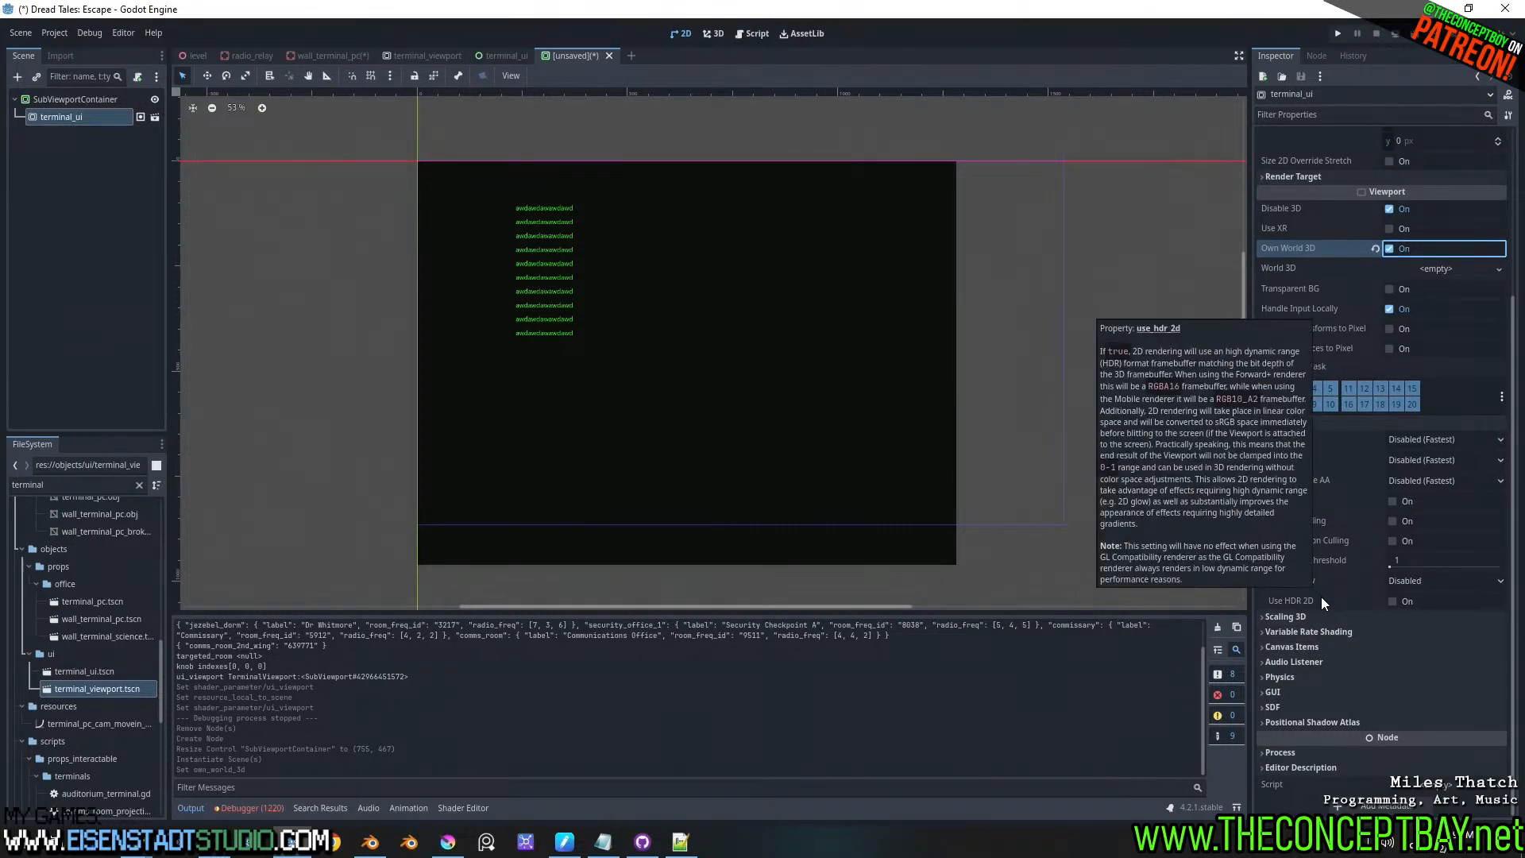
pyautogui.click(1331, 616)
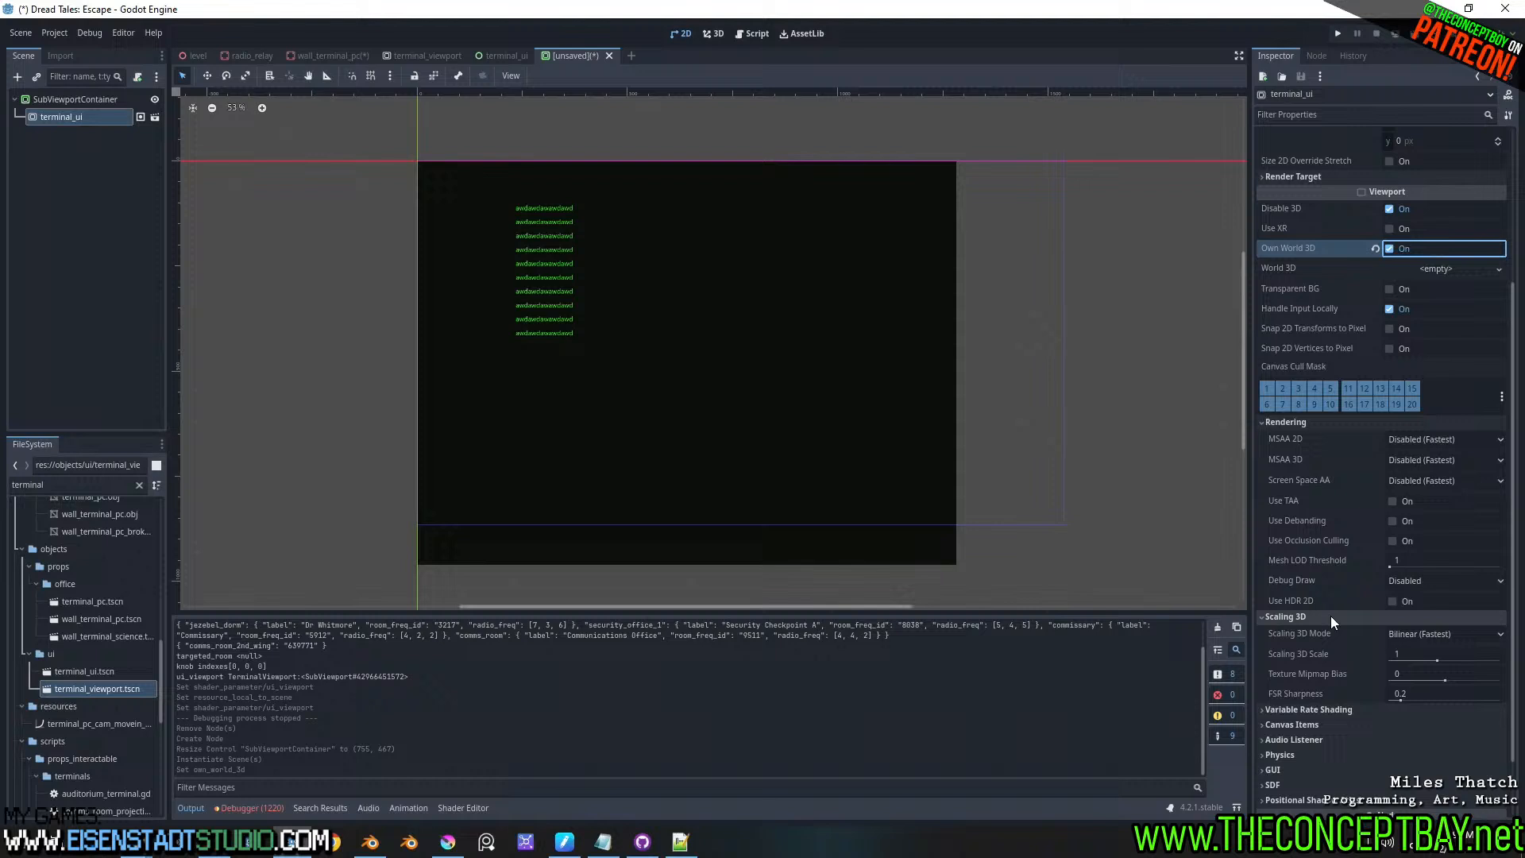
pyautogui.click(1348, 708)
pyautogui.scroll(-2, 1348, 708)
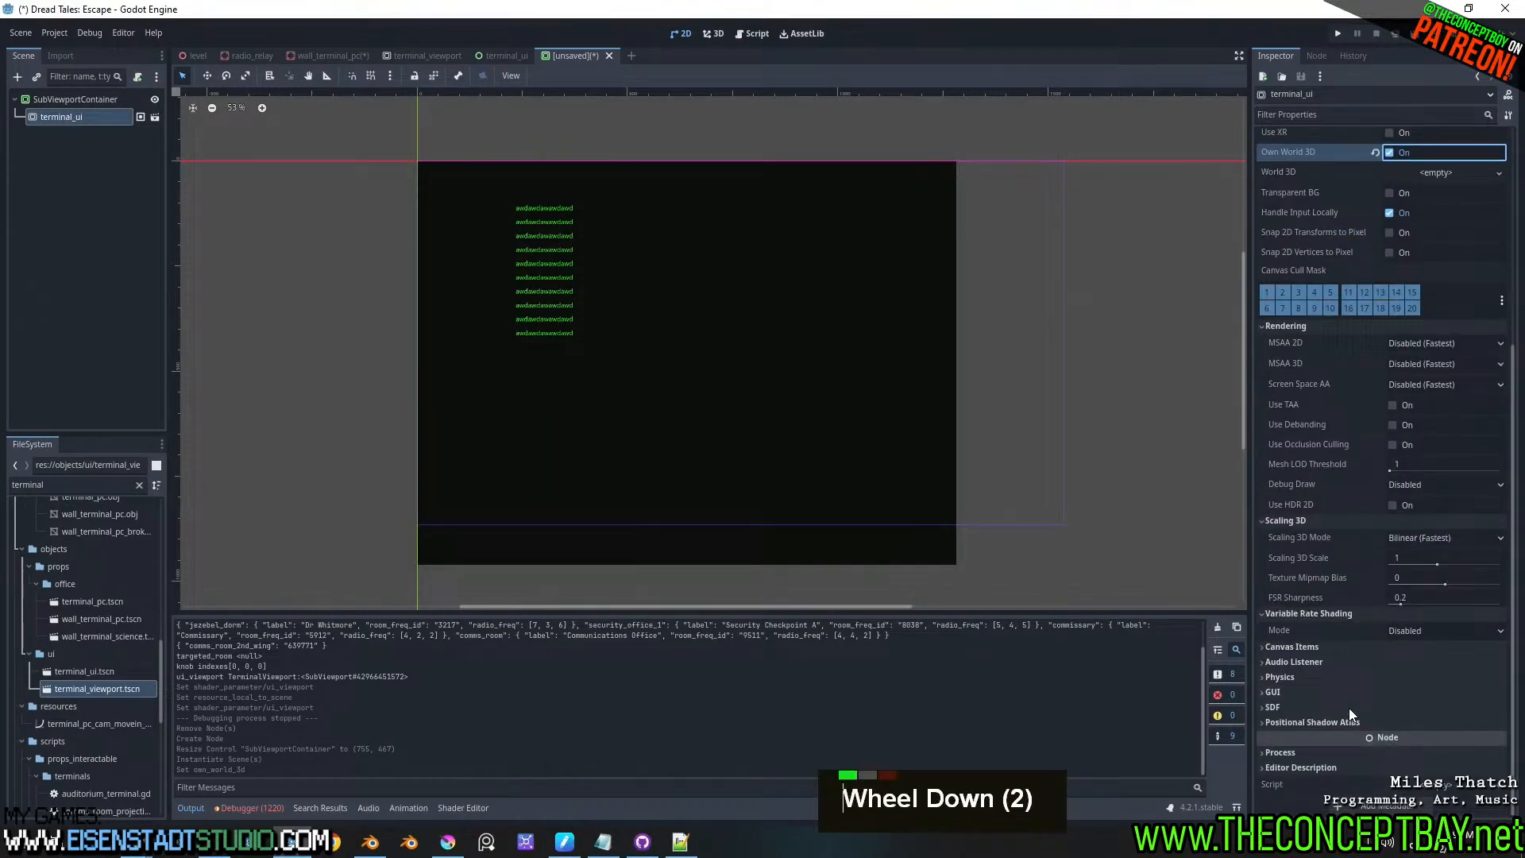
pyautogui.click(1362, 642)
pyautogui.scroll(-2, 1361, 664)
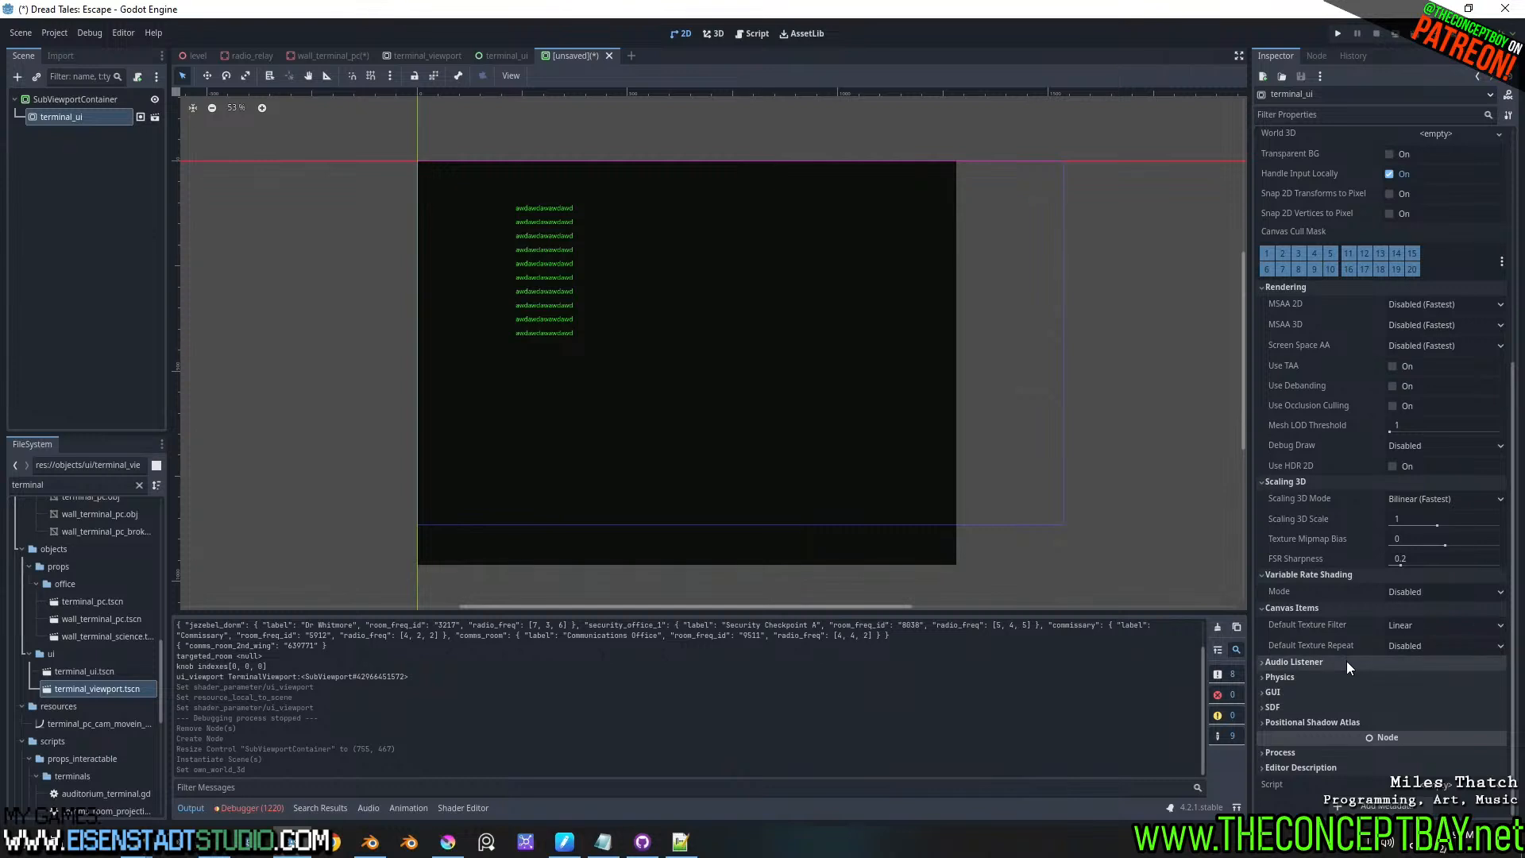
pyautogui.click(1346, 661)
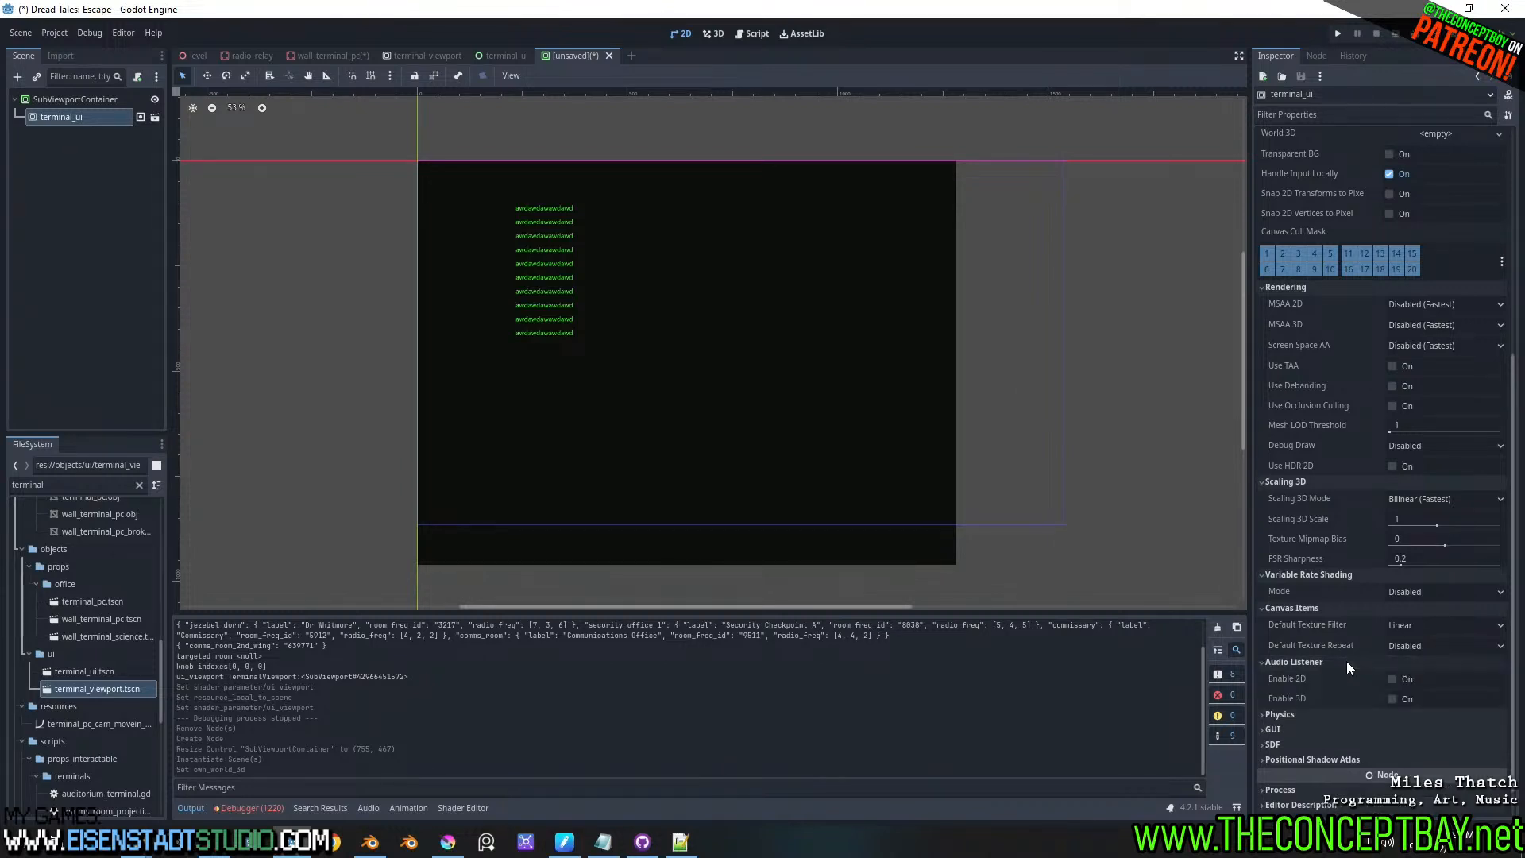
pyautogui.click(1319, 713)
pyautogui.scroll(-2, 1313, 712)
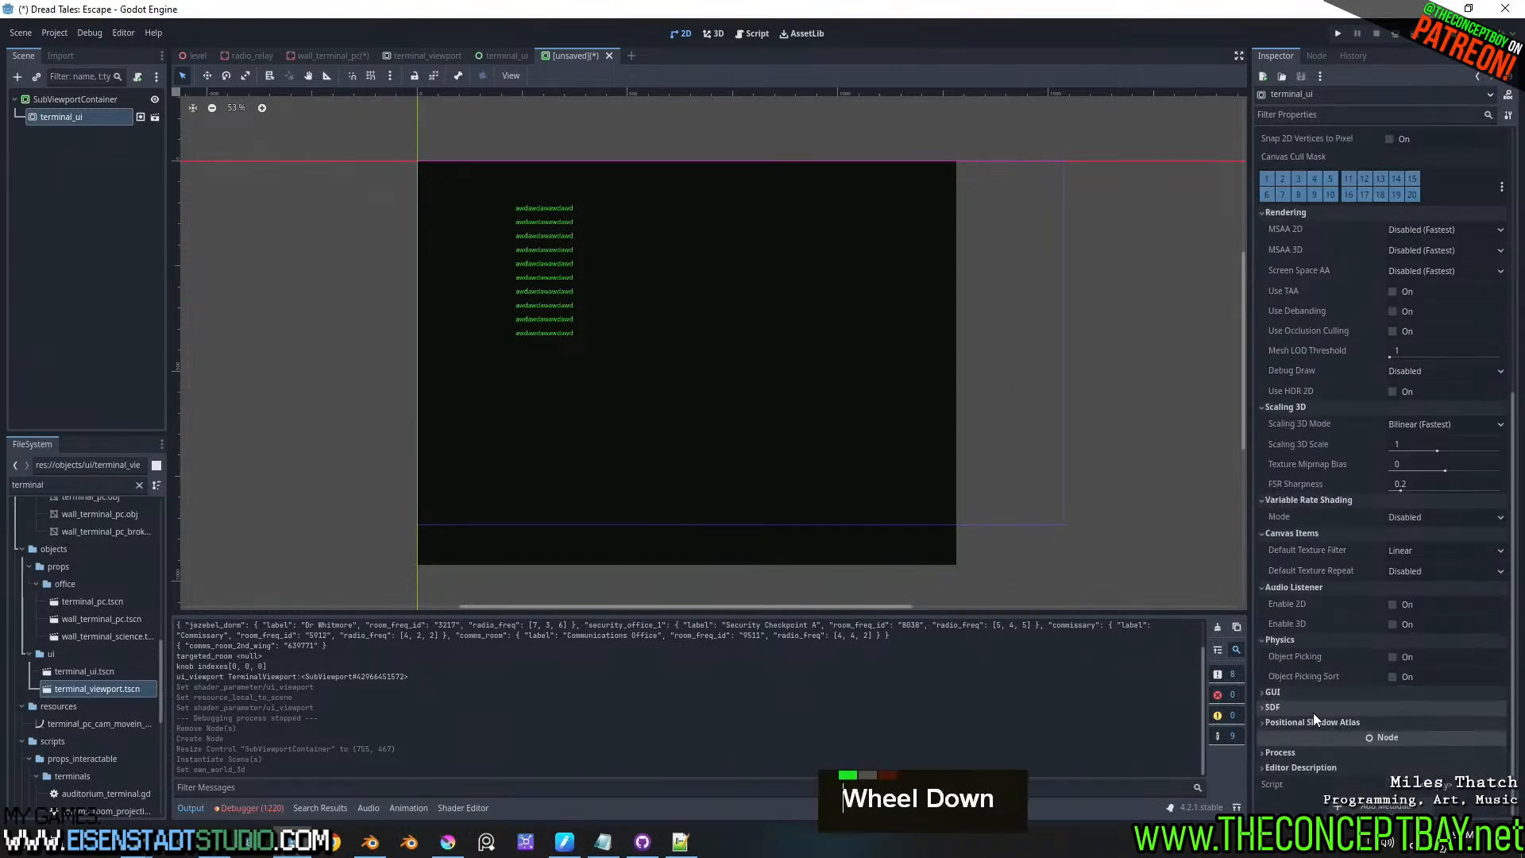
pyautogui.click(1313, 691)
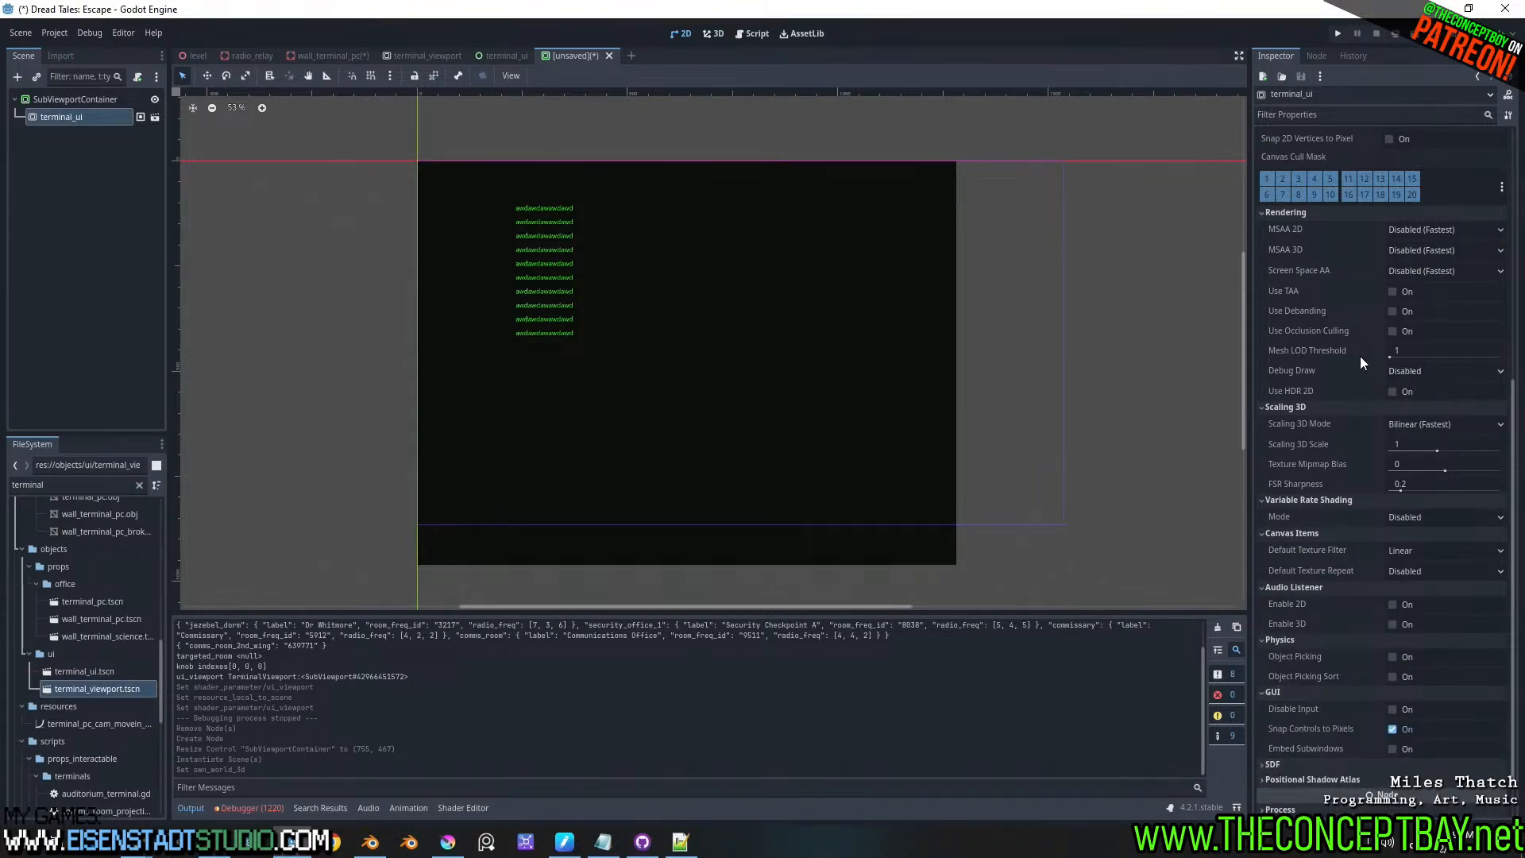
pyautogui.scroll(3, 1354, 359)
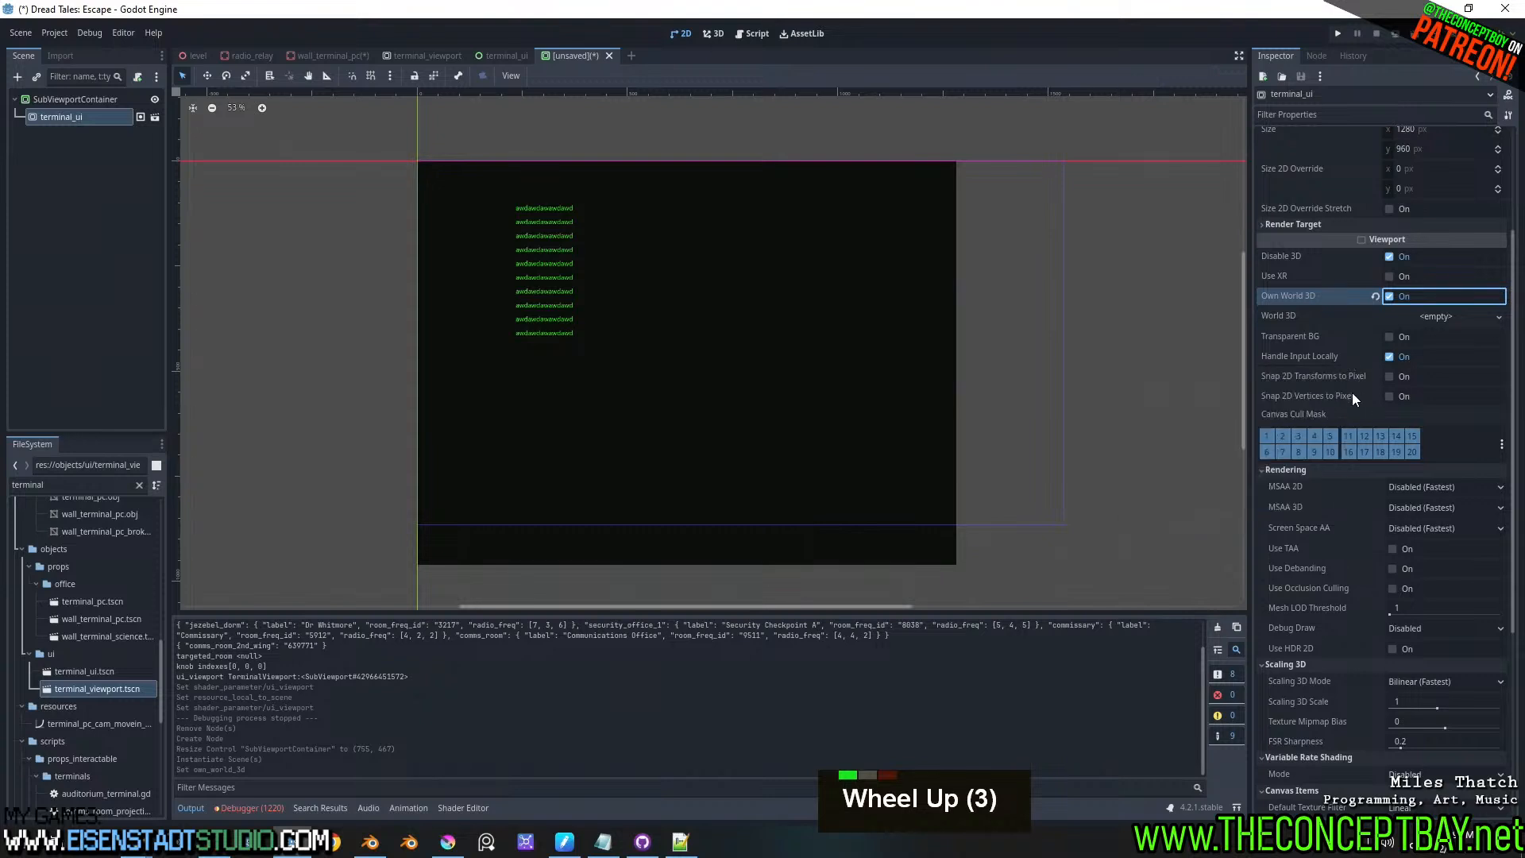
# - Set the Render Target Update Mode of the terminal_ui instance in the unsaved test scene to Always
pyautogui.scroll(2, 1365, 337)
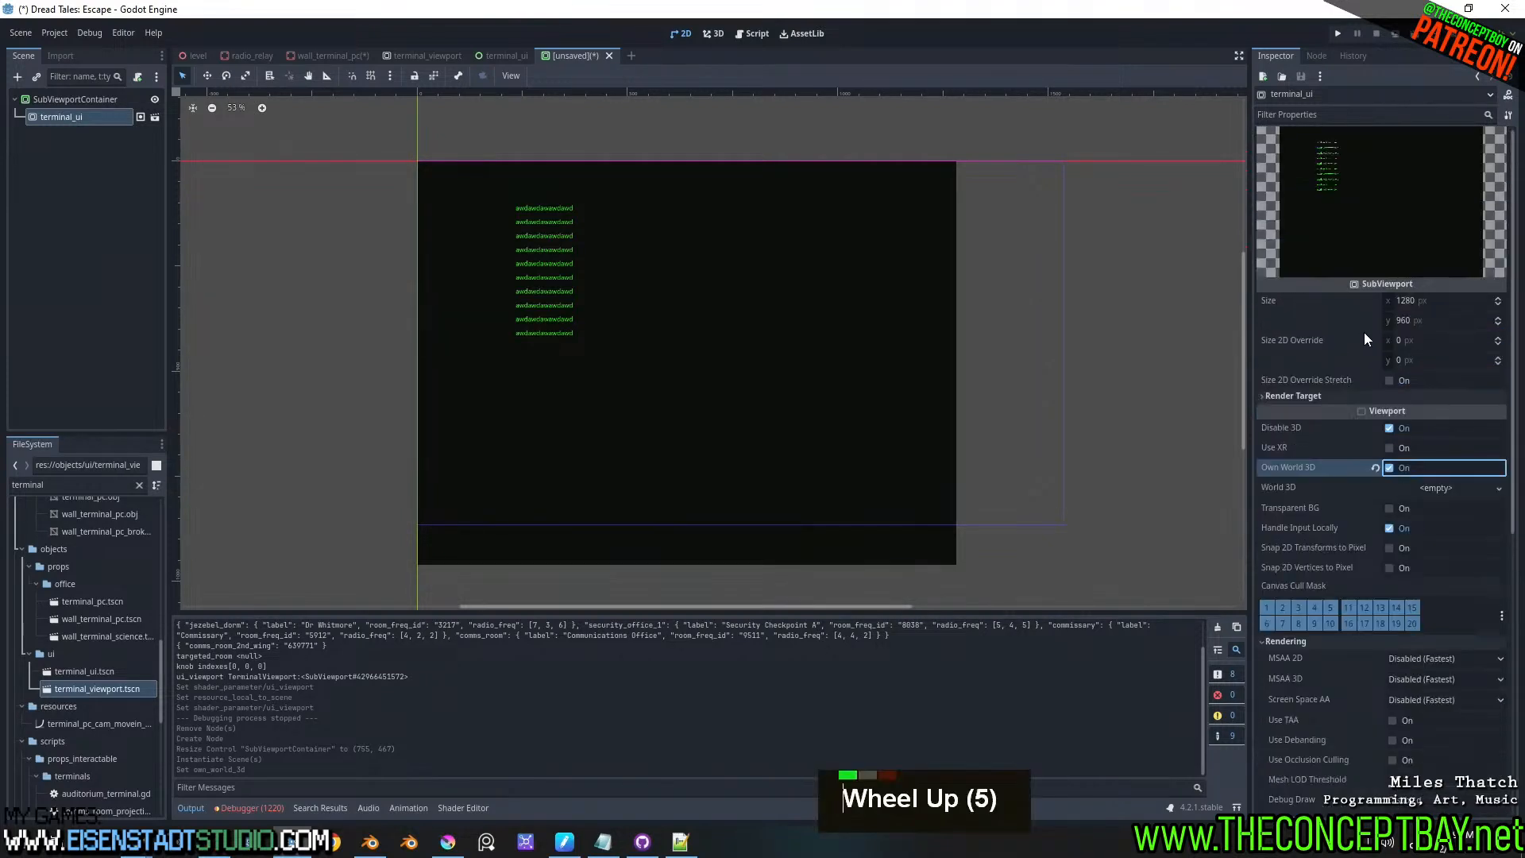
pyautogui.click(1337, 395)
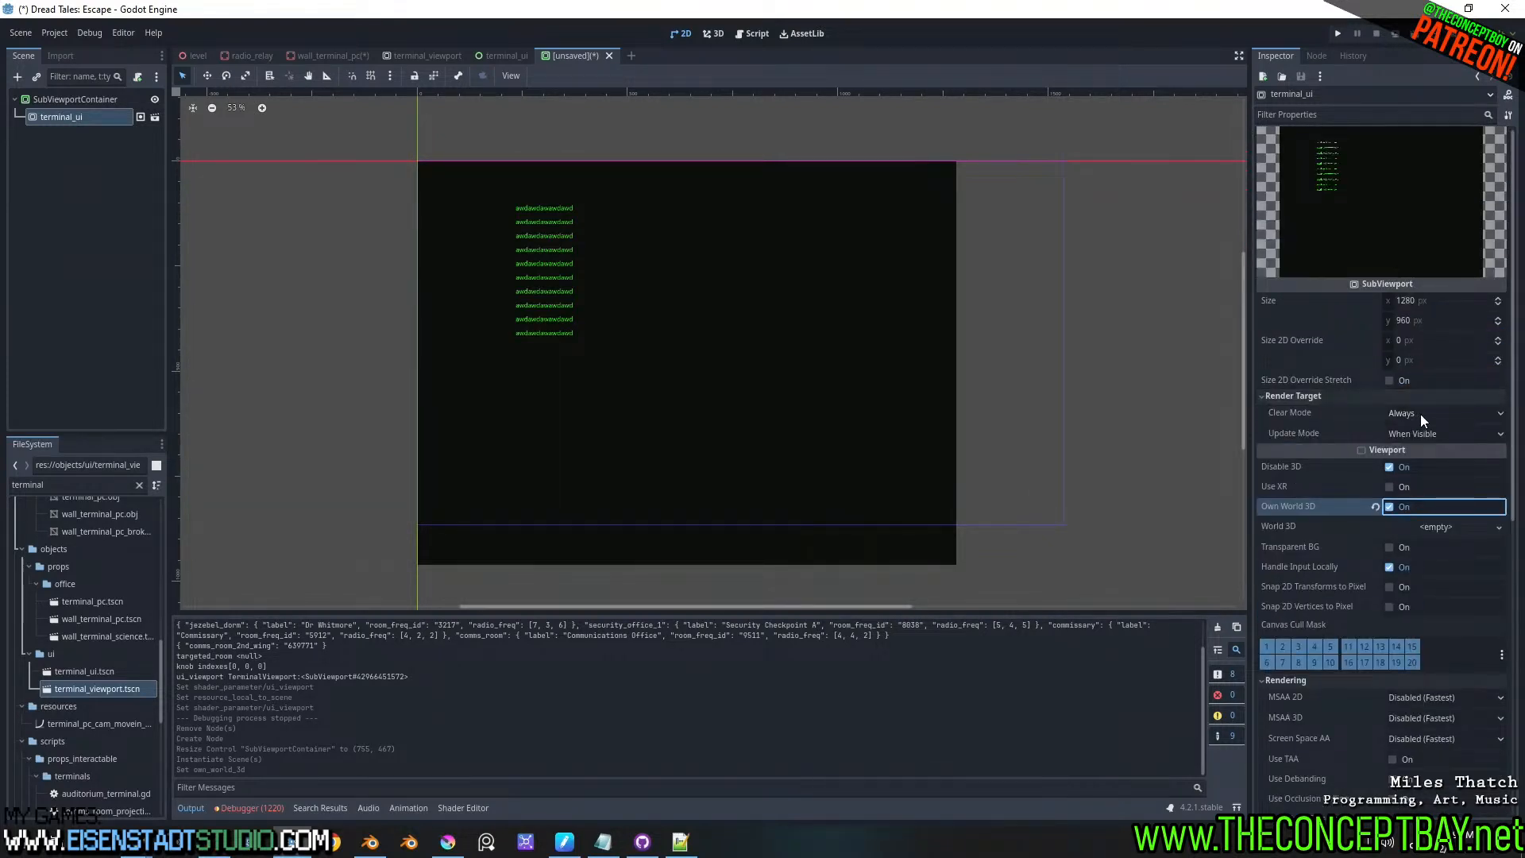
pyautogui.click(1441, 434)
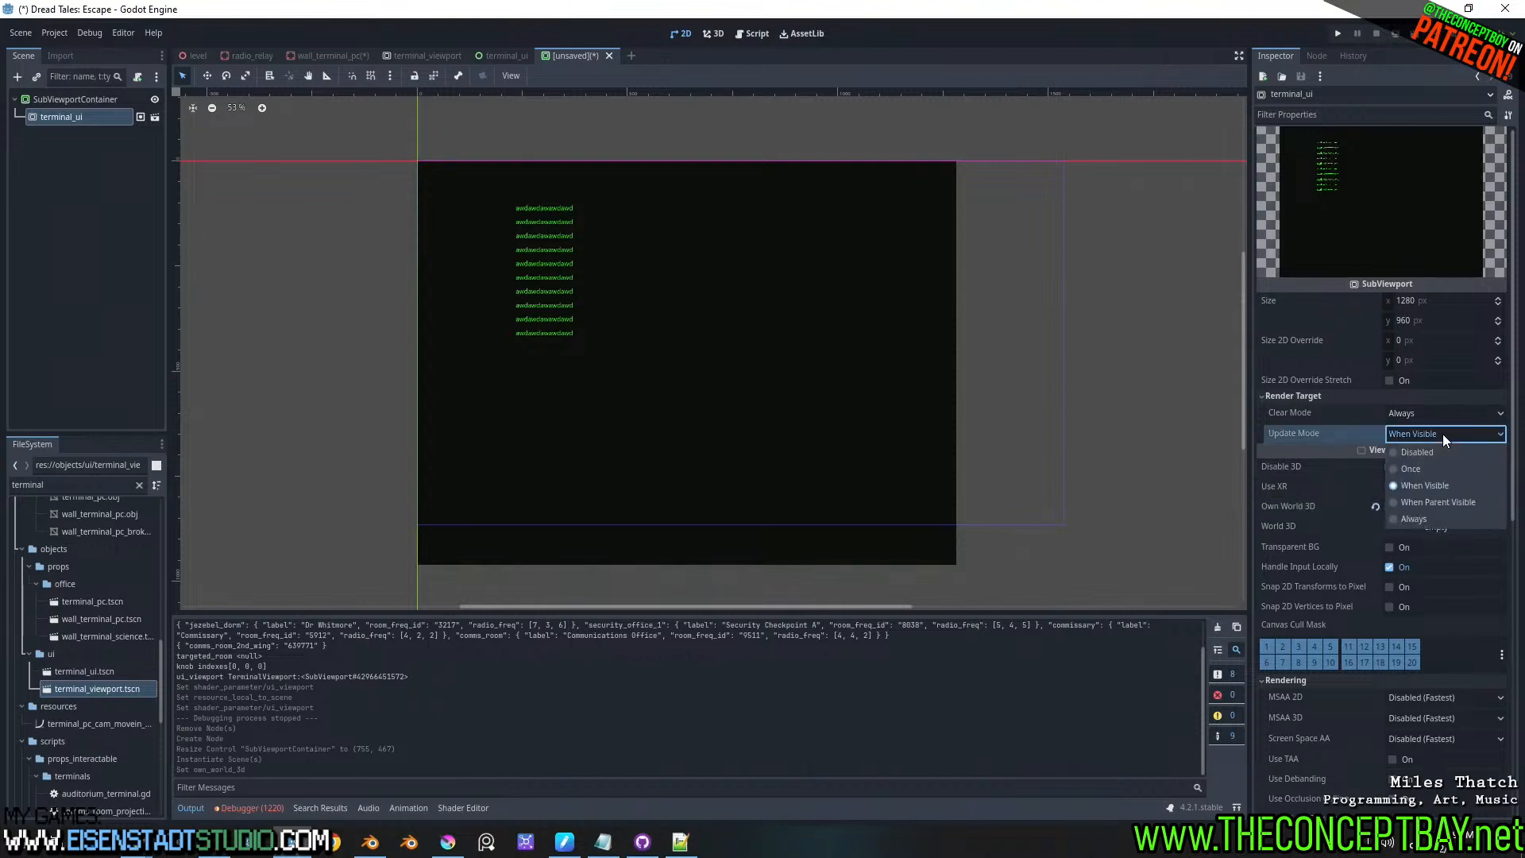
pyautogui.click(1414, 519)
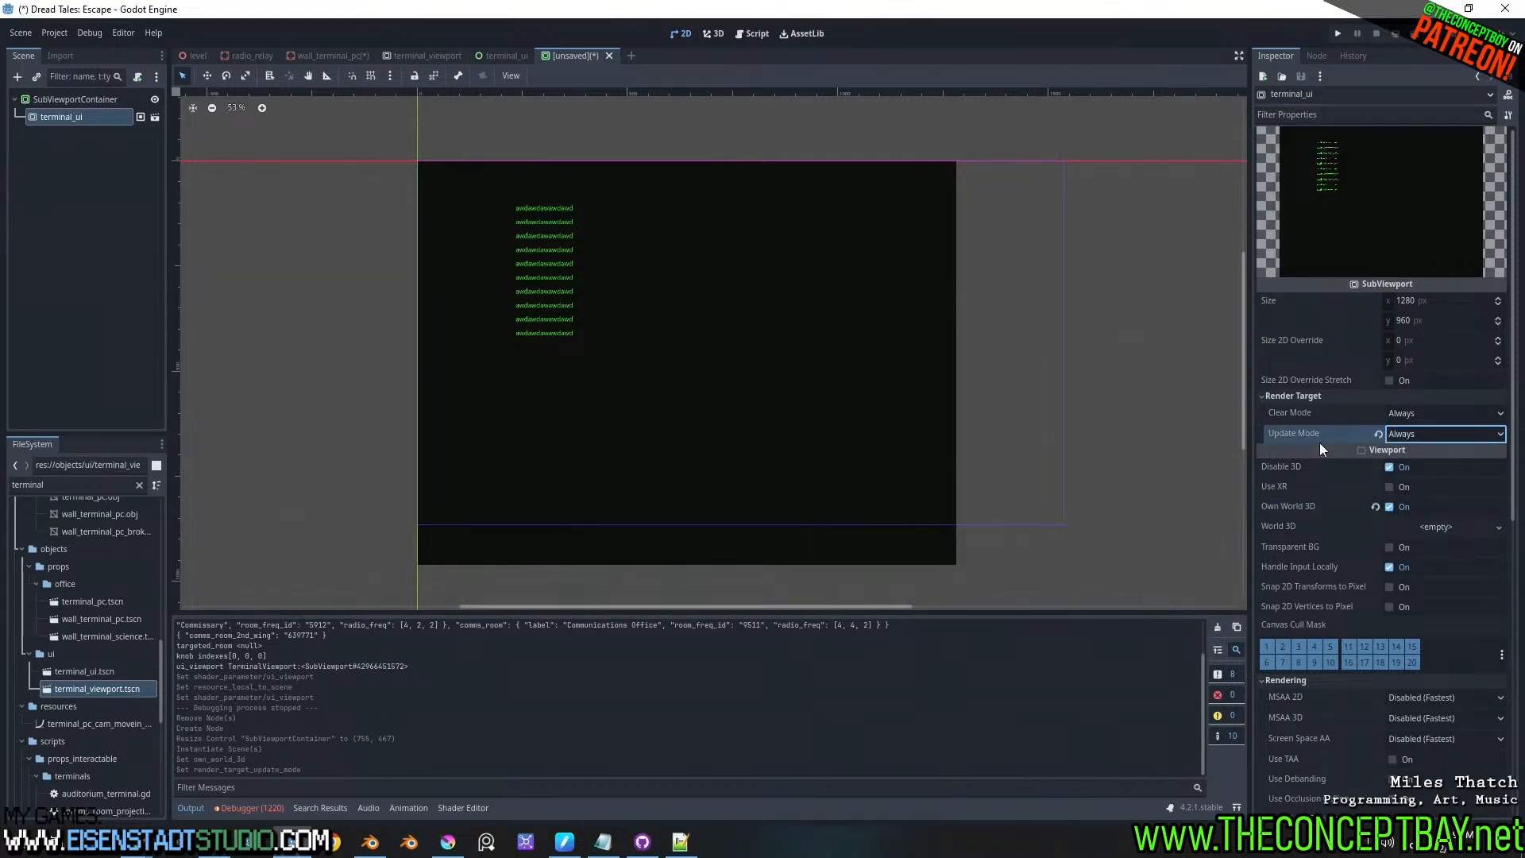
# - Run the project and teleport to relay_station in the game
pyautogui.press('F5')
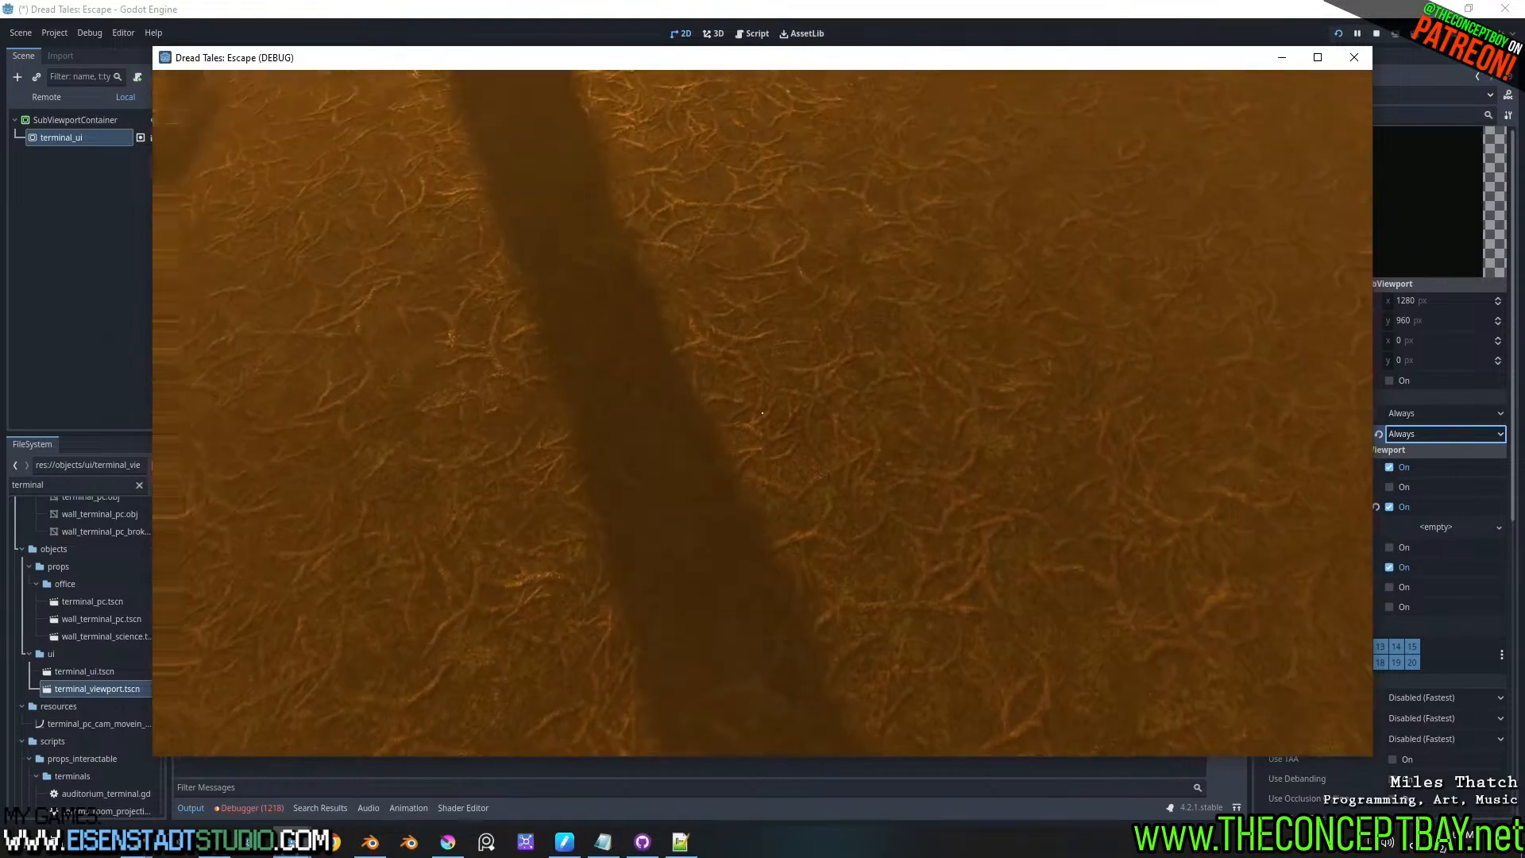
pyautogui.press('F2')
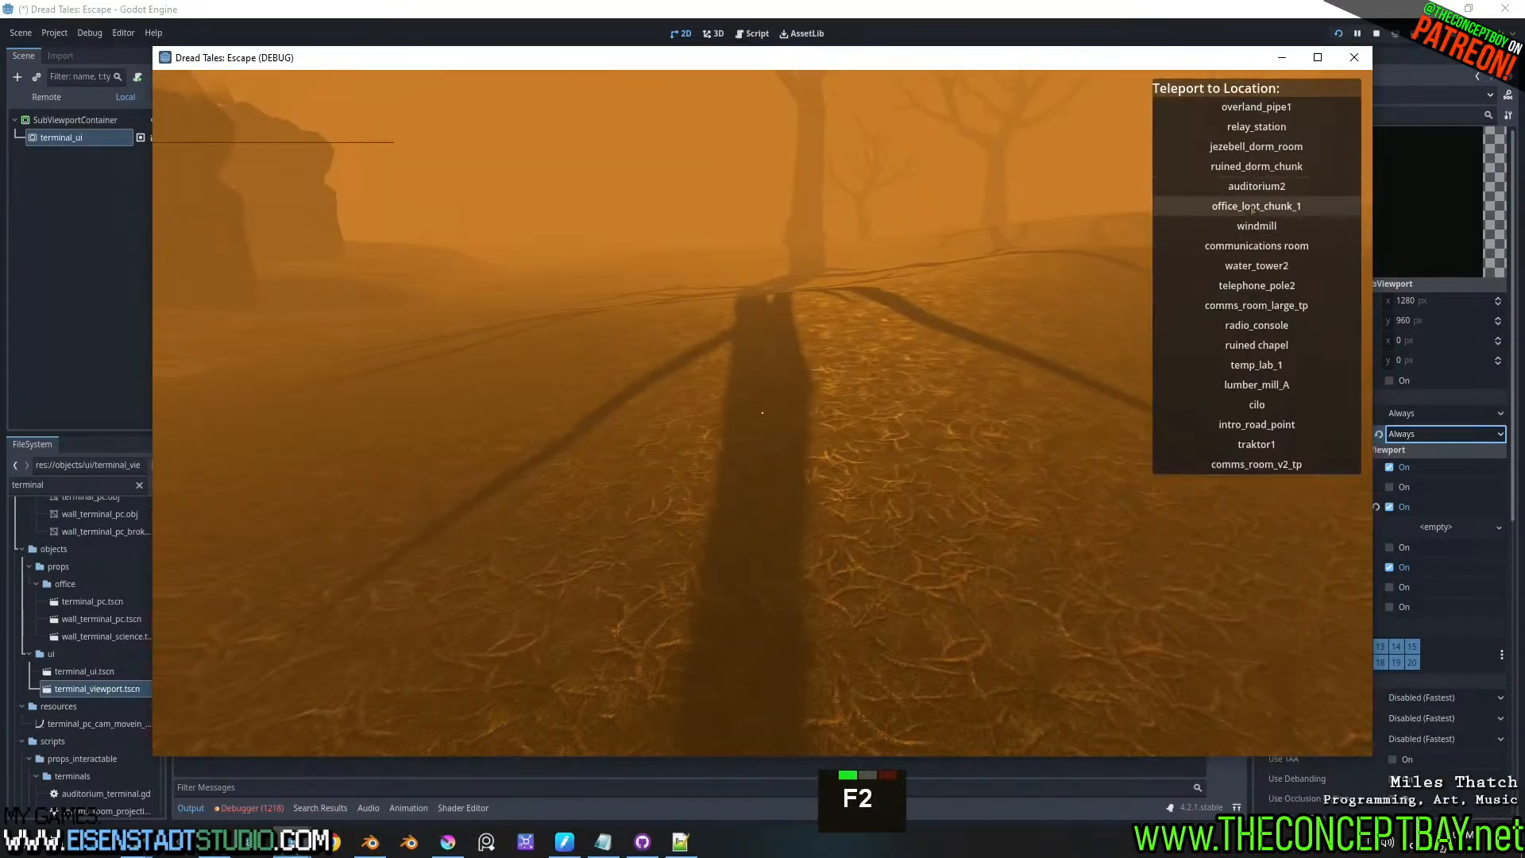
pyautogui.click(1253, 127)
pyautogui.press('w')
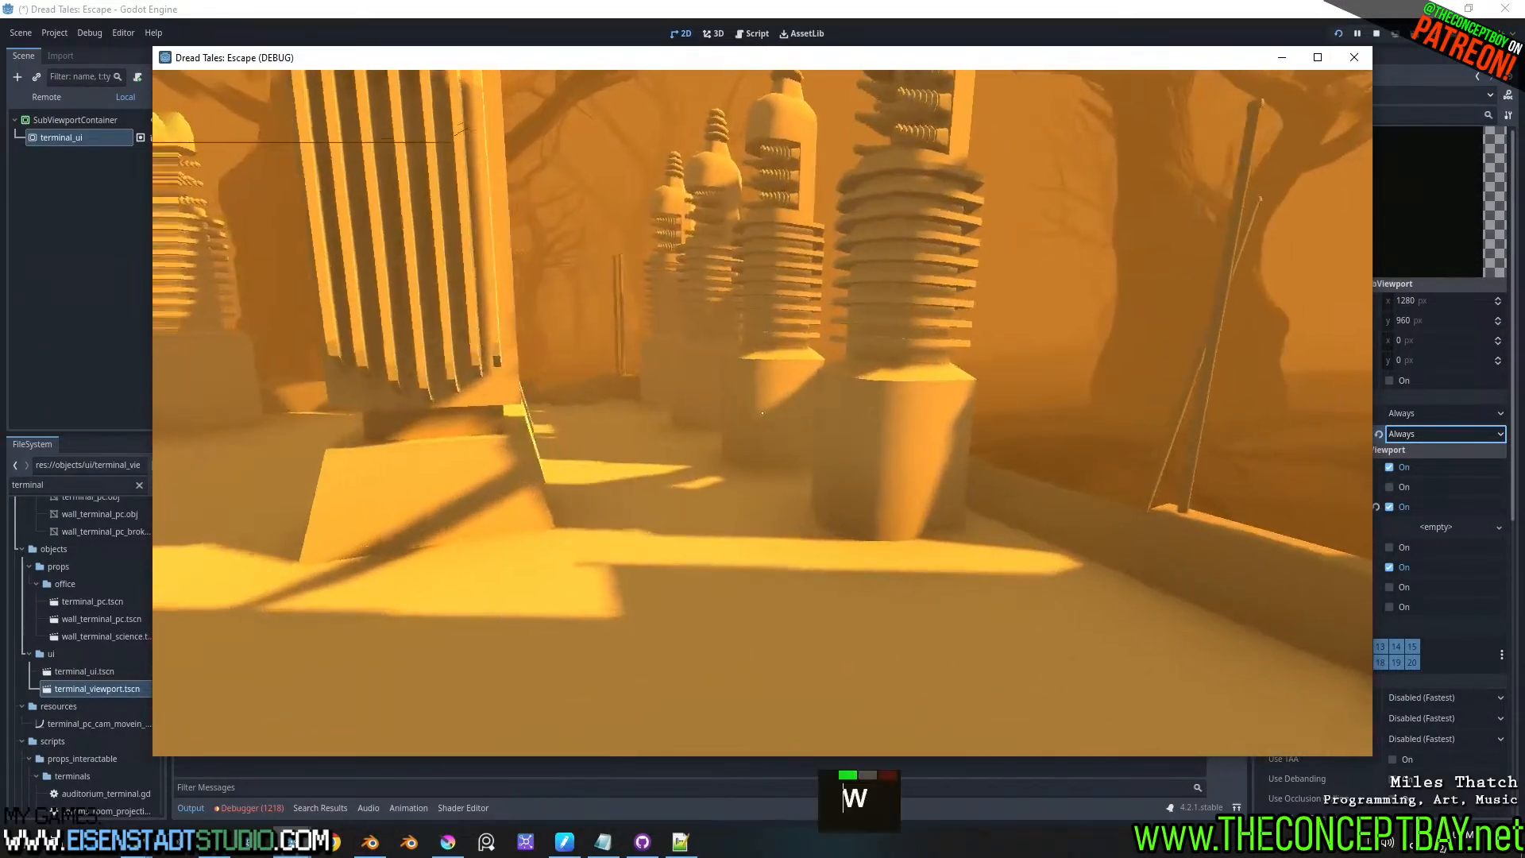
# - Open the relay station's metal cabinet and place the battery from the backpack inventory inside it
pyautogui.press('d')
pyautogui.press('e')
pyautogui.press('Tab')
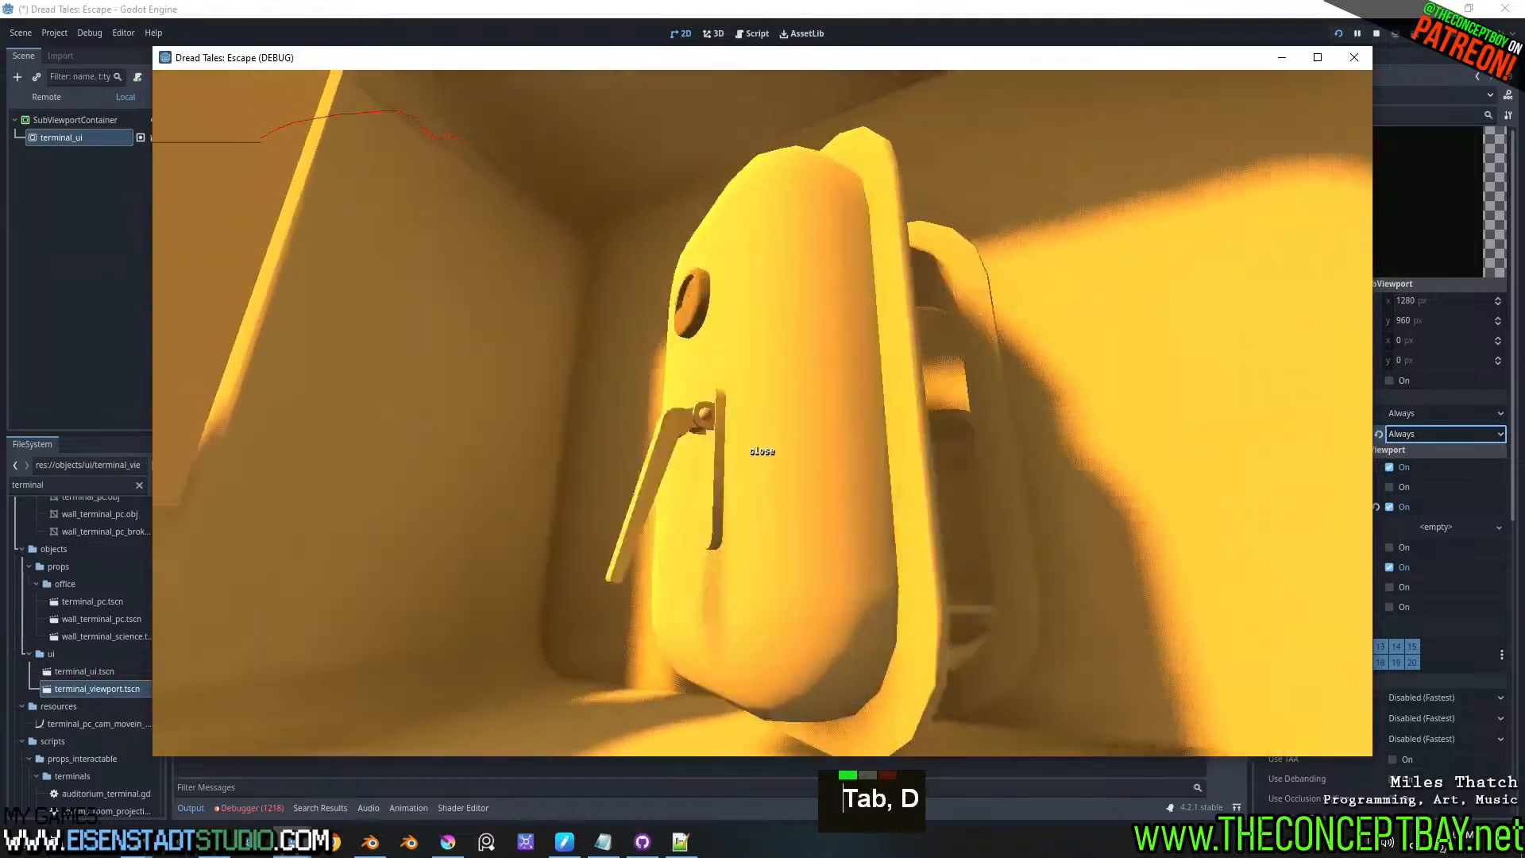
pyautogui.moveTo(1204, 134); pyautogui.dragTo(799, 374)
pyautogui.press('Tab')
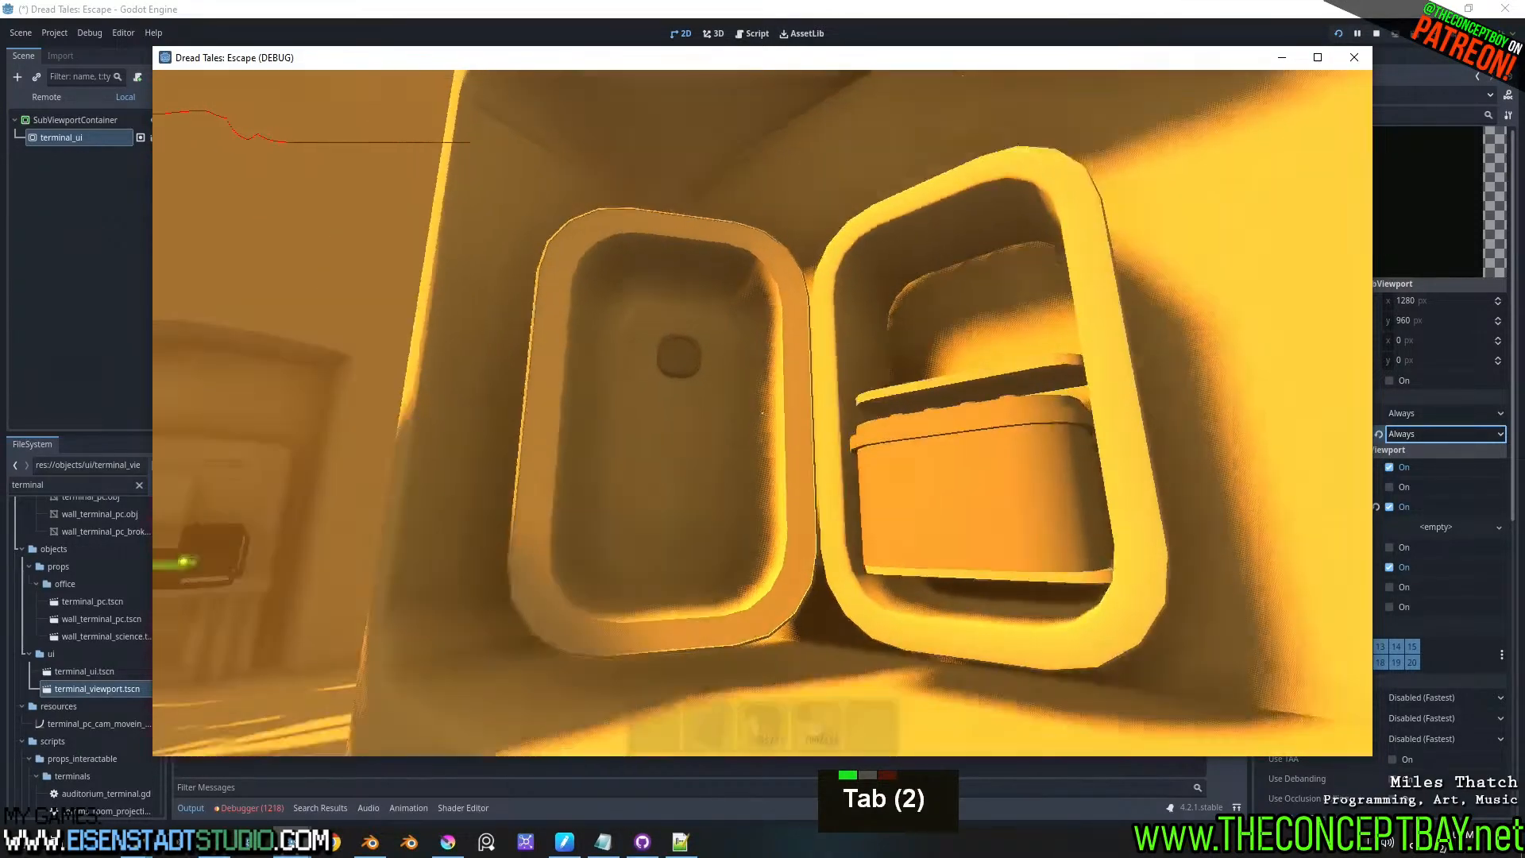
# - Use the in-game wall terminal, test navigating its screen up and down, and quit the game
pyautogui.press('e')
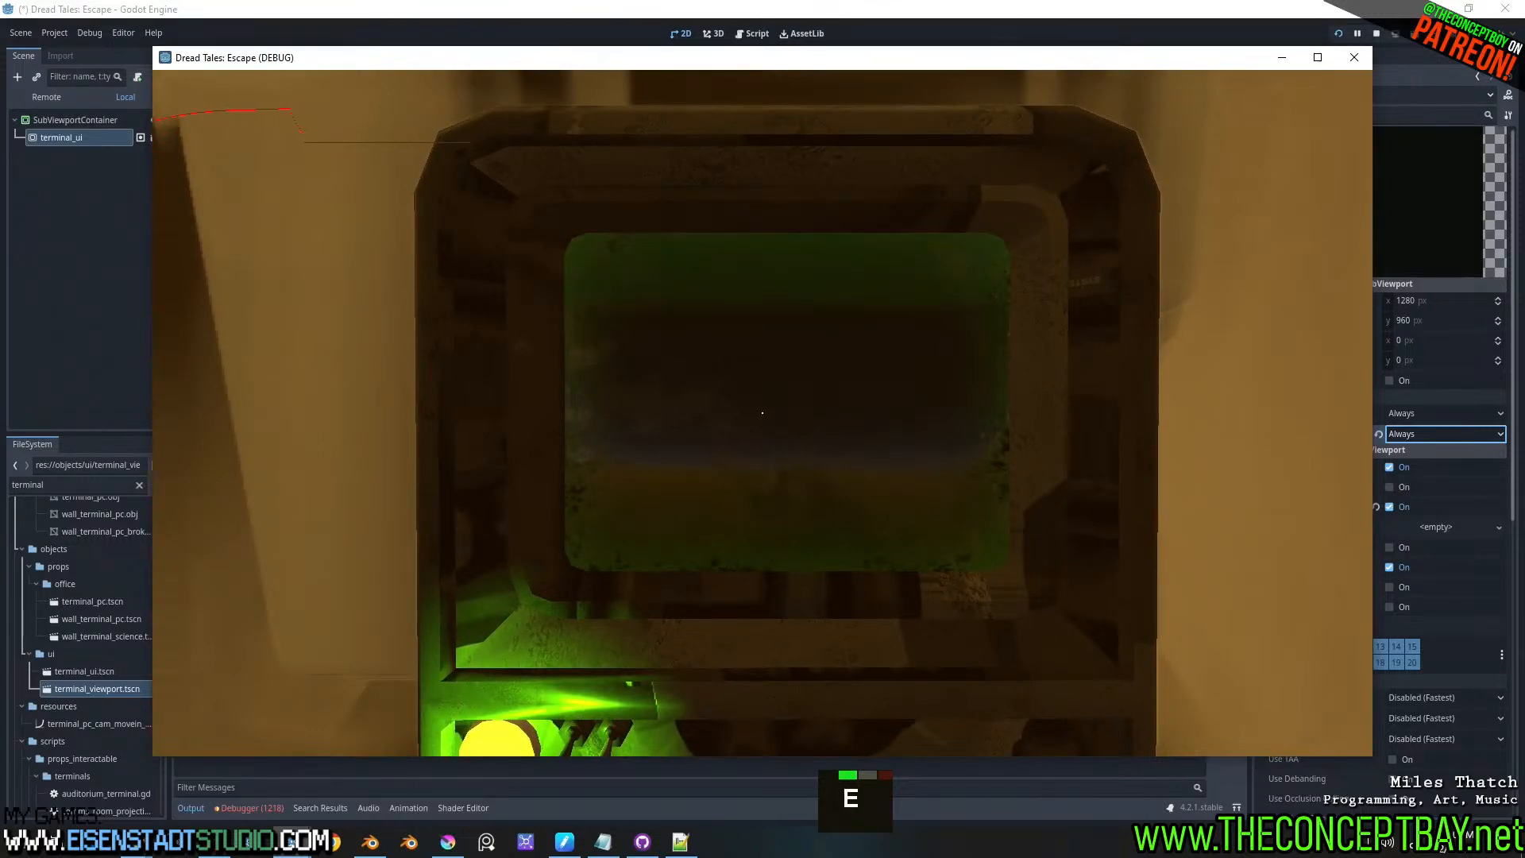
pyautogui.press('Down')
pyautogui.press('Up')
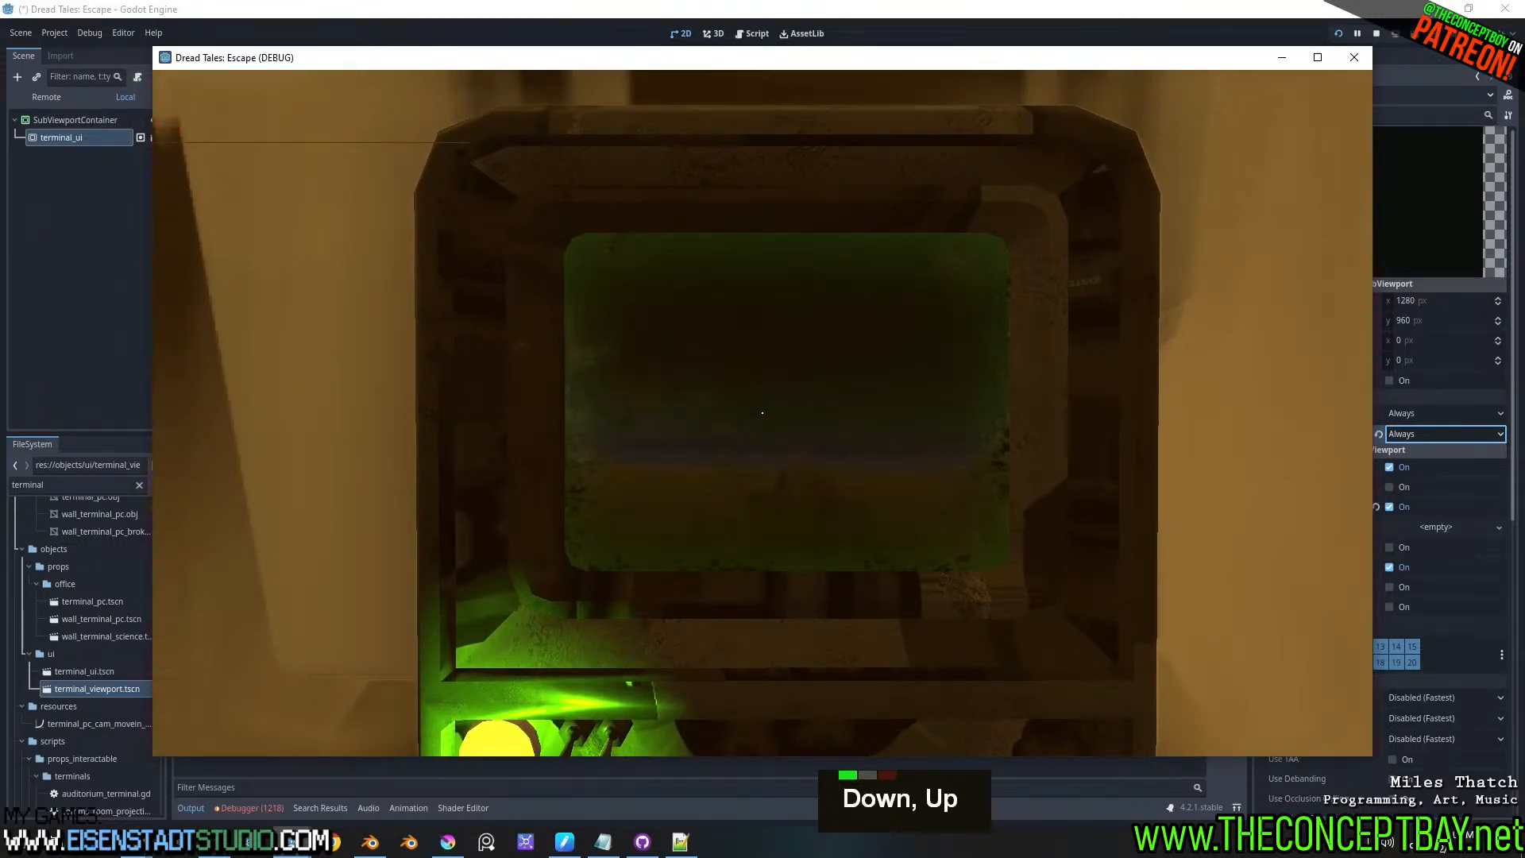
pyautogui.press('Up')
pyautogui.press('Down')
pyautogui.hotkey('alt', 'F4')
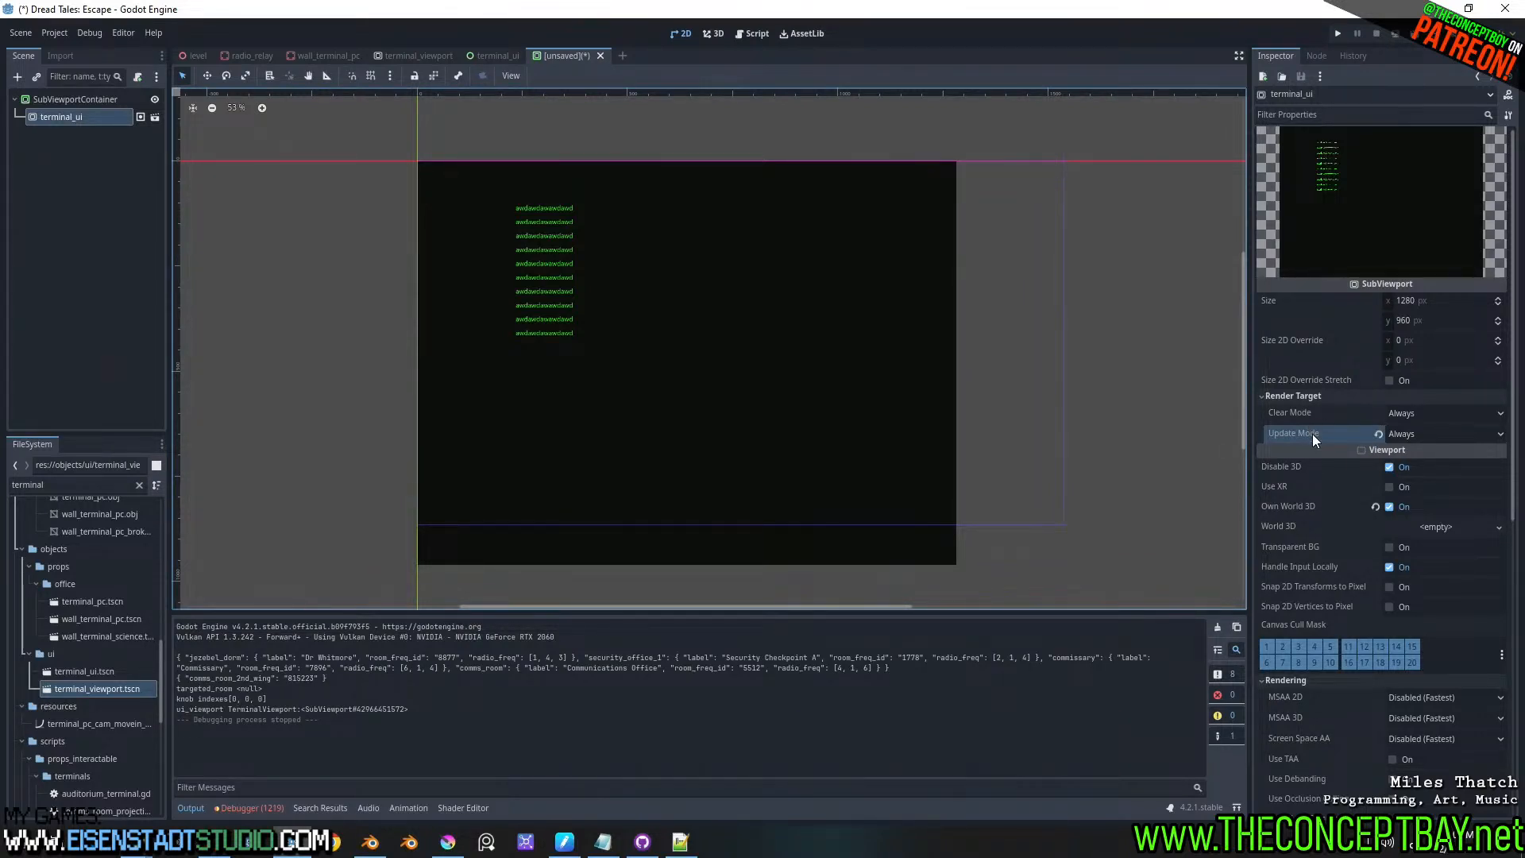
# - Delete the SubViewportContainer root with its child and close the unsaved test scene
pyautogui.moveTo(1312, 434)
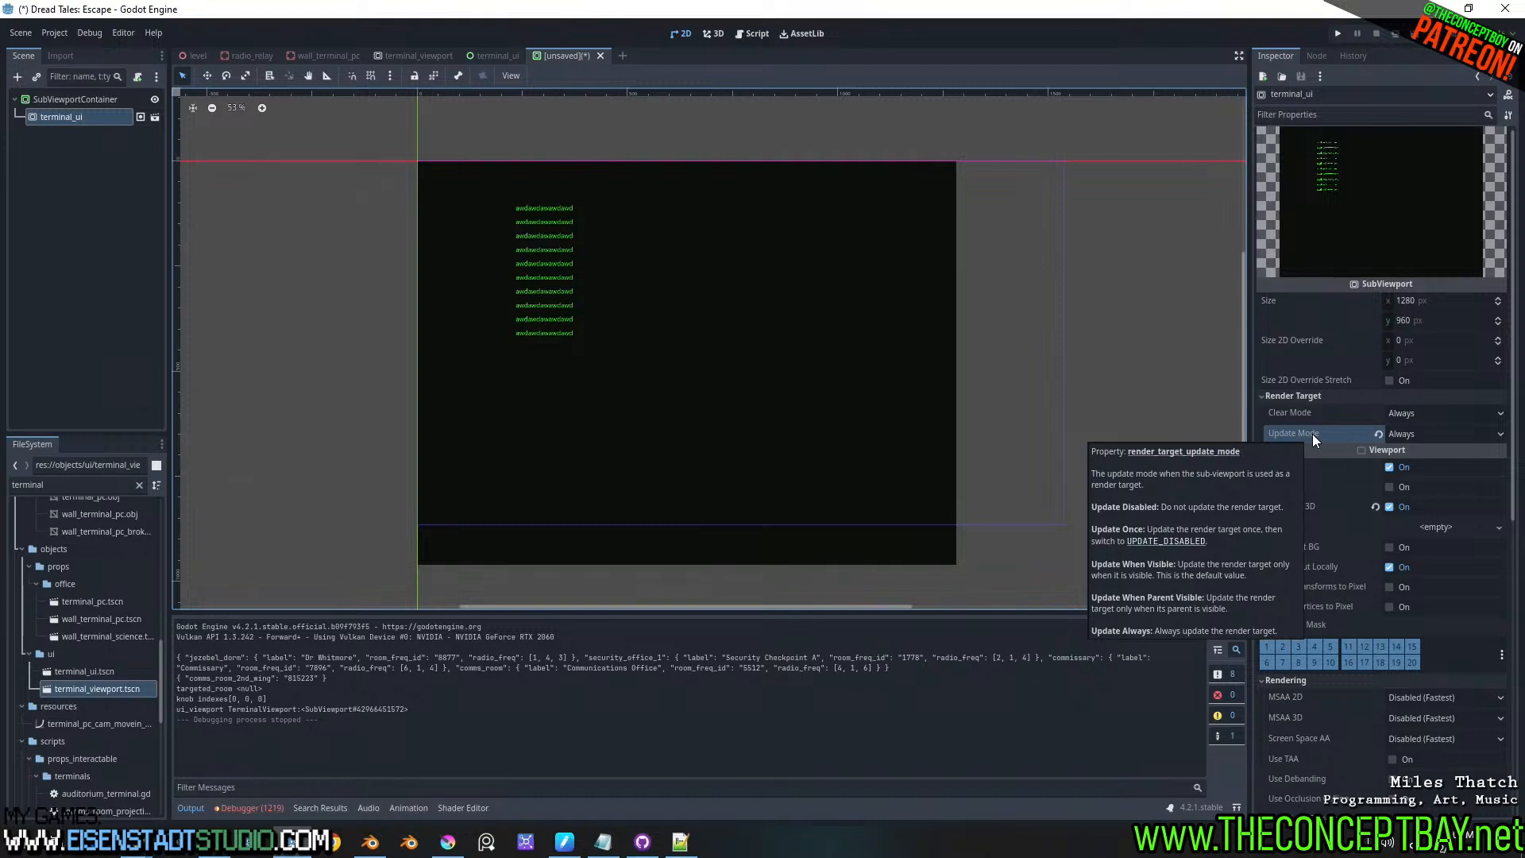
pyautogui.click(38, 168)
pyautogui.doubleClick(67, 94)
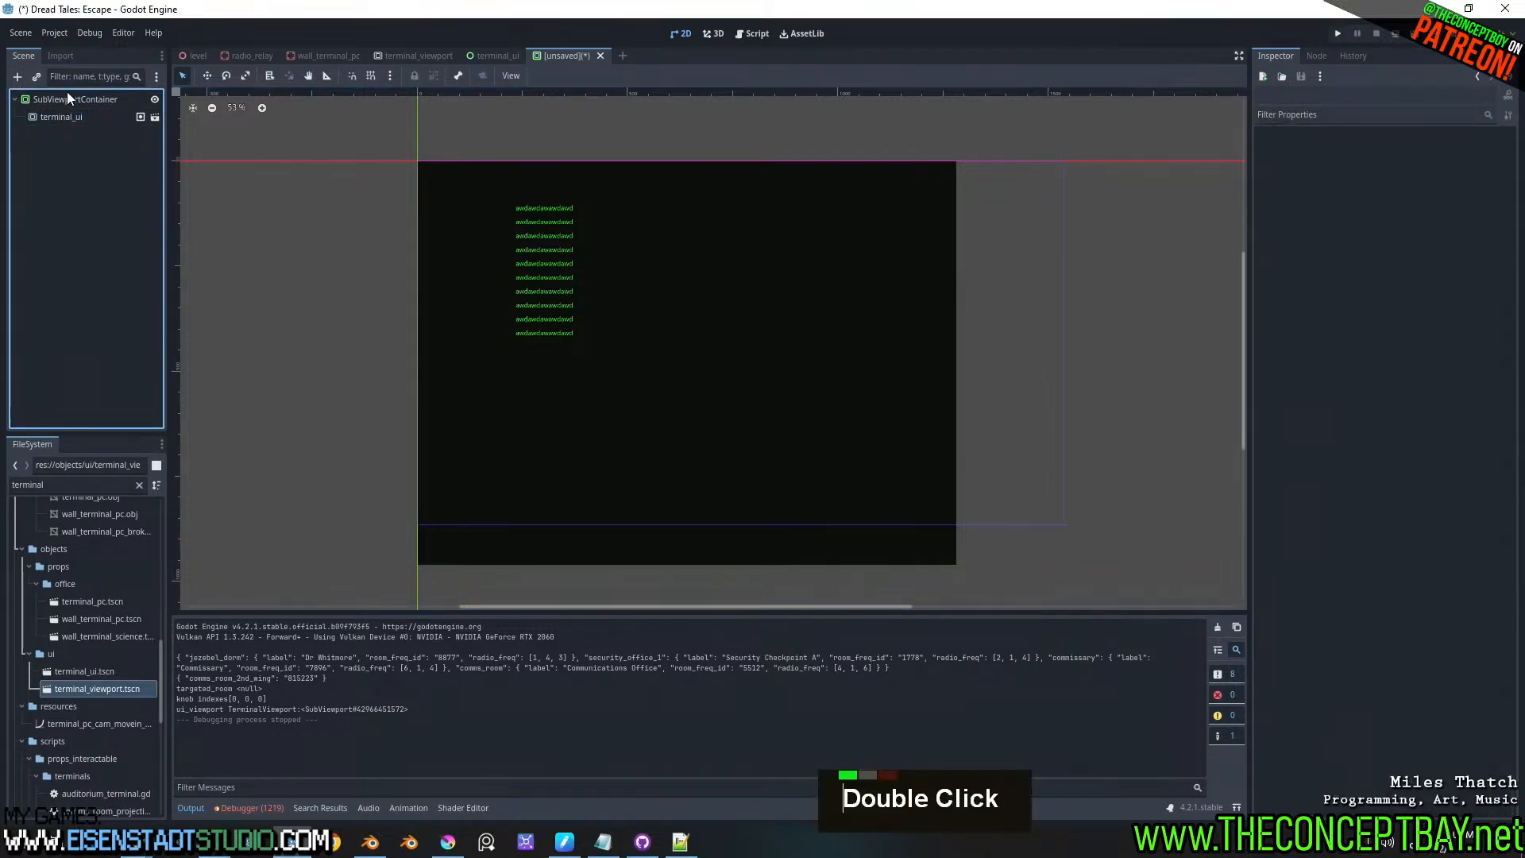
pyautogui.doubleClick(69, 95)
pyautogui.press('Delete')
pyautogui.press('Return')
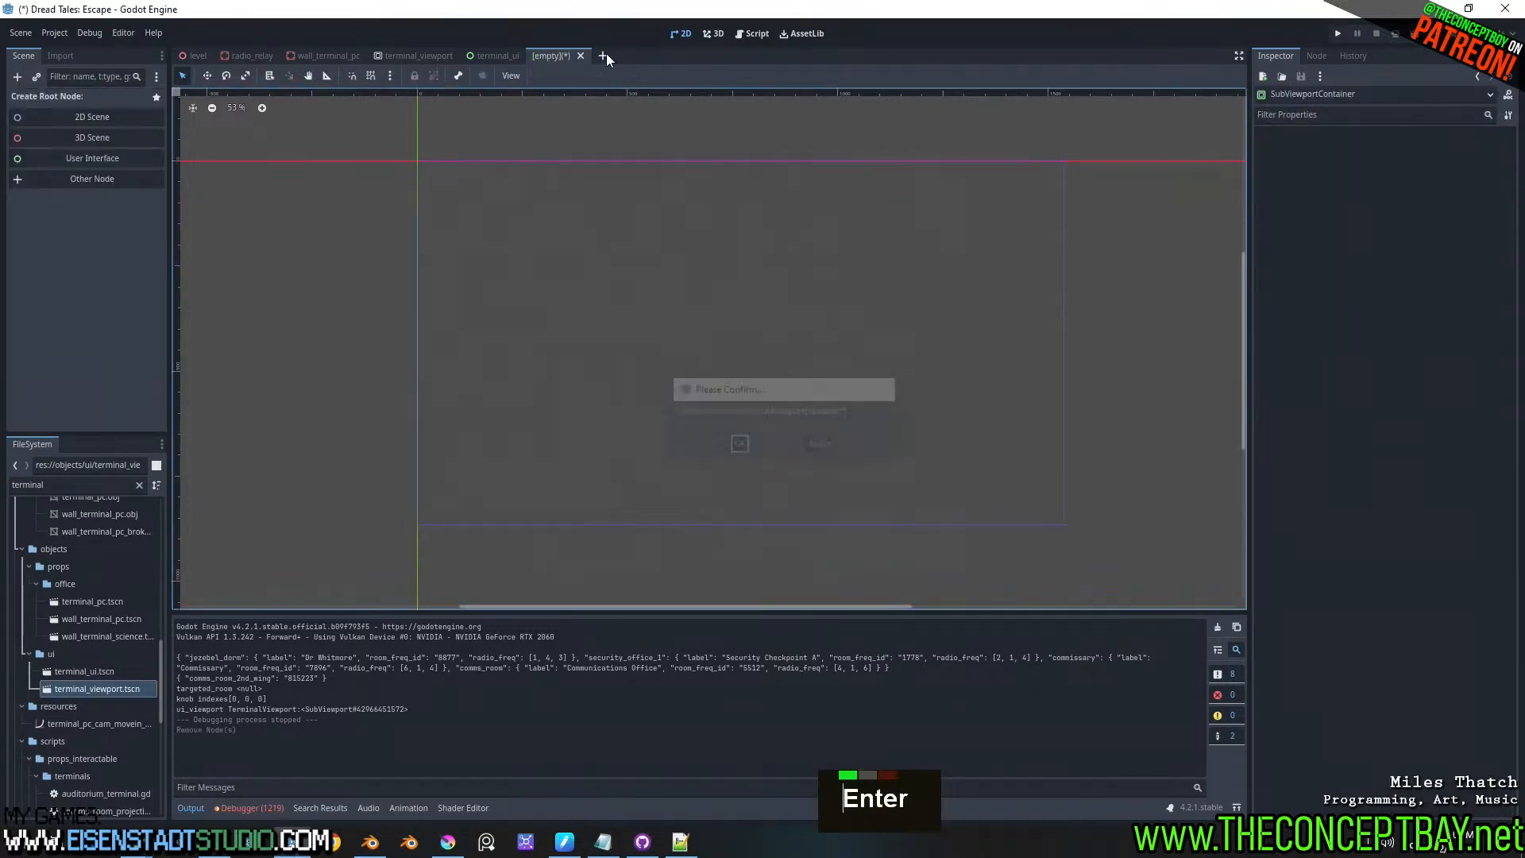
pyautogui.click(583, 54)
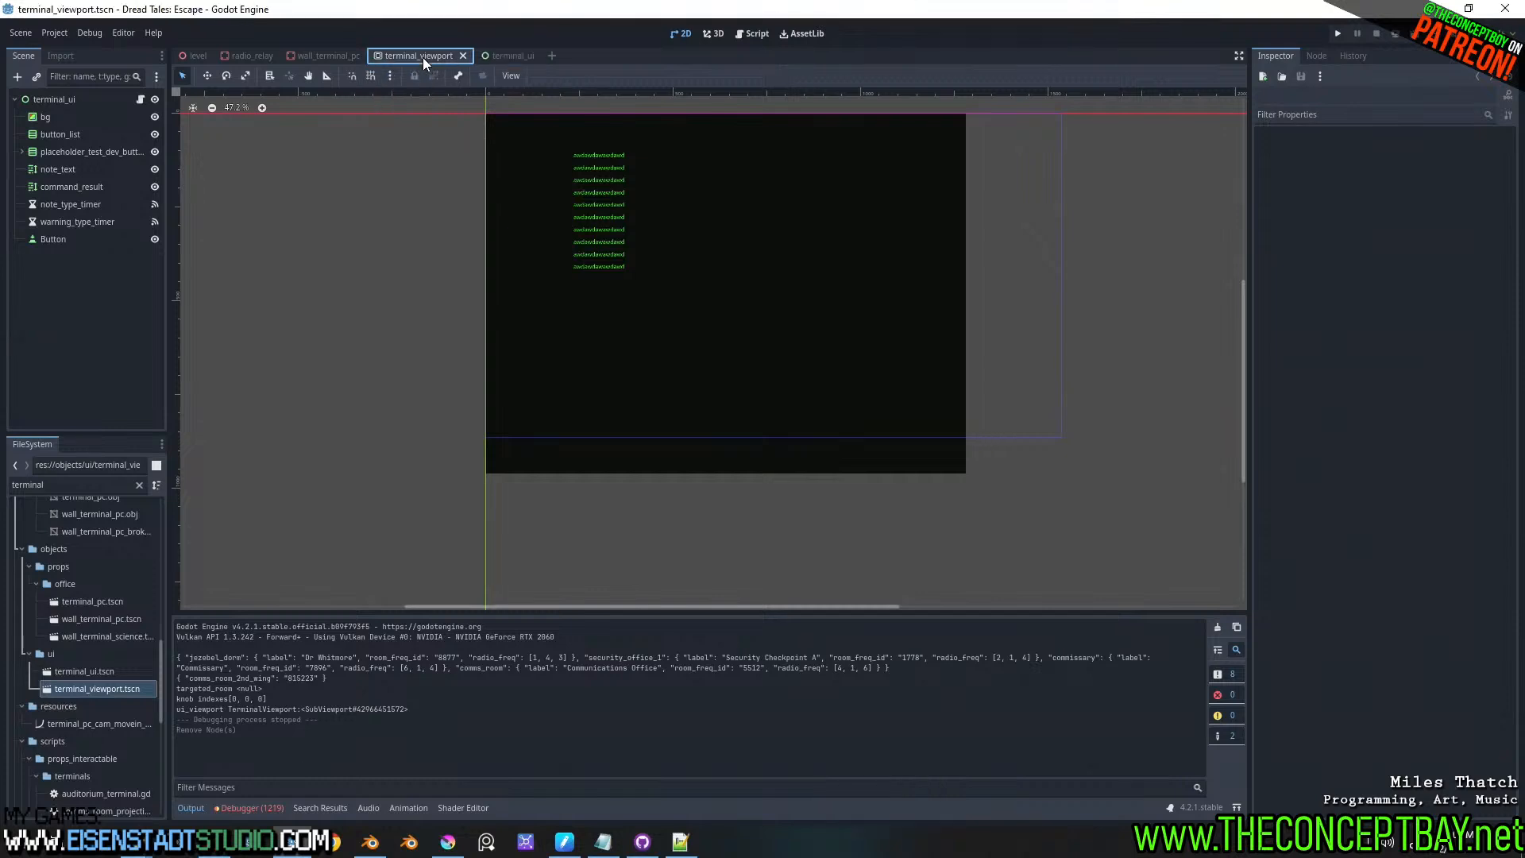
# - In the terminal_viewport scene, set the root terminal_ui SubViewport's Render Target Update Mode to Always
pyautogui.click(422, 57)
pyautogui.click(70, 95)
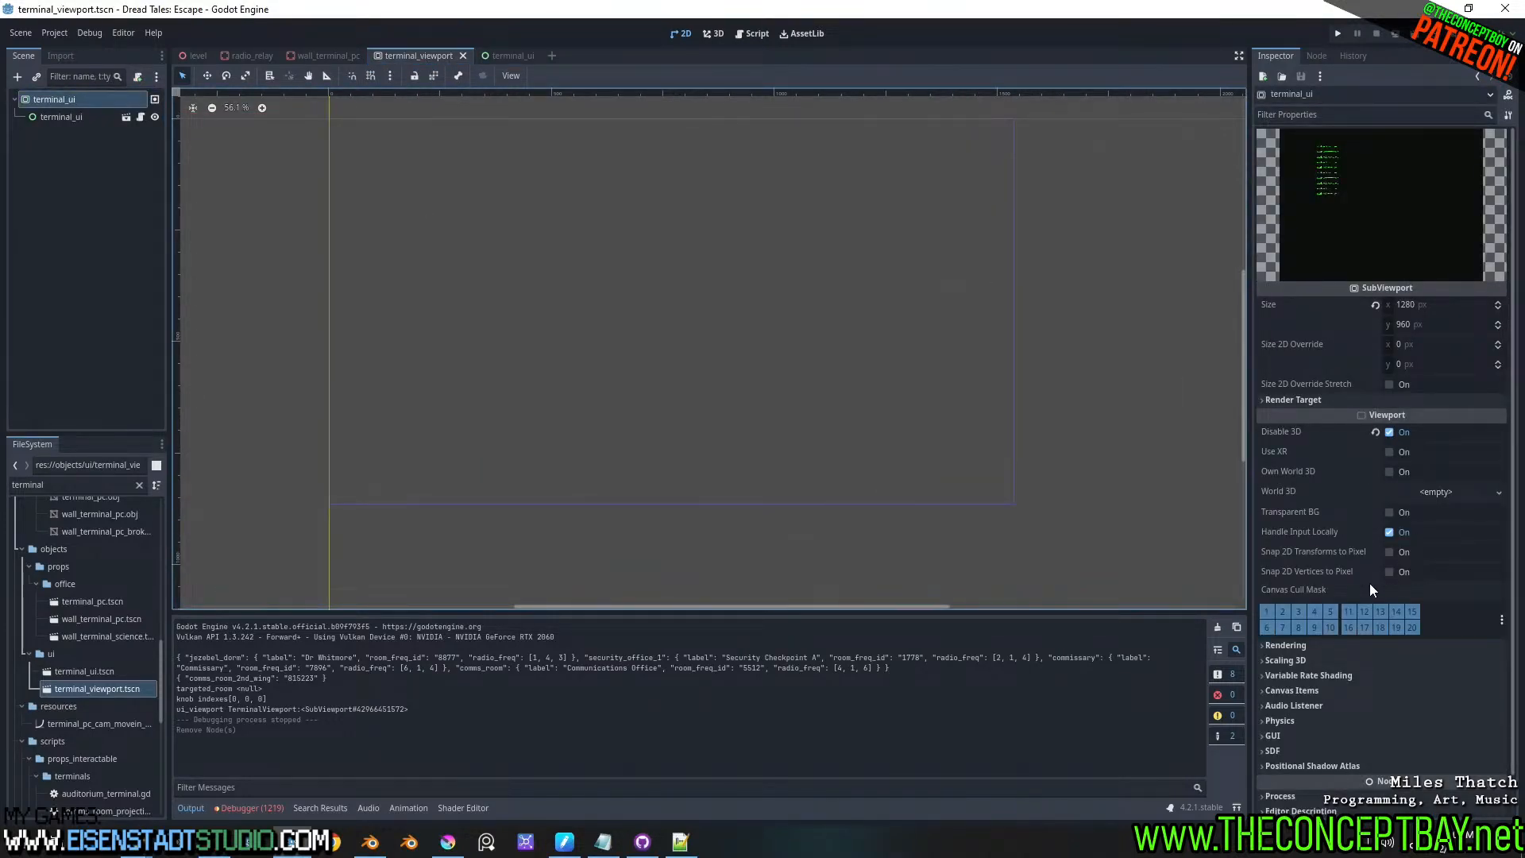
pyautogui.click(1319, 399)
pyautogui.click(1415, 438)
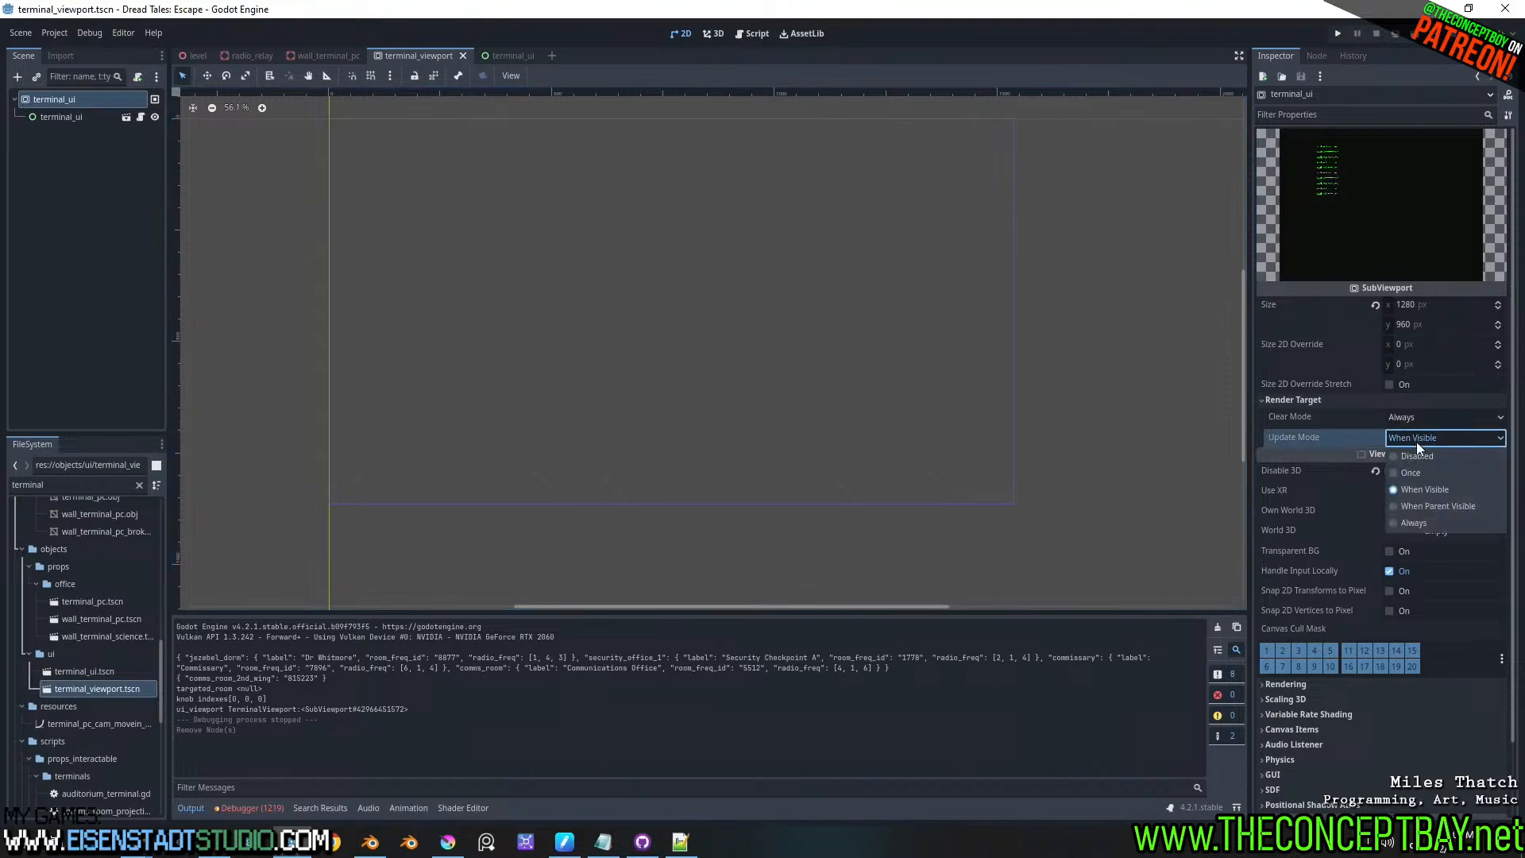
pyautogui.click(1412, 522)
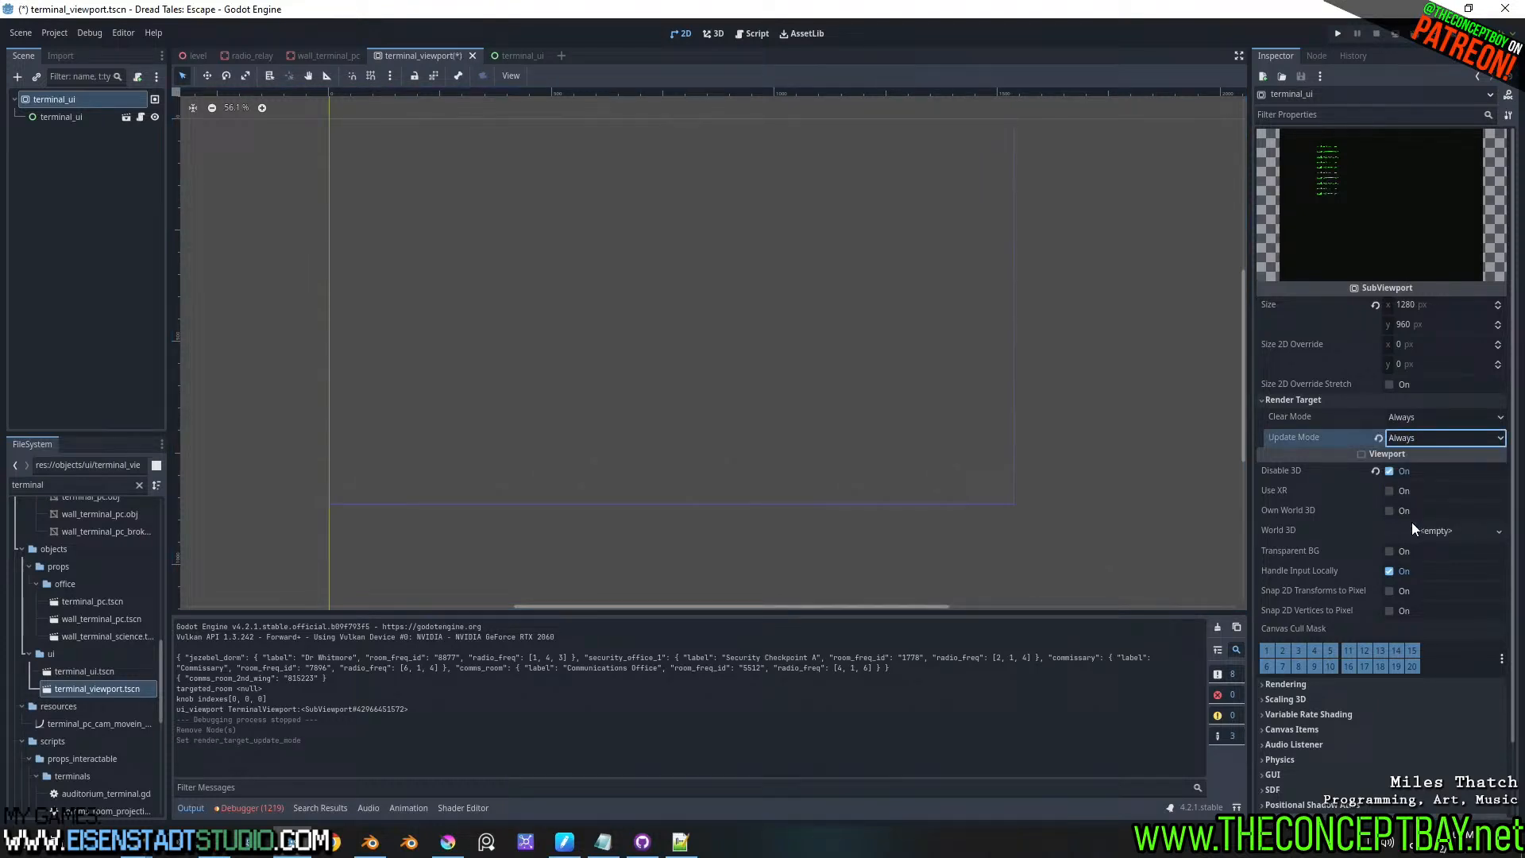
pyautogui.click(1423, 421)
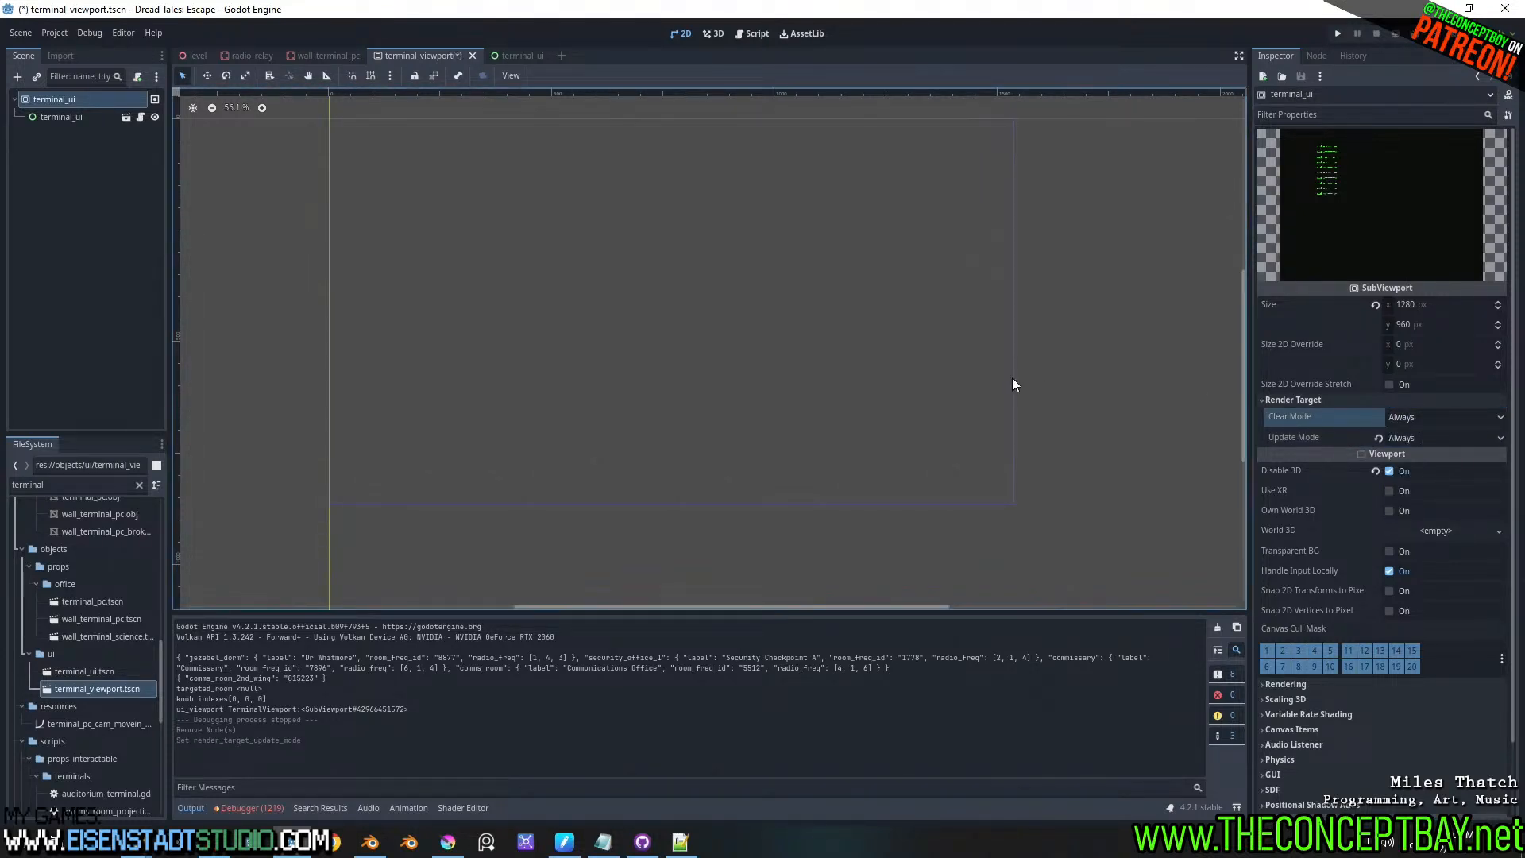
# - Run the project again, teleport to relay_station and walk to the metal cabinet
pyautogui.press('F5')
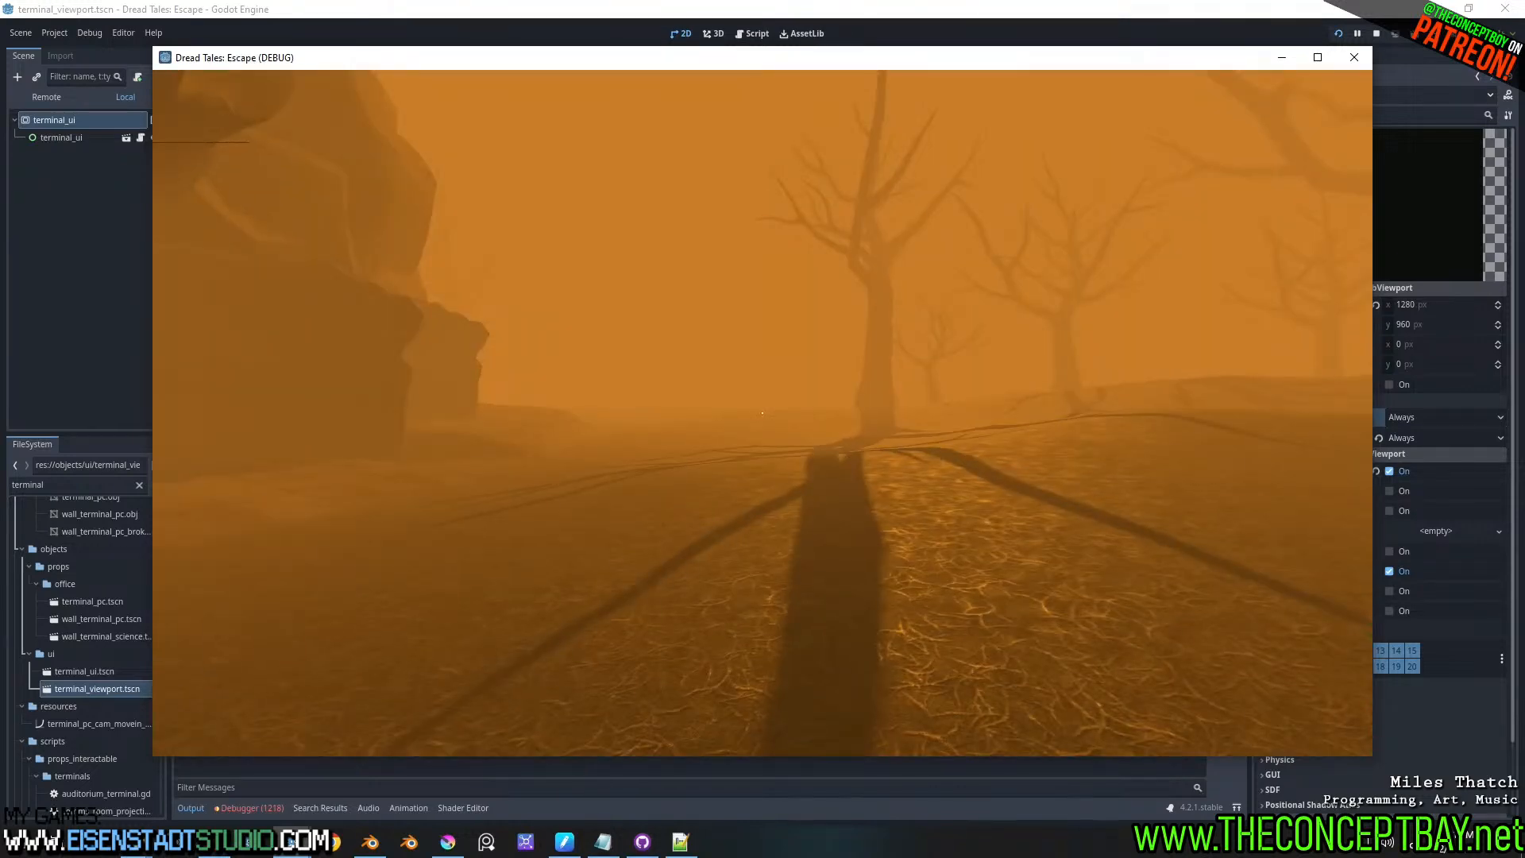
pyautogui.press('F2')
pyautogui.click(1263, 129)
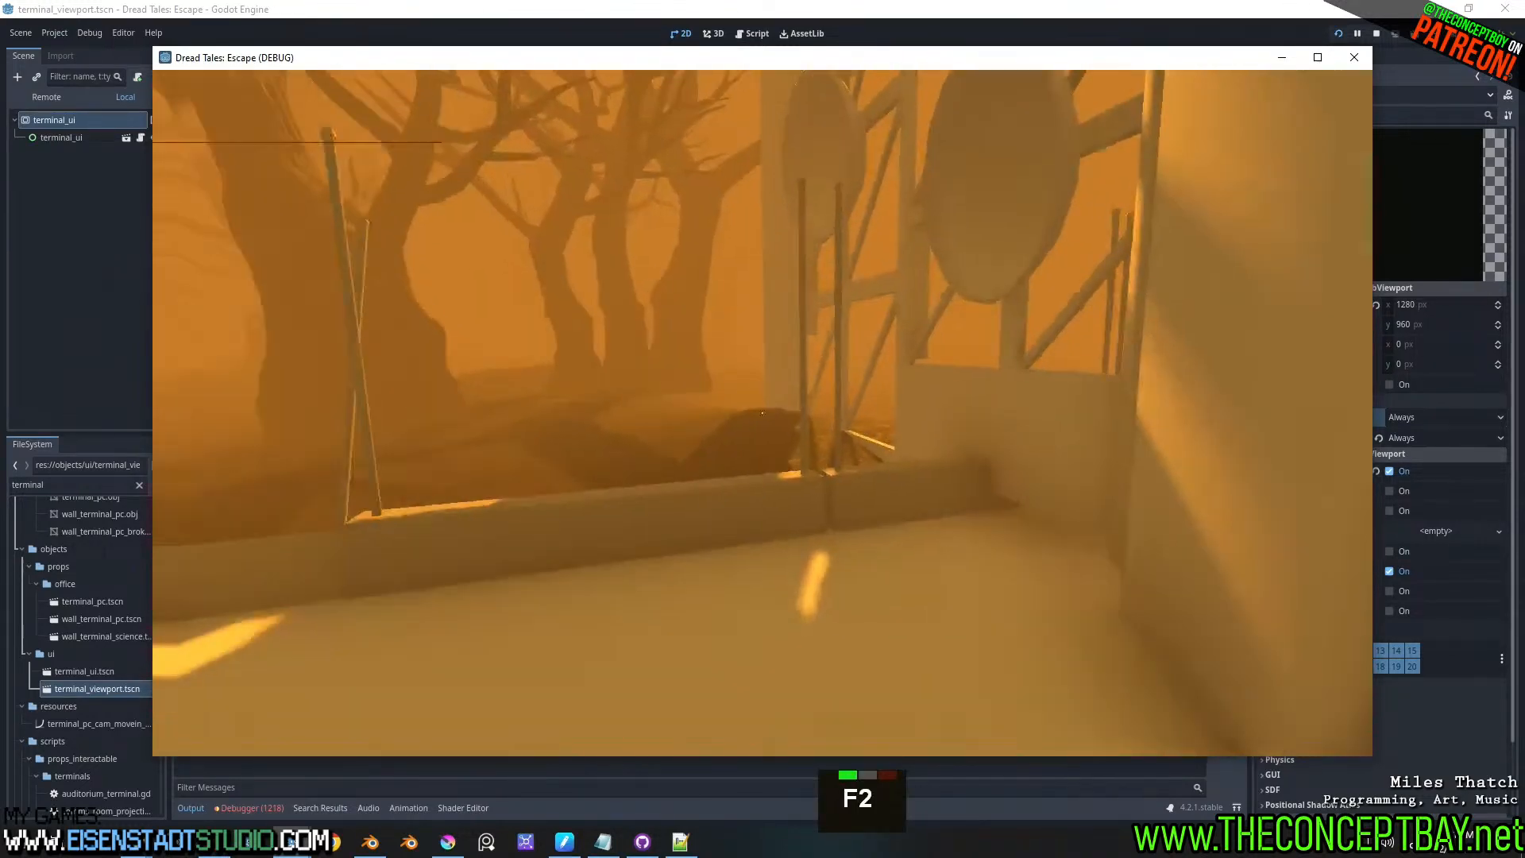
pyautogui.press('w')
pyautogui.press('d')
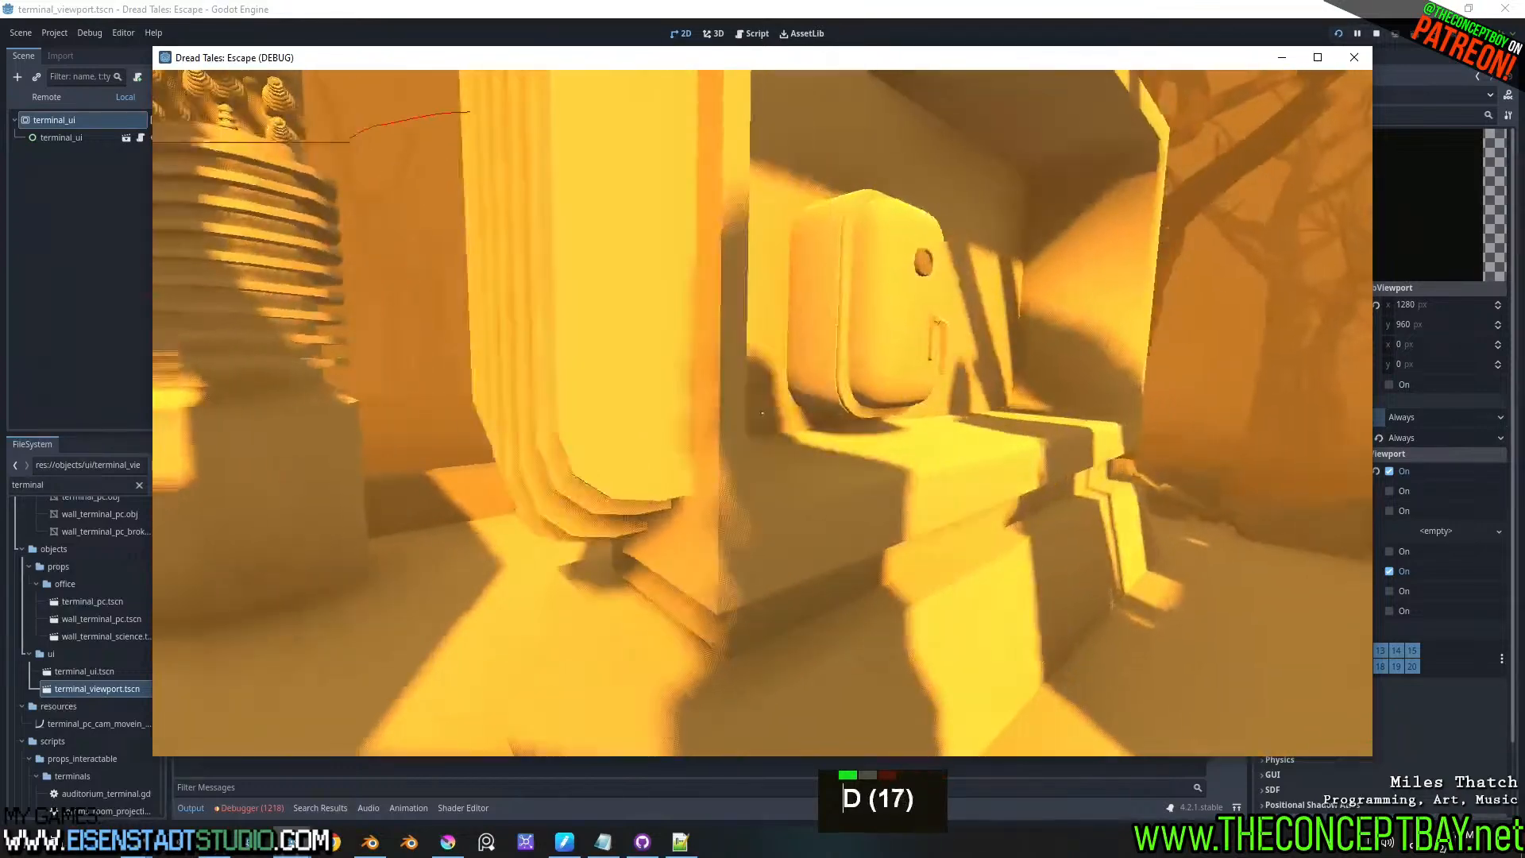
# - Open the metal cabinet and take the battery out of the backpack inventory, dropping it at the cabinet
pyautogui.press('e')
pyautogui.press('w')
pyautogui.press('d')
pyautogui.press('Tab')
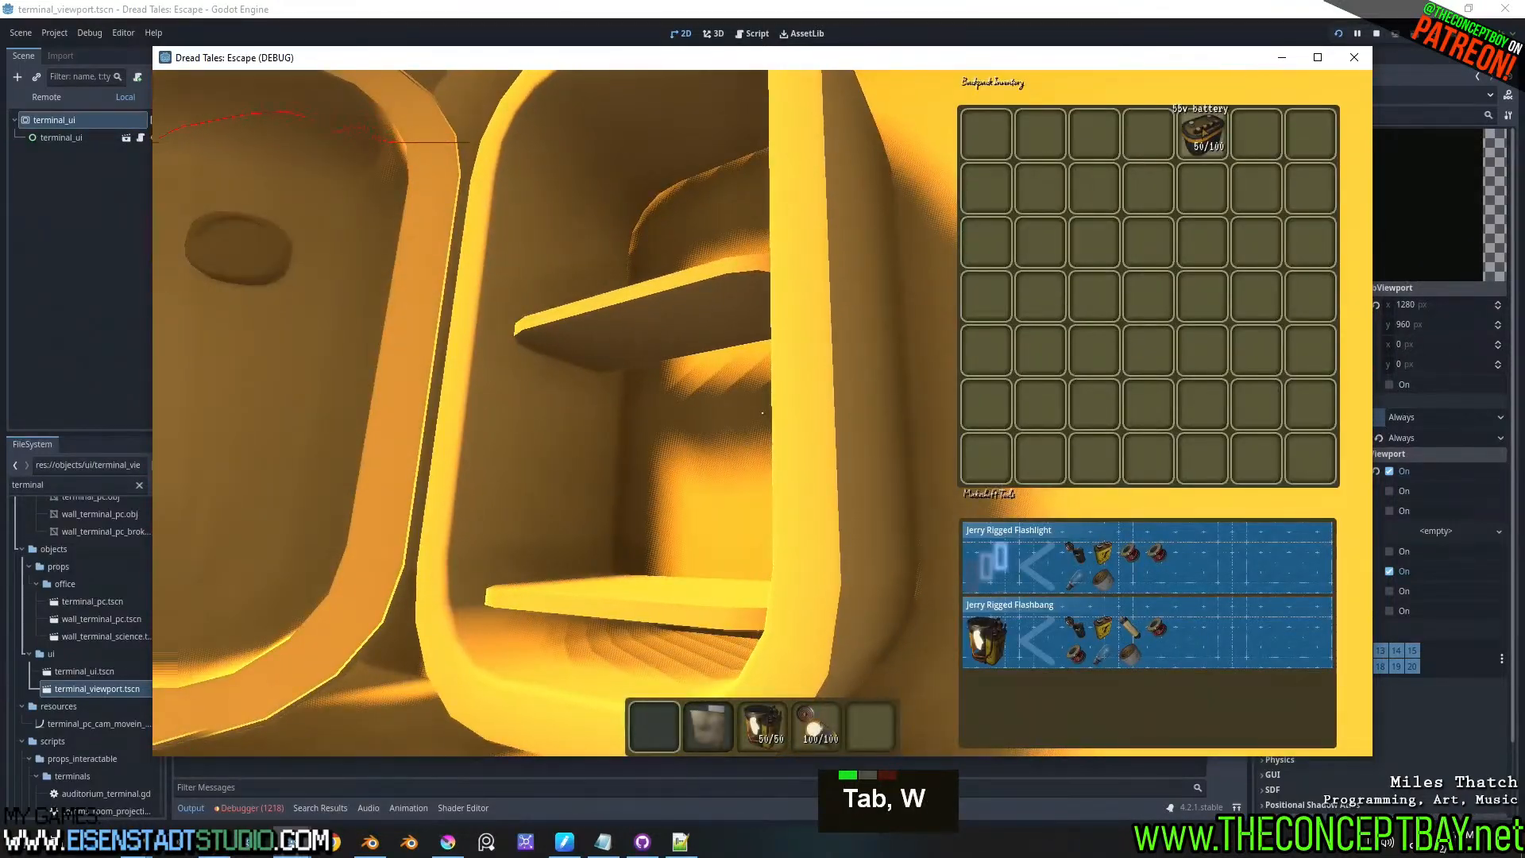
pyautogui.press('s')
pyautogui.press('a')
pyautogui.press('Tab')
# - Pick up the dropped battery and place it from the hotbar into the open cabinet
pyautogui.press('ctrl')
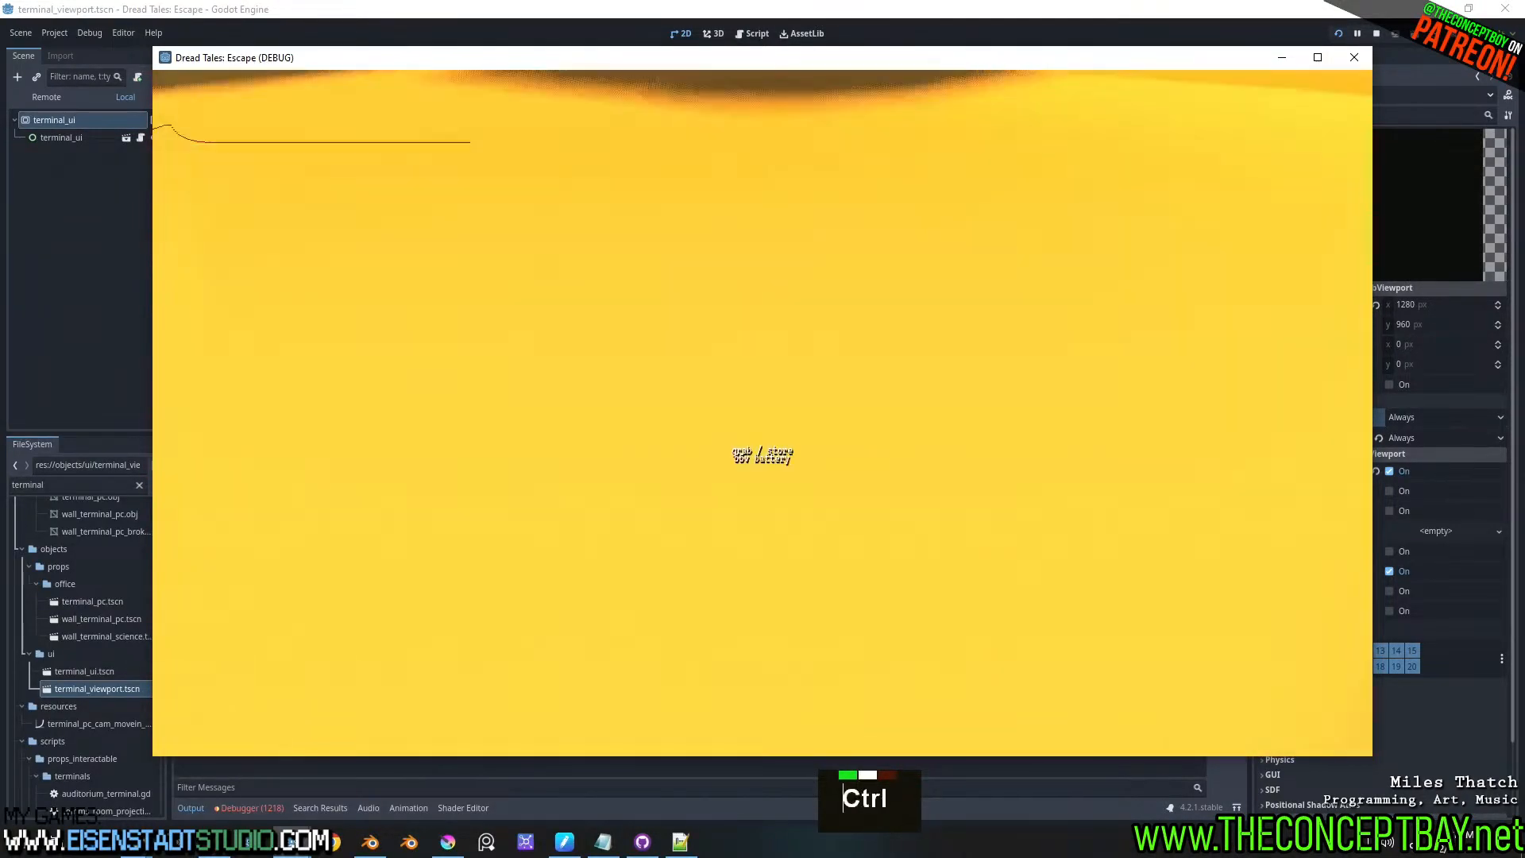
pyautogui.hotkey('ctrl', 'e')
pyautogui.hotkey('ctrl', 's')
pyautogui.press('e')
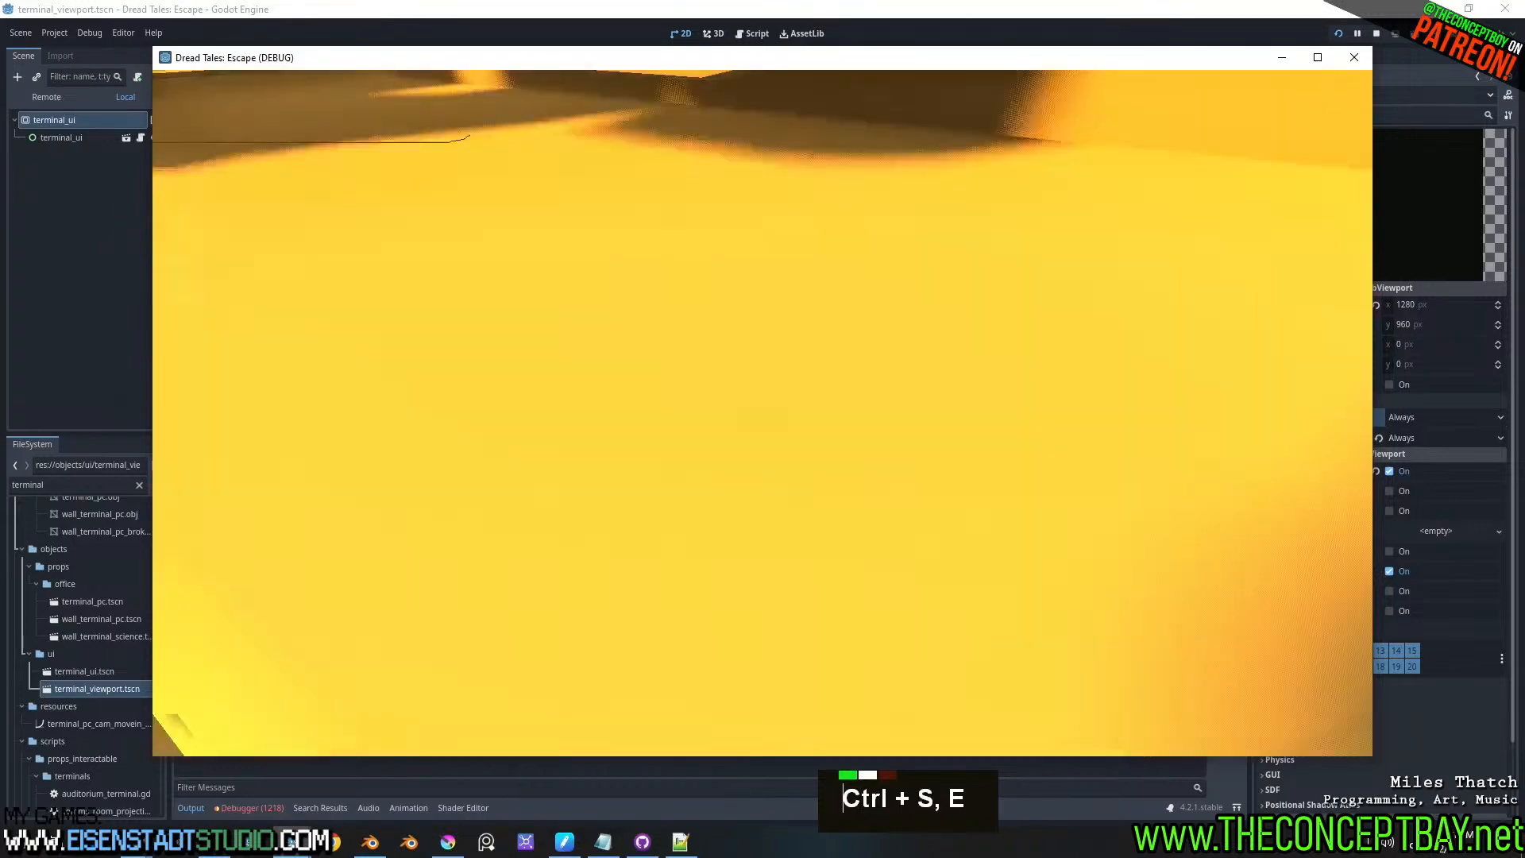
pyautogui.press('w')
pyautogui.press('a')
pyautogui.press('Tab')
pyautogui.press('w')
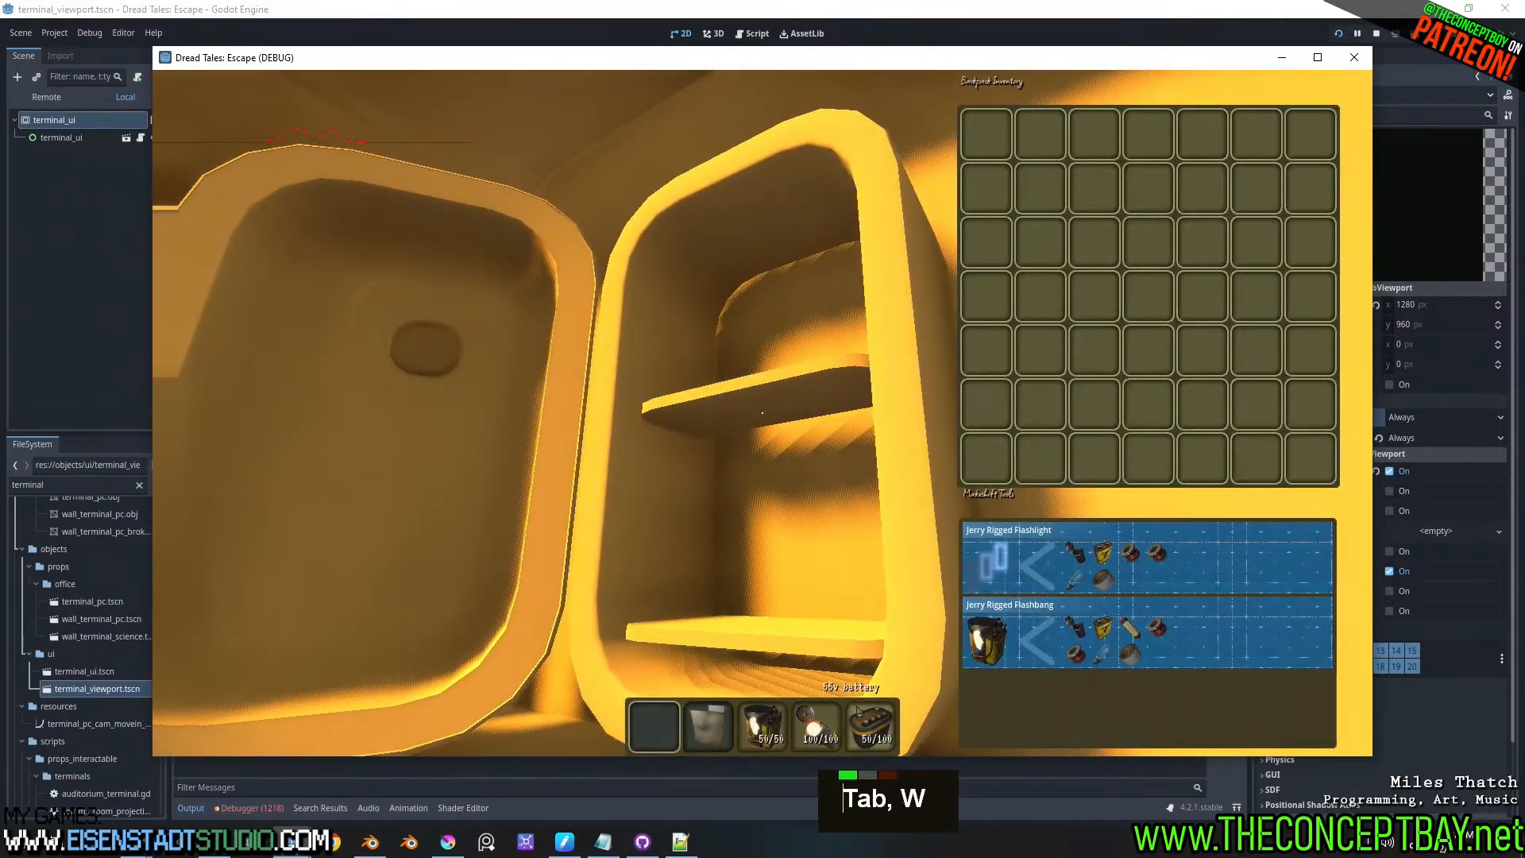
pyautogui.press('a')
pyautogui.press('Tab')
pyautogui.press('e')
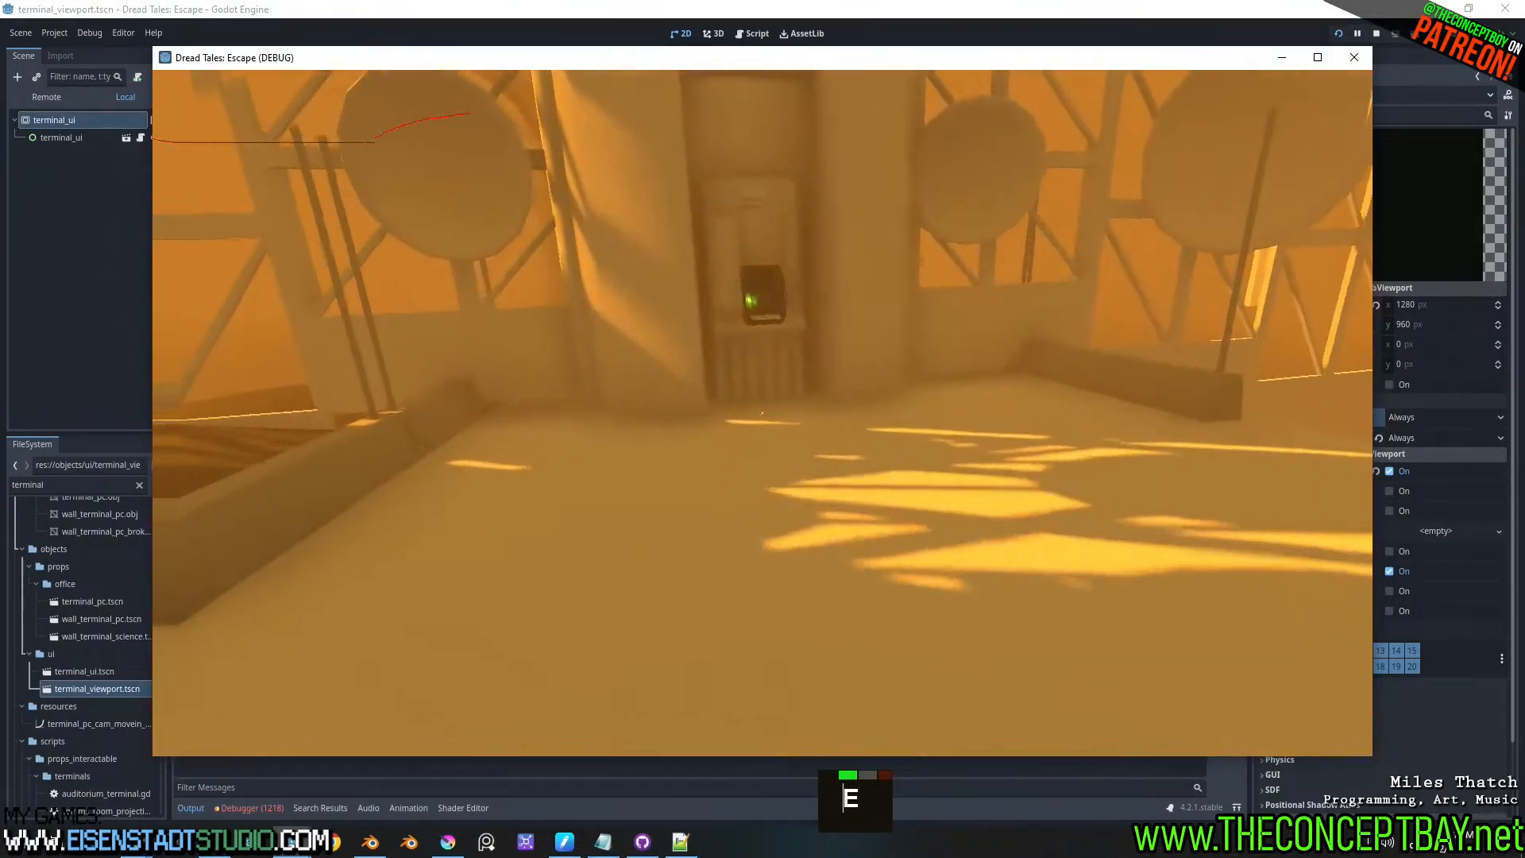
# - Walk to the wall terminal, use it, test up and down navigation on its screen, and quit the game
pyautogui.press('d')
pyautogui.press('w')
pyautogui.press('e')
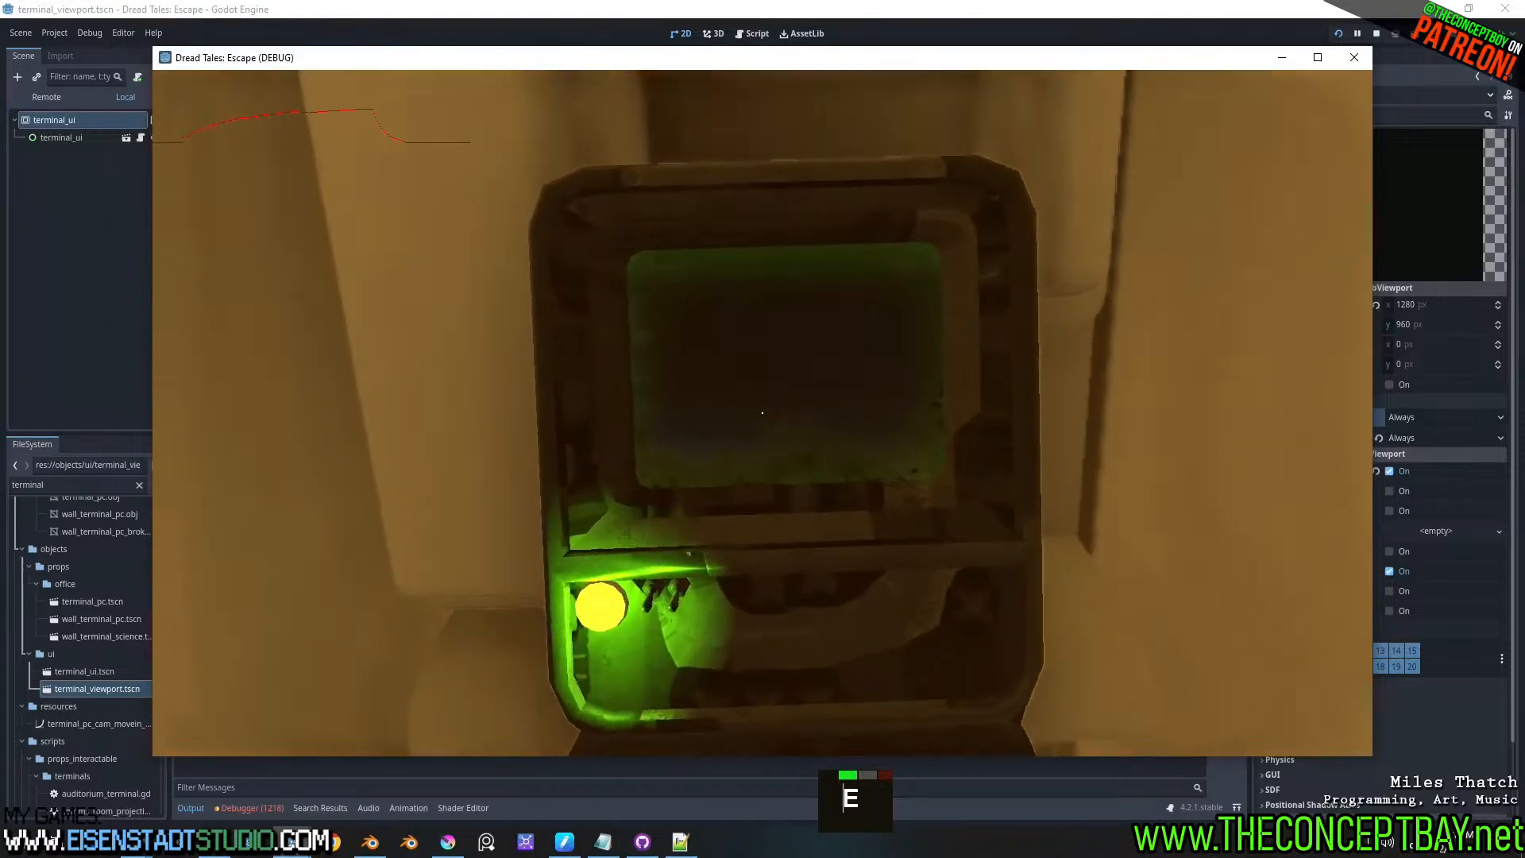
pyautogui.press('Down')
pyautogui.press('Up')
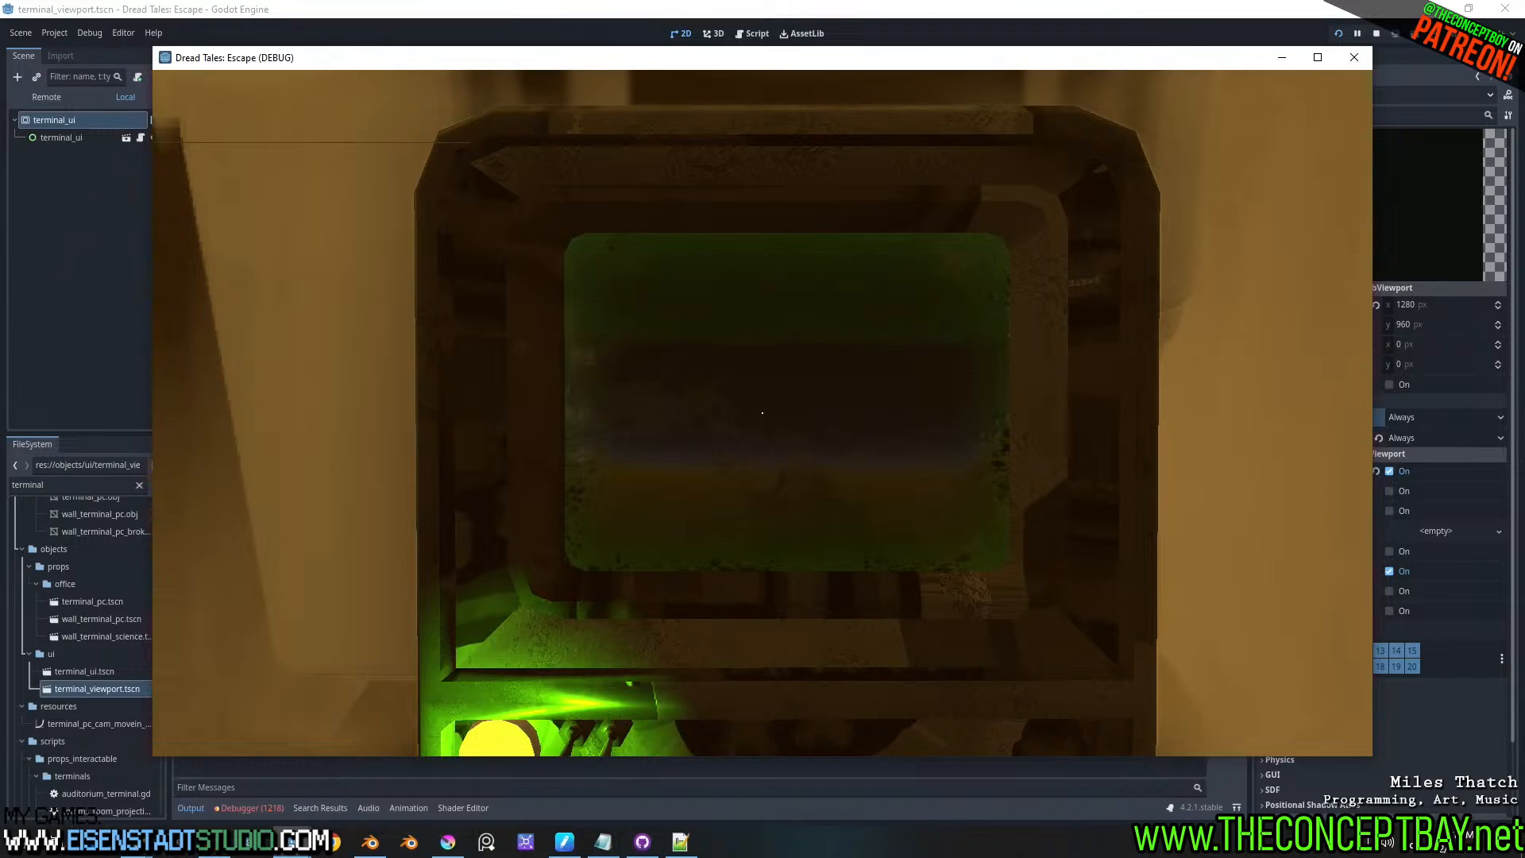
pyautogui.hotkey('alt', 'F4')
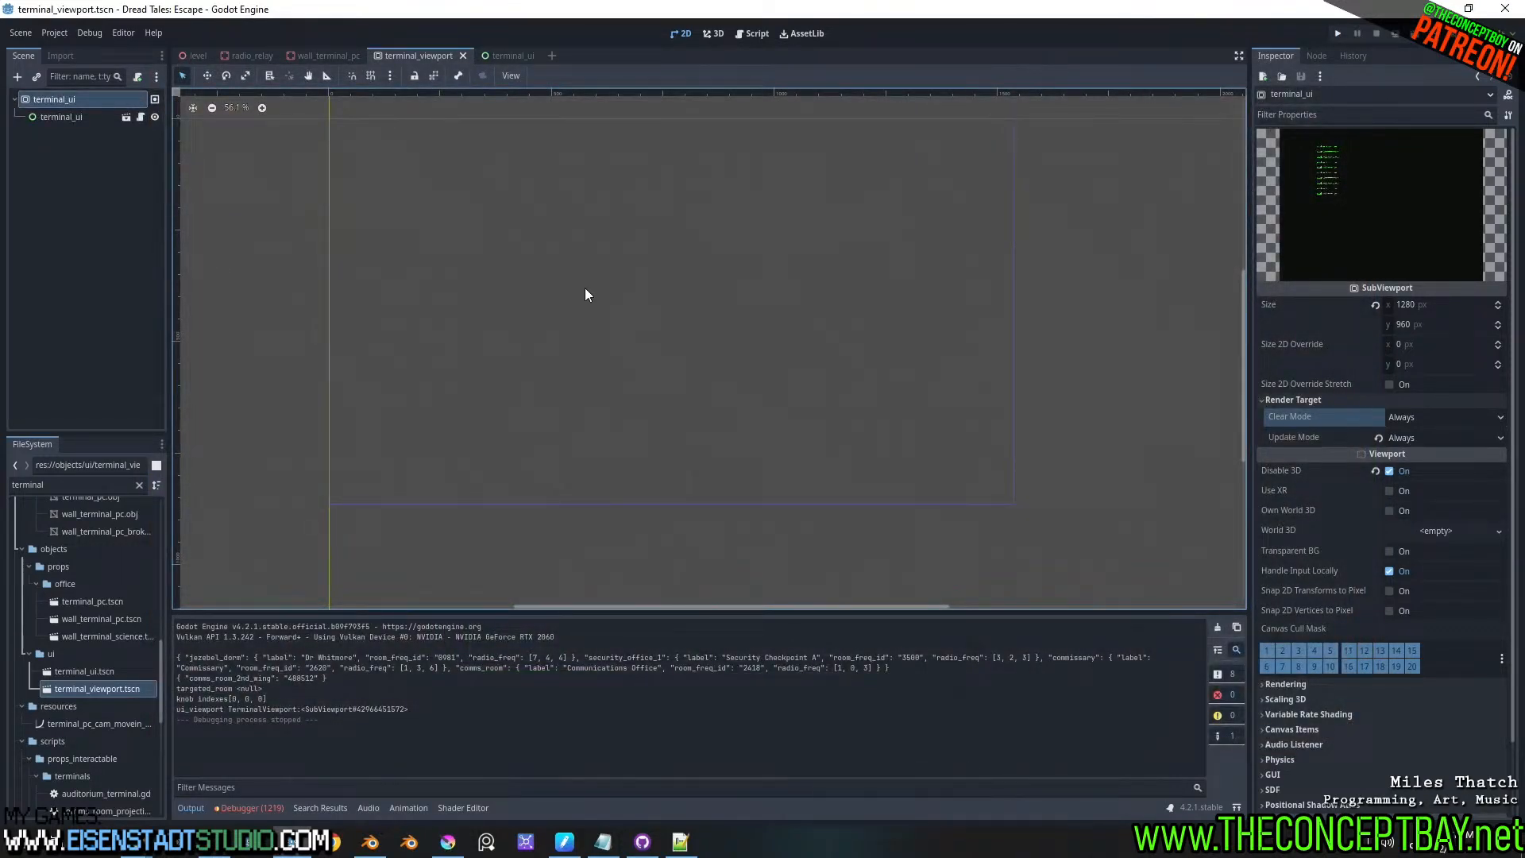
# - Examine the Rendering settings of the terminal_ui SubViewport and check the Debugger
pyautogui.scroll(-5, 1303, 574)
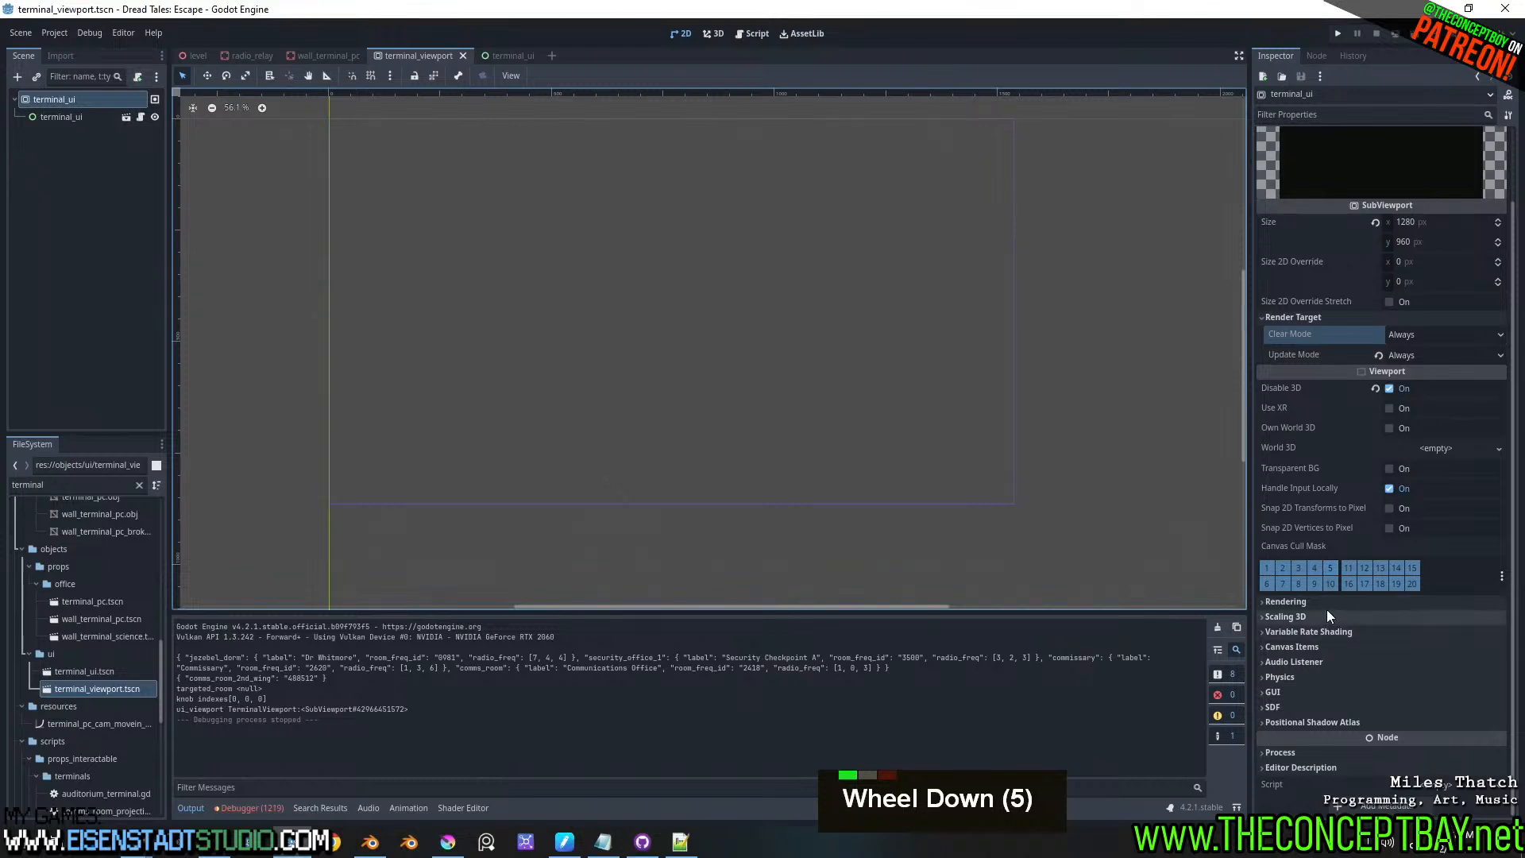
pyautogui.click(1326, 606)
pyautogui.scroll(-3, 1328, 597)
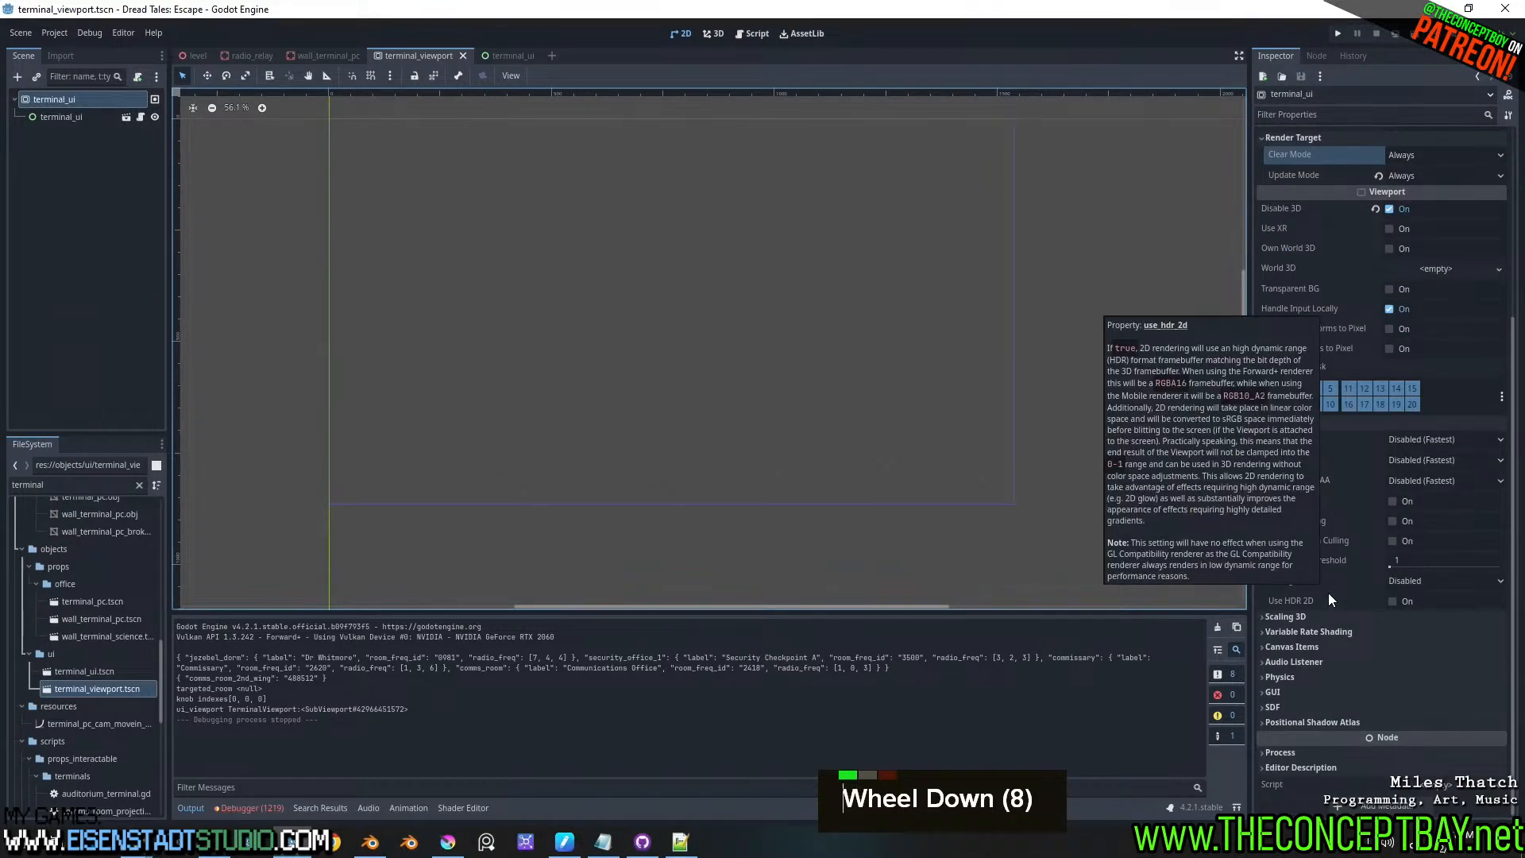
pyautogui.click(259, 806)
# - Run the project, teleport to relay_station and walk up to the metal cabinet
pyautogui.press('F5')
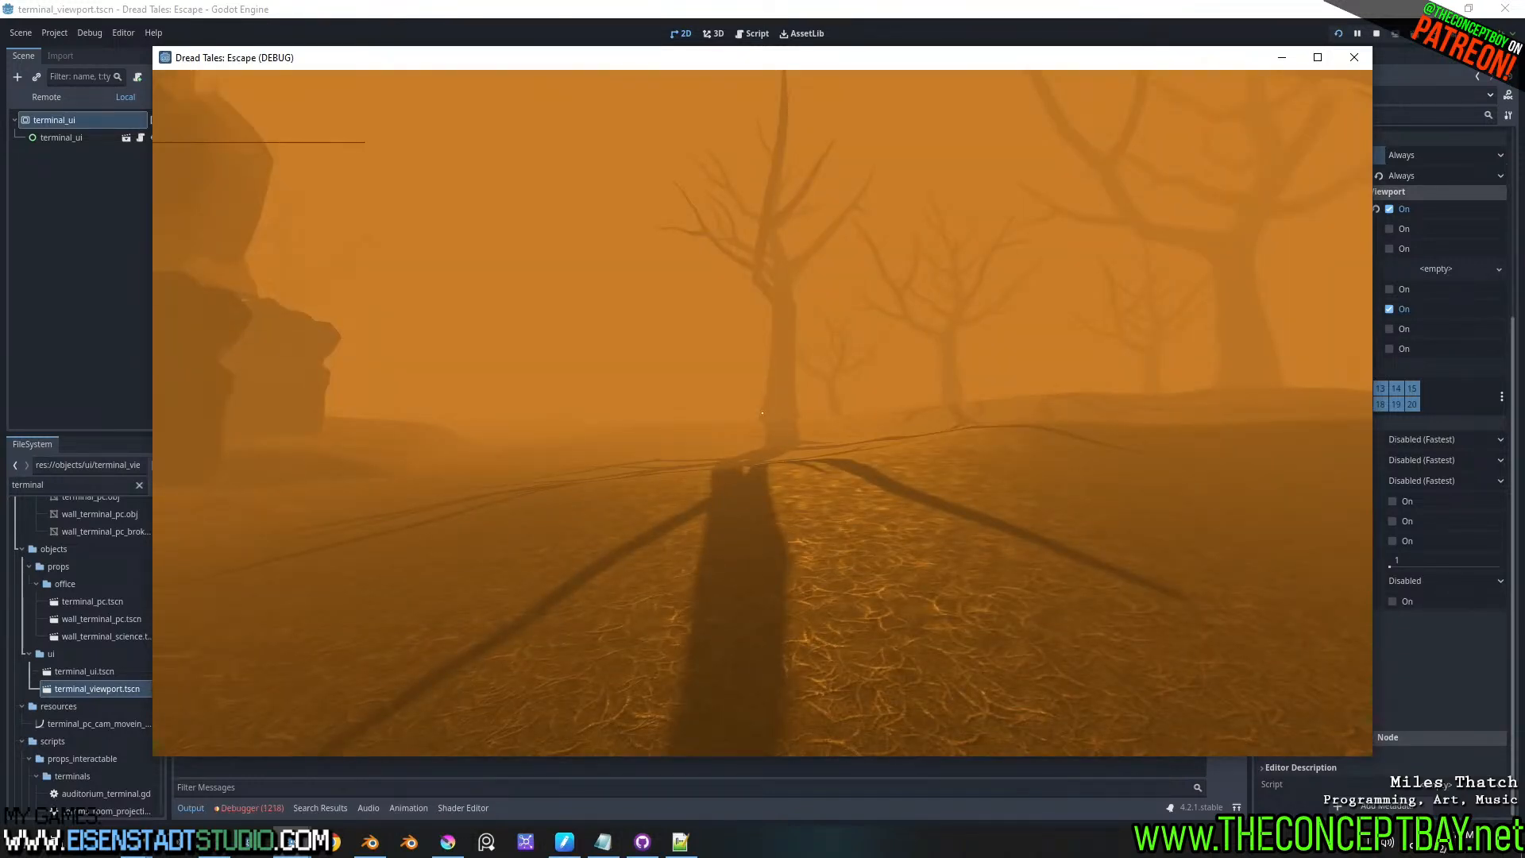
pyautogui.press('F2')
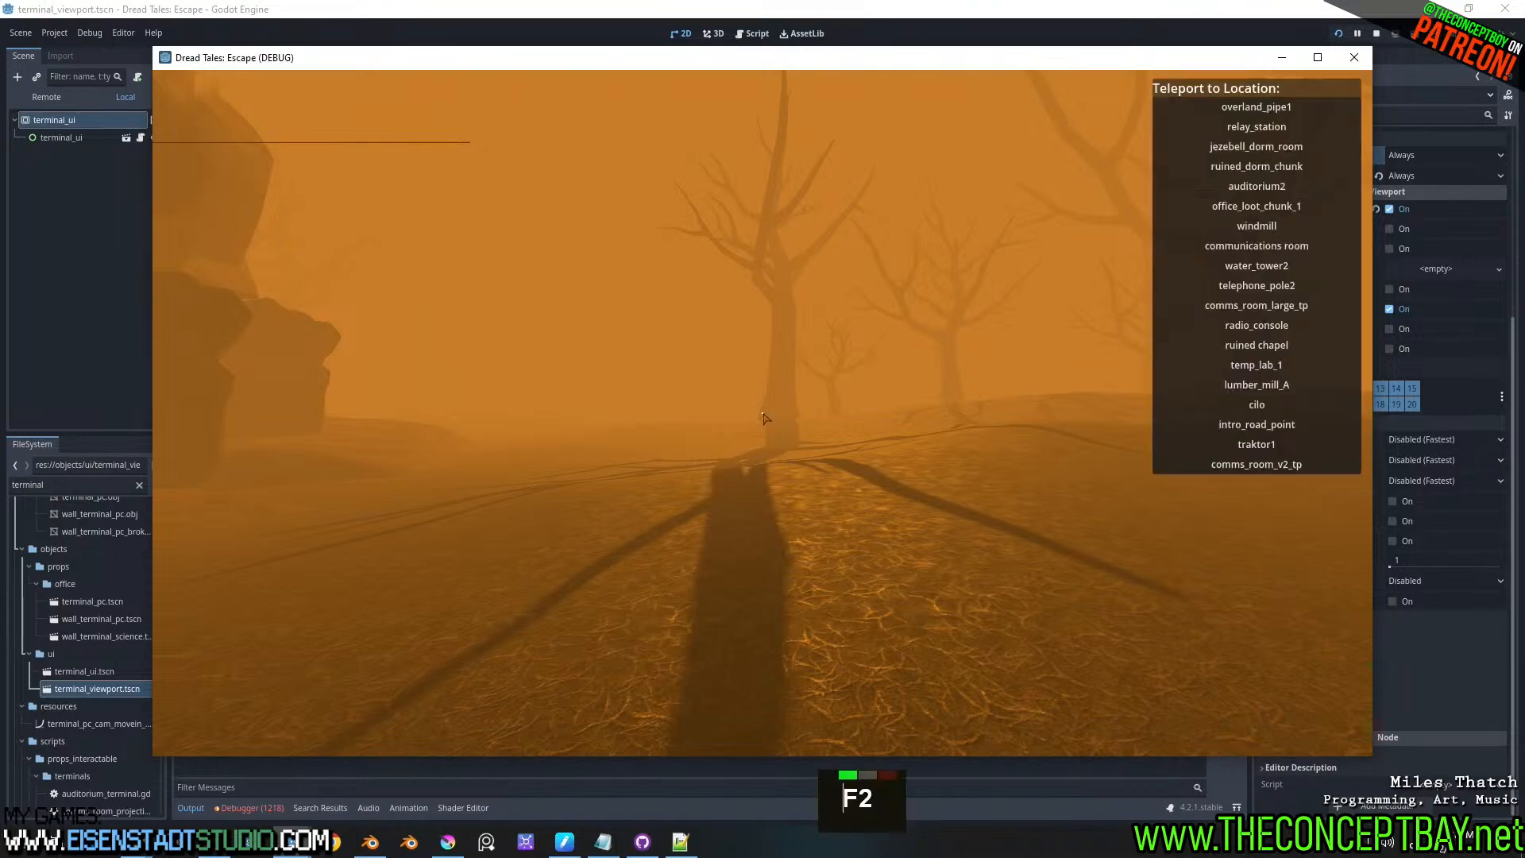
pyautogui.click(1256, 126)
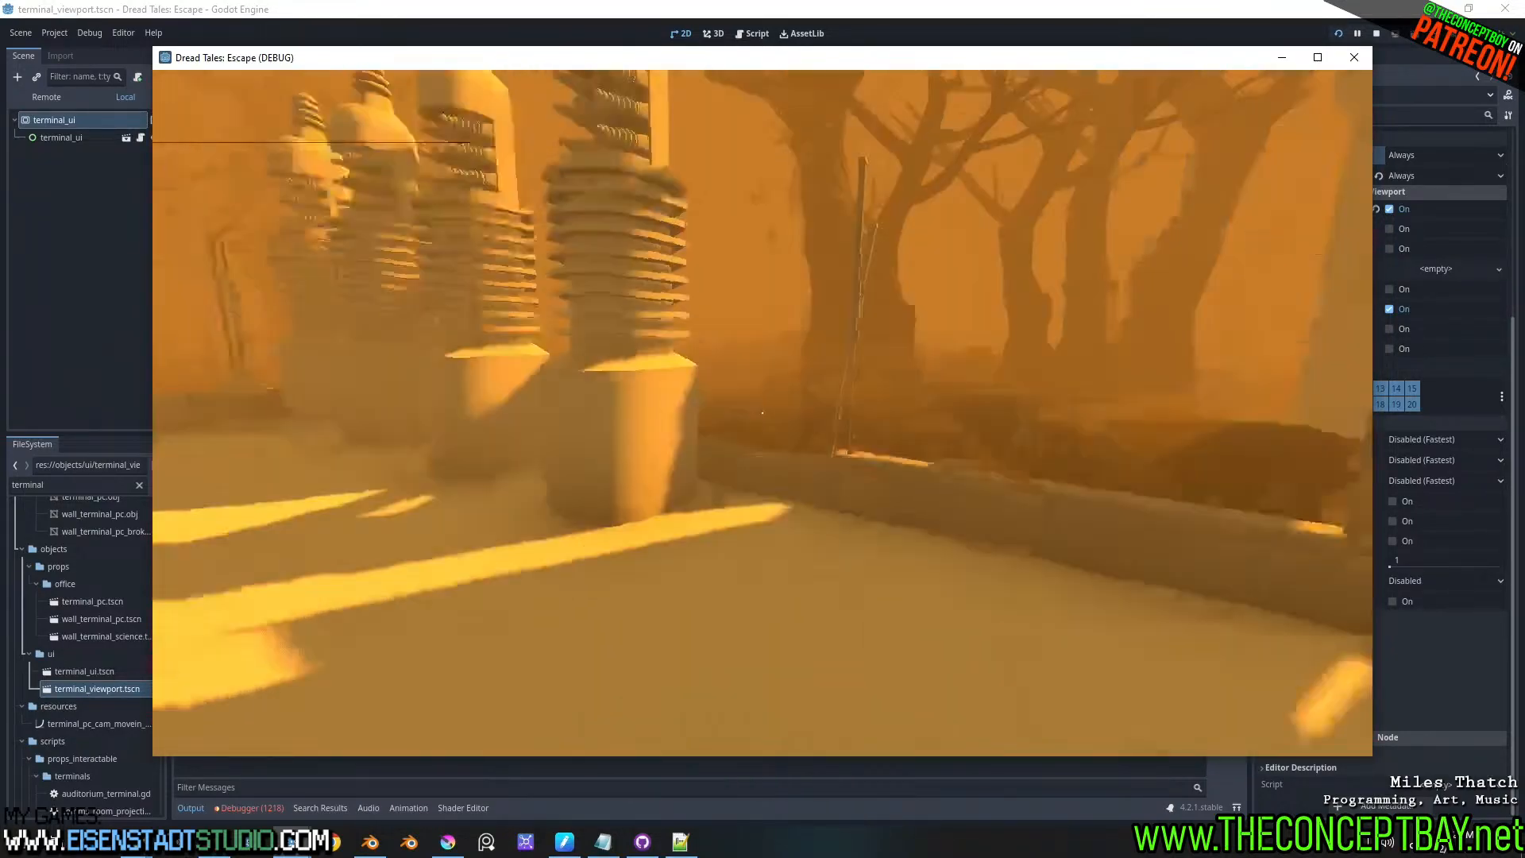
pyautogui.press('w')
pyautogui.press('d')
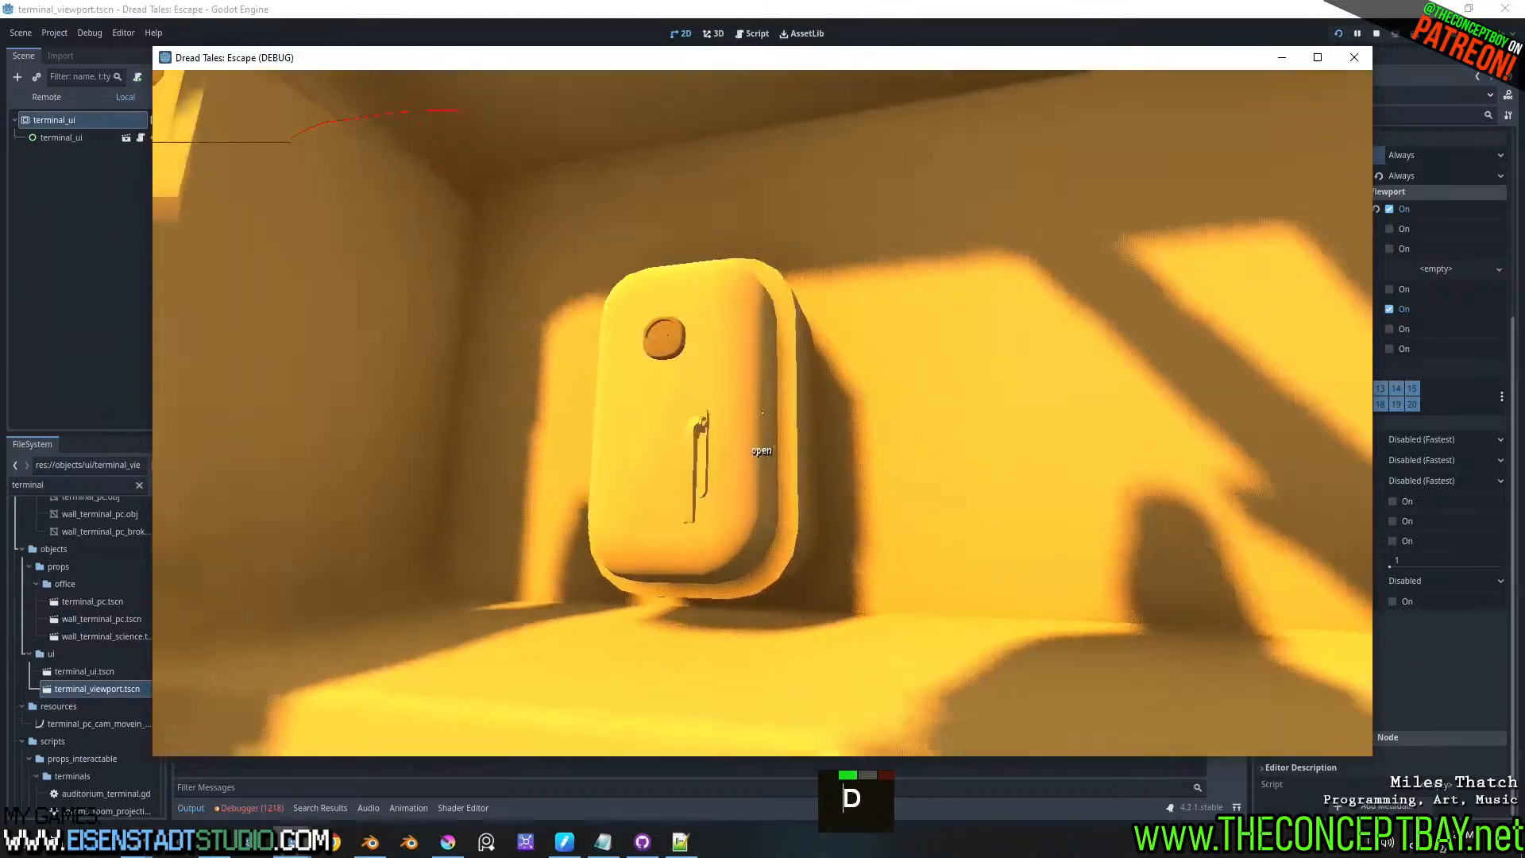
pyautogui.press('a')
pyautogui.press('w')
# - Open the metal cabinet and move the 55v battery from the backpack inventory into it
pyautogui.click(762, 412)
pyautogui.press('Tab')
pyautogui.press('d')
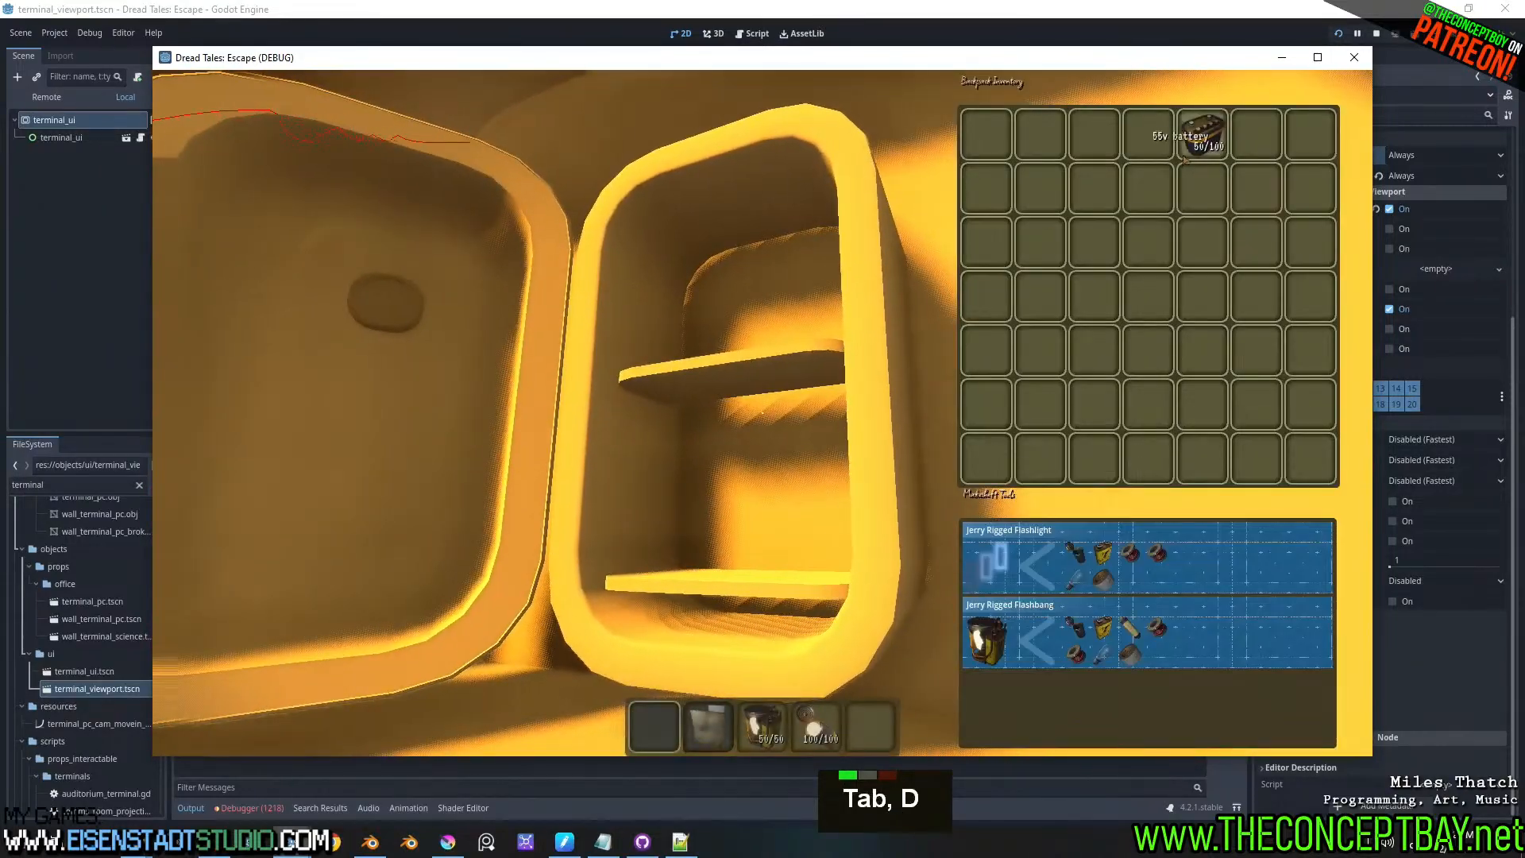
pyautogui.press('Tab')
# - Walk to the wall terminal, use it, test down, enter and up input on its screen, and quit the game
pyautogui.press('w')
pyautogui.press('d')
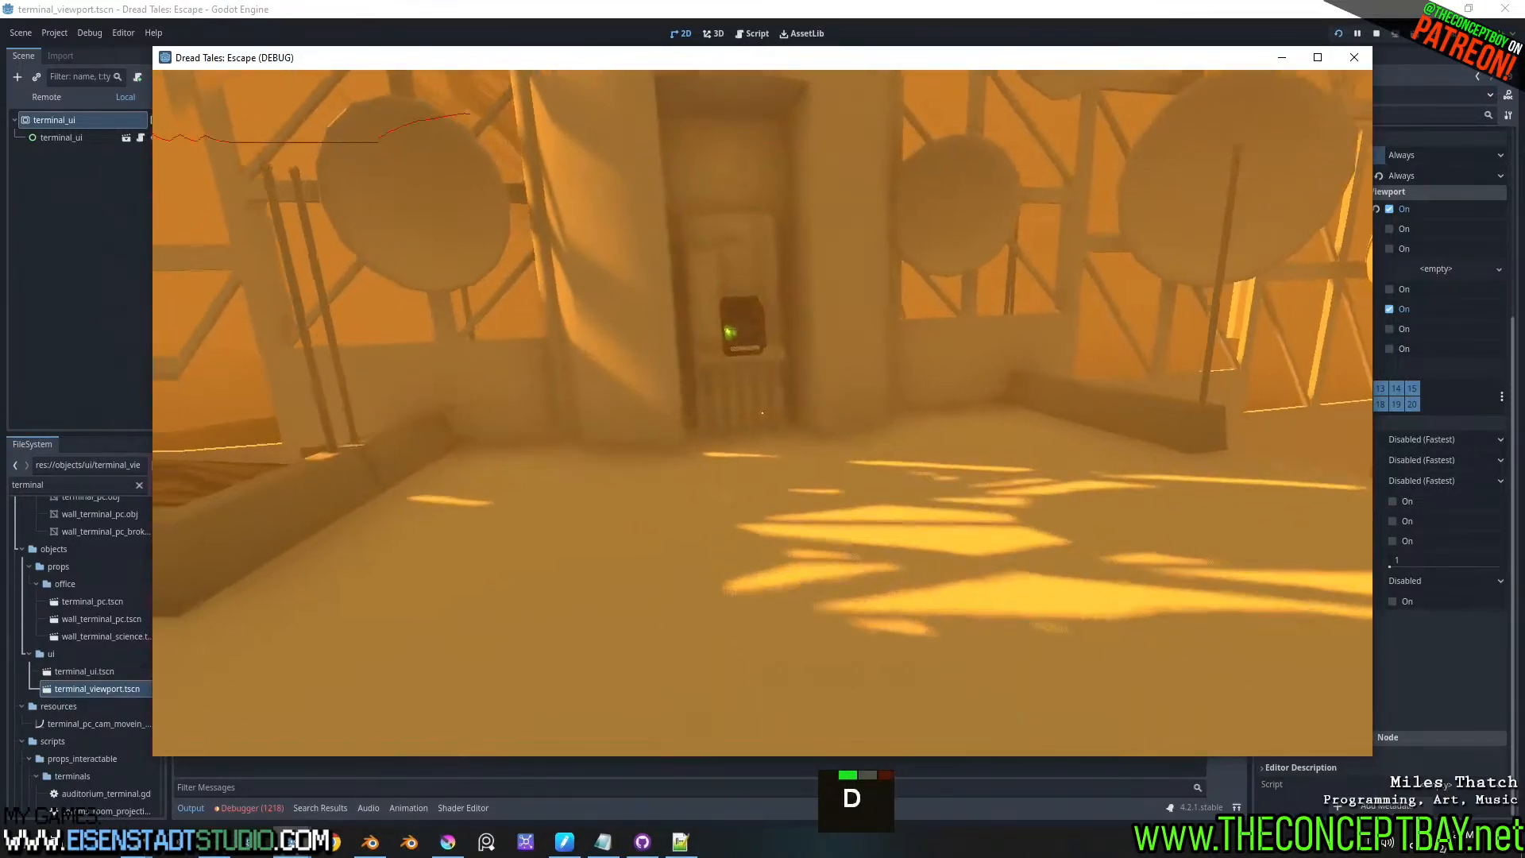
pyautogui.press('a')
pyautogui.press('e')
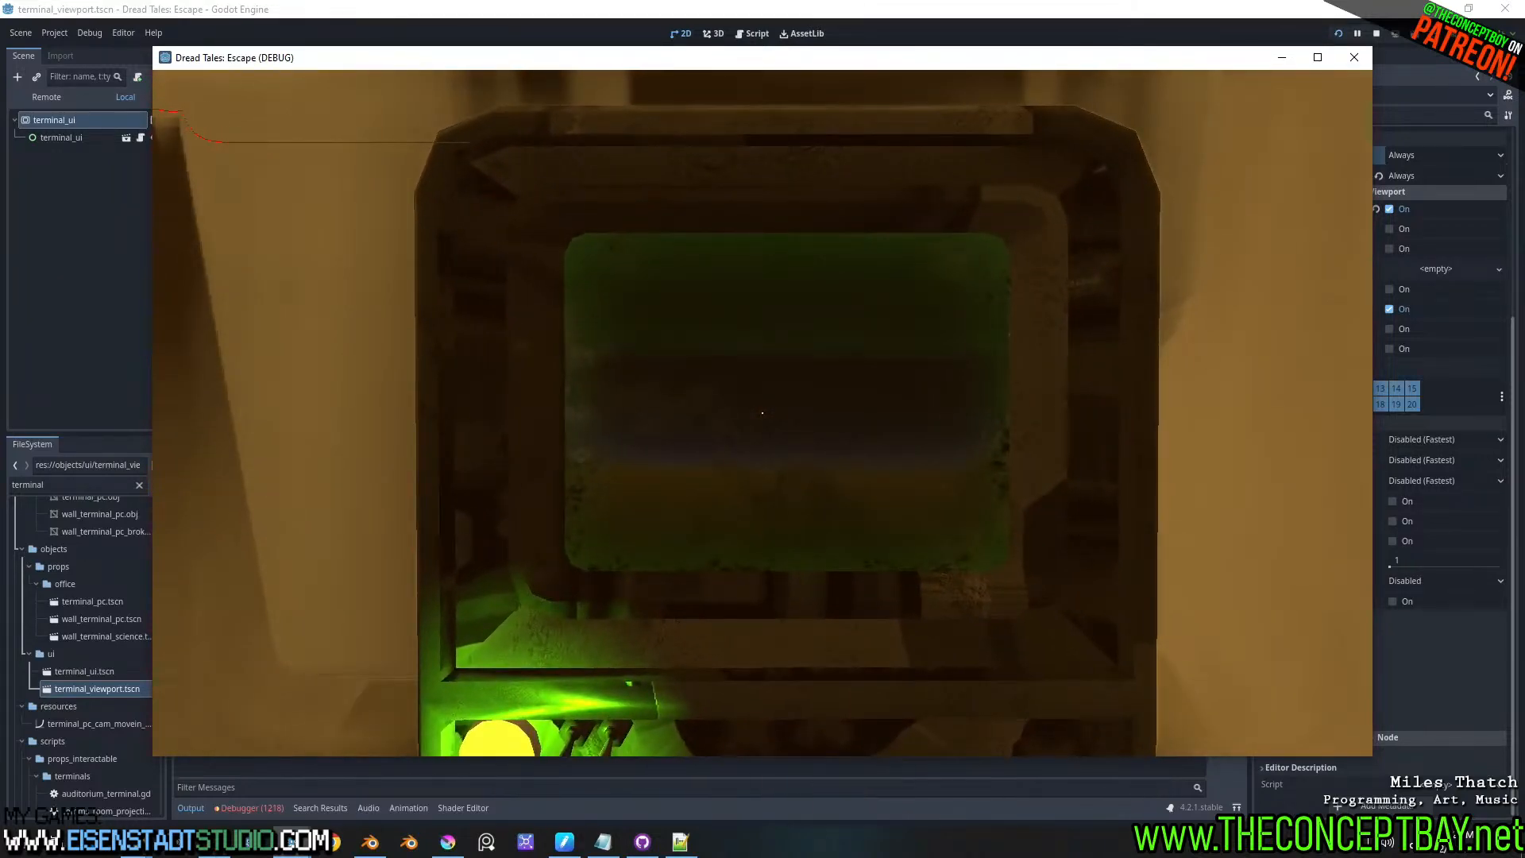
pyautogui.press('Down')
pyautogui.press('Return')
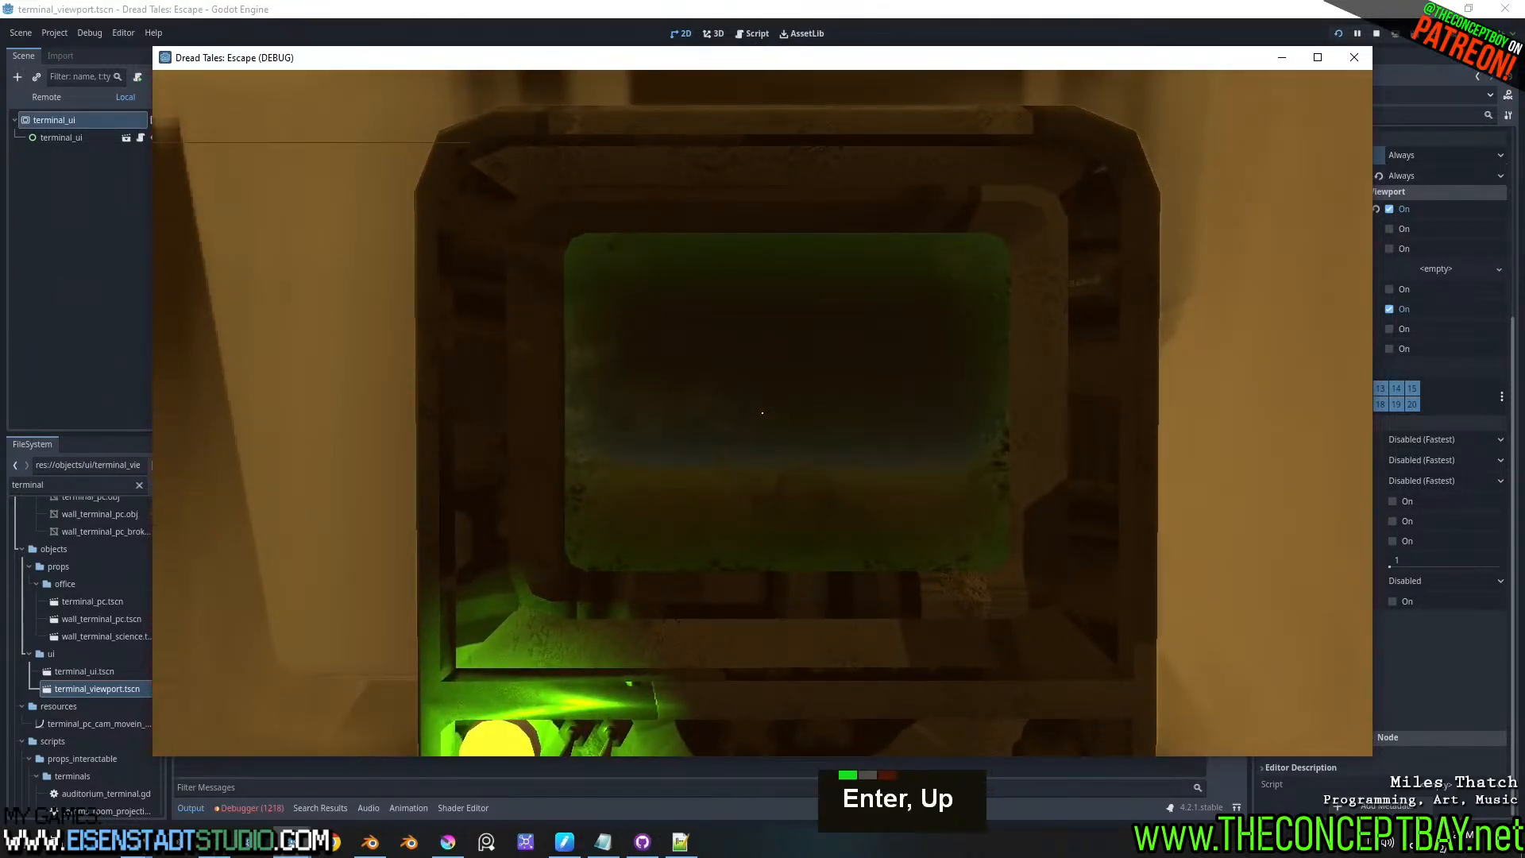
pyautogui.hotkey('alt', 'F4')
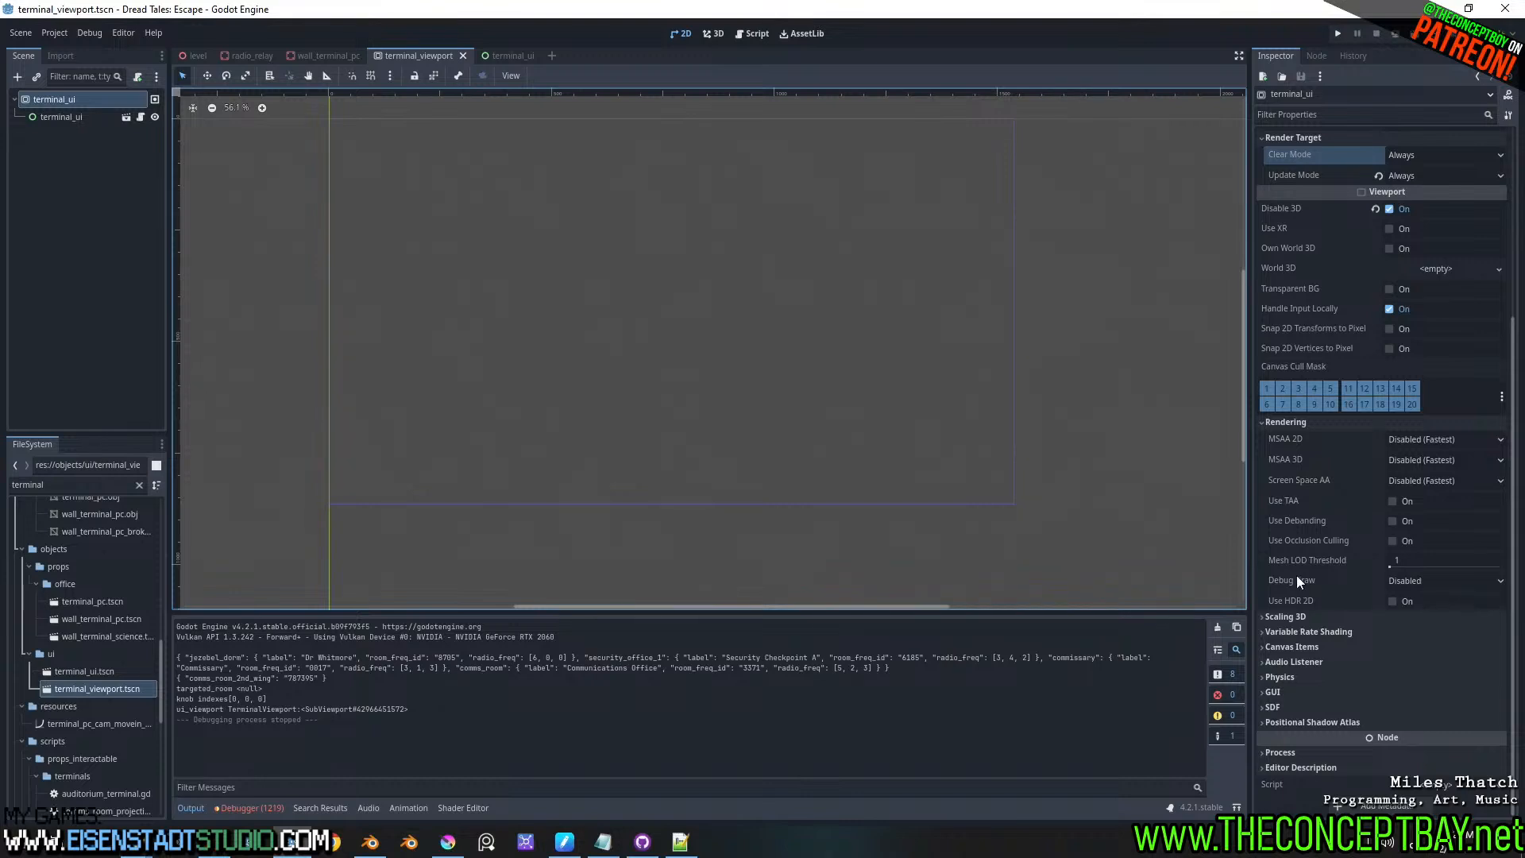
# - Check the Debug Draw options and the Scaling 3D settings of the terminal_ui SubViewport without changing them
pyautogui.moveTo(1299, 580)
pyautogui.click(1406, 582)
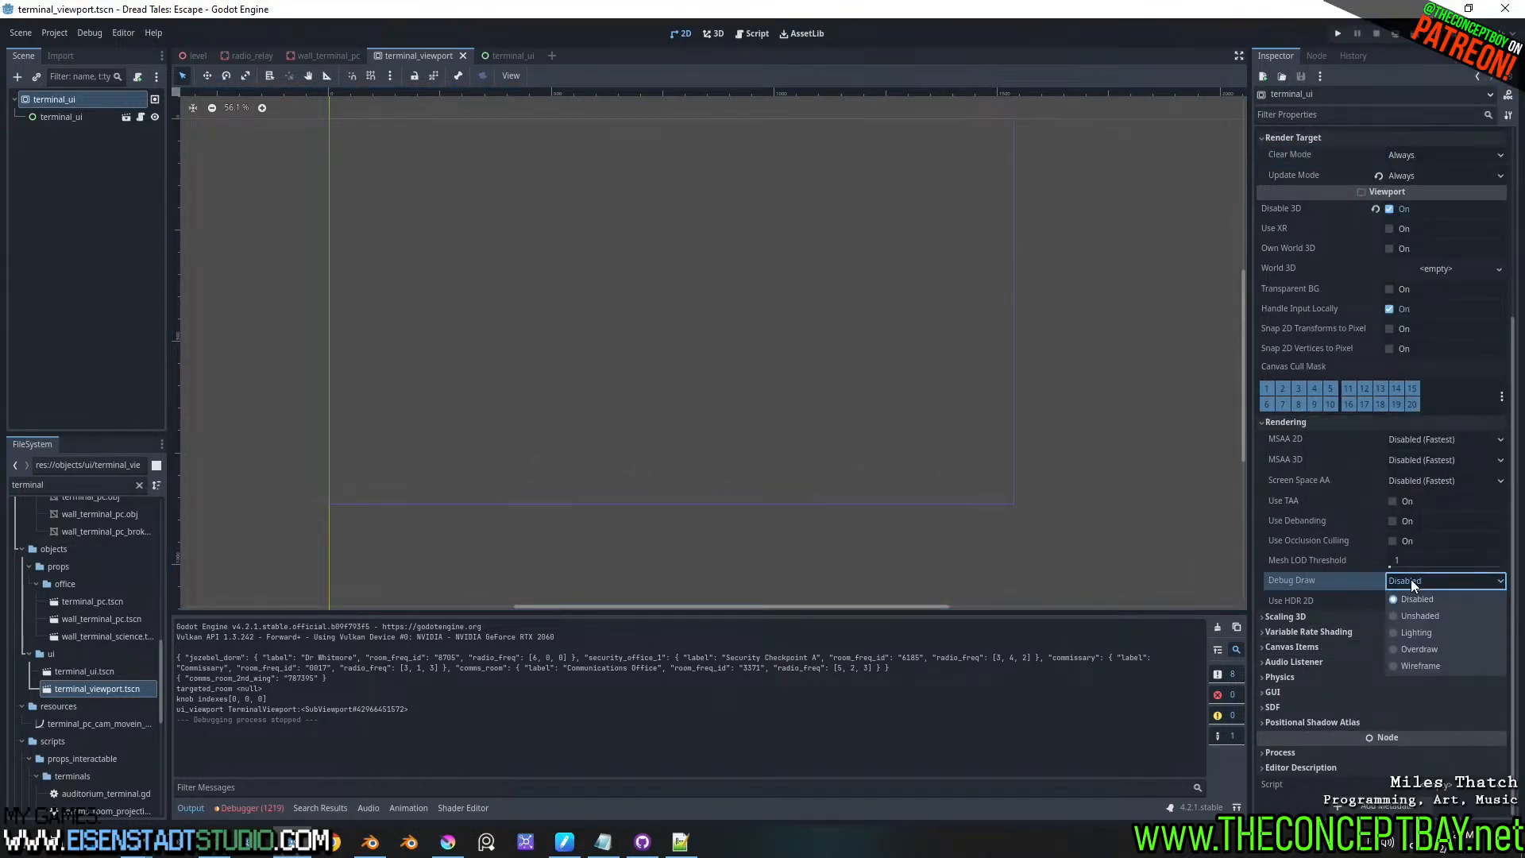
pyautogui.click(1411, 579)
pyautogui.click(1330, 615)
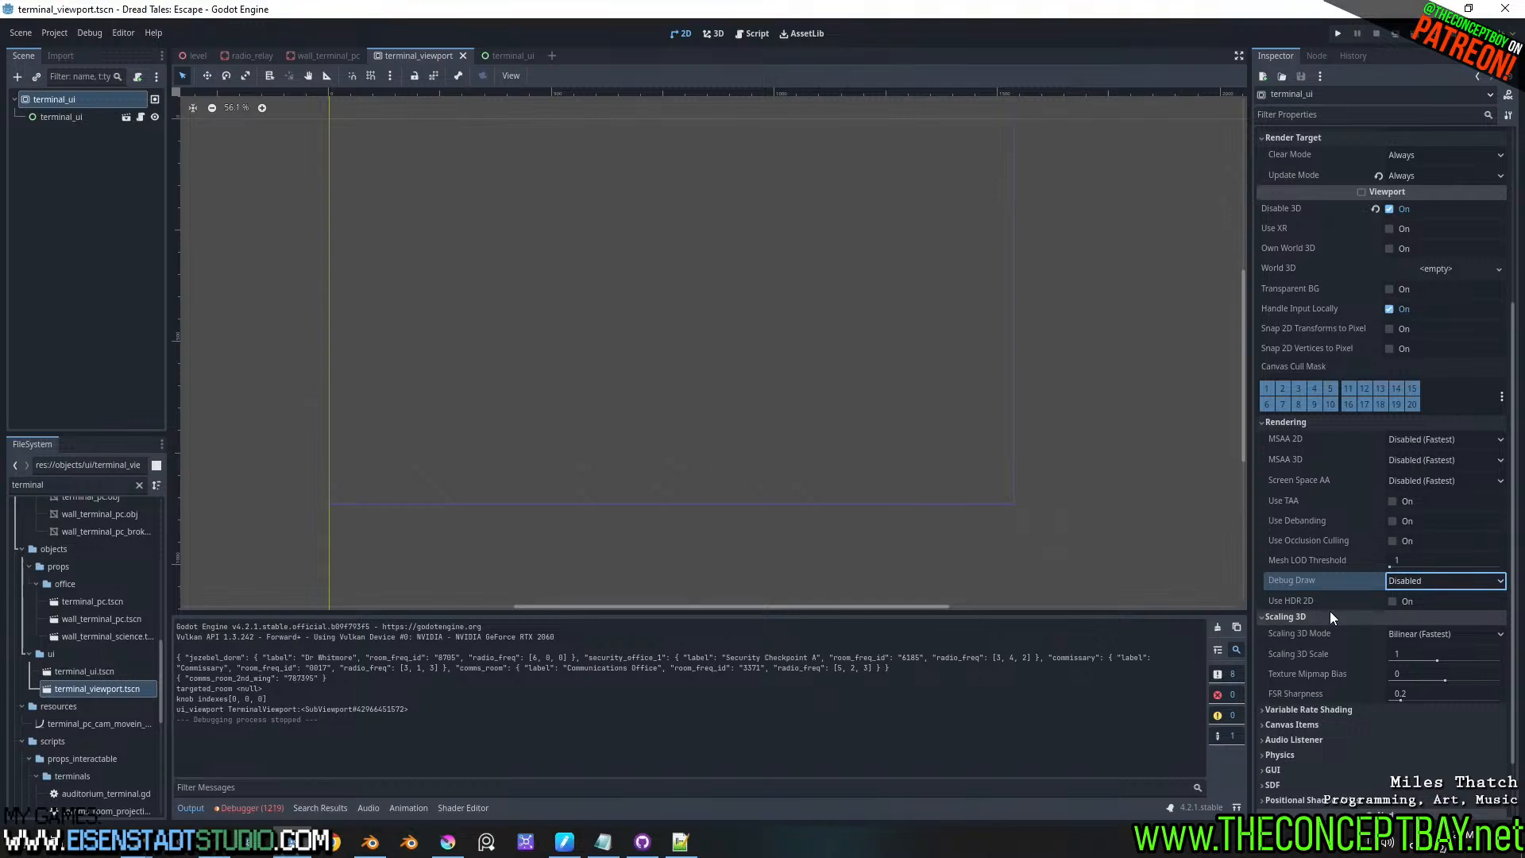
pyautogui.click(1329, 616)
pyautogui.moveTo(816, 347); pyautogui.dragTo(816, 387, button='middle')
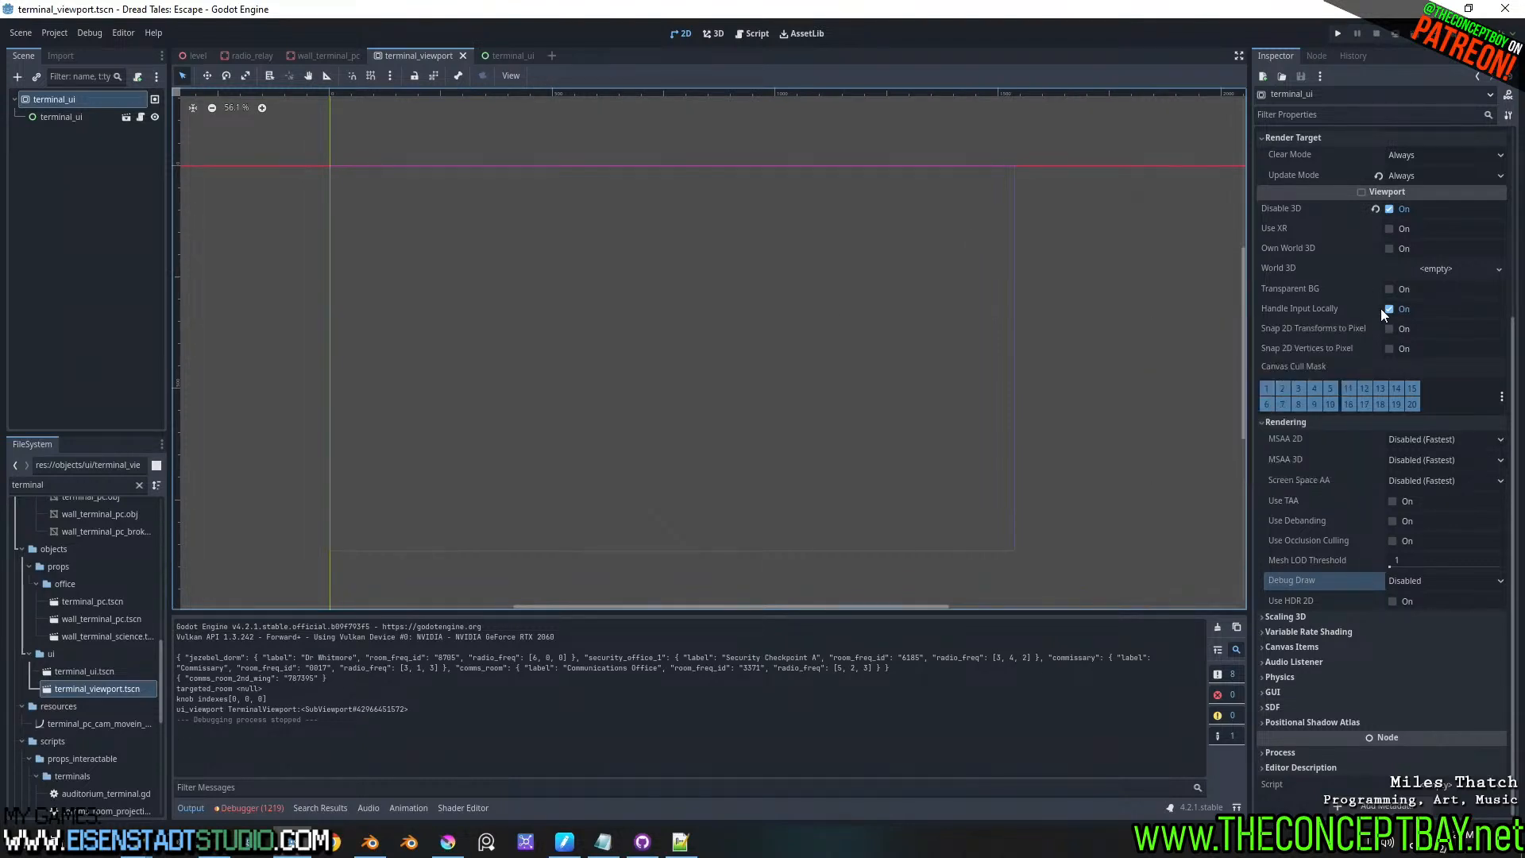
# - Switch Own World 3D on and back off for the terminal_ui SubViewport, checking its preview
pyautogui.scroll(2, 1380, 310)
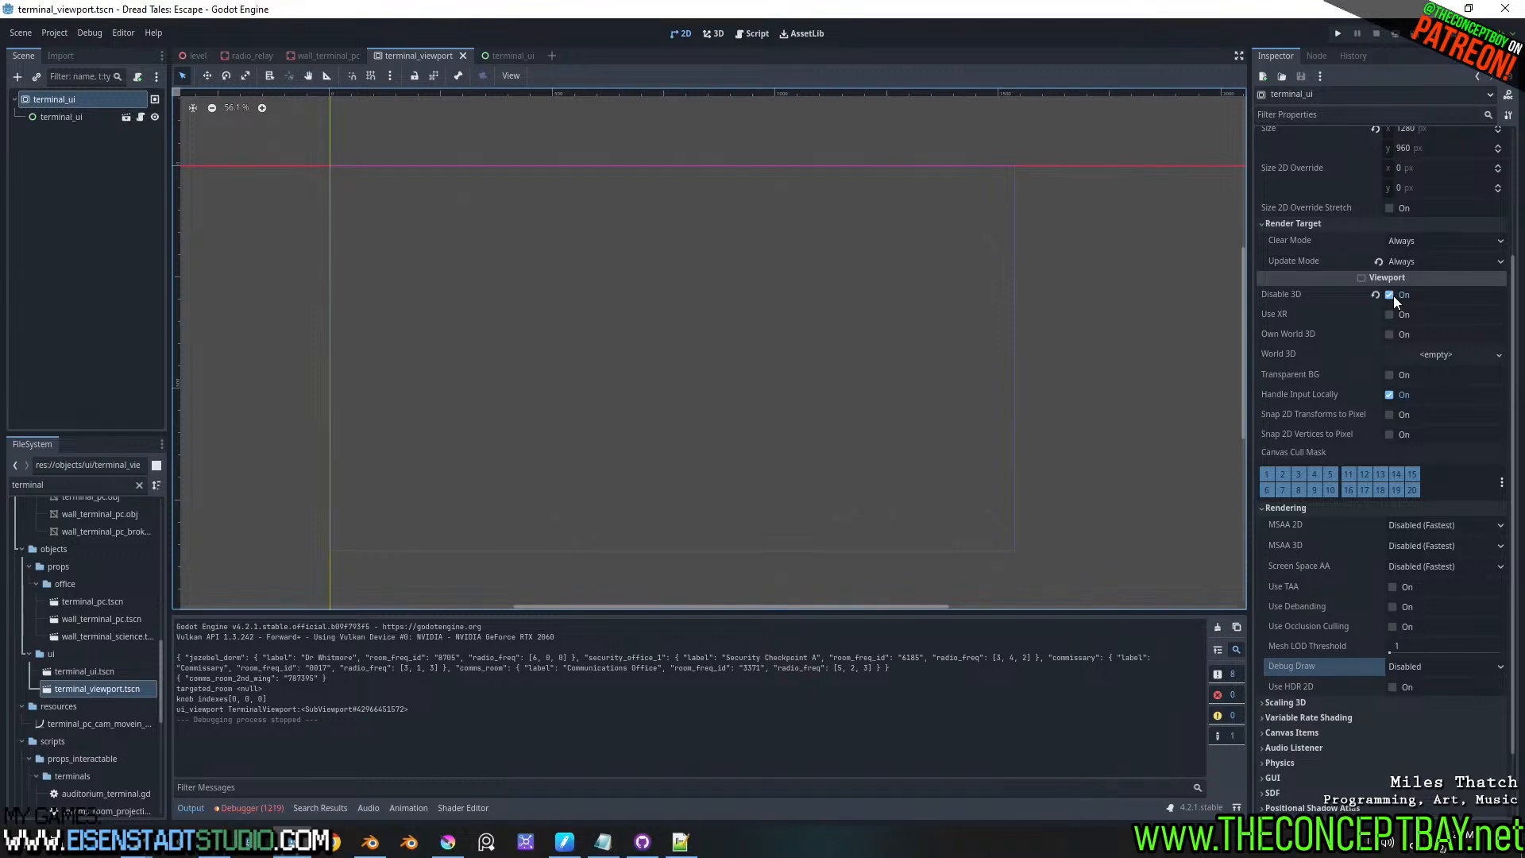
pyautogui.scroll(4, 1310, 333)
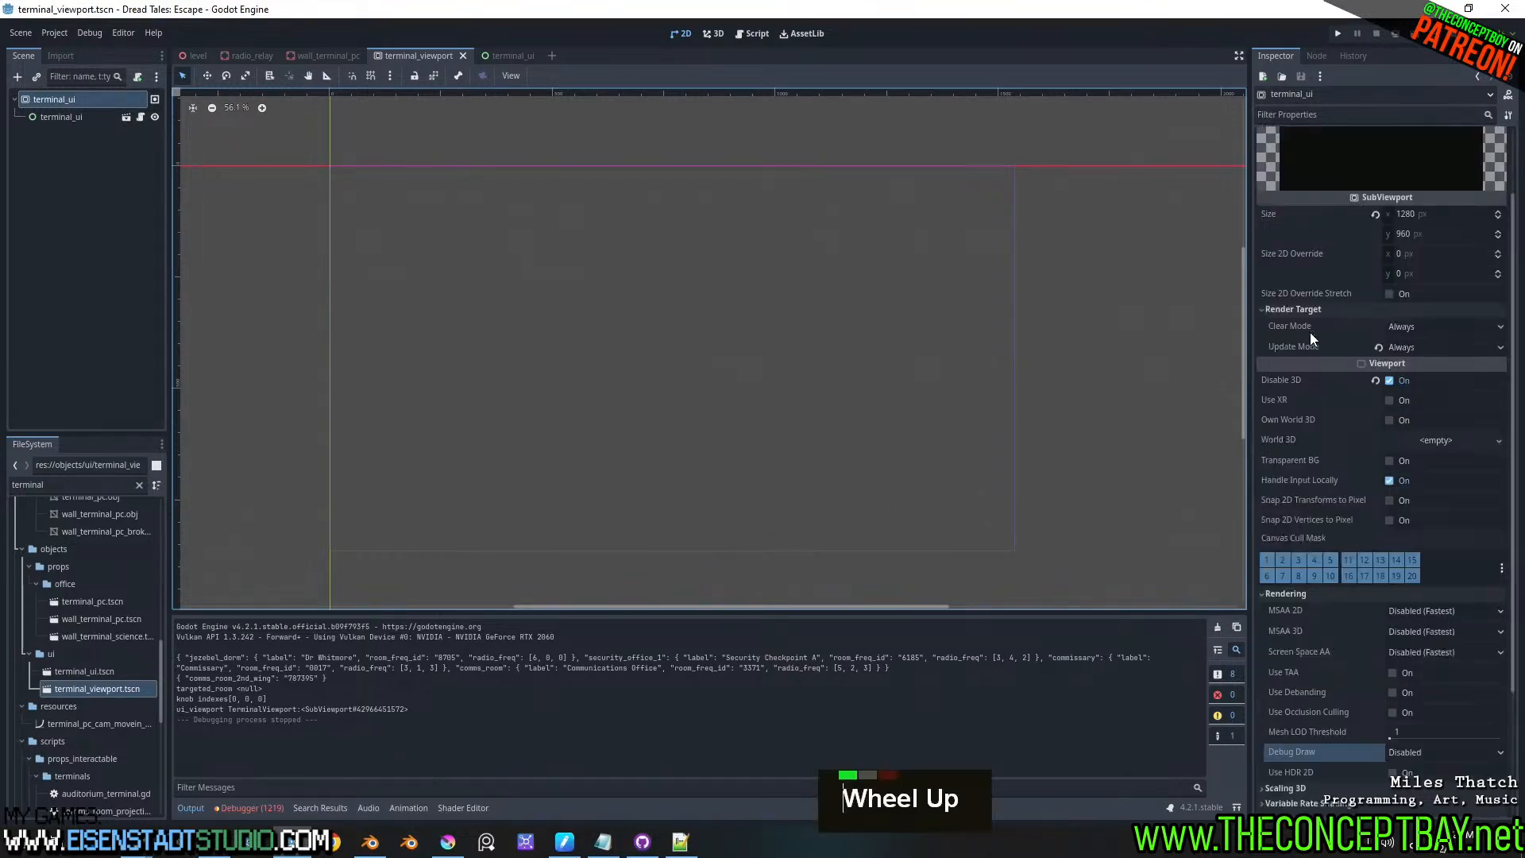
pyautogui.scroll(-2, 1396, 334)
pyautogui.click(1388, 339)
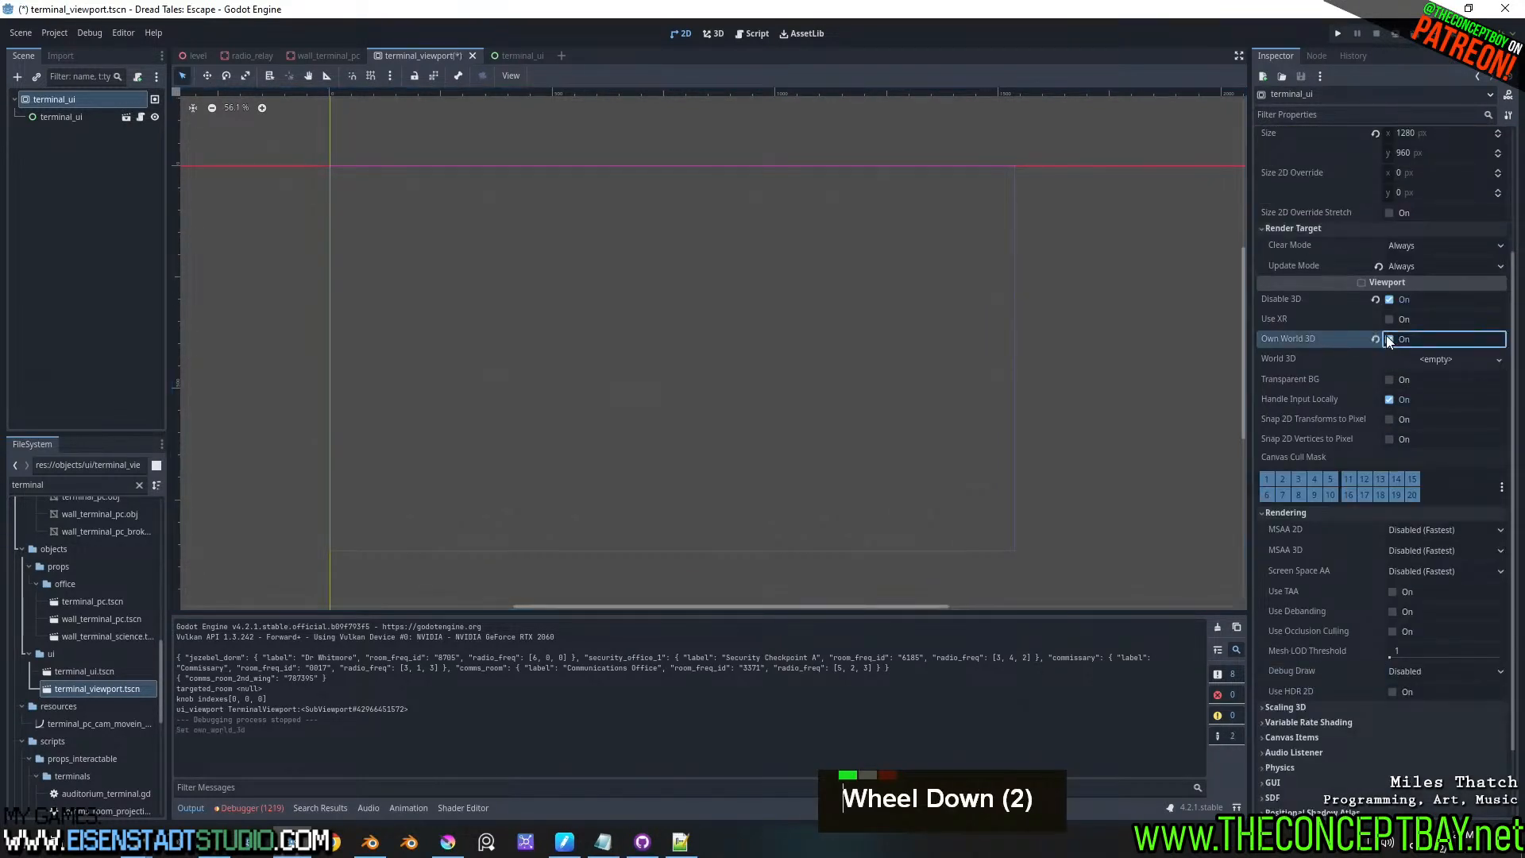
pyautogui.click(1387, 338)
pyautogui.scroll(2, 1304, 365)
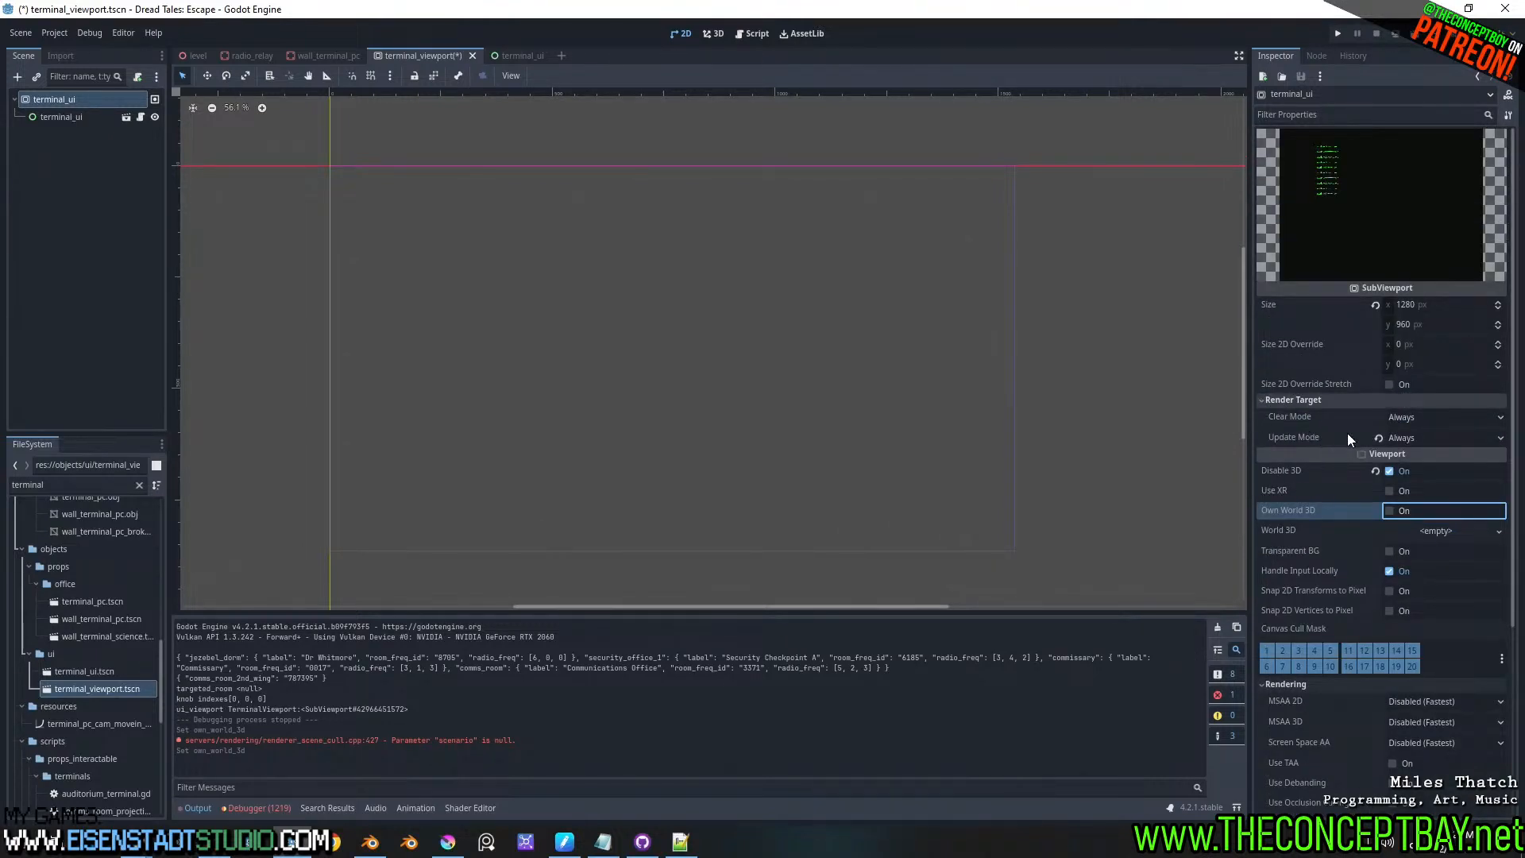
pyautogui.scroll(-2, 1309, 493)
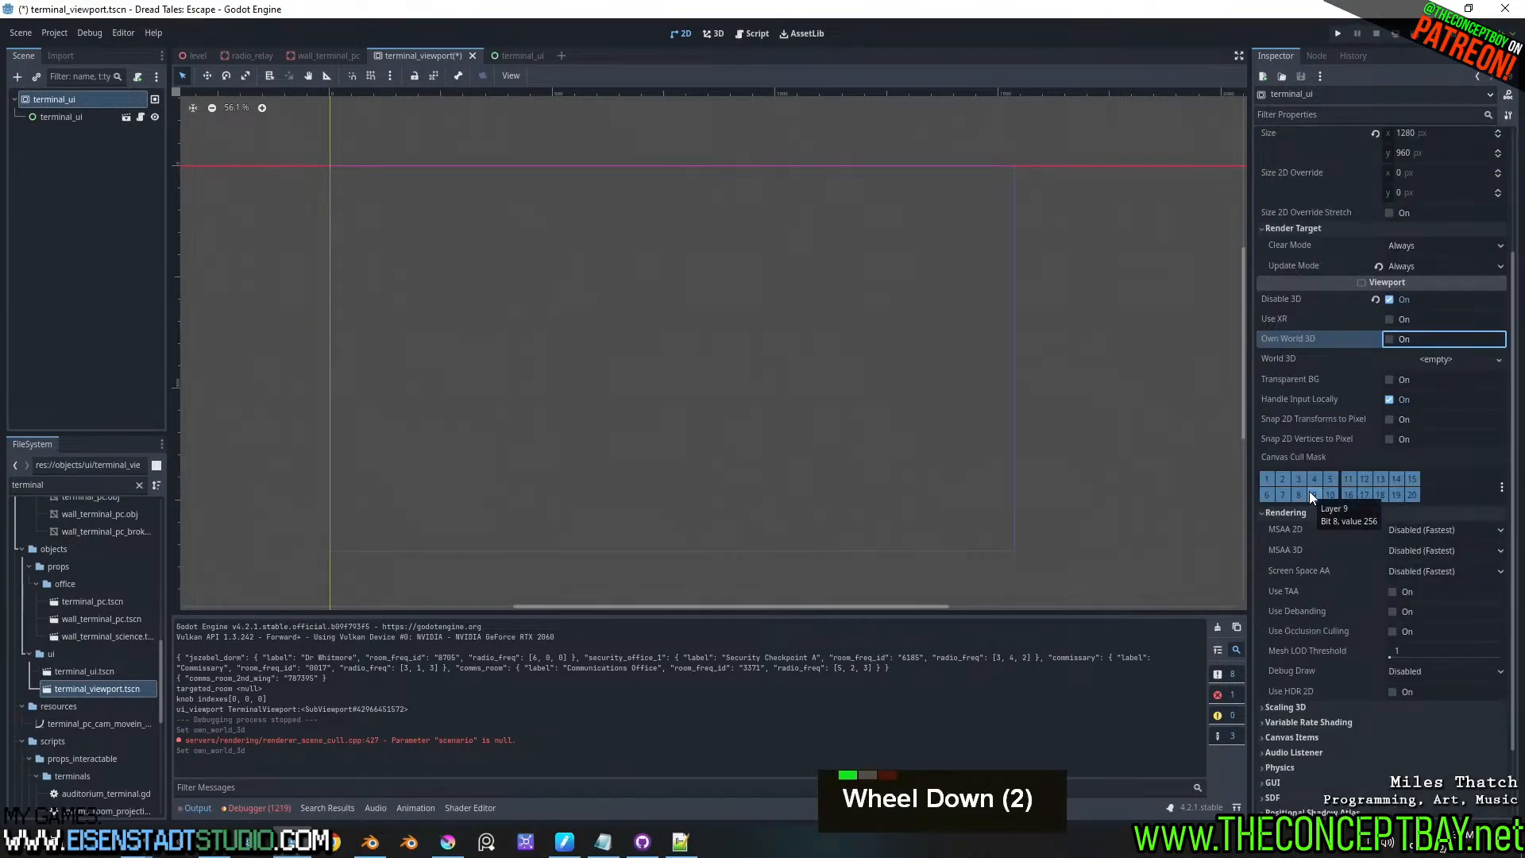
# - Examine the Debugger's Errors list for messages related to the viewport problem, reading from the newest entries upward
pyautogui.click(262, 808)
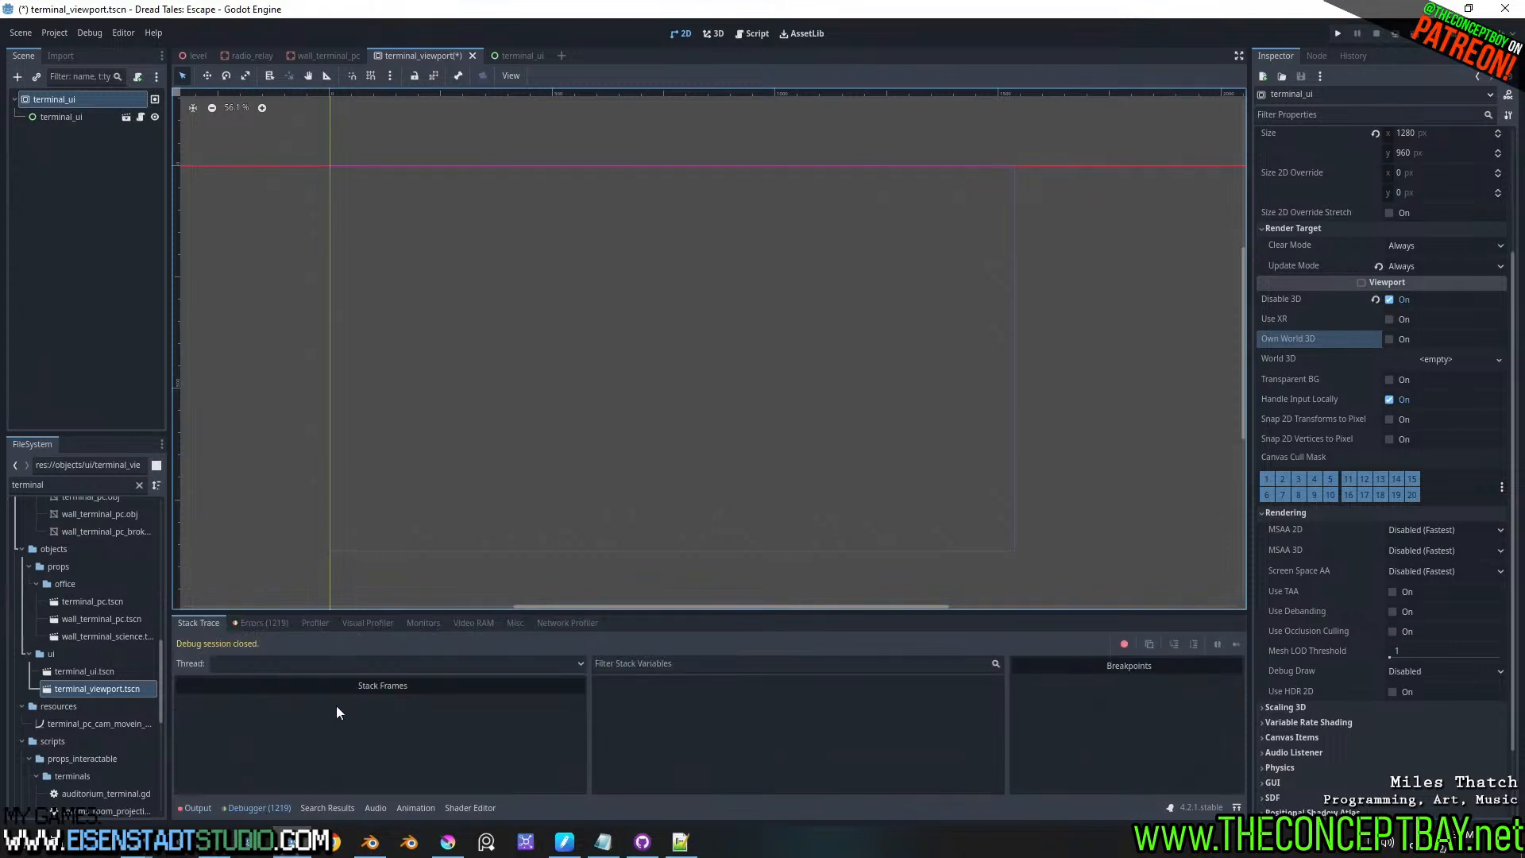
pyautogui.click(273, 622)
pyautogui.scroll(2, 569, 697)
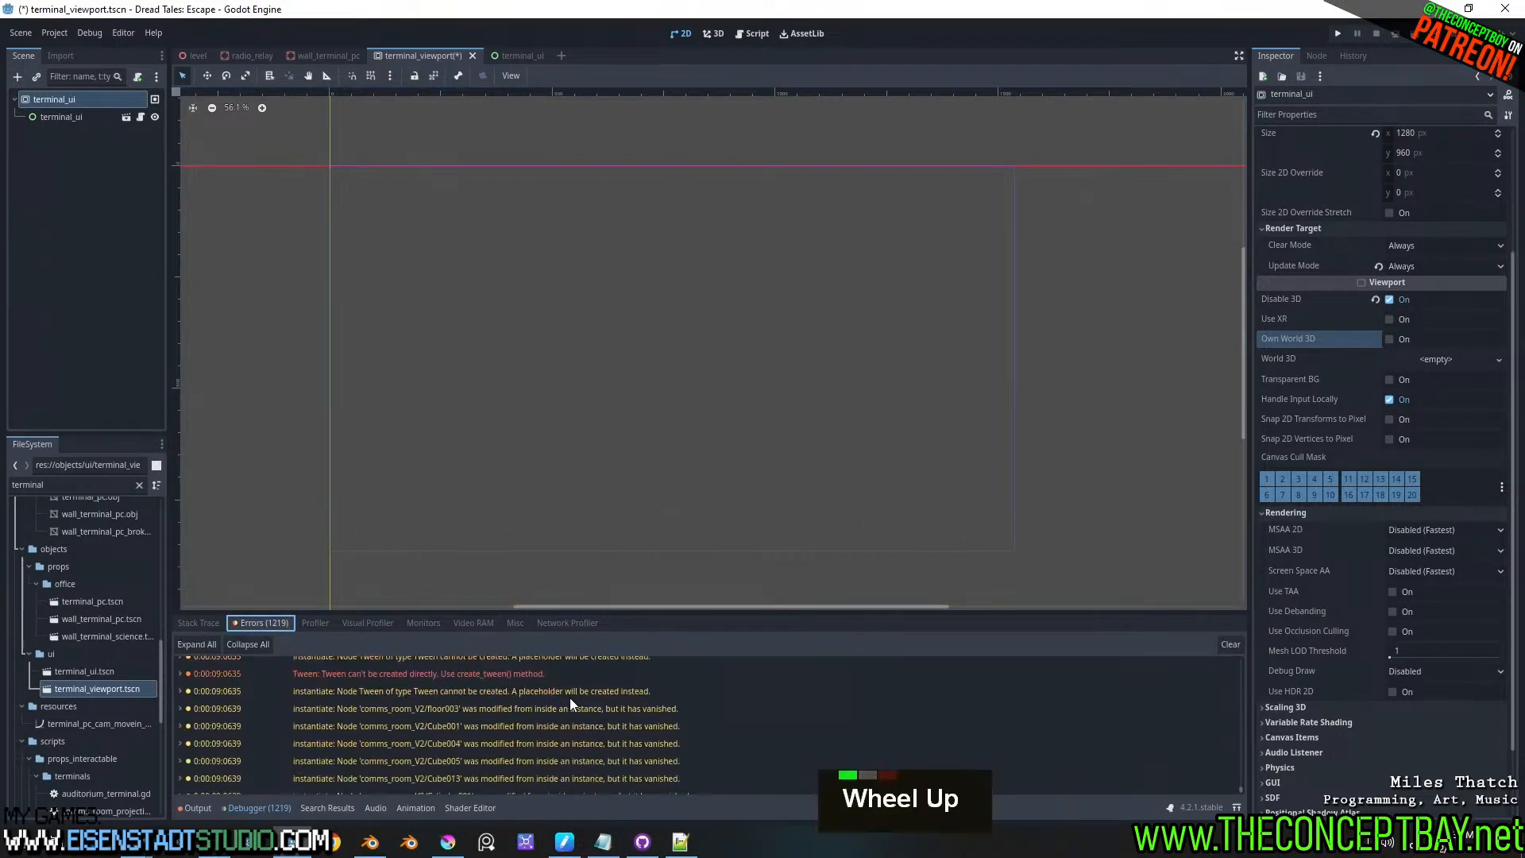
pyautogui.click(569, 698)
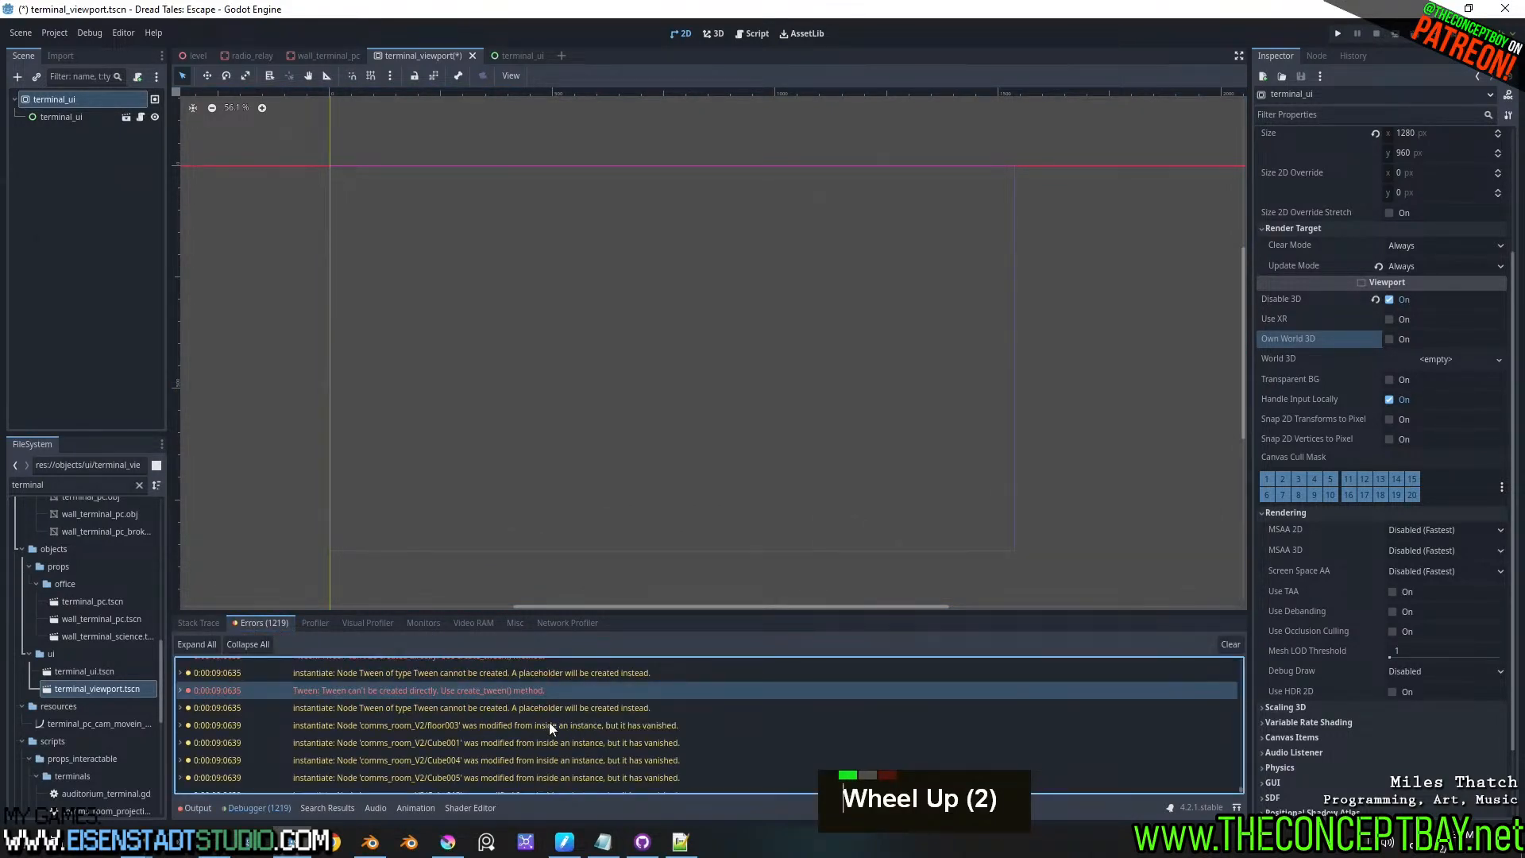
pyautogui.scroll(18, 548, 723)
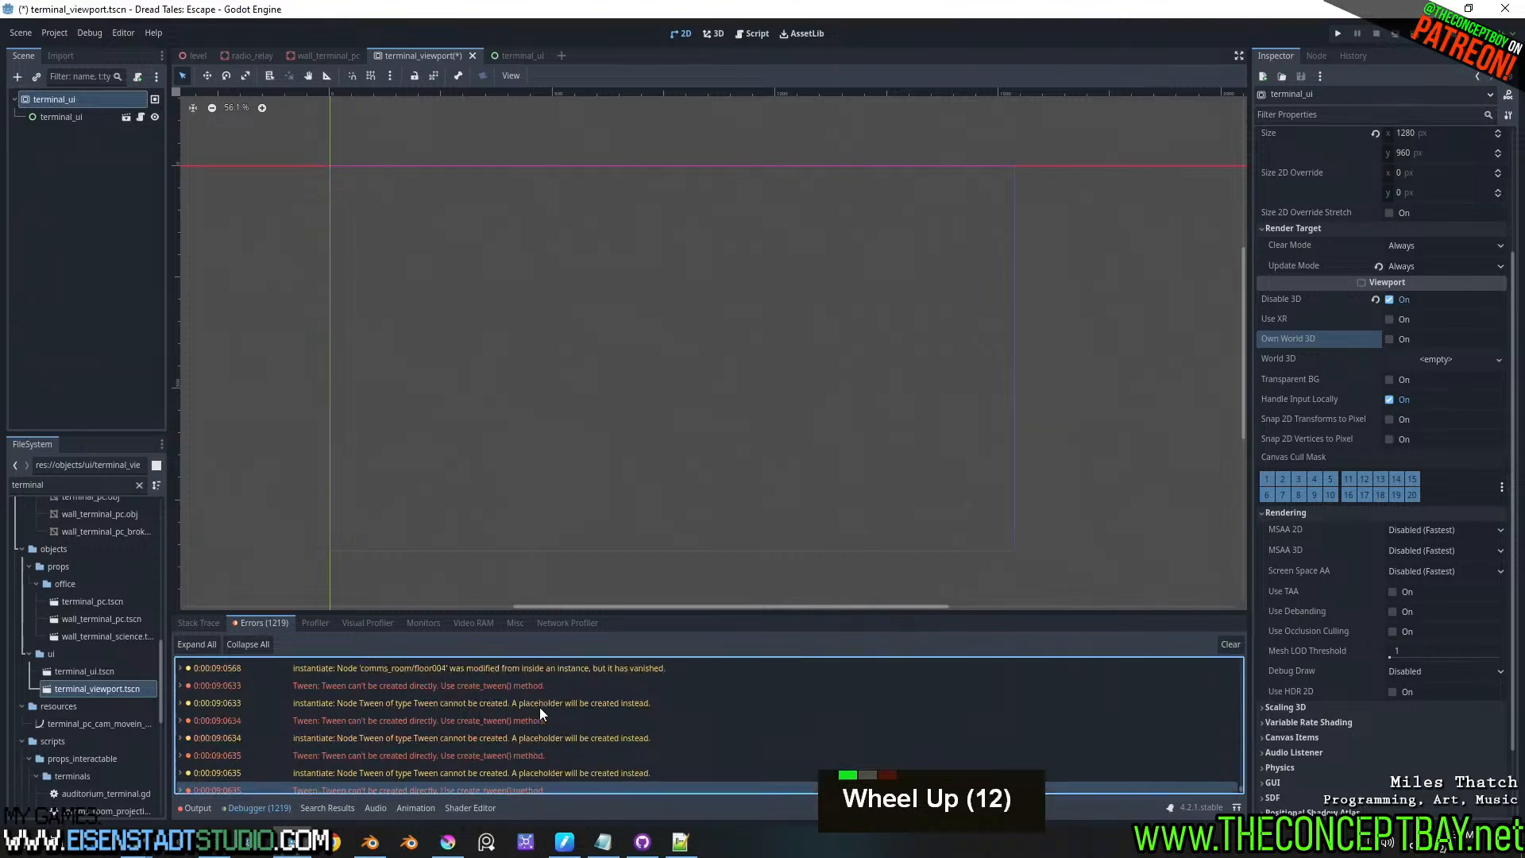
pyautogui.scroll(1, 540, 712)
pyautogui.click(508, 730)
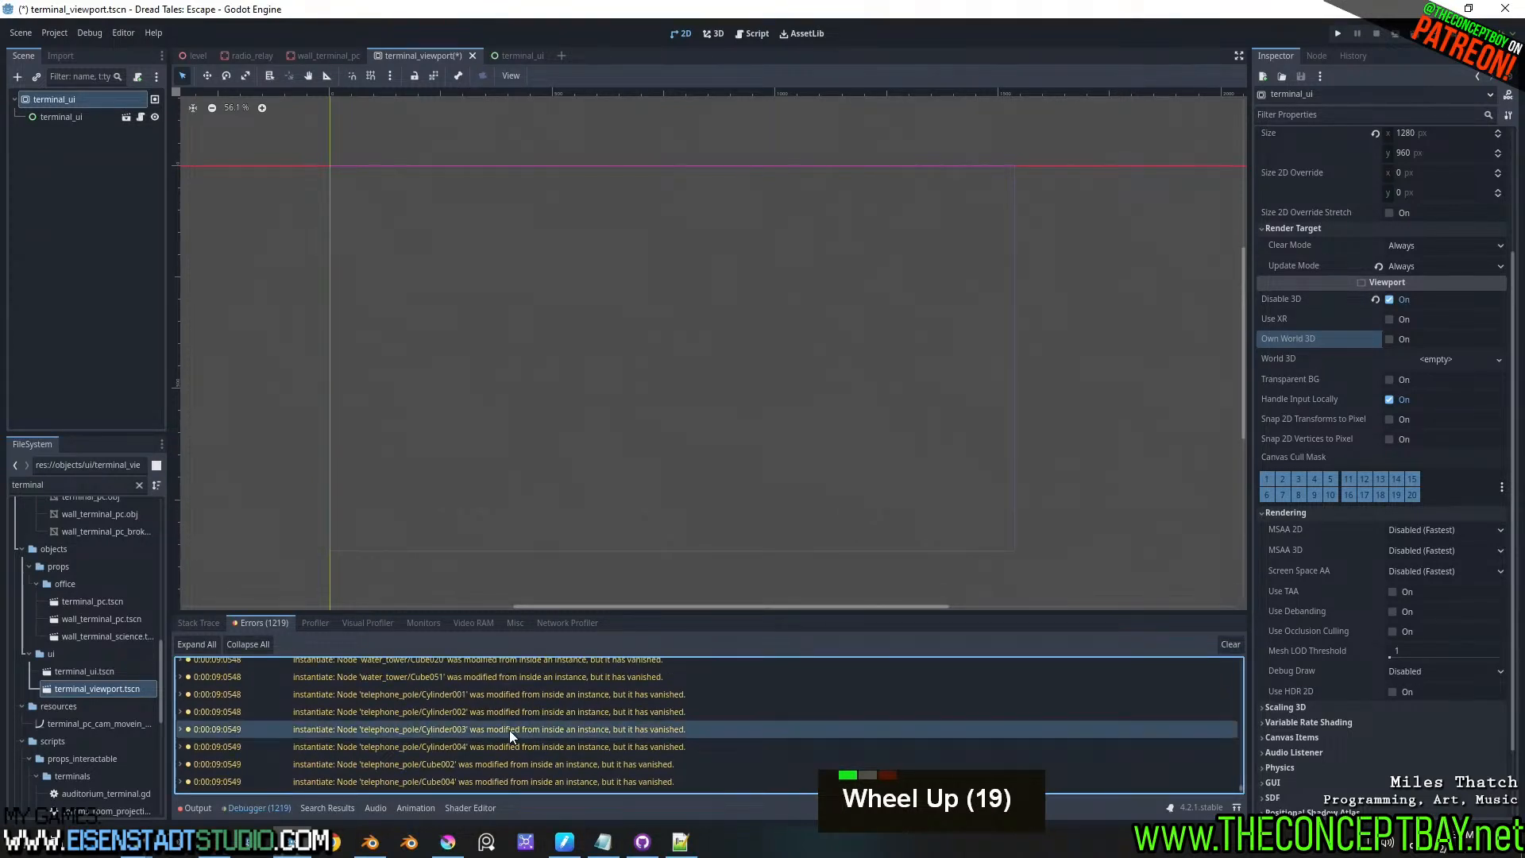
pyautogui.scroll(1, 509, 731)
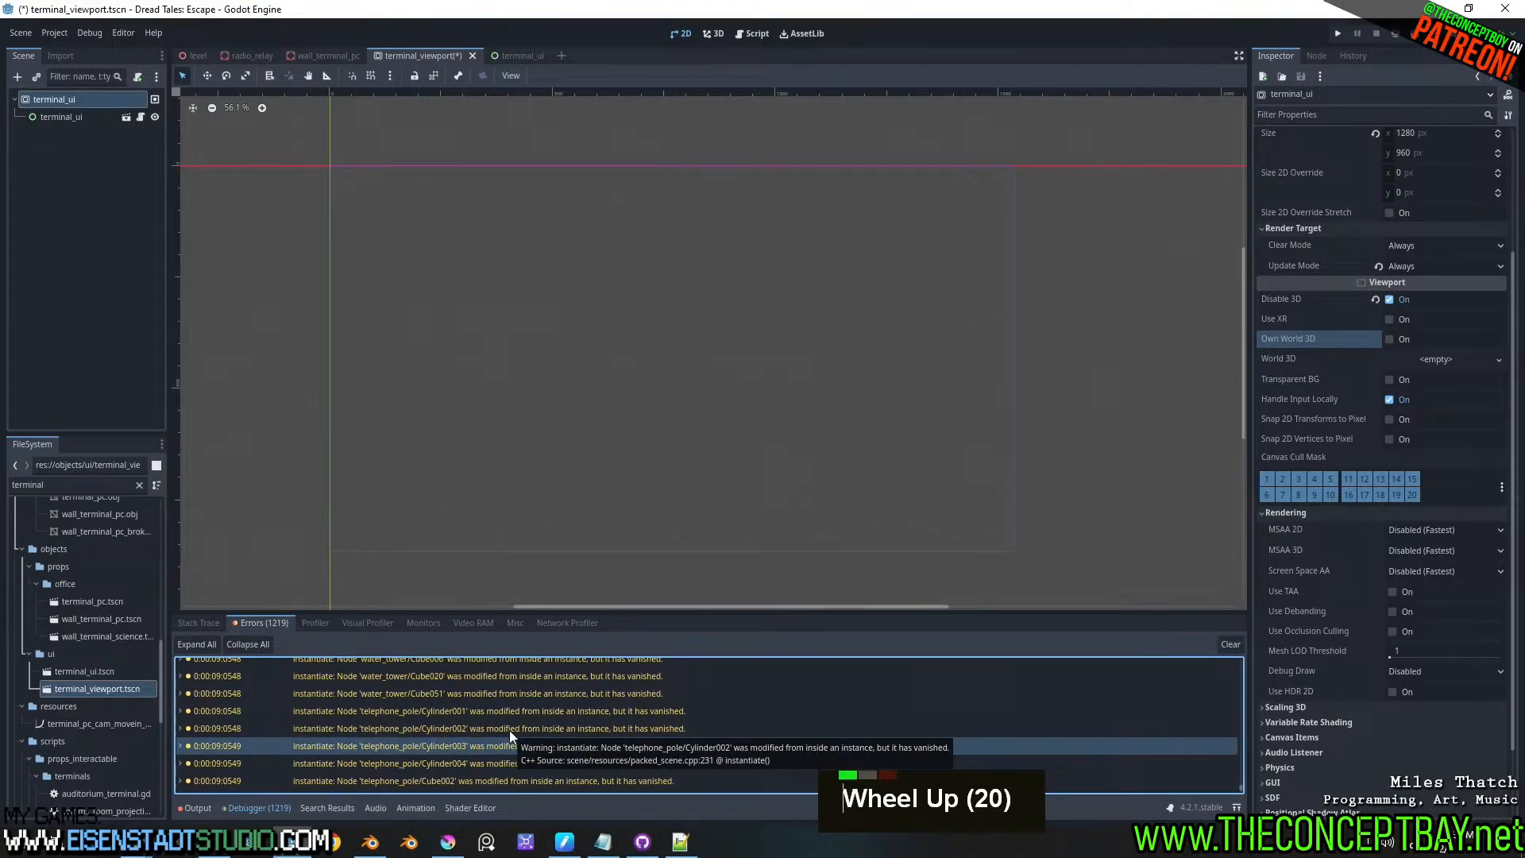
pyautogui.scroll(20, 510, 733)
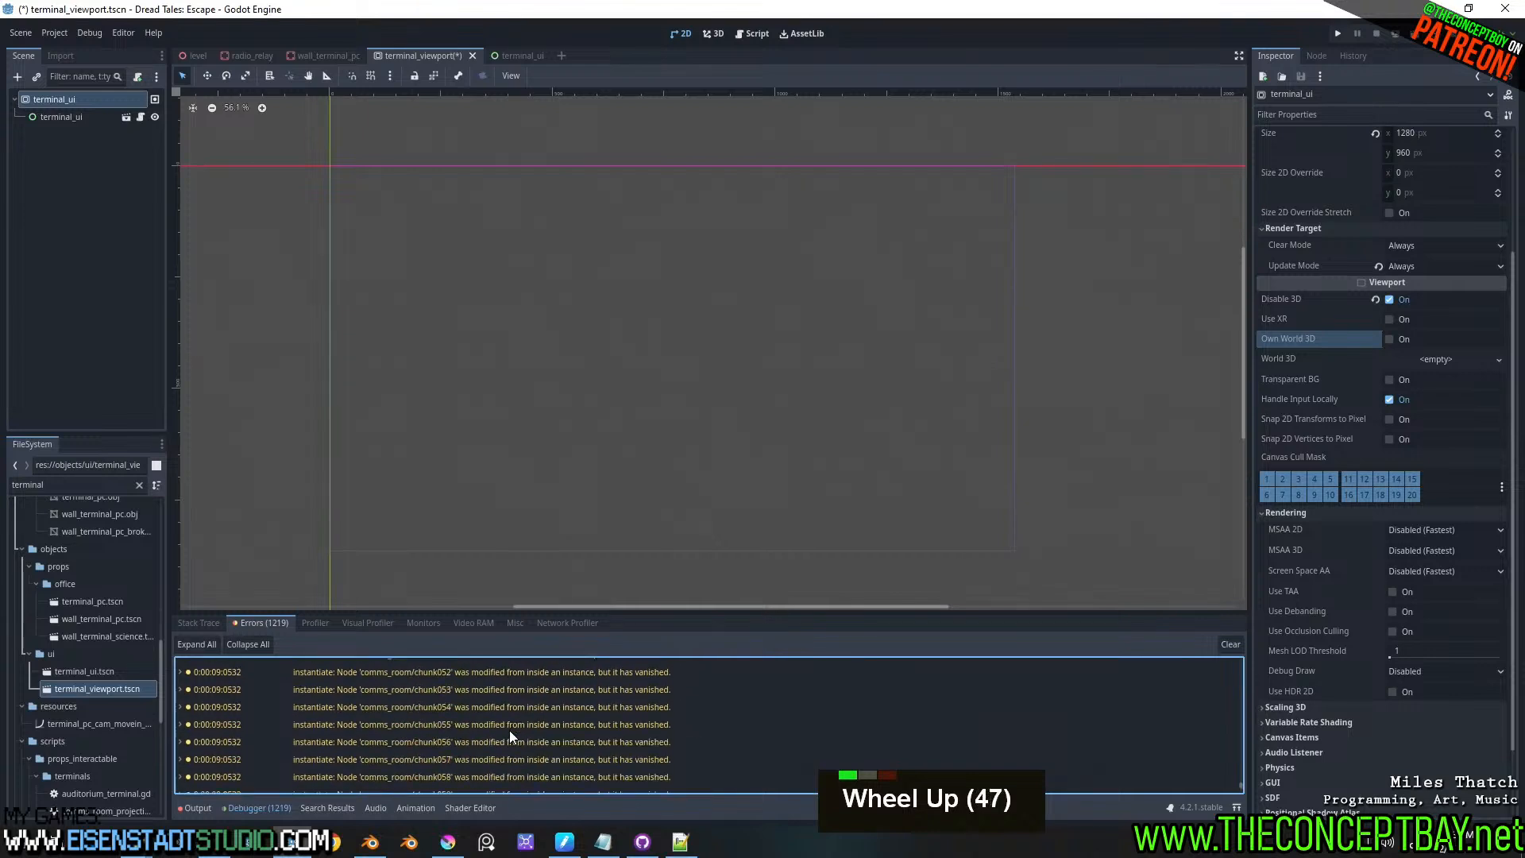
pyautogui.scroll(20, 508, 730)
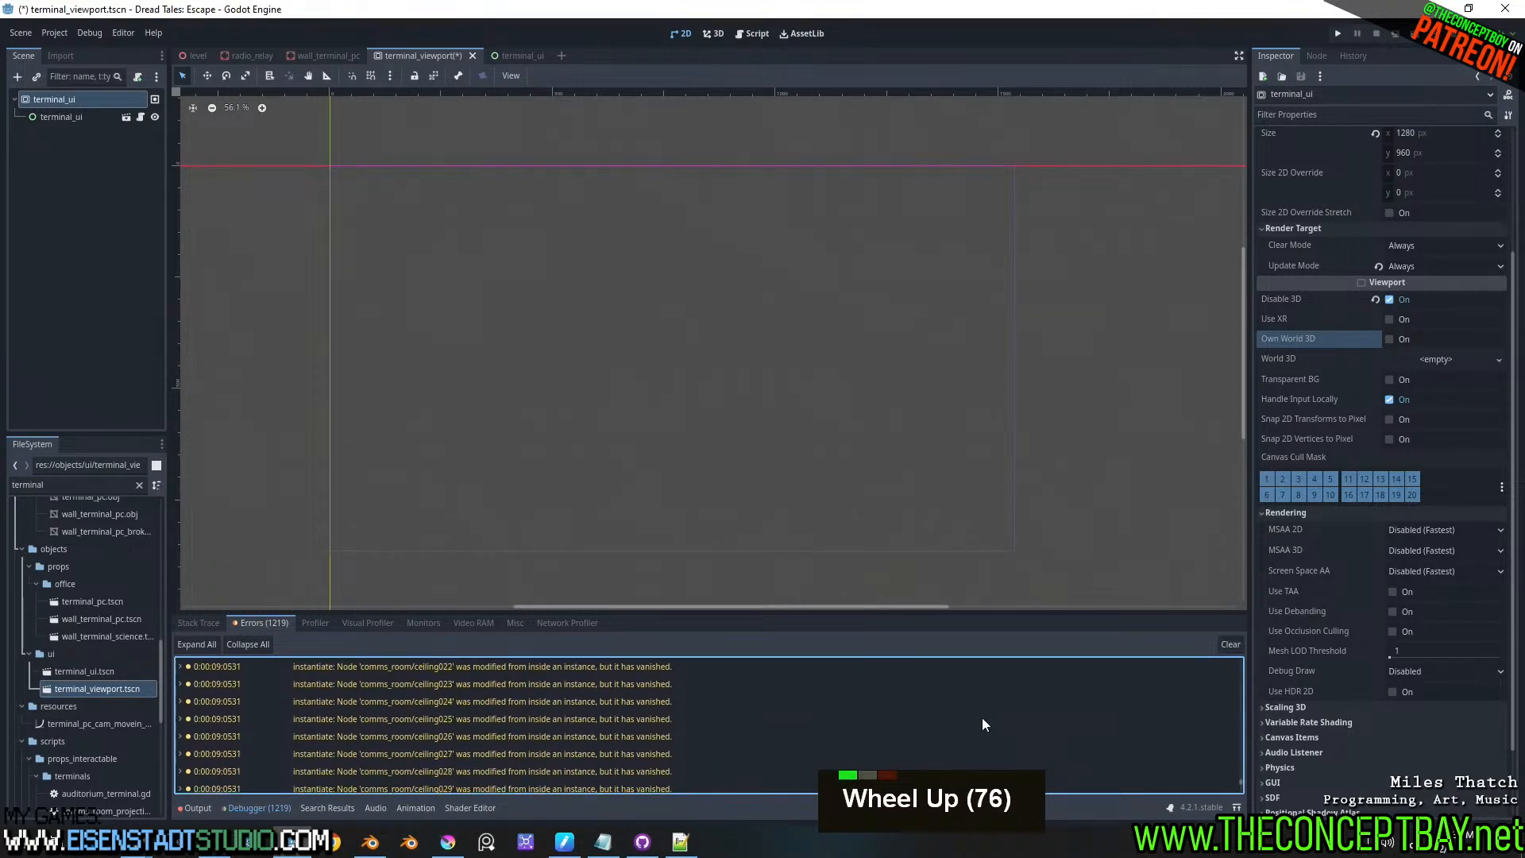
# - Inspect the source of the set_use_colors and set_use_custom_data errors, and go to the start of the error list
pyautogui.moveTo(1239, 781); pyautogui.dragTo(1242, 761)
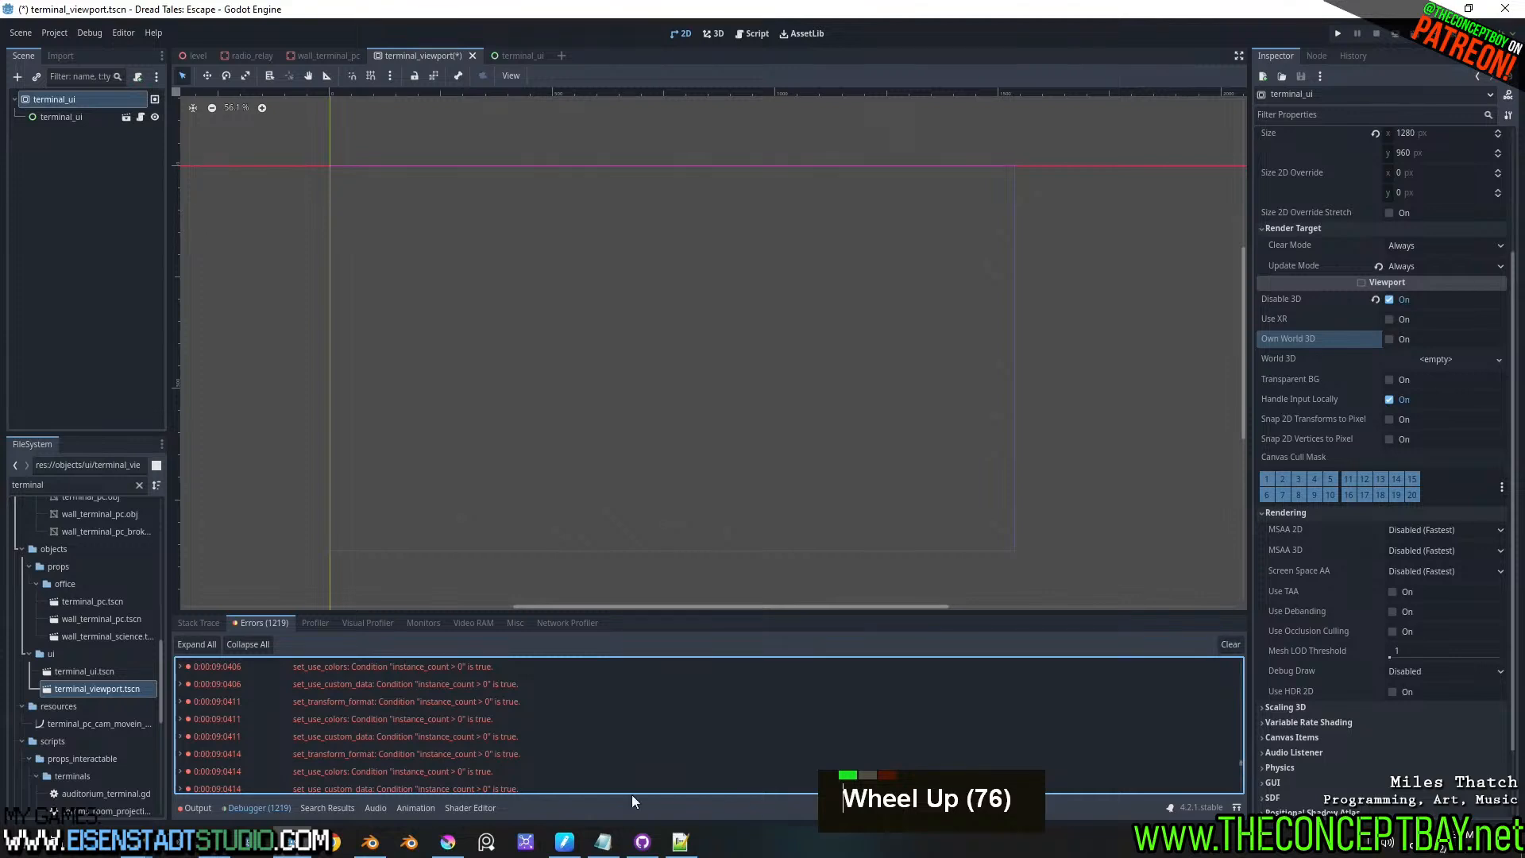
pyautogui.doubleClick(493, 717)
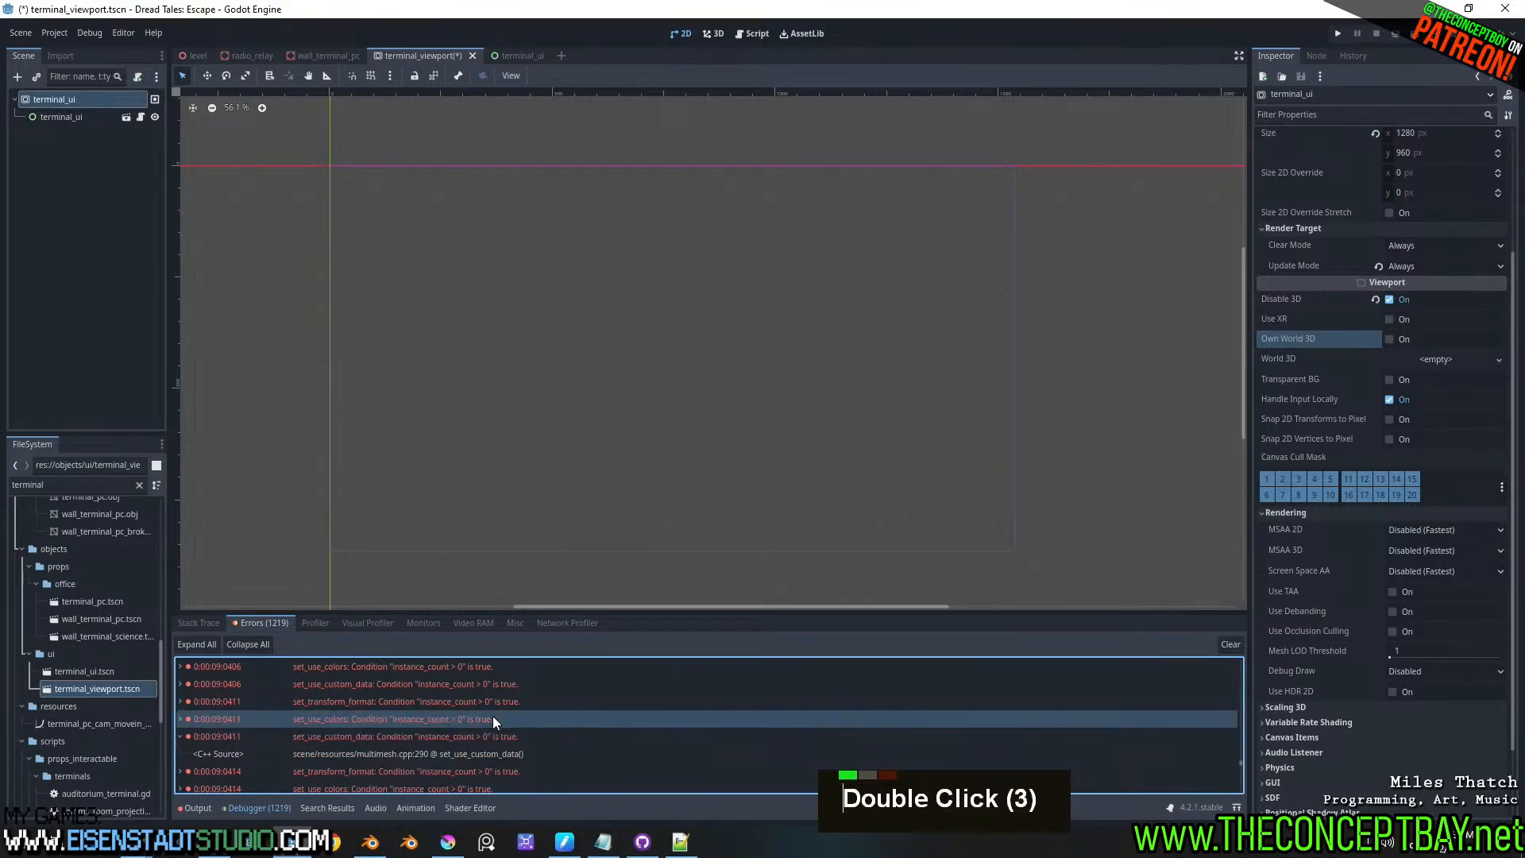
pyautogui.doubleClick(493, 716)
pyautogui.doubleClick(489, 754)
pyautogui.doubleClick(508, 729)
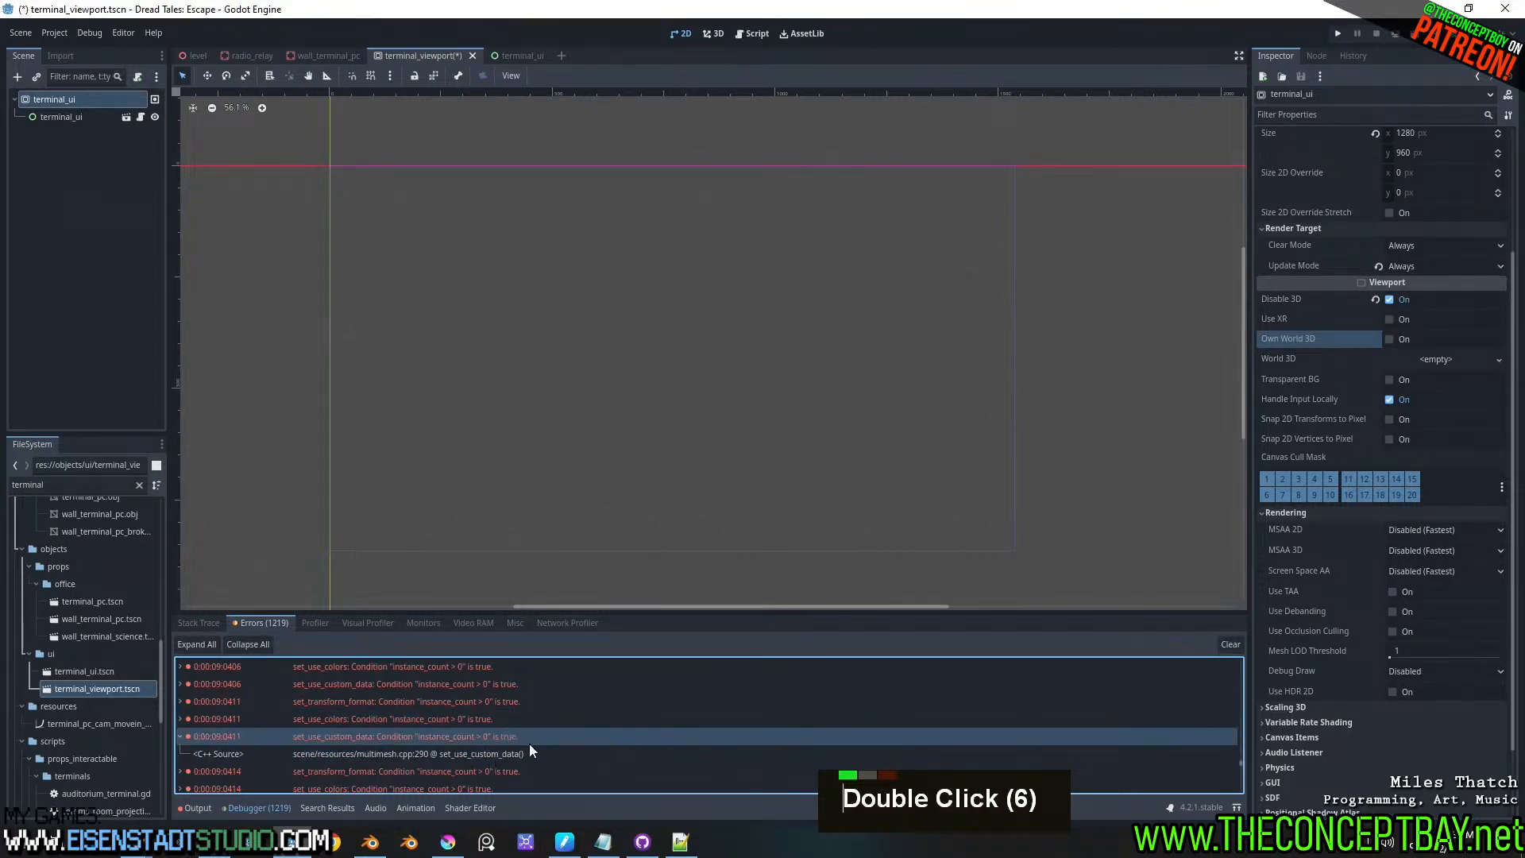
pyautogui.doubleClick(516, 738)
pyautogui.moveTo(1242, 764); pyautogui.dragTo(1238, 669)
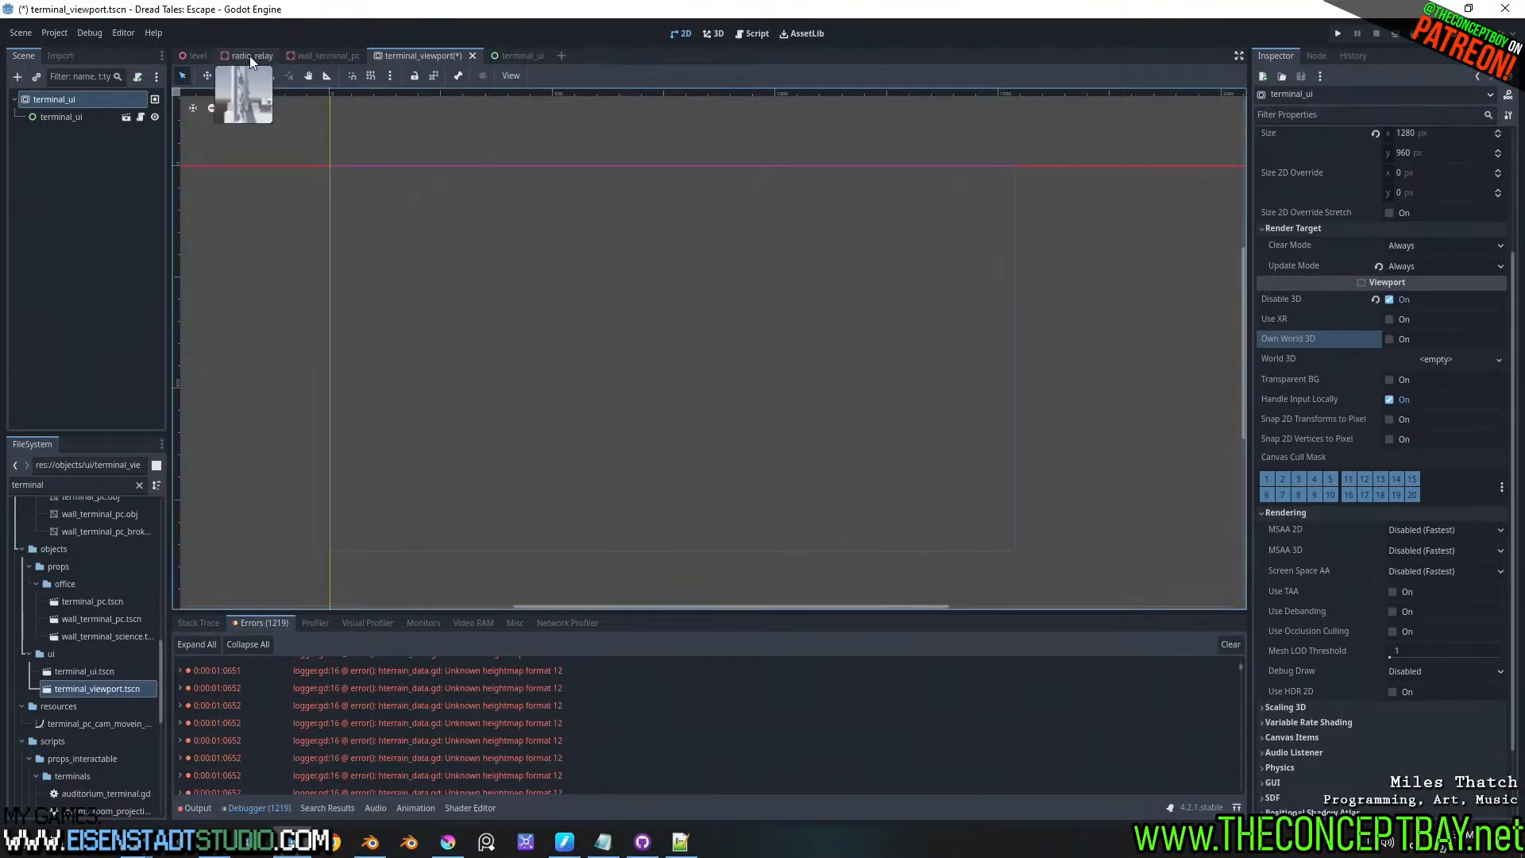
# - Switch to the level scene in the 3D view and fly through it to inspect the terrain
pyautogui.click(203, 57)
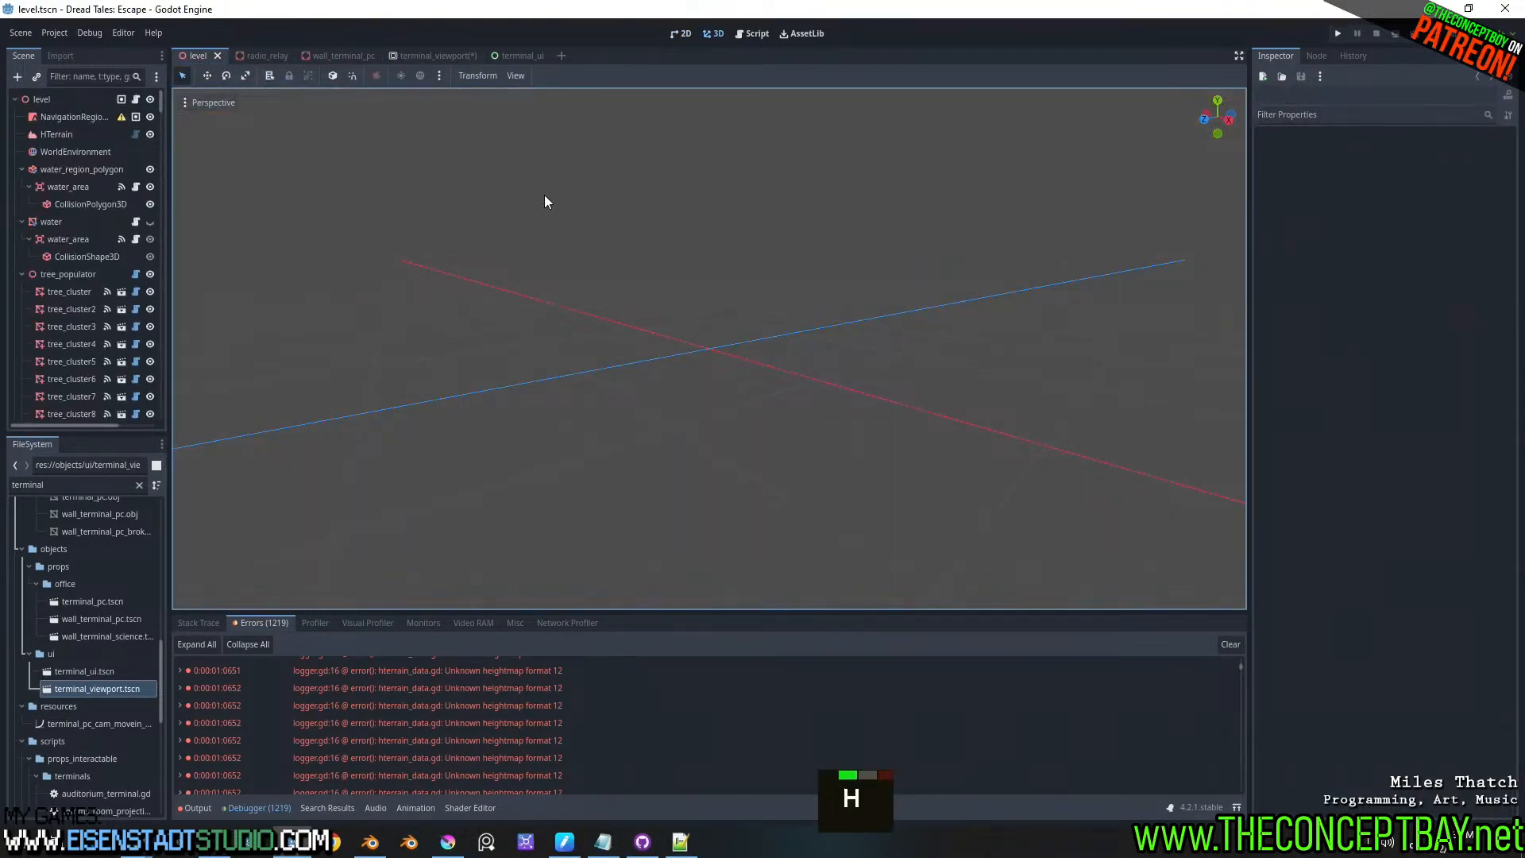
pyautogui.click(681, 34)
pyautogui.click(715, 33)
pyautogui.moveTo(709, 349); pyautogui.dragTo(1231, 266, button='right')
pyautogui.scroll(3, 709, 349)
pyautogui.press('w')
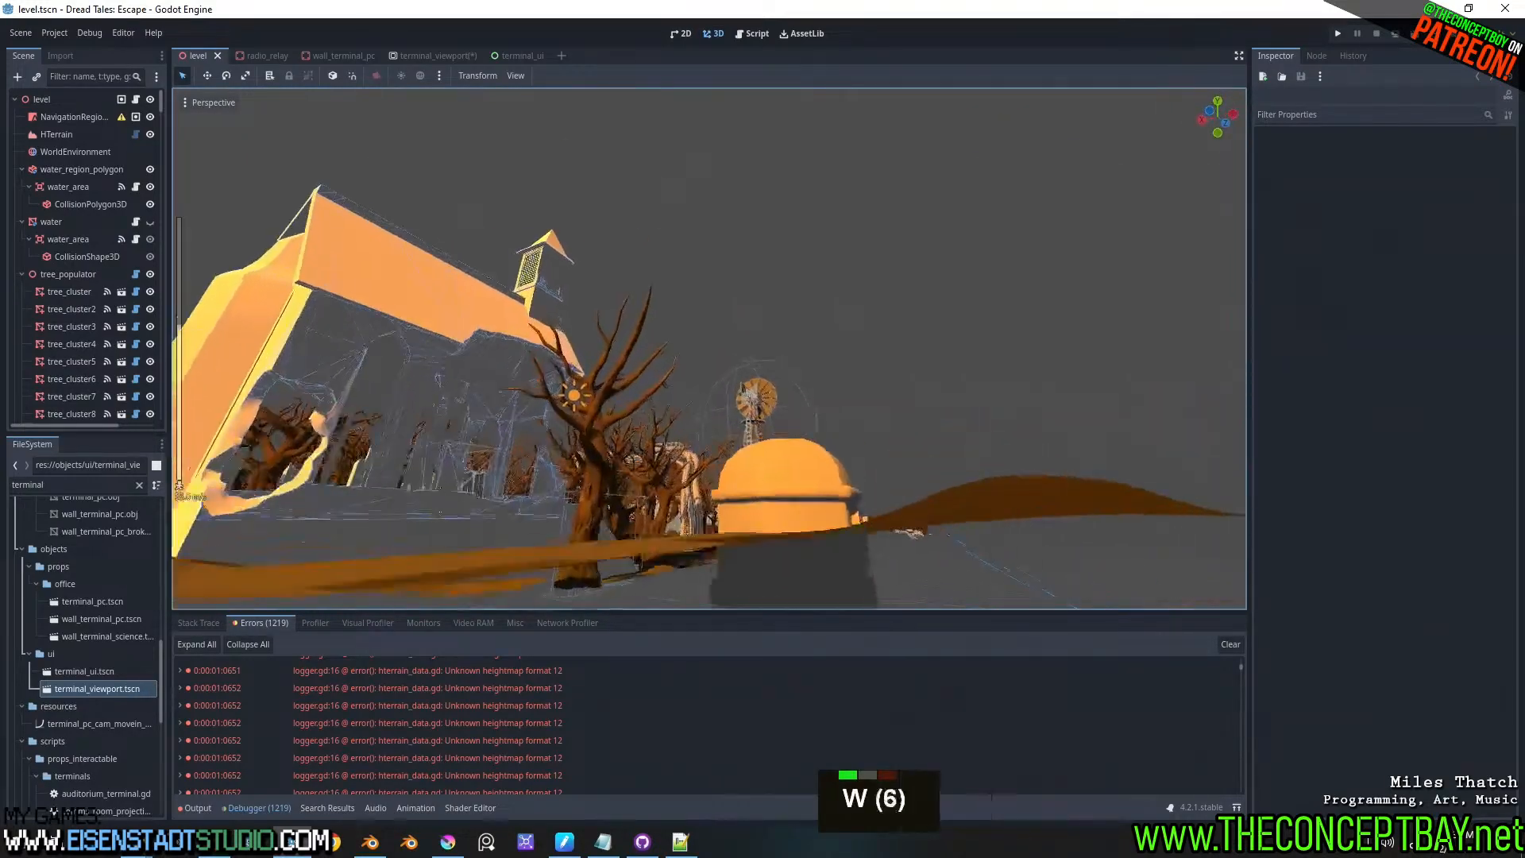
pyautogui.press('d')
pyautogui.press('d')
pyautogui.moveTo(710, 349); pyautogui.dragTo(614, 422, button='right')
pyautogui.scroll(8, 709, 349)
pyautogui.press('d')
pyautogui.press('w')
pyautogui.press('a')
# - Select the HTerrain node, survey the surrounding terrain from above, and show the Debugger's Stack Trace
pyautogui.click(54, 135)
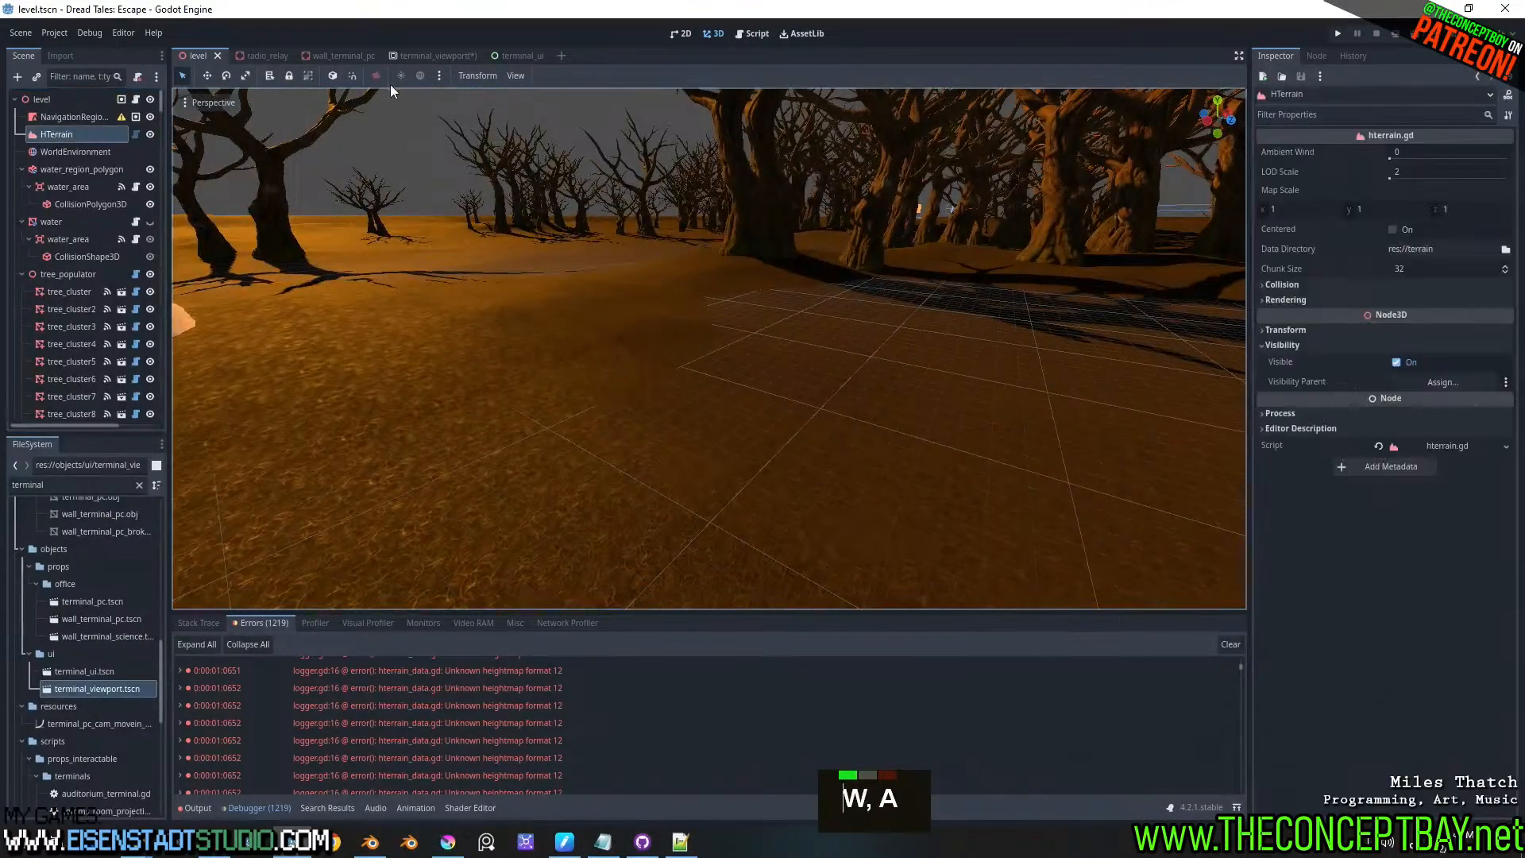
pyautogui.click(67, 164)
pyautogui.click(70, 132)
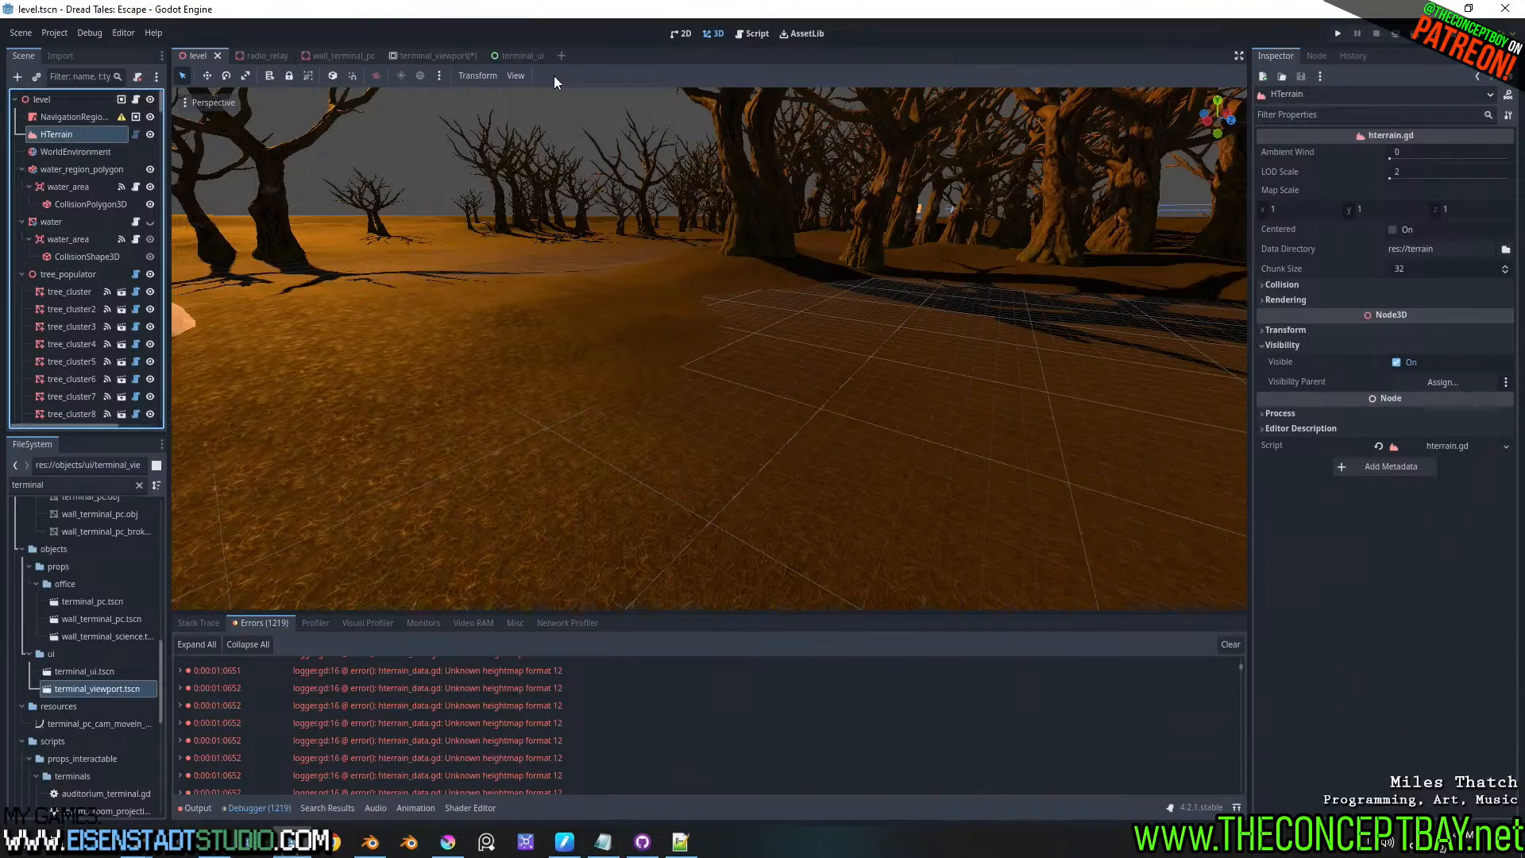
pyautogui.scroll(-2, 518, 309)
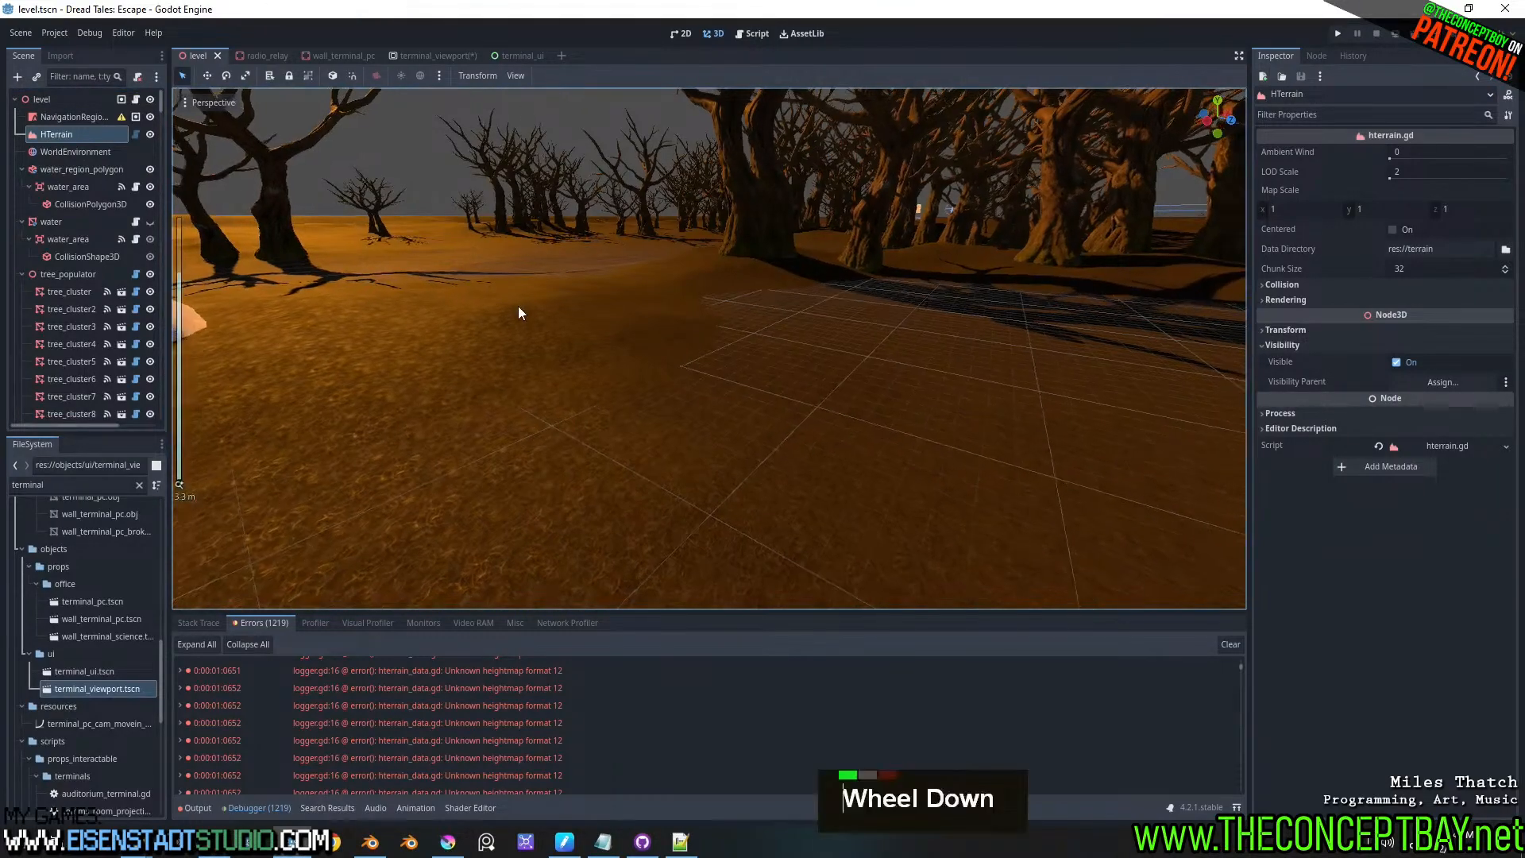
pyautogui.moveTo(518, 308); pyautogui.dragTo(650, 361, button='middle')
pyautogui.scroll(-12, 604, 306)
pyautogui.moveTo(592, 306); pyautogui.dragTo(523, 316, button='middle')
pyautogui.scroll(-3, 523, 316)
pyautogui.scroll(-2, 524, 316)
pyautogui.click(200, 623)
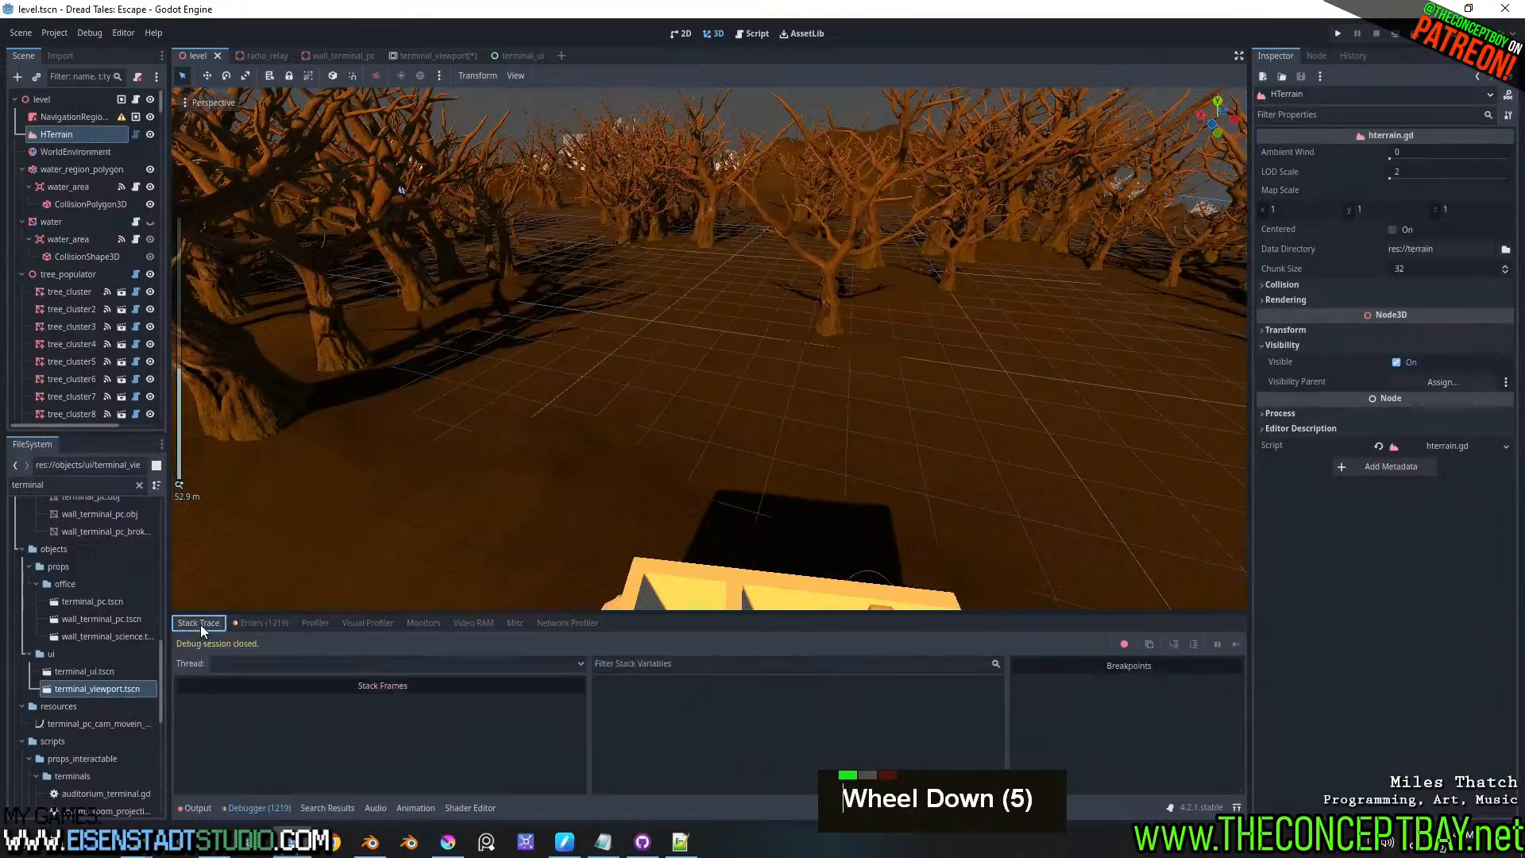
# - Show the Output log and look around the terrain and trees in the level scene while checking its messages
pyautogui.click(191, 807)
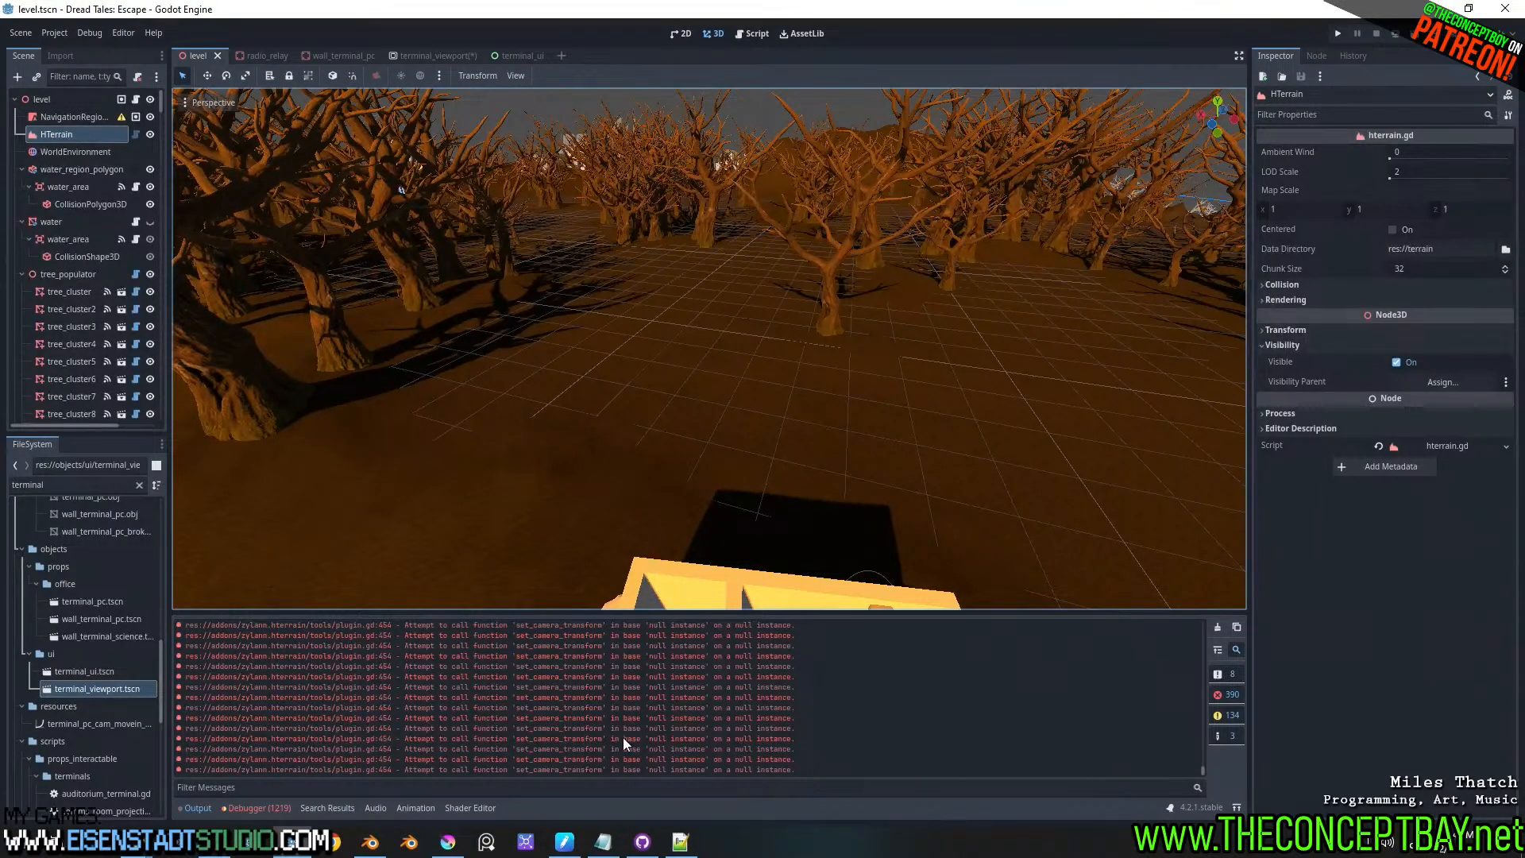
pyautogui.scroll(-3, 829, 408)
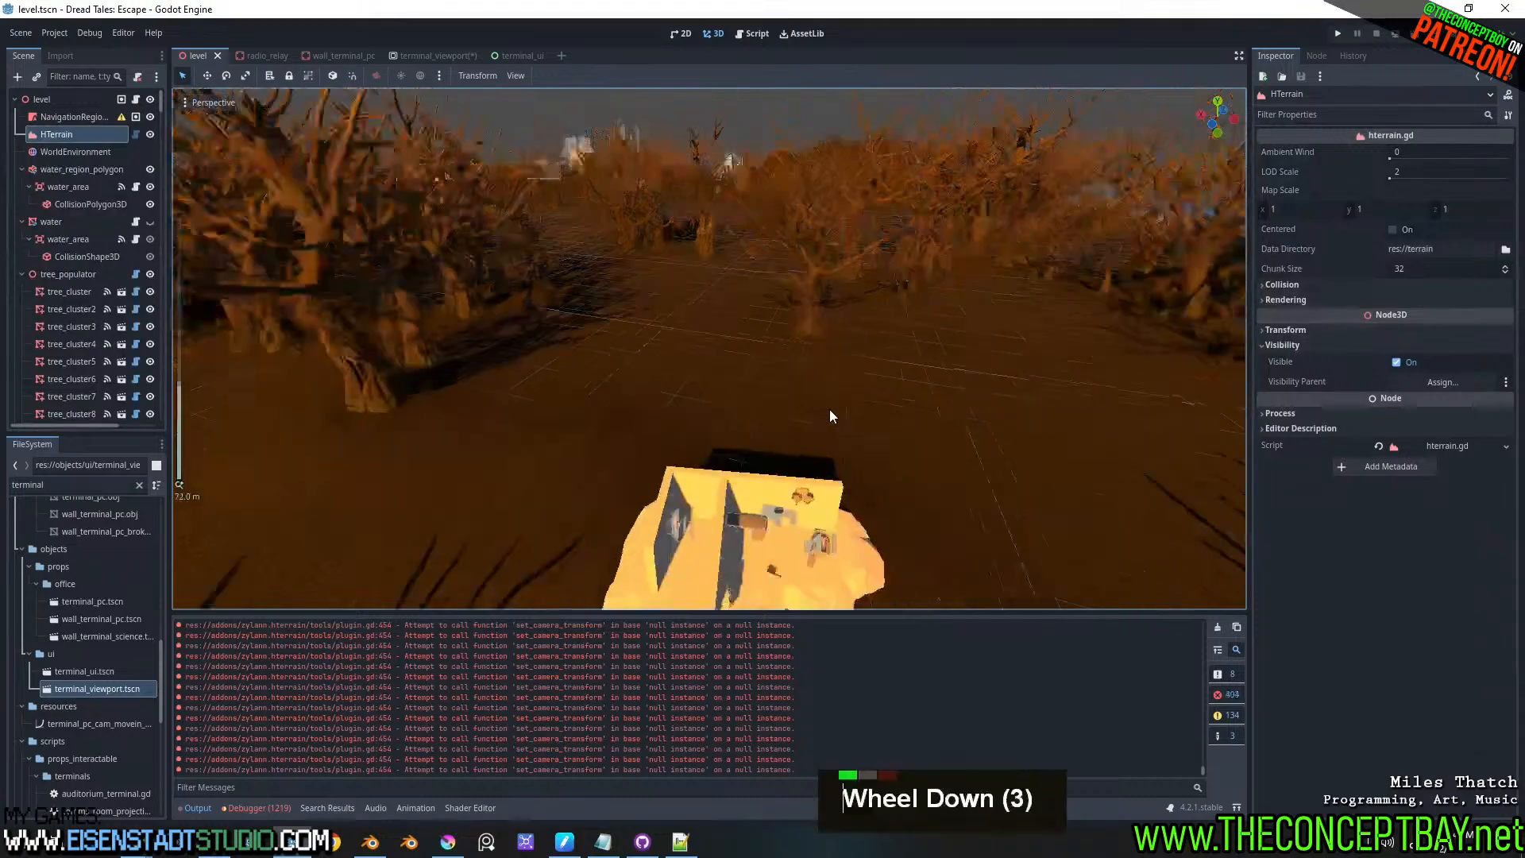
pyautogui.moveTo(829, 409); pyautogui.dragTo(752, 476, button='middle')
pyautogui.scroll(2, 893, 478)
pyautogui.scroll(4, 740, 461)
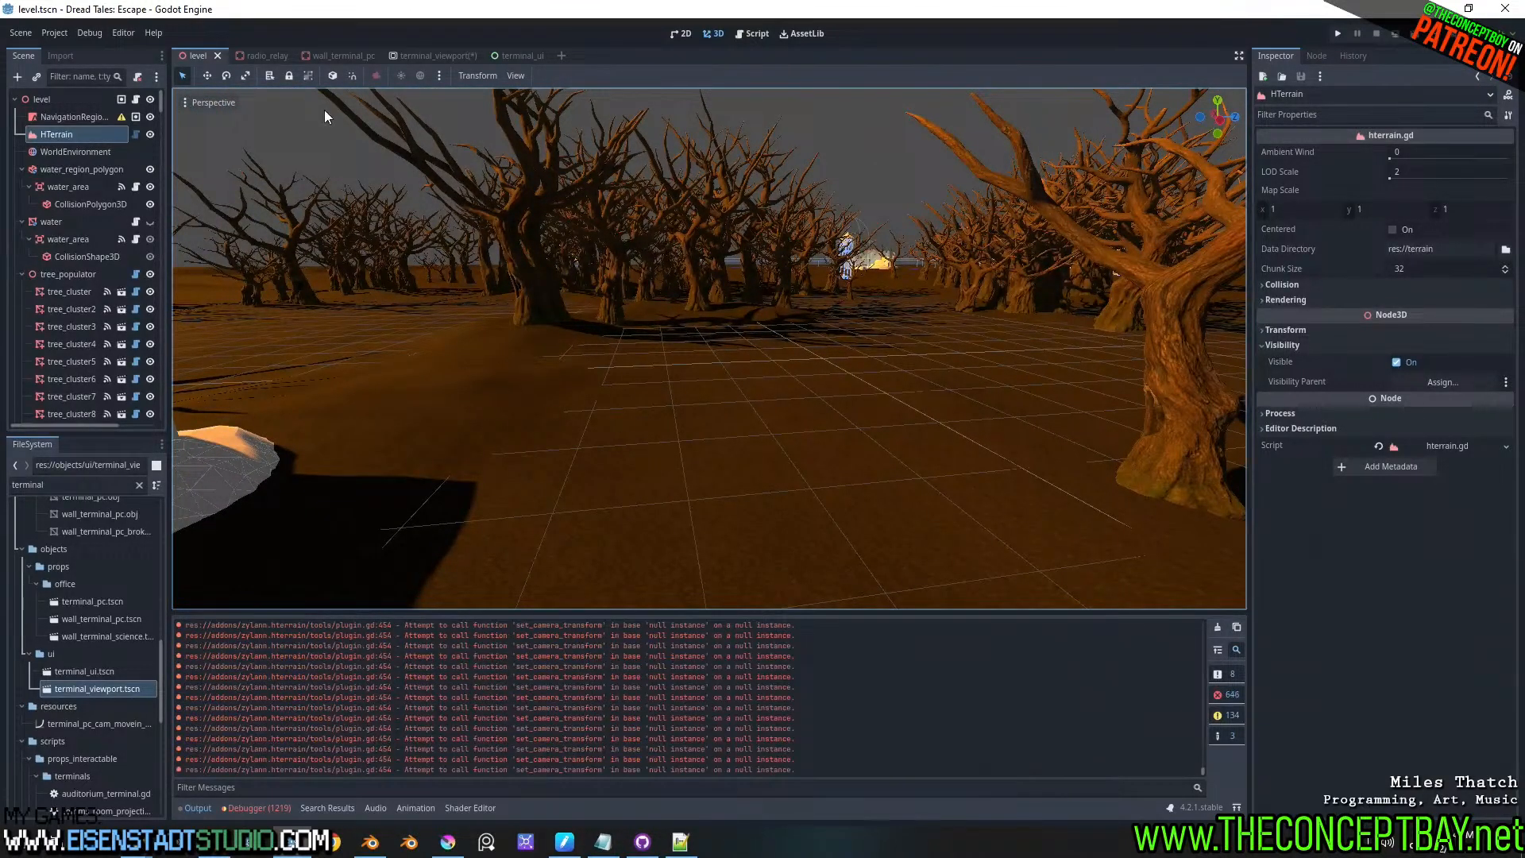
# - Close all open scenes: level, radio_relay, wall_terminal_pc, terminal_viewport and terminal_ui
pyautogui.click(217, 55)
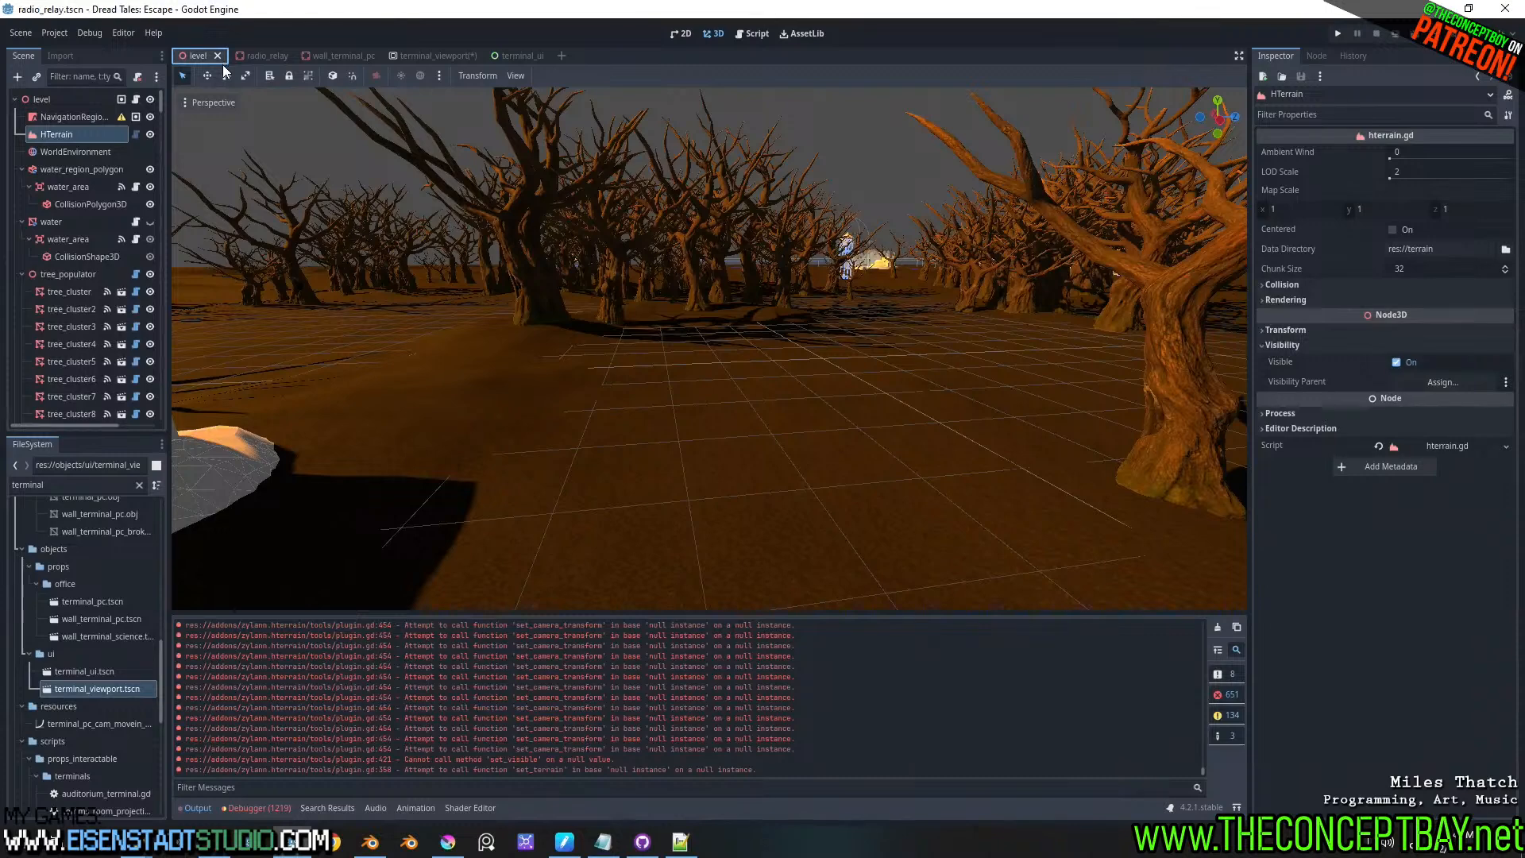
pyautogui.hotkey('ctrl', 'w')
pyautogui.hotkey('ctrl', 'w')
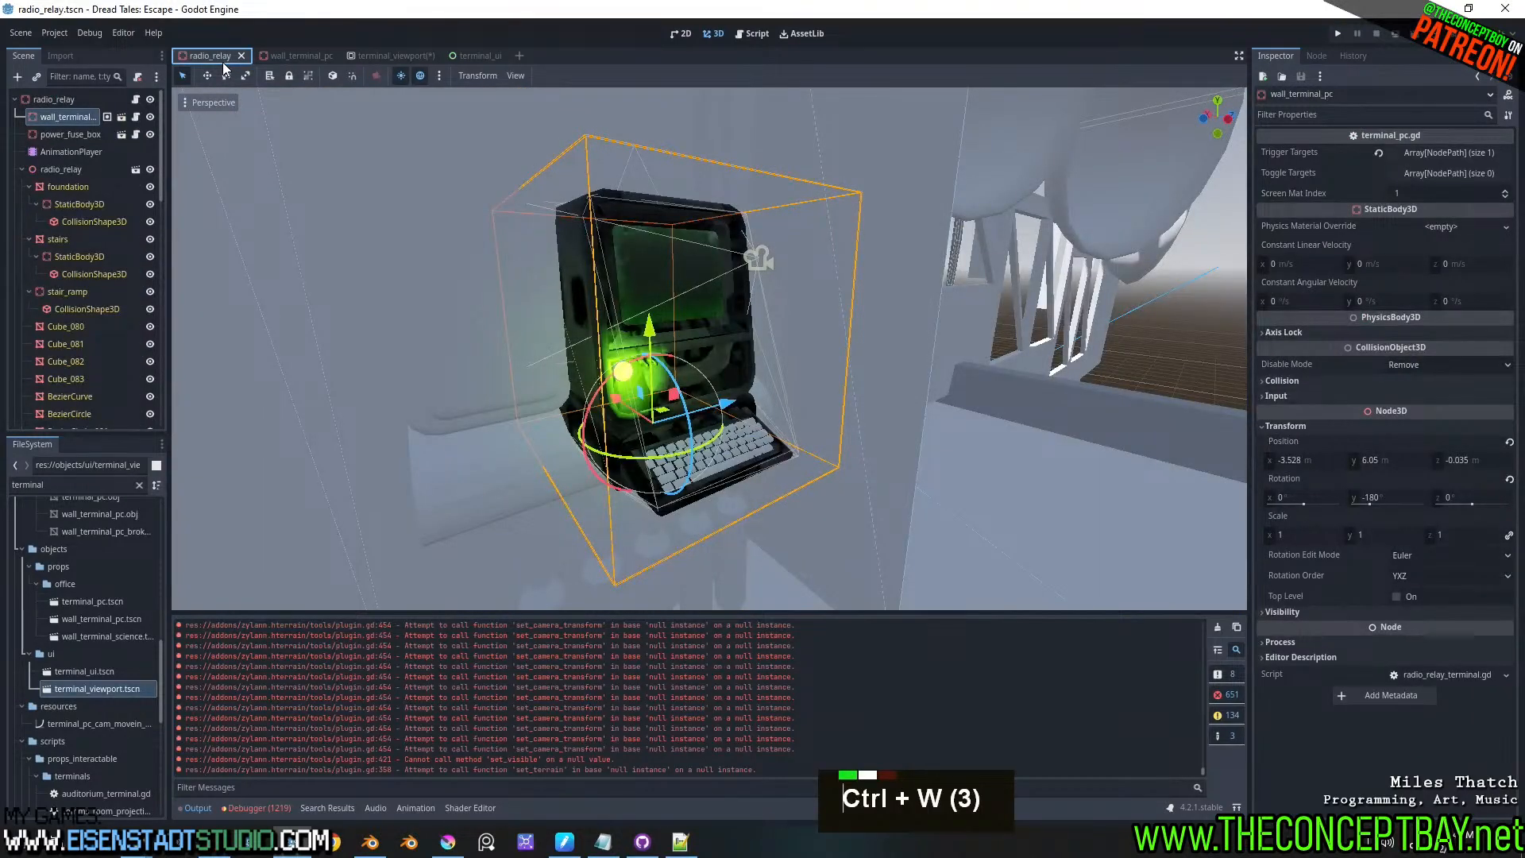
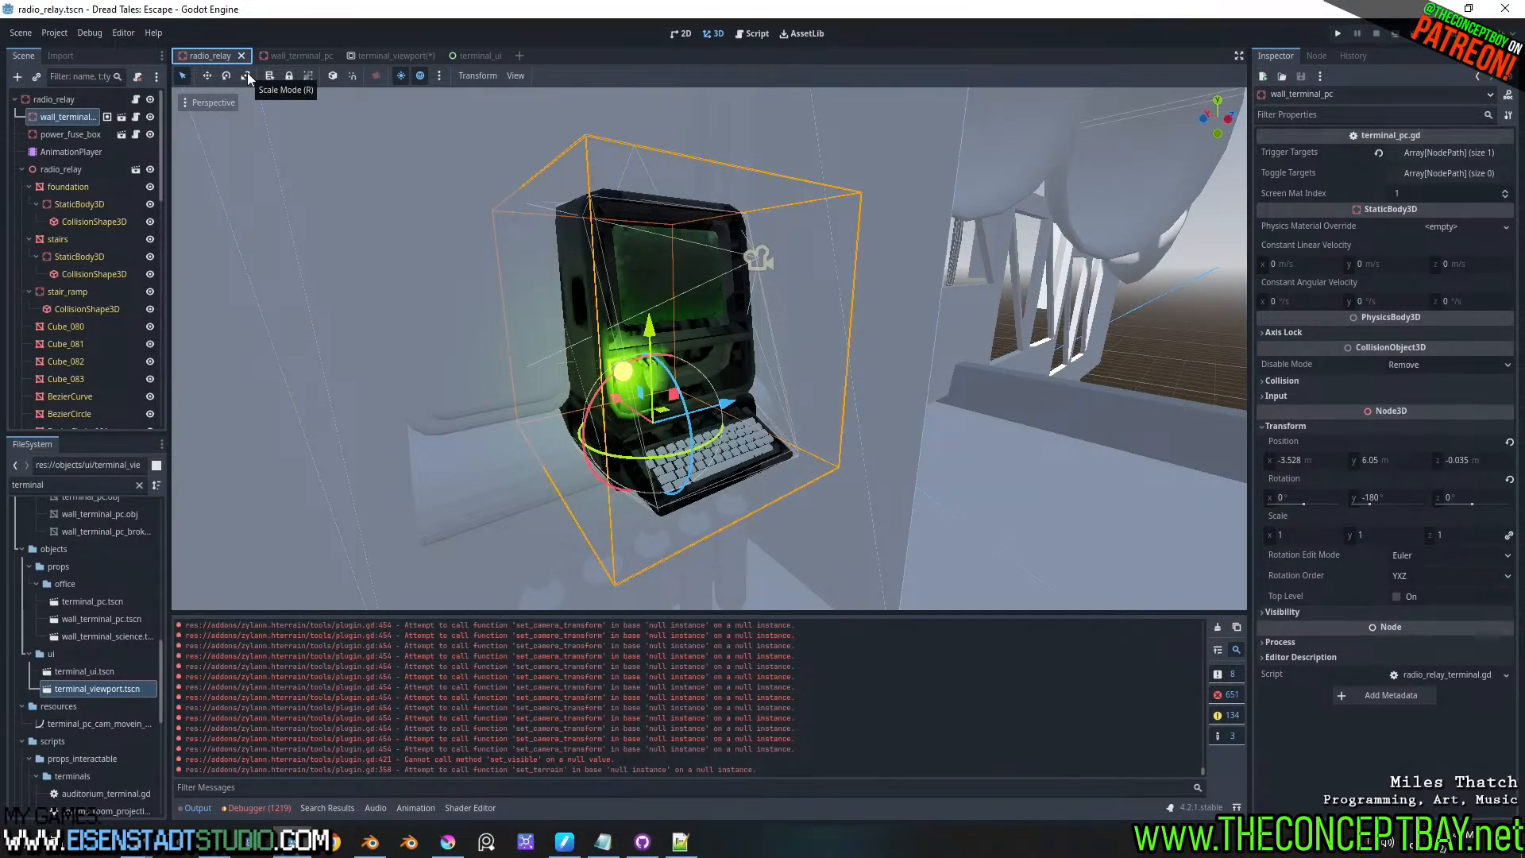
pyautogui.click(241, 56)
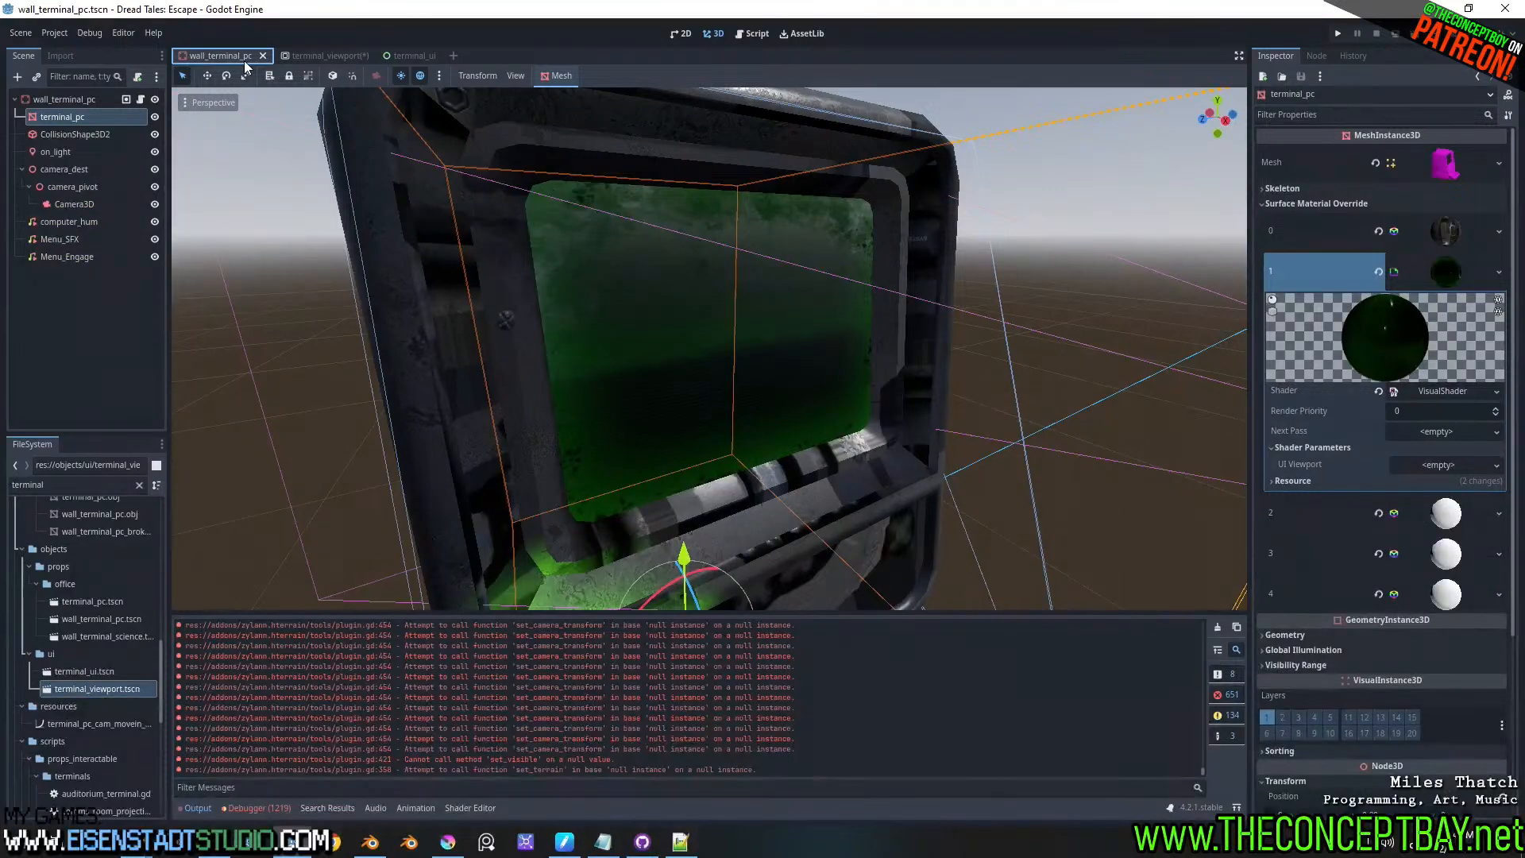
pyautogui.click(265, 56)
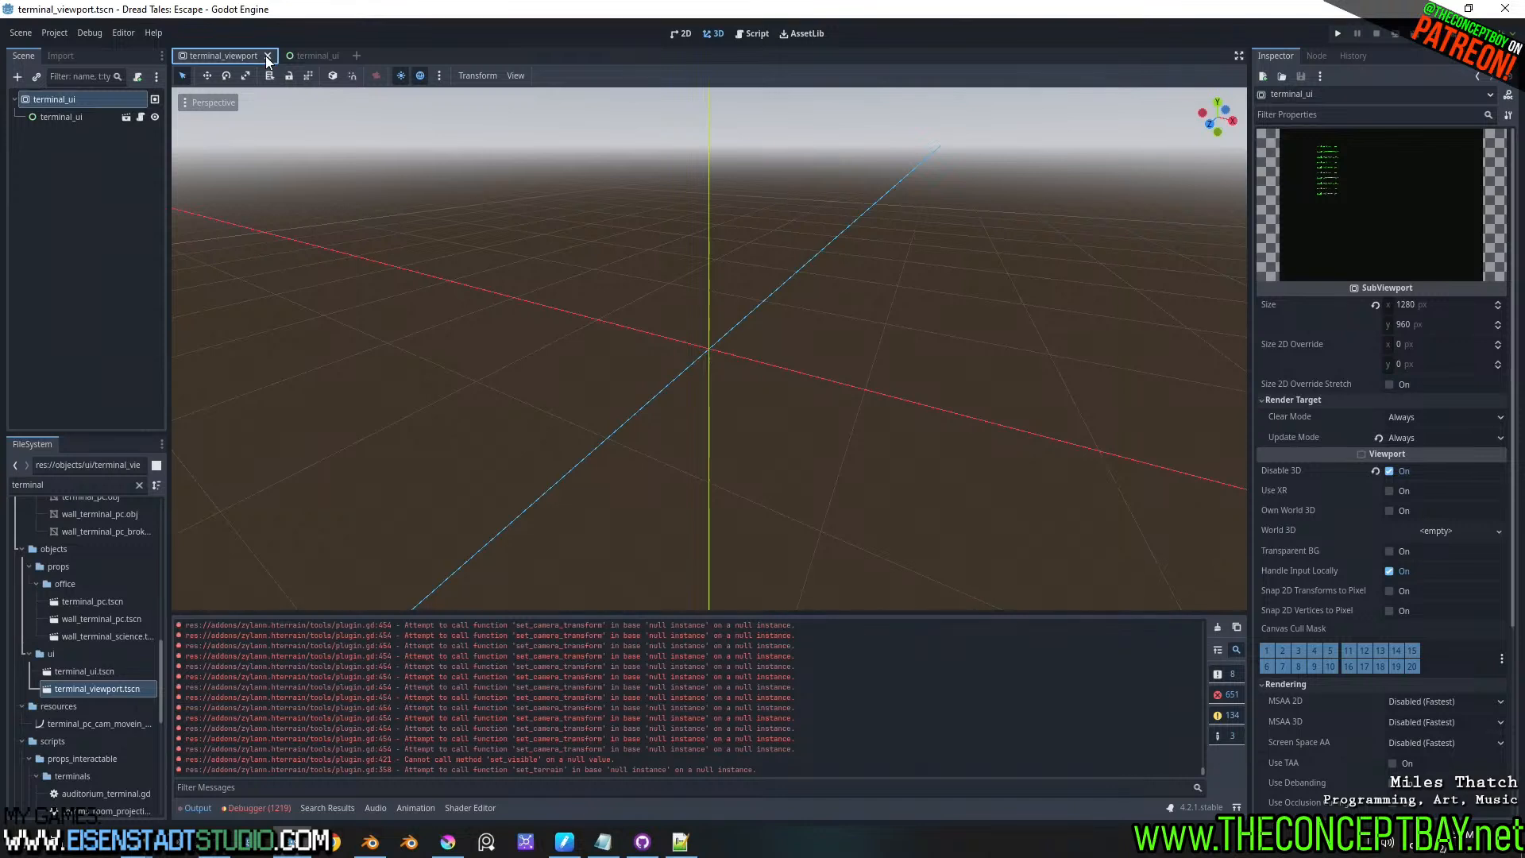
pyautogui.click(267, 55)
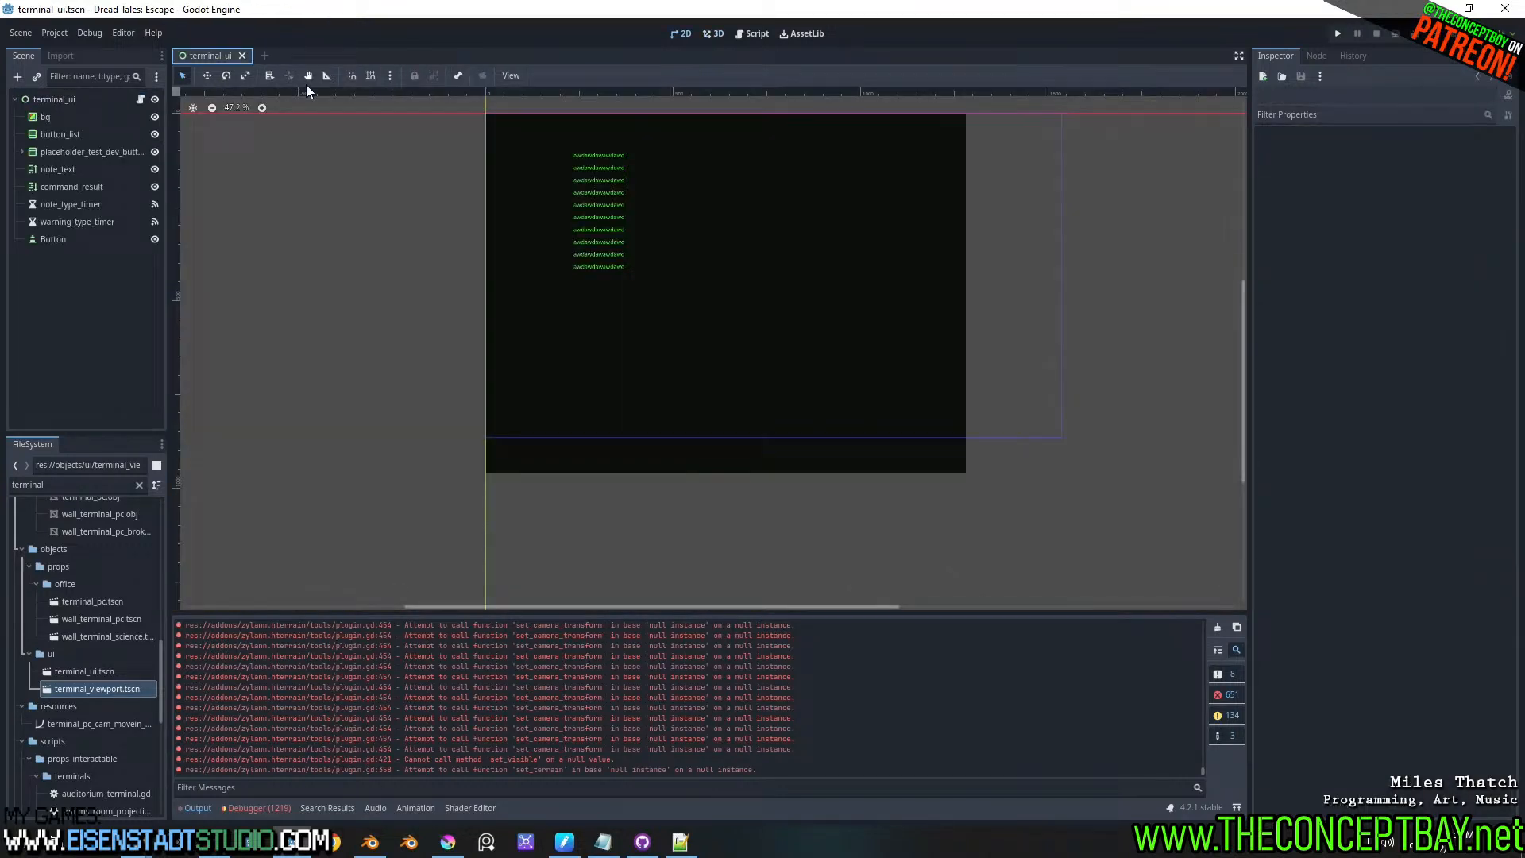
pyautogui.click(241, 56)
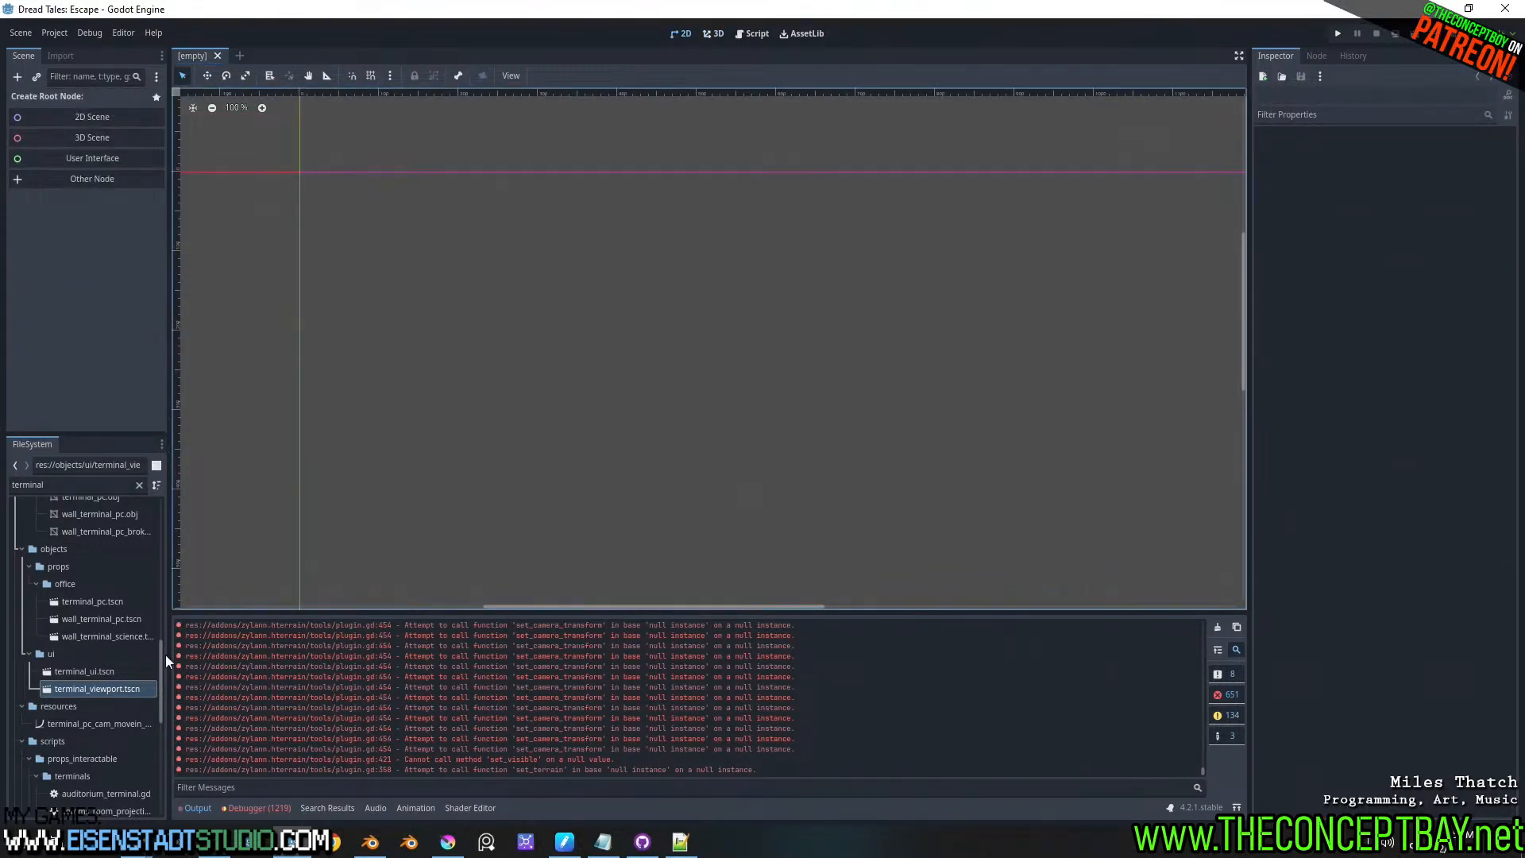
# - Clear the "terminal" filter from the project's file list to show all files
pyautogui.moveTo(165, 654); pyautogui.dragTo(164, 788)
pyautogui.rightClick(95, 802)
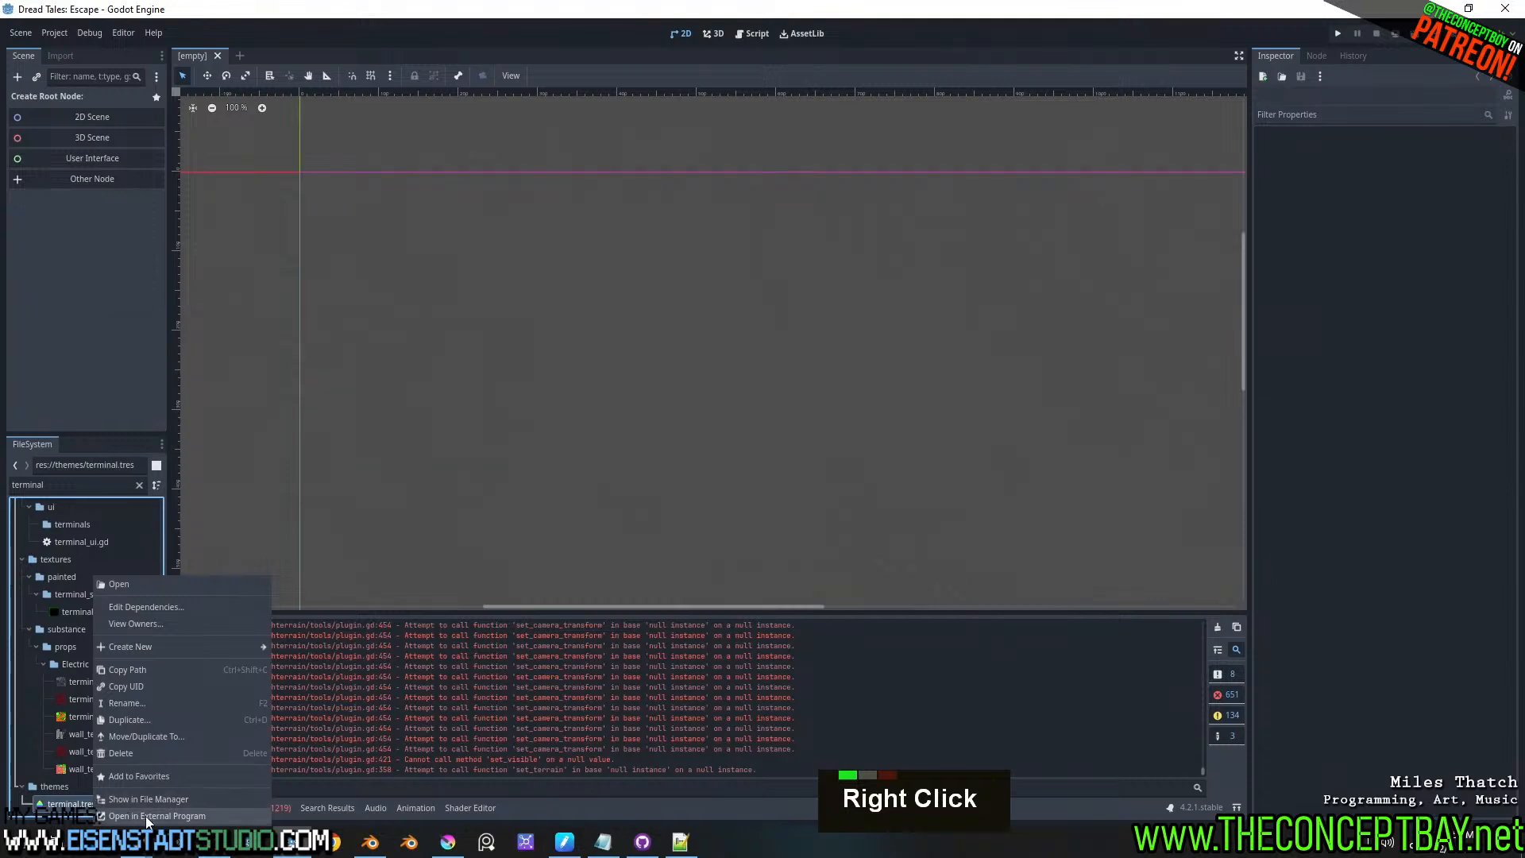
pyautogui.click(139, 483)
pyautogui.click(140, 483)
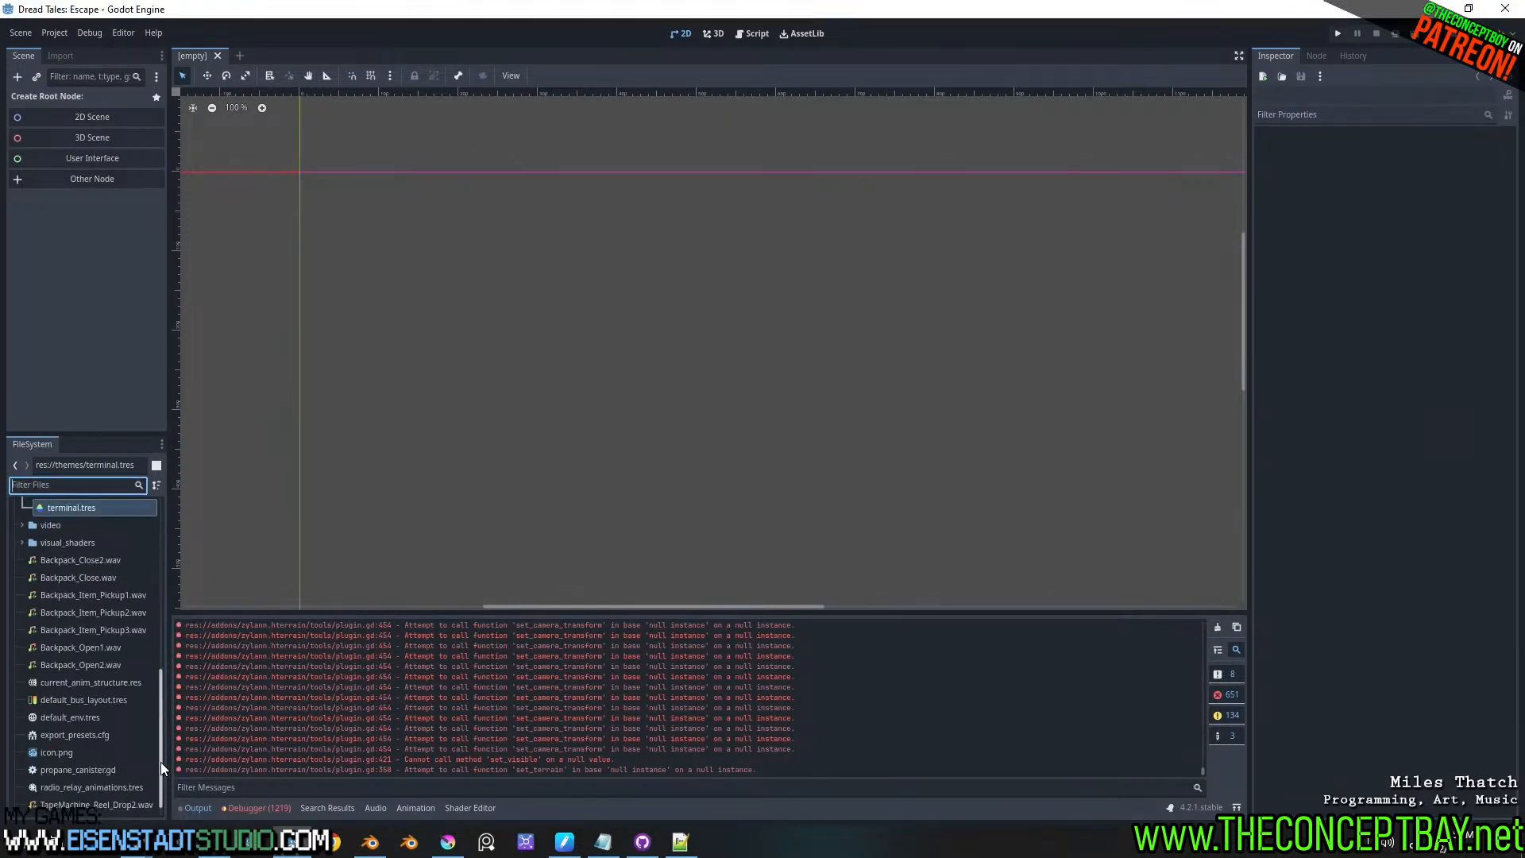
# - Locate radio_relay_animations.tres in the file manager and open it for editing in Notepad++
pyautogui.rightClick(57, 789)
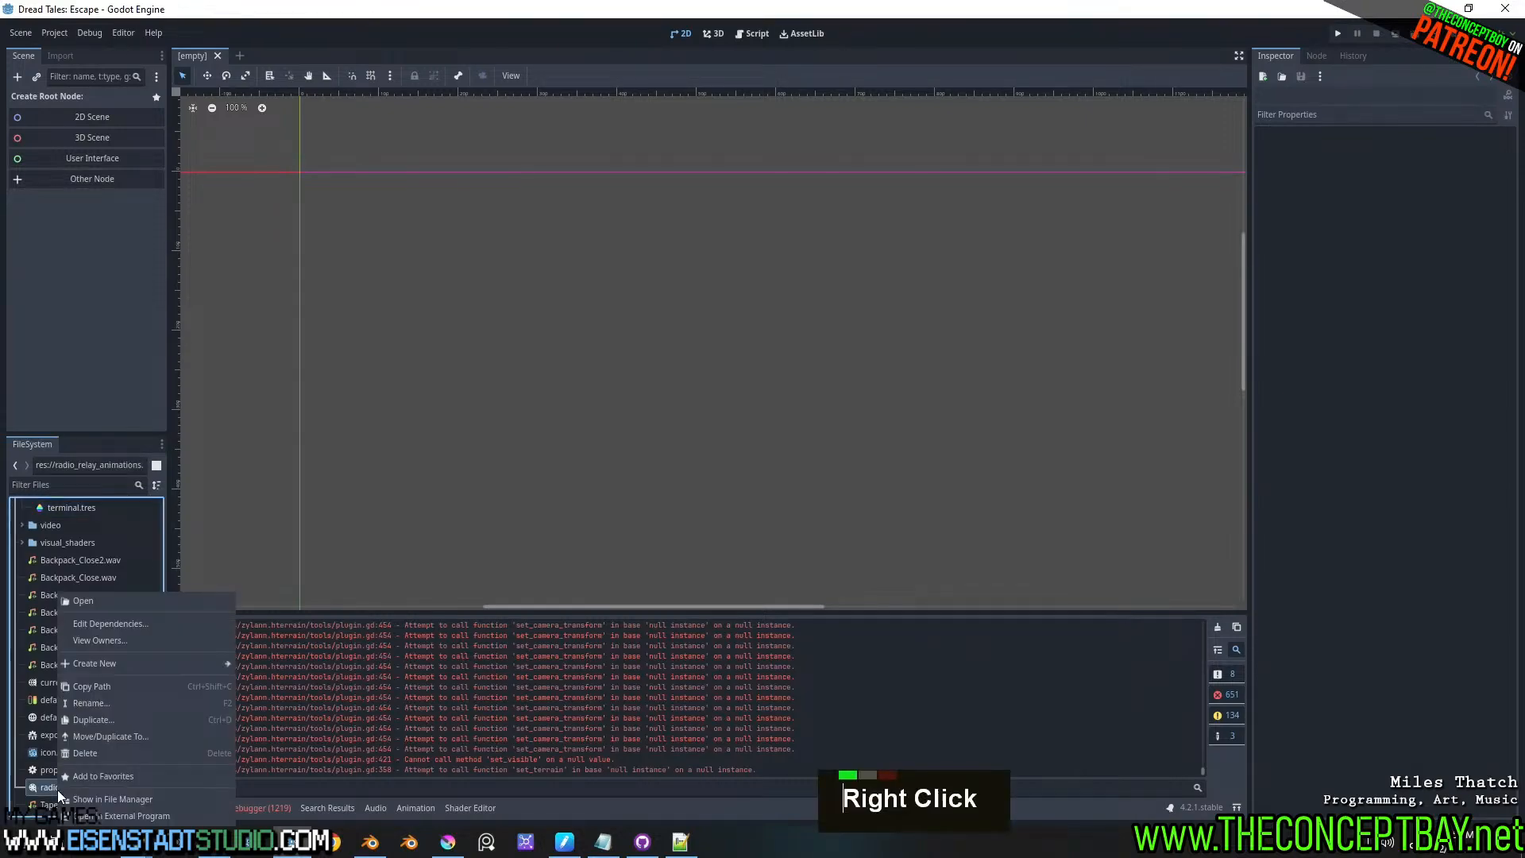
pyautogui.click(97, 799)
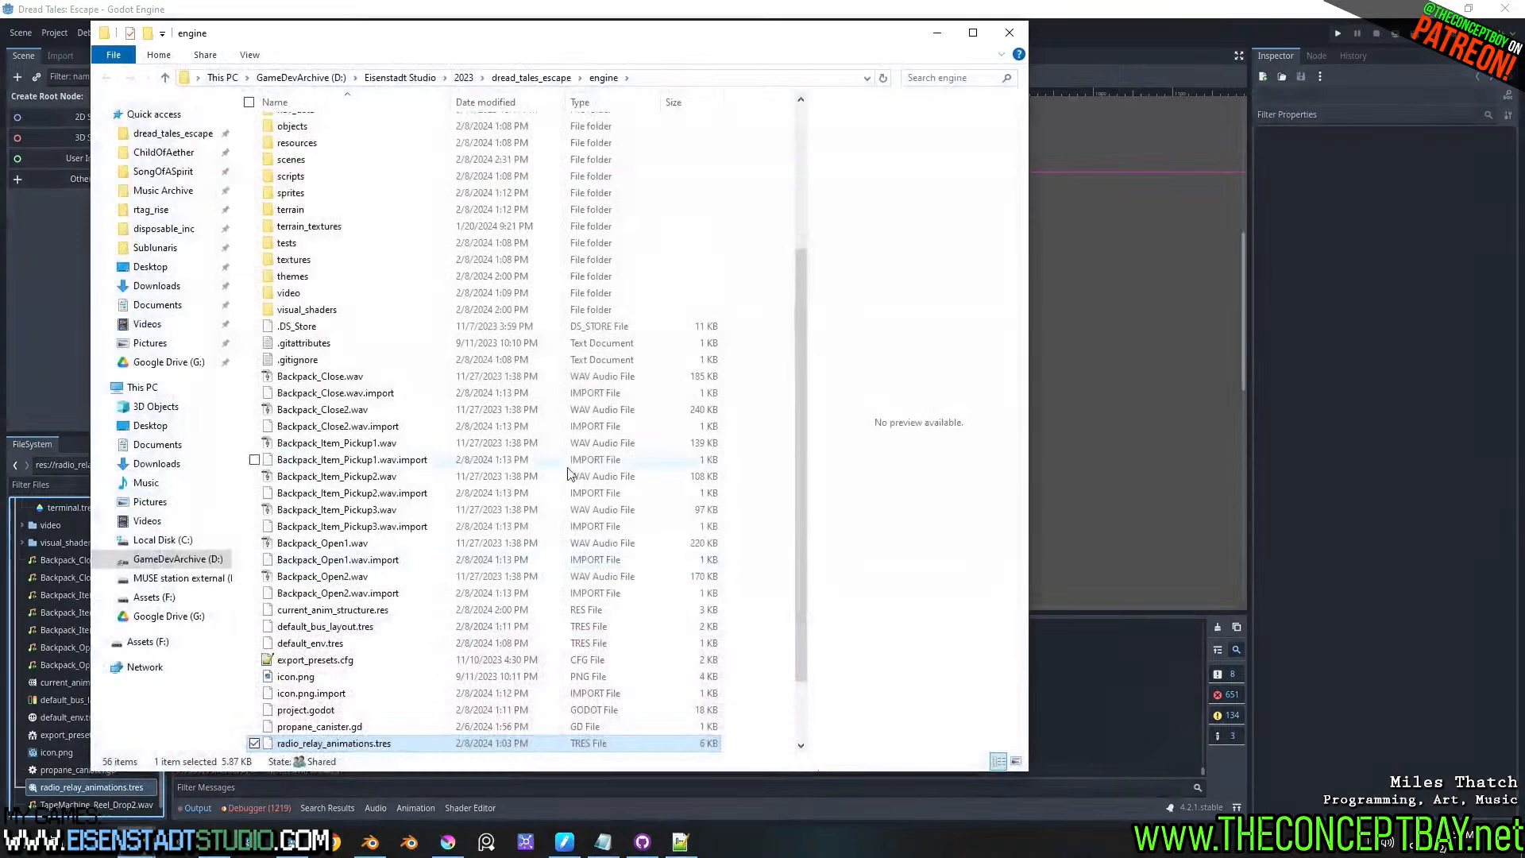
pyautogui.scroll(-3, 382, 697)
pyautogui.rightClick(366, 665)
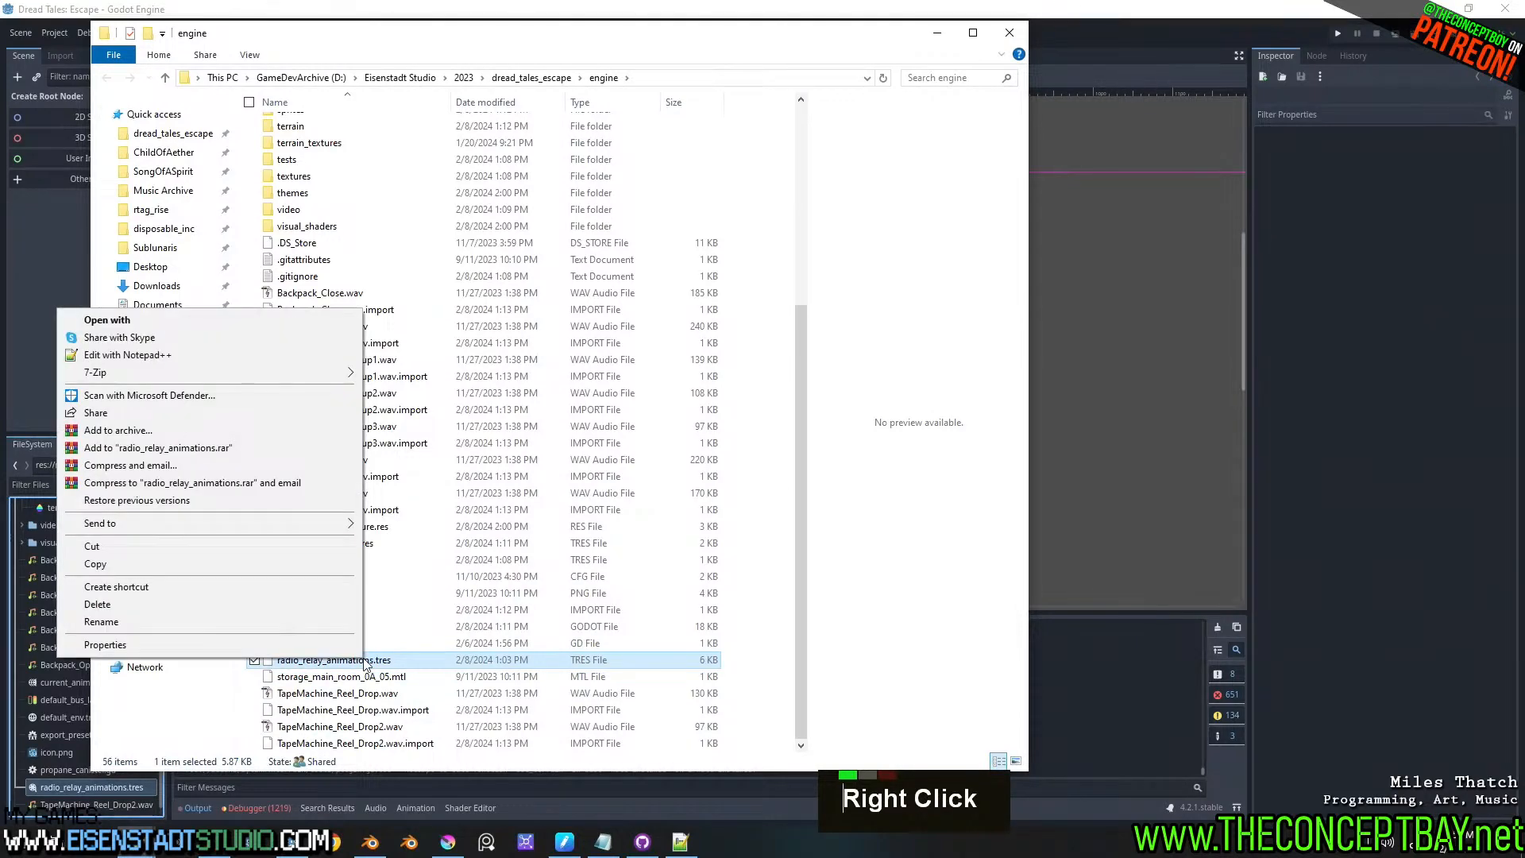
pyautogui.click(313, 358)
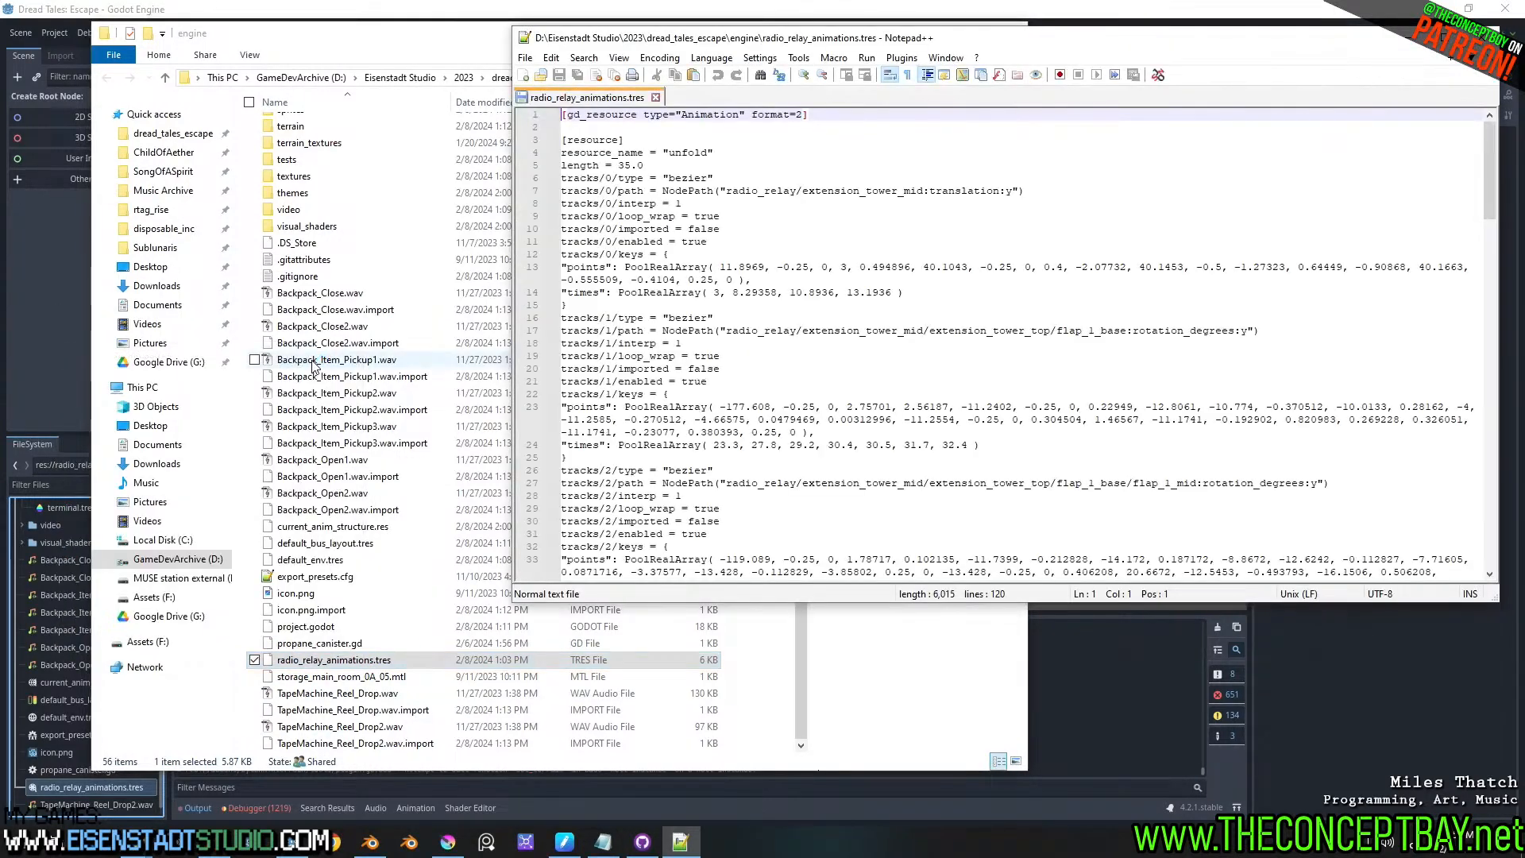
# - Read the resource header and the first bezier tracks of the unfold animation
pyautogui.click(924, 267)
pyautogui.scroll(-6, 931, 286)
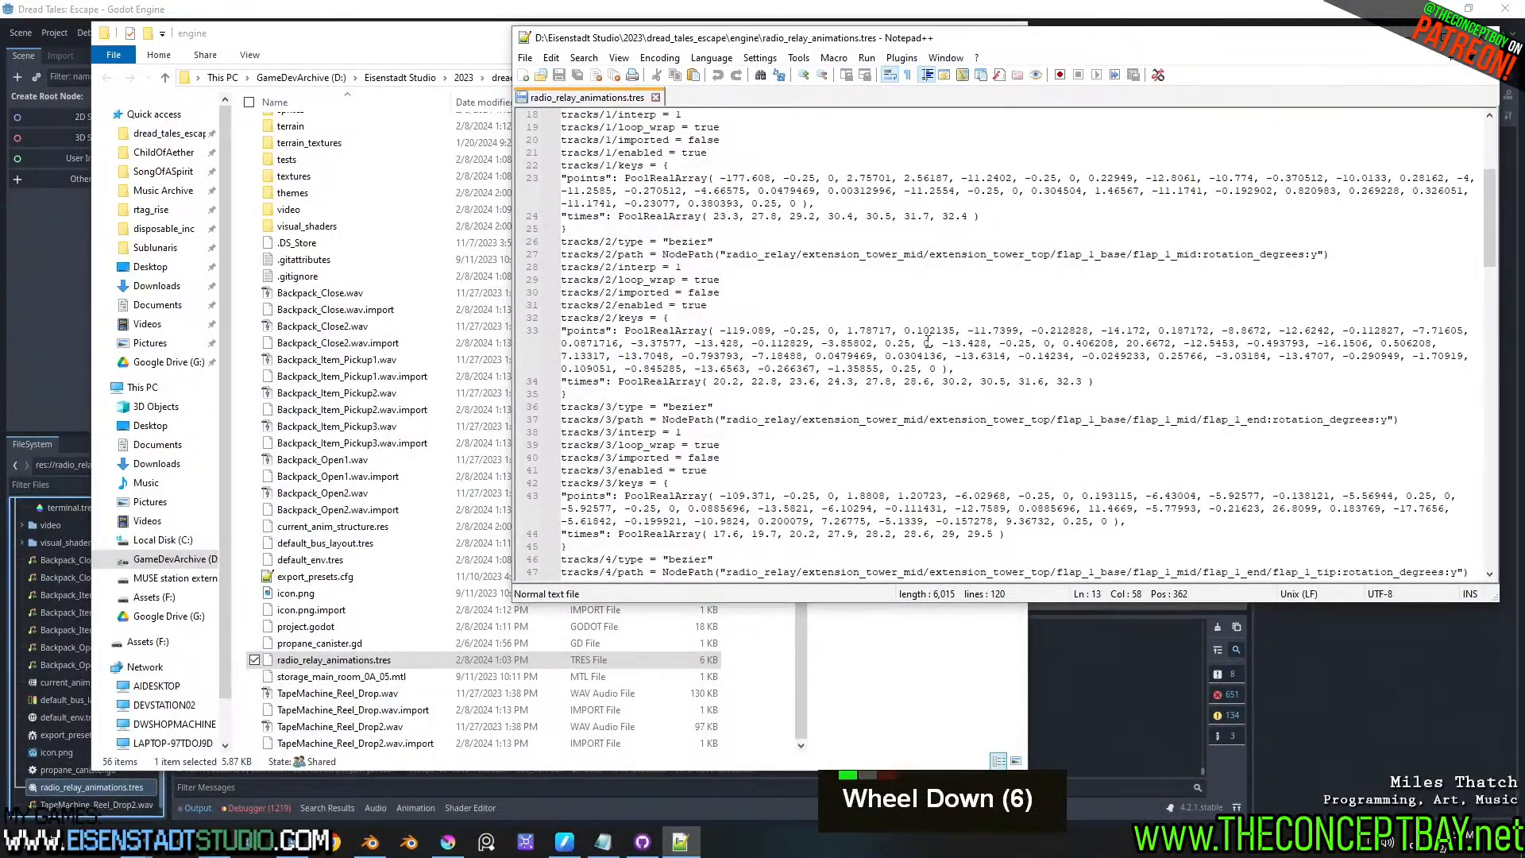
pyautogui.scroll(4, 927, 342)
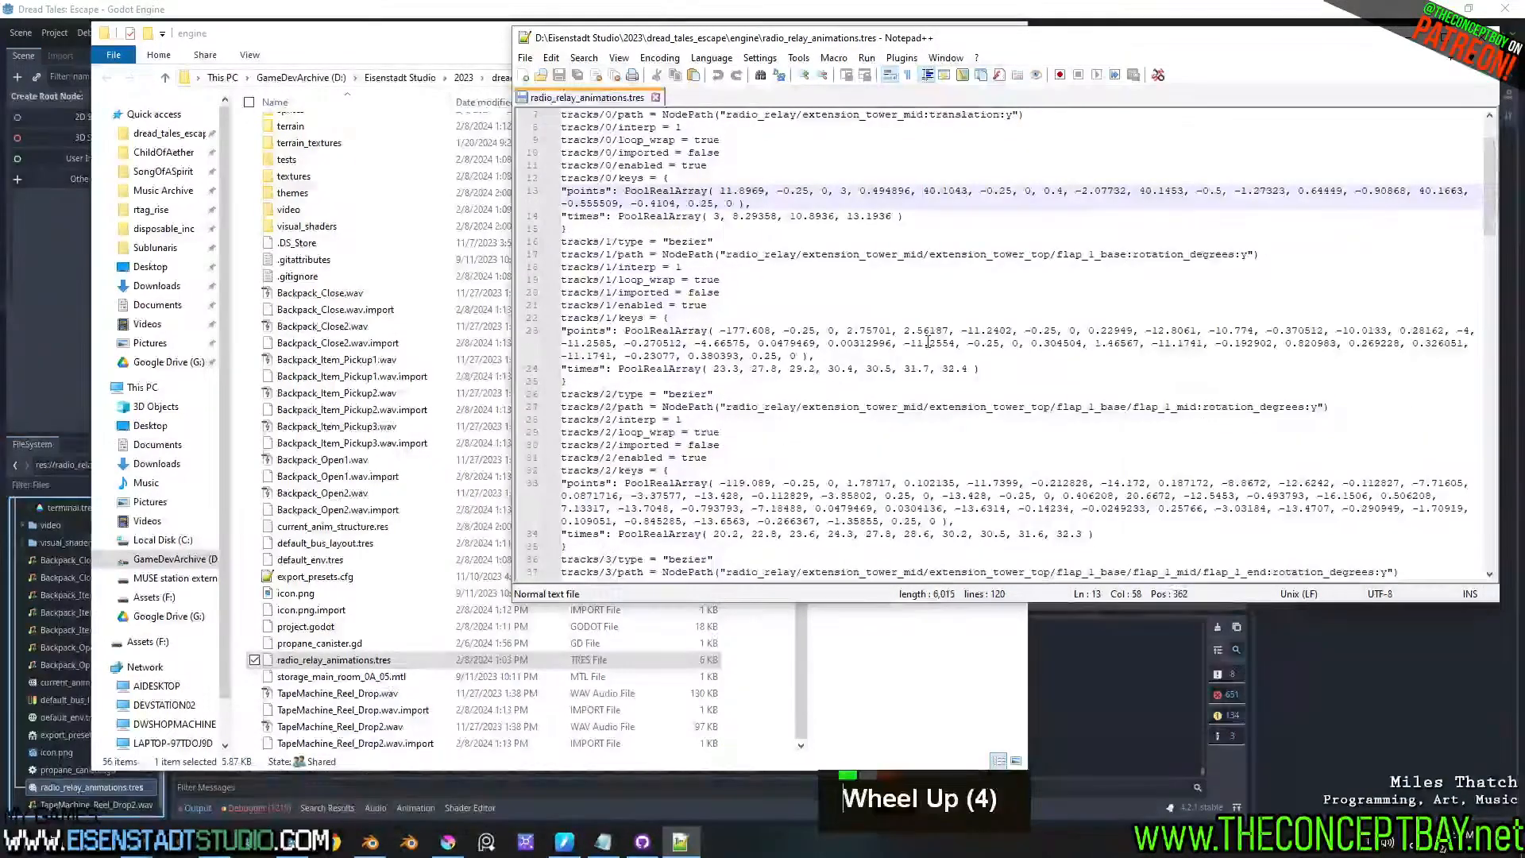
pyautogui.scroll(4, 927, 420)
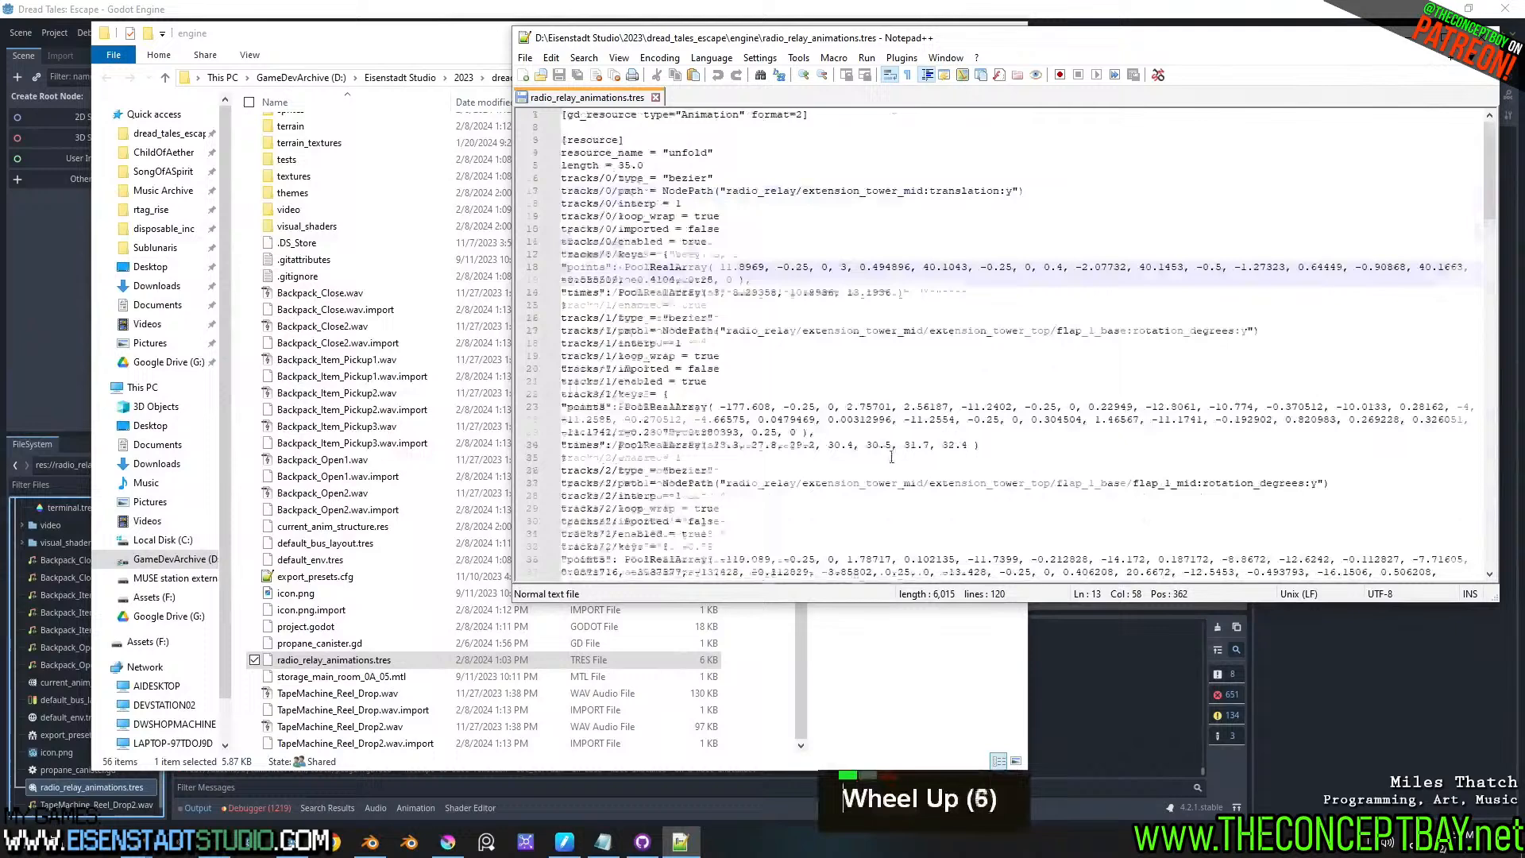
pyautogui.click(852, 413)
pyautogui.scroll(2, 852, 413)
pyautogui.scroll(-3, 852, 413)
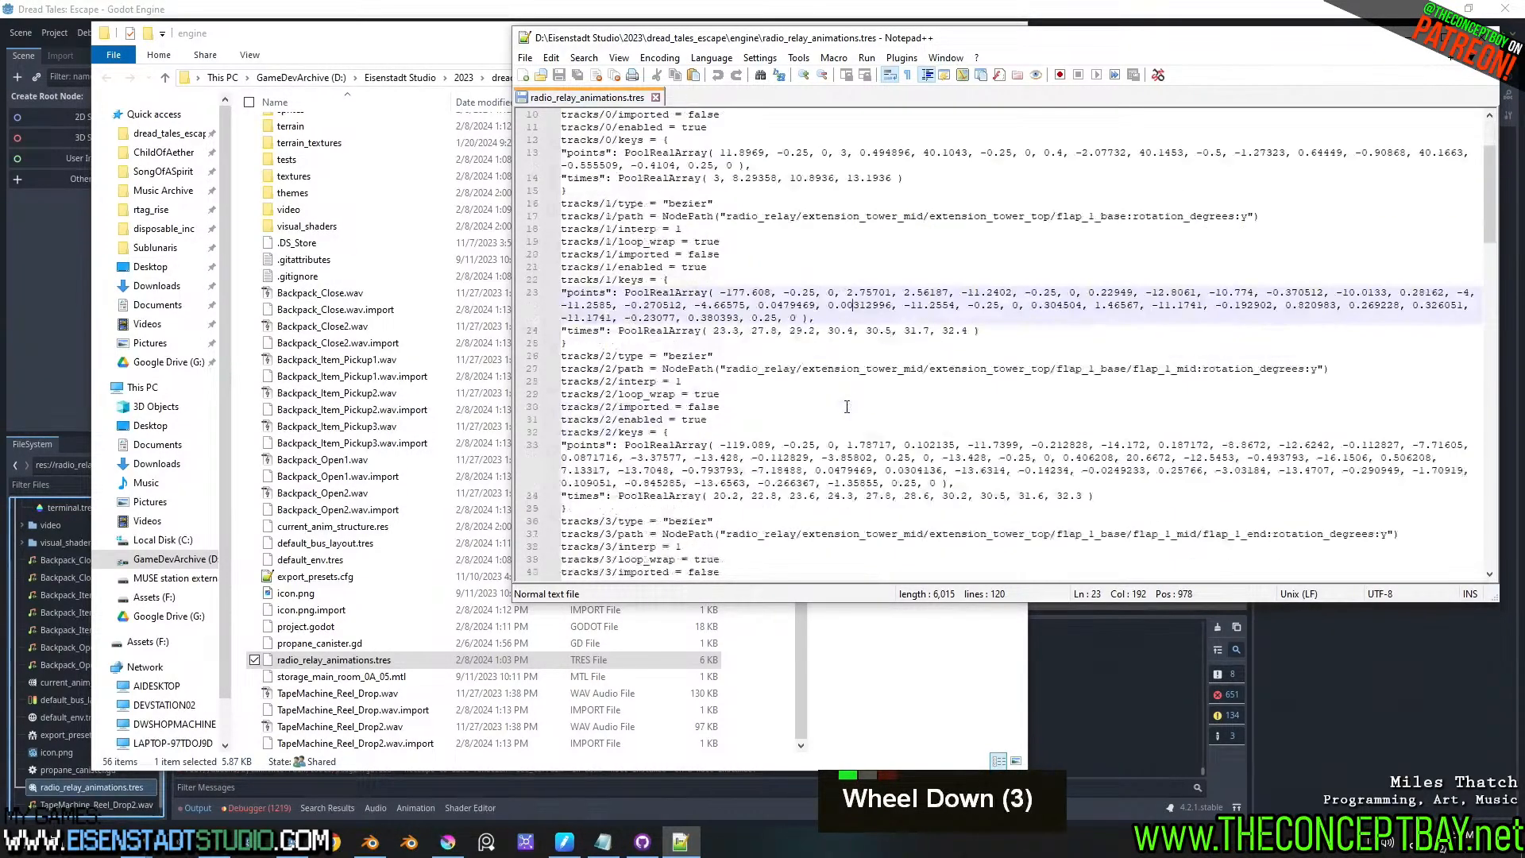
# - Prepare a text search for "translation" in radio_relay_animations.tres
pyautogui.click(847, 406)
pyautogui.hotkey('ctrl', 'f')
pyautogui.write('trans')
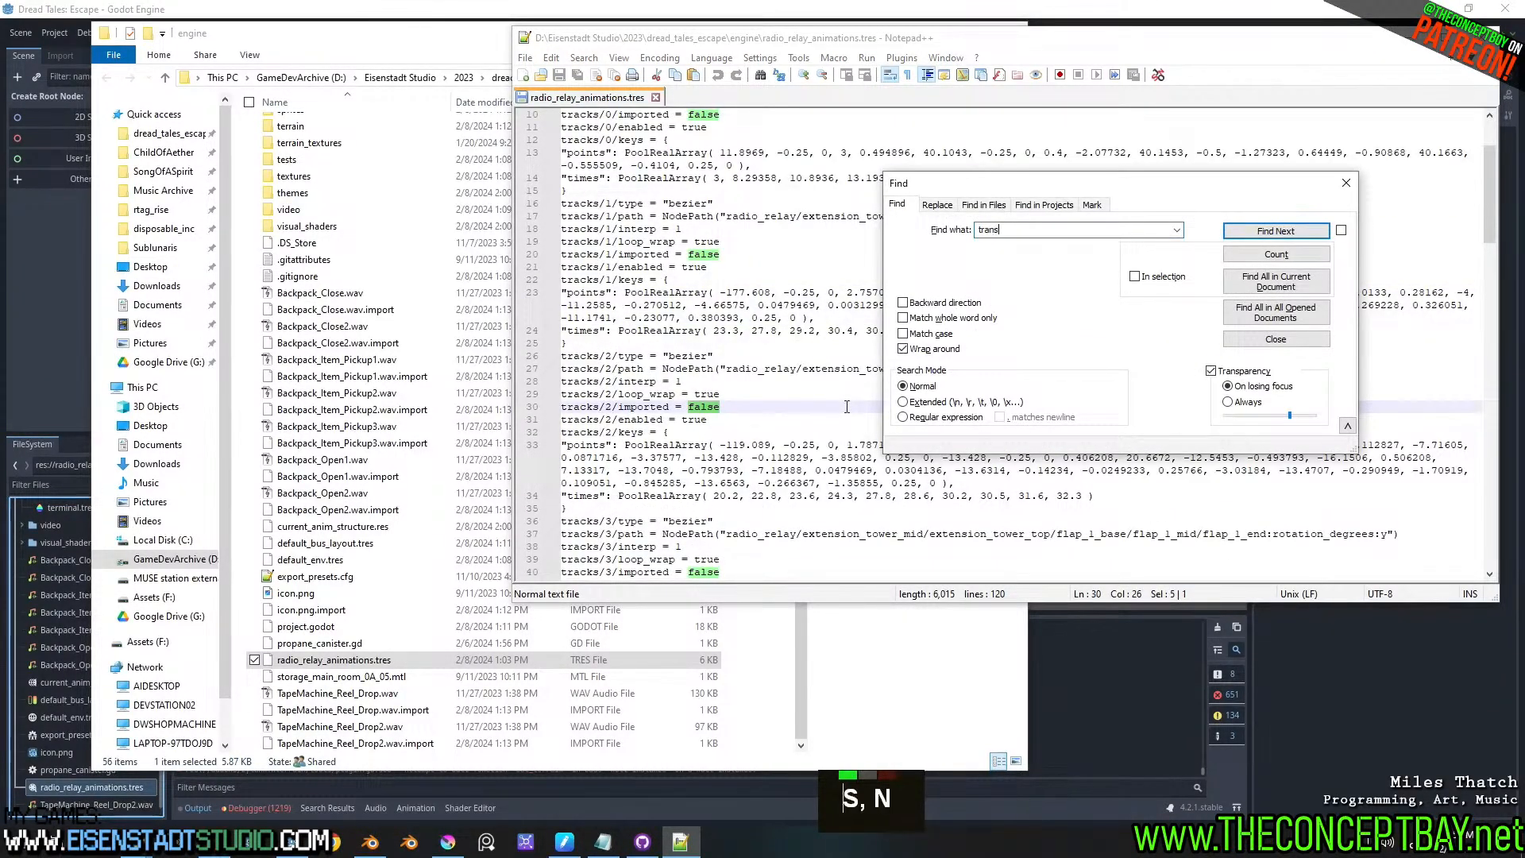
pyautogui.write('lation')
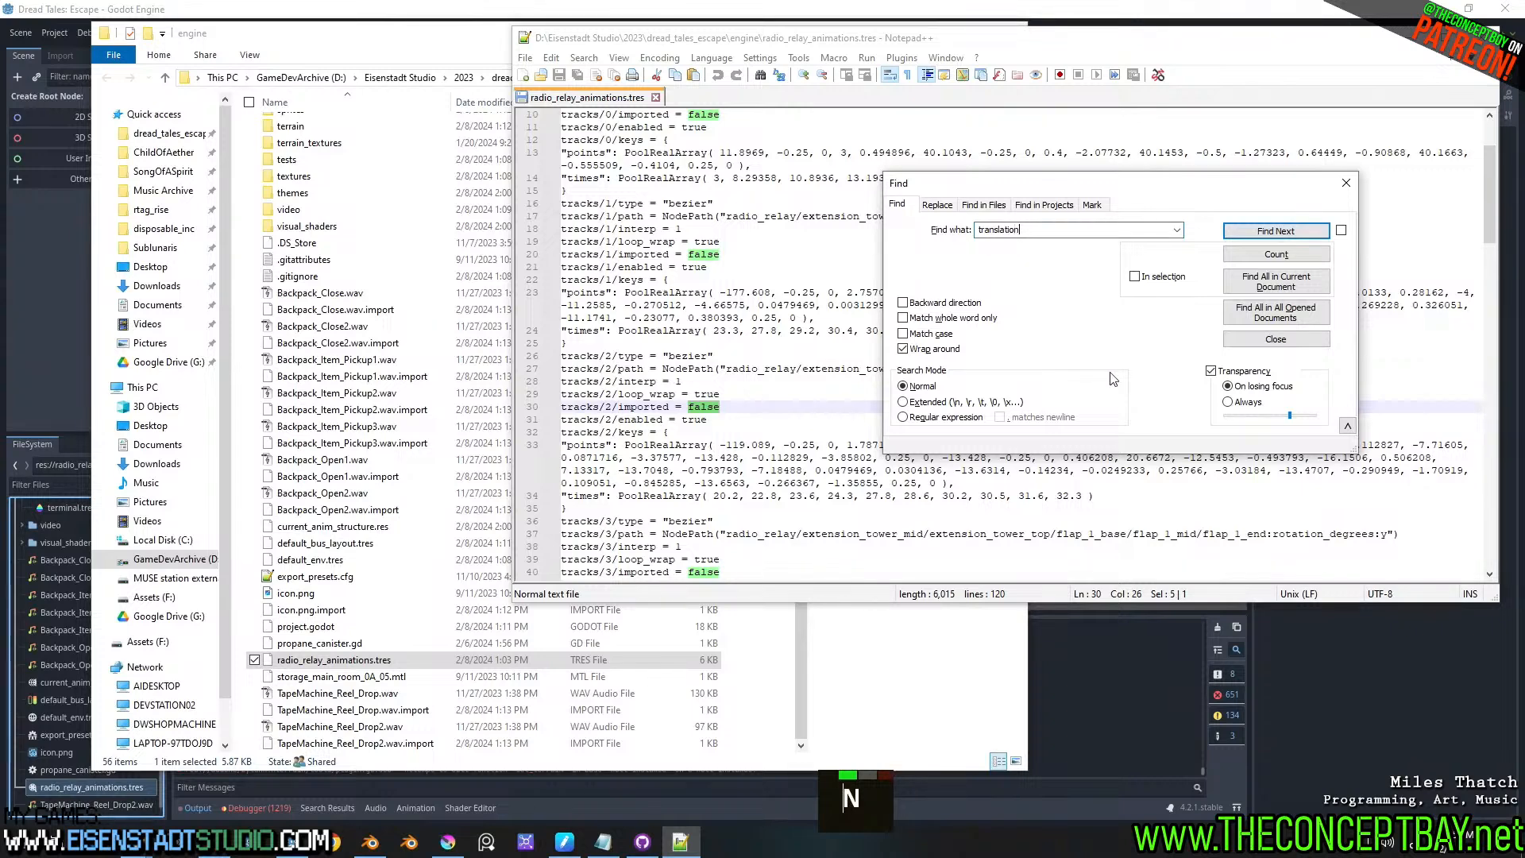
# - Review the node paths of all animation tracks down to the StartRadioLoop method track, and return to the first line
pyautogui.scroll(-12, 683, 360)
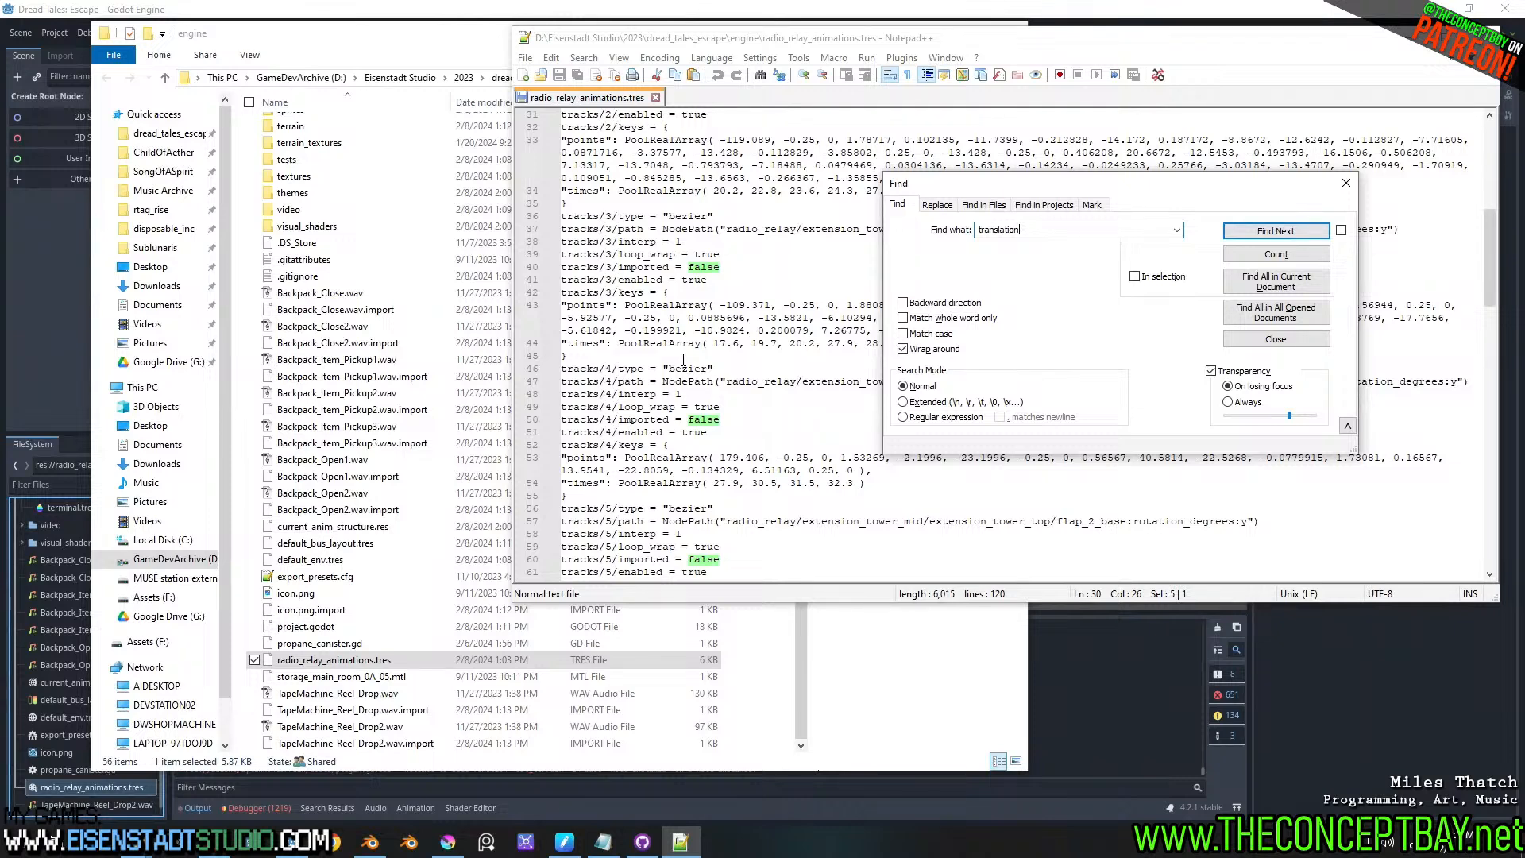
pyautogui.scroll(-3, 683, 360)
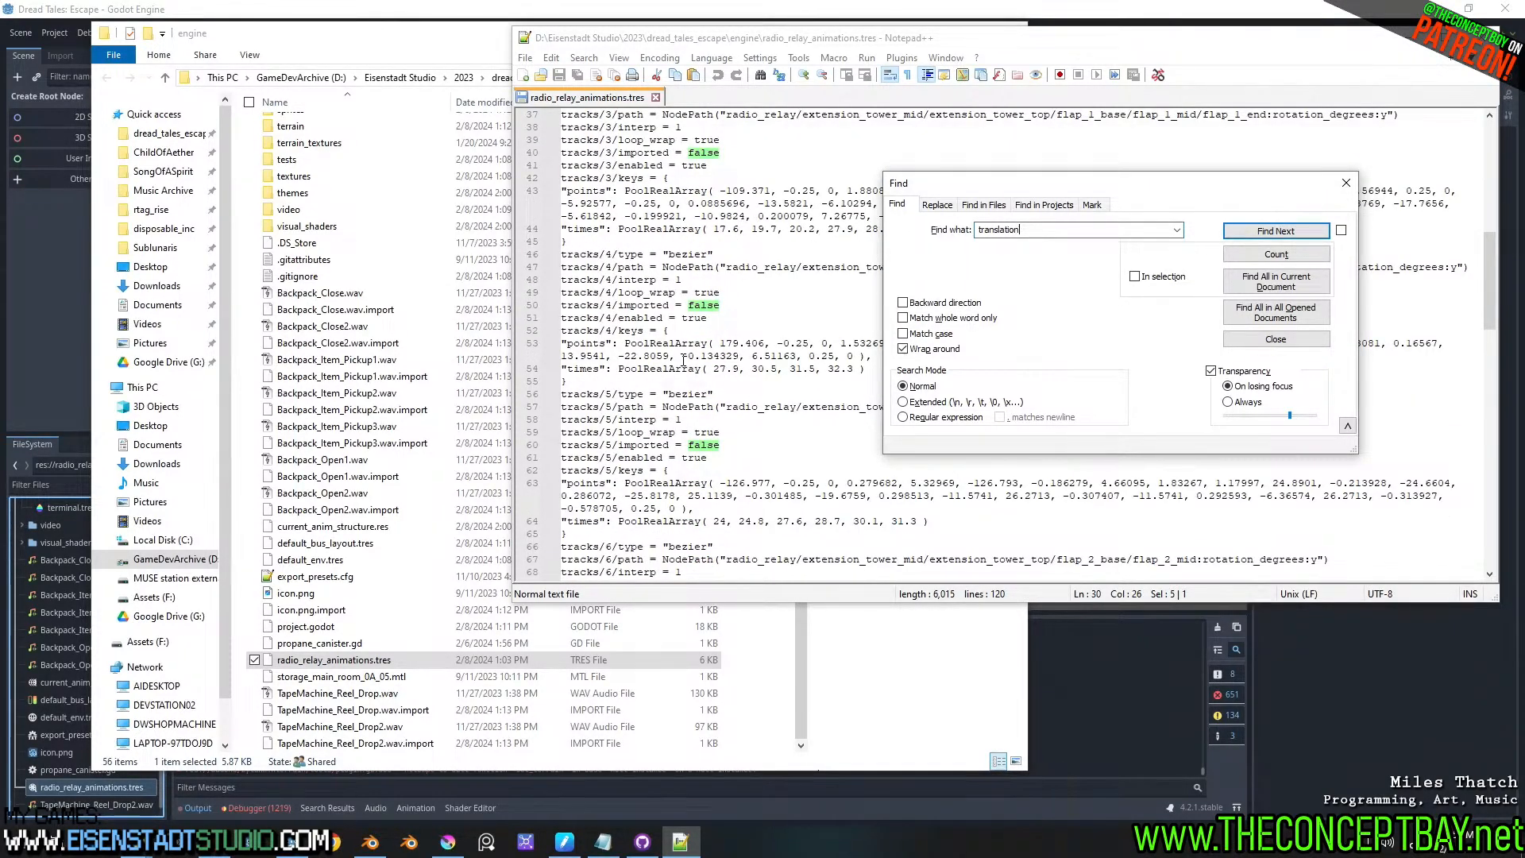
pyautogui.scroll(-20, 683, 360)
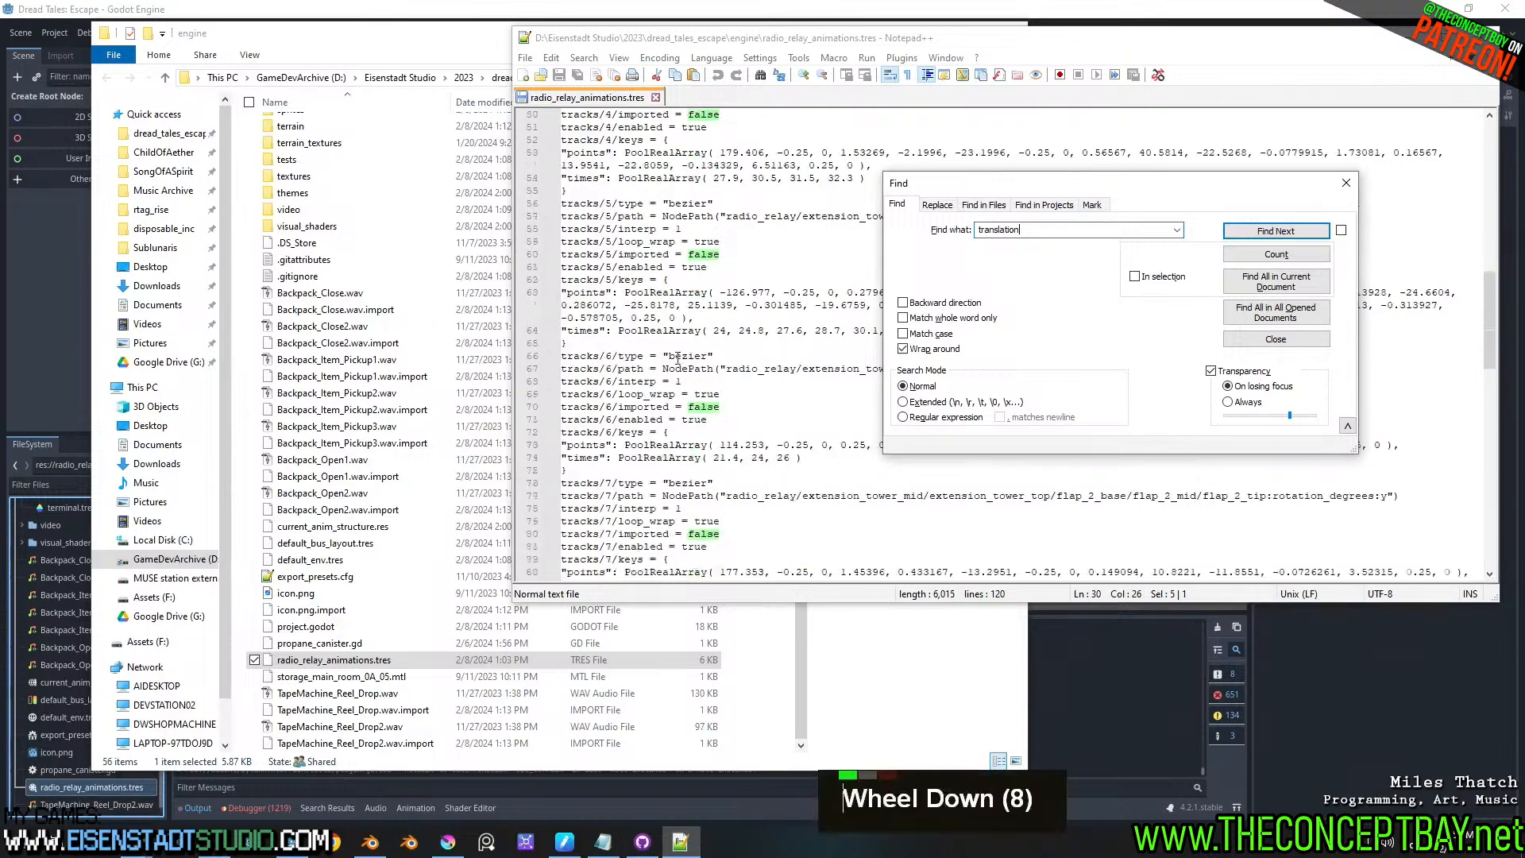
pyautogui.scroll(-6, 686, 359)
pyautogui.scroll(20, 685, 360)
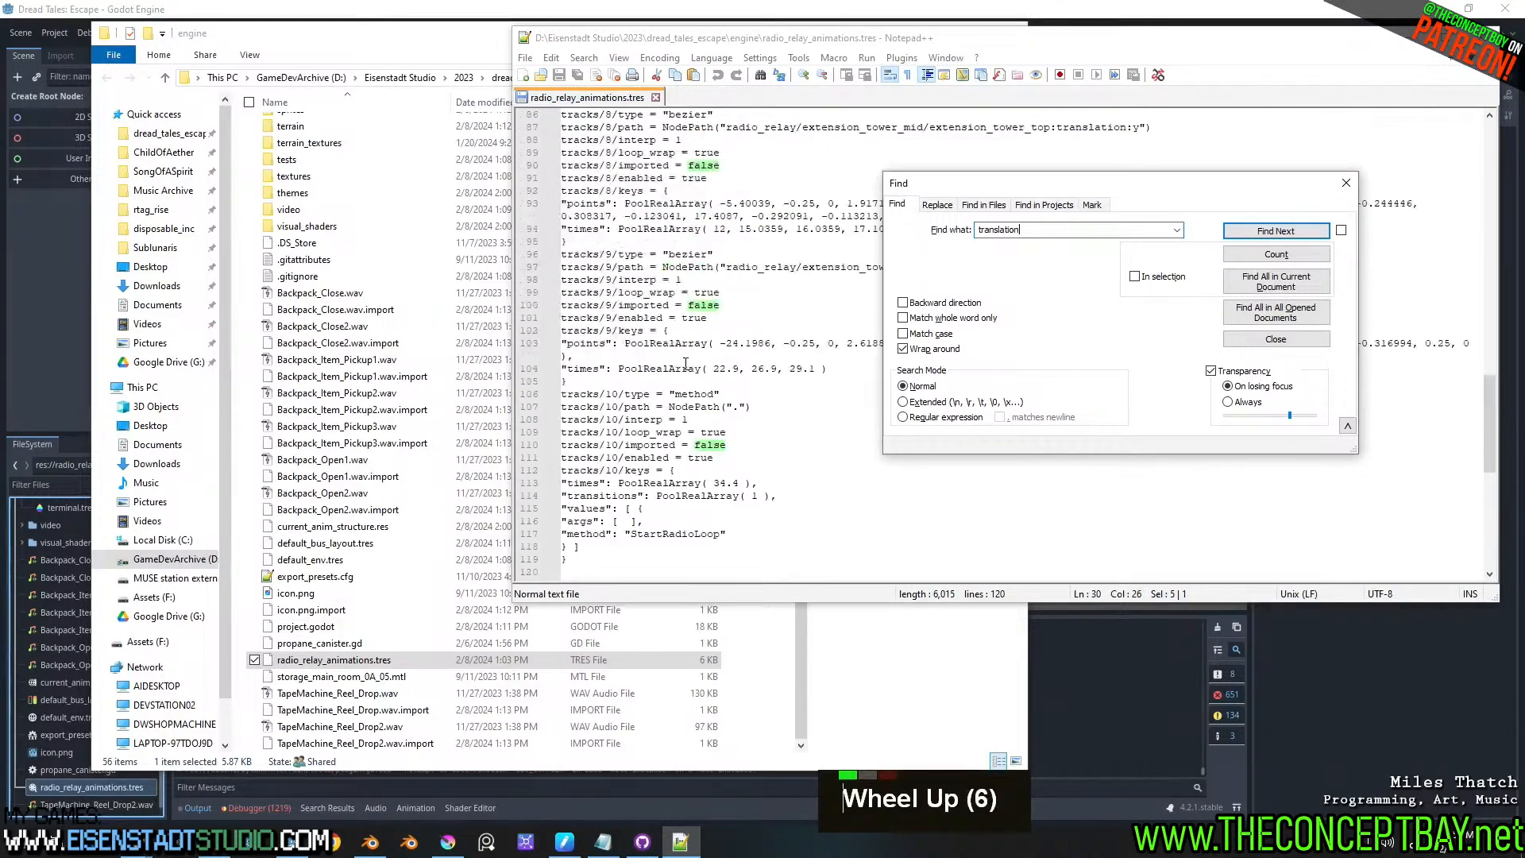
pyautogui.scroll(20, 685, 361)
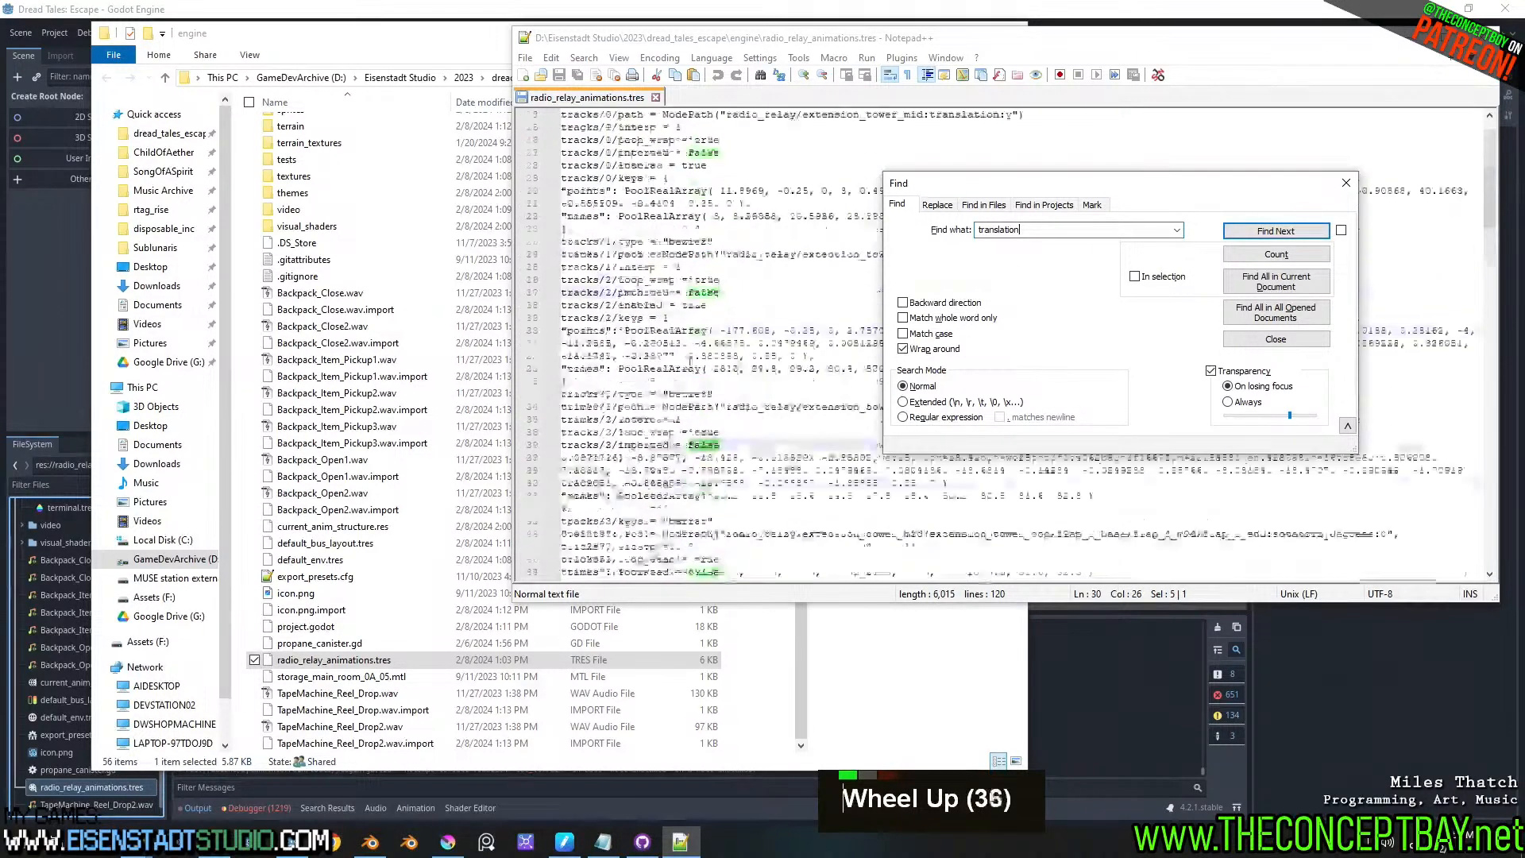
pyautogui.scroll(-4, 686, 359)
pyautogui.scroll(14, 688, 363)
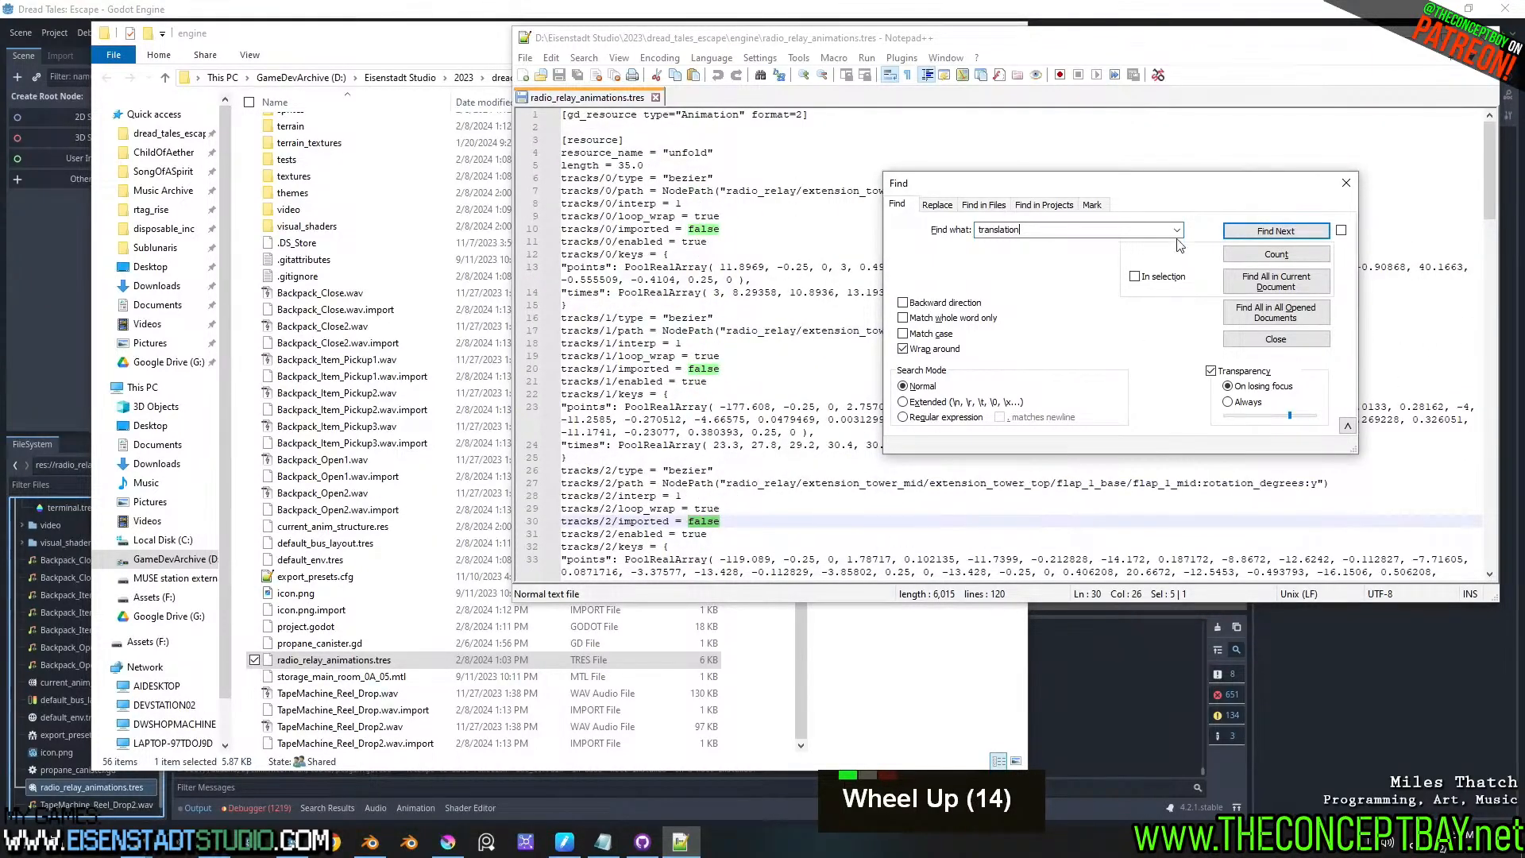
# - Move the Find dialog clear of the text, check the flap rotation track paths, and close the dialog
pyautogui.moveTo(1198, 196); pyautogui.dragTo(339, 415)
pyautogui.scroll(-4, 834, 412)
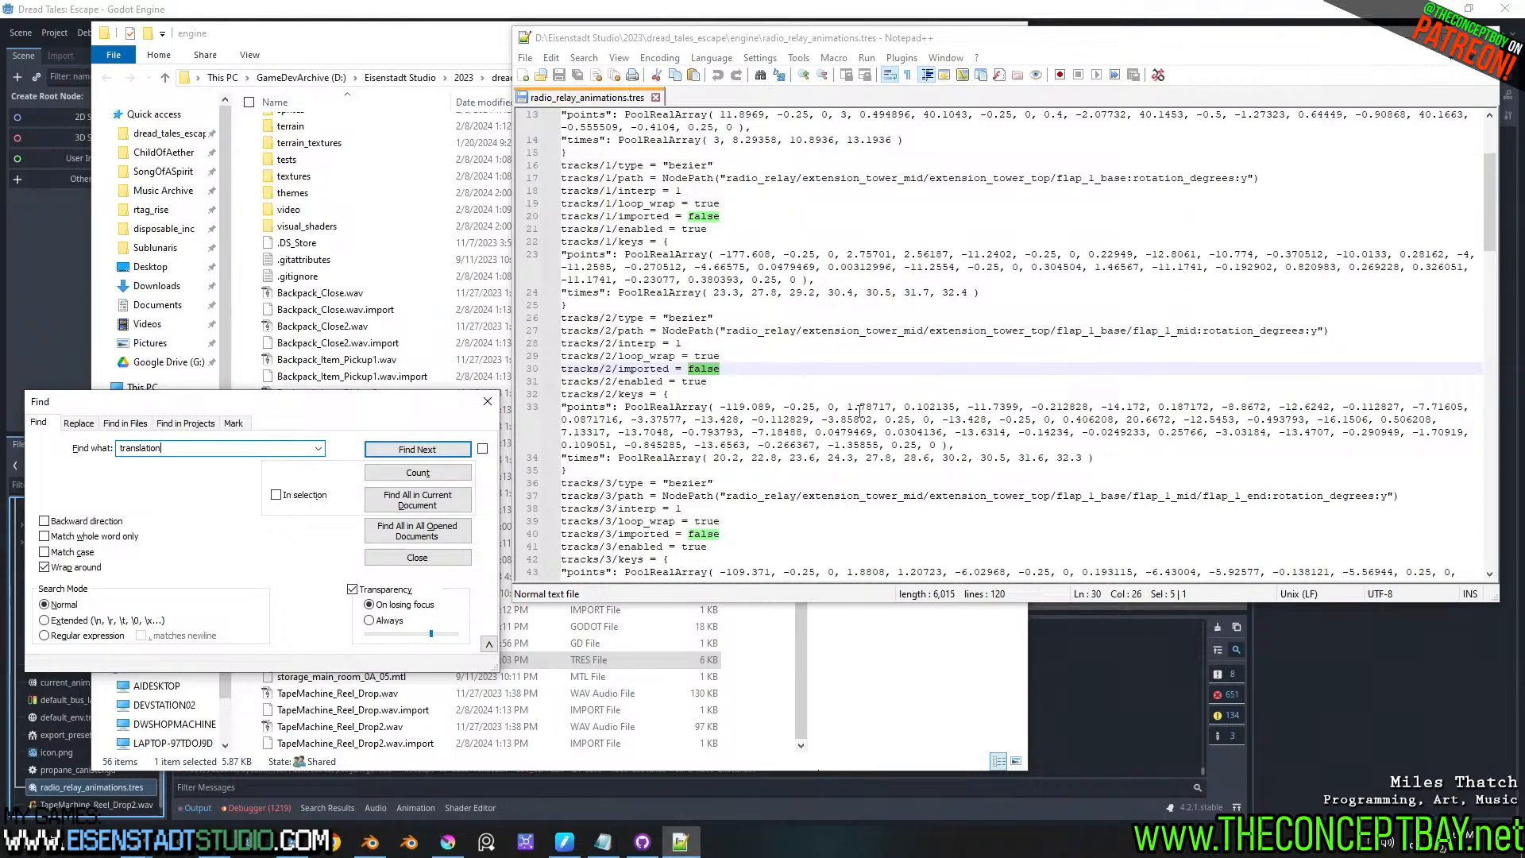
pyautogui.scroll(-8, 860, 411)
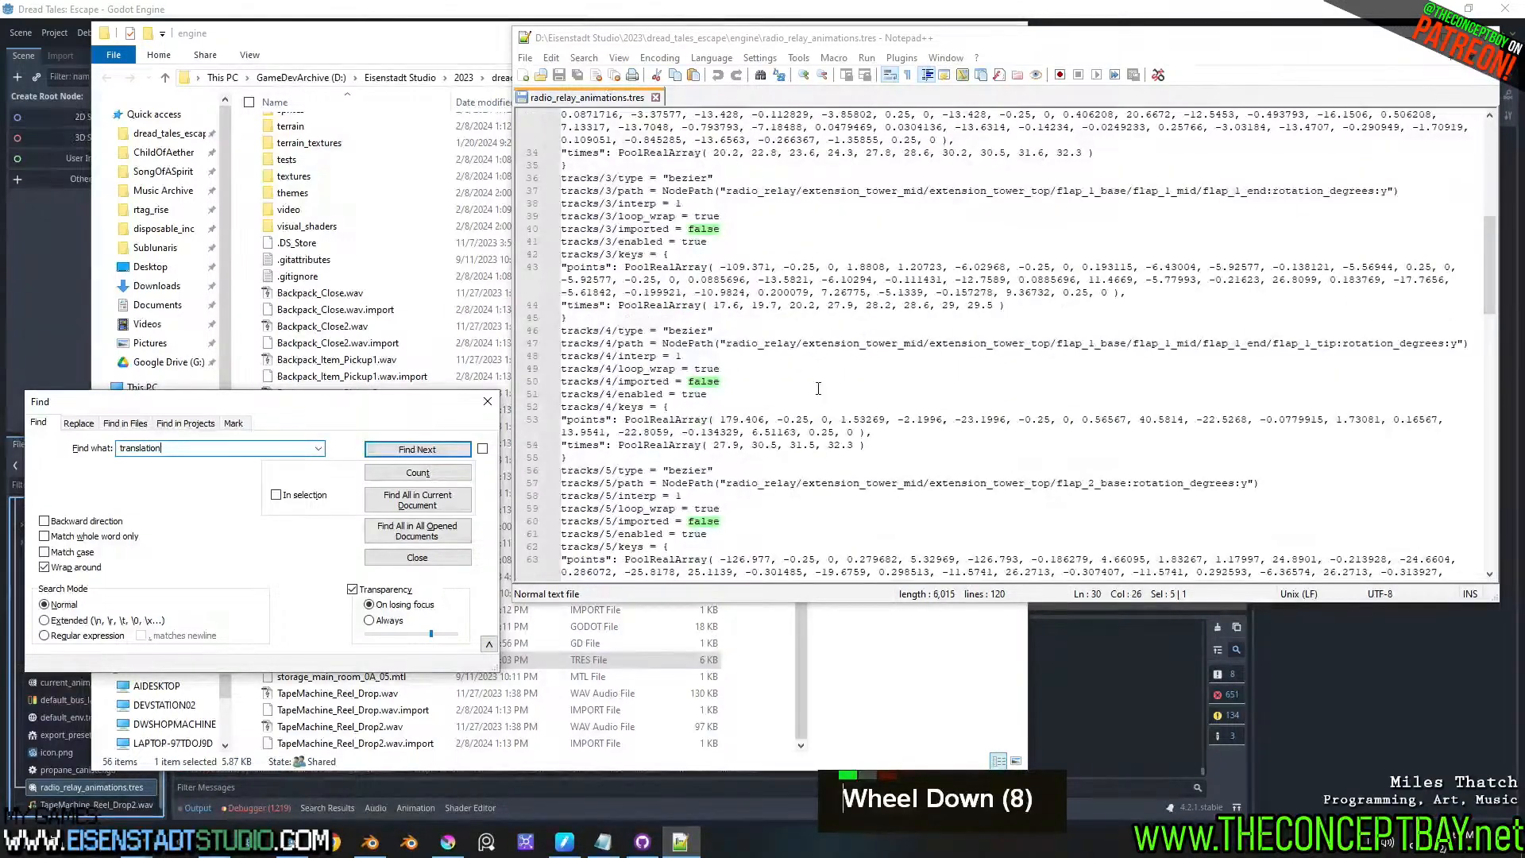
pyautogui.scroll(-2, 818, 387)
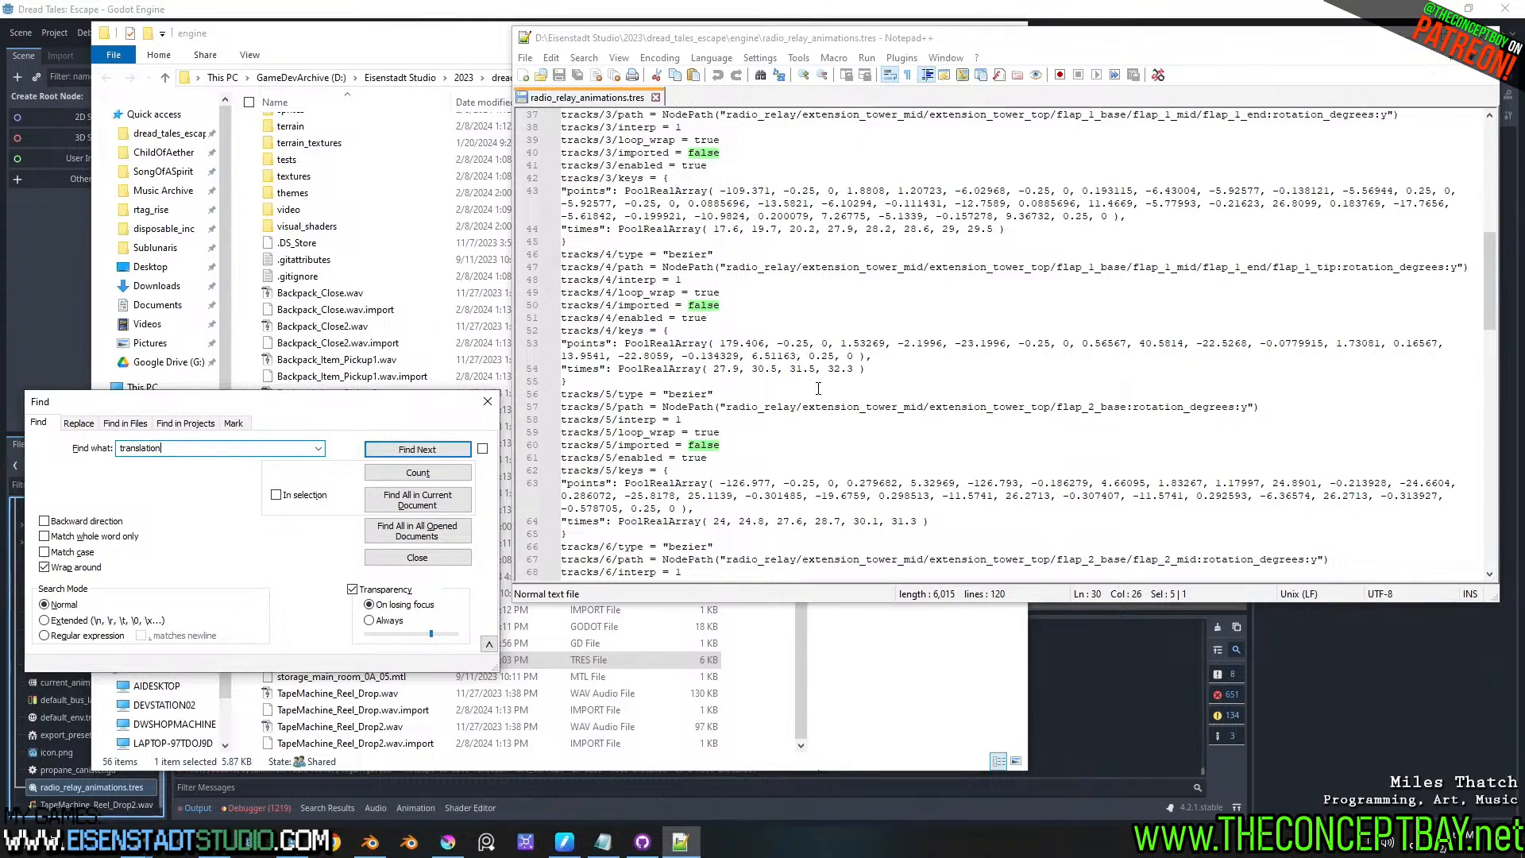
pyautogui.scroll(-5, 818, 388)
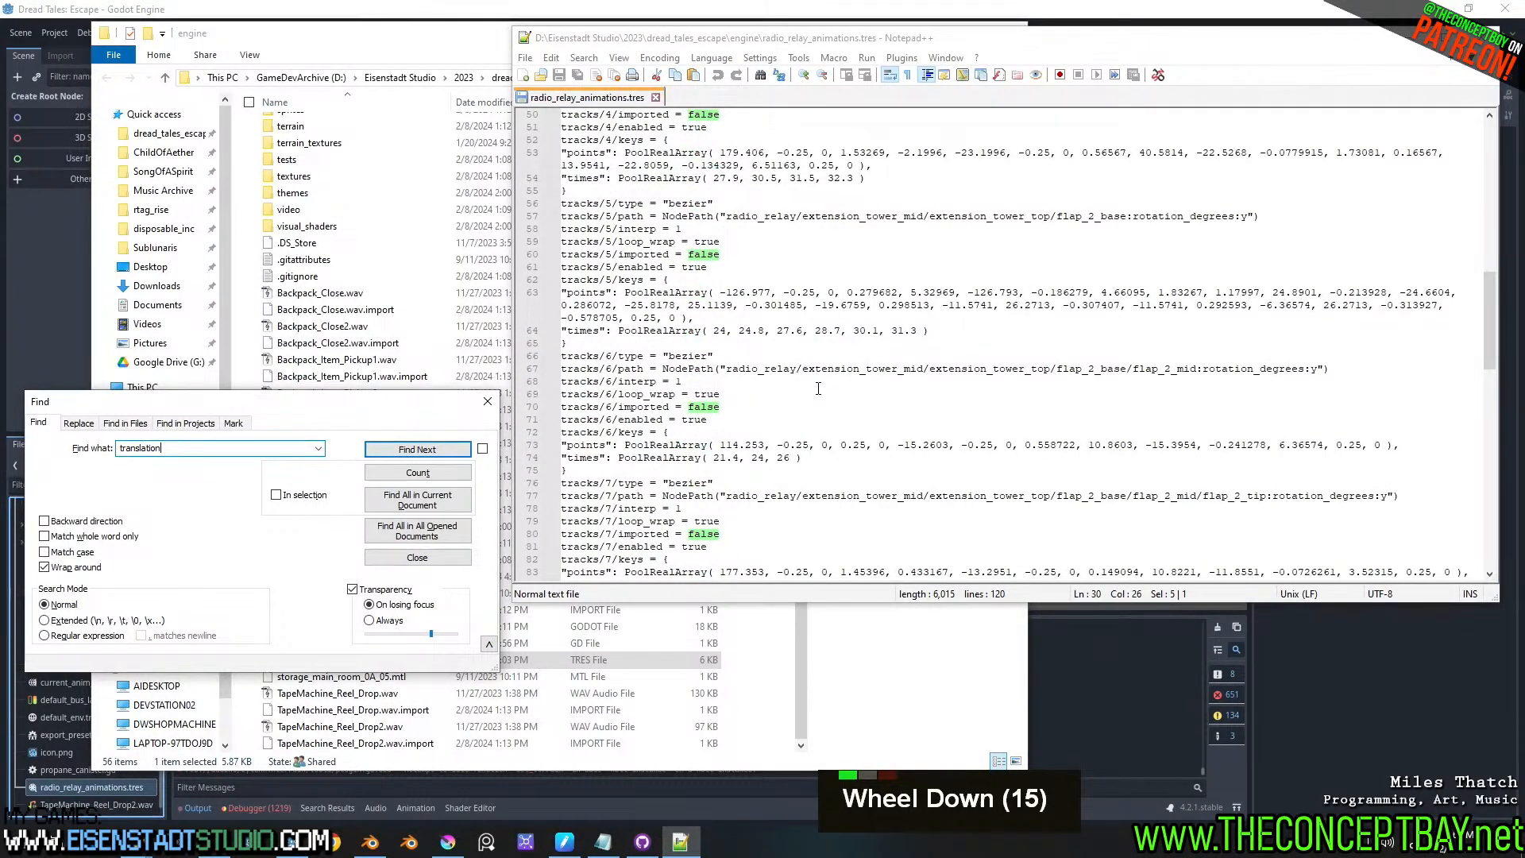
pyautogui.click(488, 403)
# - Examine the remaining tracks from tracks/6 to the end of the file, including the extension_tower translation paths
pyautogui.click(684, 382)
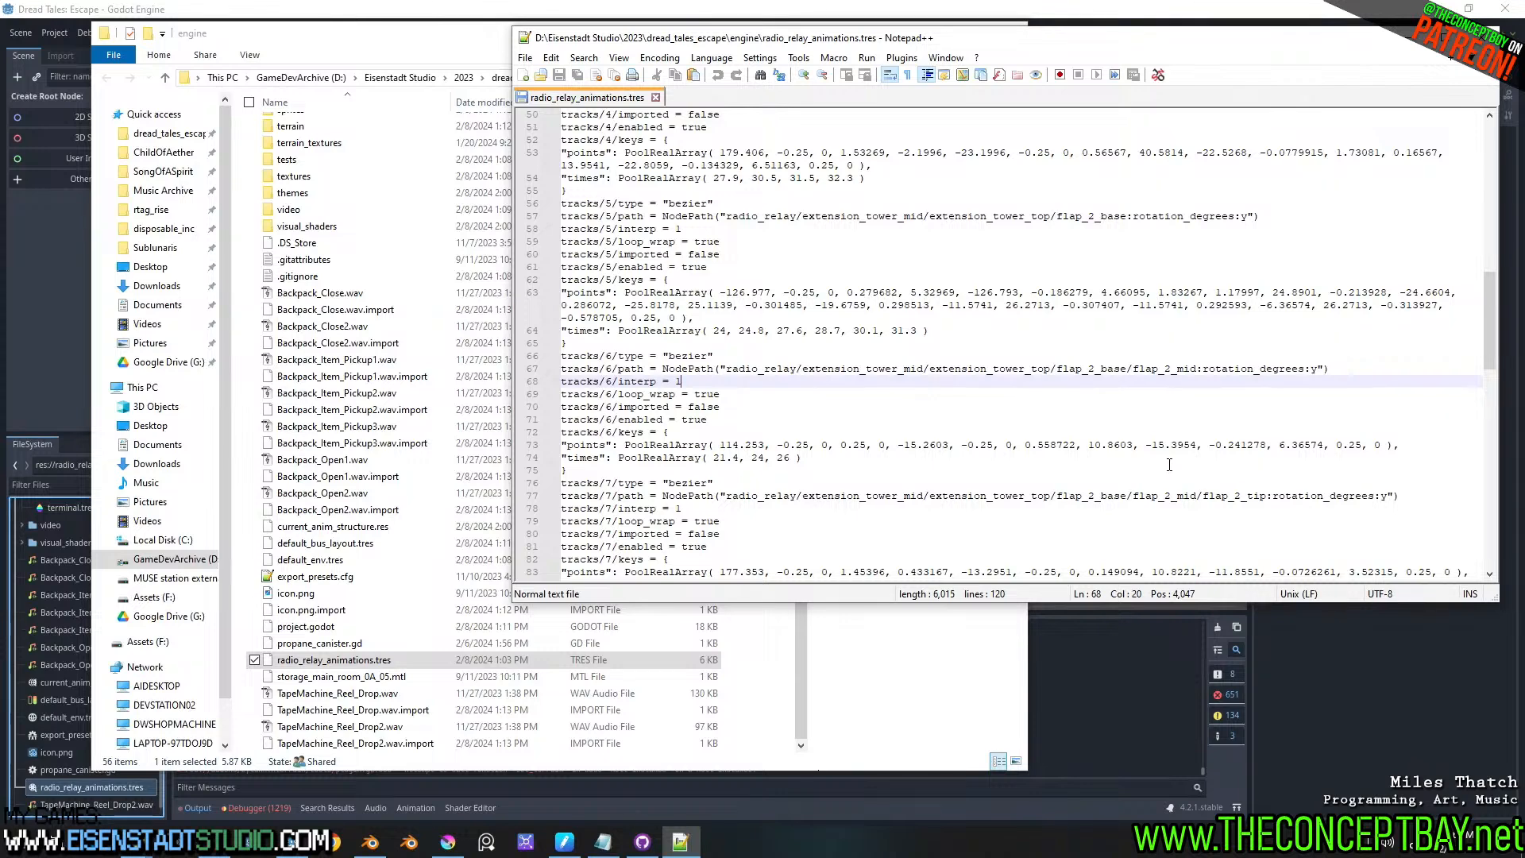
pyautogui.scroll(-1, 1169, 465)
pyautogui.scroll(-5, 1169, 464)
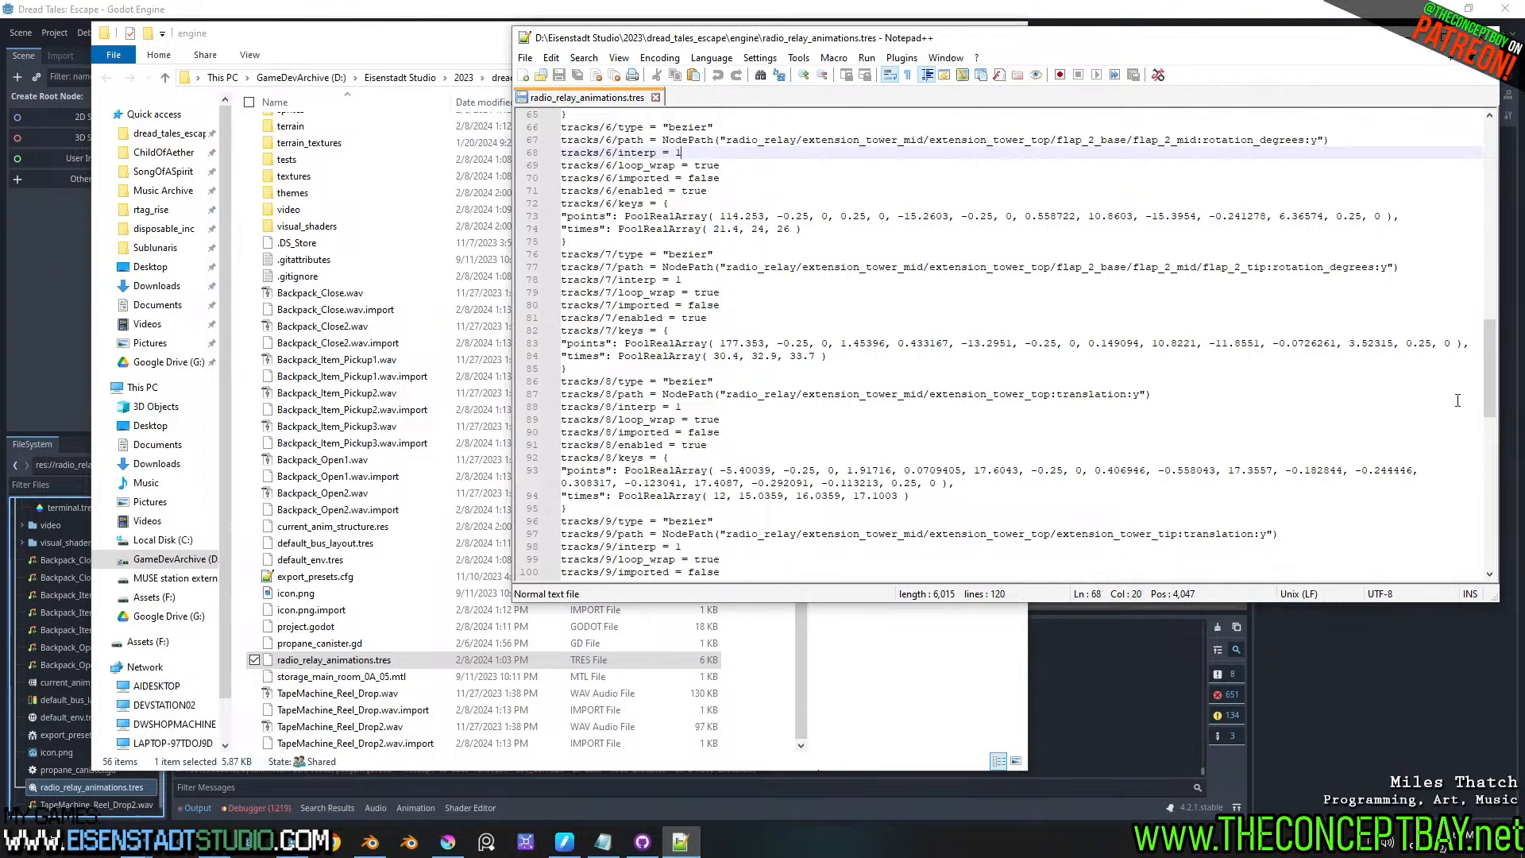
pyautogui.moveTo(1490, 389); pyautogui.dragTo(1453, 462)
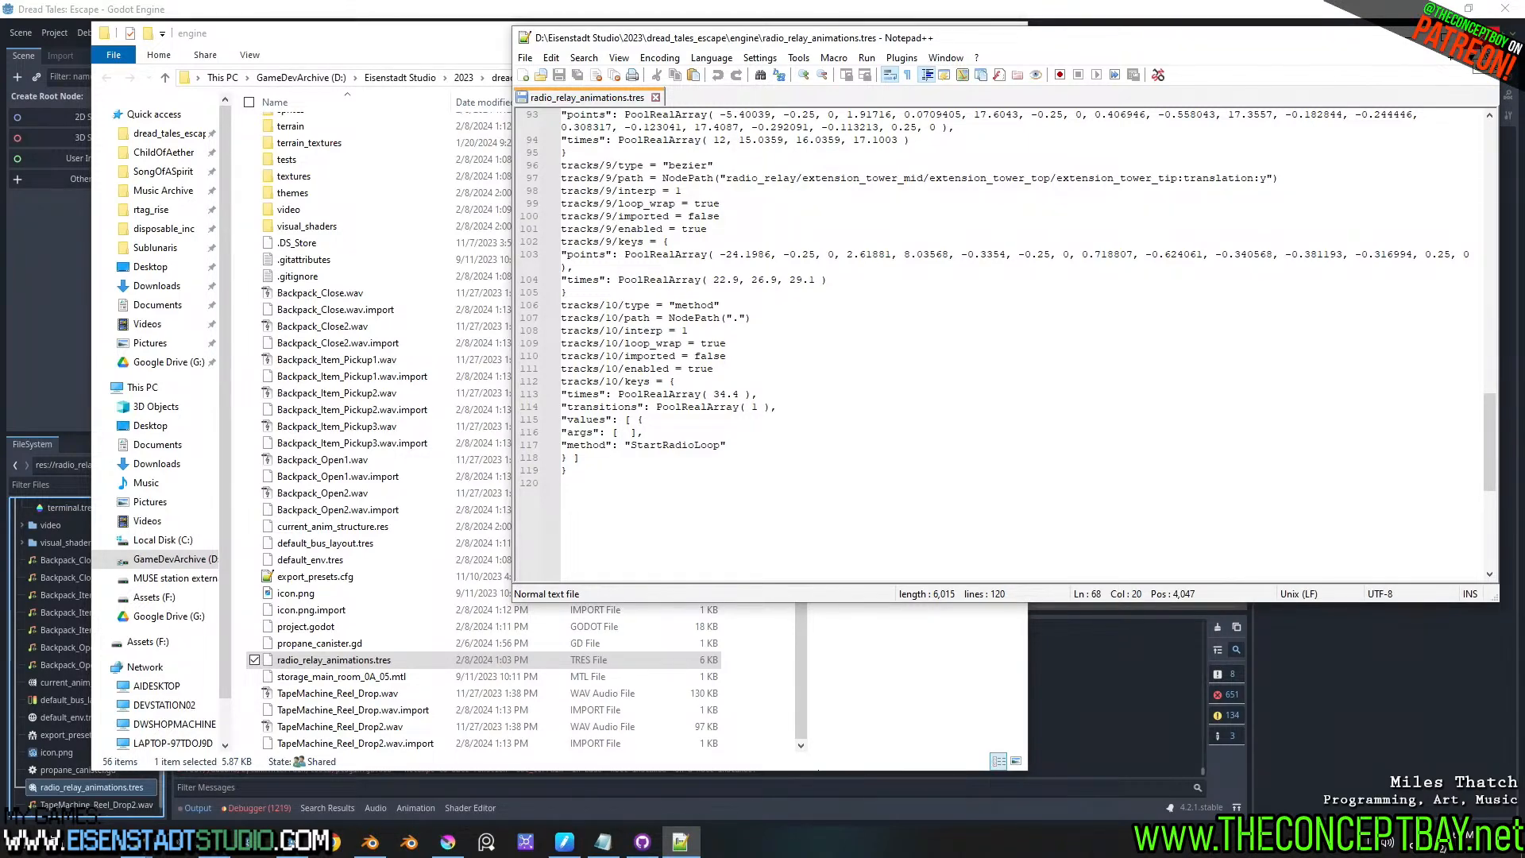
# - Close the text editor, minimise the file browser to return to Godot, and quick-open the level scene
pyautogui.click(1482, 37)
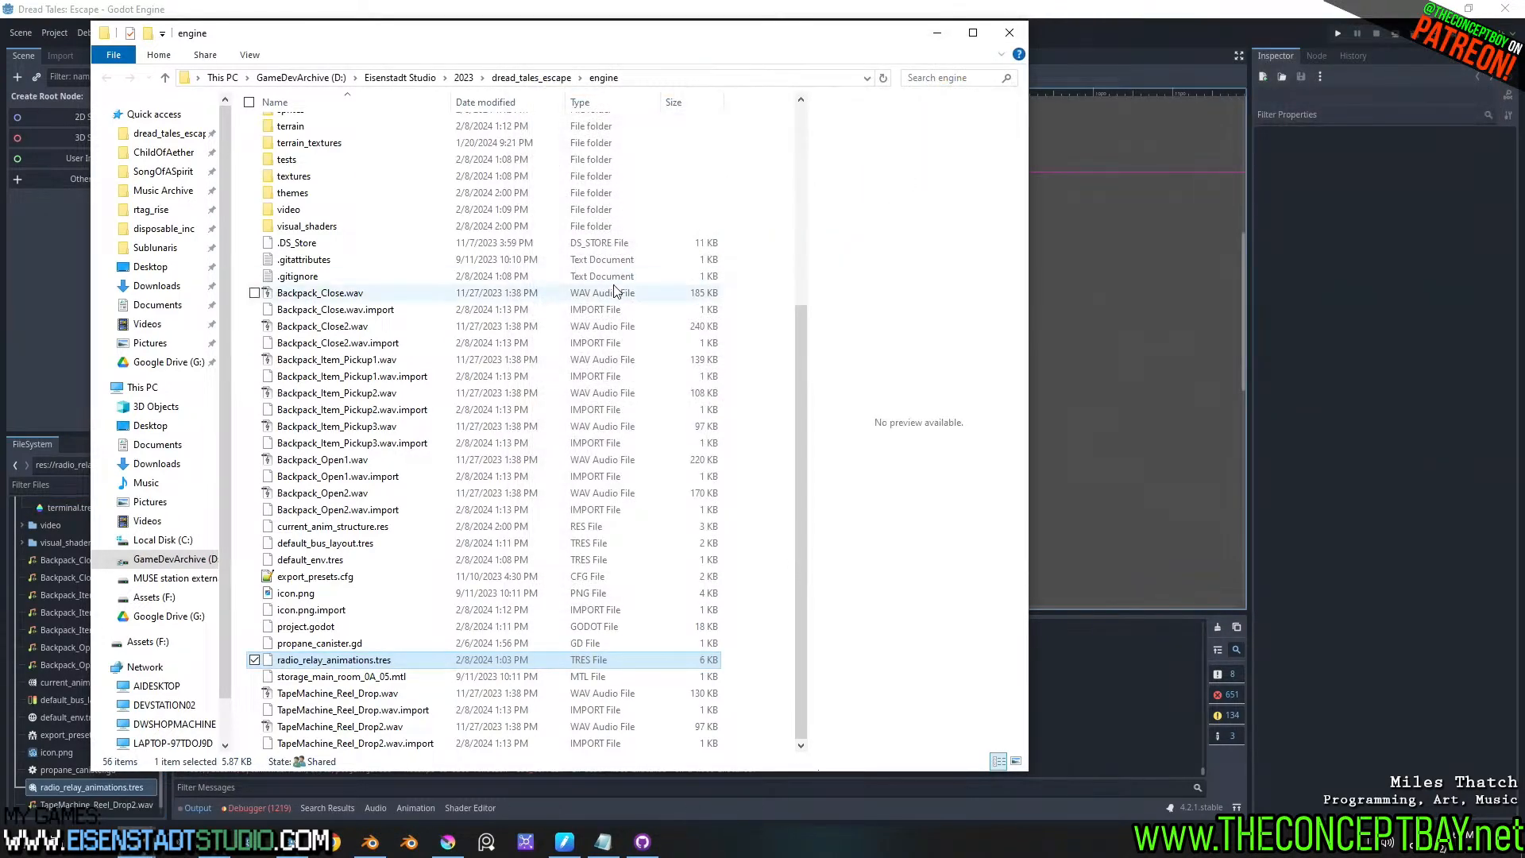
pyautogui.click(938, 35)
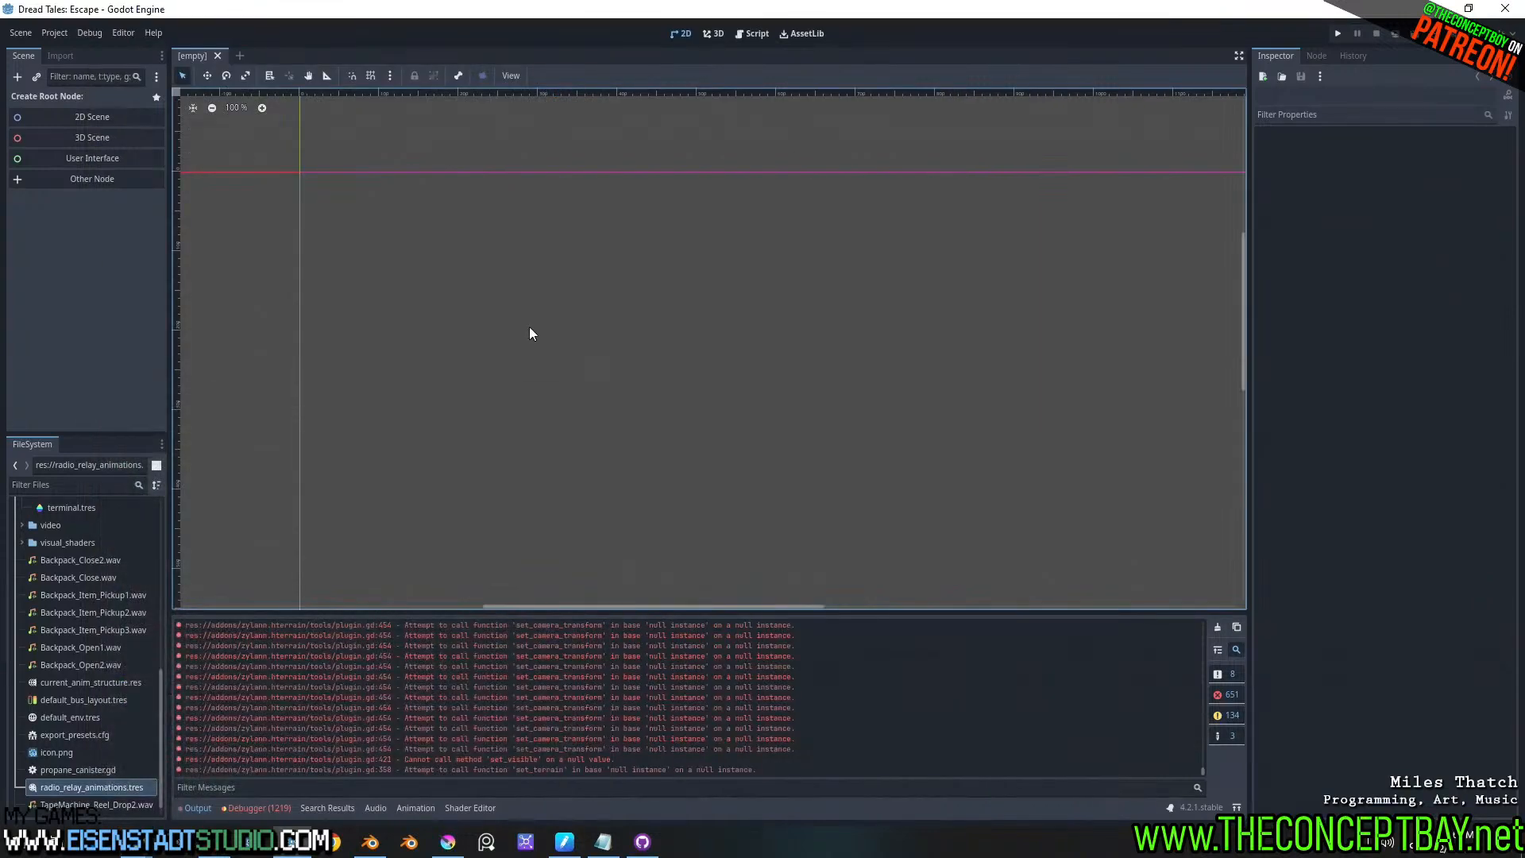
pyautogui.hotkey('ctrl', 'shift', 'l')
pyautogui.press('l')
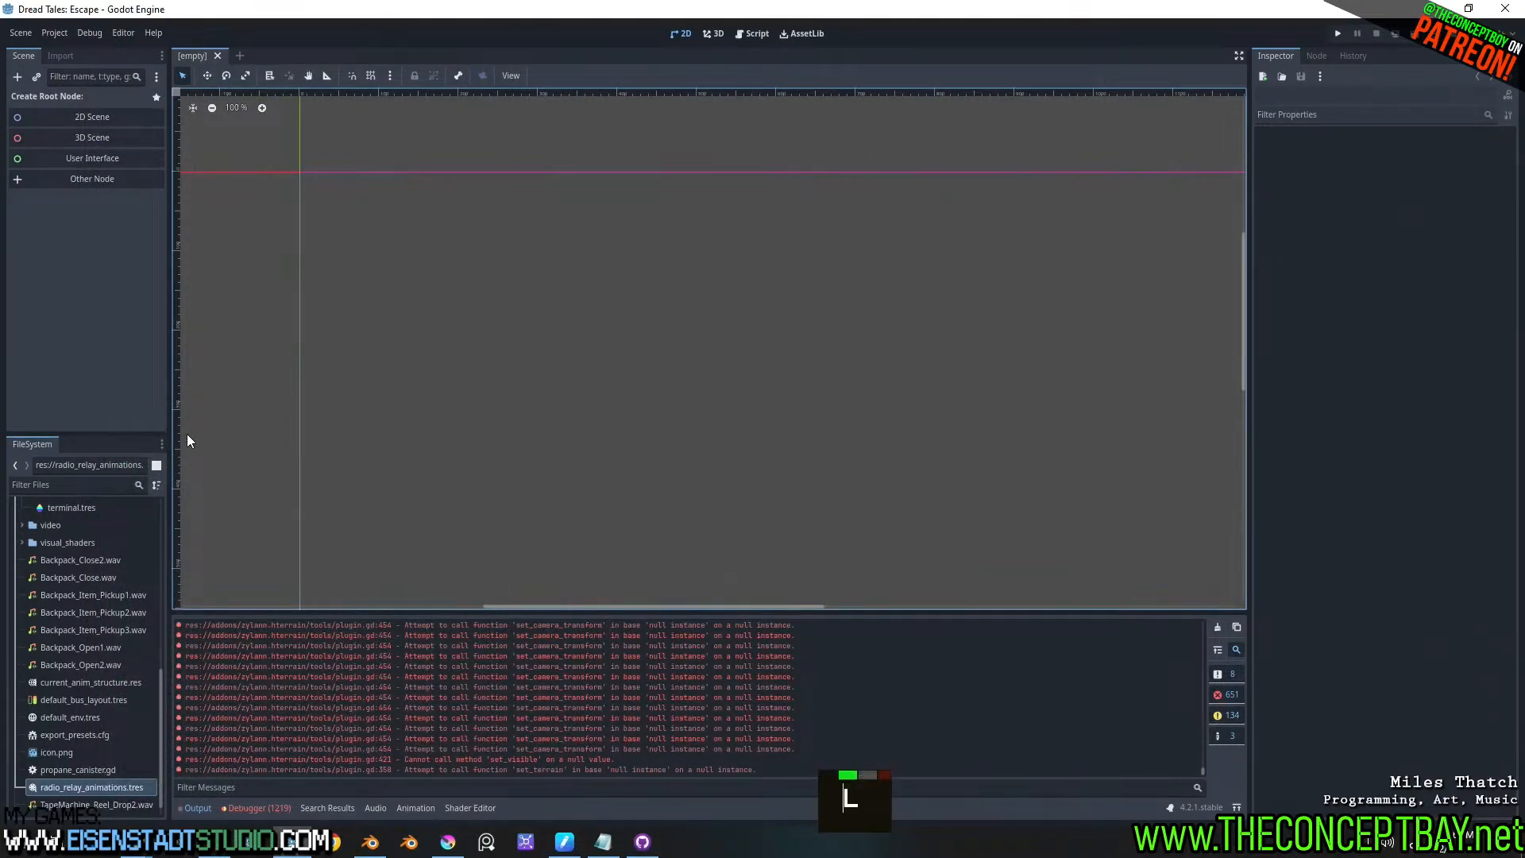
pyautogui.hotkey('ctrl', 'shift', 'o')
pyautogui.write('level')
pyautogui.press('Return')
pyautogui.press('l')
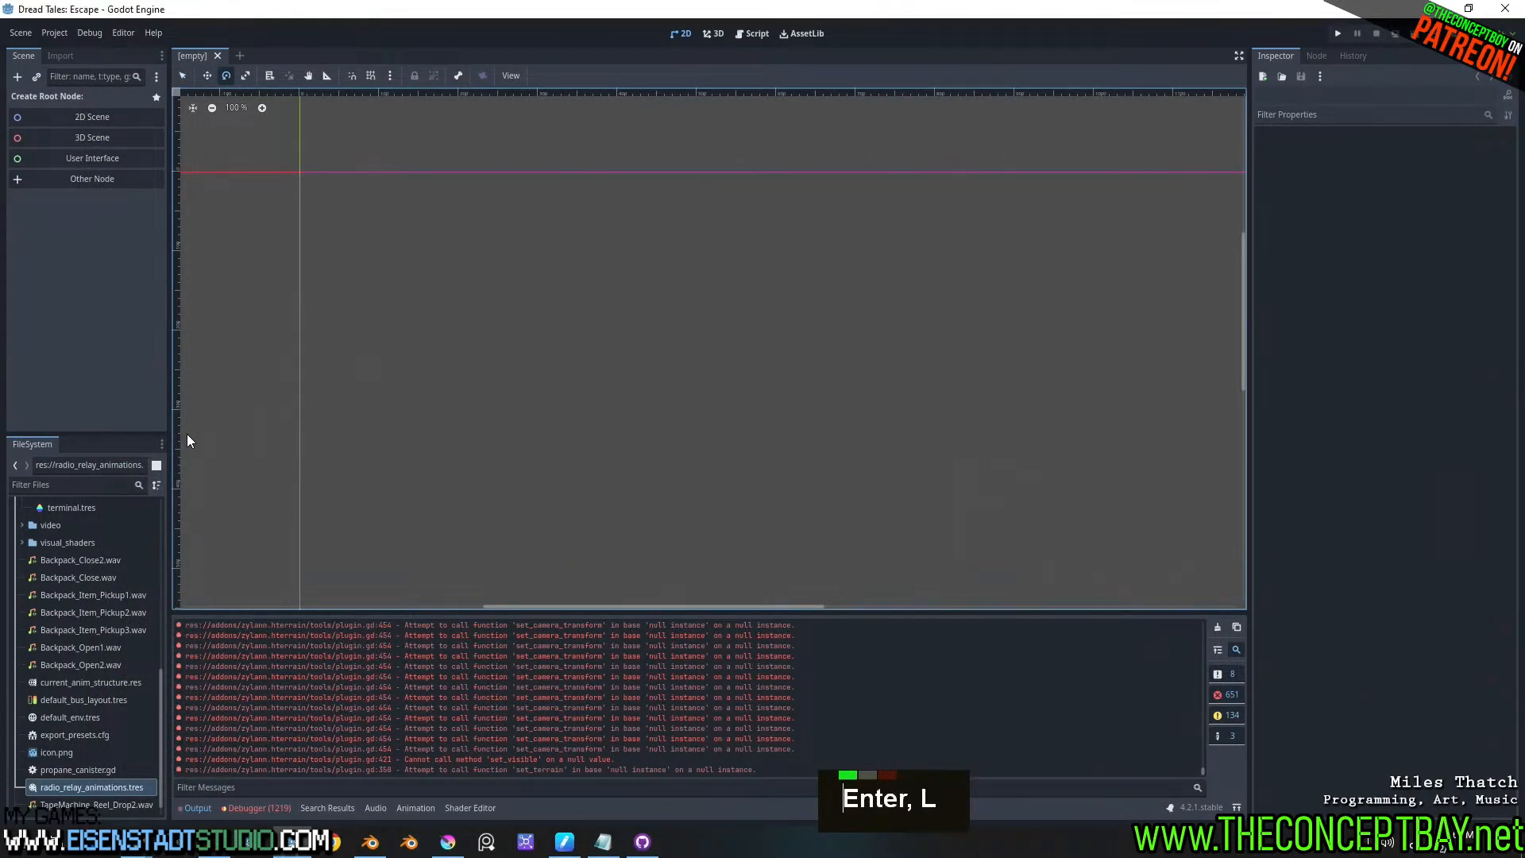
pyautogui.press('q')
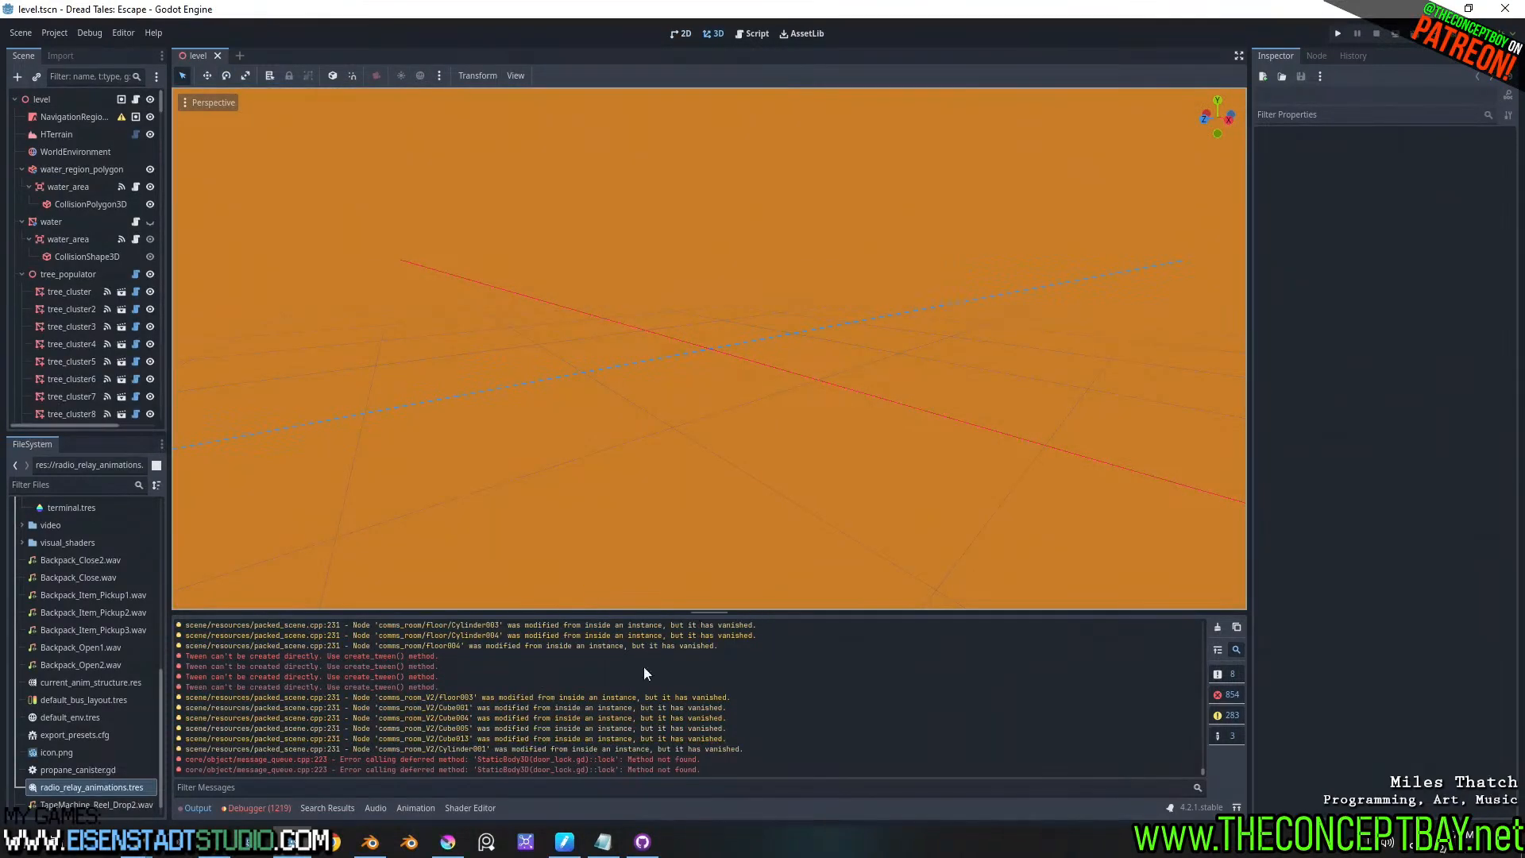
# - Review the most recent warnings and errors logged in the output for the level scene
pyautogui.scroll(-1, 718, 729)
pyautogui.scroll(-2, 718, 729)
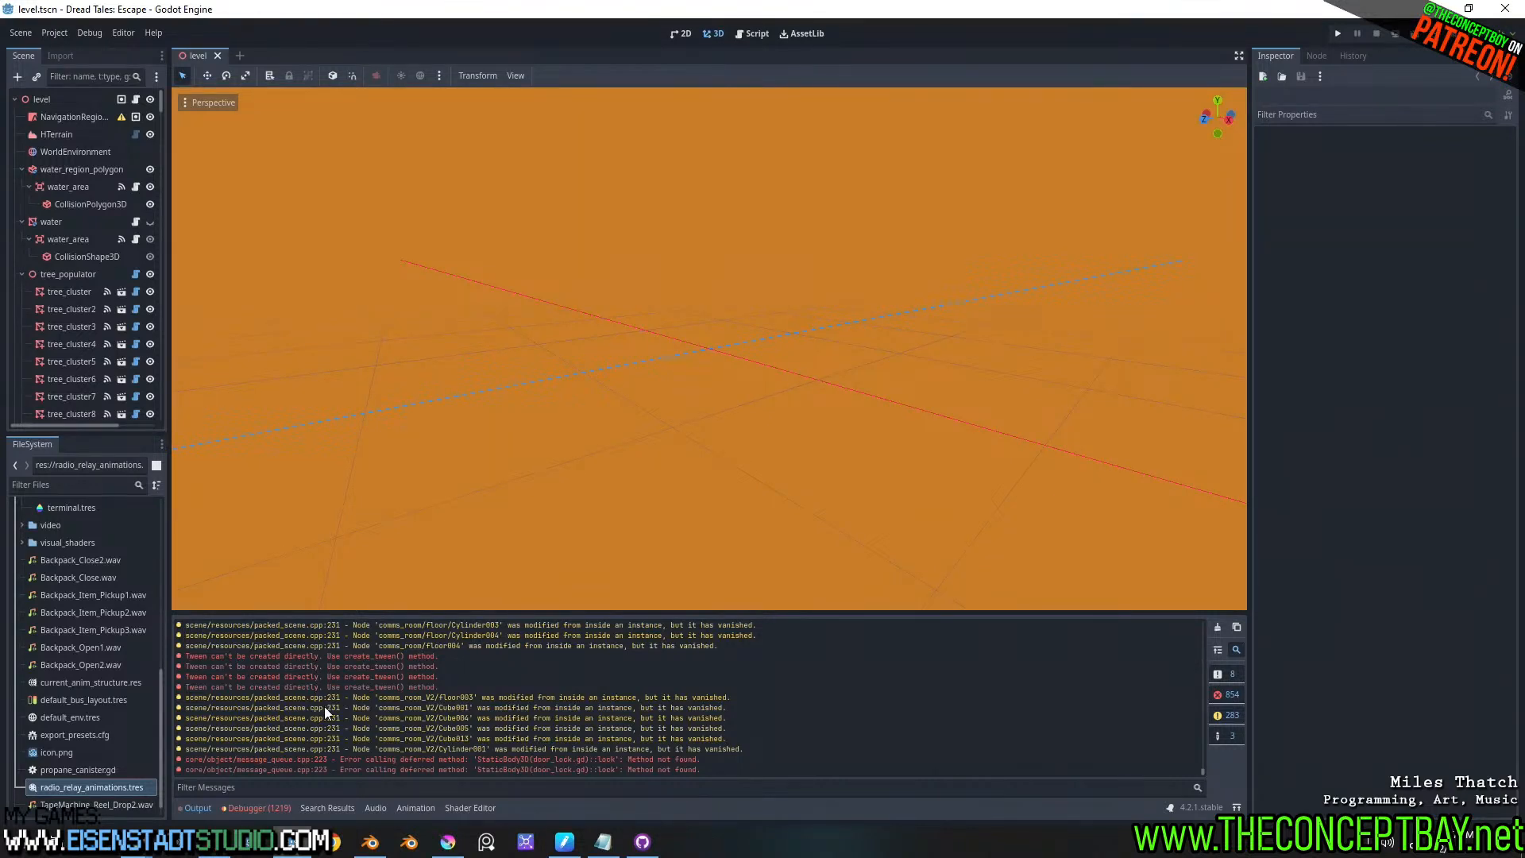
pyautogui.scroll(-1, 576, 748)
pyautogui.scroll(3, 576, 748)
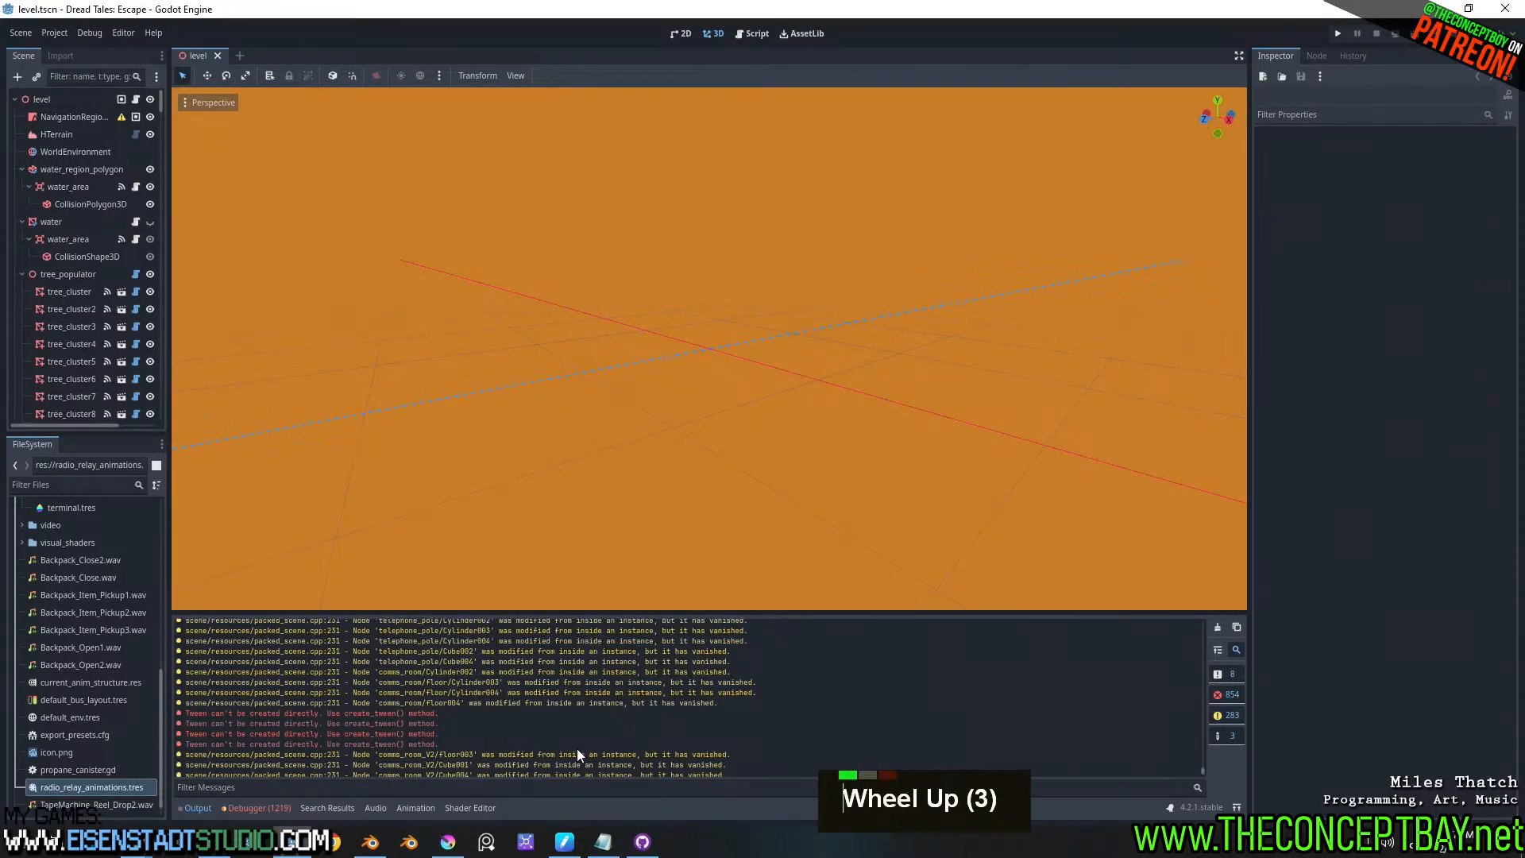
pyautogui.moveTo(1204, 771); pyautogui.dragTo(1201, 784)
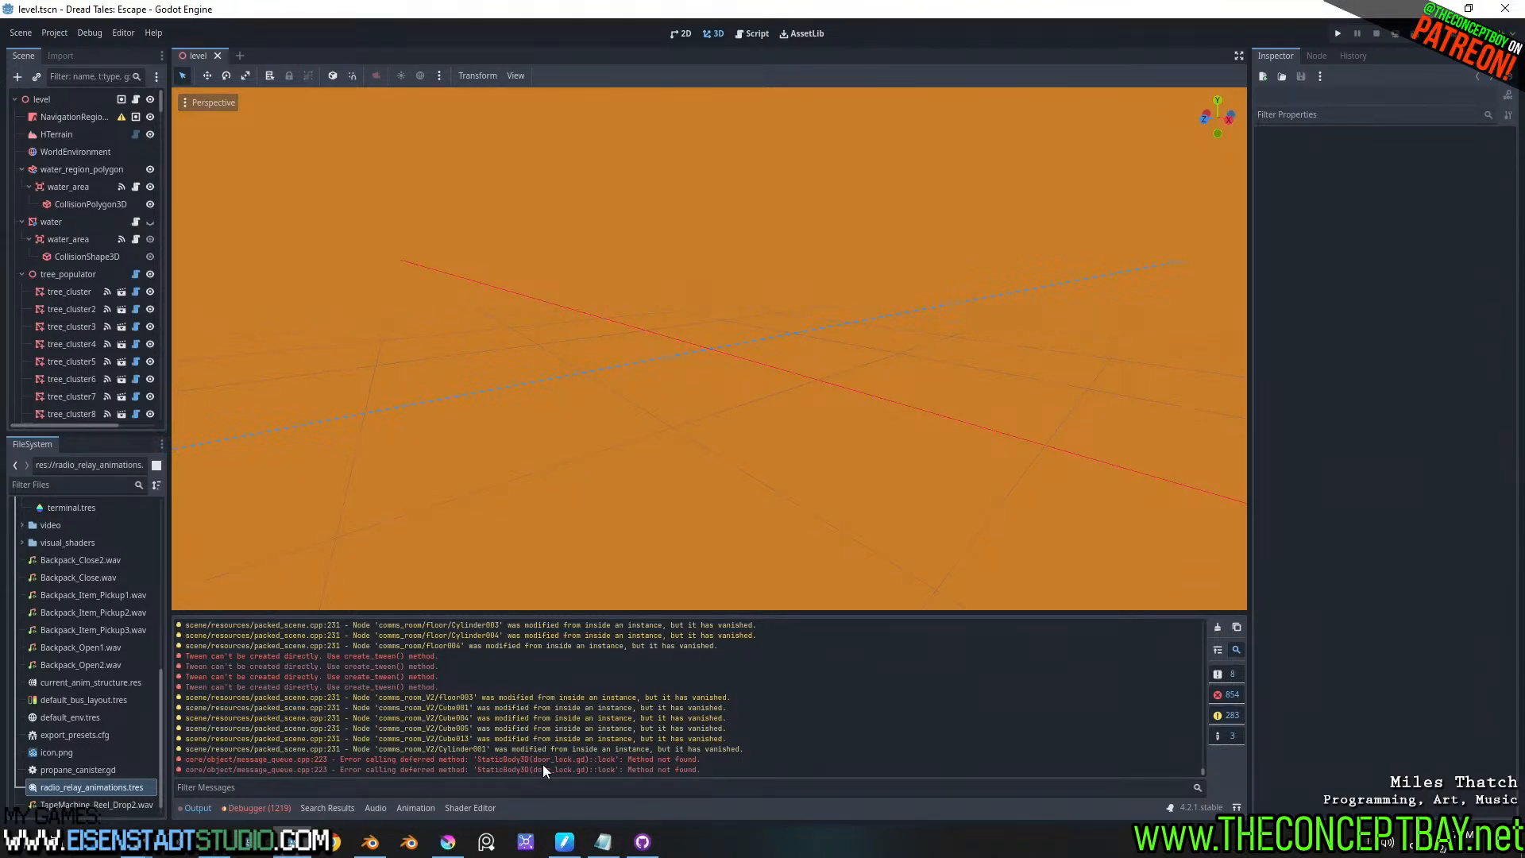
# - Filter the project files for "door_lock" and open the door_lock.tscn scene
pyautogui.click(67, 485)
pyautogui.hotkey('ctrl', 'a')
pyautogui.write('d')
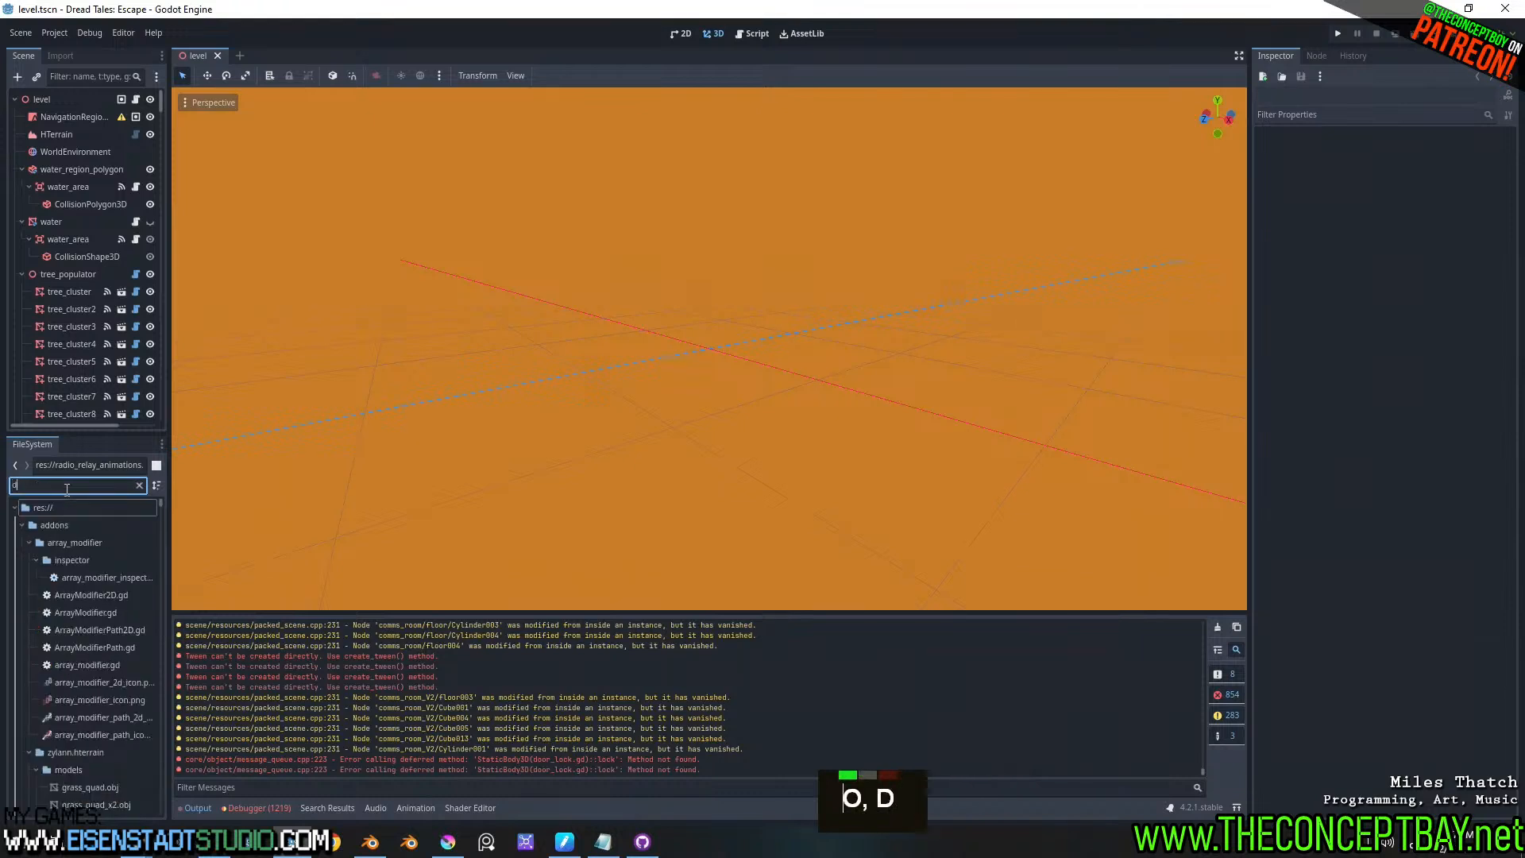
pyautogui.write('oor_lock')
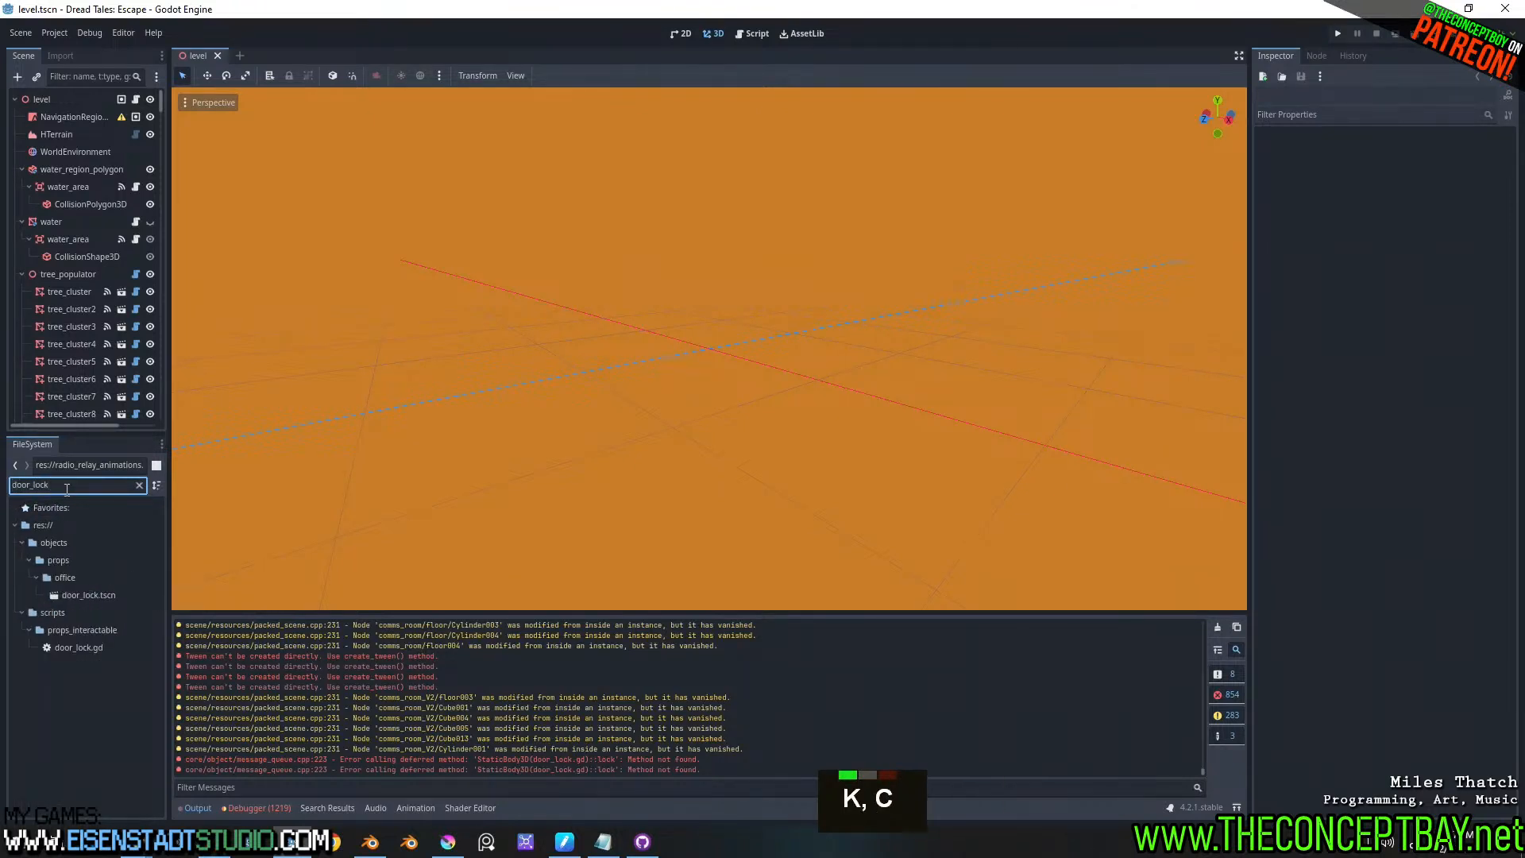
pyautogui.doubleClick(81, 595)
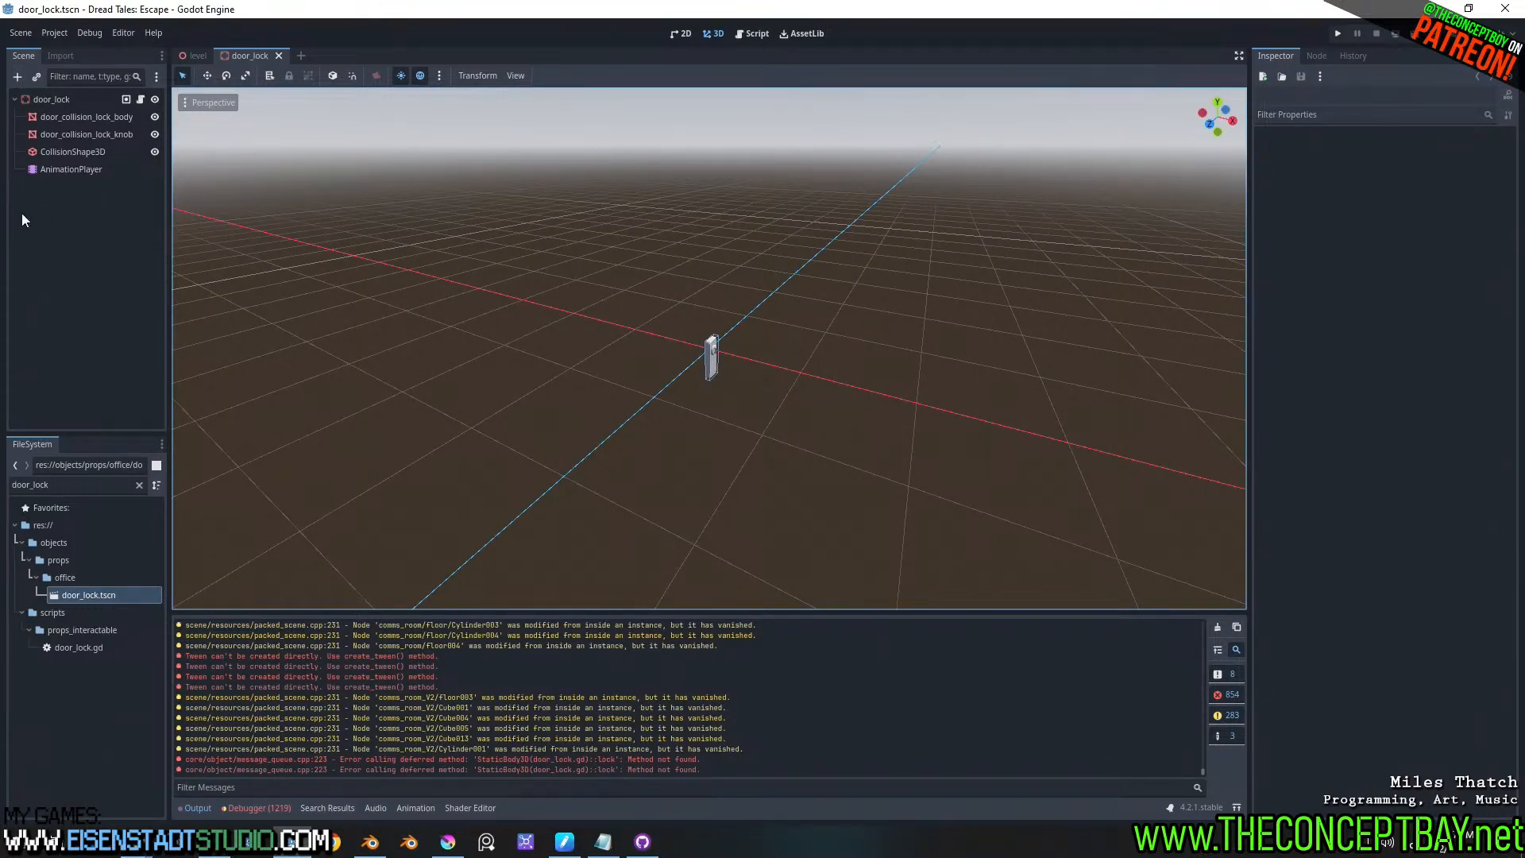
# - Inspect the door lock model, open the root node's script, and check its lock() function against the logged errors
pyautogui.scroll(13, 738, 279)
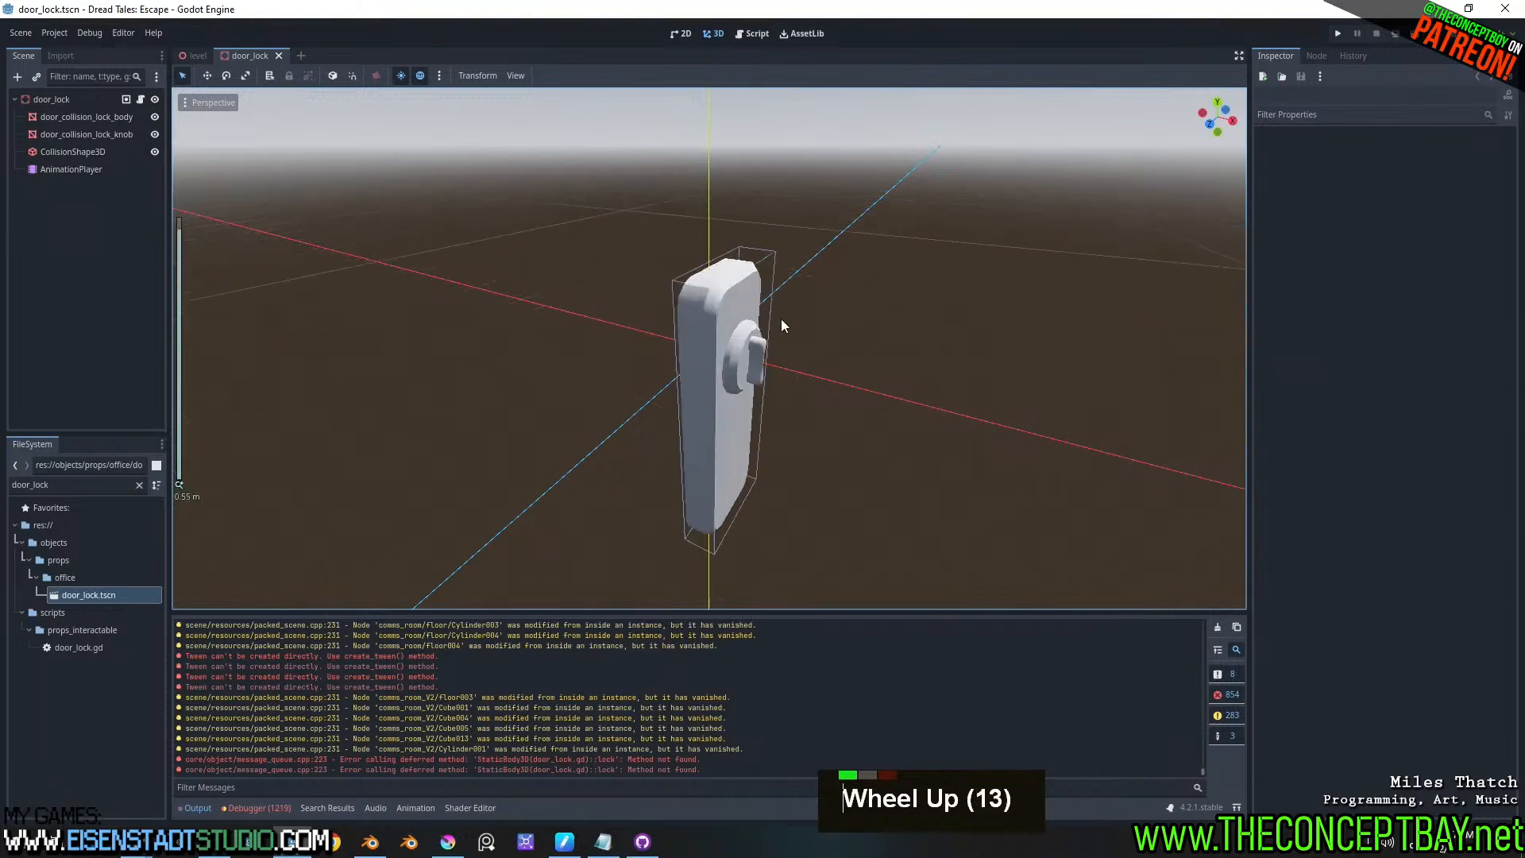
pyautogui.moveTo(778, 324); pyautogui.dragTo(711, 368, button='middle')
pyautogui.scroll(4, 636, 323)
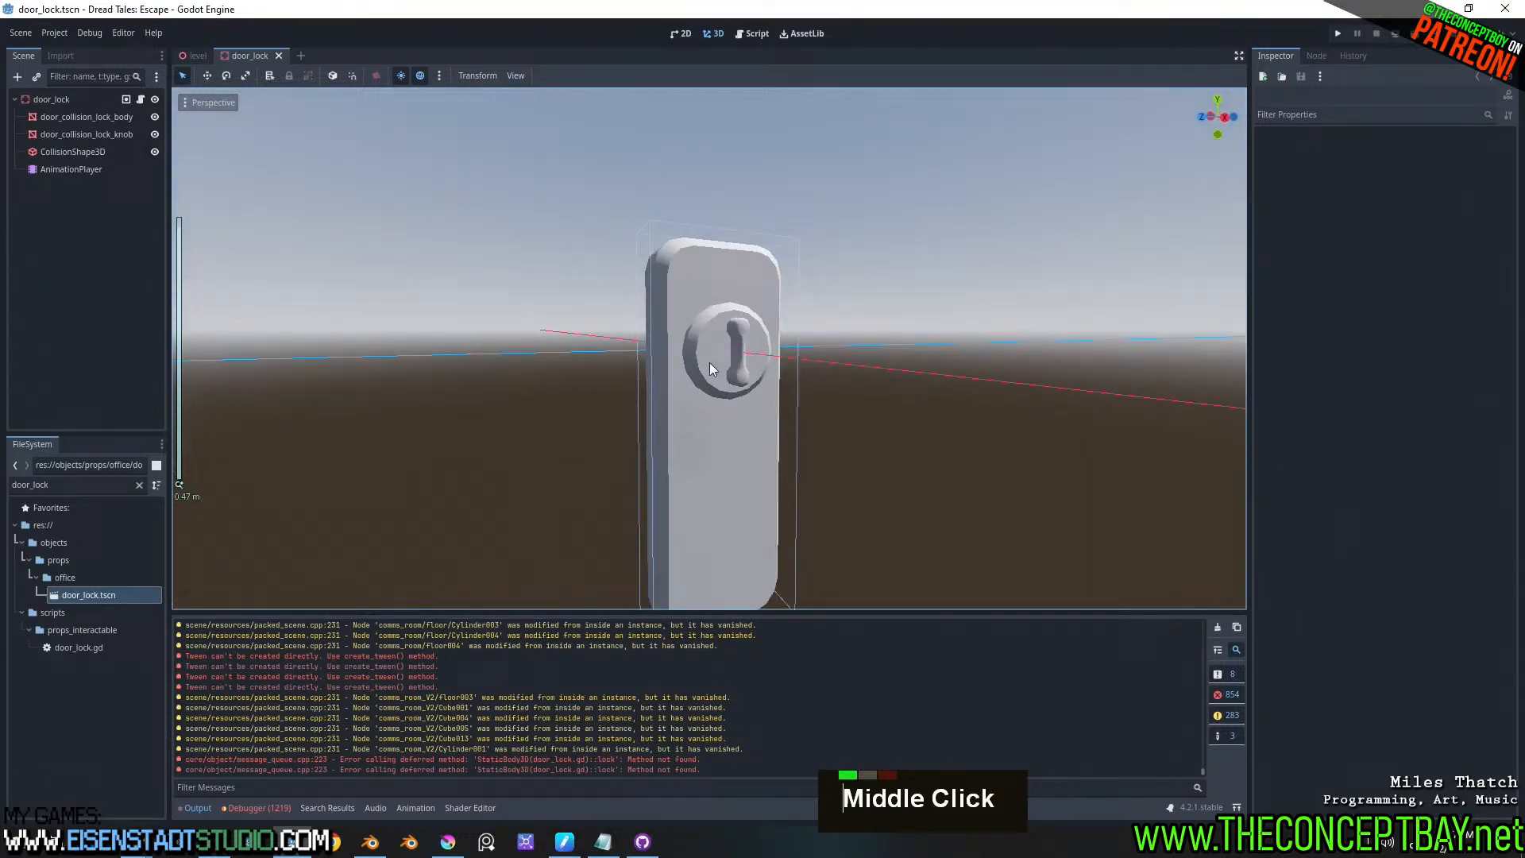
pyautogui.click(141, 99)
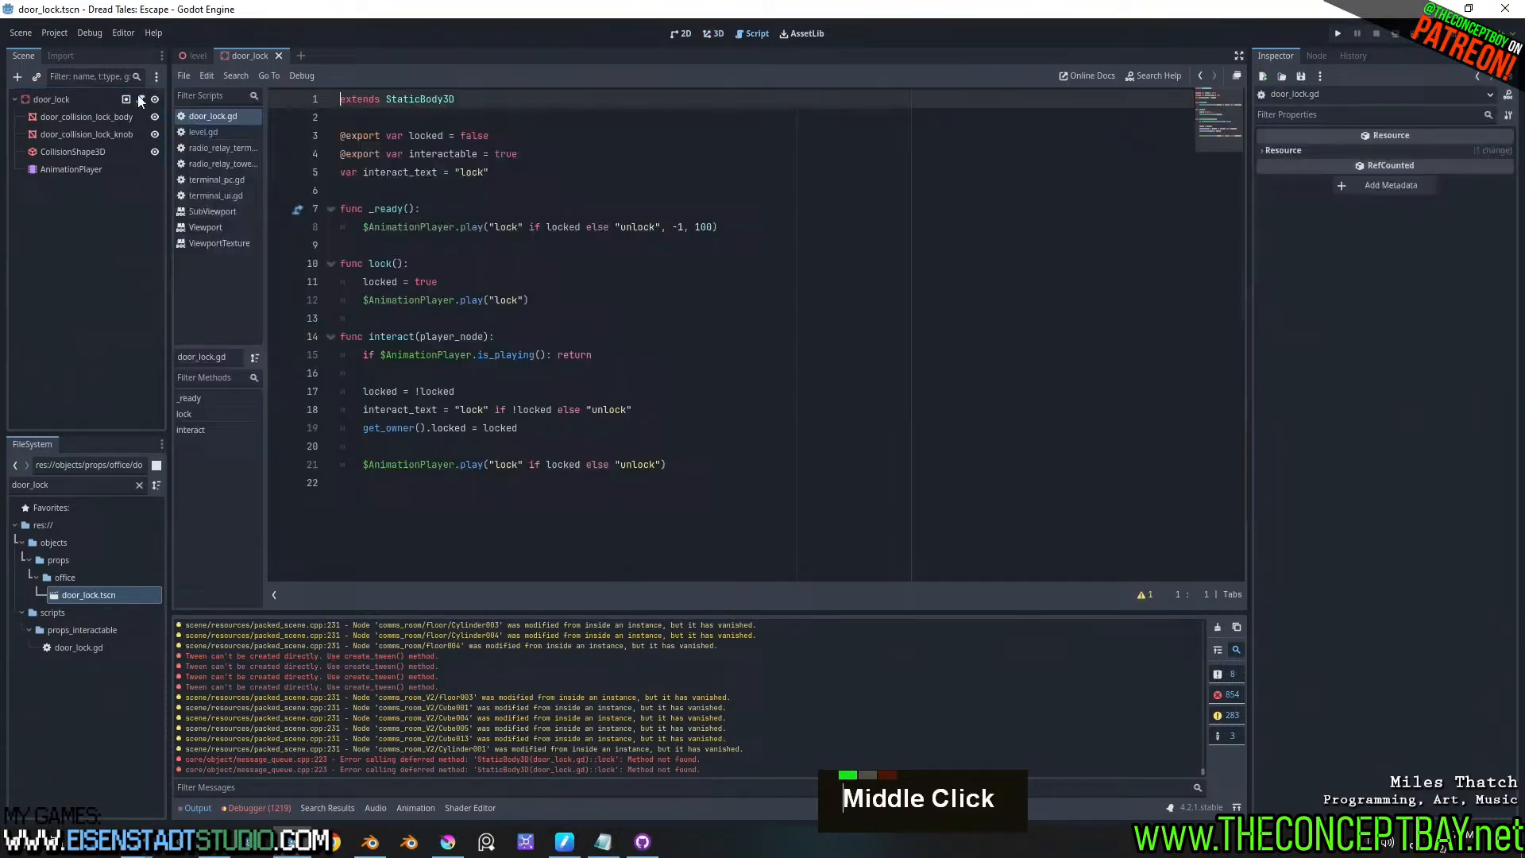
pyautogui.doubleClick(394, 263)
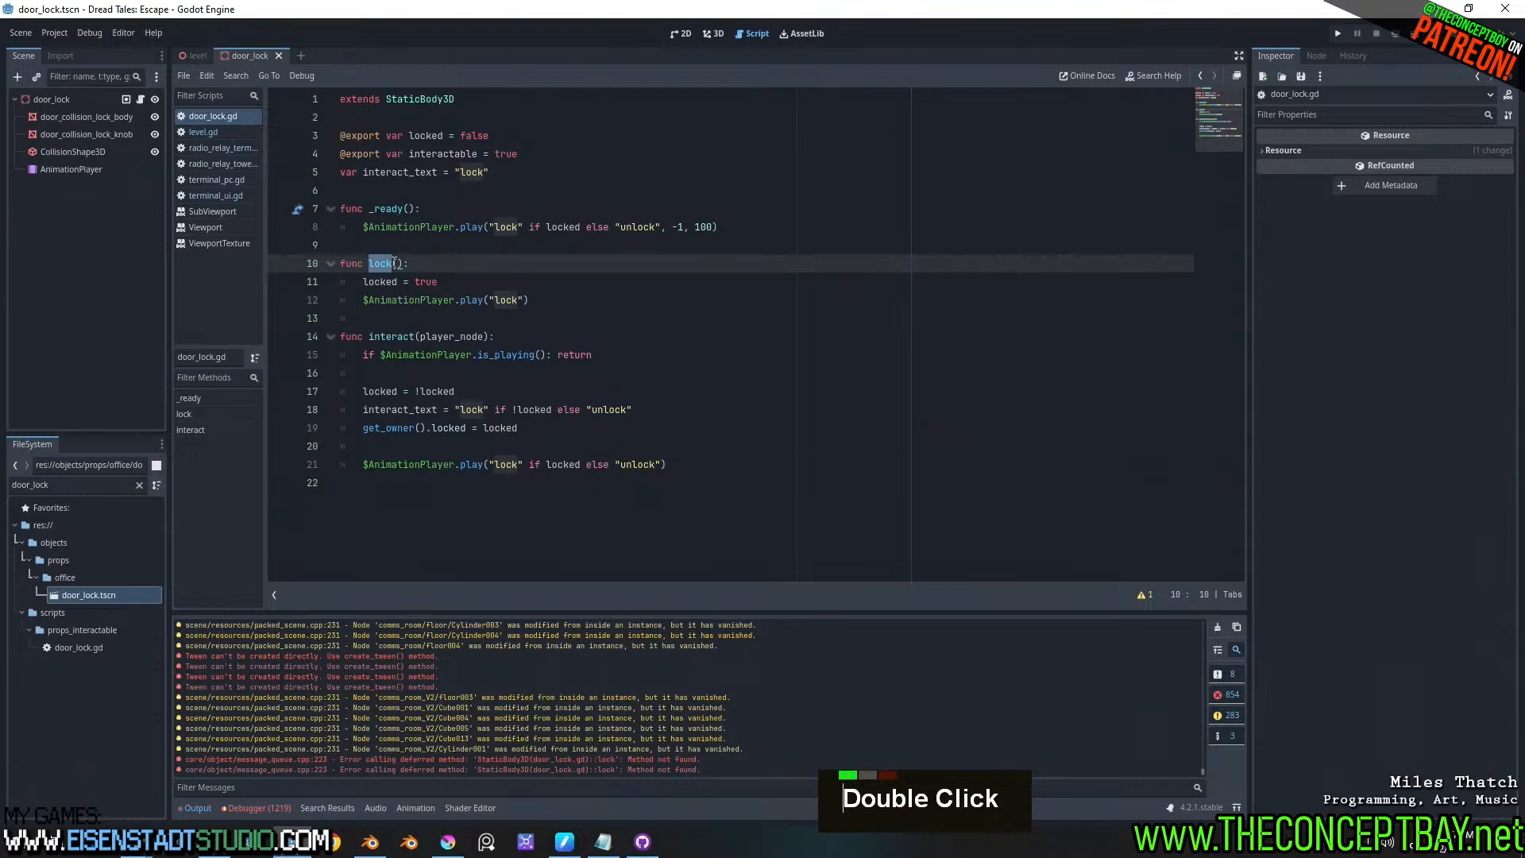
pyautogui.click(423, 262)
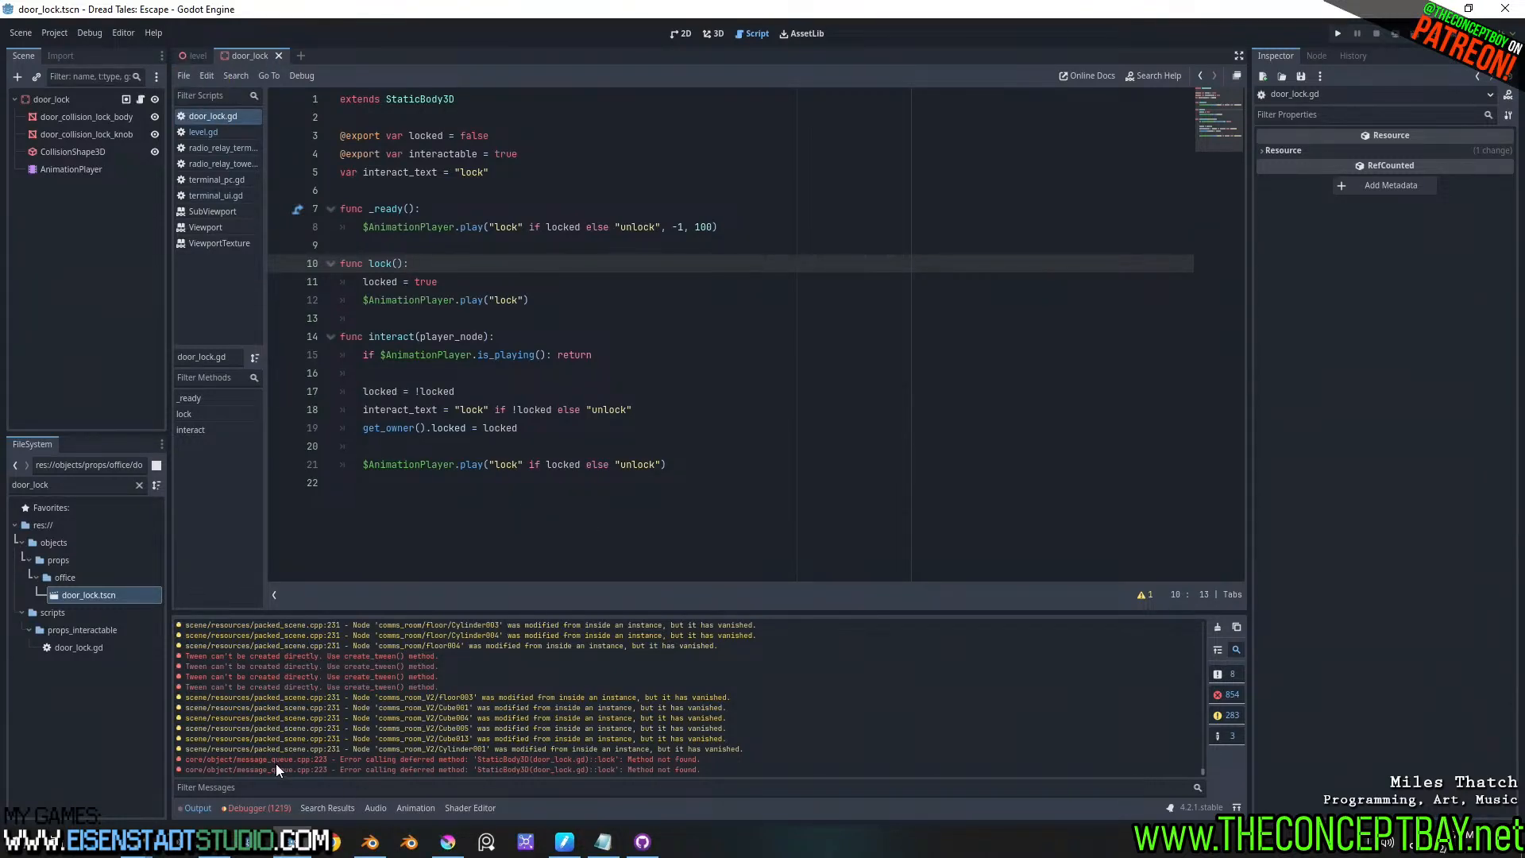
pyautogui.scroll(1, 326, 698)
pyautogui.scroll(-3, 325, 720)
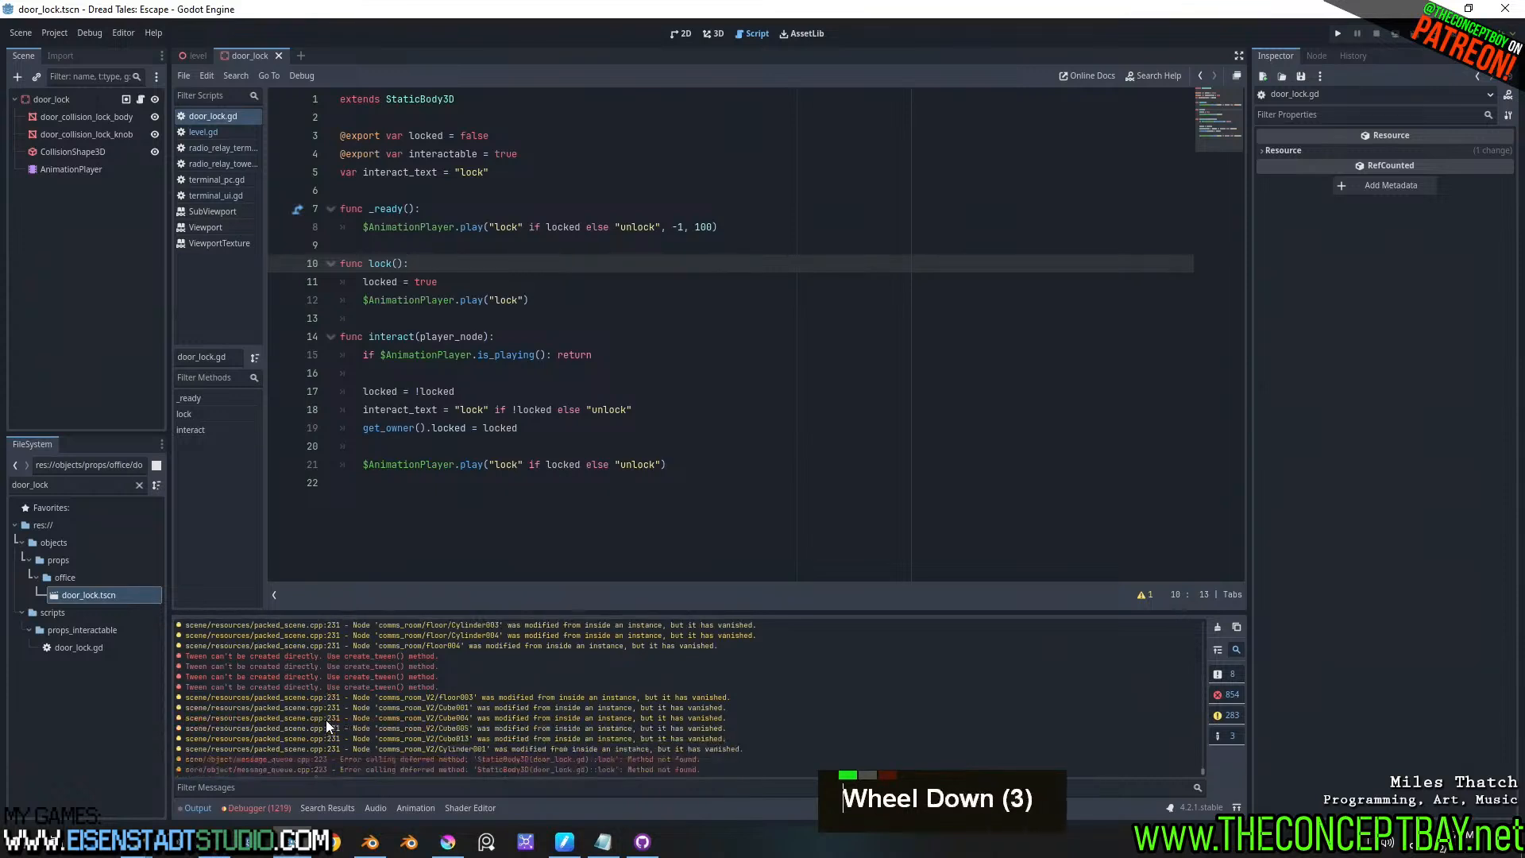
# - Close the door_lock scene, show the level in 3D near the trees, and select the HTerrain node
pyautogui.click(279, 56)
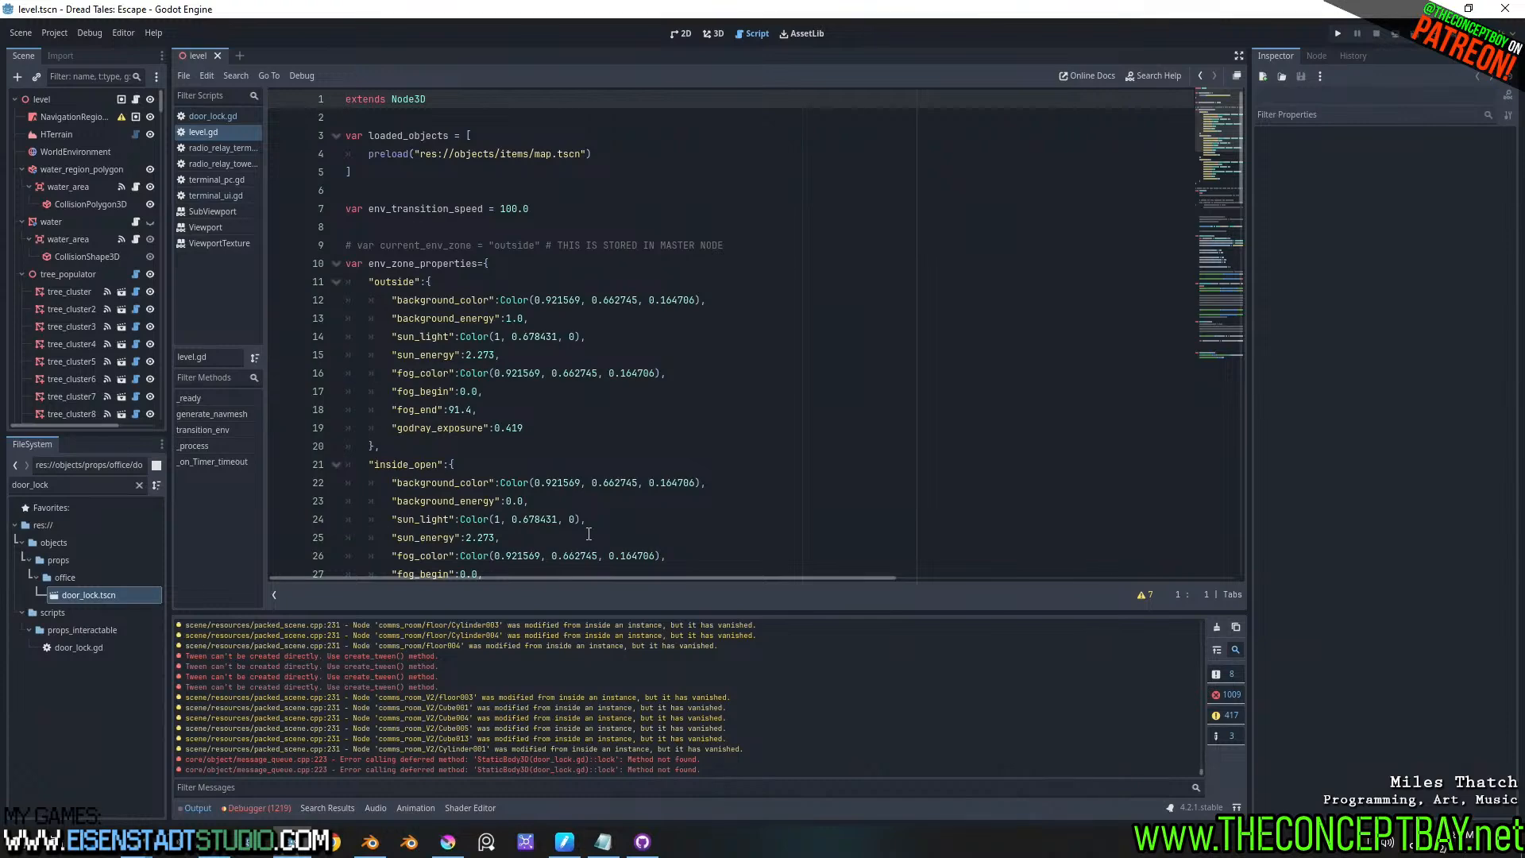
pyautogui.click(713, 34)
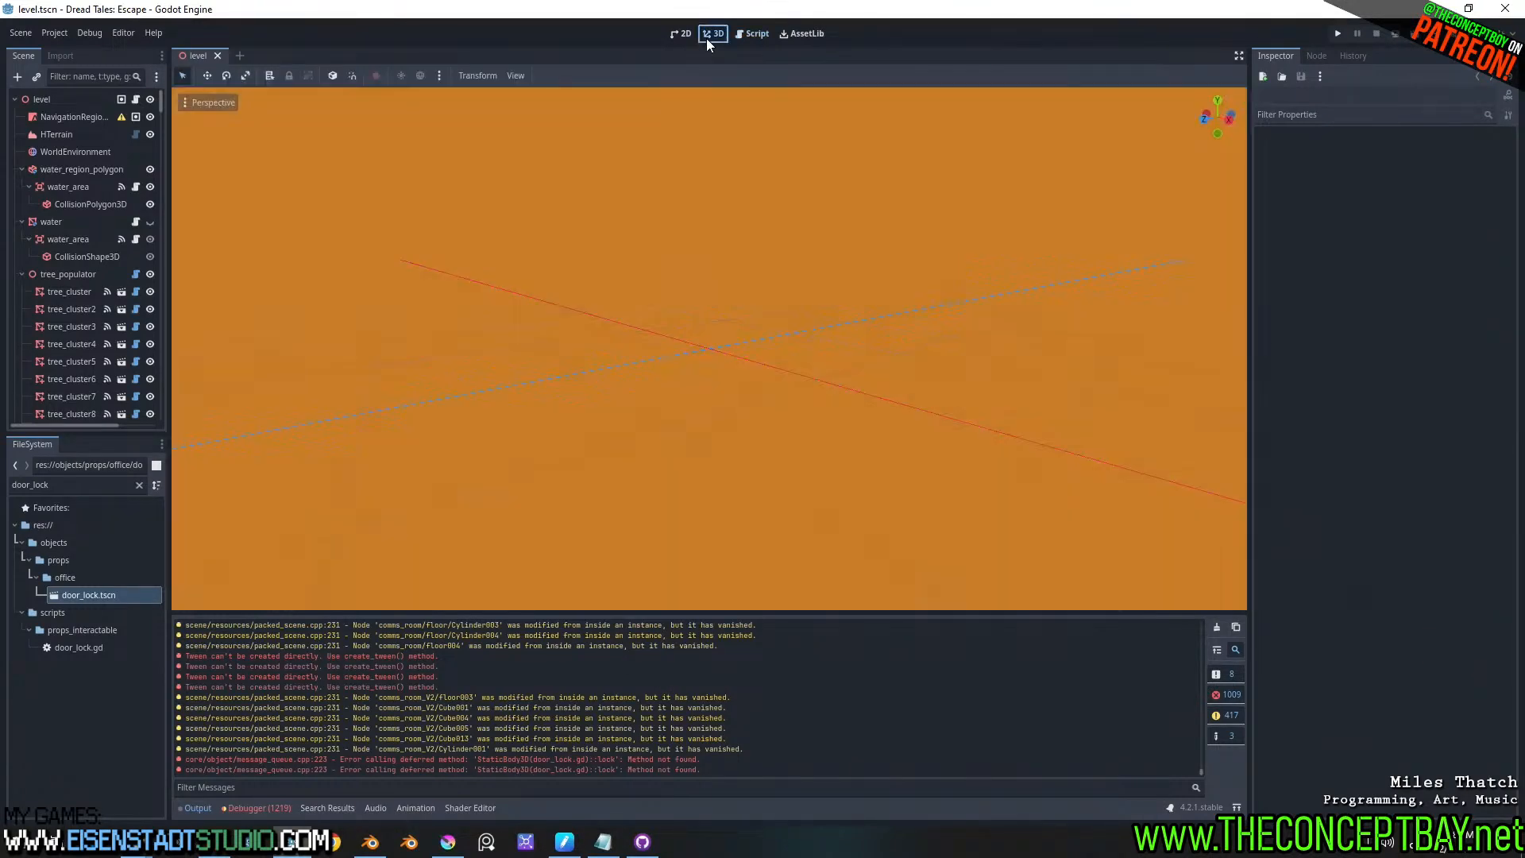
pyautogui.moveTo(722, 331); pyautogui.dragTo(785, 536, button='right')
pyautogui.press('w')
pyautogui.press('w')
pyautogui.press('w')
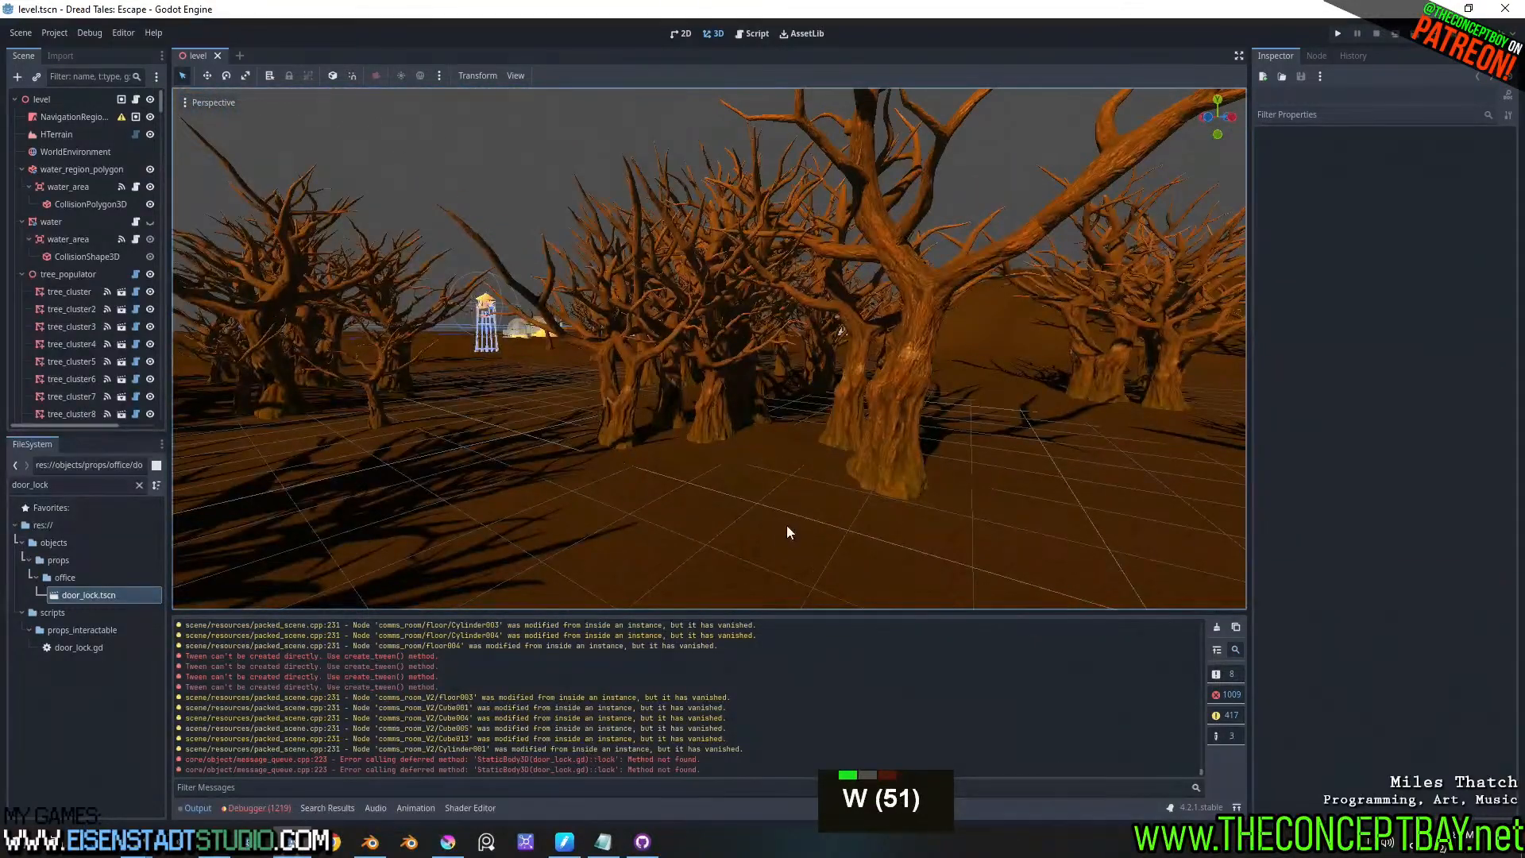
pyautogui.click(54, 132)
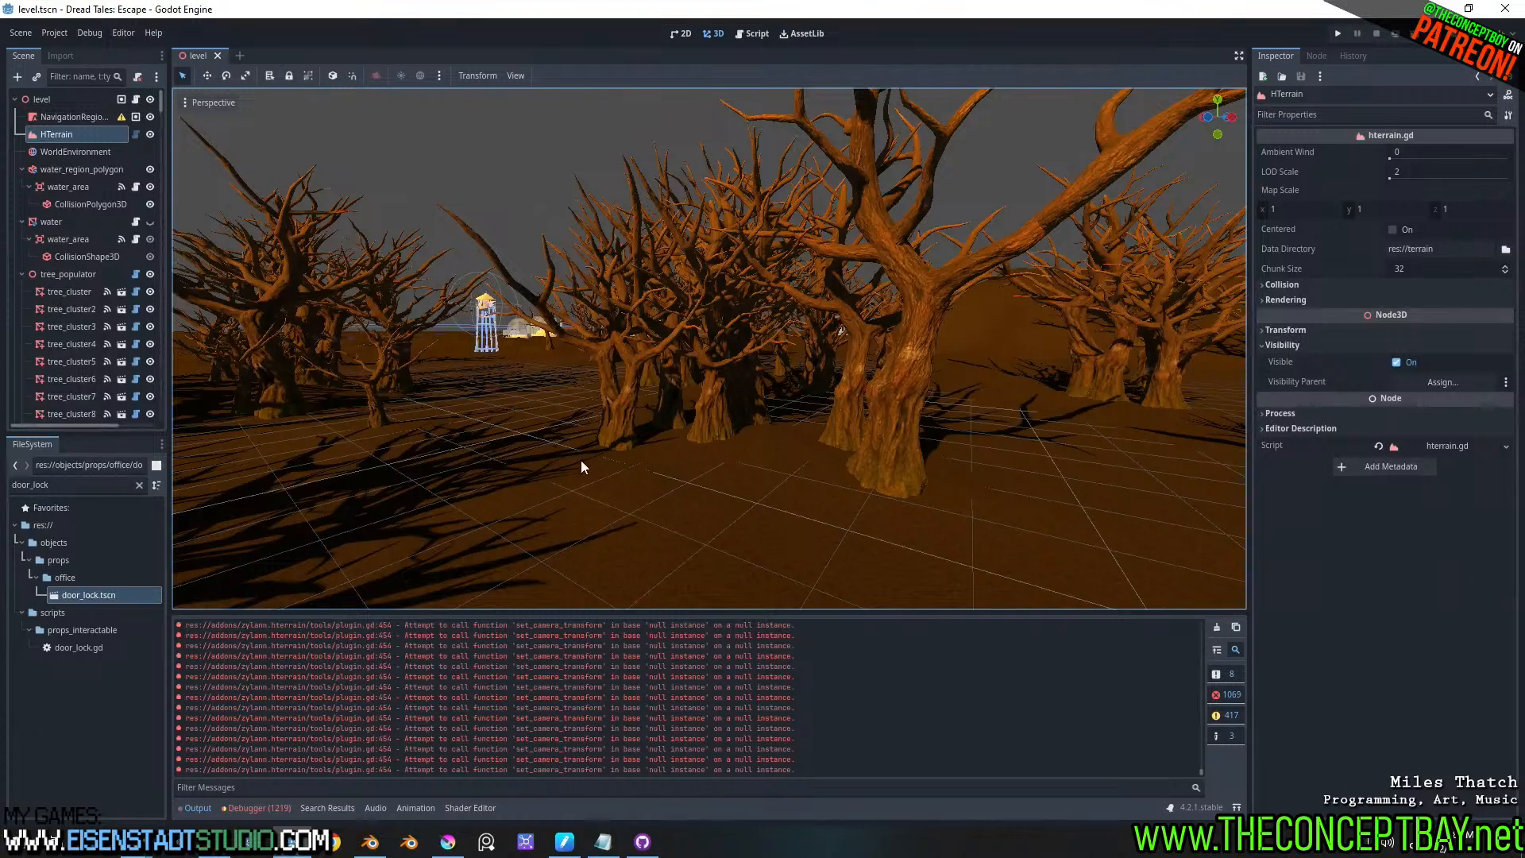
# - Check the installed plugins and the Heightmap Terrain version in the project settings, and close the settings
pyautogui.click(54, 33)
pyautogui.click(80, 49)
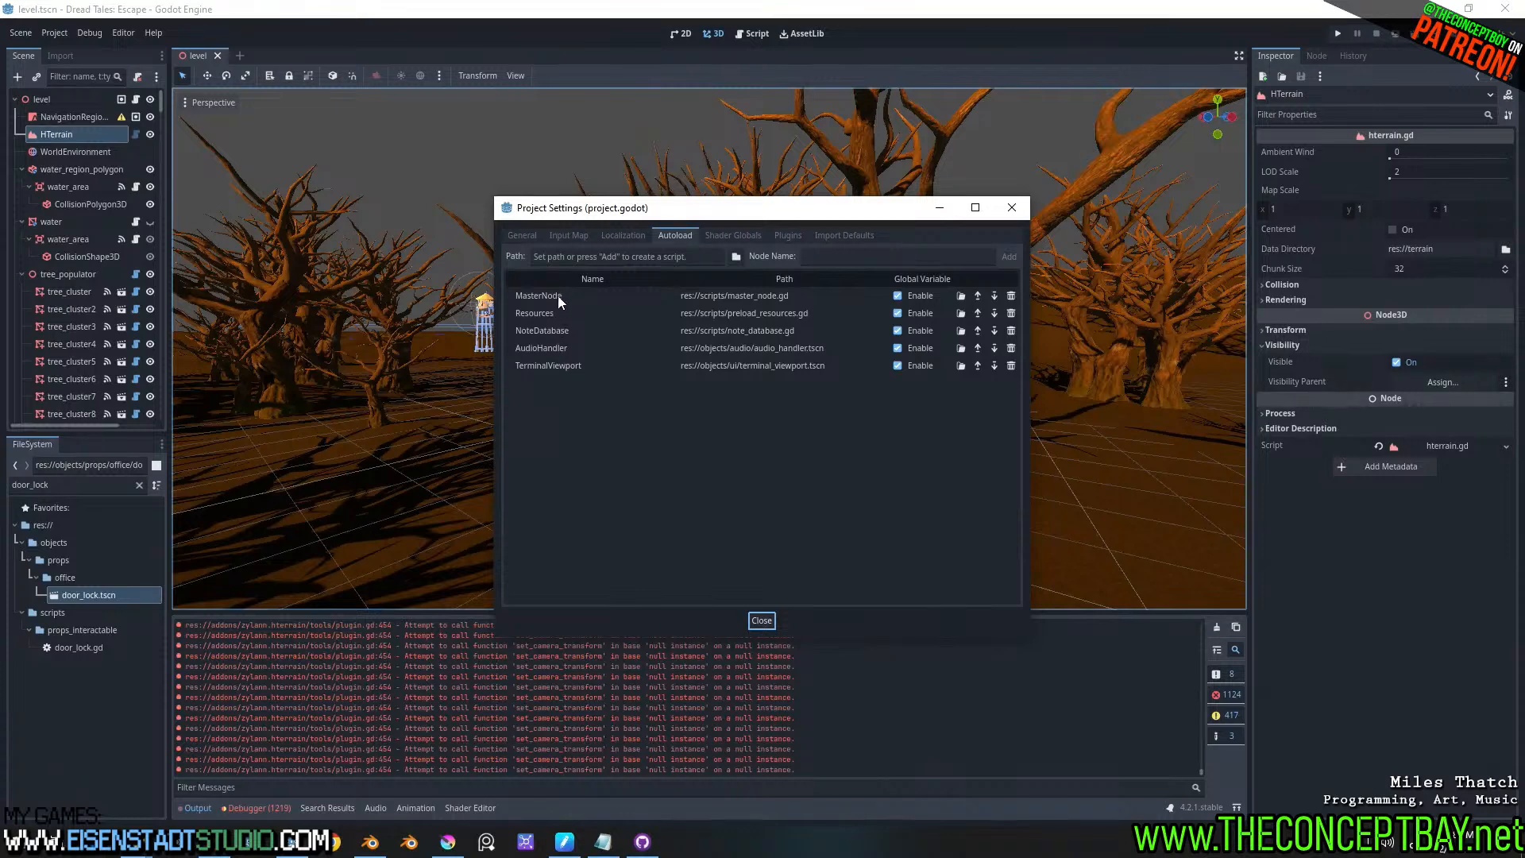
pyautogui.click(746, 236)
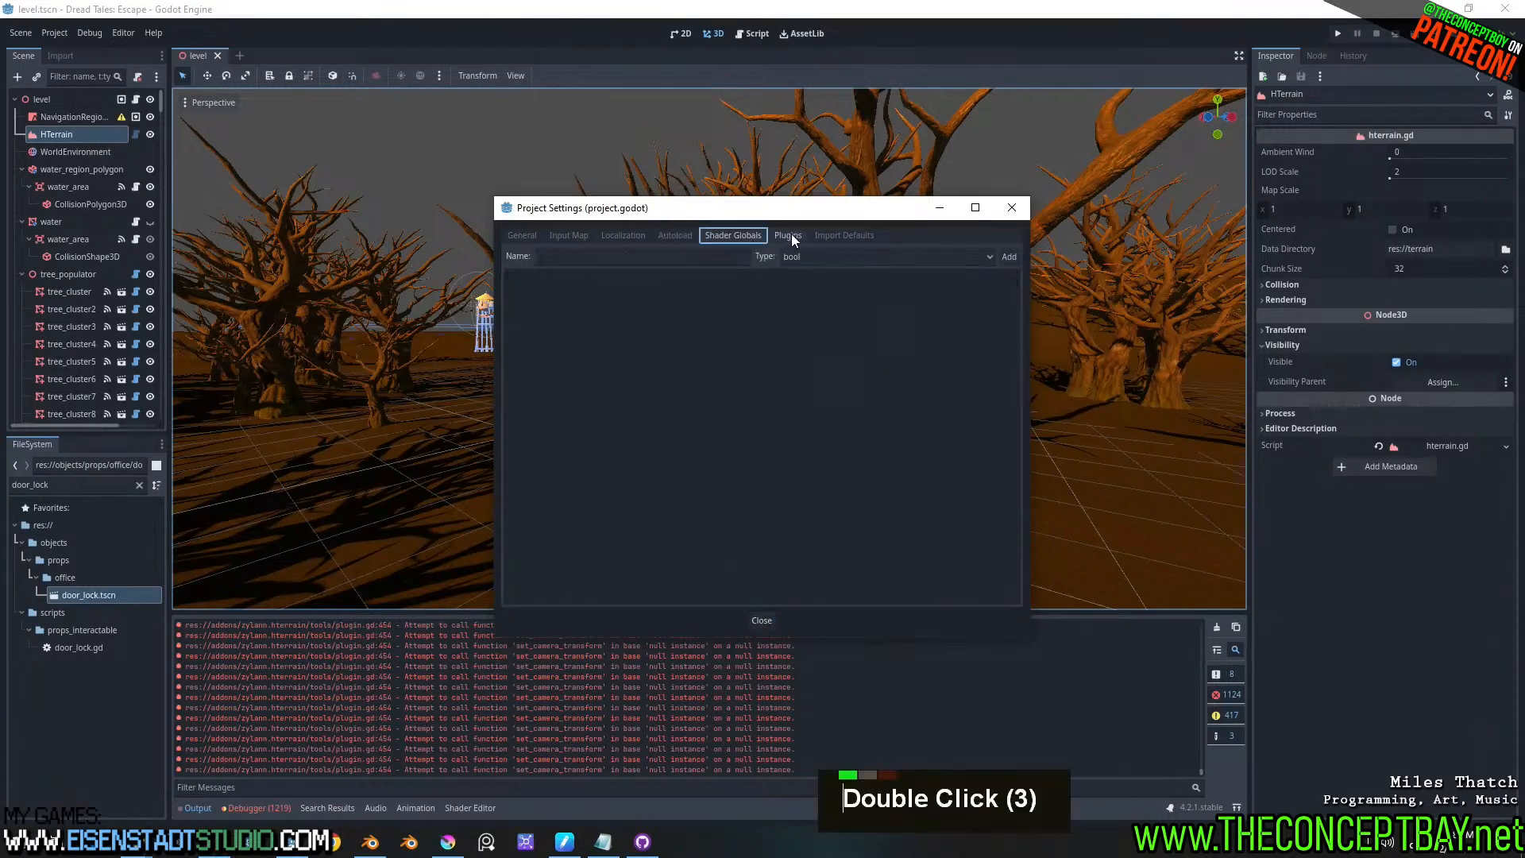
pyautogui.click(788, 235)
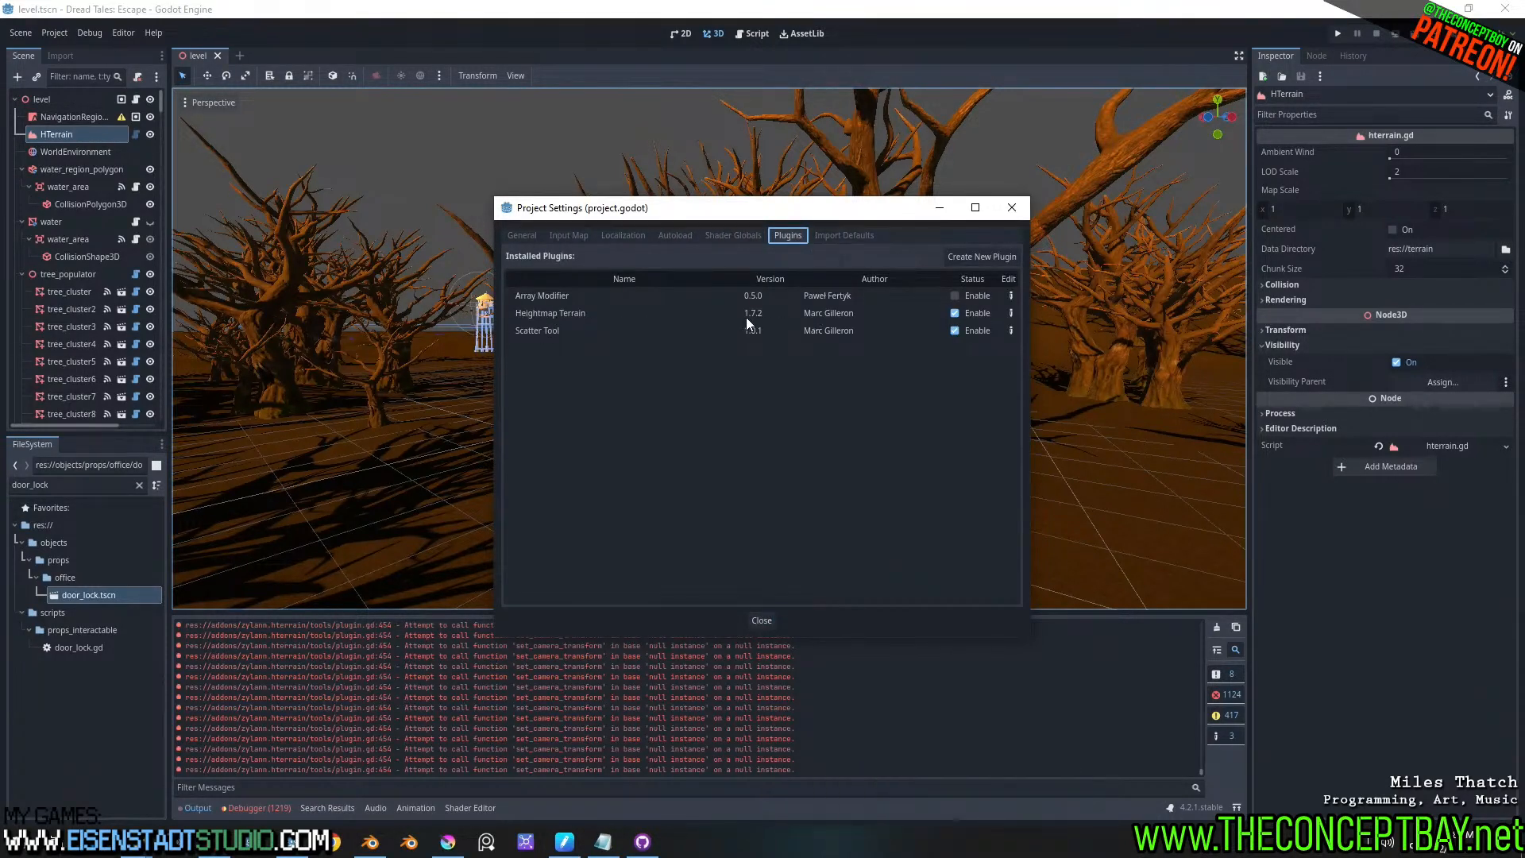
pyautogui.click(1010, 209)
# - Search the asset library for "heightmap", check the Heightmap terrain asset's version details, and close them
pyautogui.doubleClick(807, 33)
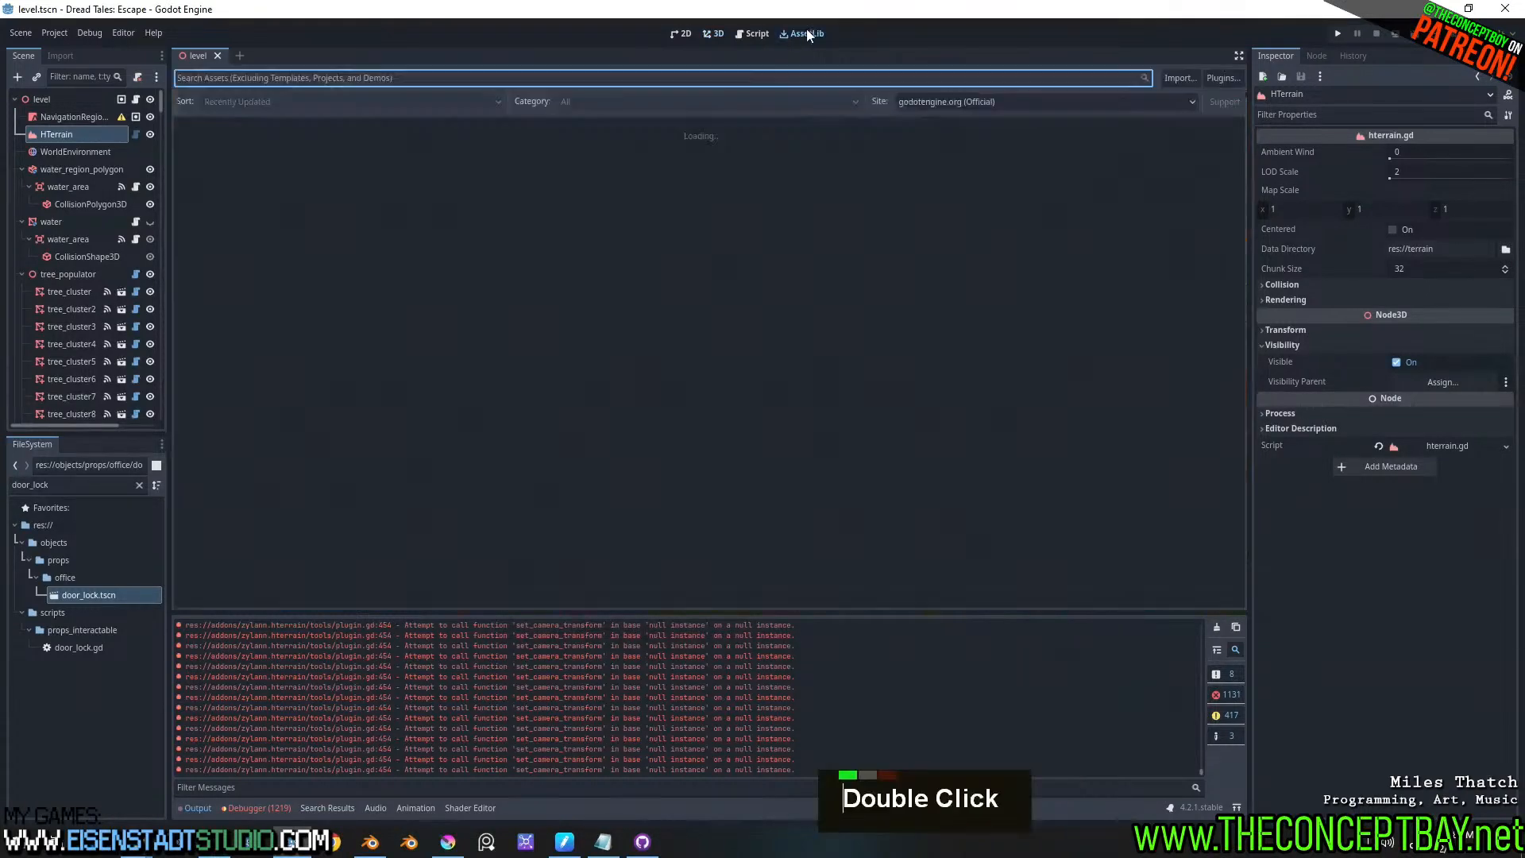
pyautogui.write('height')
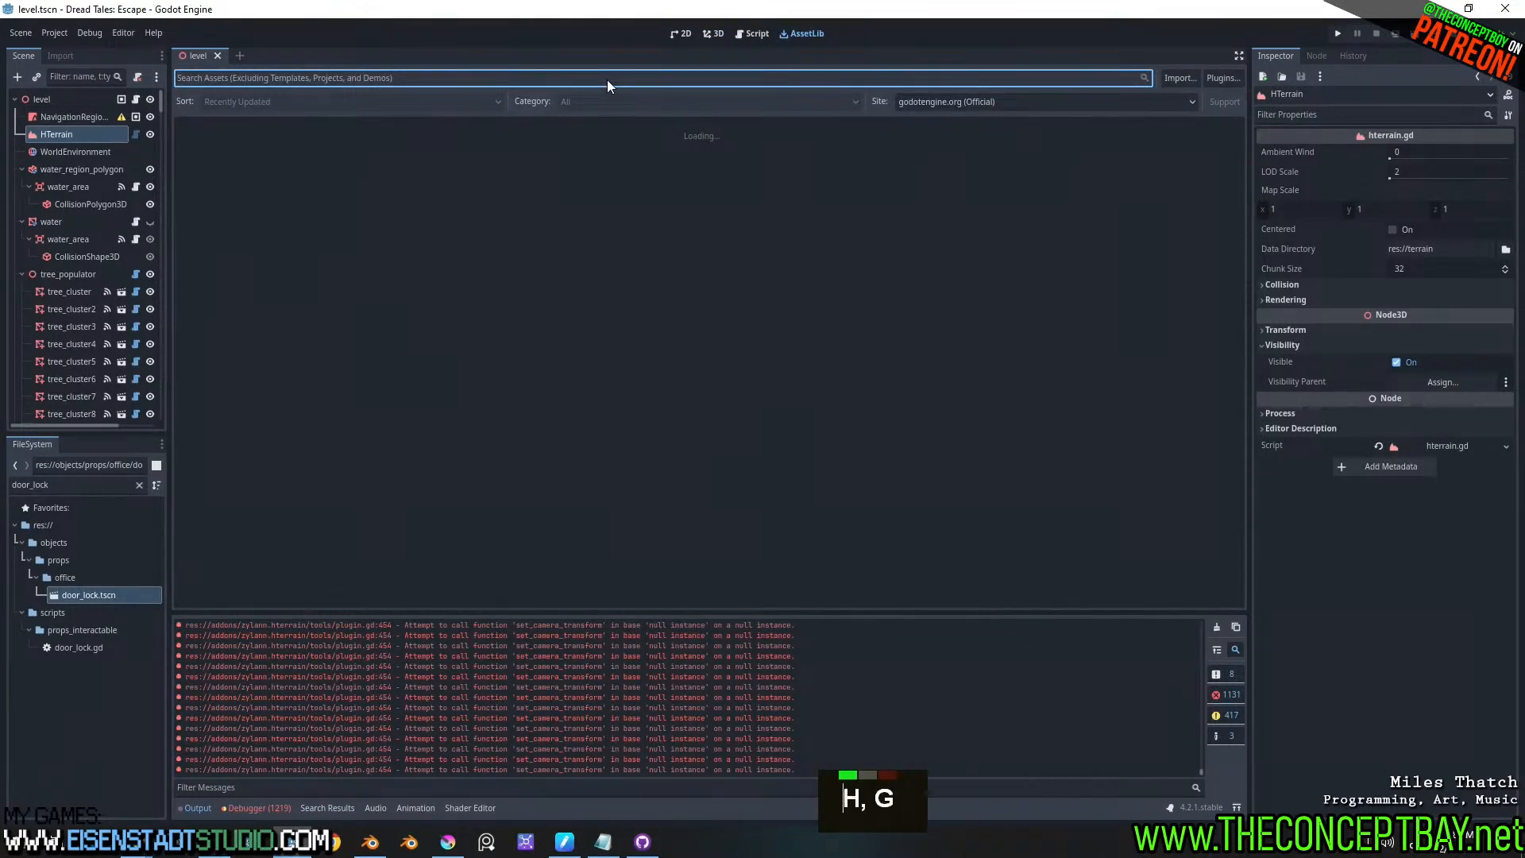
pyautogui.doubleClick(372, 77)
pyautogui.write('height map')
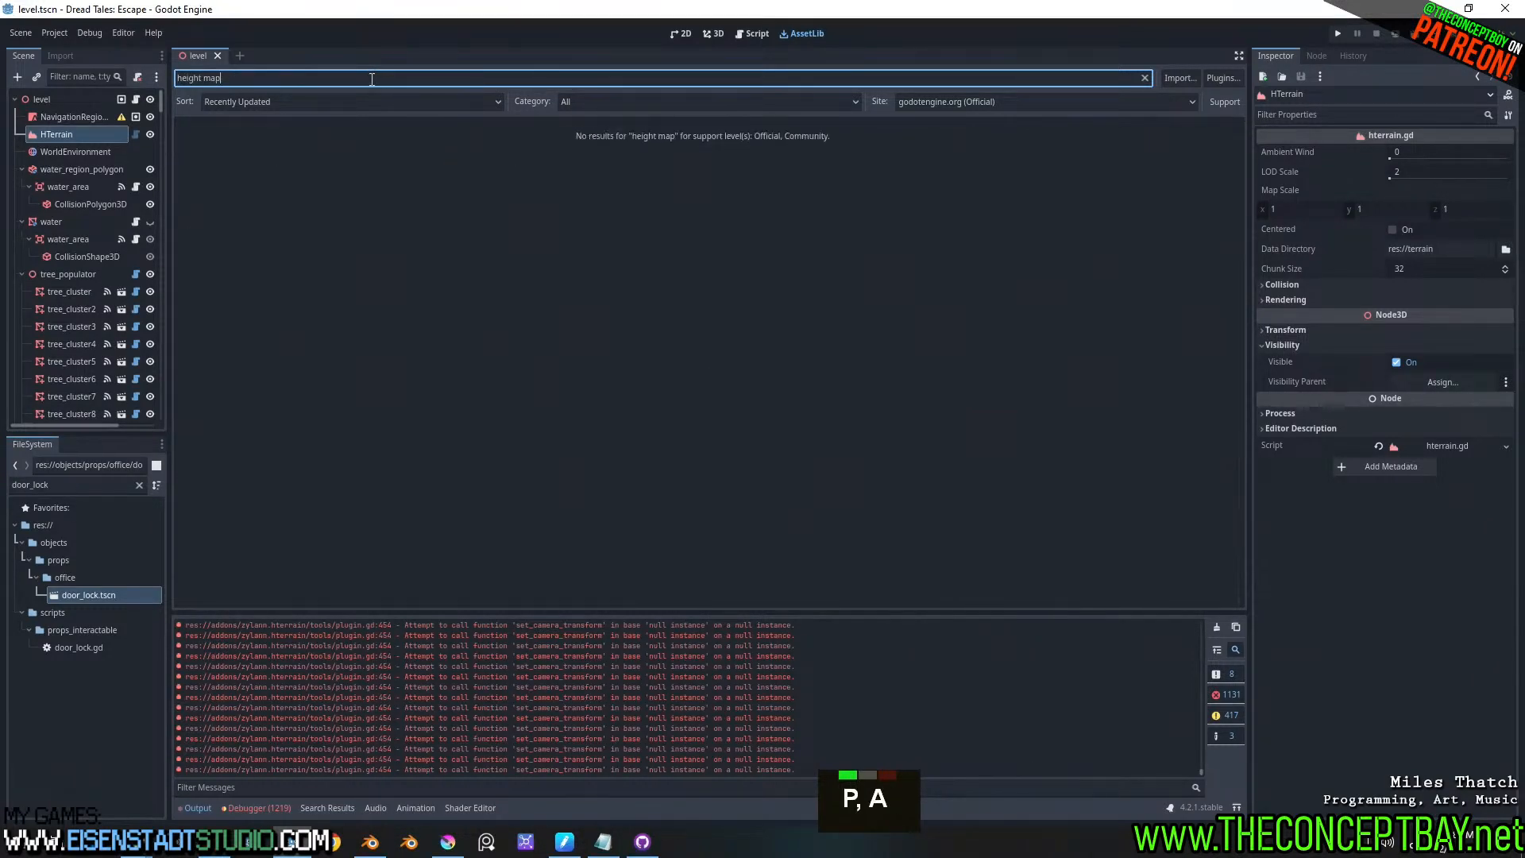
pyautogui.hotkey('ctrl', 'Left')
pyautogui.press('BackSpace')
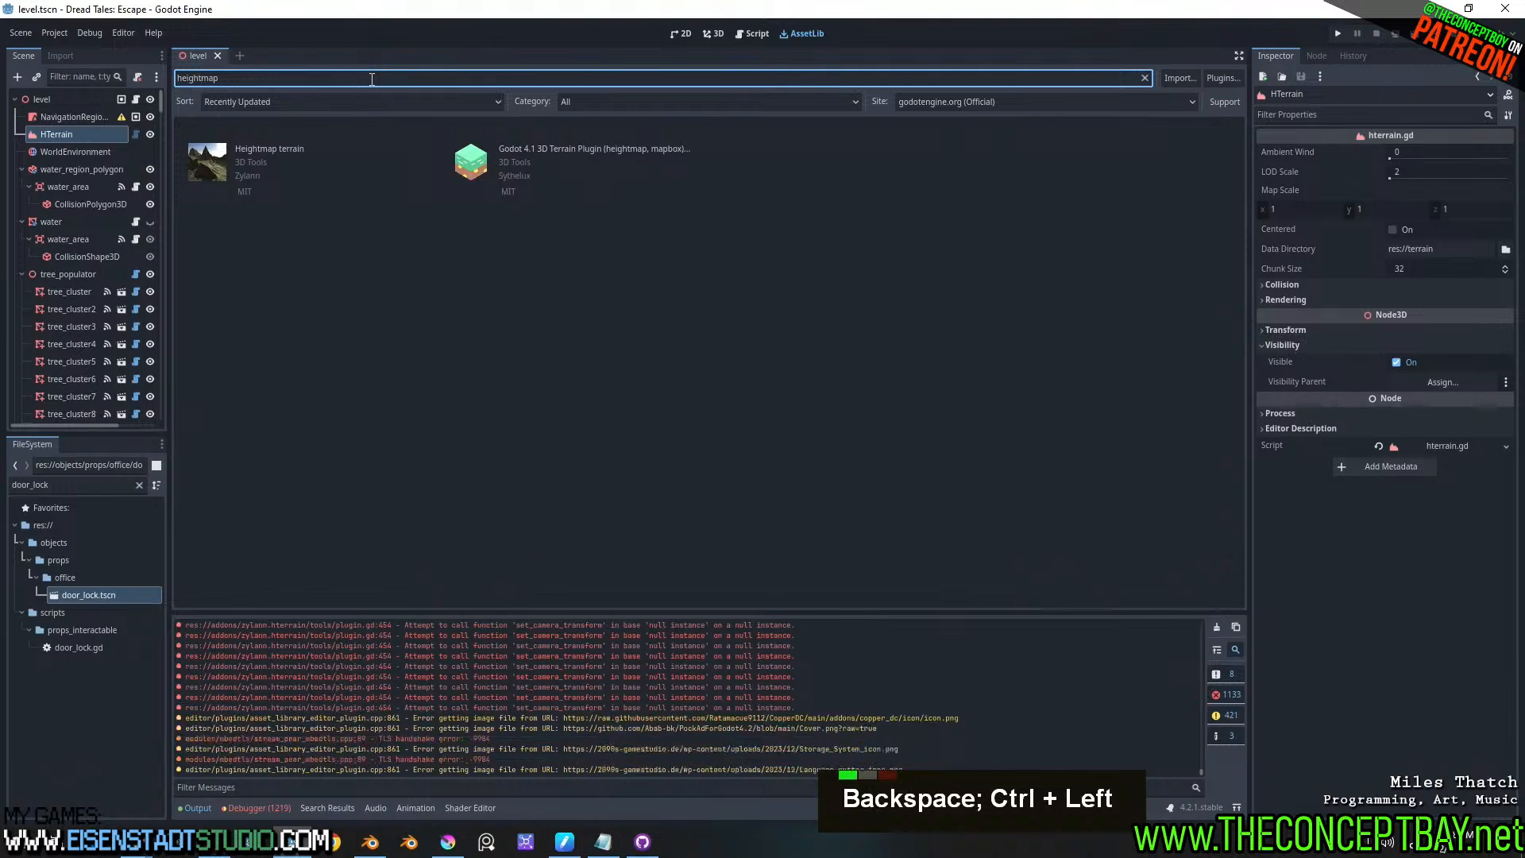
pyautogui.click(287, 149)
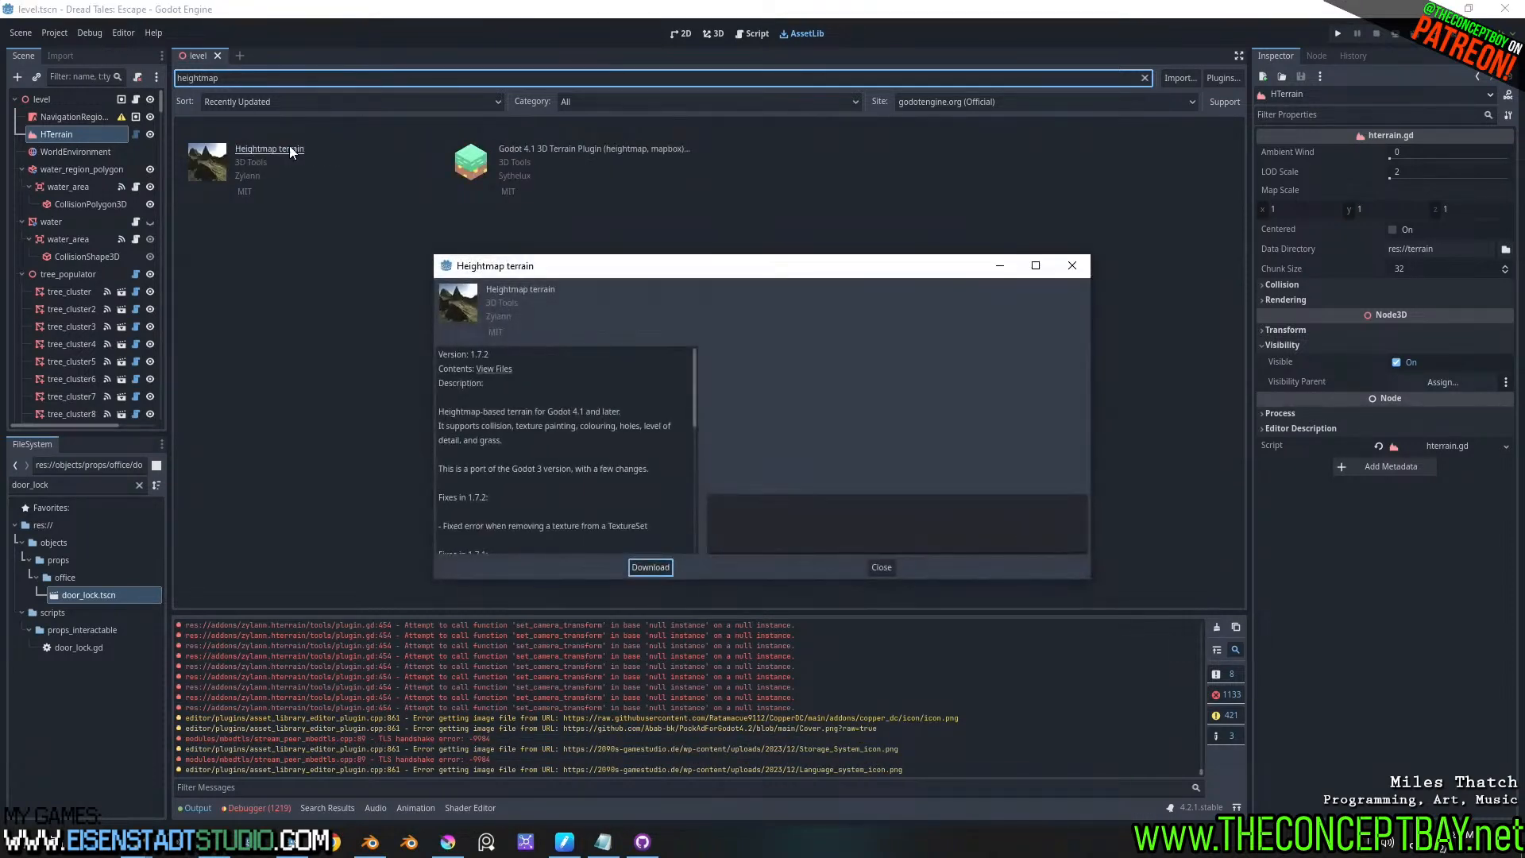
pyautogui.click(882, 567)
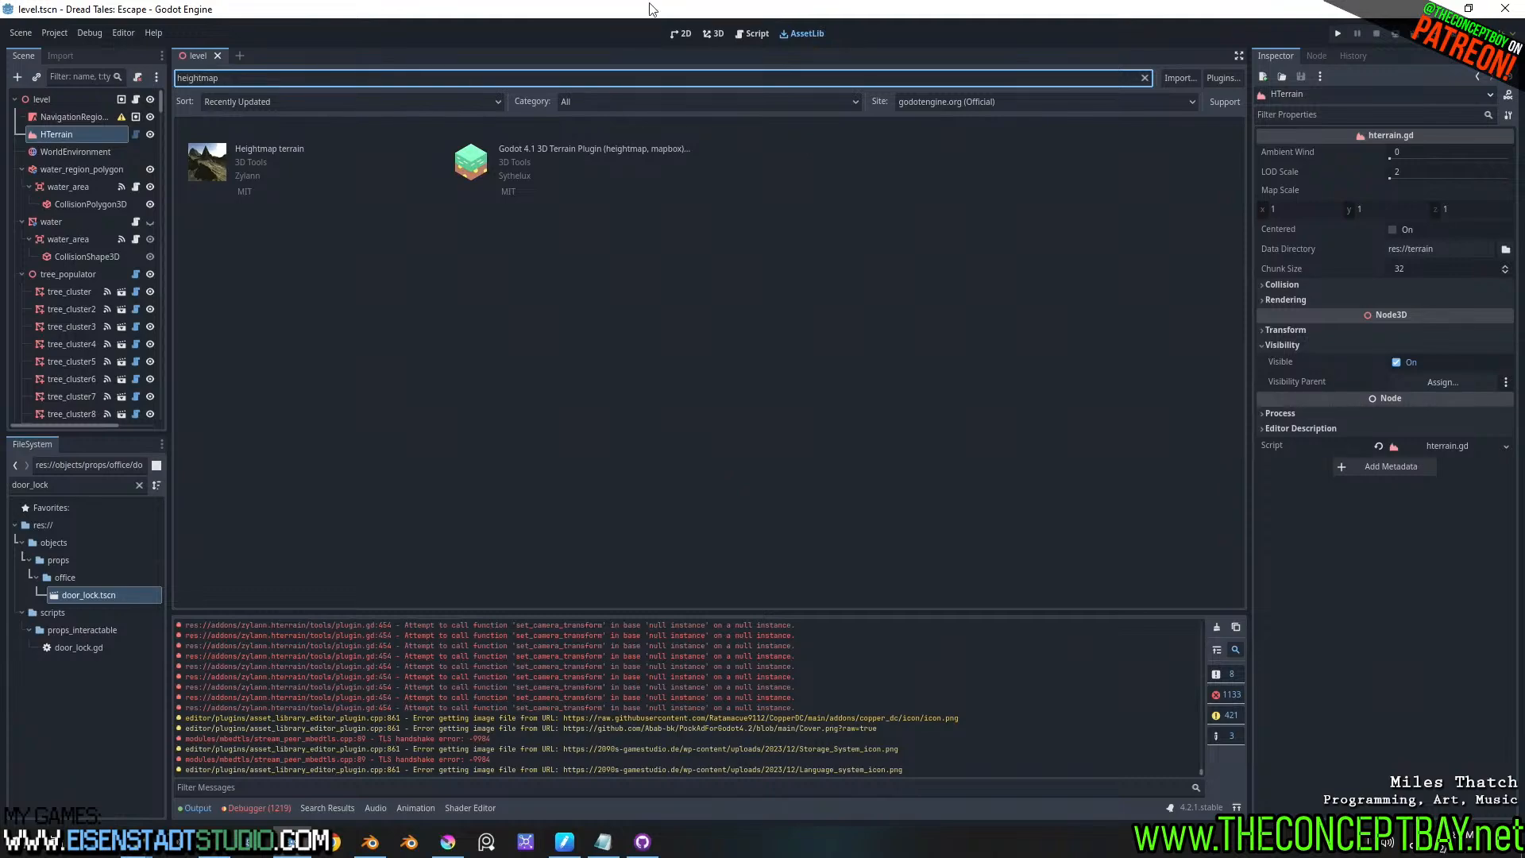
# - Return to the level's 3D view and examine the terrain, trees and buildings from several places across the map
pyautogui.click(718, 35)
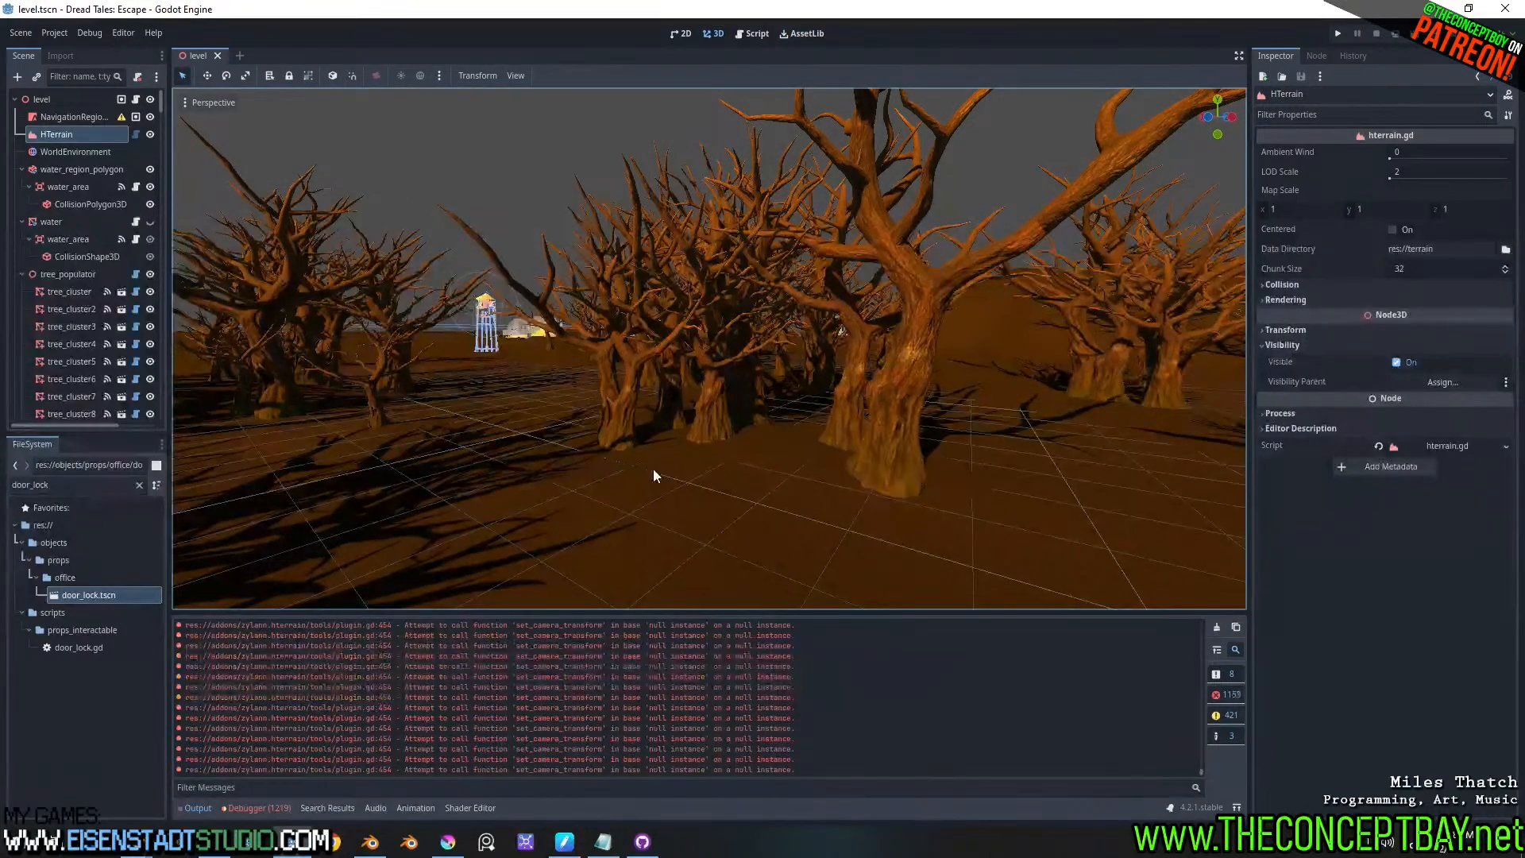
pyautogui.moveTo(653, 469); pyautogui.dragTo(1031, 433, button='middle')
pyautogui.scroll(-4, 722, 430)
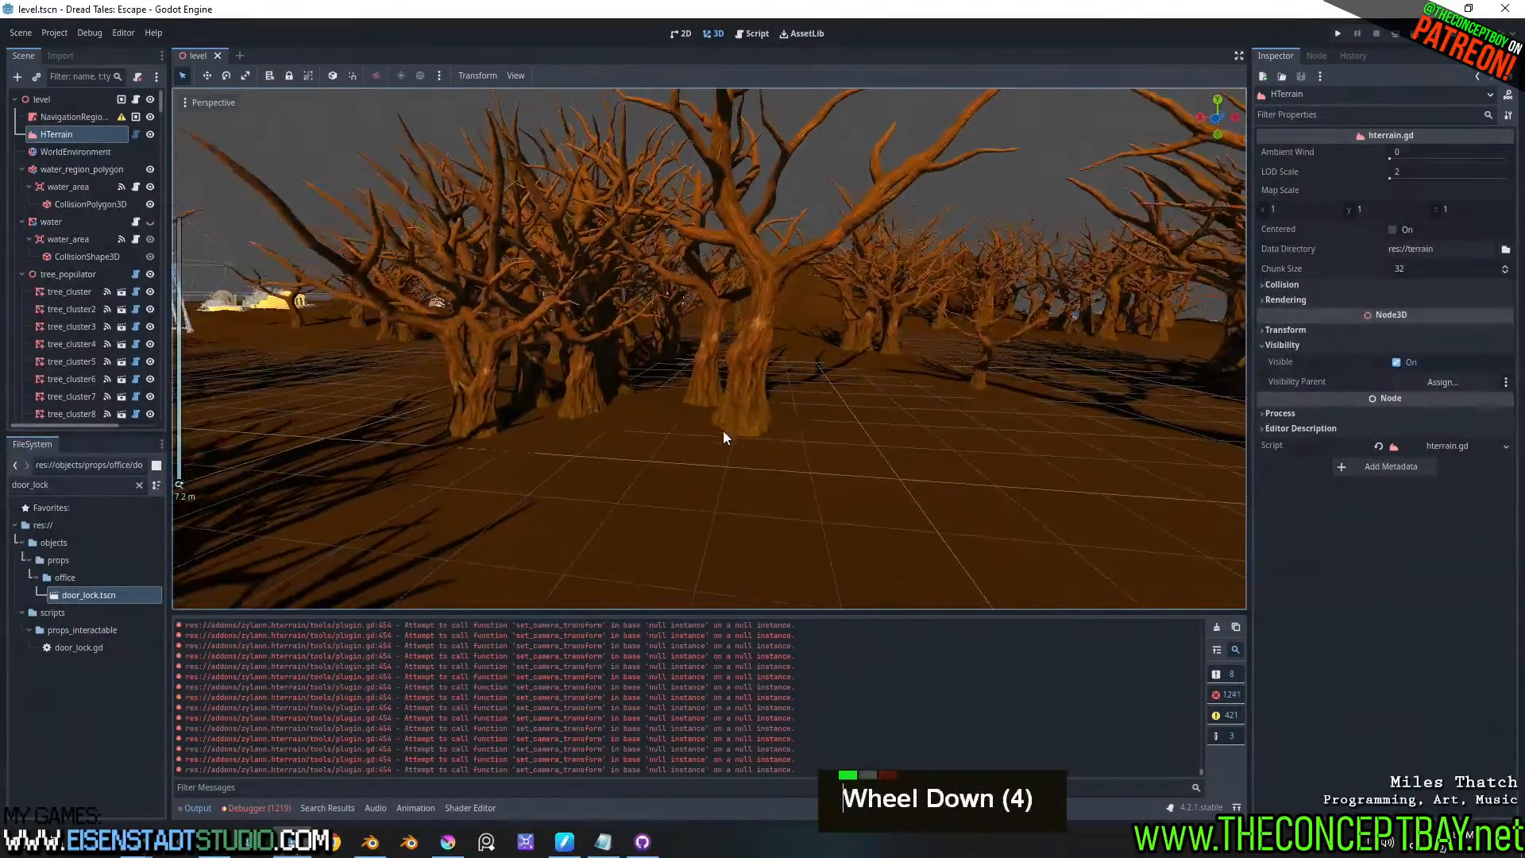
pyautogui.press('w')
pyautogui.press('w')
pyautogui.press('w')
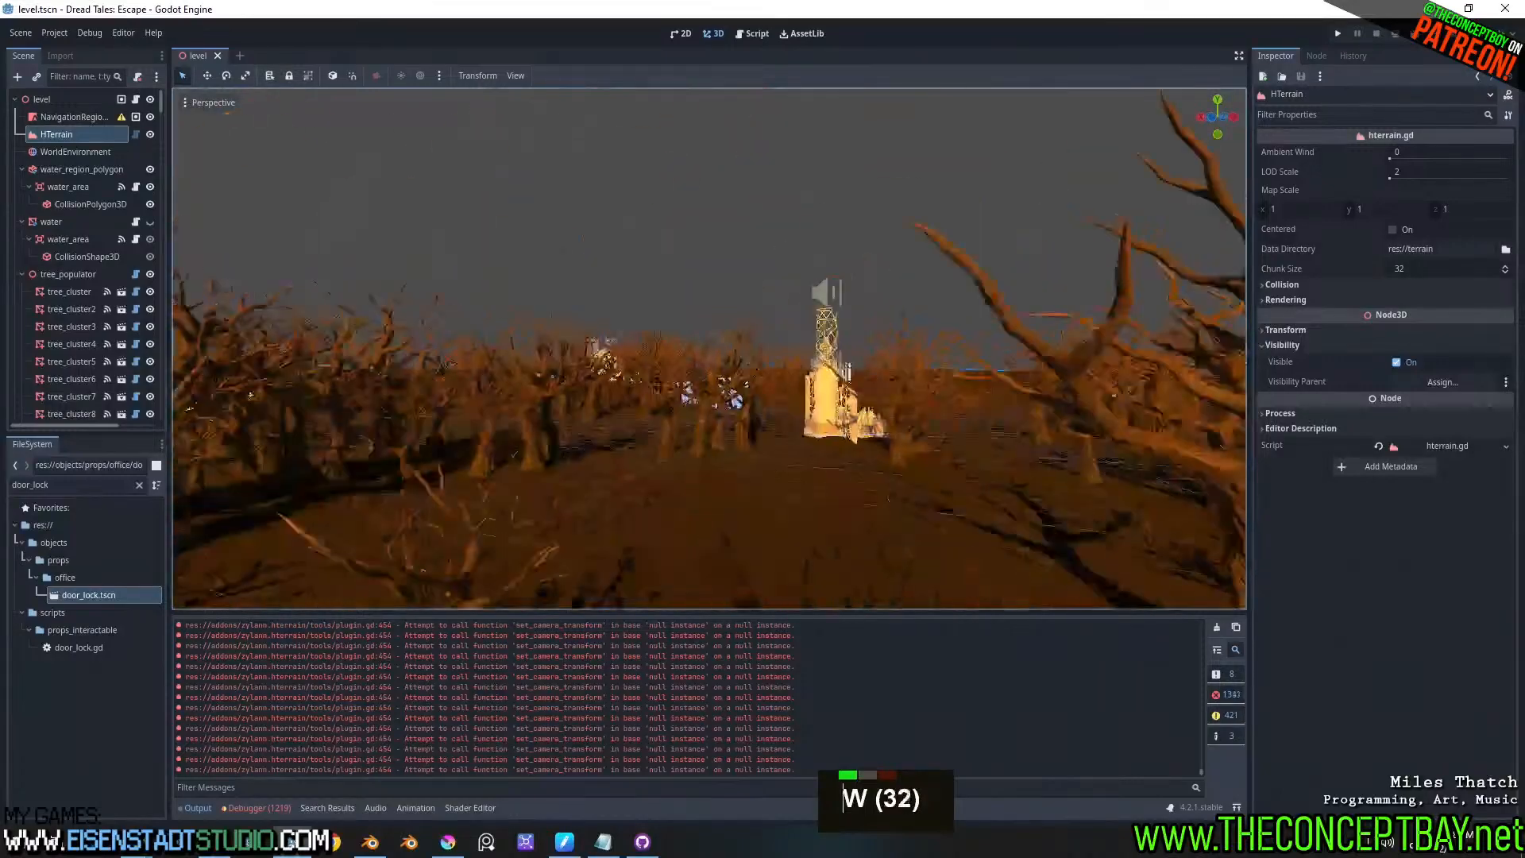
pyautogui.press('d')
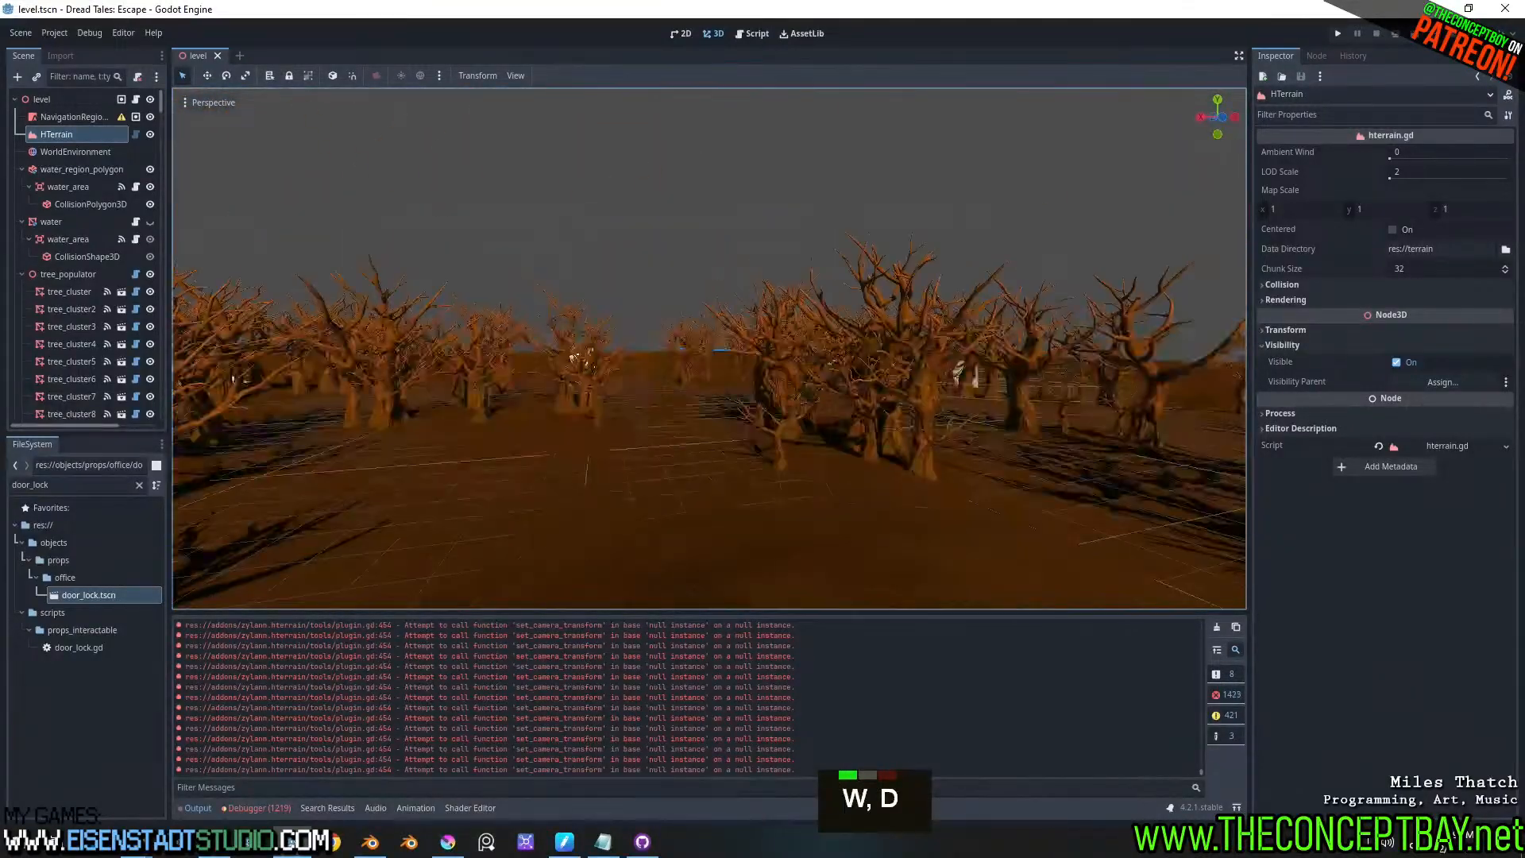
pyautogui.press('a')
pyautogui.moveTo(709, 349); pyautogui.dragTo(942, 382, button='right')
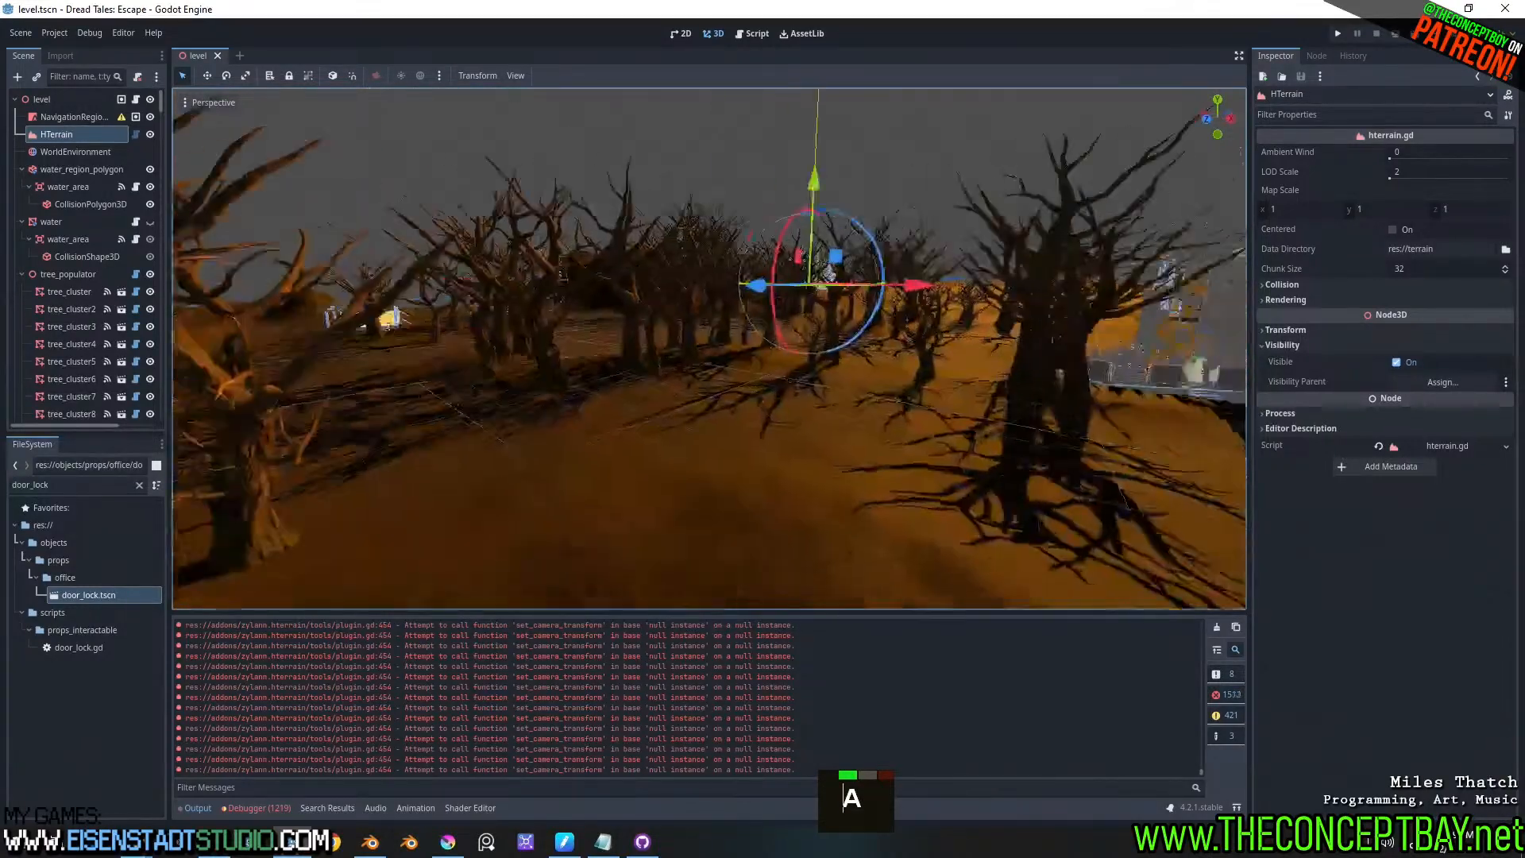
# - Survey the forest, rocks and structures across the level in search of the radio relay
pyautogui.press('w')
pyautogui.press('w')
pyautogui.press('w')
pyautogui.press('w')
pyautogui.press('w')
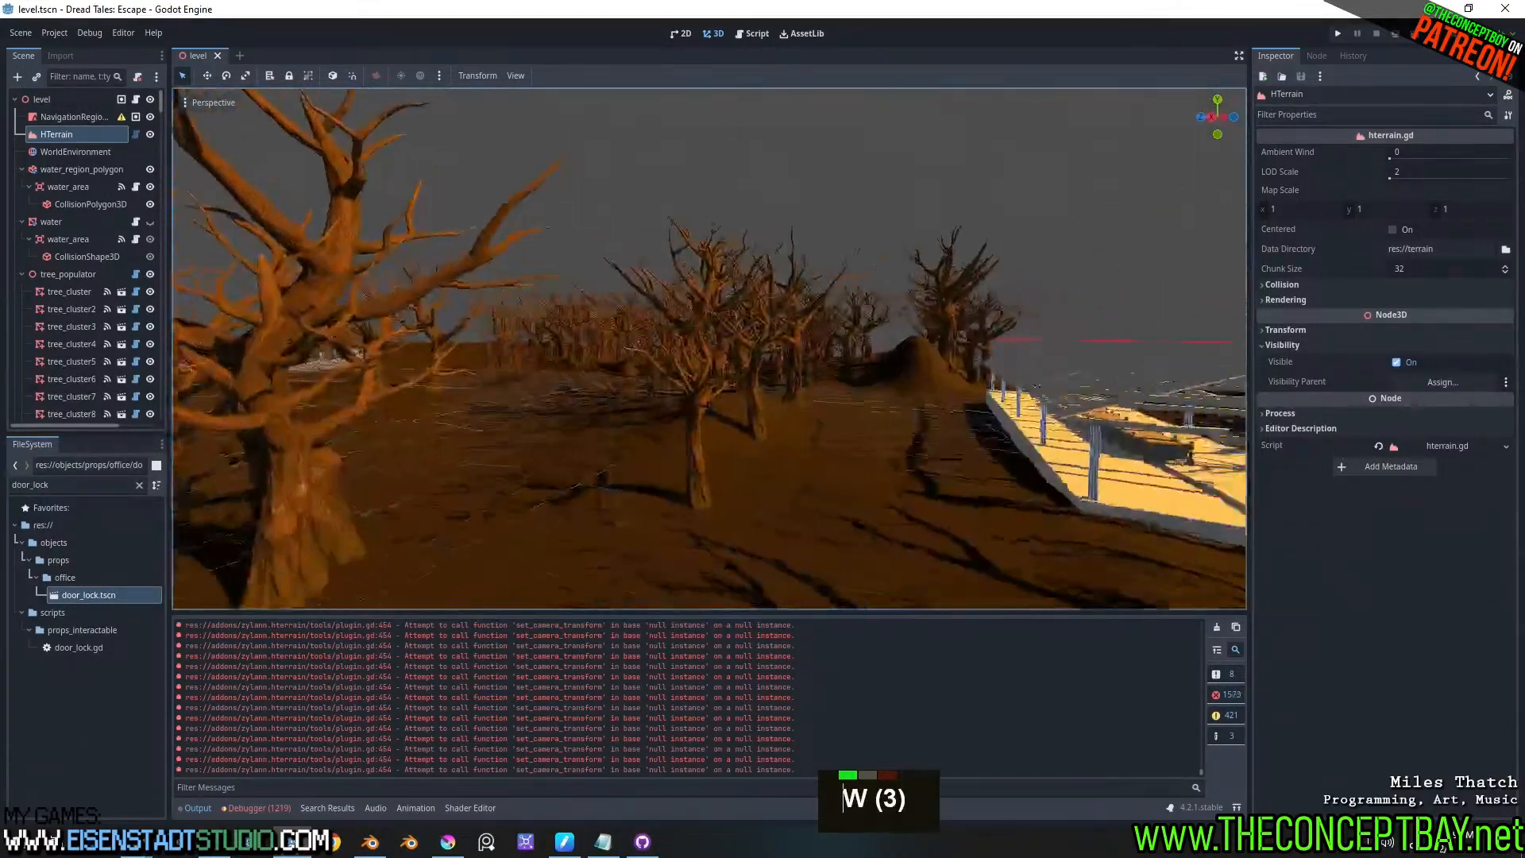
pyautogui.press('w')
pyautogui.press('w')
pyautogui.press('w')
pyautogui.press('w')
pyautogui.press('w')
pyautogui.press('w')
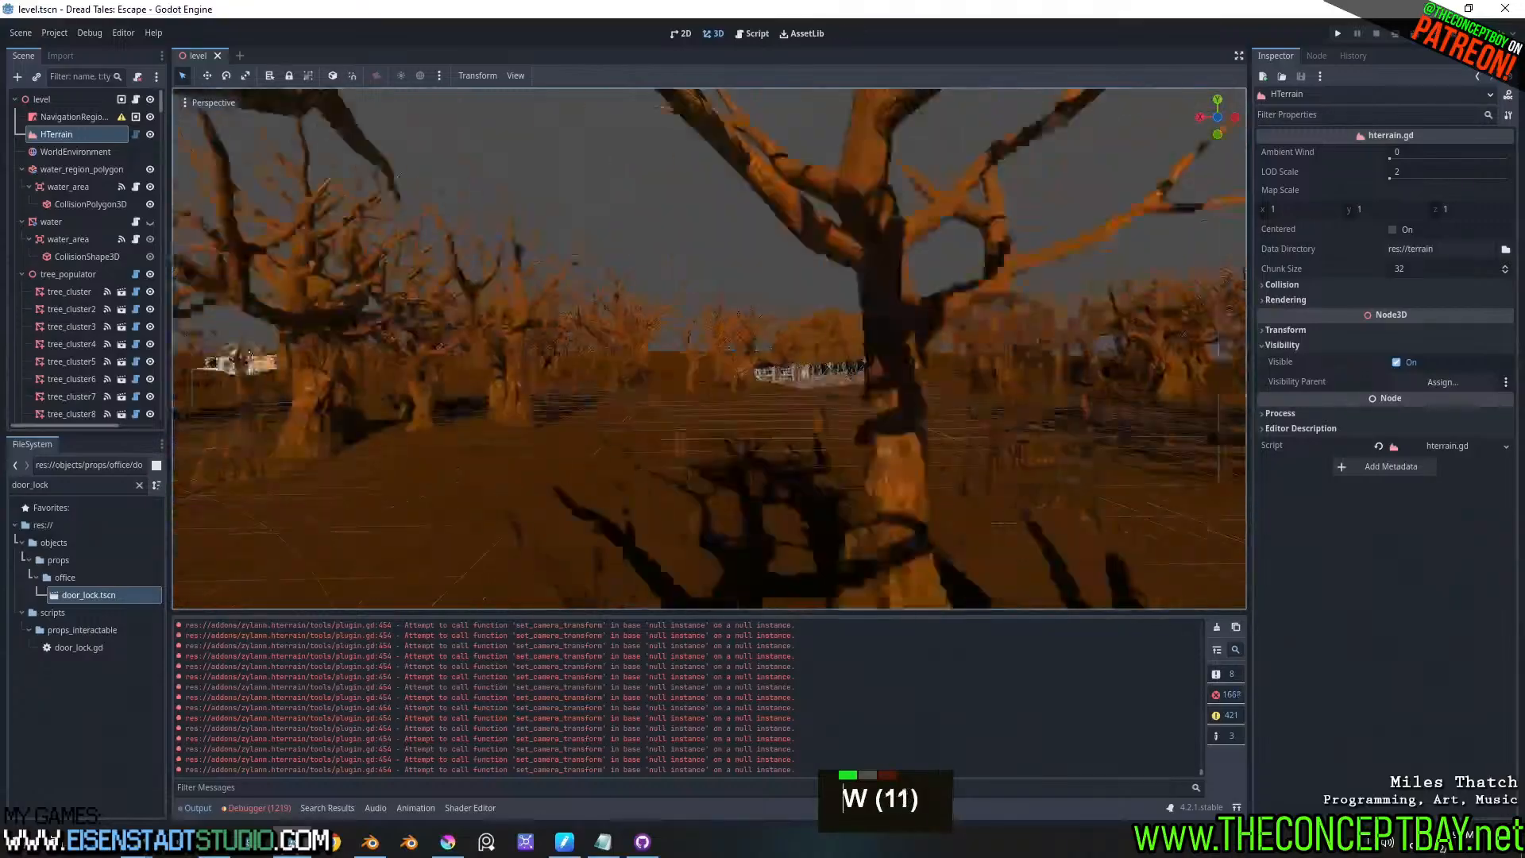
pyautogui.press('a')
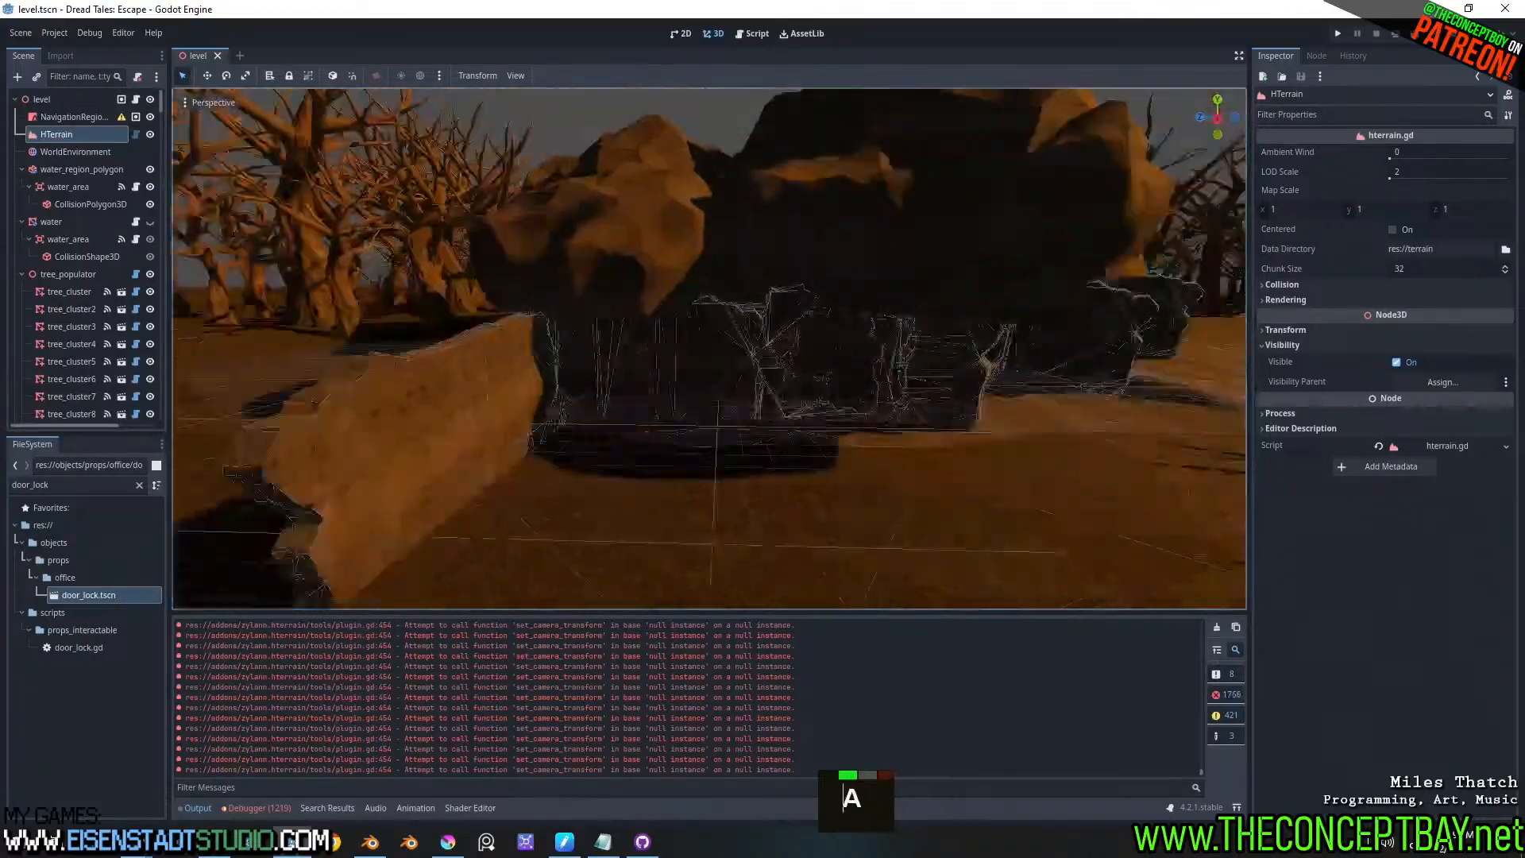
pyautogui.press('w')
pyautogui.press('w')
pyautogui.press('w')
pyautogui.press('w')
pyautogui.press('w')
pyautogui.press('w')
pyautogui.press('w')
pyautogui.press('w')
pyautogui.press('w')
pyautogui.press('w')
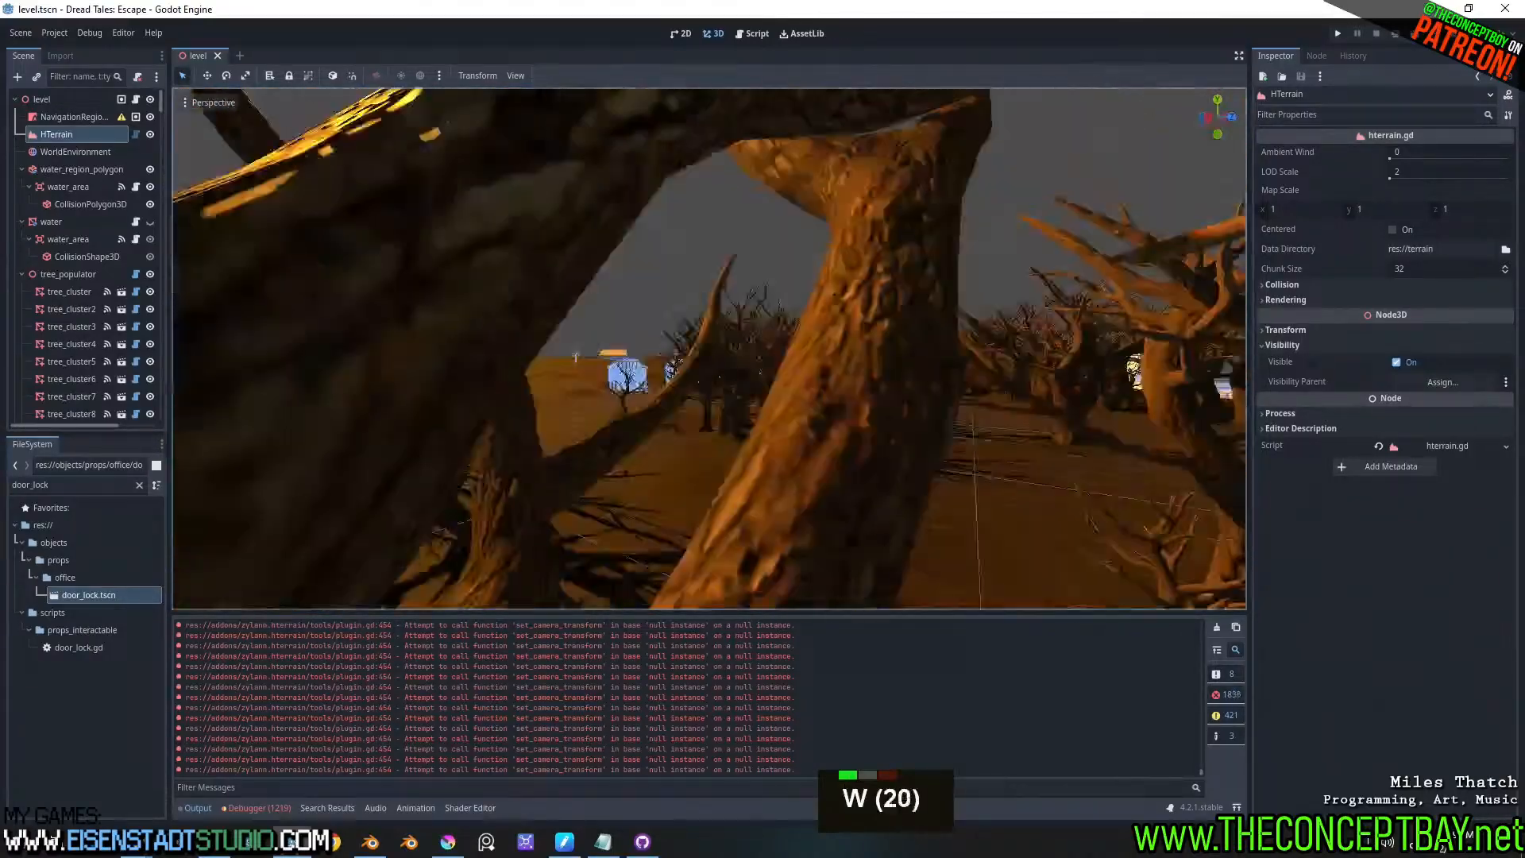
pyautogui.press('d')
pyautogui.press('w')
pyautogui.press('w')
pyautogui.press('w')
pyautogui.press('w')
pyautogui.press('w')
pyautogui.press('w')
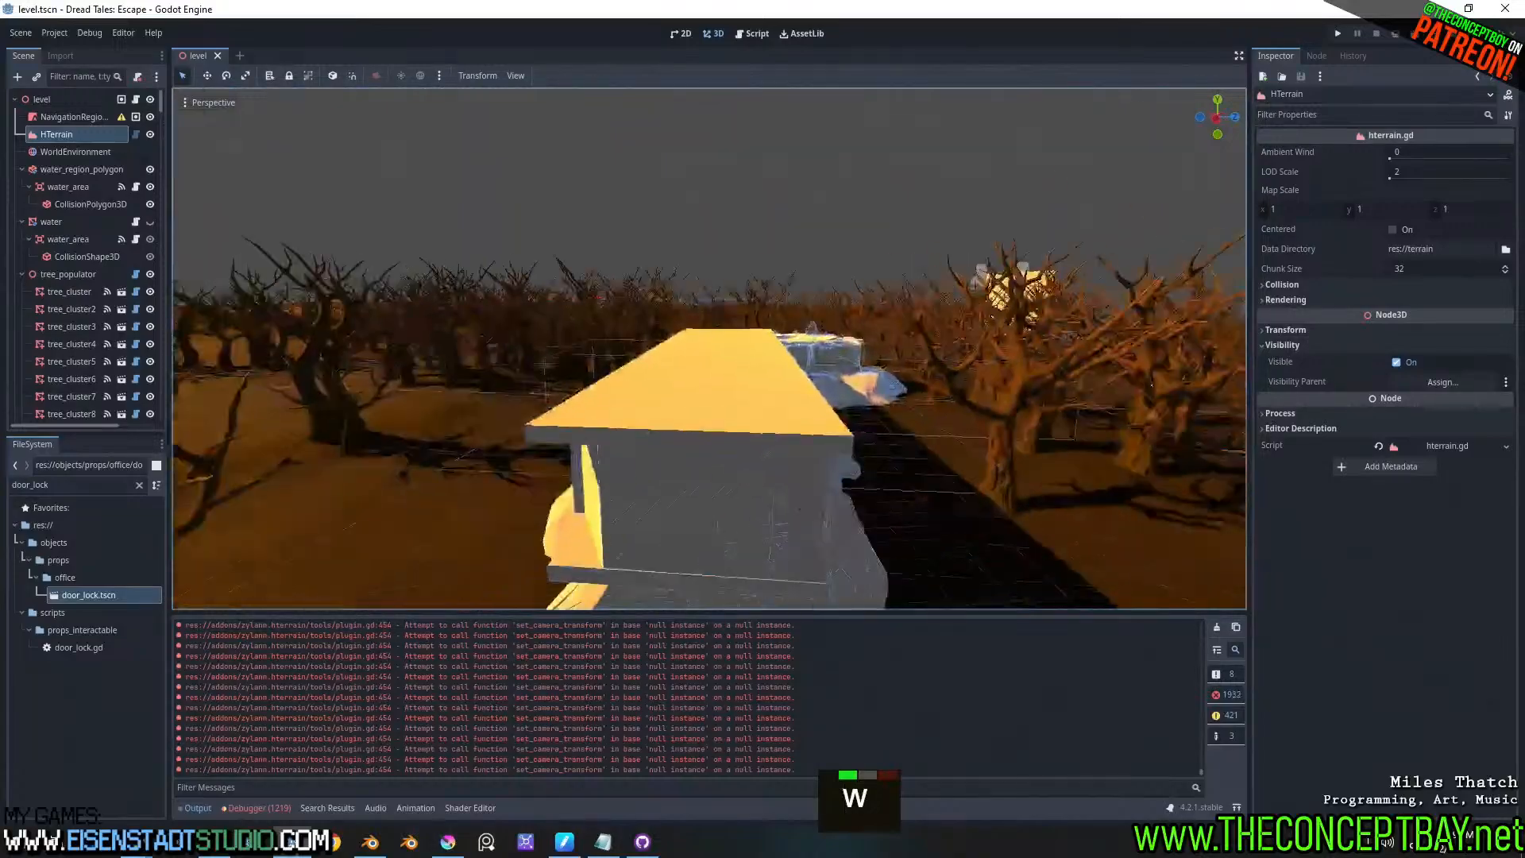
pyautogui.press('w')
pyautogui.press('w')
pyautogui.press('w')
pyautogui.press('w')
pyautogui.press('w')
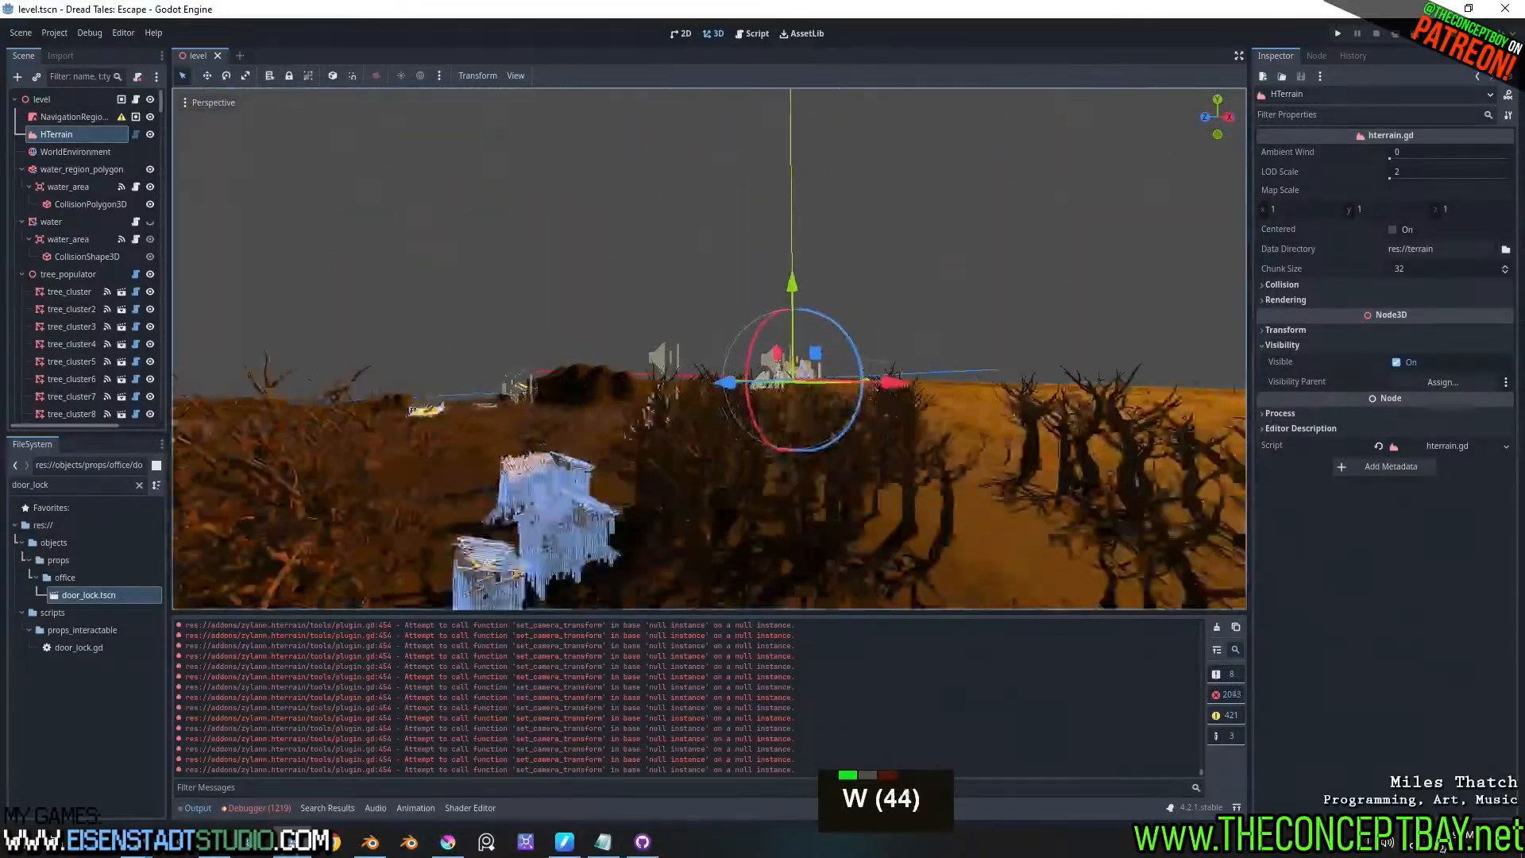
# - Find the wall terminal inside the radio relay building, select the radio_relay node and open its scene for editing
pyautogui.scroll(-3, 709, 348)
pyautogui.scroll(-1, 709, 347)
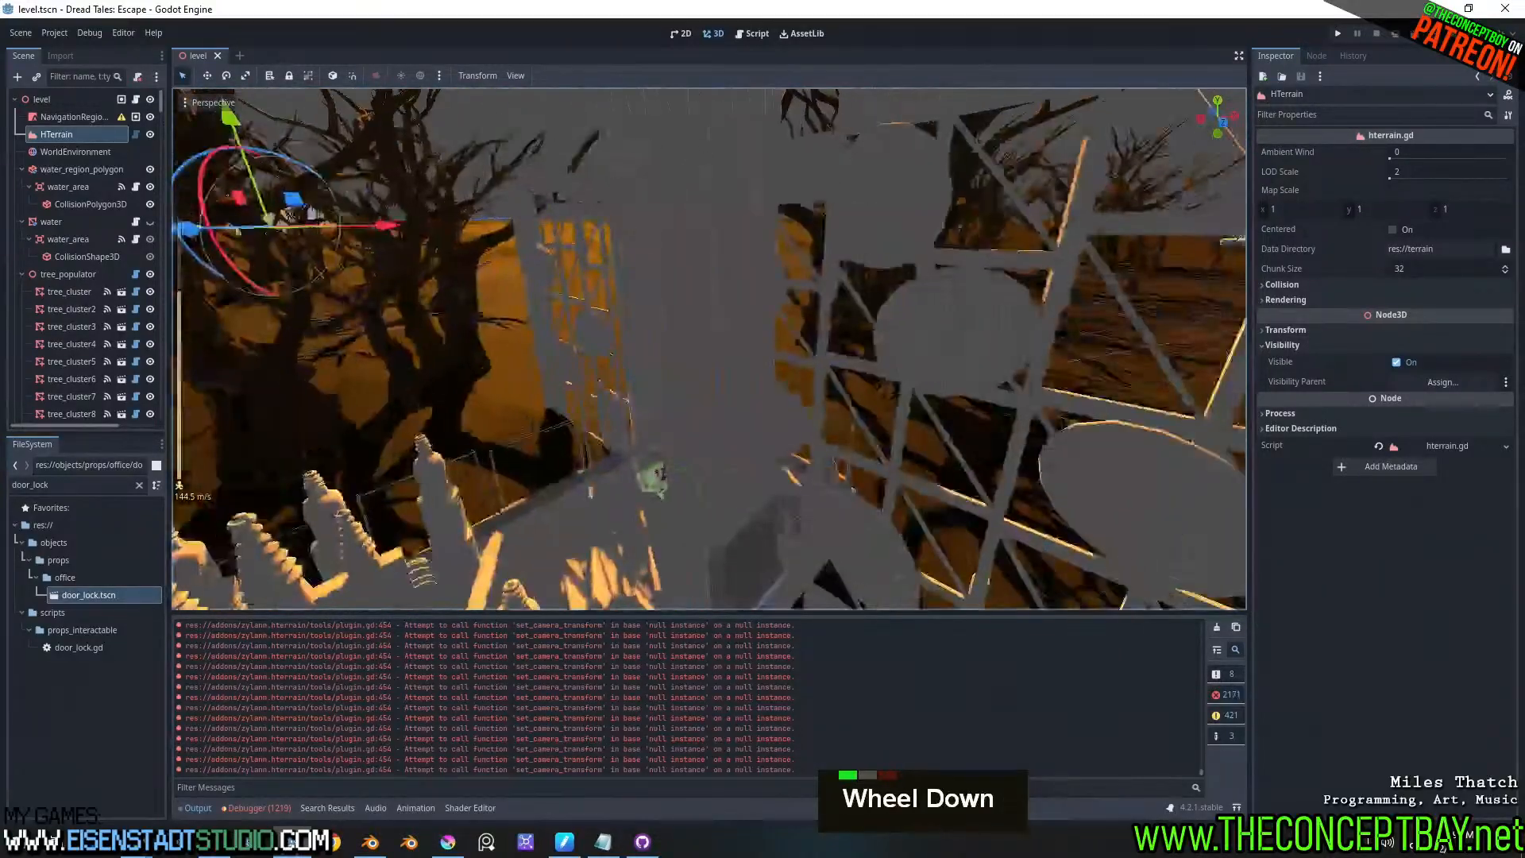
pyautogui.press('a')
pyautogui.press('w')
pyautogui.press('s')
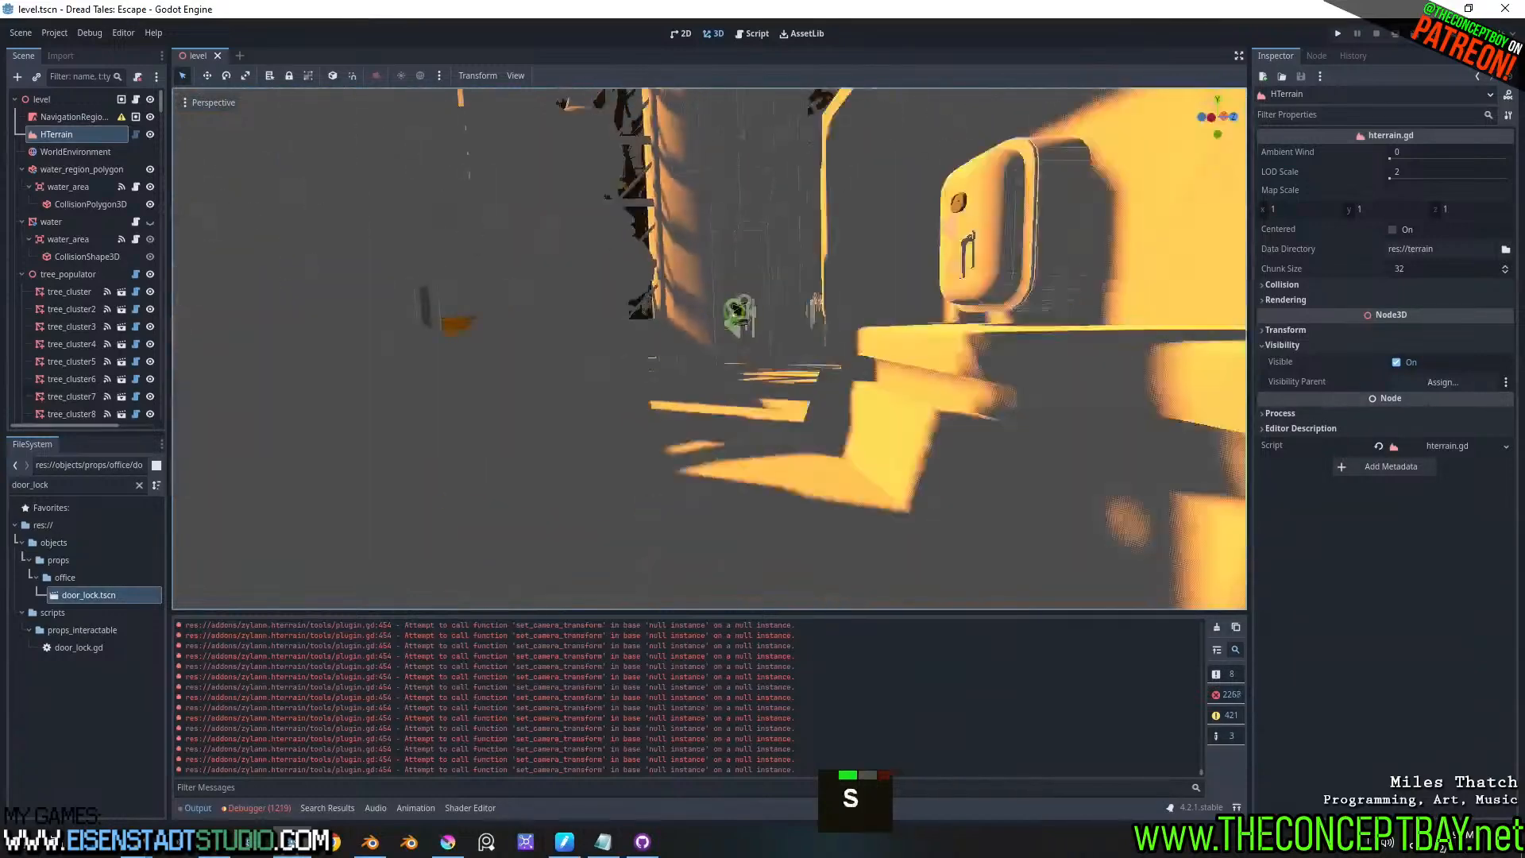
pyautogui.press('w')
pyautogui.scroll(-2, 709, 348)
pyautogui.press('w')
pyautogui.press('s')
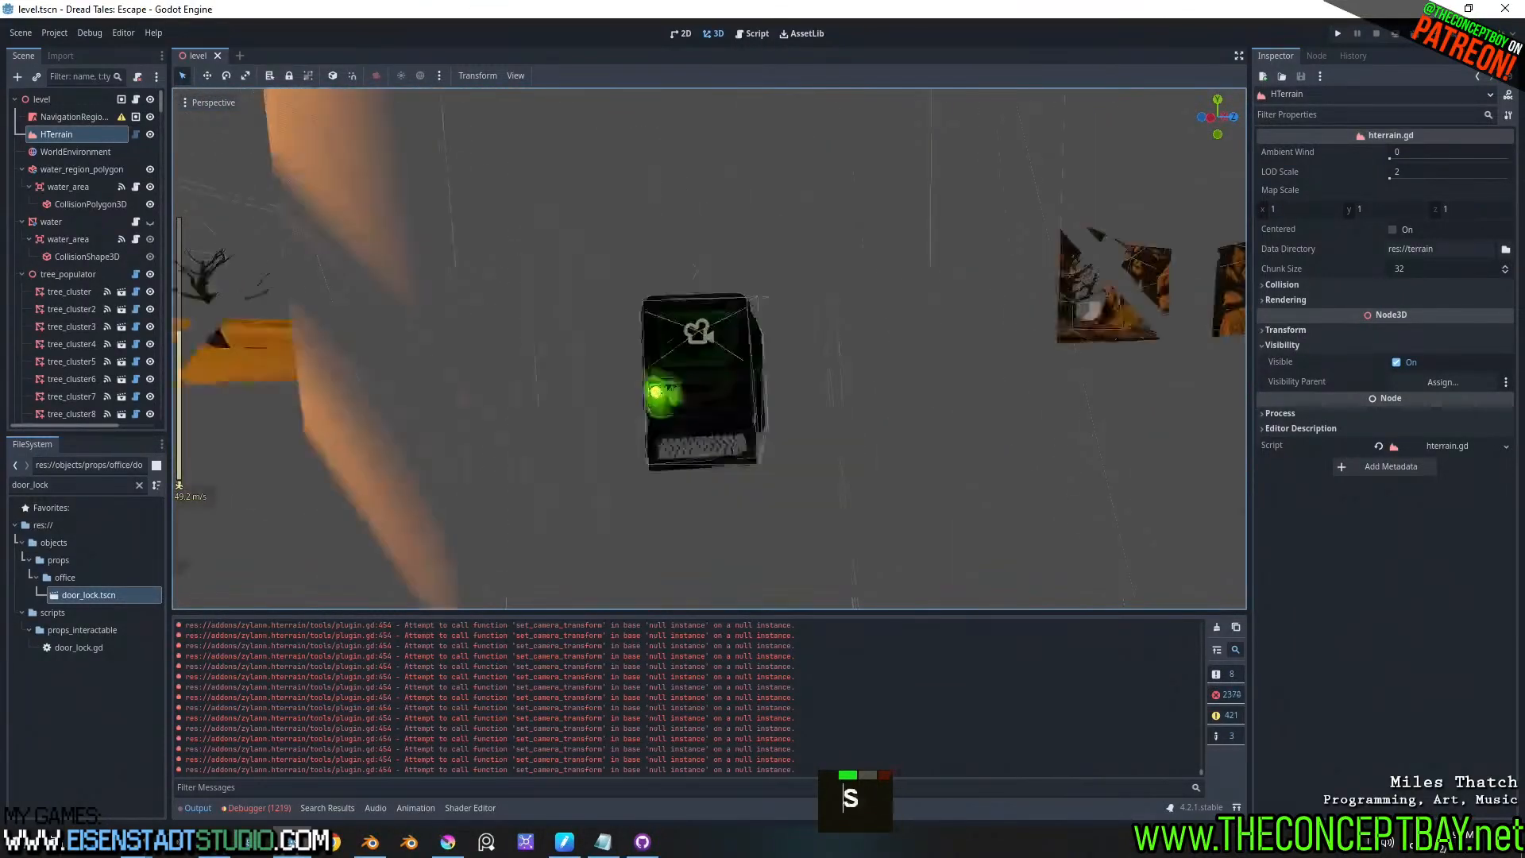
pyautogui.press('w')
pyautogui.click(723, 372)
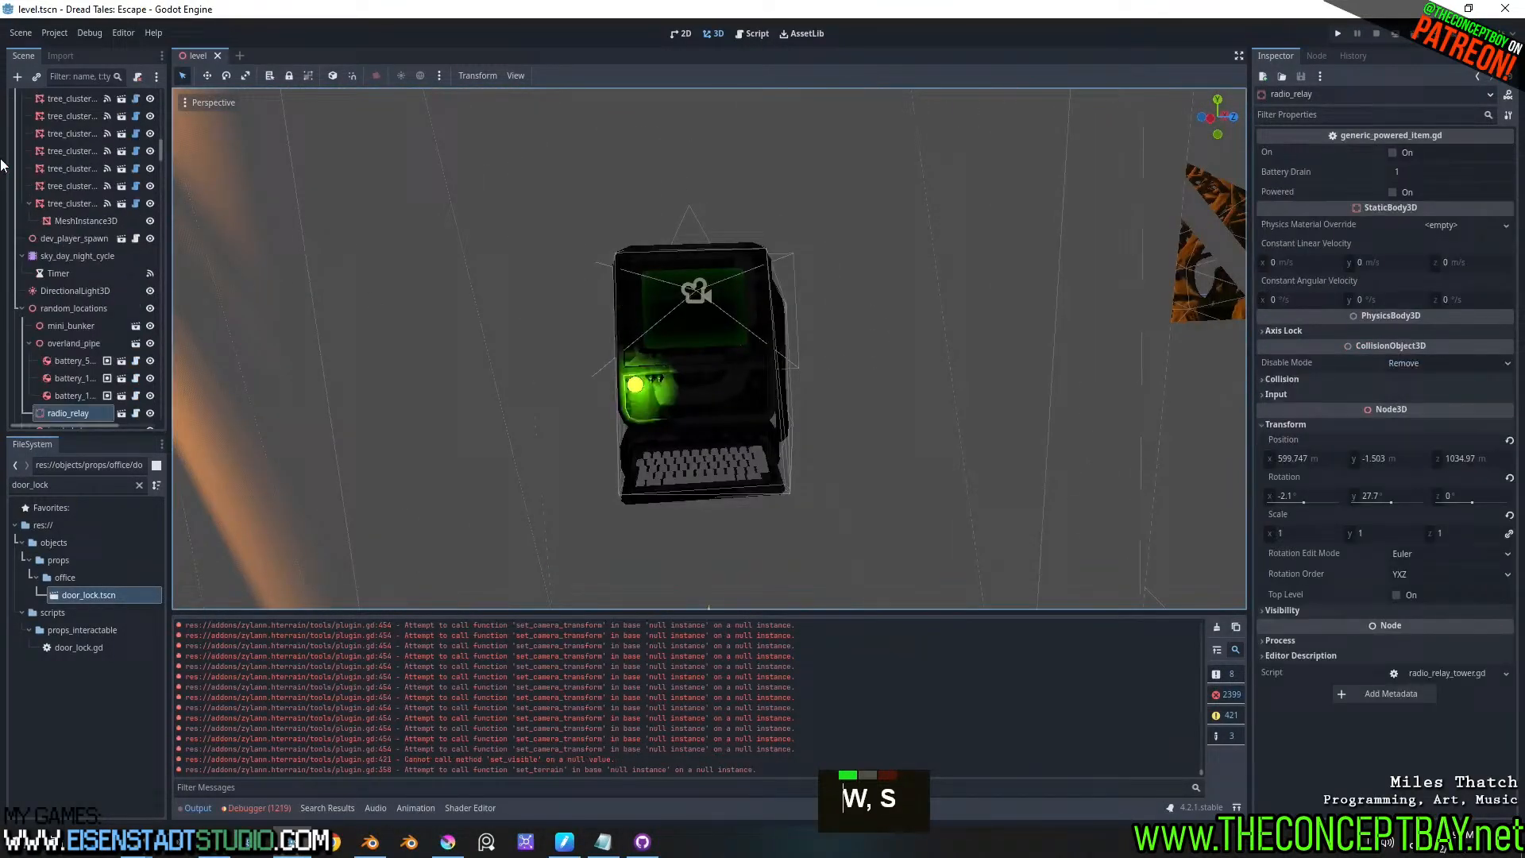
pyautogui.rightClick(118, 412)
pyautogui.click(121, 413)
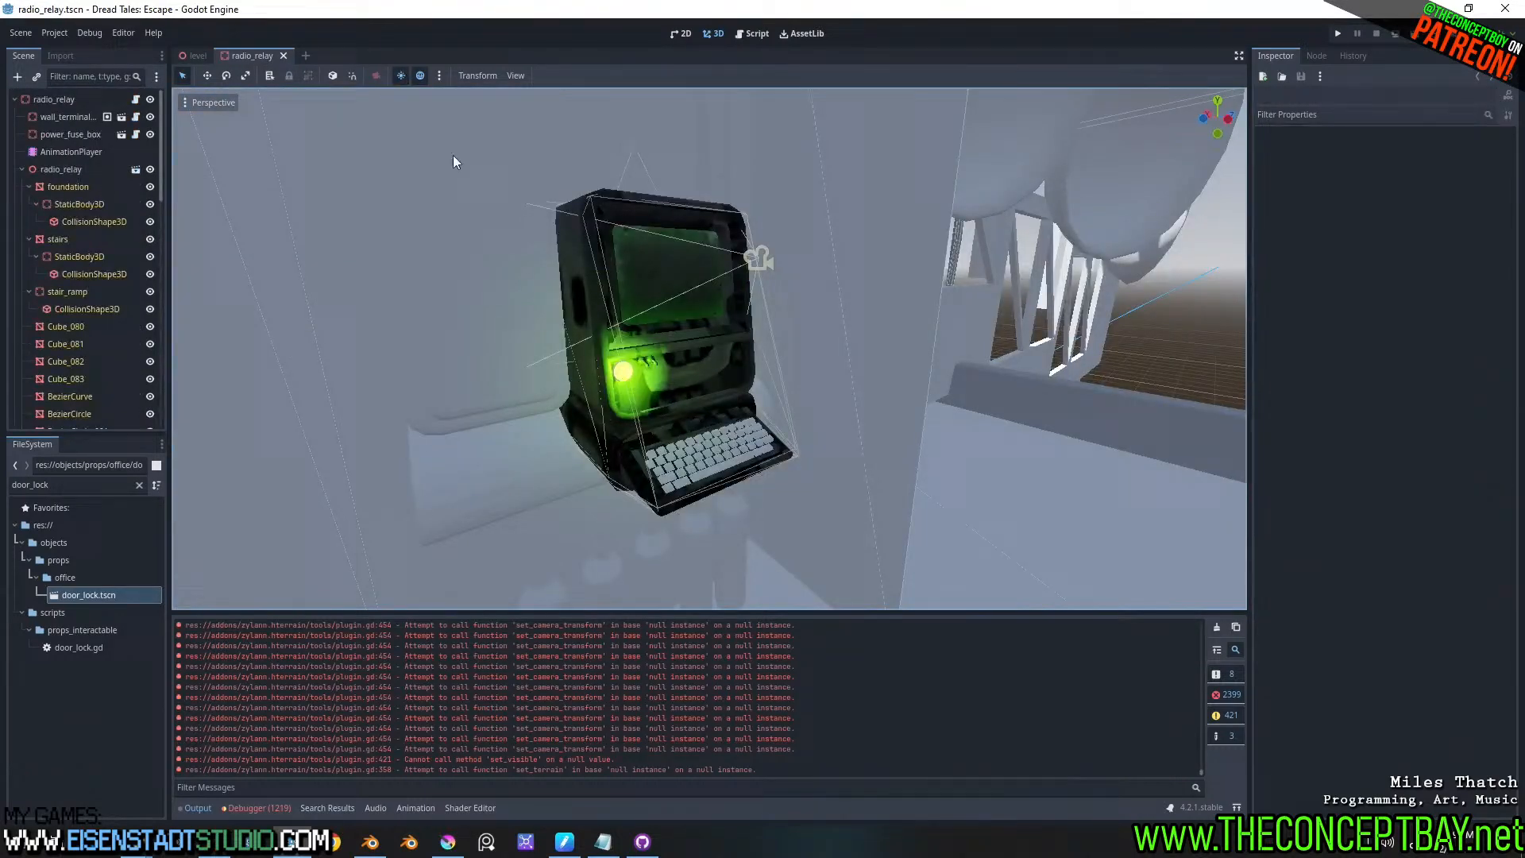
# - Open the wall terminal's script and the terminal_pc.gd script that it extends
pyautogui.click(669, 321)
pyautogui.click(137, 118)
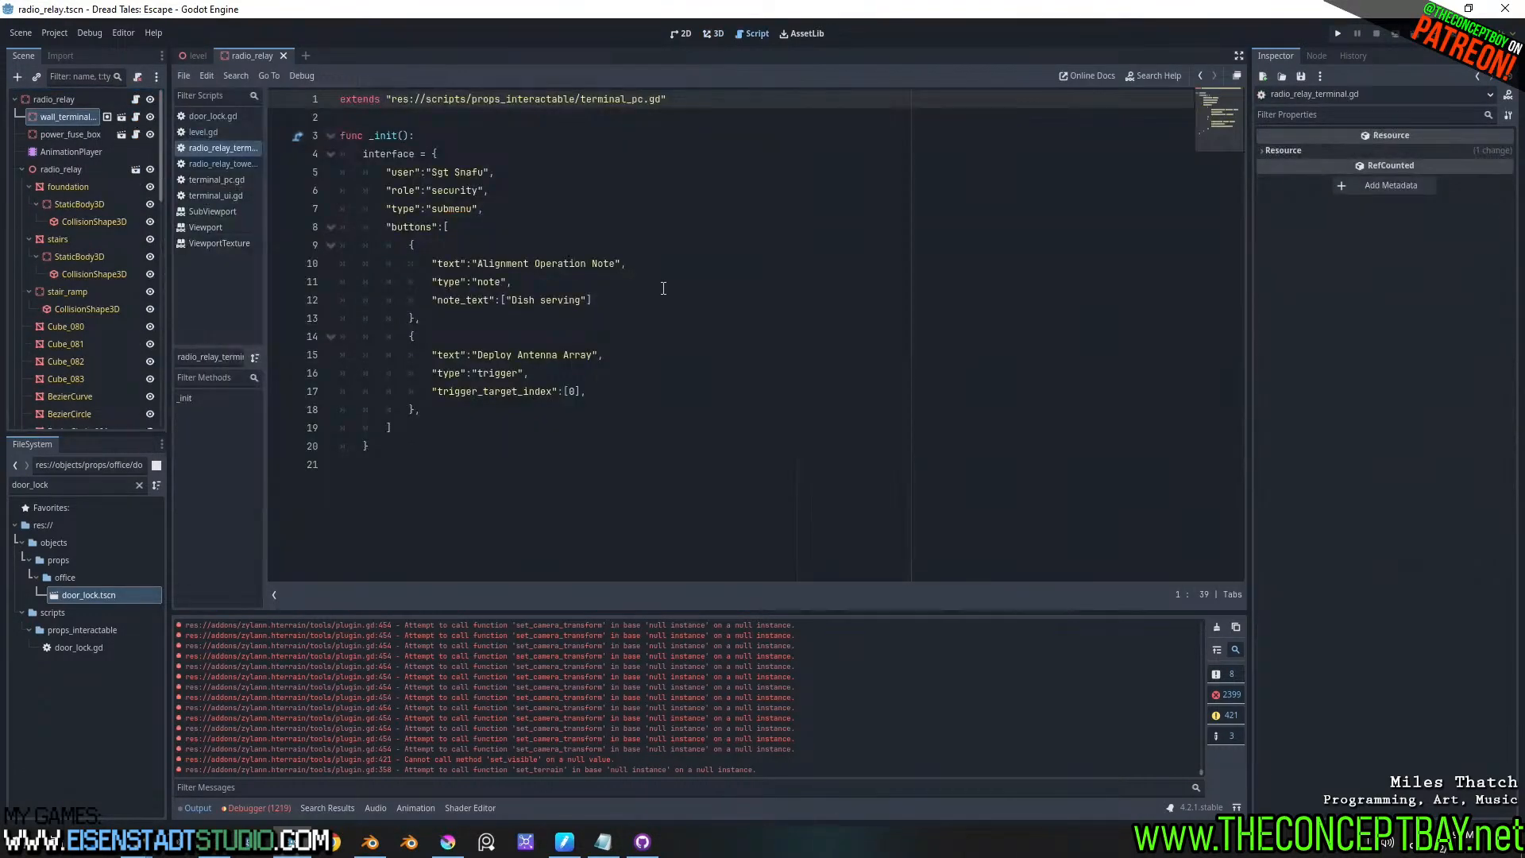
pyautogui.keyDown('ctrl'); pyautogui.click(429, 101); pyautogui.keyUp('ctrl')
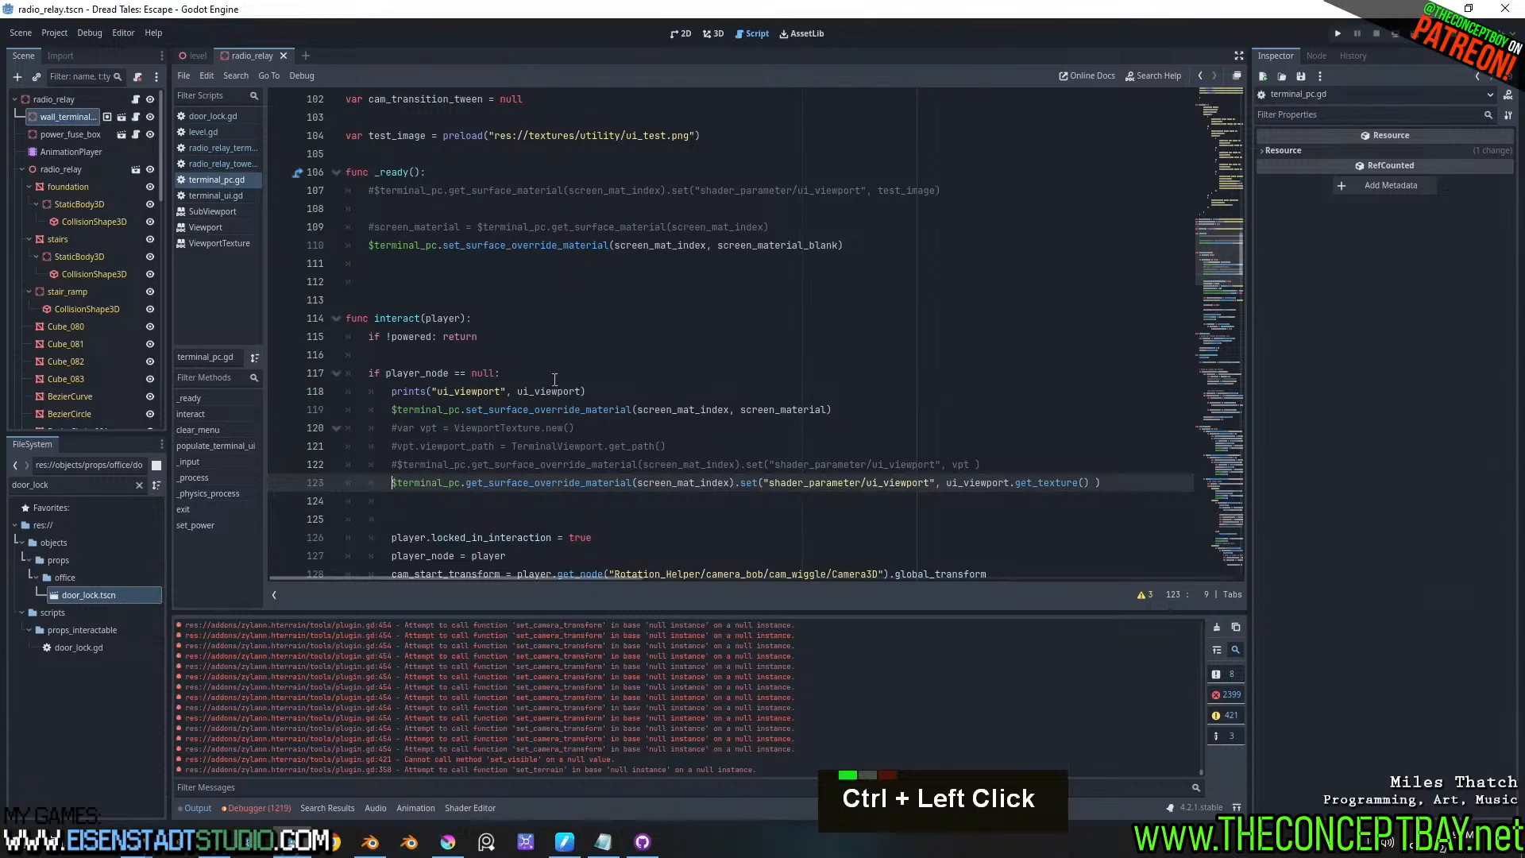
# - Comment out the set_surface_override_material line in _ready() of terminal_pc.gd and add a pass statement below it
pyautogui.scroll(2, 531, 388)
pyautogui.click(368, 354)
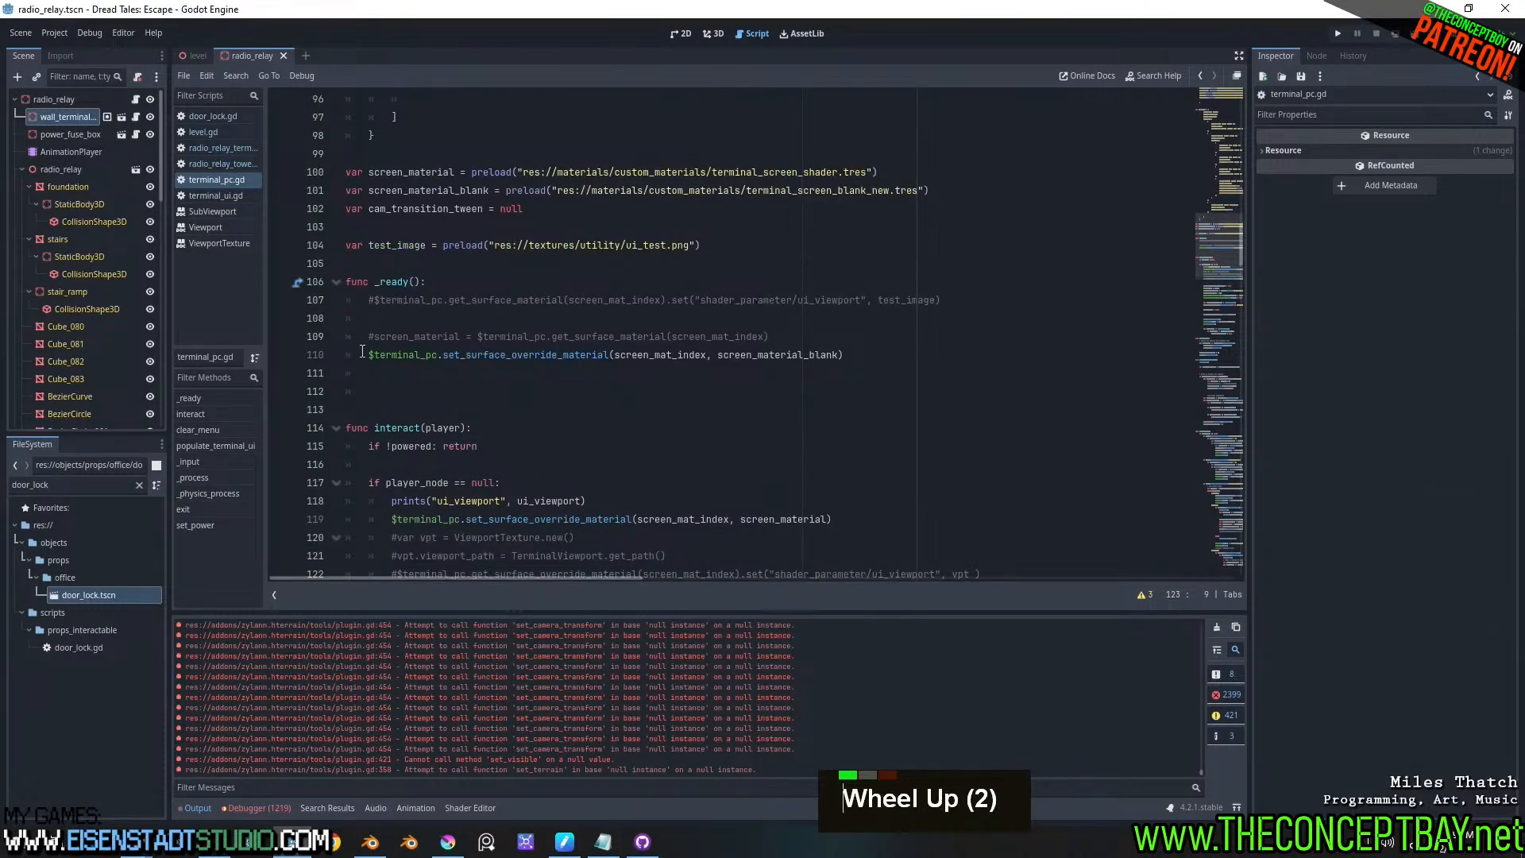
pyautogui.write('#')
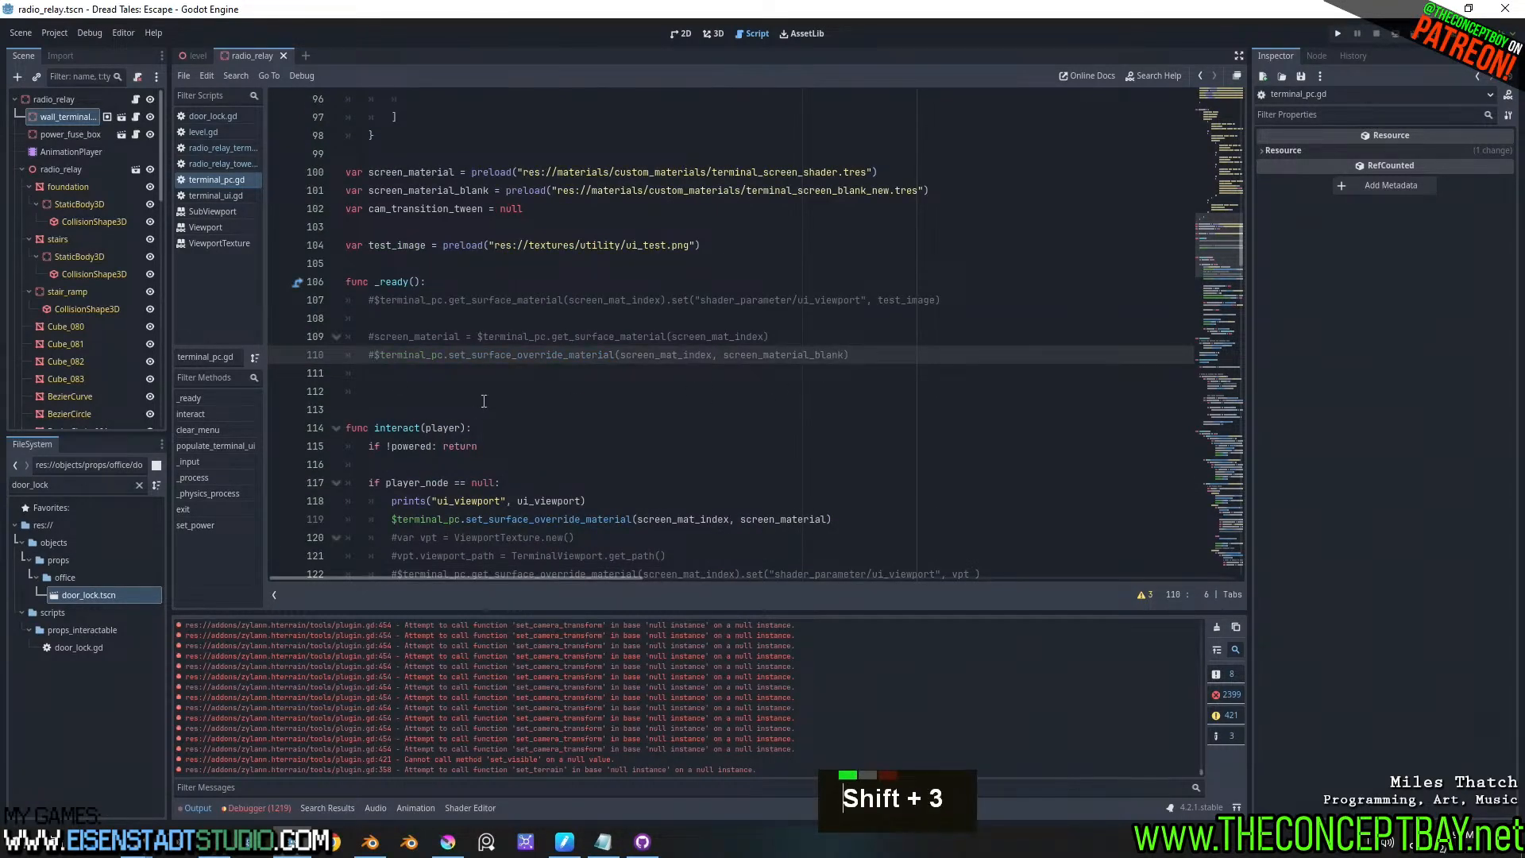
pyautogui.click(885, 320)
pyautogui.click(880, 329)
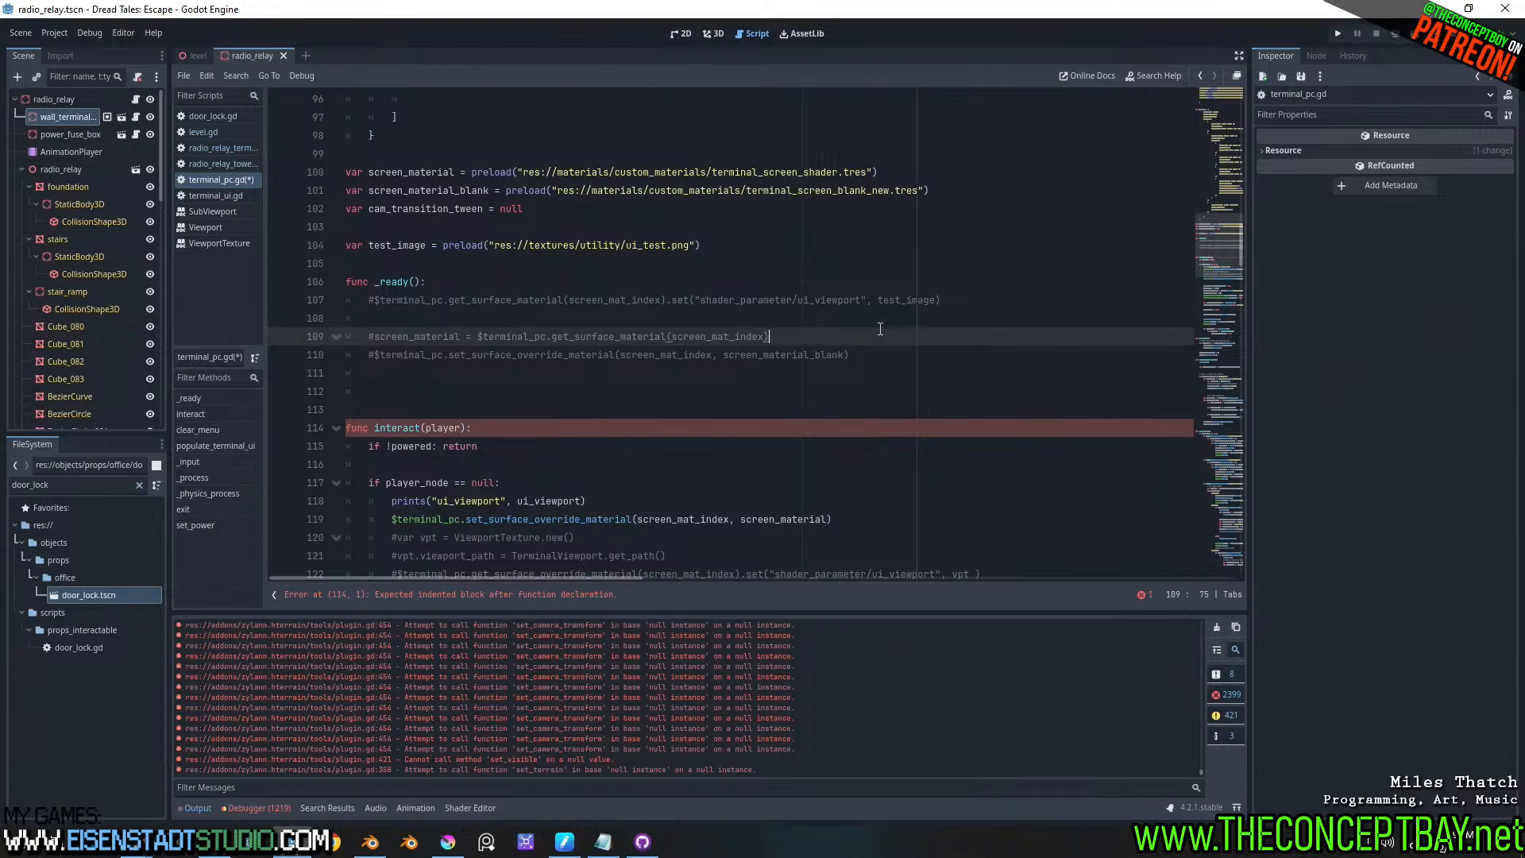
pyautogui.click(901, 352)
pyautogui.press('Return')
pyautogui.write('pass')
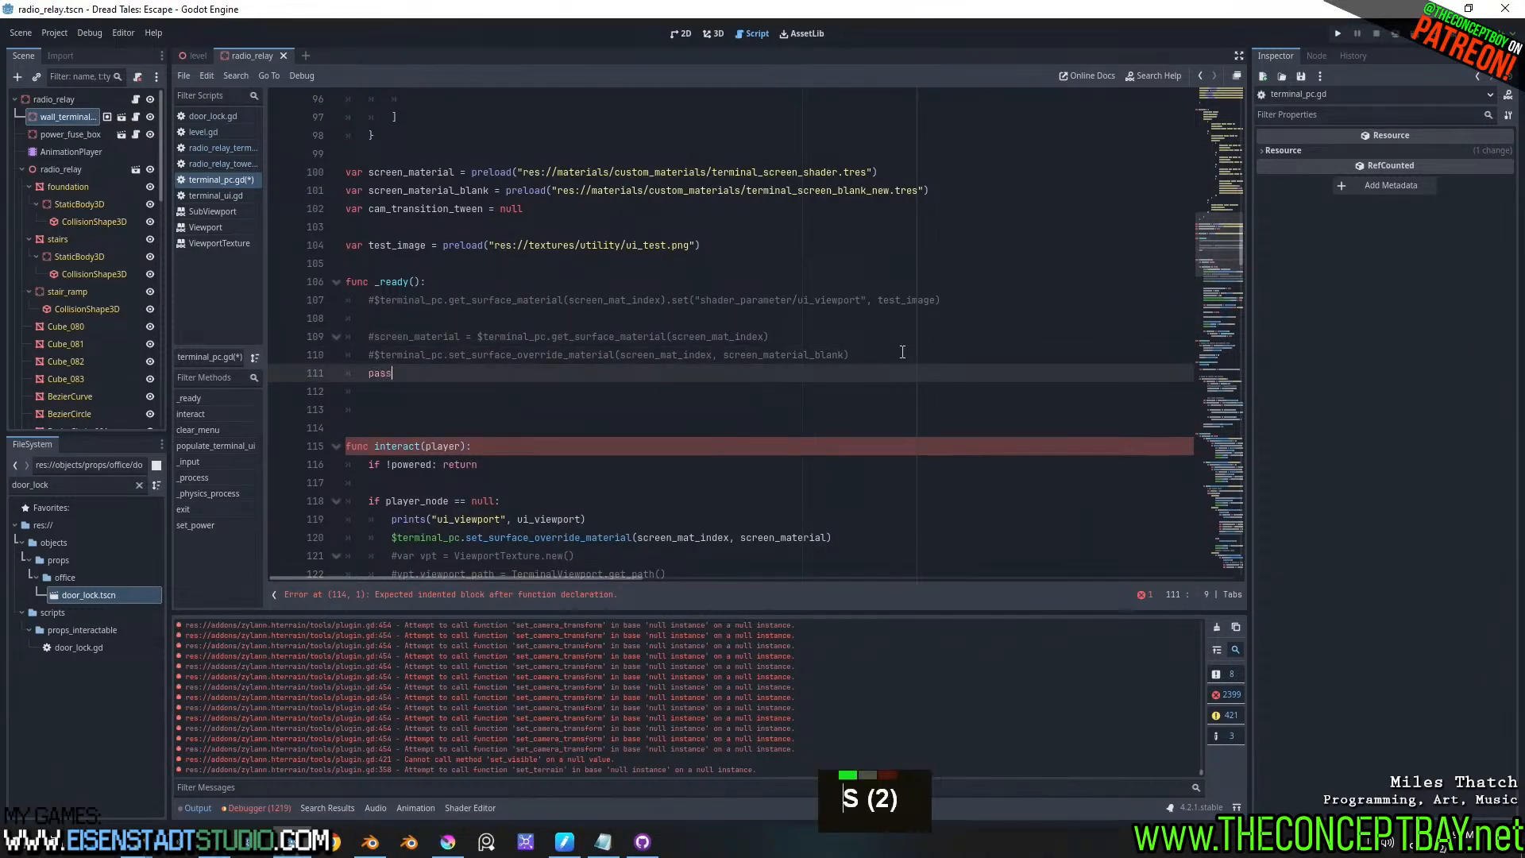
# - Insert three blank lines above the commented-out override line in _ready(), and start and stop a test run of the project
pyautogui.press('Up')
pyautogui.press('Left')
pyautogui.press('Left')
pyautogui.press('Left')
pyautogui.press('Left')
pyautogui.press('Return')
pyautogui.press('Return')
pyautogui.press('Return')
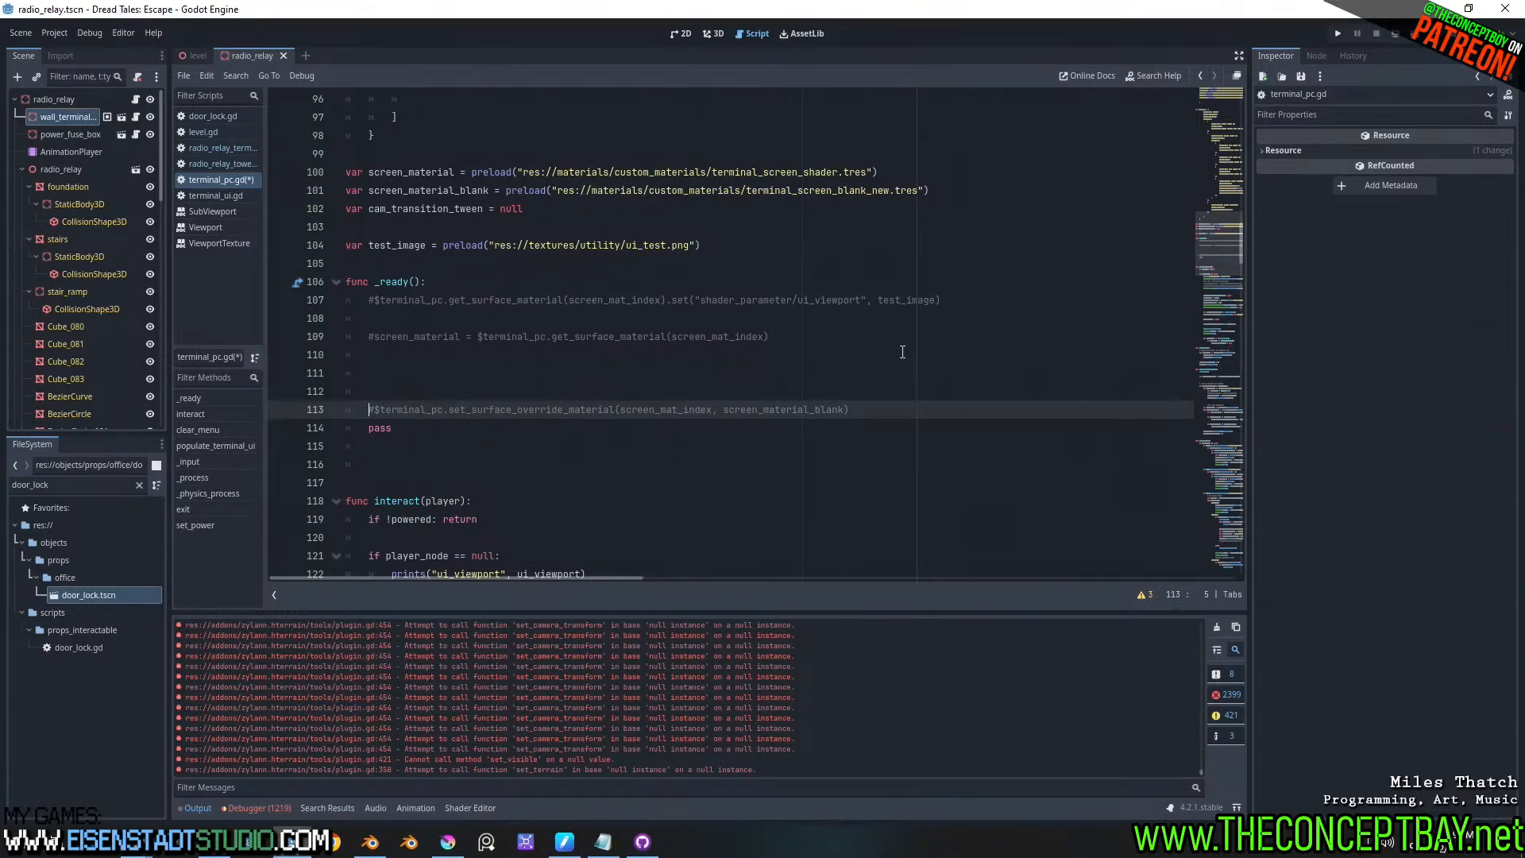
pyautogui.click(529, 421)
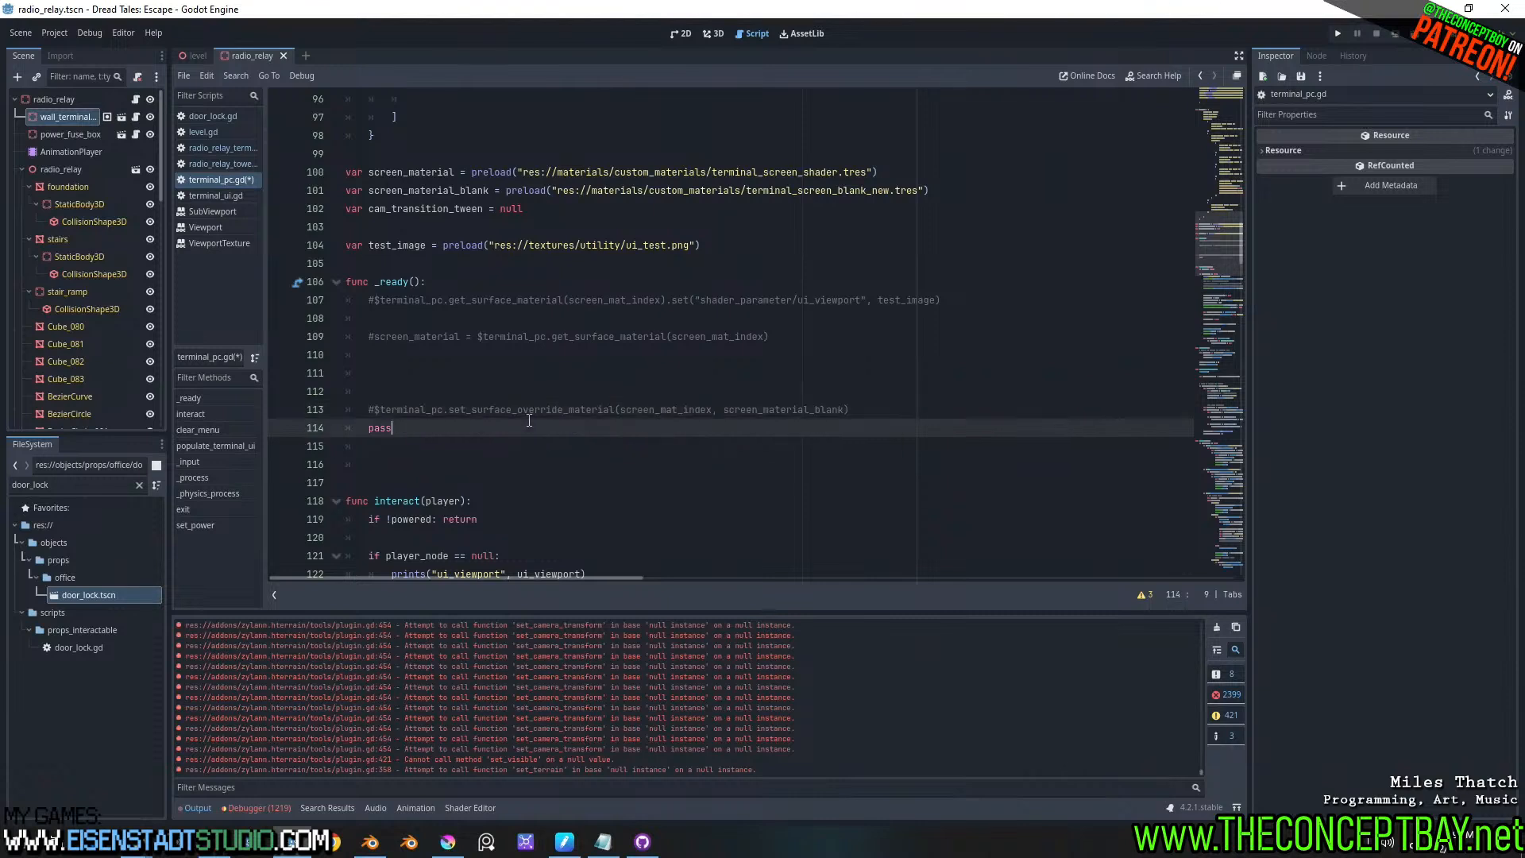
pyautogui.press('F5')
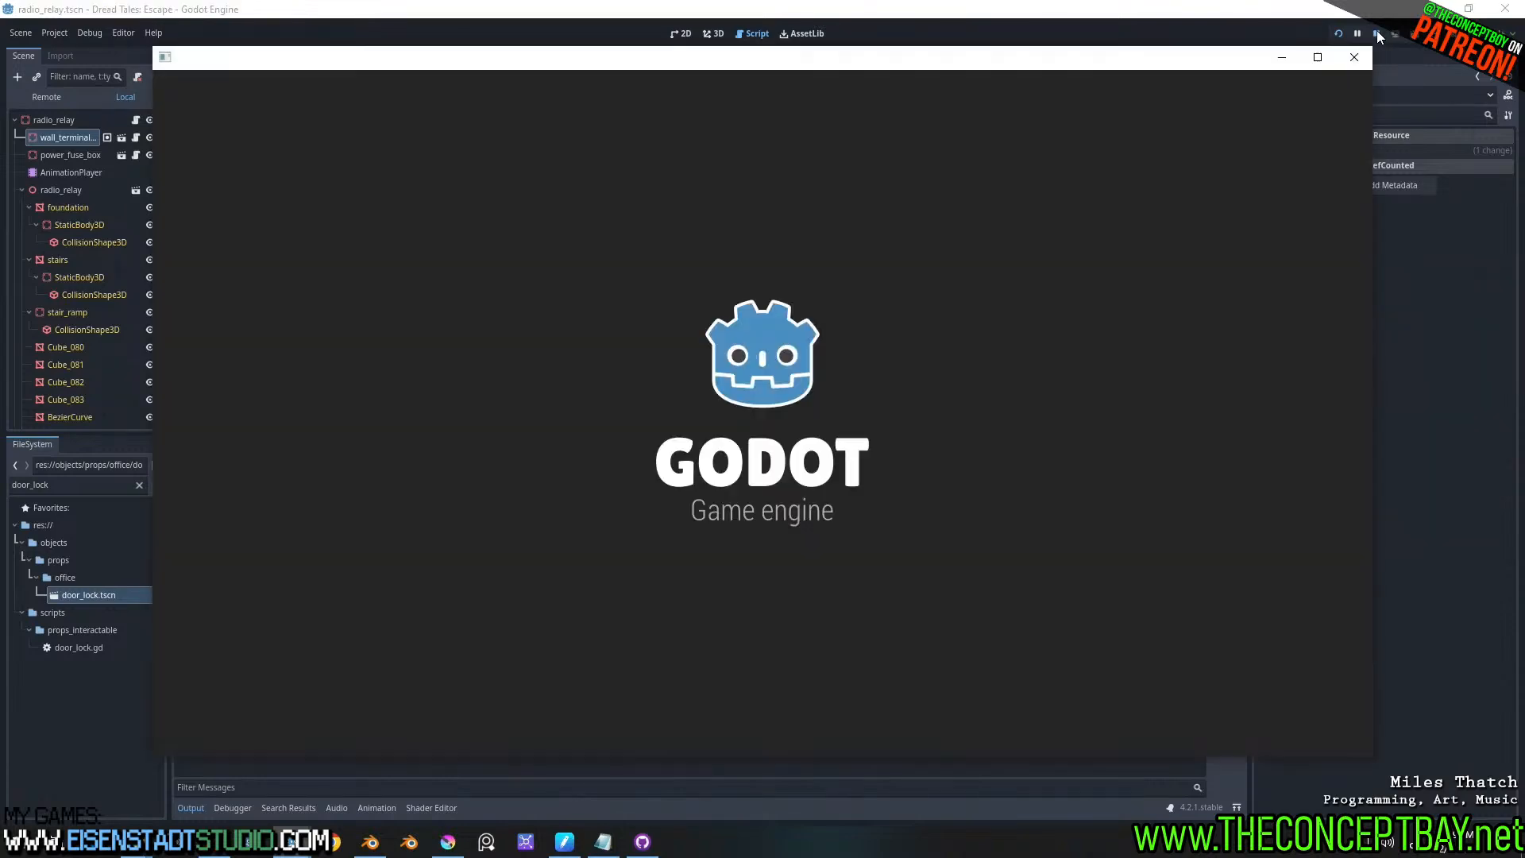
pyautogui.click(1375, 33)
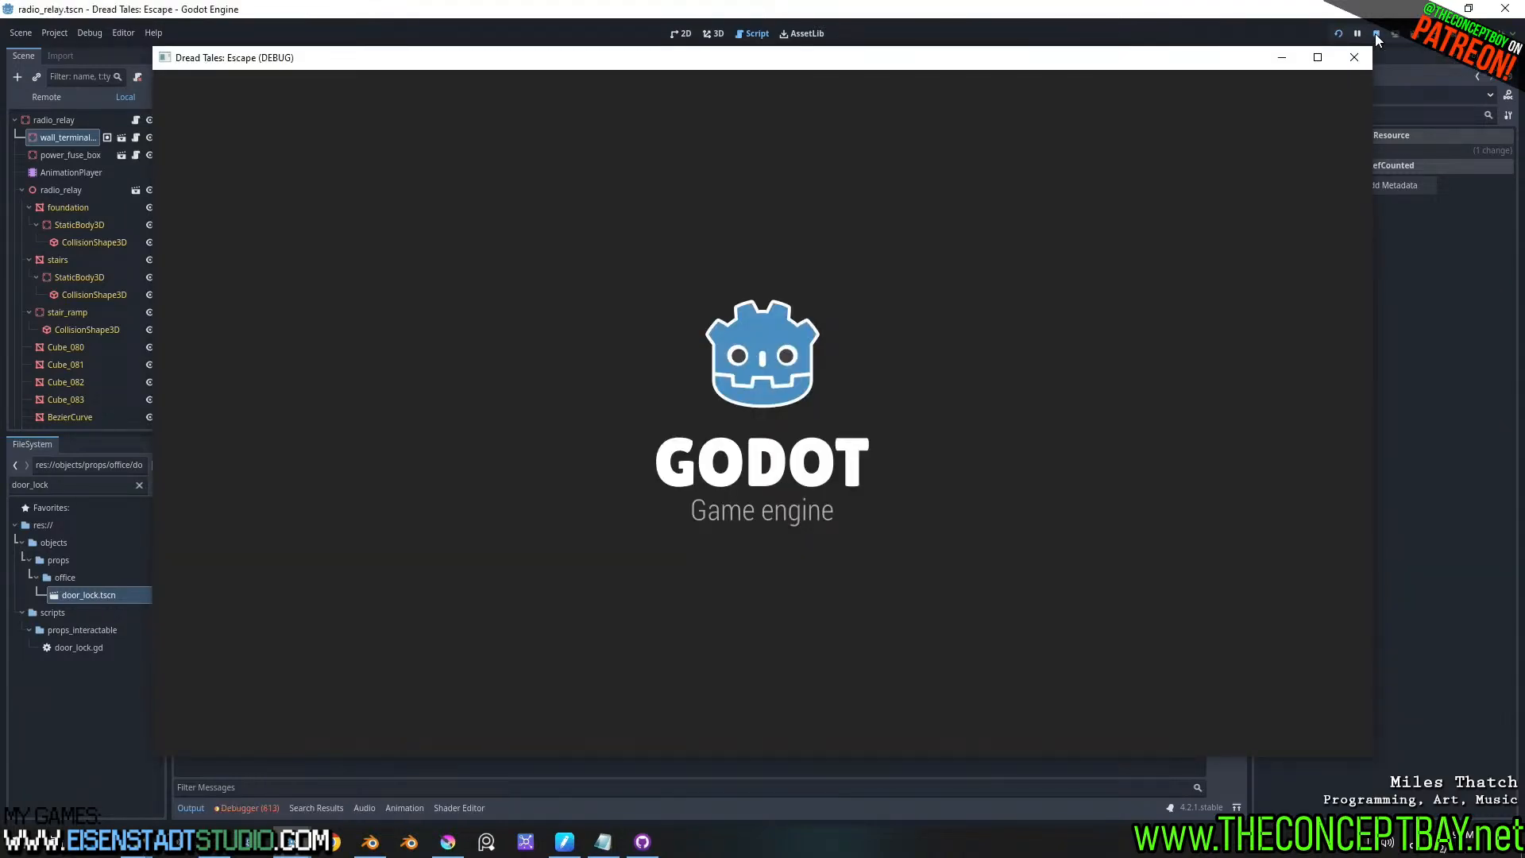
# - In the level scene, filter the nodes for "player", align dev_player_spawn with the current view of the relay terminal, and reset its rotation
pyautogui.click(205, 54)
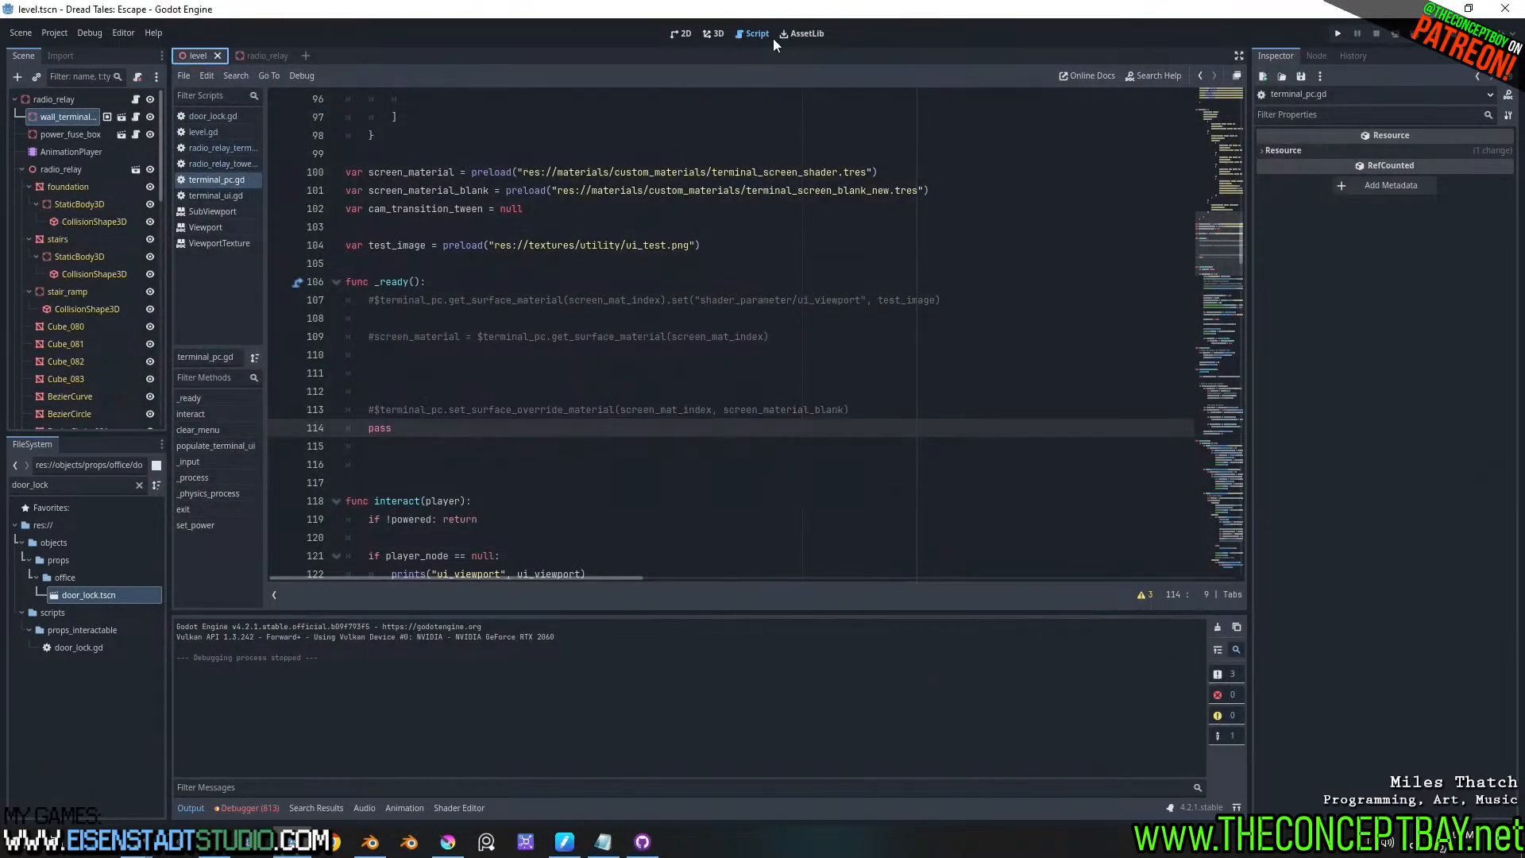
pyautogui.moveTo(694, 422); pyautogui.dragTo(694, 422, button='right')
pyautogui.press('w')
pyautogui.press('s')
pyautogui.click(72, 76)
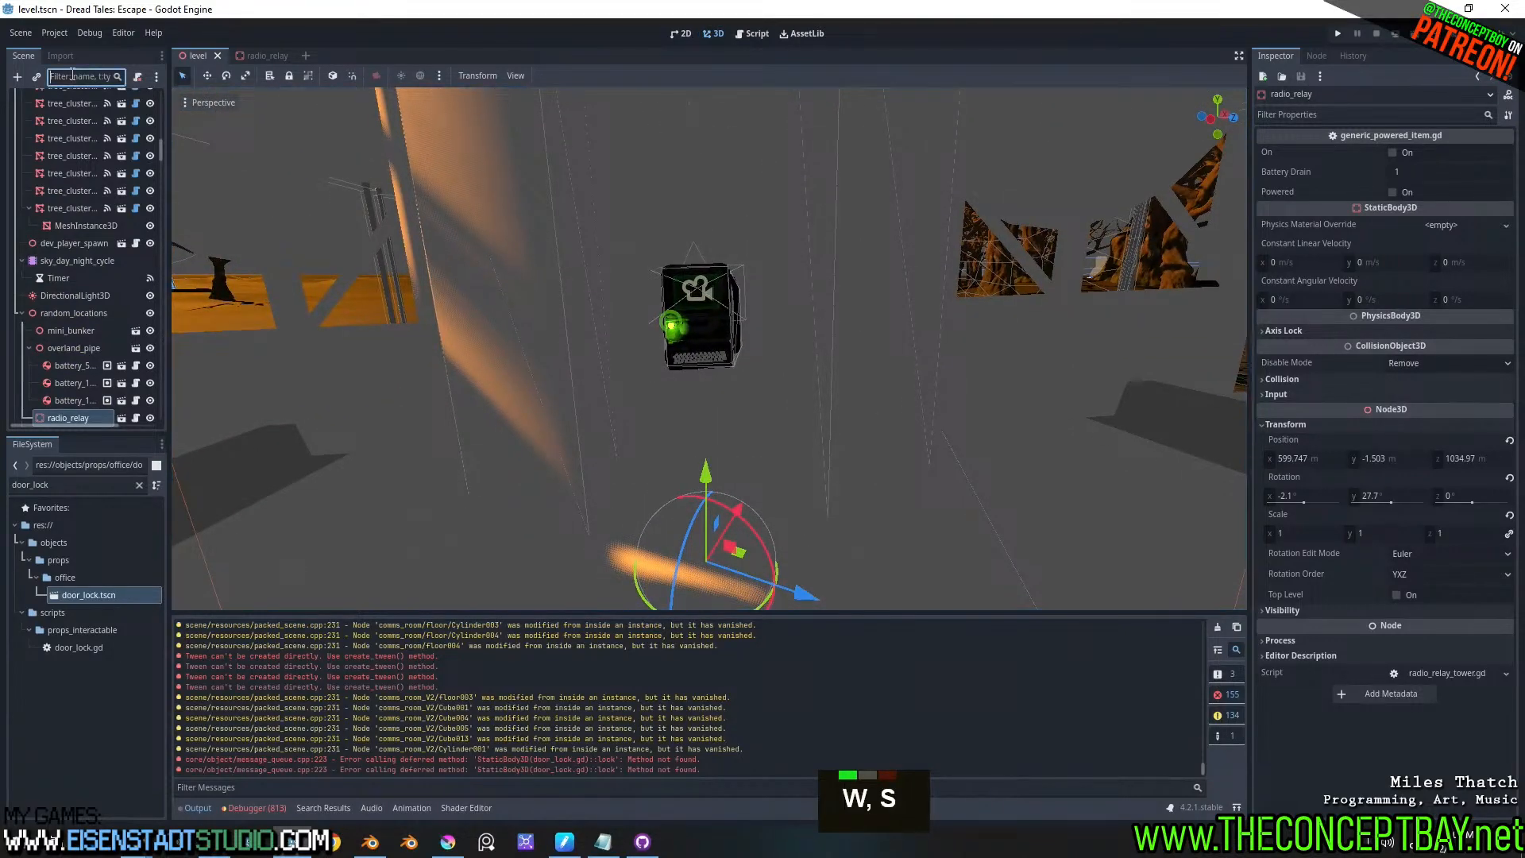
pyautogui.write('player')
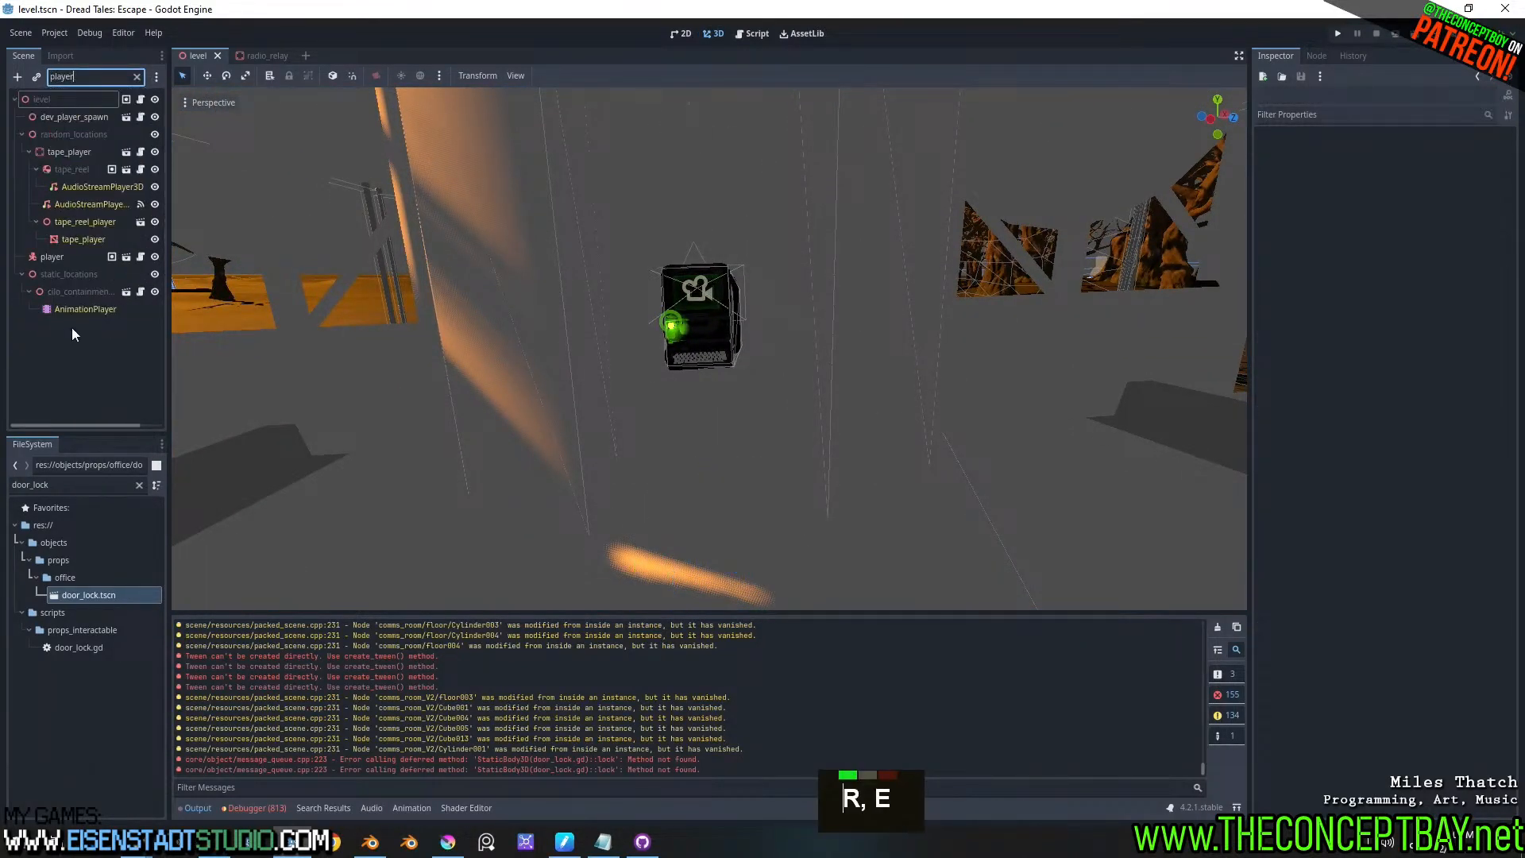
pyautogui.click(73, 116)
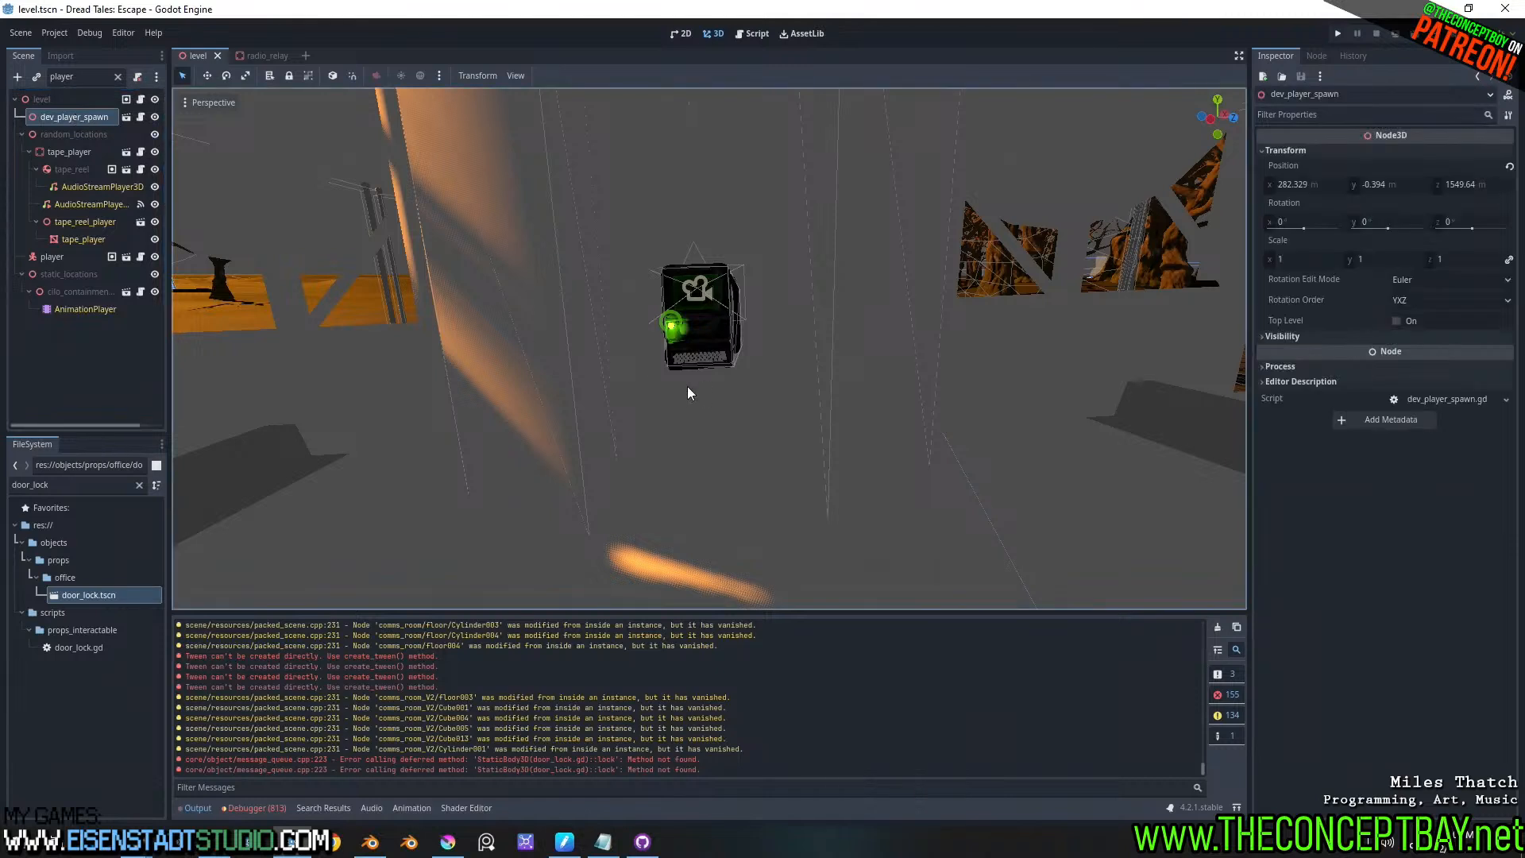
pyautogui.click(213, 102)
pyautogui.click(309, 613)
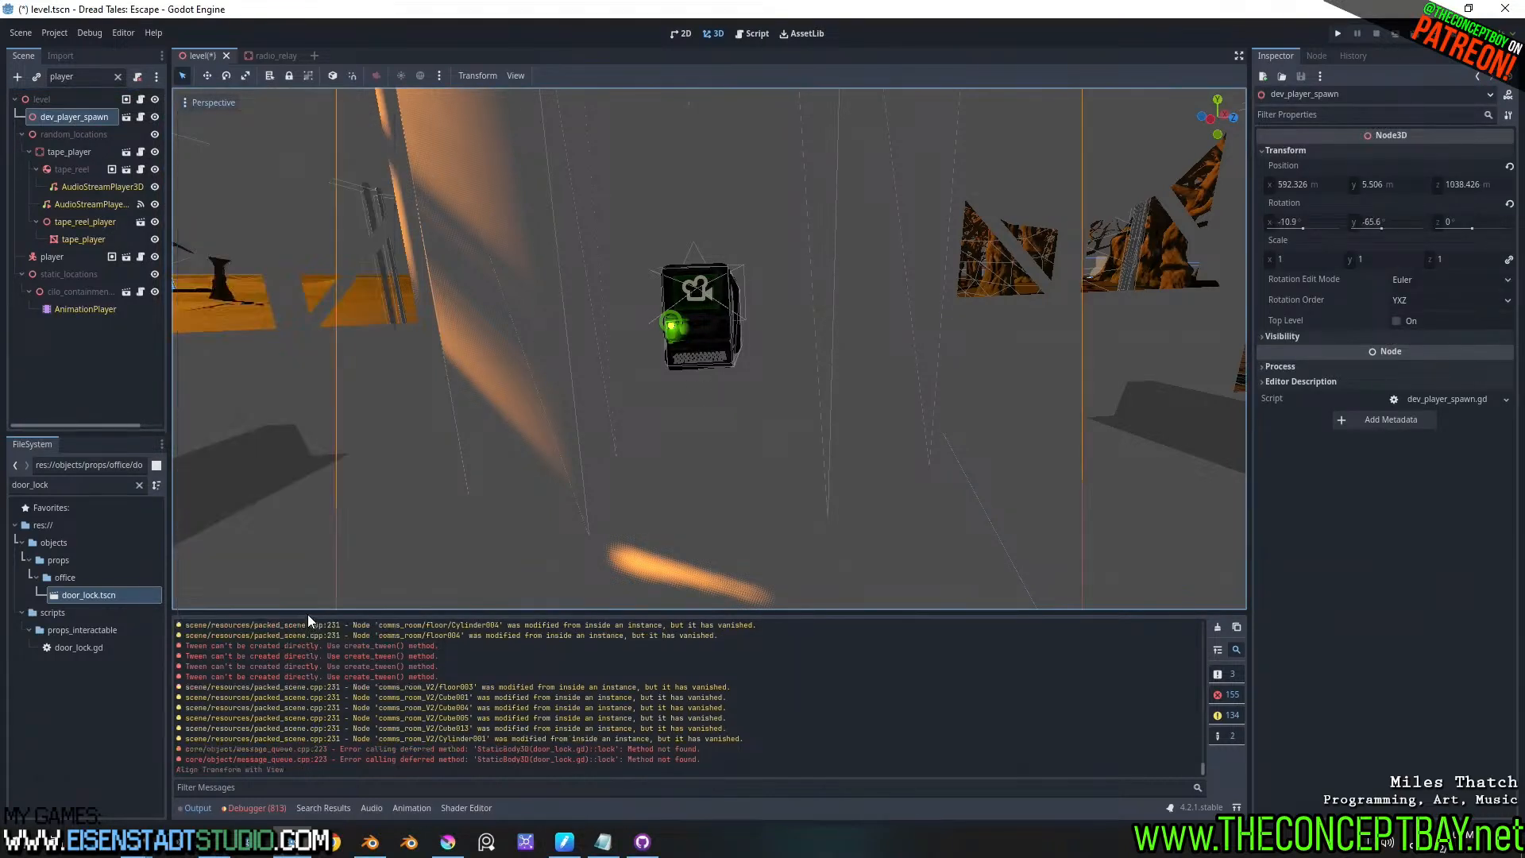
pyautogui.scroll(-2, 597, 457)
pyautogui.click(1510, 204)
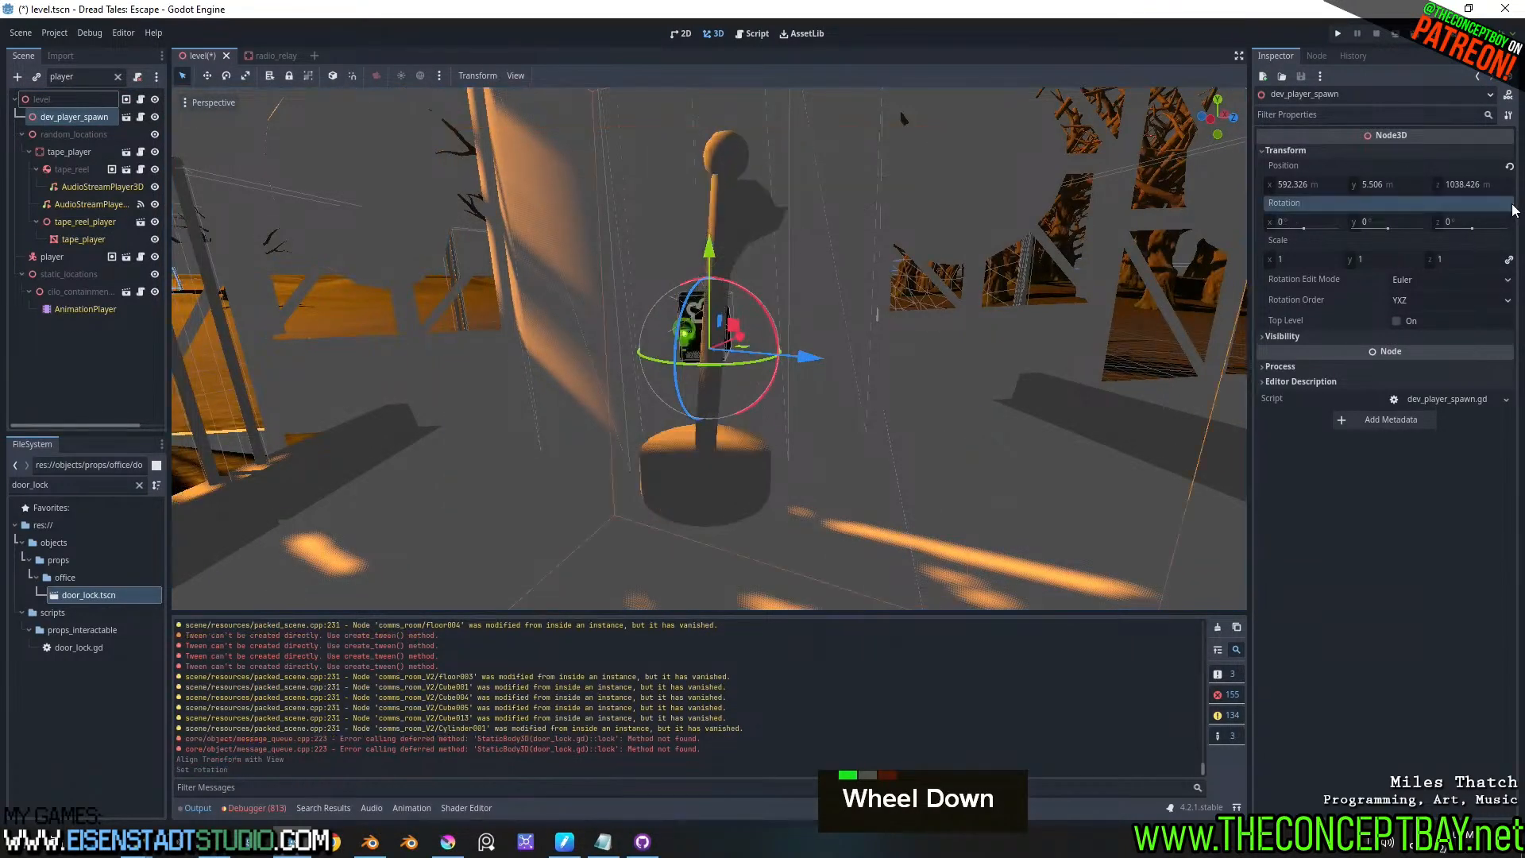
# - Run the project and walk the player up to the radio relay terminal
pyautogui.press('F5')
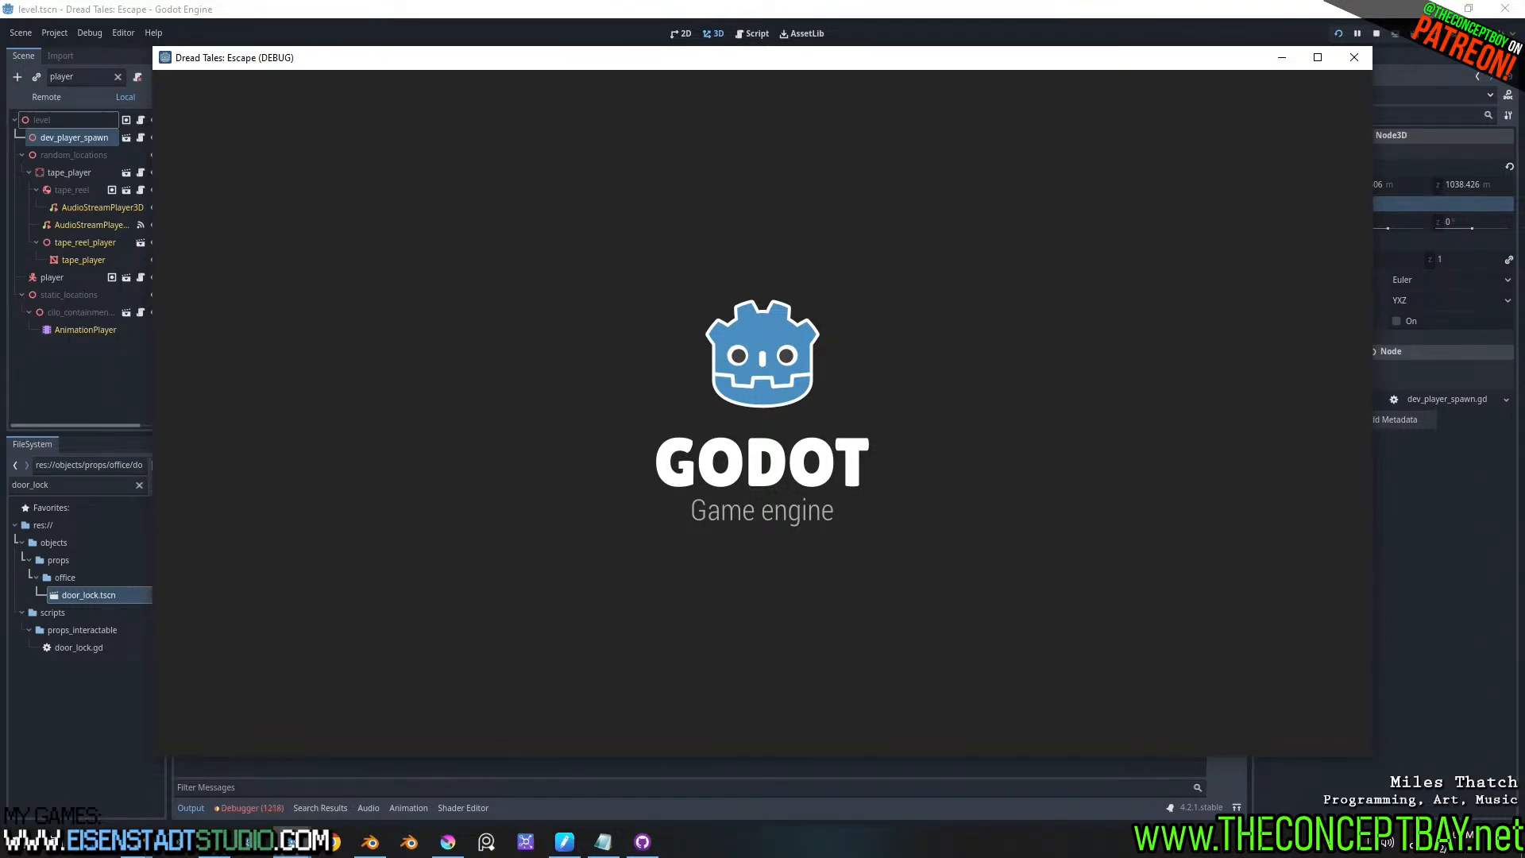
pyautogui.press('w')
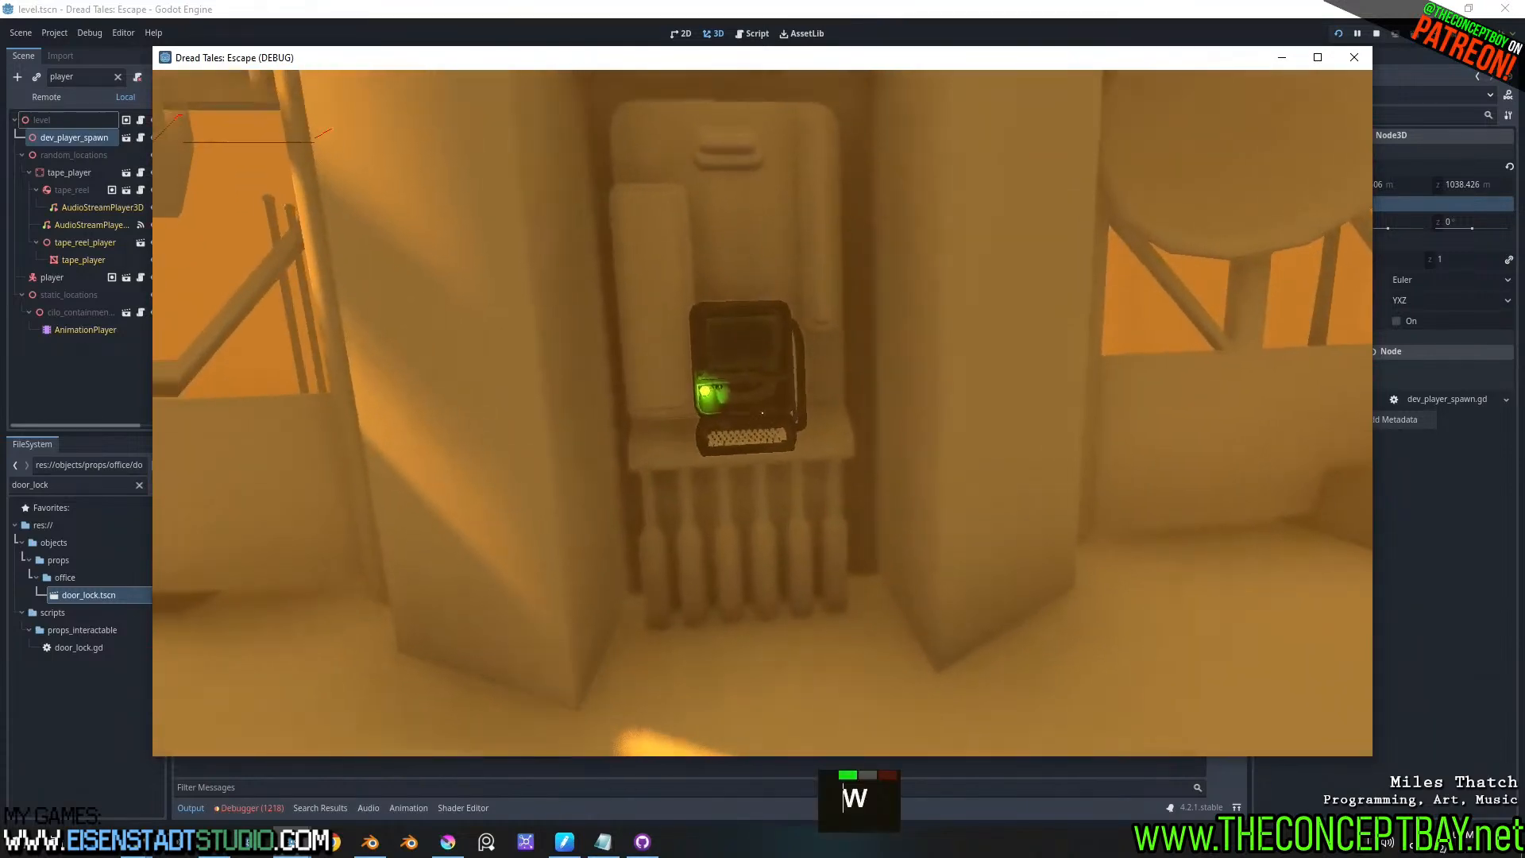
pyautogui.press('w')
pyautogui.press('w')
pyautogui.press('w')
pyautogui.press('w')
pyautogui.press('w')
pyautogui.press('w')
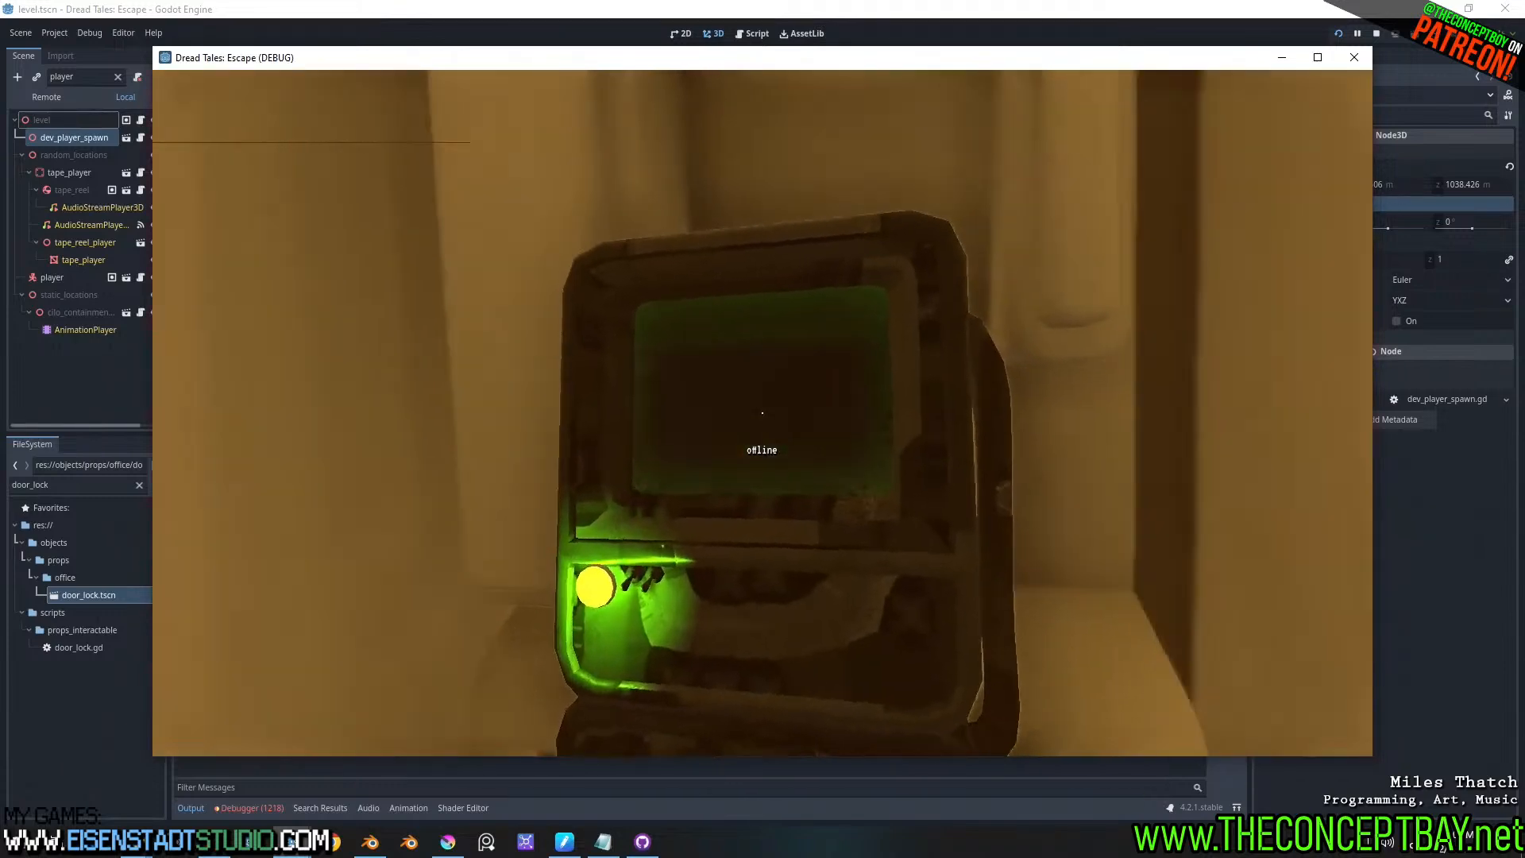
# - Examine the terminal's screen material in the running game from different angles and distances
pyautogui.press('a')
pyautogui.press('d')
pyautogui.press('d')
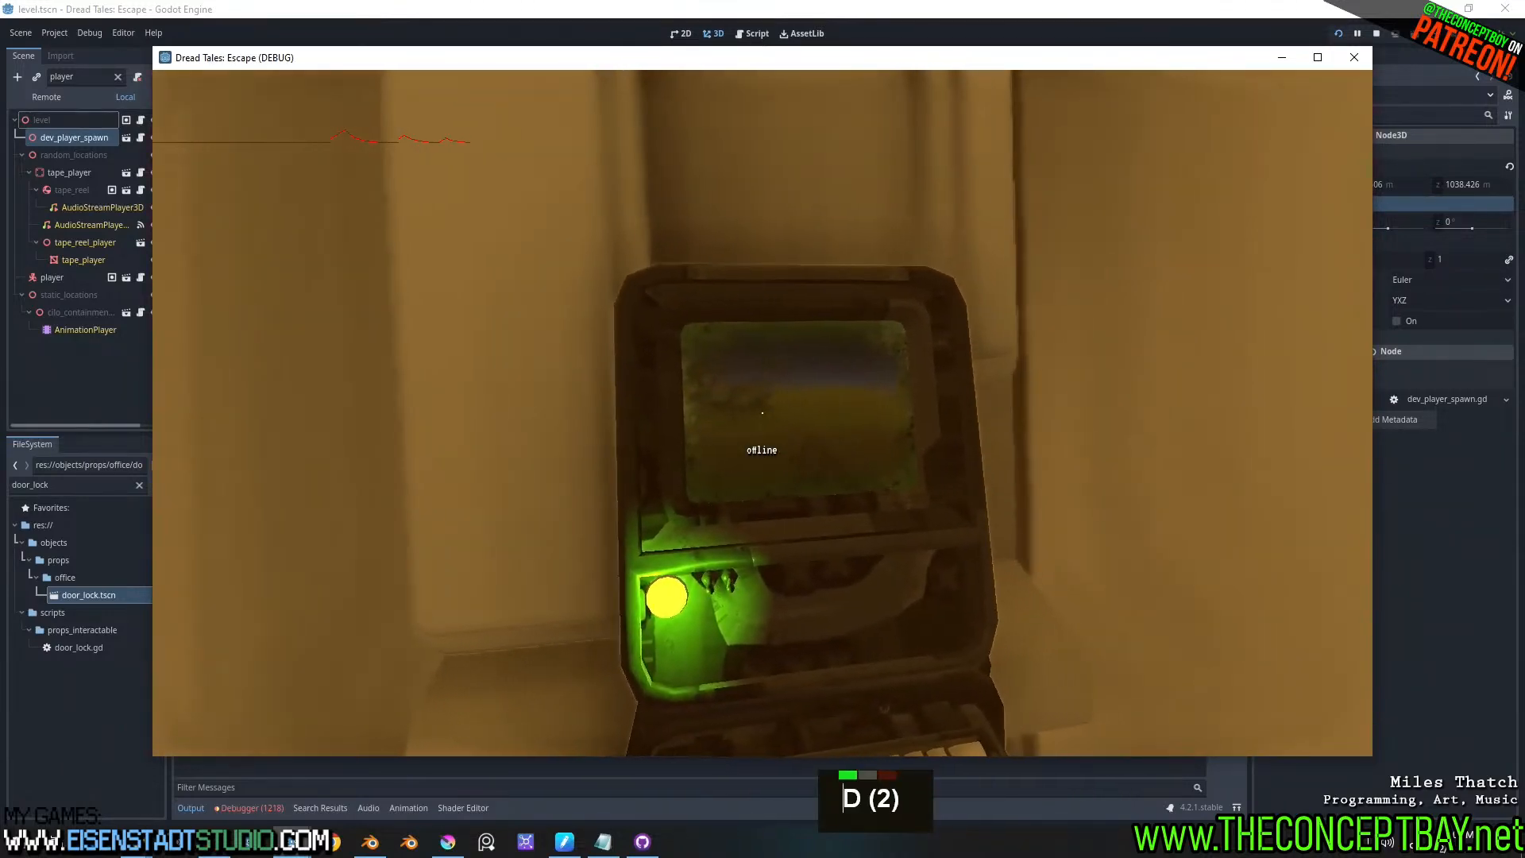
pyautogui.press('d')
pyautogui.press('d')
pyautogui.press('w')
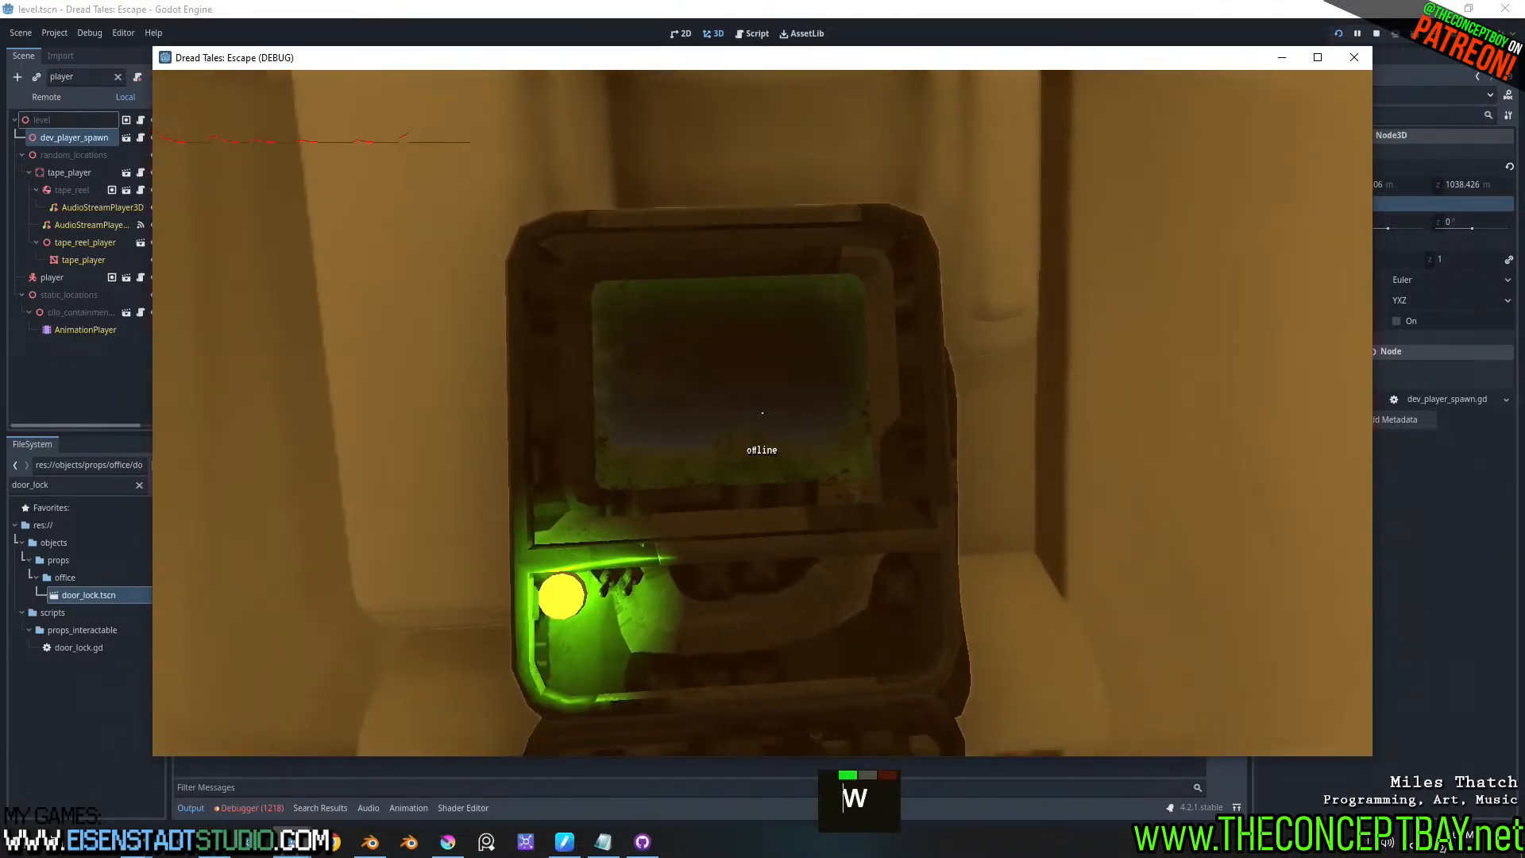
pyautogui.press('s')
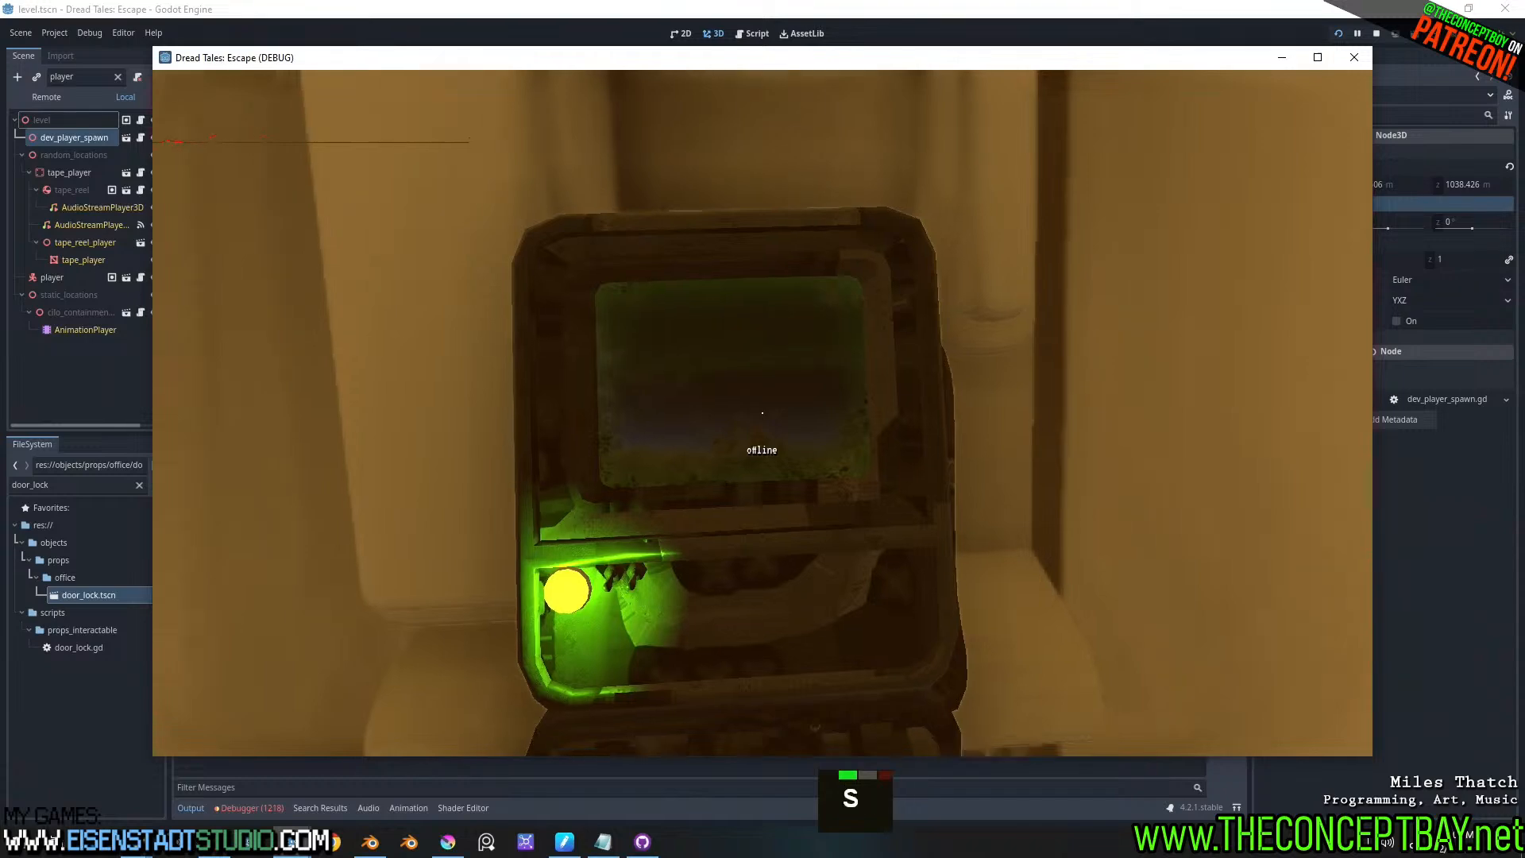
pyautogui.press('w')
pyautogui.press('w')
pyautogui.press('s')
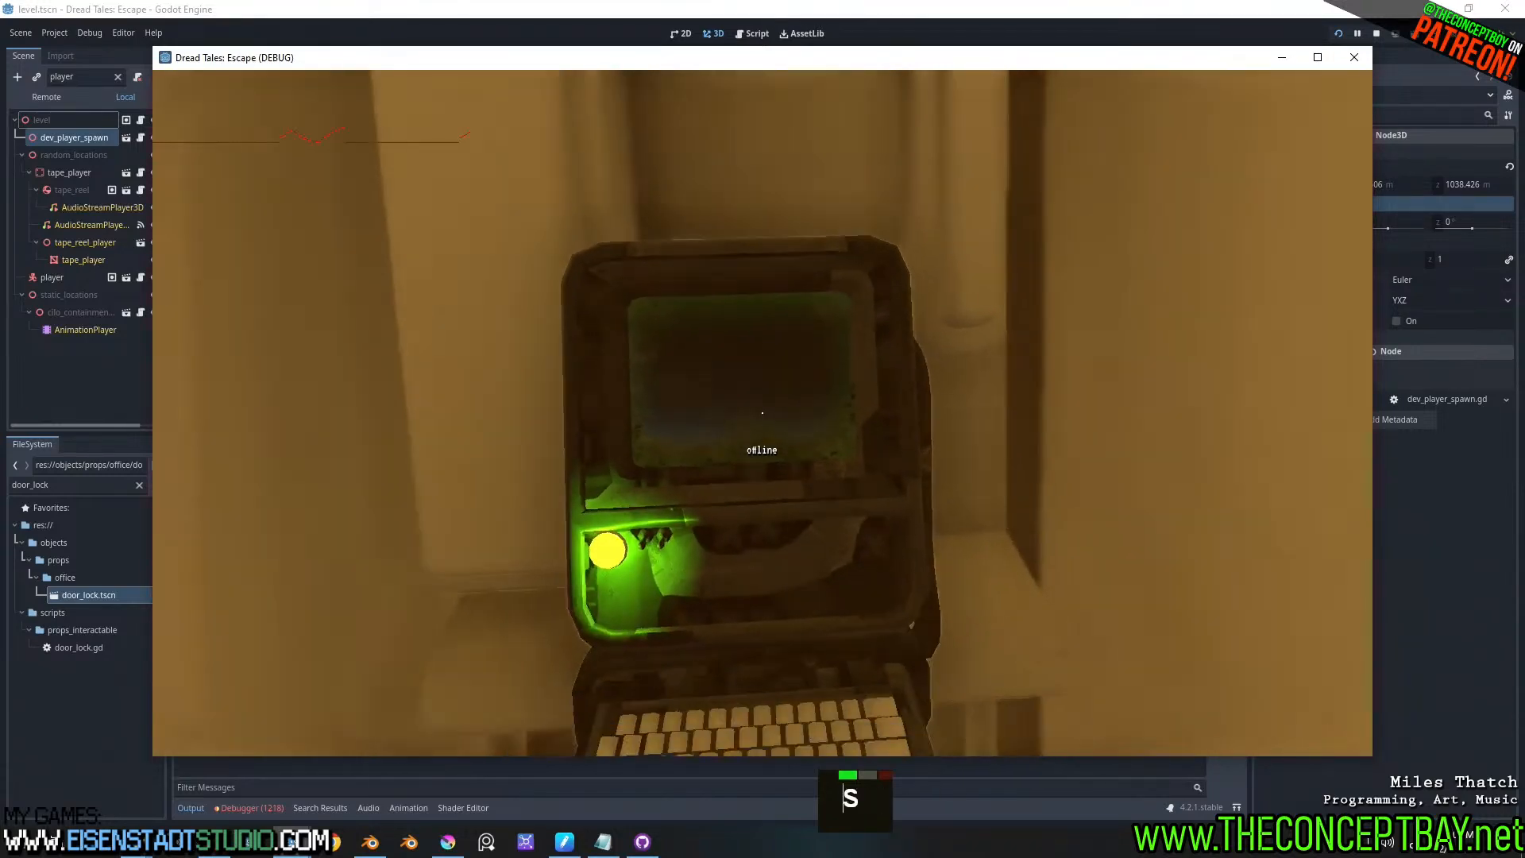
pyautogui.press('w')
pyautogui.press('w')
pyautogui.press('w')
pyautogui.press('s')
pyautogui.press('w')
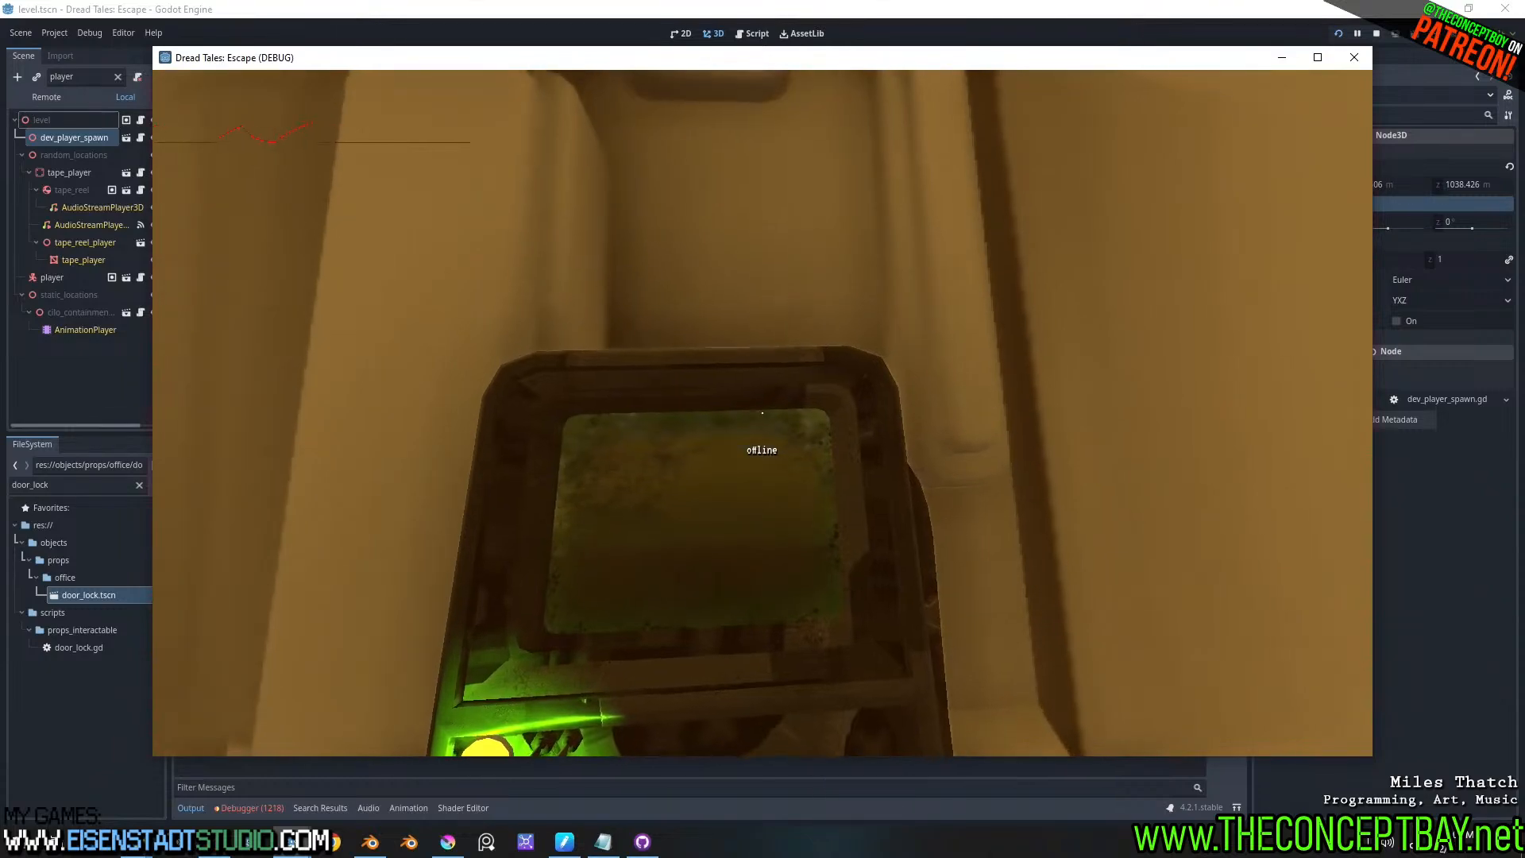
# - Walk around the relay terminal in the running game and compare its screen's appearance while strafing from side to side
pyautogui.press('s')
pyautogui.press('a')
pyautogui.press('w')
pyautogui.press('a')
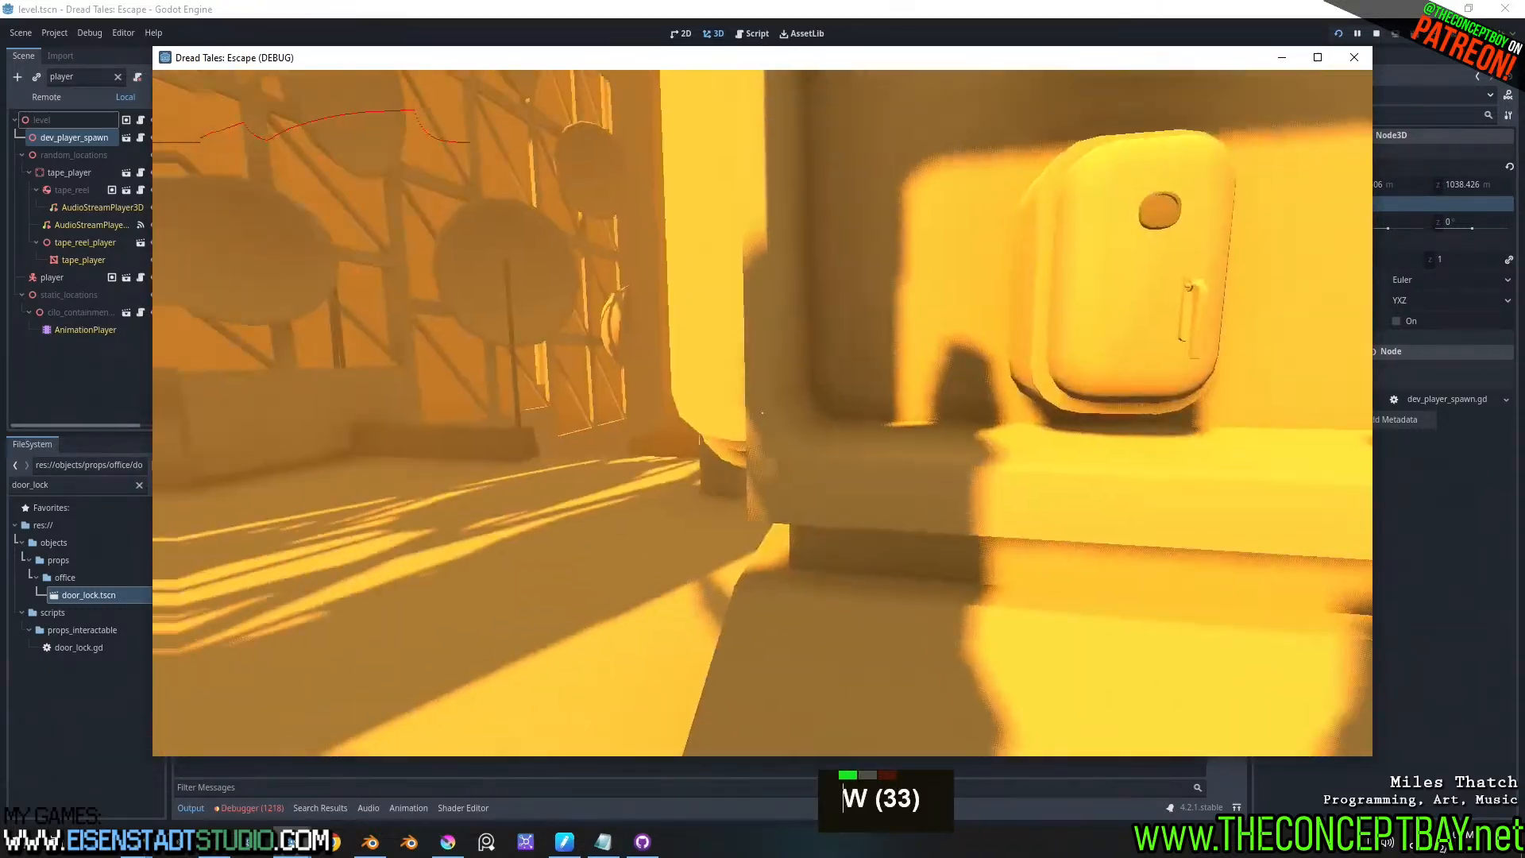
pyautogui.press('d')
pyautogui.press('a')
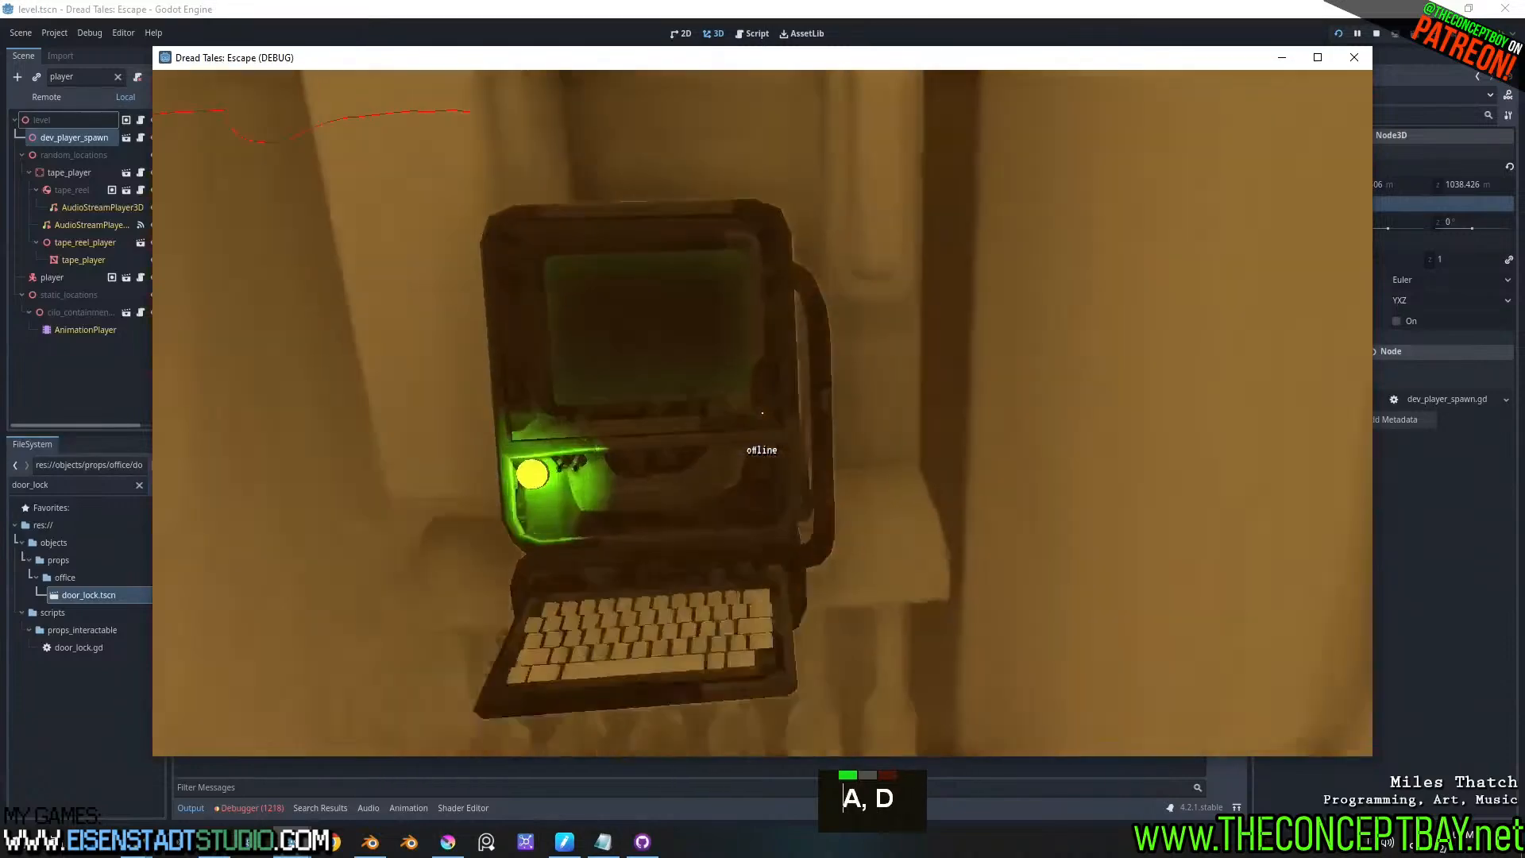
pyautogui.press('a')
pyautogui.press('d')
pyautogui.press('a')
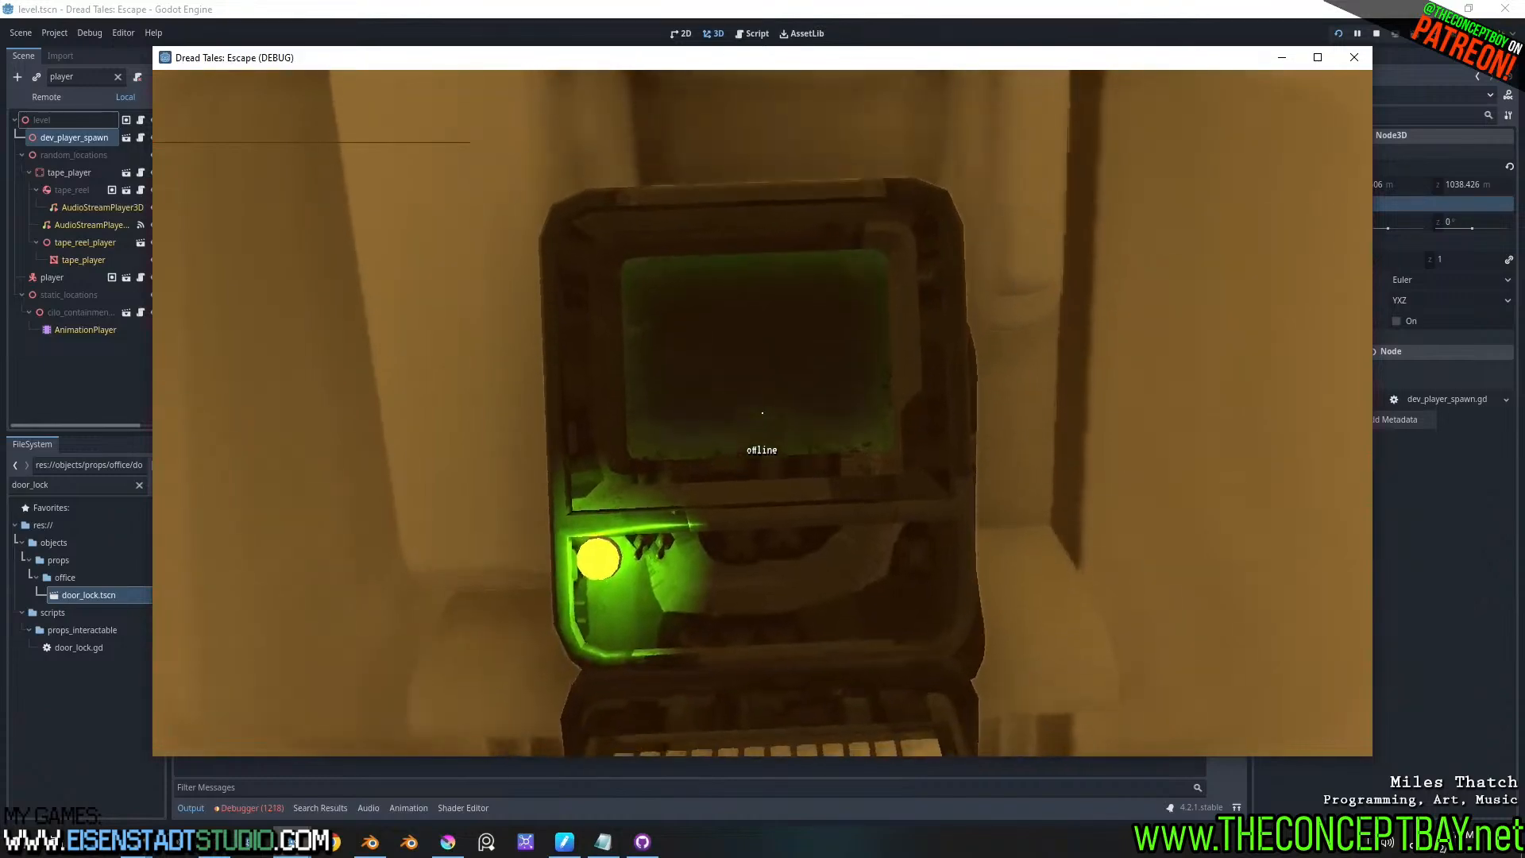
# - Try to use the relay terminal, check its screen from farther away and up close, and close the running game
pyautogui.press('e')
pyautogui.press('s')
pyautogui.press('a')
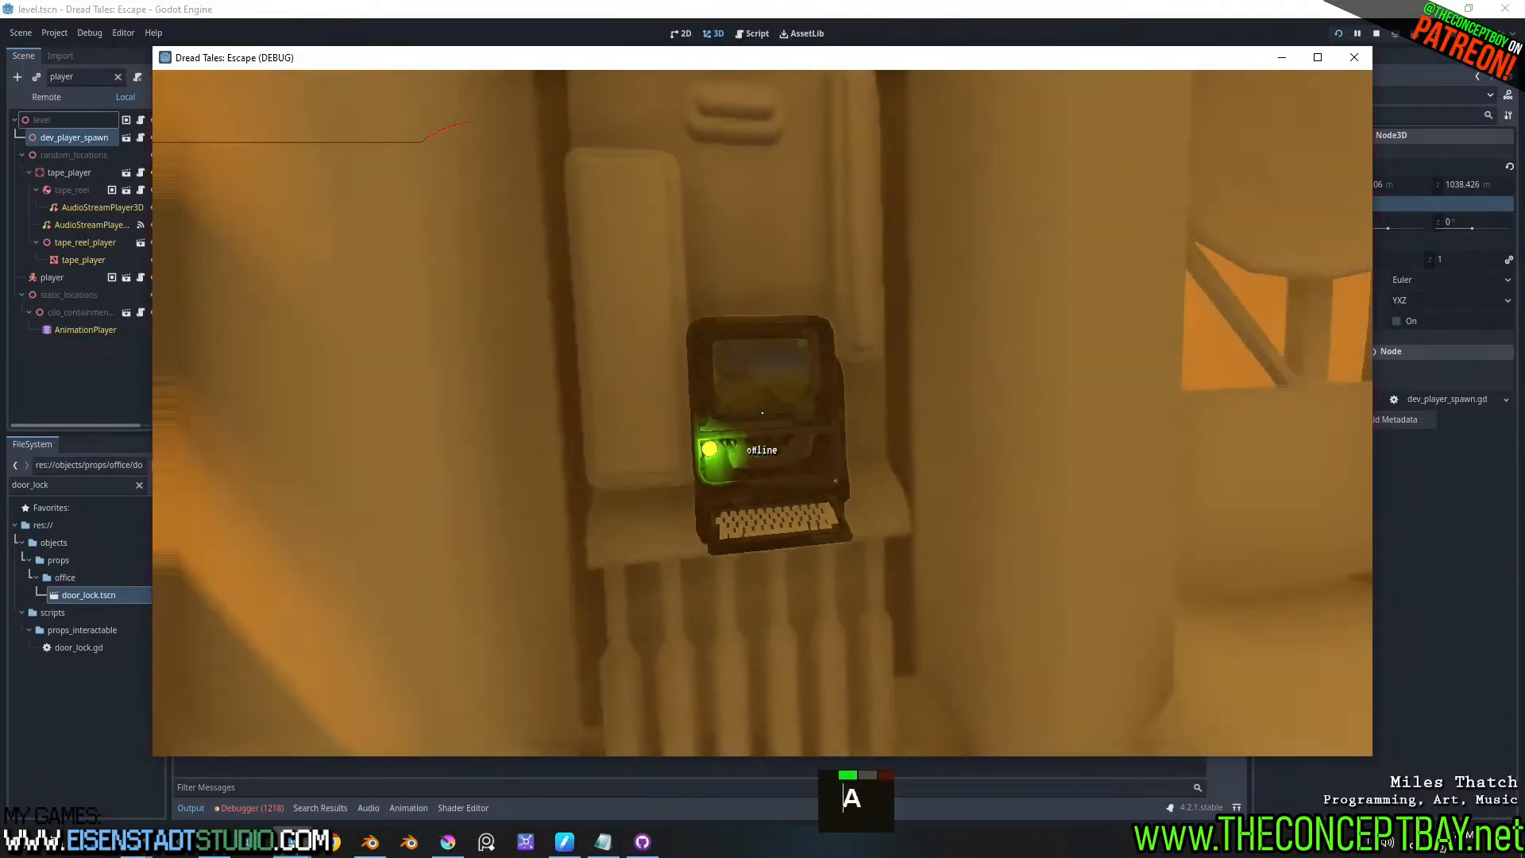
pyautogui.press('w')
pyautogui.press('w')
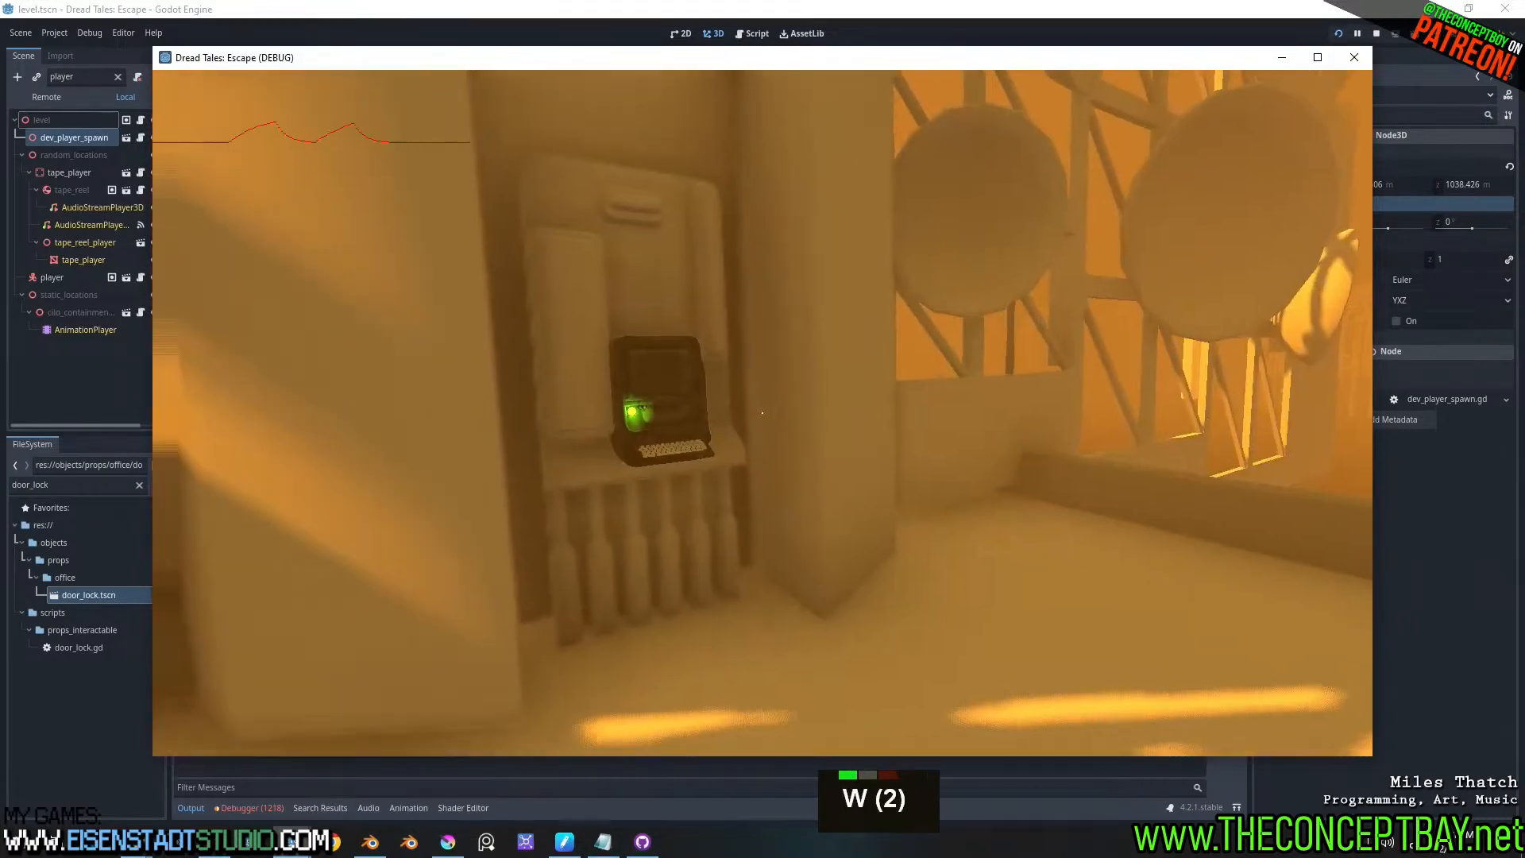
pyautogui.press('d')
pyautogui.press('w')
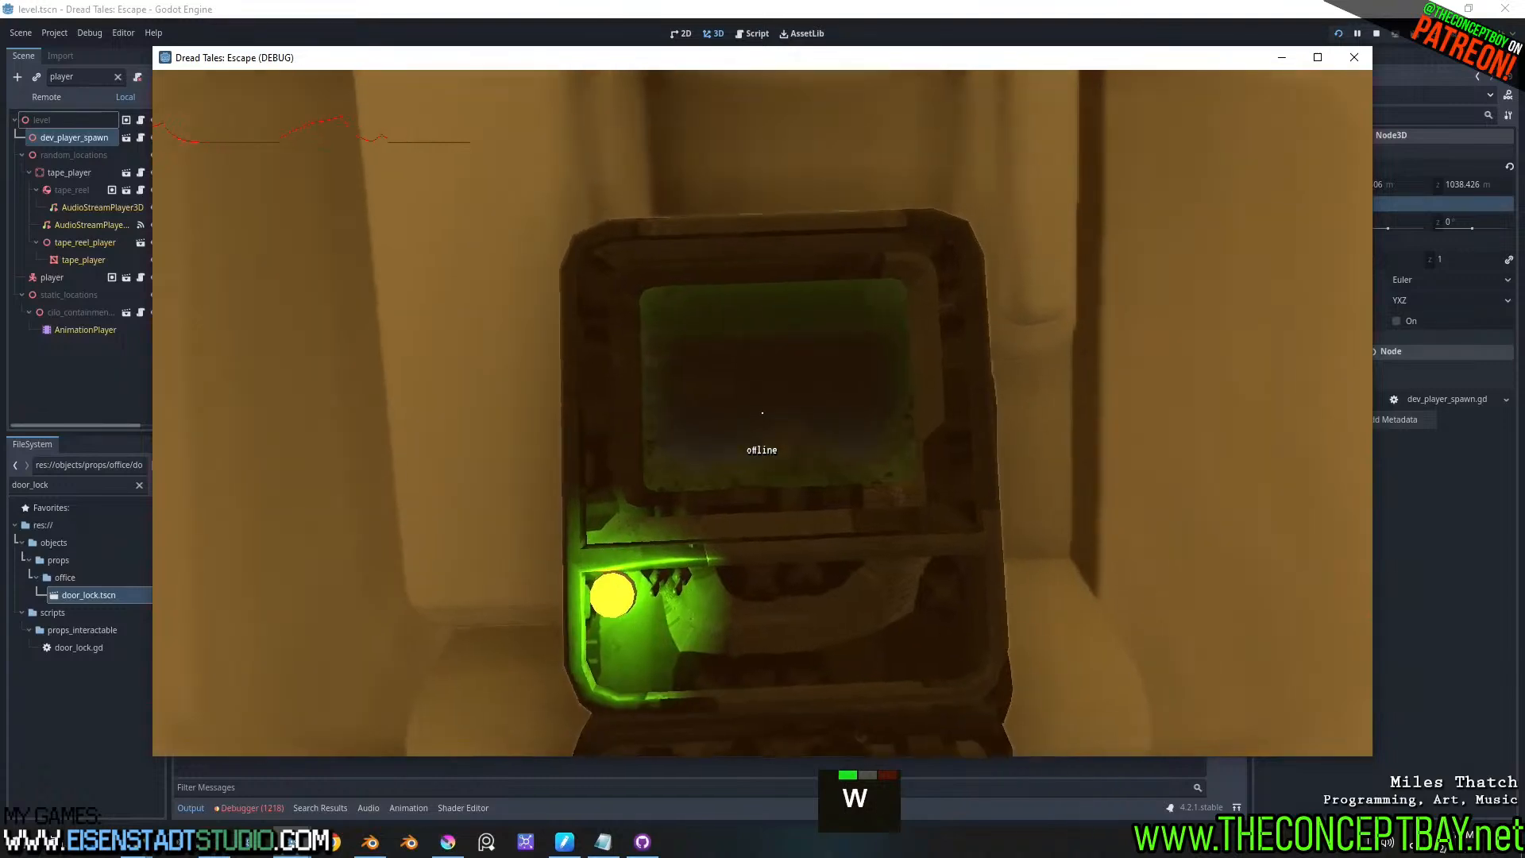
pyautogui.press('w')
pyautogui.press('e')
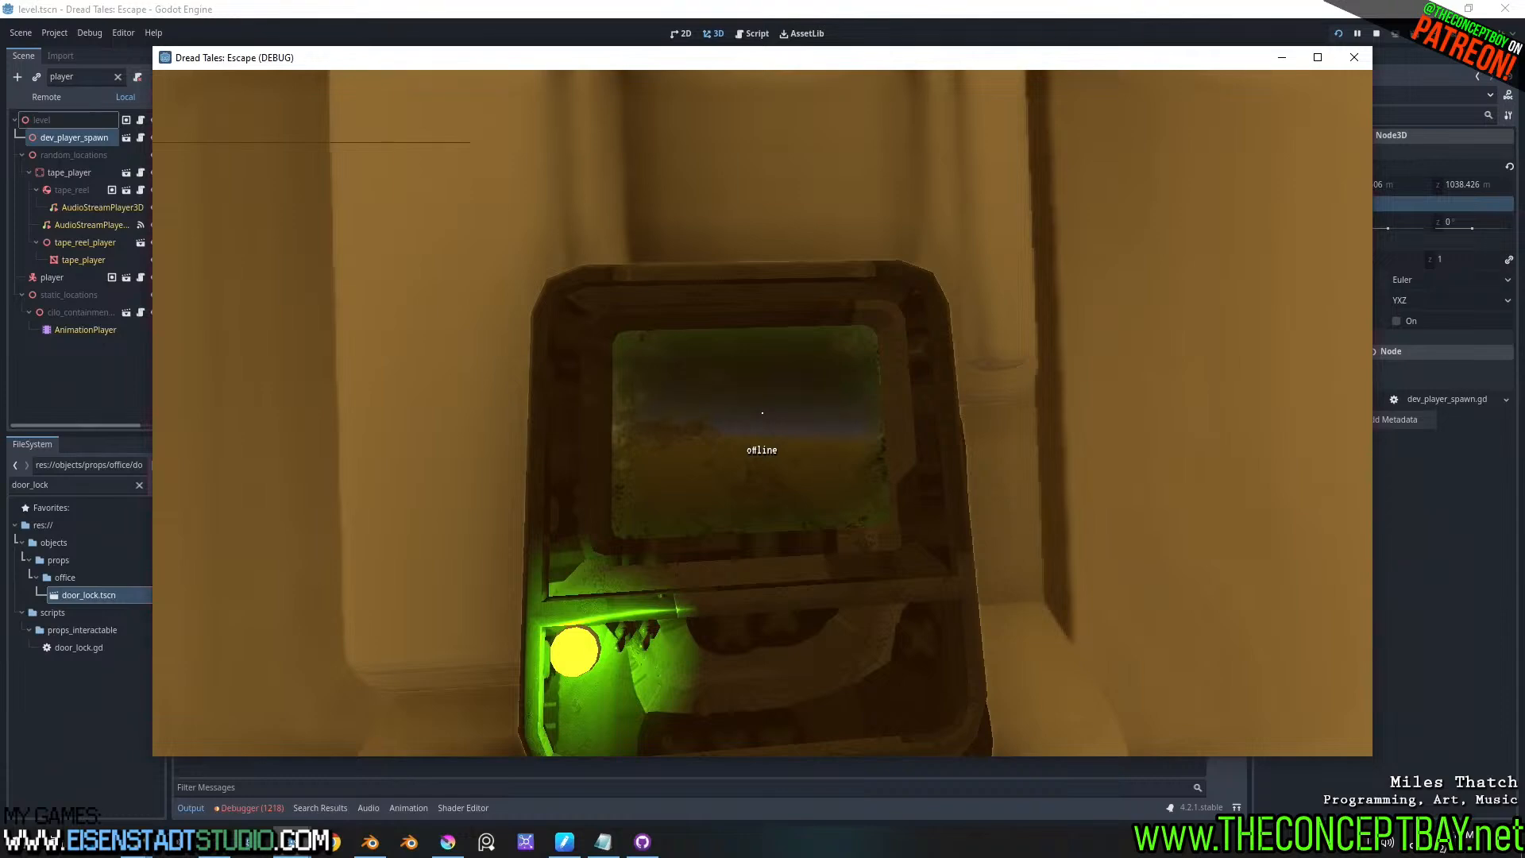
pyautogui.hotkey('alt', 'F4')
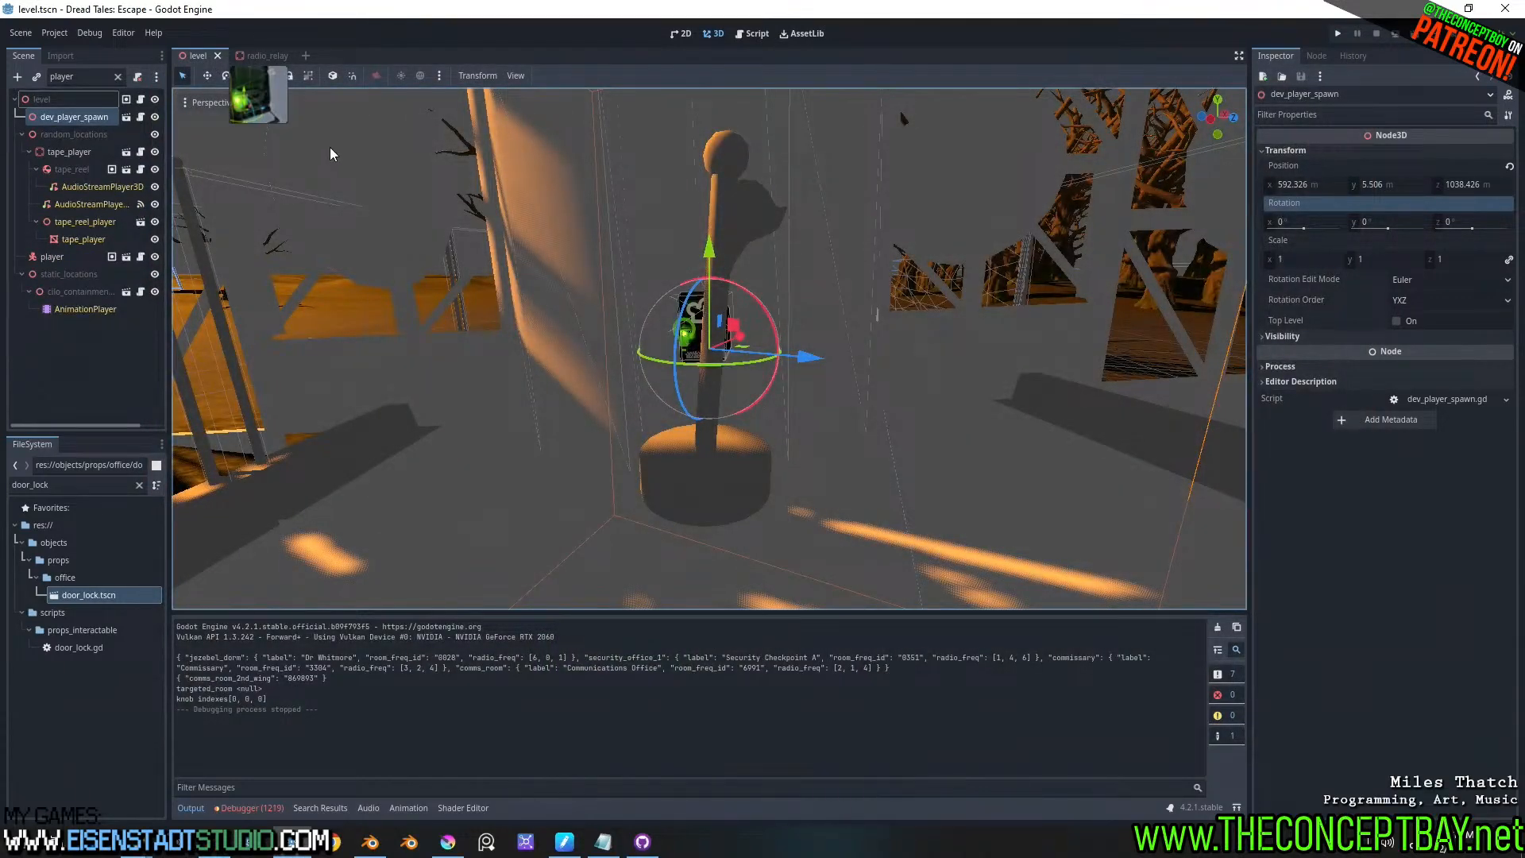
# - Clear the node filter and open the wall_terminal_pc scene through the level's radio_relay scene
pyautogui.scroll(4, 560, 279)
pyautogui.scroll(-3, 599, 292)
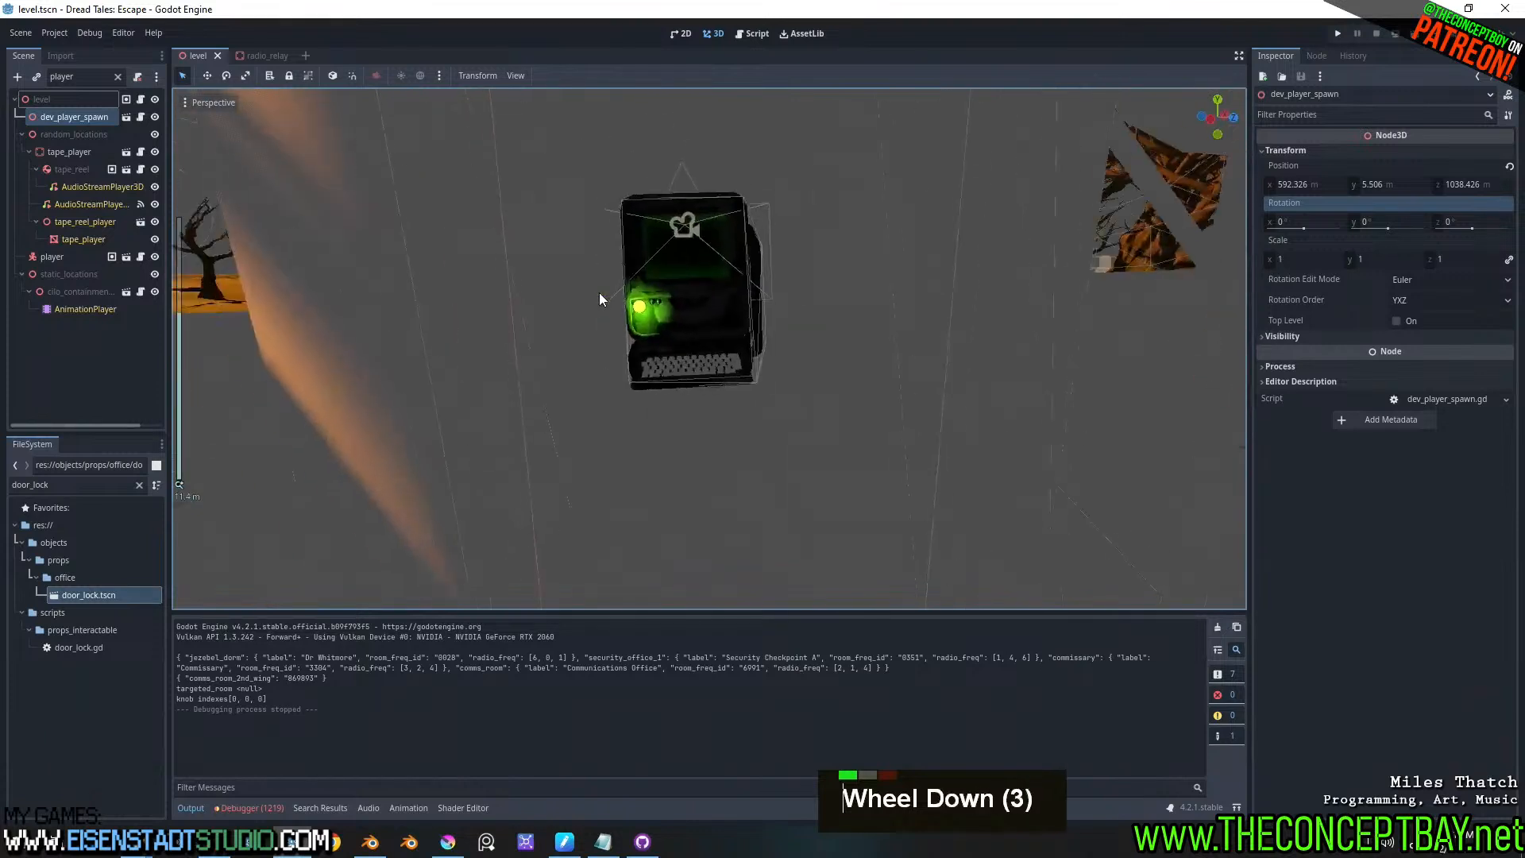
pyautogui.moveTo(599, 292); pyautogui.dragTo(623, 308, button='middle')
pyautogui.click(734, 372)
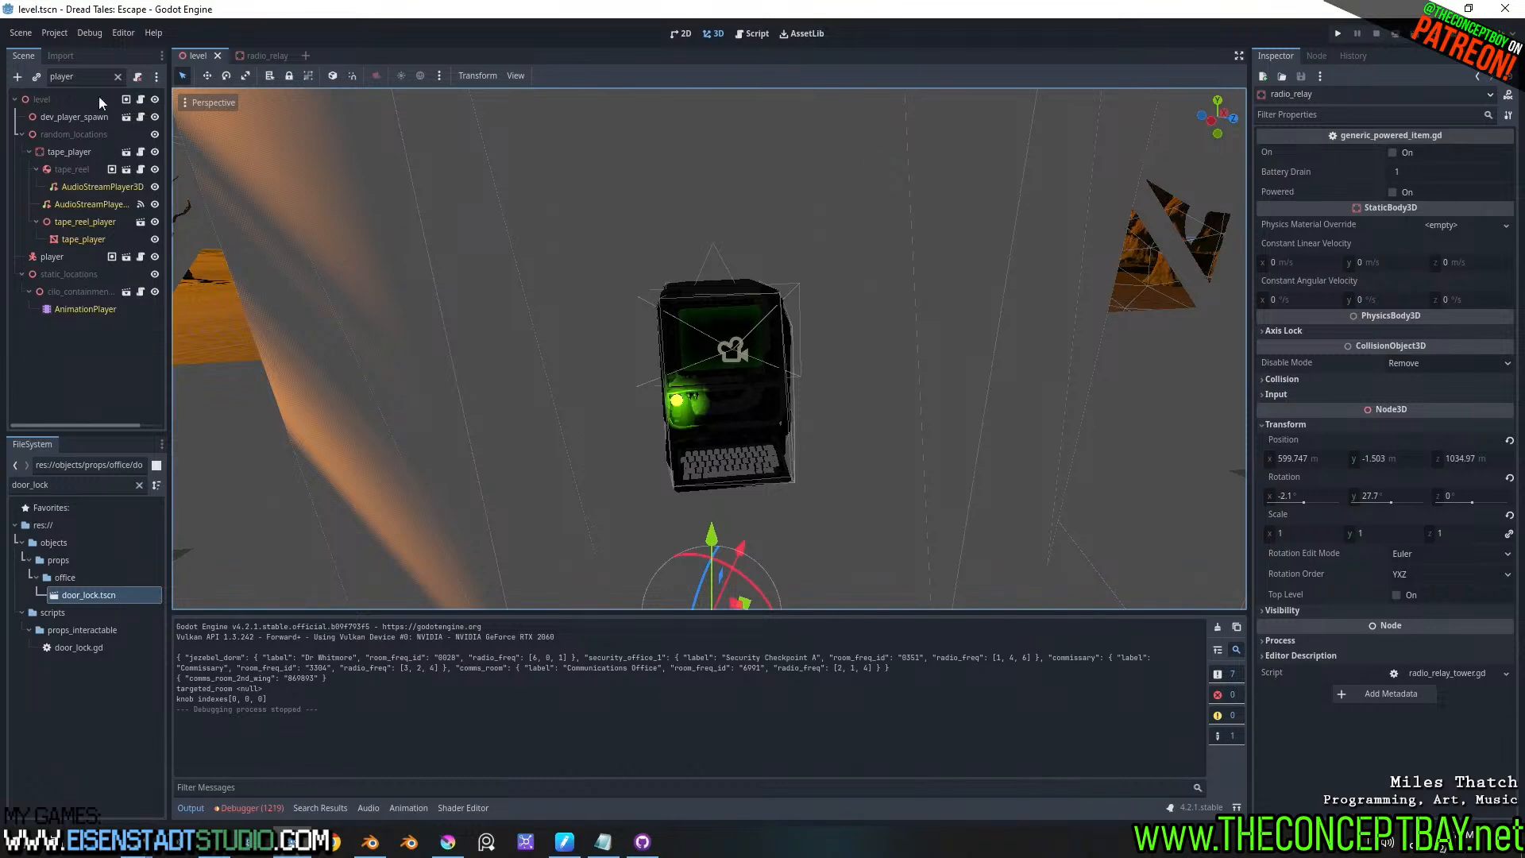
pyautogui.click(117, 76)
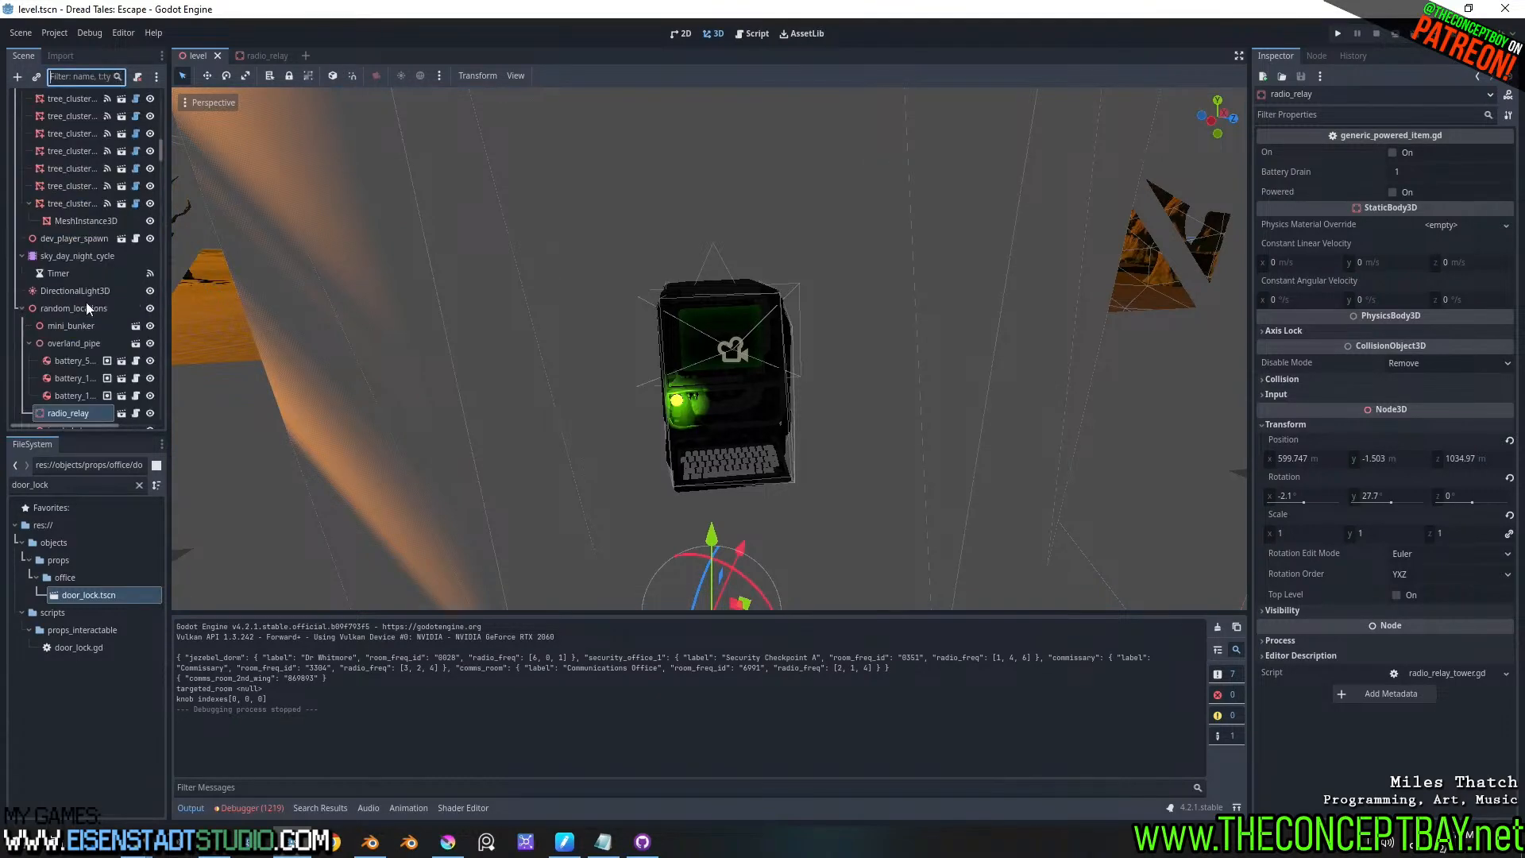
pyautogui.click(121, 413)
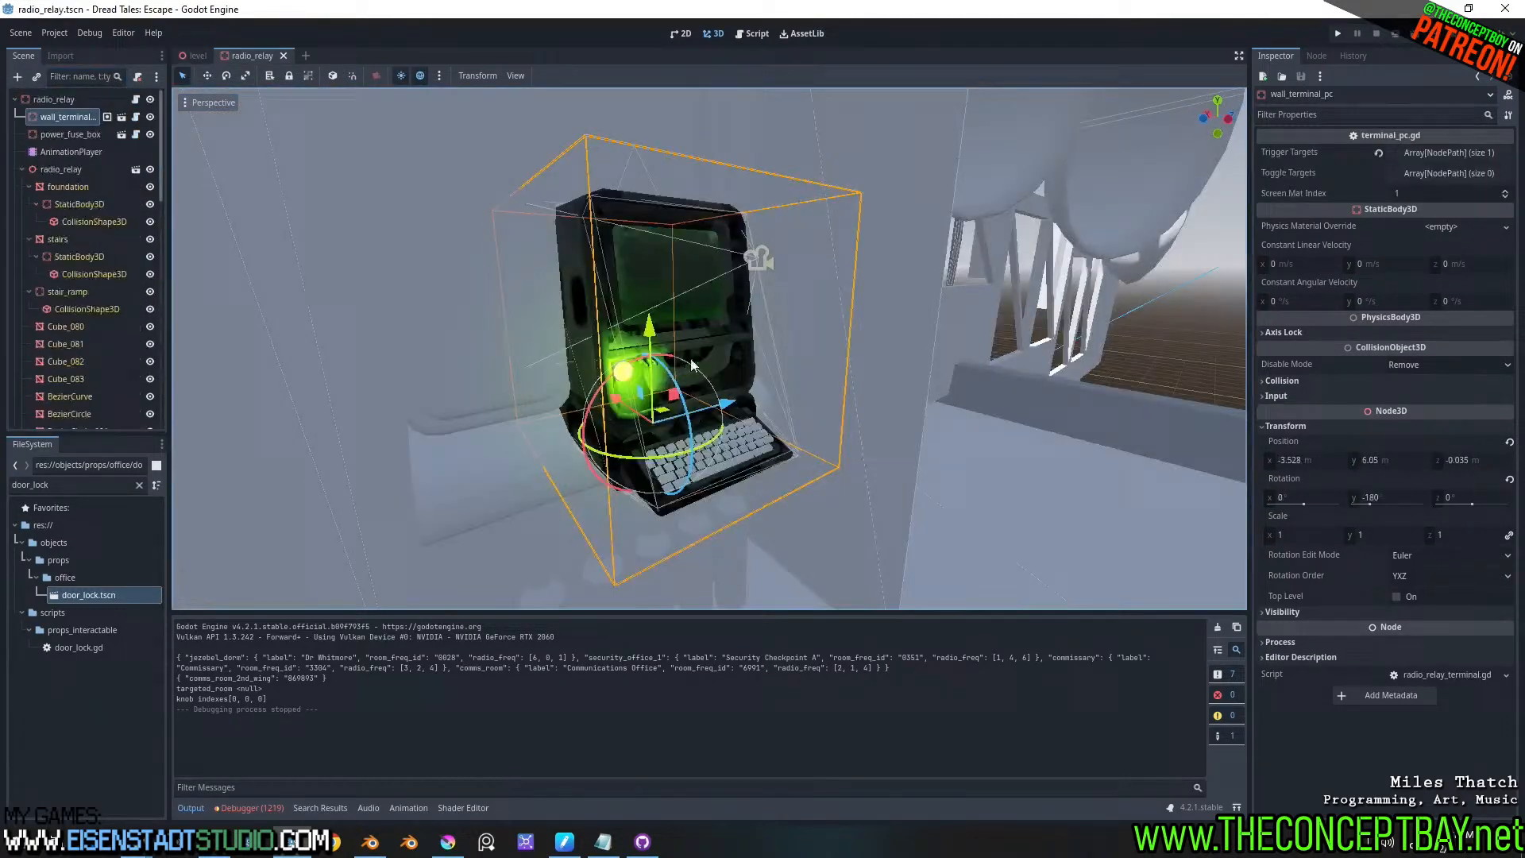
pyautogui.click(121, 119)
# - Add a SubViewport to the wall_terminal_pc root and a ColorRect as the SubViewport's child
pyautogui.hotkey('ctrl', 'a')
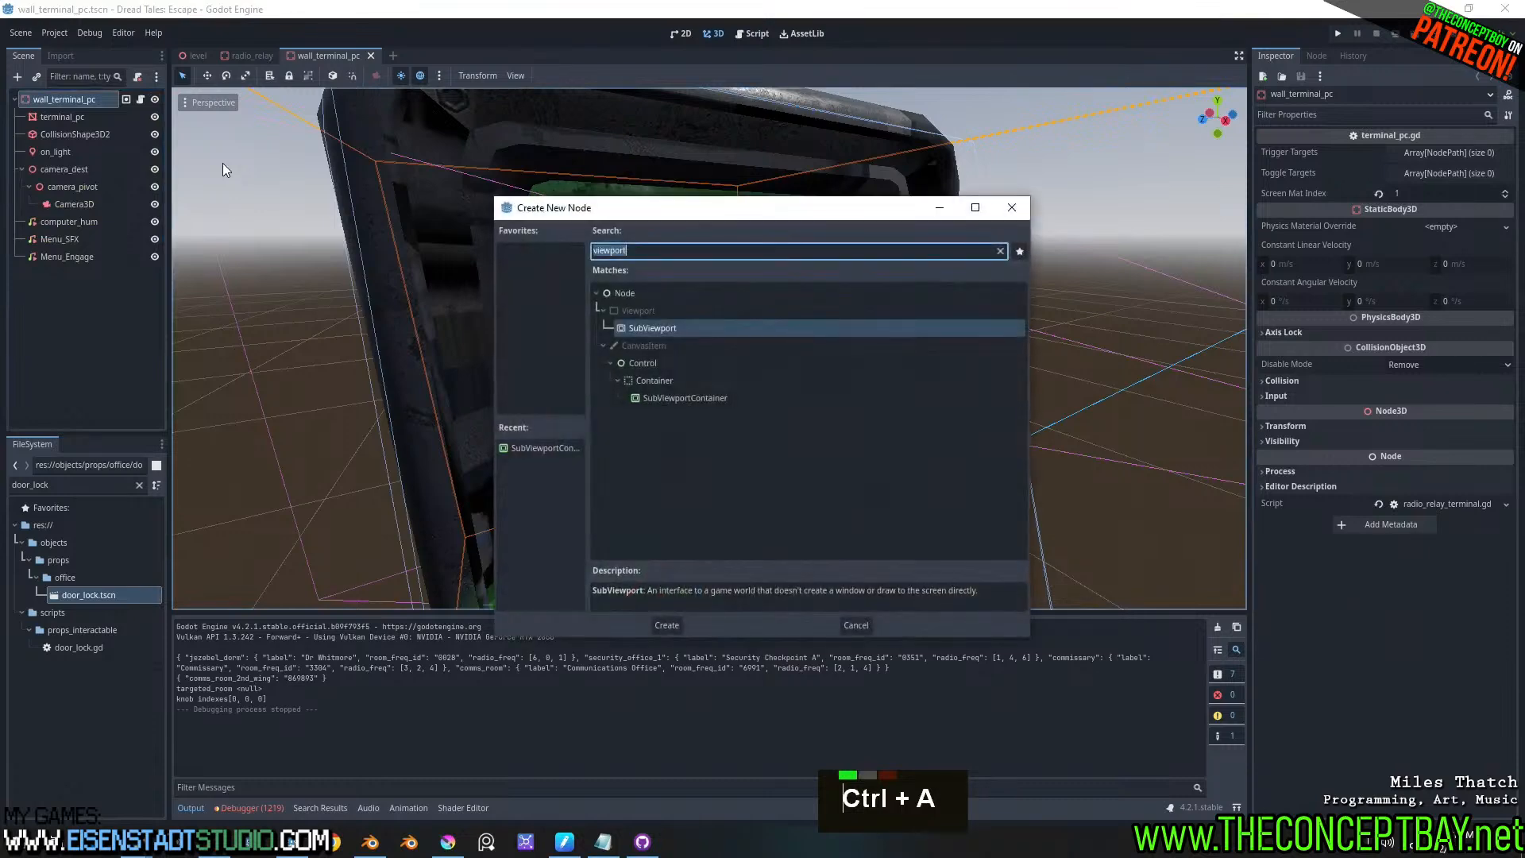
pyautogui.write('viewport')
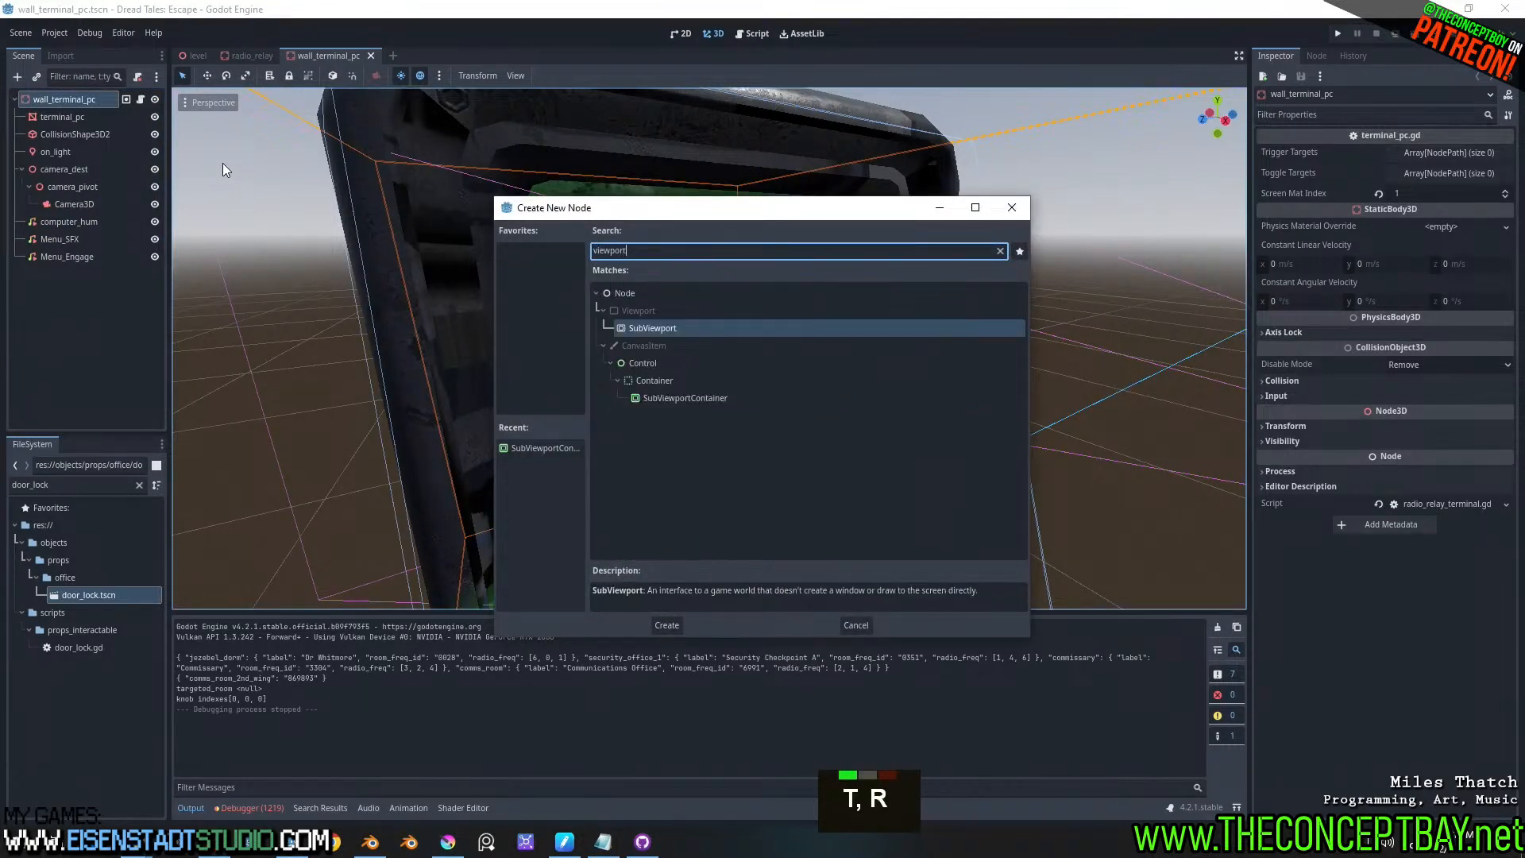
pyautogui.press('Return')
pyautogui.rightClick(93, 281)
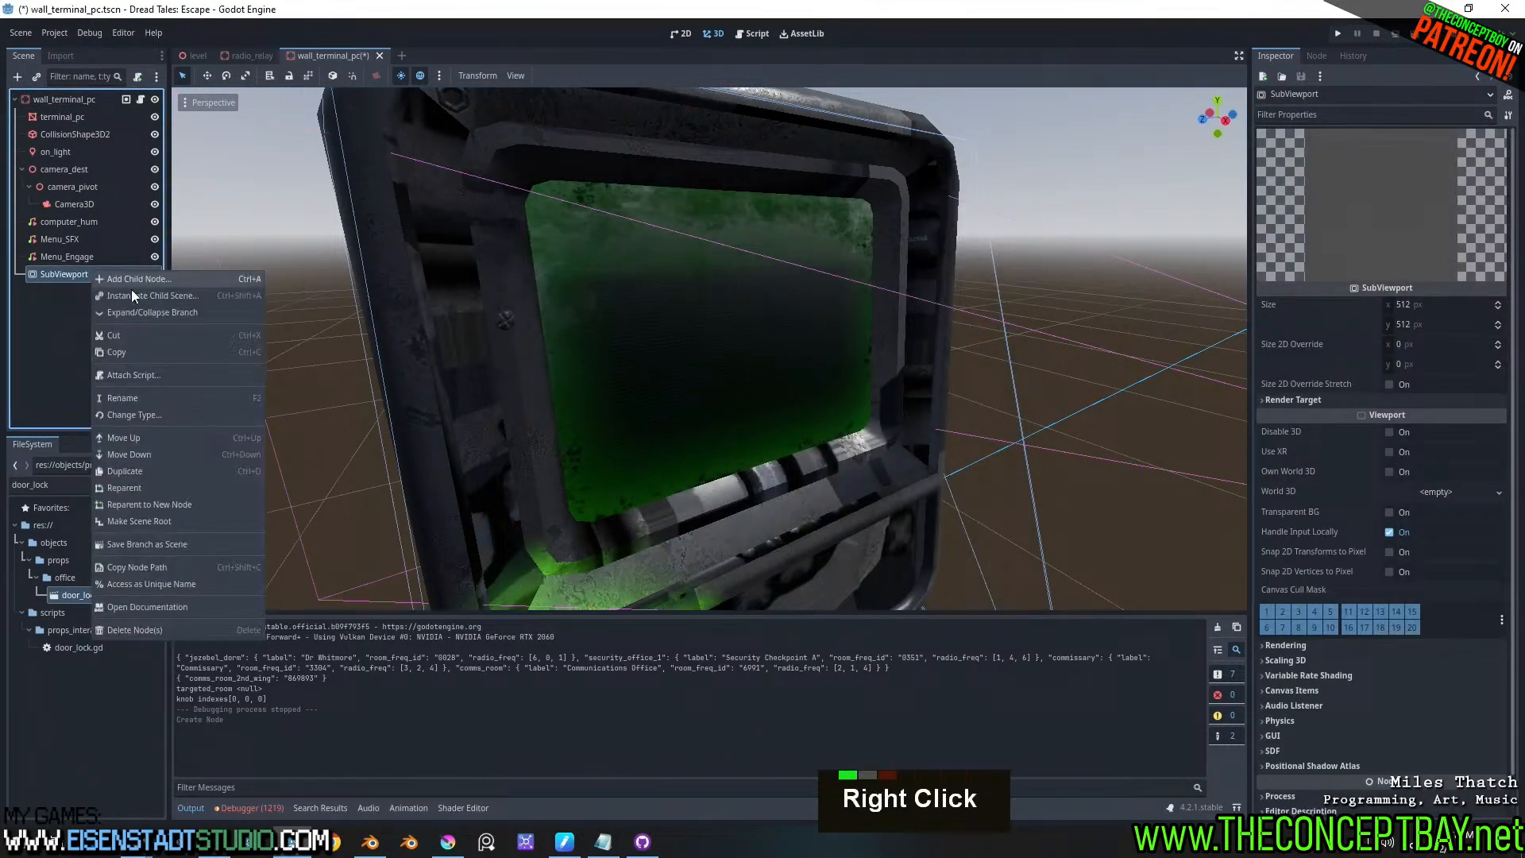
pyautogui.hotkey('ctrl', 'a')
pyautogui.write('color')
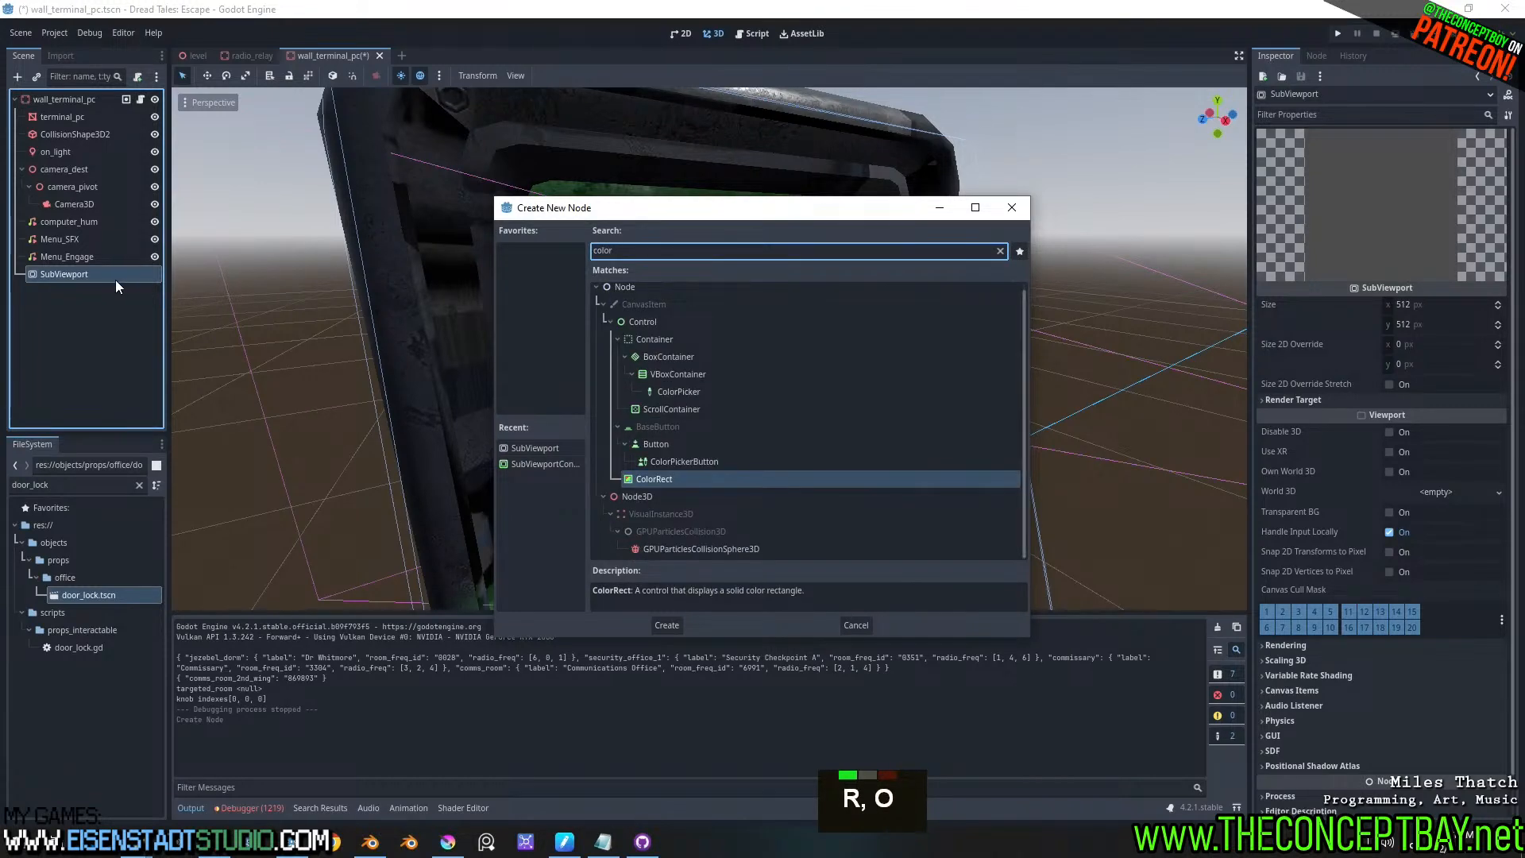
pyautogui.press('Return')
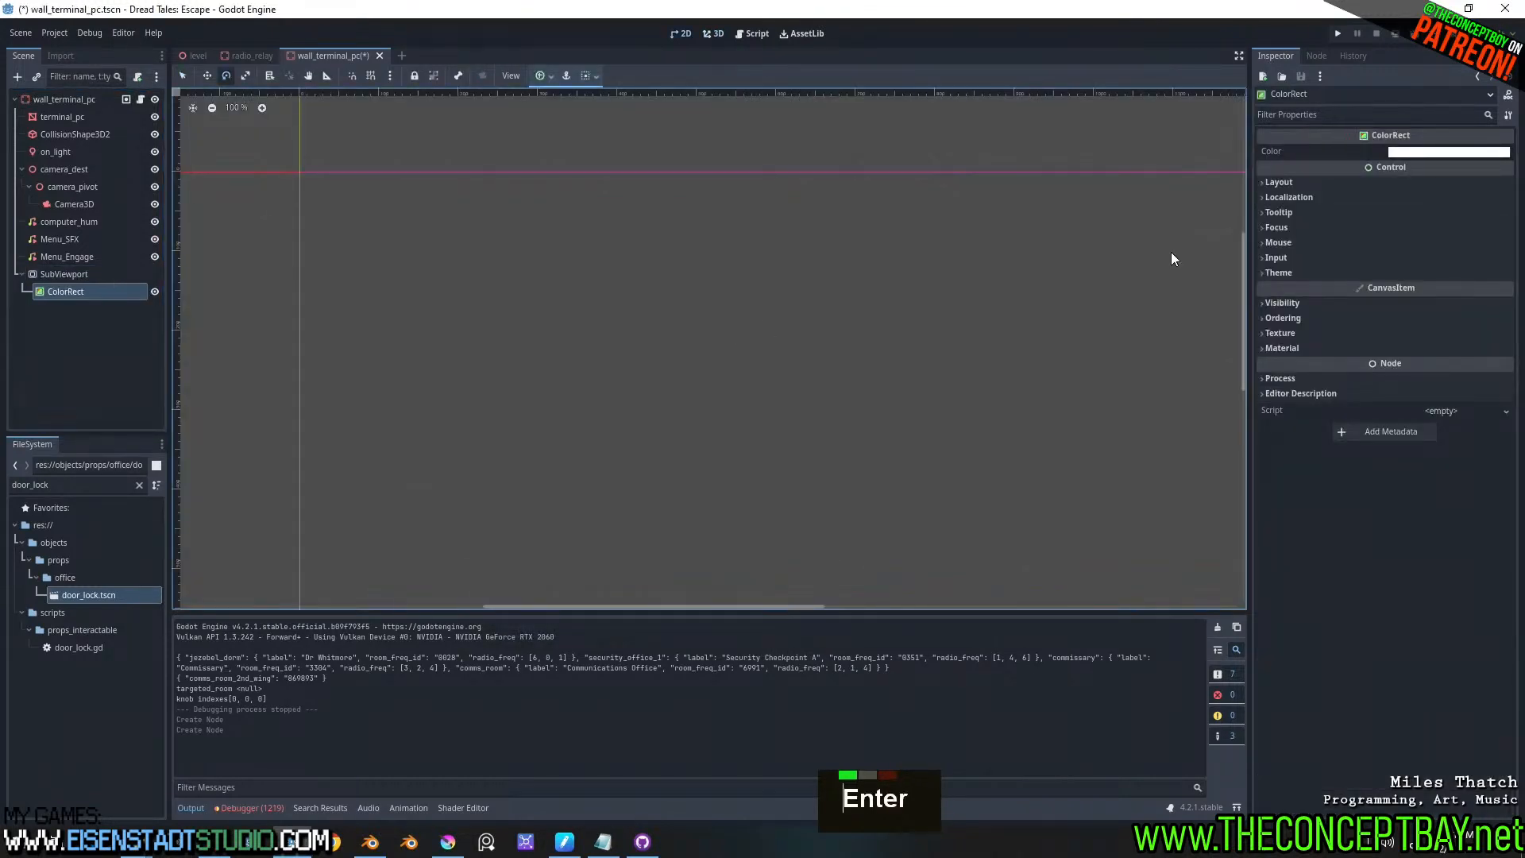
# - Set the ColorRect's transform size to 256 × 256 px
pyautogui.click(1284, 199)
pyautogui.click(1302, 183)
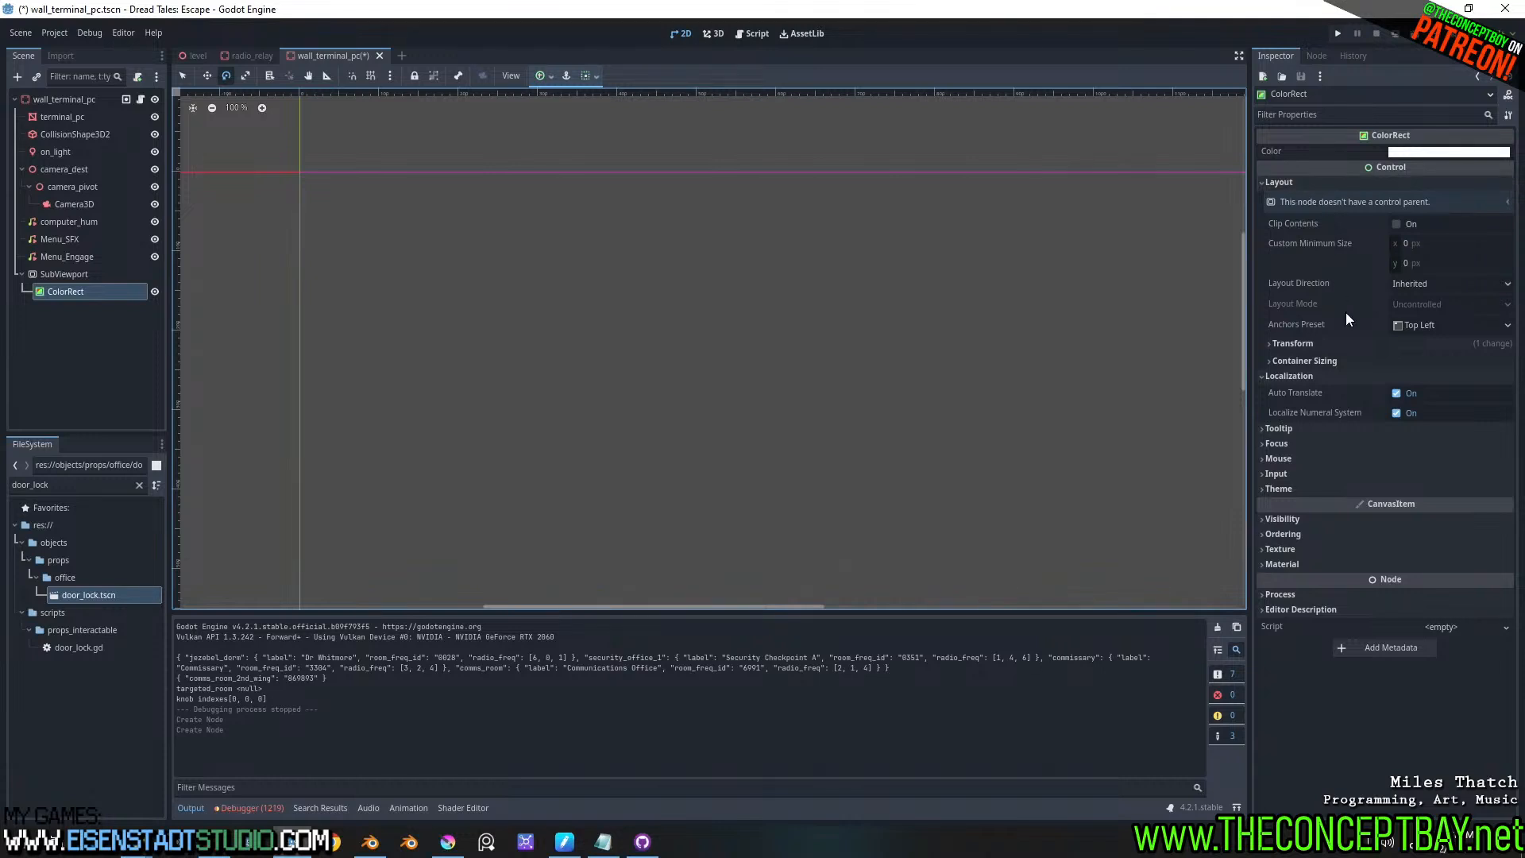
pyautogui.click(1329, 342)
pyautogui.click(1432, 361)
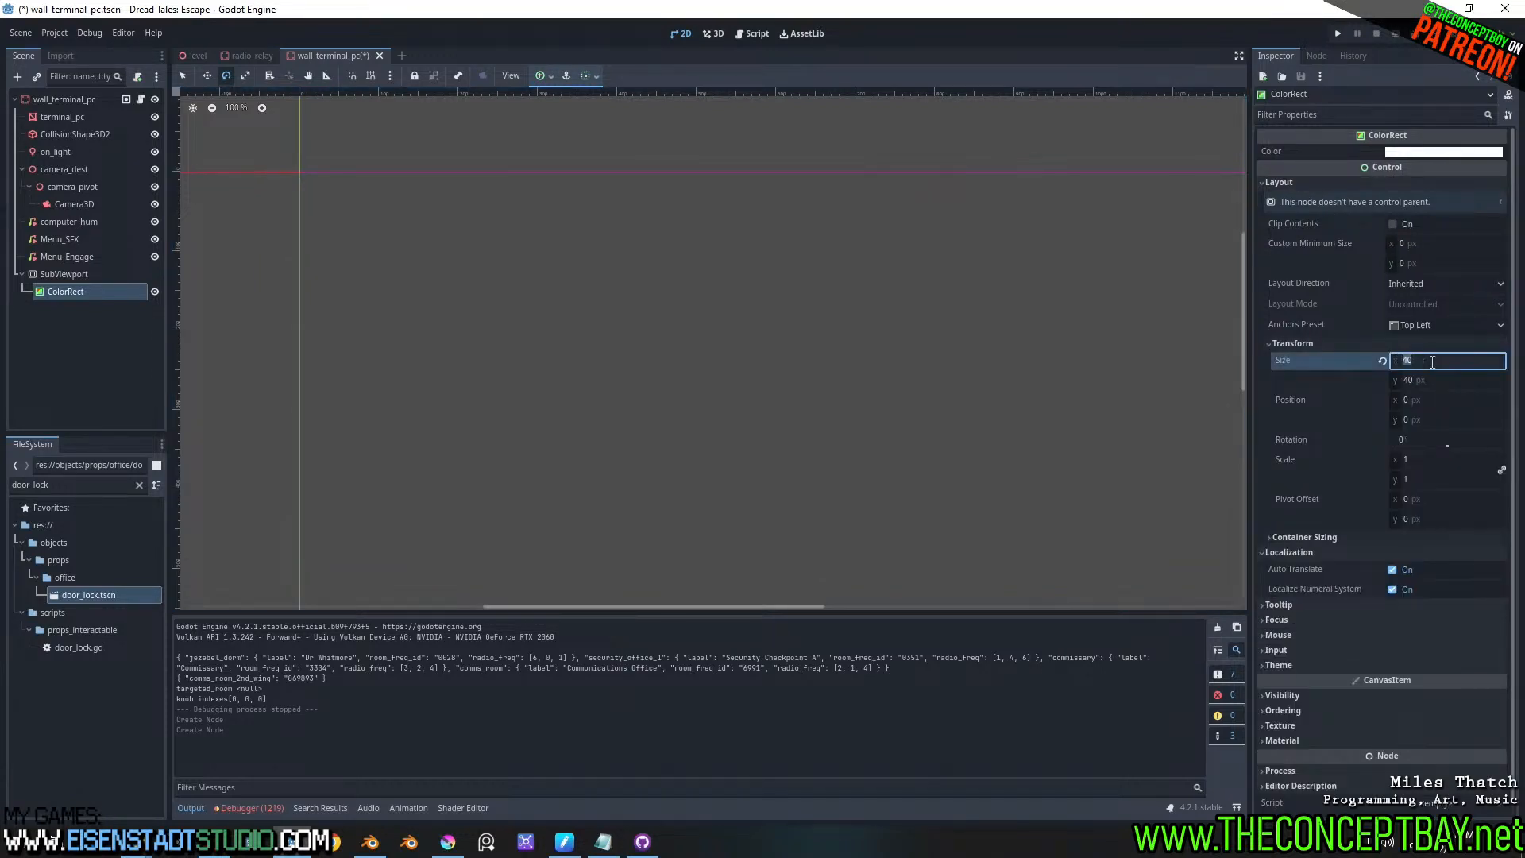
pyautogui.write('128')
pyautogui.click(1437, 381)
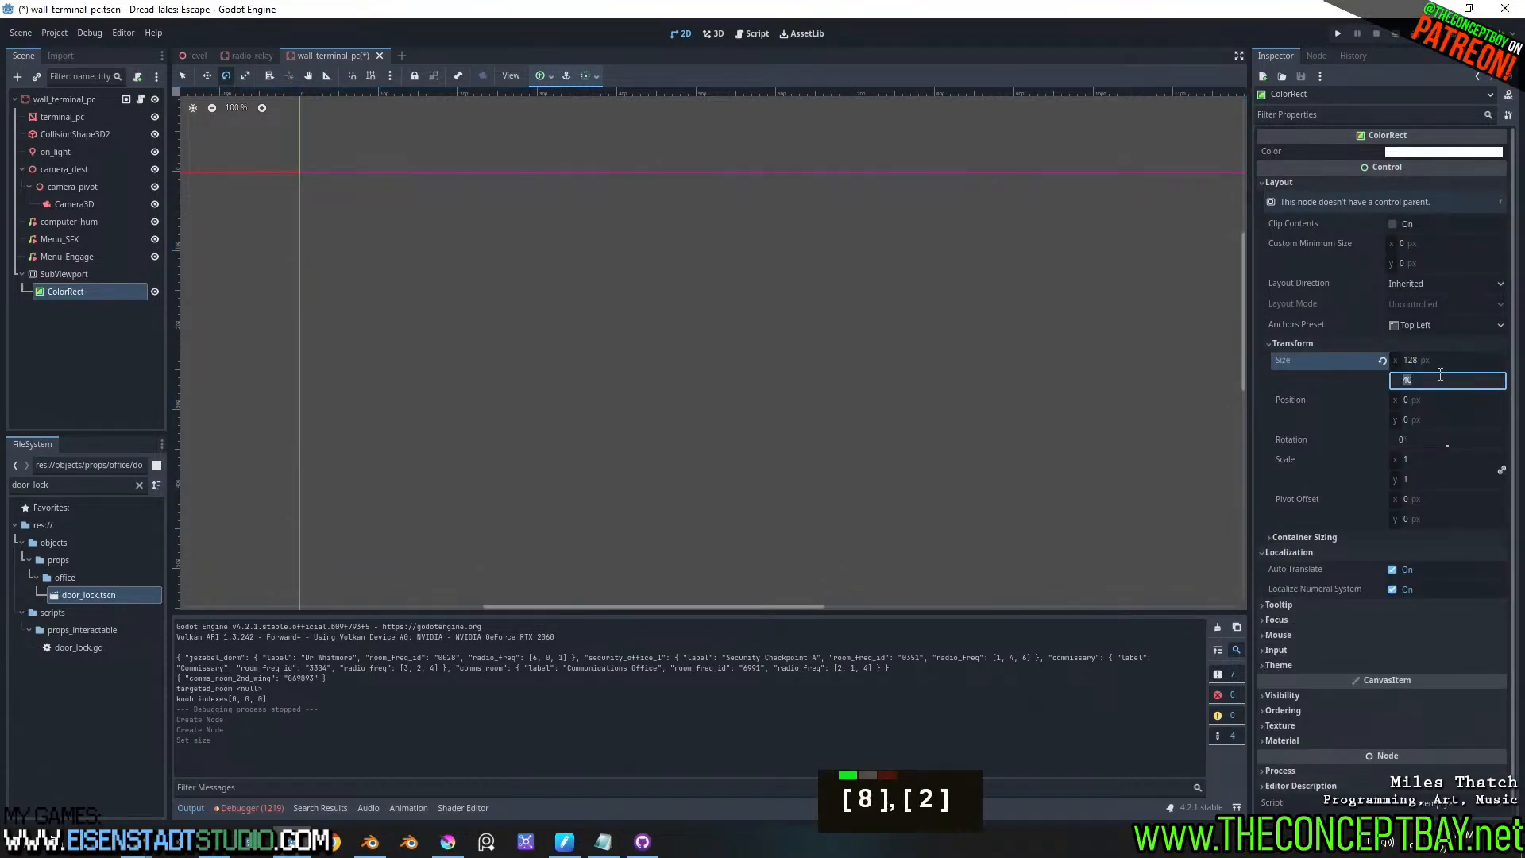
pyautogui.write('256')
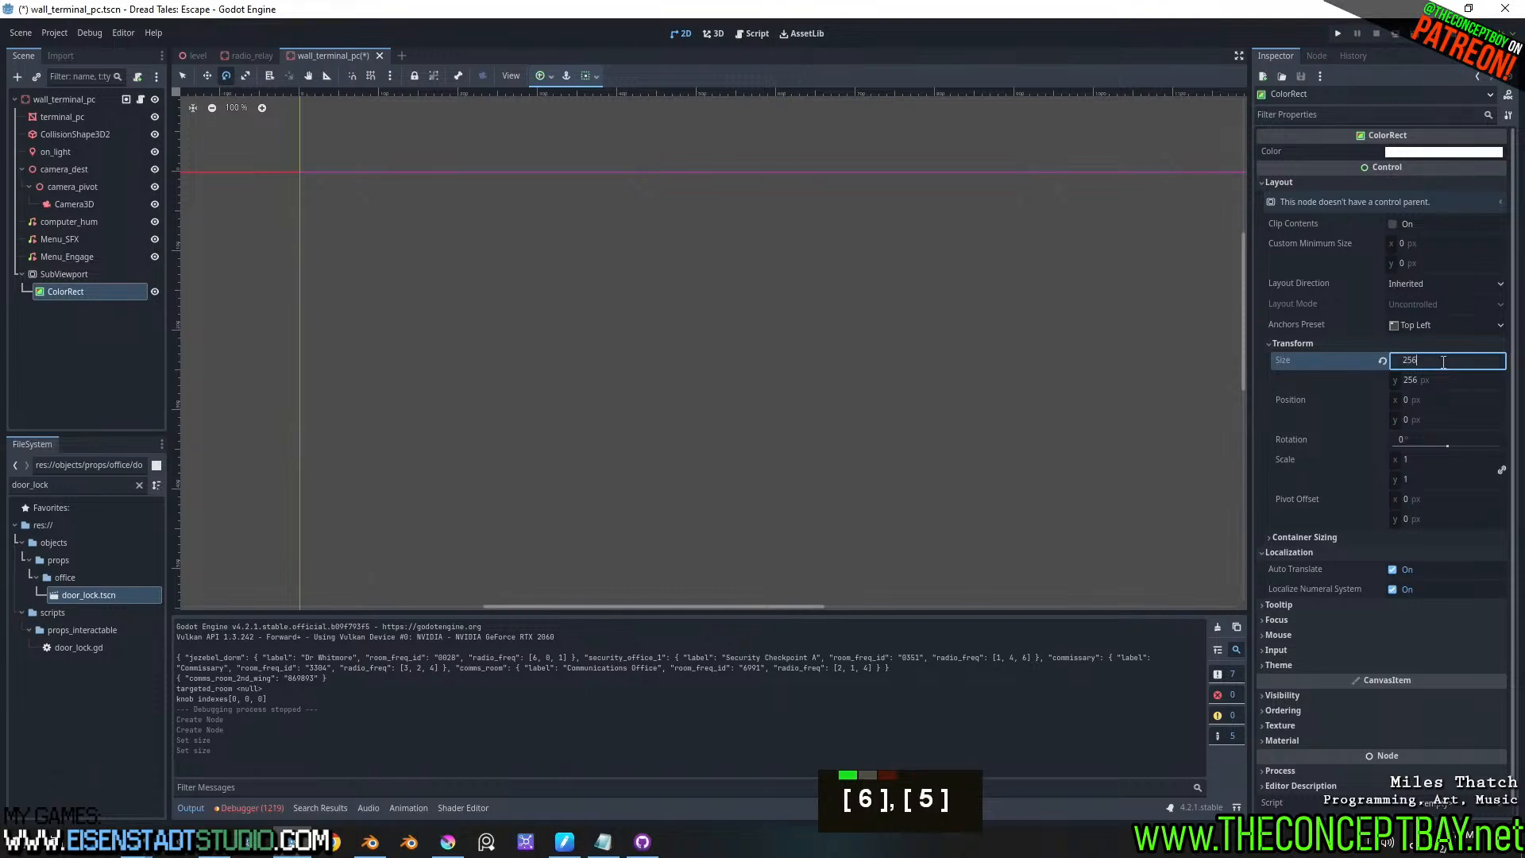
pyautogui.press('Return')
# - Set the ColorRect's color to a fully saturated, bright red
pyautogui.click(1444, 152)
pyautogui.moveTo(1436, 173); pyautogui.dragTo(1494, 188)
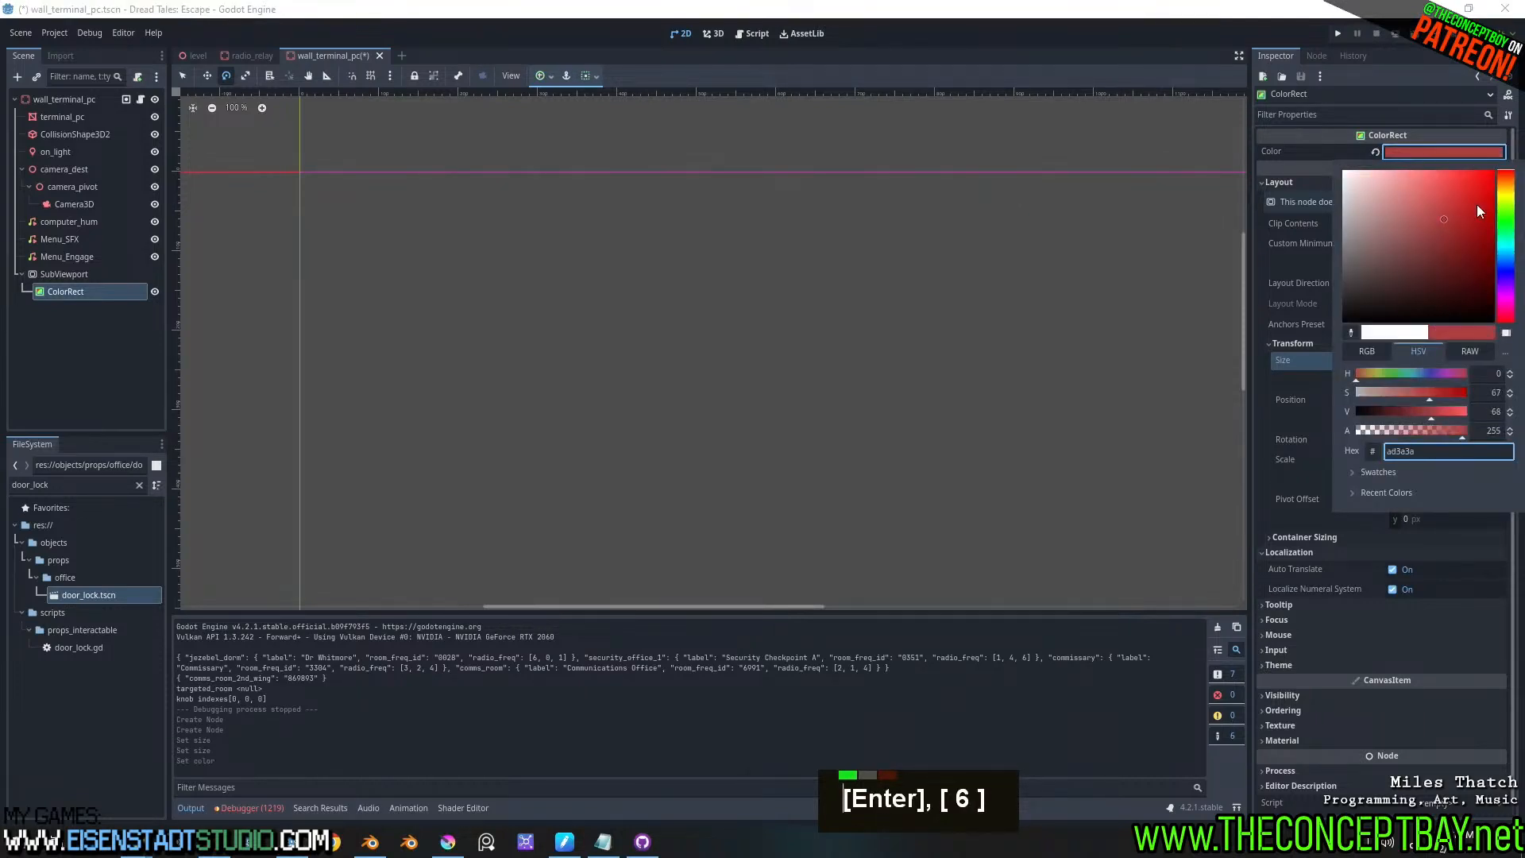
pyautogui.middleClick(807, 252)
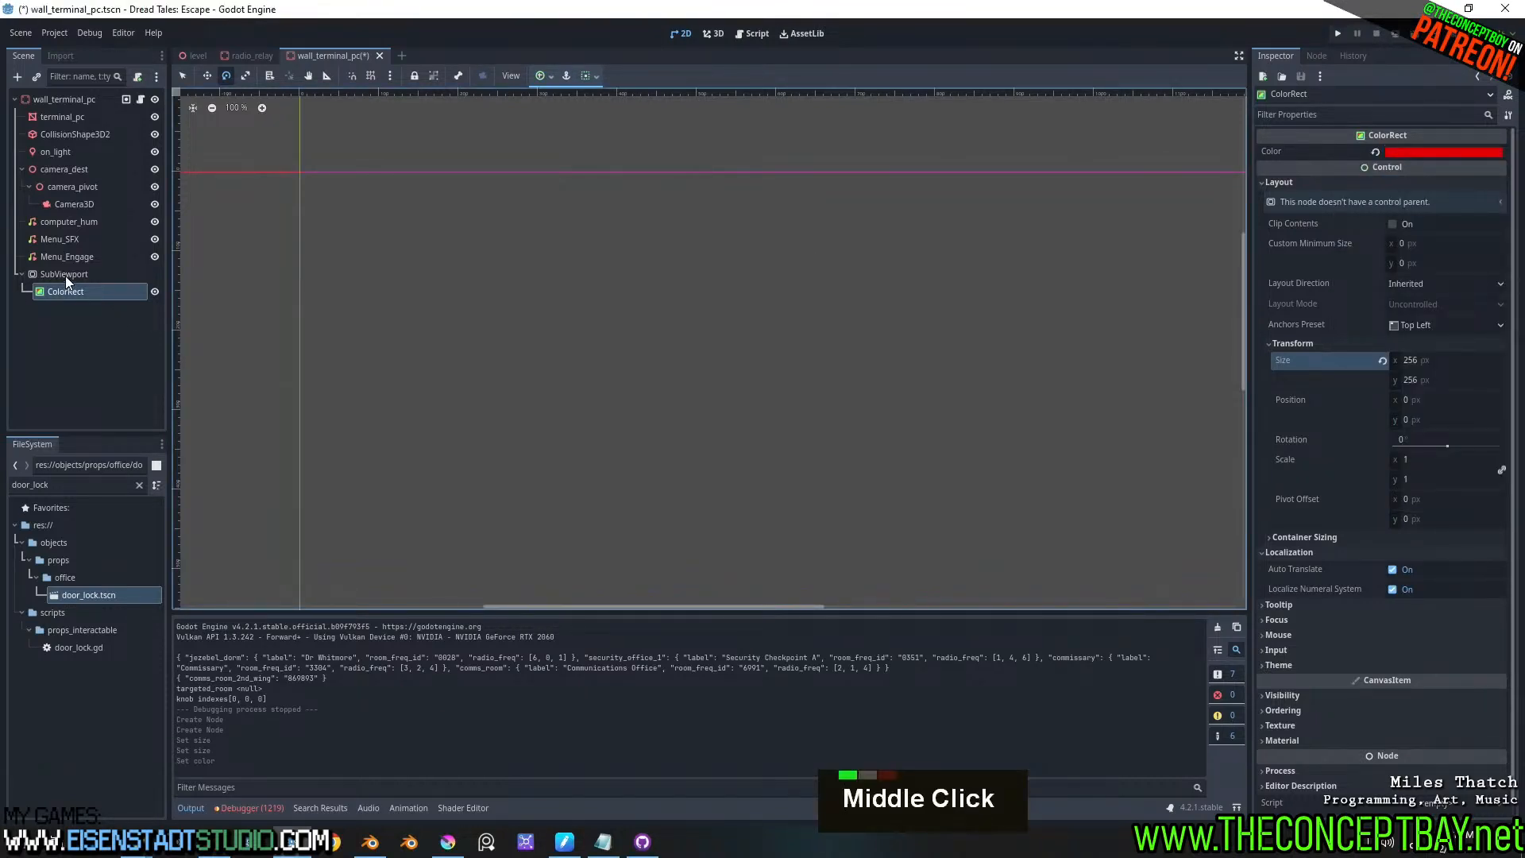
# - Try to assign a new ViewportTexture to the UI Viewport parameter of terminal_pc's surface override material 1
pyautogui.click(94, 122)
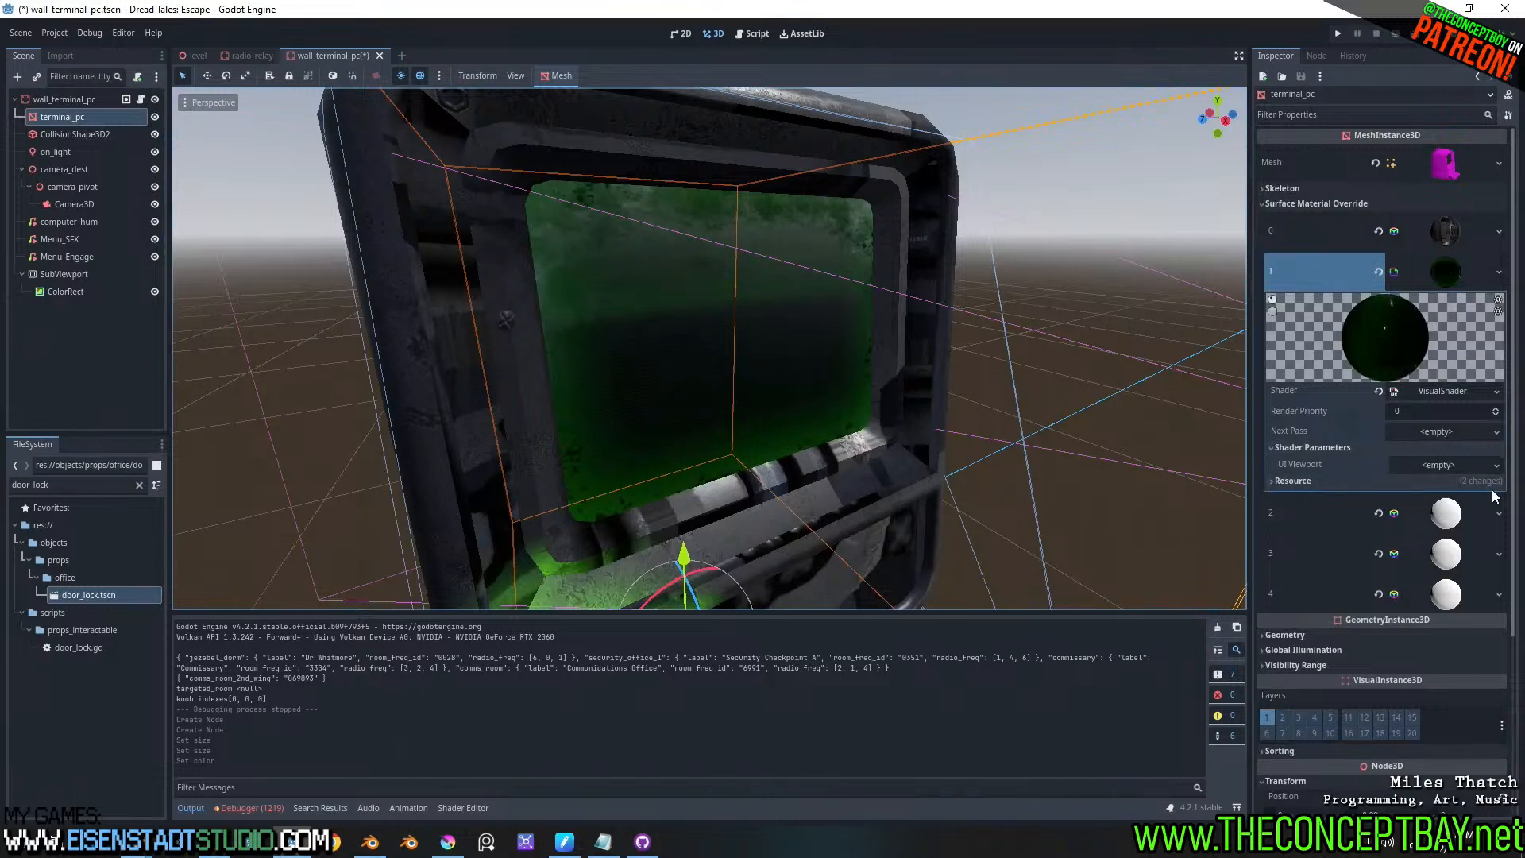
pyautogui.click(1439, 465)
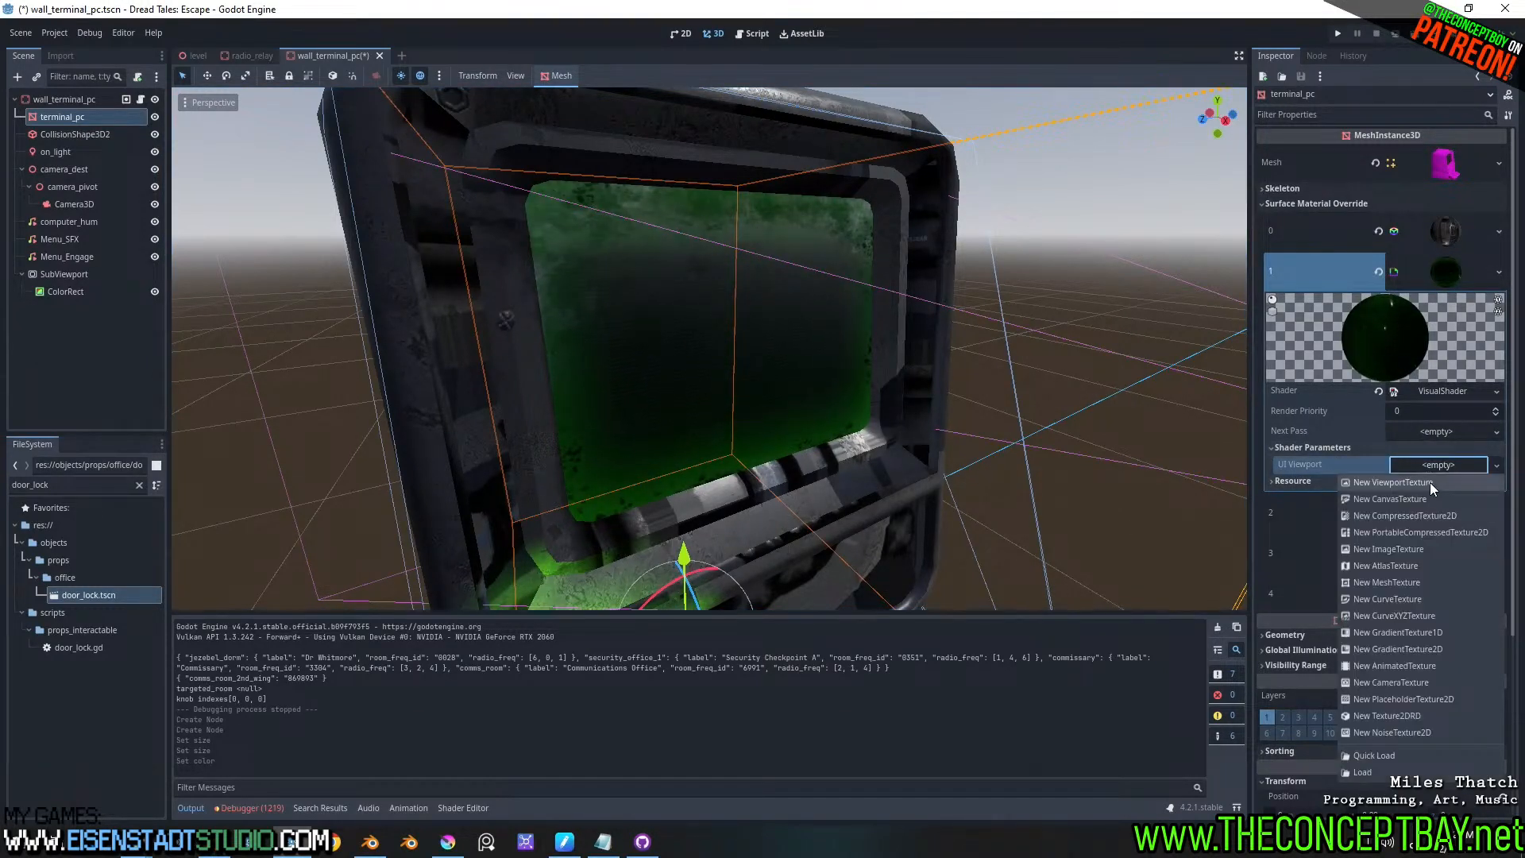
pyautogui.click(1424, 483)
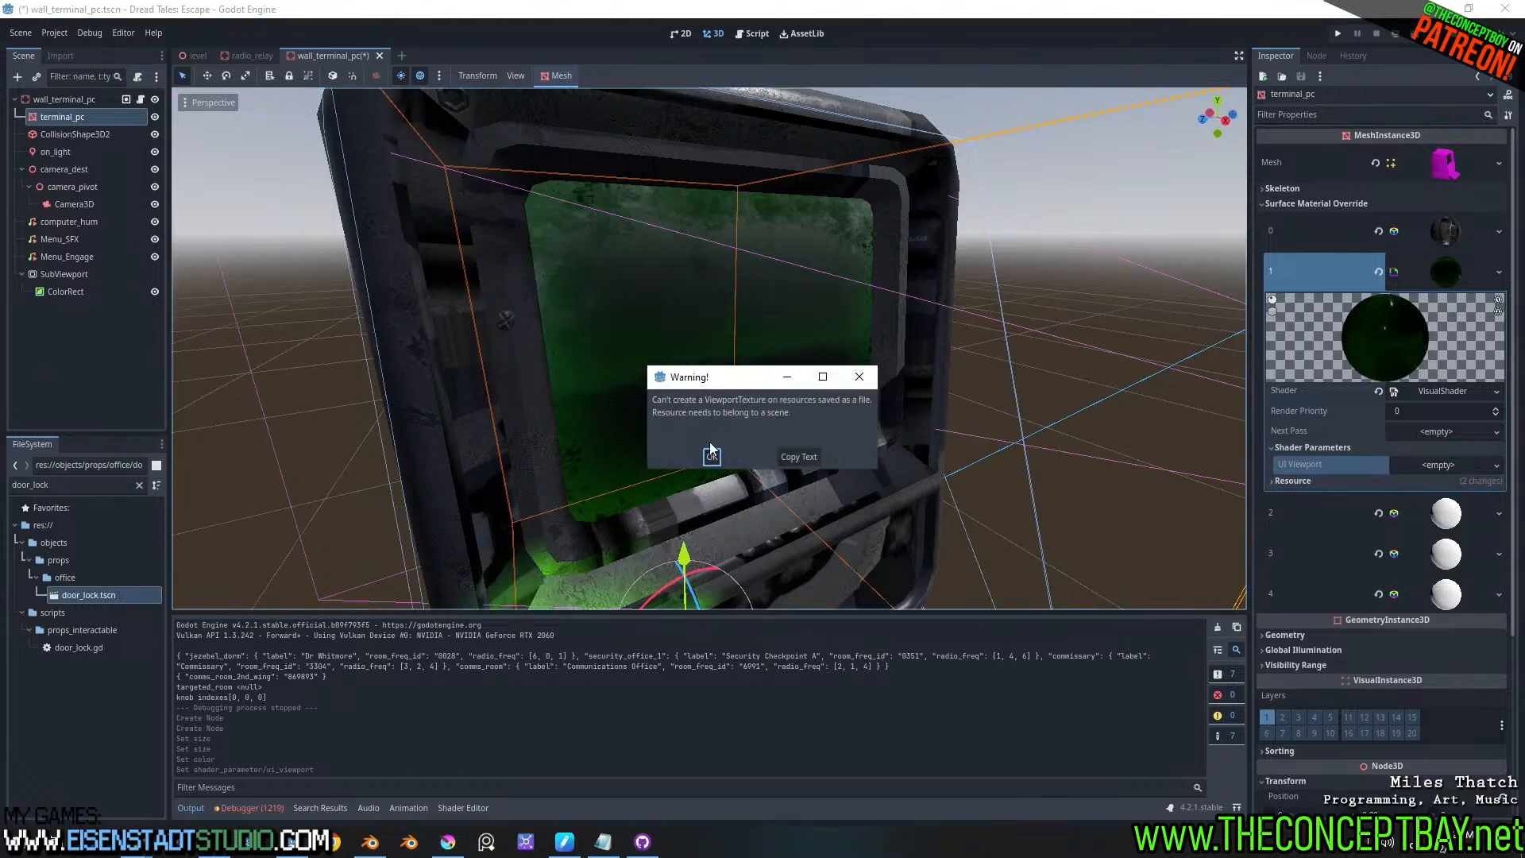
pyautogui.press('Escape')
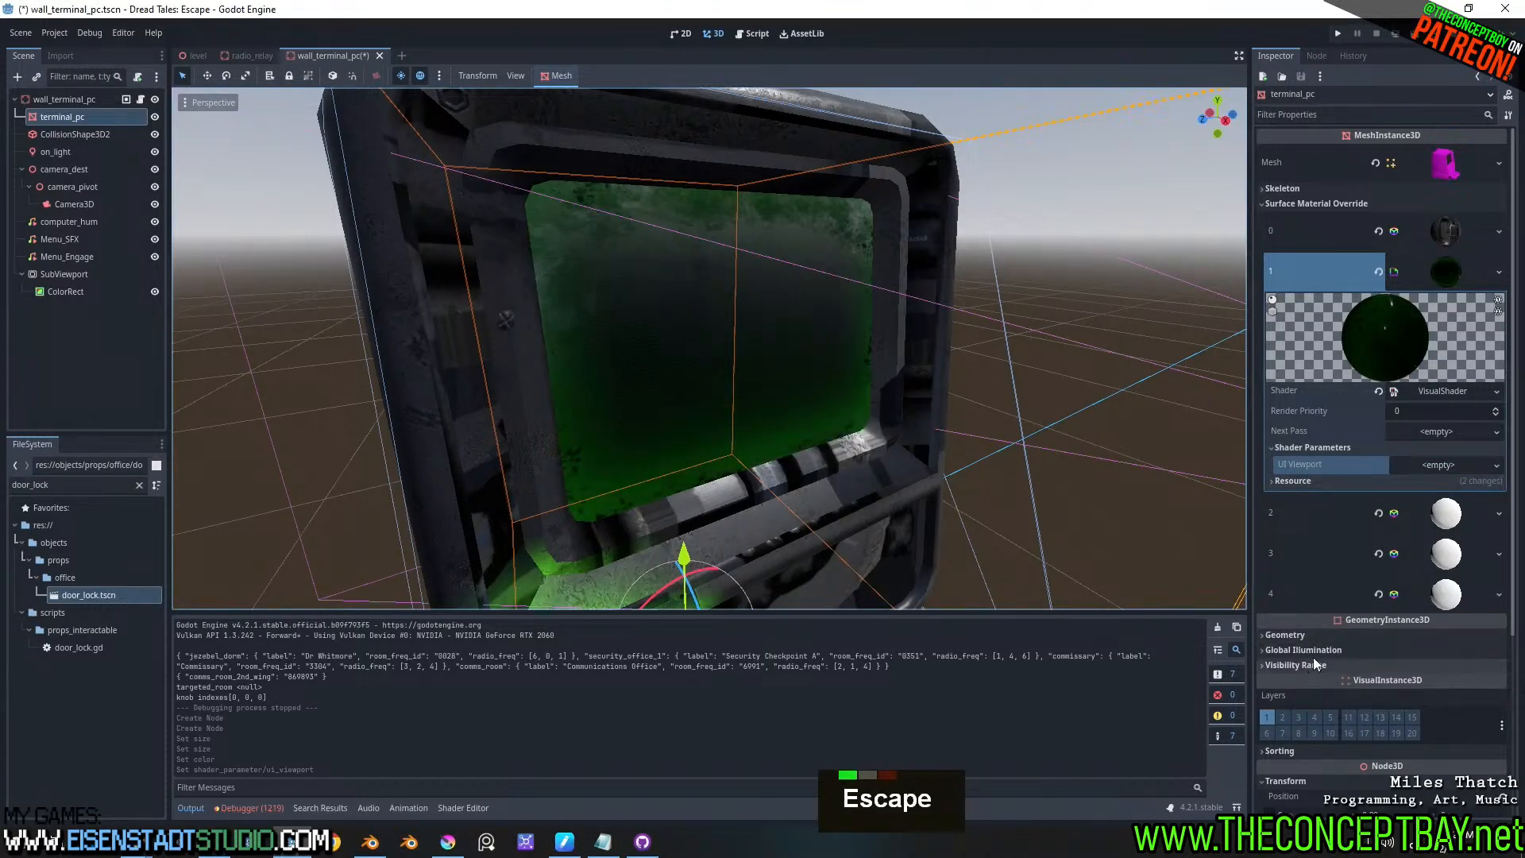
# - Toggle Local to Scene off and on for terminal_pc's override material 1 and retry a new ViewportTexture for UI Viewport
pyautogui.doubleClick(1332, 479)
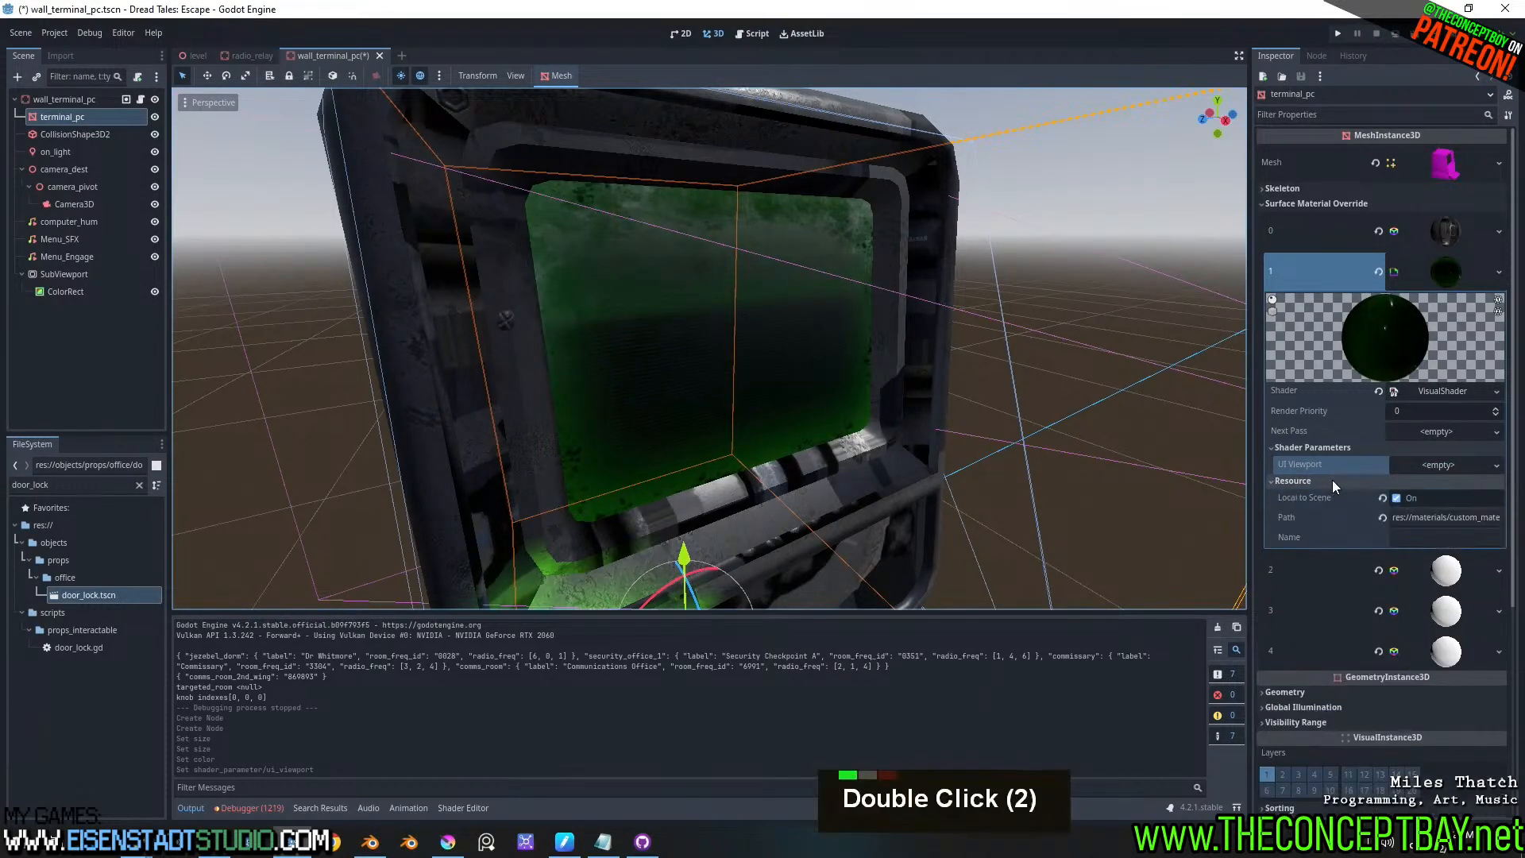
pyautogui.doubleClick(1396, 497)
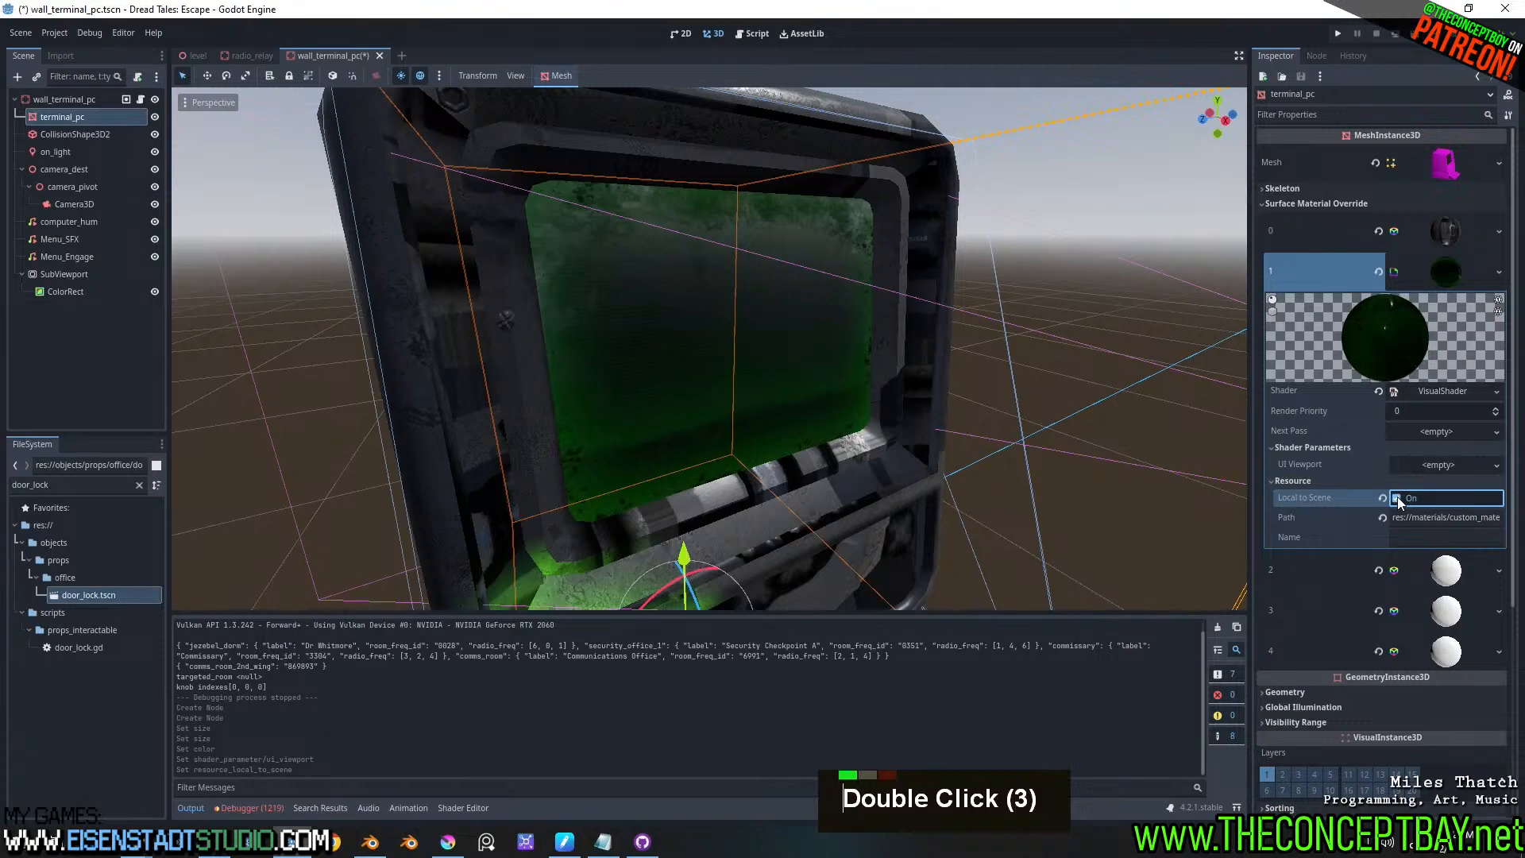
pyautogui.click(1433, 467)
pyautogui.click(1446, 483)
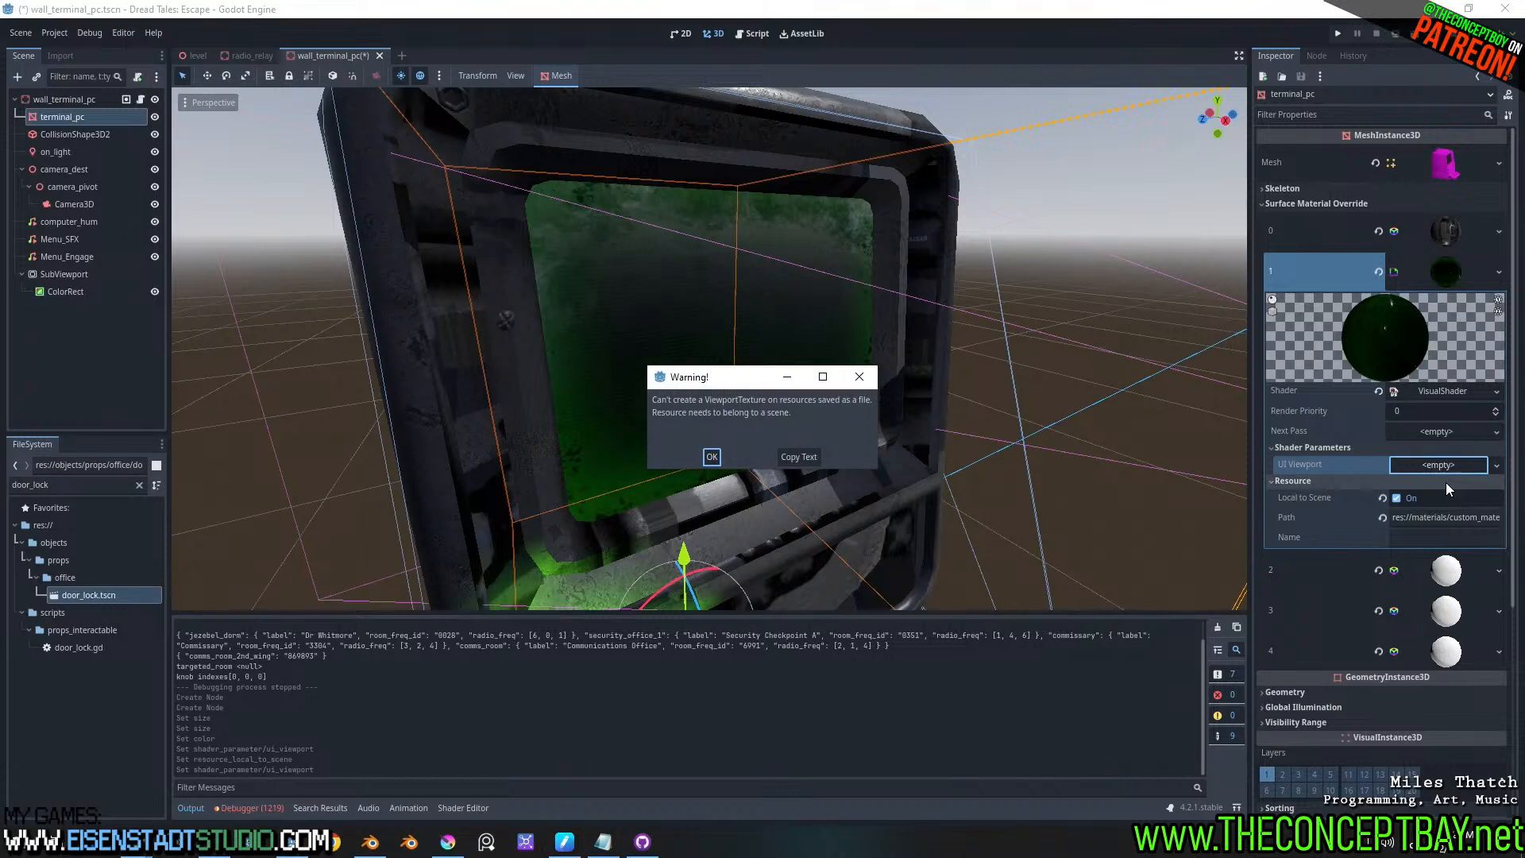
pyautogui.press('Escape')
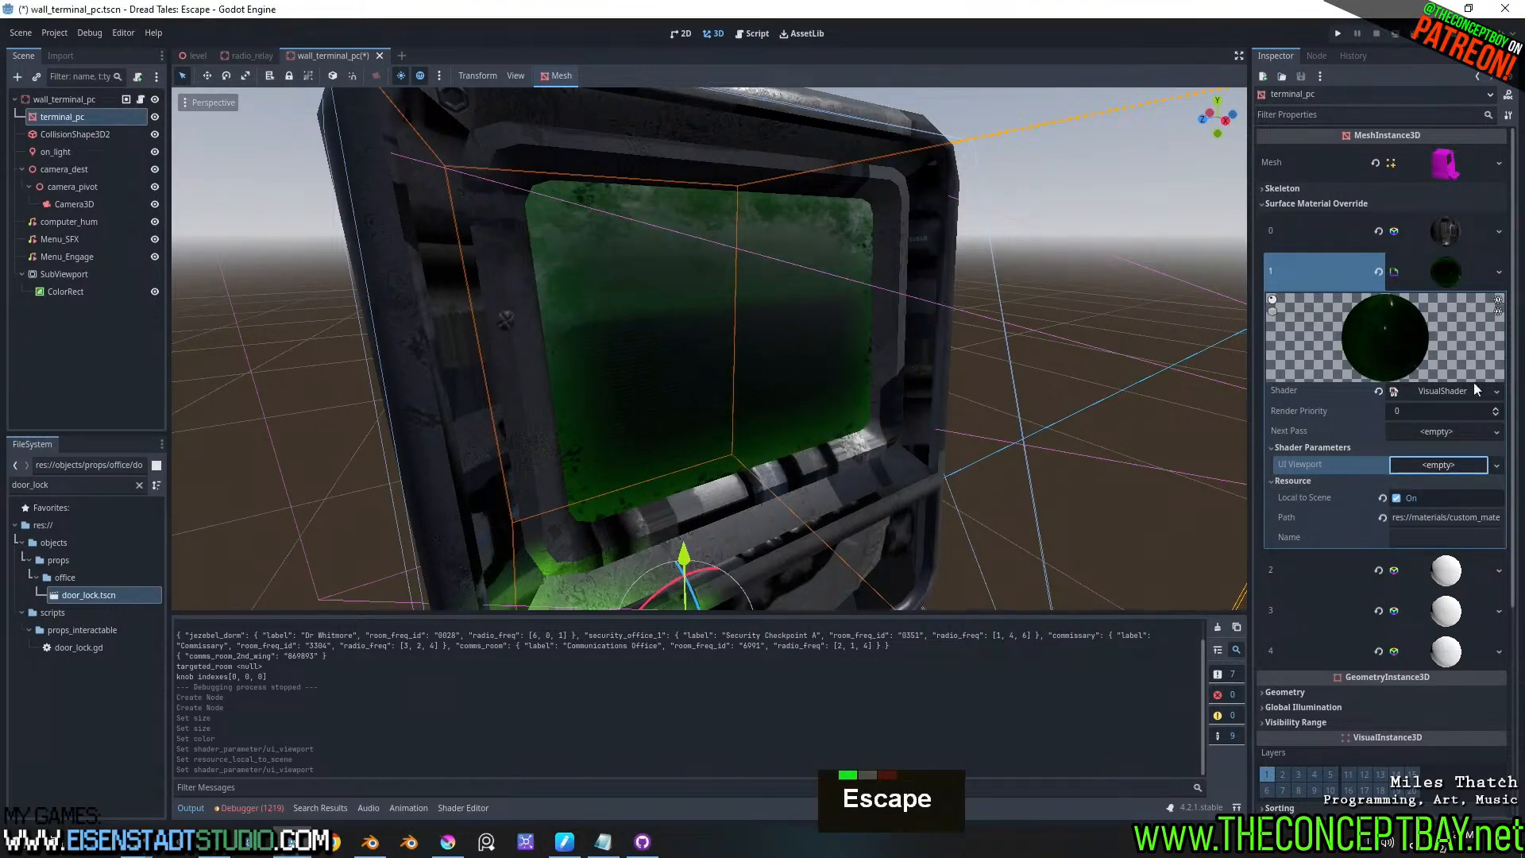
# - Turn off Local to Scene for terminal_pc's override material 1 and make the material unique
pyautogui.click(1397, 497)
pyautogui.click(1498, 271)
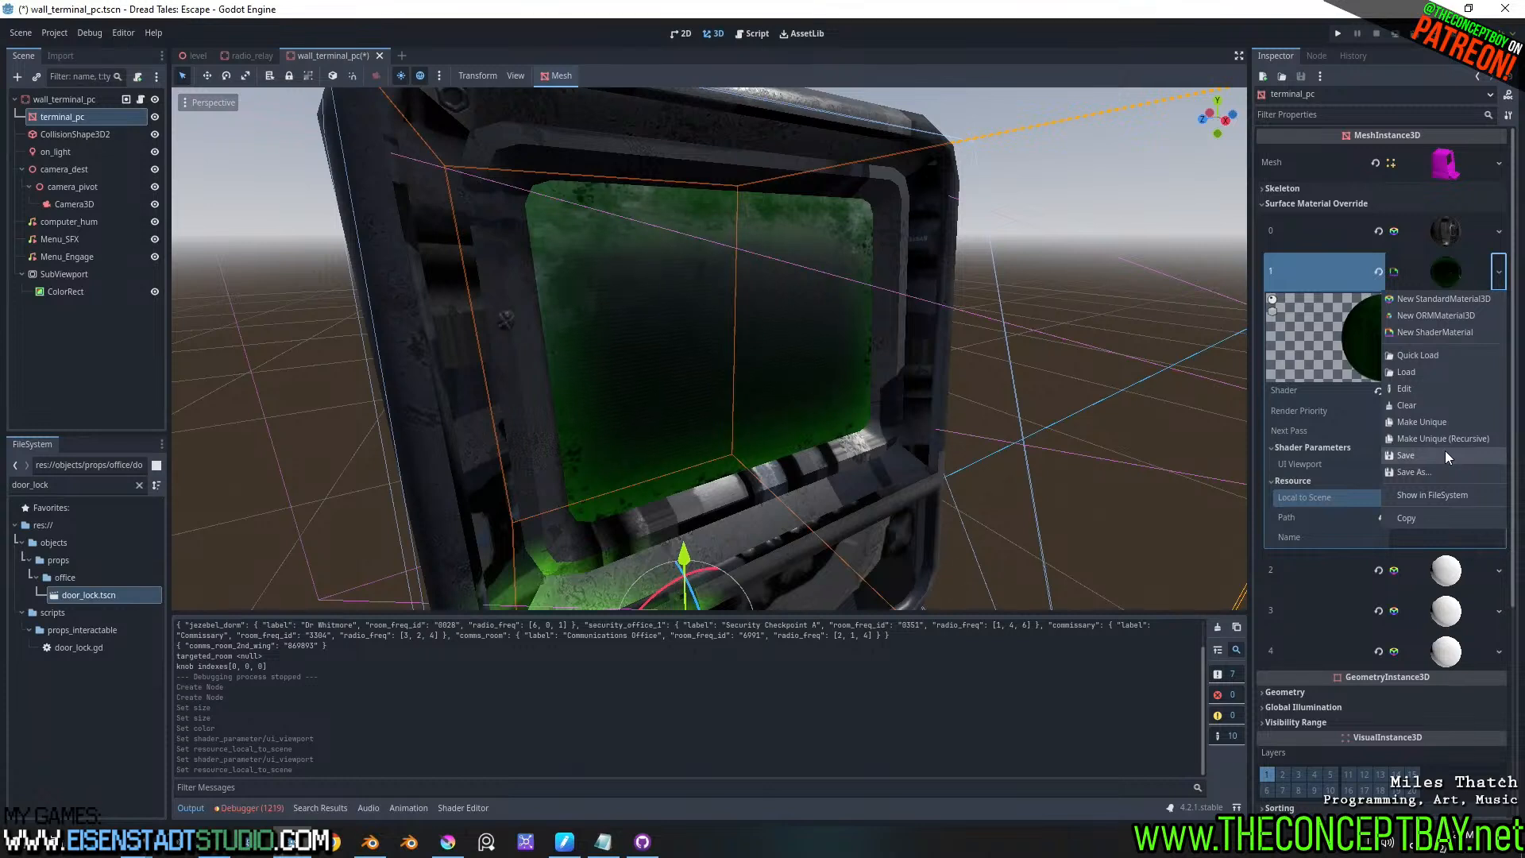
pyautogui.click(1436, 423)
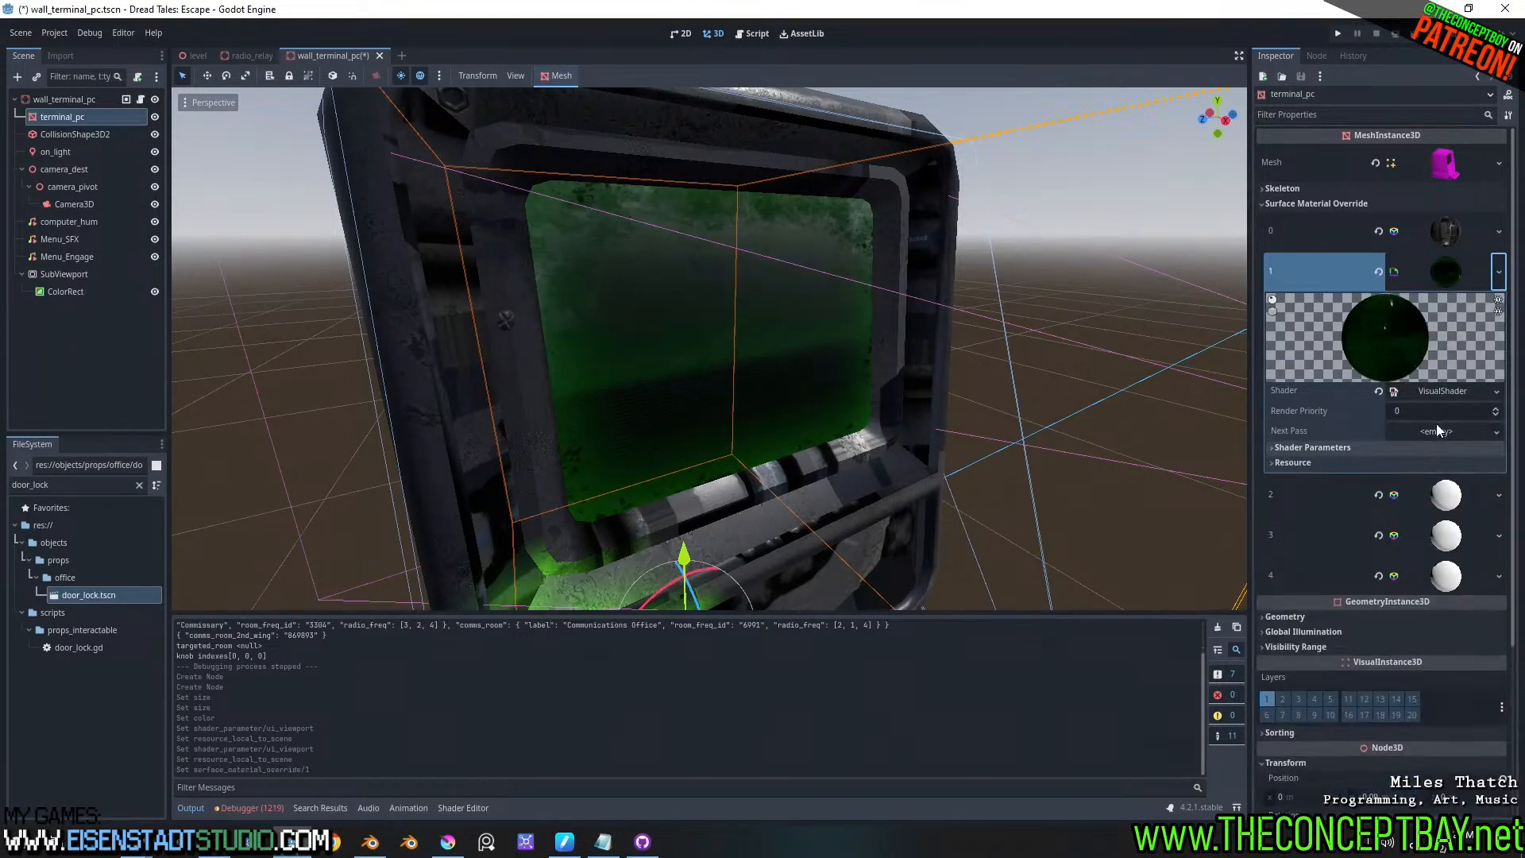
# - Try to create a new ViewportTexture for the UI Viewport parameter of the unique screen material
pyautogui.click(1412, 468)
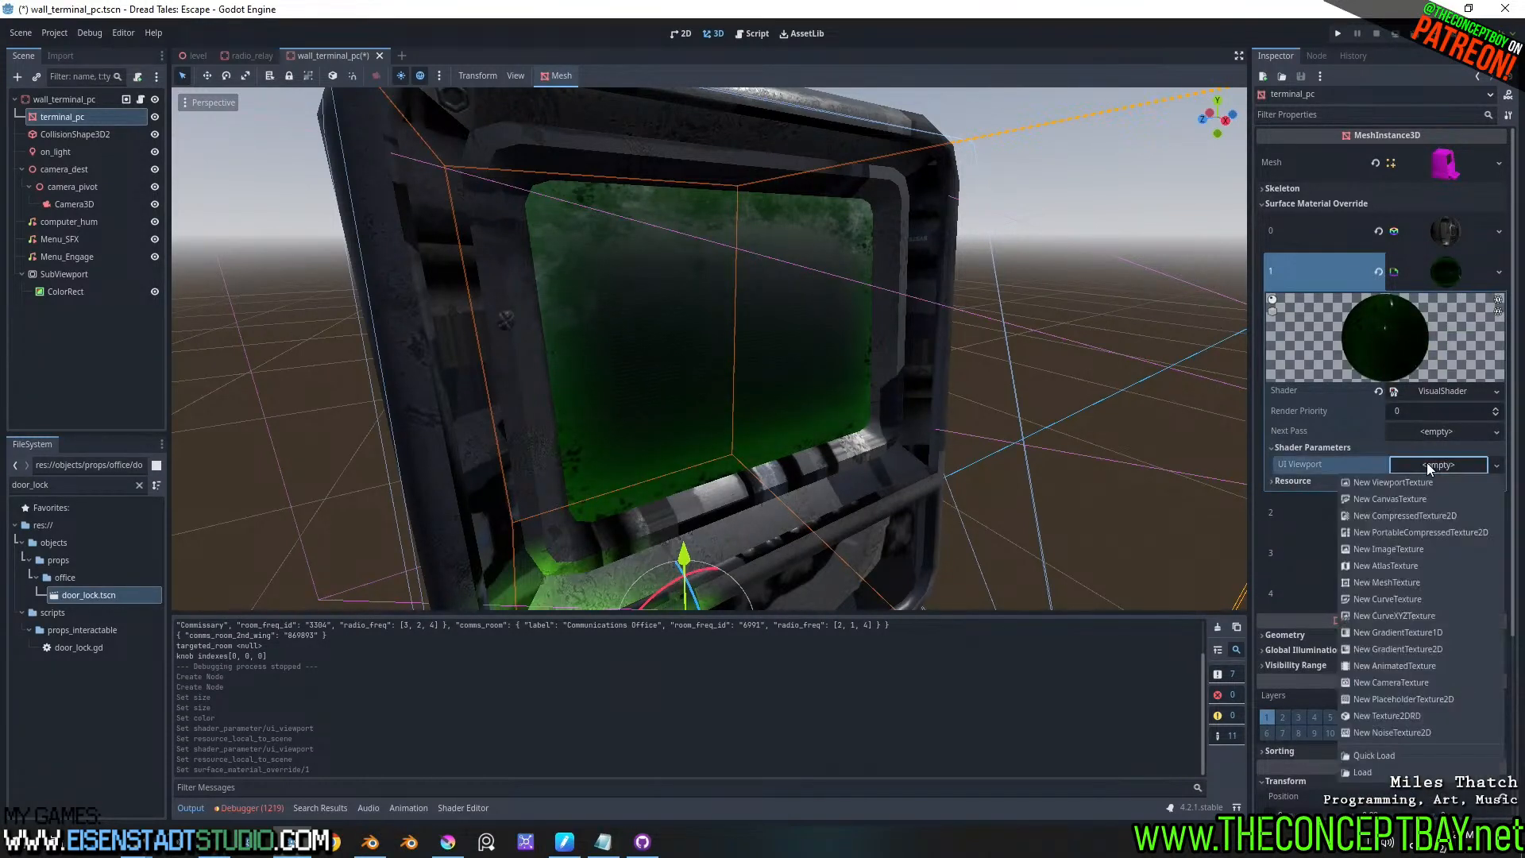
pyautogui.click(1418, 483)
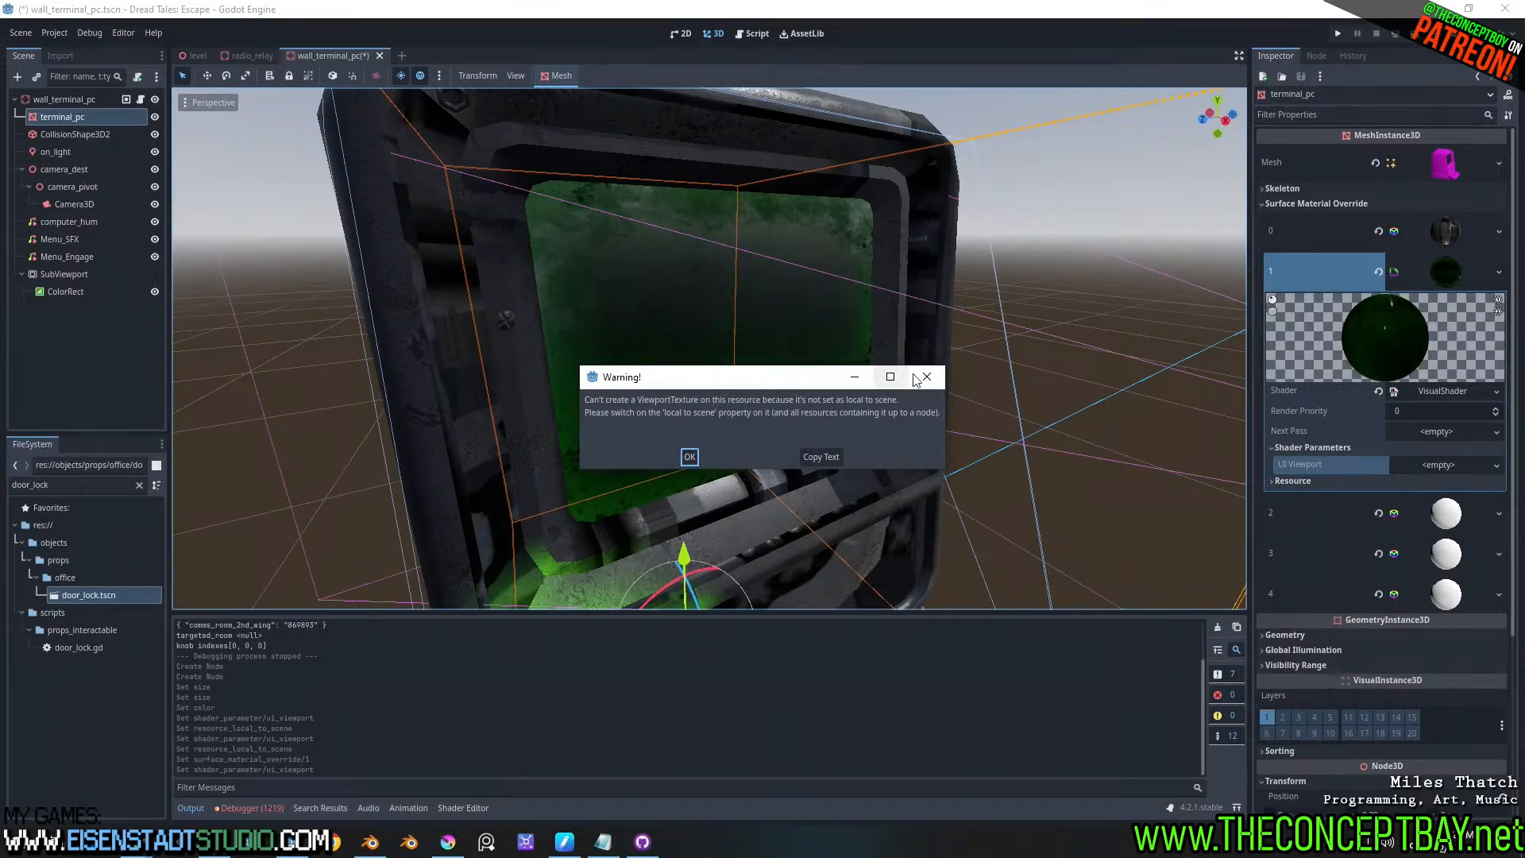
# - Enable Local to Scene on terminal_pc's override material 1 and assign a new ViewportTexture using SubViewport to UI Viewport
pyautogui.press('Escape')
pyautogui.click(1369, 481)
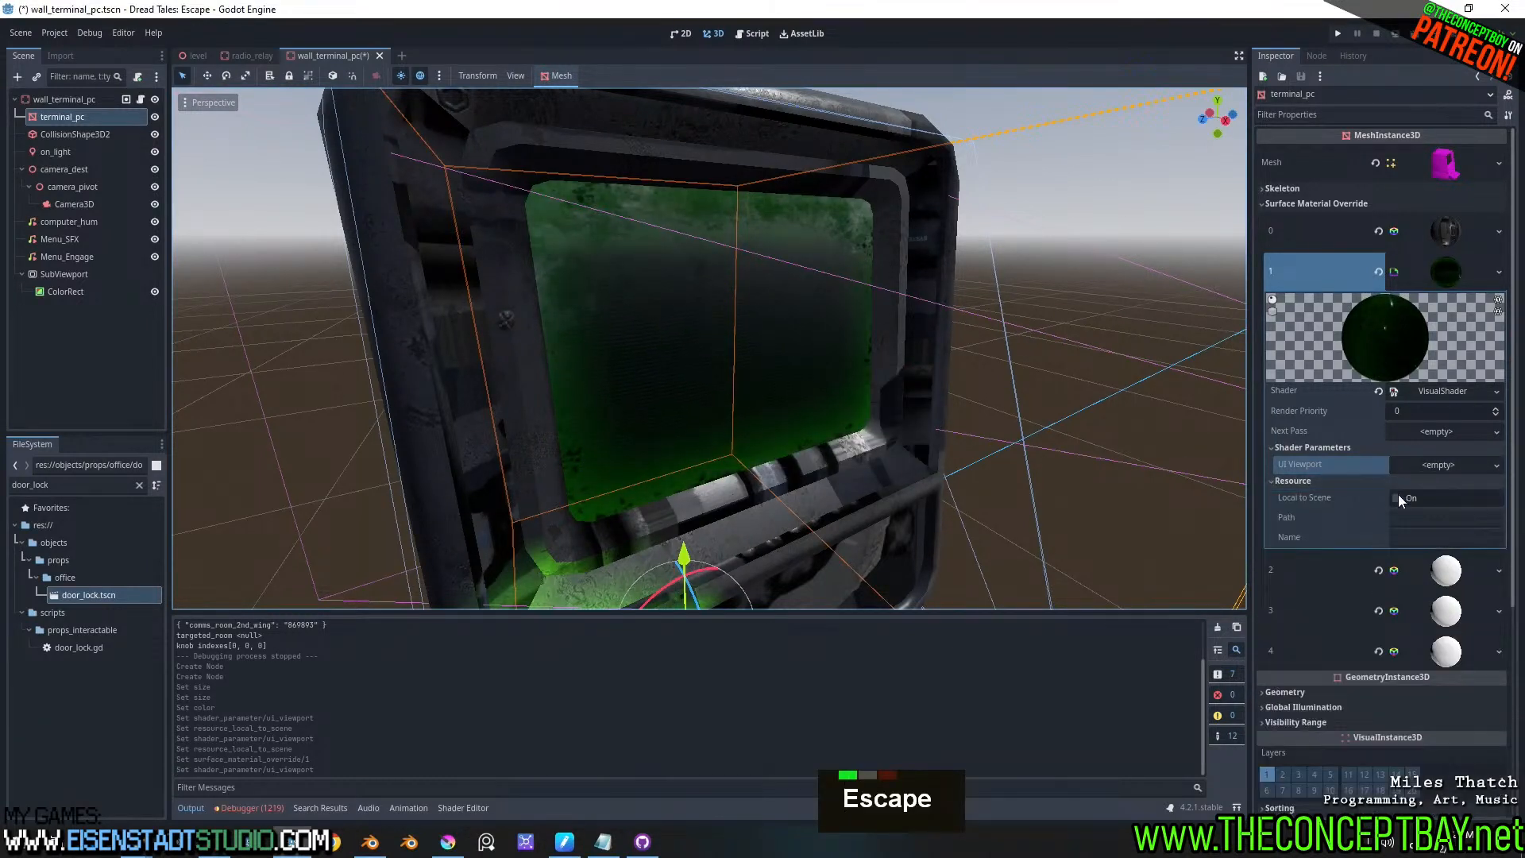
pyautogui.click(1397, 497)
pyautogui.click(1427, 464)
pyautogui.click(1402, 483)
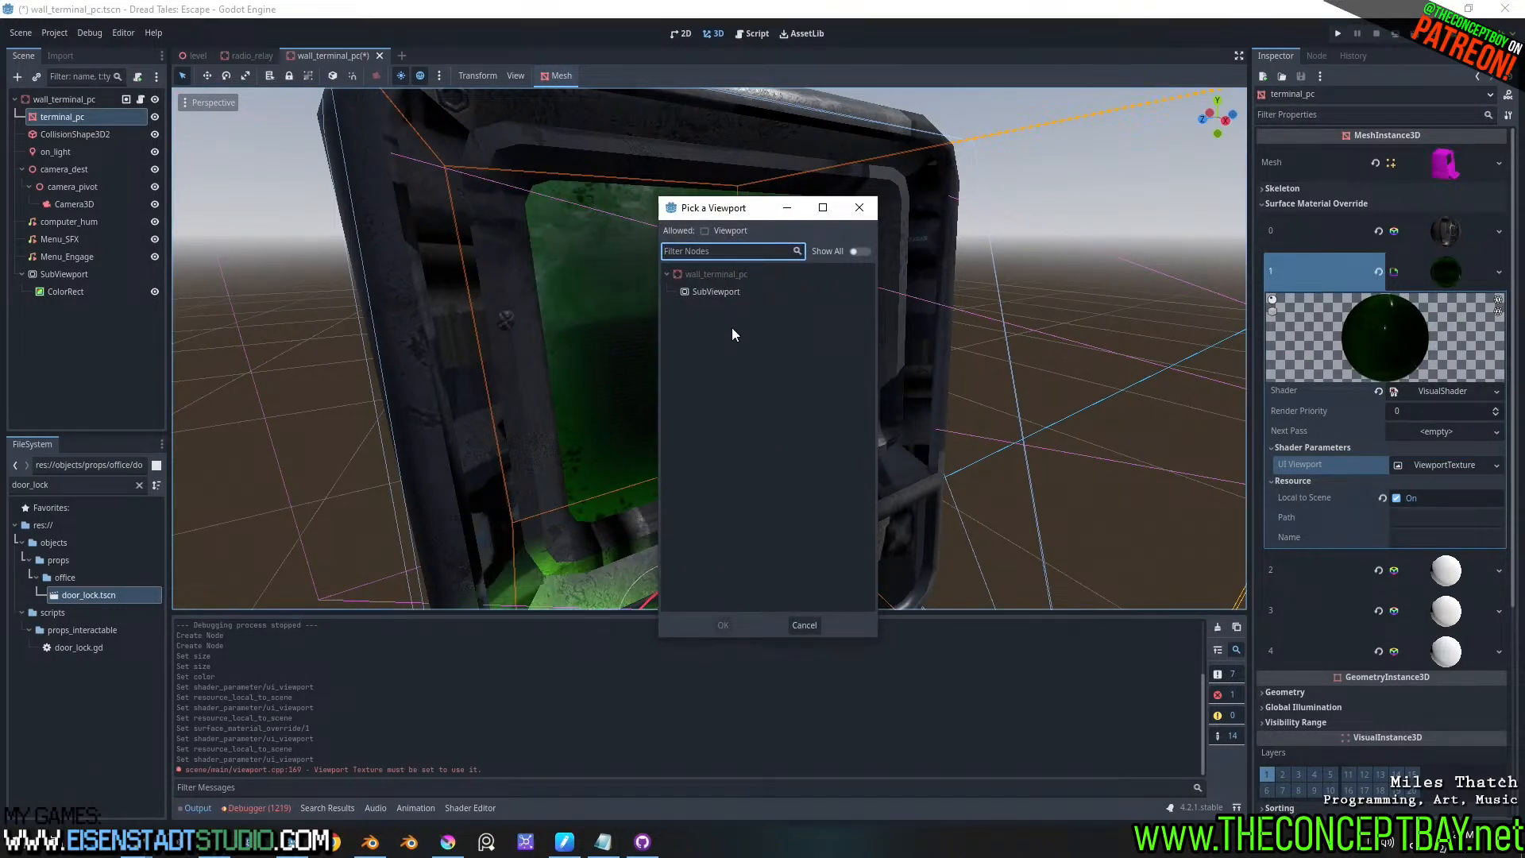
pyautogui.click(720, 292)
pyautogui.doubleClick(721, 292)
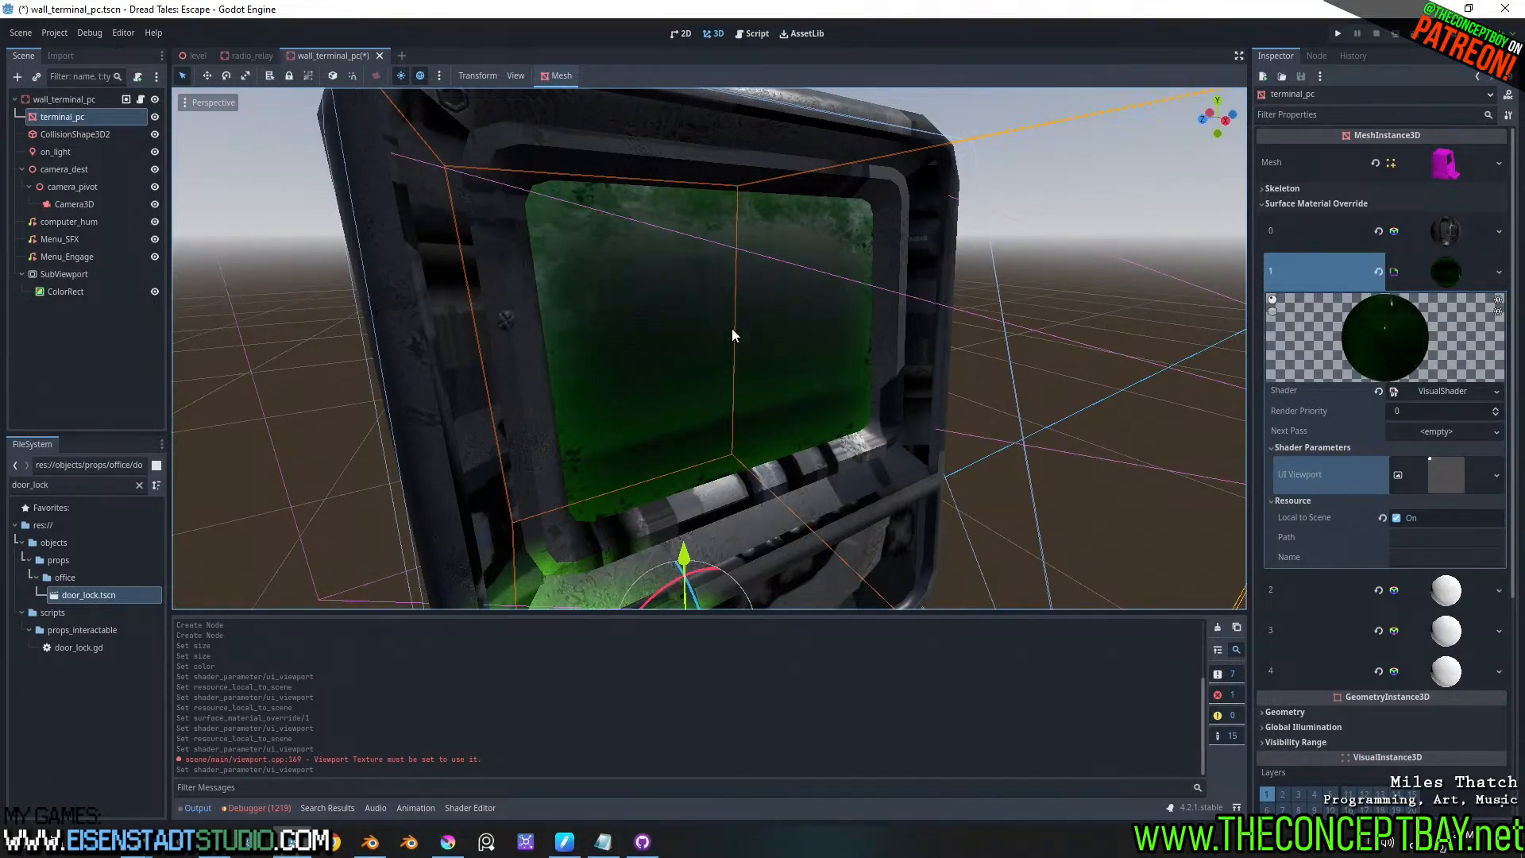
# - Examine the terminal screen in 3D and inspect the ColorRect, SubViewport and assigned UI Viewport texture settings
pyautogui.scroll(-1, 731, 327)
pyautogui.scroll(2, 731, 327)
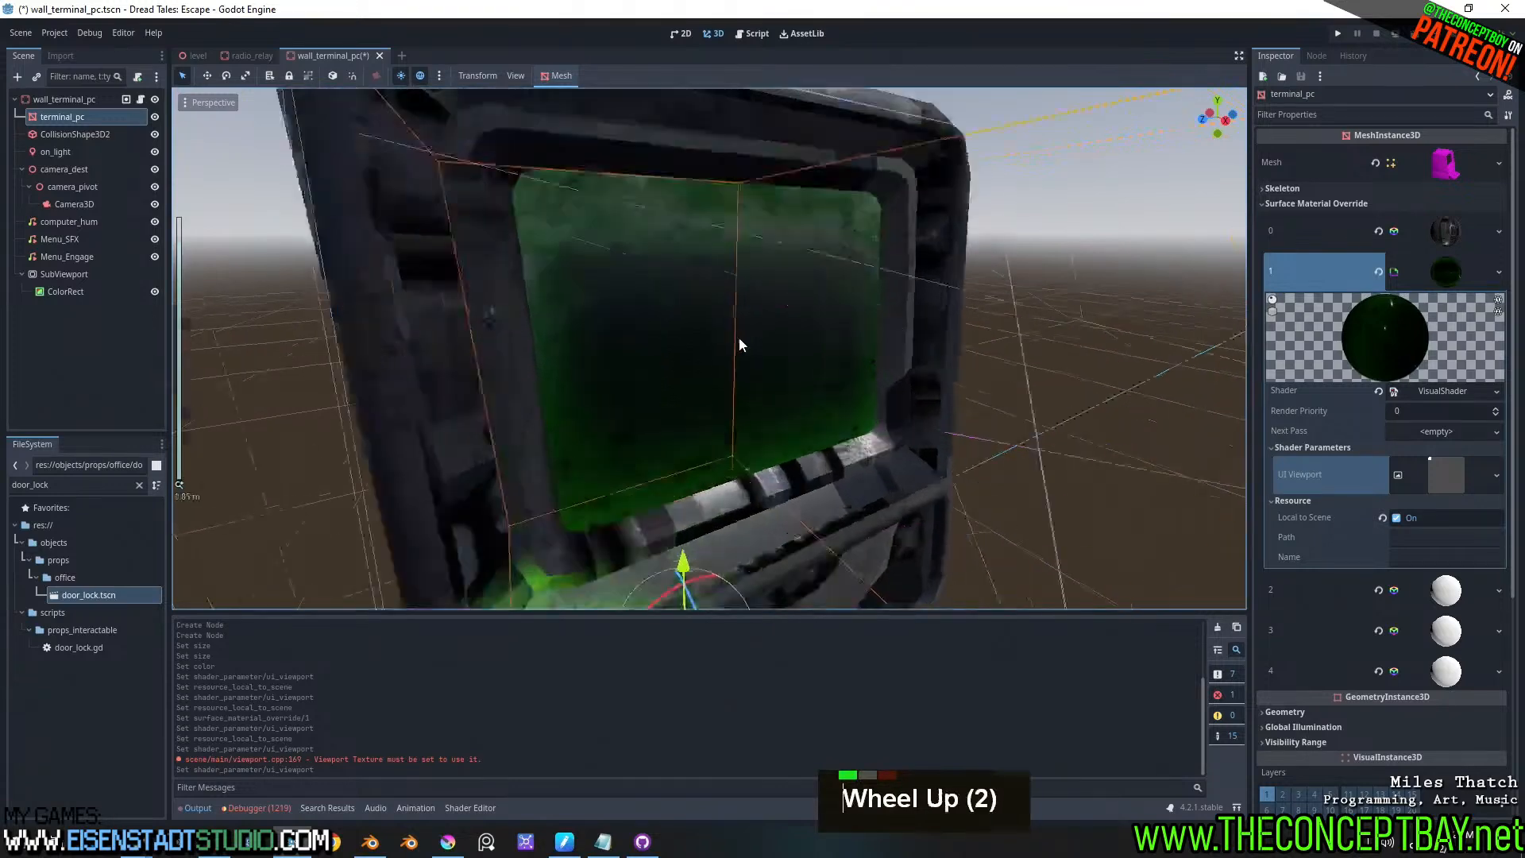
pyautogui.scroll(-1, 738, 337)
pyautogui.moveTo(739, 336); pyautogui.dragTo(793, 383, button='middle')
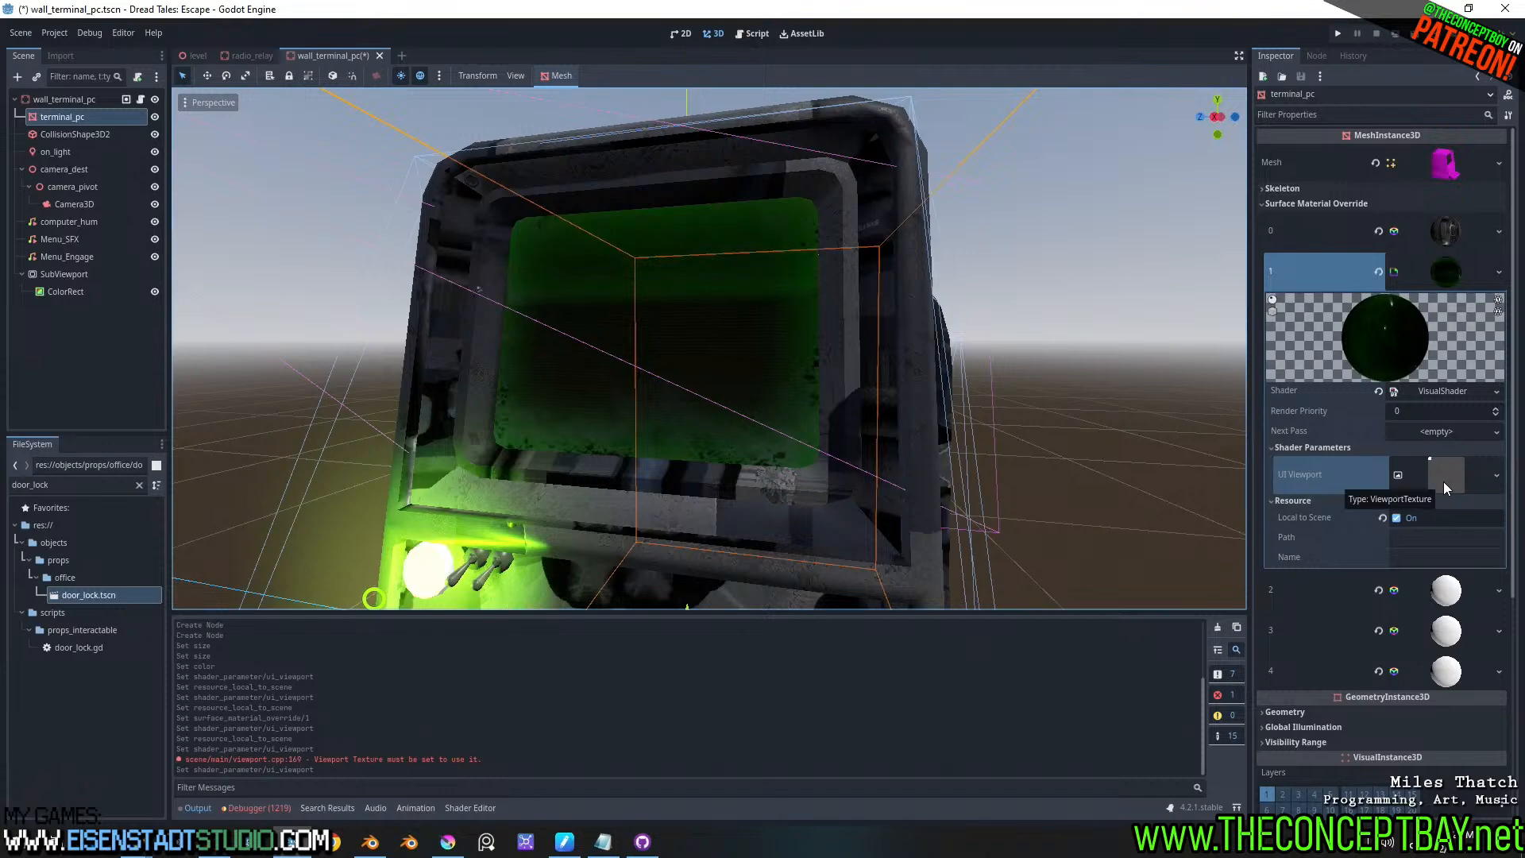
pyautogui.moveTo(1134, 481); pyautogui.dragTo(1057, 449, button='middle')
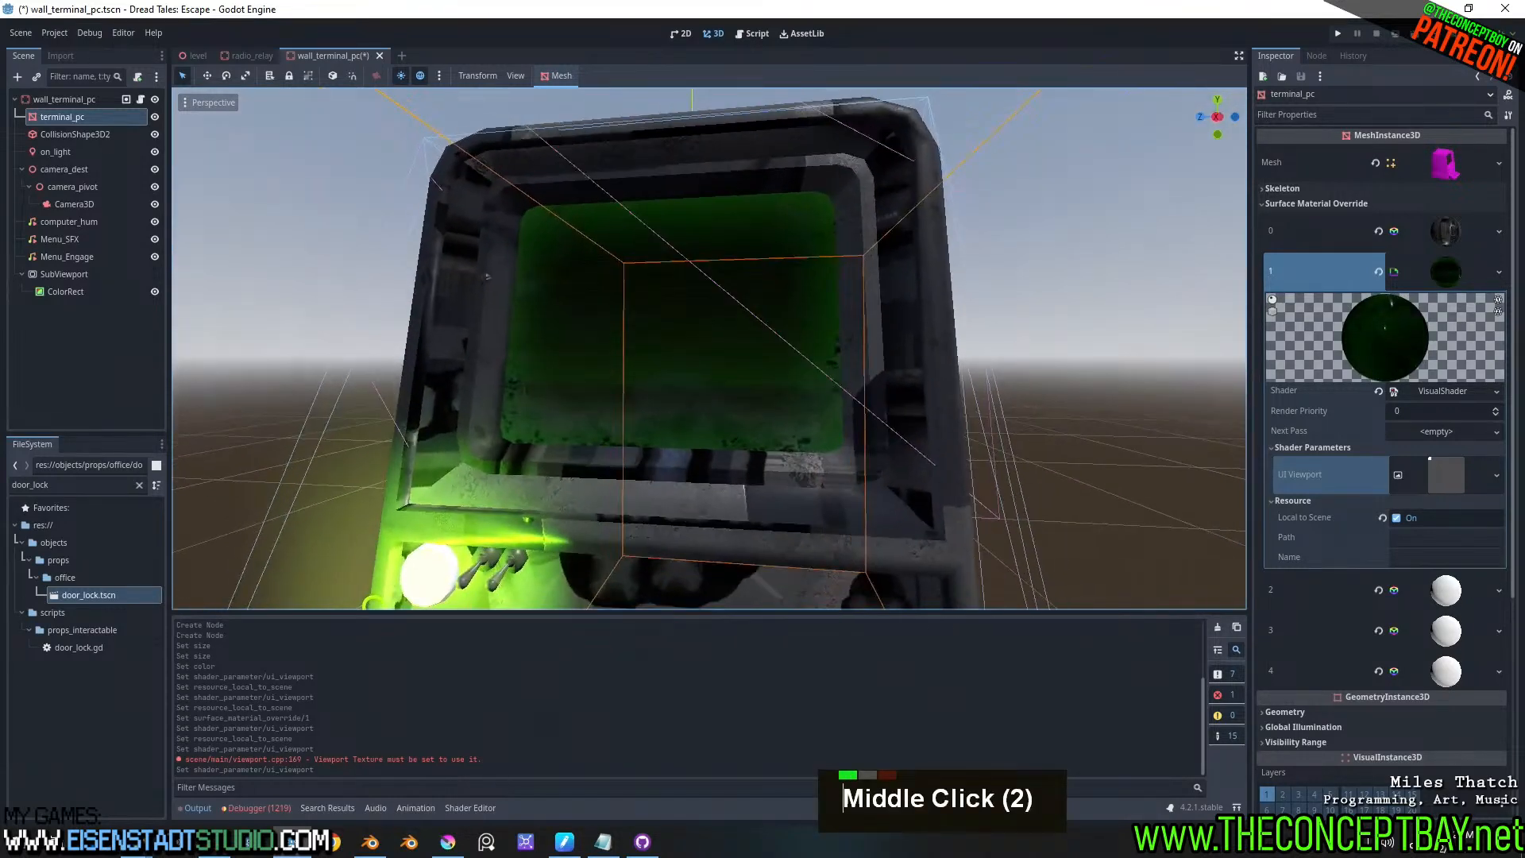
pyautogui.click(1435, 475)
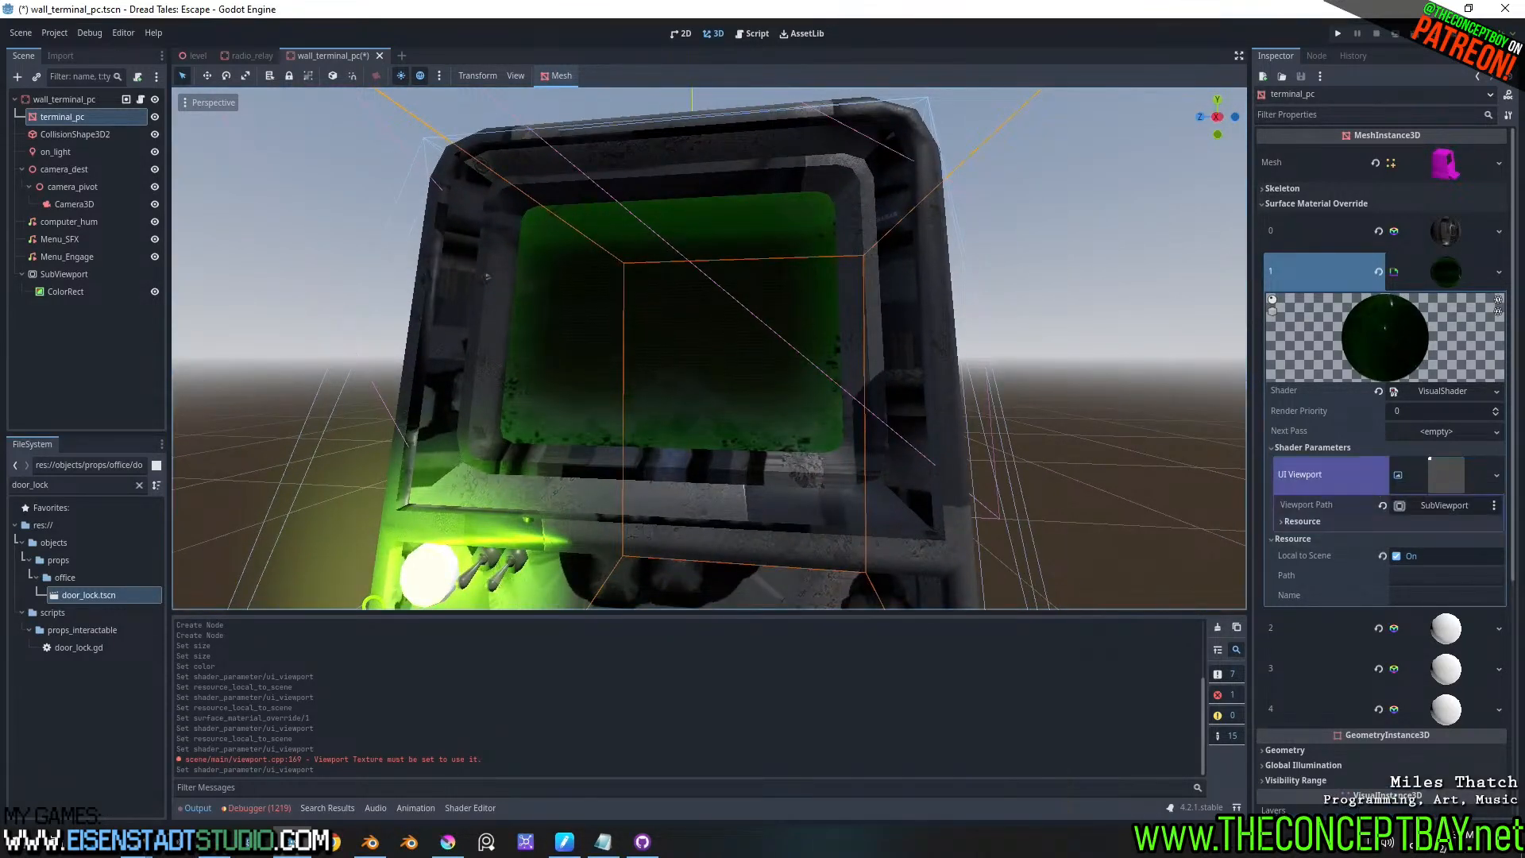
pyautogui.click(77, 290)
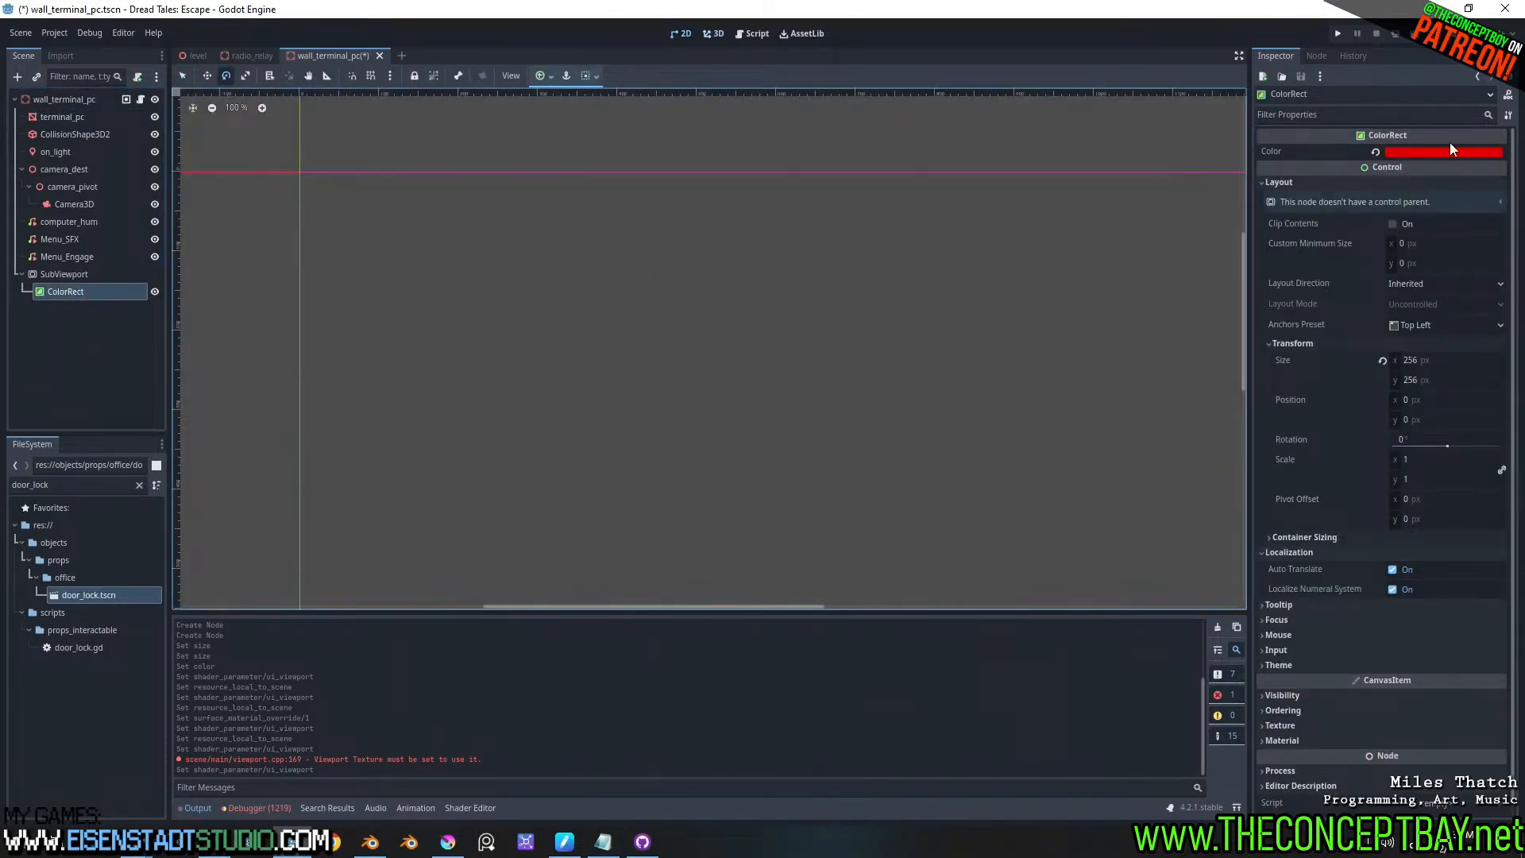
pyautogui.click(75, 274)
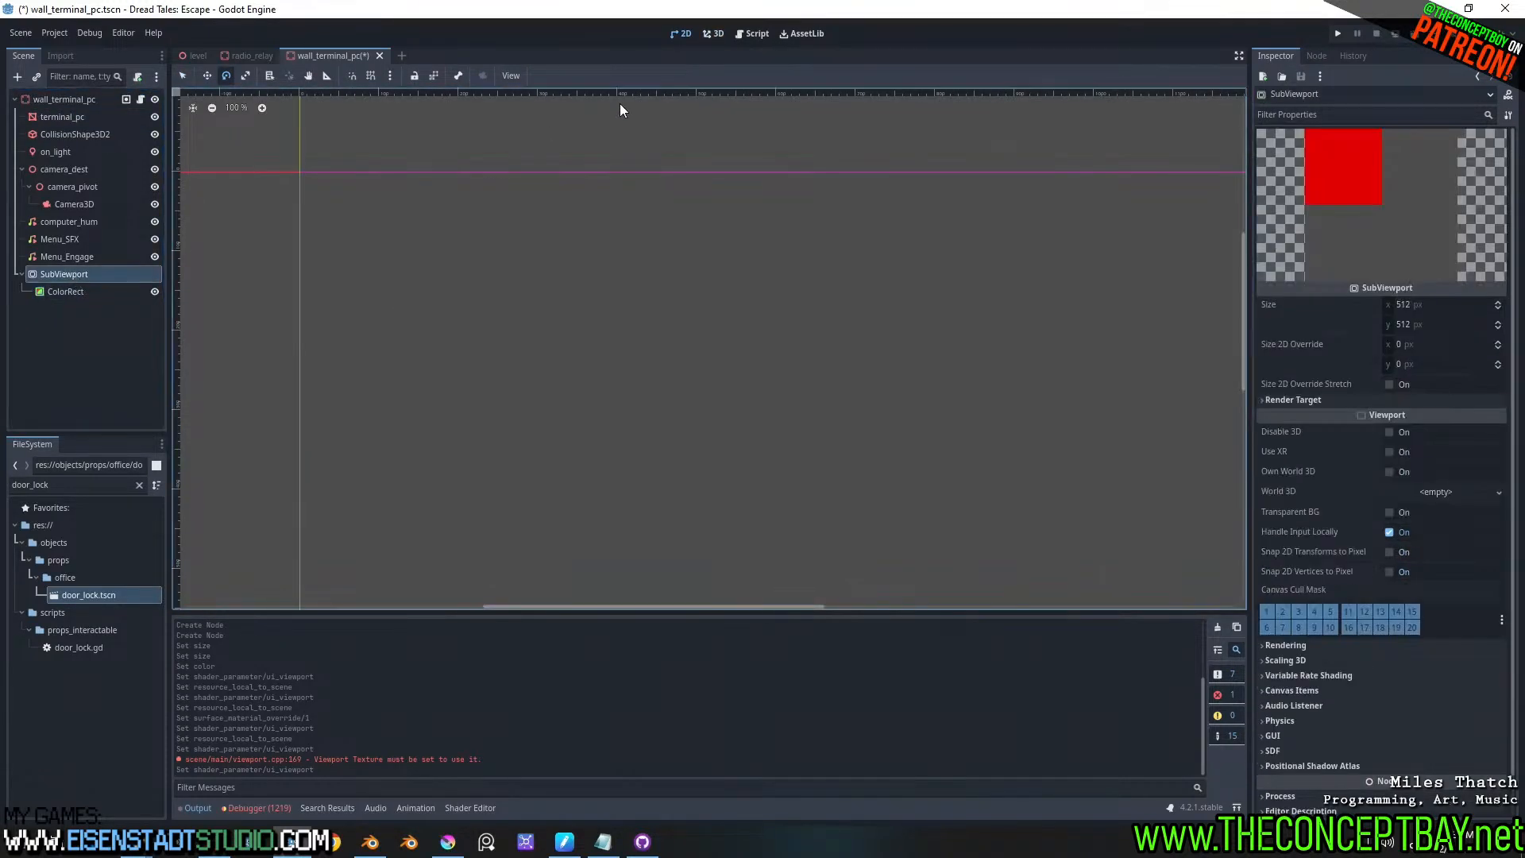
pyautogui.click(715, 34)
pyautogui.click(684, 35)
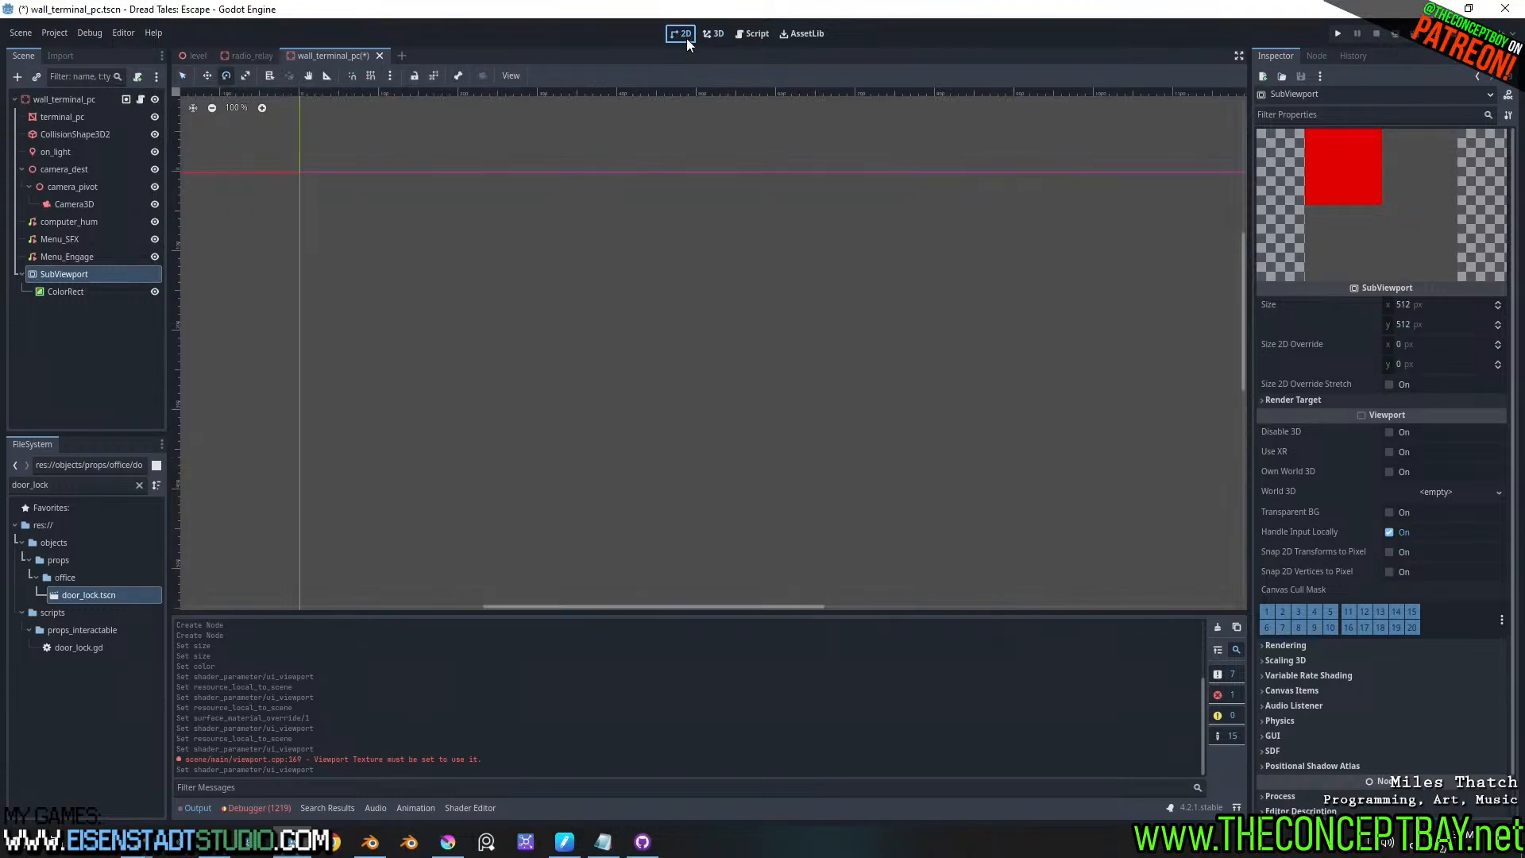
pyautogui.click(709, 36)
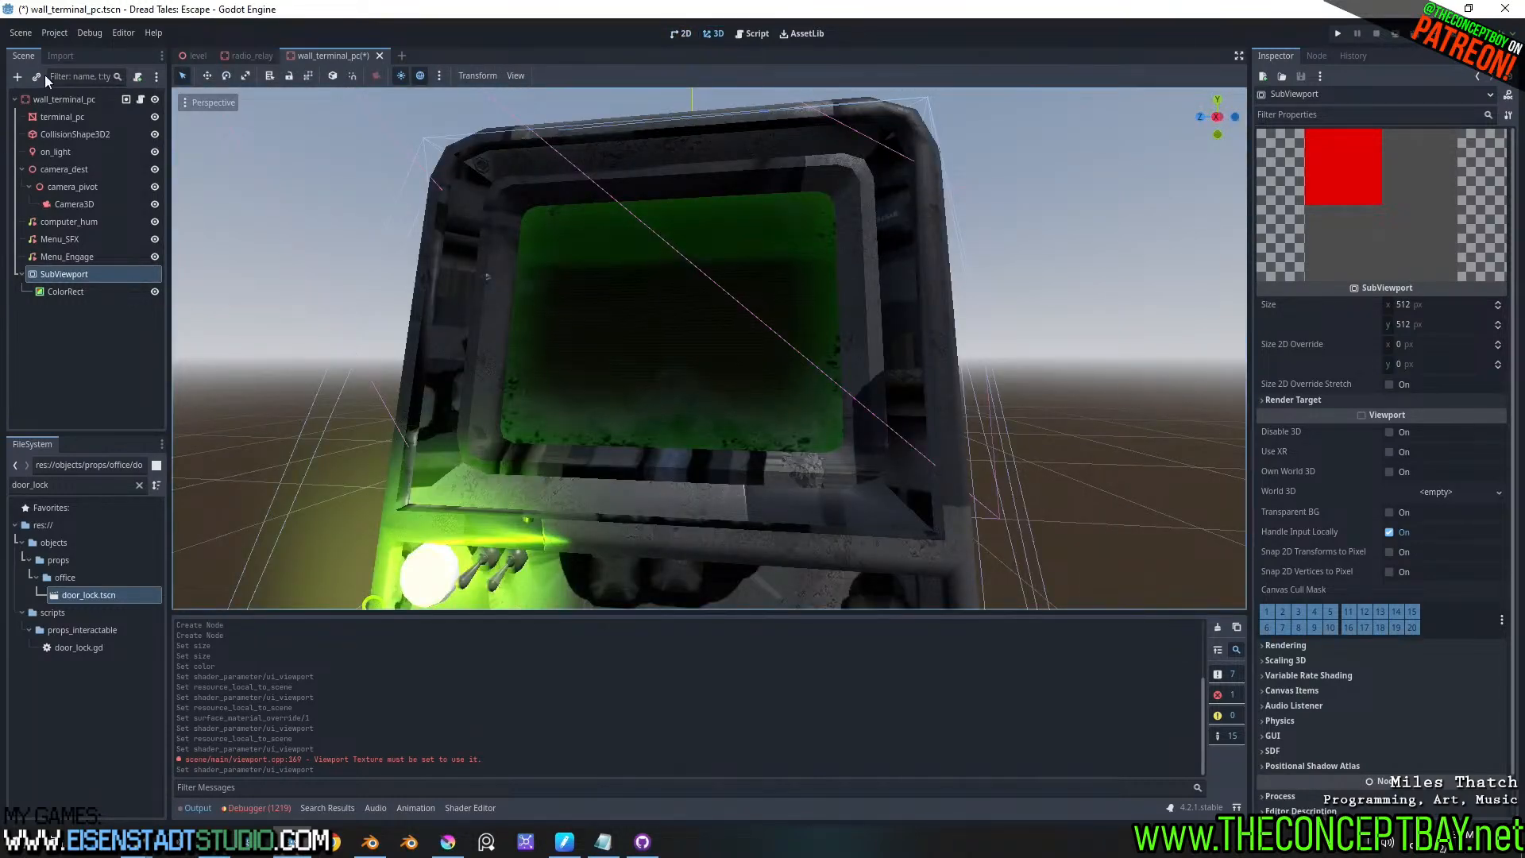
pyautogui.click(68, 117)
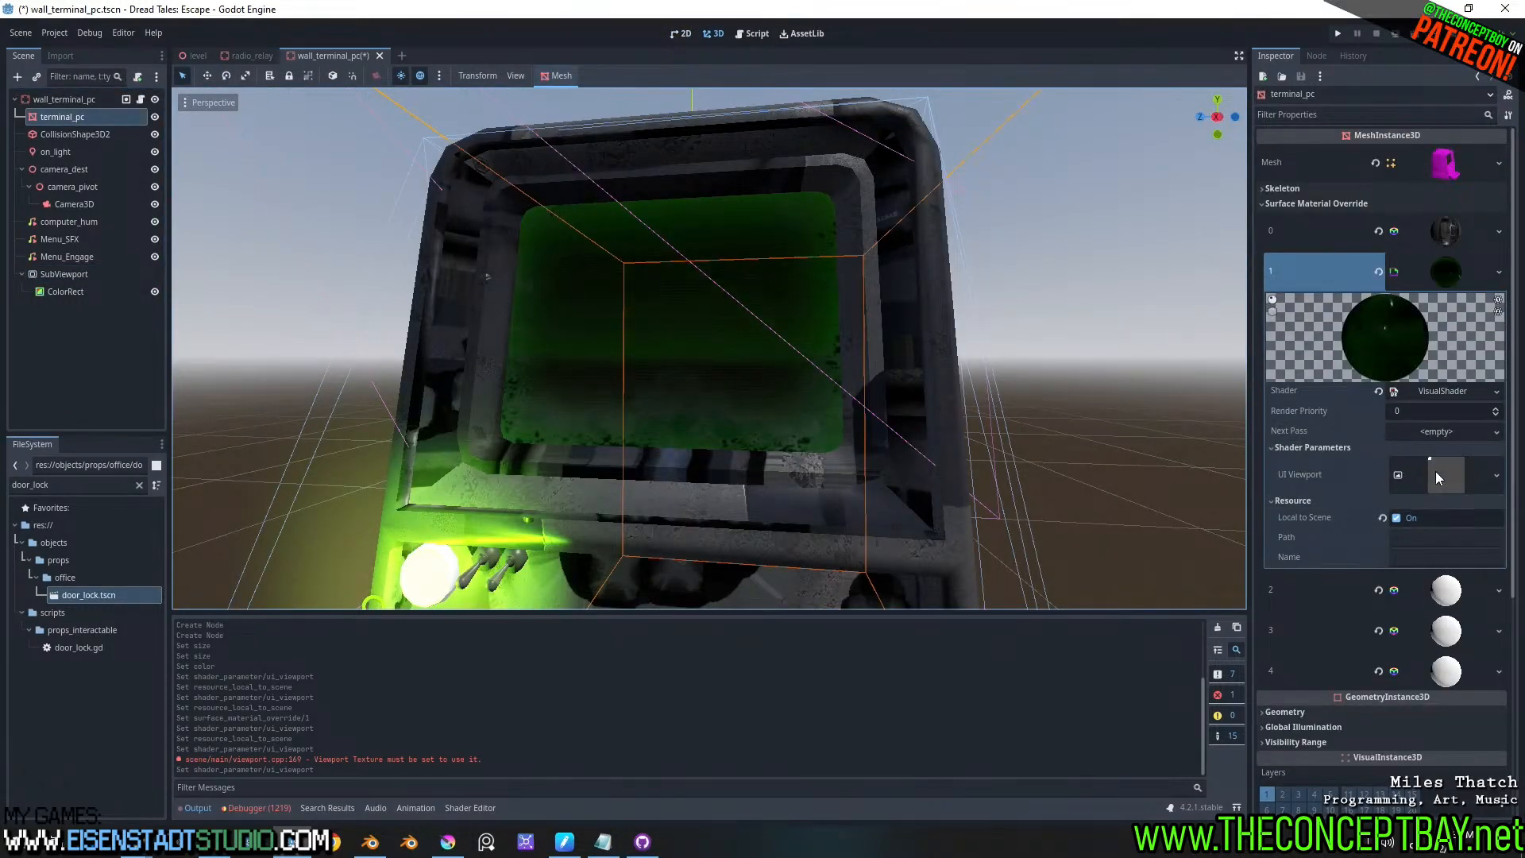
pyautogui.click(1436, 473)
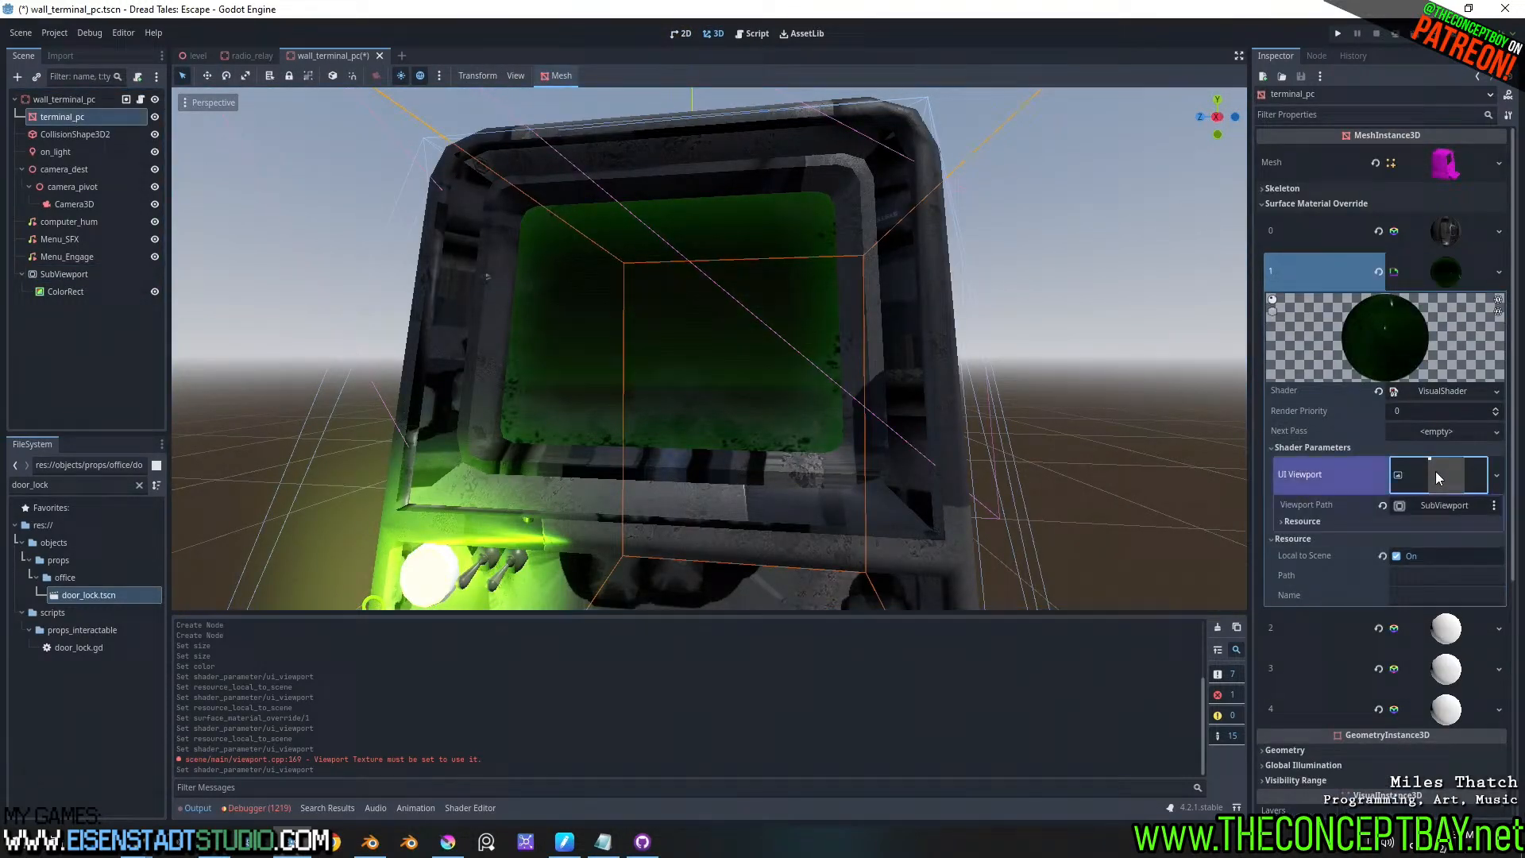
# - Set the SubViewport's render target Update Mode to Always
pyautogui.click(101, 275)
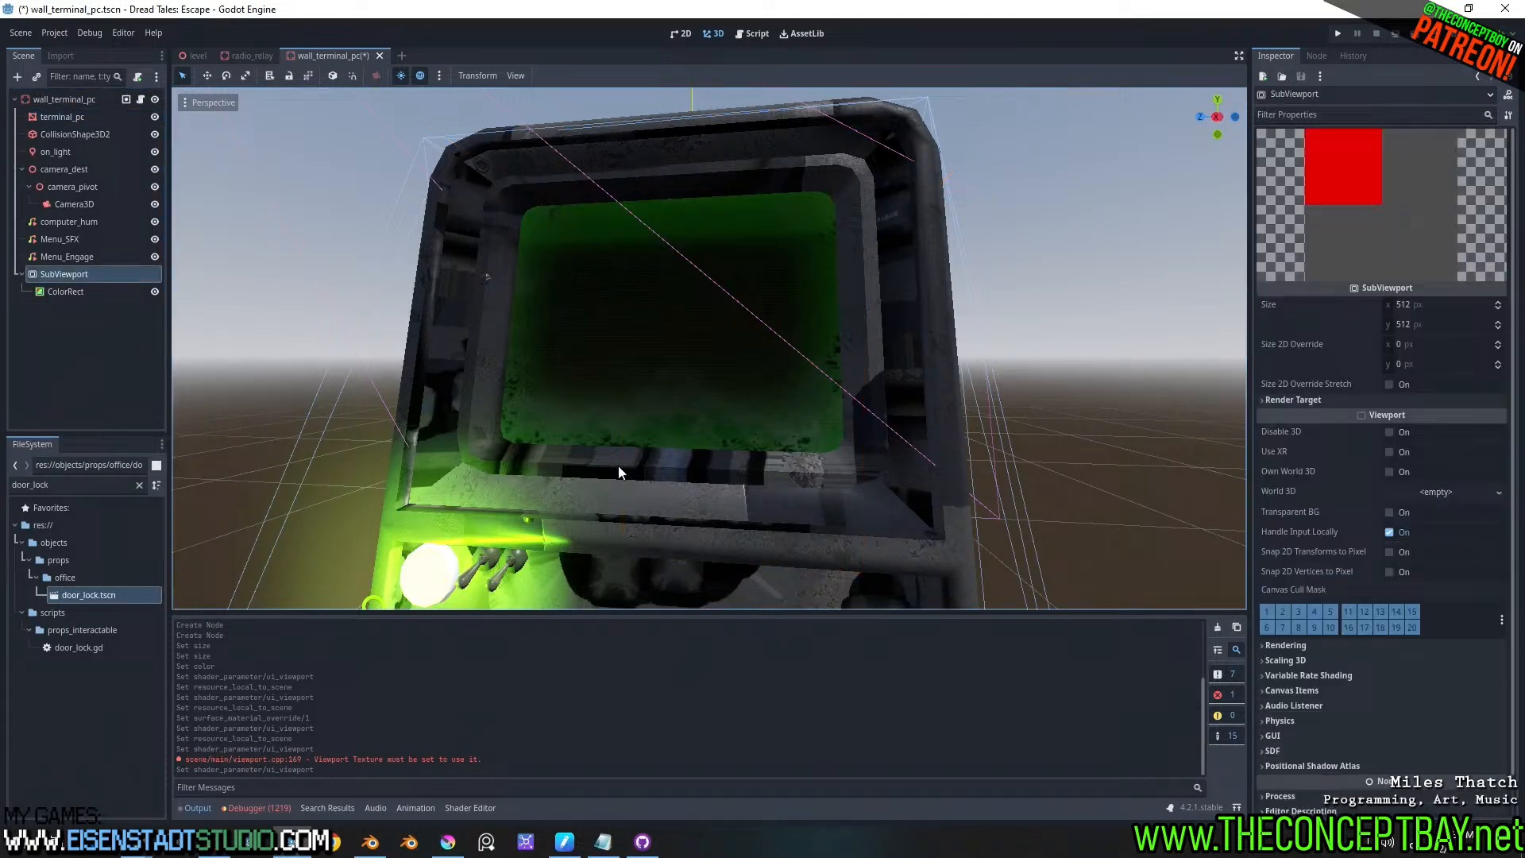
pyautogui.click(1388, 399)
pyautogui.click(1420, 437)
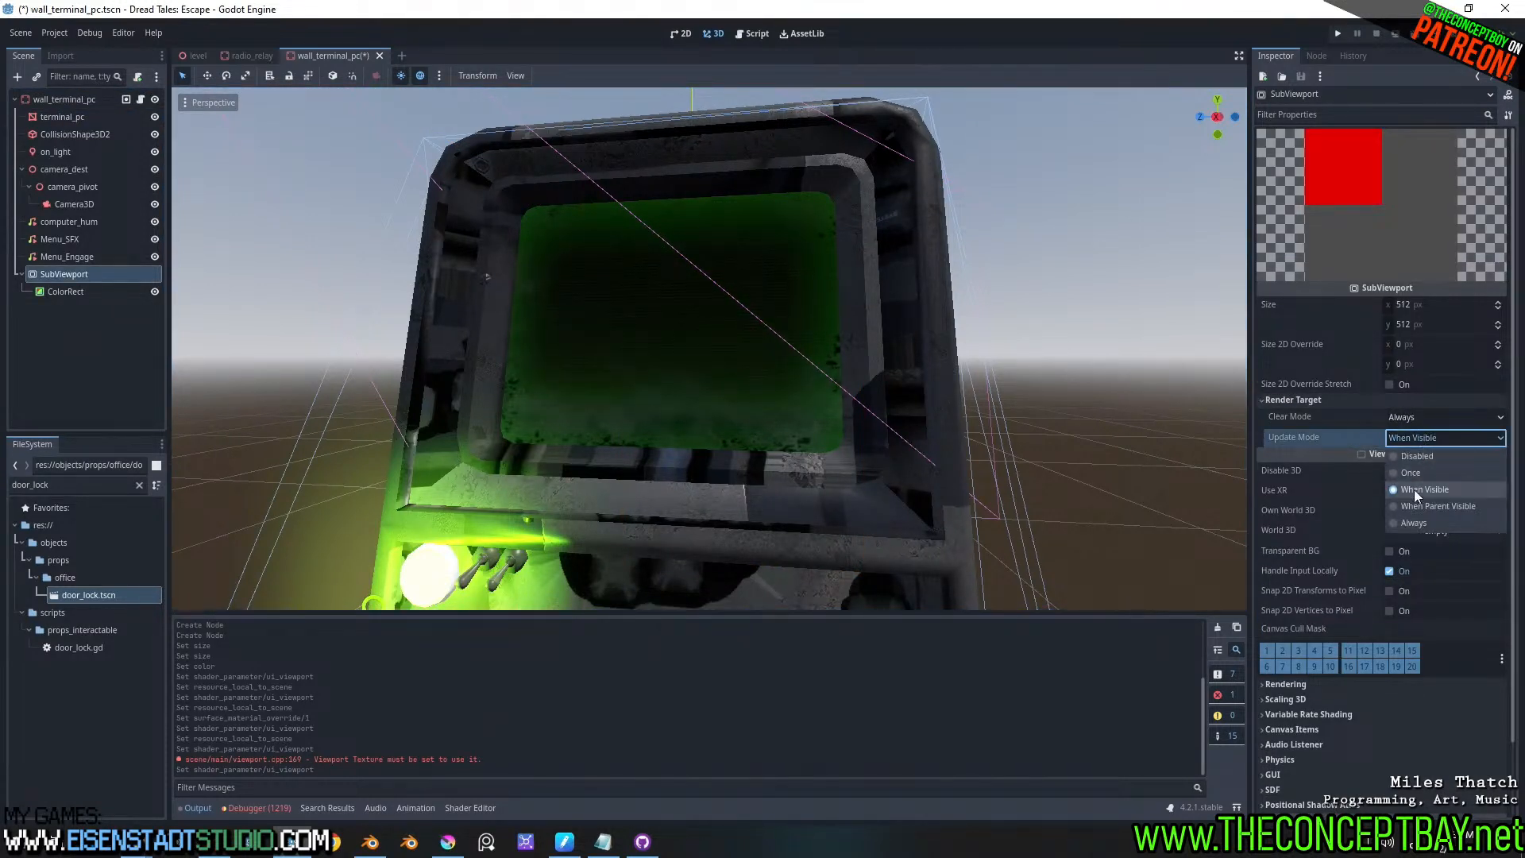
pyautogui.click(1411, 522)
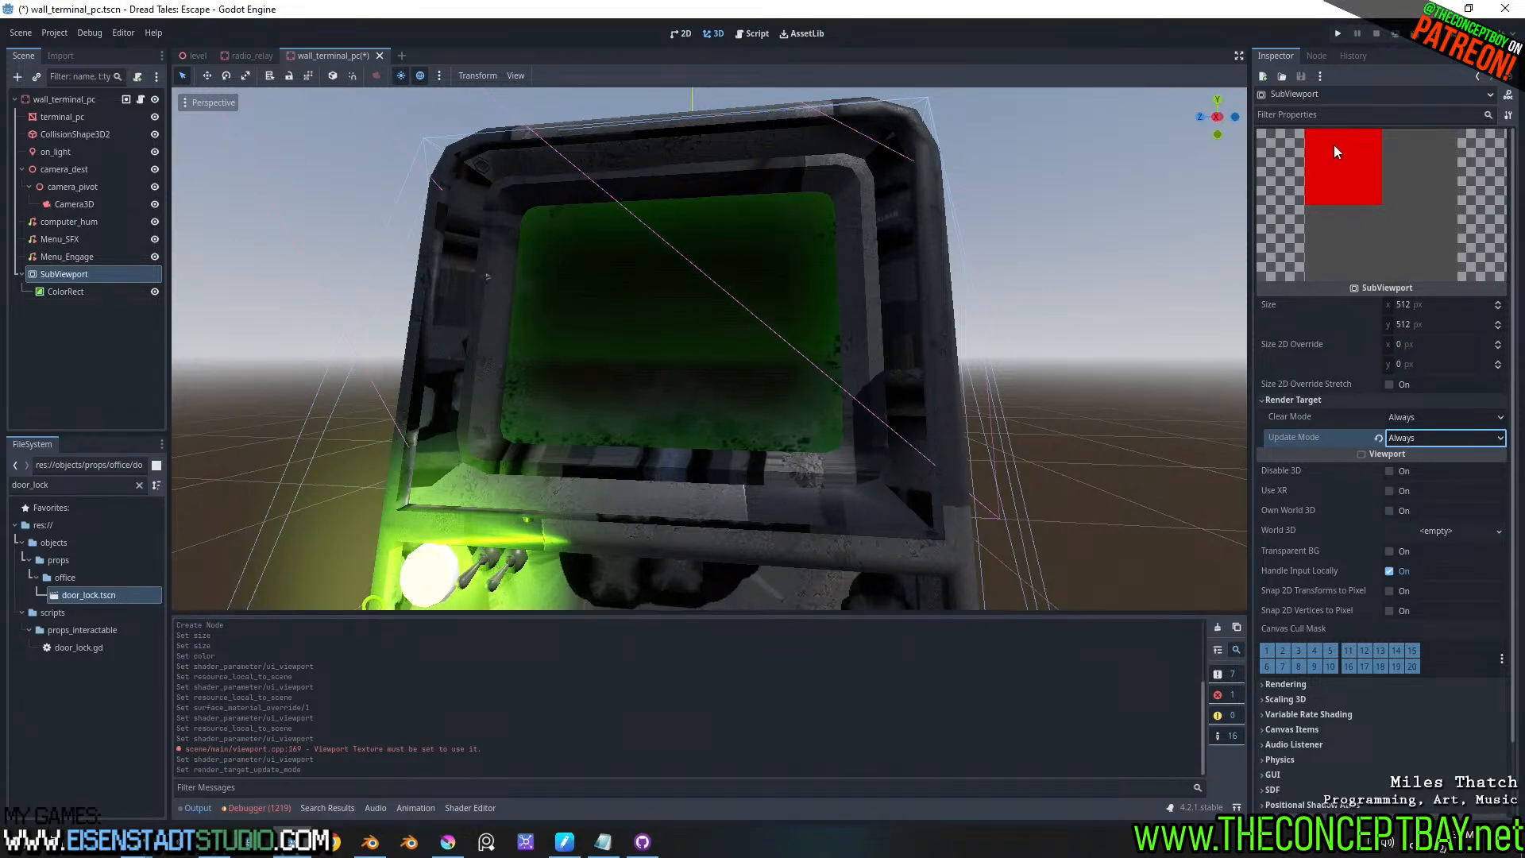
# - Recheck terminal_pc's UI Viewport texture and open override material 1's VisualShader in an enlarged graph editor
pyautogui.click(36, 294)
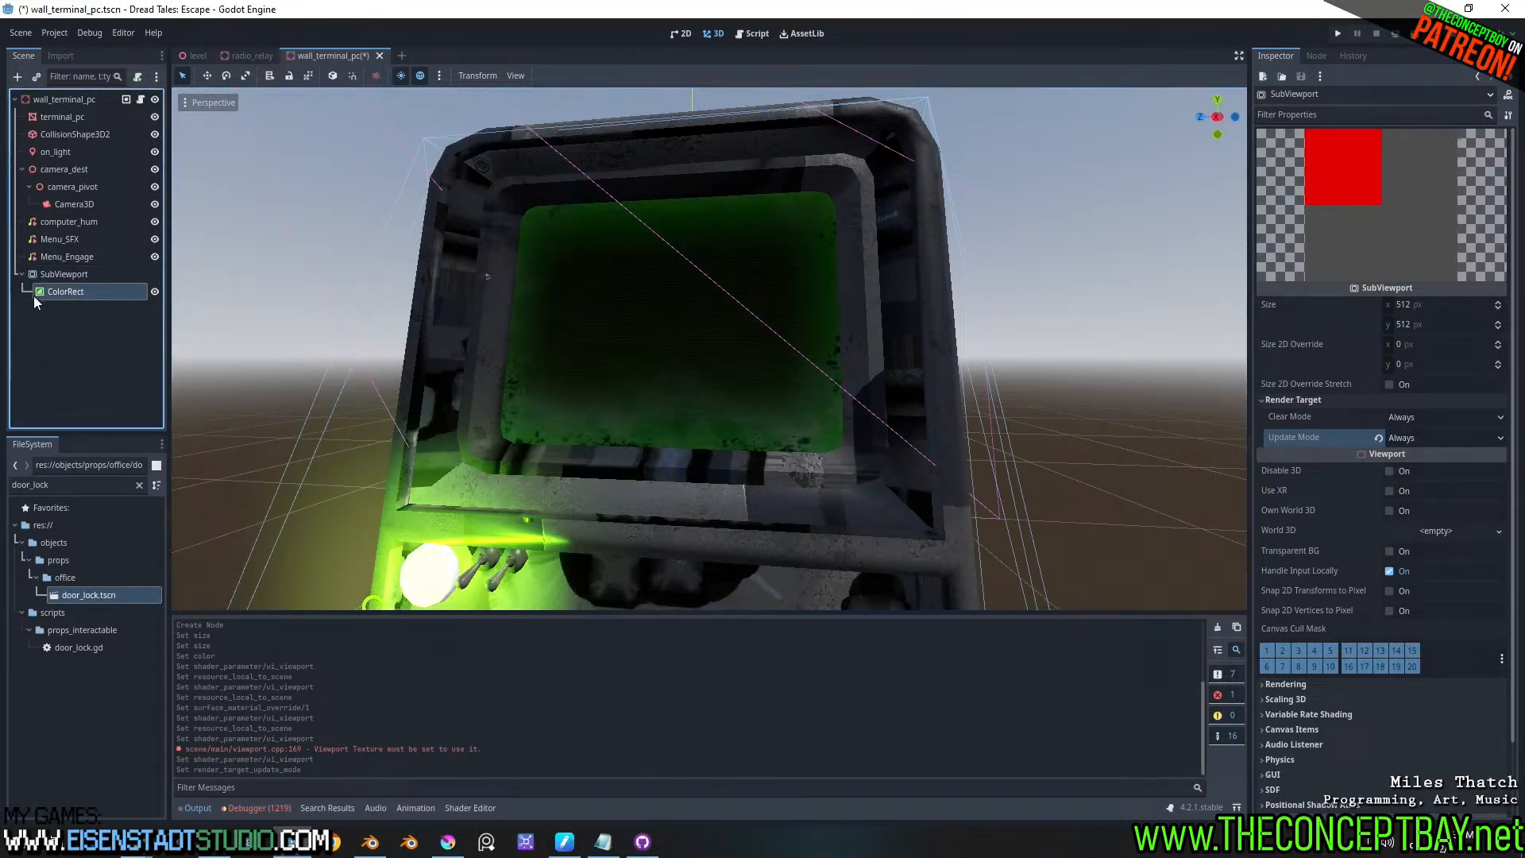
pyautogui.click(98, 116)
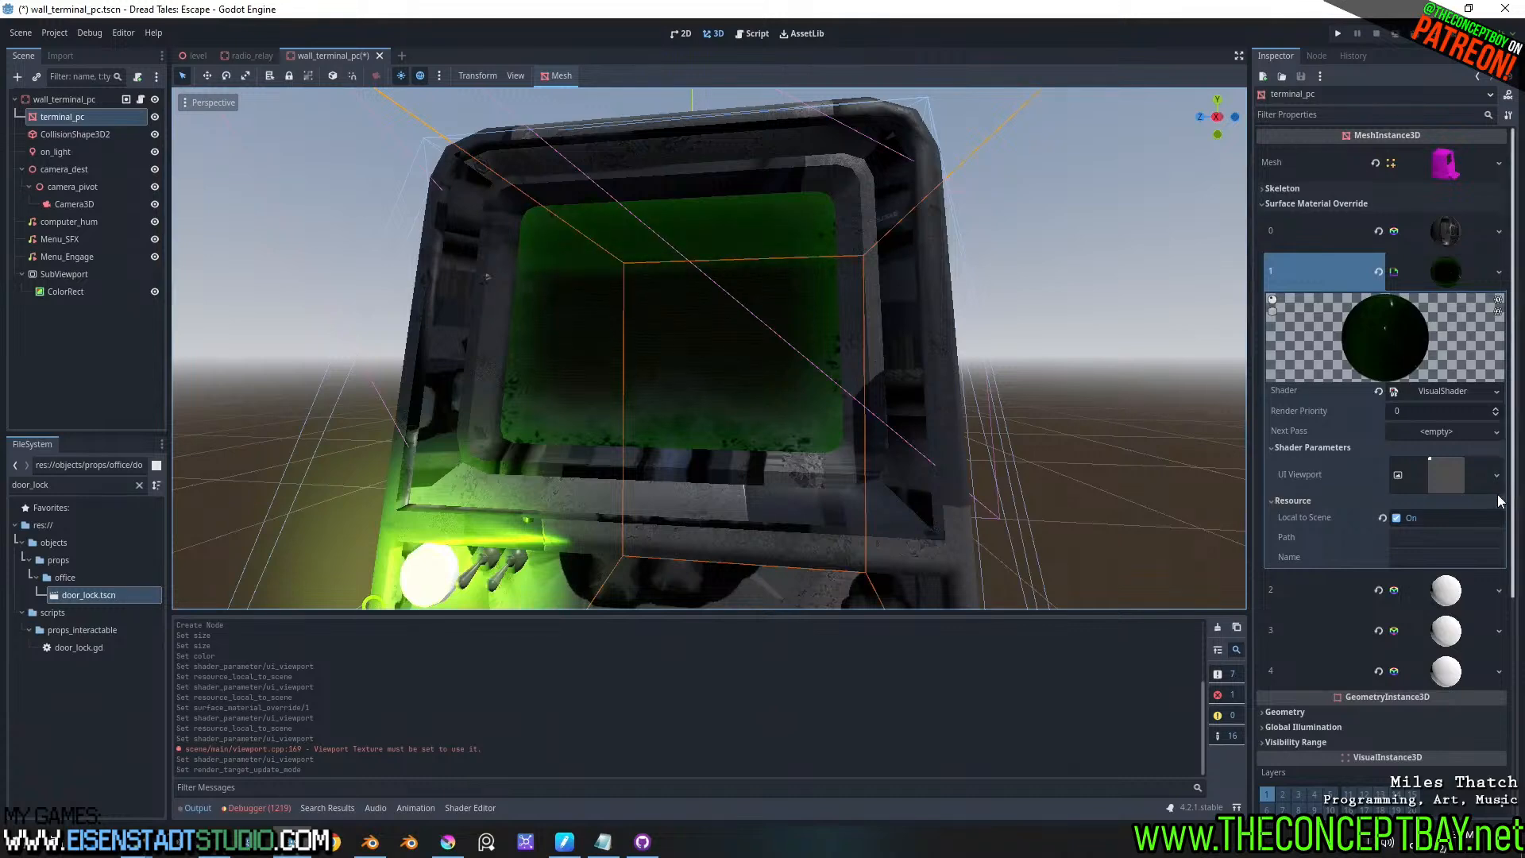
pyautogui.doubleClick(1447, 477)
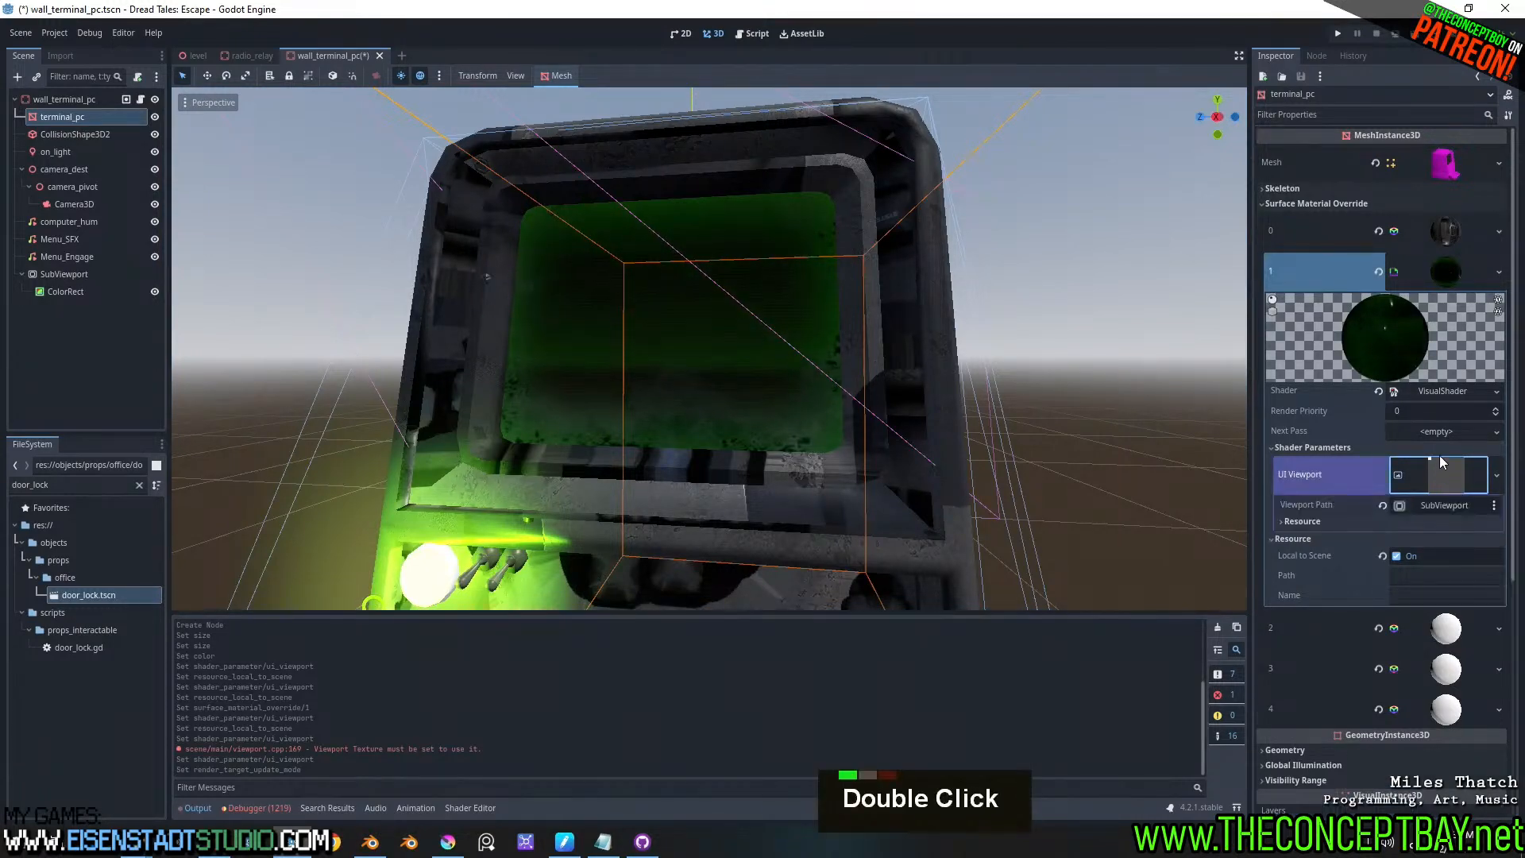
pyautogui.click(1438, 393)
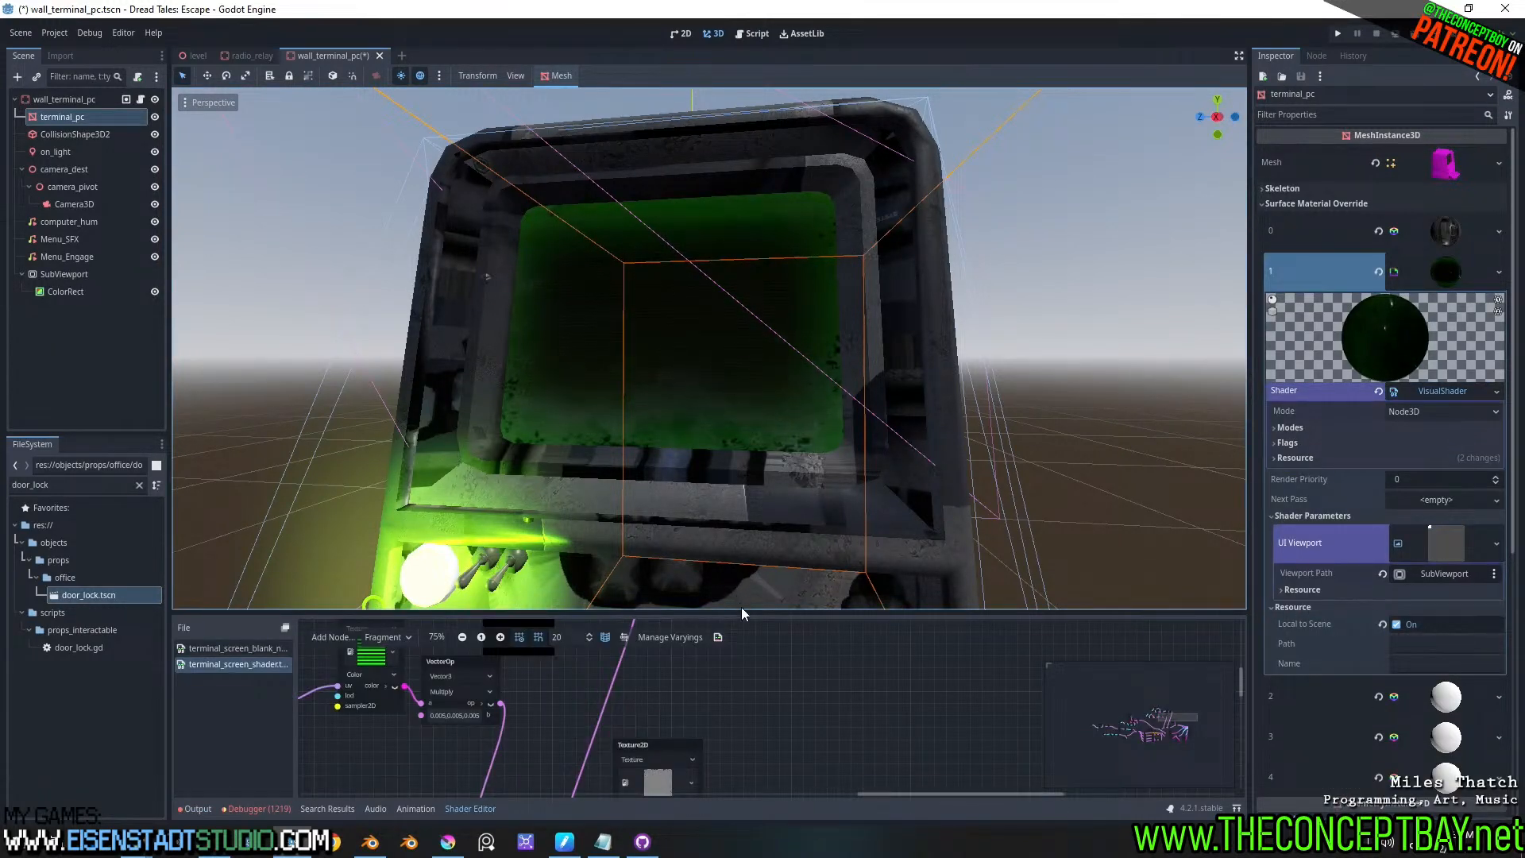
pyautogui.moveTo(741, 612); pyautogui.dragTo(737, 363)
# - Locate the ui_viewport Texture2DParameter node in the shader graph and move it clear of the overlapping Texture2D nodes
pyautogui.scroll(-3, 571, 580)
pyautogui.moveTo(441, 593); pyautogui.dragTo(873, 636, button='middle')
pyautogui.moveTo(380, 633); pyautogui.dragTo(735, 556, button='middle')
pyautogui.moveTo(461, 681); pyautogui.dragTo(729, 667, button='middle')
pyautogui.moveTo(999, 616); pyautogui.dragTo(460, 450, button='middle')
pyautogui.moveTo(861, 577); pyautogui.dragTo(660, 581, button='middle')
pyautogui.moveTo(916, 564); pyautogui.dragTo(582, 479, button='middle')
pyautogui.scroll(4, 672, 526)
pyautogui.scroll(3, 672, 526)
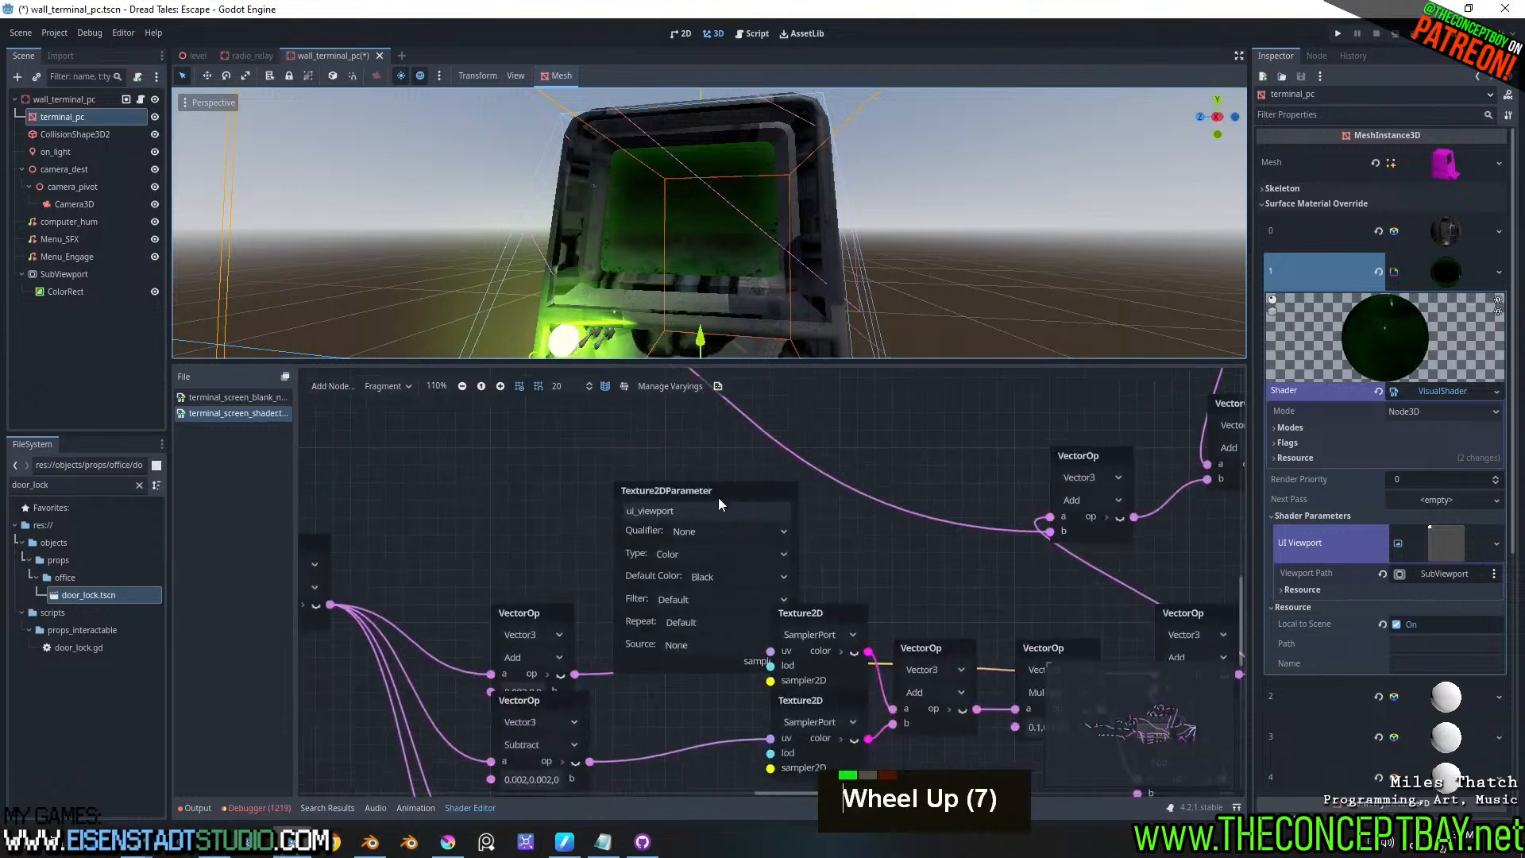
pyautogui.moveTo(718, 497); pyautogui.dragTo(588, 448)
pyautogui.scroll(-3, 855, 565)
pyautogui.moveTo(856, 566); pyautogui.dragTo(721, 535, button='middle')
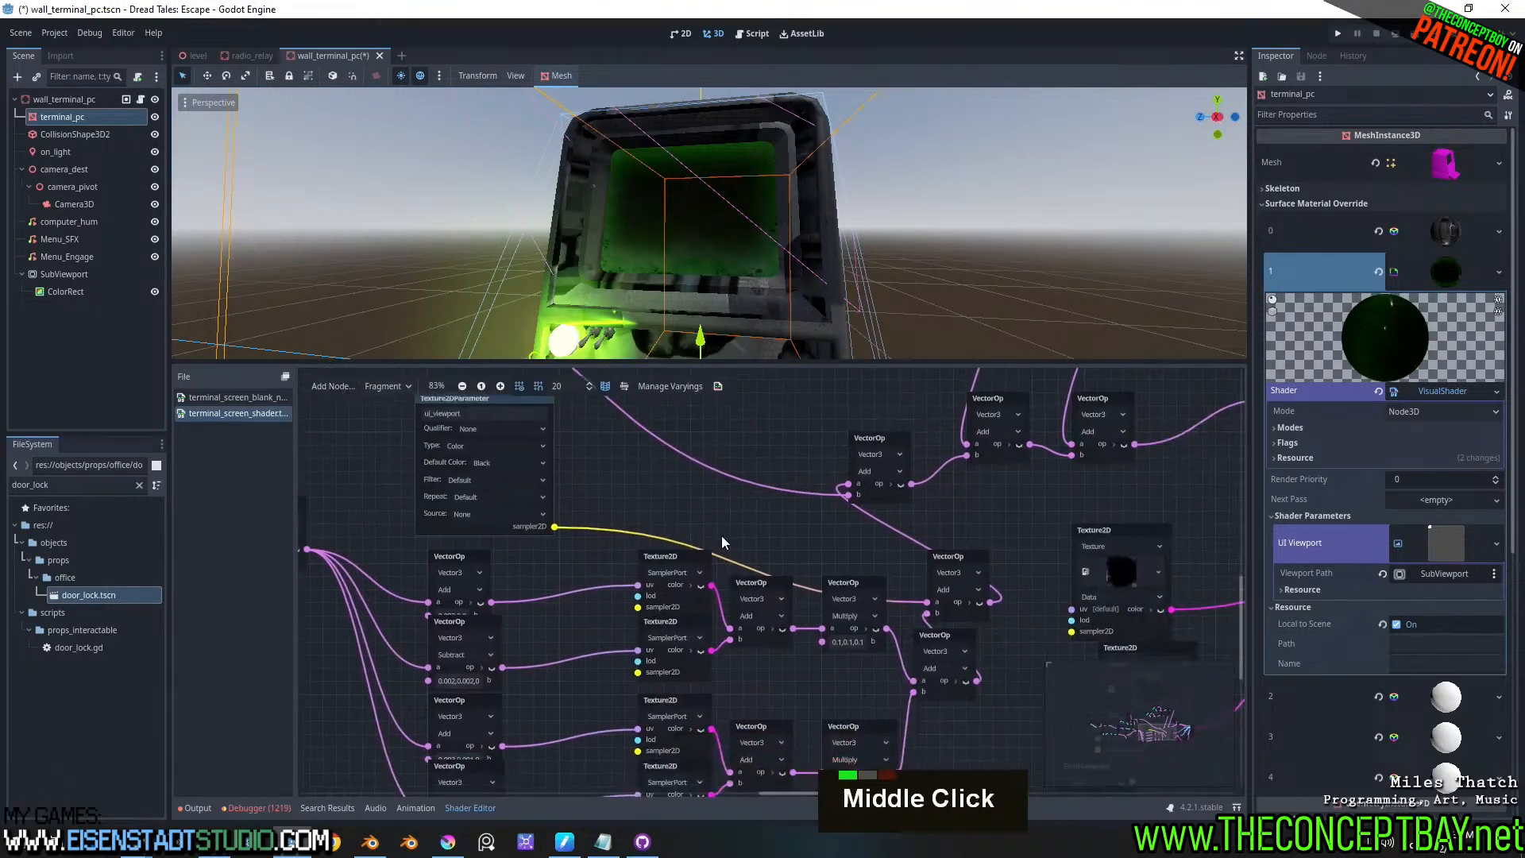
# - Reposition the ui_viewport Texture2DParameter node above the VectorOp nodes, leaving free space beside its sampler2D output
pyautogui.moveTo(479, 421); pyautogui.dragTo(636, 444)
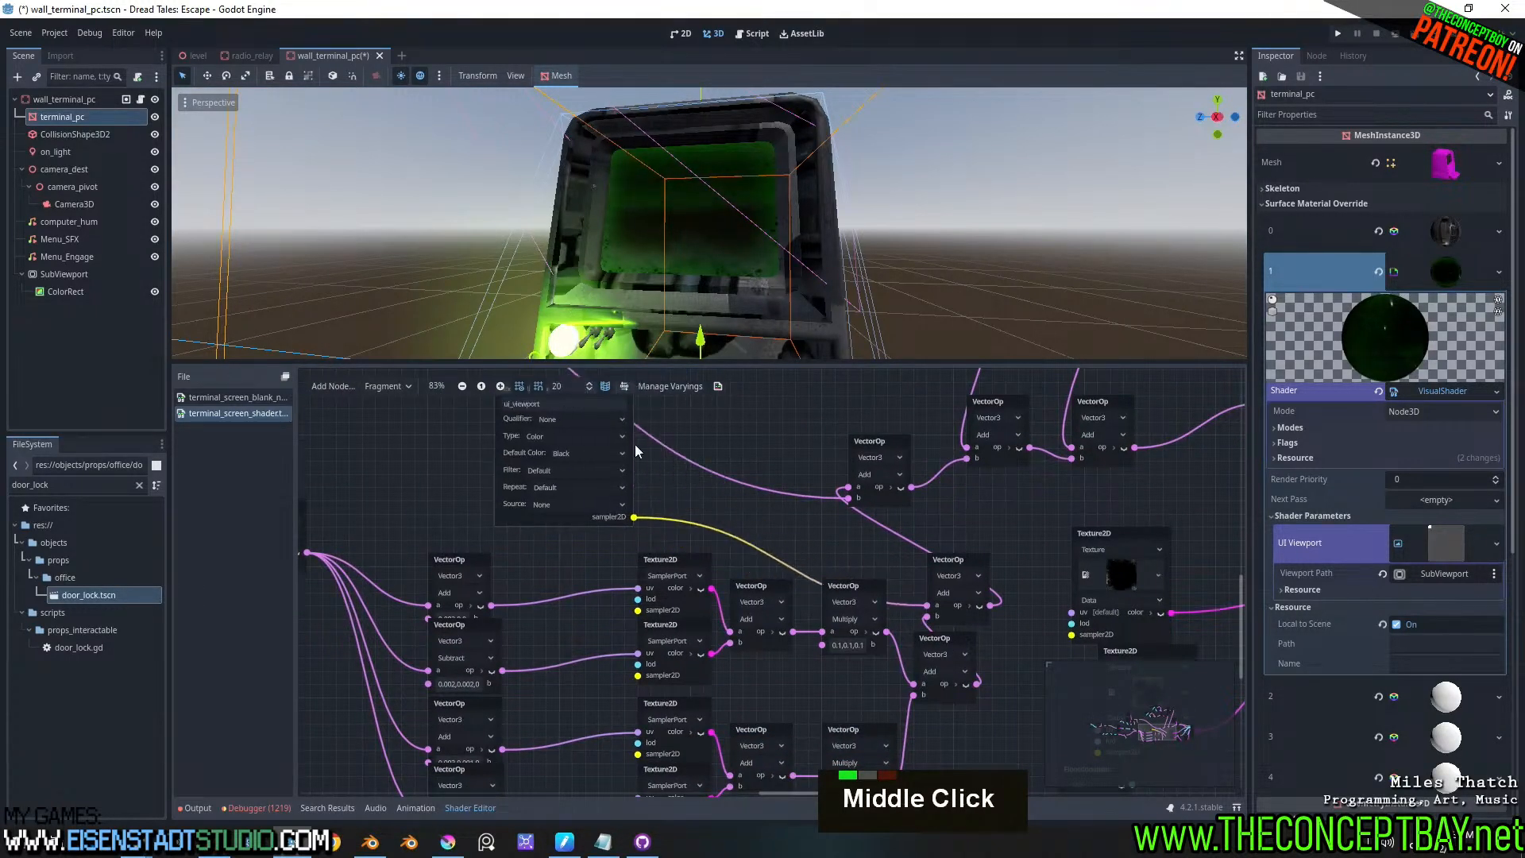
pyautogui.scroll(-1, 635, 445)
pyautogui.moveTo(716, 586); pyautogui.dragTo(683, 549, button='middle')
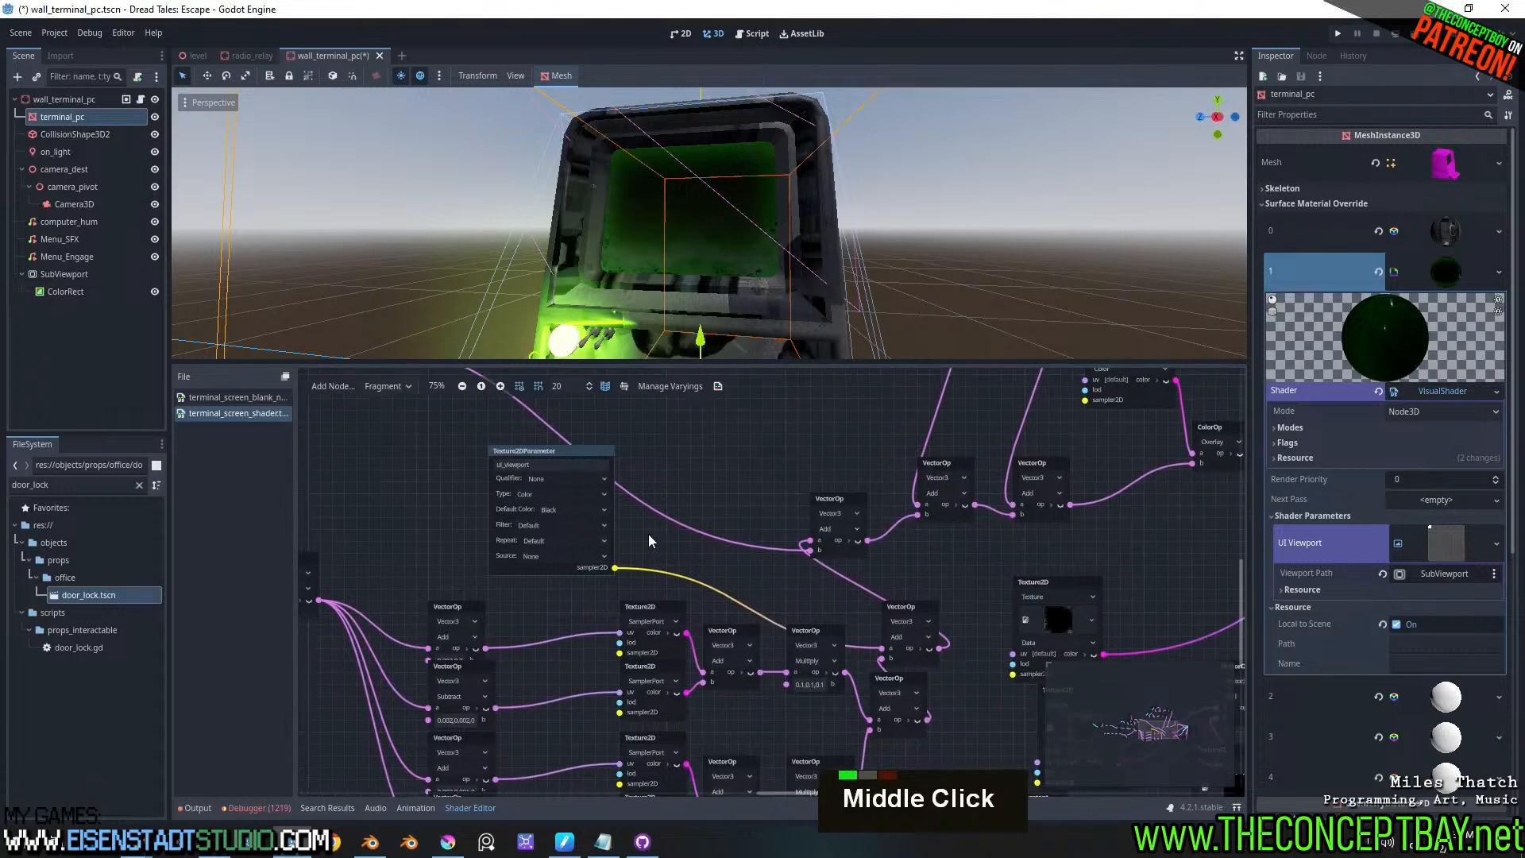
pyautogui.moveTo(552, 451); pyautogui.dragTo(421, 440)
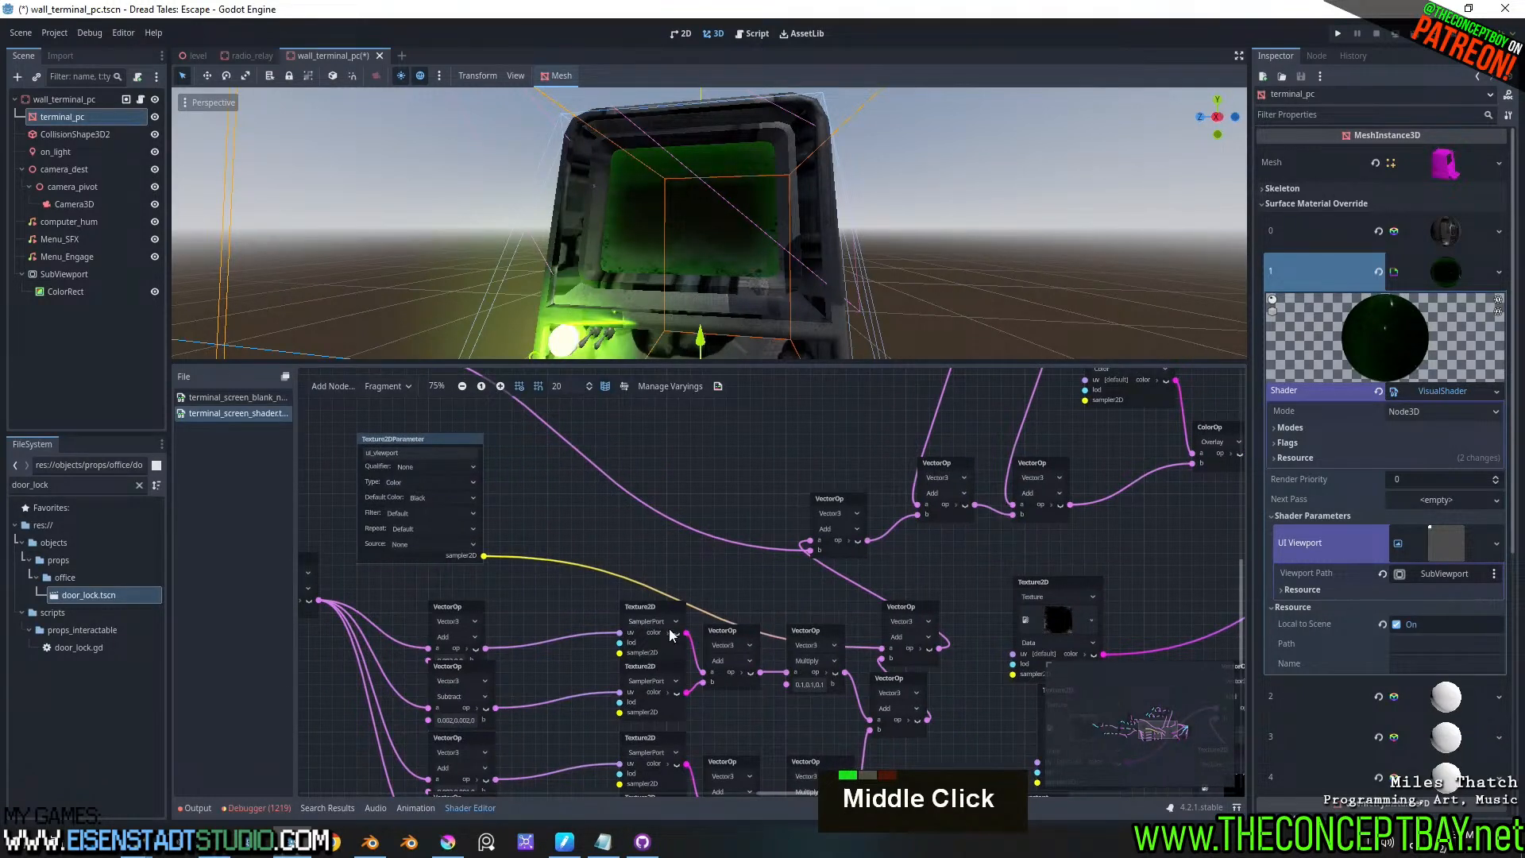
pyautogui.moveTo(600, 531); pyautogui.dragTo(712, 549, button='middle')
pyautogui.rightClick(689, 540)
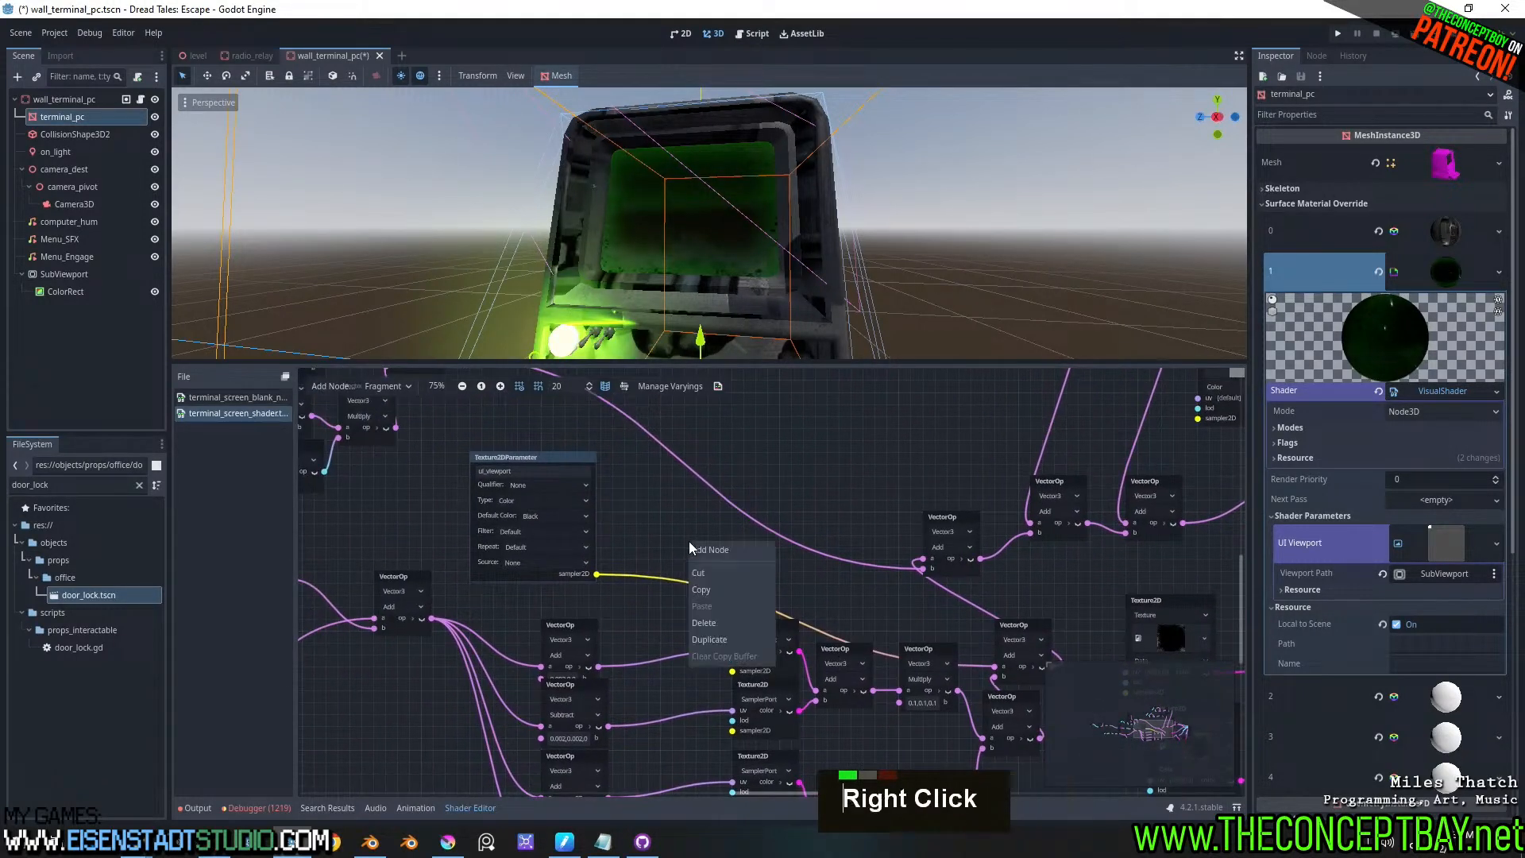
pyautogui.click(490, 456)
pyautogui.moveTo(488, 458); pyautogui.dragTo(476, 446)
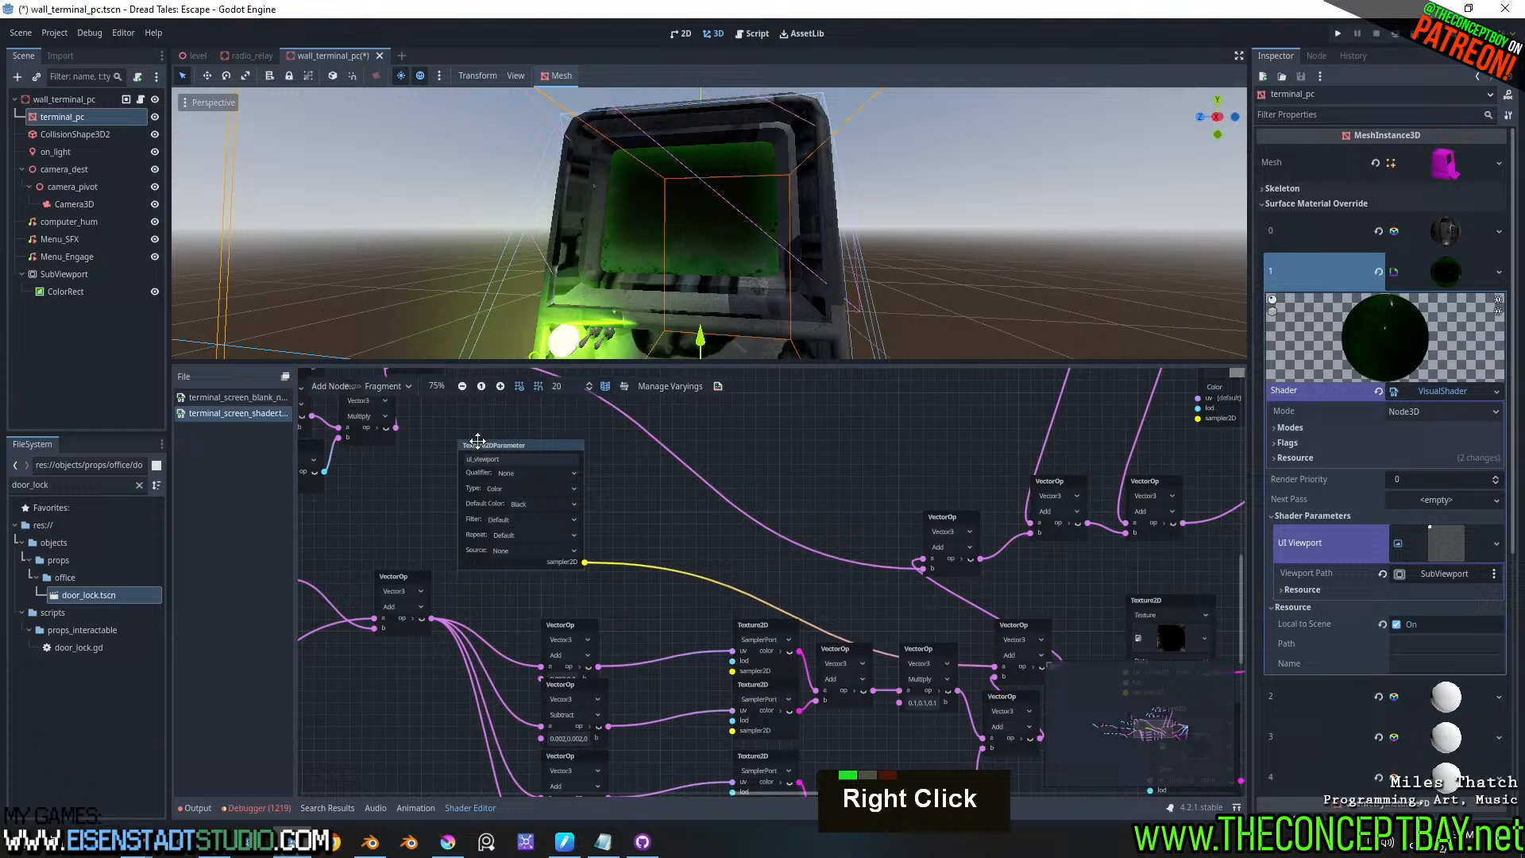
# - Try adding a second Texture2DParameter node beside the ui_viewport node, and undo the addition
pyautogui.rightClick(632, 532)
pyautogui.click(669, 539)
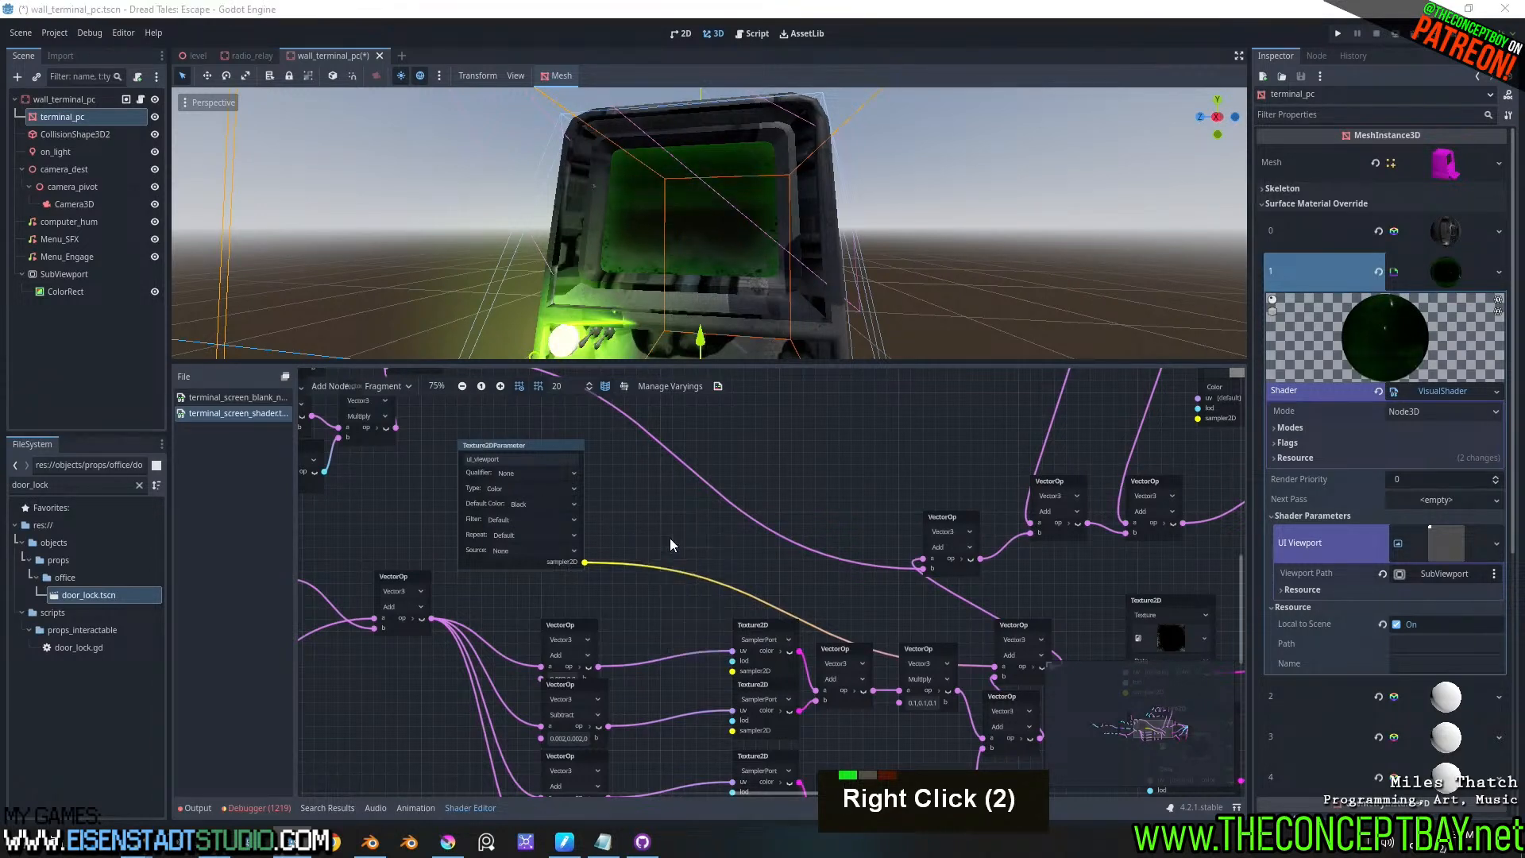
pyautogui.write('texture')
pyautogui.scroll(-9, 734, 592)
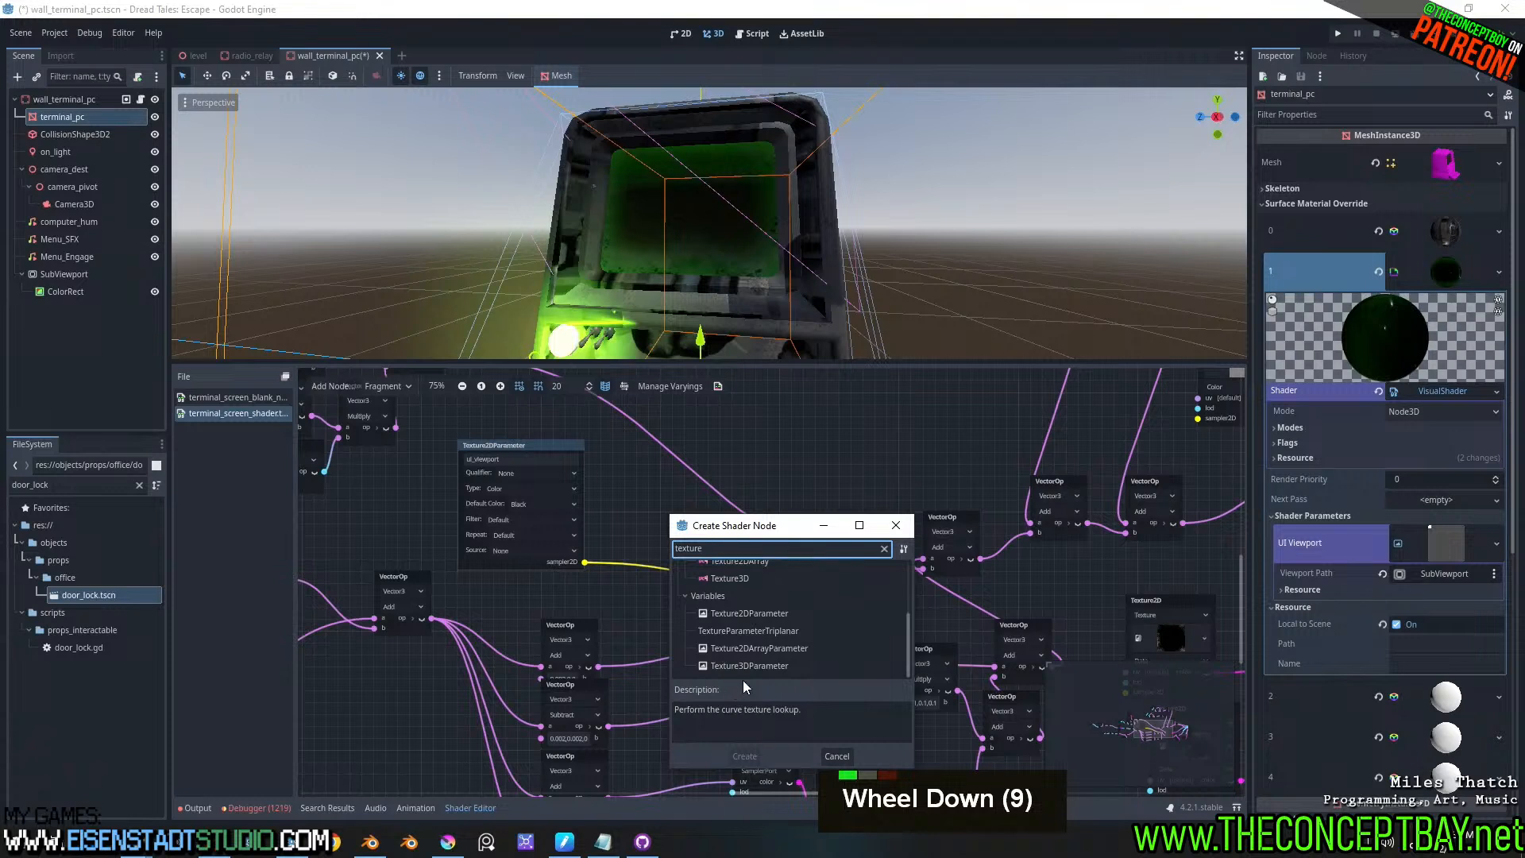
pyautogui.scroll(1, 750, 669)
pyautogui.scroll(9, 756, 671)
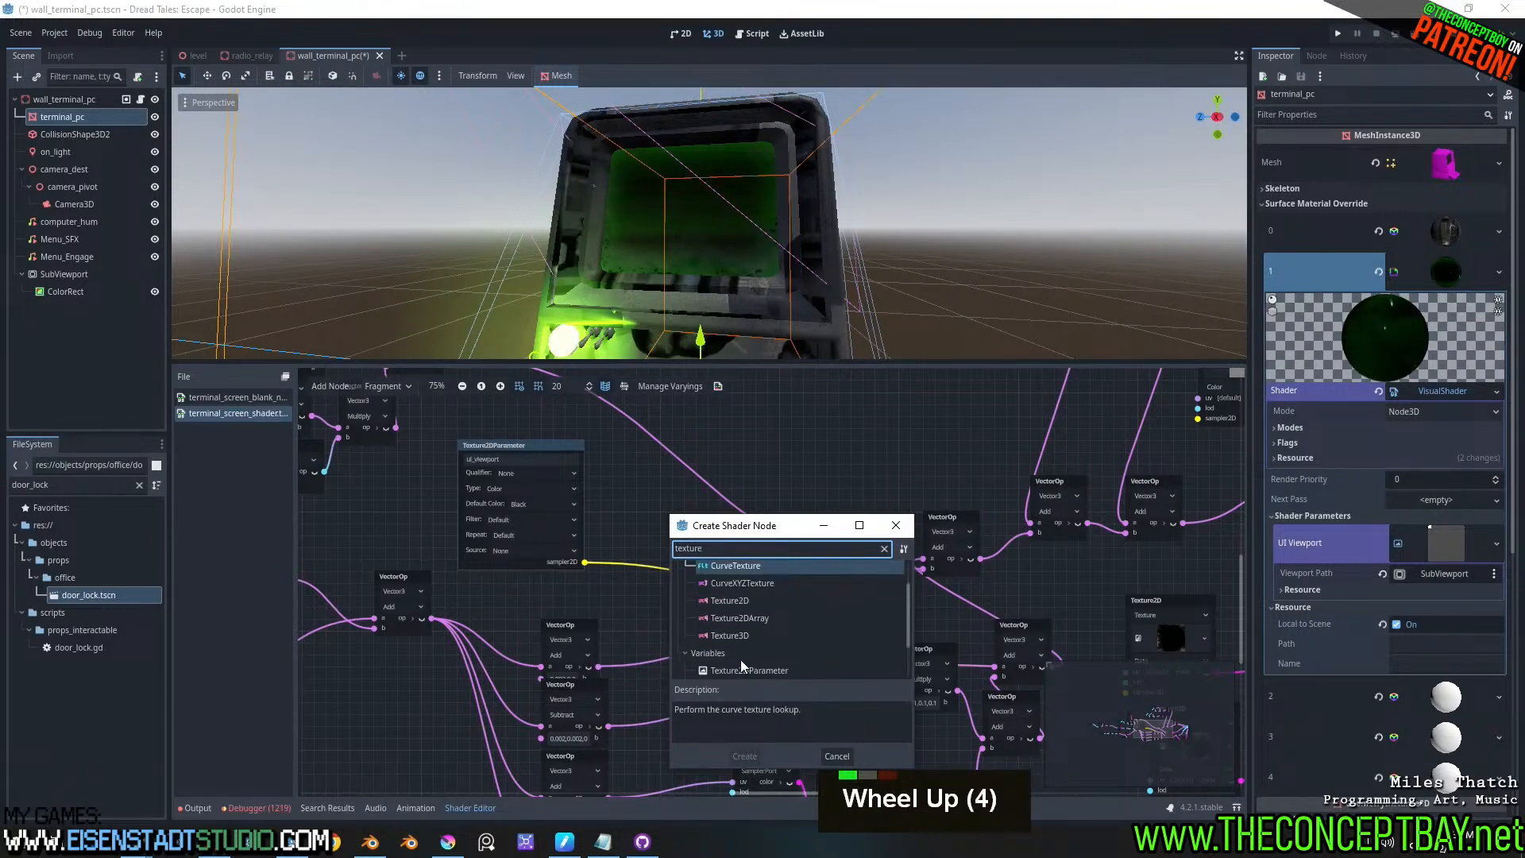
pyautogui.scroll(-8, 743, 654)
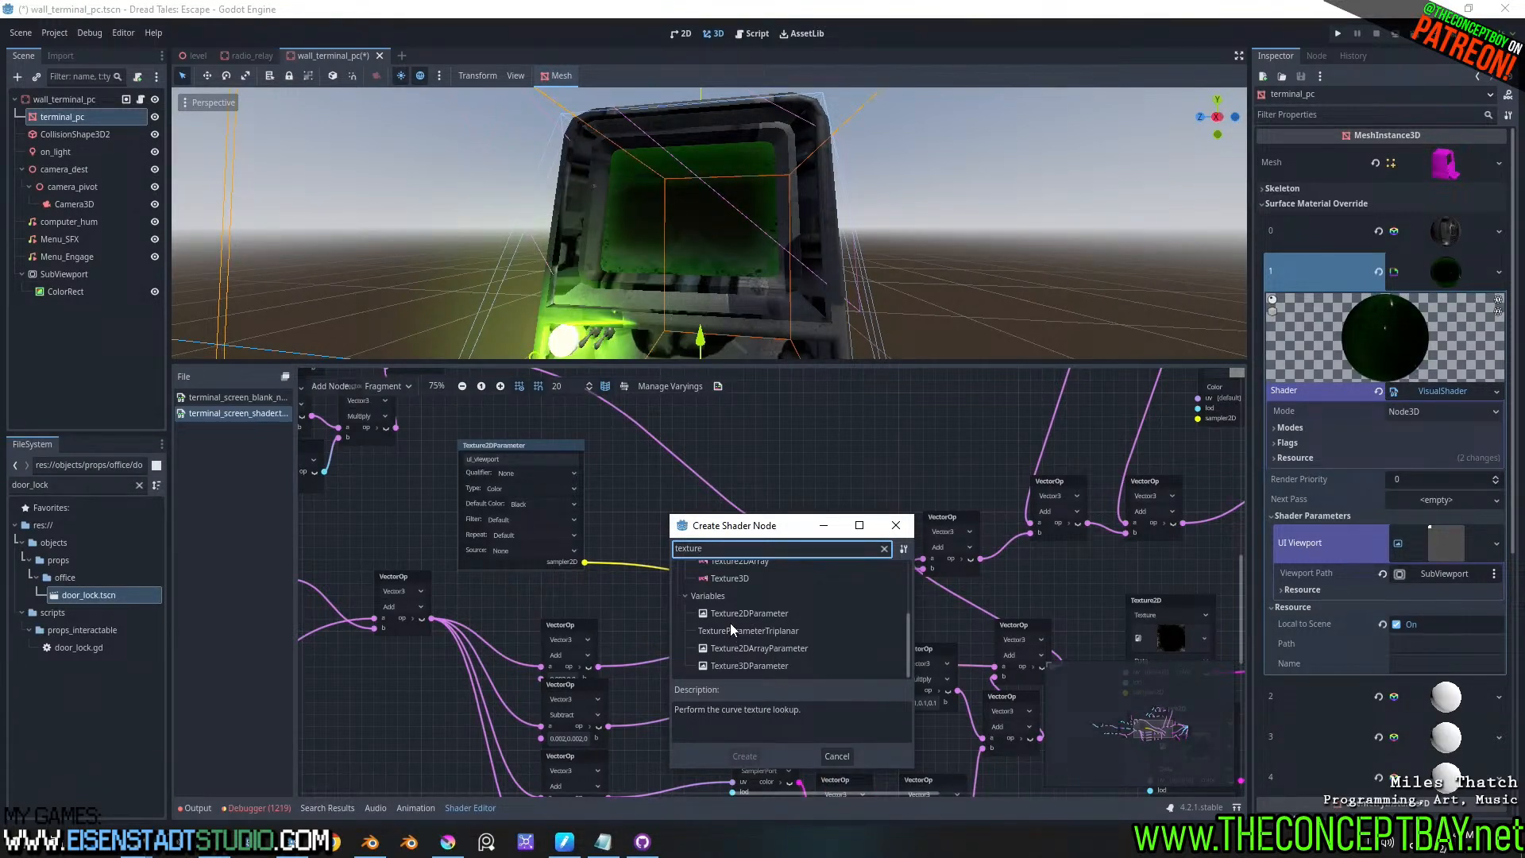
pyautogui.scroll(3, 727, 628)
pyautogui.scroll(-5, 731, 651)
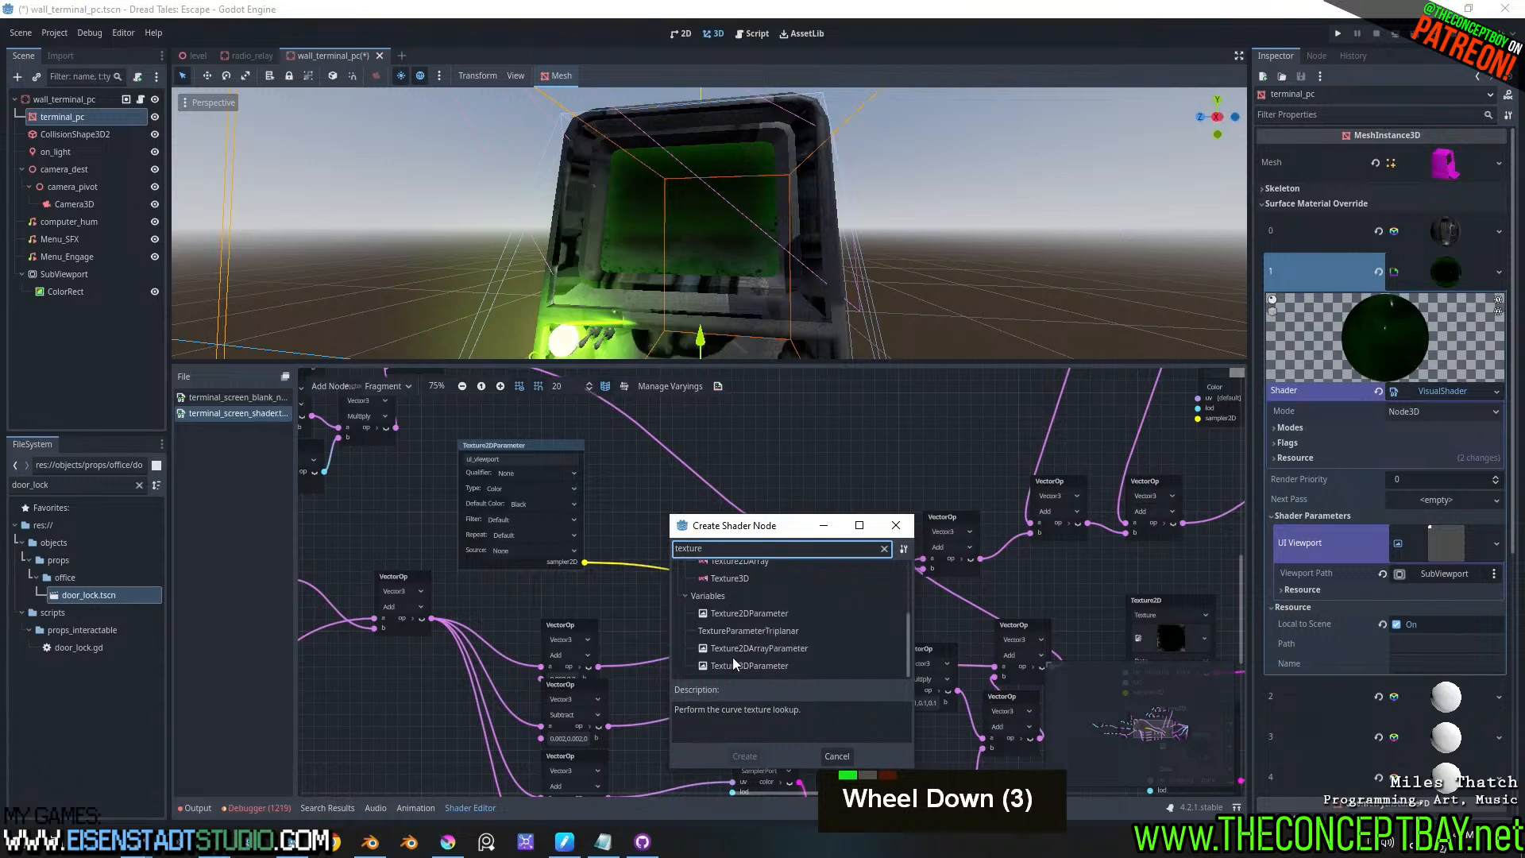
pyautogui.doubleClick(749, 610)
pyautogui.moveTo(736, 547); pyautogui.dragTo(736, 480)
pyautogui.hotkey('ctrl', 'z')
pyautogui.hotkey('ctrl', 'z')
pyautogui.rightClick(673, 520)
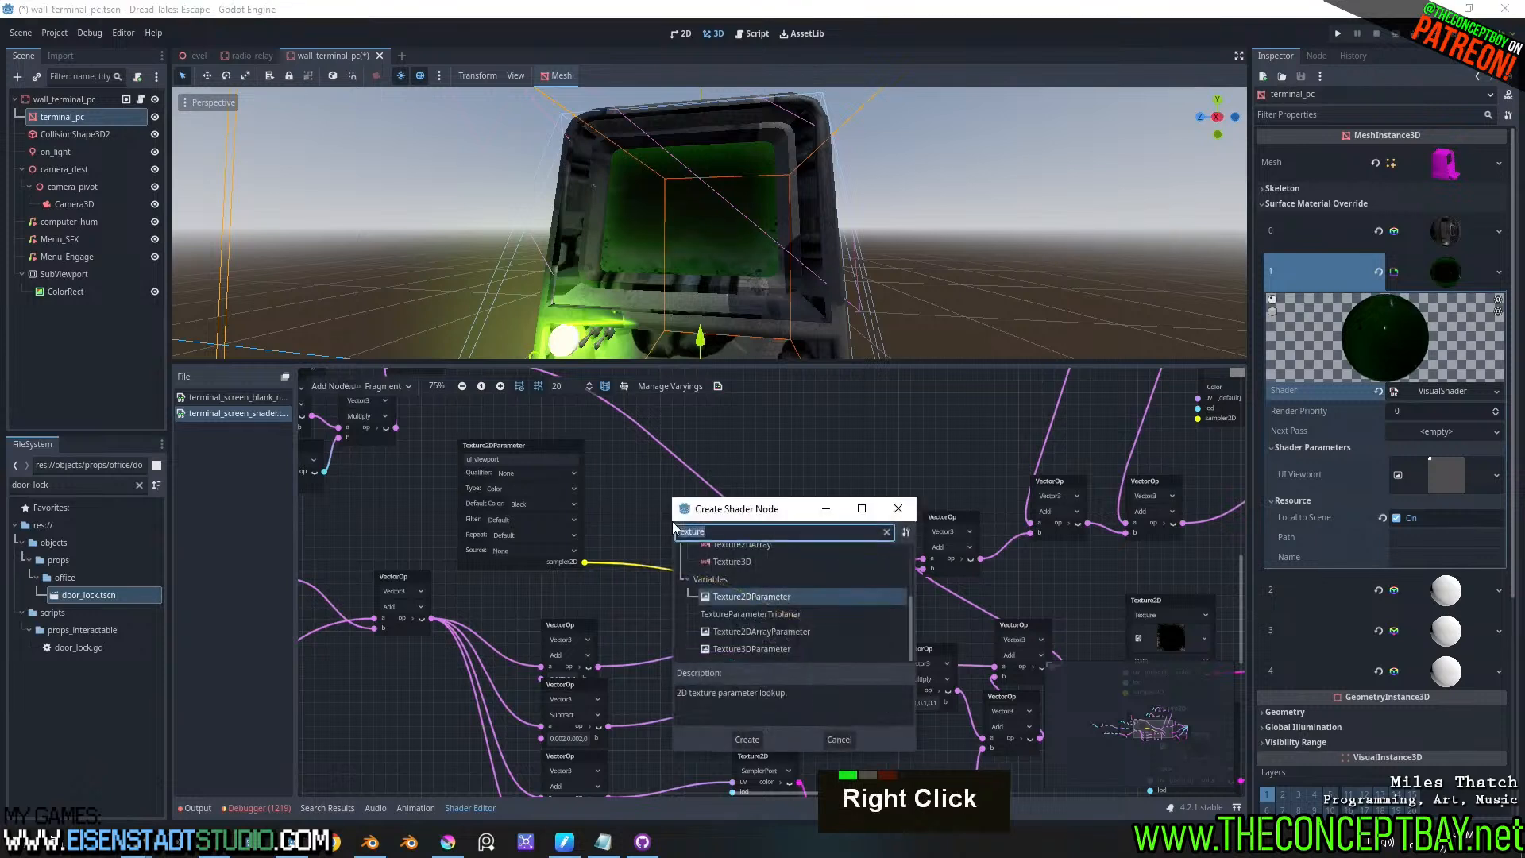
pyautogui.press('BackSpace')
pyautogui.press('BackSpace')
pyautogui.hotkey('ctrl', 'a')
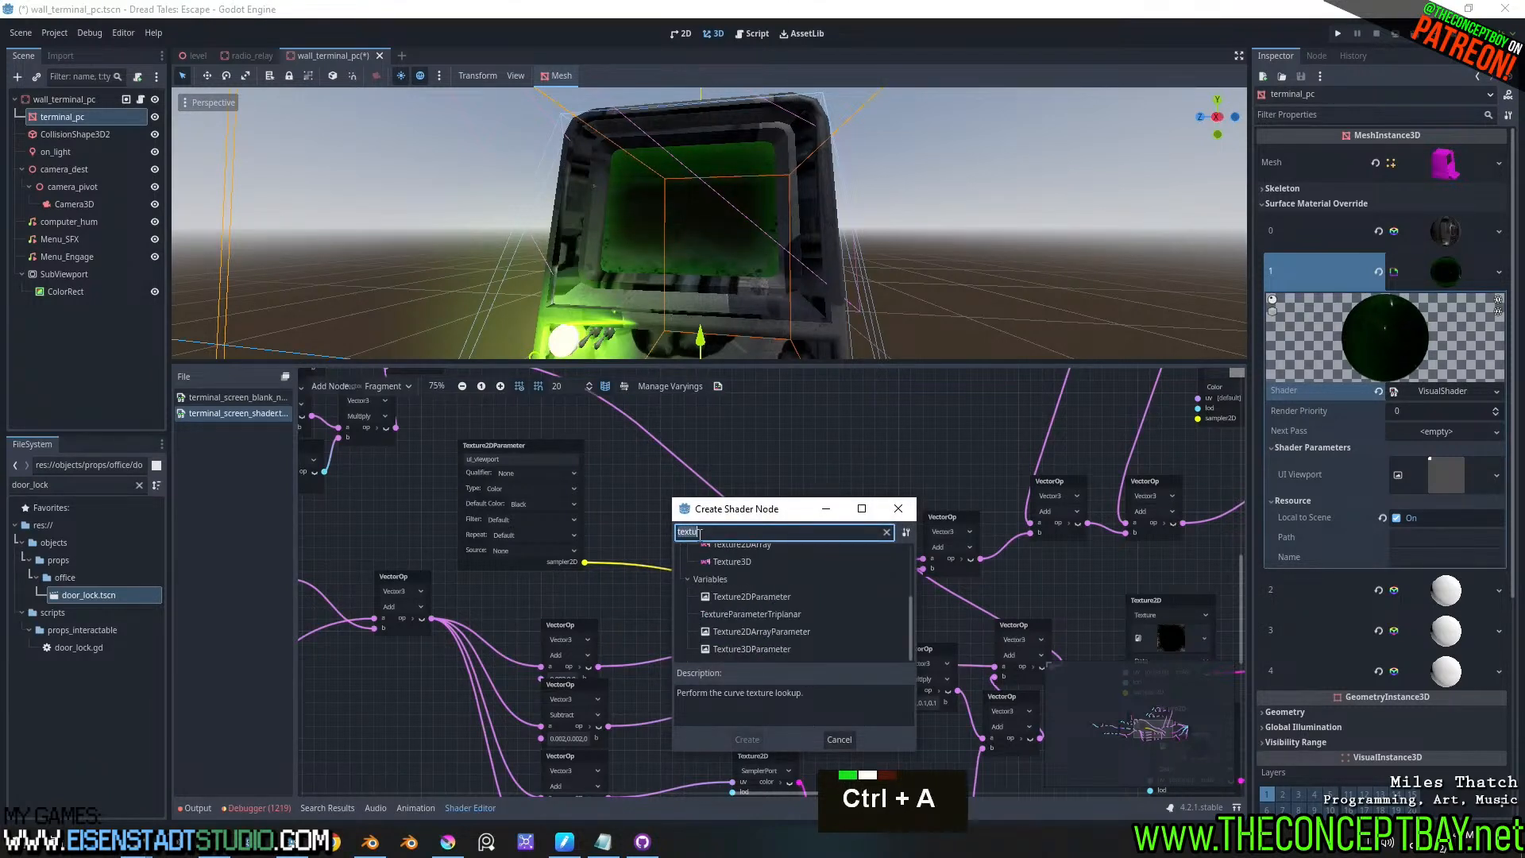
pyautogui.write('sampl')
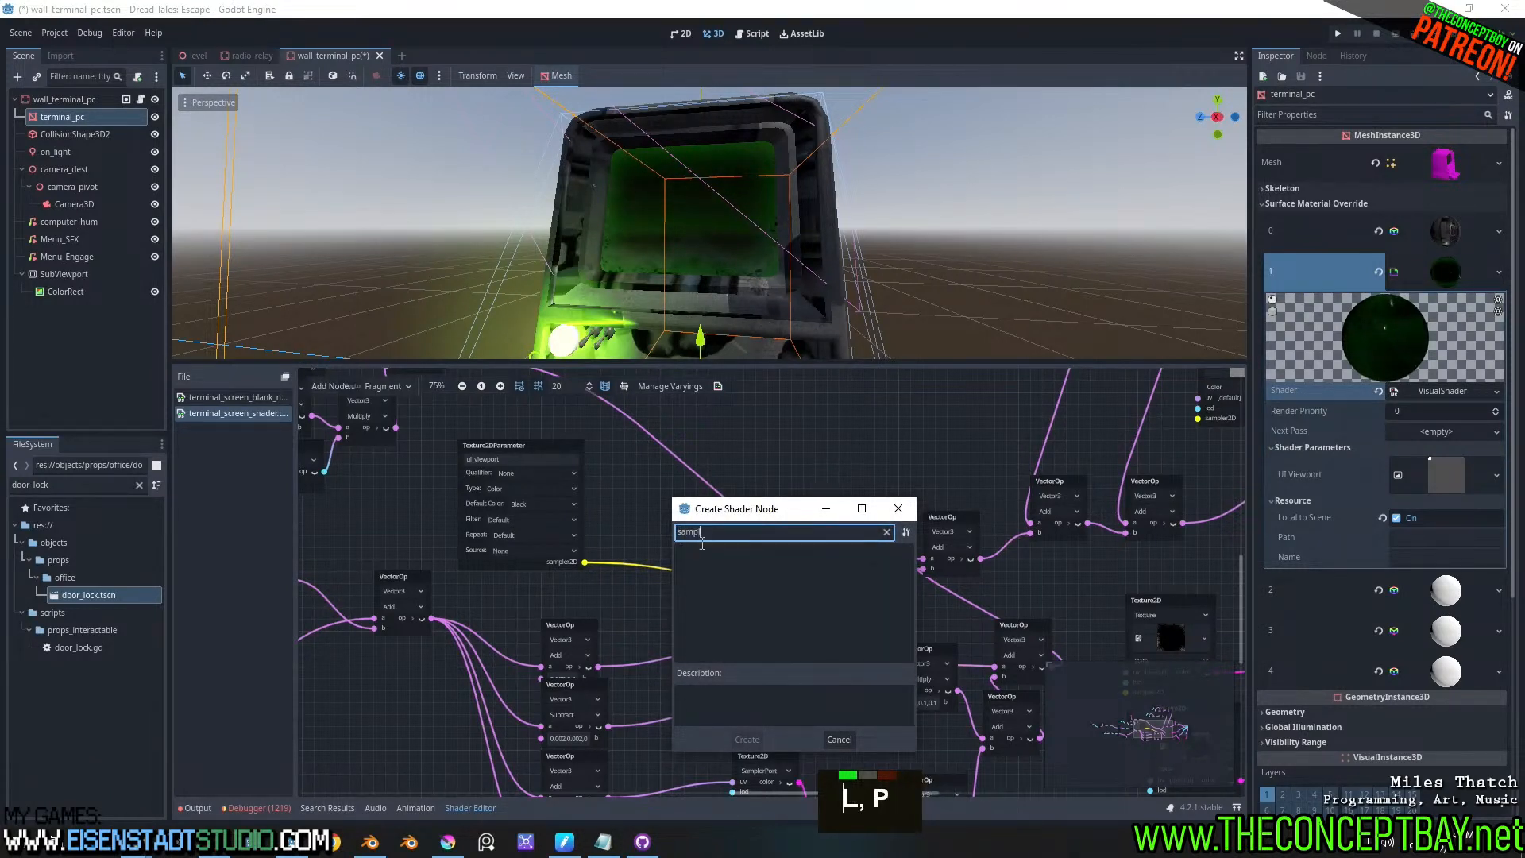
pyautogui.press('BackSpace')
pyautogui.press('Escape')
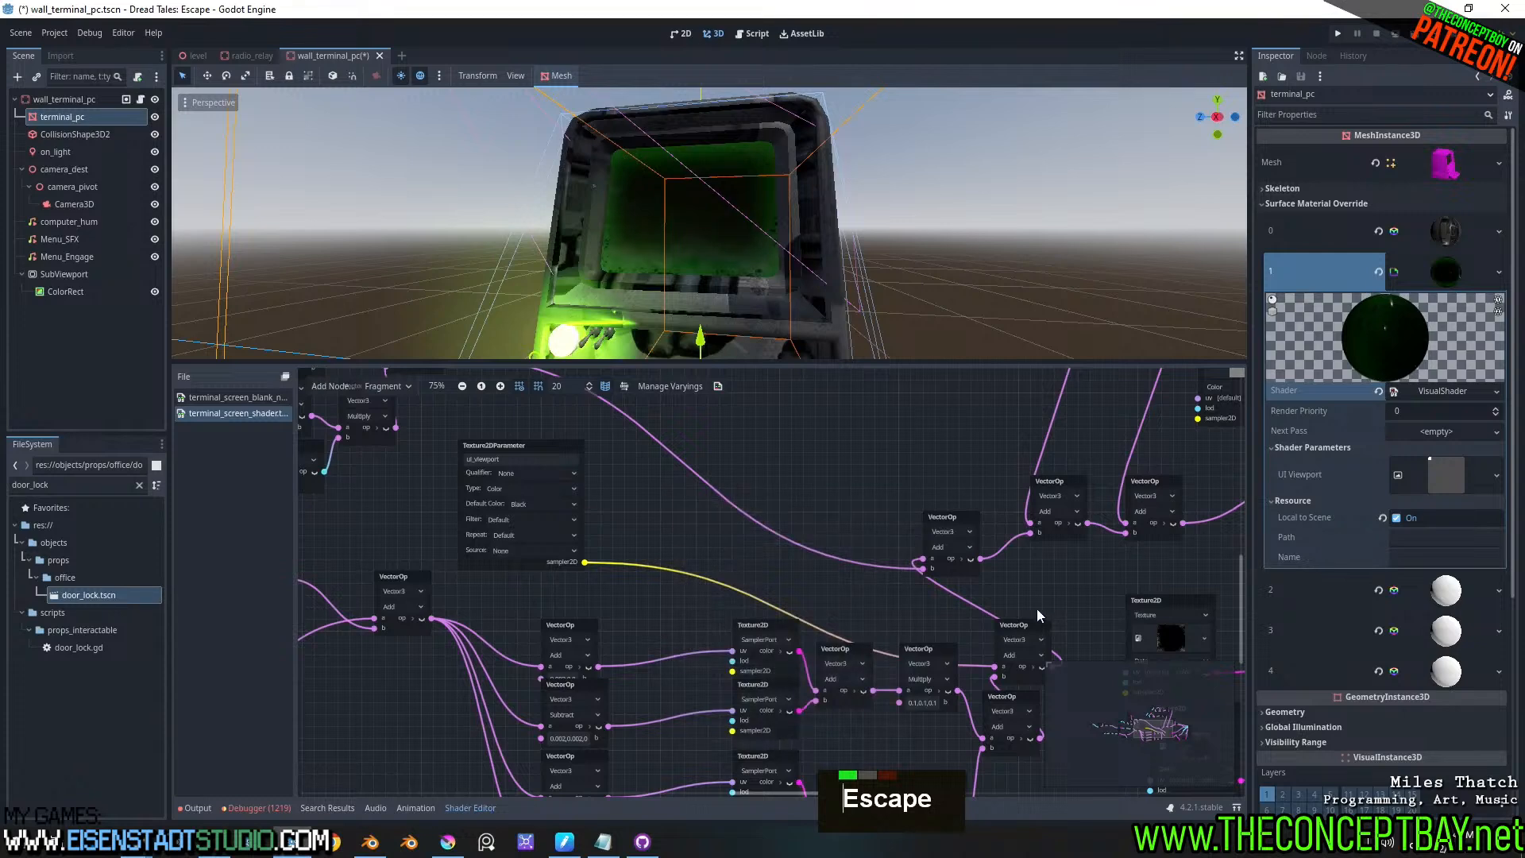
# - Duplicate the Texture2D node below the upper VectorOp nodes and place the copy beside the ui_viewport parameter's sampler2D output
pyautogui.moveTo(1037, 608); pyautogui.dragTo(915, 537, button='middle')
pyautogui.click(992, 541)
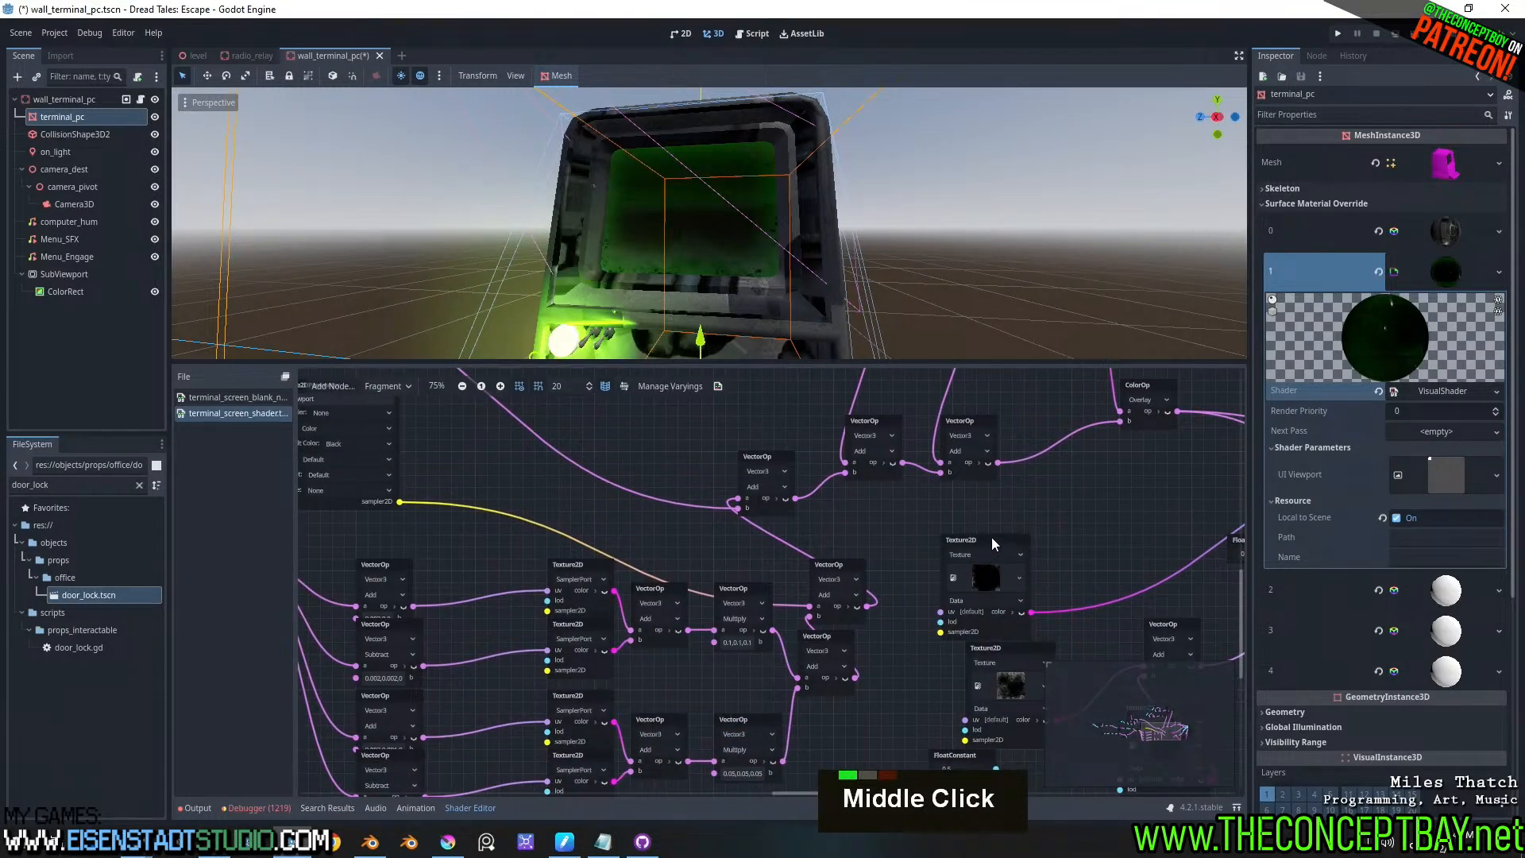
pyautogui.hotkey('shift', 'd')
pyautogui.hotkey('ctrl', 'd')
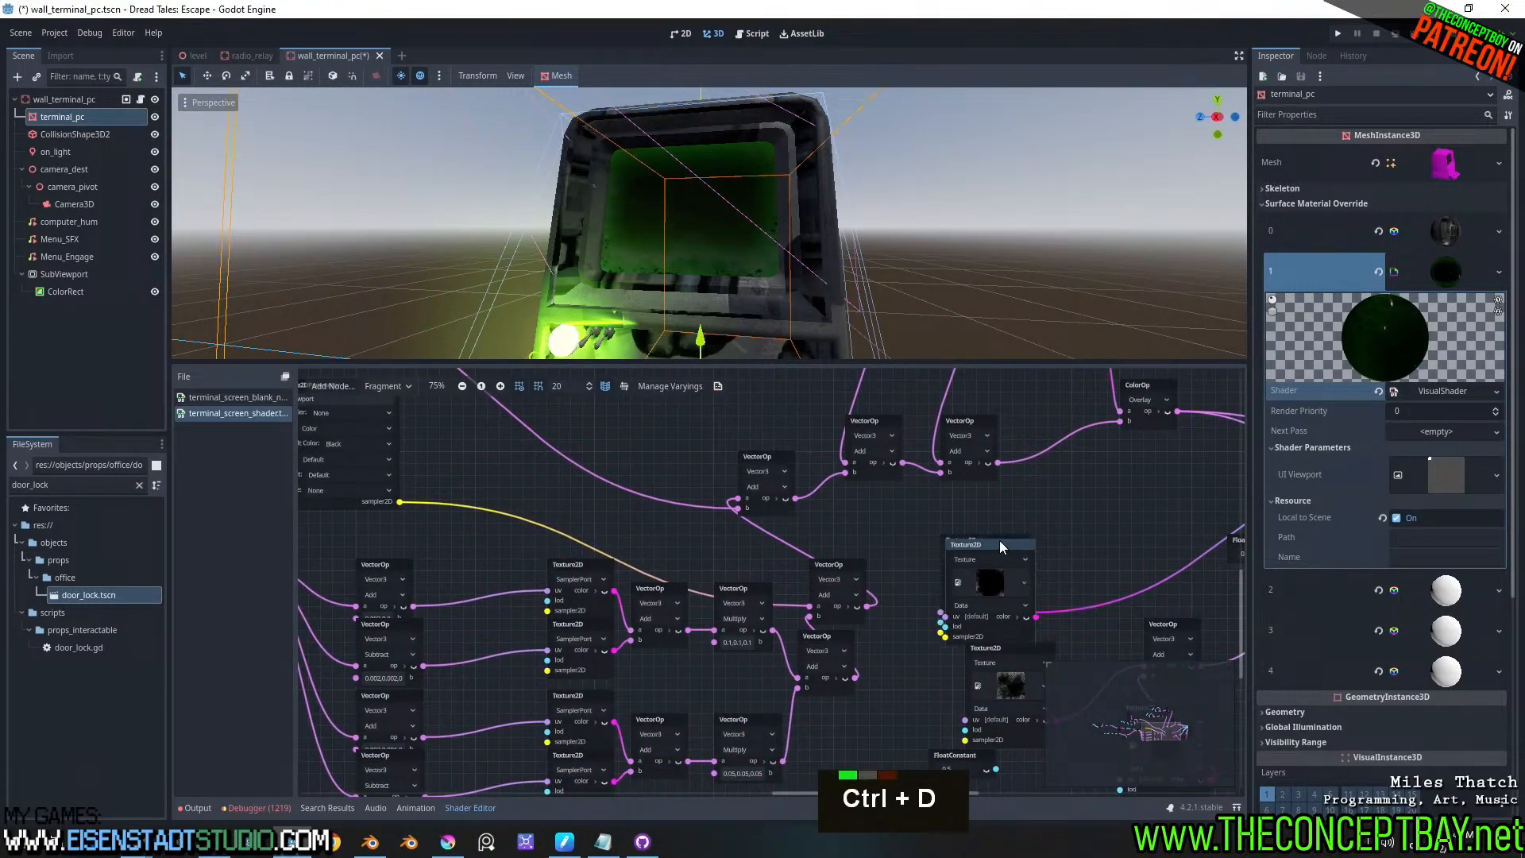
pyautogui.moveTo(1031, 561); pyautogui.dragTo(536, 461)
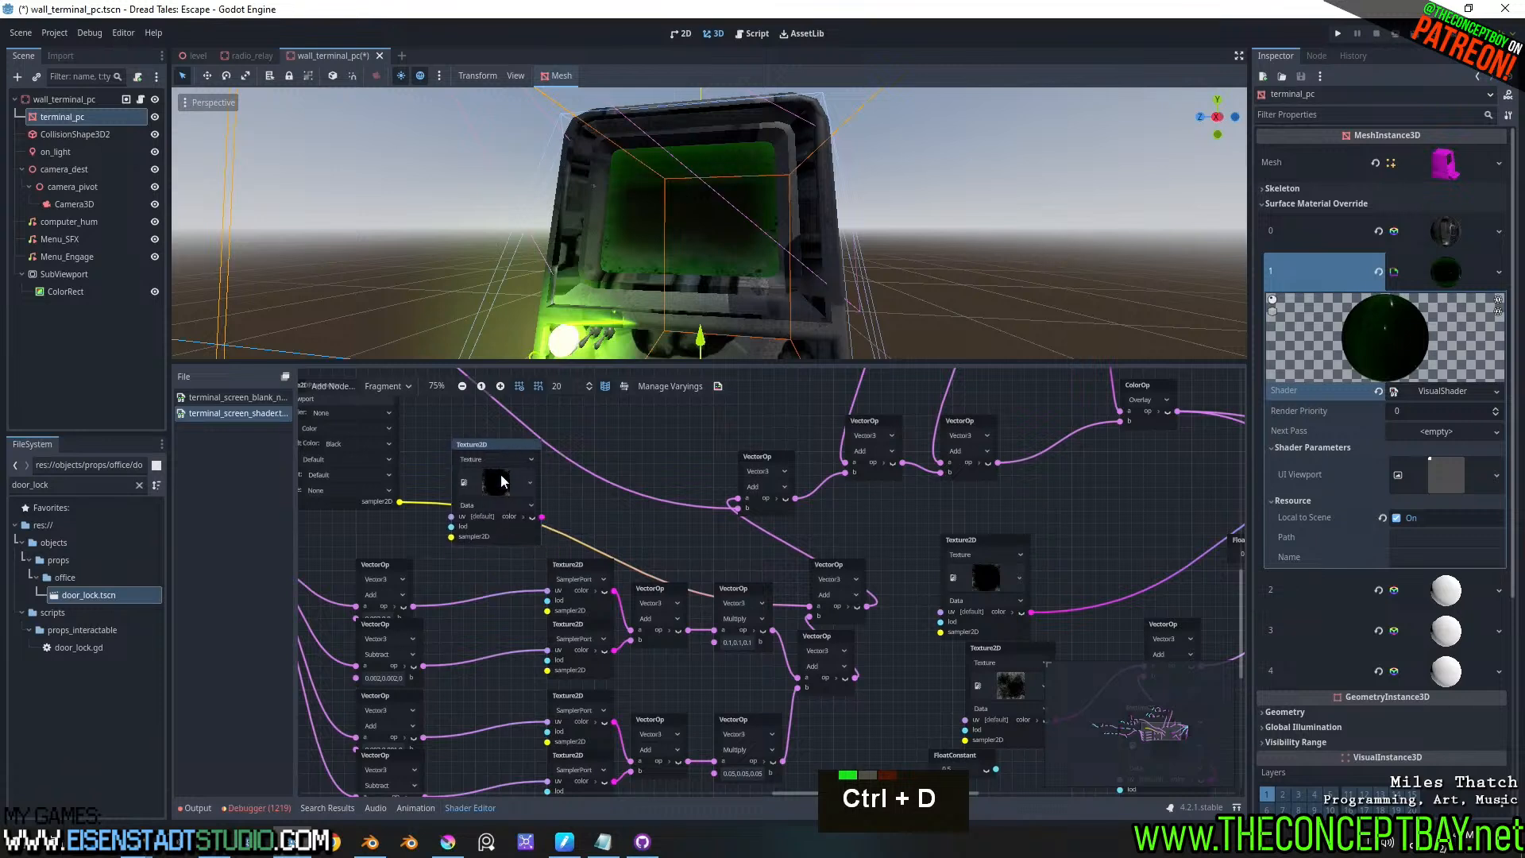
pyautogui.middleClick(526, 522)
# - Route ui_viewport's sampler2D through the duplicated Texture2D, its color into the Add VectorOp's a input after Multiply, with the Texture2D source set to SamplerPort
pyautogui.moveTo(399, 501); pyautogui.dragTo(451, 537)
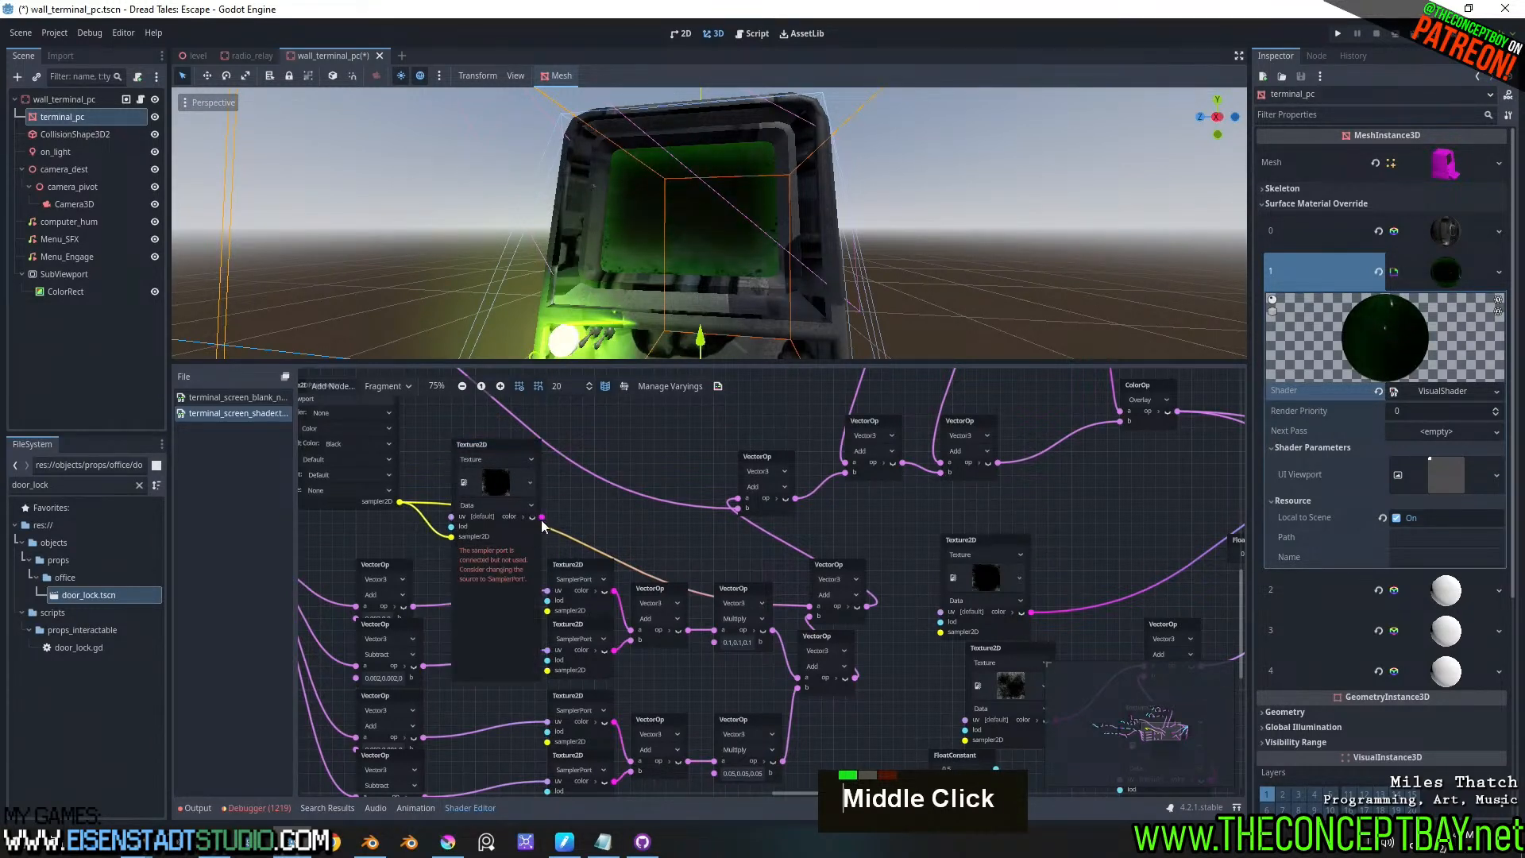
pyautogui.moveTo(542, 517); pyautogui.dragTo(811, 607)
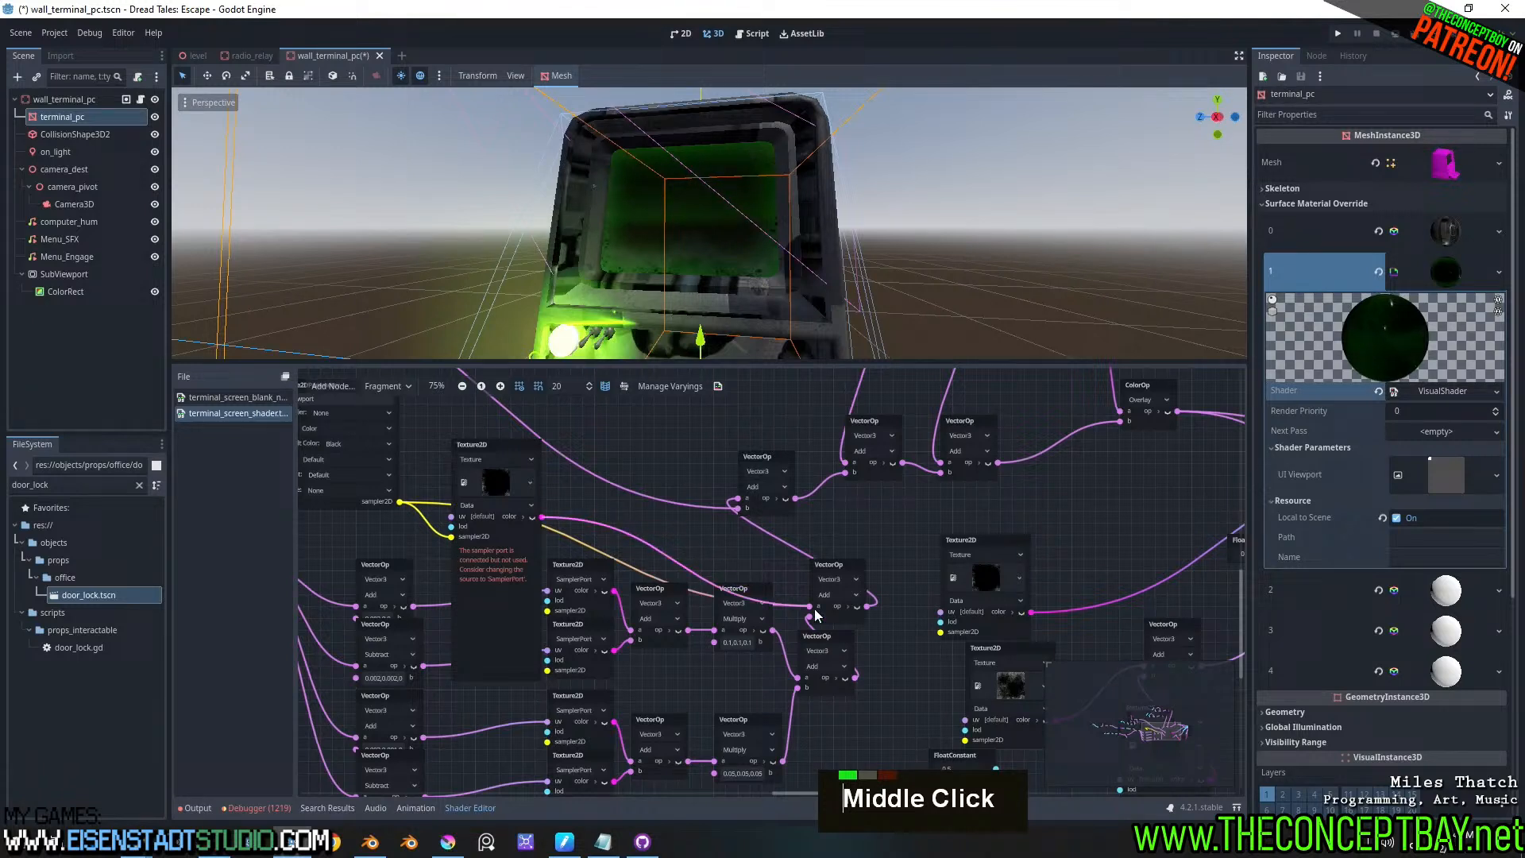
pyautogui.click(484, 459)
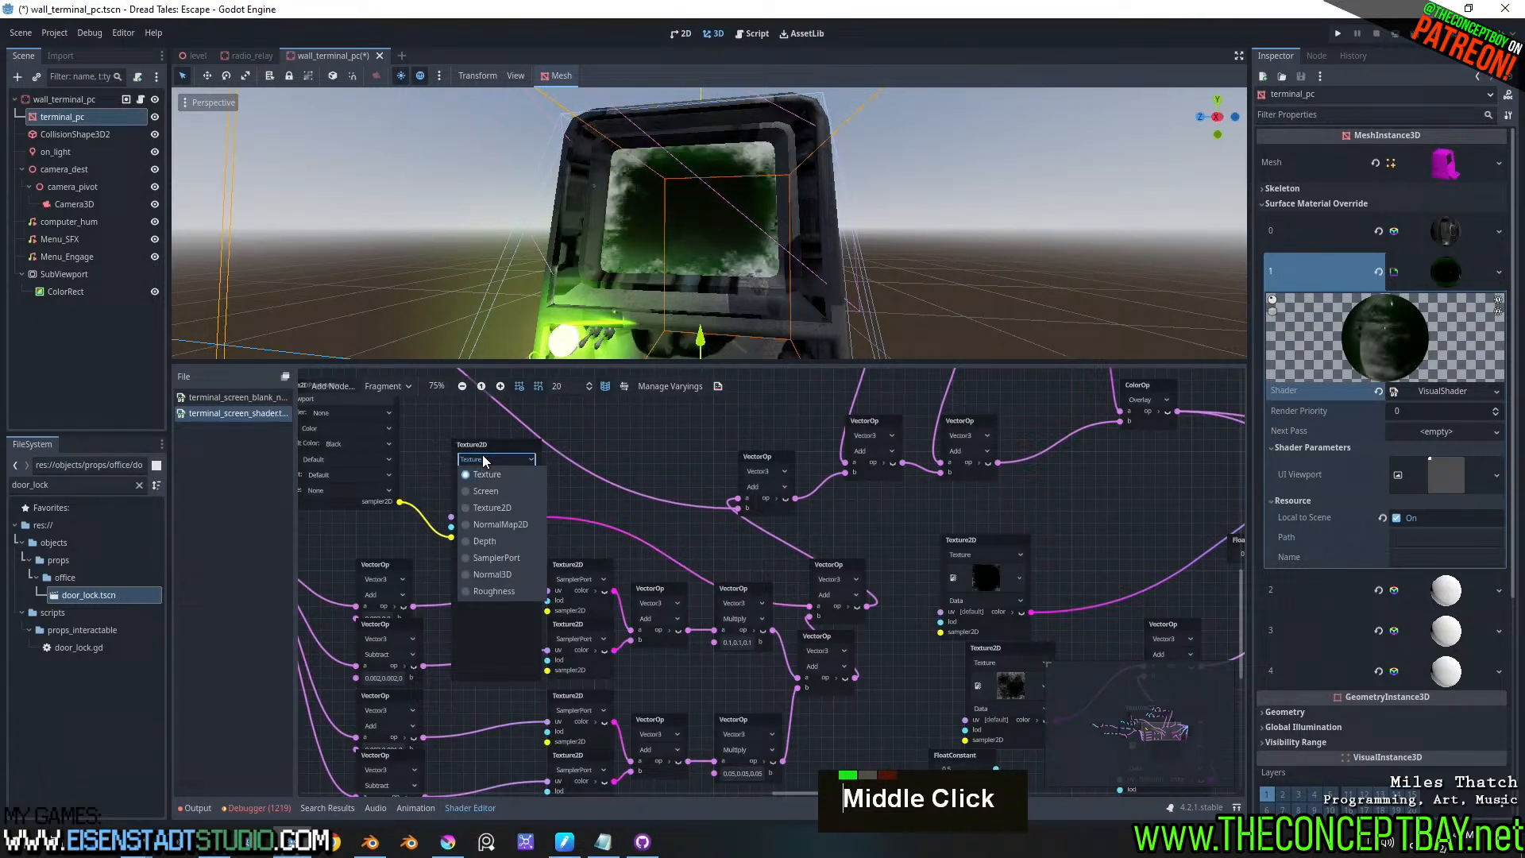
pyautogui.click(502, 562)
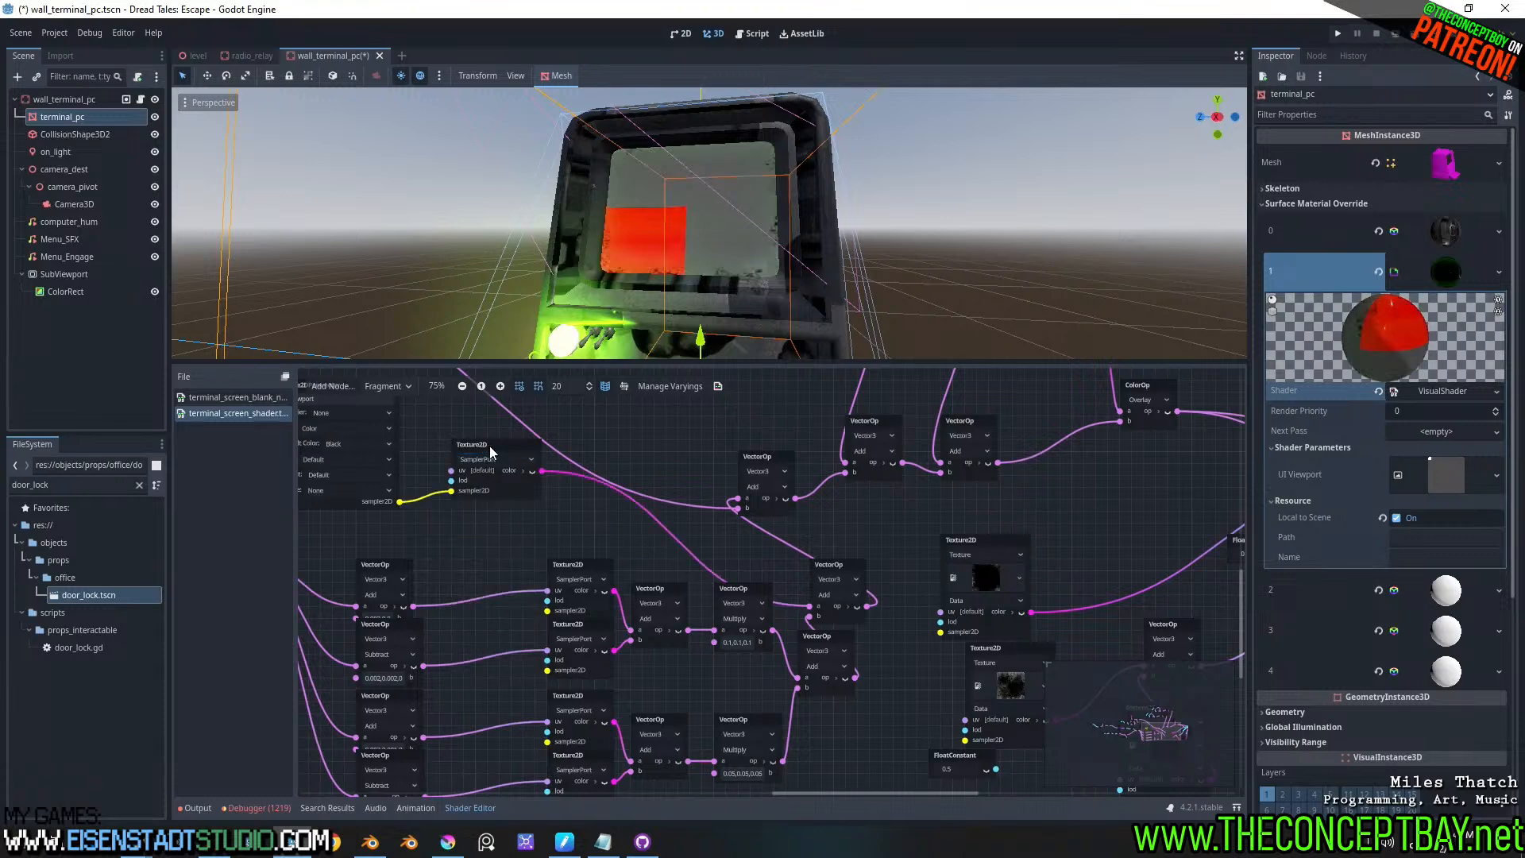
pyautogui.moveTo(499, 546); pyautogui.dragTo(687, 610, button='middle')
pyautogui.scroll(2, 694, 541)
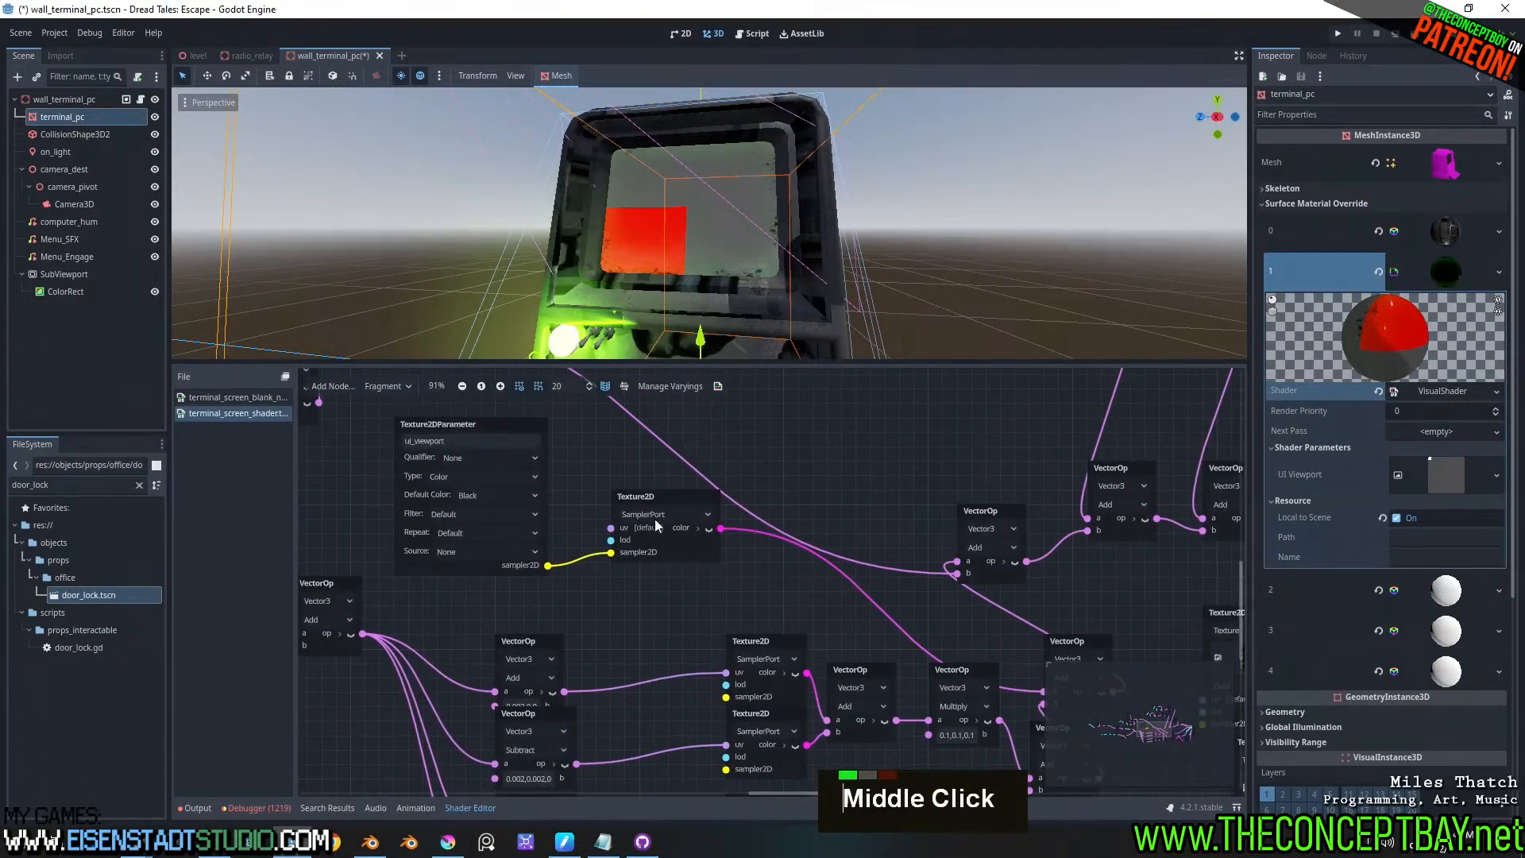
# - Move the Texture2D node fed by the ui_viewport parameter slightly down in the shader graph and save the scene
pyautogui.moveTo(658, 494); pyautogui.dragTo(644, 537)
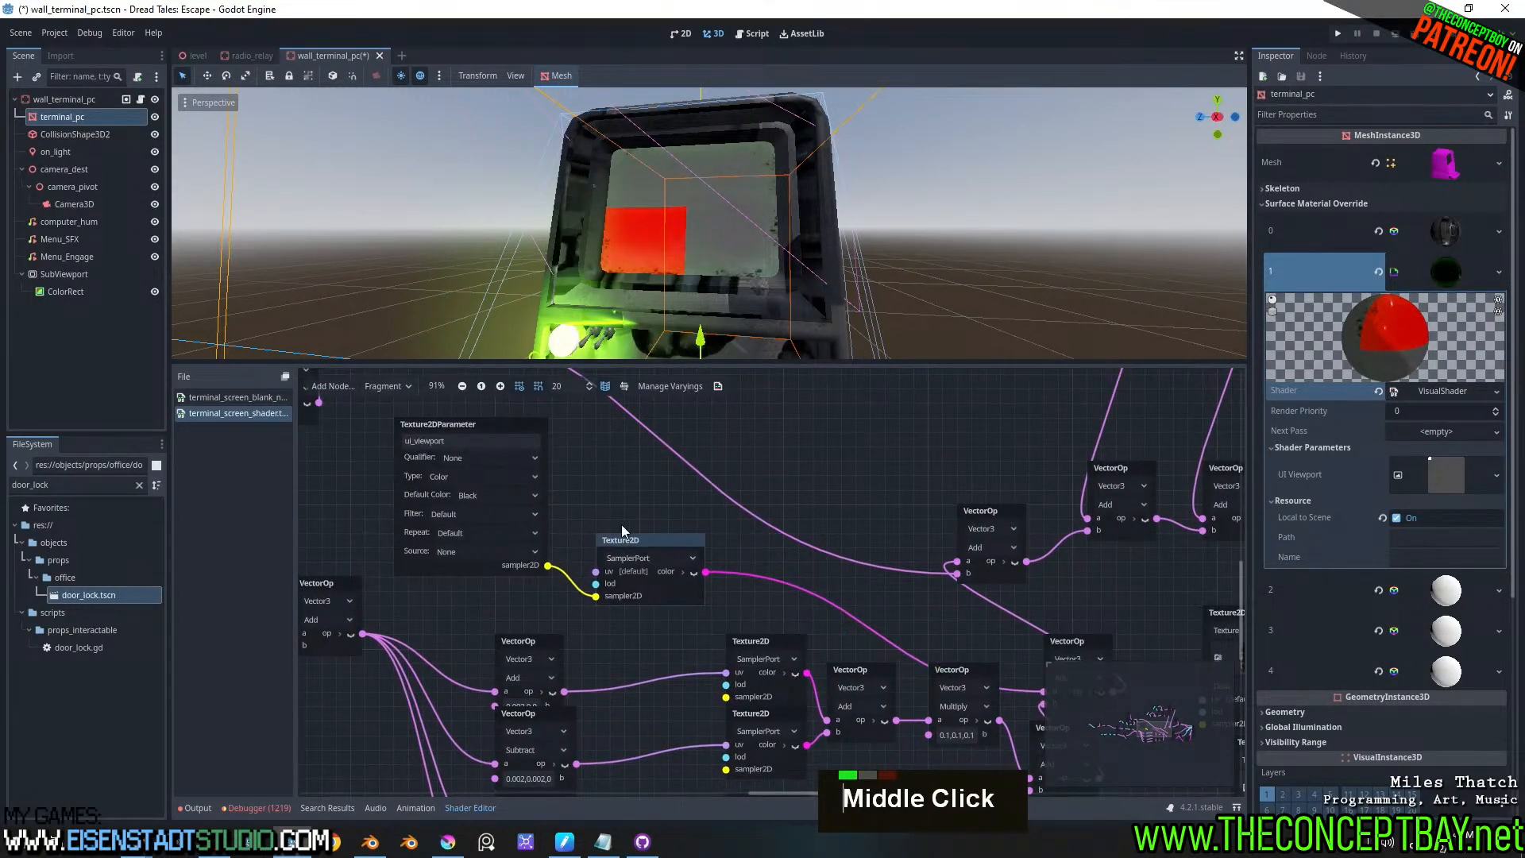
pyautogui.moveTo(621, 524); pyautogui.dragTo(708, 534, button='middle')
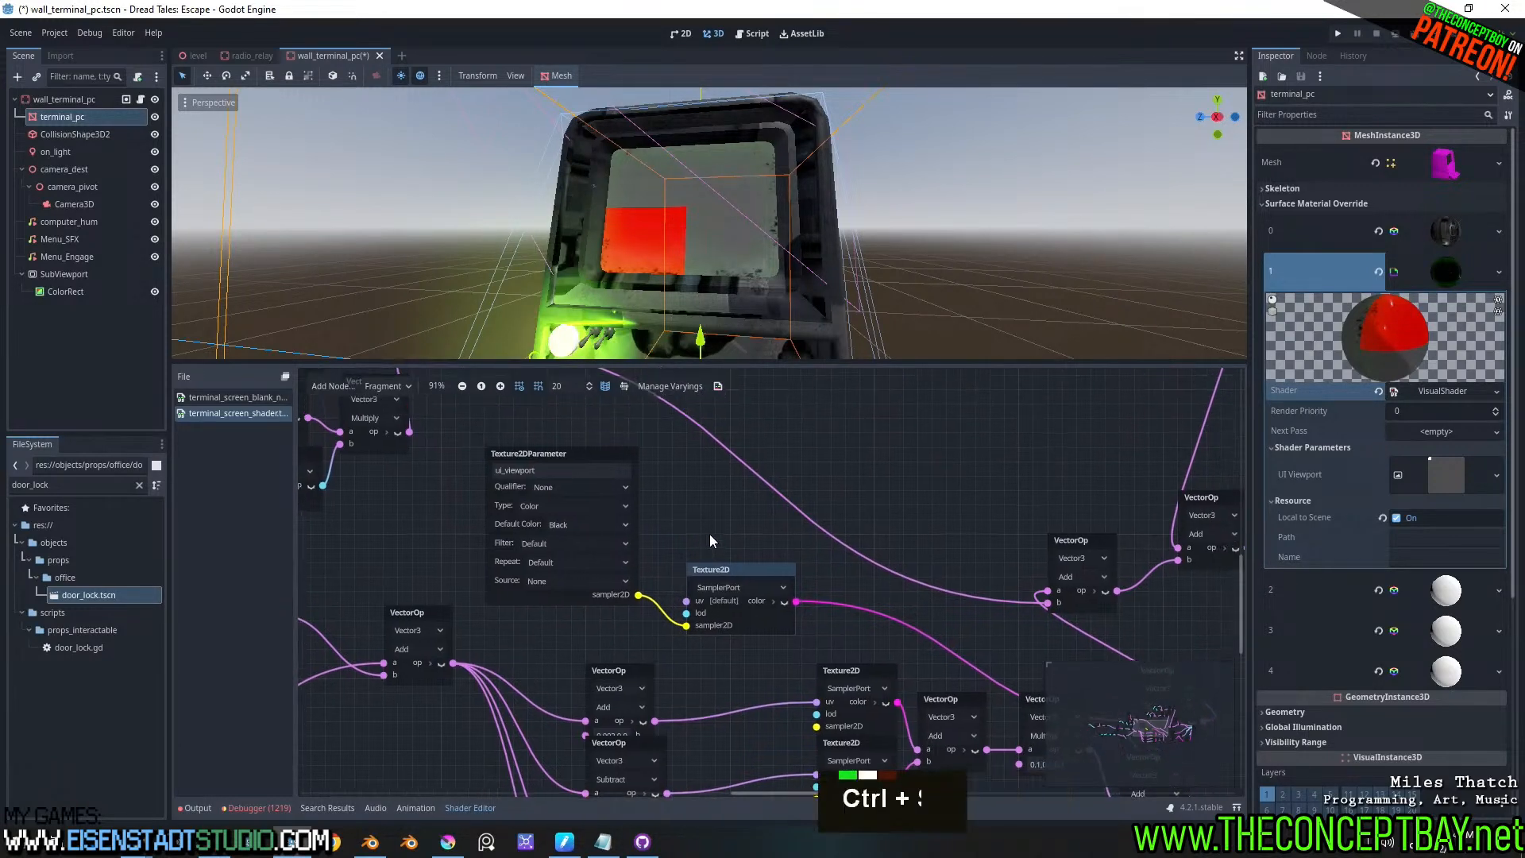
pyautogui.hotkey('ctrl', 's')
# - Delete the SubViewport node and its children from the wall_terminal_pc scene
pyautogui.click(60, 274)
pyautogui.press('Delete')
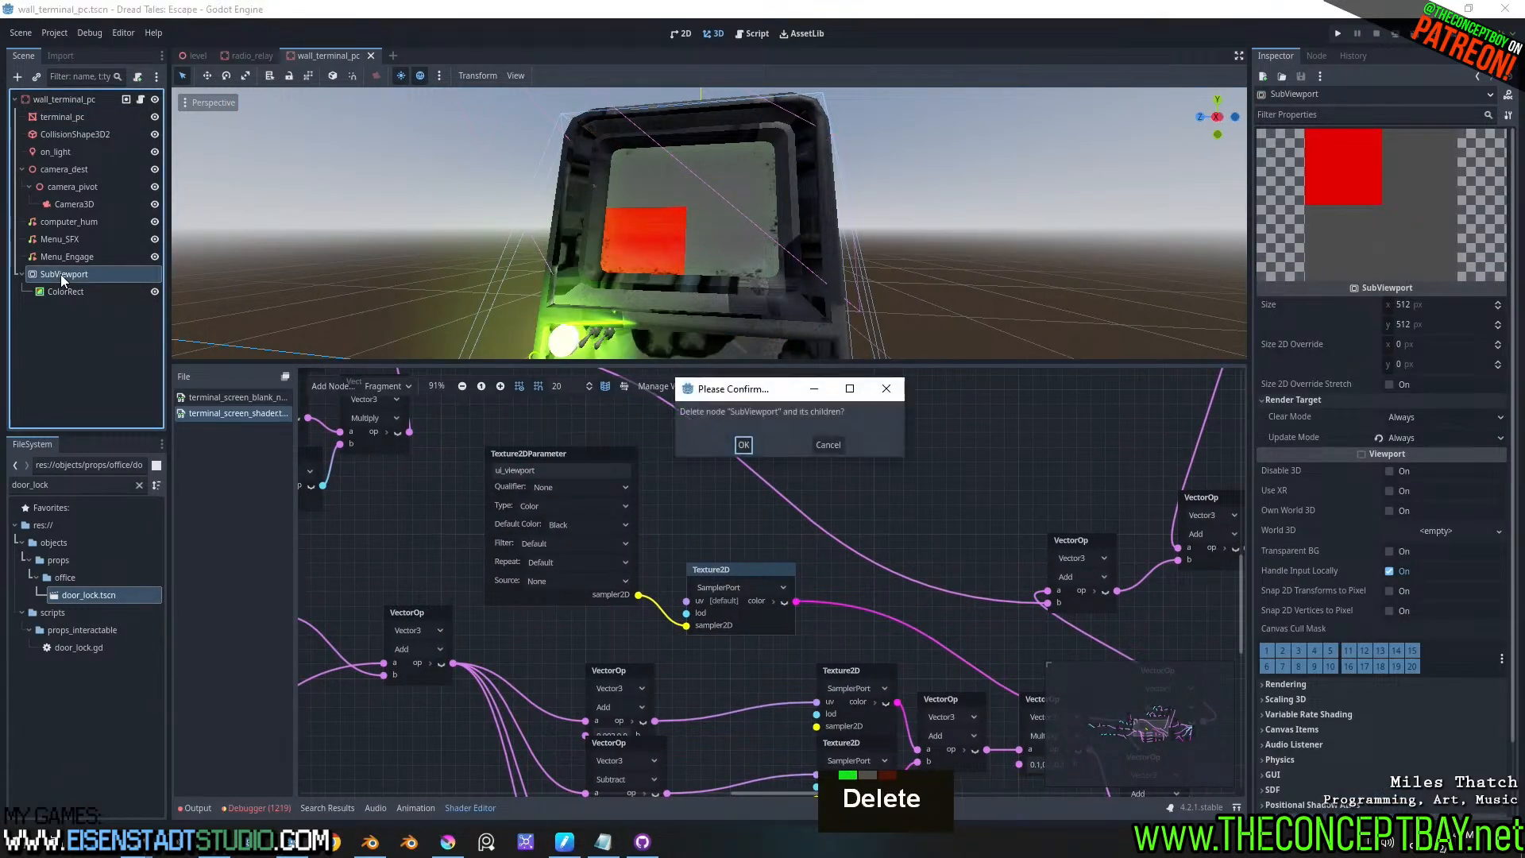
pyautogui.press('Return')
# - Load terminal_screen_shader.tres as surface material override 1 of the terminal_pc mesh and save the scene
pyautogui.click(68, 117)
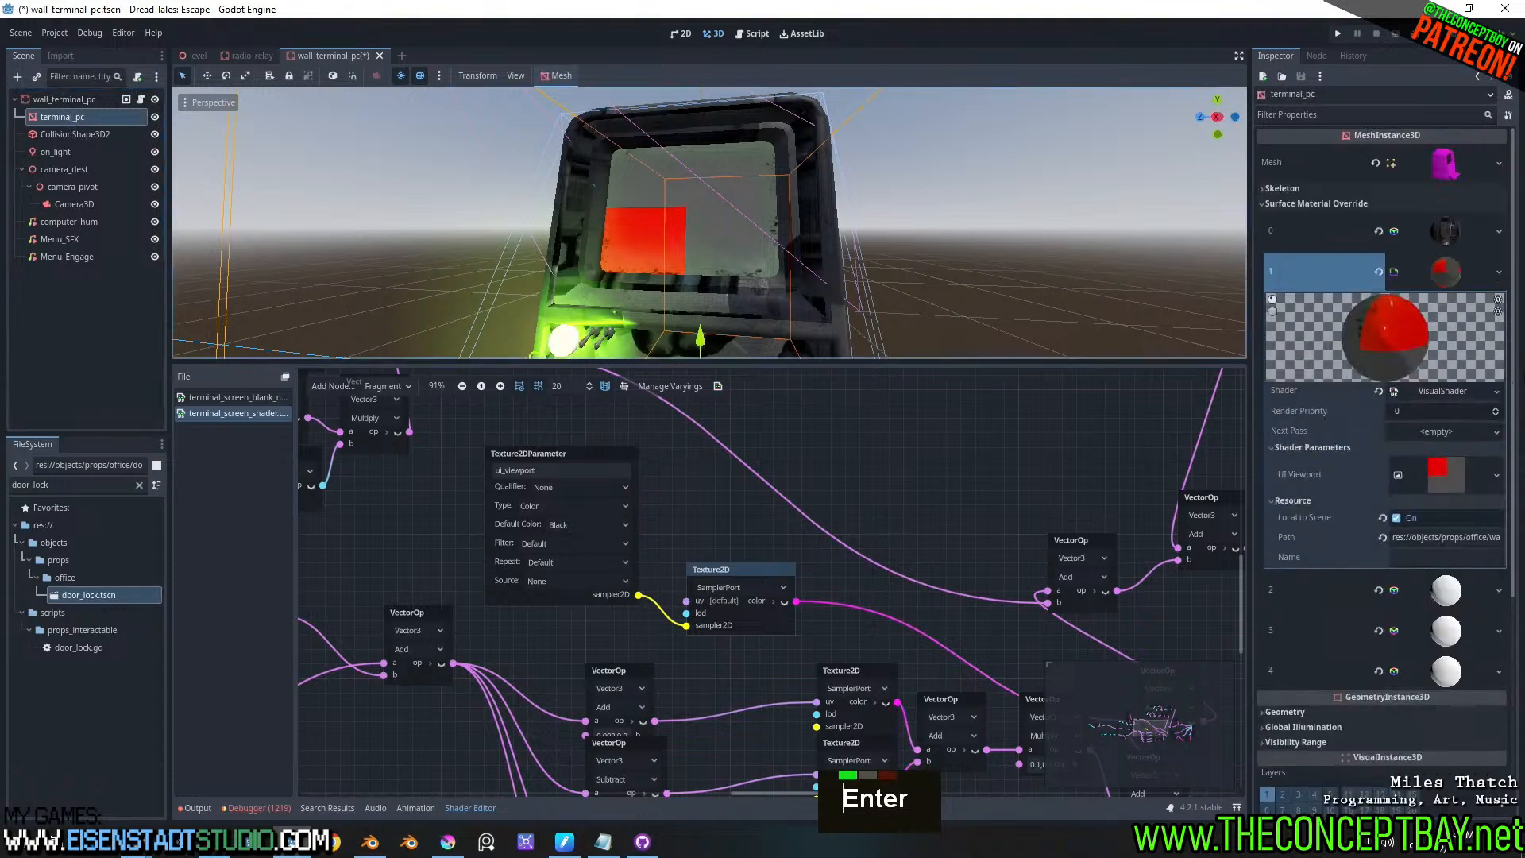
pyautogui.click(1482, 474)
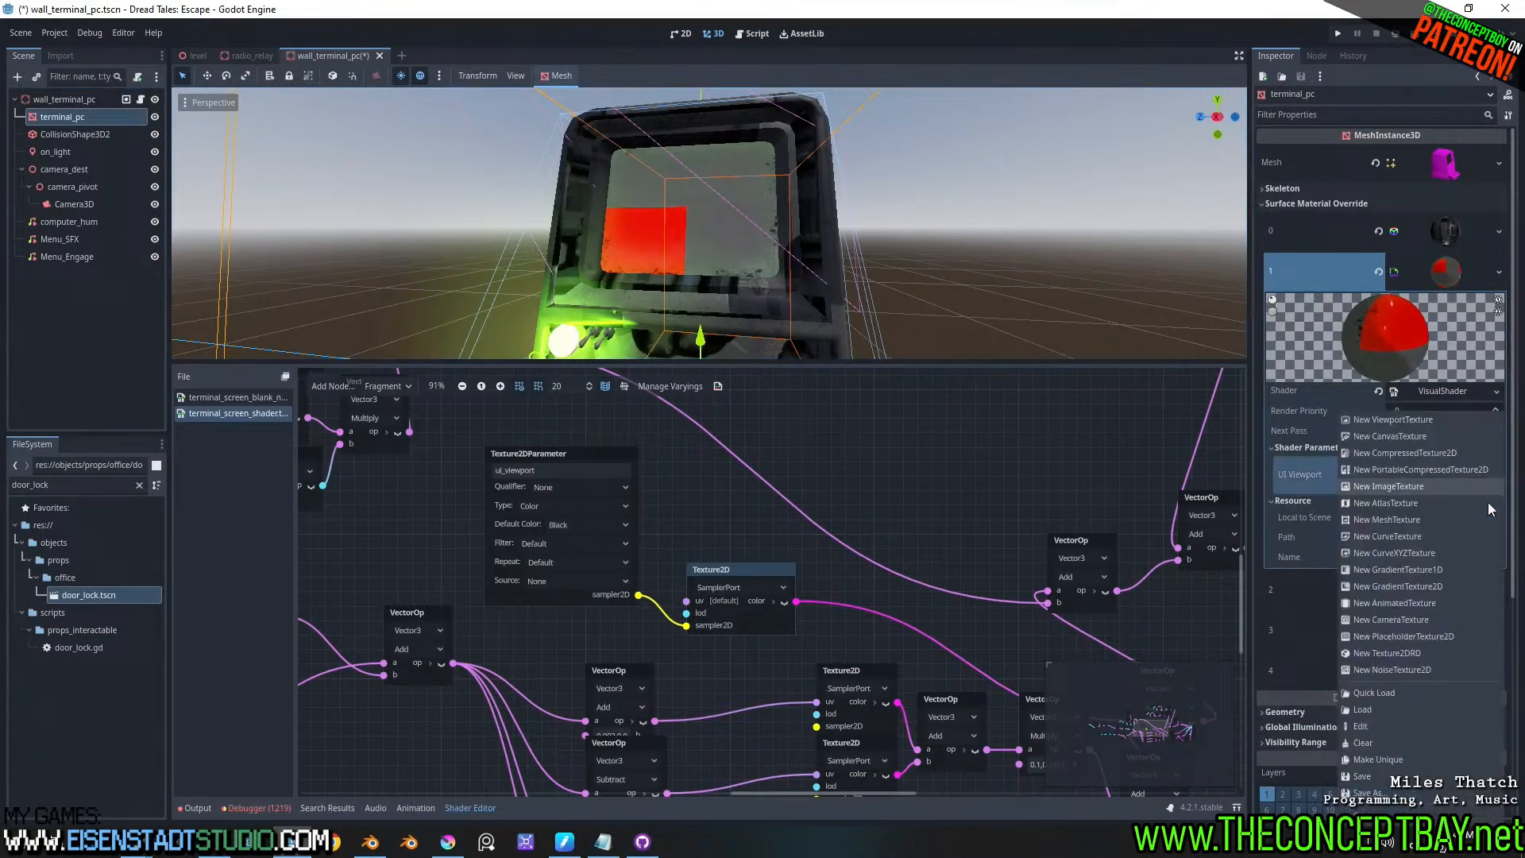
pyautogui.doubleClick(1499, 271)
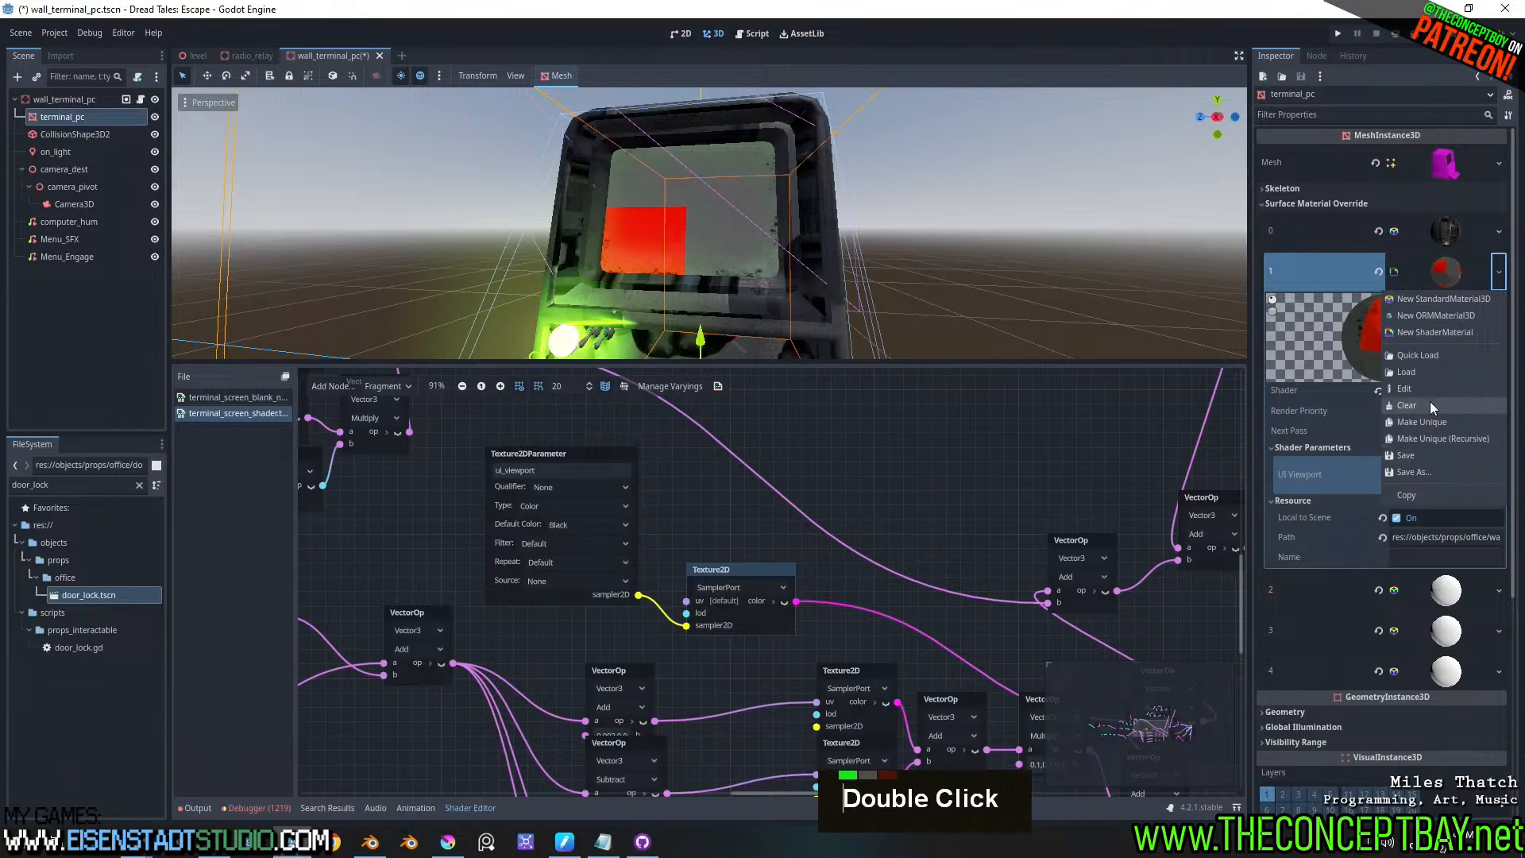
pyautogui.click(1427, 370)
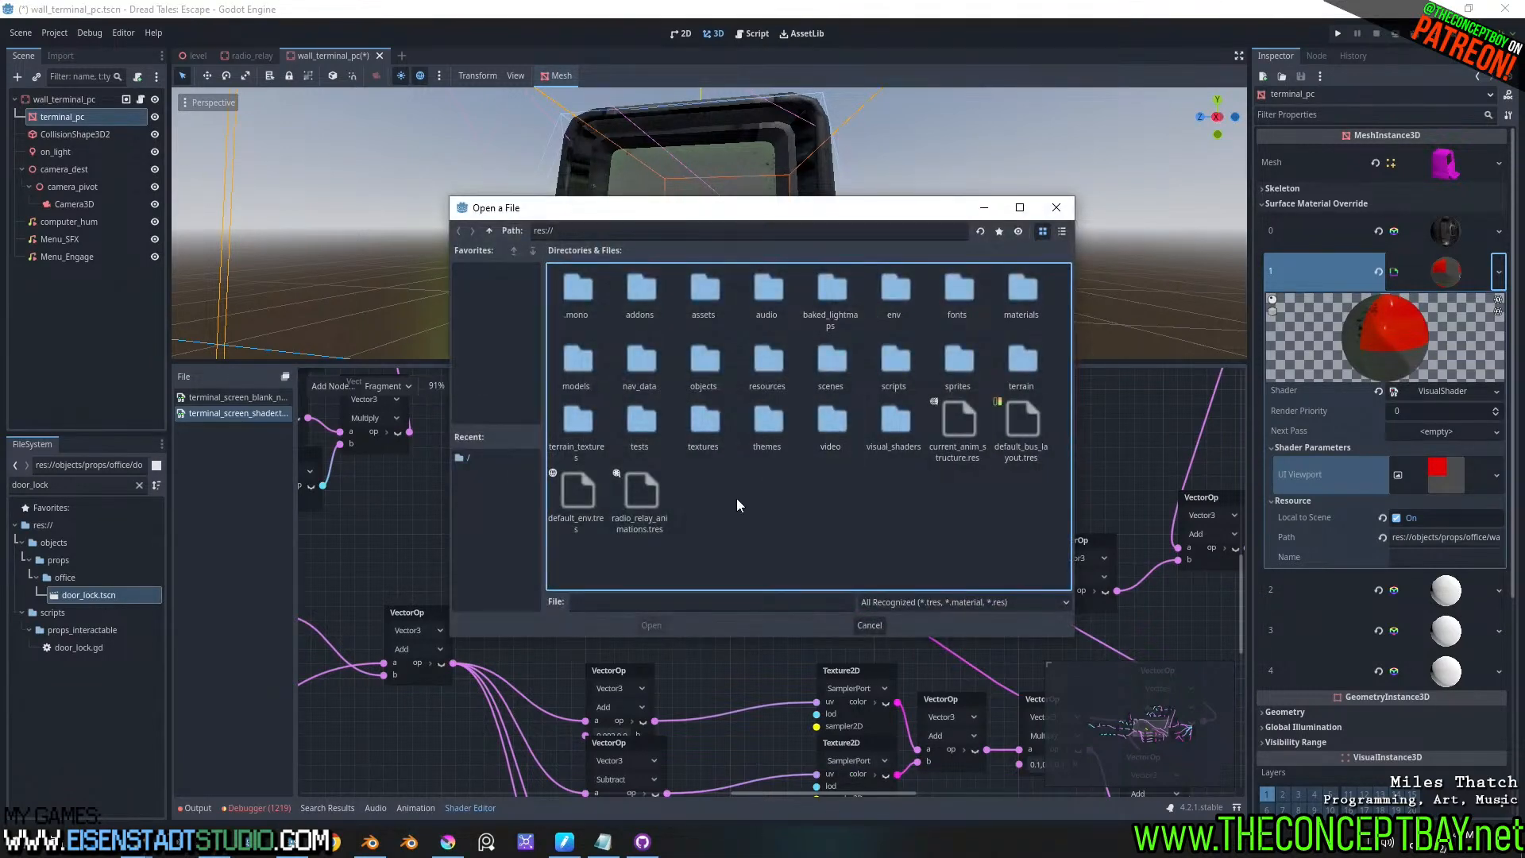
pyautogui.press('Escape')
pyautogui.click(1498, 270)
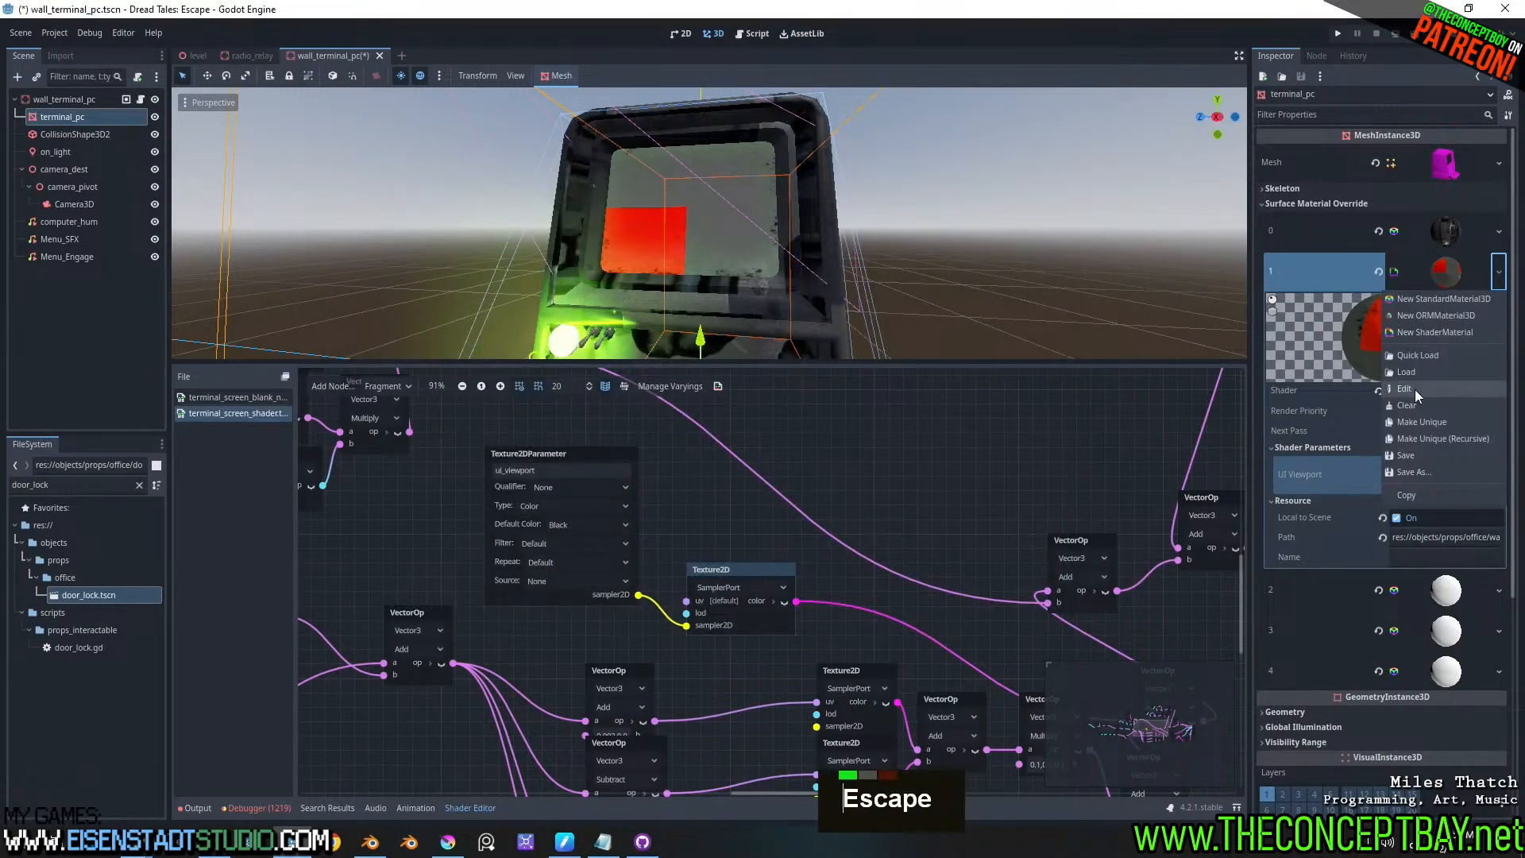
pyautogui.click(1417, 355)
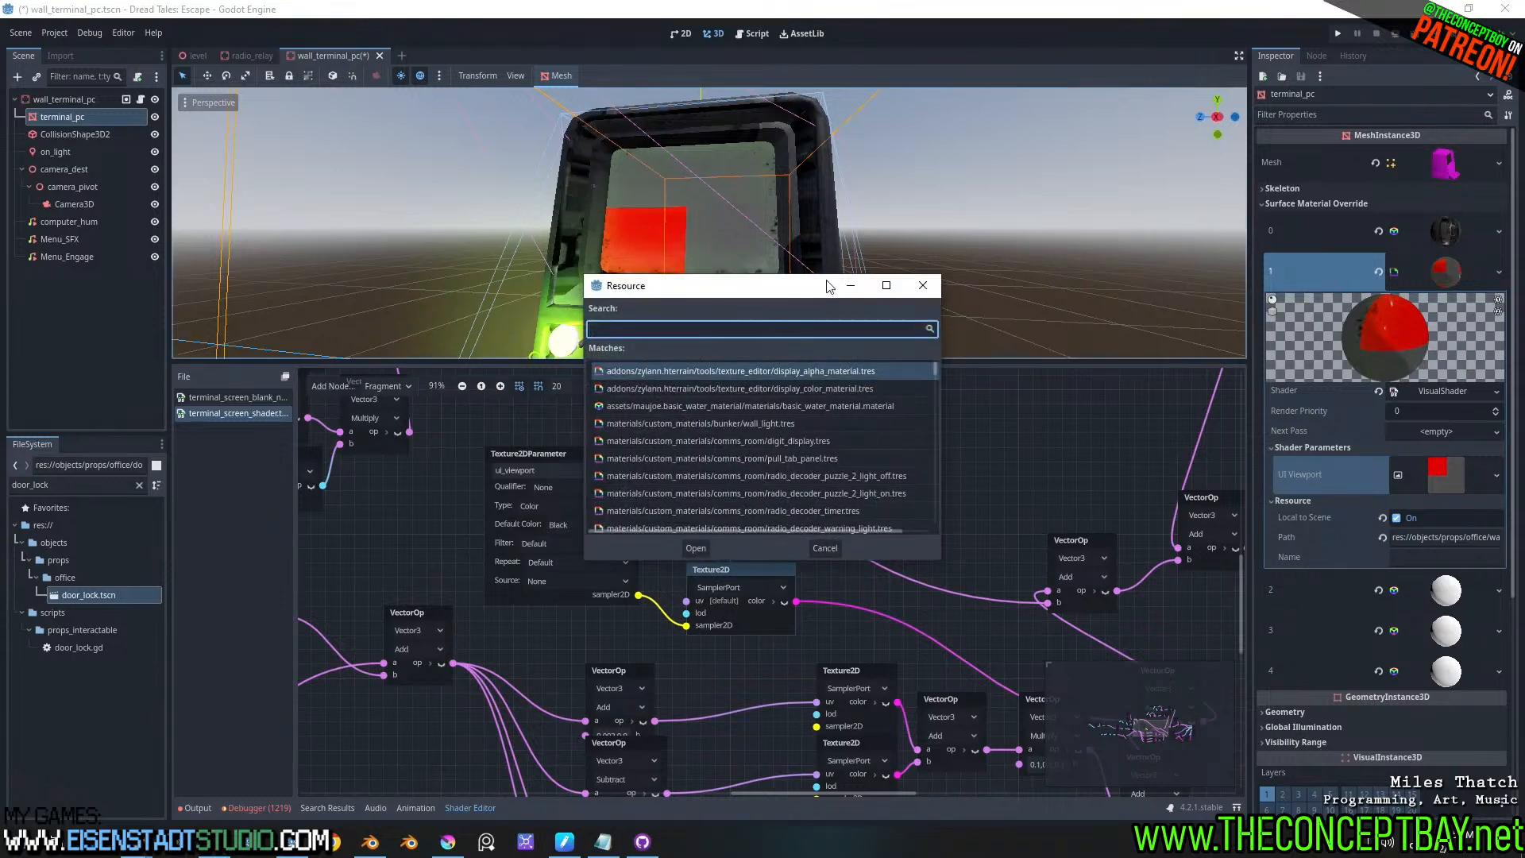
pyautogui.write('te')
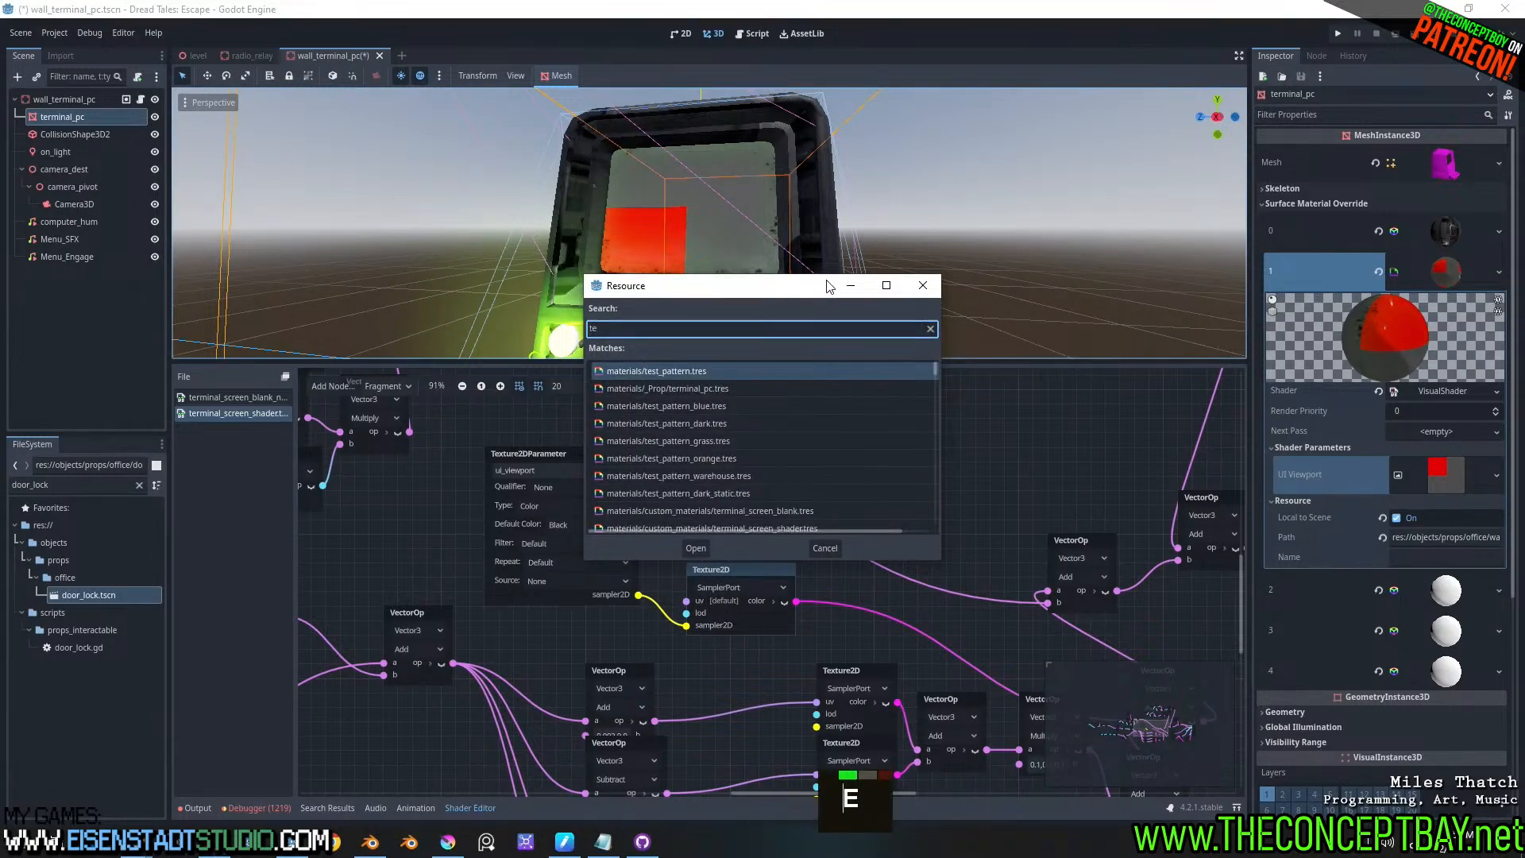
pyautogui.write('rminal')
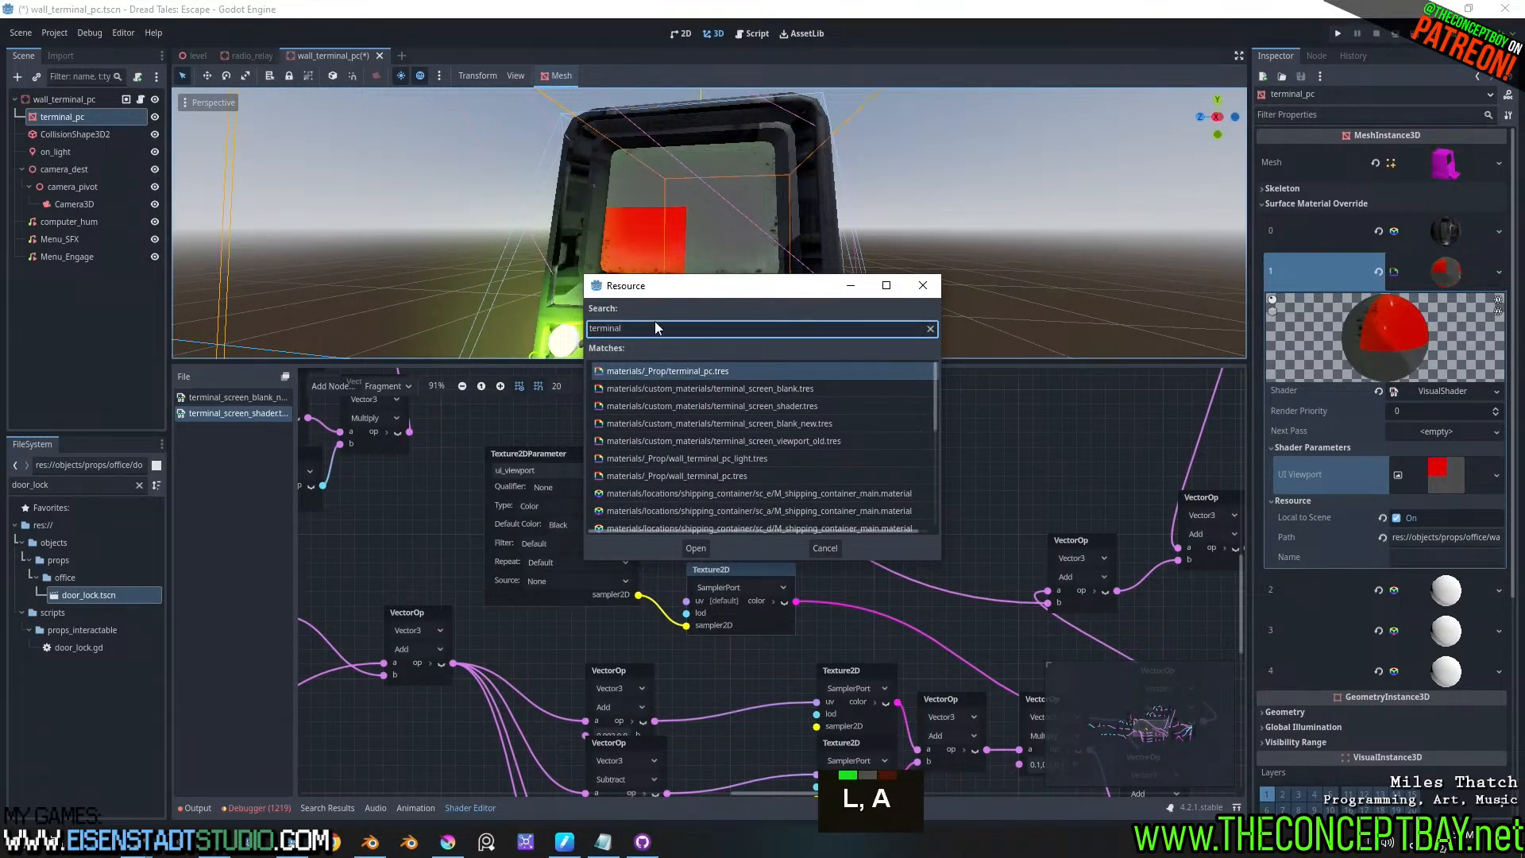
pyautogui.doubleClick(759, 406)
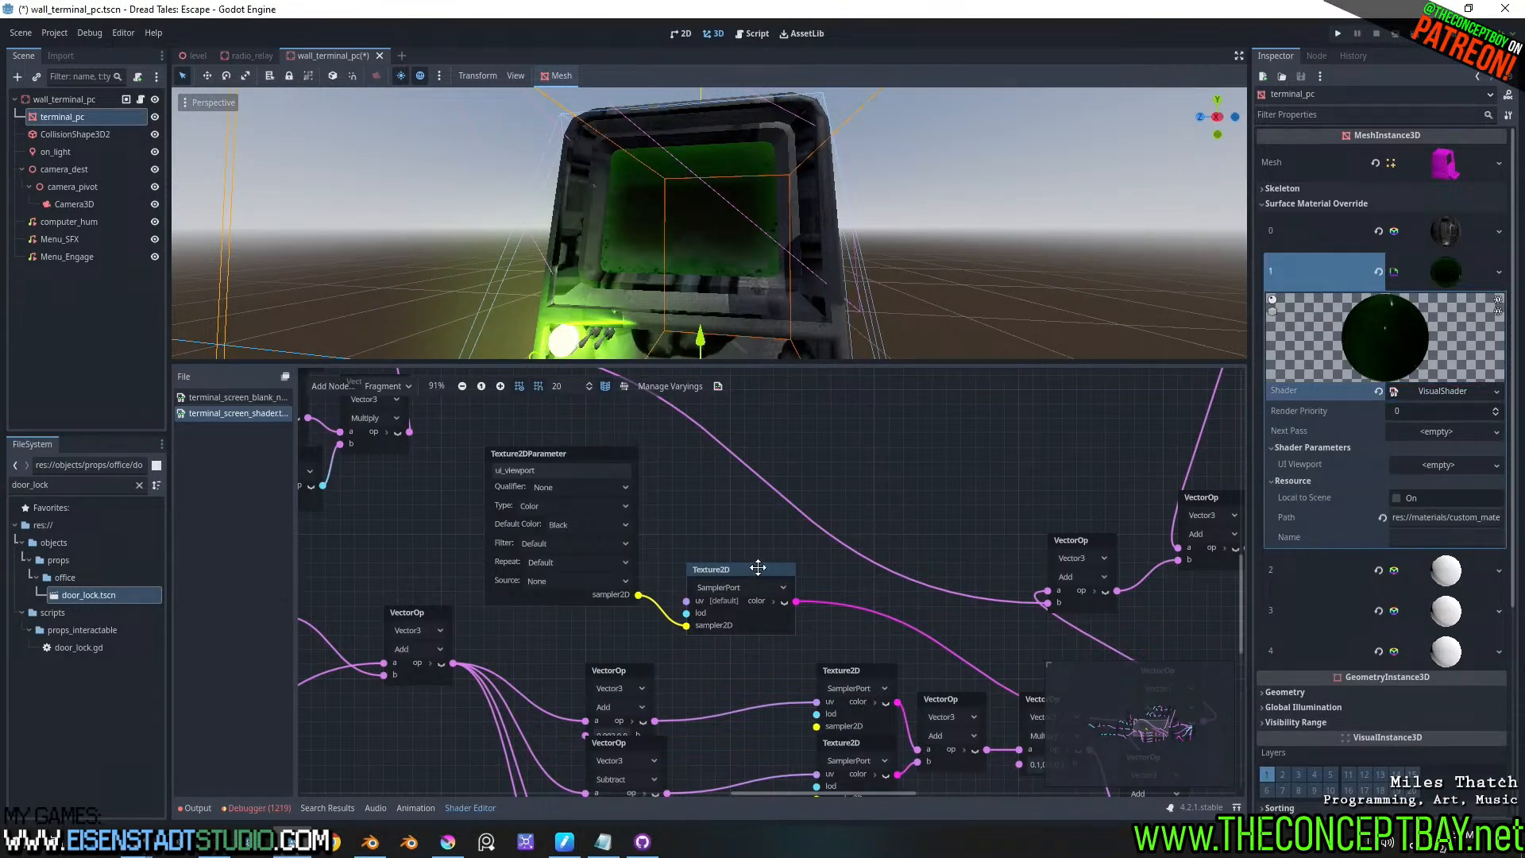
pyautogui.moveTo(755, 565); pyautogui.dragTo(762, 561, button='middle')
pyautogui.hotkey('ctrl', 's')
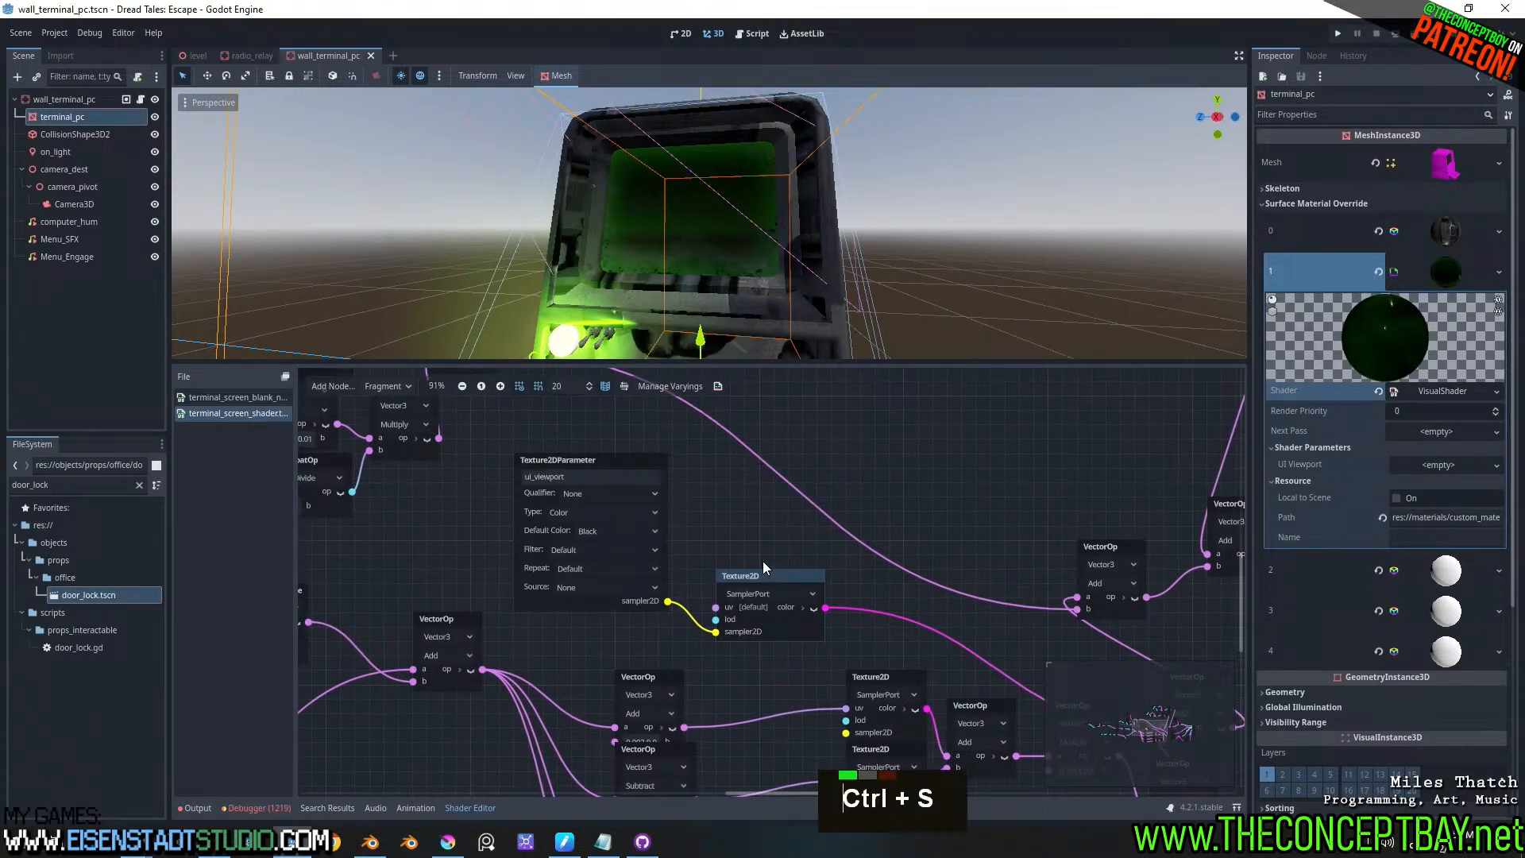
# - Check the source options of the ui_viewport texture parameter node
pyautogui.click(596, 587)
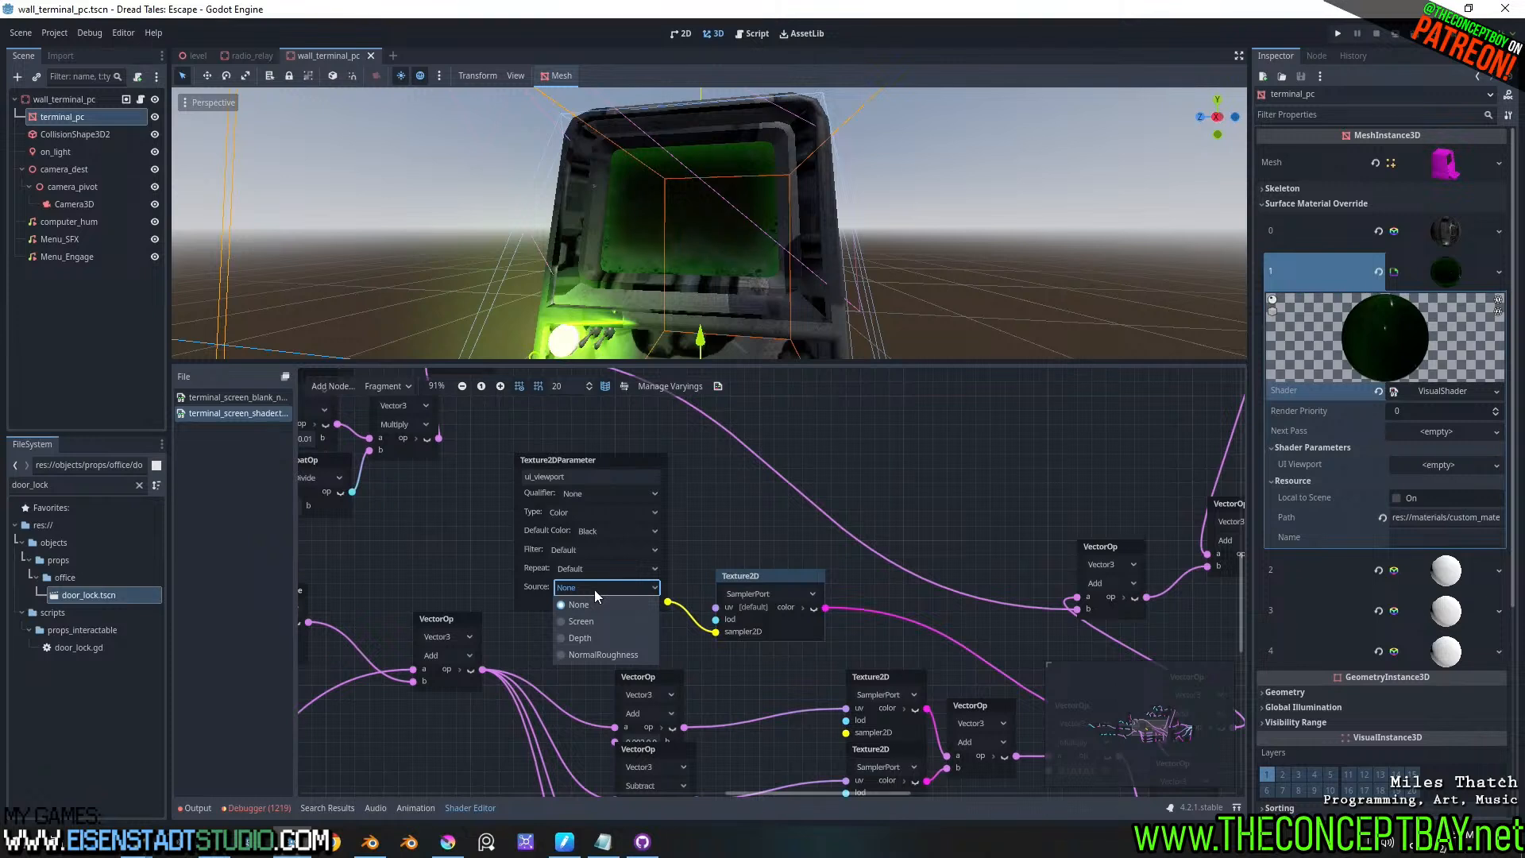
pyautogui.click(569, 589)
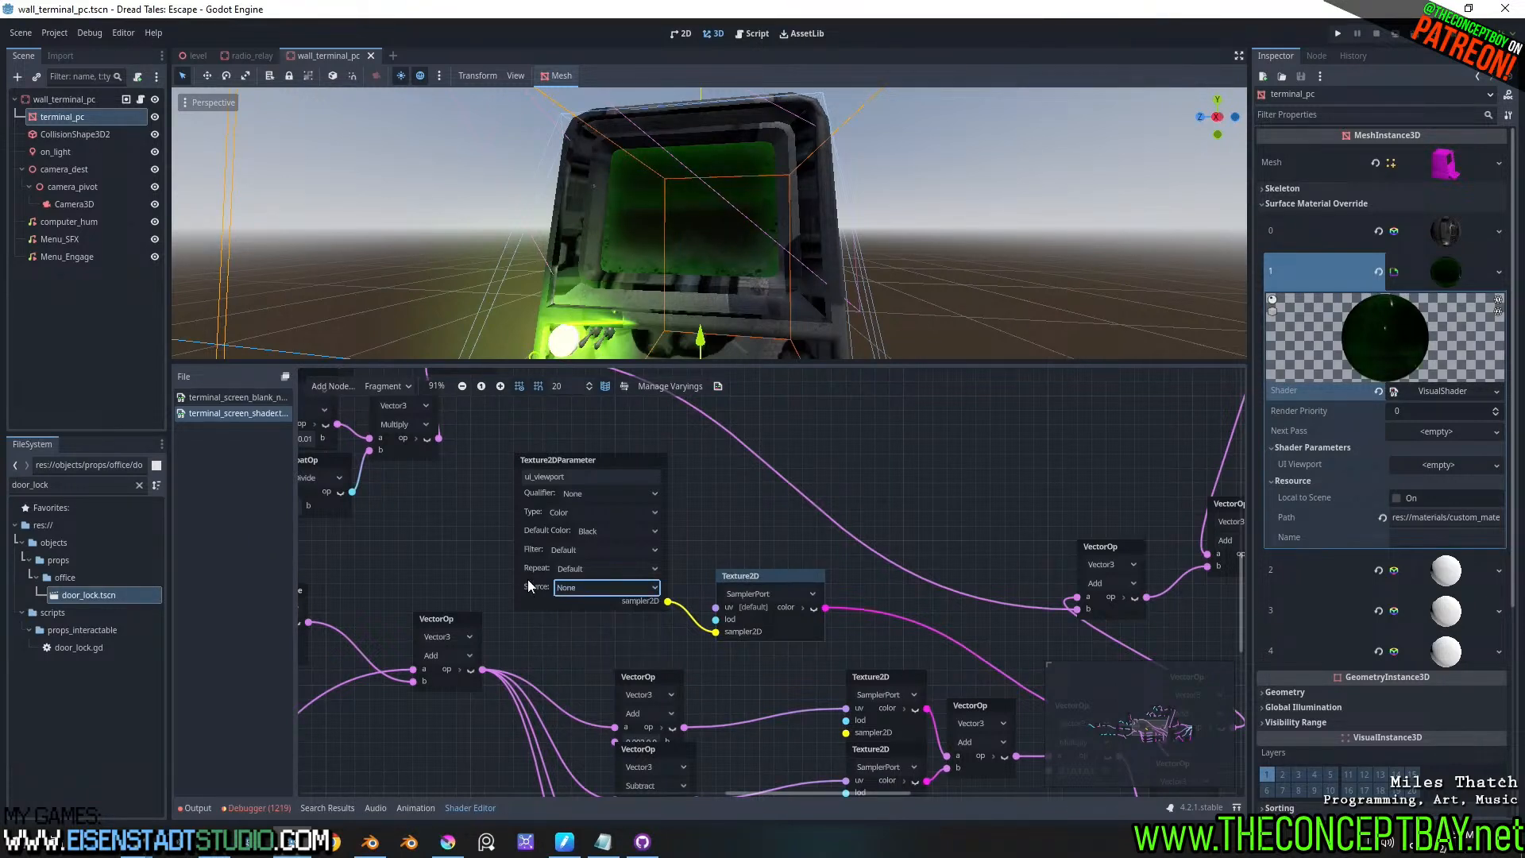
pyautogui.moveTo(723, 456); pyautogui.dragTo(725, 479, button='middle')
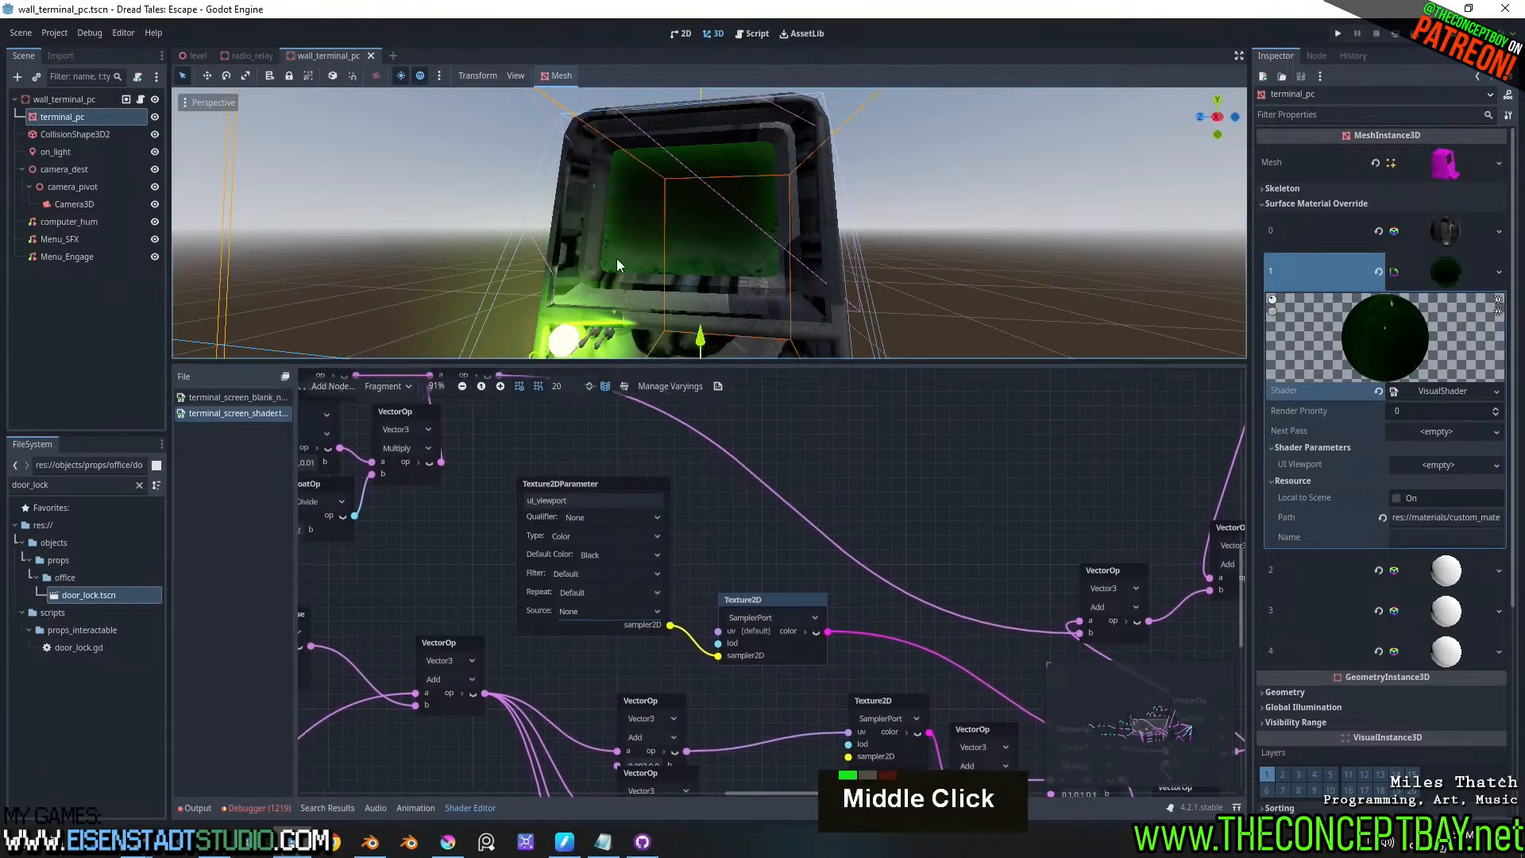
# - Open the terminal_pc.gd script, enlarge the code area, and go to the ui_viewport shader parameter line in the interact function
pyautogui.click(141, 100)
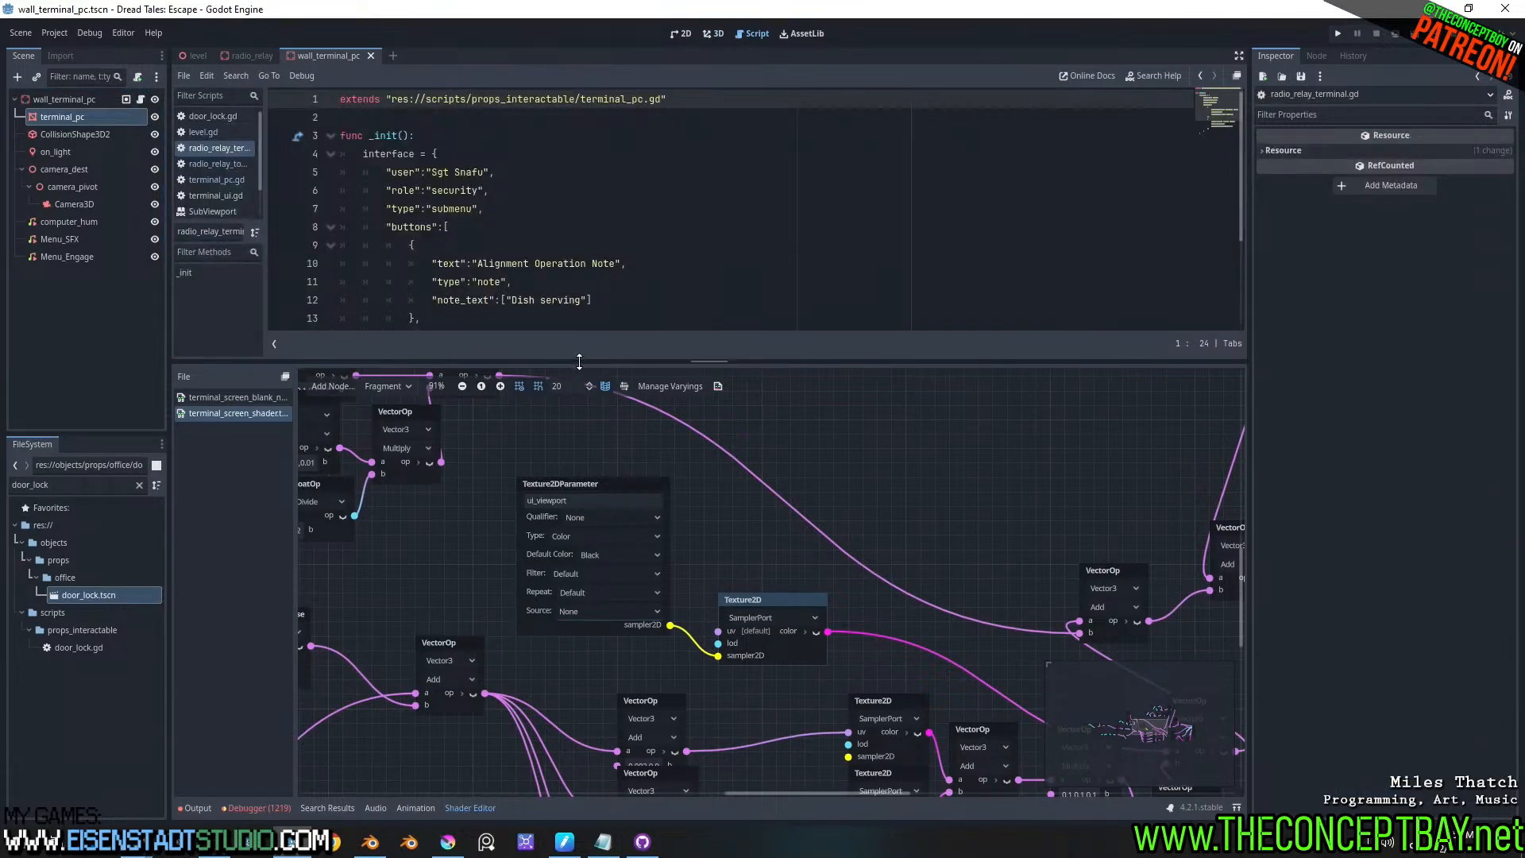
pyautogui.moveTo(580, 357); pyautogui.dragTo(618, 594)
pyautogui.click(228, 179)
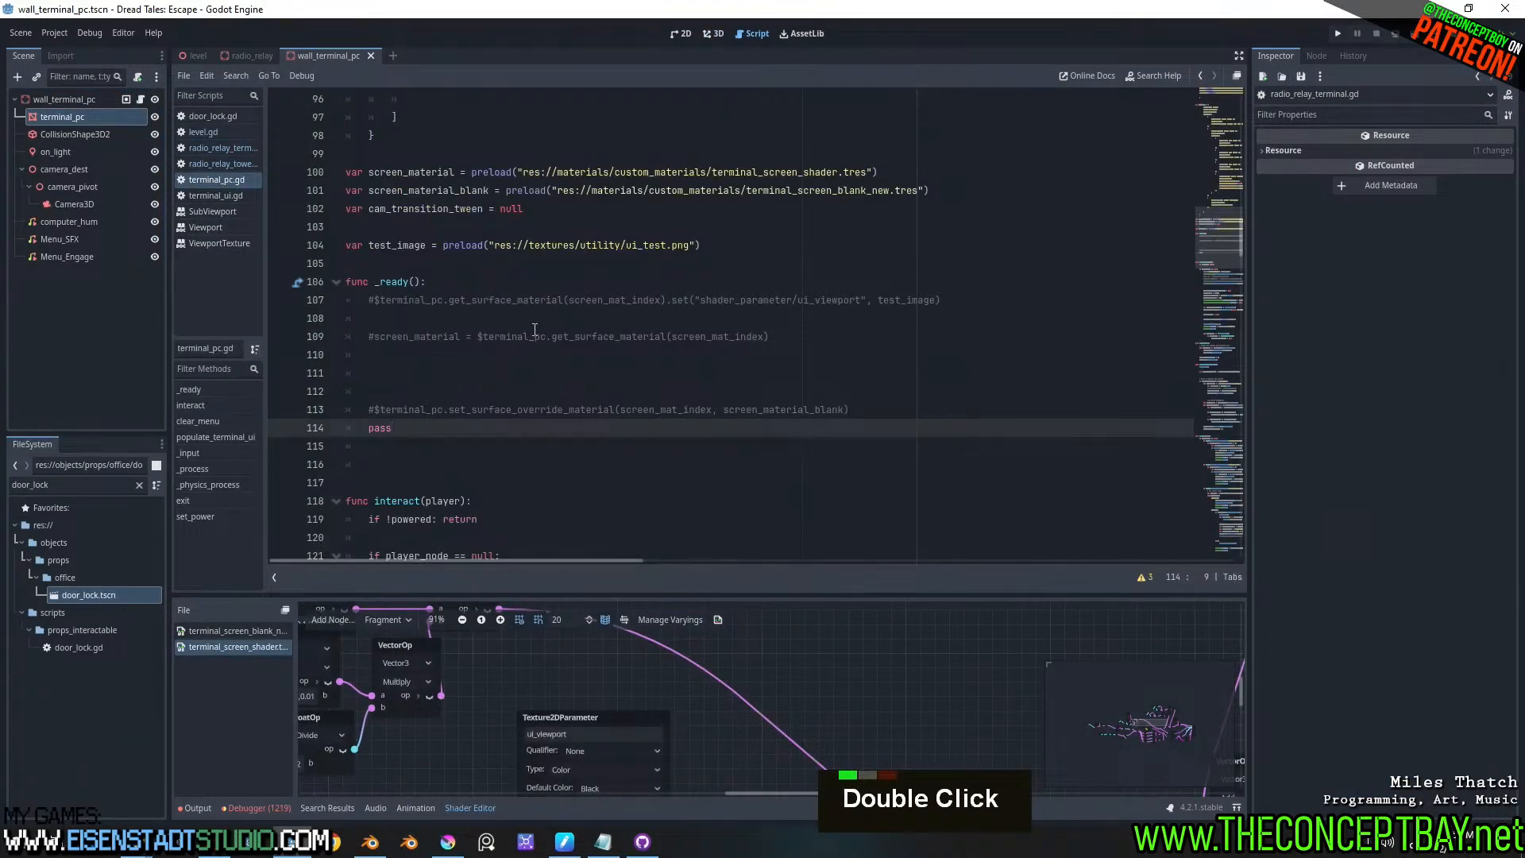
pyautogui.scroll(-6, 620, 294)
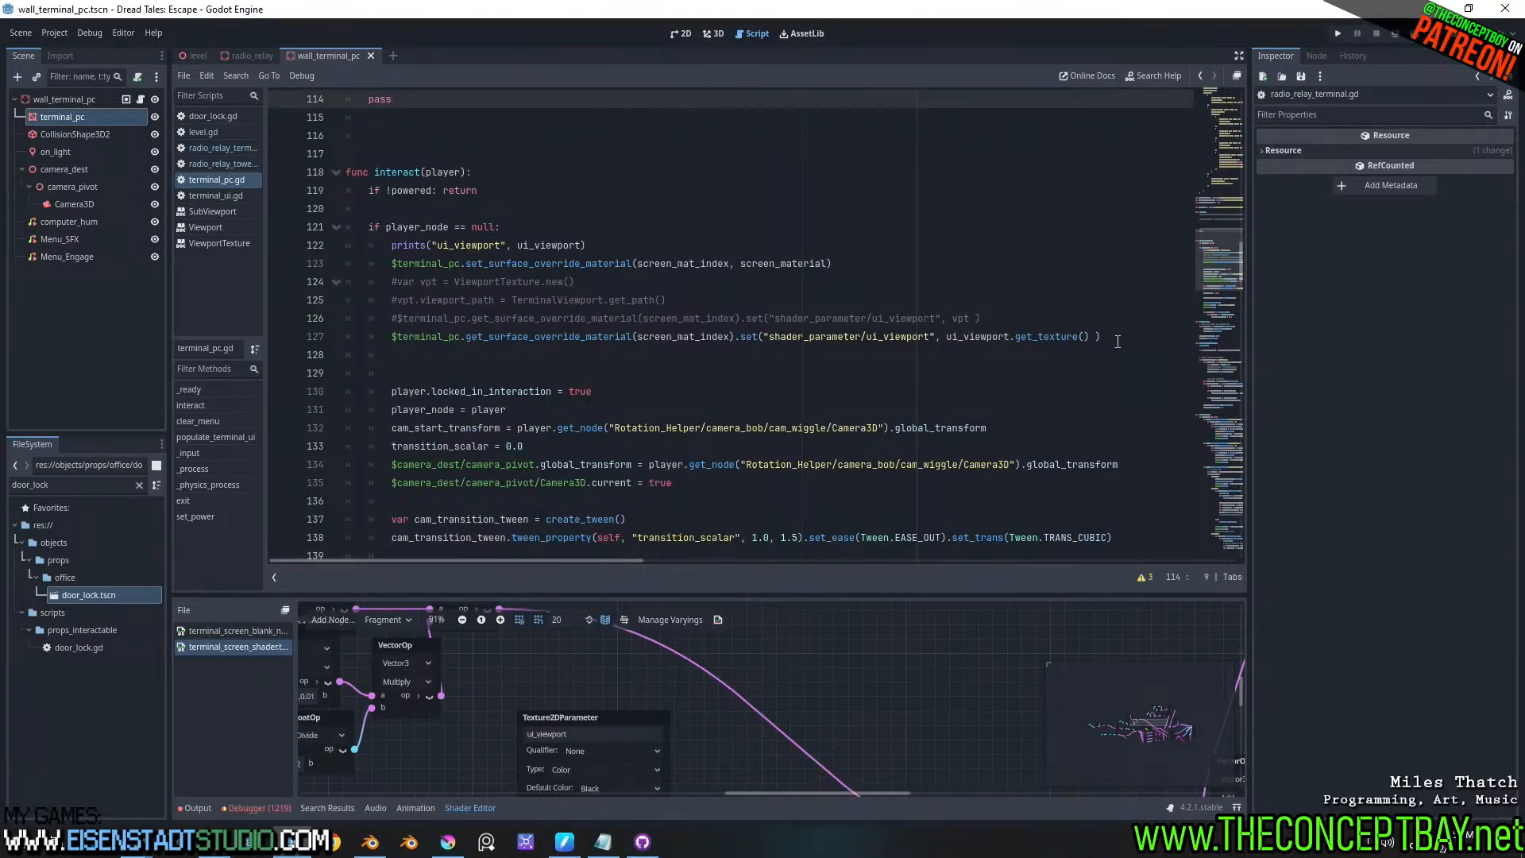
pyautogui.click(1117, 338)
# - Run the project and walk the player up to the wall terminal
pyautogui.press('F5')
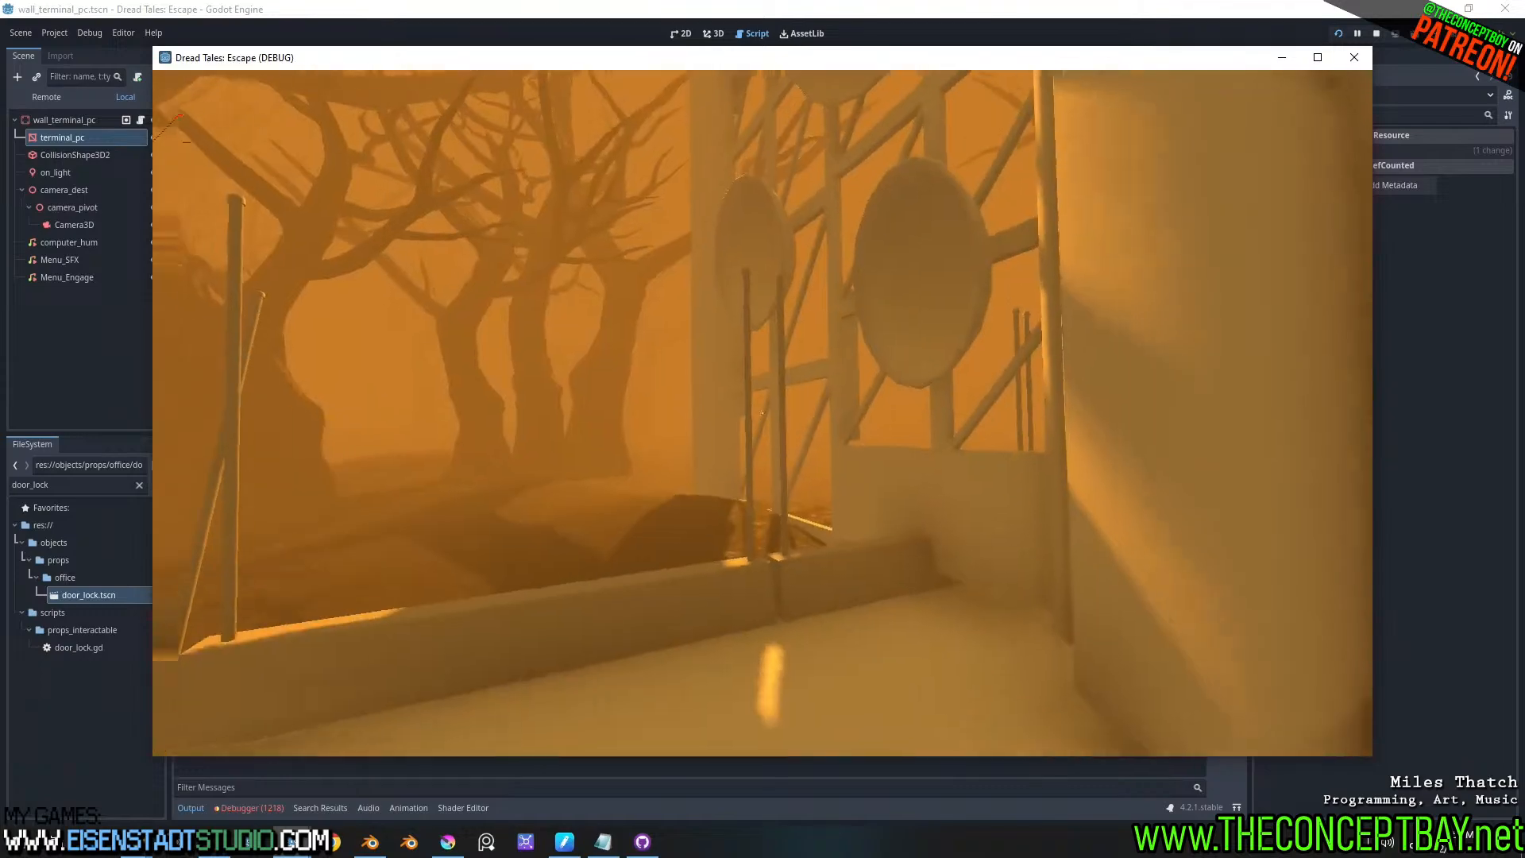
pyautogui.press('w')
pyautogui.press('w')
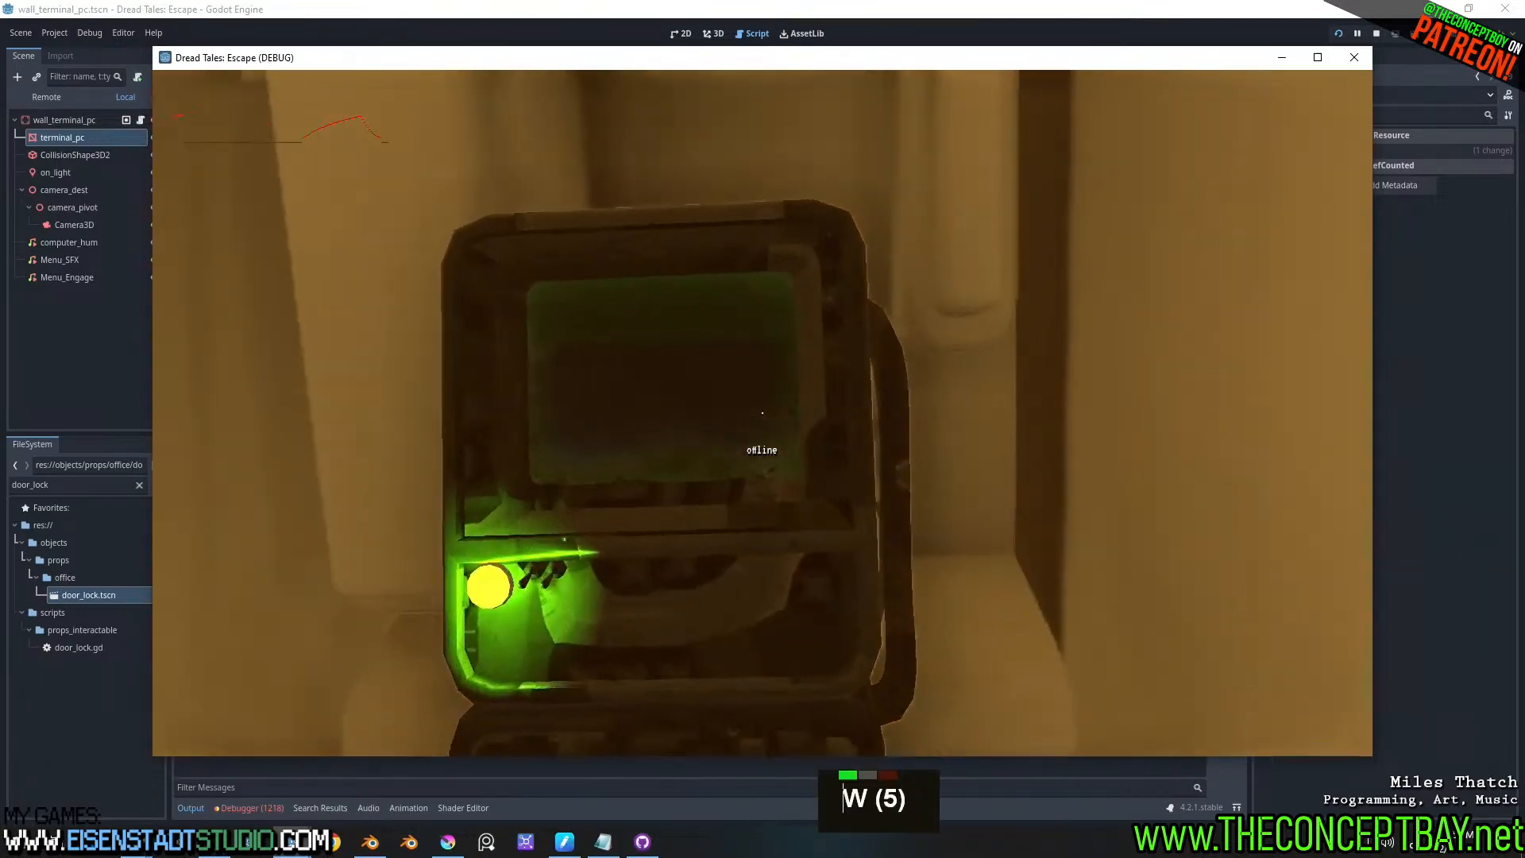
pyautogui.press('a')
pyautogui.press('w')
pyautogui.press('d')
pyautogui.press('d')
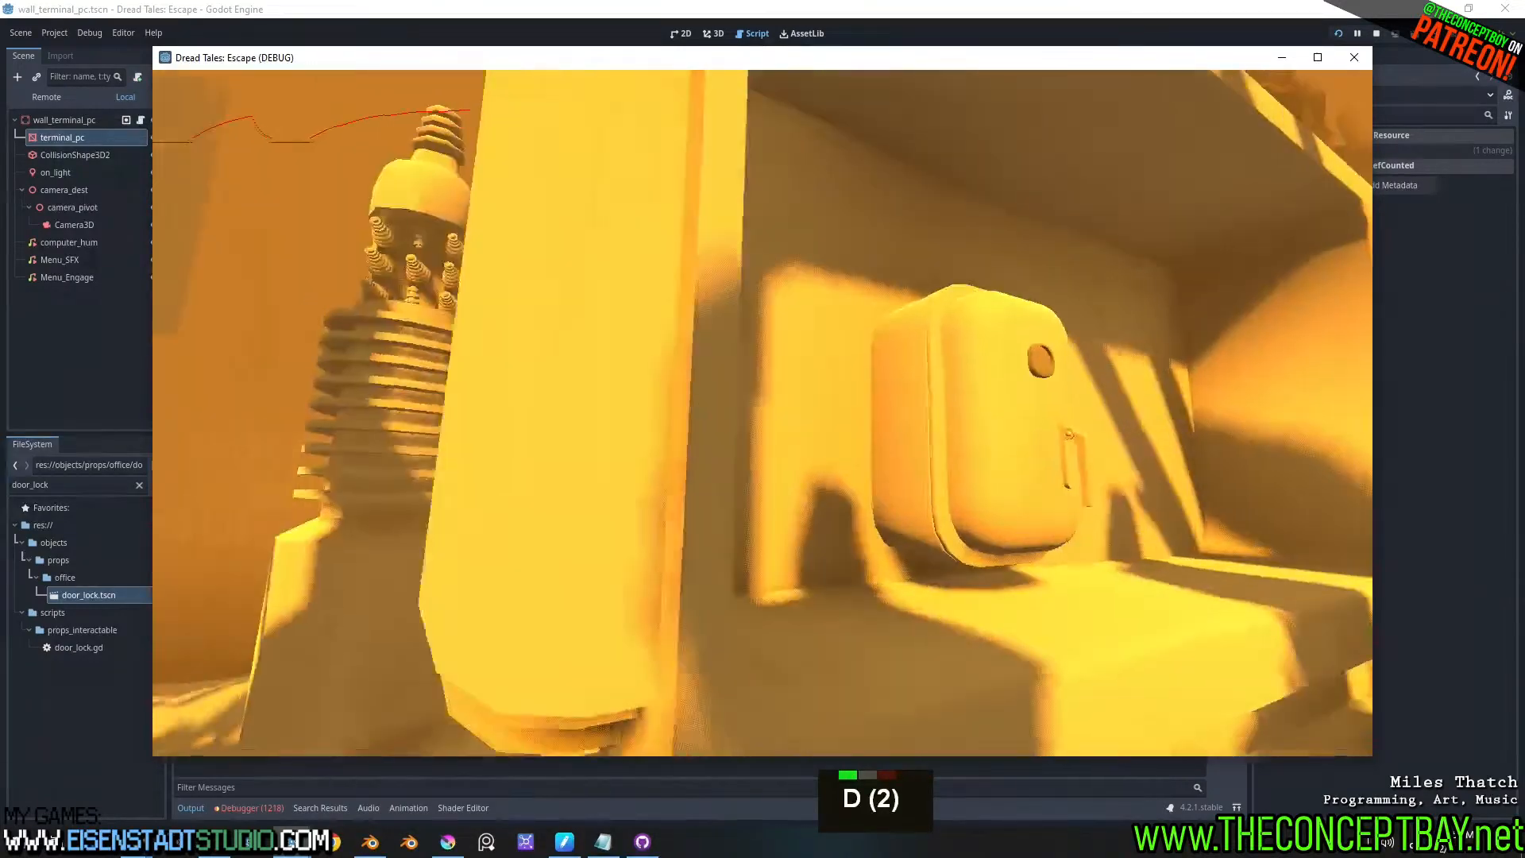
# - Open the small storage cabinet in the running game and check the player's inventory
pyautogui.press('e')
pyautogui.press('w')
pyautogui.press('Tab')
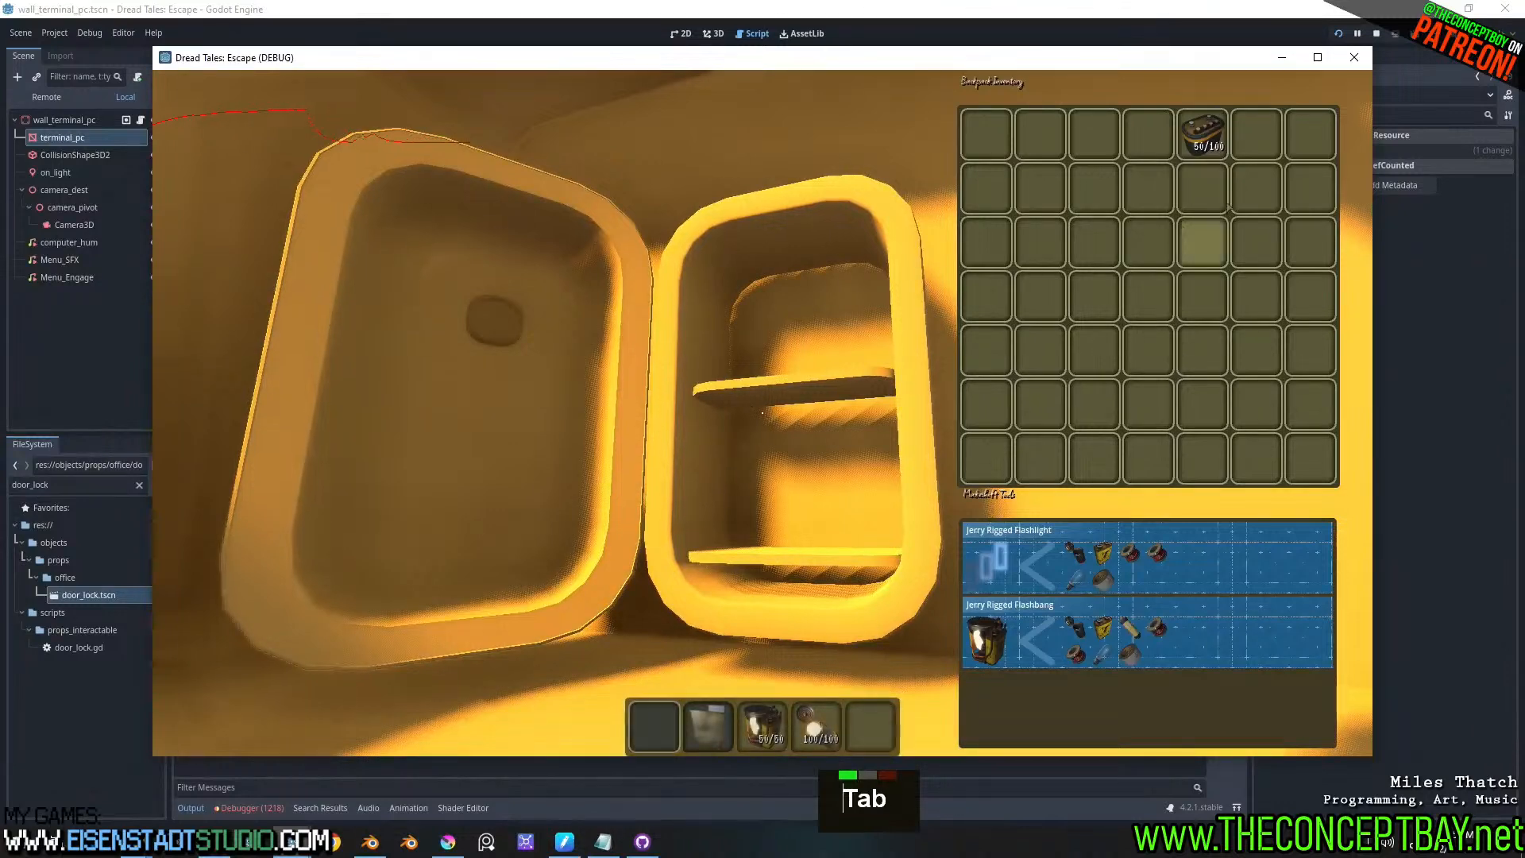
pyautogui.press('Tab')
pyautogui.press('e')
pyautogui.press('d')
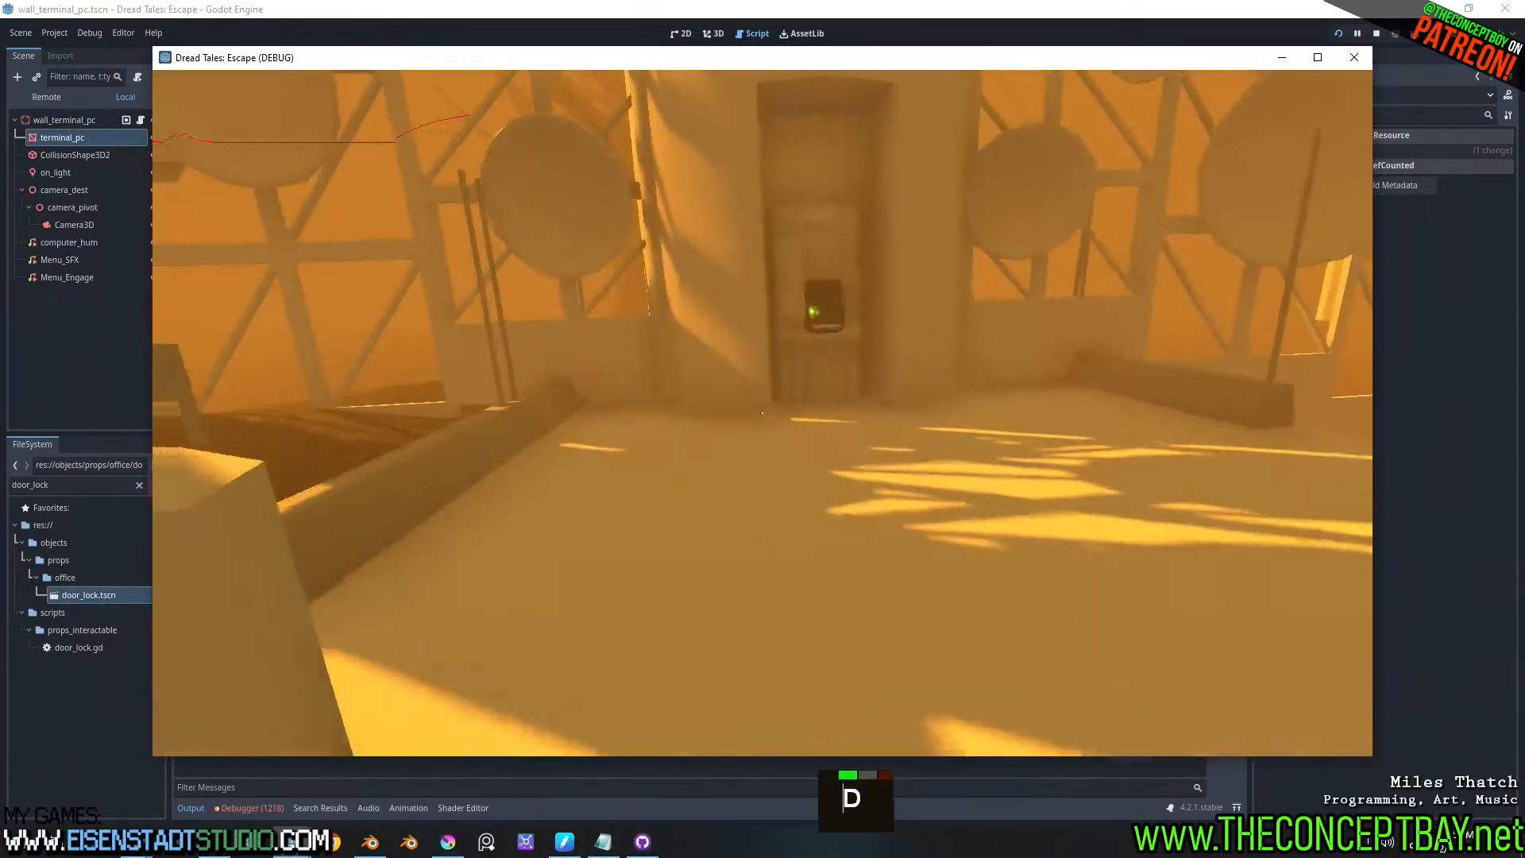
# - Test the wall terminal by moving the selection through its on-screen menu entries, and close the running game
pyautogui.press('a')
pyautogui.press('e')
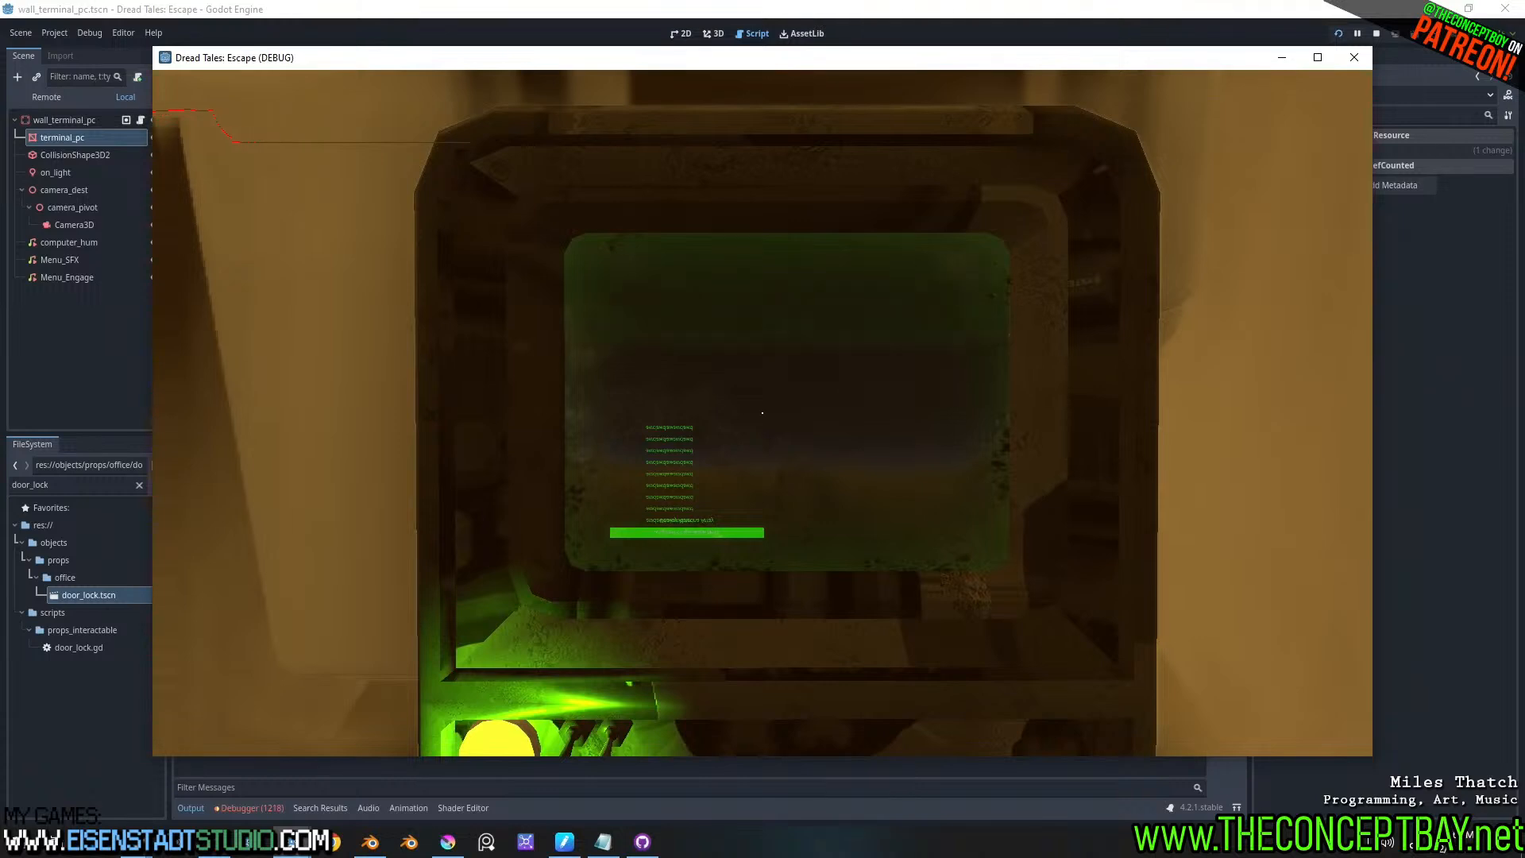
pyautogui.press('Up')
pyautogui.press('Left')
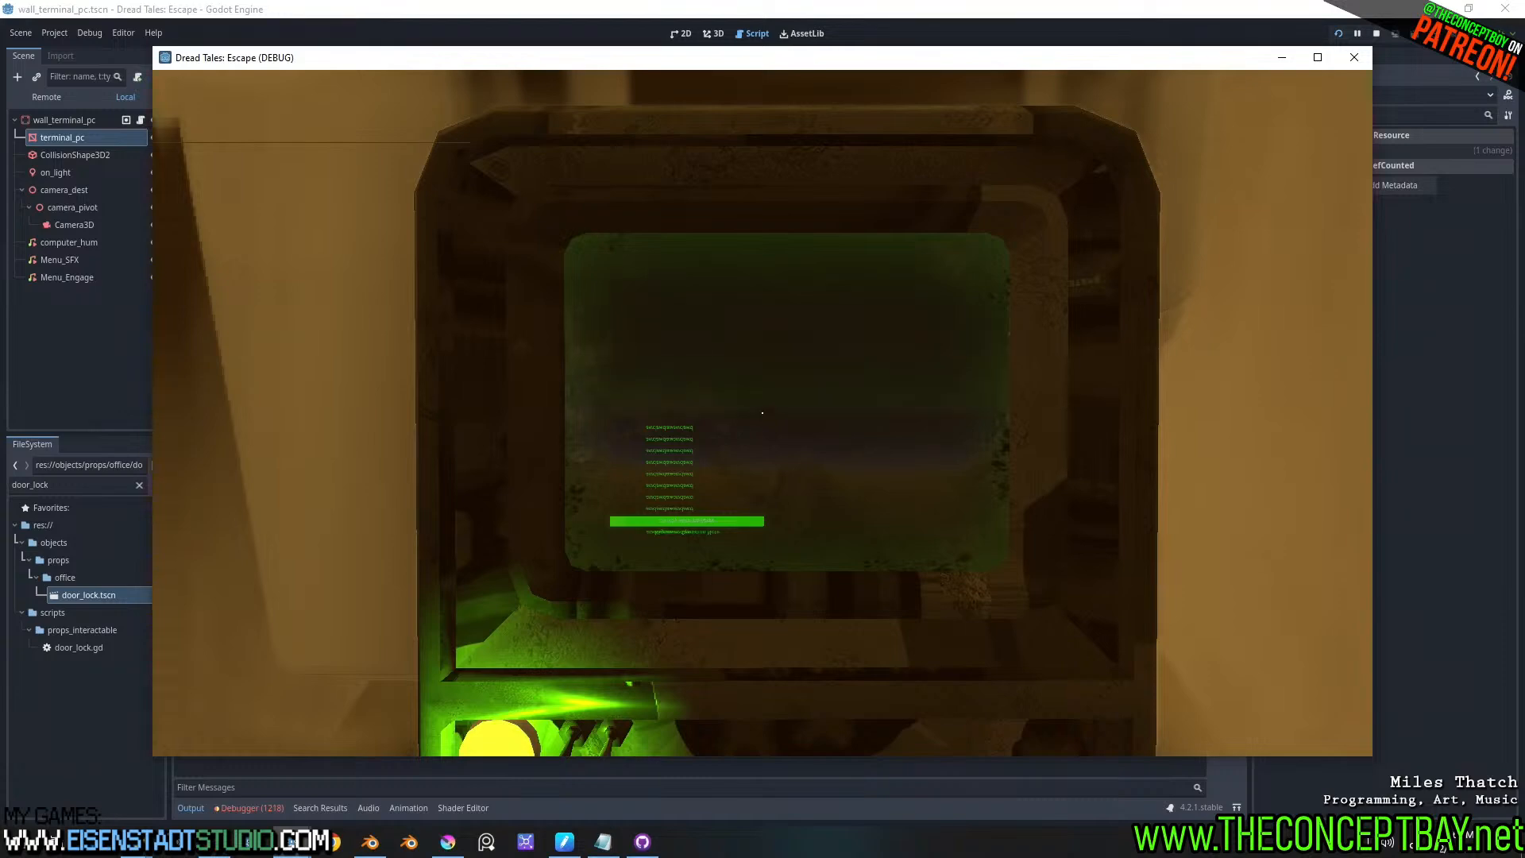
pyautogui.press('Up')
pyautogui.press('Down')
pyautogui.press('Up')
pyautogui.hotkey('alt', 'F4')
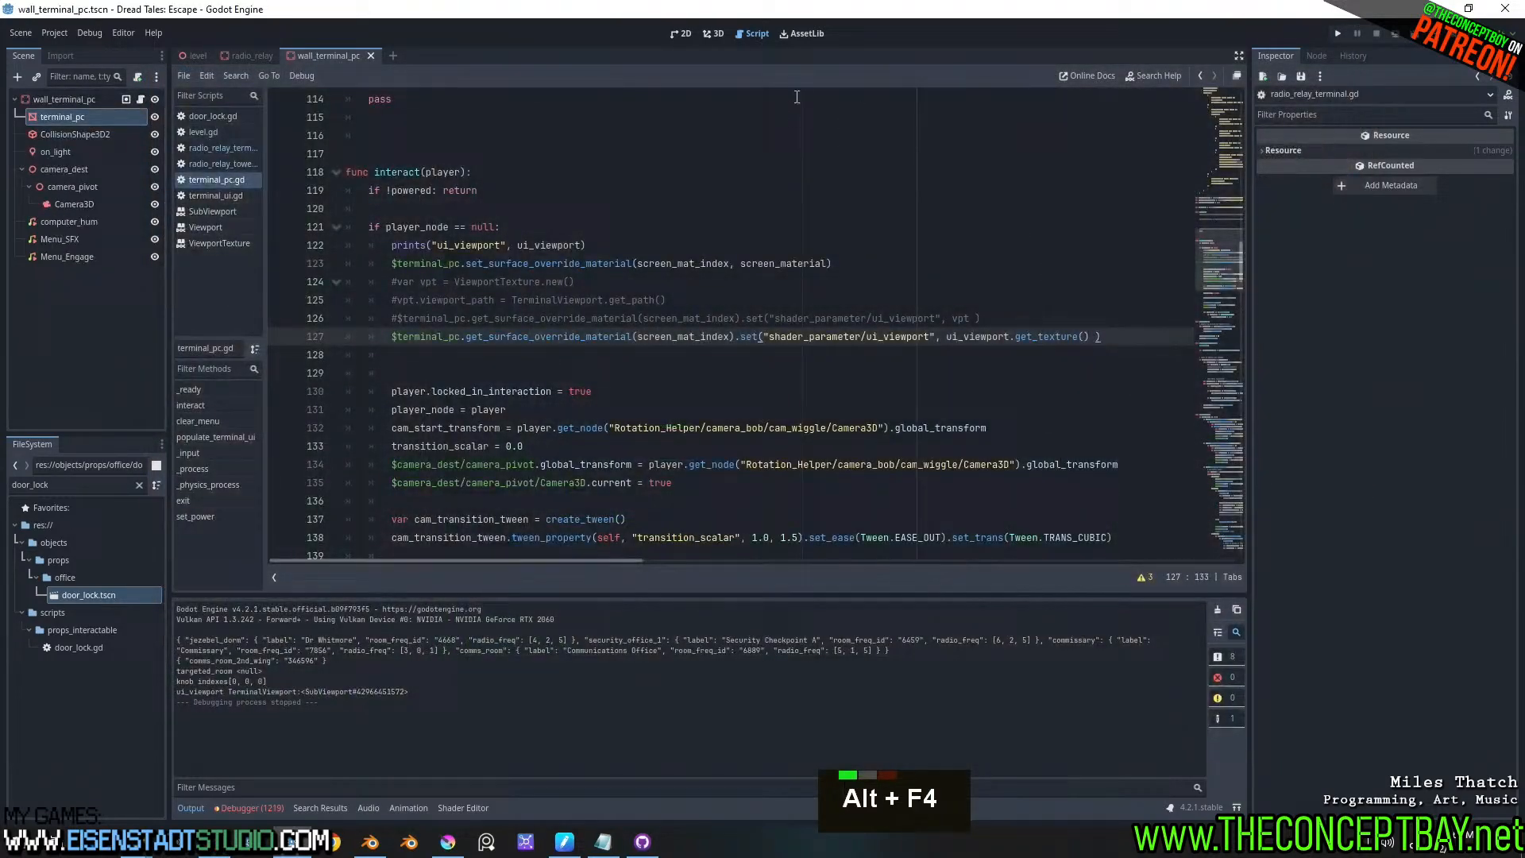
# - Select the camera_dest node in the 3D view and inspect its placement from the front orthogonal view
pyautogui.click(713, 34)
pyautogui.scroll(-2, 952, 480)
pyautogui.keyDown('shift'); pyautogui.moveTo(950, 481); pyautogui.dragTo(875, 413, button='middle'); pyautogui.keyUp('shift')
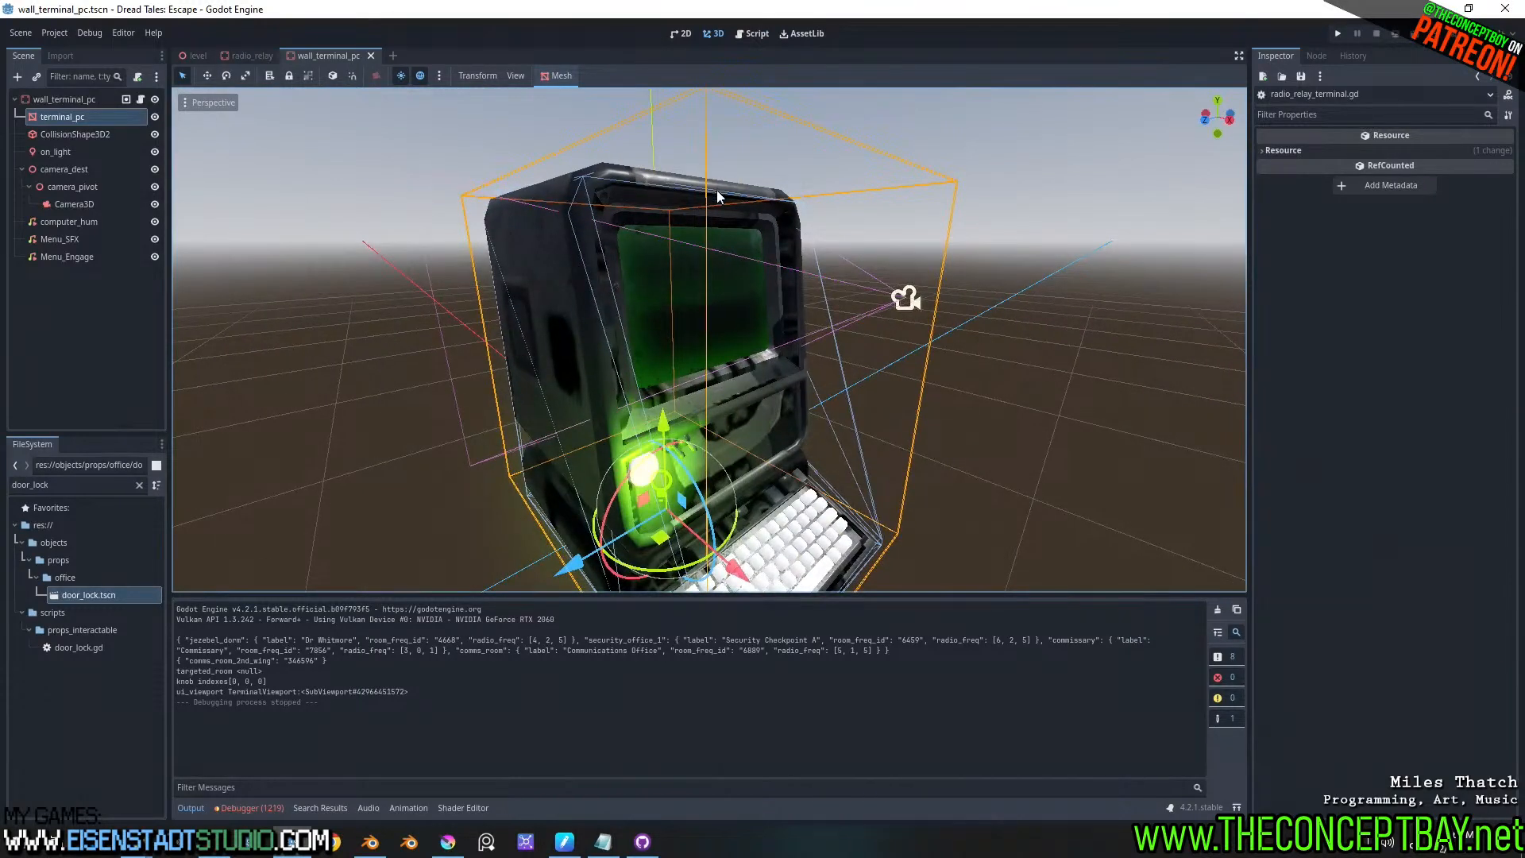
pyautogui.moveTo(724, 292); pyautogui.dragTo(686, 298, button='middle')
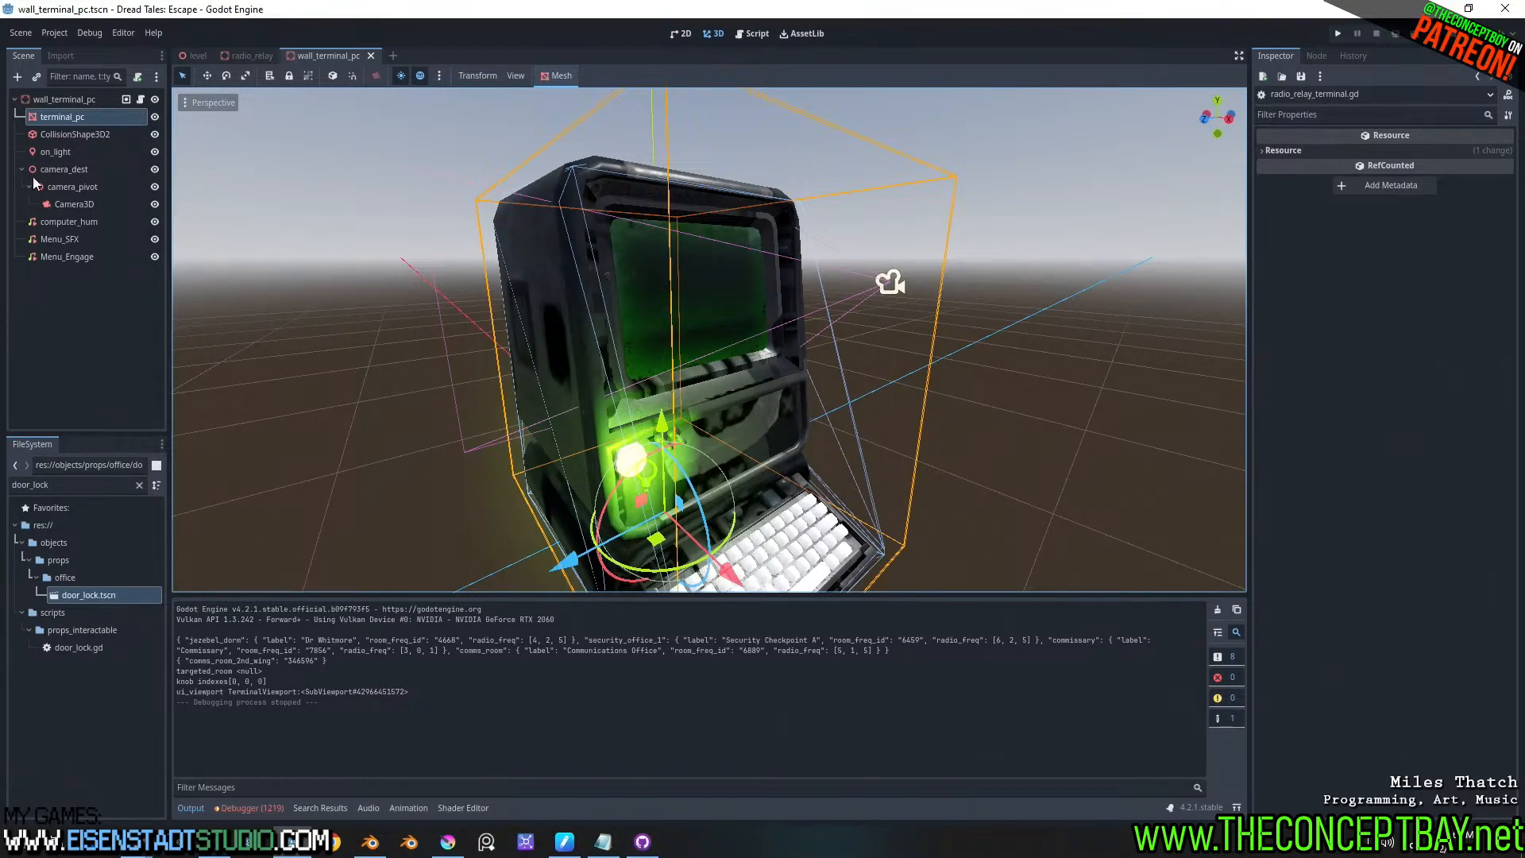
pyautogui.click(59, 170)
pyautogui.moveTo(826, 262); pyautogui.dragTo(921, 258, button='middle')
pyautogui.click(1212, 121)
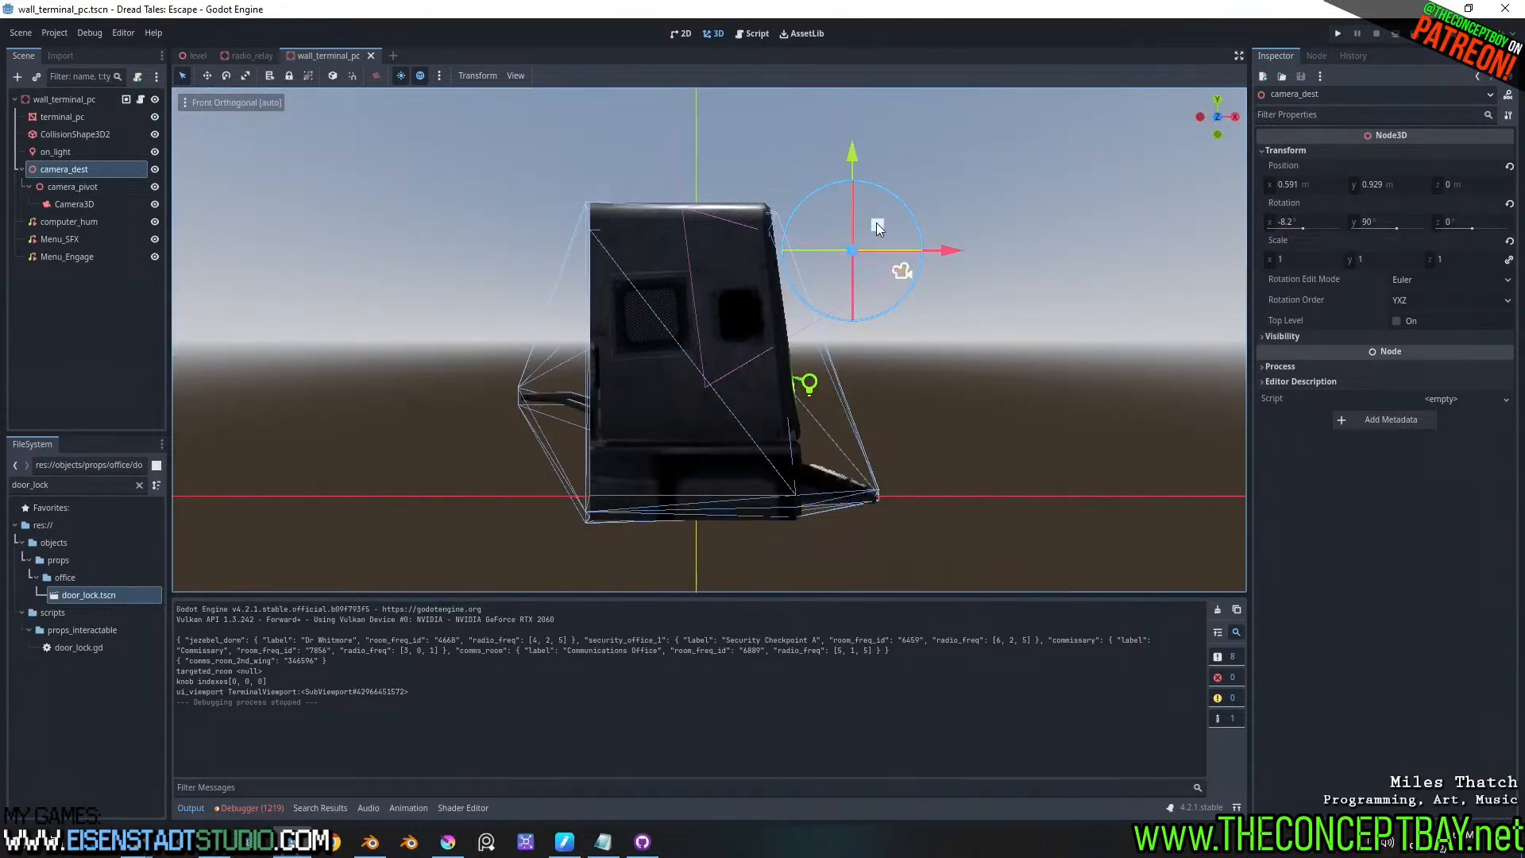
# - Search the asset library for "cam" and download and install the Little Camera Preview plugin
pyautogui.click(802, 33)
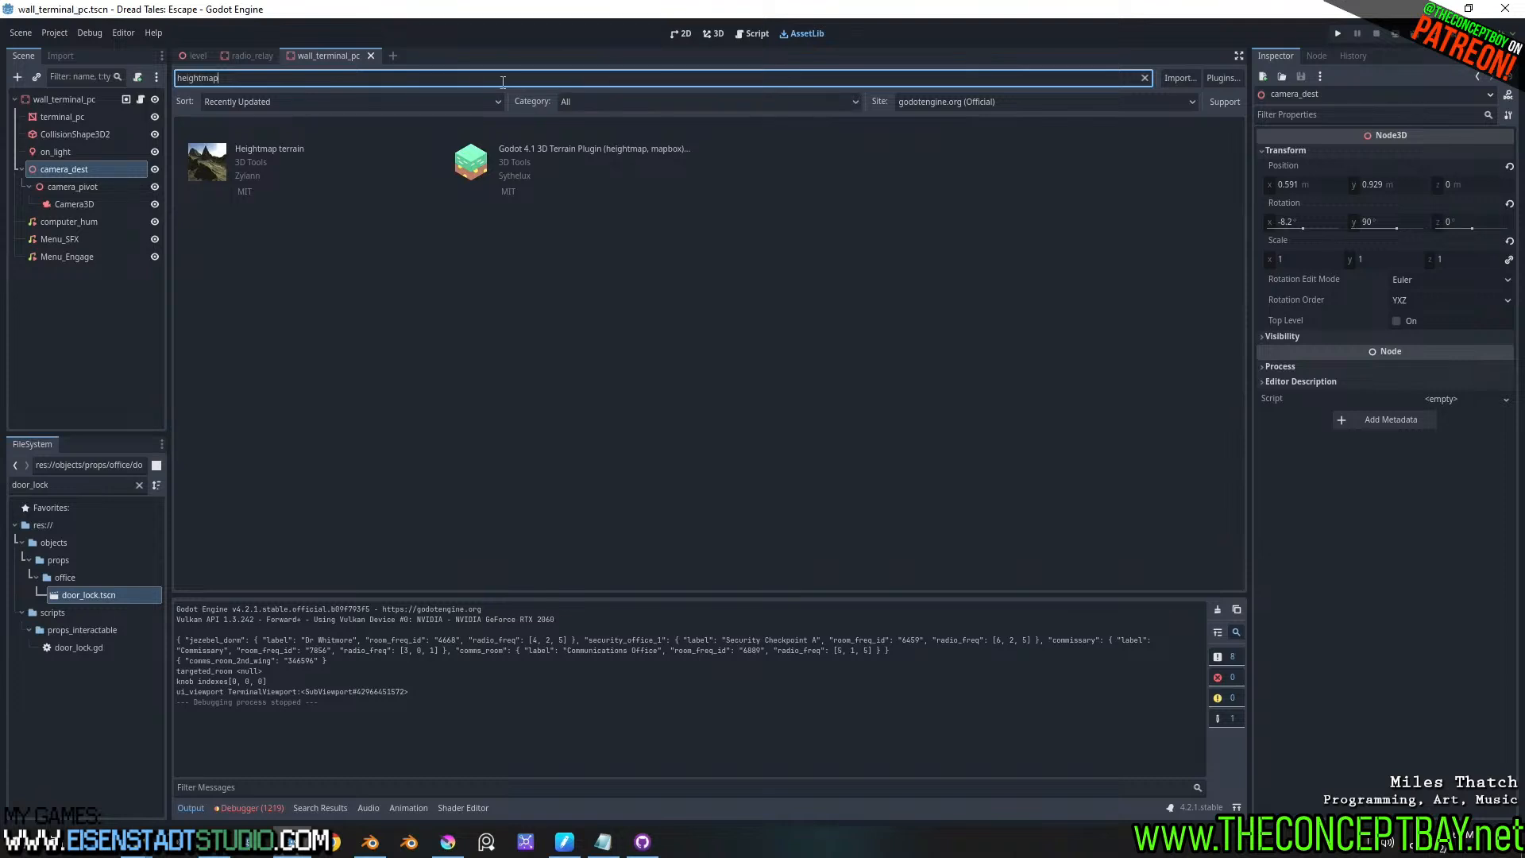
pyautogui.hotkey('ctrl', 'a')
pyautogui.write('ce')
pyautogui.press('BackSpace')
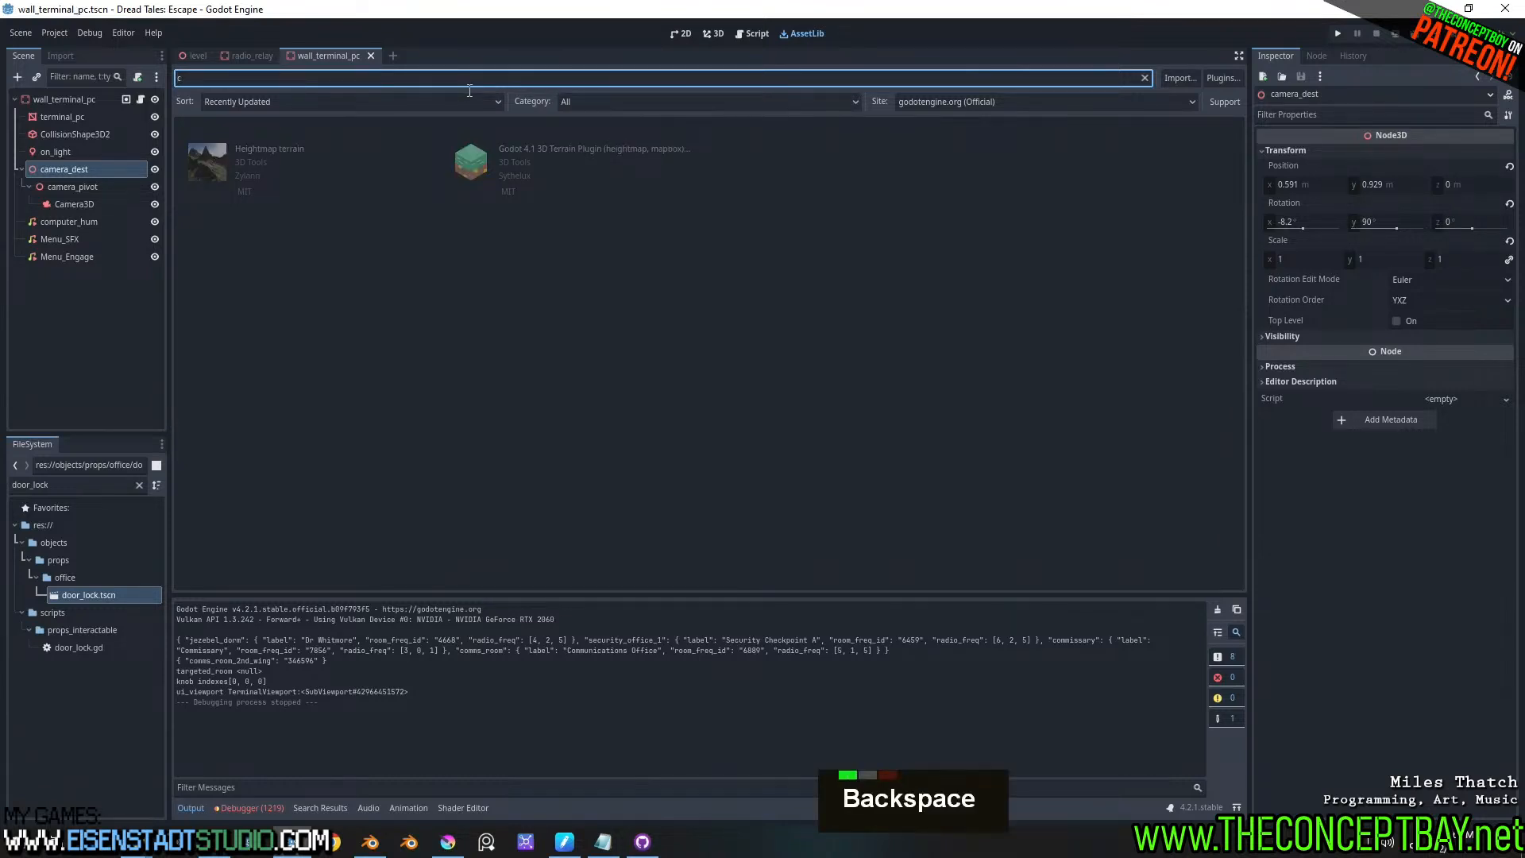
pyautogui.write('am')
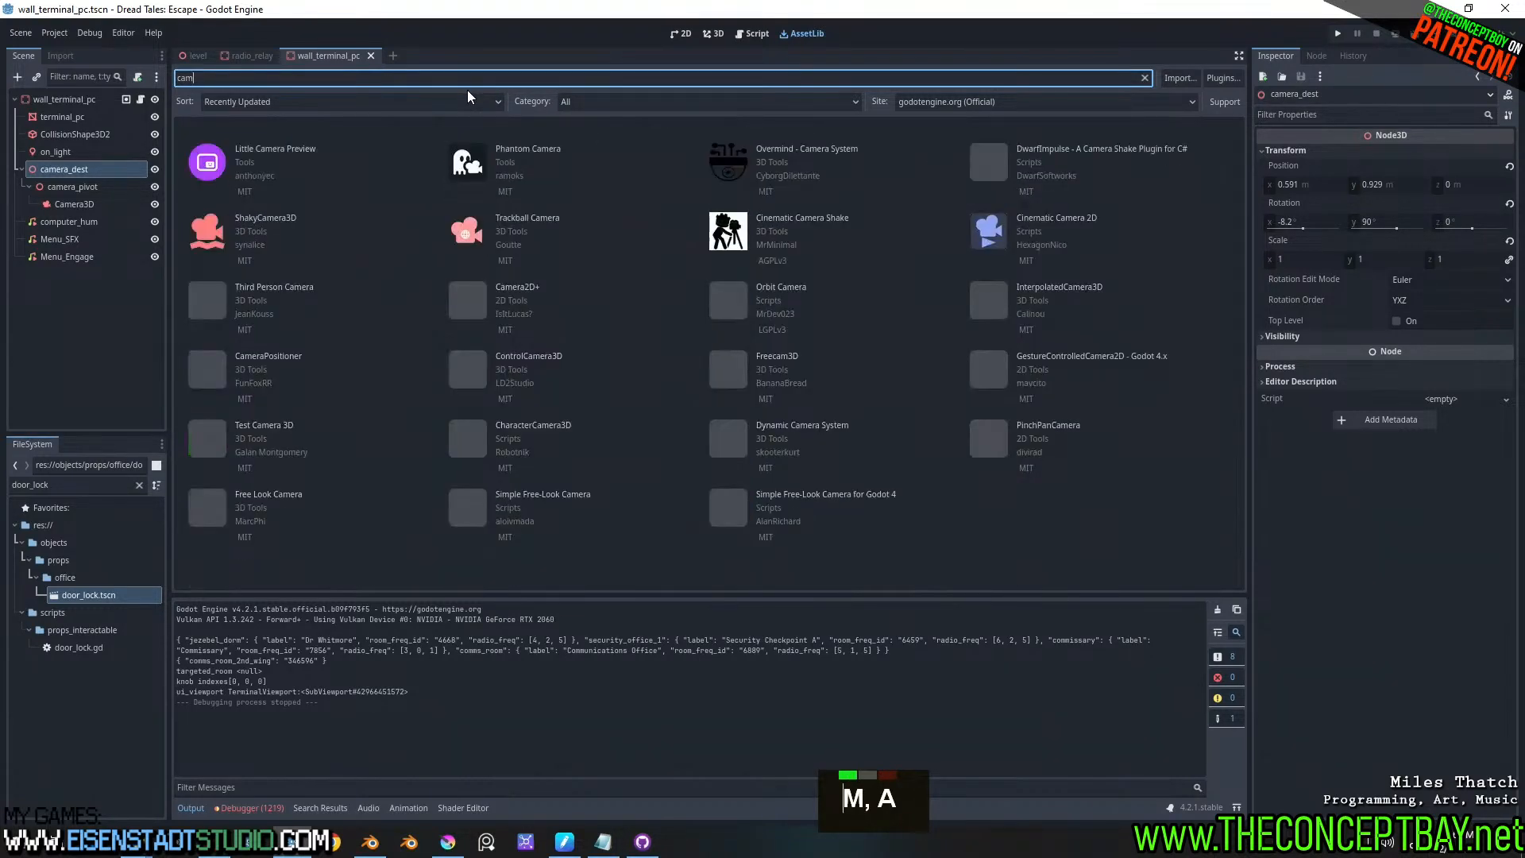
pyautogui.click(294, 149)
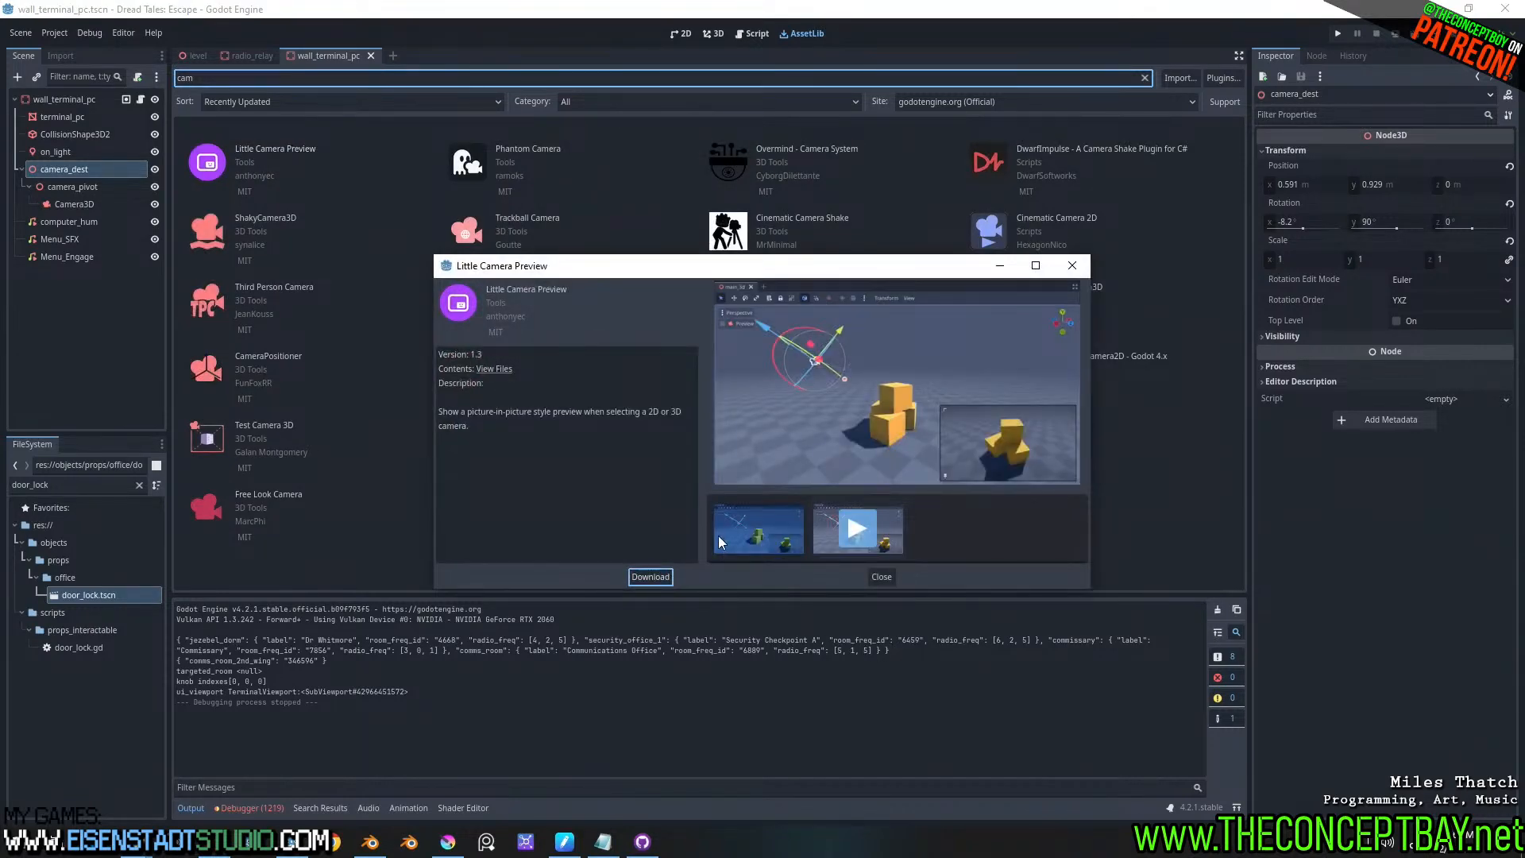
pyautogui.click(660, 575)
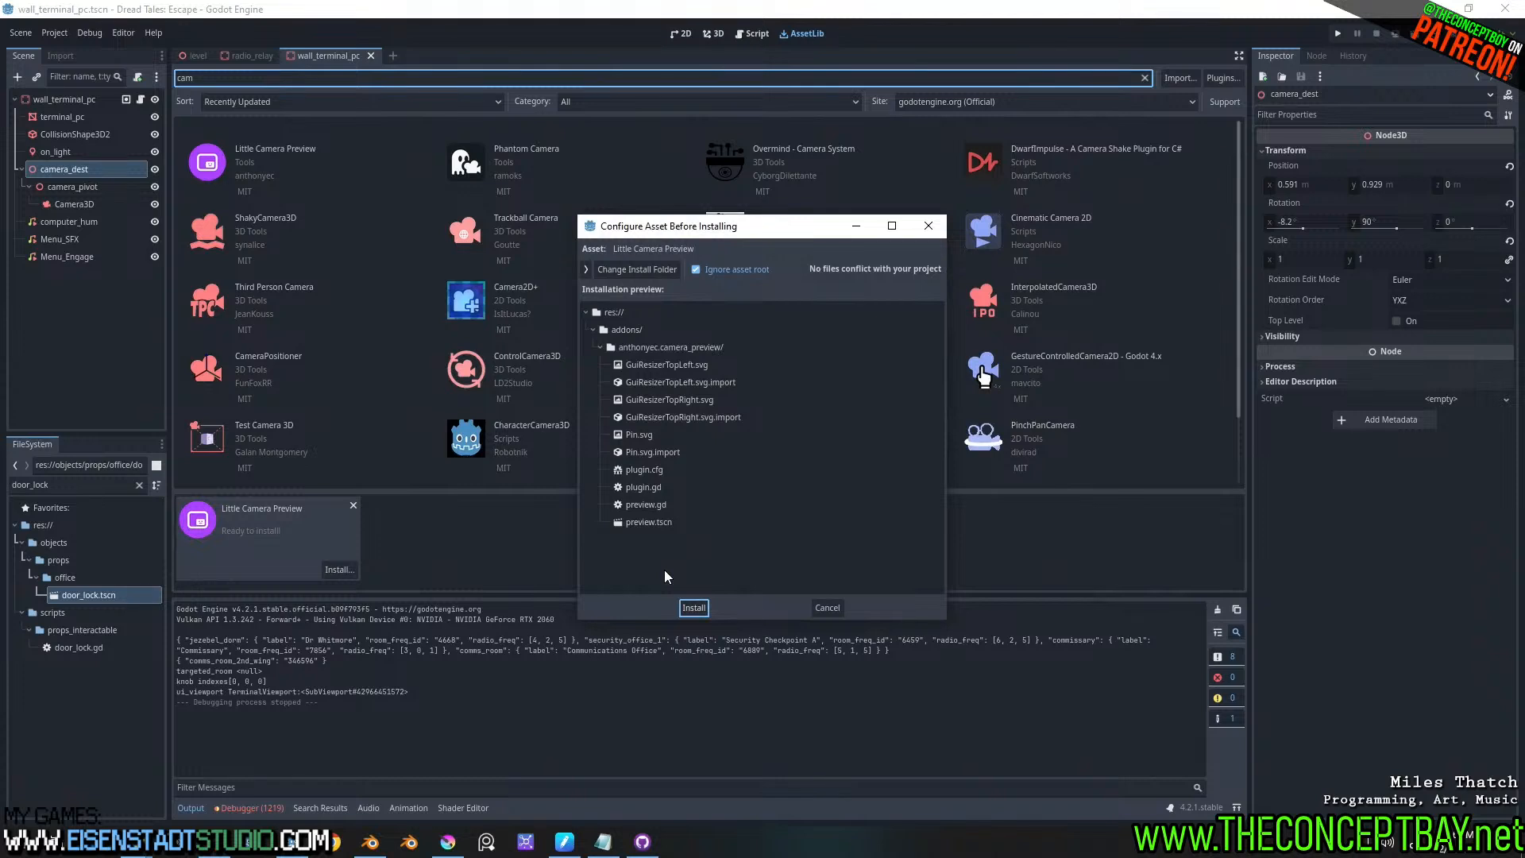
pyautogui.doubleClick(706, 606)
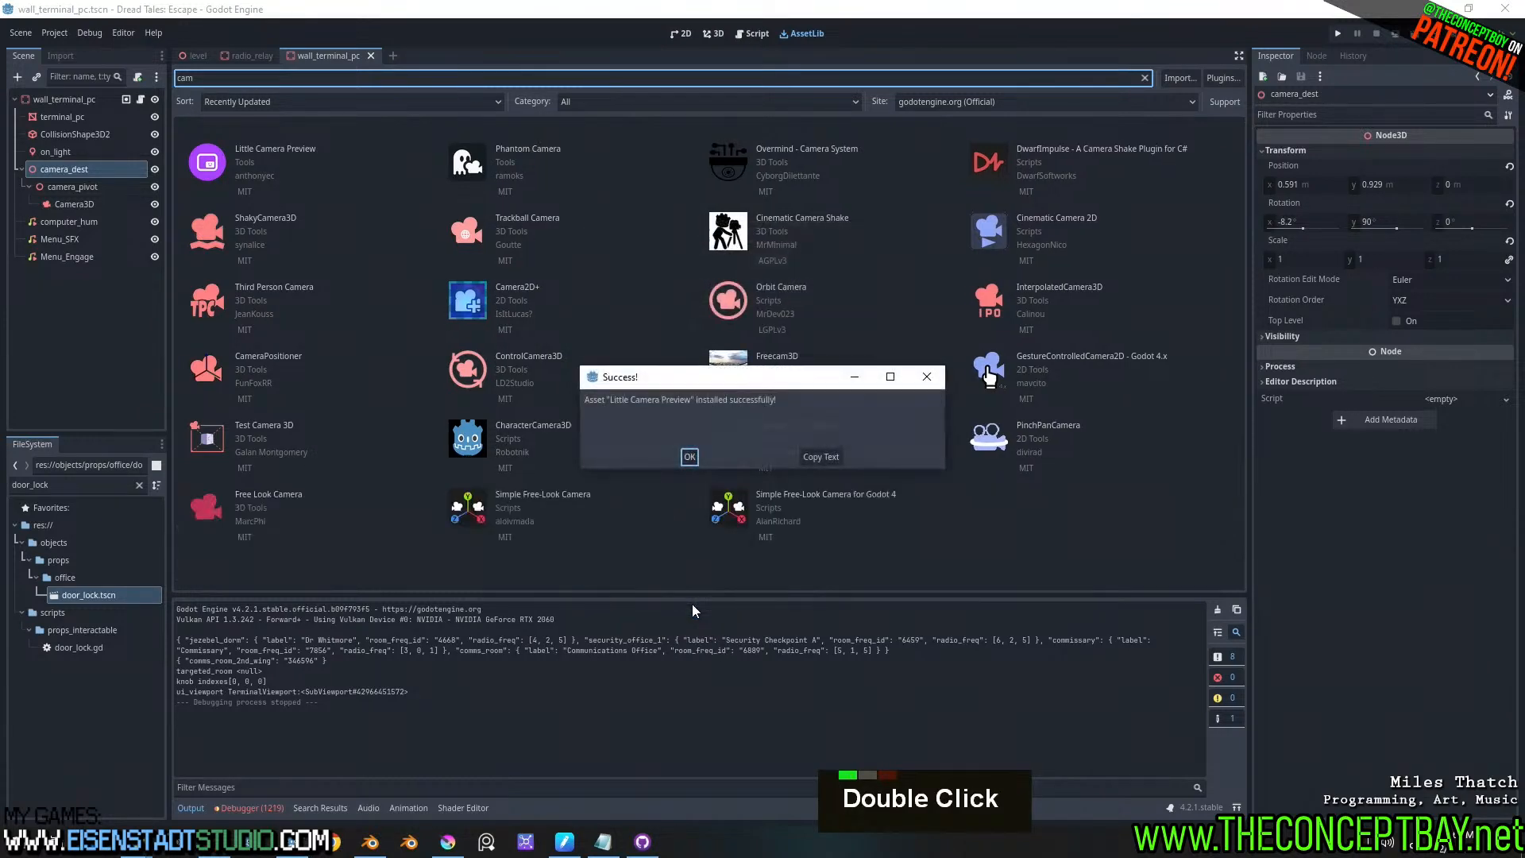
pyautogui.click(689, 457)
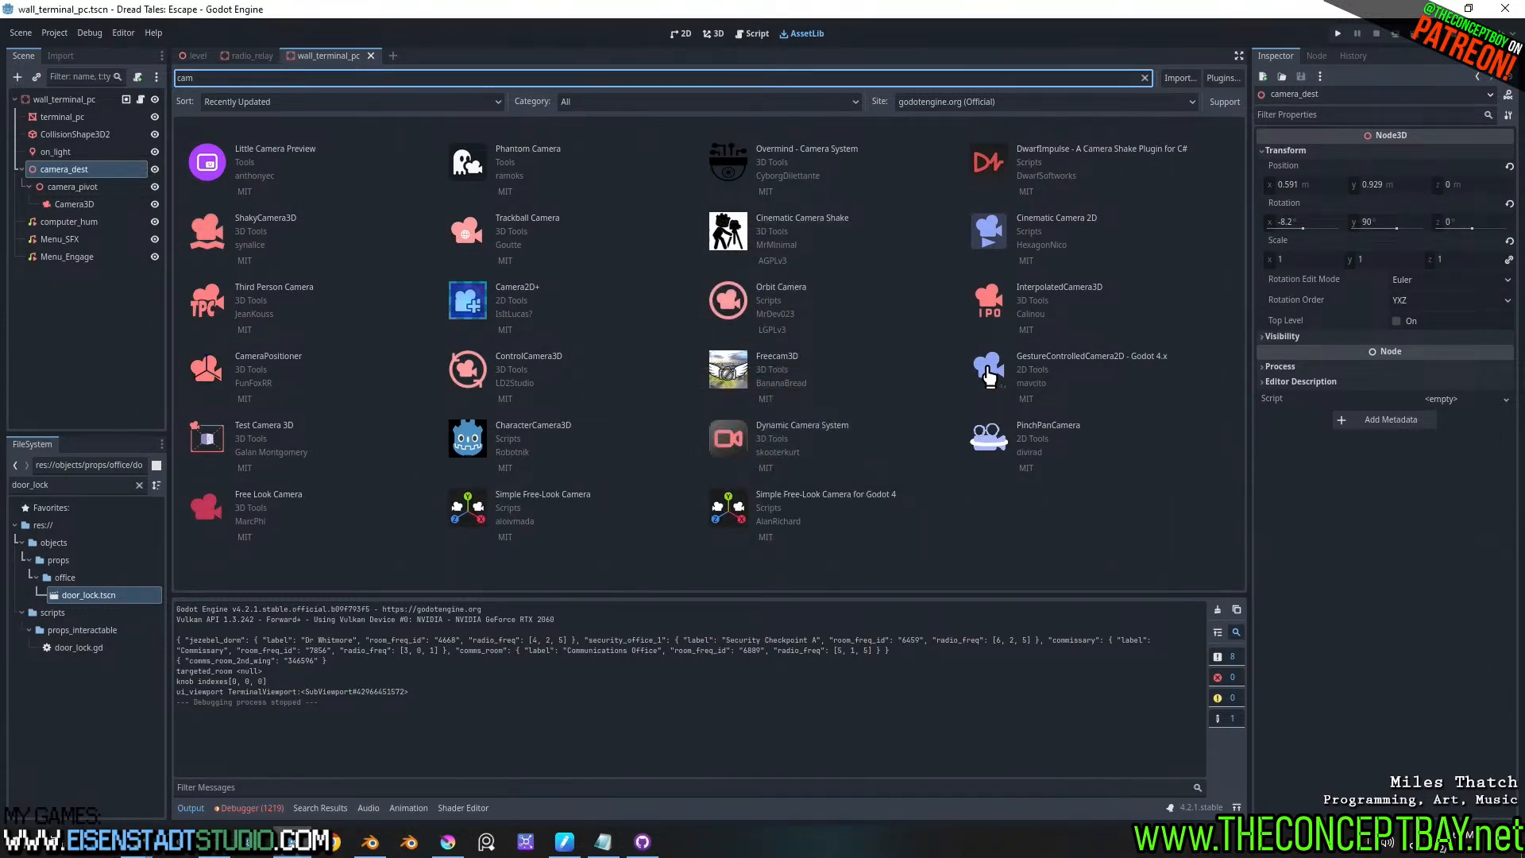
# - Enable the Little Camera Preview plugin in the project settings
pyautogui.click(52, 35)
pyautogui.doubleClick(70, 50)
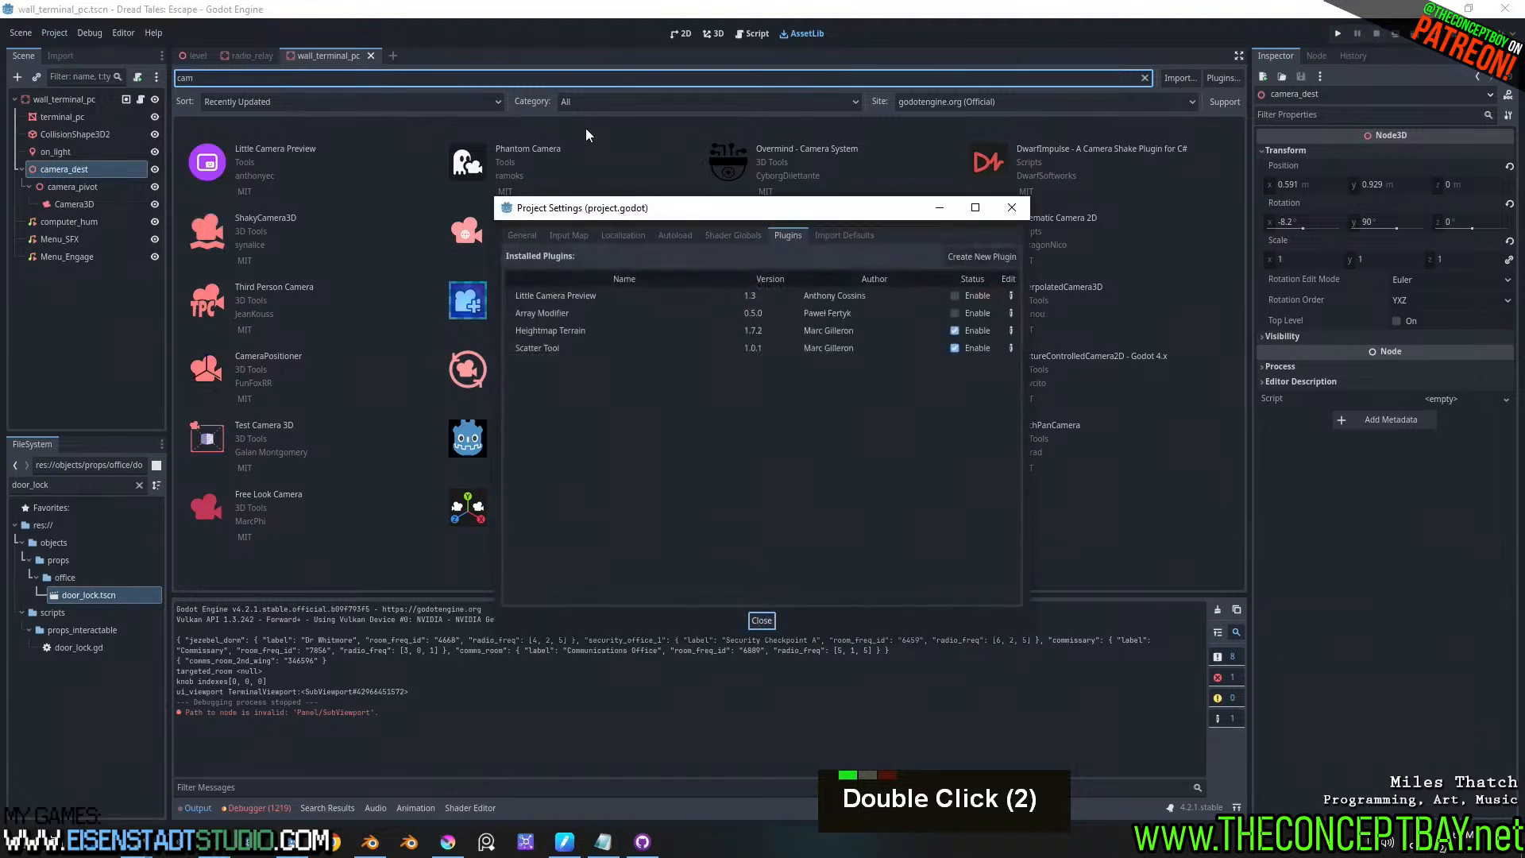
pyautogui.click(955, 299)
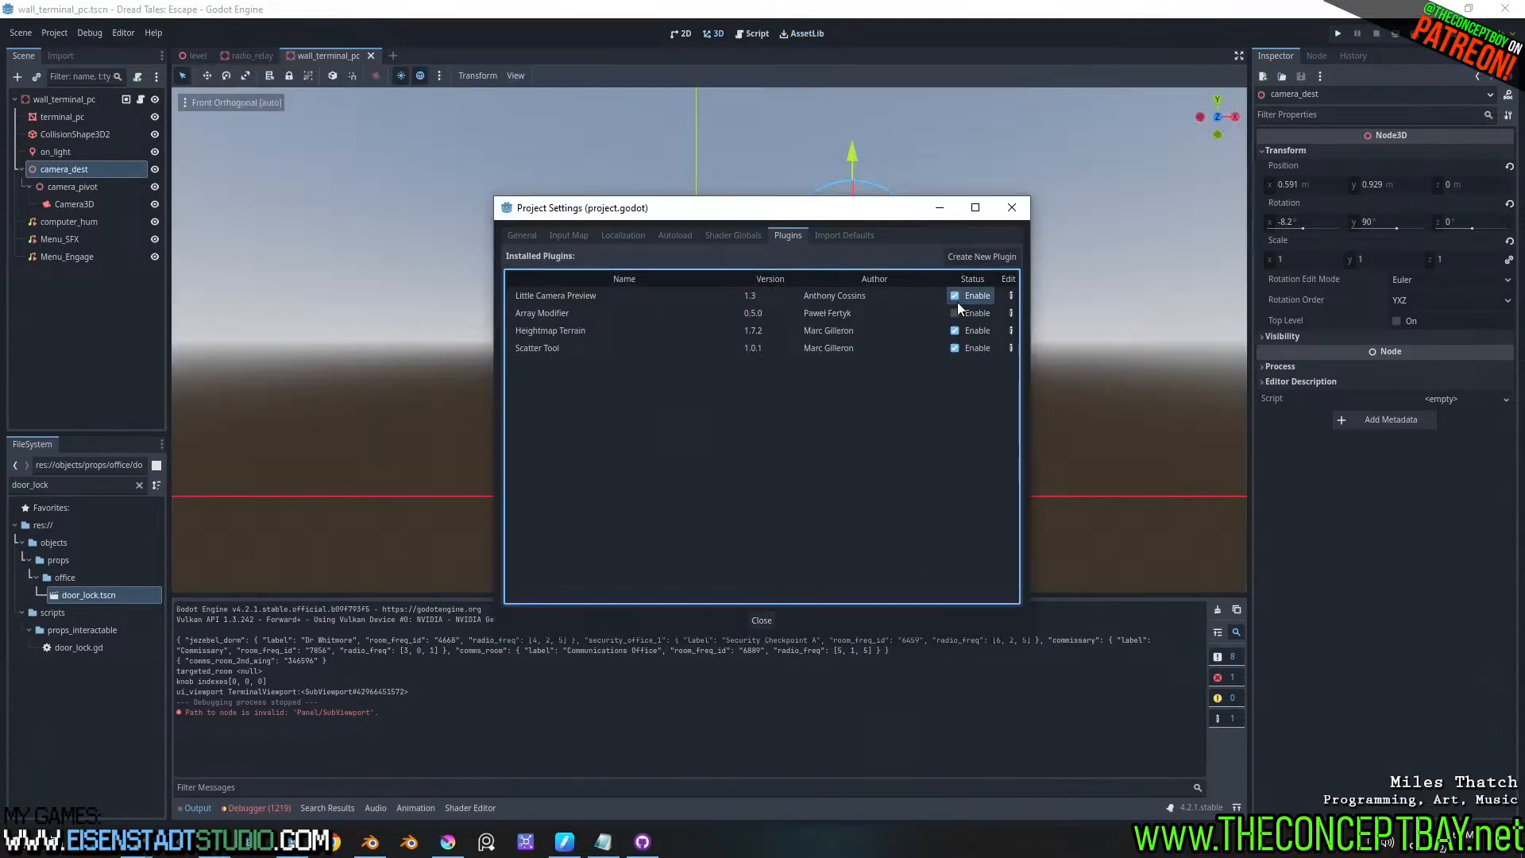
pyautogui.click(1020, 208)
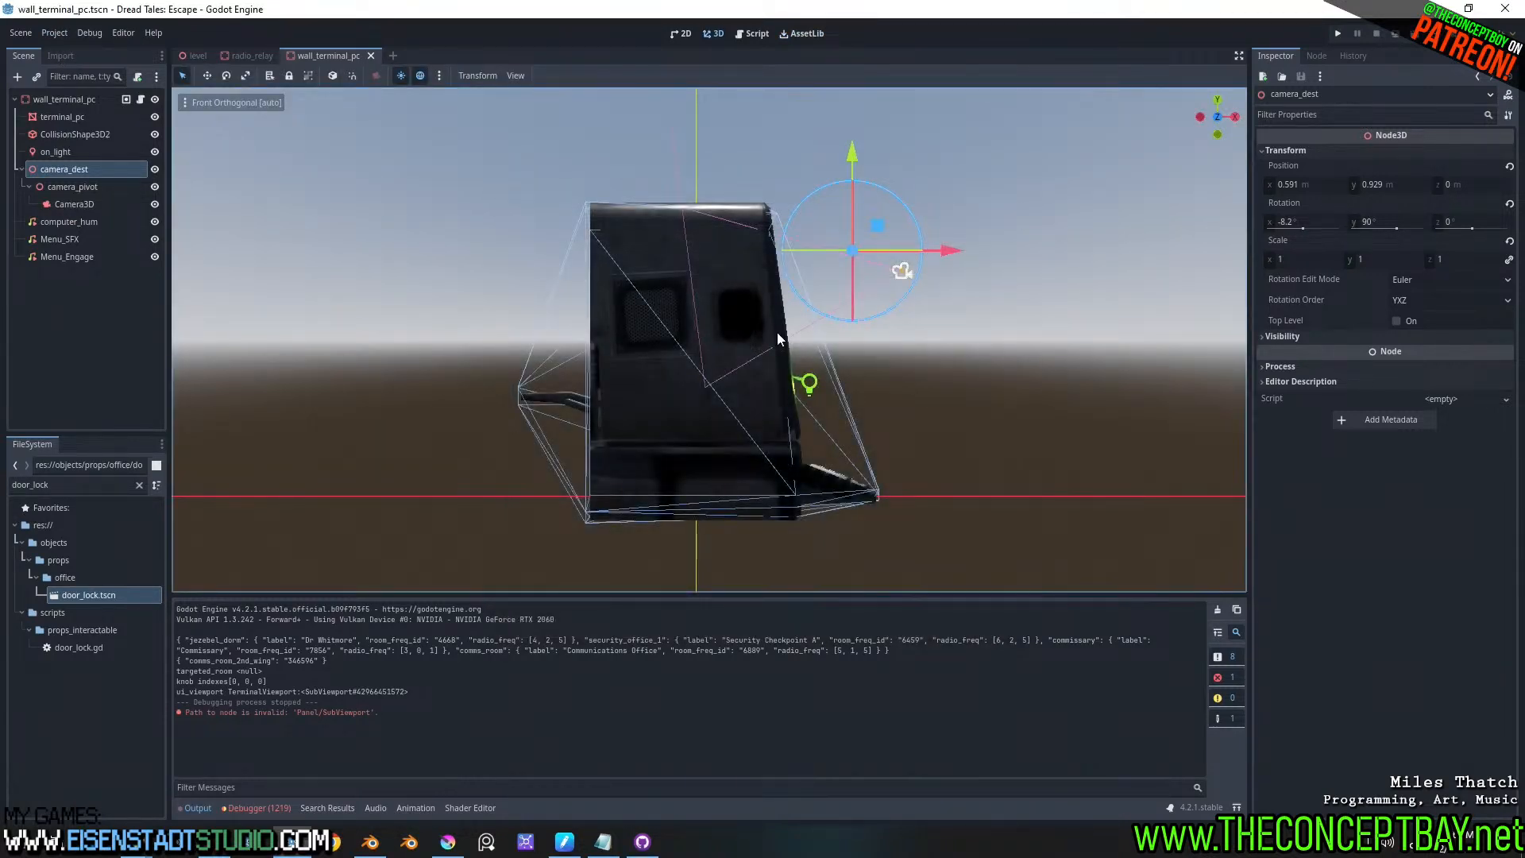
# - Enlarge the Camera3D preview inset and move the camera_dest node closer to the terminal screen, to about x 0.369 m, y 0.917 m
pyautogui.click(65, 205)
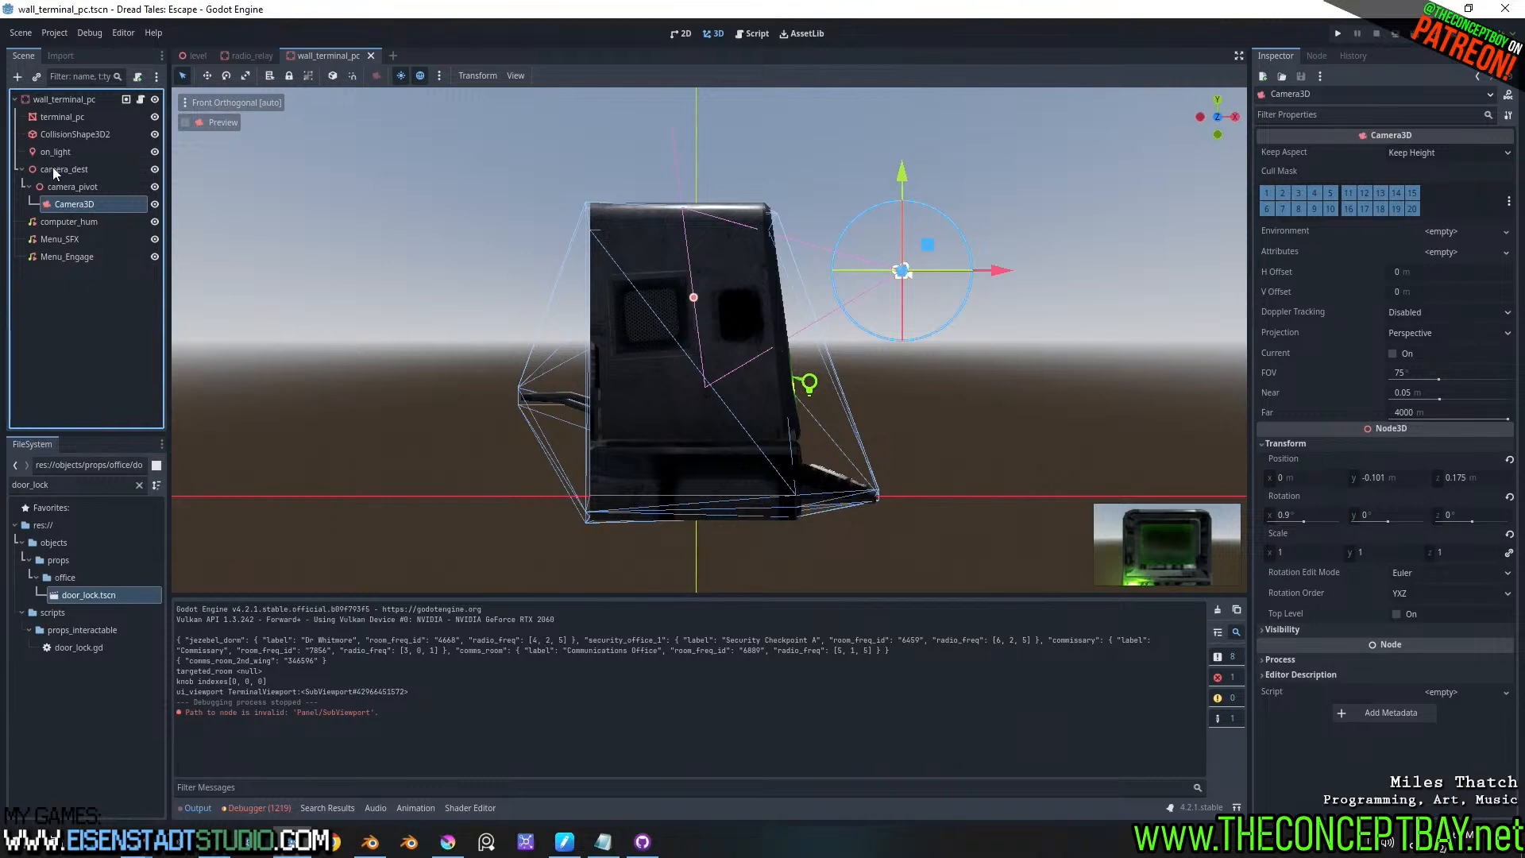
pyautogui.click(52, 168)
pyautogui.click(73, 203)
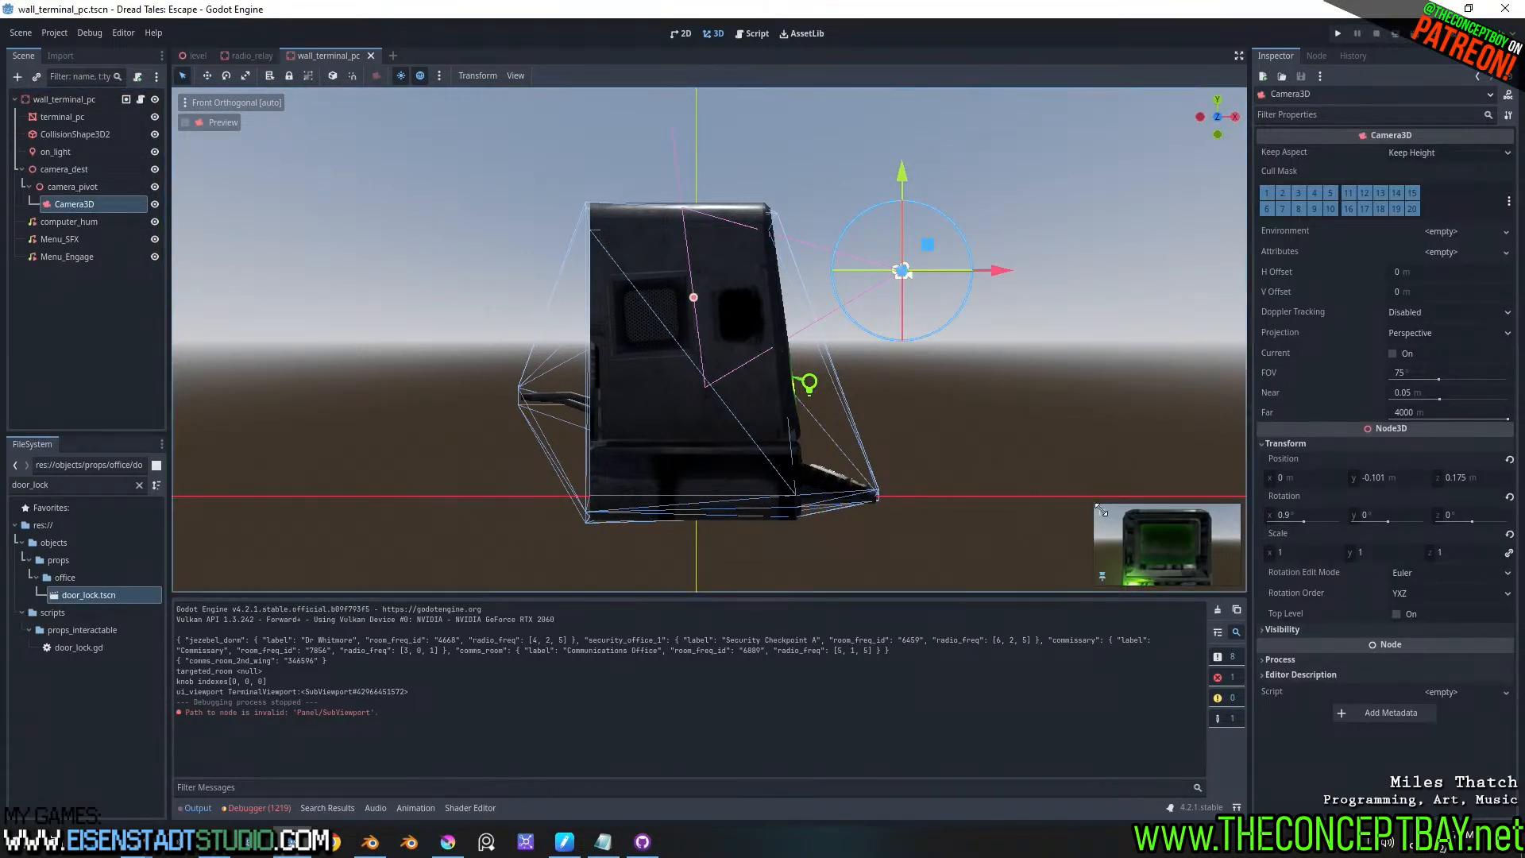
pyautogui.moveTo(1102, 510); pyautogui.dragTo(930, 397)
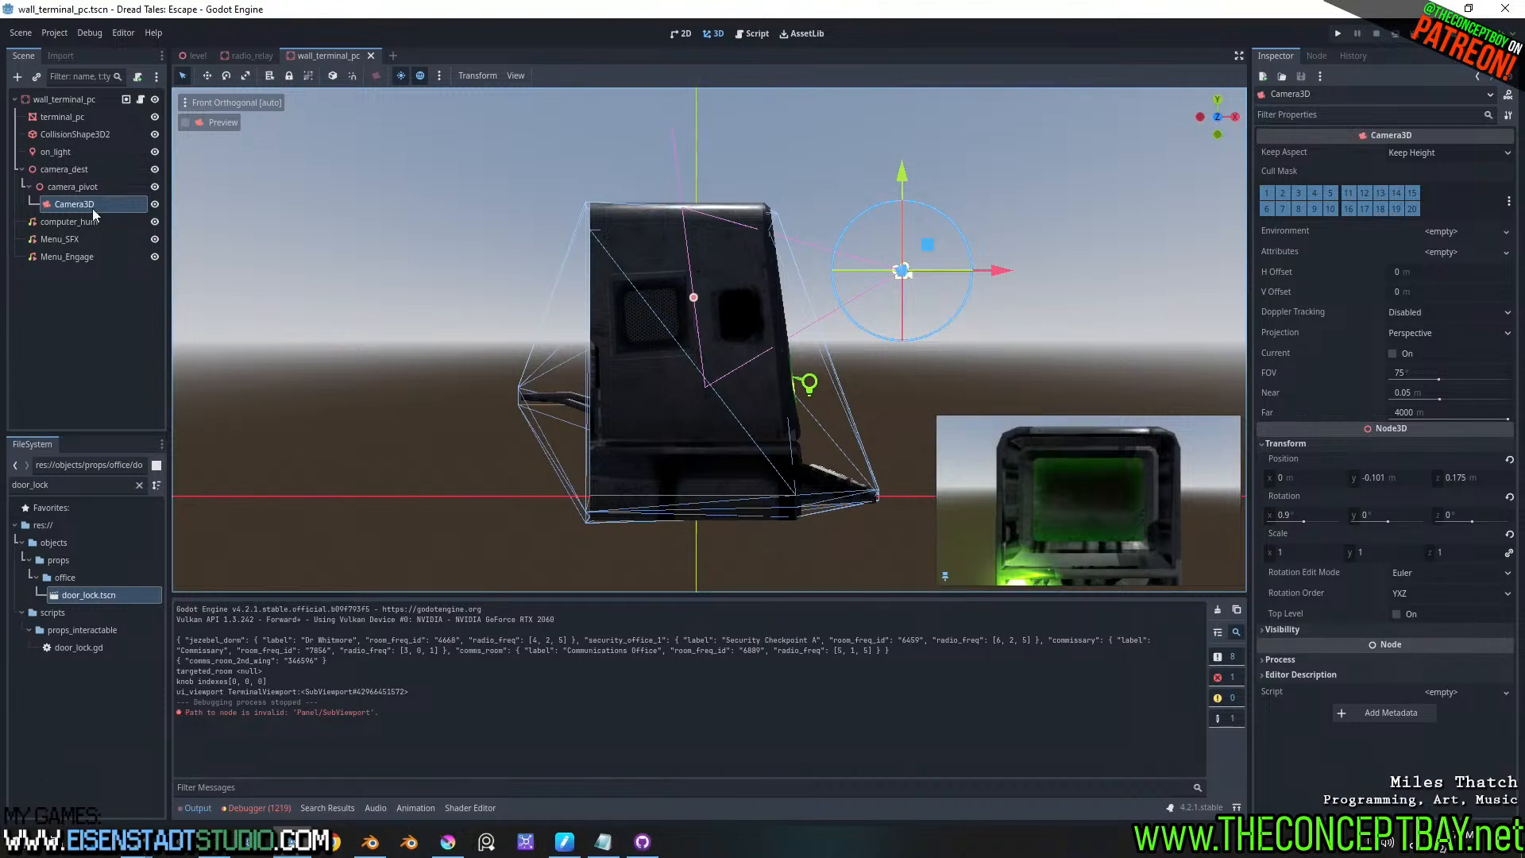
pyautogui.click(56, 171)
pyautogui.moveTo(875, 227); pyautogui.dragTo(819, 229)
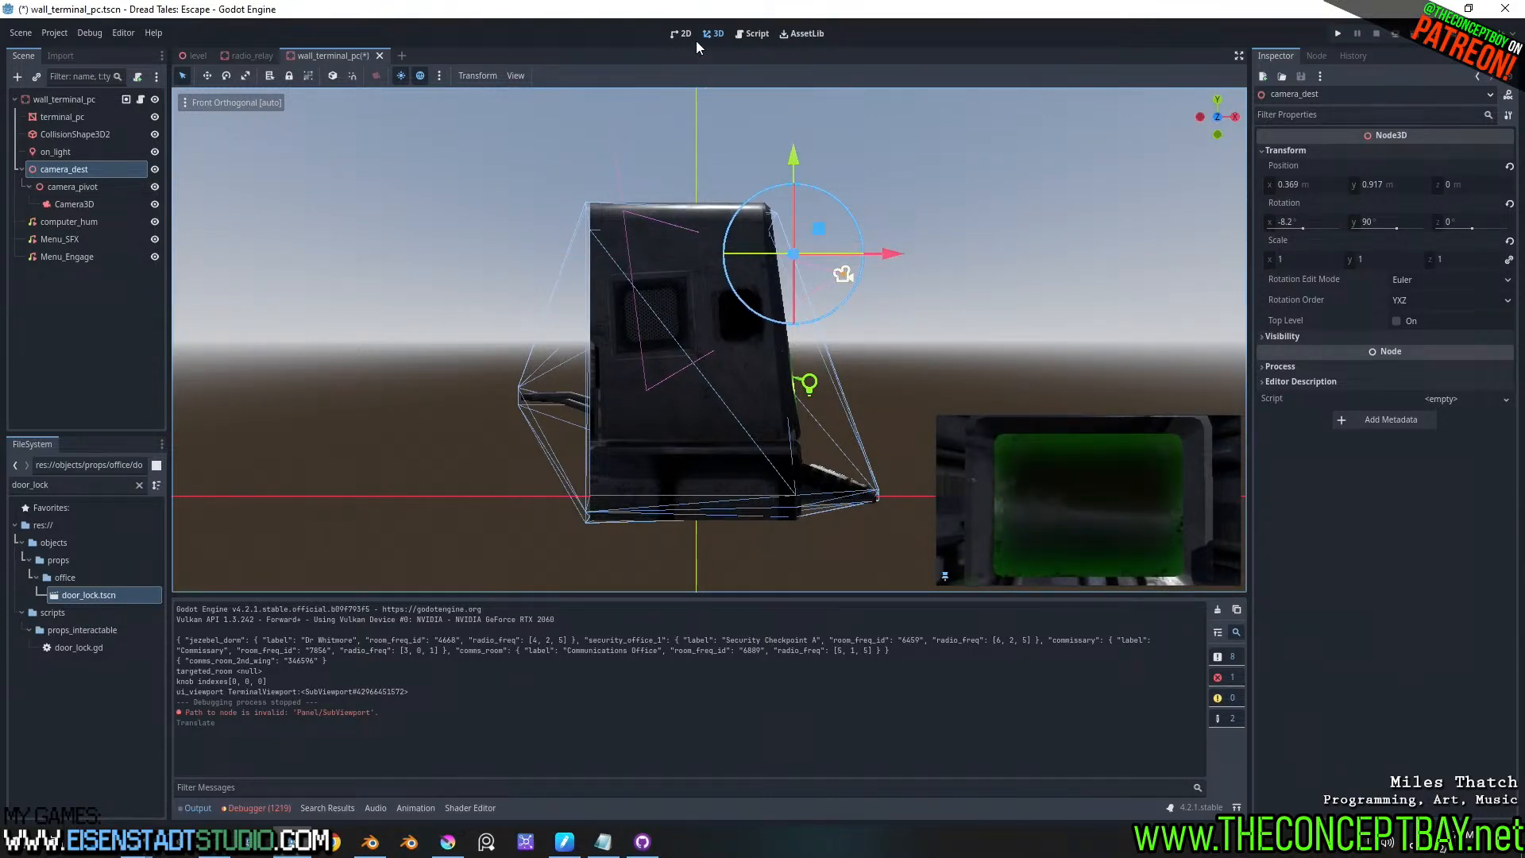
# - Open the terminal_viewport scene and select its root SubViewport node, terminal_ui
pyautogui.hotkey('ctrl', 'shift', 'o')
pyautogui.write('vie')
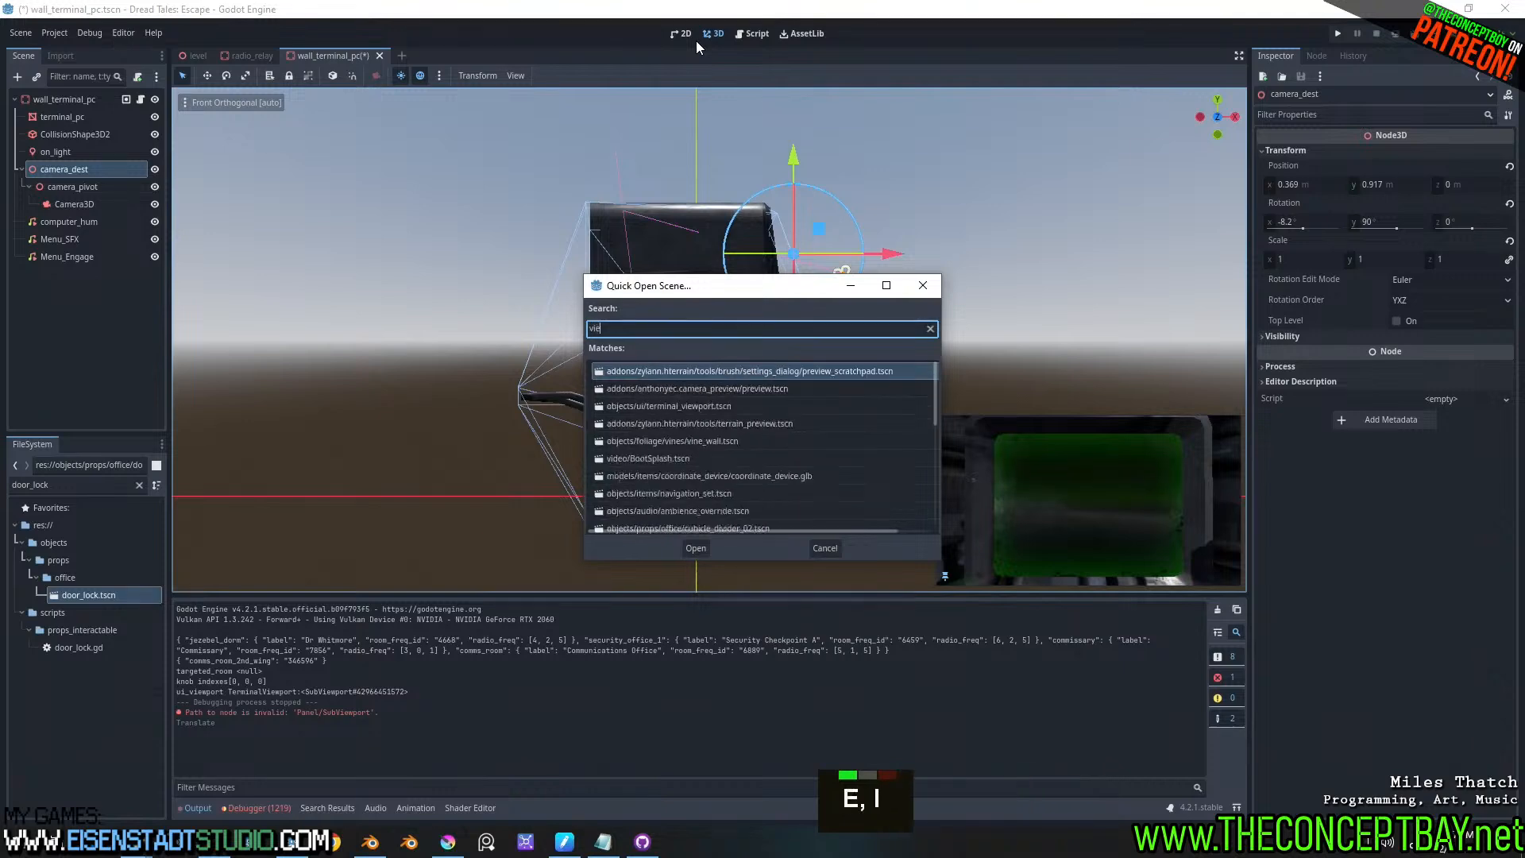
pyautogui.write('wpo')
pyautogui.press('Return')
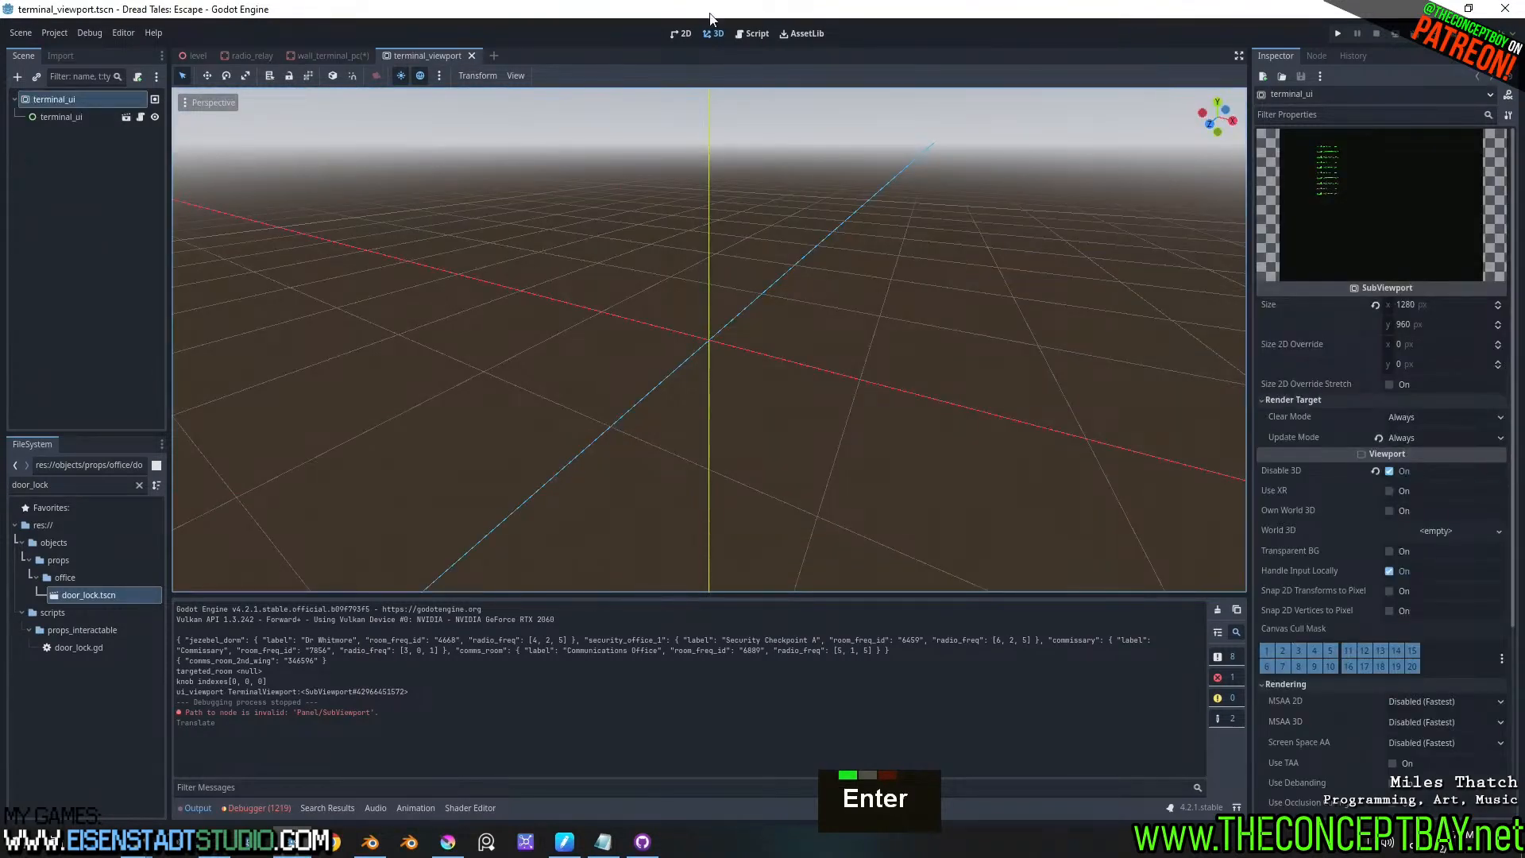
pyautogui.click(135, 176)
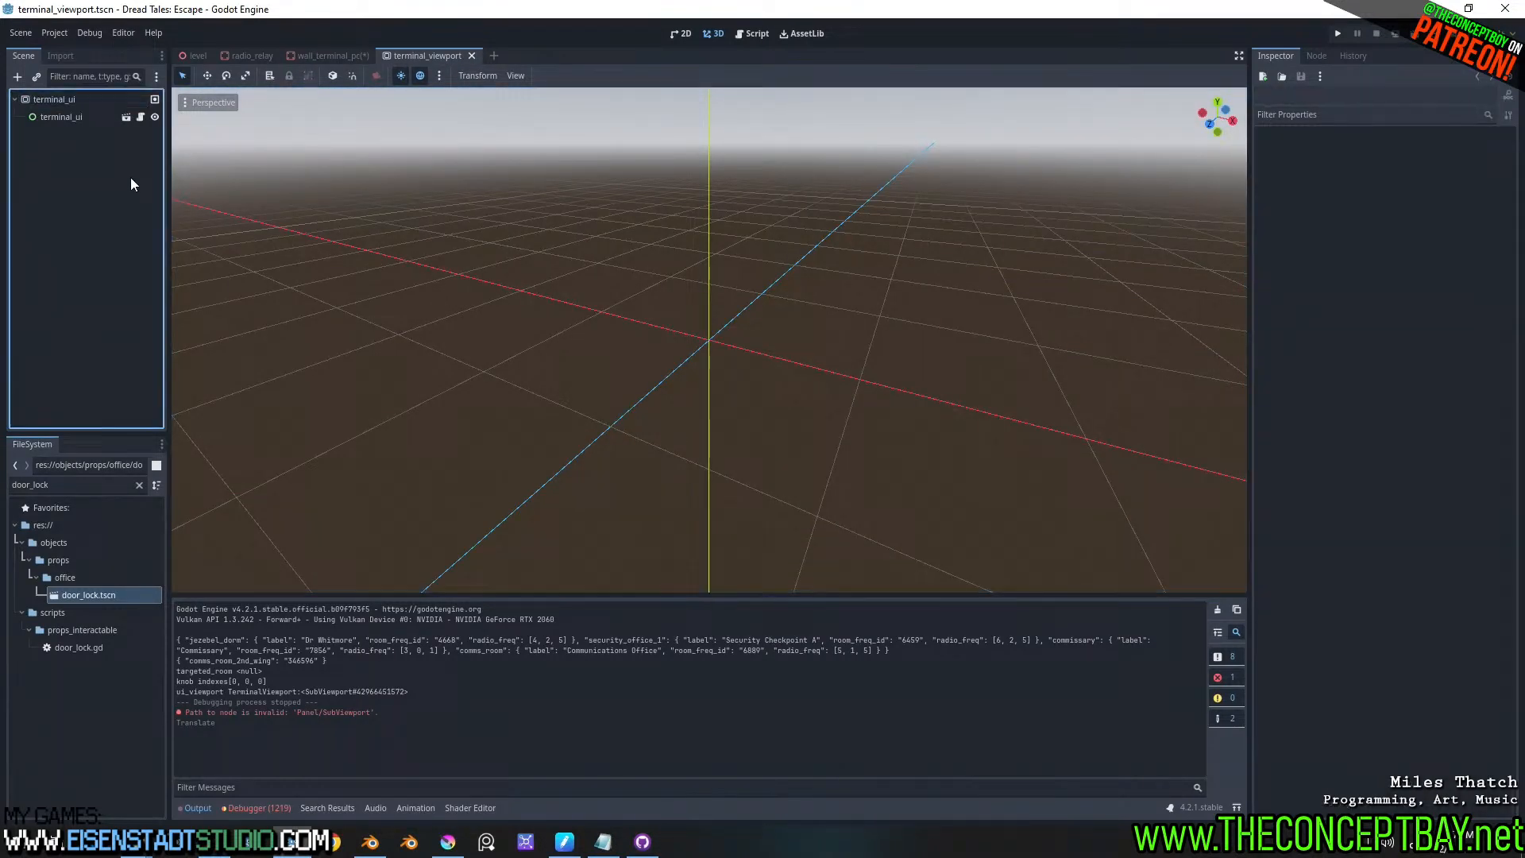
pyautogui.click(78, 101)
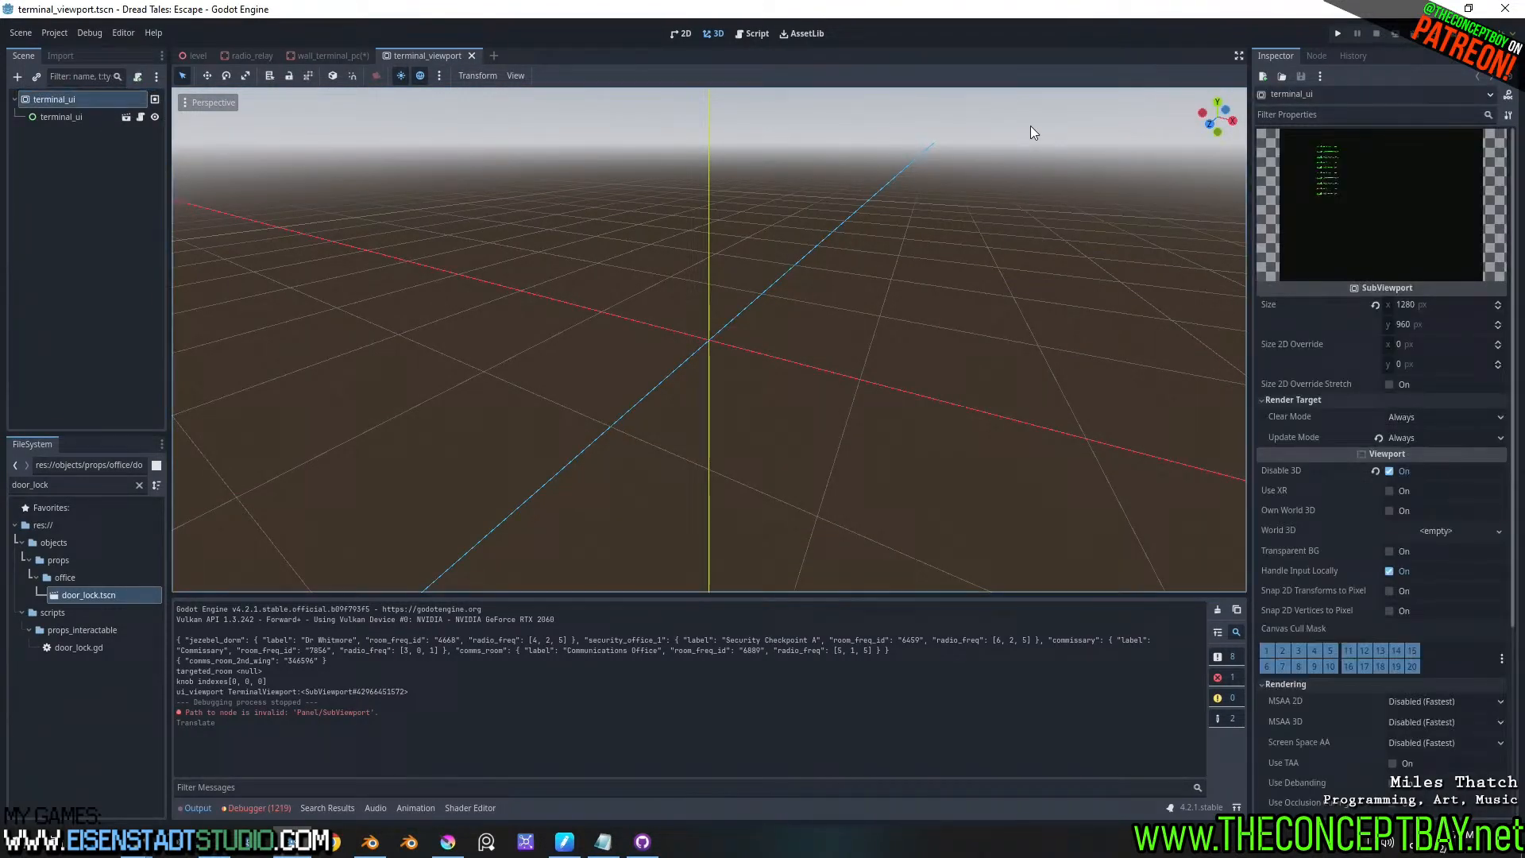
# - Search the SubViewport's properties for a vertical flip option using the filters "flip" and "vert", and clear the filter
pyautogui.click(1368, 114)
pyautogui.write('fil')
pyautogui.write('p')
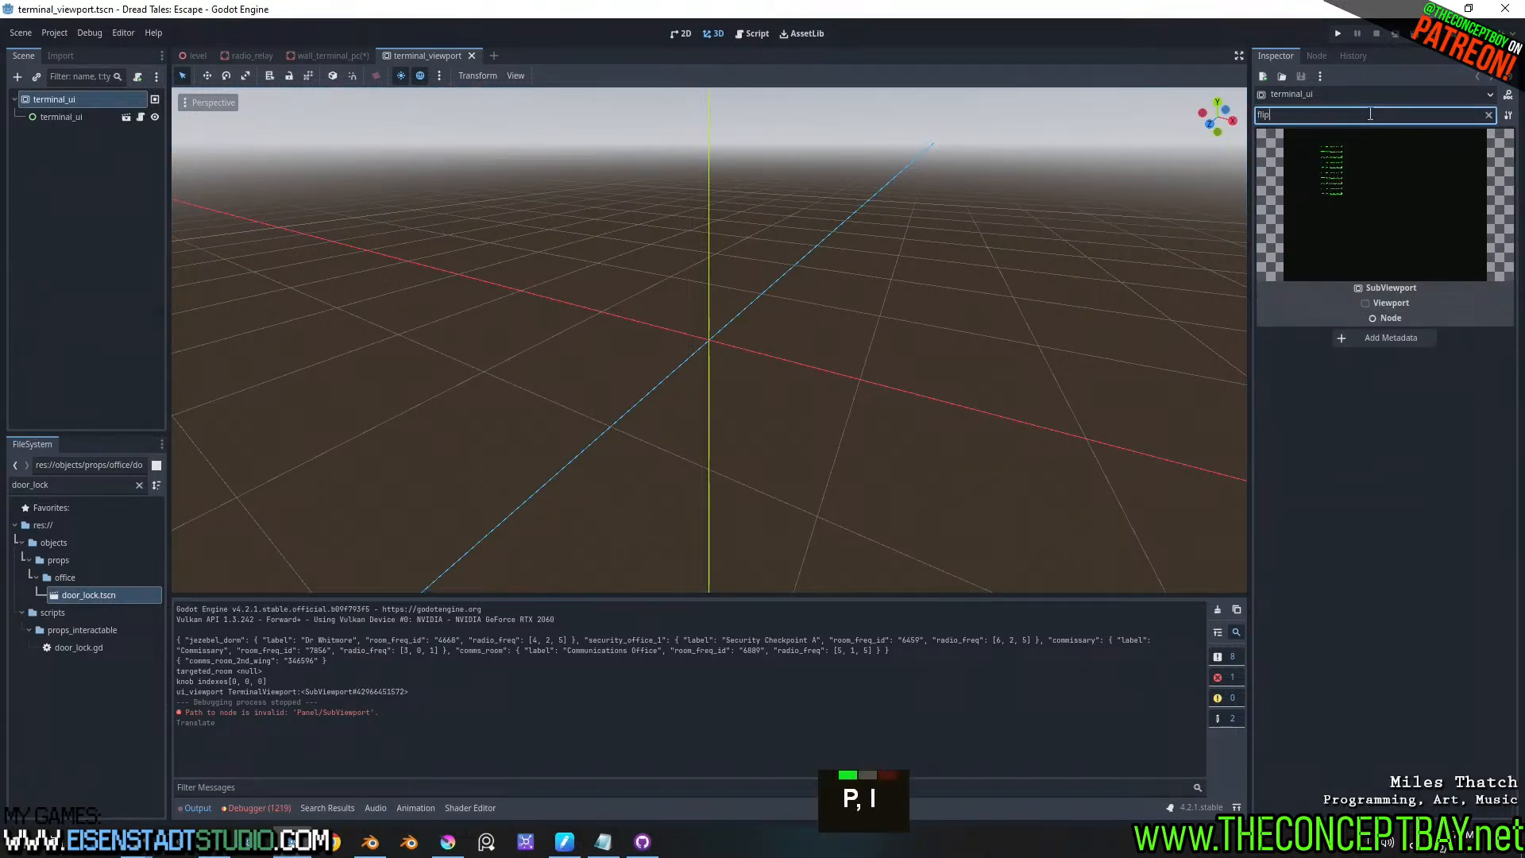
pyautogui.press('BackSpace')
pyautogui.write('vert')
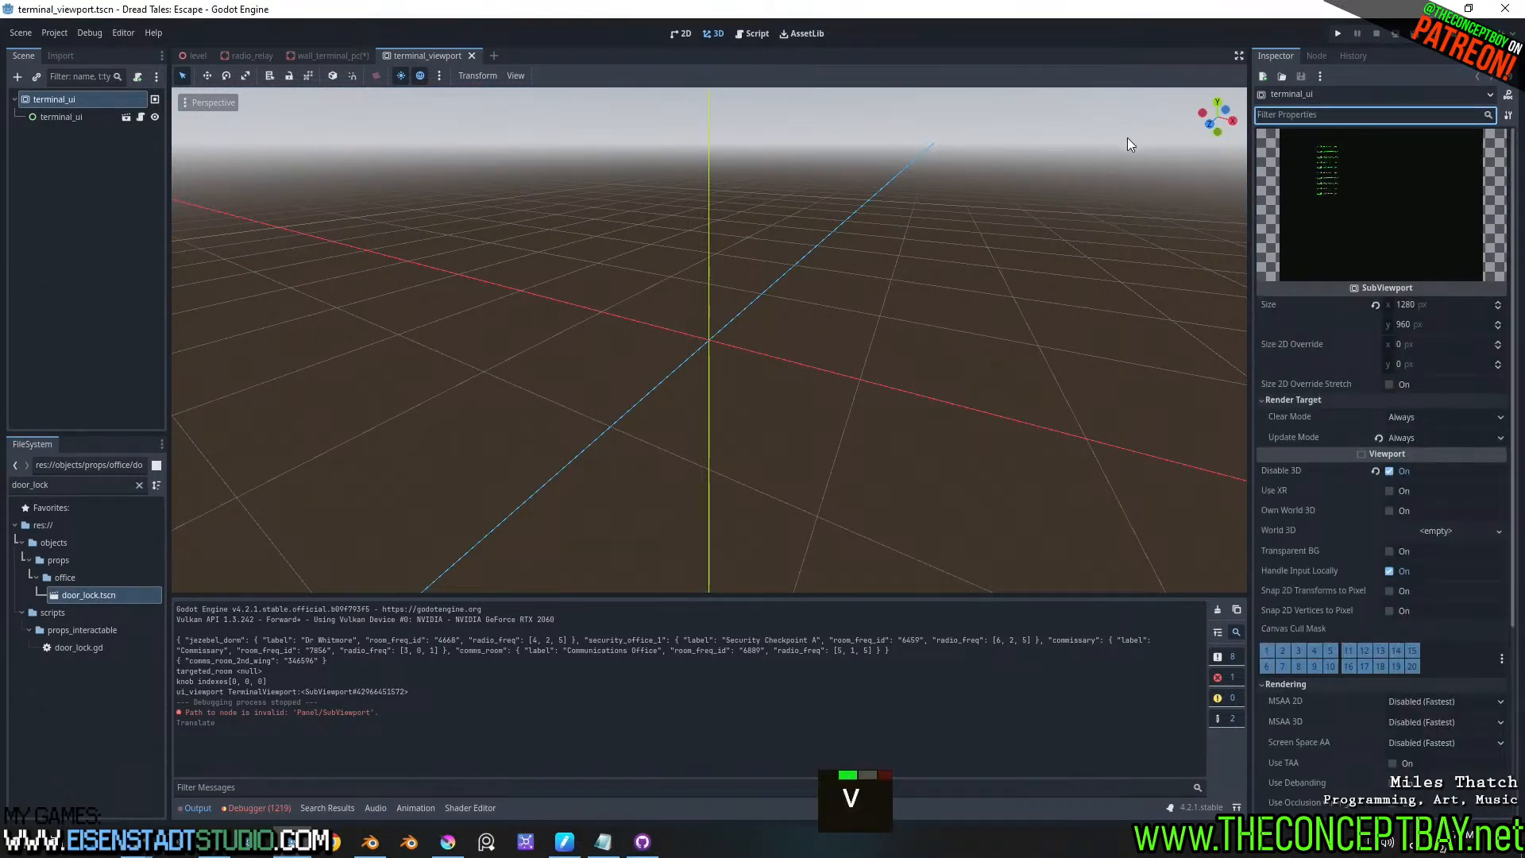
pyautogui.click(1294, 354)
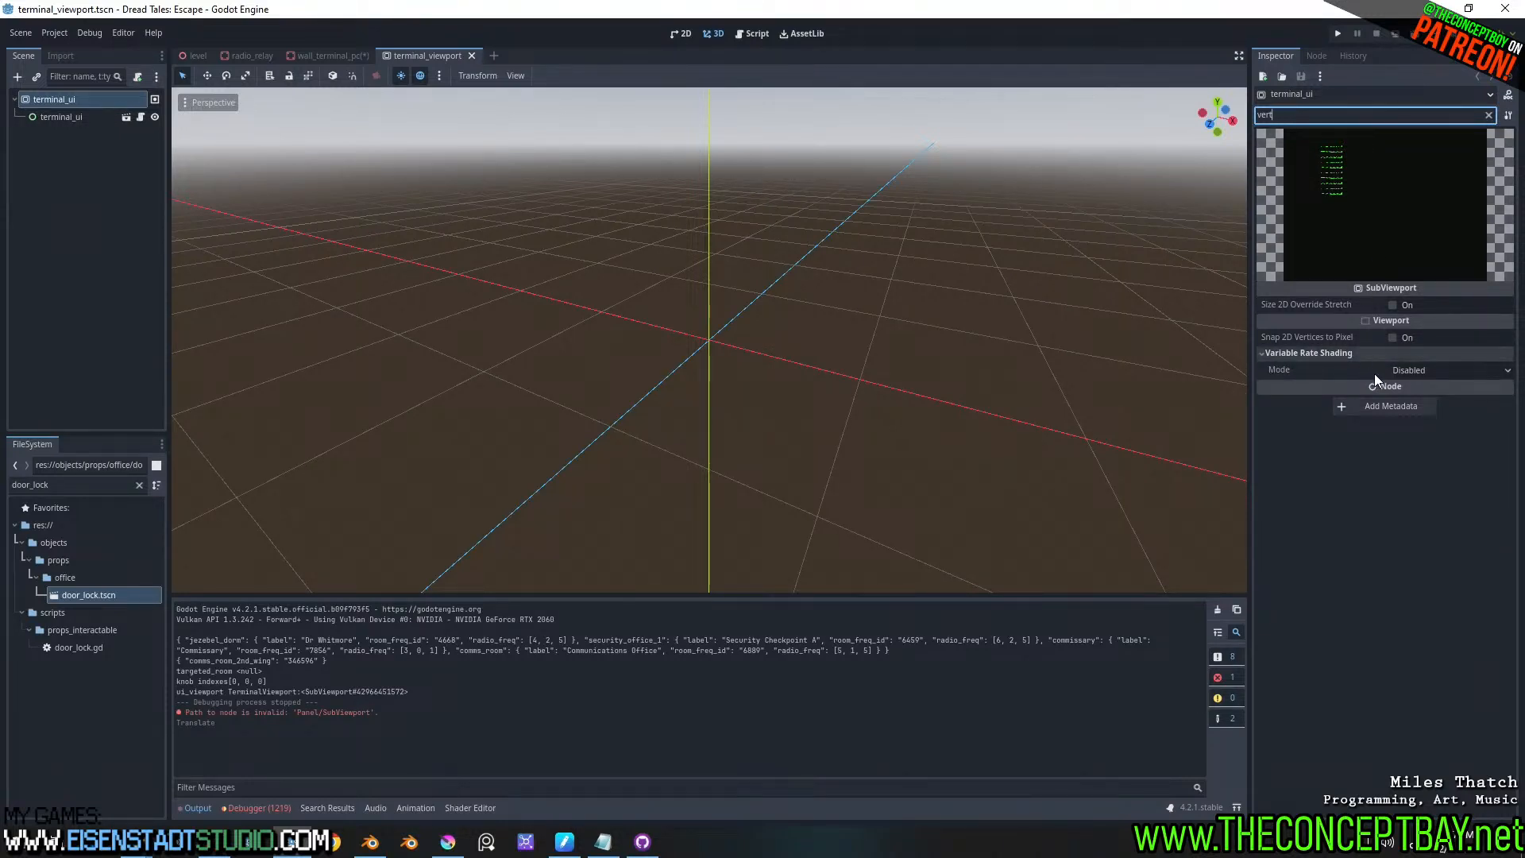
pyautogui.press('BackSpace')
pyautogui.press('BackSpace')
pyautogui.press('BackSpace')
pyautogui.press('BackSpace')
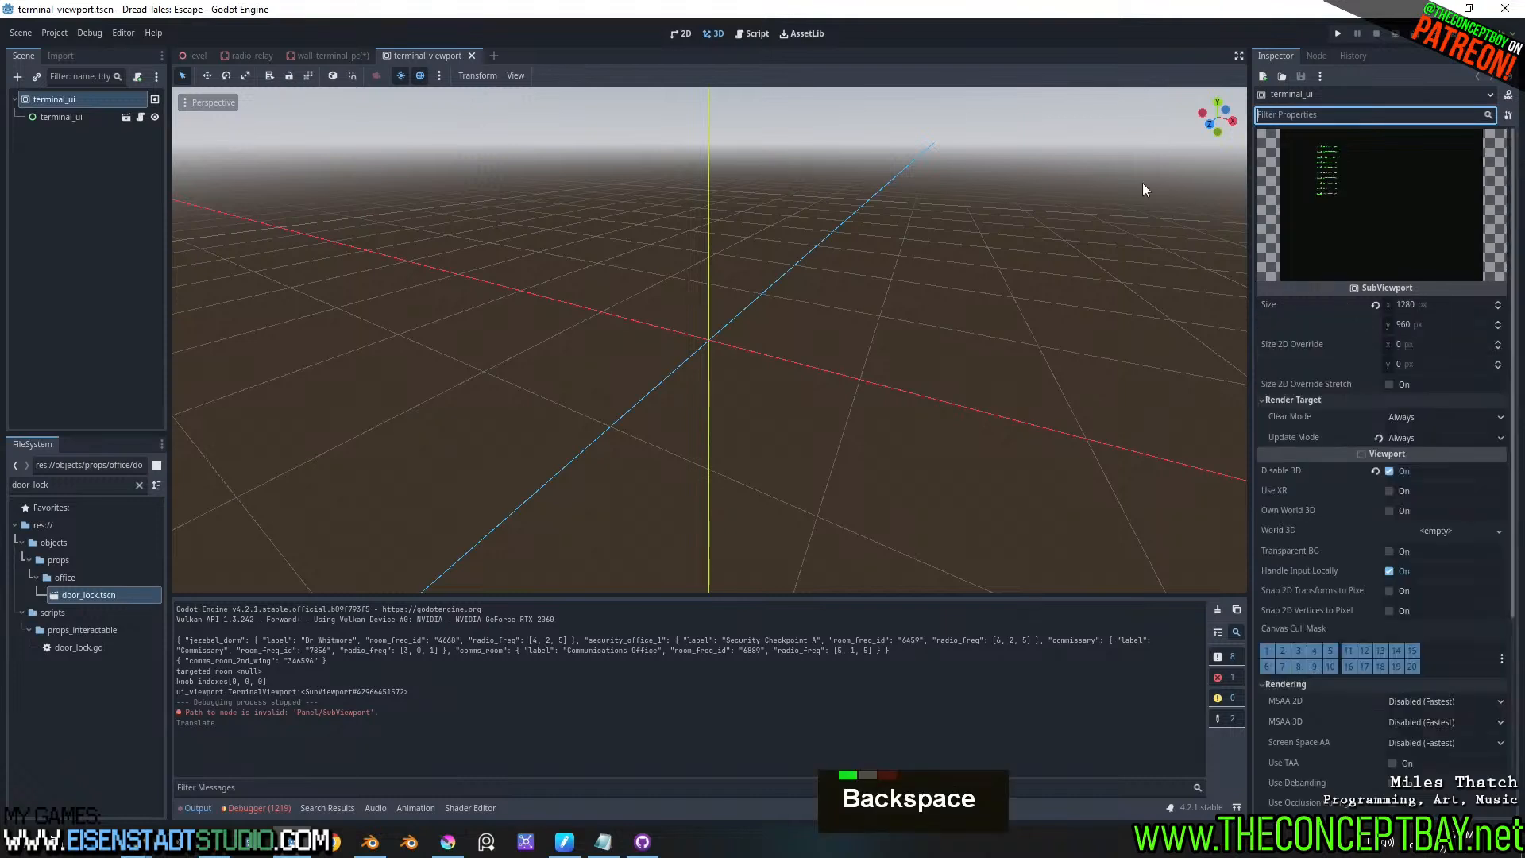
# - Examine the SubViewport's GUI, Physics, Audio Listener, Canvas Items and Scaling 3D properties for an image-flip setting
pyautogui.scroll(-10, 1270, 445)
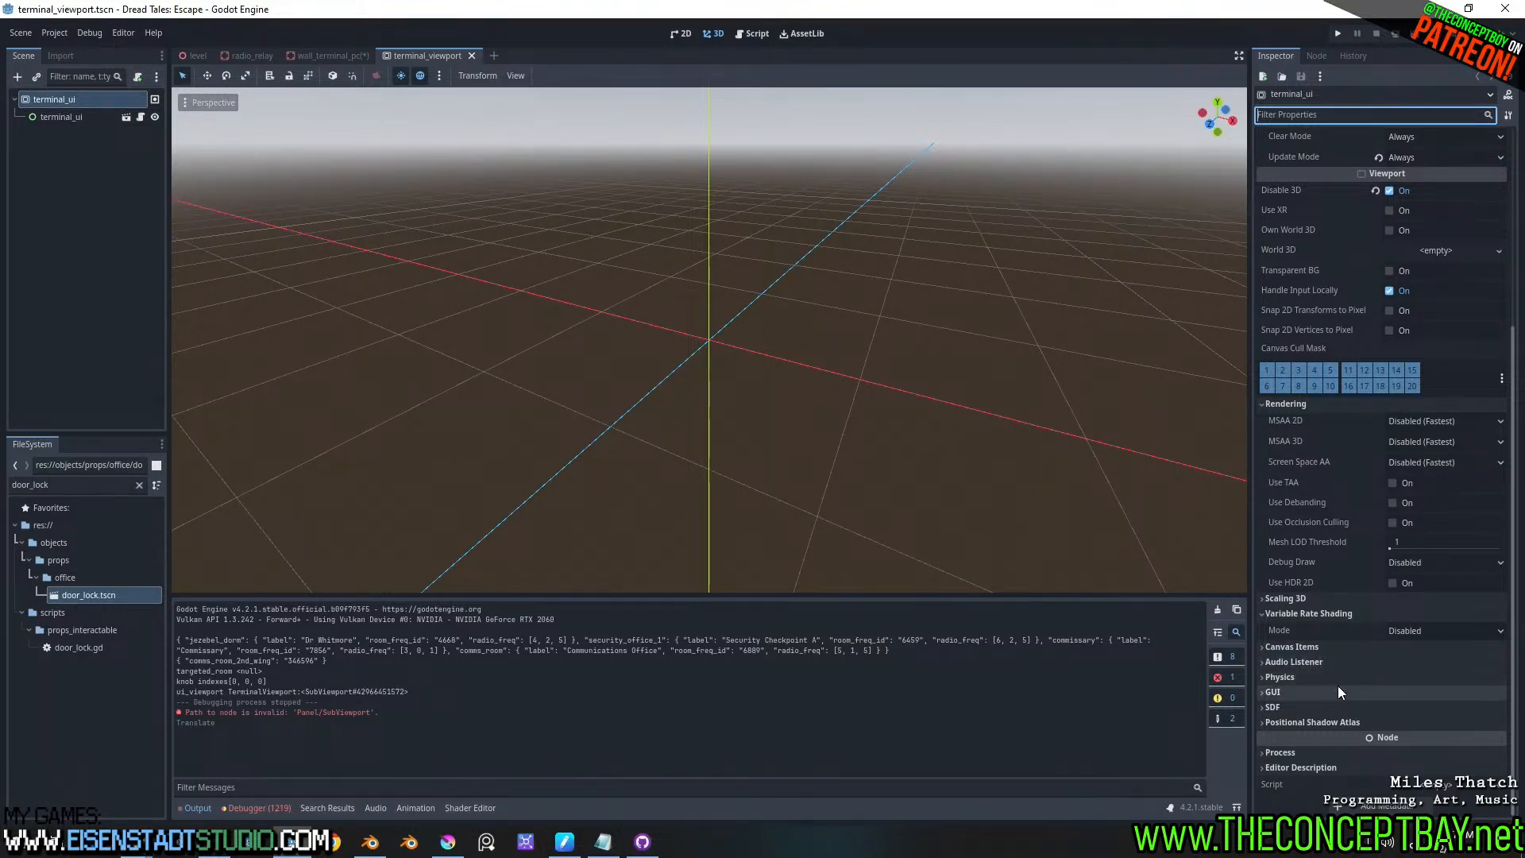
pyautogui.click(1316, 694)
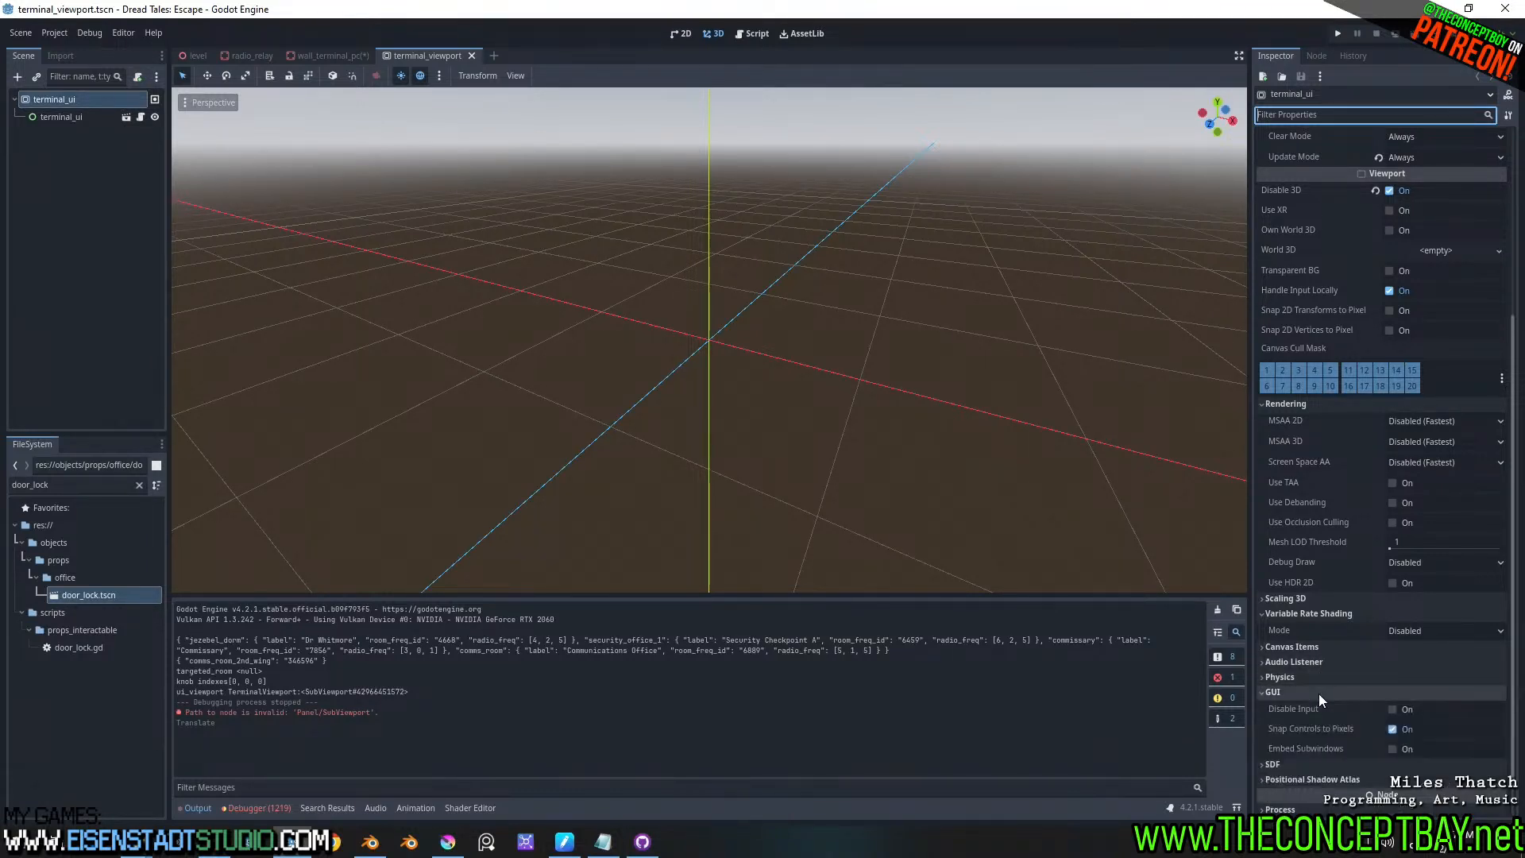
pyautogui.click(1318, 693)
pyautogui.click(1316, 674)
pyautogui.click(1315, 665)
pyautogui.click(1317, 645)
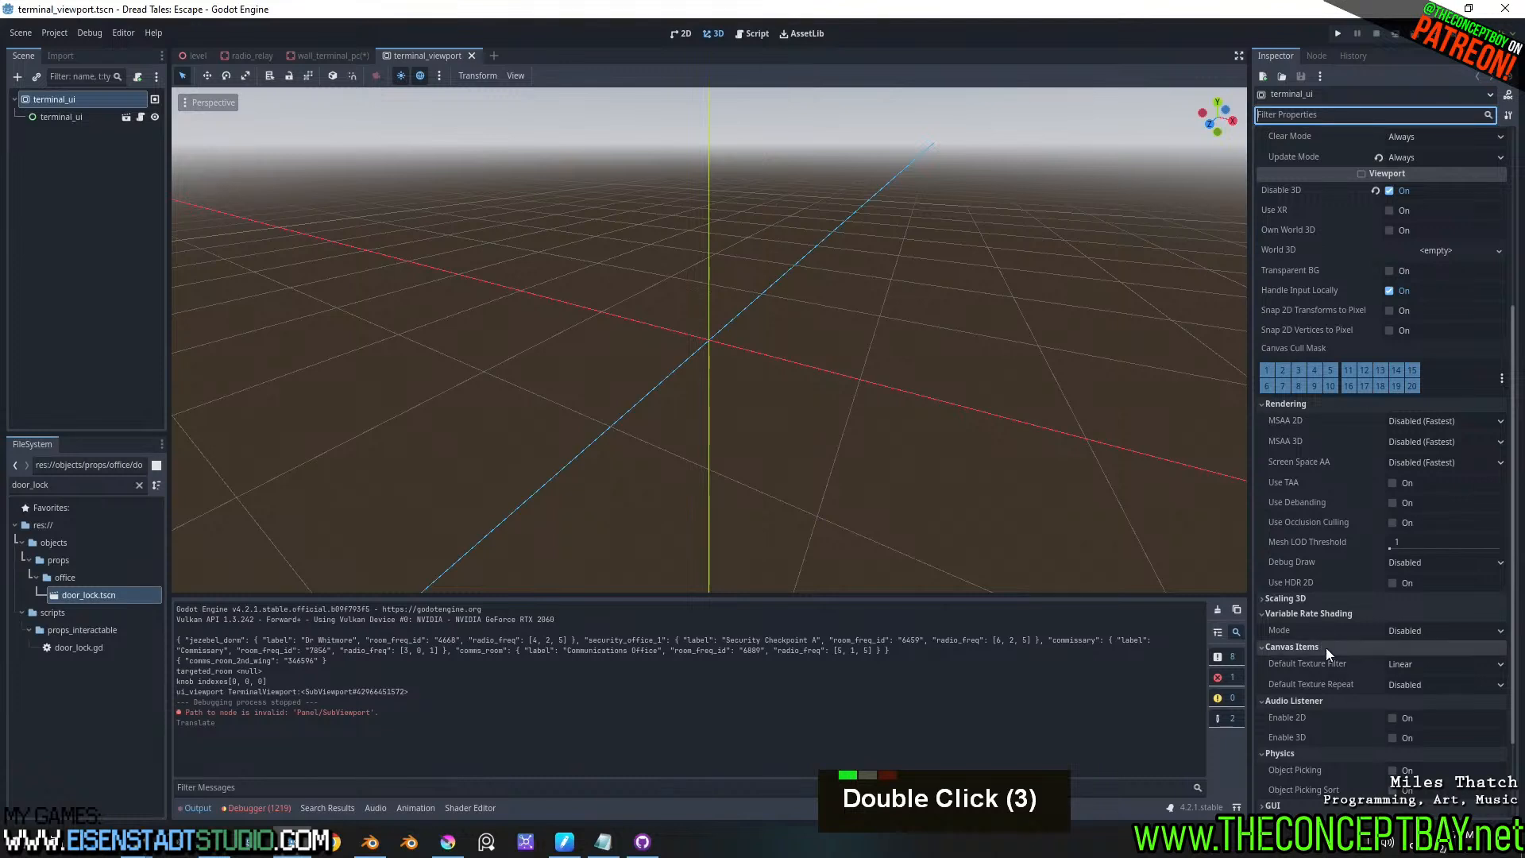
pyautogui.click(1327, 600)
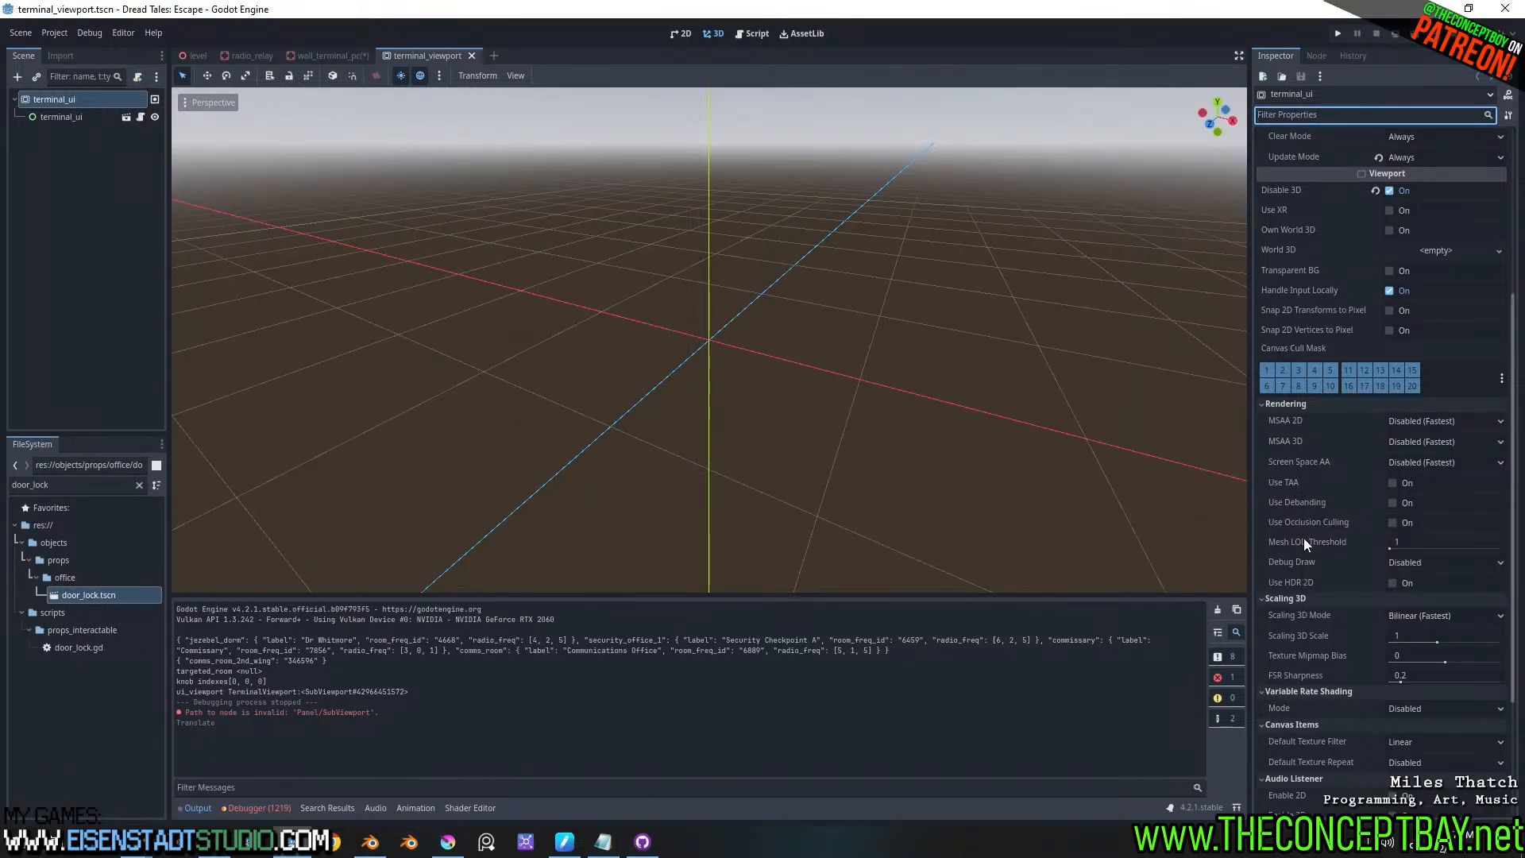
pyautogui.scroll(2, 1351, 428)
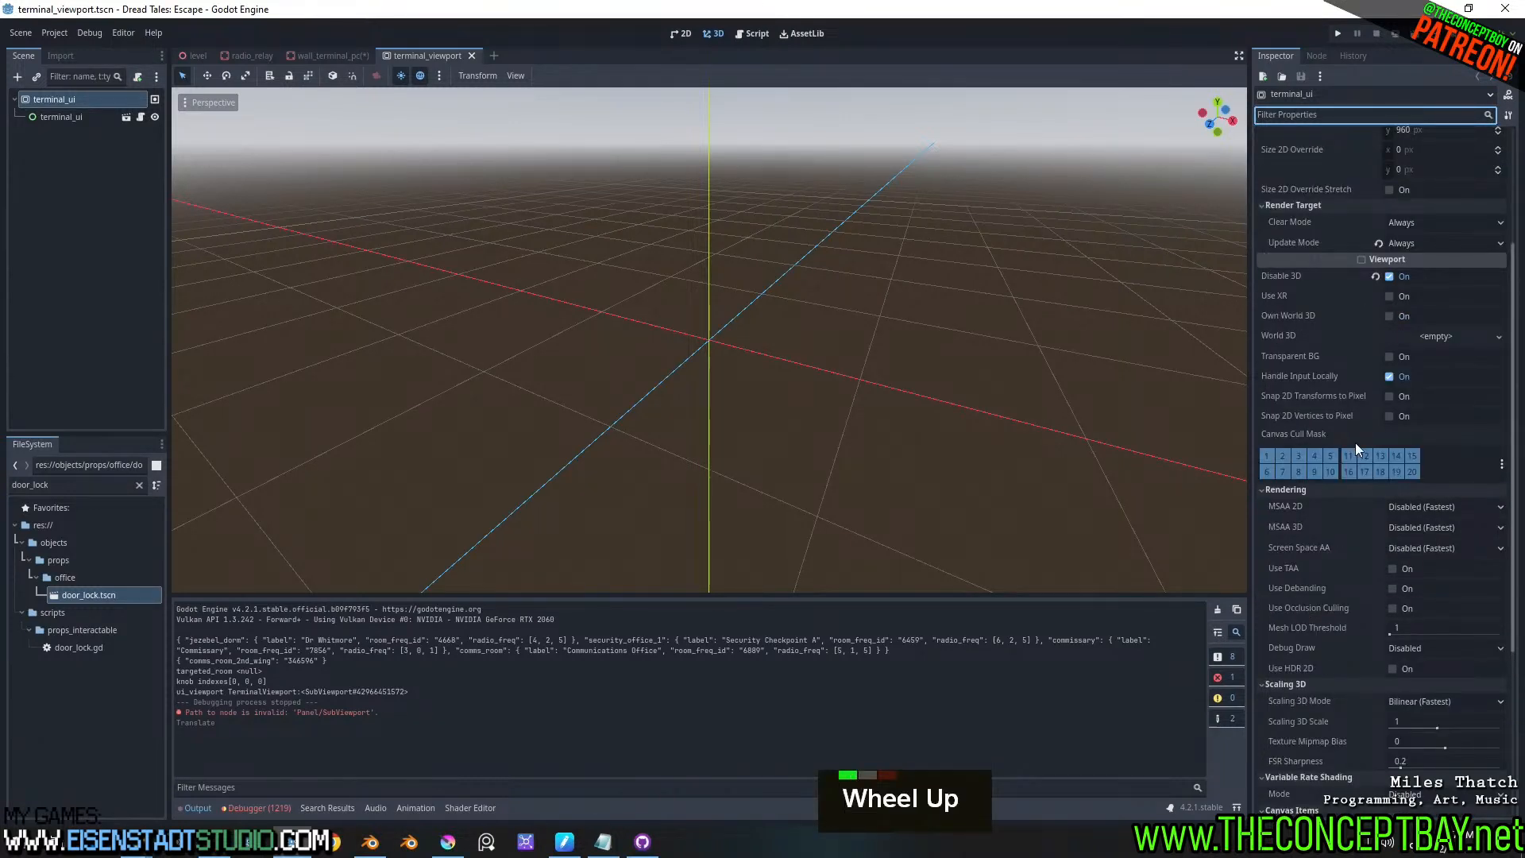
pyautogui.scroll(2, 1354, 441)
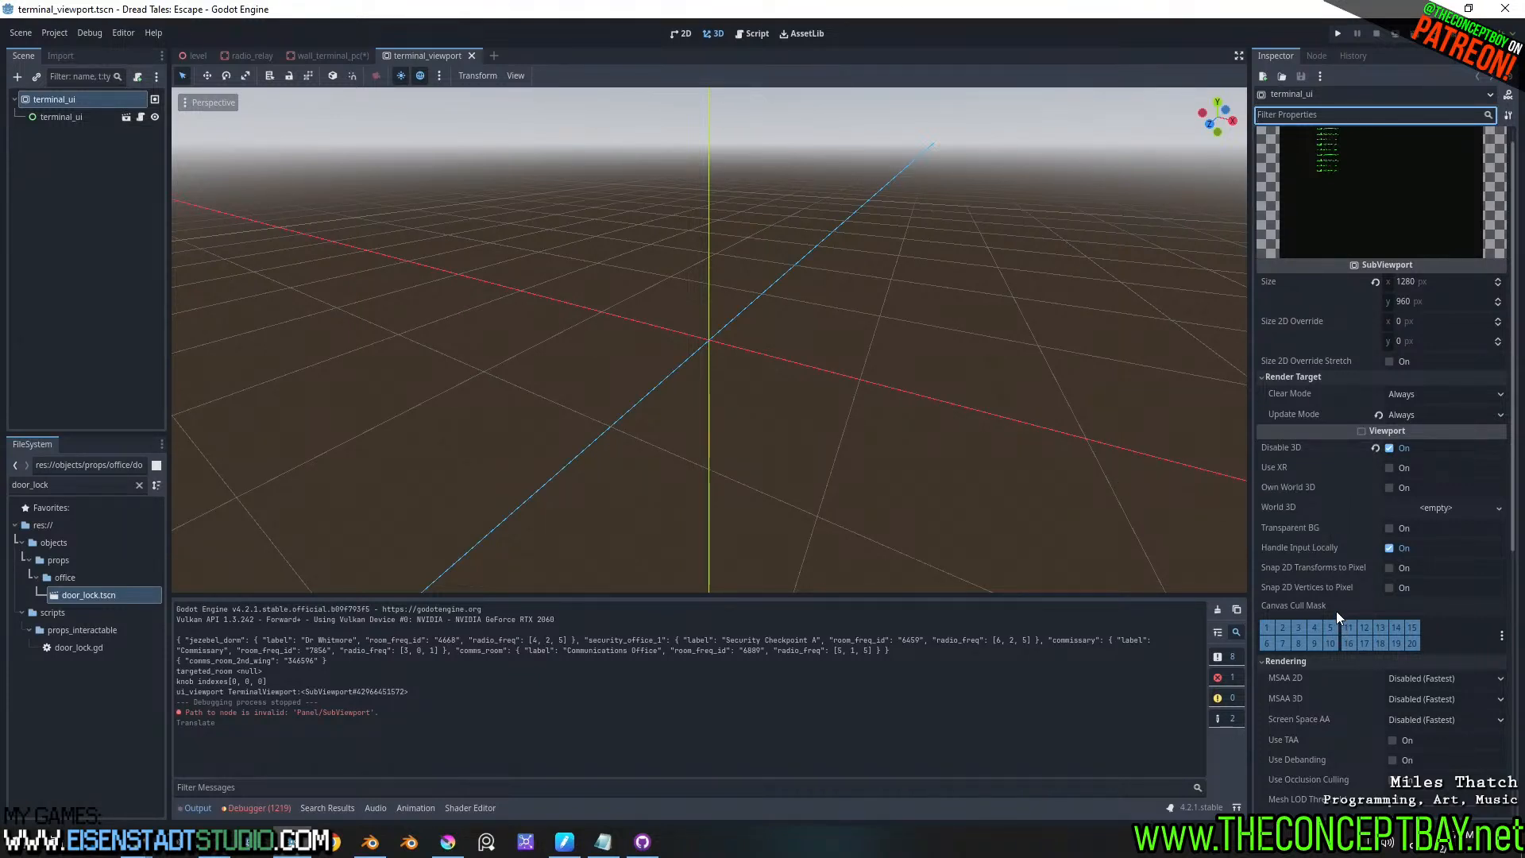
pyautogui.scroll(2, 1309, 483)
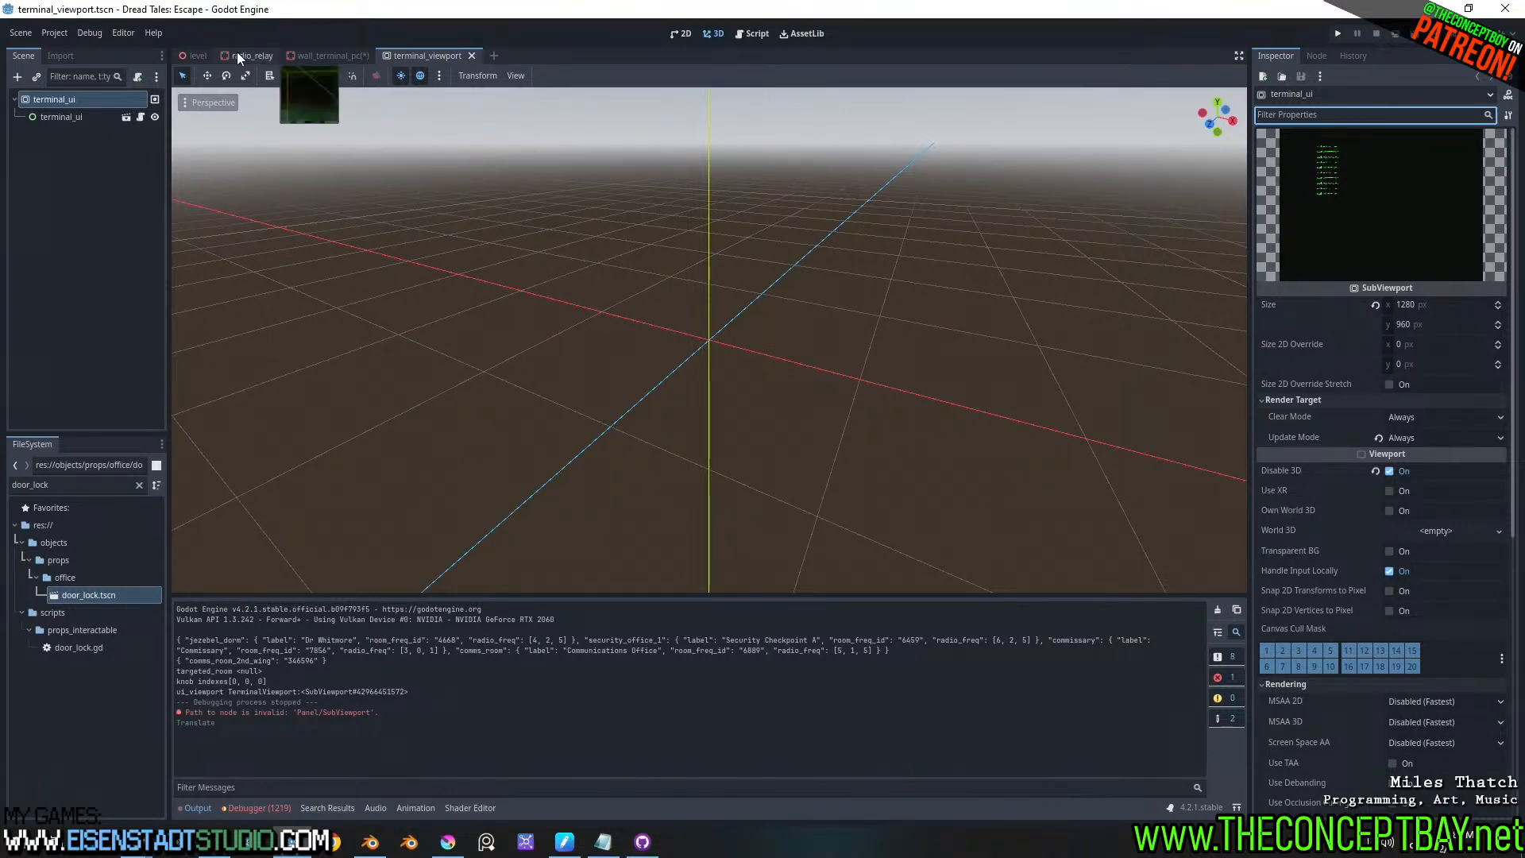
# - Return to the wall_terminal_pc scene and open the terminal_pc screen material's visual shader in an enlarged editor at the ui_viewport texture nodes
pyautogui.click(332, 55)
pyautogui.moveTo(989, 250); pyautogui.dragTo(578, 295, button='middle')
pyautogui.scroll(2, 660, 320)
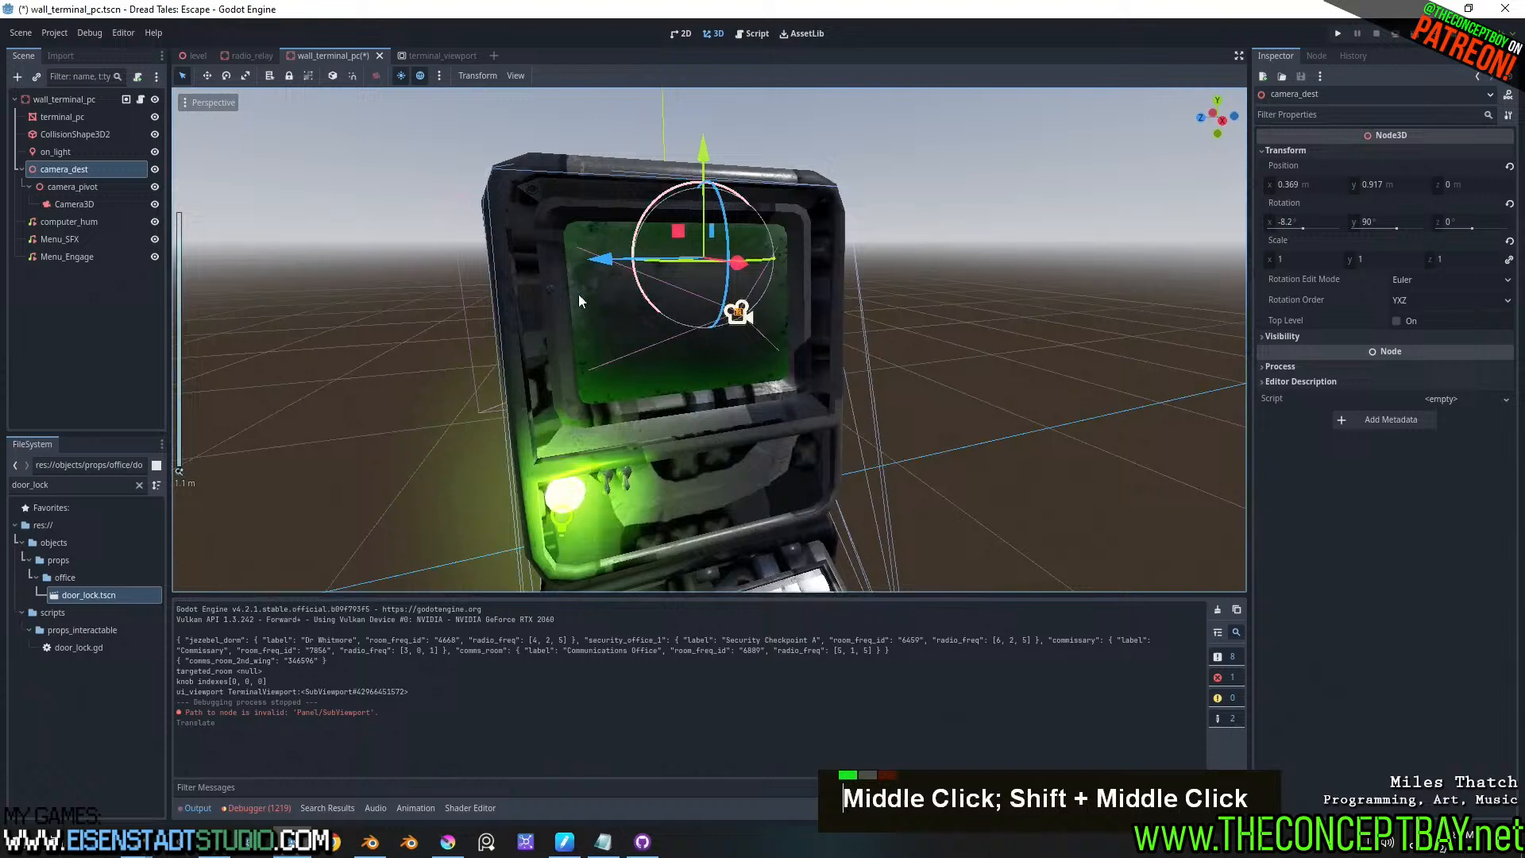
pyautogui.click(57, 116)
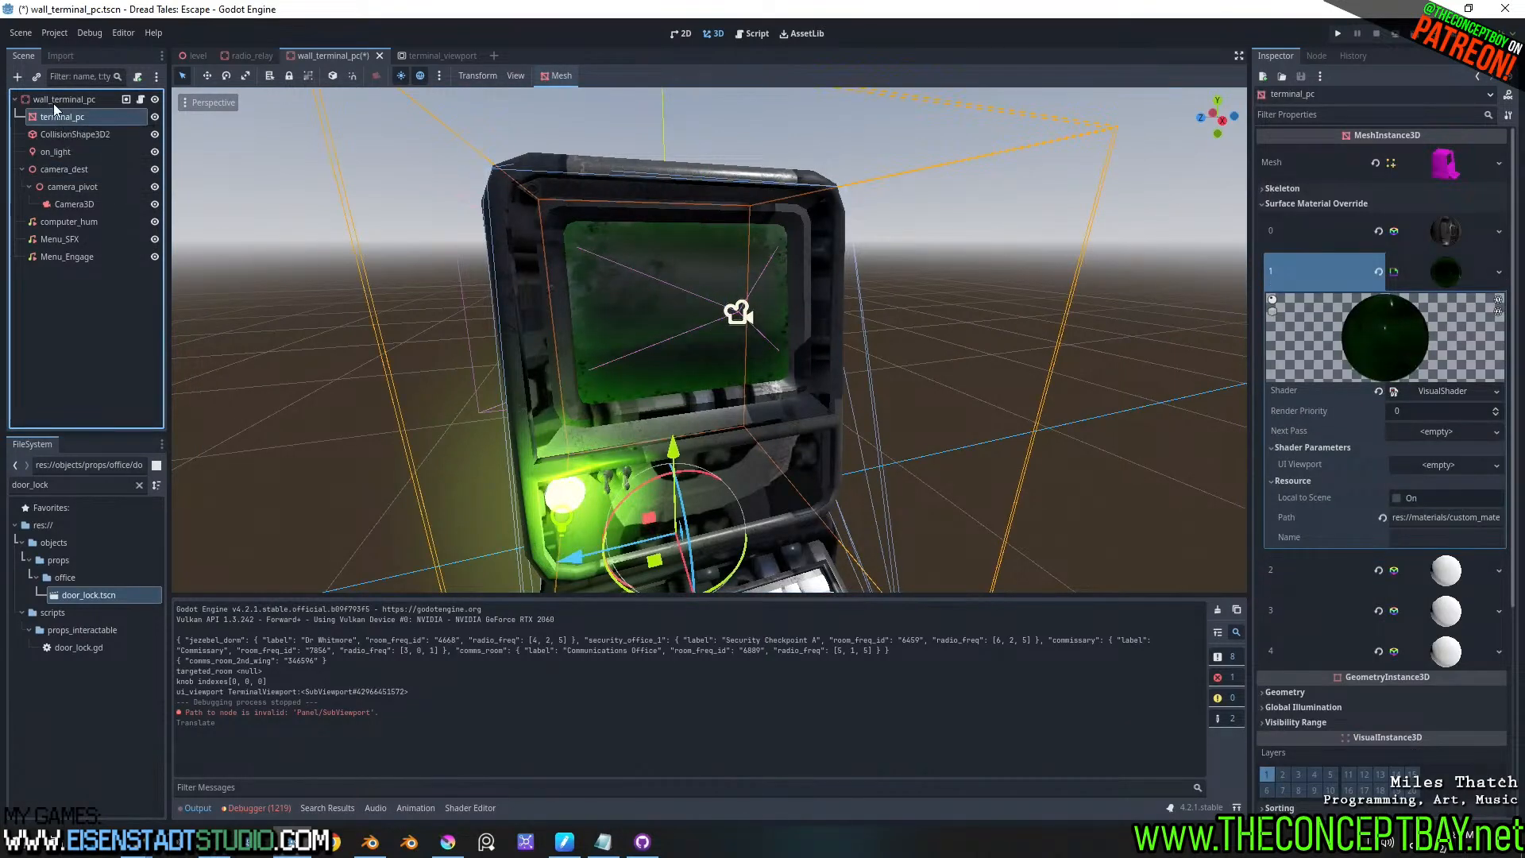
pyautogui.click(1446, 390)
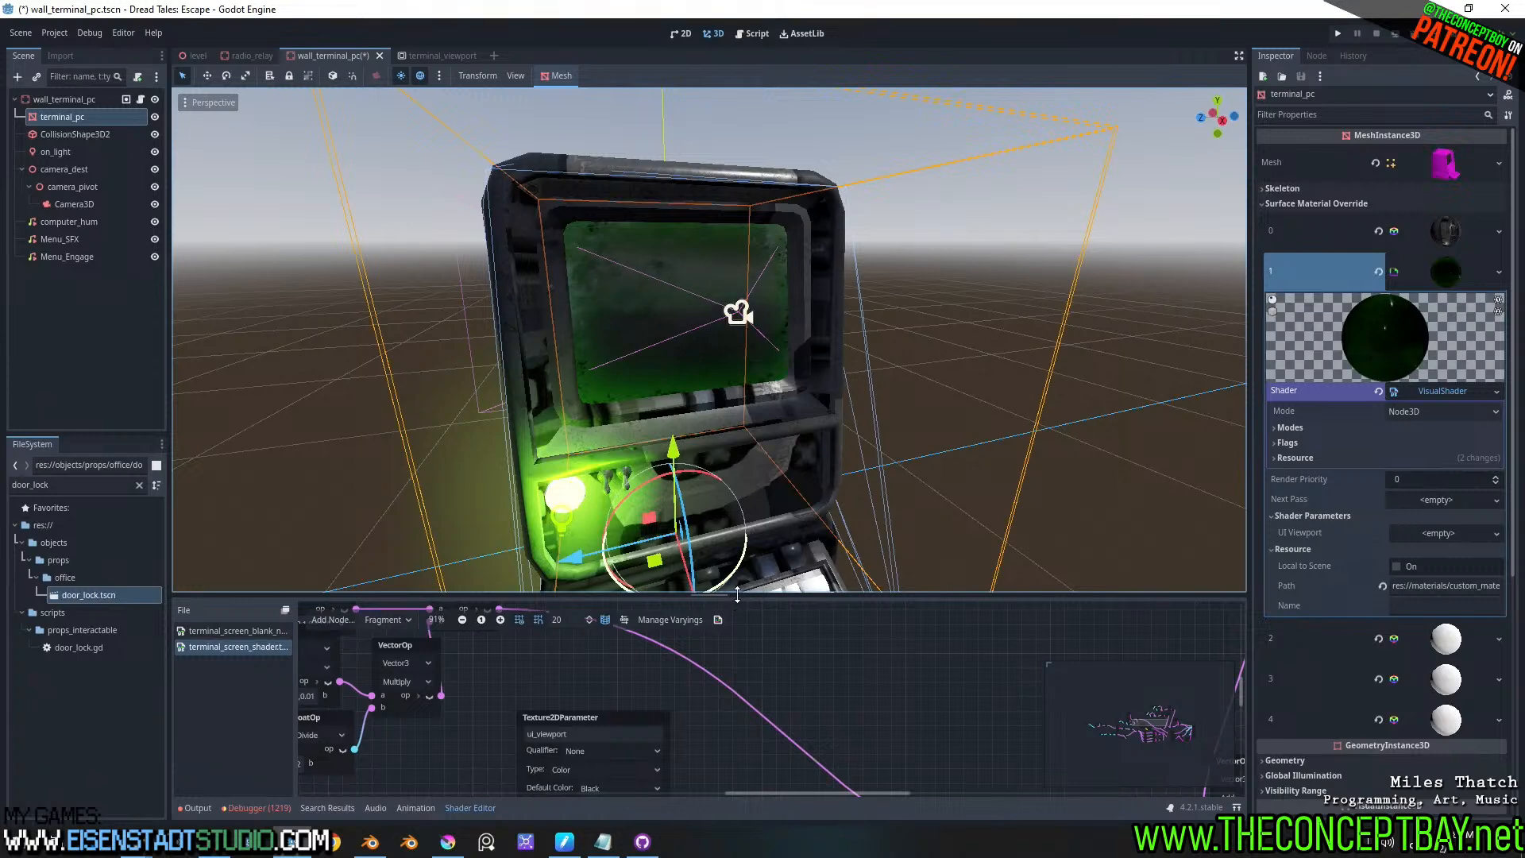
pyautogui.moveTo(734, 598); pyautogui.dragTo(758, 357)
pyautogui.moveTo(750, 505); pyautogui.dragTo(790, 478, button='middle')
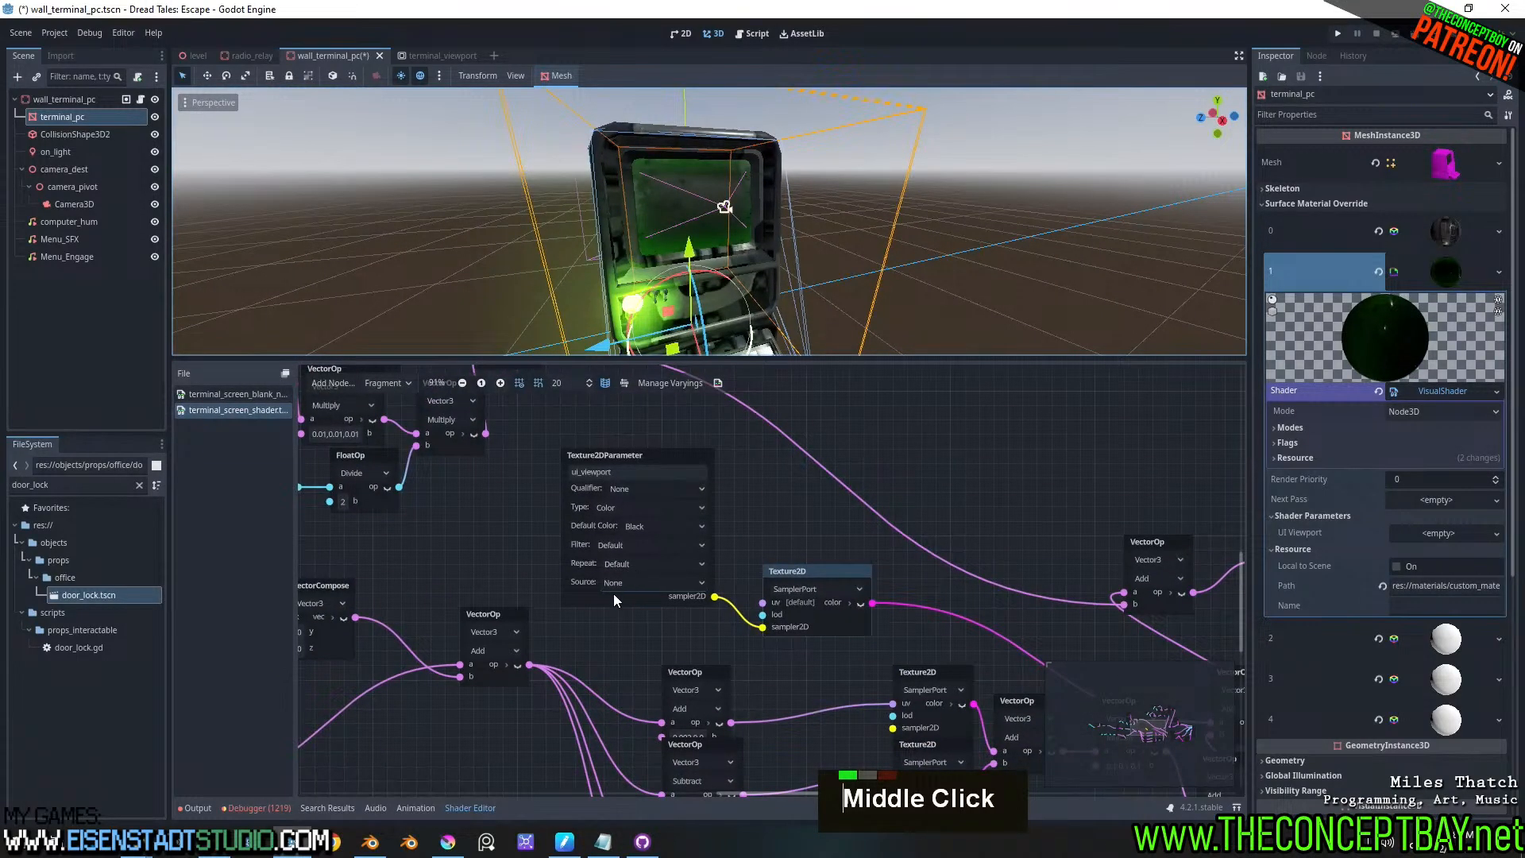
# - Check the available qualifier, type and default color options on the ui_viewport Texture2DParameter node
pyautogui.click(636, 507)
pyautogui.click(635, 501)
pyautogui.click(635, 490)
pyautogui.click(636, 487)
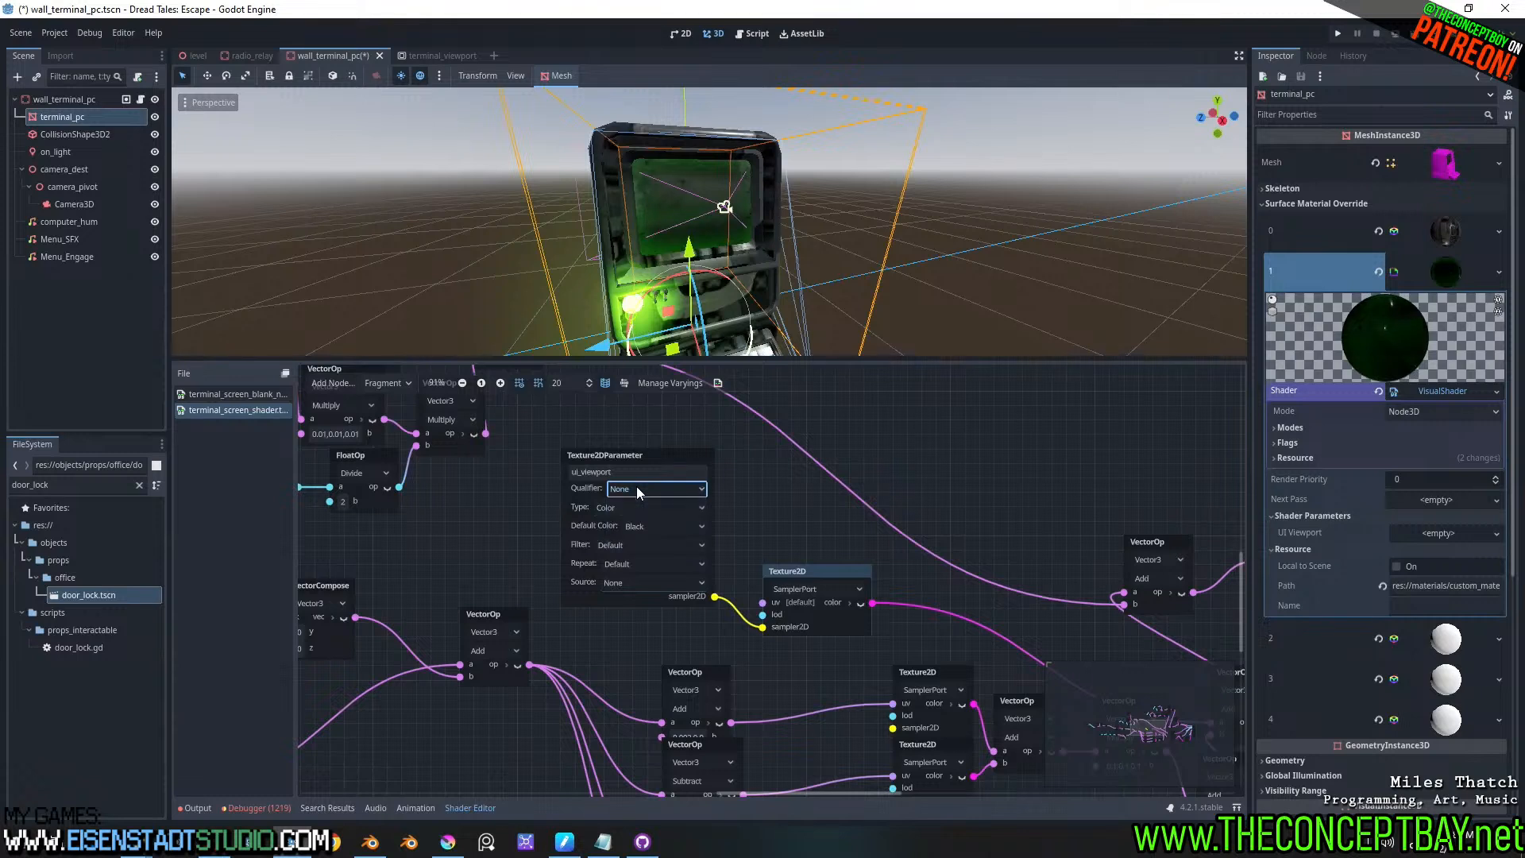
pyautogui.click(650, 526)
pyautogui.click(673, 514)
# - Add a UV input node to the shader graph above the ui_viewport Texture2DParameter node
pyautogui.moveTo(679, 459)
pyautogui.mouseDown()
pyautogui.moveTo(650, 460)
pyautogui.moveTo(681, 470)
pyautogui.moveTo(666, 473)
pyautogui.mouseUp()
pyautogui.moveTo(801, 562); pyautogui.dragTo(636, 565, button='middle')
pyautogui.rightClick(565, 483)
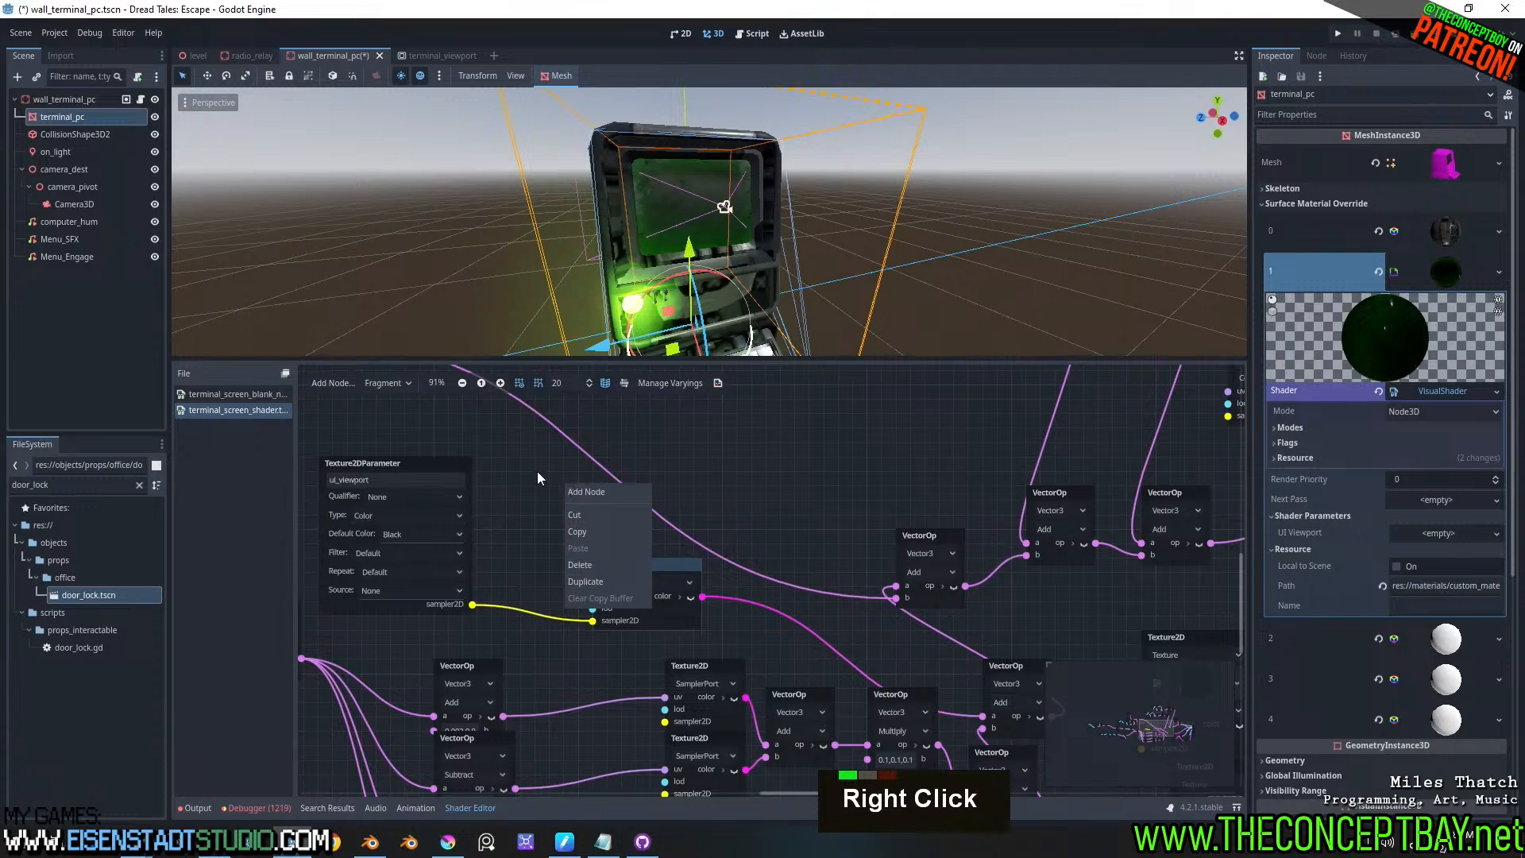
pyautogui.hotkey('shift', 'a')
pyautogui.hotkey('ctrl', 'a')
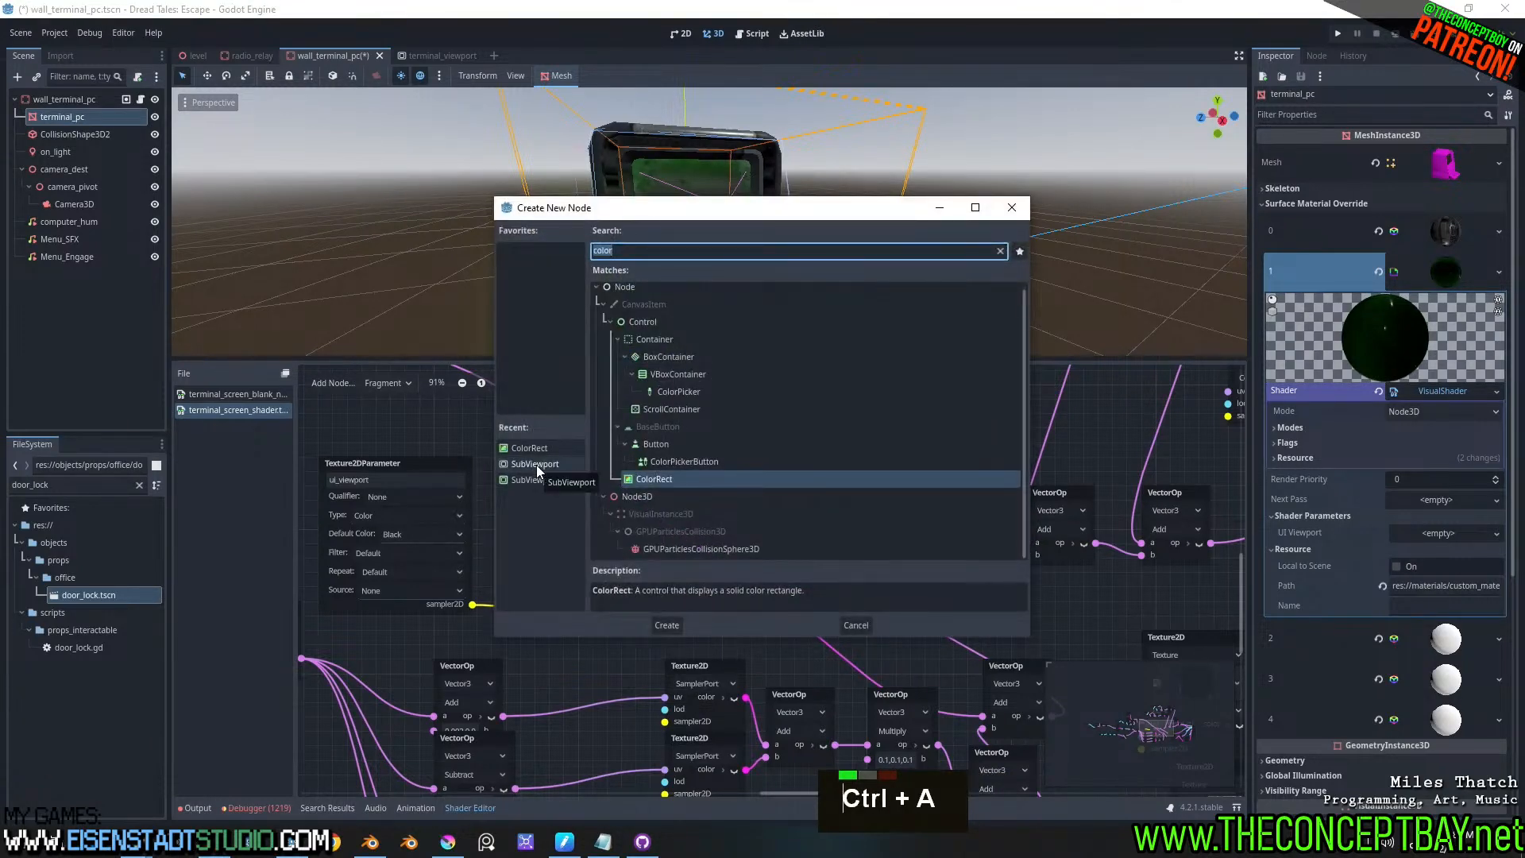
pyautogui.press('Escape')
pyautogui.rightClick(536, 464)
pyautogui.write('u')
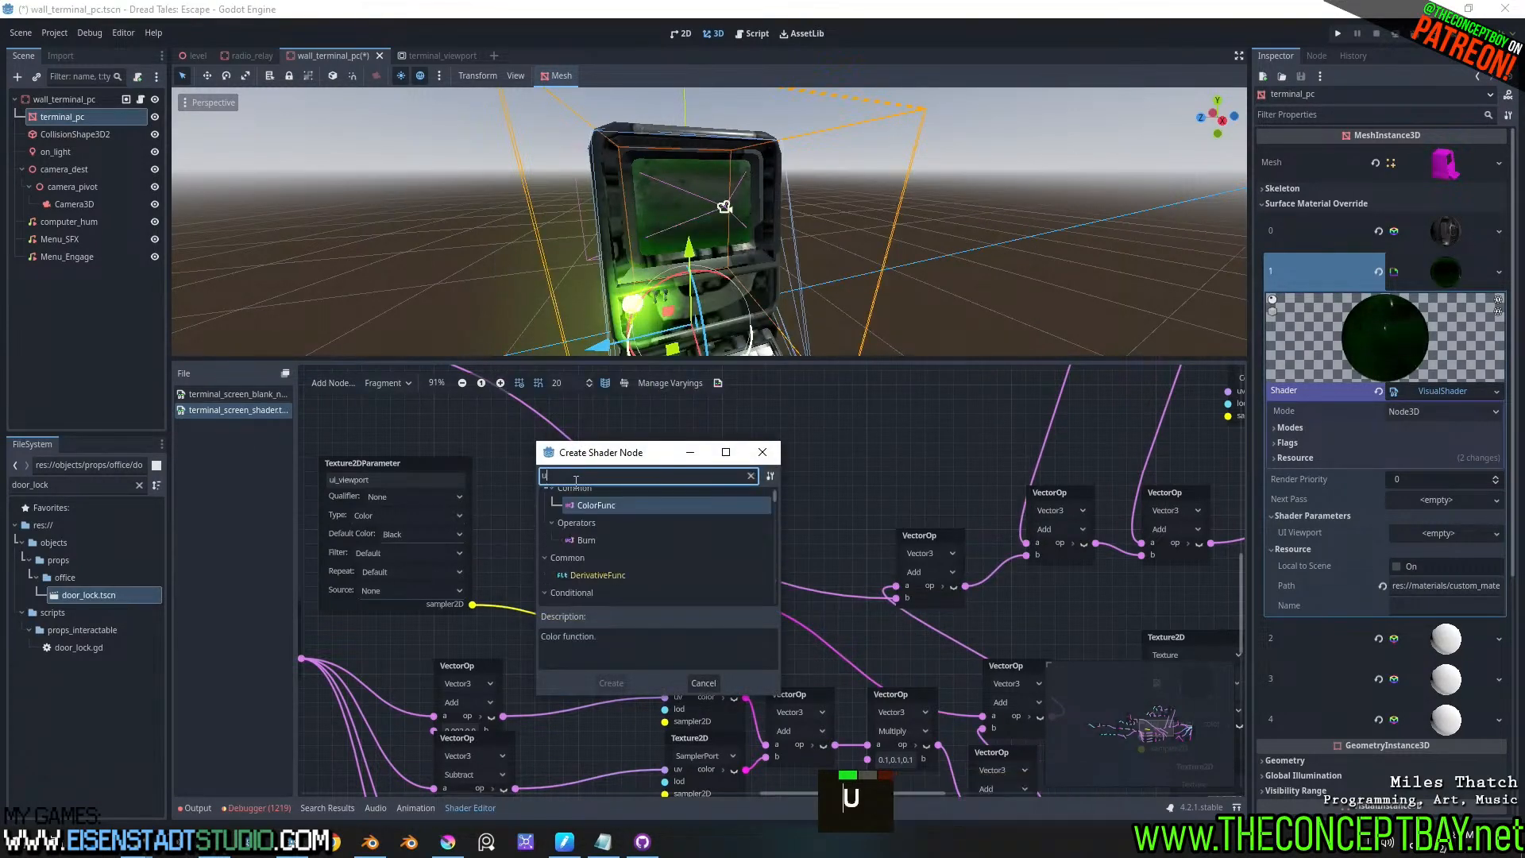
pyautogui.write('v')
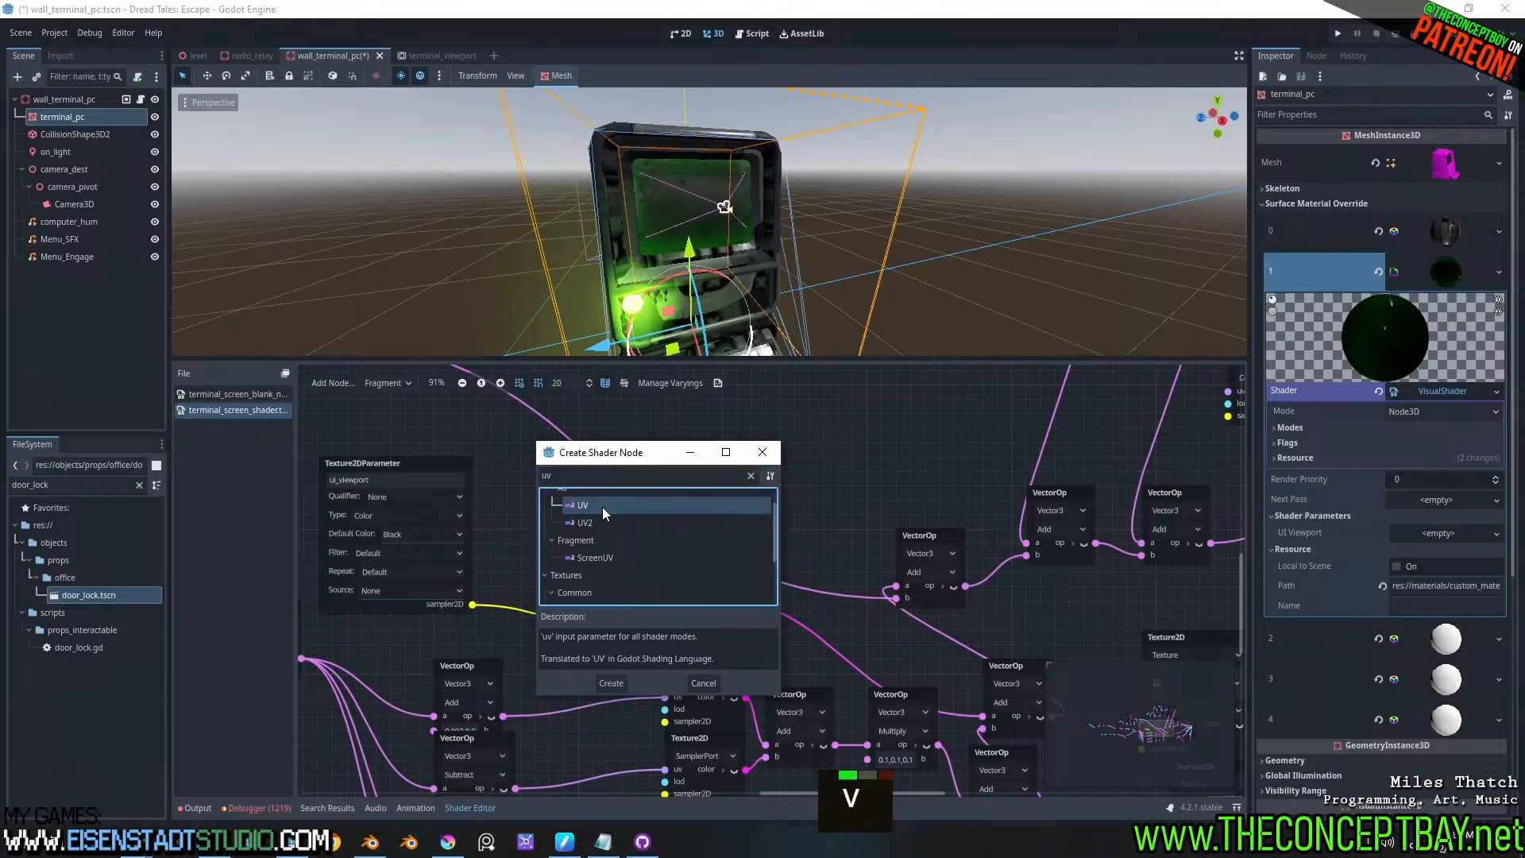
pyautogui.doubleClick(602, 507)
# - Create a Vector3 Multiply node fed by the UV input and place it above the viewport's Texture2D node
pyautogui.moveTo(610, 477); pyautogui.dragTo(640, 433)
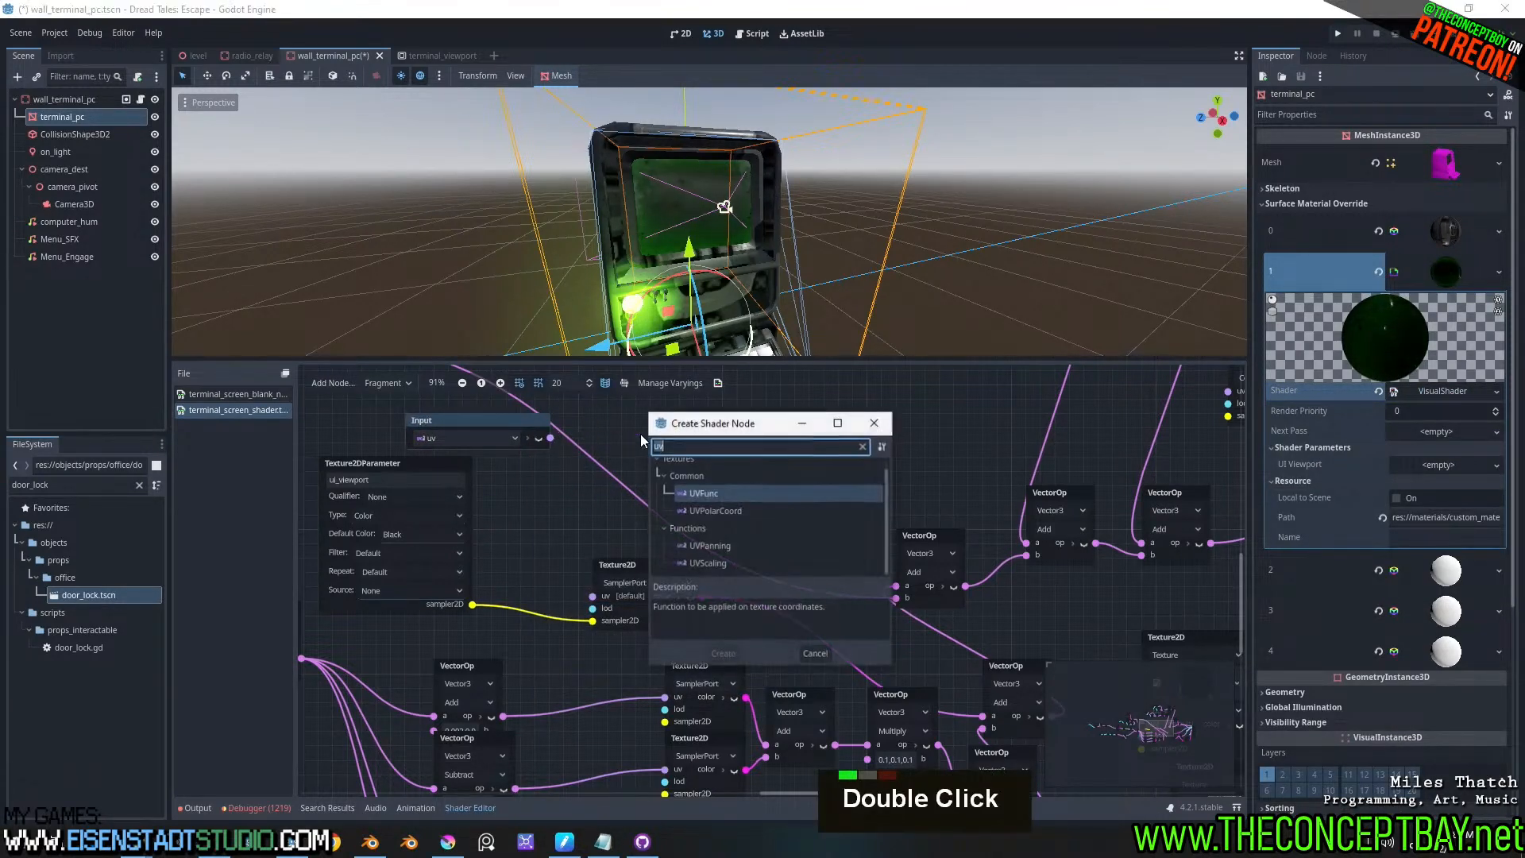
pyautogui.write('mult')
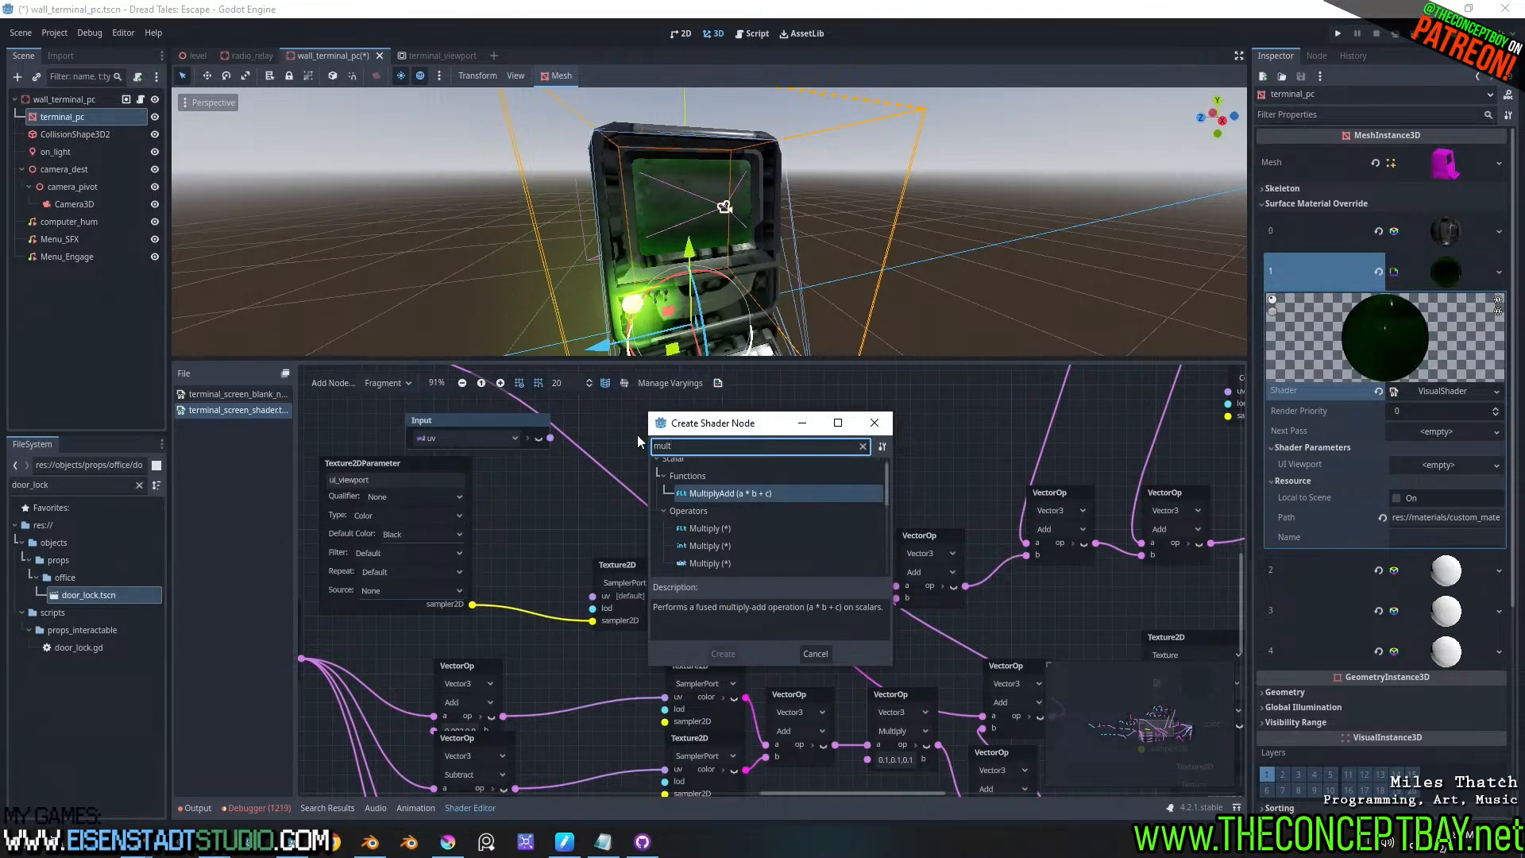
pyautogui.click(728, 530)
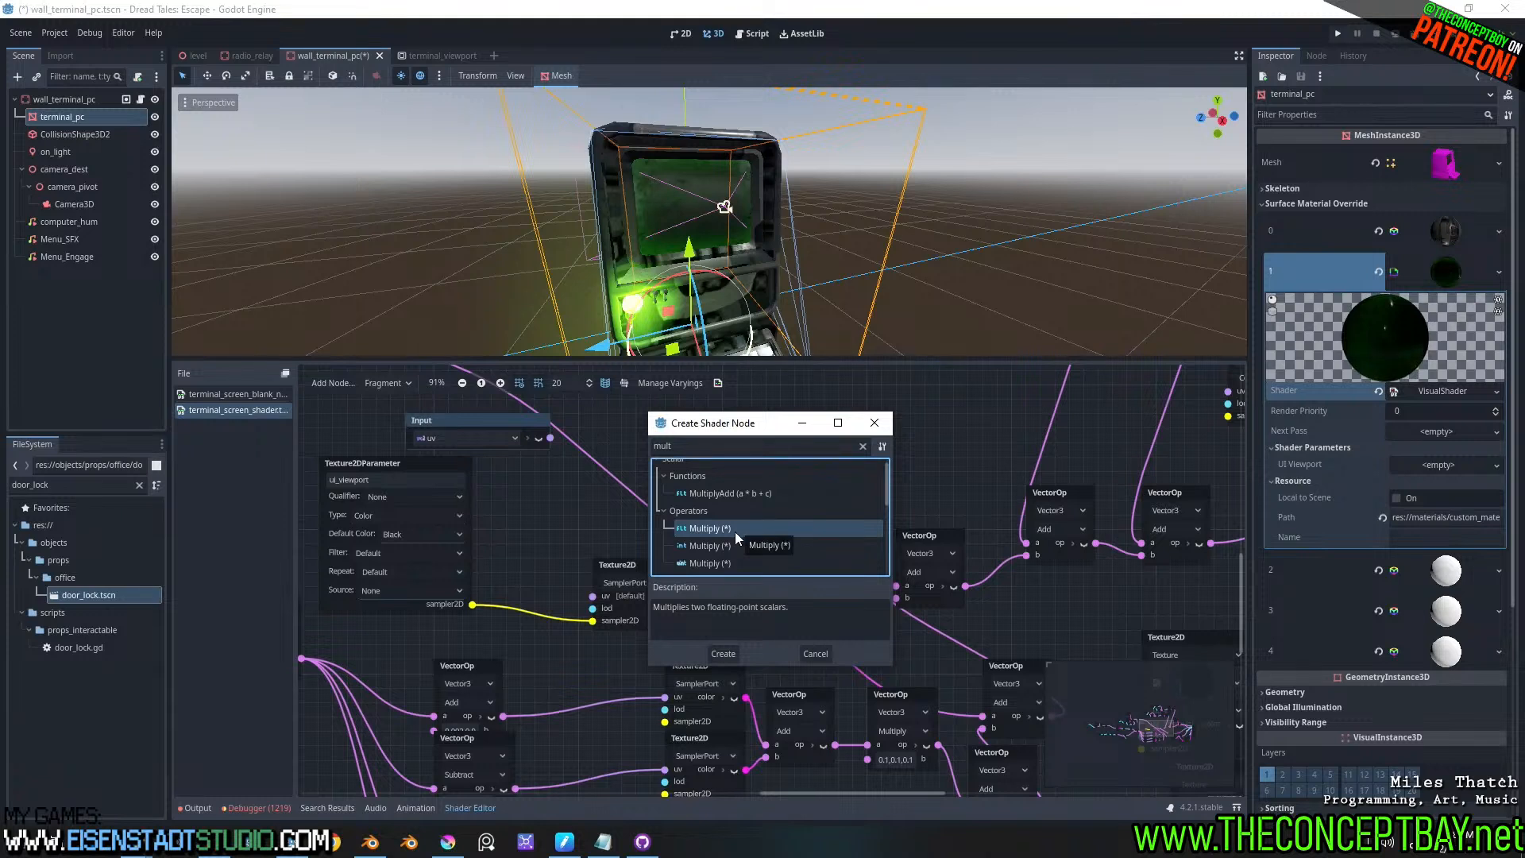
pyautogui.scroll(-2, 735, 531)
pyautogui.scroll(-8, 720, 538)
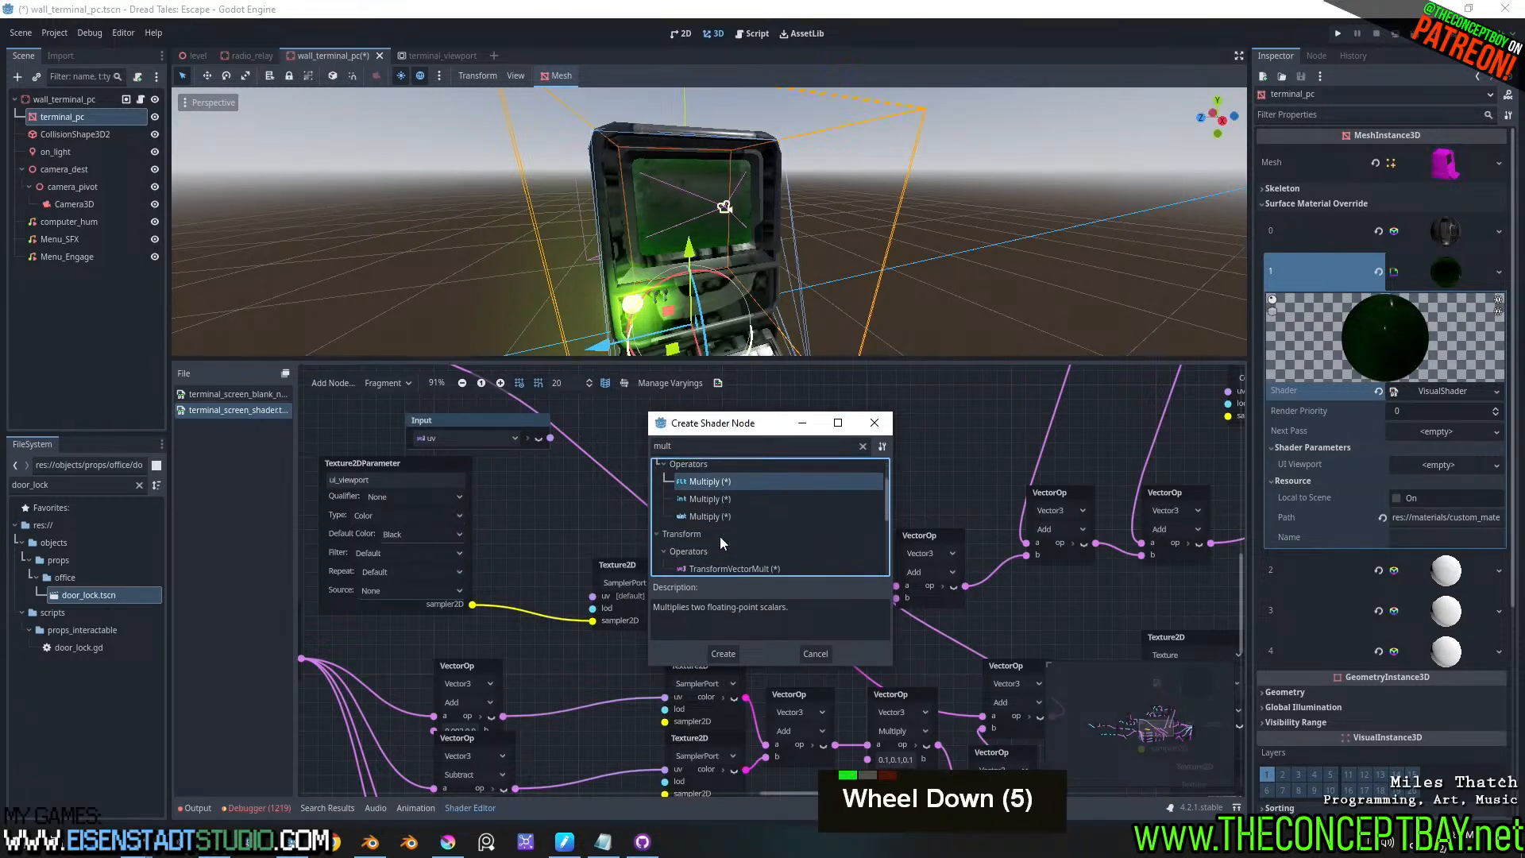
pyautogui.scroll(-3, 719, 536)
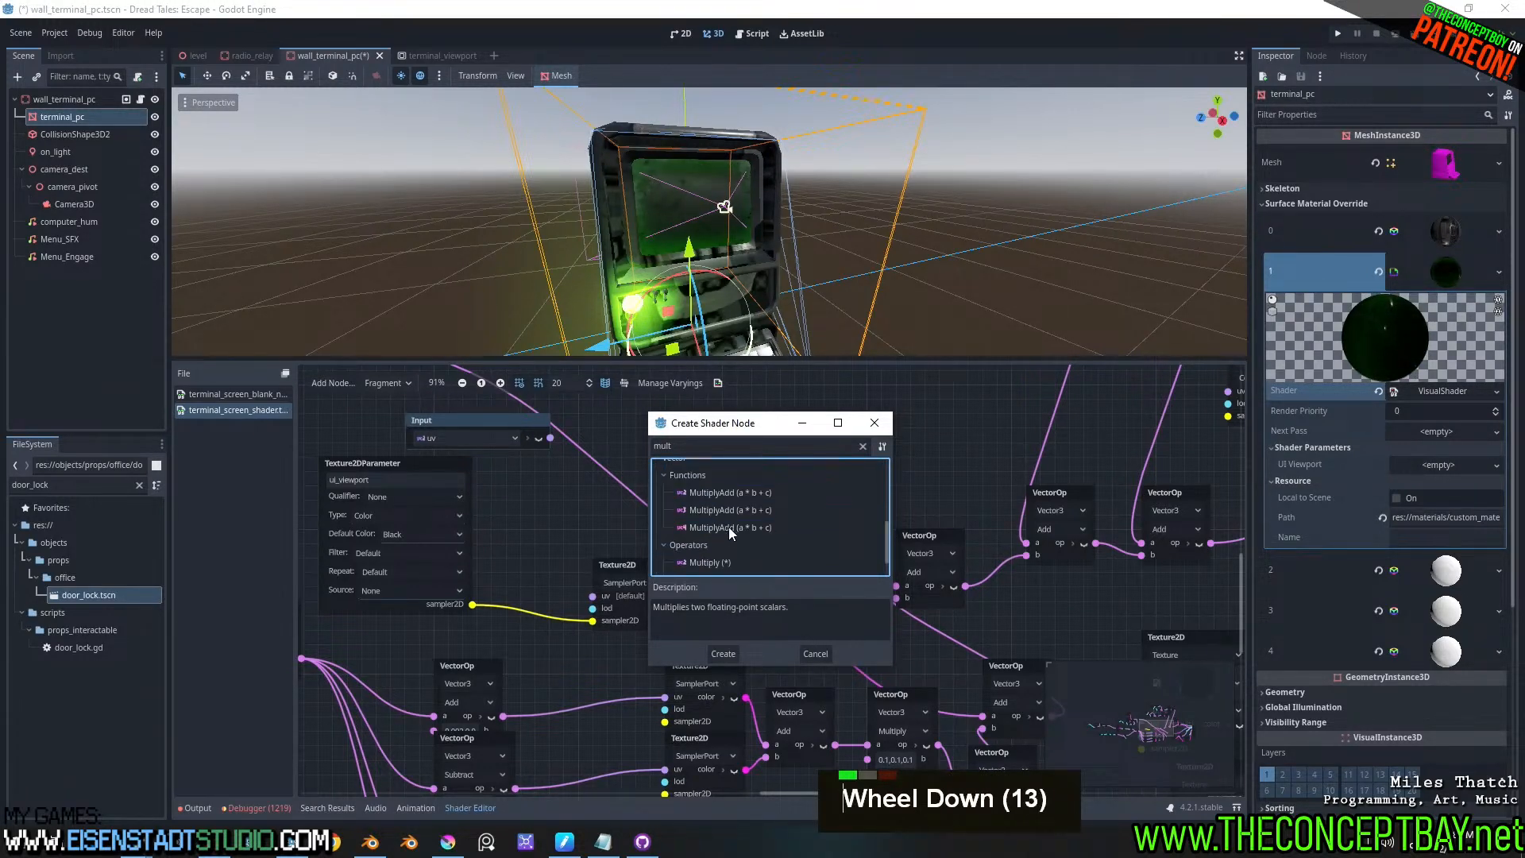
pyautogui.scroll(-2, 718, 508)
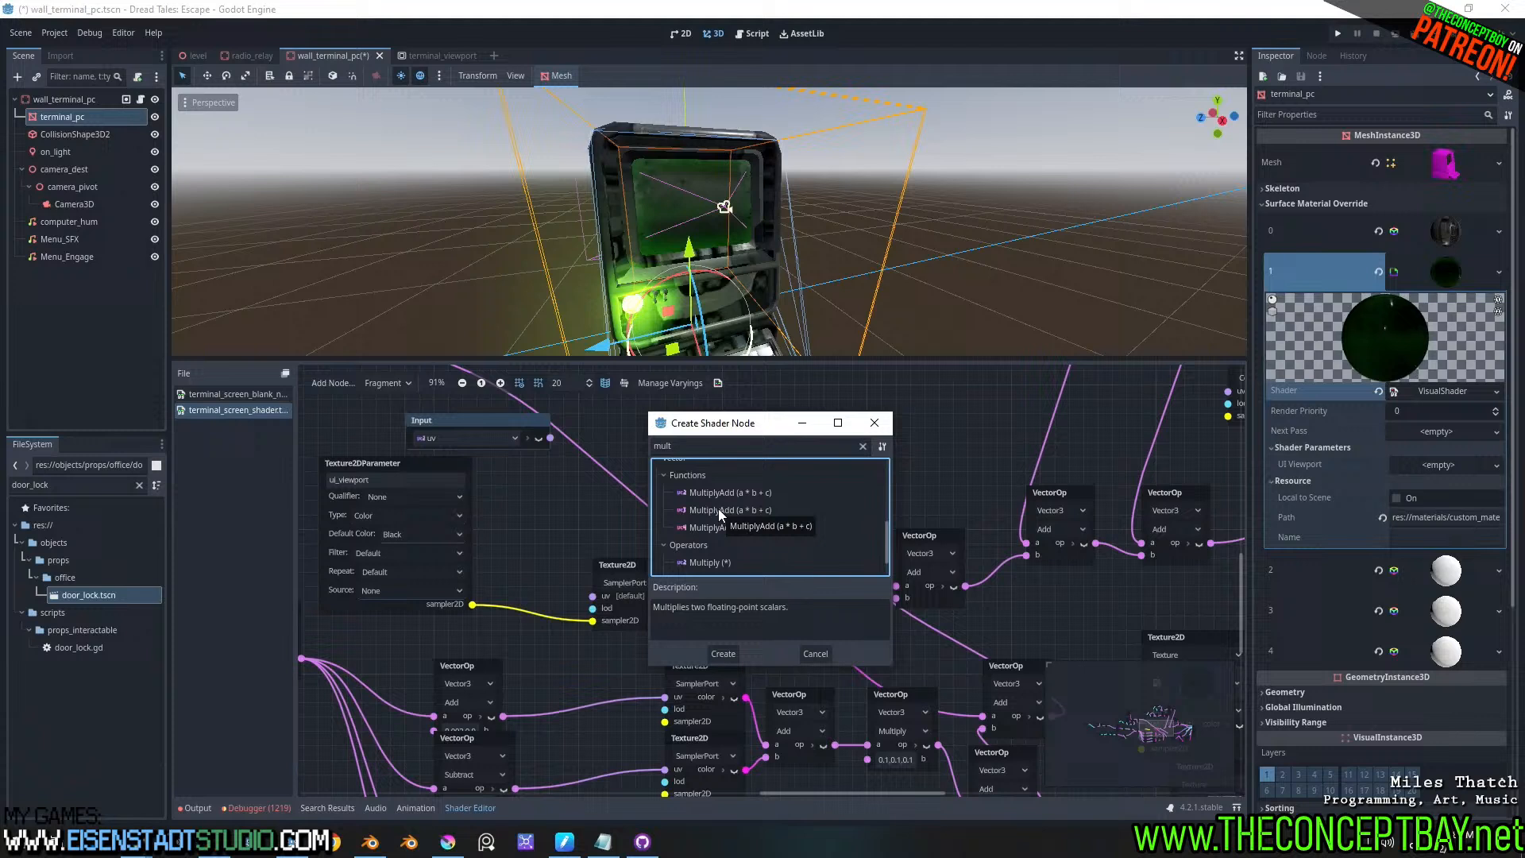
pyautogui.doubleClick(730, 552)
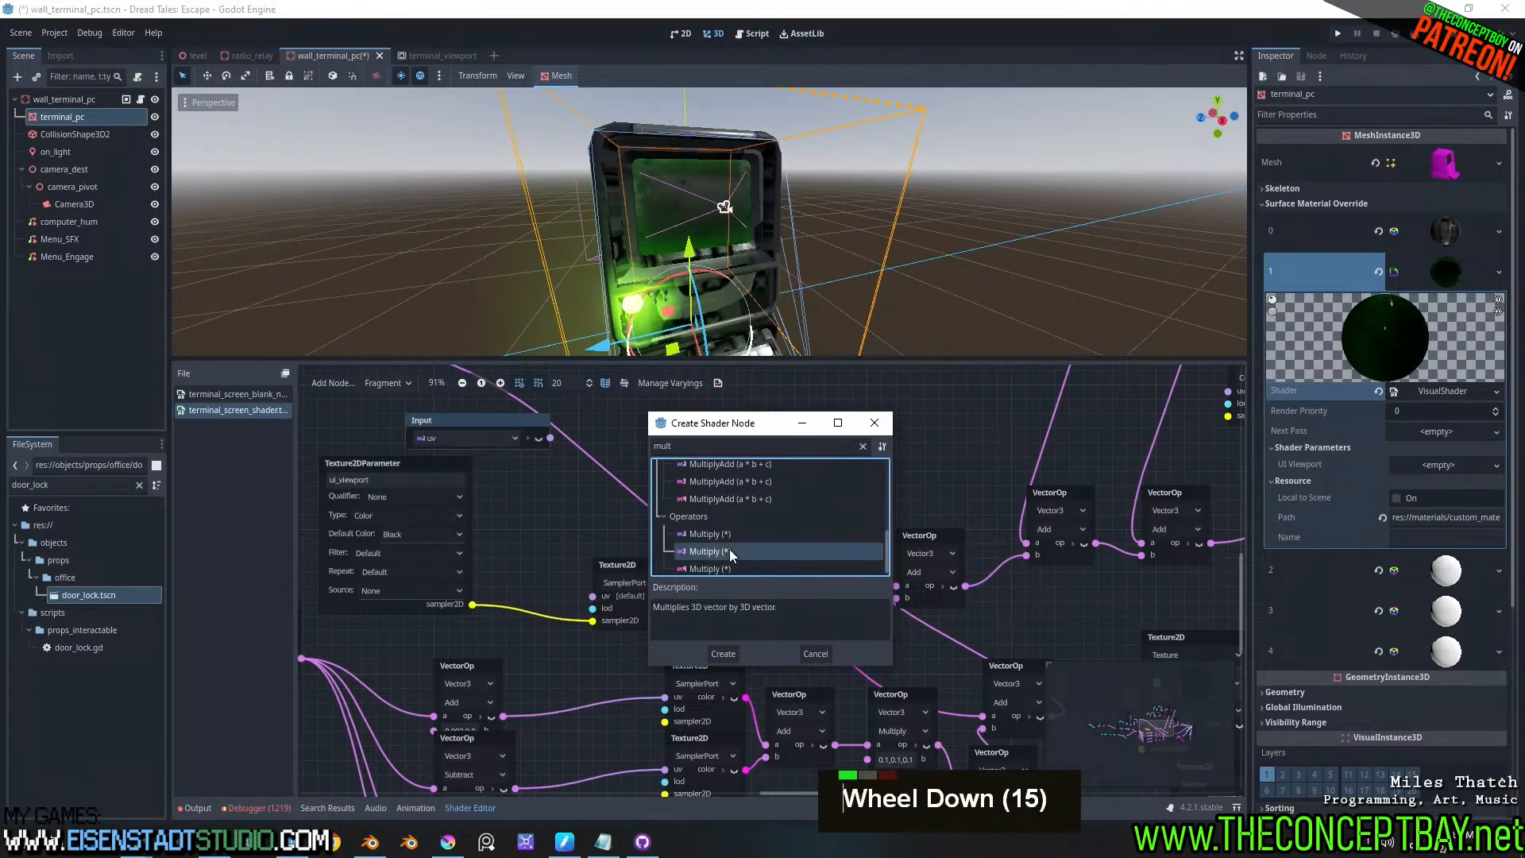
pyautogui.moveTo(670, 439); pyautogui.dragTo(616, 452)
# - Set the Multiply node's b value to x 1 and y -1, and change its vector type to Vector2
pyautogui.click(598, 530)
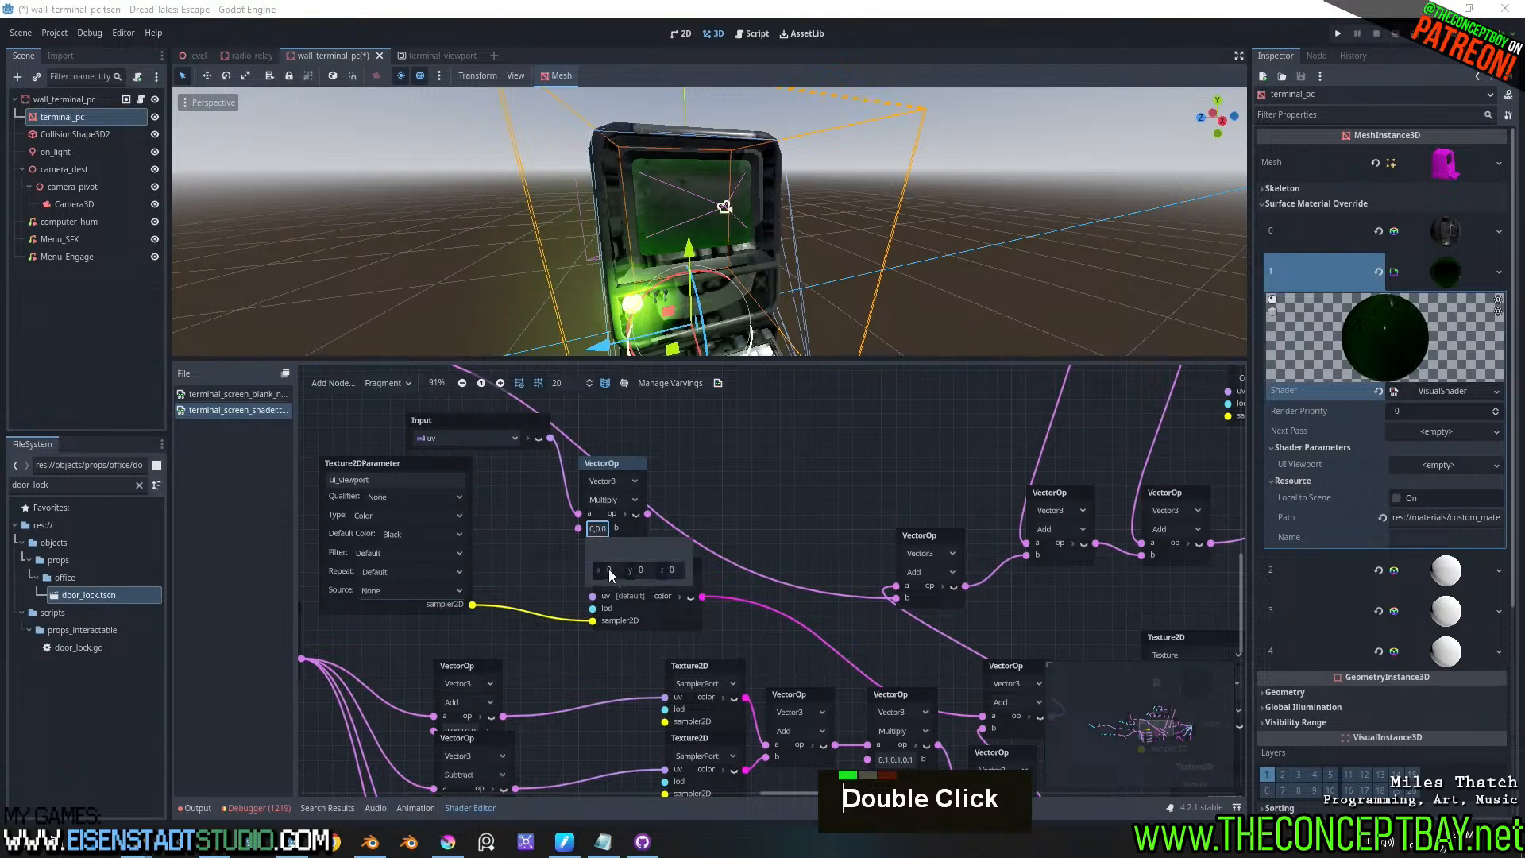
pyautogui.moveTo(616, 570); pyautogui.dragTo(595, 571)
pyautogui.write('1')
pyautogui.click(641, 570)
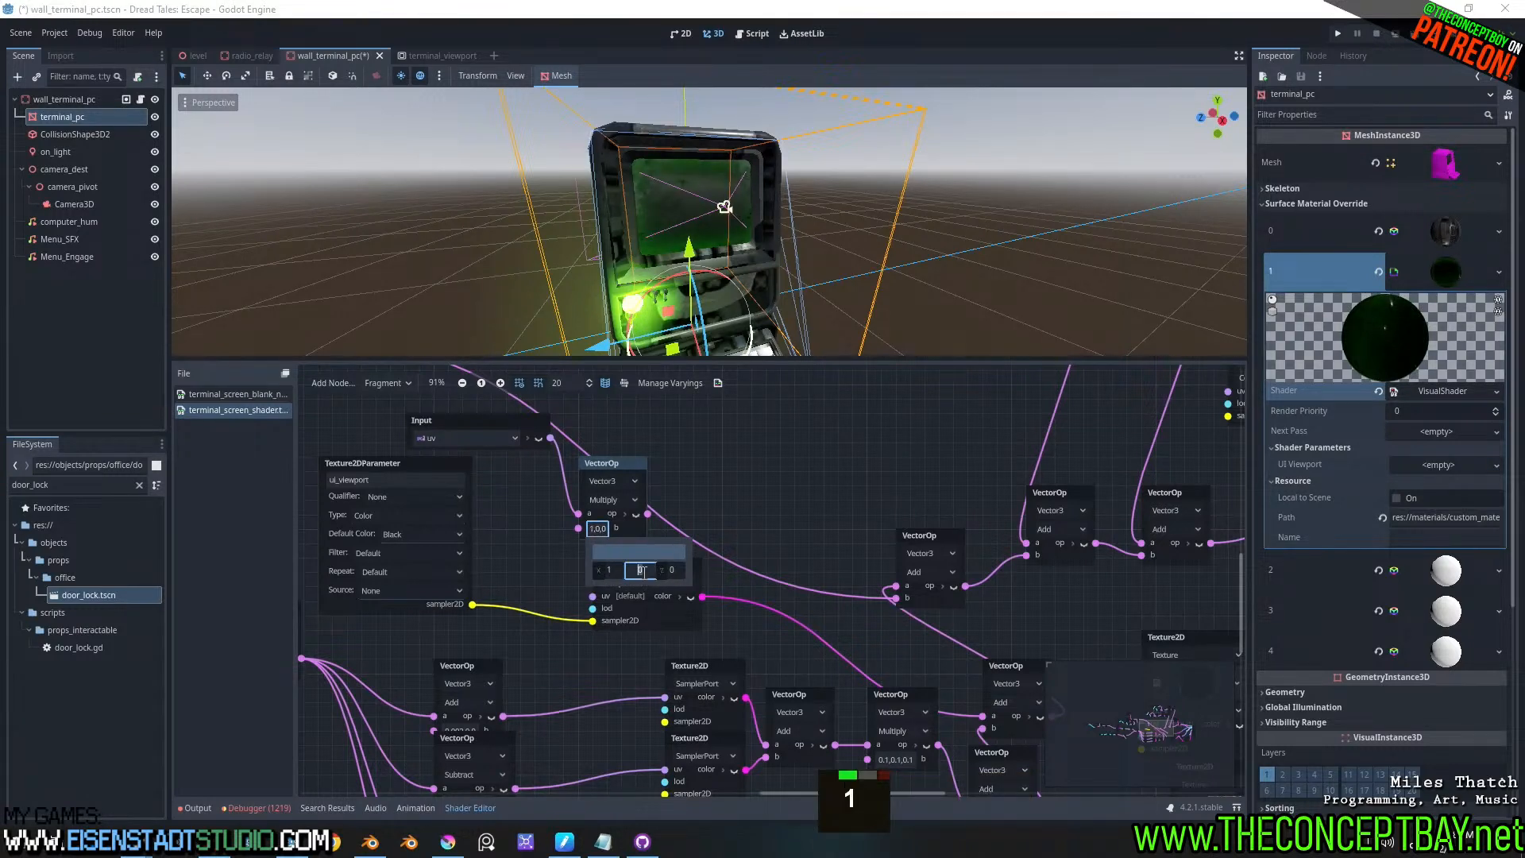
pyautogui.write('-1')
pyautogui.press('Return')
pyautogui.click(672, 570)
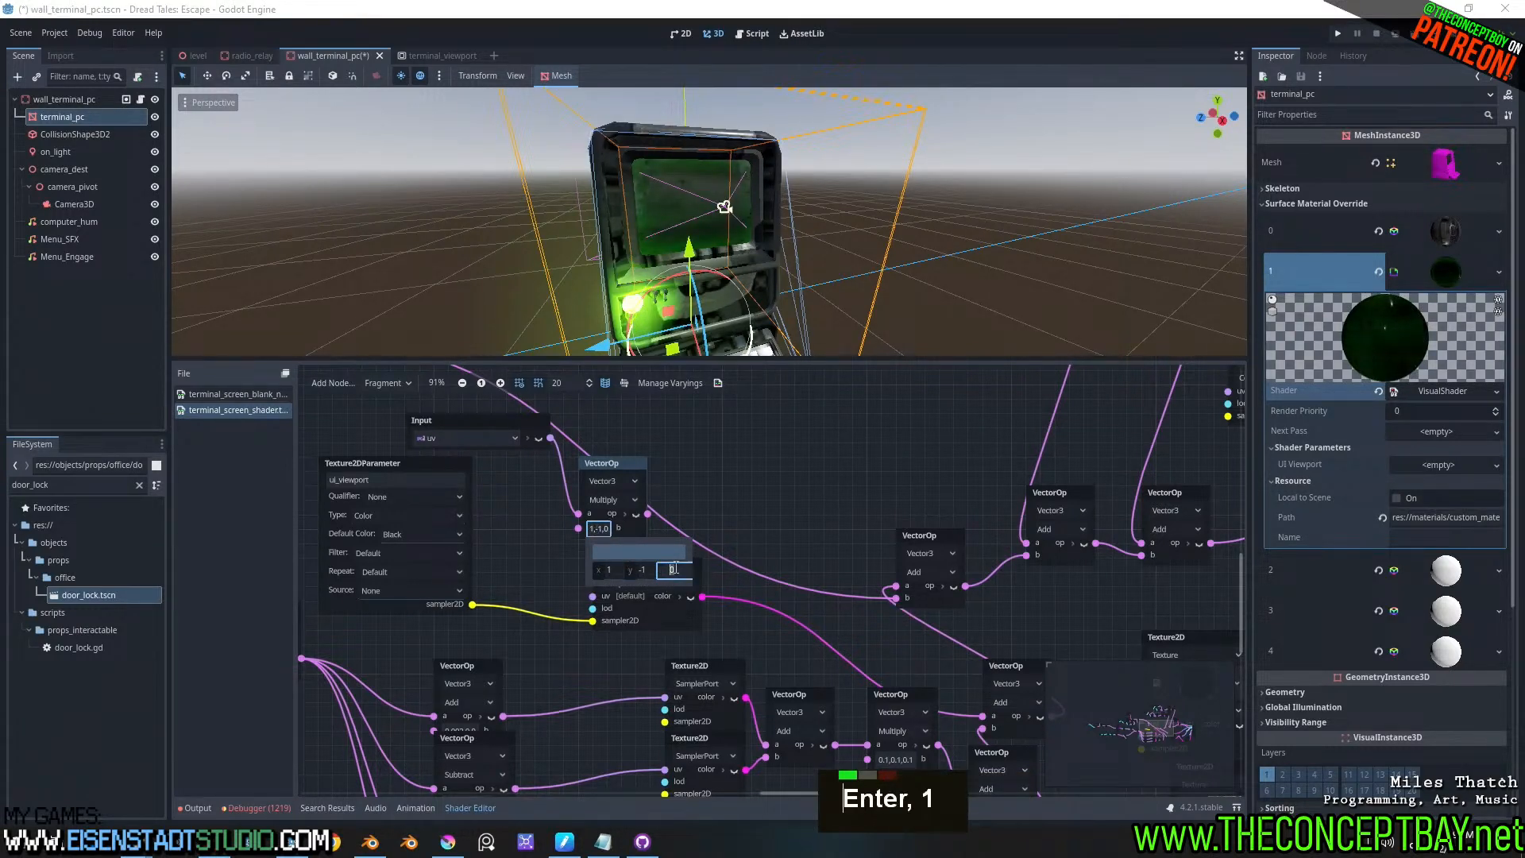
pyautogui.press('Escape')
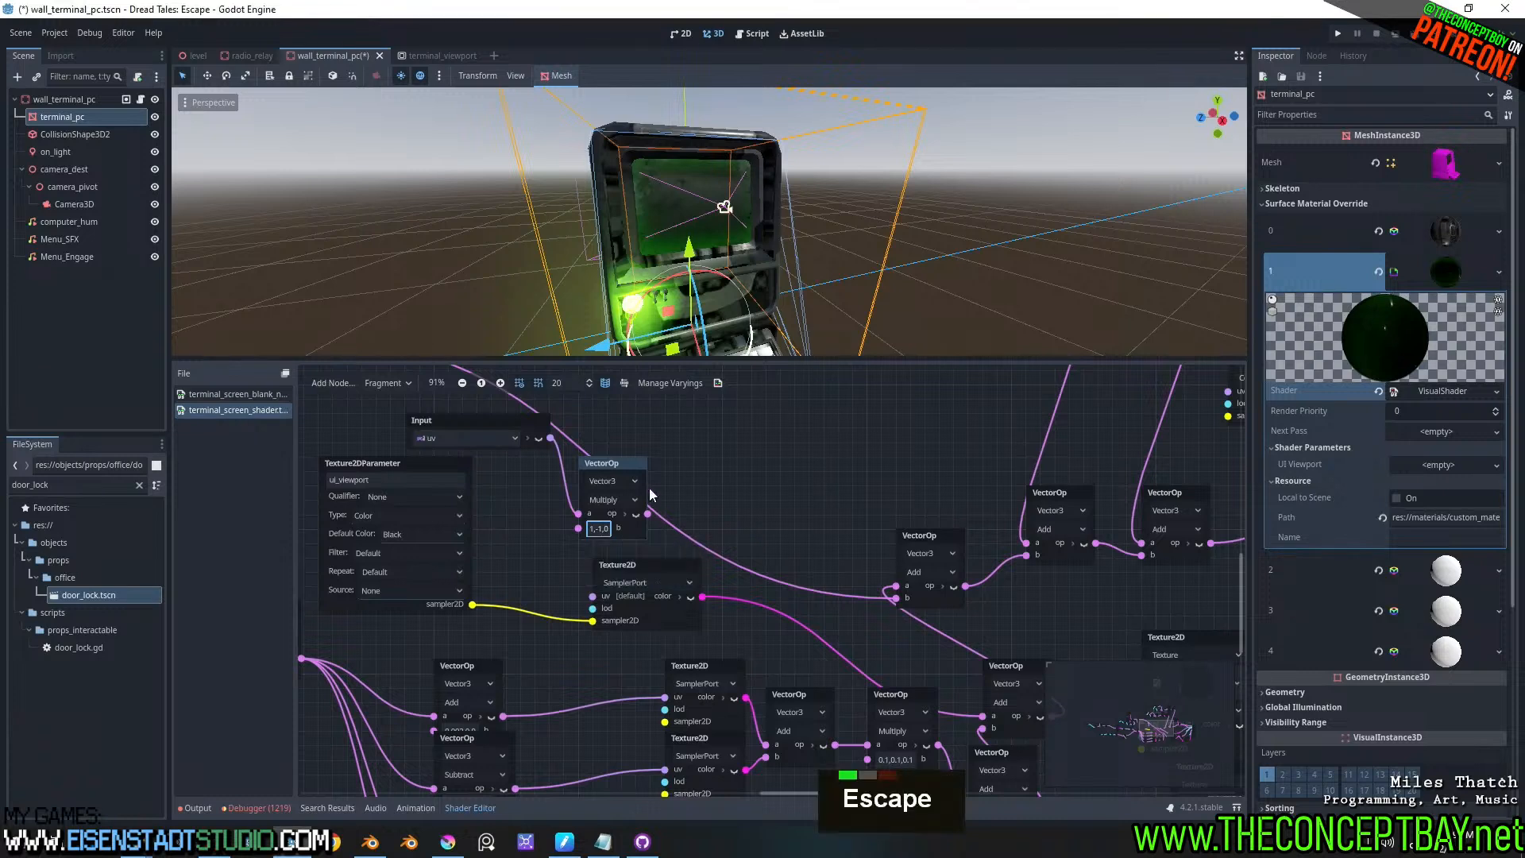
pyautogui.click(624, 481)
pyautogui.click(623, 497)
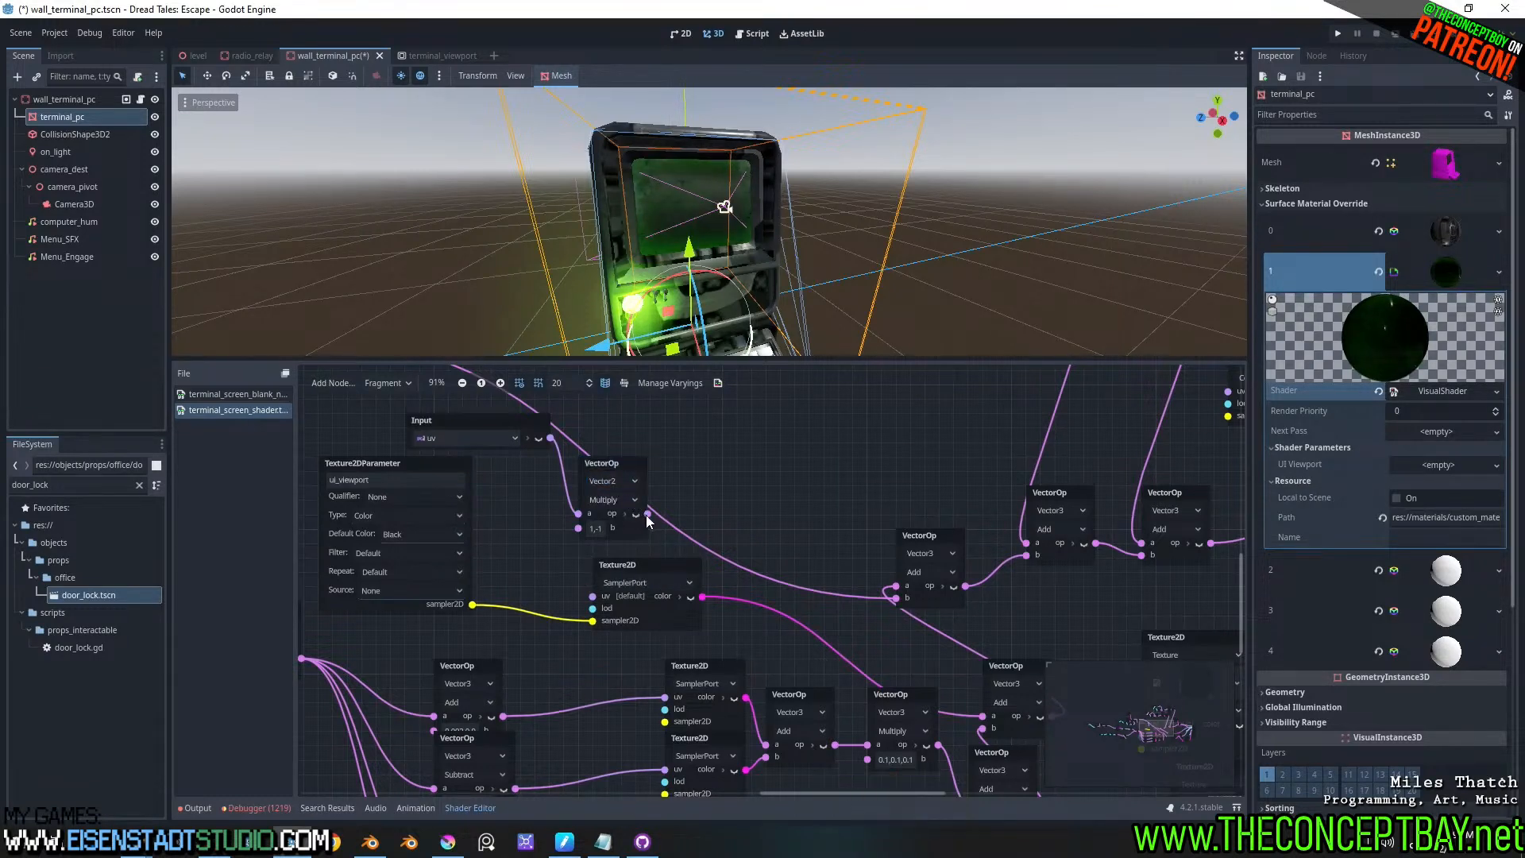
# - Connect the Multiply output to the viewport Texture2D's uv input and arrange the UV and Multiply nodes neatly beside it
pyautogui.moveTo(647, 515); pyautogui.dragTo(591, 595)
pyautogui.moveTo(603, 459); pyautogui.dragTo(545, 473)
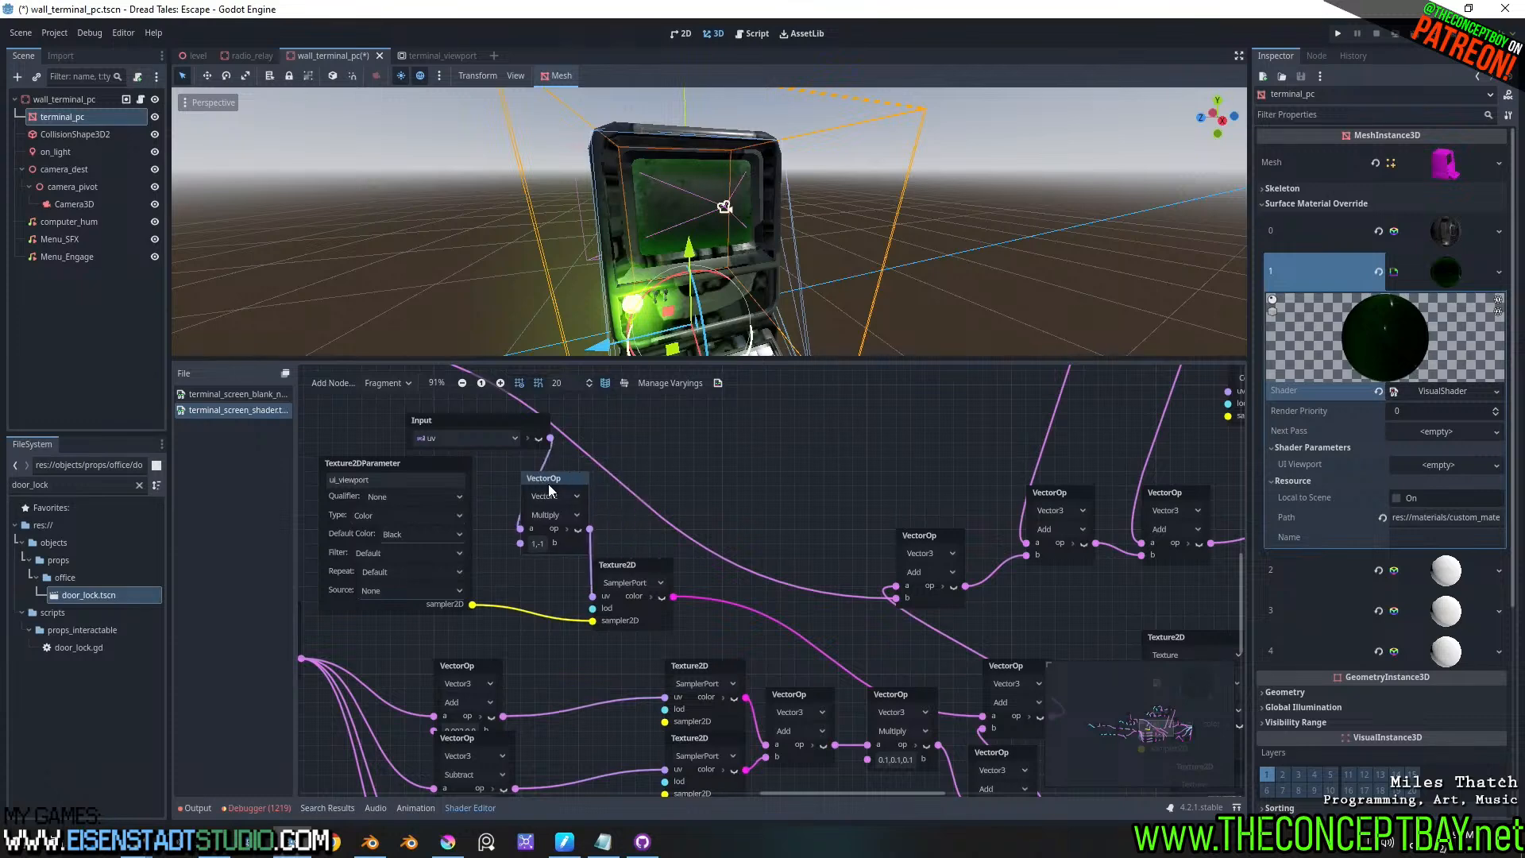
pyautogui.moveTo(498, 415); pyautogui.dragTo(419, 409)
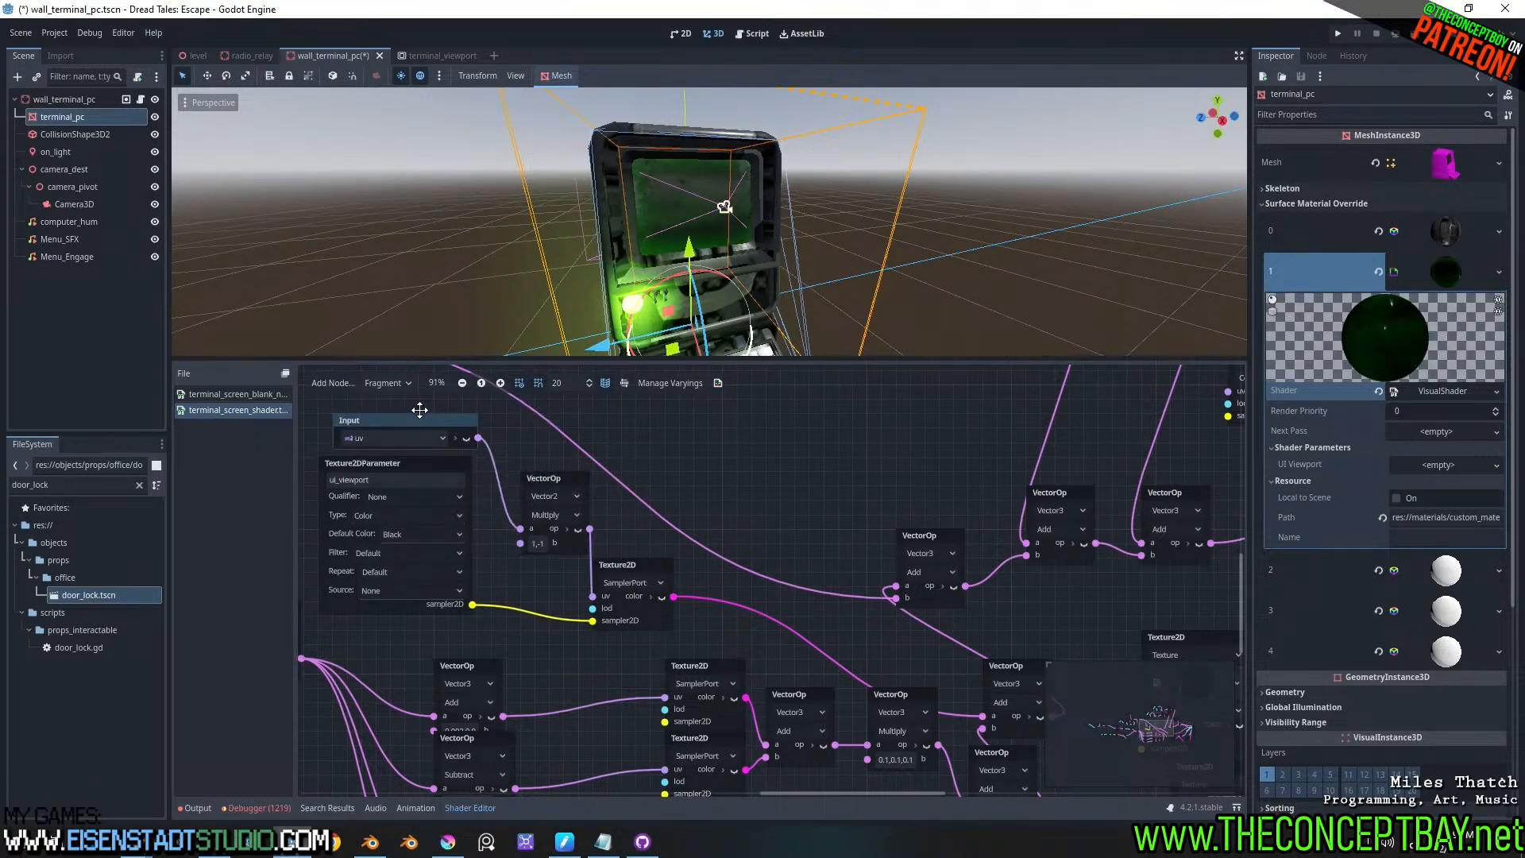
pyautogui.moveTo(559, 481); pyautogui.dragTo(535, 467)
pyautogui.scroll(-1, 760, 452)
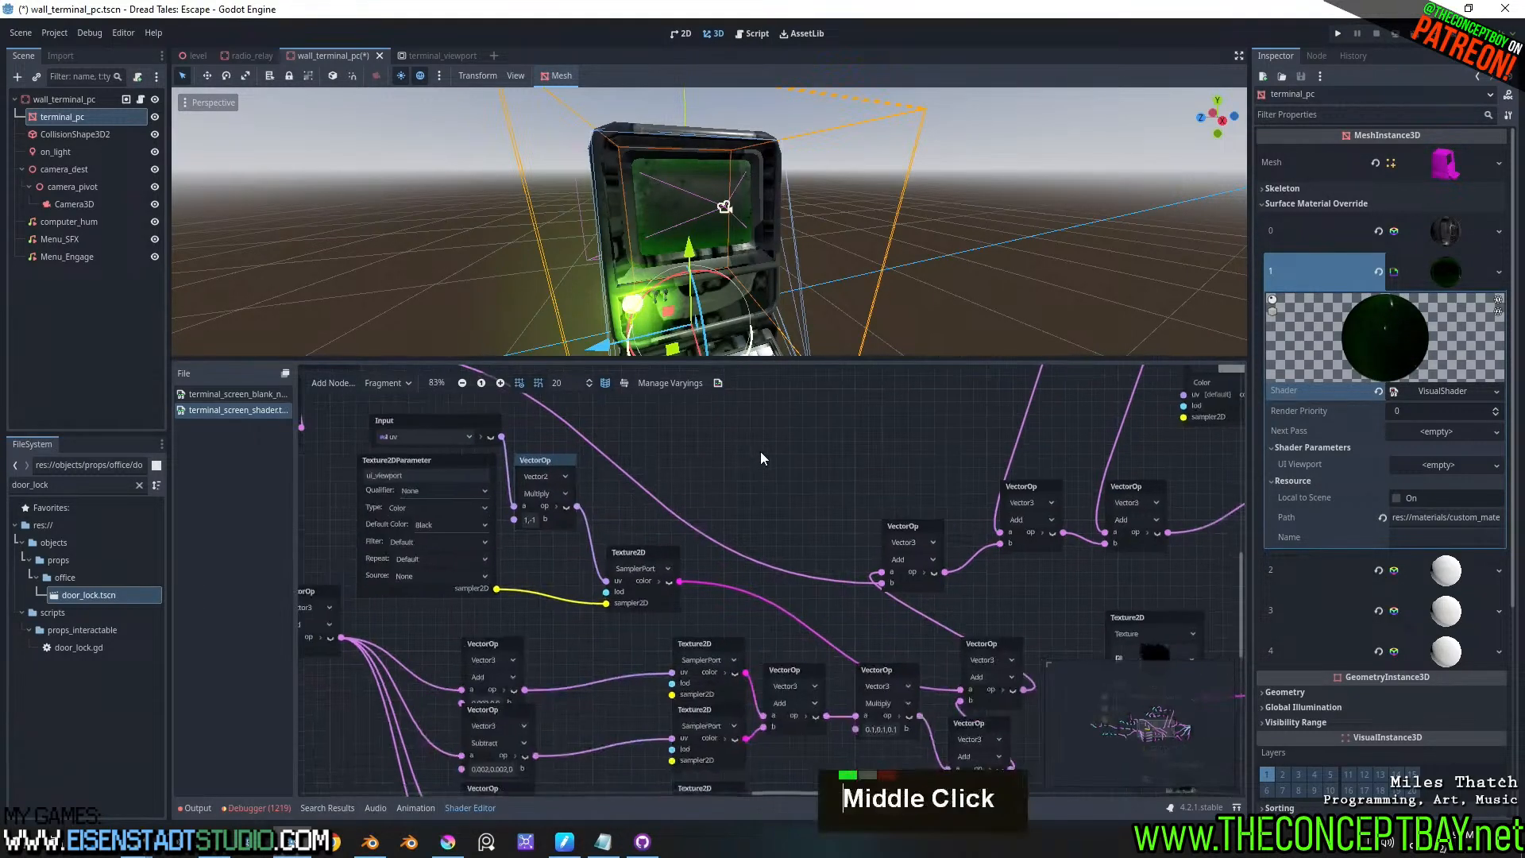
pyautogui.moveTo(760, 451); pyautogui.dragTo(768, 451, button='middle')
# - Run the game, walk the player to the wall terminal and access it
pyautogui.press('F5')
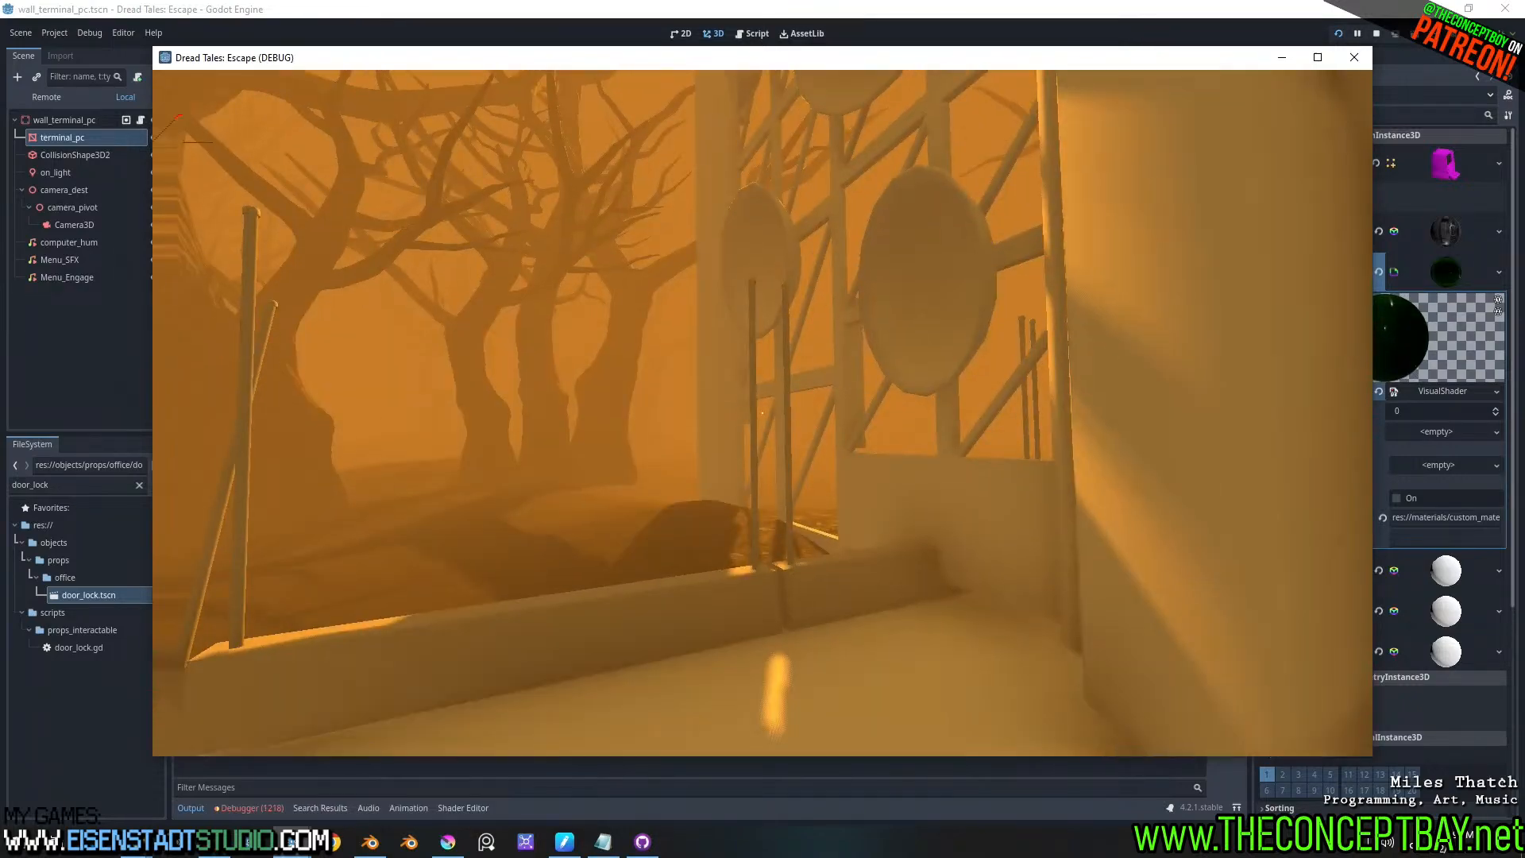
pyautogui.press('a')
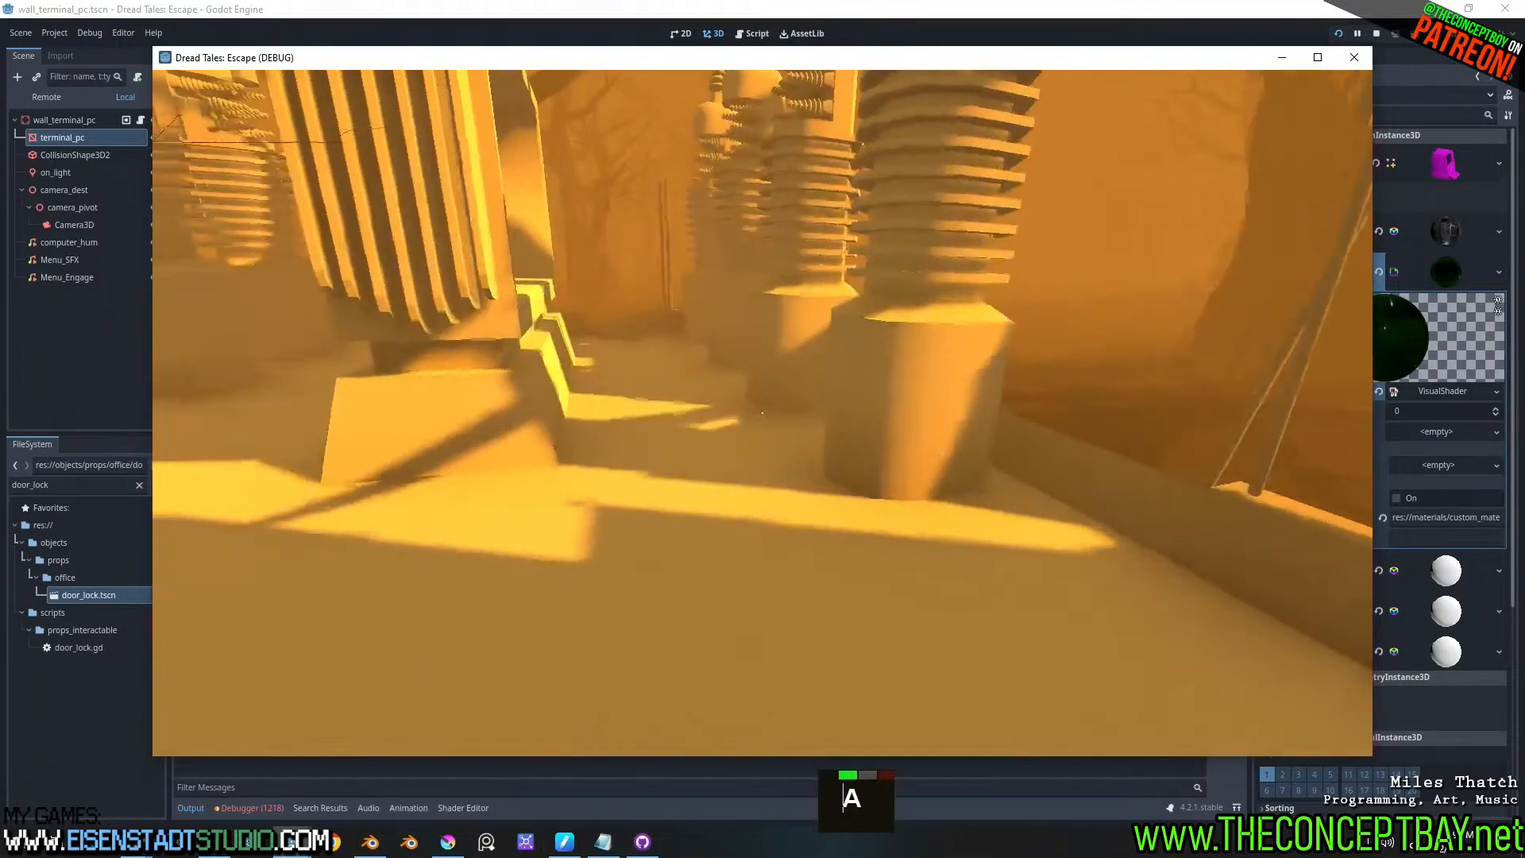
pyautogui.press('d')
pyautogui.press('e')
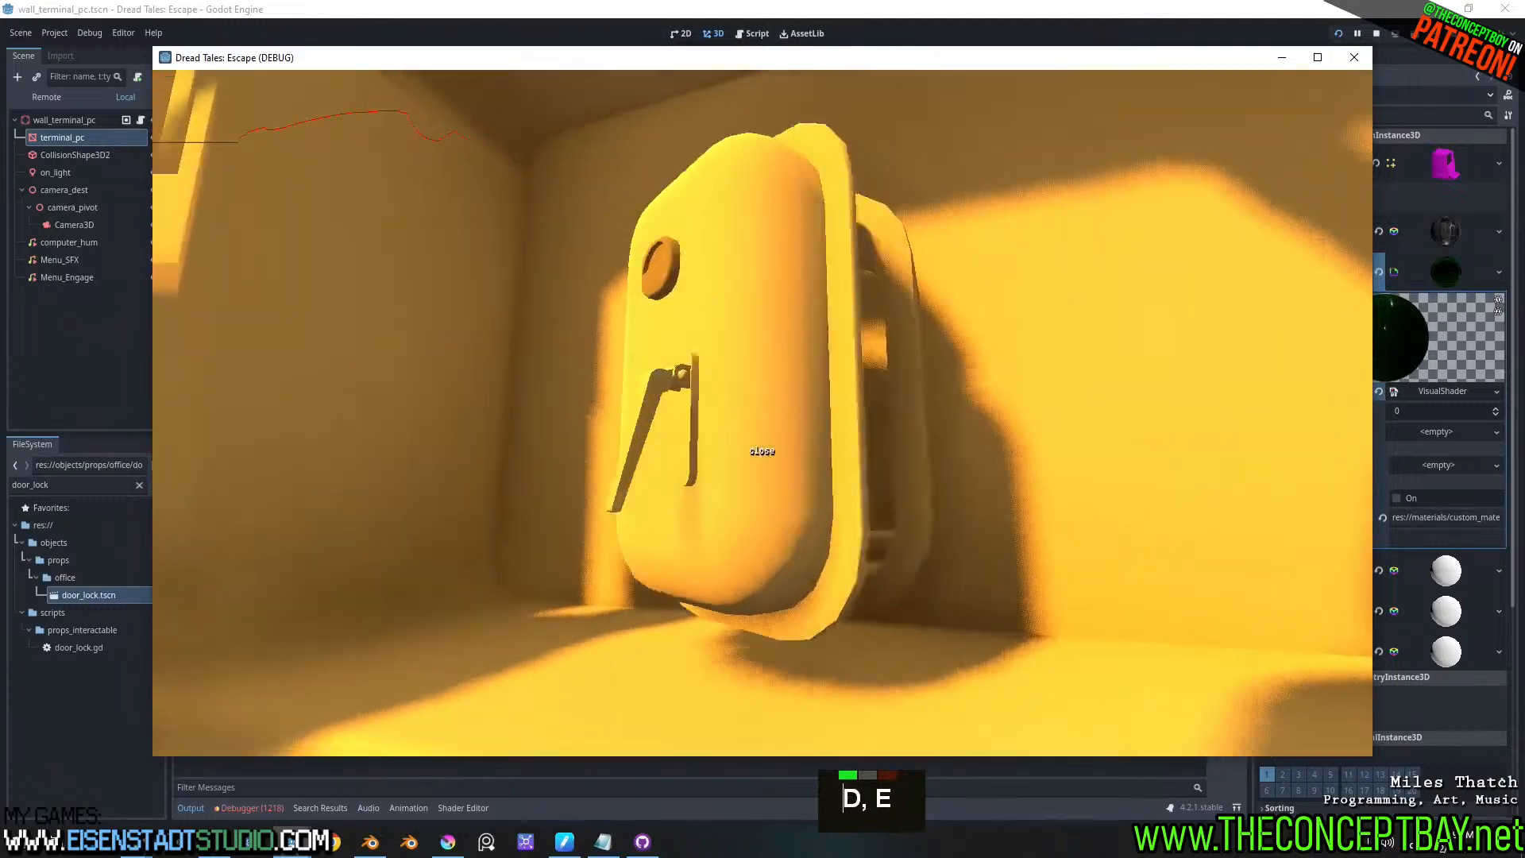
pyautogui.press('Tab')
pyautogui.doubleClick(1203, 133)
pyautogui.press('w')
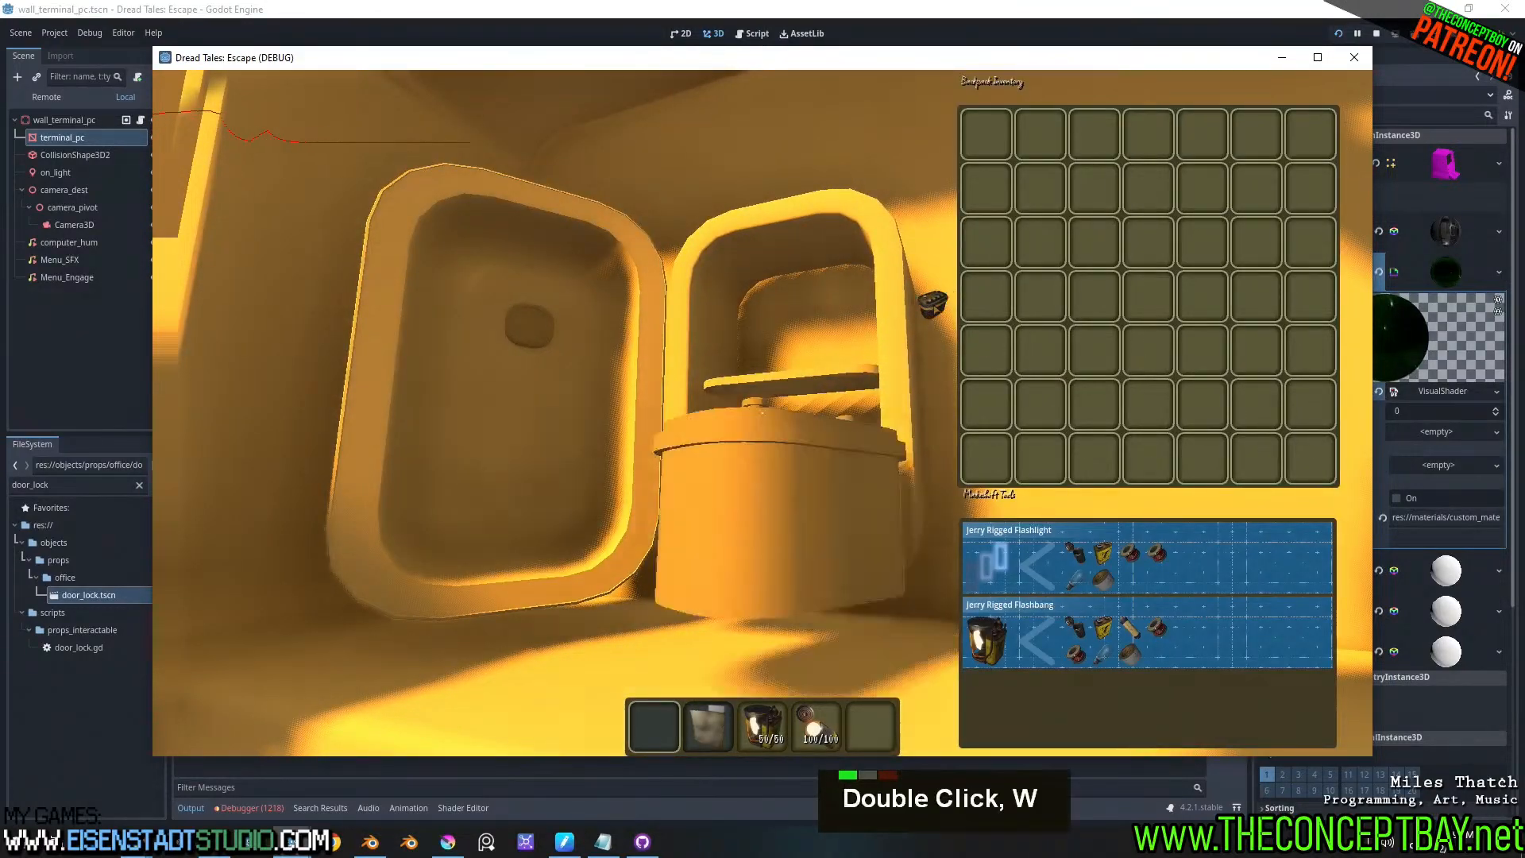
pyautogui.press('Tab')
pyautogui.press('e')
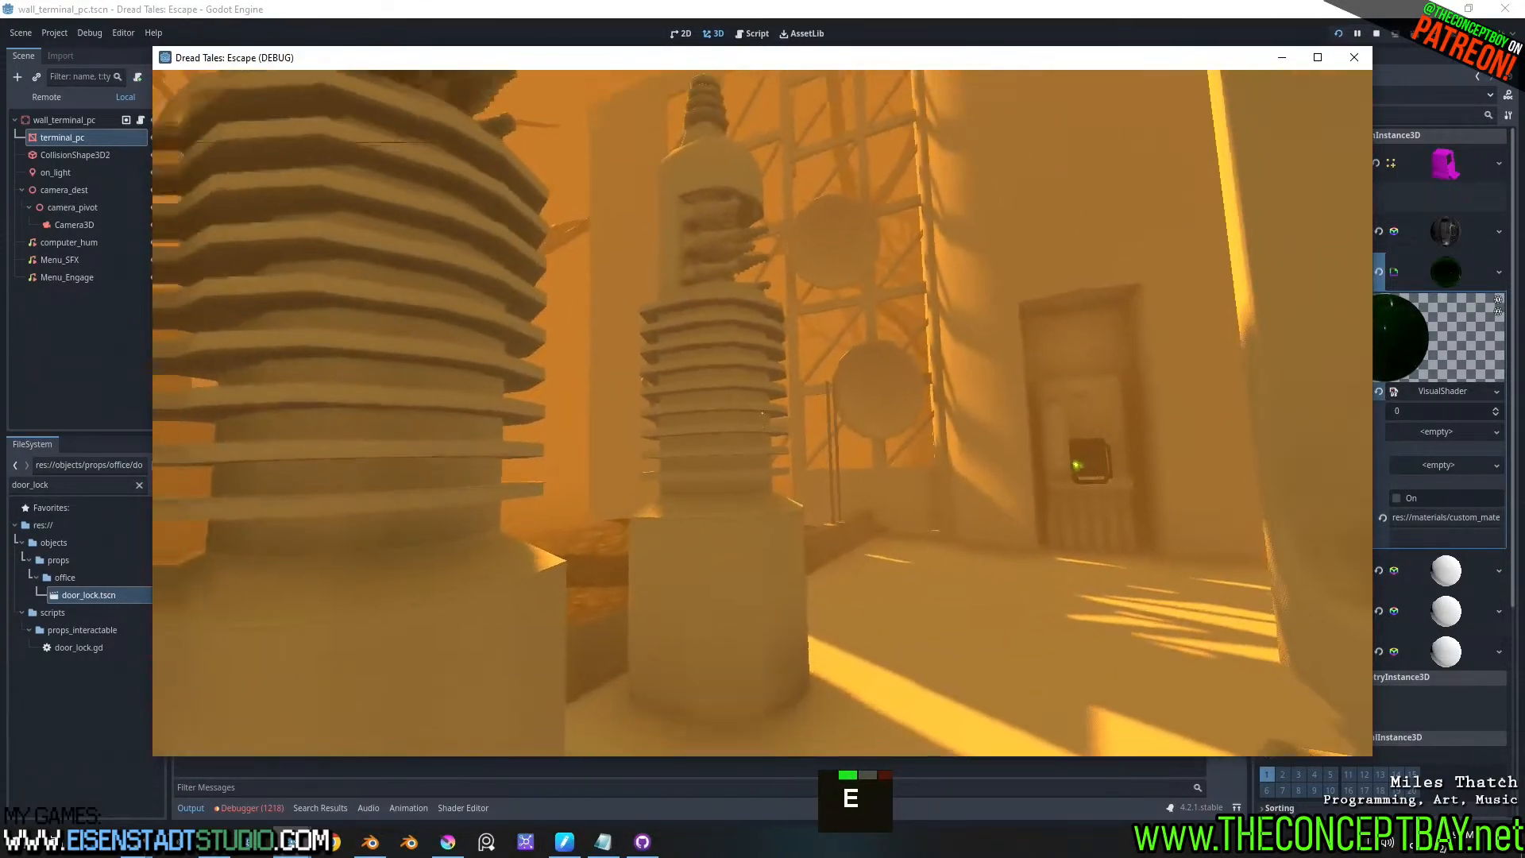
pyautogui.press('s')
pyautogui.press('a')
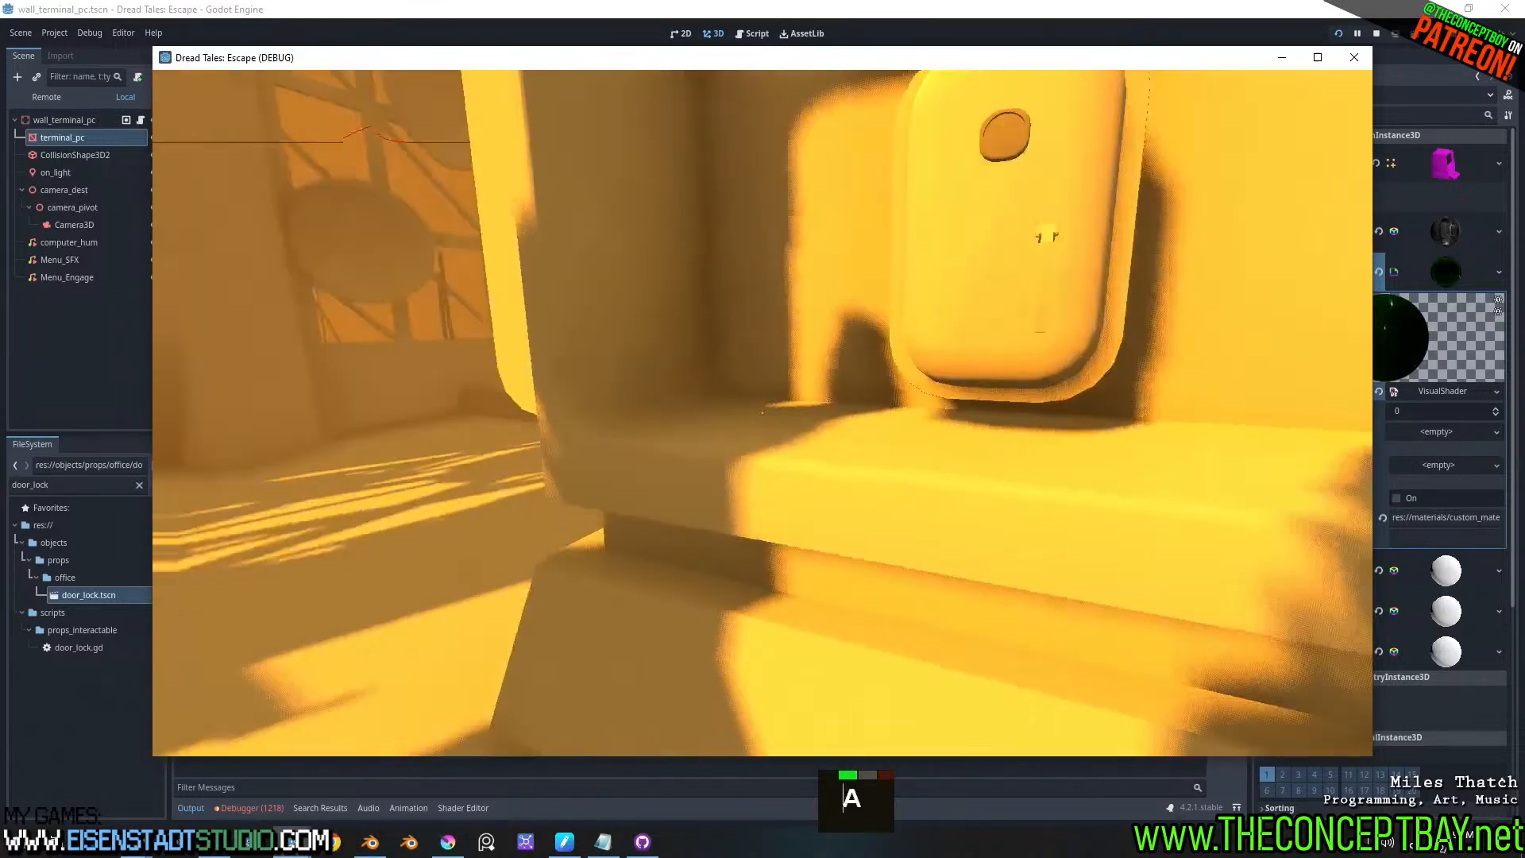
pyautogui.press('w')
pyautogui.press('a')
pyautogui.press('d')
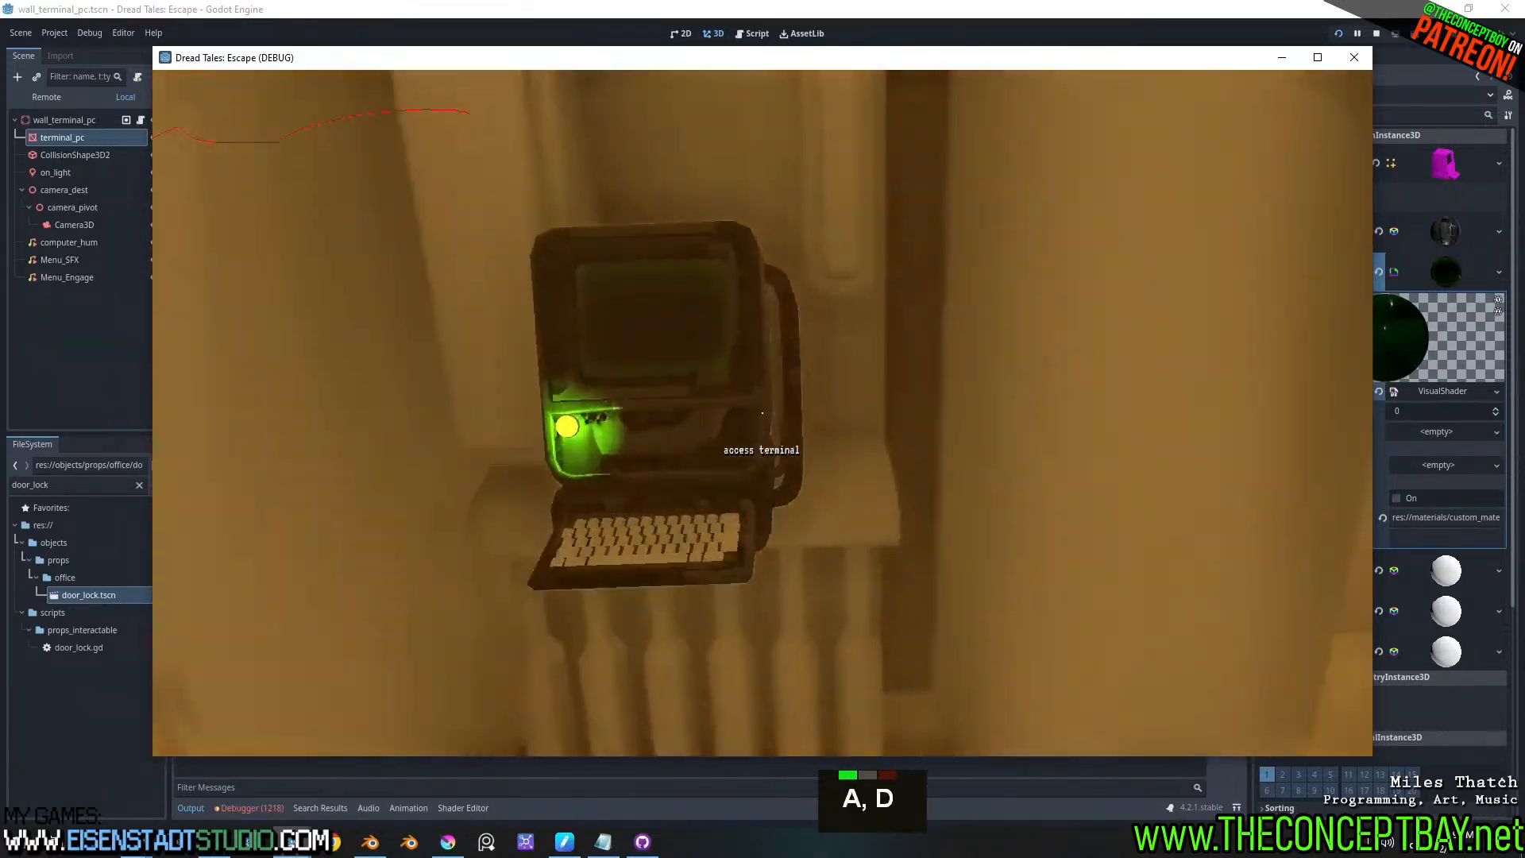
pyautogui.press('a')
pyautogui.press('e')
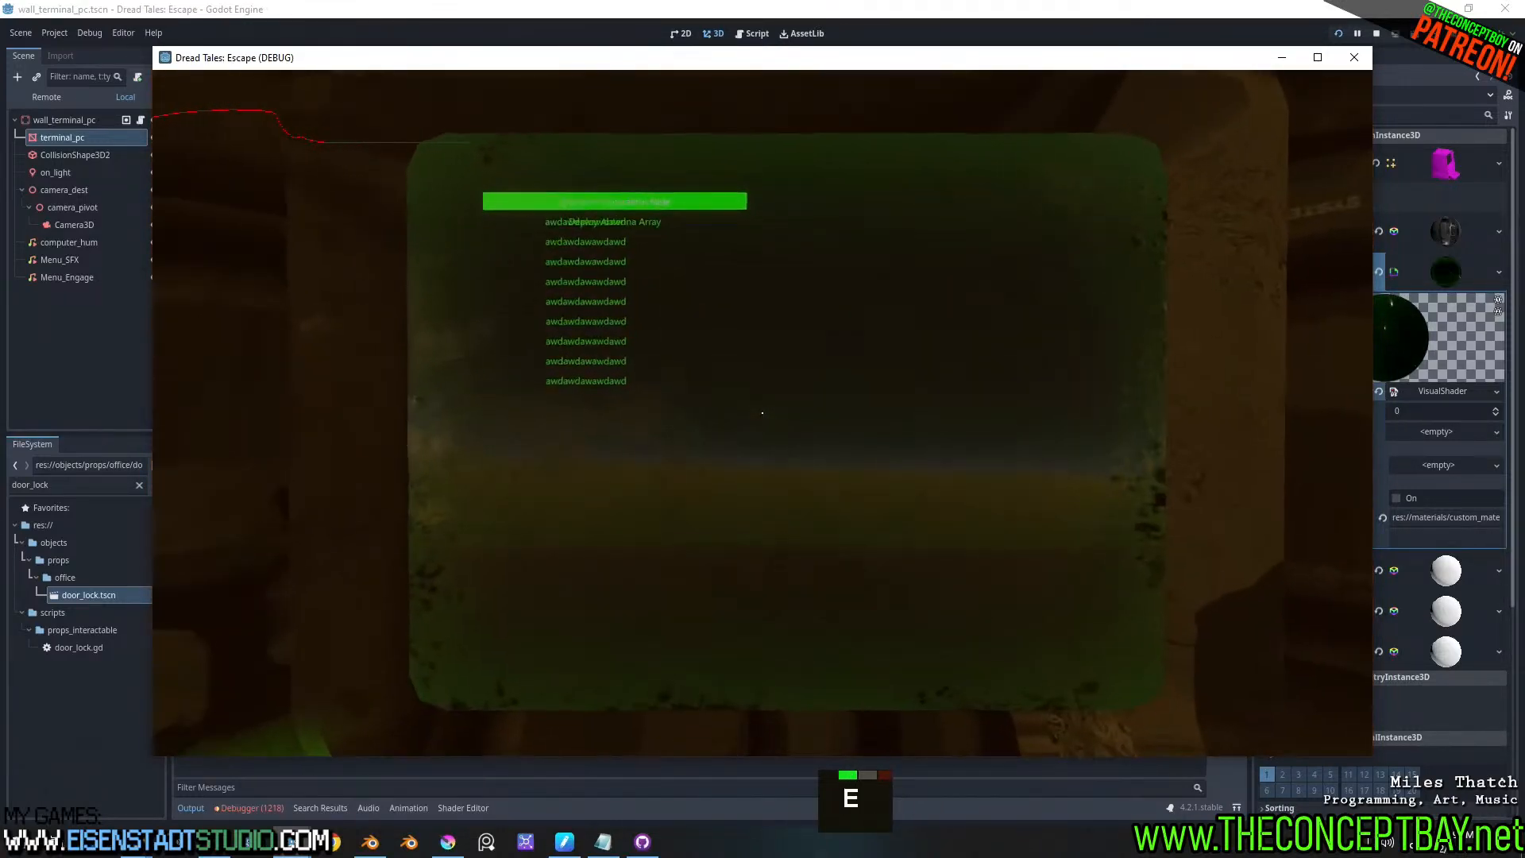
# - Test moving the terminal menu's selection between the first two entries, and close the game
pyautogui.press('Down')
pyautogui.press('Down')
pyautogui.press('Up')
pyautogui.press('Down')
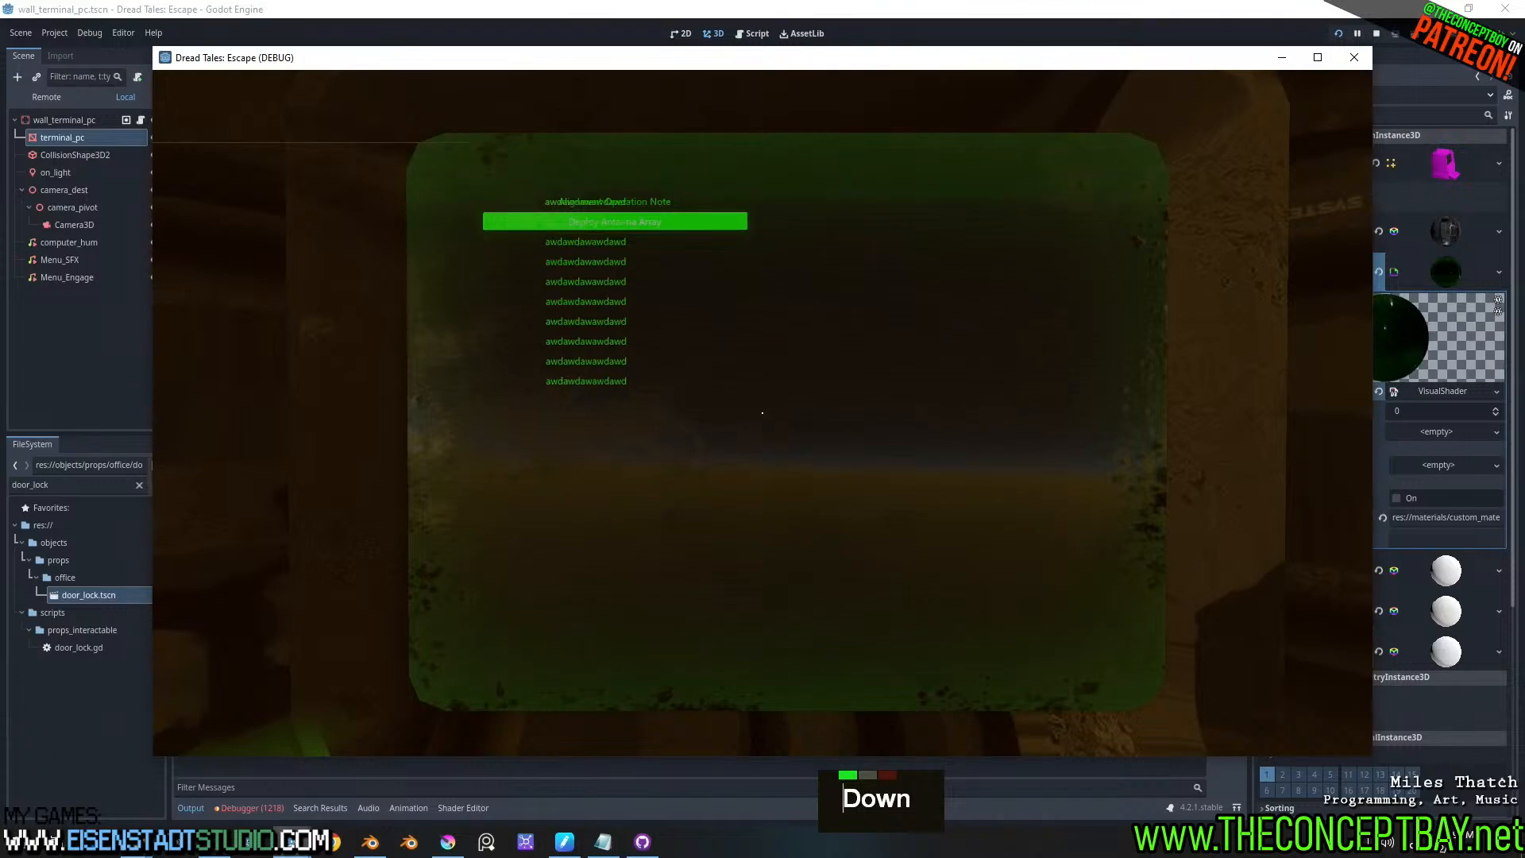
pyautogui.press('Up')
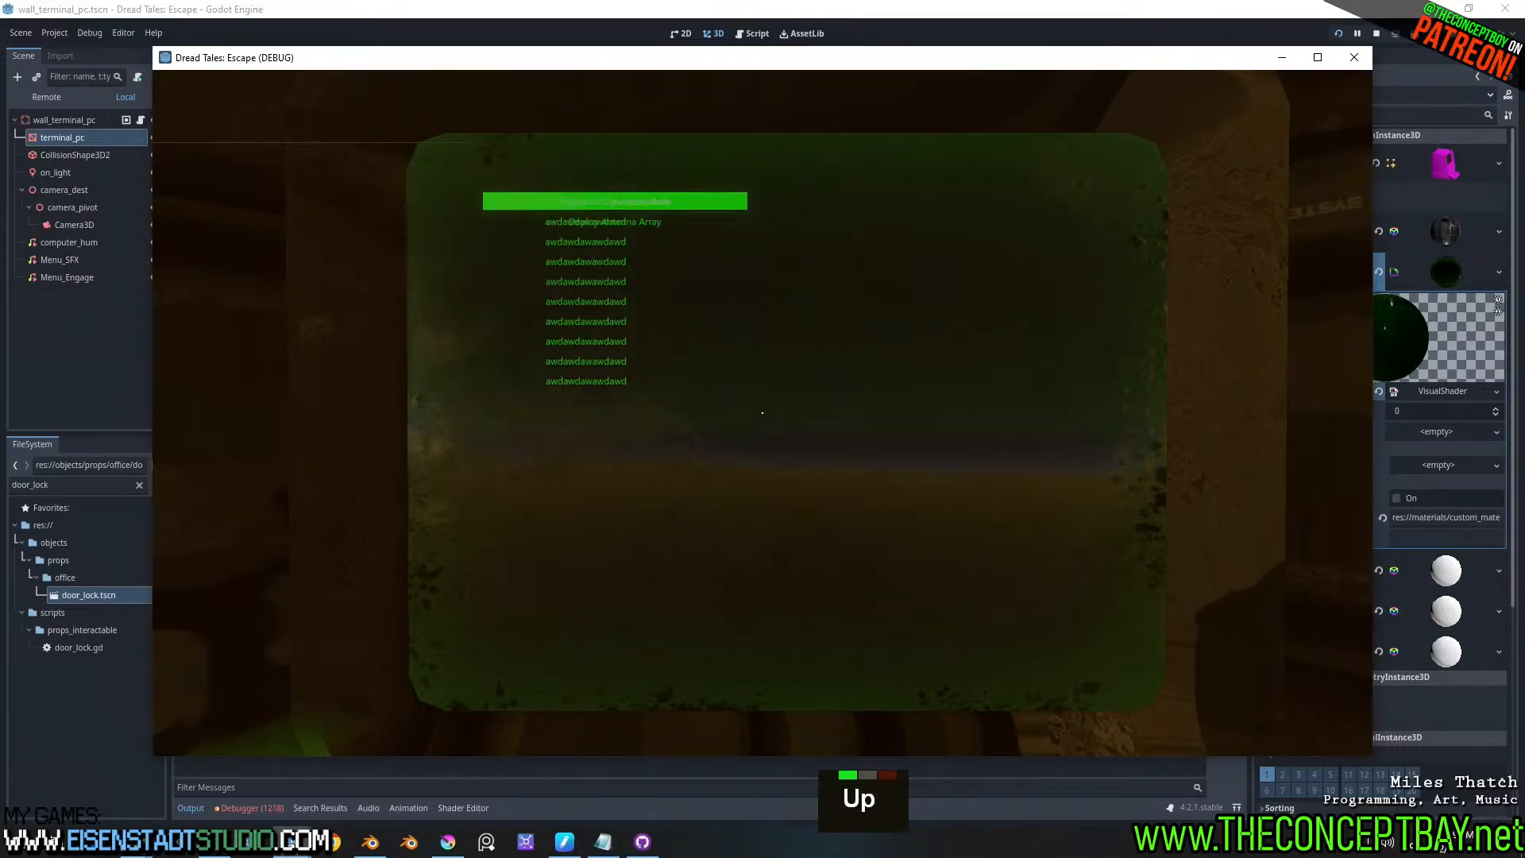
pyautogui.hotkey('alt', 'F4')
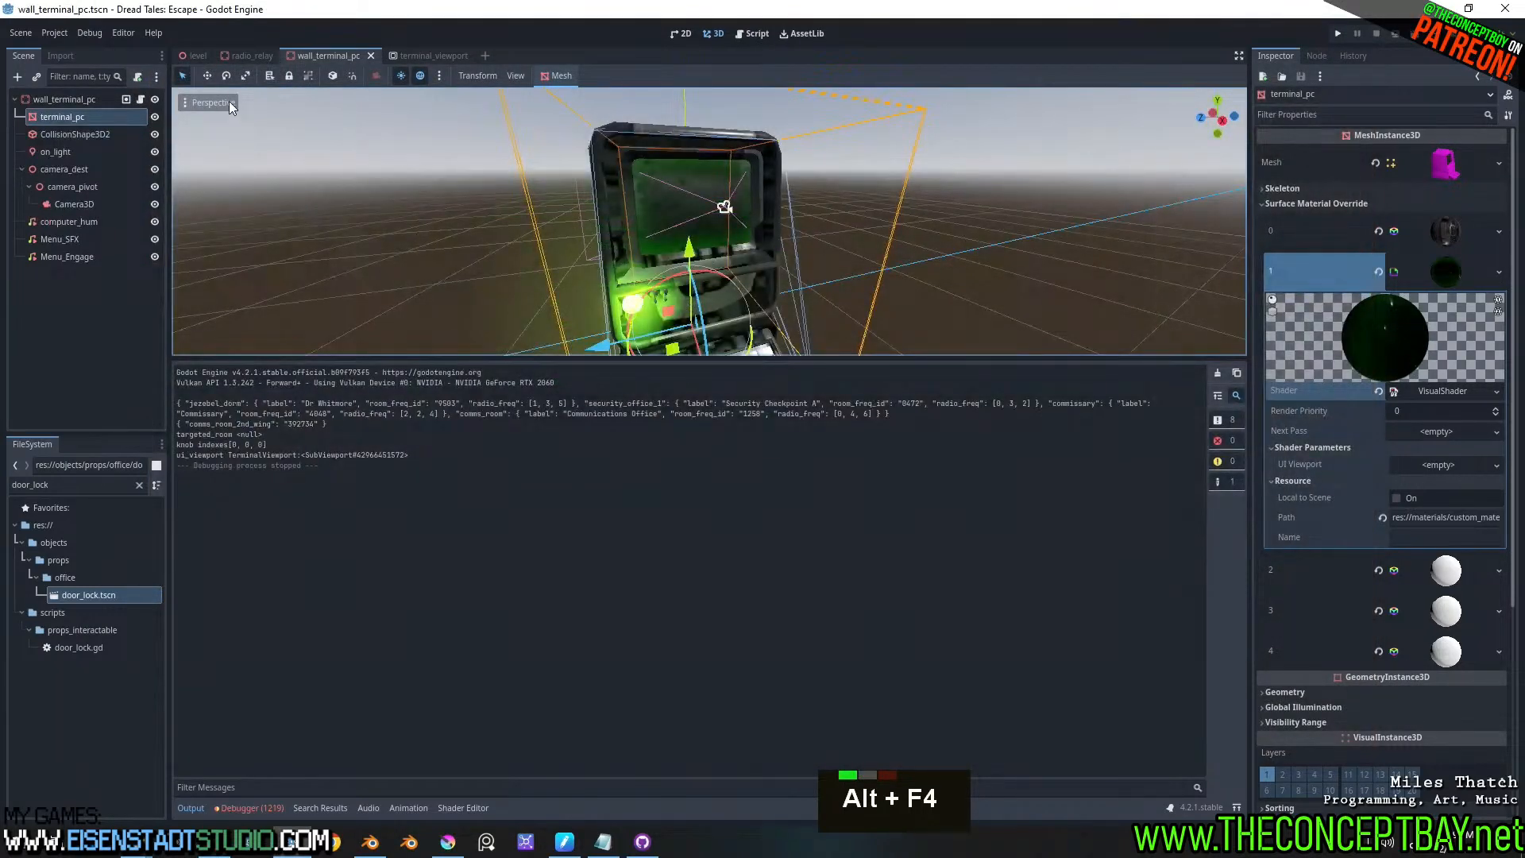
# - Open the terminal_ui scene from terminal_viewport in an enlarged 2D view and toggle the placeholder test buttons' visibility off and on
pyautogui.click(413, 55)
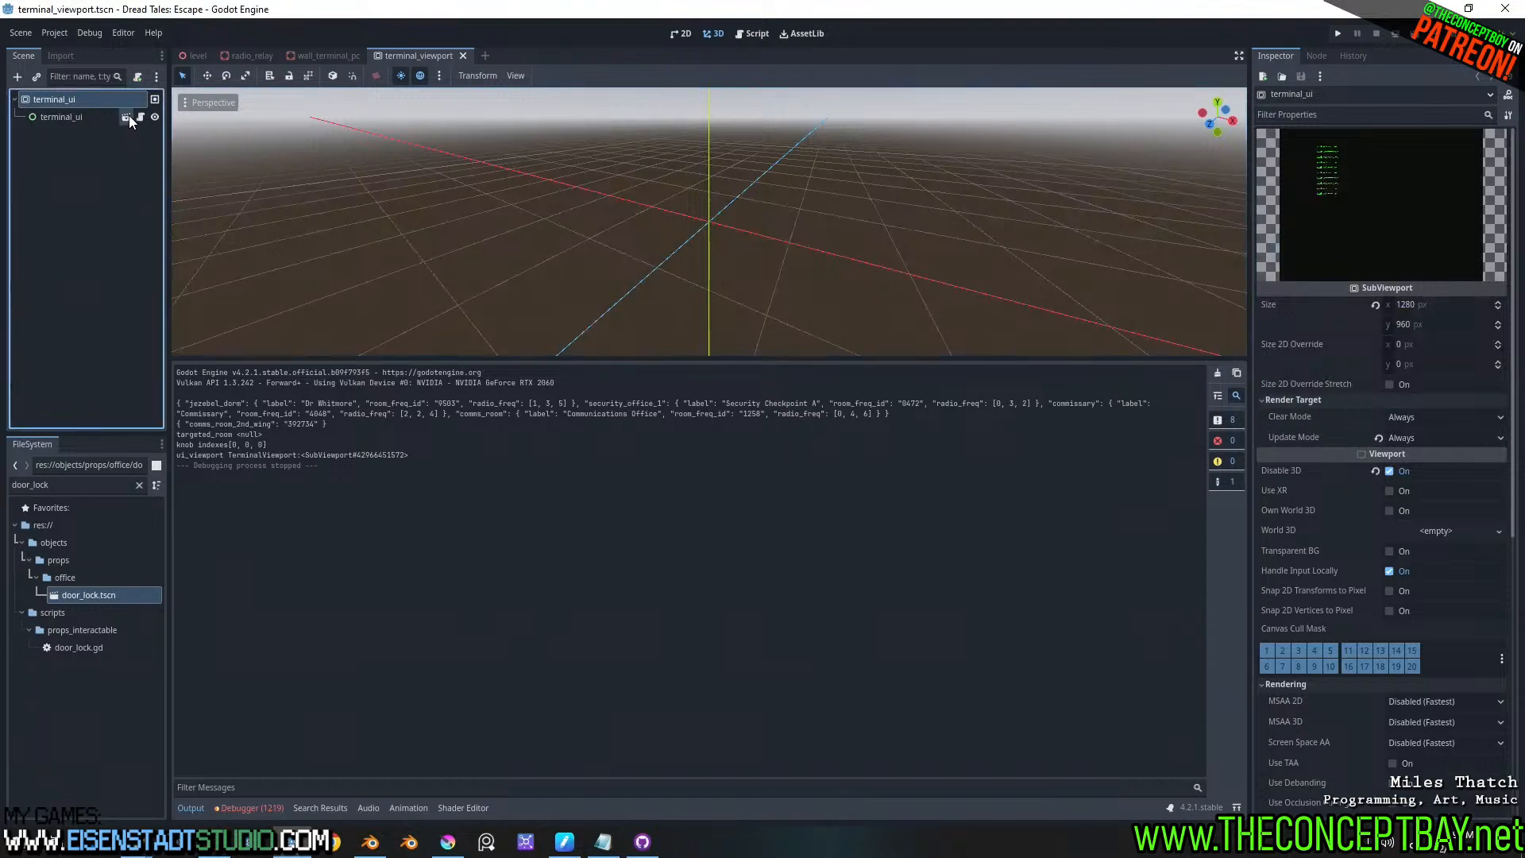
pyautogui.click(127, 117)
pyautogui.moveTo(705, 358); pyautogui.dragTo(705, 616)
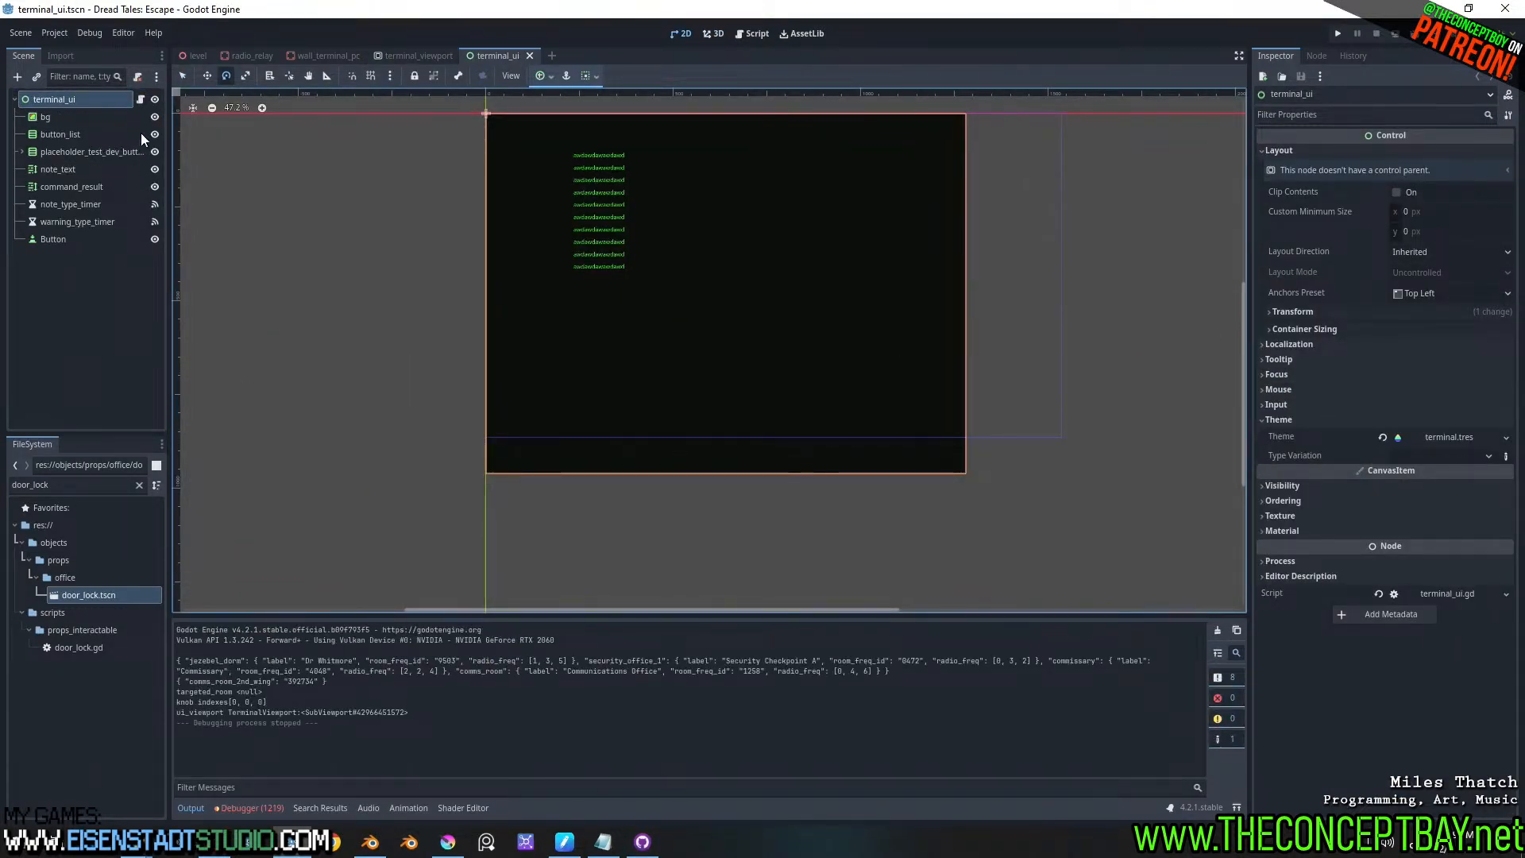
pyautogui.click(155, 151)
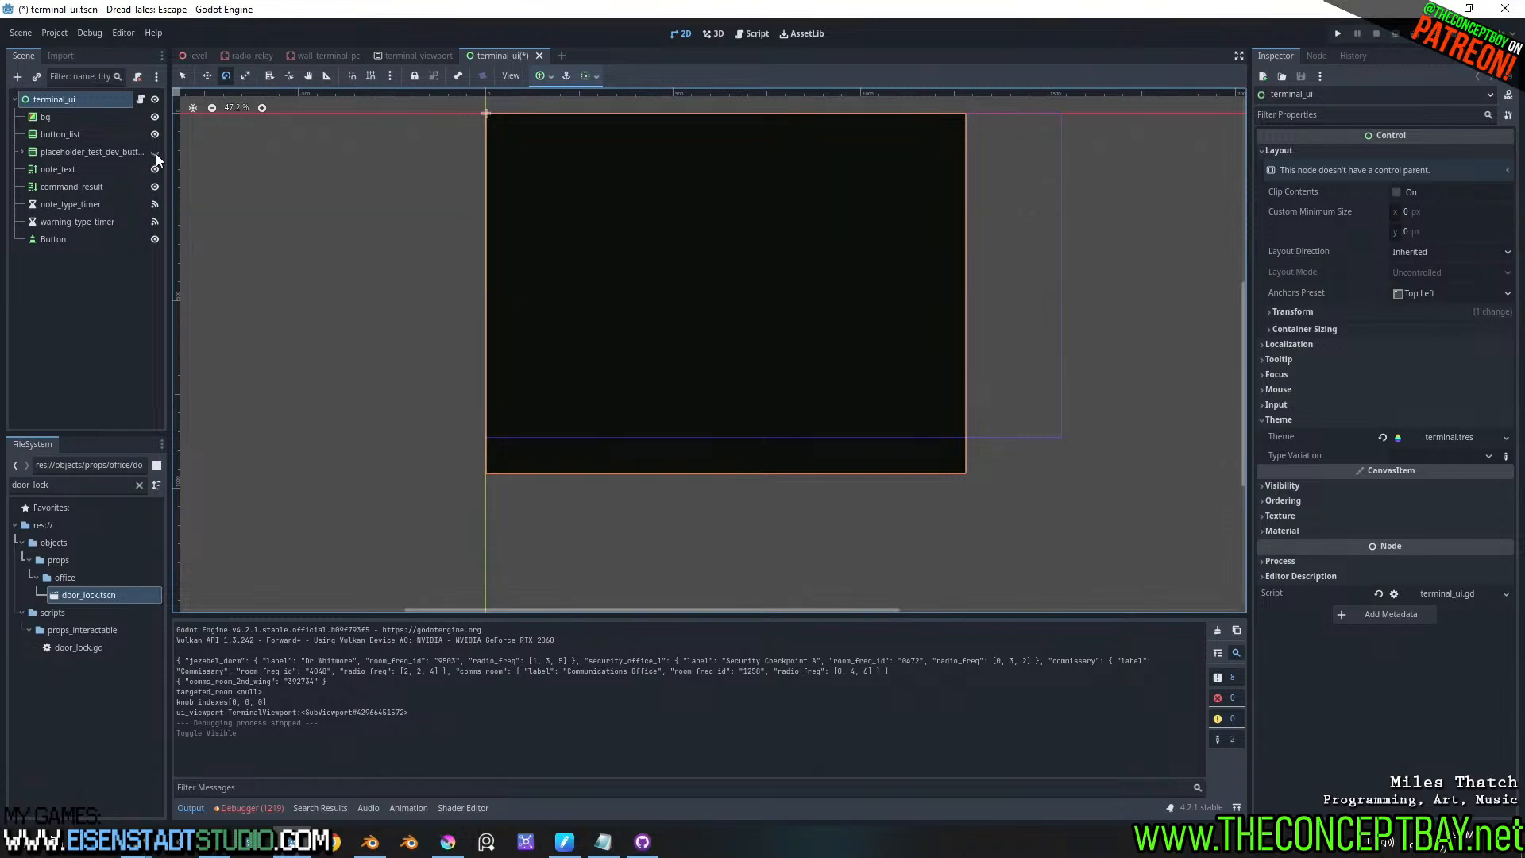
pyautogui.click(155, 152)
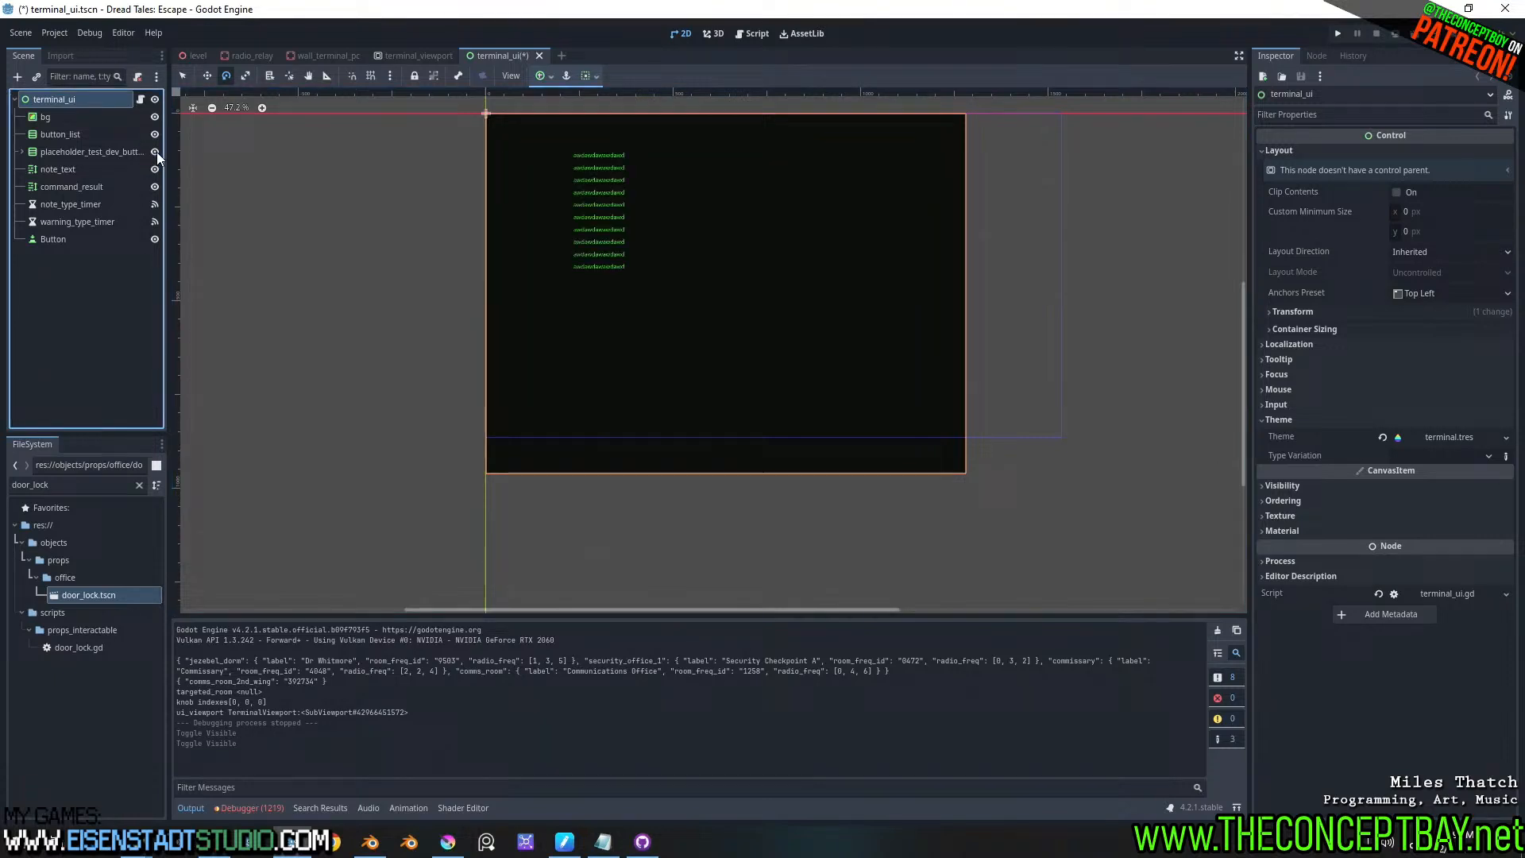
# - Override the Button font size in the terminal.tres theme with 33, and switch the edited type to RichTextLabel
pyautogui.click(1447, 440)
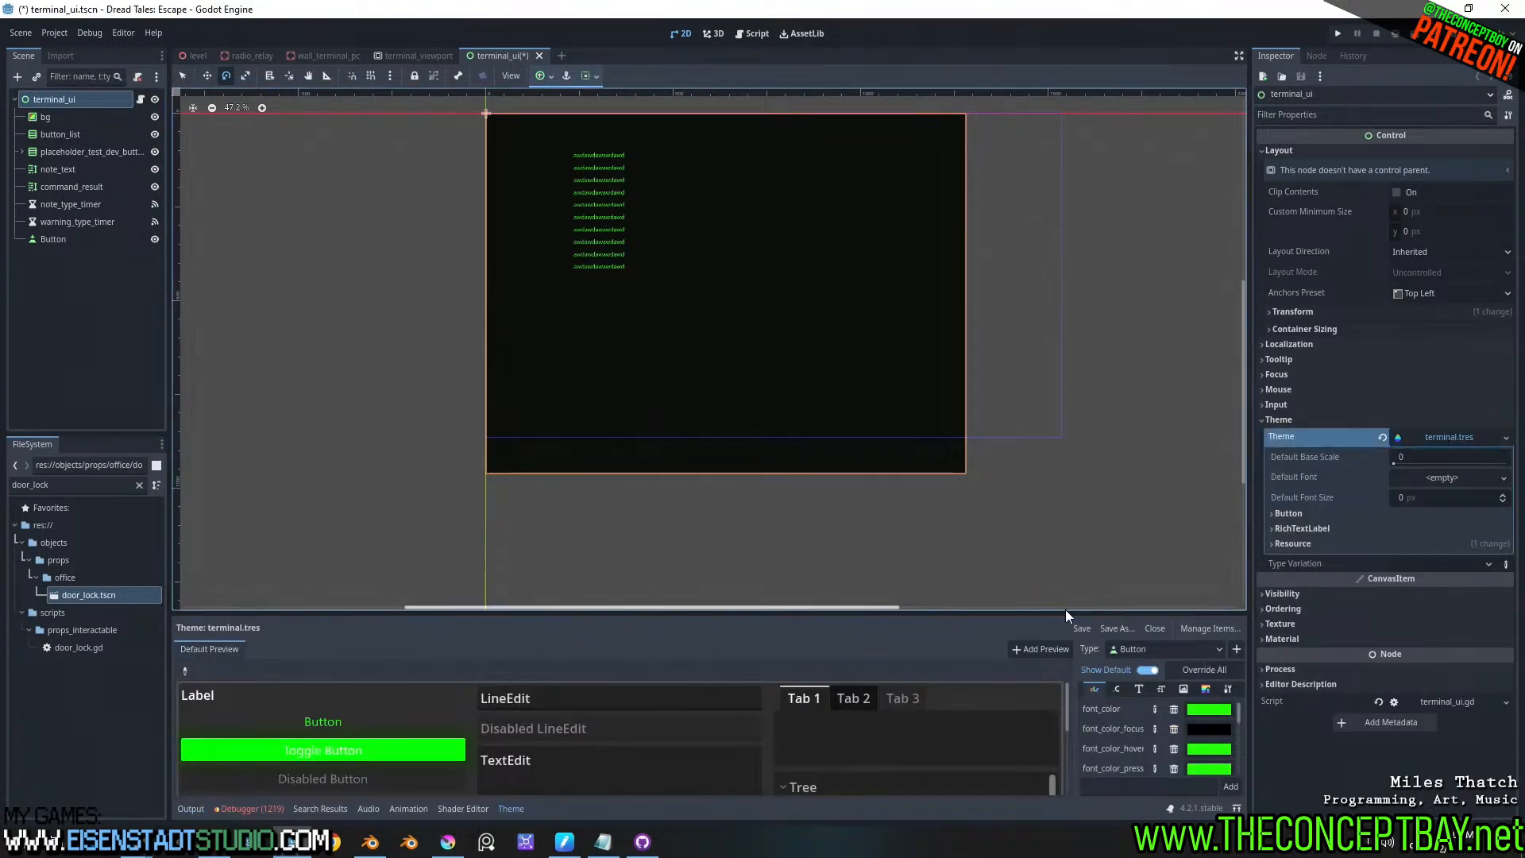
pyautogui.moveTo(1065, 613); pyautogui.dragTo(1065, 494)
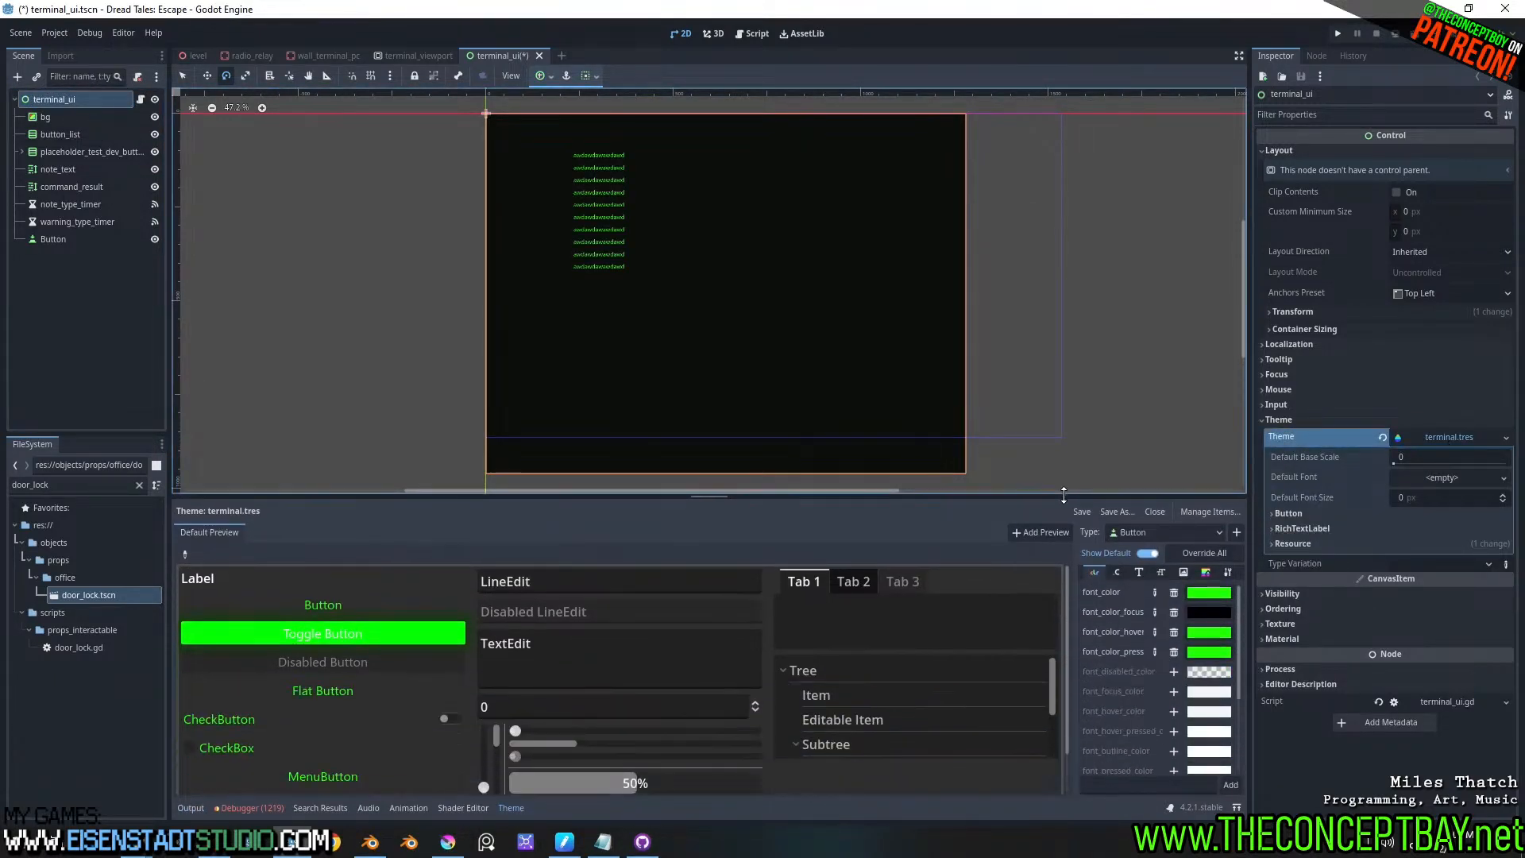
pyautogui.click(1137, 563)
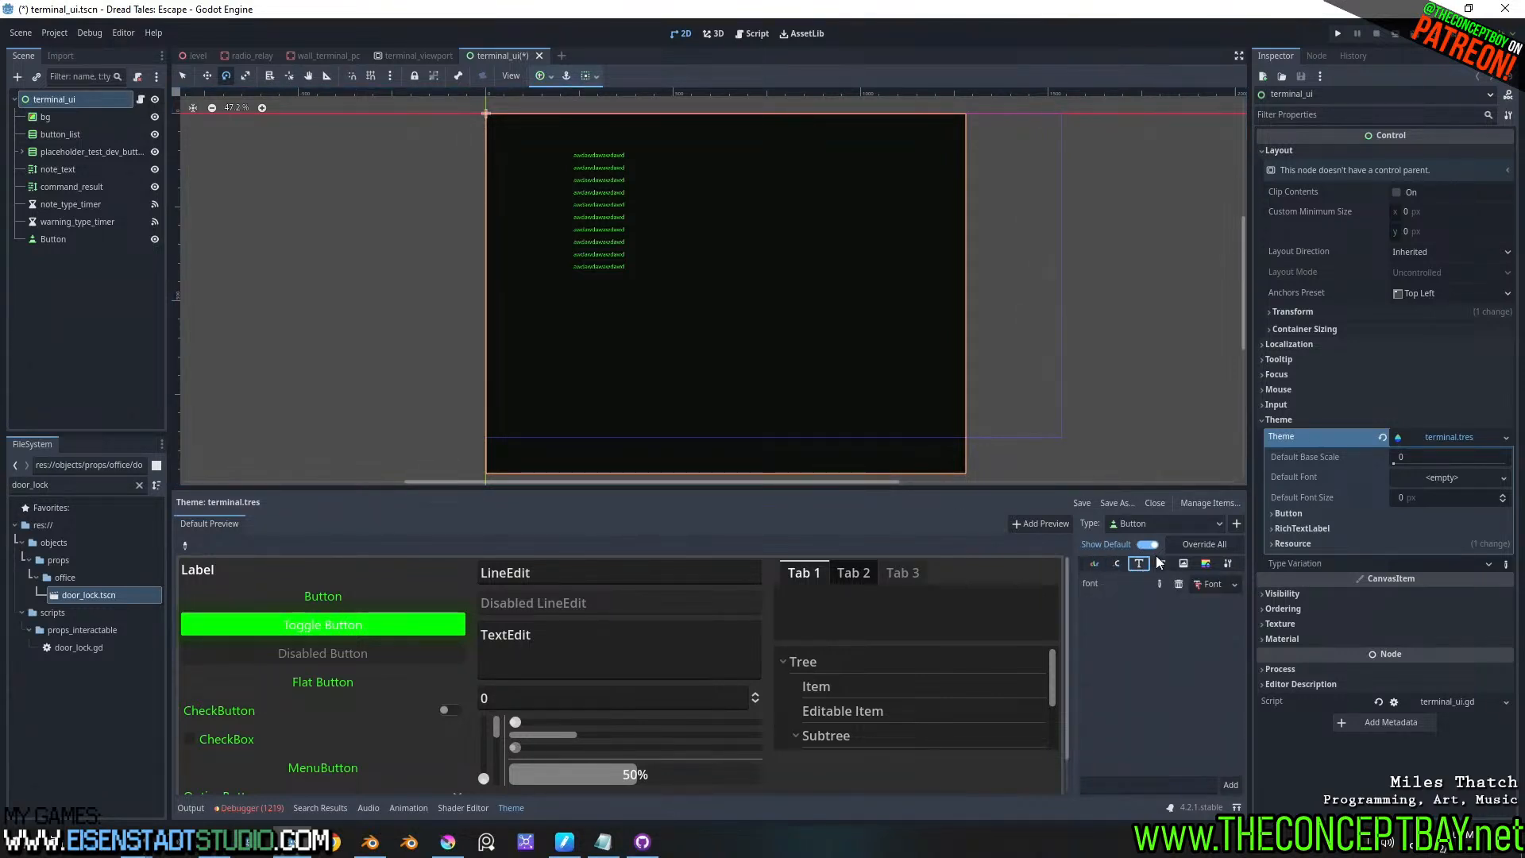
pyautogui.click(1158, 563)
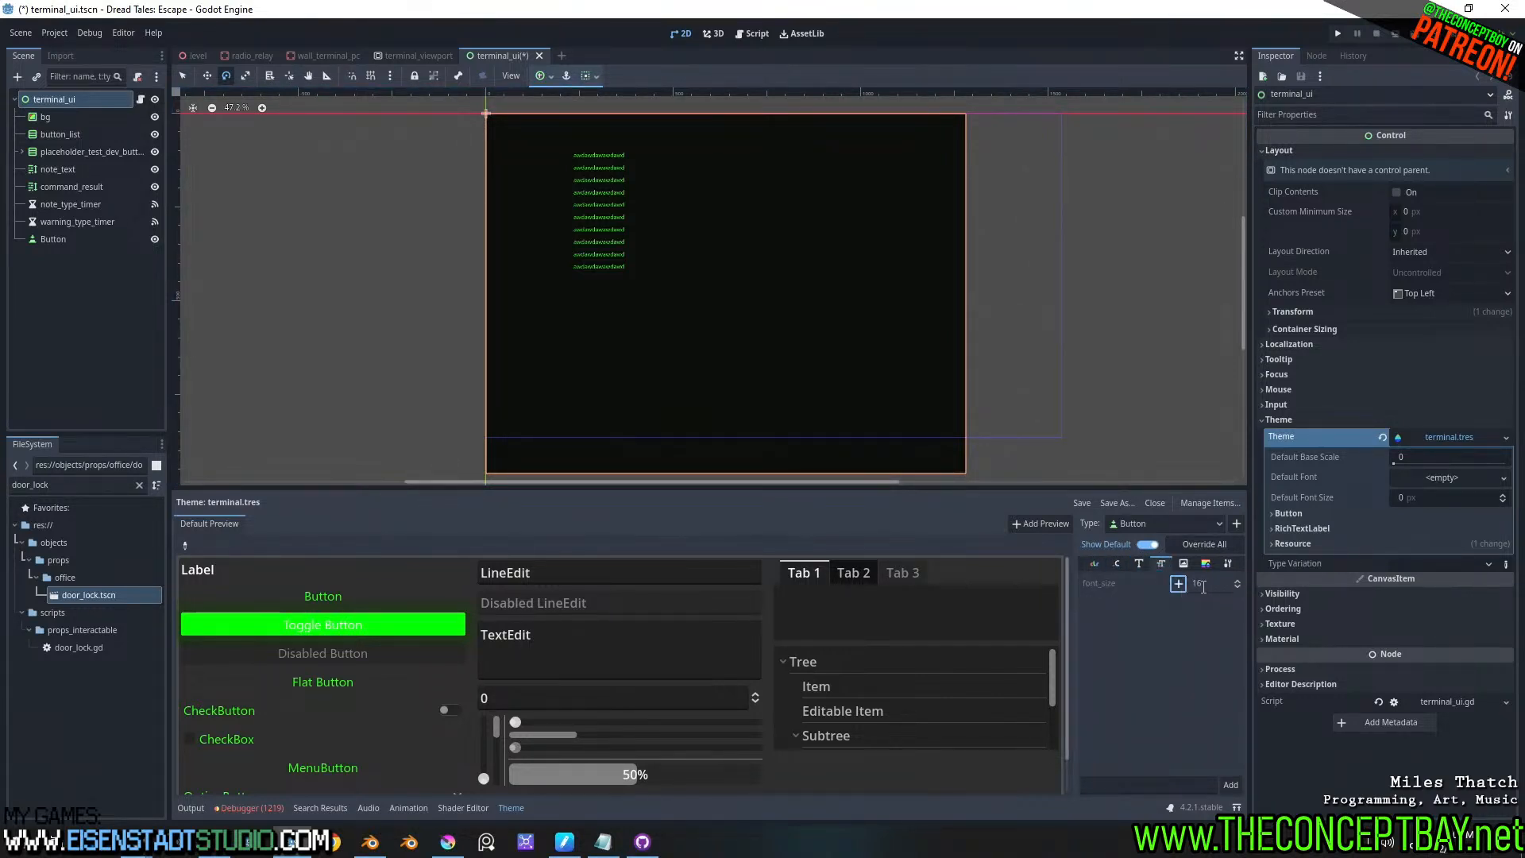
pyautogui.click(1178, 583)
pyautogui.click(1237, 580)
pyautogui.click(1238, 579)
pyautogui.click(1238, 580)
pyautogui.click(1238, 580)
pyautogui.click(1237, 580)
pyautogui.click(1238, 580)
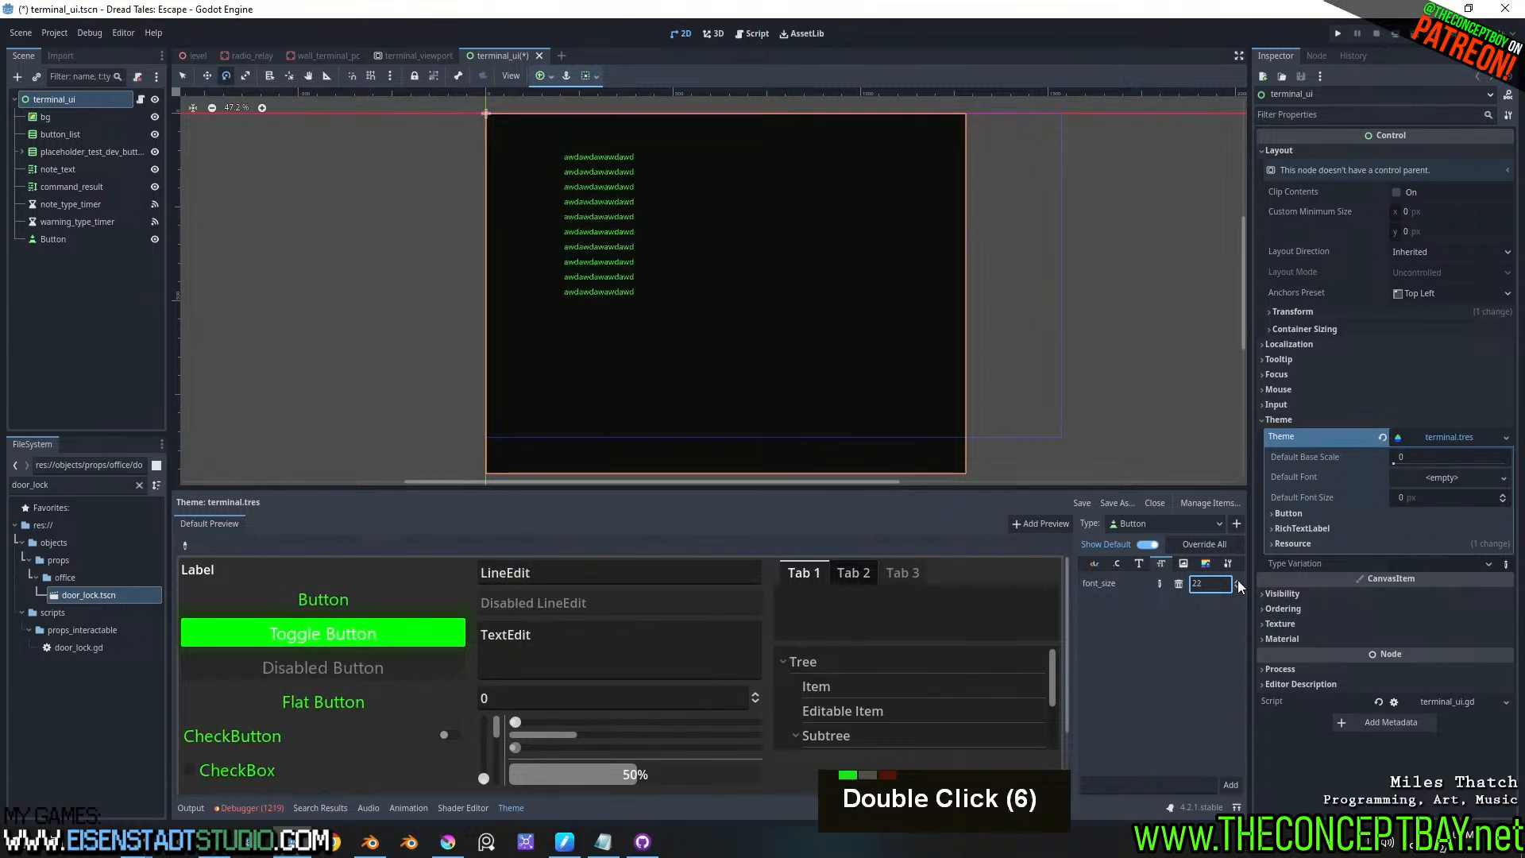
pyautogui.doubleClick(1237, 579)
pyautogui.doubleClick(1237, 580)
pyautogui.doubleClick(1237, 579)
pyautogui.doubleClick(1238, 580)
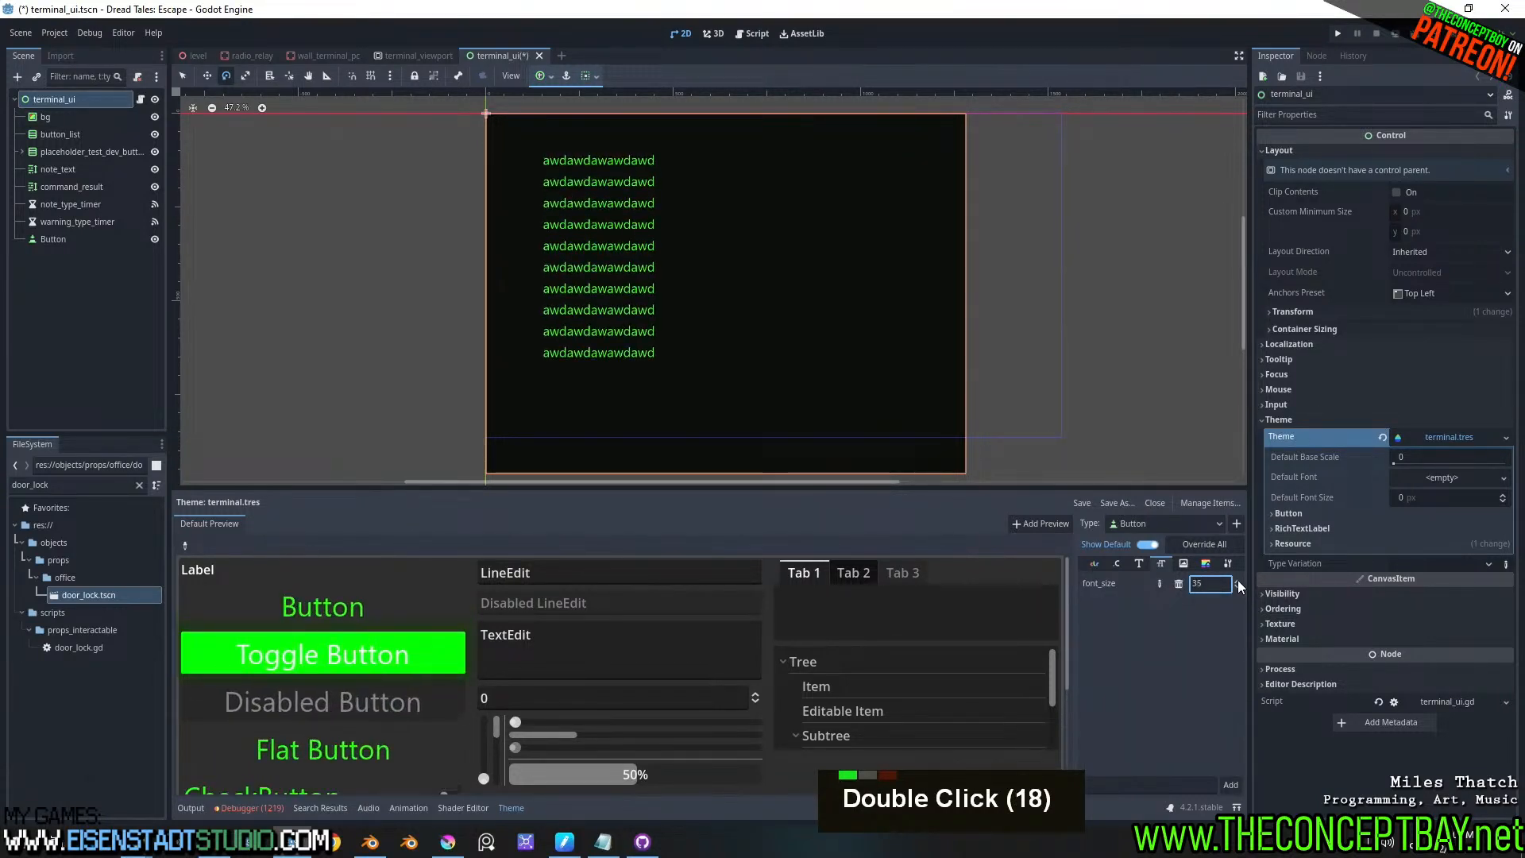
pyautogui.doubleClick(1237, 589)
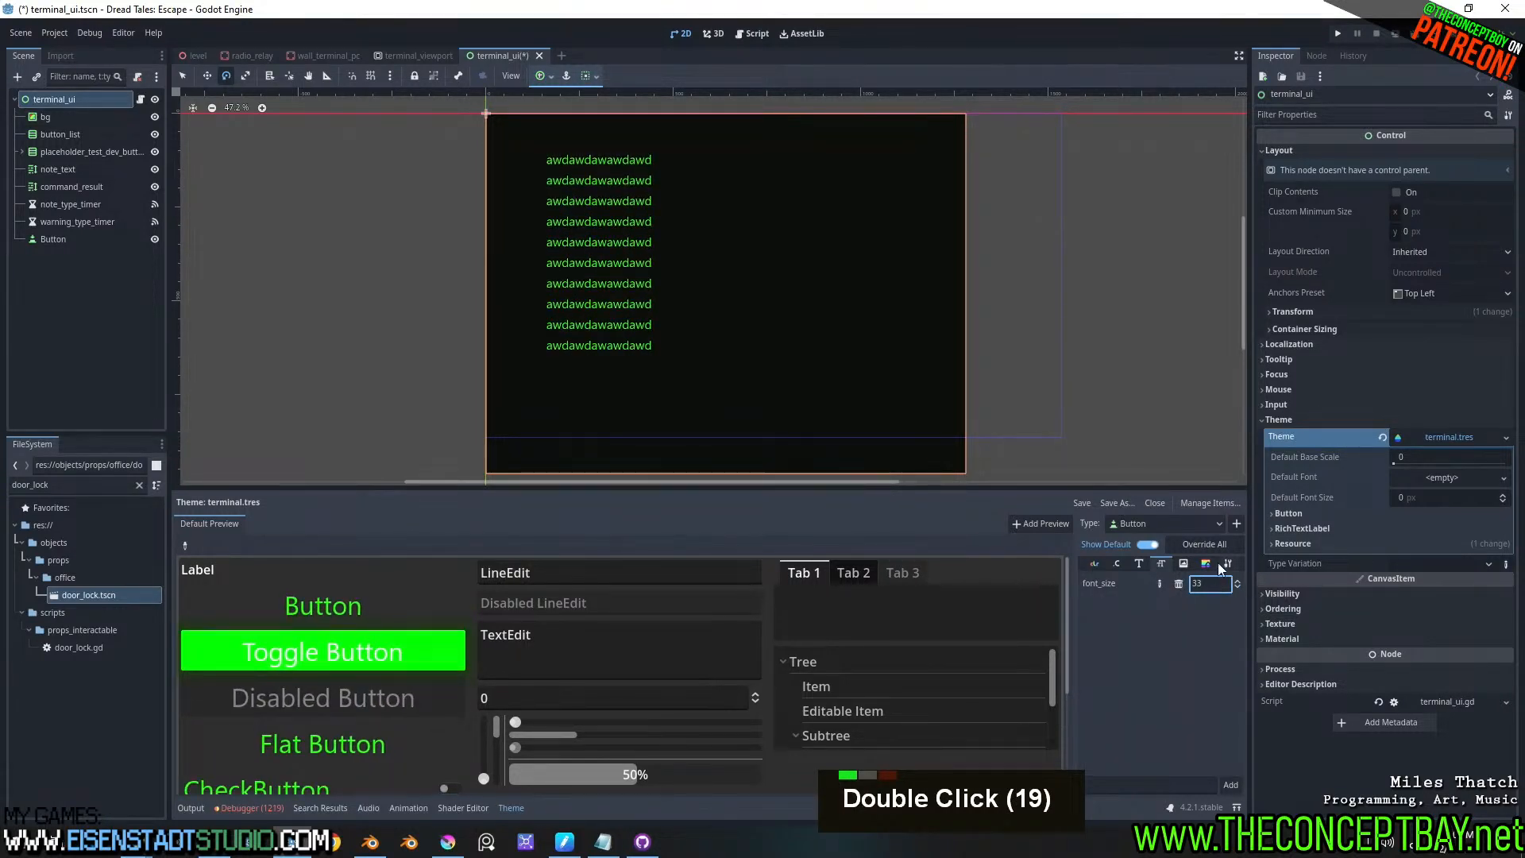
pyautogui.click(1136, 521)
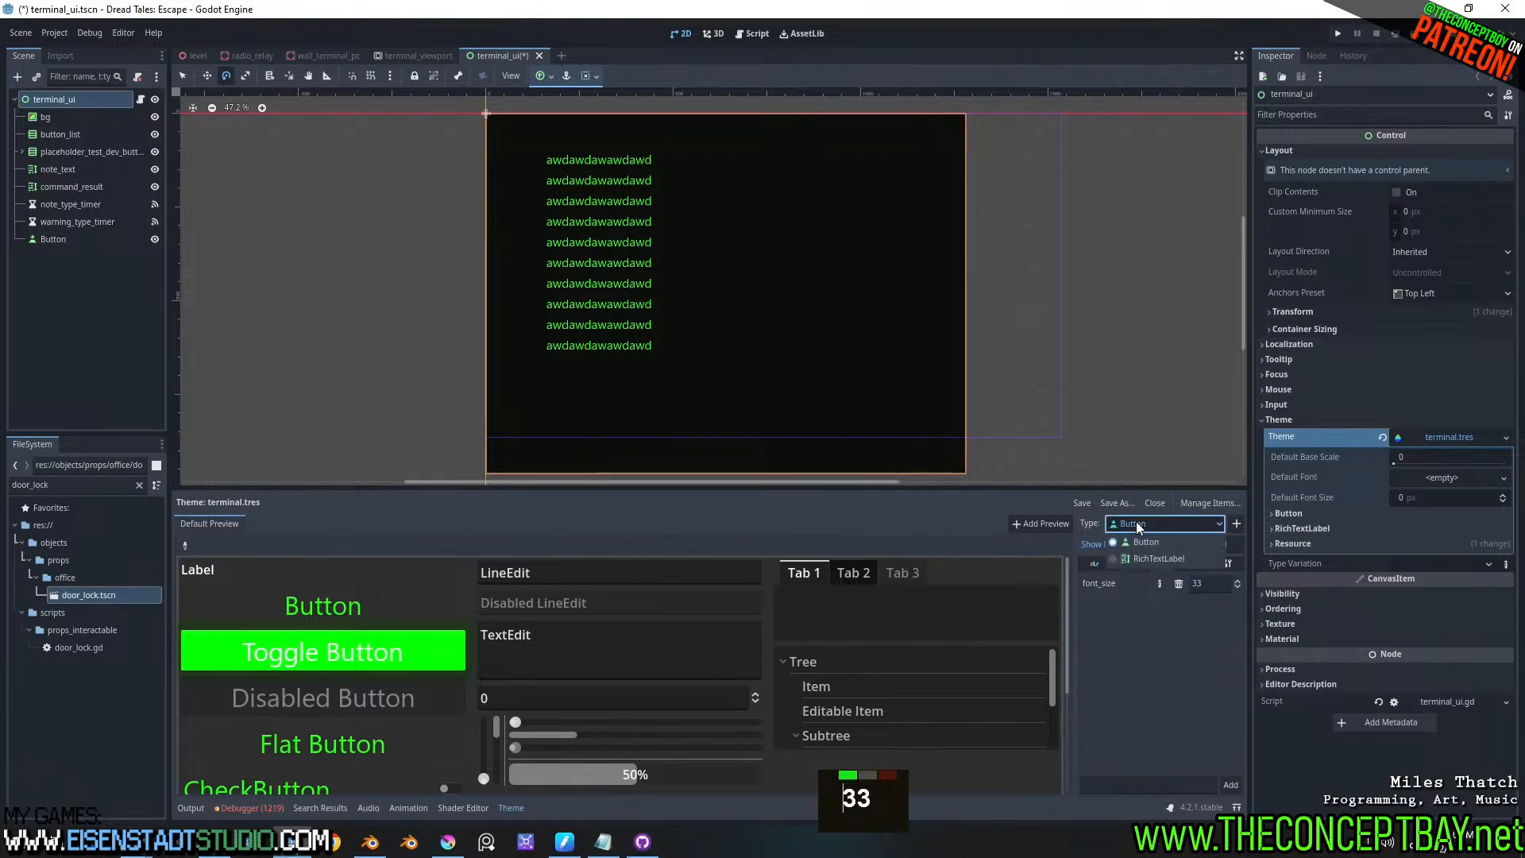
pyautogui.click(1148, 559)
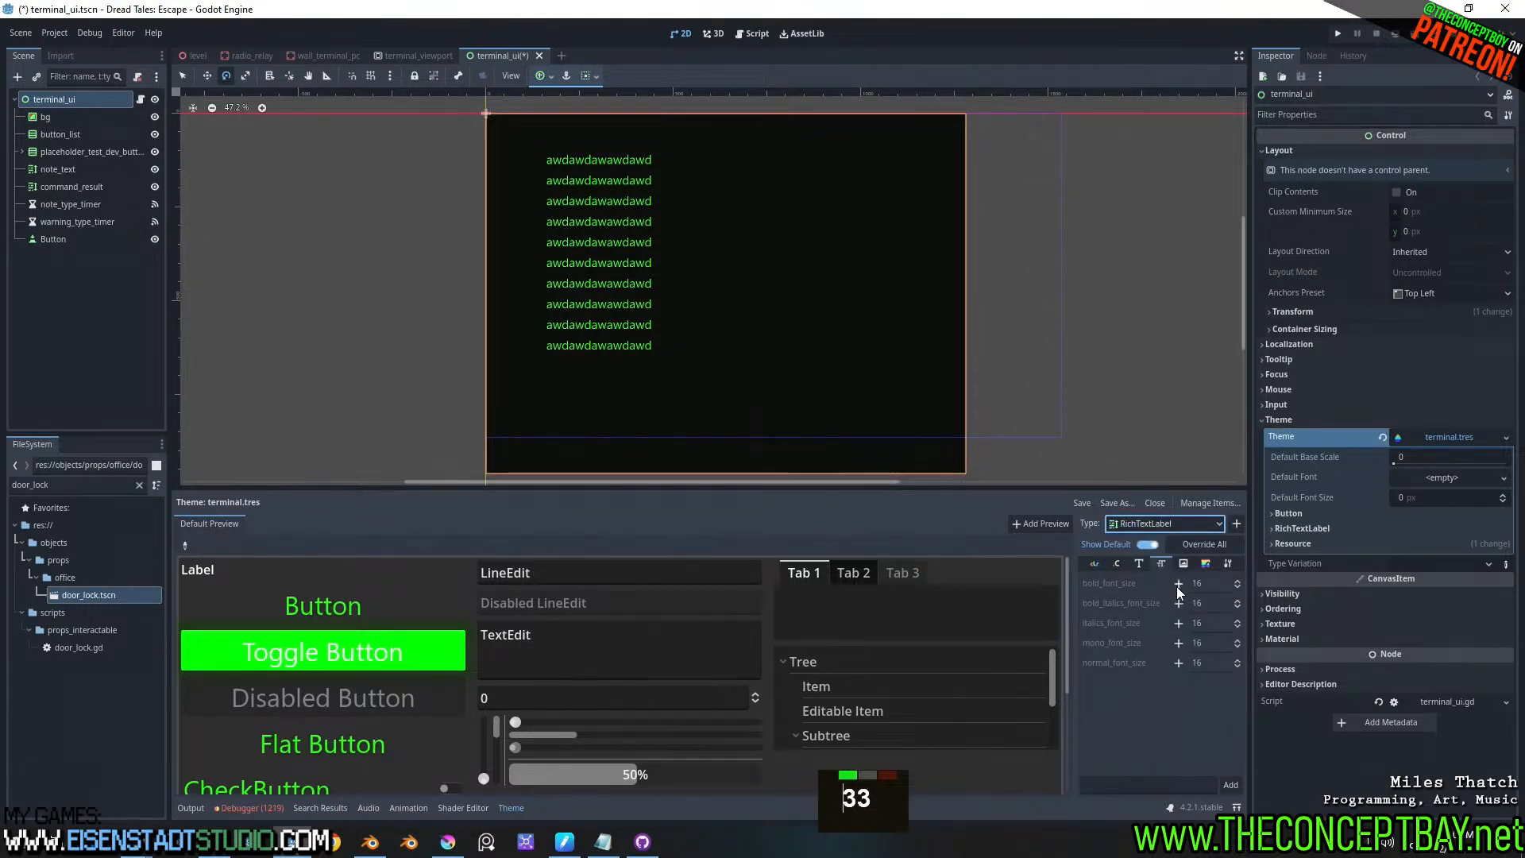
pyautogui.click(1177, 585)
pyautogui.click(1208, 584)
pyautogui.write('33')
pyautogui.hotkey('ctrl', 'a')
pyautogui.hotkey('ctrl', 'c')
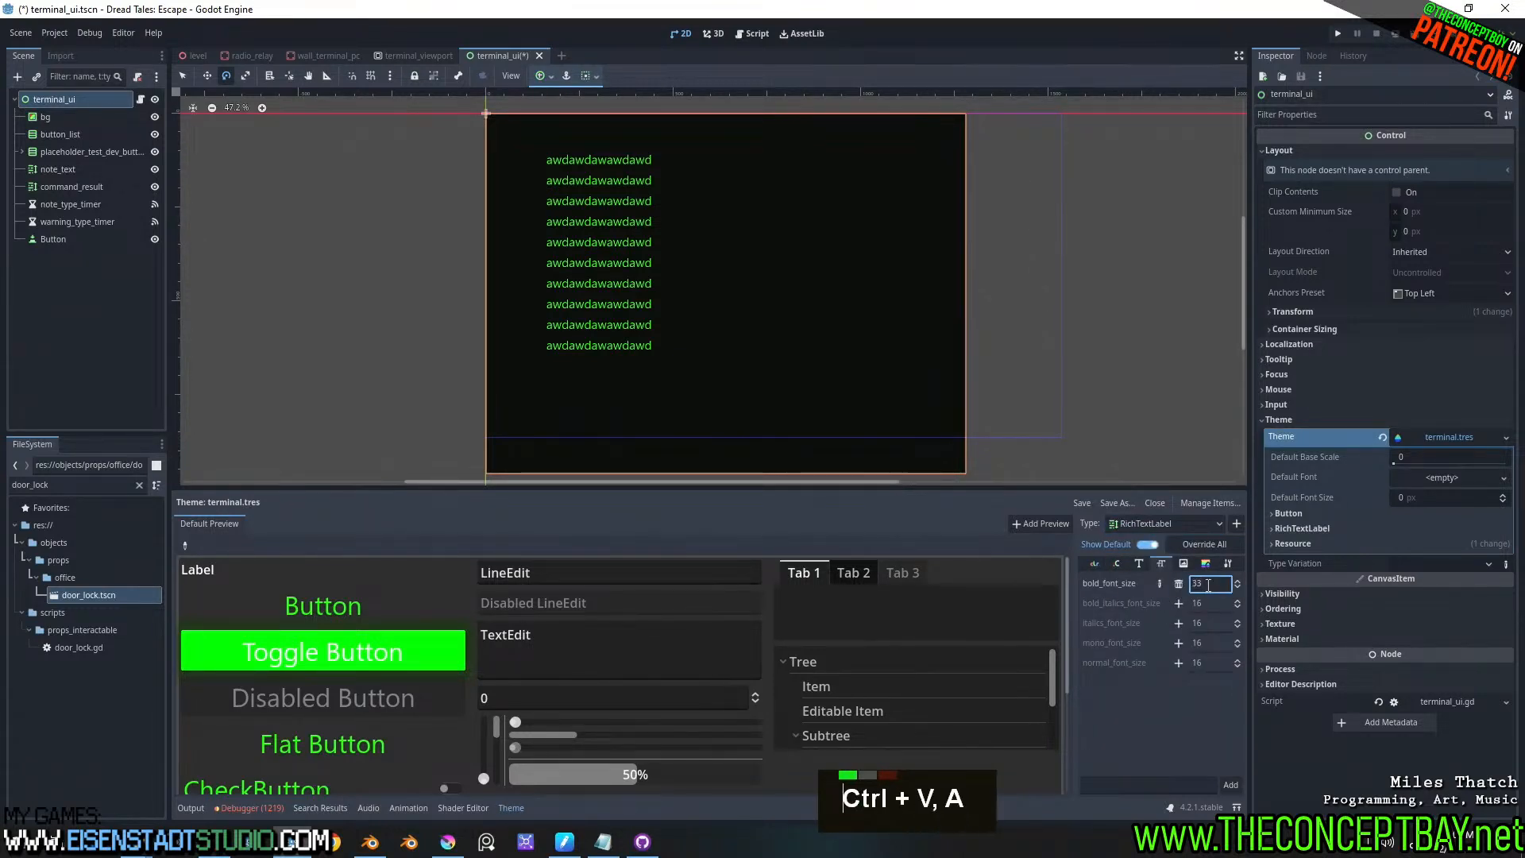
pyautogui.press('Return')
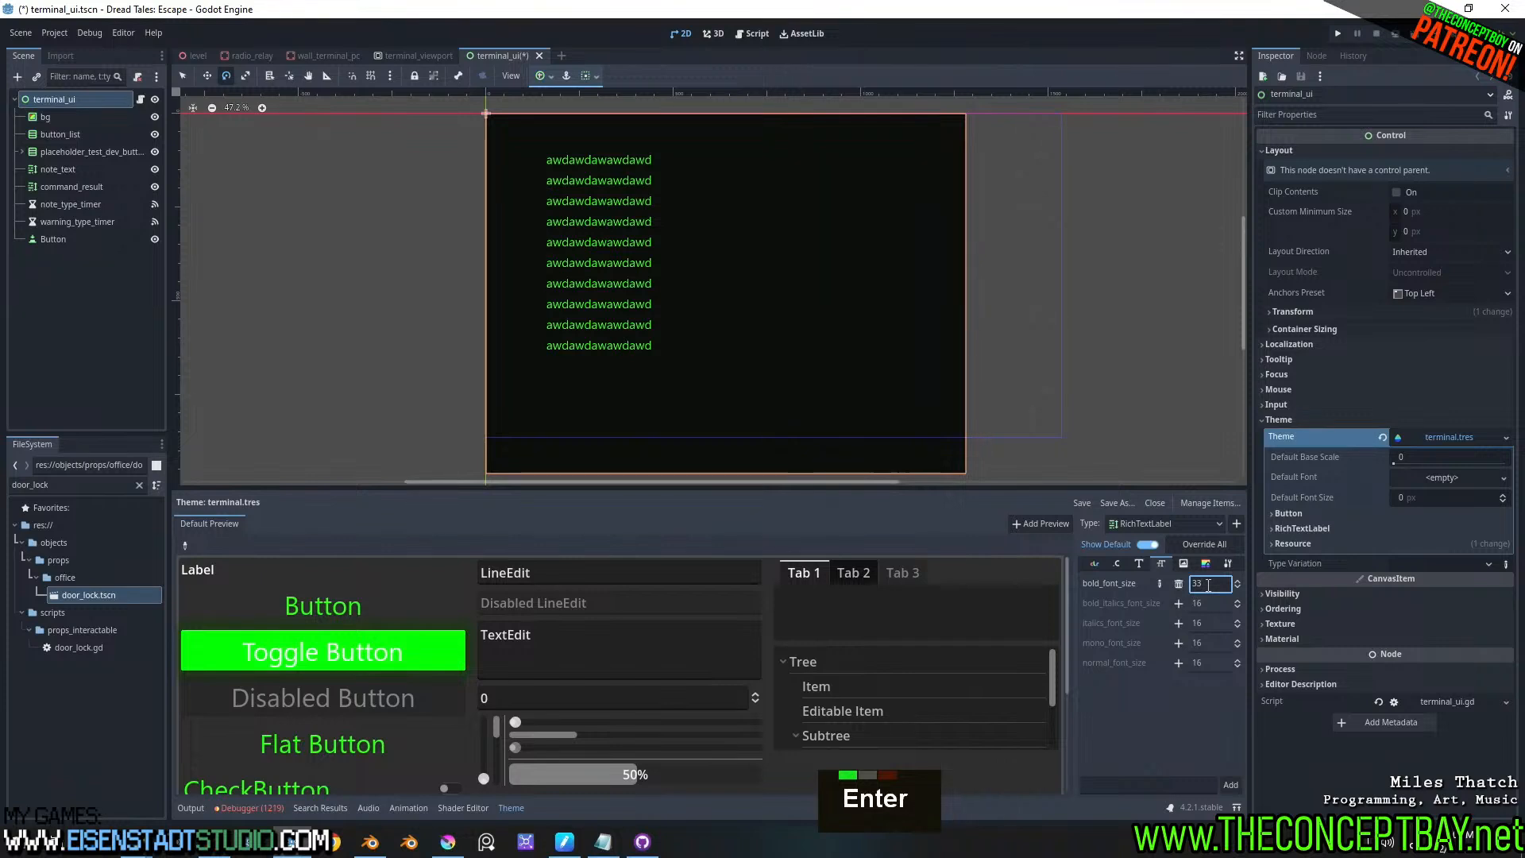
pyautogui.click(1182, 583)
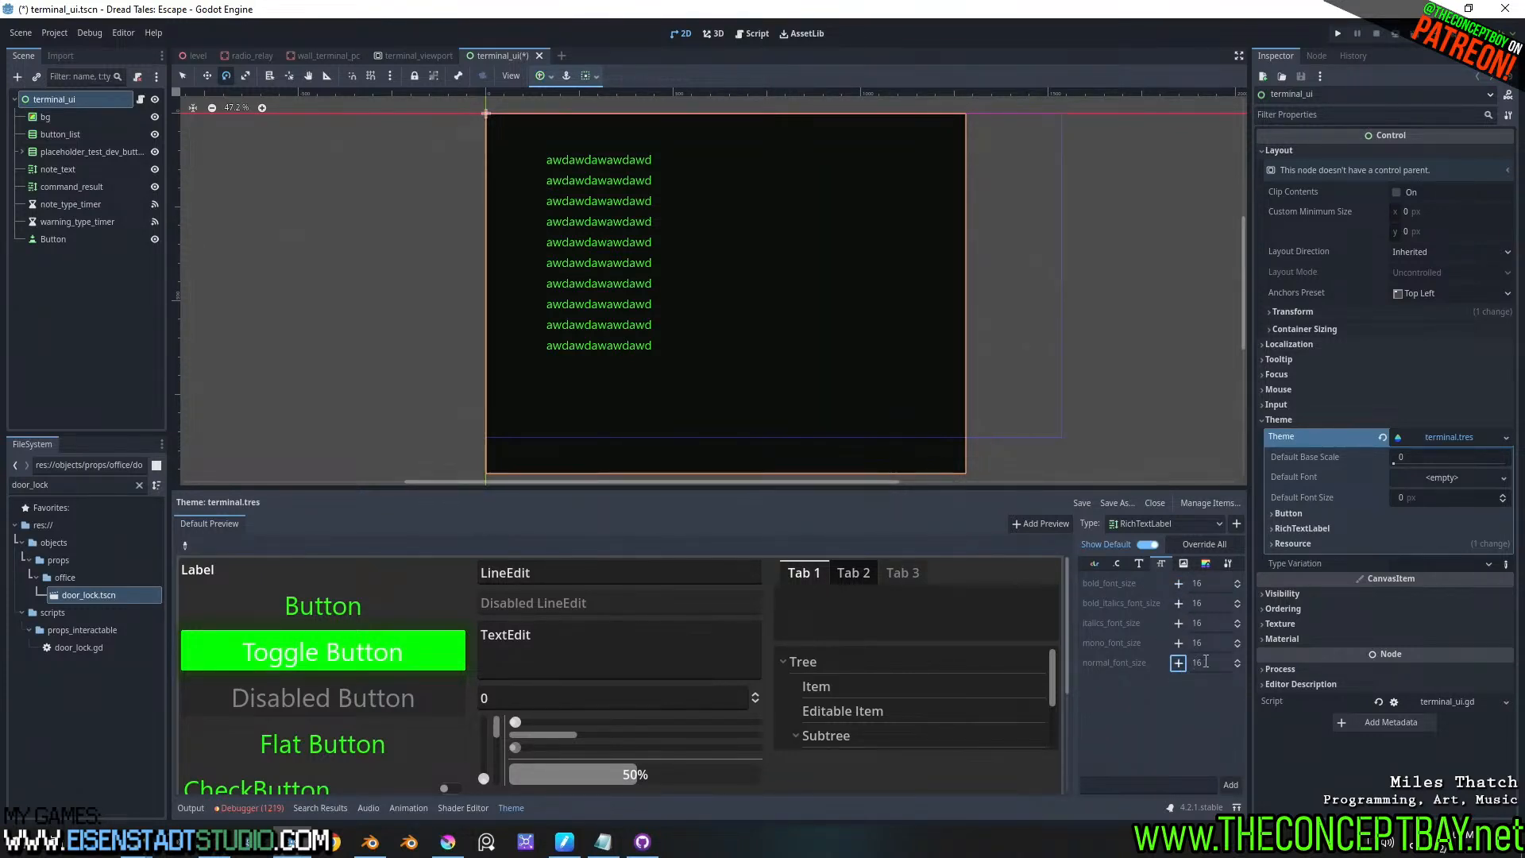
# - Override RichTextLabel's normal_font_size in the terminal theme with 33
pyautogui.click(1179, 662)
pyautogui.hotkey('ctrl', 'a')
pyautogui.hotkey('ctrl', 'v')
pyautogui.press('Return')
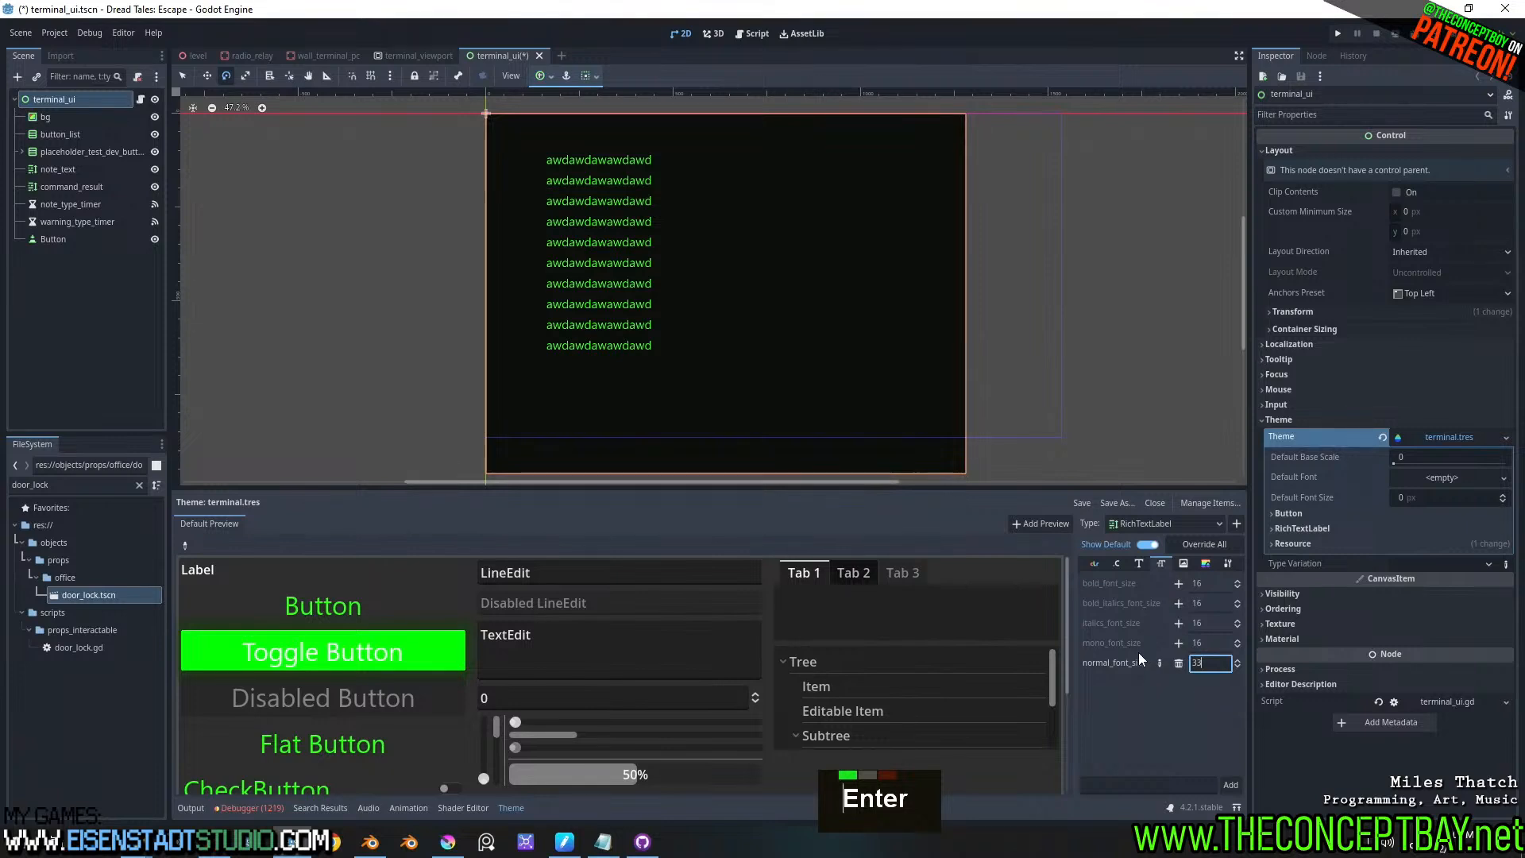
# - Hide the placeholder test buttons in terminal_ui and restart the game
pyautogui.moveTo(1110, 360); pyautogui.dragTo(1102, 356, button='middle')
pyautogui.press('F5')
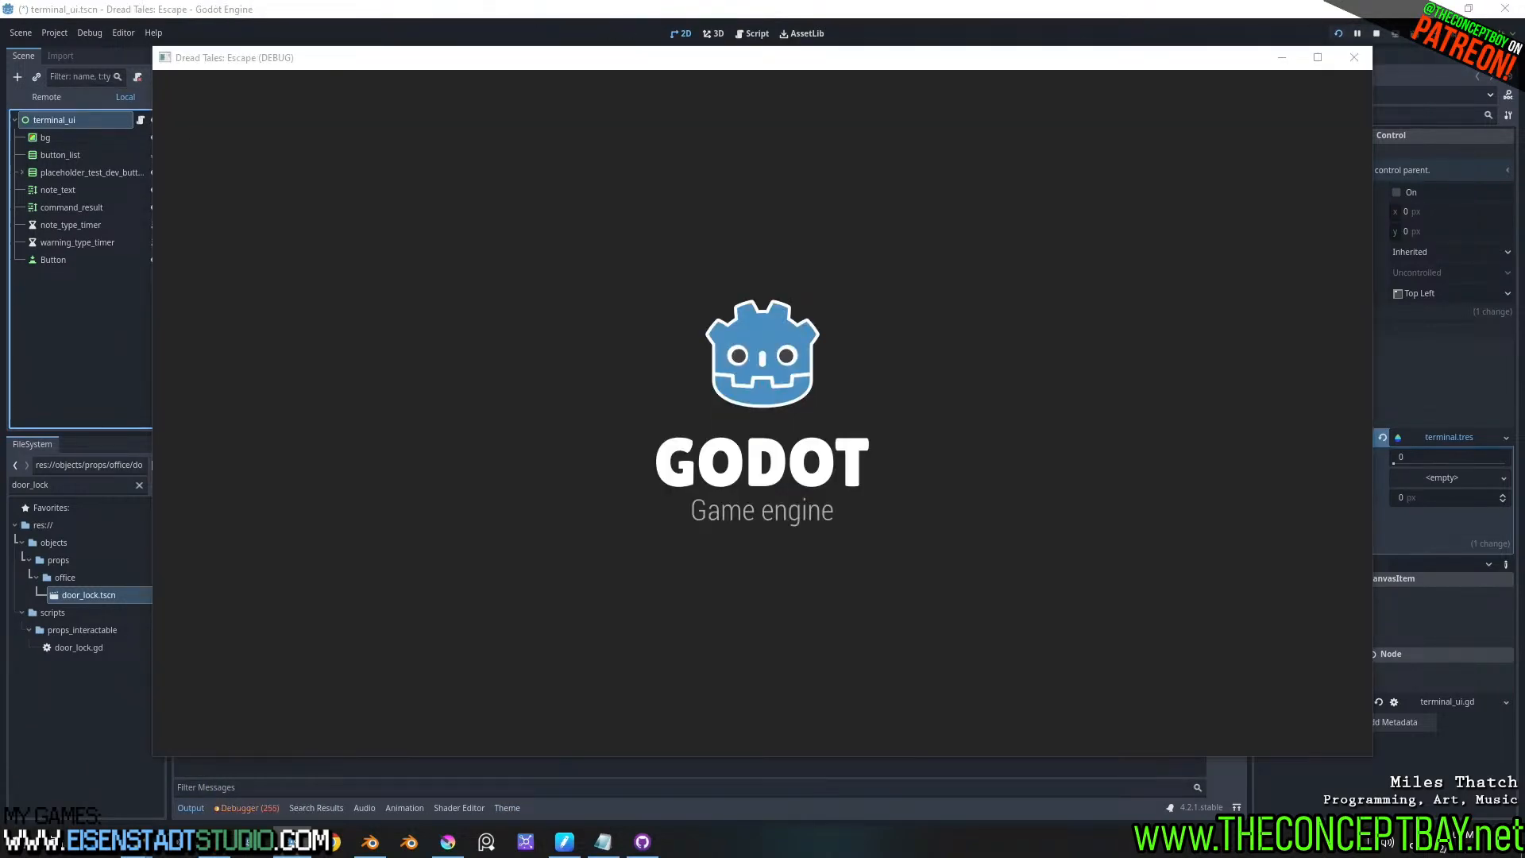
pyautogui.click(1377, 33)
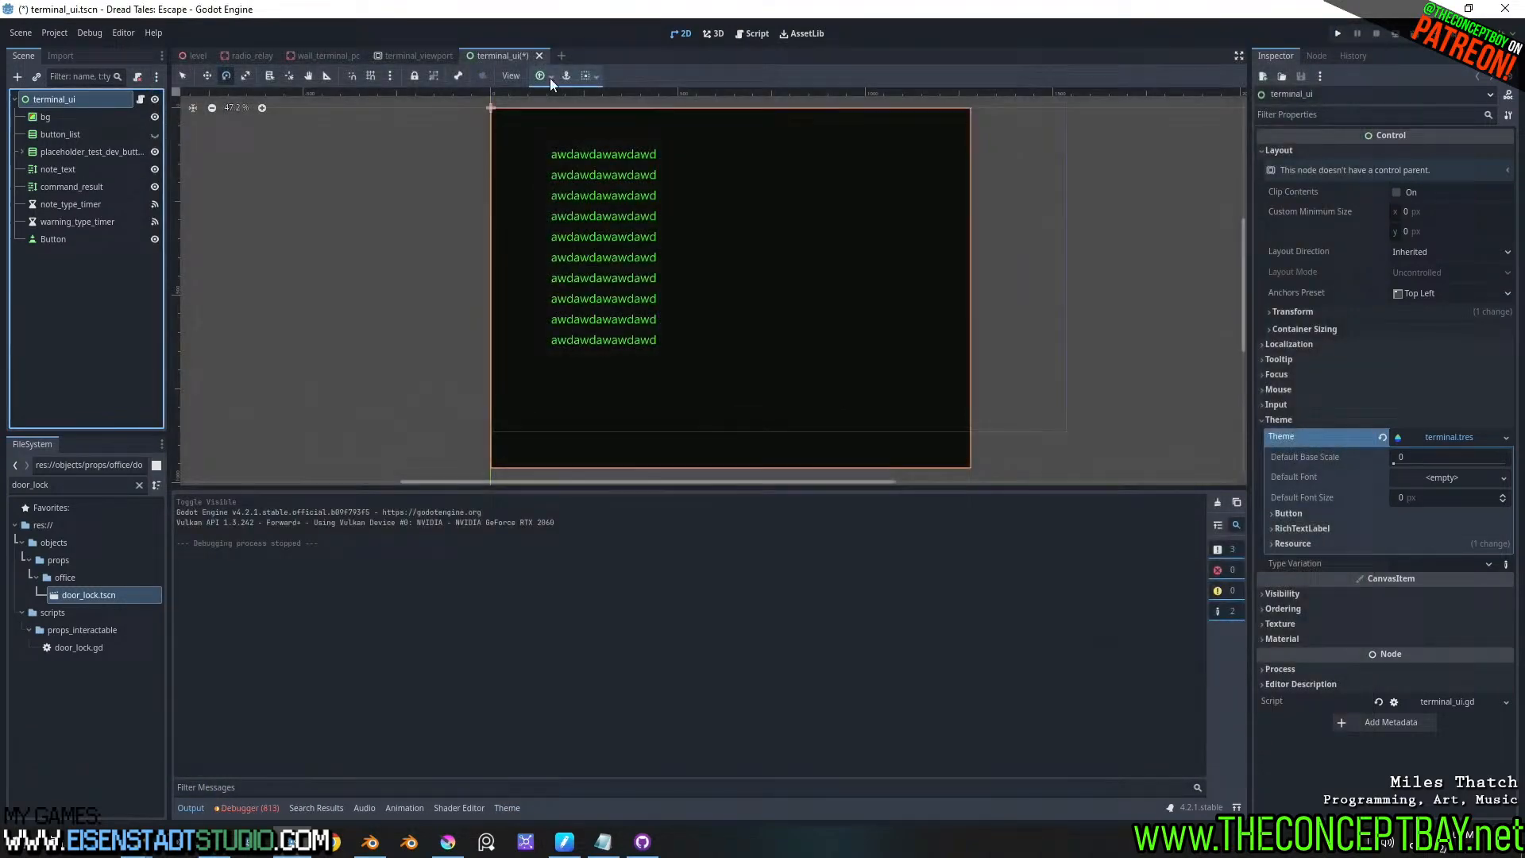
pyautogui.doubleClick(154, 152)
pyautogui.press('F5')
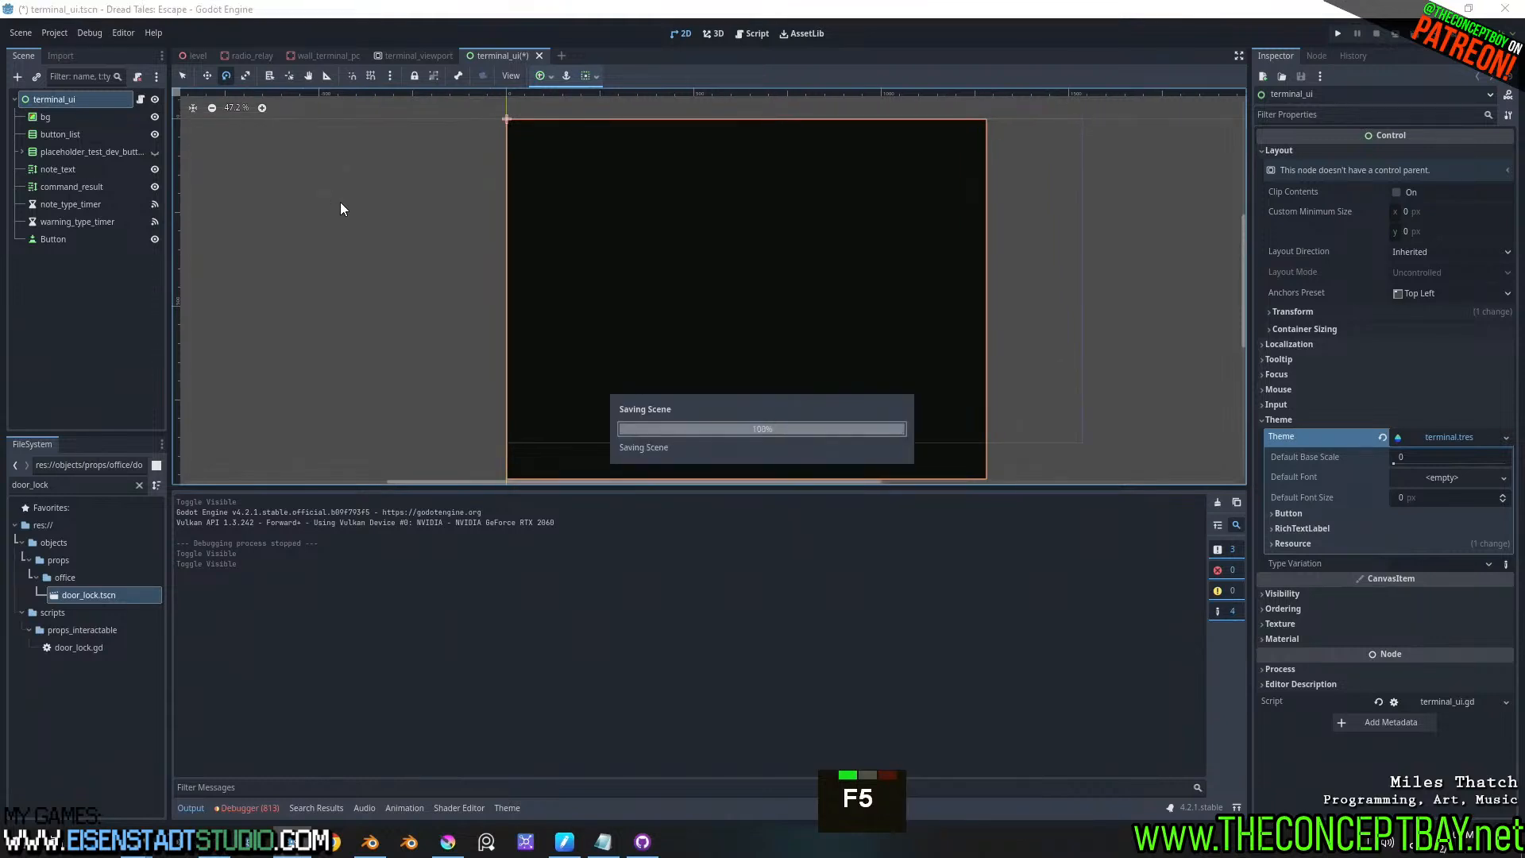
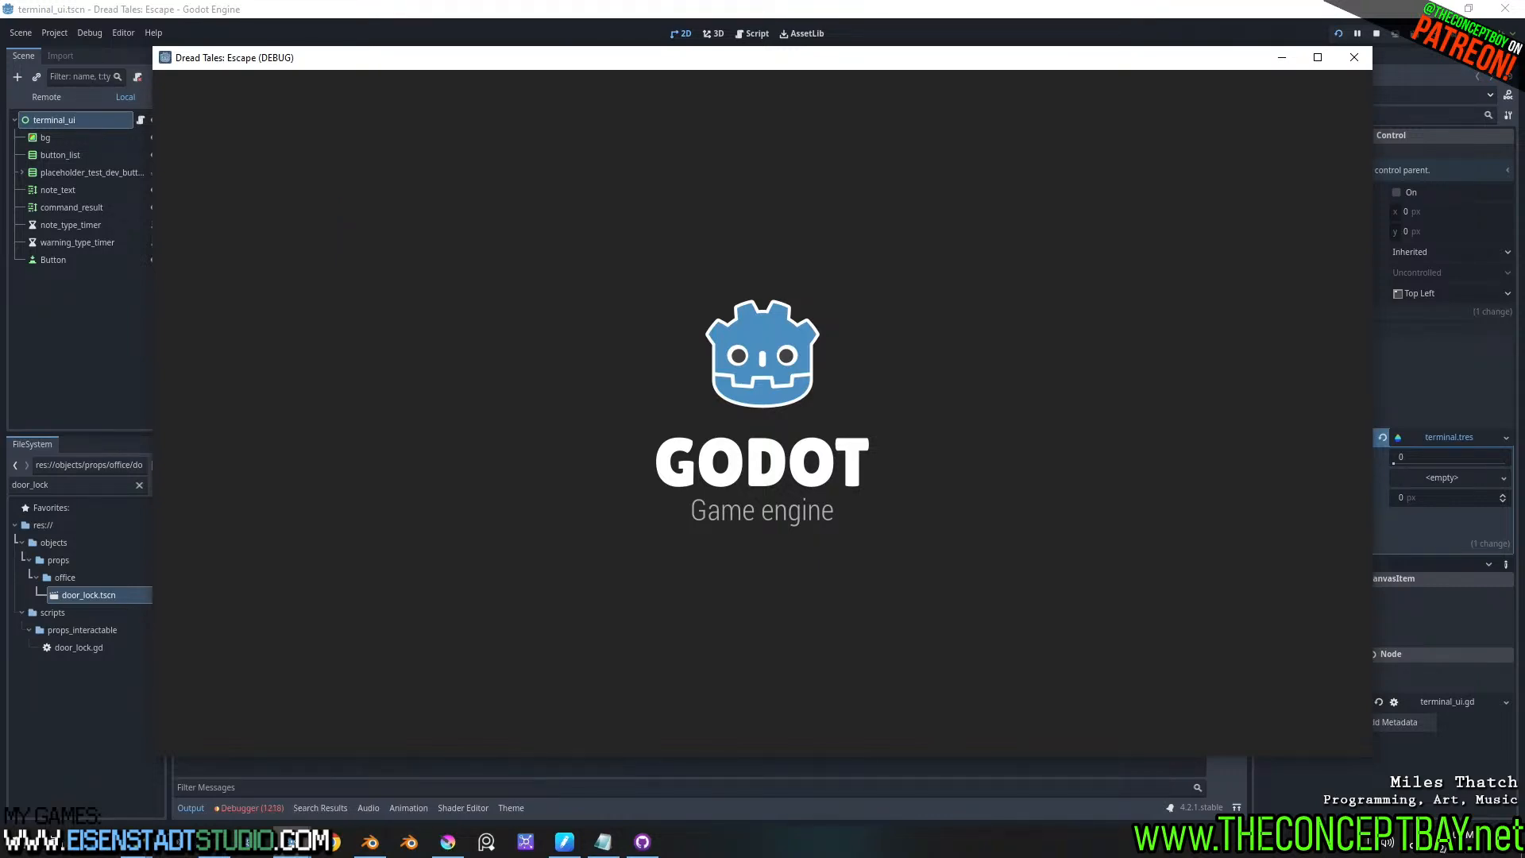
# - Walk the player from the offline wall terminal to the shelved cabinet and check the backpack inventory there
pyautogui.press('w')
pyautogui.press('d')
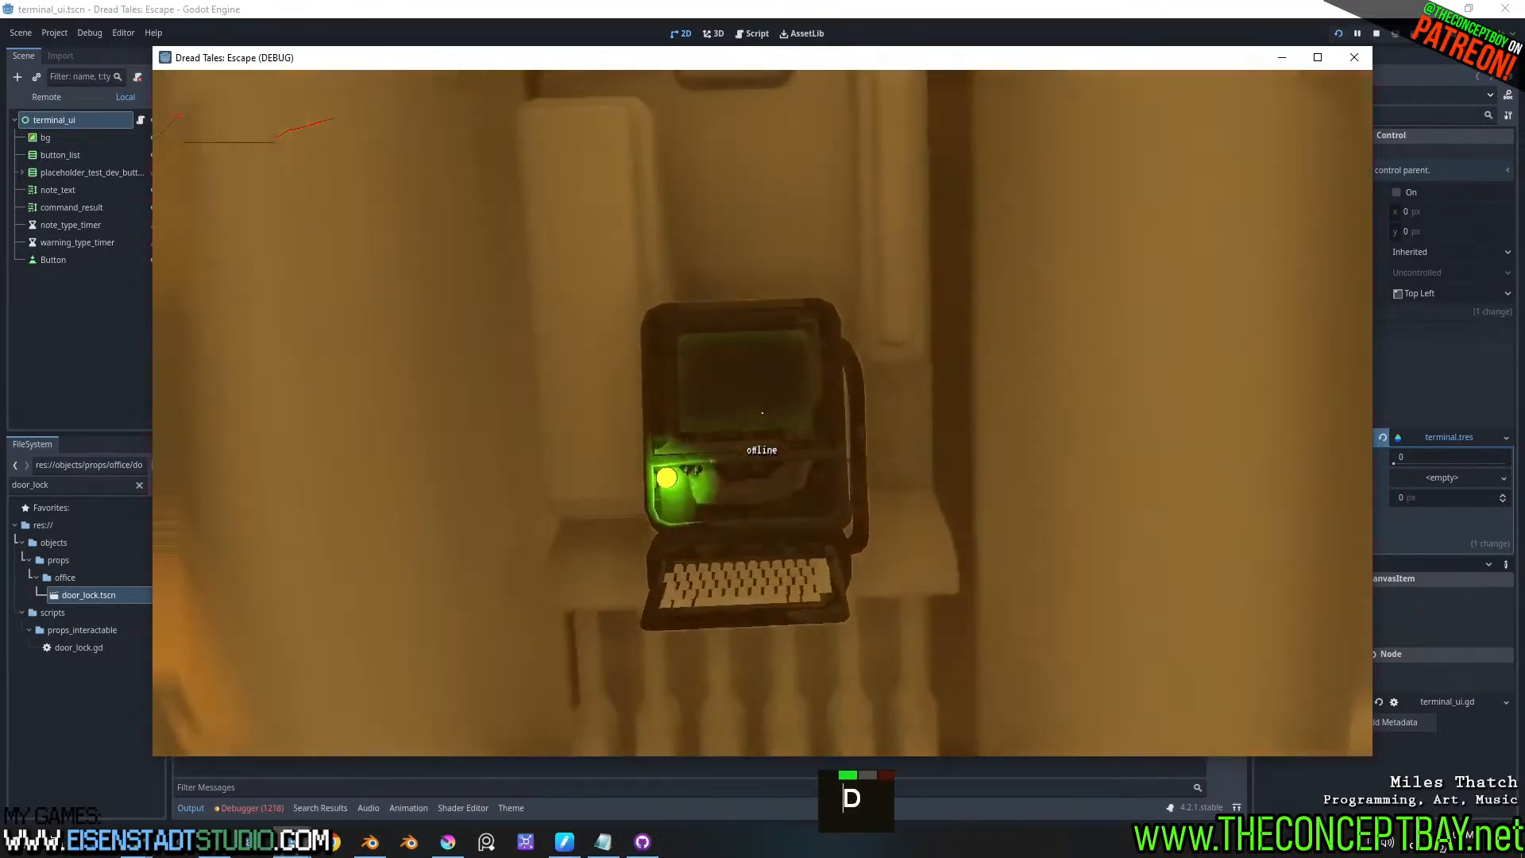
pyautogui.press('a')
pyautogui.press('a')
pyautogui.press('w')
pyautogui.press('w')
pyautogui.press('w')
pyautogui.press('w')
pyautogui.press('w')
pyautogui.press('a')
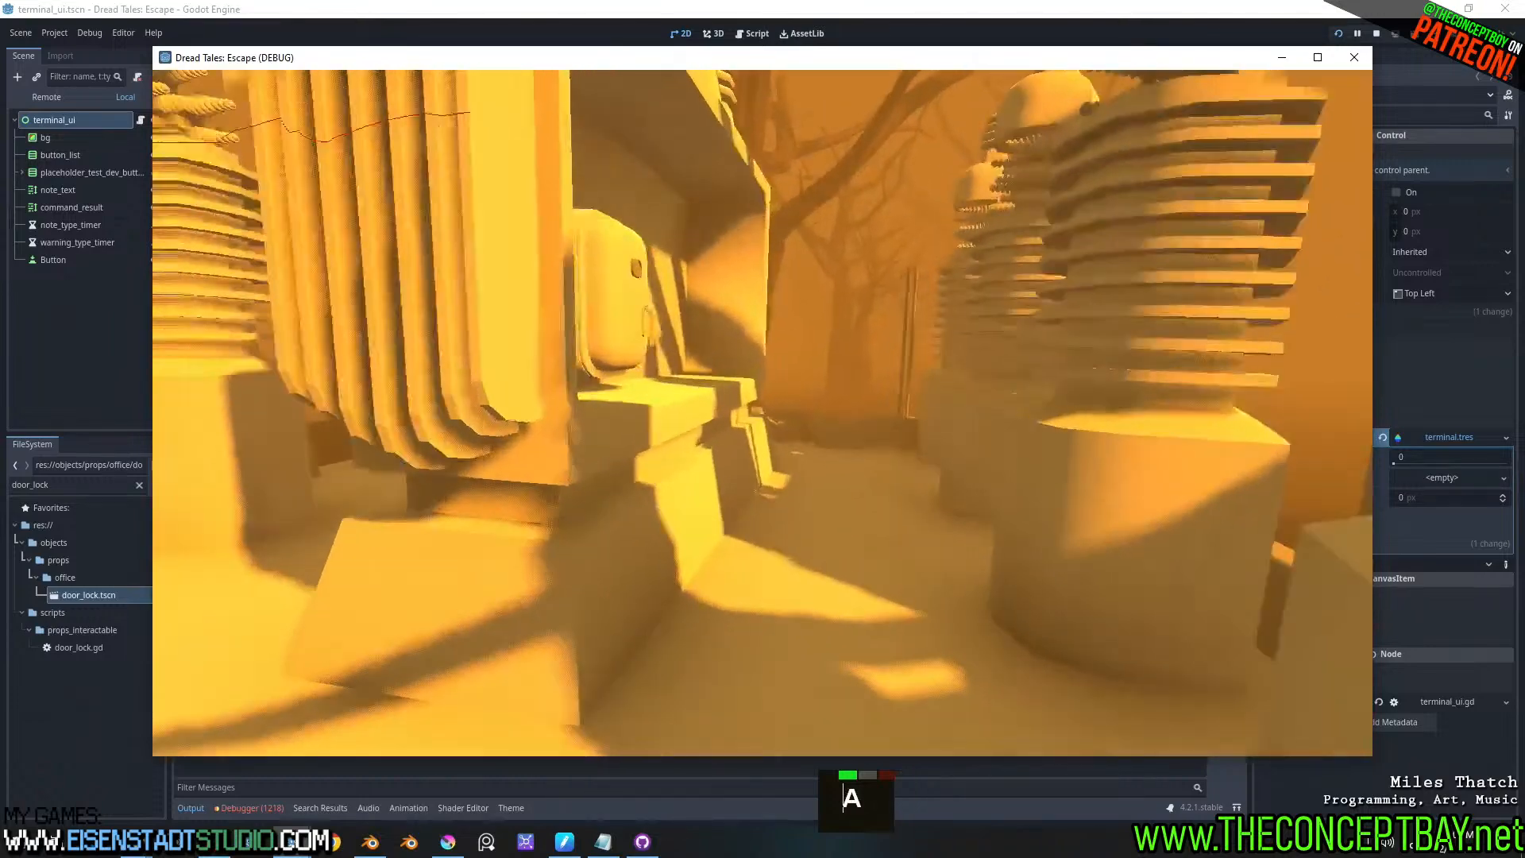
pyautogui.press('d')
pyautogui.press('w')
pyautogui.press('Tab')
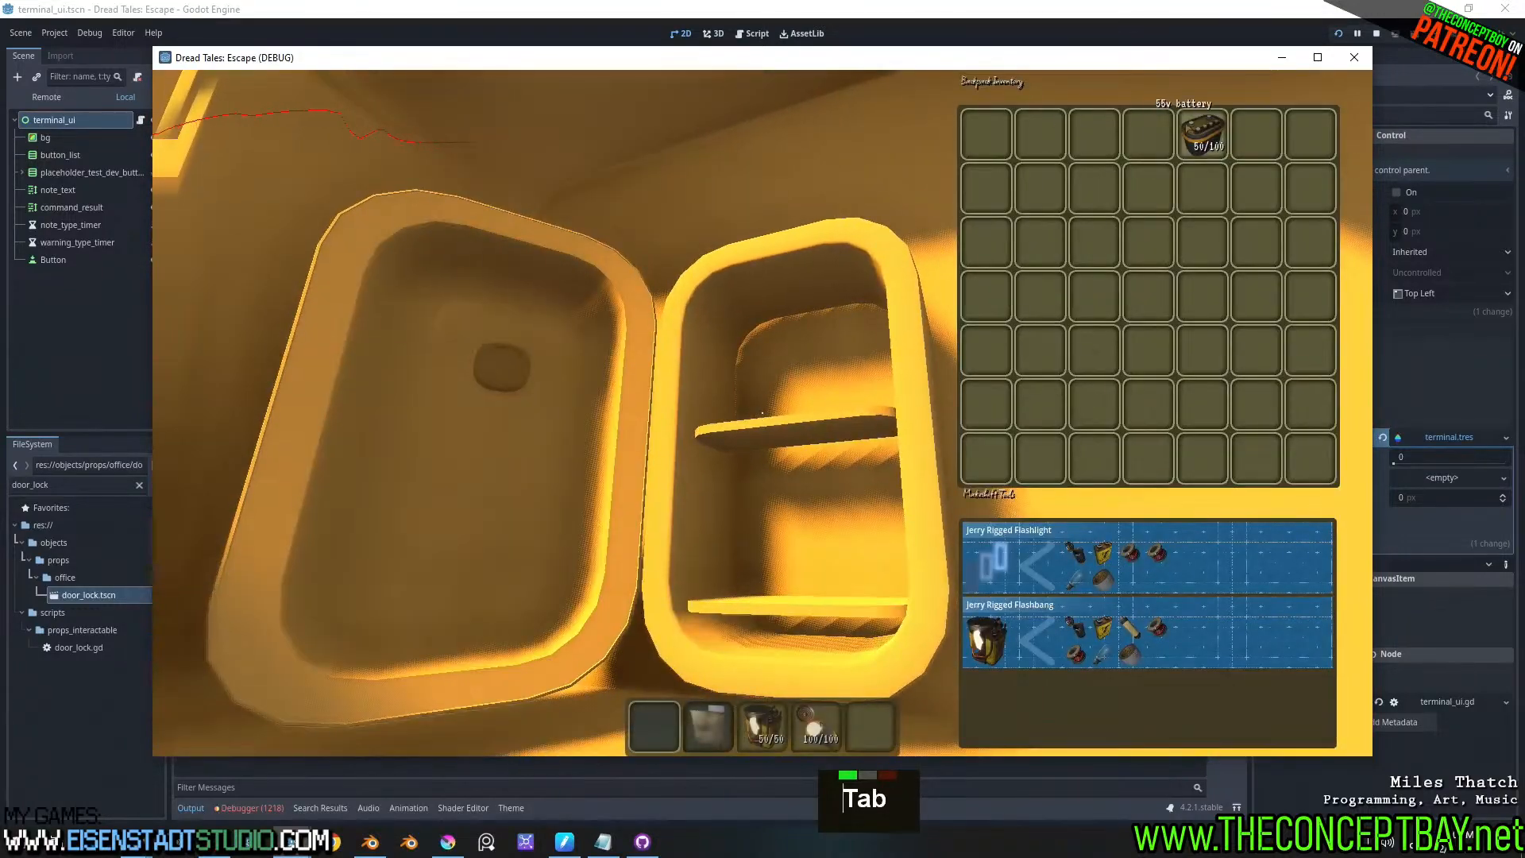
pyautogui.press('Tab')
pyautogui.press('e')
# - Walk the player back to the wall terminal and access it
pyautogui.press('w')
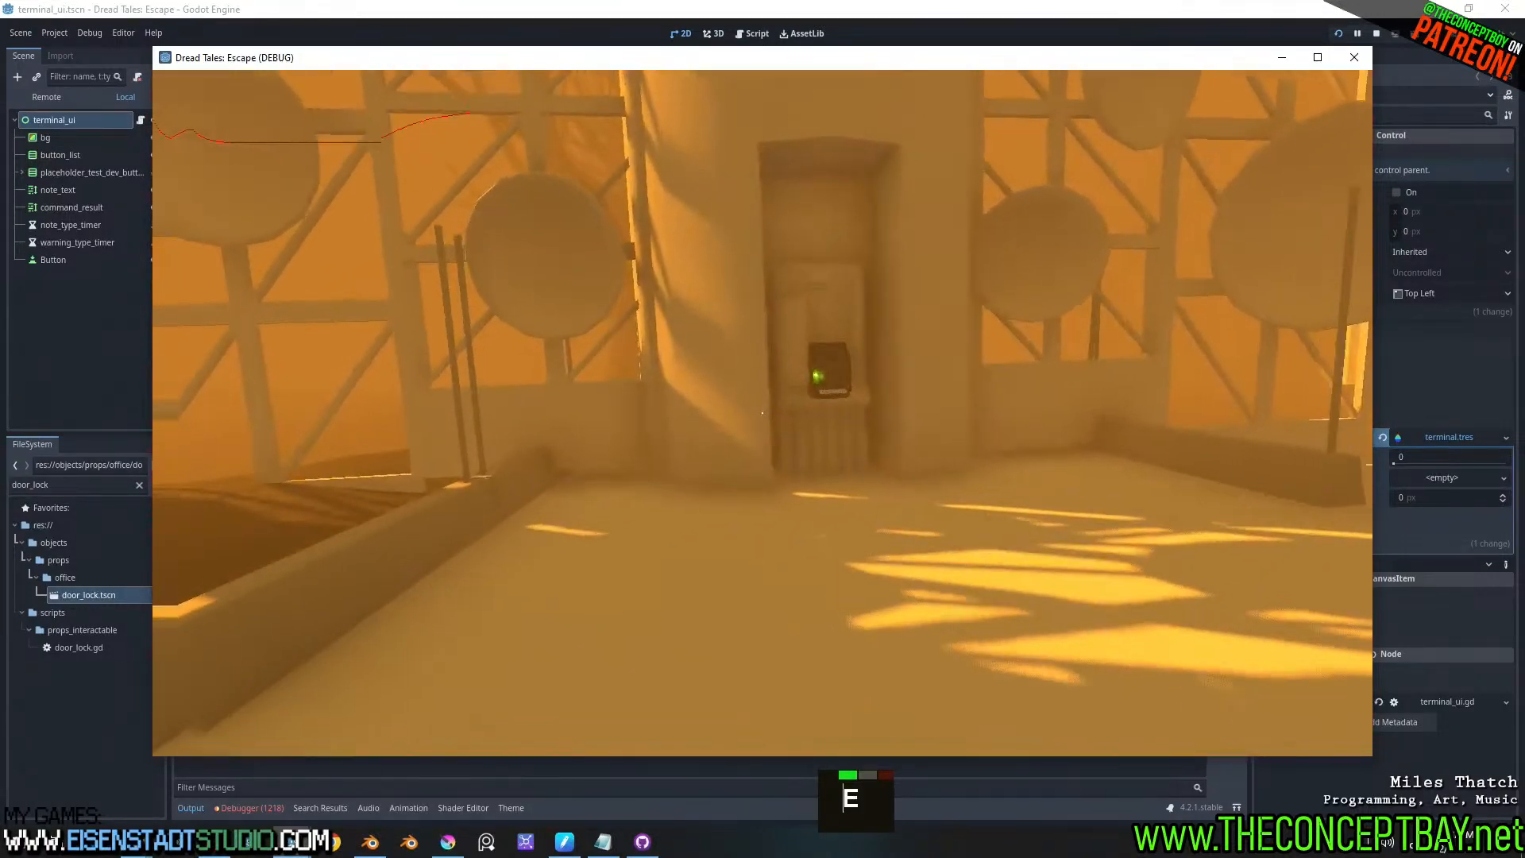
pyautogui.press('d')
pyautogui.press('e')
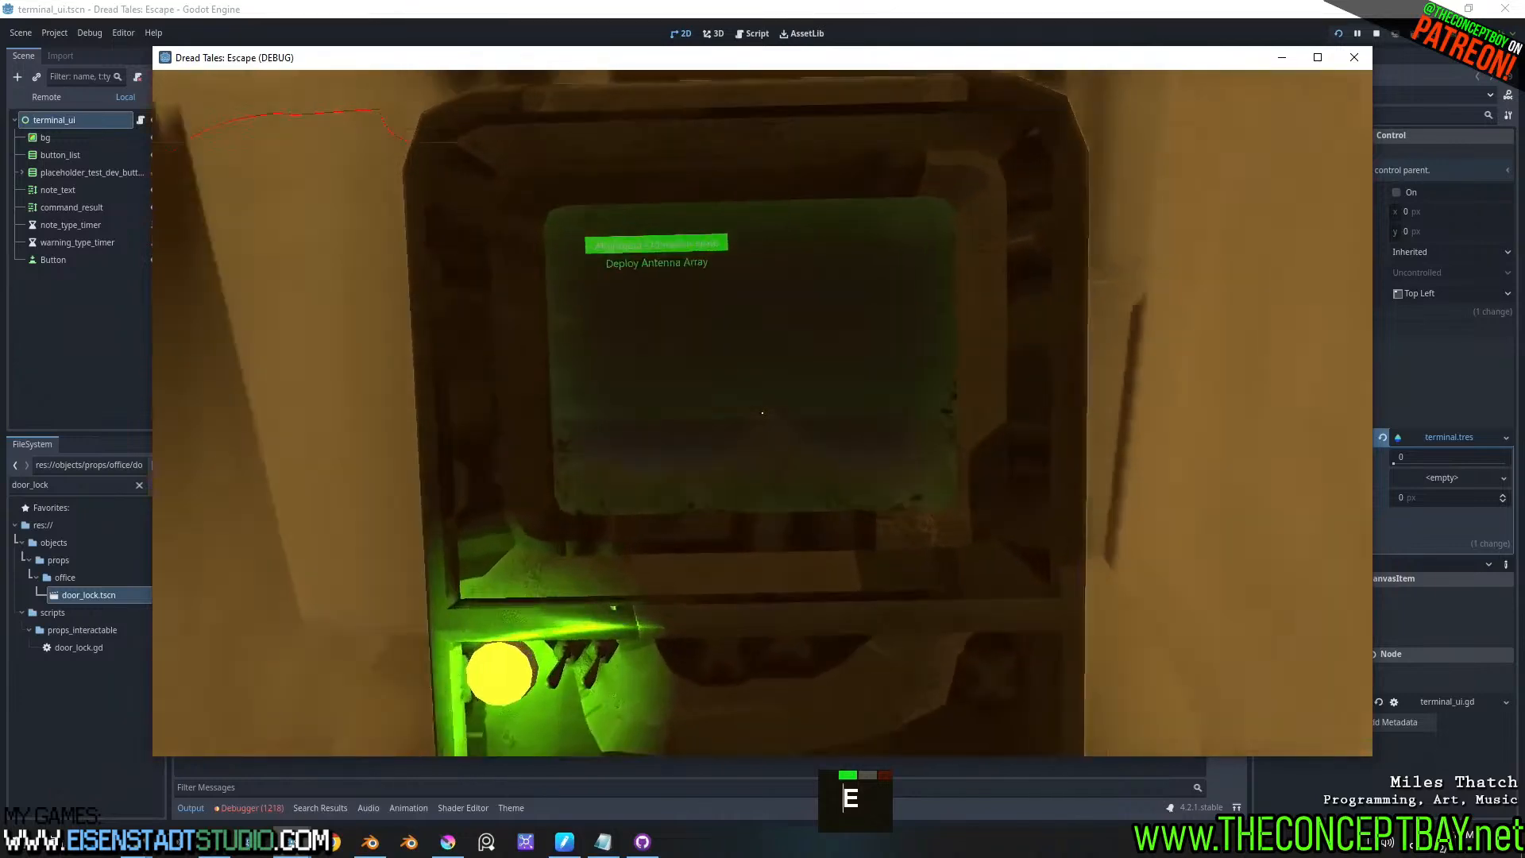
# - Test moving the terminal selection between Alignment Operation Note and Deploy Antenna Array, and run the antenna deployment
pyautogui.press('Down')
pyautogui.press('Up')
pyautogui.press('Down')
pyautogui.press('Up')
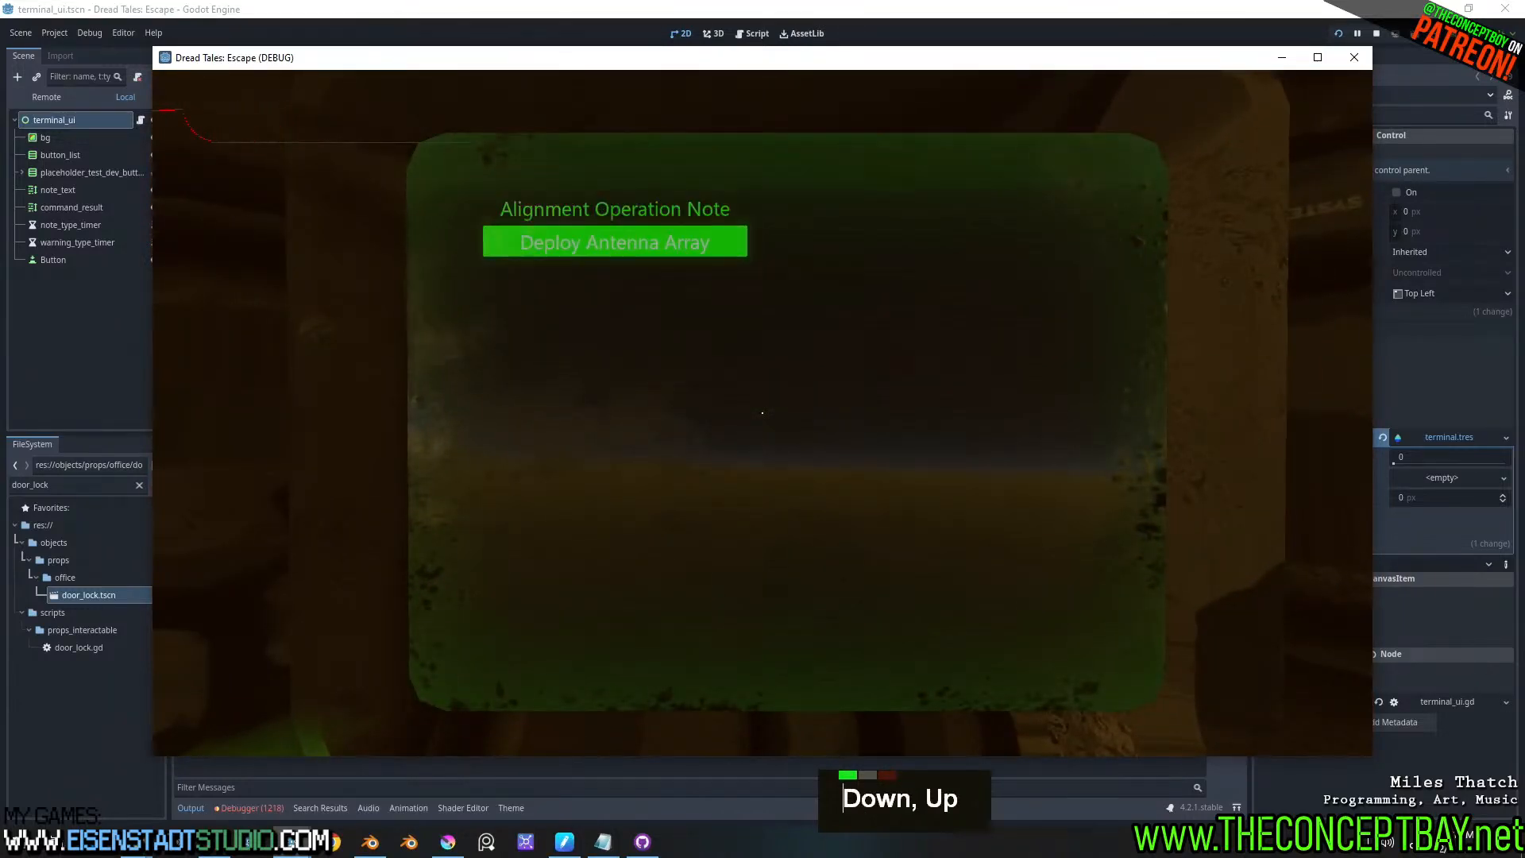
pyautogui.press('Down')
pyautogui.press('Up')
pyautogui.press('Return')
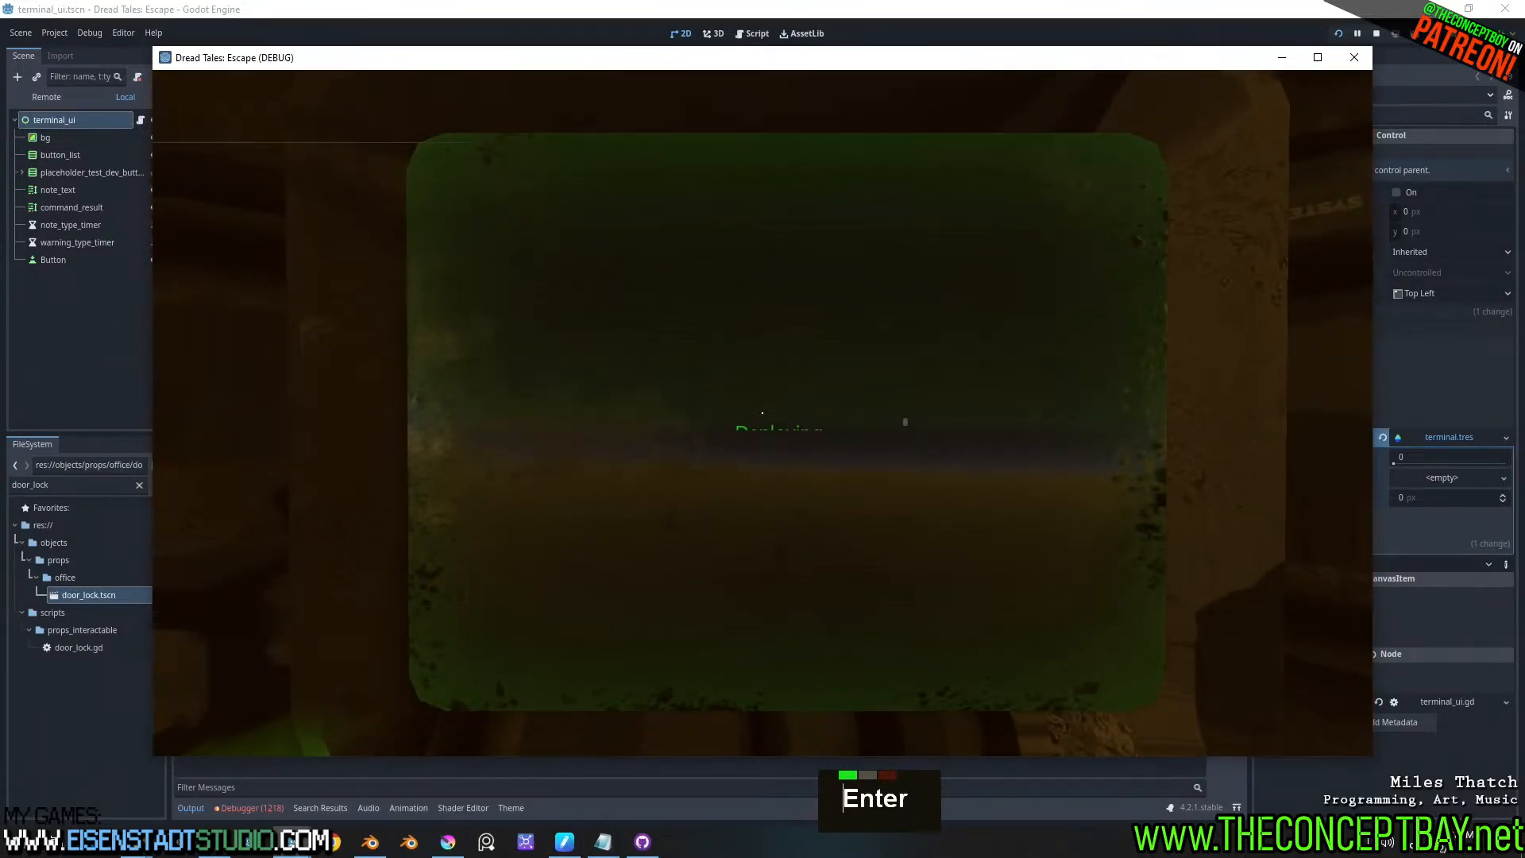
# - Leave the wall terminal and close the game
pyautogui.press('e')
pyautogui.hotkey('alt', 'F4')
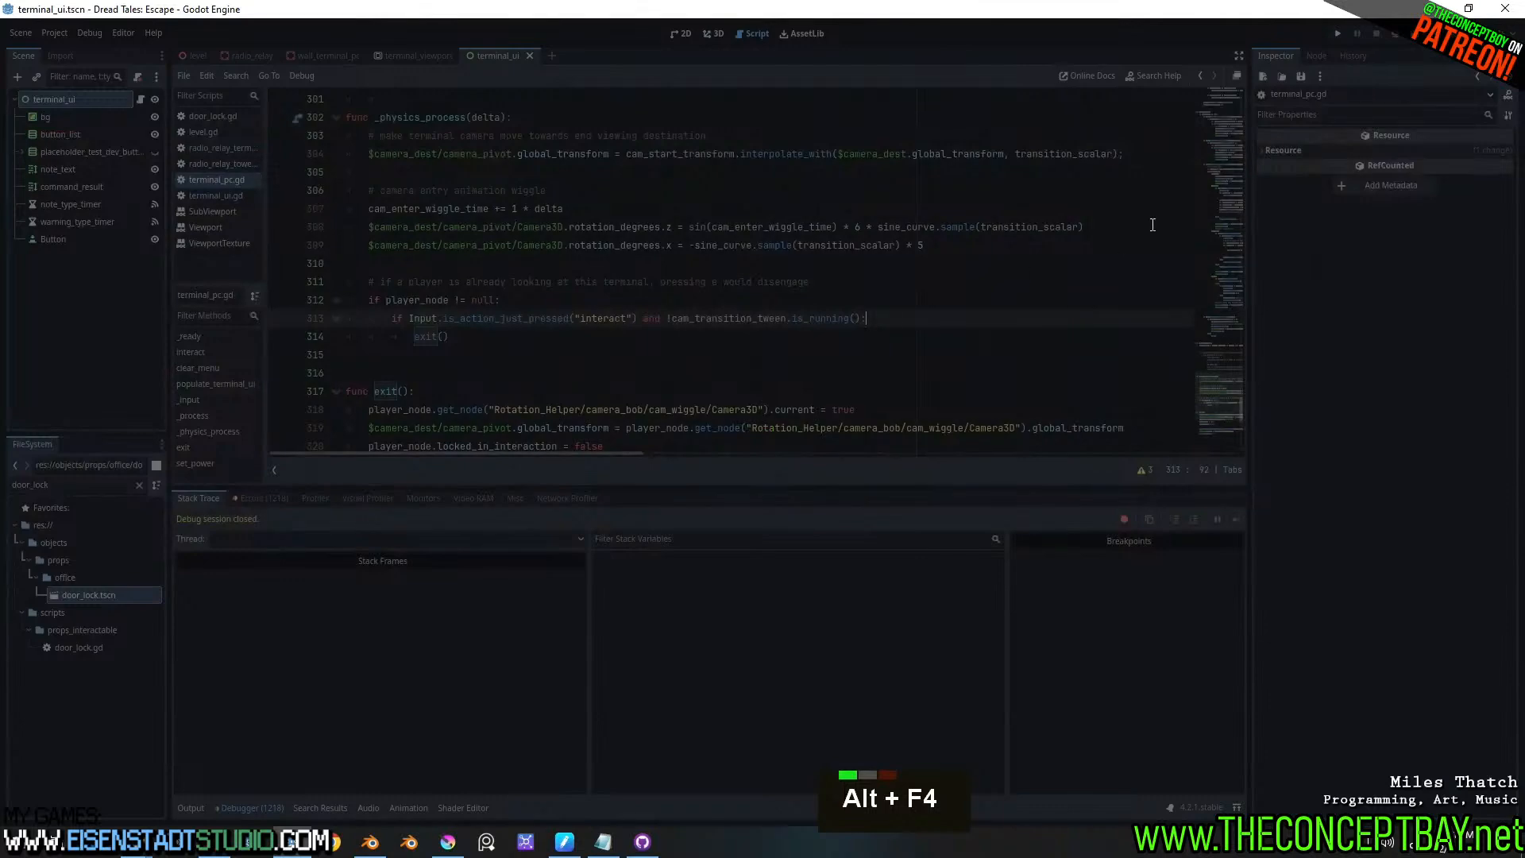
pyautogui.press('Escape')
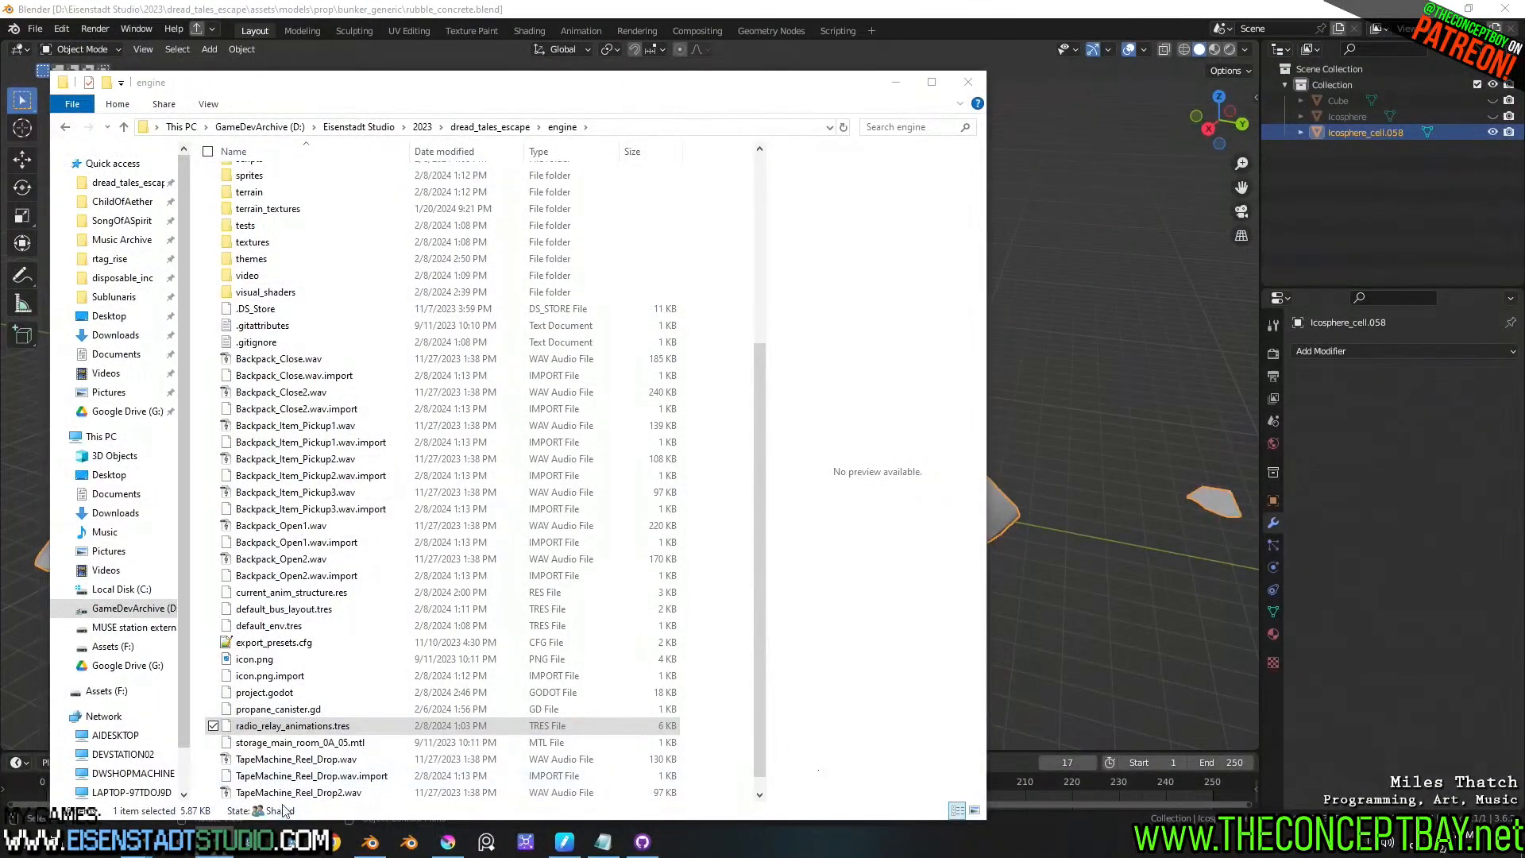
# - Reopen the Dread Tales: Escape project from the Godot Project Manager and show terminal_ui in the 2D view
pyautogui.click(291, 840)
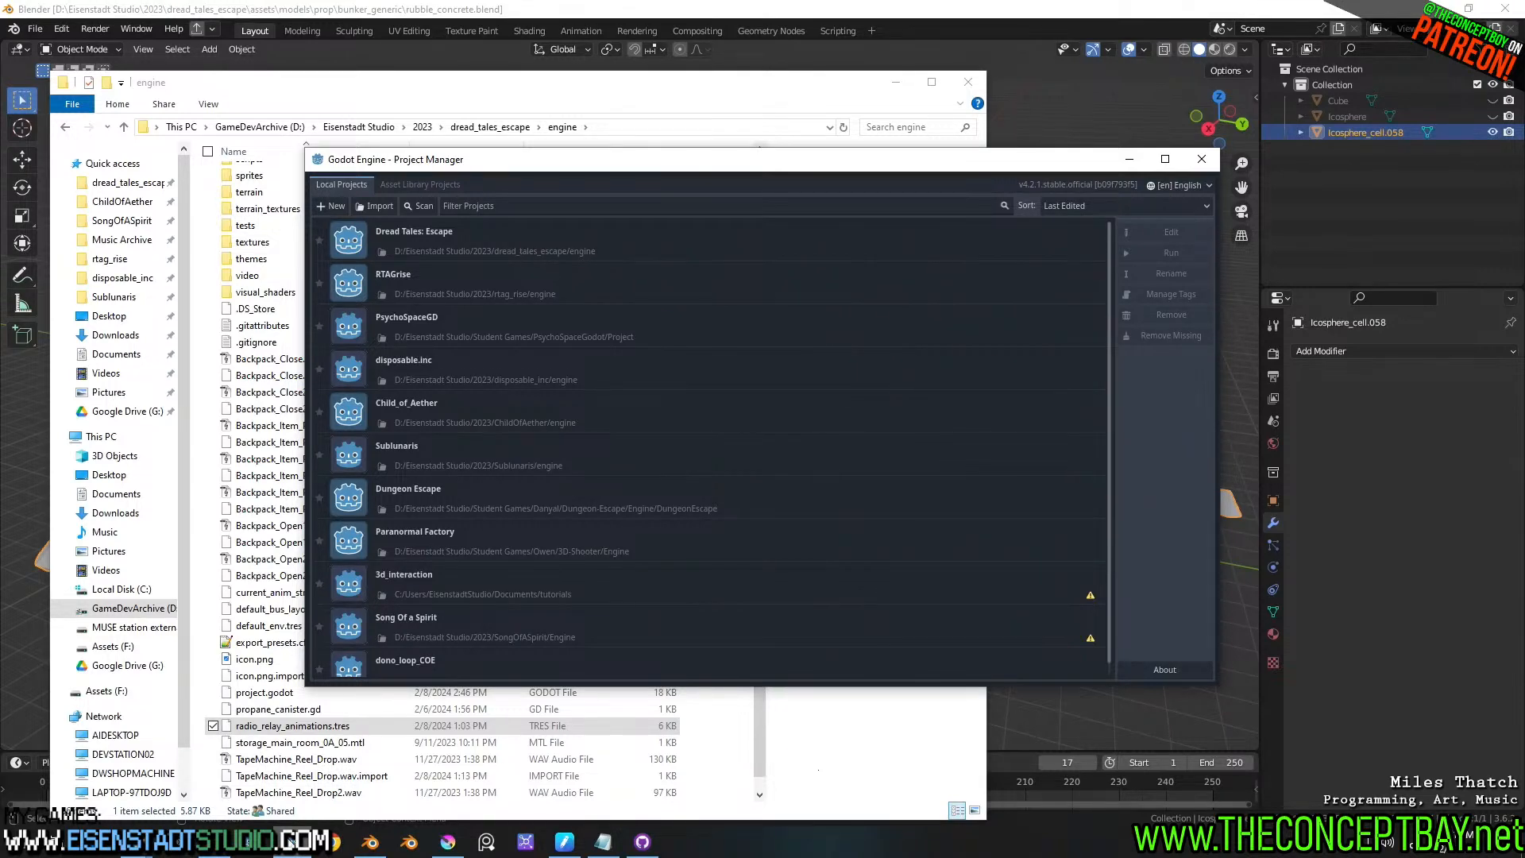
pyautogui.doubleClick(480, 236)
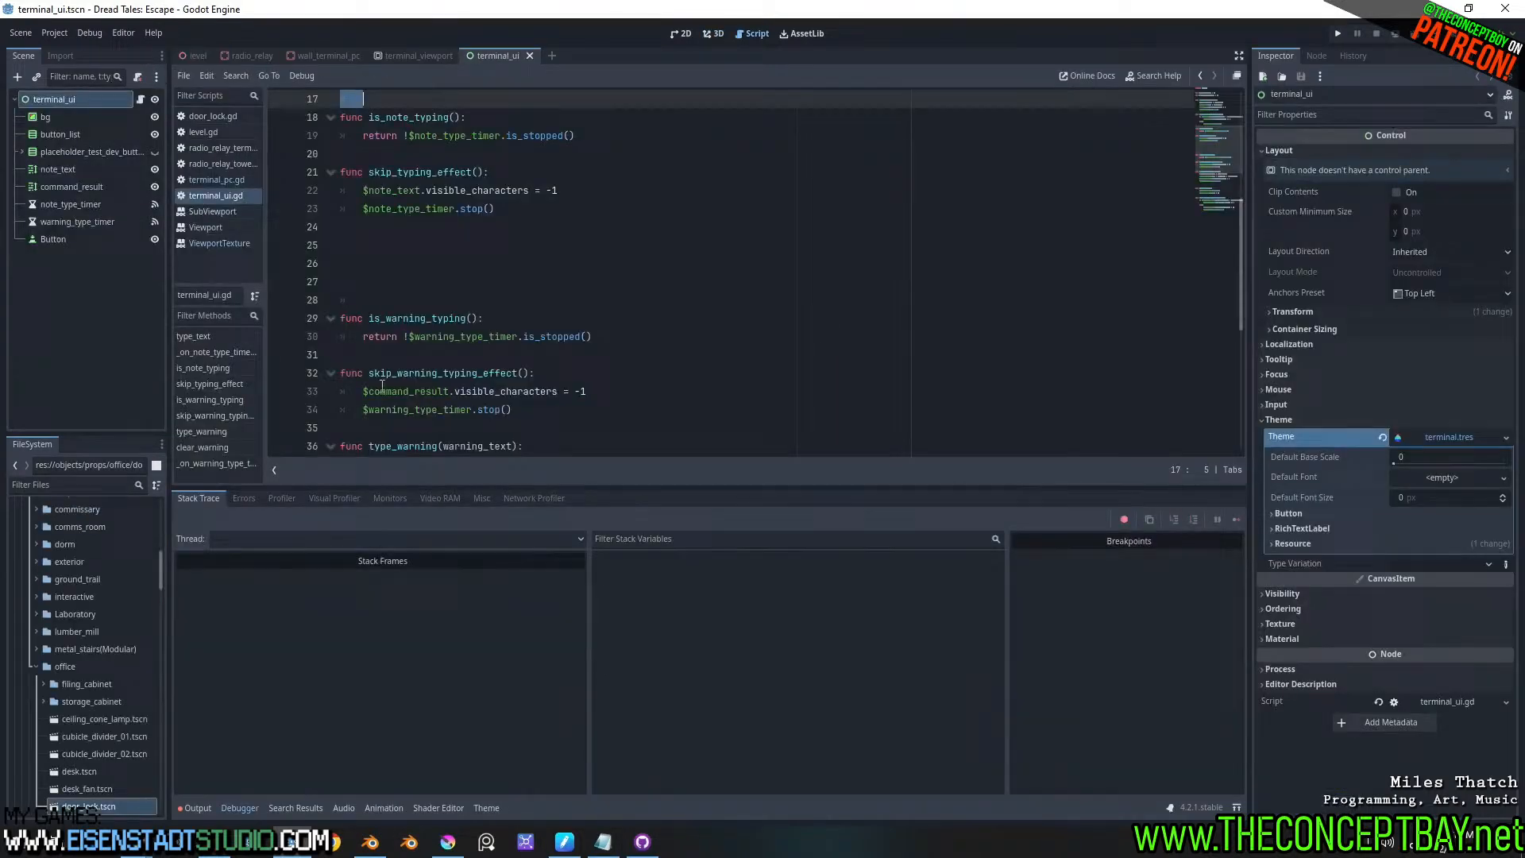
pyautogui.click(617, 351)
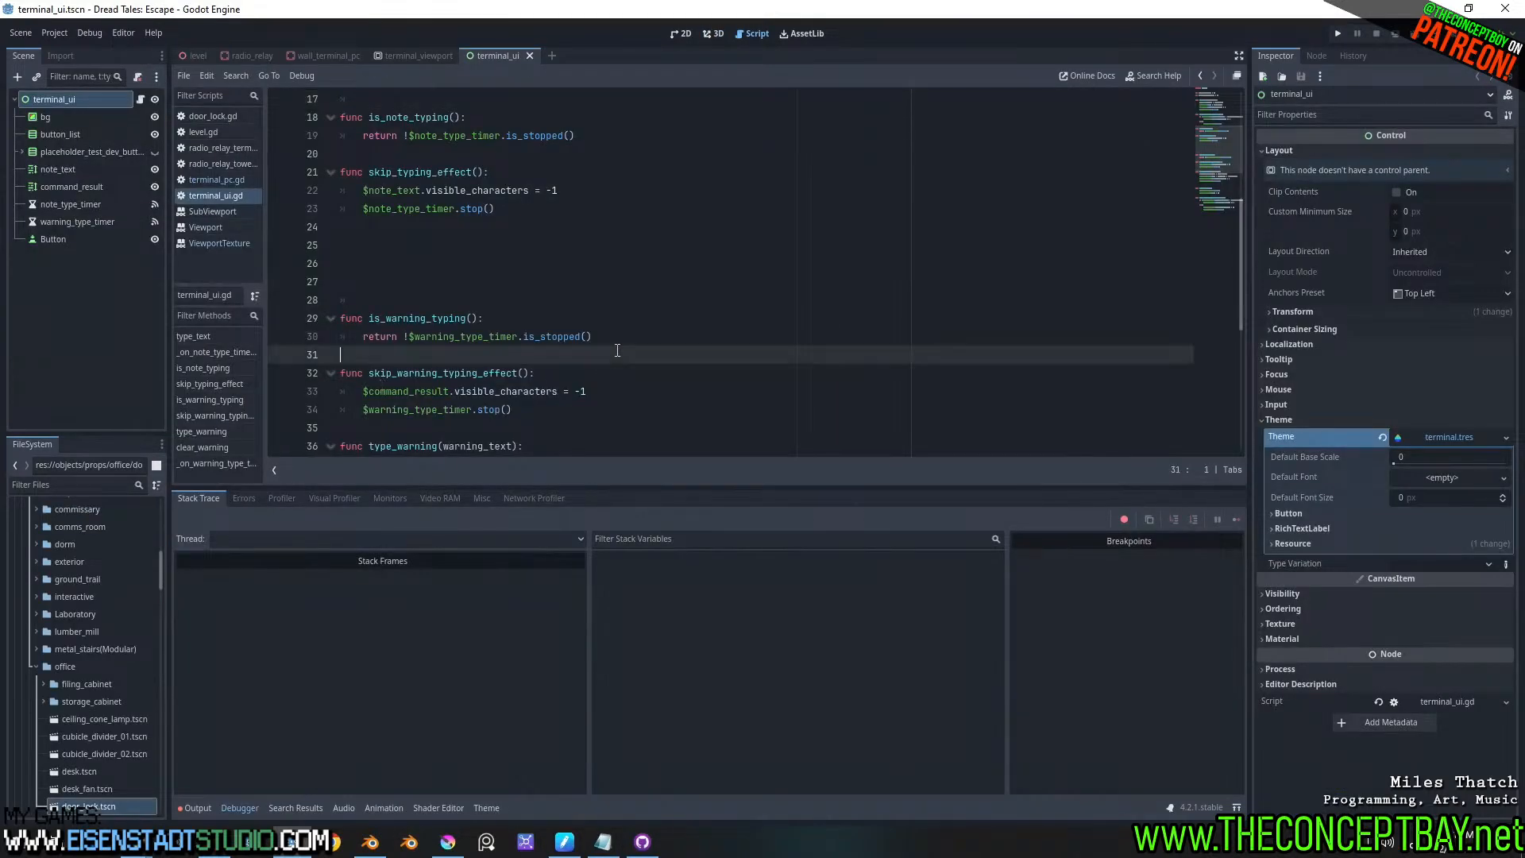
pyautogui.click(714, 33)
pyautogui.click(681, 35)
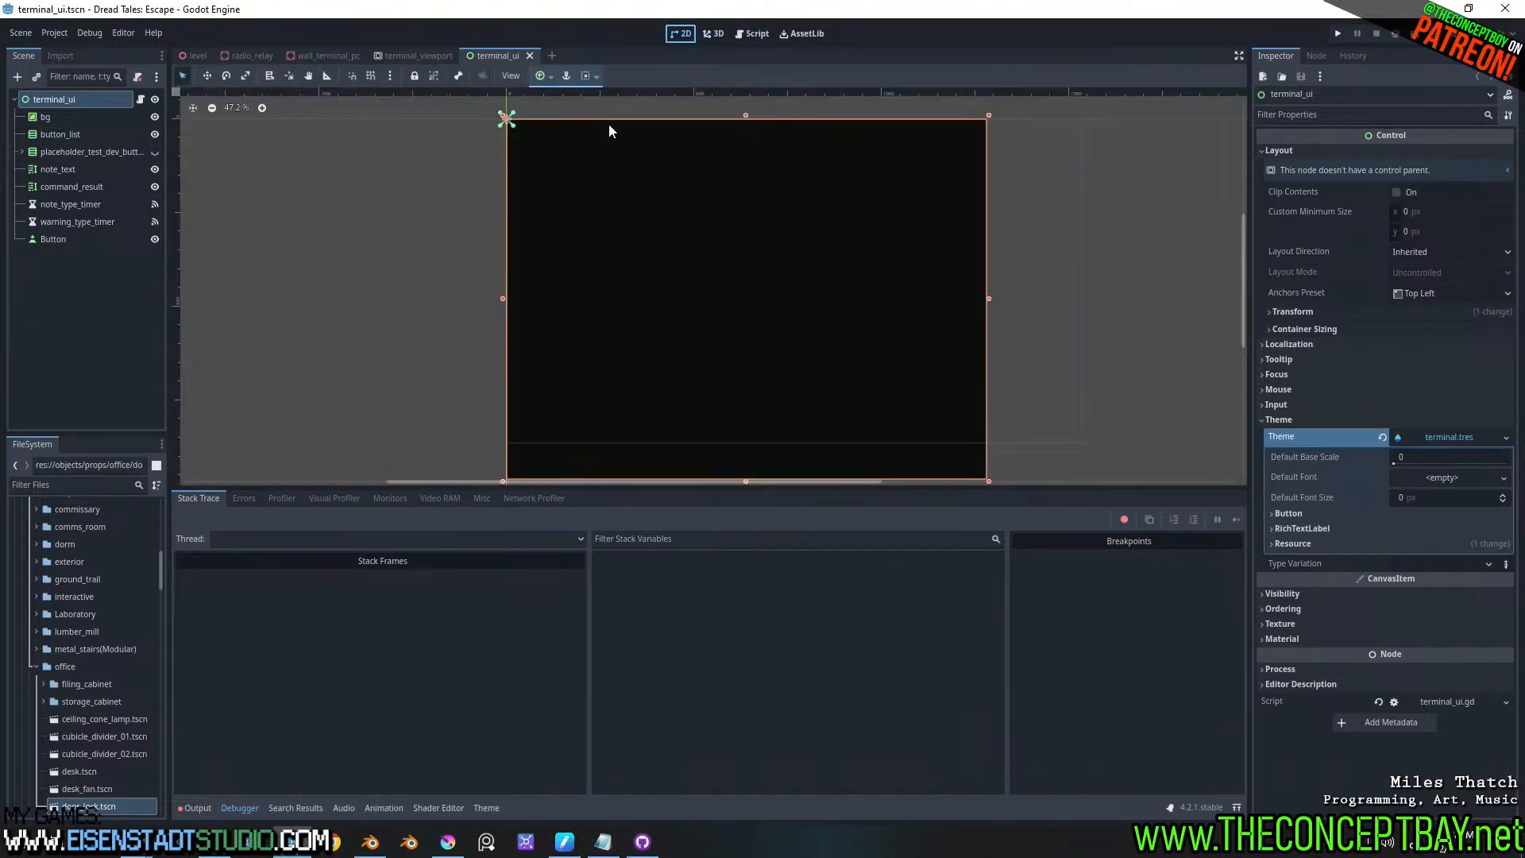
# - Show the font setting of the Button type in terminal_ui's terminal.tres theme
pyautogui.click(59, 190)
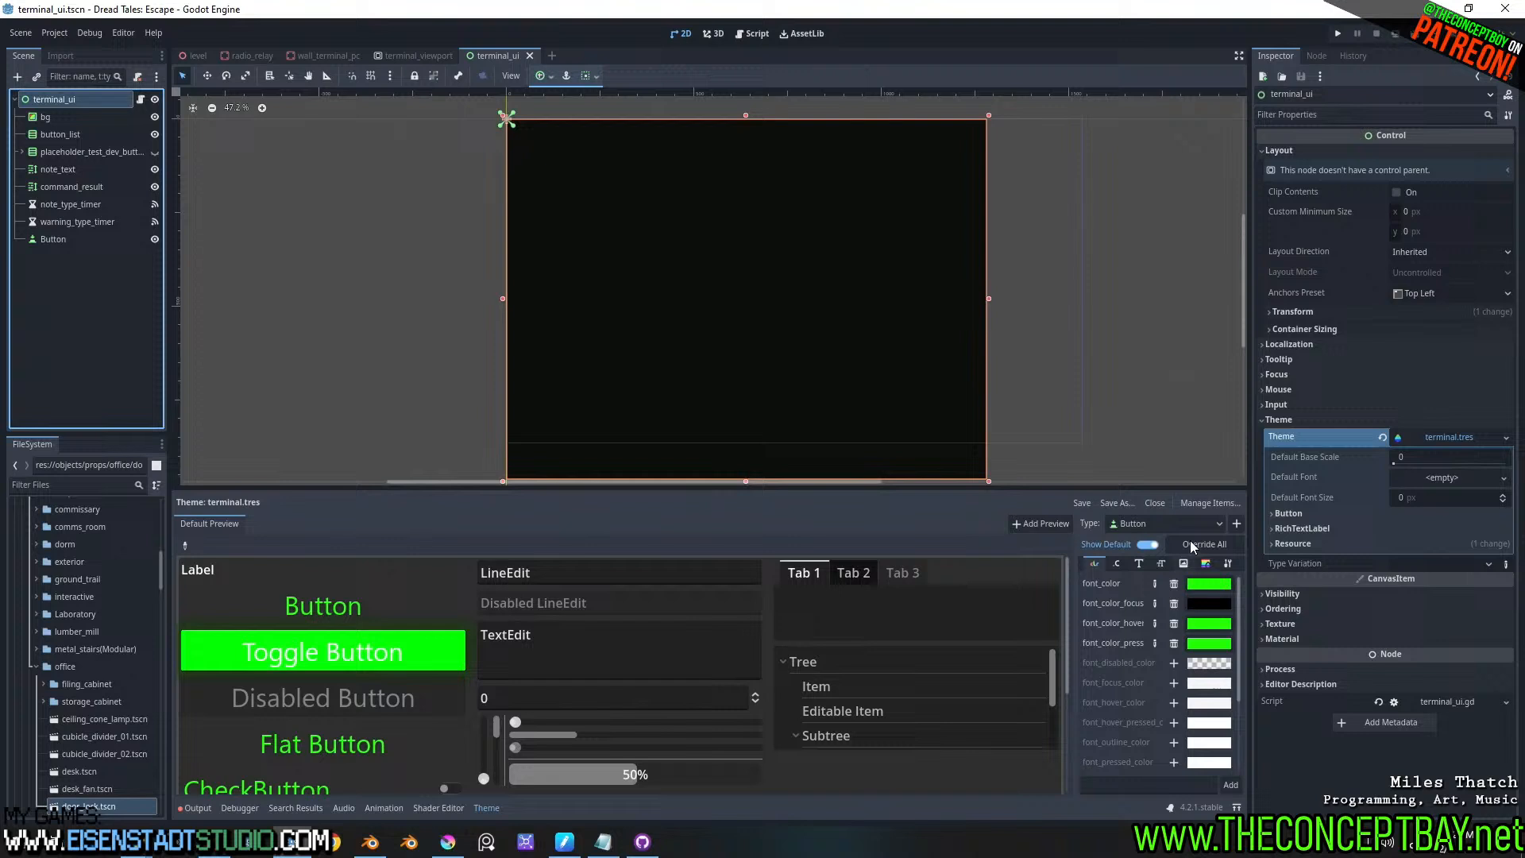
pyautogui.click(1162, 564)
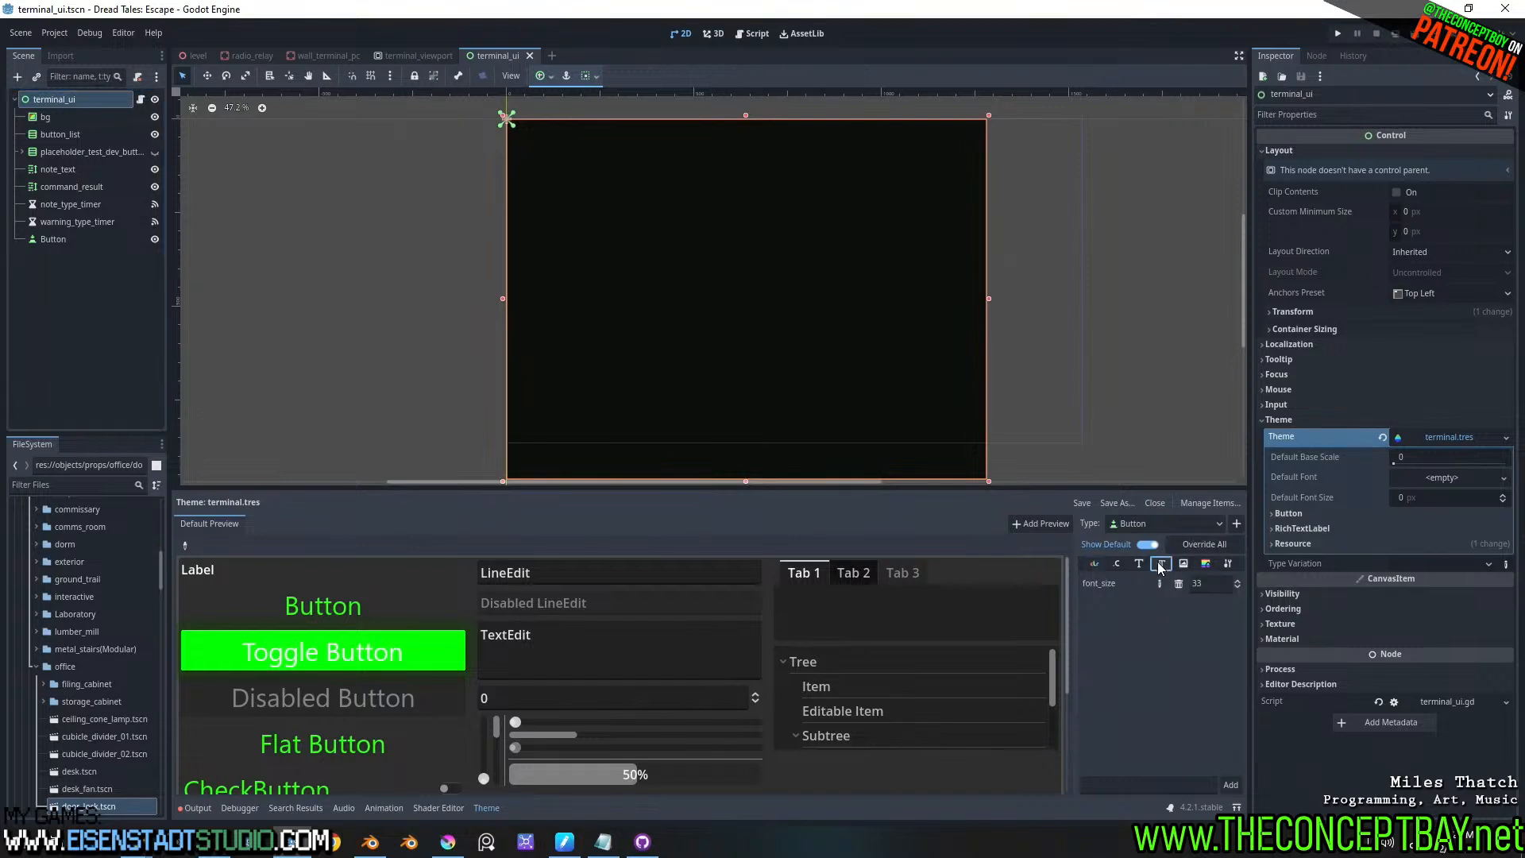
pyautogui.click(1139, 563)
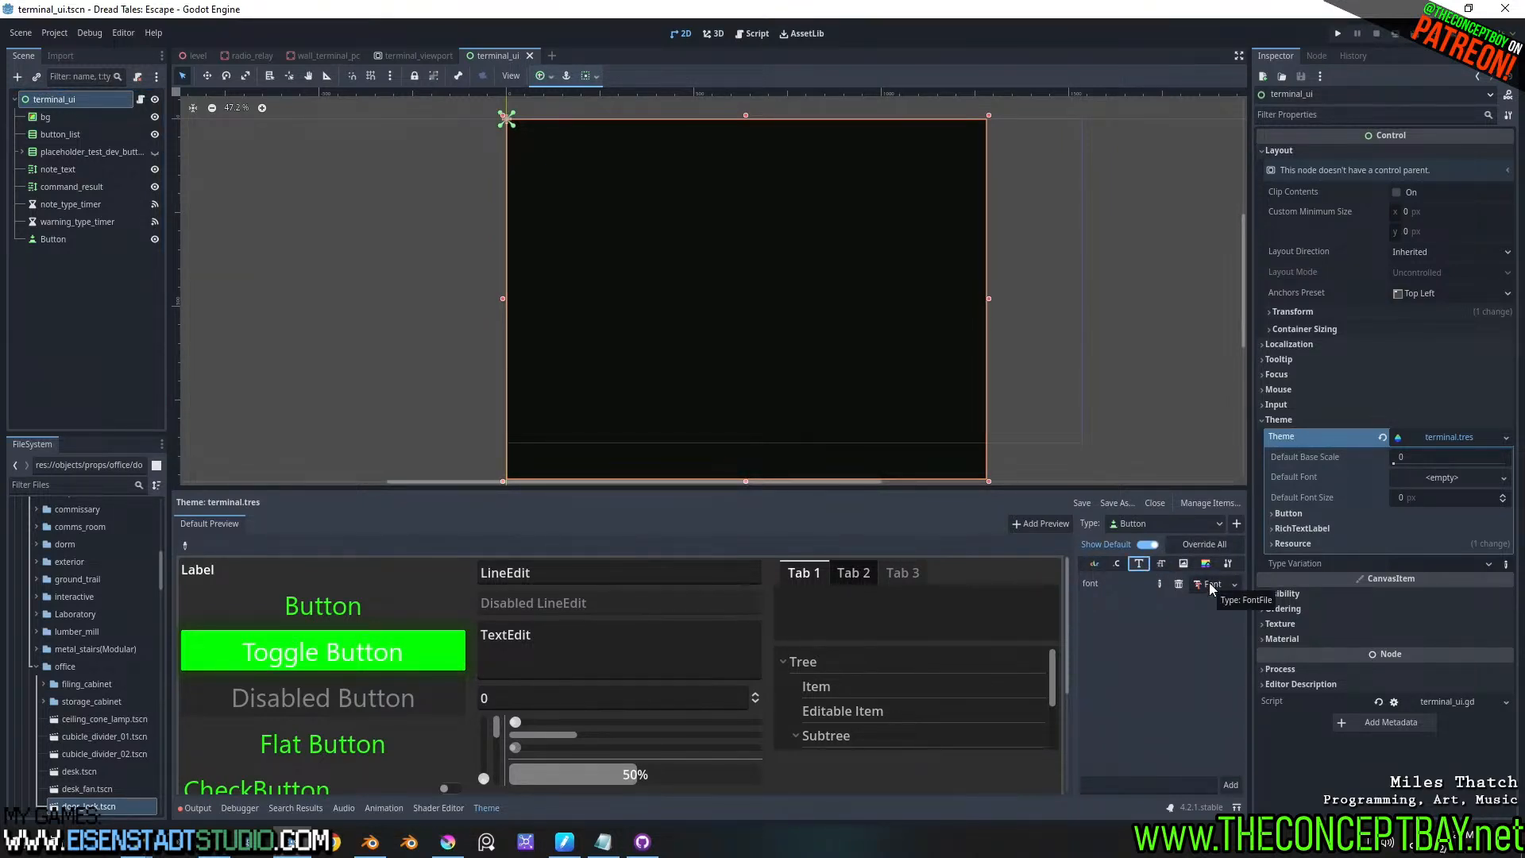
# - Collapse the objects and scripts folders in the project's file tree and look through the top-level folders
pyautogui.scroll(8, 39, 663)
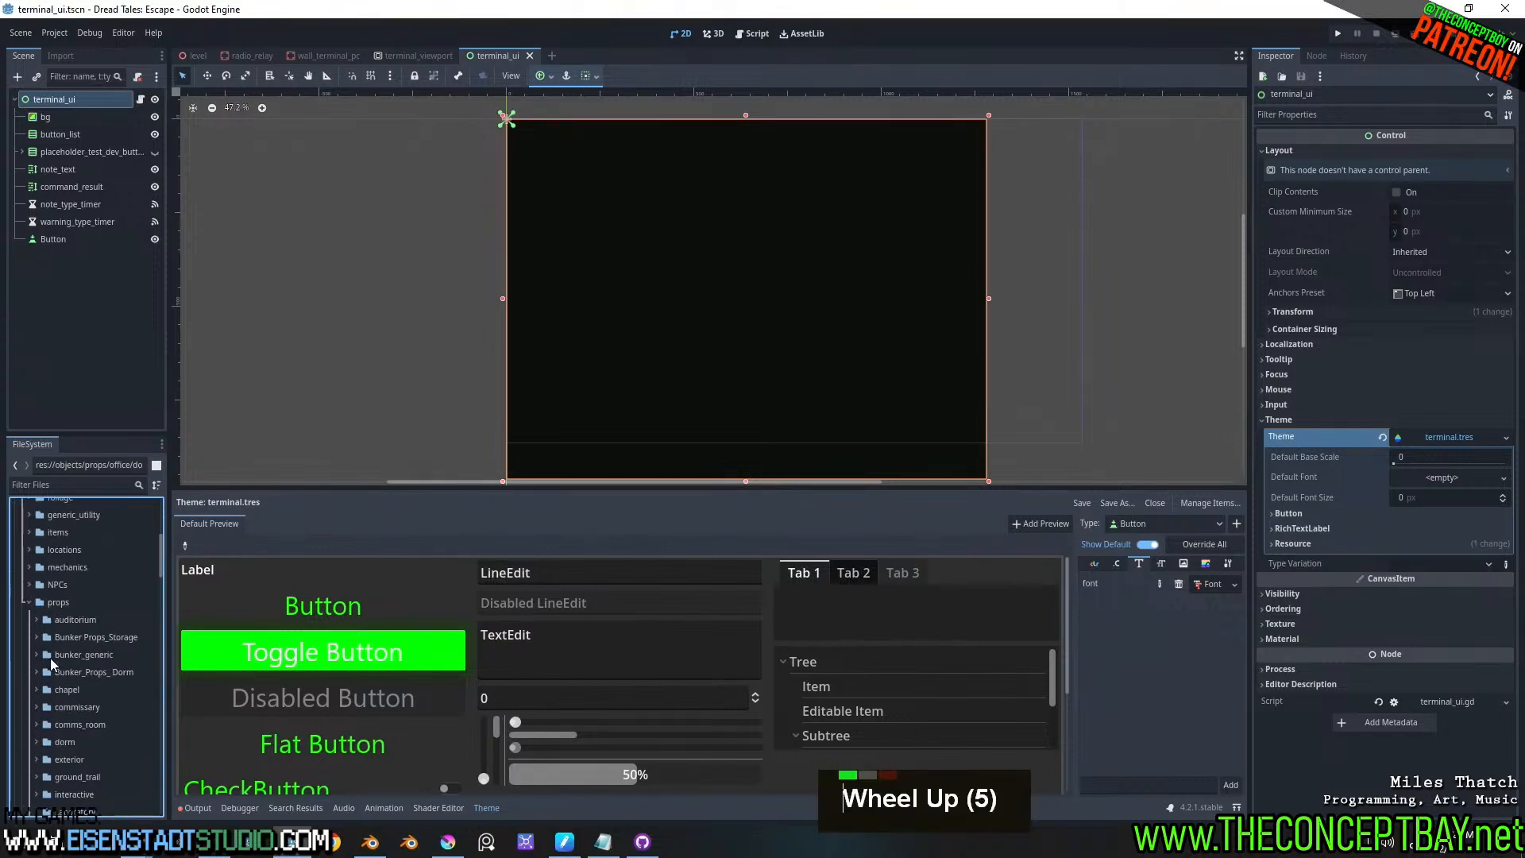
pyautogui.click(26, 683)
pyautogui.scroll(2, 40, 632)
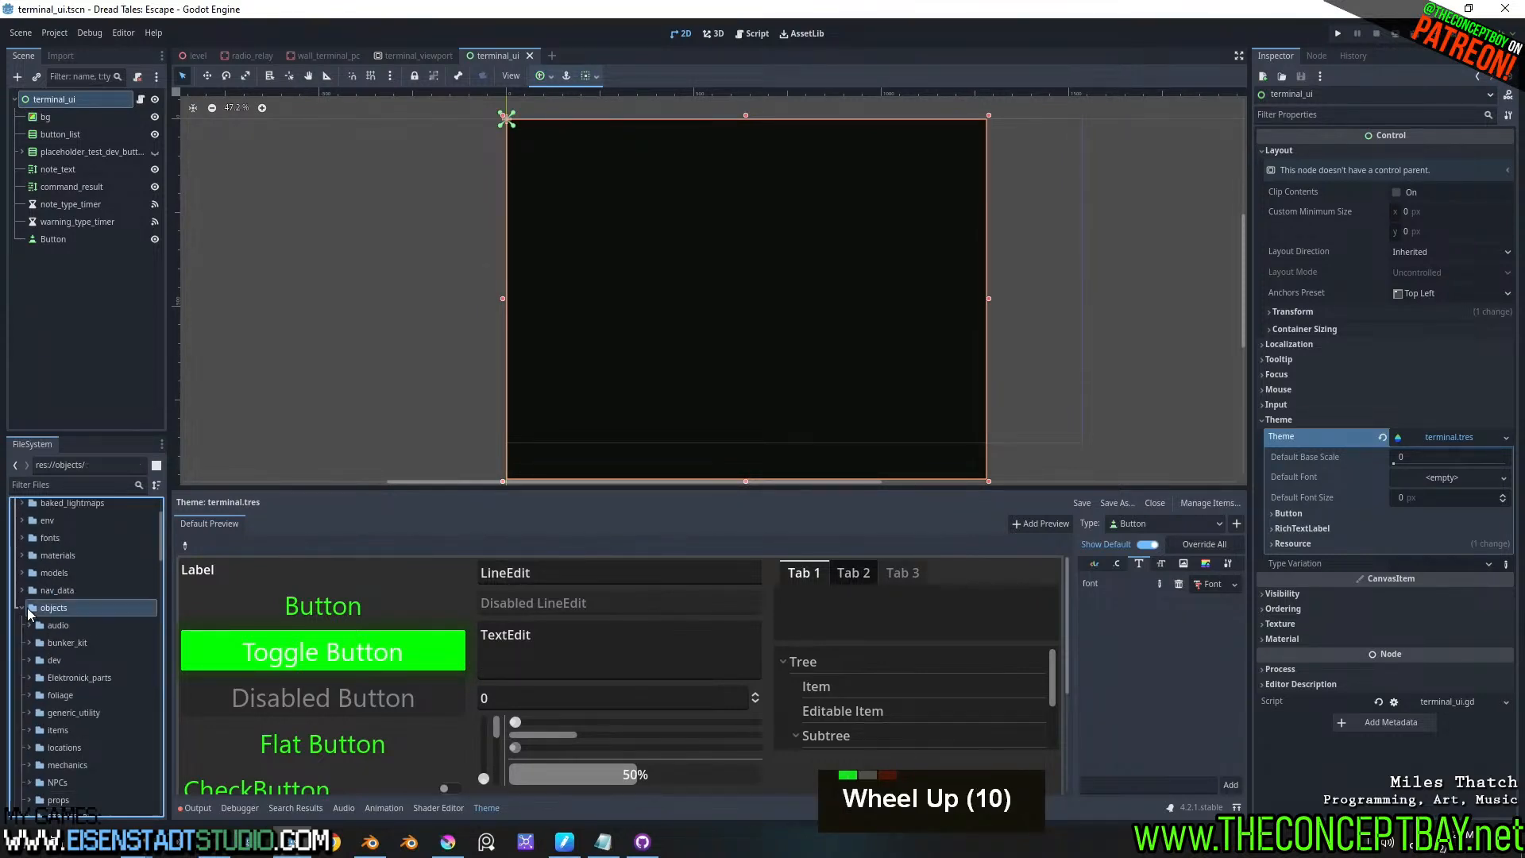
pyautogui.click(27, 608)
pyautogui.scroll(1, 16, 620)
pyautogui.scroll(3, 15, 619)
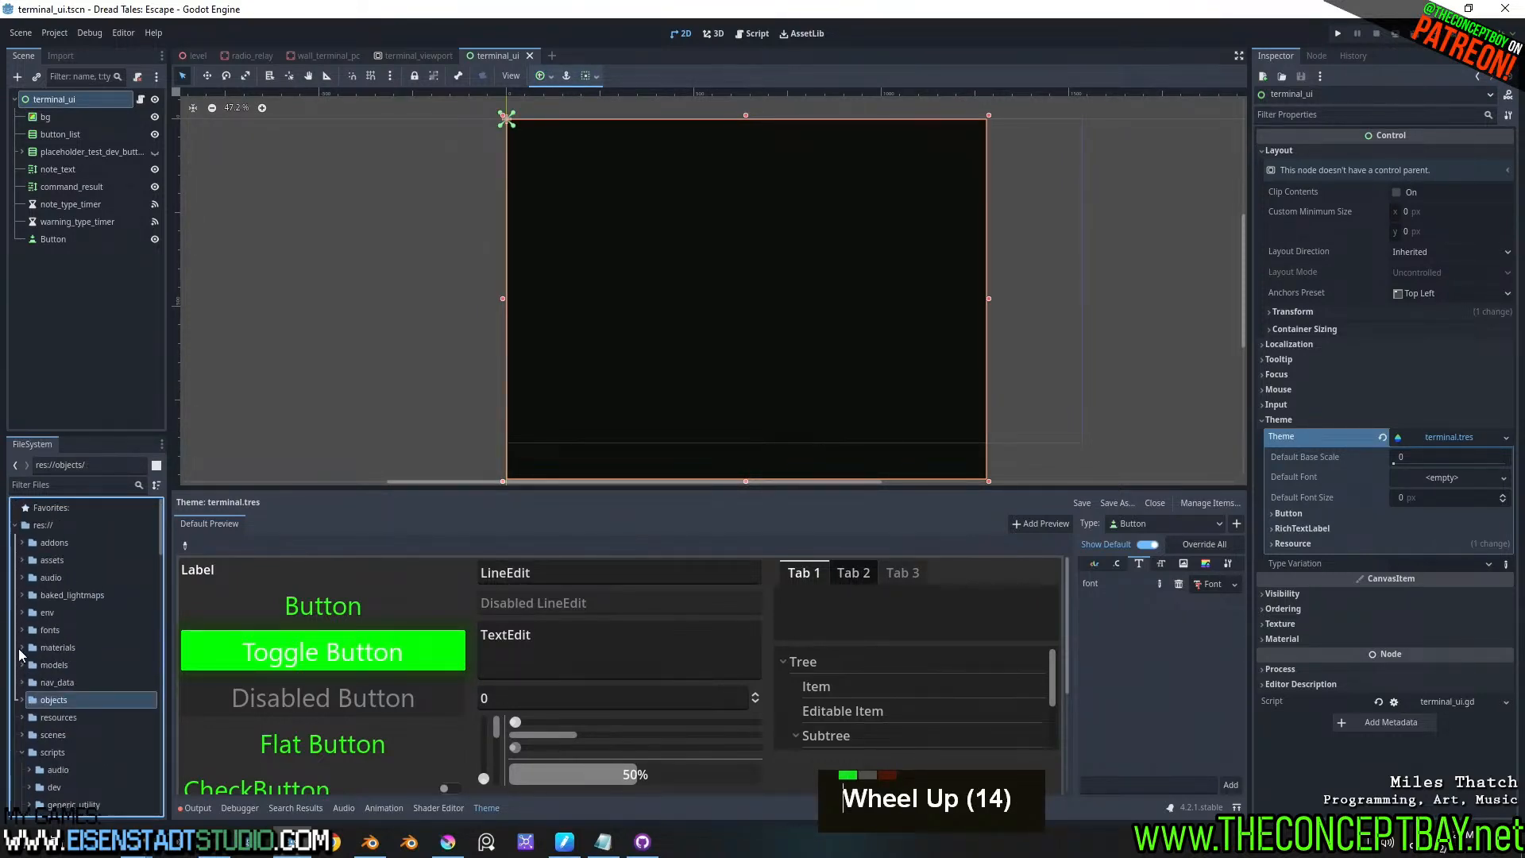
pyautogui.click(23, 752)
pyautogui.scroll(-4, 21, 759)
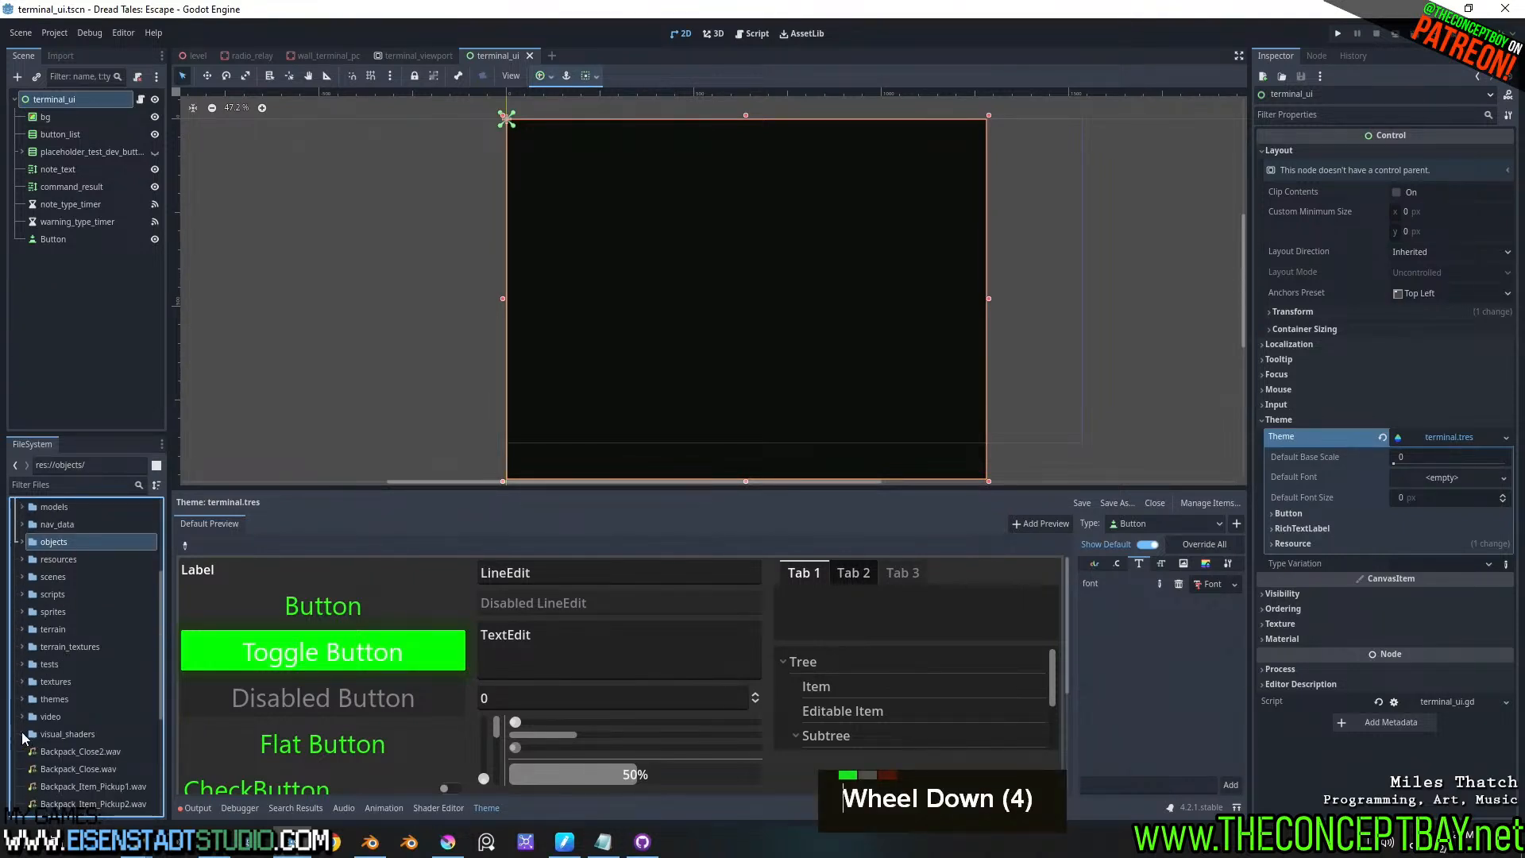
pyautogui.scroll(2, 38, 737)
pyautogui.scroll(4, 38, 737)
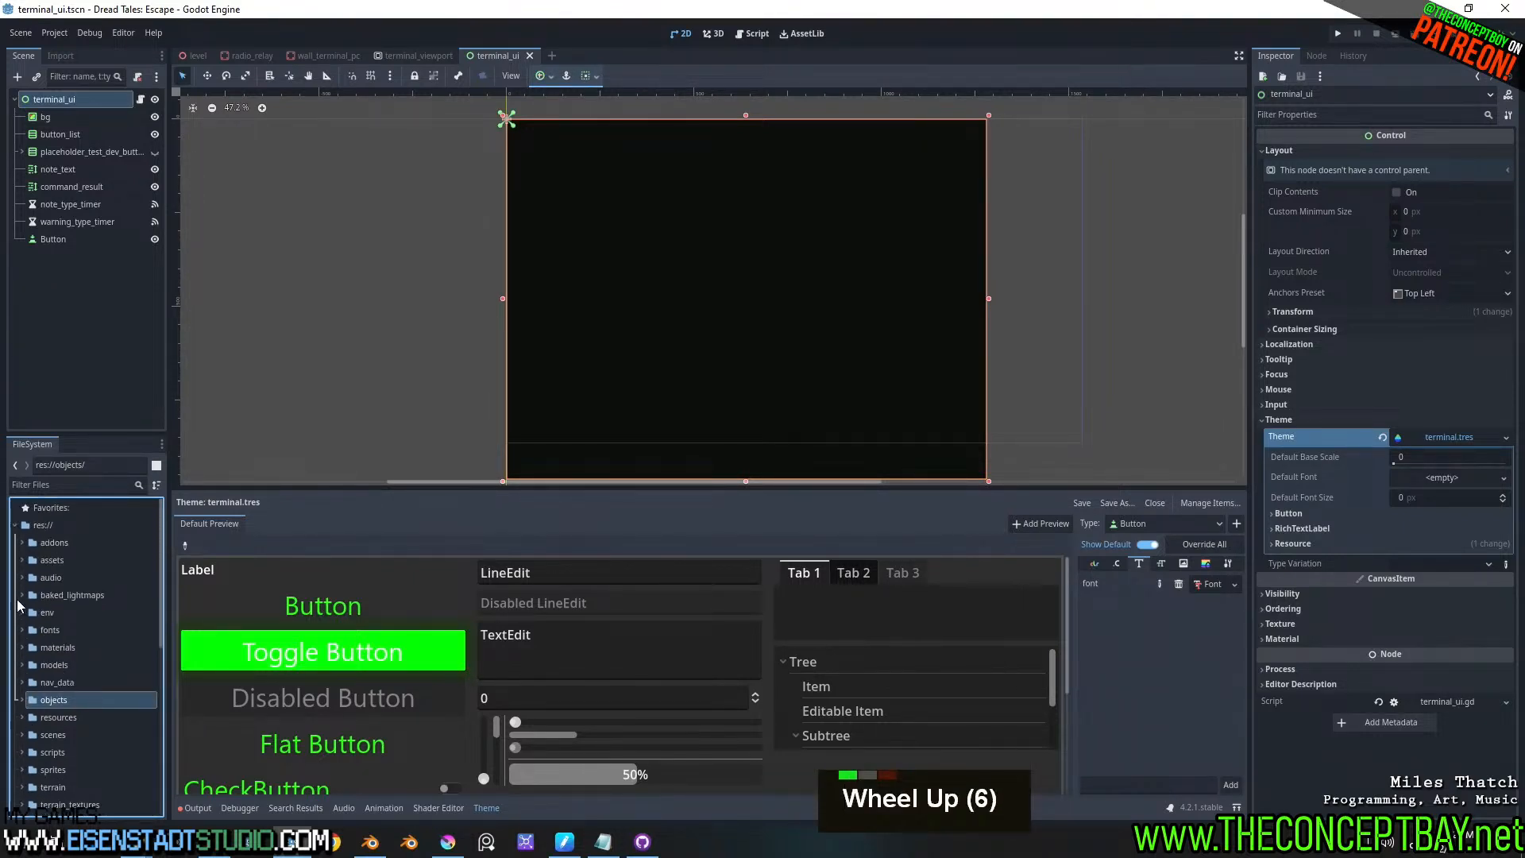
# - Assign VT323-Regular.ttf from the fonts/VT323 folder as the theme's Button font
pyautogui.click(21, 629)
pyautogui.click(29, 646)
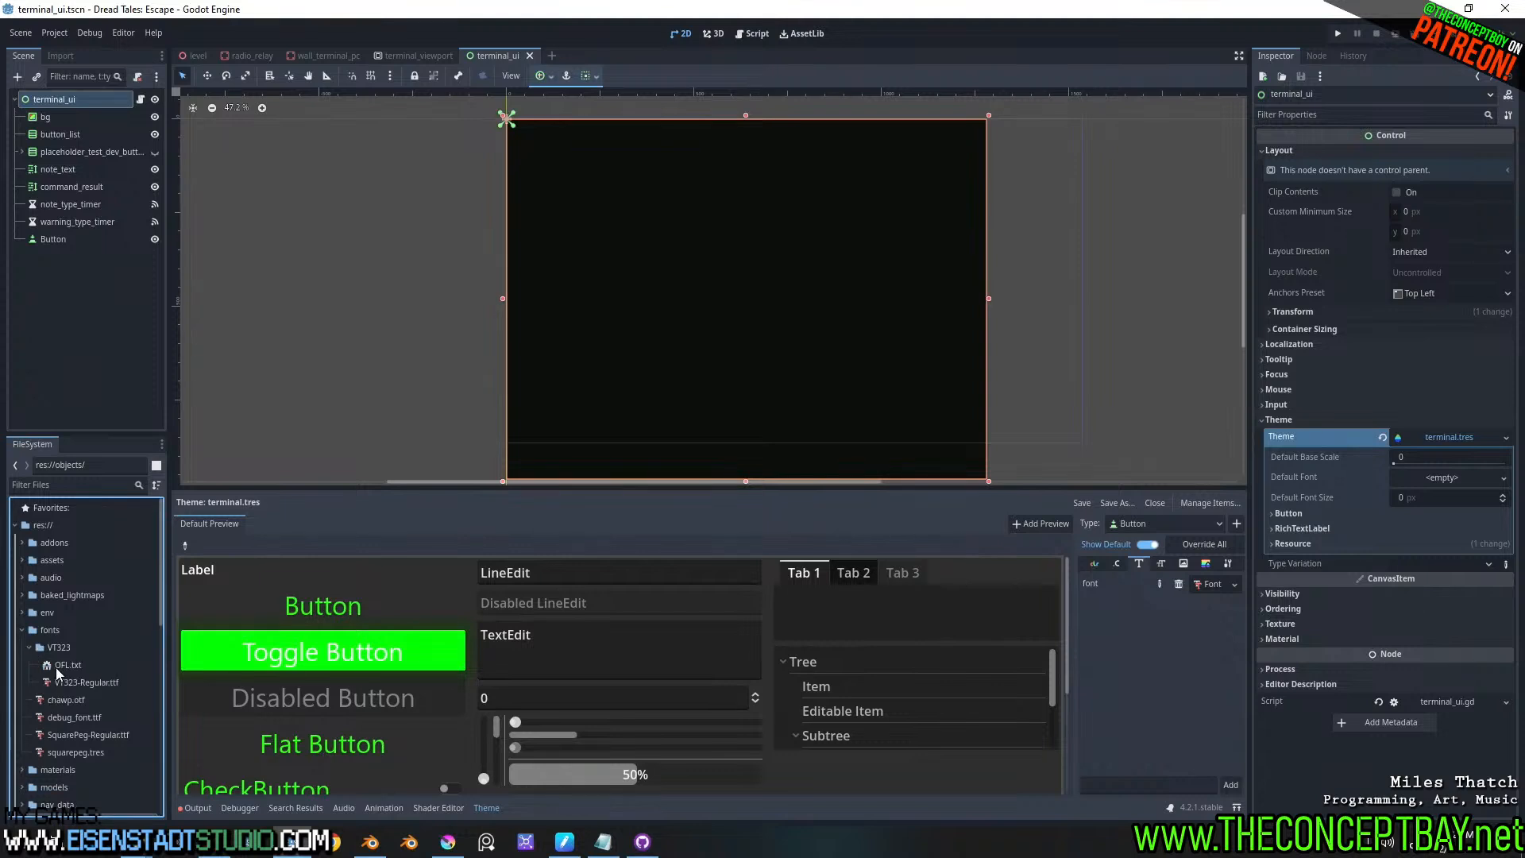
pyautogui.click(65, 682)
pyautogui.moveTo(679, 661); pyautogui.dragTo(1213, 592)
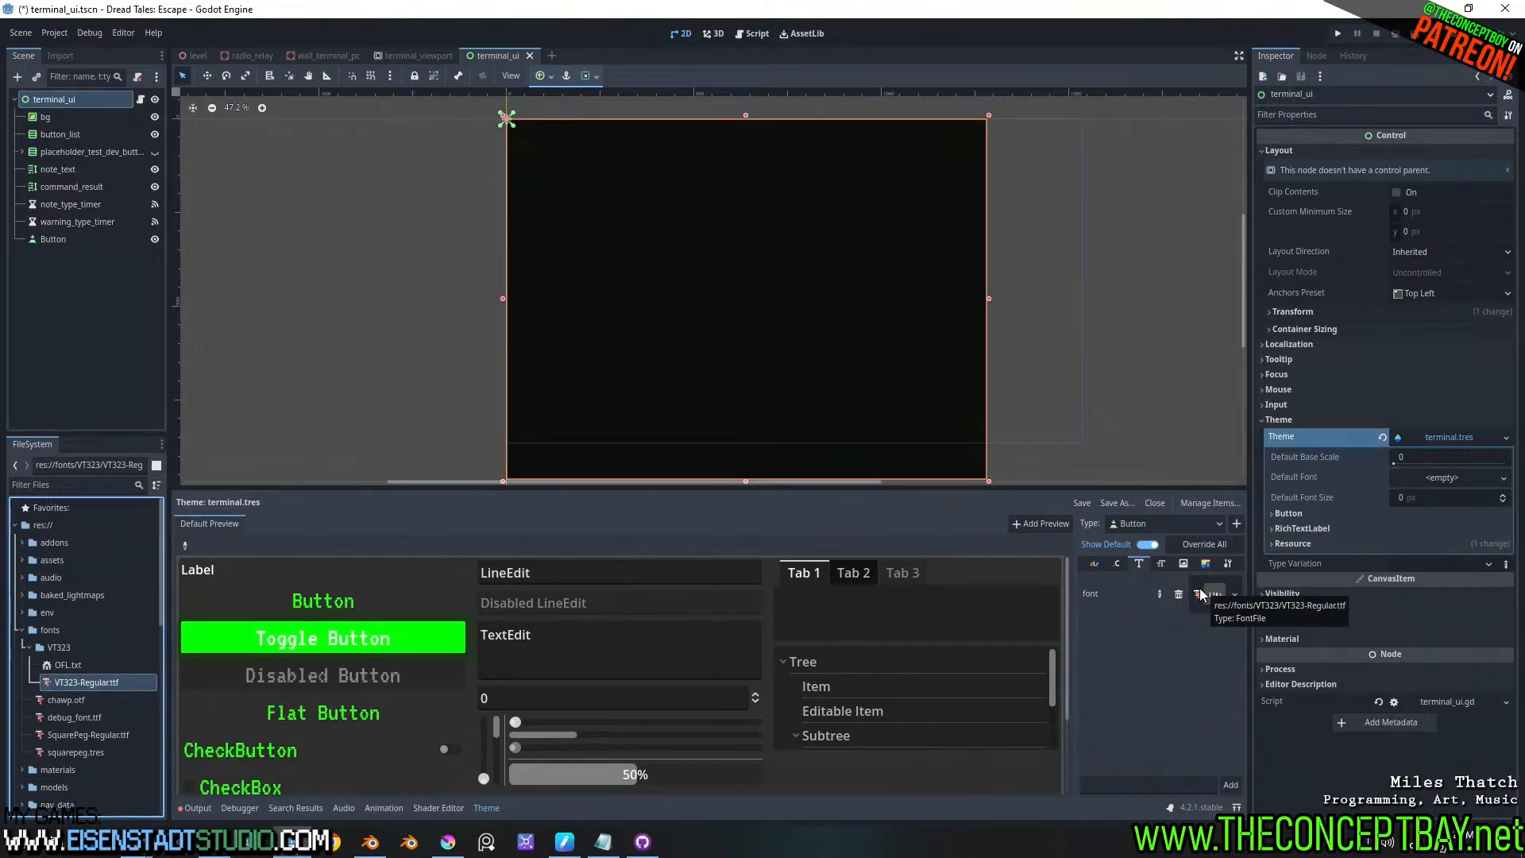
# - Assign VT323-Regular.ttf as the normal_font of the theme's RichTextLabel type
pyautogui.click(1183, 524)
pyautogui.click(1155, 557)
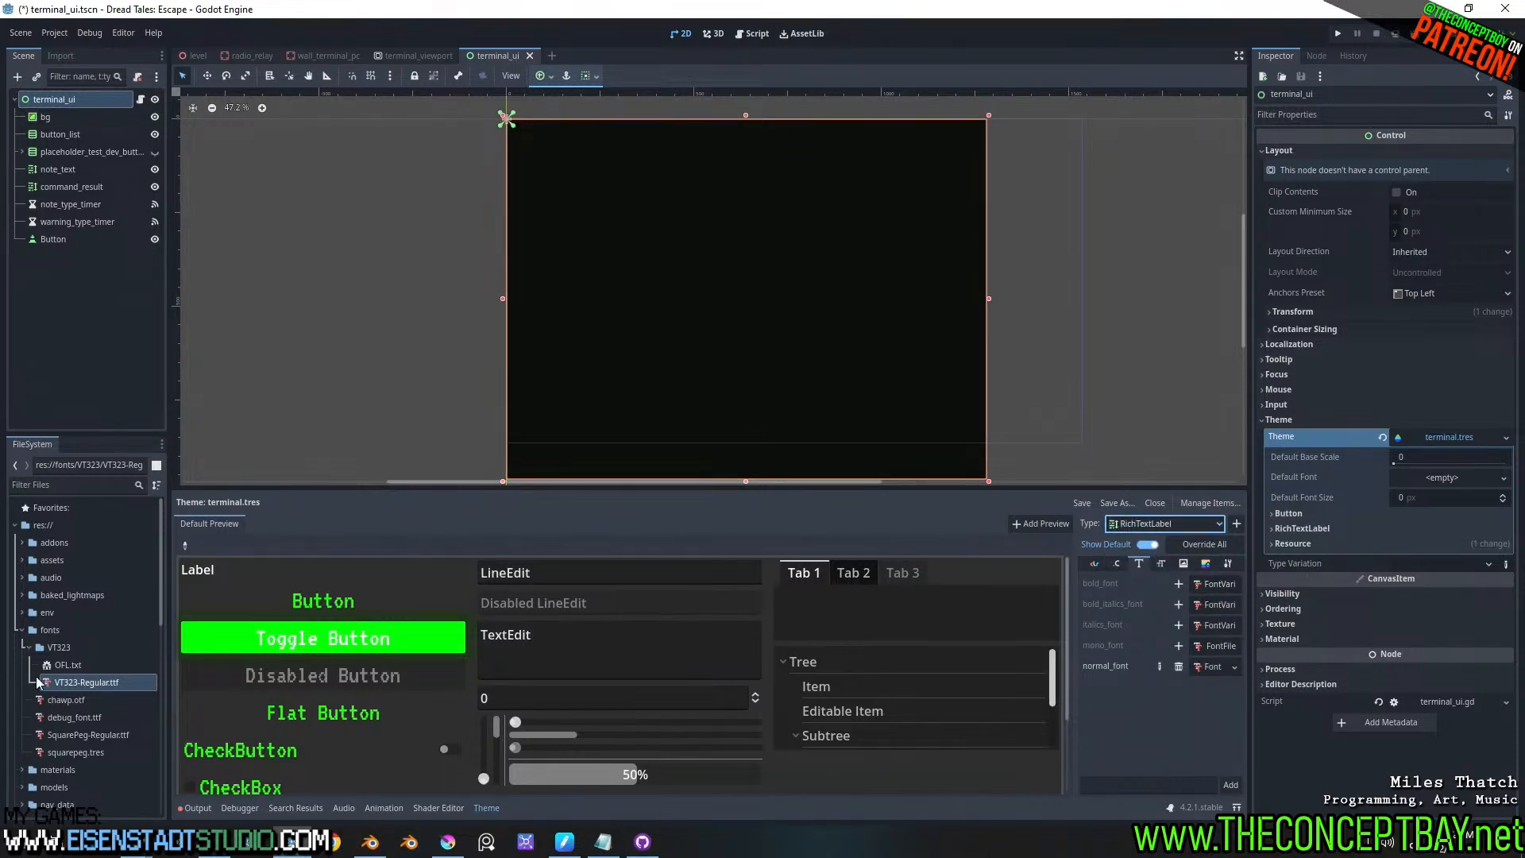
pyautogui.moveTo(94, 683); pyautogui.dragTo(1211, 669)
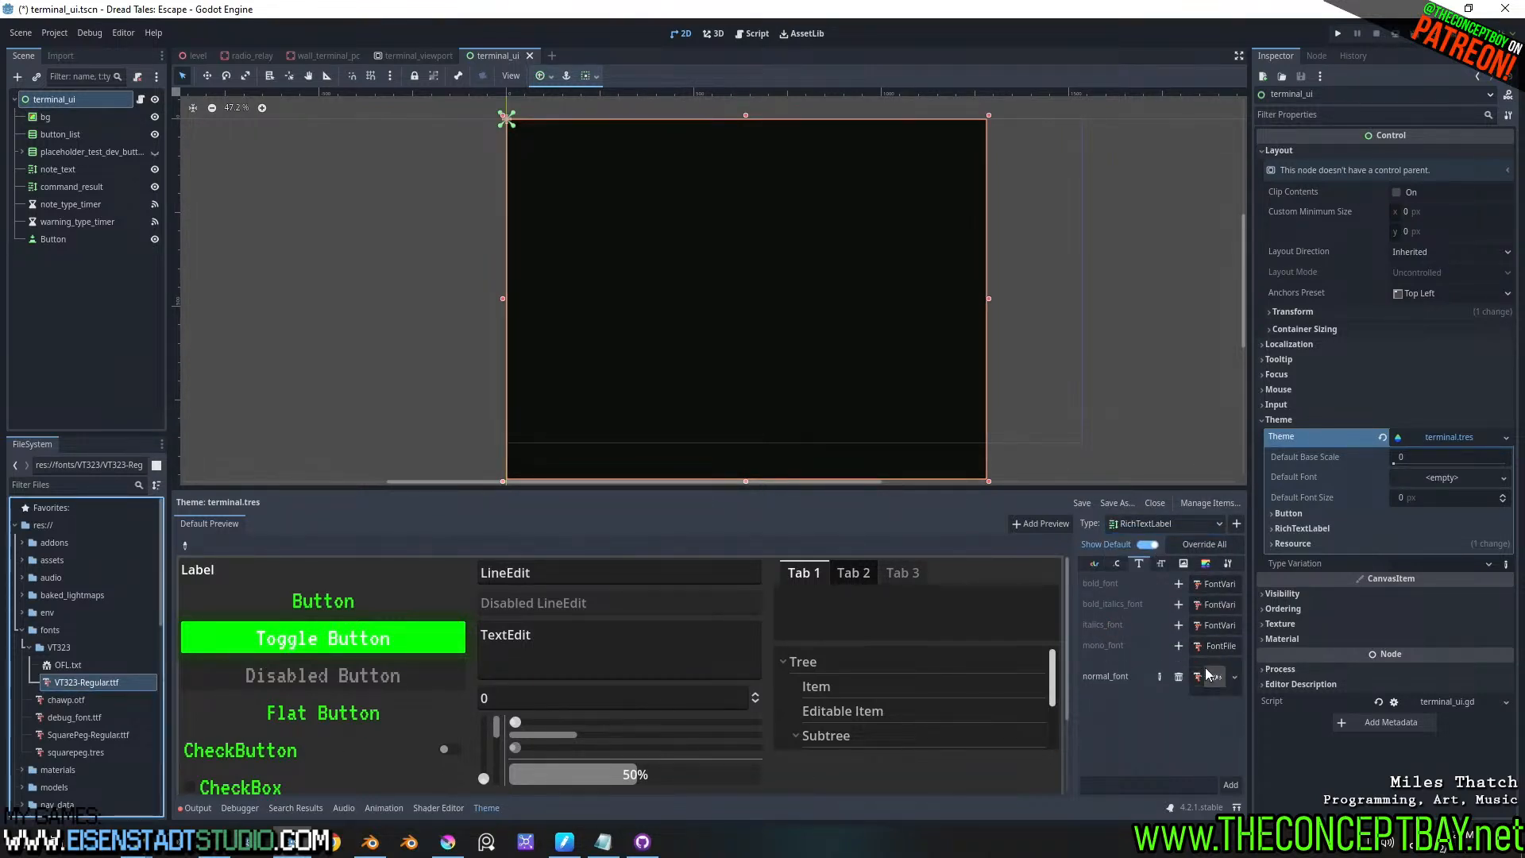
# - Enable Fit Content and disable Scroll Active on the command_result label
pyautogui.click(74, 169)
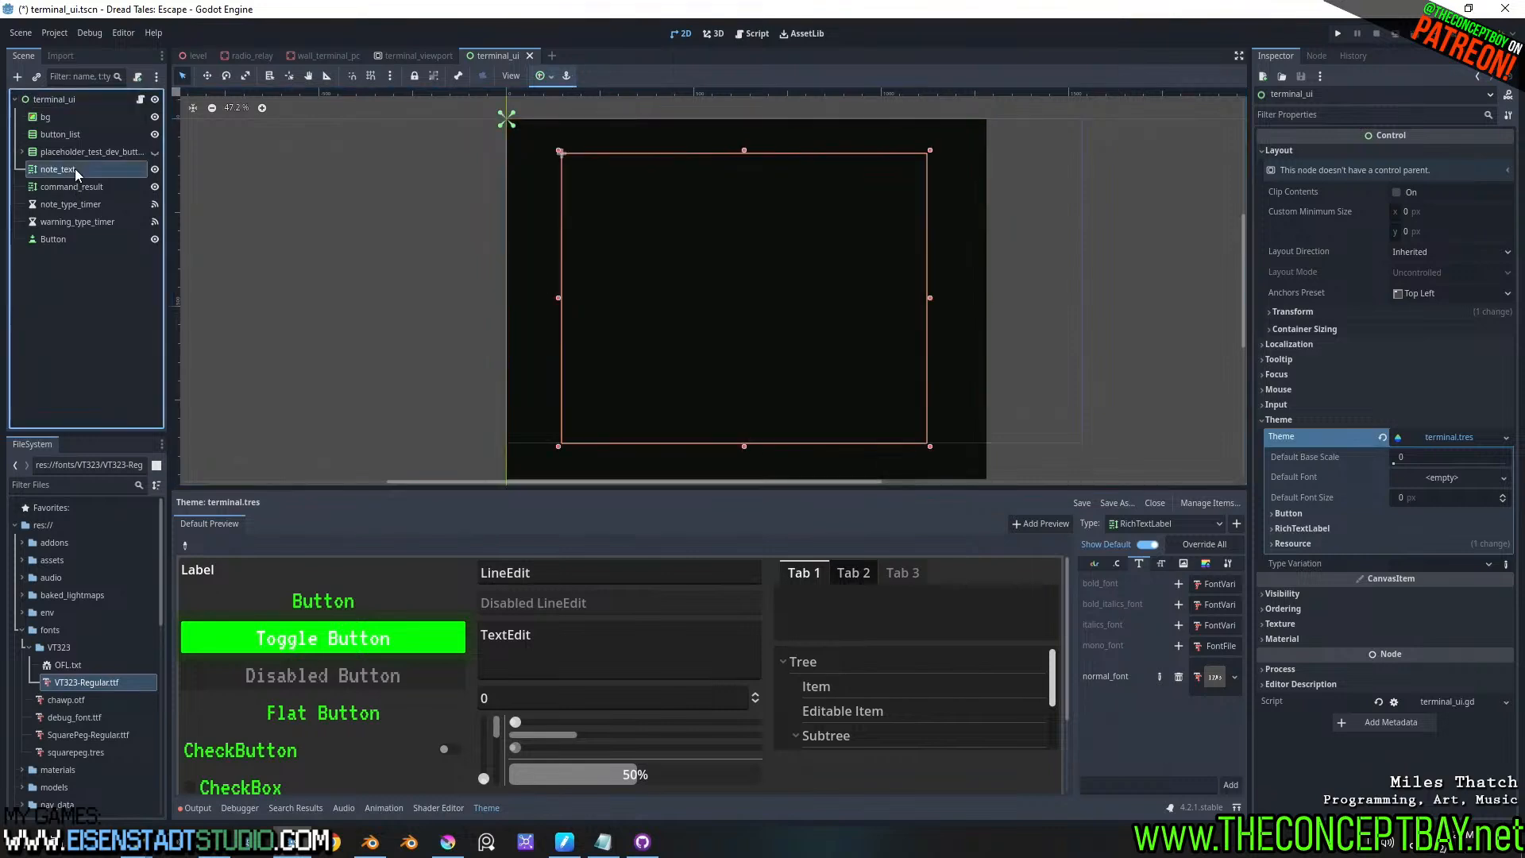
pyautogui.click(76, 186)
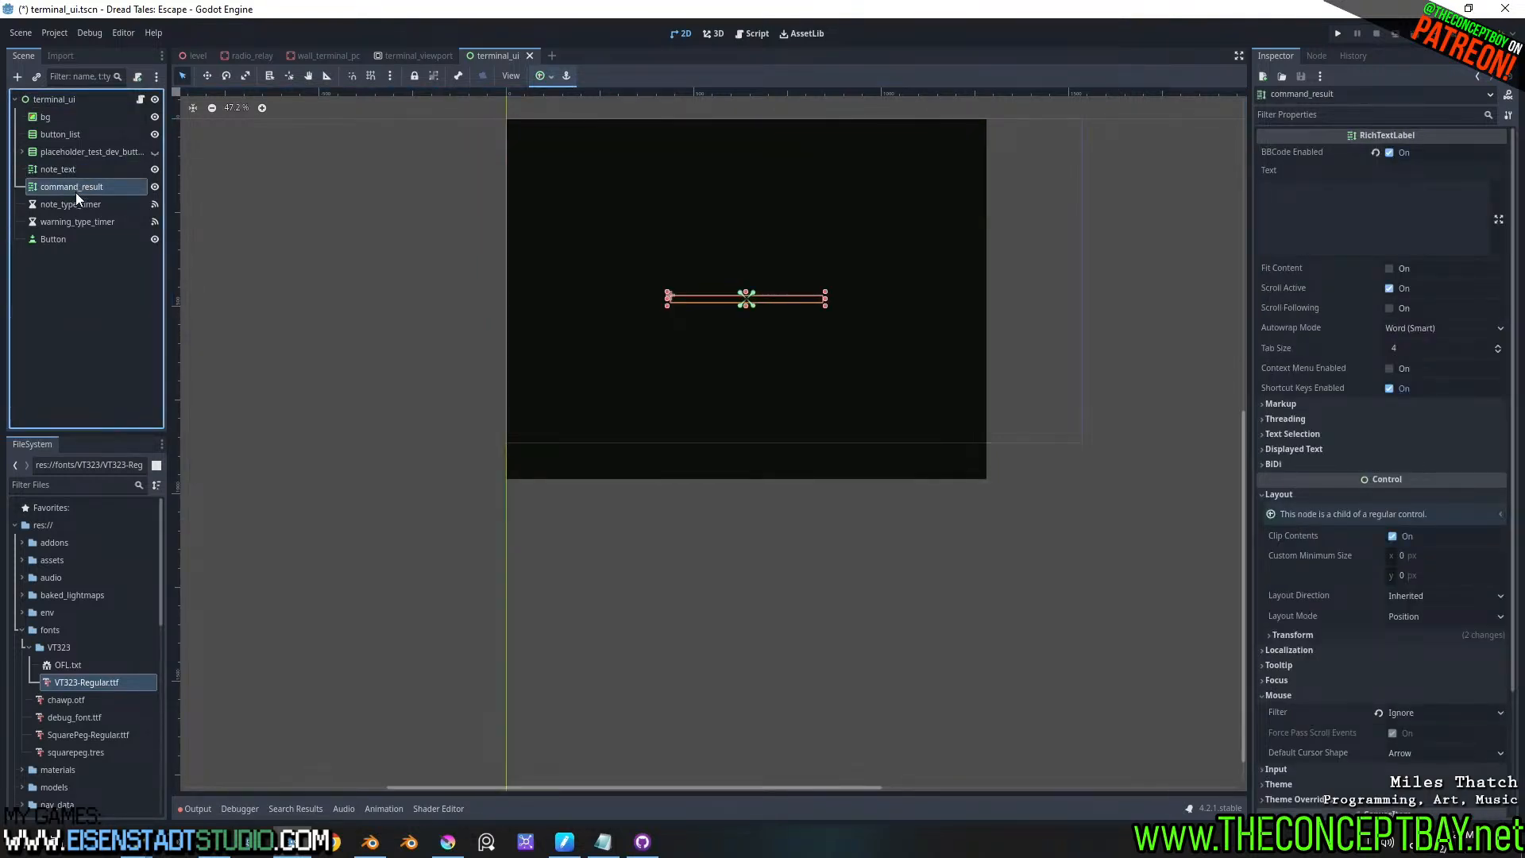
pyautogui.click(1389, 268)
pyautogui.click(1388, 288)
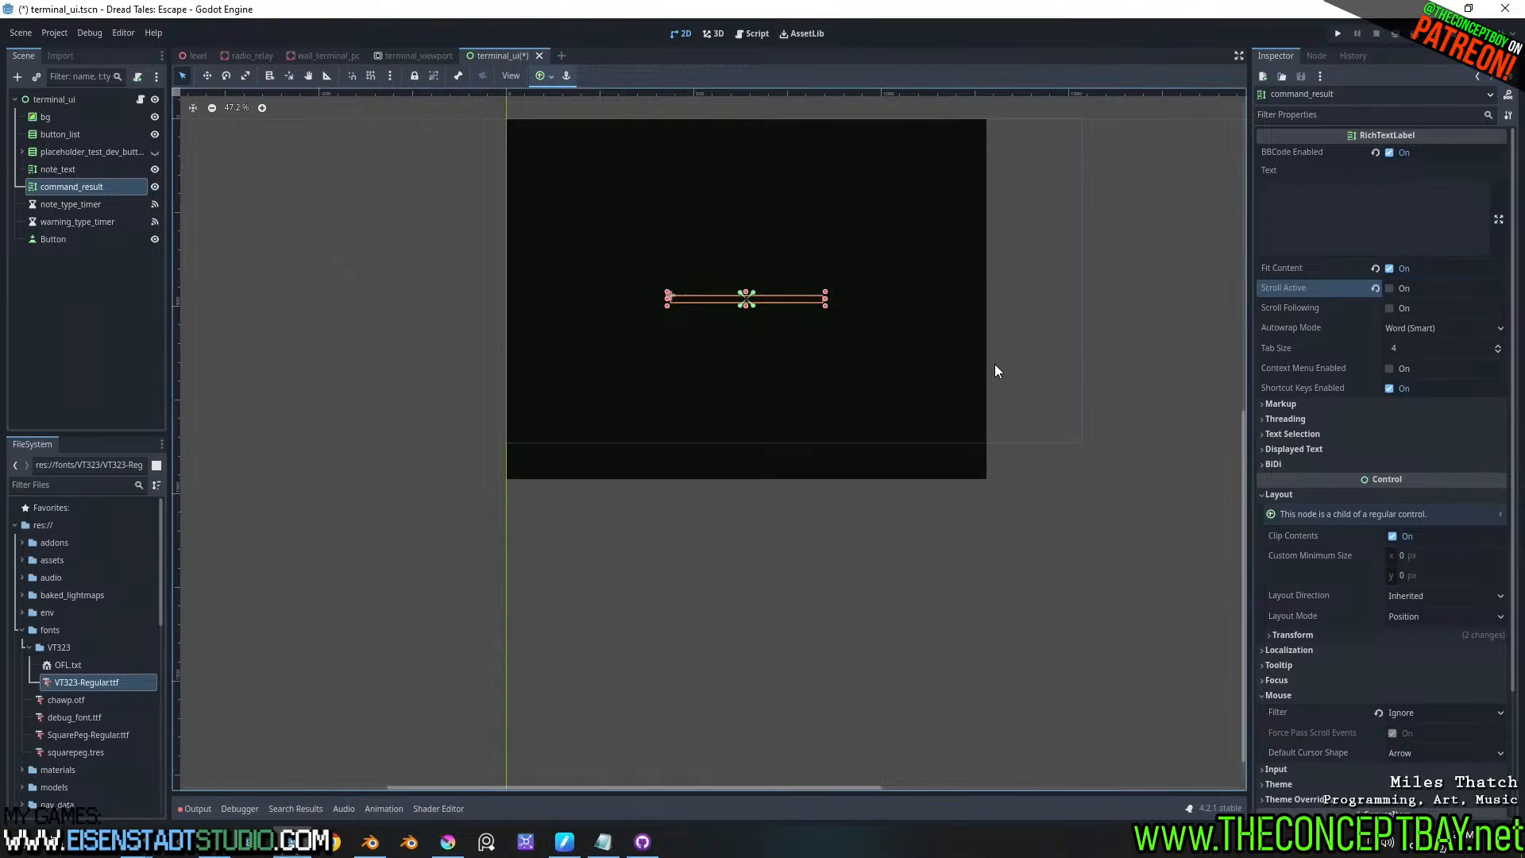
# - Run the game and walk the player to the closed wall cabinet
pyautogui.press('F5')
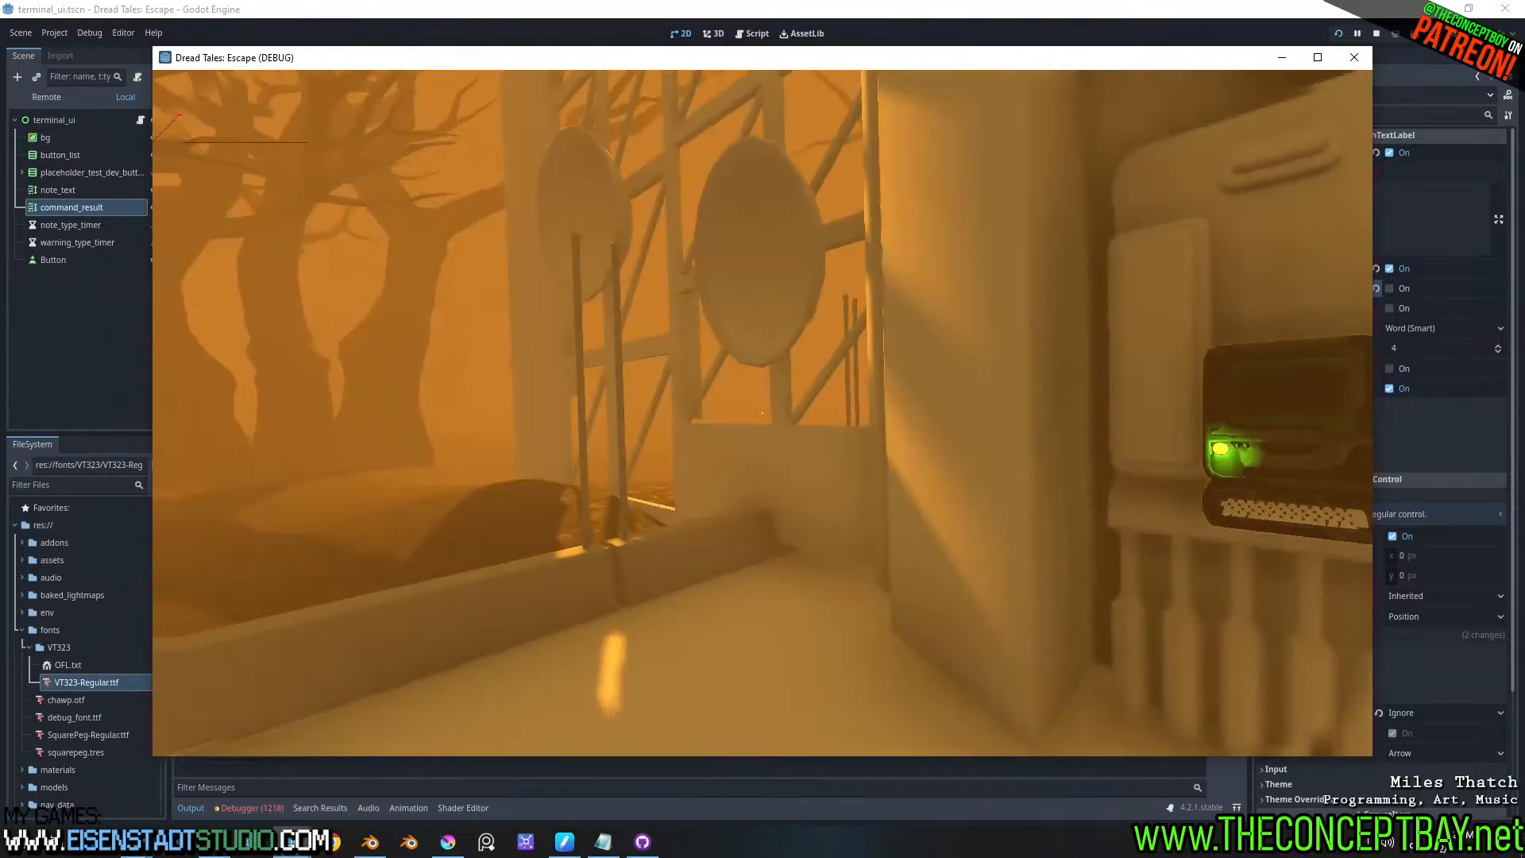
pyautogui.press('w')
pyautogui.press('d')
pyautogui.press('w')
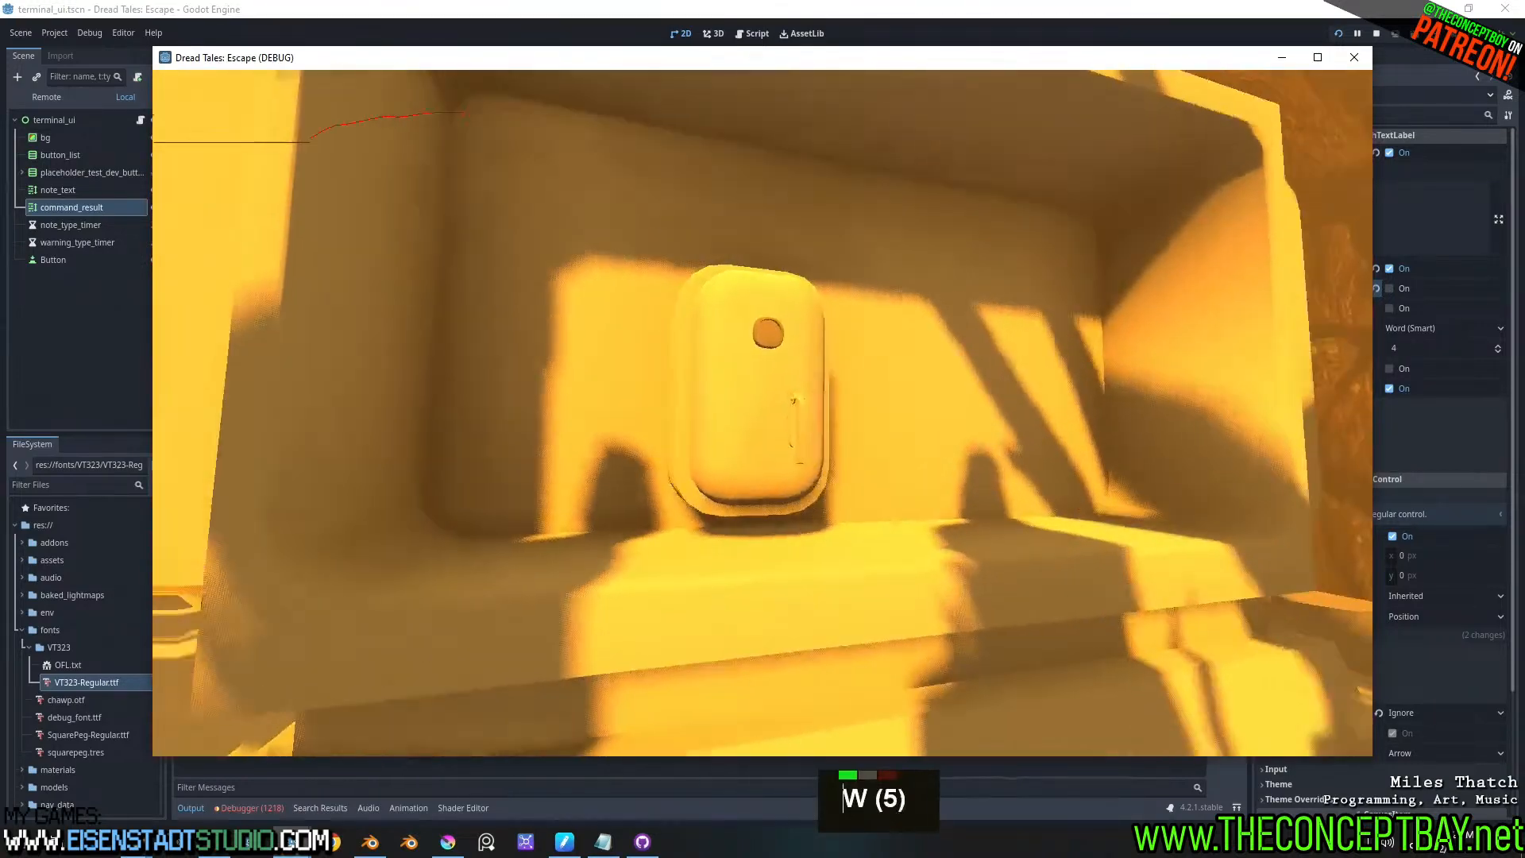
# - Open the wall cabinet and move the 50/100 item from the player's inventory into it
pyautogui.press('a')
pyautogui.press('e')
pyautogui.press('a')
pyautogui.press('Tab')
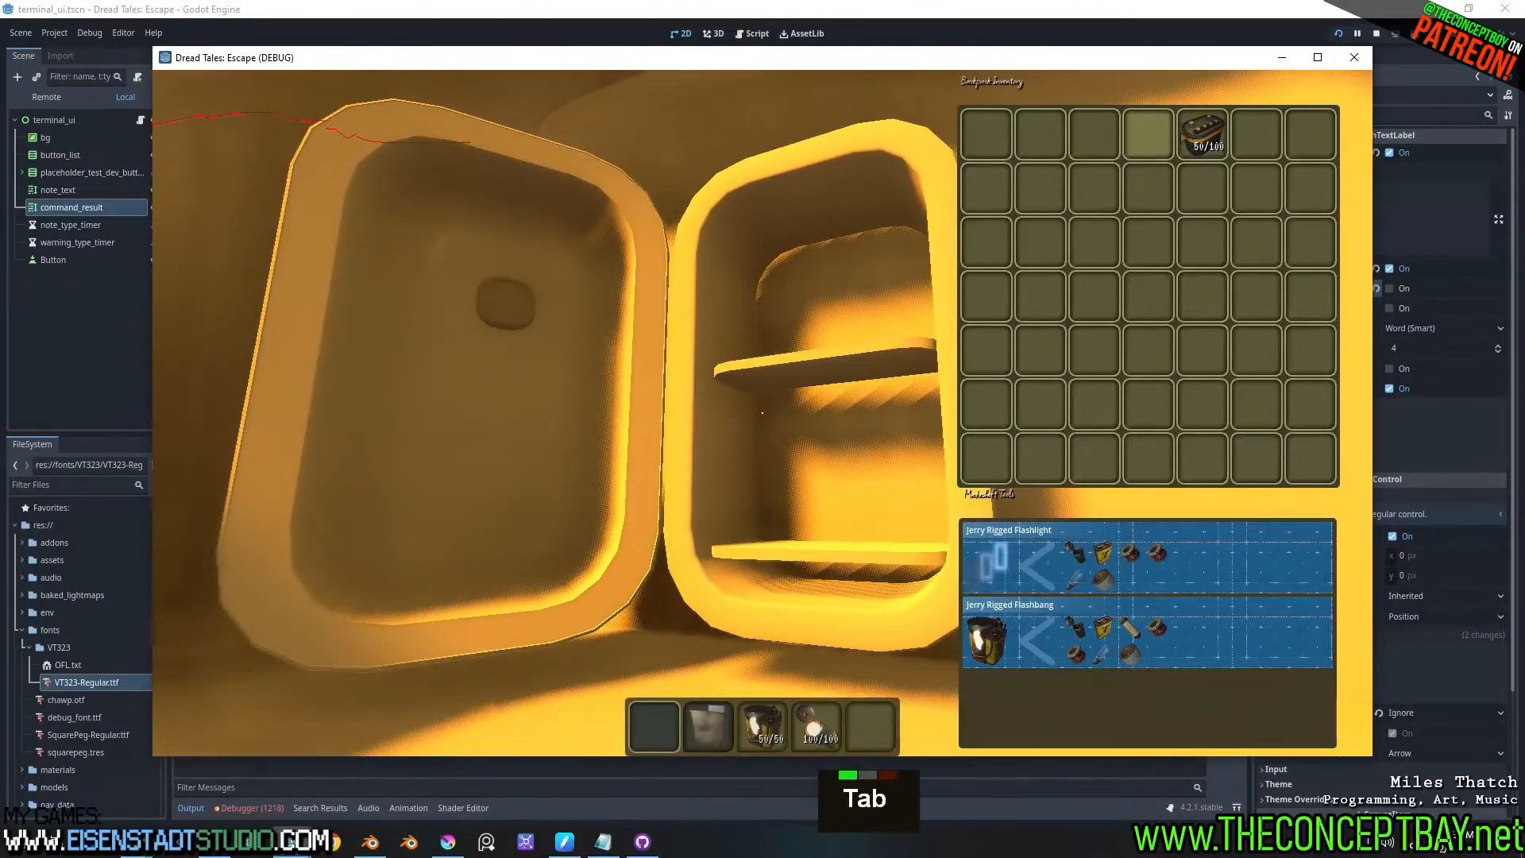
pyautogui.press('Tab')
pyautogui.press('a')
pyautogui.press('a')
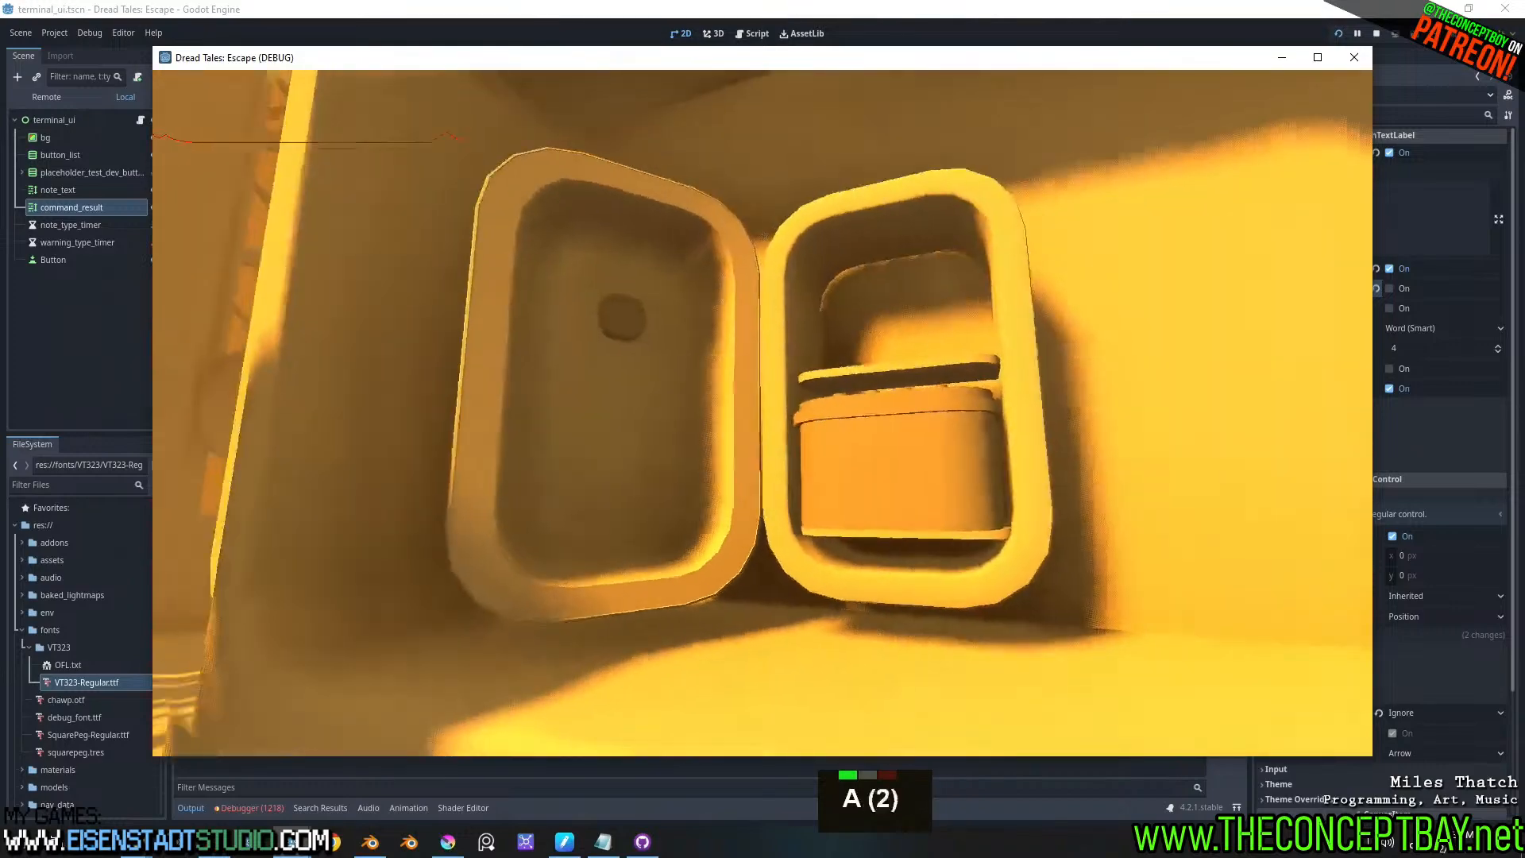
# - Walk to the wall terminal, access it and test moving the selection between Alignment Operation Note and Deploy Antenna Array
pyautogui.press('e')
pyautogui.press('w')
pyautogui.press('a')
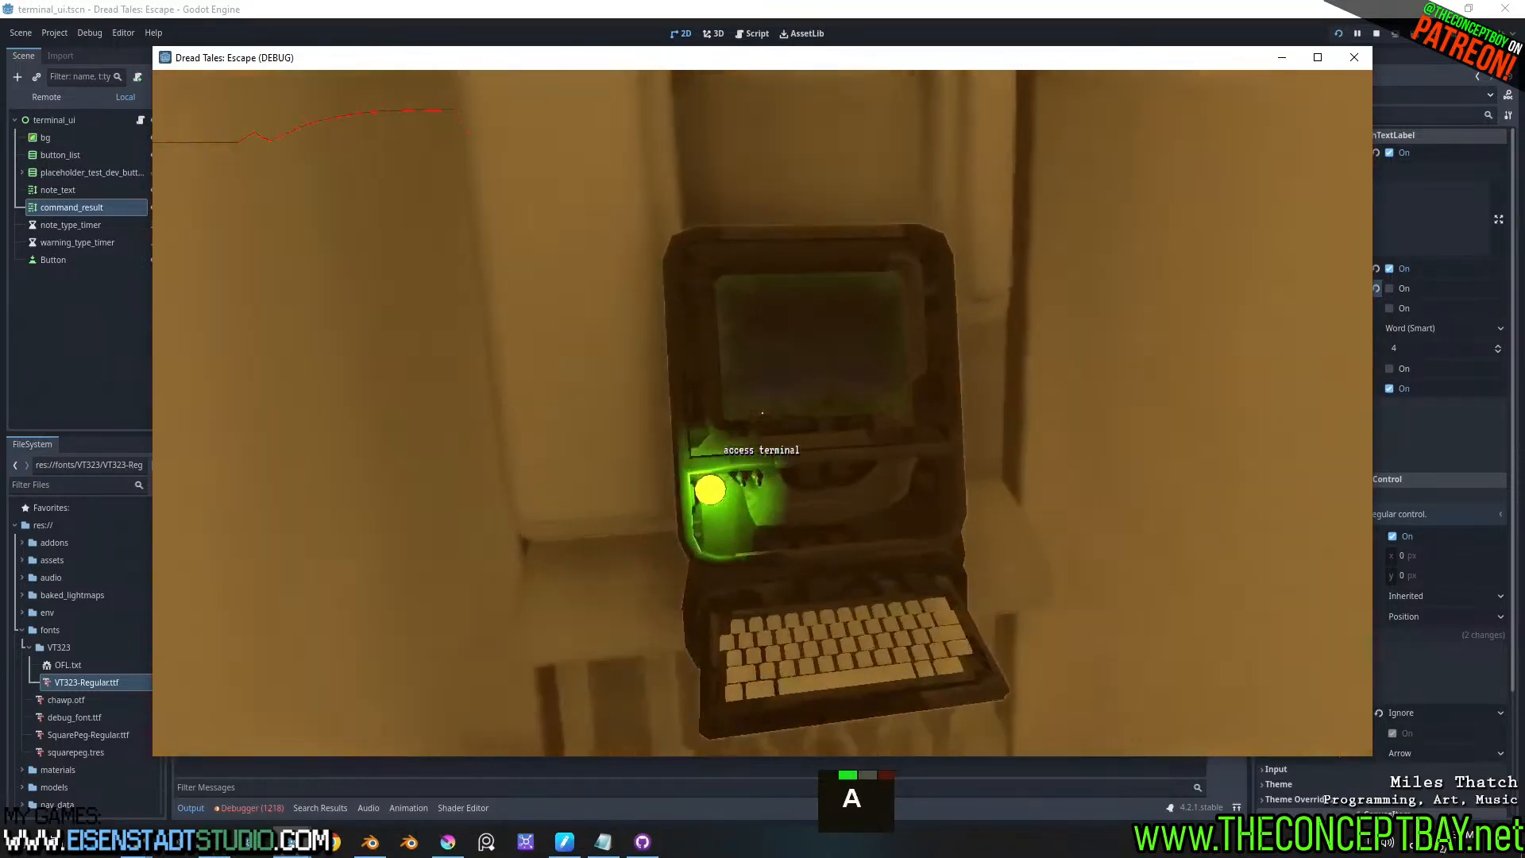
pyautogui.press('e')
pyautogui.press('Up')
pyautogui.press('Down')
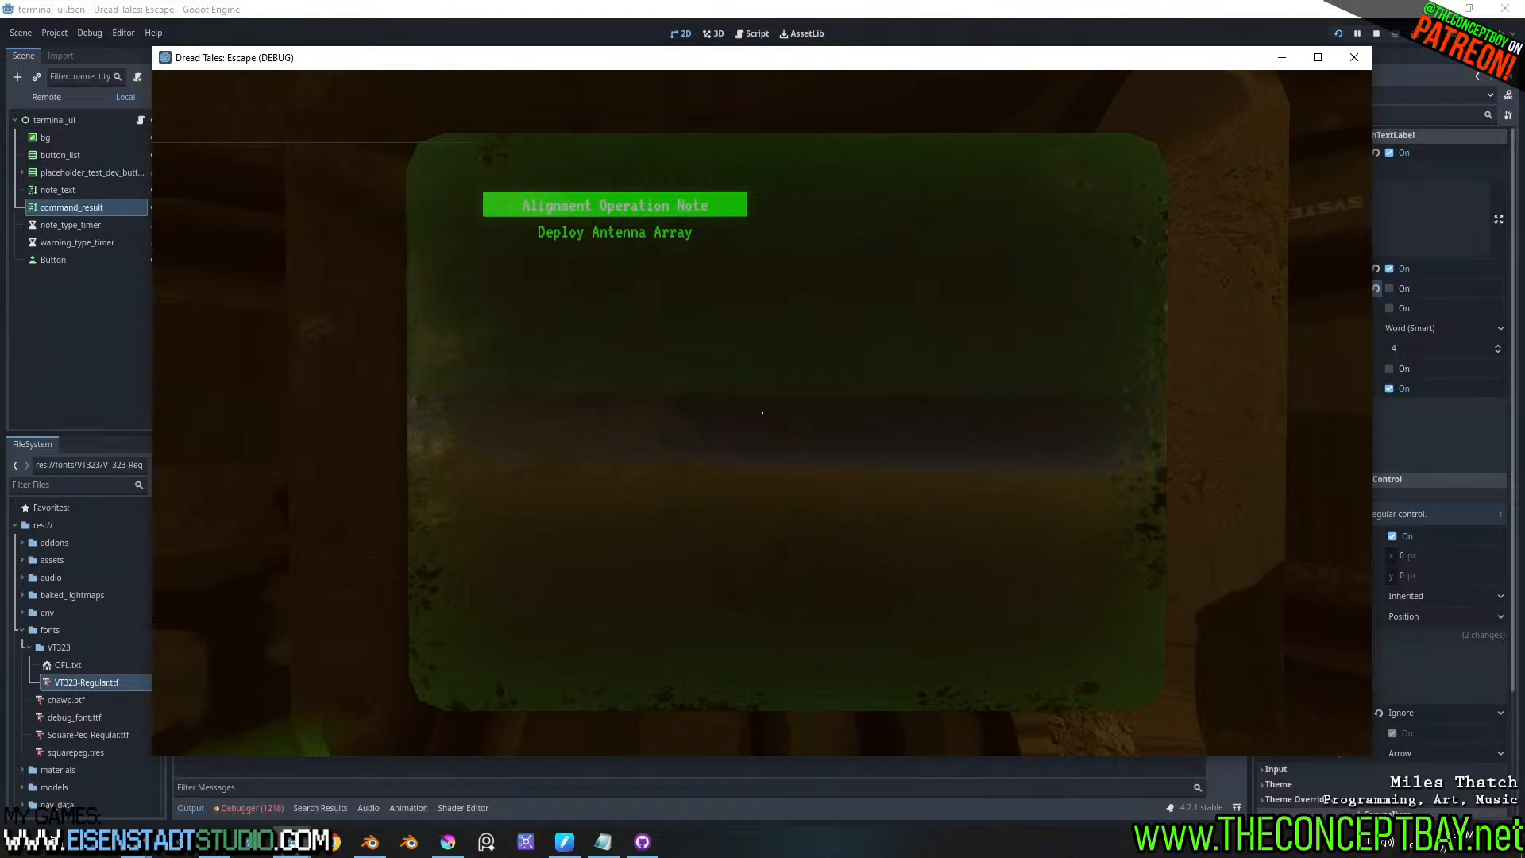
pyautogui.press('Up')
pyautogui.press('Down')
# - Leave the running game window and switch back to the Godot editor
pyautogui.hotkey('alt', 'Tab')
pyautogui.press('super')
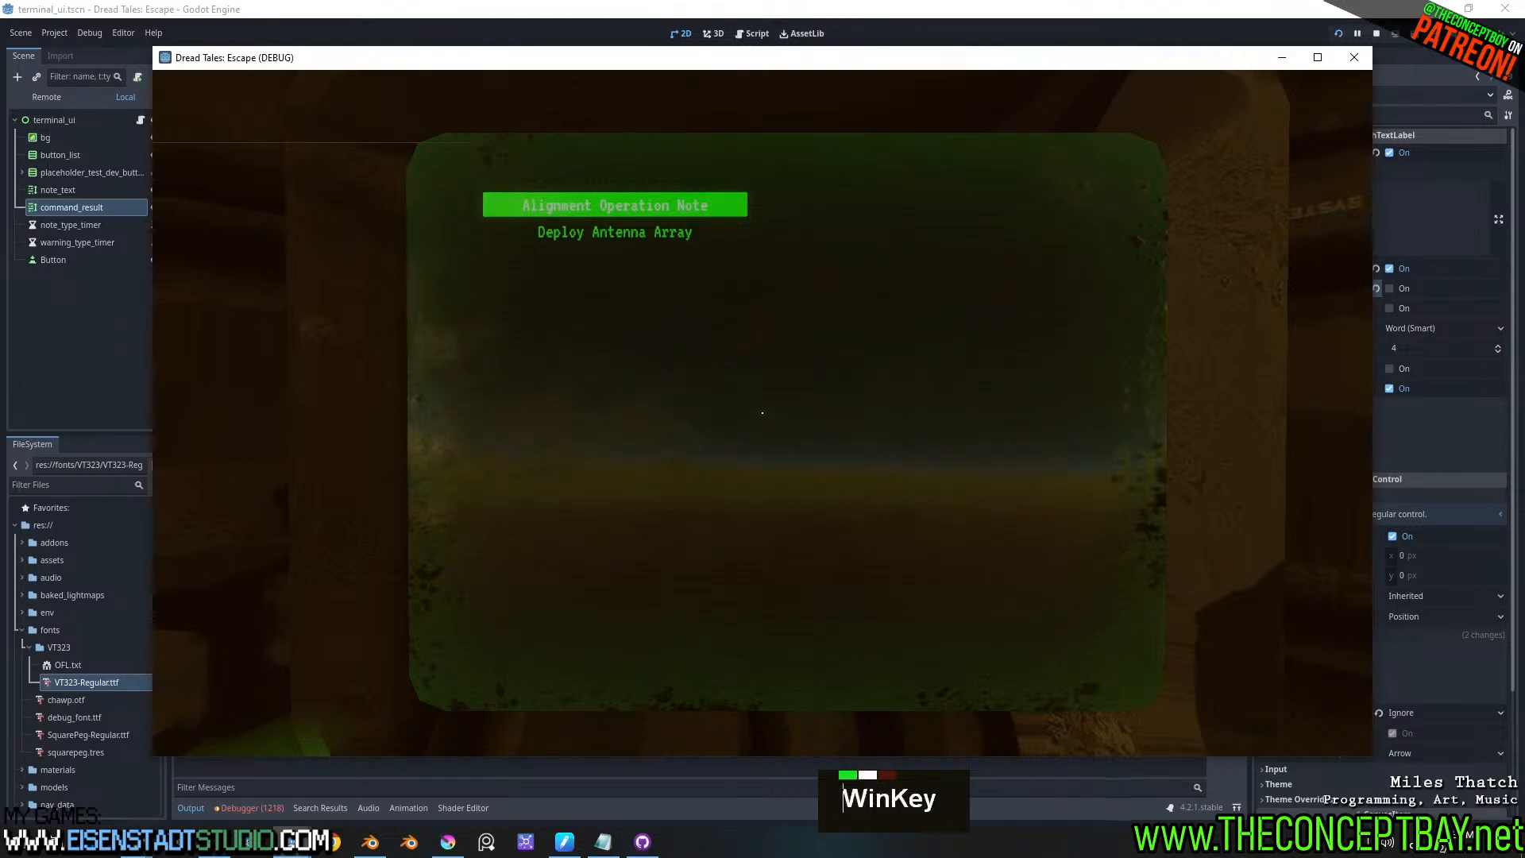
pyautogui.press('super+Left')
pyautogui.press('super+Left')
pyautogui.hotkey('alt', 'Tab')
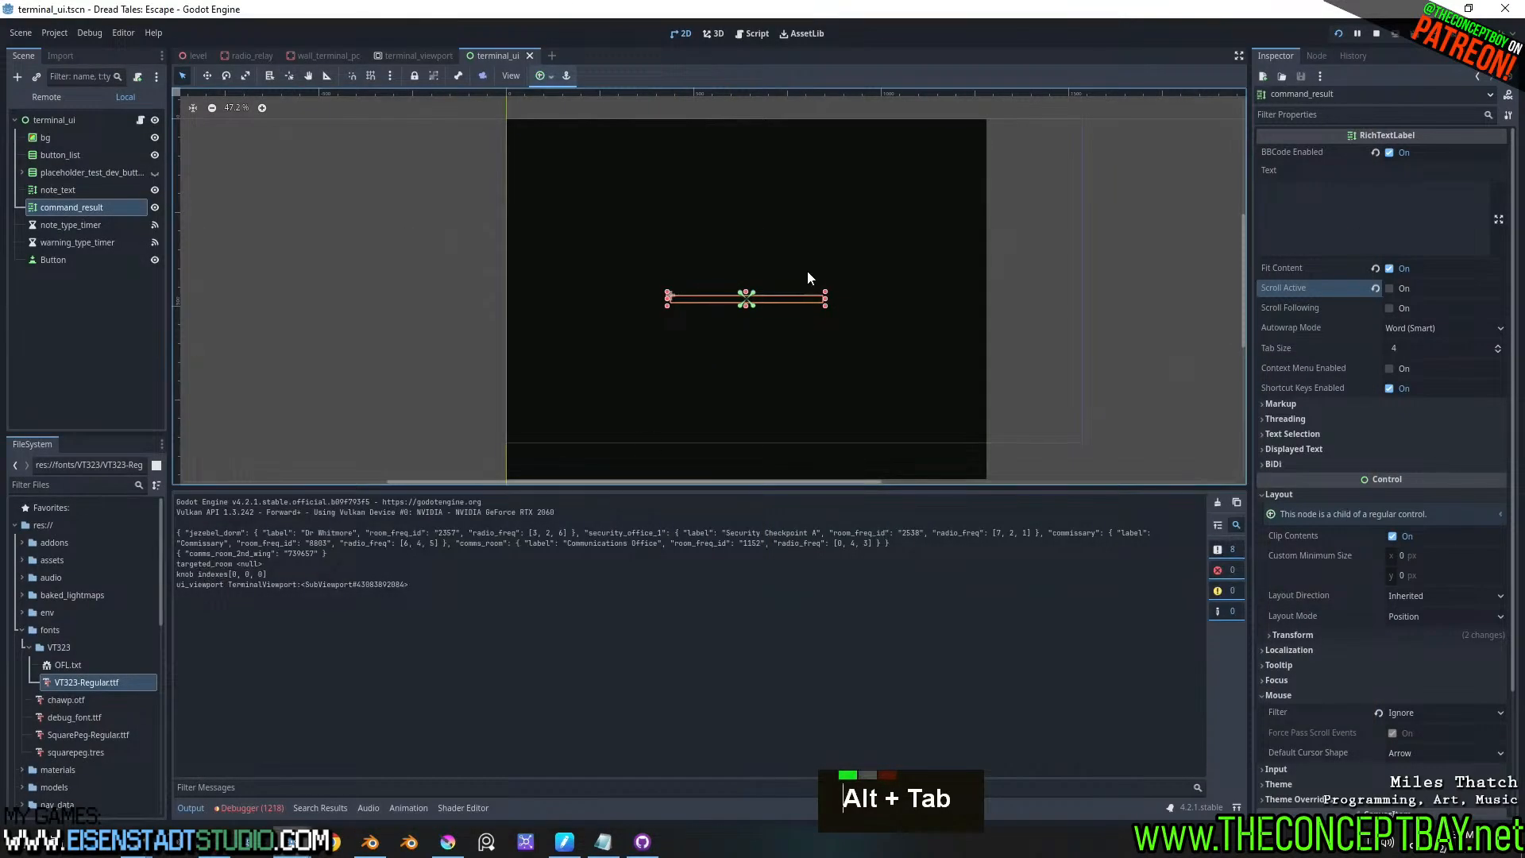
# - Show the color settings of the Button type in terminal_ui's theme
pyautogui.click(45, 123)
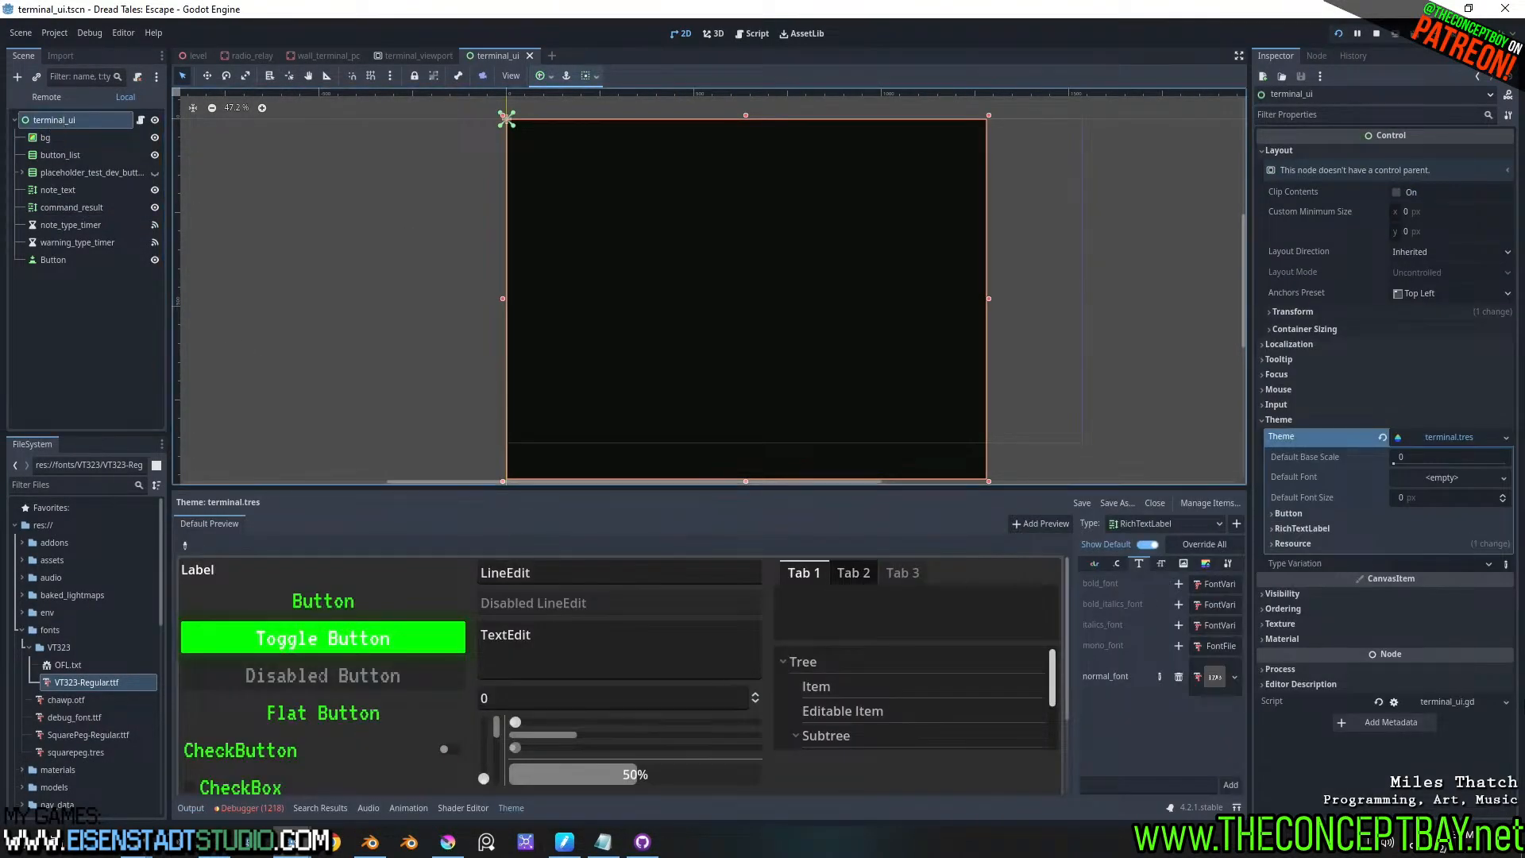
pyautogui.click(1116, 564)
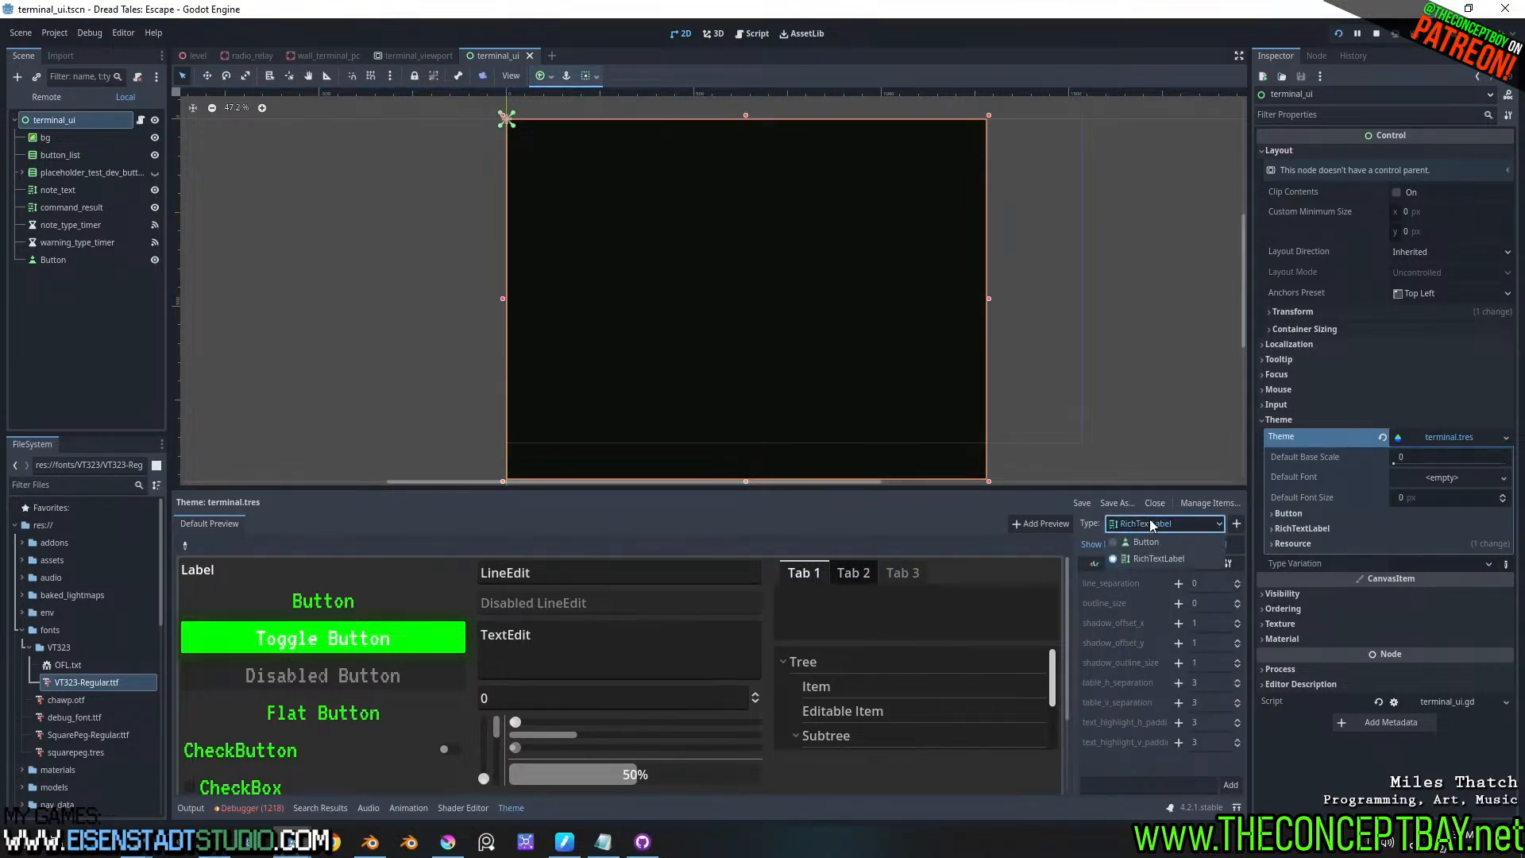
pyautogui.click(1150, 520)
pyautogui.click(1145, 540)
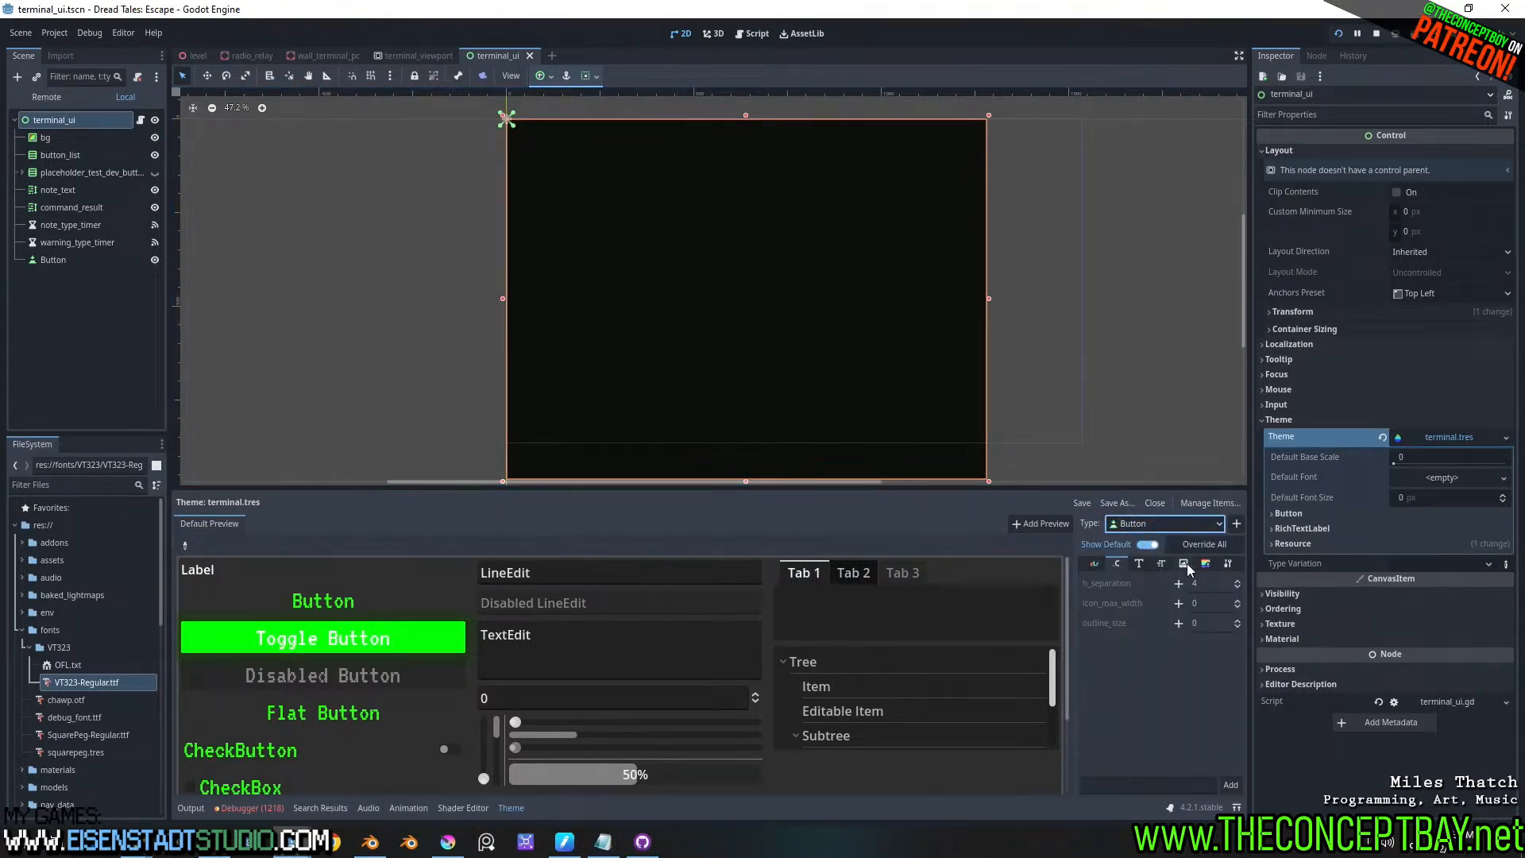
pyautogui.click(1093, 564)
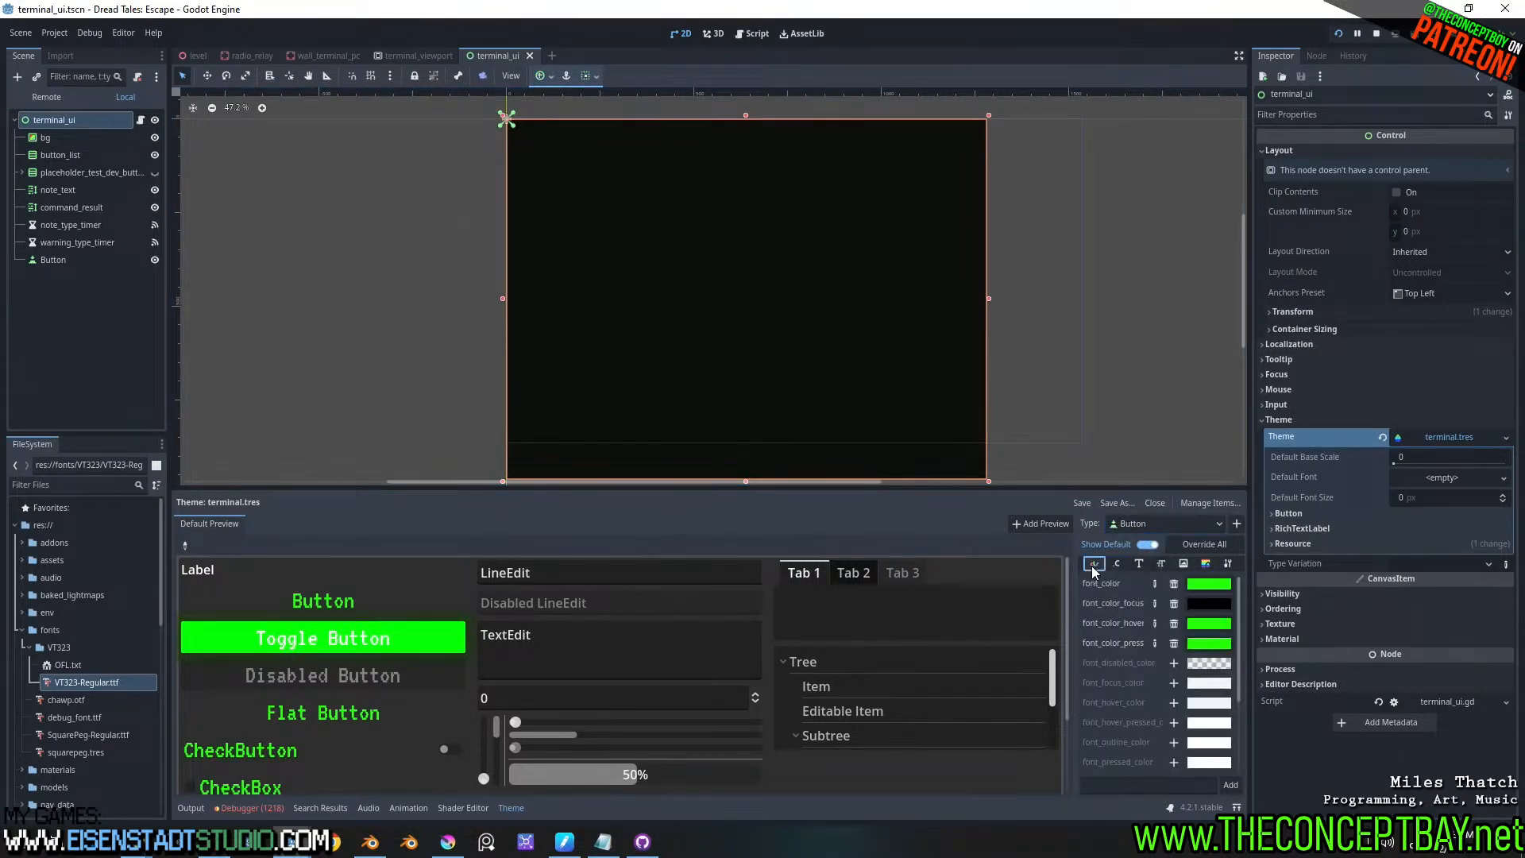
# - Set the Button's hover, normal and pressed font colors to fully saturated, full-brightness green (1dff00)
pyautogui.click(1201, 624)
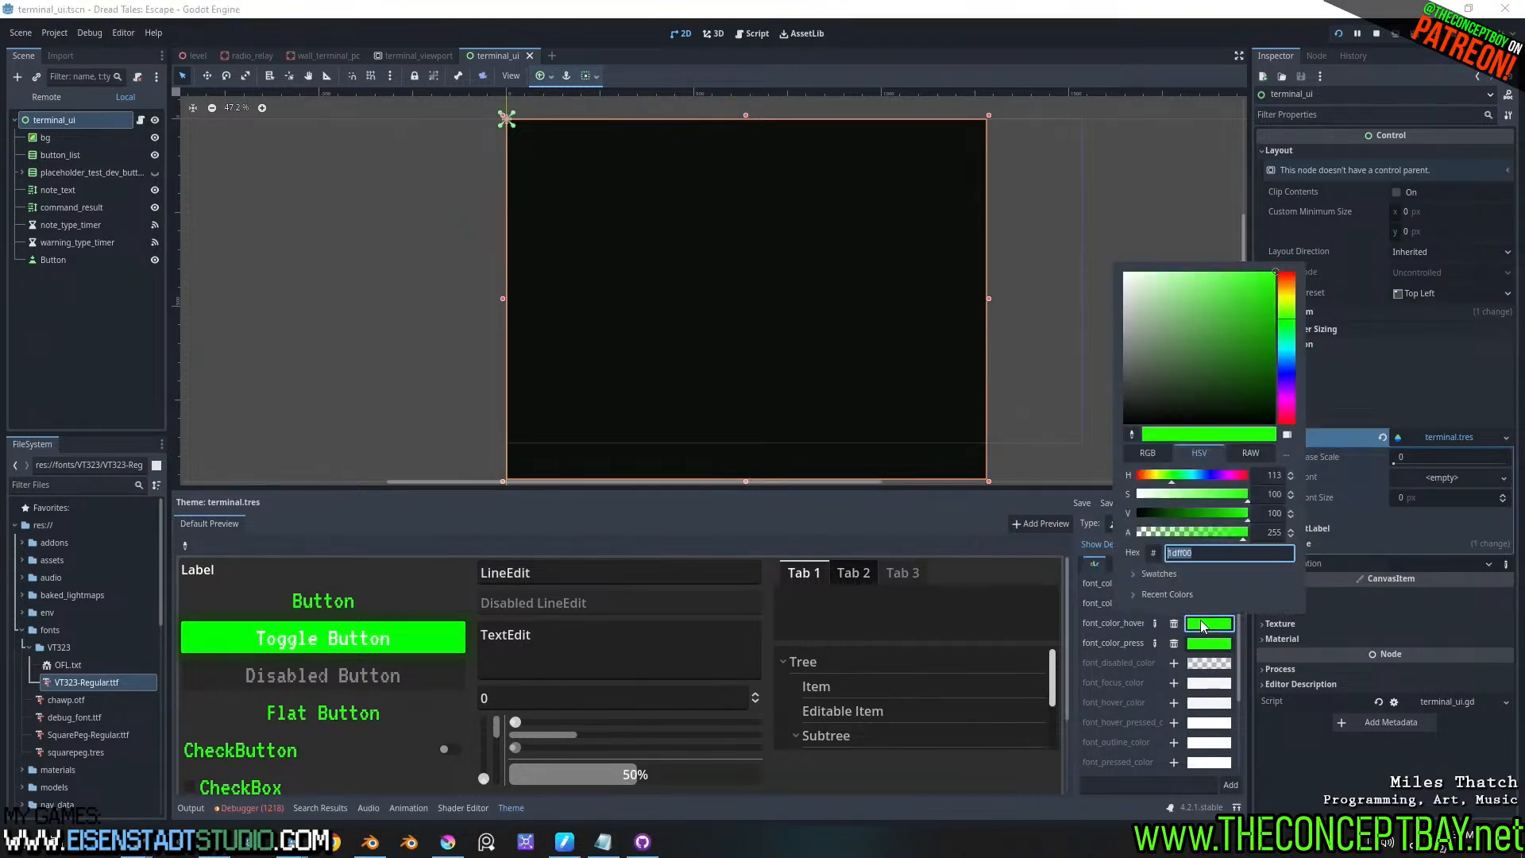
pyautogui.moveTo(1202, 338); pyautogui.dragTo(1343, 135)
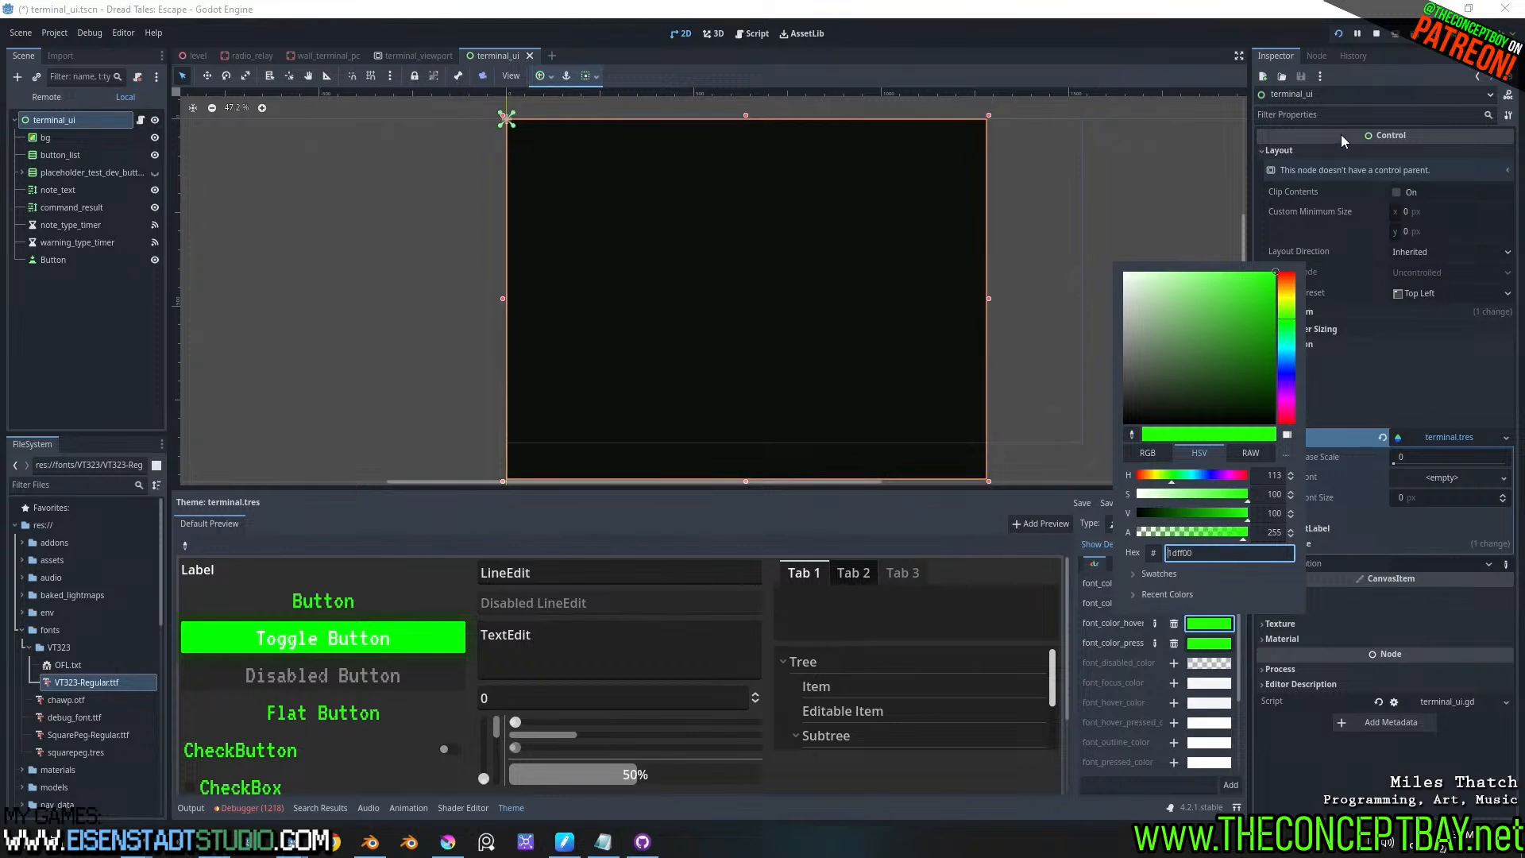
pyautogui.click(1124, 634)
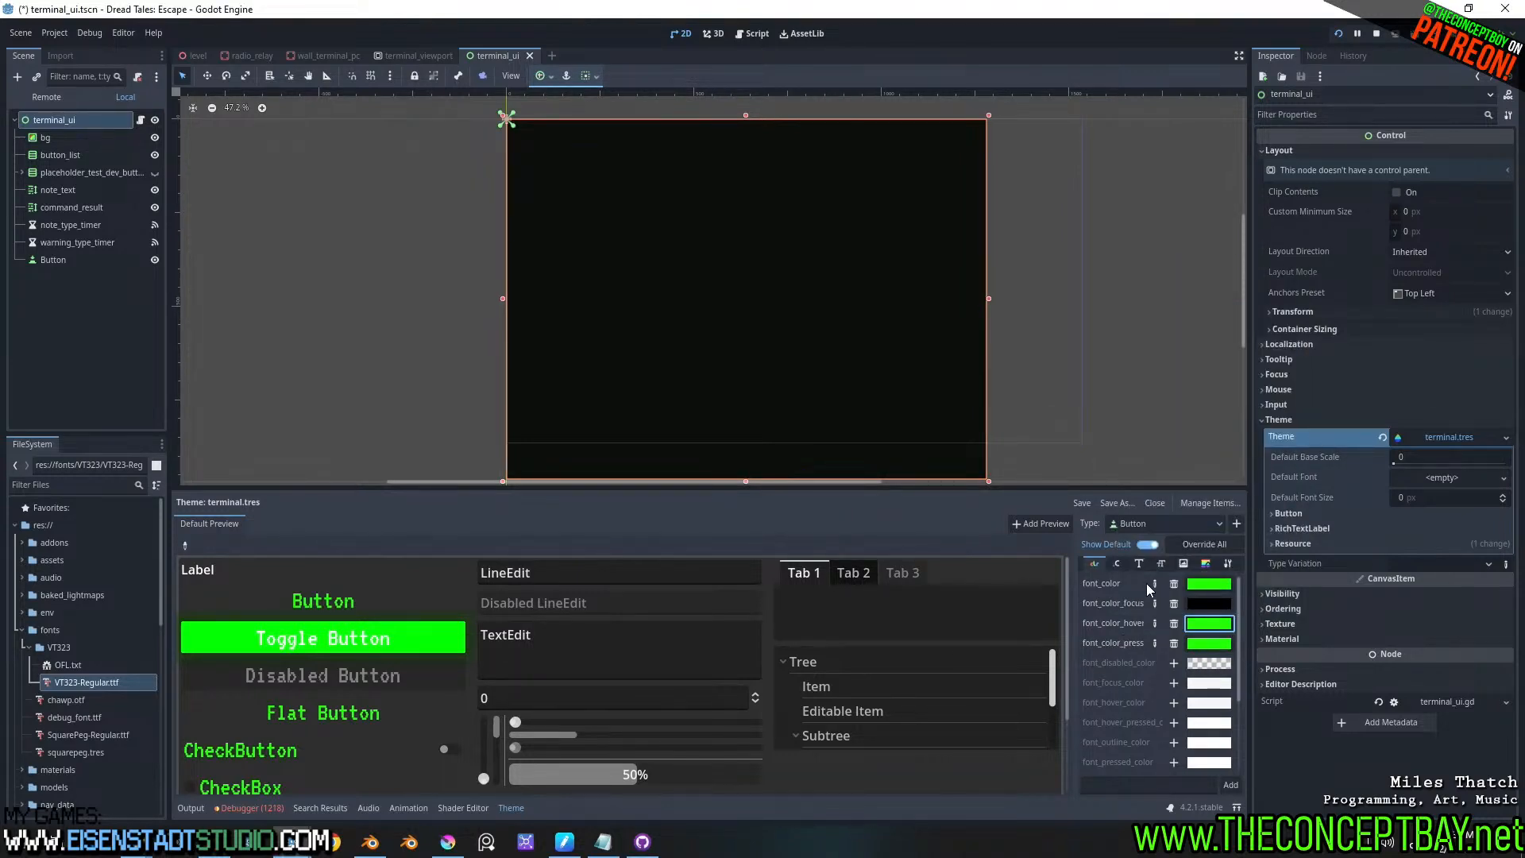
pyautogui.click(1208, 583)
pyautogui.moveTo(1218, 273); pyautogui.dragTo(1269, 169)
pyautogui.click(1112, 619)
pyautogui.click(1208, 645)
pyautogui.moveTo(1227, 325); pyautogui.dragTo(1317, 193)
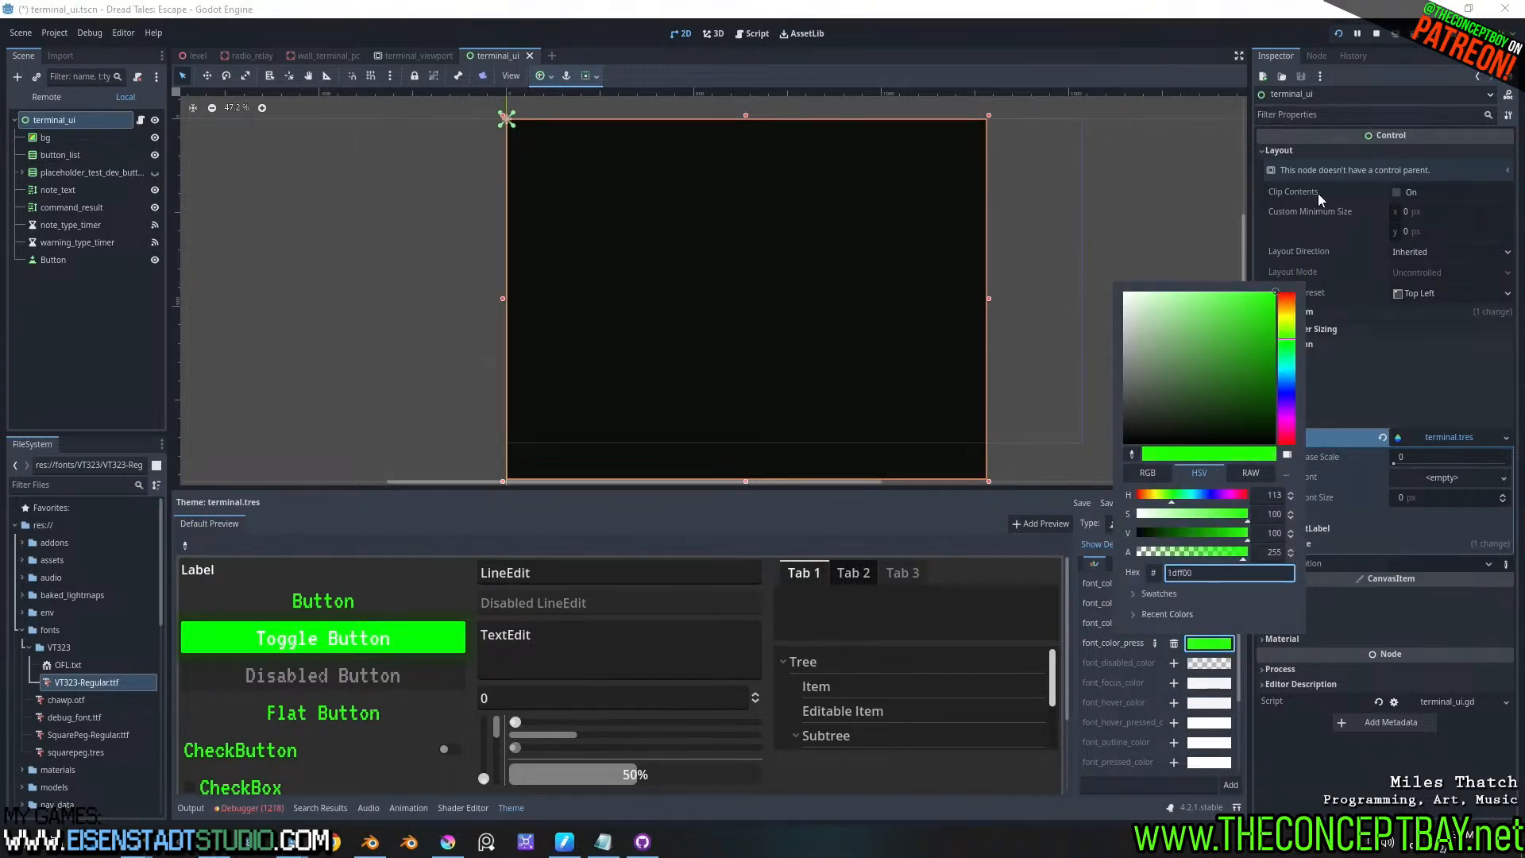
pyautogui.click(1083, 625)
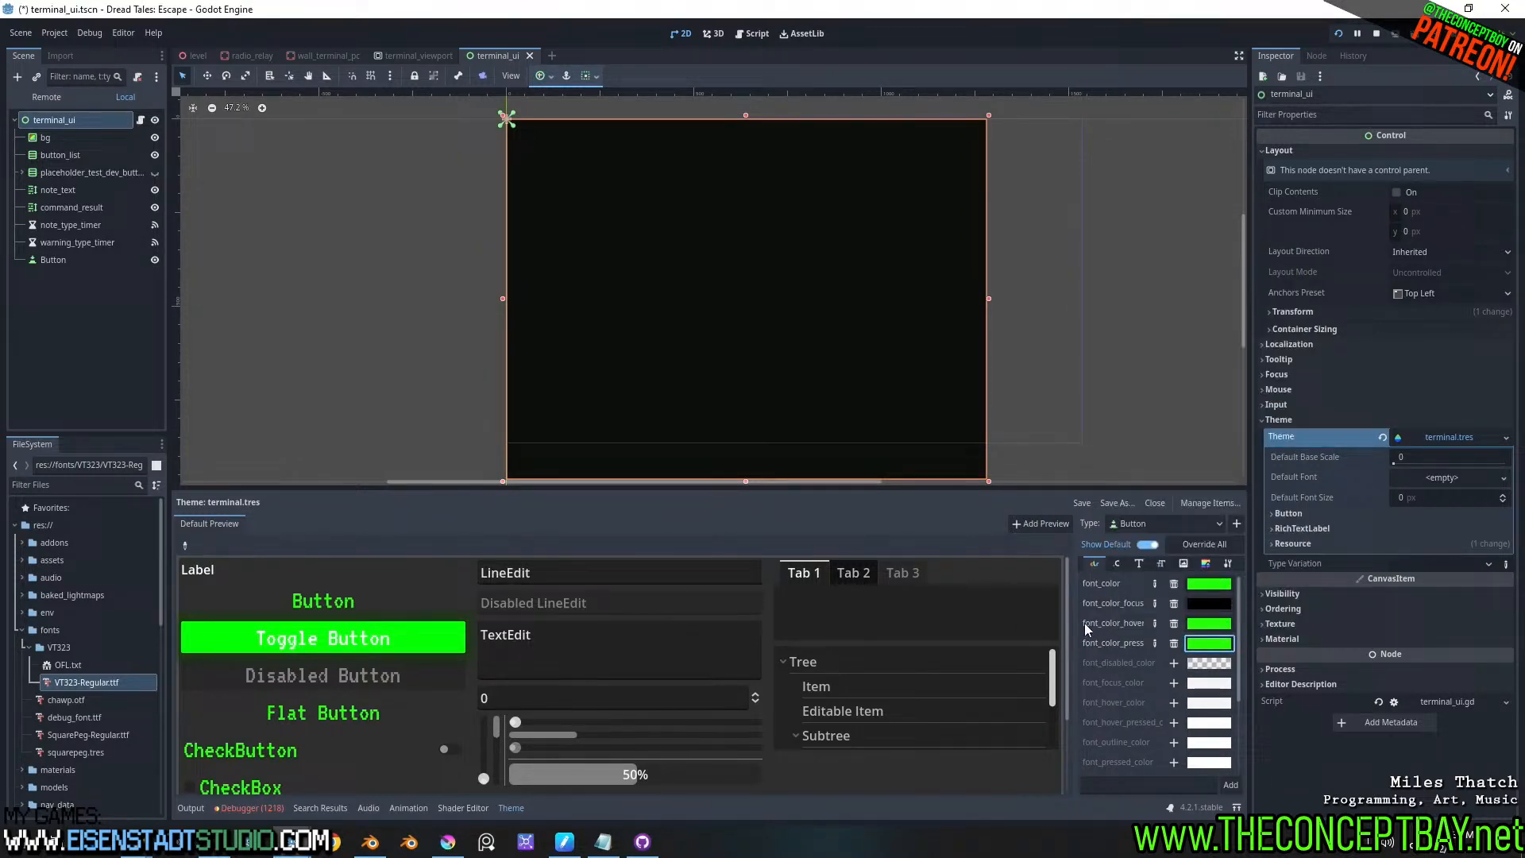
pyautogui.click(1173, 702)
pyautogui.click(1209, 703)
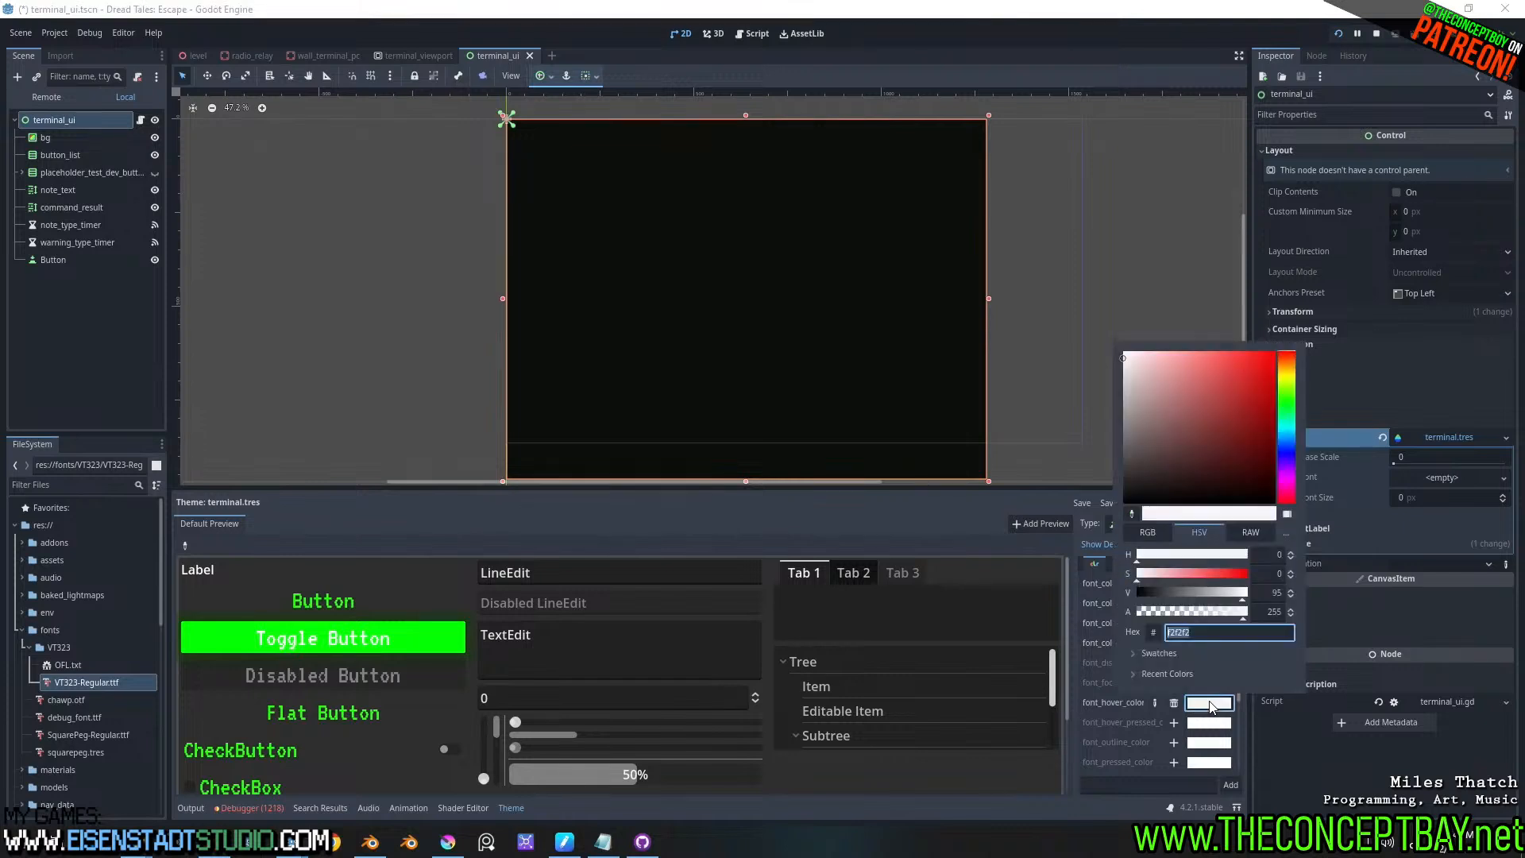
pyautogui.moveTo(1261, 338); pyautogui.dragTo(1378, 241)
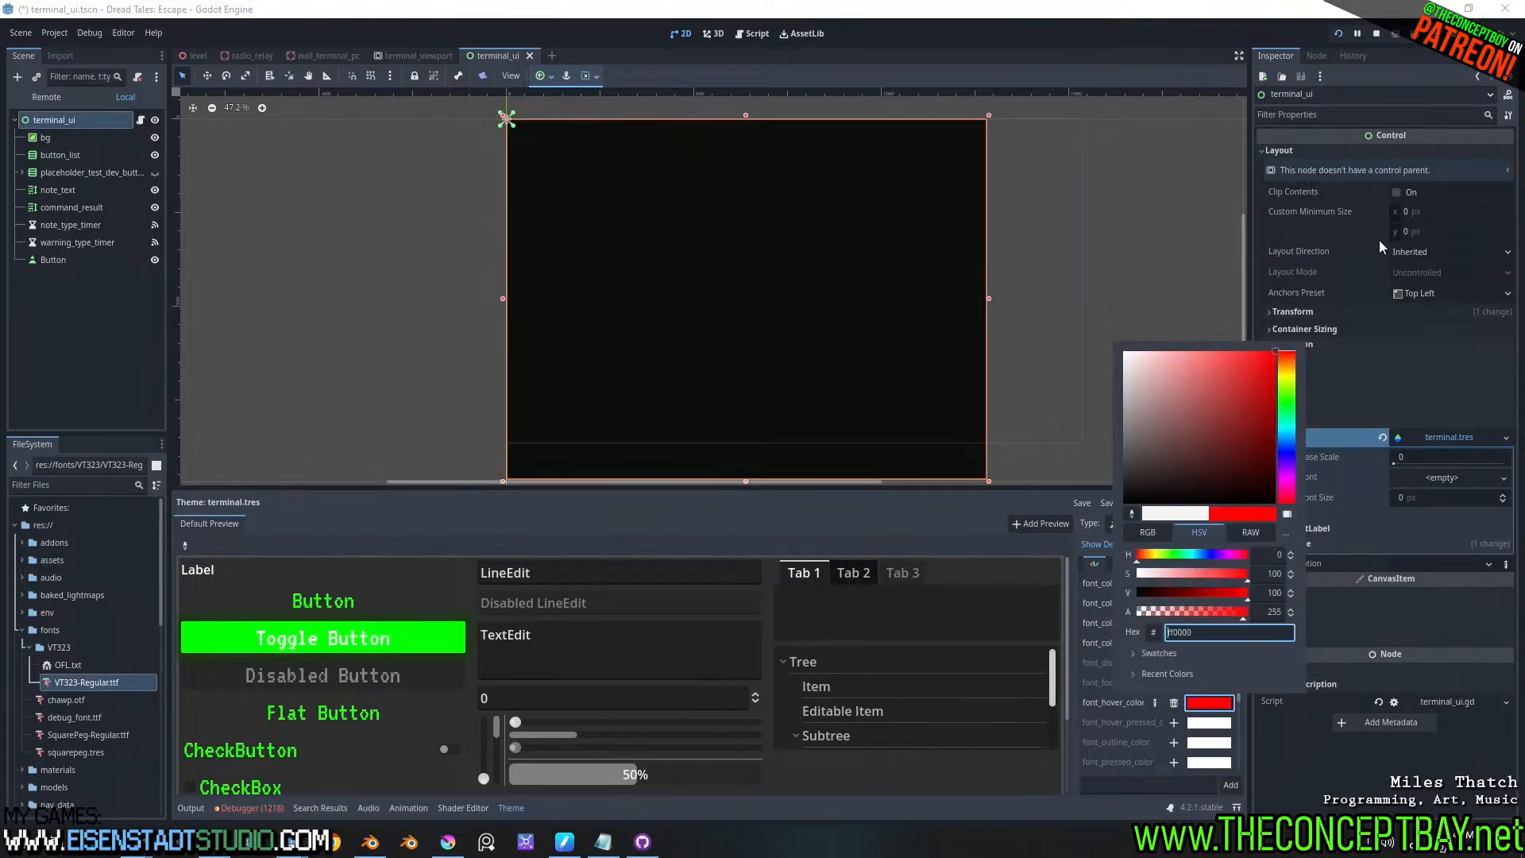
pyautogui.doubleClick(1172, 702)
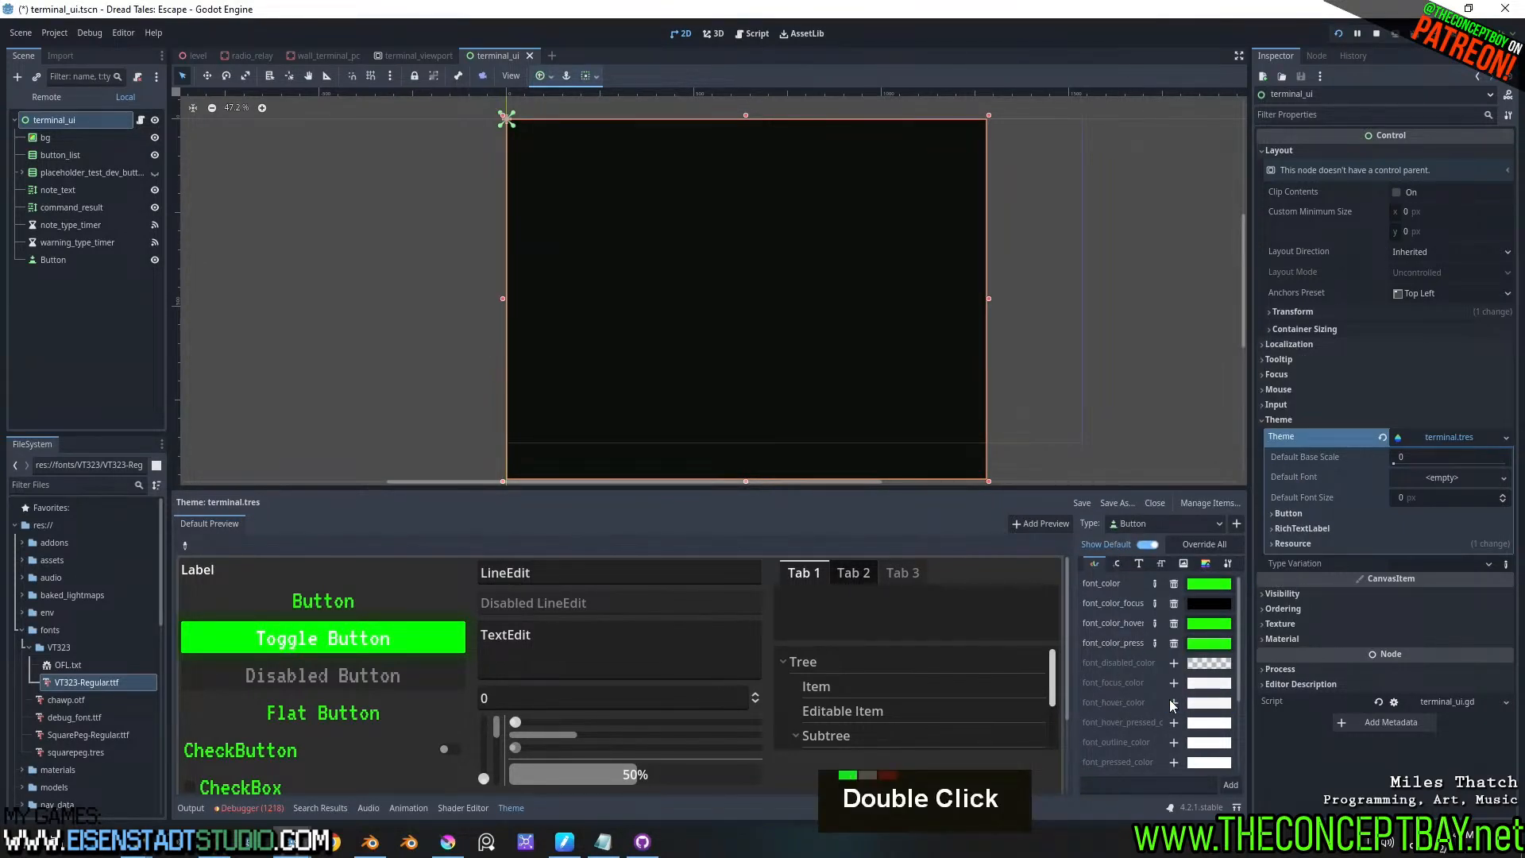
pyautogui.click(1172, 763)
pyautogui.click(1209, 762)
pyautogui.moveTo(1215, 510); pyautogui.dragTo(1291, 383)
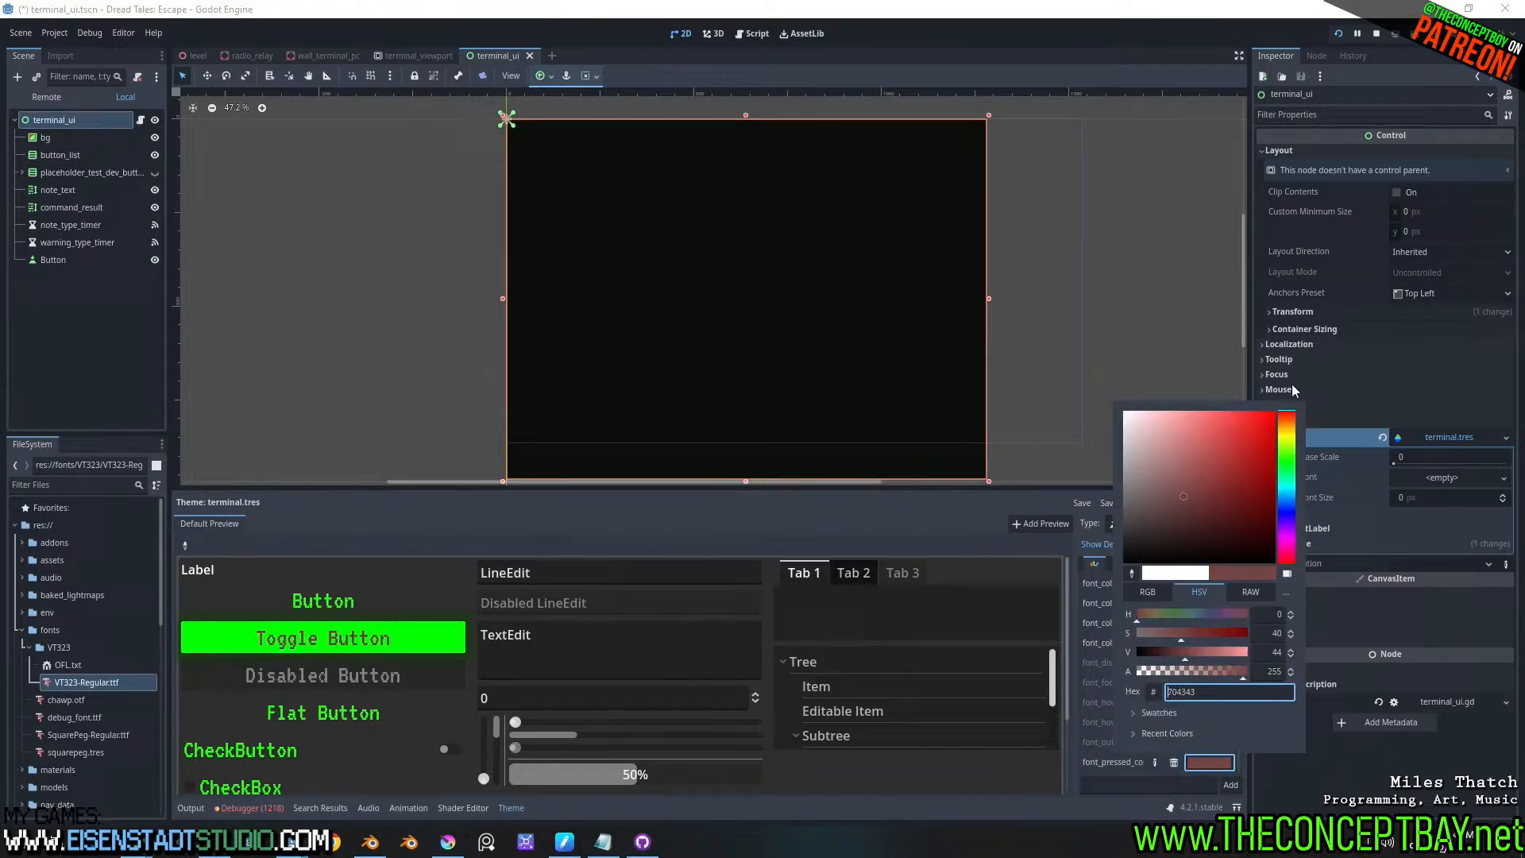
pyautogui.doubleClick(1174, 764)
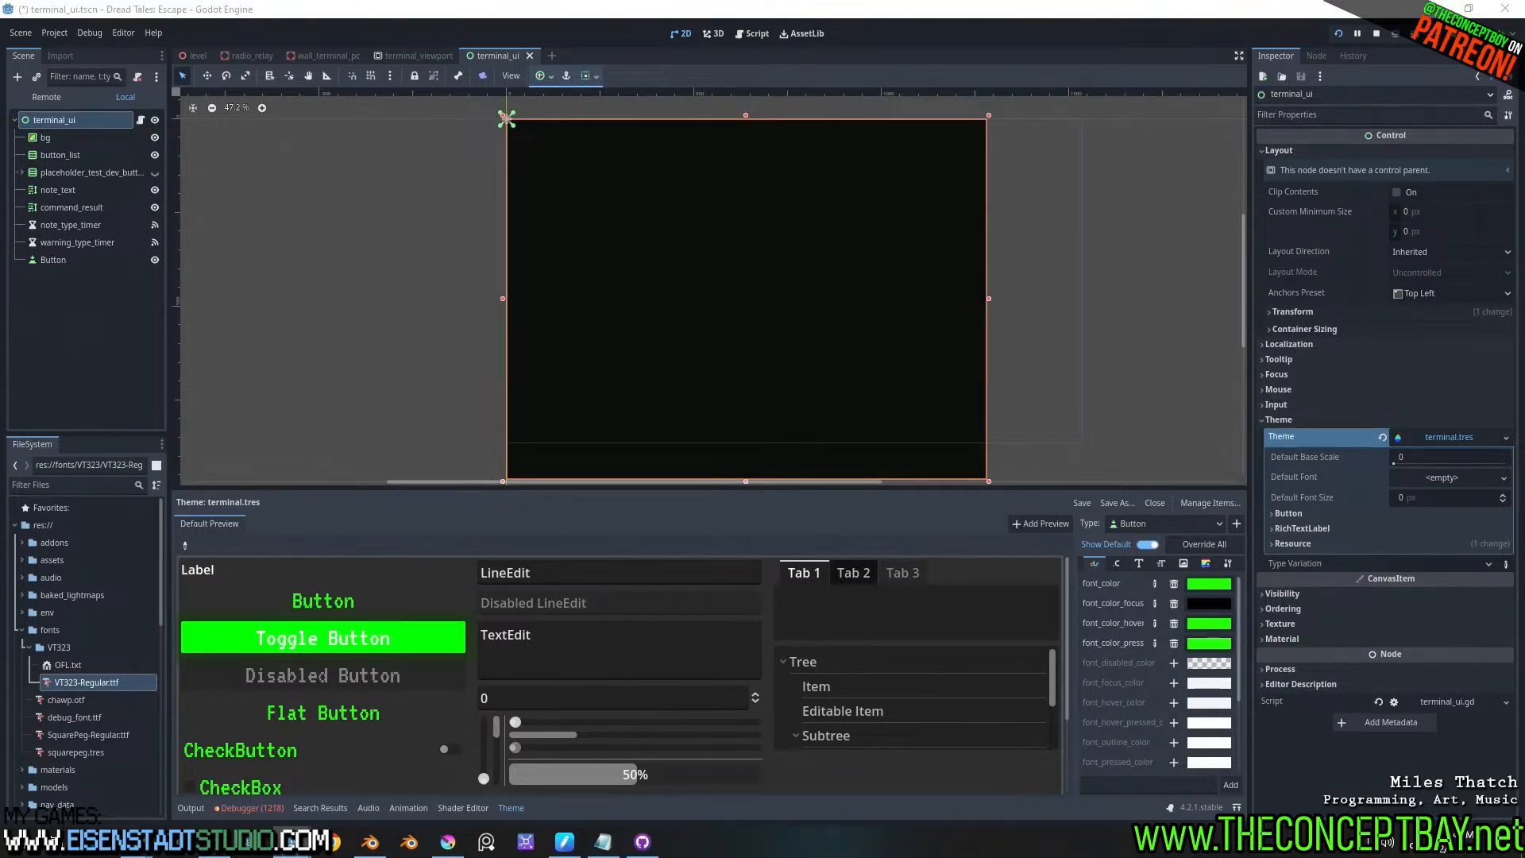
# - Switch to the running game and test moving the terminal selection between Alignment Operation Note and Deploy Antenna Array
pyautogui.press('super+Right')
pyautogui.press('super+Right')
pyautogui.press('Up')
pyautogui.press('Down')
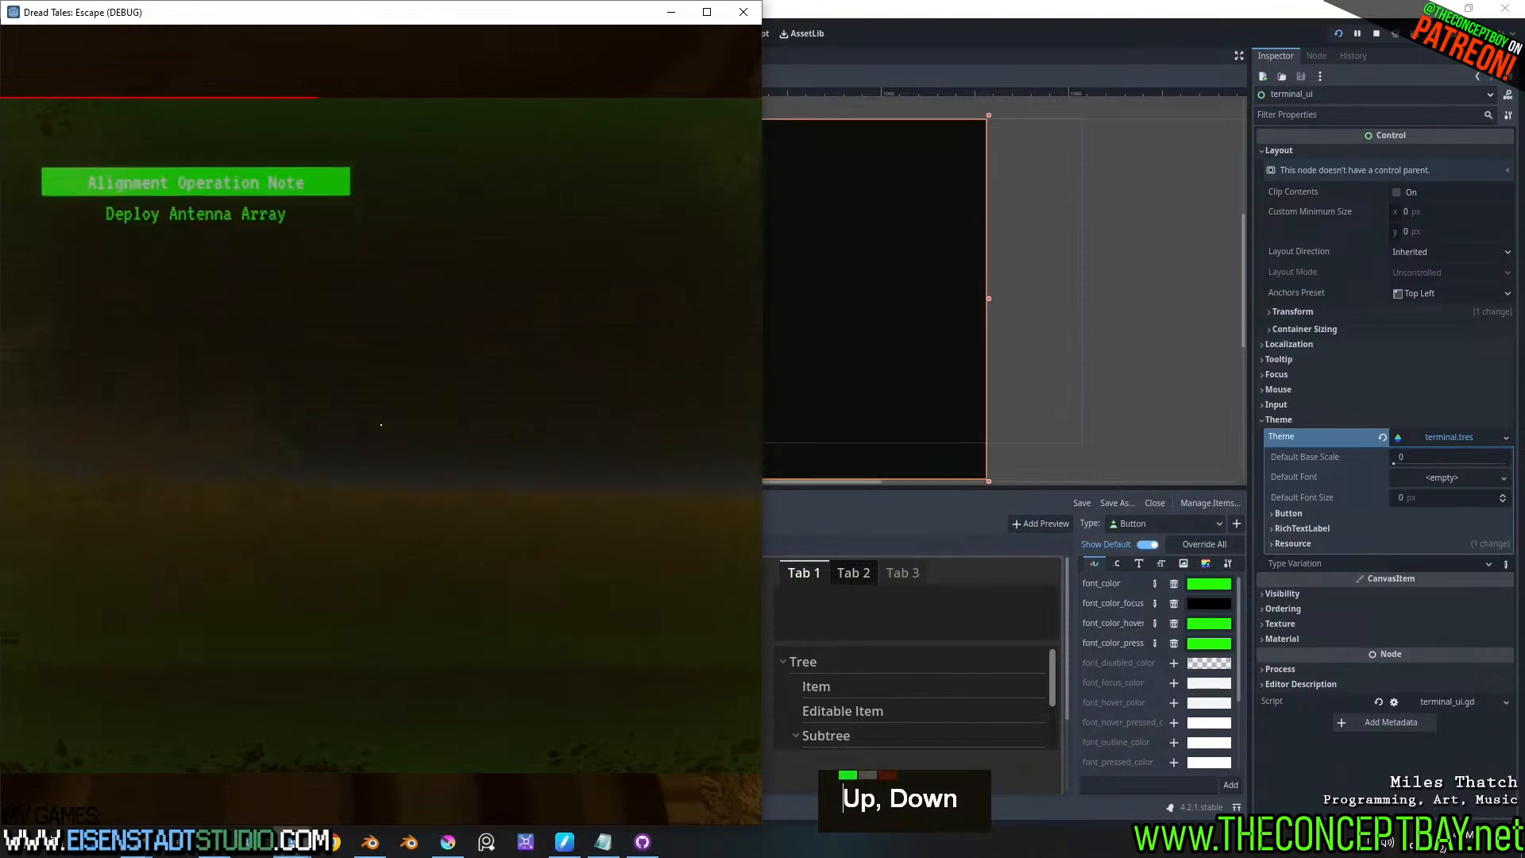
pyautogui.press('Down')
pyautogui.press('Up')
pyautogui.press('Down')
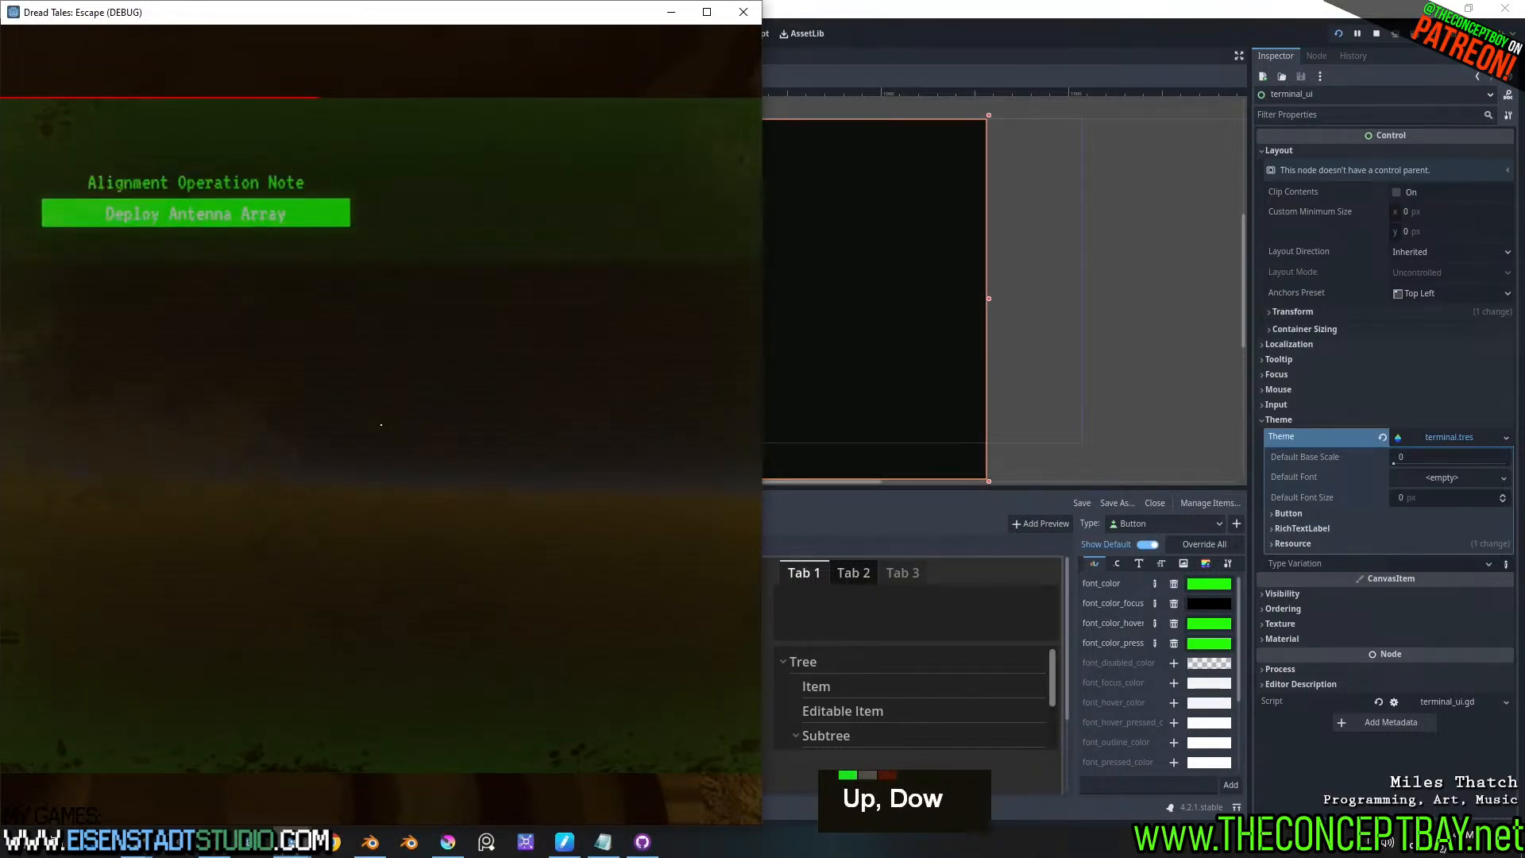
pyautogui.press('Up')
pyautogui.press('Down')
pyautogui.press('Up')
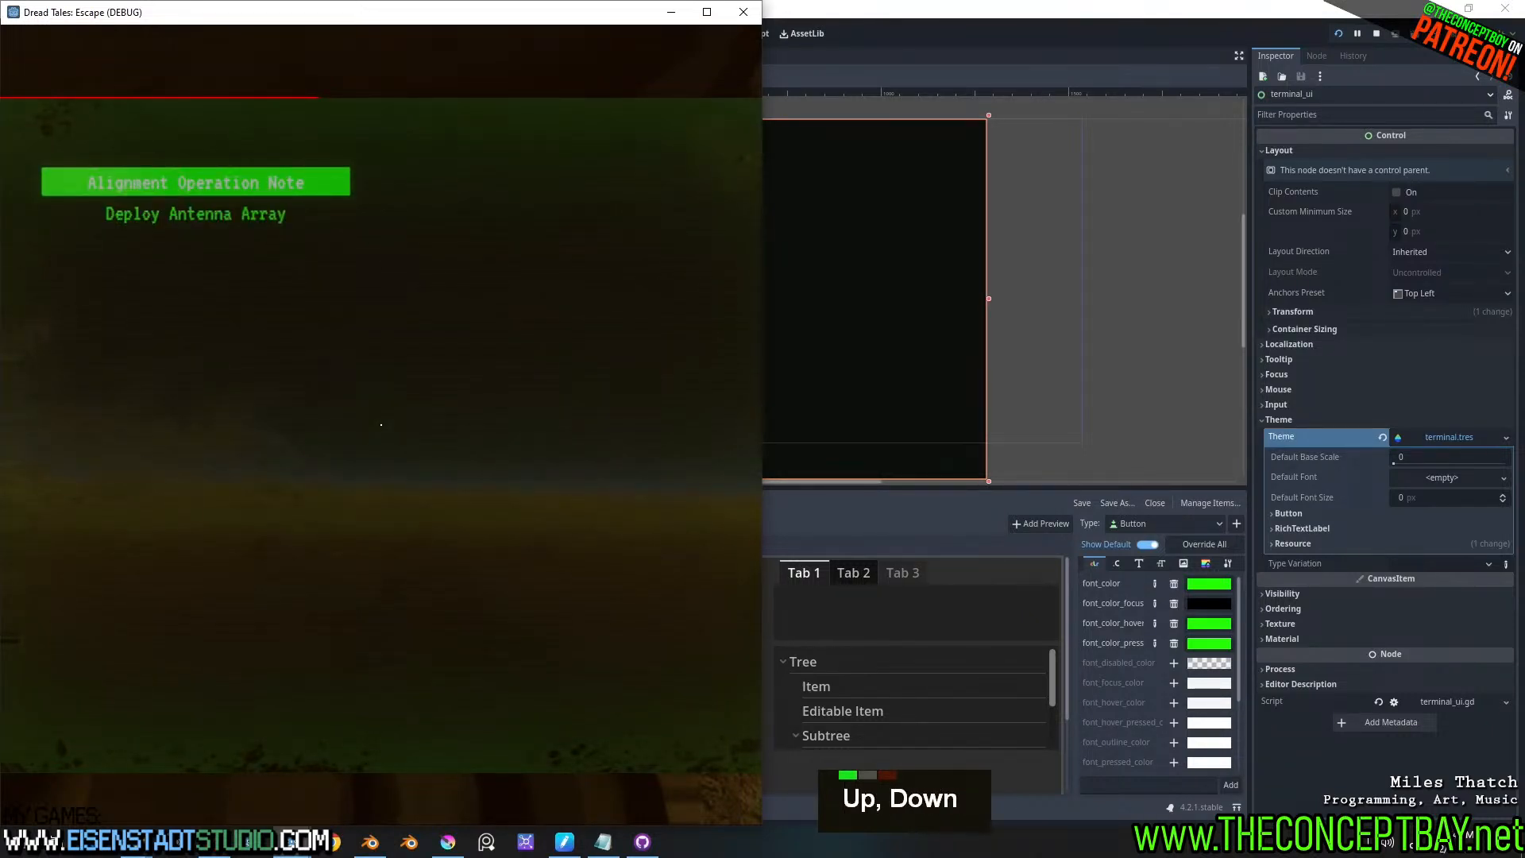
pyautogui.press('Down')
pyautogui.press('Up')
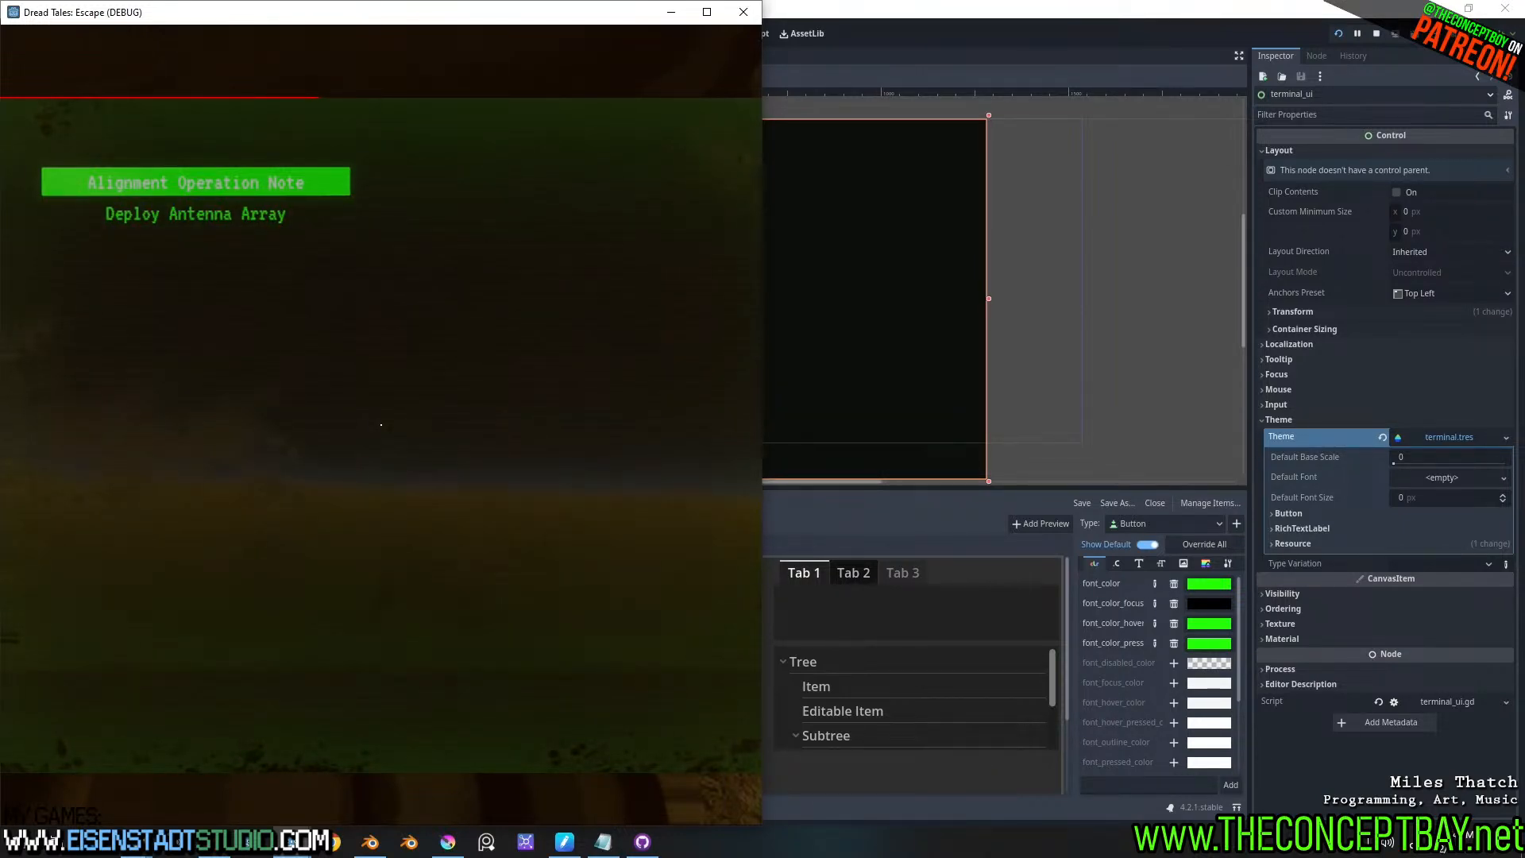
# - Back in the Godot editor, inspect the theme's Button styleboxes for normal, pressed, hover and focus in a widened item list
pyautogui.press('super+Left')
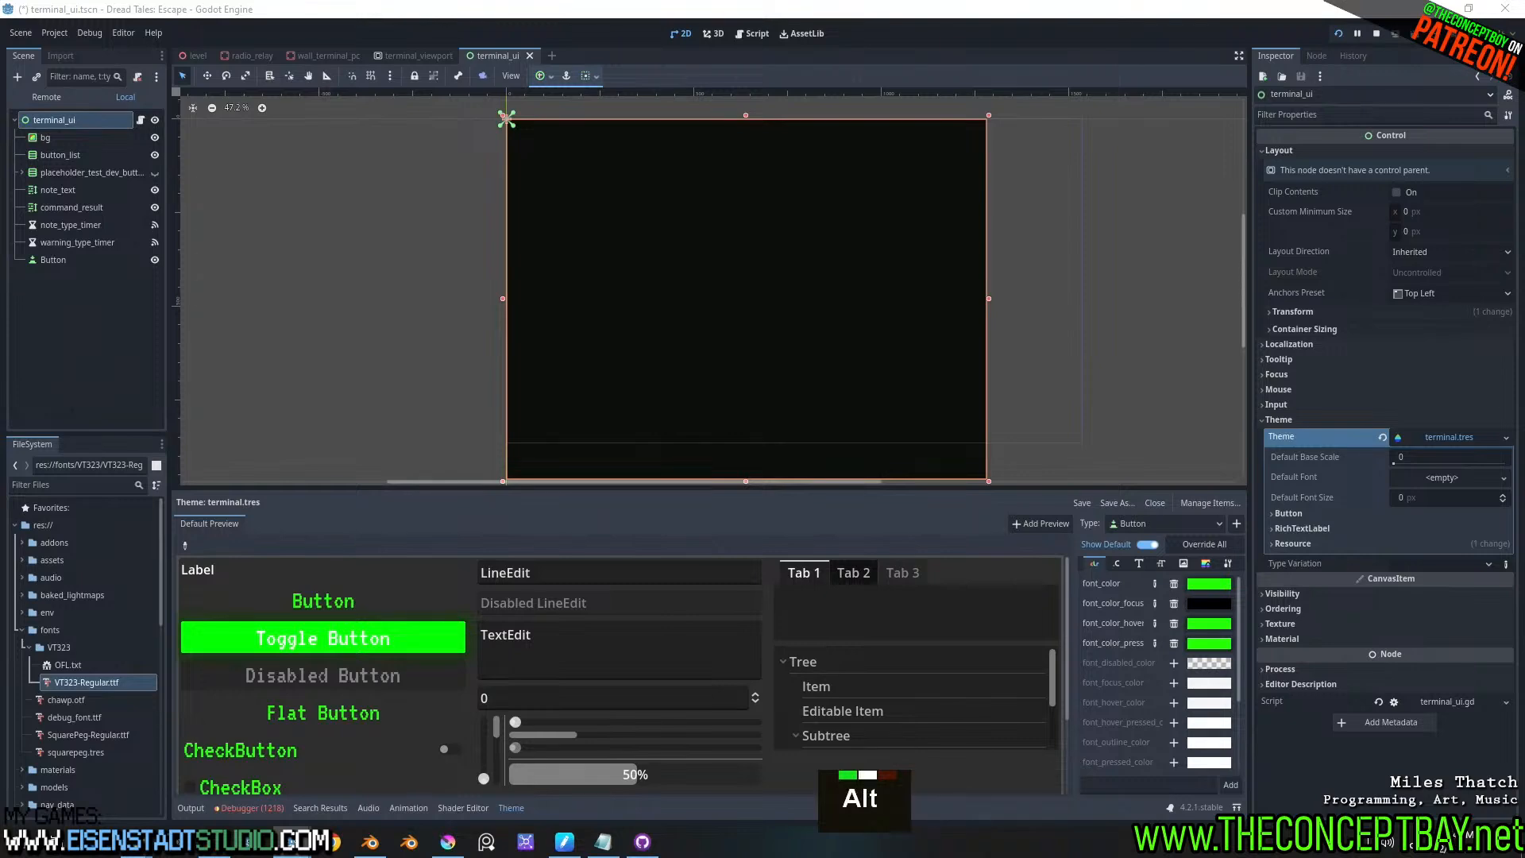
pyautogui.hotkey('alt', 'Tab')
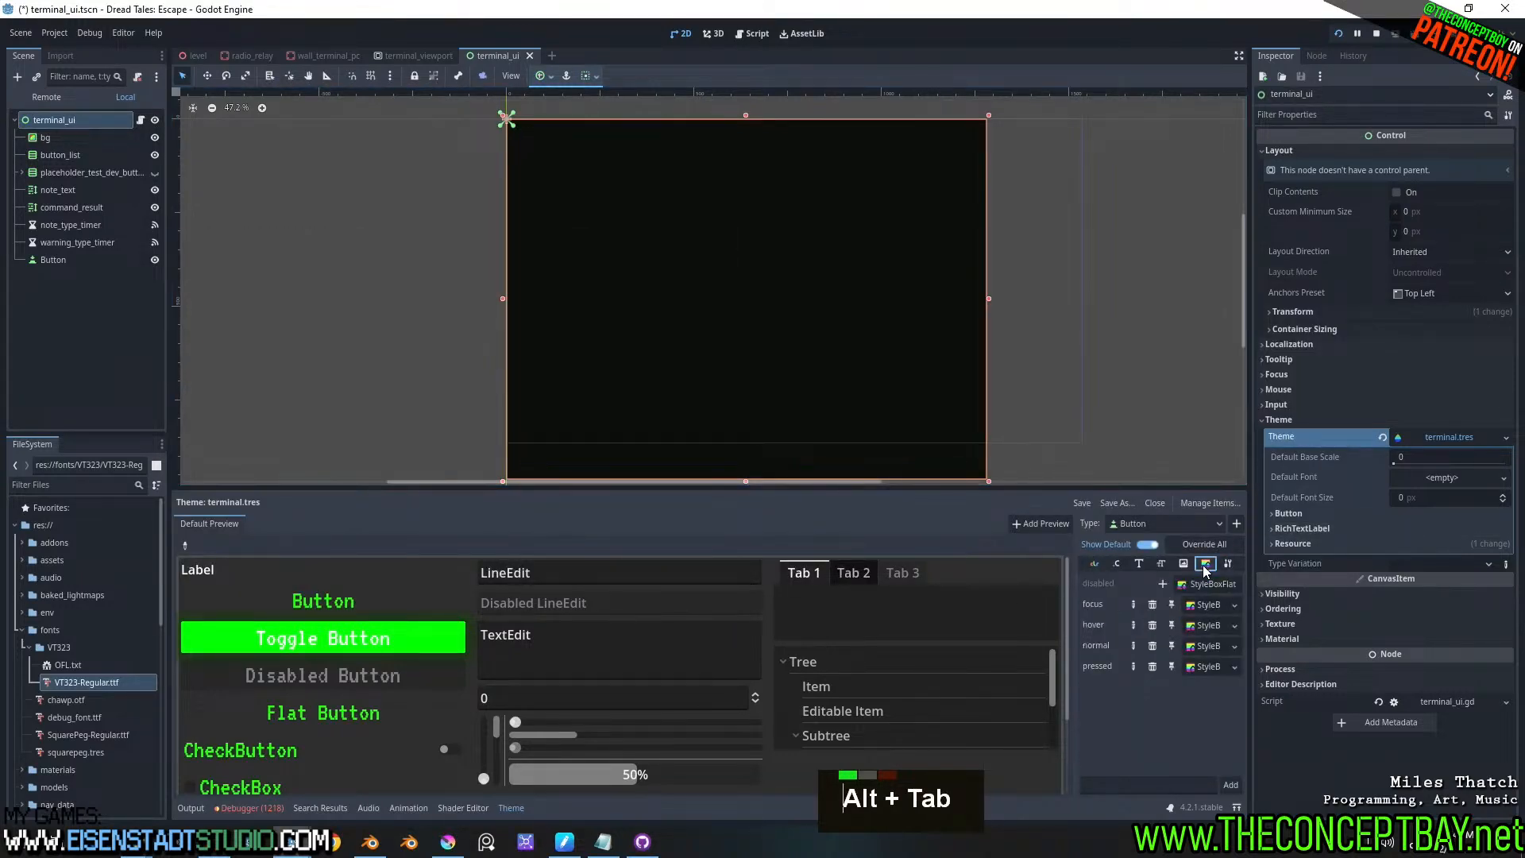
pyautogui.click(1204, 563)
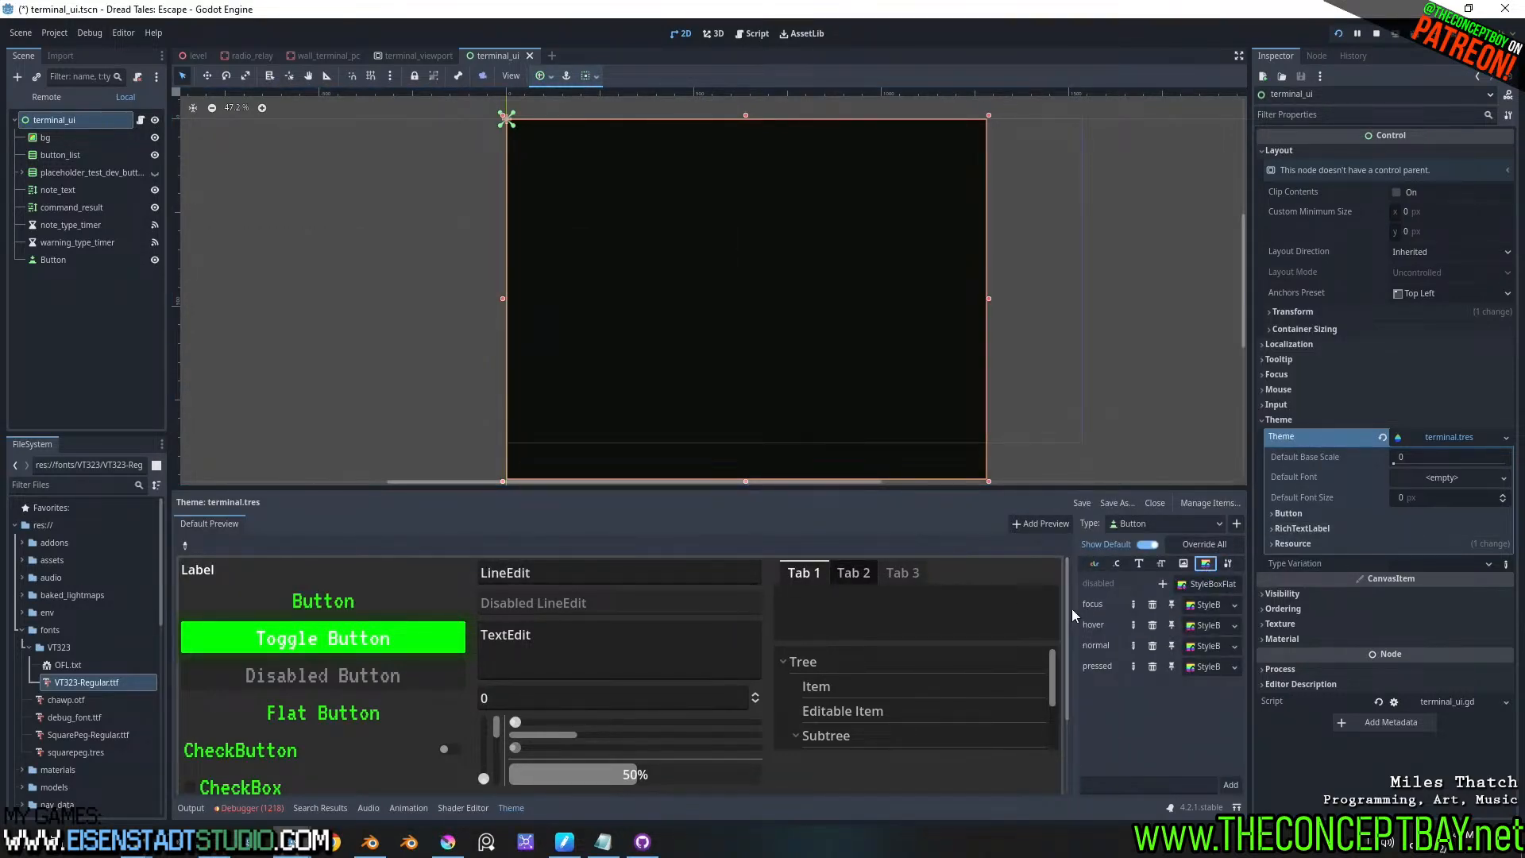
pyautogui.moveTo(1069, 602); pyautogui.dragTo(951, 603)
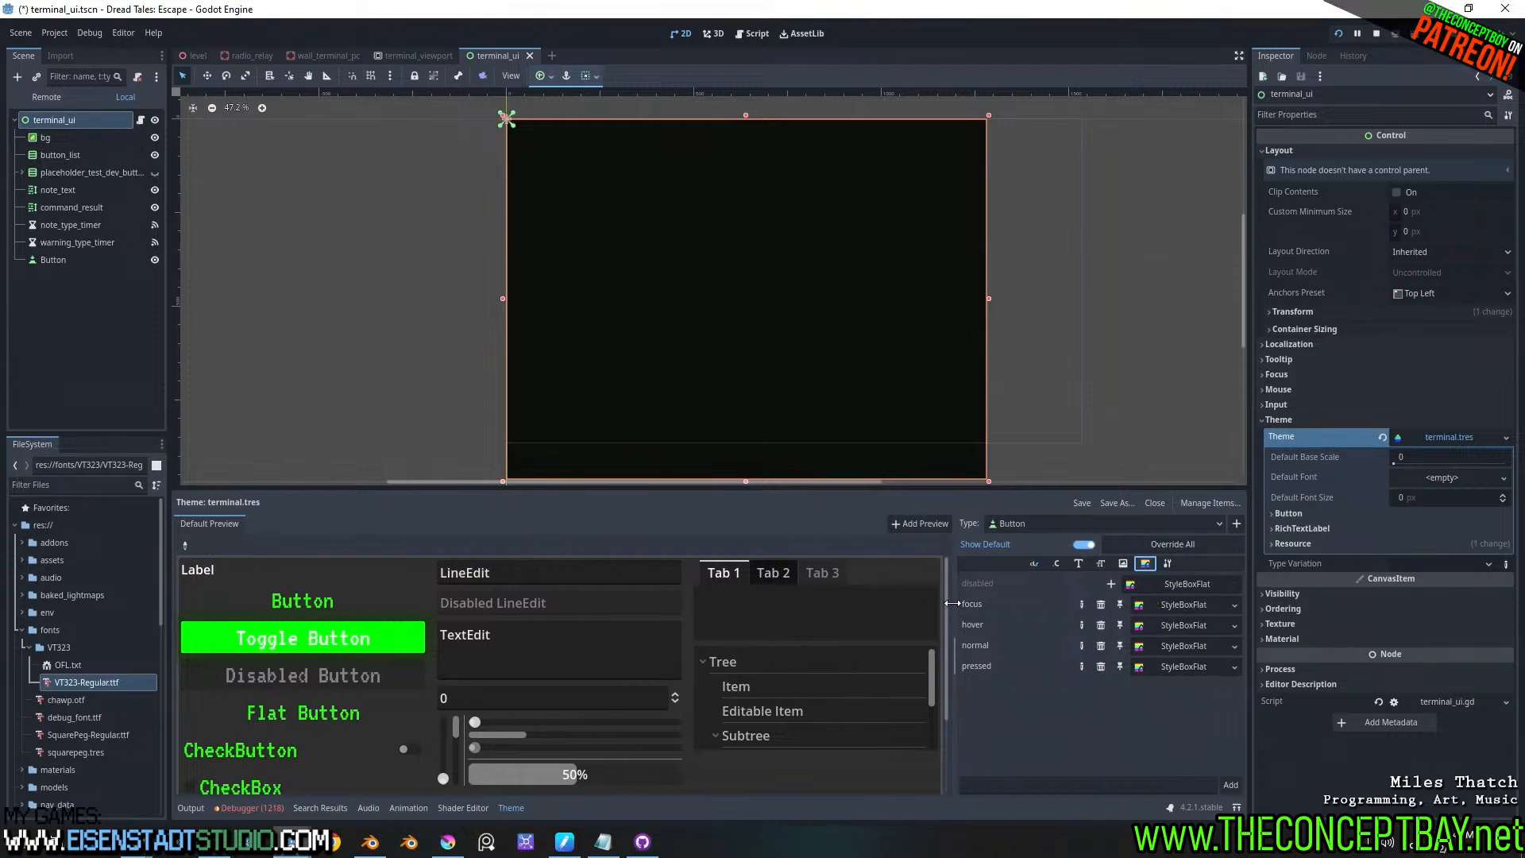
pyautogui.click(1170, 646)
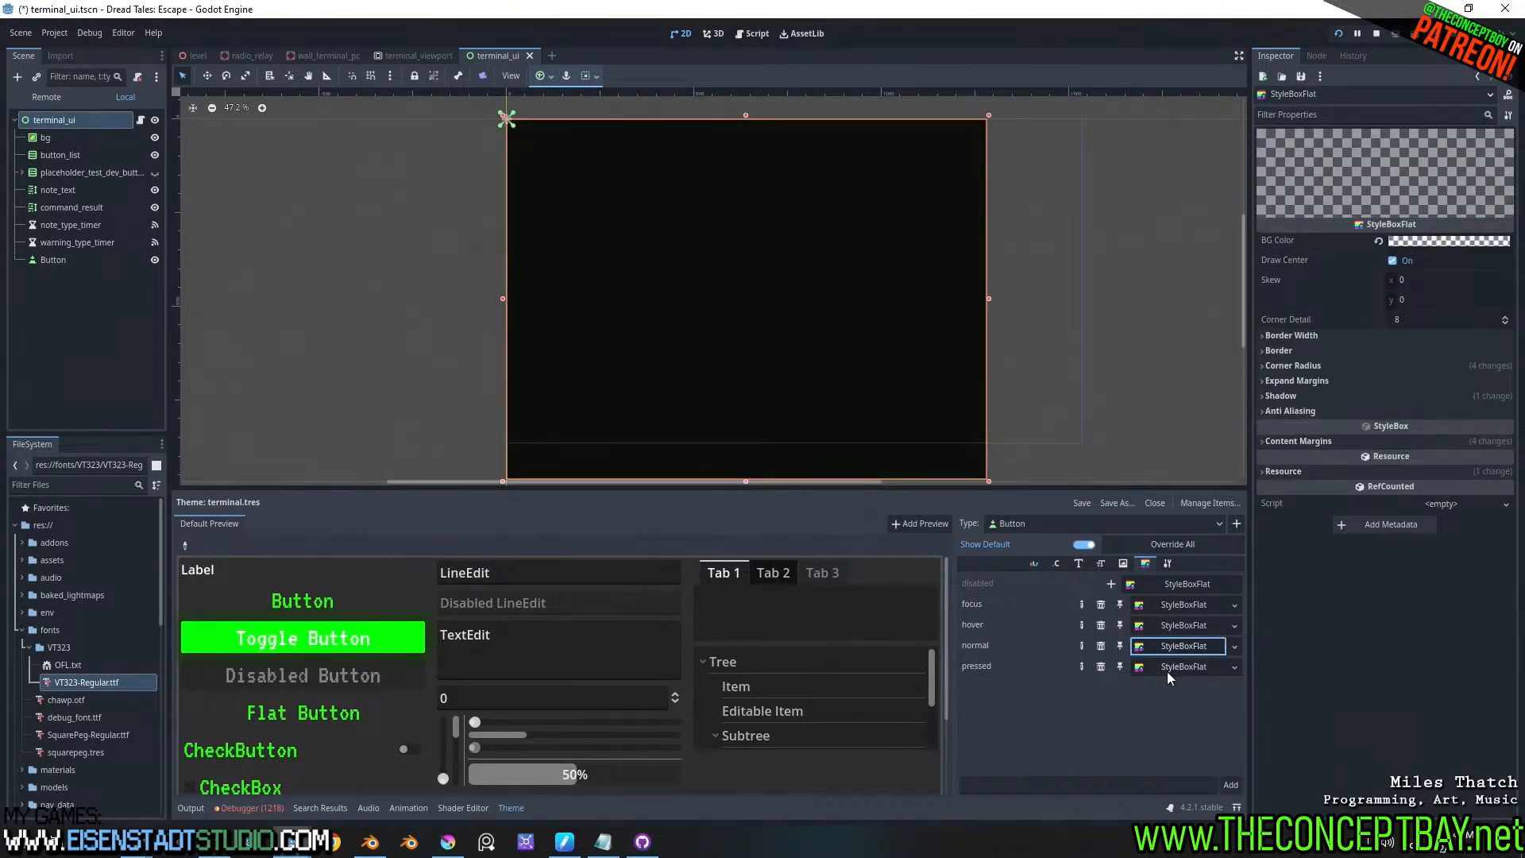
pyautogui.click(1166, 670)
pyautogui.click(1174, 624)
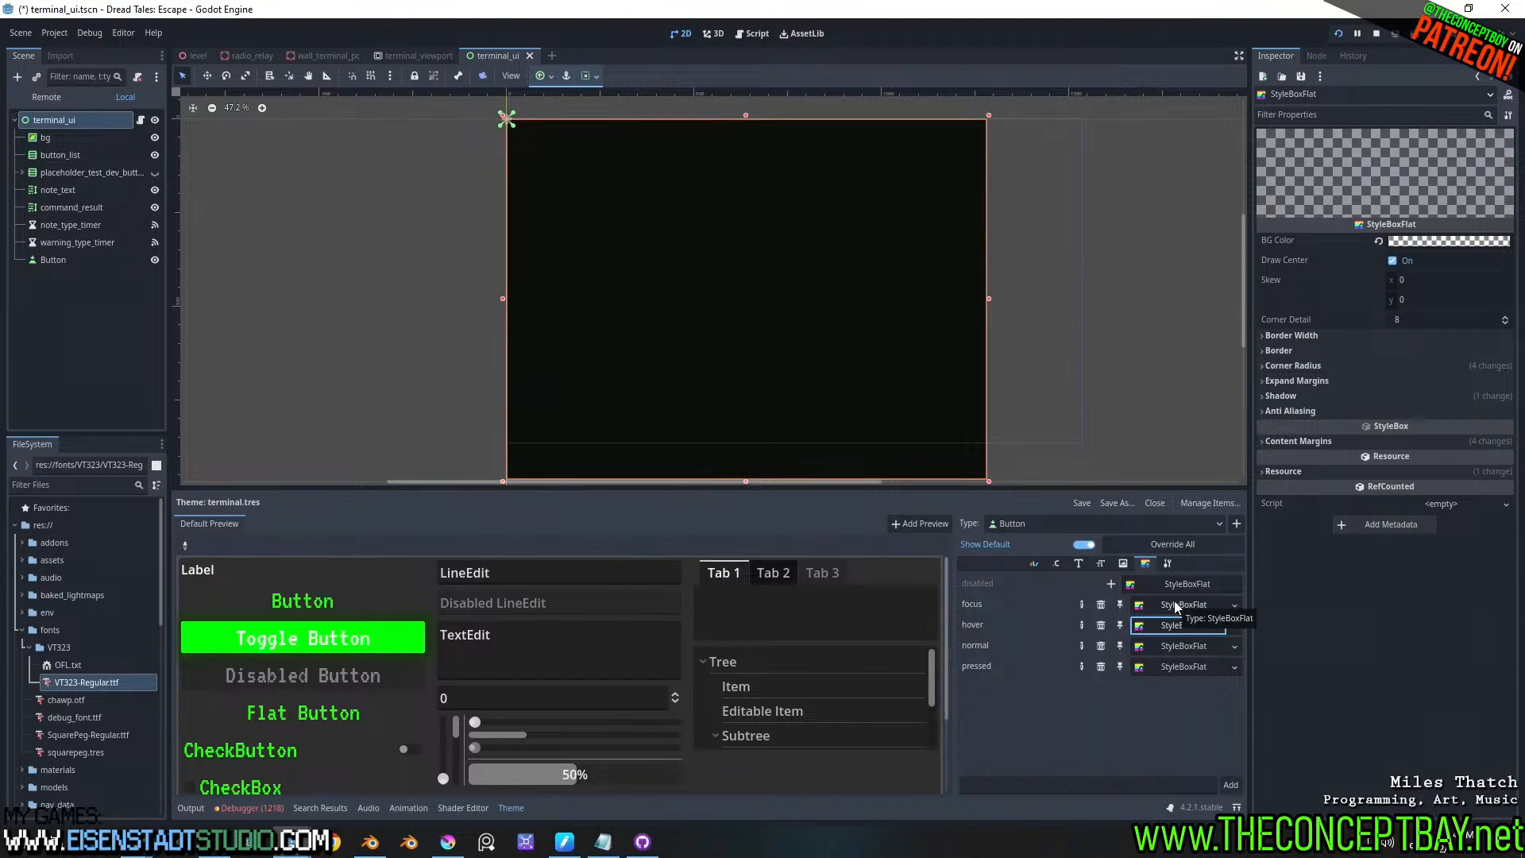
pyautogui.click(1176, 606)
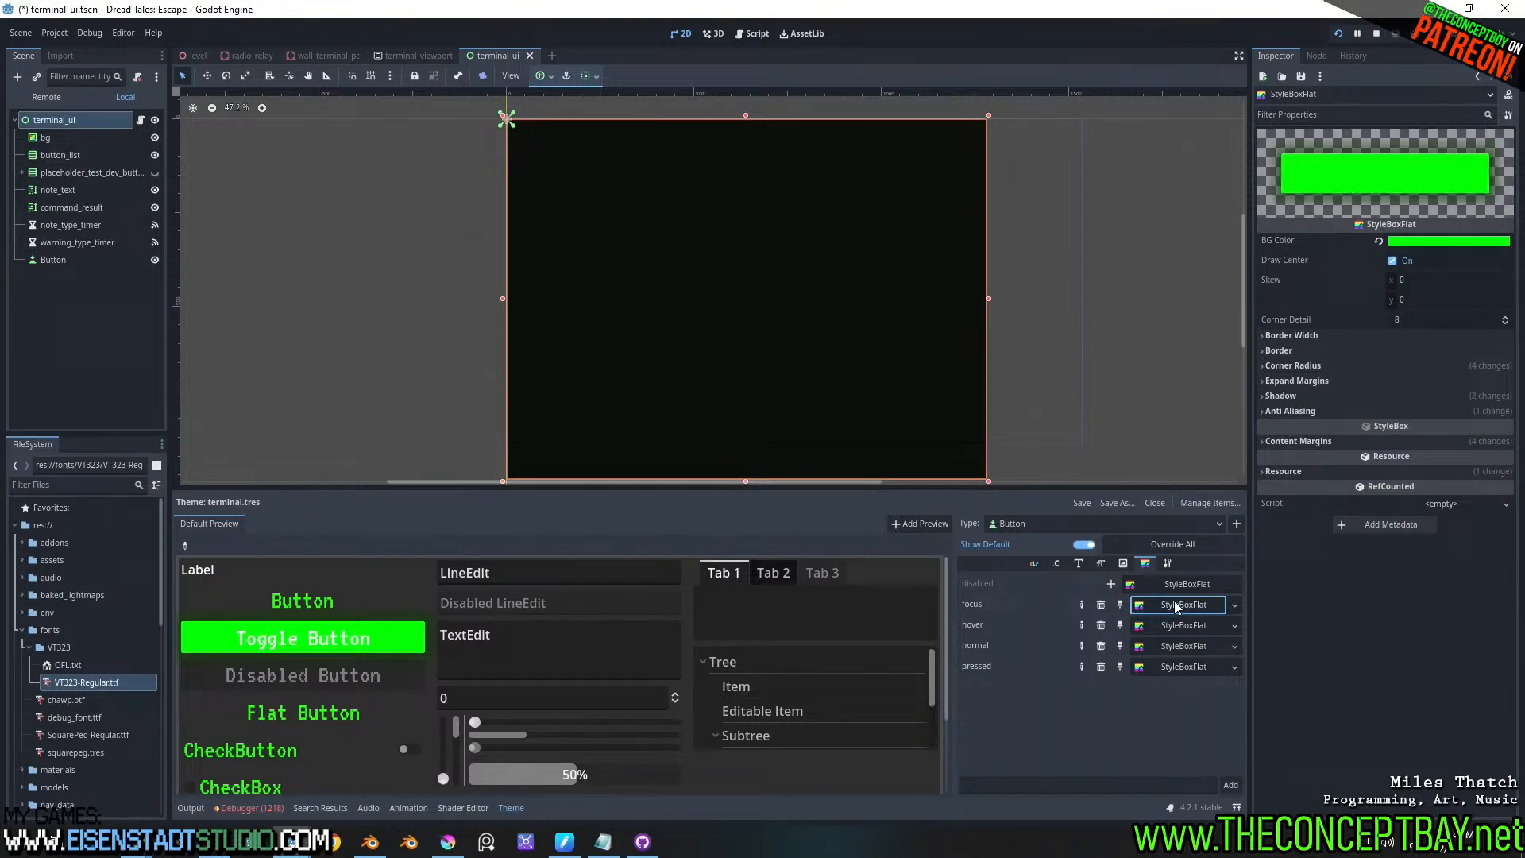
pyautogui.rightClick(1169, 674)
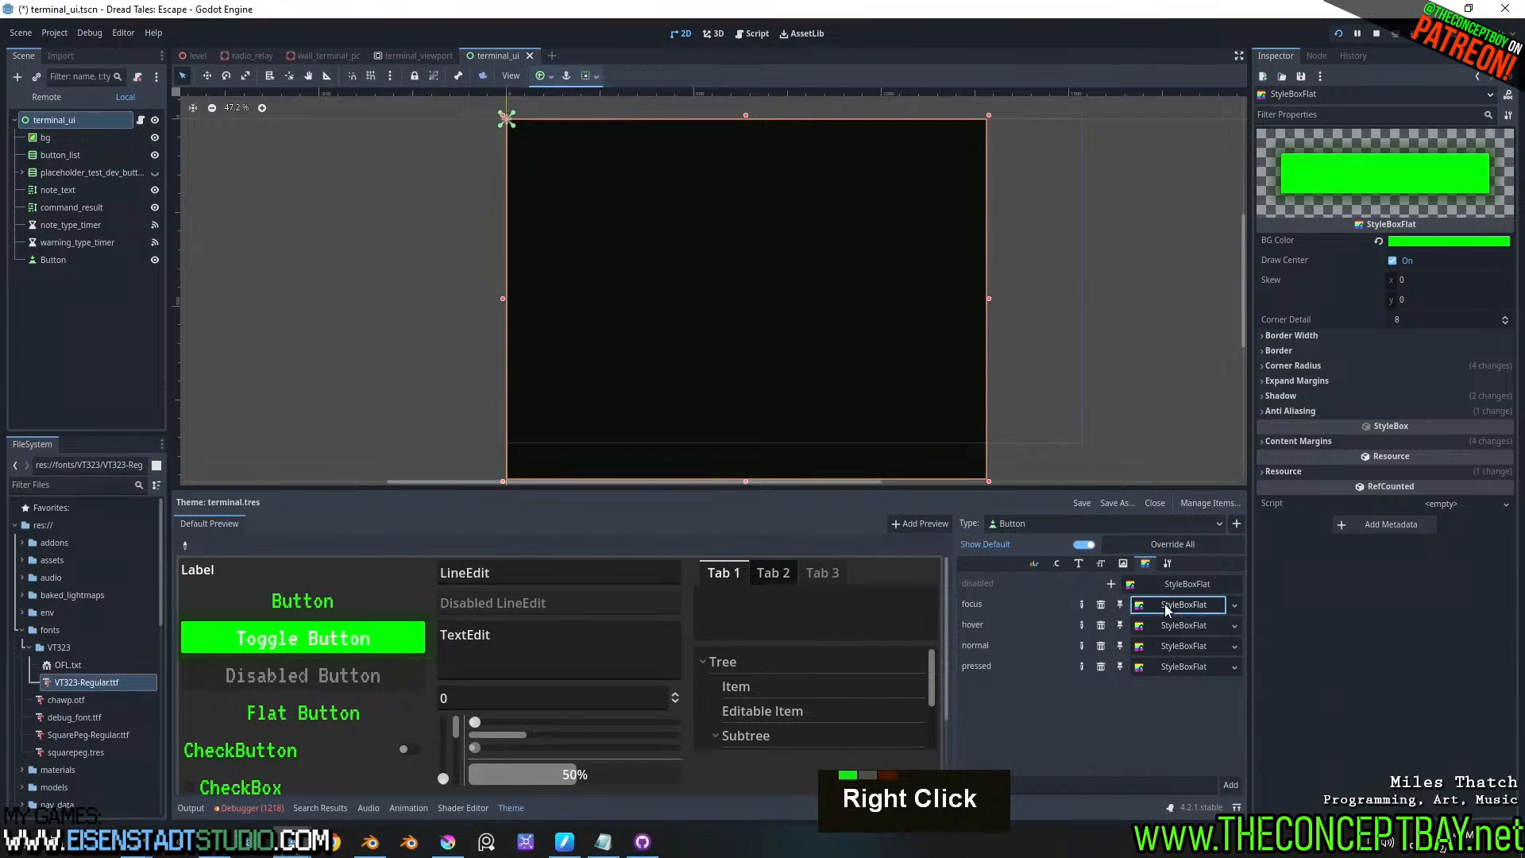
# - Set the Button type's font_color_pressed to black (000000)
pyautogui.click(1033, 563)
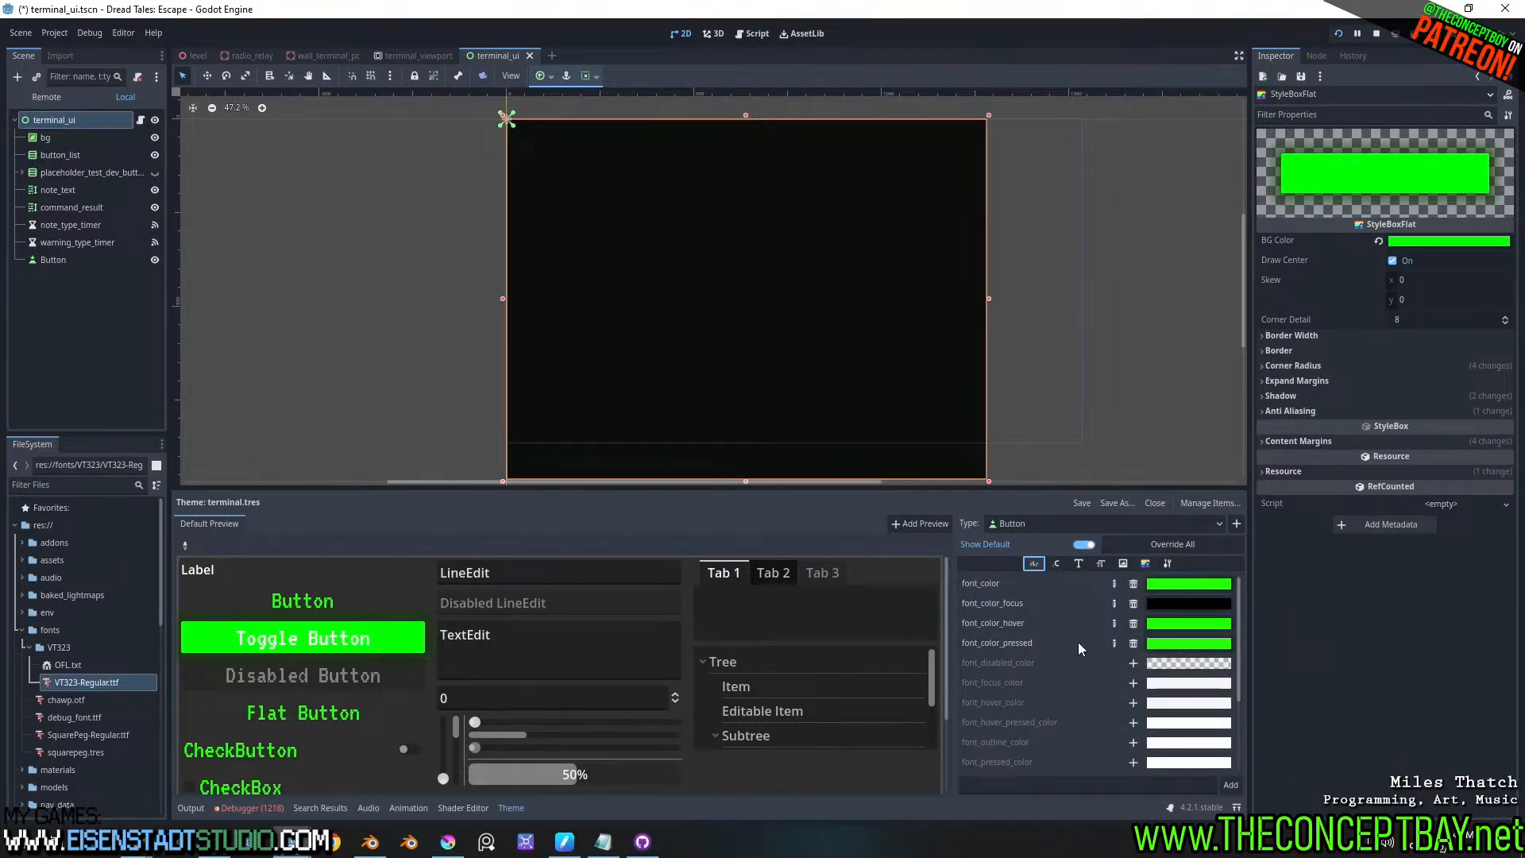
pyautogui.click(1174, 642)
pyautogui.moveTo(1118, 426); pyautogui.dragTo(1098, 450)
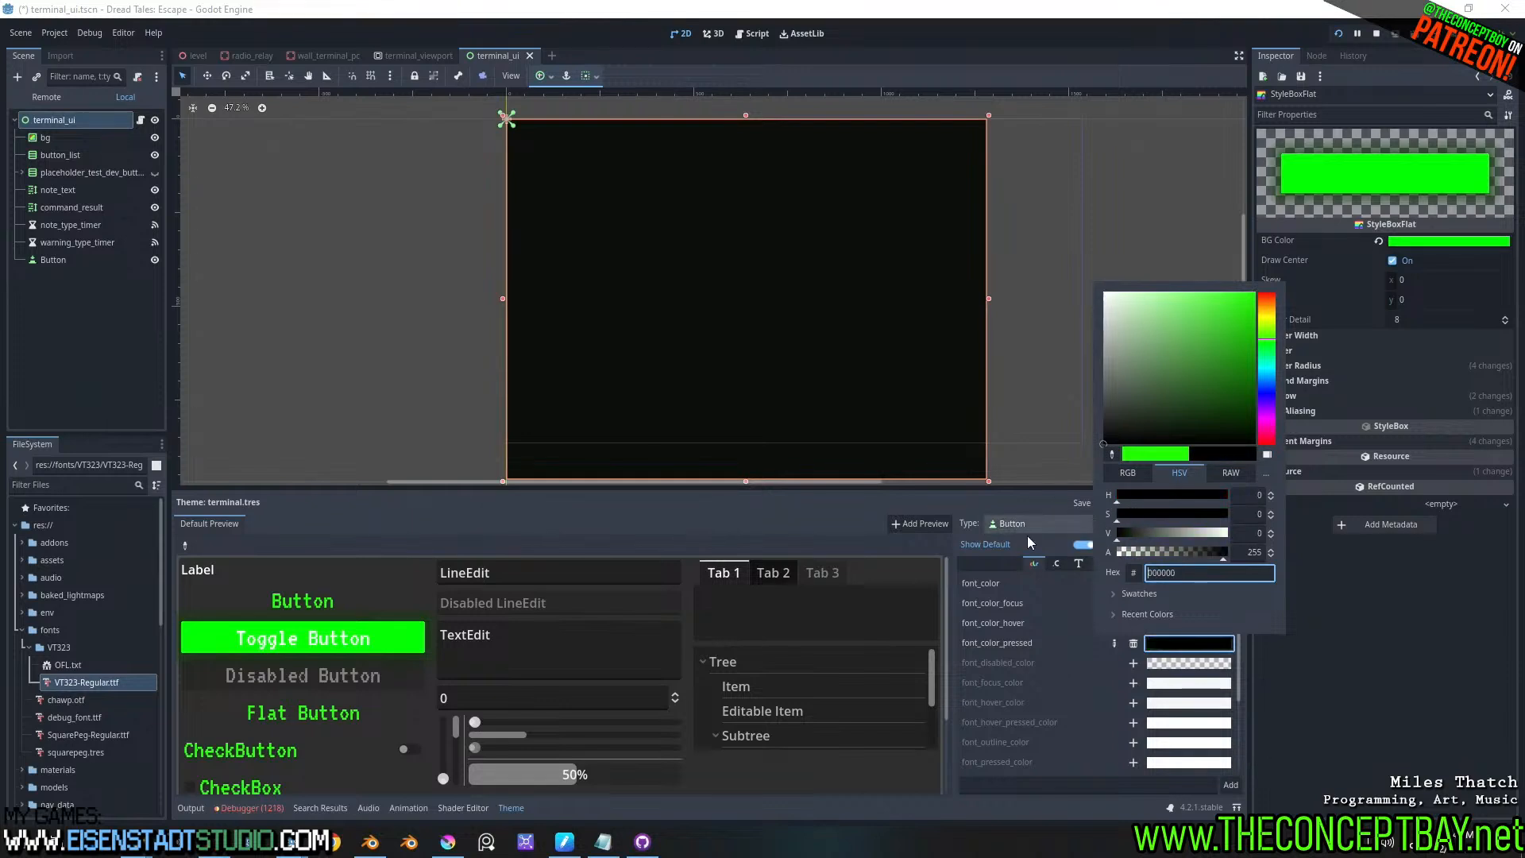
pyautogui.click(1018, 586)
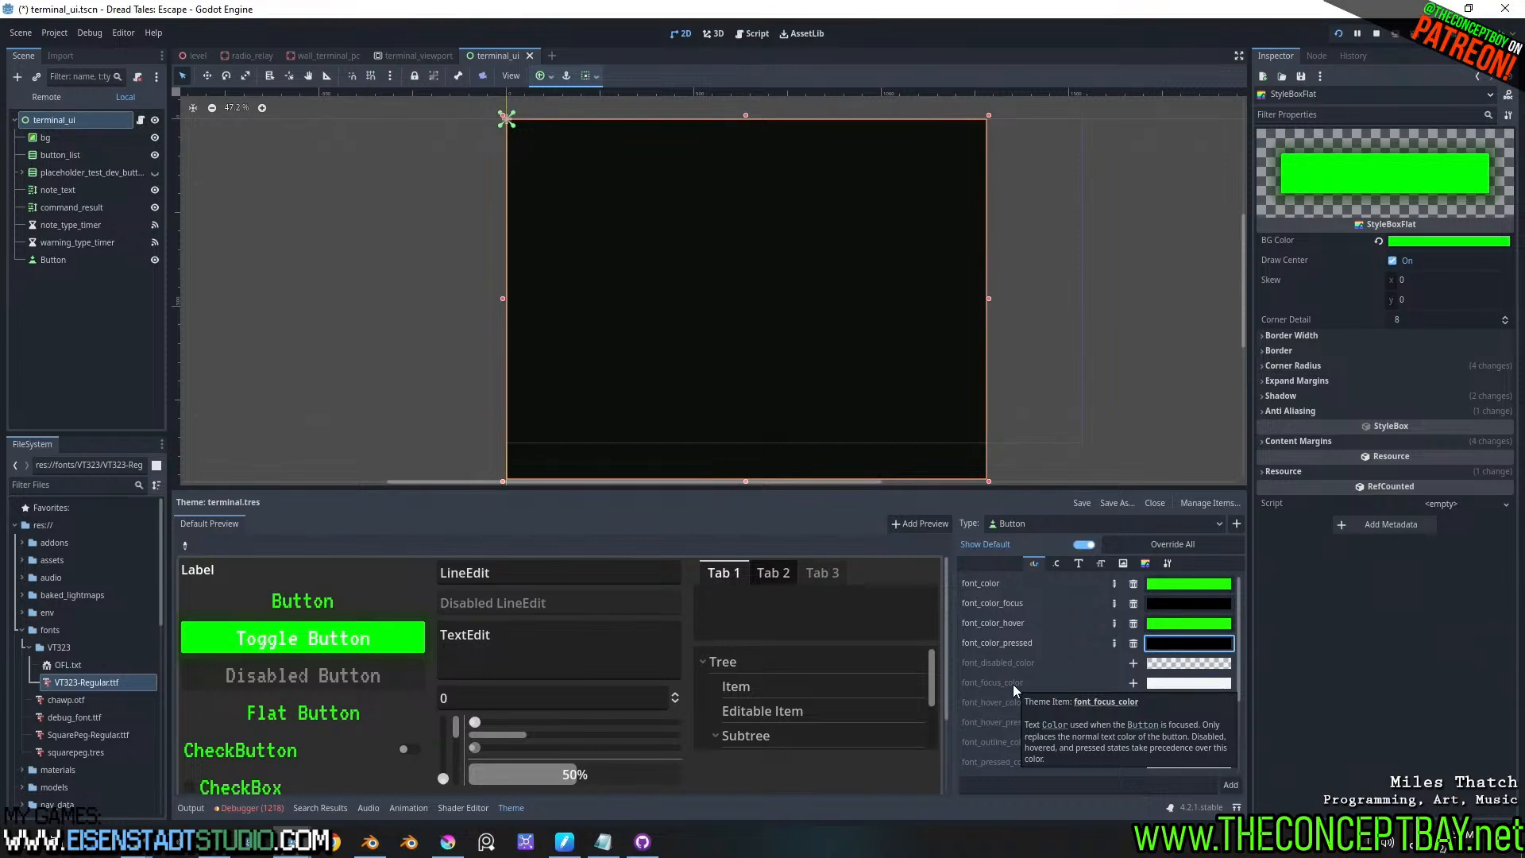
# - Override the Button type's font_focus_color and set it to black (000000)
pyautogui.click(1135, 682)
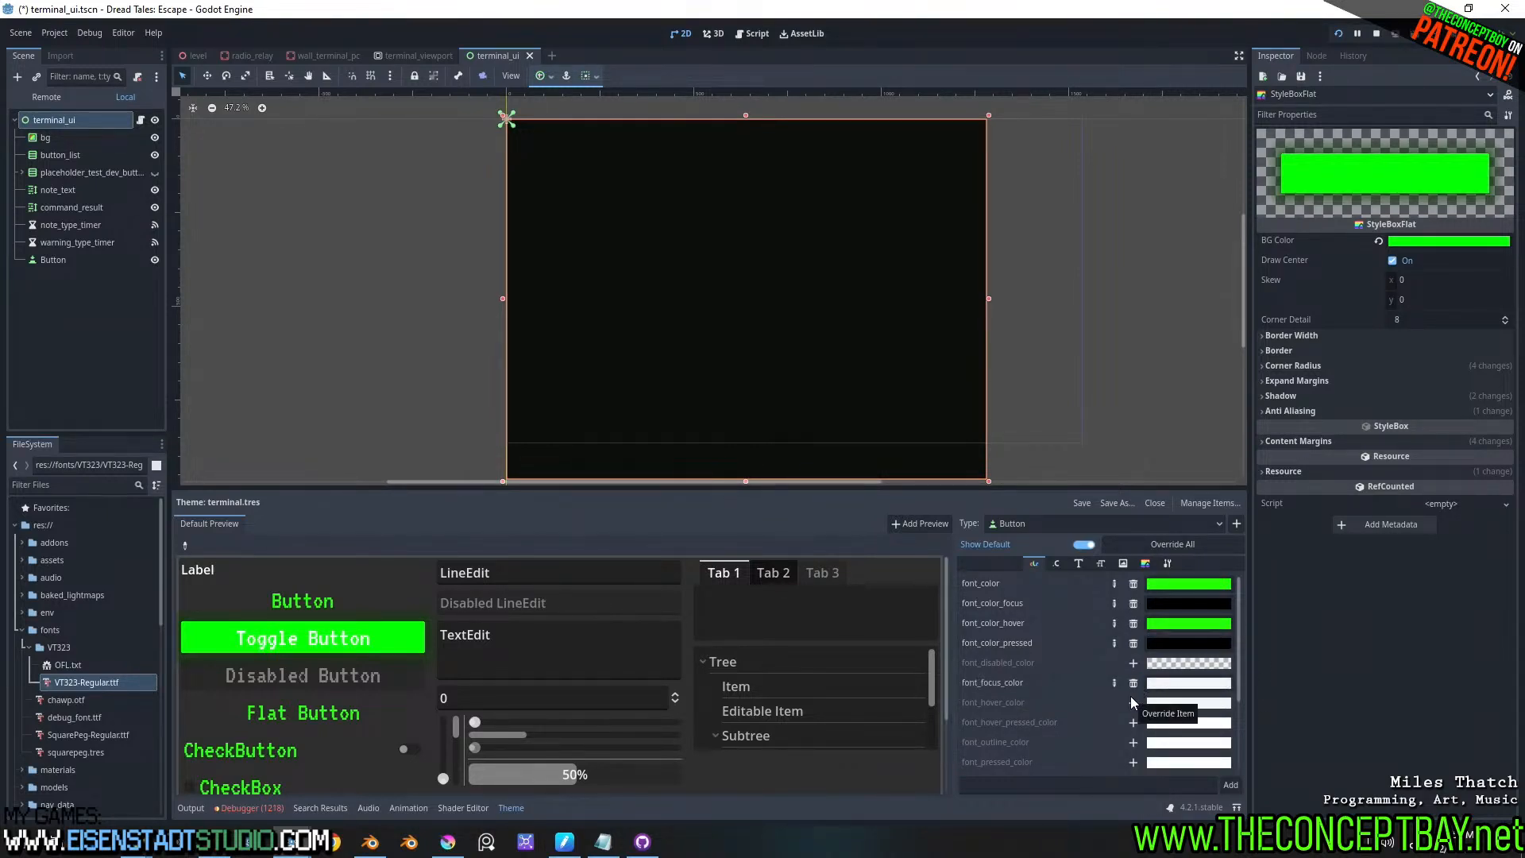
pyautogui.click(1188, 683)
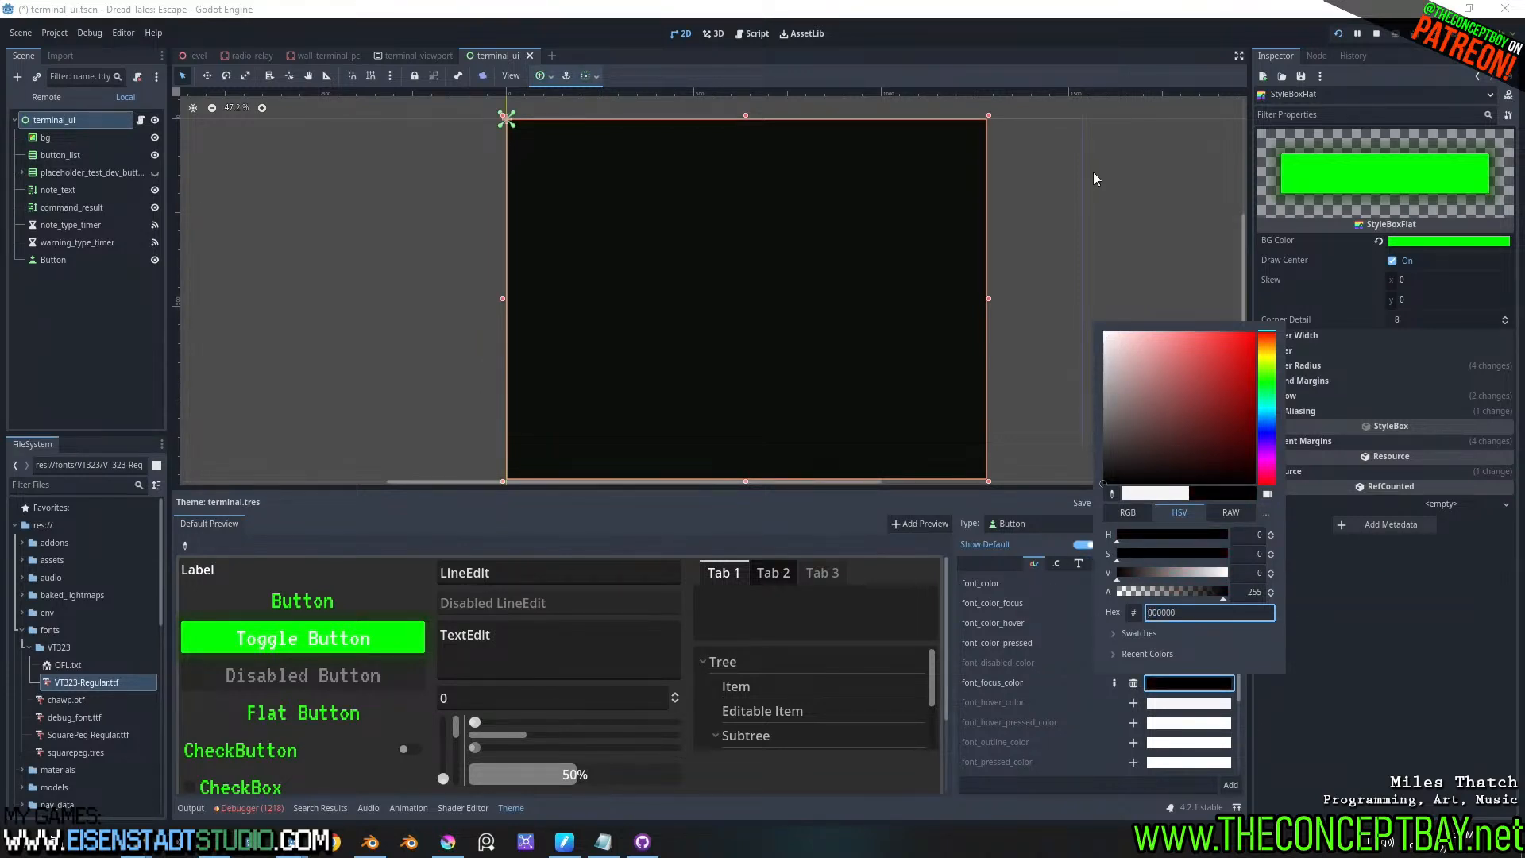
pyautogui.click(1094, 45)
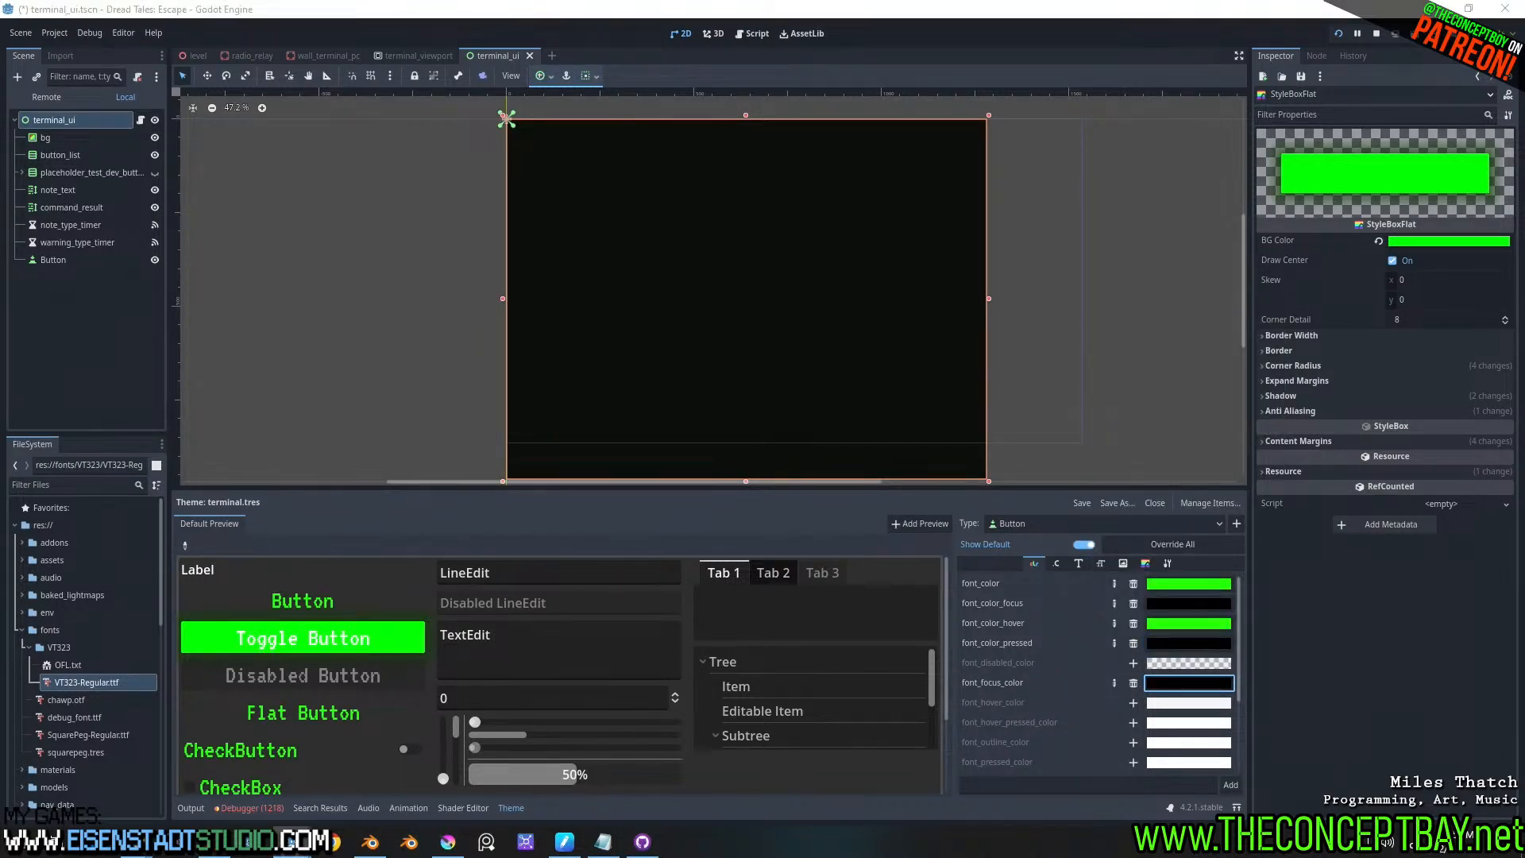
# - Check the focused menu entry in the running game and shrink the game window to a quarter of the screen
pyautogui.press('super+Right')
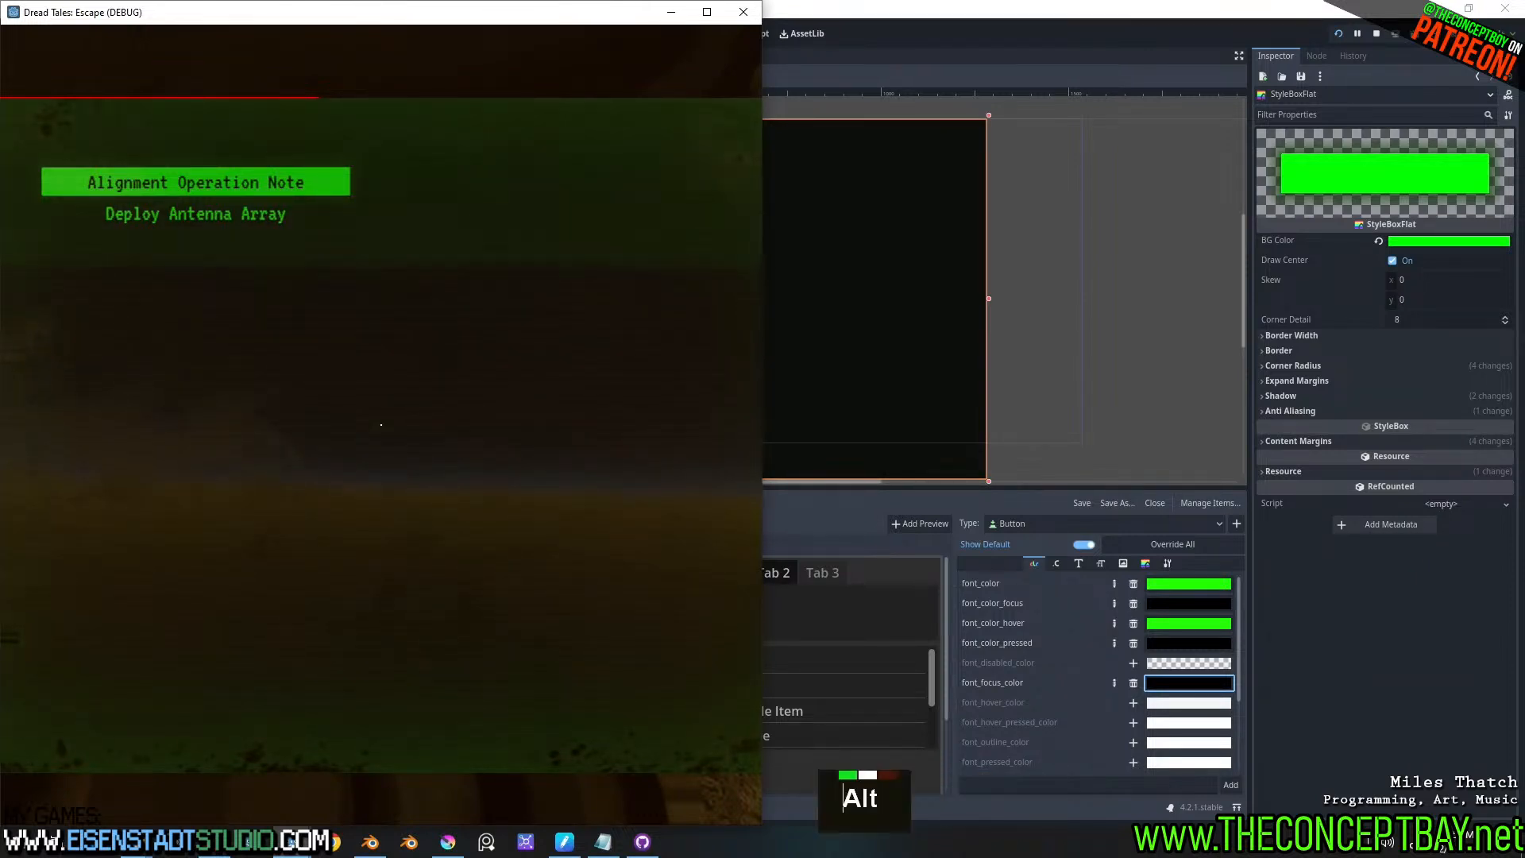
pyautogui.hotkey('alt', 'Tab')
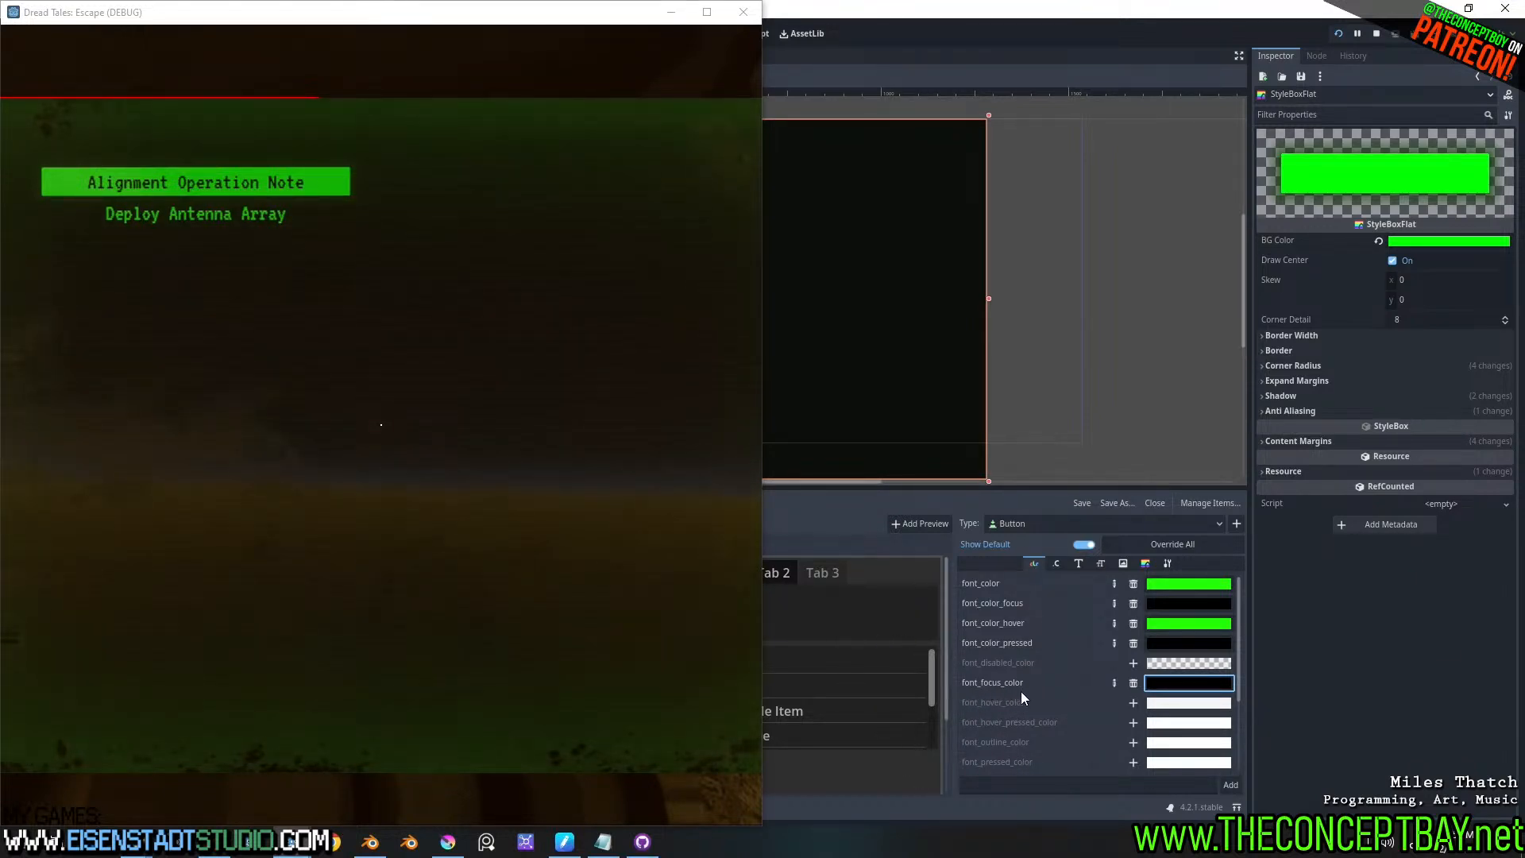
pyautogui.click(431, 19)
pyautogui.press('super+Right')
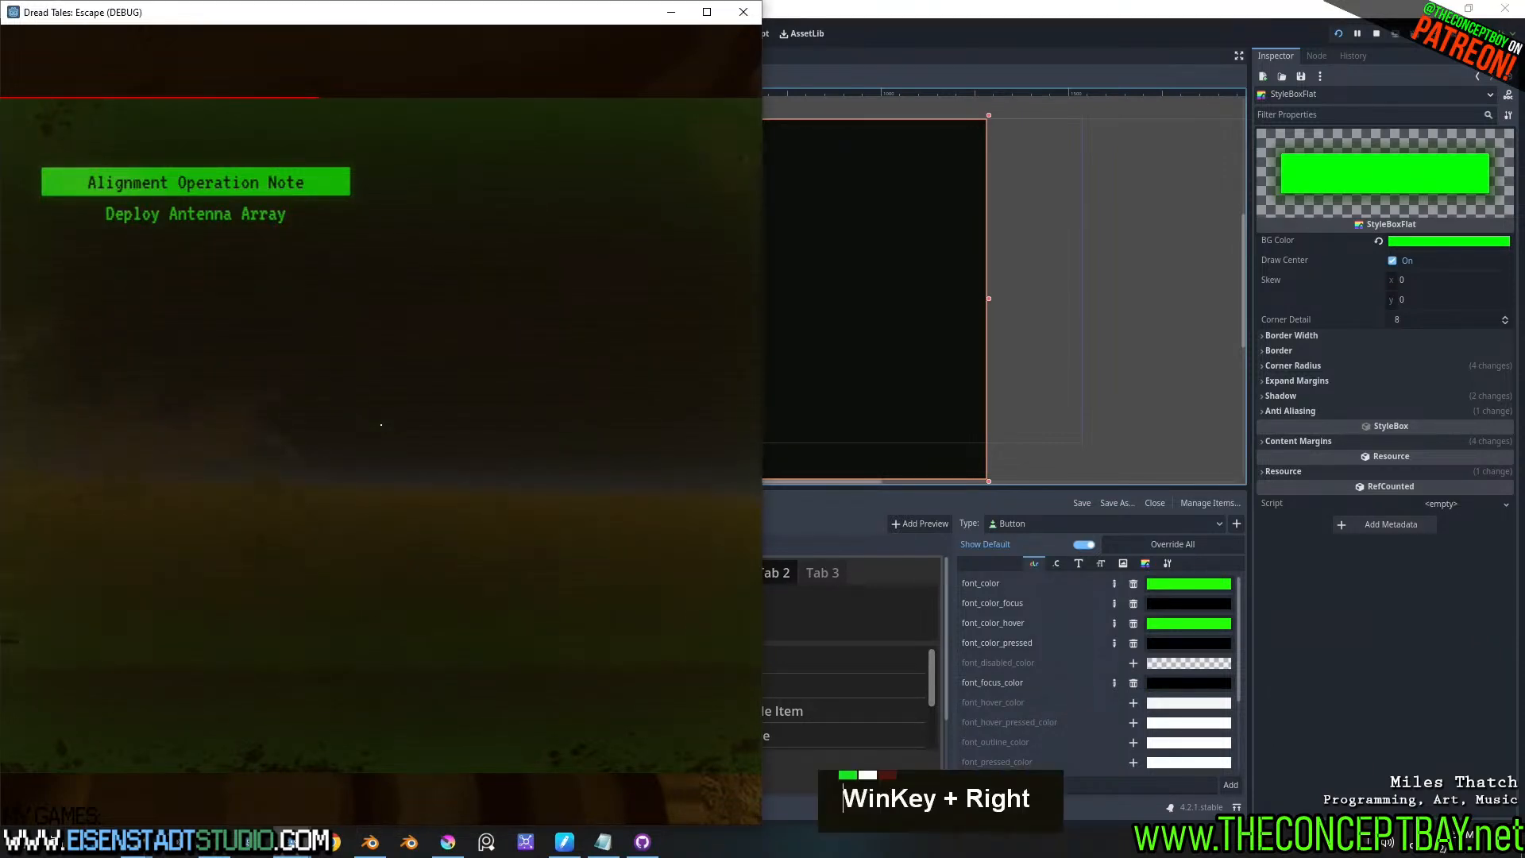
pyautogui.press('super+Up')
pyautogui.press('alt')
pyautogui.press('alt')
pyautogui.press('alt')
pyautogui.press('alt')
pyautogui.press('alt')
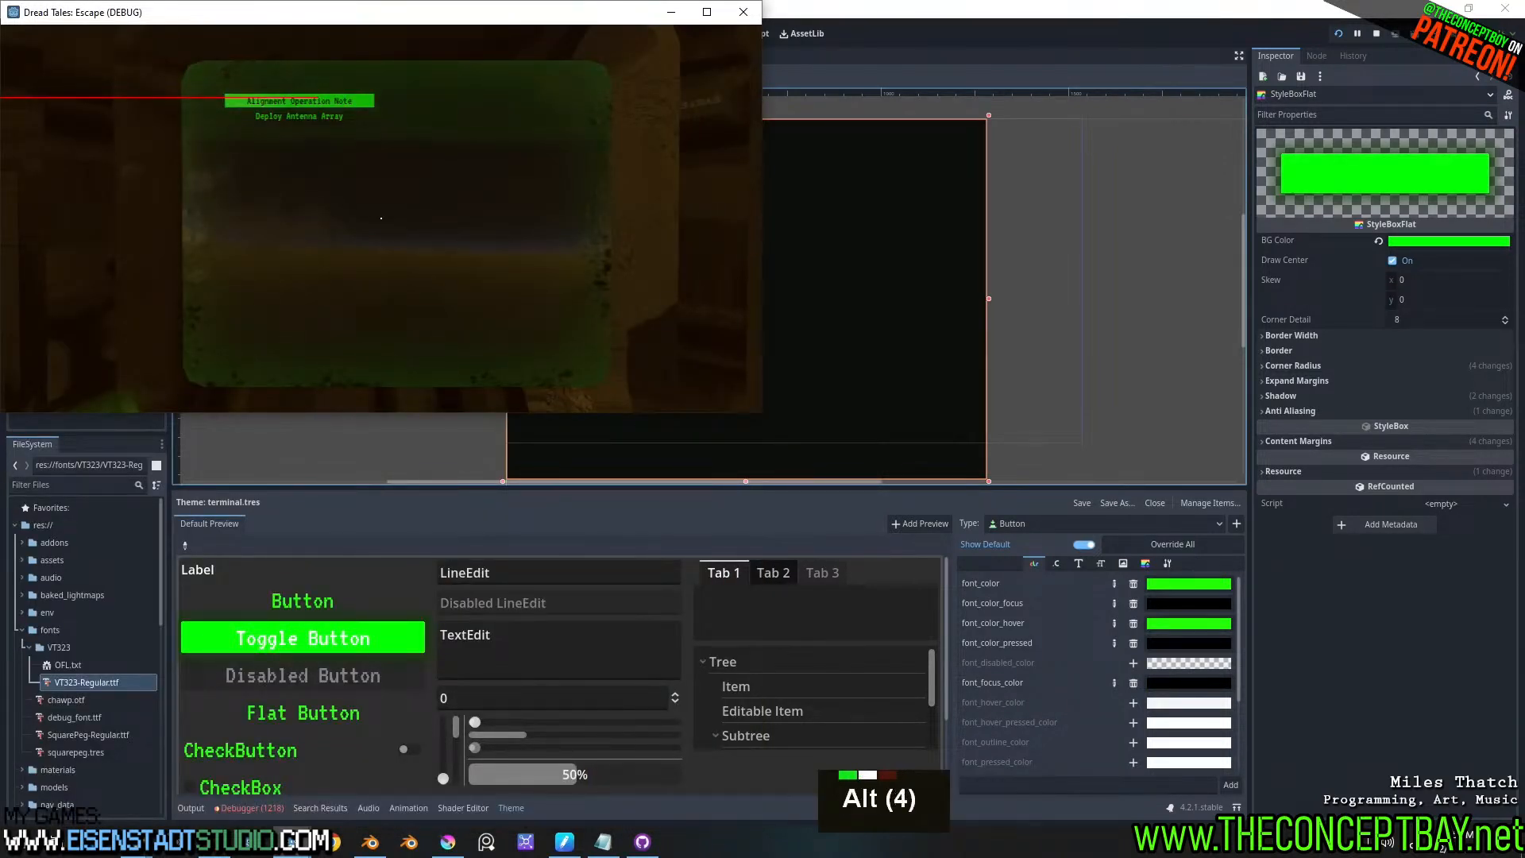
# - Test the terminal menu by opening and closing the Alignment Operation Note, trying further entries and disengaging from the terminal
pyautogui.press('Down')
pyautogui.press('Up')
pyautogui.press('Return')
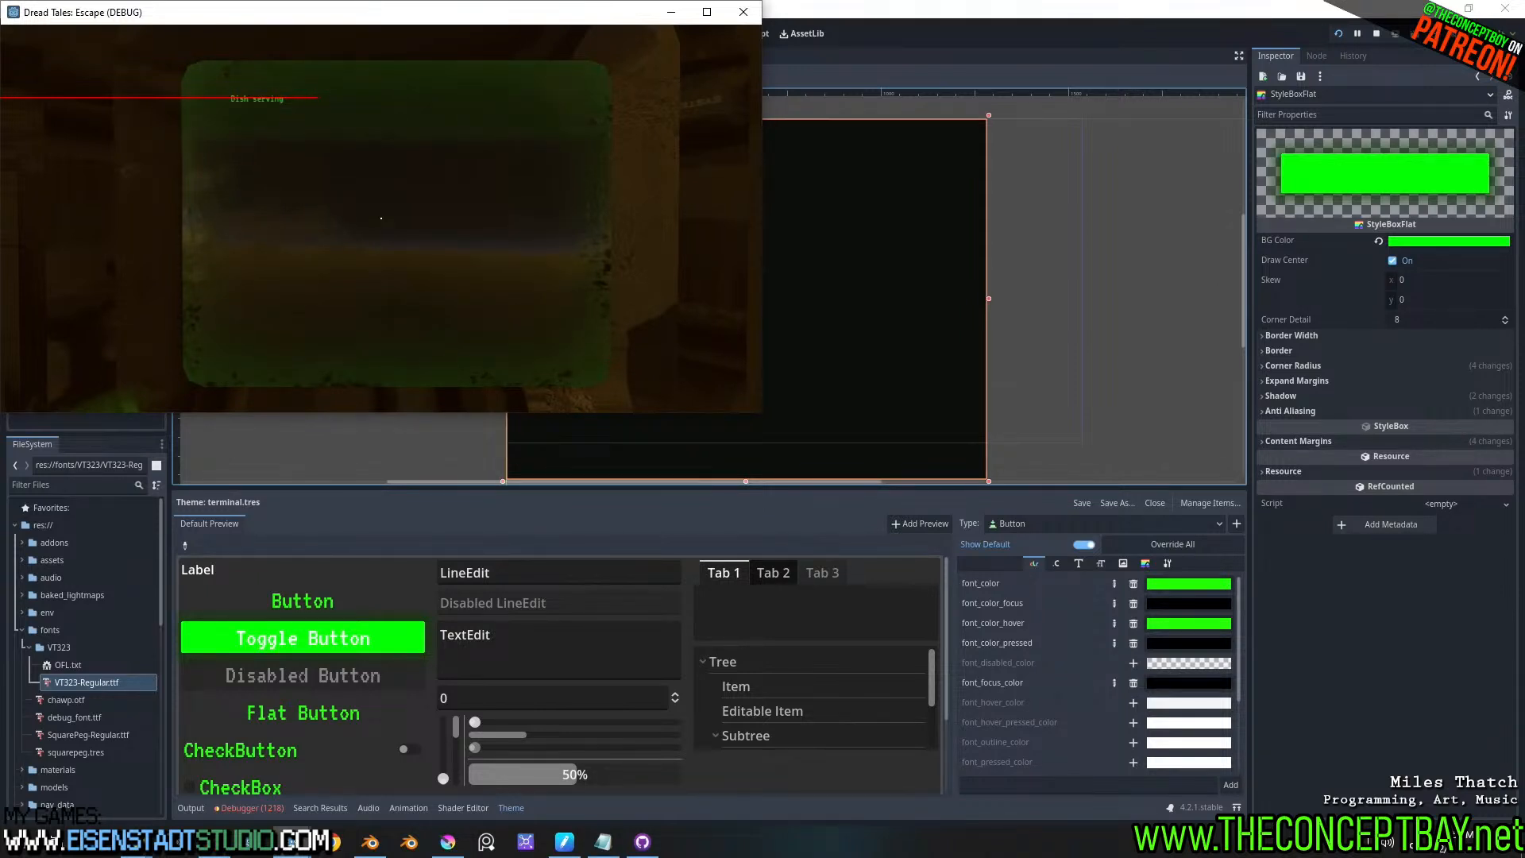
pyautogui.press('Return')
pyautogui.press('Down')
pyautogui.press('Return')
pyautogui.press('Return')
pyautogui.press('Return')
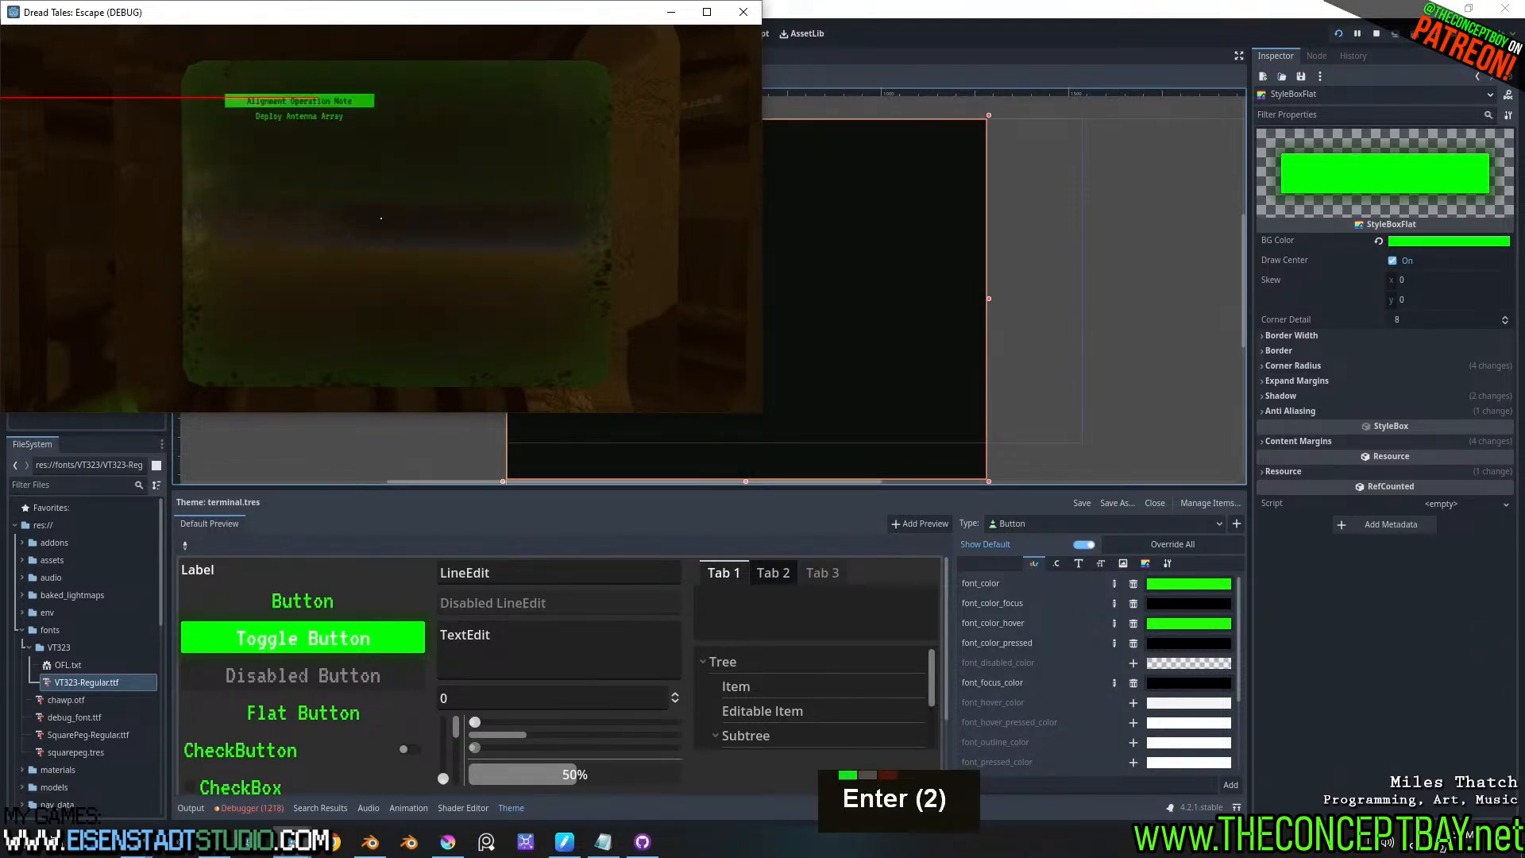
pyautogui.press('e')
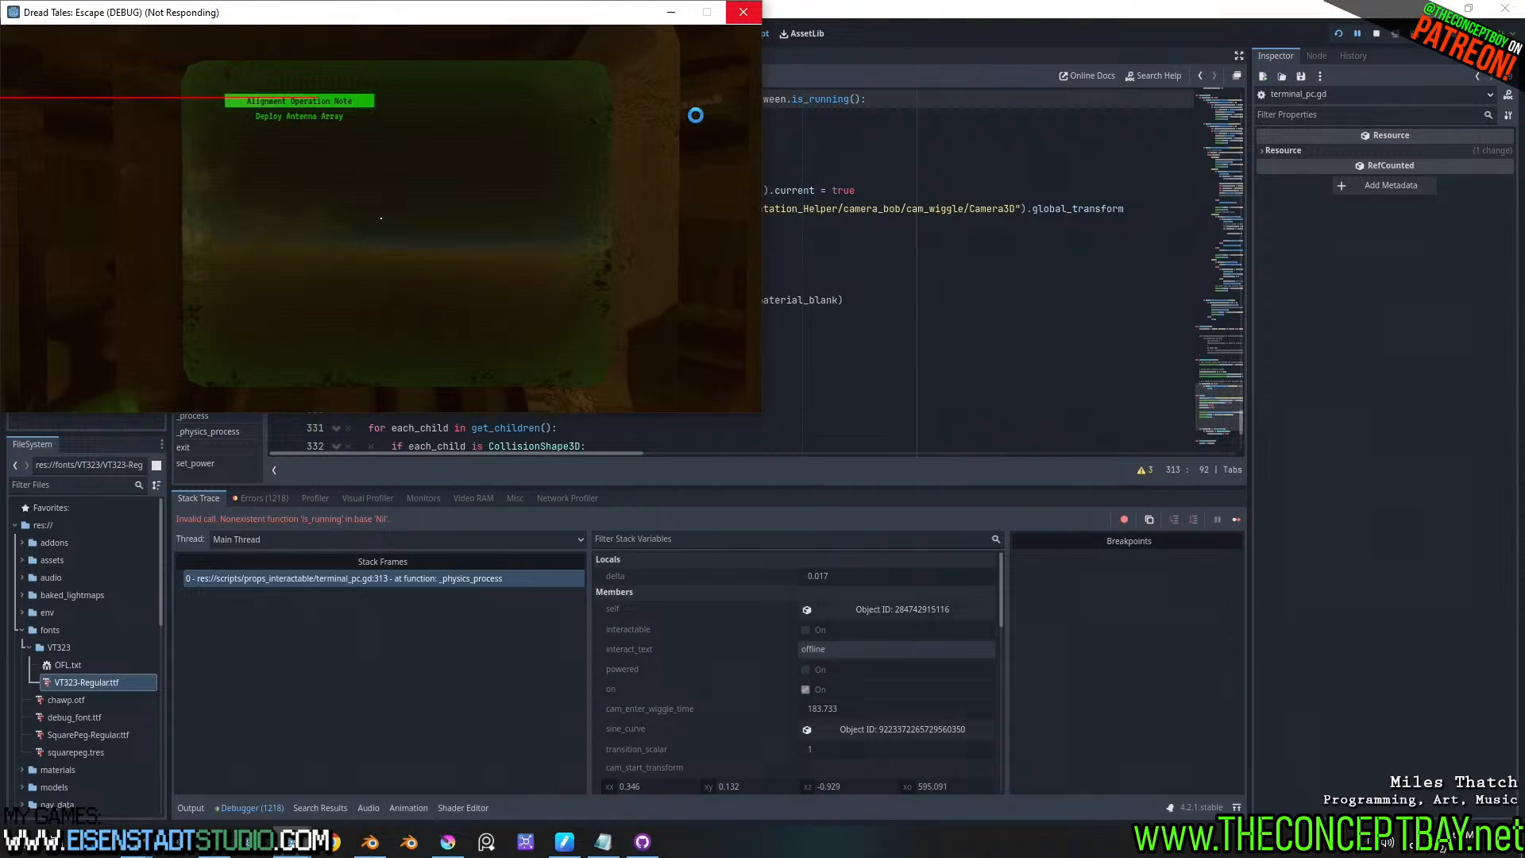
# - Minimize the game window and examine the failing cam_transition_tween.is_running() check on line 313 of terminal_pc.gd
pyautogui.click(672, 12)
pyautogui.click(840, 155)
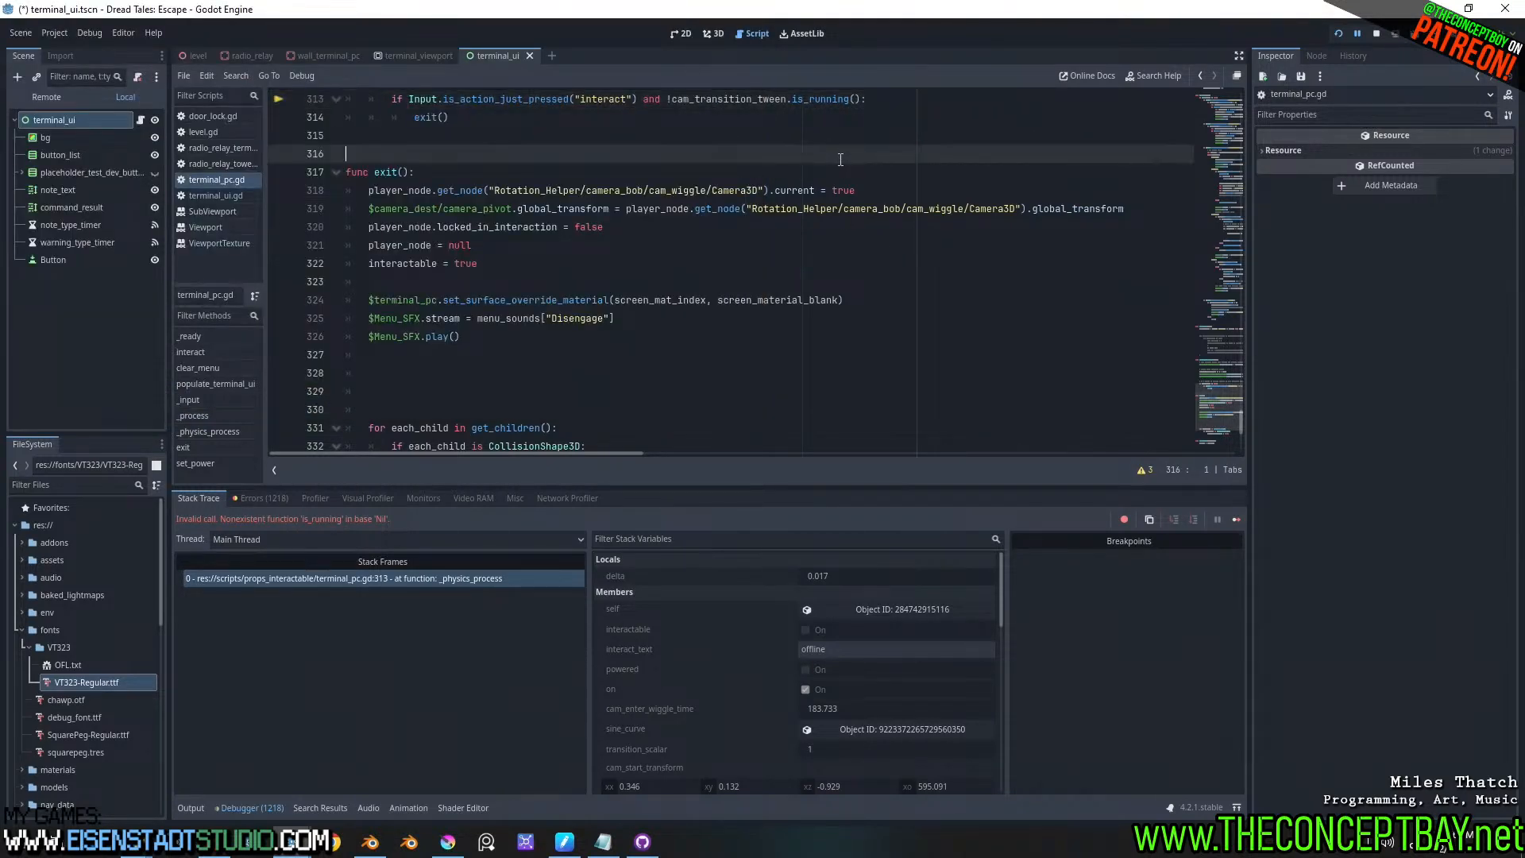
pyautogui.scroll(-2, 763, 153)
pyautogui.scroll(3, 763, 154)
pyautogui.scroll(1, 764, 153)
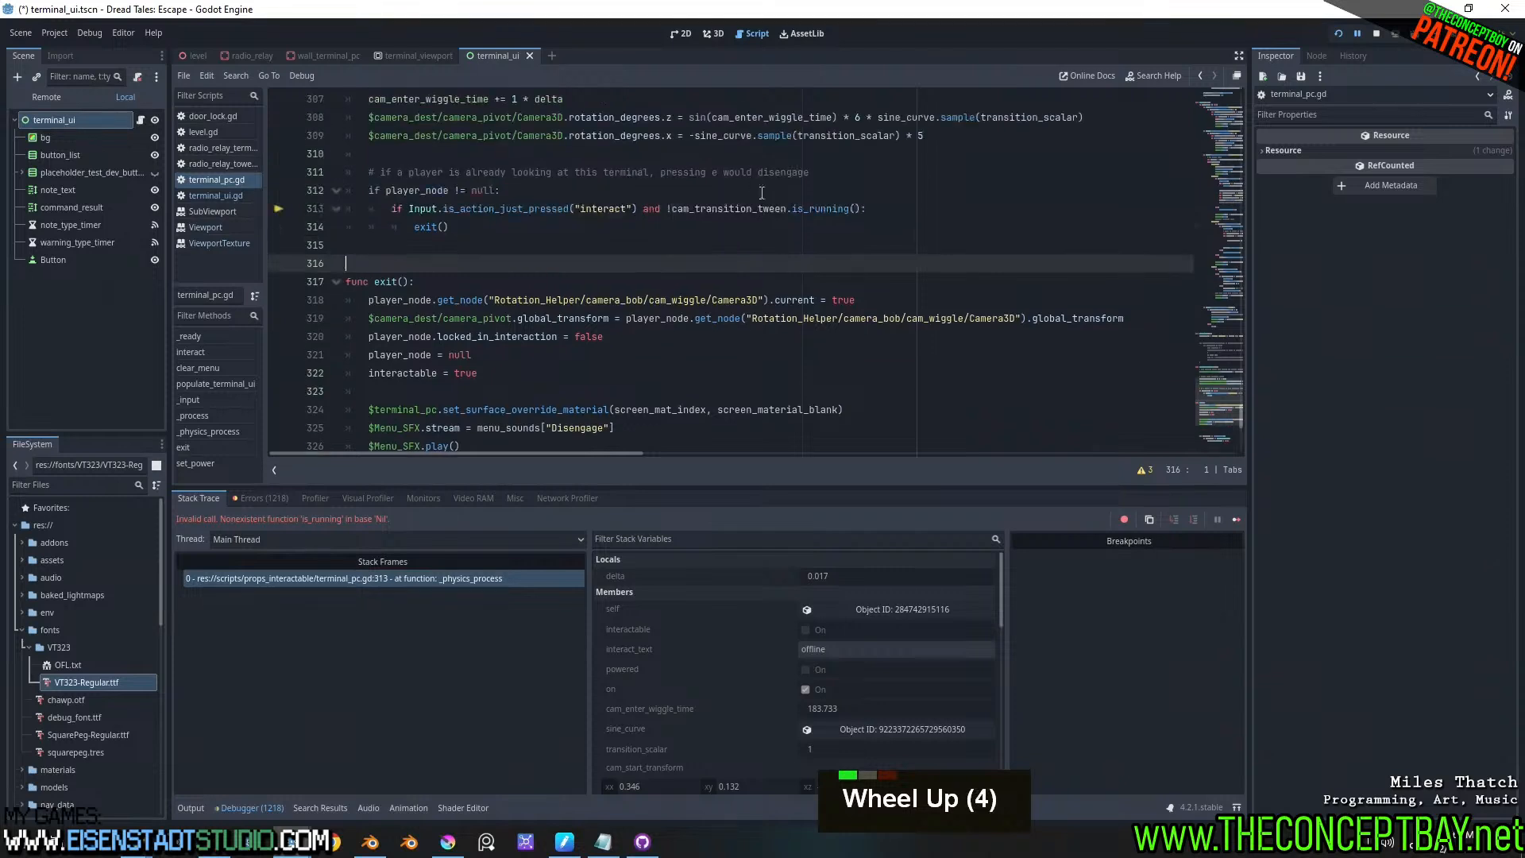
pyautogui.moveTo(672, 208); pyautogui.dragTo(860, 208)
pyautogui.click(873, 220)
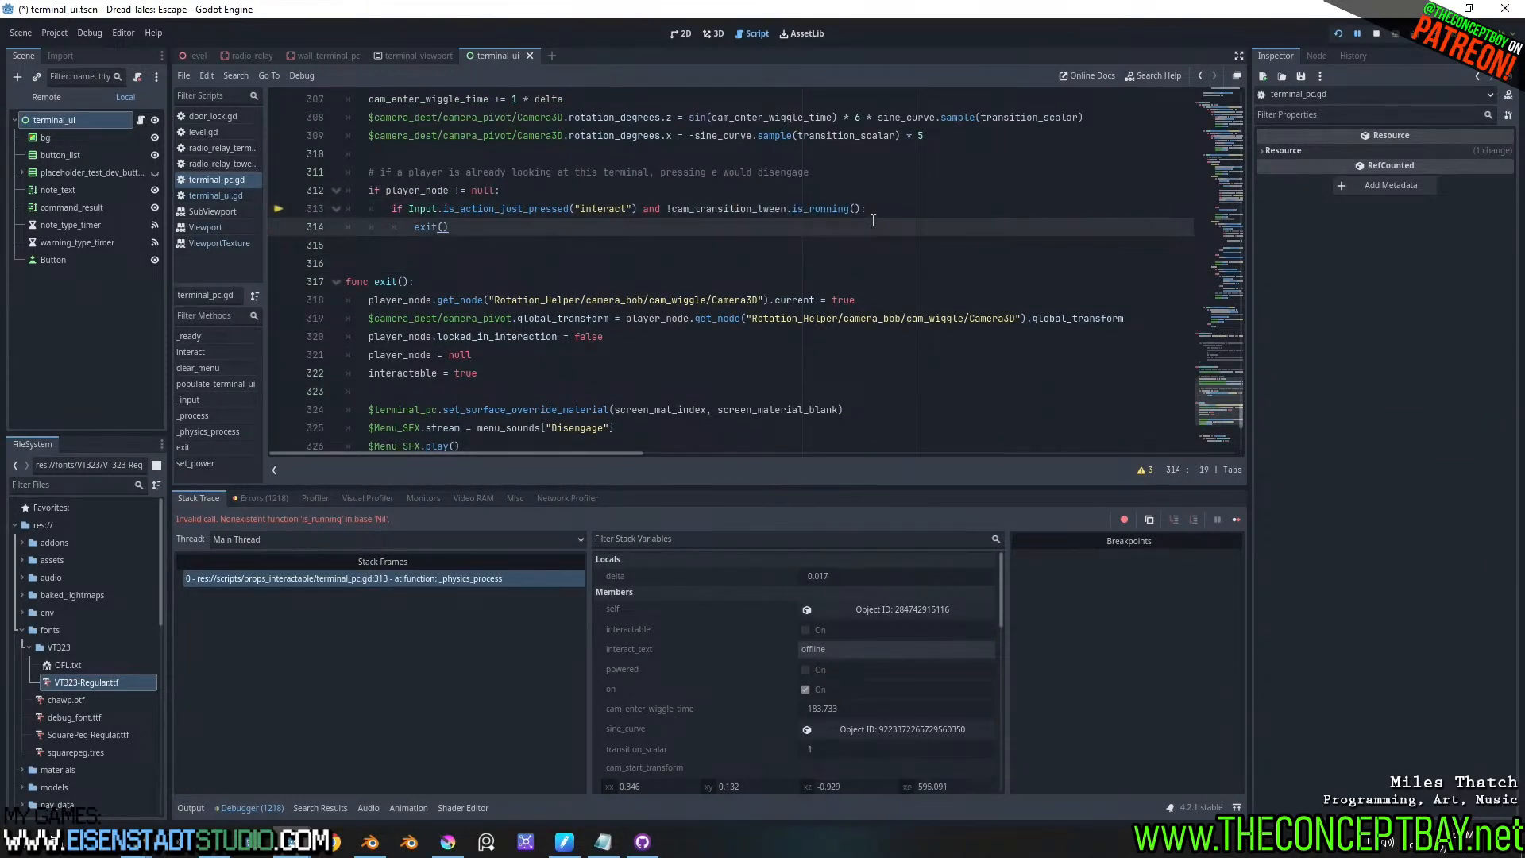
# - Find where cam_transition_tween is created in terminal_pc.gd and remove the var keyword from its local declaration on line 137
pyautogui.doubleClick(782, 212)
pyautogui.hotkey('ctrl', 'f')
pyautogui.scroll(2, 811, 359)
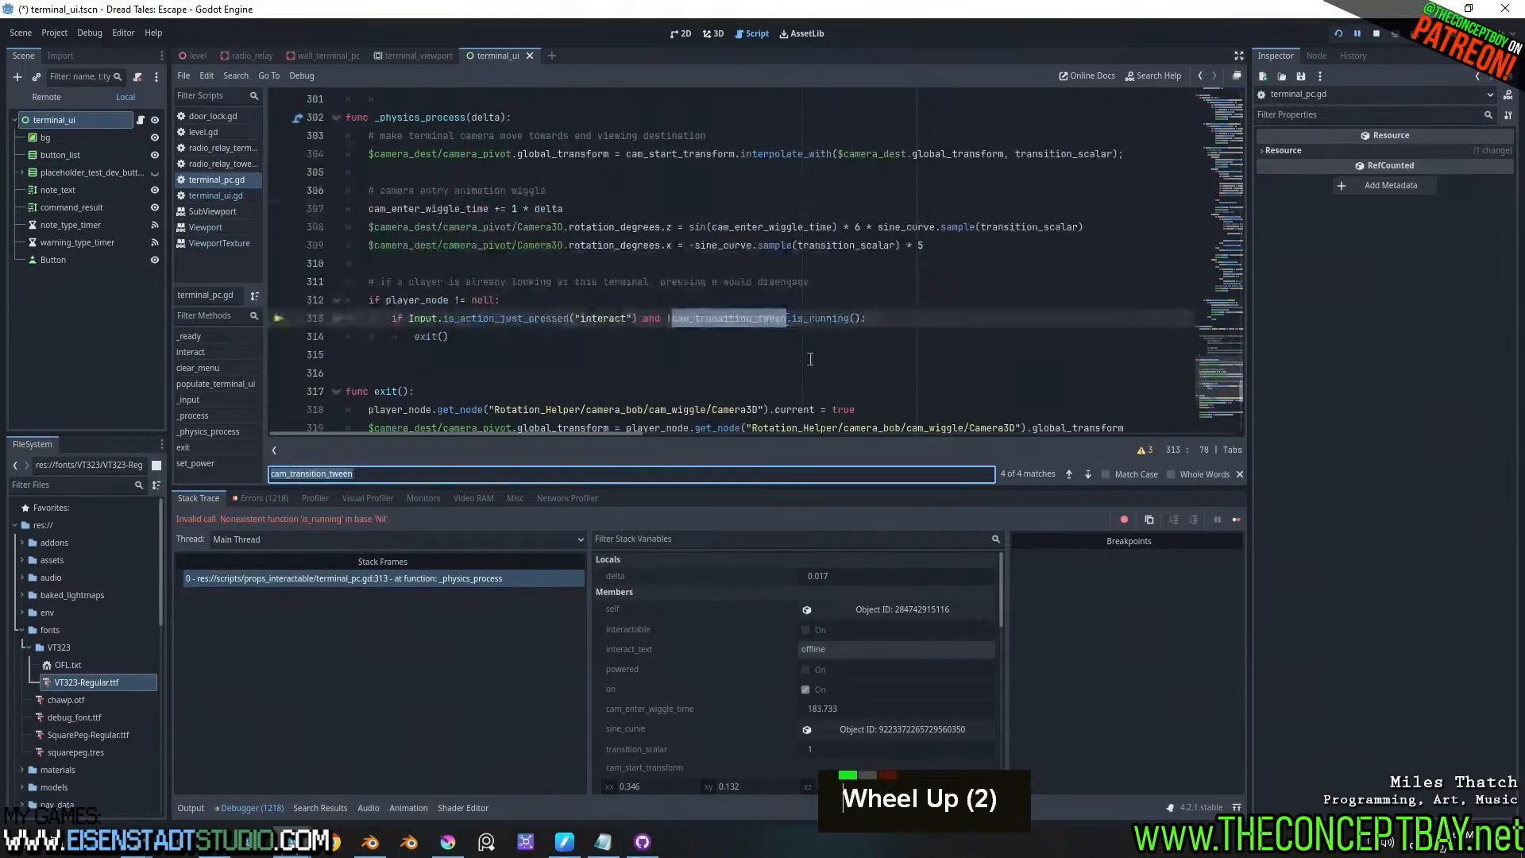
pyautogui.click(1069, 475)
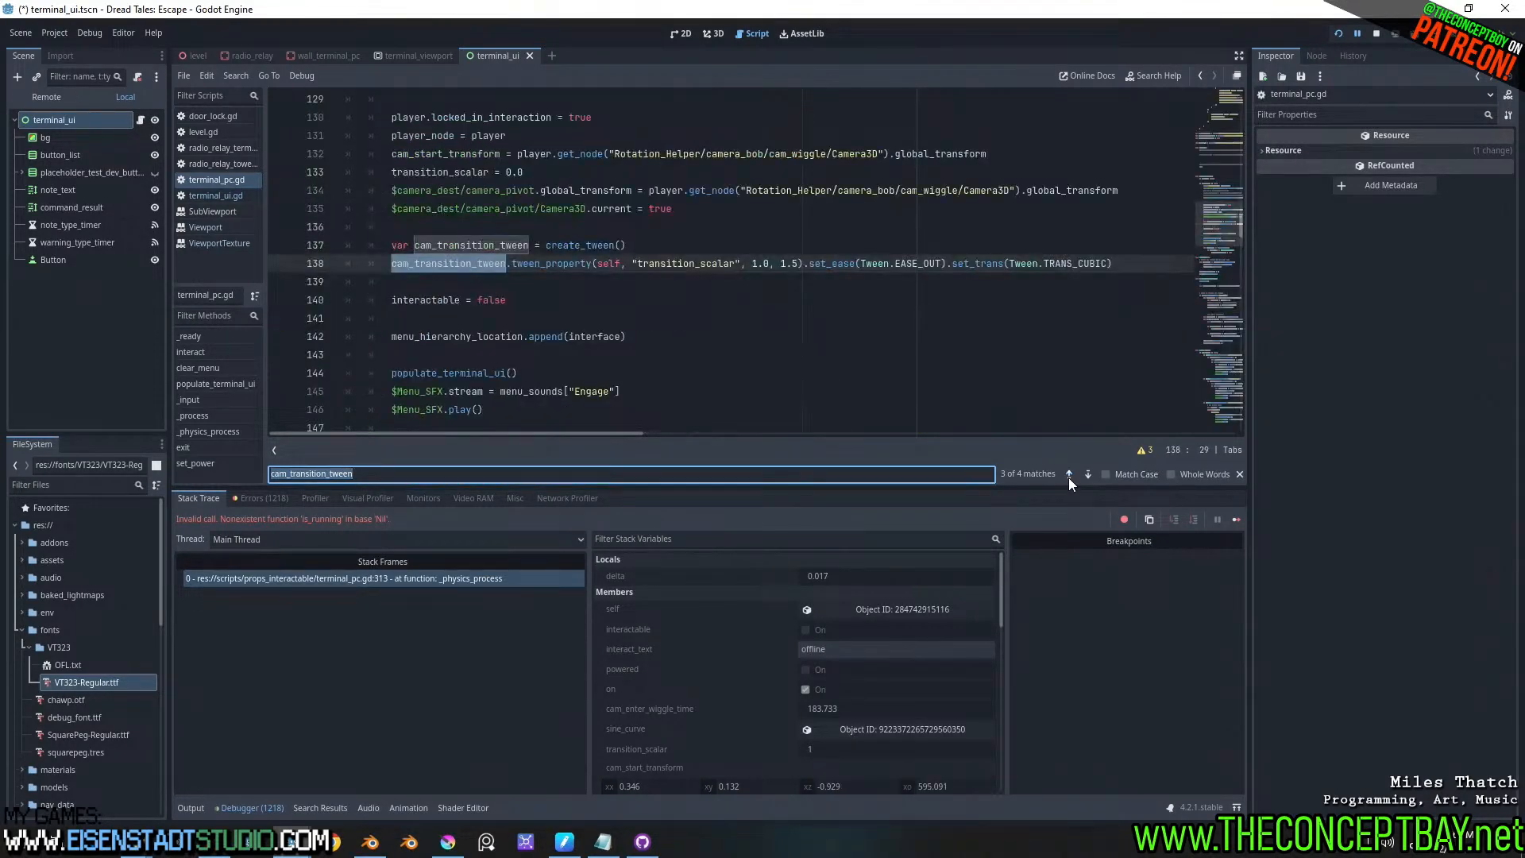
pyautogui.click(1069, 478)
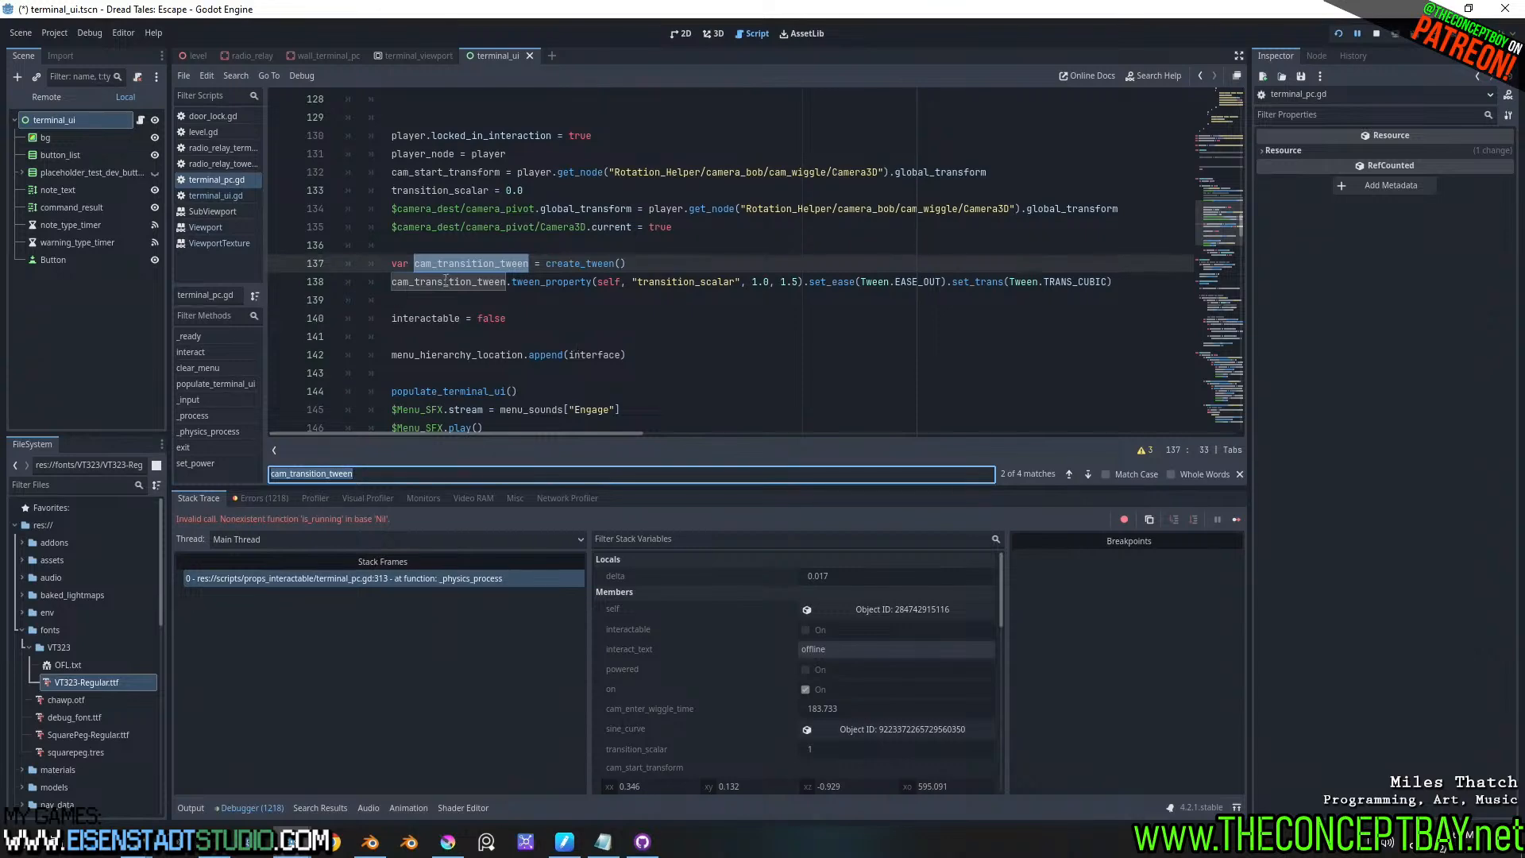
pyautogui.doubleClick(402, 263)
pyautogui.press('BackSpace')
pyautogui.press('Right')
pyautogui.press('BackSpace')
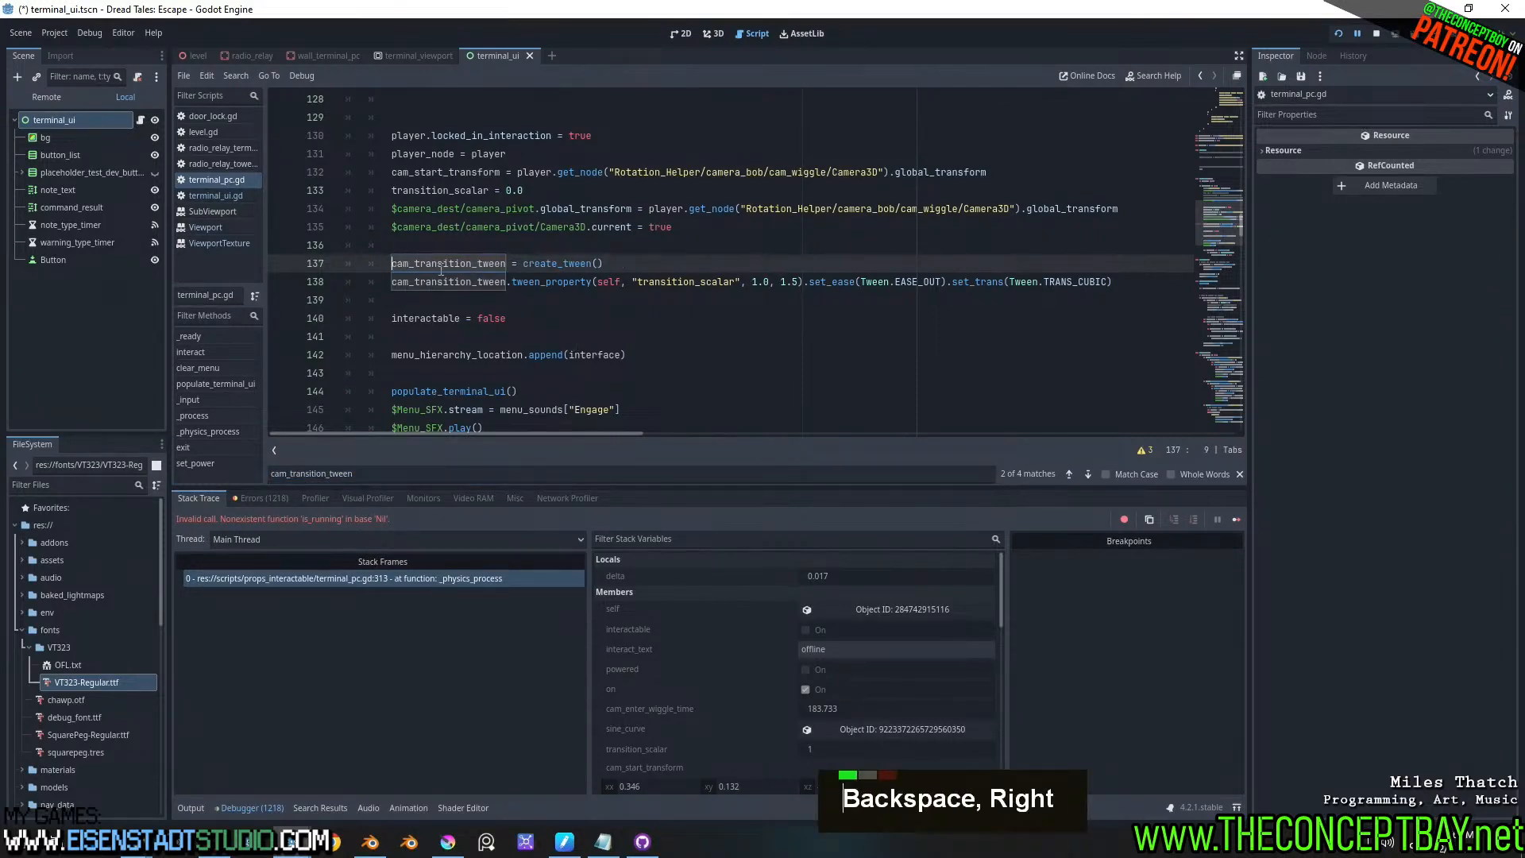
# - Review the code following the tween creation in terminal_pc.gd and run the project
pyautogui.click(456, 281)
pyautogui.doubleClick(456, 281)
pyautogui.scroll(-10, 644, 334)
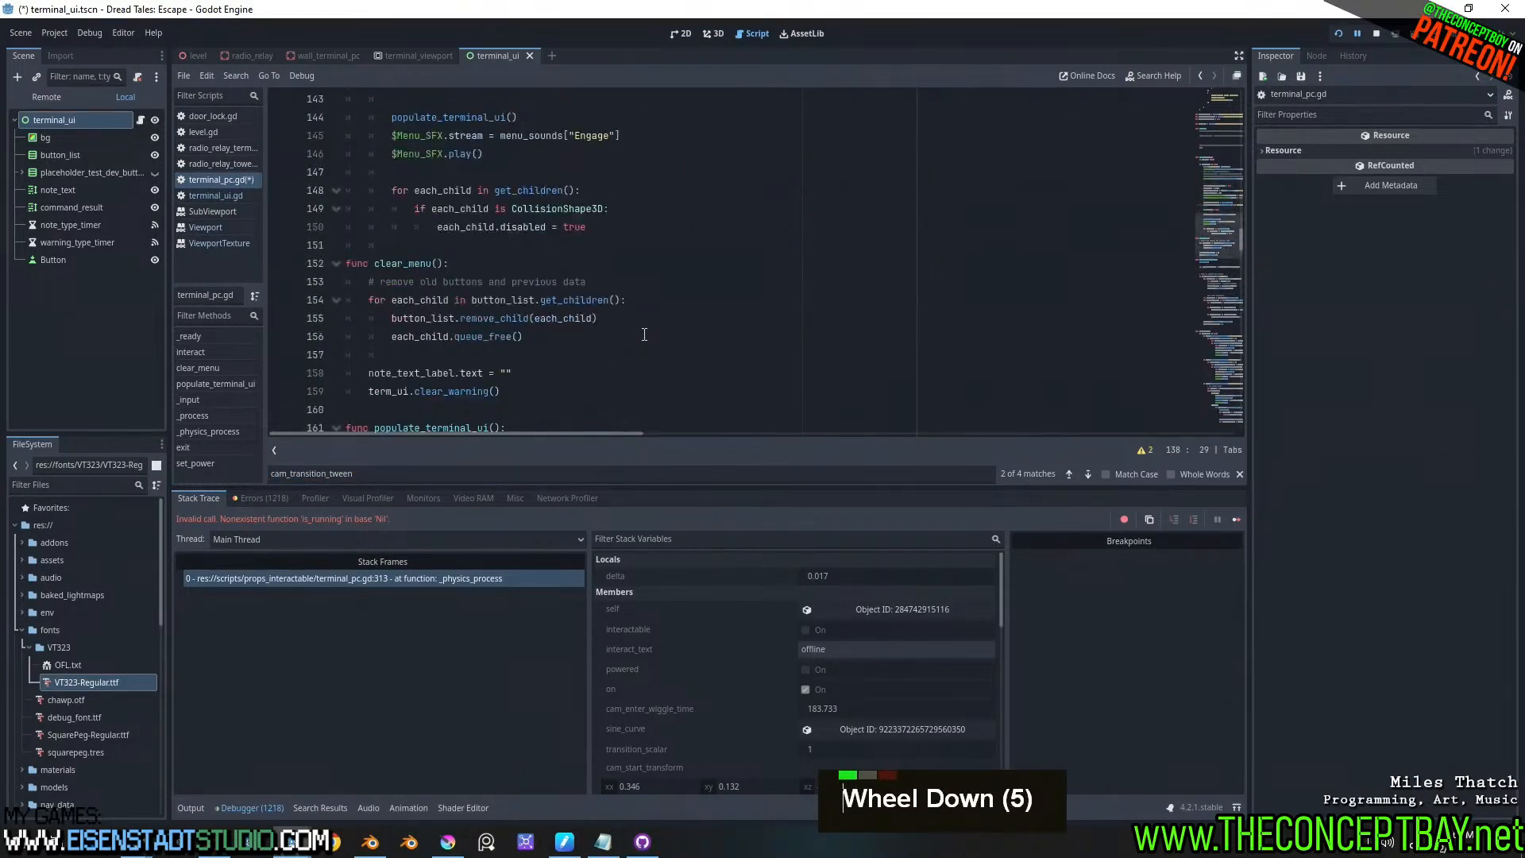
pyautogui.scroll(-4, 644, 334)
pyautogui.click(784, 314)
pyautogui.press('F5')
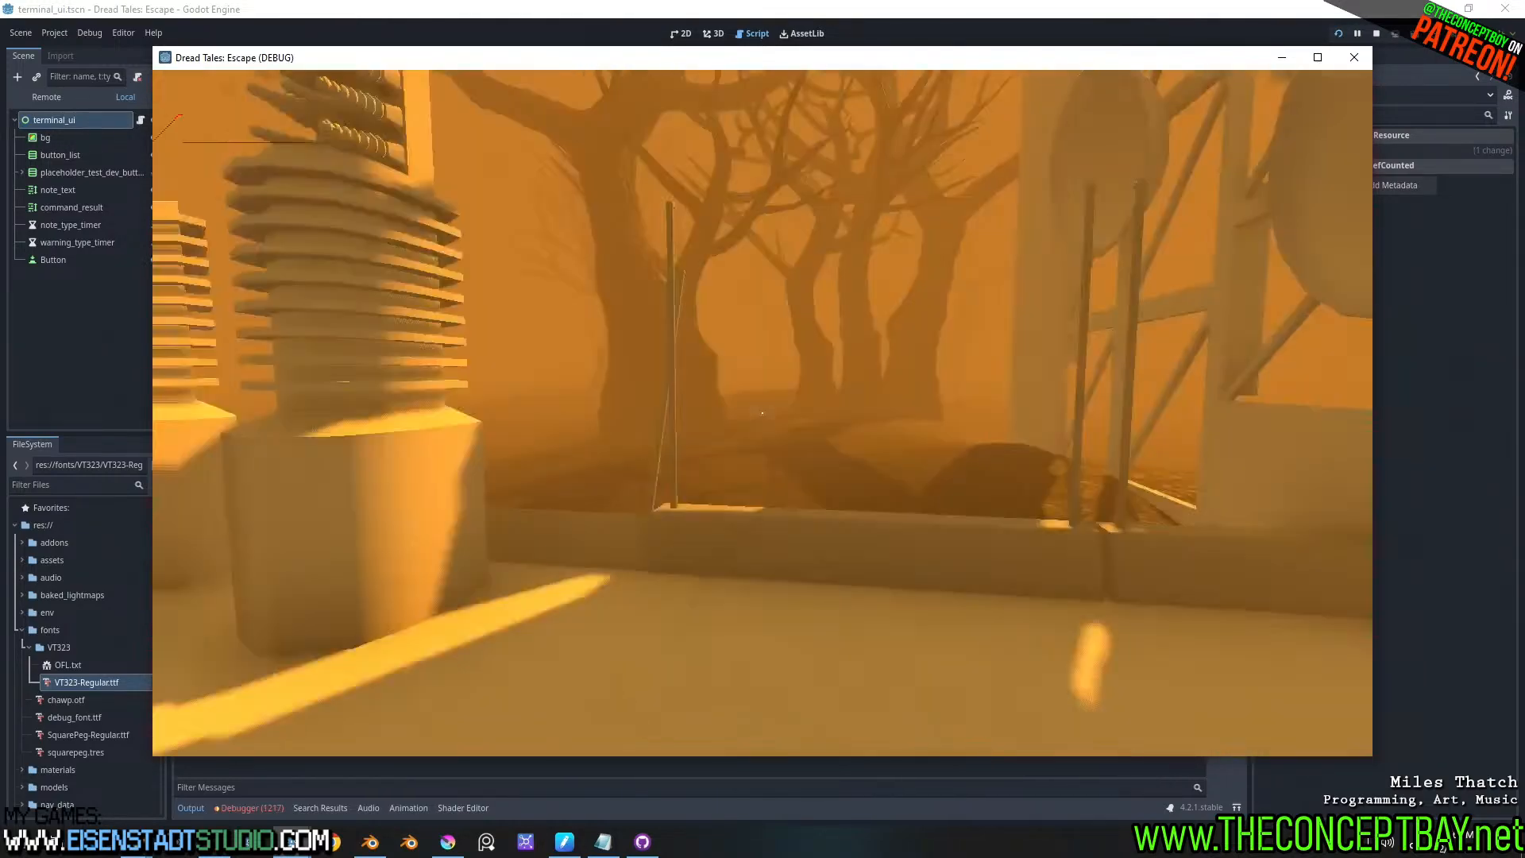
# - Open the fuse box in the running game, insert a battery from the backpack inventory and close the lid
pyautogui.press('a')
pyautogui.press('e')
pyautogui.press('d')
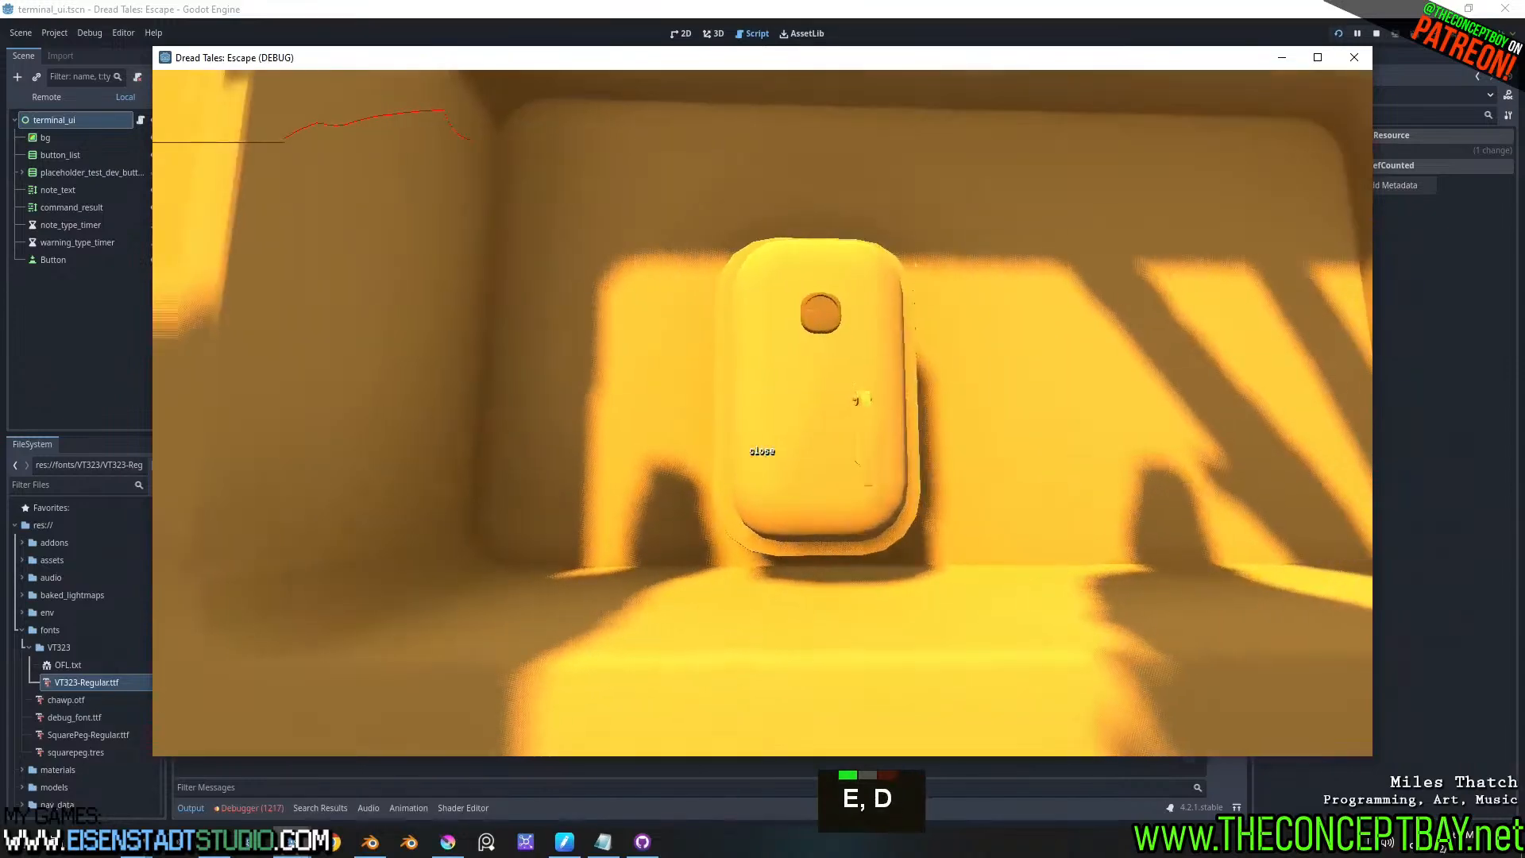
pyautogui.press('w')
pyautogui.press('Tab')
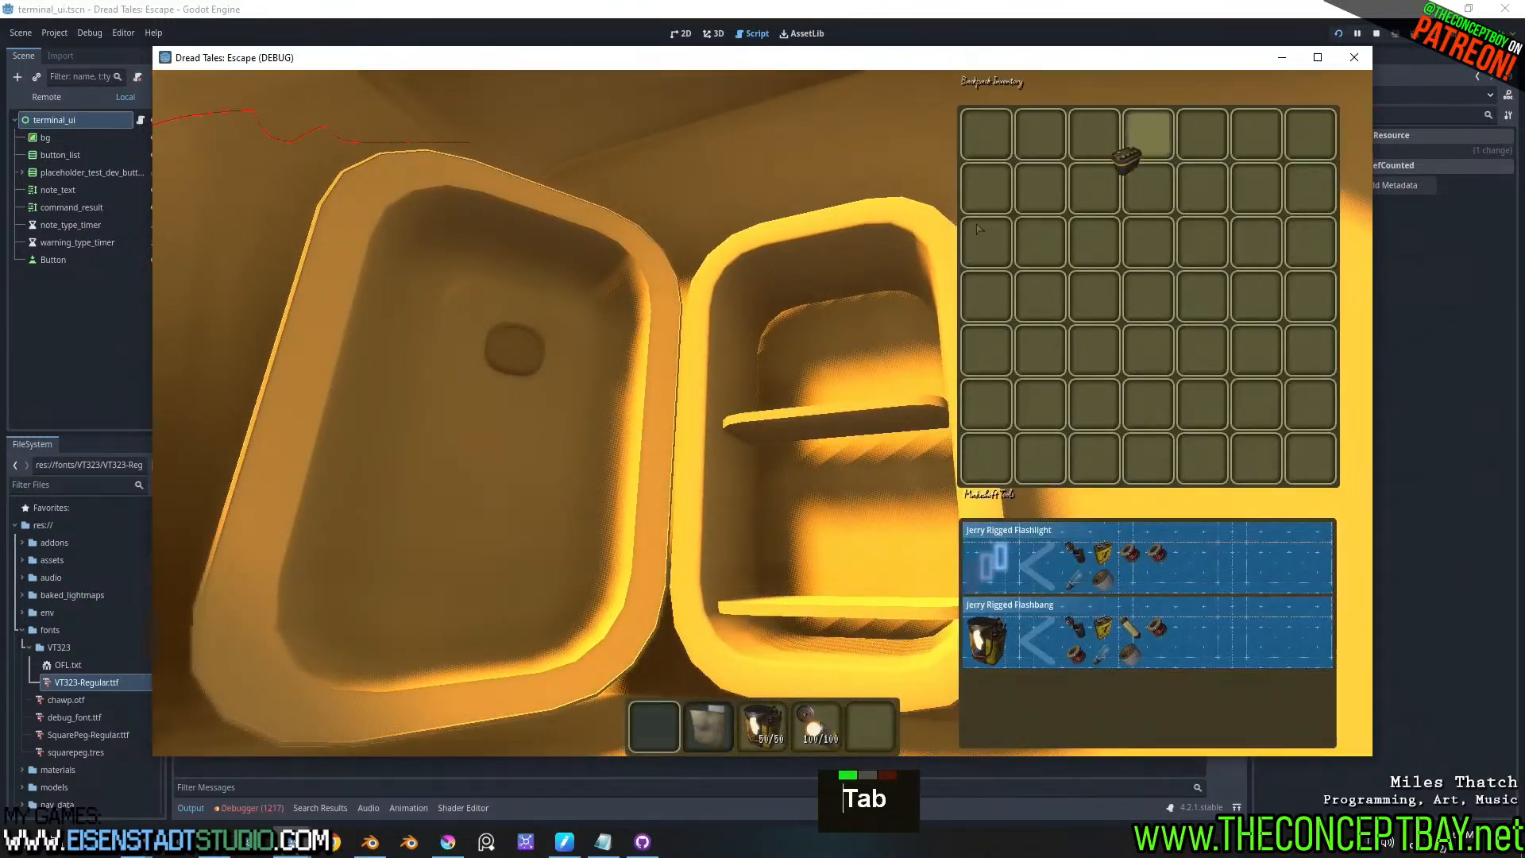
pyautogui.press('Tab')
pyautogui.press('e')
pyautogui.press('s')
pyautogui.press('w')
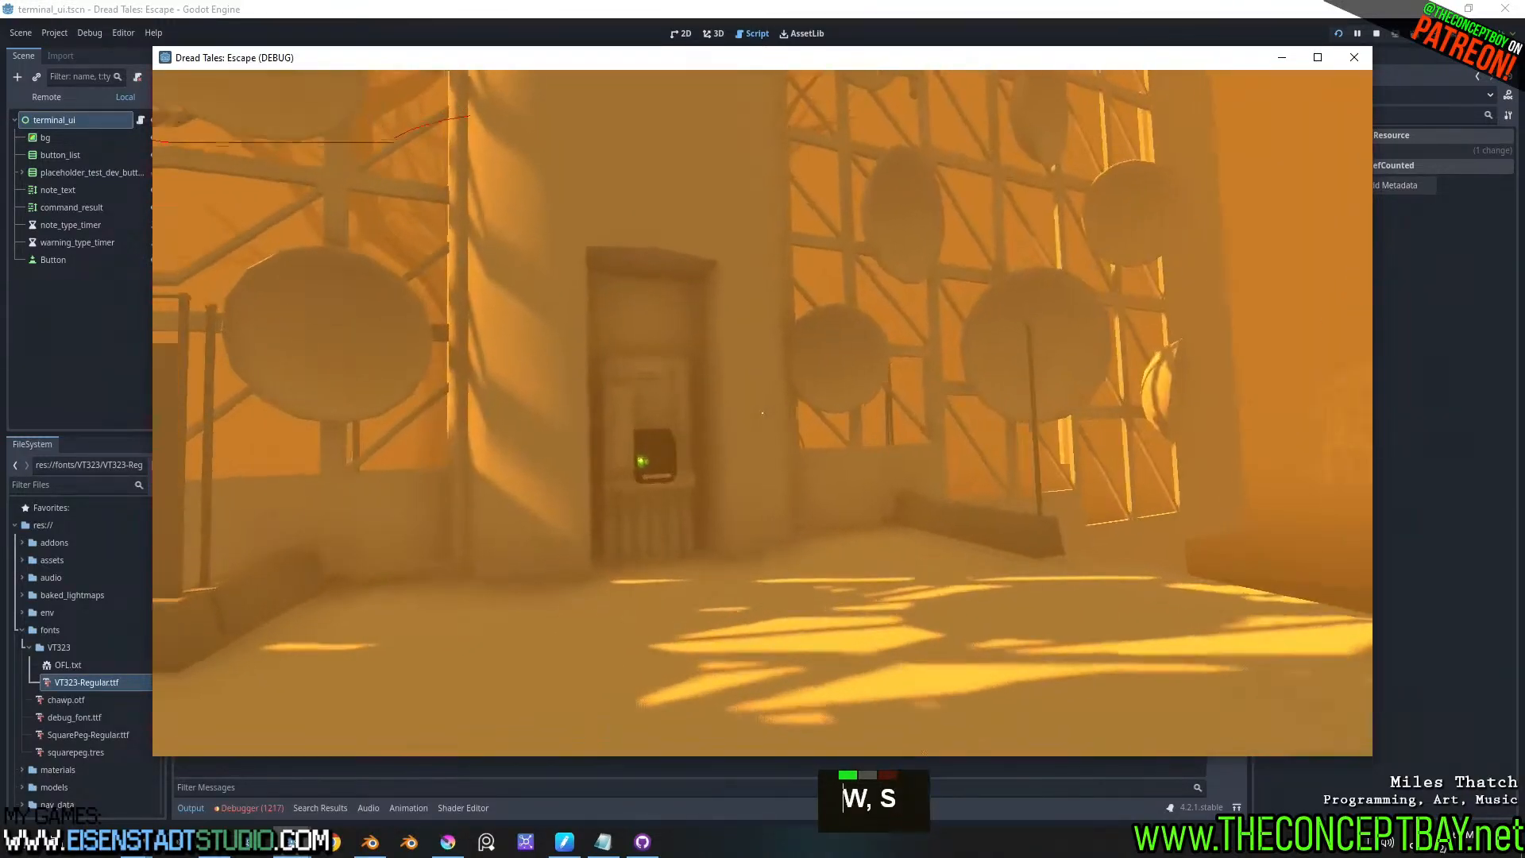
# - Access and leave the wall terminal twice in the running game to test the camera transition
pyautogui.press('d')
pyautogui.press('a')
pyautogui.press('e')
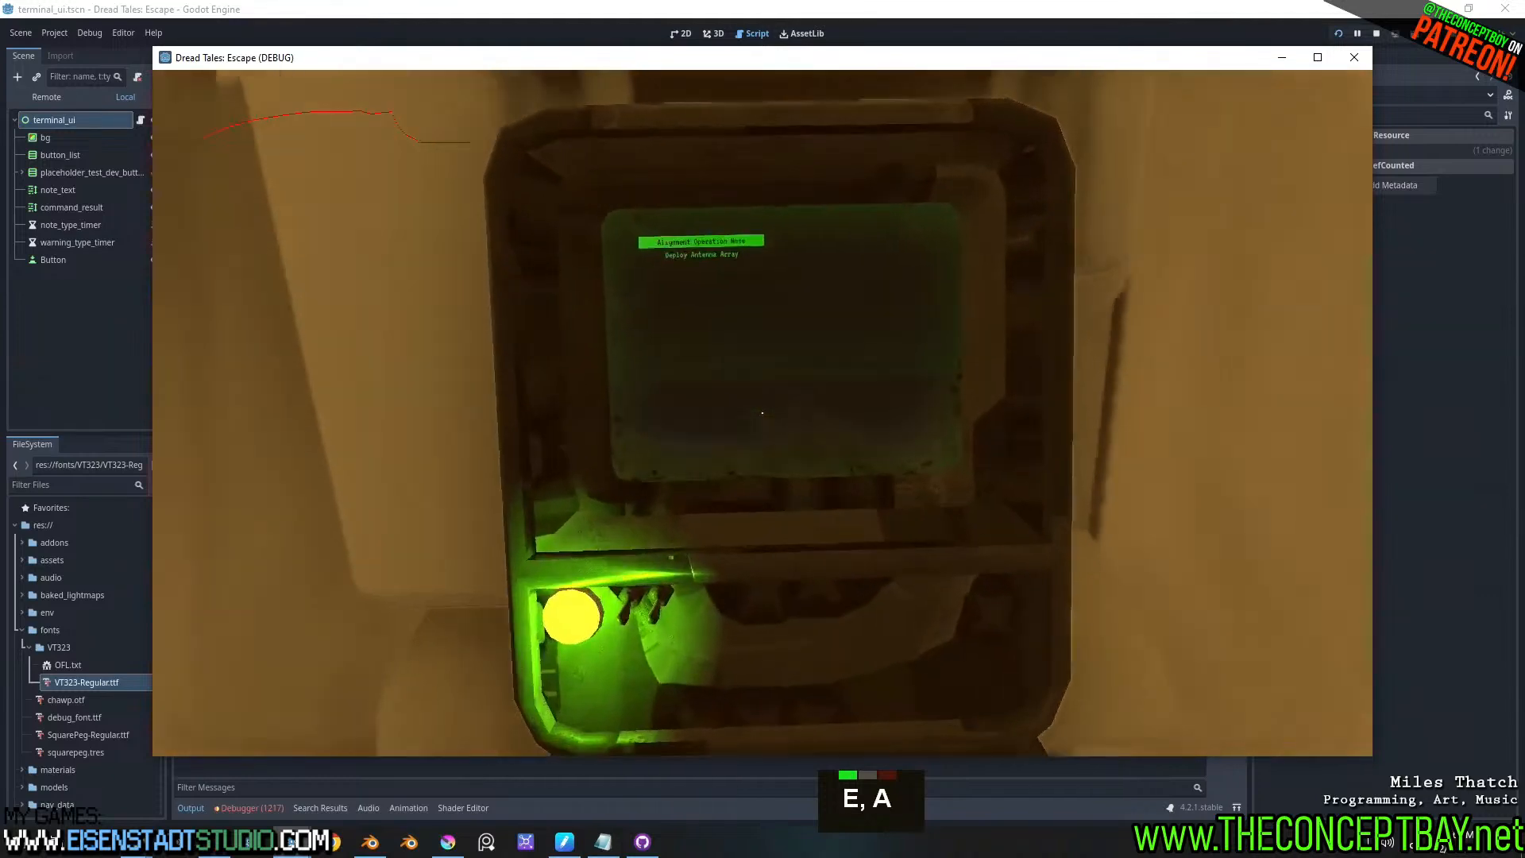
pyautogui.press('e')
pyautogui.press('s')
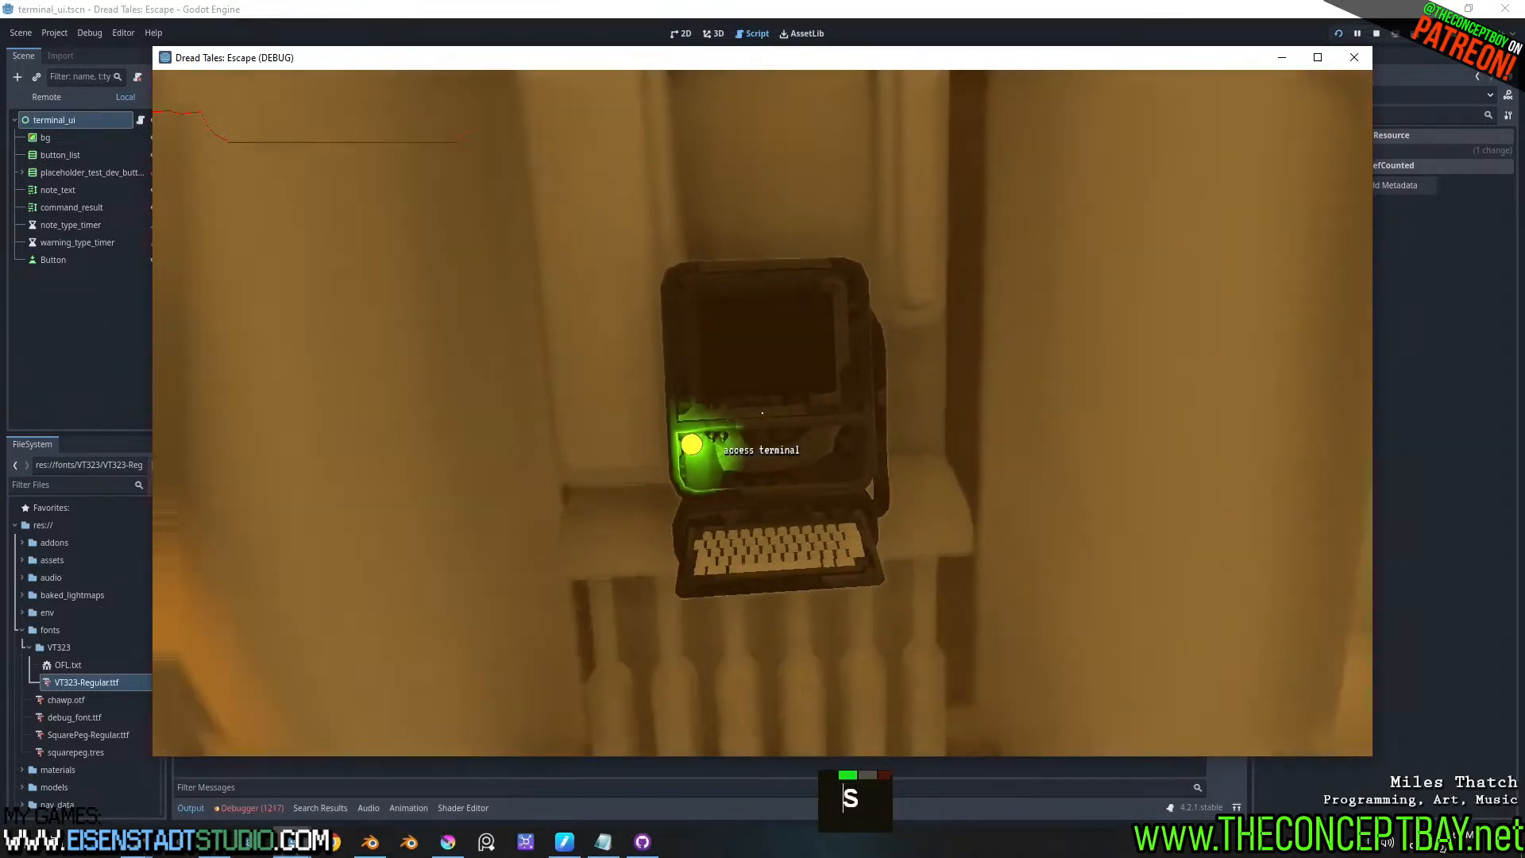
pyautogui.press('d')
pyautogui.press('w')
pyautogui.press('e')
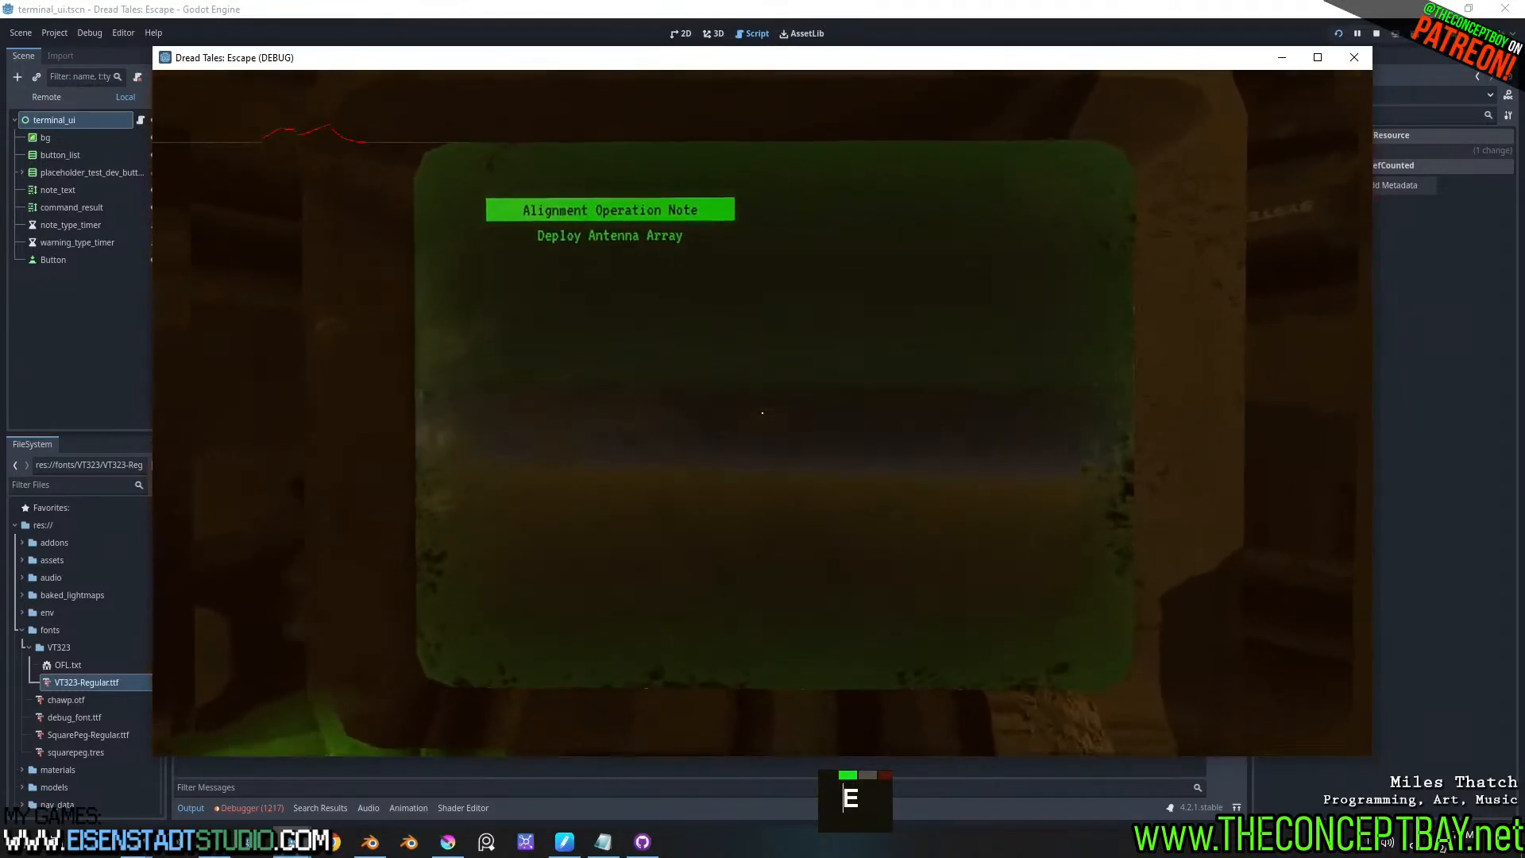
pyautogui.press('e')
pyautogui.press('e')
pyautogui.press('a')
pyautogui.press('d')
pyautogui.press('s')
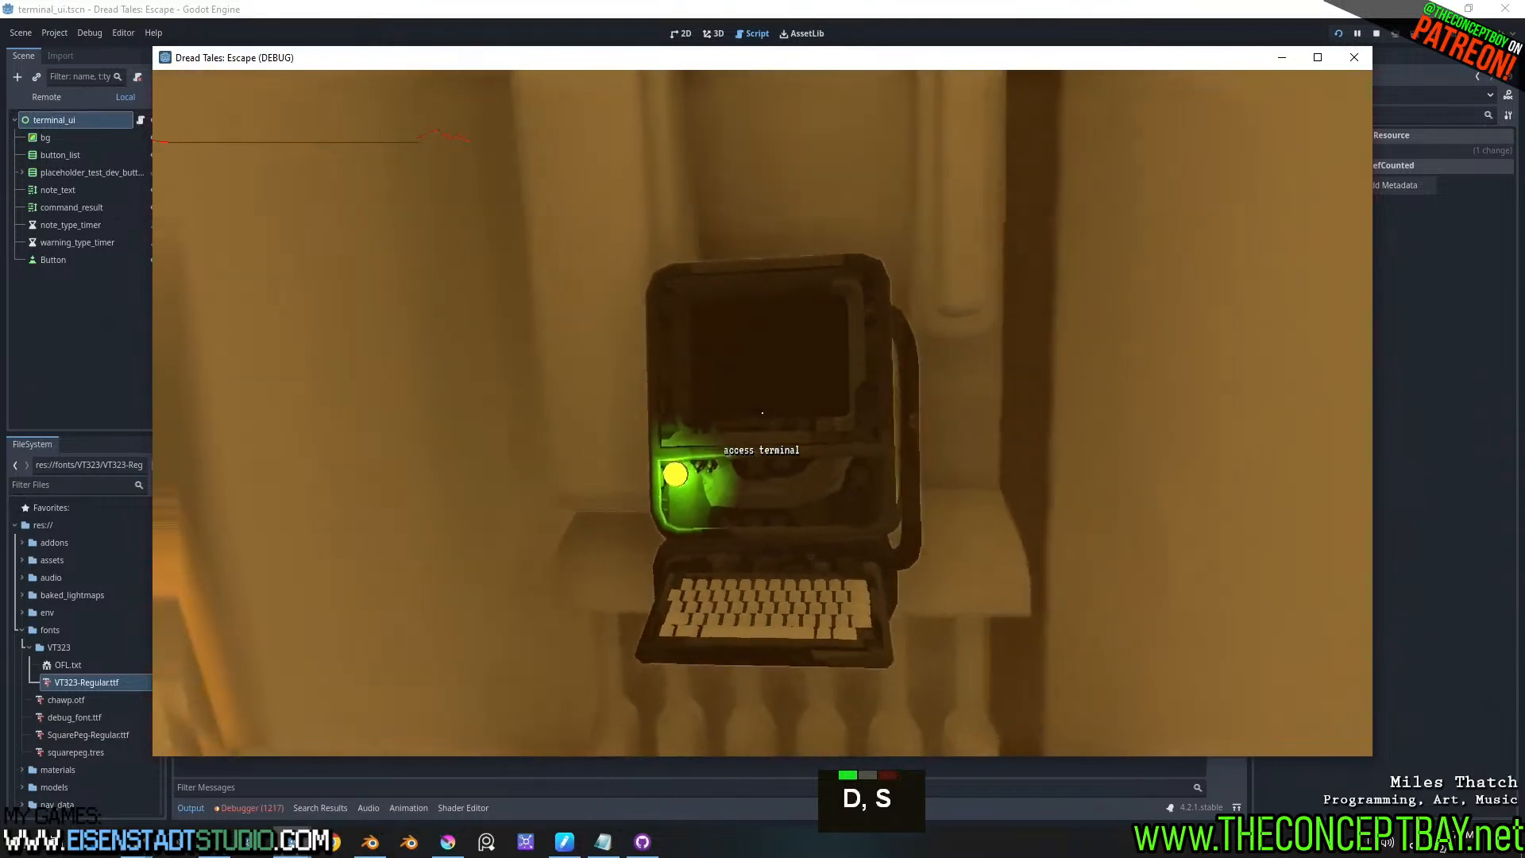
# - Access and leave the terminal once more at a different angle, and close the game
pyautogui.press('w')
pyautogui.press('a')
pyautogui.press('d')
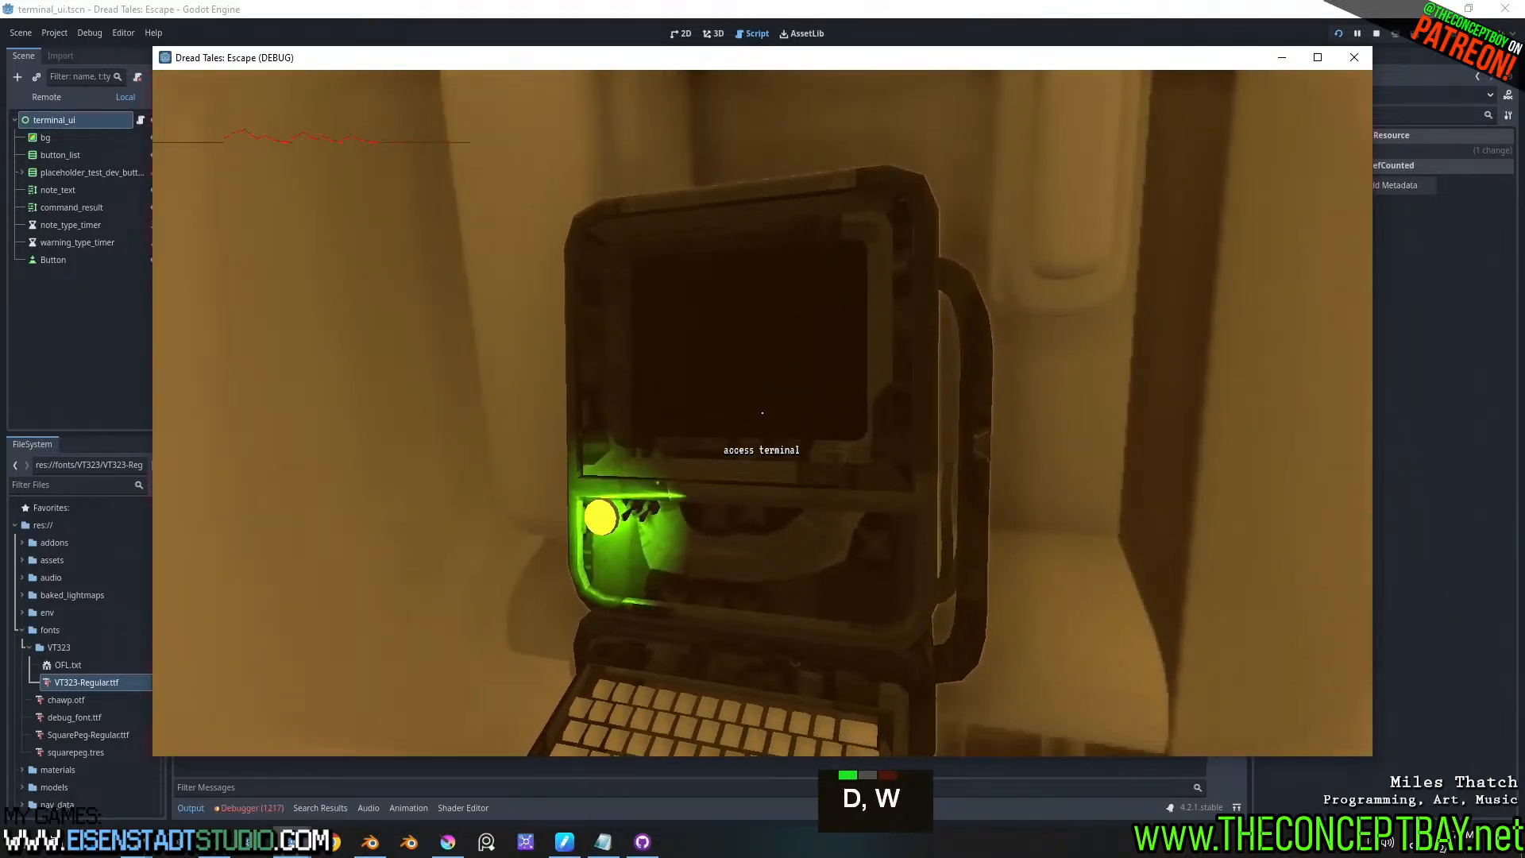
pyautogui.press('e')
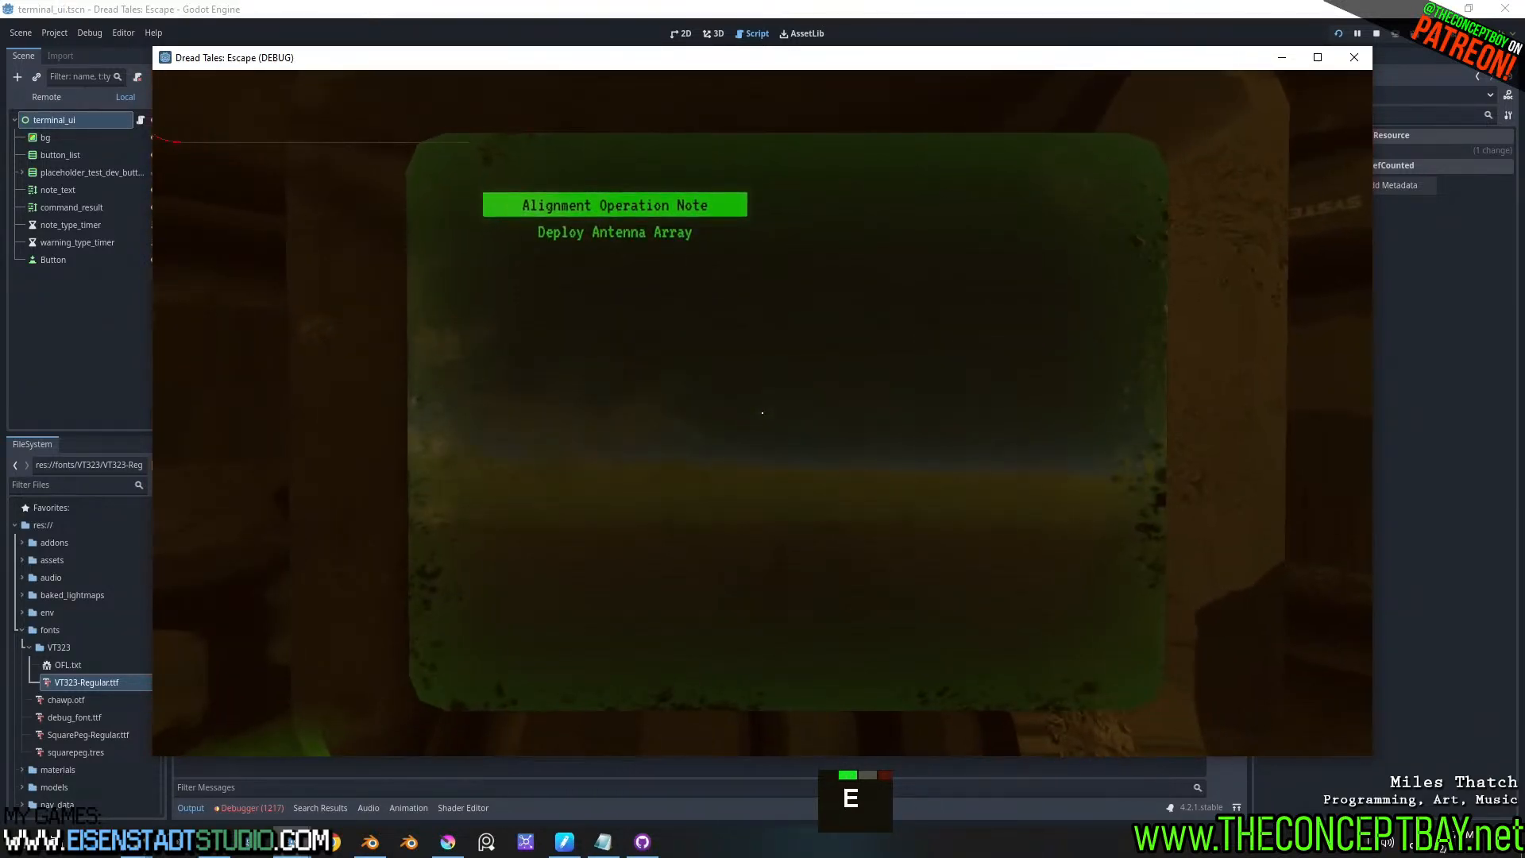
pyautogui.press('e')
pyautogui.press('s')
pyautogui.press('a')
pyautogui.press('d')
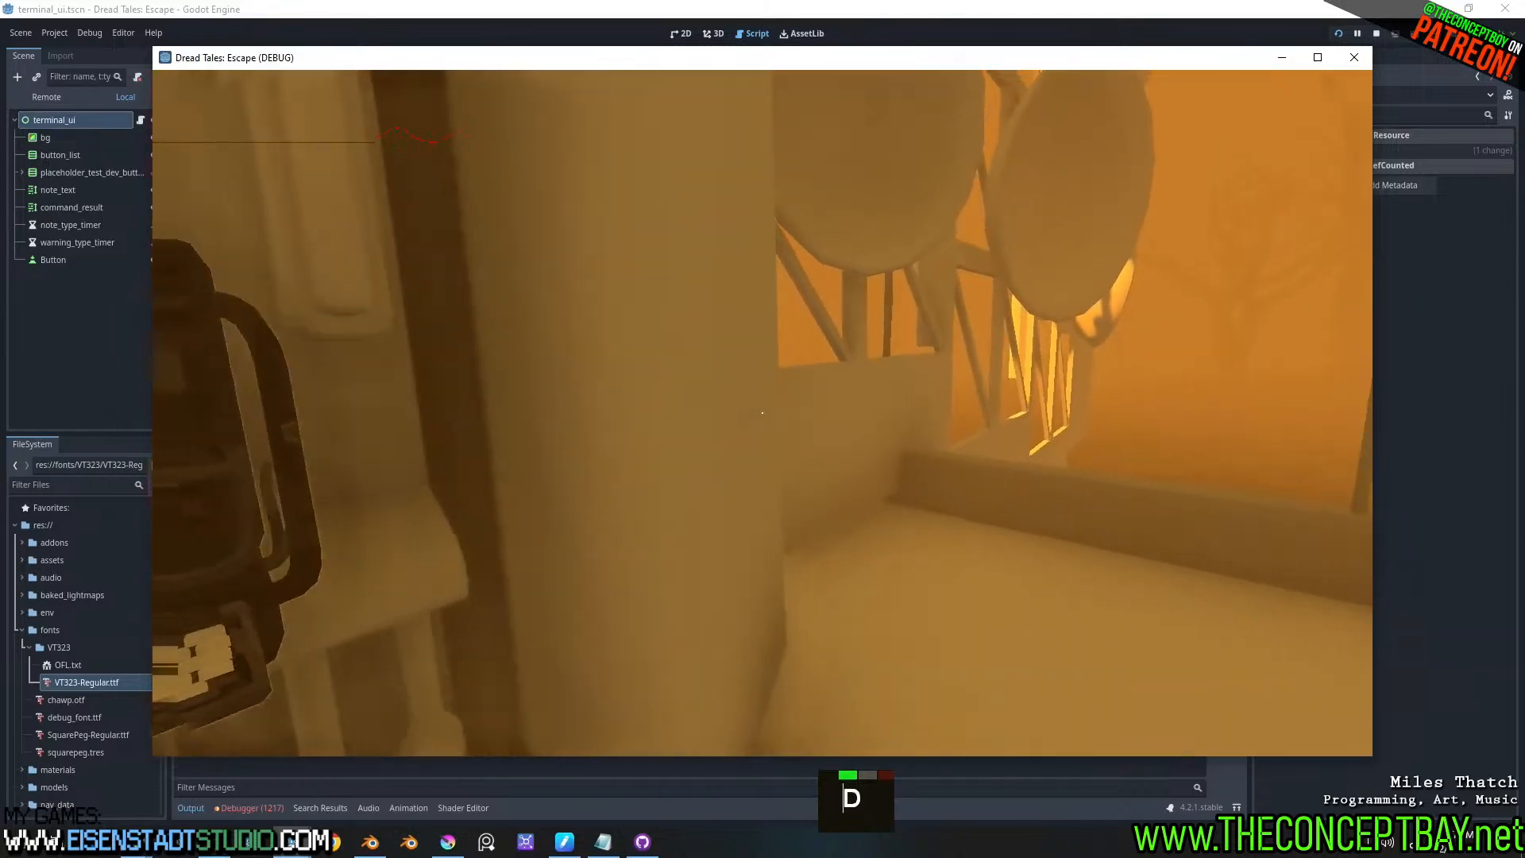
pyautogui.press('alt')
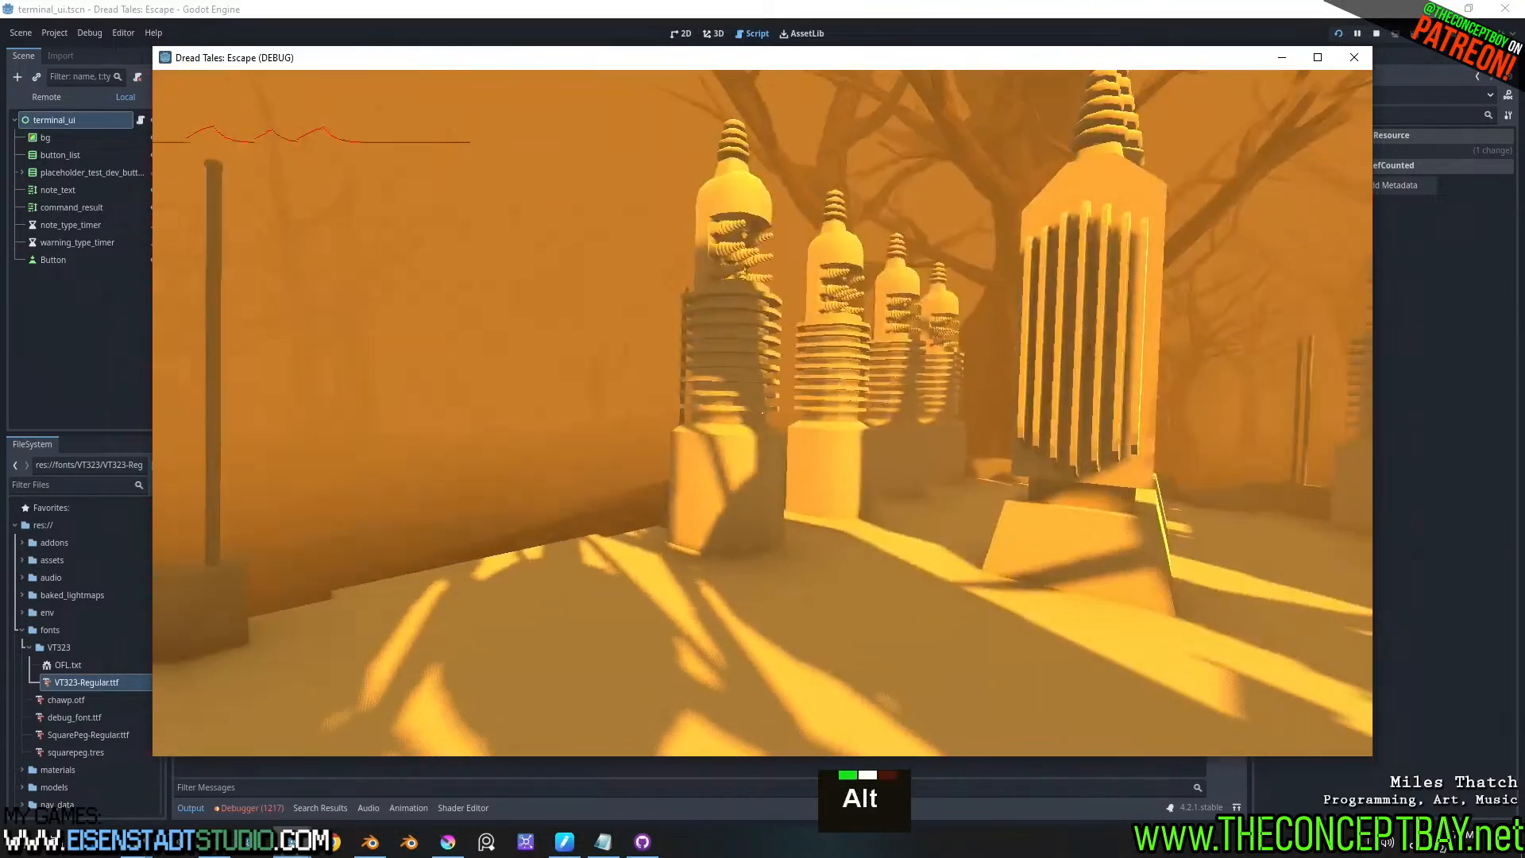
pyautogui.hotkey('alt', 'F4')
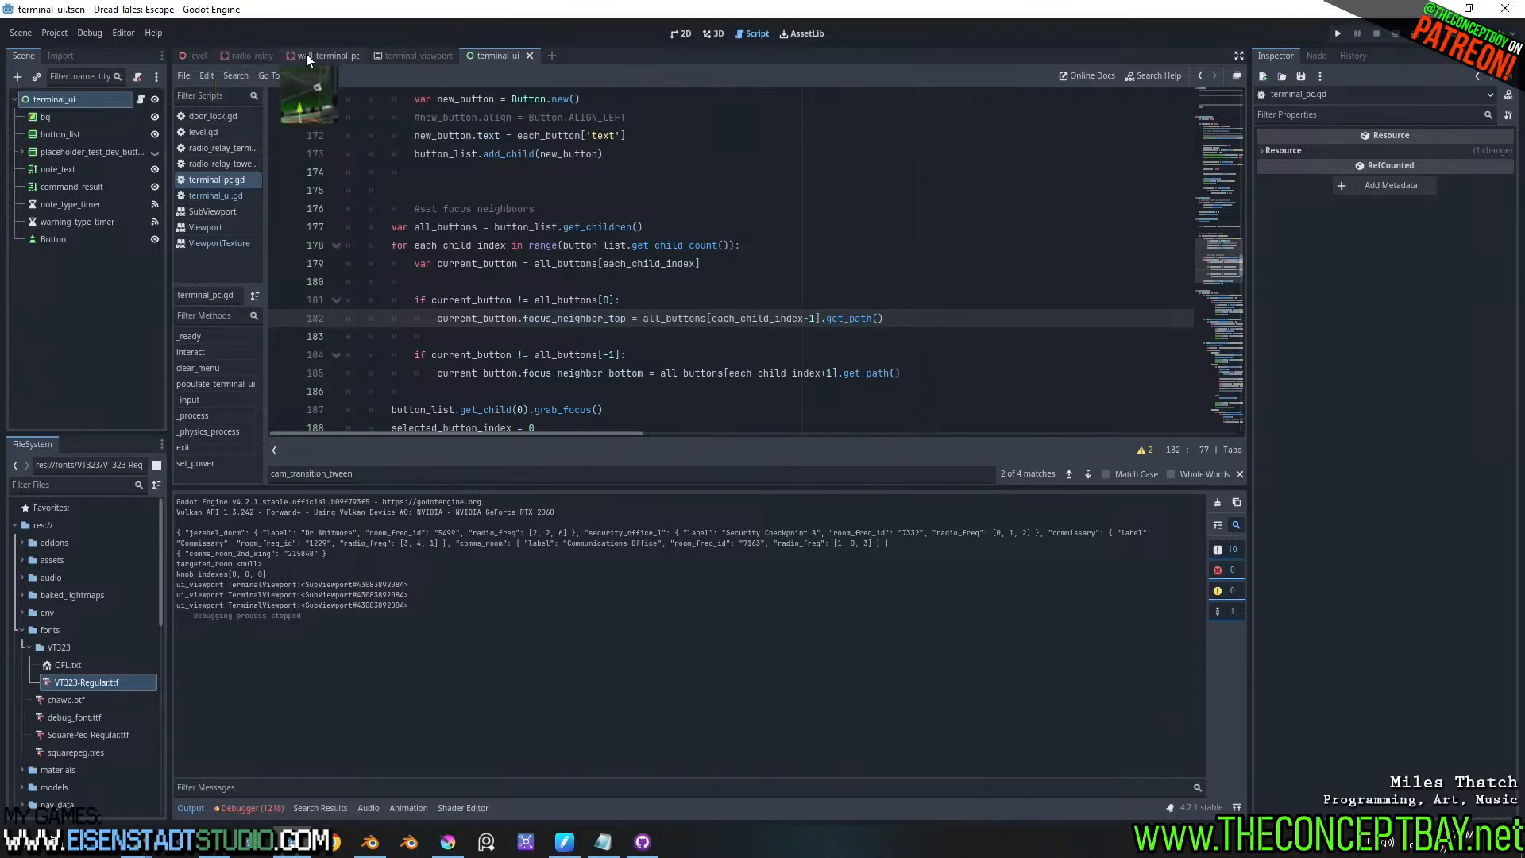
# - Quick-open the power_fuse_box scene by searching for "fuse" and show the box in the 3D view
pyautogui.hotkey('ctrl', 'shift', 'o')
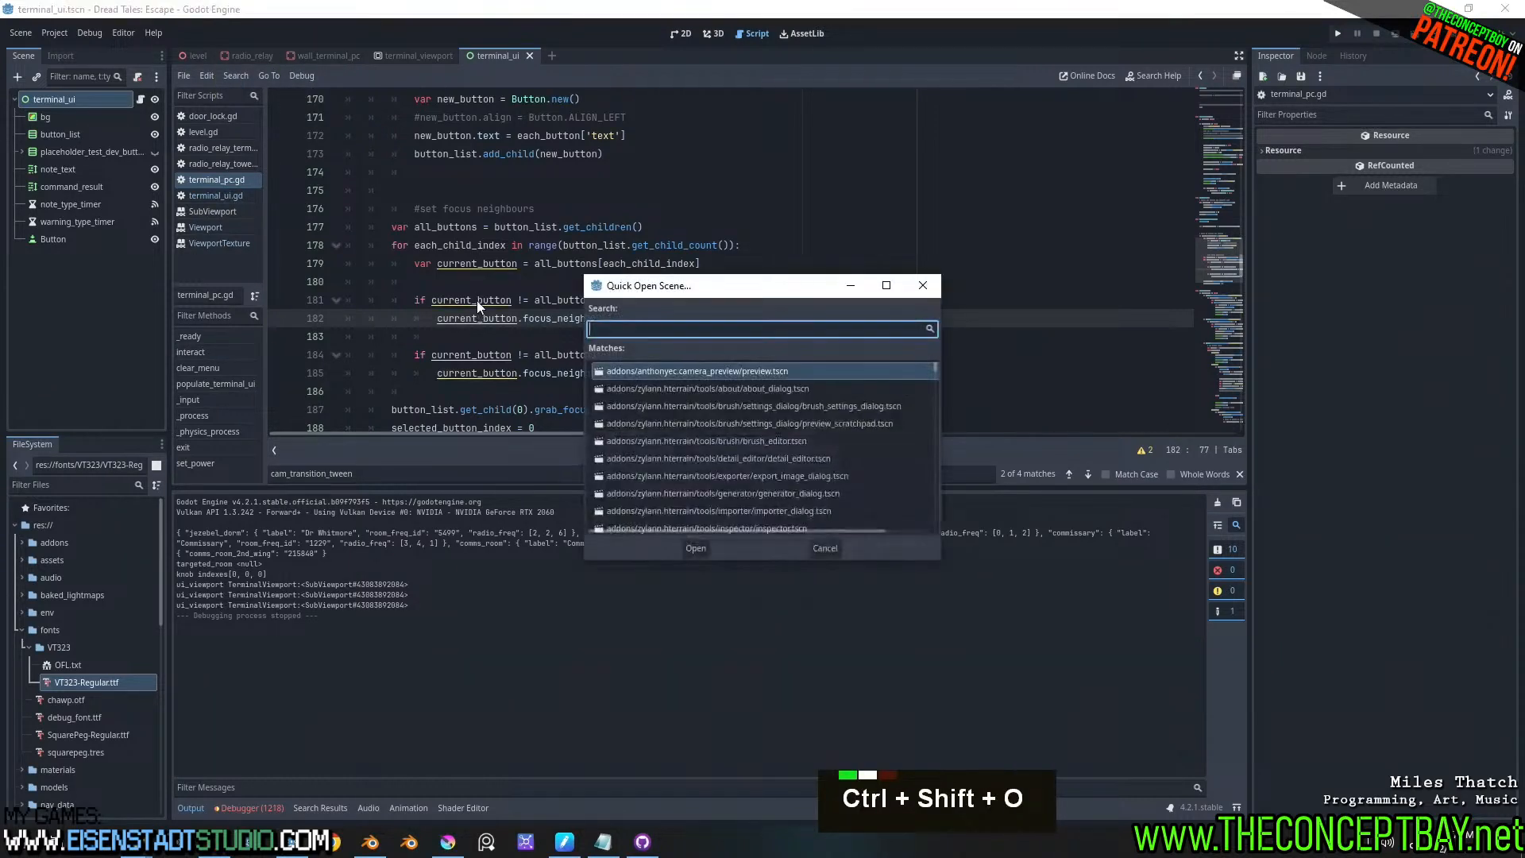
pyautogui.write('fuse')
pyautogui.press('Return')
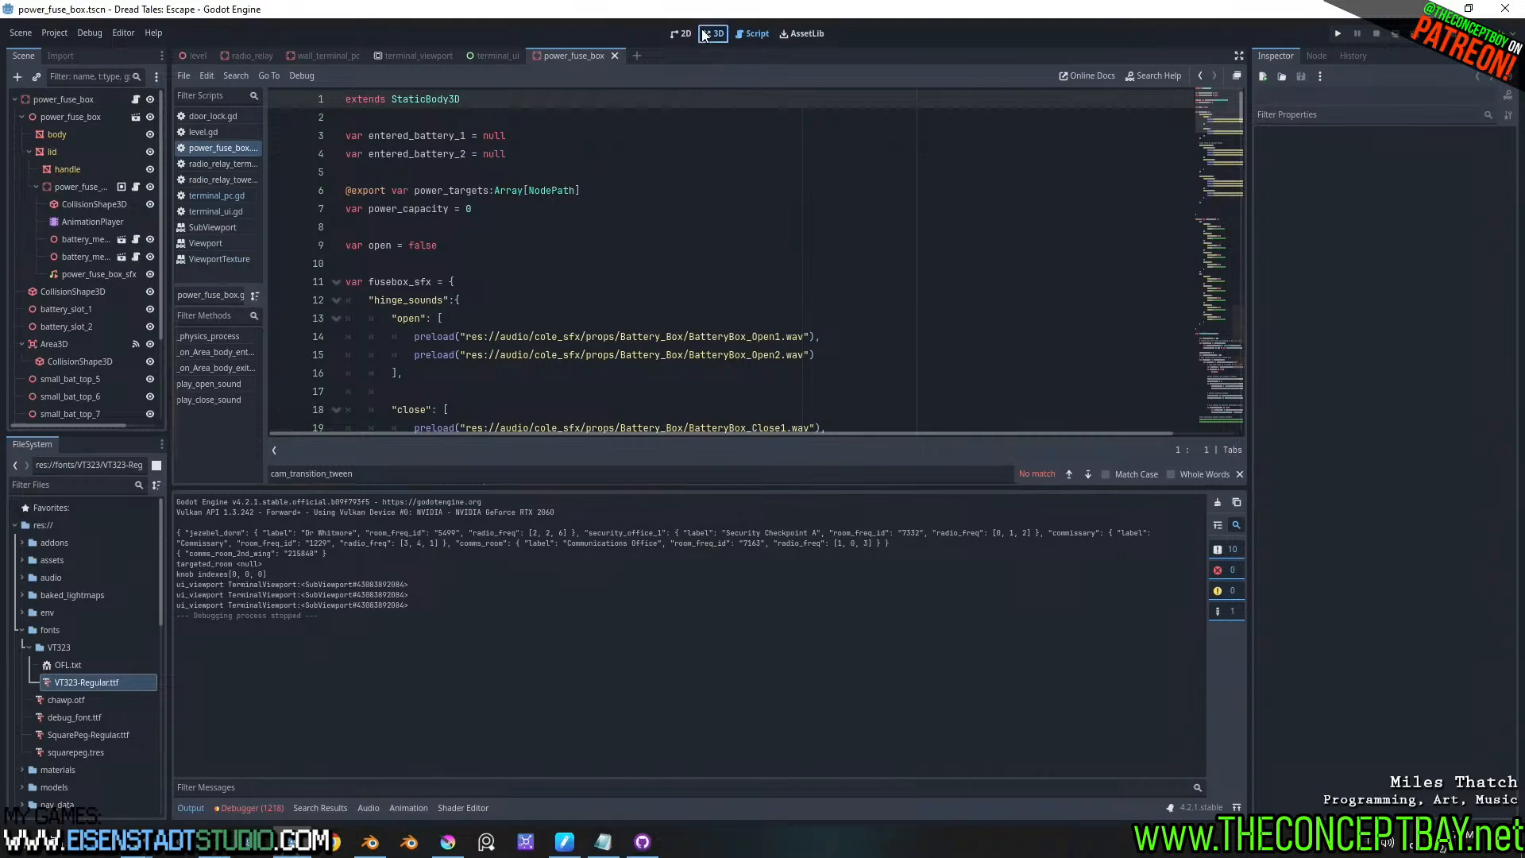
pyautogui.click(713, 33)
pyautogui.scroll(3, 637, 168)
pyautogui.keyDown('shift'); pyautogui.moveTo(637, 168); pyautogui.dragTo(683, 259, button='middle'); pyautogui.keyUp('shift')
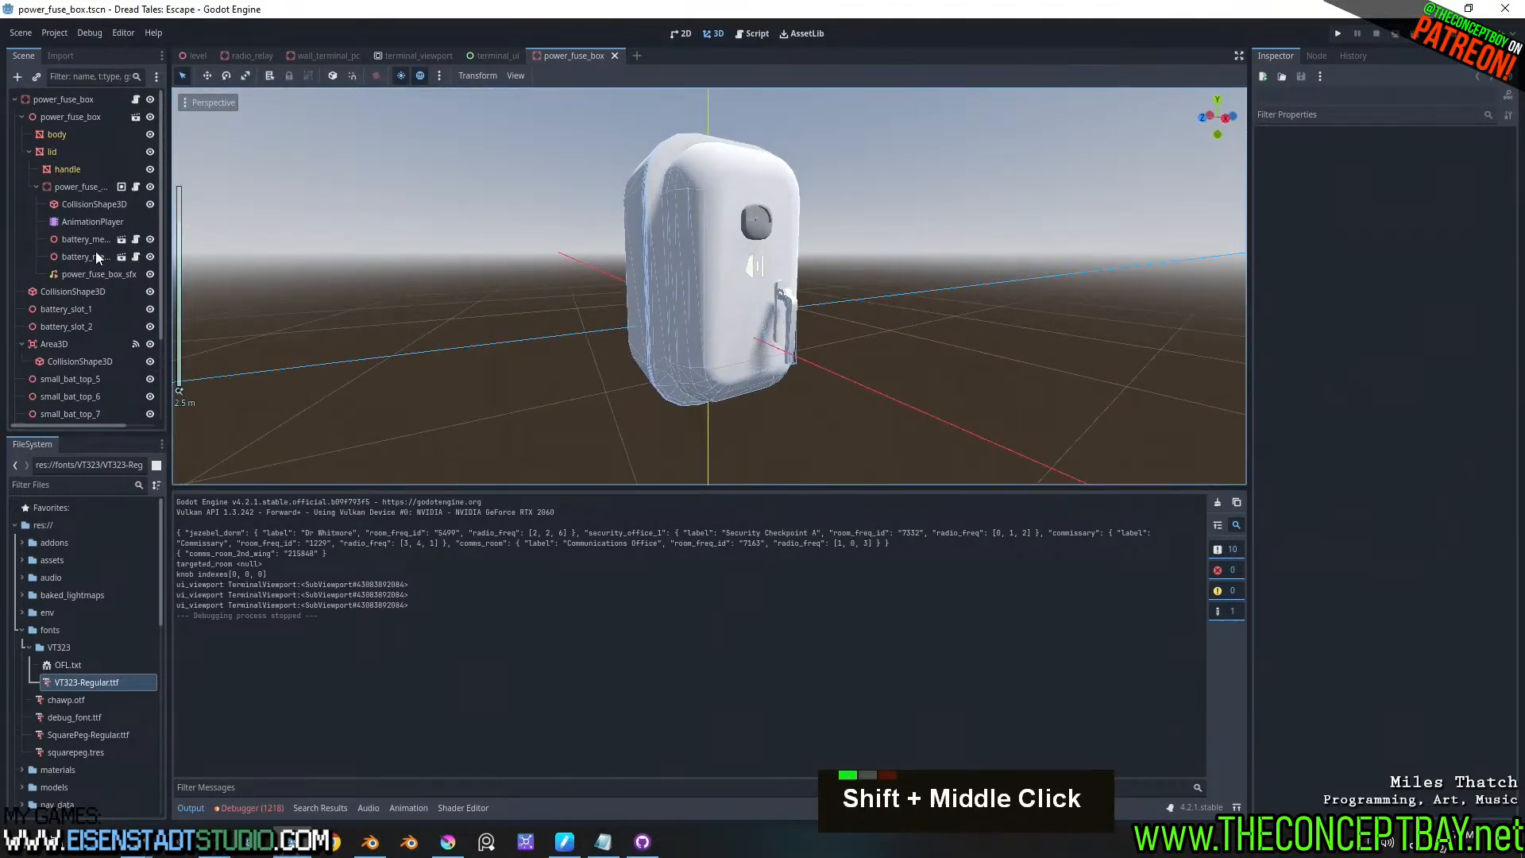
# - Load the close animation of the fuse box lid's AnimationPlayer
pyautogui.click(98, 222)
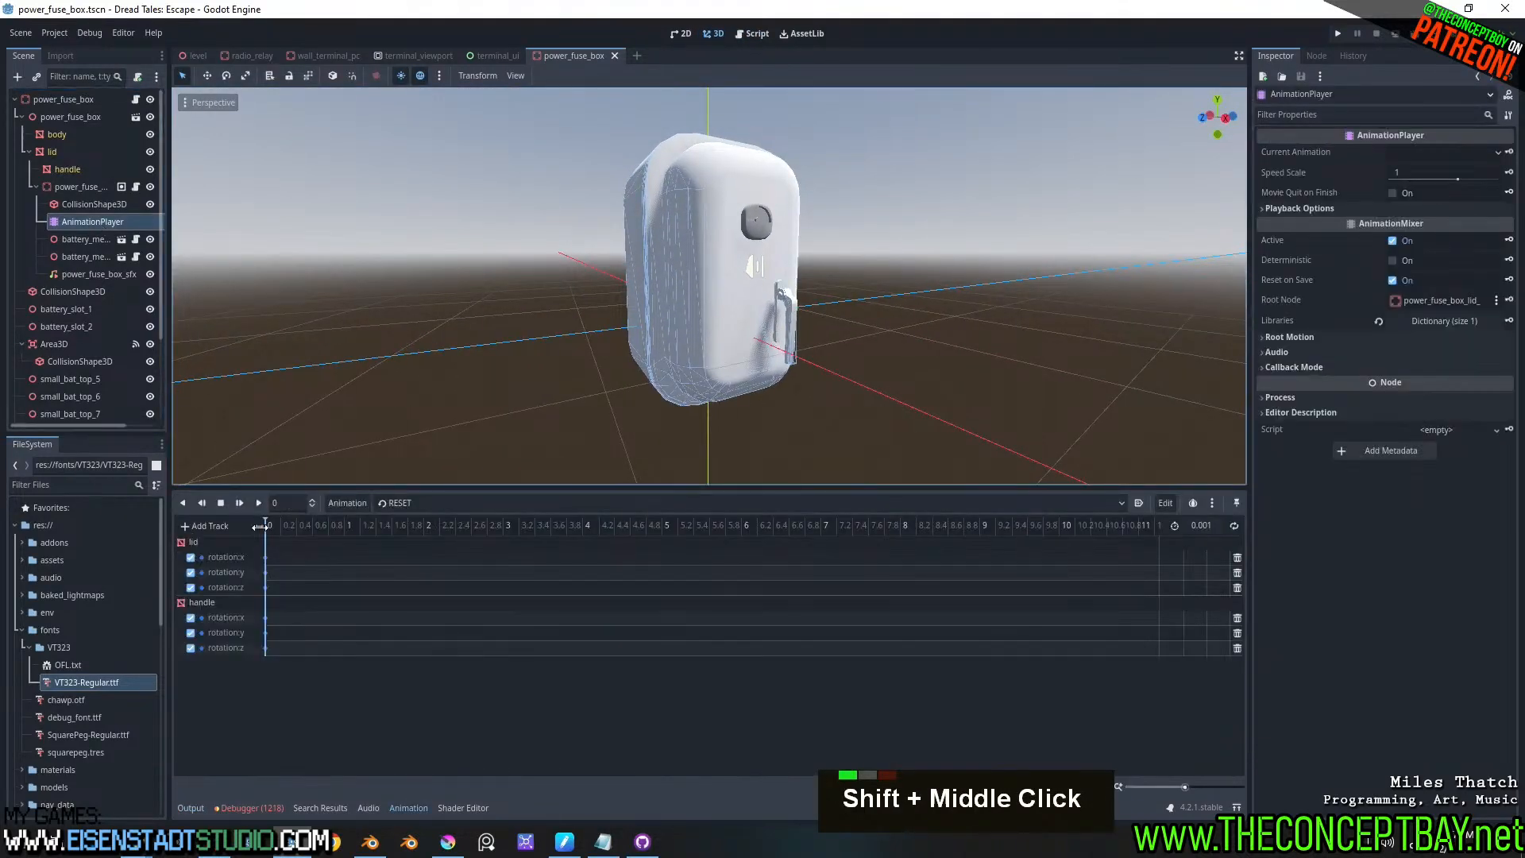
pyautogui.click(401, 503)
pyautogui.click(417, 537)
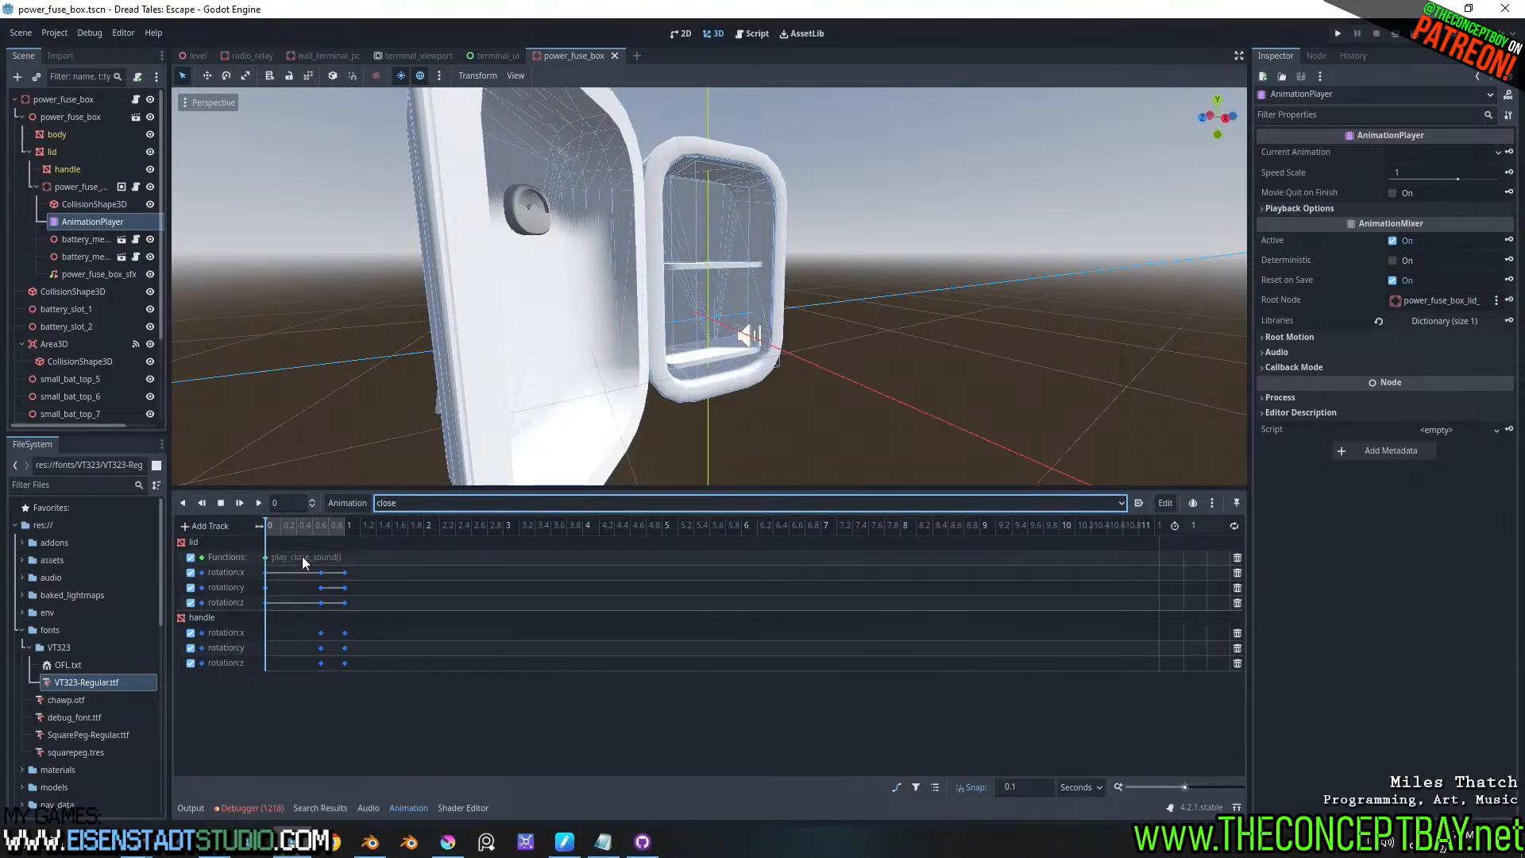
# - Examine the lid script and power_fuse_box.gd for the code behind the animation's sound function call
pyautogui.click(136, 187)
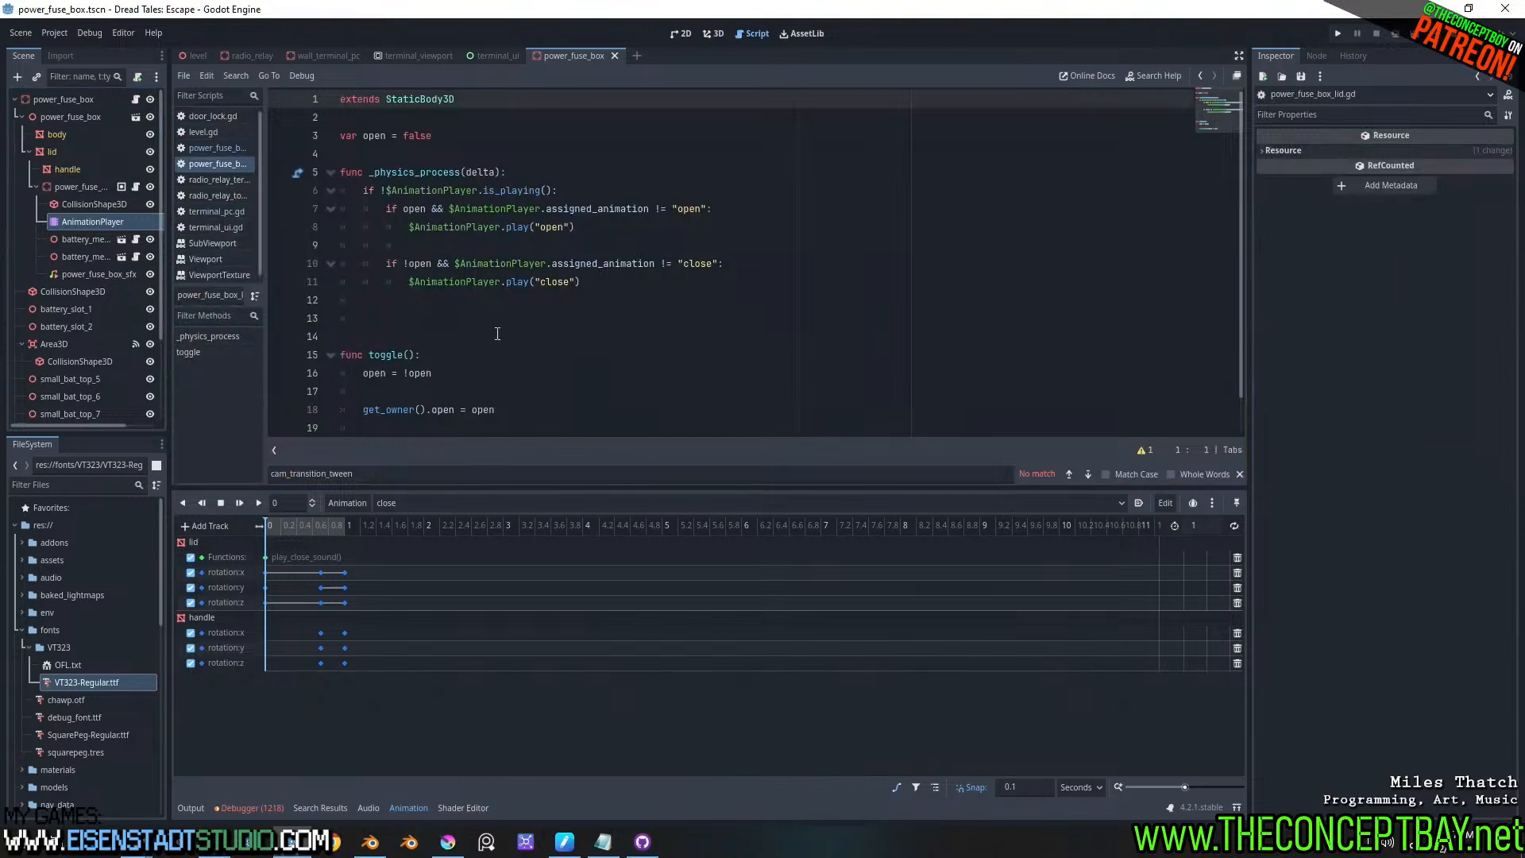
pyautogui.scroll(2, 497, 334)
pyautogui.scroll(-4, 498, 333)
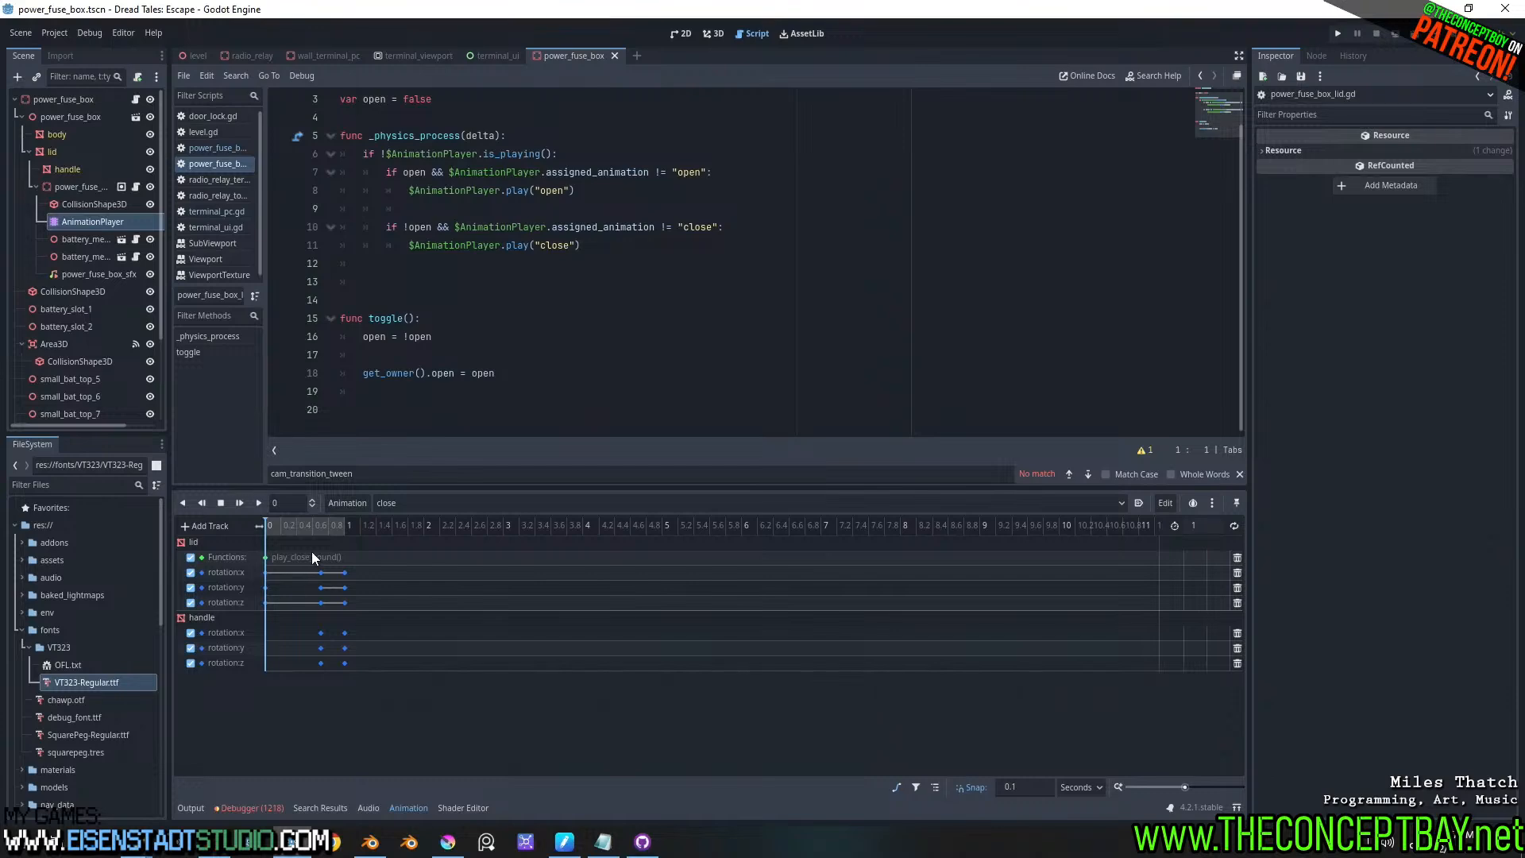
pyautogui.click(102, 97)
pyautogui.click(136, 99)
pyautogui.scroll(-5, 489, 312)
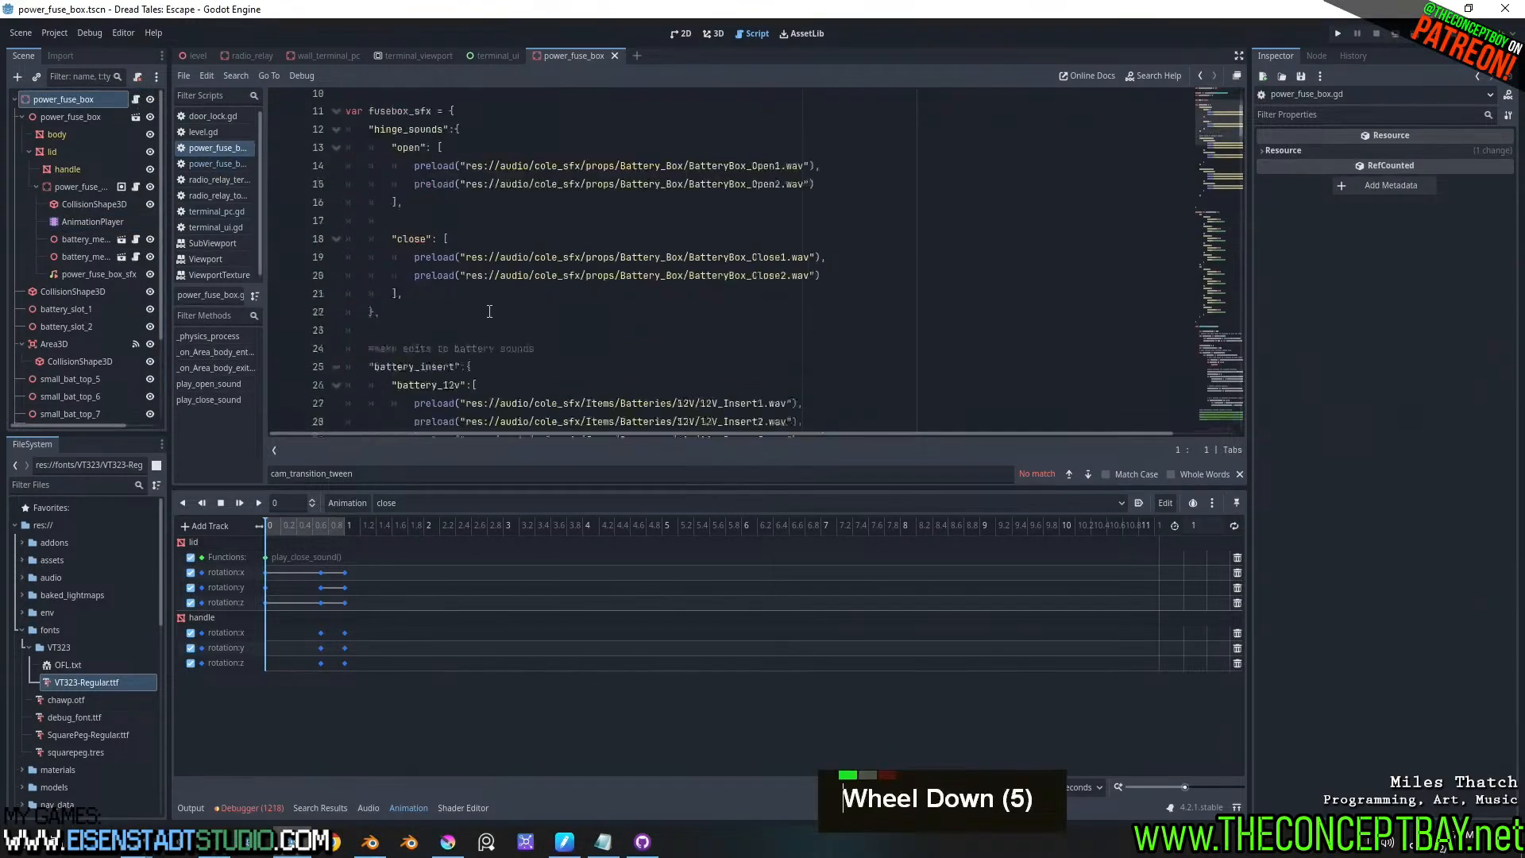
pyautogui.scroll(-18, 490, 312)
pyautogui.scroll(7, 490, 312)
pyautogui.scroll(-2, 489, 311)
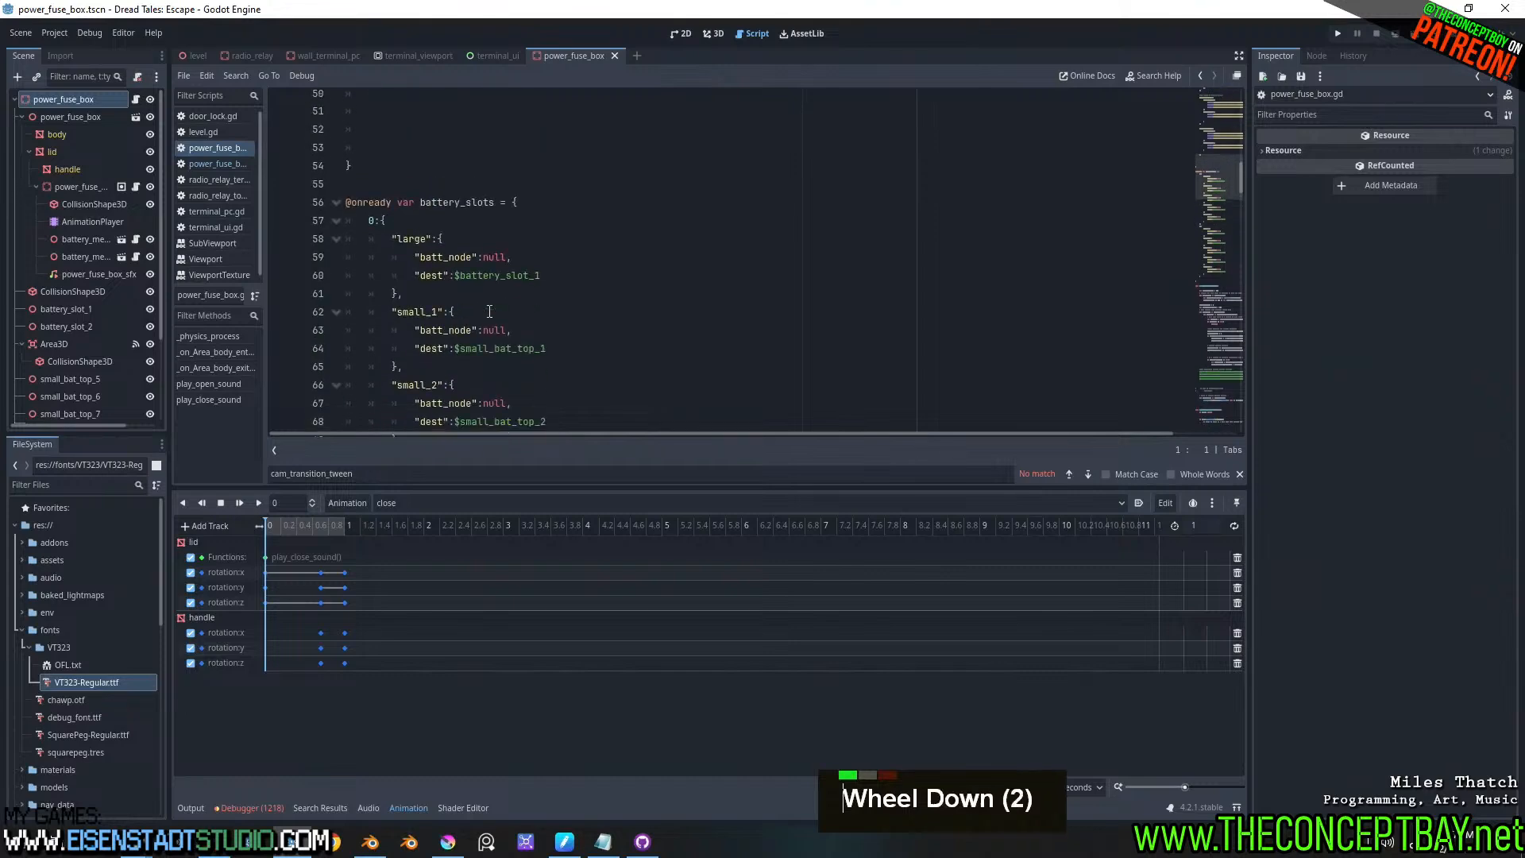
pyautogui.scroll(-18, 489, 311)
pyautogui.scroll(4, 489, 311)
pyautogui.scroll(-6, 490, 311)
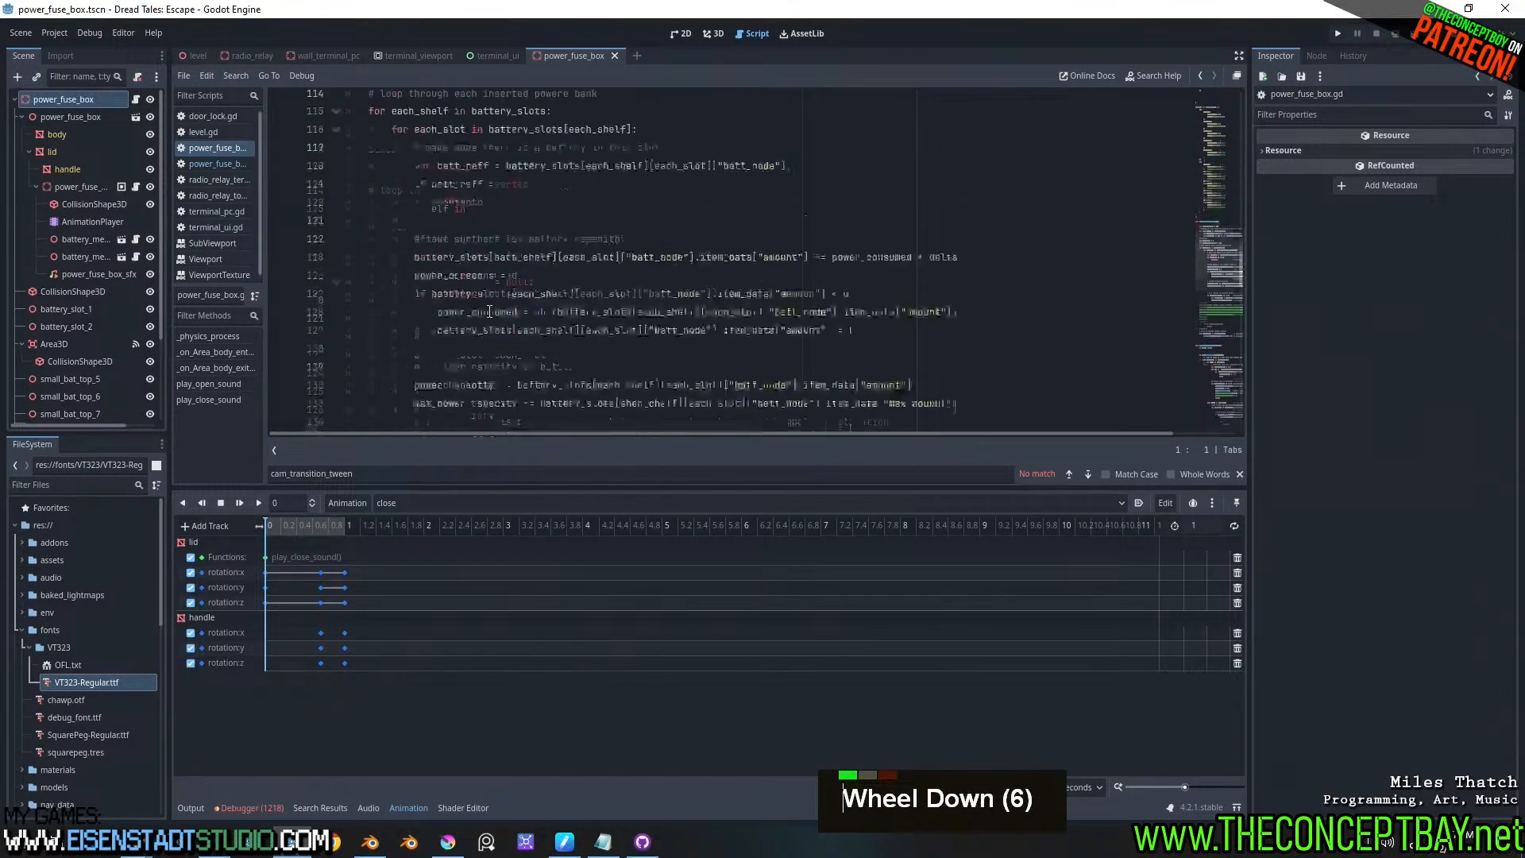
pyautogui.scroll(-12, 489, 312)
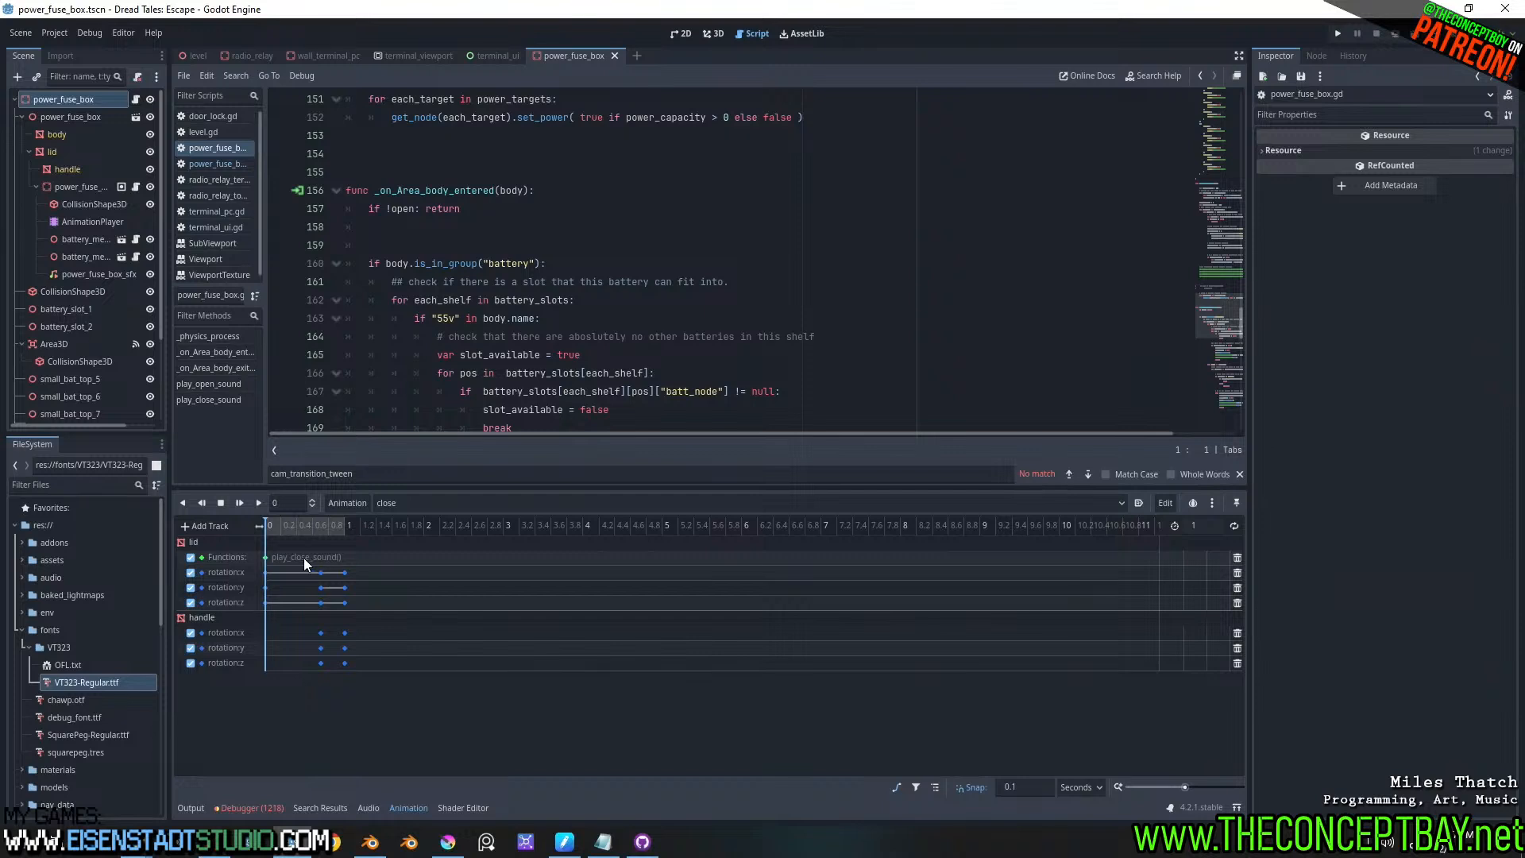
# - Retarget the play_close_sound() function track of the close animation from lid to the power_fuse_box_lid node
pyautogui.doubleClick(218, 555)
pyautogui.doubleClick(217, 554)
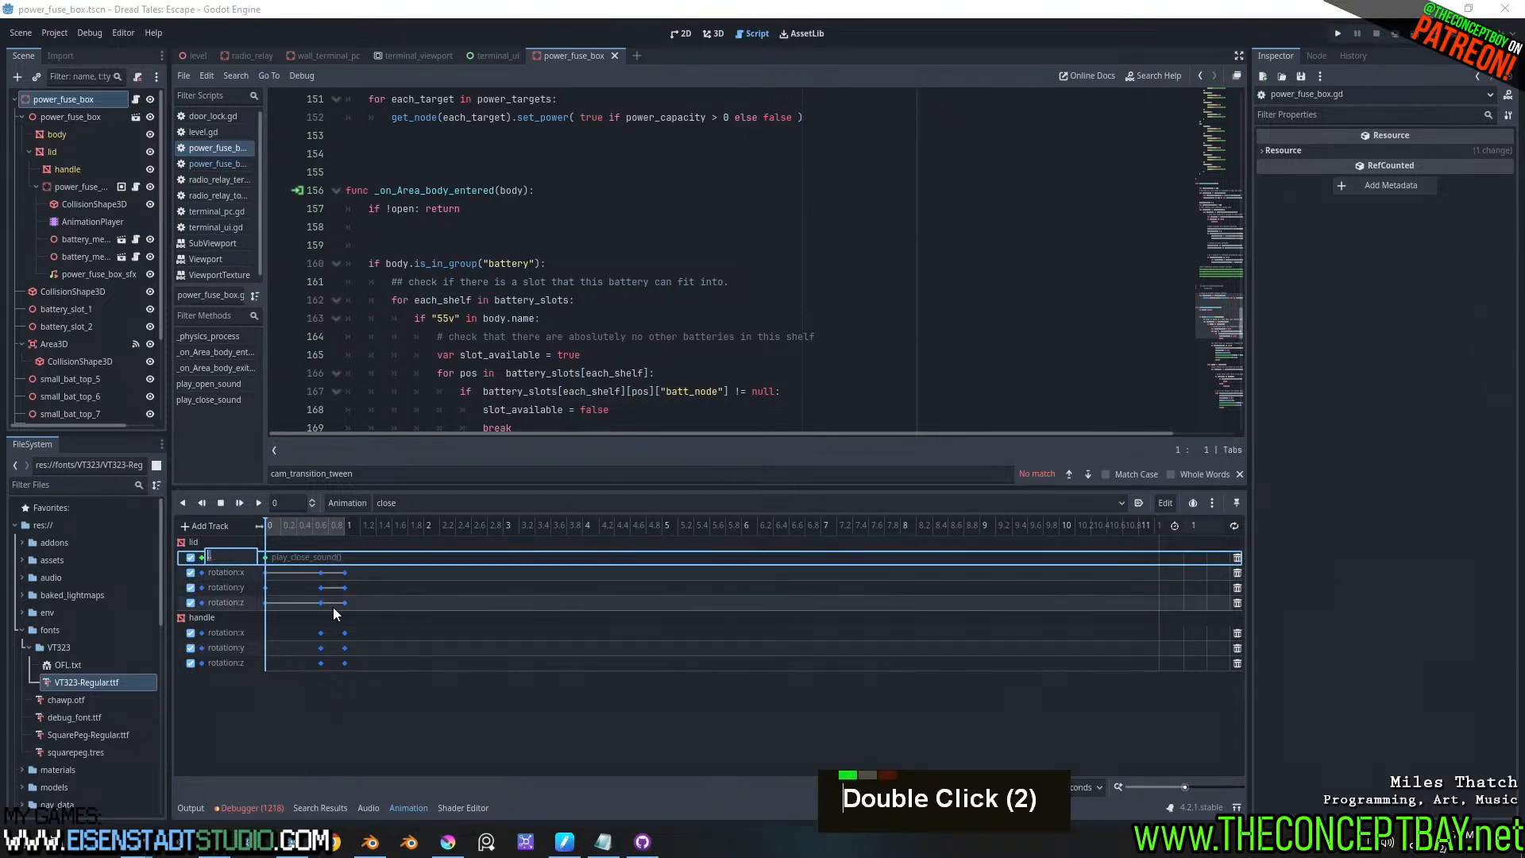
pyautogui.press('Right')
pyautogui.press('Right')
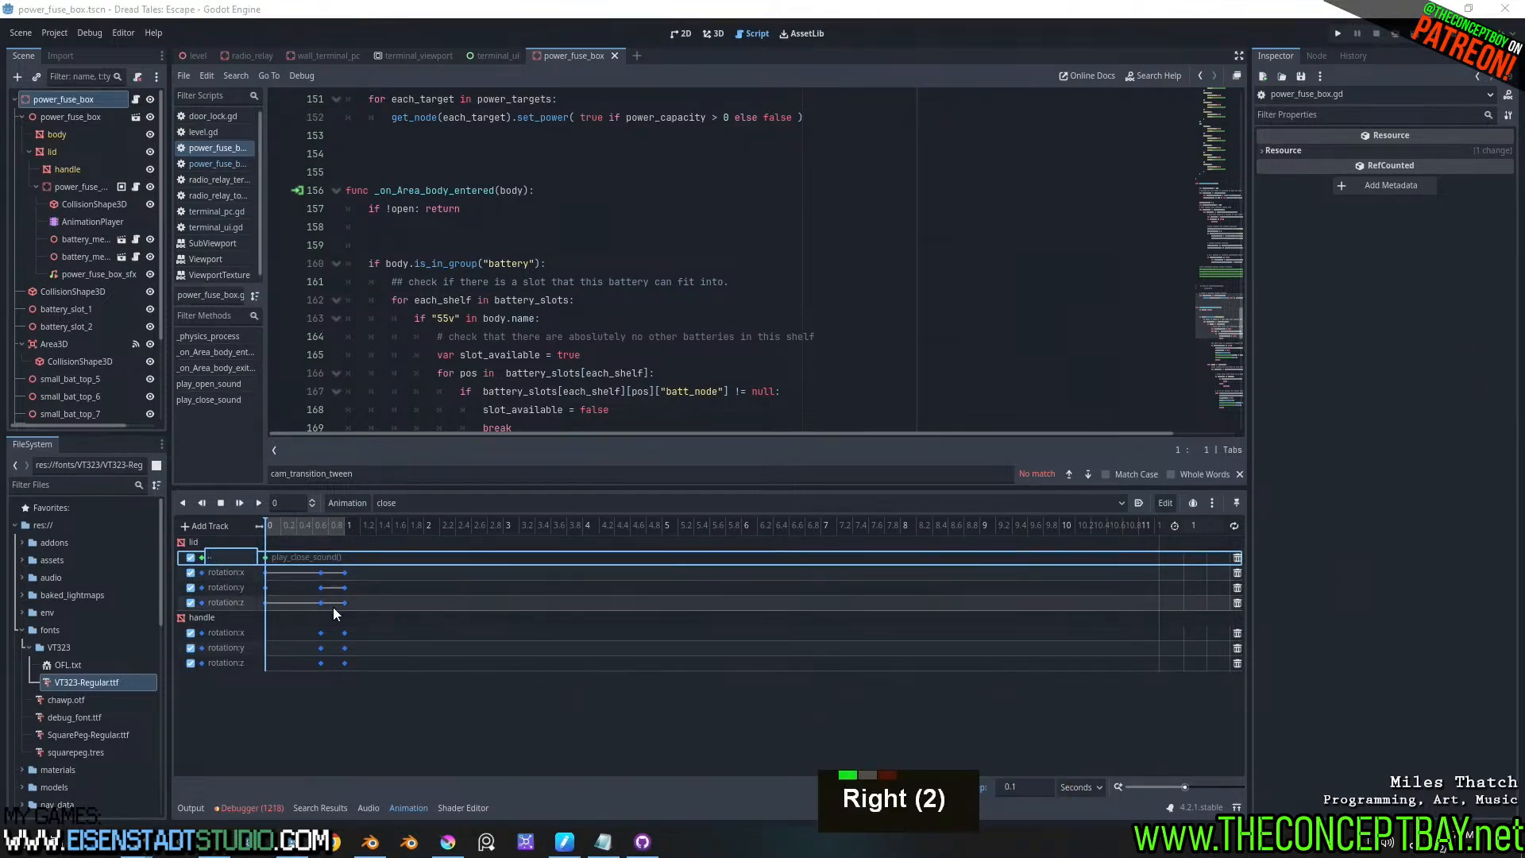
pyautogui.press('BackSpace')
pyautogui.press('Return')
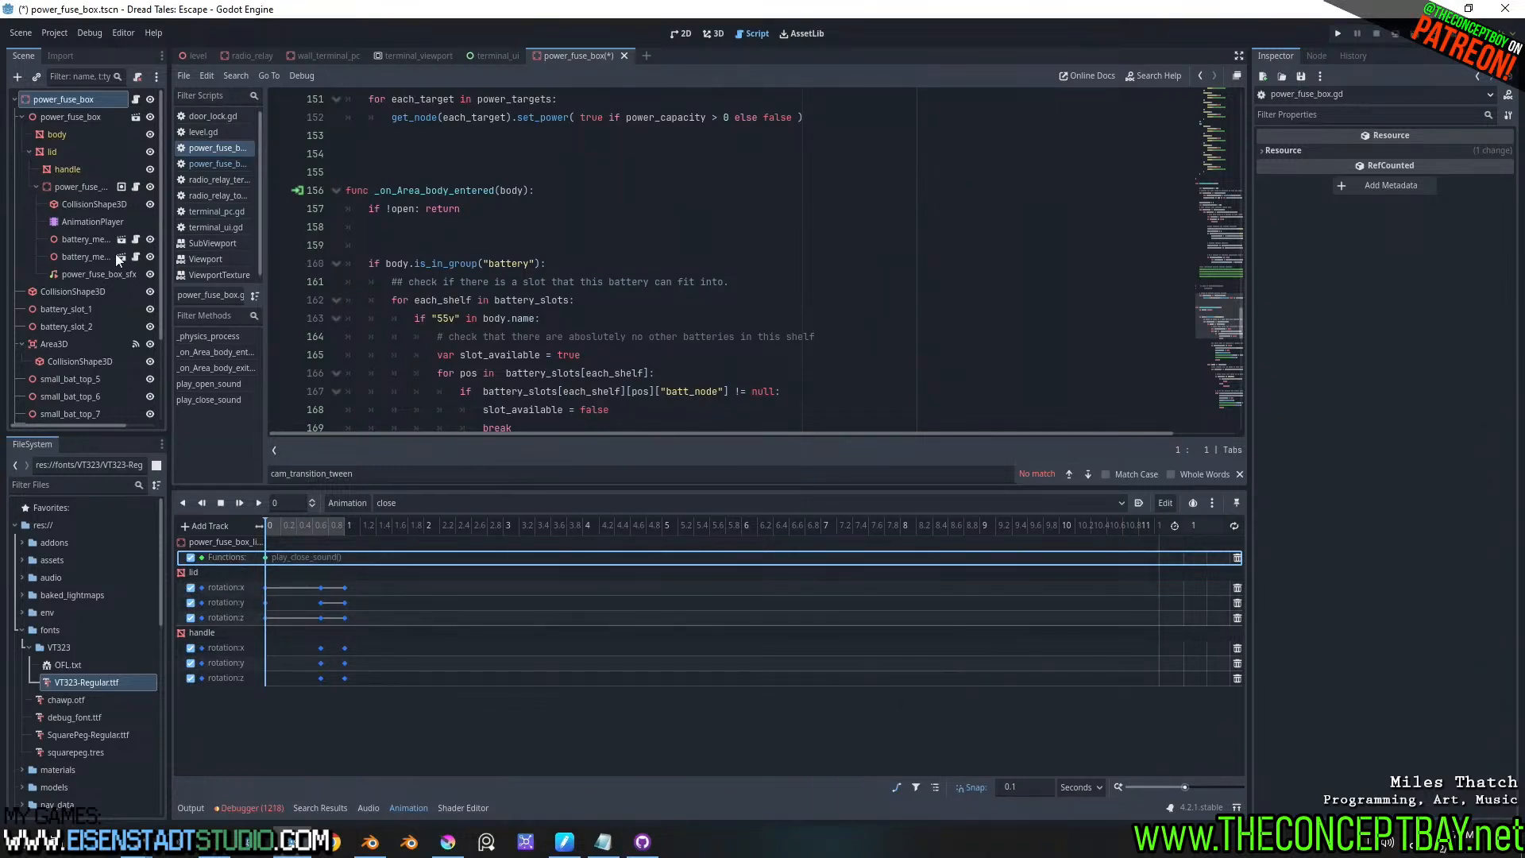
# - Switch to the open animation and retarget its play_open_sound() function track to the power_fuse_box_lid node
pyautogui.click(389, 511)
pyautogui.click(412, 551)
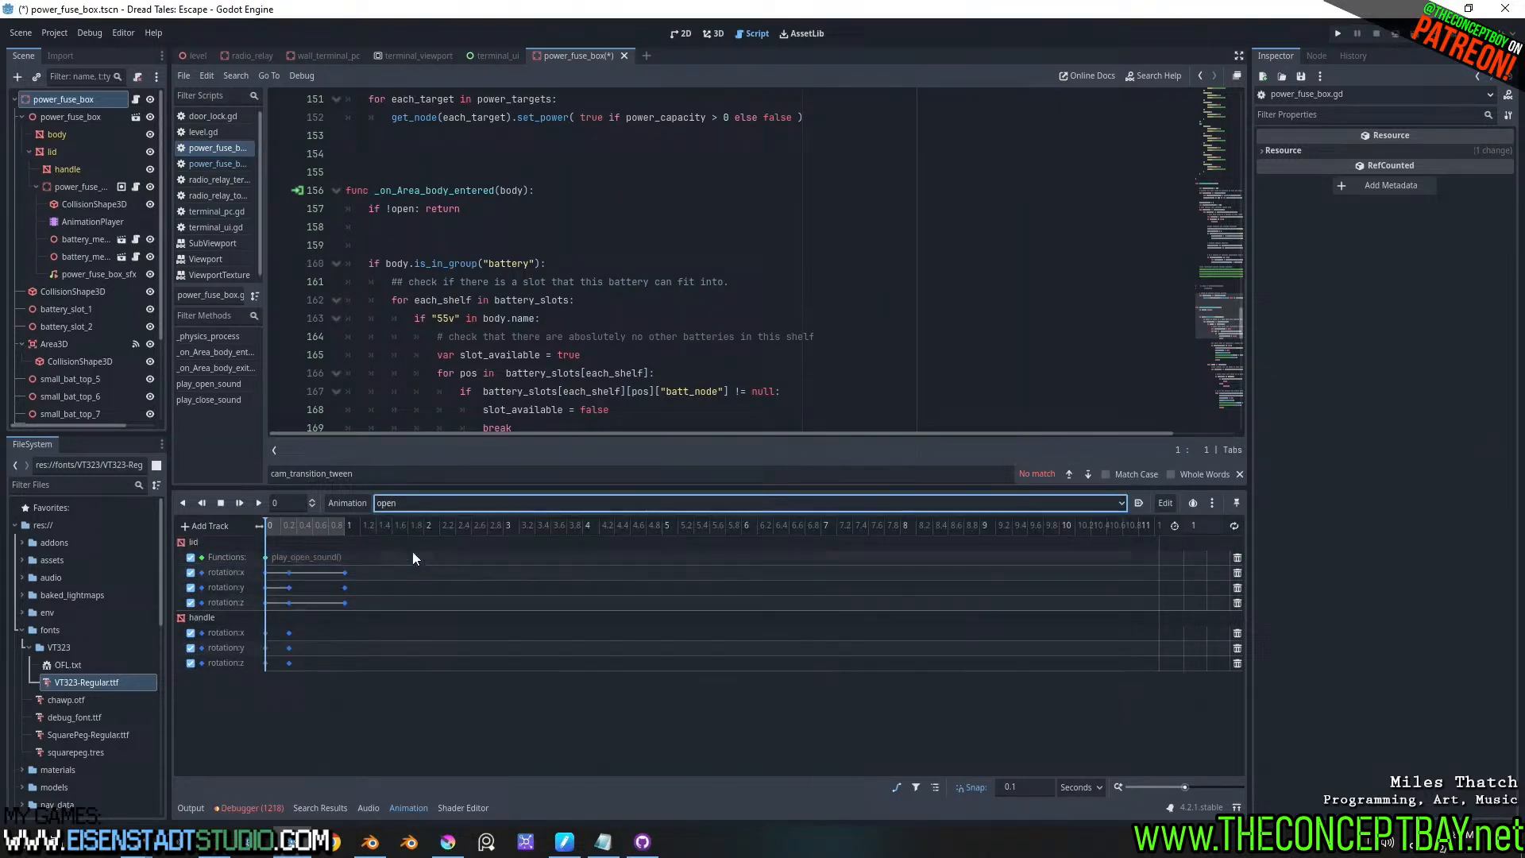
pyautogui.doubleClick(227, 558)
pyautogui.press('BackSpace')
pyautogui.press('Return')
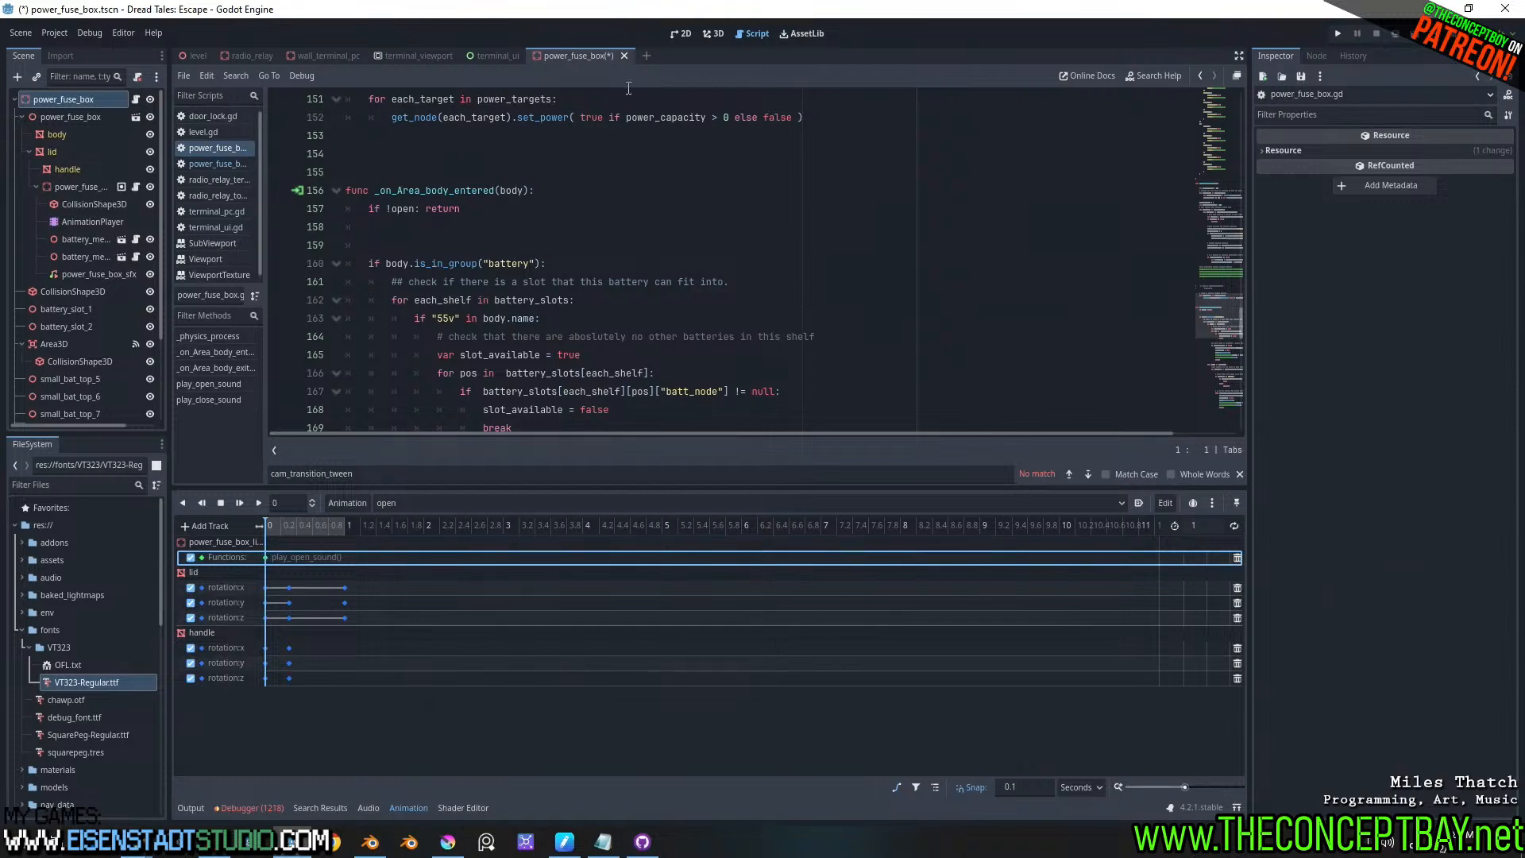
# - Run the project, walk to the fuse box and open its lid to test the animation
pyautogui.press('F5')
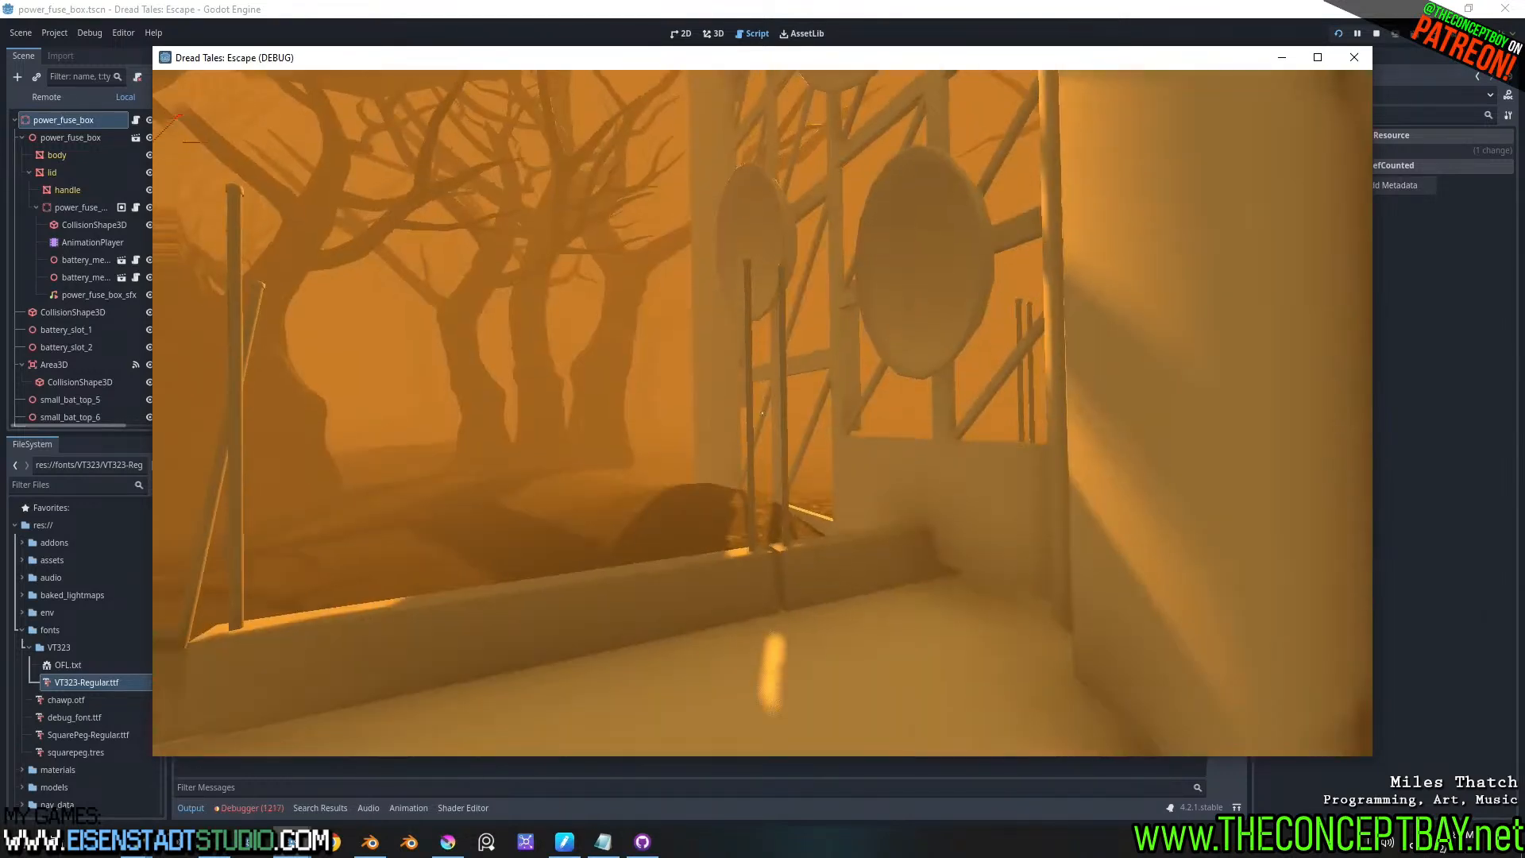
pyautogui.press('w')
pyautogui.press('a')
pyautogui.press('w')
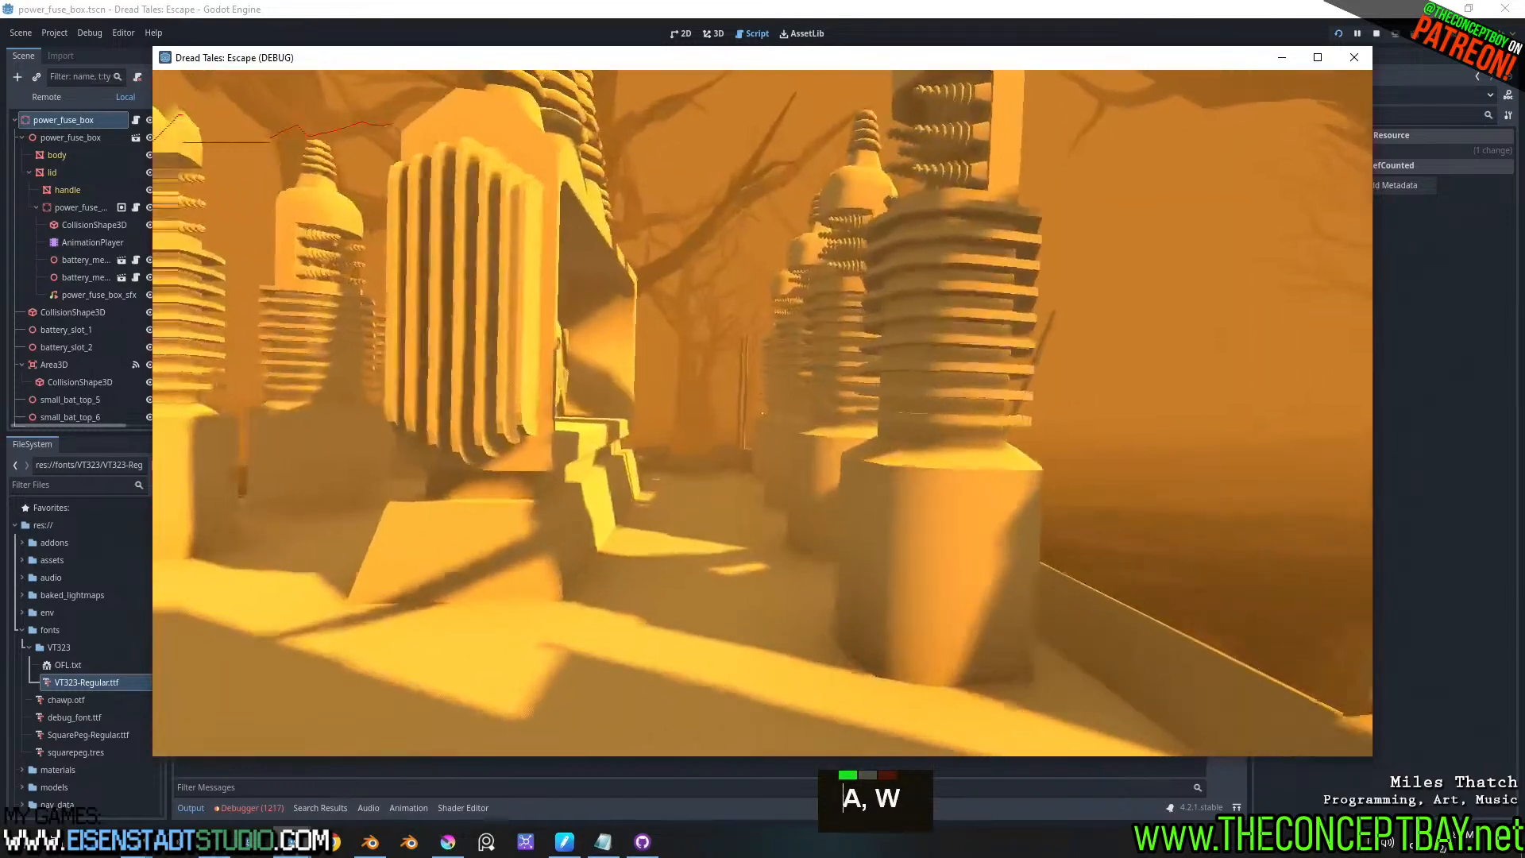
pyautogui.press('d')
pyautogui.press('e')
pyautogui.press('w')
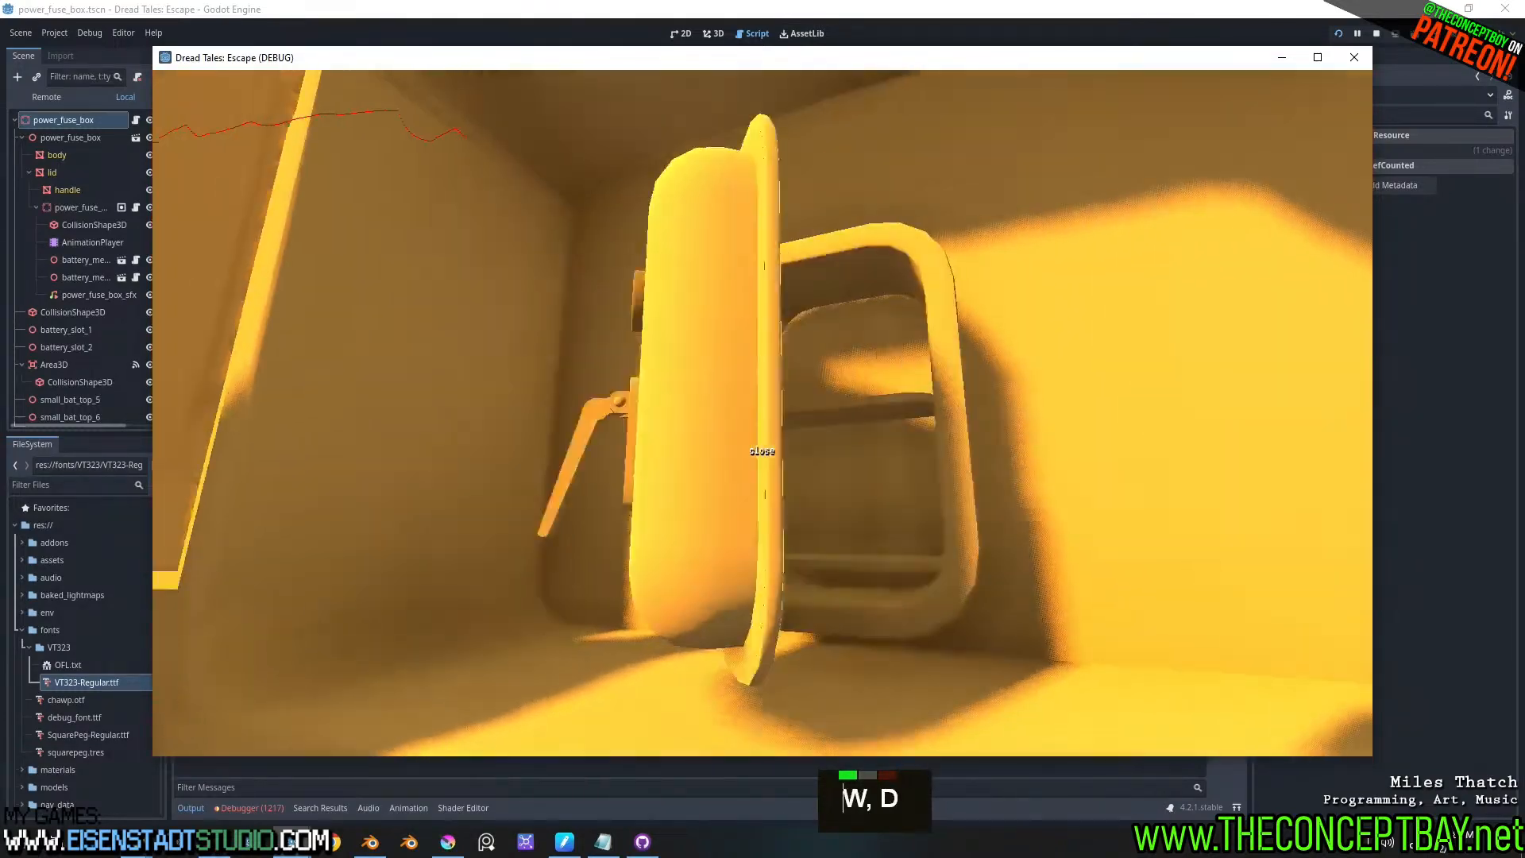
# - Insert a battery from the inventory on the fuse box's lower shelf, close the lid and head for the wall terminal
pyautogui.press('Tab')
pyautogui.press('Tab')
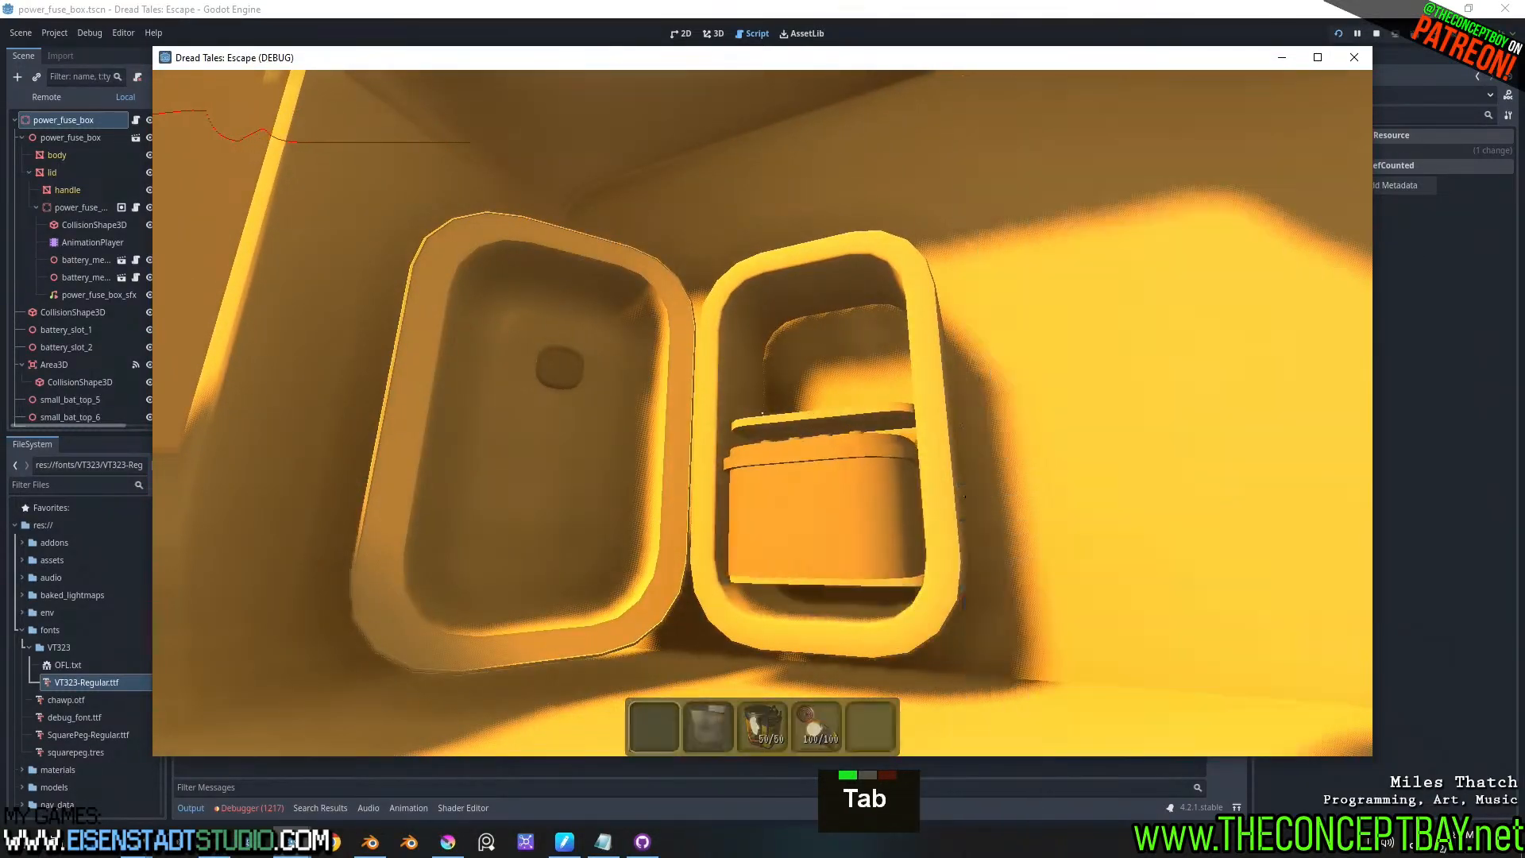
pyautogui.press('e')
pyautogui.press('w')
pyautogui.press('d')
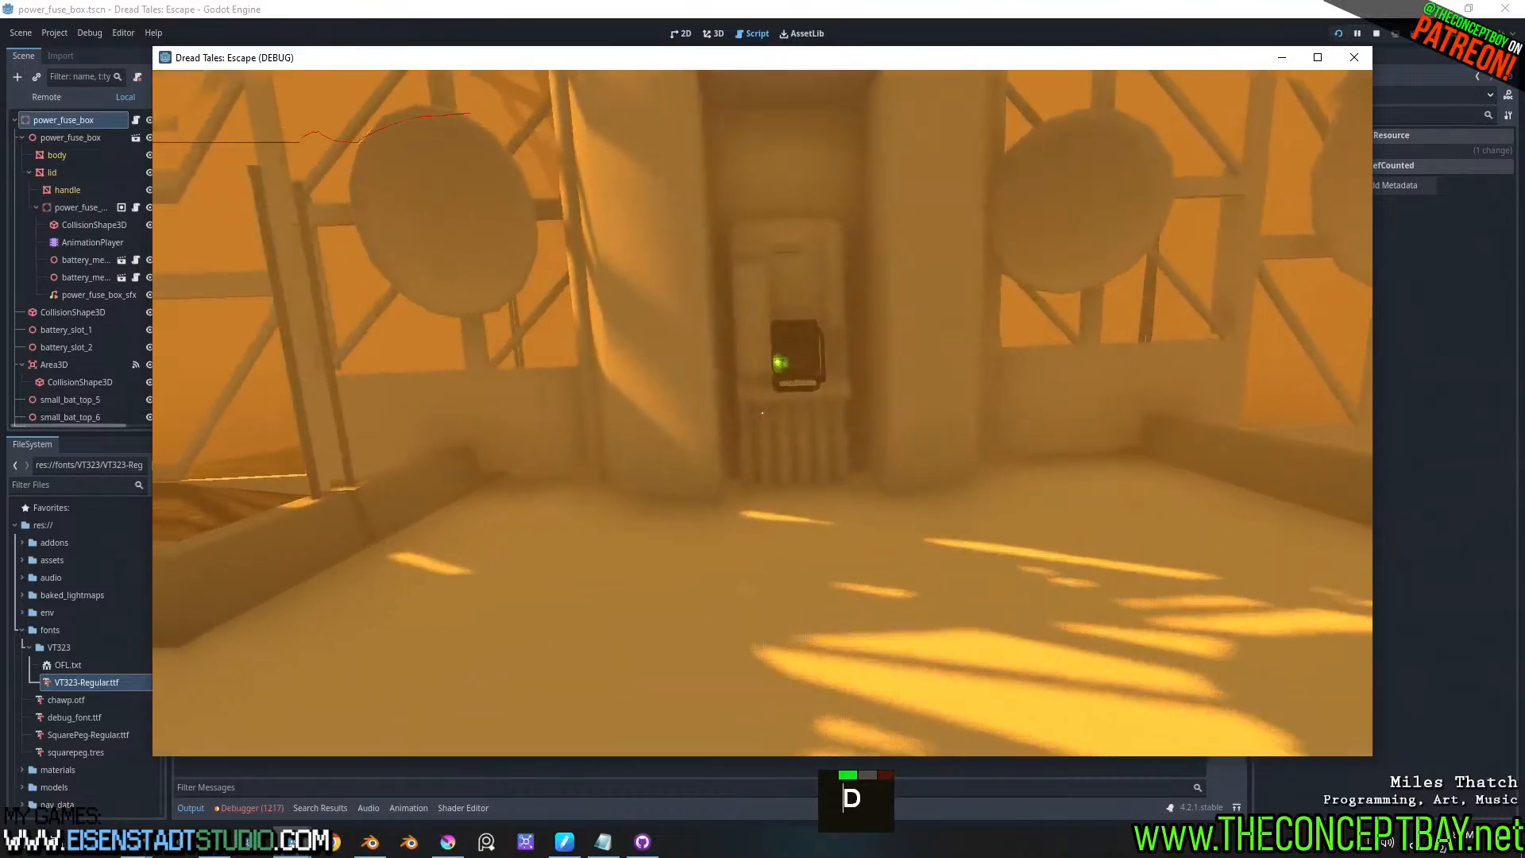
# - Walk up to the wall terminal, access it and open the Alignment Operation Note entry to test the menu
pyautogui.press('a')
pyautogui.press('a')
pyautogui.press('e')
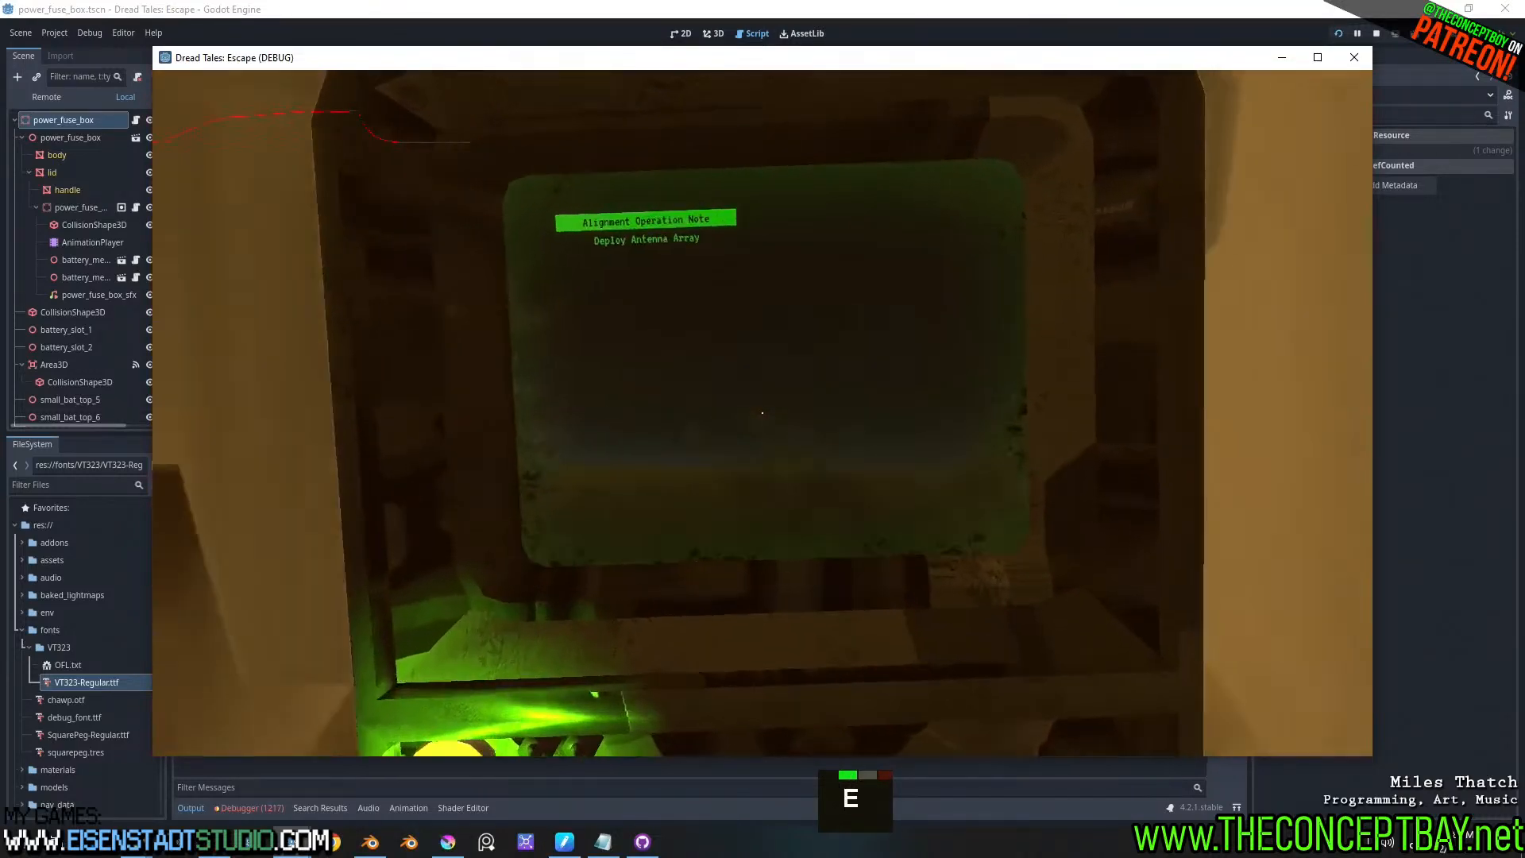
pyautogui.press('Up')
pyautogui.press('Down')
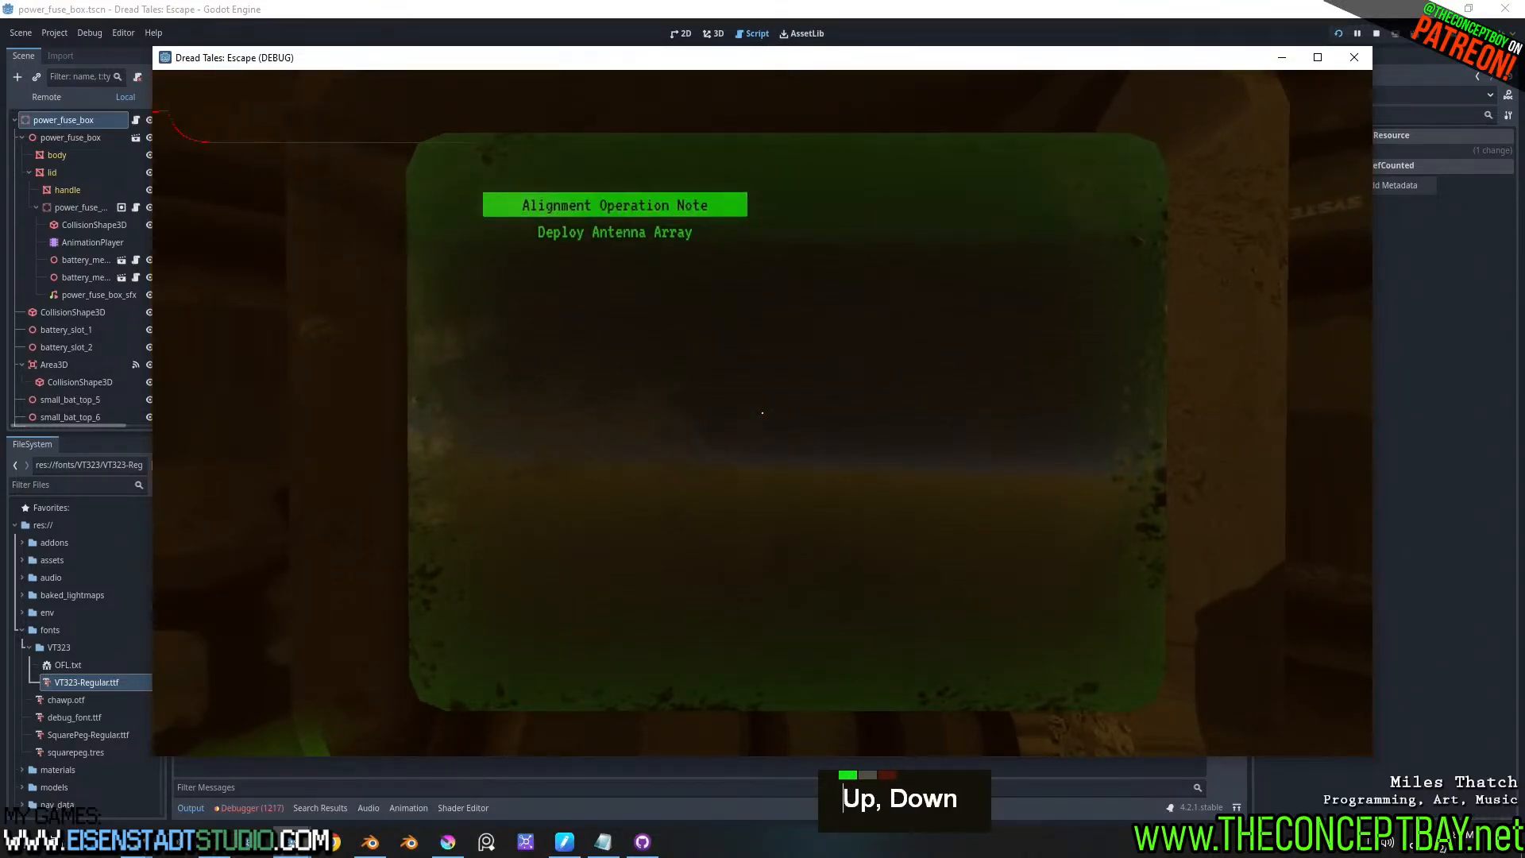
pyautogui.press('Return')
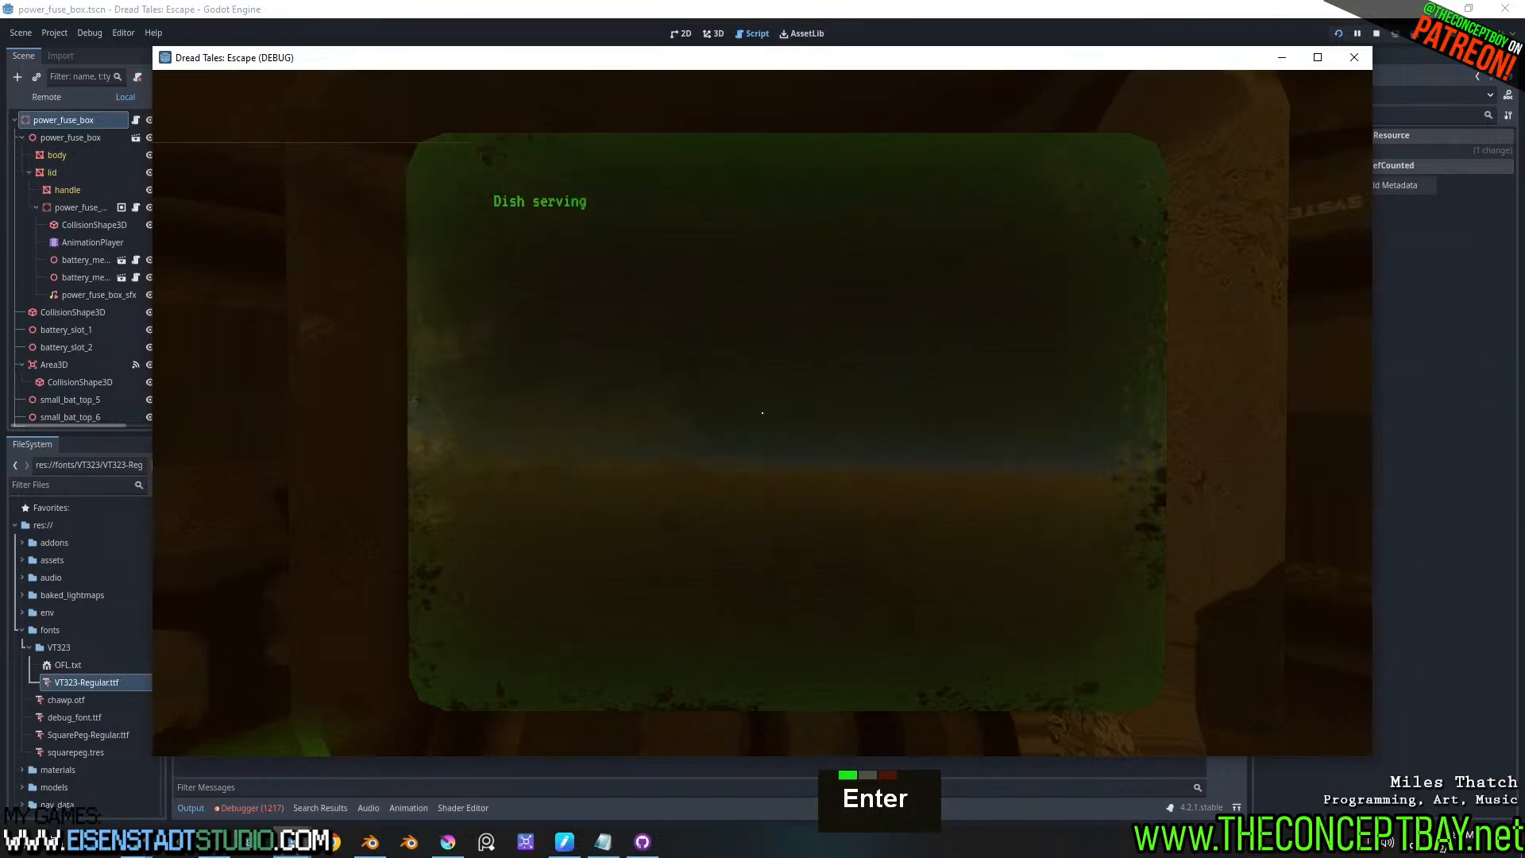
# - Leave the terminal, return to the fuse box to test opening and closing its lid, and quit the running game
pyautogui.press('s')
pyautogui.press('e')
pyautogui.press('d')
pyautogui.press('a')
pyautogui.press('w')
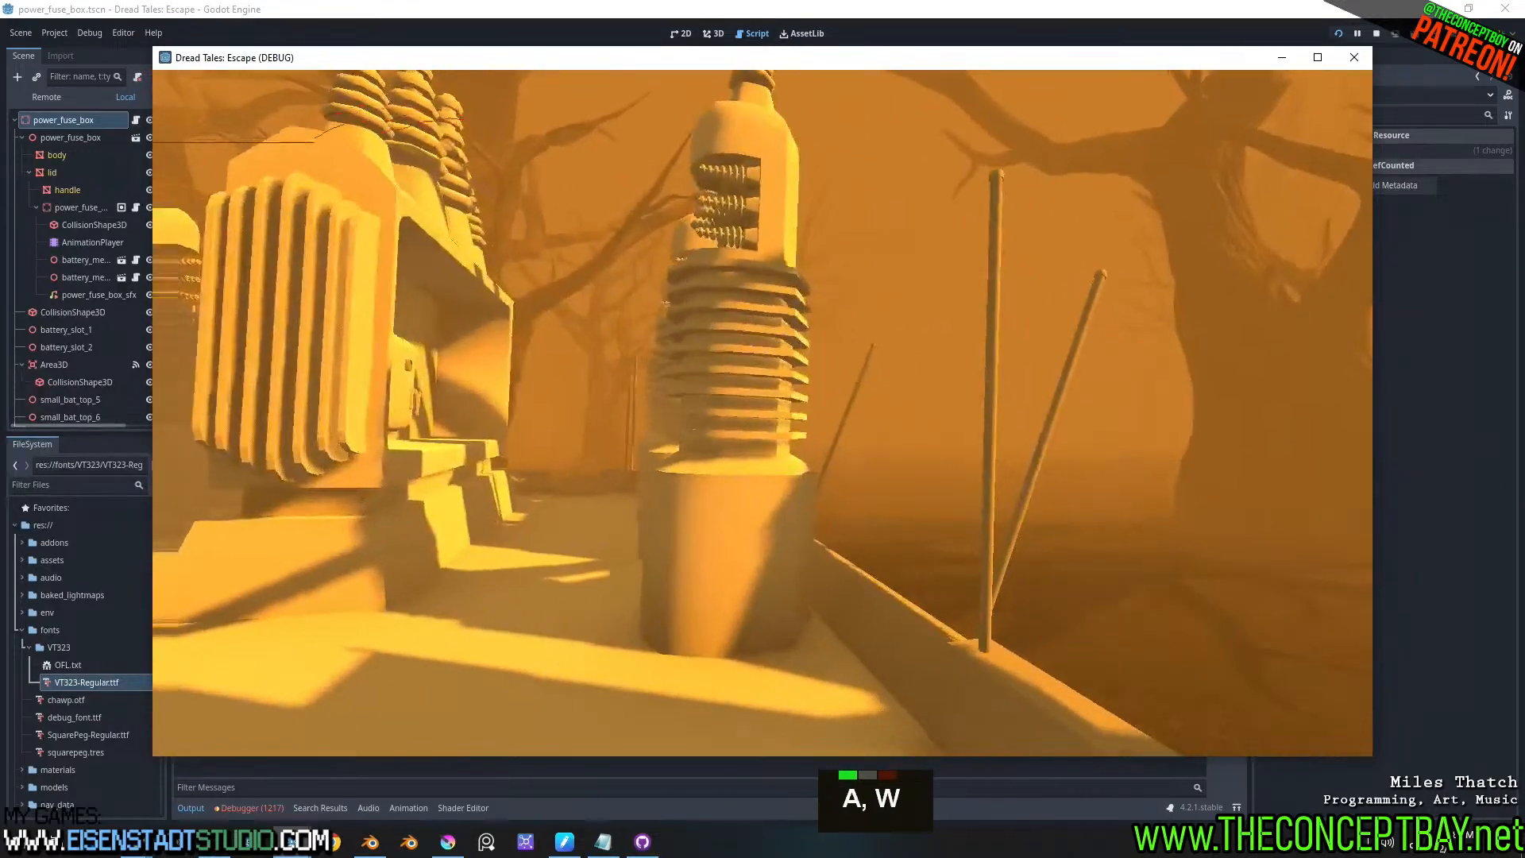
pyautogui.press('d')
pyautogui.press('d')
pyautogui.press('d')
pyautogui.press('d')
pyautogui.press('d')
pyautogui.press('e')
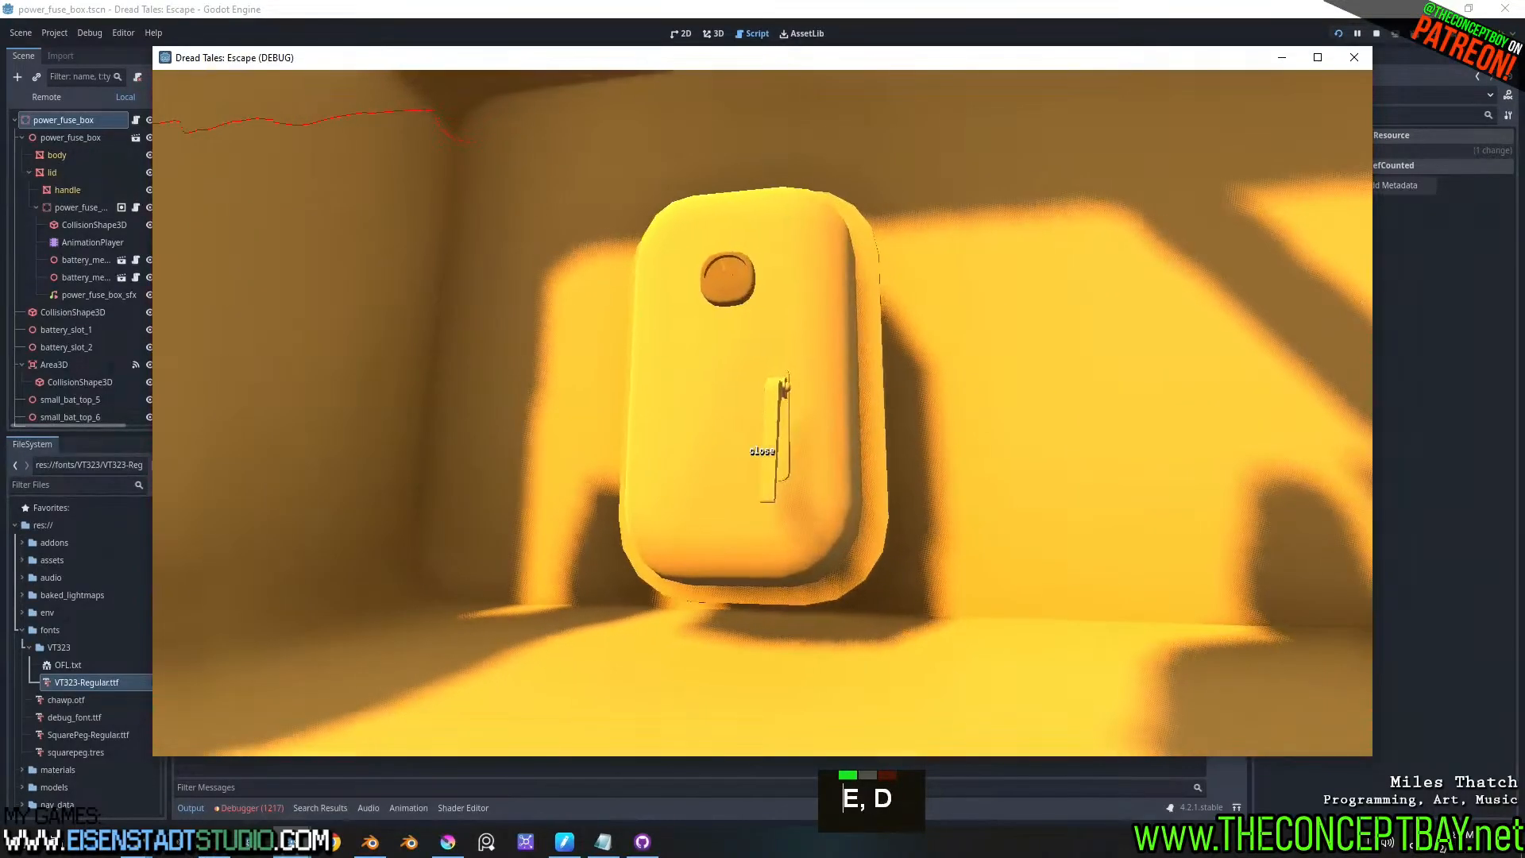
pyautogui.press('e')
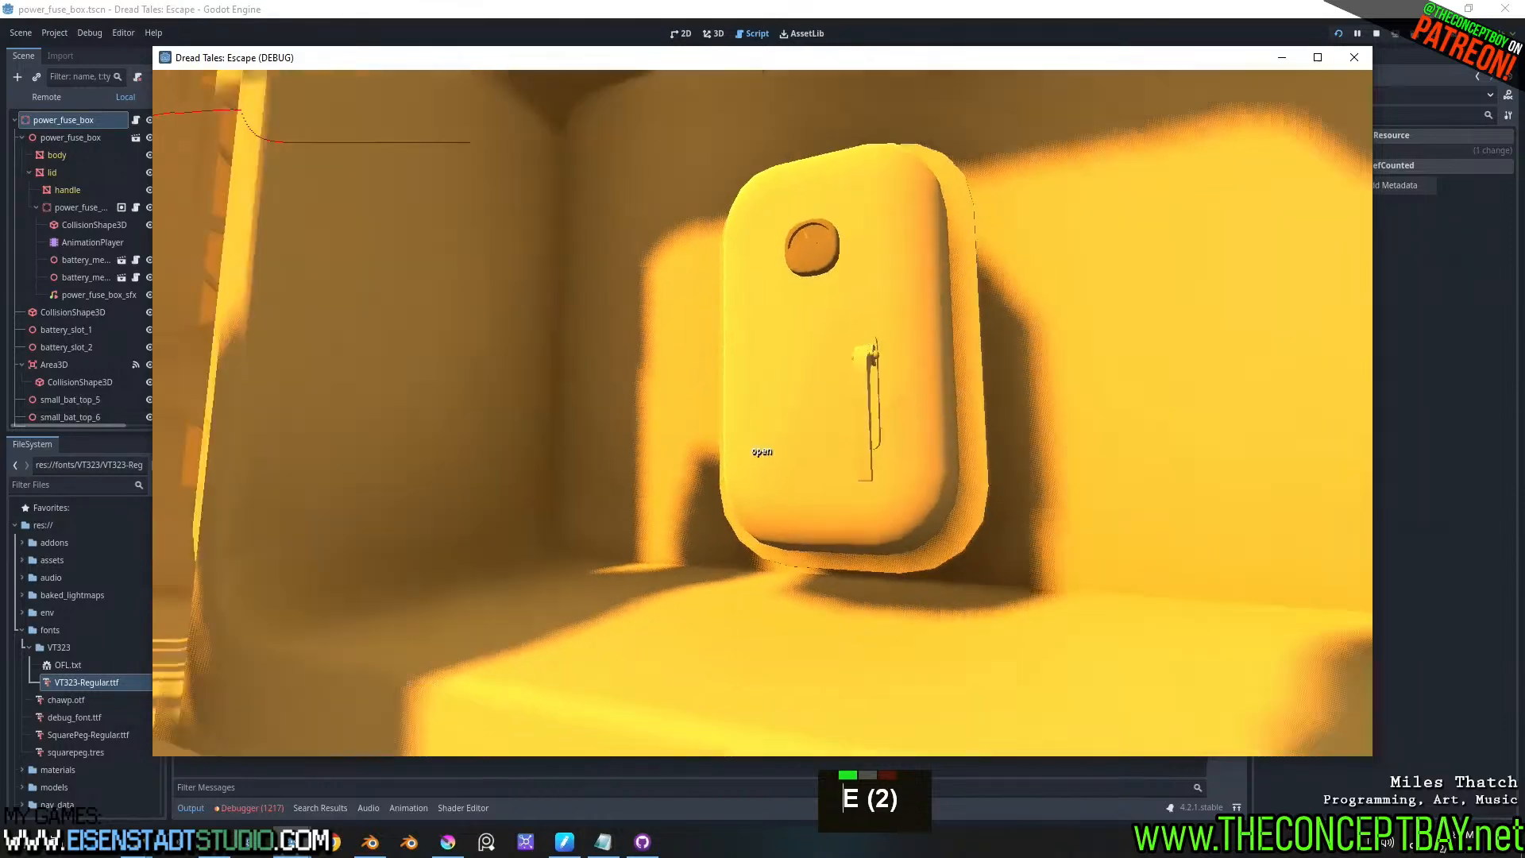
pyautogui.press('e')
pyautogui.hotkey('alt', 'F4')
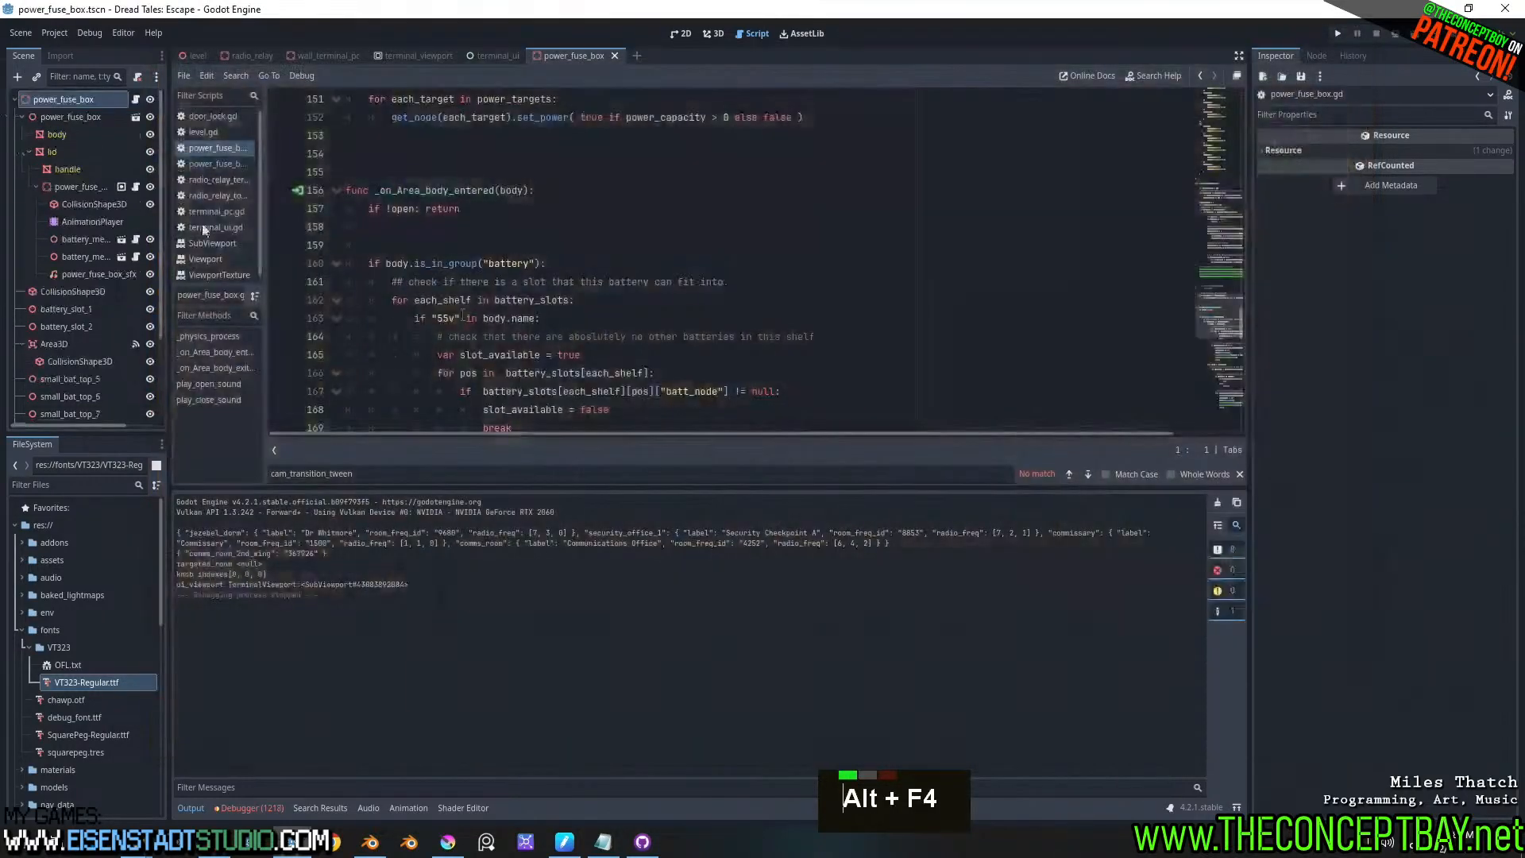
# - Select the lid's AnimationPlayer and check which node the open animation's play_open_sound() track targets
pyautogui.click(75, 222)
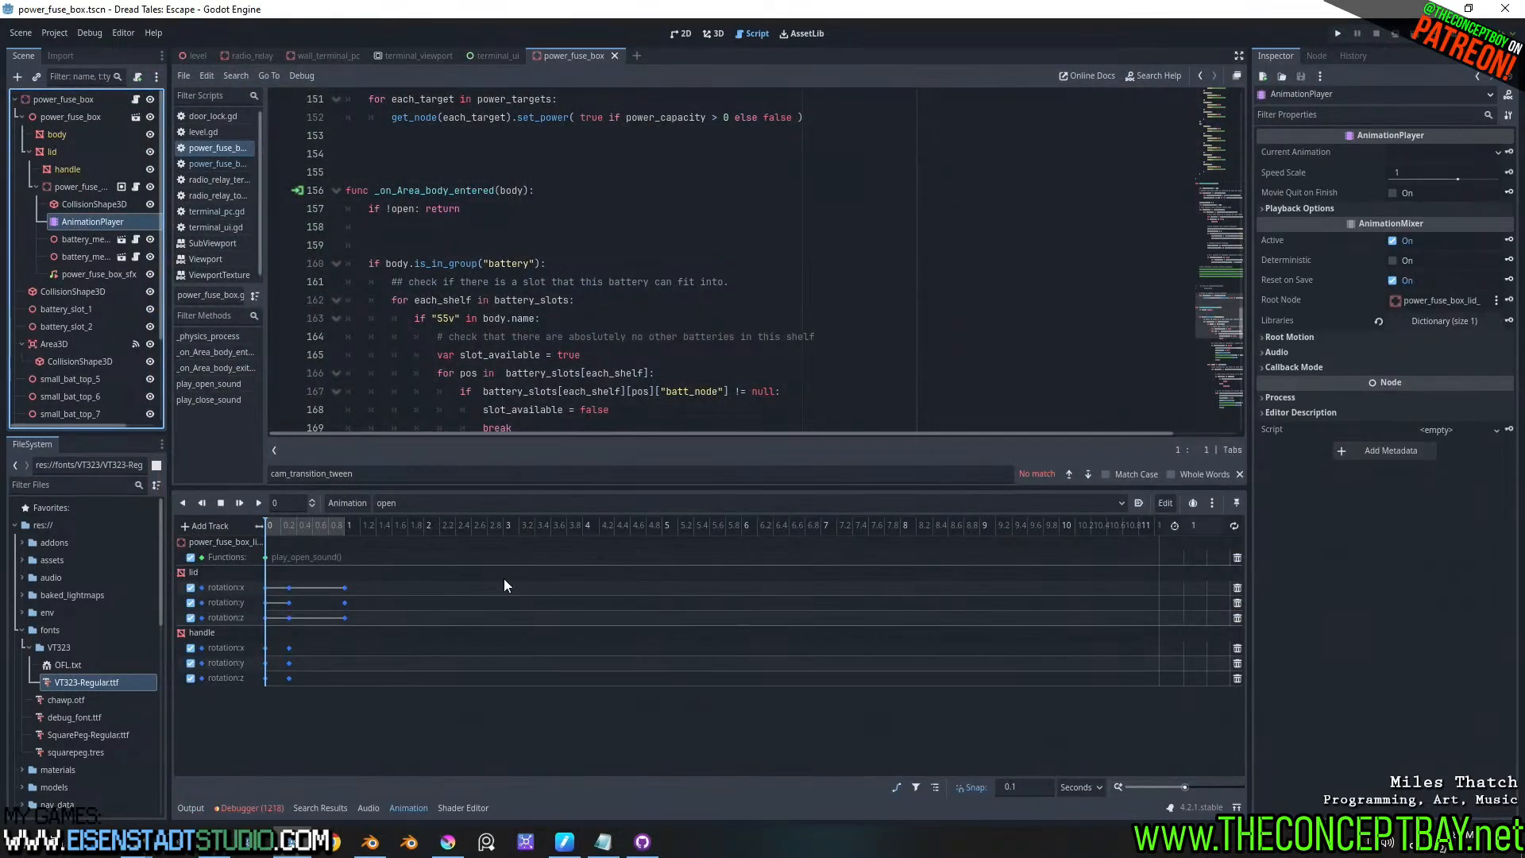
pyautogui.click(281, 557)
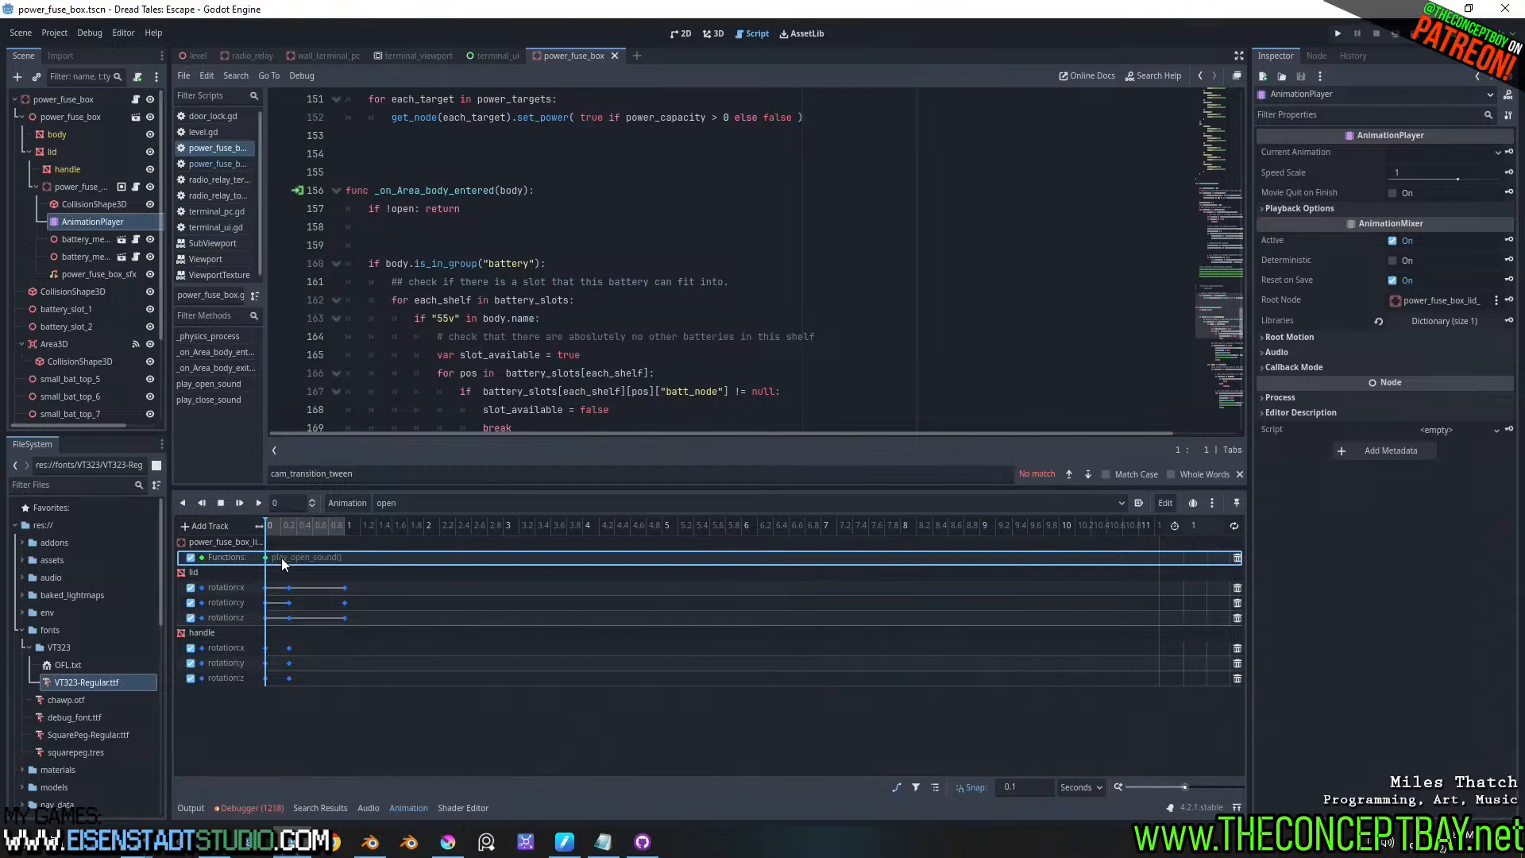
pyautogui.click(238, 541)
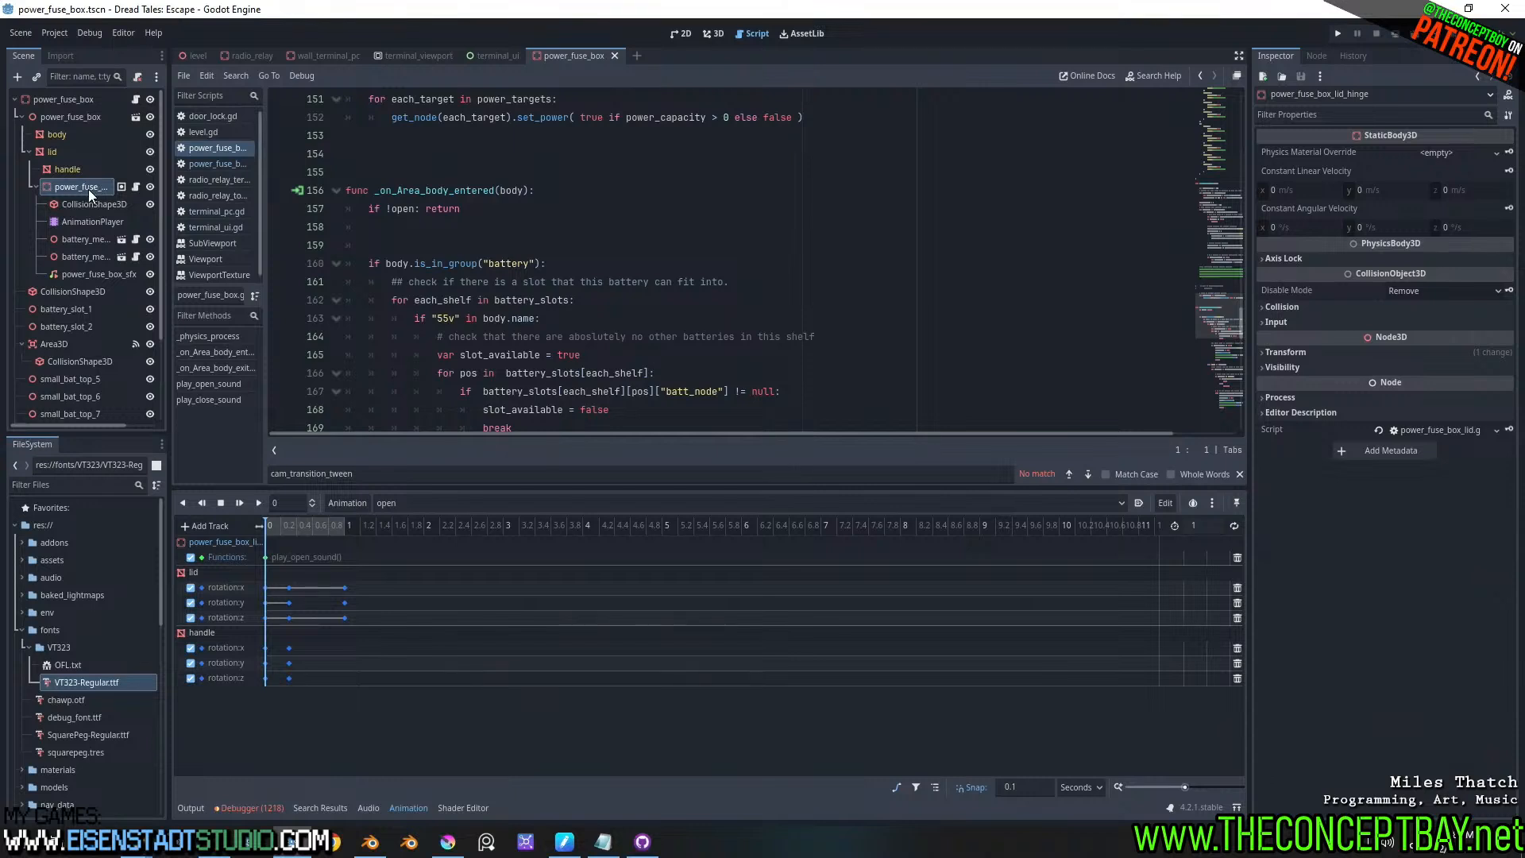
# - Try retargeting the open animation's play_open_sound() function track to the parent lid node with a ../ path
pyautogui.doubleClick(222, 556)
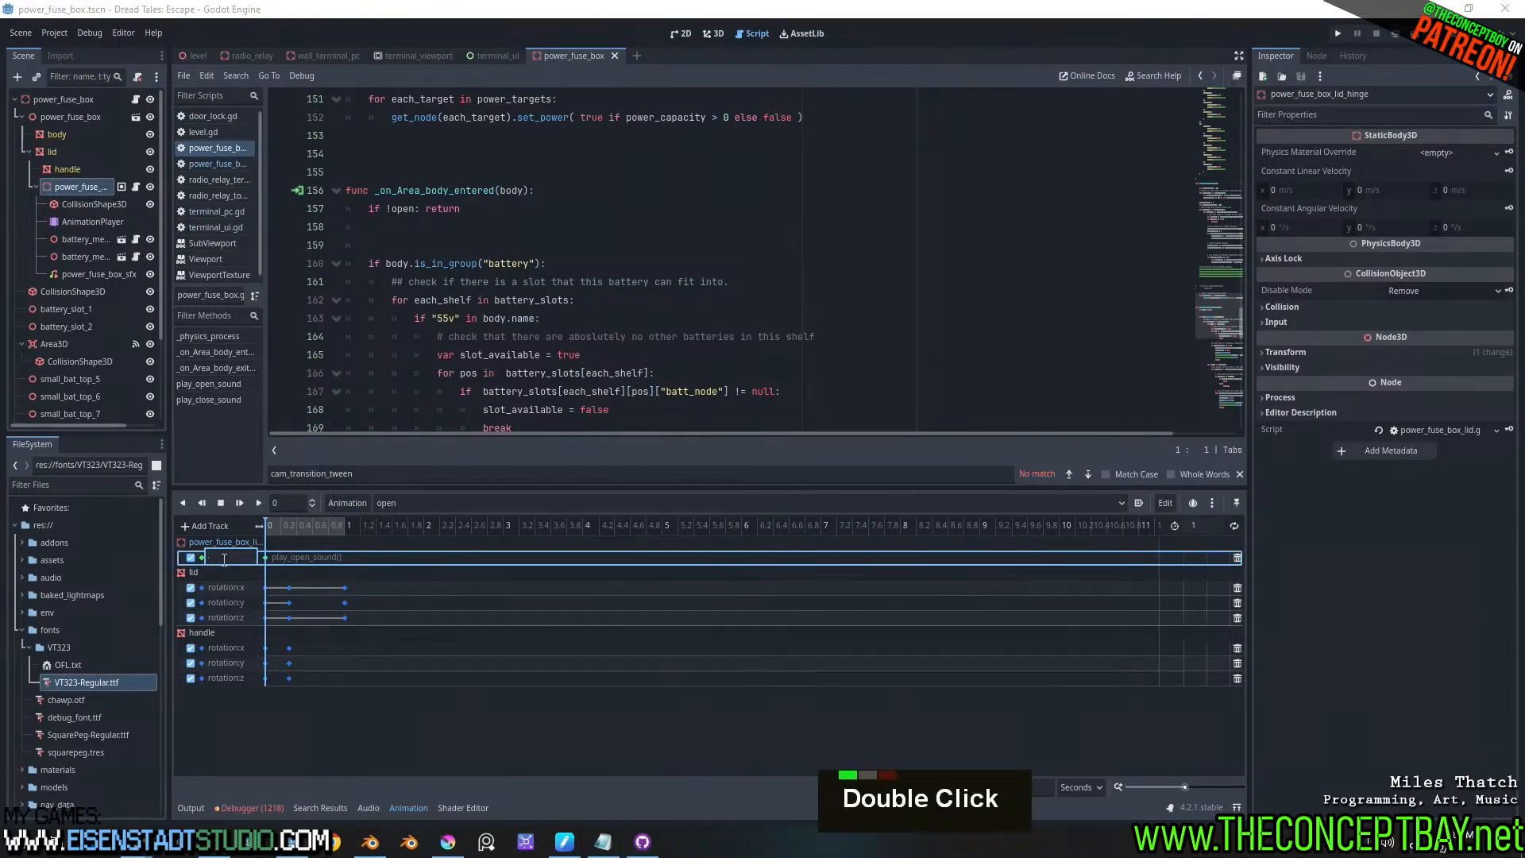
pyautogui.write('../')
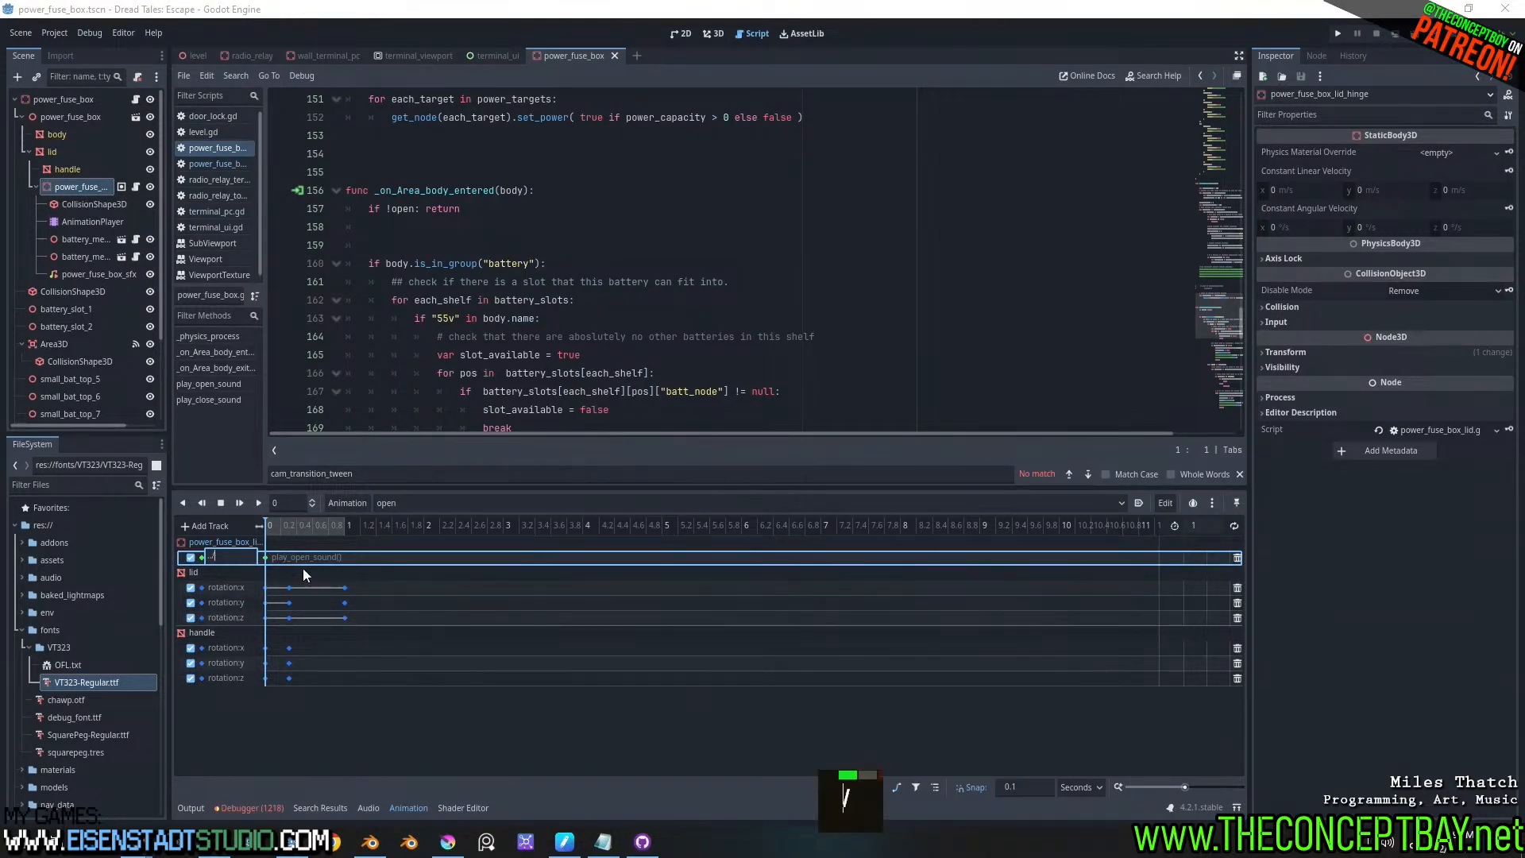
pyautogui.press('Return')
pyautogui.doubleClick(236, 557)
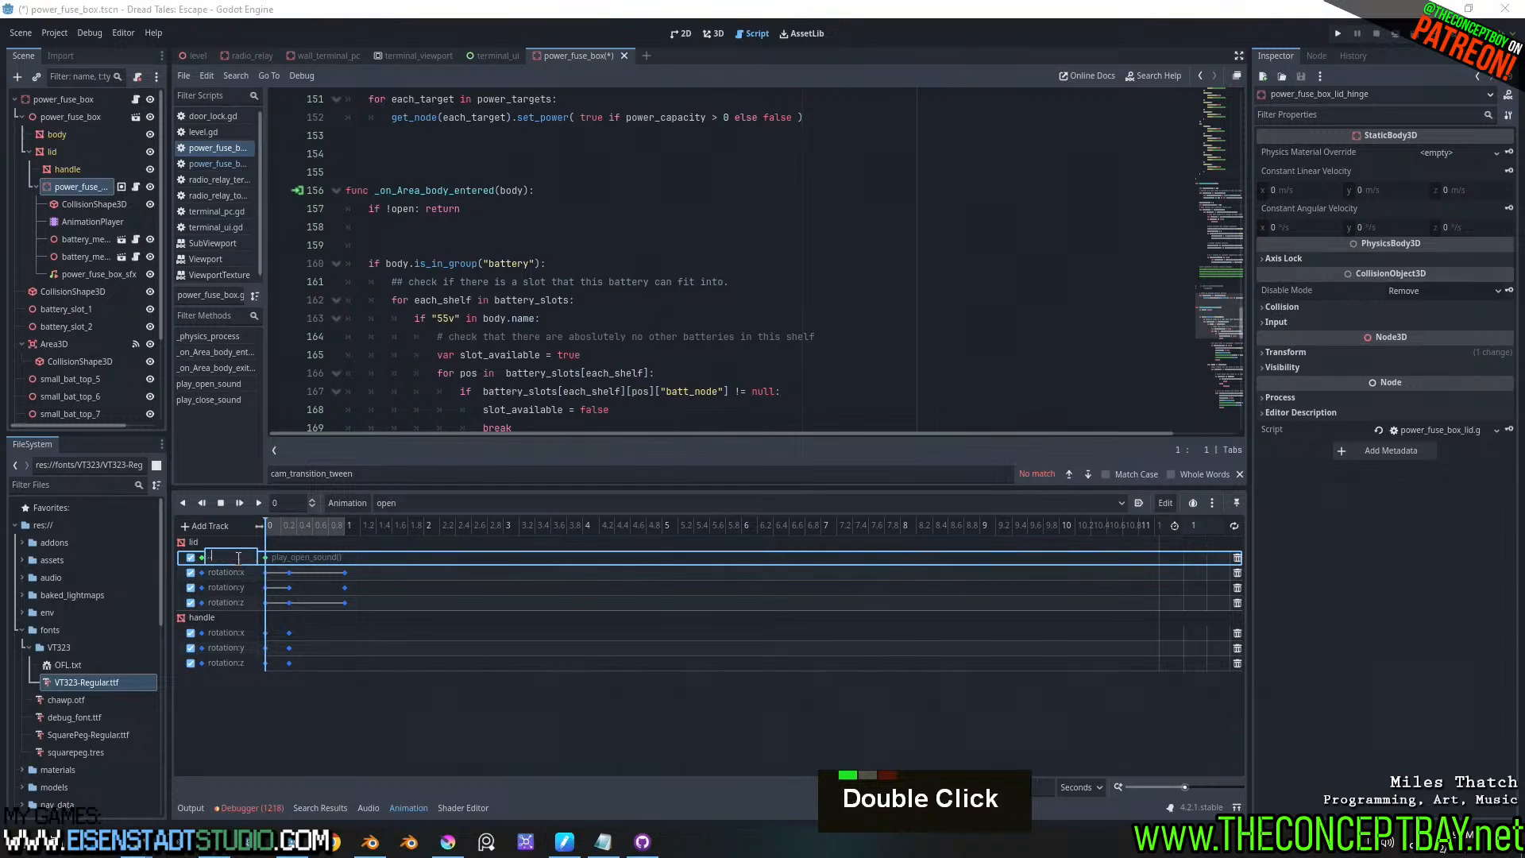
pyautogui.press('Escape')
pyautogui.doubleClick(275, 555)
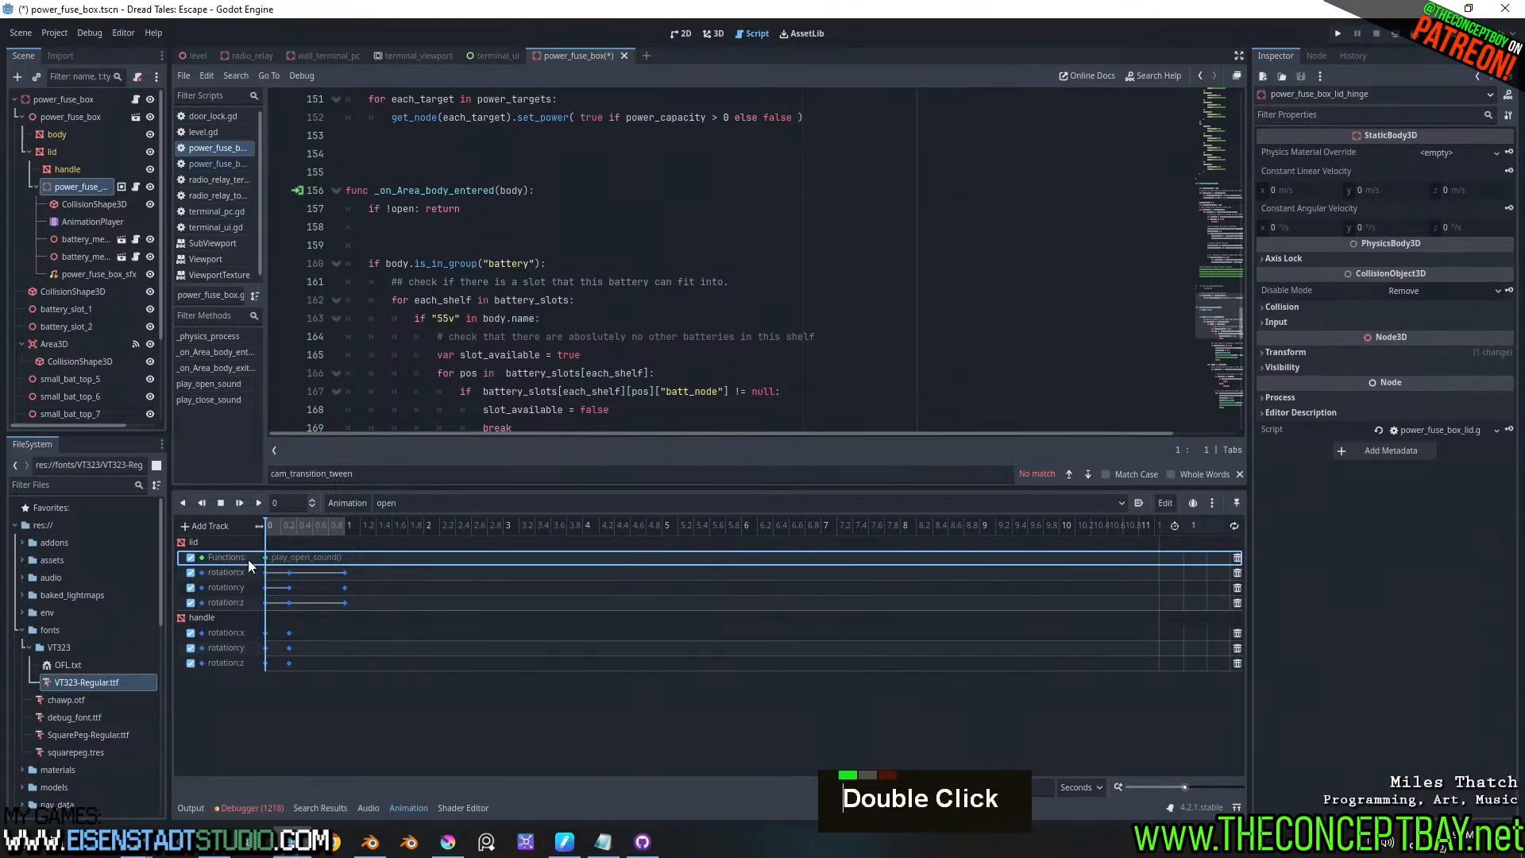
# - Replace the open animation's function track with a new Call Method track targeting the root power_fuse_box node and check its path
pyautogui.click(1236, 557)
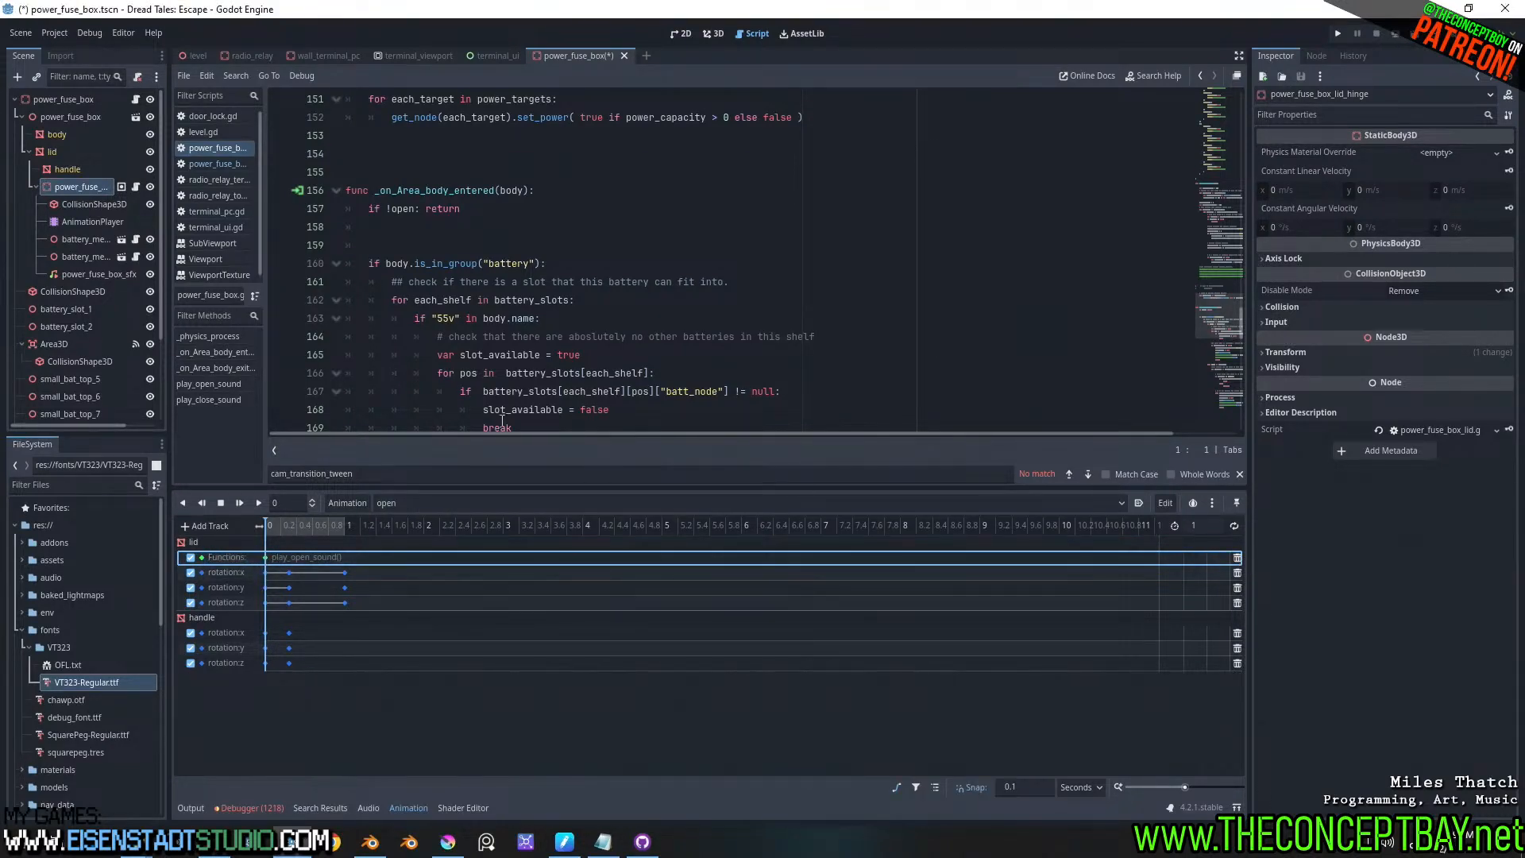
pyautogui.click(211, 525)
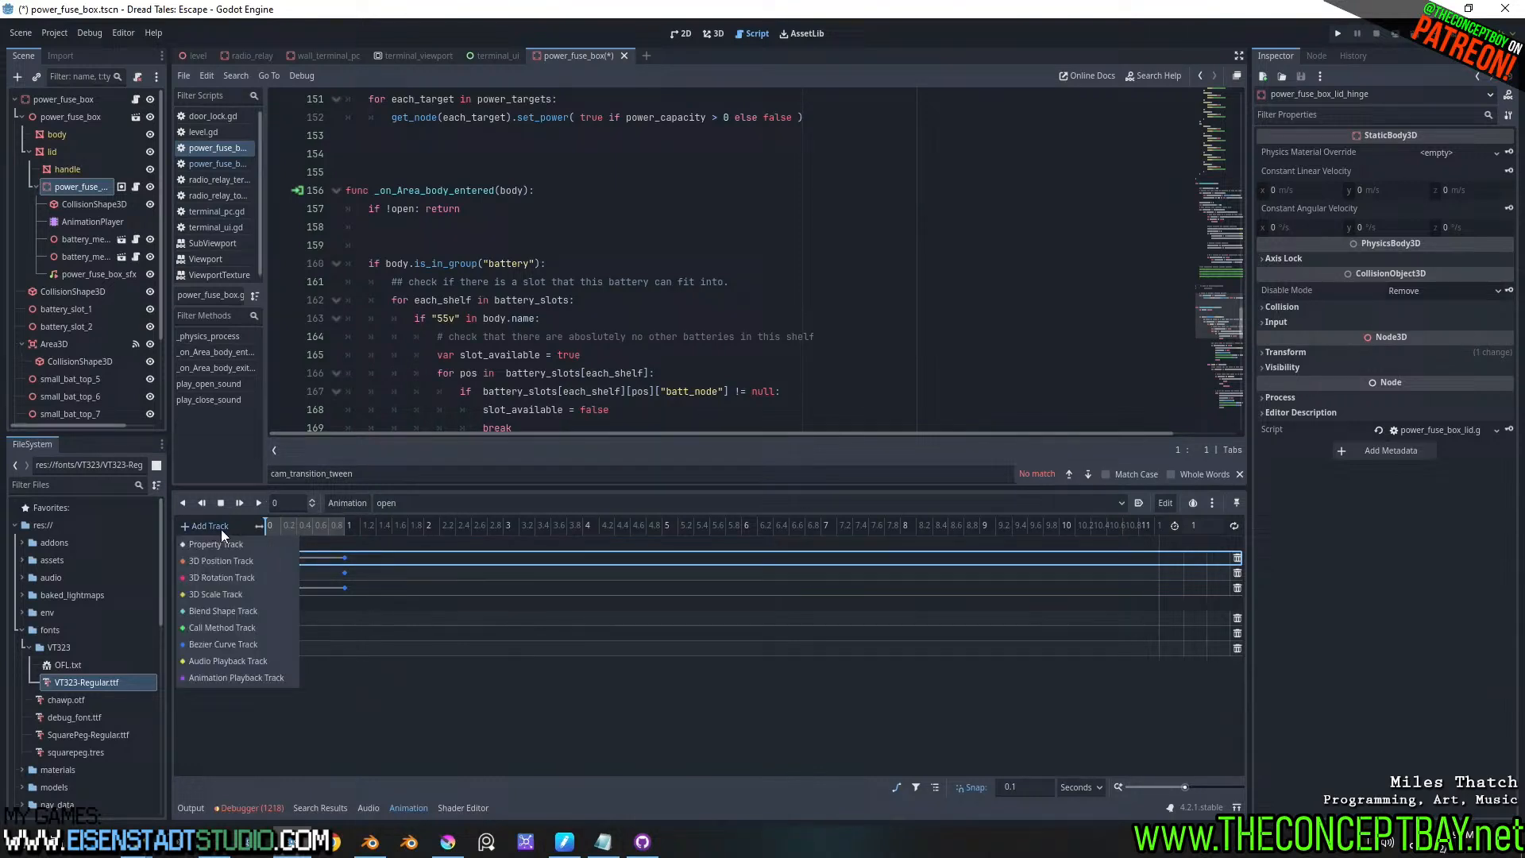
pyautogui.click(227, 627)
pyautogui.doubleClick(737, 253)
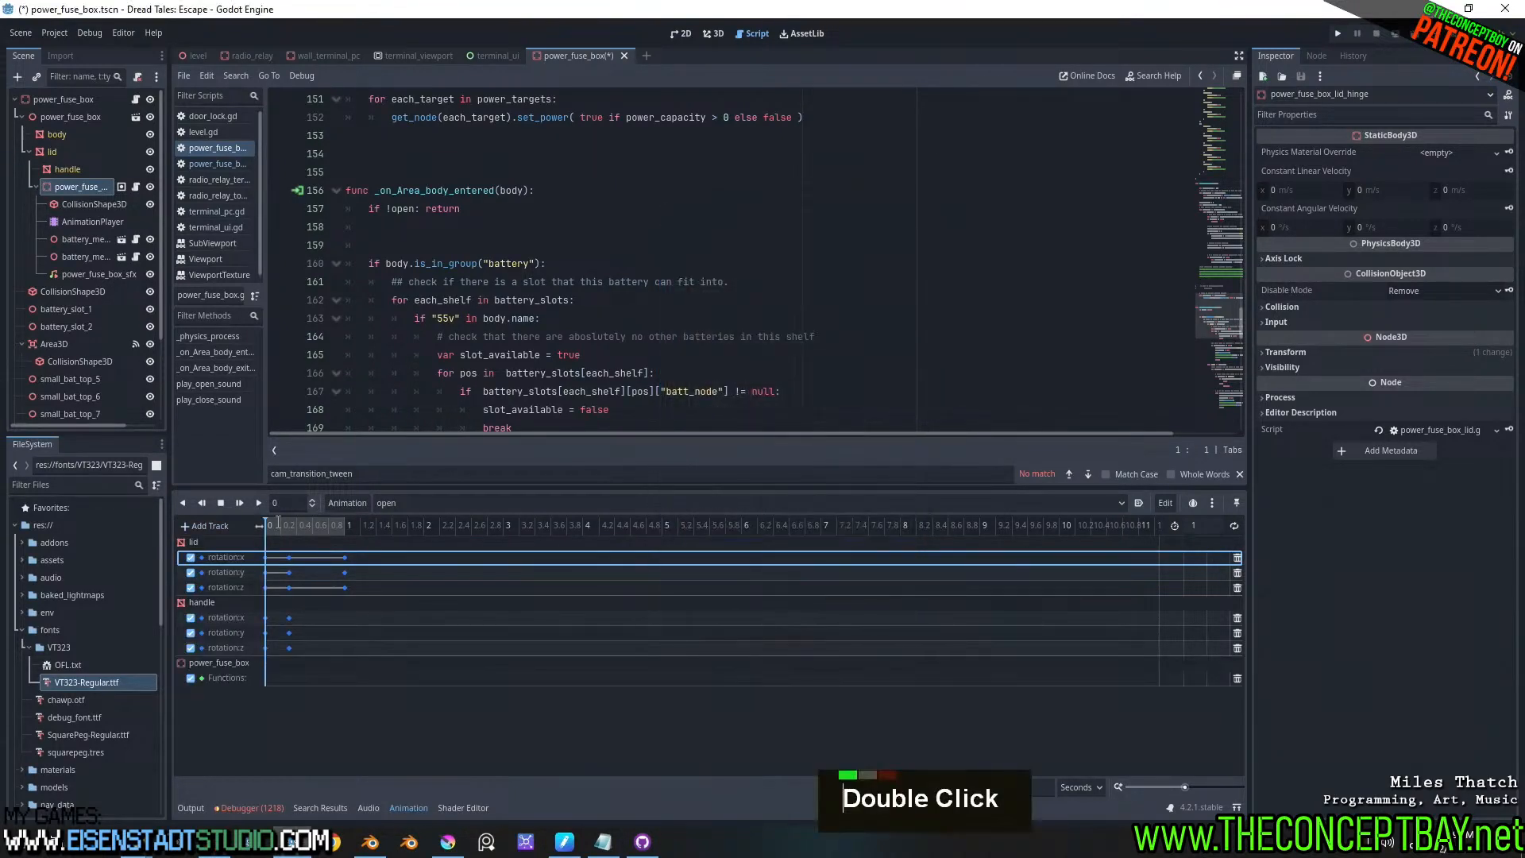
pyautogui.doubleClick(213, 677)
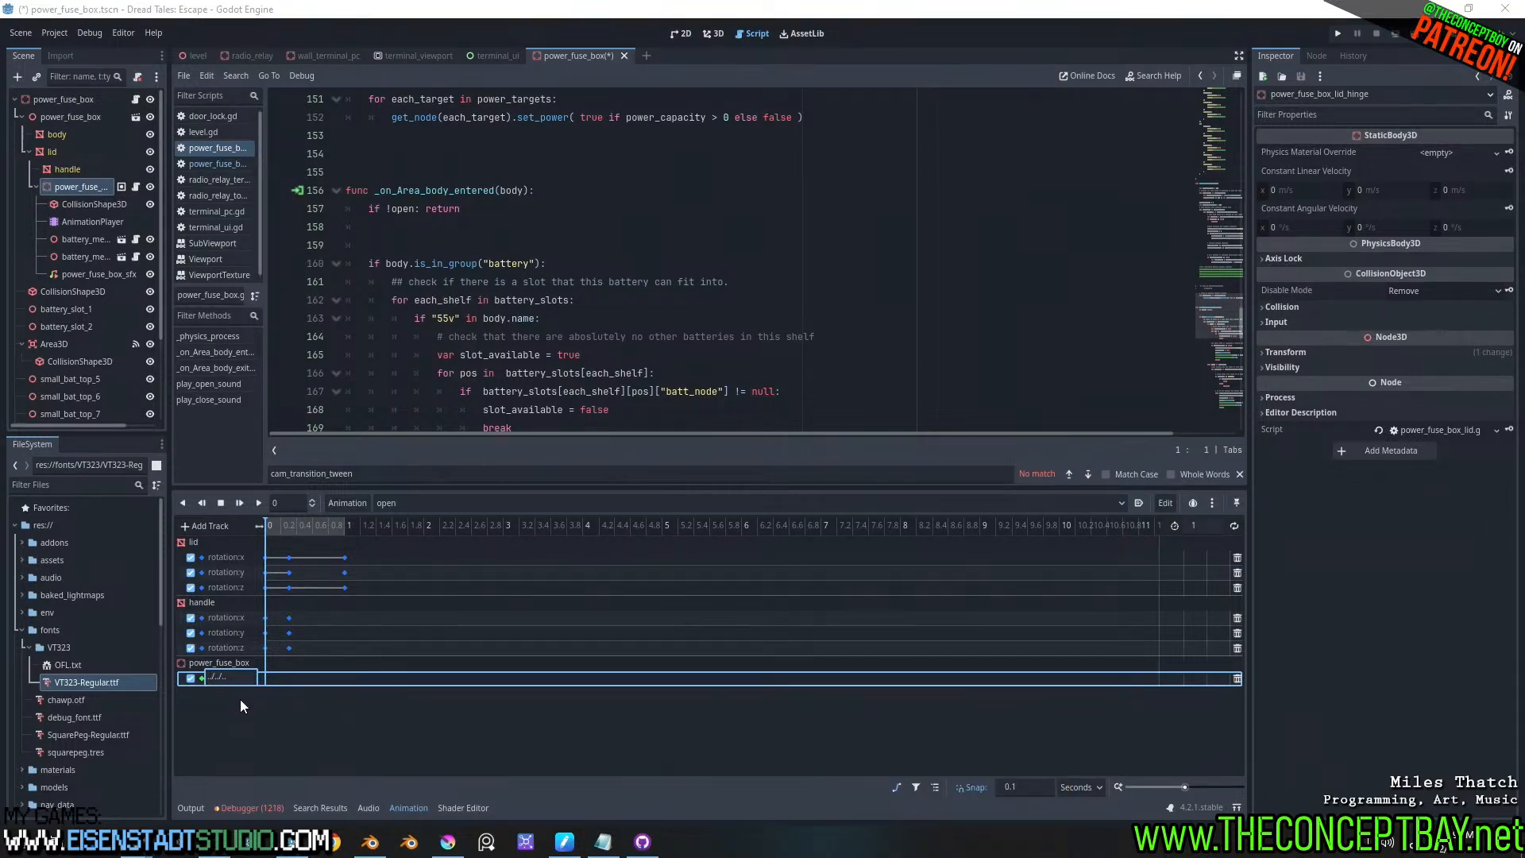
# - Insert a play_open_sound() key on the power_fuse_box function track and move it to time 0
pyautogui.rightClick(278, 680)
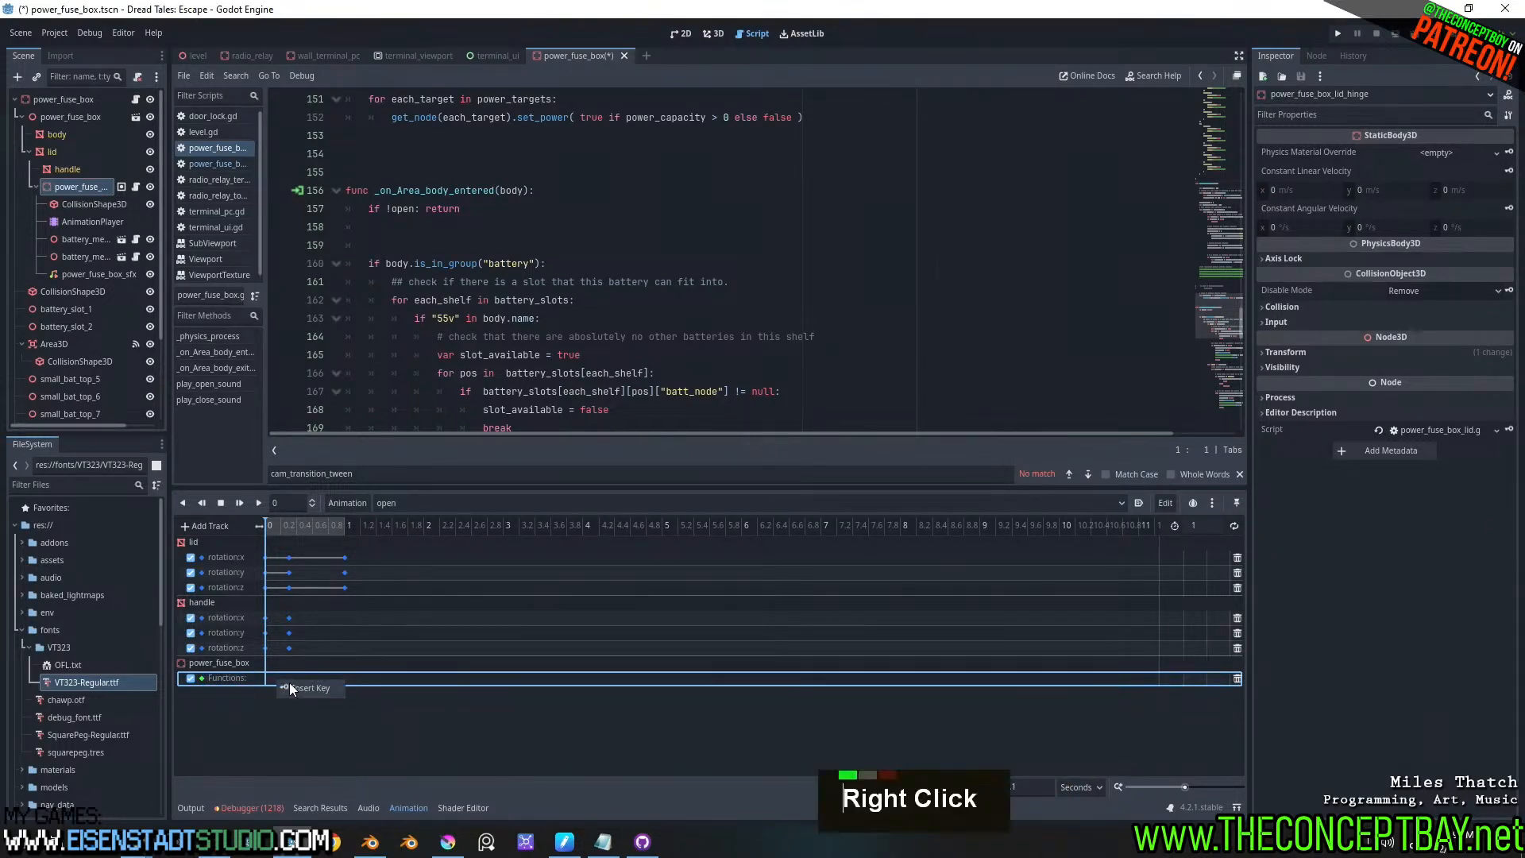
pyautogui.click(291, 688)
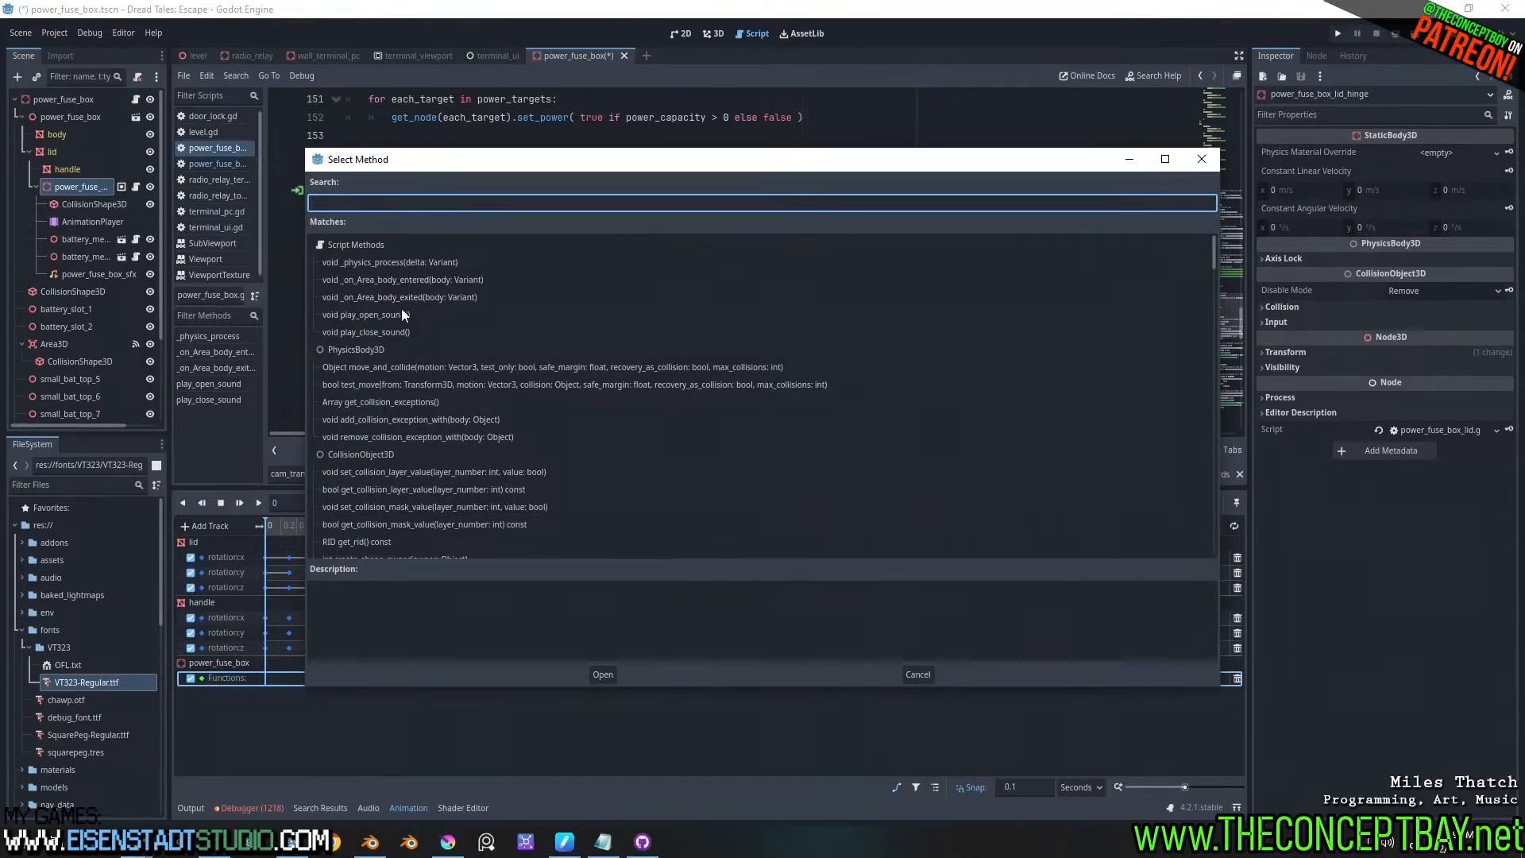
pyautogui.moveTo(462, 160); pyautogui.dragTo(322, 693)
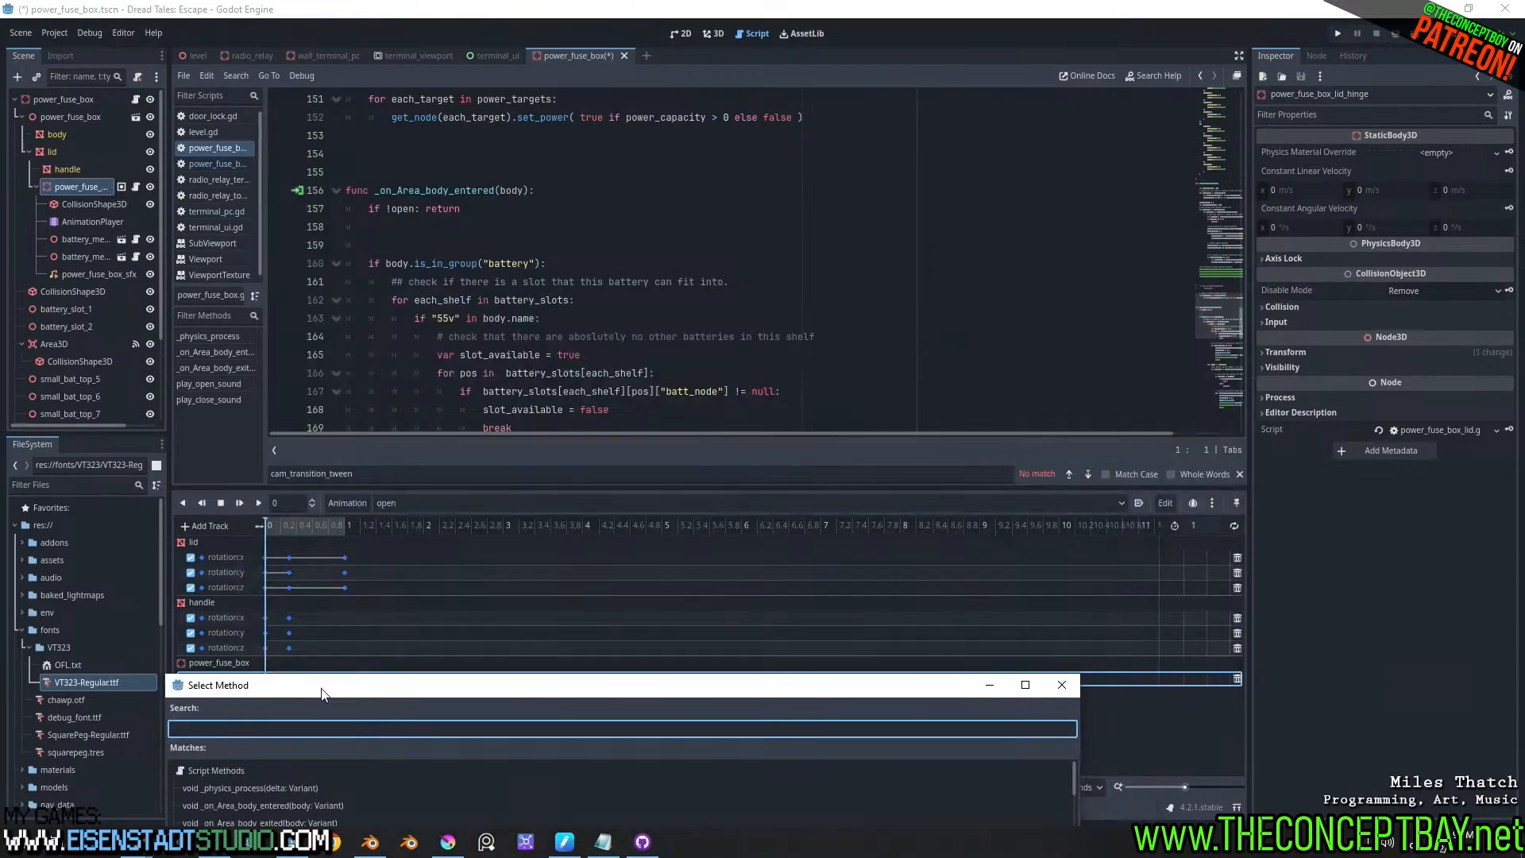
pyautogui.doubleClick(403, 388)
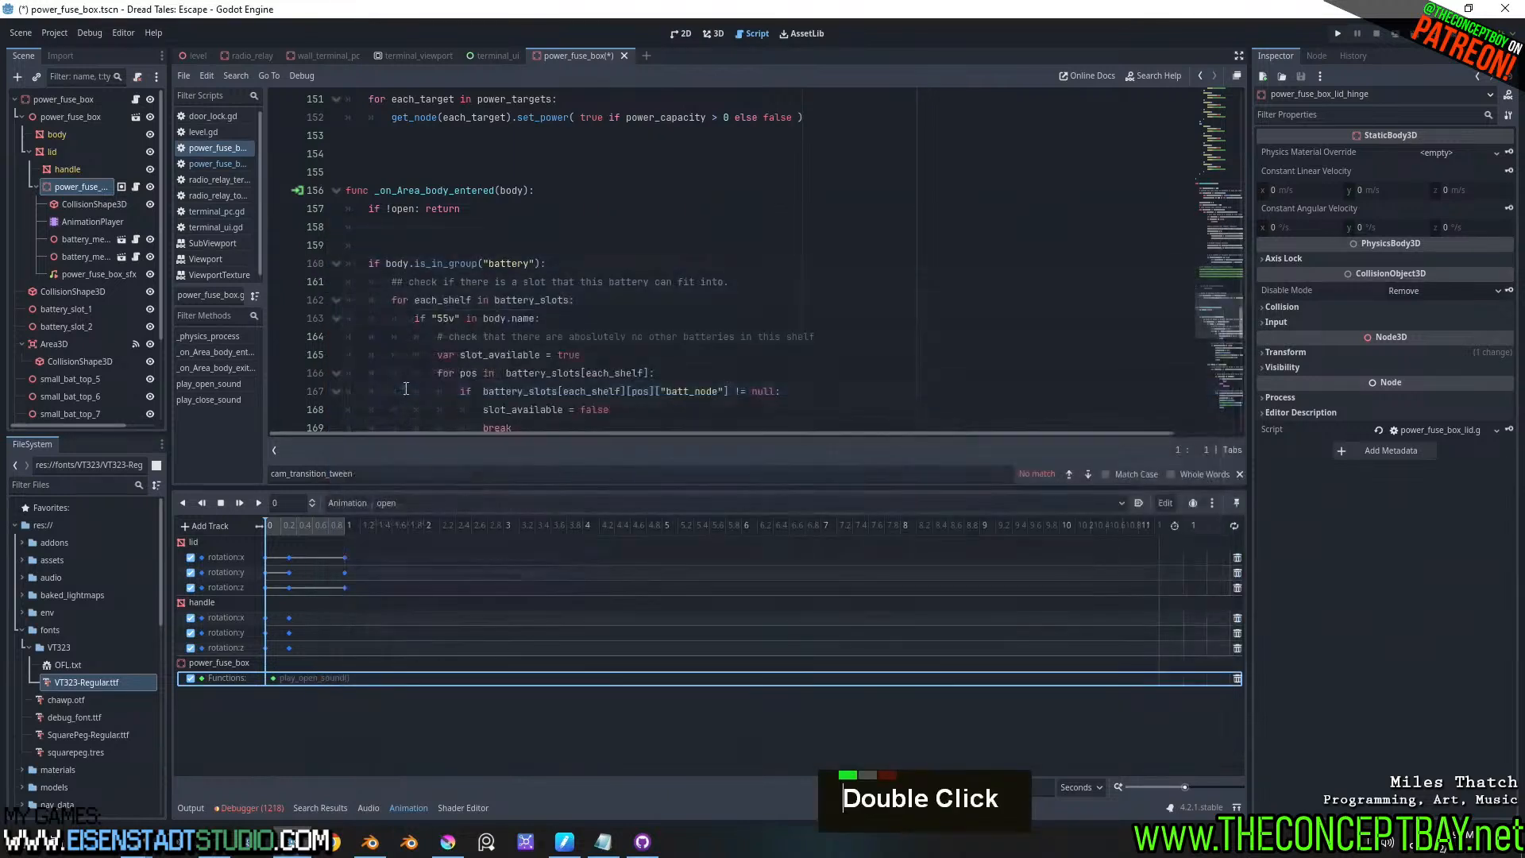
pyautogui.moveTo(273, 678); pyautogui.dragTo(267, 679)
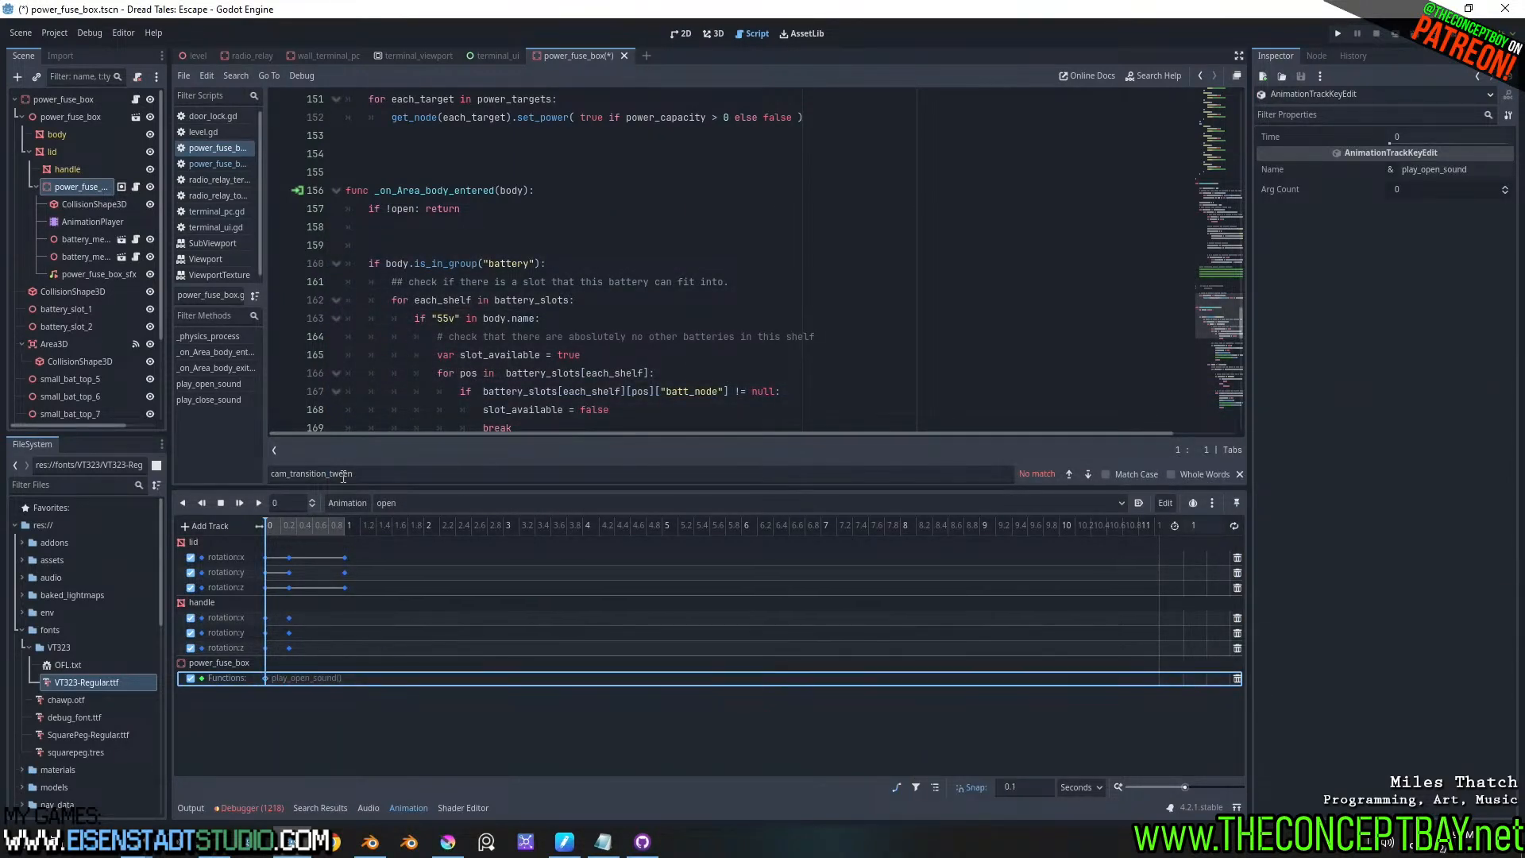
# - Retarget the close animation's play_close_sound() function track to a power_fuse_box node and save the scene
pyautogui.click(562, 496)
pyautogui.click(422, 535)
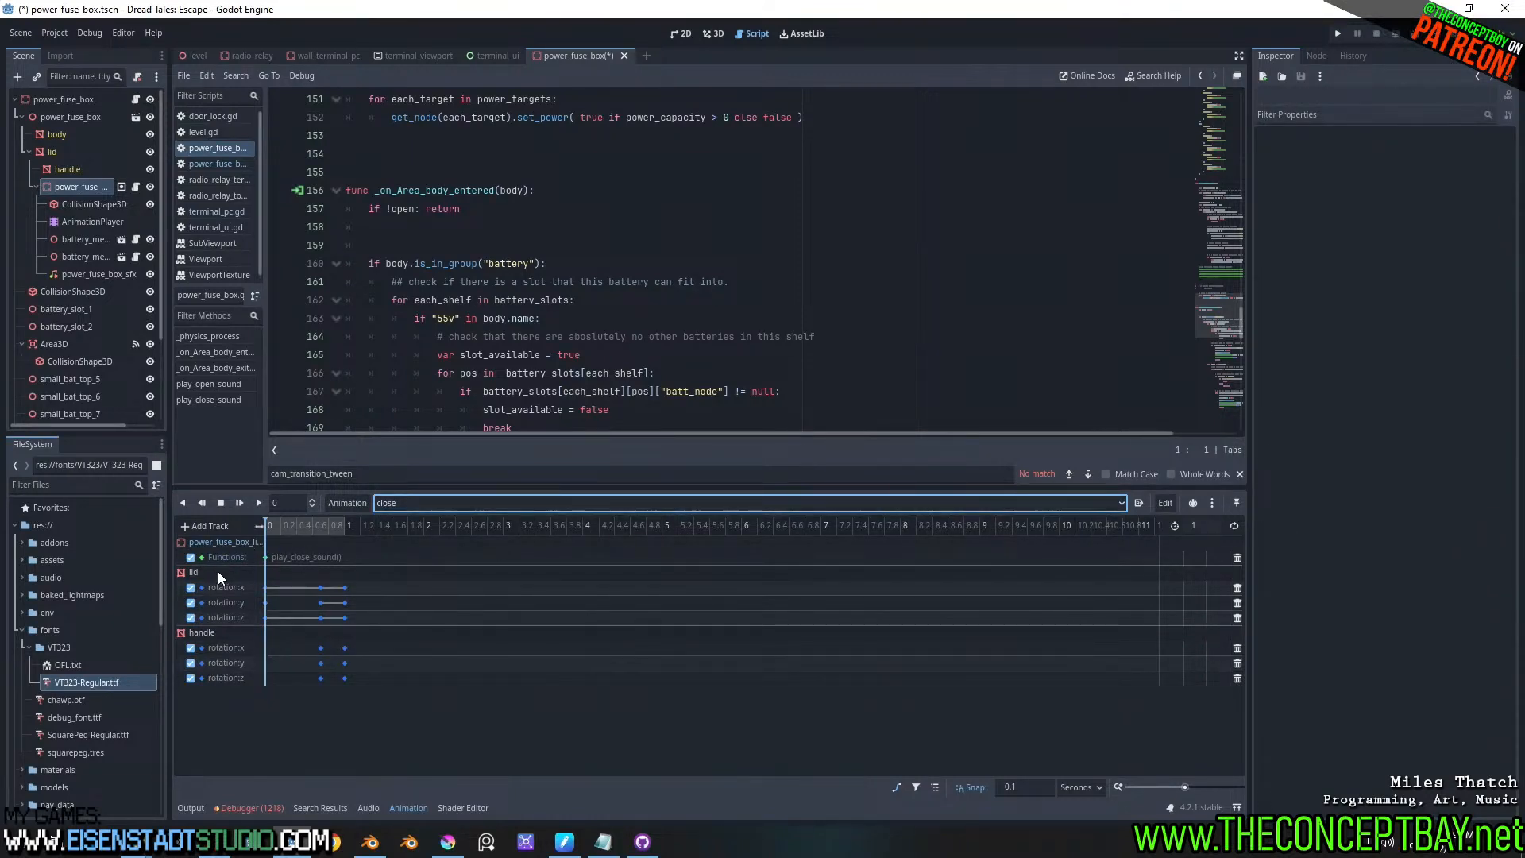
pyautogui.doubleClick(232, 557)
pyautogui.hotkey('ctrl', 'a')
pyautogui.write('.')
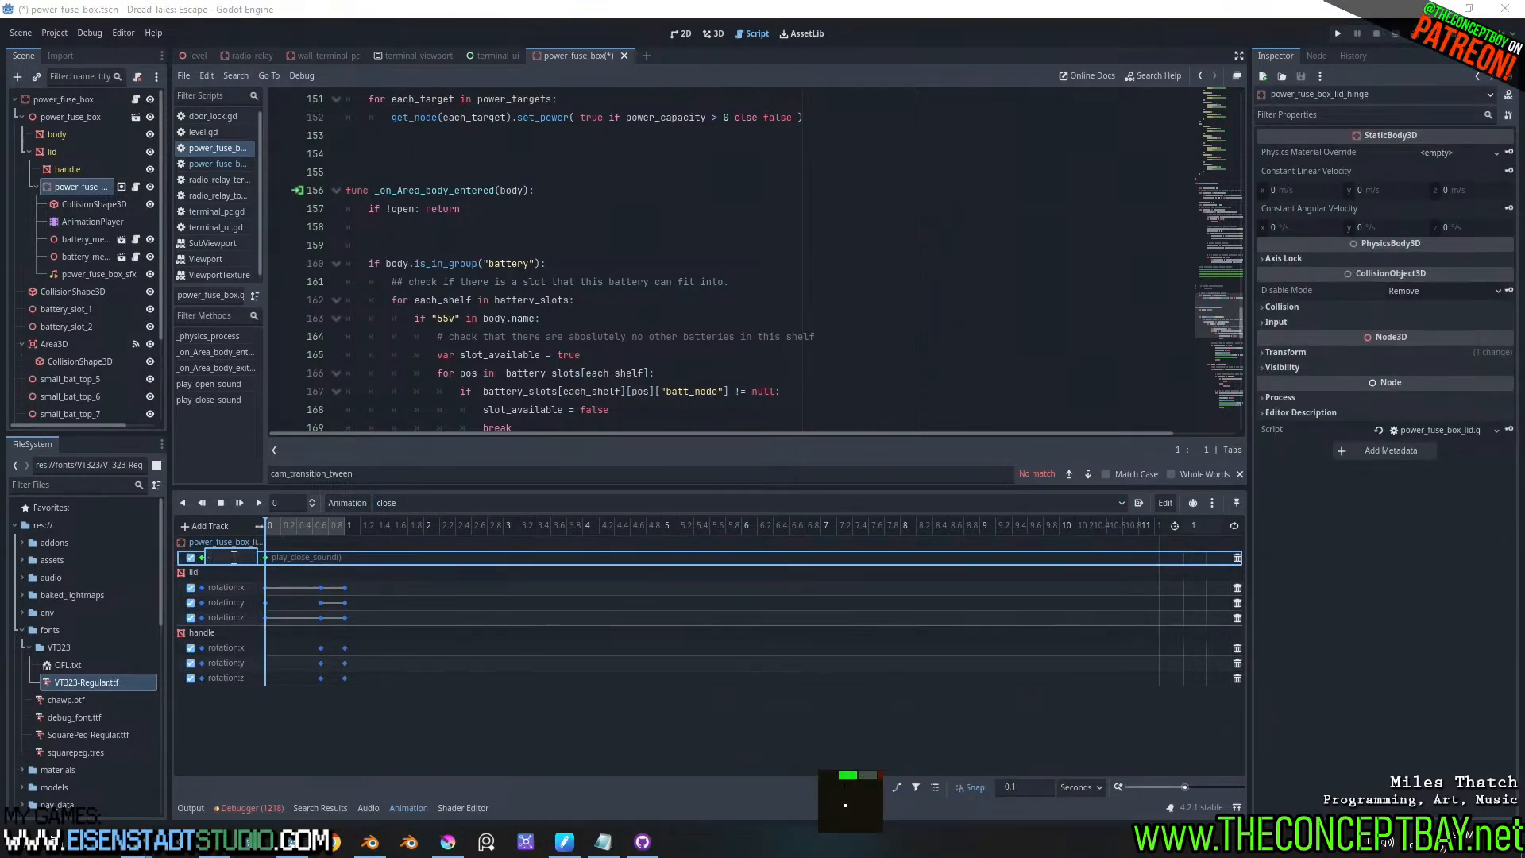
pyautogui.write('./..//')
pyautogui.press('BackSpace')
pyautogui.write('.')
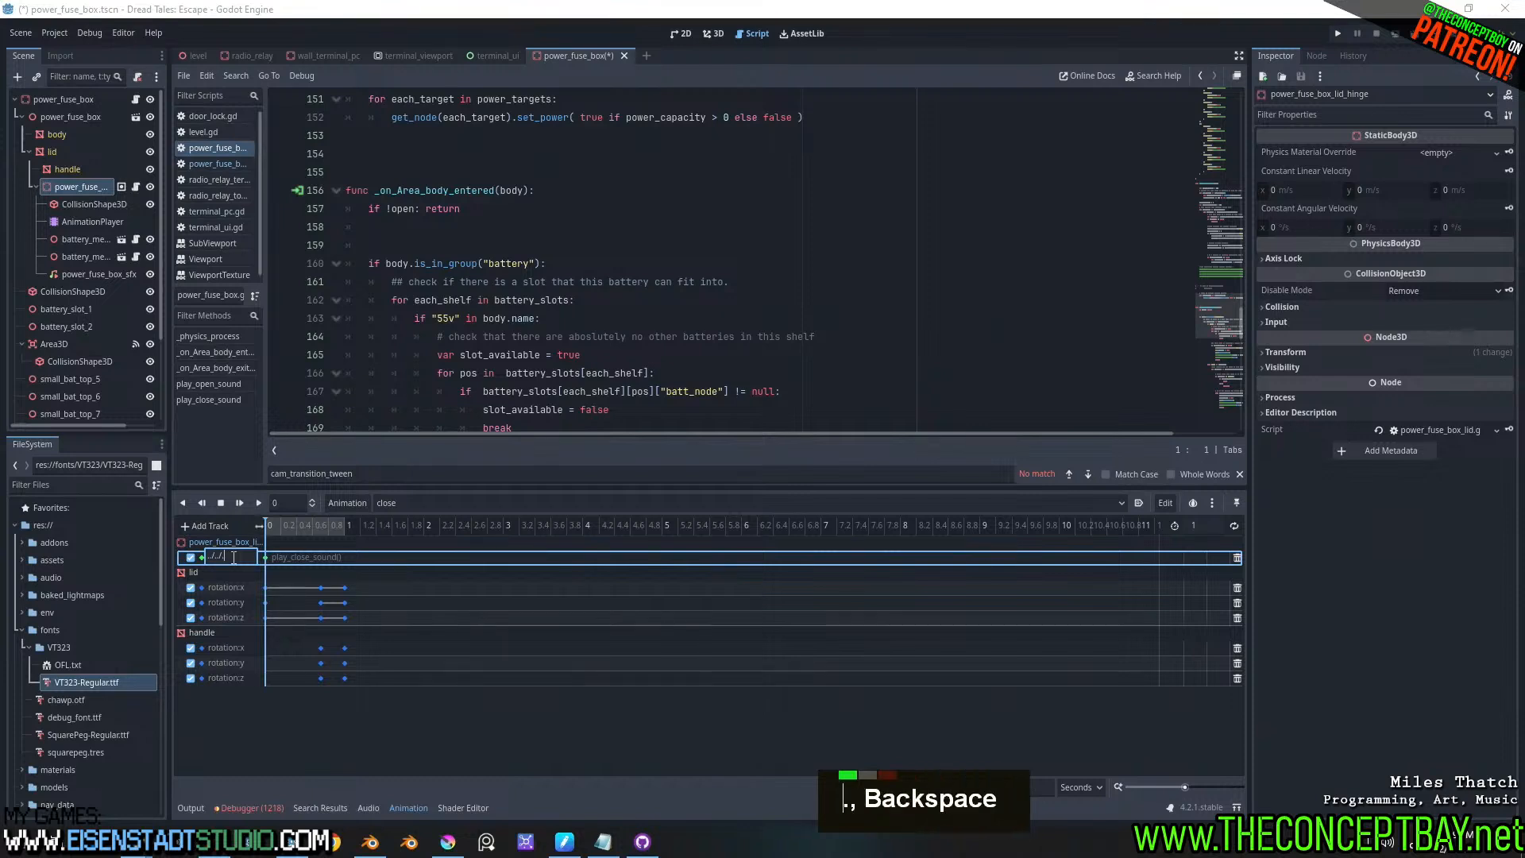
pyautogui.press('Return')
pyautogui.hotkey('ctrl', 's')
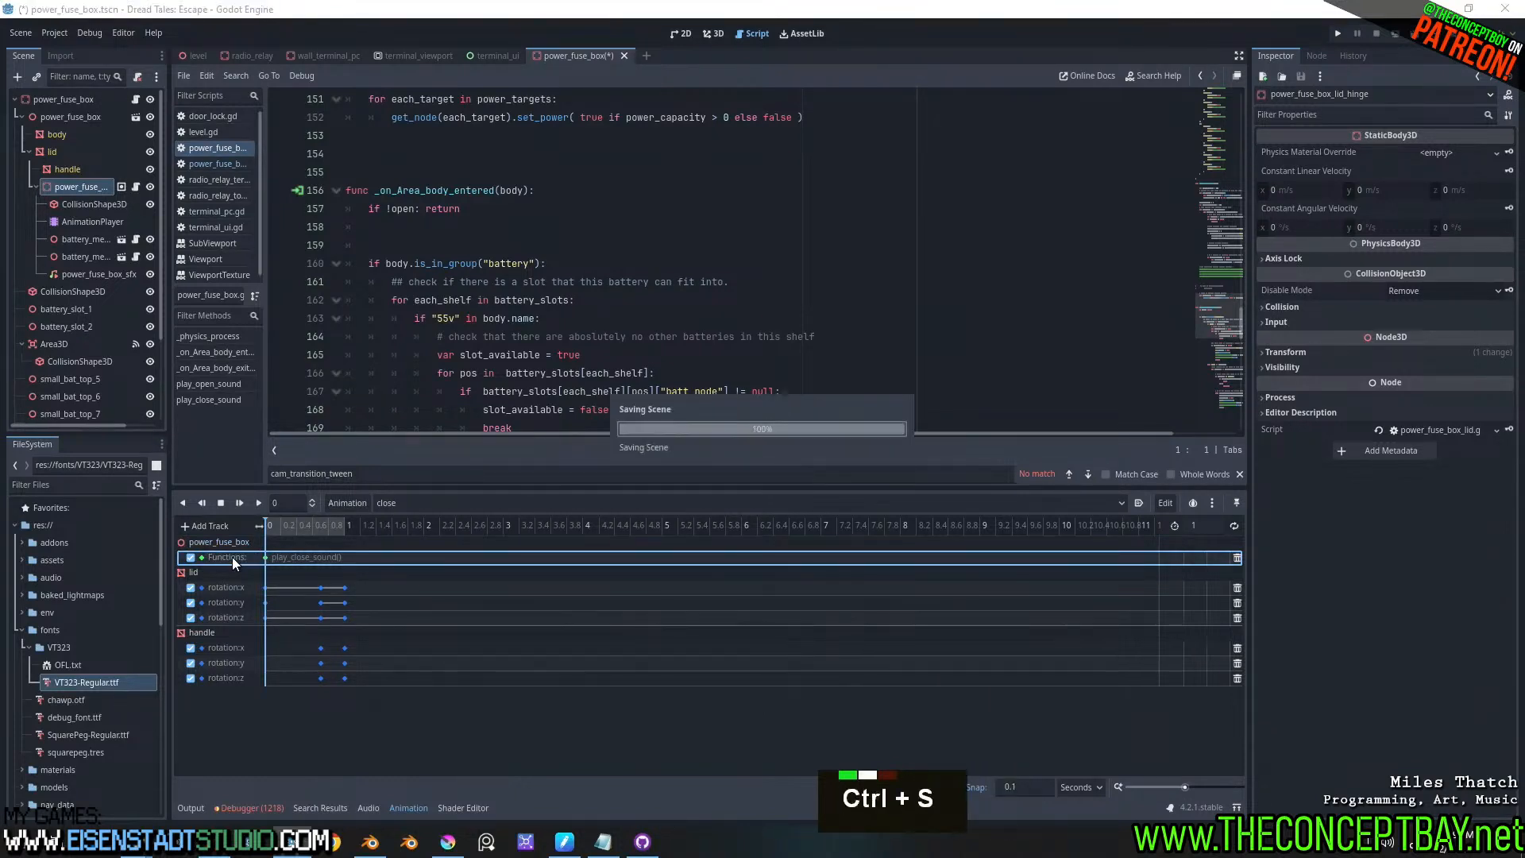
# - Run the project and walk up to the wall terminal to check its state before power is supplied
pyautogui.press('F5')
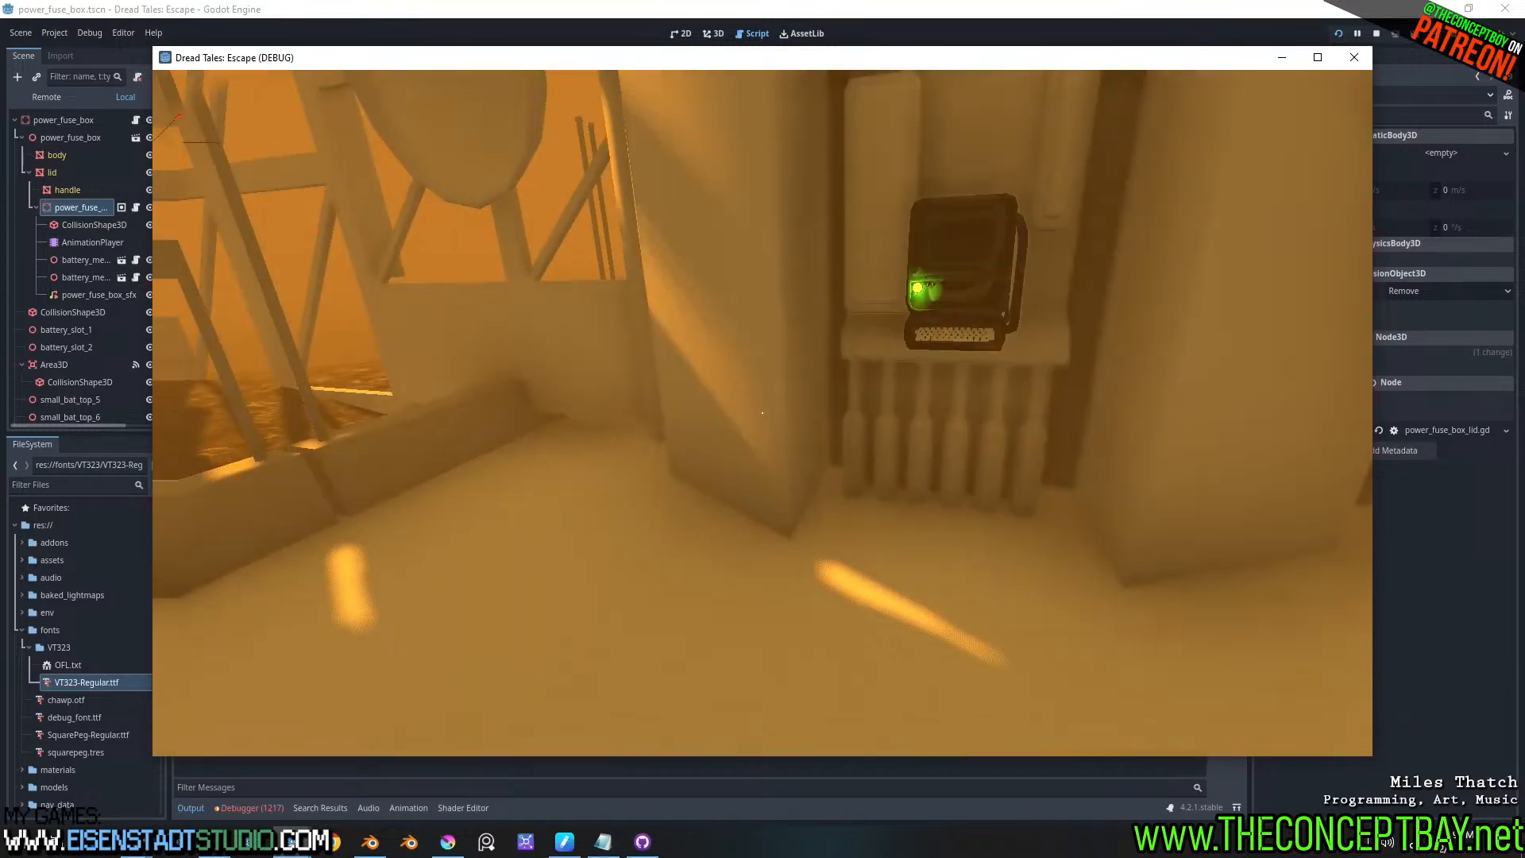
pyautogui.press('w')
pyautogui.press('w')
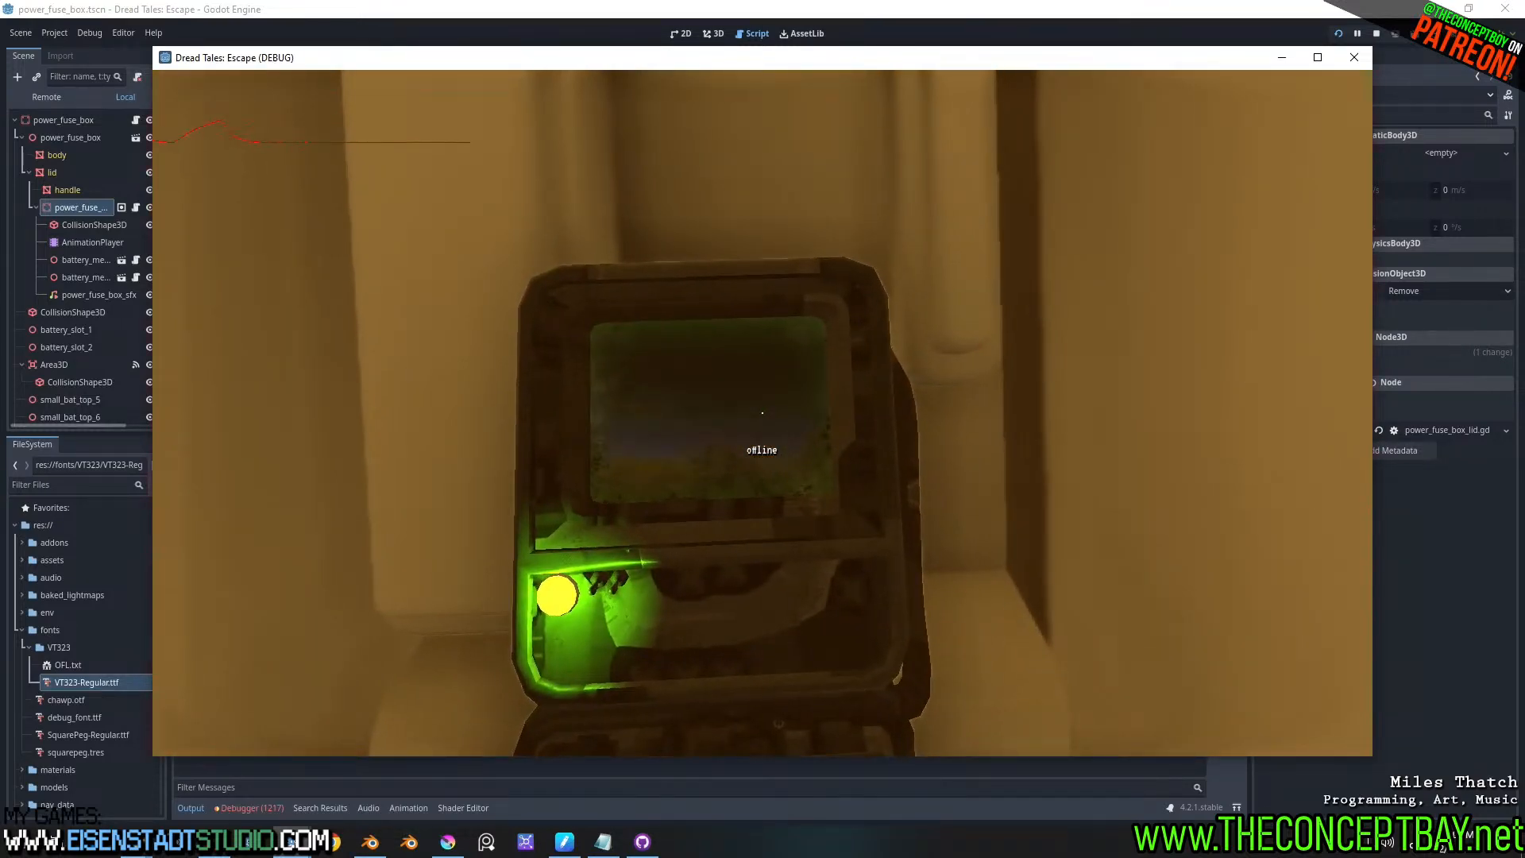
# - Walk to the fuse box, open its lid and insert the 55v battery from the inventory on the lower shelf
pyautogui.press('a')
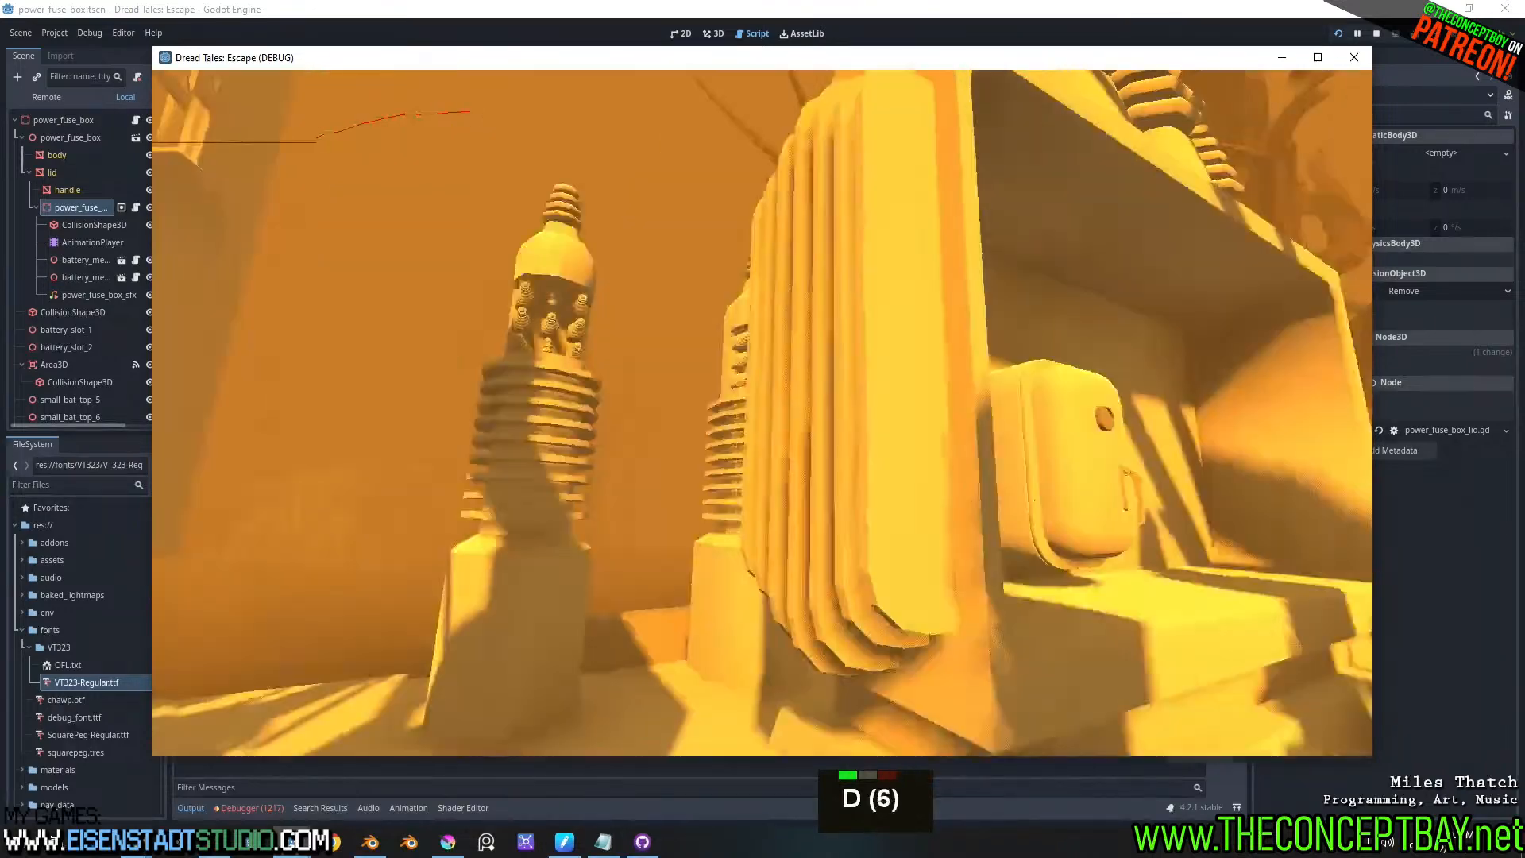
pyautogui.press('e')
pyautogui.press('w')
pyautogui.press('Tab')
pyautogui.press('w')
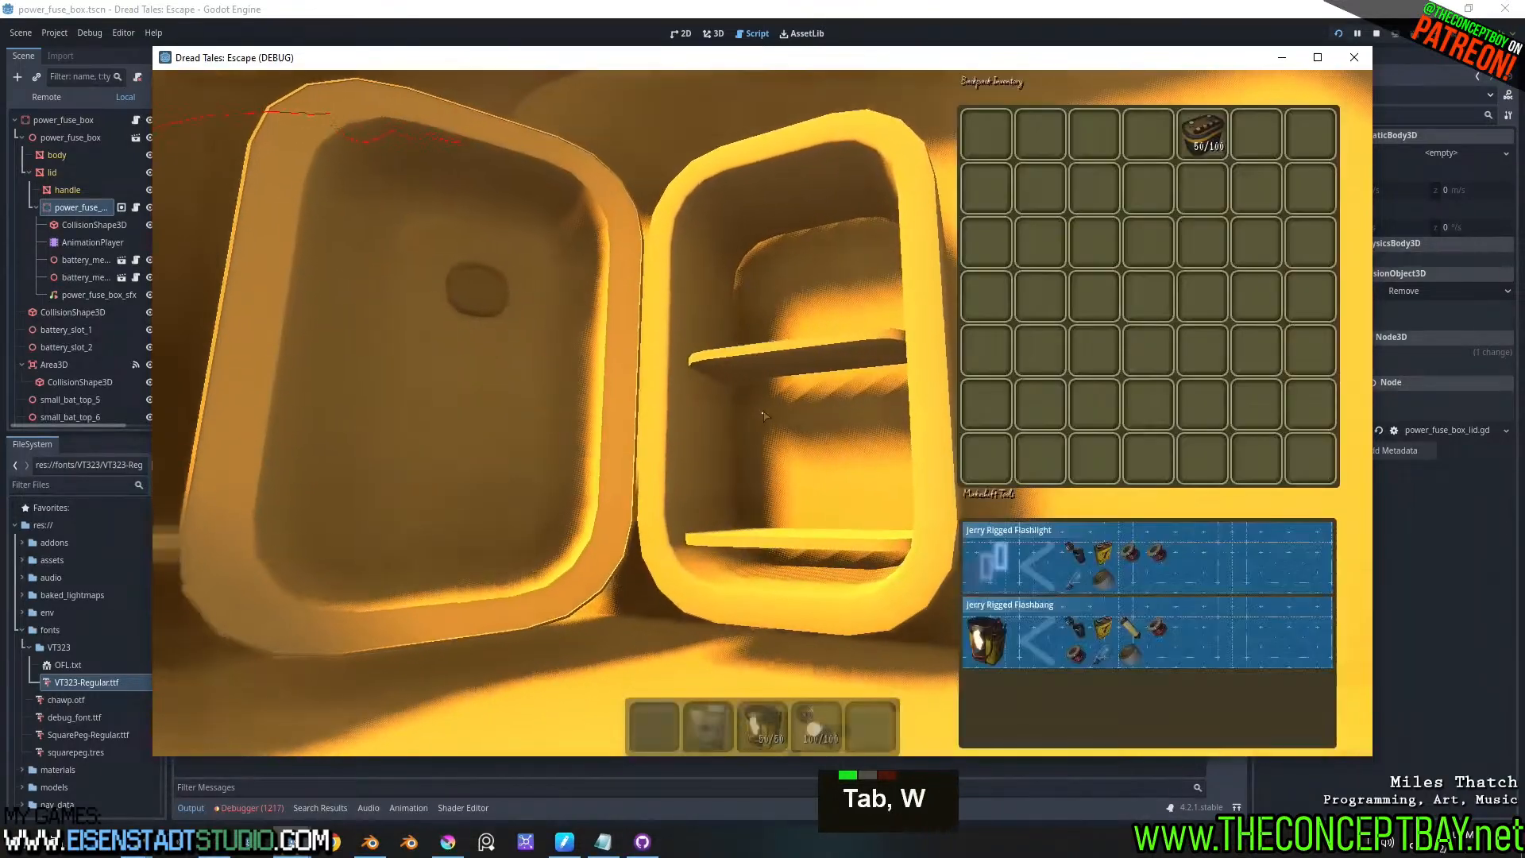
pyautogui.press('Tab')
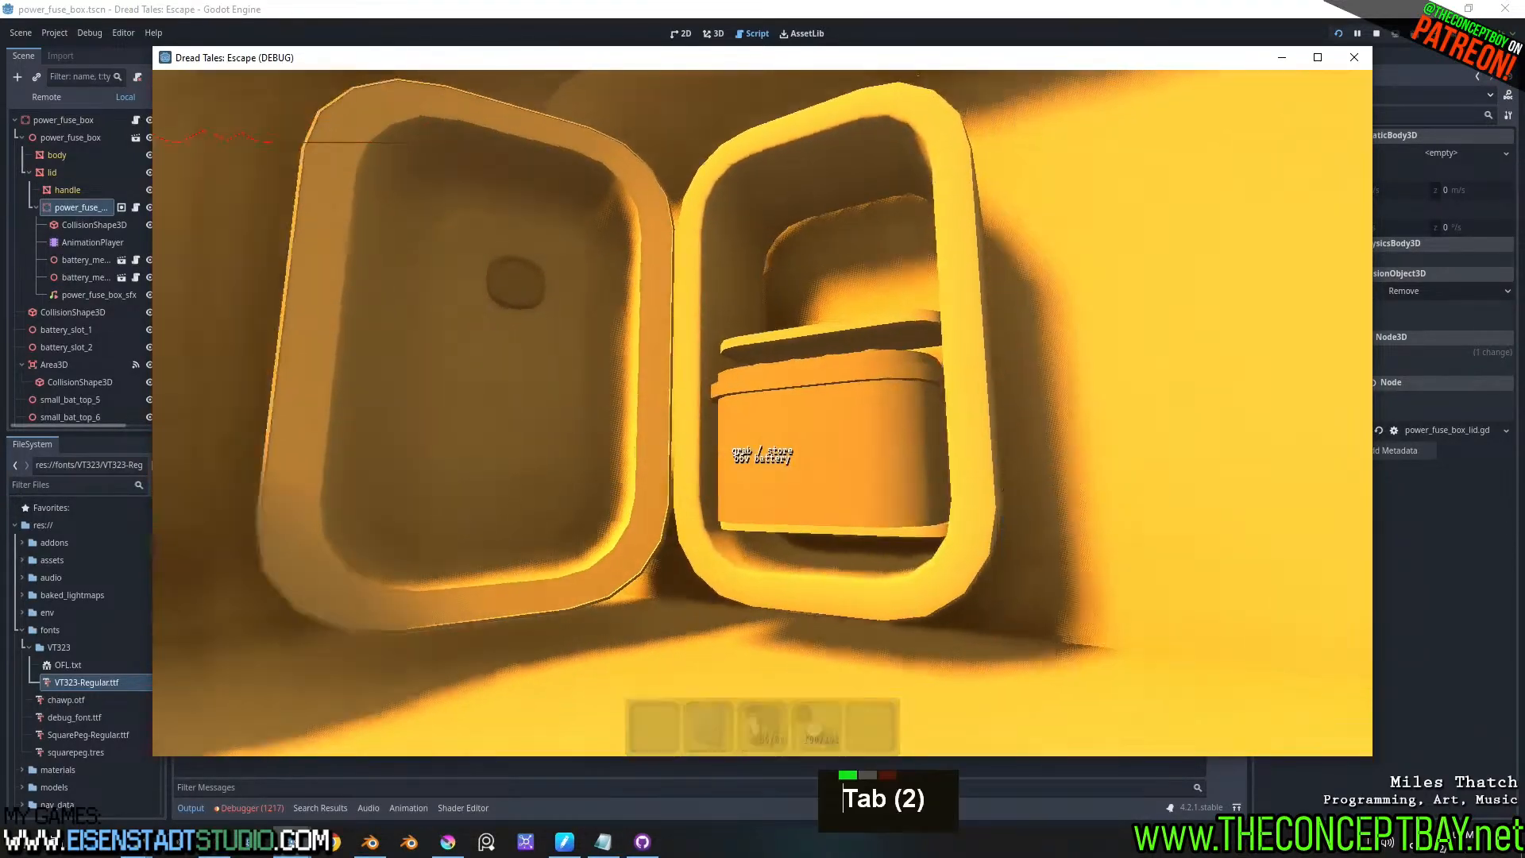
# - Return to the wall terminal, access it and move the menu selection to Deploy Antenna Array
pyautogui.press('w')
pyautogui.press('a')
pyautogui.press('w')
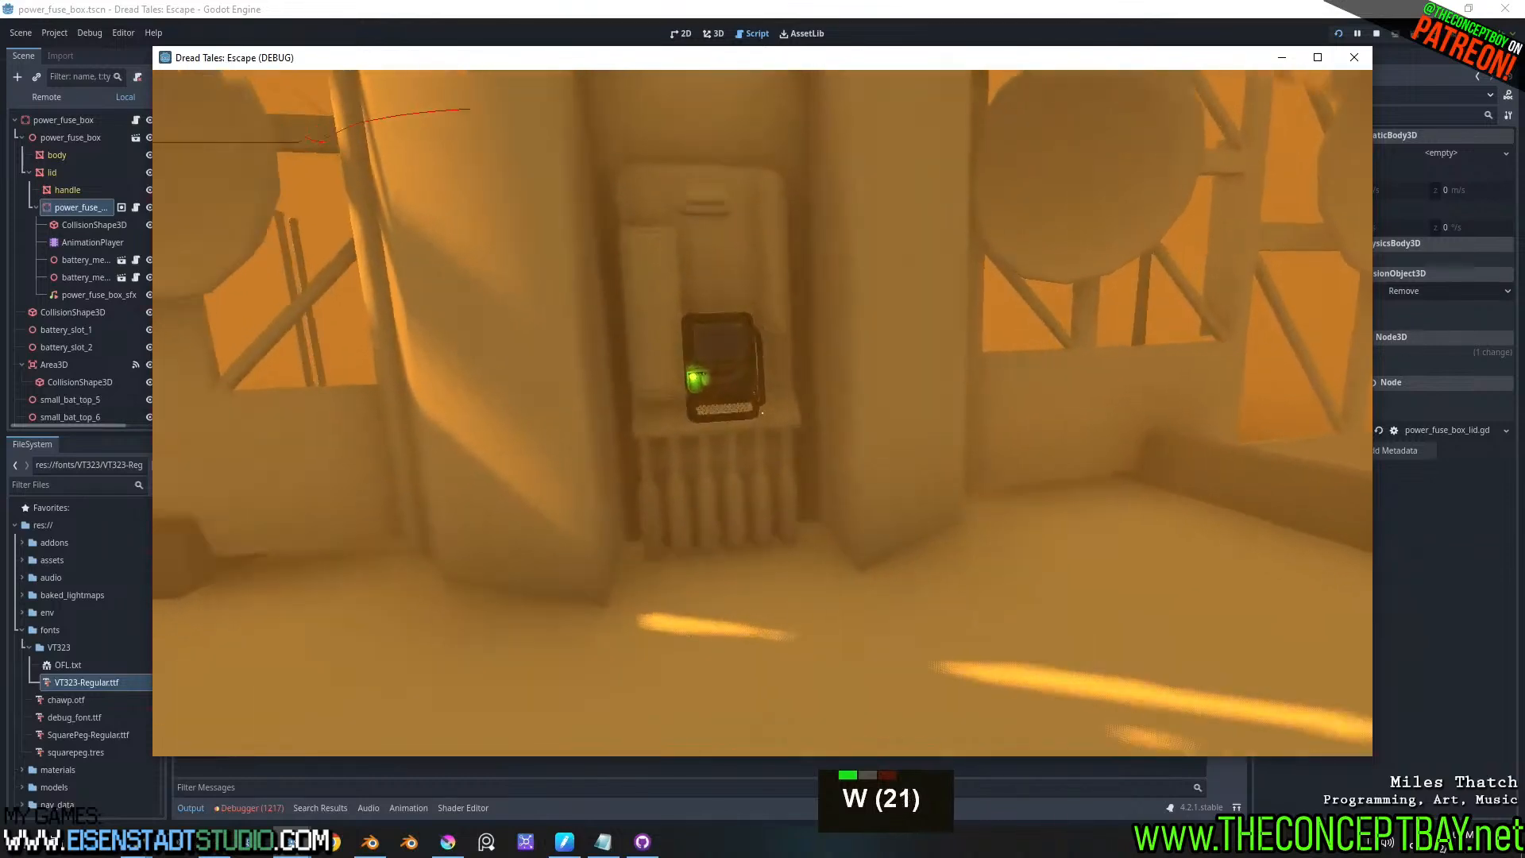
pyautogui.press('w')
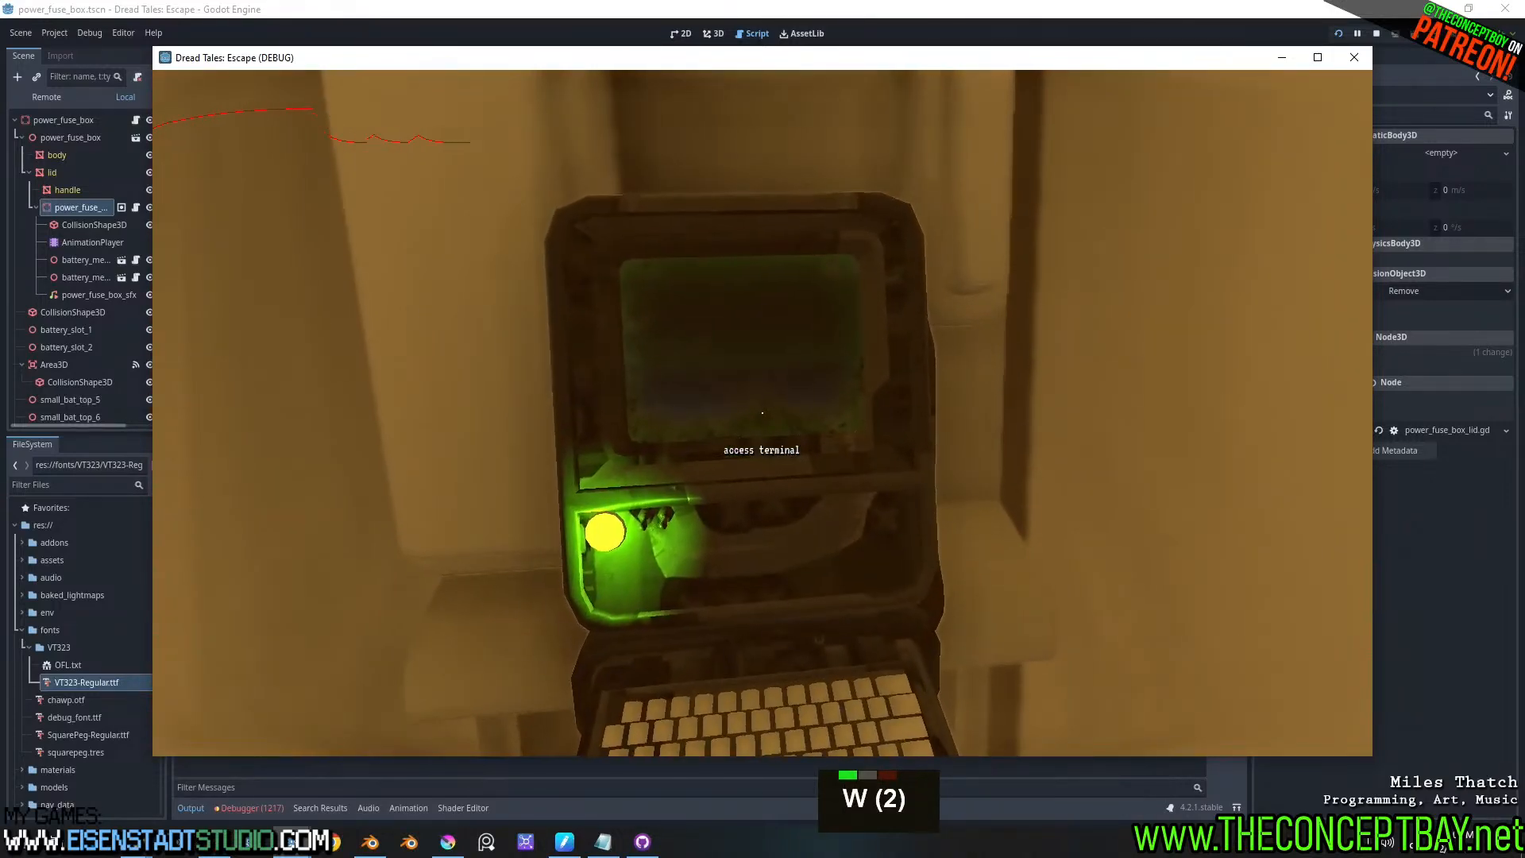
pyautogui.press('e')
pyautogui.press('Down')
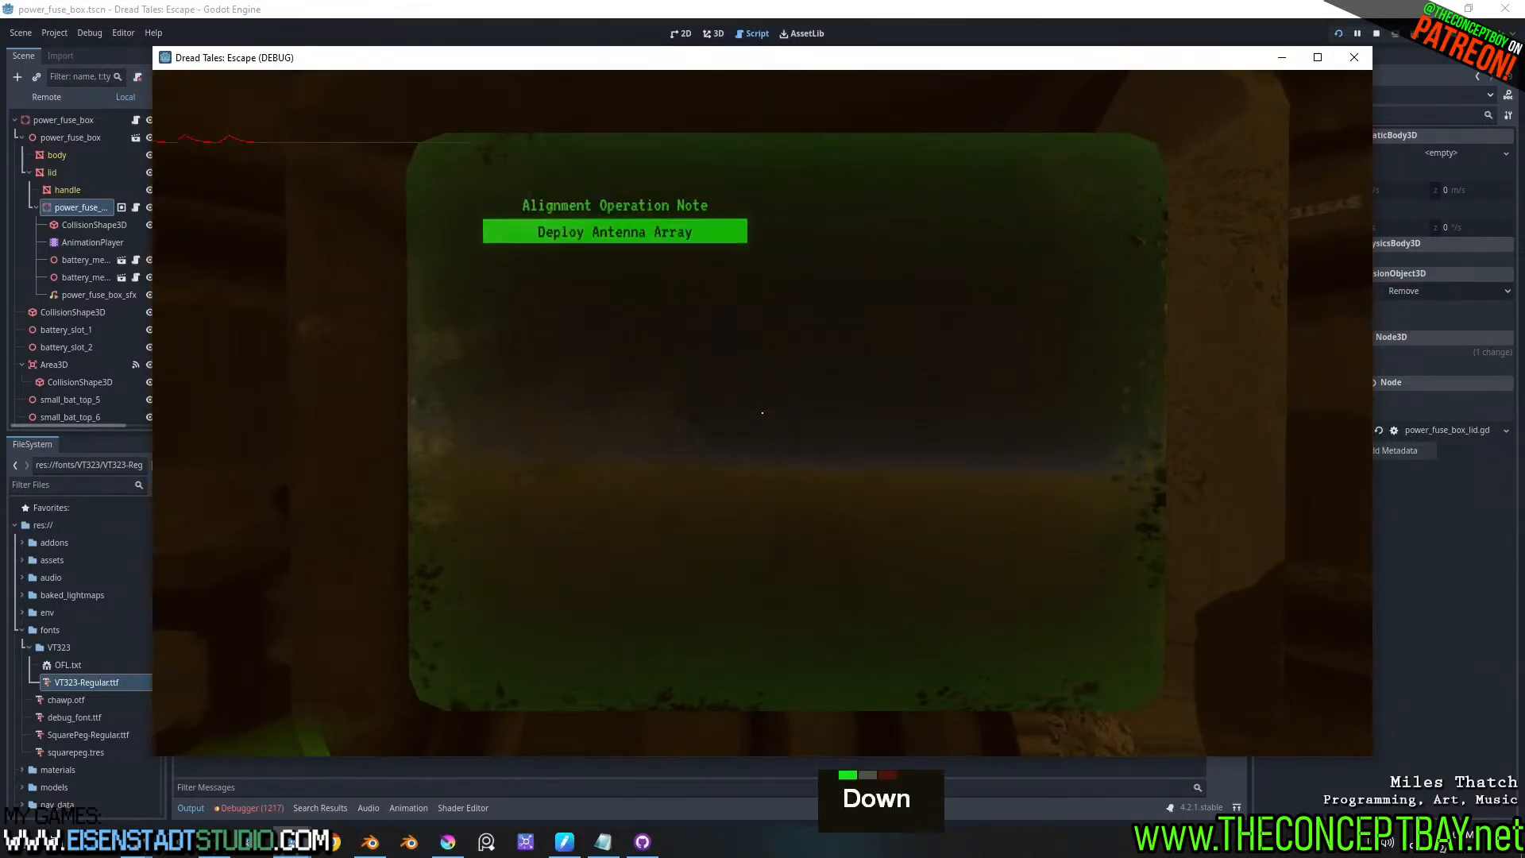
# - Try the Alignment Operation Note entry in the wall terminal's menu and leave the terminal
pyautogui.press('Up')
pyautogui.press('Return')
pyautogui.press('e')
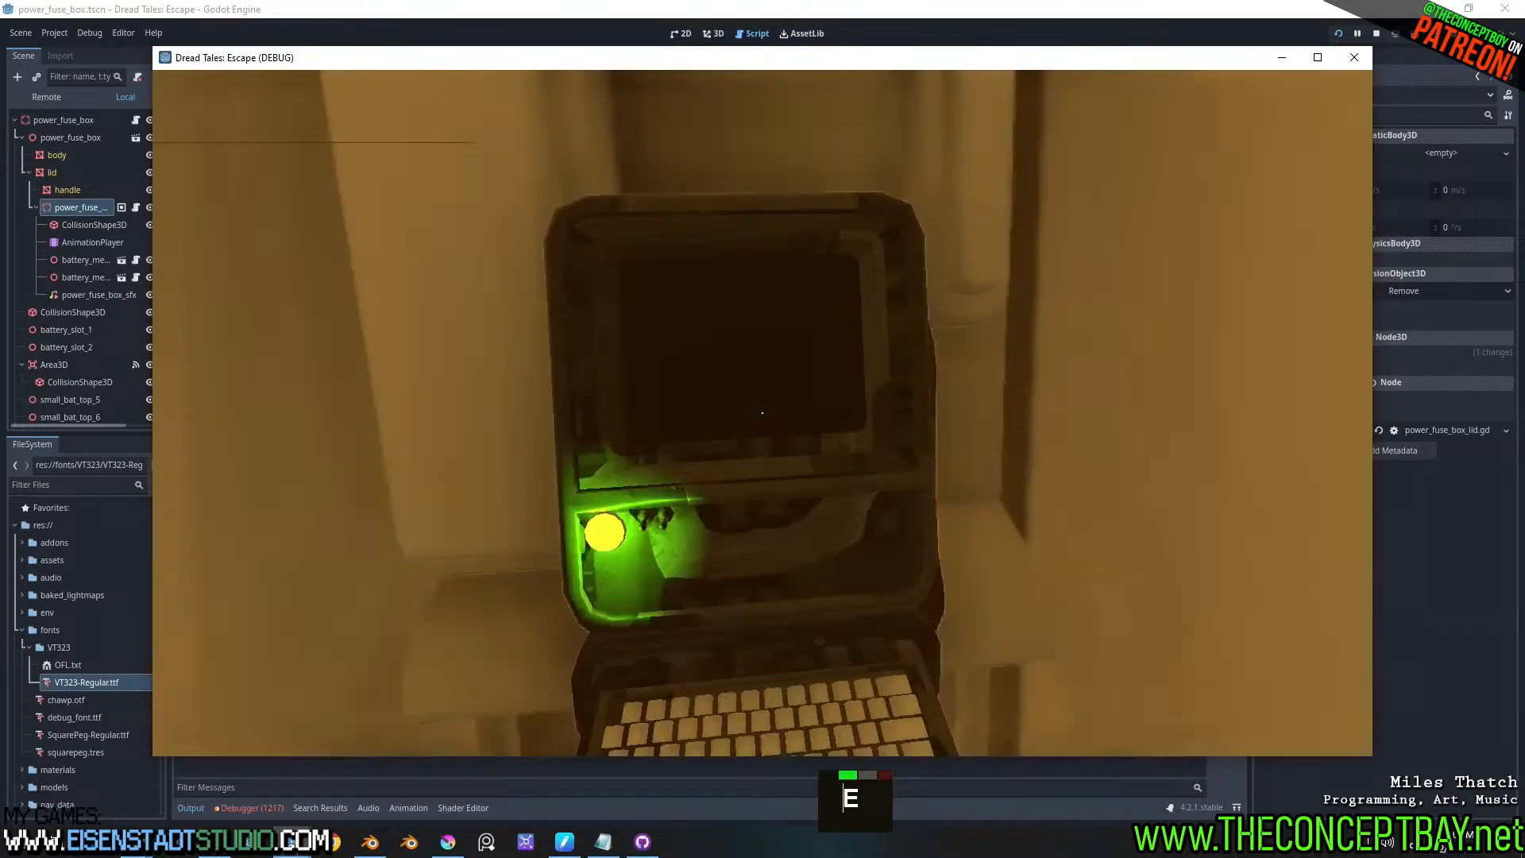
# - Walk to the fuse box, open and close its lid repeatedly to check the sounds, and quit the running game
pyautogui.press('d')
pyautogui.press('w')
pyautogui.press('w')
pyautogui.press('d')
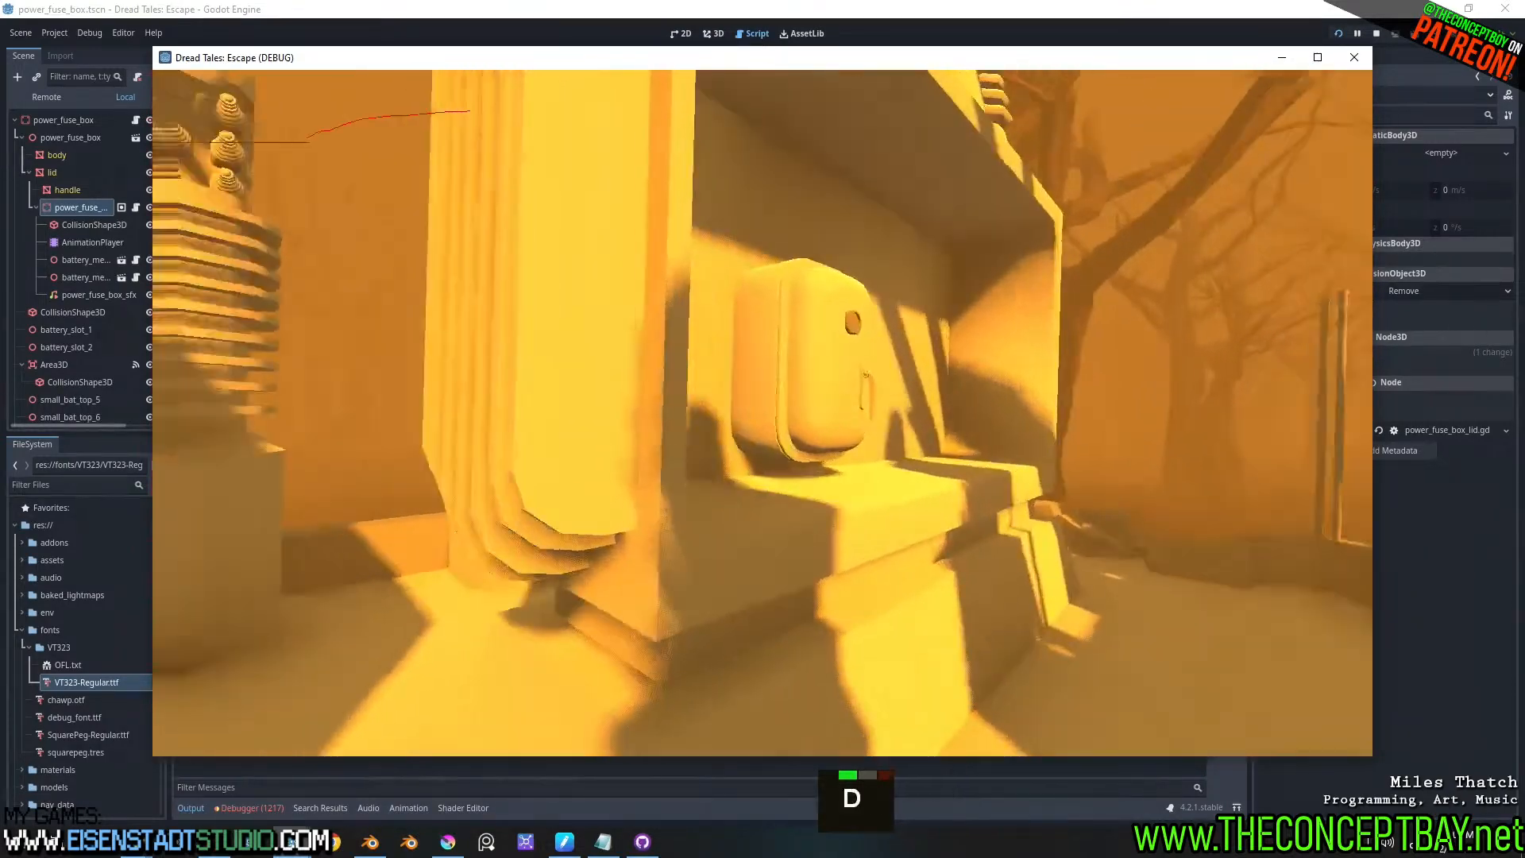
pyautogui.press('e')
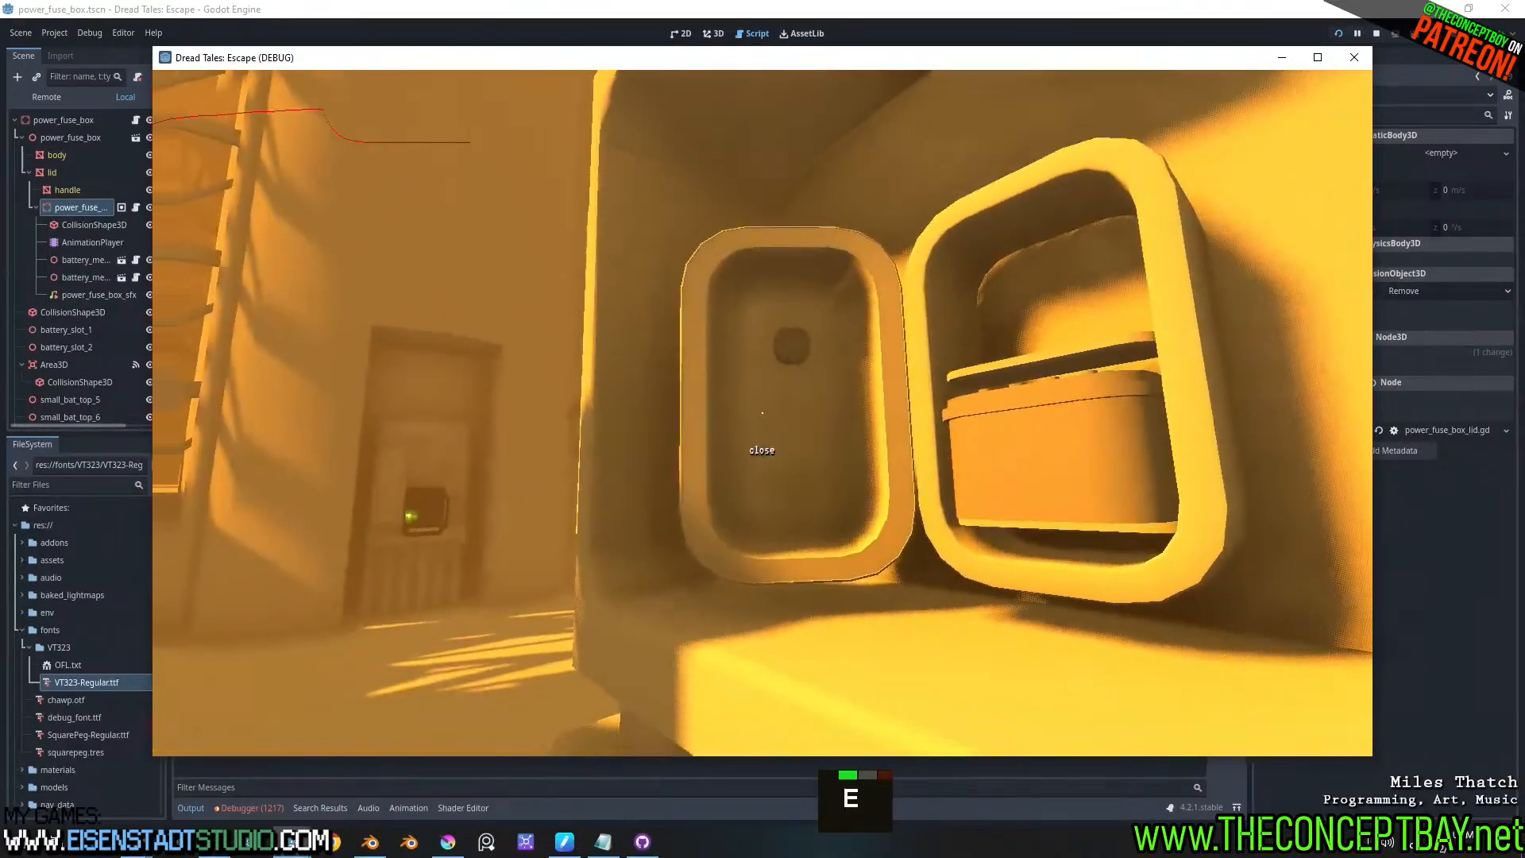
pyautogui.press('e')
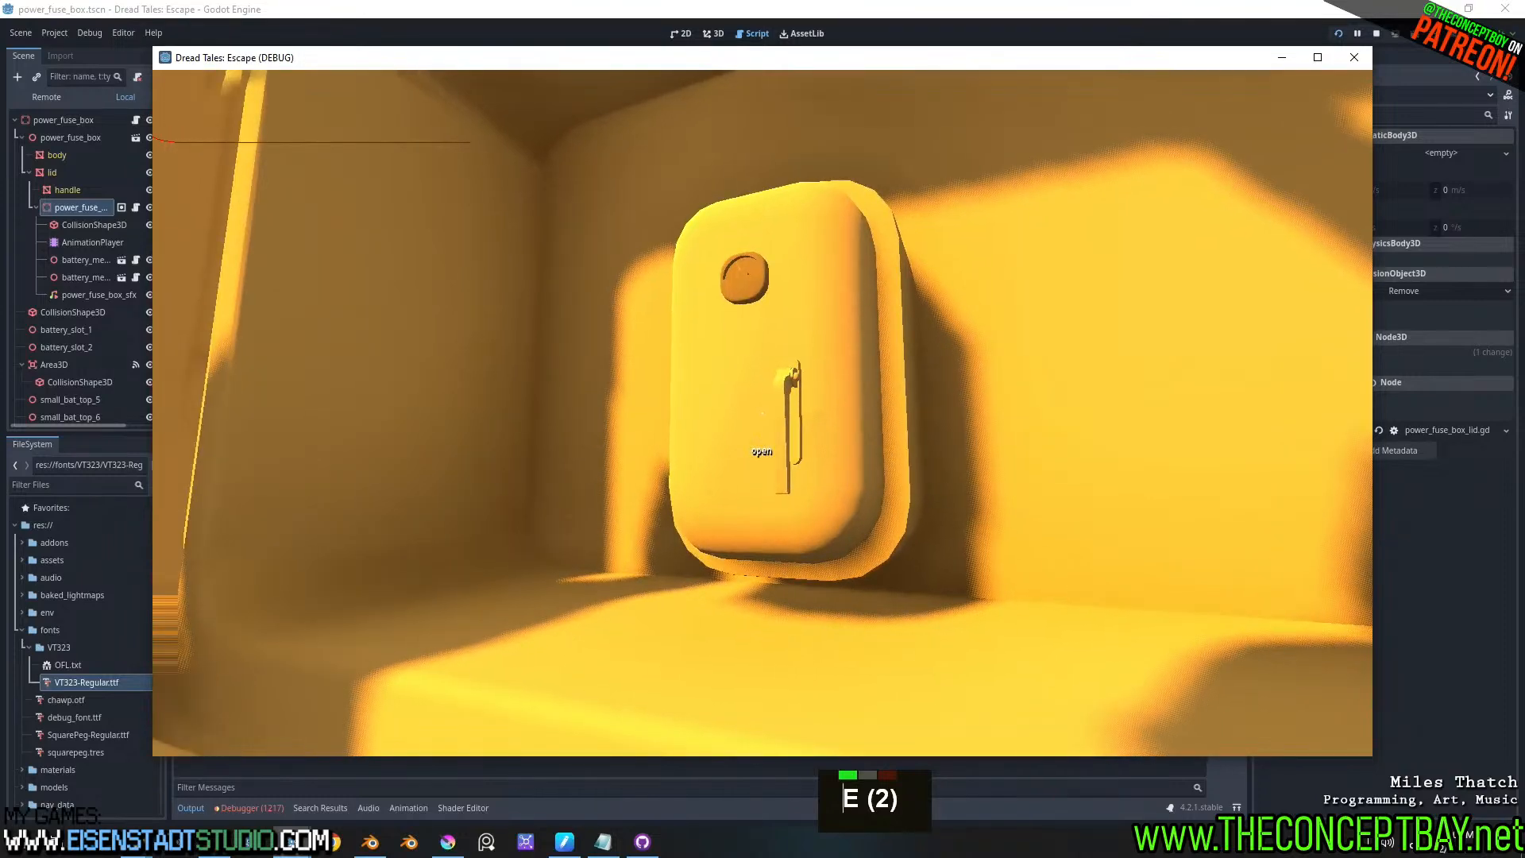
pyautogui.press('e')
pyautogui.press('e')
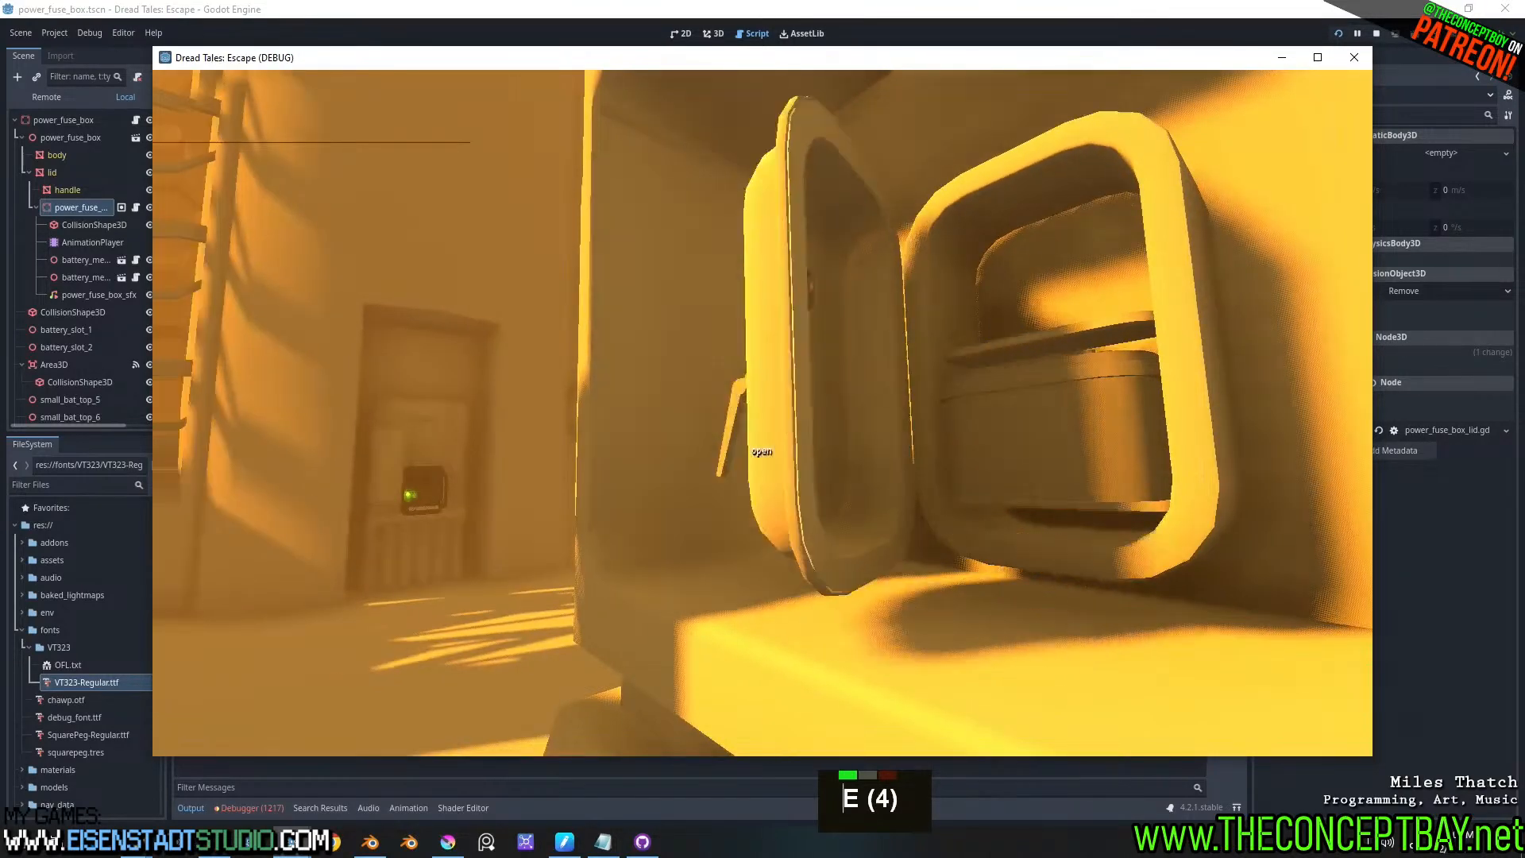
pyautogui.hotkey('alt', 'F4')
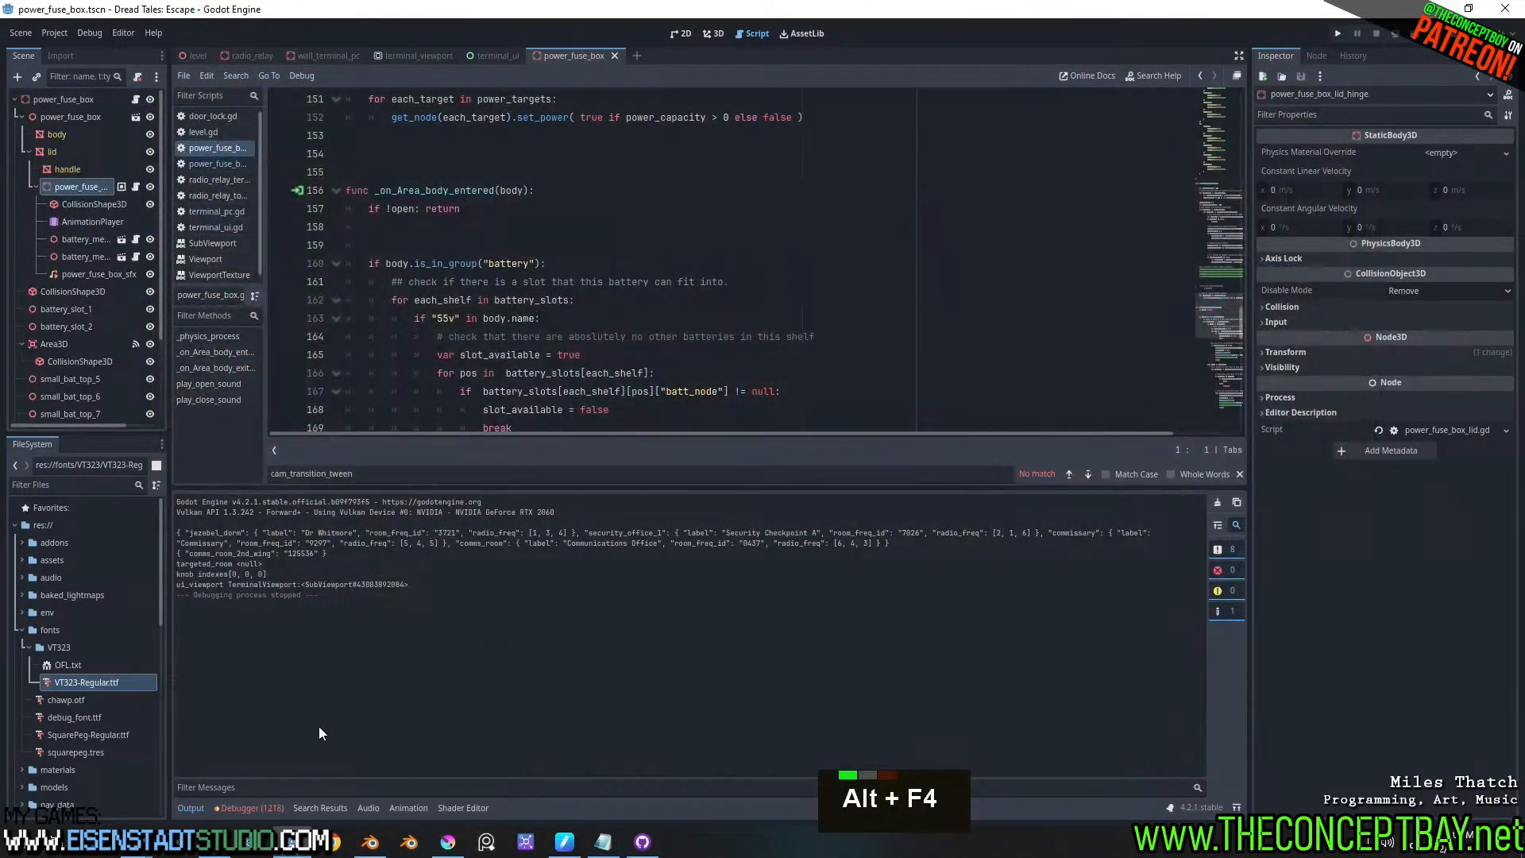
# - Set the node path of the close animation's play_close_sound() function track to ../../.. in the lid's AnimationPlayer
pyautogui.click(73, 187)
pyautogui.click(69, 222)
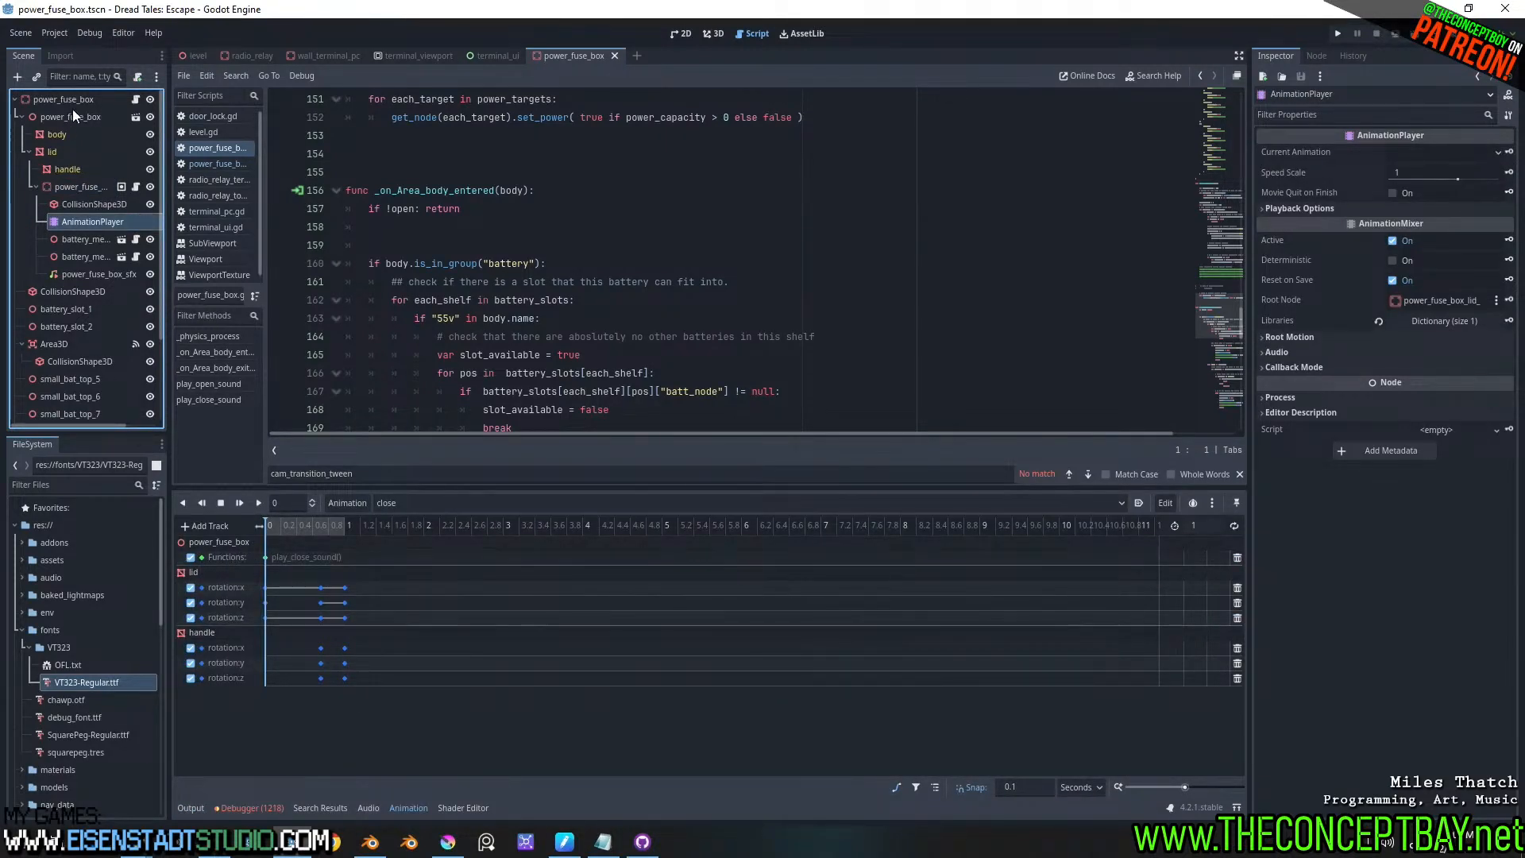
pyautogui.doubleClick(241, 555)
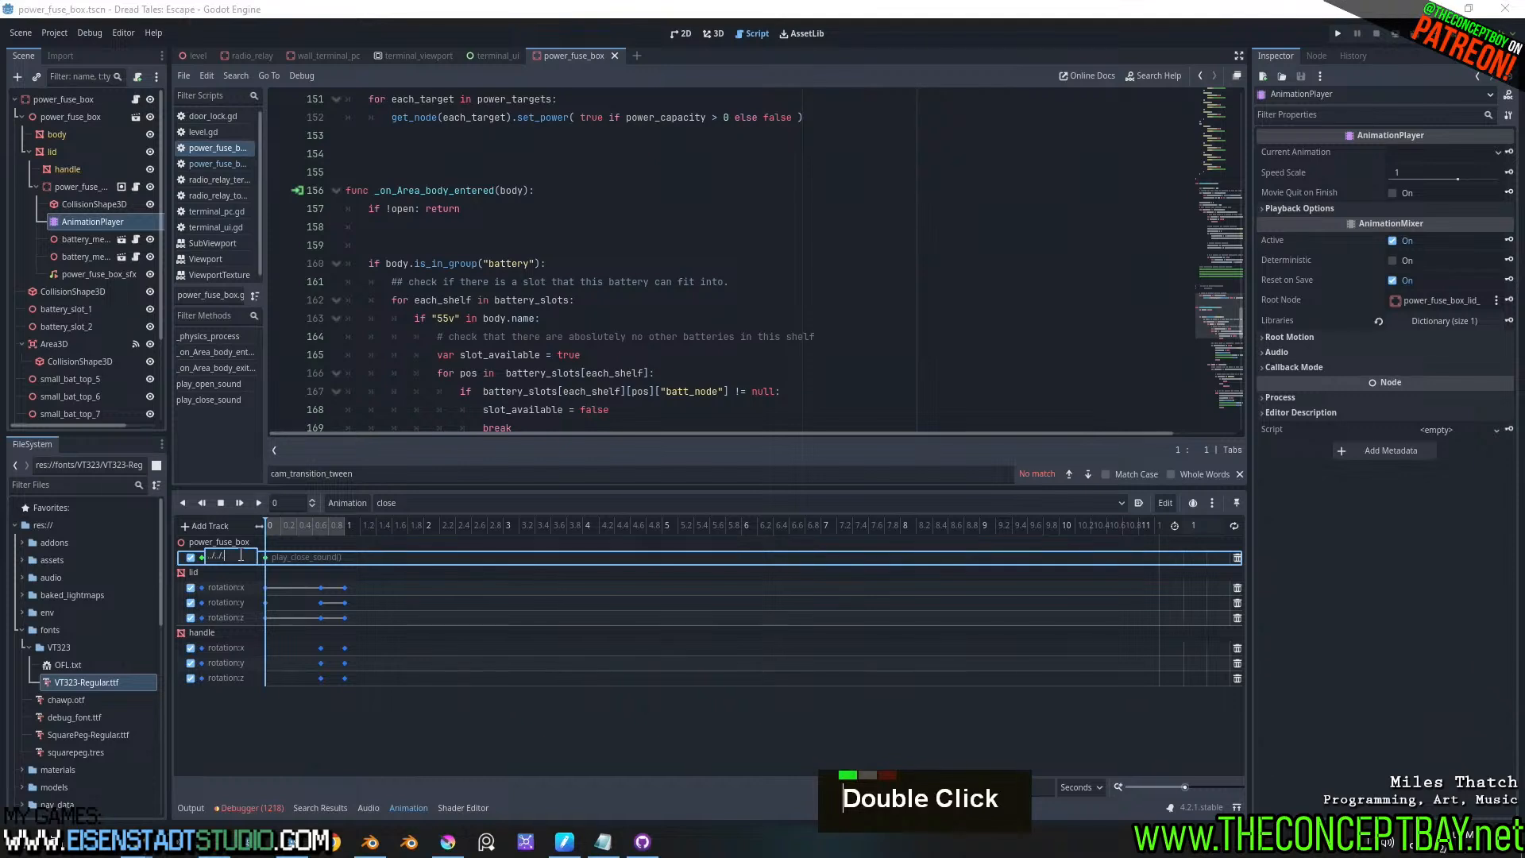
pyautogui.write('..')
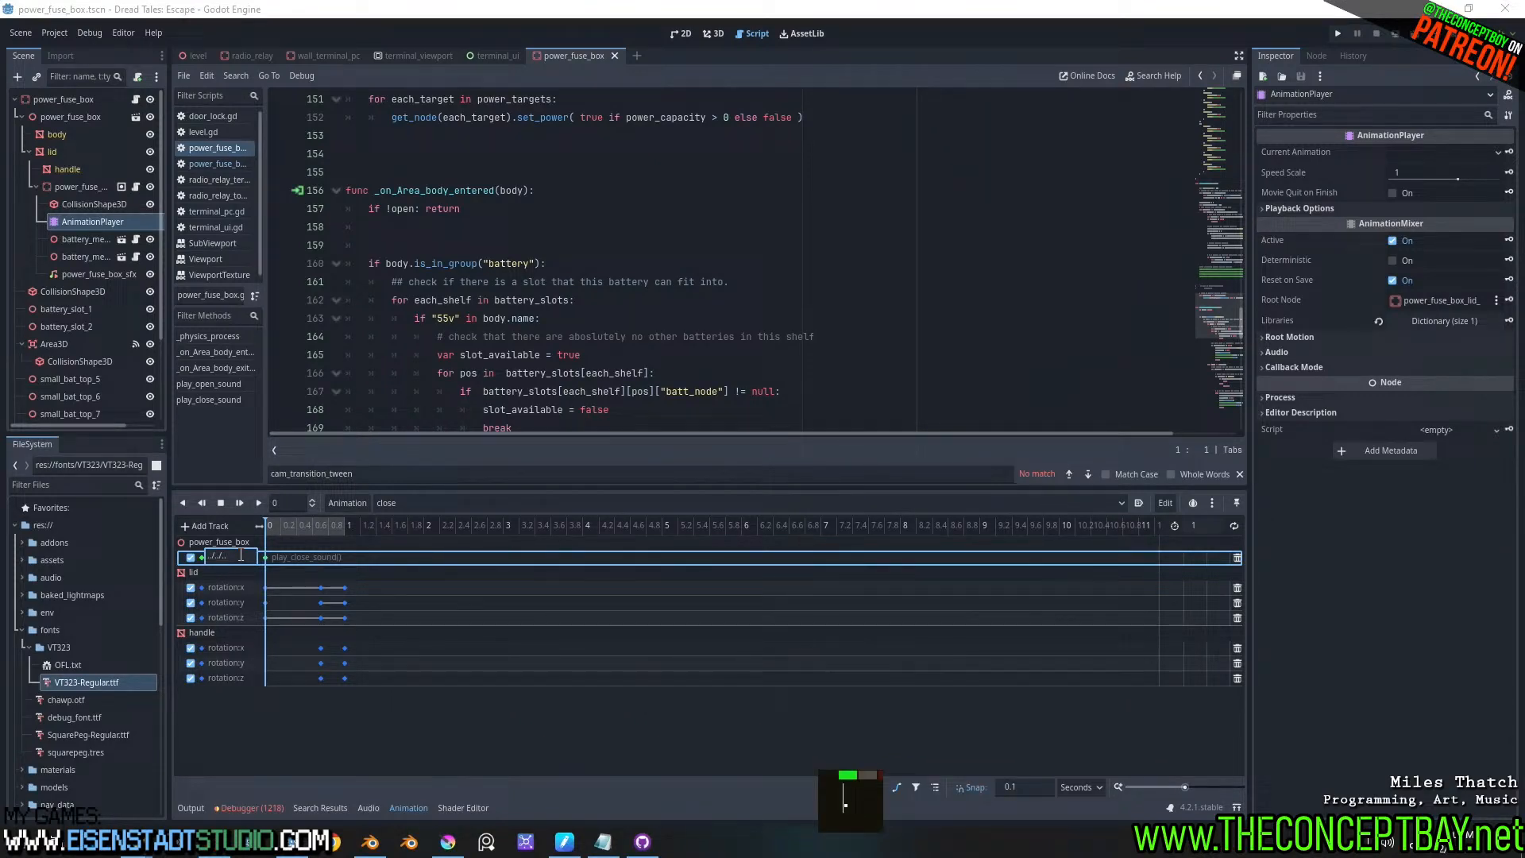
pyautogui.press('Return')
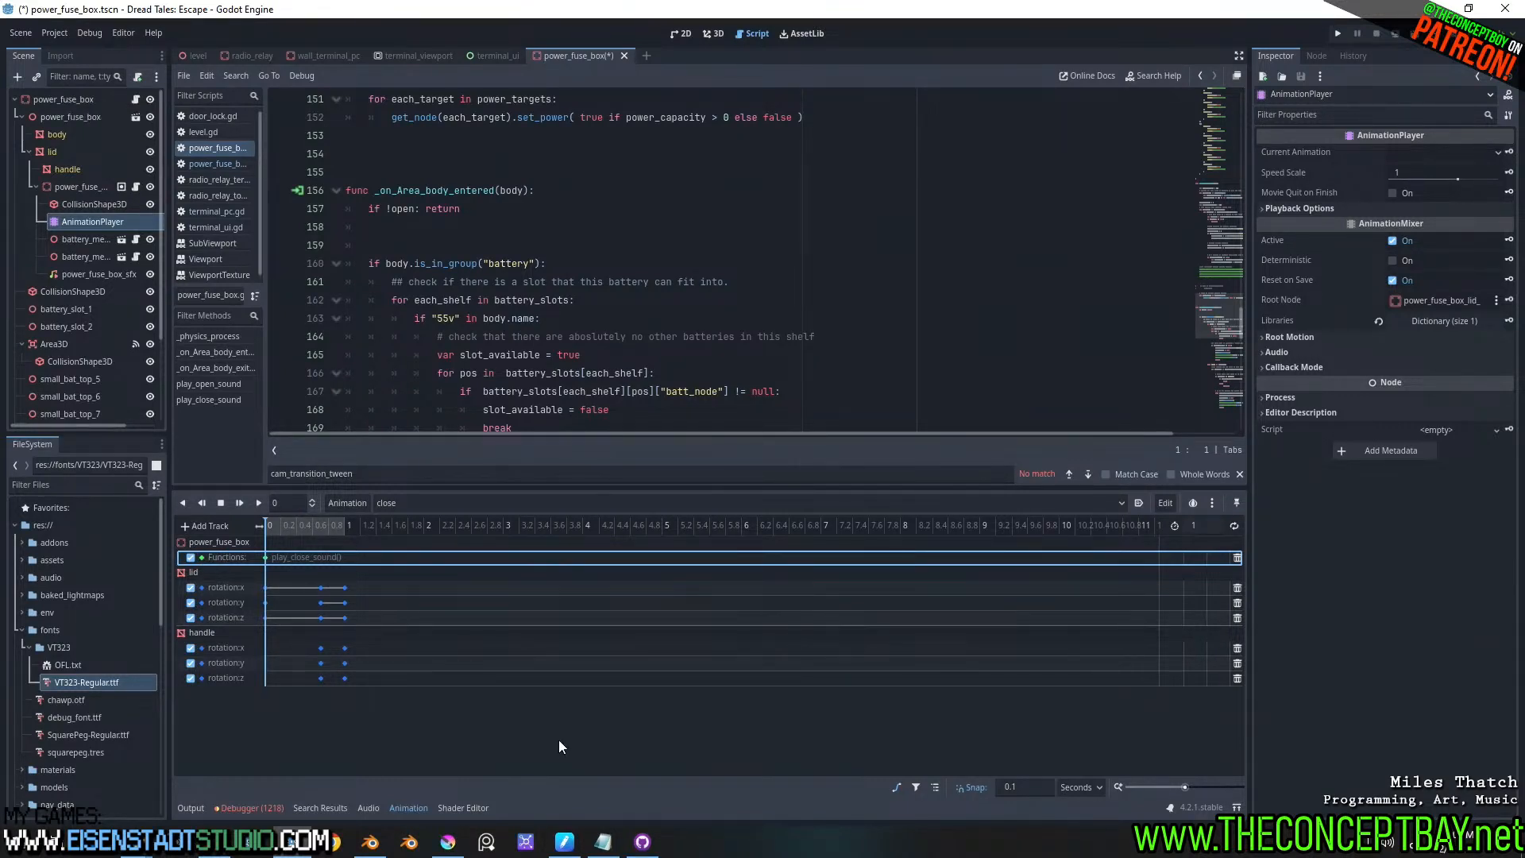
# - Run the project and walk past the wall terminal to the closed fuse box
pyautogui.press('F5')
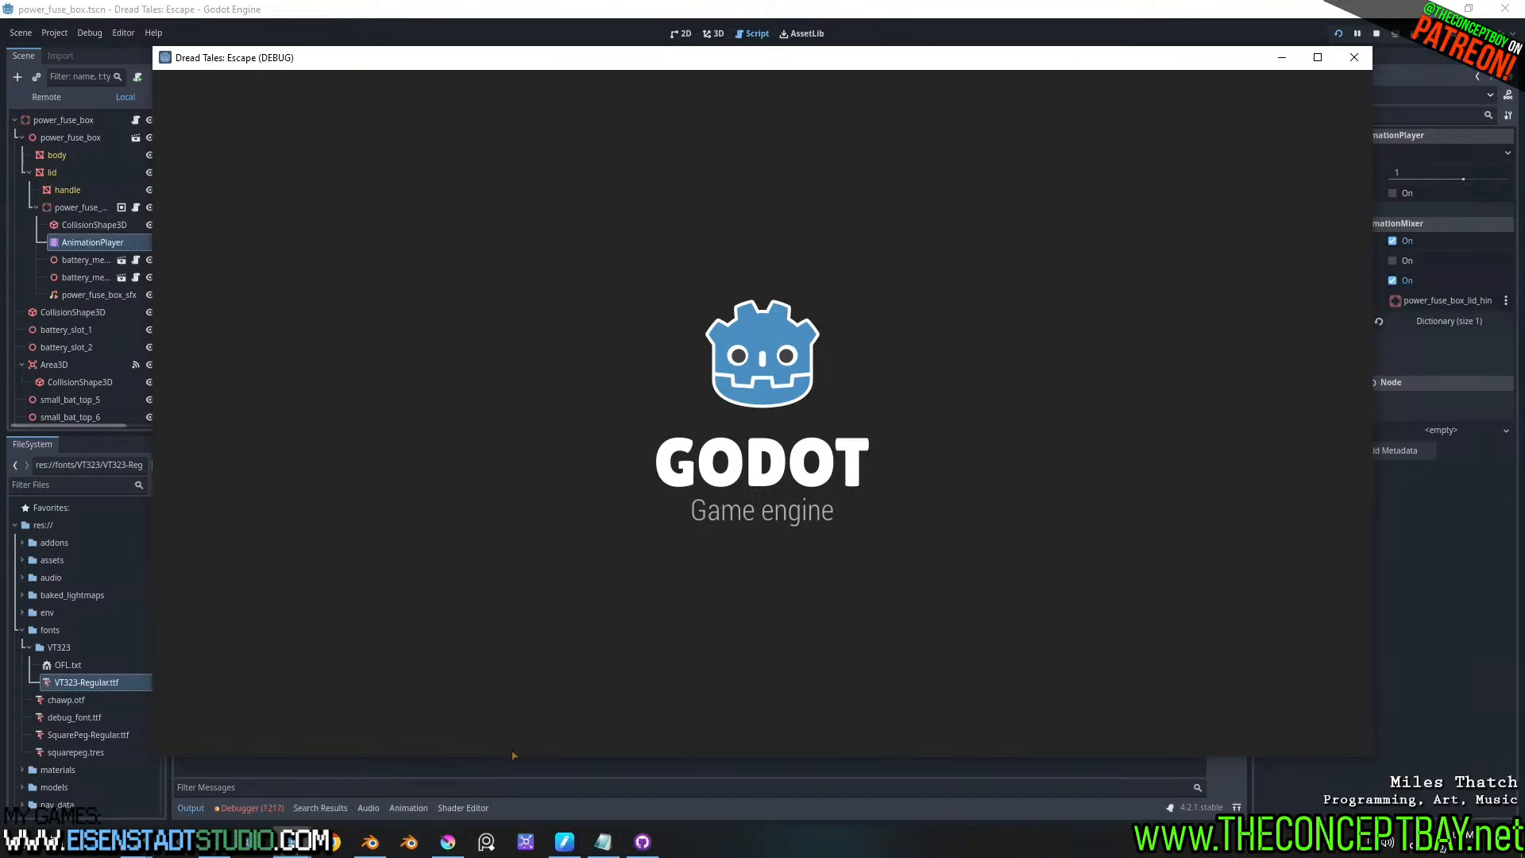
pyautogui.press('w')
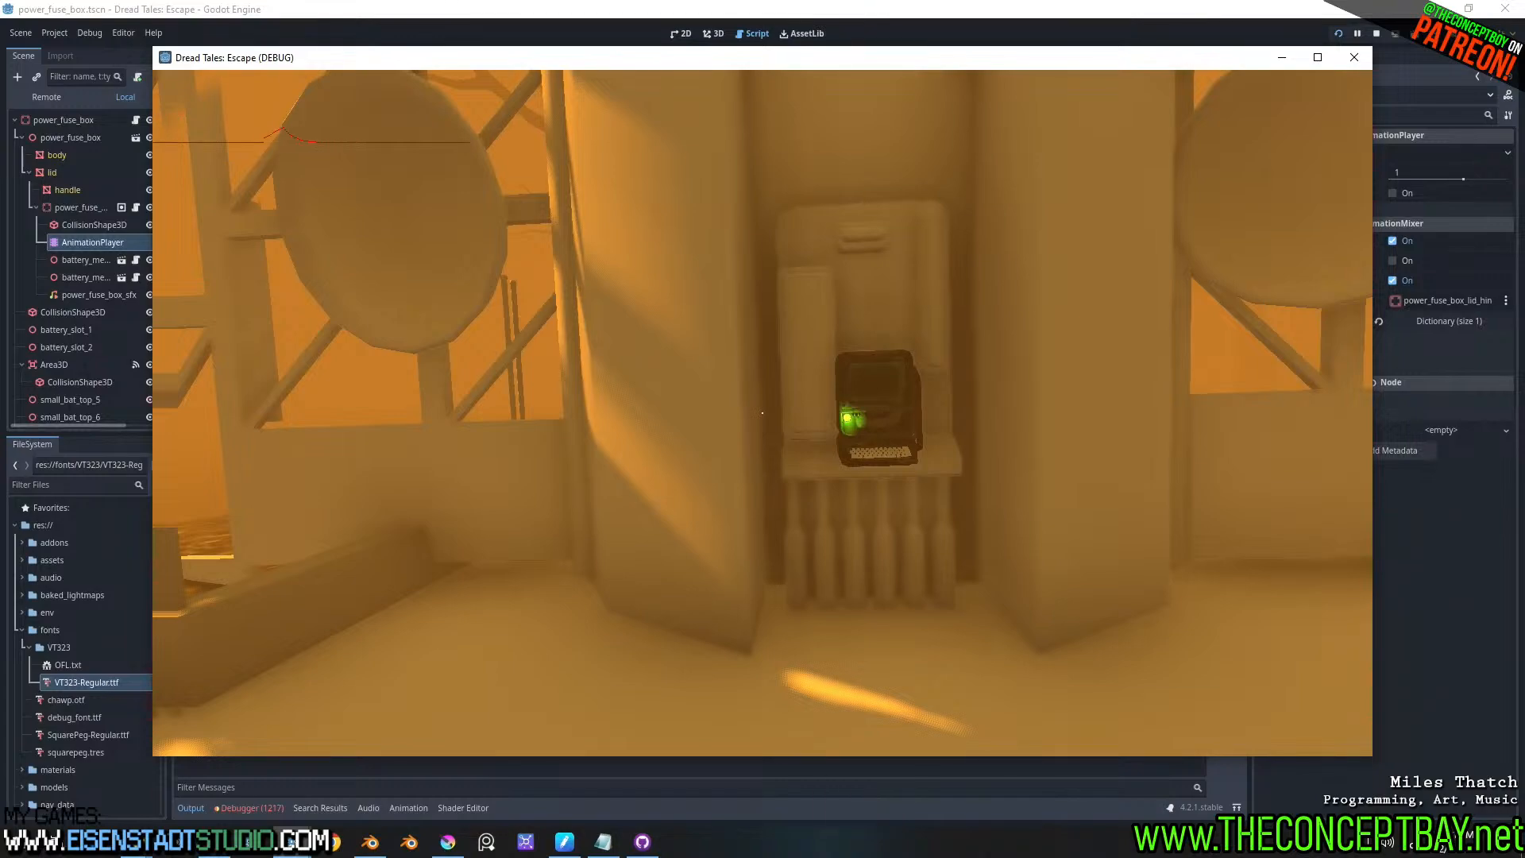
pyautogui.press('w')
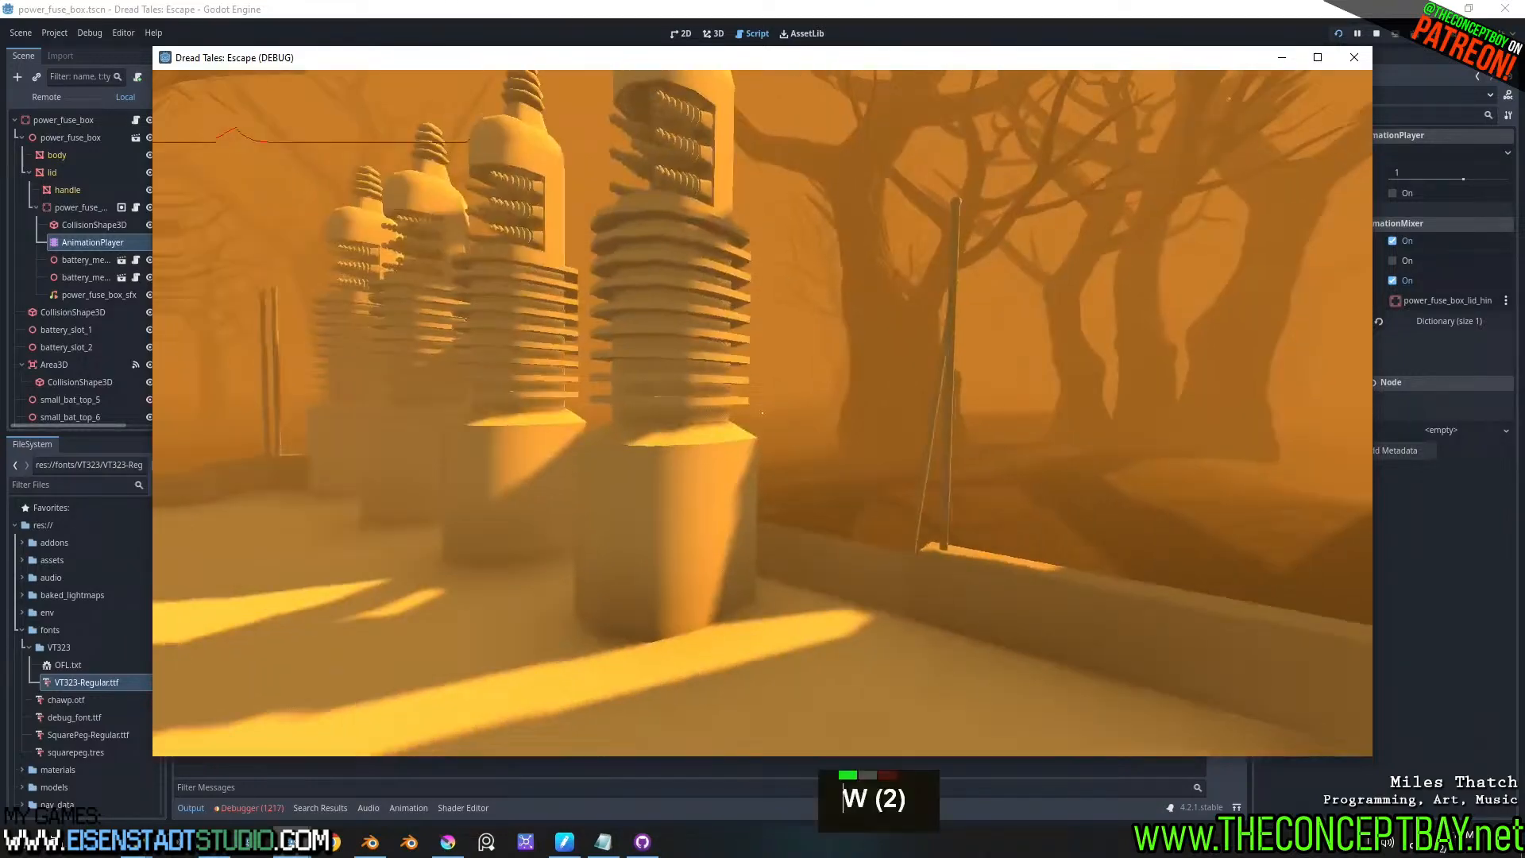
pyautogui.press('w')
pyautogui.press('w')
pyautogui.press('w')
pyautogui.press('d')
pyautogui.press('d')
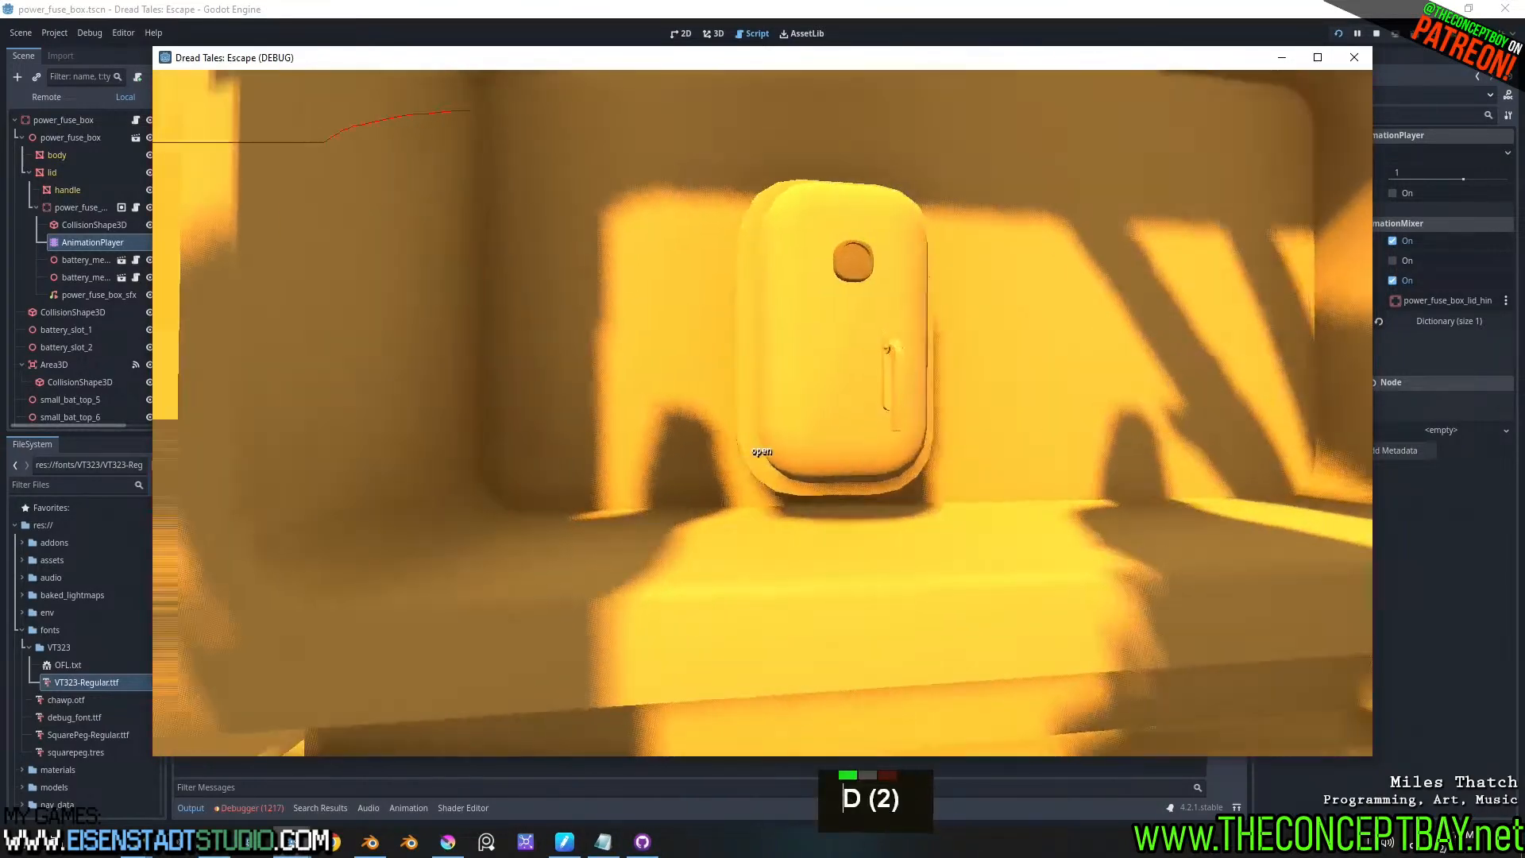
# - Open the fuse box lid and insert the 55v battery from the inventory on the lower shelf
pyautogui.press('e')
pyautogui.press('w')
pyautogui.press('d')
pyautogui.press('Tab')
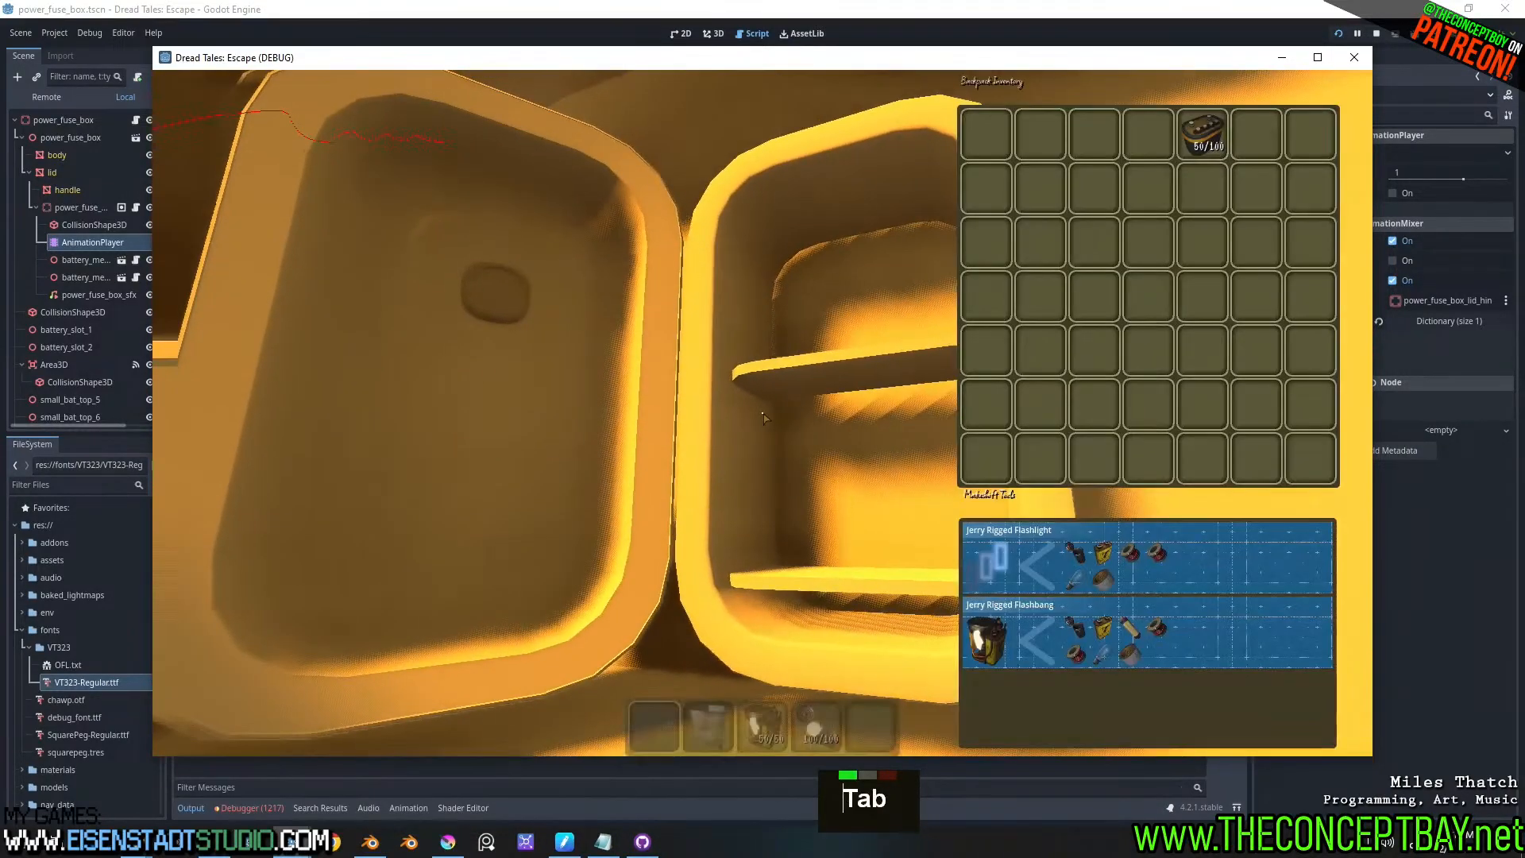
pyautogui.press('Tab')
# - Close and reopen the battery-loaded fuse box repeatedly to check the lid's sound timing, and quit the game
pyautogui.press('e')
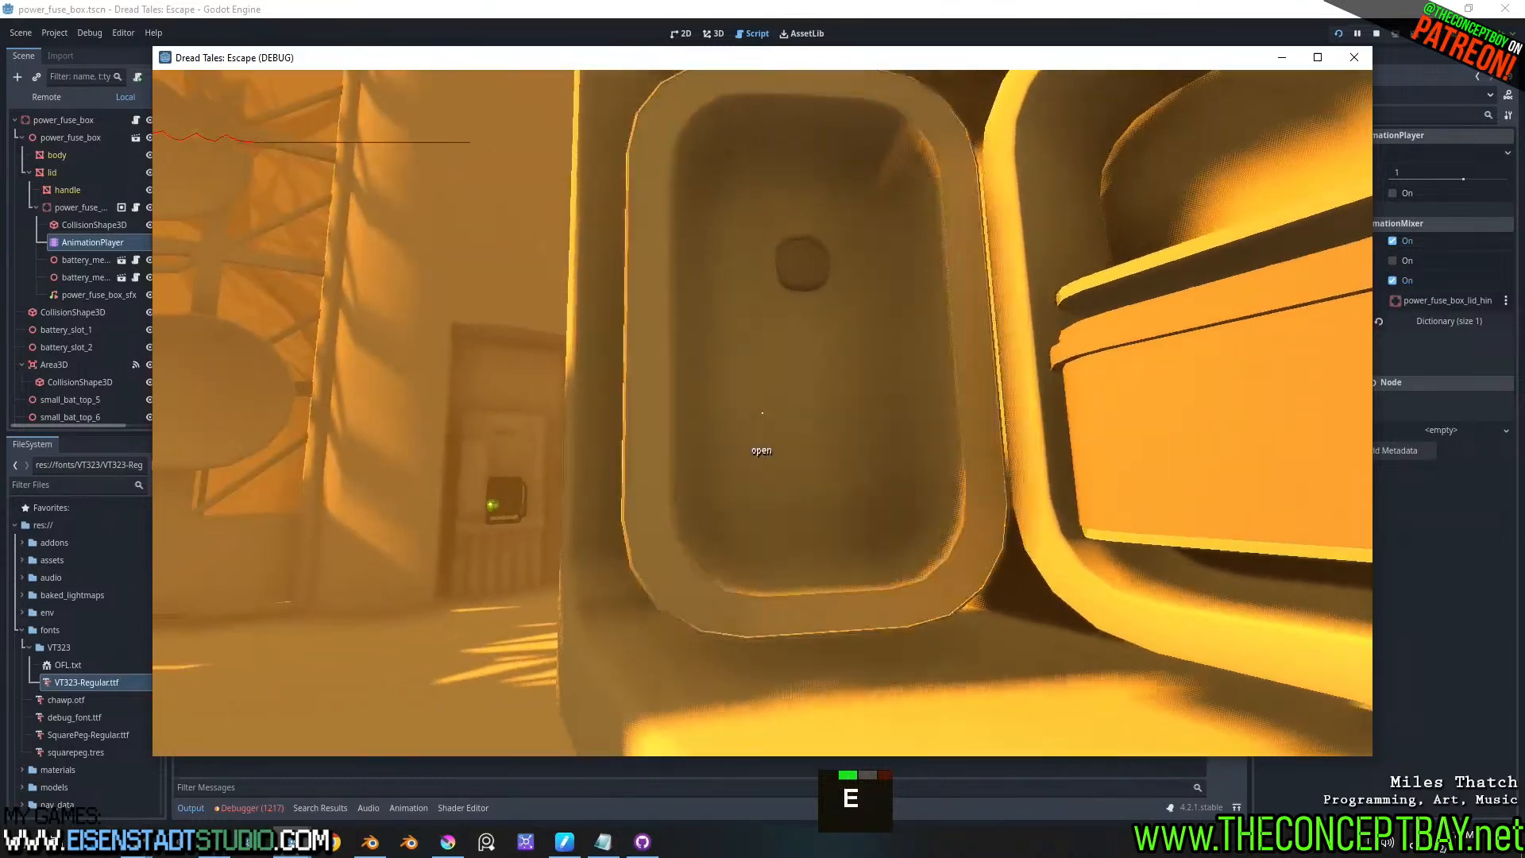
pyautogui.press('s')
pyautogui.press('e')
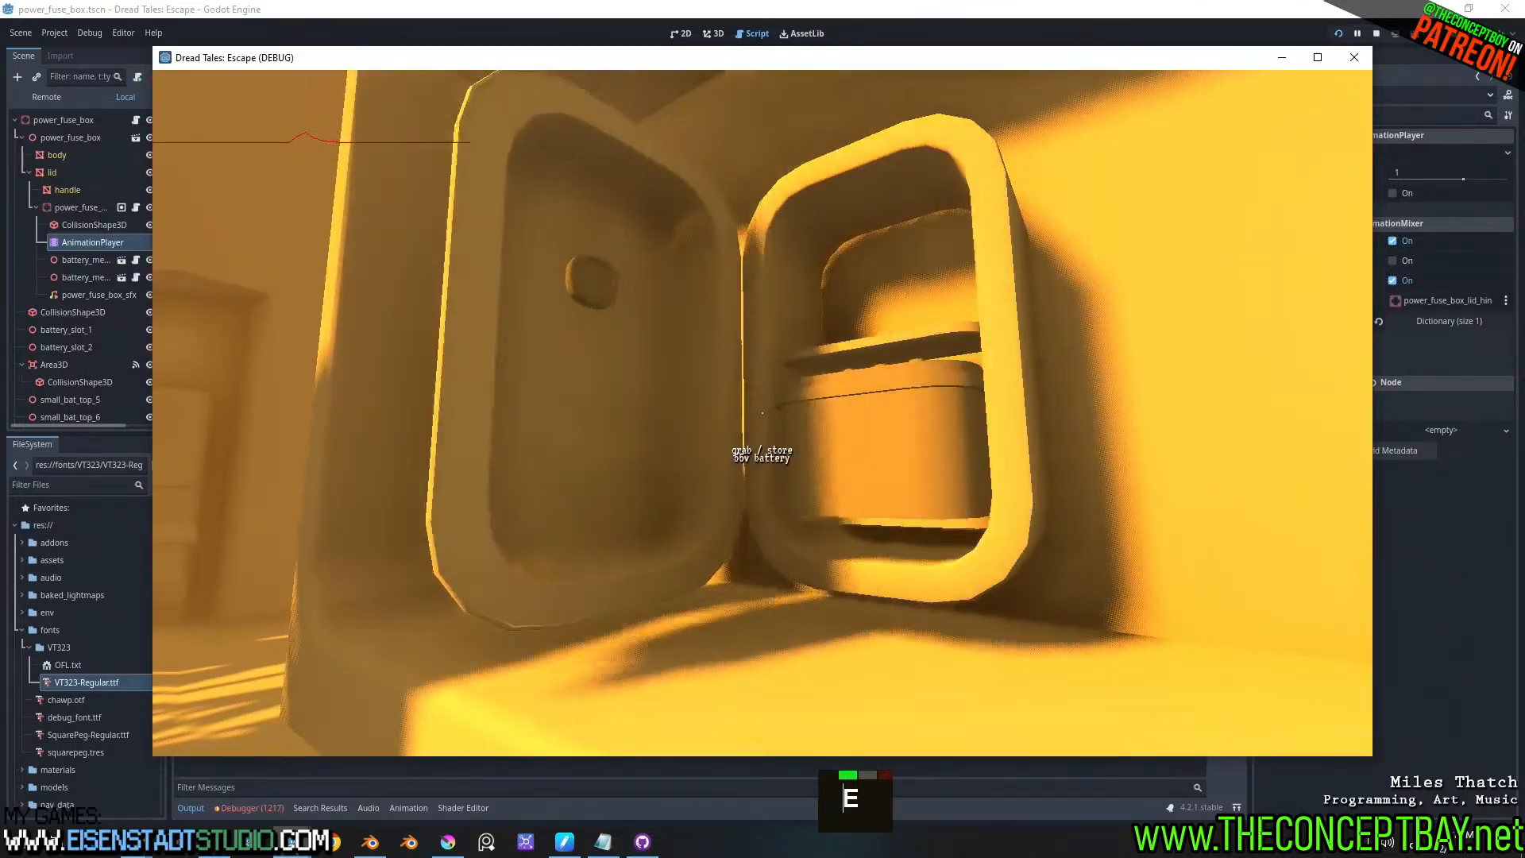
pyautogui.press('e')
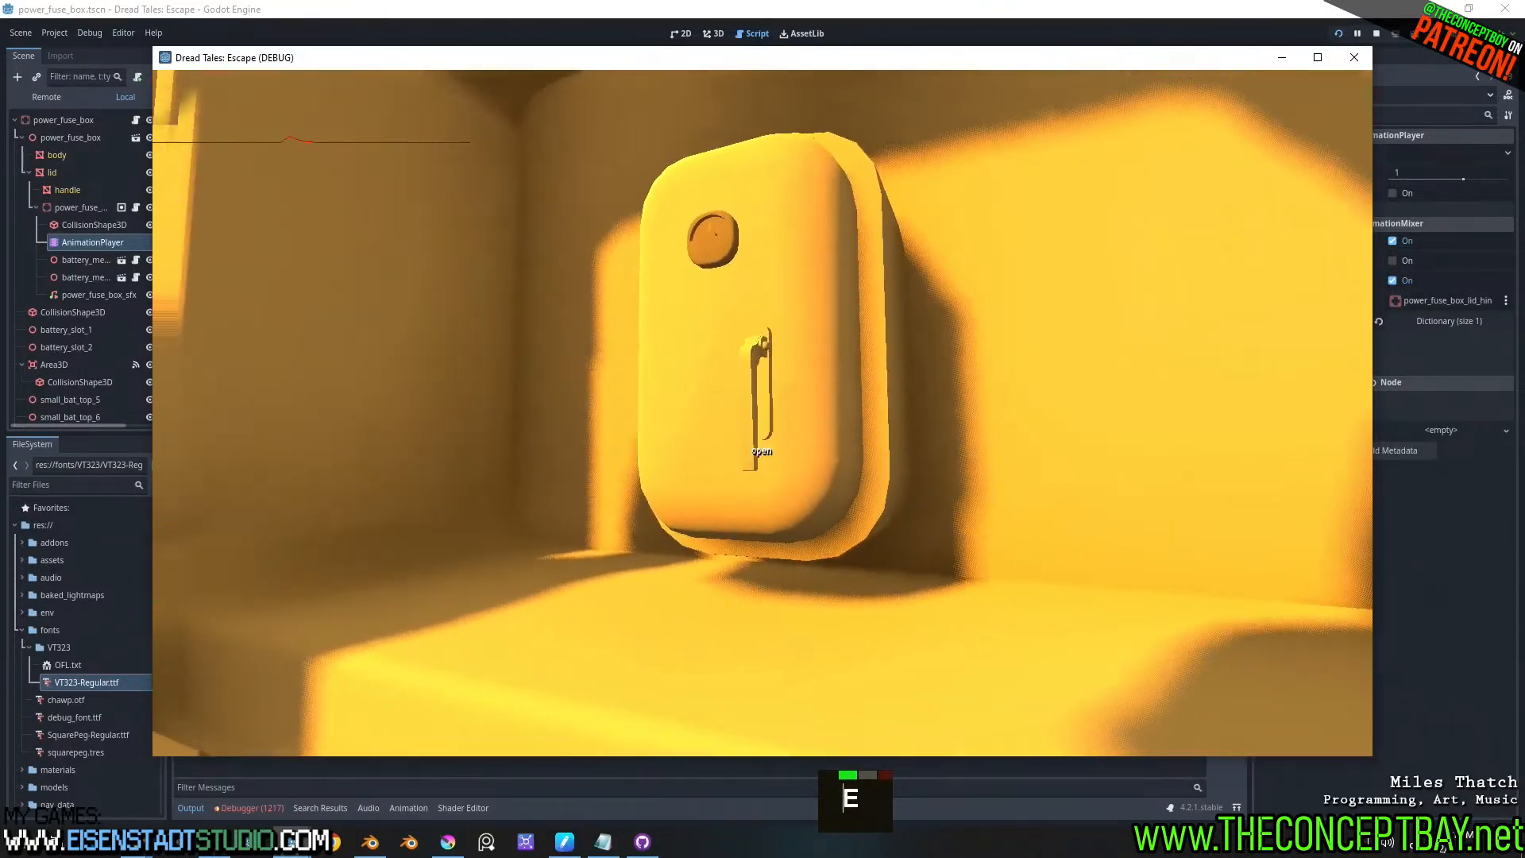
pyautogui.press('e')
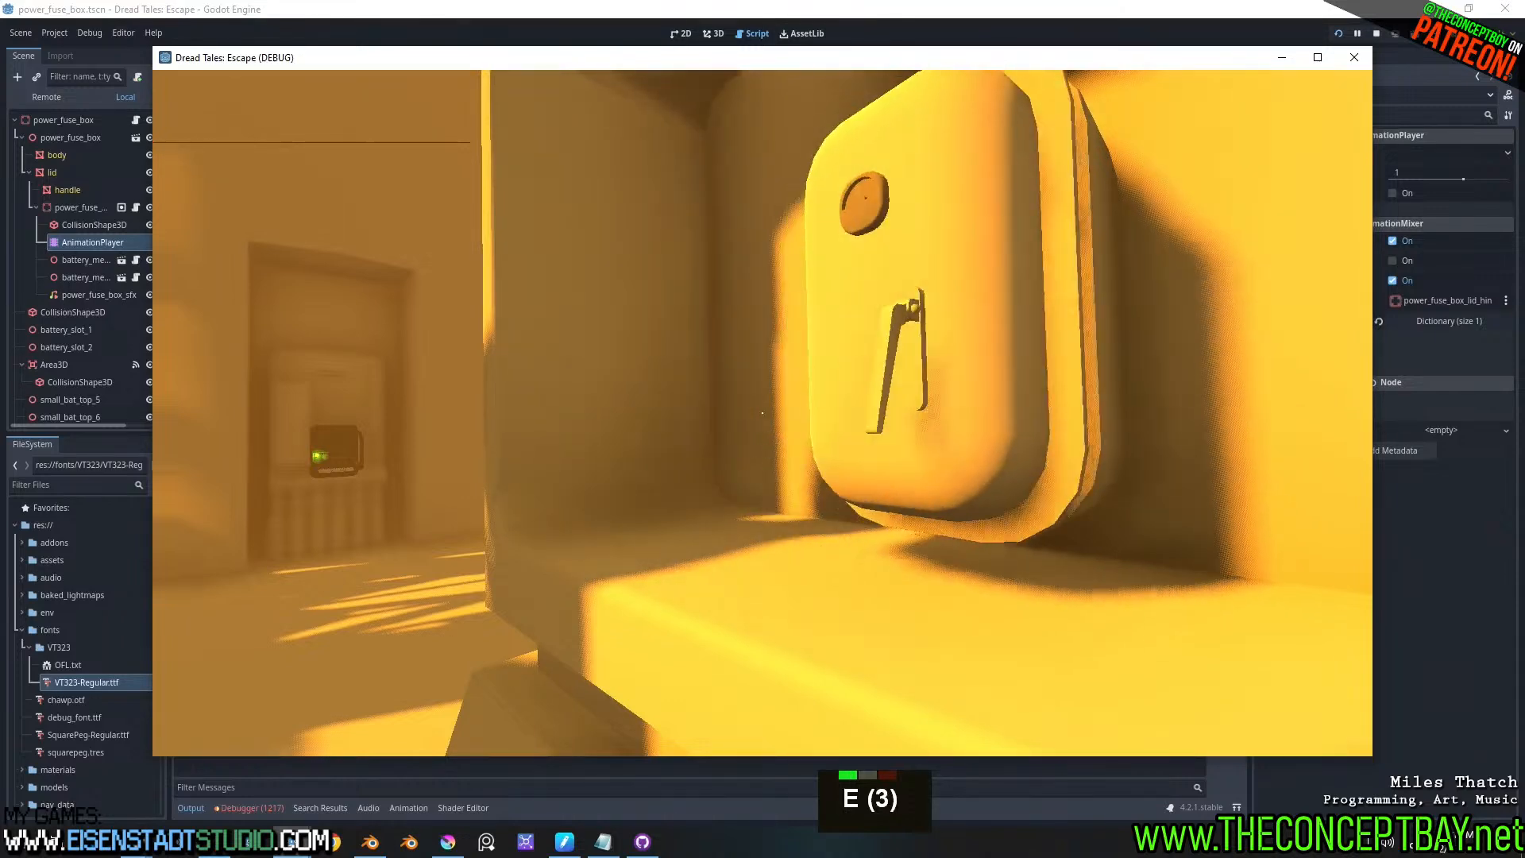
pyautogui.press('e')
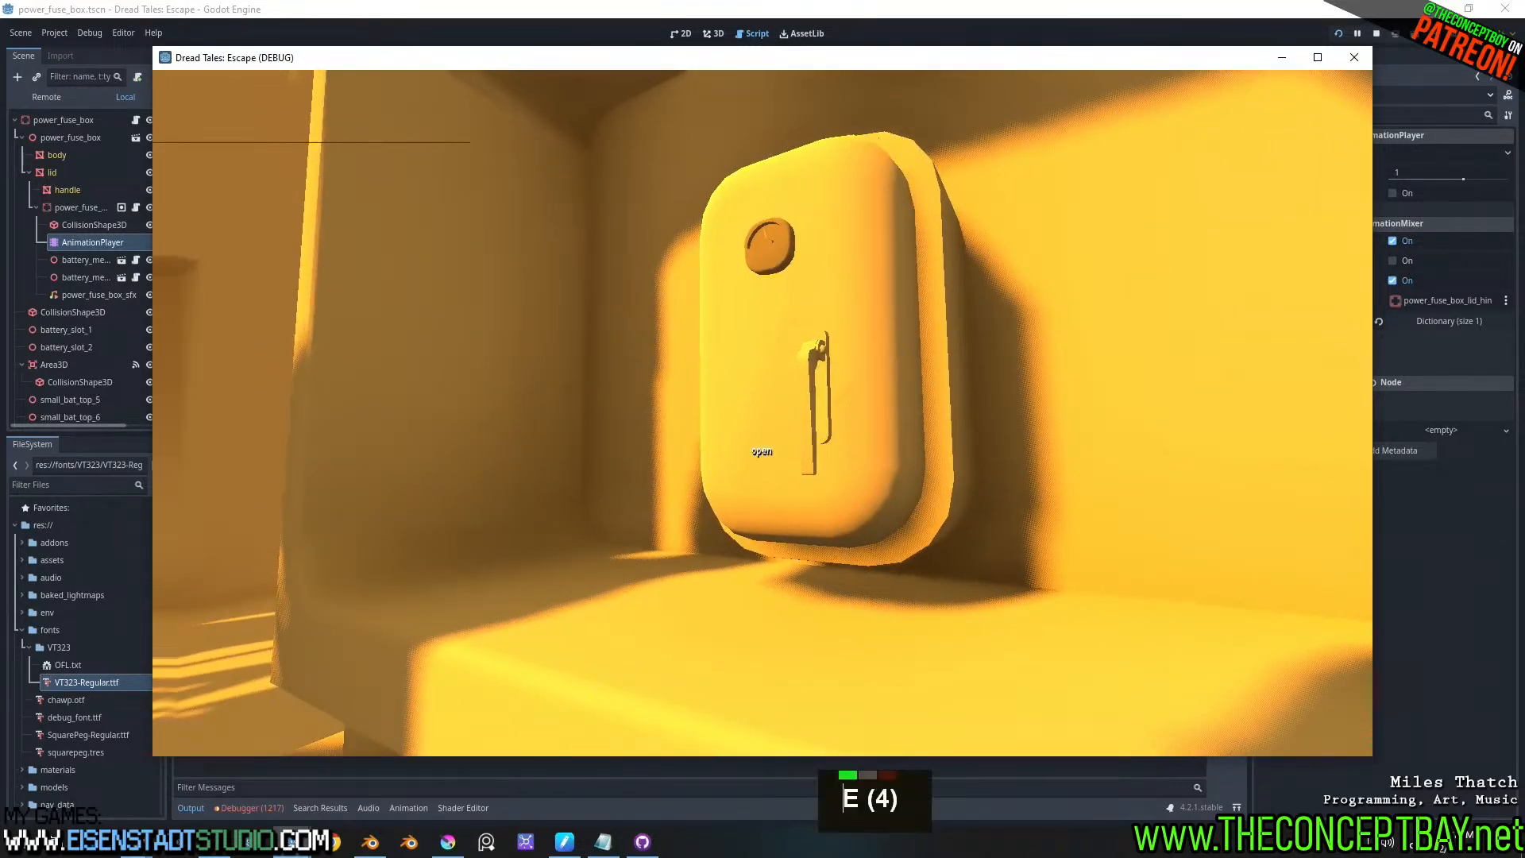
pyautogui.press('e')
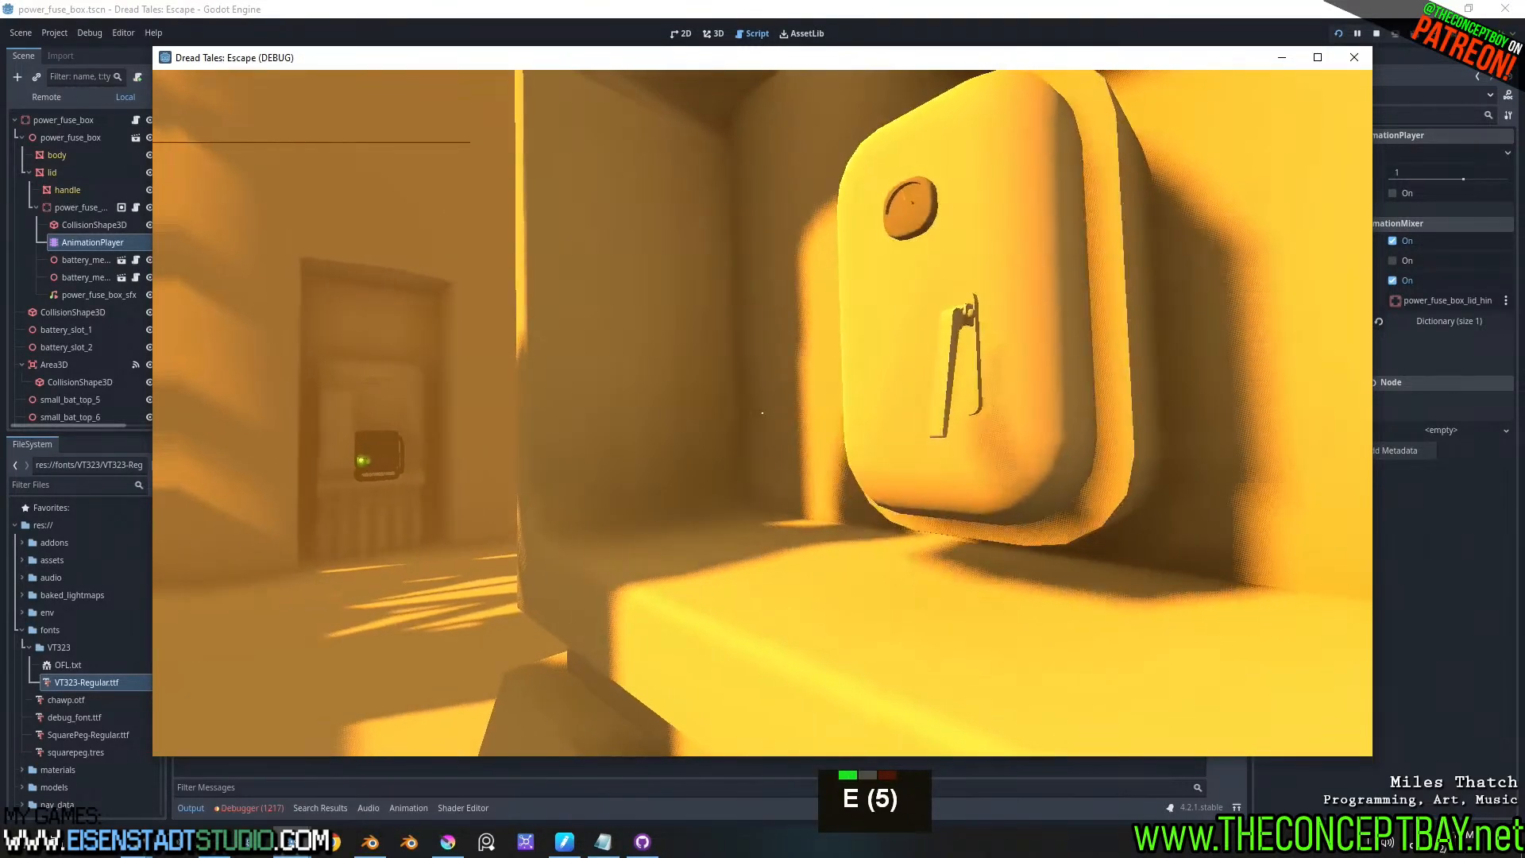
pyautogui.hotkey('alt', 'F4')
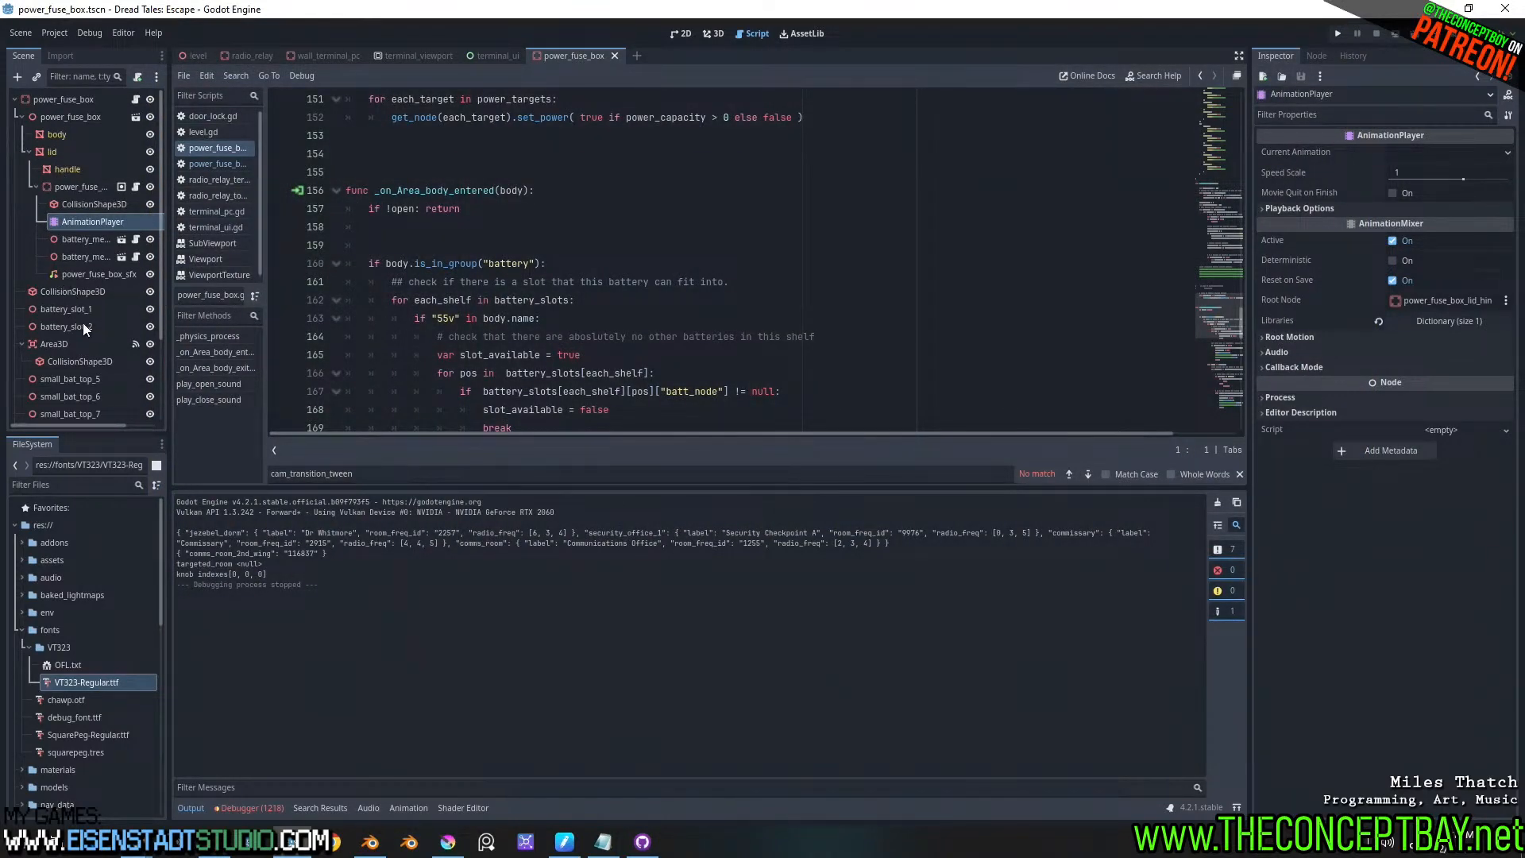
# - Shift the close animation's final two columns of lid and handle rotation keys about 0.2 s earlier and set the animation length to 0.8 s
pyautogui.click(83, 222)
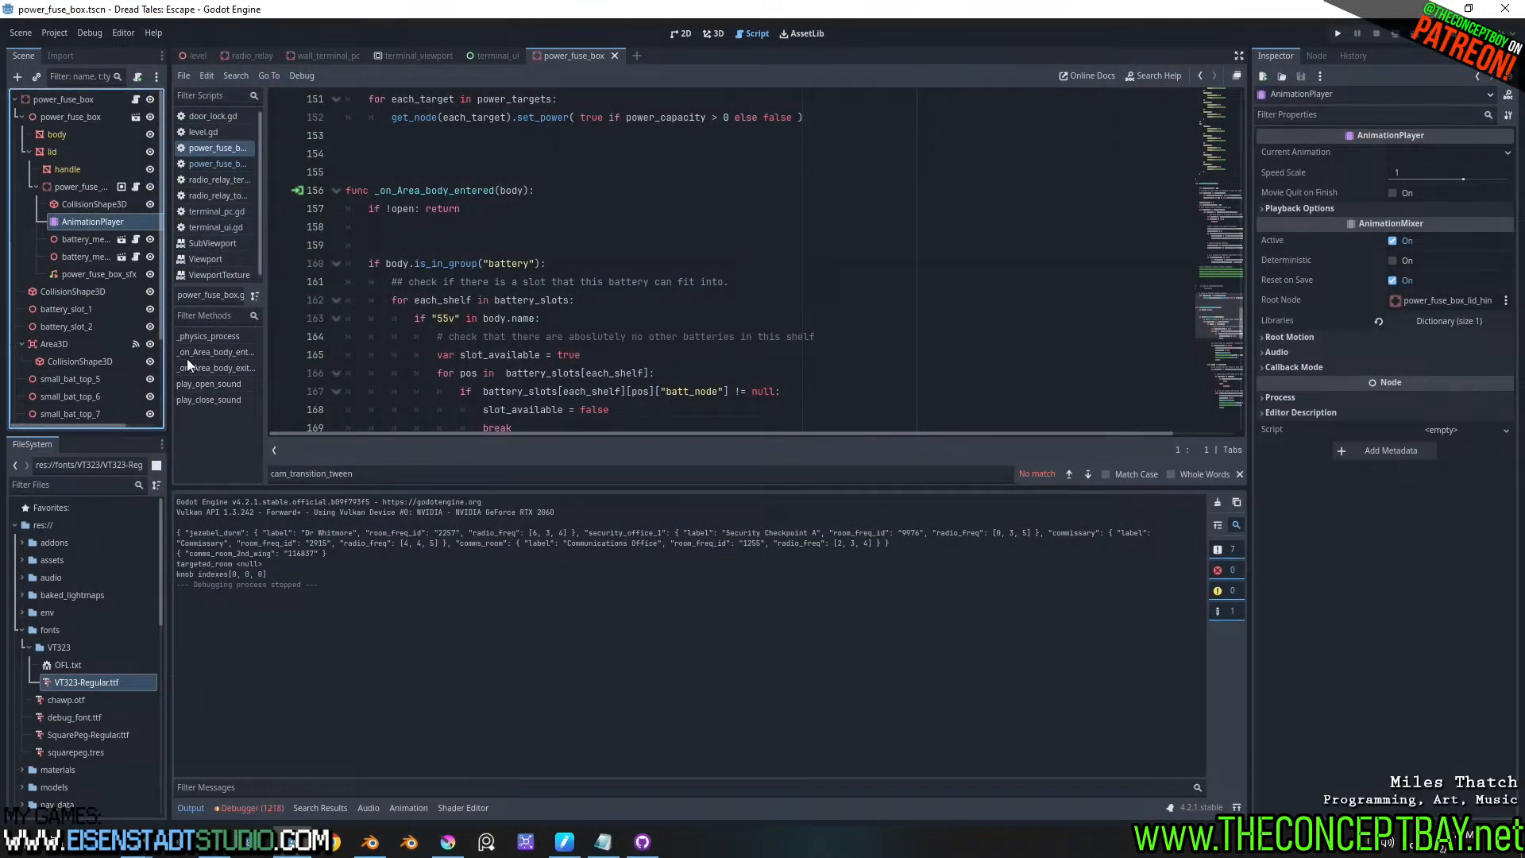
pyautogui.click(408, 807)
pyautogui.moveTo(359, 583); pyautogui.dragTo(309, 680)
pyautogui.click(1203, 522)
pyautogui.write('0.8')
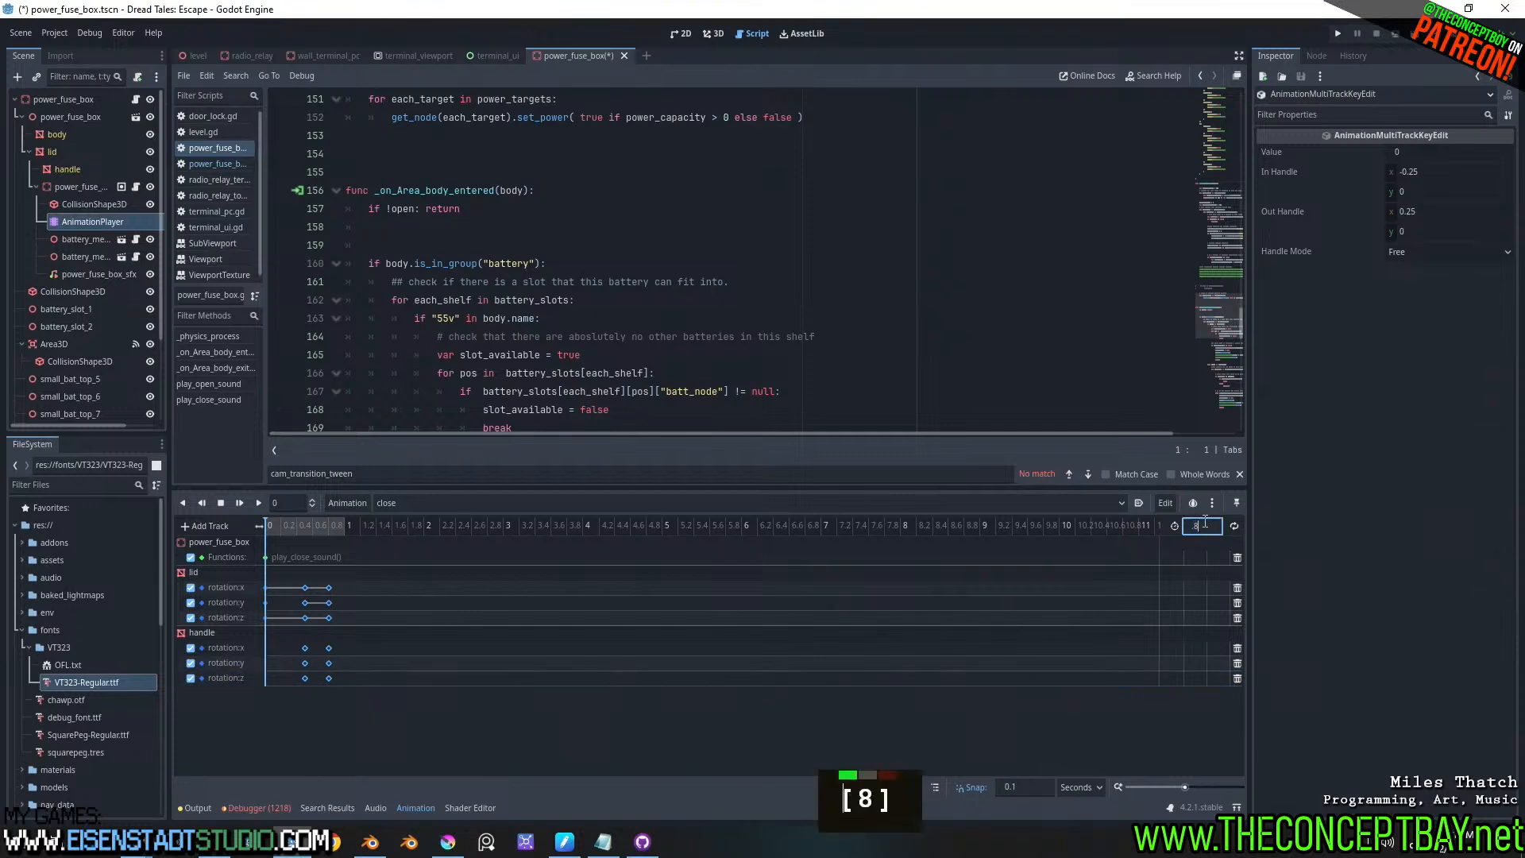
pyautogui.press('Return')
pyautogui.click(887, 301)
# - Run the project with the shortened close animation, walk to the fuse box and open its lid
pyautogui.press('F5')
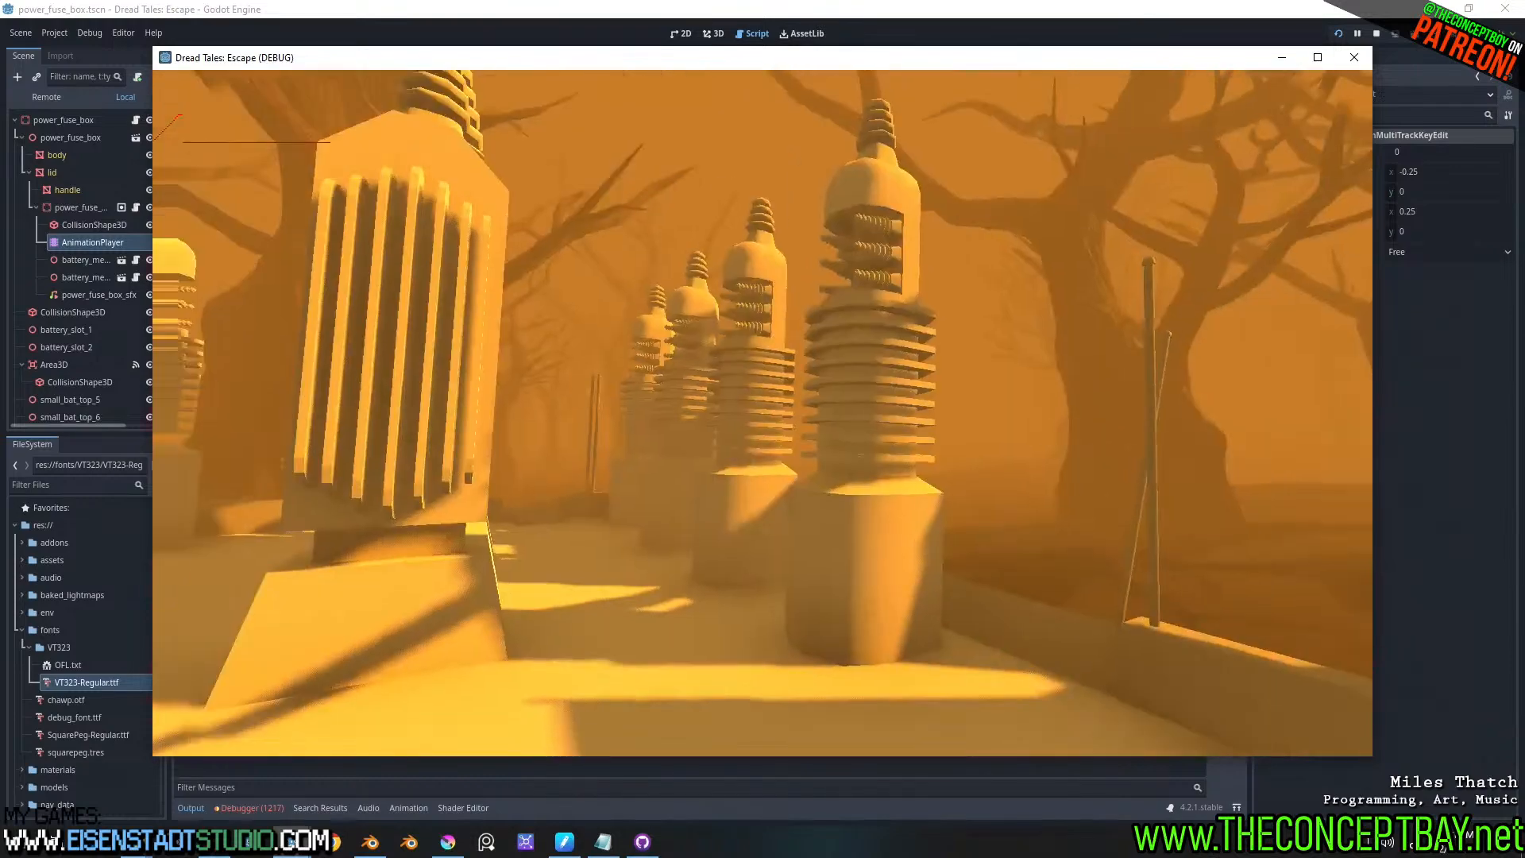
pyautogui.press('w')
pyautogui.press('d')
pyautogui.press('d')
pyautogui.press('d')
pyautogui.press('e')
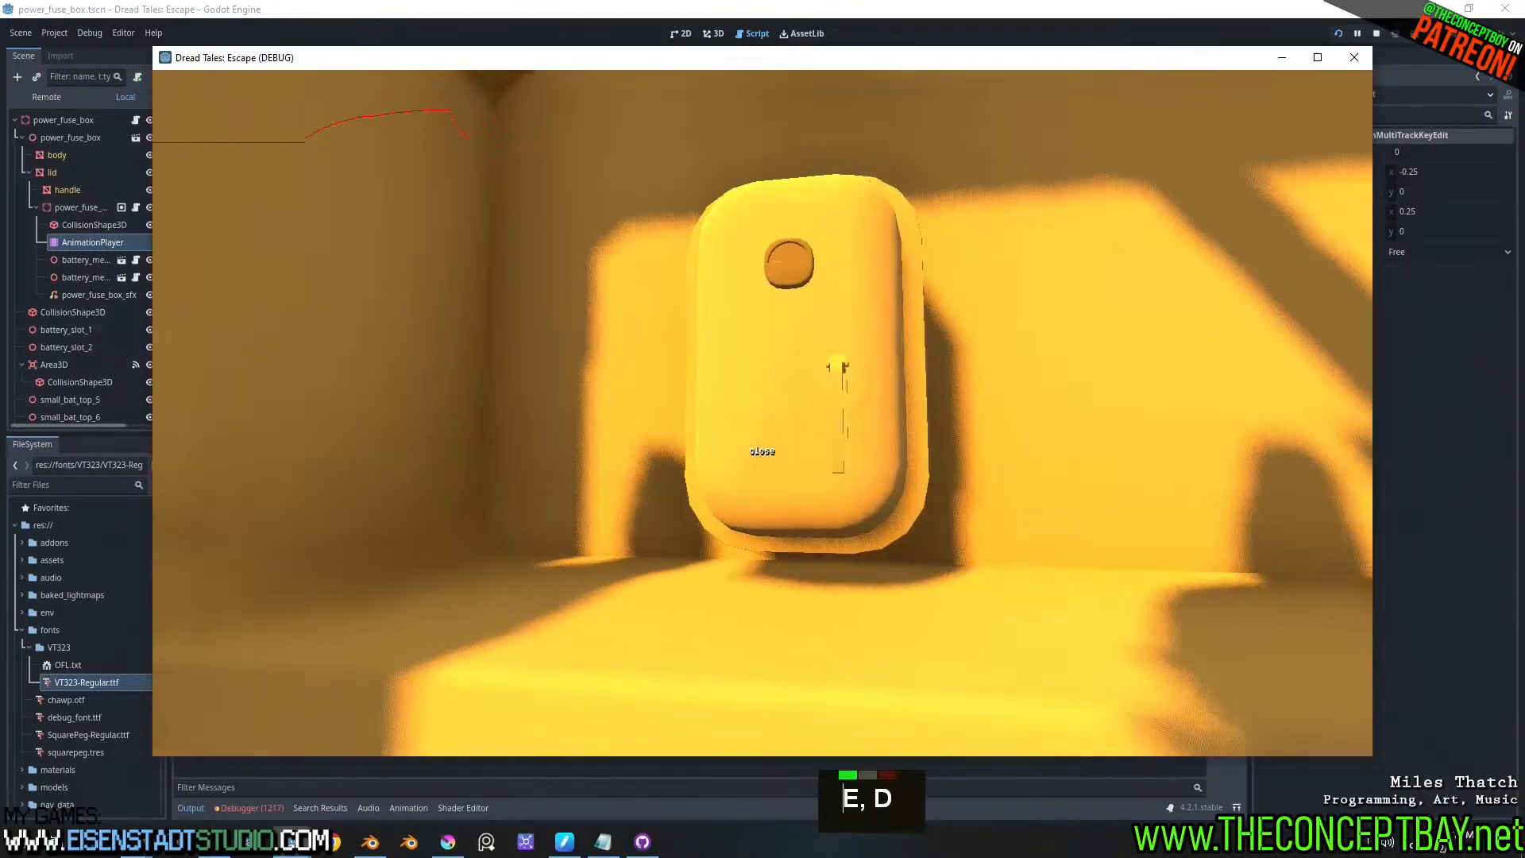
# - Open and close the empty fuse box's lid repeatedly to compare the close motion with its sound
pyautogui.press('e')
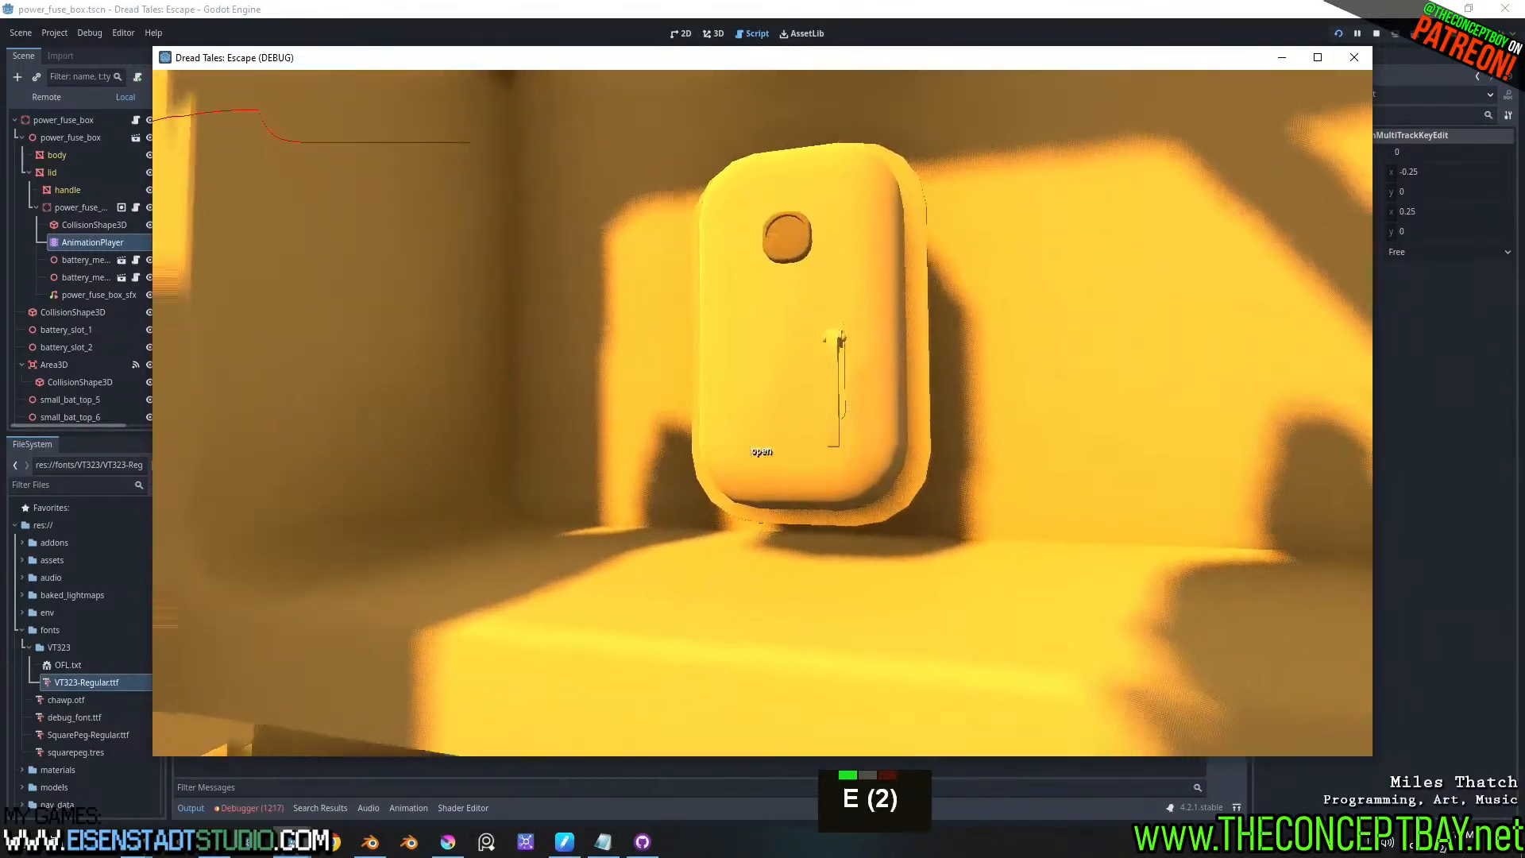
pyautogui.press('e')
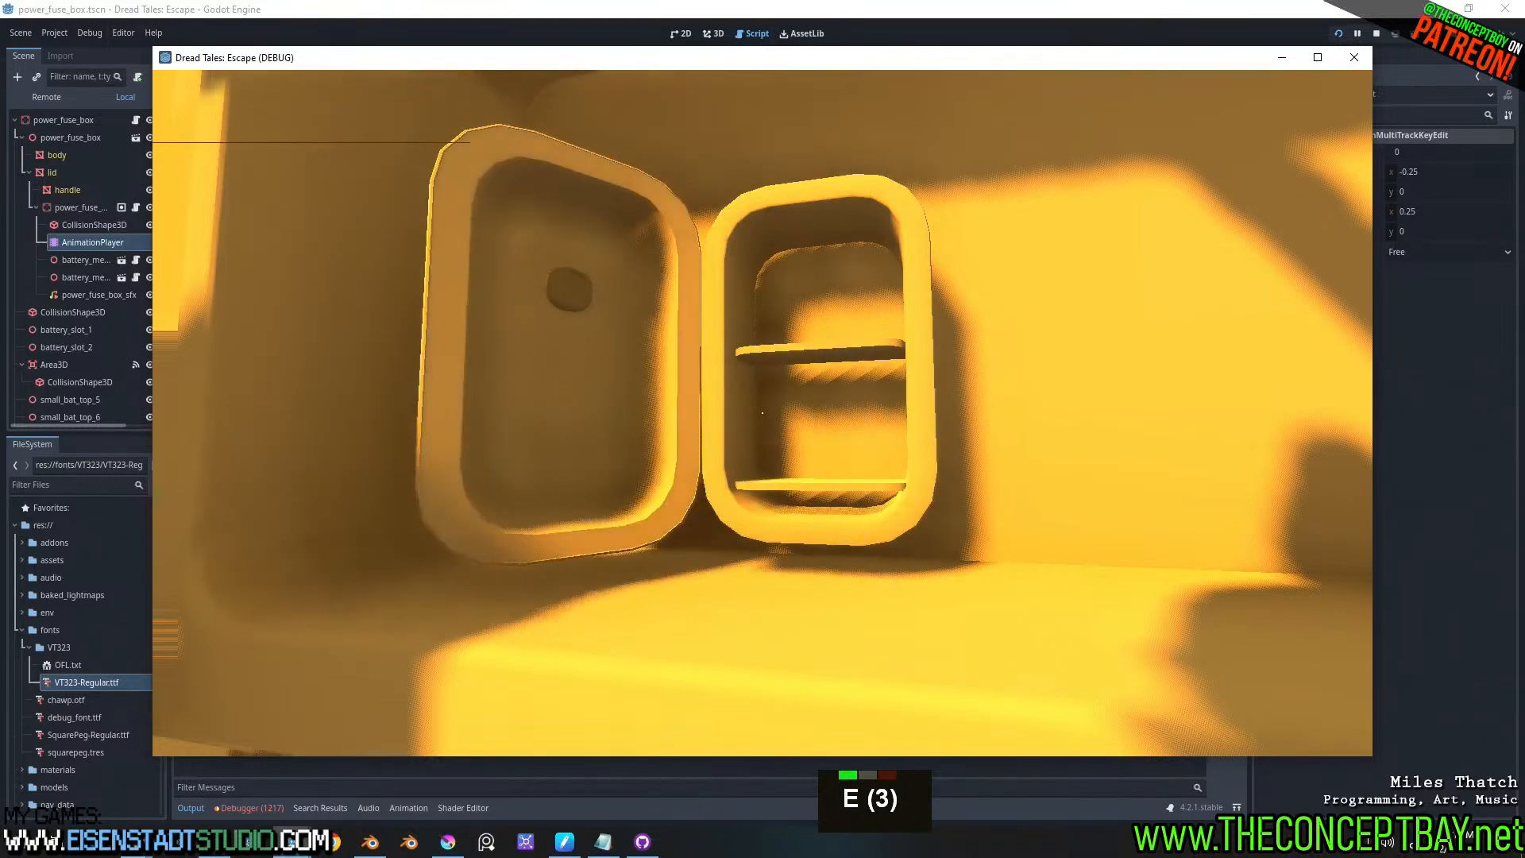
pyautogui.press('e')
pyautogui.press('e')
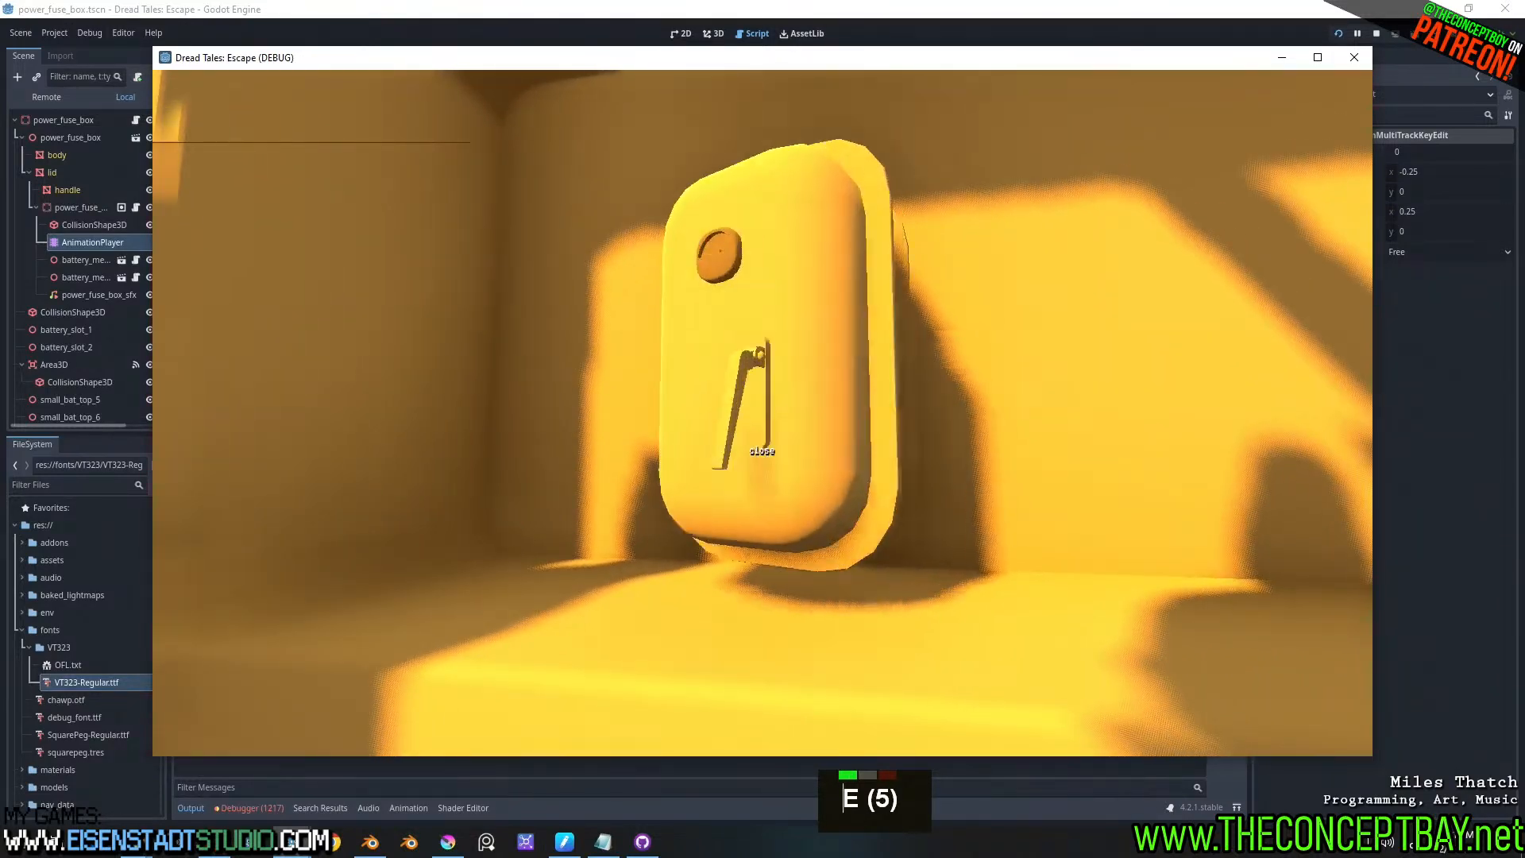
pyautogui.press('e')
pyautogui.press('e')
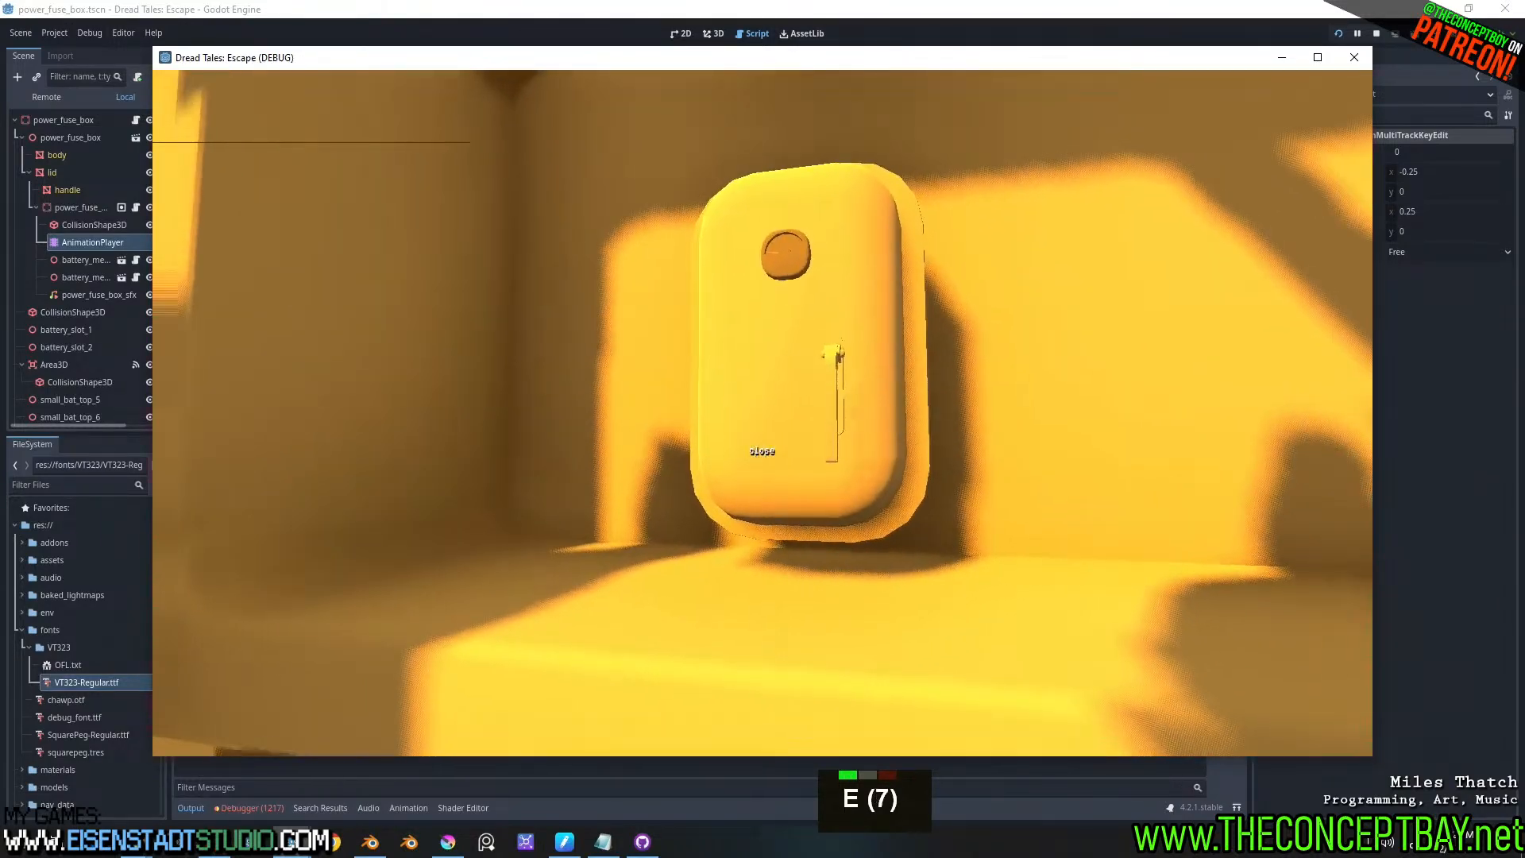
pyautogui.press('e')
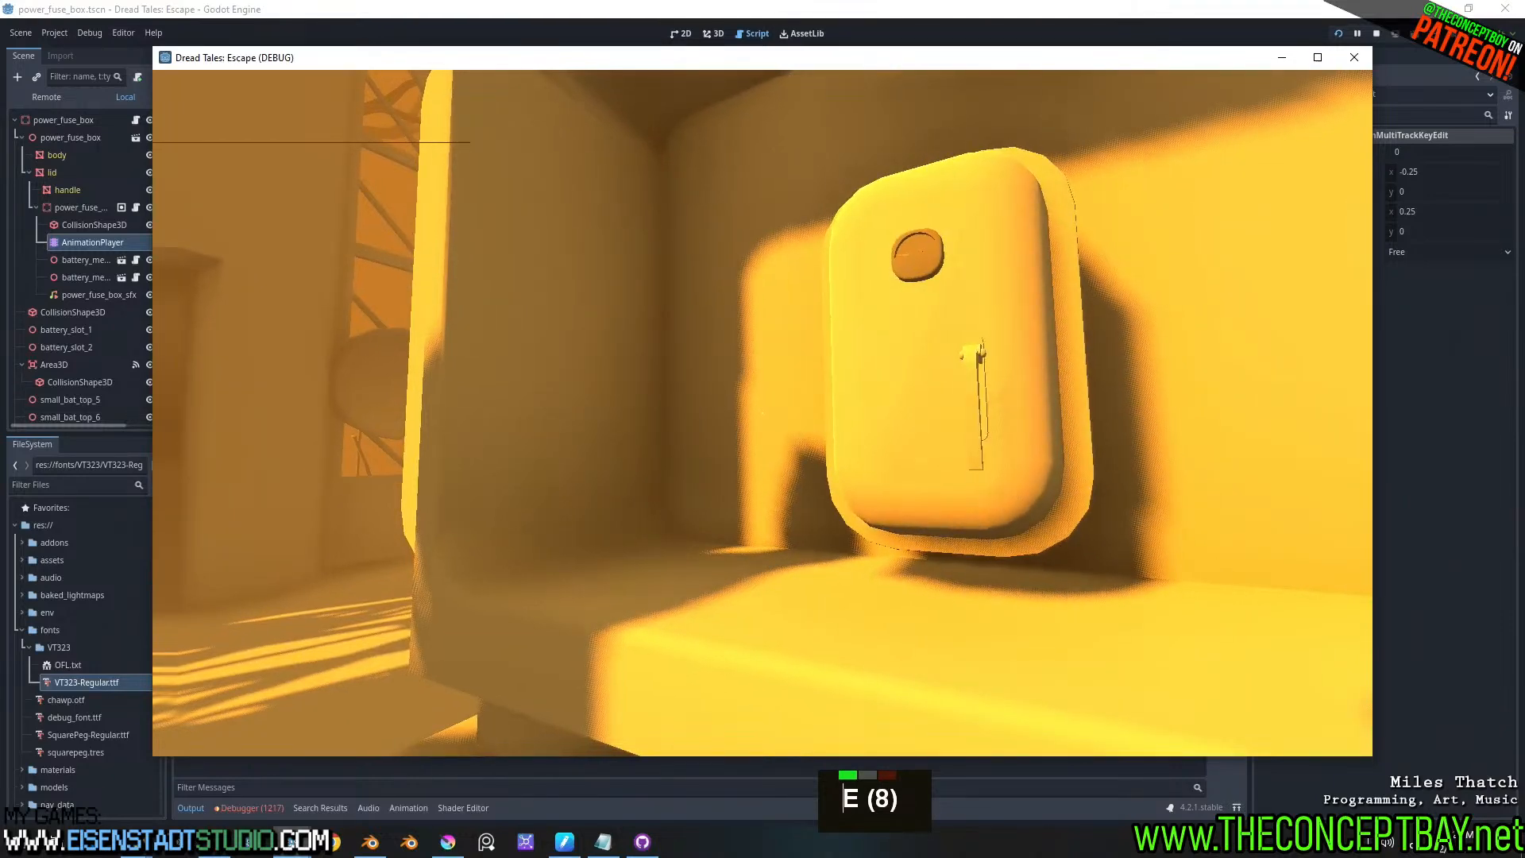
pyautogui.press('e')
pyautogui.press('e')
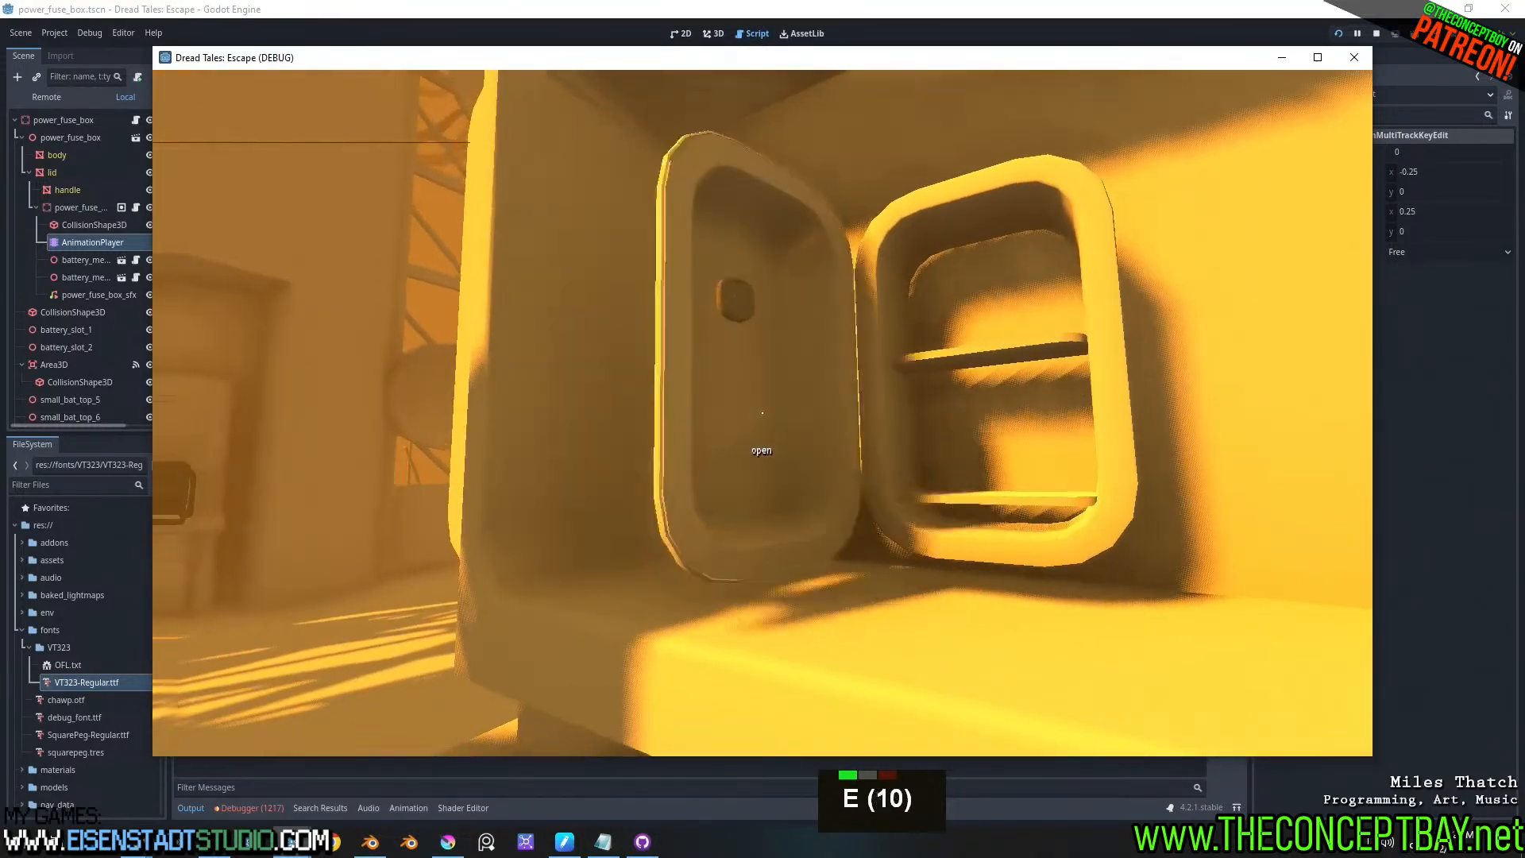
# - Walk back to the wall terminal, try to access it without a battery in the fuse box, and quit the game
pyautogui.press('a')
pyautogui.press('w')
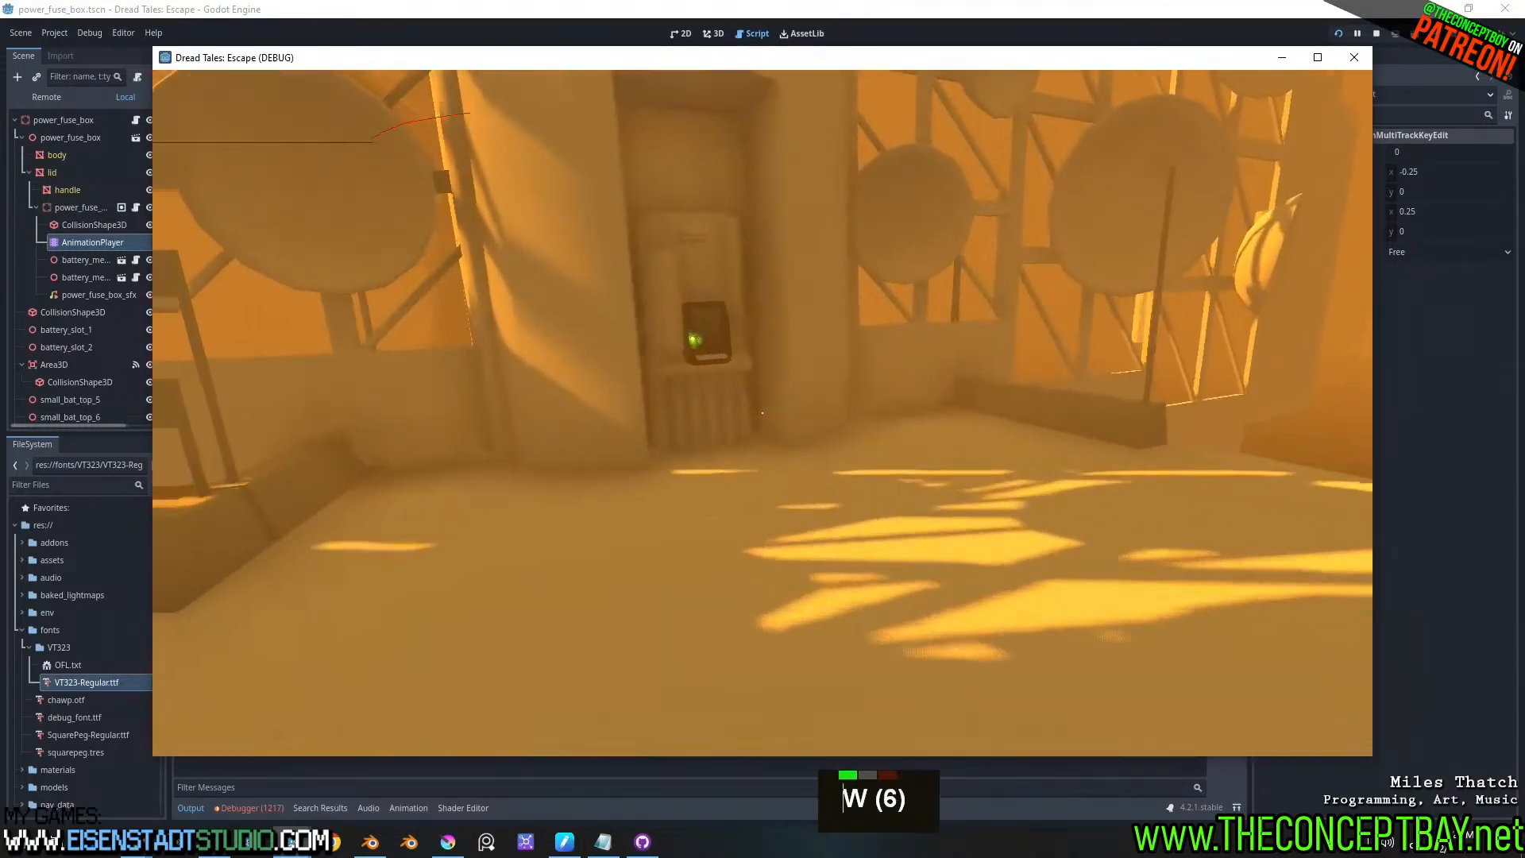
pyautogui.press('d')
pyautogui.press('a')
pyautogui.press('e')
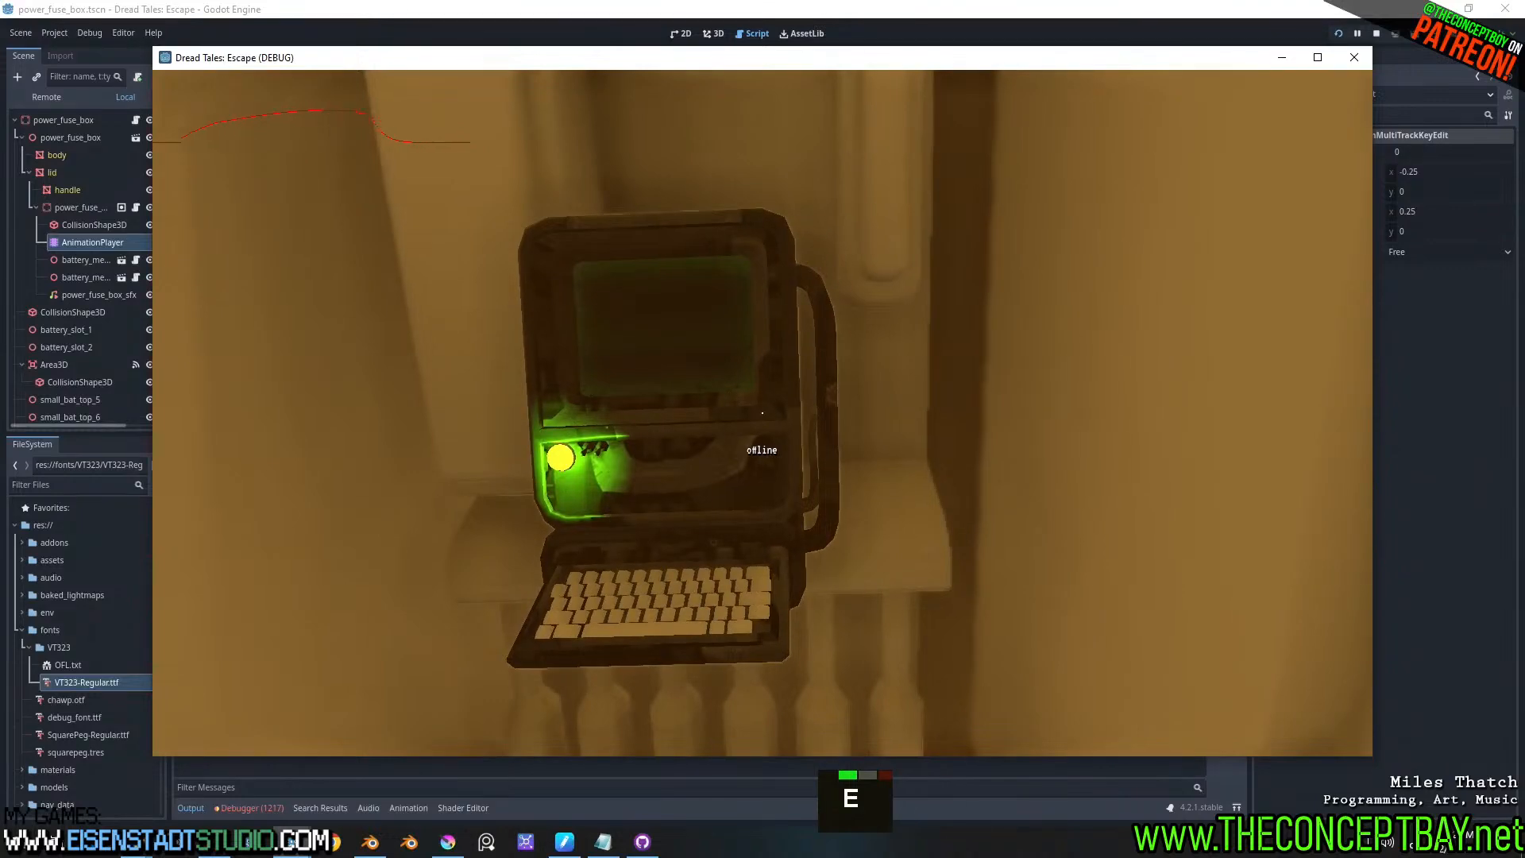
pyautogui.press('w')
pyautogui.press('a')
pyautogui.hotkey('alt', 'F4')
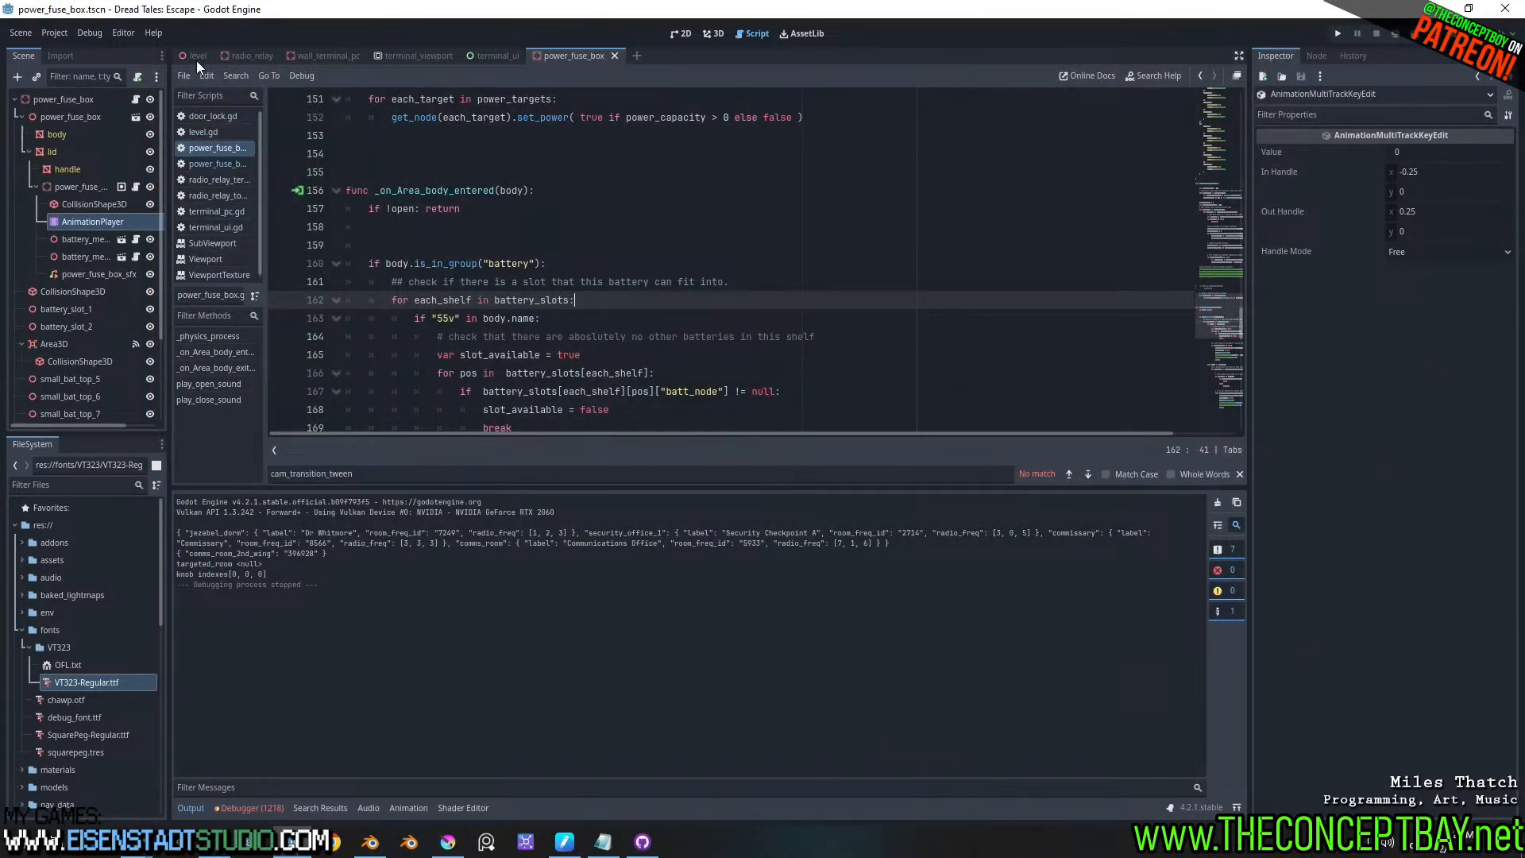
# - Open the wall_terminal_pc scene in the 3D view and copy the visual shader from terminal_pc's surface material override 1
pyautogui.click(312, 54)
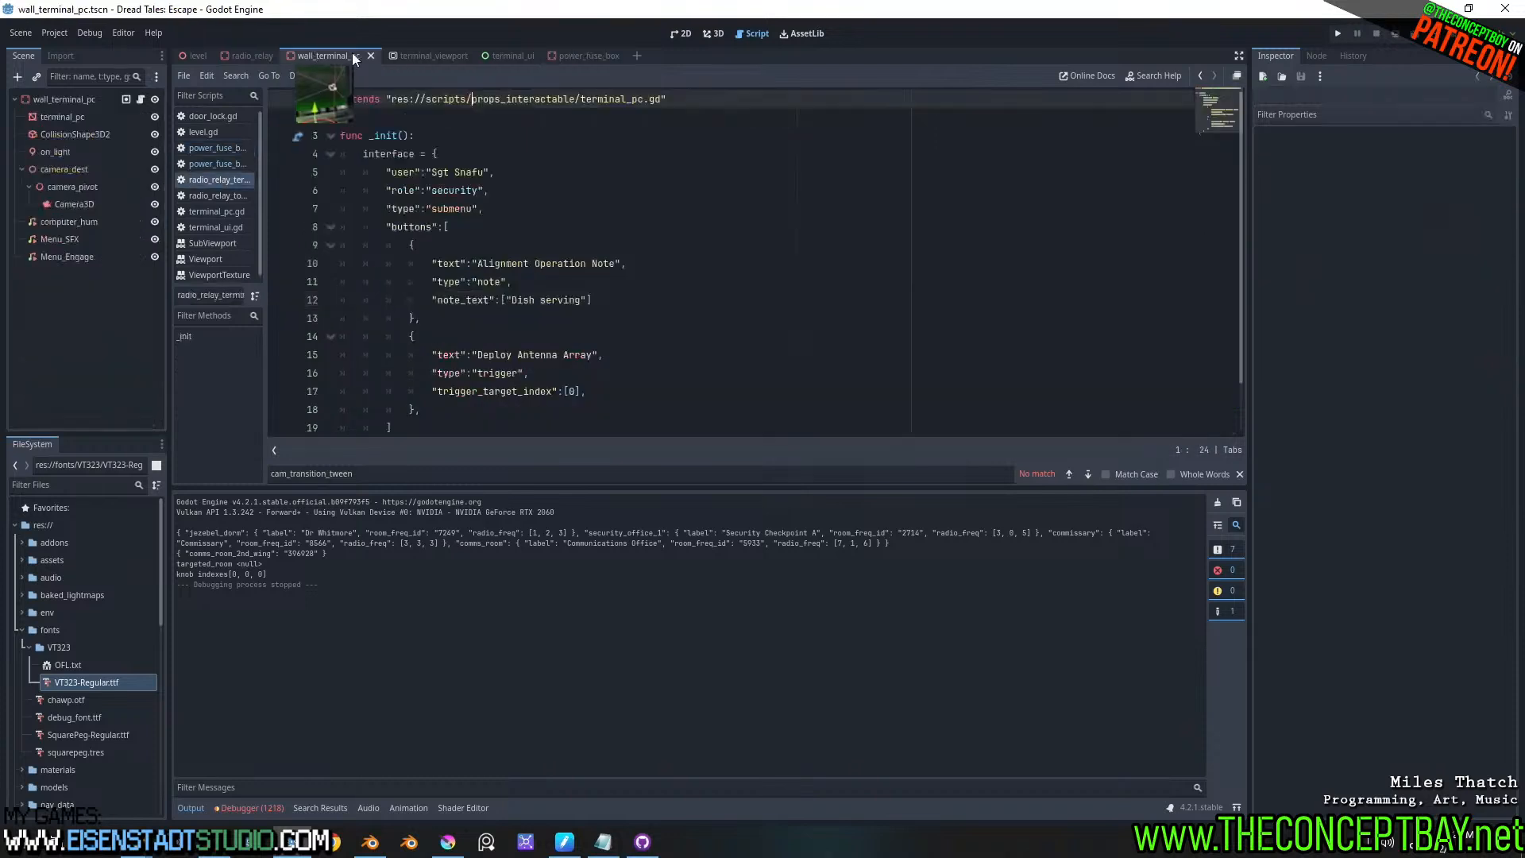
pyautogui.click(712, 34)
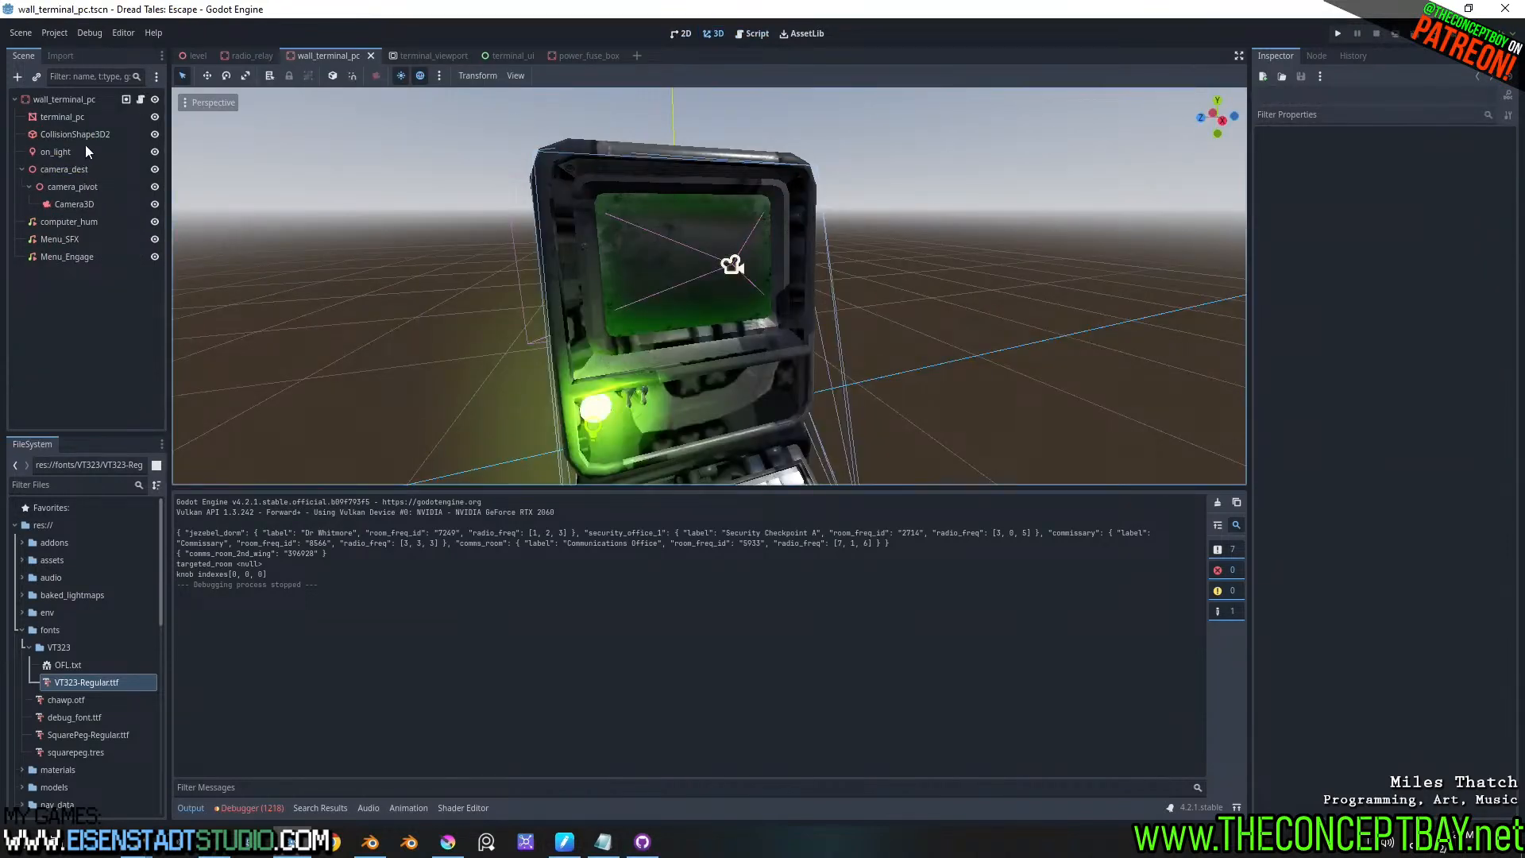
pyautogui.click(84, 117)
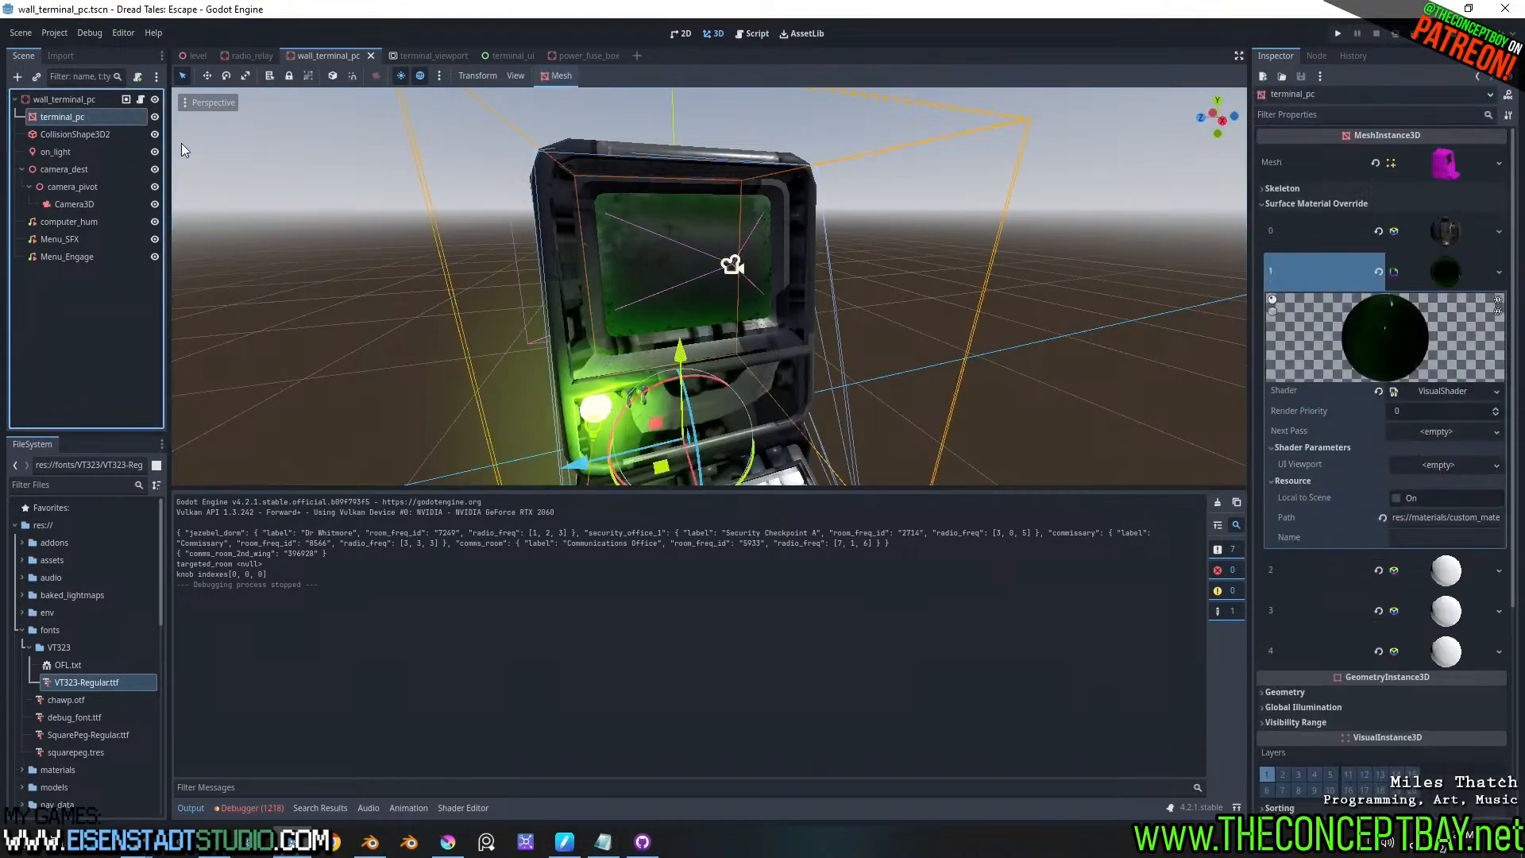
pyautogui.click(1497, 395)
pyautogui.click(1392, 533)
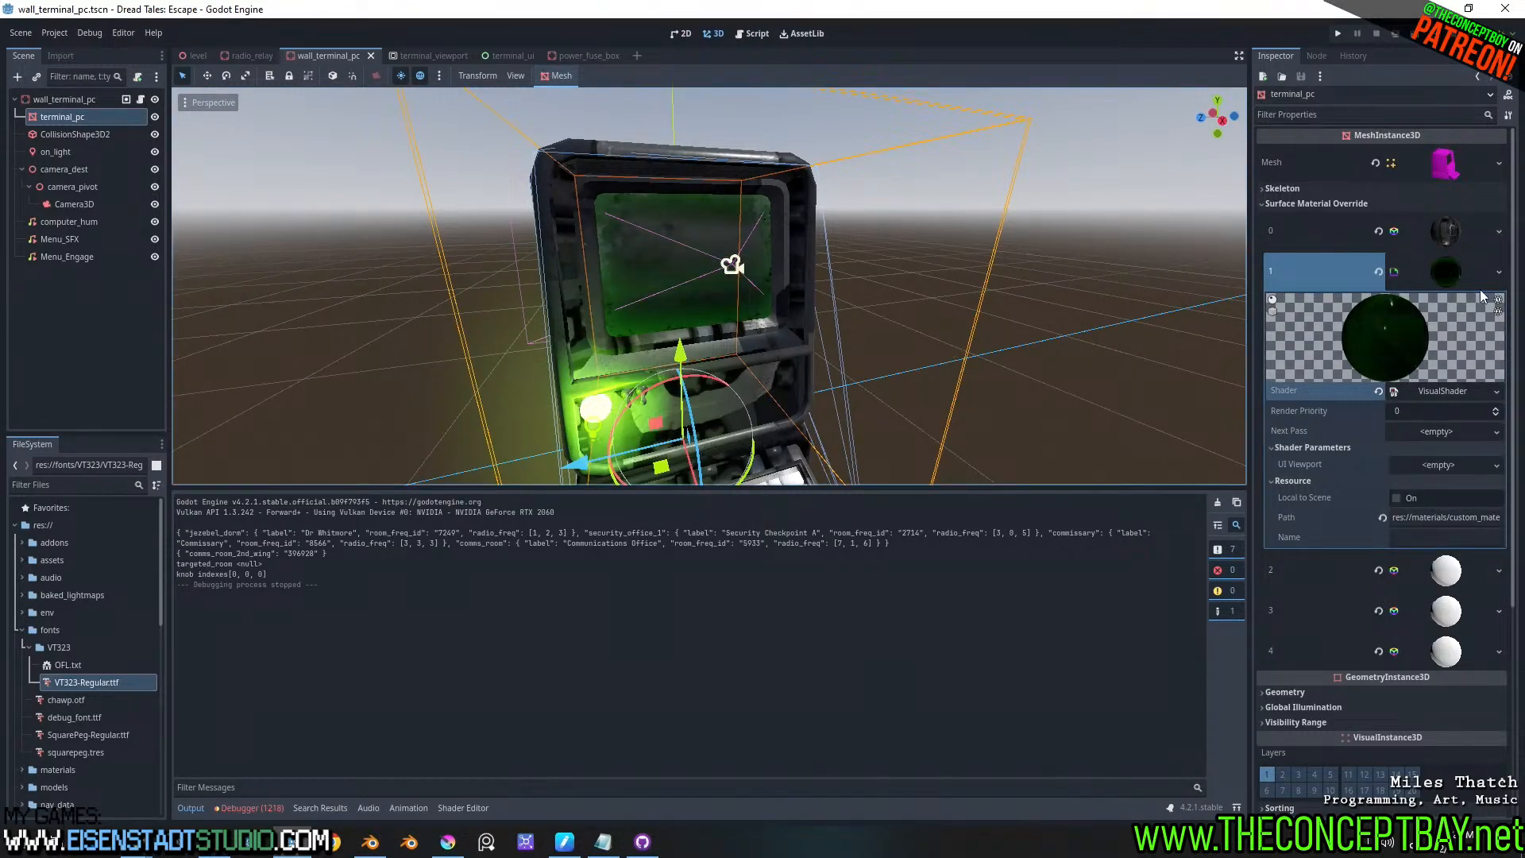
pyautogui.click(1498, 272)
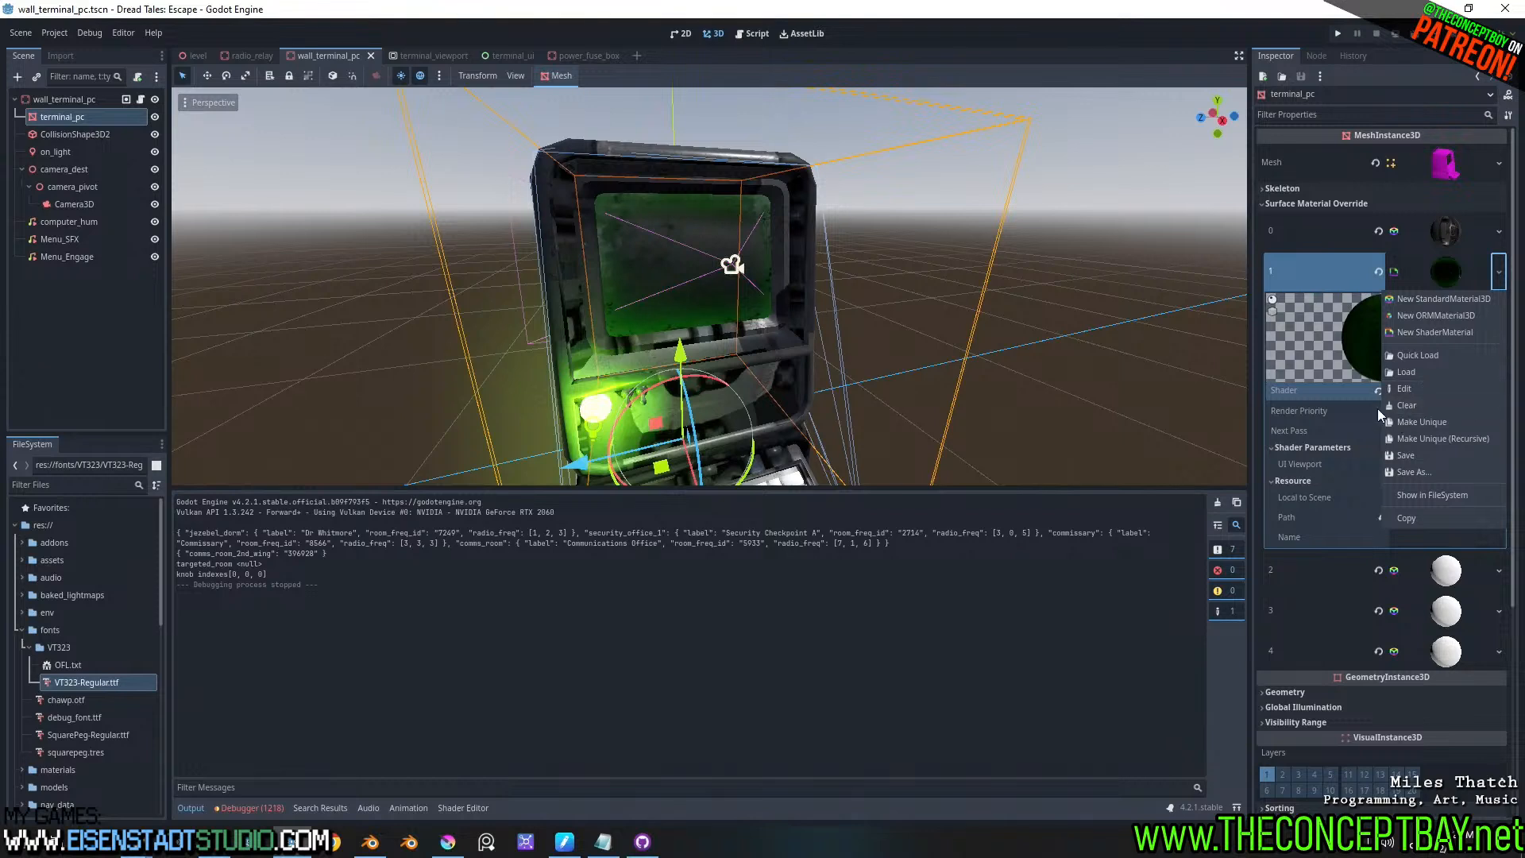
pyautogui.click(1313, 406)
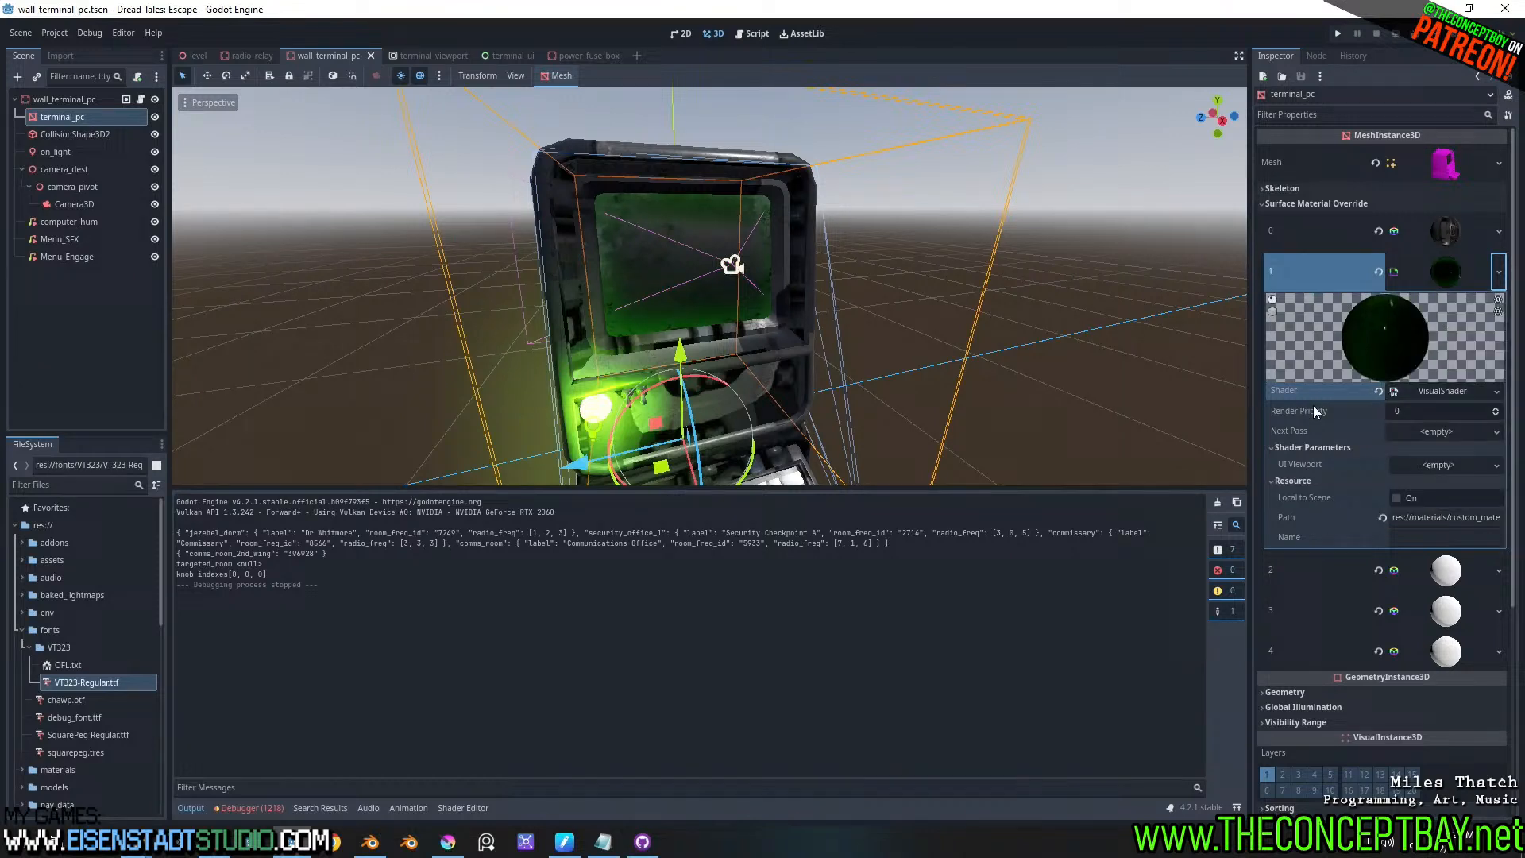
pyautogui.click(1496, 392)
pyautogui.click(1403, 570)
# - Try terminal_screen_blank.tres as terminal_pc's surface material override 1
pyautogui.click(1498, 273)
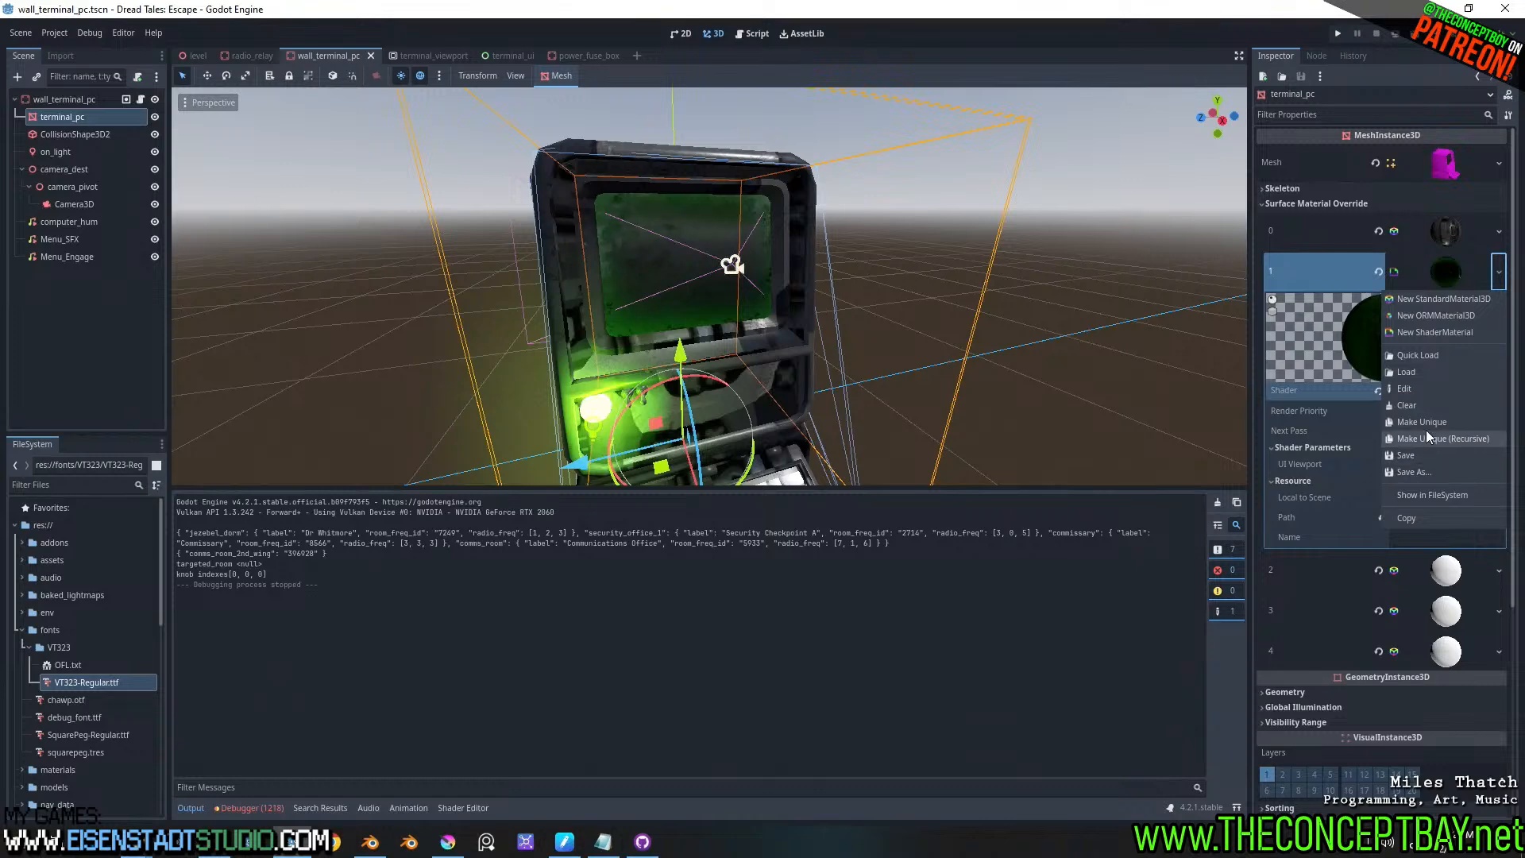
pyautogui.click(1439, 355)
pyautogui.write('terminal')
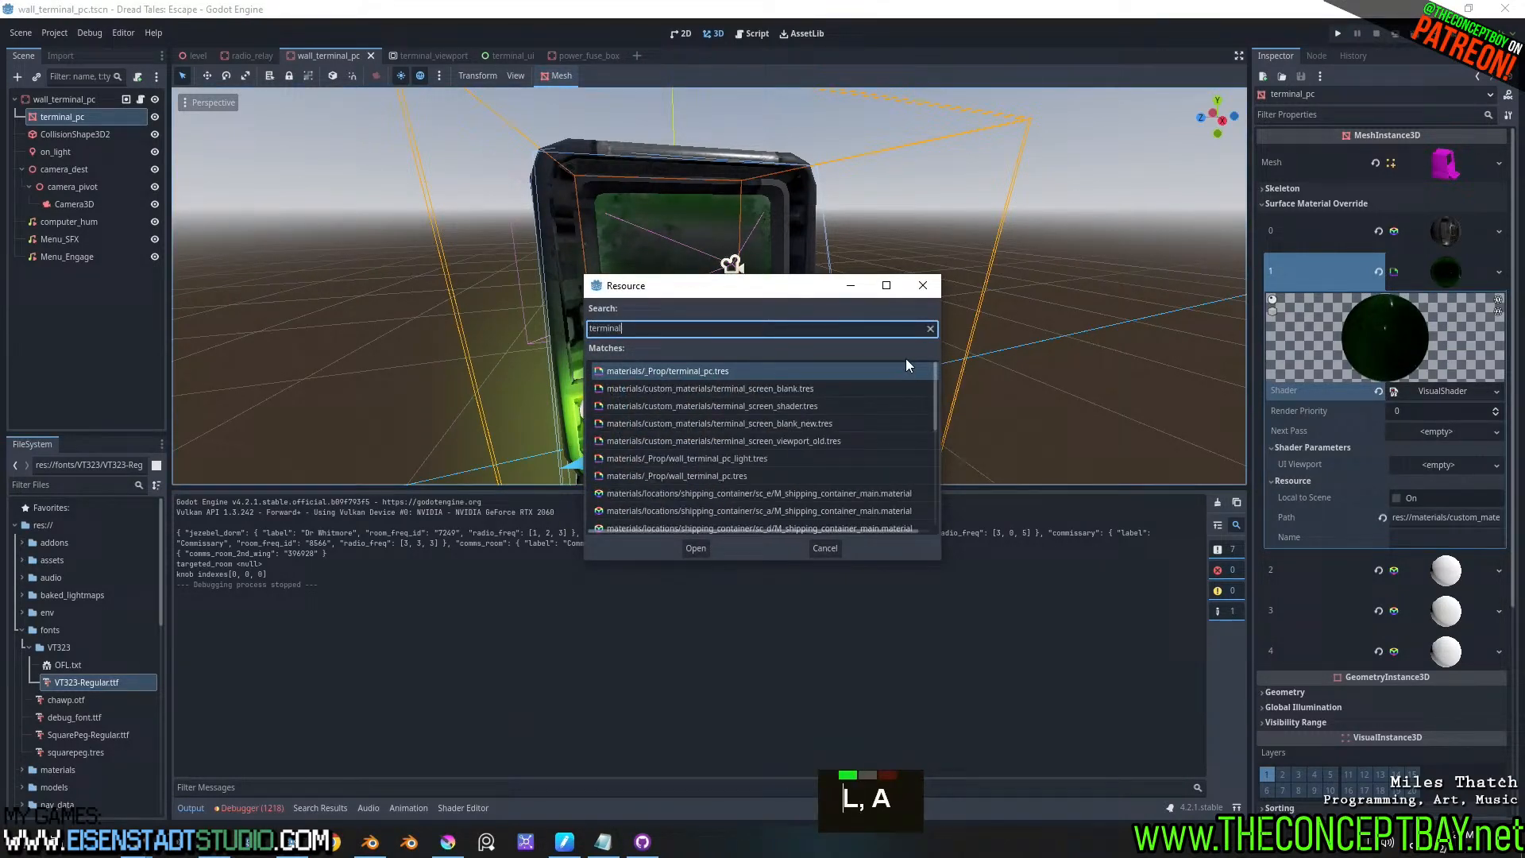
pyautogui.doubleClick(847, 388)
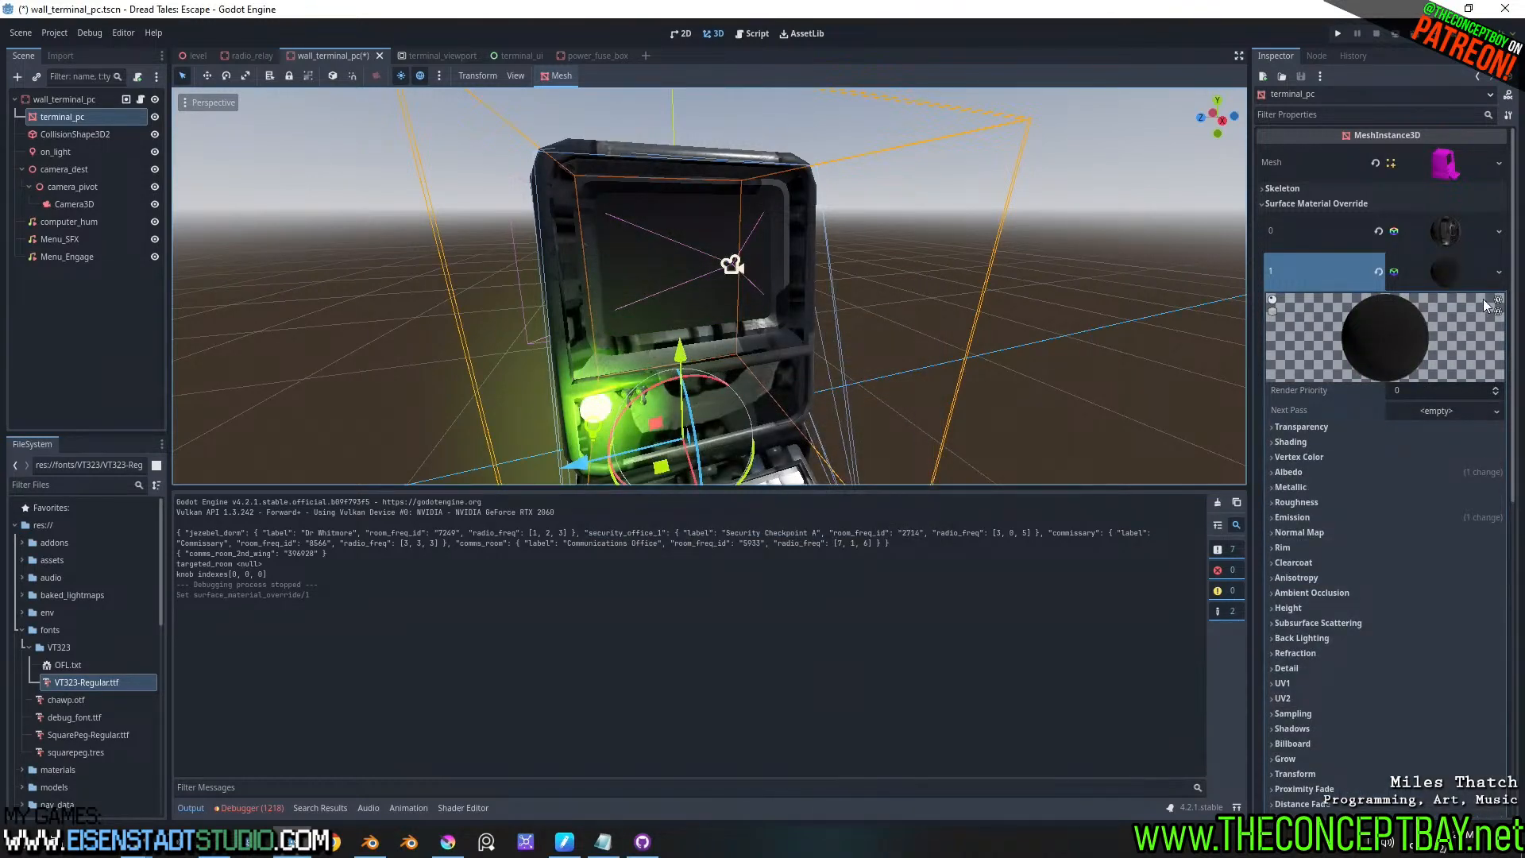
# - Load terminal_screen_blank_new.tres as terminal_pc's surface material override 1
pyautogui.click(1499, 272)
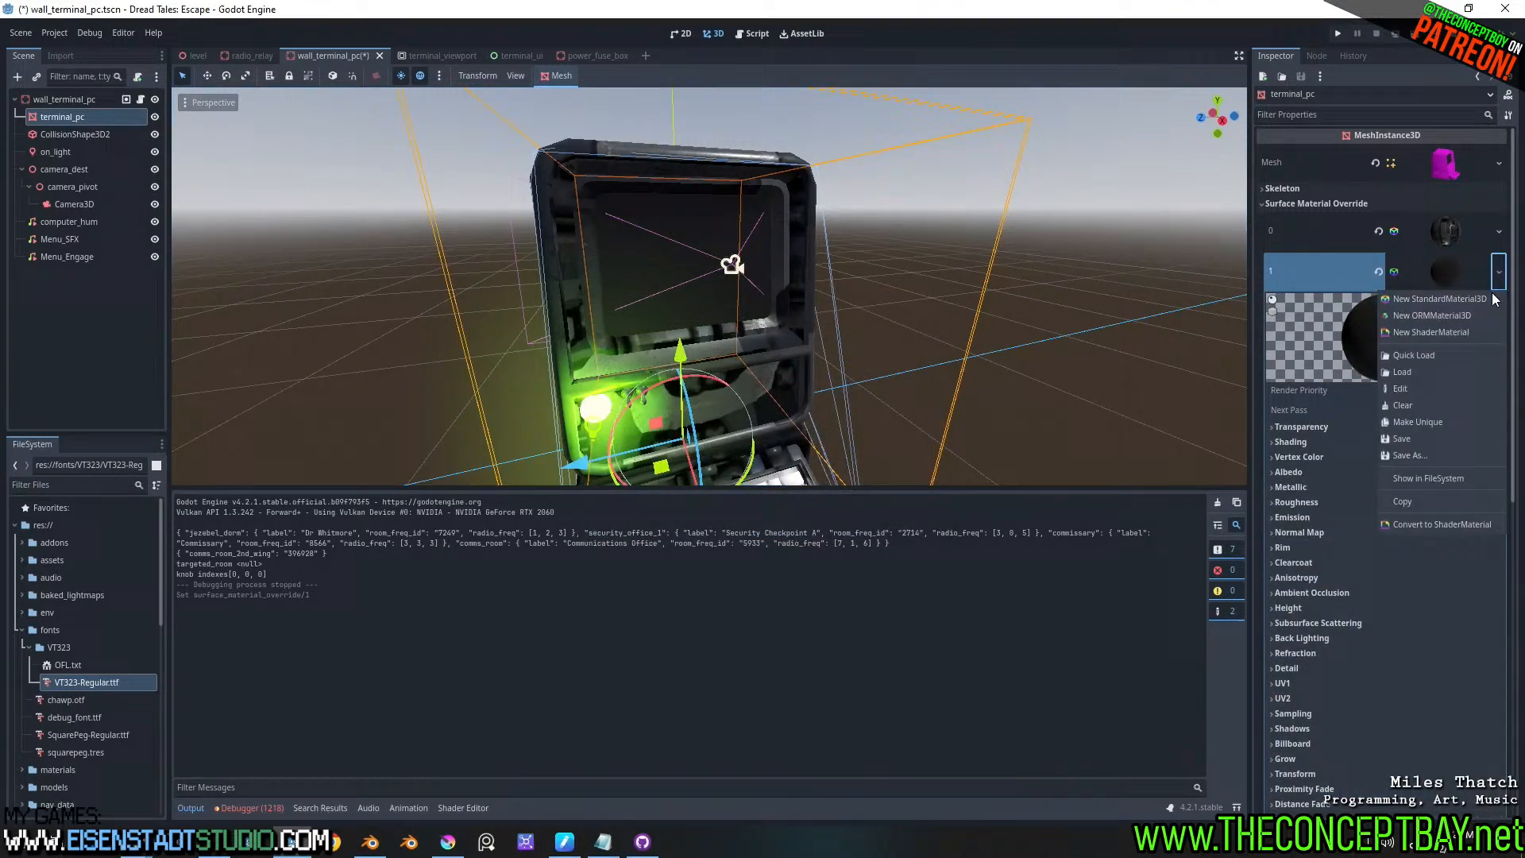
pyautogui.click(1433, 355)
pyautogui.write('terminal')
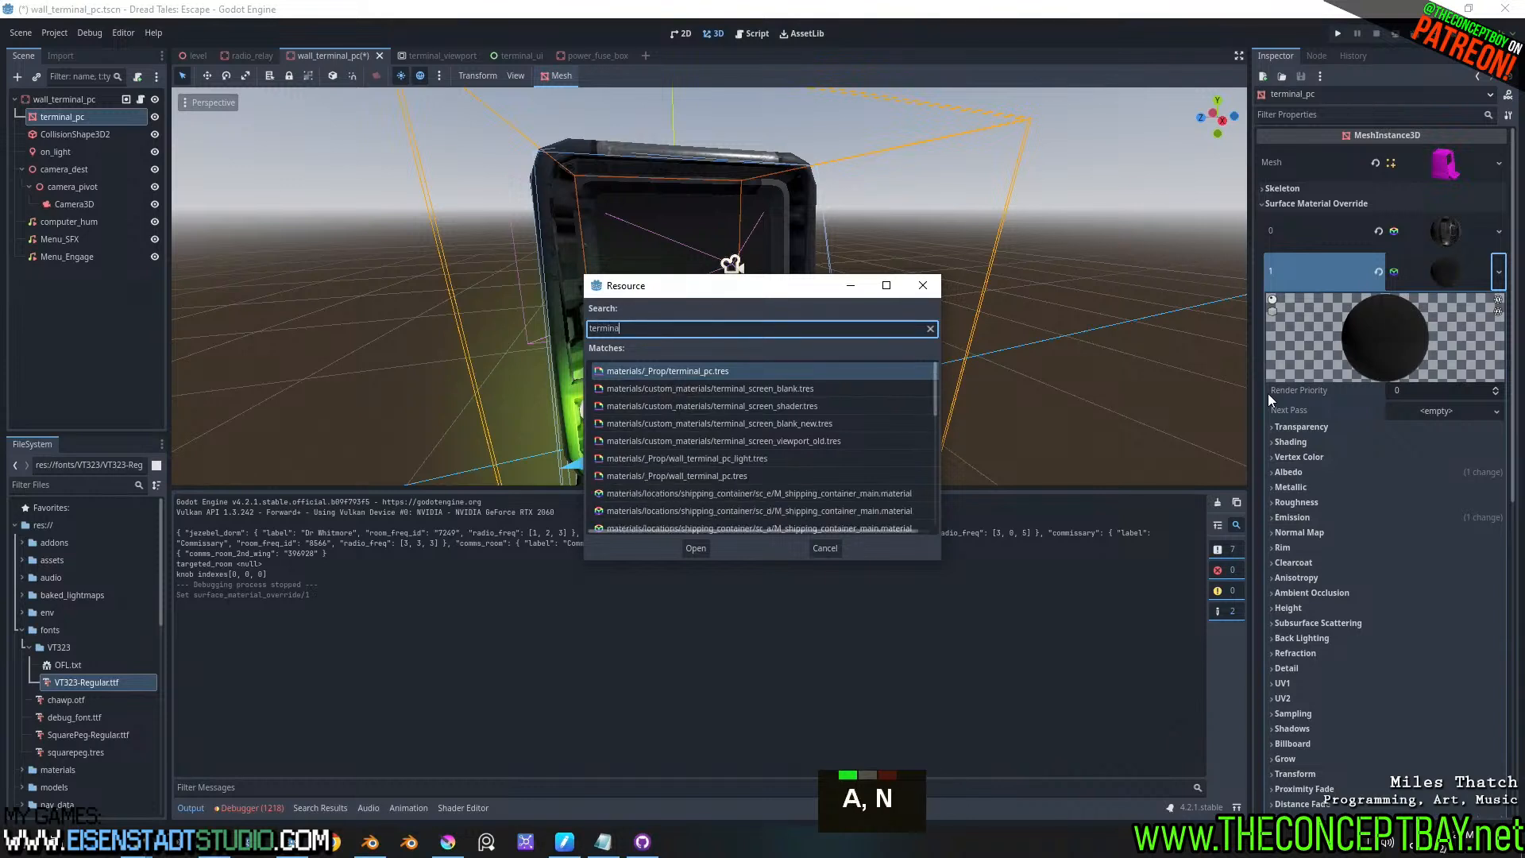
pyautogui.press('Down')
pyautogui.press('Down')
pyautogui.press('Down')
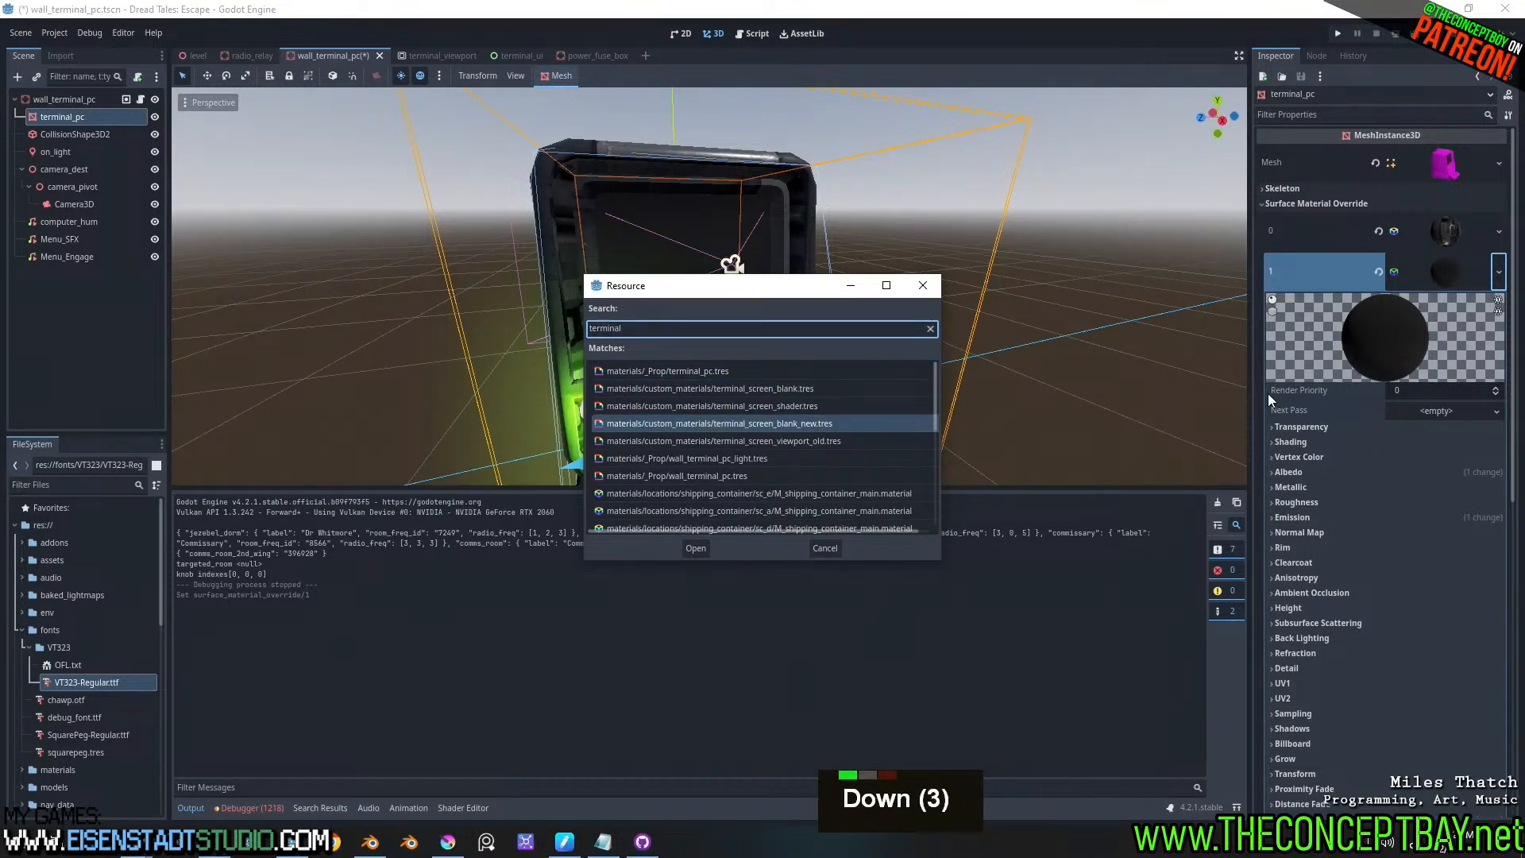
pyautogui.press('Up')
pyautogui.press('Down')
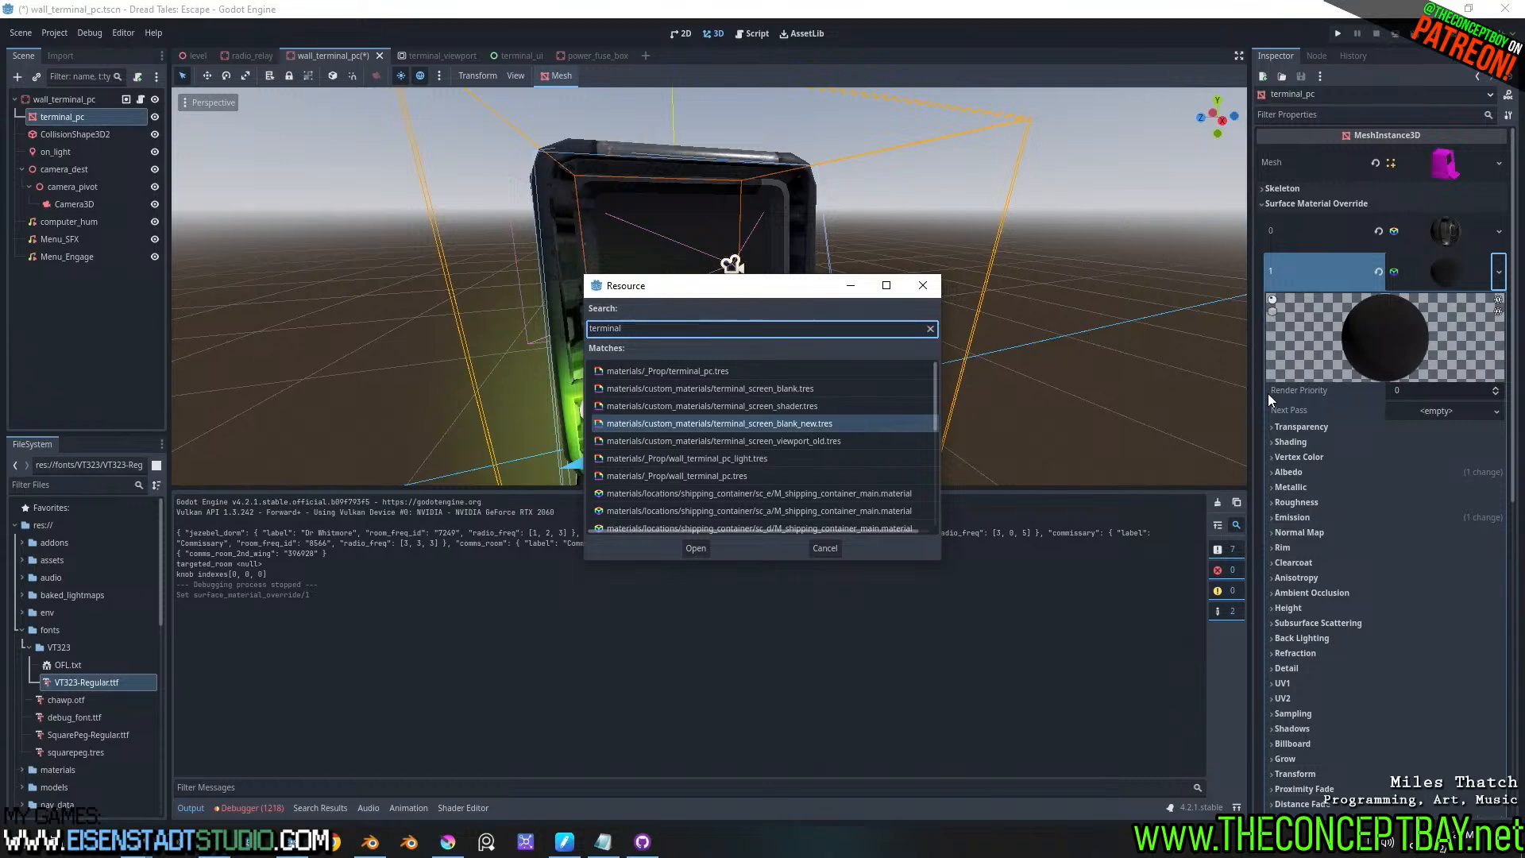
pyautogui.press('Return')
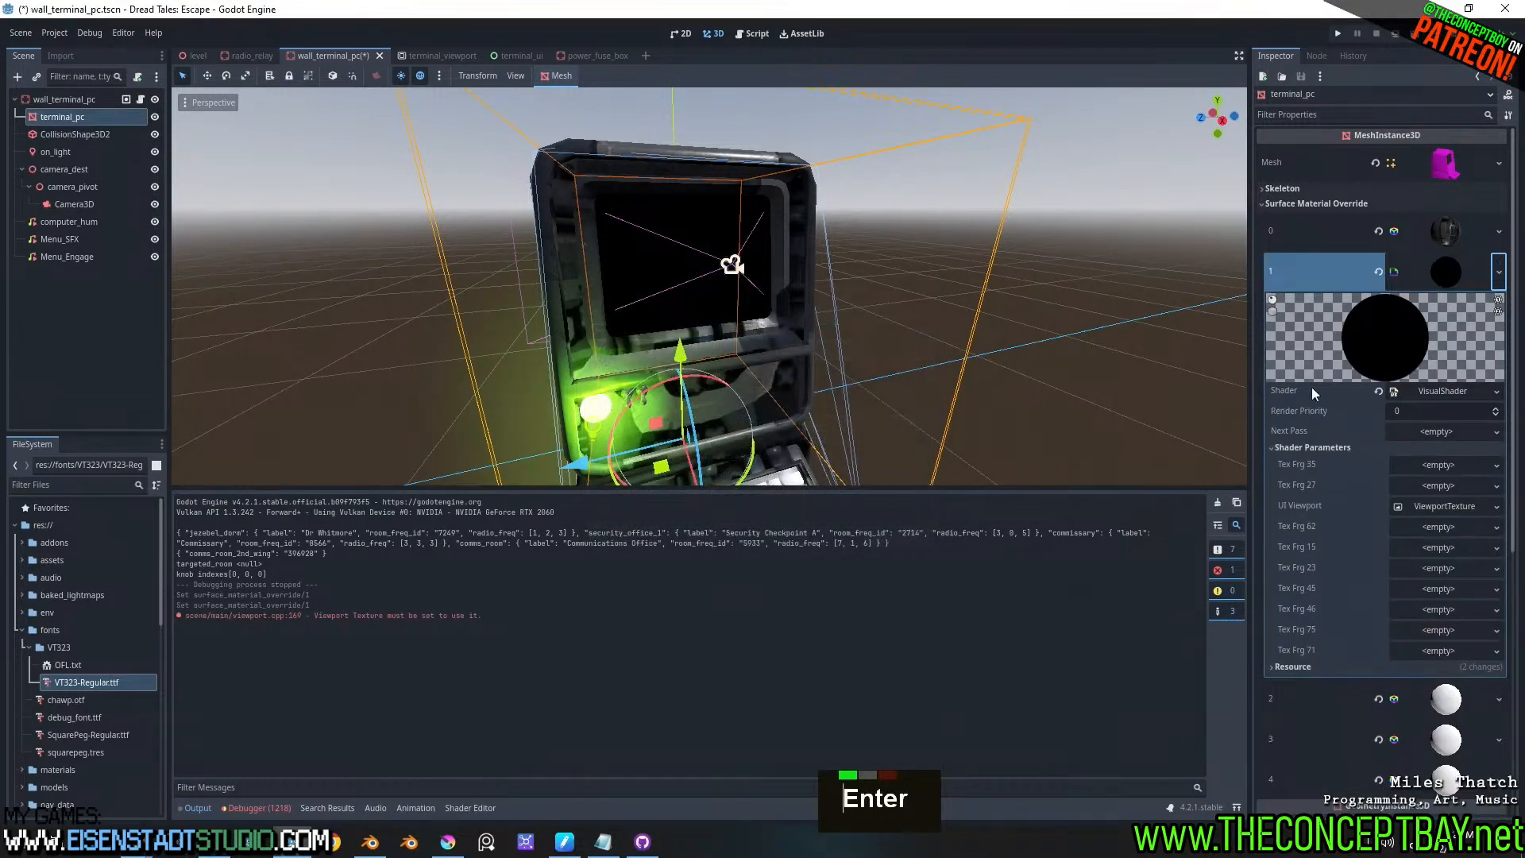
# - Paste the copied visual shader into the blank screen material and make that shader unique
pyautogui.click(1495, 391)
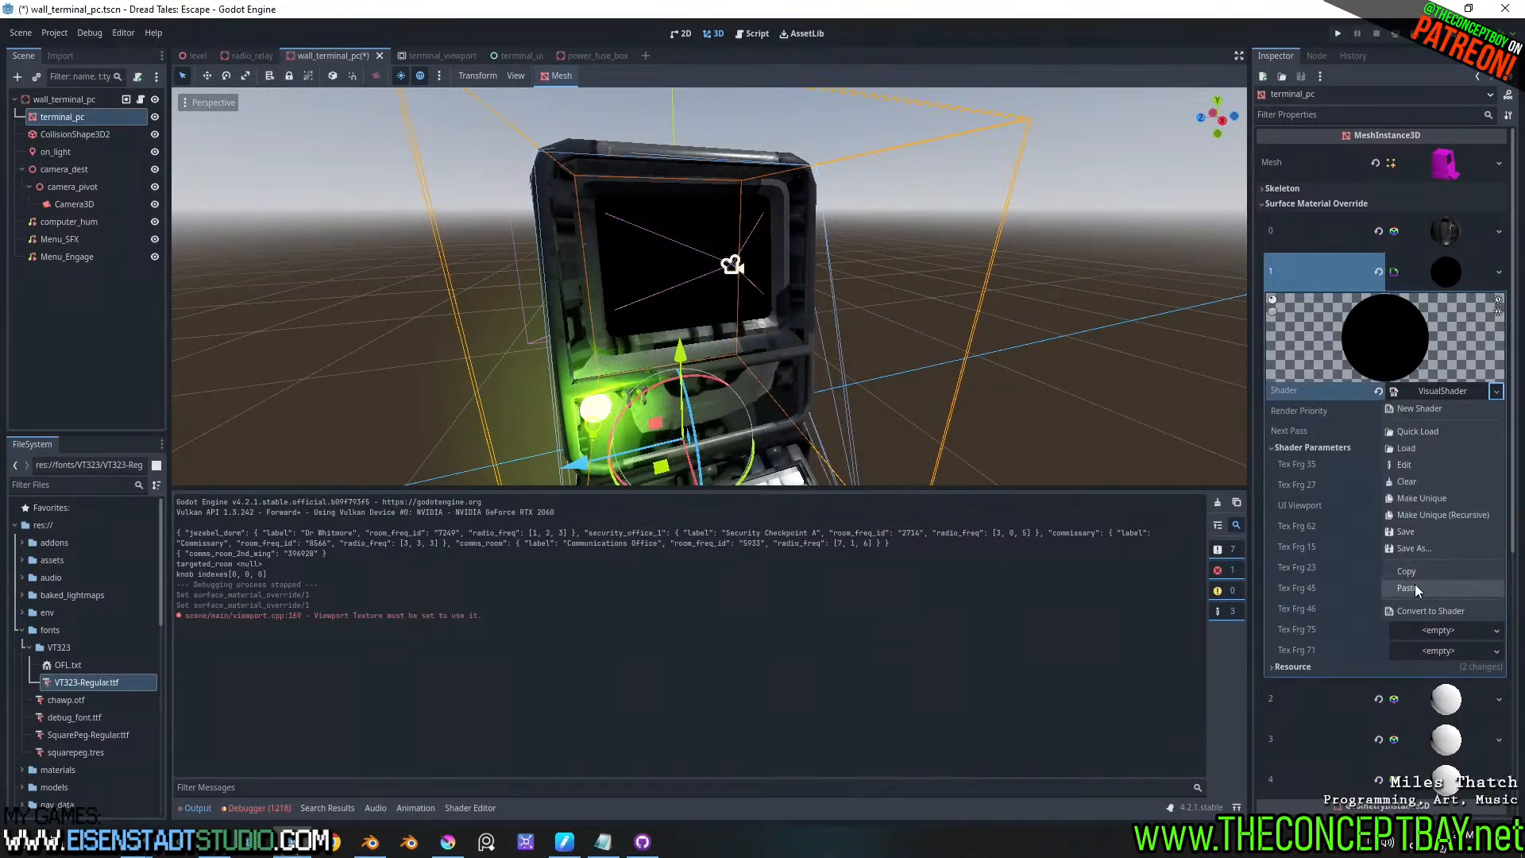
pyautogui.click(1412, 588)
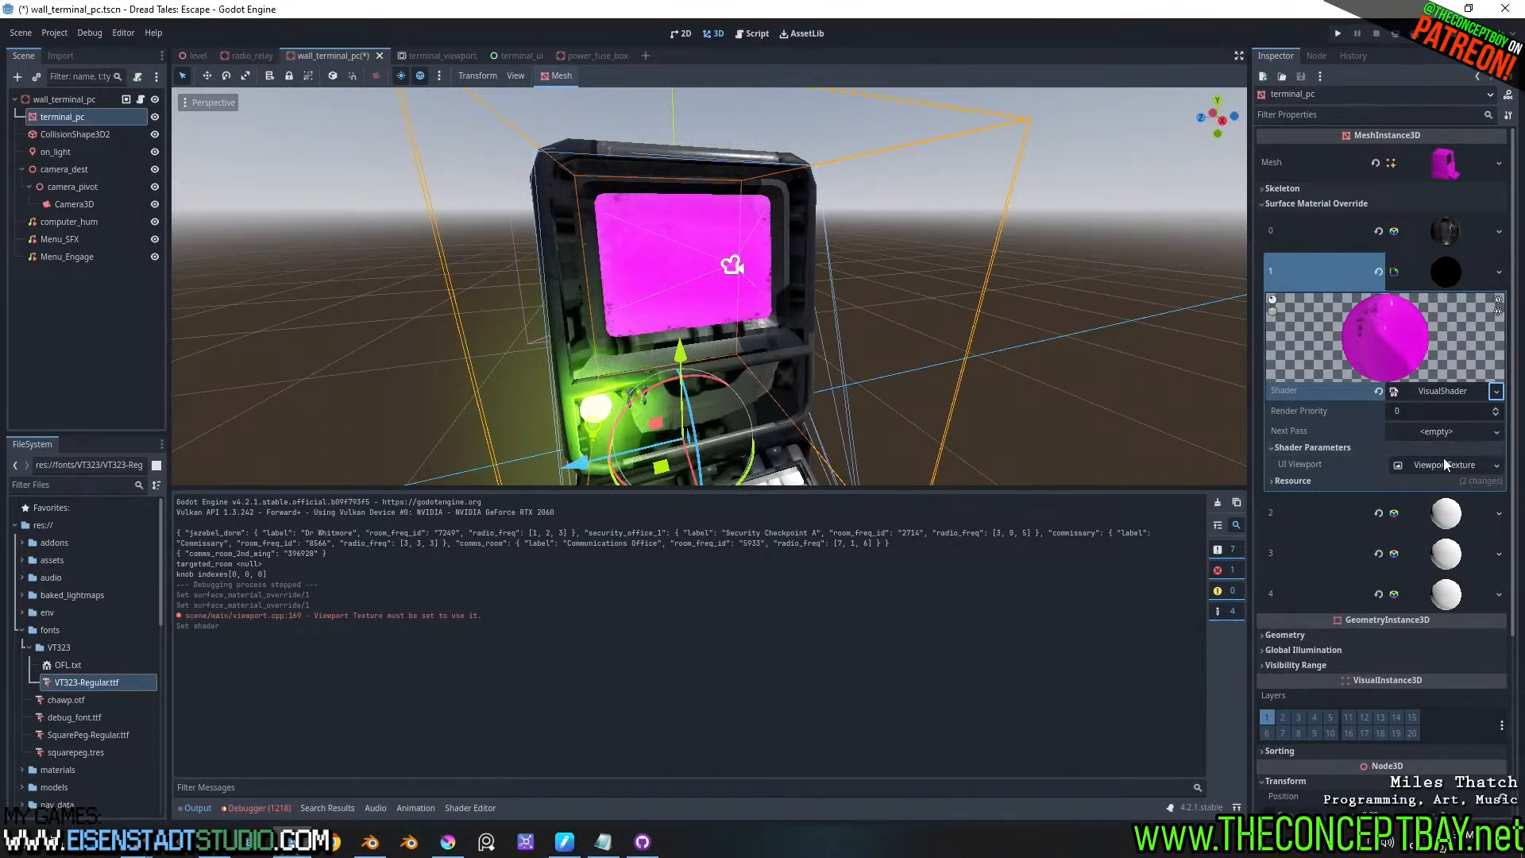
pyautogui.click(1496, 391)
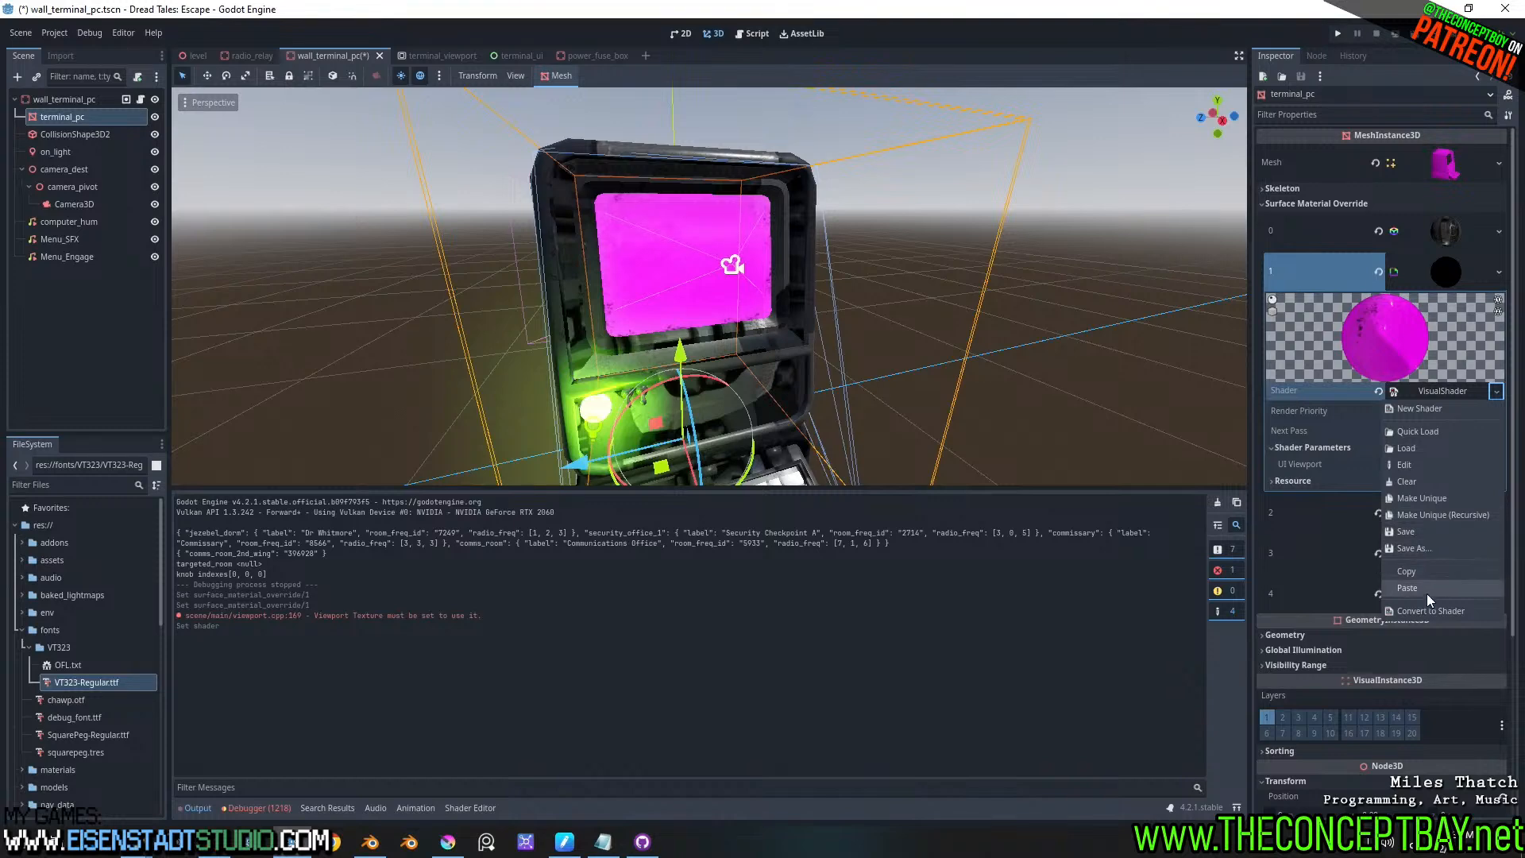
pyautogui.click(1429, 498)
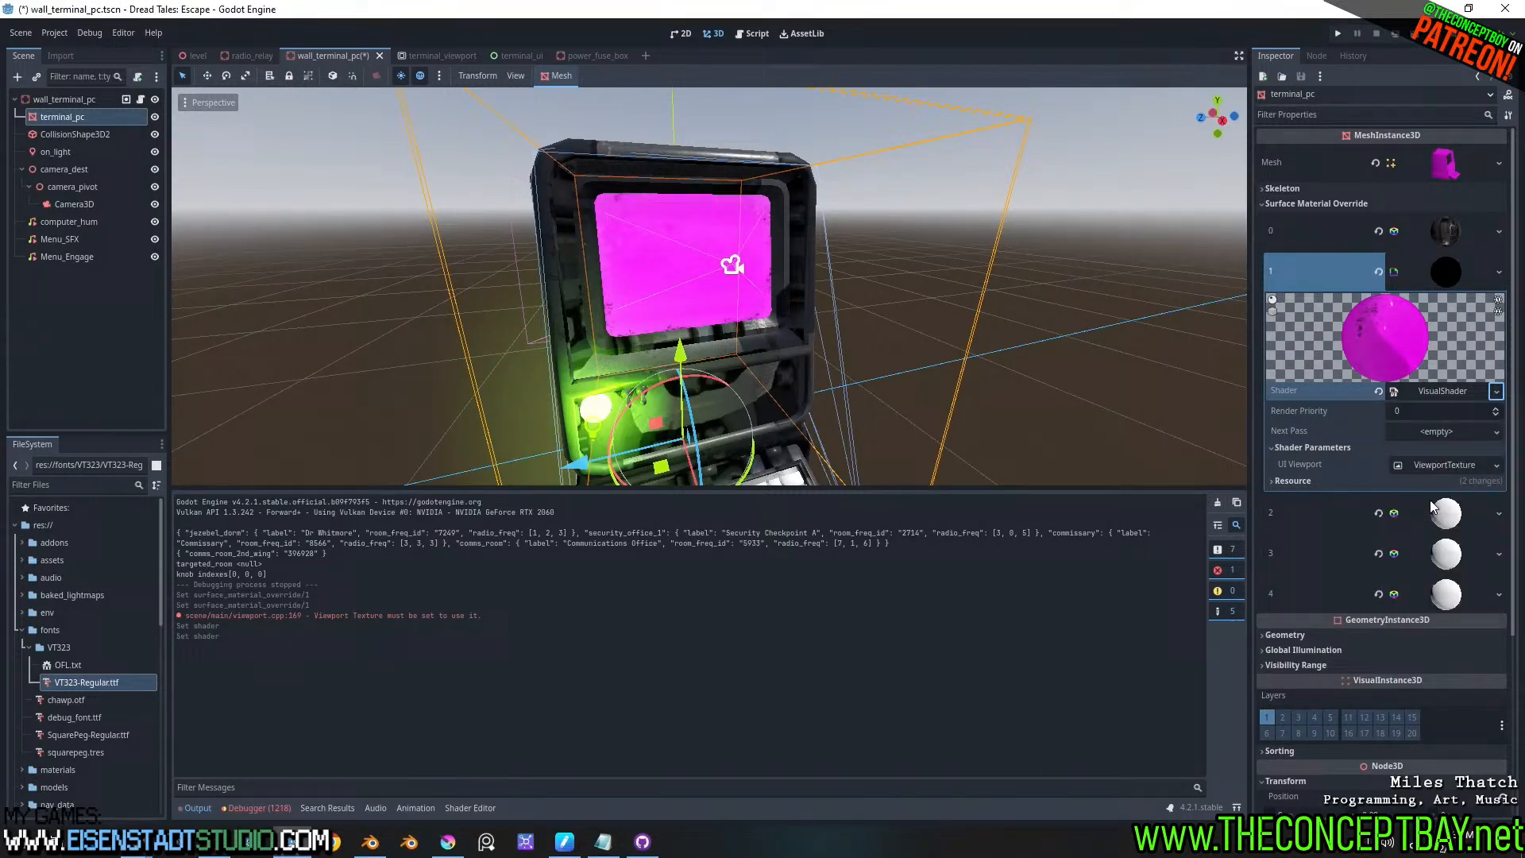
# - Open the unique shader for editing and save it in the visual_shaders folder as termainal_blank_visual_shader.tres
pyautogui.click(1460, 389)
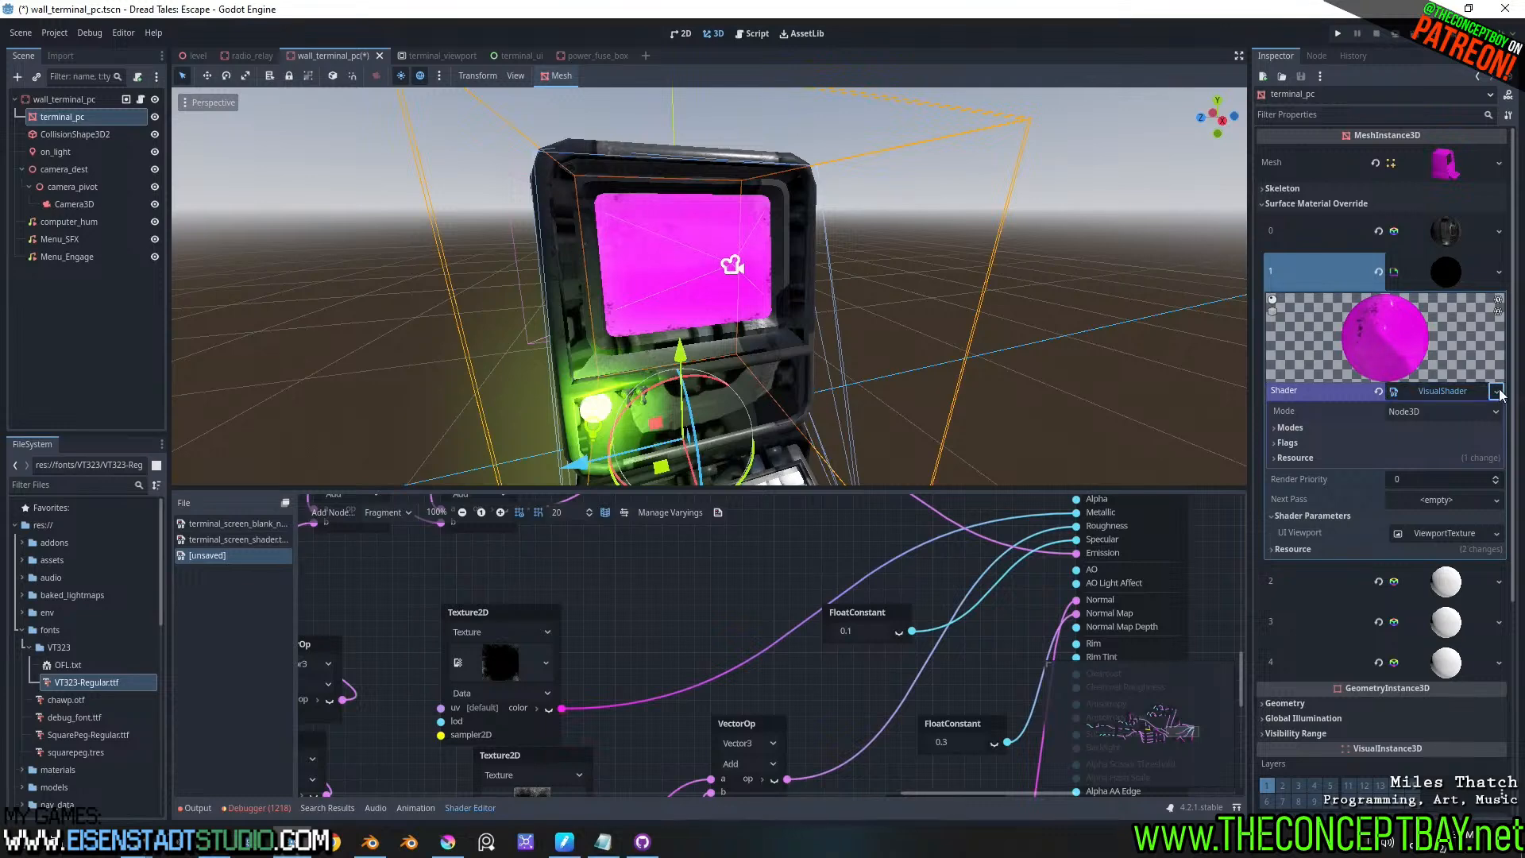
pyautogui.click(1496, 390)
pyautogui.click(1417, 531)
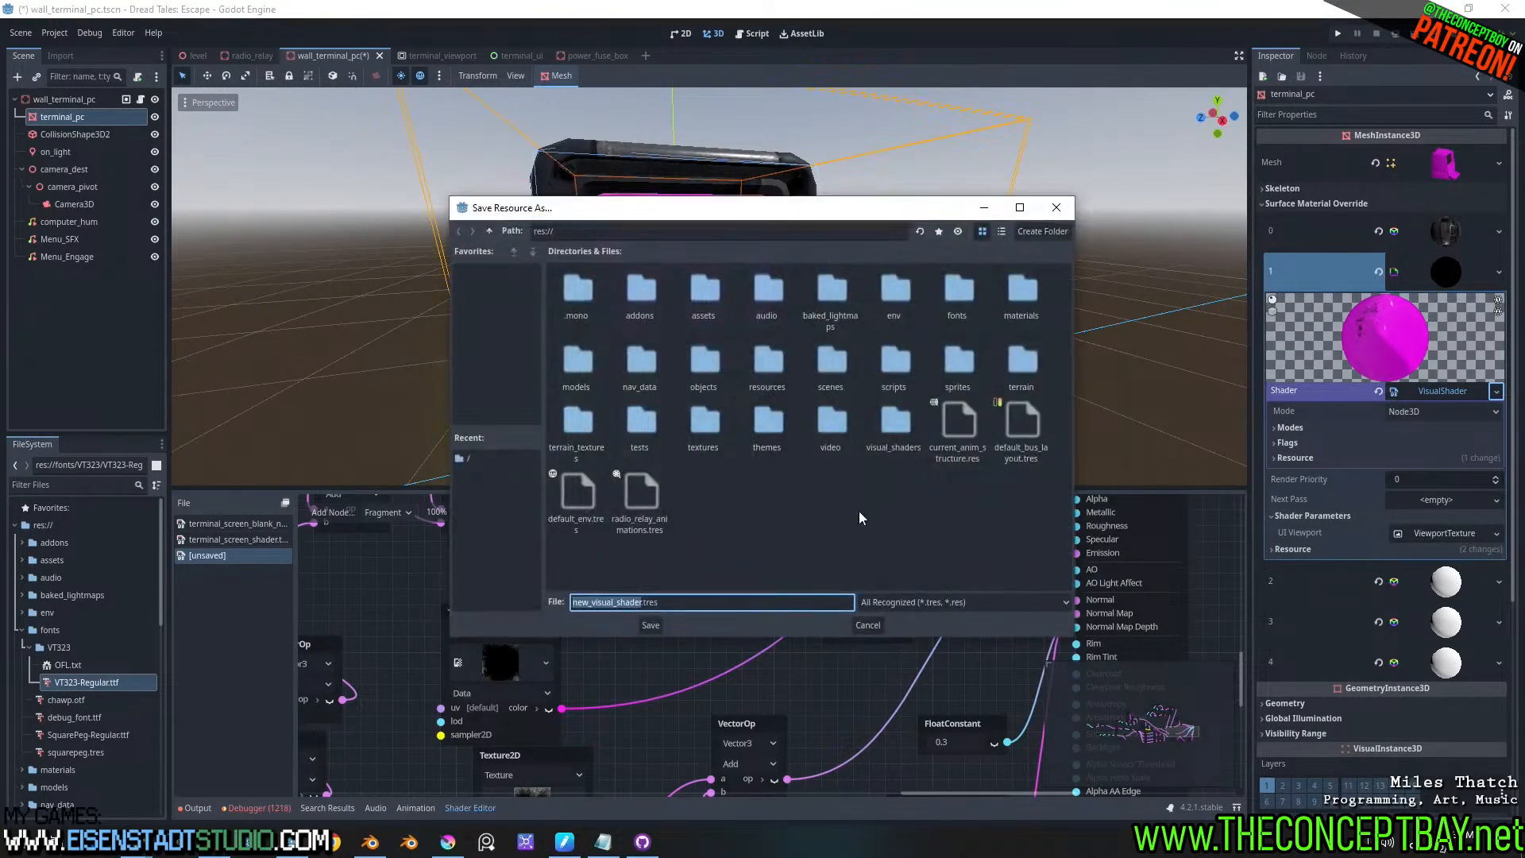
pyautogui.doubleClick(892, 426)
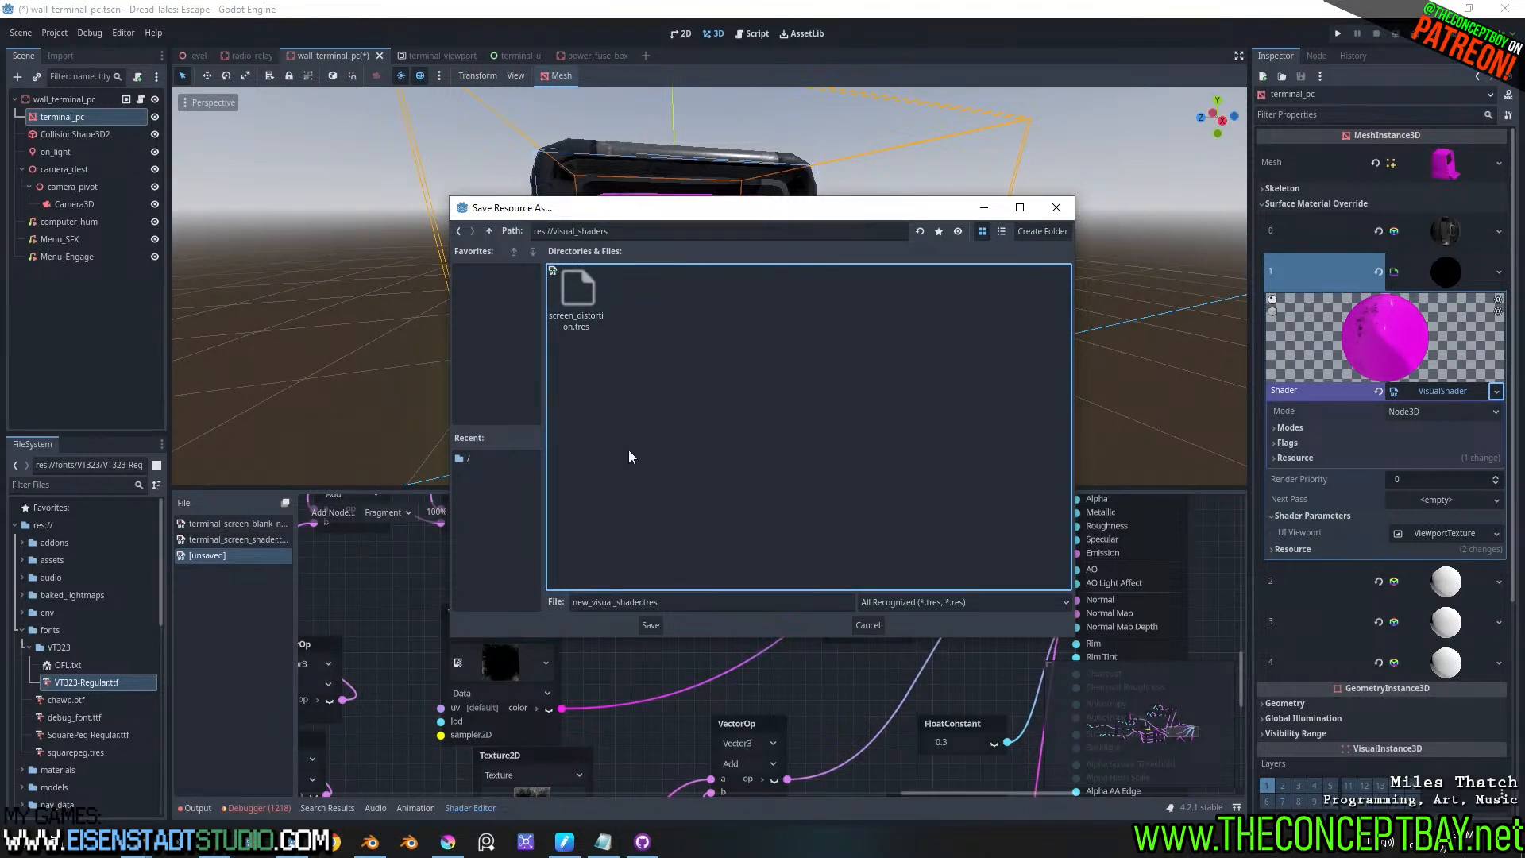
pyautogui.doubleClick(632, 601)
pyautogui.press('BackSpace')
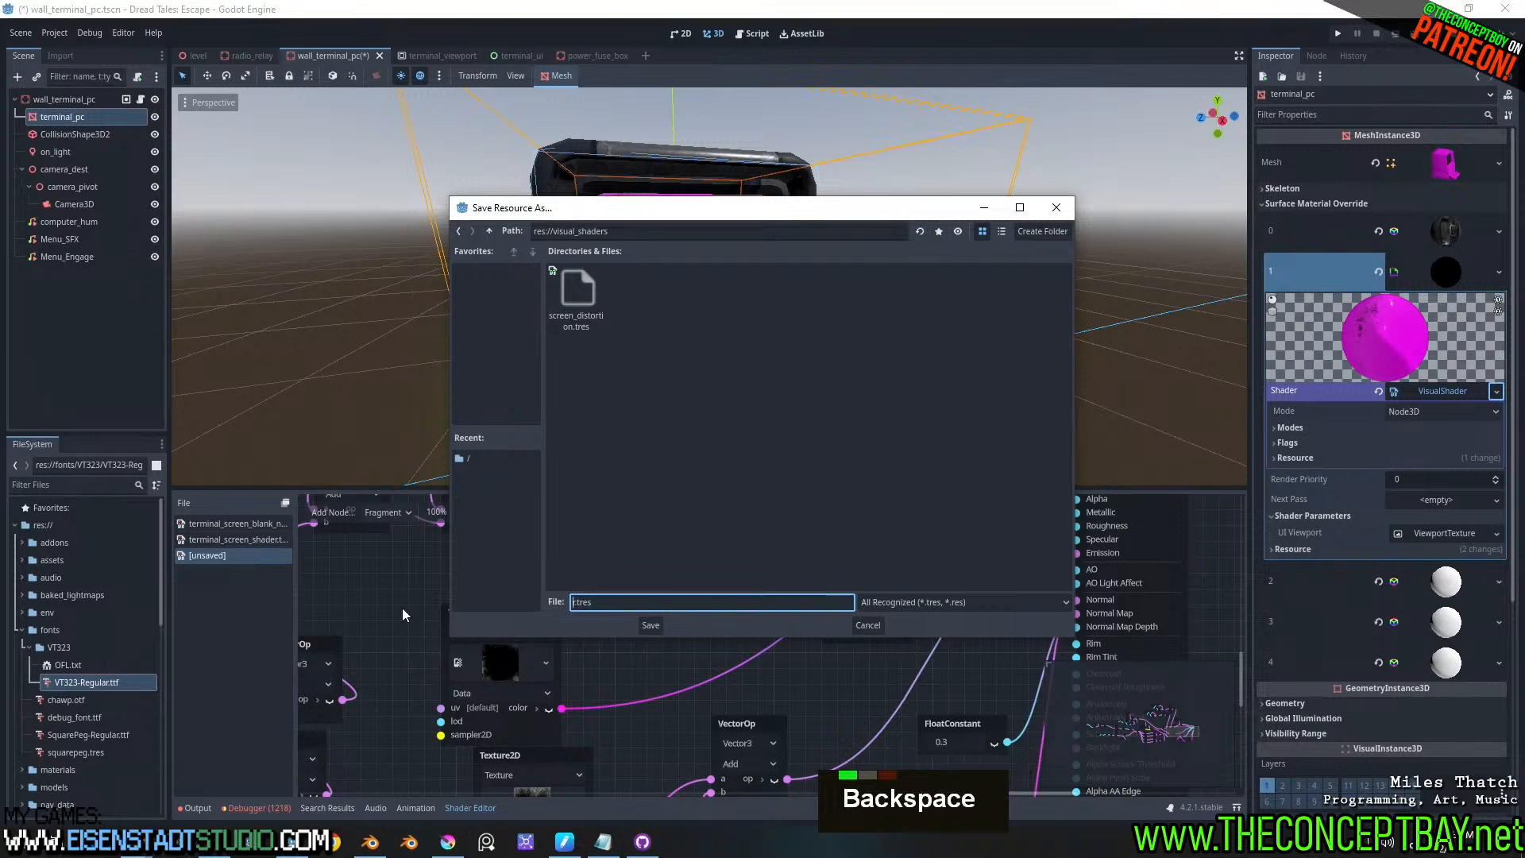
pyautogui.press('Right')
pyautogui.write('te')
pyautogui.write('l_')
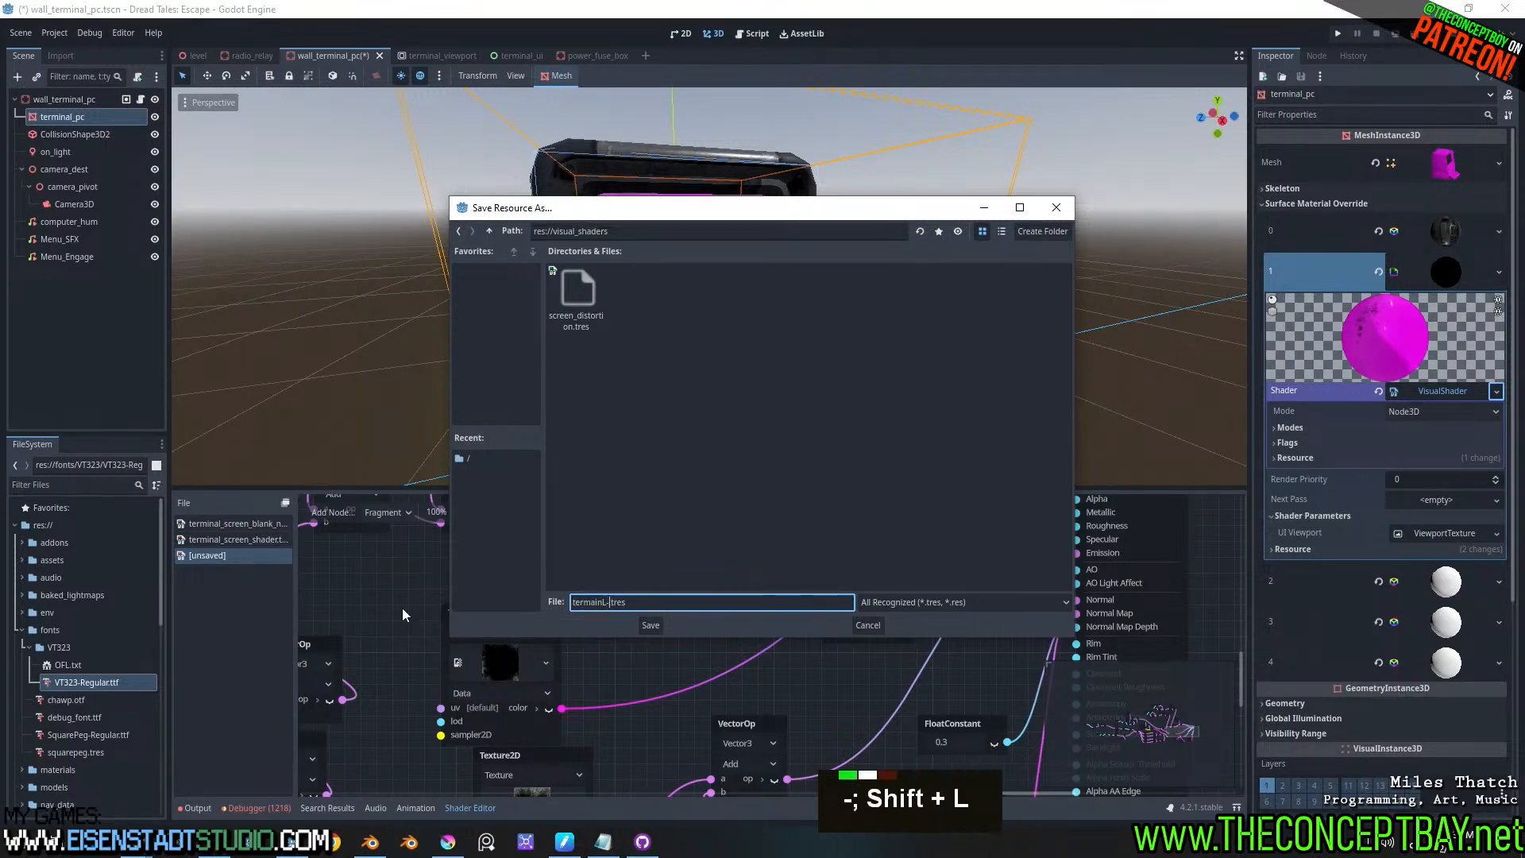
pyautogui.press('BackSpace')
pyautogui.press('BackSpace')
pyautogui.write('al_blank_s')
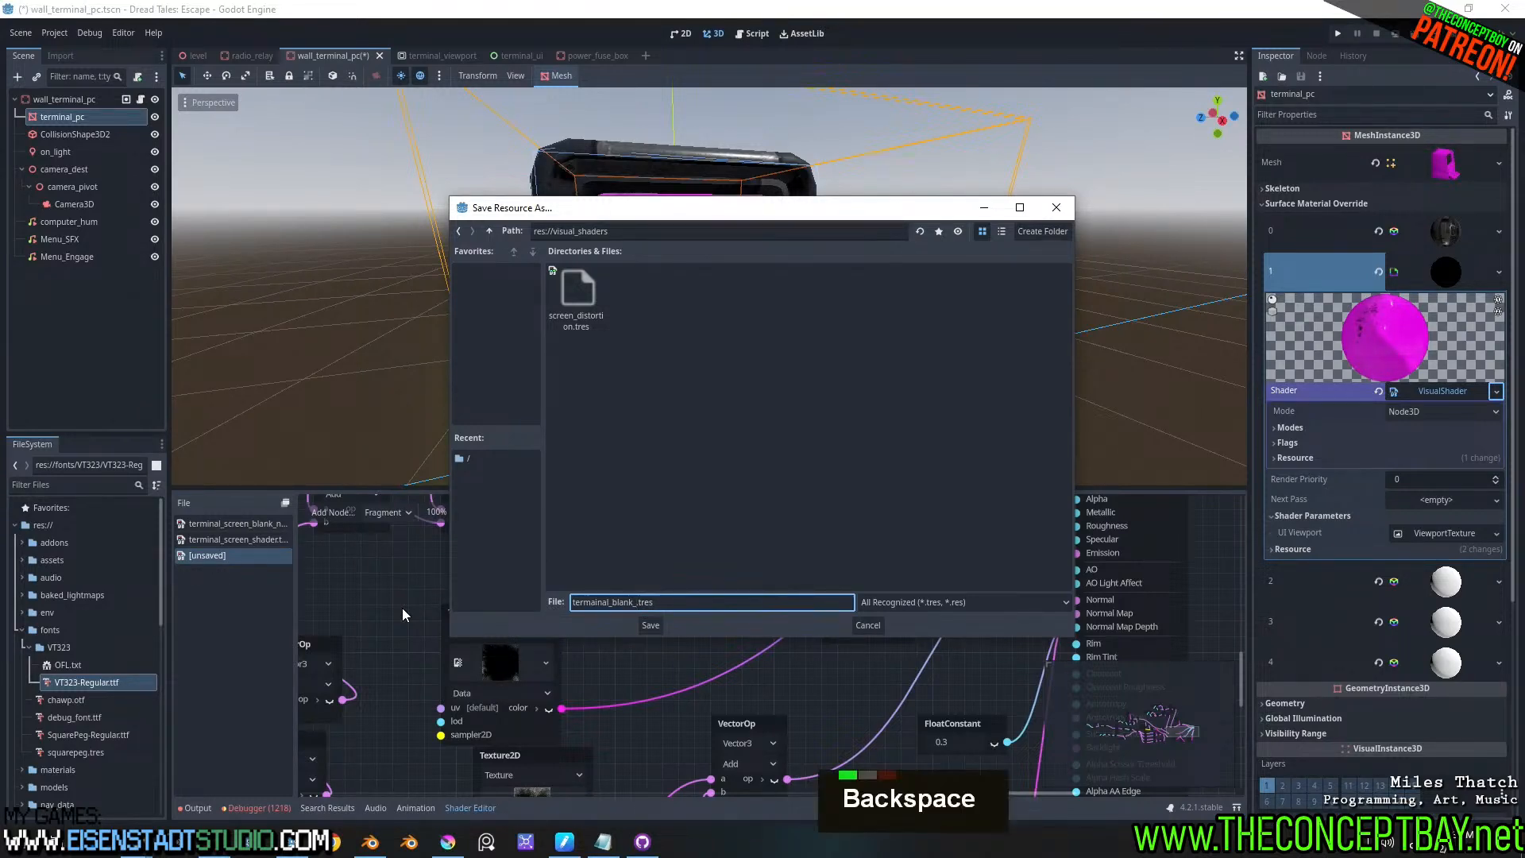
pyautogui.write('c')
pyautogui.press('BackSpace')
pyautogui.press('BackSpace')
pyautogui.write('visual_shader')
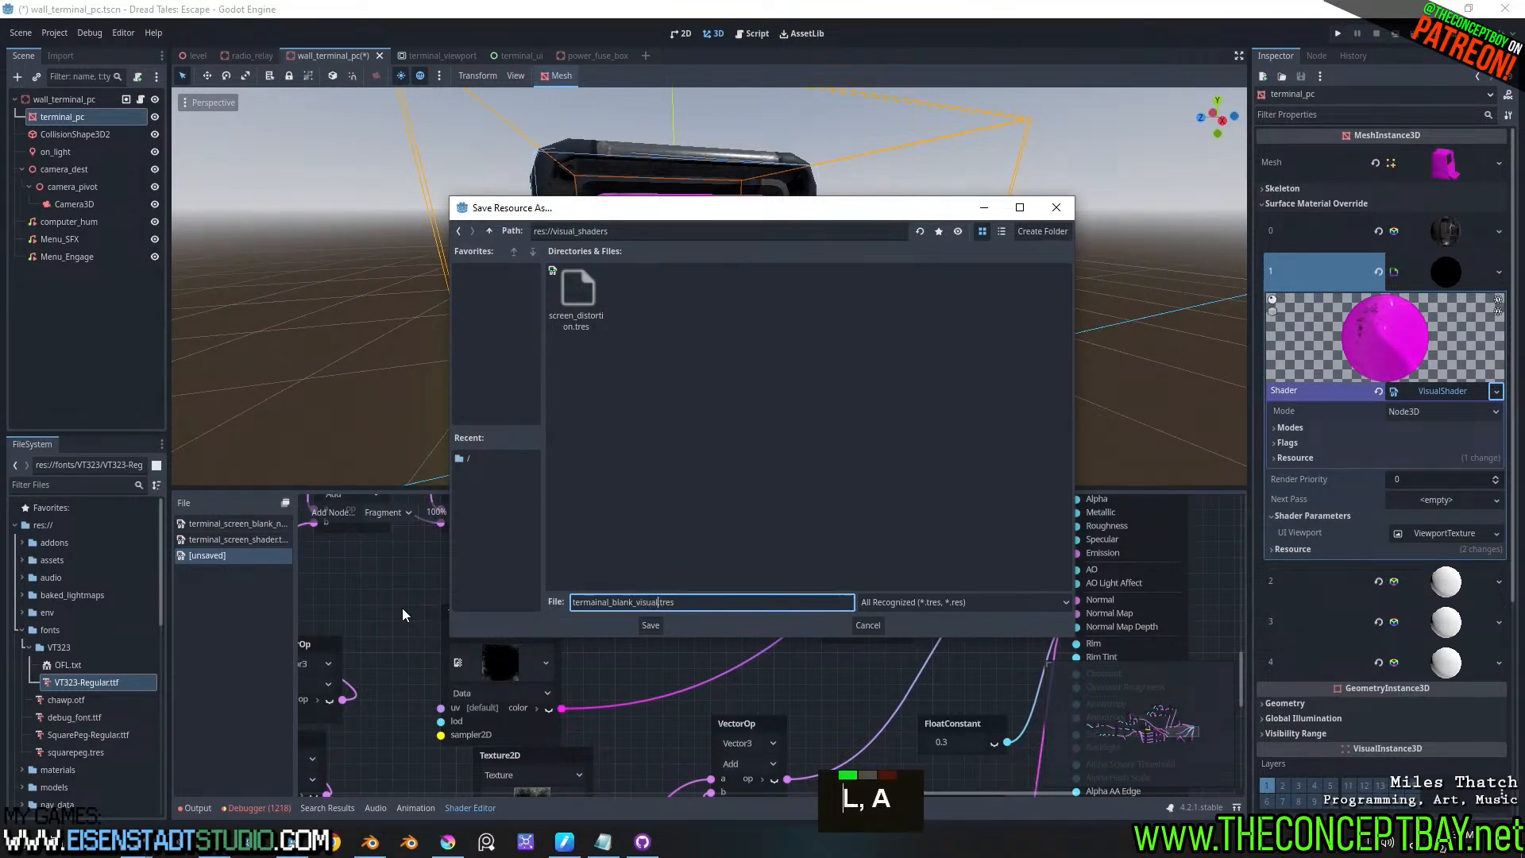
pyautogui.press('Return')
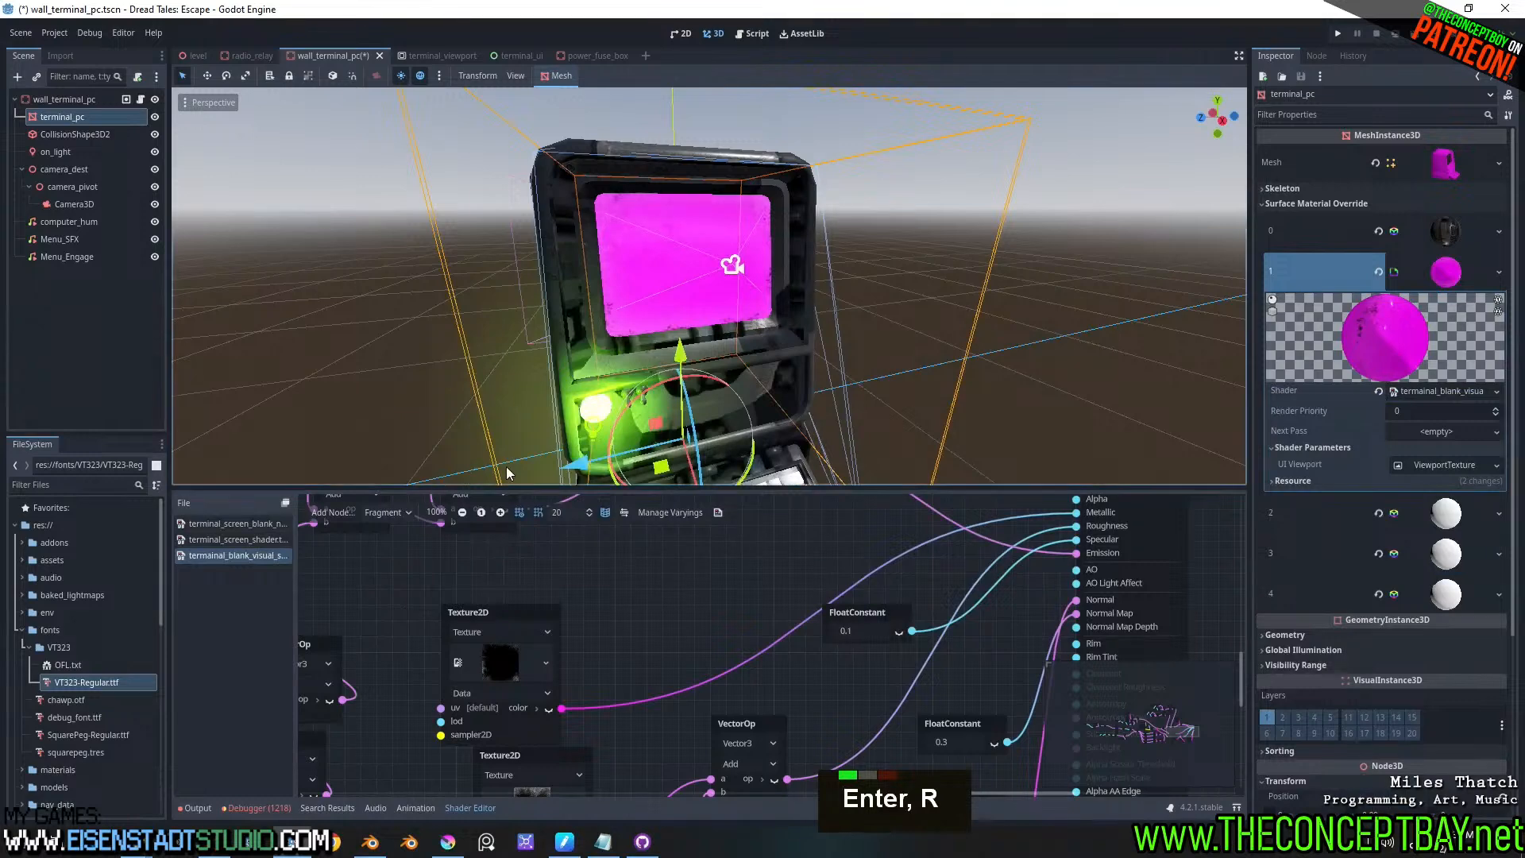
# - Enlarge the shader editor and delete the ui_viewport Texture2DParameter with its UV input, Multiply and Texture2D nodes from the graph
pyautogui.moveTo(794, 489); pyautogui.dragTo(770, 354)
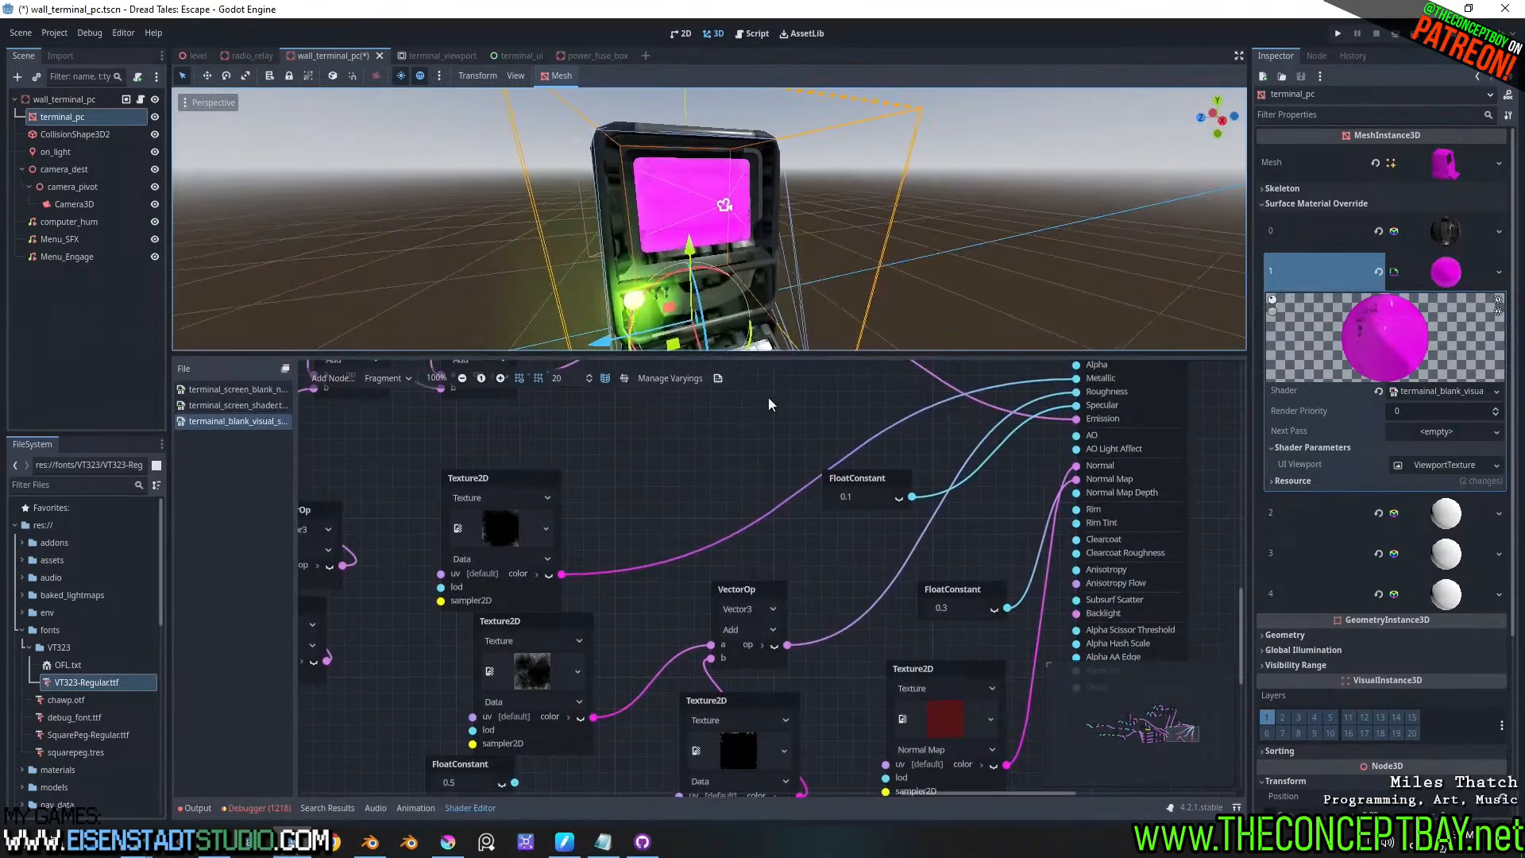
pyautogui.moveTo(804, 463); pyautogui.dragTo(956, 516, button='middle')
pyautogui.scroll(-1, 922, 640)
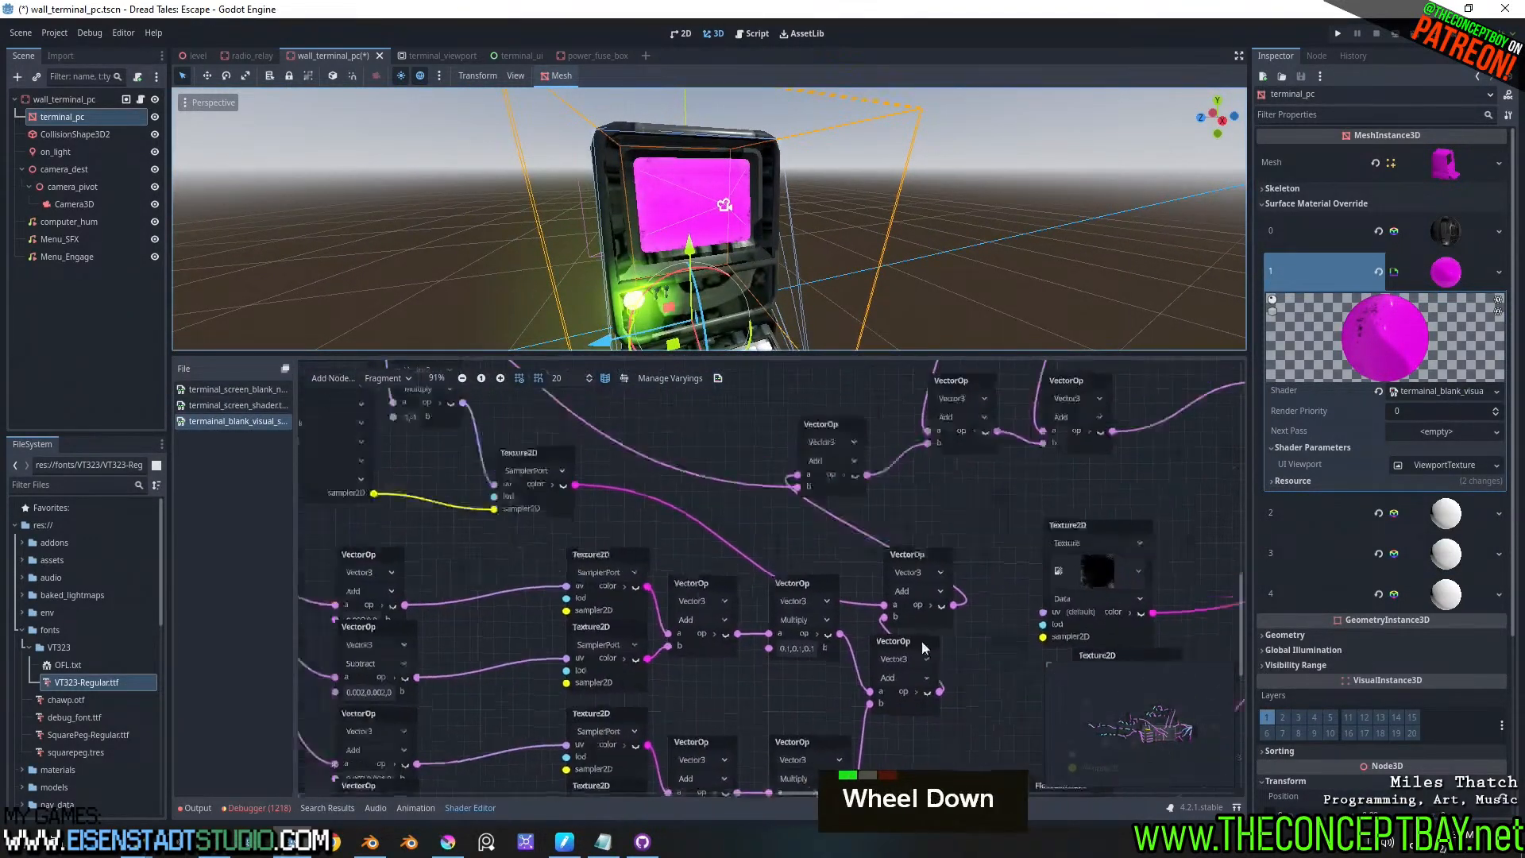
pyautogui.moveTo(940, 679); pyautogui.dragTo(354, 645, button='middle')
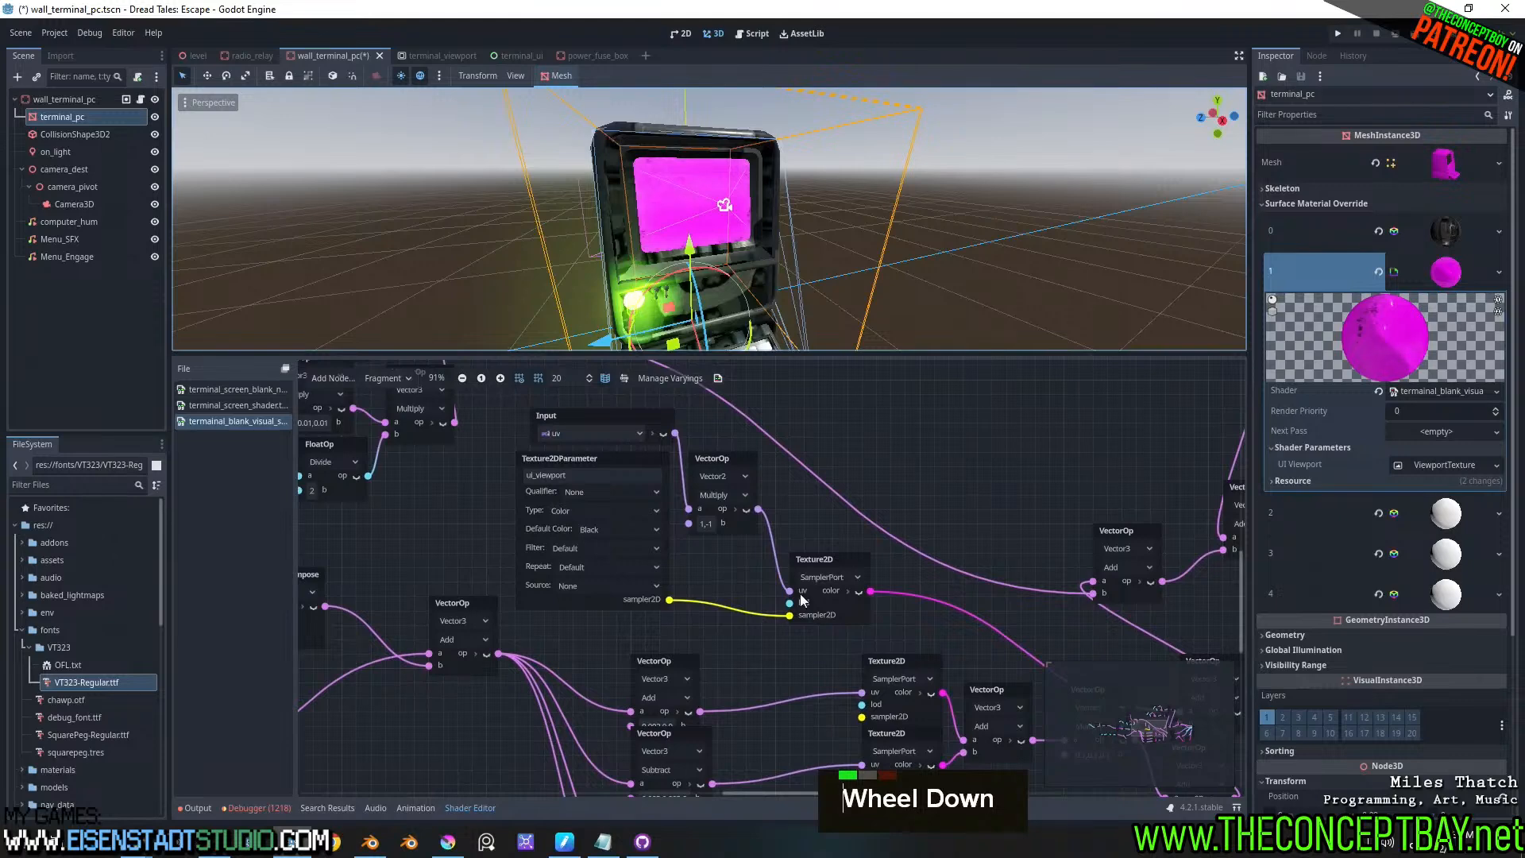
pyautogui.moveTo(800, 599); pyautogui.dragTo(786, 586, button='middle')
pyautogui.moveTo(741, 615); pyautogui.dragTo(464, 403)
pyautogui.press('Delete')
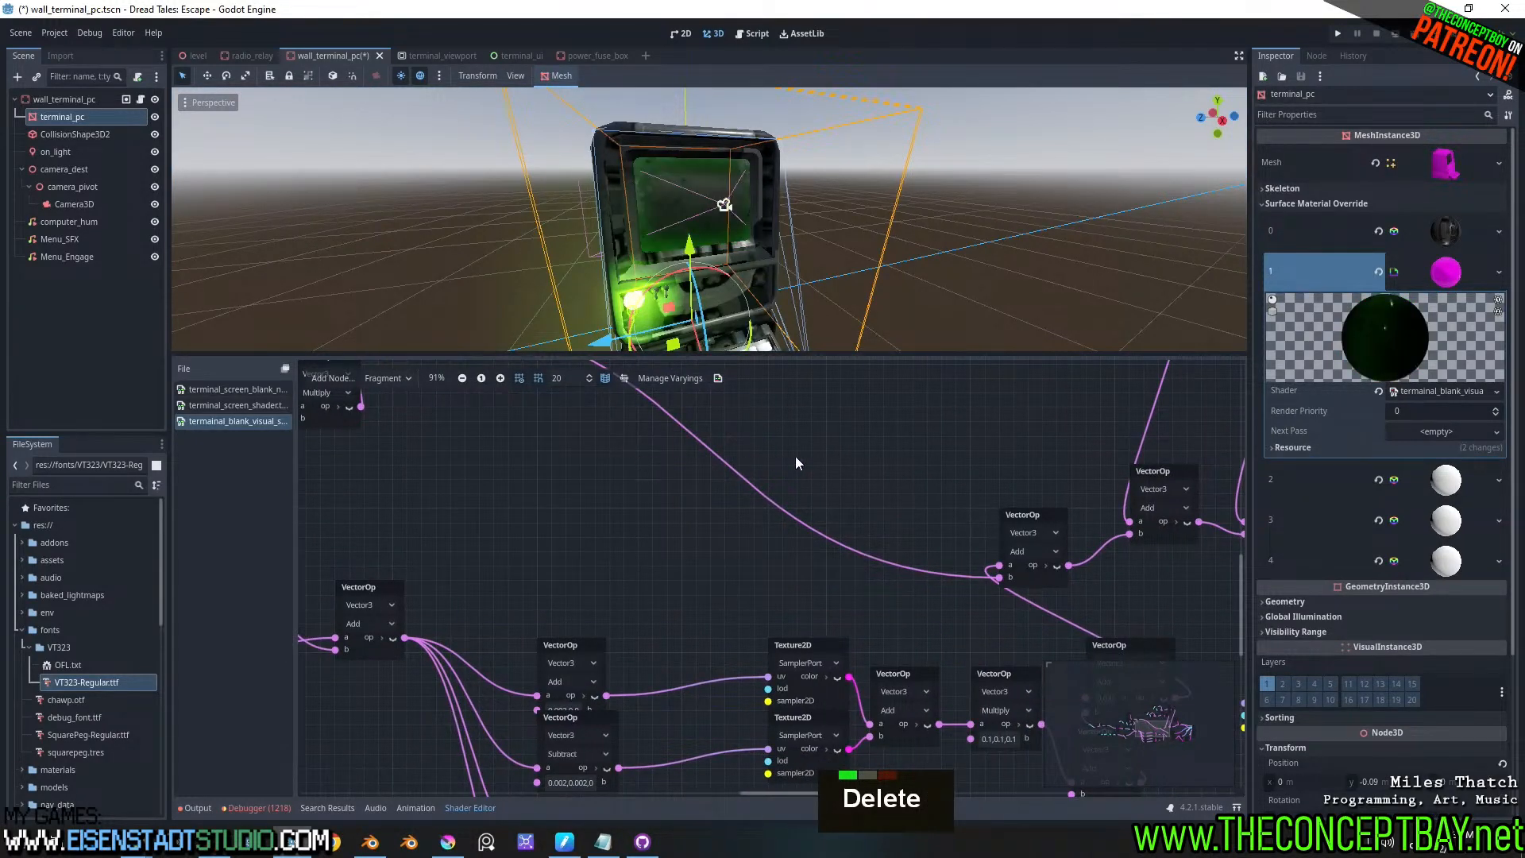
# - Disconnect the grey Texture2D node from input a of the Overlay ColorOp in the blank screen shader
pyautogui.scroll(4, 720, 221)
pyautogui.keyDown('shift'); pyautogui.moveTo(758, 213); pyautogui.dragTo(782, 232, button='middle'); pyautogui.keyUp('shift')
pyautogui.scroll(-4, 745, 225)
pyautogui.scroll(-2, 953, 540)
pyautogui.moveTo(1049, 560); pyautogui.dragTo(579, 550, button='middle')
pyautogui.moveTo(998, 588); pyautogui.dragTo(817, 622, button='middle')
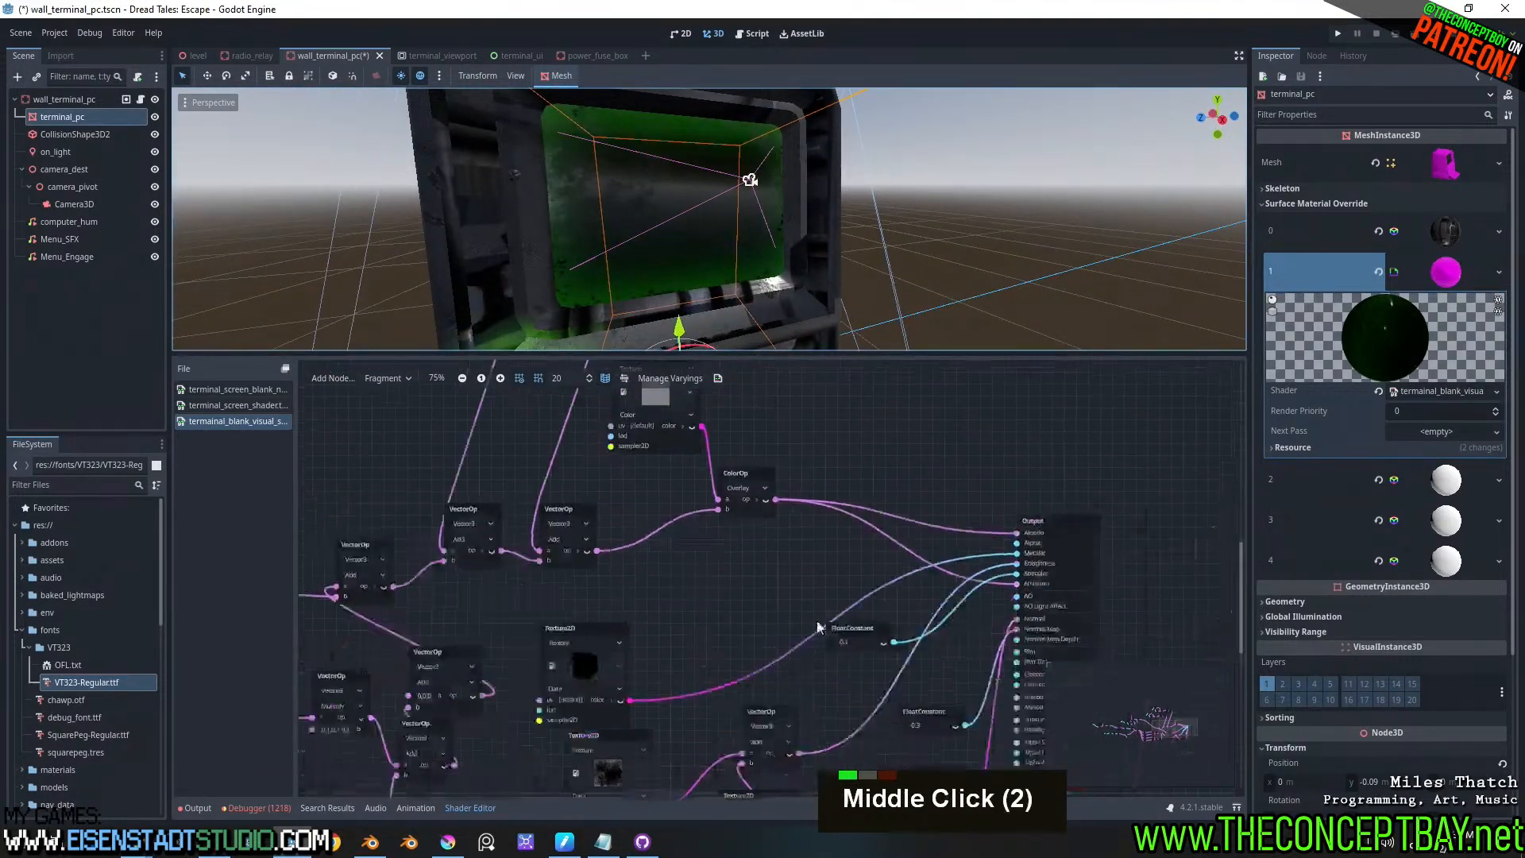
pyautogui.scroll(2, 683, 560)
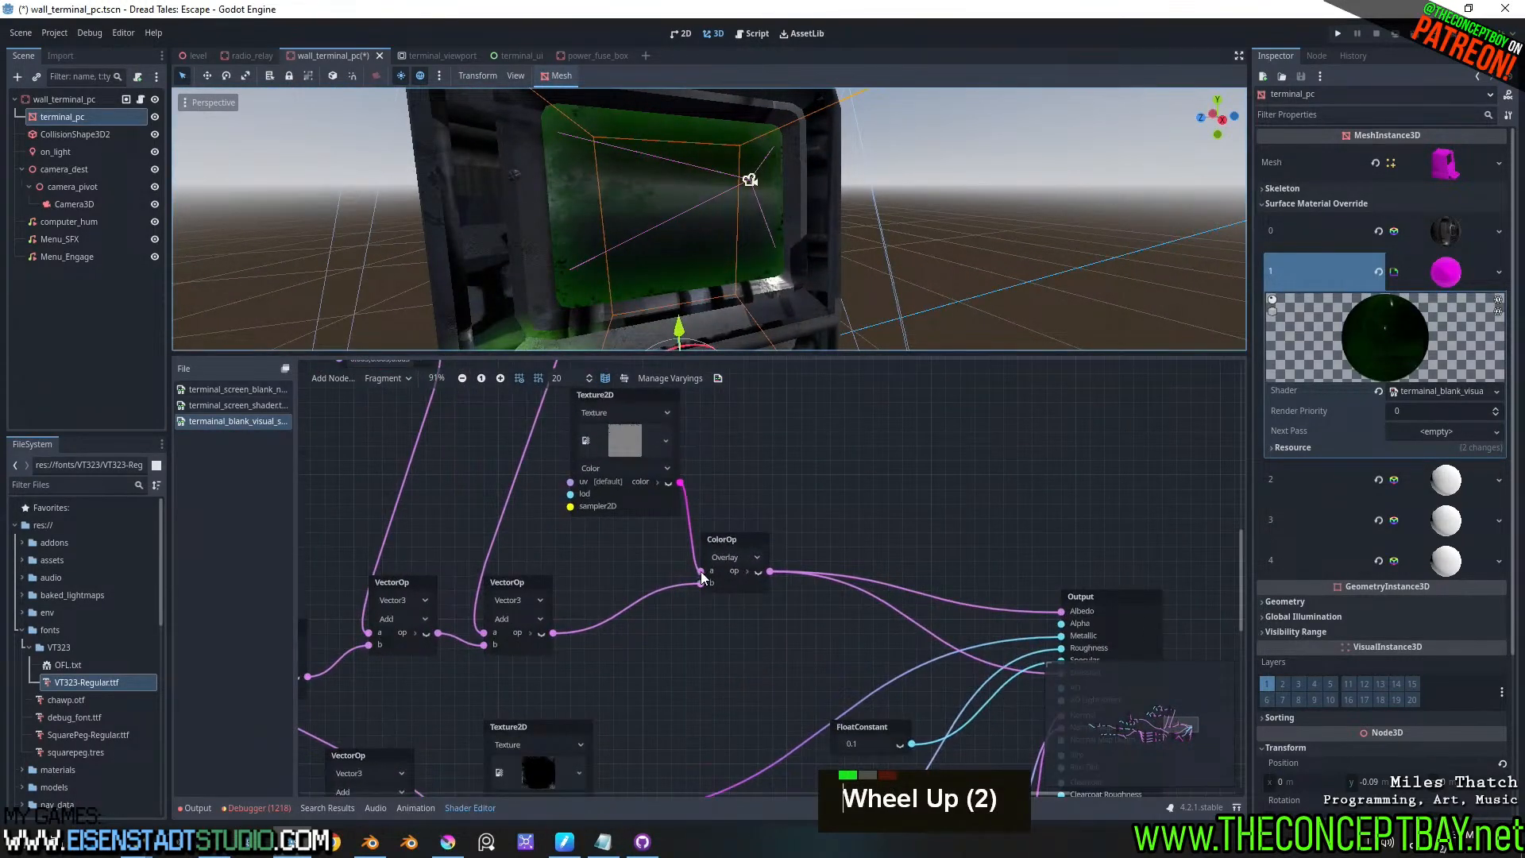
pyautogui.moveTo(700, 570); pyautogui.dragTo(652, 559)
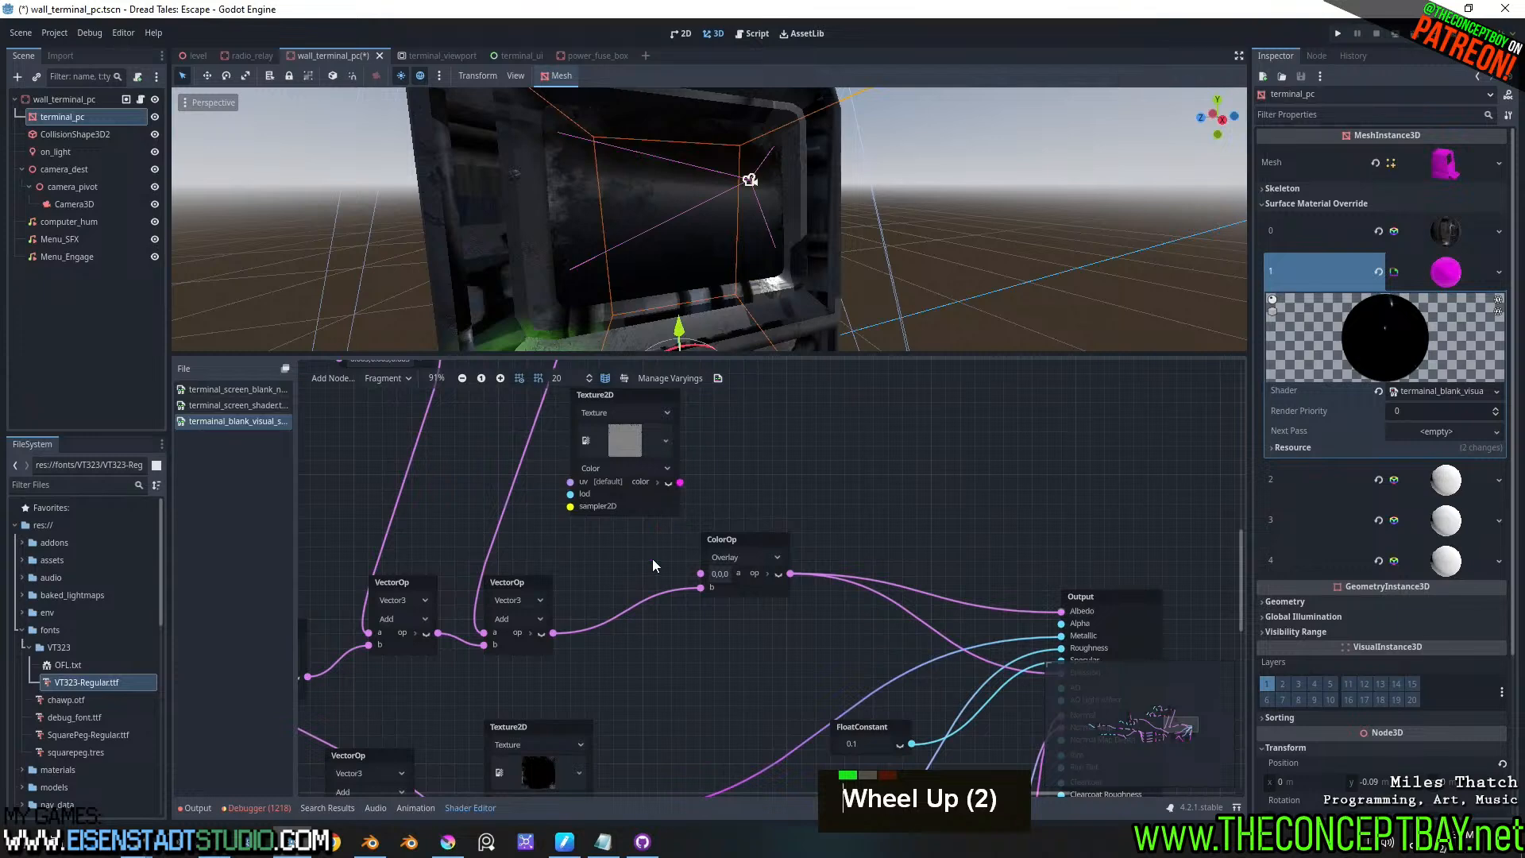
# - Examine the terminal's screen in the 3D view and the texture branches feeding the Overlay ColorOp in the shader graph
pyautogui.scroll(3, 725, 218)
pyautogui.moveTo(725, 217)
pyautogui.mouseDown(button='middle')
pyautogui.moveTo(680, 157)
pyautogui.moveTo(743, 230)
pyautogui.mouseUp(button='middle')
pyautogui.scroll(-5, 684, 179)
pyautogui.scroll(-3, 688, 493)
pyautogui.moveTo(688, 492)
pyautogui.mouseDown(button='middle')
pyautogui.moveTo(824, 556)
pyautogui.moveTo(844, 528)
pyautogui.moveTo(912, 581)
pyautogui.moveTo(689, 469)
pyautogui.mouseUp(button='middle')
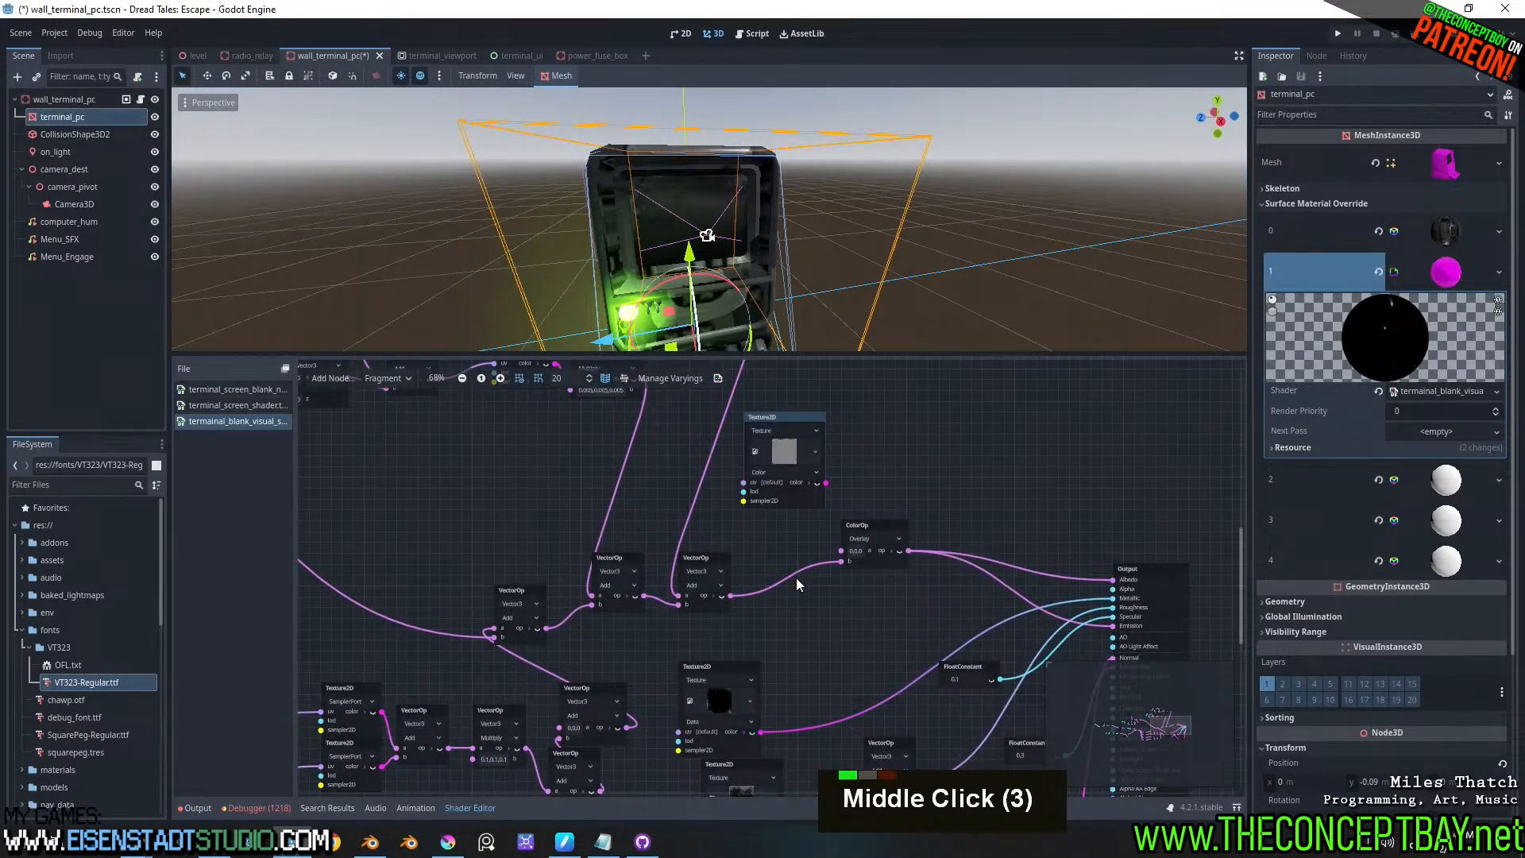
pyautogui.moveTo(815, 593); pyautogui.dragTo(804, 669, button='middle')
pyautogui.scroll(-2, 813, 613)
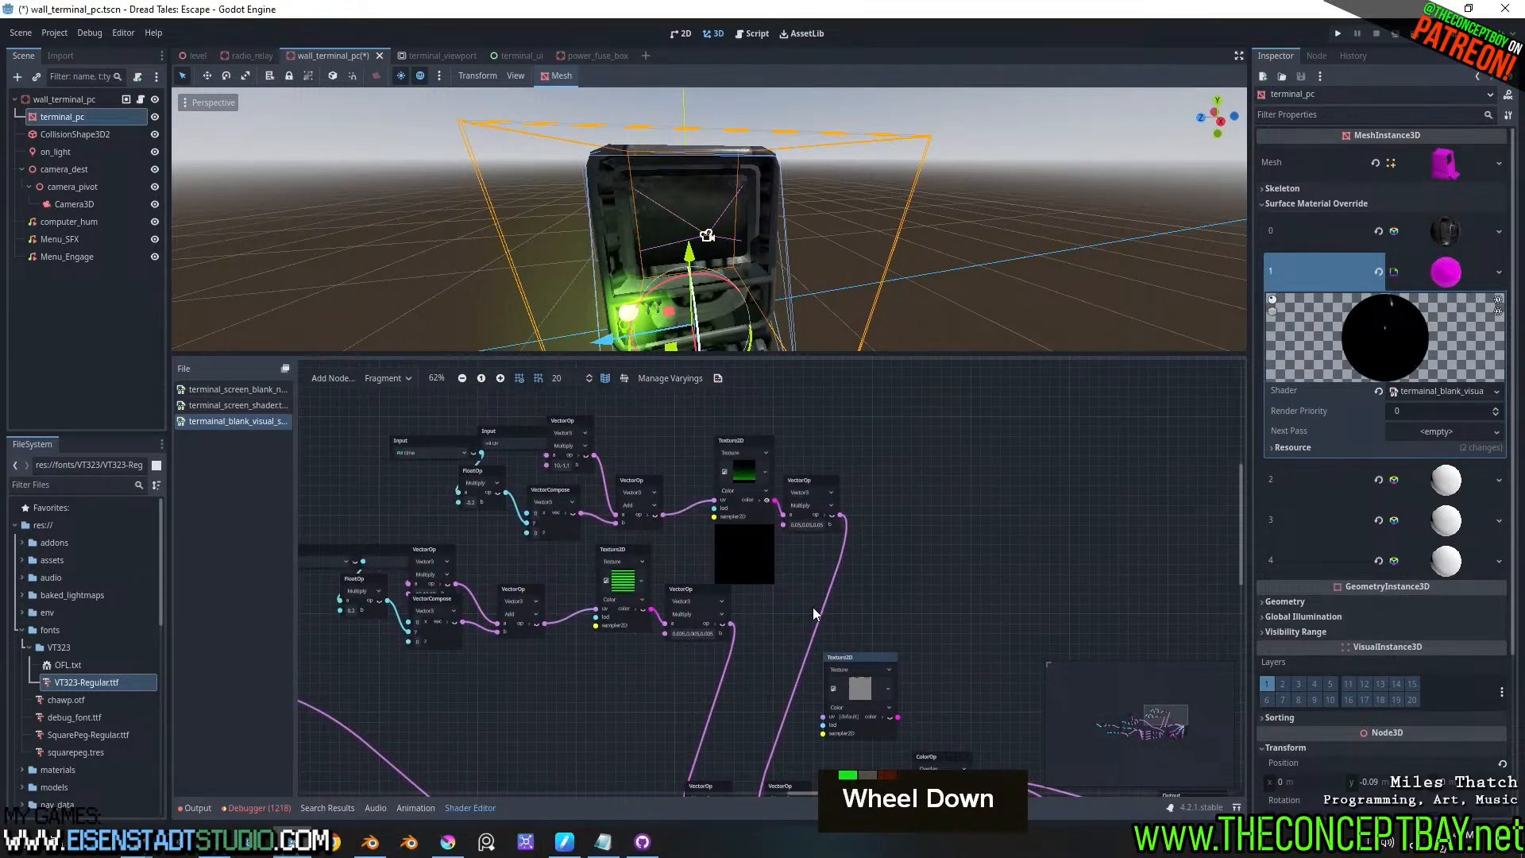
# - Examine the Add node chain leading through the Overlay ColorOp to the Output node and the terminal's dark screen close up
pyautogui.moveTo(812, 607); pyautogui.dragTo(763, 556, button='middle')
pyautogui.scroll(3, 796, 613)
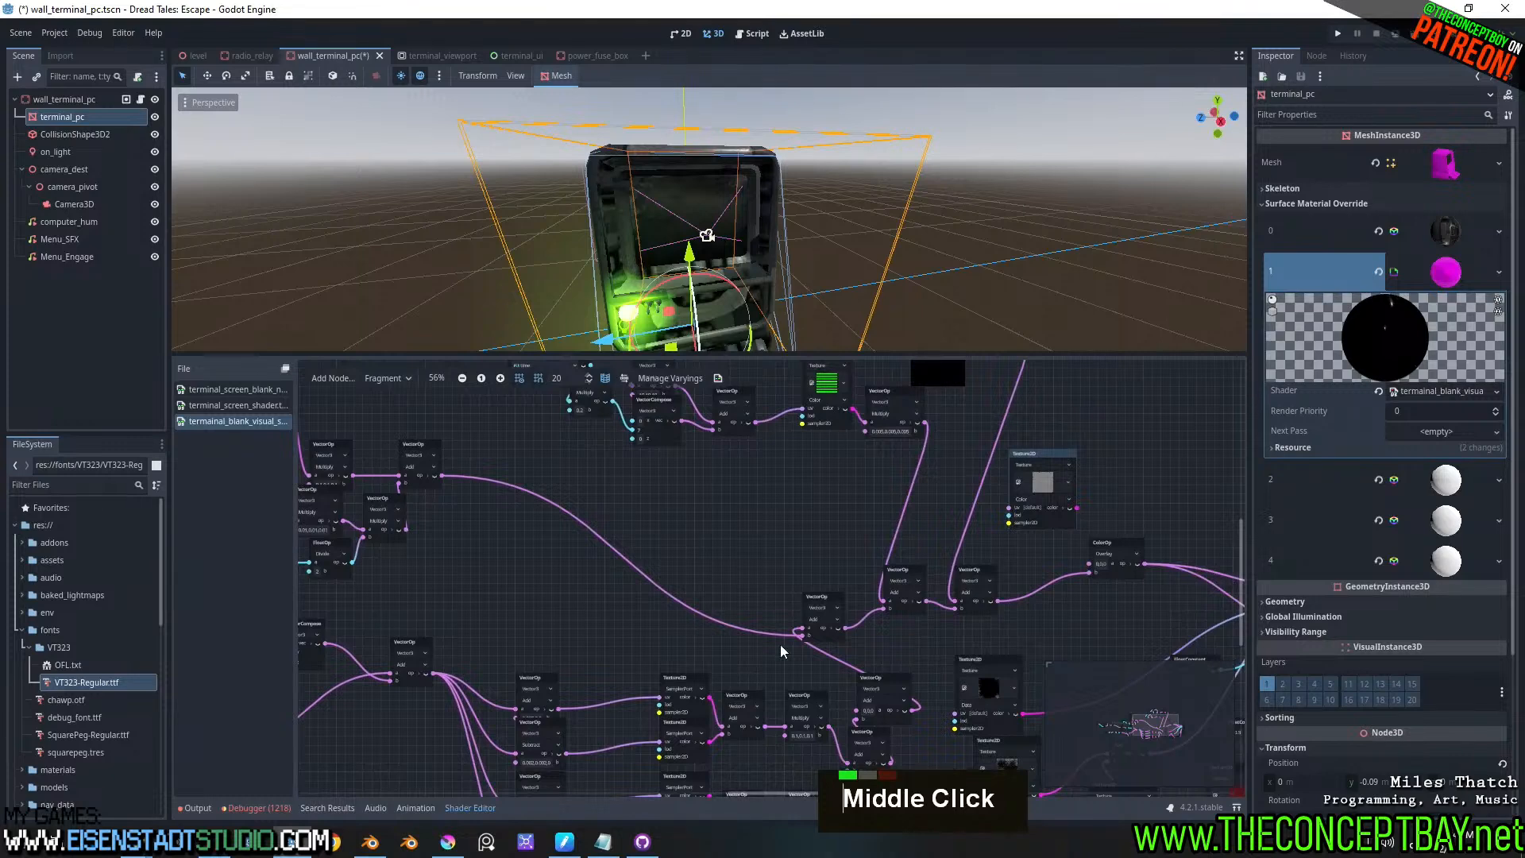
pyautogui.moveTo(783, 651); pyautogui.dragTo(756, 560, button='middle')
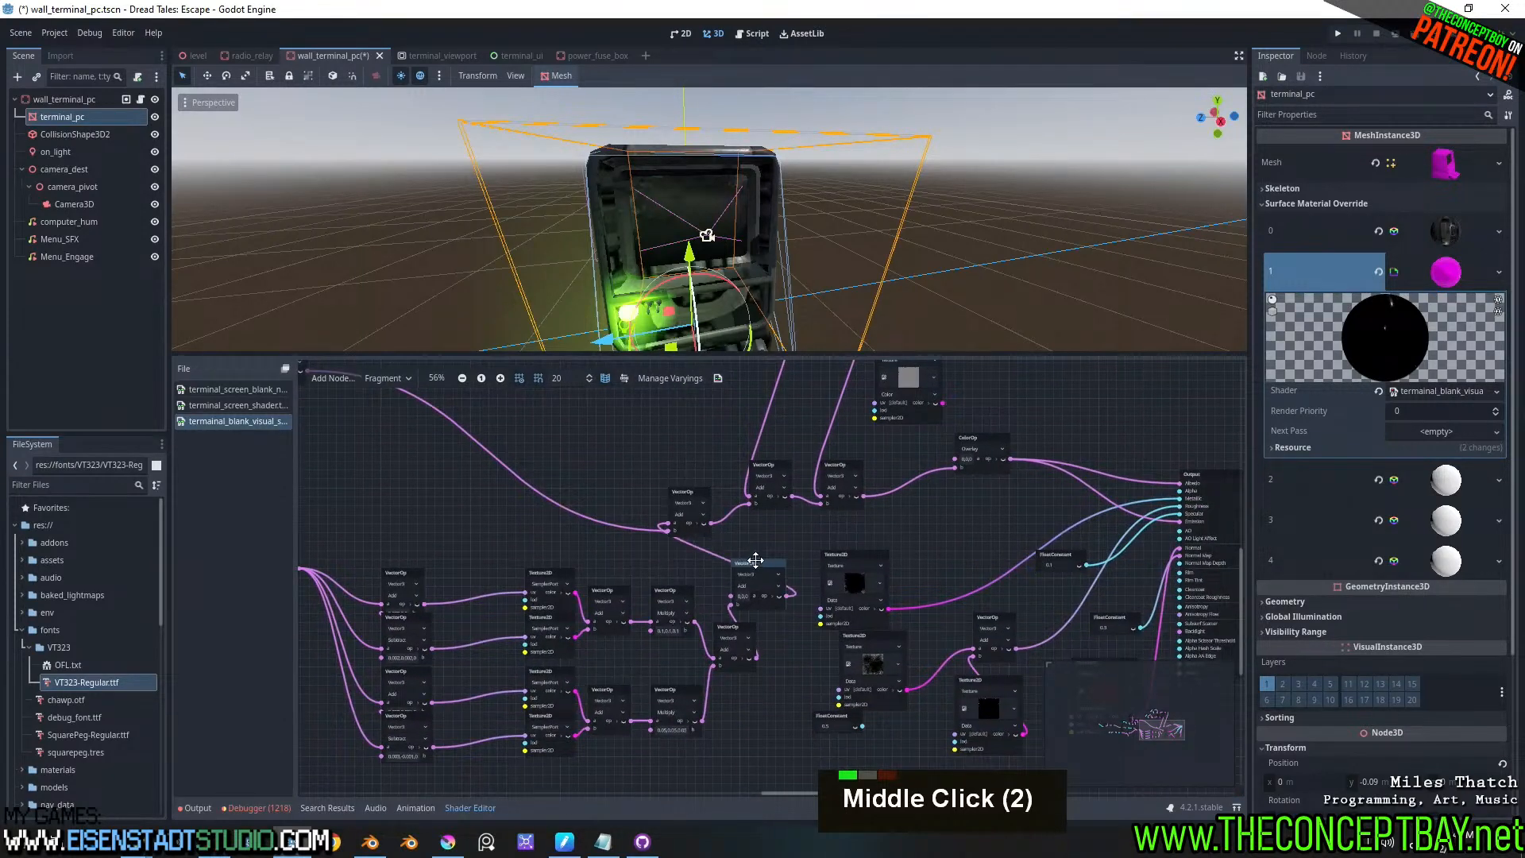
pyautogui.scroll(2, 753, 559)
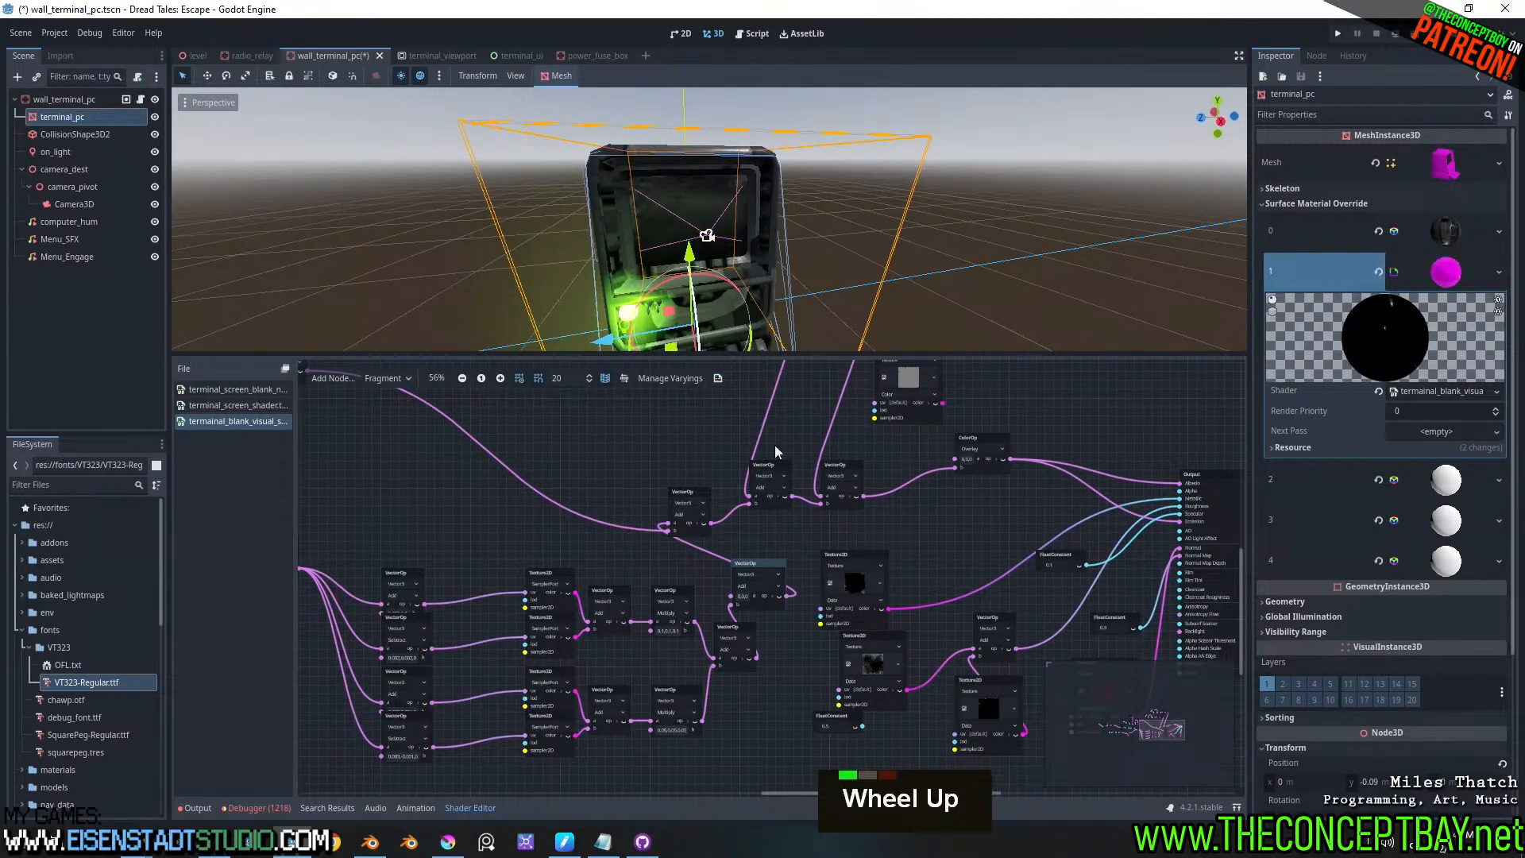
pyautogui.scroll(6, 776, 264)
pyautogui.moveTo(774, 259); pyautogui.dragTo(841, 393, button='middle')
pyautogui.scroll(-3, 775, 235)
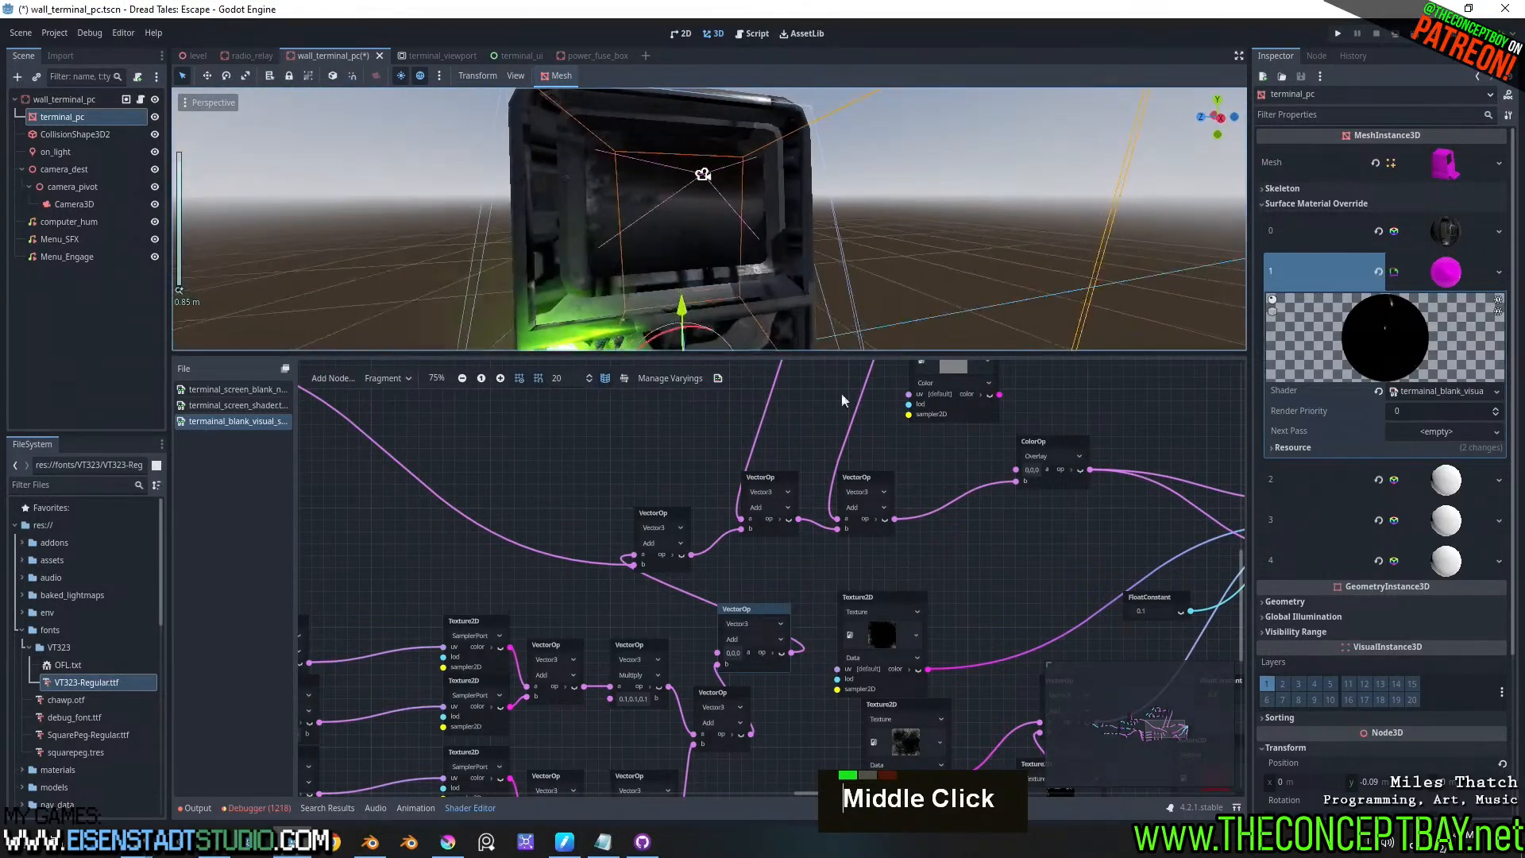
pyautogui.scroll(-2, 927, 508)
pyautogui.moveTo(928, 508); pyautogui.dragTo(762, 607, button='middle')
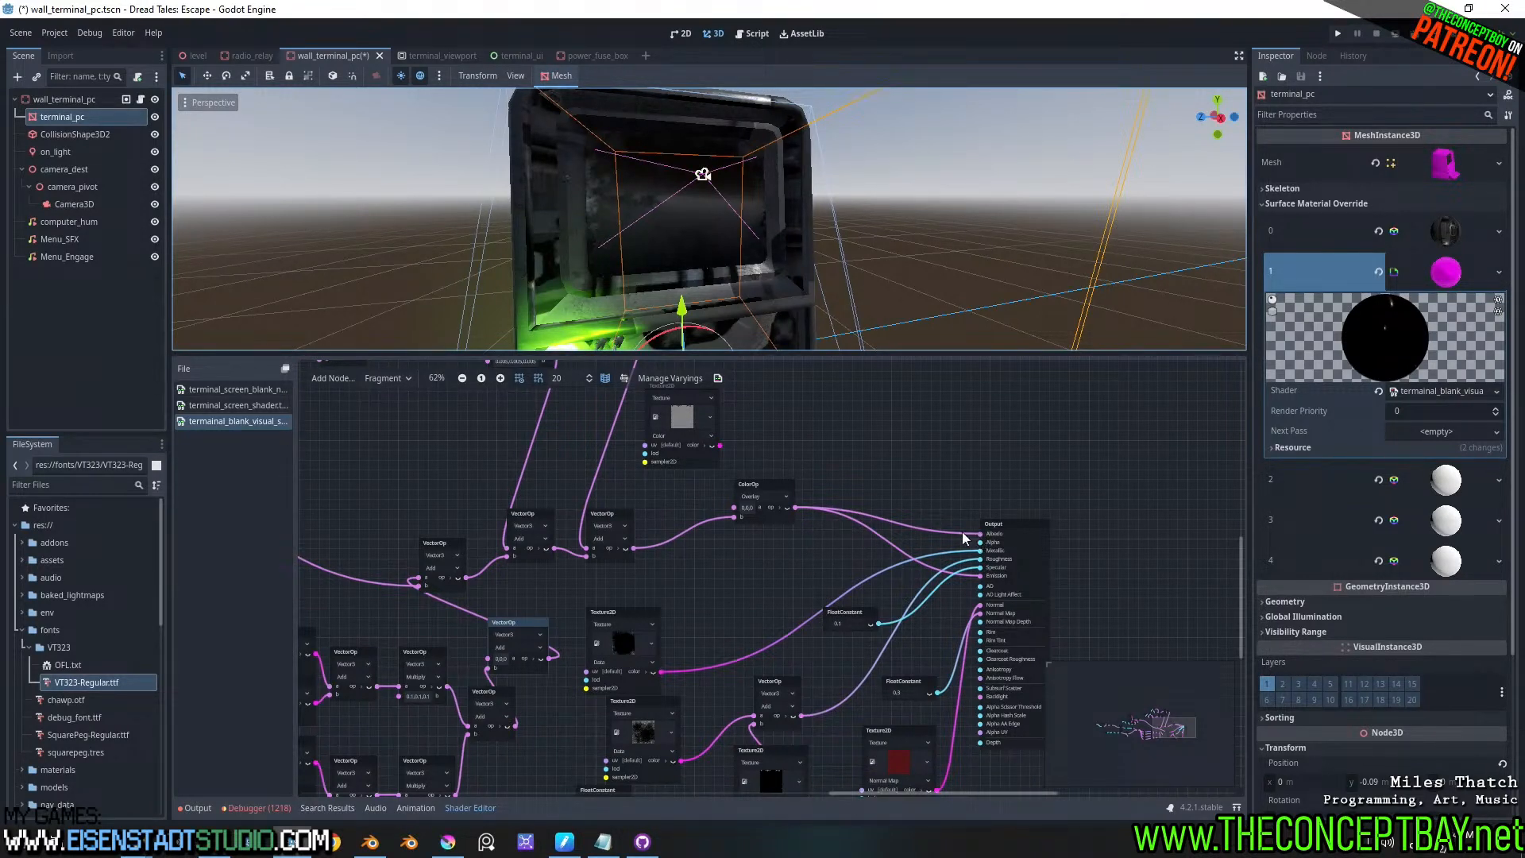
# - Disconnect the Overlay ColorOp from the Output node's Albedo and Emission inputs
pyautogui.moveTo(963, 533); pyautogui.dragTo(925, 521)
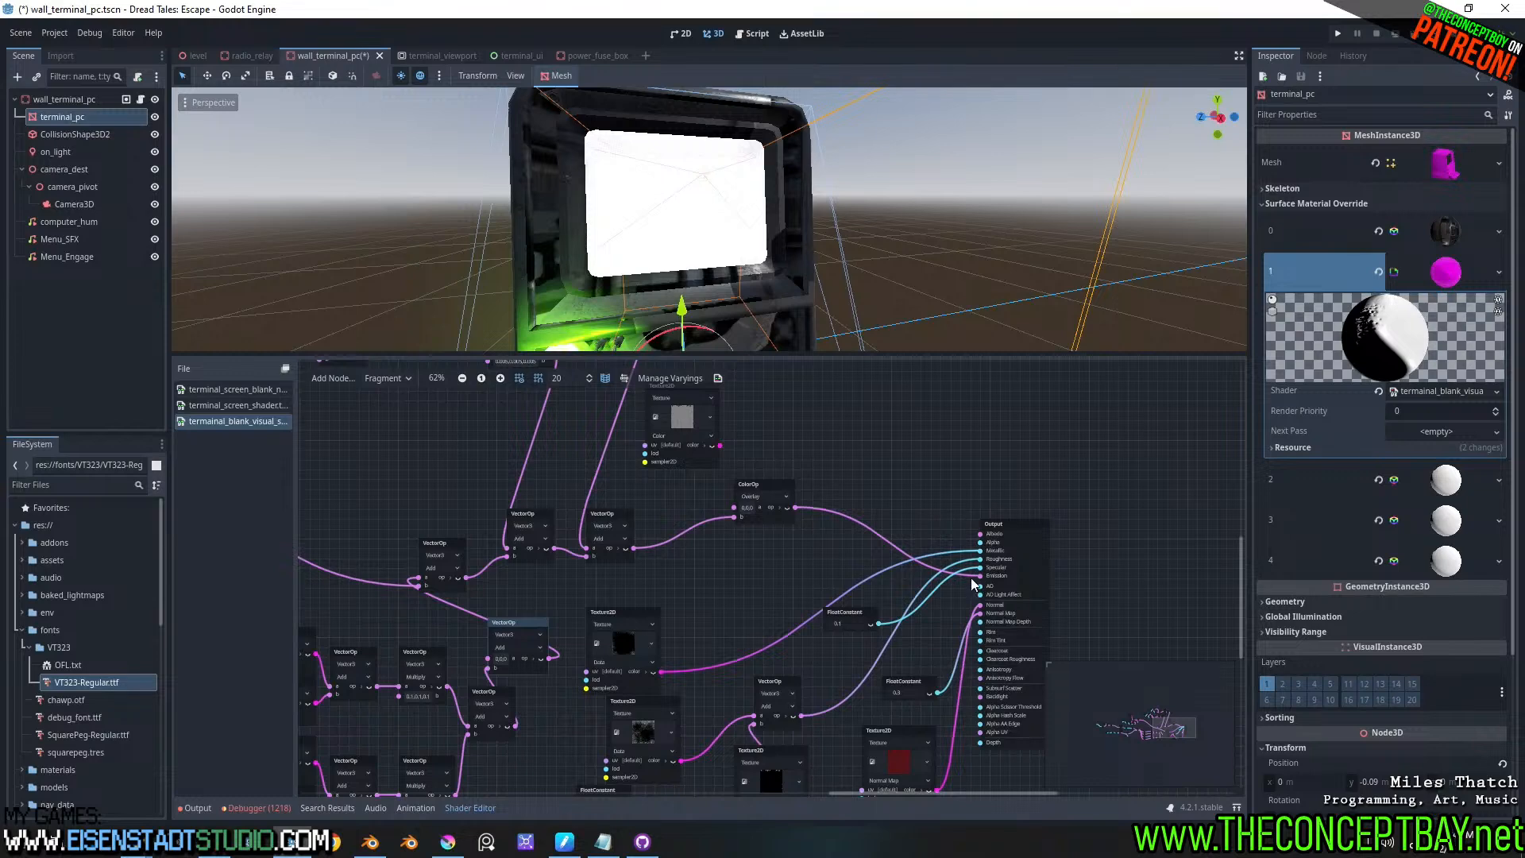
pyautogui.hotkey('ctrl', 'z')
pyautogui.scroll(3, 1005, 526)
pyautogui.scroll(1, 827, 517)
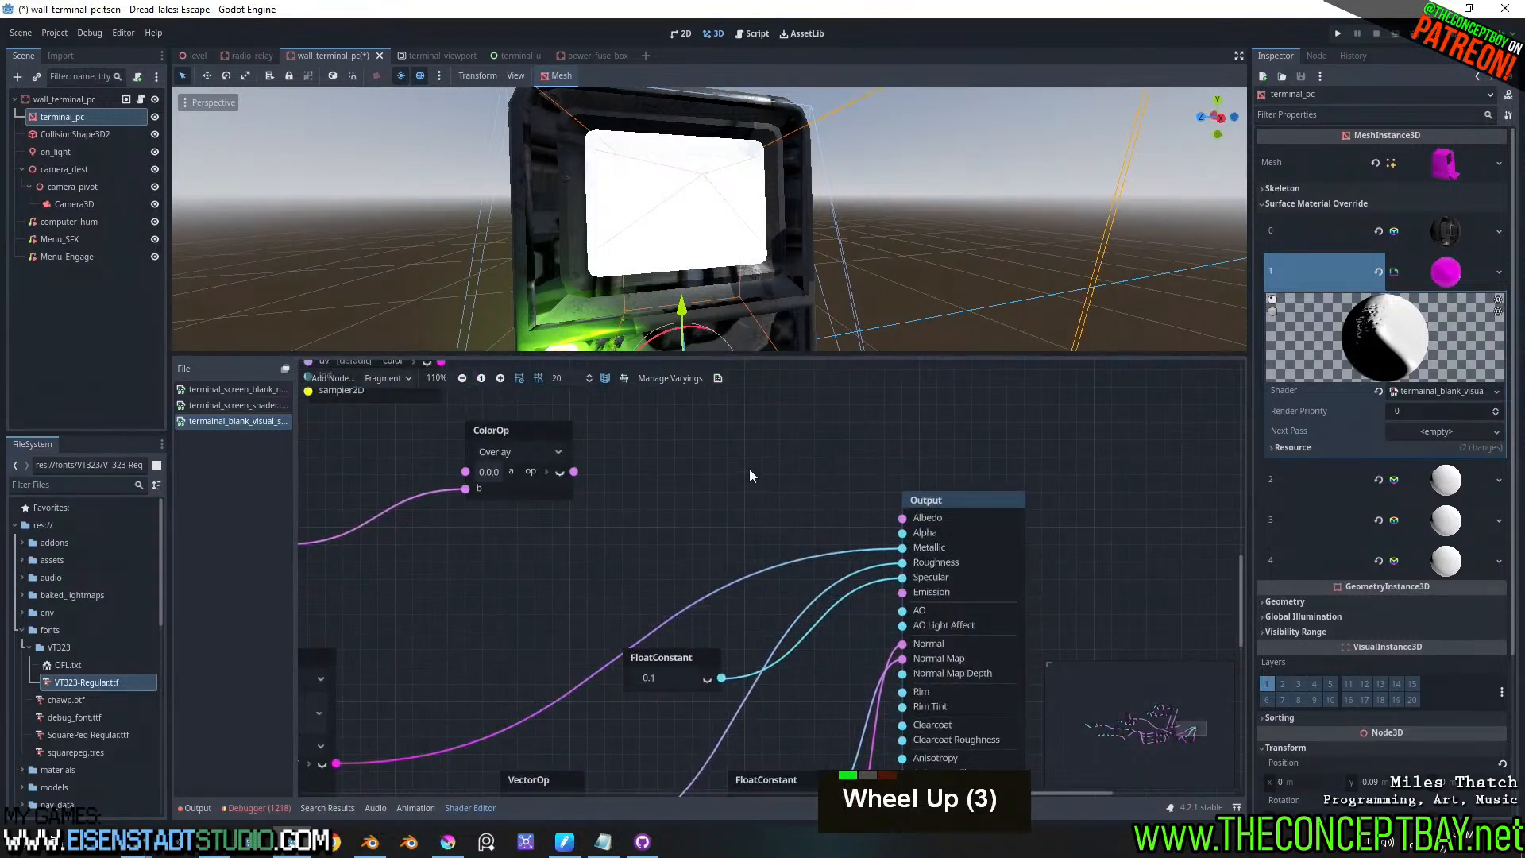
# - Add a ColorConstant node beside the Output node and connect it to both Albedo and Emission
pyautogui.rightClick(749, 470)
pyautogui.write('color')
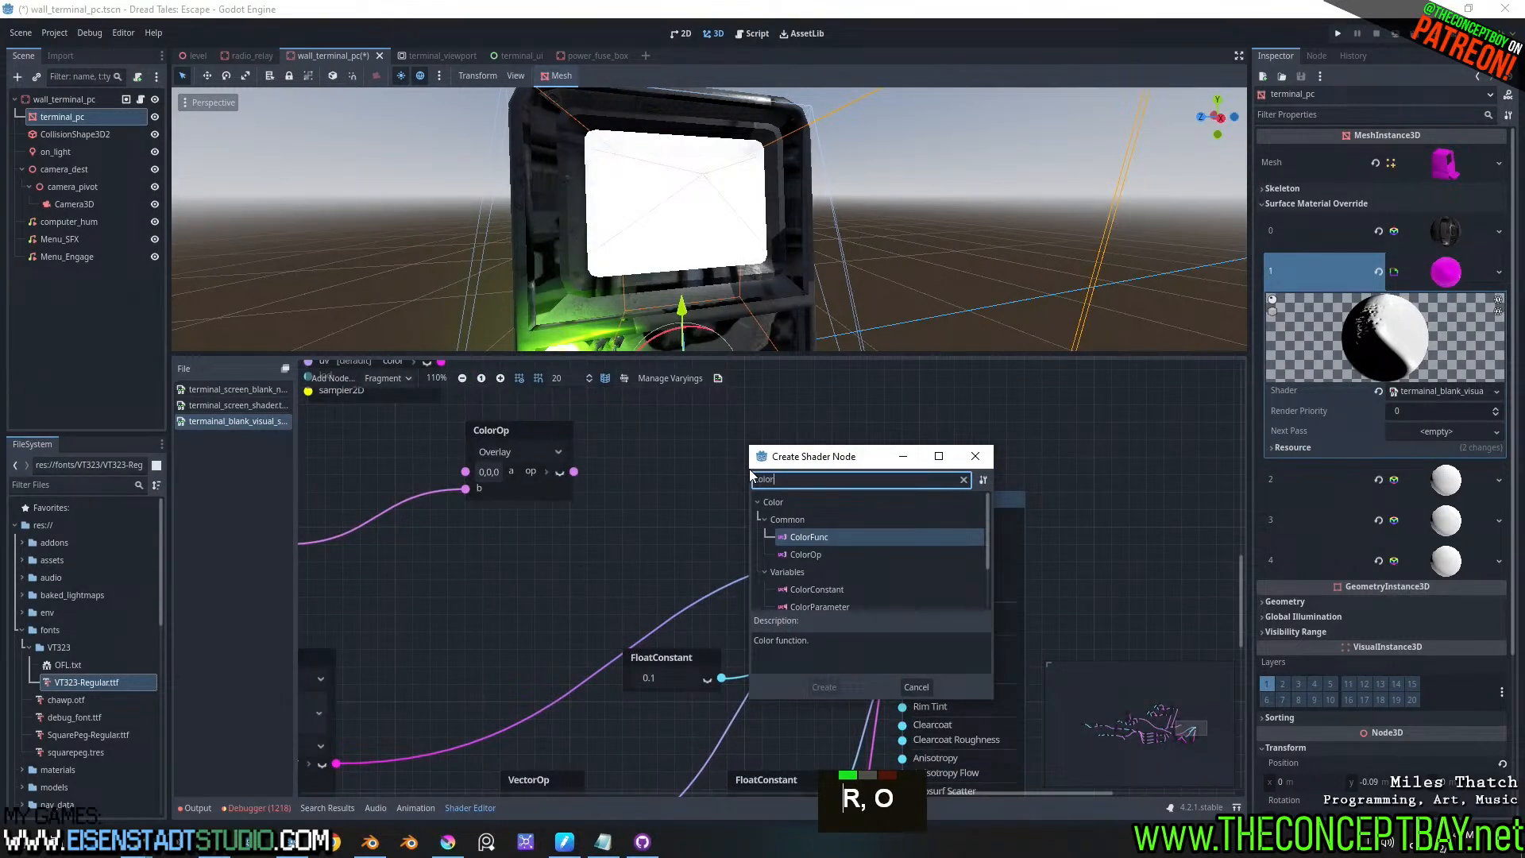
pyautogui.press('Down')
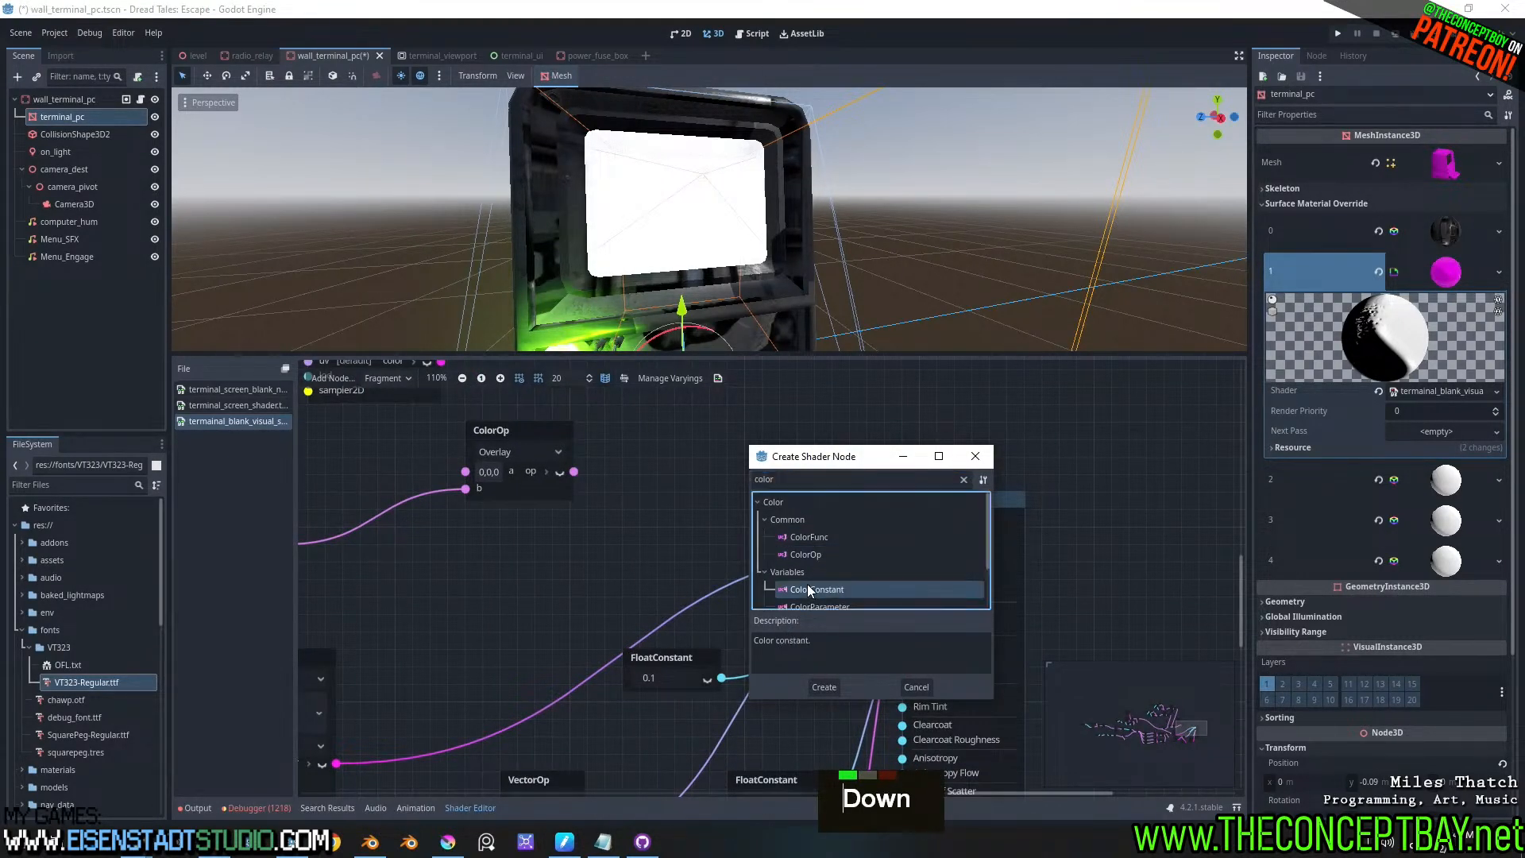
pyautogui.doubleClick(811, 590)
pyautogui.moveTo(786, 476); pyautogui.dragTo(903, 518)
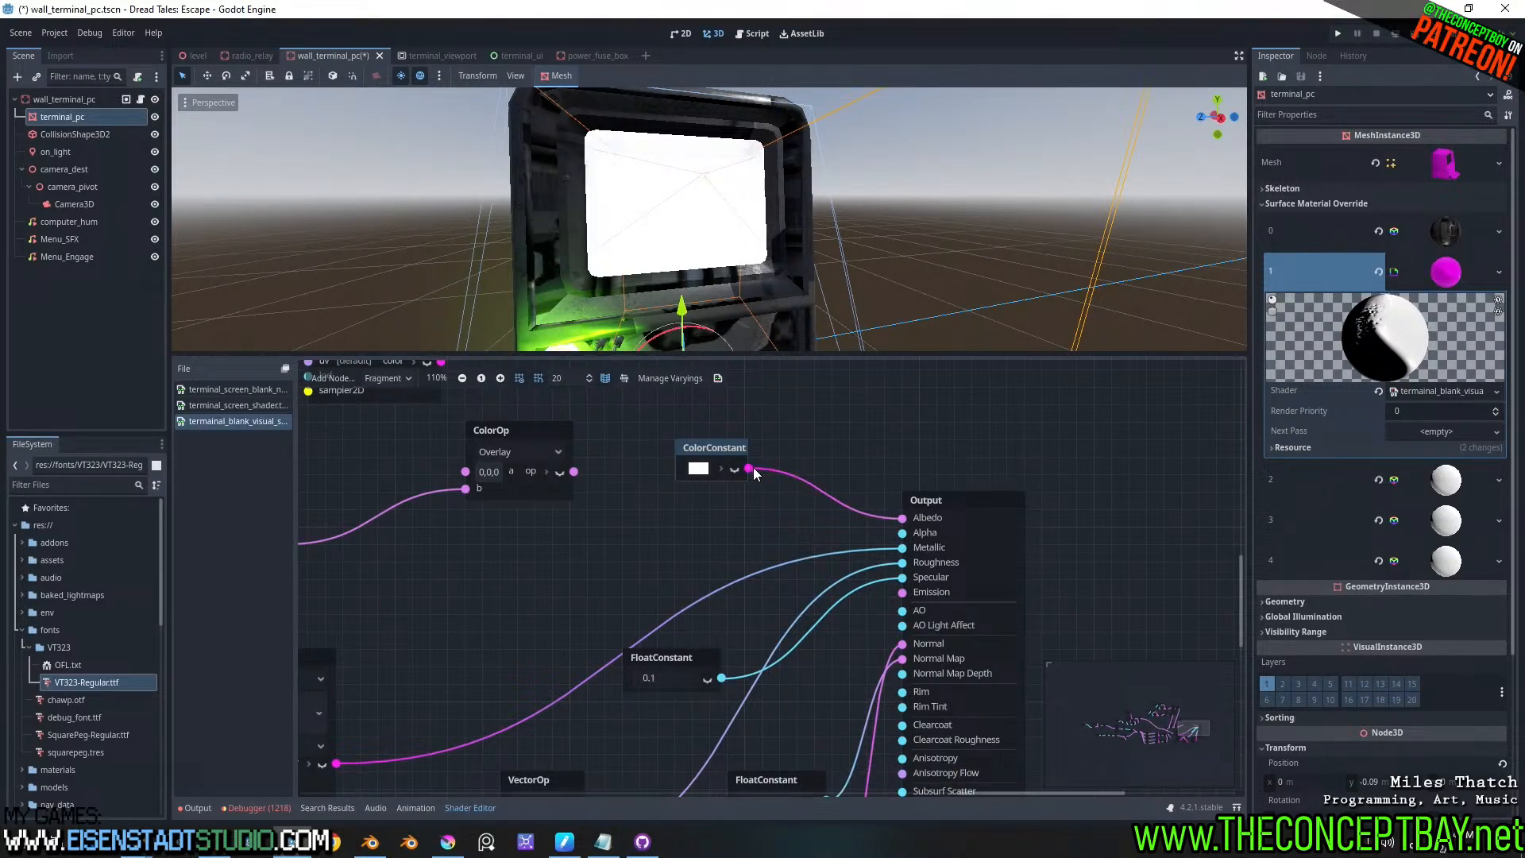
pyautogui.moveTo(748, 469); pyautogui.dragTo(902, 592)
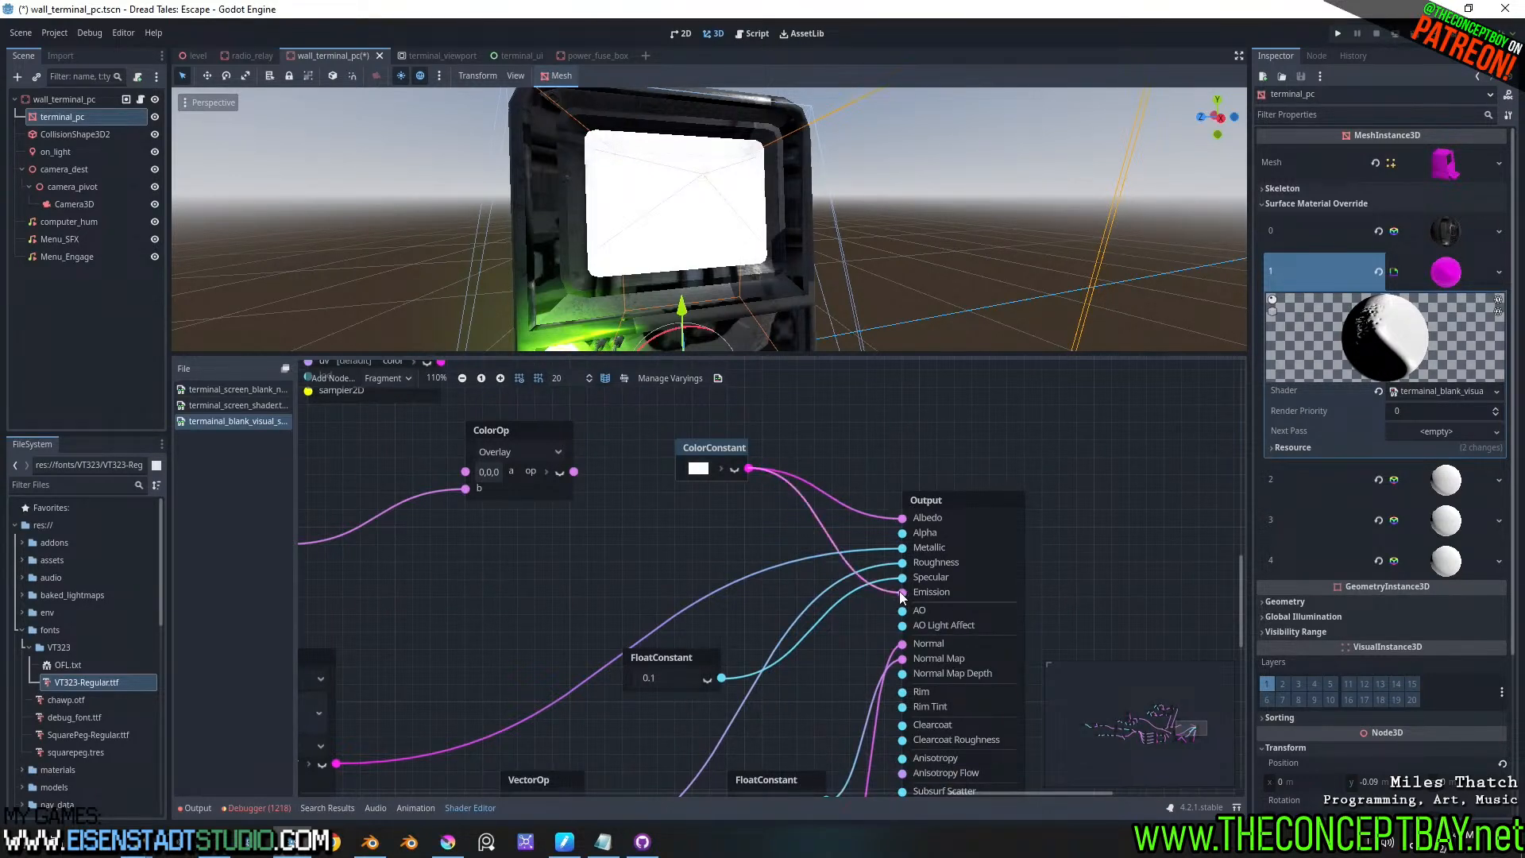
# - Set the ColorConstant node's color to dark grey, hex 252525
pyautogui.scroll(1, 702, 471)
pyautogui.scroll(2, 683, 300)
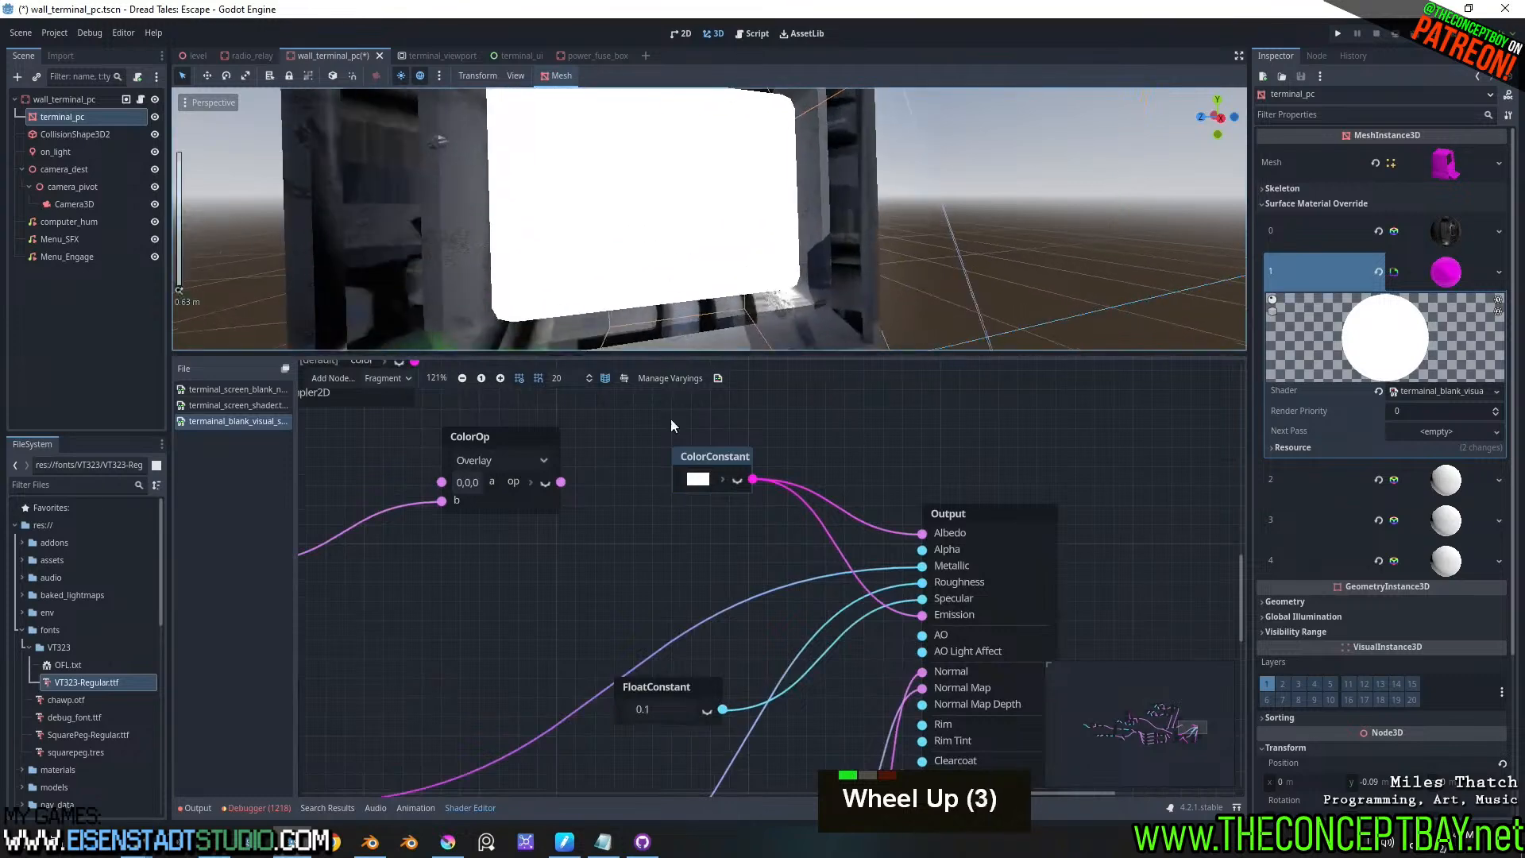
pyautogui.click(698, 481)
pyautogui.click(608, 256)
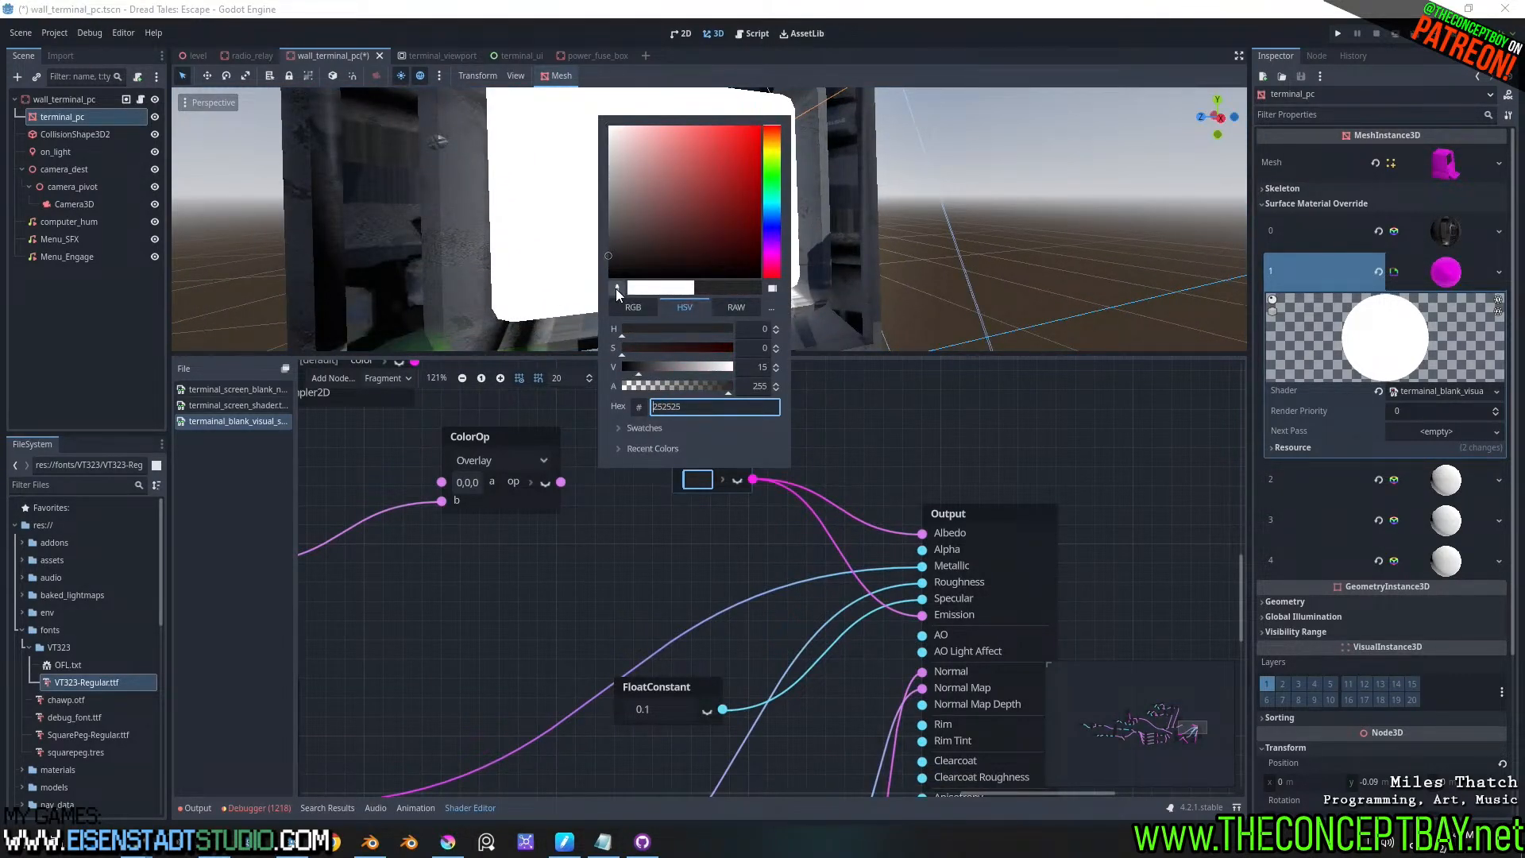
# - Check the ColorConstant's colour and disconnect that node from the Output node's Emission input
pyautogui.click(867, 441)
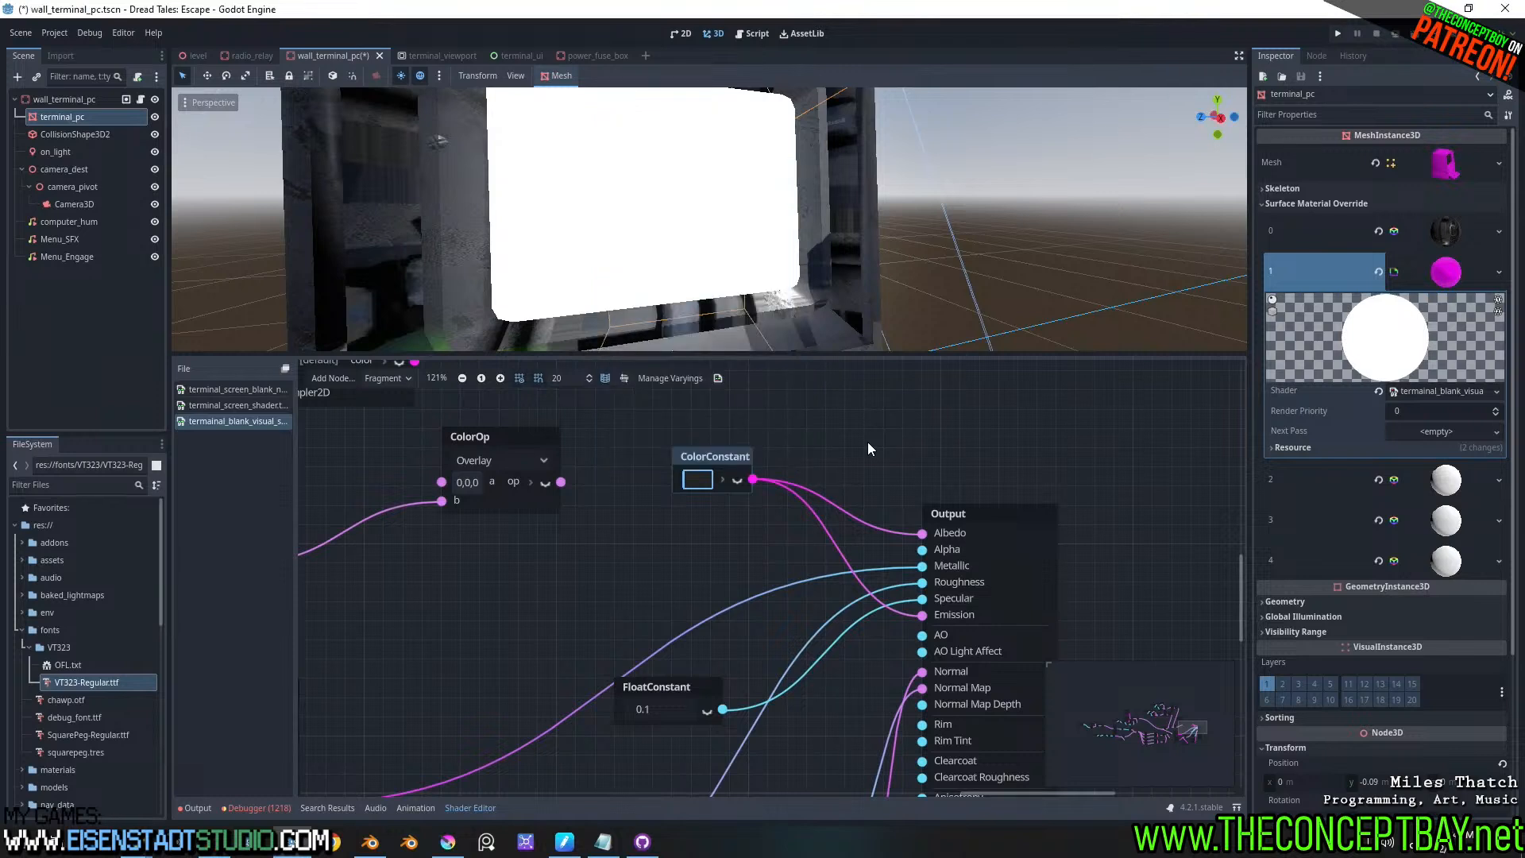
pyautogui.click(698, 480)
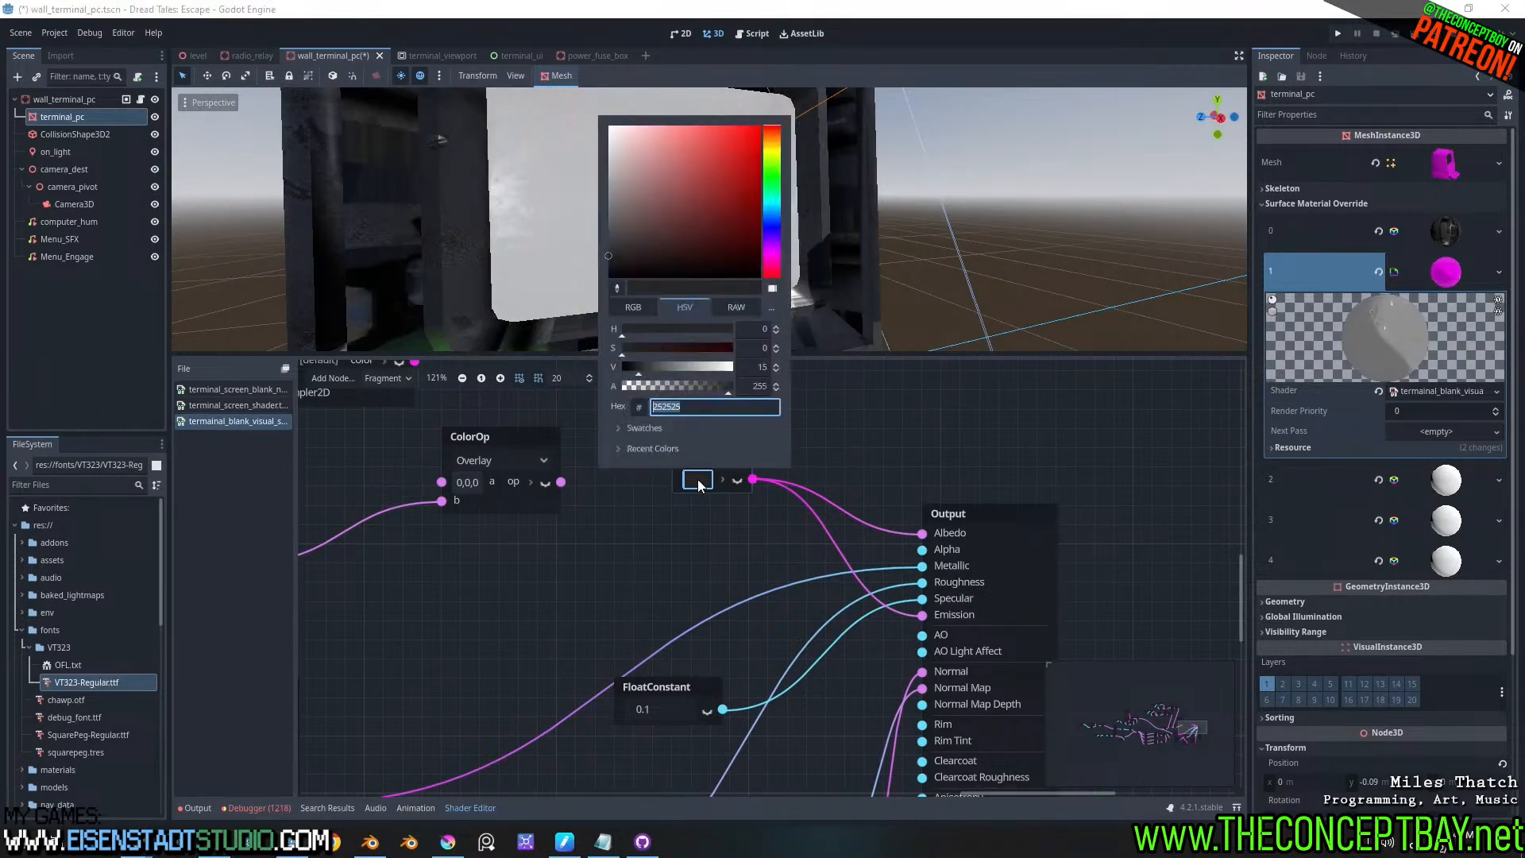
pyautogui.click(938, 627)
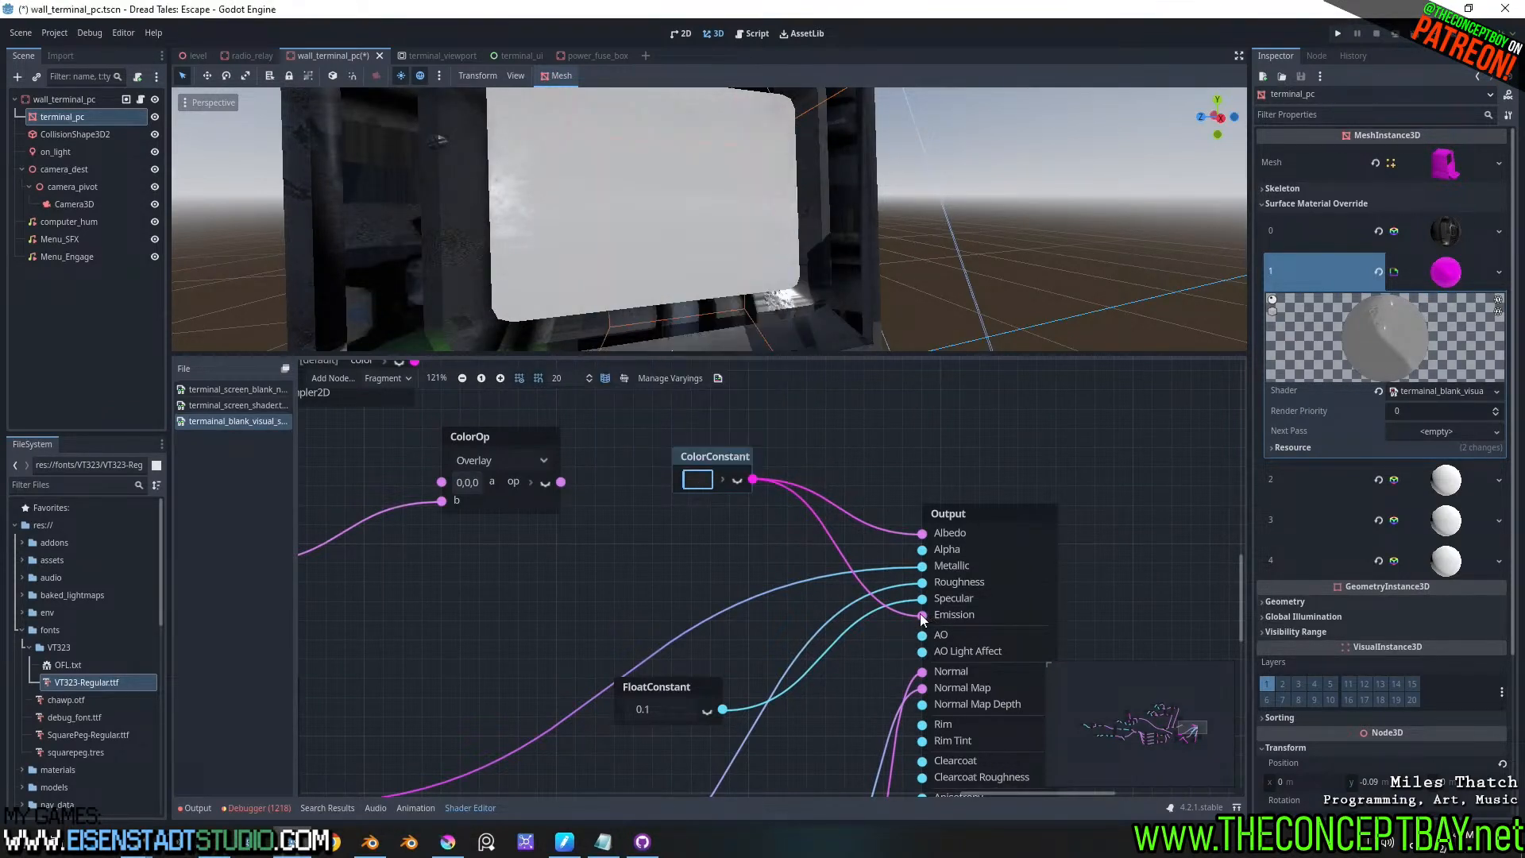
pyautogui.moveTo(921, 615); pyautogui.dragTo(812, 547)
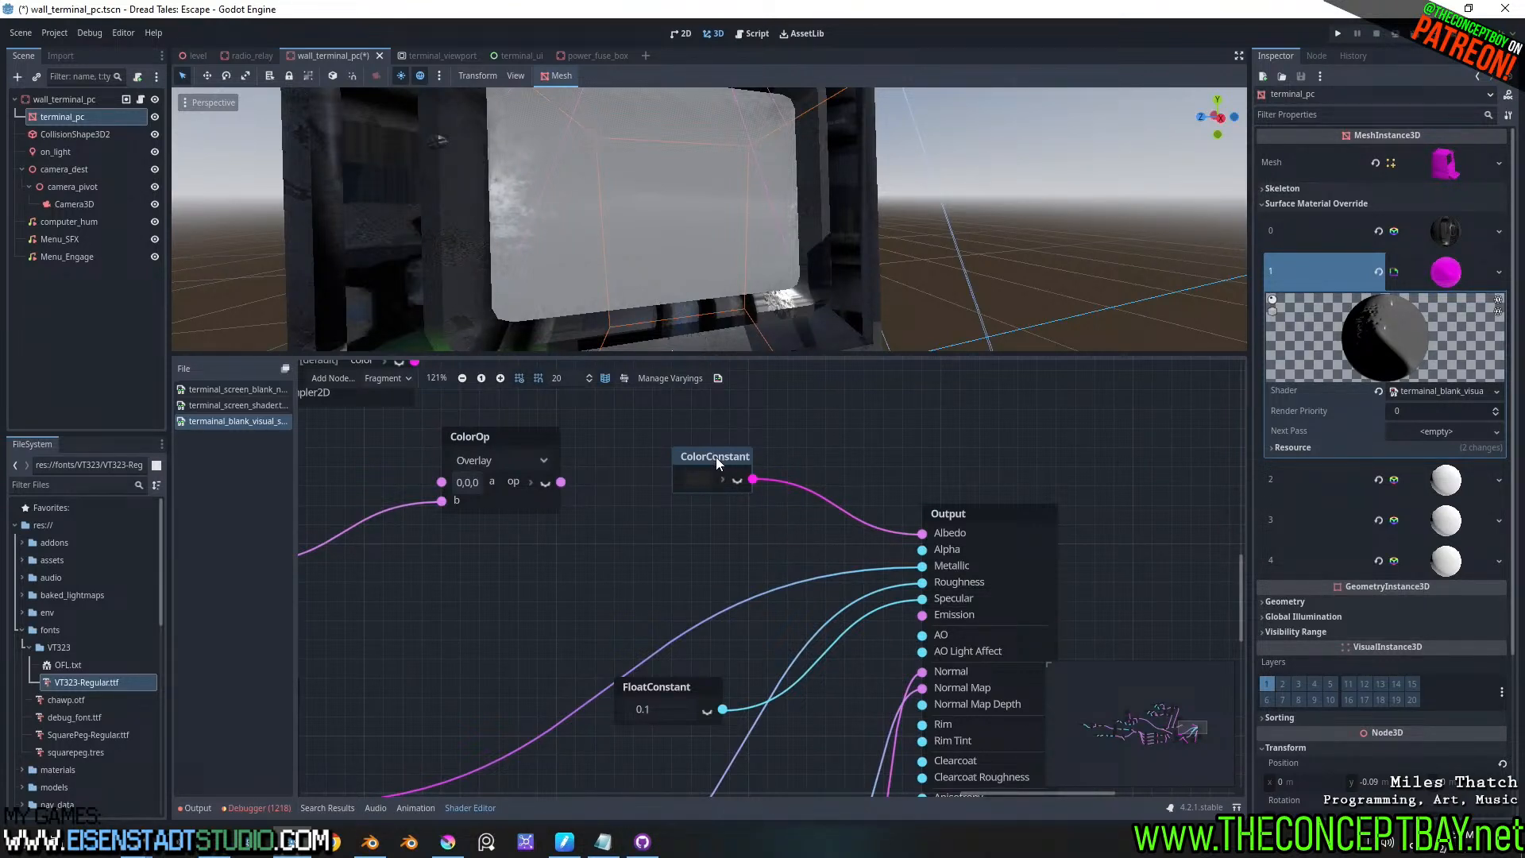
# - Feed the Output node's Emission input from a duplicate of the ColorConstant node, coloured black
pyautogui.hotkey('ctrl', 'd')
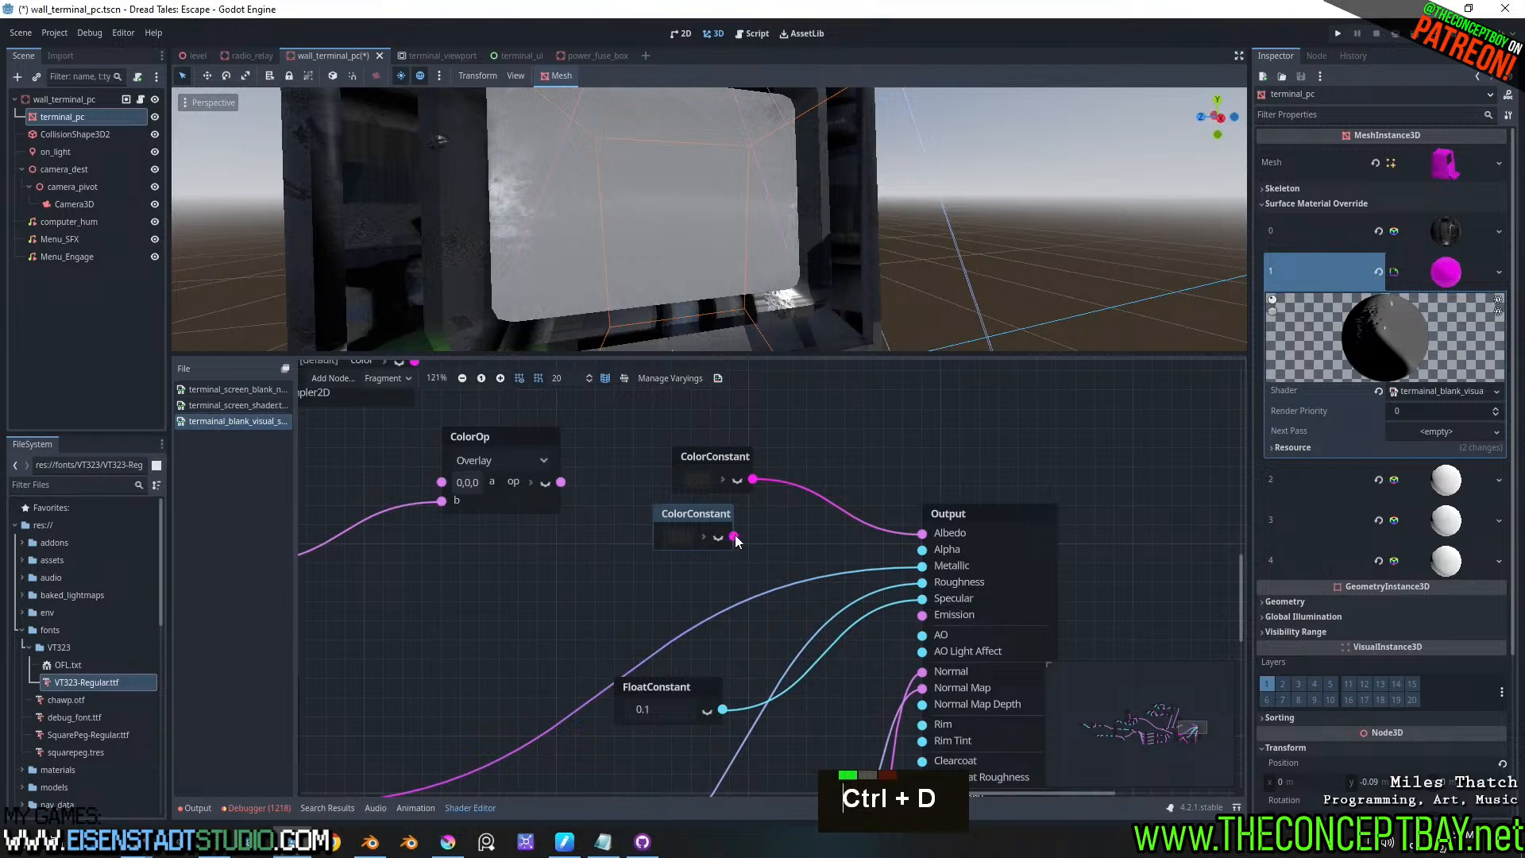
pyautogui.moveTo(733, 537); pyautogui.dragTo(923, 615)
pyautogui.click(670, 536)
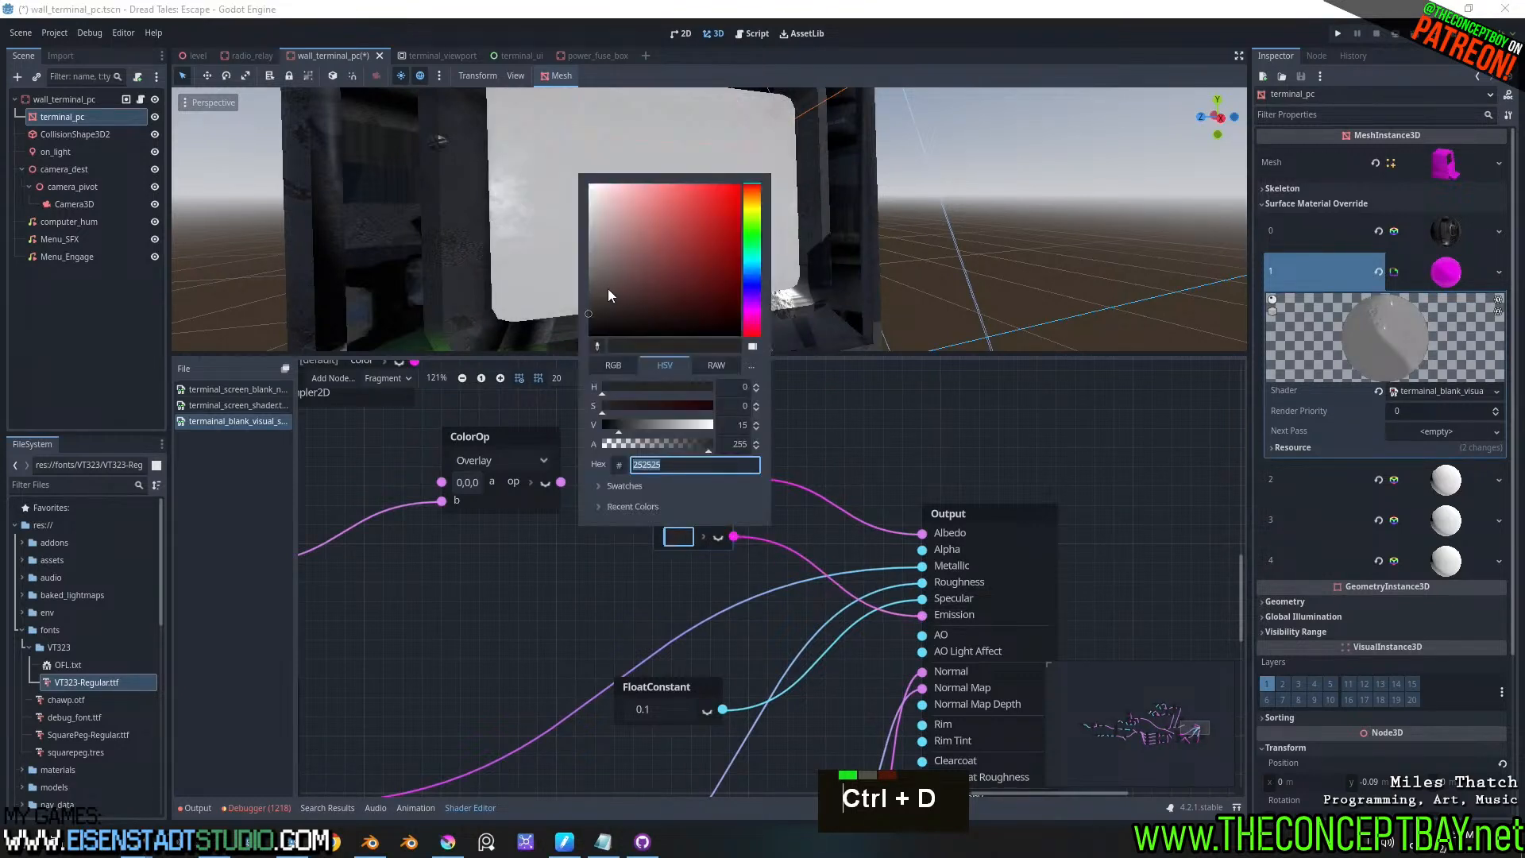
pyautogui.click(1032, 407)
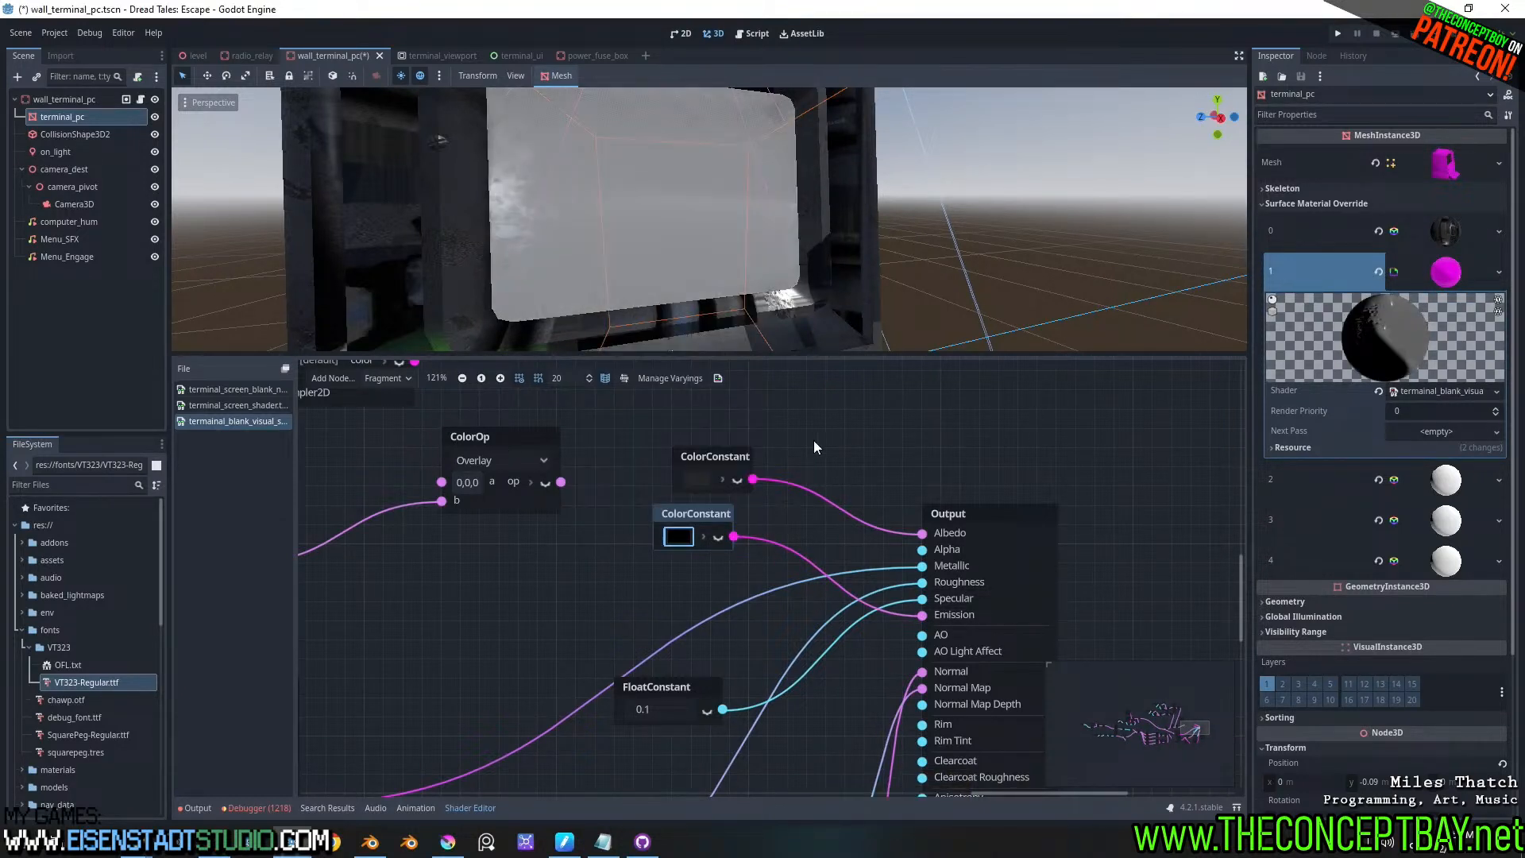
# - Darken the ColorConstant feeding Albedo to 0b0b0b and check the terminal screen from another angle
pyautogui.click(692, 478)
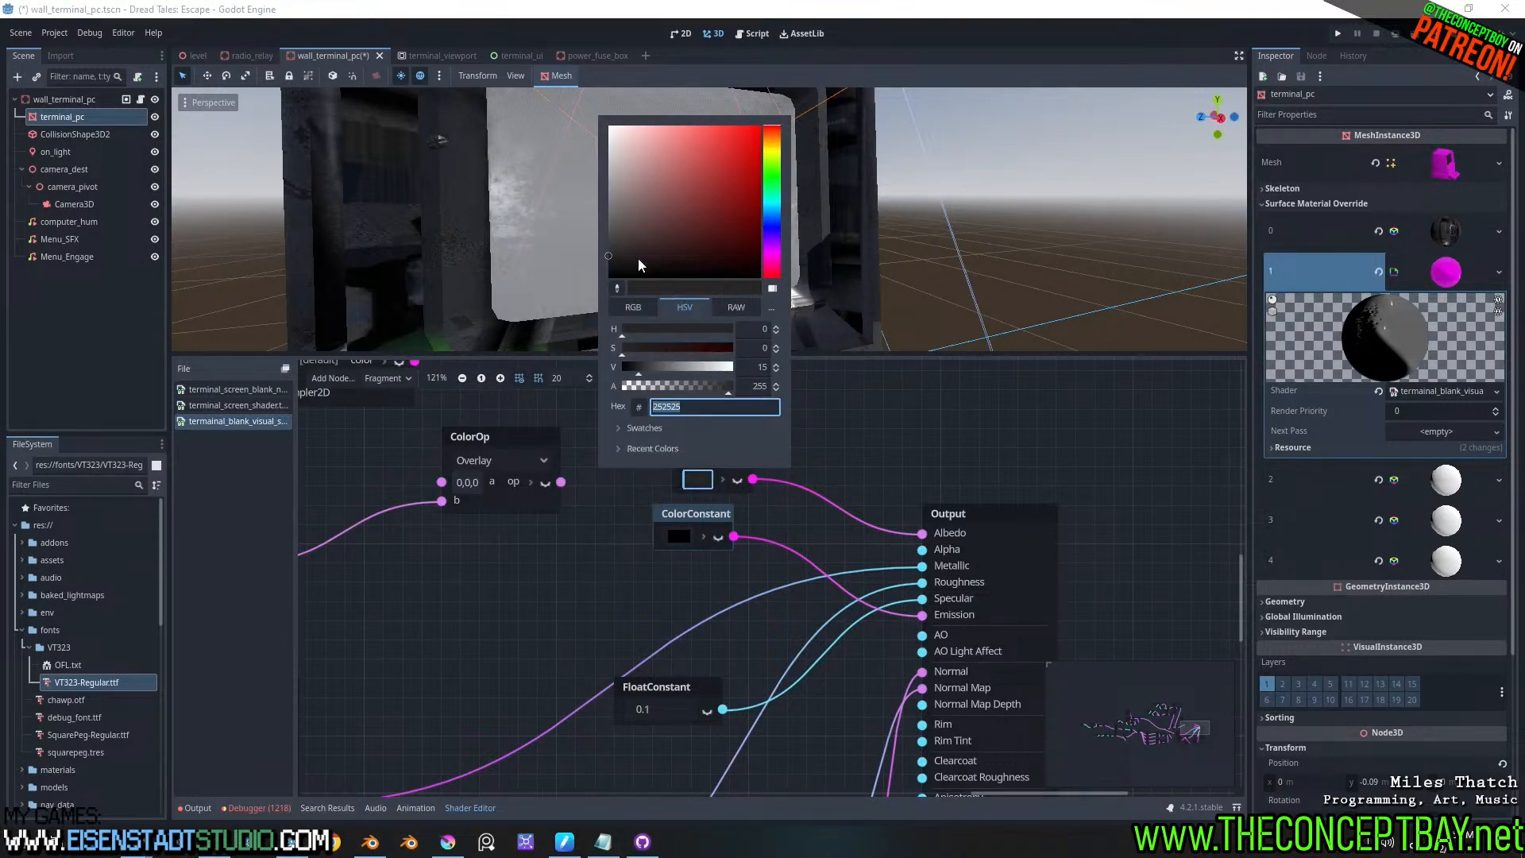
pyautogui.moveTo(638, 259); pyautogui.dragTo(602, 272)
pyautogui.click(1007, 438)
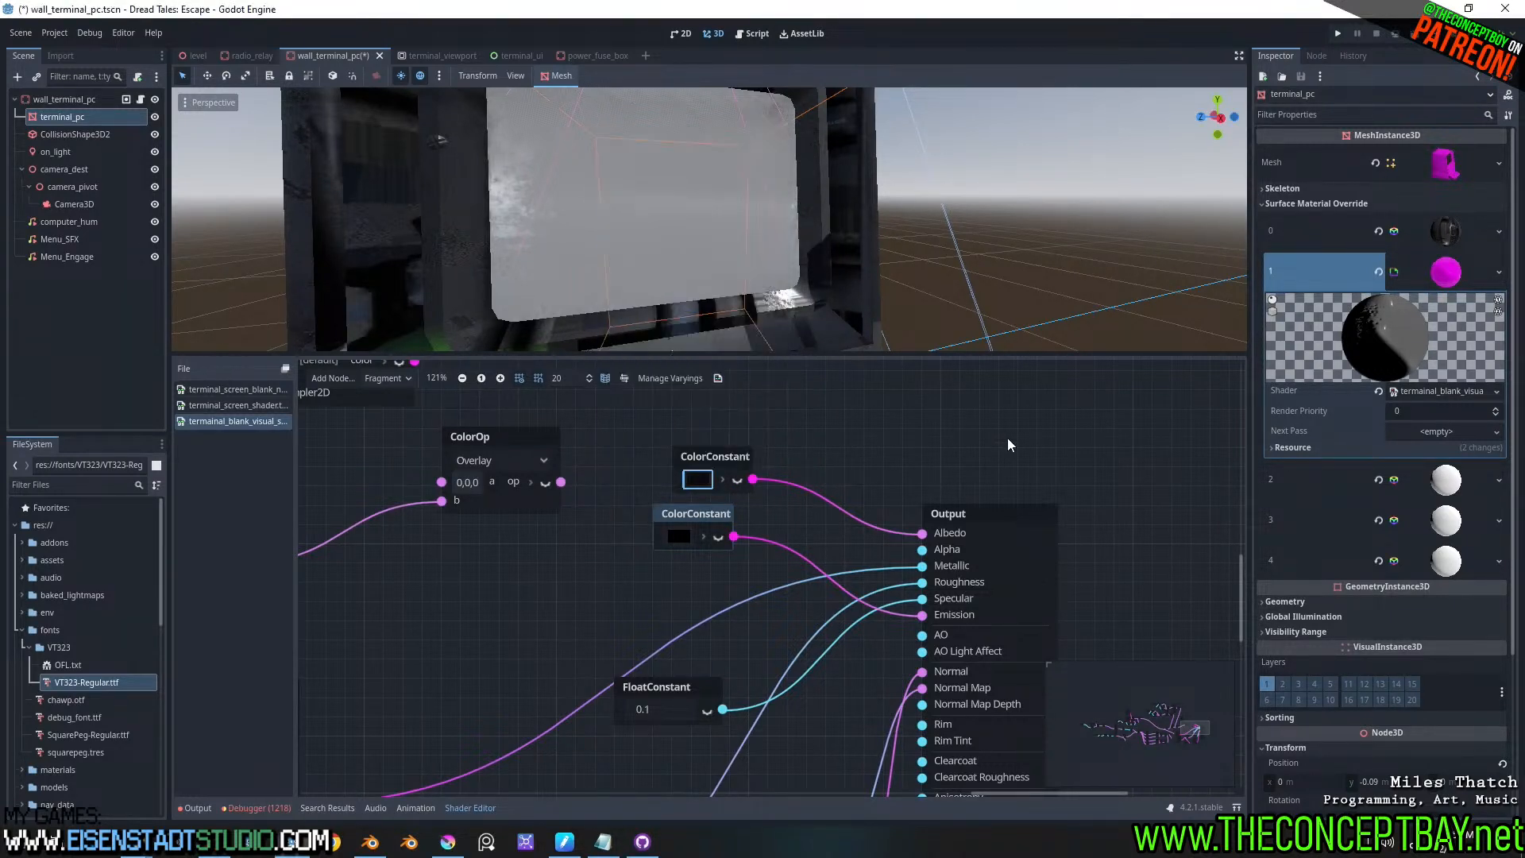
pyautogui.scroll(-4, 911, 249)
pyautogui.moveTo(911, 248); pyautogui.dragTo(818, 253, button='middle')
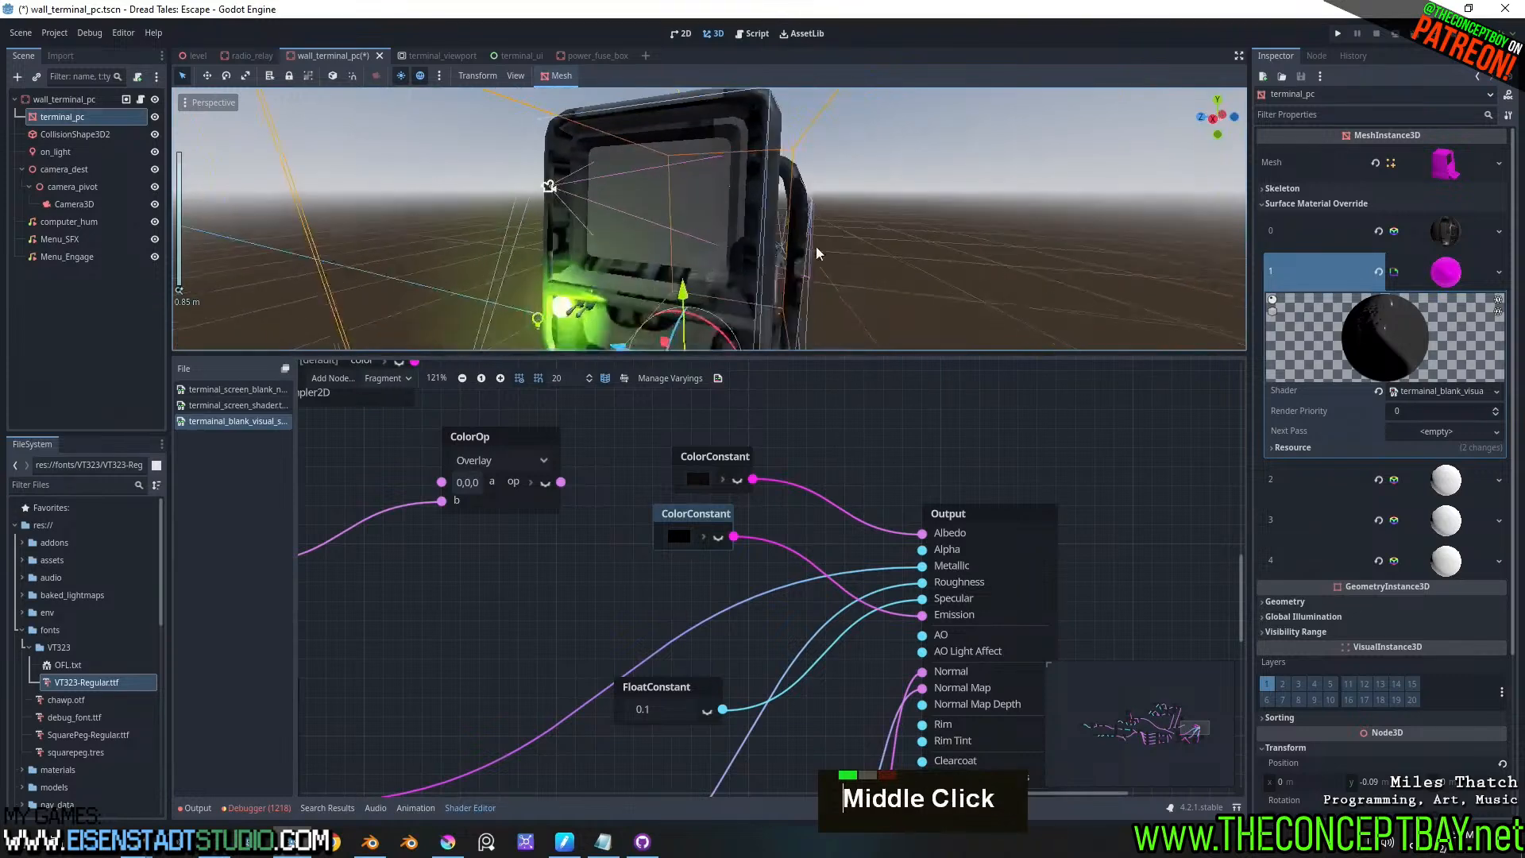
pyautogui.scroll(5, 818, 252)
# - Set the ColorConstant feeding Albedo to pure black, 000000, and view the terminal screen
pyautogui.click(697, 479)
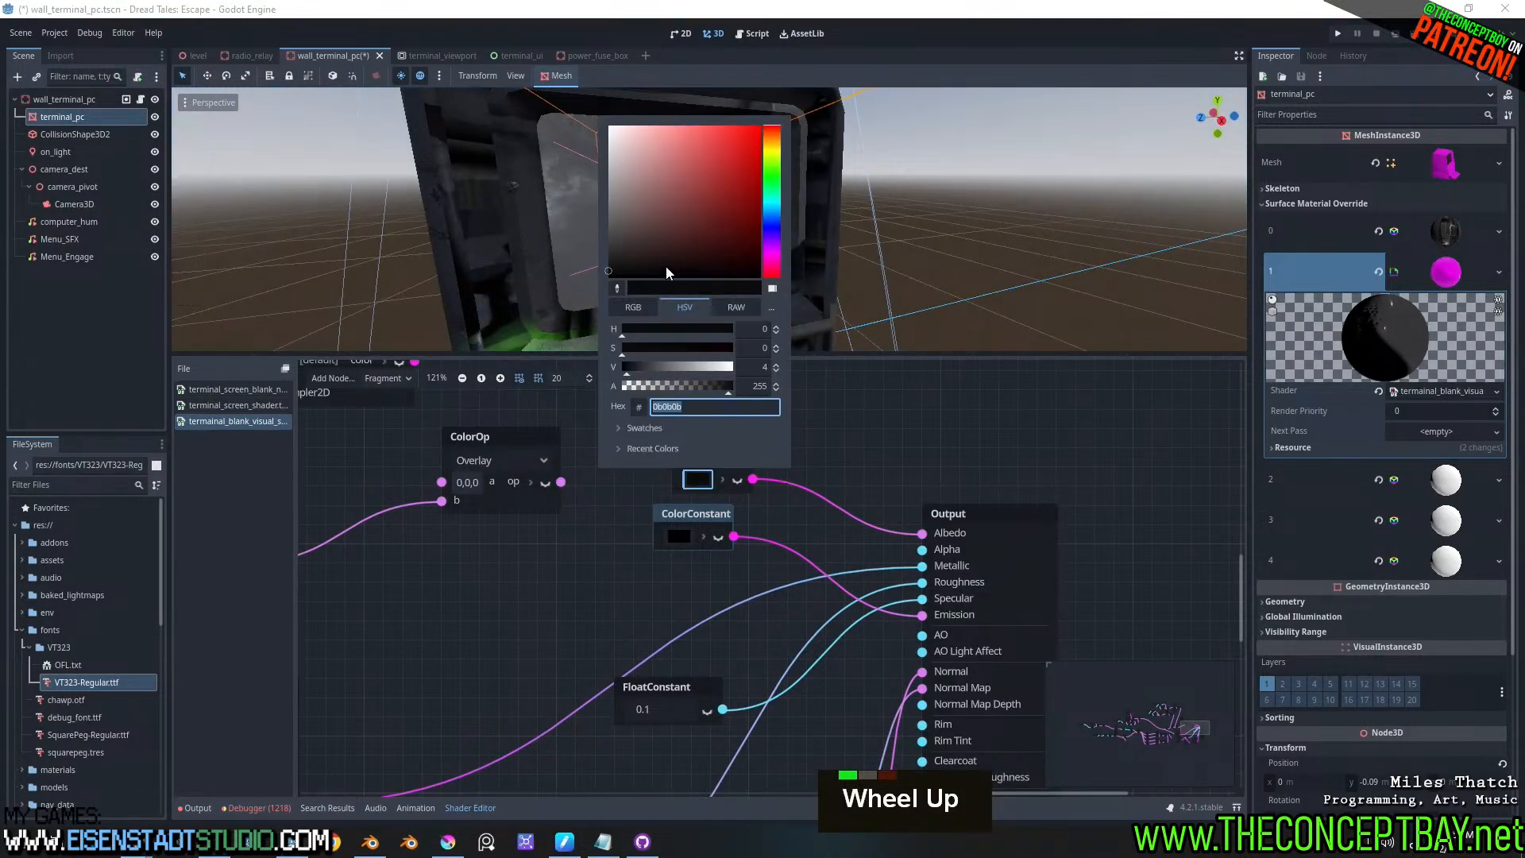
pyautogui.click(877, 433)
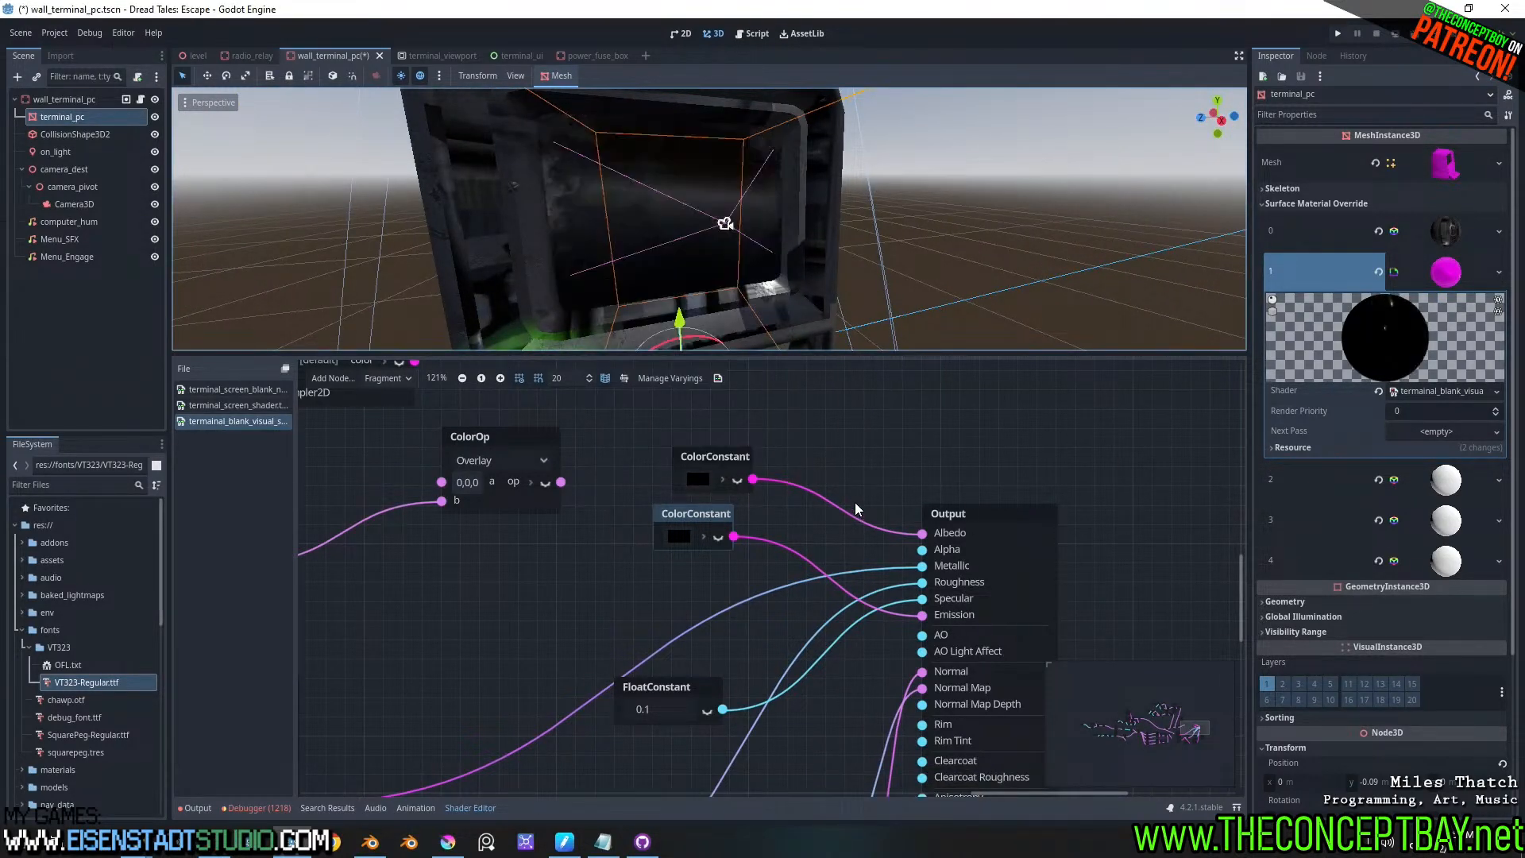
pyautogui.moveTo(862, 318); pyautogui.dragTo(739, 300, button='middle')
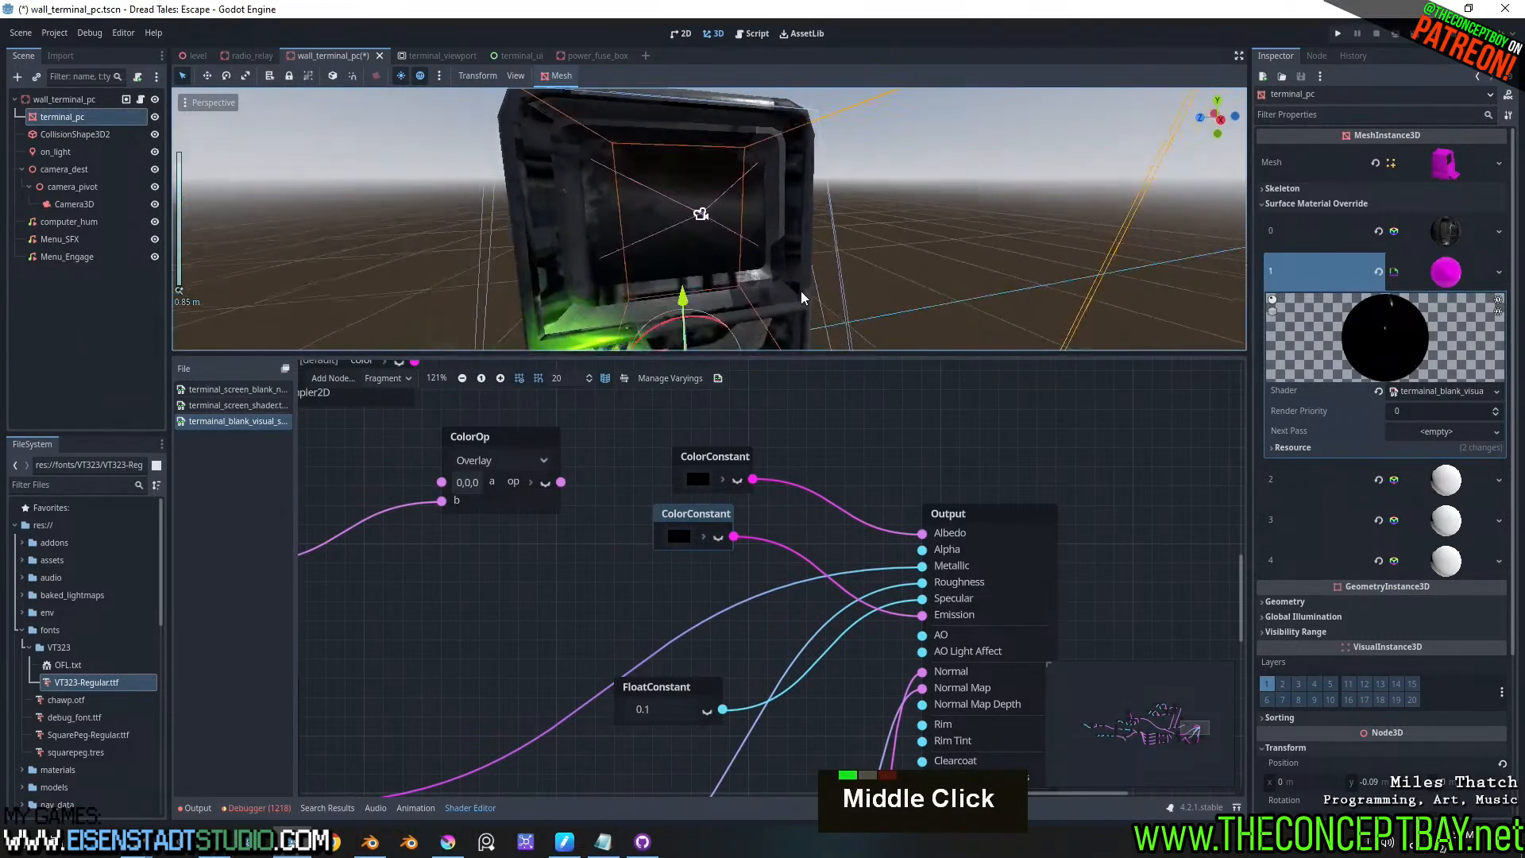
# - Set the ColorConstant feeding Albedo to the near-black colour 070606
pyautogui.click(697, 479)
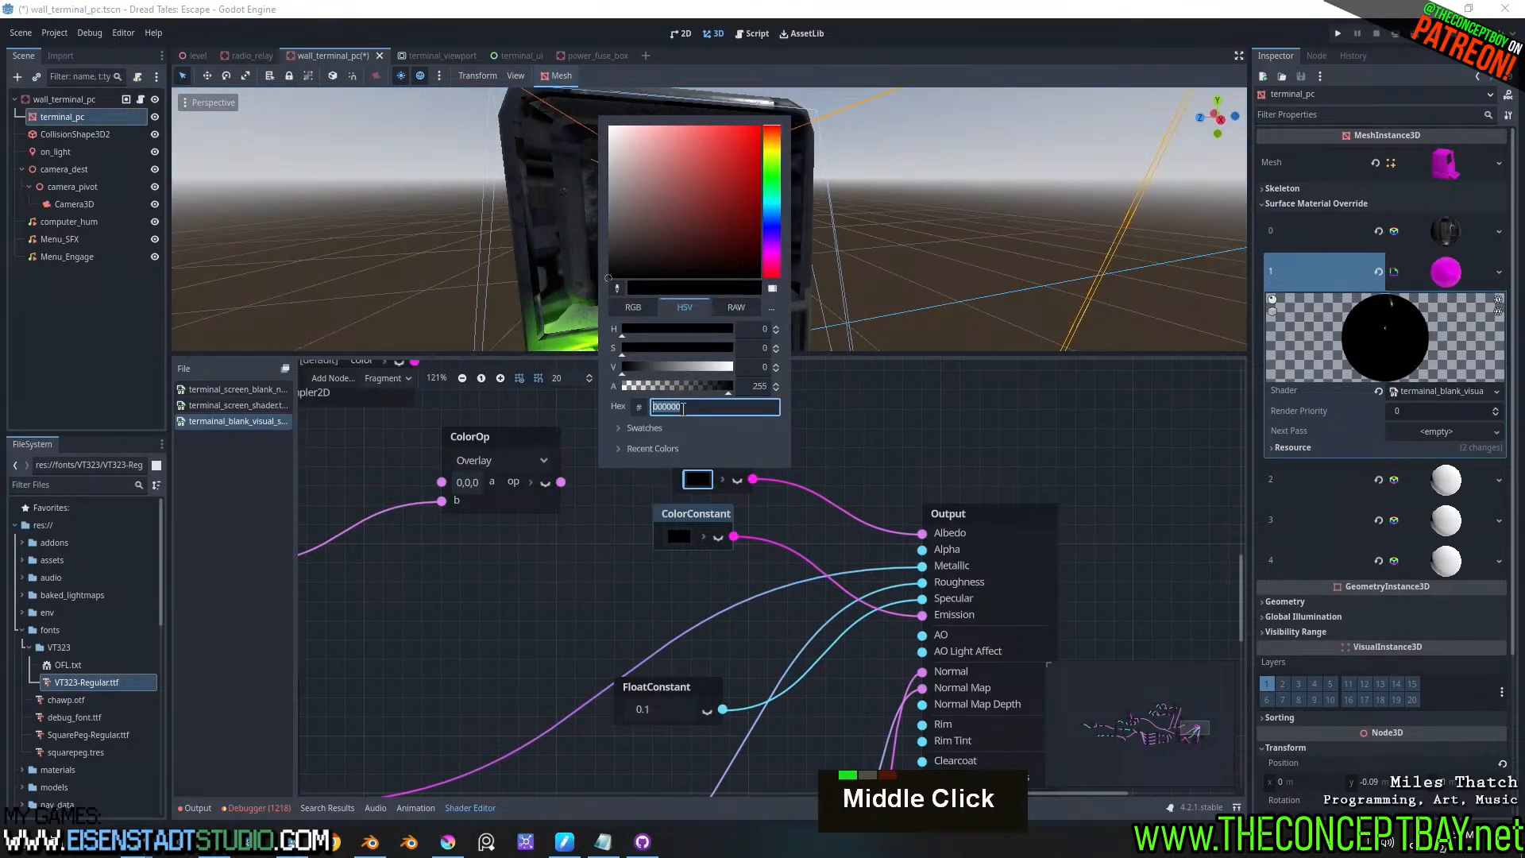
pyautogui.doubleClick(614, 276)
pyautogui.click(898, 447)
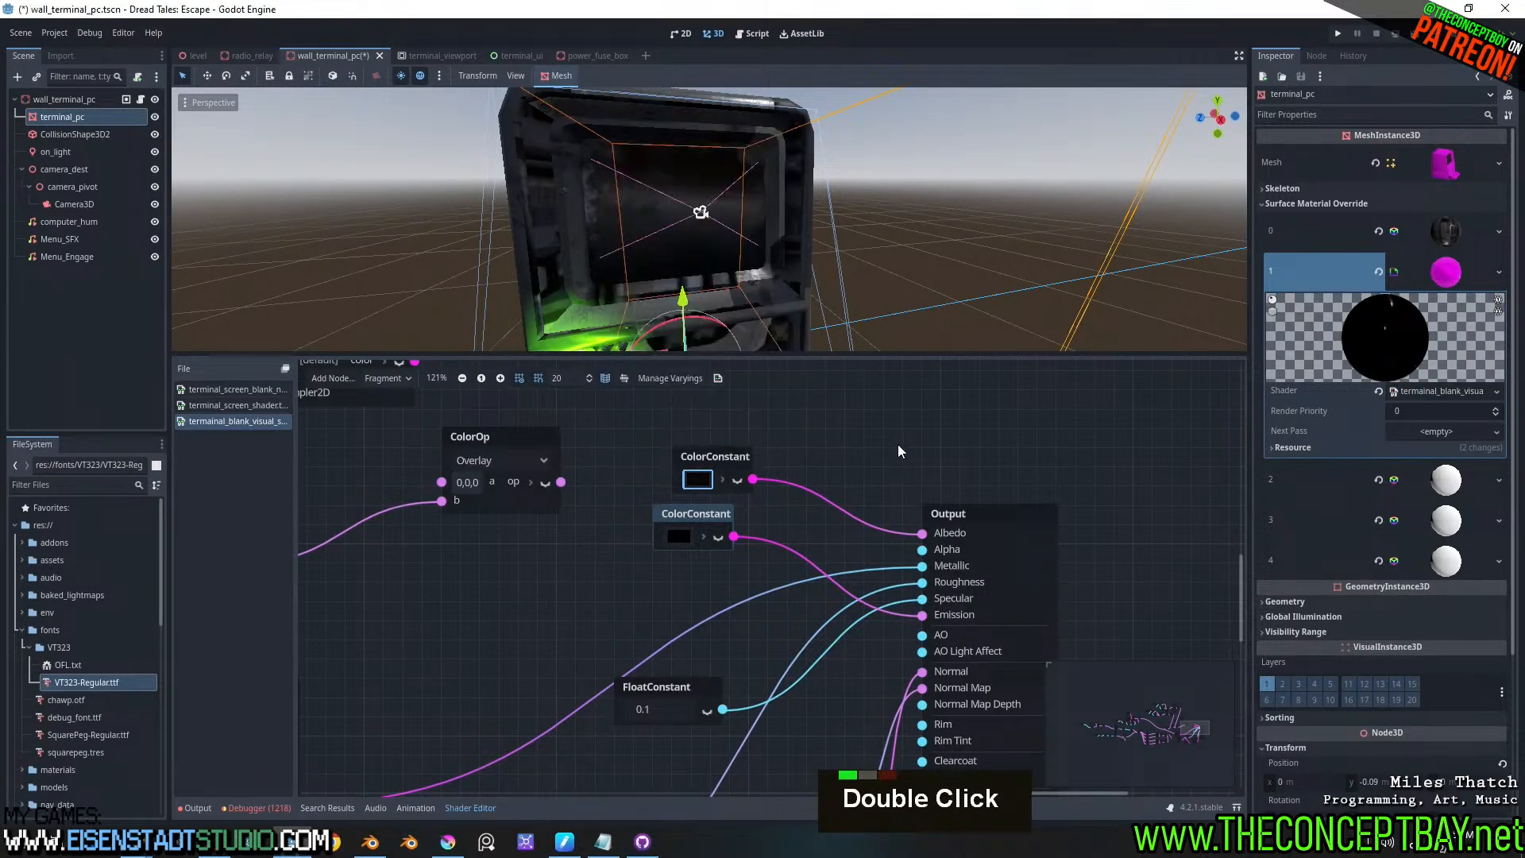
pyautogui.click(699, 480)
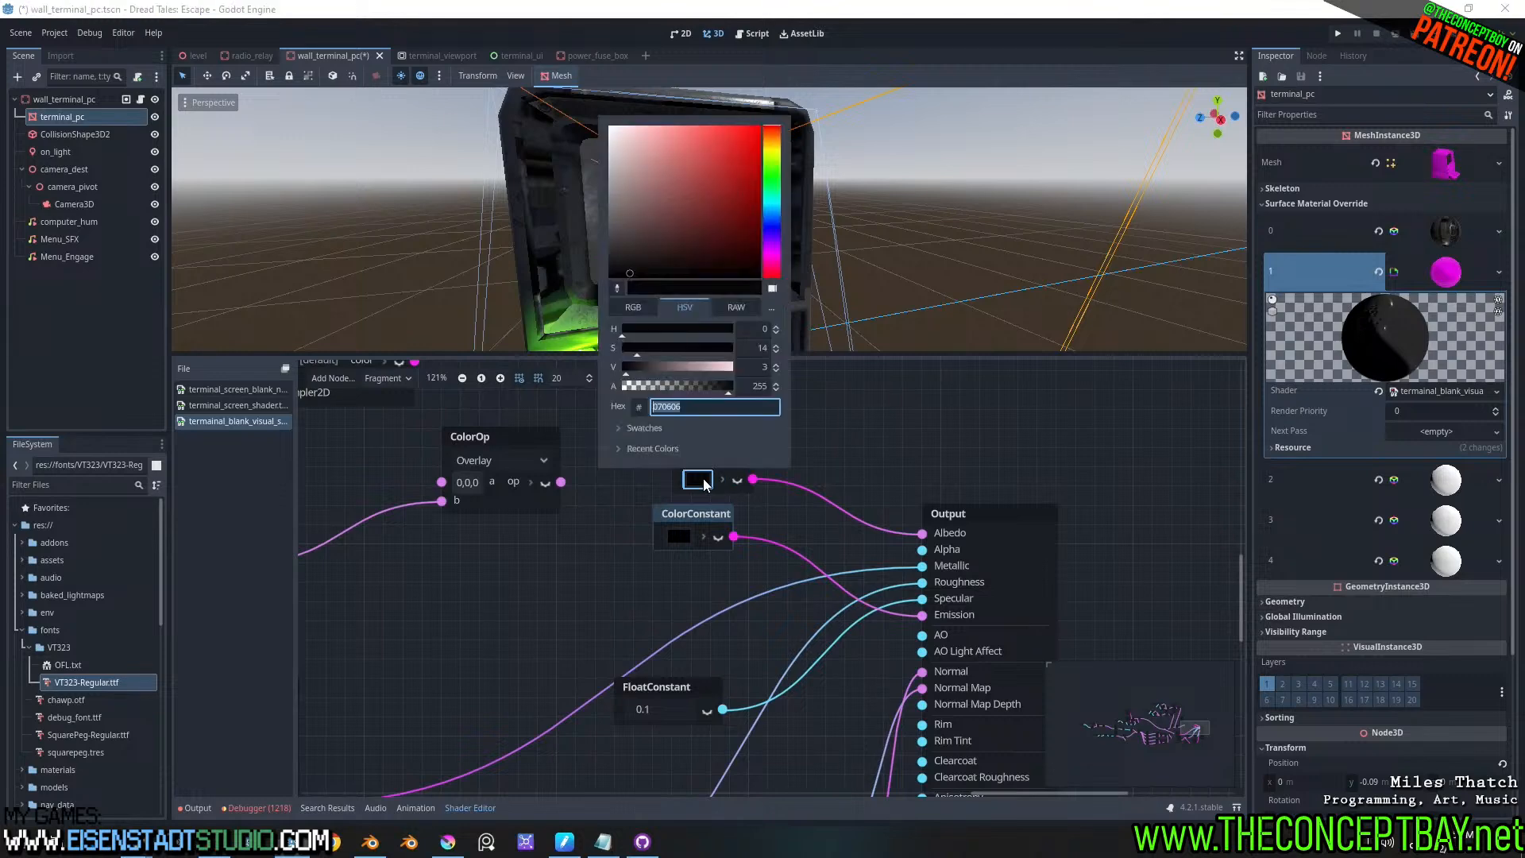
pyautogui.click(945, 498)
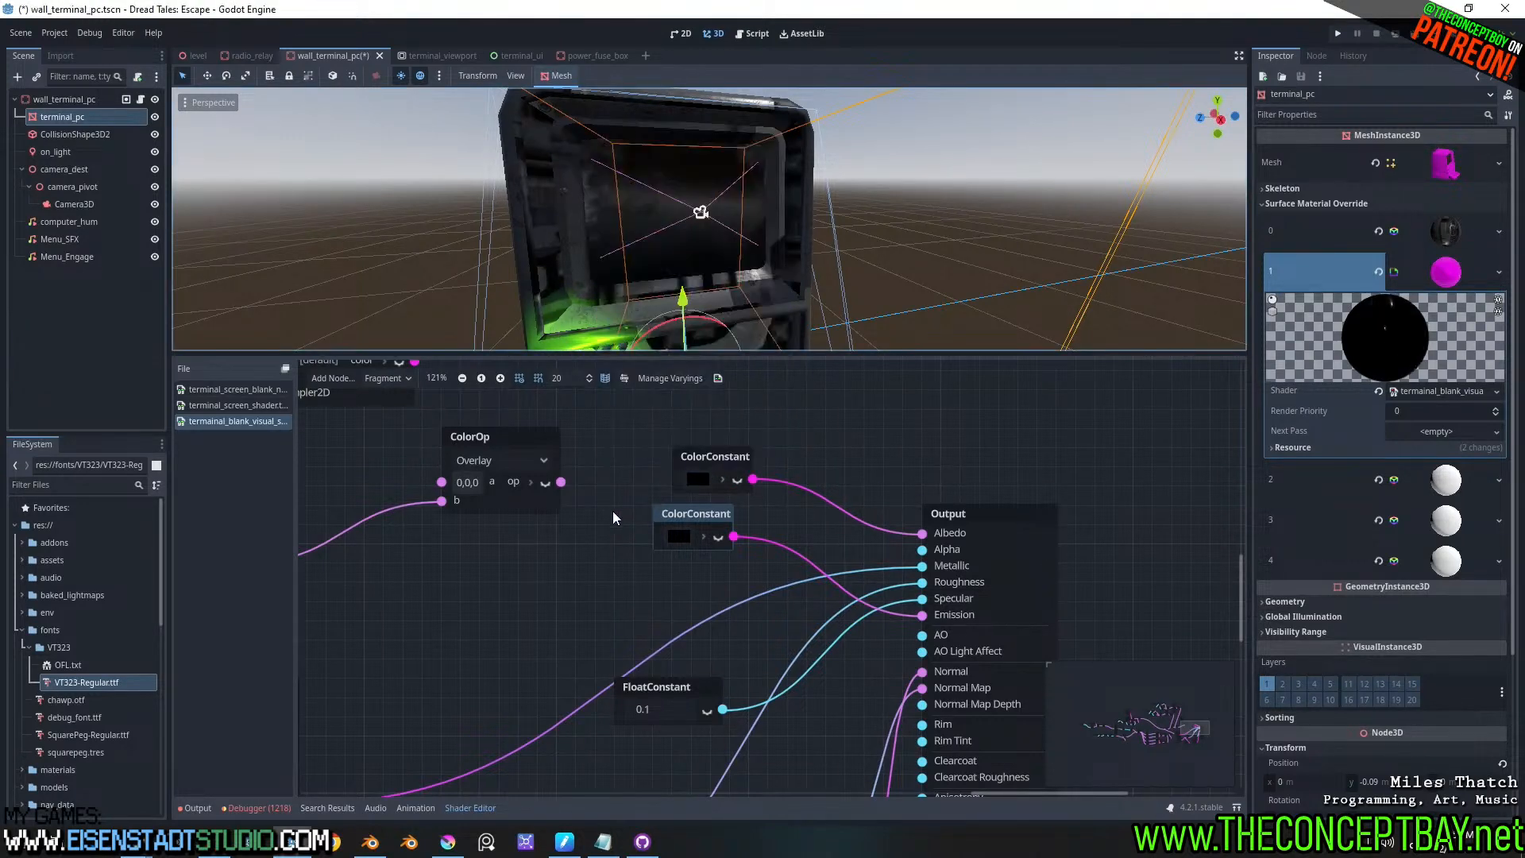
# - Delete the cluster of texture and vector nodes above the middle of the main chain in the blank-screen shader graph
pyautogui.scroll(-9, 613, 511)
pyautogui.scroll(-7, 772, 598)
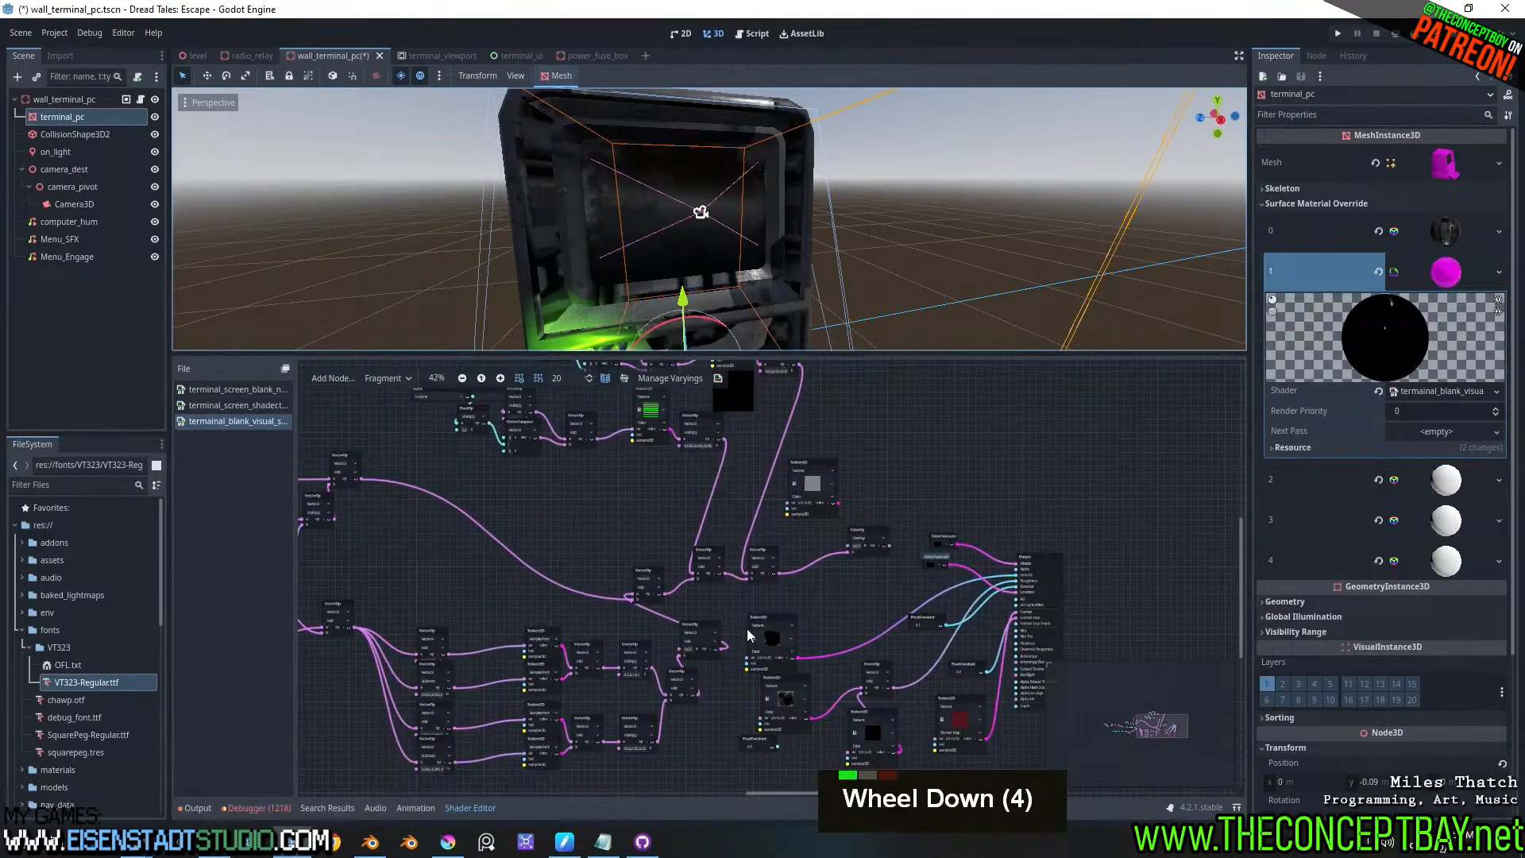
pyautogui.scroll(-1, 726, 595)
pyautogui.moveTo(726, 595); pyautogui.dragTo(934, 597, button='middle')
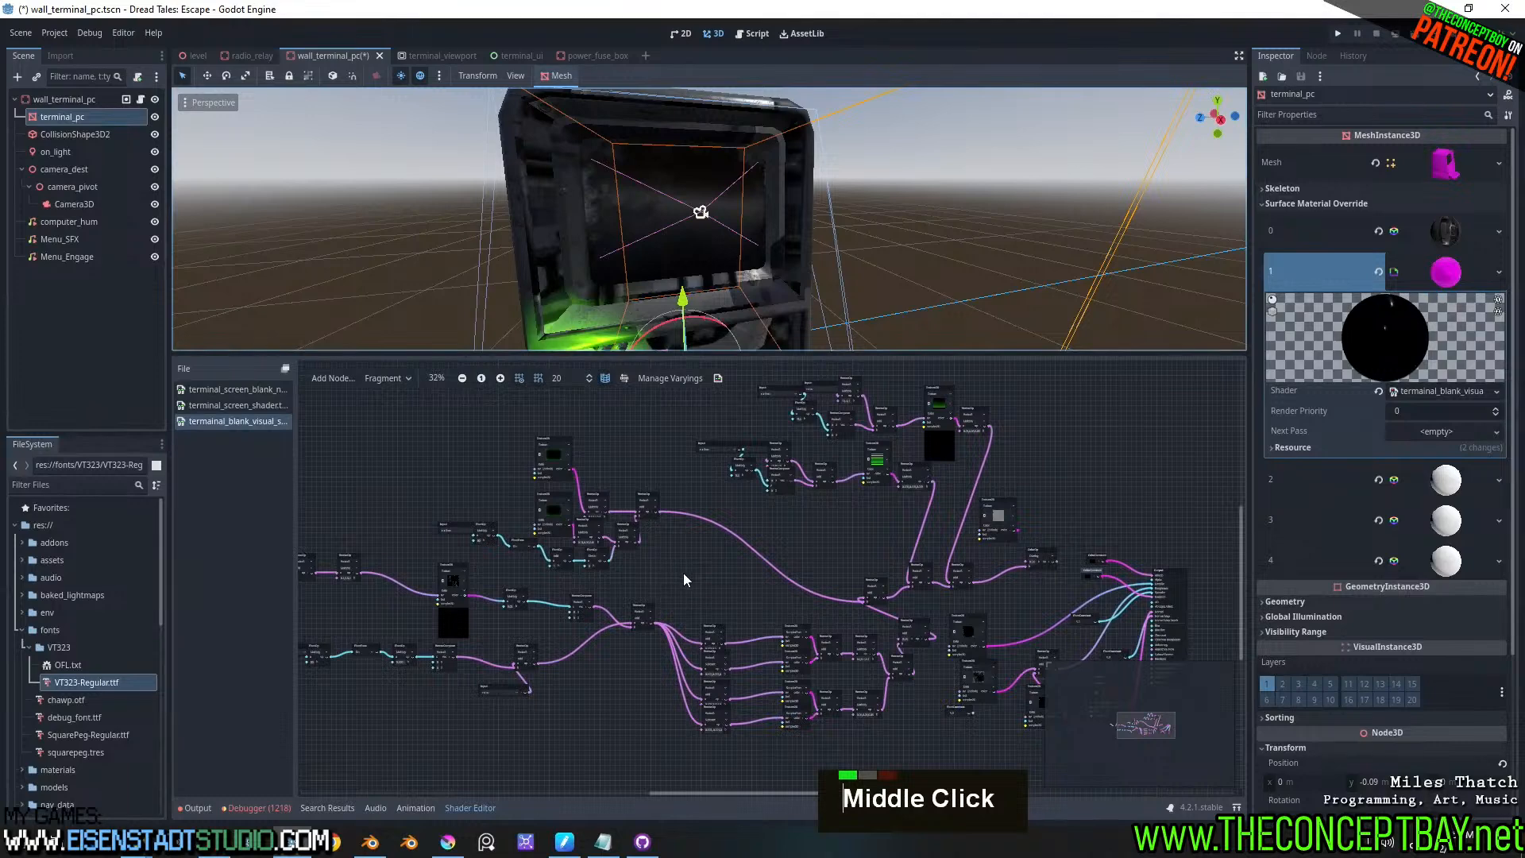
pyautogui.moveTo(686, 572); pyautogui.dragTo(475, 409)
pyautogui.press('Delete')
# - Delete the unused texture, vector and ColorOp nodes above and to the left of the Output node
pyautogui.moveTo(677, 523); pyautogui.dragTo(431, 561, button='middle')
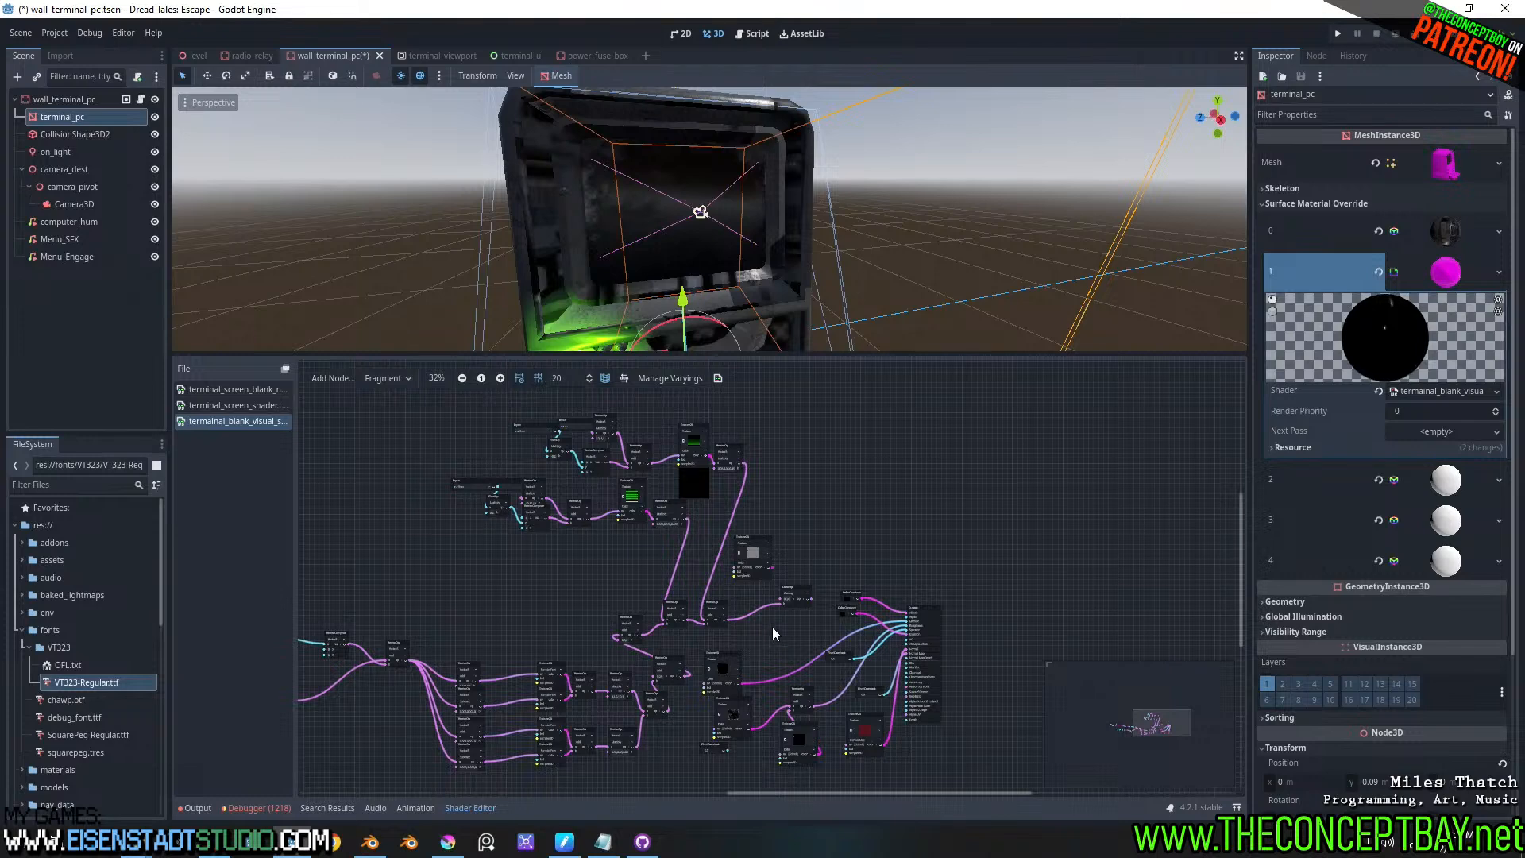
pyautogui.moveTo(793, 633); pyautogui.dragTo(420, 401)
pyautogui.press('Delete')
# - Delete the remaining long node chain on the graph's far left, keeping only the nodes that feed the Output
pyautogui.moveTo(440, 418); pyautogui.dragTo(883, 511, button='middle')
pyautogui.scroll(-1, 827, 493)
pyautogui.scroll(-1, 883, 519)
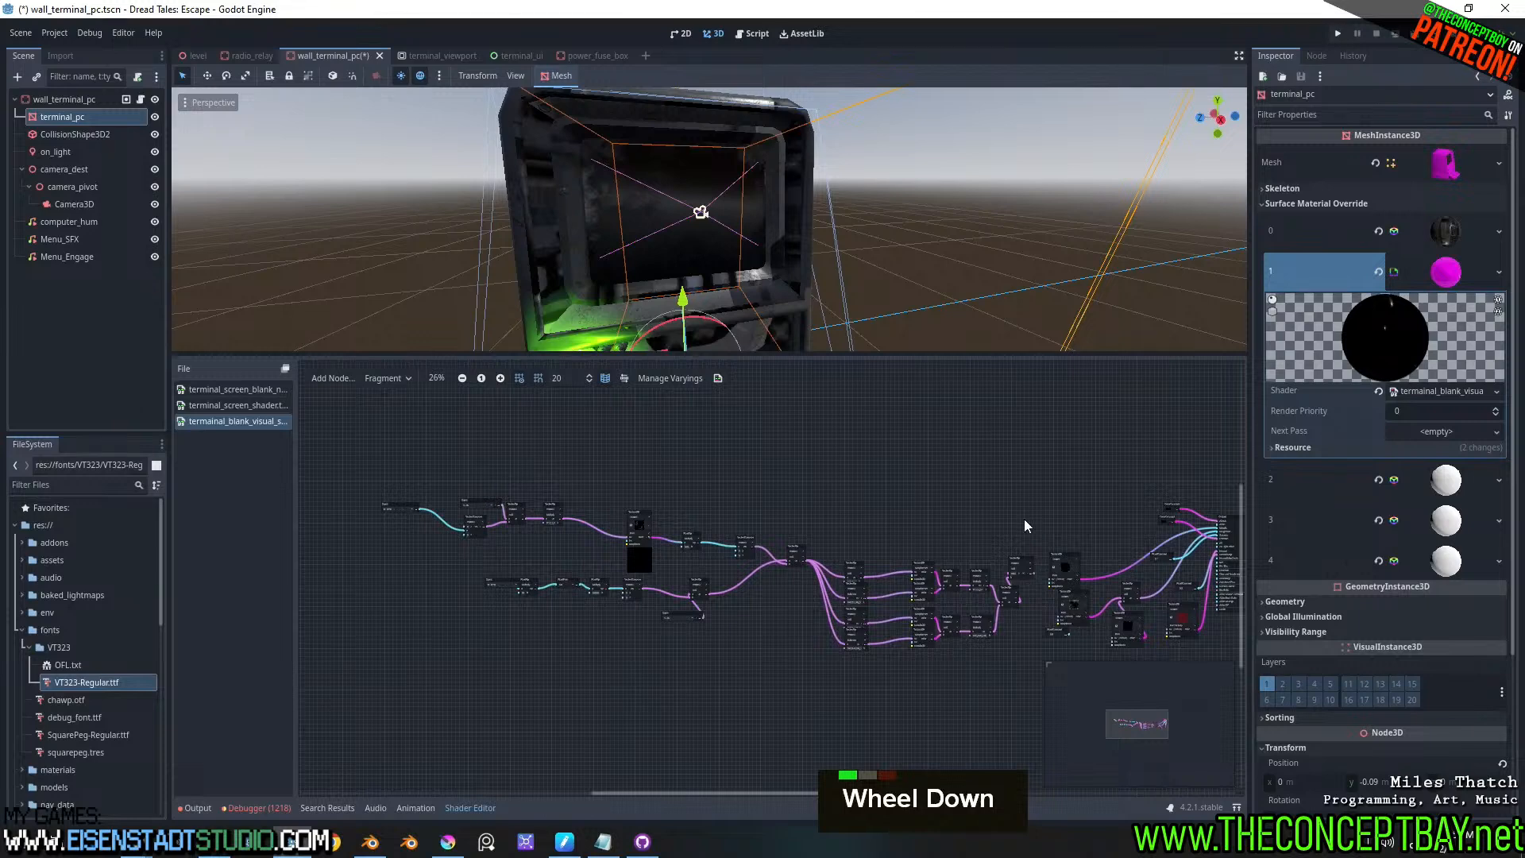
pyautogui.moveTo(1026, 512); pyautogui.dragTo(410, 751)
pyautogui.press('Delete')
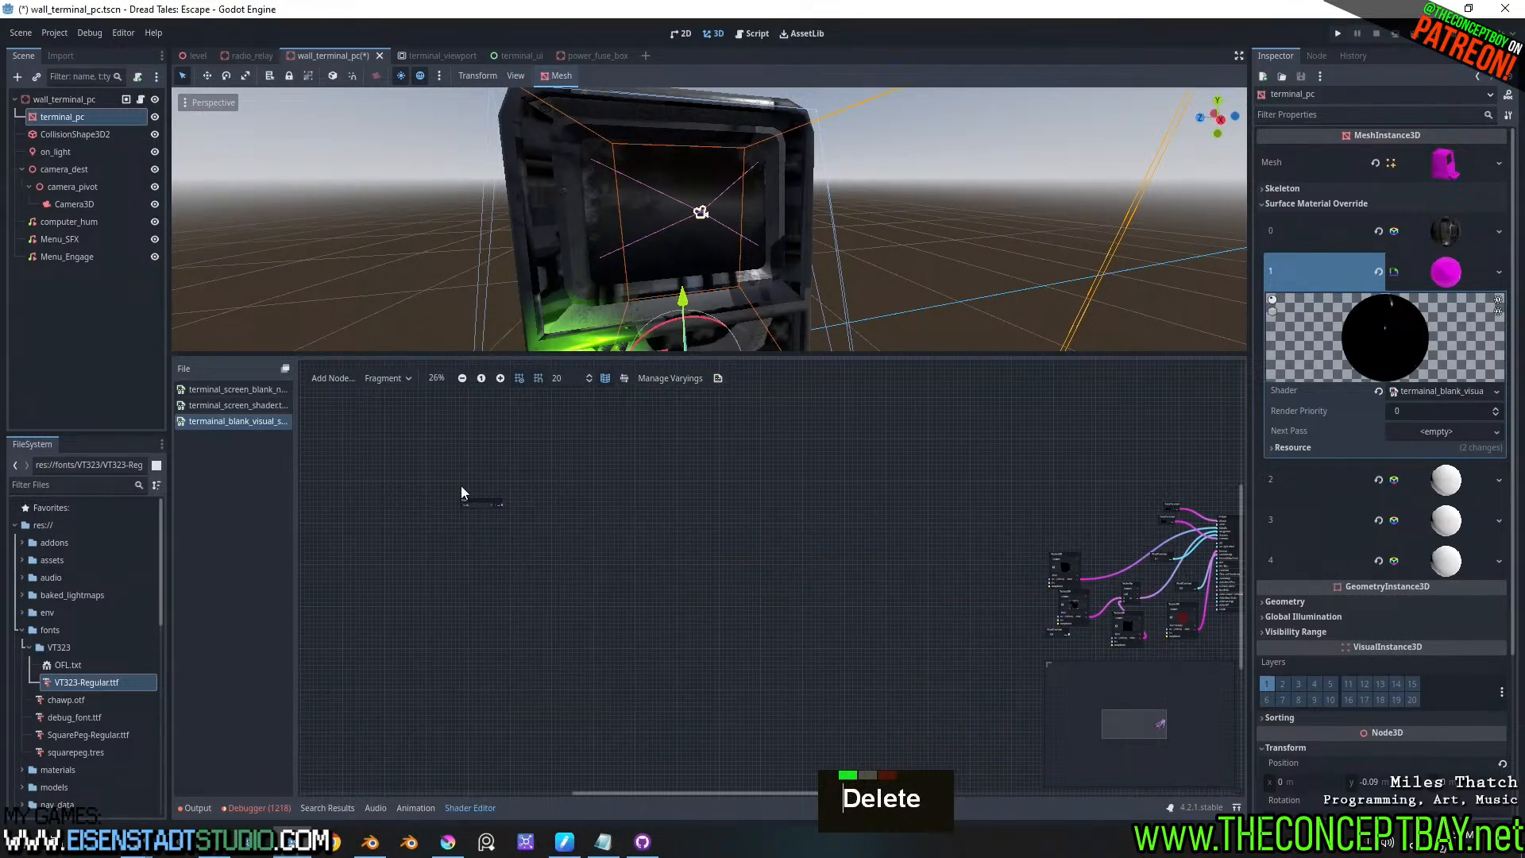
pyautogui.press('Delete')
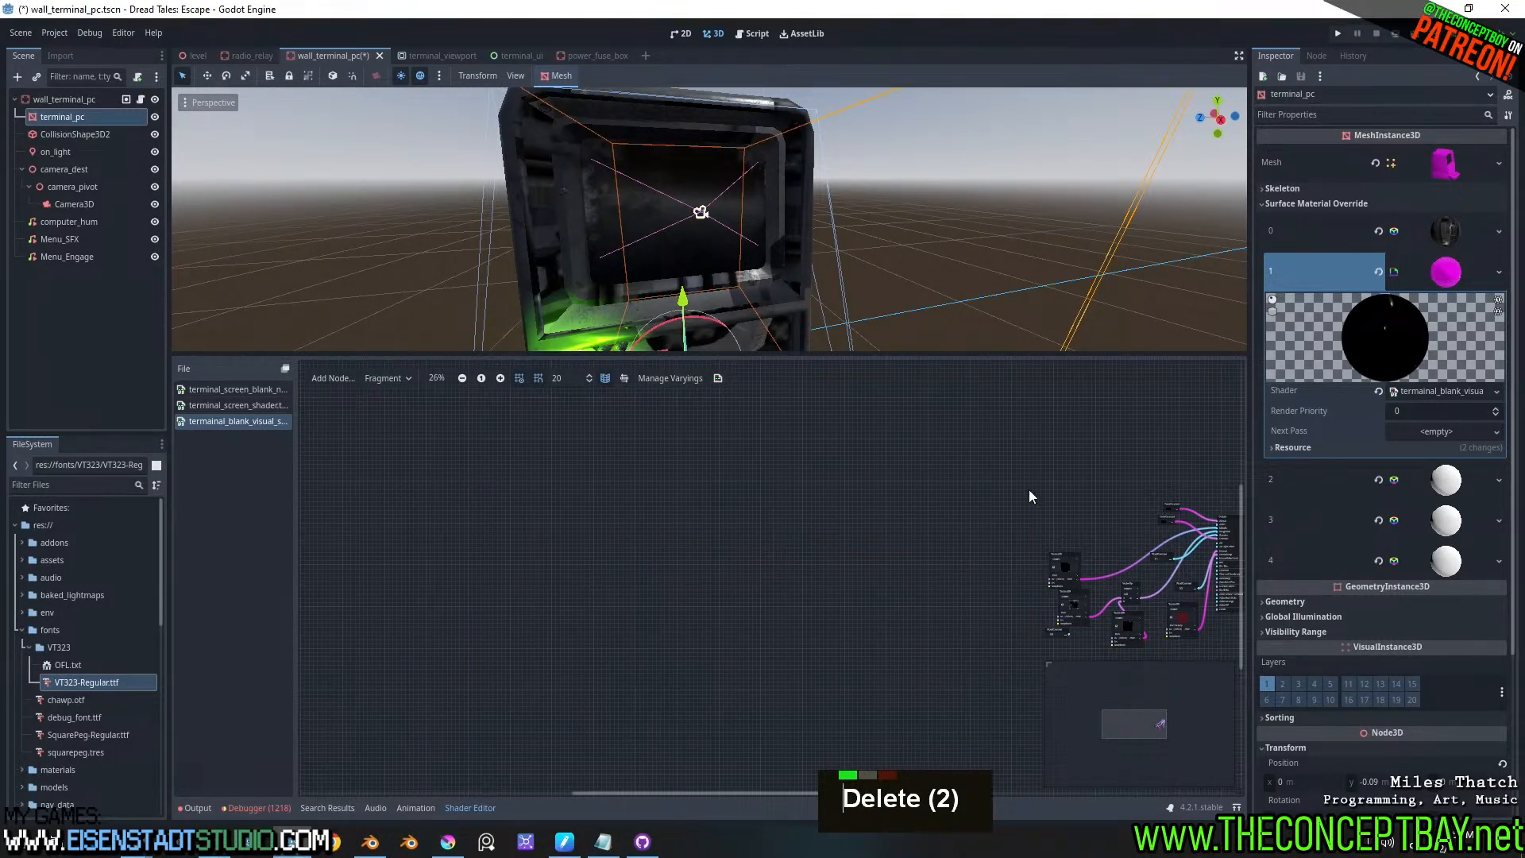
# - Save the wall_terminal_pc scene and inspect the darkened terminal screen up close
pyautogui.moveTo(1028, 489); pyautogui.dragTo(612, 537, button='middle')
pyautogui.hotkey('ctrl', 's')
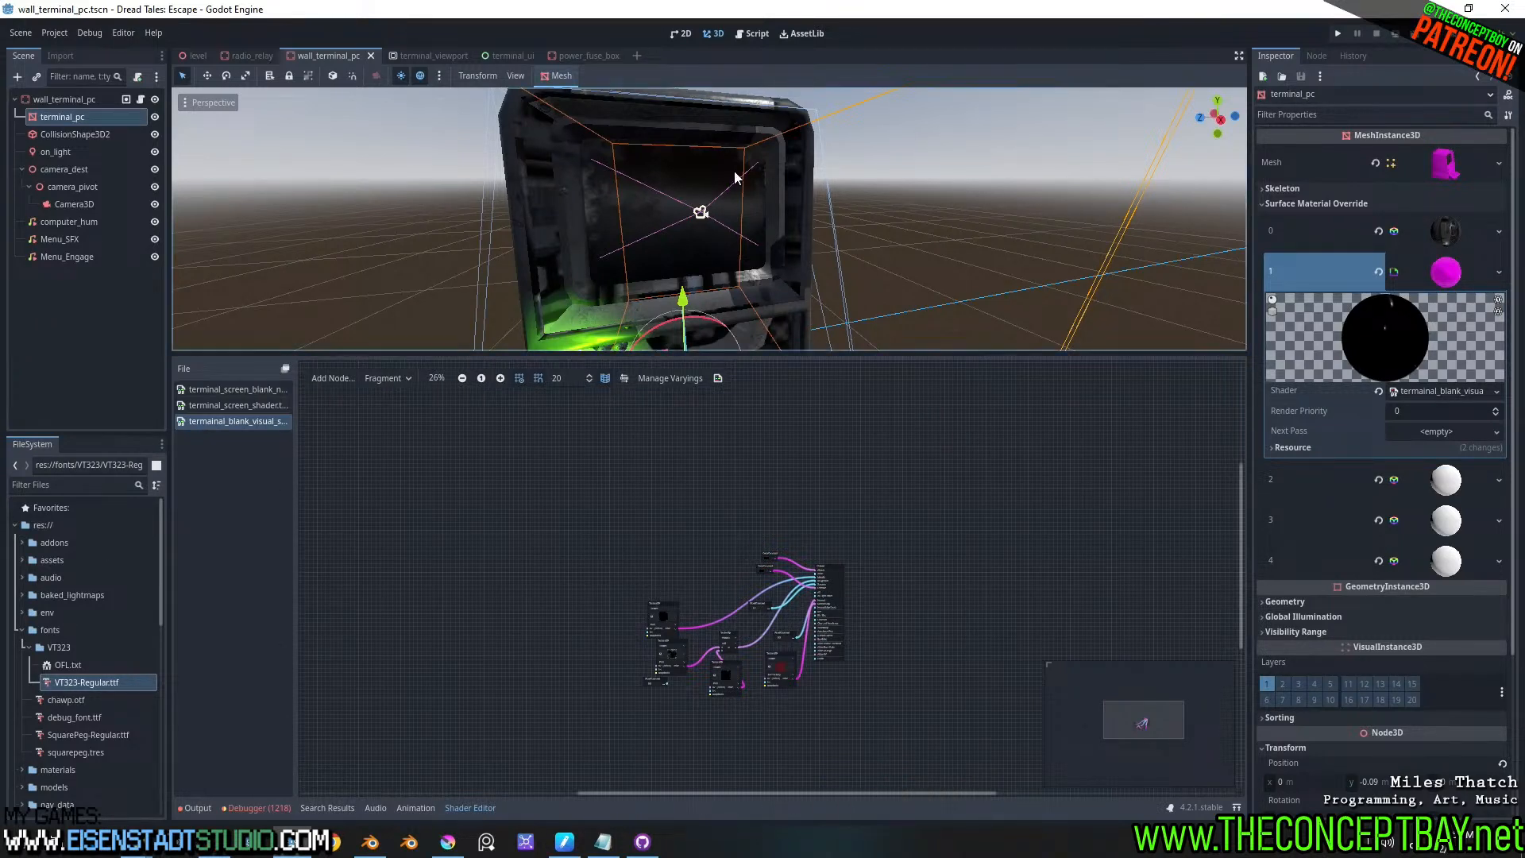
pyautogui.scroll(3, 733, 174)
pyautogui.moveTo(742, 179)
pyautogui.mouseDown(button='middle')
pyautogui.moveTo(735, 149)
pyautogui.moveTo(763, 167)
pyautogui.mouseUp(button='middle')
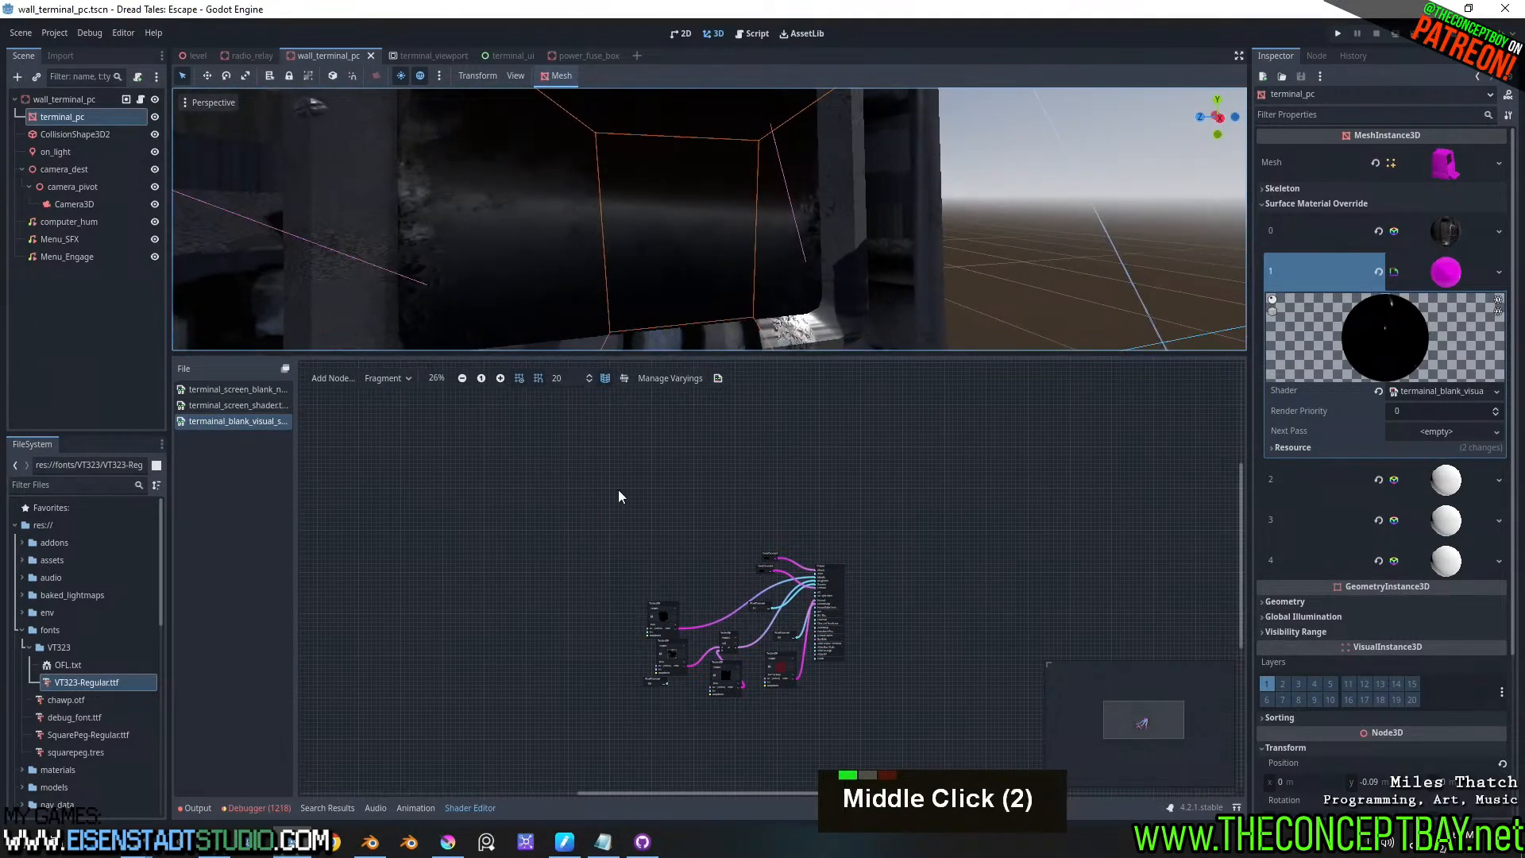
# - Collapse the fonts folder, expand materials/custom_materials, and widen the file browser to show full file names
pyautogui.click(22, 631)
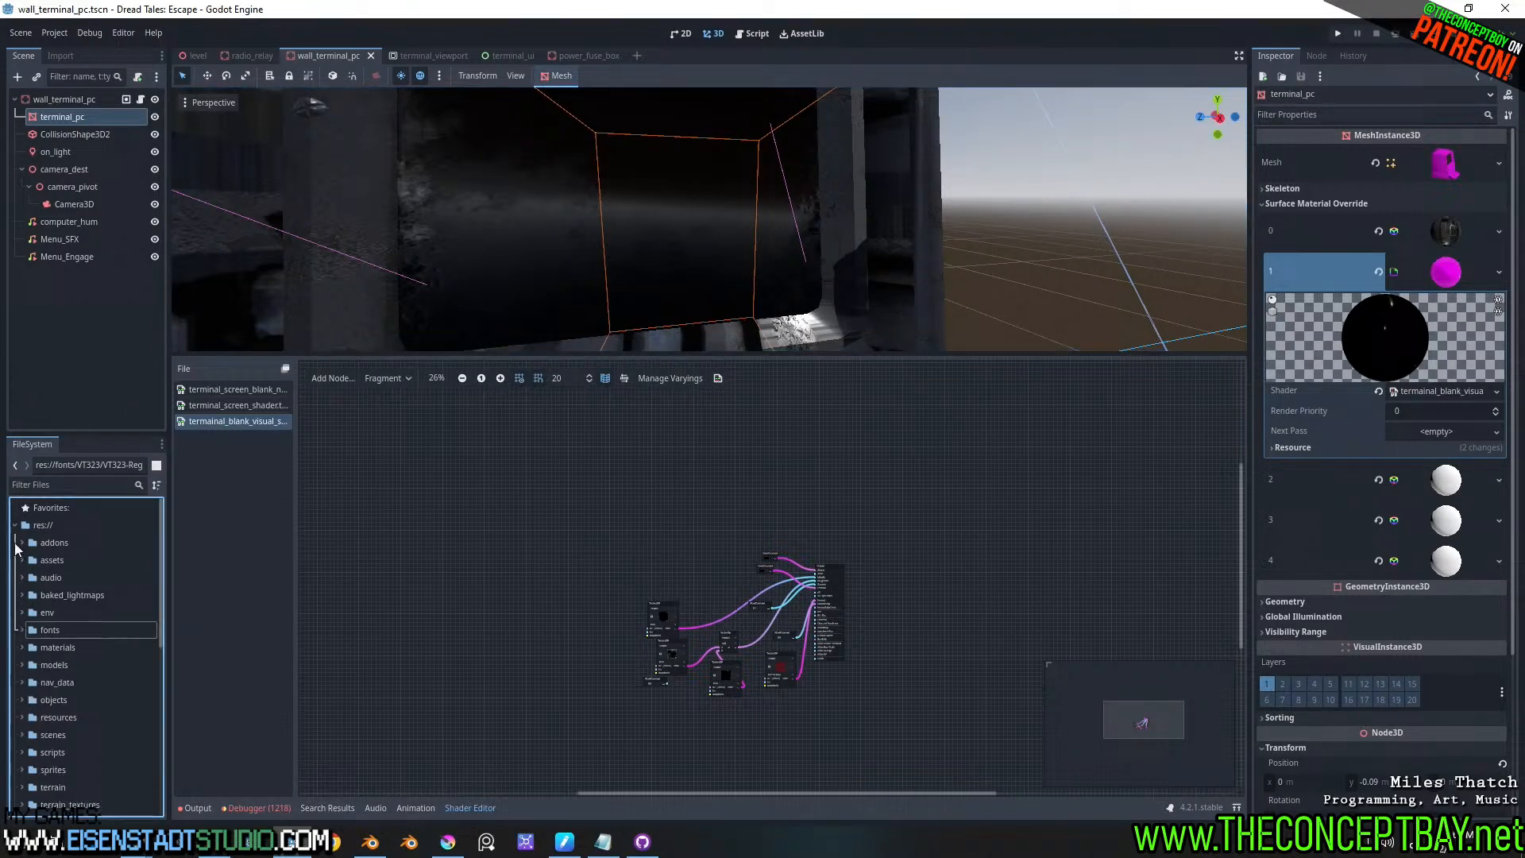
pyautogui.click(23, 647)
pyautogui.click(30, 669)
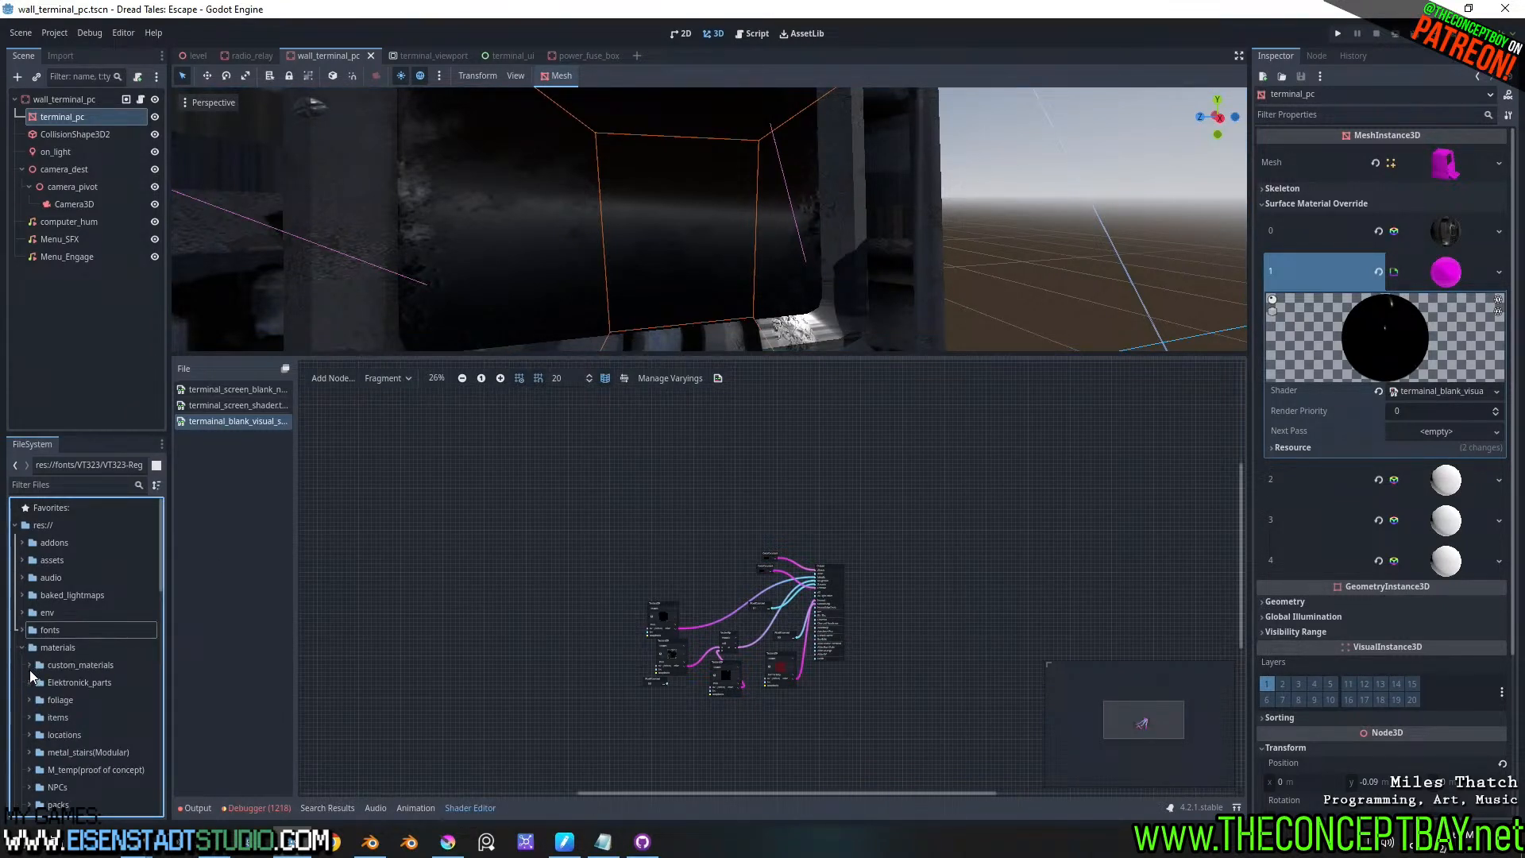
pyautogui.scroll(-4, 45, 681)
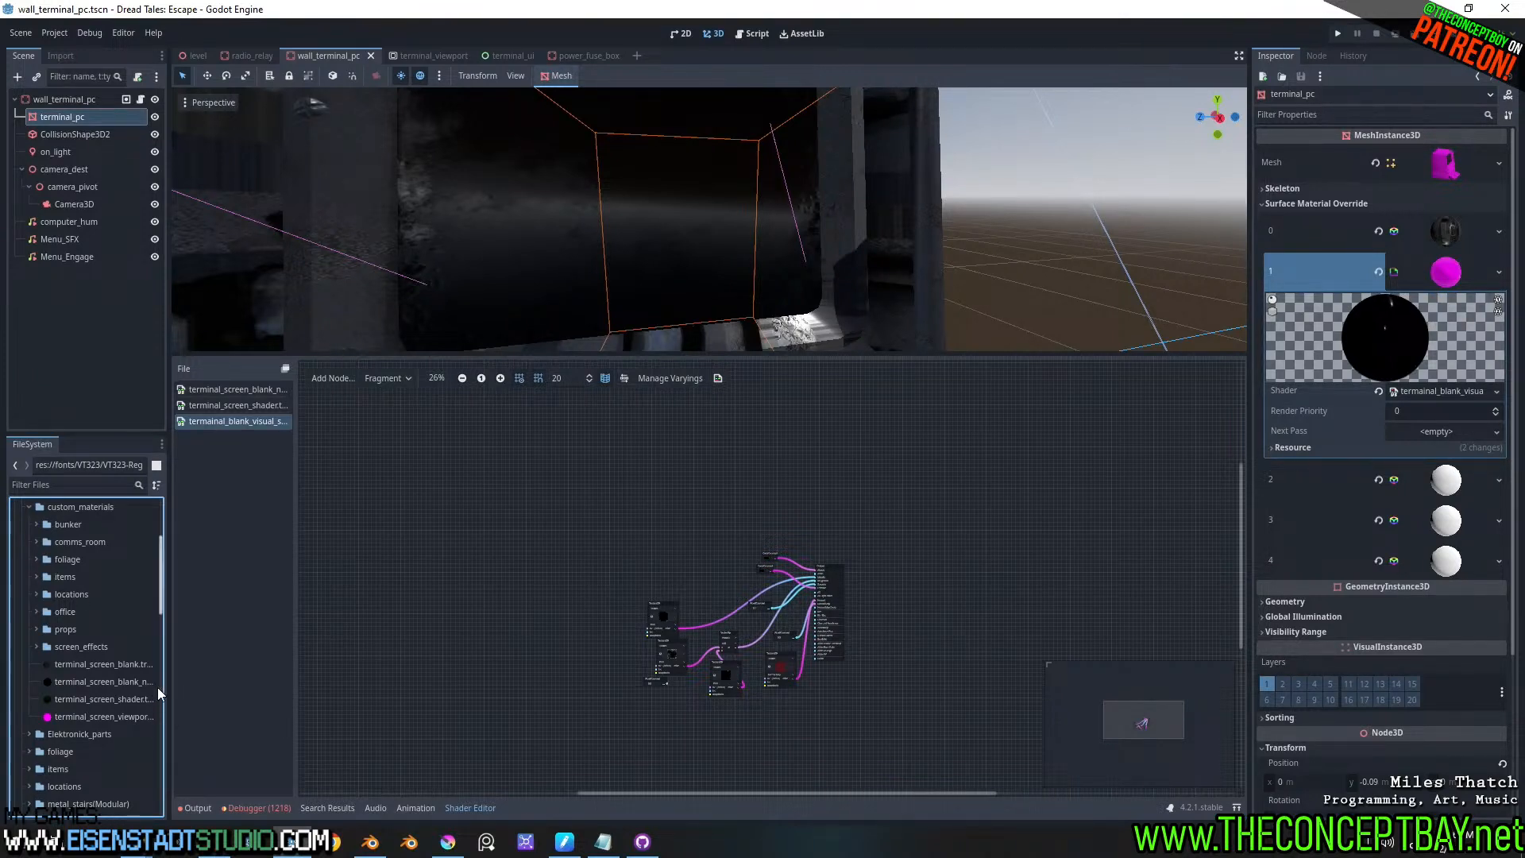
pyautogui.moveTo(163, 687); pyautogui.dragTo(242, 689)
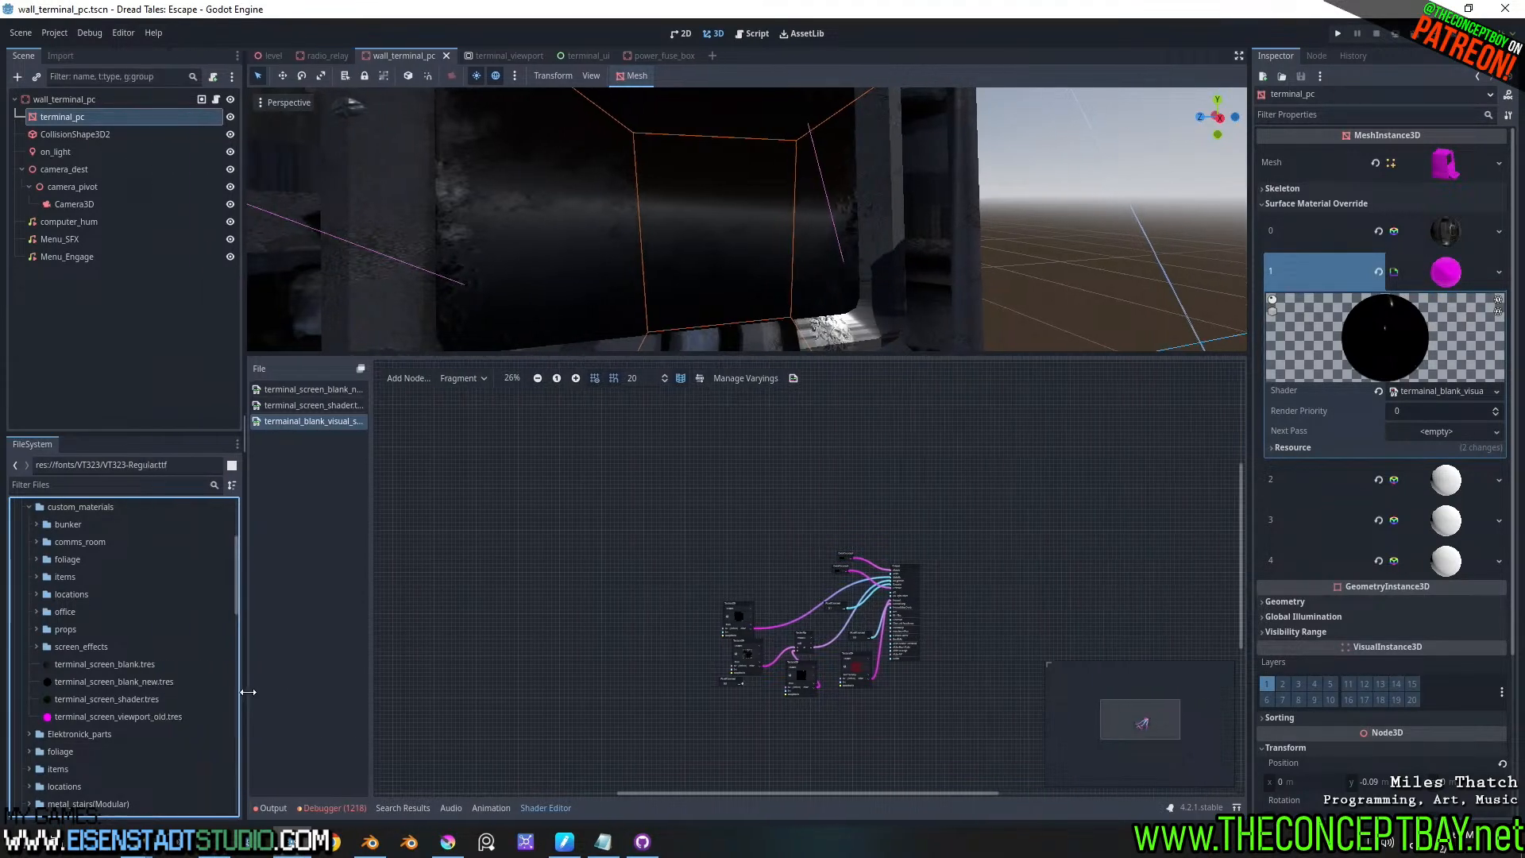
# - Open the terminal_screen_shader.tres material and view its whole VisualShader graph
pyautogui.doubleClick(132, 698)
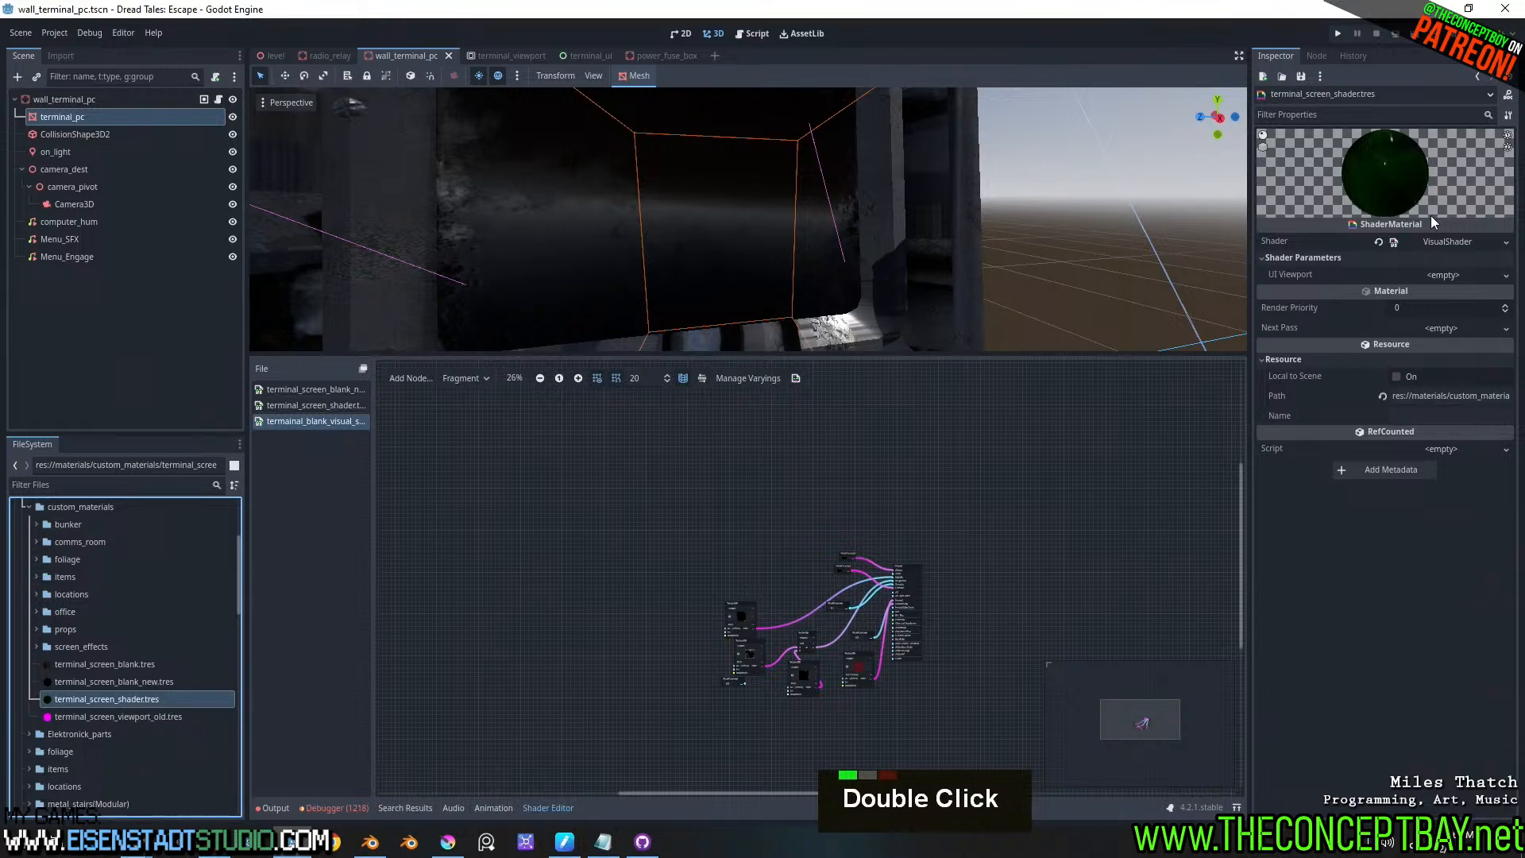
pyautogui.click(1447, 241)
pyautogui.scroll(-9, 947, 503)
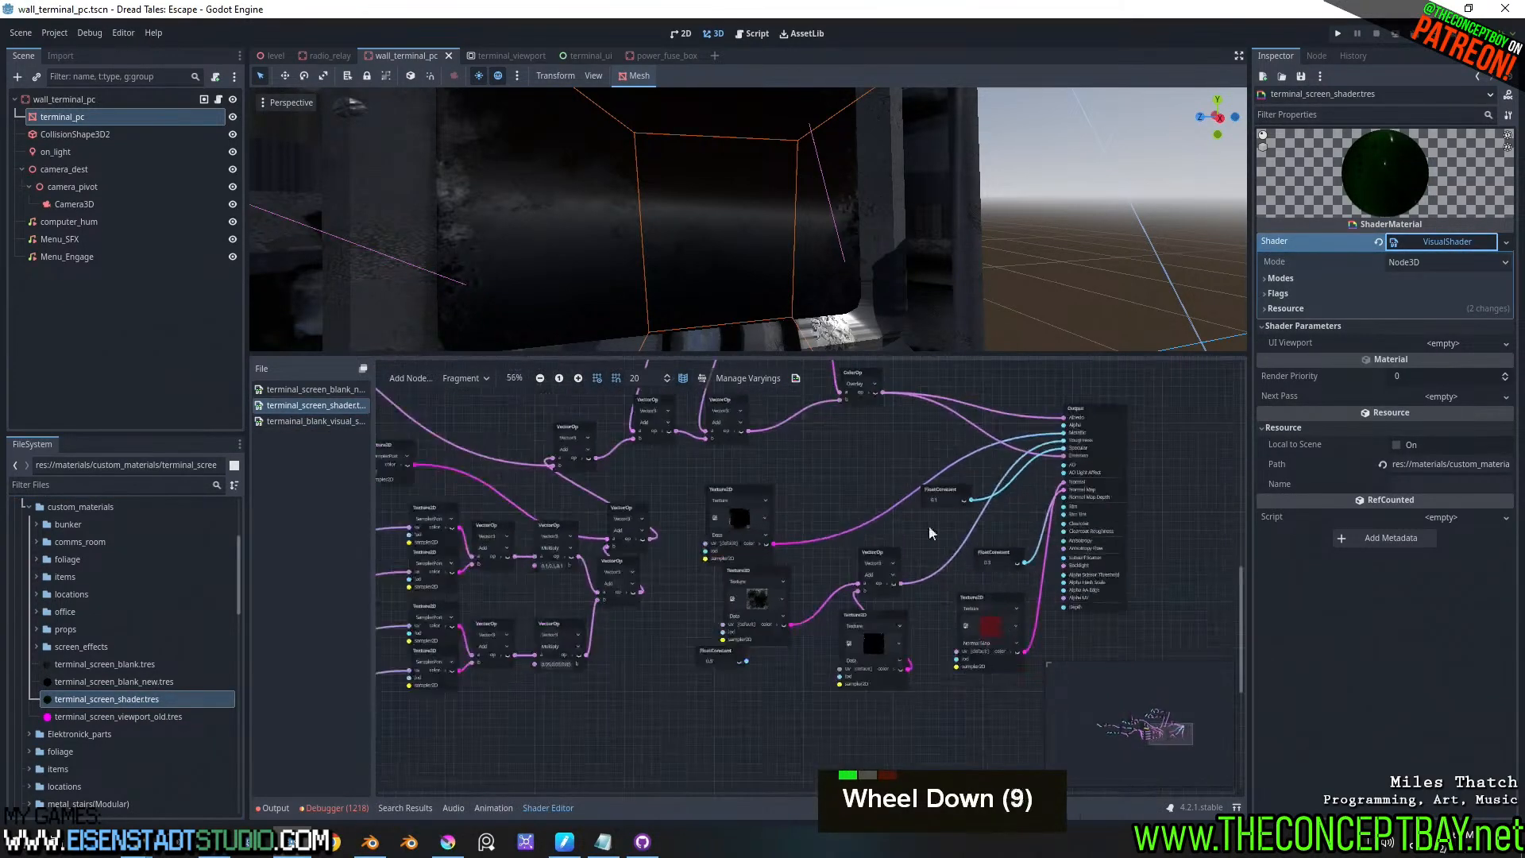
pyautogui.moveTo(927, 525); pyautogui.dragTo(877, 471, button='middle')
pyautogui.scroll(-5, 1002, 558)
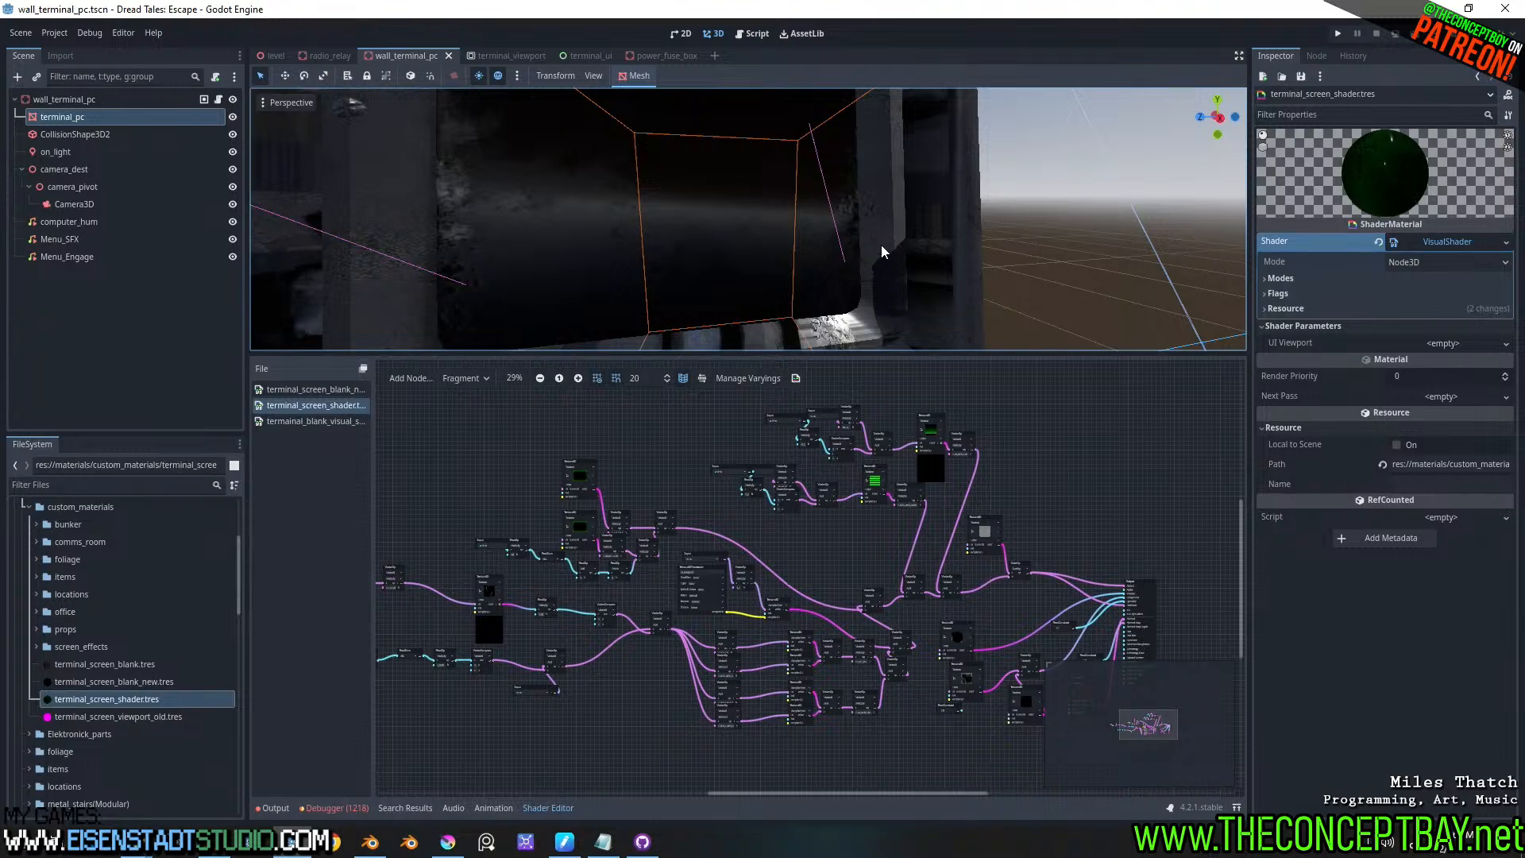
# - Run the project and walk the player up to the offline wall terminal to check its screen
pyautogui.press('F5')
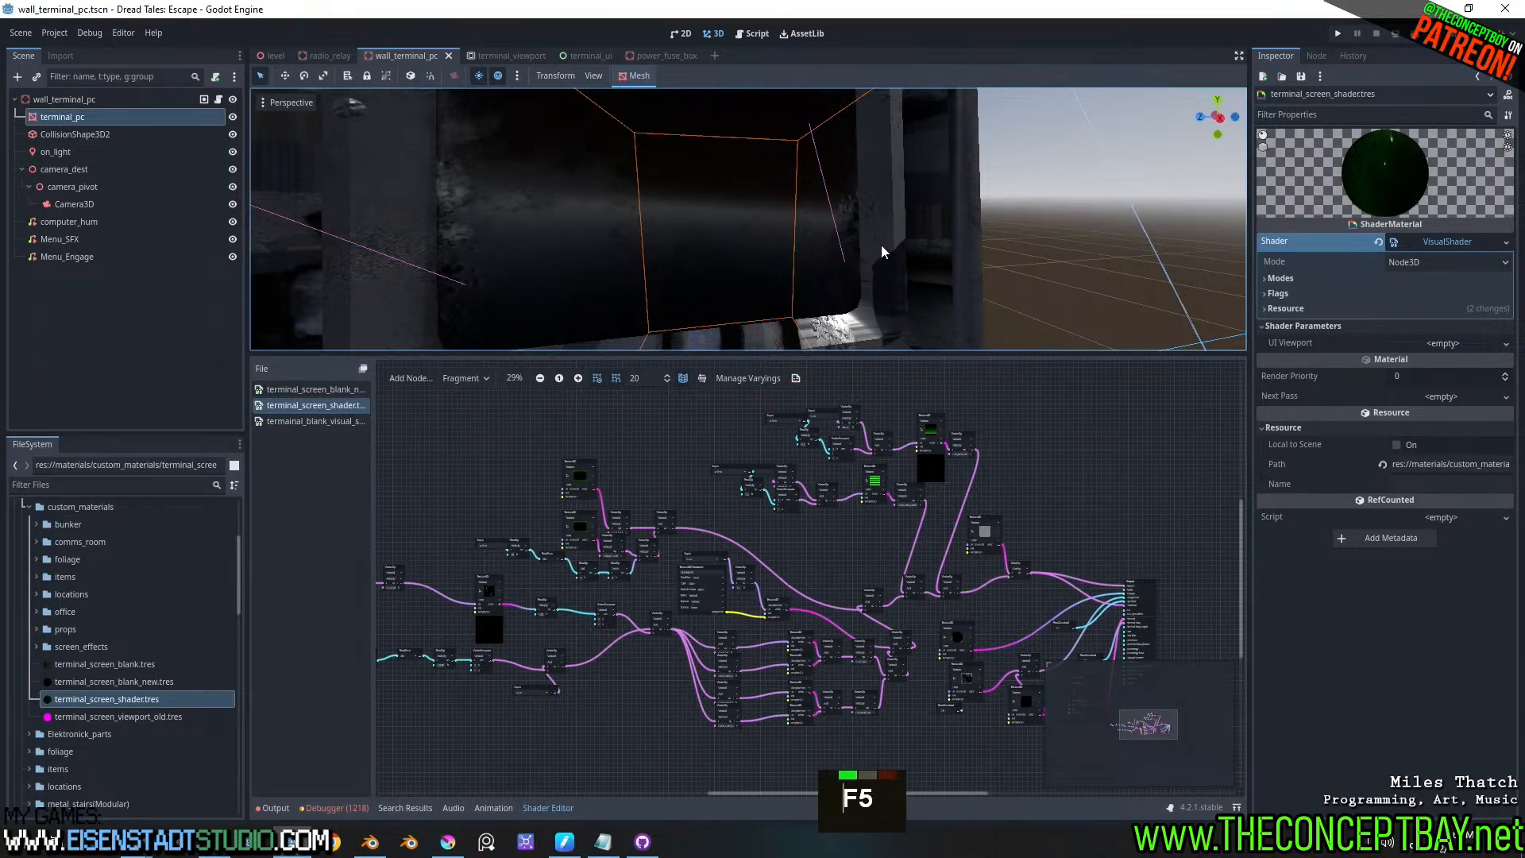
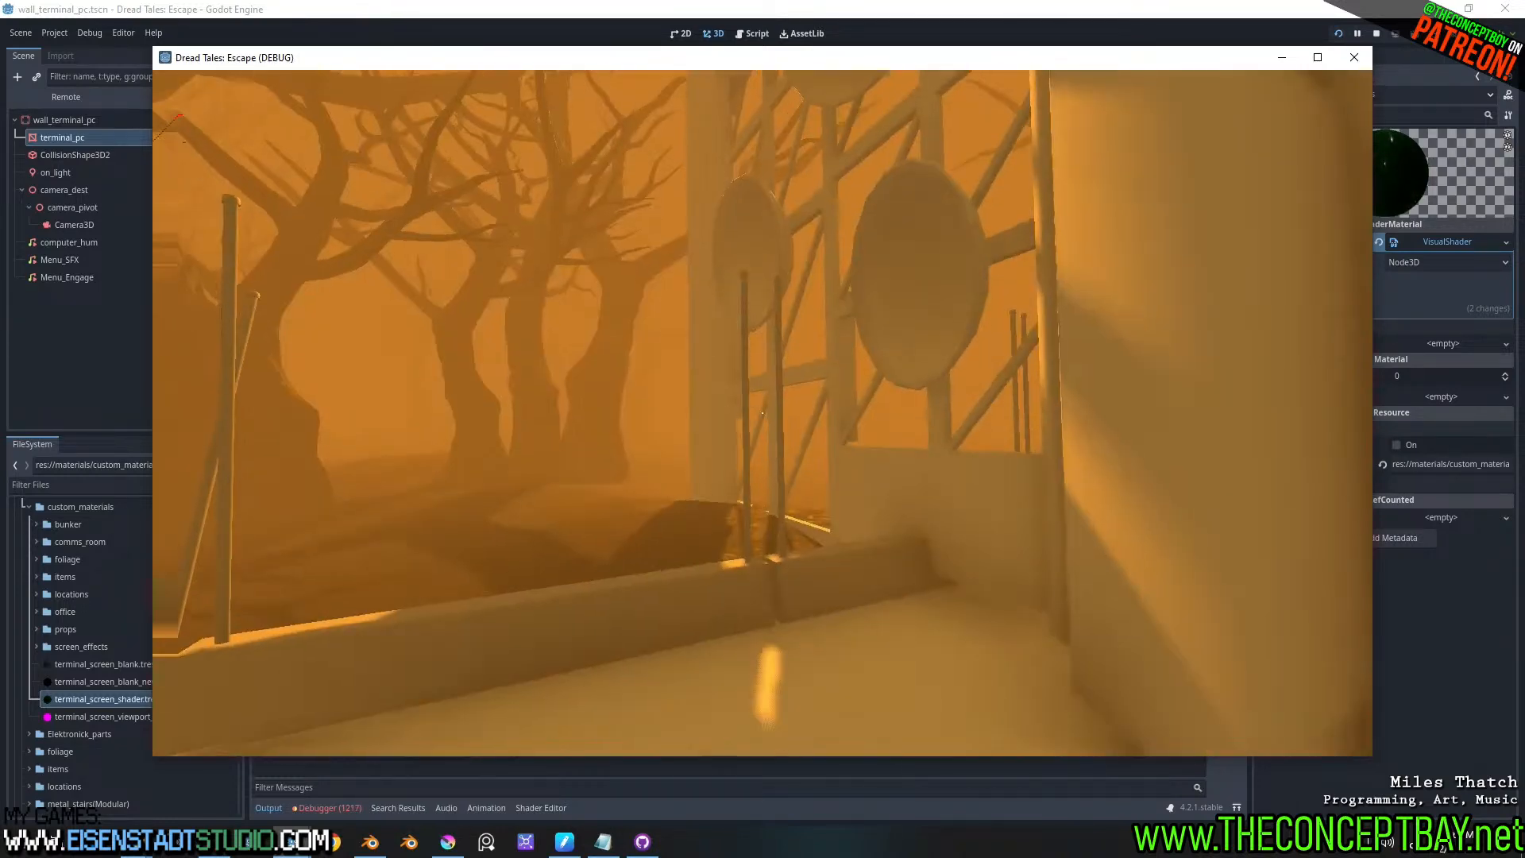
pyautogui.press('w')
pyautogui.press('a')
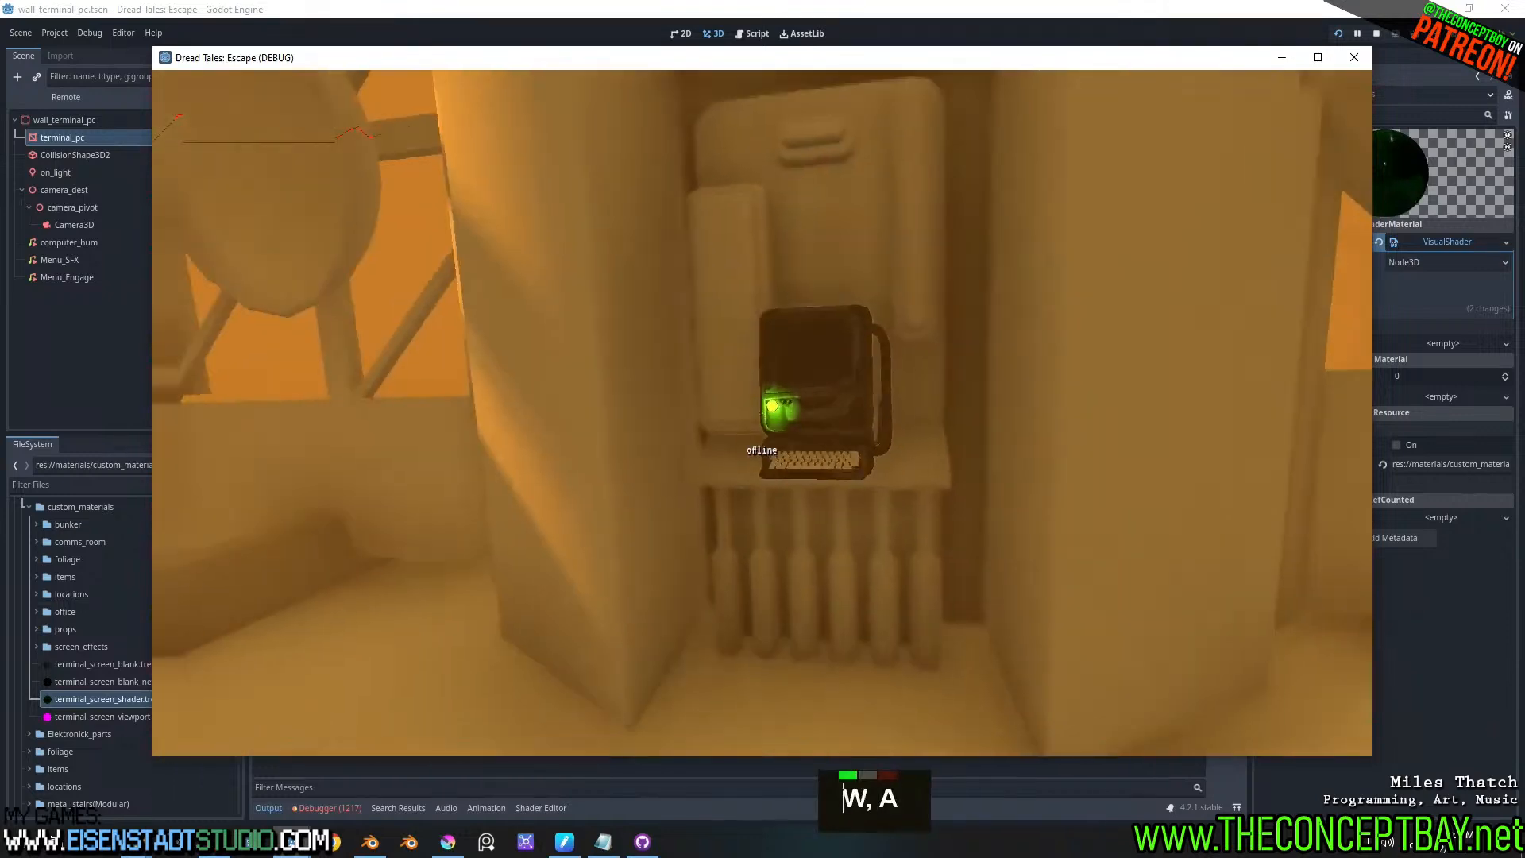
# - Examine the offline wall terminal's dark screen in the running game from several distances and angles
pyautogui.press('d')
pyautogui.press('w')
pyautogui.press('a')
pyautogui.press('w')
pyautogui.press('a')
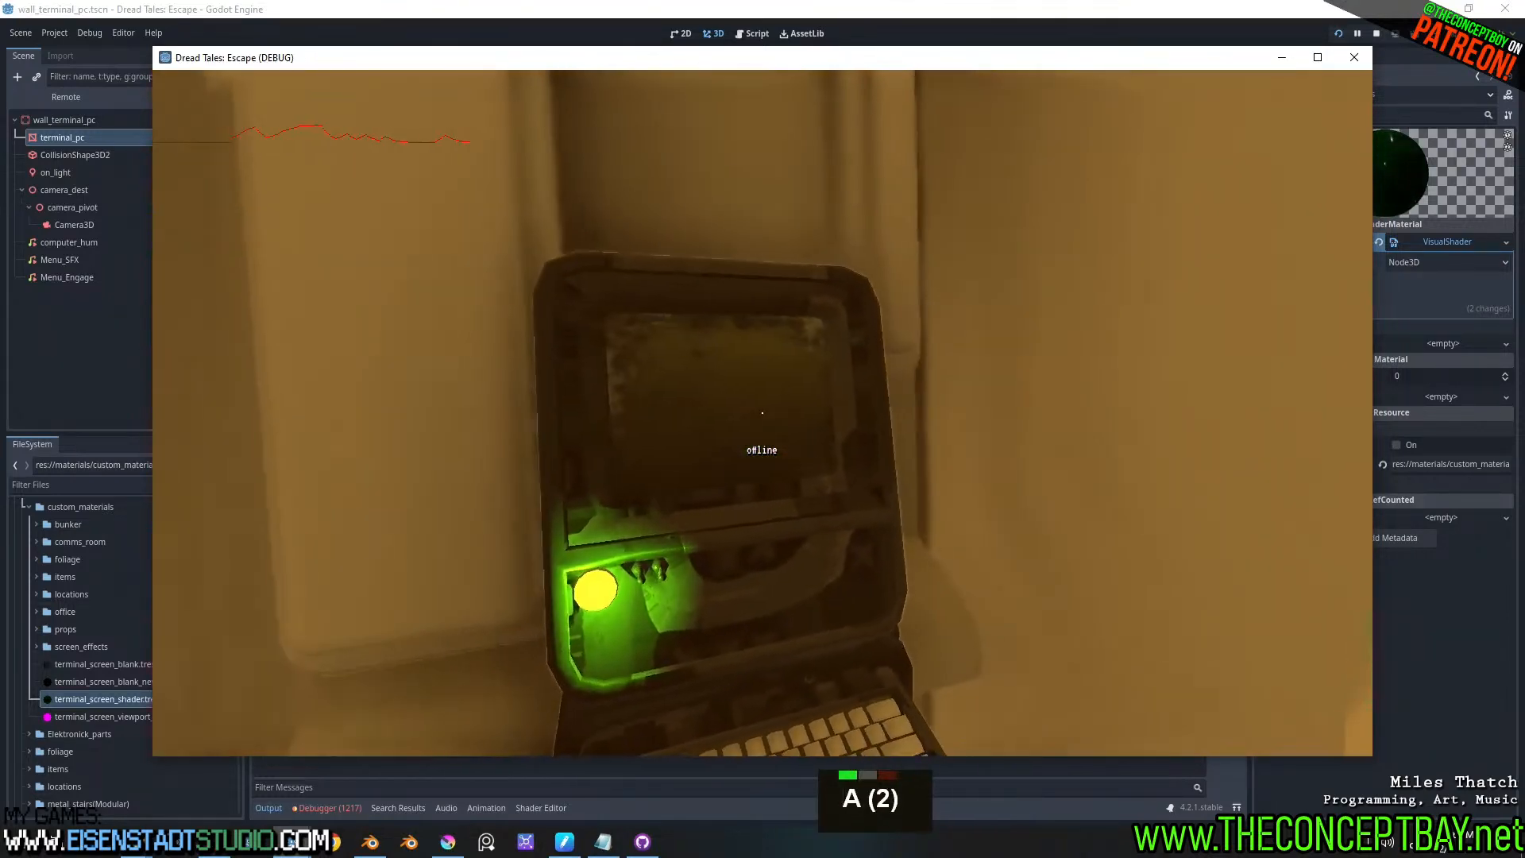
pyautogui.press('d')
pyautogui.press('w')
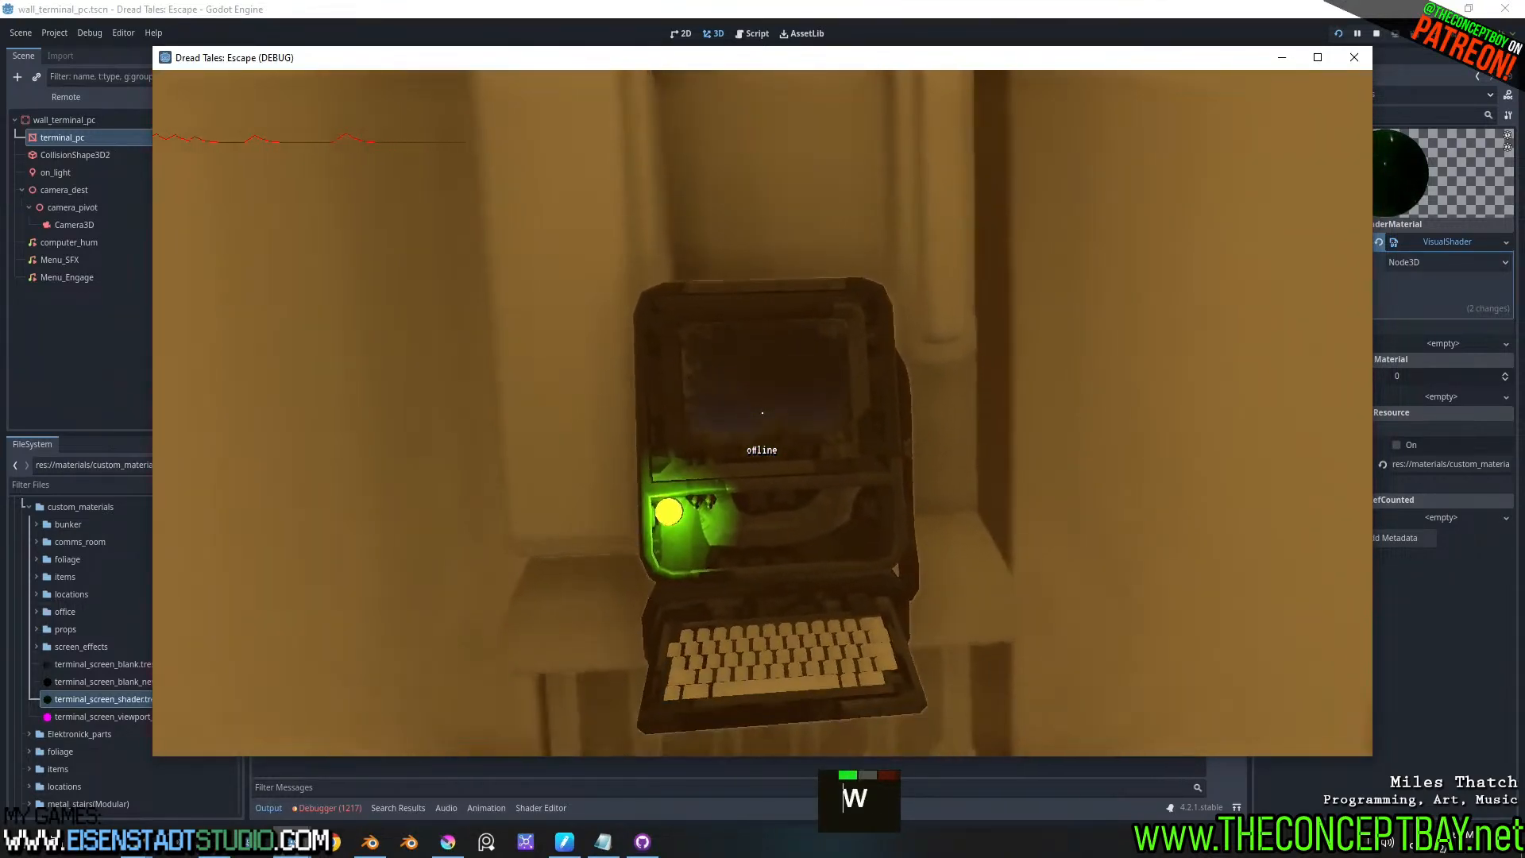
pyautogui.press('d')
pyautogui.press('a')
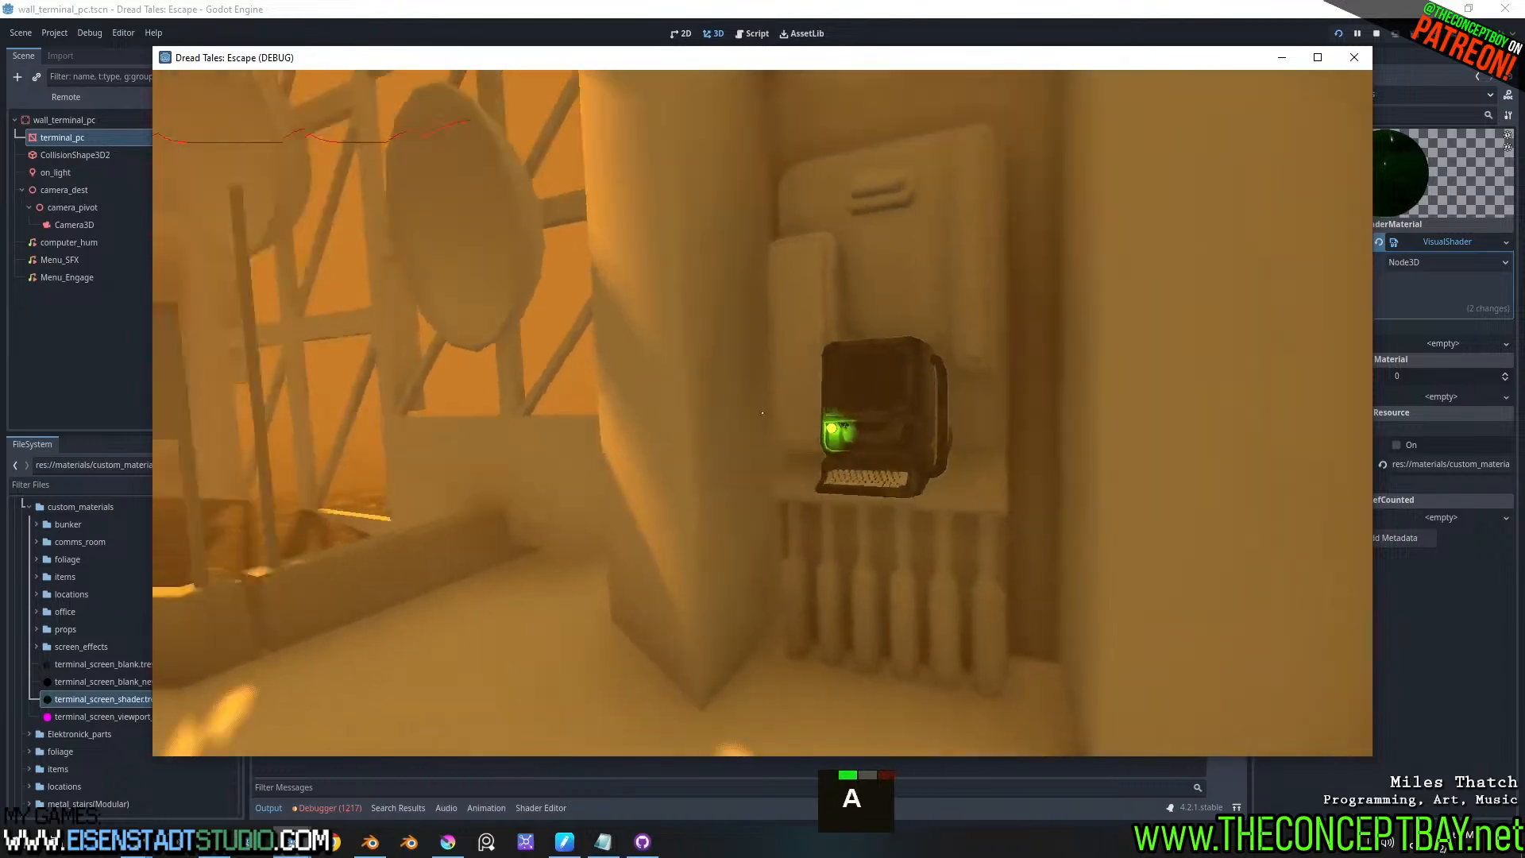
# - Open the wall-mounted fuse box in the game and use the backpack inventory there to power the terminal
pyautogui.press('w')
pyautogui.press('d')
pyautogui.press('e')
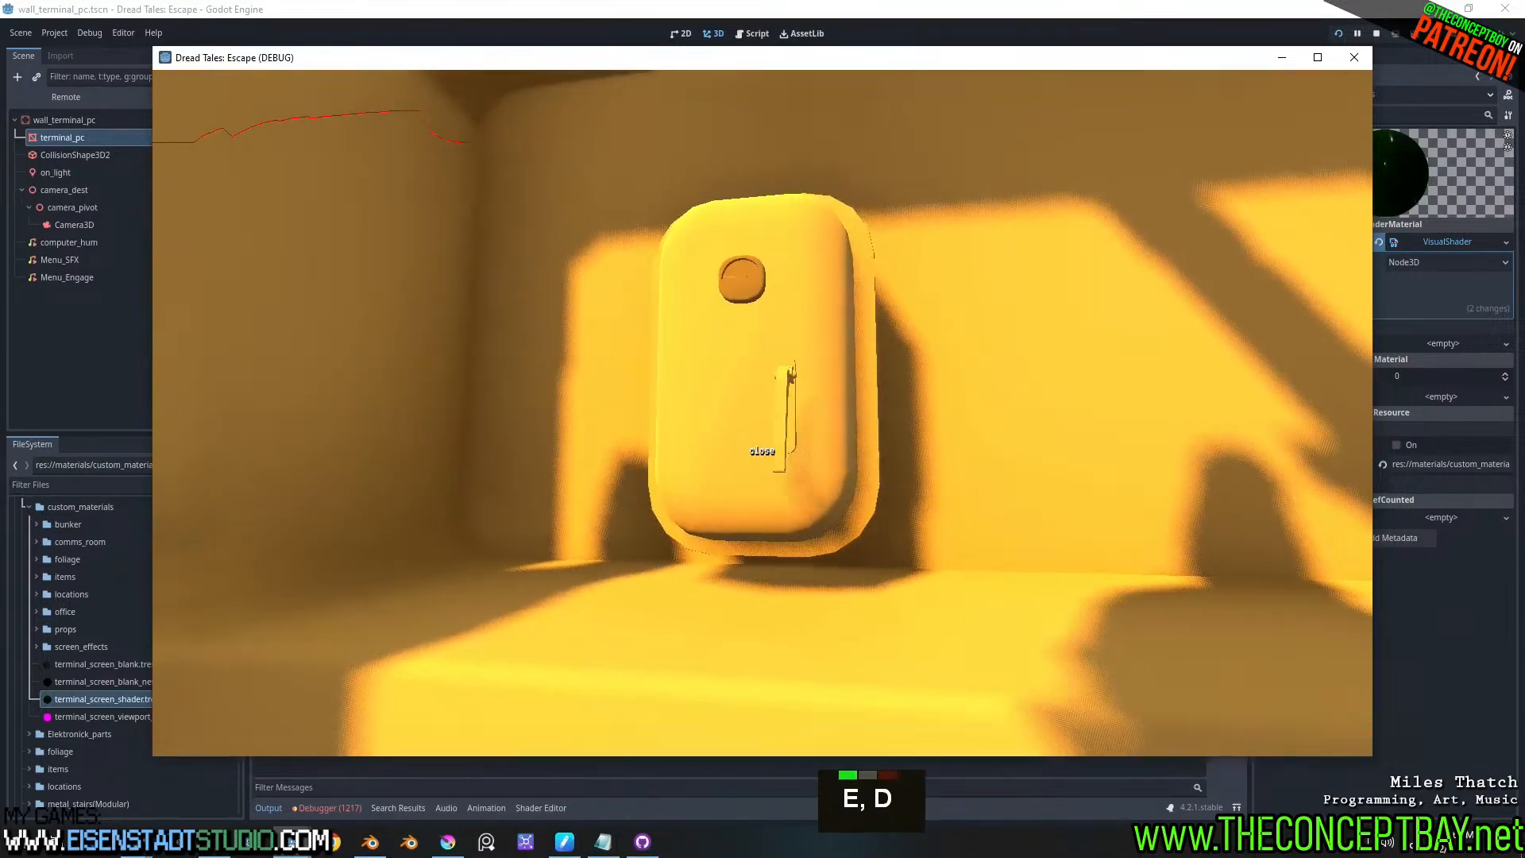
pyautogui.press('w')
pyautogui.press('Tab')
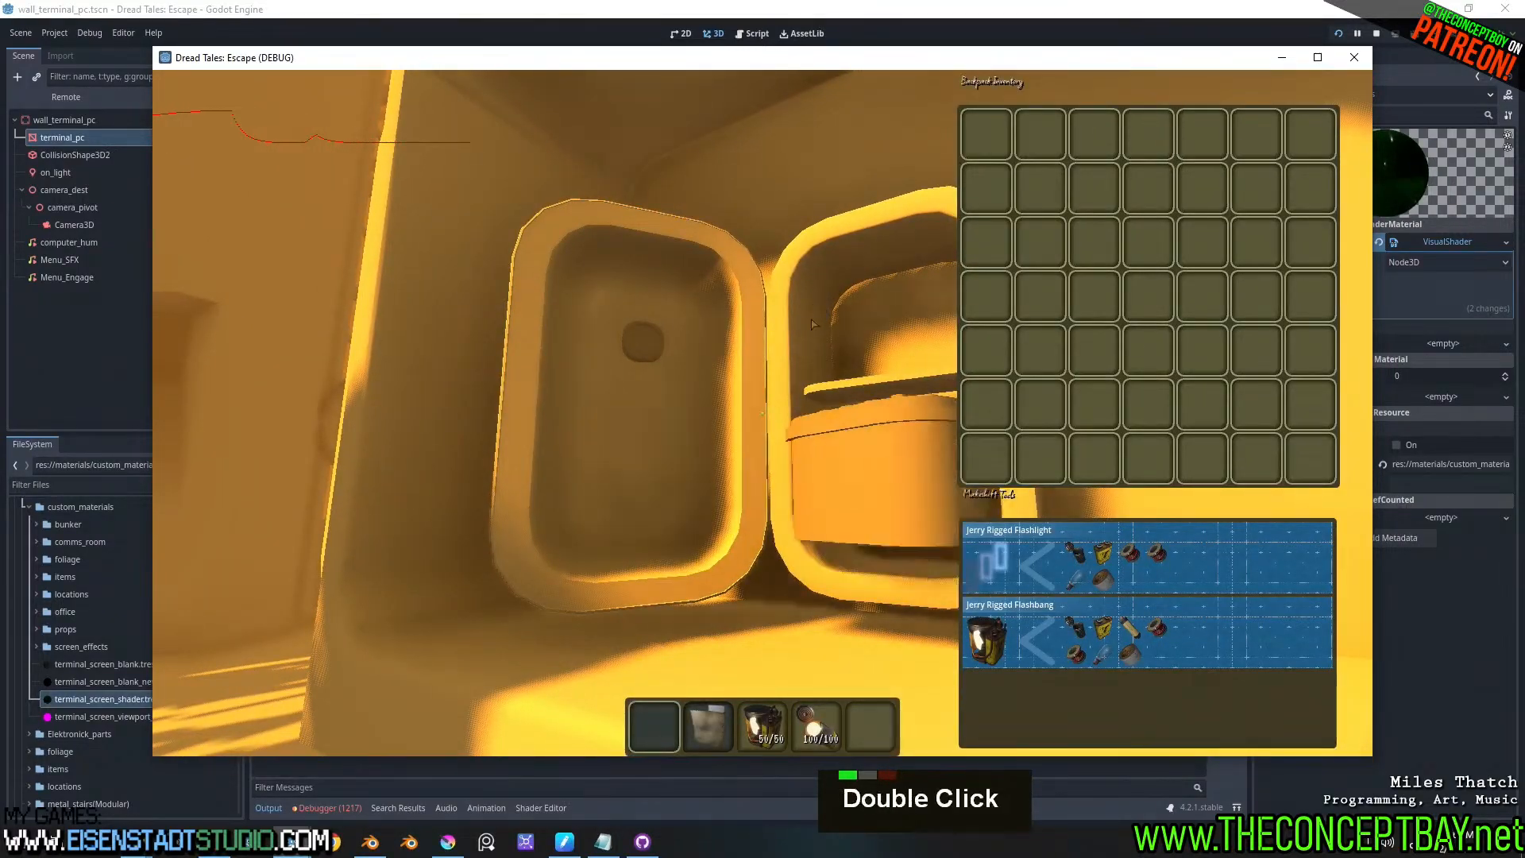
pyautogui.press('e')
pyautogui.press('Tab')
pyautogui.press('w')
pyautogui.press('d')
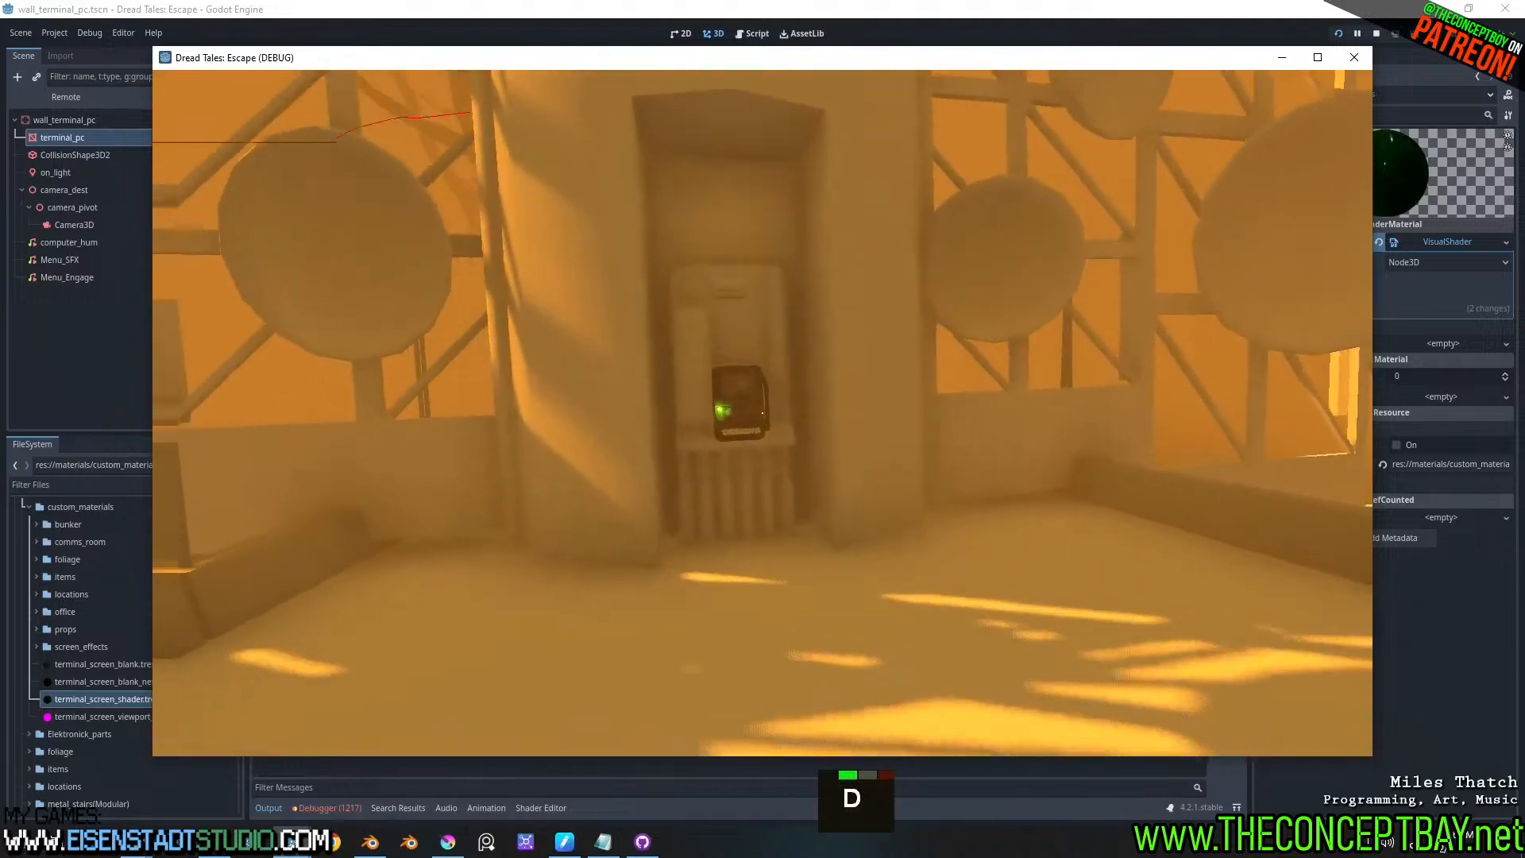
# - Return to the powered wall terminal, access it to check how its menu screen renders, and exit it
pyautogui.press('a')
pyautogui.press('a')
pyautogui.press('e')
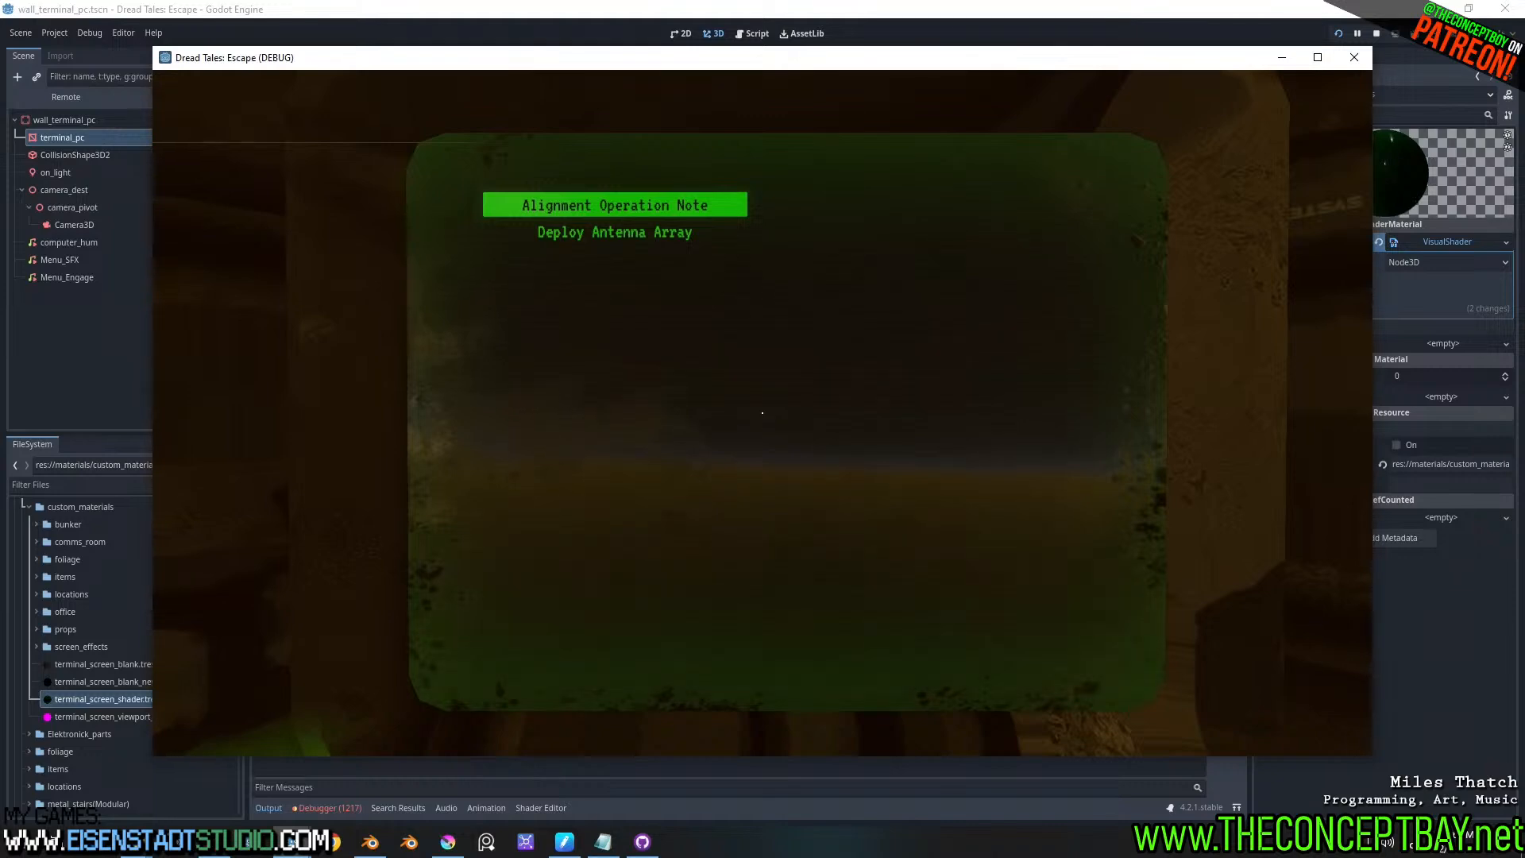
pyautogui.press('alt')
pyautogui.press('alt')
pyautogui.press('alt')
pyautogui.press('alt')
pyautogui.press('alt')
pyautogui.press('alt')
pyautogui.press('alt')
pyautogui.press('alt')
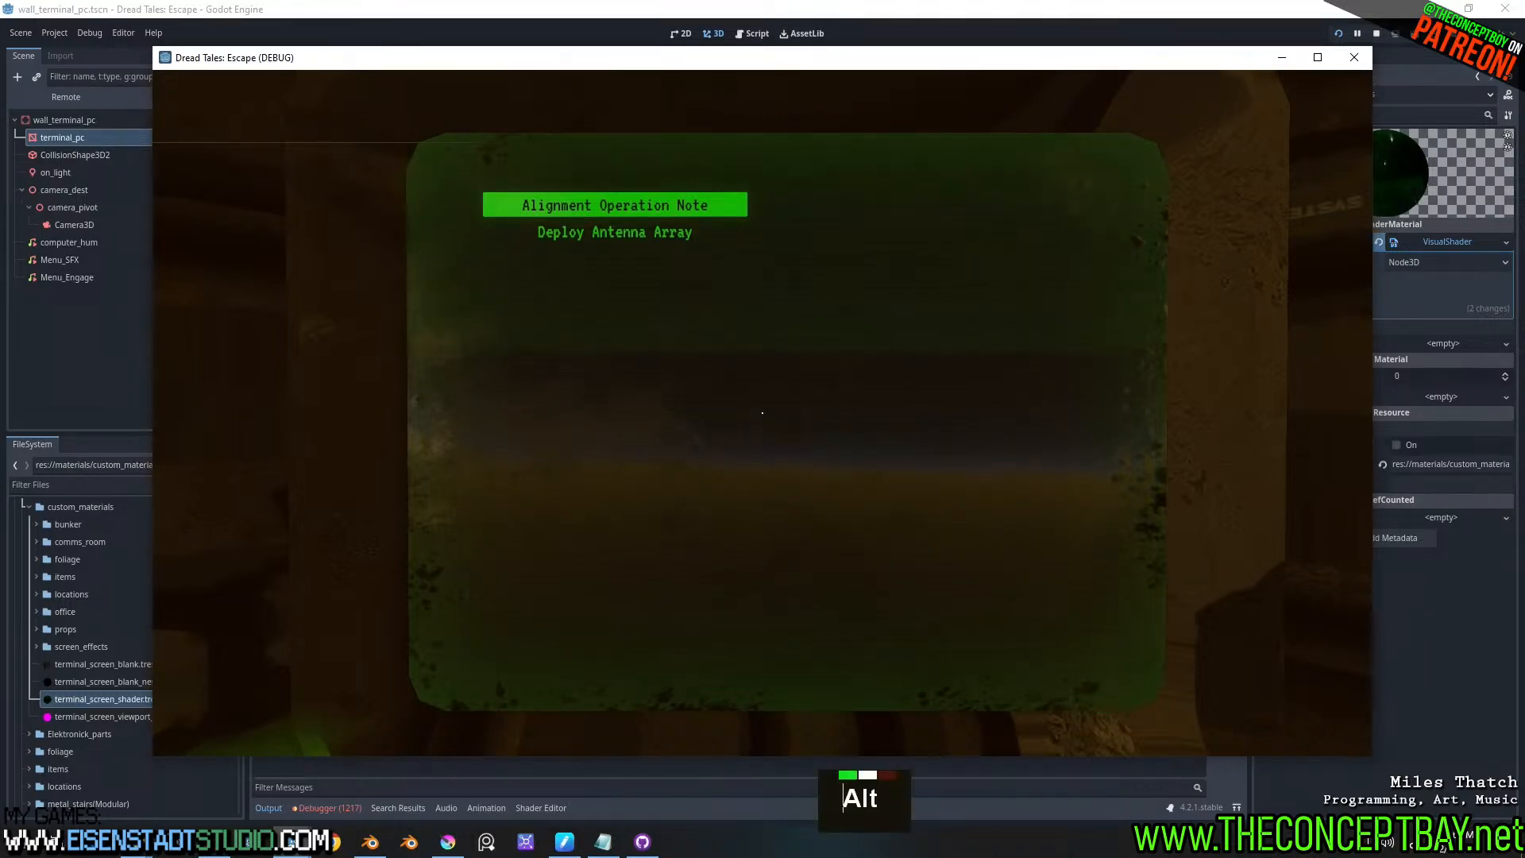
pyautogui.press('e')
# - Enter and exit the terminal repeatedly from both sides to examine the camera transition, and quit the game
pyautogui.press('e')
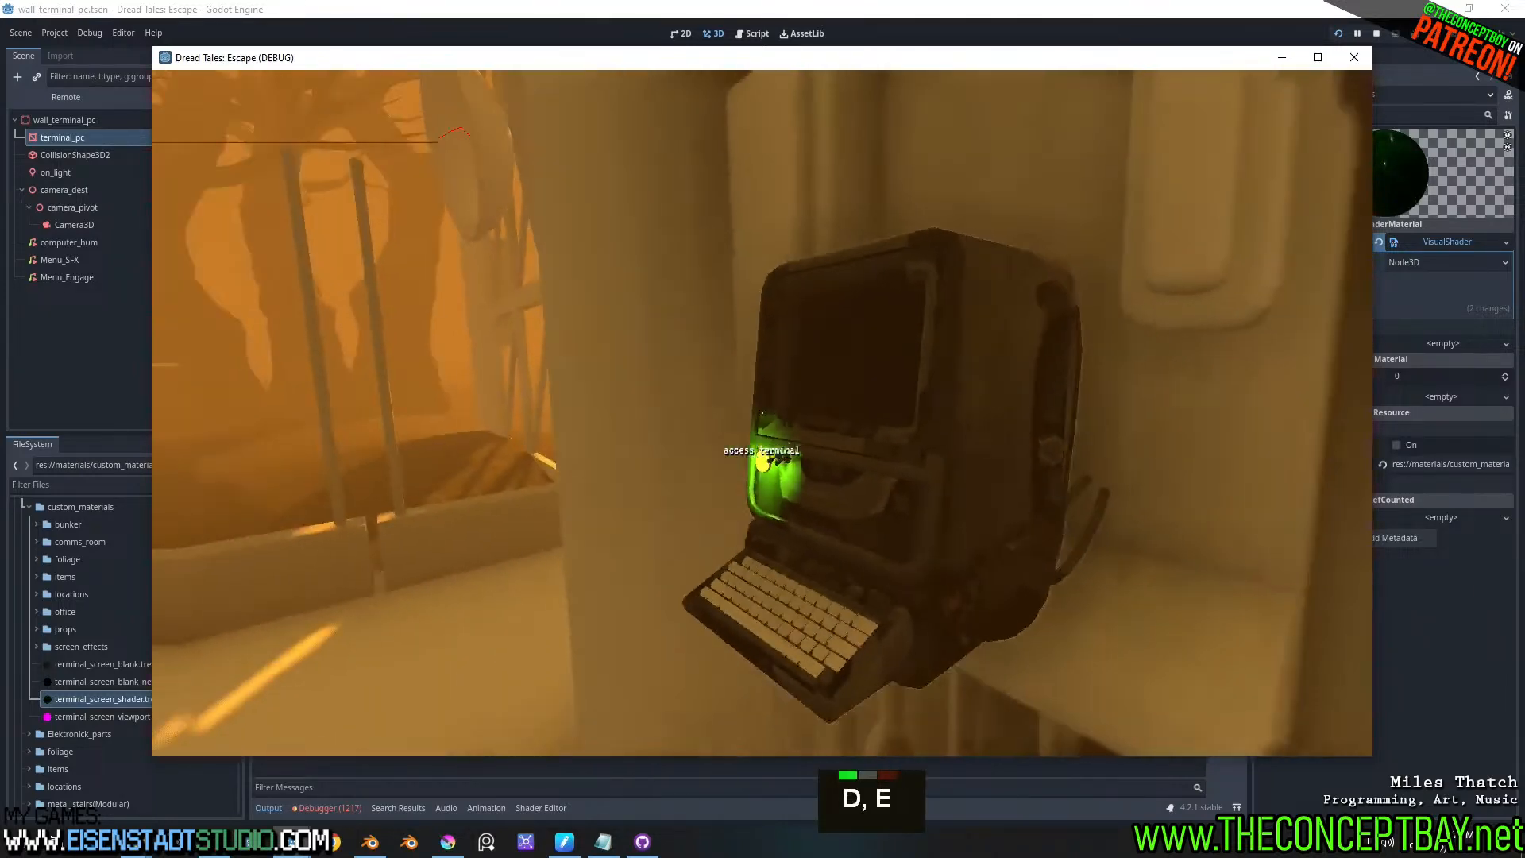
pyautogui.press('e')
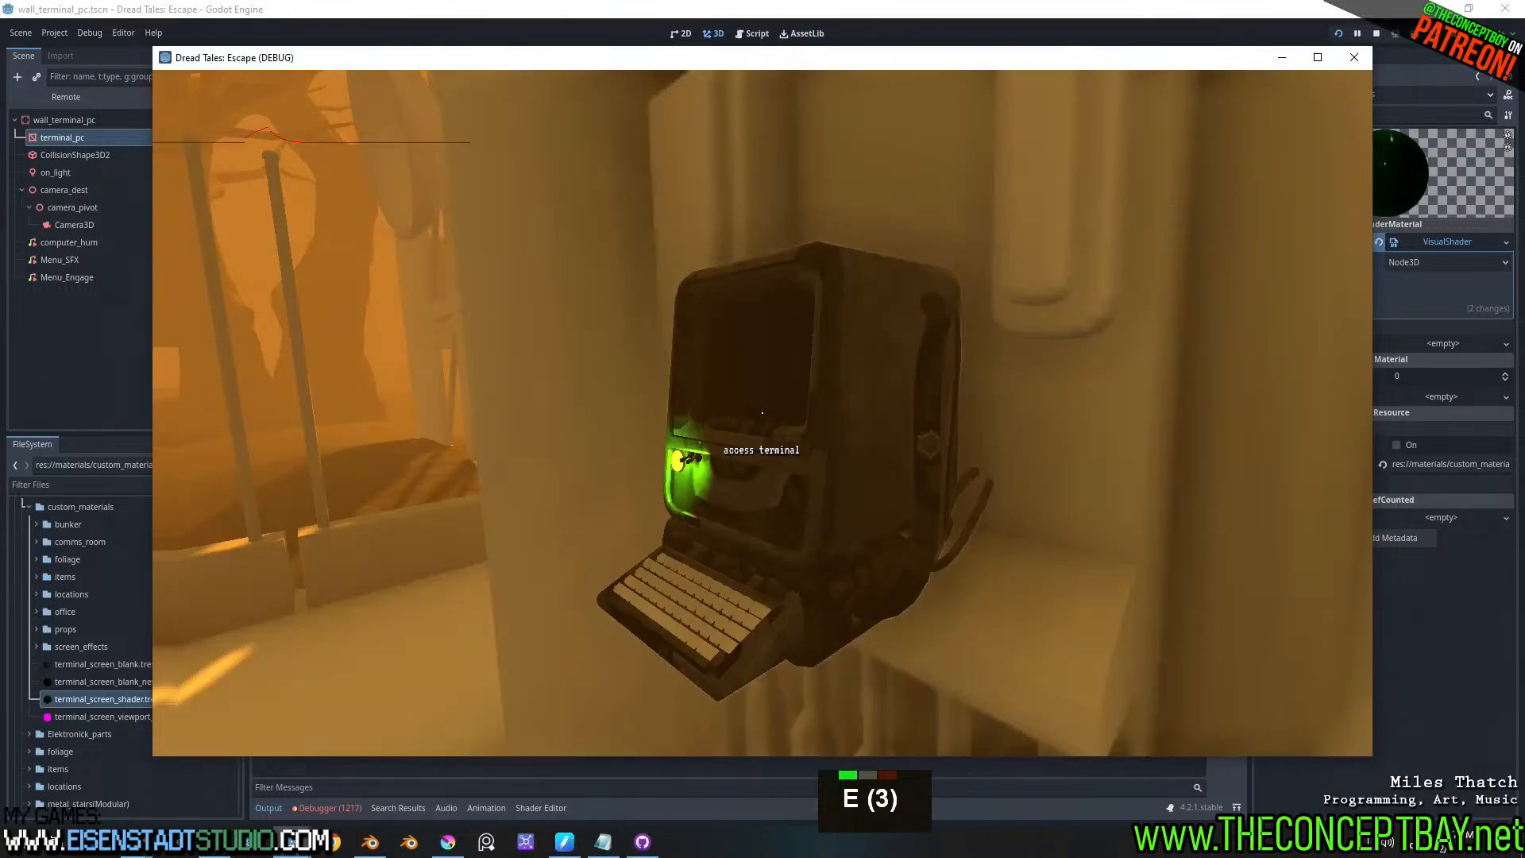
pyautogui.press('a')
pyautogui.press('a')
pyautogui.press('a')
pyautogui.press('w')
pyautogui.press('e')
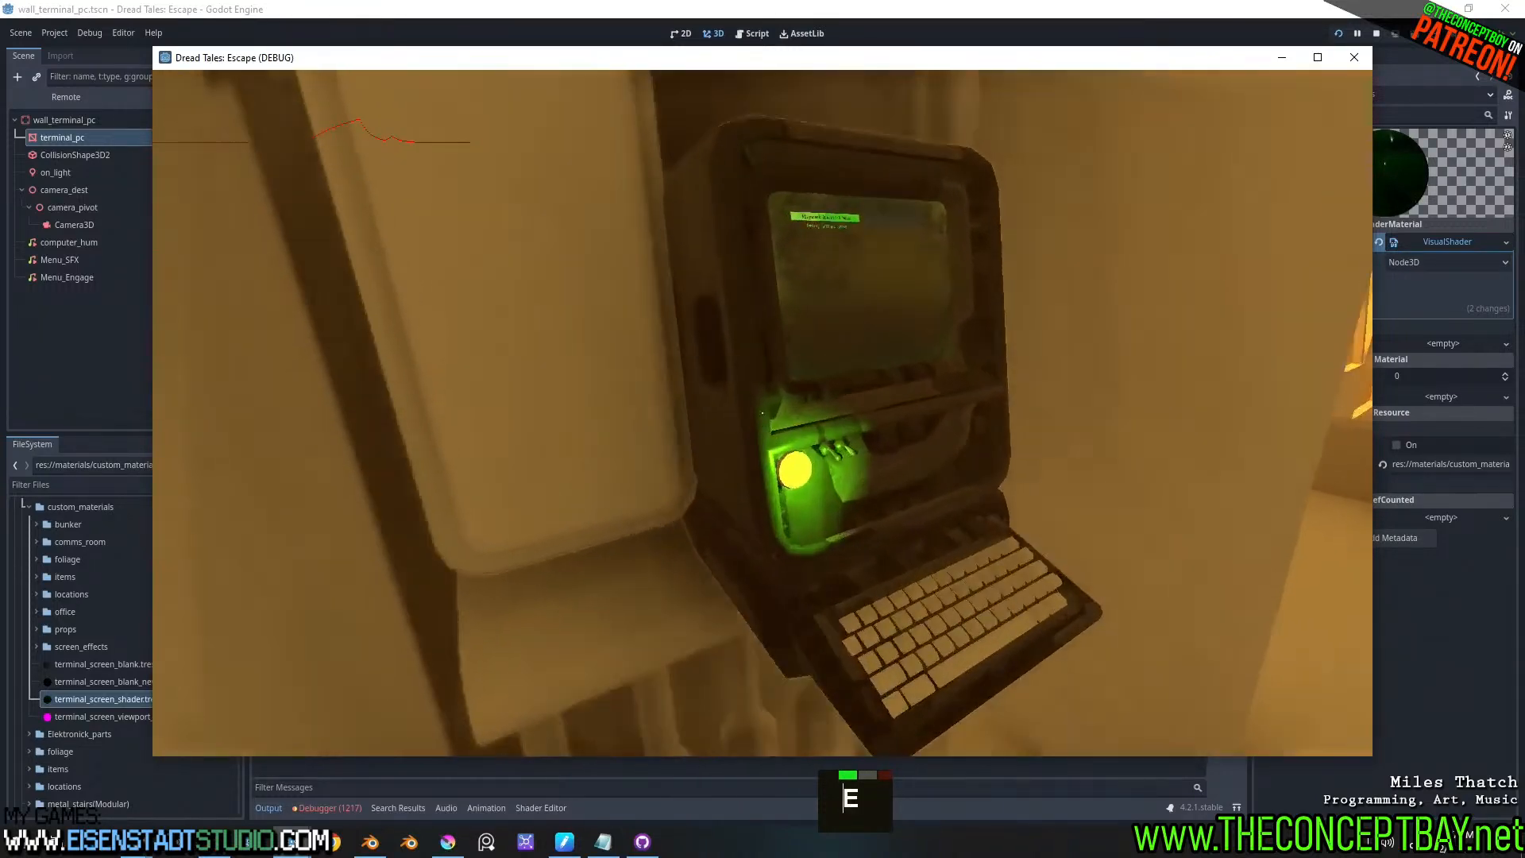
pyautogui.press('e')
pyautogui.press('e')
pyautogui.press('d')
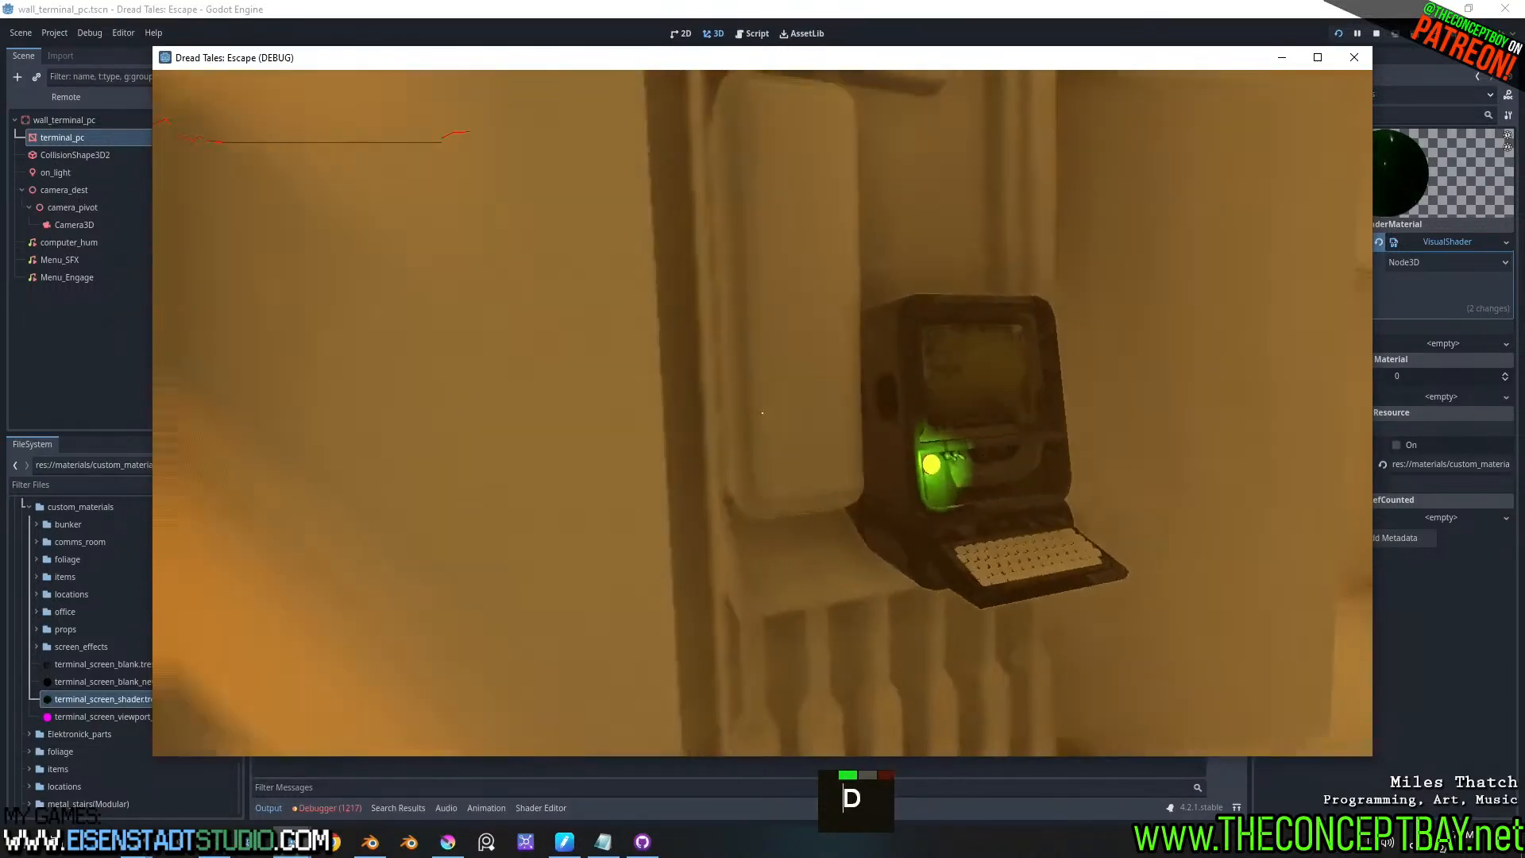
pyautogui.press('w')
pyautogui.press('e')
pyautogui.hotkey('alt', 'F4')
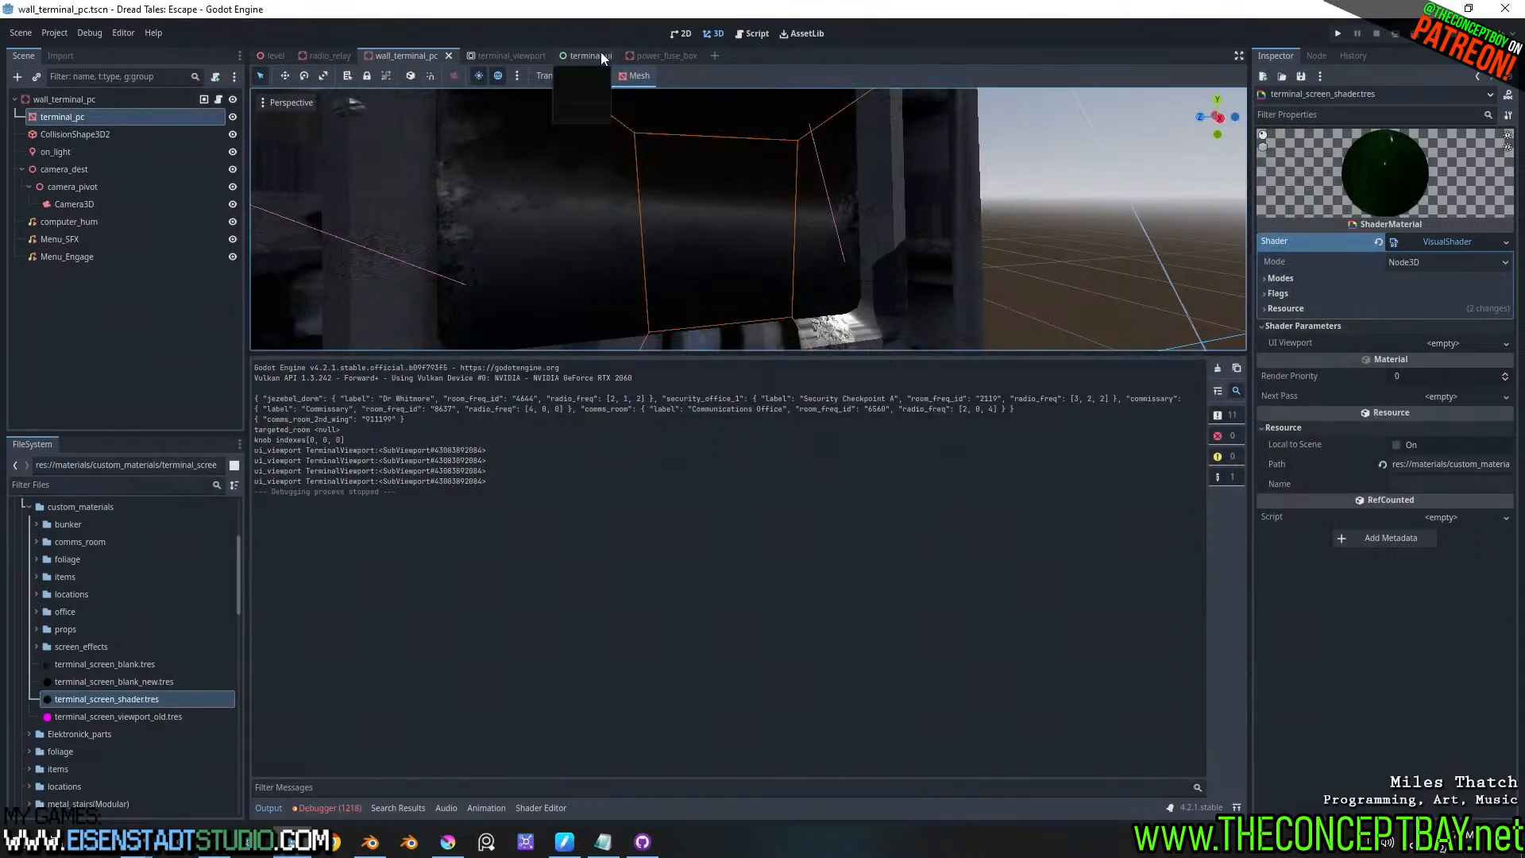
# - Inspect the wall terminal's Camera3D, and open objects/player.tscn to compare the player's Camera3D properties
pyautogui.moveTo(308, 54)
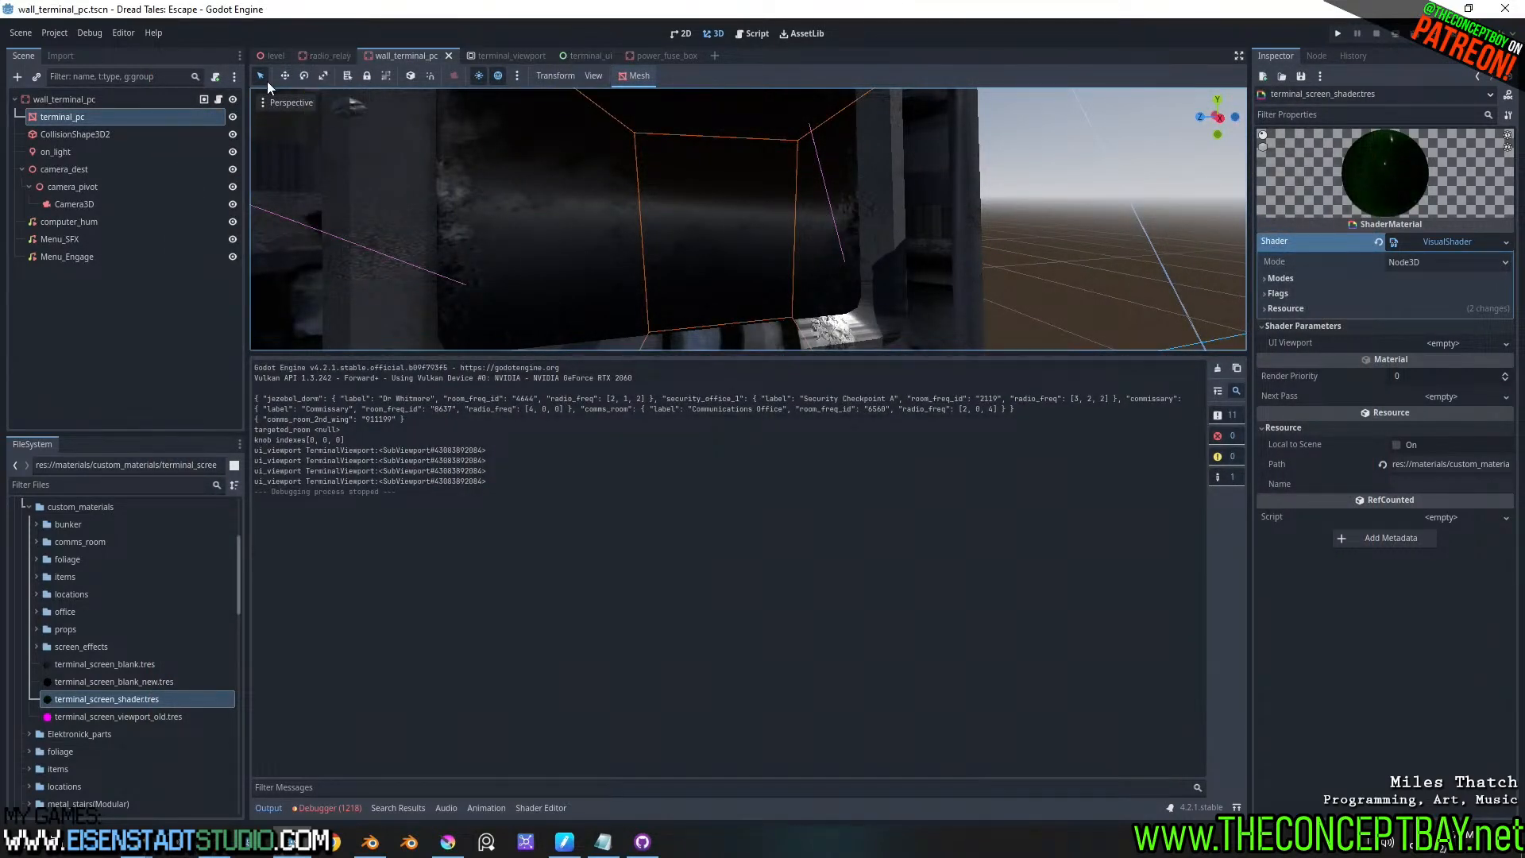
pyautogui.click(66, 204)
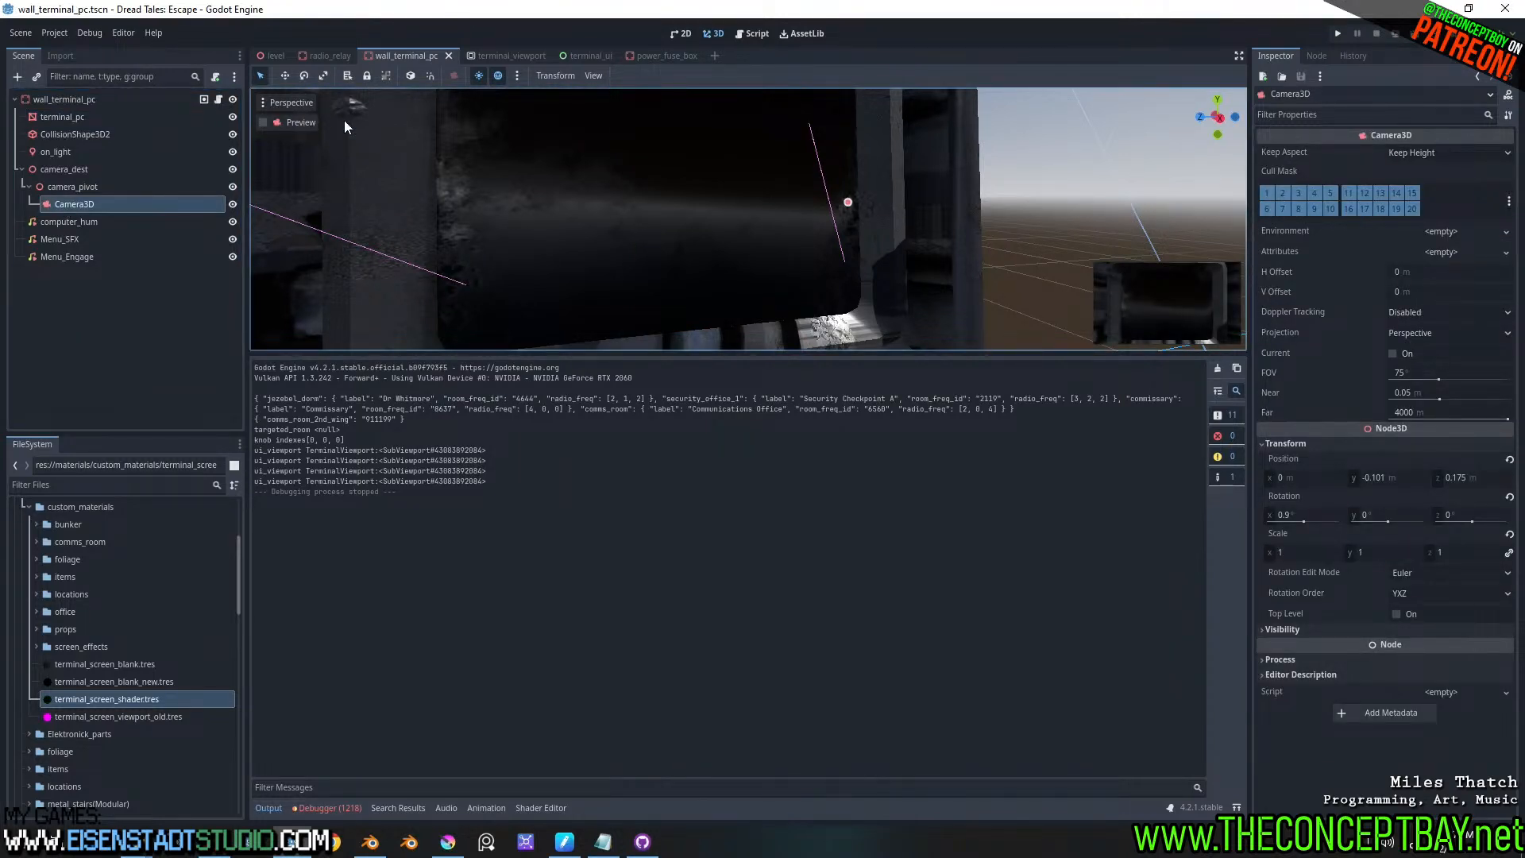
pyautogui.hotkey('ctrl', 'shift', 'o')
pyautogui.write('player')
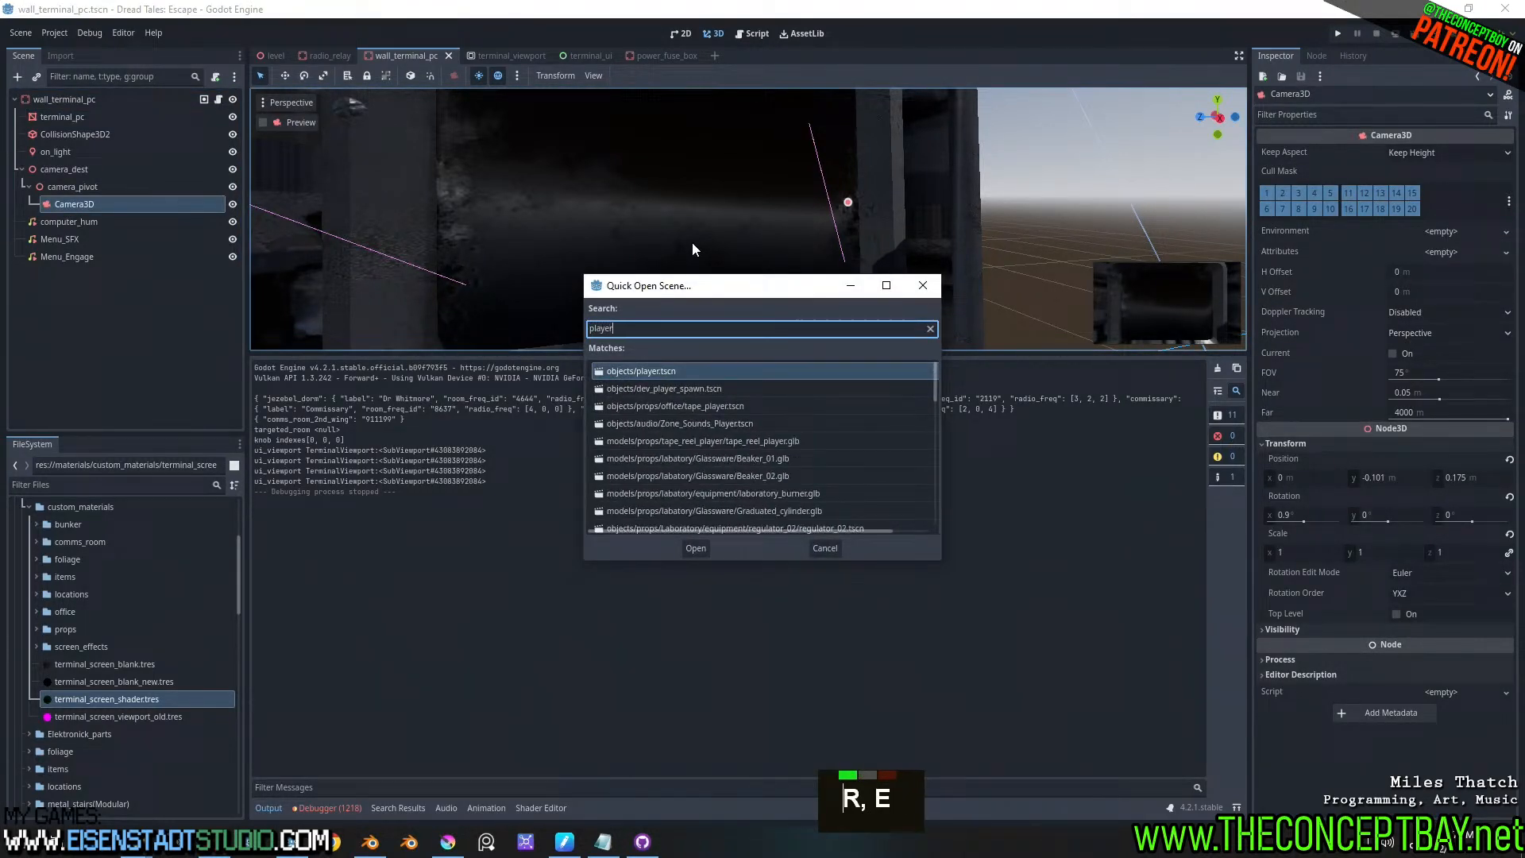
pyautogui.press('Return')
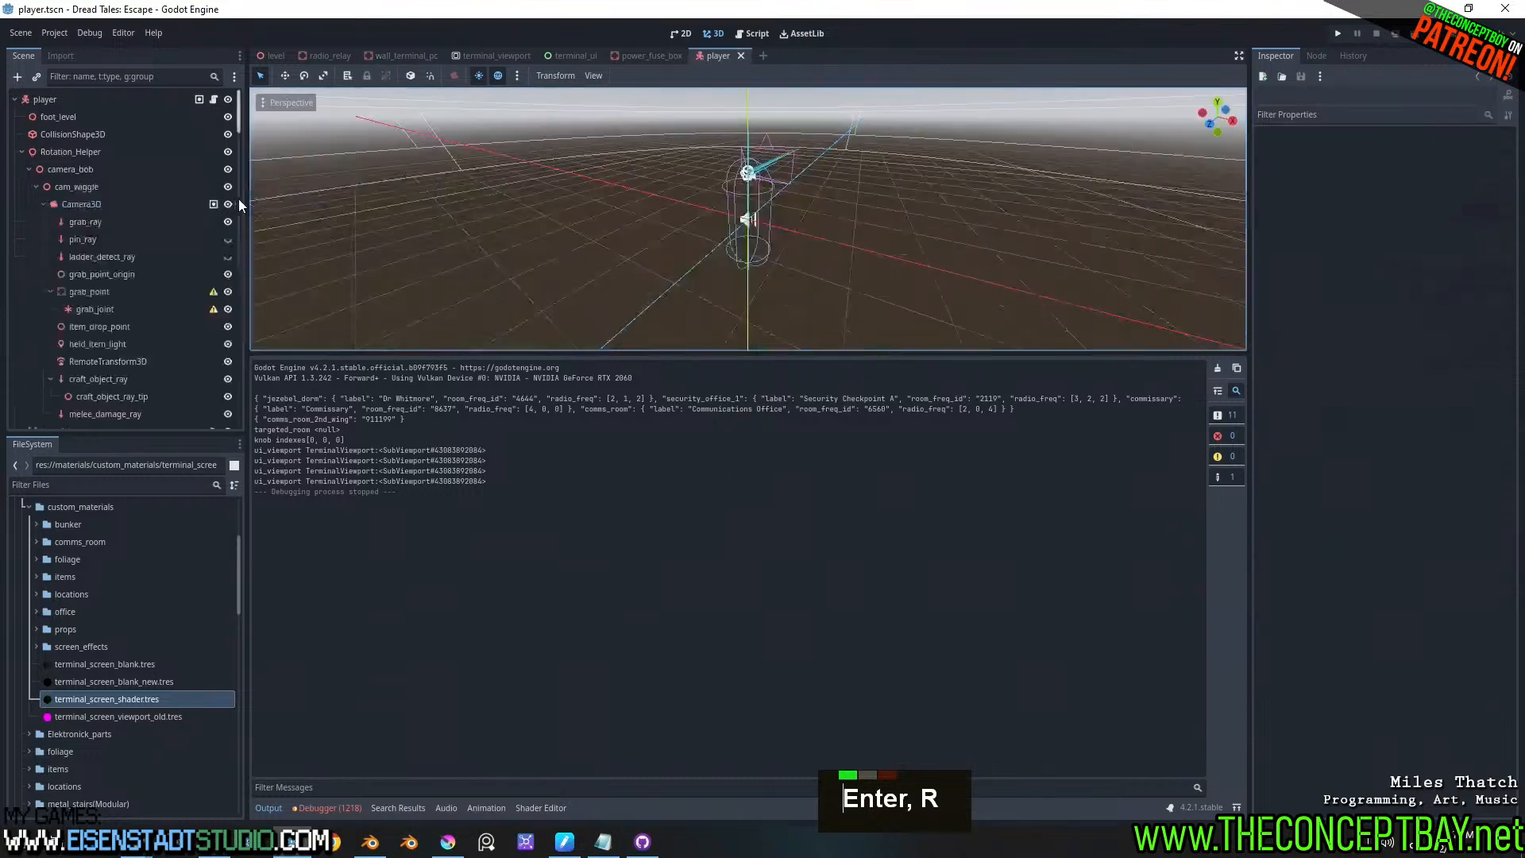
pyautogui.click(79, 204)
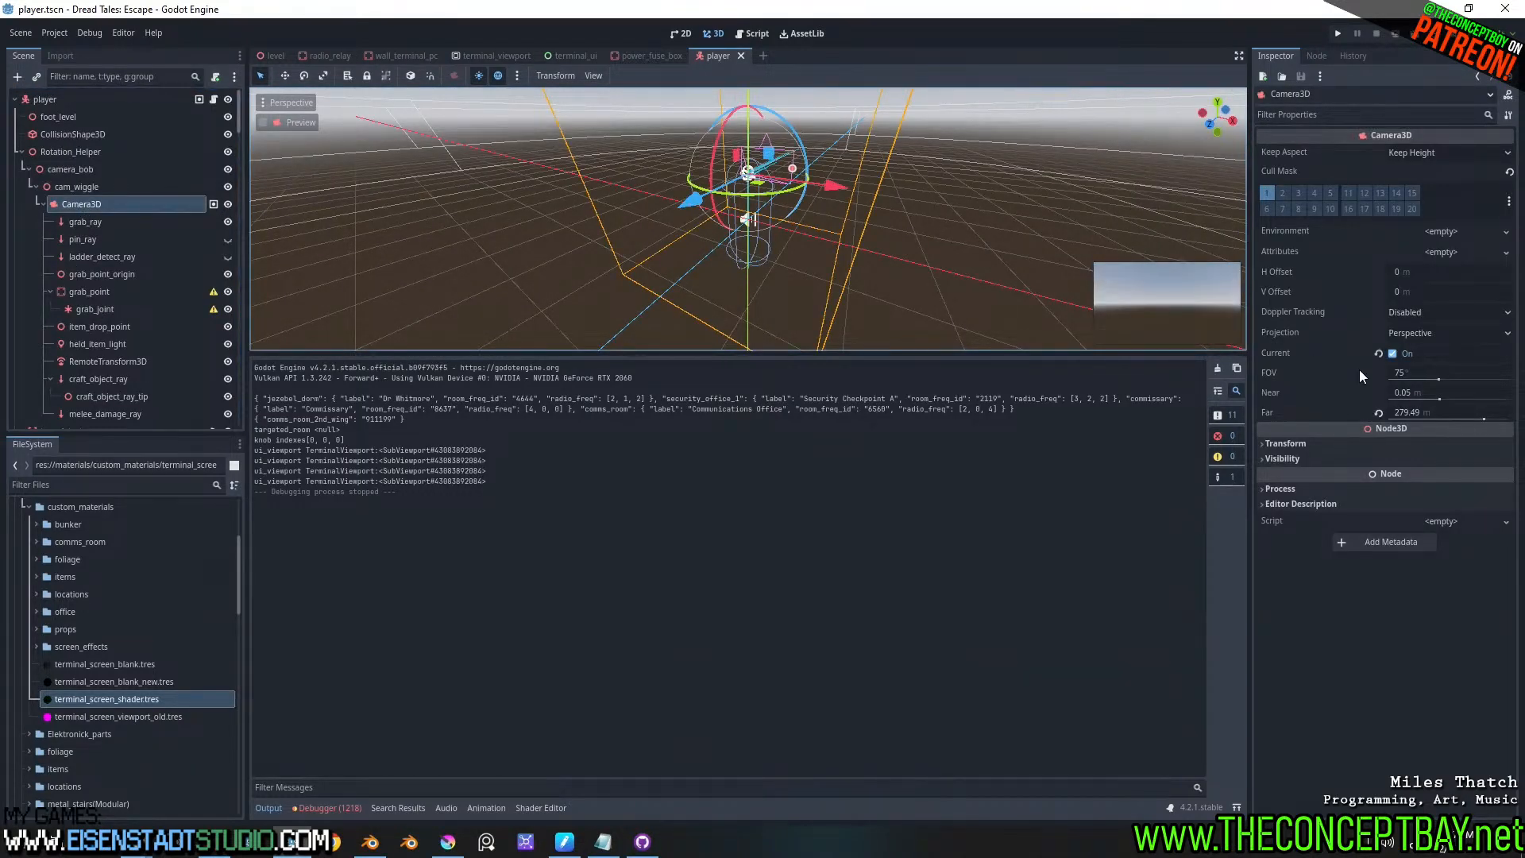
pyautogui.moveTo(1377, 377)
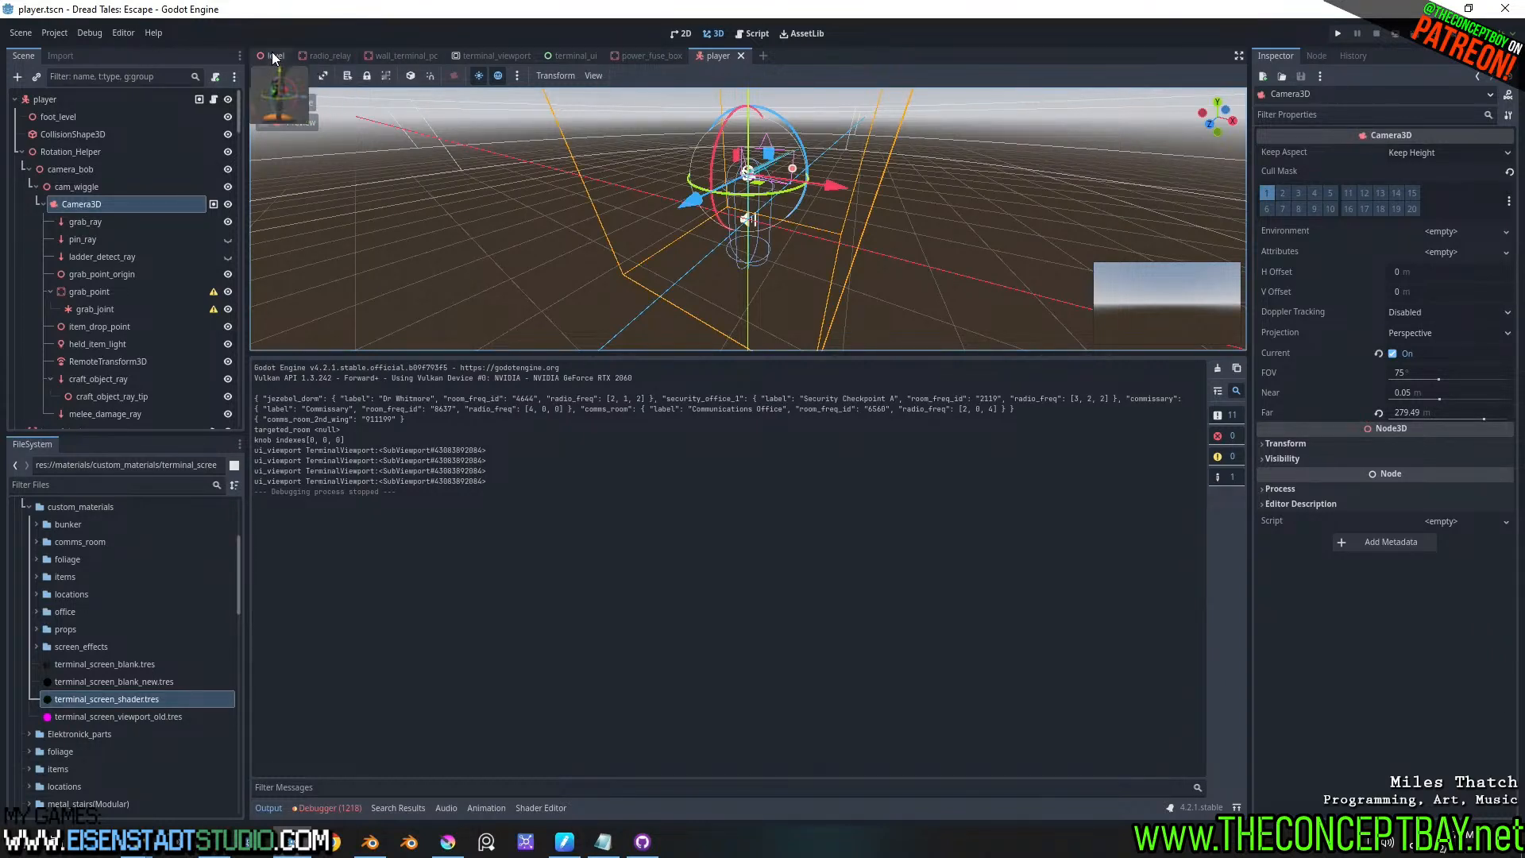
# - Open the wall_terminal_pc scene's script, enlarge the code area, and follow its extends path to terminal_pc.gd
pyautogui.click(393, 54)
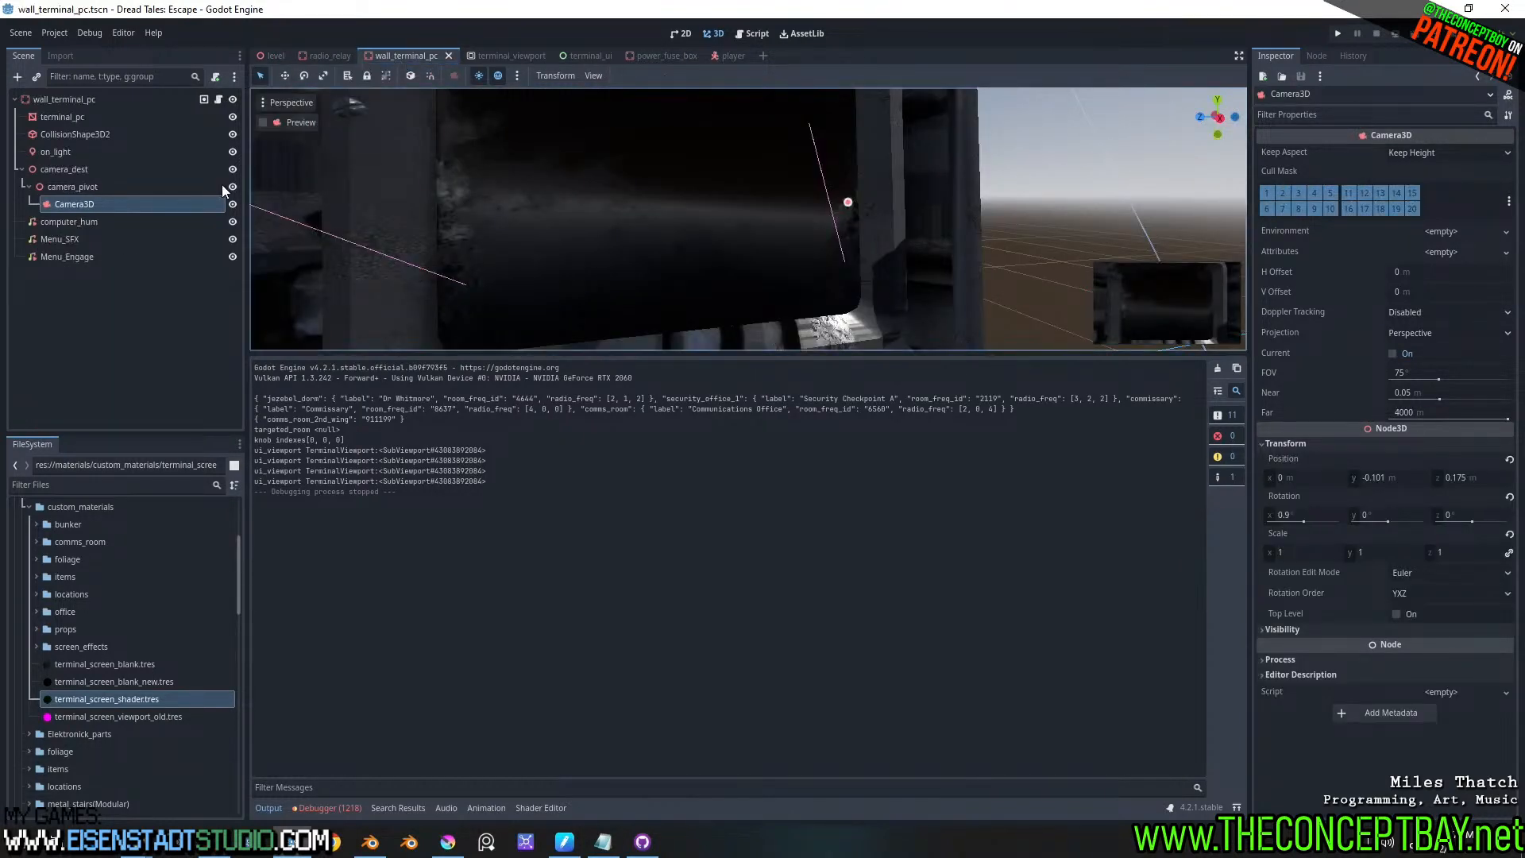
pyautogui.click(218, 100)
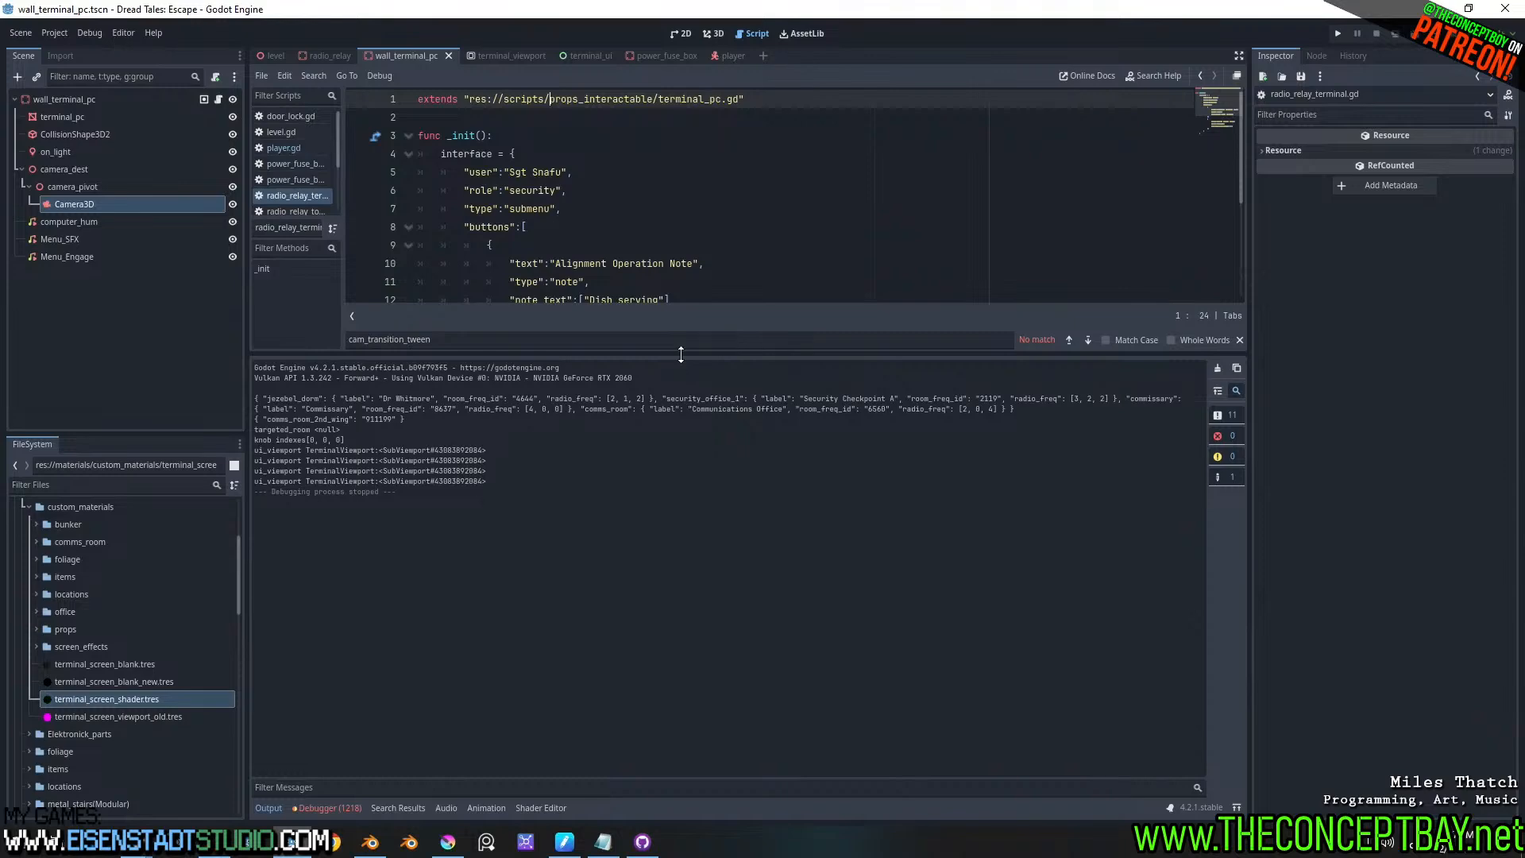
pyautogui.moveTo(681, 354); pyautogui.dragTo(681, 664)
pyautogui.keyDown('ctrl'); pyautogui.click(556, 99); pyautogui.keyUp('ctrl')
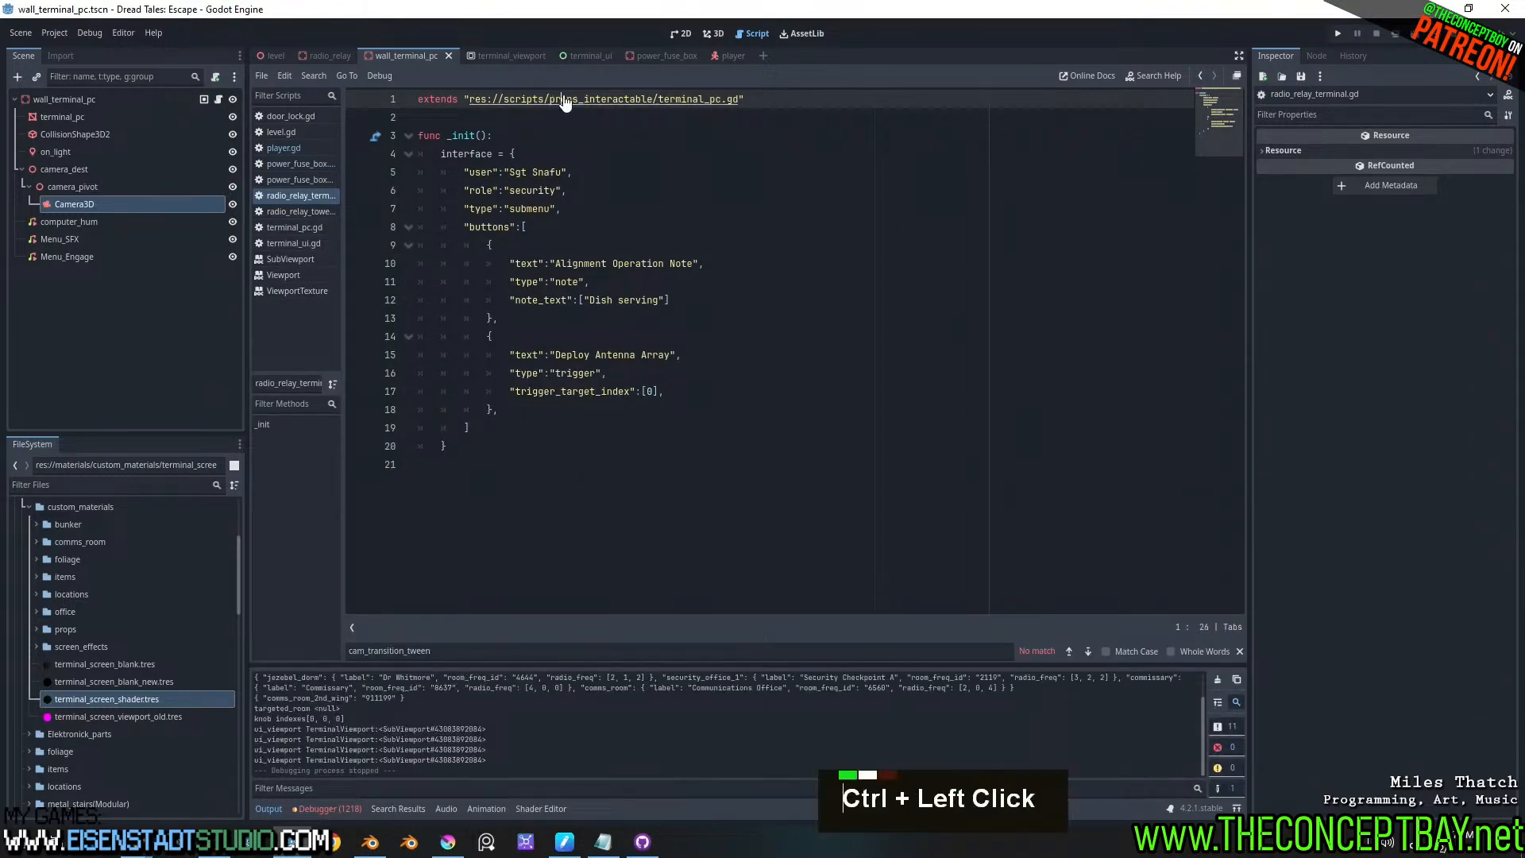
pyautogui.scroll(-4, 715, 349)
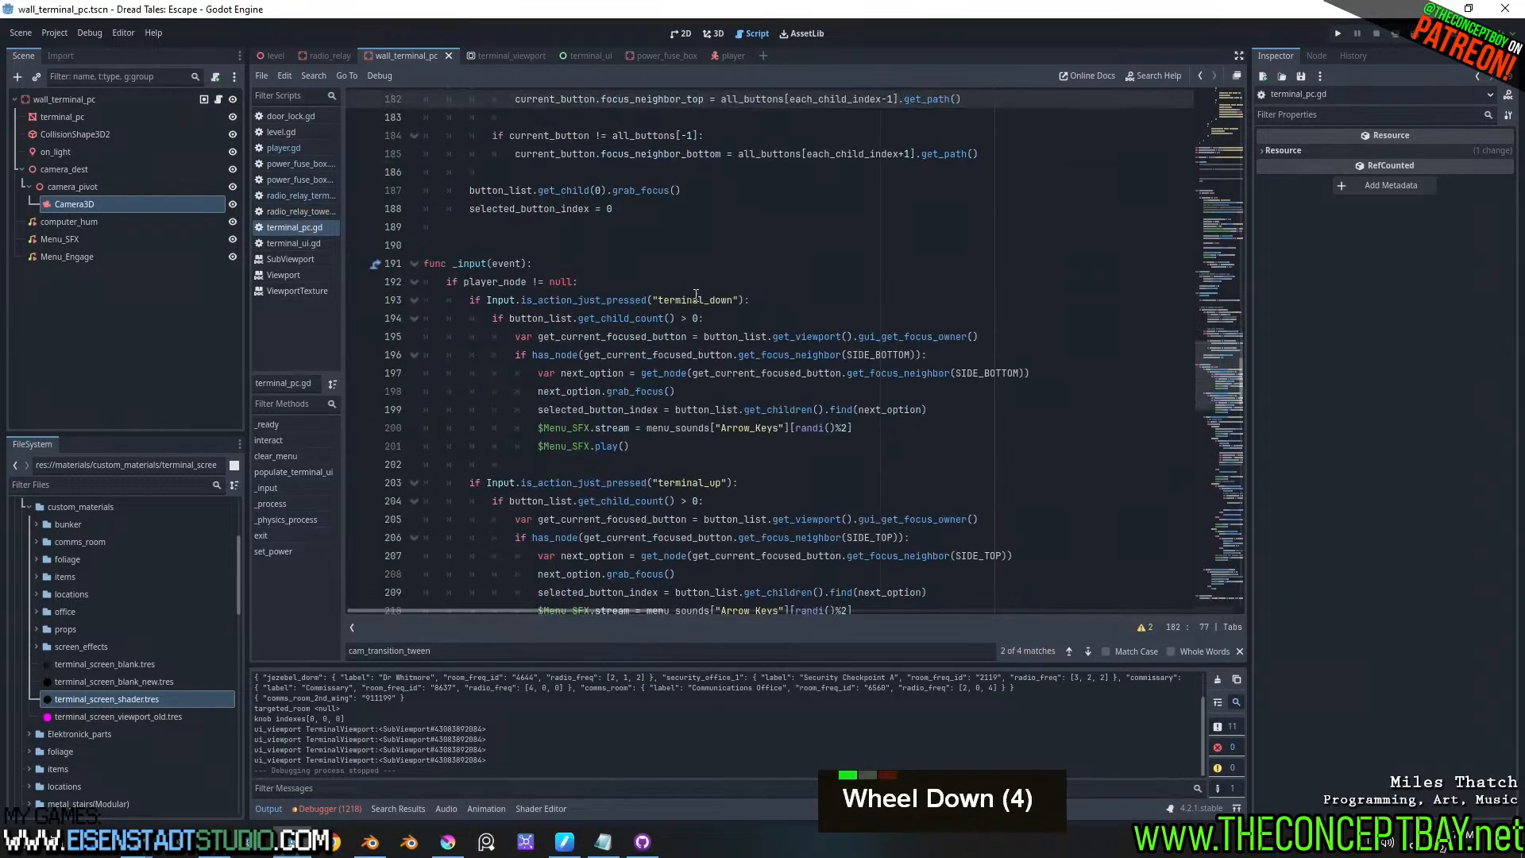
# - Go to the interact function in terminal_pc.gd and examine how cam_start_transform is taken from the player's camera
pyautogui.click(279, 488)
pyautogui.click(278, 439)
pyautogui.scroll(1, 714, 354)
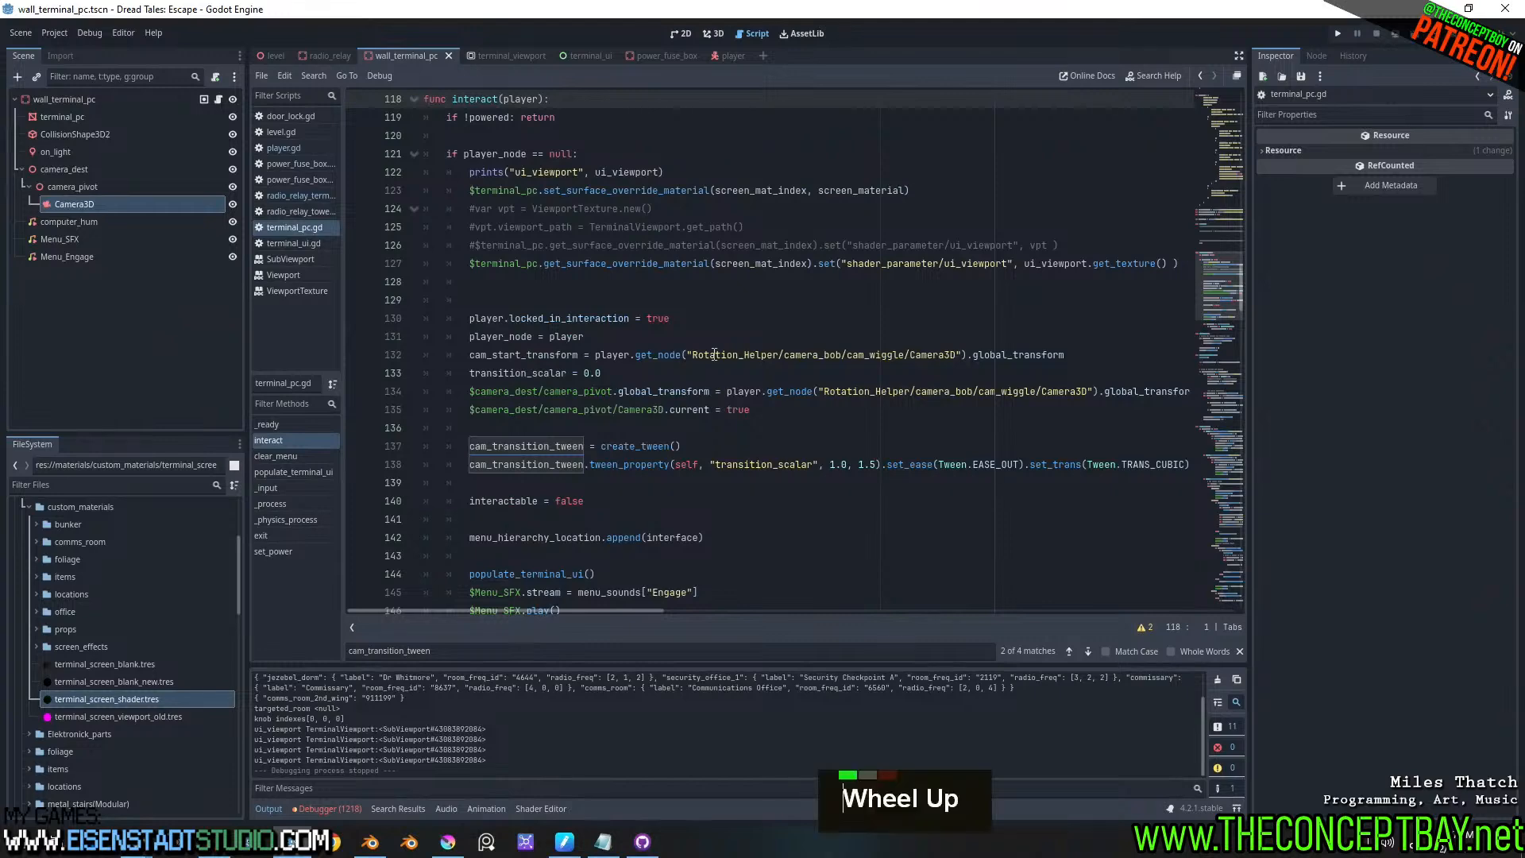
pyautogui.scroll(-2, 762, 339)
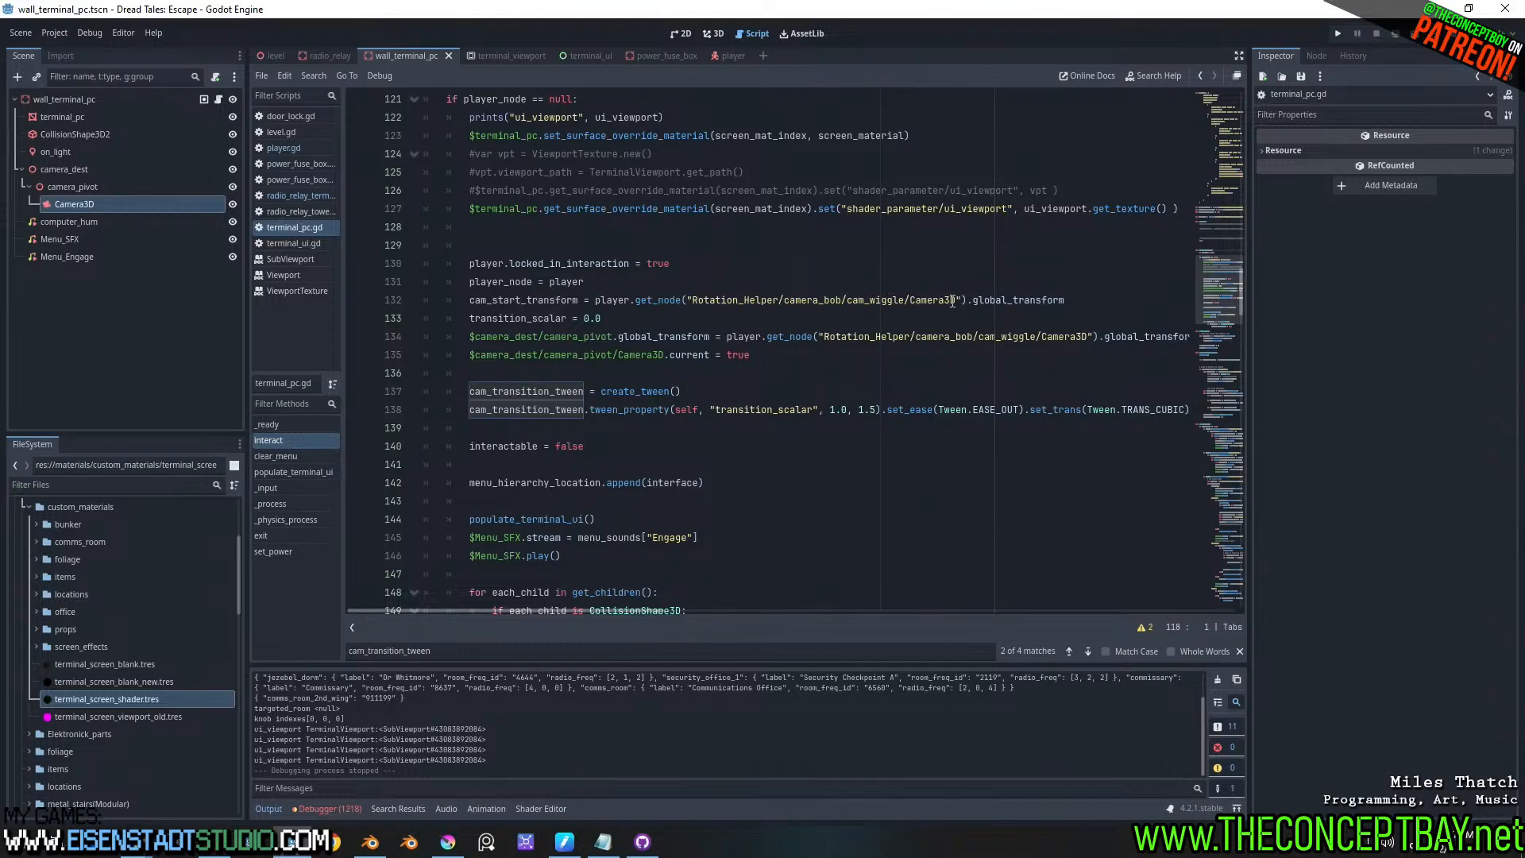
pyautogui.doubleClick(490, 300)
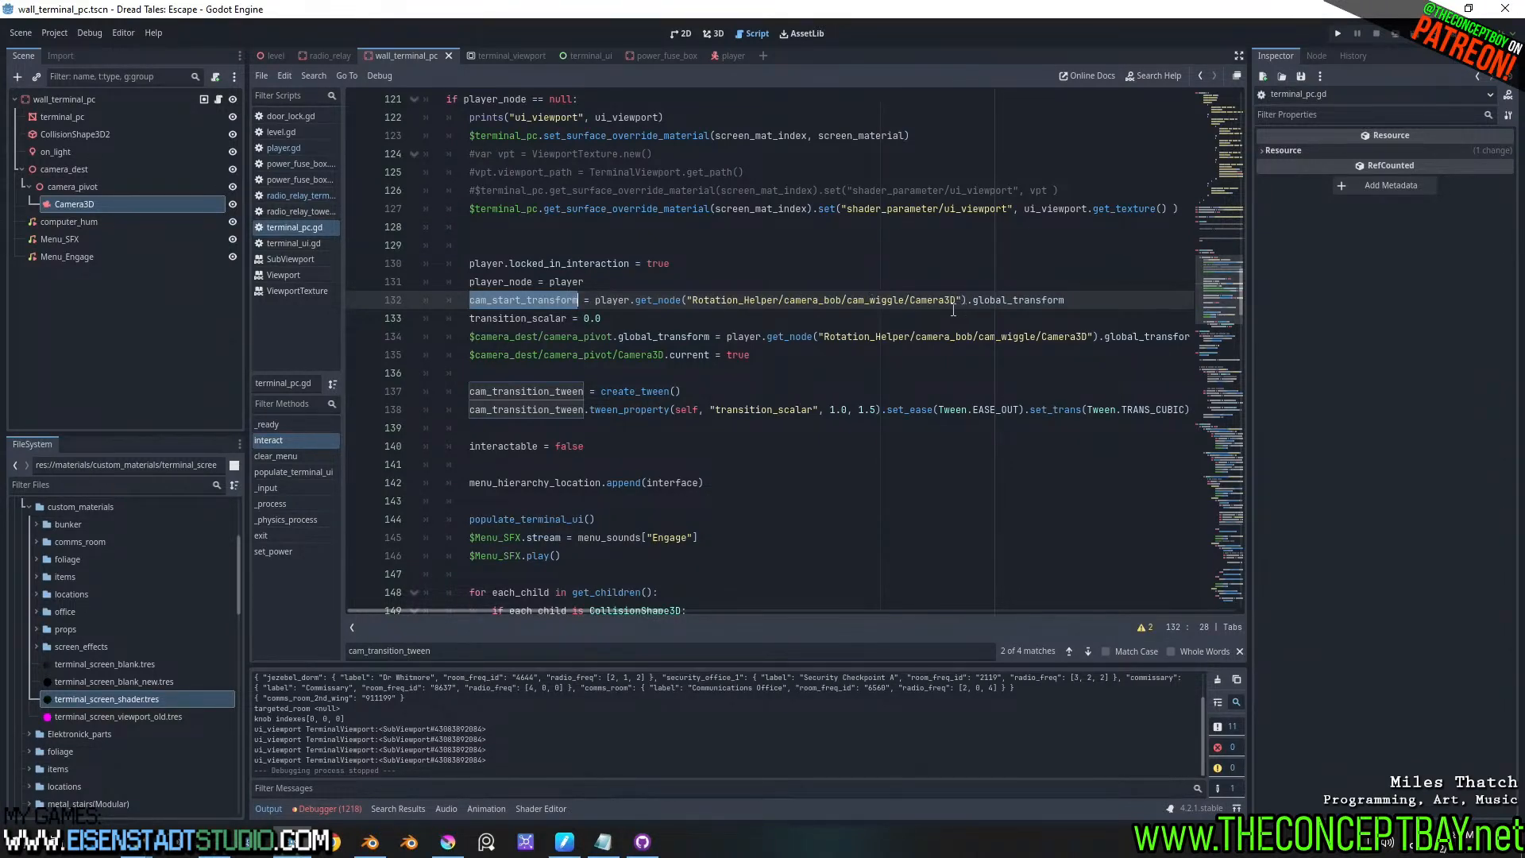
# - Check the player scene, and return to terminal_pc.gd to examine the transition_scalar and camera tween lines
pyautogui.click(726, 56)
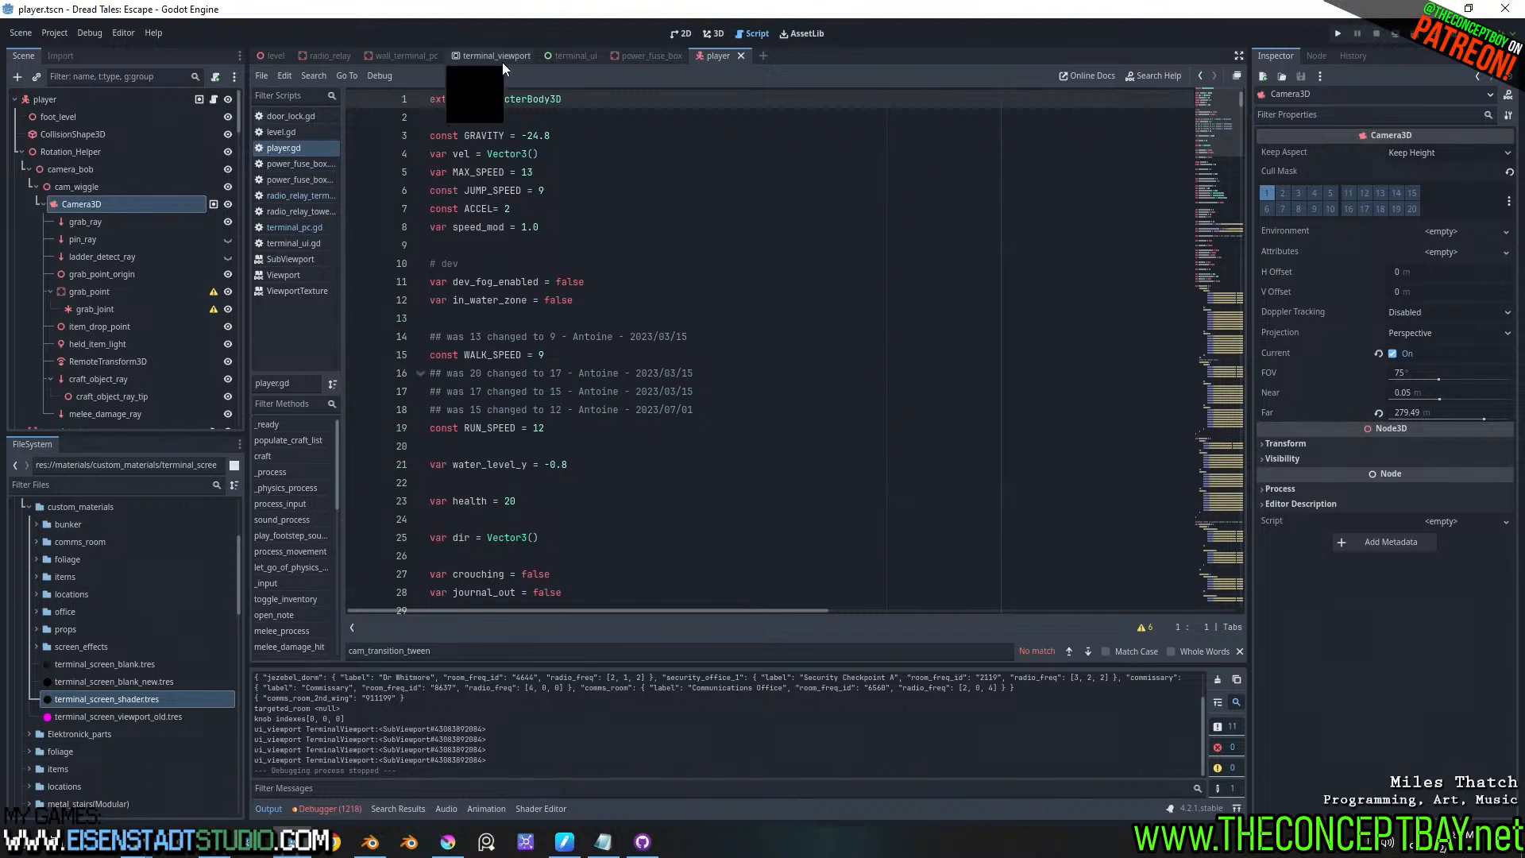
pyautogui.click(293, 233)
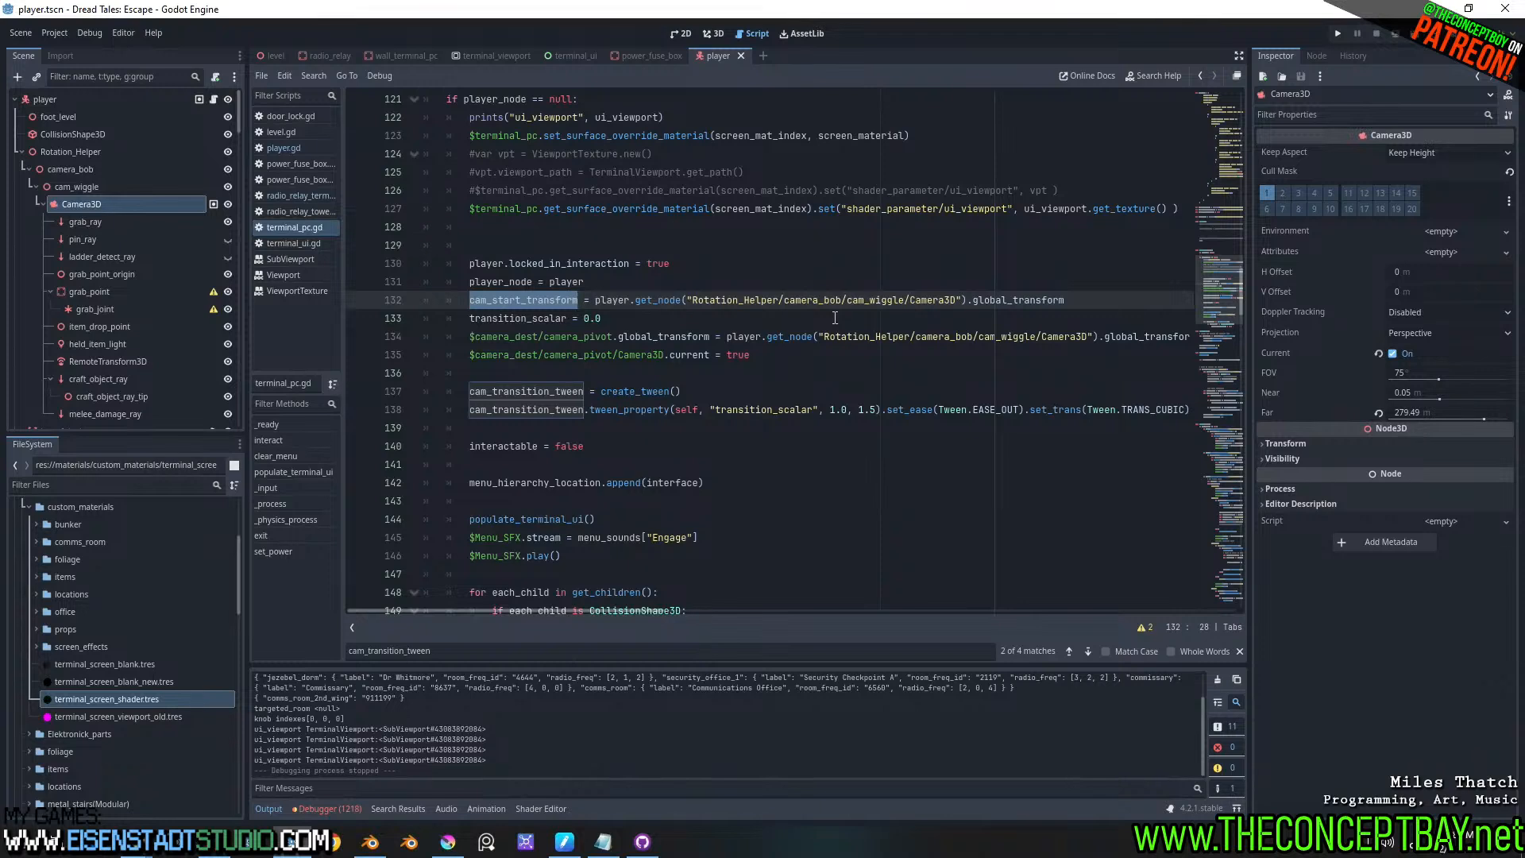
pyautogui.doubleClick(521, 318)
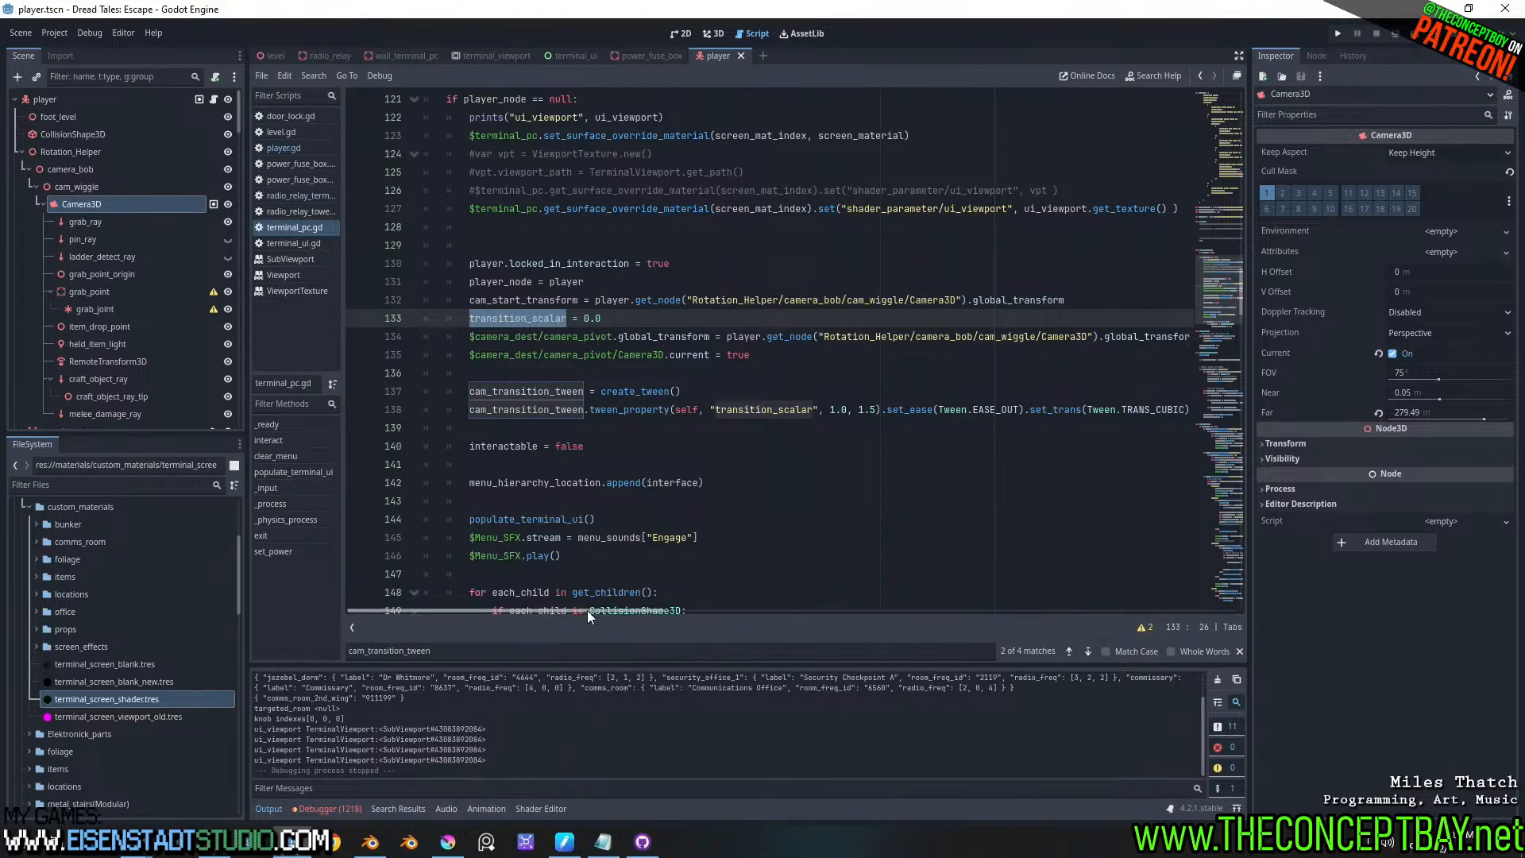
pyautogui.moveTo(588, 610)
pyautogui.mouseDown()
pyautogui.moveTo(621, 610)
pyautogui.moveTo(597, 613)
pyautogui.mouseUp()
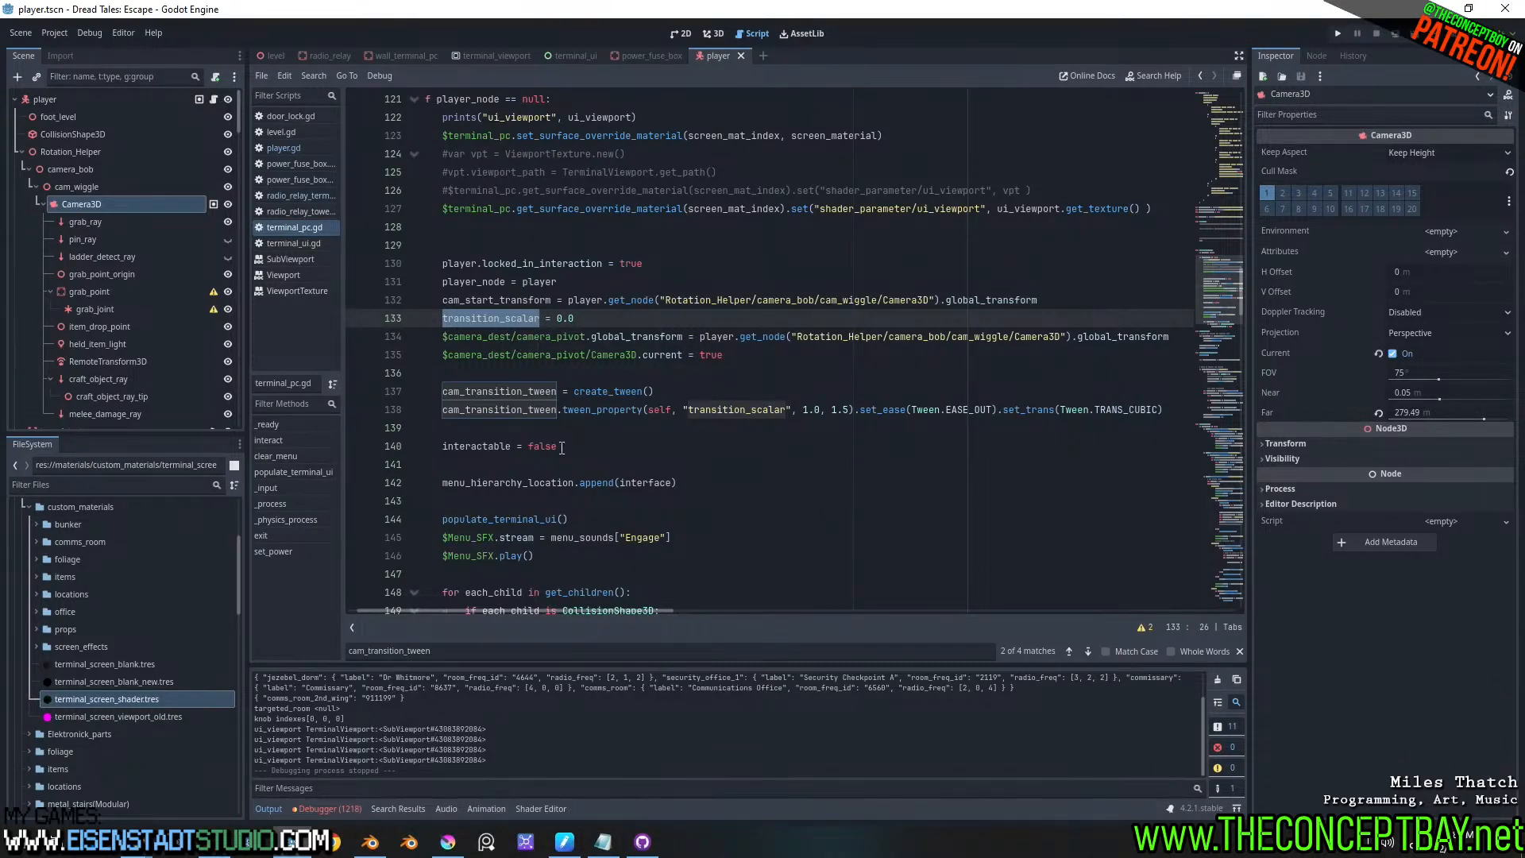
# - Reset the rotation and position of the Camera3D under camera_pivot in the wall_terminal_pc scene to zero
pyautogui.click(715, 34)
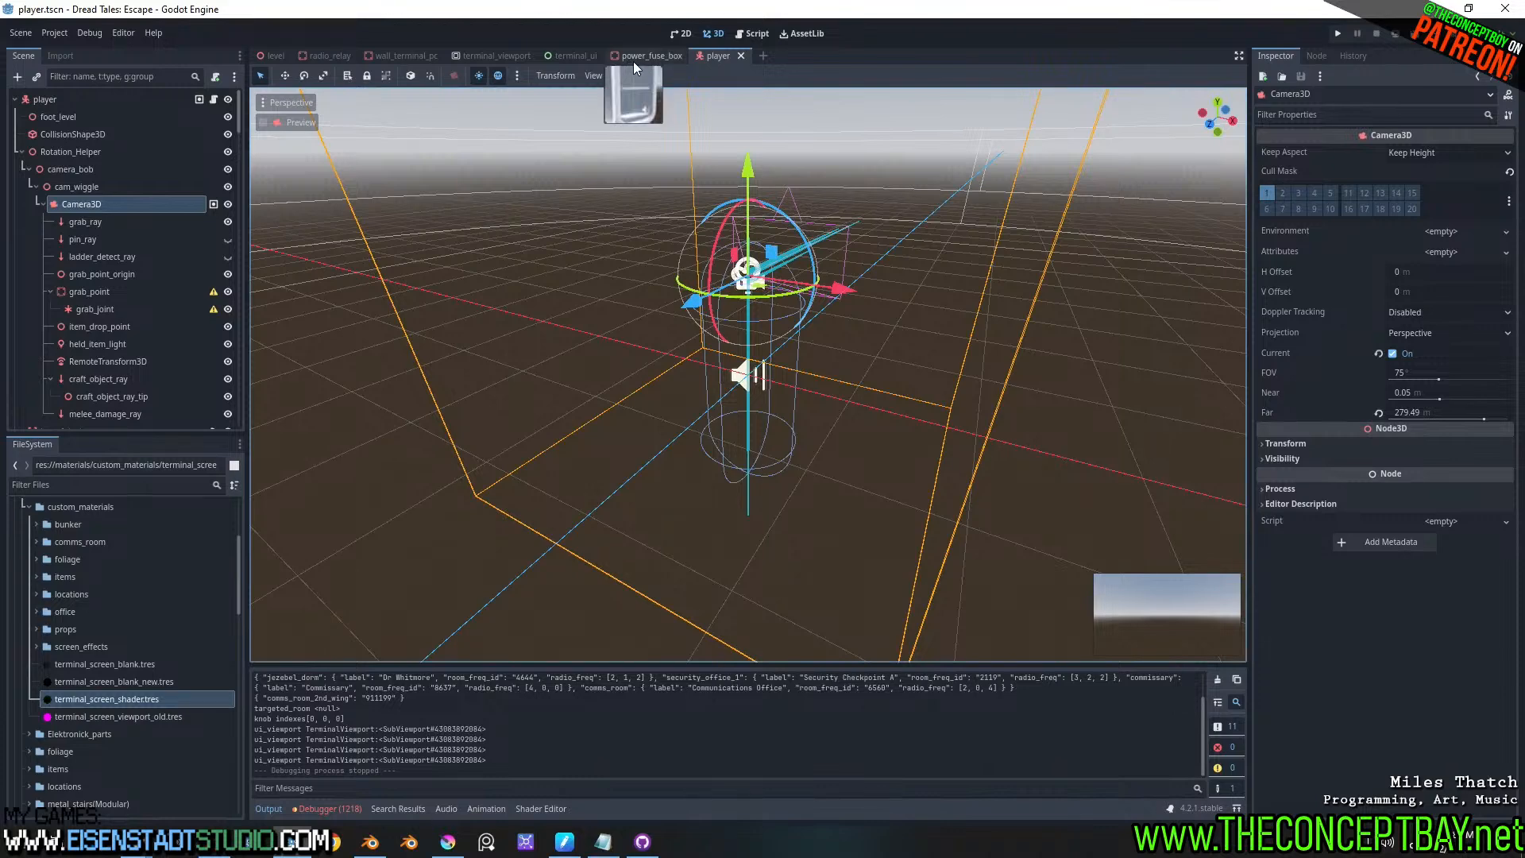
pyautogui.click(402, 57)
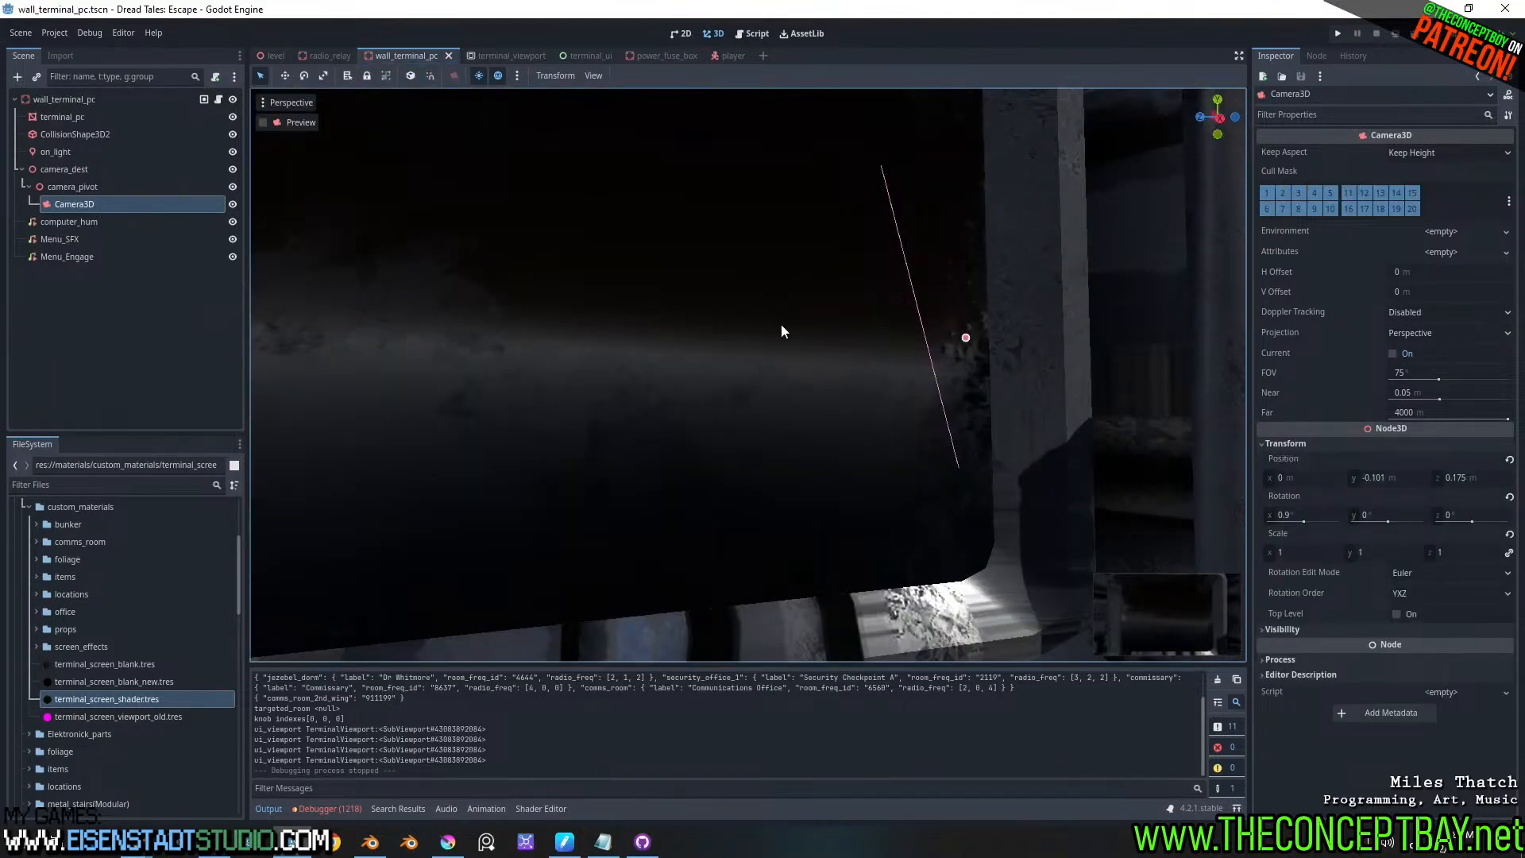
pyautogui.scroll(-5, 780, 324)
pyautogui.moveTo(826, 402); pyautogui.dragTo(1022, 411, button='middle')
pyautogui.scroll(-1, 1021, 412)
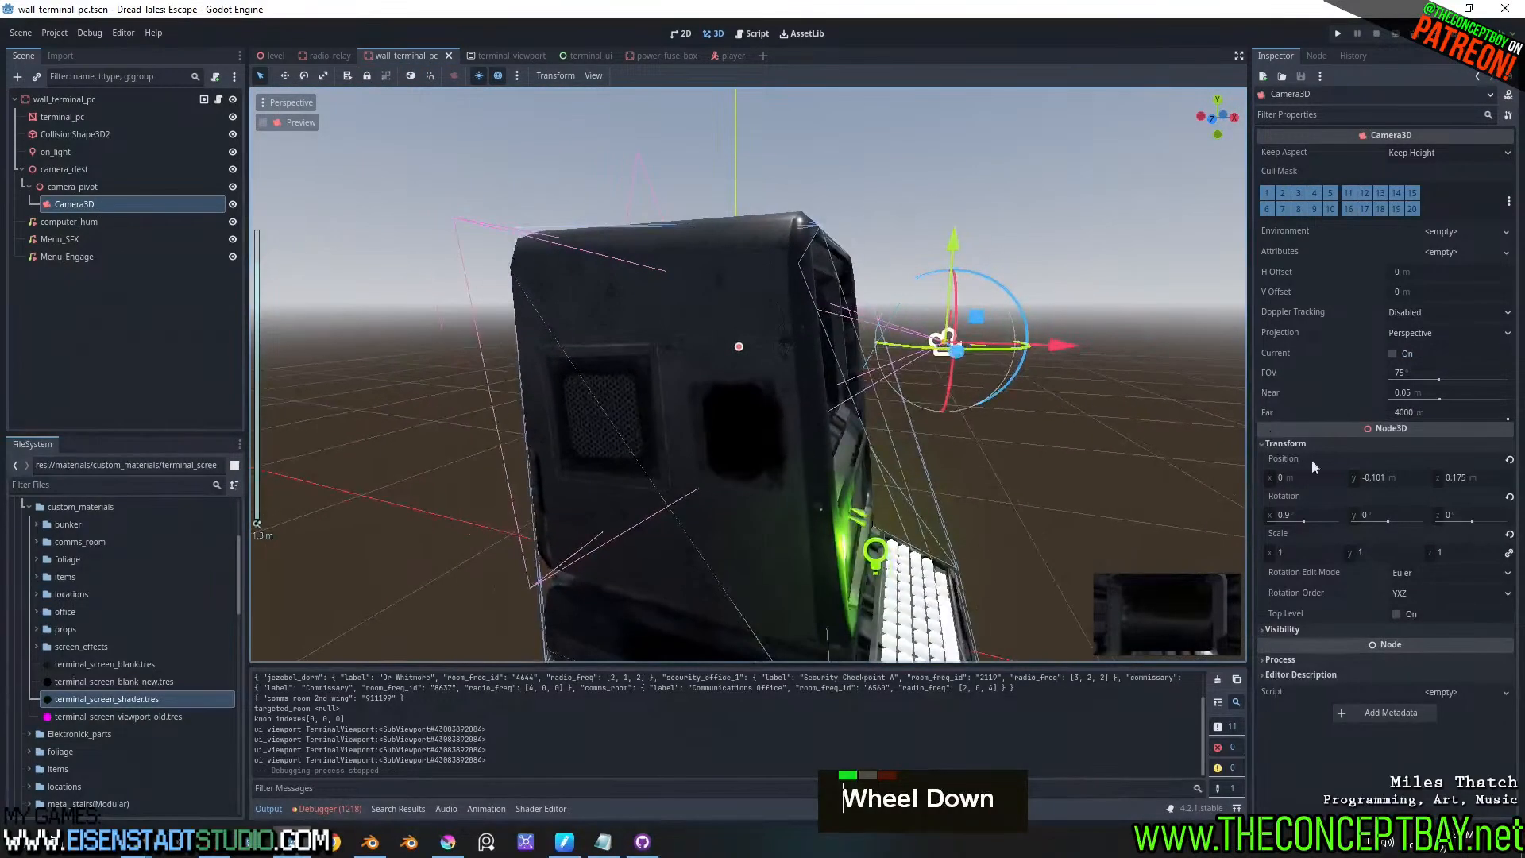
pyautogui.click(1509, 497)
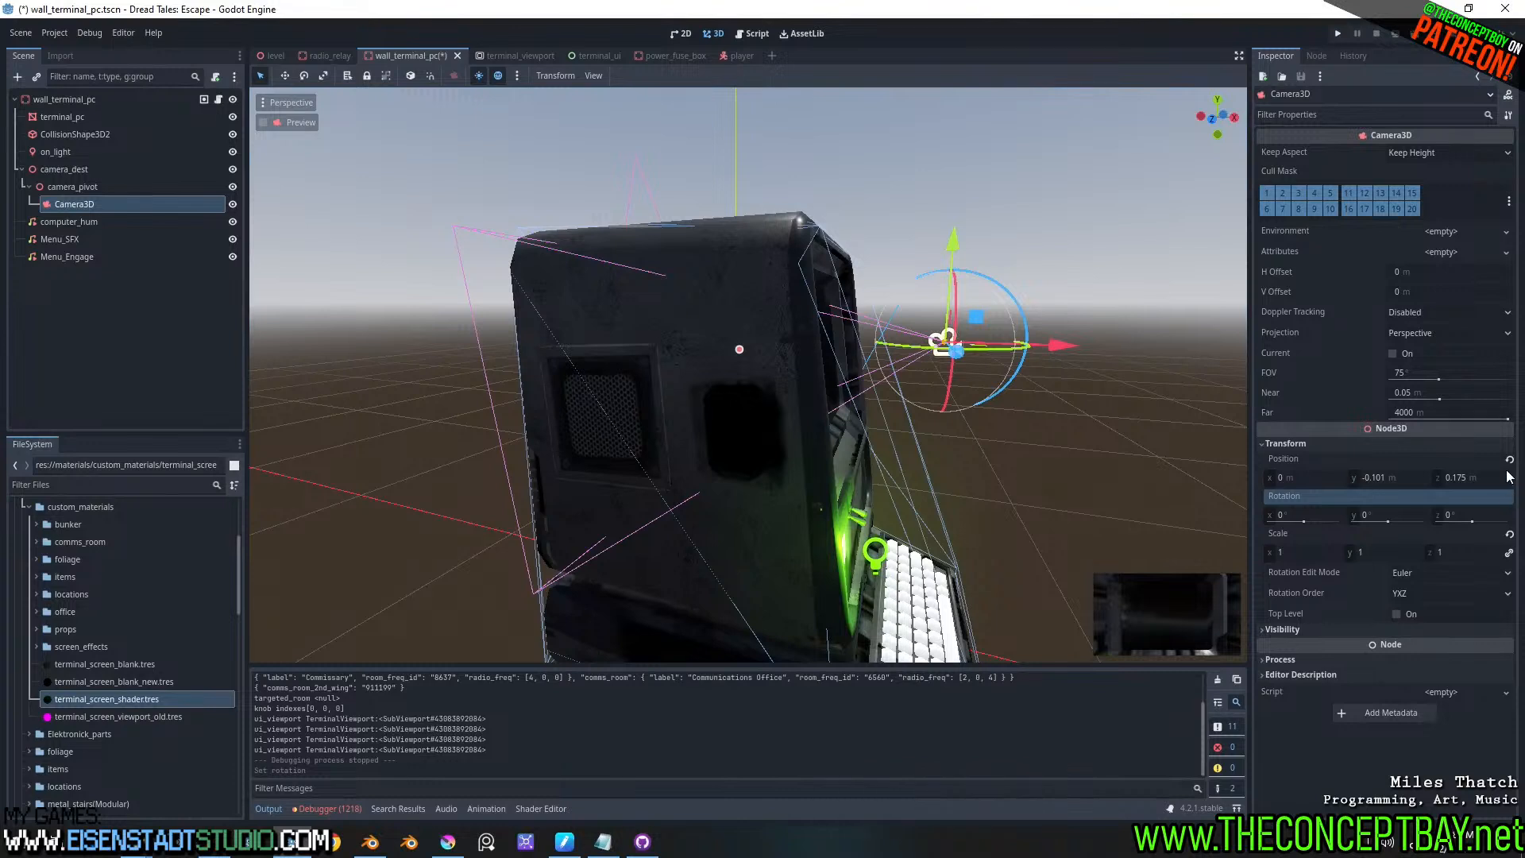
pyautogui.click(1509, 459)
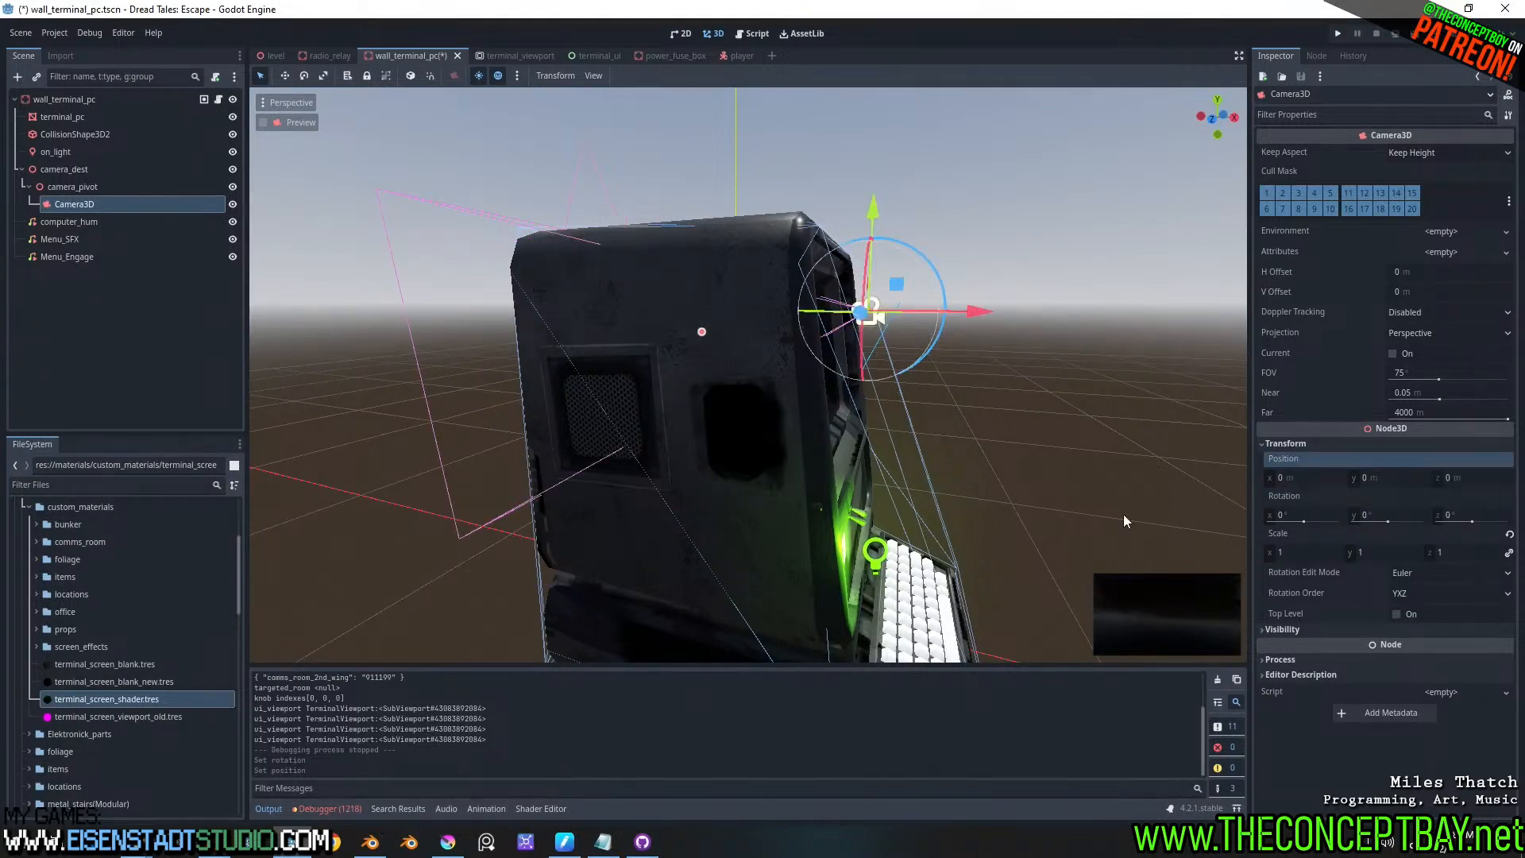
# - Rename the Camera3D node under camera_pivot by appending a -DO_NOT_TOUCH suffix
pyautogui.click(79, 170)
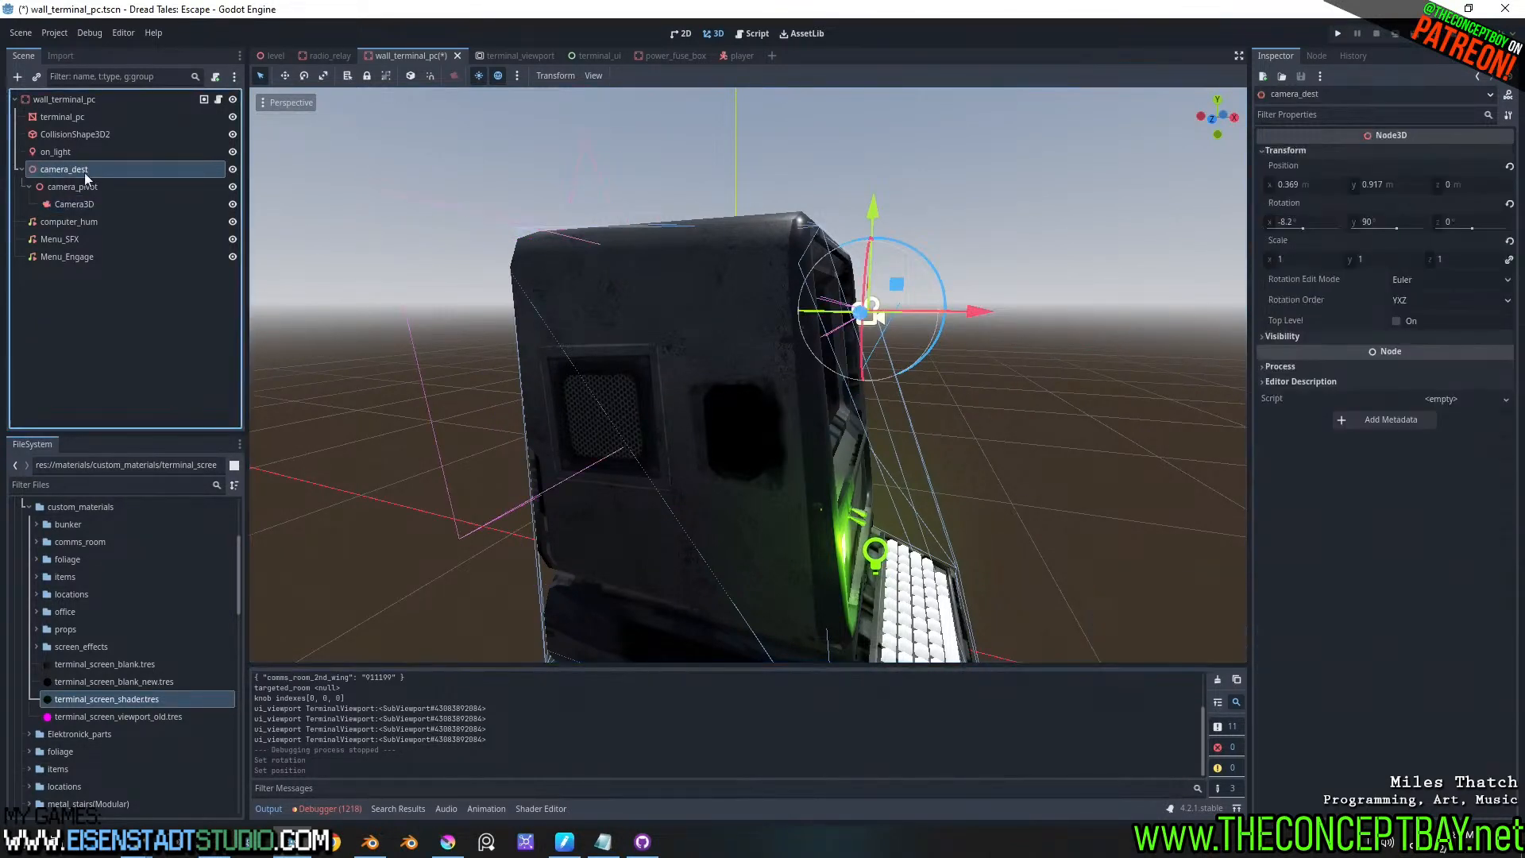
pyautogui.click(84, 204)
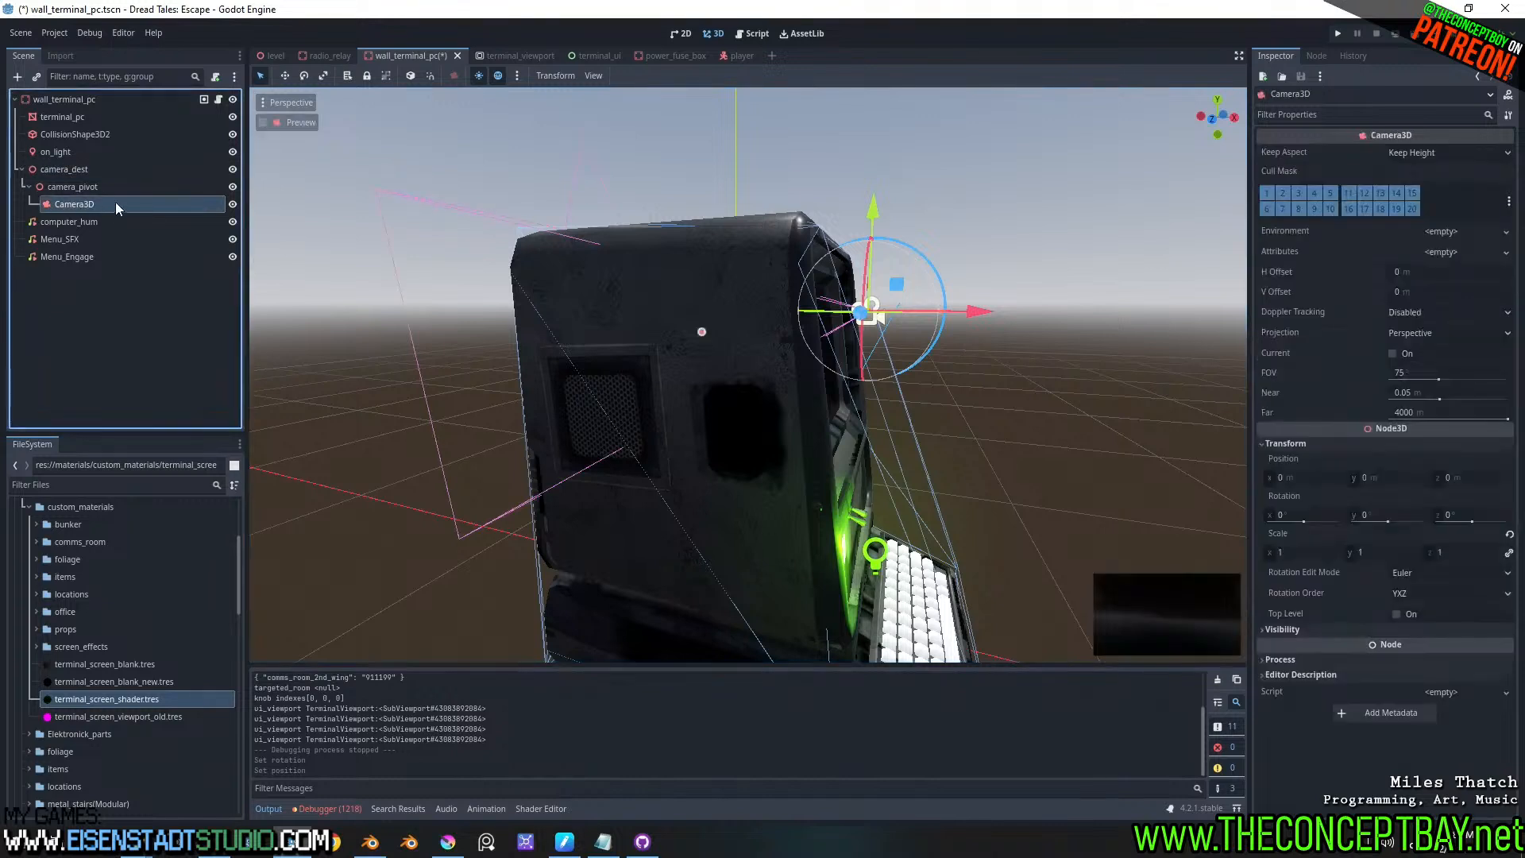
pyautogui.doubleClick(116, 202)
pyautogui.hotkey('ctrl', 'a')
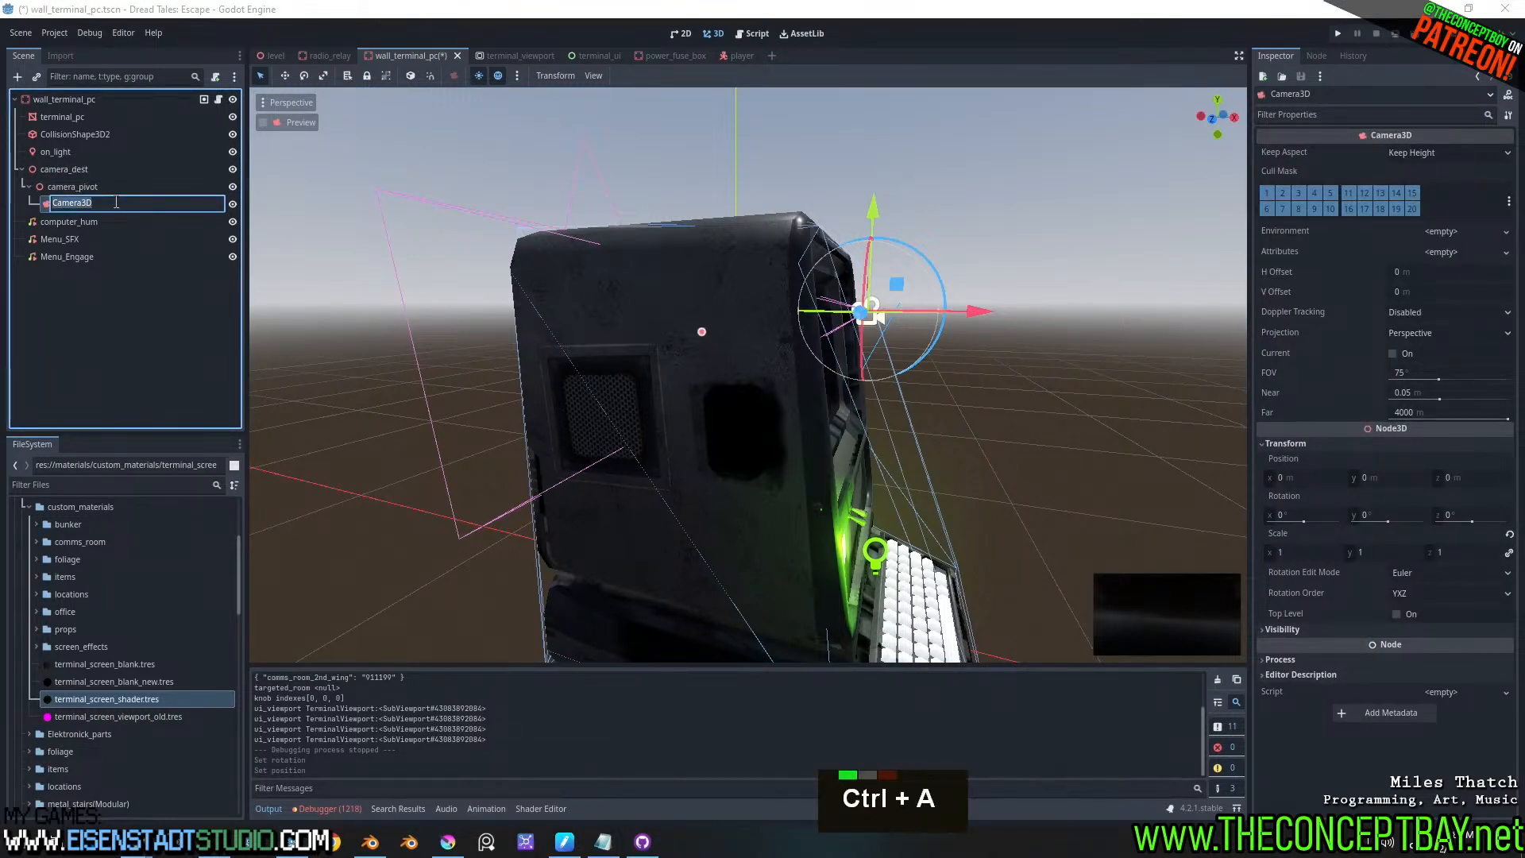
pyautogui.press('Right')
pyautogui.write('-DON')
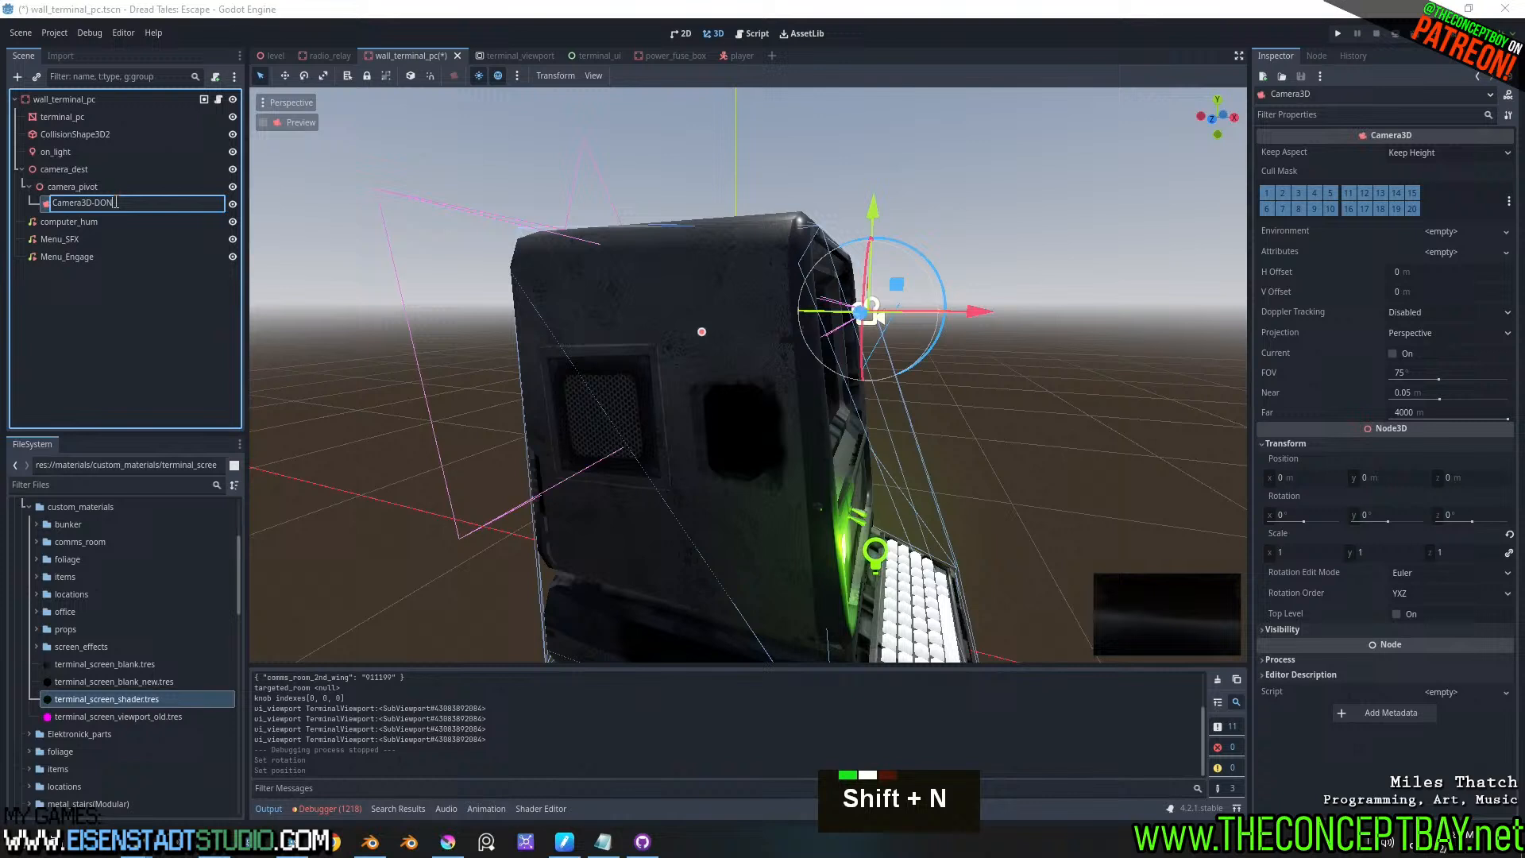
pyautogui.press('BackSpace')
pyautogui.write('_NOT_')
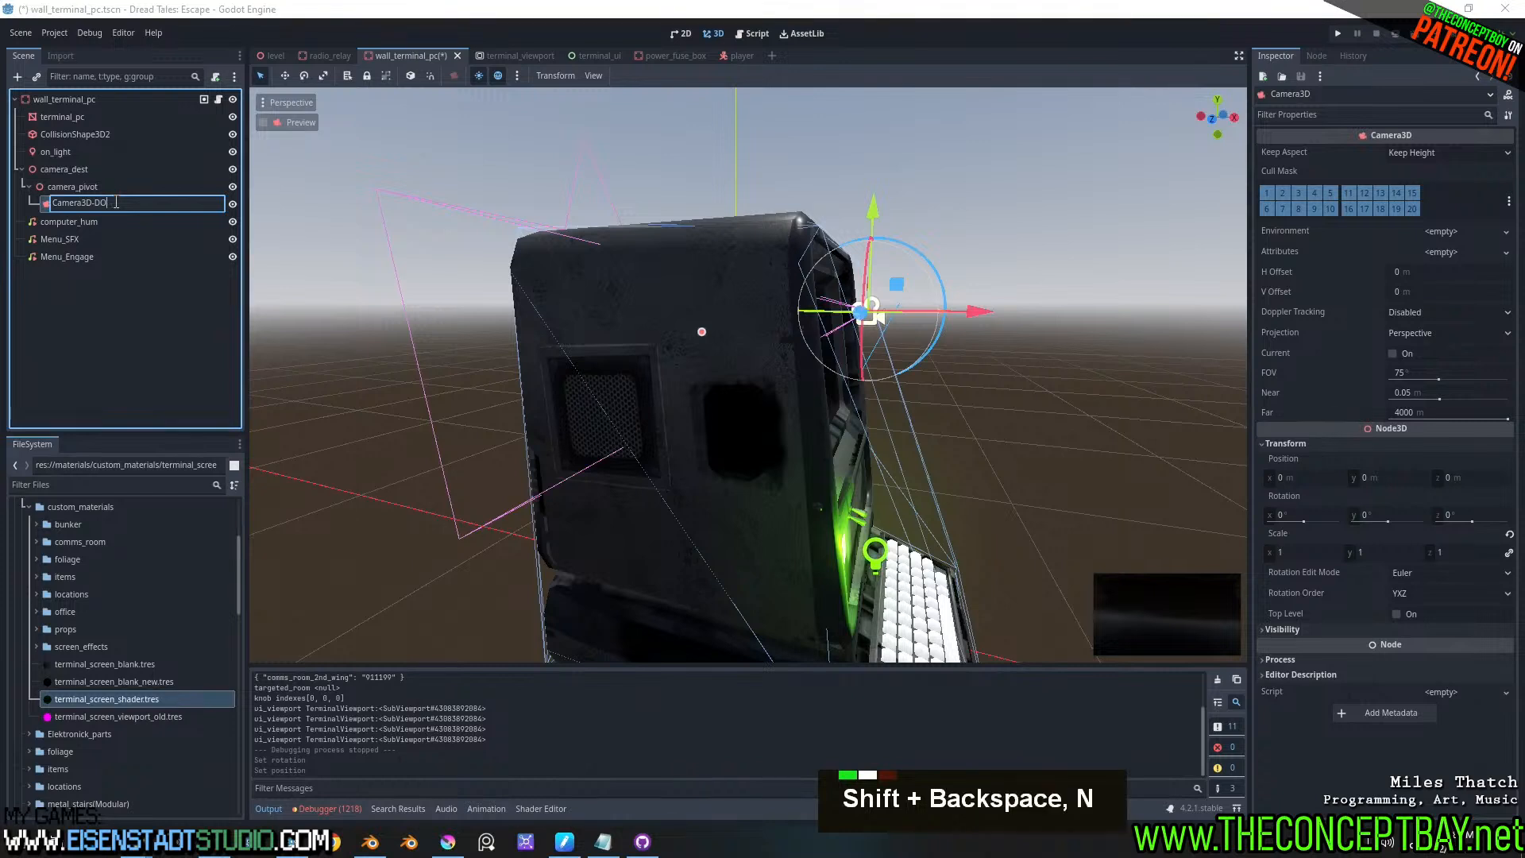
pyautogui.write('TOU')
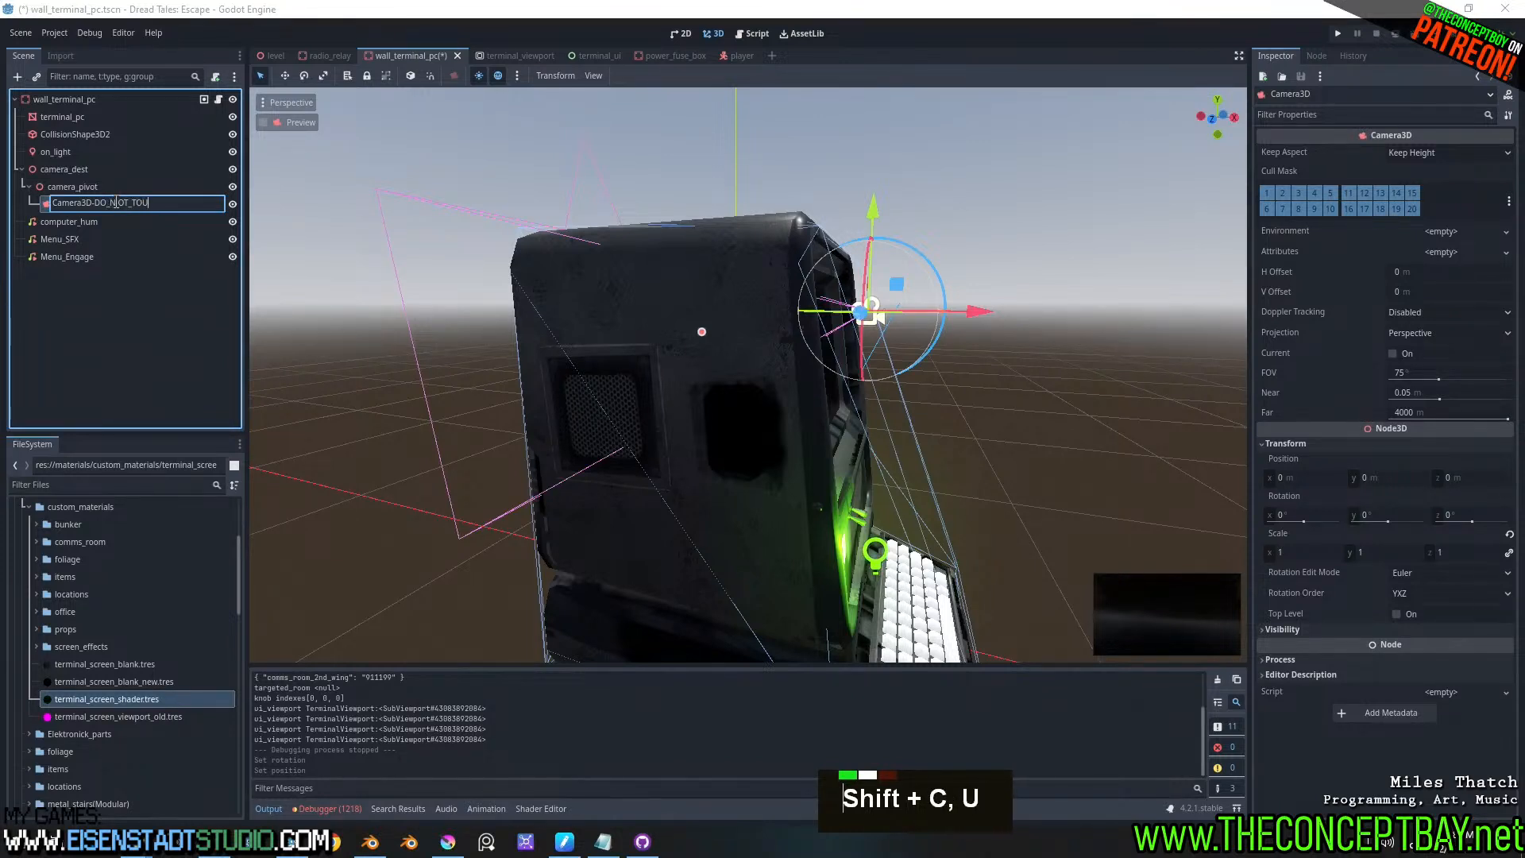
pyautogui.write('CH_YOU_')
pyautogui.press('BackSpace')
pyautogui.press('BackSpace')
pyautogui.press('BackSpace')
pyautogui.press('BackSpace')
pyautogui.press('BackSpace')
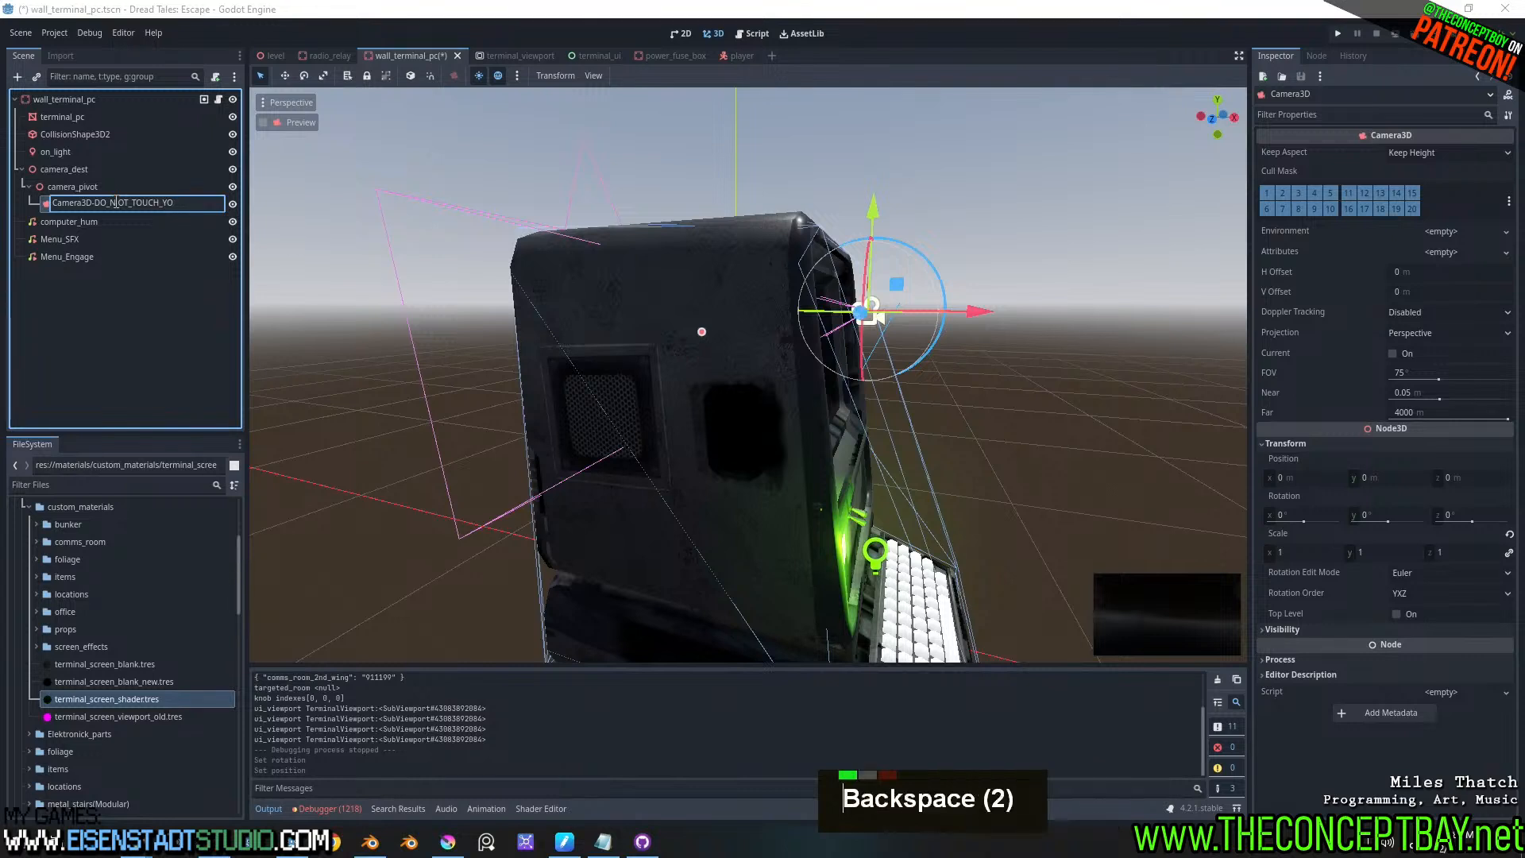
pyautogui.press('Return')
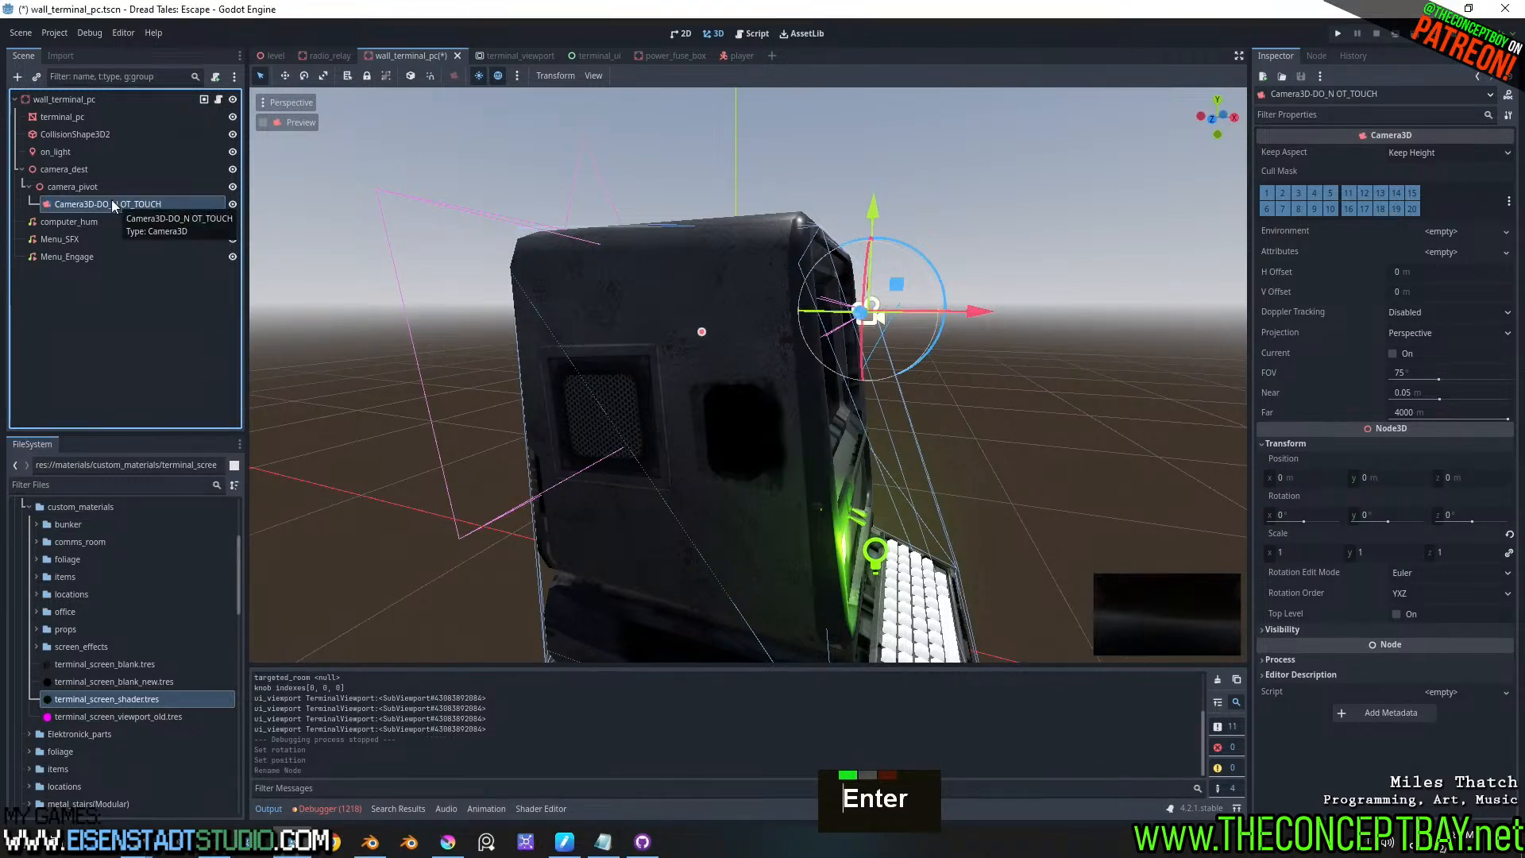
# - Correct the camera node's name to Camera3D_DO_NOT_TOUCH, replacing the hyphen with an underscore and removing the stray space
pyautogui.doubleClick(96, 203)
pyautogui.press('BackSpace')
pyautogui.write('_')
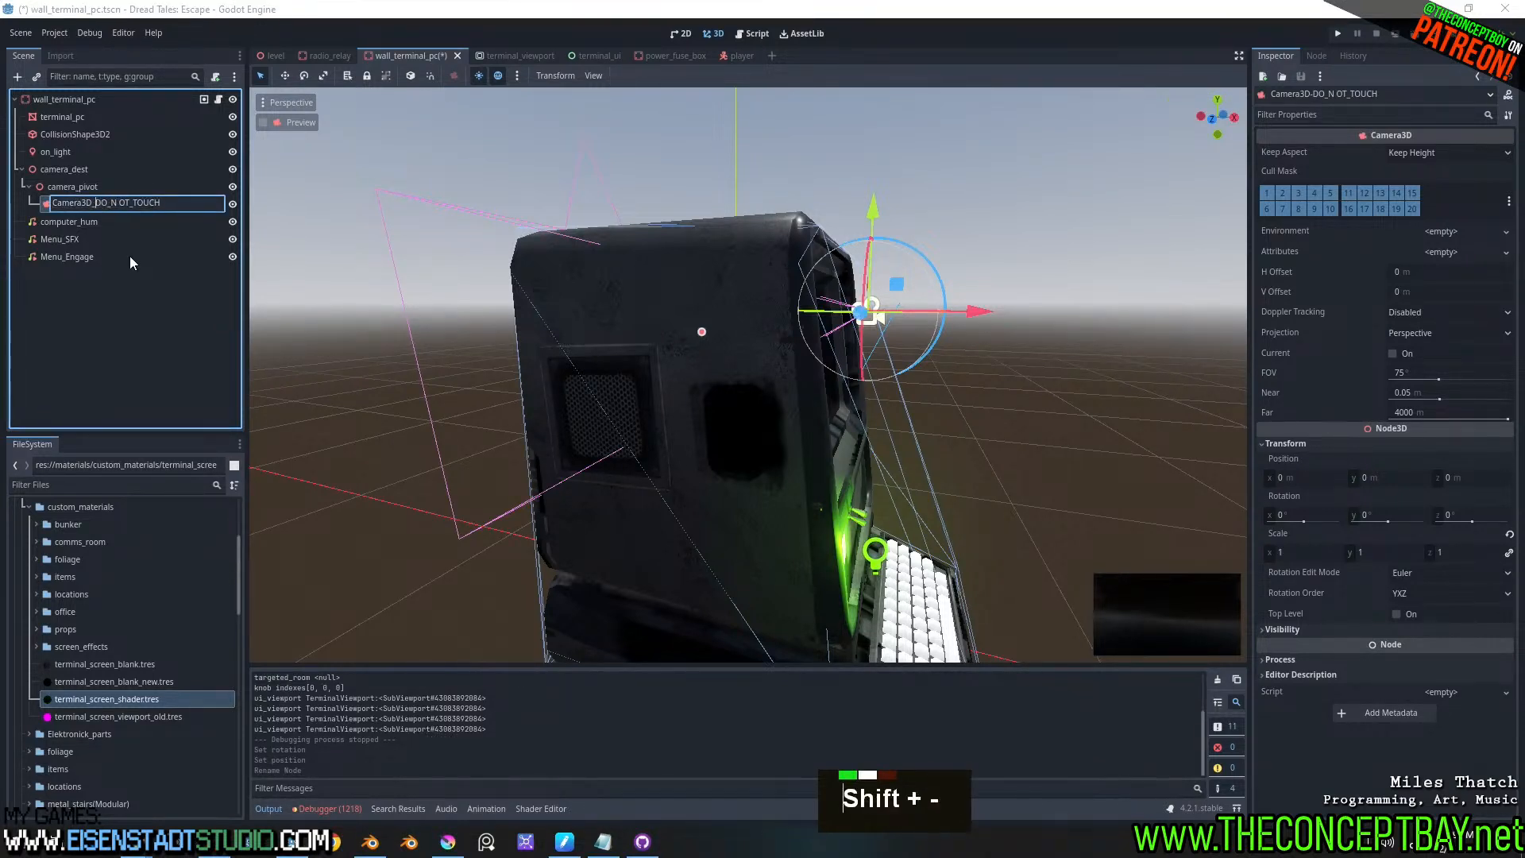
pyautogui.press('Return')
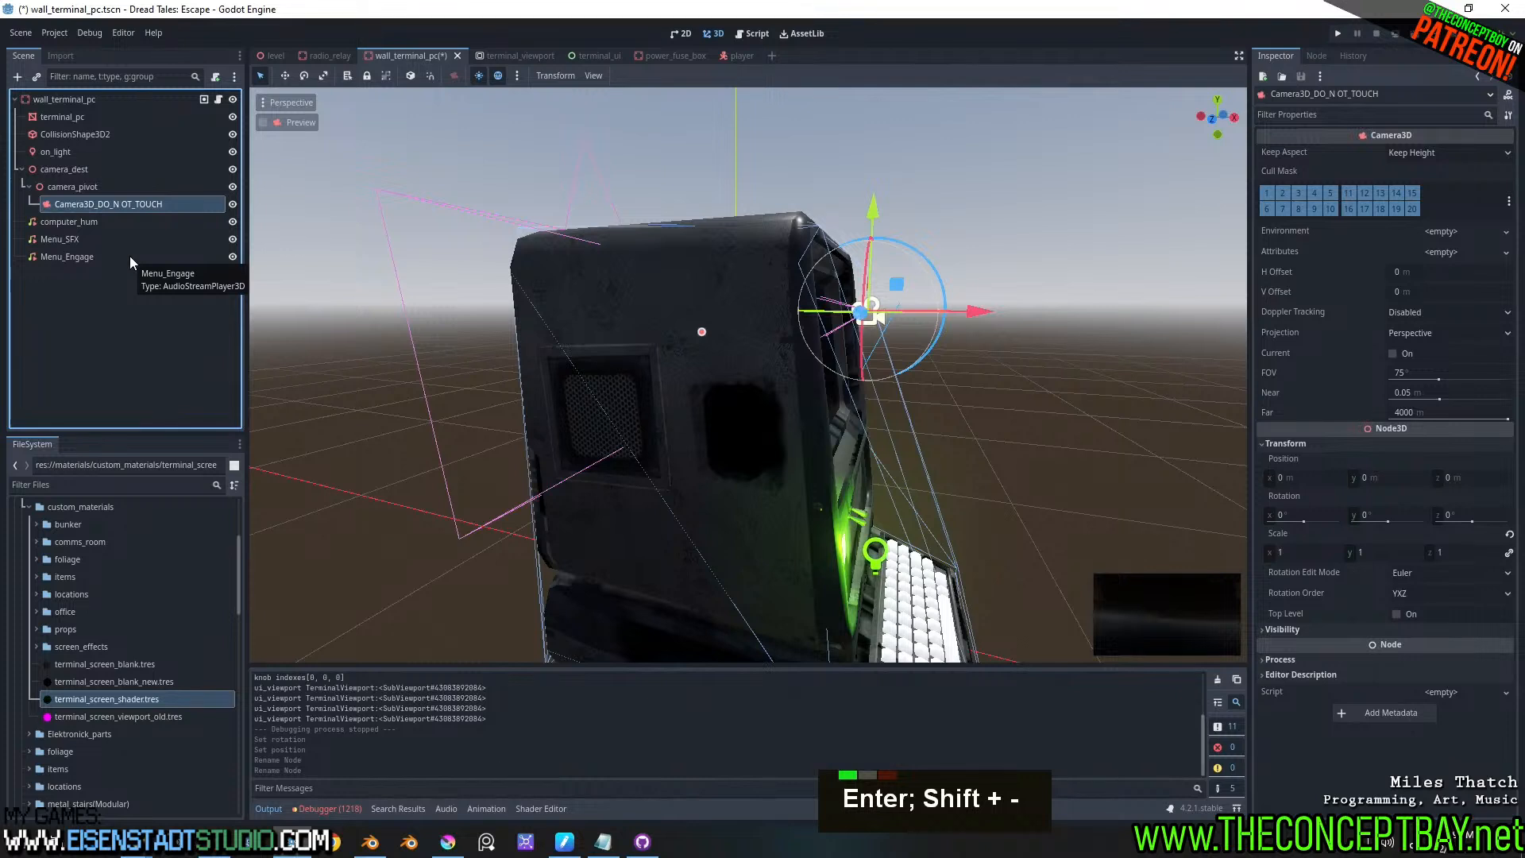
pyautogui.doubleClick(113, 203)
pyautogui.doubleClick(115, 204)
pyautogui.press('BackSpace')
pyautogui.press('Left')
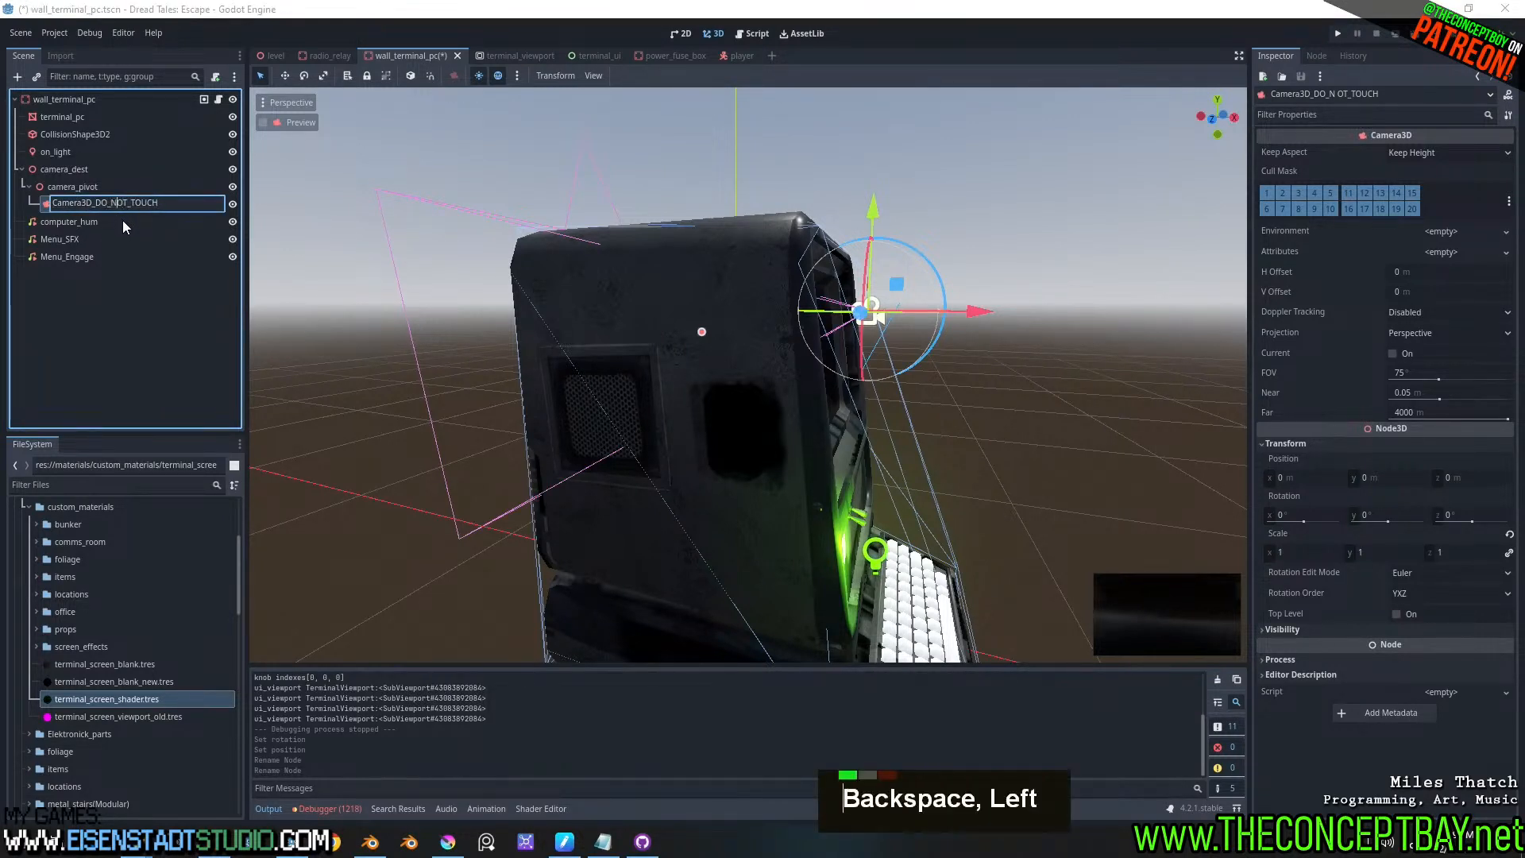
pyautogui.press('Return')
# - Copy the renamed camera node's full name and open terminal_pc.gd through the extends path of the wall_terminal_pc scene's script
pyautogui.doubleClick(127, 205)
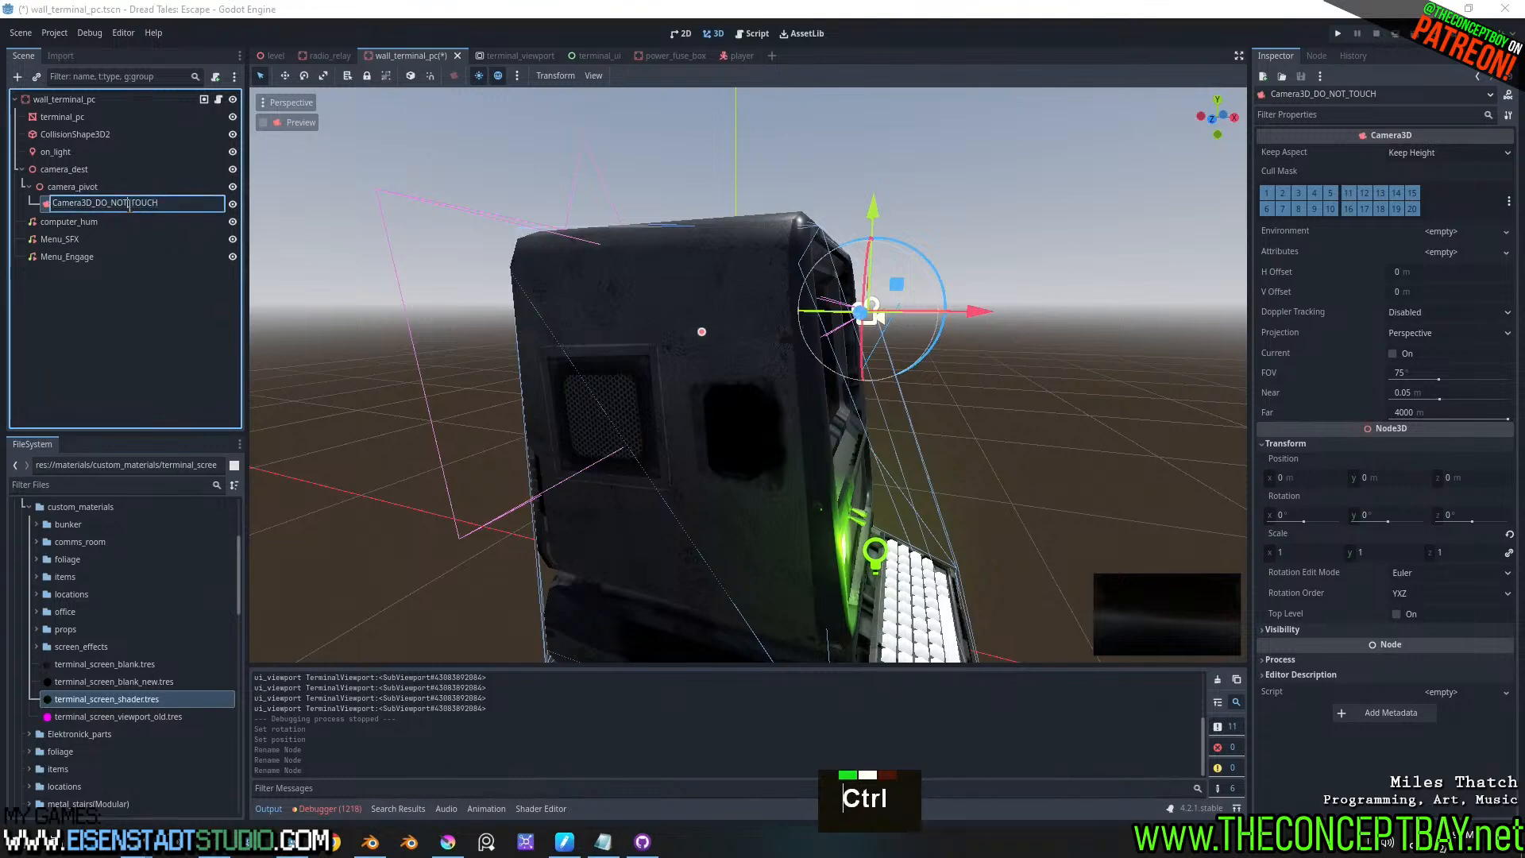
pyautogui.hotkey('ctrl', 'a')
pyautogui.hotkey('ctrl', 'c')
pyautogui.press('Escape')
pyautogui.click(218, 99)
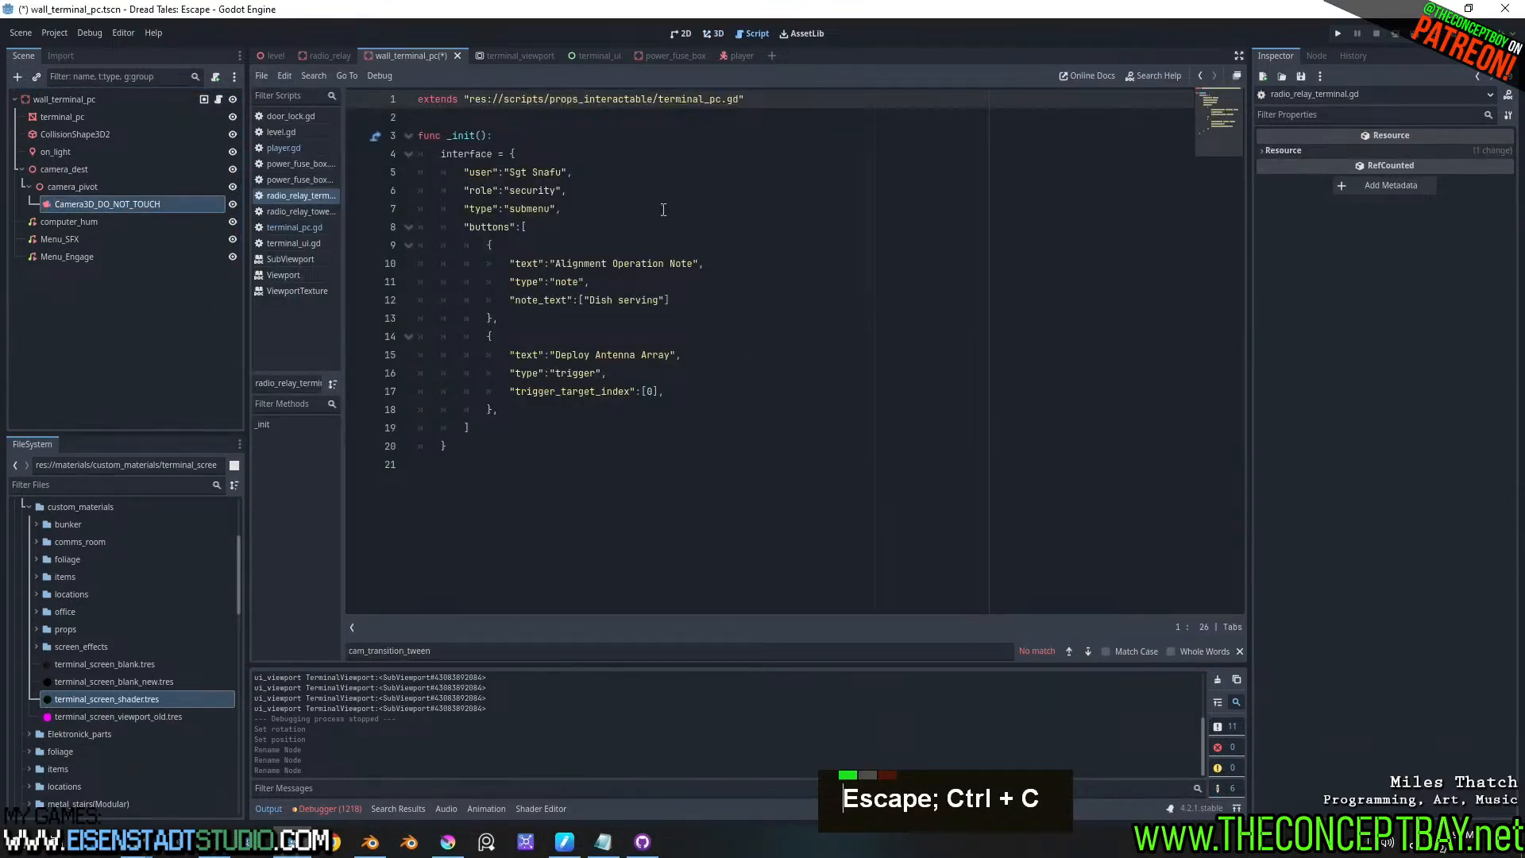
pyautogui.keyDown('ctrl'); pyautogui.click(648, 100); pyautogui.keyUp('ctrl')
pyautogui.keyDown('ctrl'); pyautogui.click(648, 100); pyautogui.keyUp('ctrl')
# - Search terminal_pc.gd for Camera3D
pyautogui.hotkey('ctrl', 'f')
pyautogui.hotkey('ctrl', 'v')
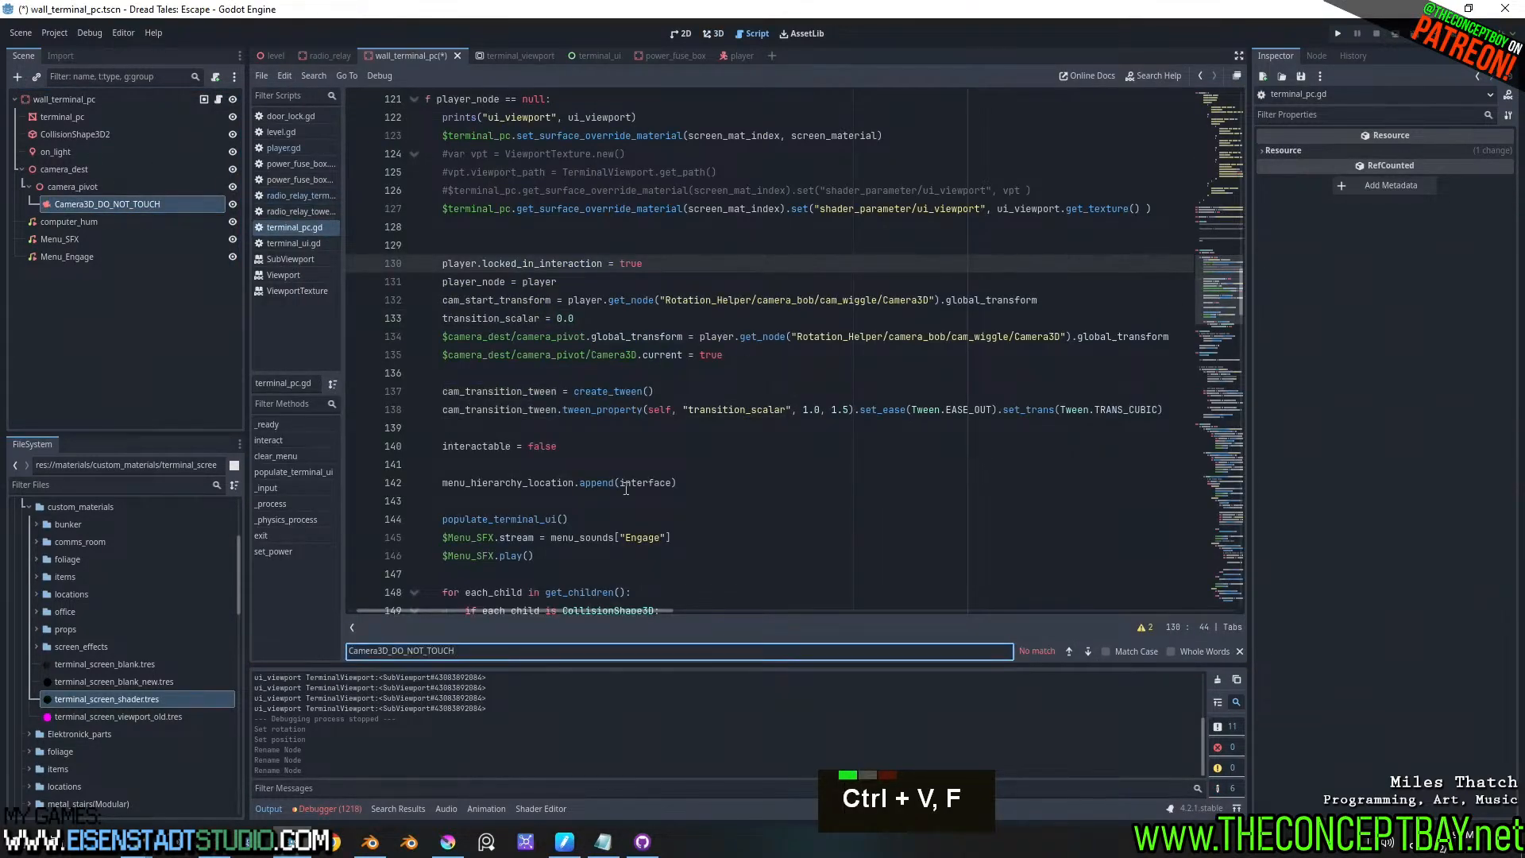
pyautogui.press('BackSpace')
pyautogui.press('BackSpace')
pyautogui.press('BackSpace')
pyautogui.press('BackSpace')
pyautogui.press('BackSpace')
pyautogui.press('BackSpace')
pyautogui.press('BackSpace')
pyautogui.press('BackSpace')
pyautogui.press('BackSpace')
pyautogui.press('BackSpace')
pyautogui.press('BackSpace')
pyautogui.press('BackSpace')
pyautogui.press('BackSpace')
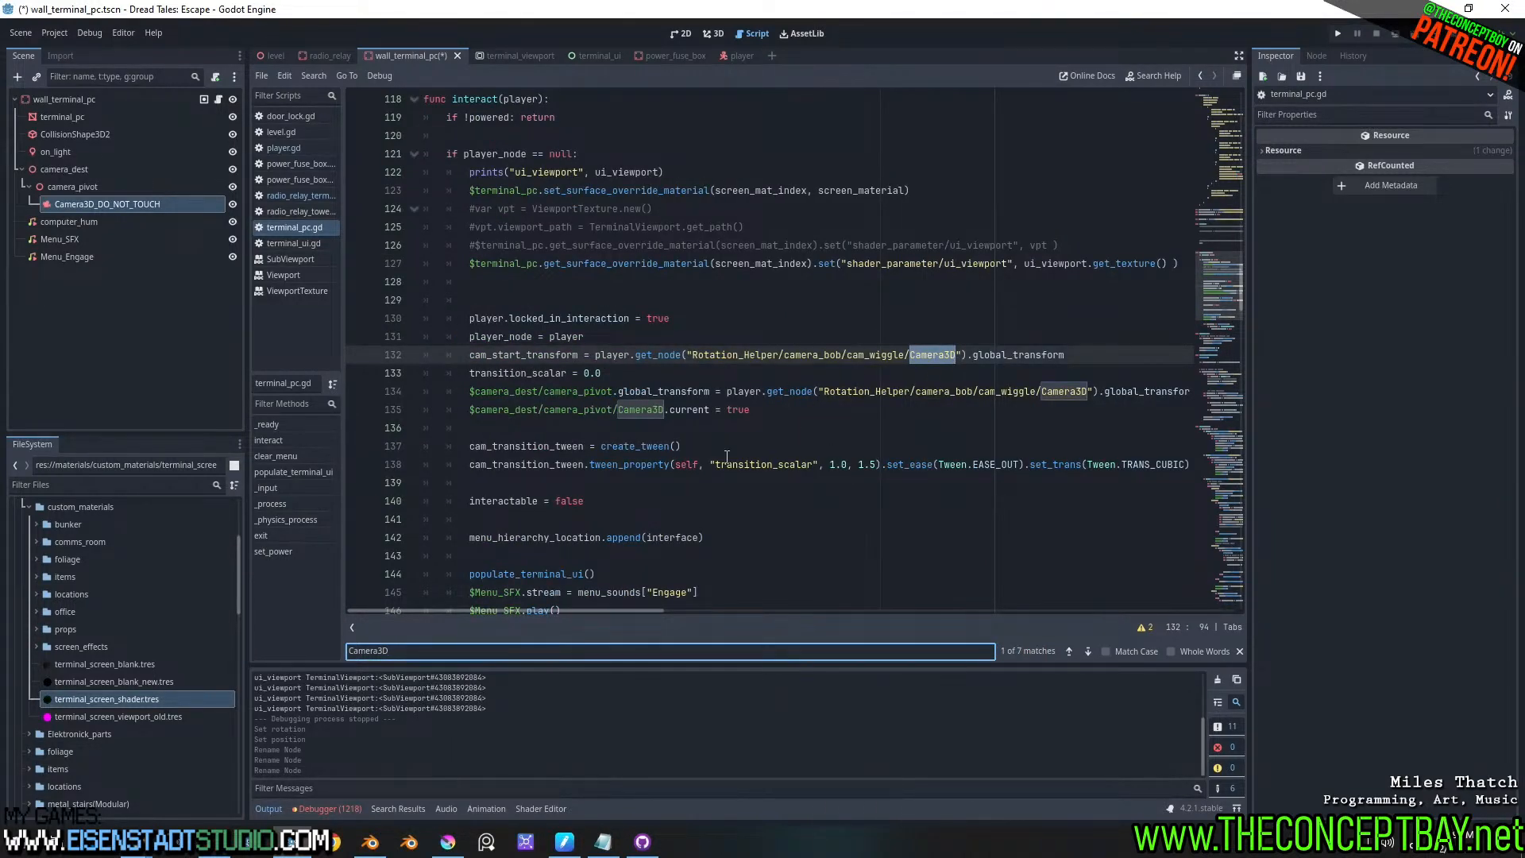
# - Replace Camera3D with Camera3D_DO_NOT_TOUCH in the camera_pivot paths of the interact function and both rotation_degrees lines of _physics_process
pyautogui.doubleClick(659, 410)
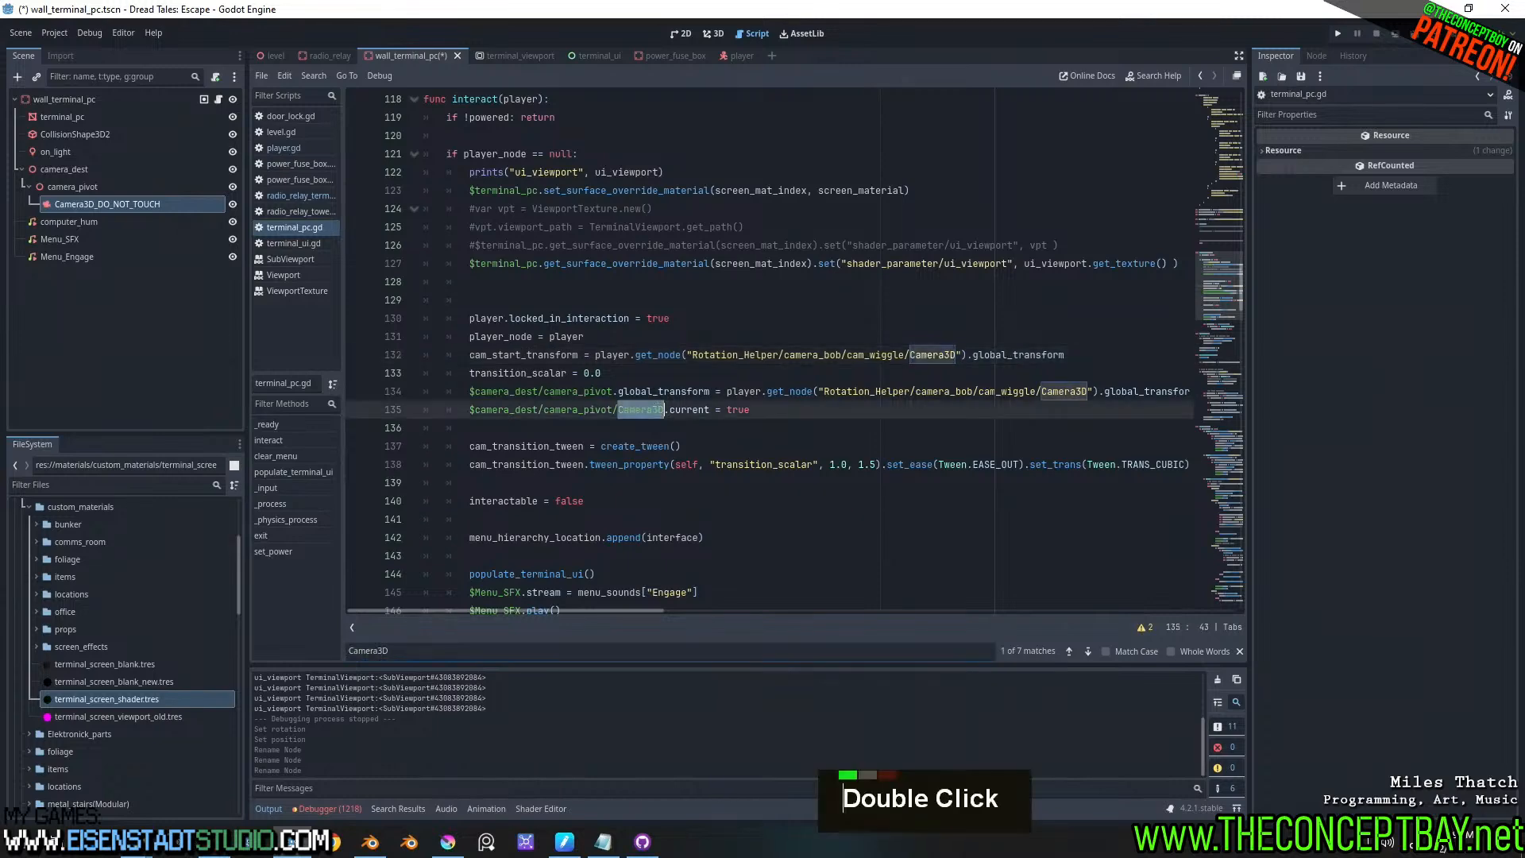
pyautogui.hotkey('ctrl', 'v')
pyautogui.click(1088, 650)
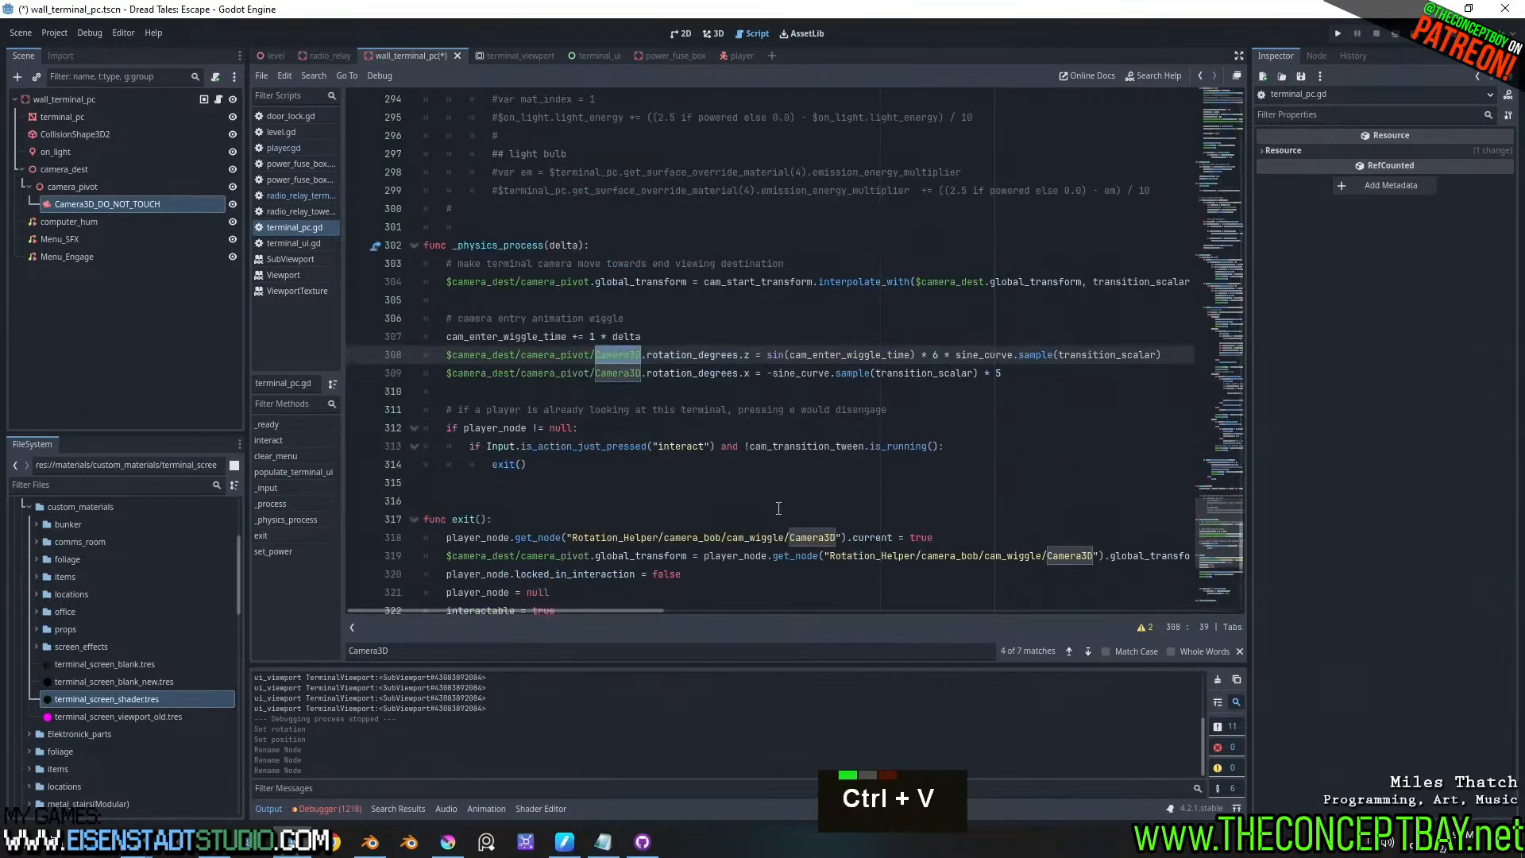
pyautogui.doubleClick(624, 372)
pyautogui.hotkey('ctrl', 'v')
pyautogui.hotkey('ctrl', 'v')
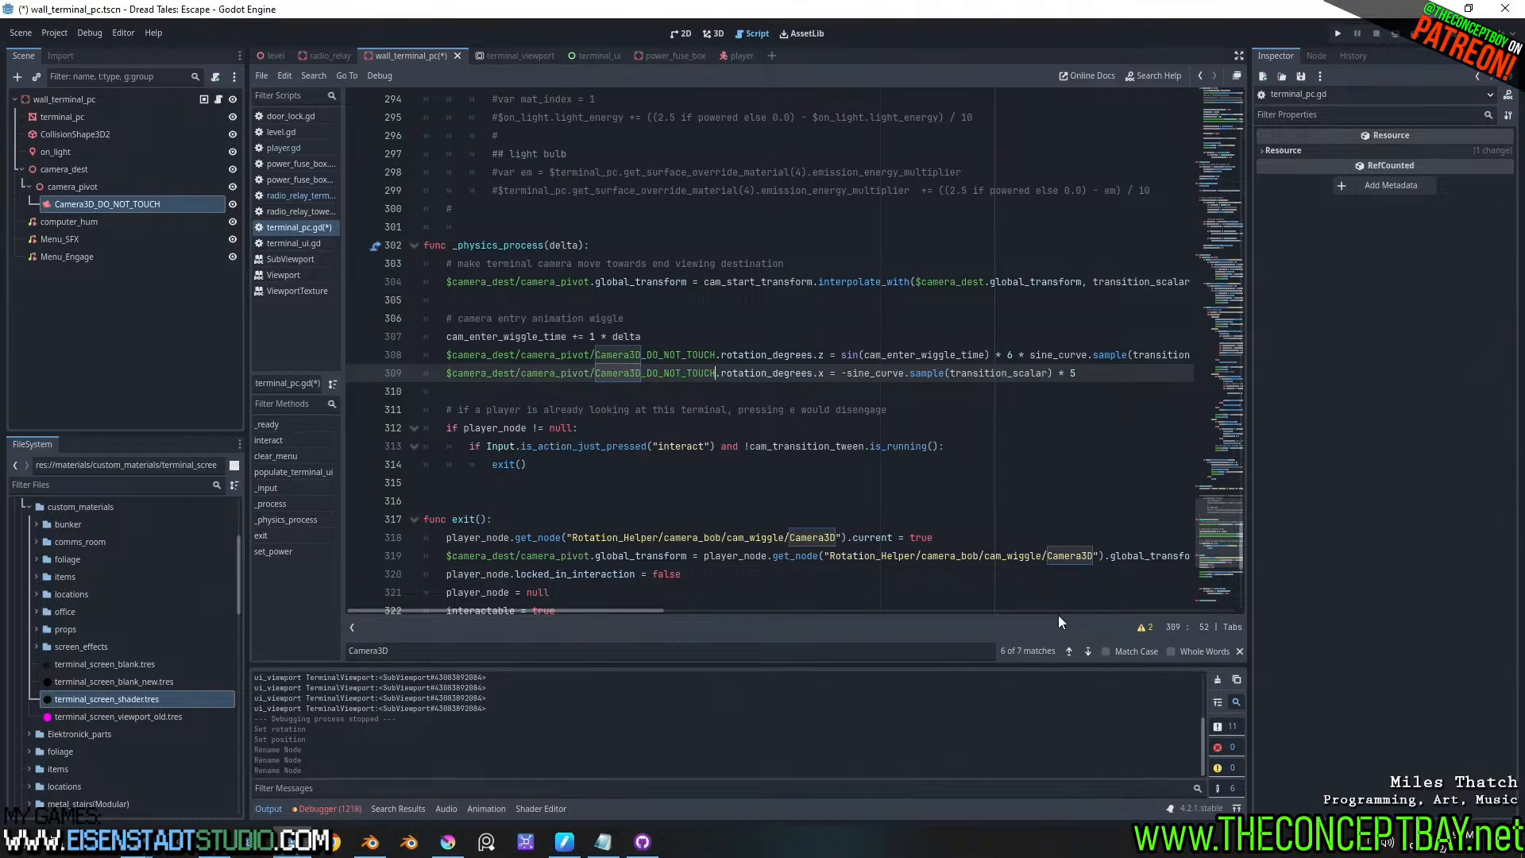
# - Step through the remaining Camera3D matches in terminal_pc.gd to check the references, and save the changes
pyautogui.doubleClick(1087, 650)
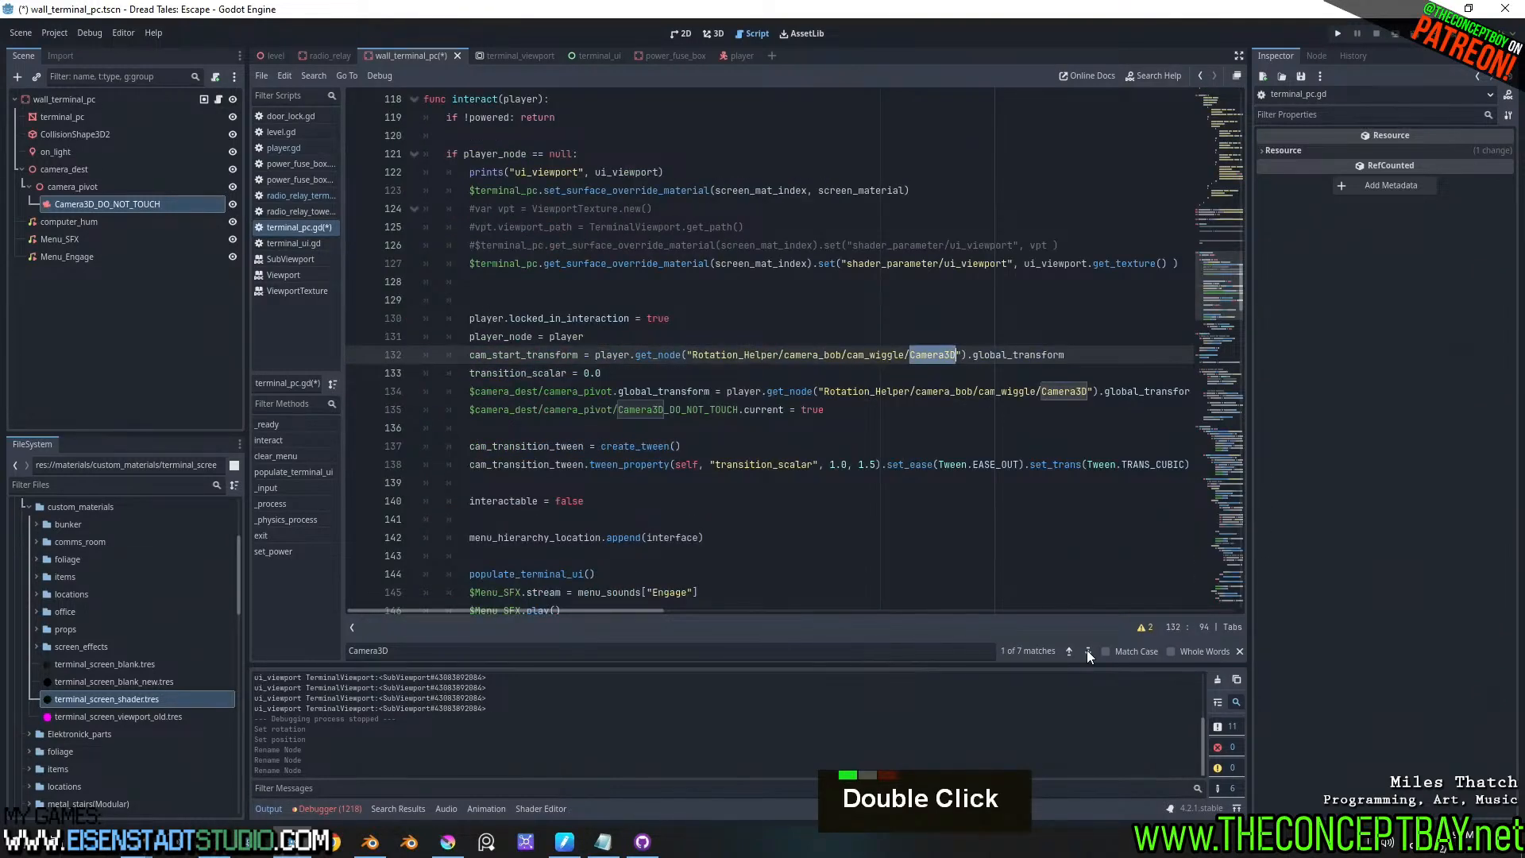
pyautogui.doubleClick(1086, 650)
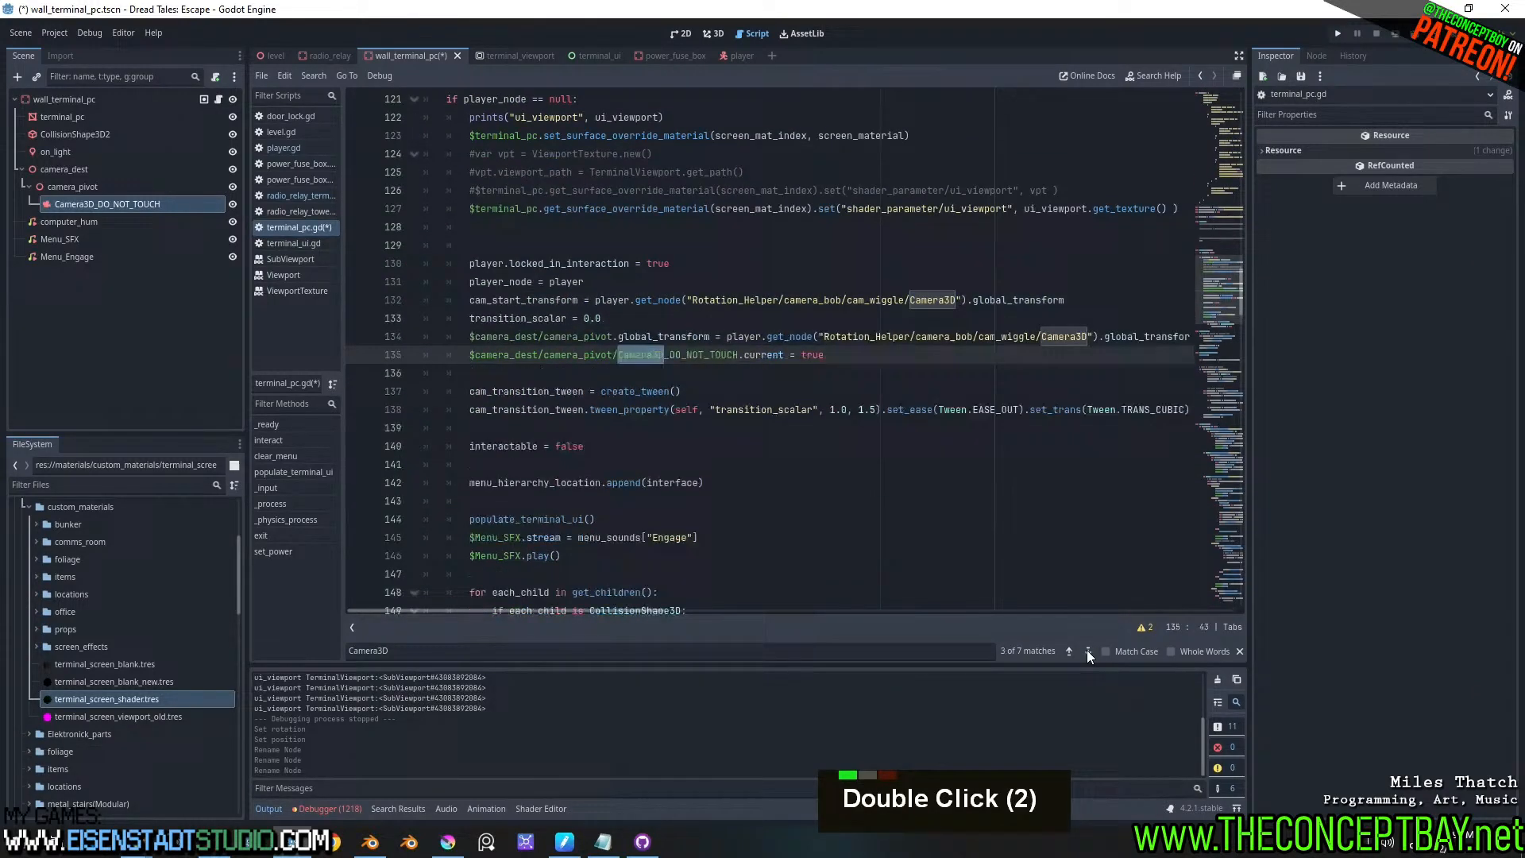
pyautogui.click(926, 449)
pyautogui.hotkey('ctrl', 's')
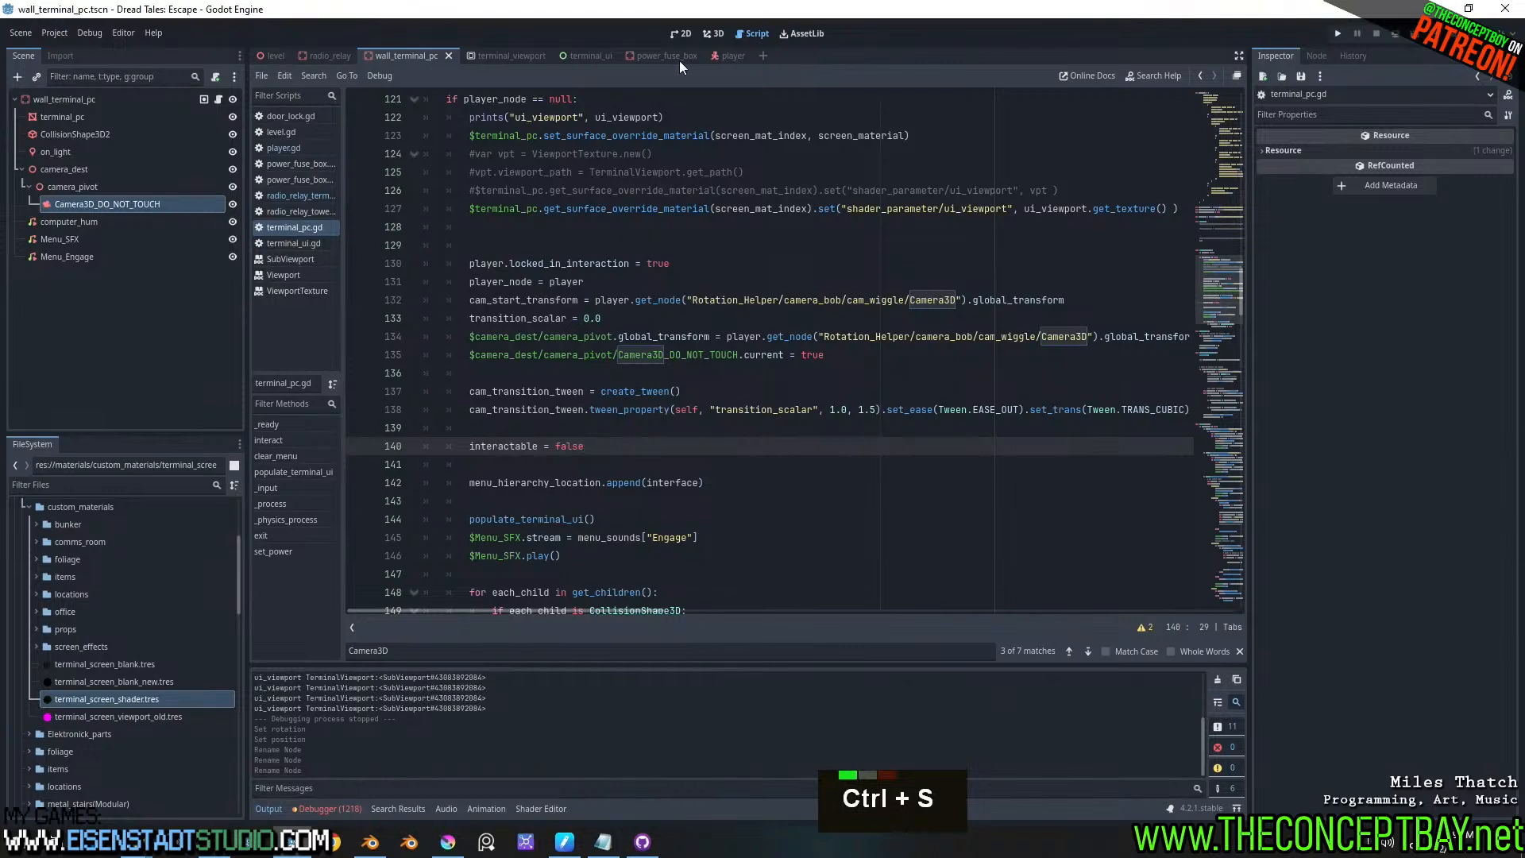
# - Compare the transforms of camera_pivot and its camera in the 3D scene, and enlarge the camera preview
pyautogui.click(714, 33)
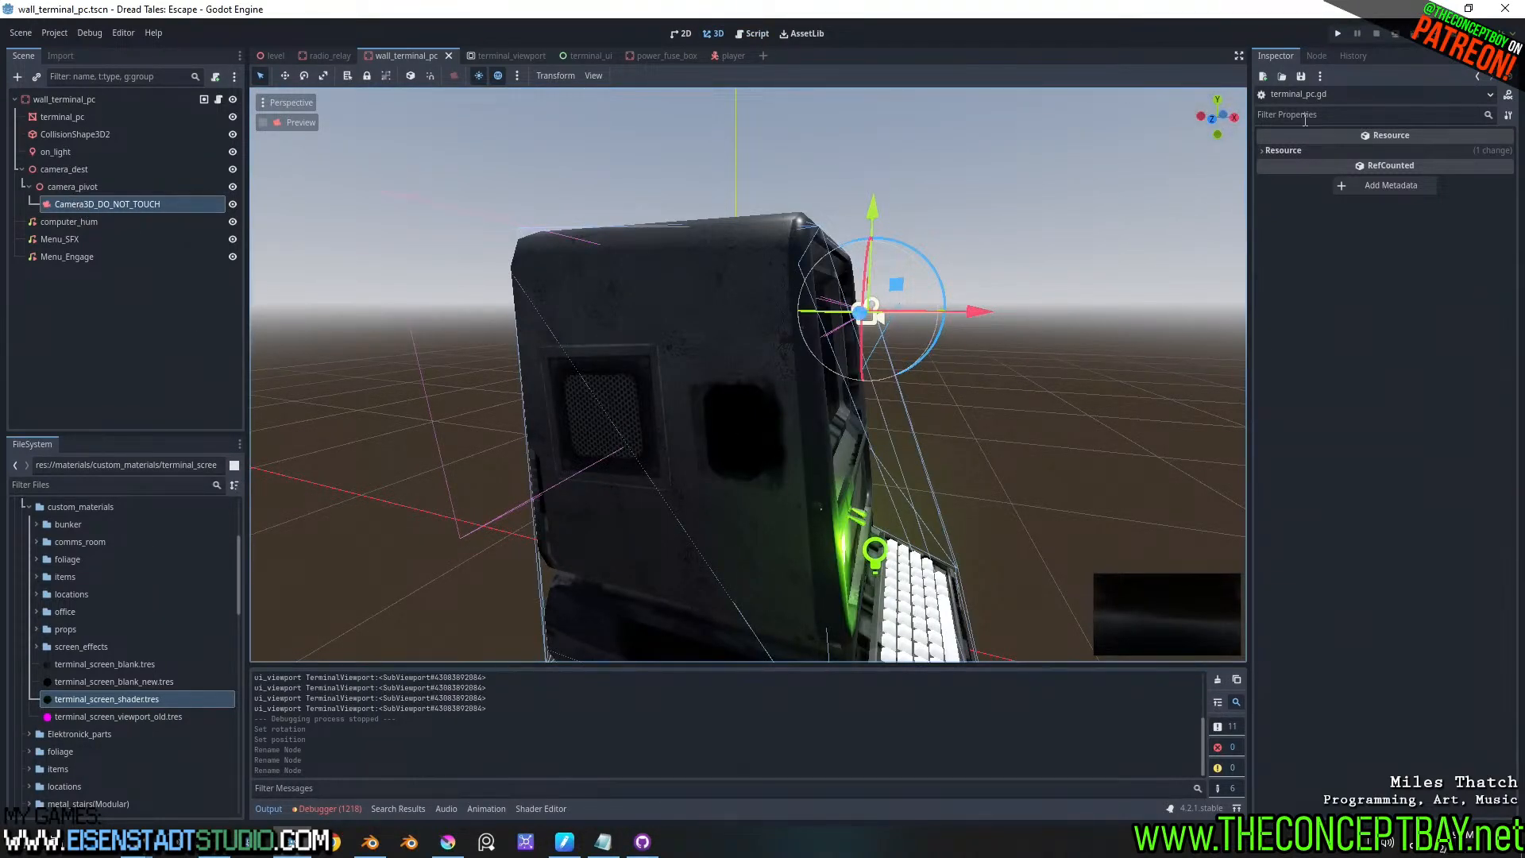
pyautogui.click(66, 185)
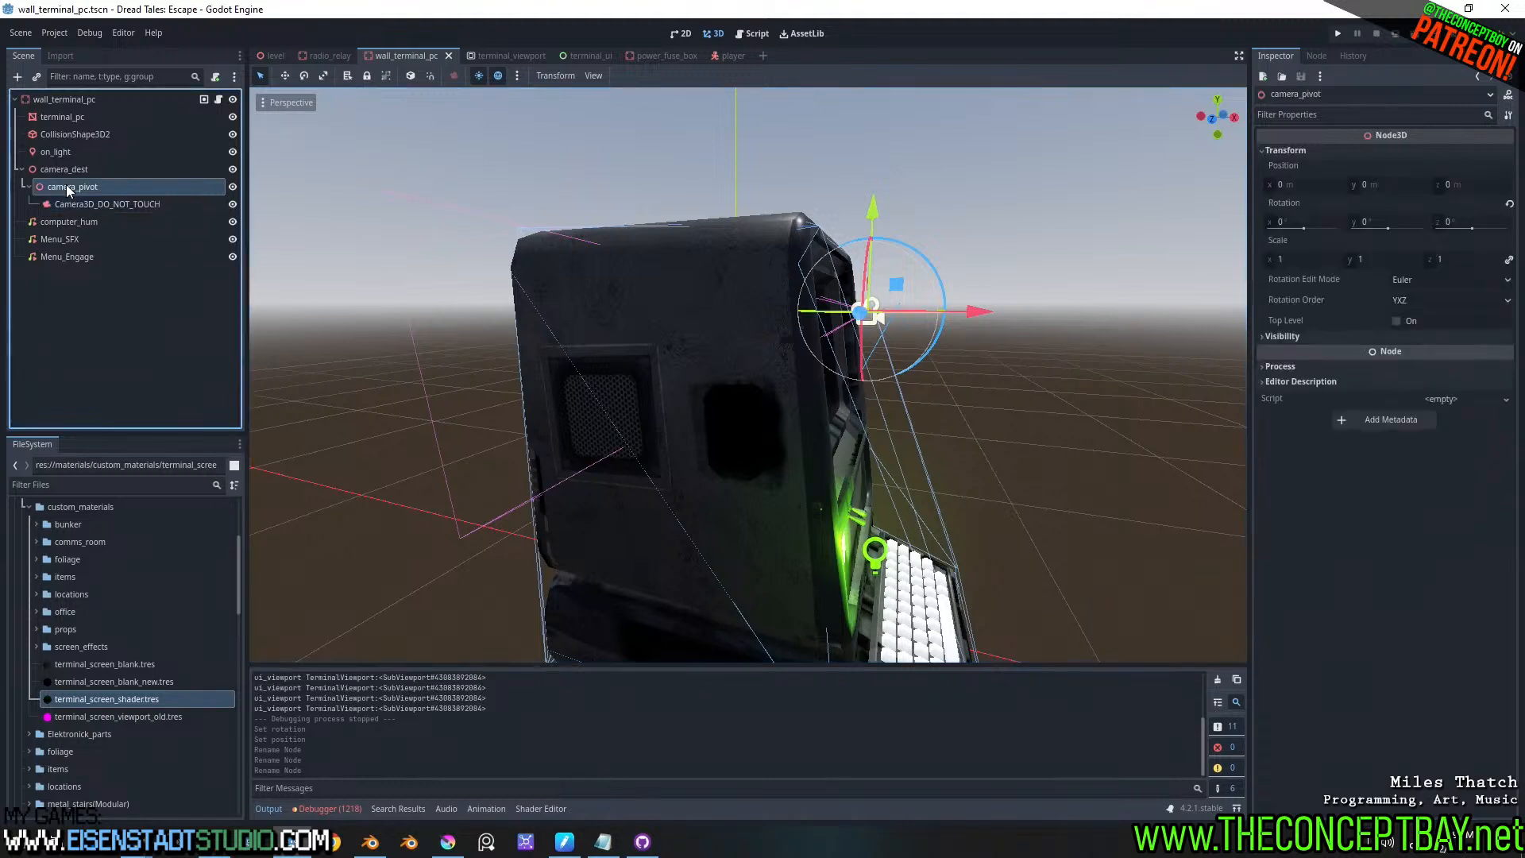
pyautogui.doubleClick(70, 203)
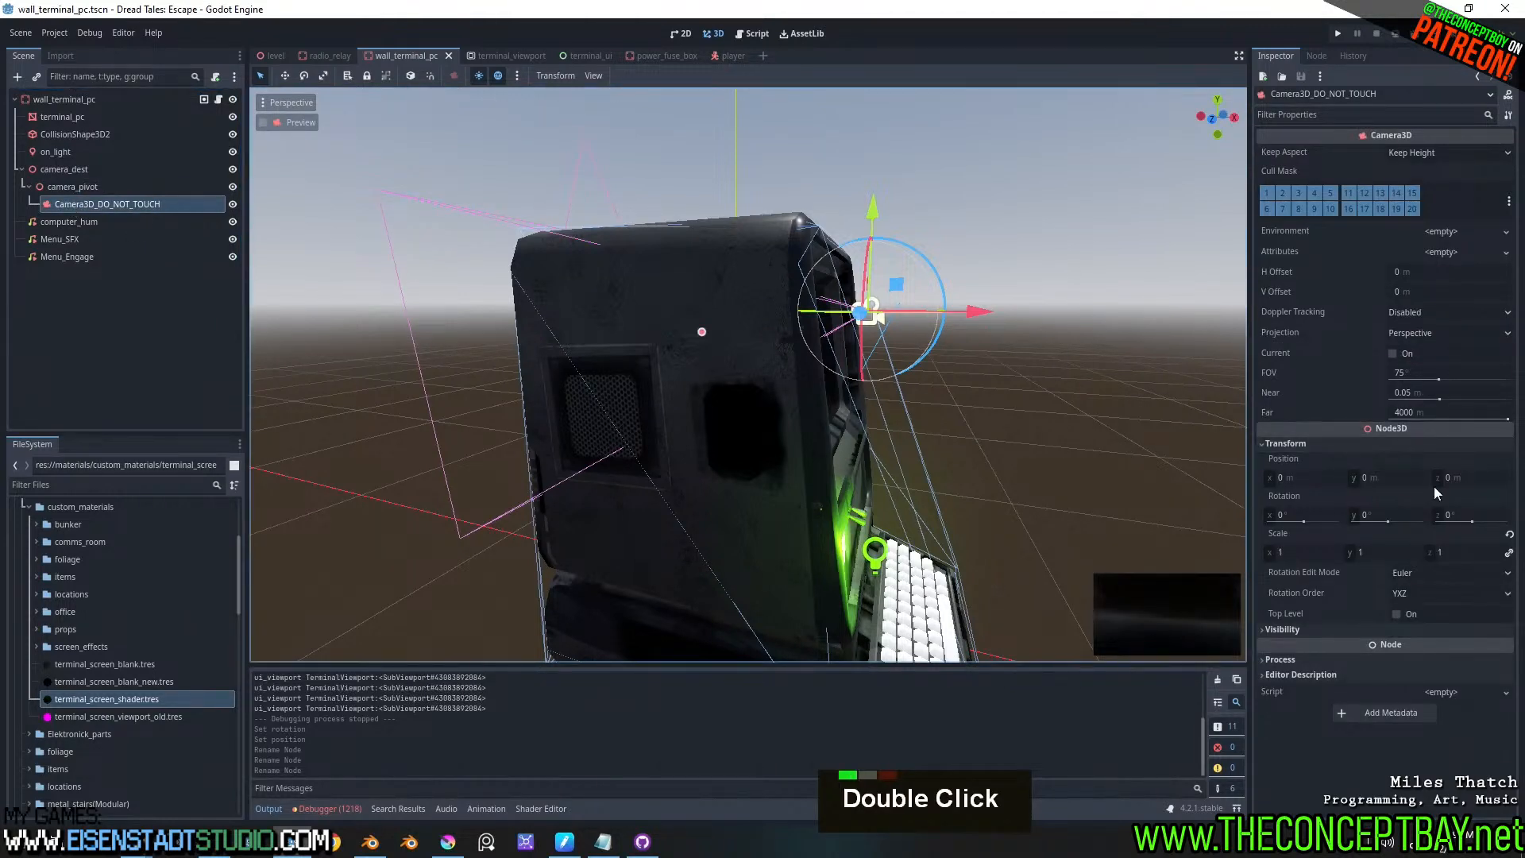
pyautogui.click(64, 170)
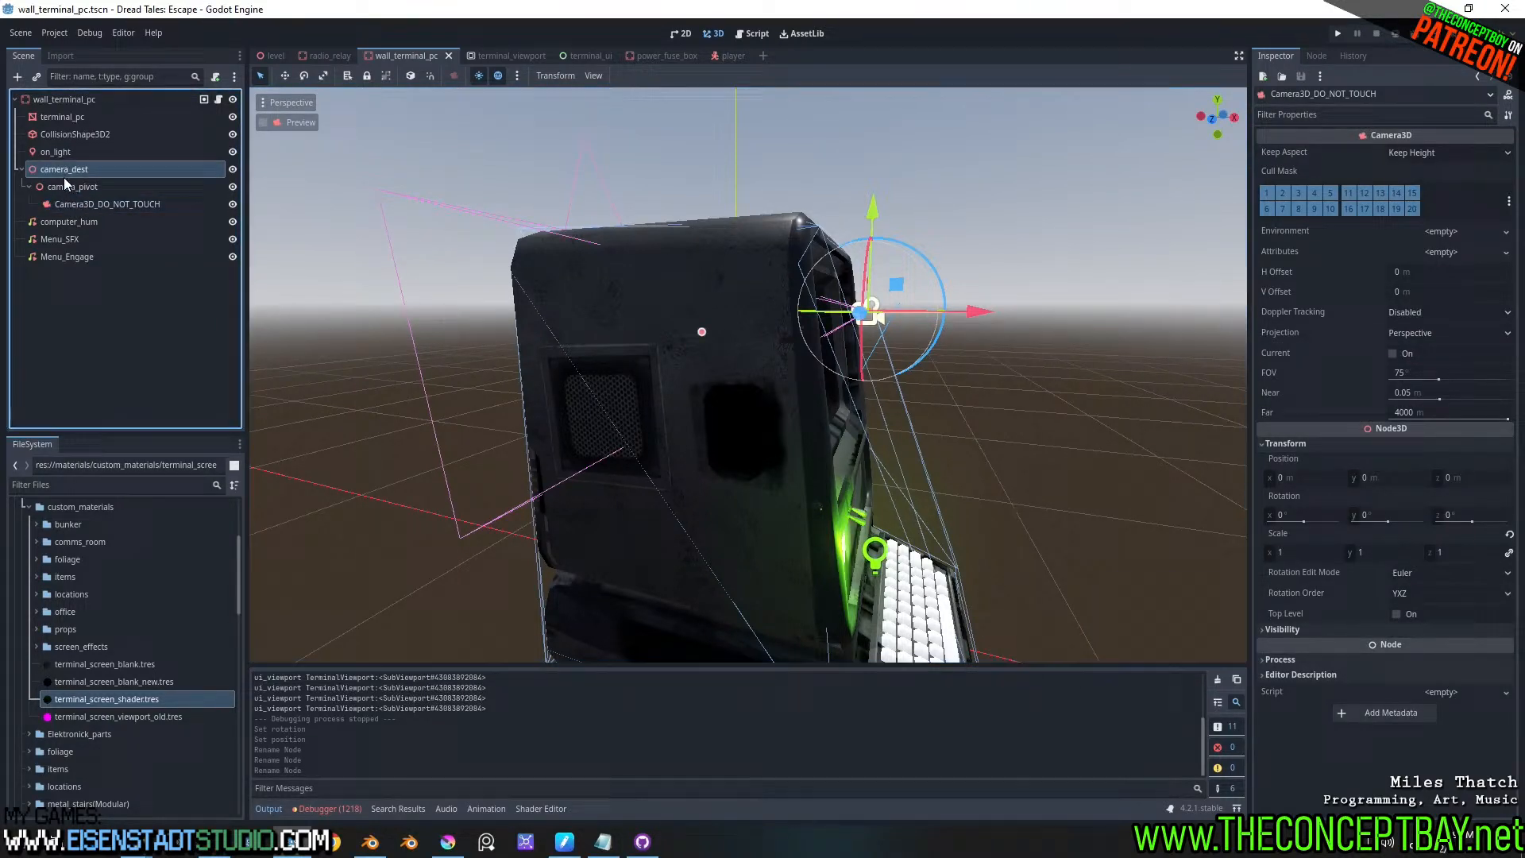
pyautogui.click(138, 206)
pyautogui.moveTo(1096, 582); pyautogui.dragTo(955, 464)
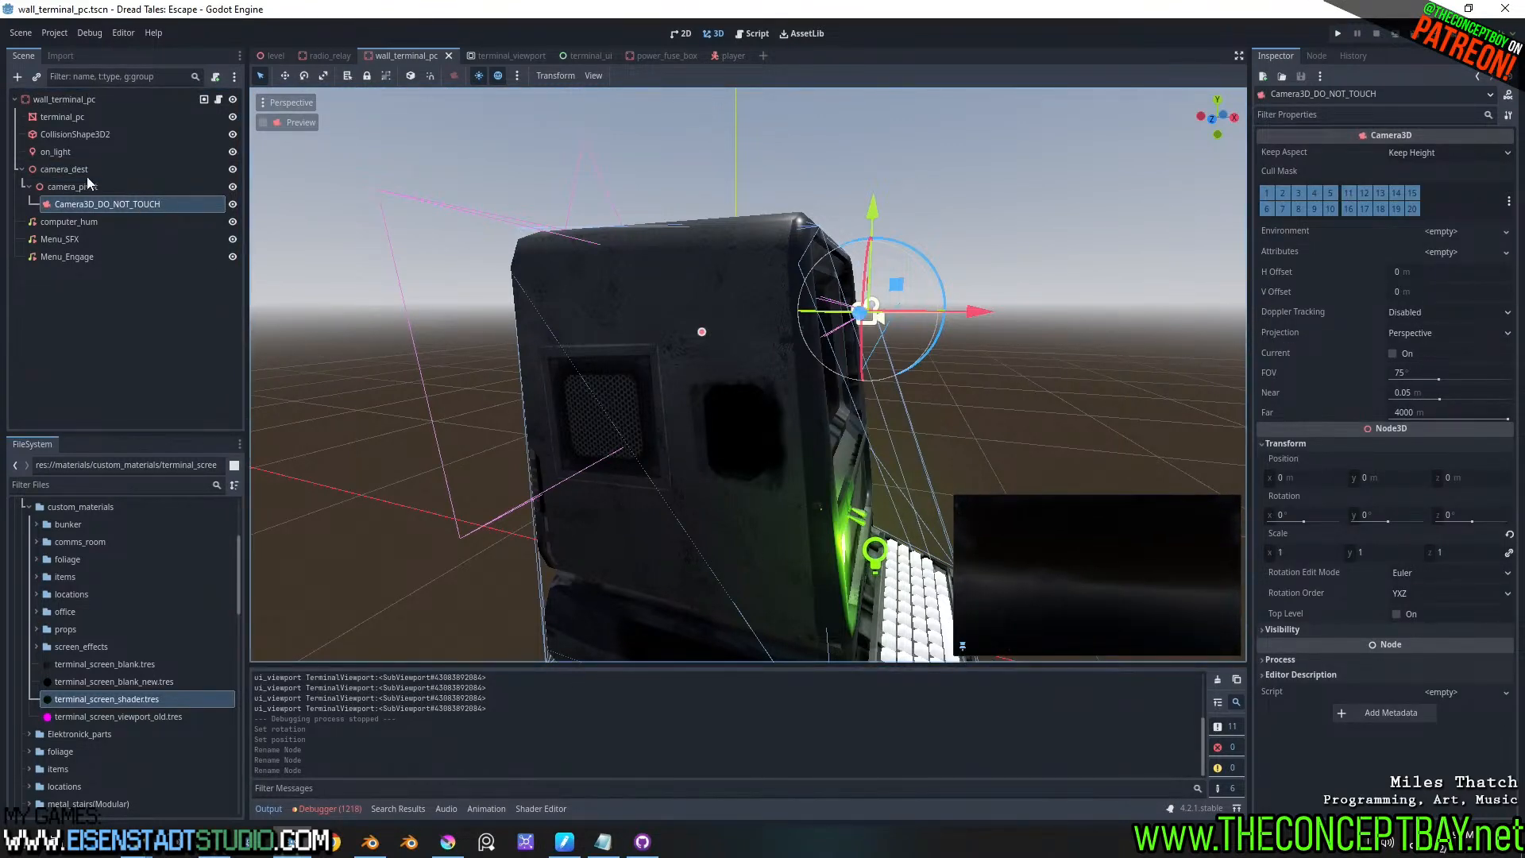
# - Move camera_dest in the front view to x 0.569 m, y 0.84 m so the preview frames the terminal's screen, and save the scene
pyautogui.click(63, 169)
pyautogui.moveTo(896, 427); pyautogui.dragTo(1113, 312, button='middle')
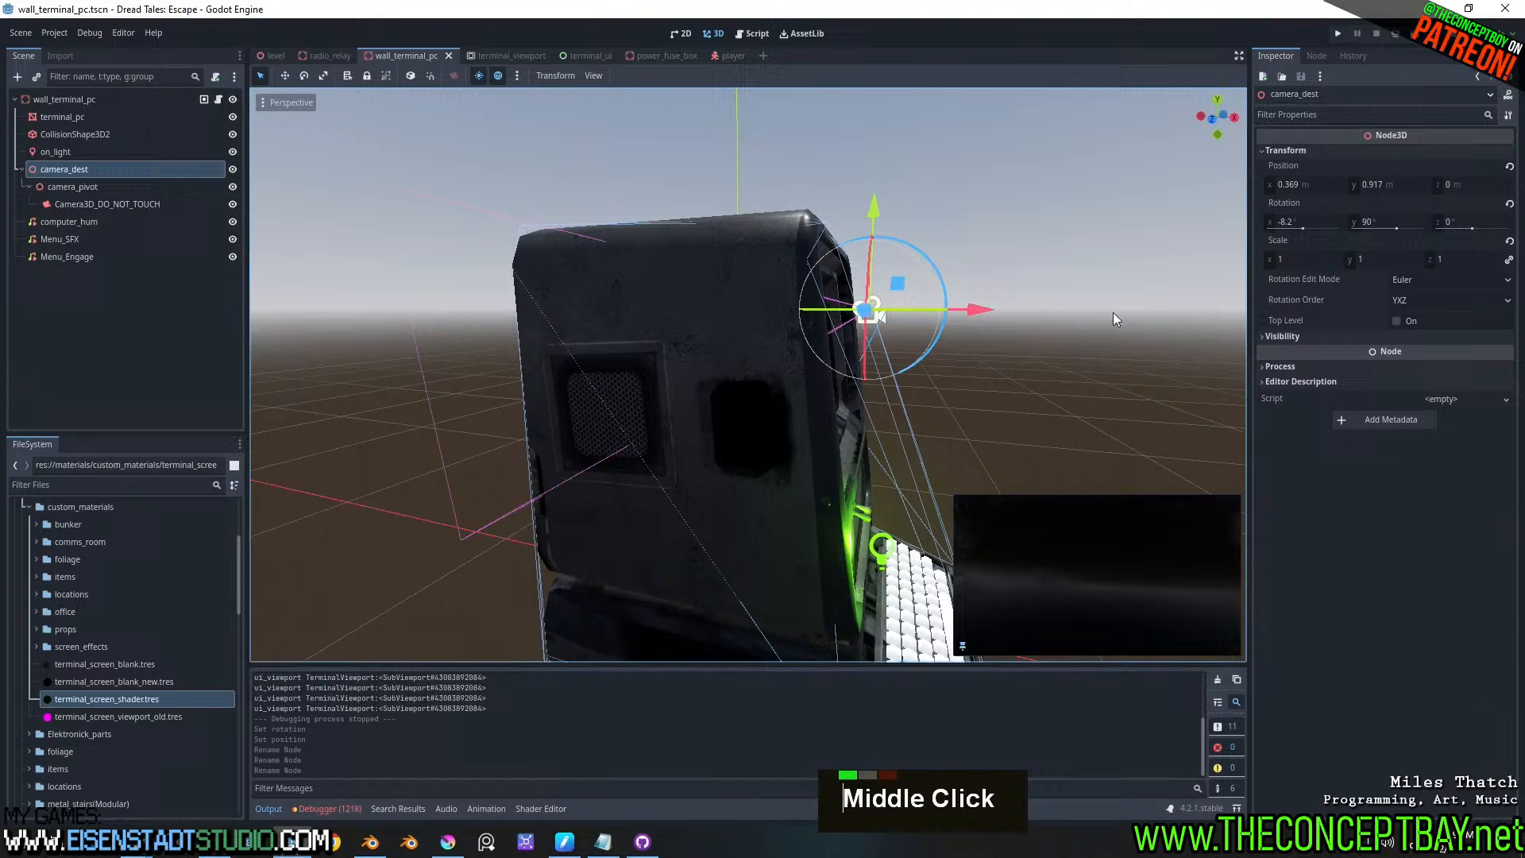
pyautogui.click(1212, 118)
pyautogui.moveTo(866, 278); pyautogui.dragTo(958, 307)
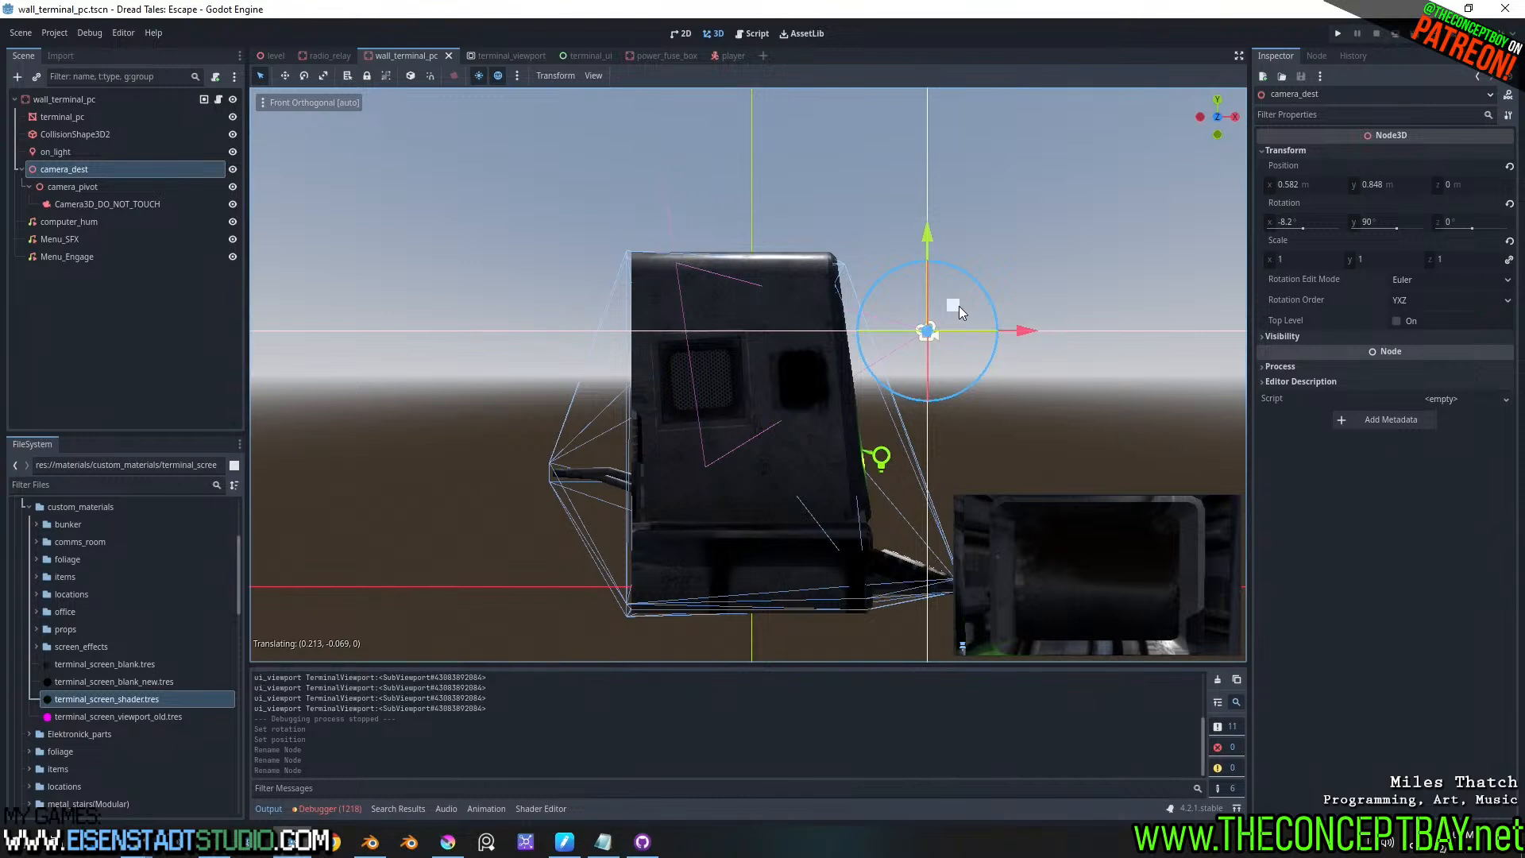
pyautogui.moveTo(959, 306); pyautogui.dragTo(951, 309)
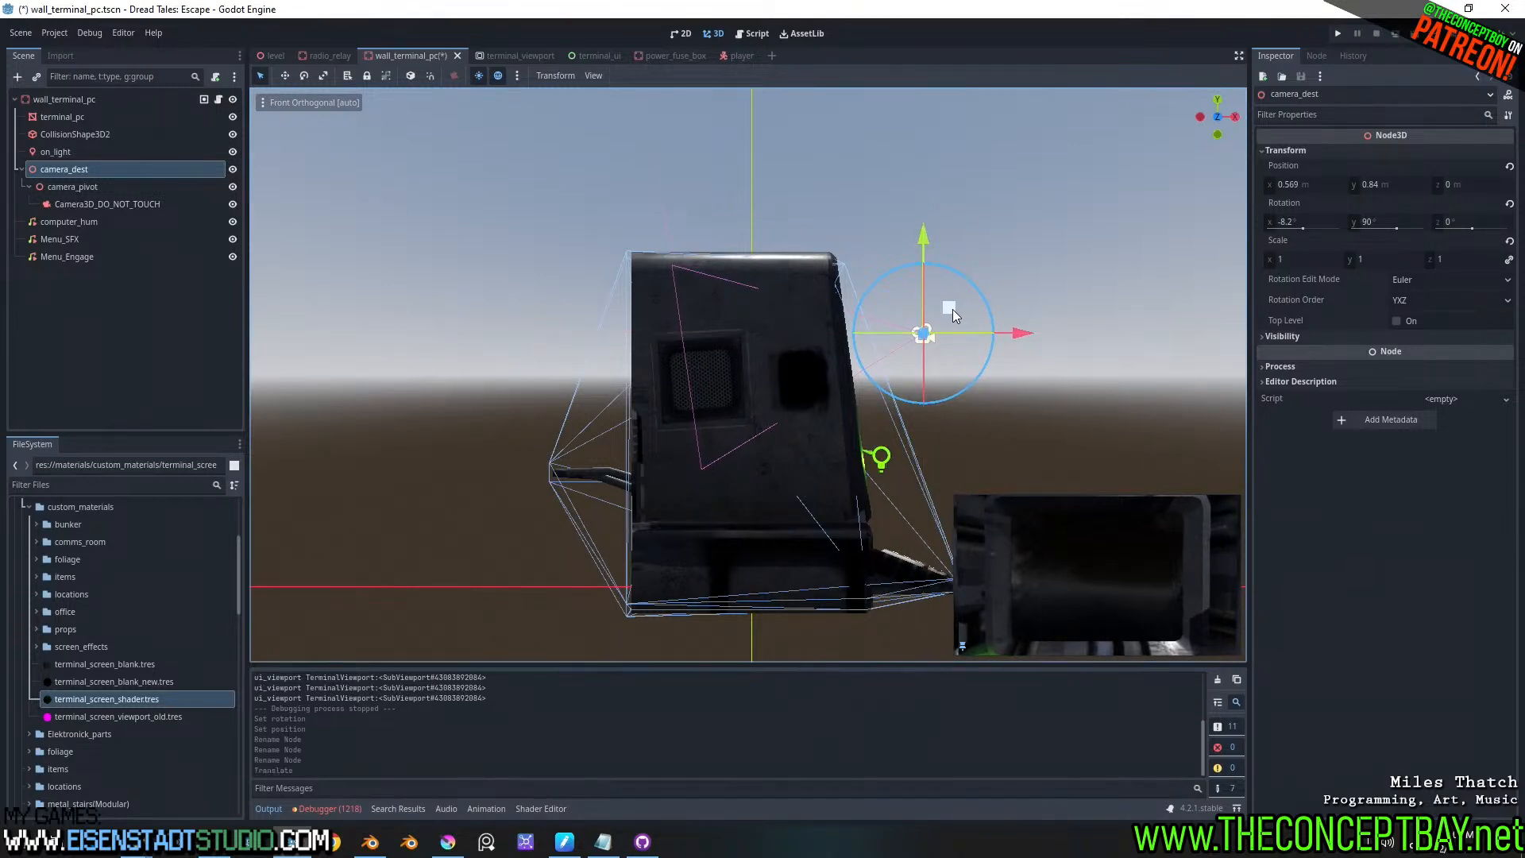
pyautogui.keyDown('shift'); pyautogui.moveTo(951, 308); pyautogui.dragTo(865, 370, button='middle'); pyautogui.keyUp('shift')
pyautogui.scroll(-2, 865, 370)
pyautogui.hotkey('ctrl', 's')
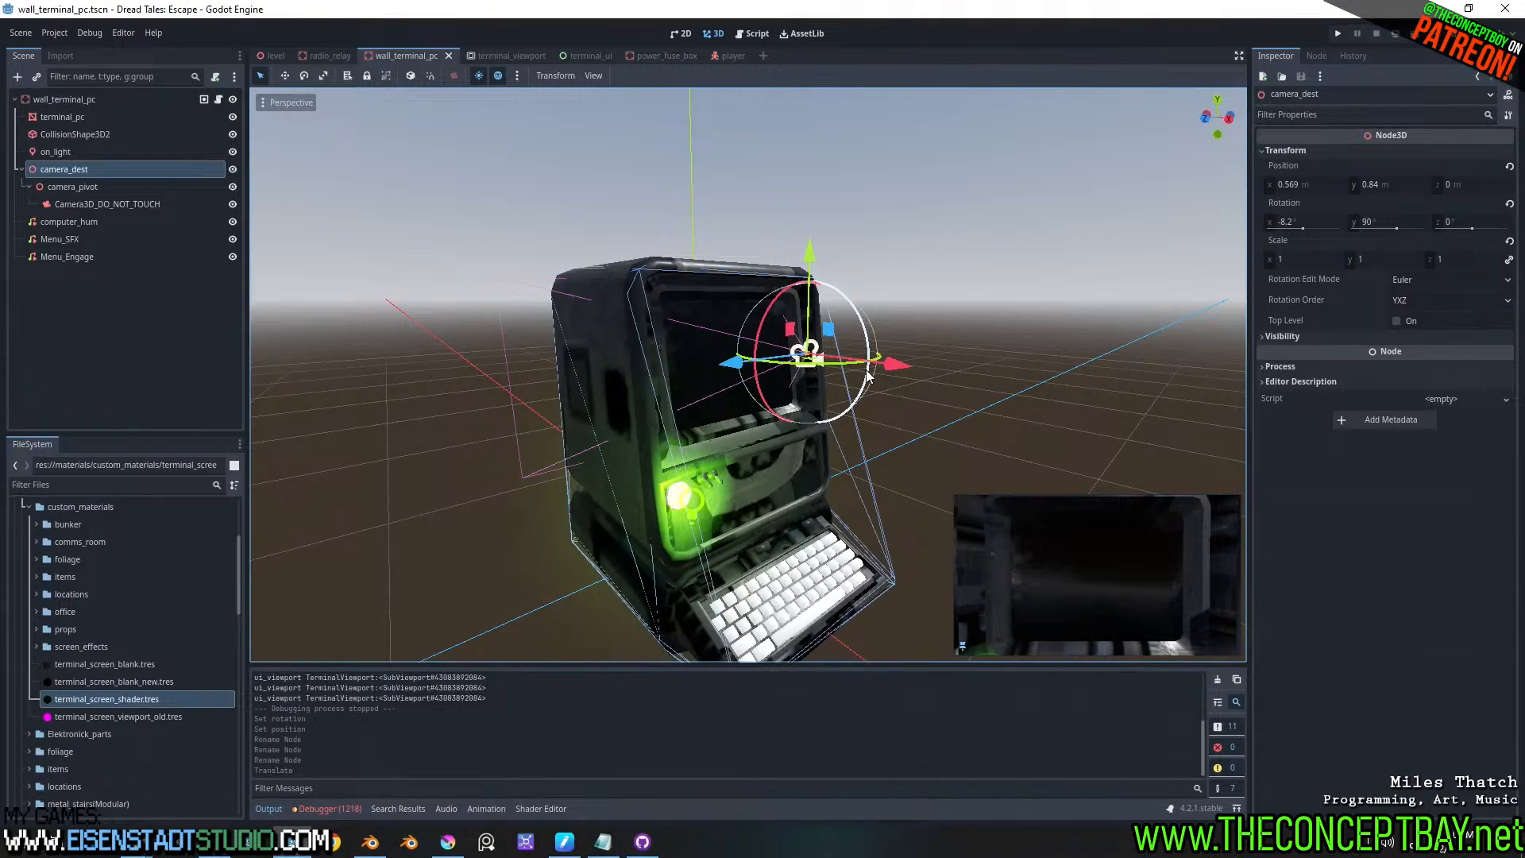
# - Examine the placement of camera_dest in front of the terminal's screen from several angles, and save the scene again
pyautogui.moveTo(868, 376); pyautogui.dragTo(886, 297, button='middle')
pyautogui.scroll(-2, 886, 297)
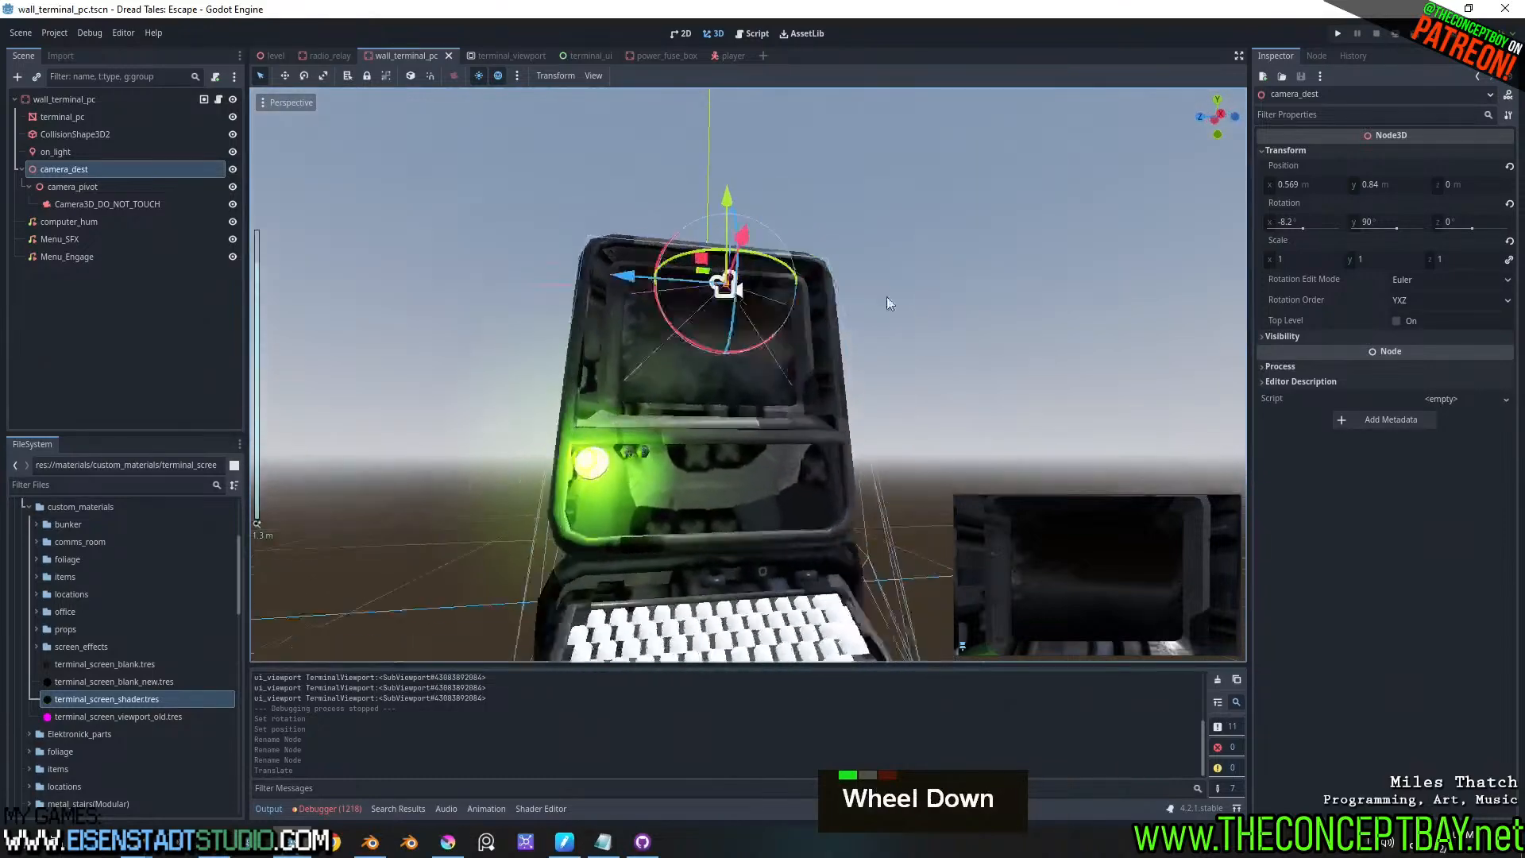
pyautogui.moveTo(782, 314); pyautogui.dragTo(957, 401, button='middle')
pyautogui.scroll(2, 911, 340)
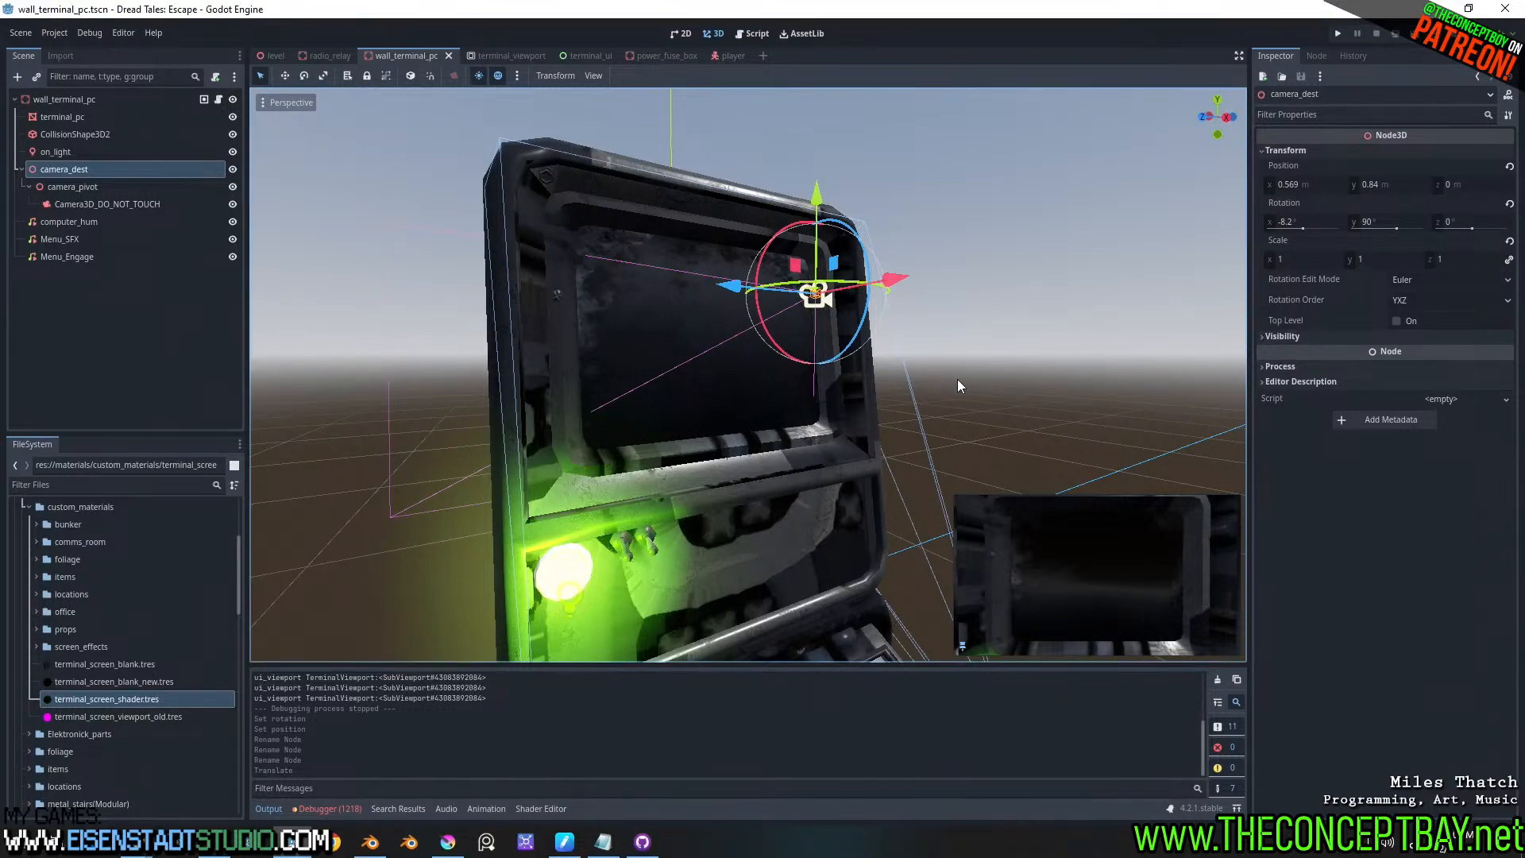
pyautogui.moveTo(957, 379); pyautogui.dragTo(895, 379, button='middle')
pyautogui.hotkey('ctrl', 's')
pyautogui.scroll(2, 965, 418)
pyautogui.keyDown('shift'); pyautogui.scroll(1, 965, 419); pyautogui.keyUp('shift')
pyautogui.scroll(-2, 896, 380)
# - Run the game, minimize its window, and examine the camera rotation lines at line 308 of terminal_pc.gd
pyautogui.press('F5')
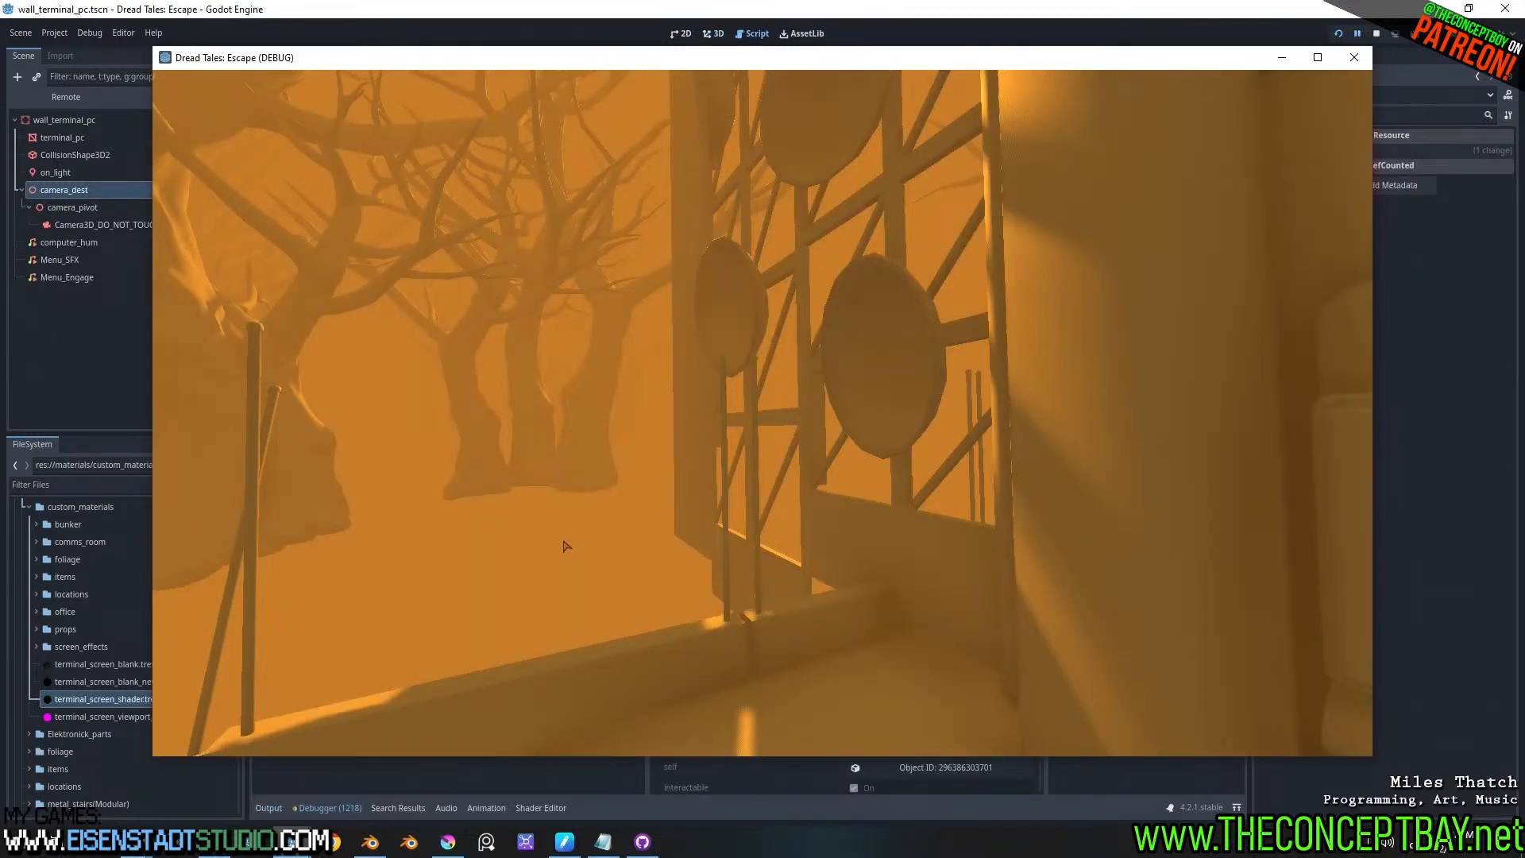
pyautogui.click(1273, 60)
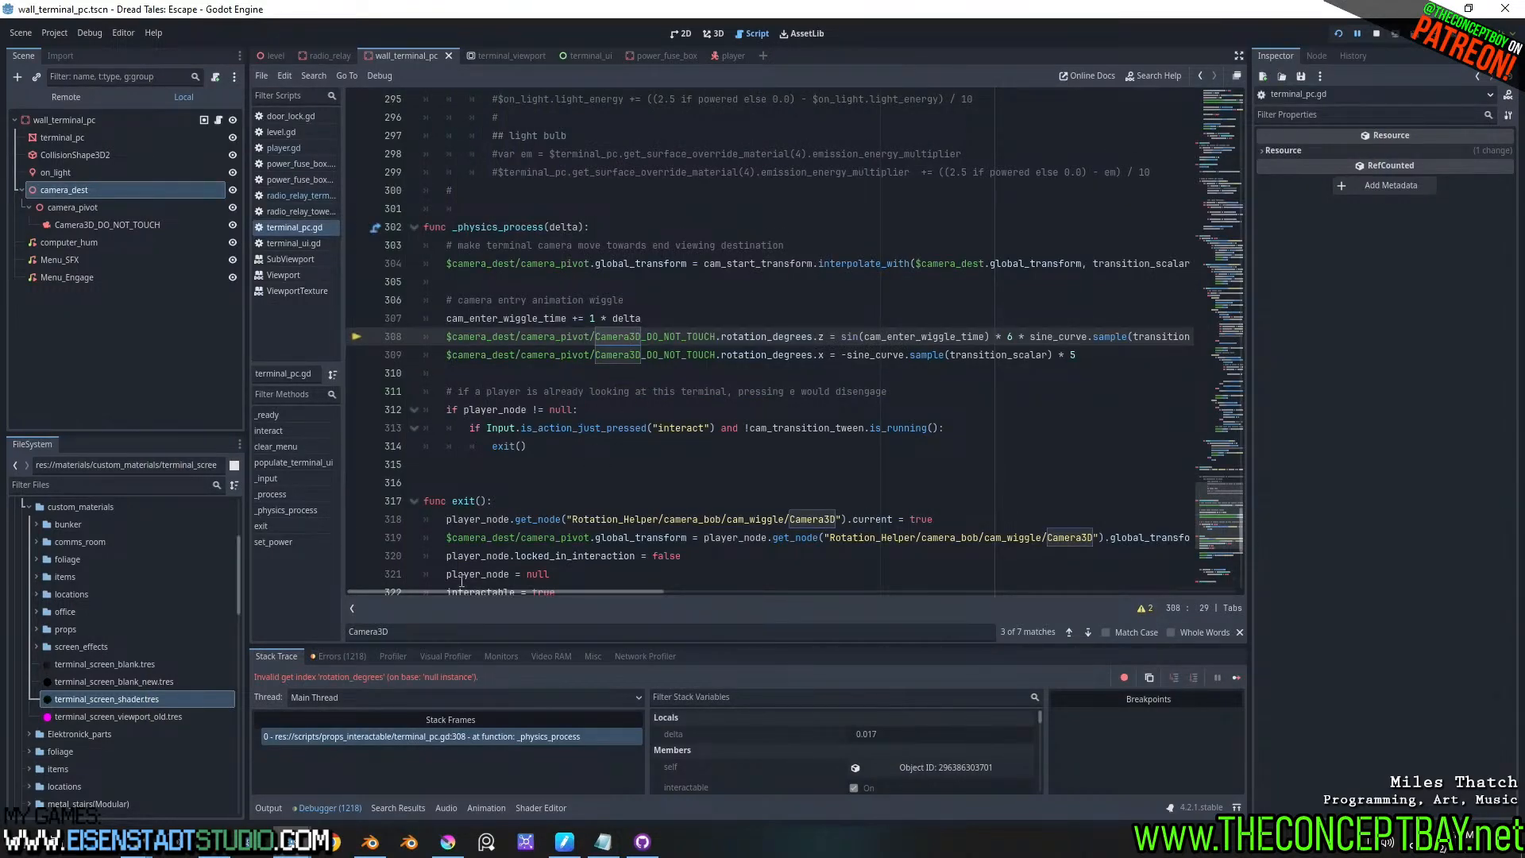
pyautogui.keyDown('shift'); pyautogui.scroll(-3, 882, 382); pyautogui.keyUp('shift')
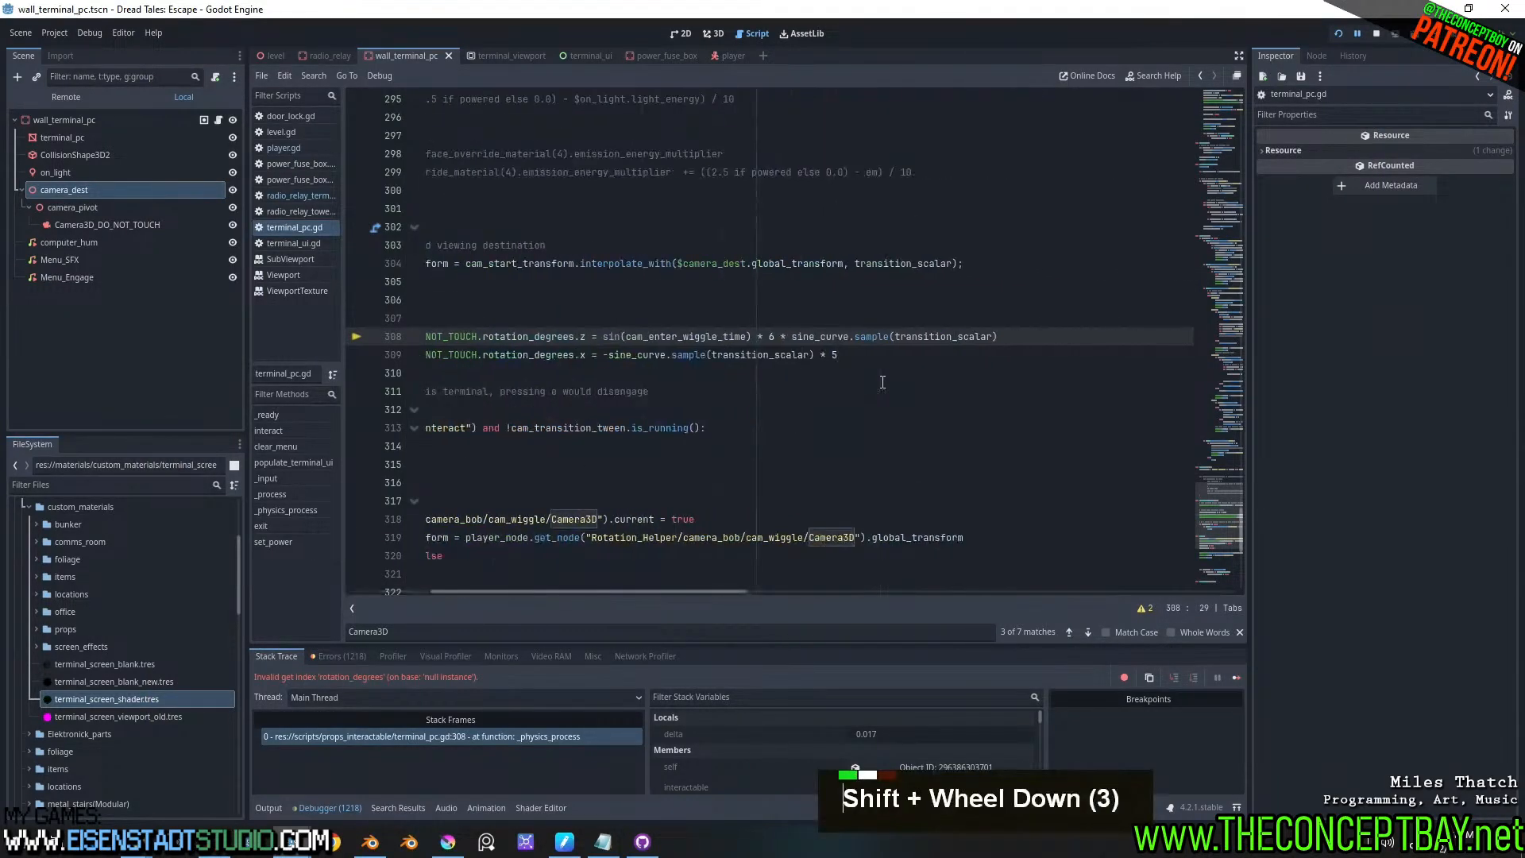
# - Copy the node name Camera3D_DO_NOT_TOUCH from line 308 of terminal_pc.gd and re-enter it as the camera's name in the wall_terminal_pc scene
pyautogui.keyDown('shift'); pyautogui.scroll(4, 882, 382); pyautogui.keyUp('shift')
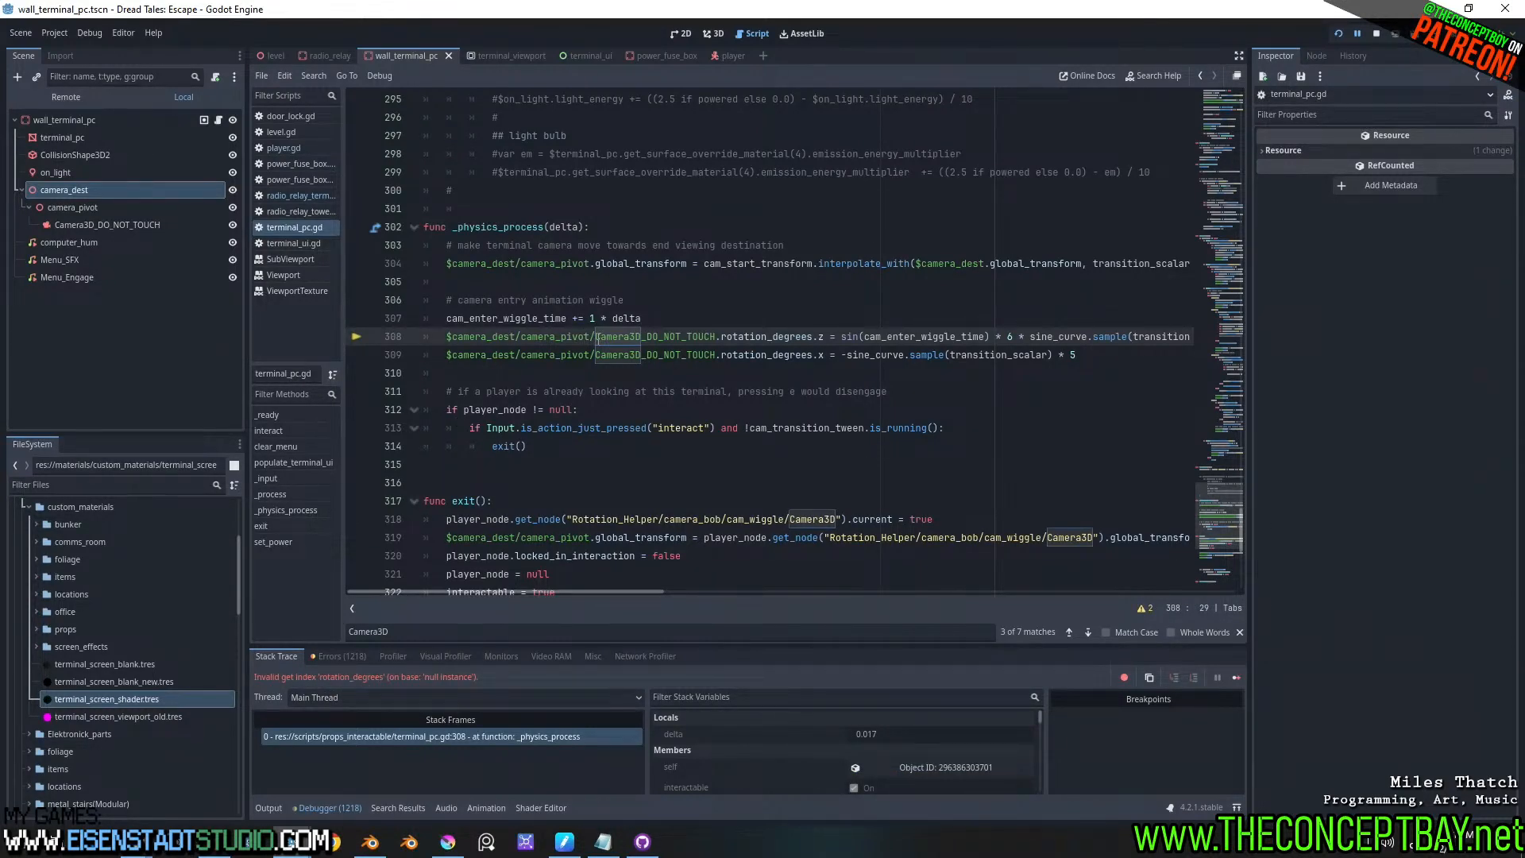
pyautogui.doubleClick(635, 337)
pyautogui.hotkey('ctrl', 'c')
pyautogui.click(124, 227)
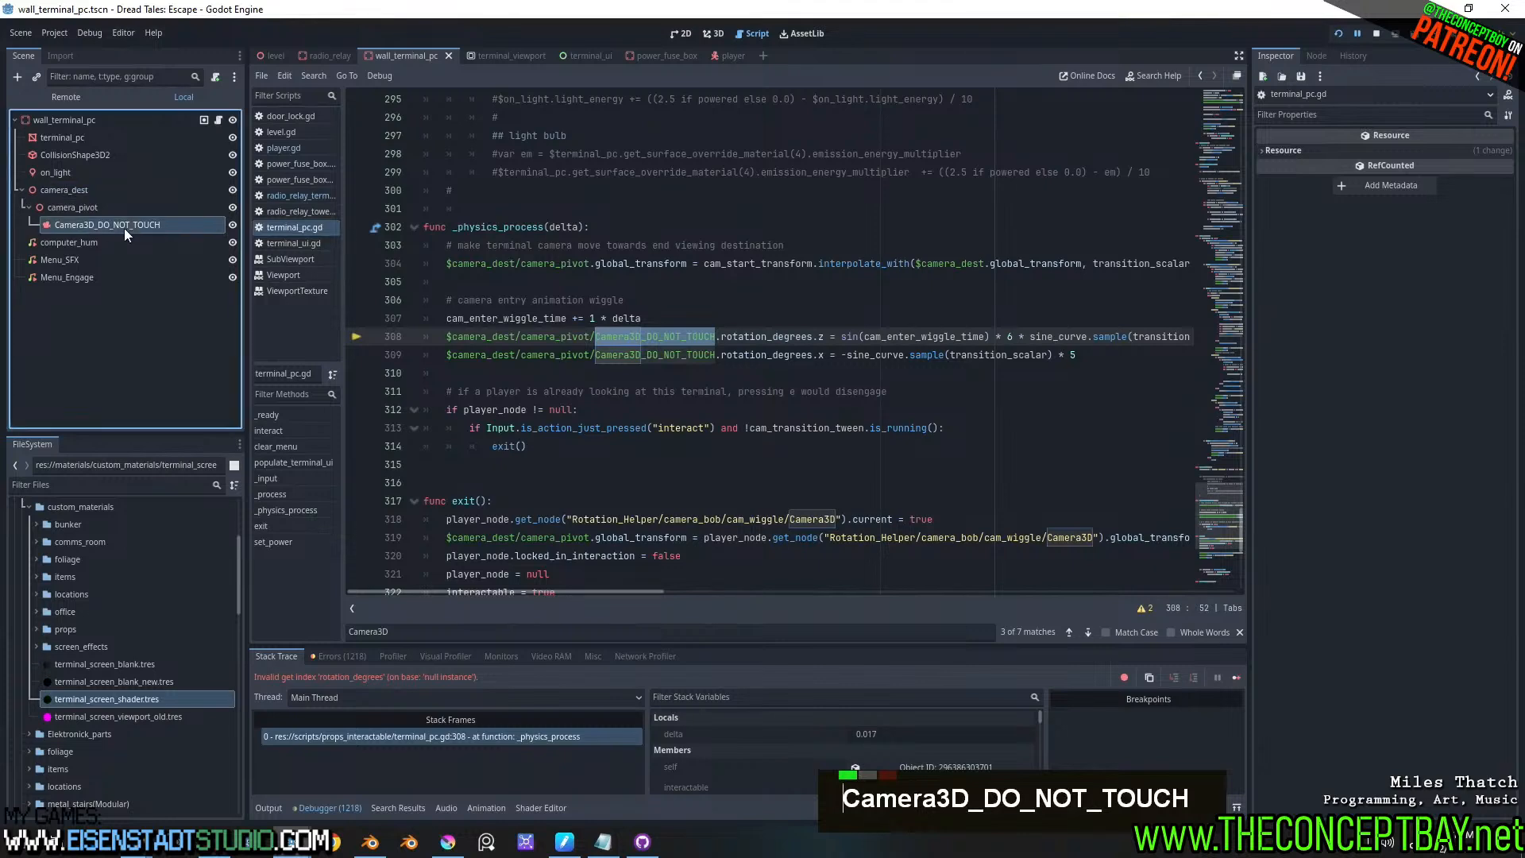
pyautogui.doubleClick(124, 227)
pyautogui.hotkey('ctrl', 'a')
pyautogui.hotkey('ctrl', 'v')
pyautogui.hotkey('ctrl', 'a')
pyautogui.press('Return')
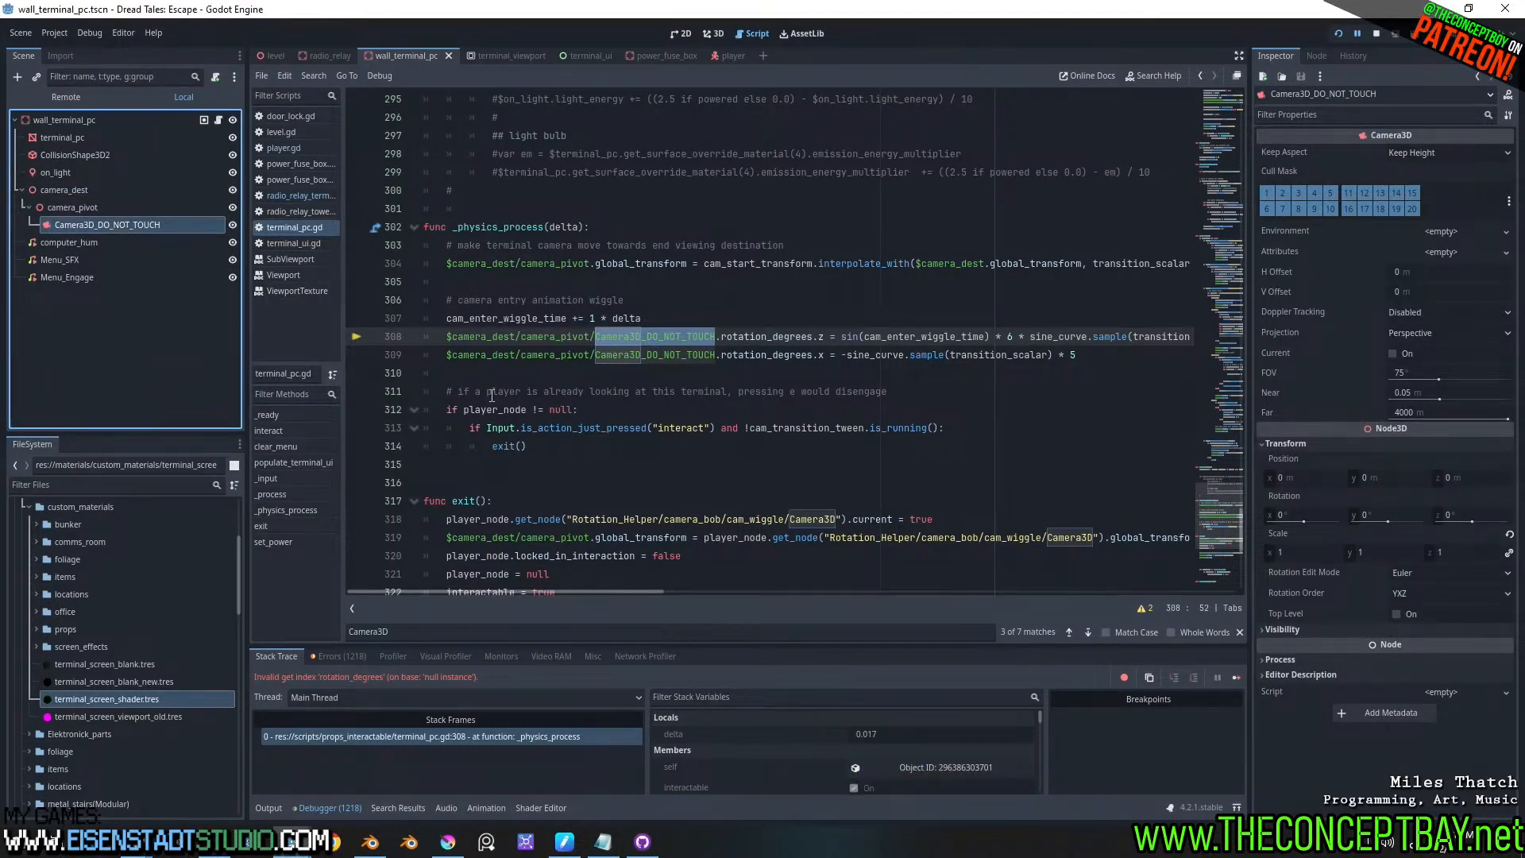
# - Filter the project files by "terminal" and open the scene terminal_pc.tscn from the office props folder
pyautogui.click(105, 489)
pyautogui.hotkey('ctrl', 'a')
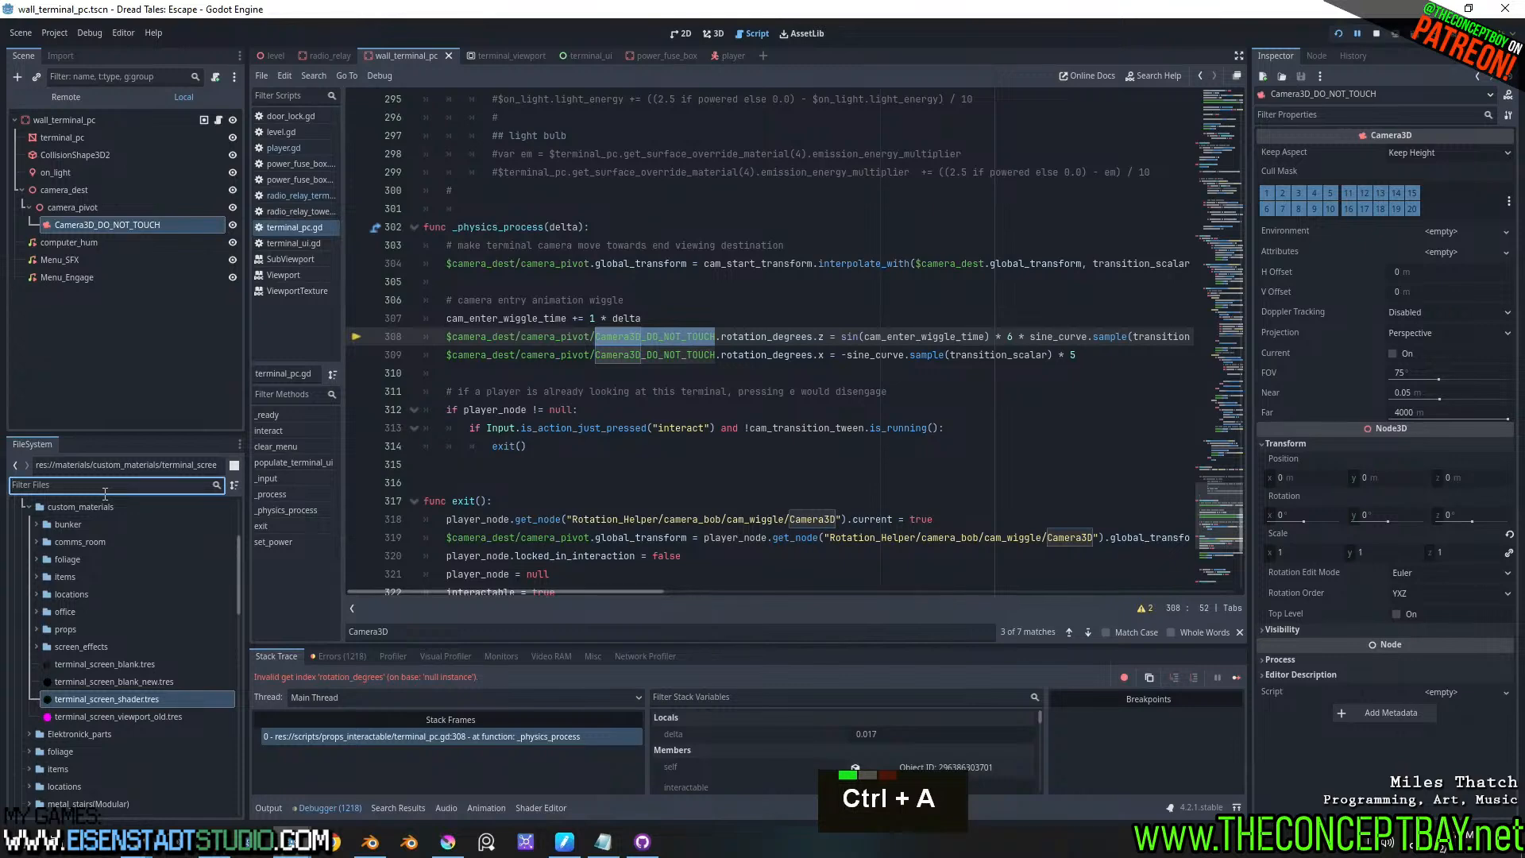
pyautogui.write('te')
pyautogui.hotkey('ctrl', 'a')
pyautogui.write('teri')
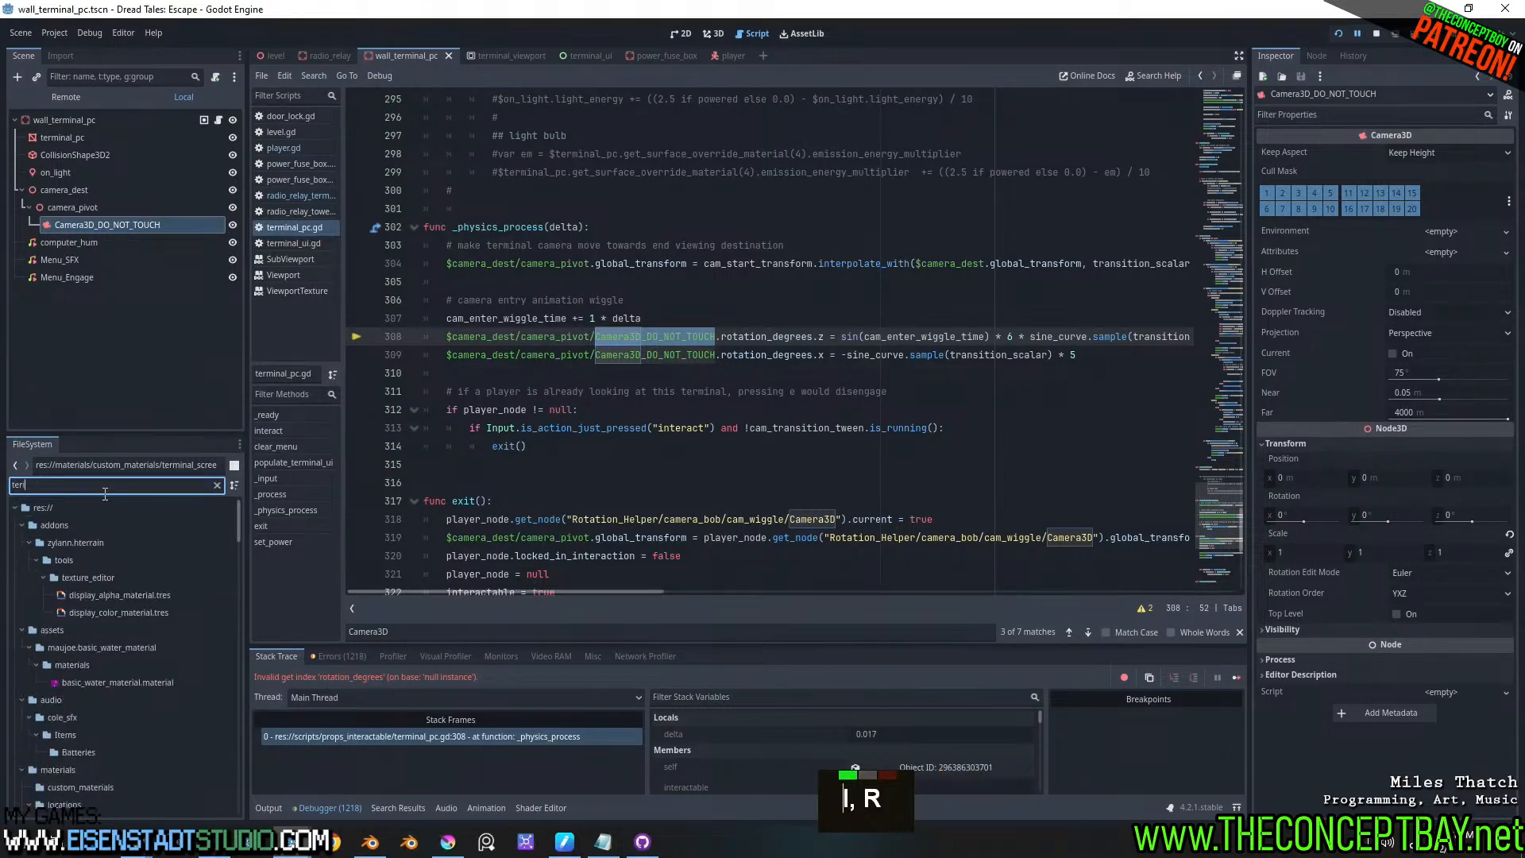
pyautogui.press('BackSpace')
pyautogui.write('minal')
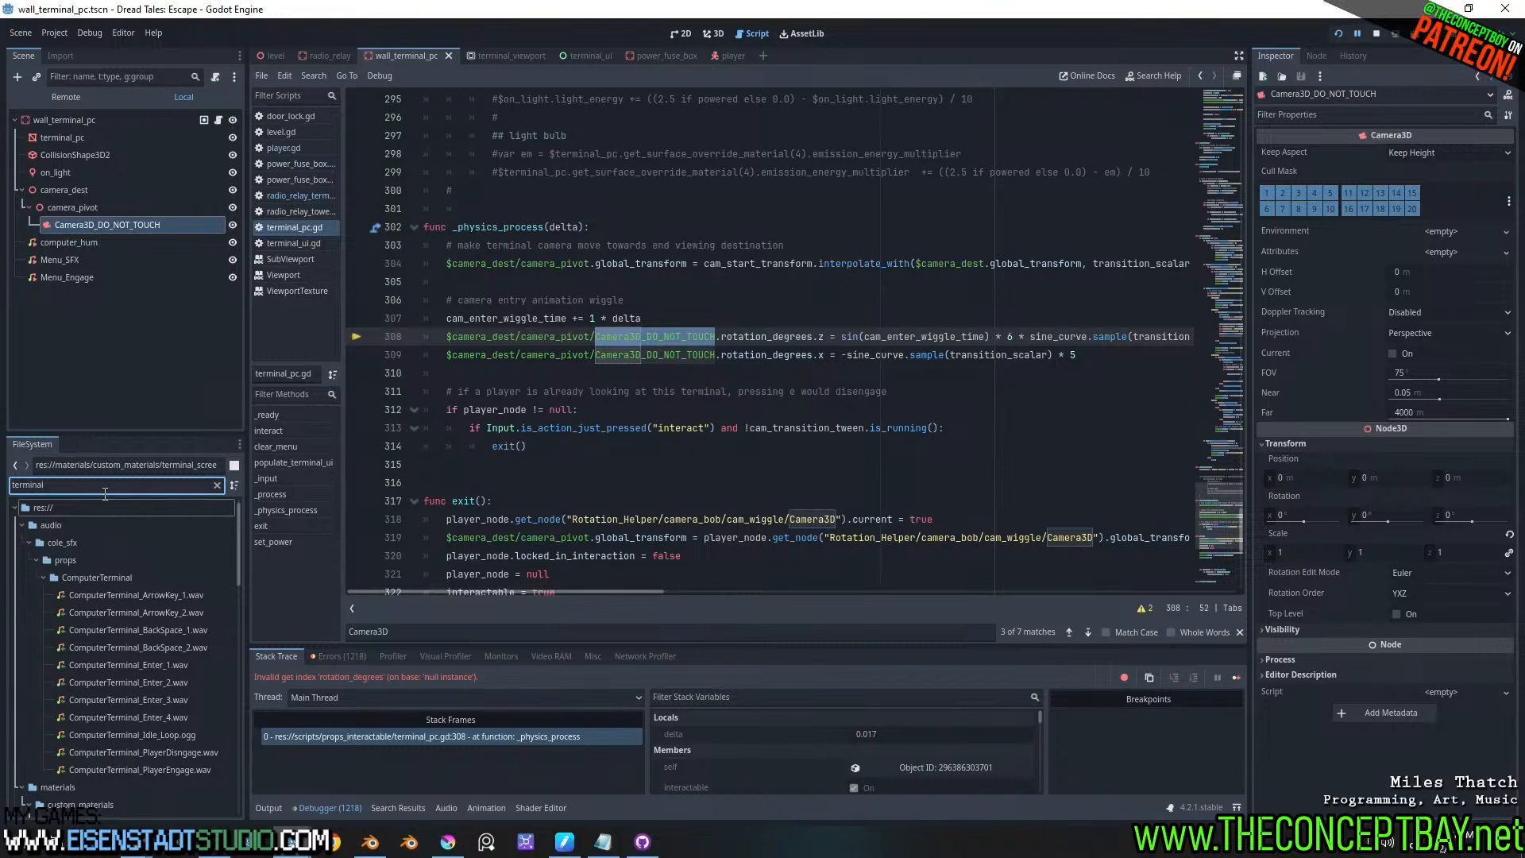
pyautogui.scroll(-5, 35, 627)
pyautogui.scroll(2, 74, 613)
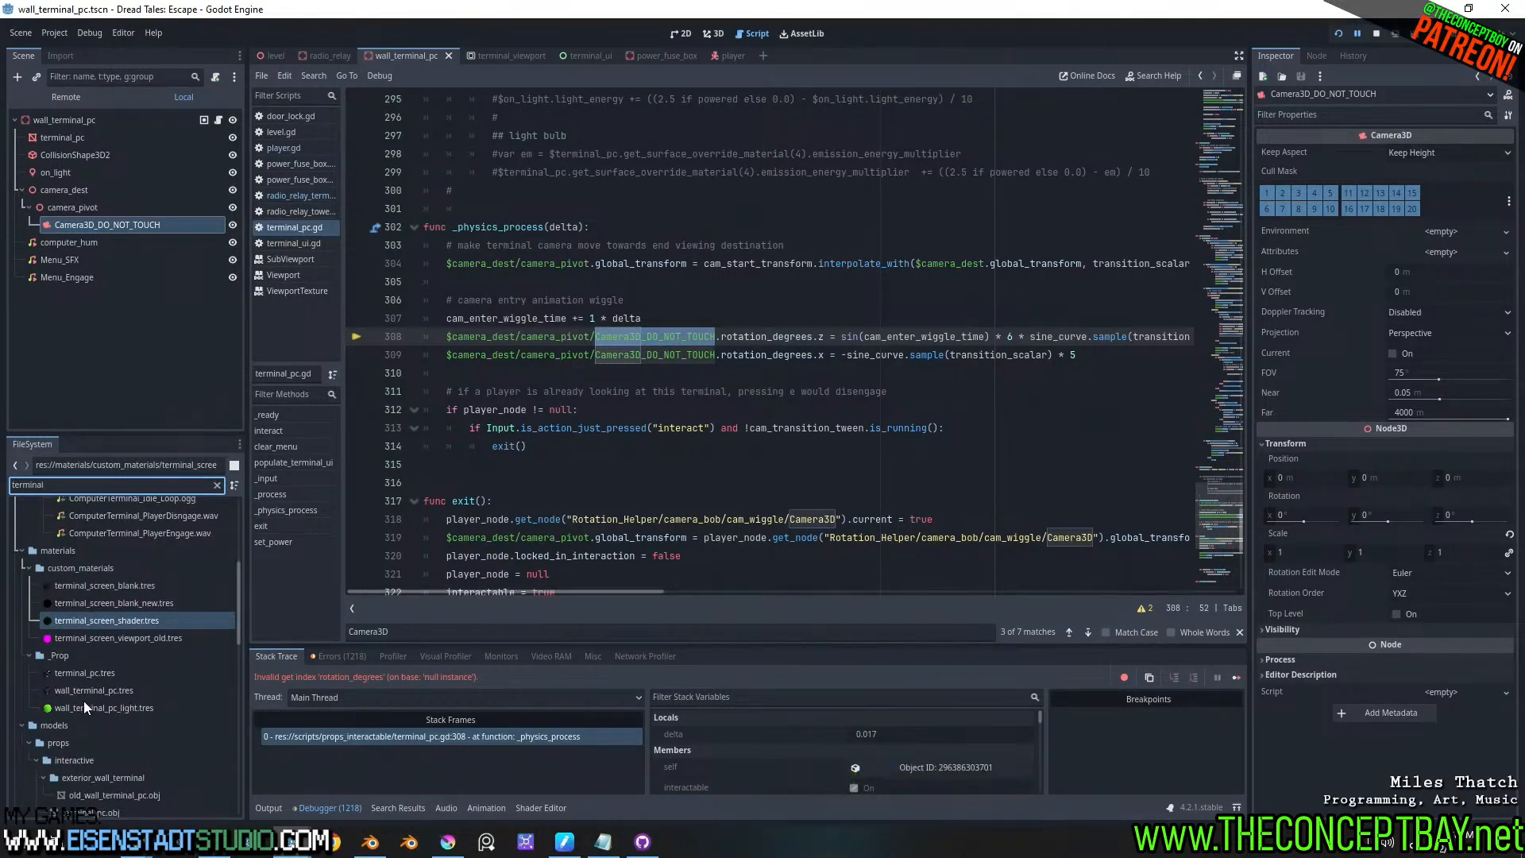
pyautogui.scroll(-5, 84, 701)
pyautogui.scroll(-2, 89, 678)
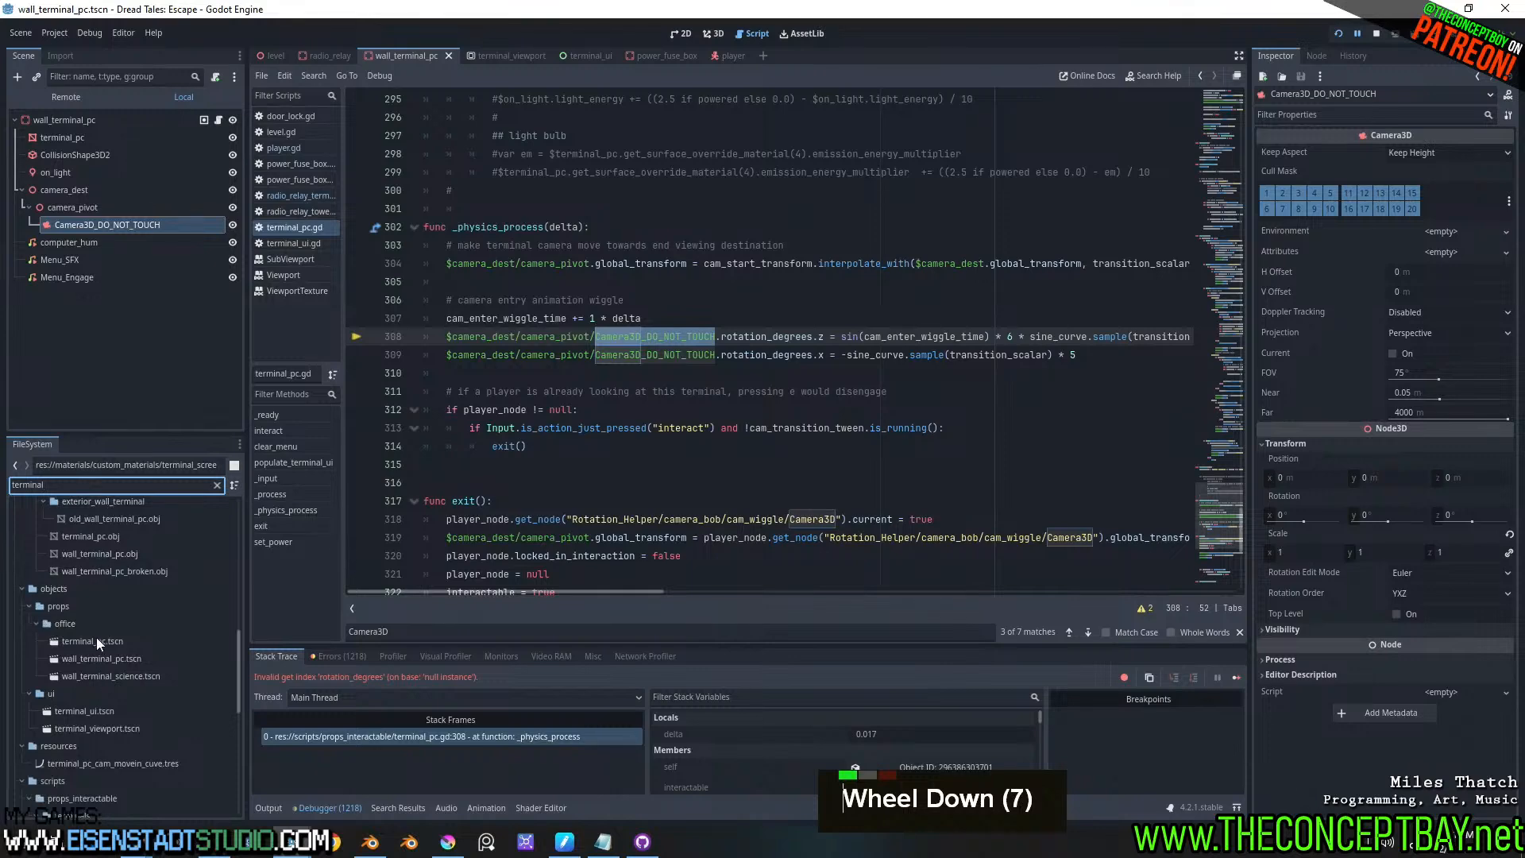
pyautogui.doubleClick(92, 640)
# - Rename the camera under camera_pivot in the terminal_pc scene to Camera3D_DO_NOT_TOUCH
pyautogui.doubleClick(77, 224)
pyautogui.hotkey('ctrl', 'v')
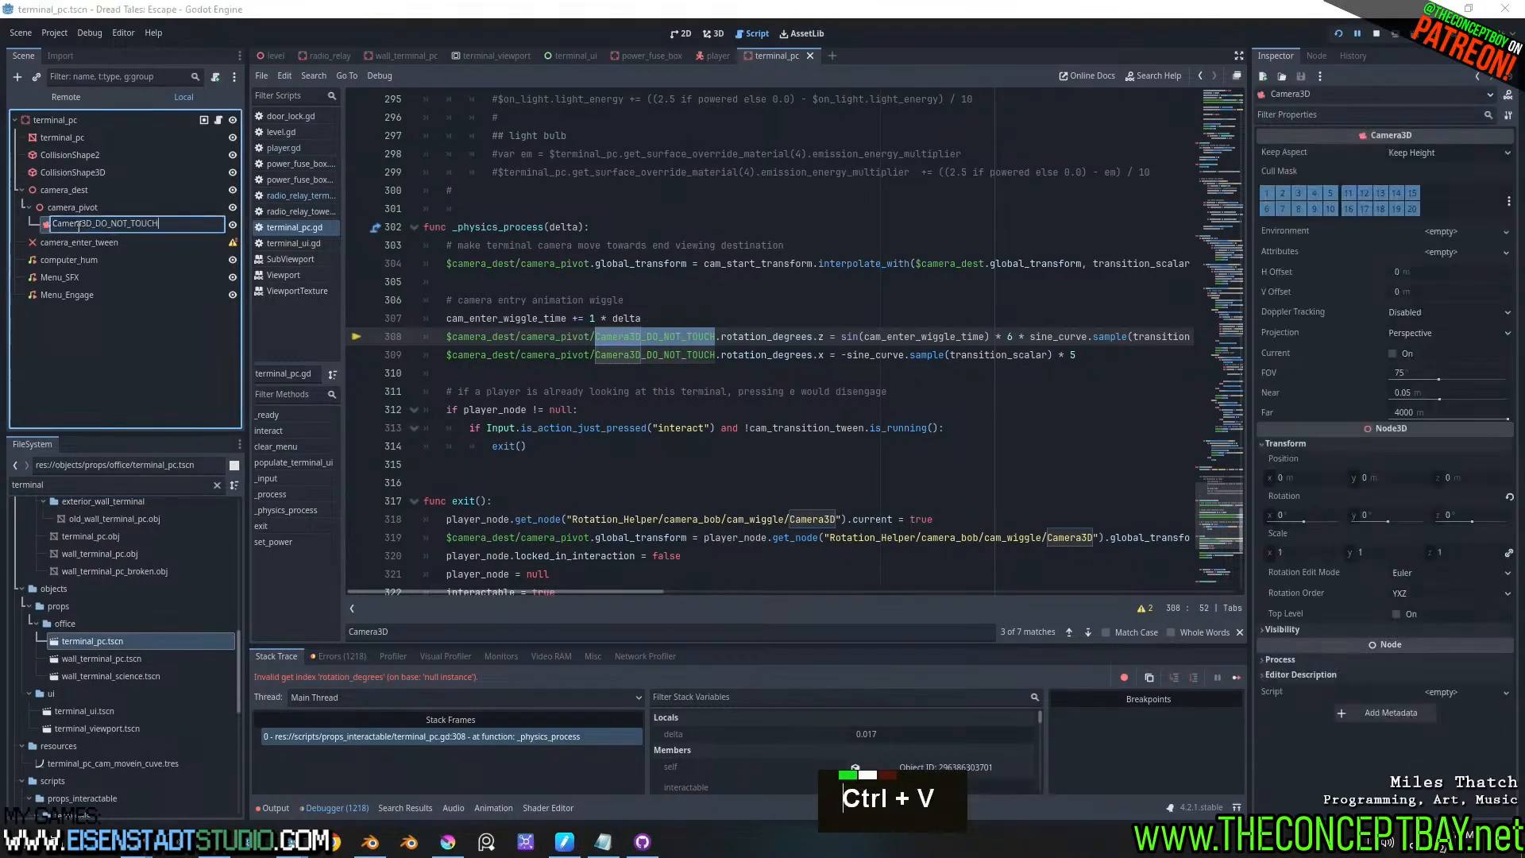
pyautogui.press('BackSpace')
pyautogui.press('Return')
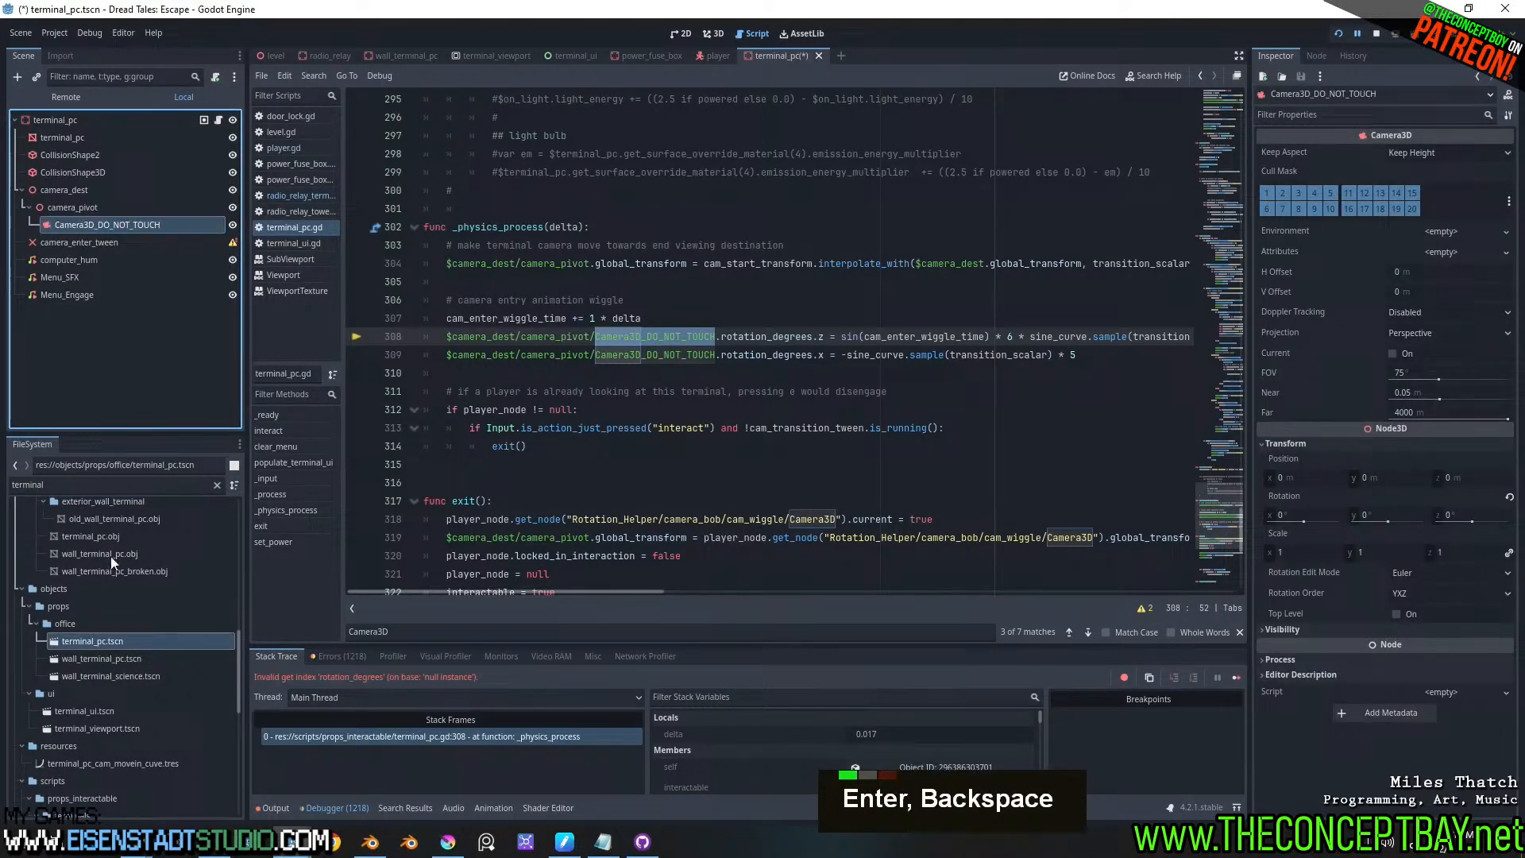
# - Open wall_terminal_science.tscn, rename its Camera3D node to Camera3D_DO_NOT_TOUCH, and save the scene
pyautogui.doubleClick(107, 658)
pyautogui.doubleClick(107, 675)
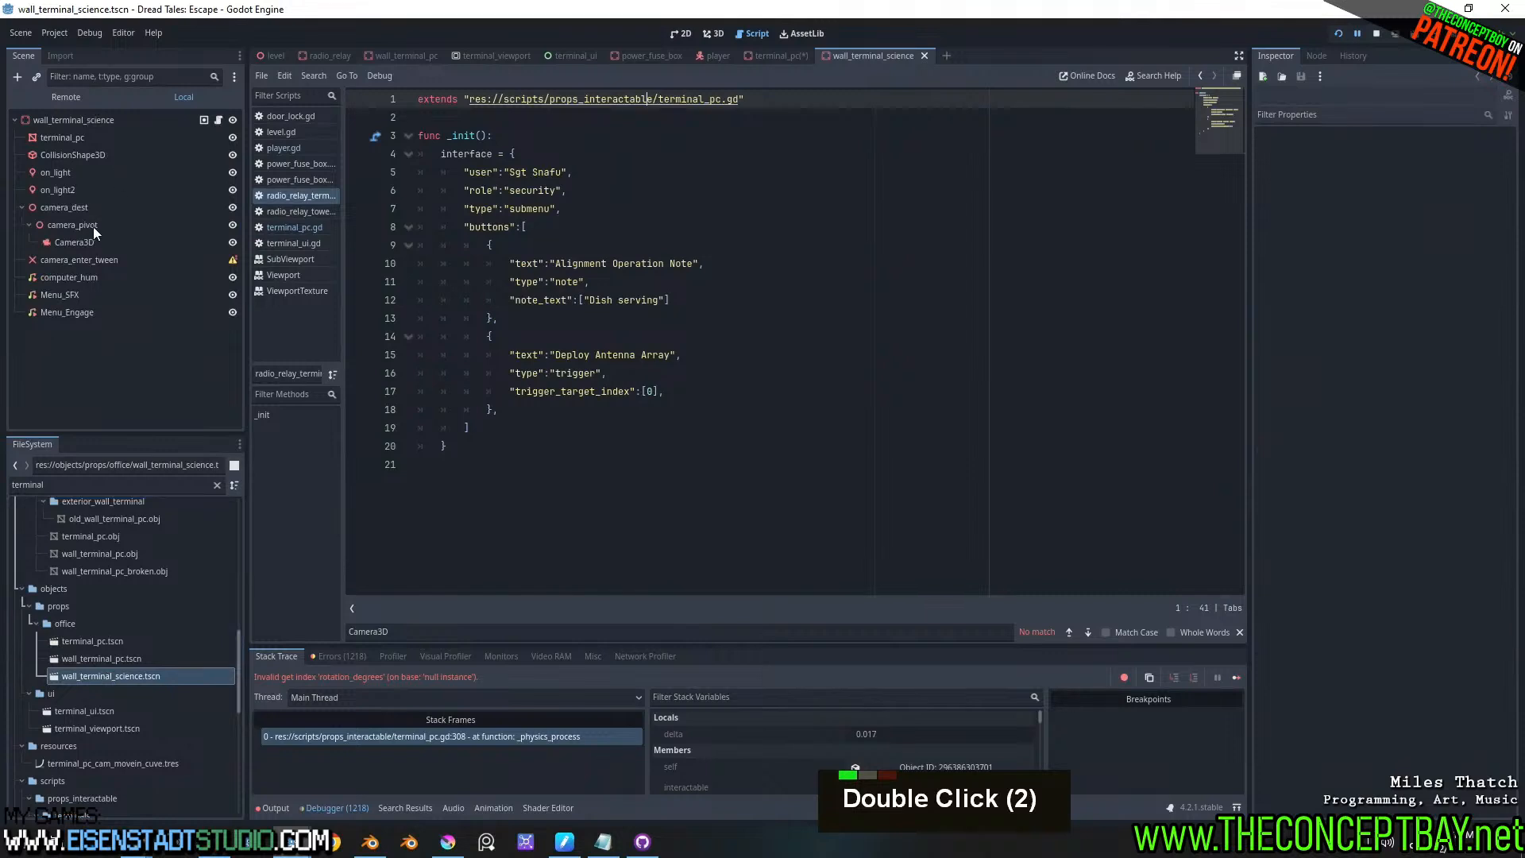
pyautogui.doubleClick(78, 241)
pyautogui.hotkey('ctrl', 'v')
pyautogui.press('Return')
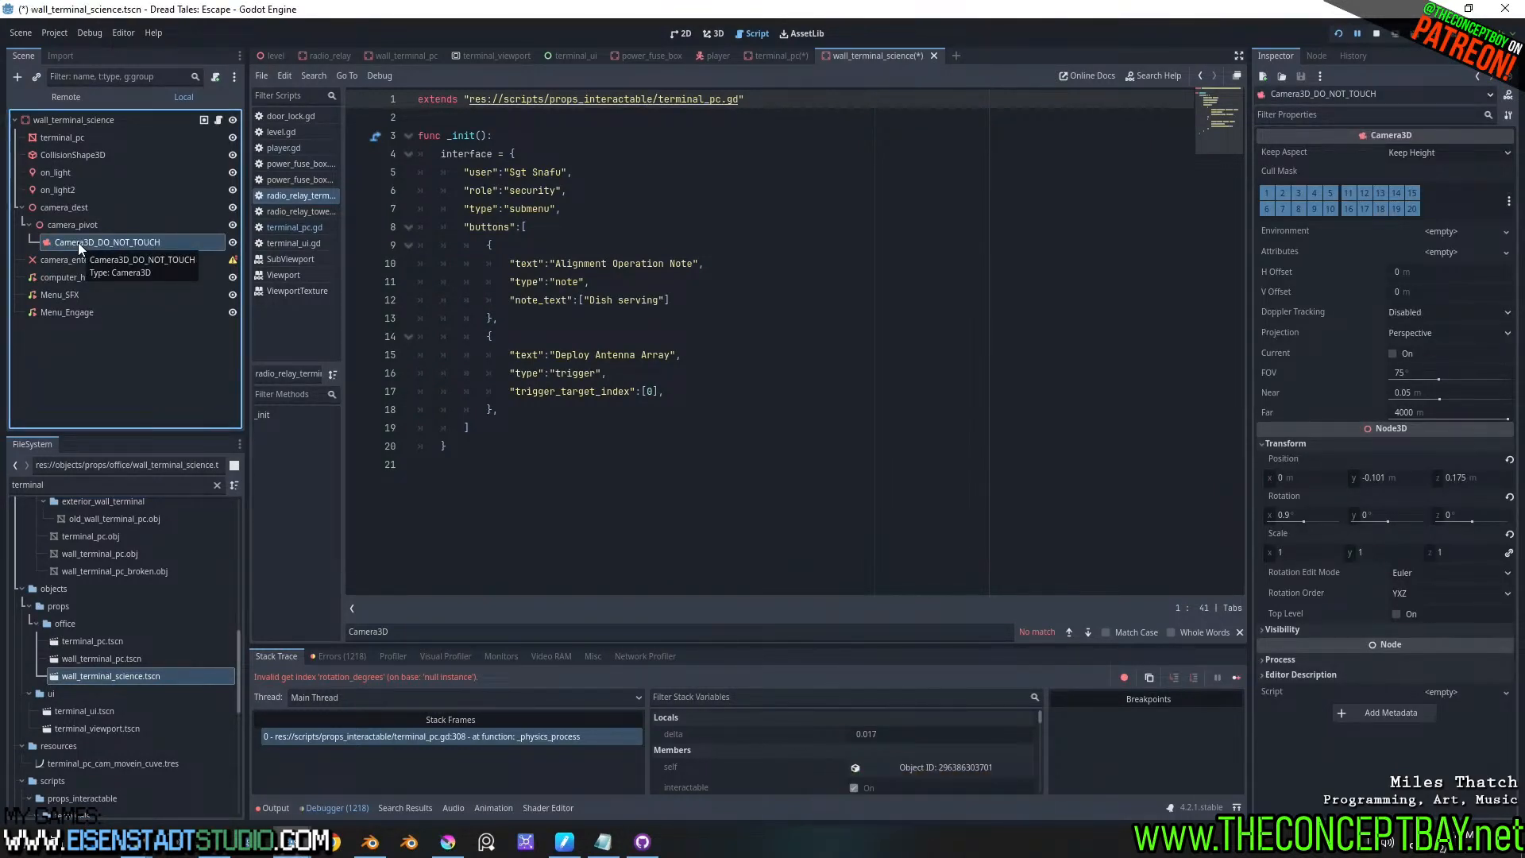
pyautogui.click(556, 336)
pyautogui.hotkey('ctrl', 's')
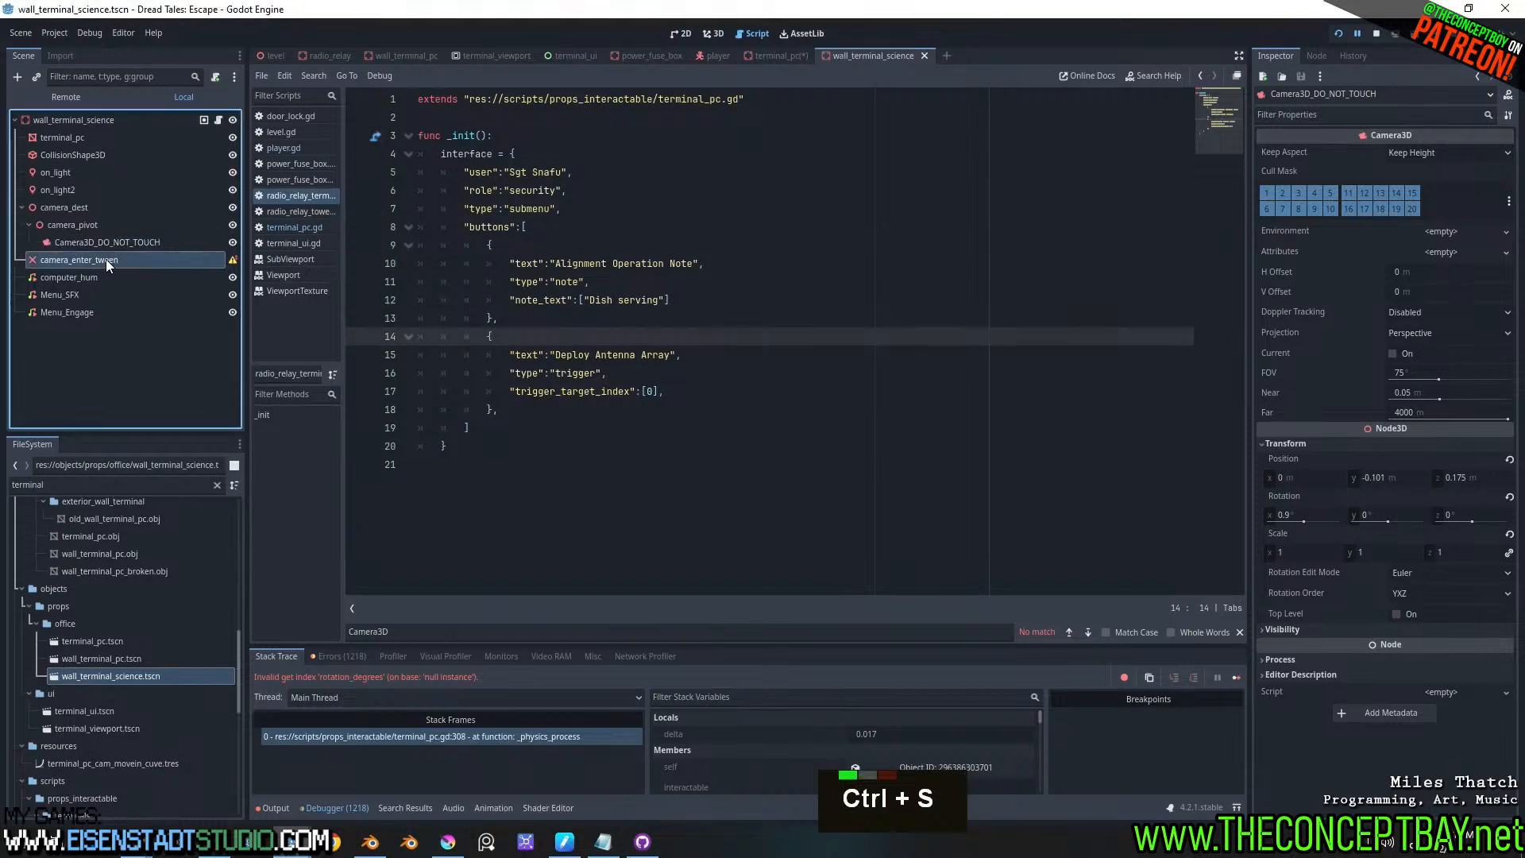
# - Delete the camera_enter_tween node from both the wall_terminal_science and terminal_pc scenes
pyautogui.press('Delete')
pyautogui.press('Return')
pyautogui.doubleClick(130, 660)
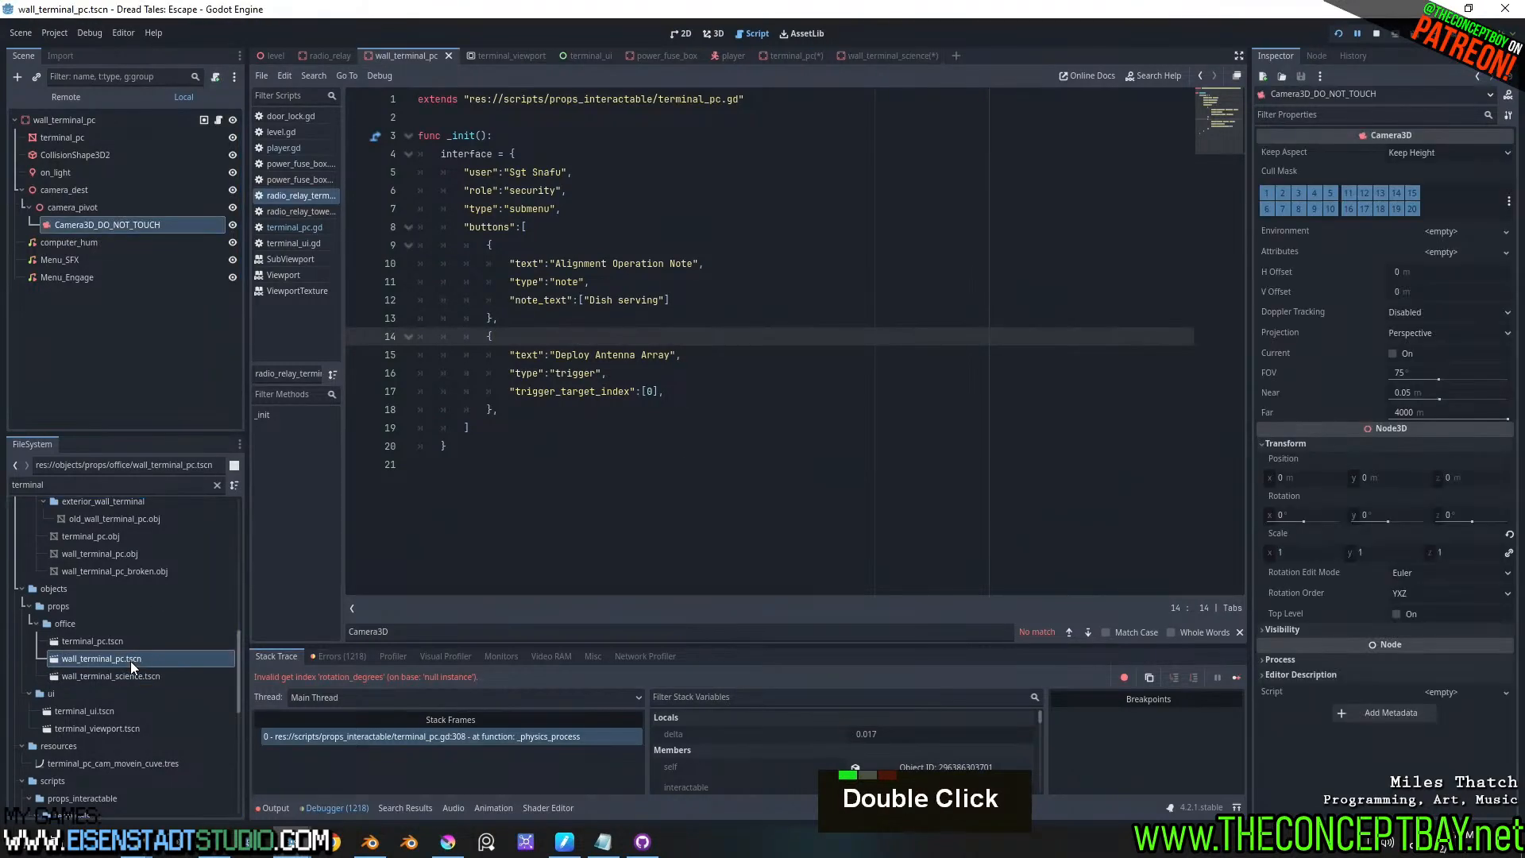
pyautogui.doubleClick(89, 640)
pyautogui.click(103, 243)
pyautogui.press('Return')
pyautogui.press('Delete')
pyautogui.click(751, 444)
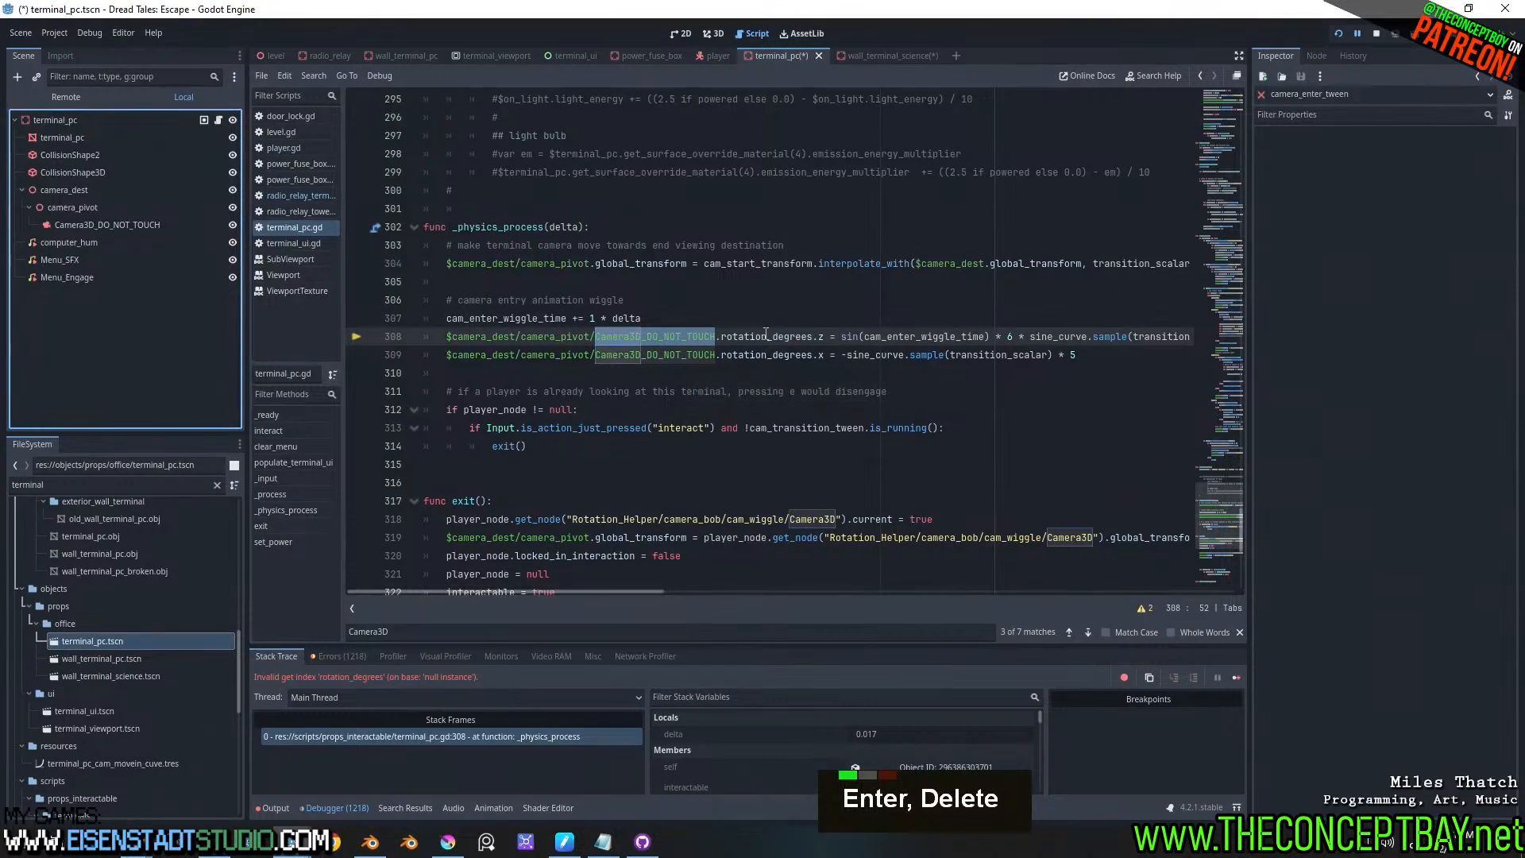
# - Restart the game and walk up to the wall terminal to inspect its screen
pyautogui.click(766, 336)
pyautogui.press('F5')
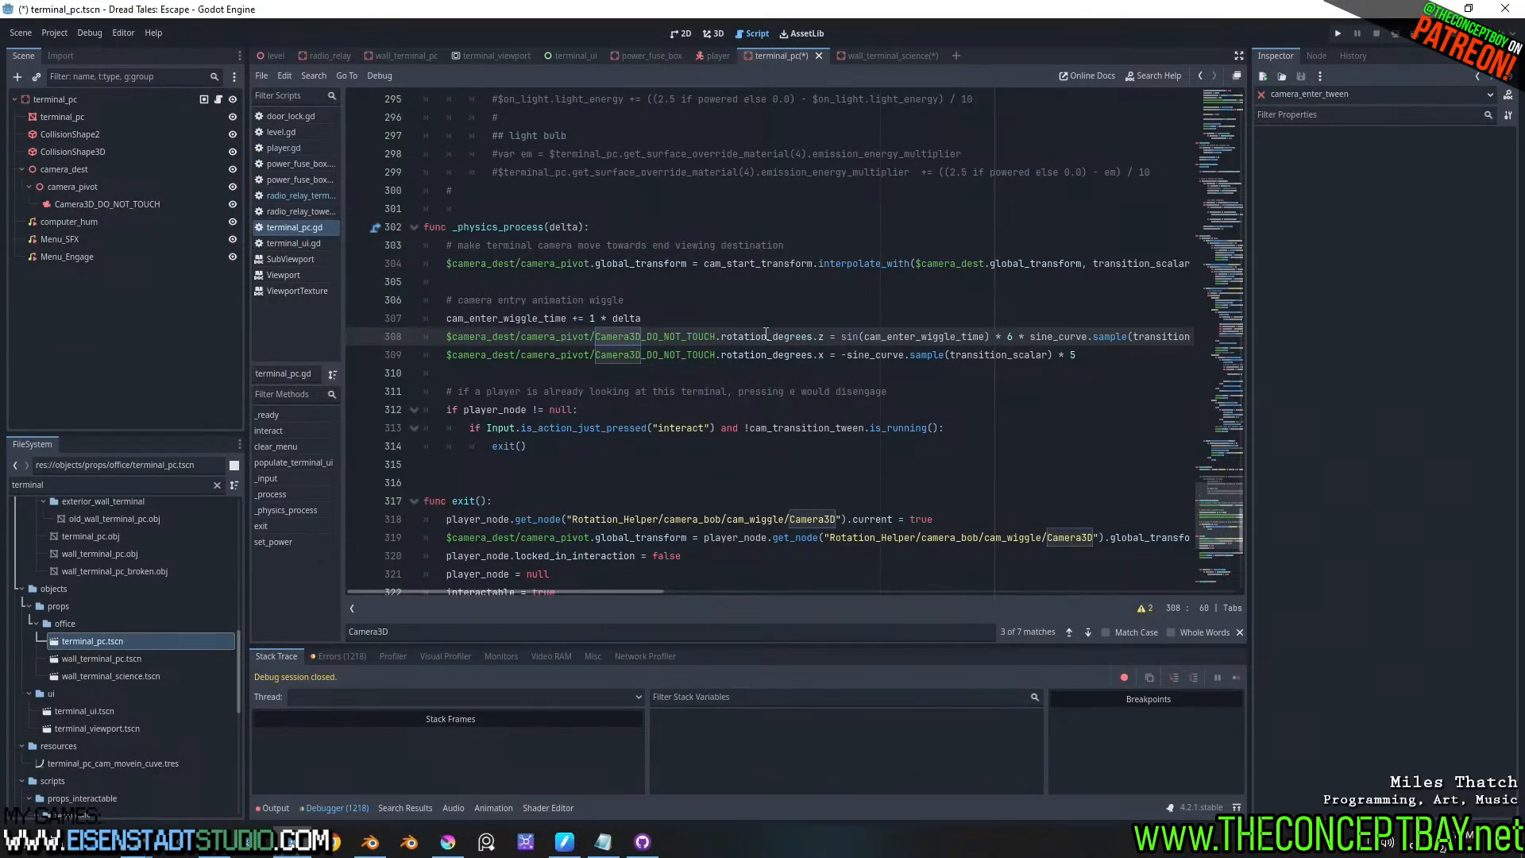
pyautogui.press('F5')
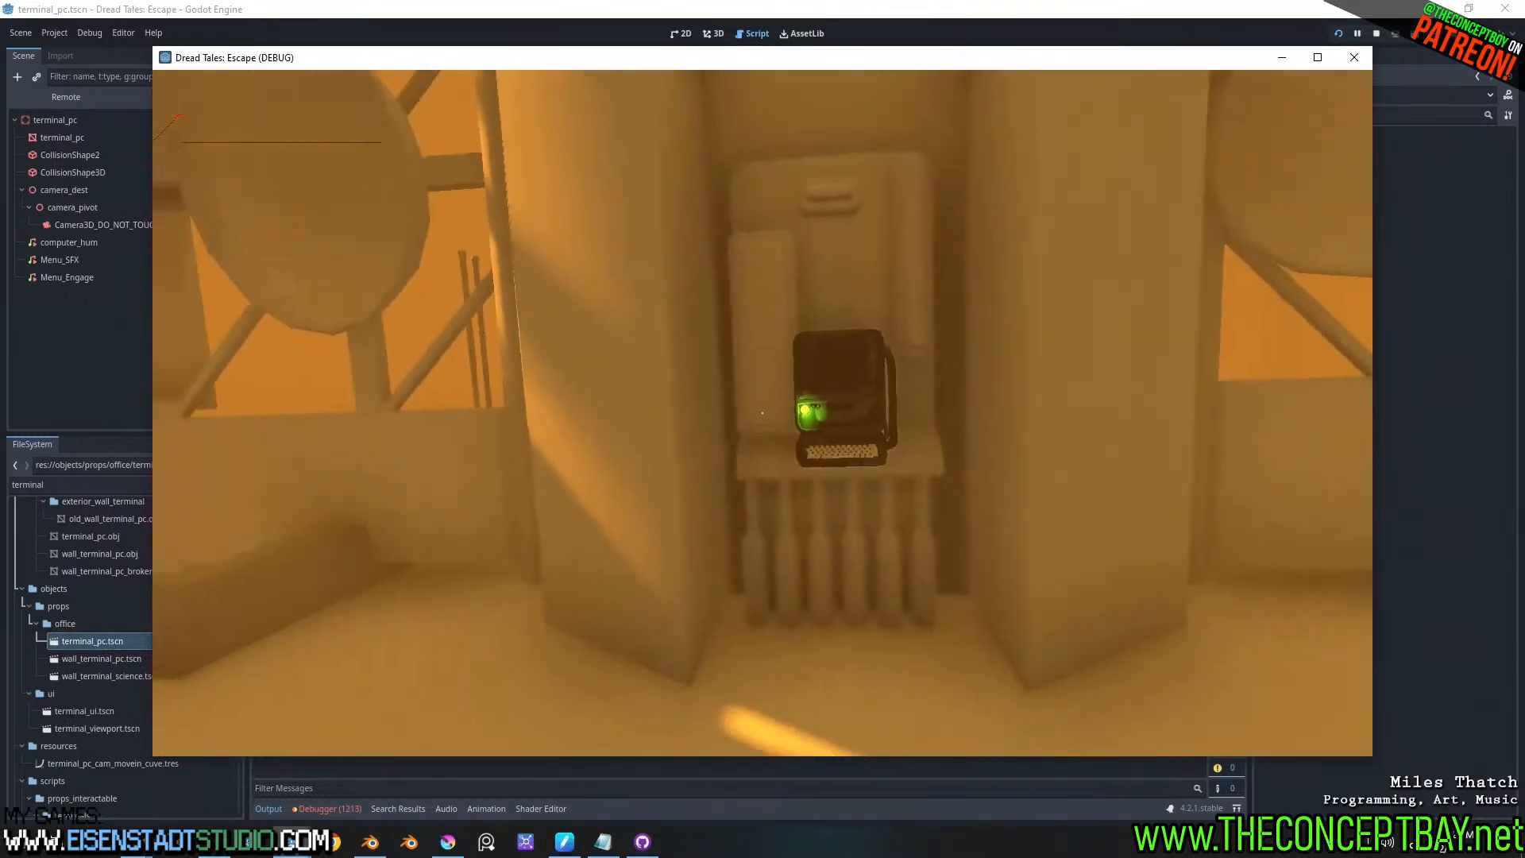
pyautogui.press('w')
pyautogui.press('s')
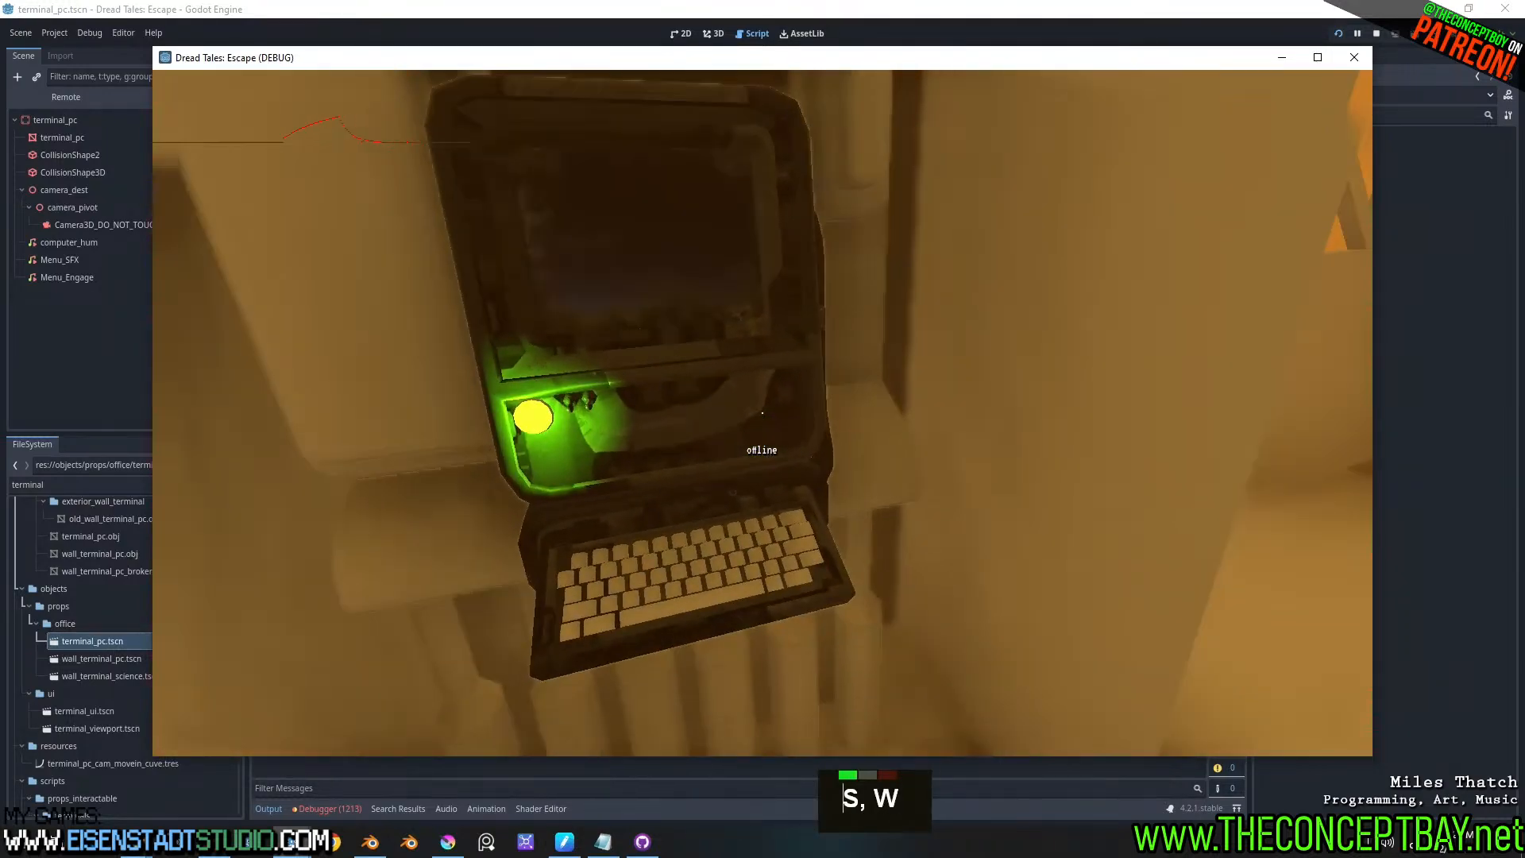
pyautogui.press('w')
pyautogui.press('d')
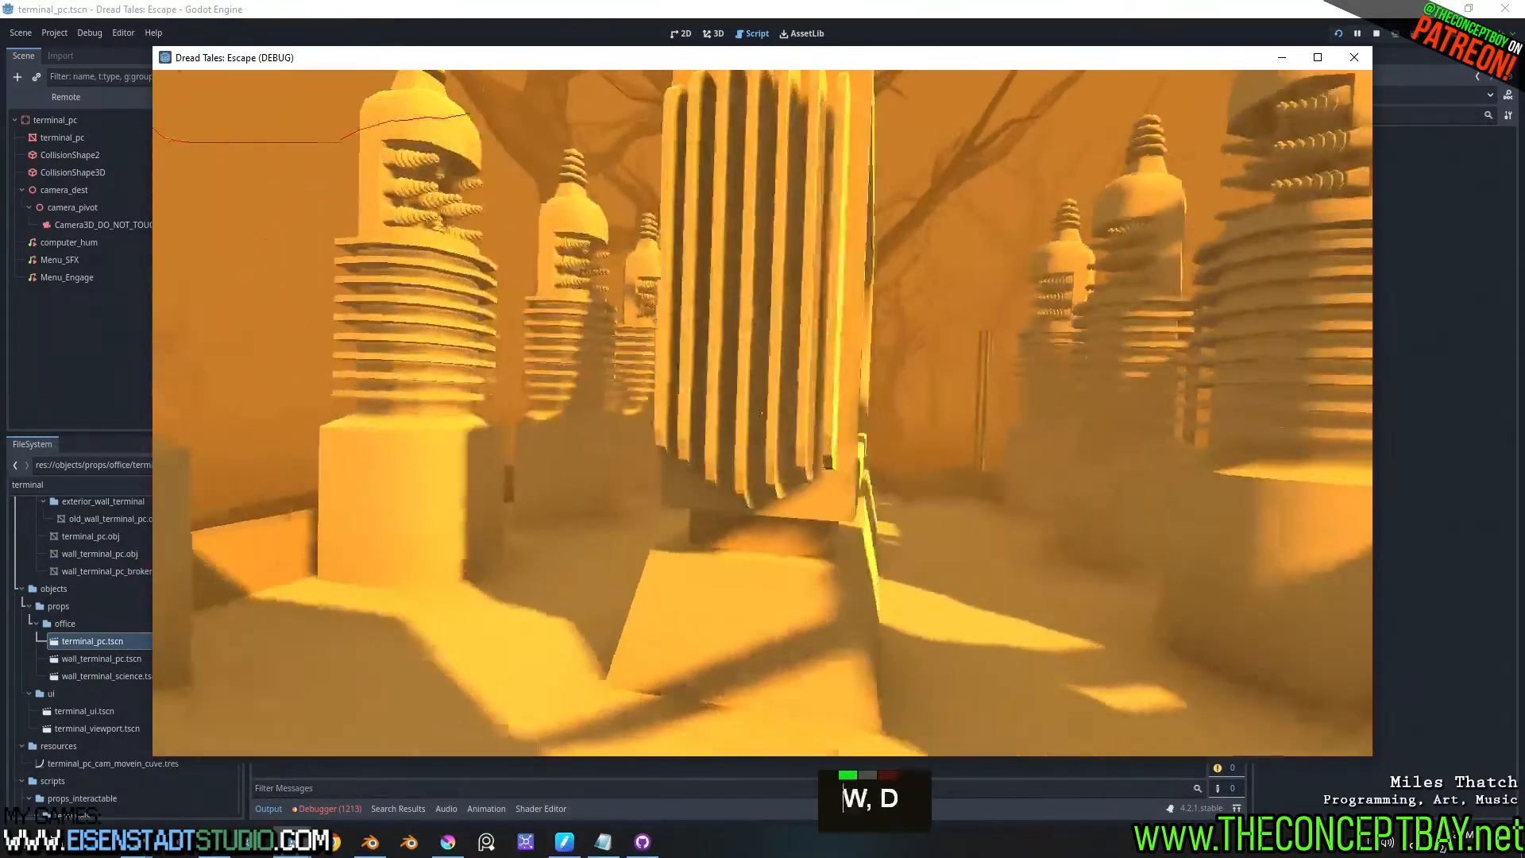
# - Open the power cabinet in the game and place the battery from the backpack inventory inside it
pyautogui.press('w')
pyautogui.press('e')
pyautogui.press('d')
pyautogui.press('w')
pyautogui.press('Tab')
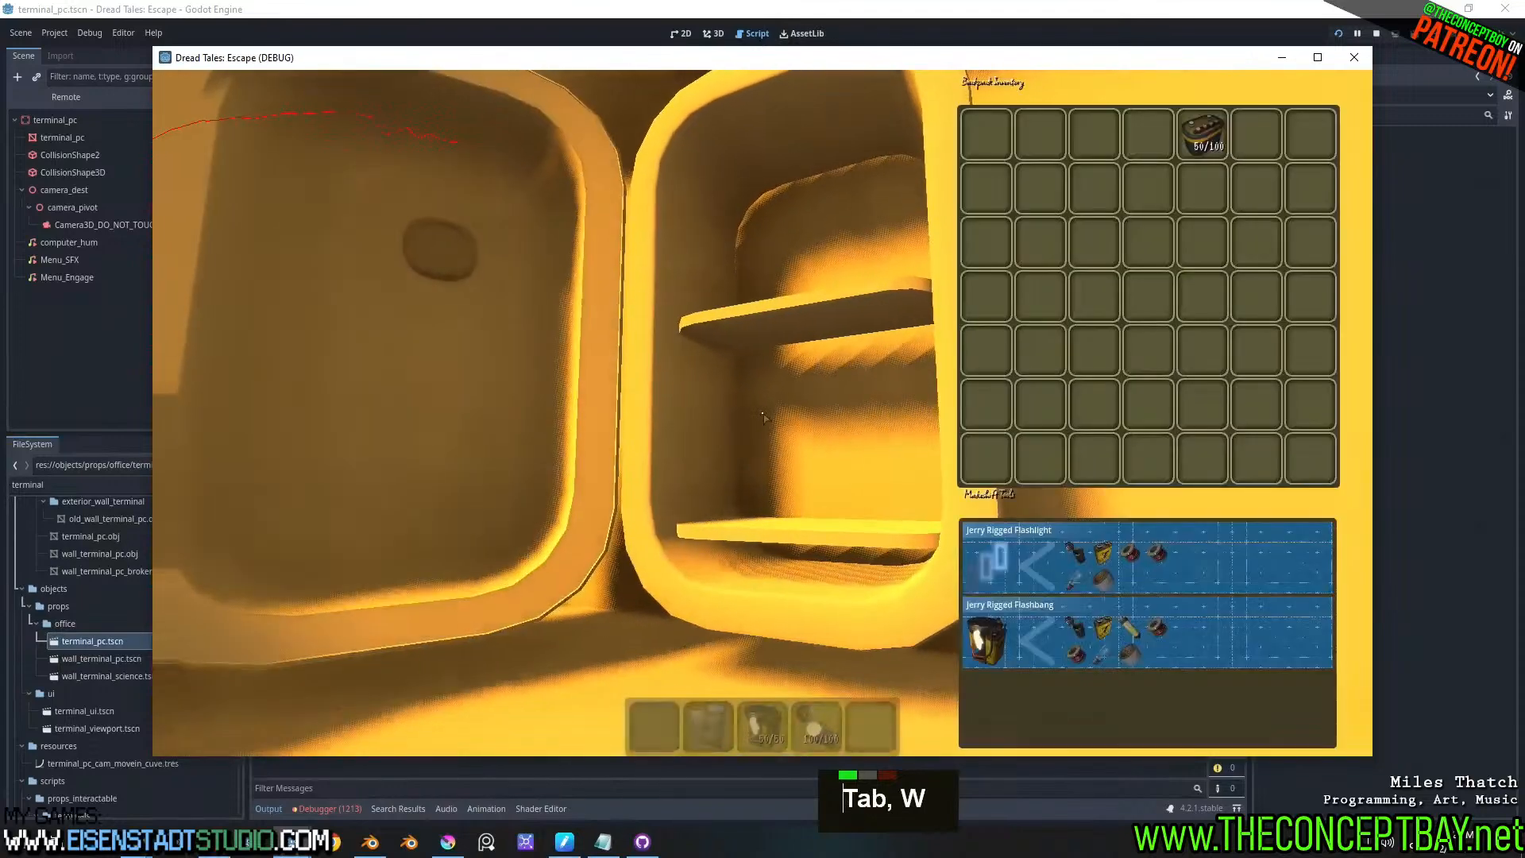
pyautogui.doubleClick(1204, 141)
pyautogui.press('e')
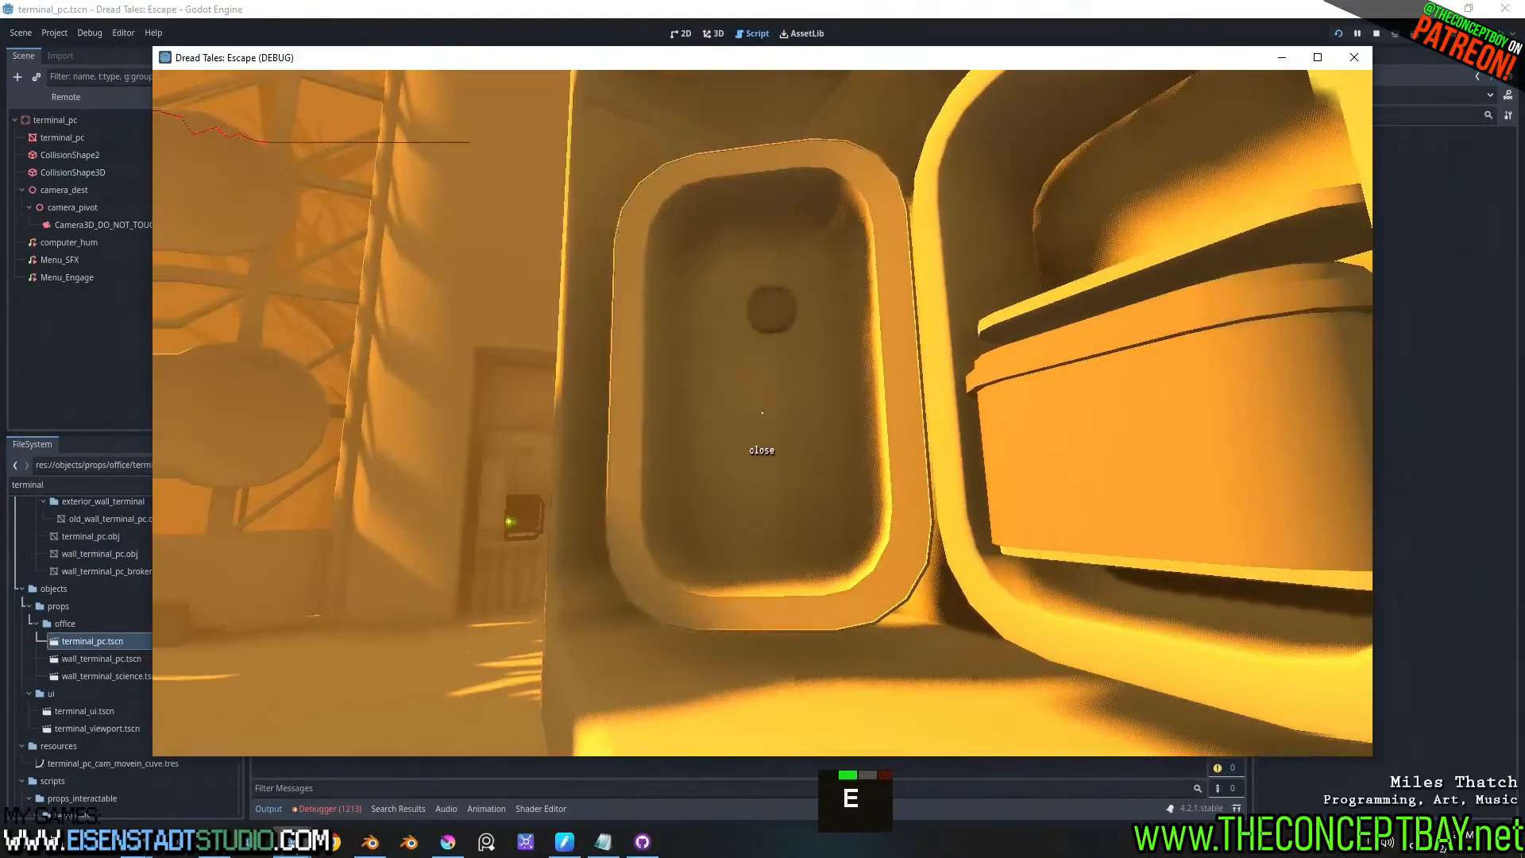
# - Walk back to the wall terminal and access it to check the camera transition onto its screen
pyautogui.press('a')
pyautogui.press('w')
pyautogui.press('d')
pyautogui.press('d')
pyautogui.press('a')
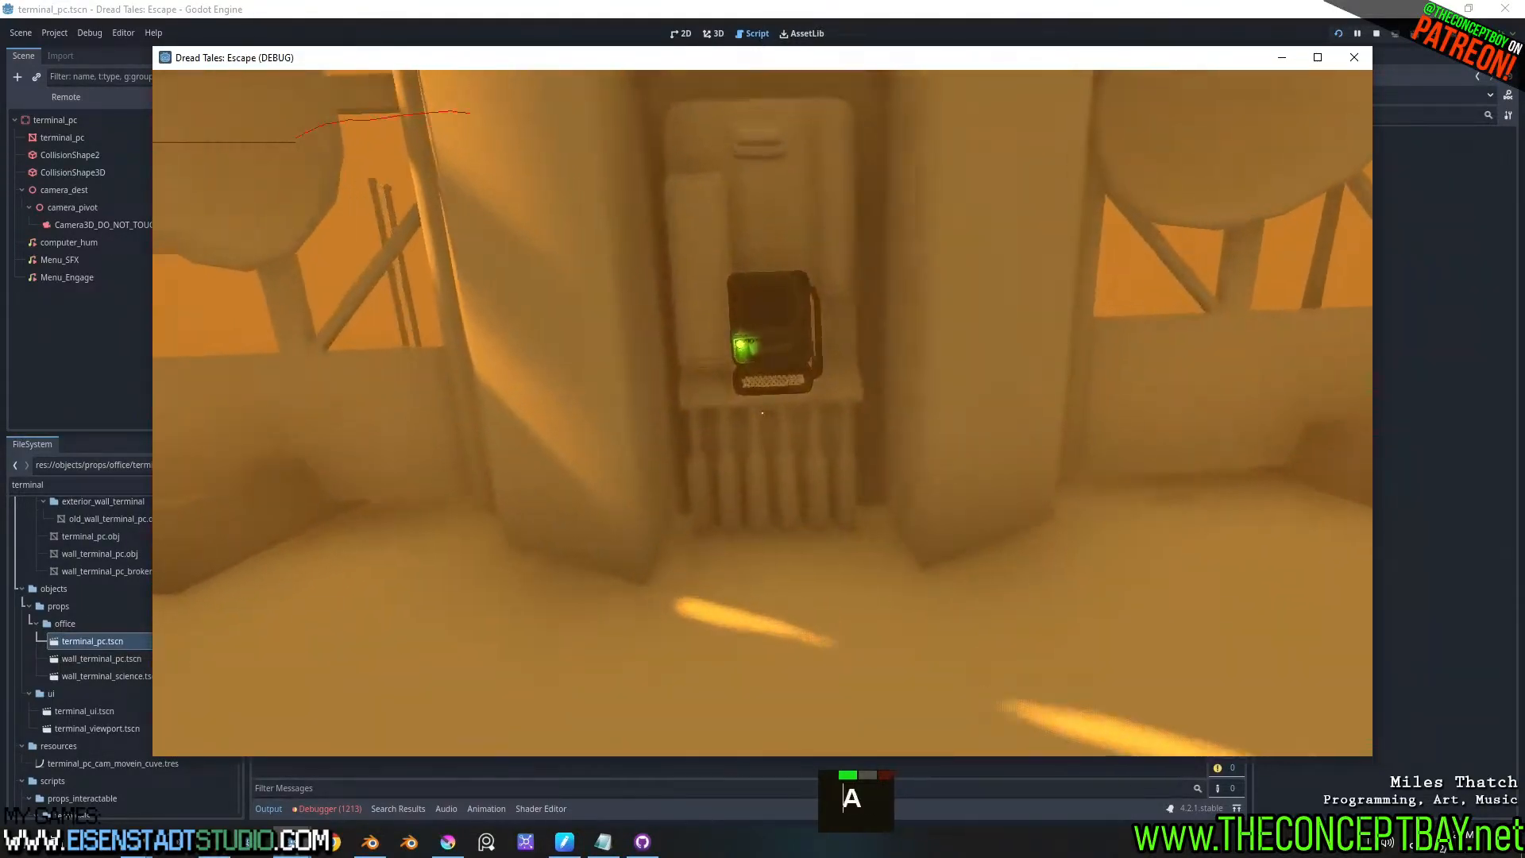
pyautogui.press('w')
pyautogui.press('d')
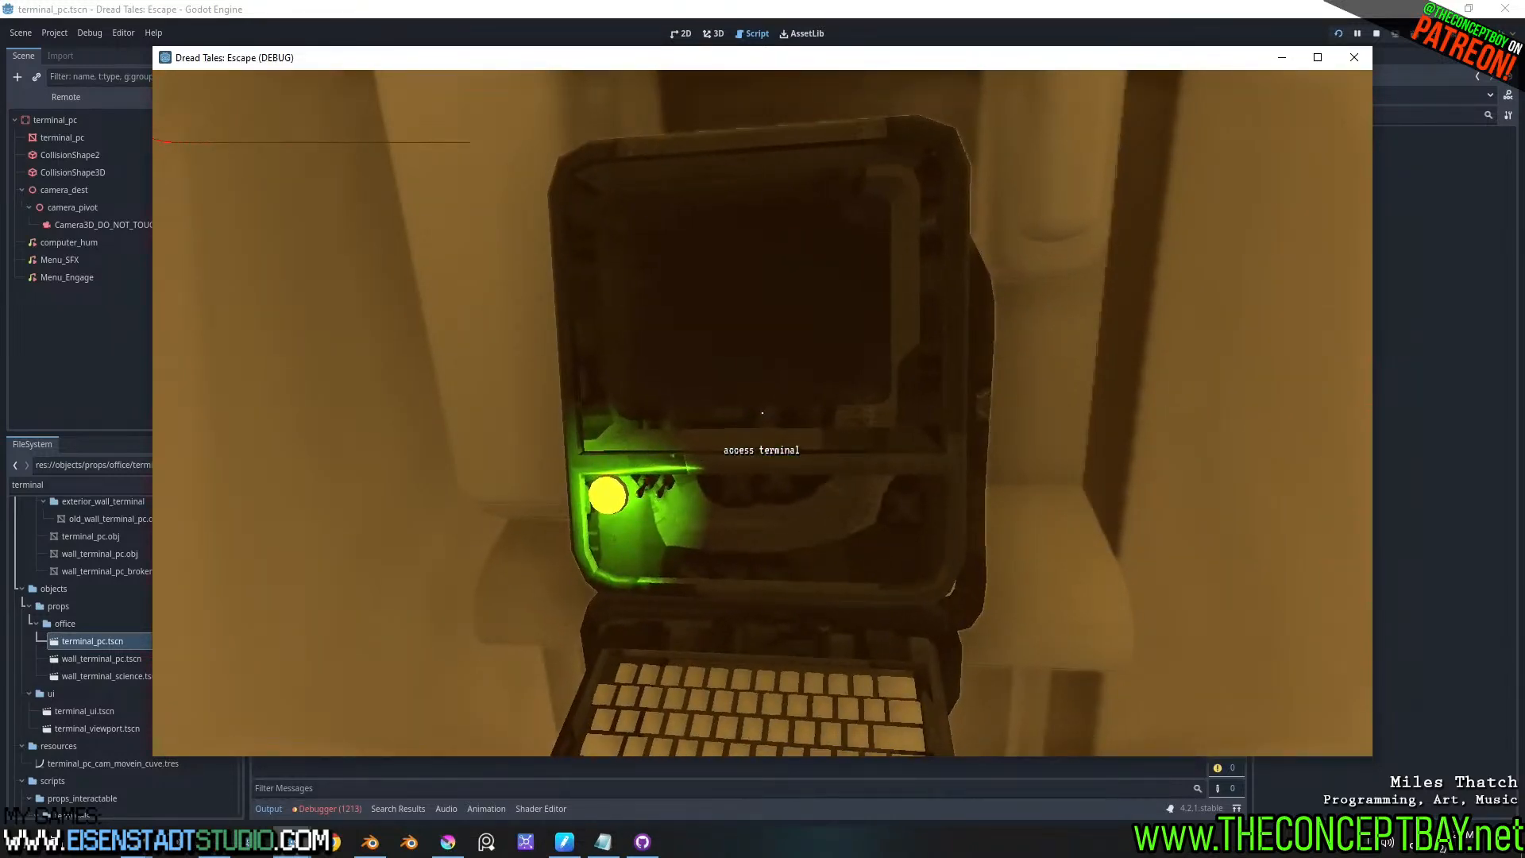
pyautogui.press('e')
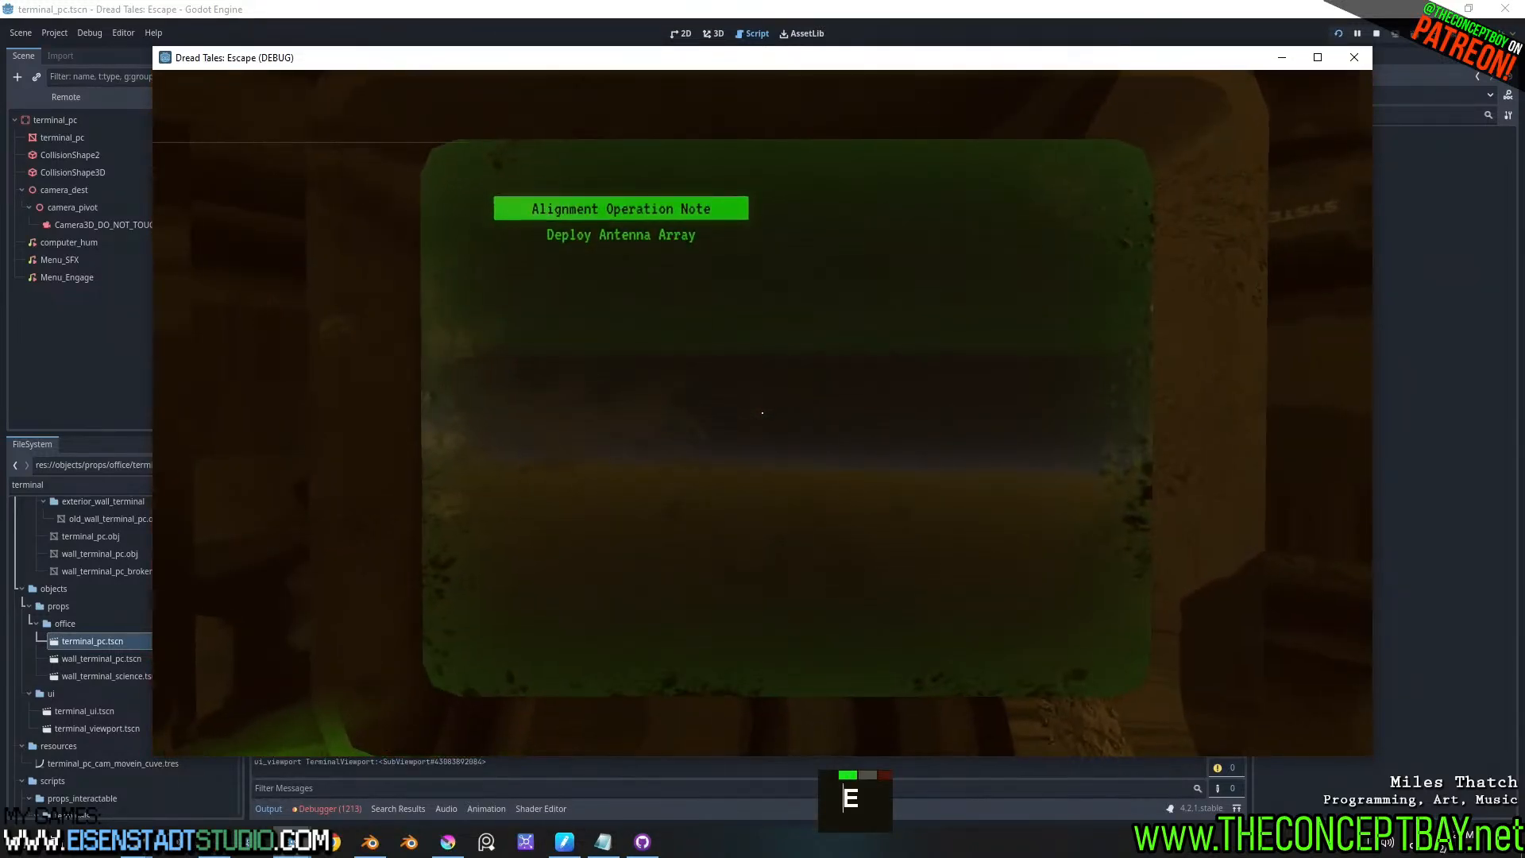
# - Exit and re-access the terminal from different angles to test the camera transition, and close the game
pyautogui.press('e')
pyautogui.press('a')
pyautogui.press('s')
pyautogui.press('e')
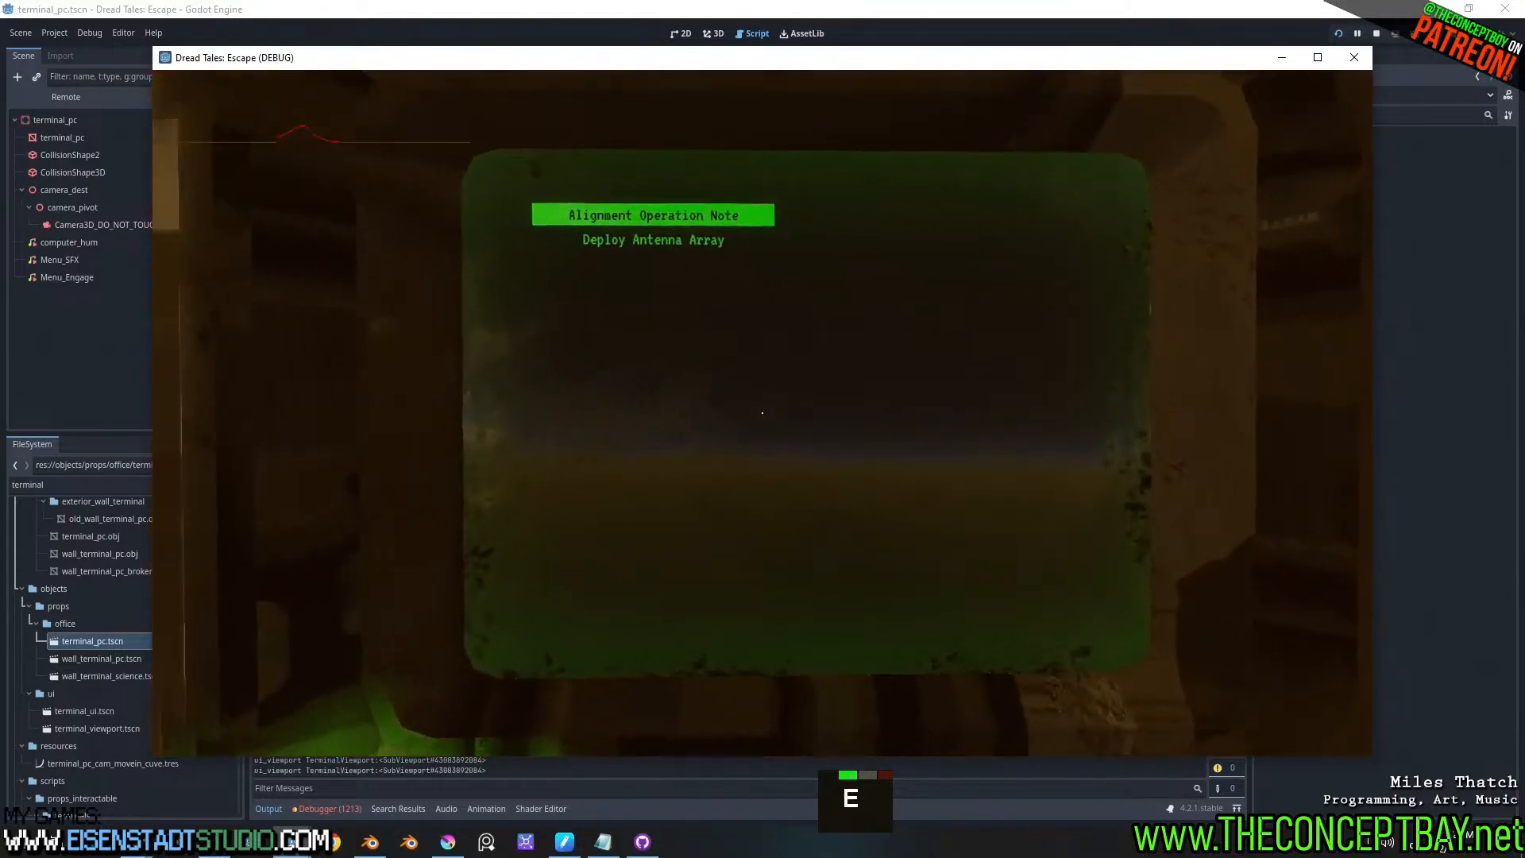
pyautogui.press('e')
pyautogui.press('e')
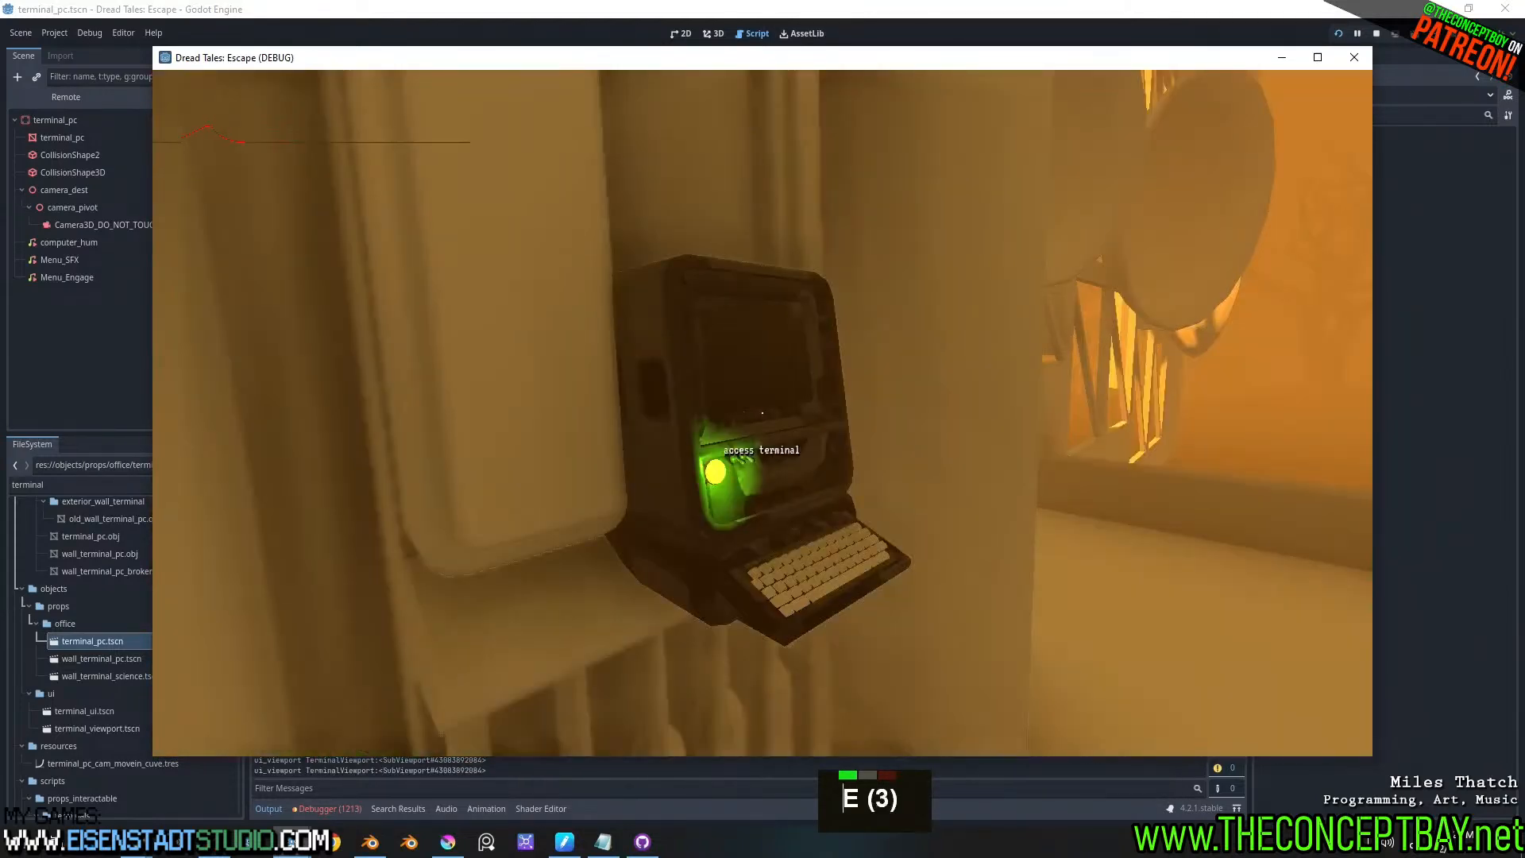
pyautogui.press('d')
pyautogui.press('w')
pyautogui.press('a')
pyautogui.press('d')
pyautogui.press('e')
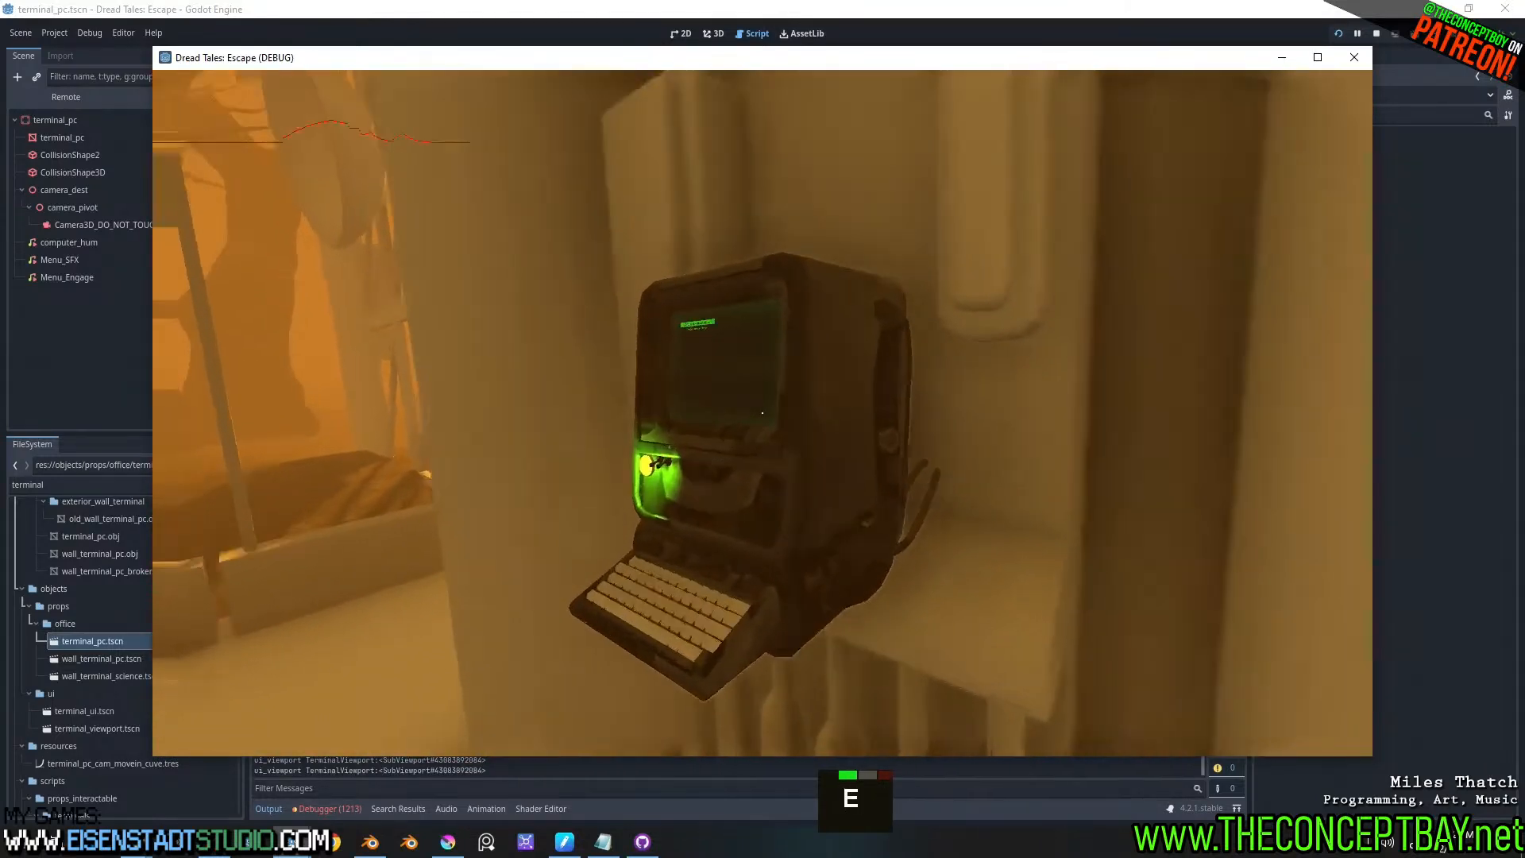
pyautogui.press('e')
pyautogui.press('alt')
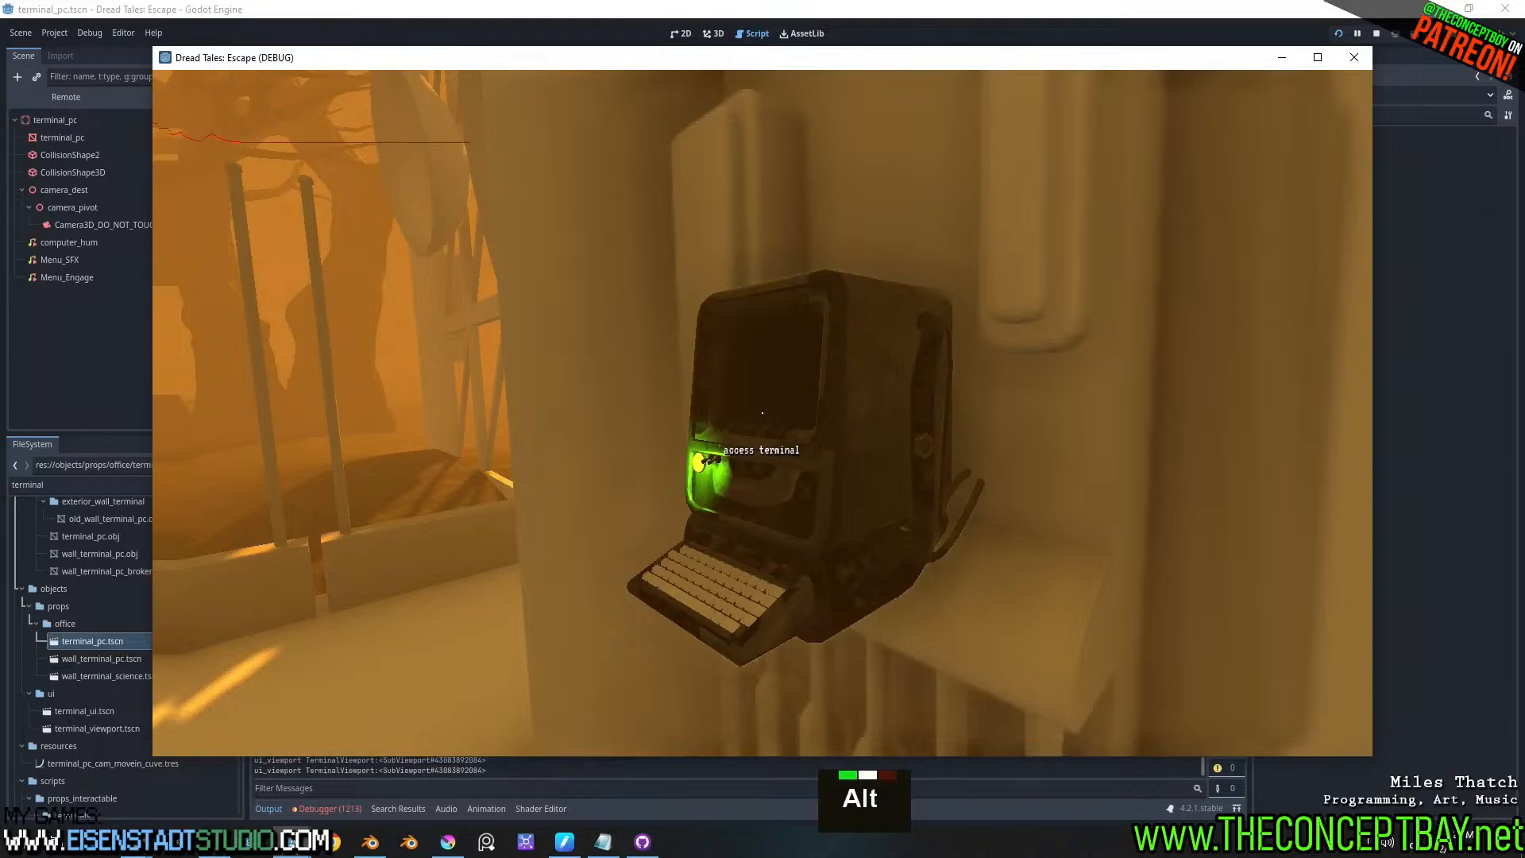
pyautogui.hotkey('alt', 'F4')
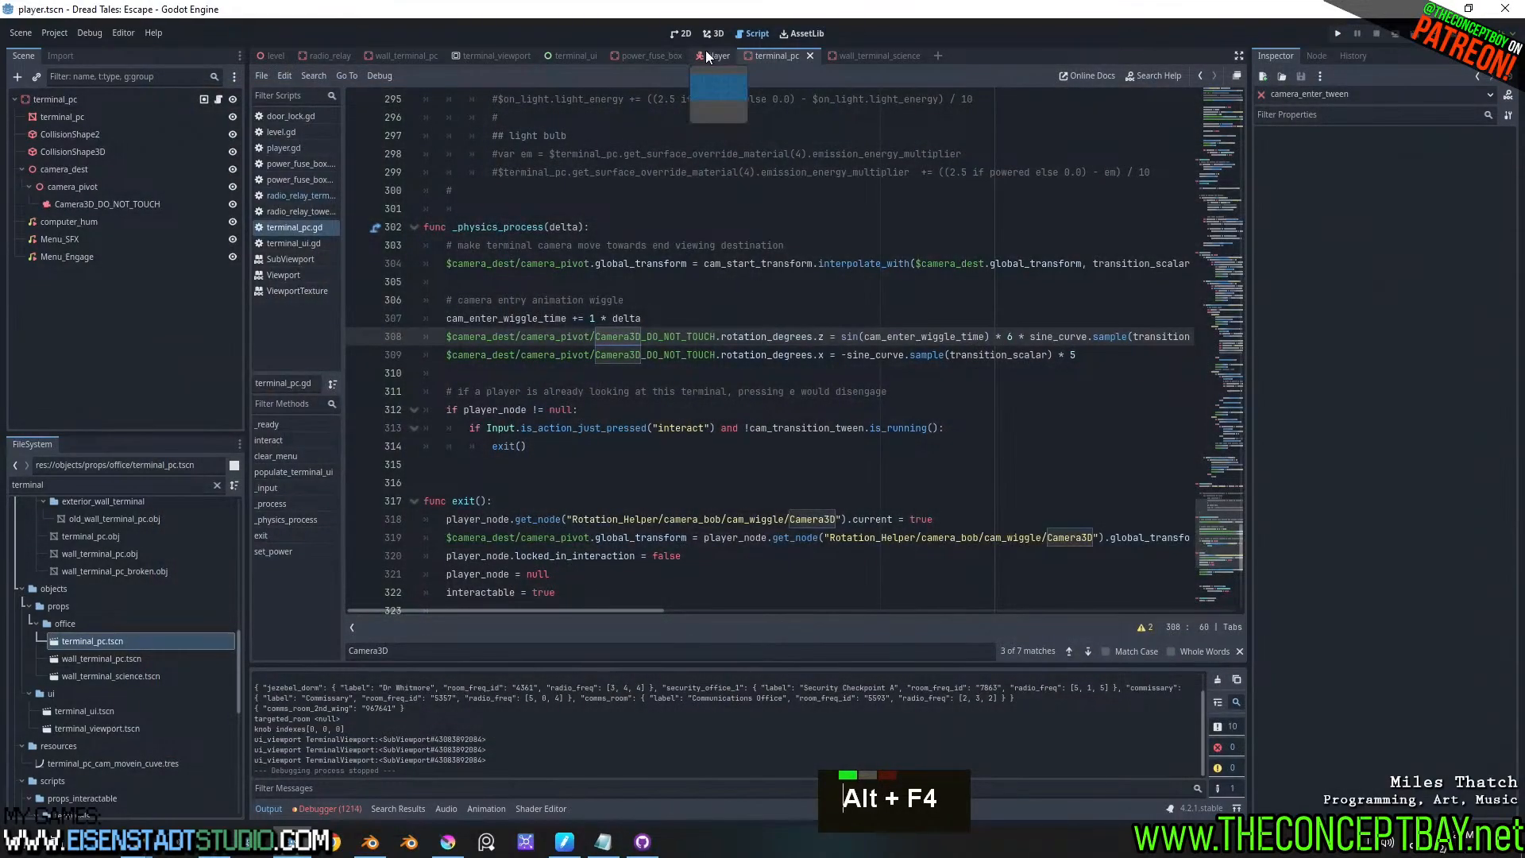
# - Open the player scene in the 3D view and look through its node tree
pyautogui.click(712, 56)
pyautogui.click(713, 34)
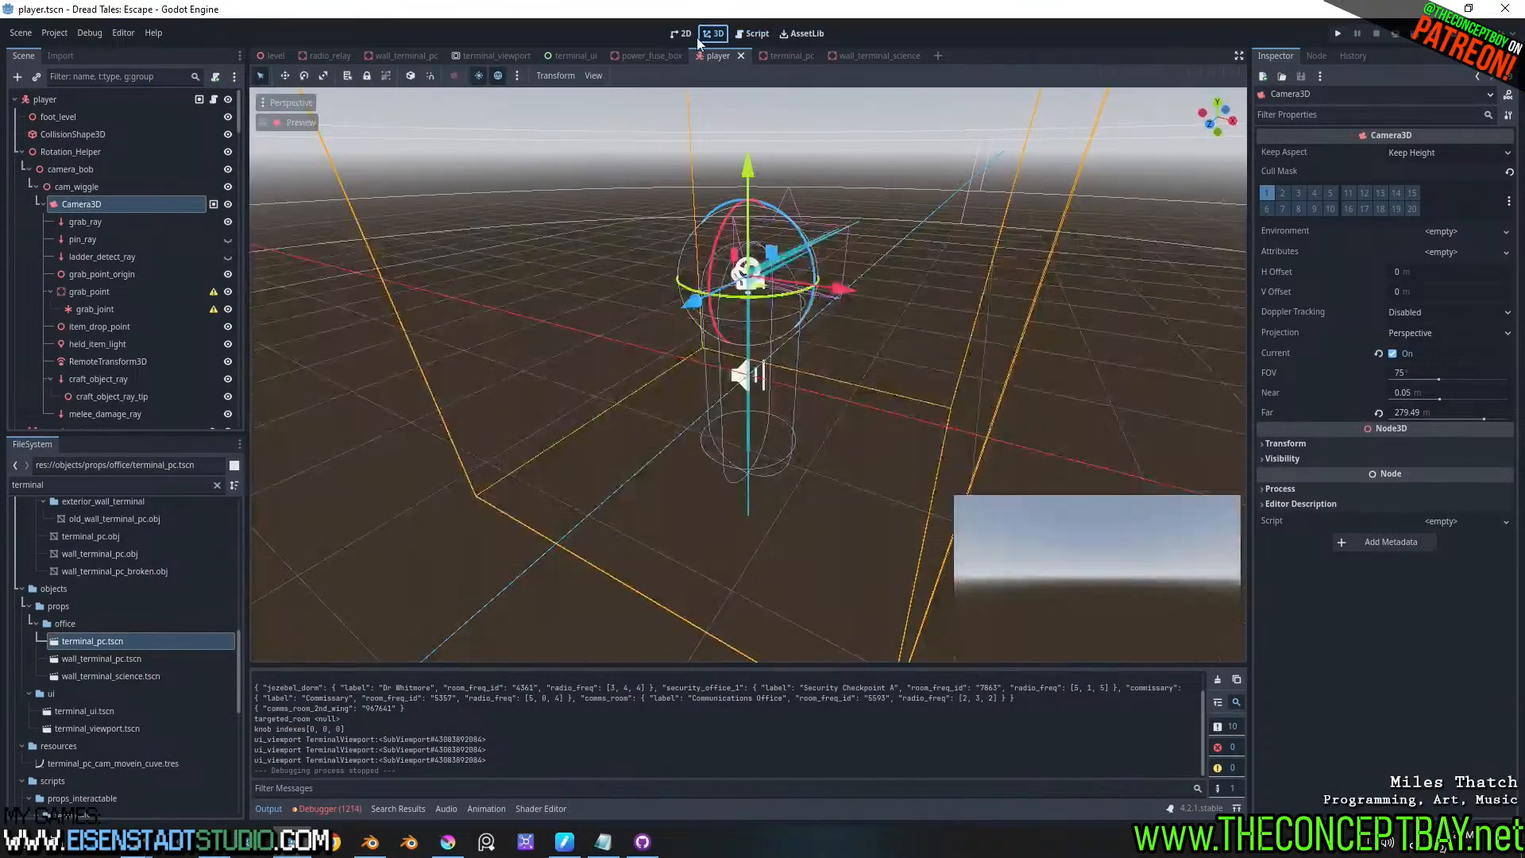
pyautogui.scroll(-3, 771, 444)
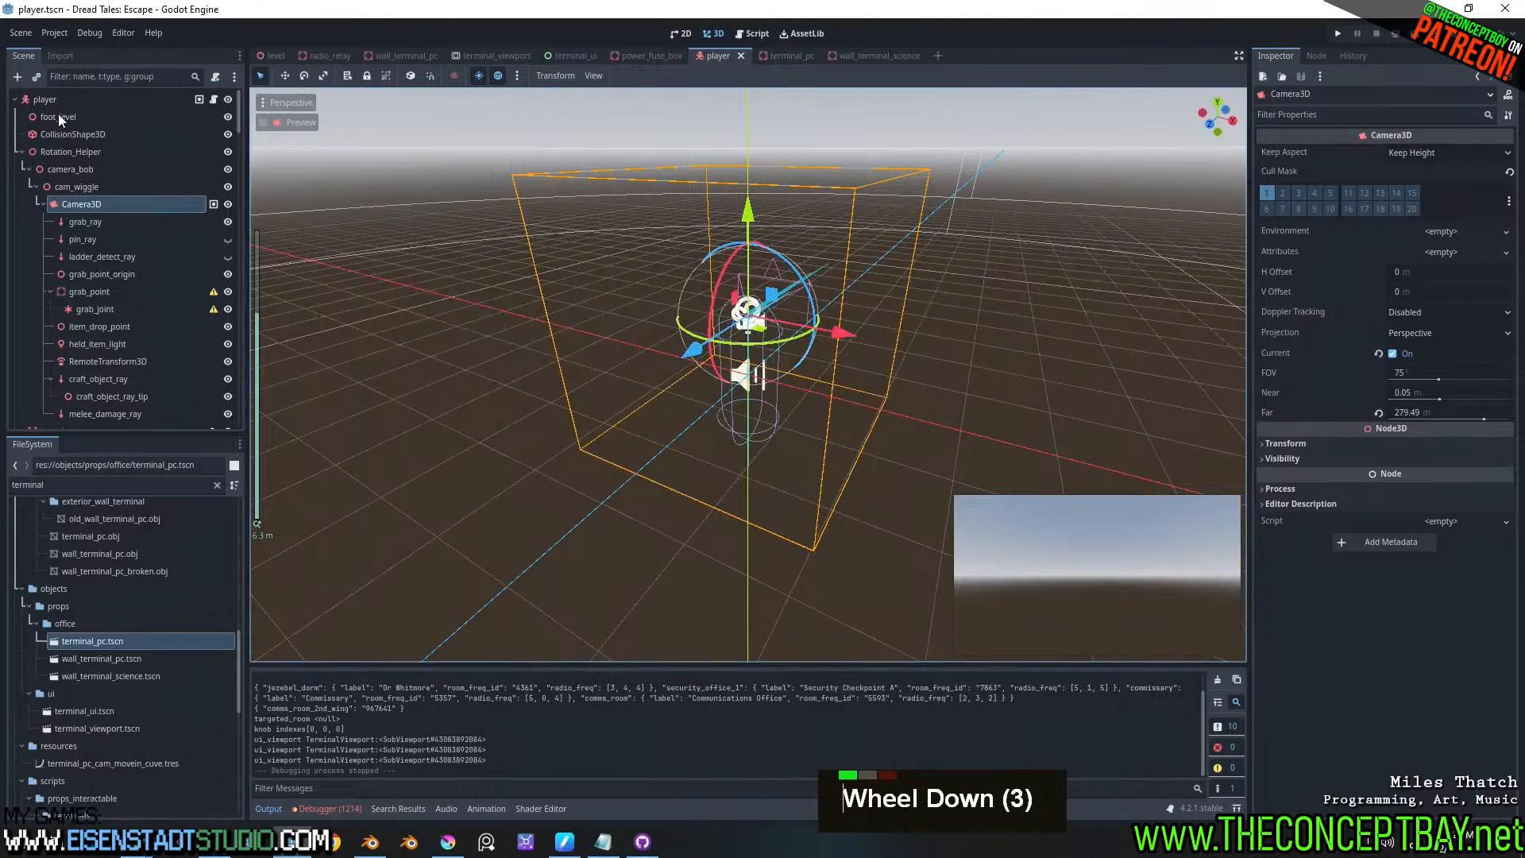
pyautogui.scroll(-11, 106, 315)
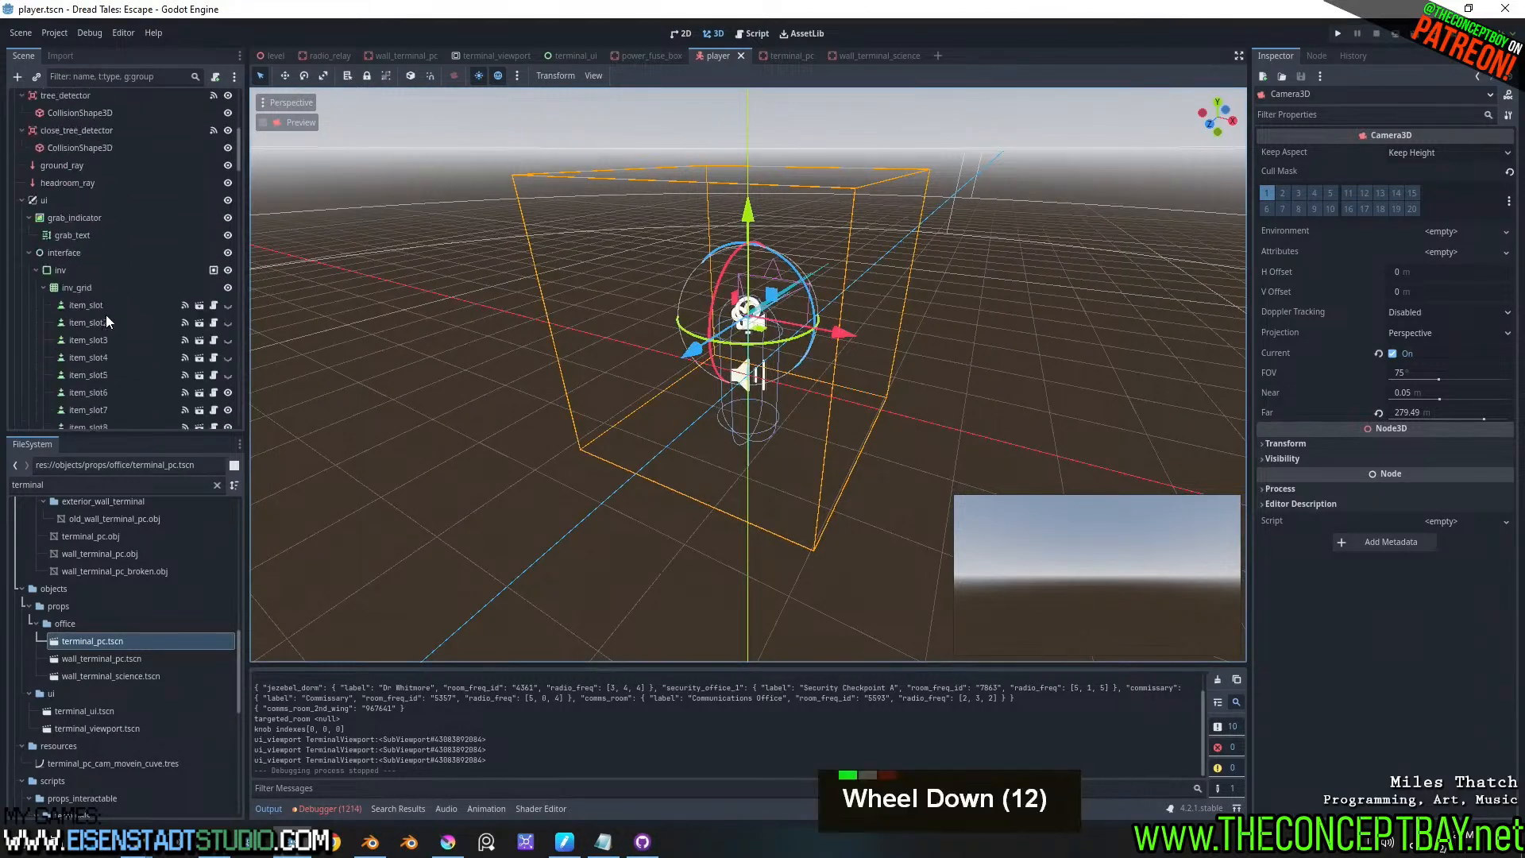
# - Show the player scene in 2D, find the shader group in the node tree and select its screen_effects node
pyautogui.click(685, 33)
pyautogui.scroll(-7, 599, 359)
pyautogui.scroll(-2, 573, 327)
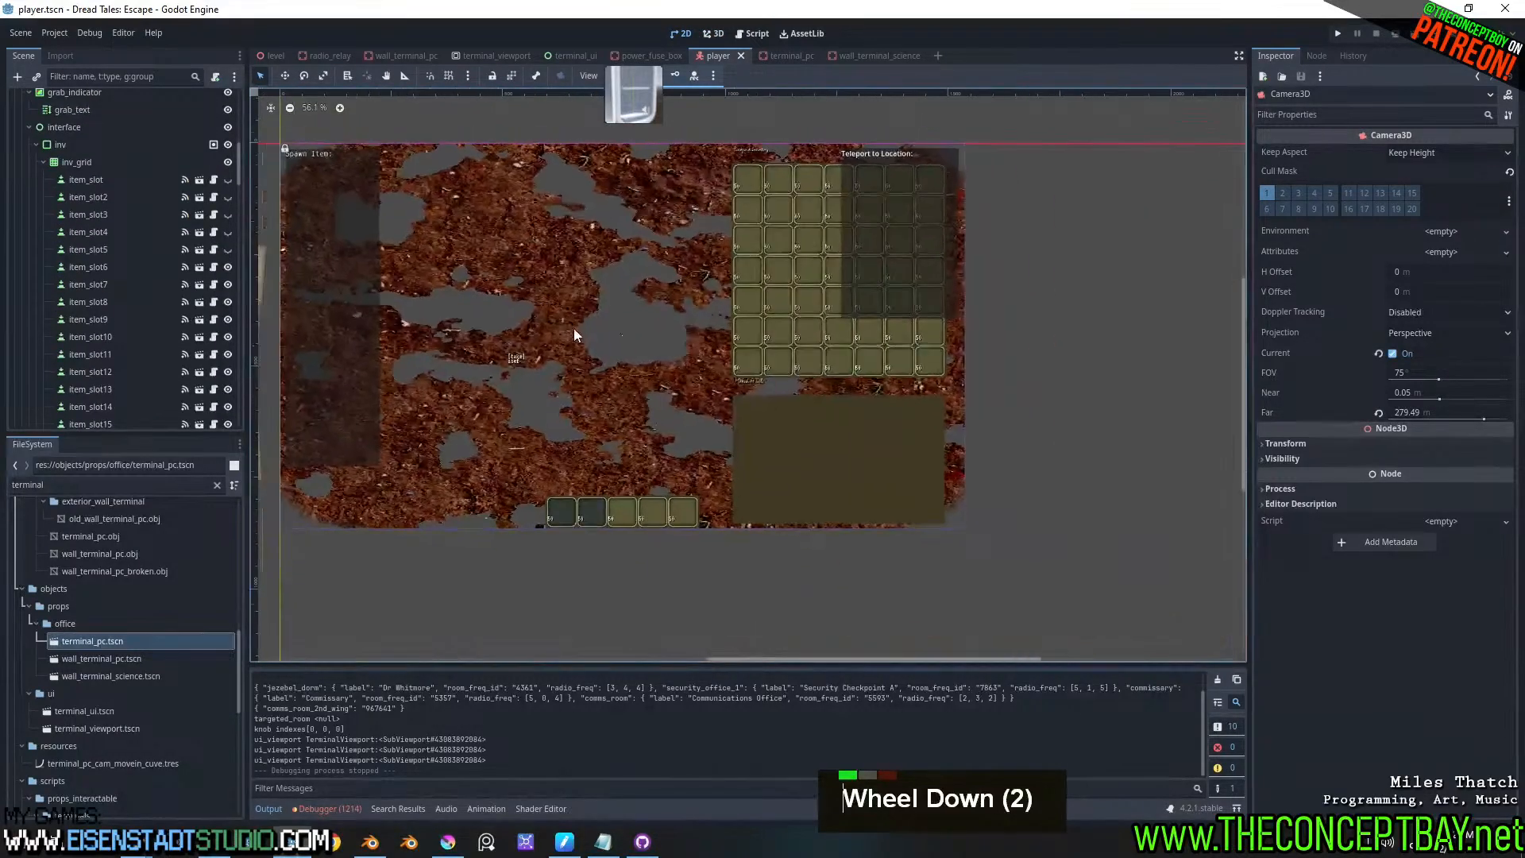
pyautogui.moveTo(574, 327); pyautogui.dragTo(691, 362, button='middle')
pyautogui.scroll(4, 31, 167)
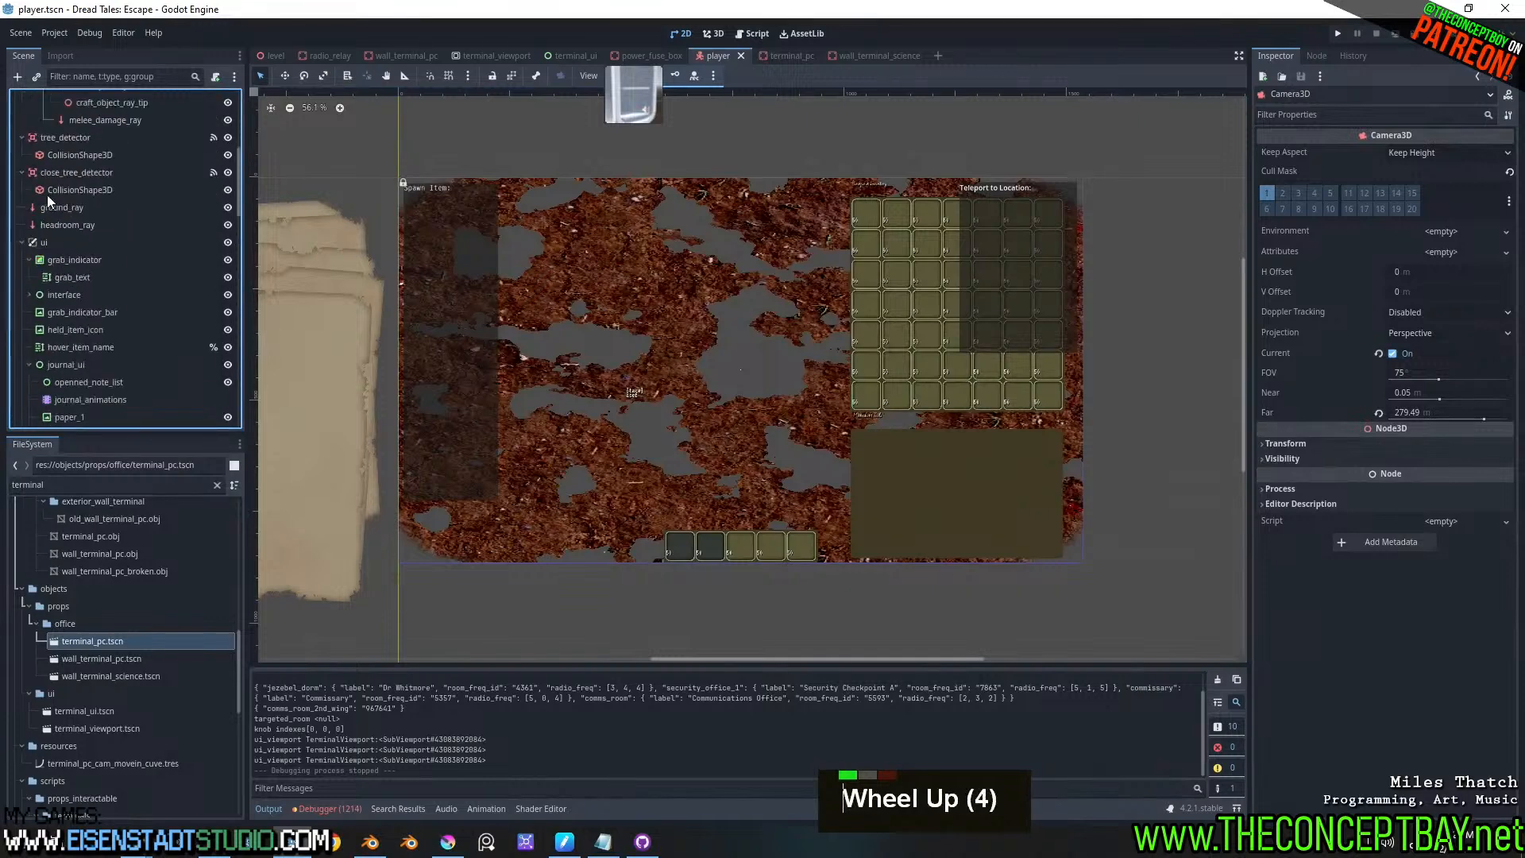
pyautogui.scroll(-5, 36, 286)
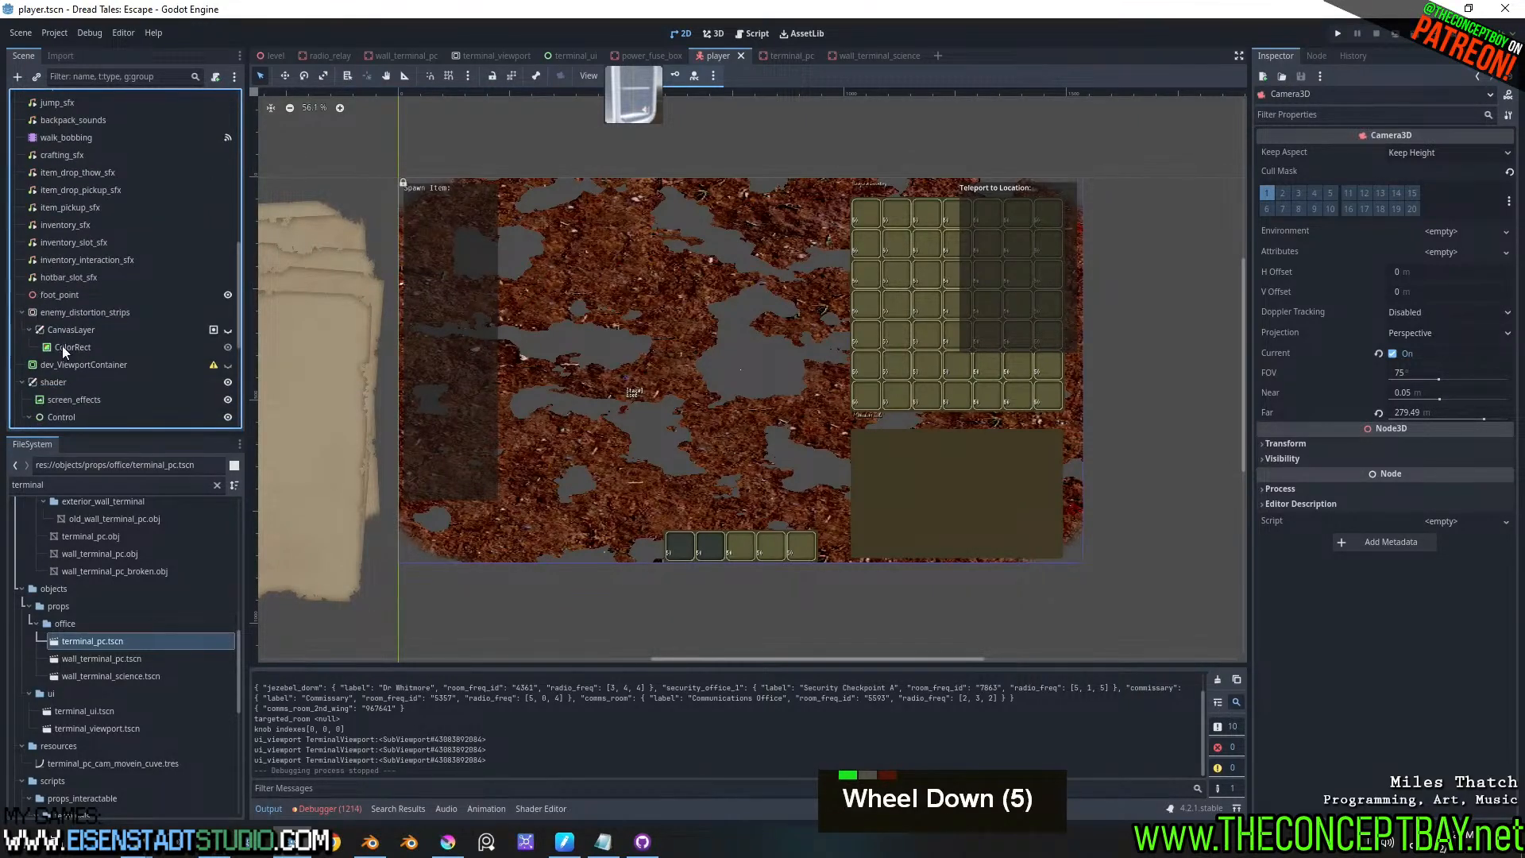
pyautogui.scroll(-4, 62, 346)
pyautogui.click(63, 230)
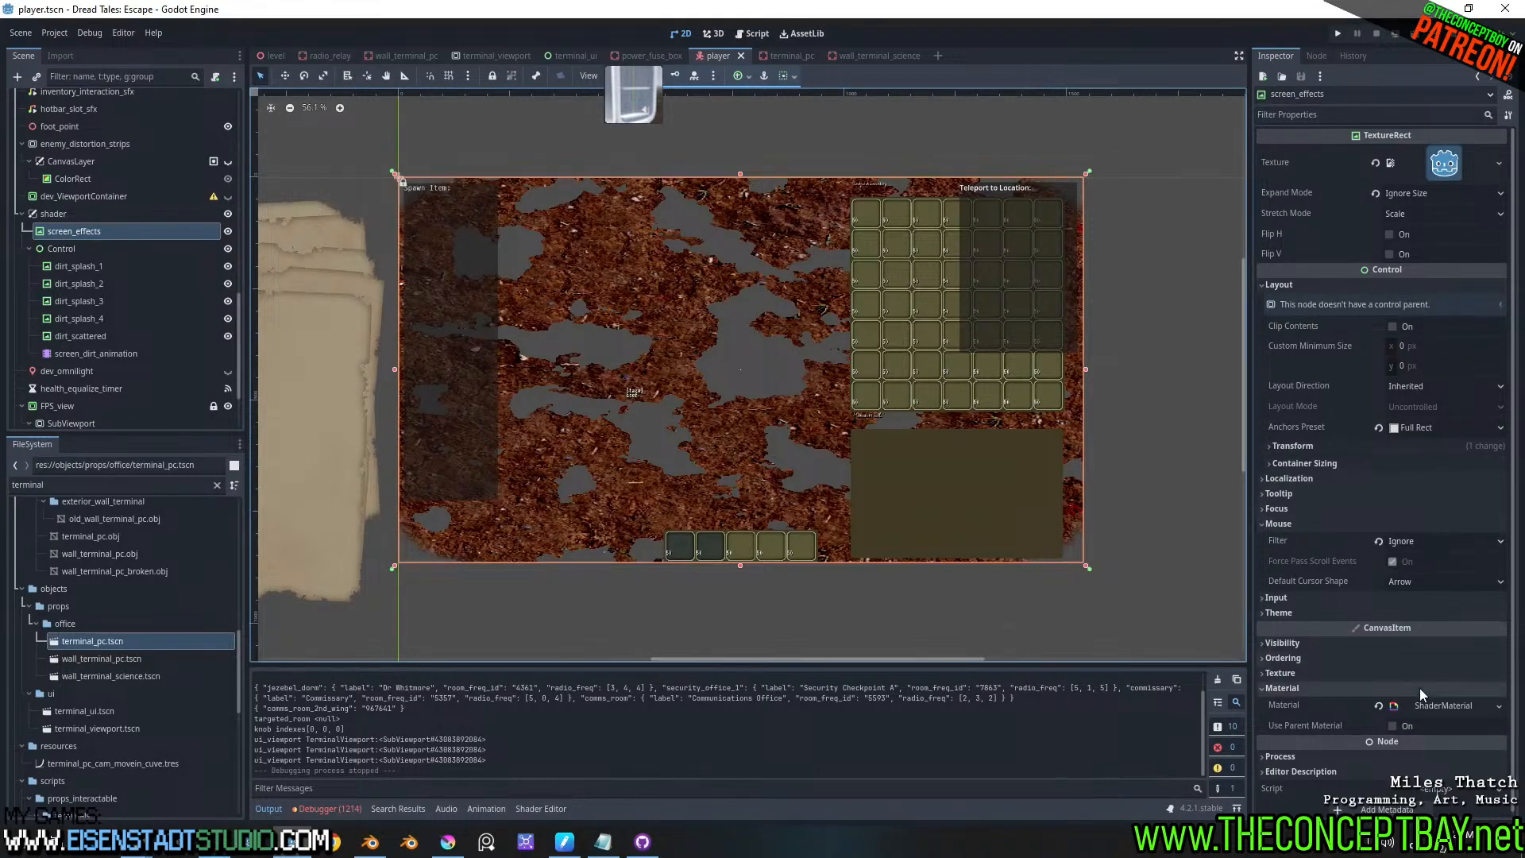
# - Expand the screen_effects ShaderMaterial and open its screen_distortion.tres shader in an enlarged shader editor
pyautogui.click(1421, 708)
pyautogui.scroll(-3, 1422, 709)
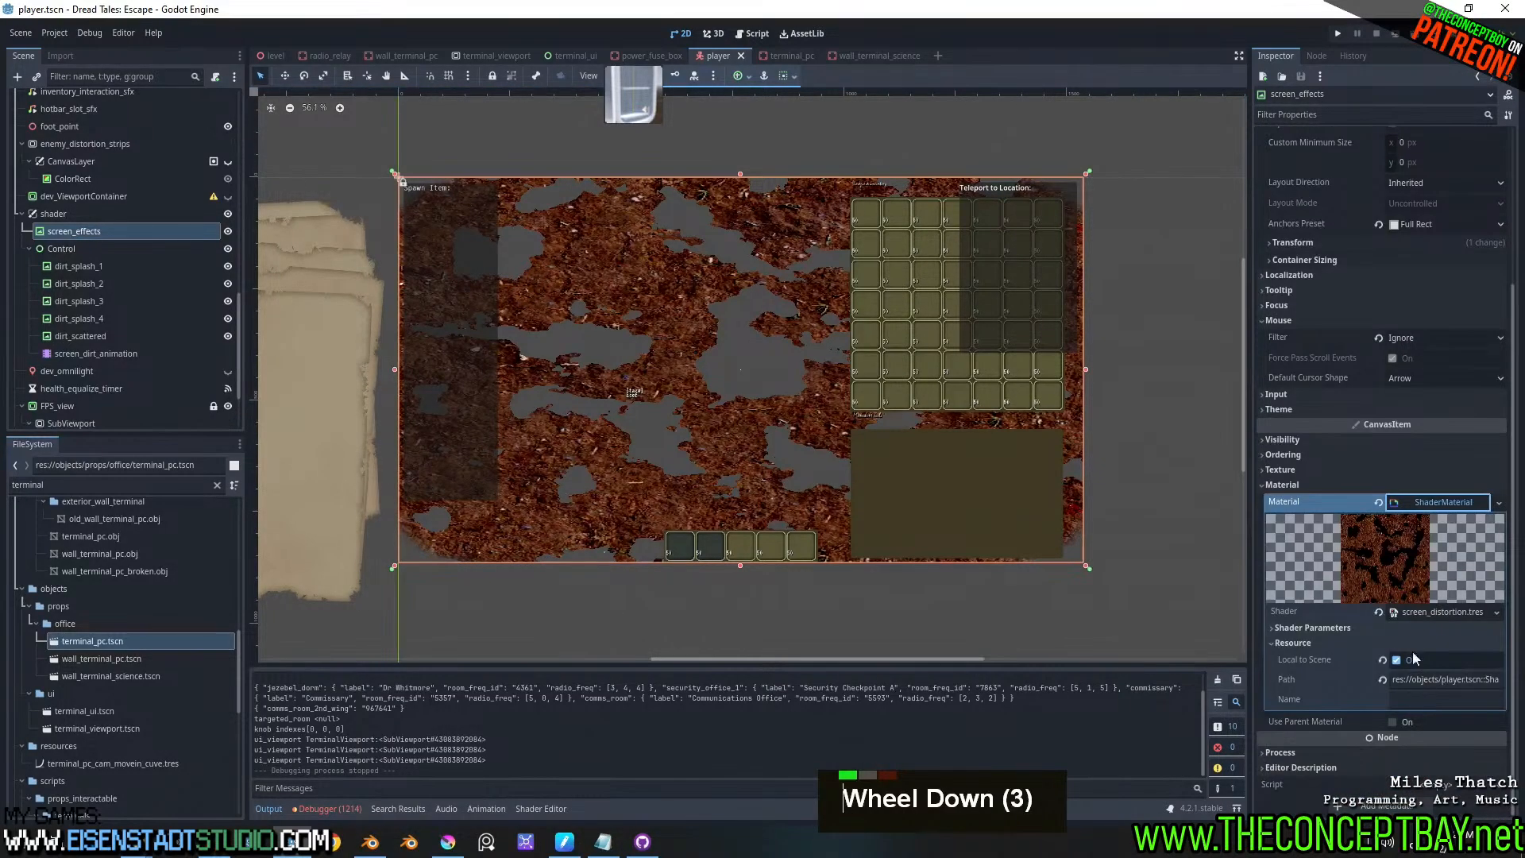
pyautogui.click(1421, 612)
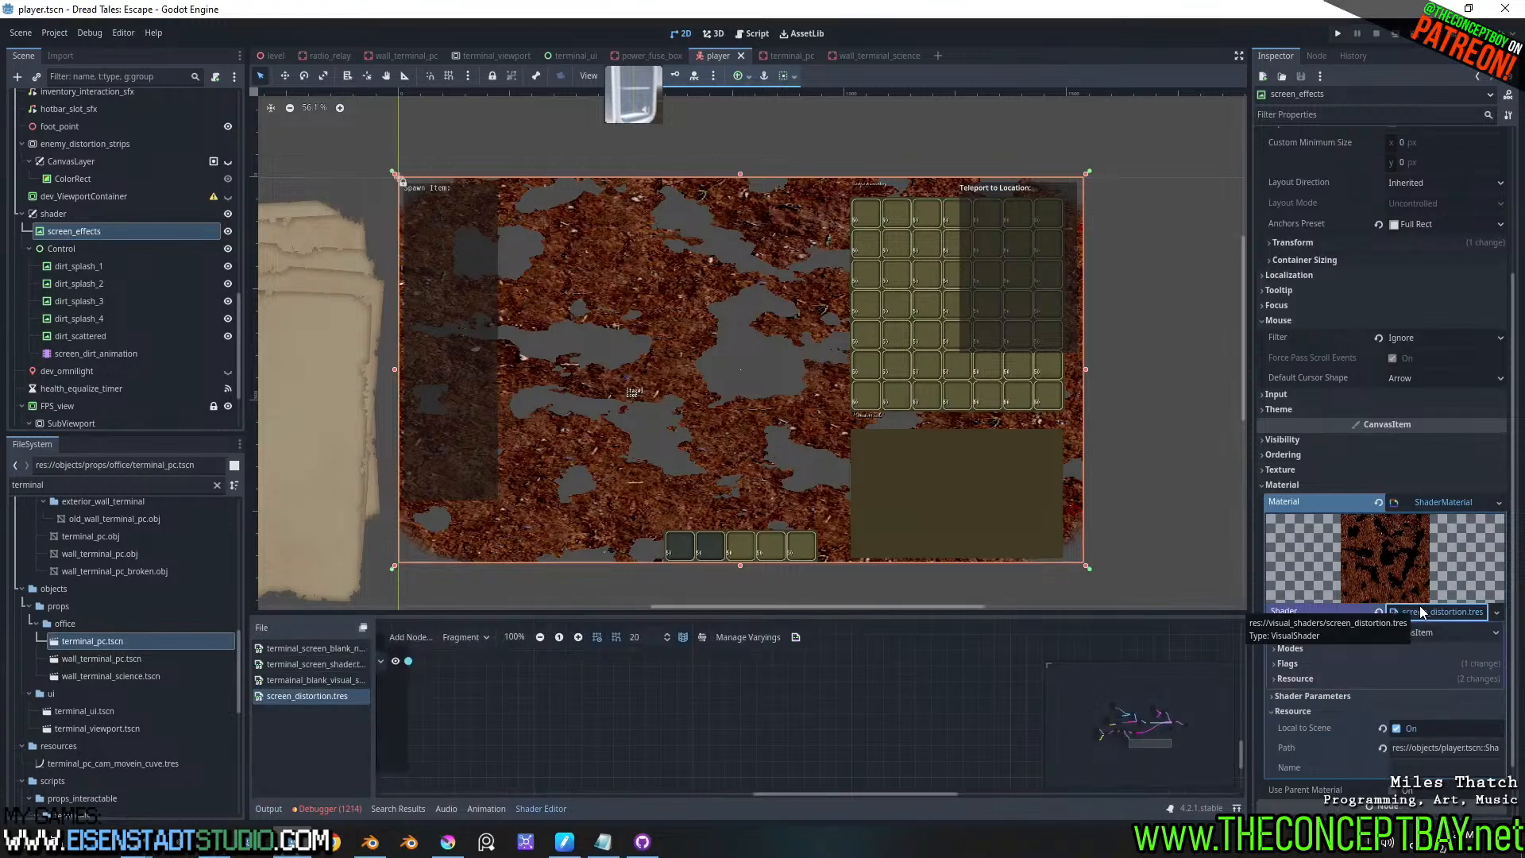
pyautogui.moveTo(797, 607); pyautogui.dragTo(818, 534)
pyautogui.scroll(6, 1423, 374)
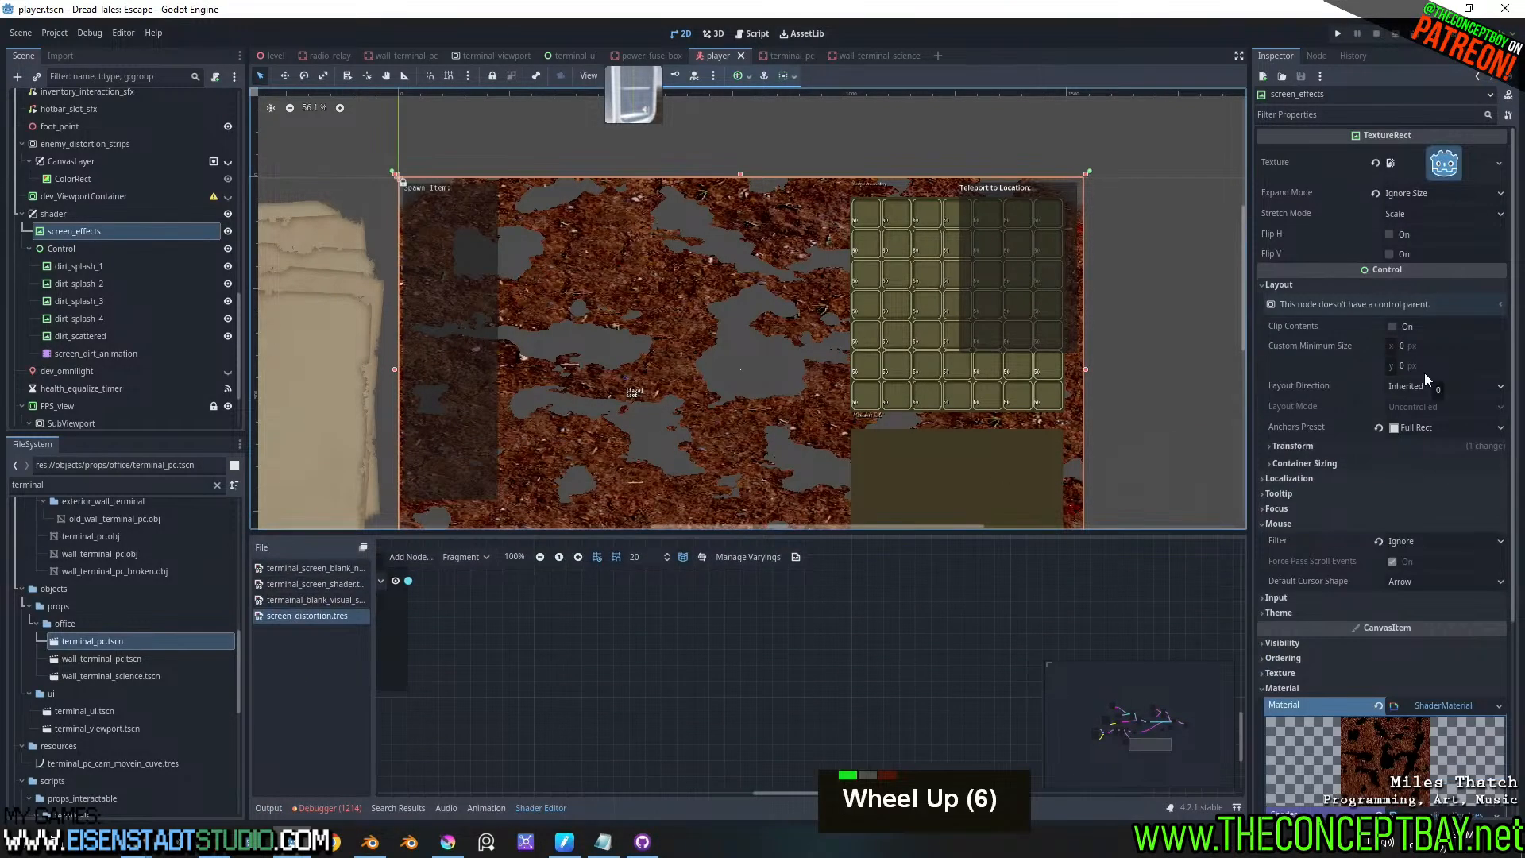
# - Review the expand mode and stretch mode options of the screen_effects texture rectangle
pyautogui.click(1400, 192)
pyautogui.click(1399, 191)
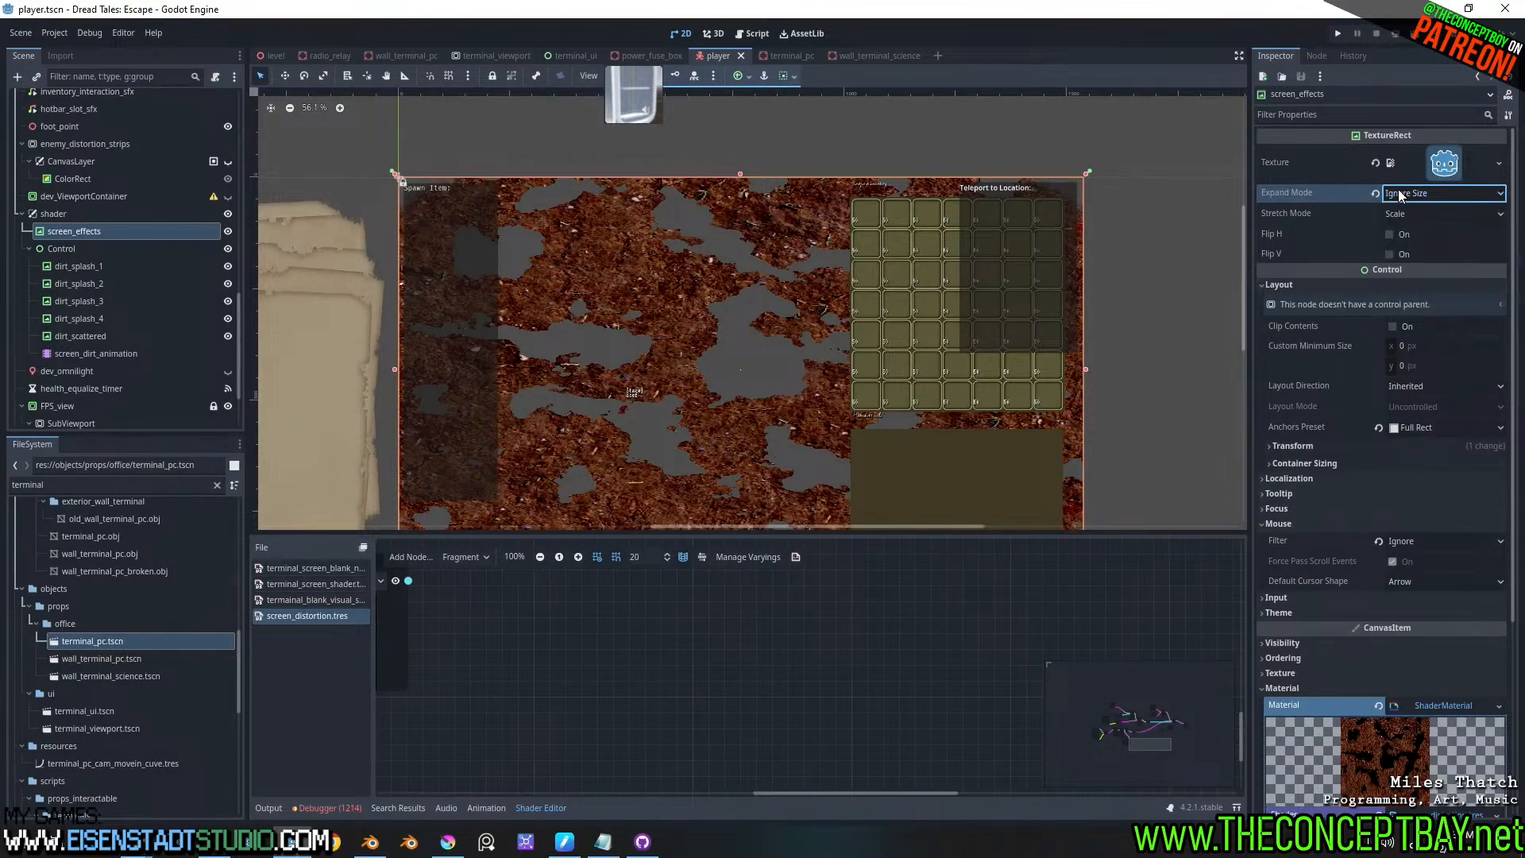
pyautogui.click(1423, 215)
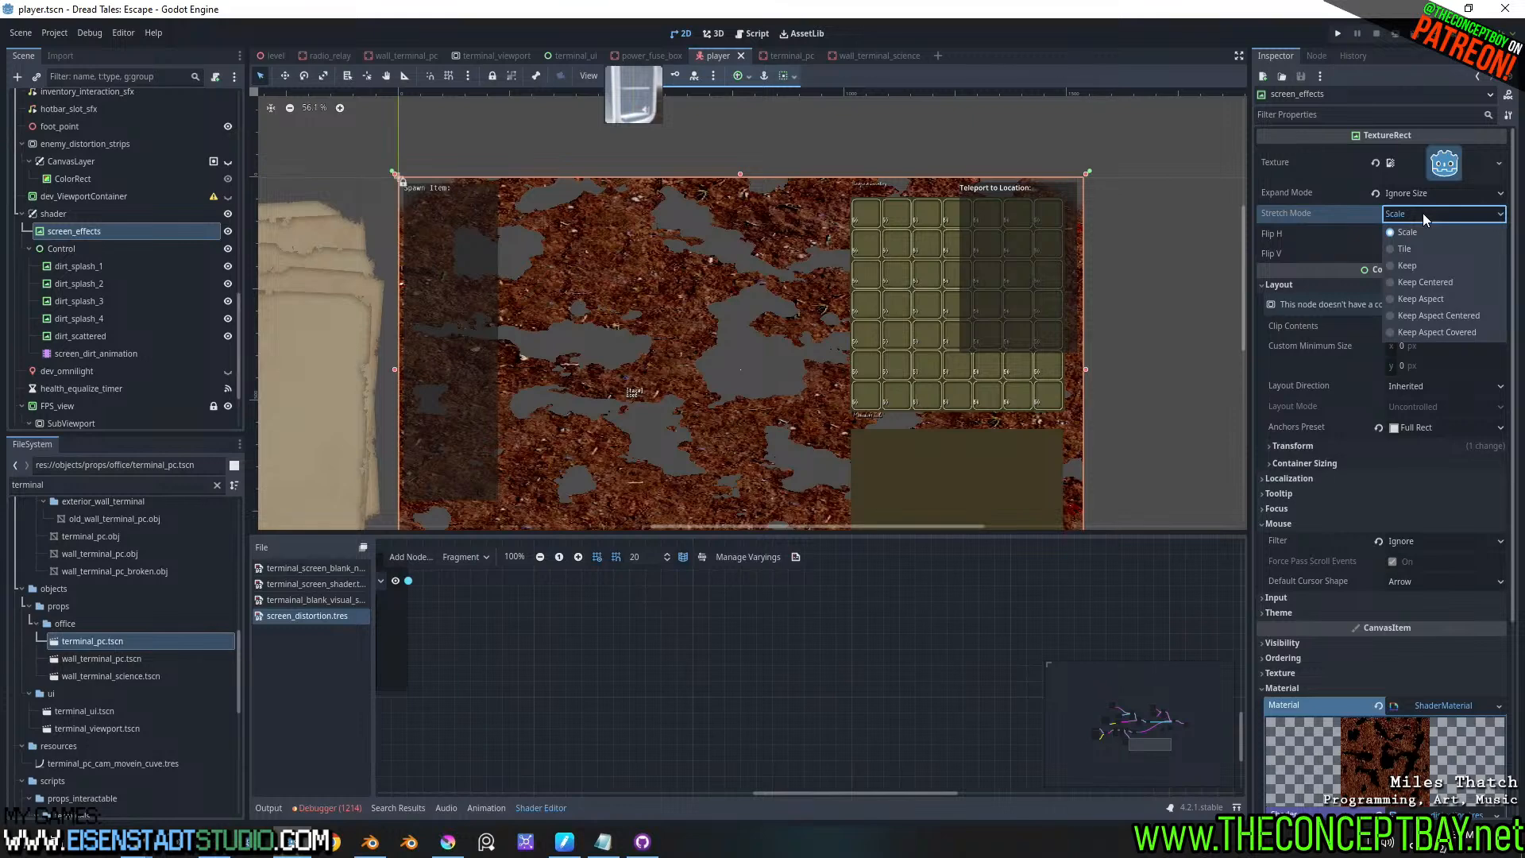
pyautogui.click(1423, 213)
# - Enlarge the screen_distortion graph area and examine the nodes fed by the enemy_distortion_viewport_map texture parameter
pyautogui.scroll(-2, 653, 475)
pyautogui.scroll(-7, 540, 627)
pyautogui.moveTo(642, 707); pyautogui.dragTo(837, 688, button='middle')
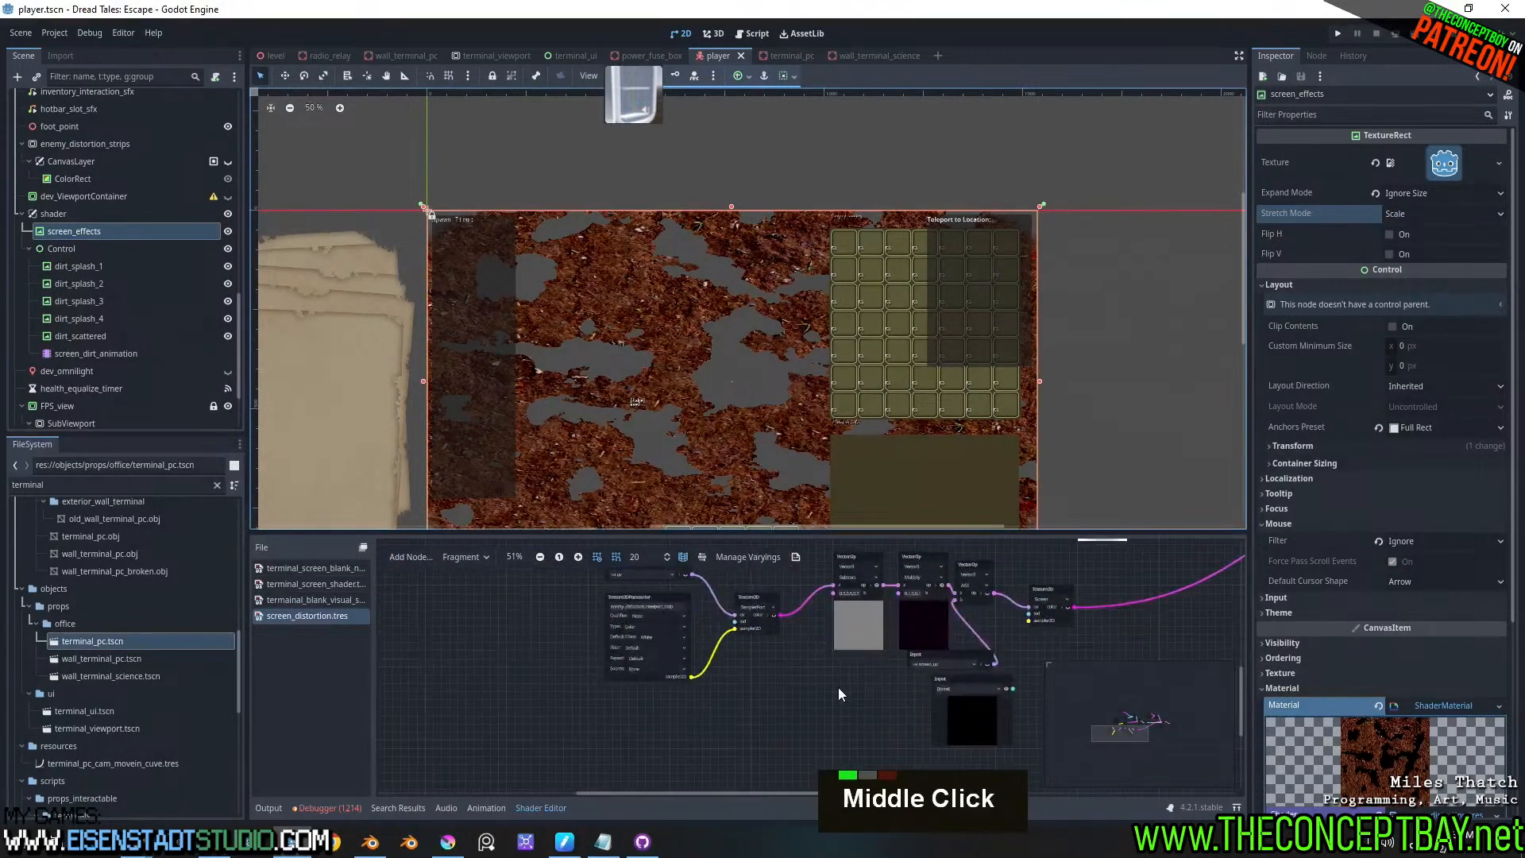
pyautogui.moveTo(954, 532); pyautogui.dragTo(941, 458)
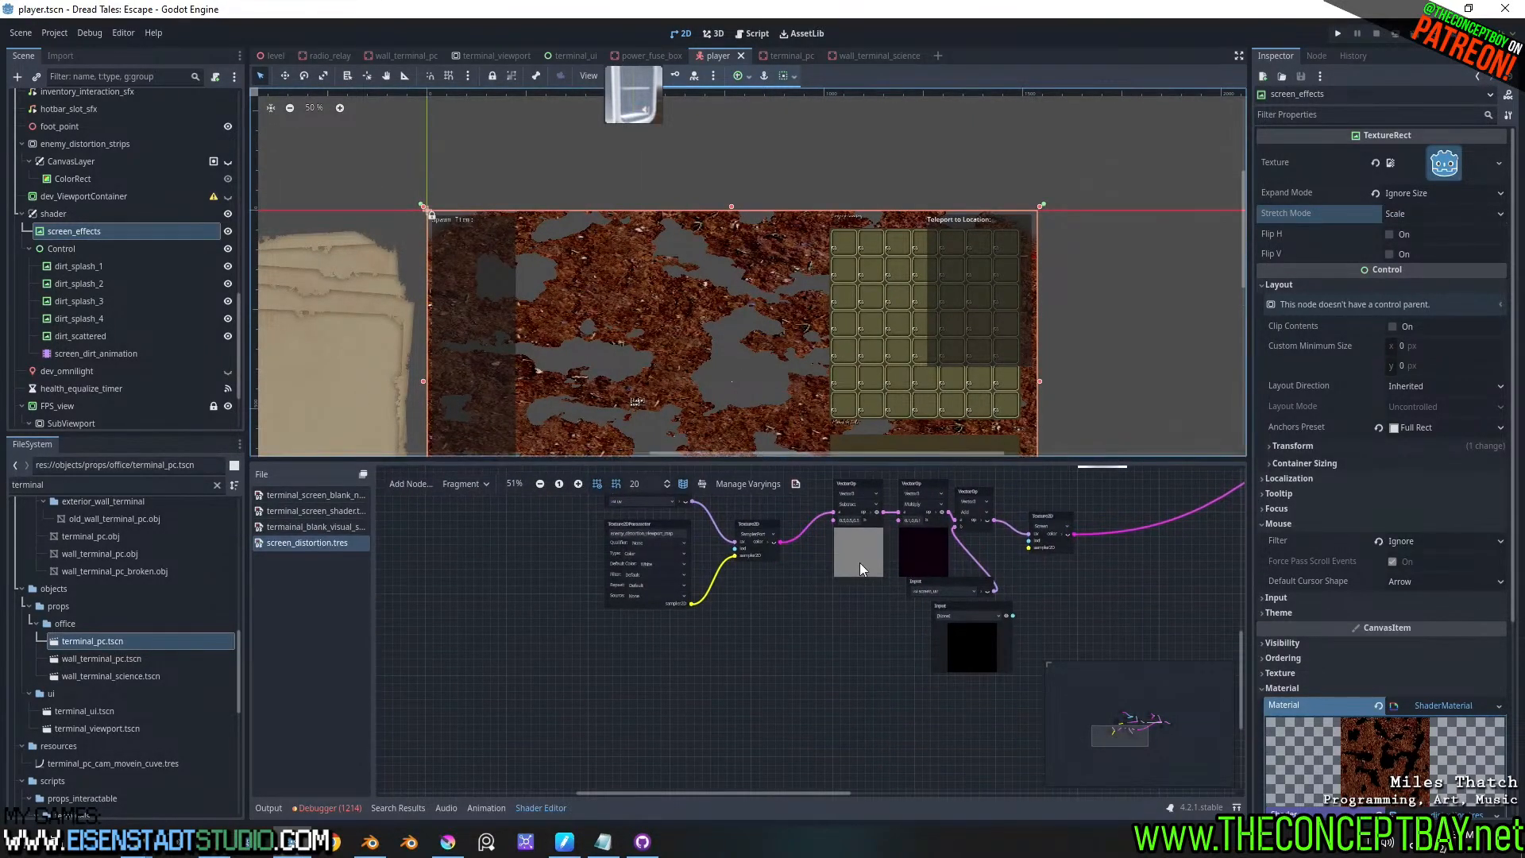
pyautogui.middleClick(860, 562)
pyautogui.moveTo(838, 631); pyautogui.dragTo(597, 798, button='middle')
pyautogui.moveTo(832, 697); pyautogui.dragTo(968, 666, button='middle')
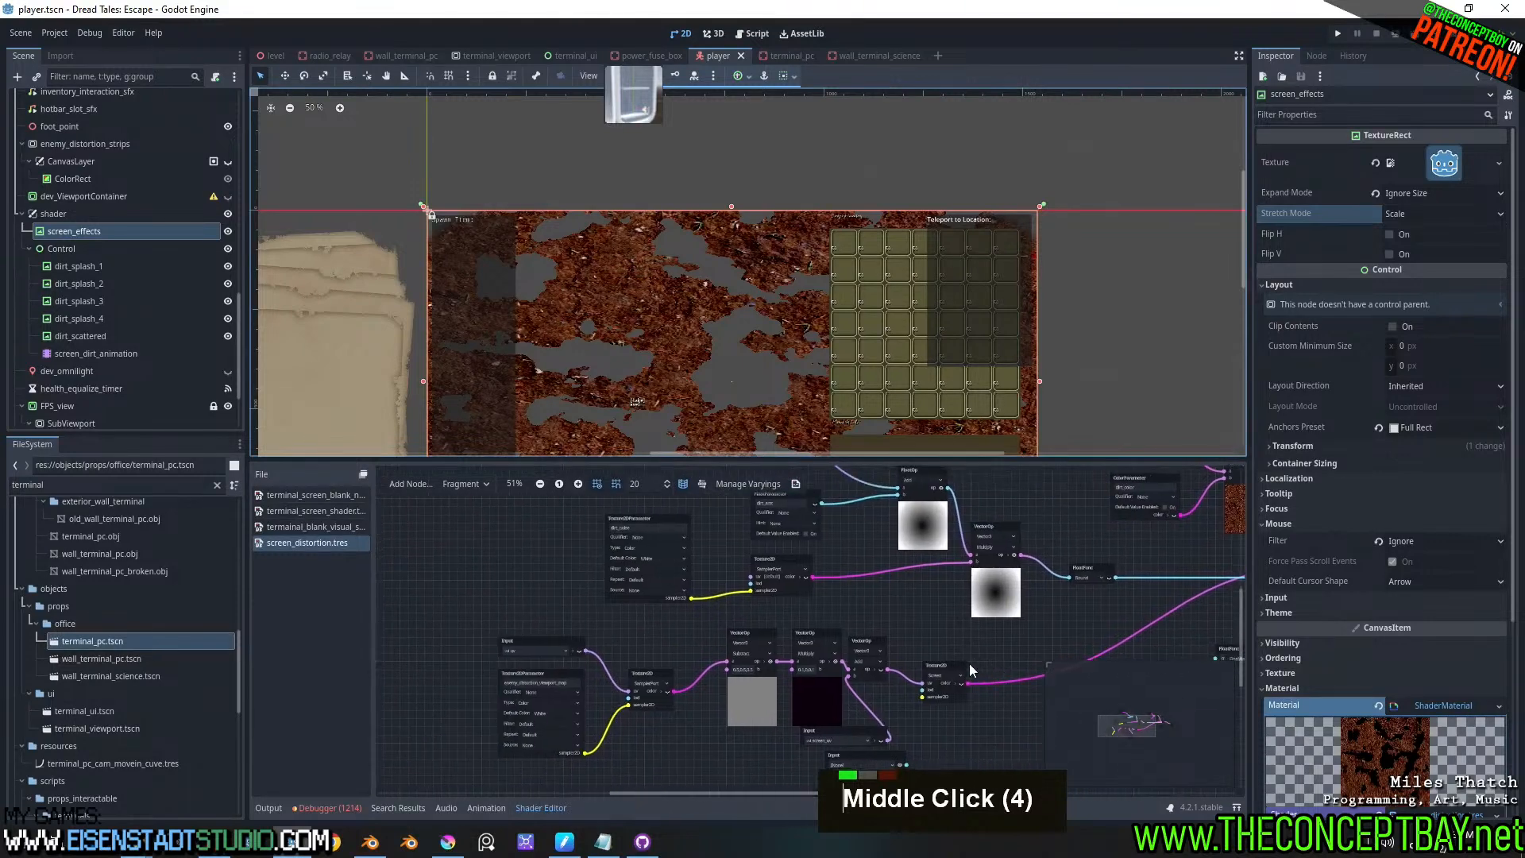
pyautogui.scroll(3, 681, 703)
pyautogui.moveTo(640, 713); pyautogui.dragTo(811, 659, button='middle')
pyautogui.scroll(1, 811, 659)
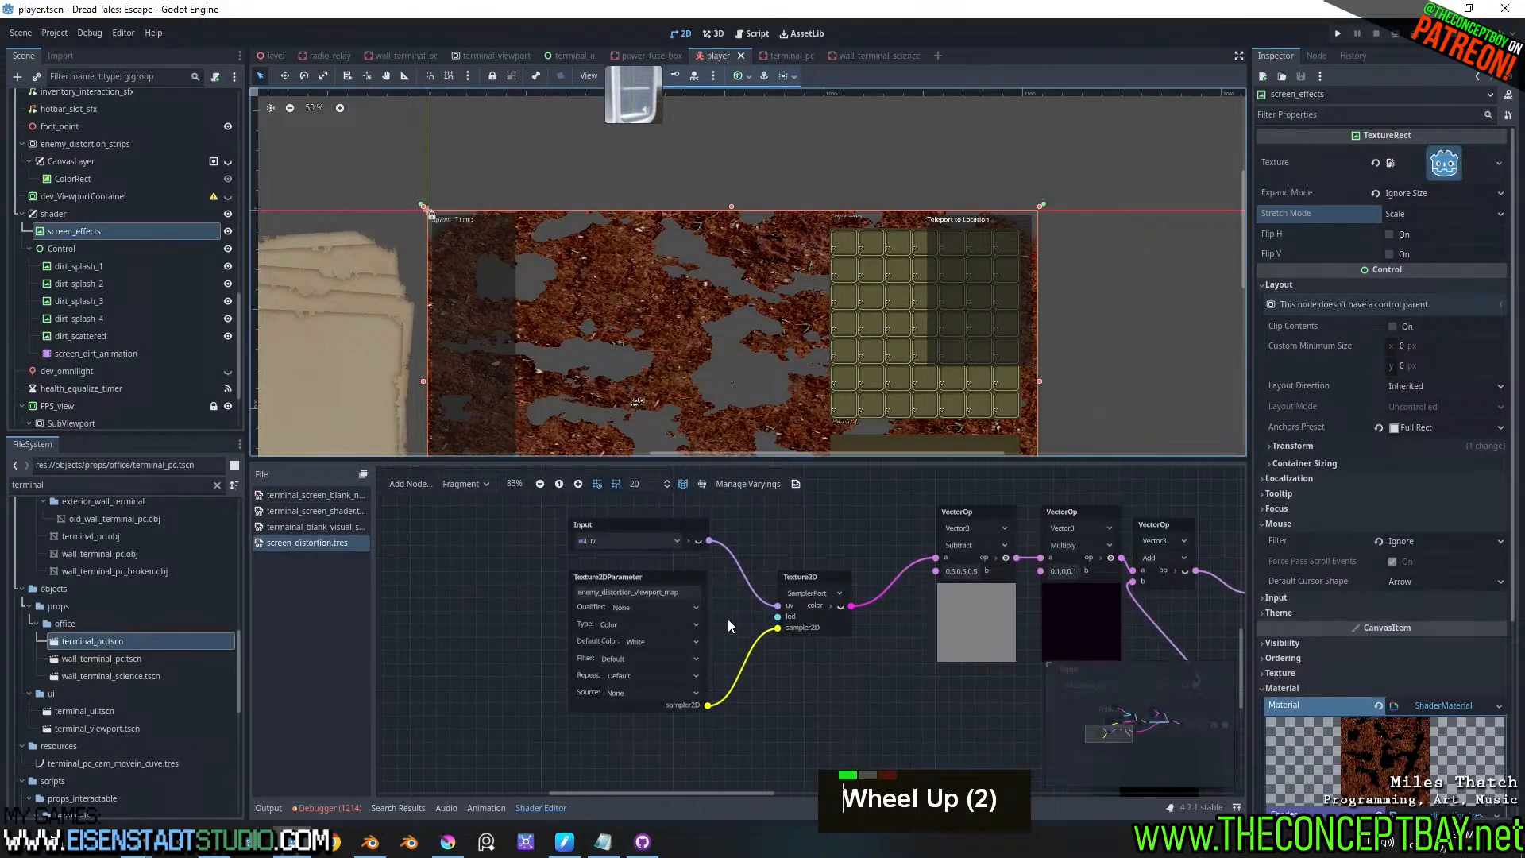
pyautogui.scroll(1, 726, 613)
# - Trace the dirt mask and color branches of the shader graph through the Mix node to the Output
pyautogui.moveTo(727, 614); pyautogui.dragTo(982, 726, button='middle')
pyautogui.scroll(-3, 556, 610)
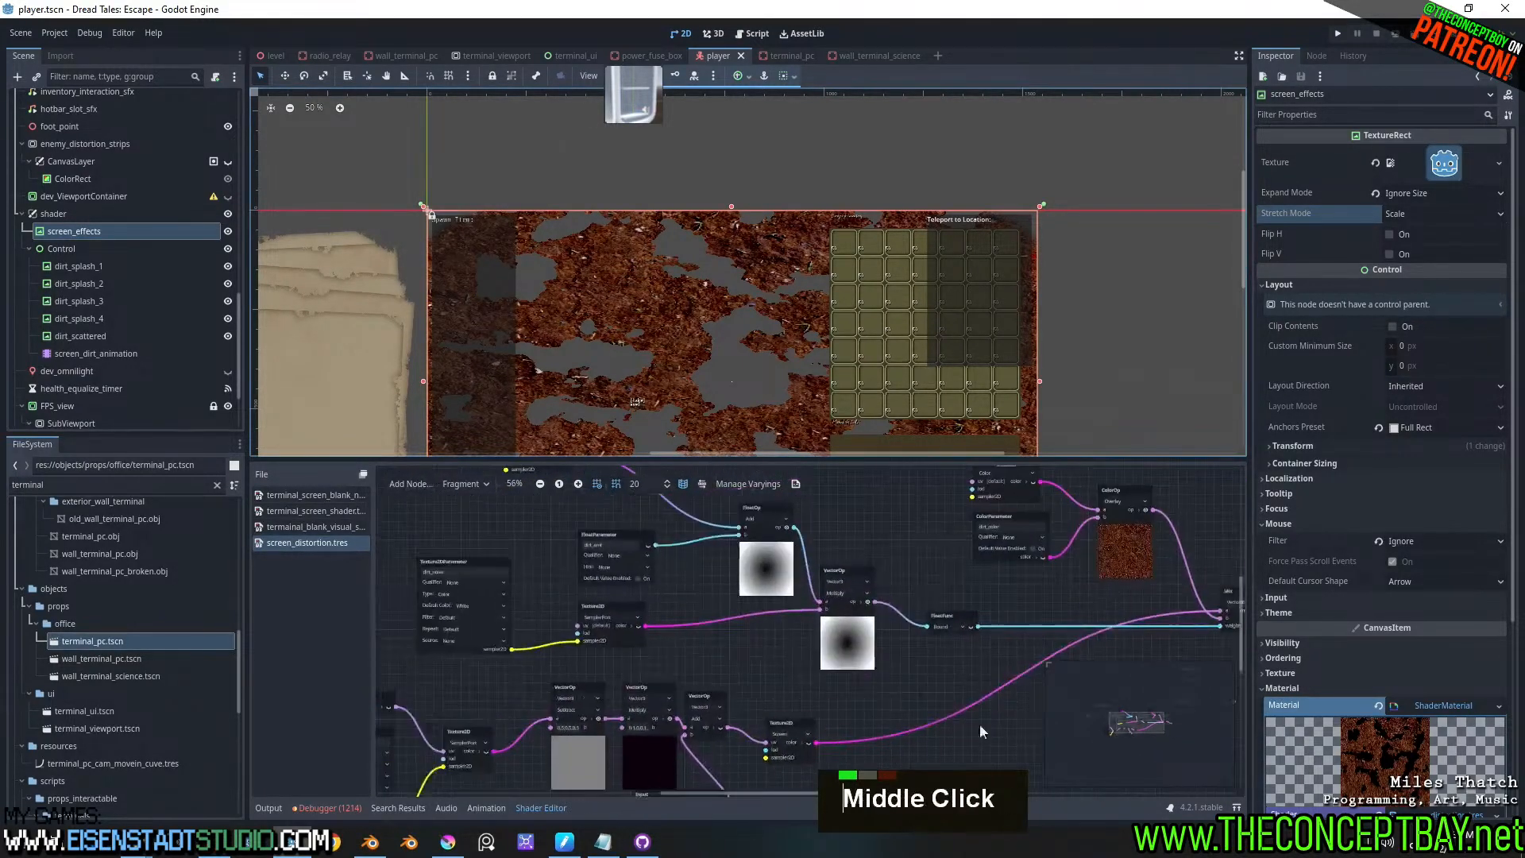
pyautogui.scroll(5, 476, 586)
pyautogui.scroll(-4, 683, 572)
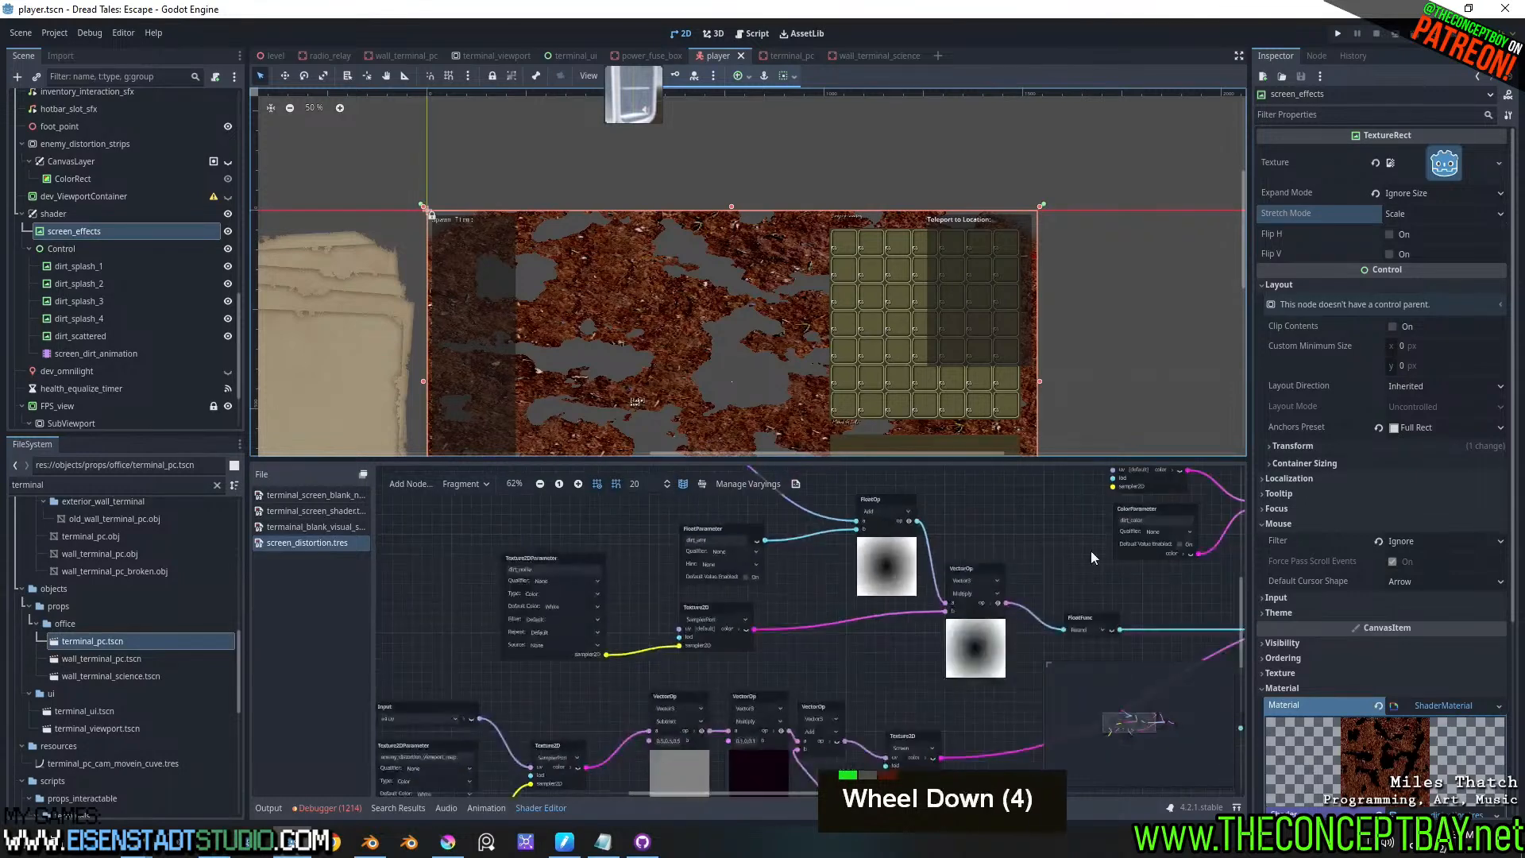
pyautogui.moveTo(1090, 550); pyautogui.dragTo(616, 737, button='middle')
pyautogui.moveTo(934, 584); pyautogui.dragTo(948, 611, button='middle')
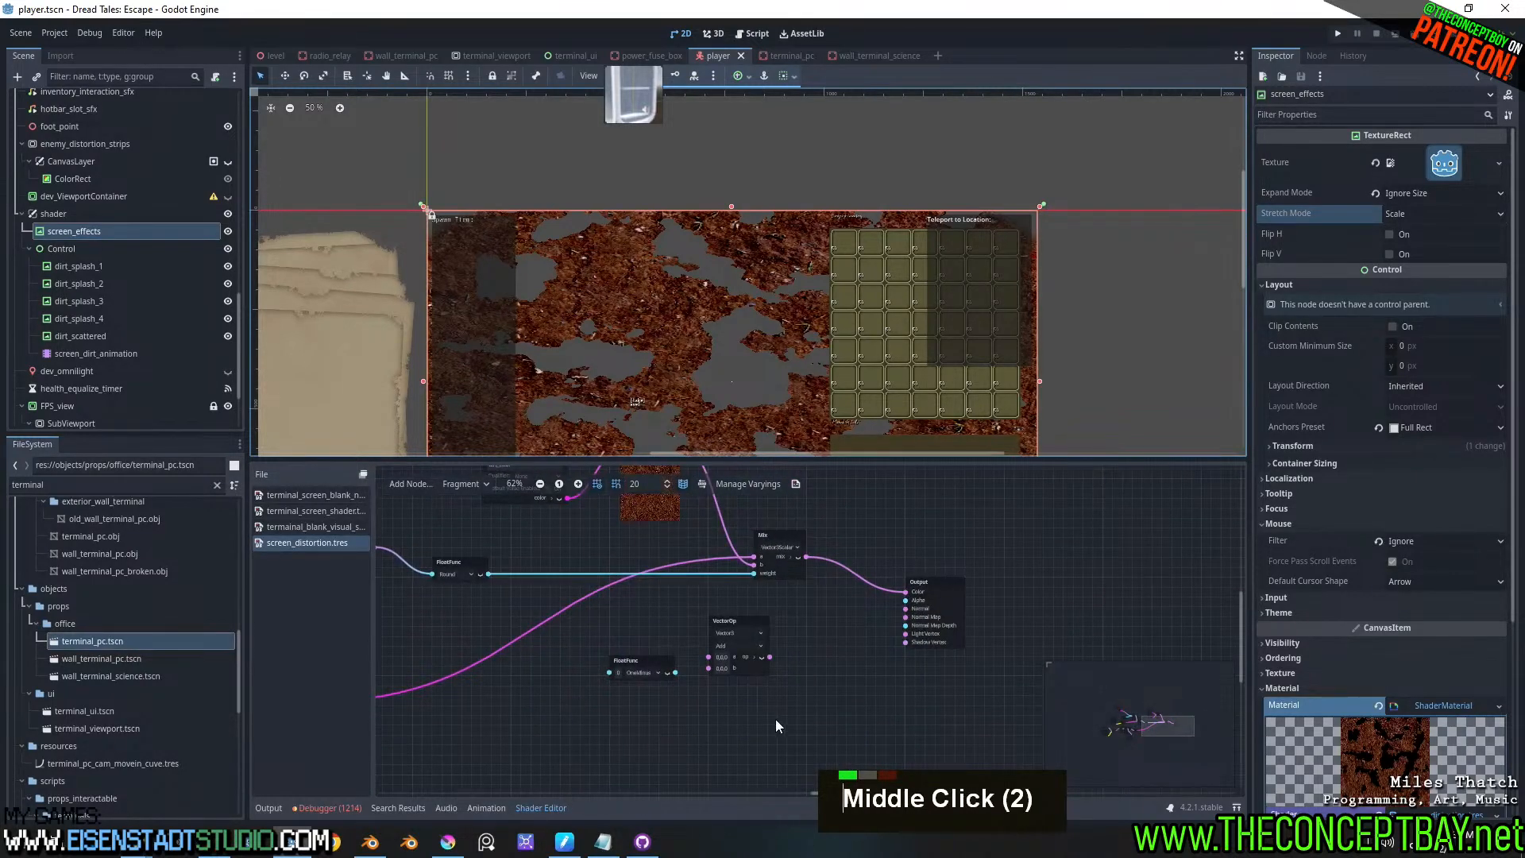
pyautogui.scroll(3, 777, 726)
pyautogui.moveTo(764, 659); pyautogui.dragTo(783, 705, button='middle')
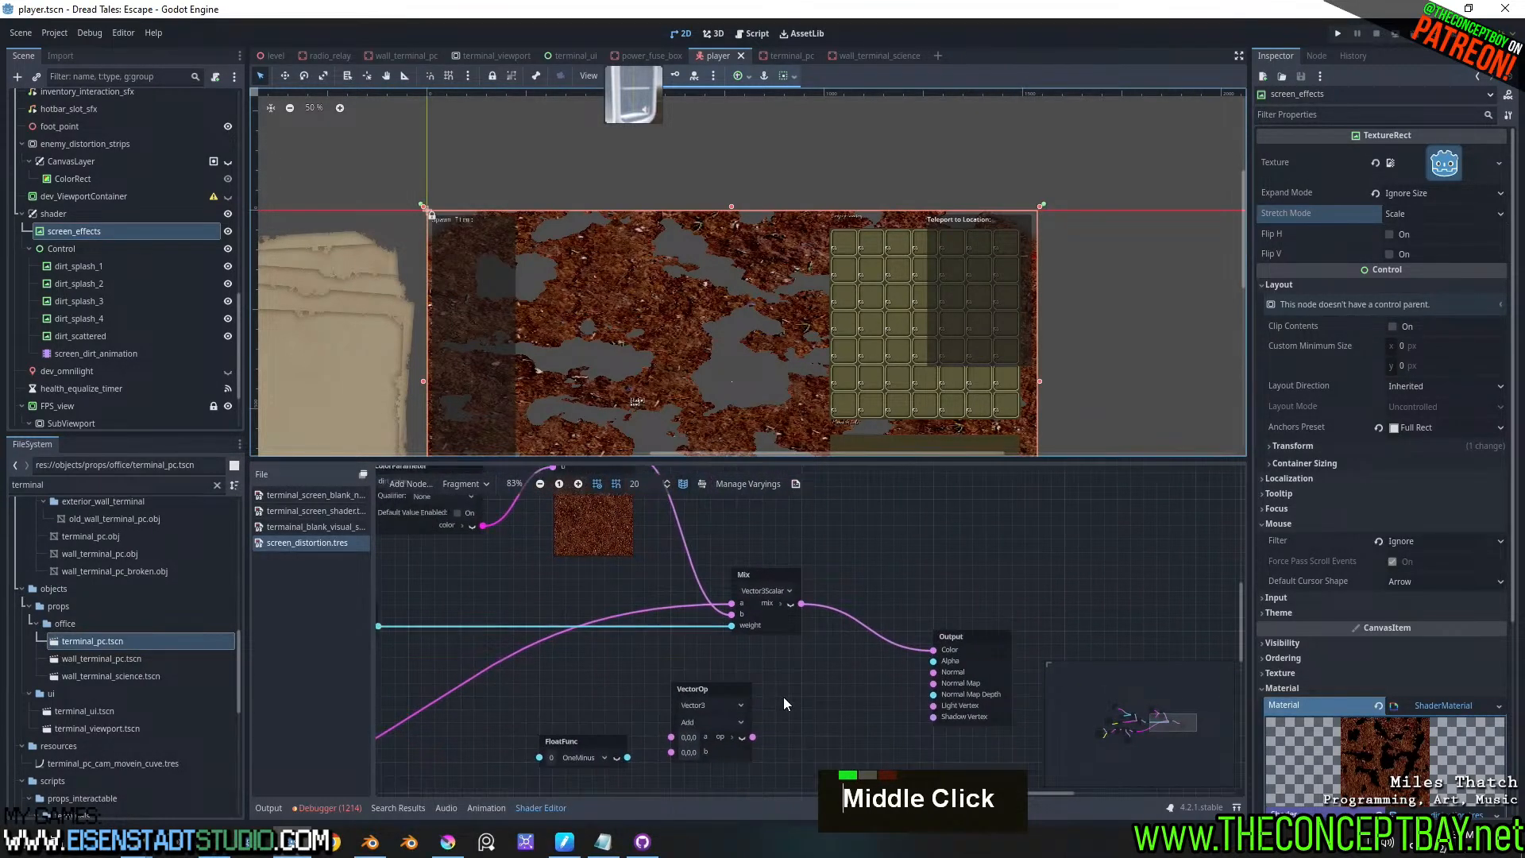
# - Examine how the Subtract, Multiply and Add nodes combine with screen_uv to drive the Screen texture sampler
pyautogui.moveTo(580, 652); pyautogui.dragTo(897, 658, button='middle')
pyautogui.moveTo(628, 690); pyautogui.dragTo(678, 504, button='middle')
pyautogui.moveTo(679, 650); pyautogui.dragTo(760, 490, button='middle')
pyautogui.moveTo(783, 645); pyautogui.dragTo(717, 721, button='middle')
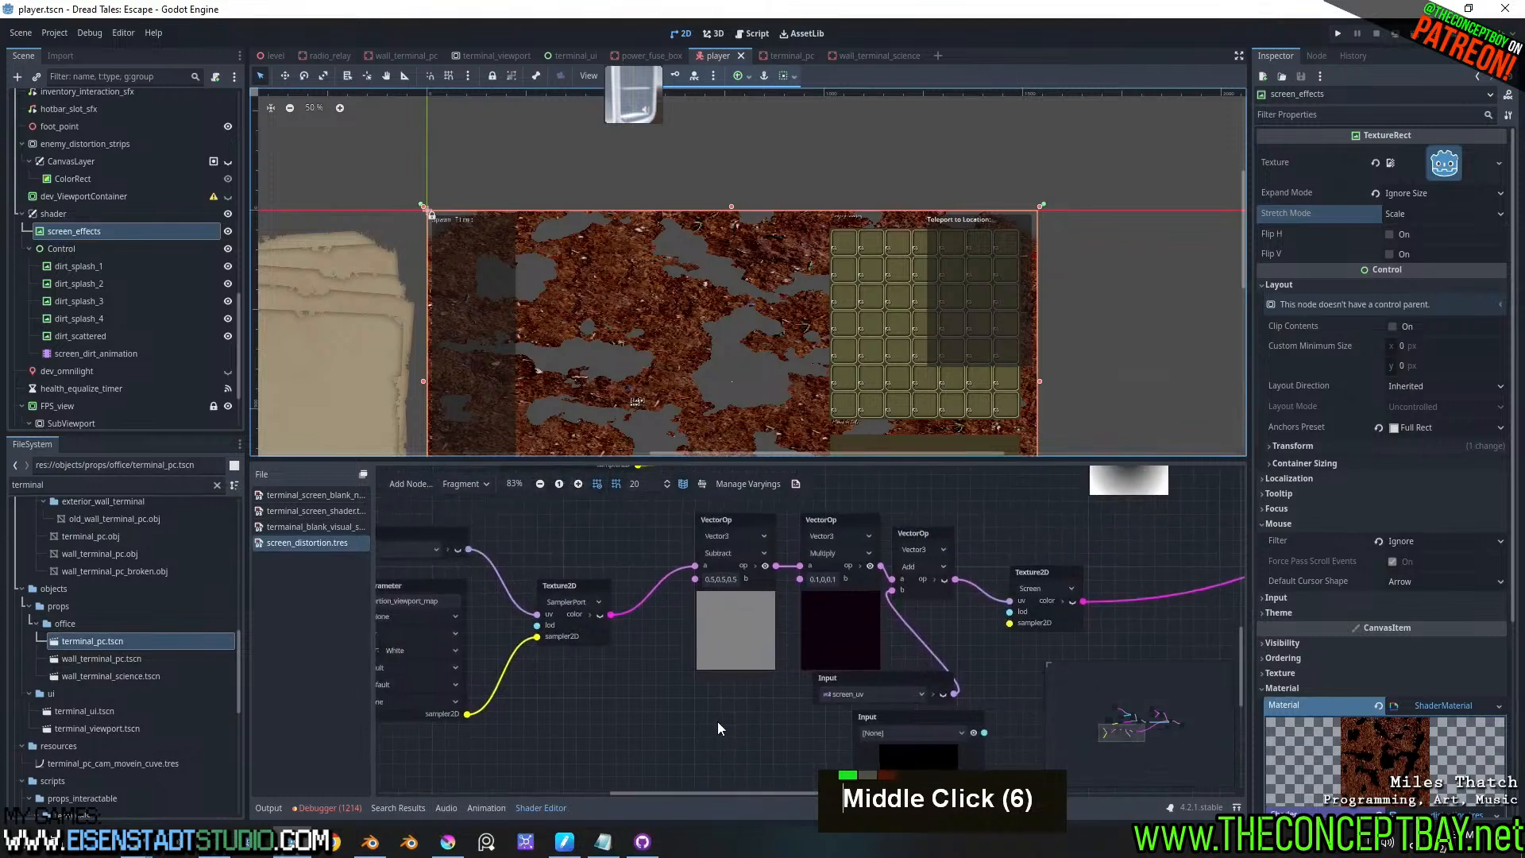
pyautogui.middleClick(1063, 597)
pyautogui.moveTo(1124, 565); pyautogui.dragTo(794, 569, button='middle')
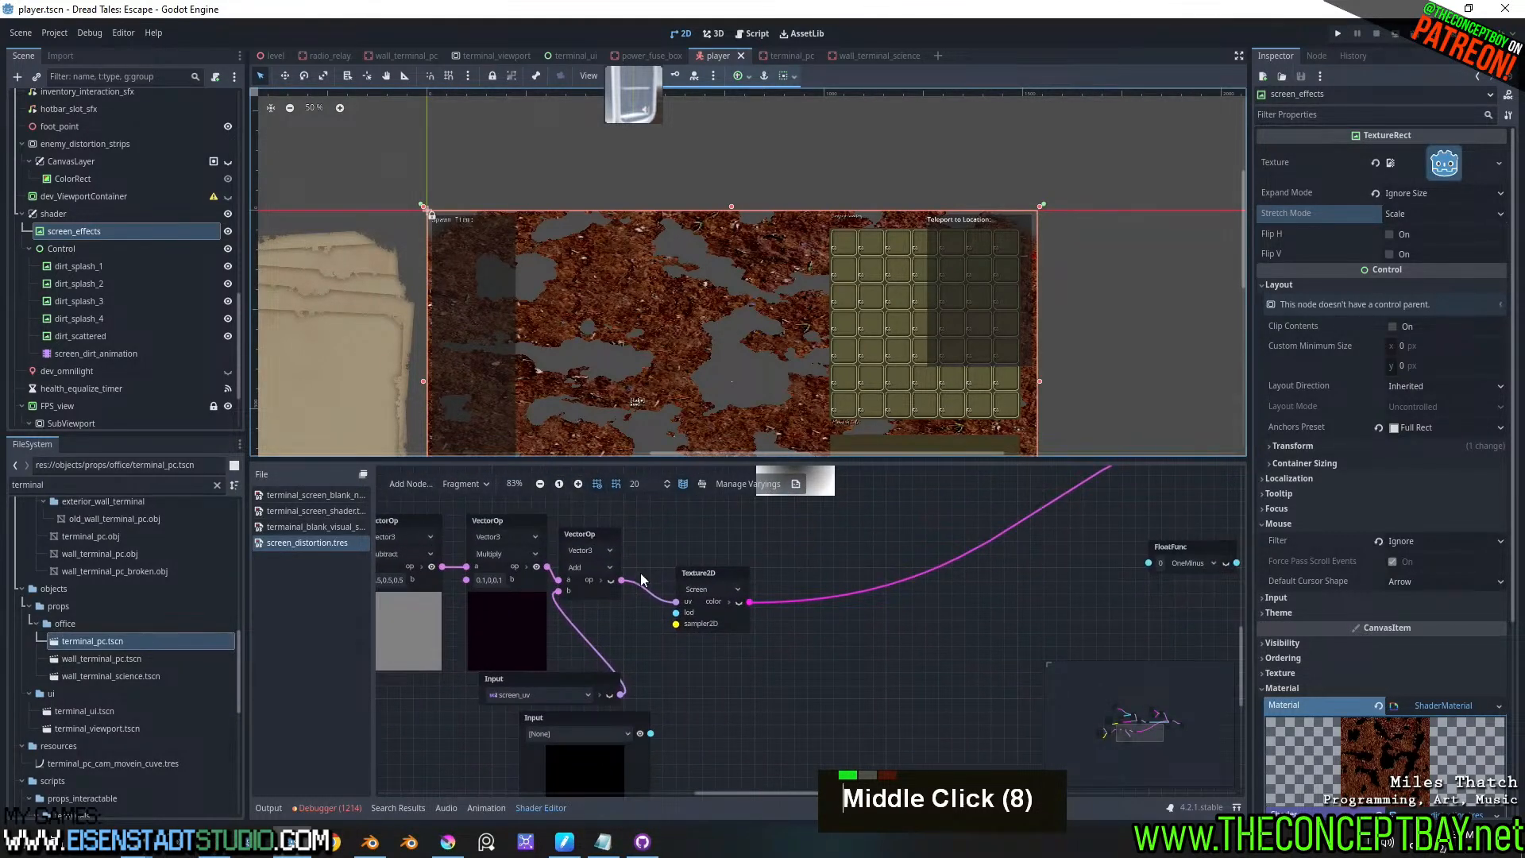
pyautogui.moveTo(640, 573); pyautogui.dragTo(951, 578, button='middle')
pyautogui.scroll(-1, 751, 614)
pyautogui.middleClick(755, 613)
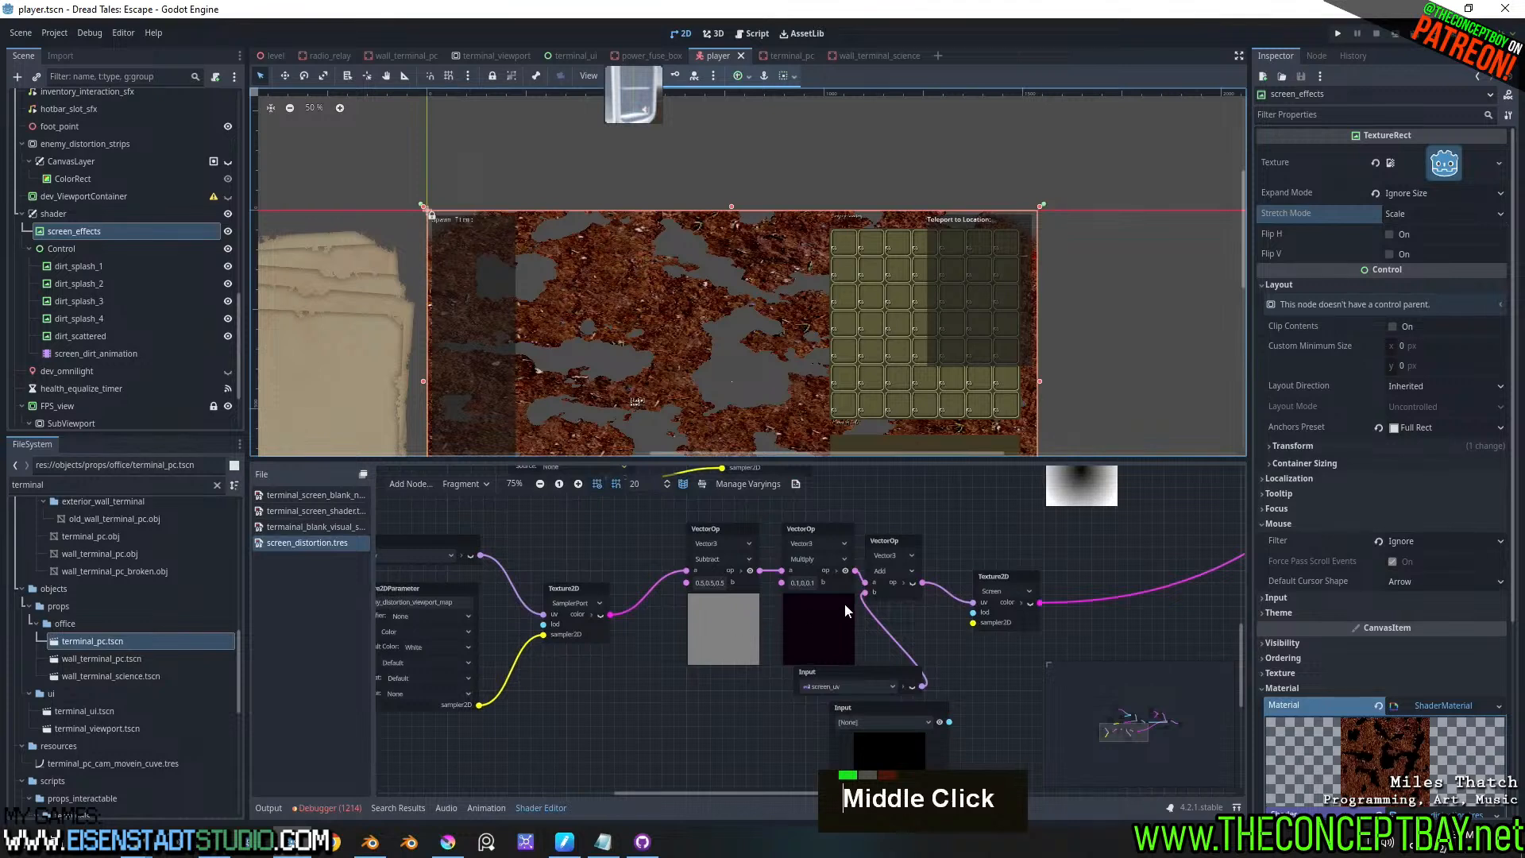
pyautogui.moveTo(668, 630); pyautogui.dragTo(737, 635, button='middle')
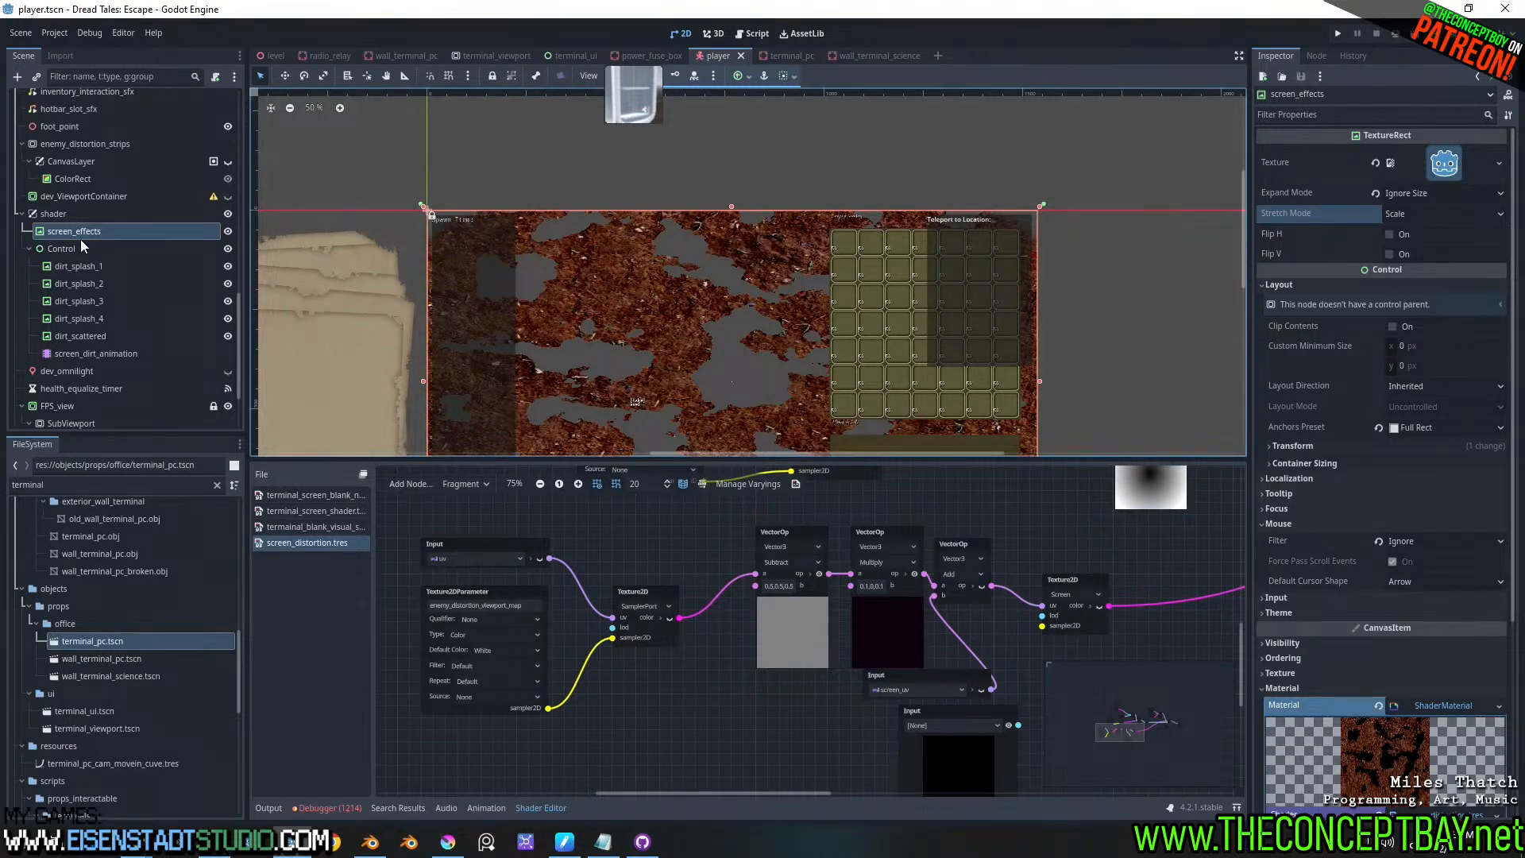
# - Set the color of the ColorRect under enemy_distortion_strips to white, with a brightness value of 100
pyautogui.click(62, 180)
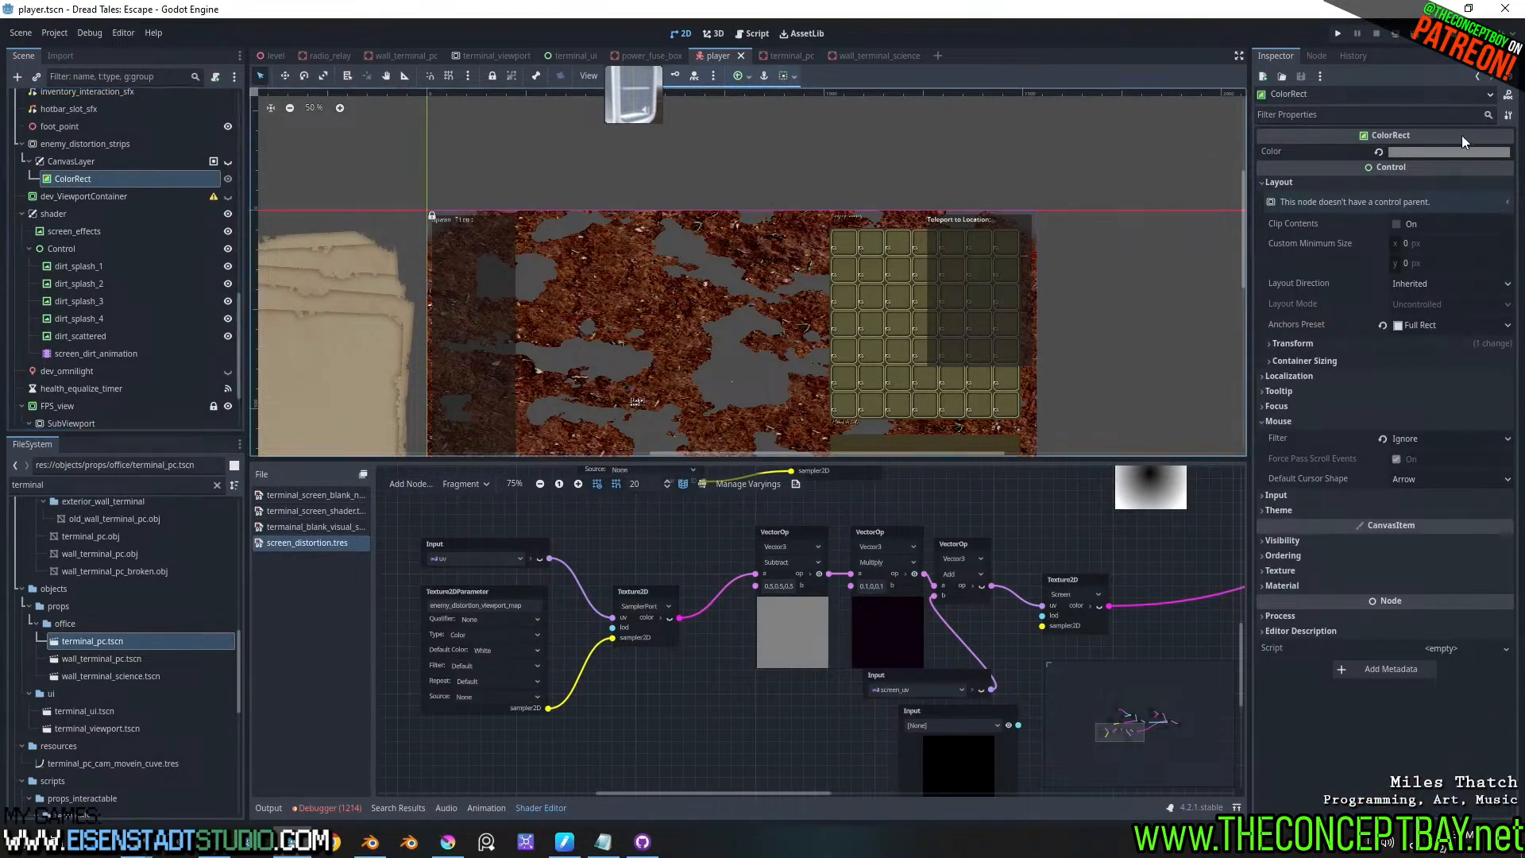
pyautogui.click(1443, 149)
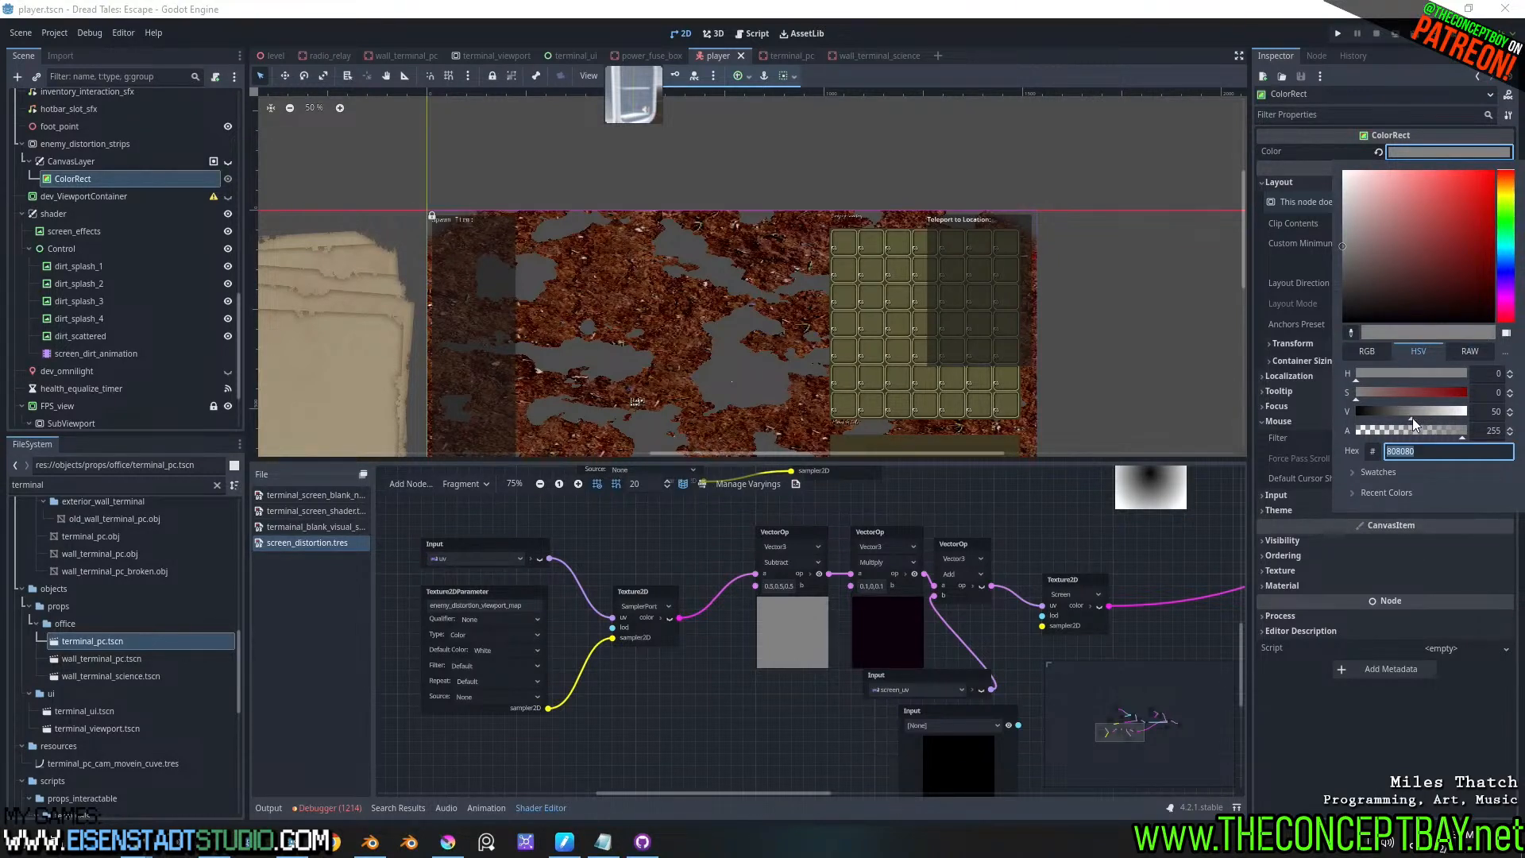
pyautogui.moveTo(1413, 417); pyautogui.dragTo(1477, 422)
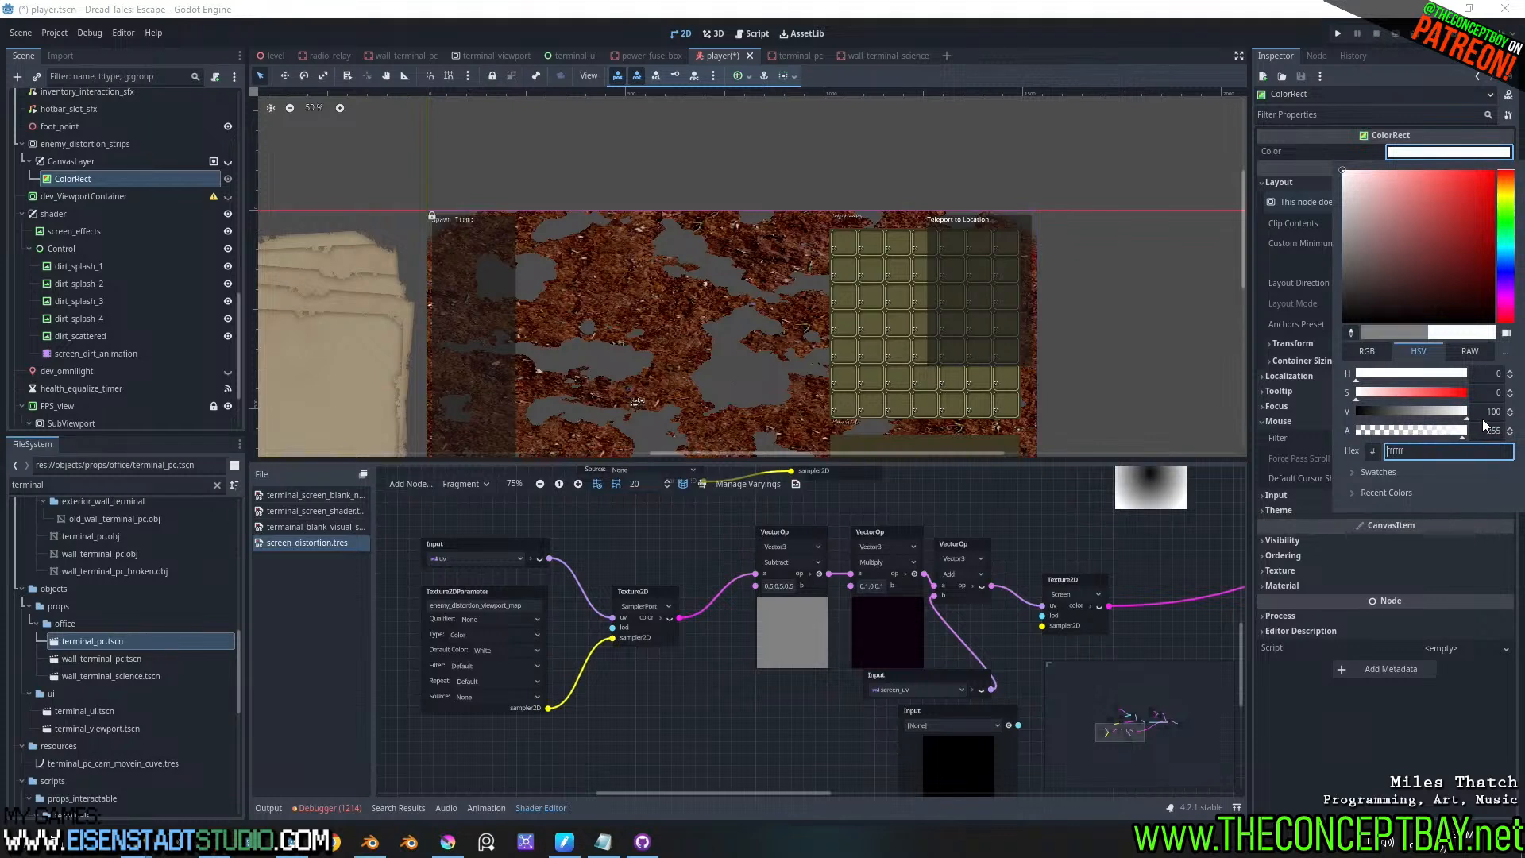
pyautogui.doubleClick(1493, 411)
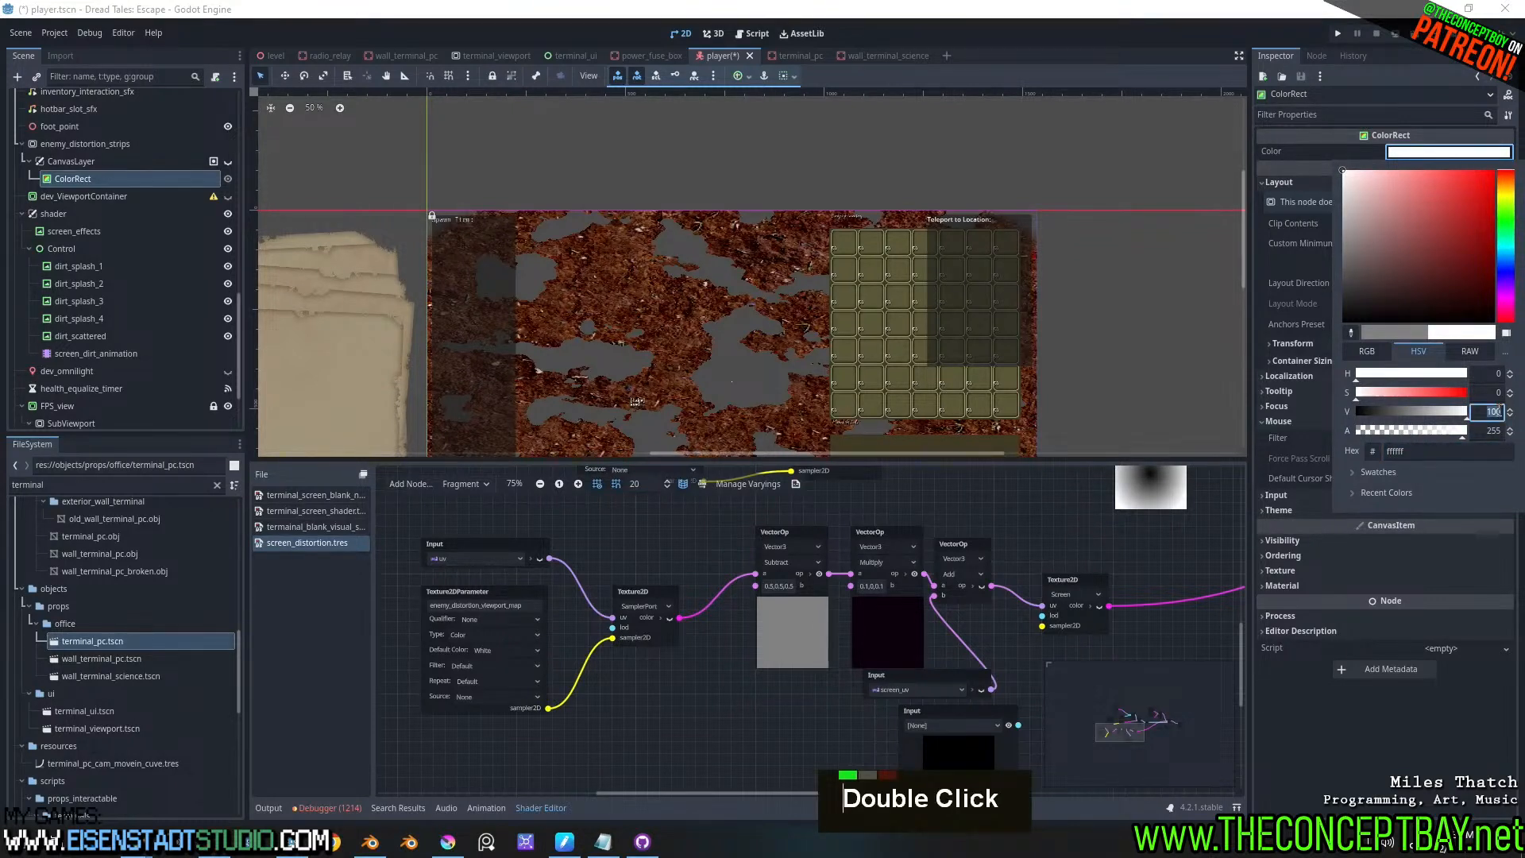
# - Run the game to check the screen distortion with the changed color, and close it
pyautogui.press('F5')
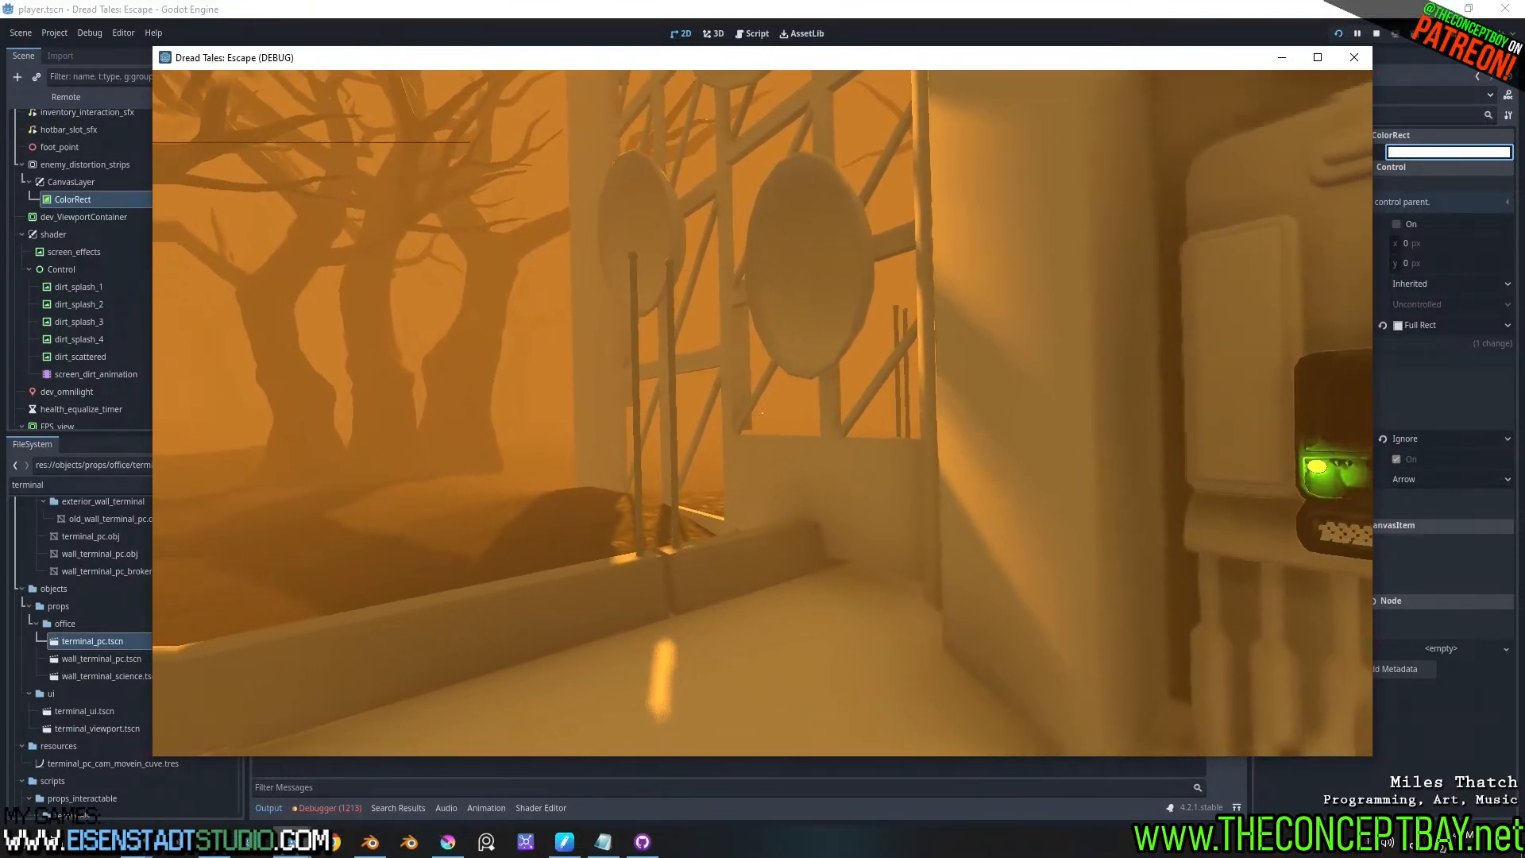
pyautogui.press('alt')
pyautogui.hotkey('alt', 'F4')
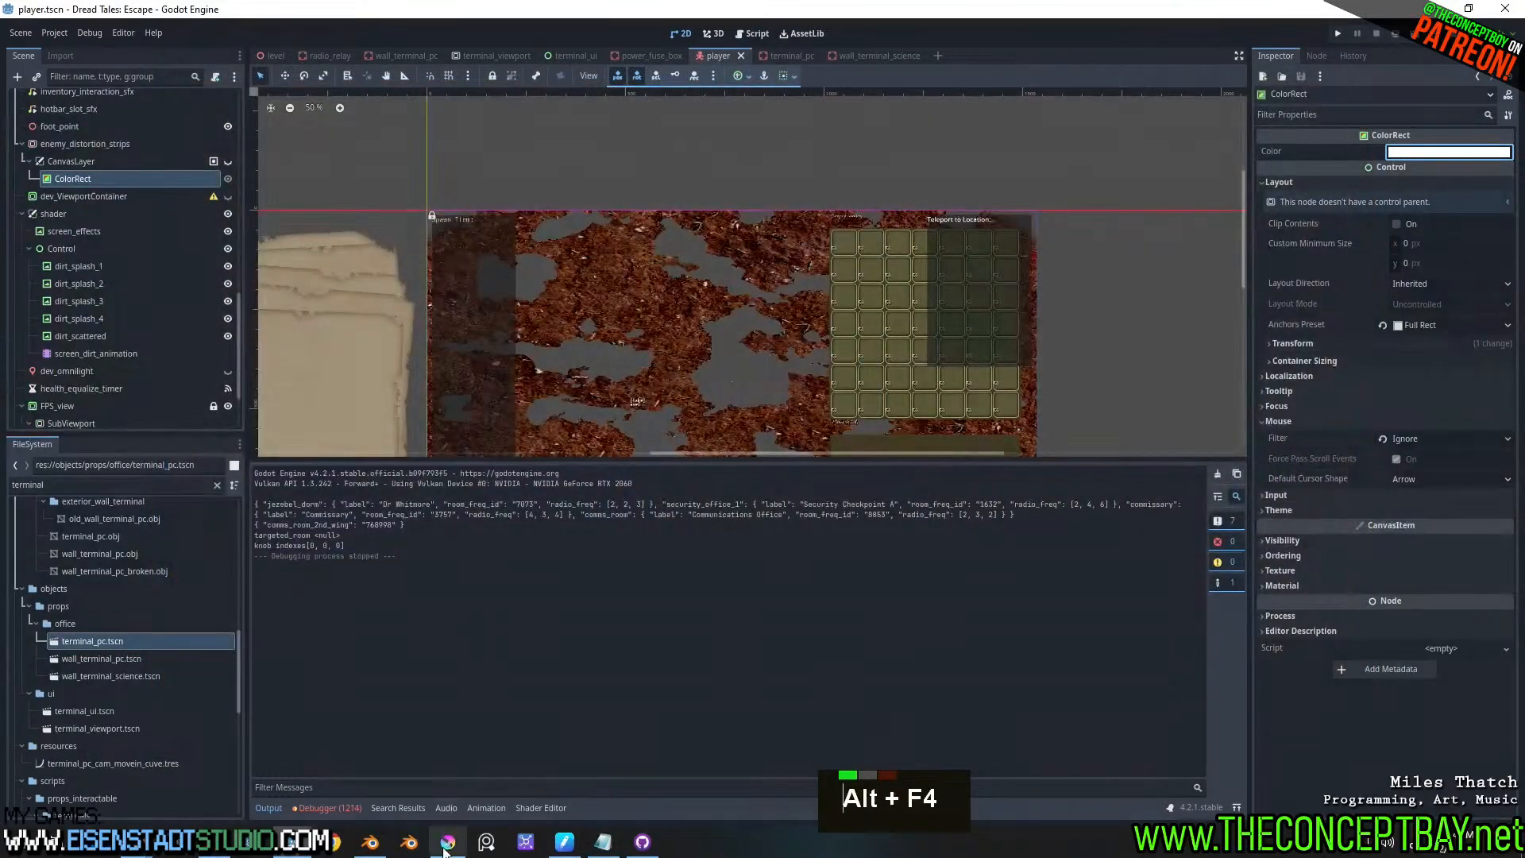
pyautogui.click(448, 841)
pyautogui.hotkey('ctrl', 'n')
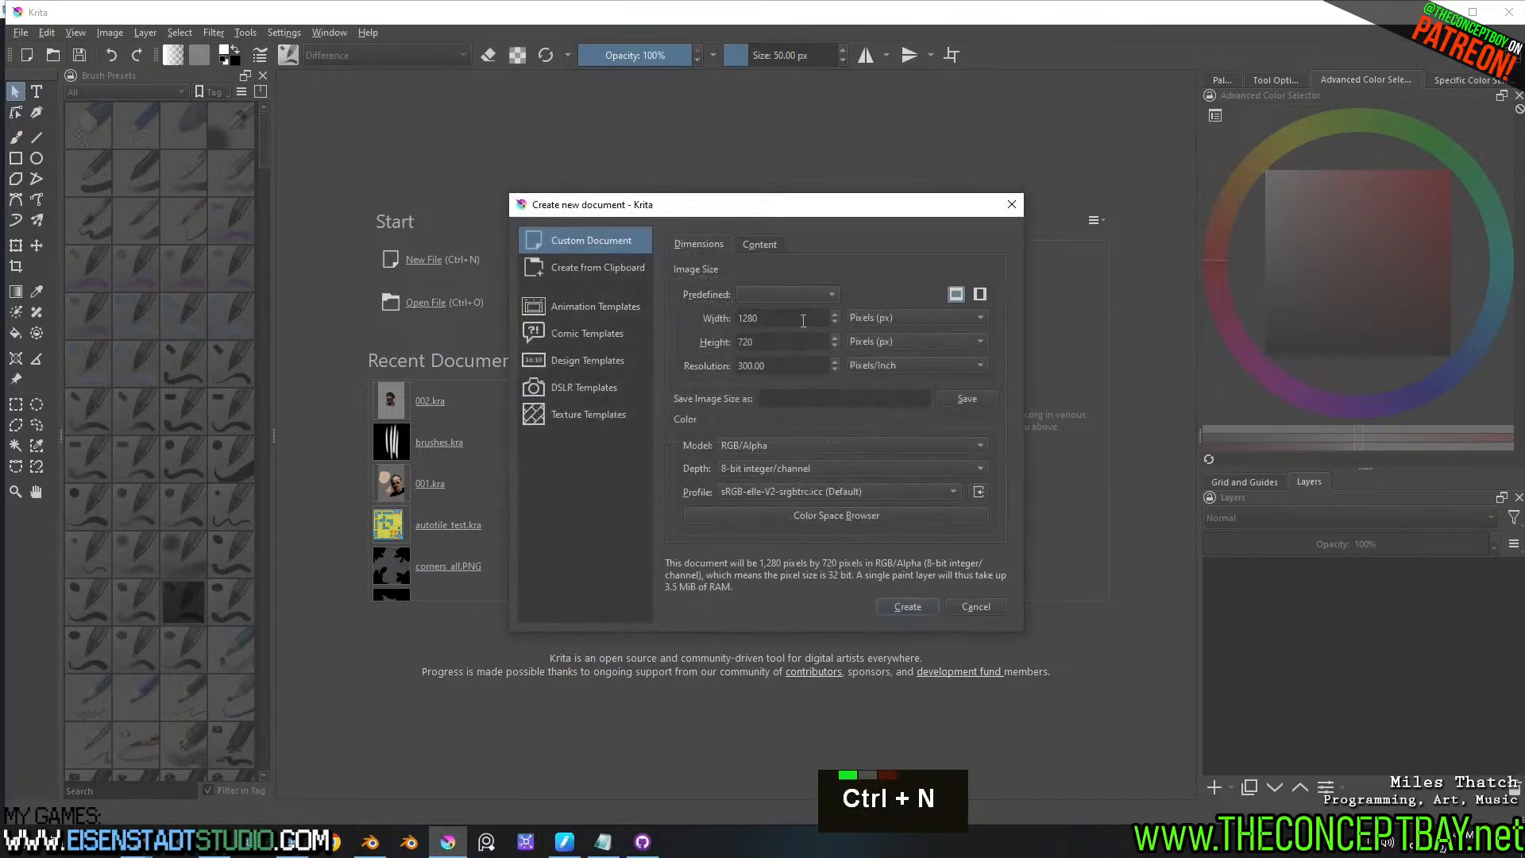
pyautogui.write('51')
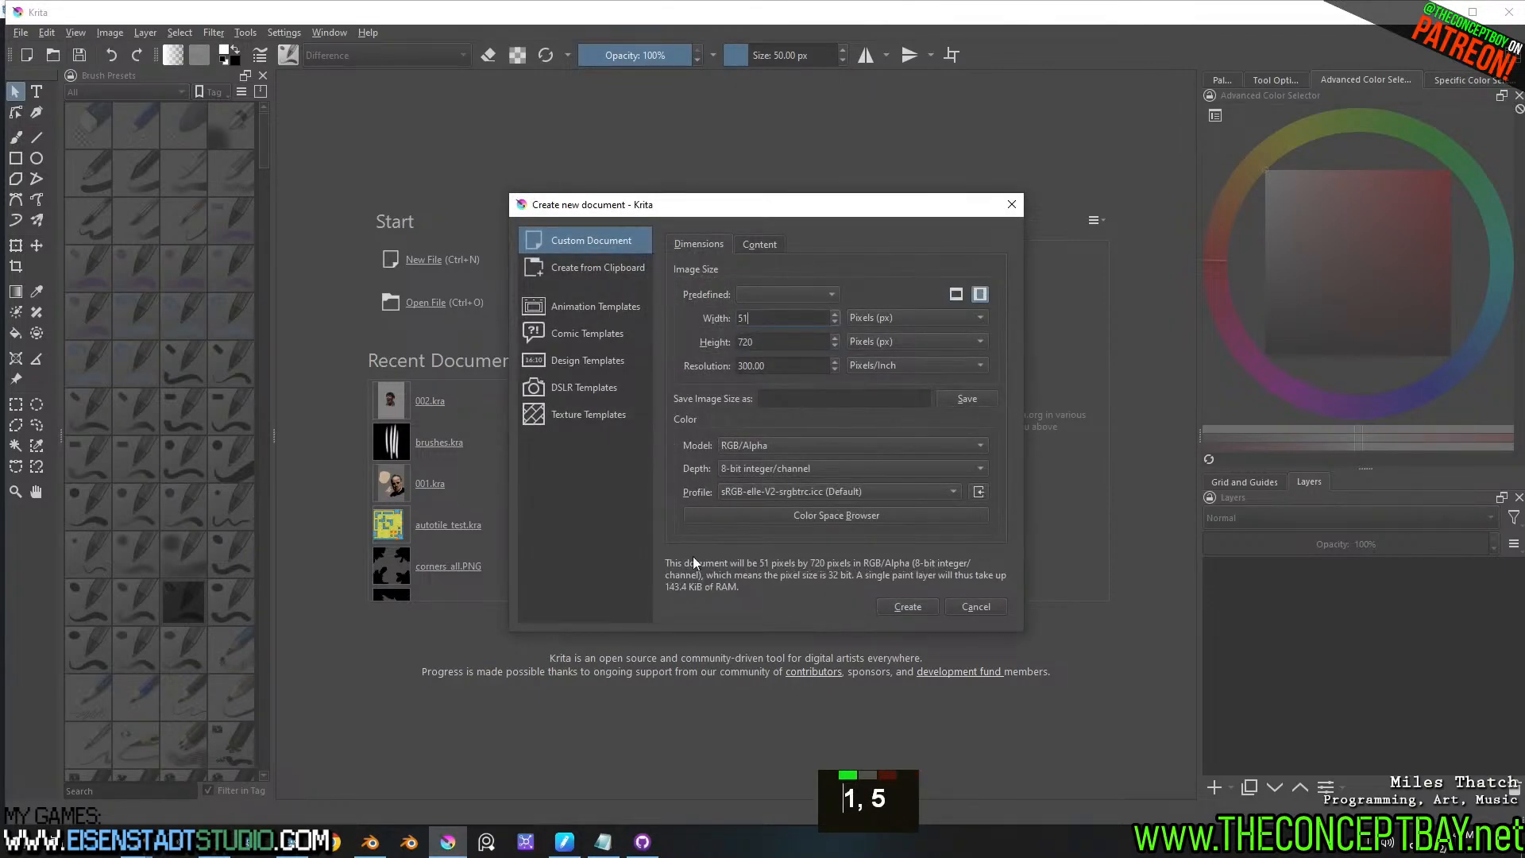
pyautogui.press('Escape')
pyautogui.click(370, 841)
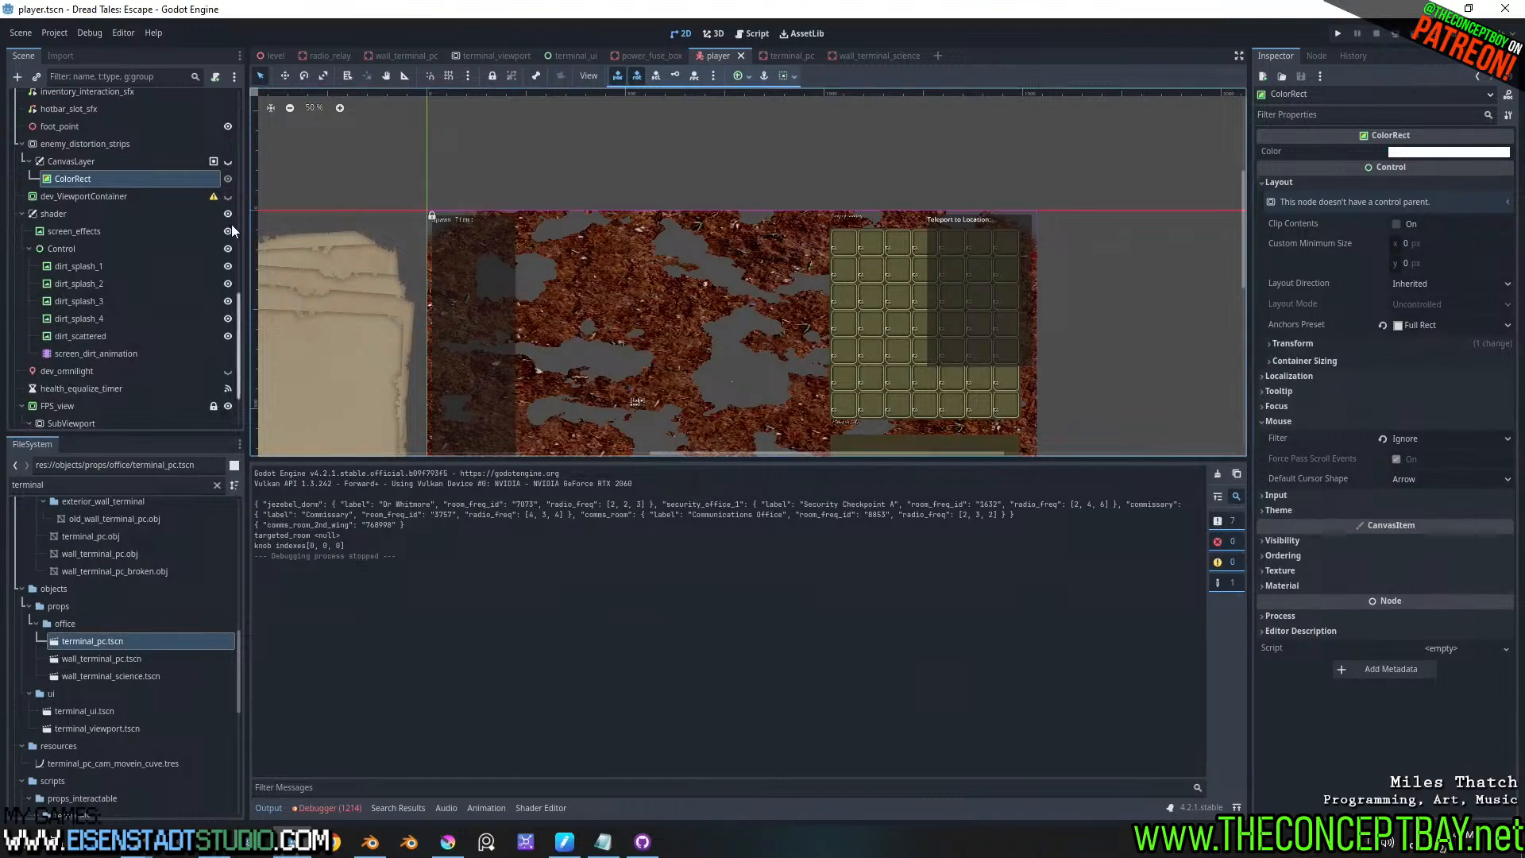
# - Select the screen_effects node and look through the options for its texture
pyautogui.click(77, 232)
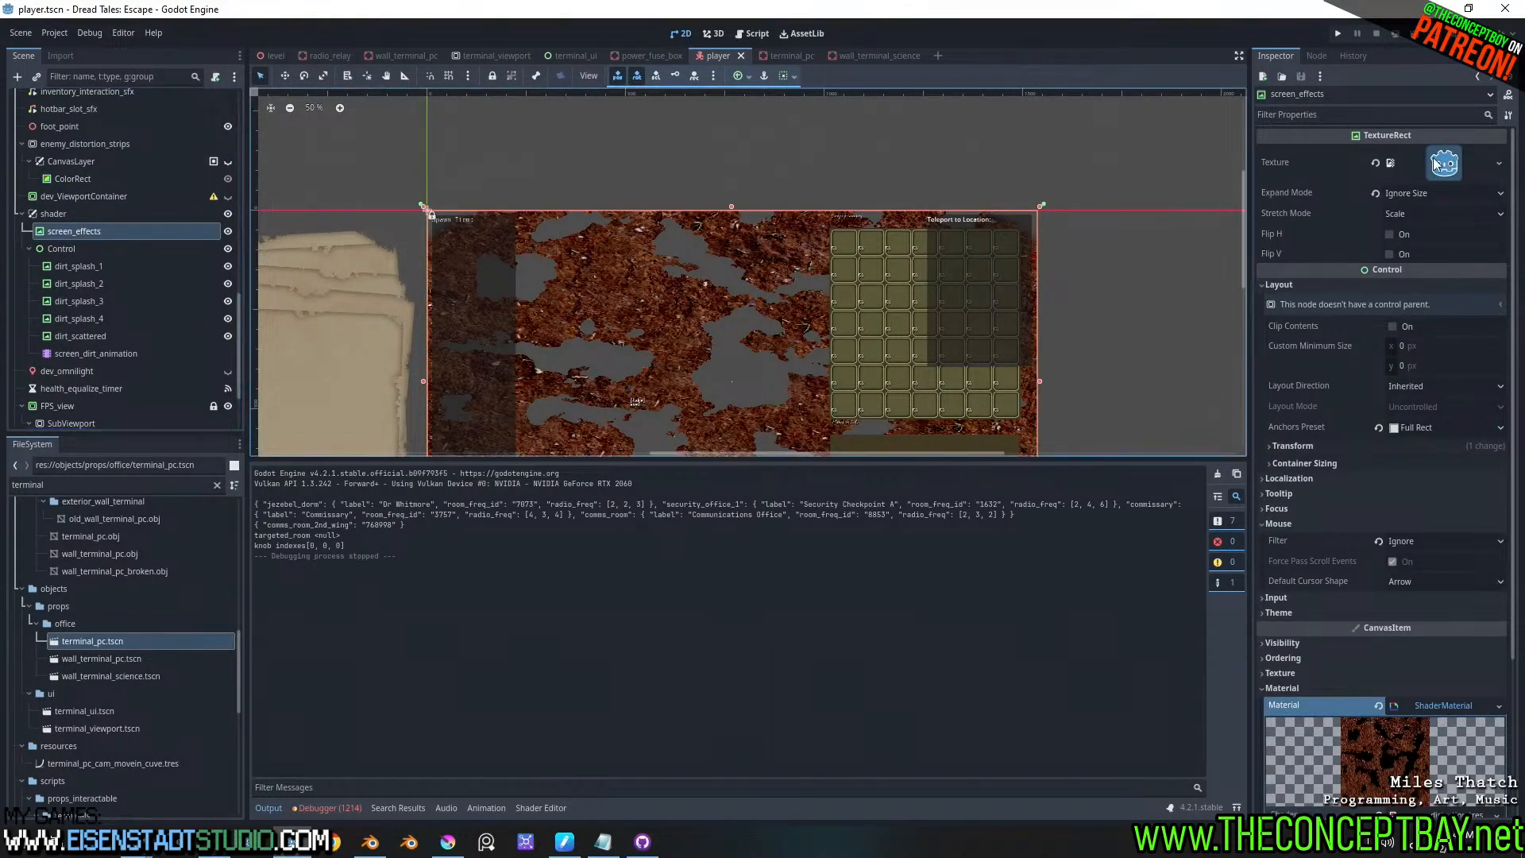
pyautogui.click(1499, 163)
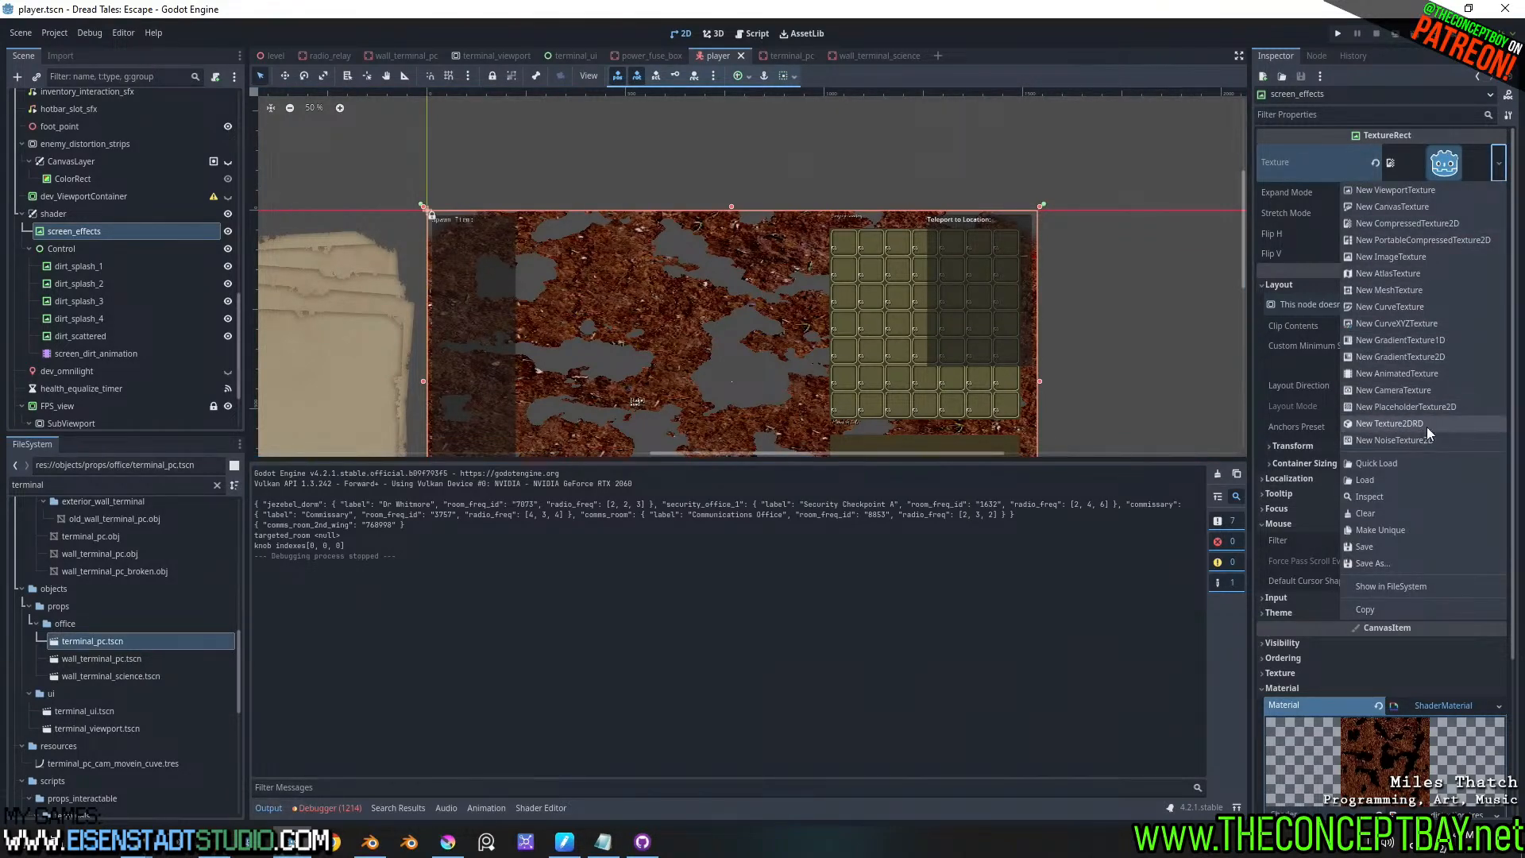
pyautogui.click(238, 663)
pyautogui.moveTo(240, 657); pyautogui.dragTo(197, 772)
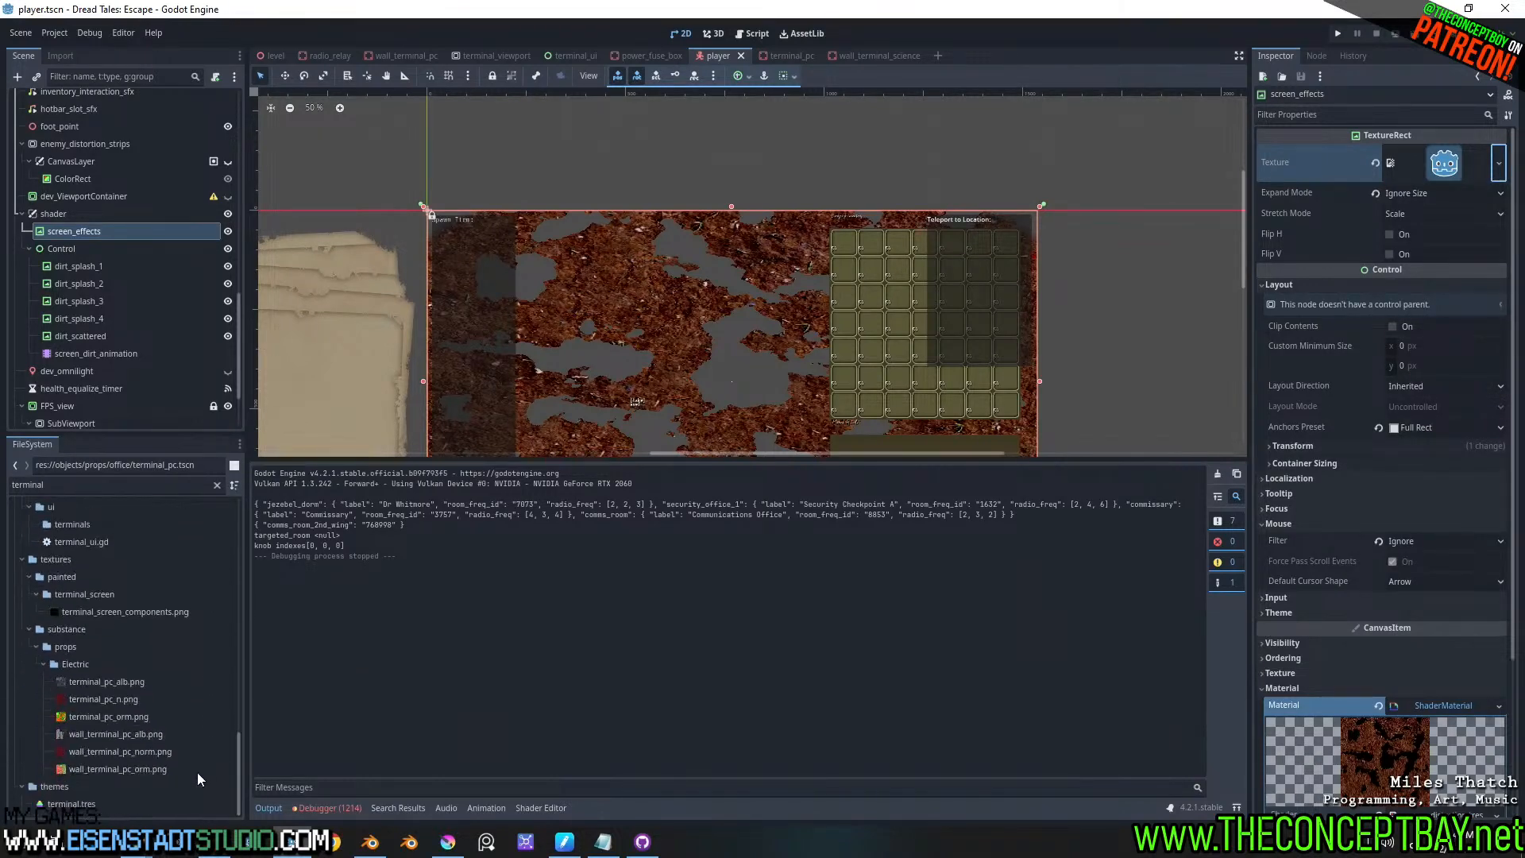
# - Clear the project file filter and expand the textures/utility folder
pyautogui.click(215, 485)
pyautogui.scroll(-5, 179, 521)
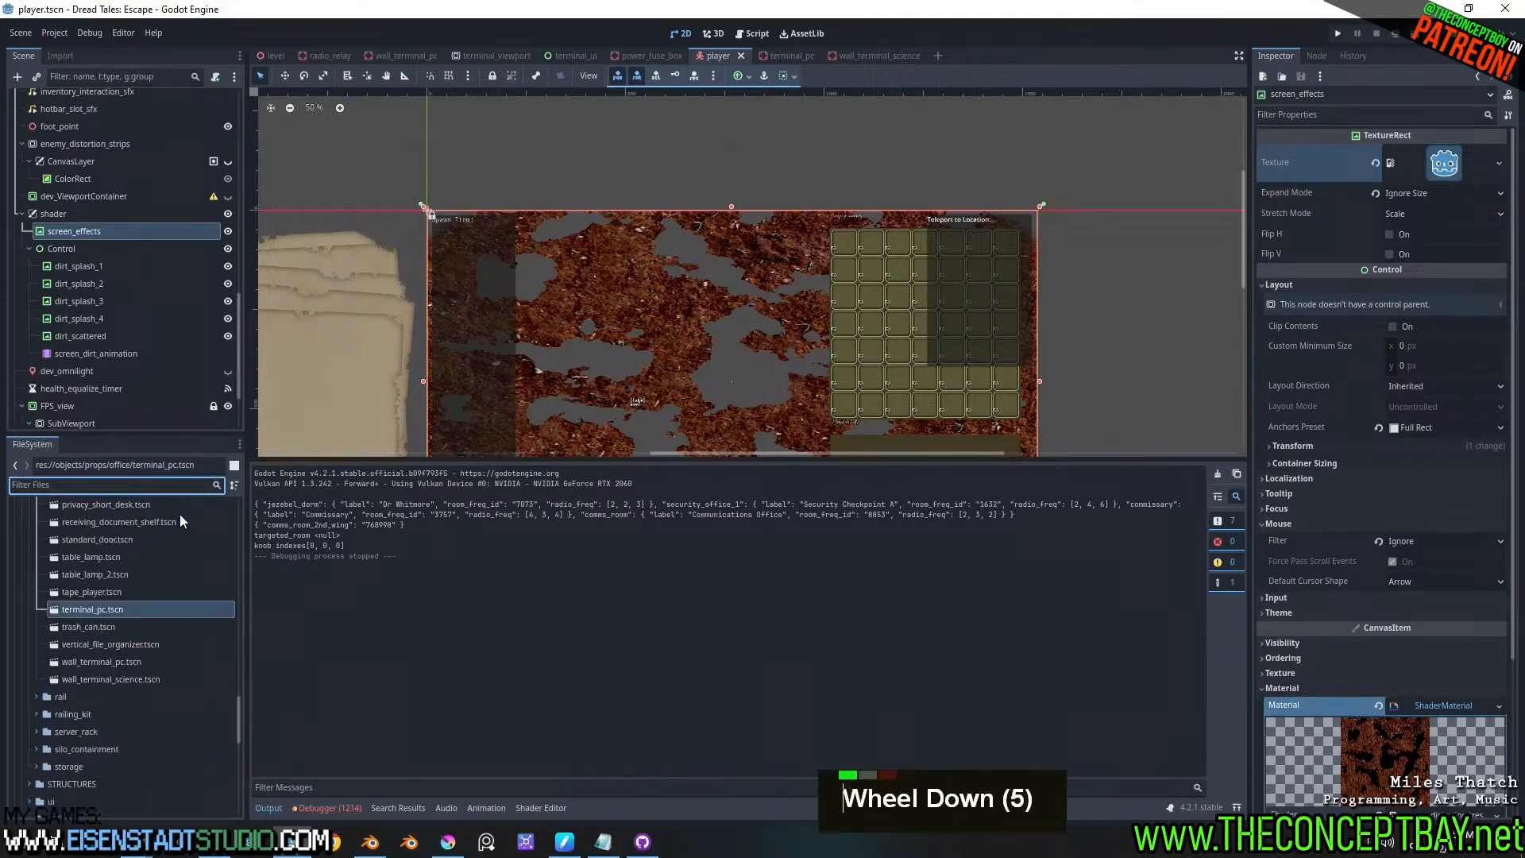
pyautogui.scroll(-3, 57, 725)
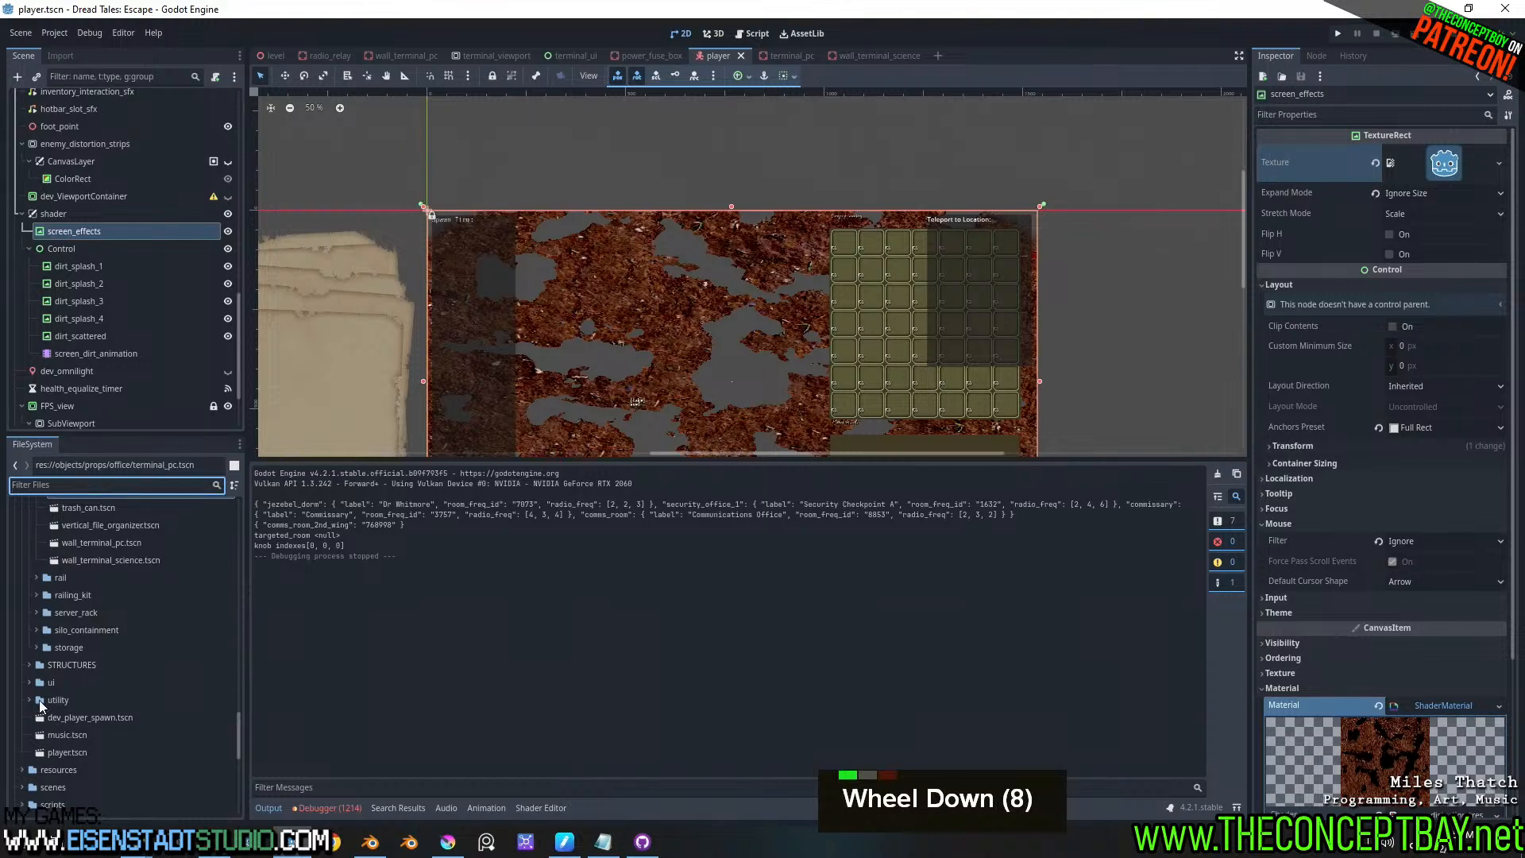
pyautogui.scroll(-5, 42, 717)
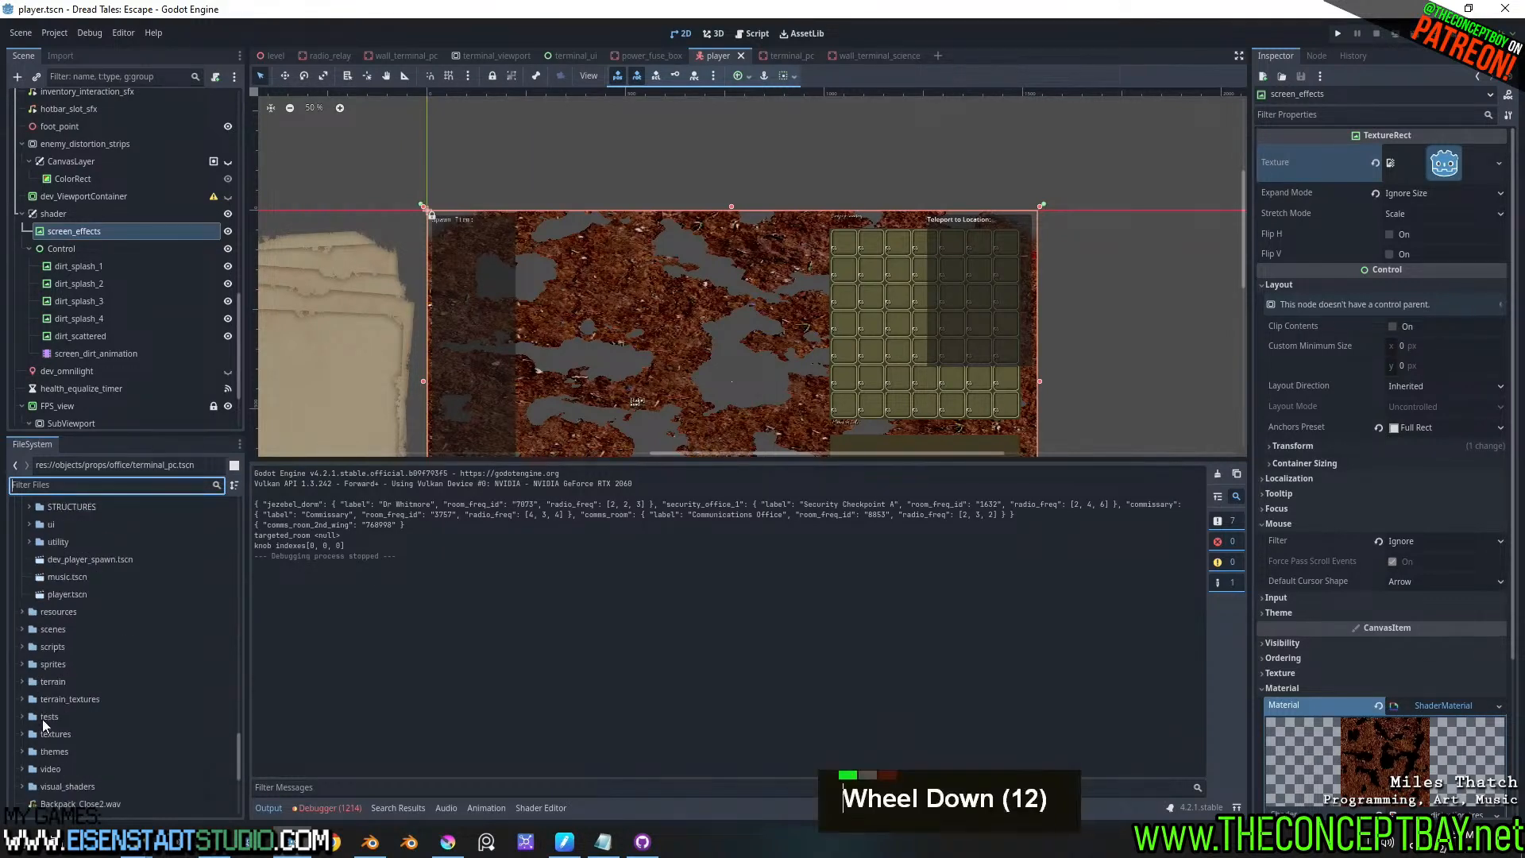
pyautogui.click(27, 694)
pyautogui.click(22, 693)
pyautogui.scroll(-4, 59, 726)
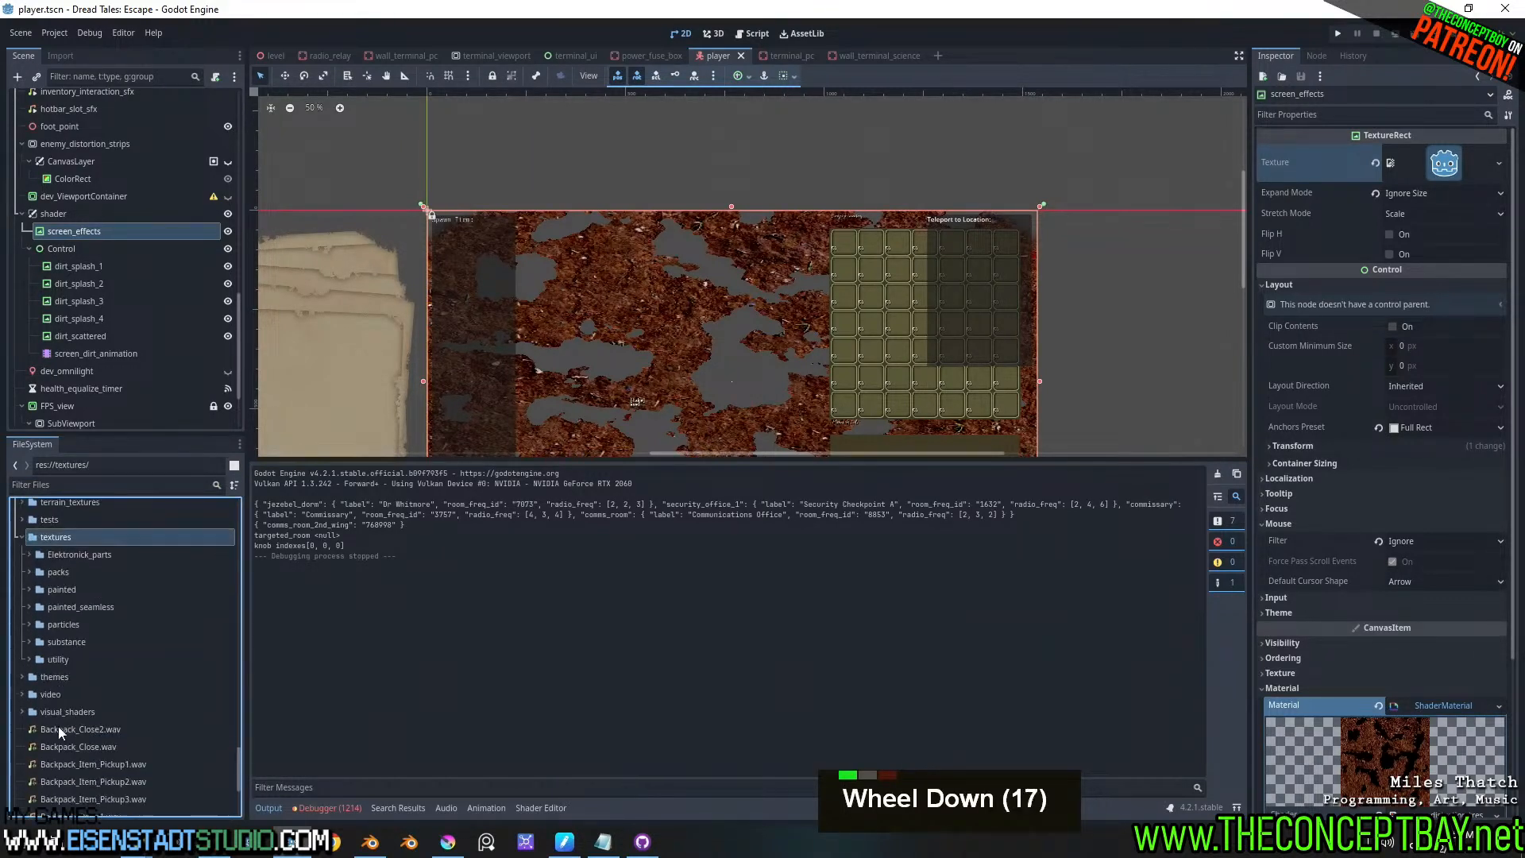
pyautogui.click(26, 658)
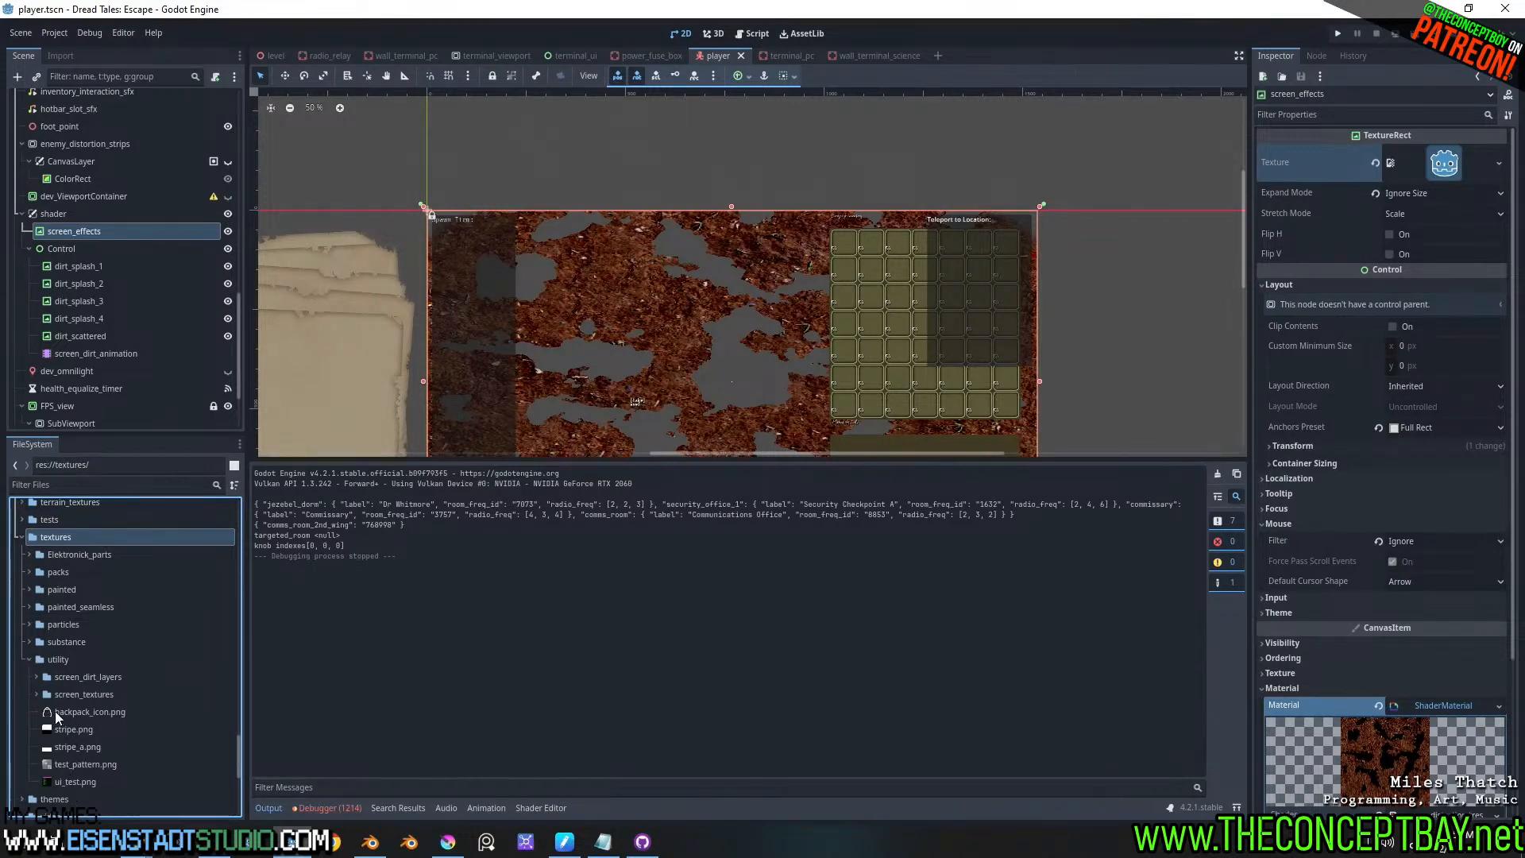
# - Switch to Krita and start a new custom document
pyautogui.click(453, 839)
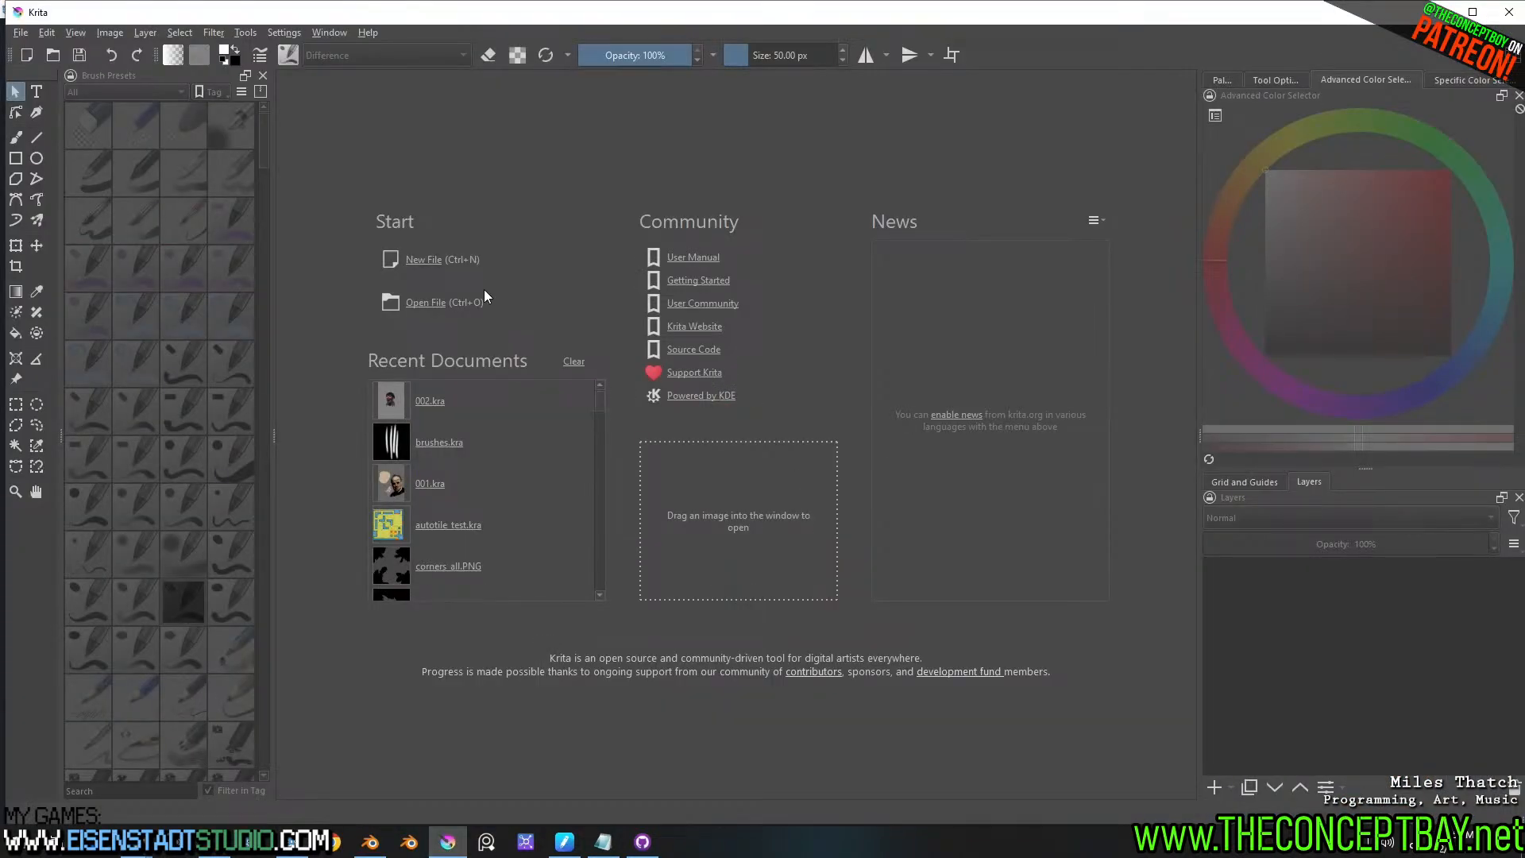
pyautogui.click(407, 259)
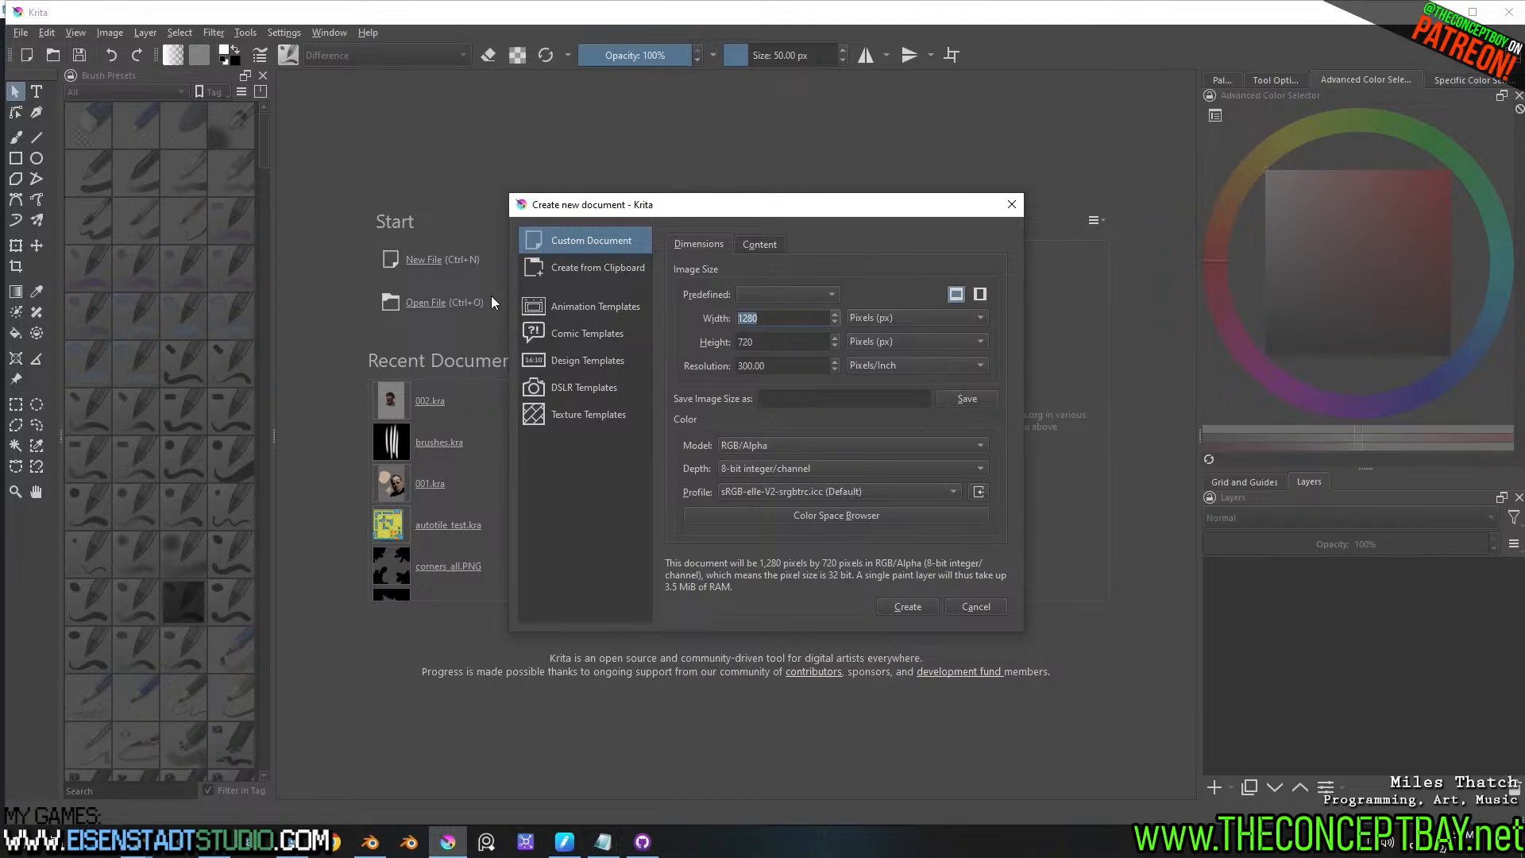
pyautogui.write('1024')
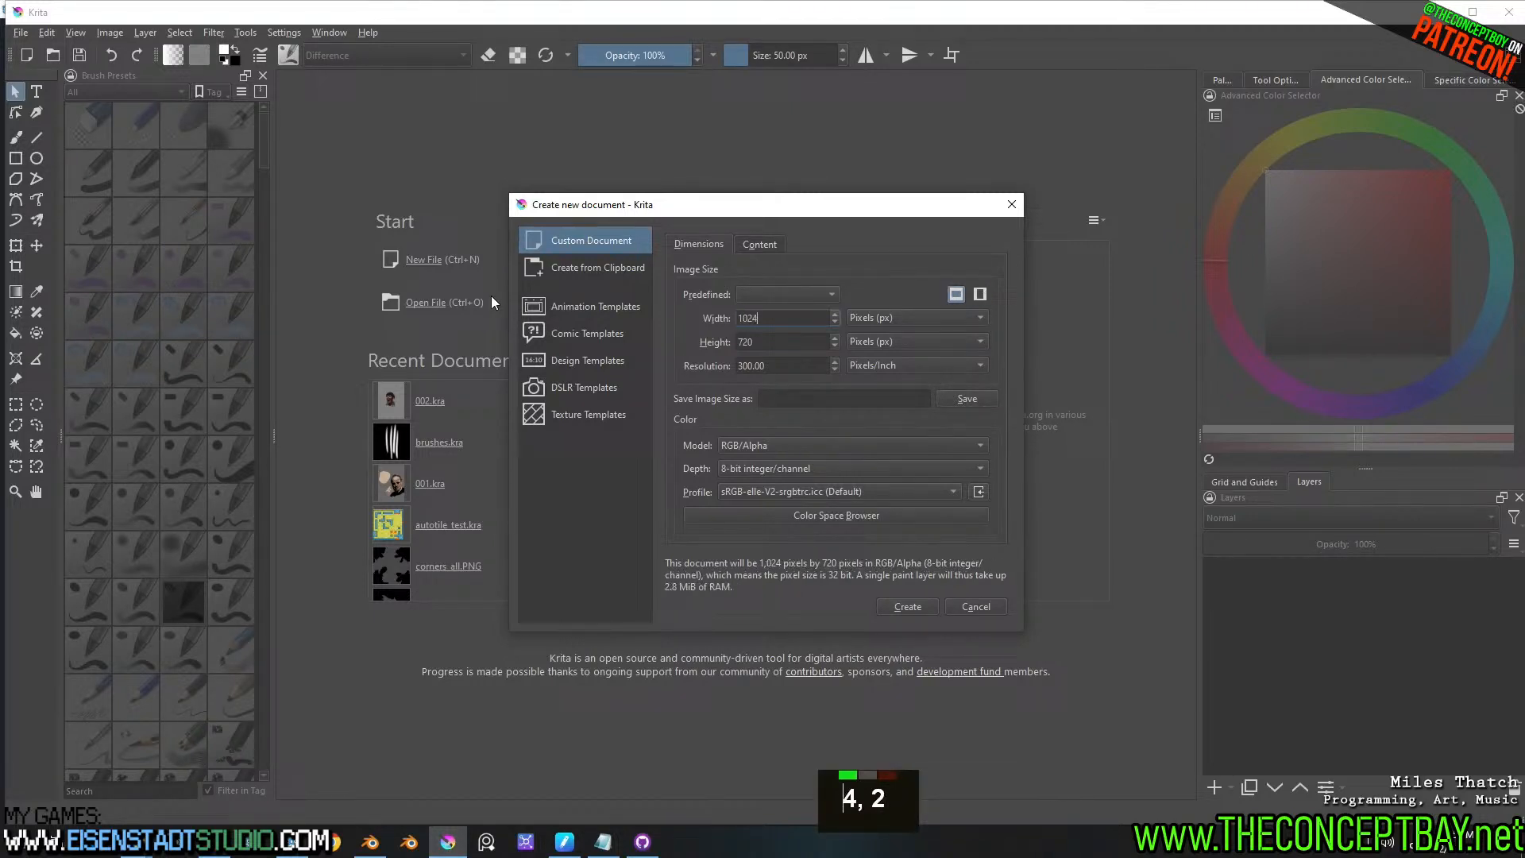
pyautogui.press('Tab')
pyautogui.write('1')
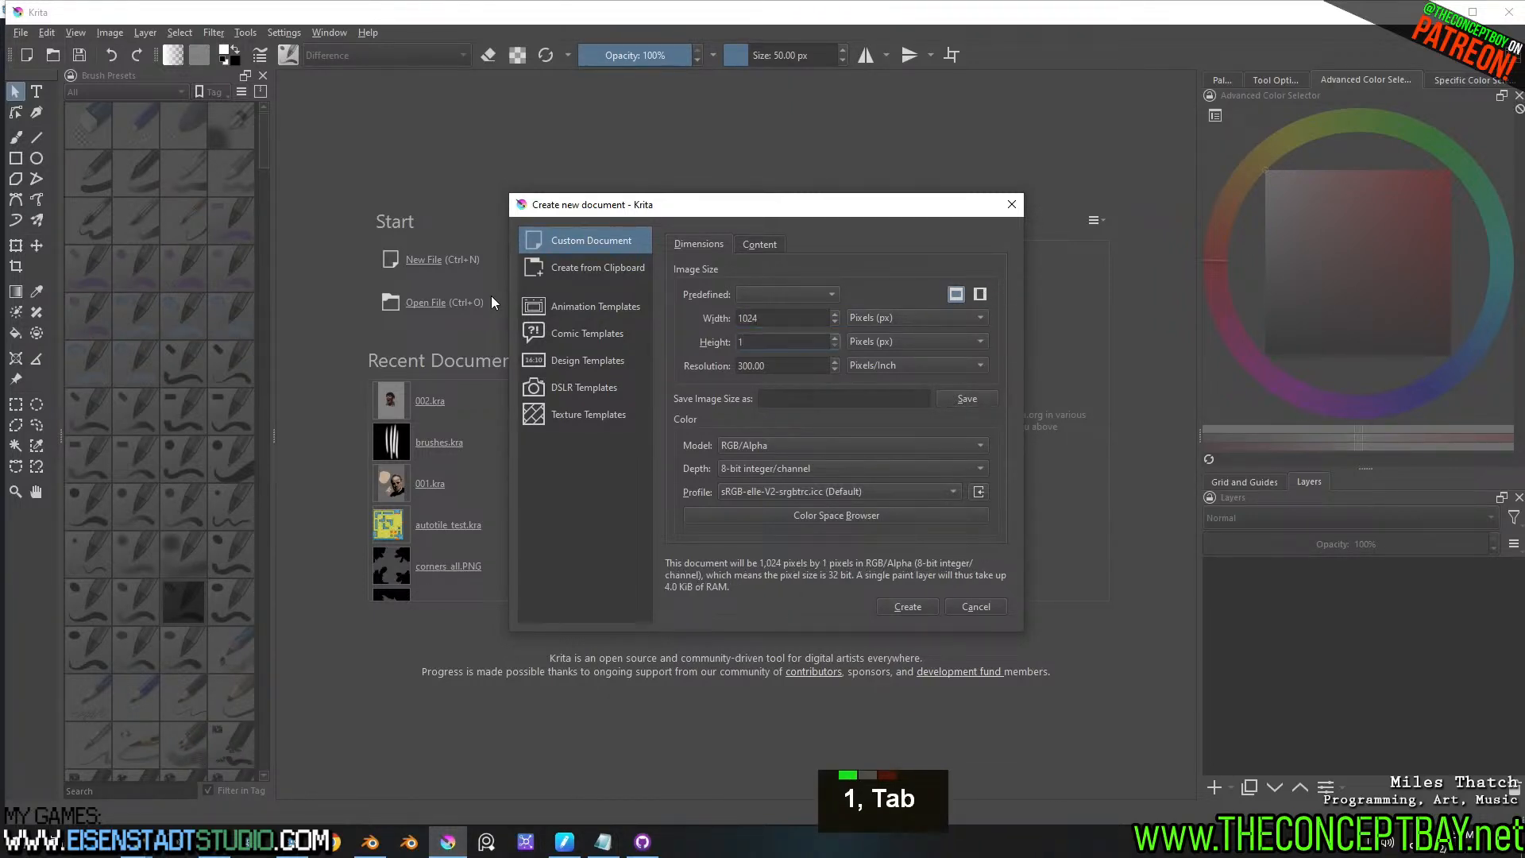
# - Set the new document's width and height to 512 px each and create it
pyautogui.moveTo(793, 316); pyautogui.dragTo(636, 315)
pyautogui.write('512')
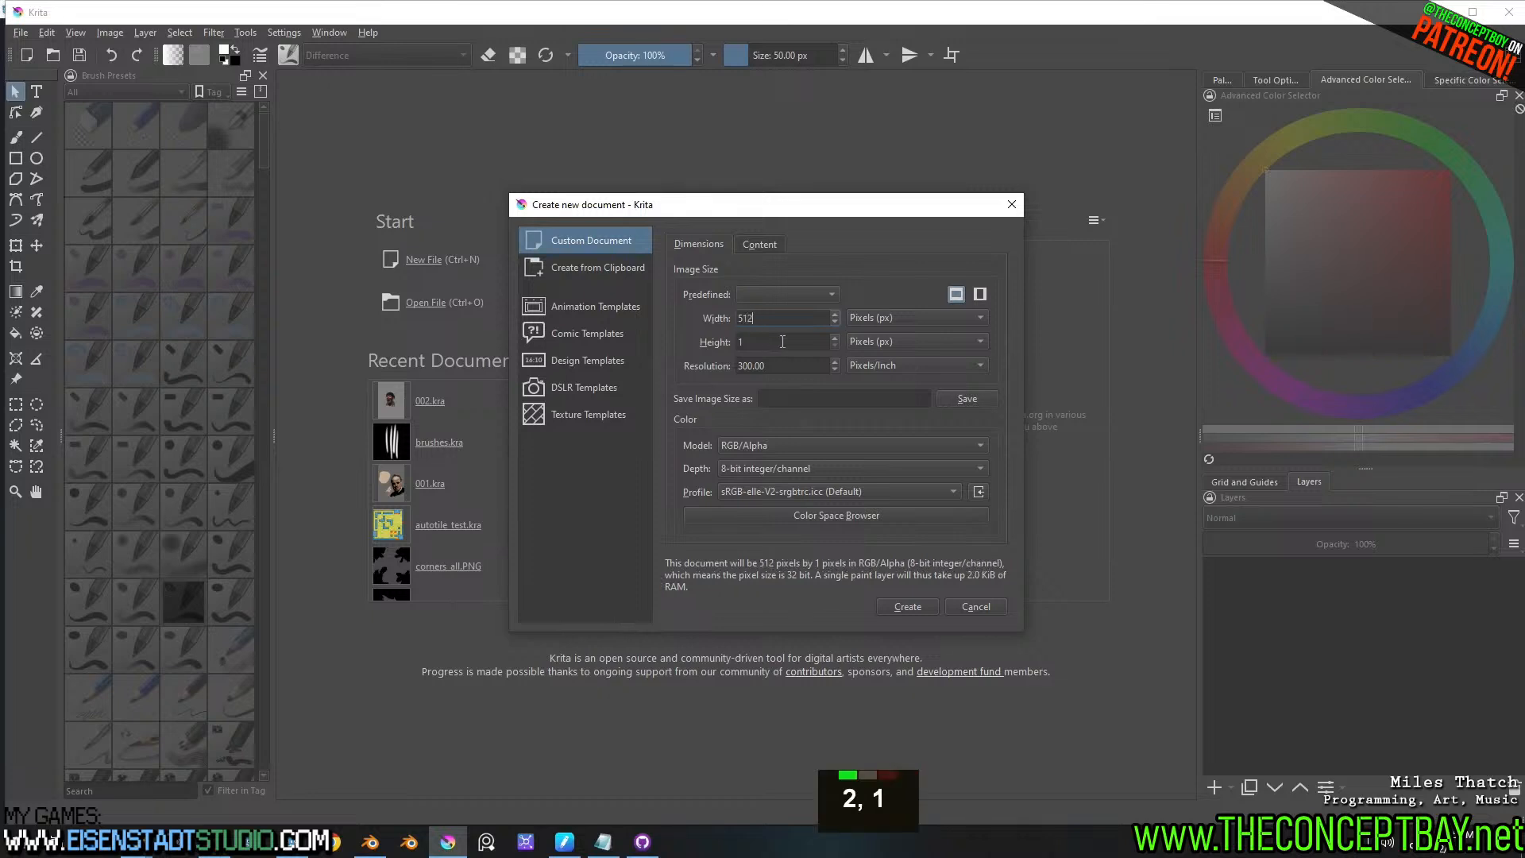
pyautogui.moveTo(783, 341); pyautogui.dragTo(659, 341)
pyautogui.write('512')
pyautogui.press('Return')
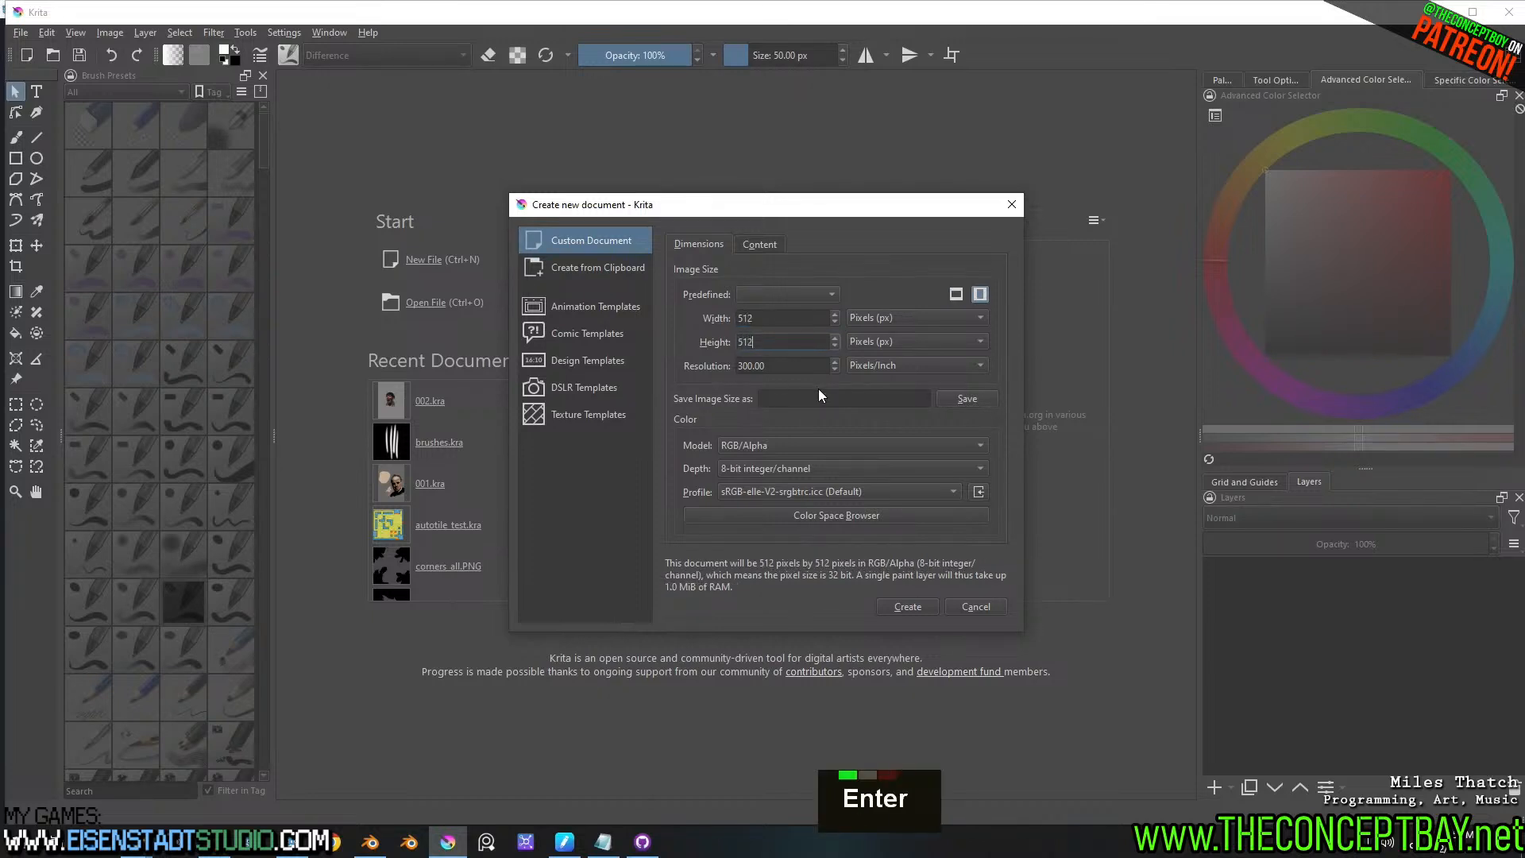
pyautogui.click(907, 606)
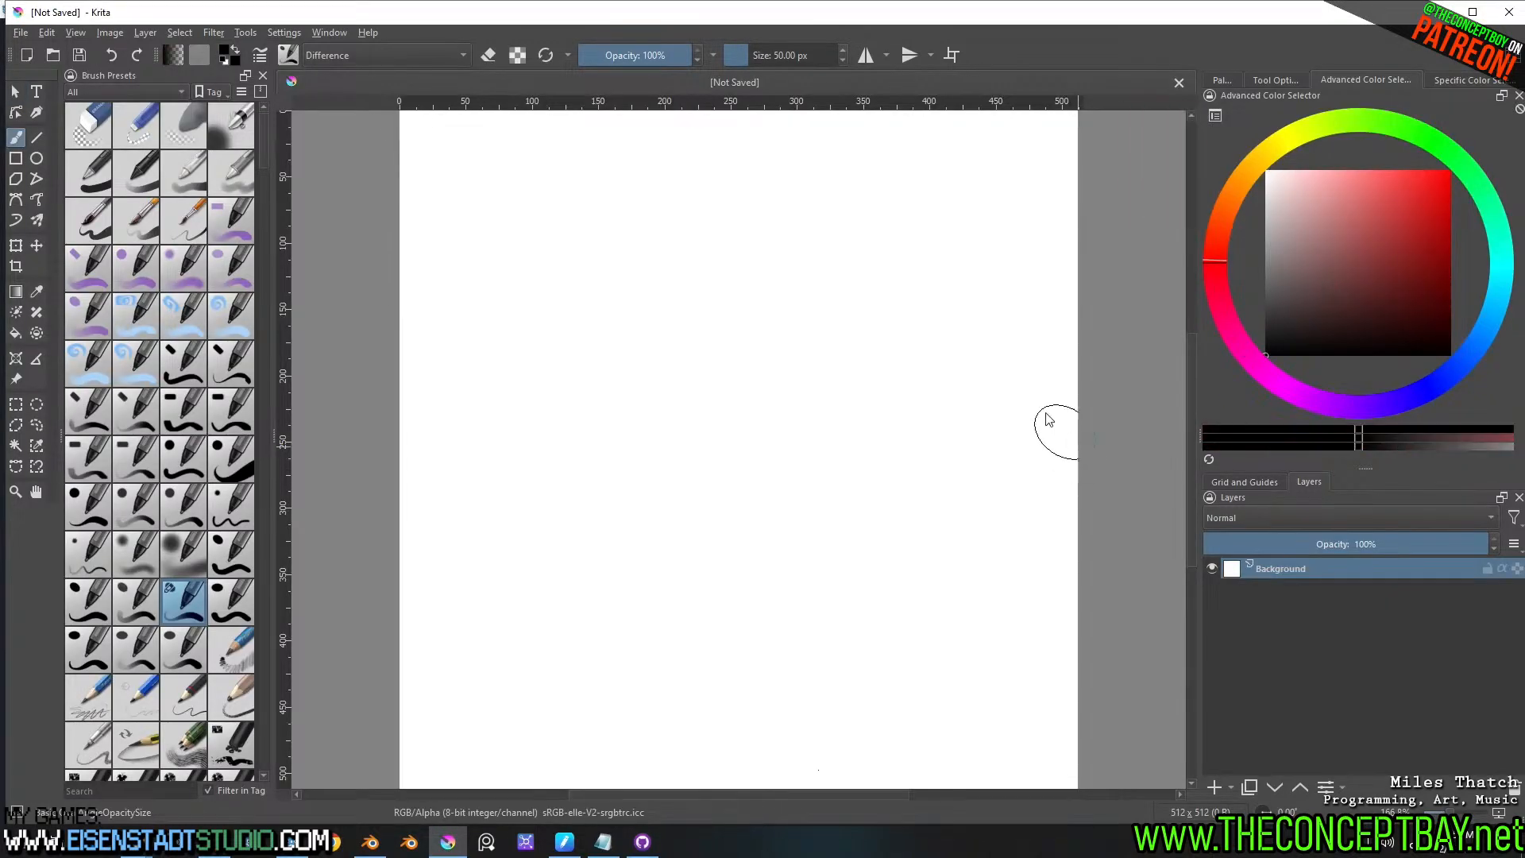
# - Add a paint layer above the background and fill it with black
pyautogui.press('f')
pyautogui.press('Insert')
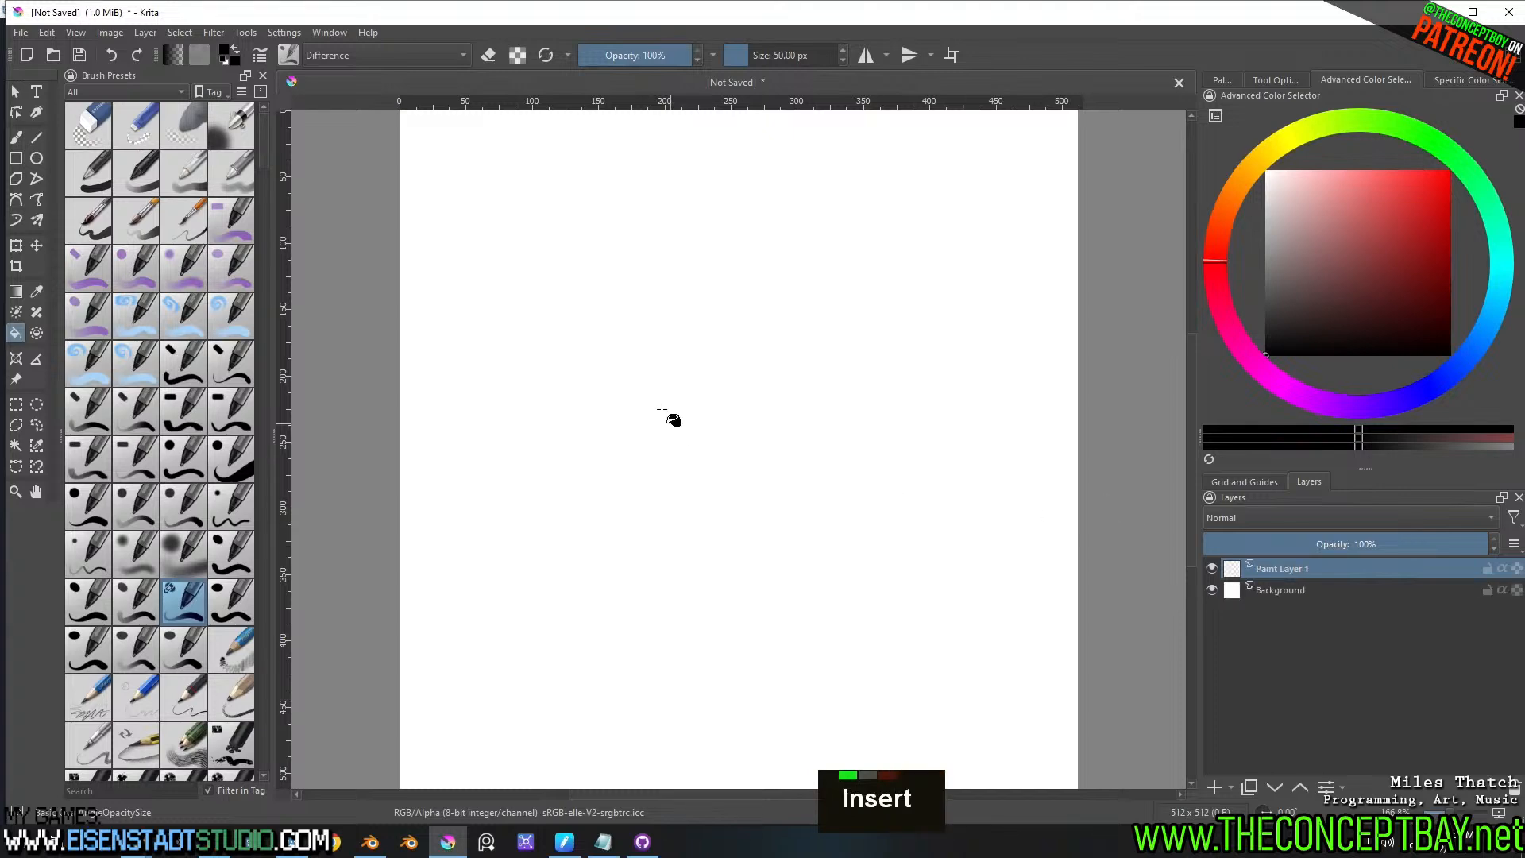
pyautogui.click(665, 416)
# - Start exporting the image and browse to the dread_tales_escape project's engine/textures/utility folder
pyautogui.hotkey('ctrl', 'alt', 'e')
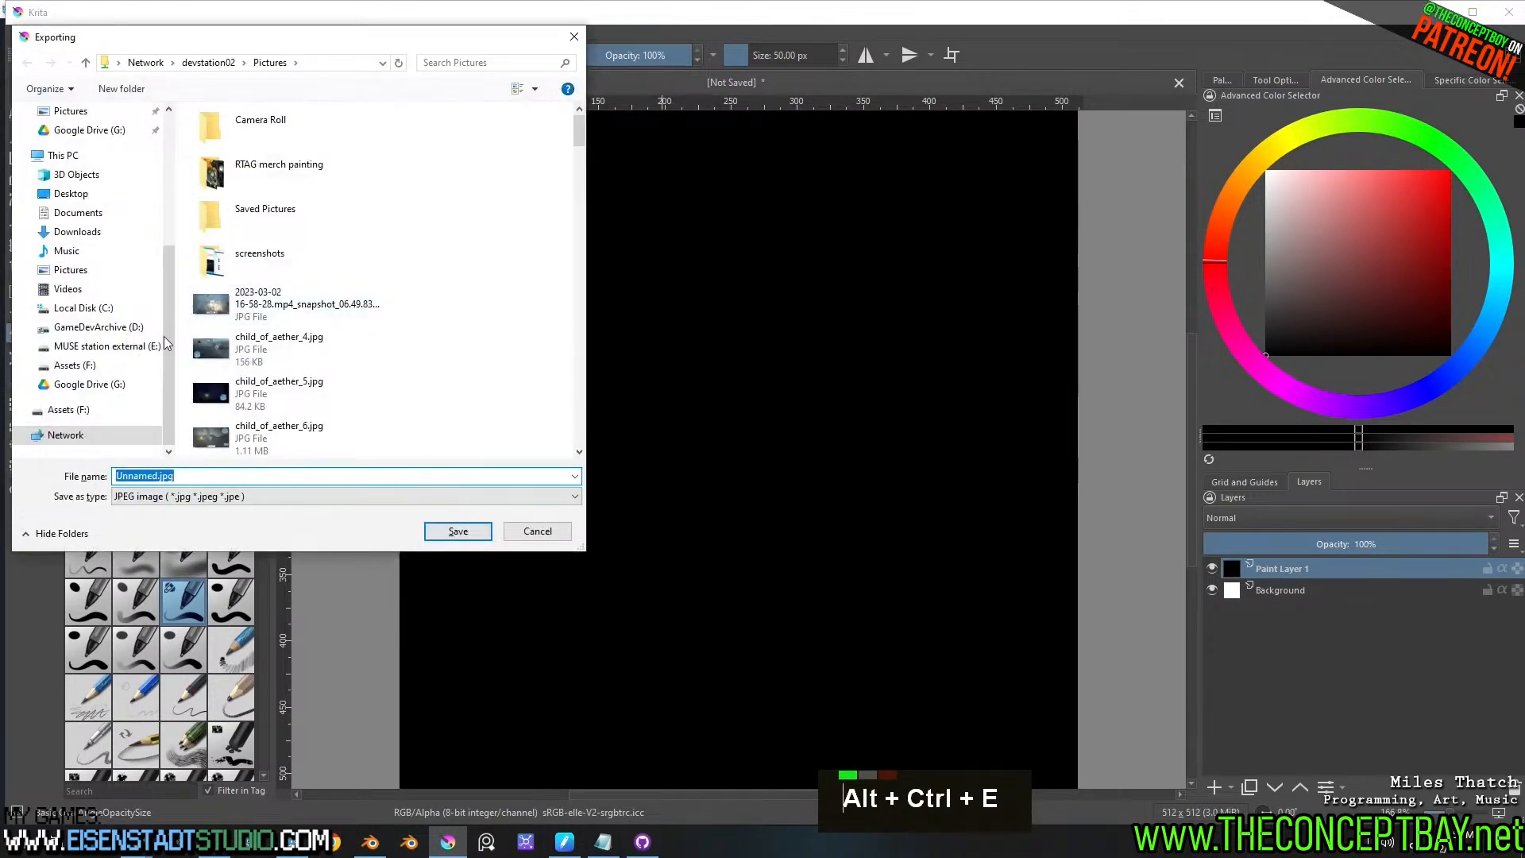
pyautogui.doubleClick(169, 166)
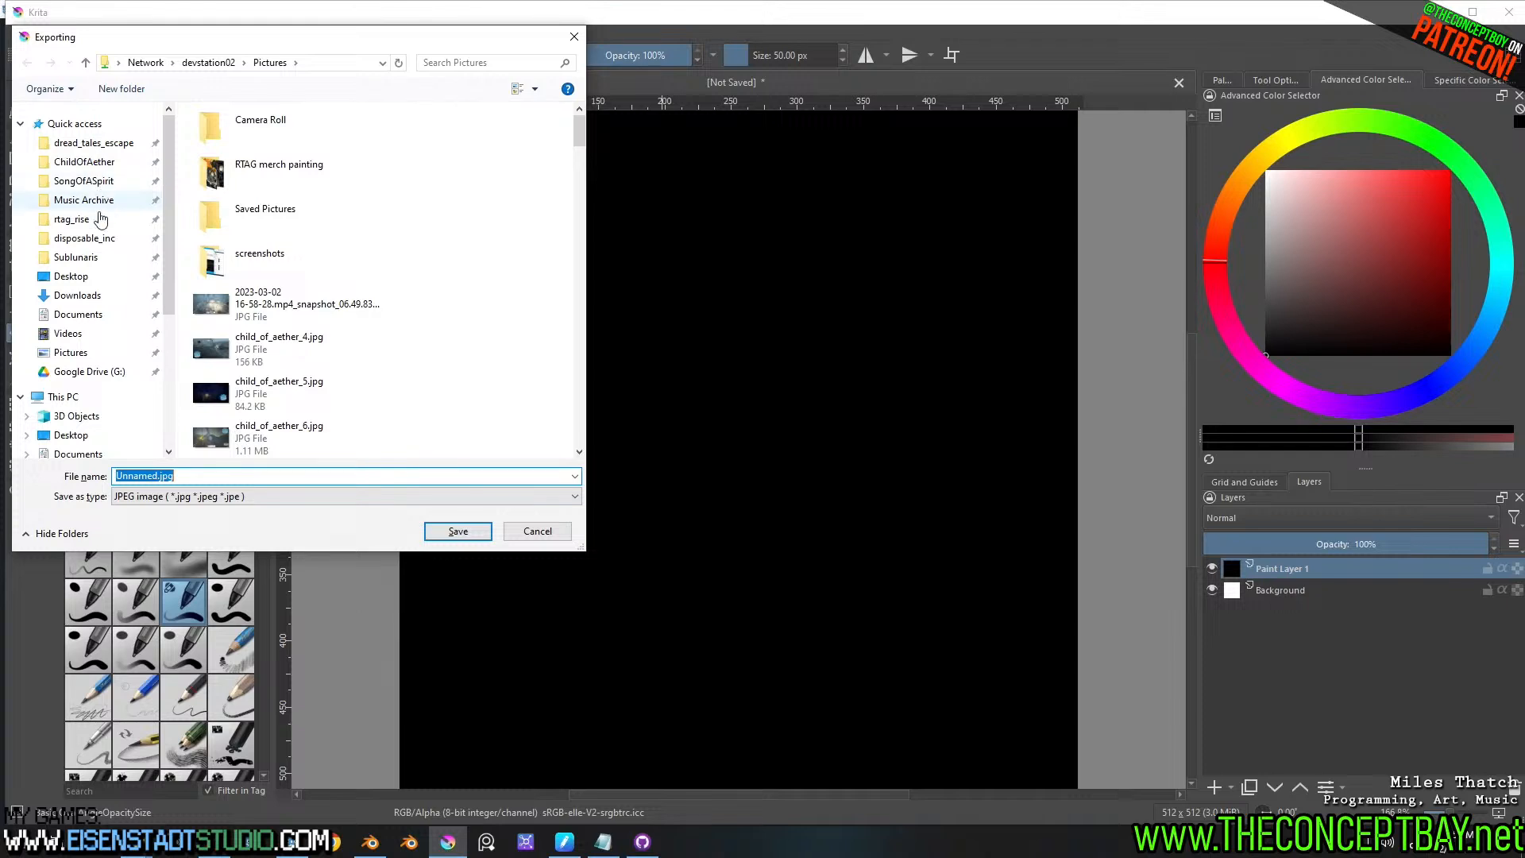
pyautogui.scroll(-7, 100, 191)
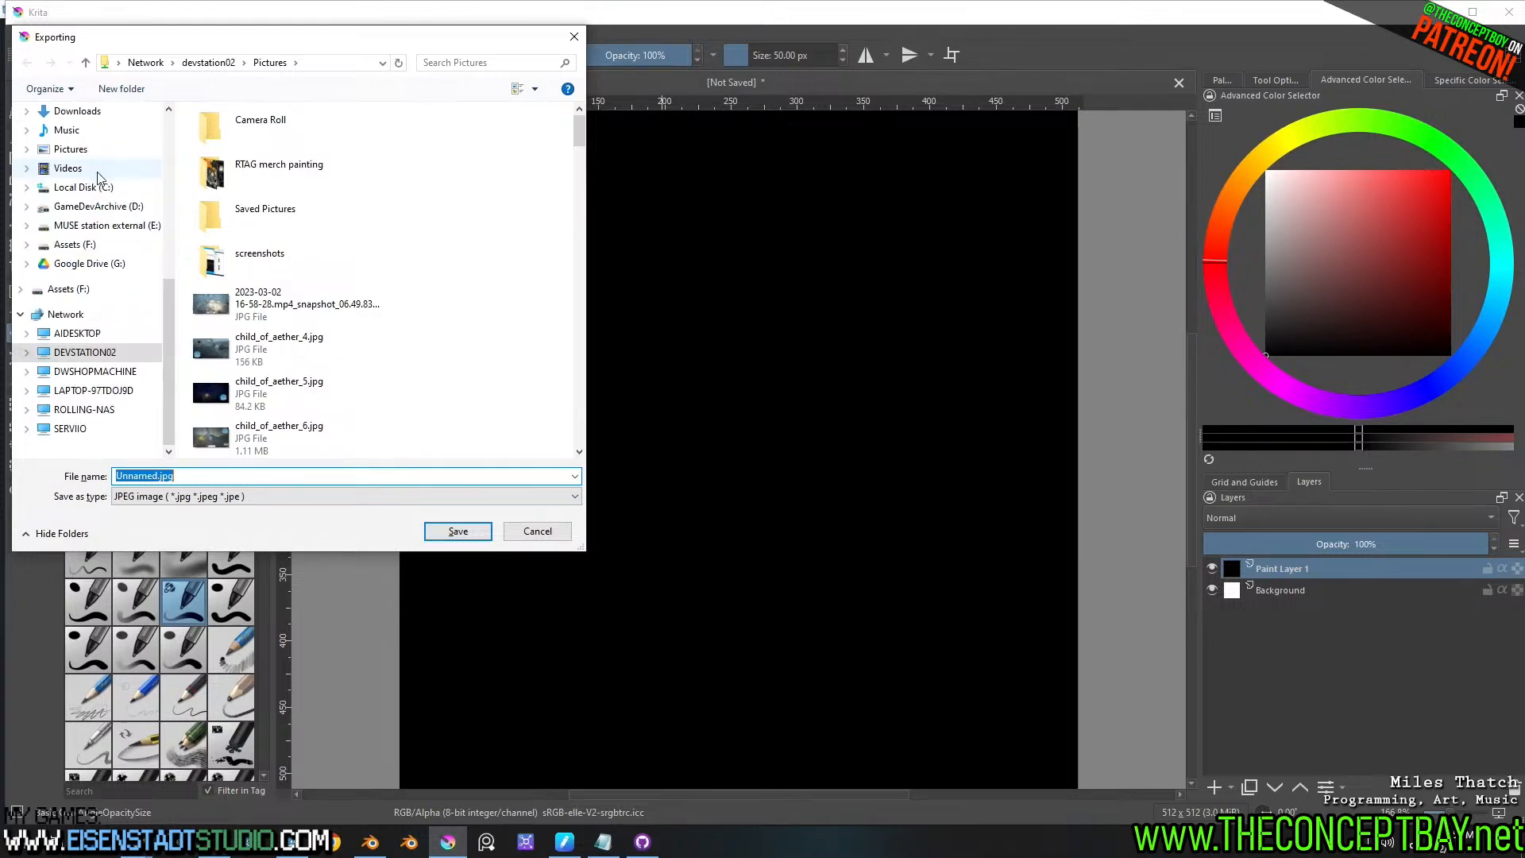
pyautogui.scroll(8, 143, 163)
pyautogui.click(127, 144)
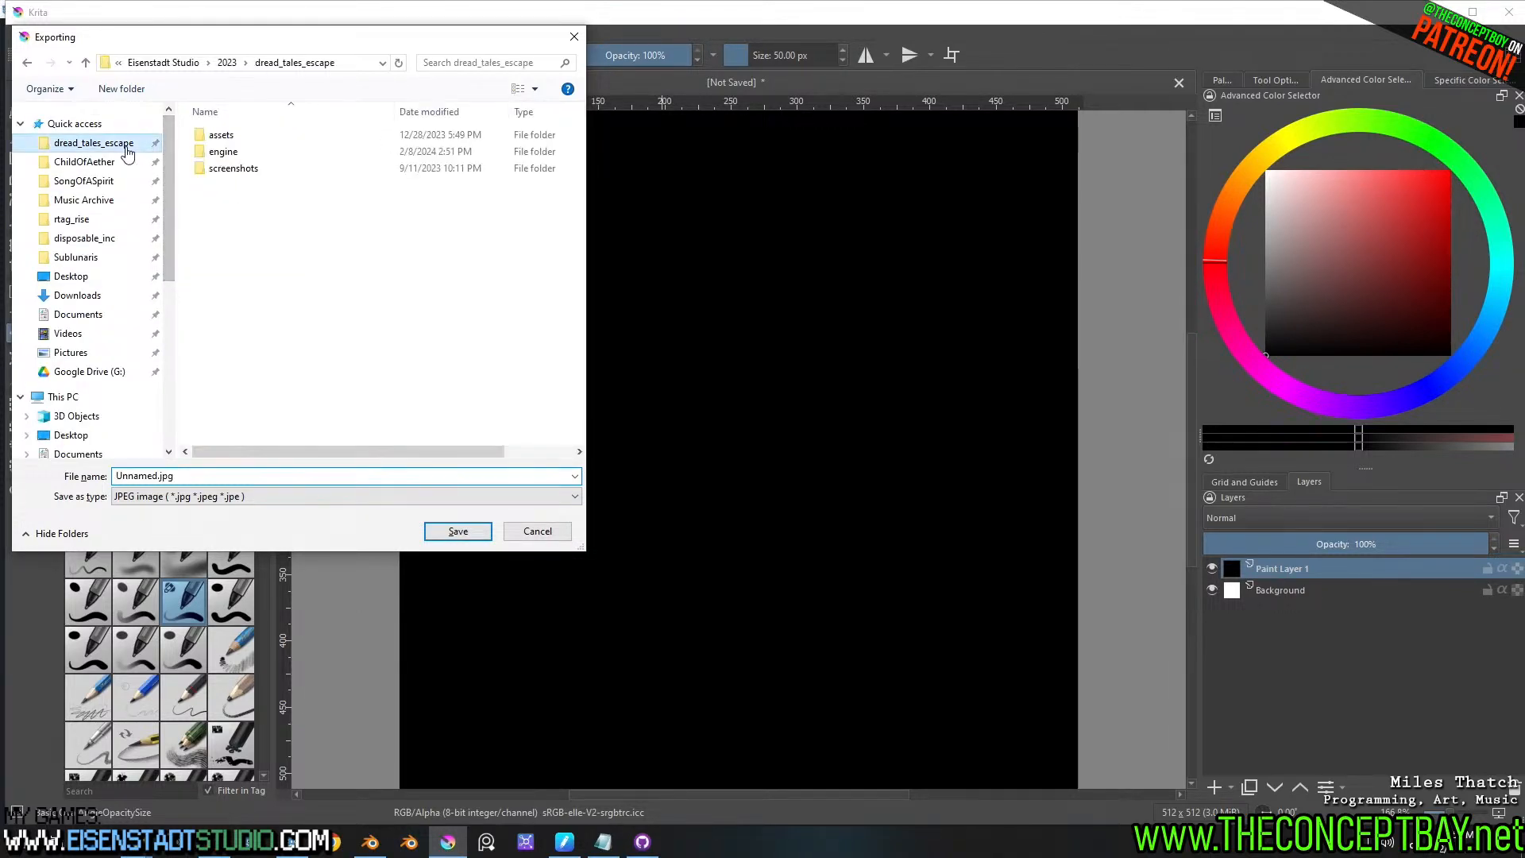
pyautogui.doubleClick(223, 151)
pyautogui.scroll(-9, 250, 411)
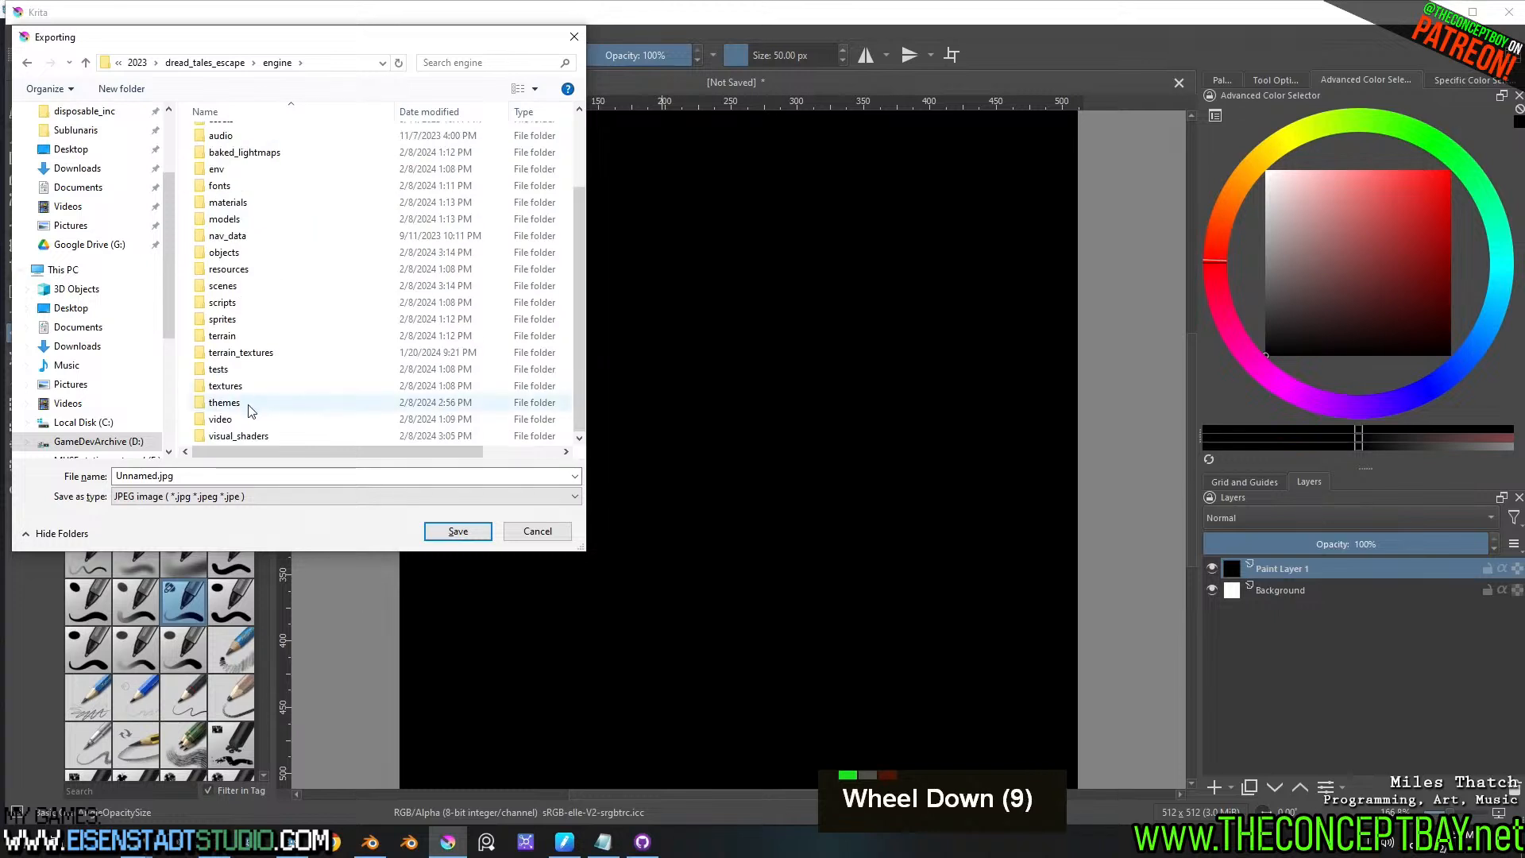
pyautogui.doubleClick(237, 387)
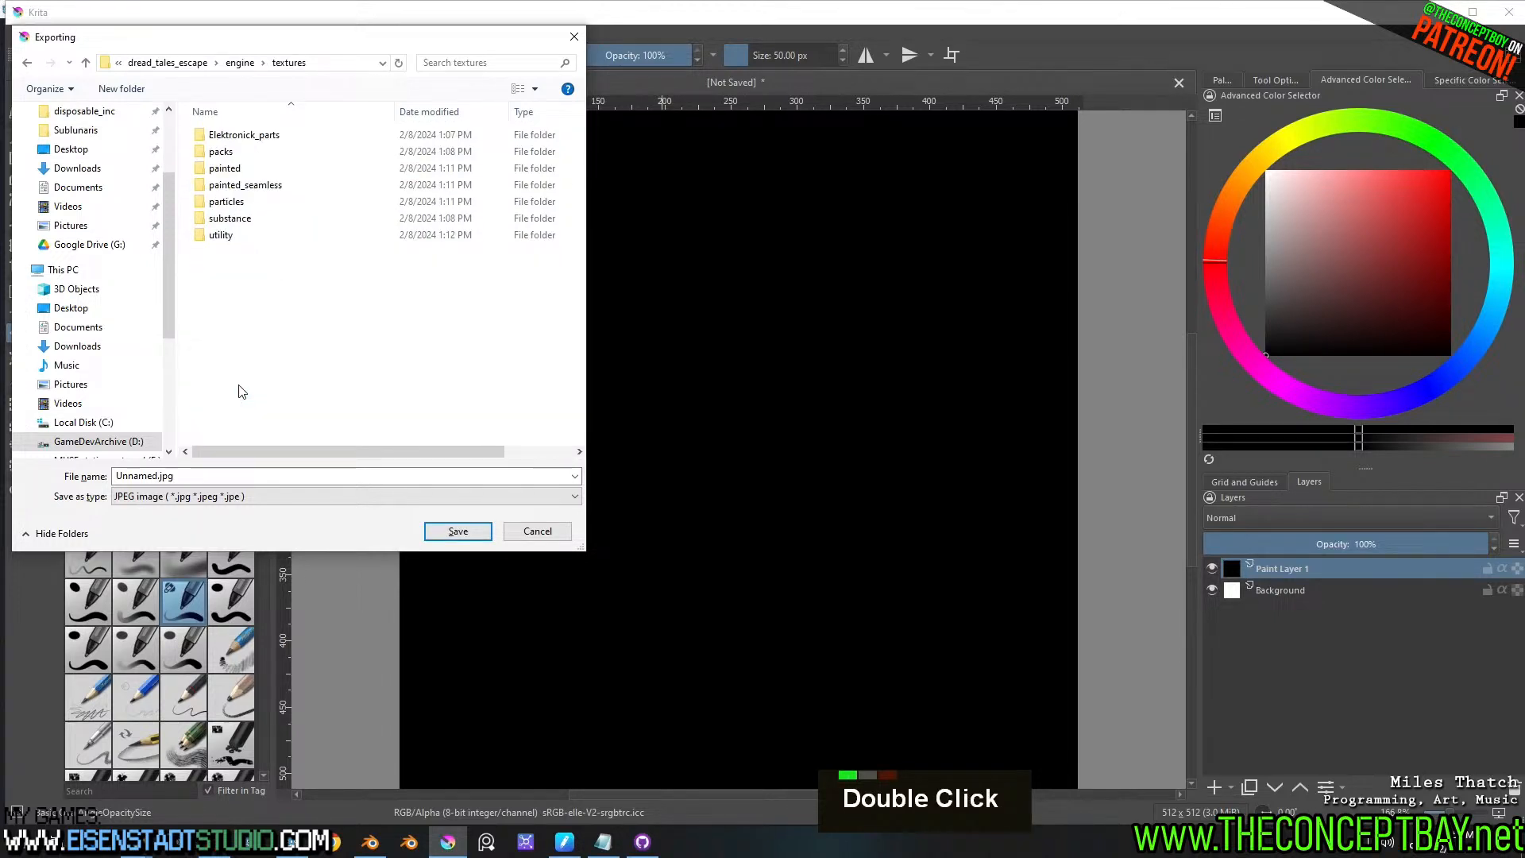
pyautogui.click(236, 238)
pyautogui.doubleClick(236, 238)
# - Export the image as a PNG named black.png, keeping the offered PNG options
pyautogui.doubleClick(259, 476)
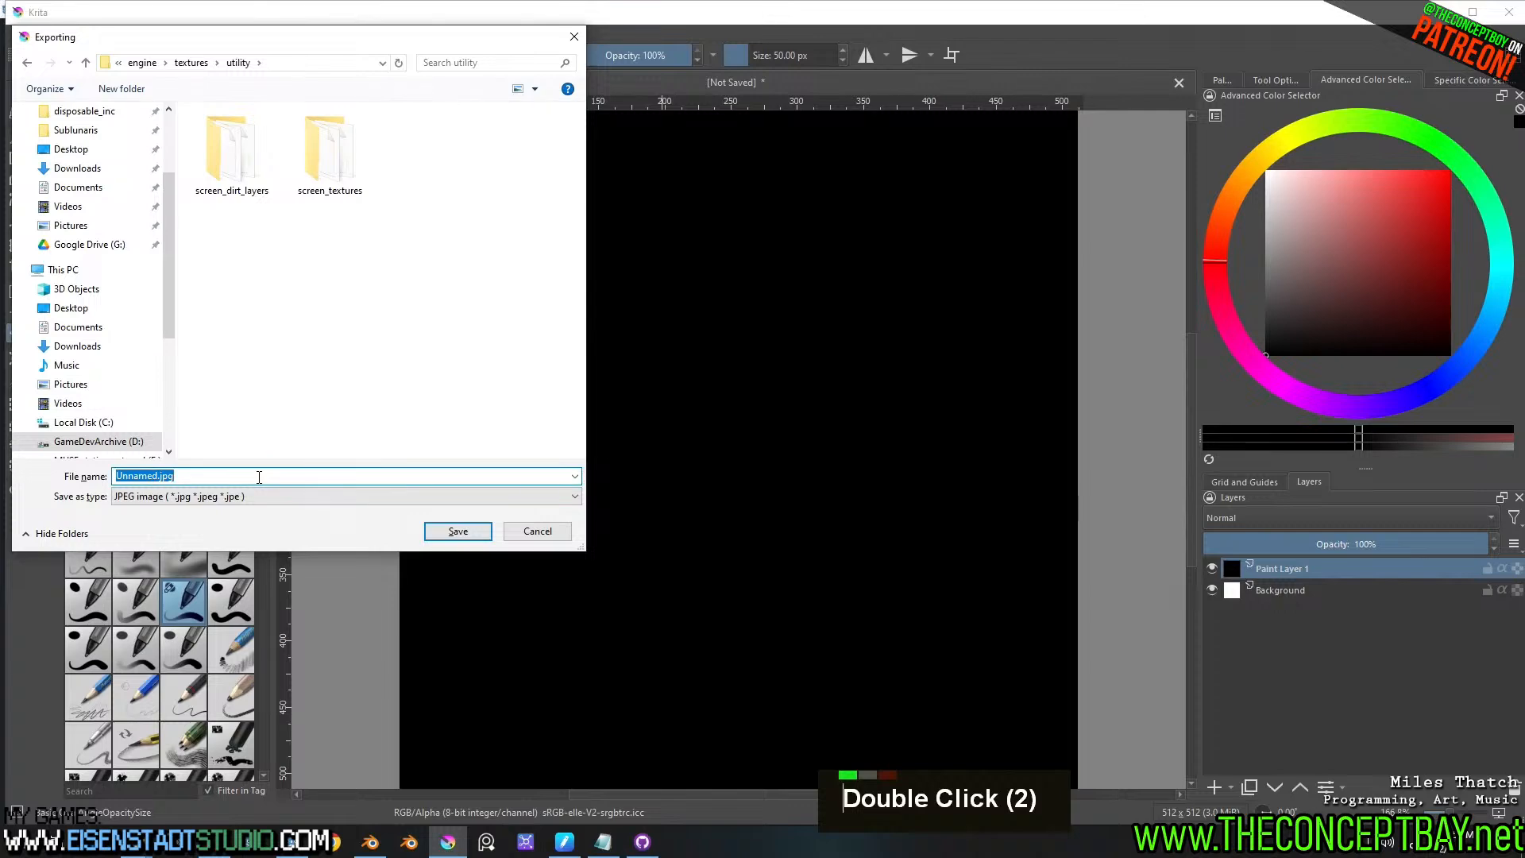
pyautogui.write('black')
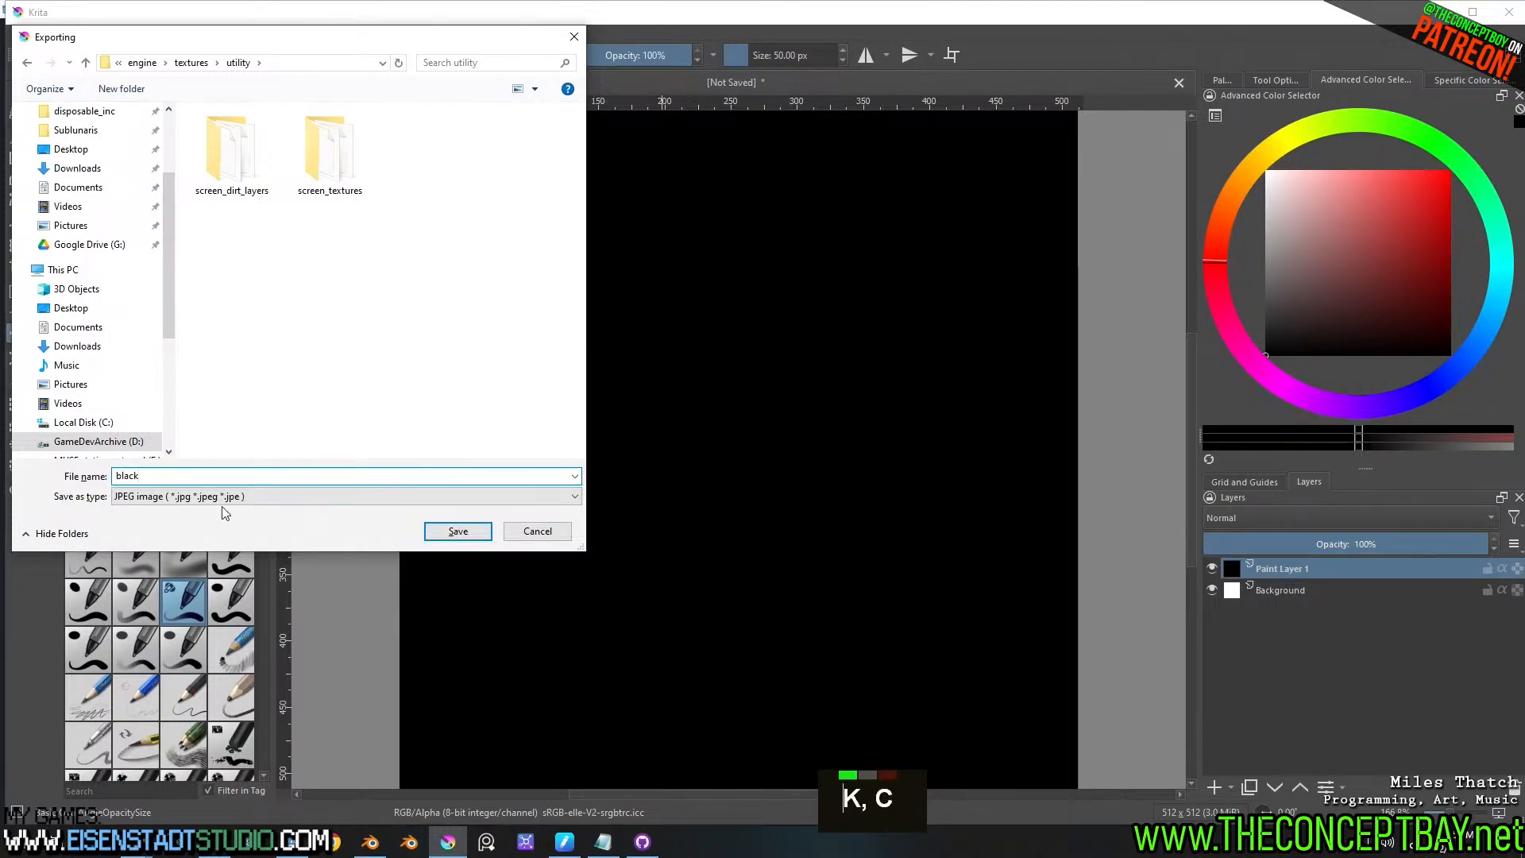
pyautogui.click(213, 497)
pyautogui.click(142, 315)
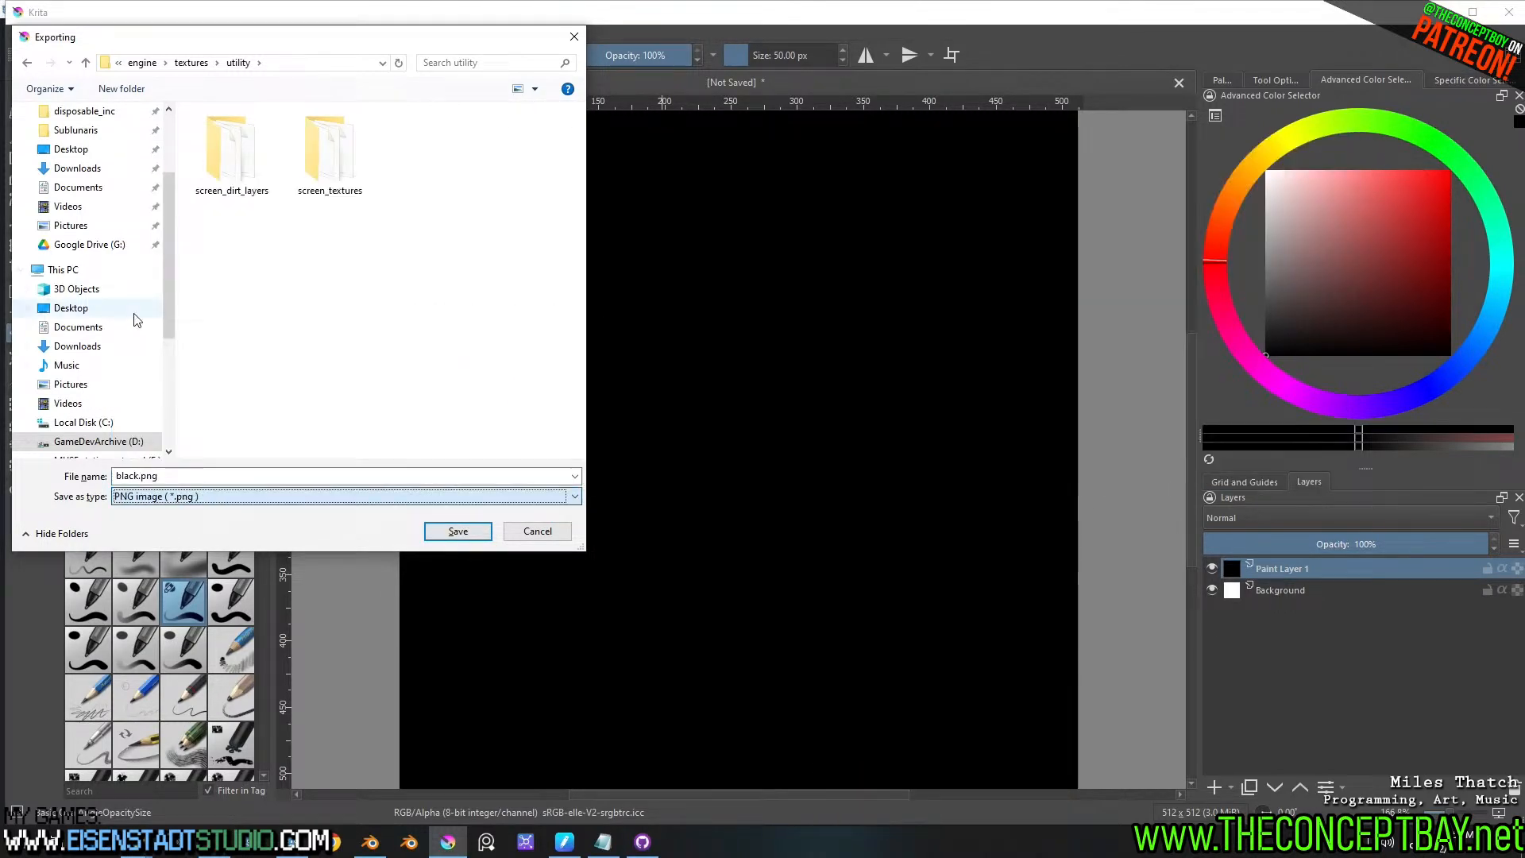
pyautogui.click(459, 531)
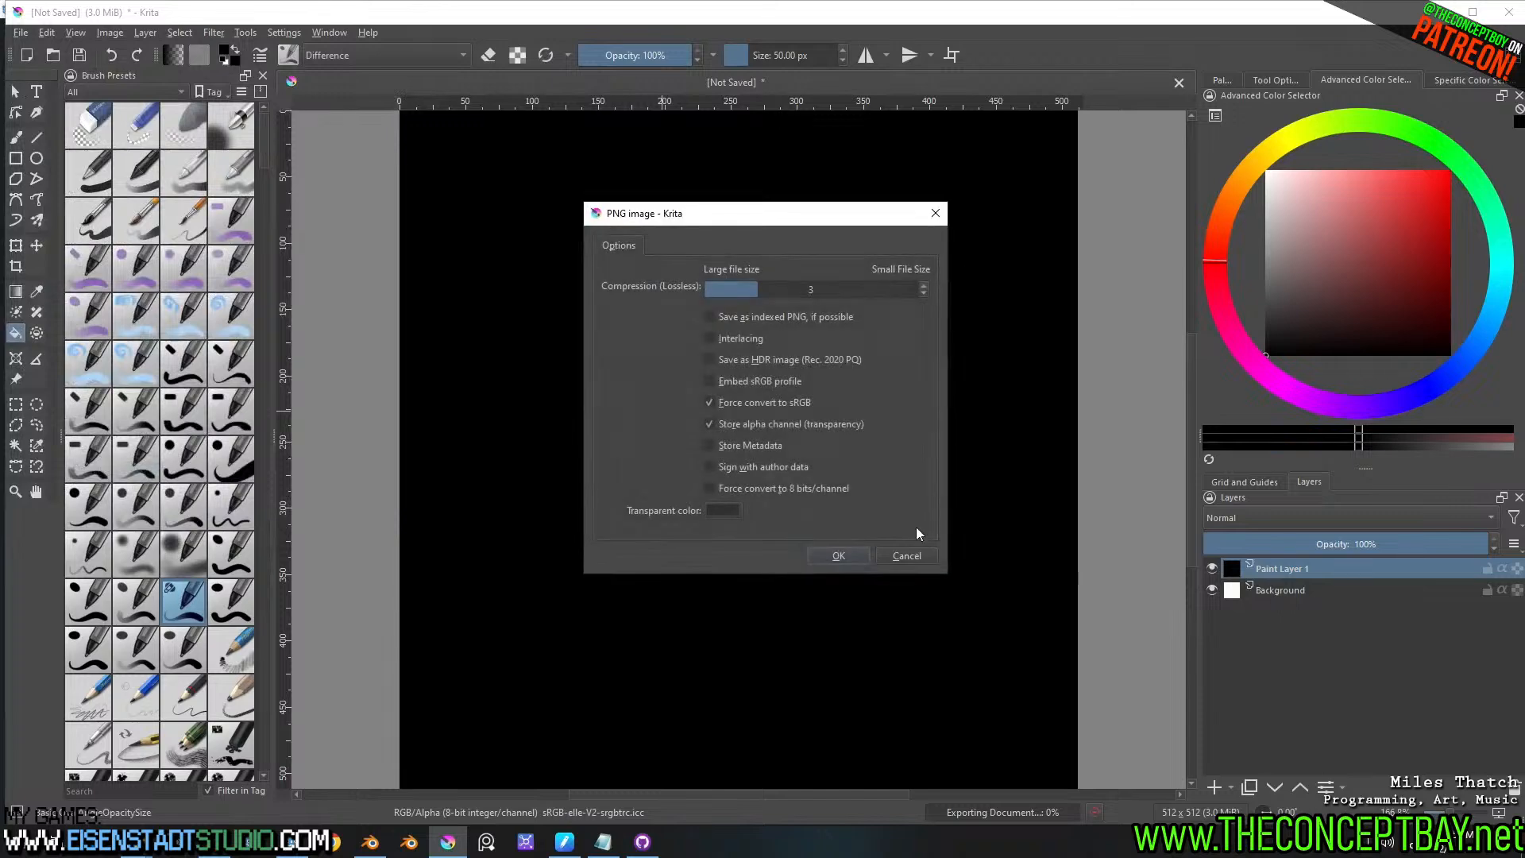
pyautogui.click(858, 560)
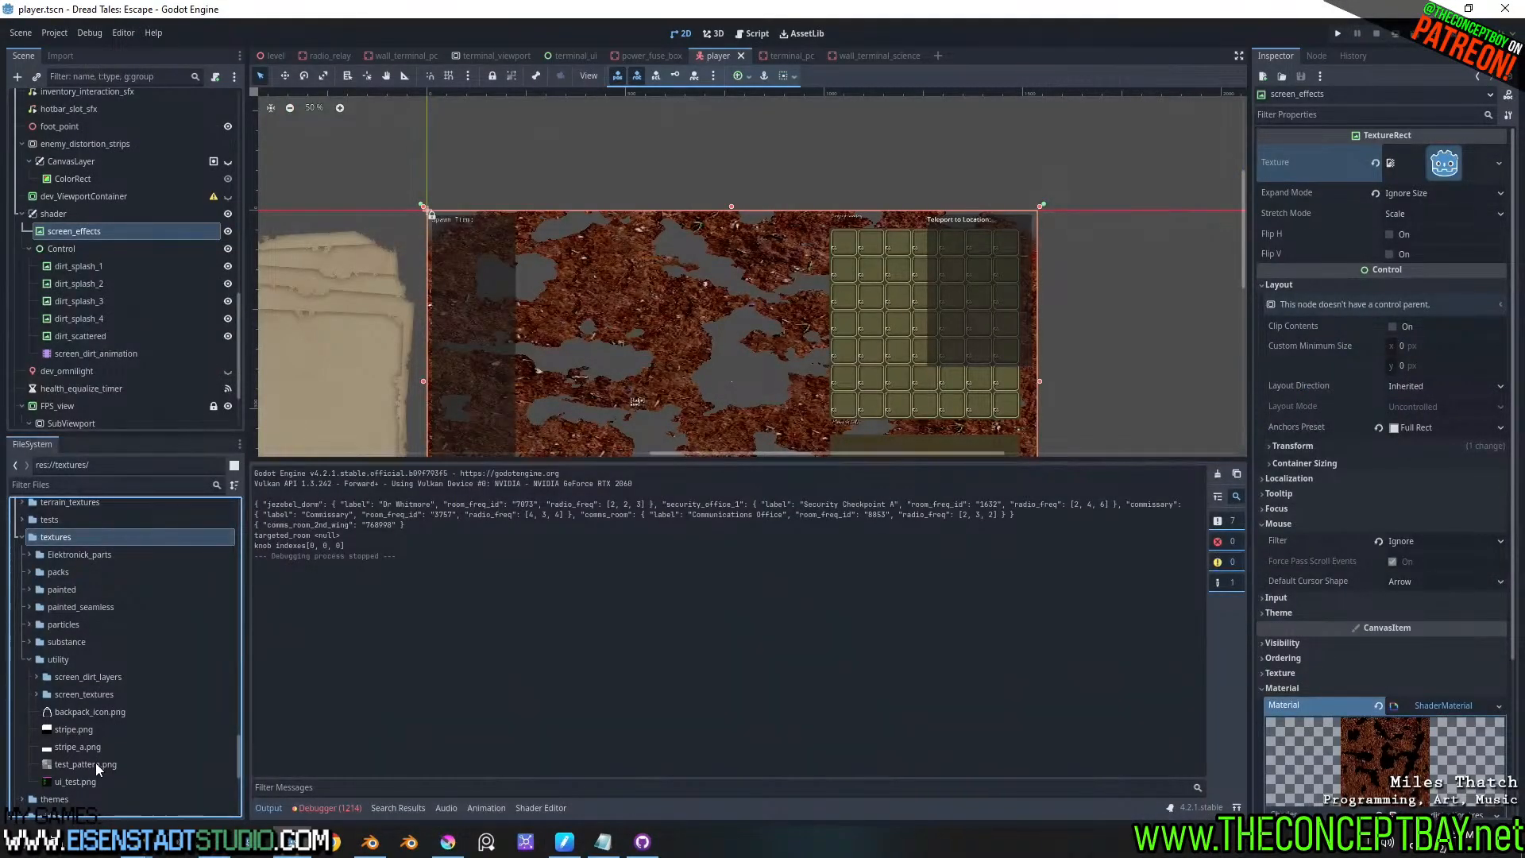
# - Switch back to Godot and assign black.png from textures/utility as the texture of screen_effects
pyautogui.moveTo(87, 712)
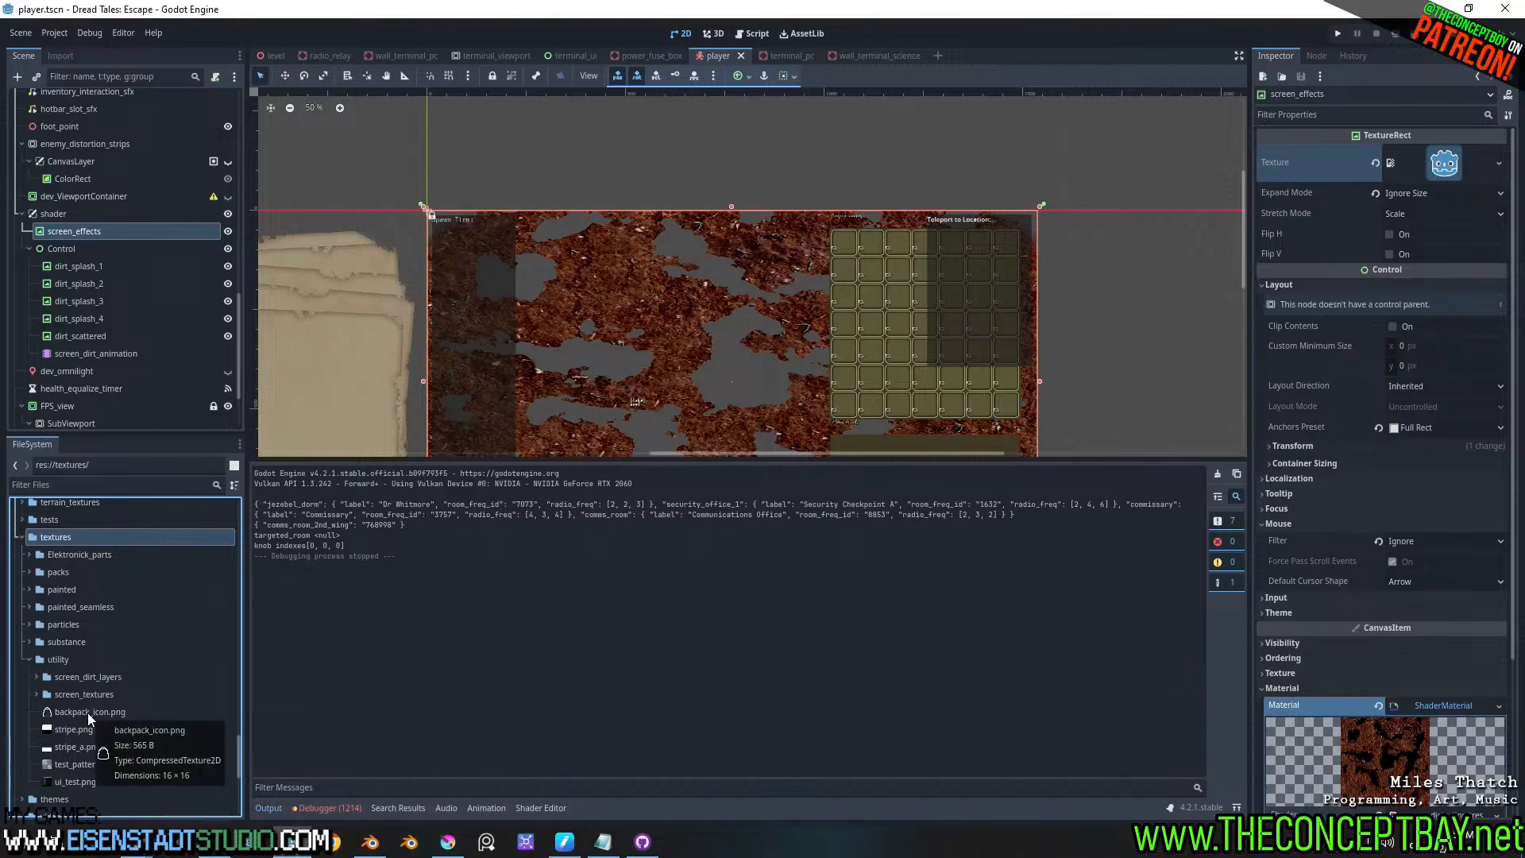
pyautogui.click(74, 726)
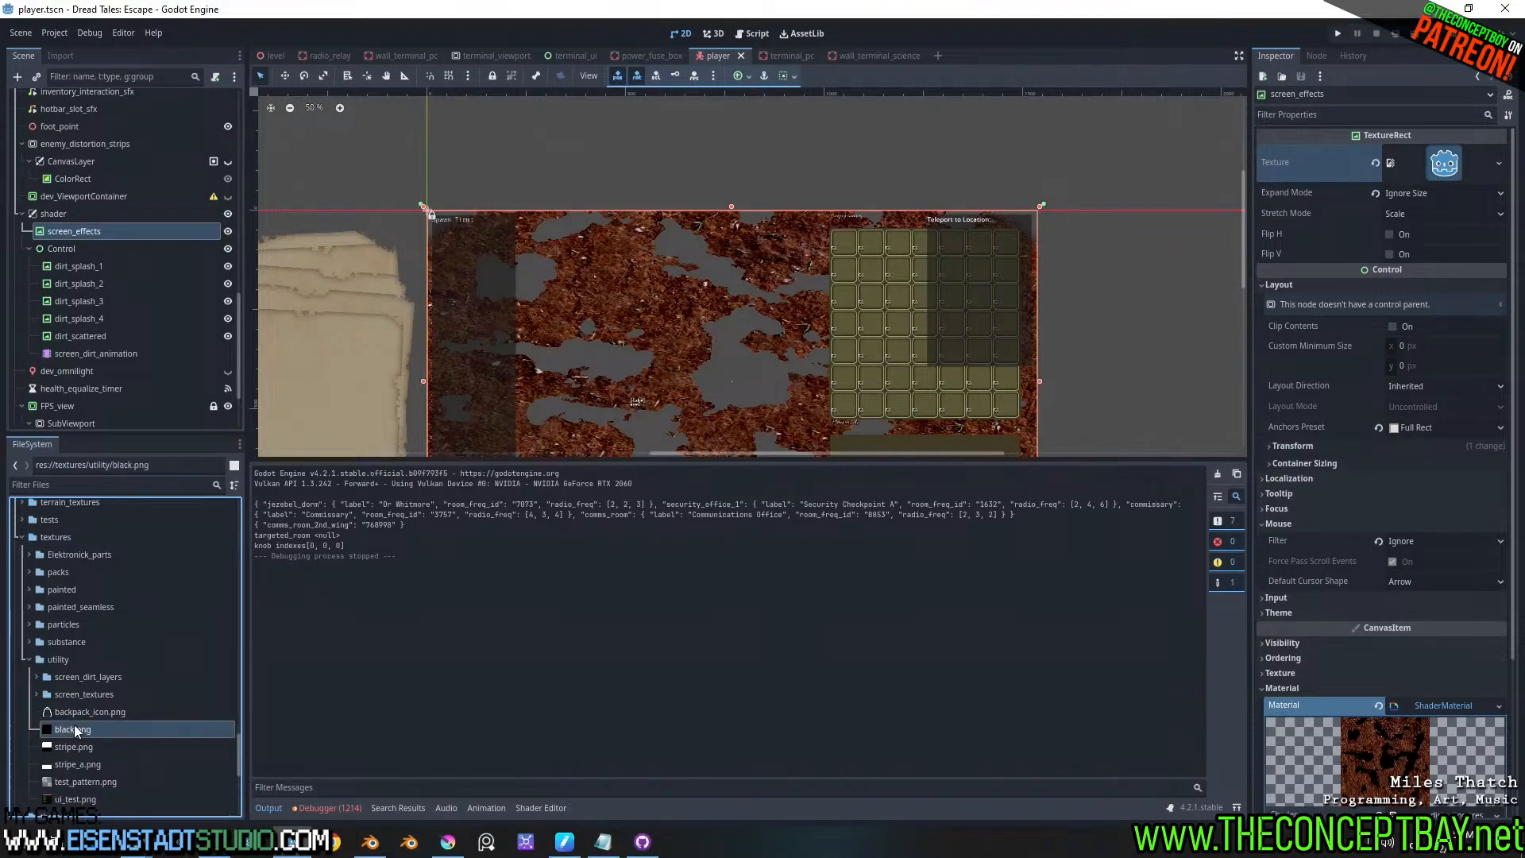
pyautogui.moveTo(75, 728); pyautogui.dragTo(1446, 163)
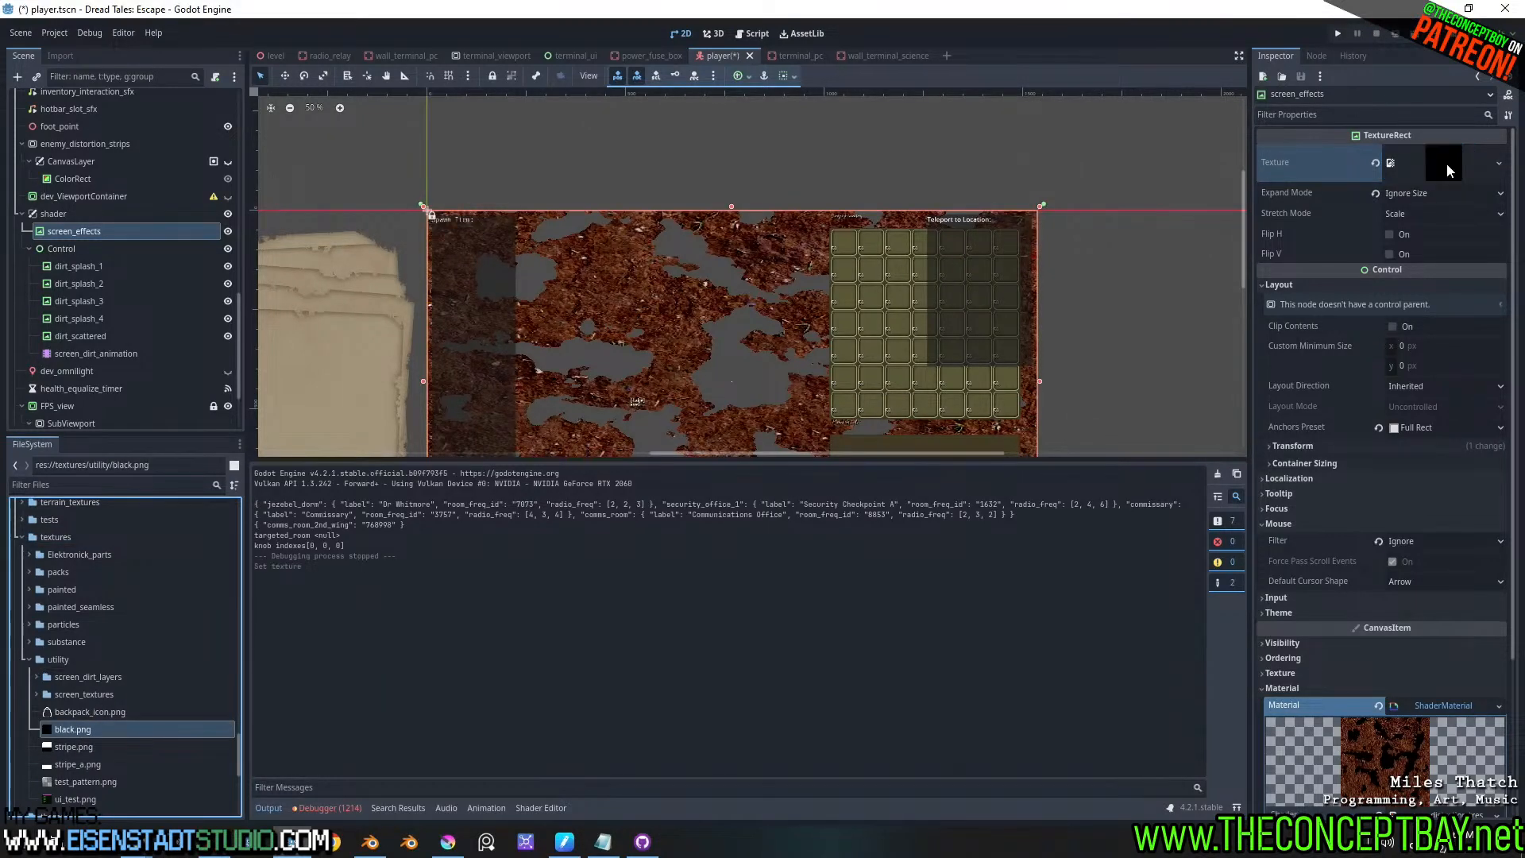
# - Run the game to check the screen effects with the black texture, and close it
pyautogui.press('F5')
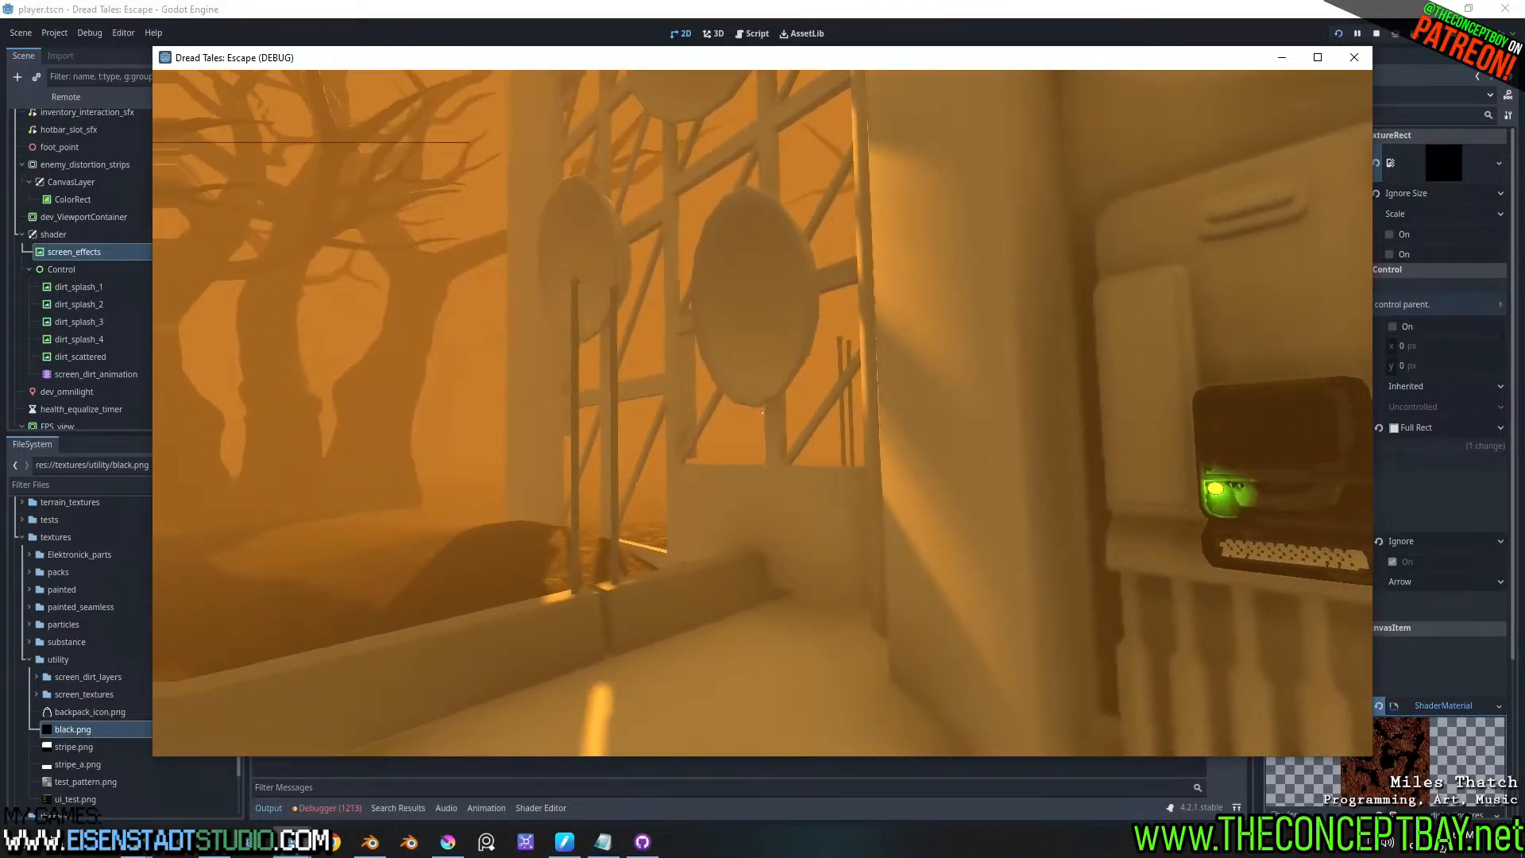
pyautogui.hotkey('alt', 'F4')
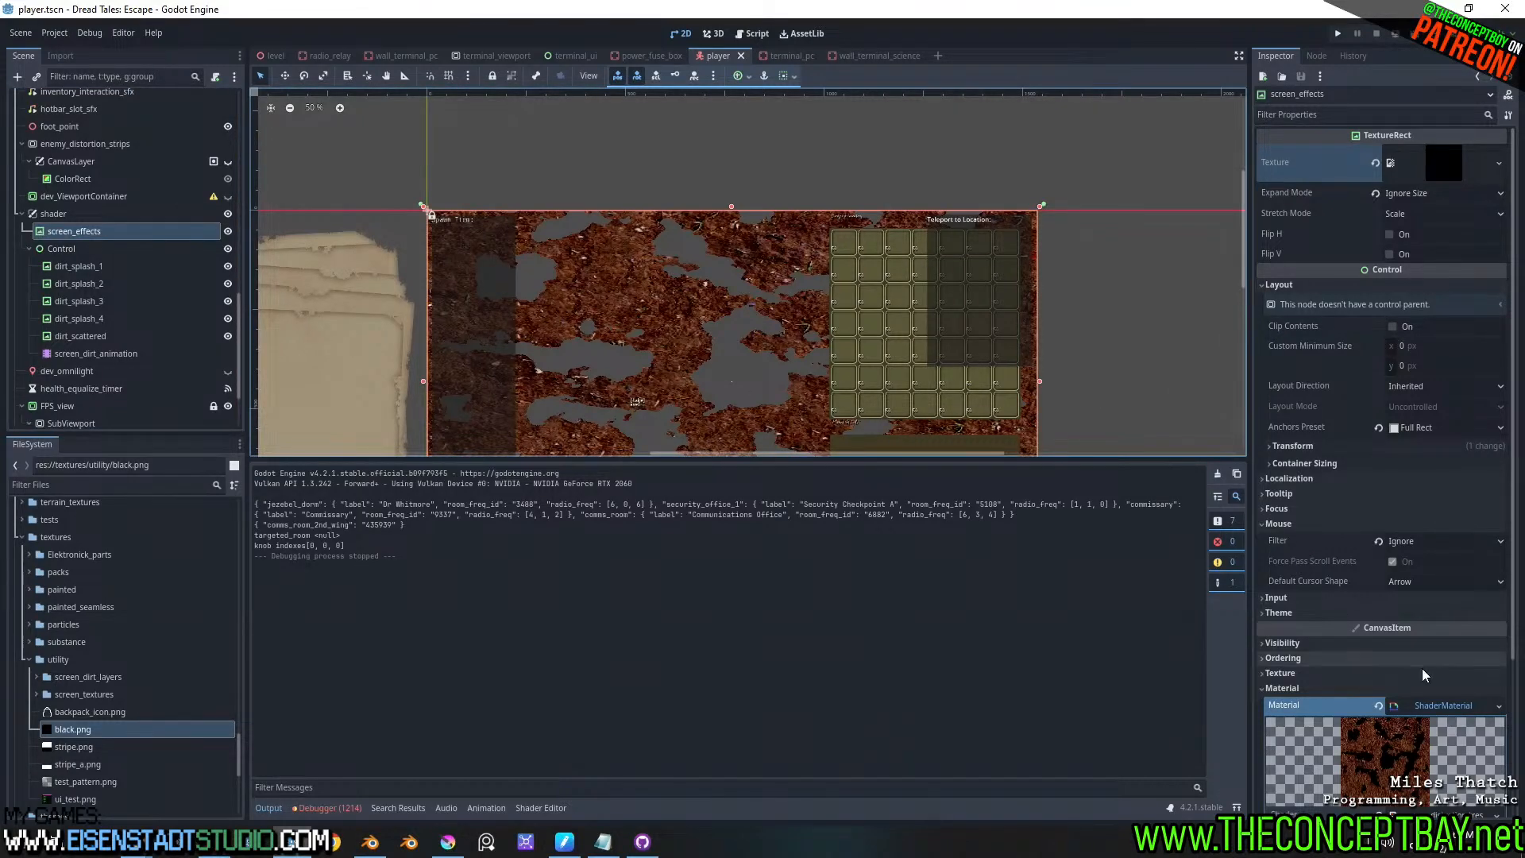
# - Open the screen_distortion.tres shader graph, enlarge its editor and examine the nodes sampling enemy_distortion_viewport_map
pyautogui.scroll(-3, 1433, 662)
pyautogui.click(1432, 611)
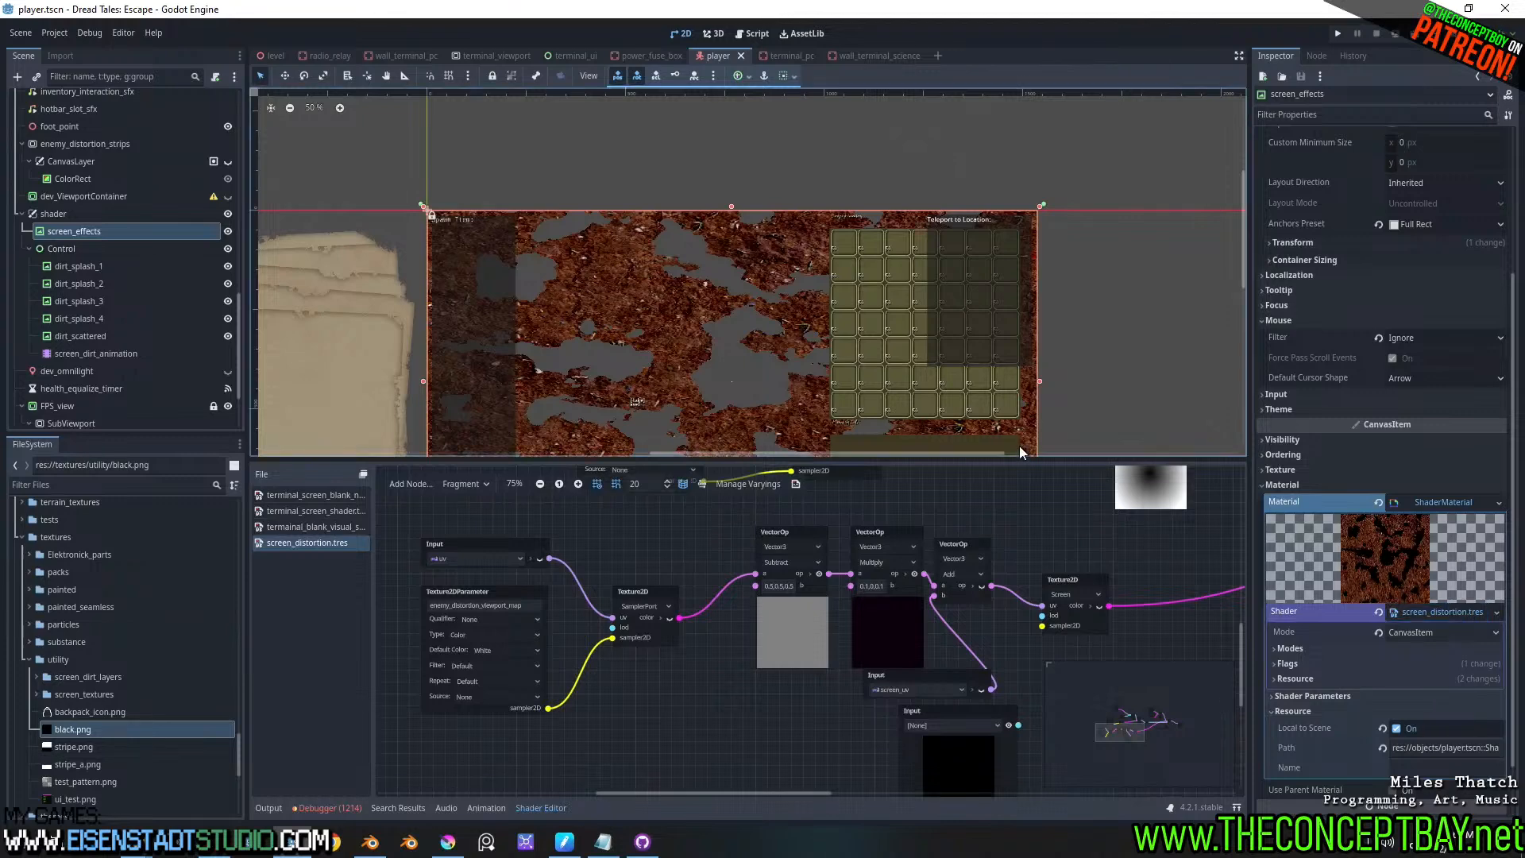
pyautogui.moveTo(1056, 461); pyautogui.dragTo(1032, 405)
pyautogui.scroll(4, 798, 498)
pyautogui.scroll(-2, 751, 565)
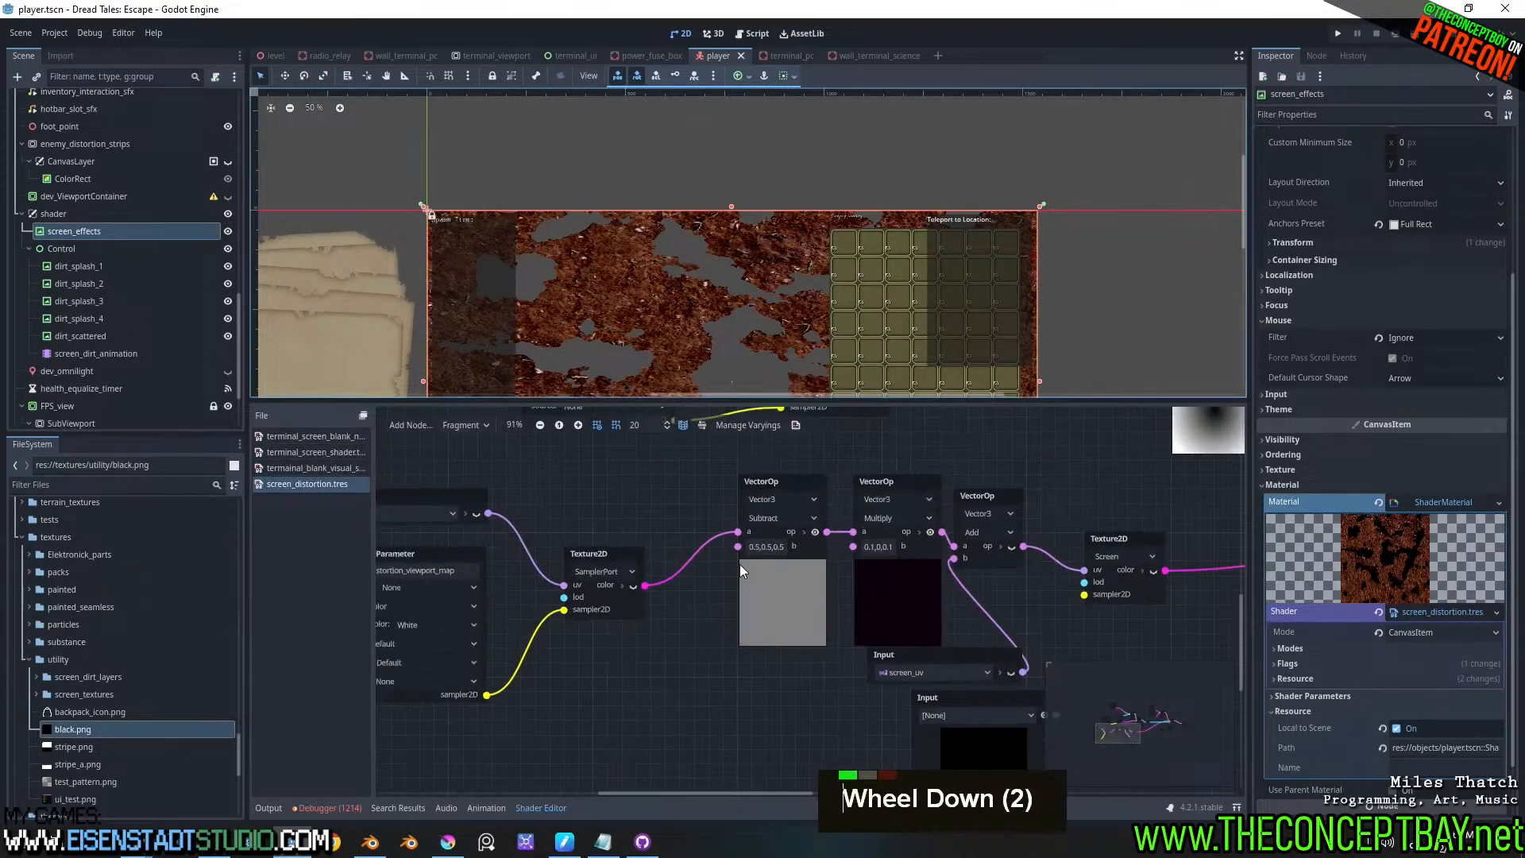
pyautogui.middleClick(910, 578)
pyautogui.moveTo(690, 554); pyautogui.dragTo(845, 564, button='middle')
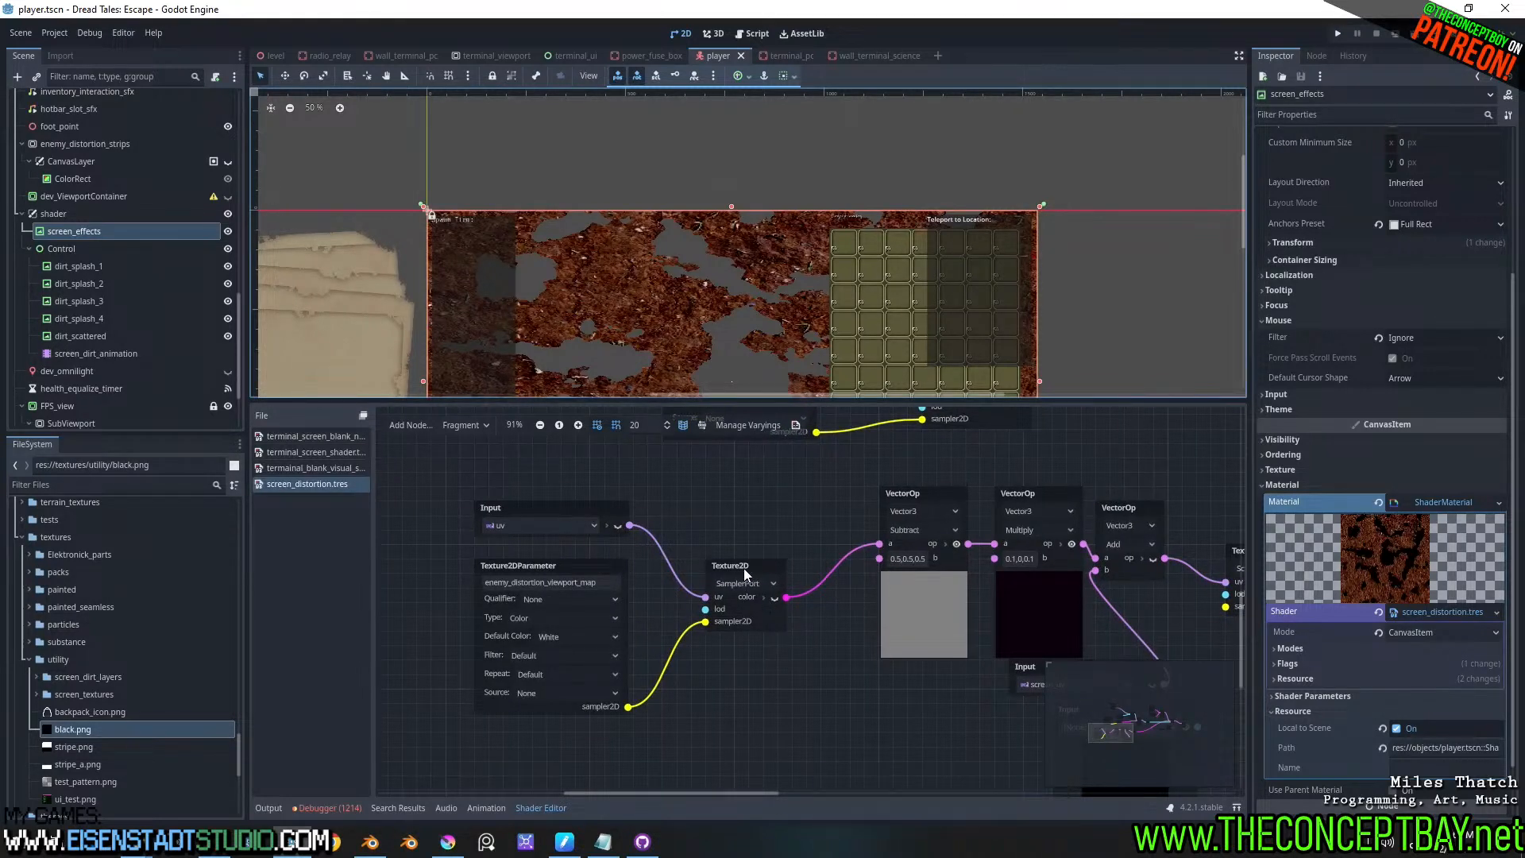
# - Try screen_uv as the input feeding the enemy_distortion_viewport_map sampler, run the game to check it, and close it
pyautogui.click(581, 527)
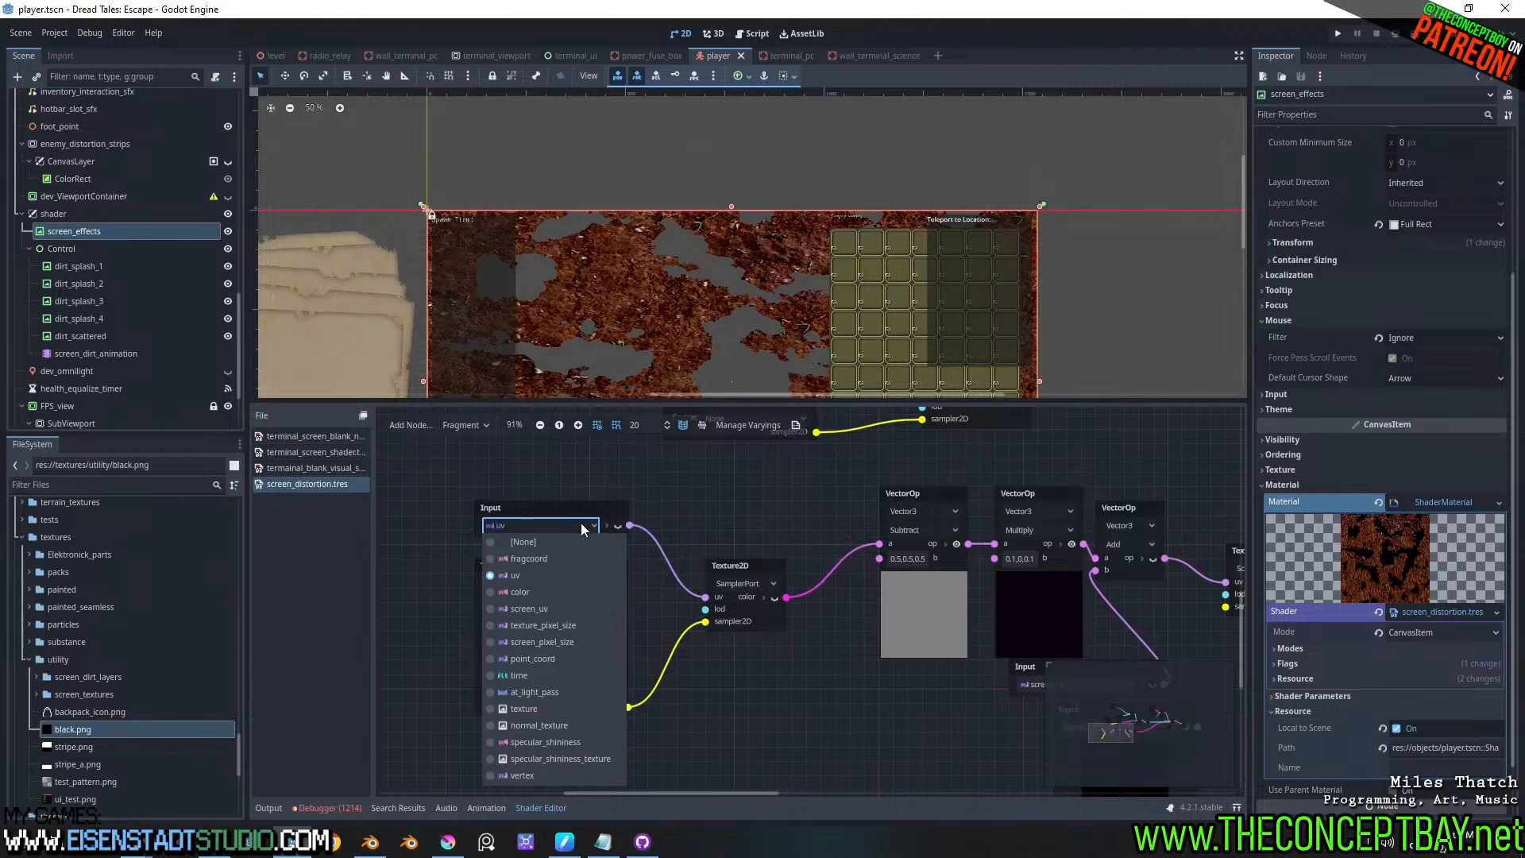
pyautogui.click(537, 607)
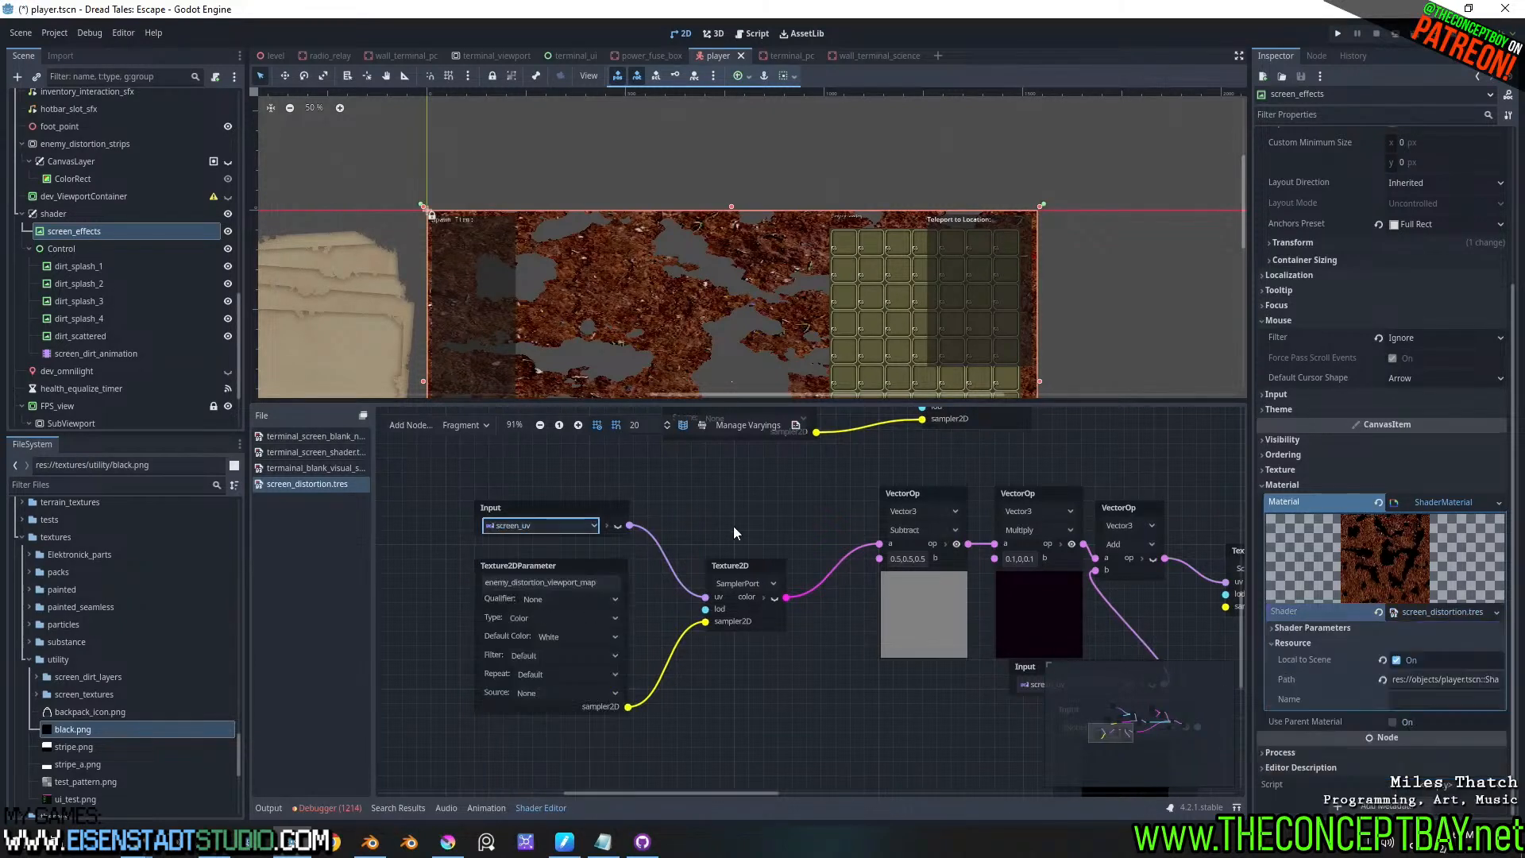
pyautogui.press('F5')
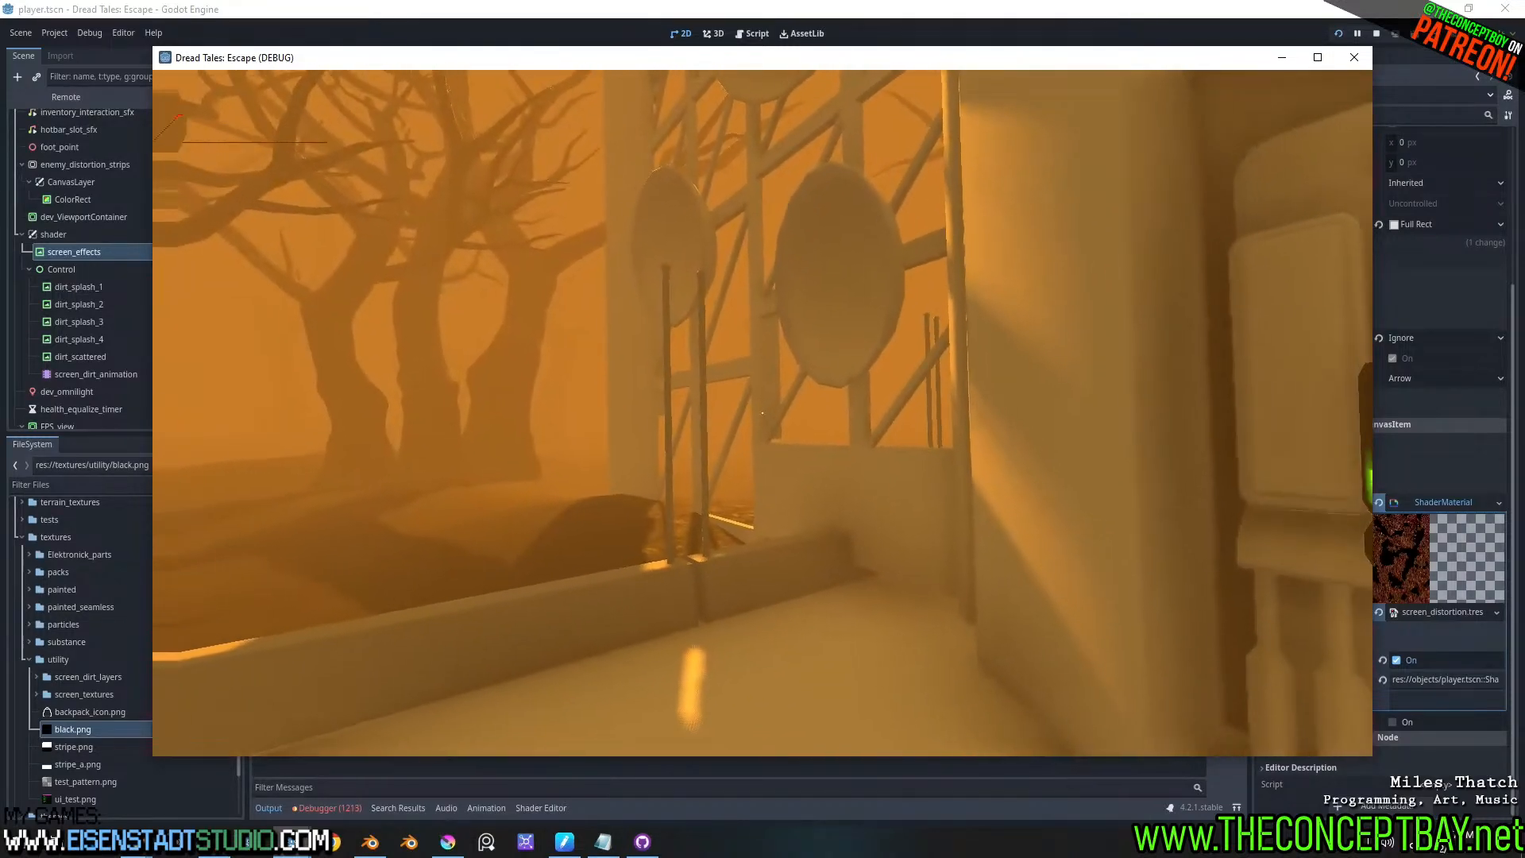
pyautogui.hotkey('alt', 'F4')
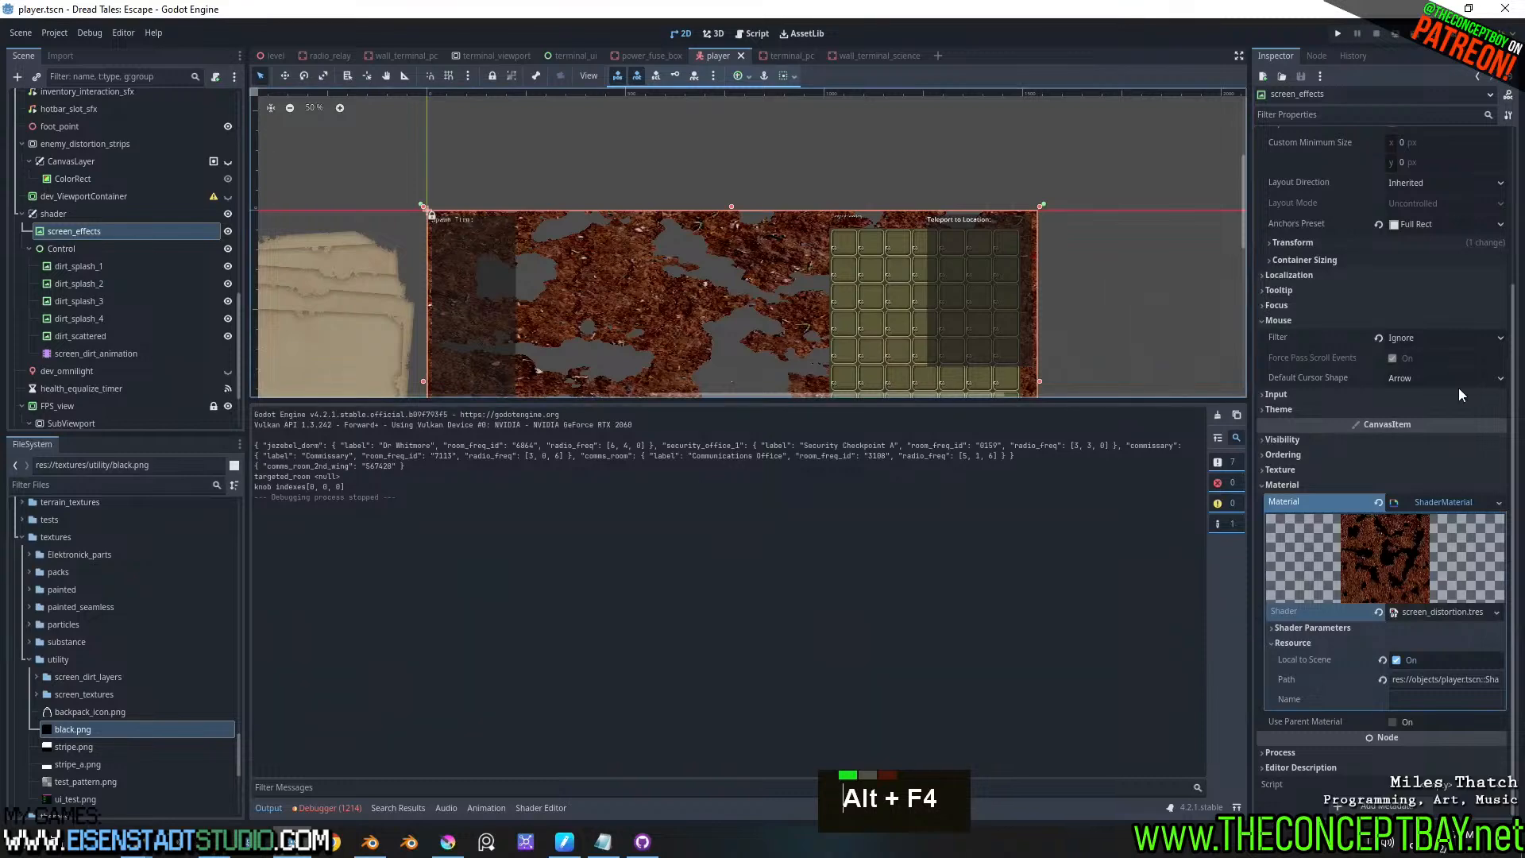
# - Reopen the screen_distortion.tres graph and set the enemy_distortion_viewport_map sampler's Input node back to uv
pyautogui.click(1420, 502)
pyautogui.click(1437, 701)
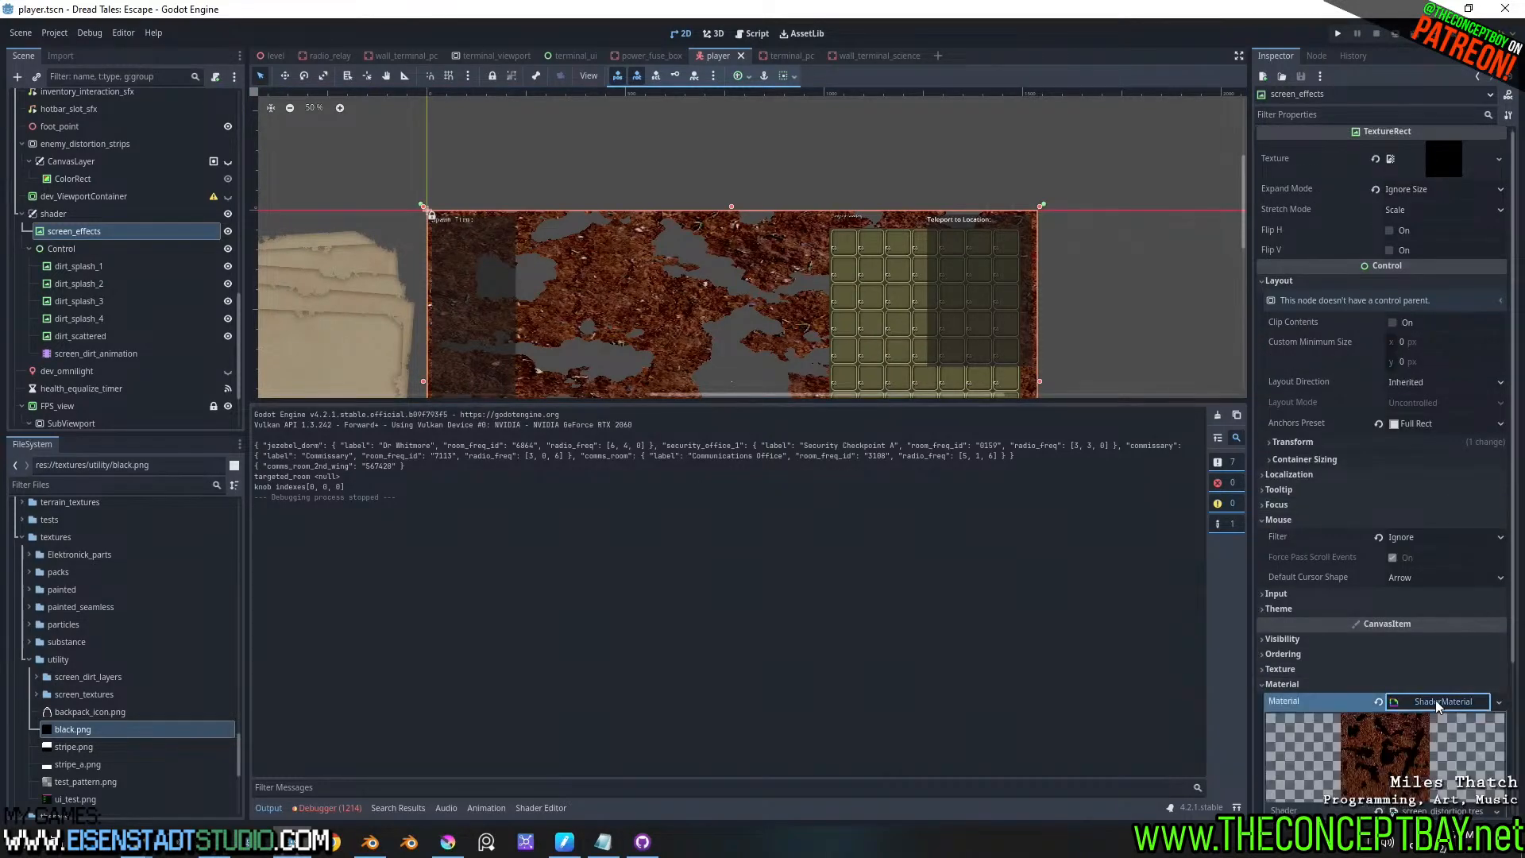
pyautogui.scroll(-3, 1423, 620)
pyautogui.click(1442, 611)
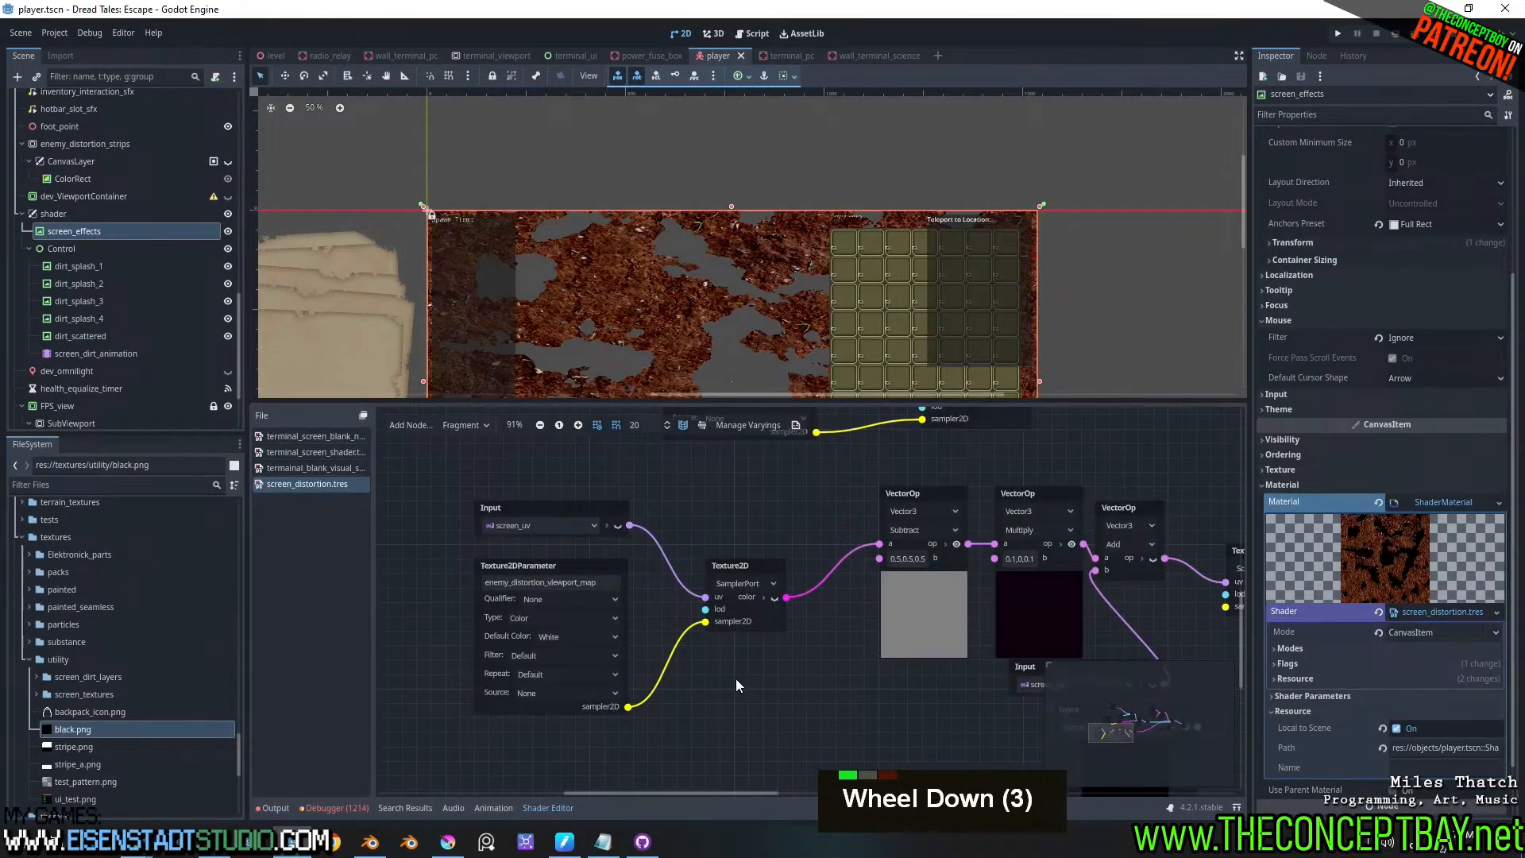
pyautogui.click(594, 525)
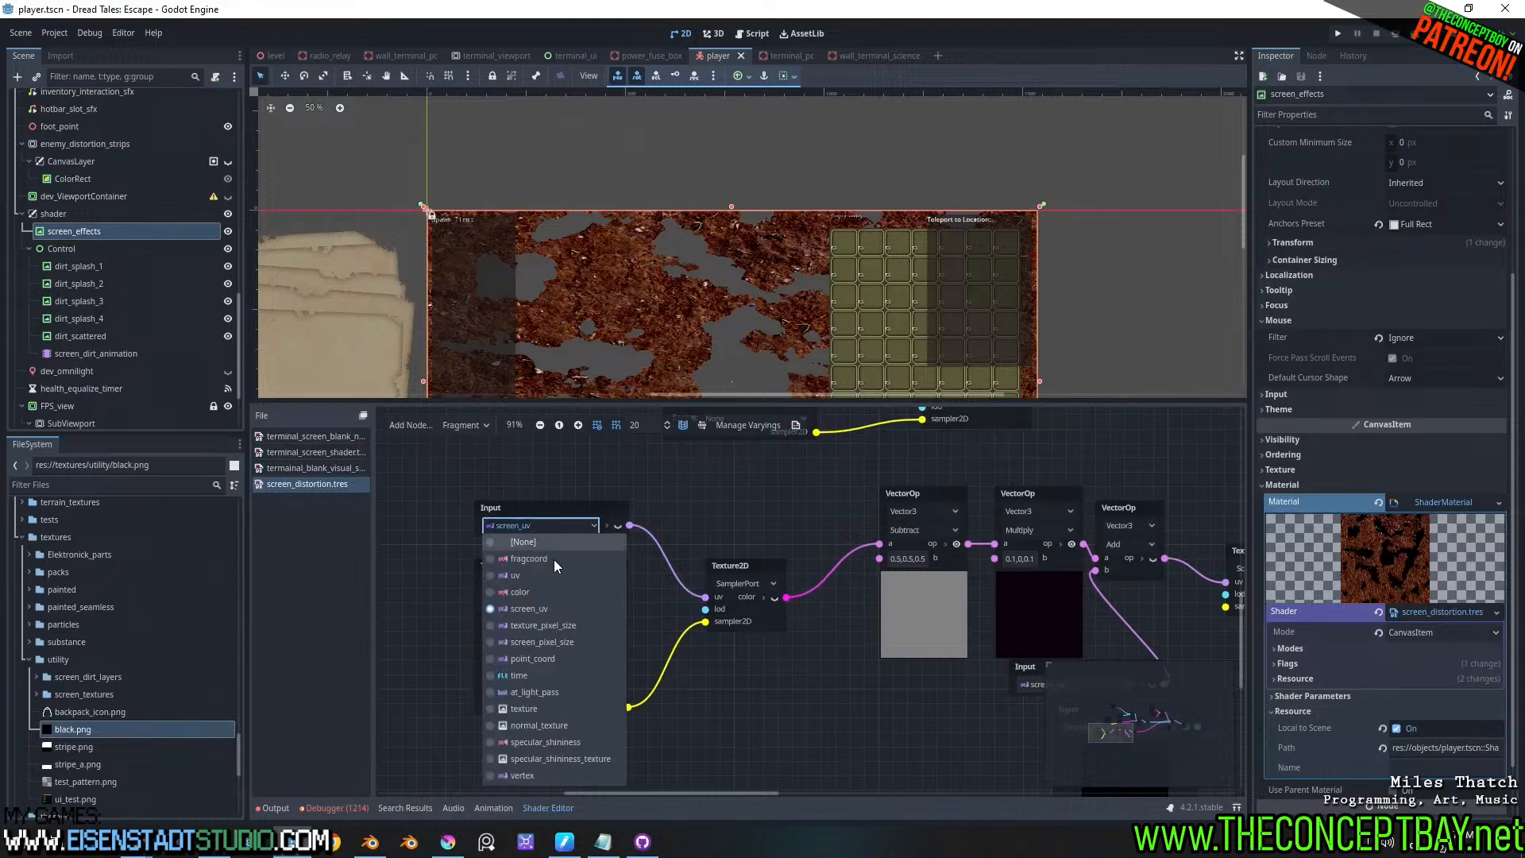
pyautogui.click(532, 574)
# - Disconnect the Add node from the uv port of the Screen Texture2D, run the game to check it, and close it
pyautogui.moveTo(755, 609); pyautogui.dragTo(524, 592, button='middle')
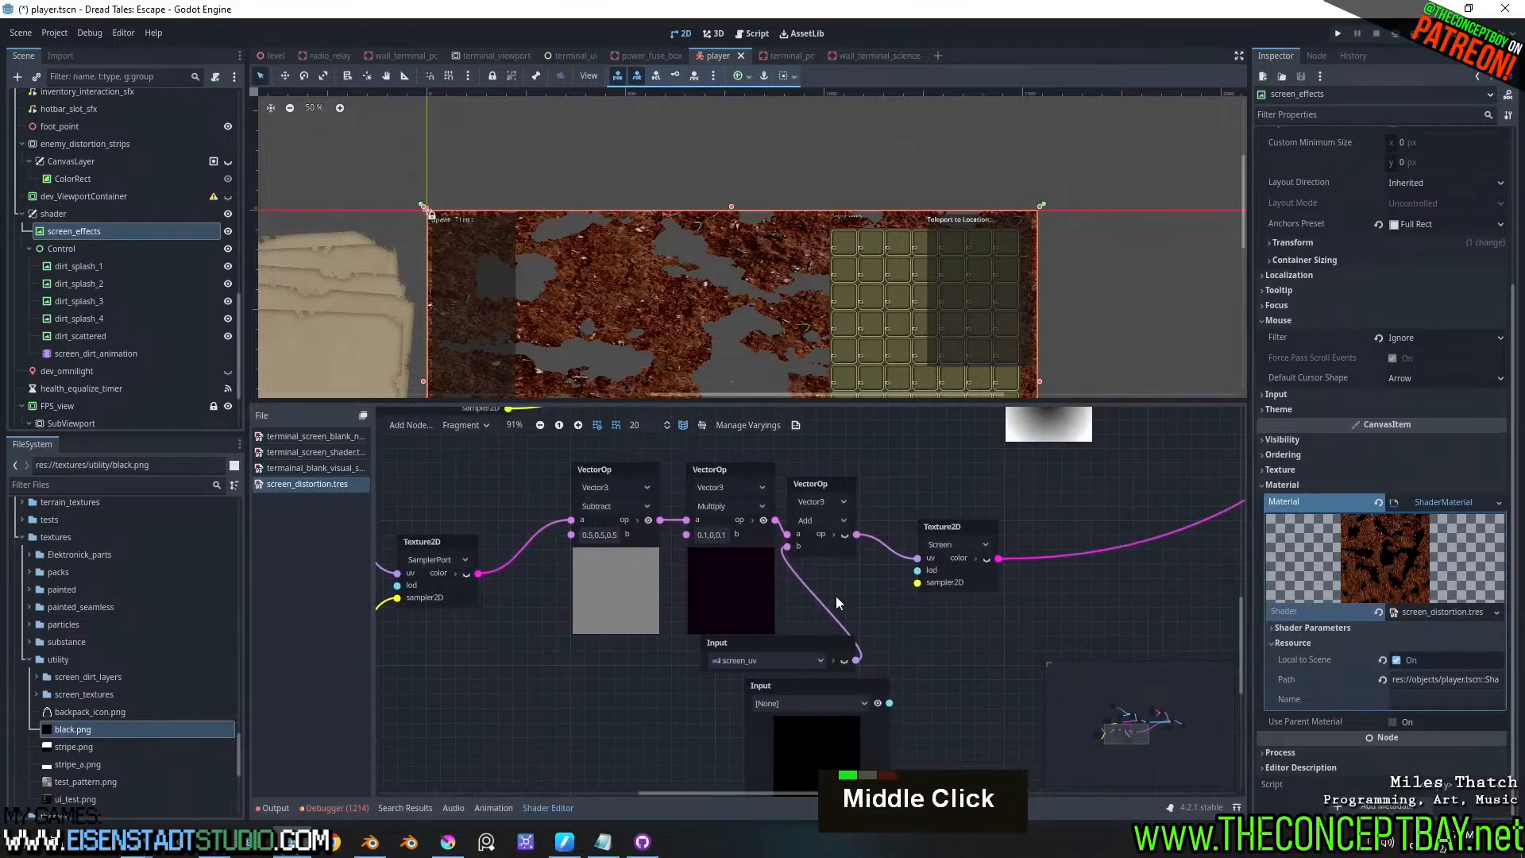
pyautogui.moveTo(835, 596); pyautogui.dragTo(654, 575, button='middle')
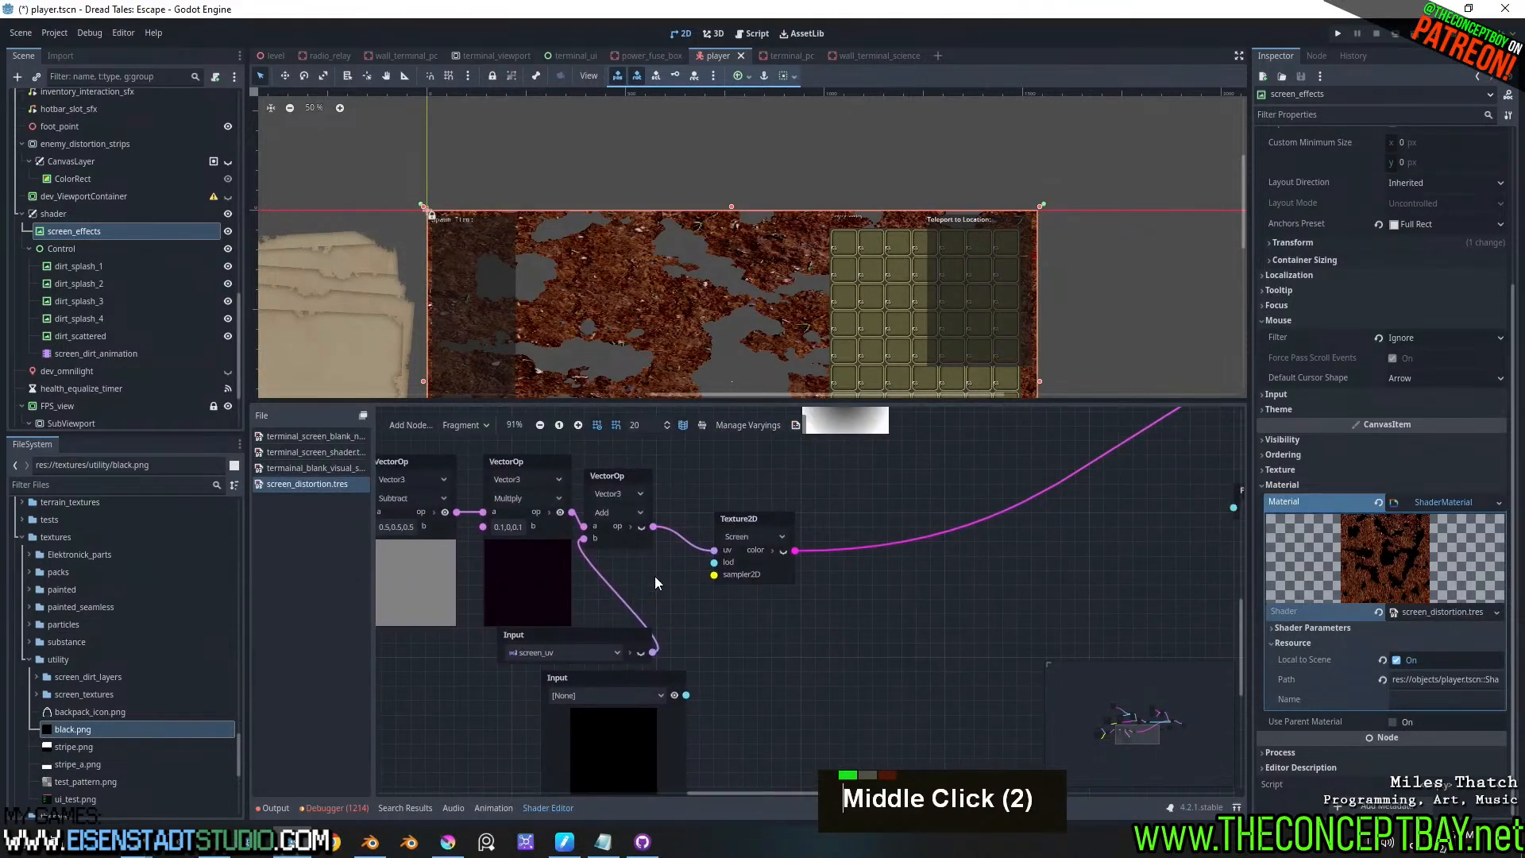
pyautogui.moveTo(721, 555); pyautogui.dragTo(740, 499)
pyautogui.press('F5')
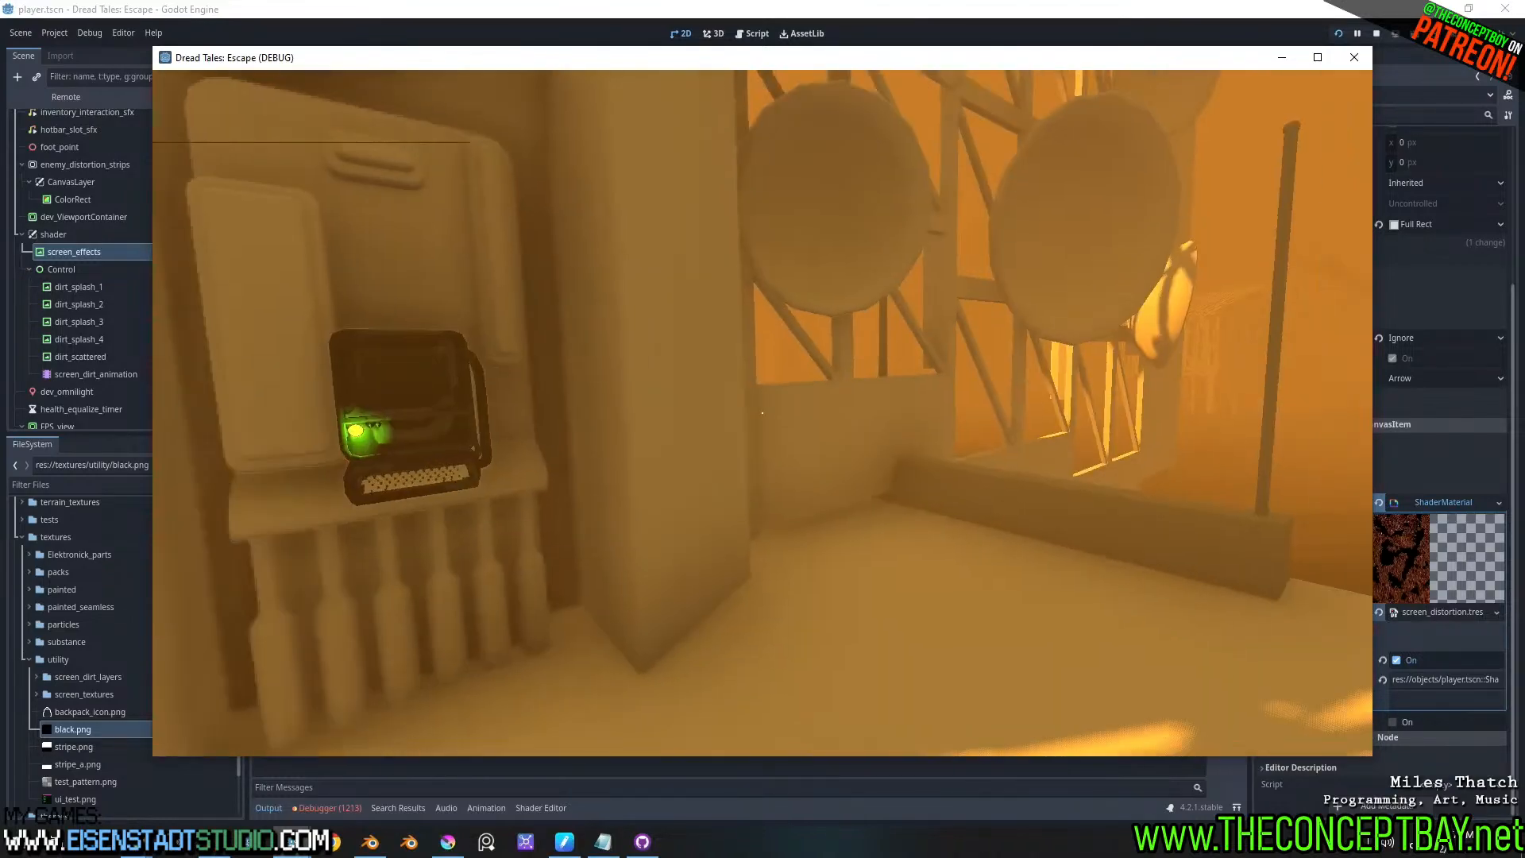
pyautogui.hotkey('alt', '6')
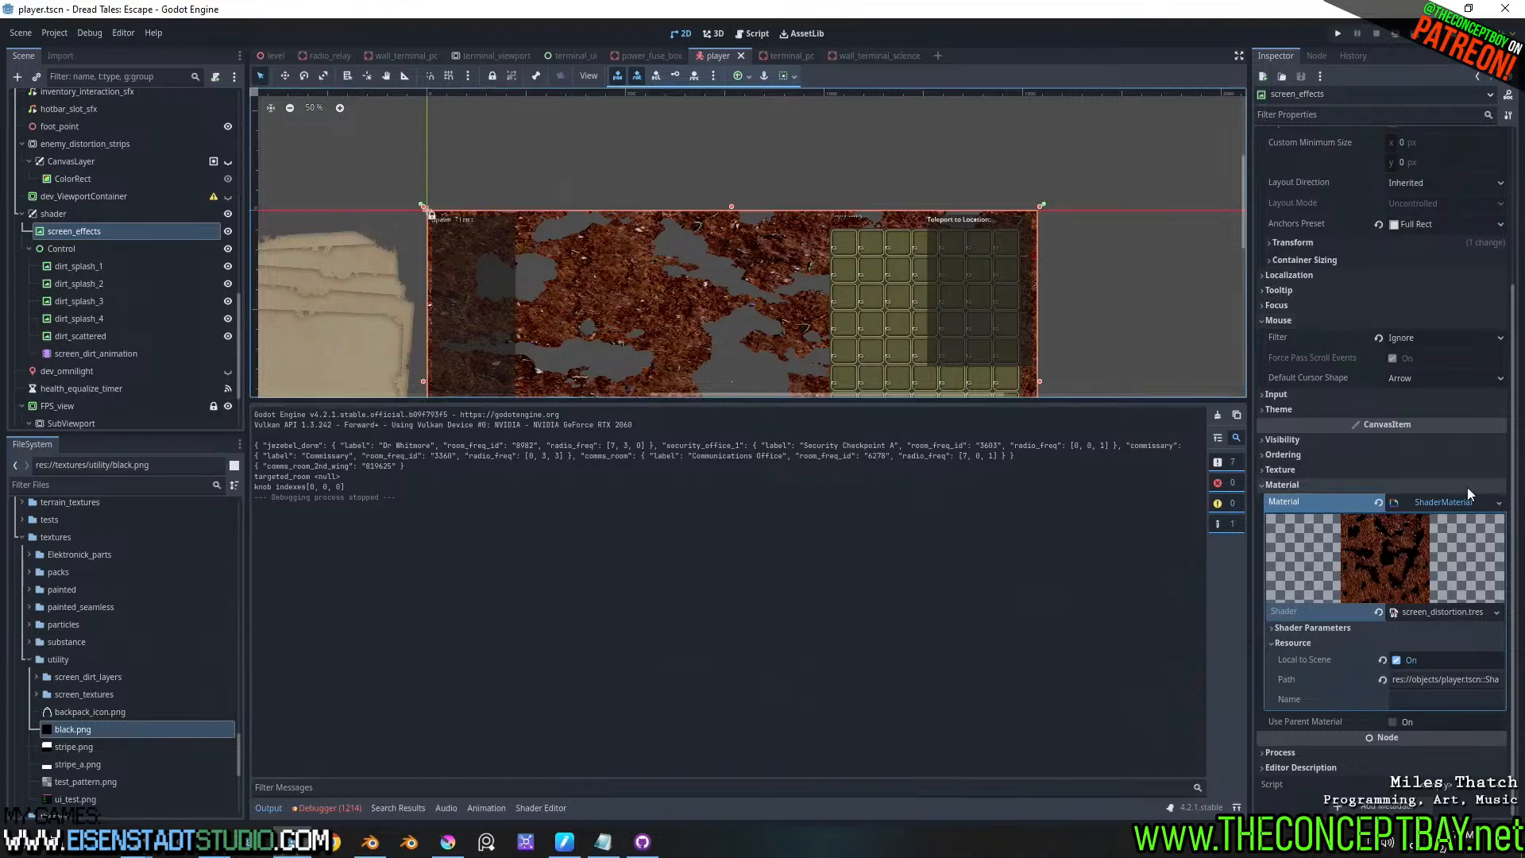
# - Reopen the screen_distortion.tres graph and reconnect the Add node's output to the uv port of the Screen Texture2D
pyautogui.click(1442, 502)
pyautogui.click(1423, 704)
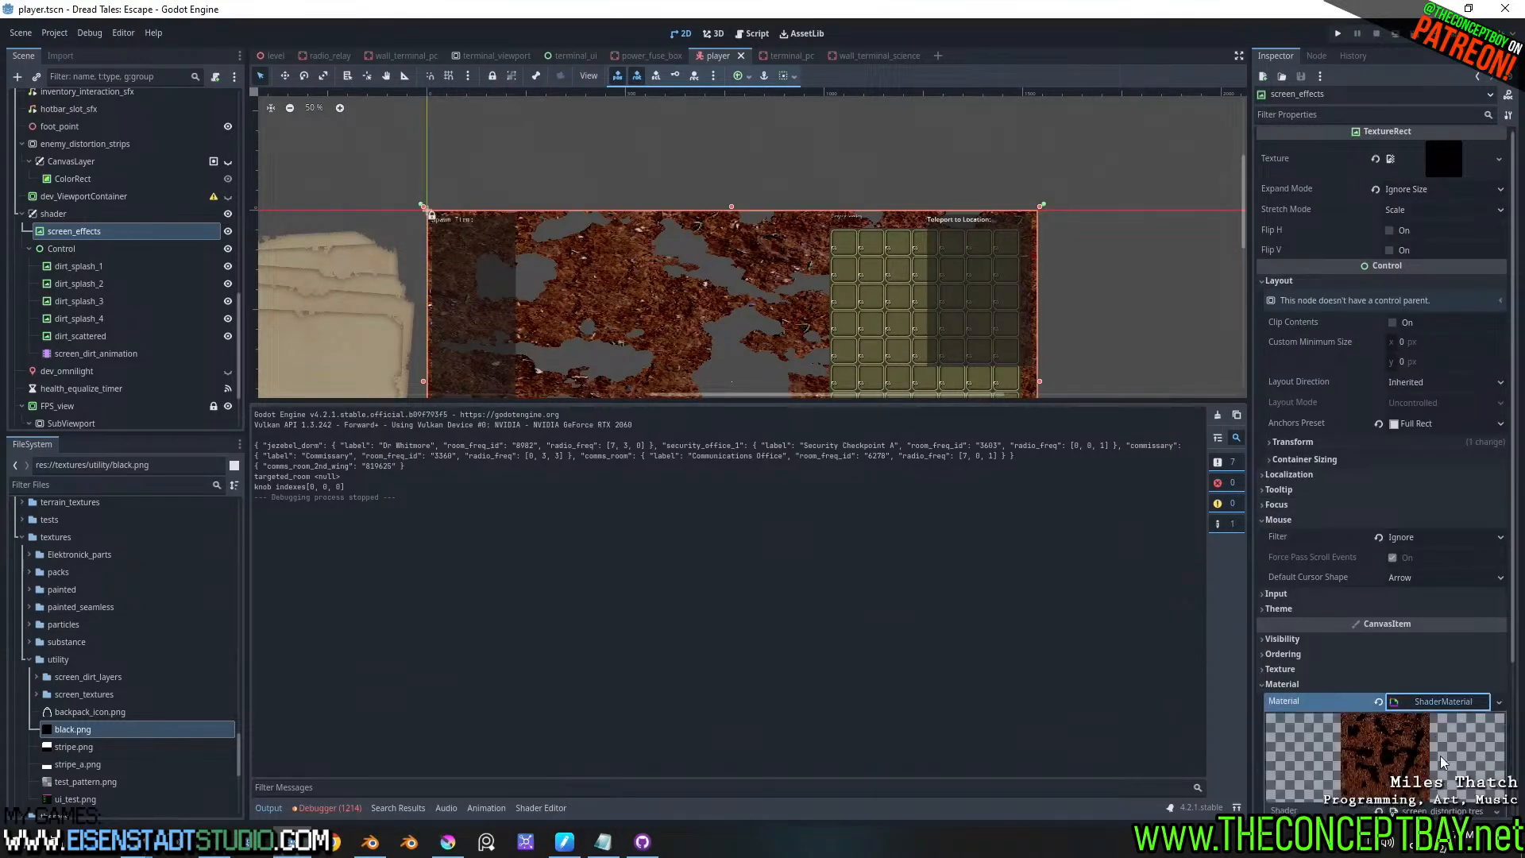
pyautogui.scroll(-3, 1429, 699)
pyautogui.click(1436, 605)
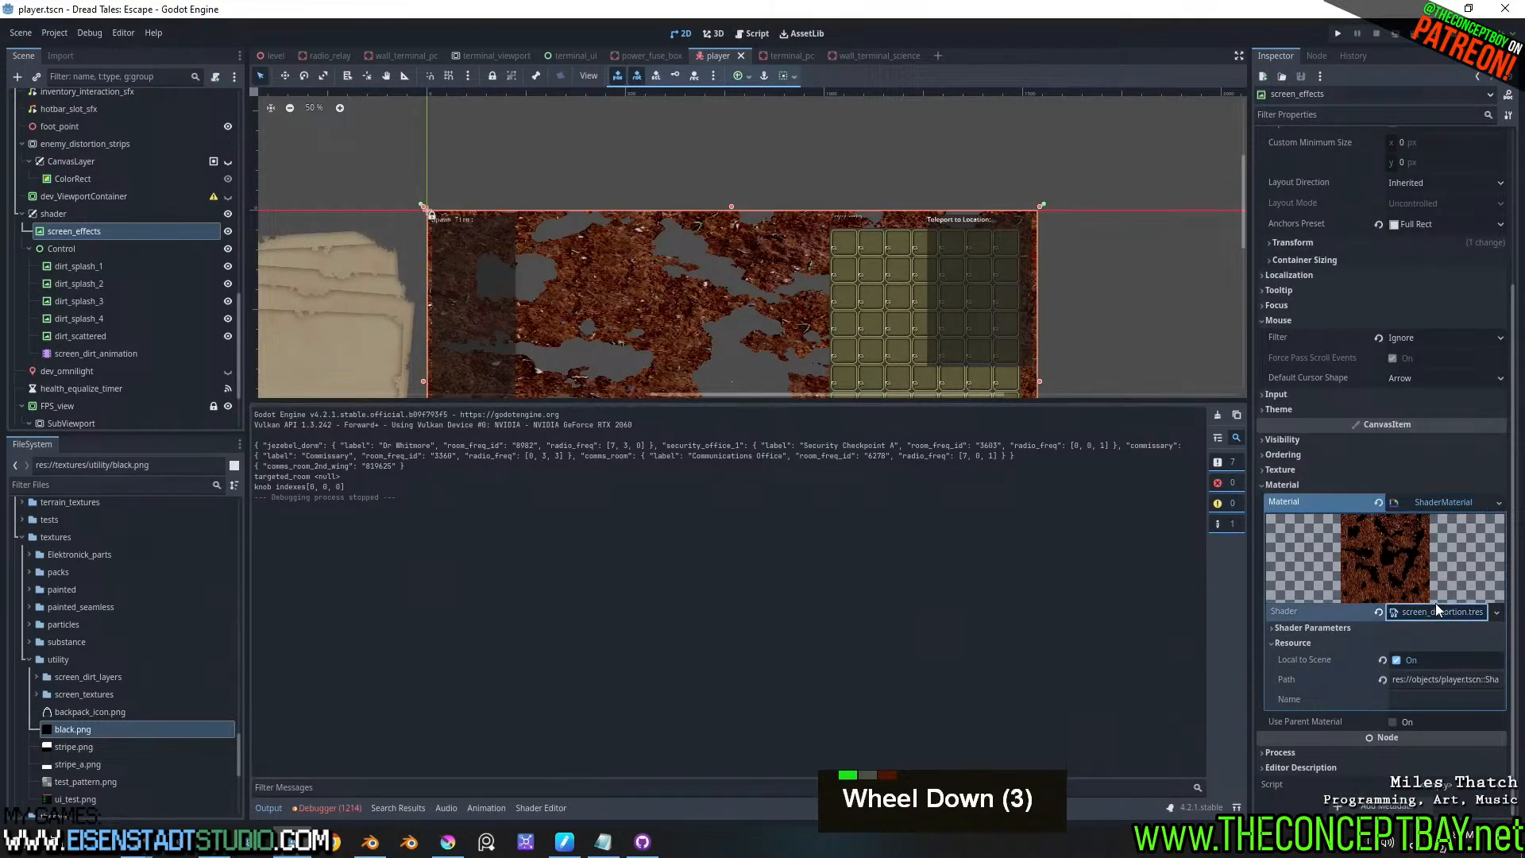
pyautogui.moveTo(651, 483); pyautogui.dragTo(812, 512, button='middle')
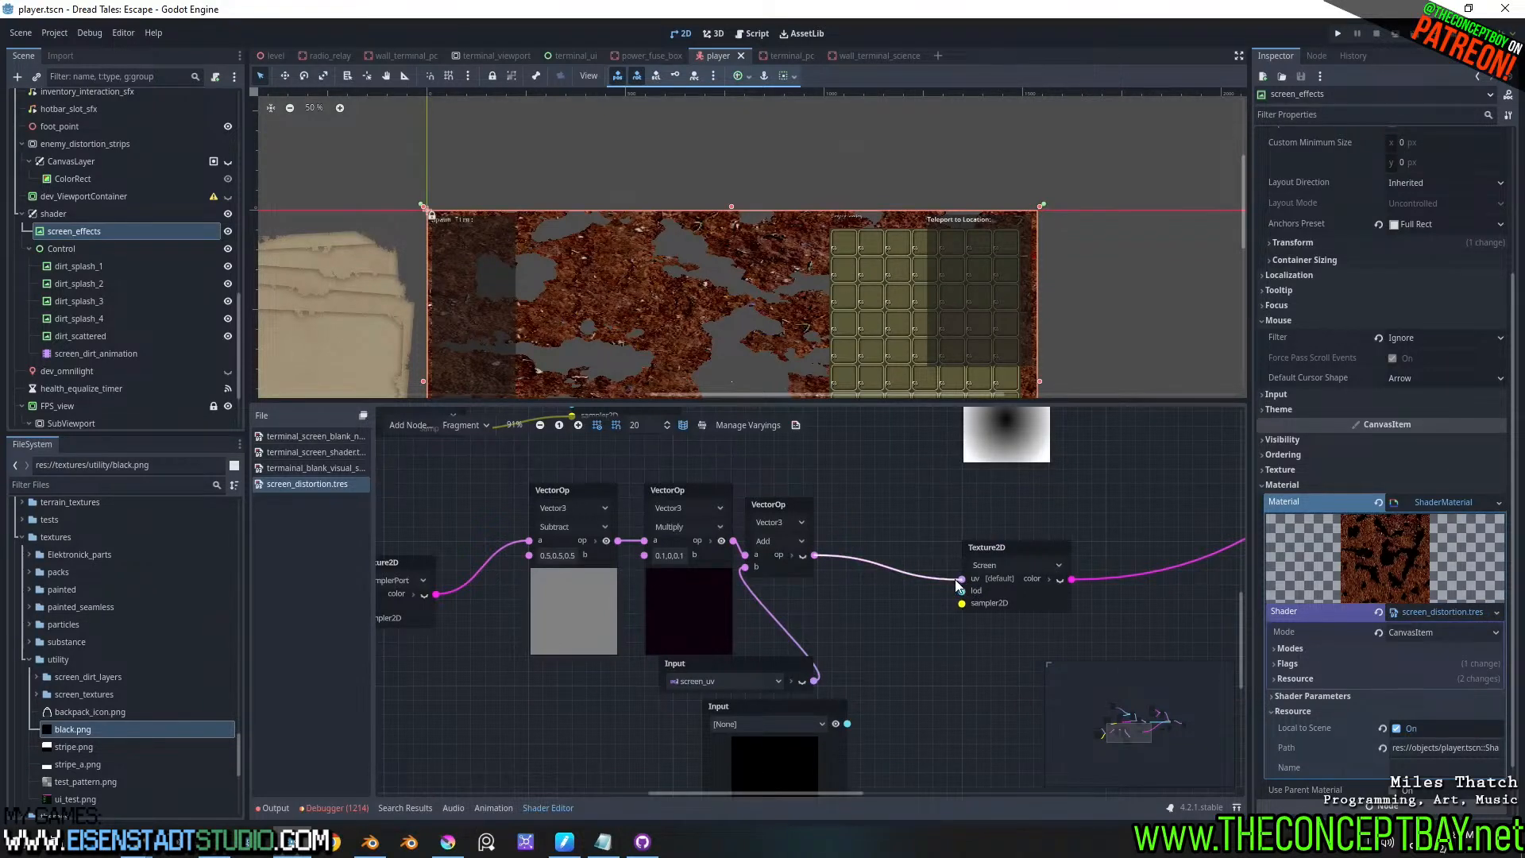
pyautogui.moveTo(842, 592); pyautogui.dragTo(991, 564, button='middle')
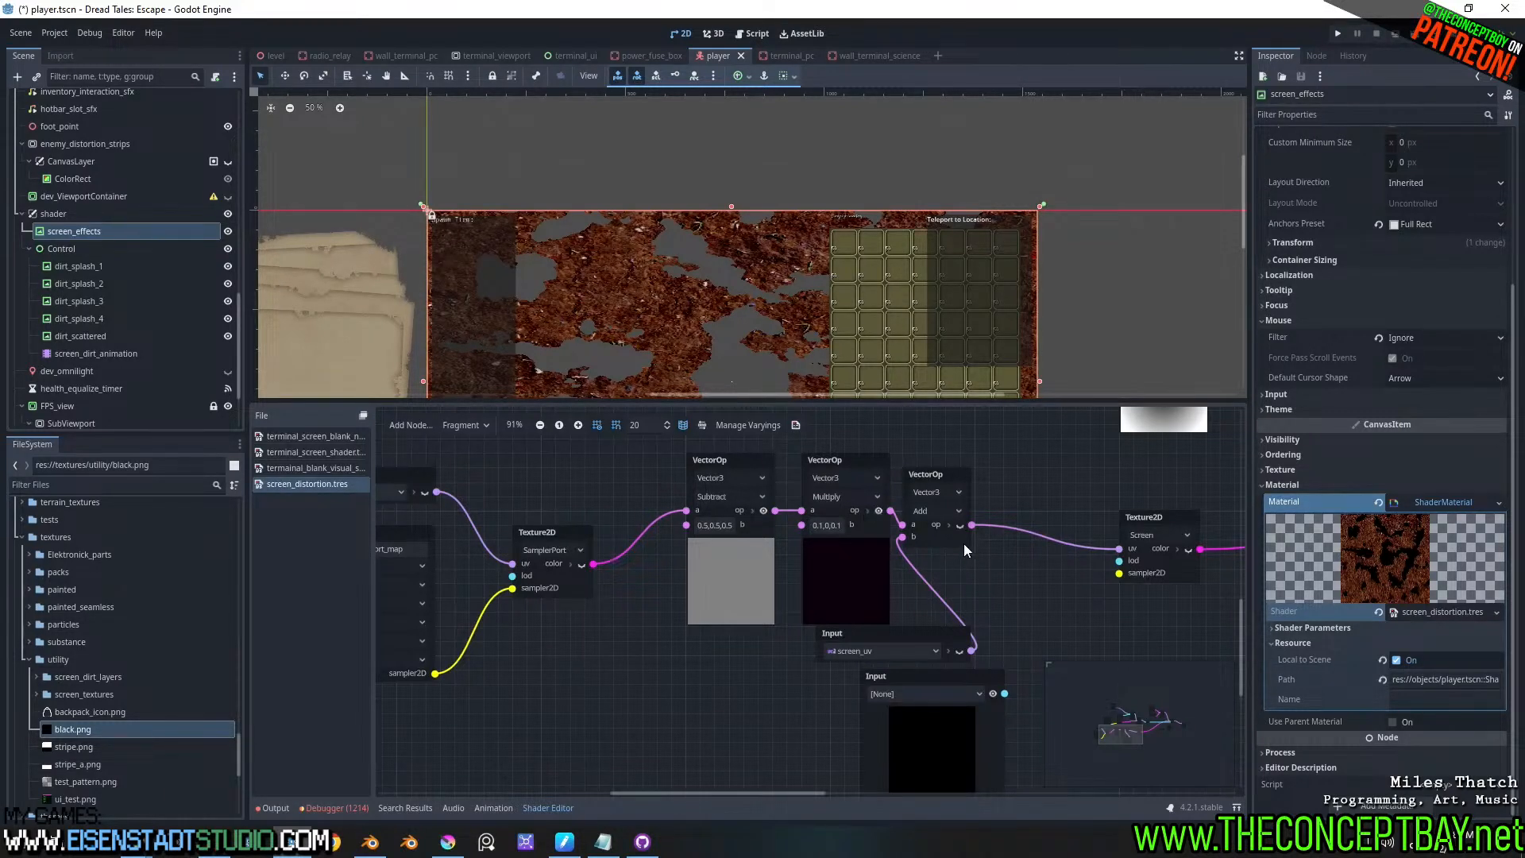
pyautogui.moveTo(998, 564); pyautogui.dragTo(843, 567, button='middle')
pyautogui.moveTo(816, 627); pyautogui.dragTo(768, 644, button='middle')
# - Swap the Add node's inputs so screen_uv feeds a and Multiply feeds b, and move the screen_uv Input node above the VectorOp nodes
pyautogui.moveTo(719, 503); pyautogui.dragTo(803, 517)
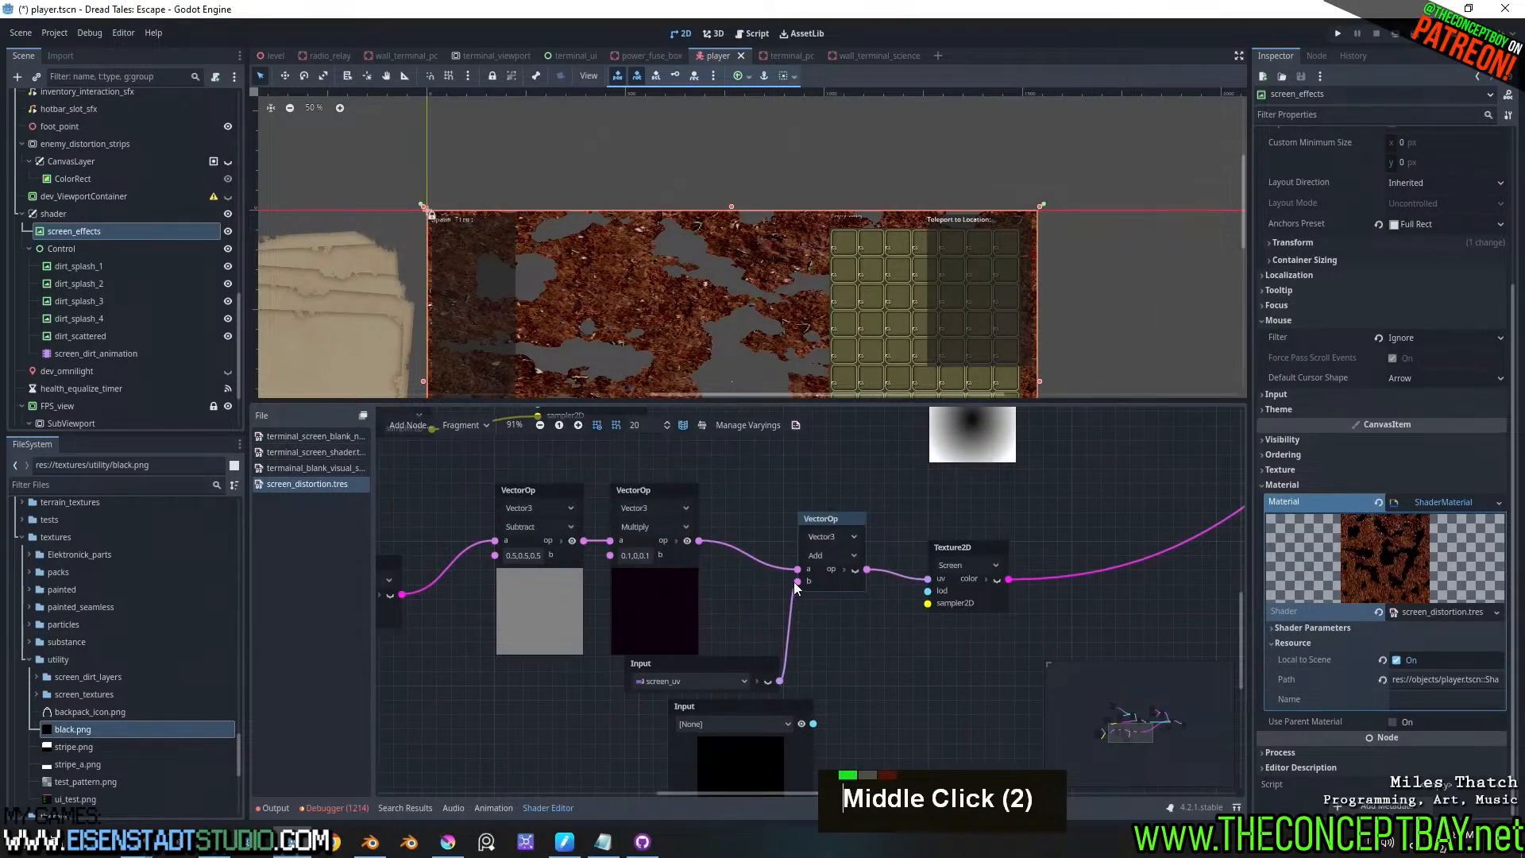
pyautogui.moveTo(797, 582); pyautogui.dragTo(798, 569)
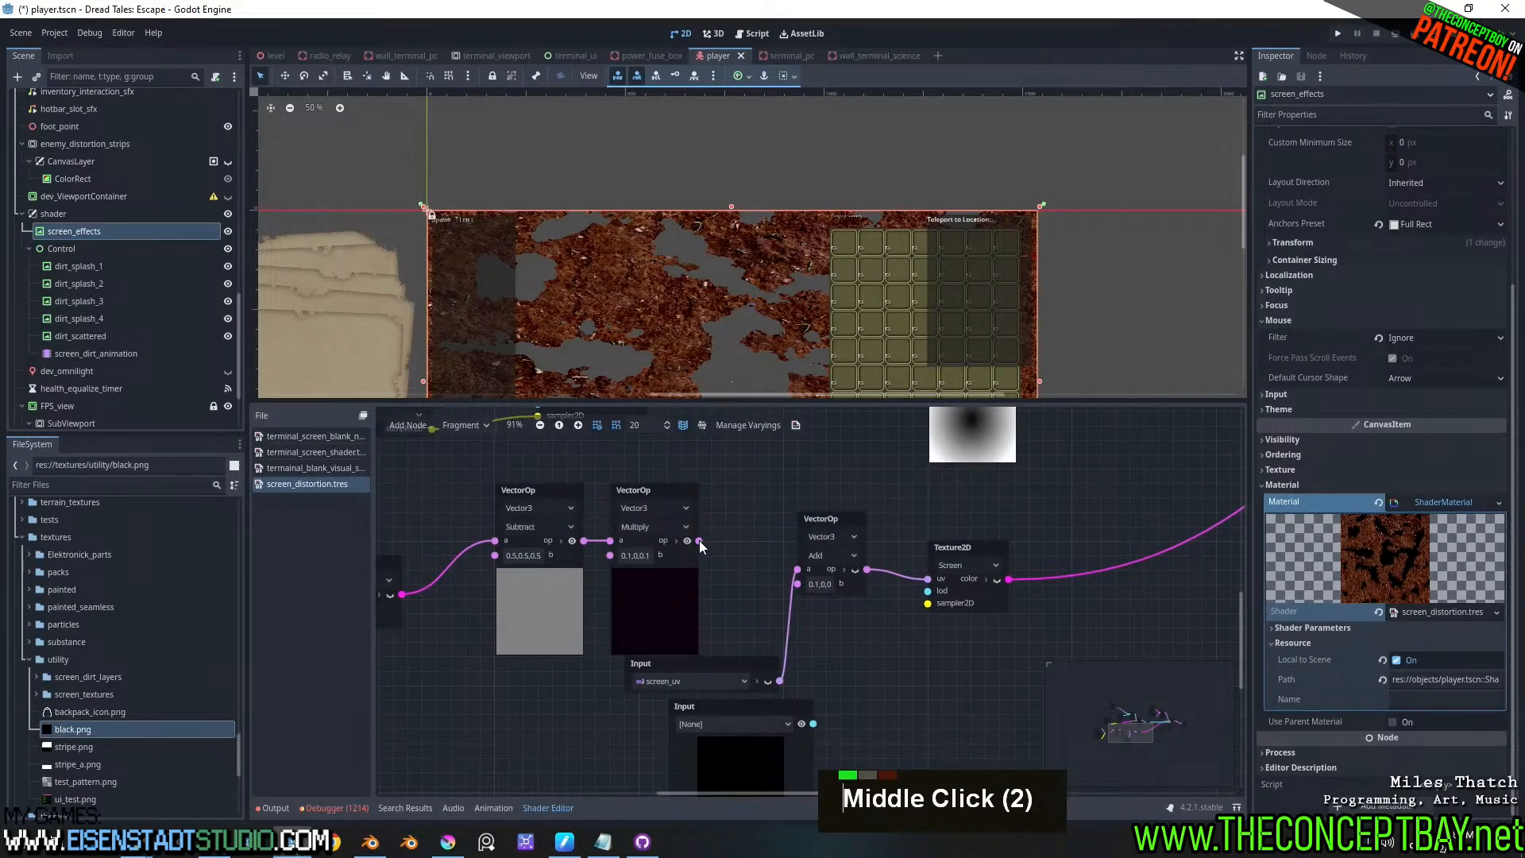
pyautogui.moveTo(699, 540); pyautogui.dragTo(797, 581)
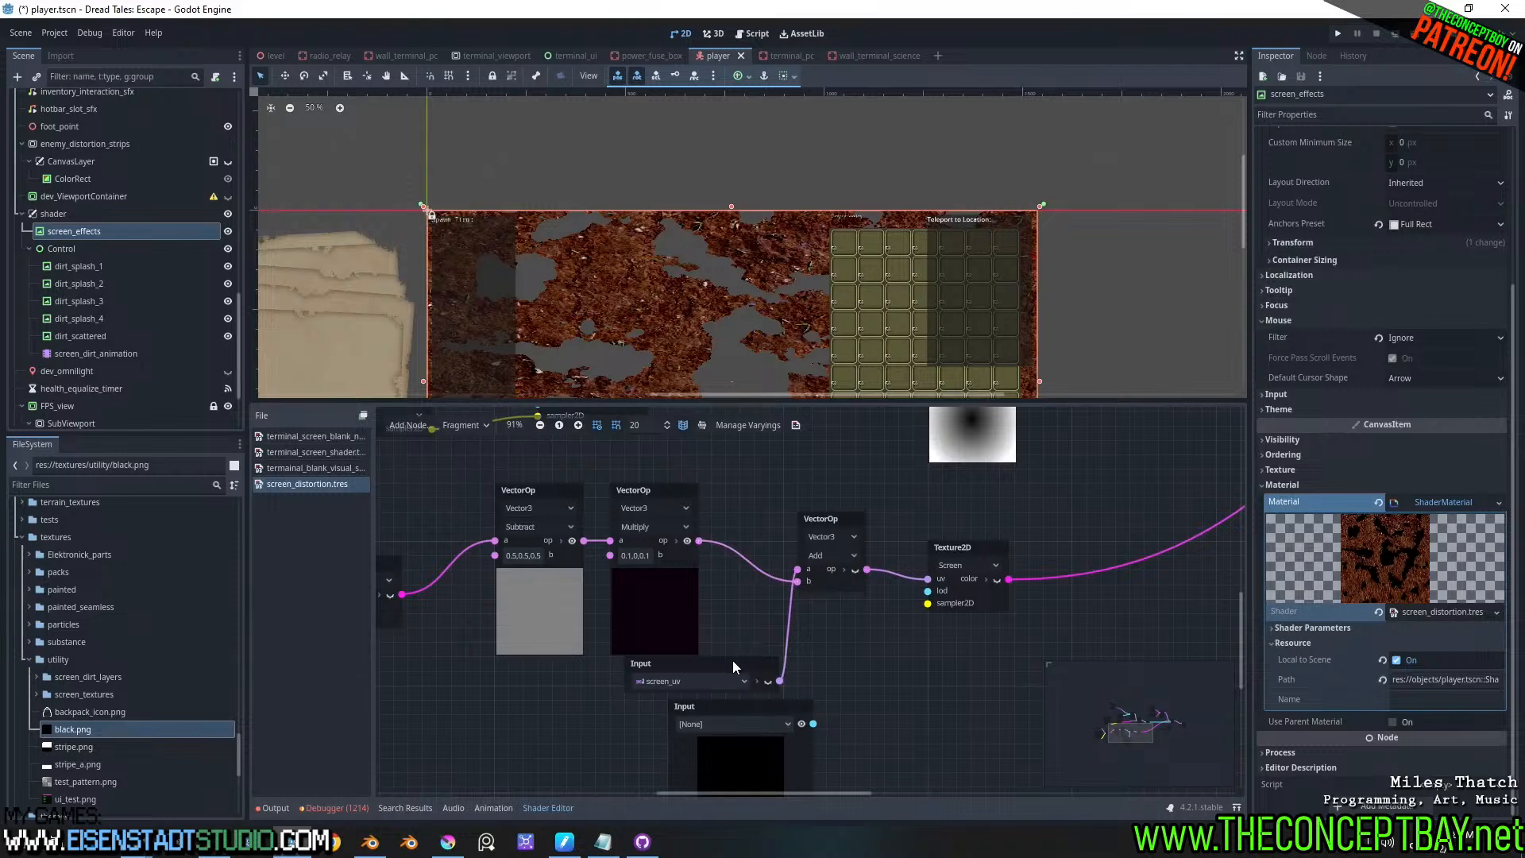
pyautogui.moveTo(732, 667); pyautogui.dragTo(718, 436)
pyautogui.moveTo(731, 490); pyautogui.dragTo(757, 550, button='middle')
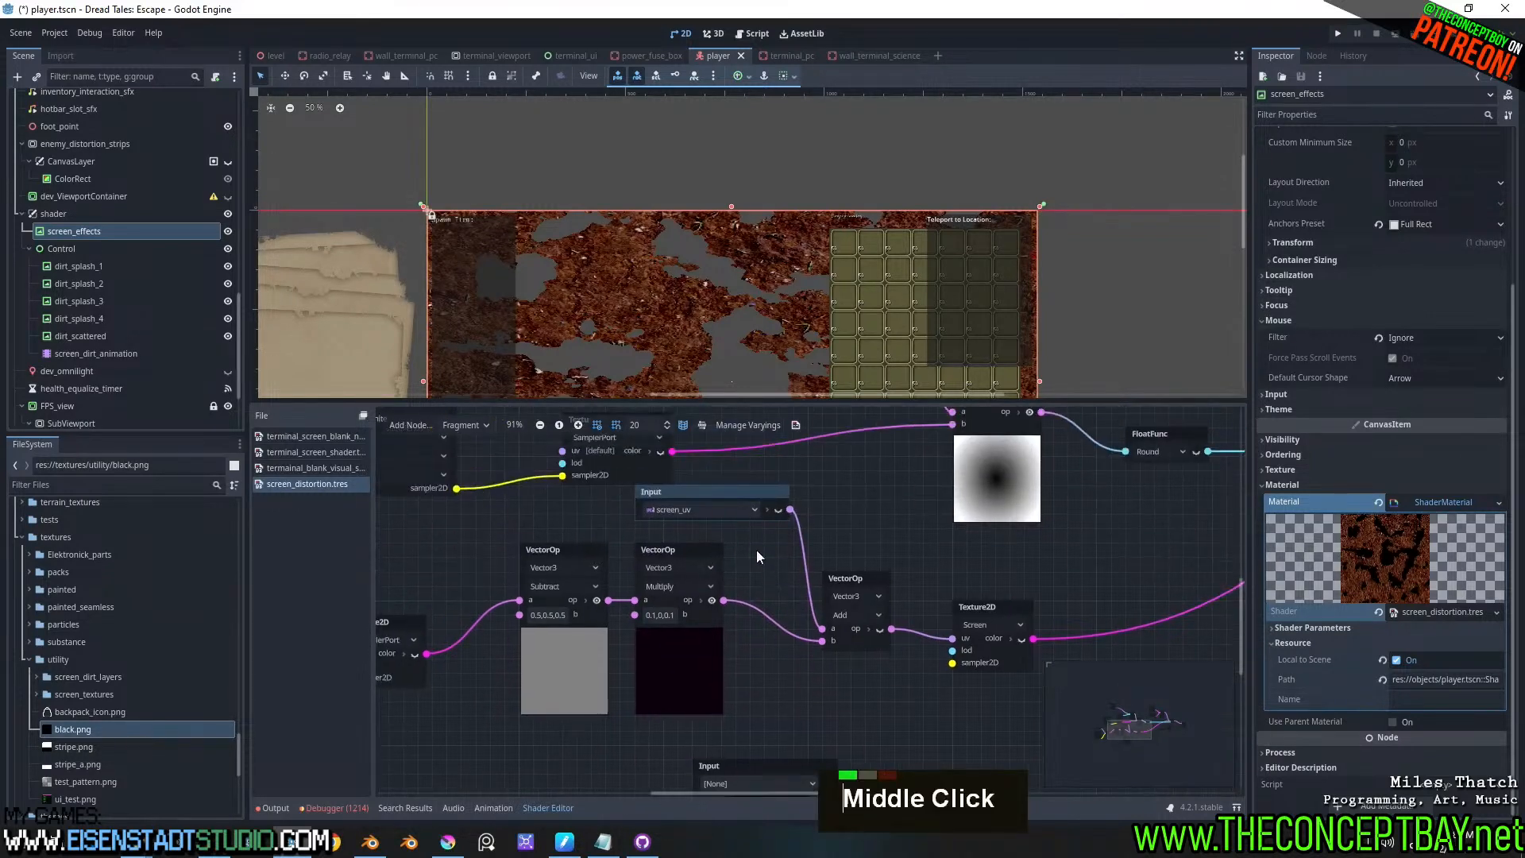
# - Change the Input node feeding the Add node to uv, run the game to check the distortion, and close it
pyautogui.click(718, 510)
pyautogui.click(666, 560)
pyautogui.moveTo(699, 489); pyautogui.dragTo(712, 491)
pyautogui.press('F5')
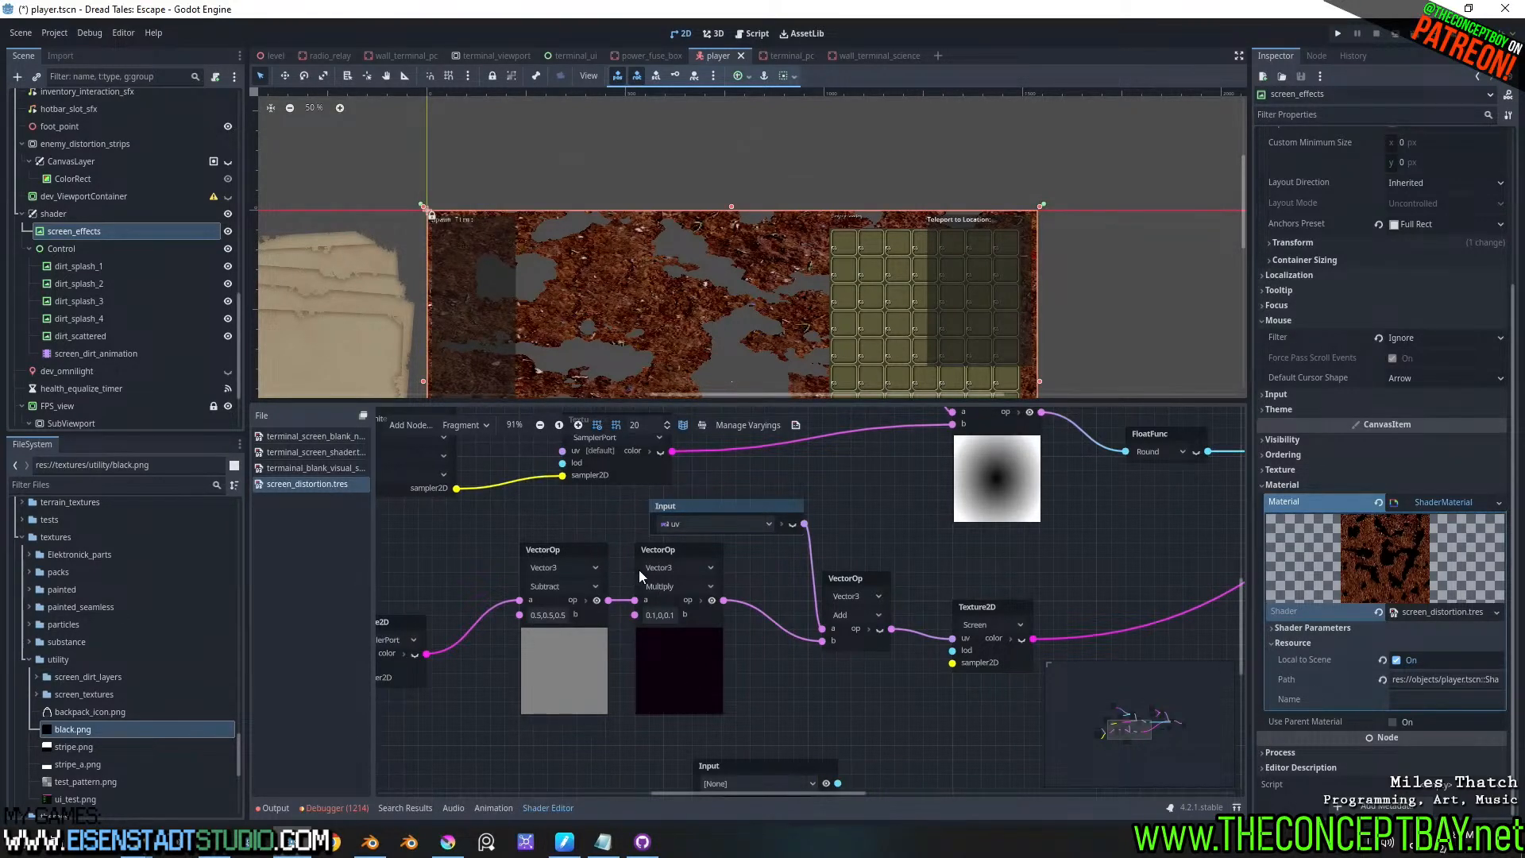
pyautogui.press('F5')
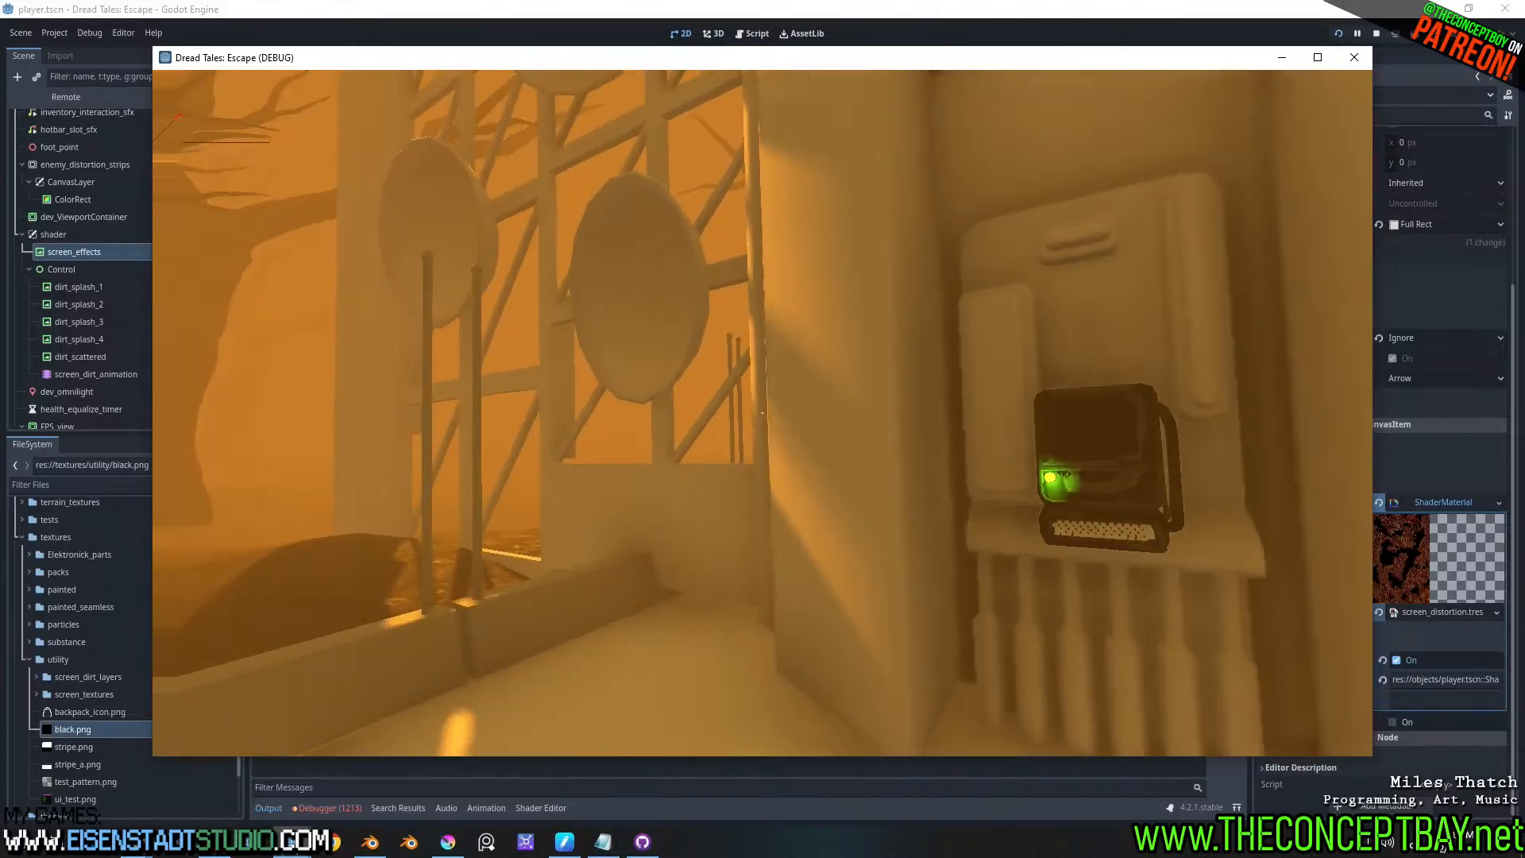
pyautogui.press('alt')
pyautogui.hotkey('alt', 'F4')
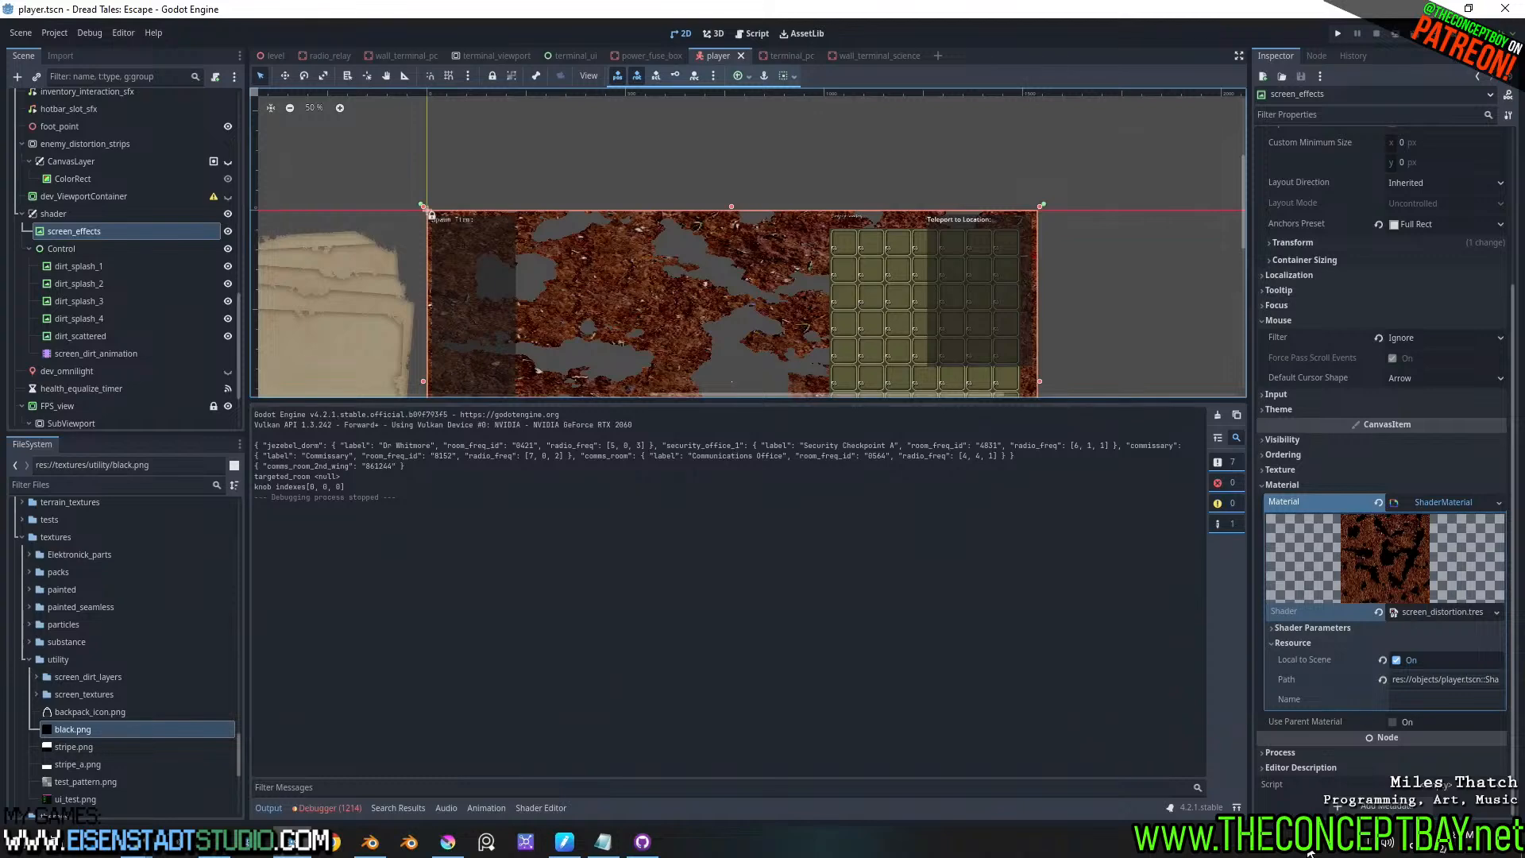
# - Reopen the shader graph, disconnect Multiply from the Add node's b input, run the game to check it, and close it
pyautogui.click(1428, 619)
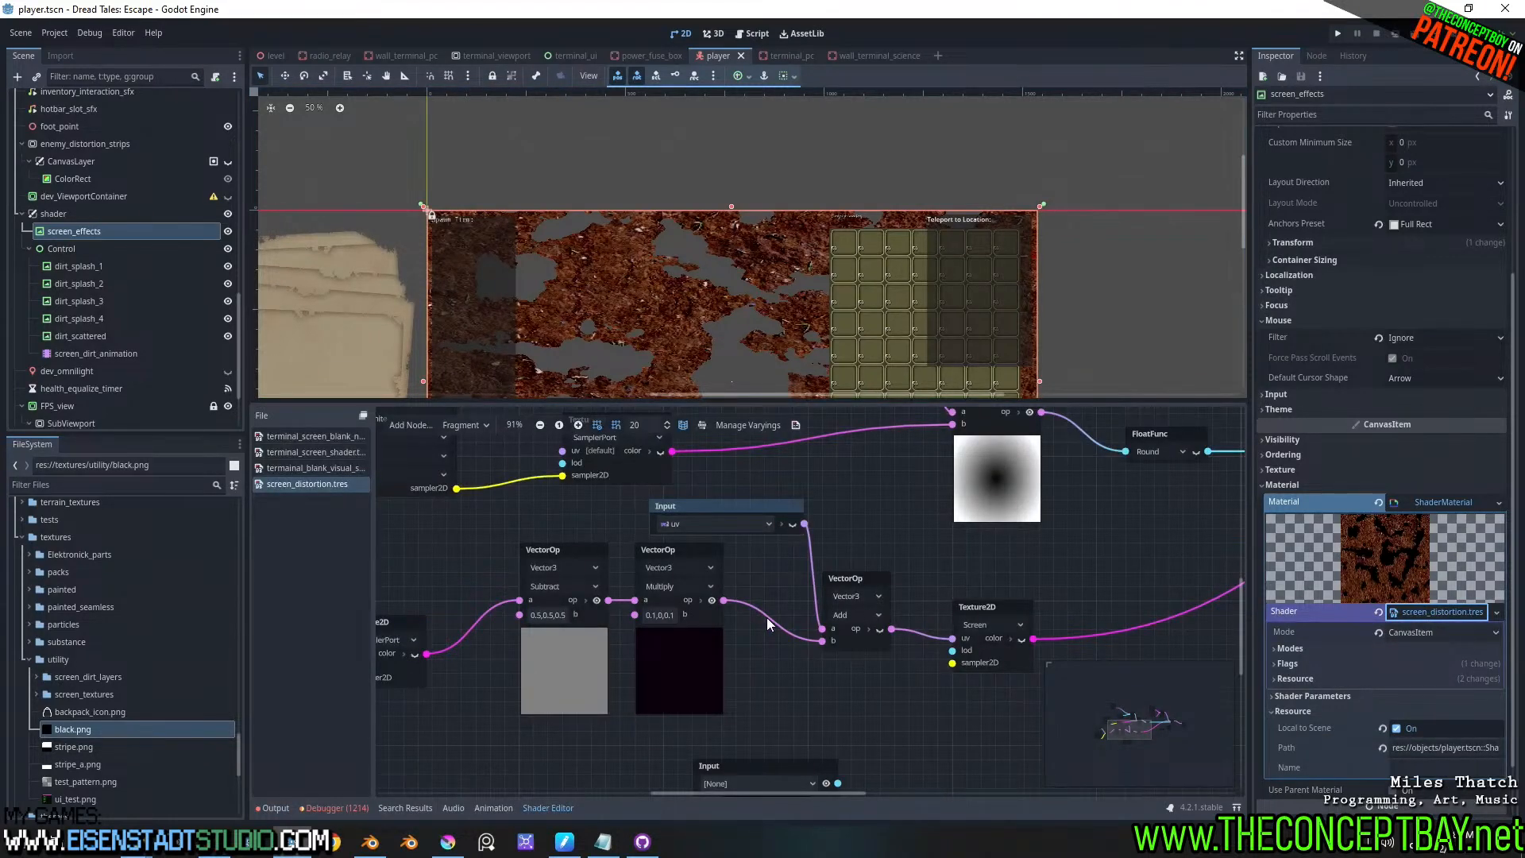
pyautogui.moveTo(822, 641); pyautogui.dragTo(778, 669)
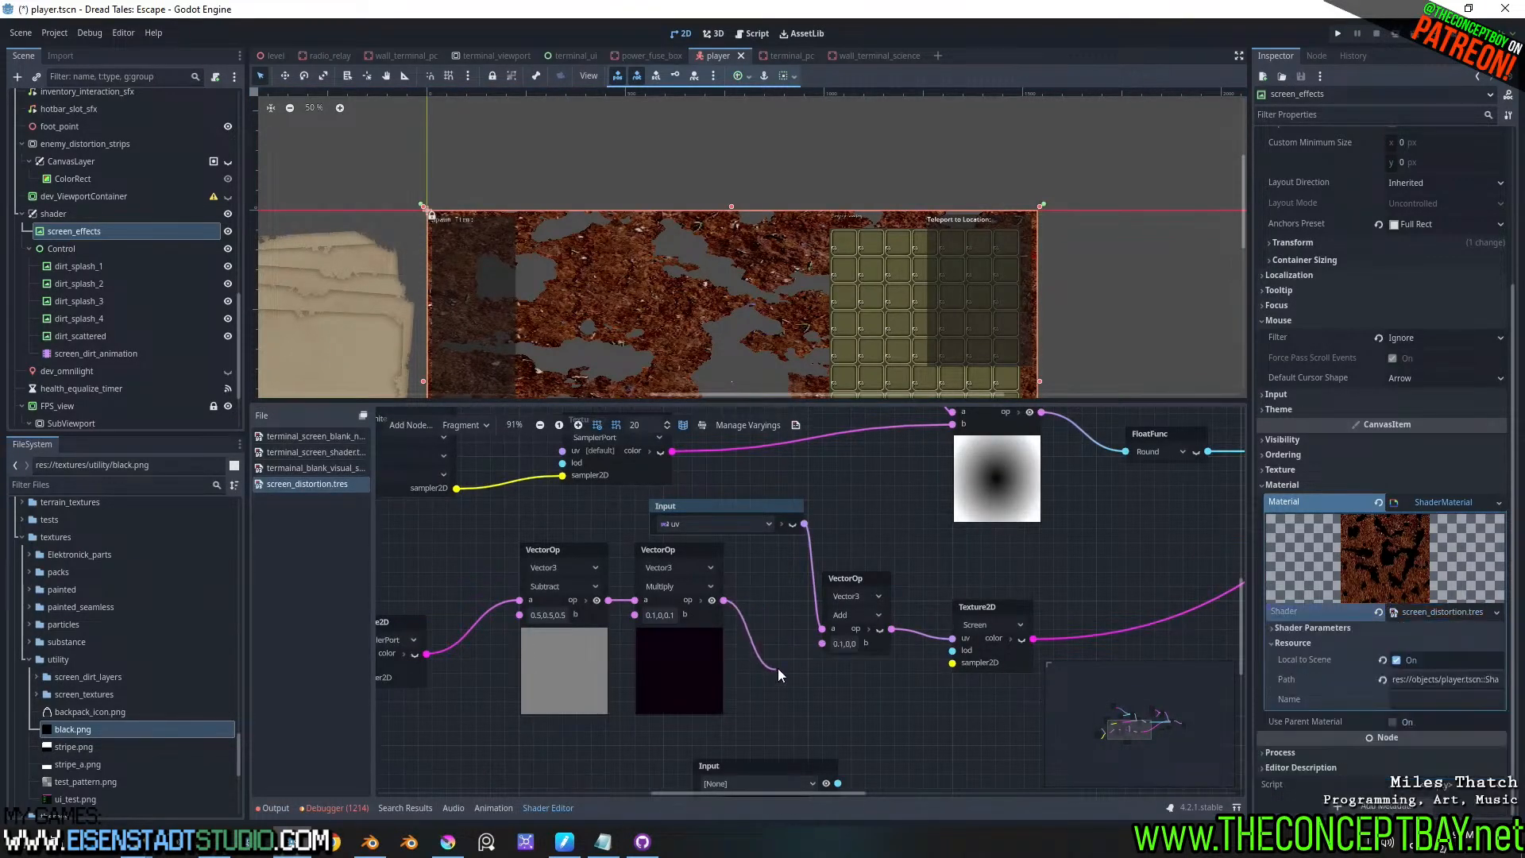
pyautogui.press('F5')
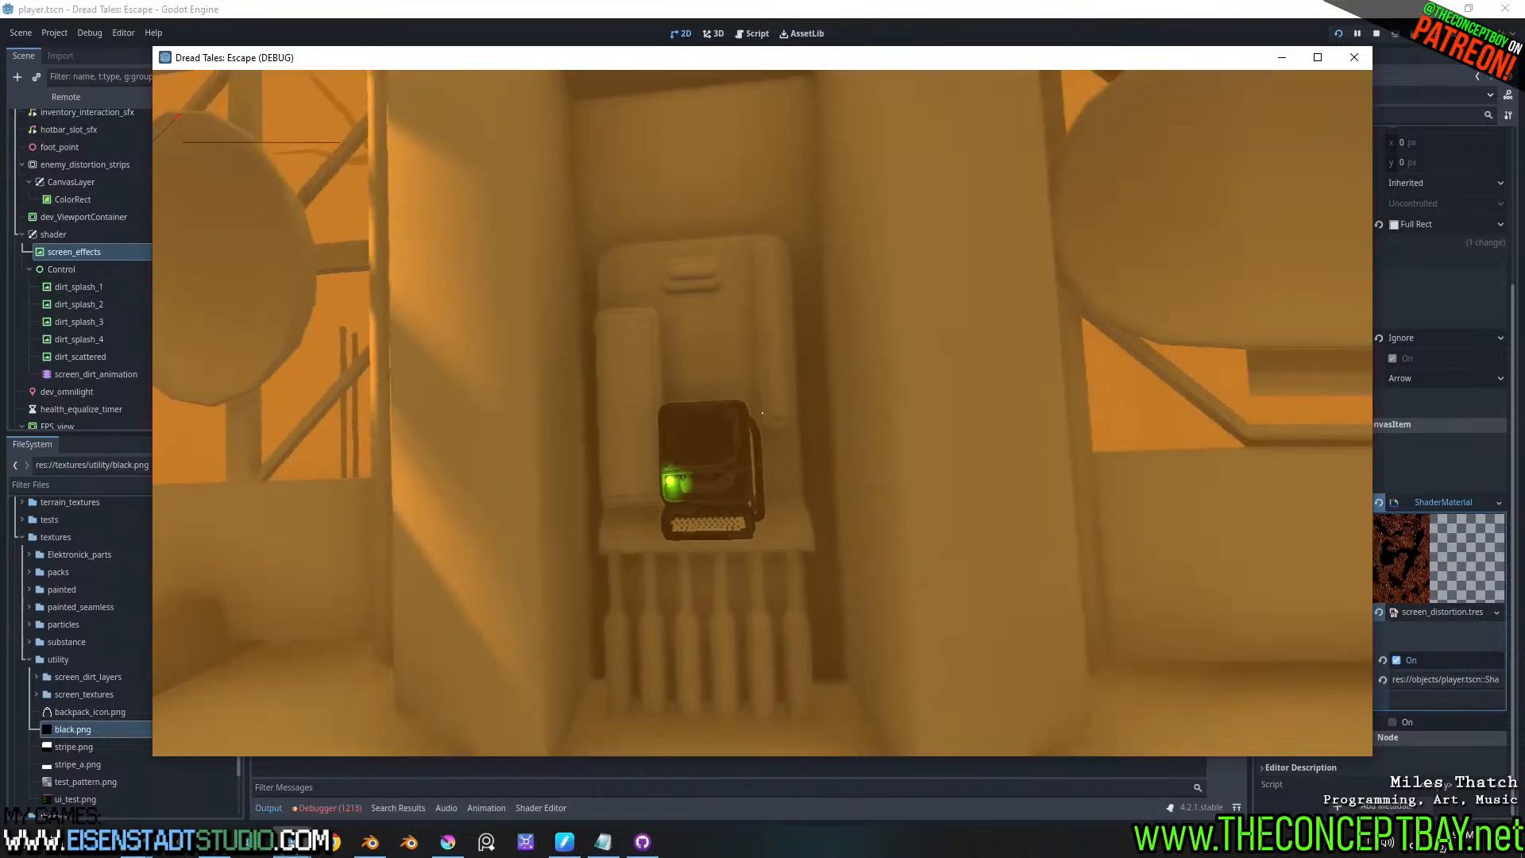
pyautogui.press('alt')
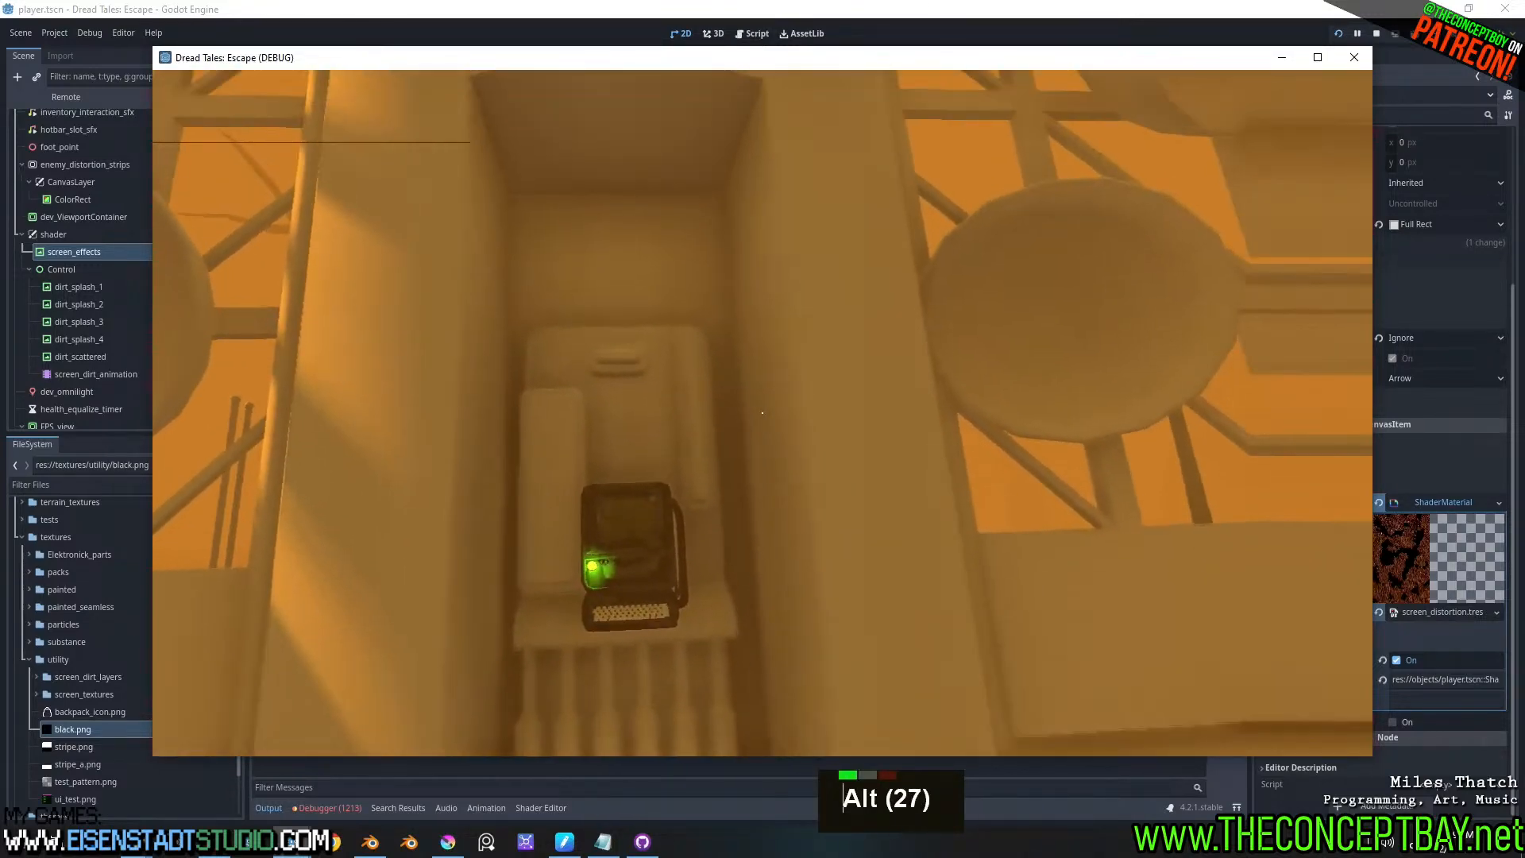
pyautogui.press('alt')
pyautogui.hotkey('alt', 'F4')
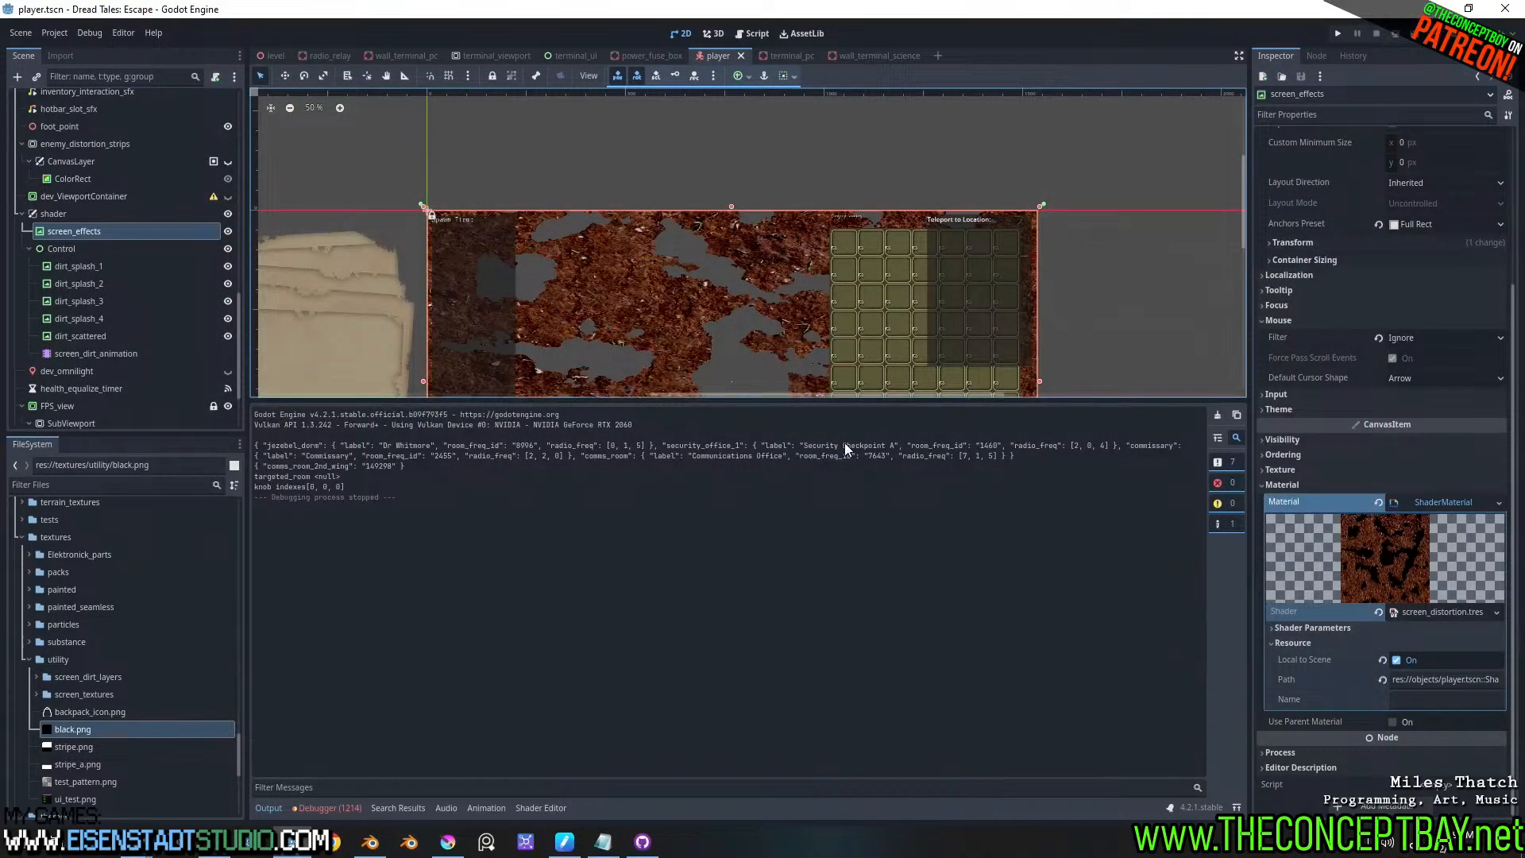
# - In the reopened shader graph, set the Add node's Input node to screen_uv and its b vector to 0,0,0
pyautogui.click(1425, 611)
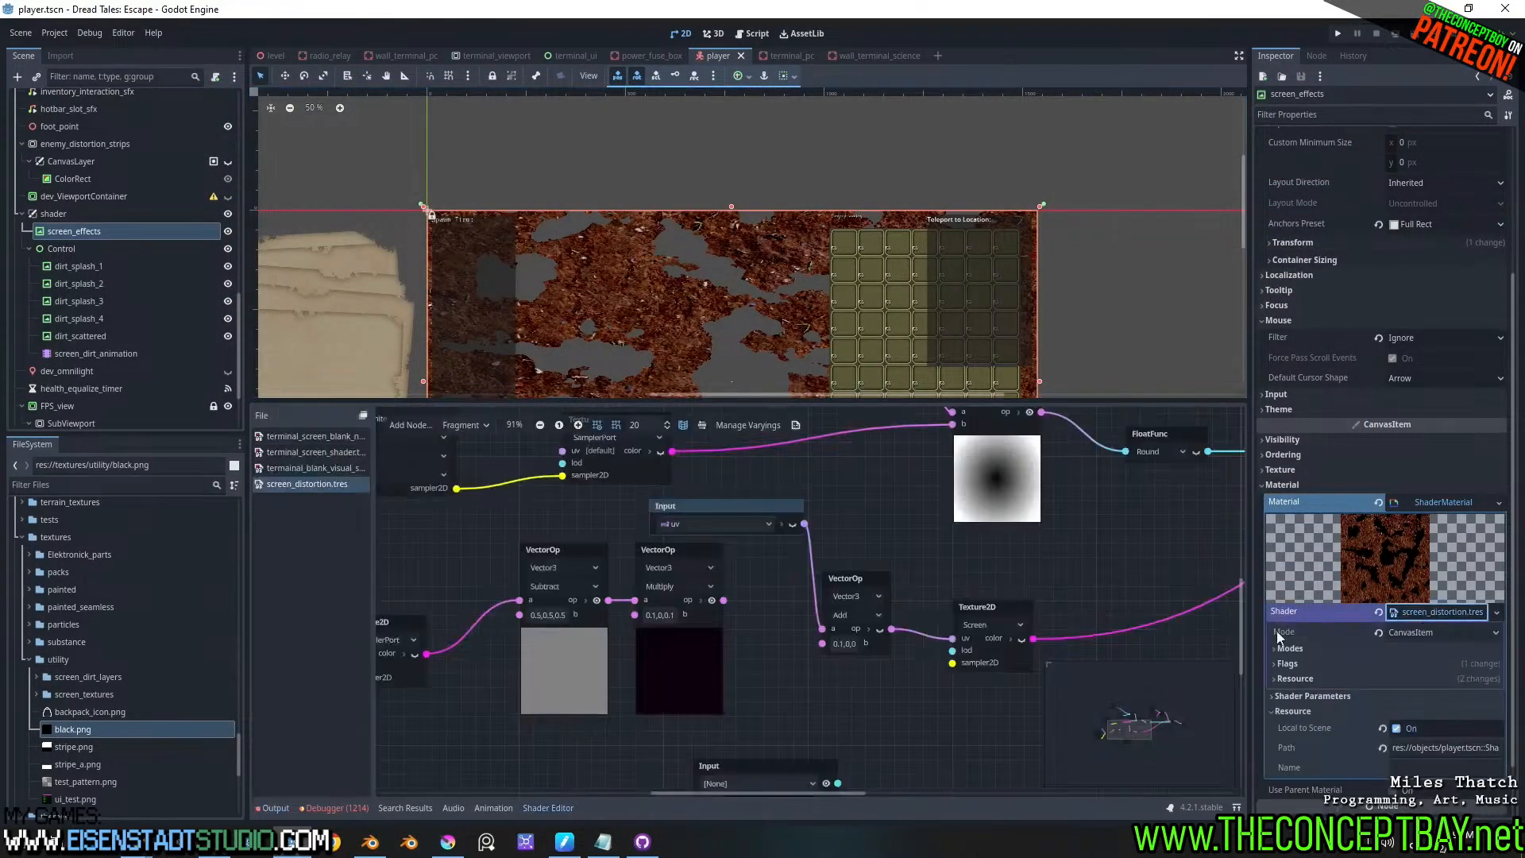
pyautogui.click(714, 524)
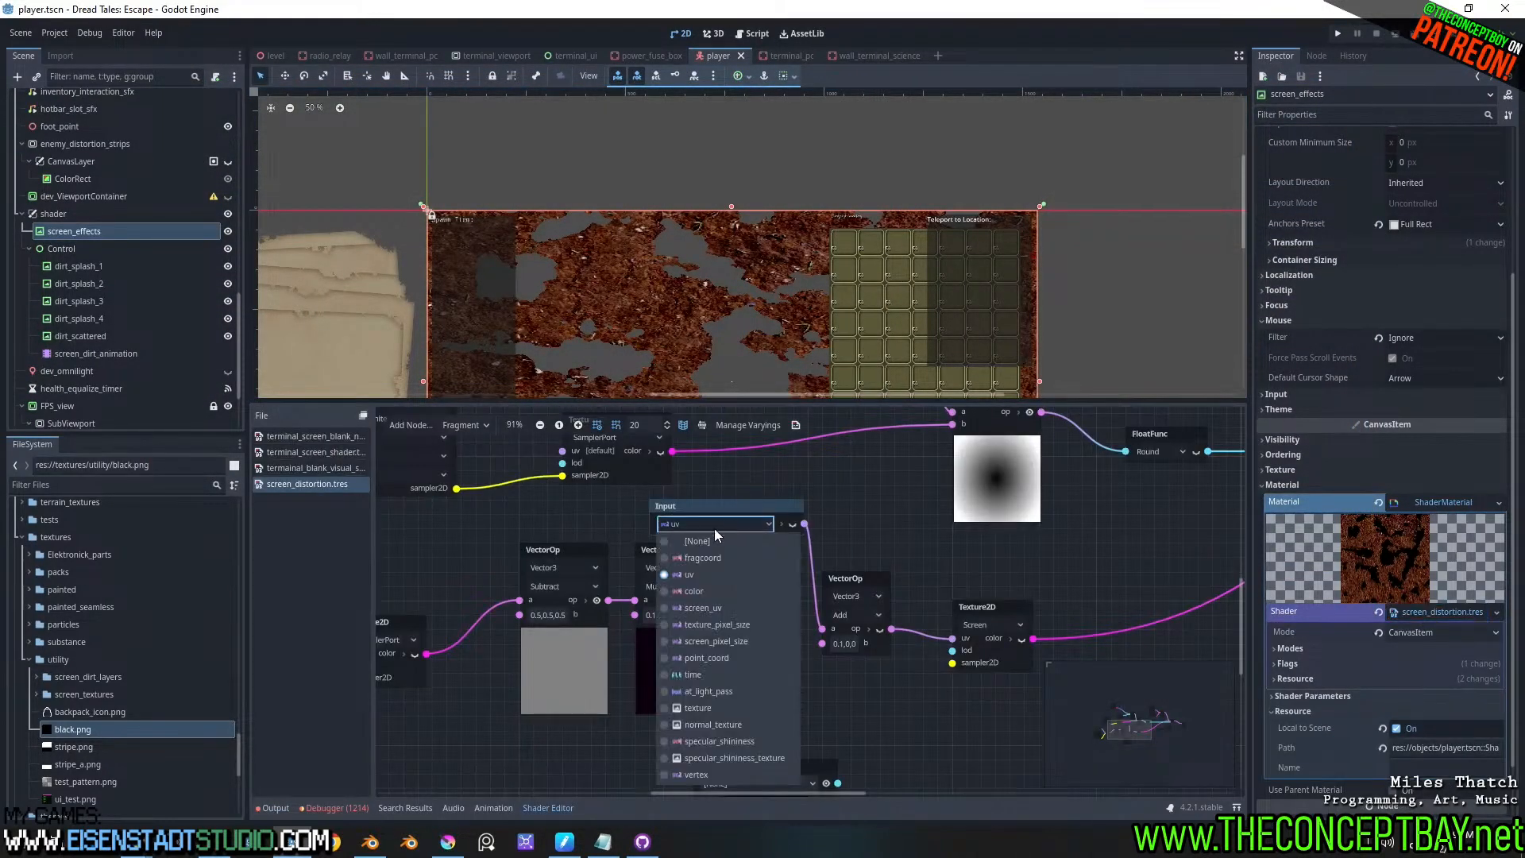
pyautogui.click(708, 607)
pyautogui.moveTo(869, 547); pyautogui.dragTo(859, 551, button='middle')
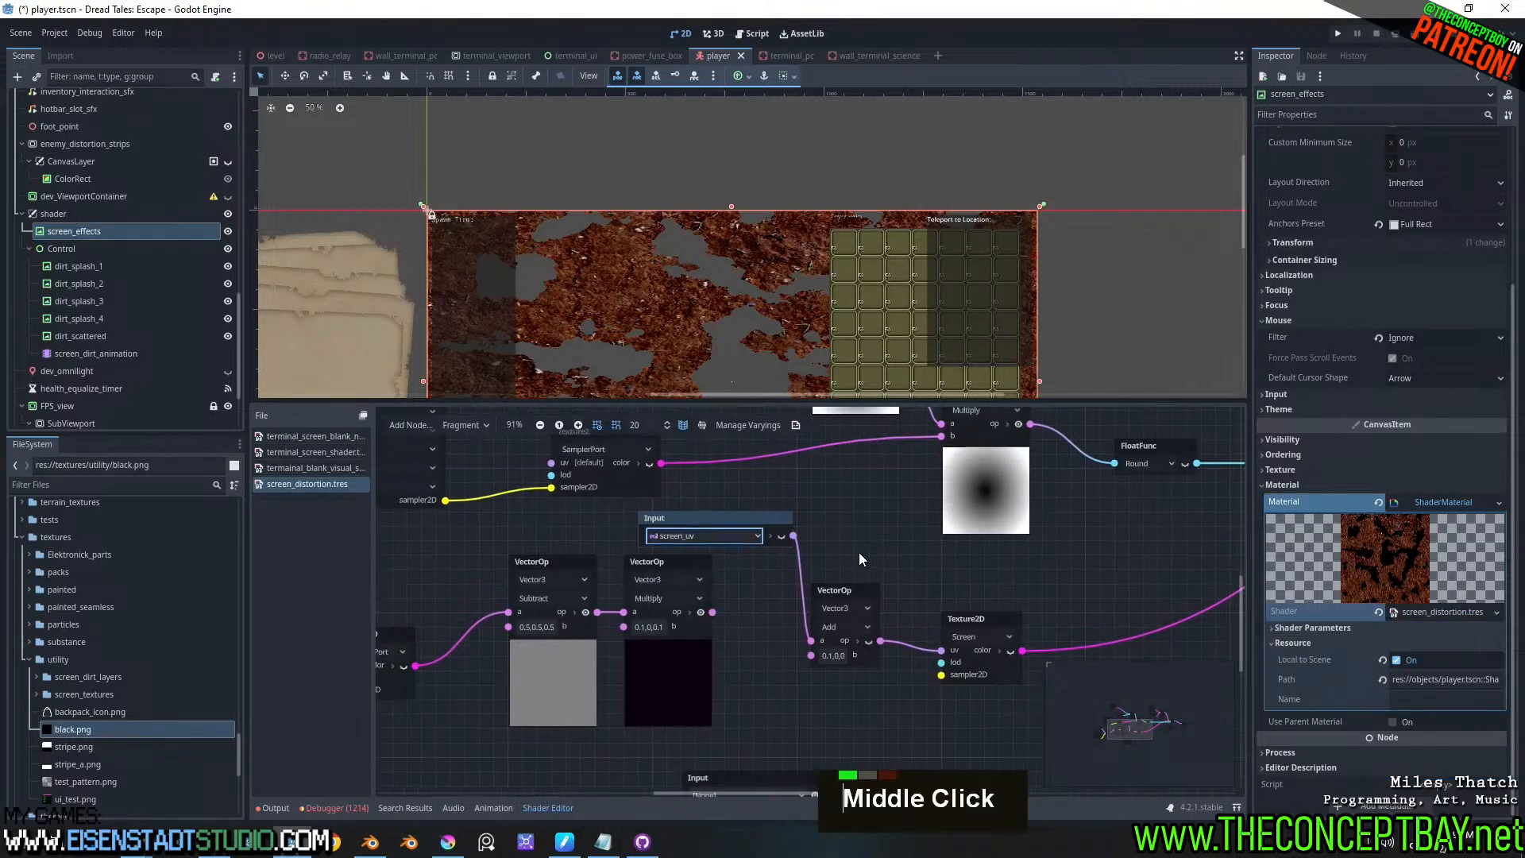
pyautogui.click(827, 657)
pyautogui.click(845, 696)
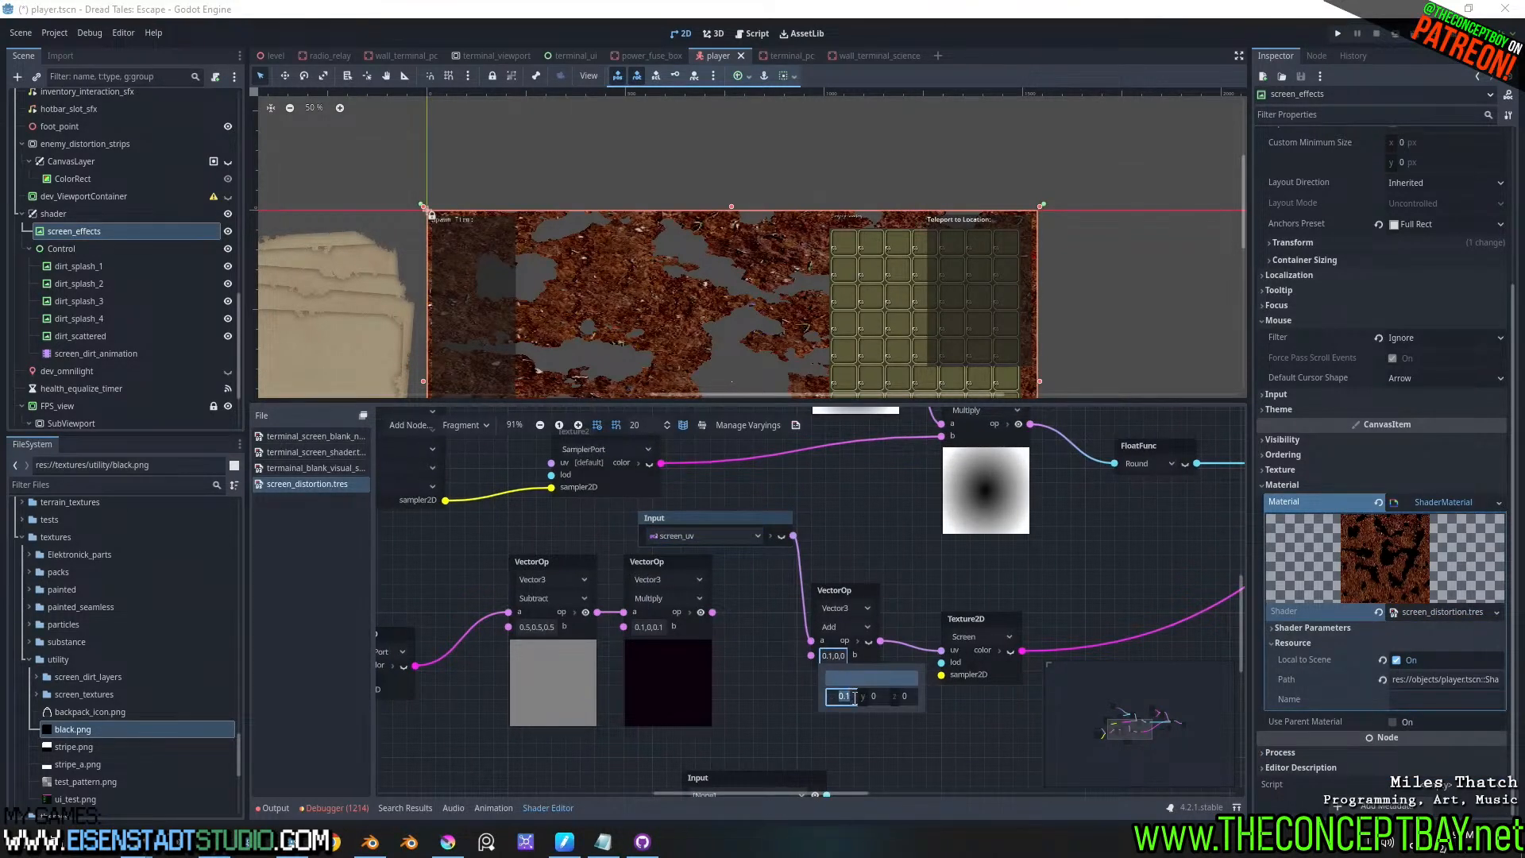
pyautogui.write('0')
pyautogui.press('Return')
# - Switch the Add node's Input node back to uv, run the game to check the screen, and close it
pyautogui.click(729, 536)
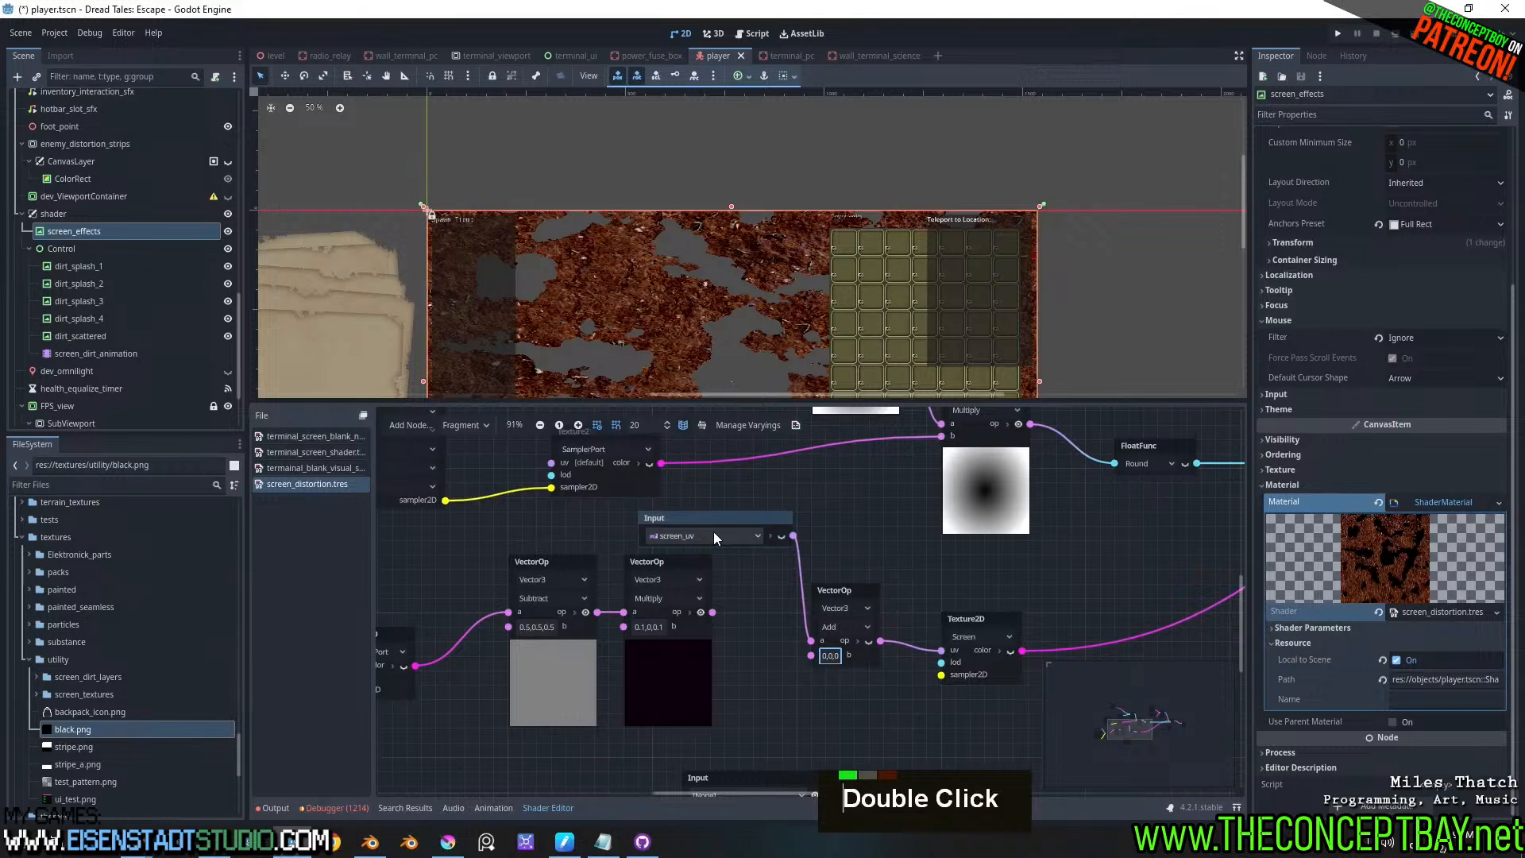
pyautogui.click(713, 531)
pyautogui.click(772, 573)
pyautogui.press('F5')
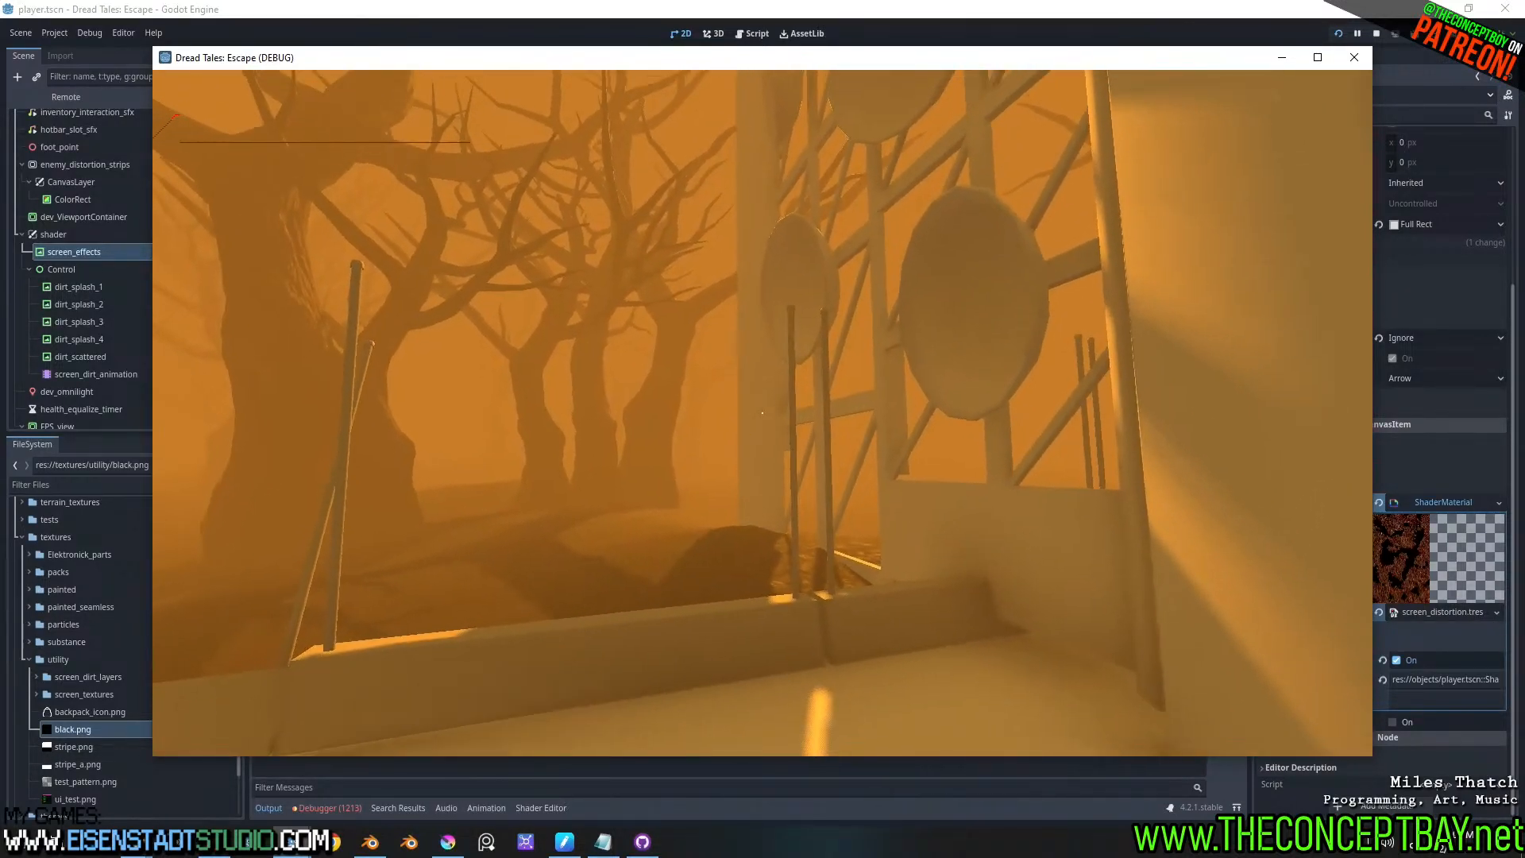
pyautogui.hotkey('alt', 'F4')
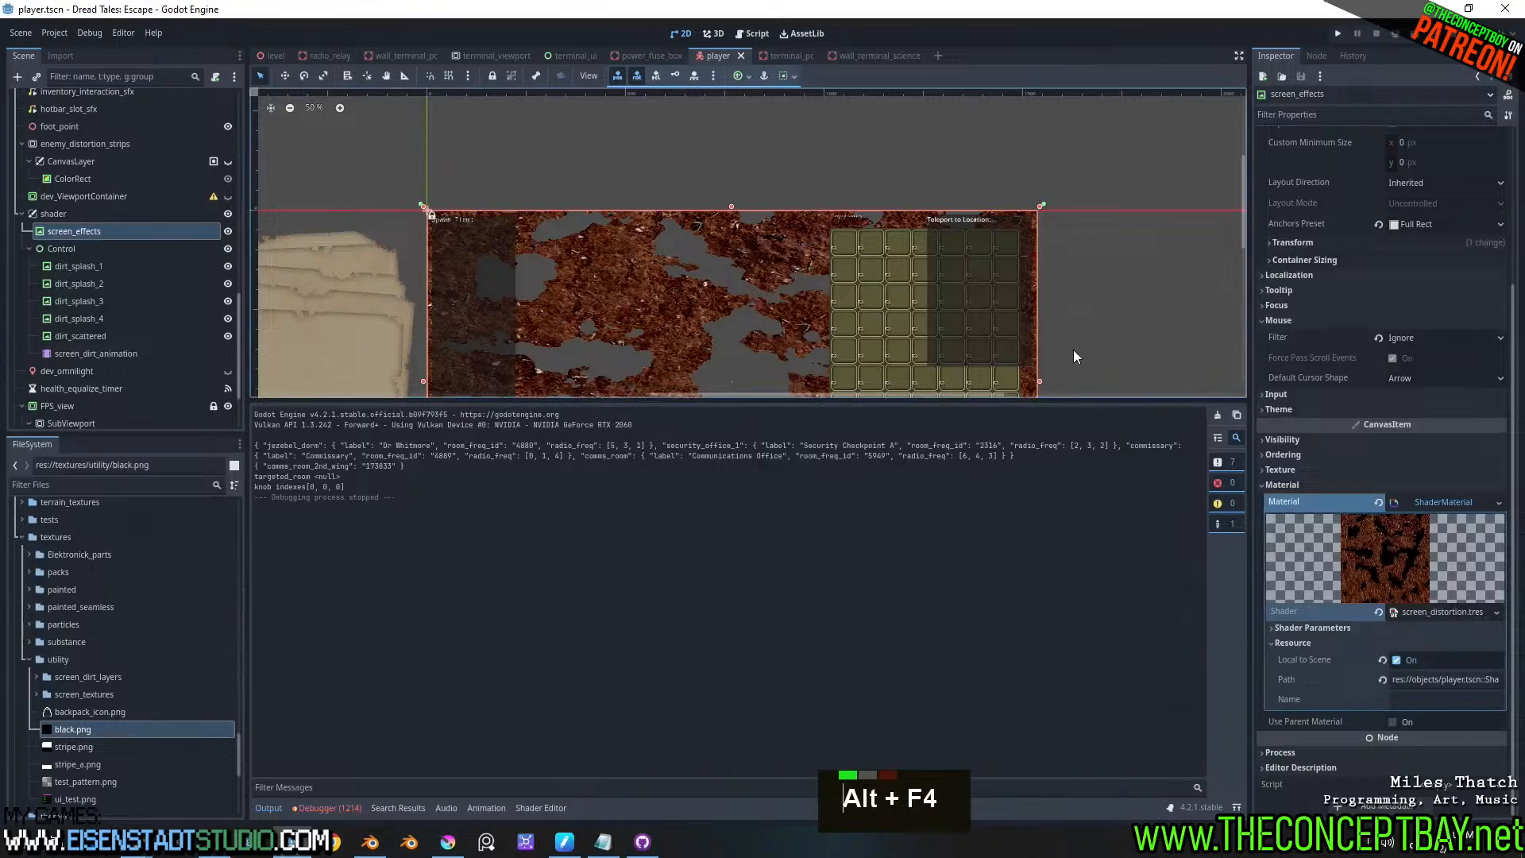
# - Reopen the screen_distortion.tres graph and reconnect the Multiply output to the Add node's b input
pyautogui.click(1426, 612)
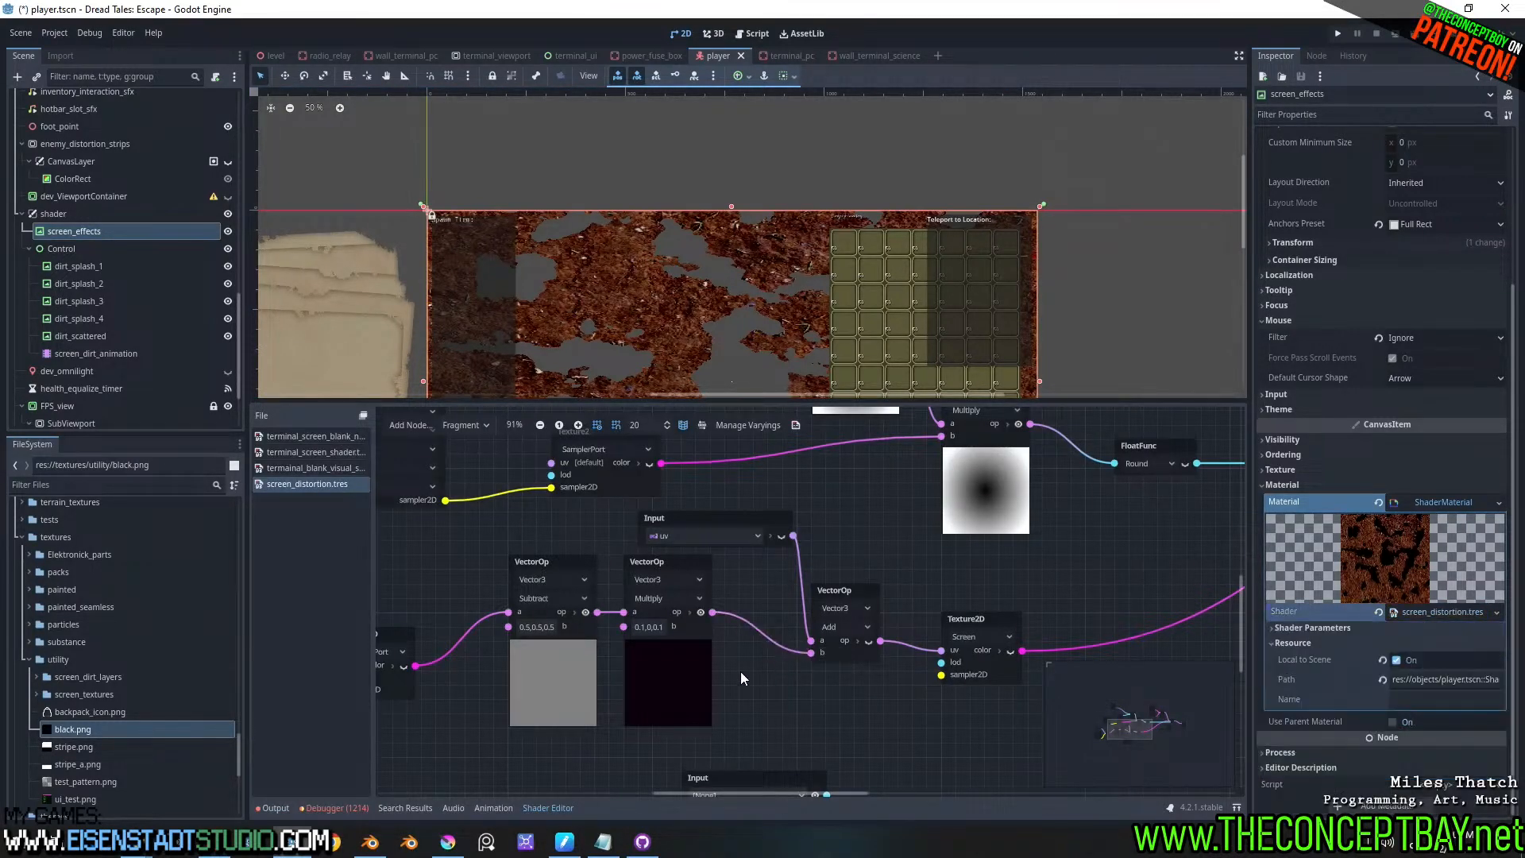
# - Set the Type of the enemy_distortion_viewport_map Texture2DParameter node to Data
pyautogui.moveTo(740, 670); pyautogui.dragTo(1080, 641, button='middle')
pyautogui.moveTo(636, 713); pyautogui.dragTo(622, 713, button='middle')
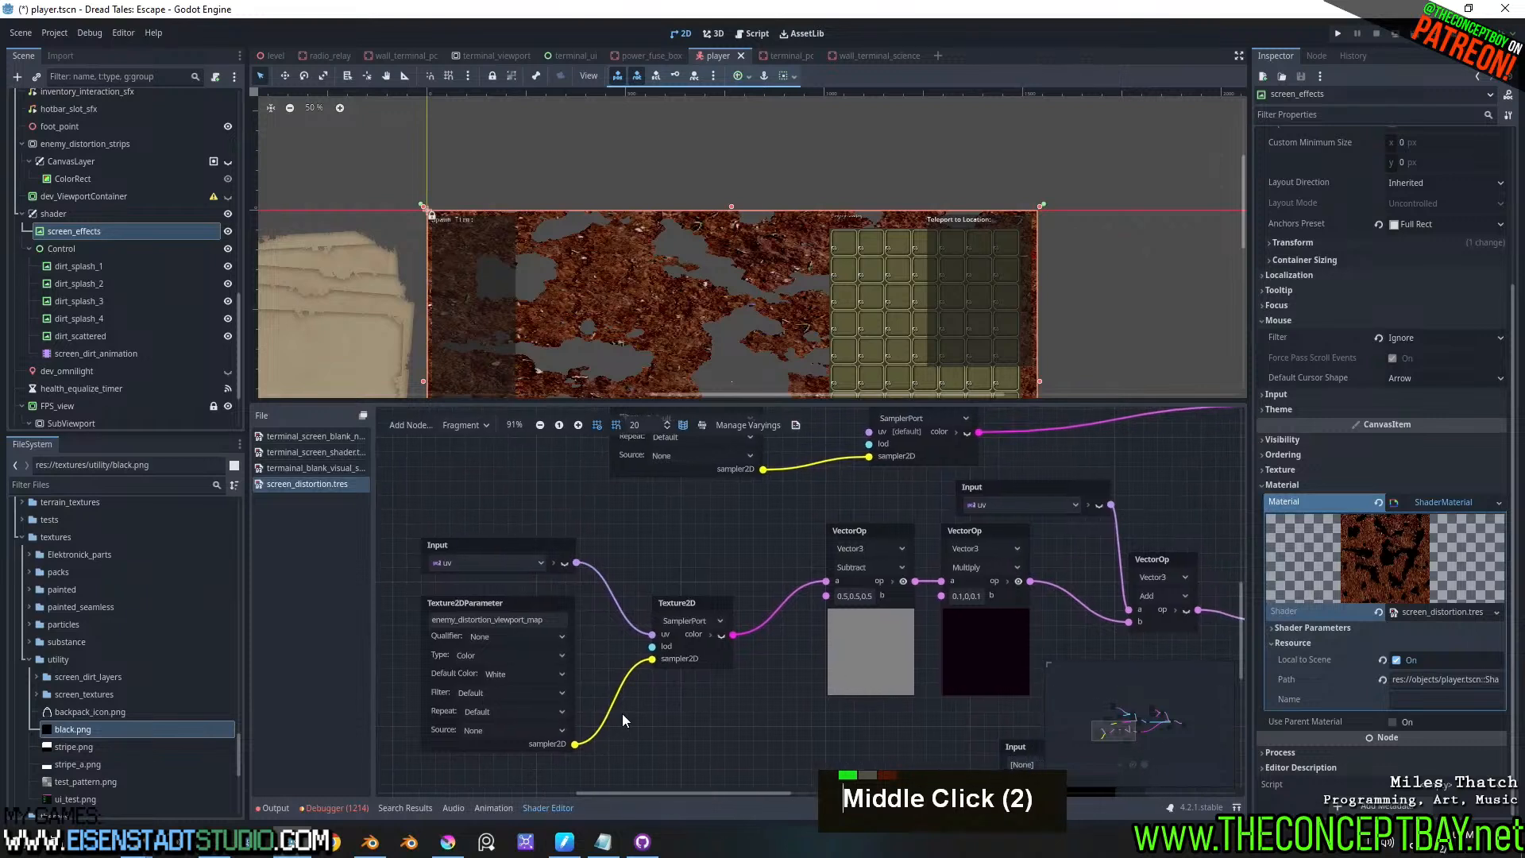
pyautogui.click(519, 604)
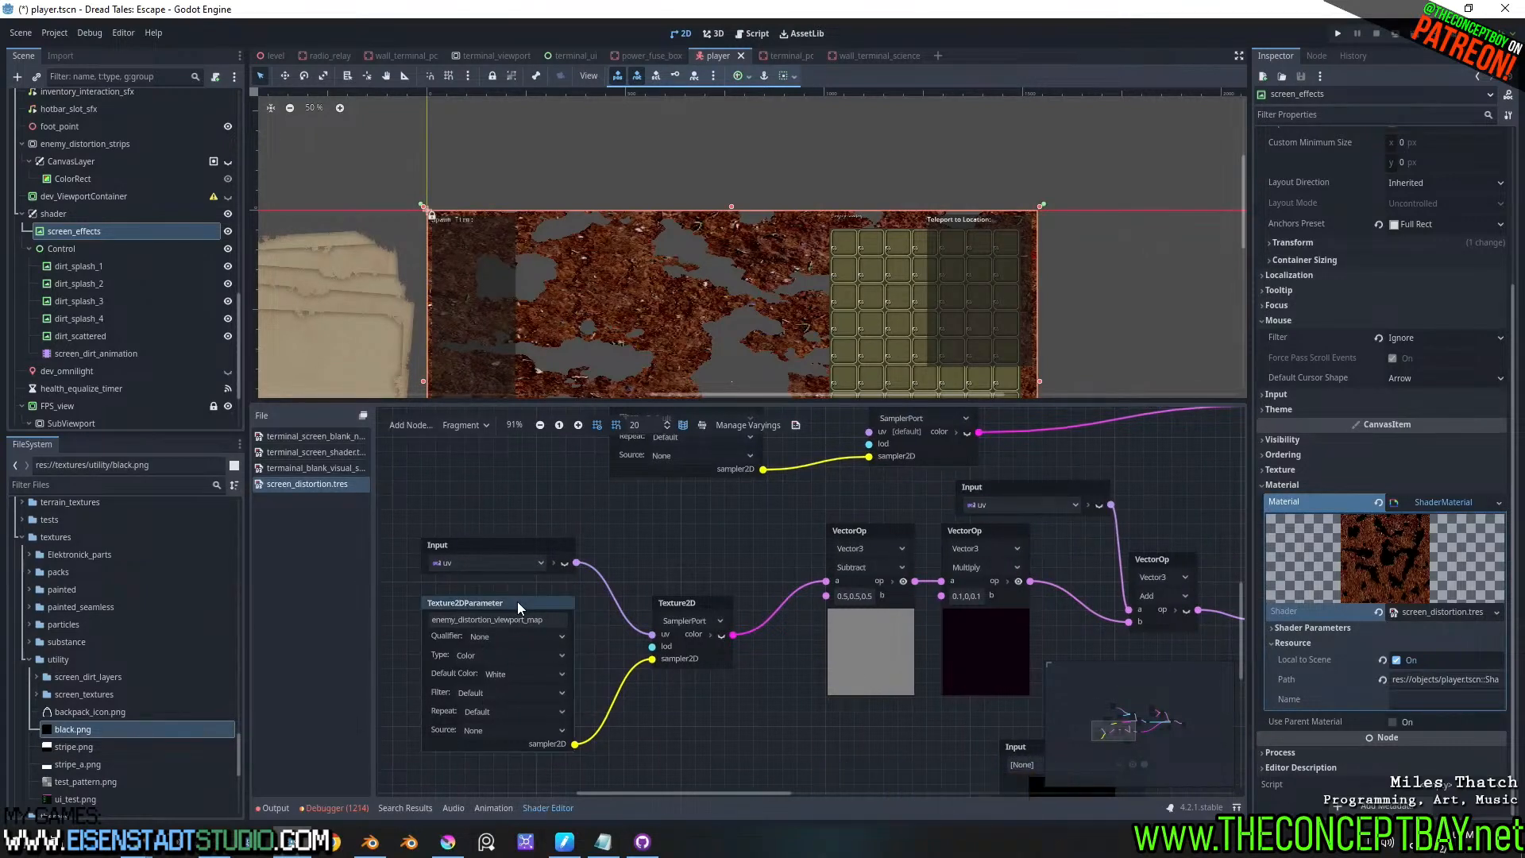
pyautogui.moveTo(522, 597); pyautogui.dragTo(494, 598, button='middle')
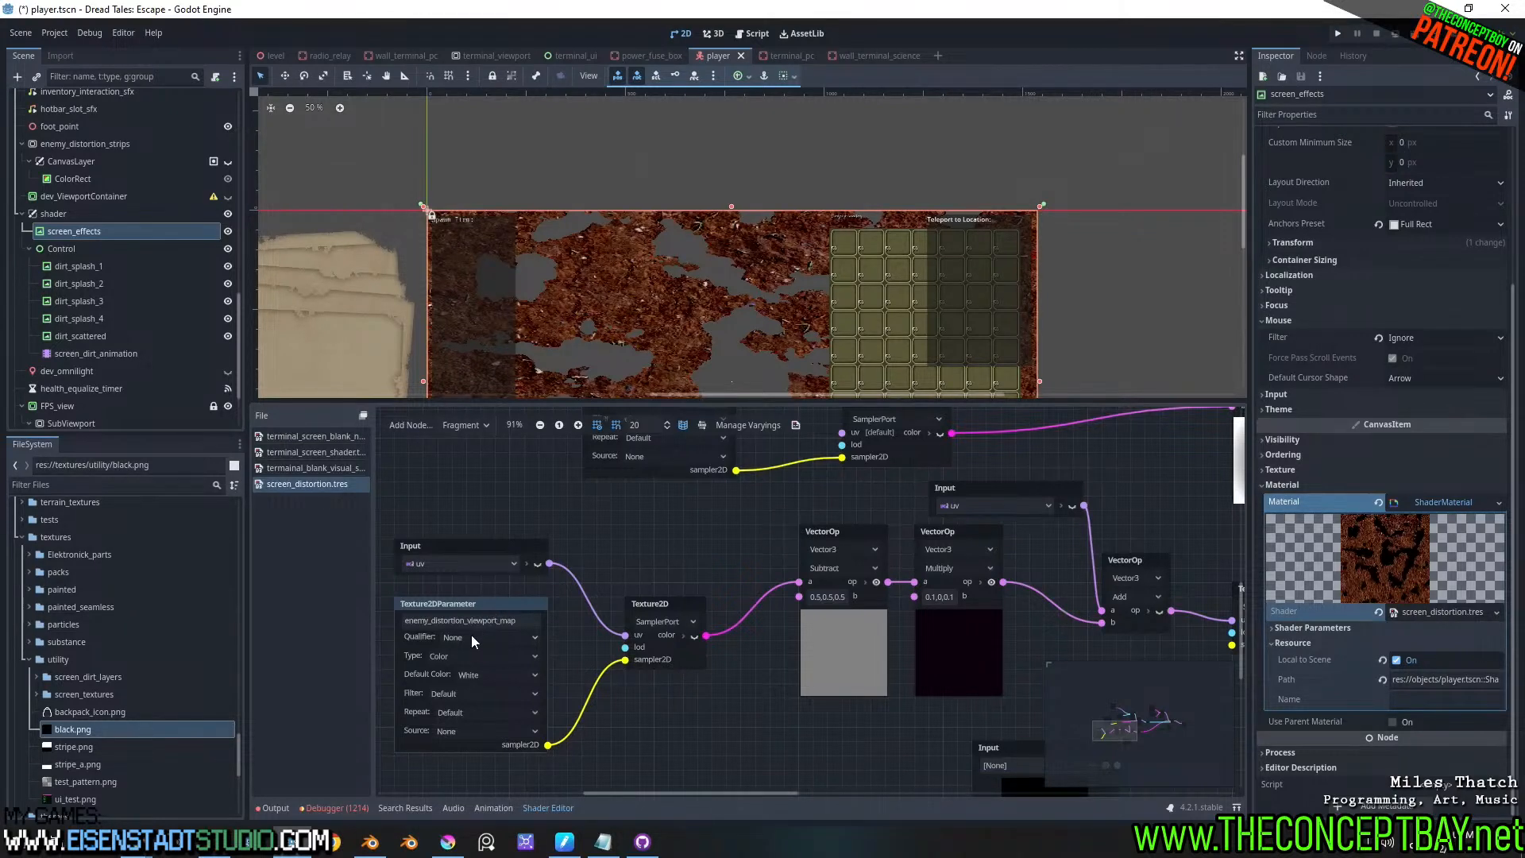
pyautogui.click(461, 656)
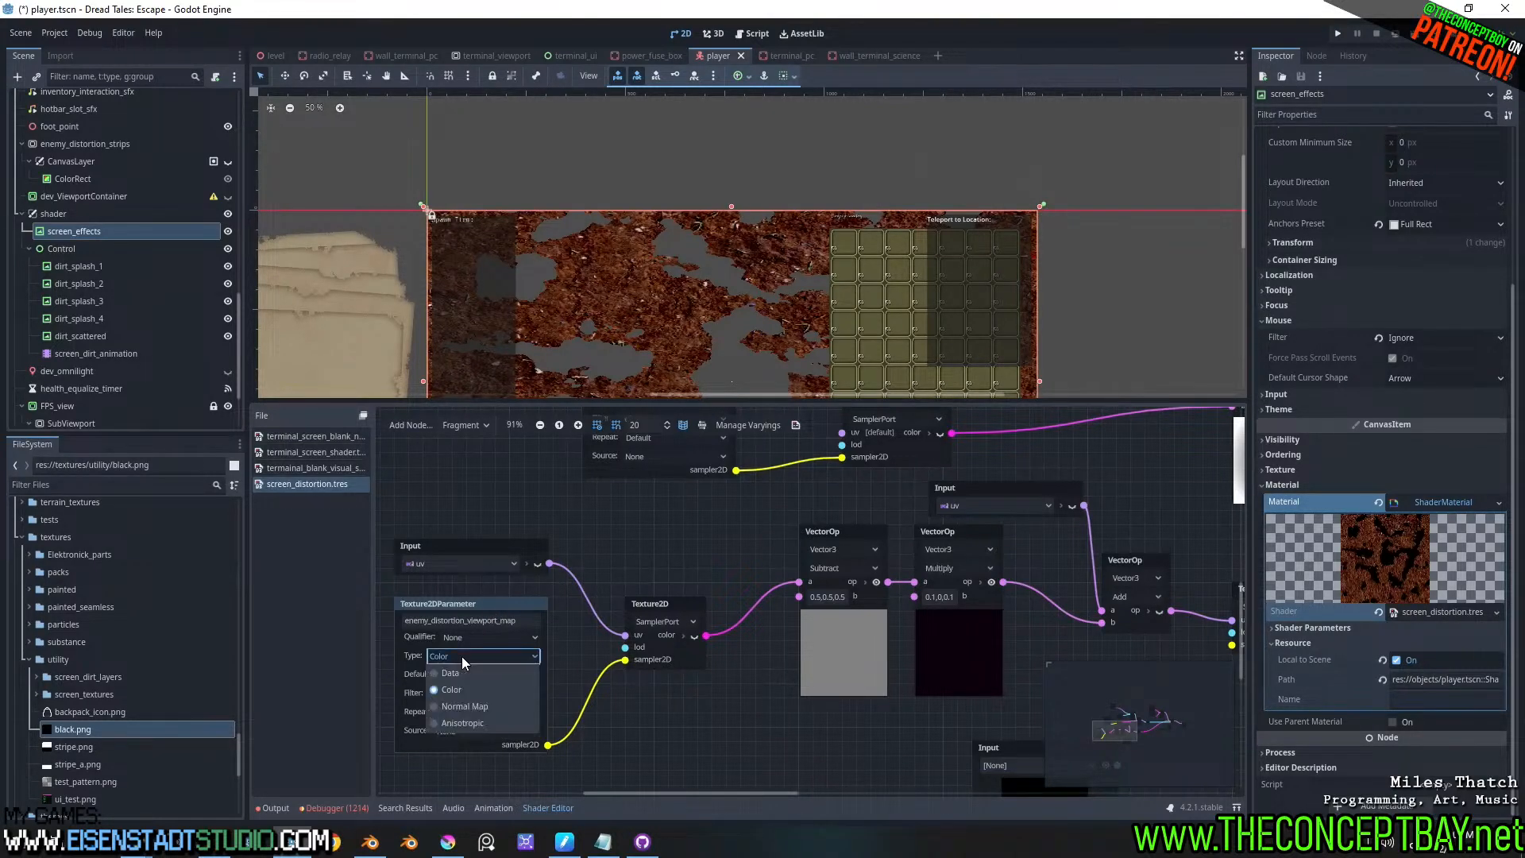
pyautogui.click(459, 672)
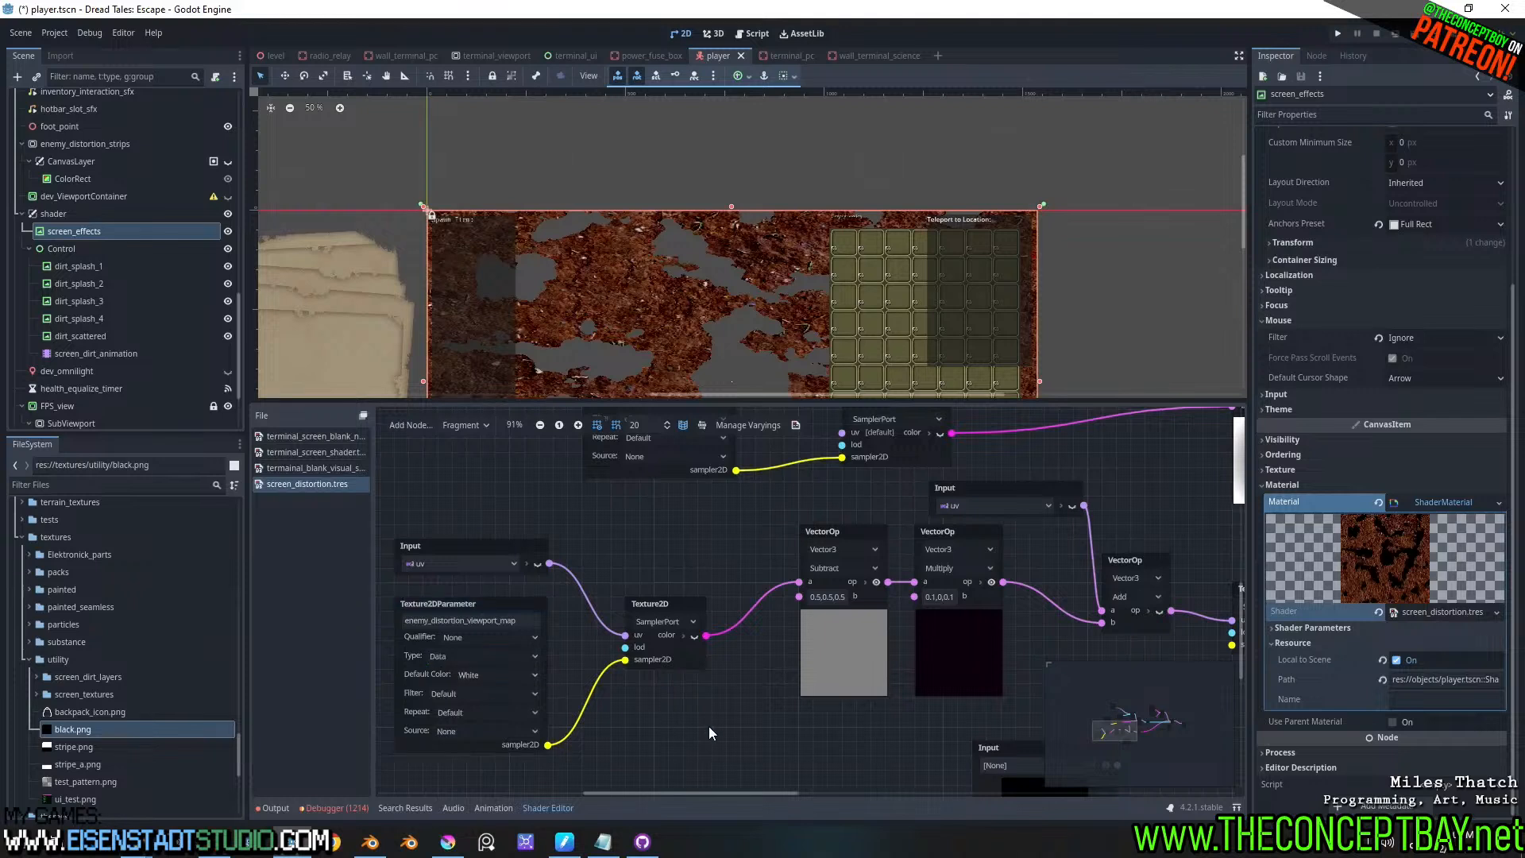
# - Run the game to check the screen distortion with the Data texture type, and close it
pyautogui.moveTo(680, 725); pyautogui.dragTo(645, 723, button='middle')
pyautogui.press('F5')
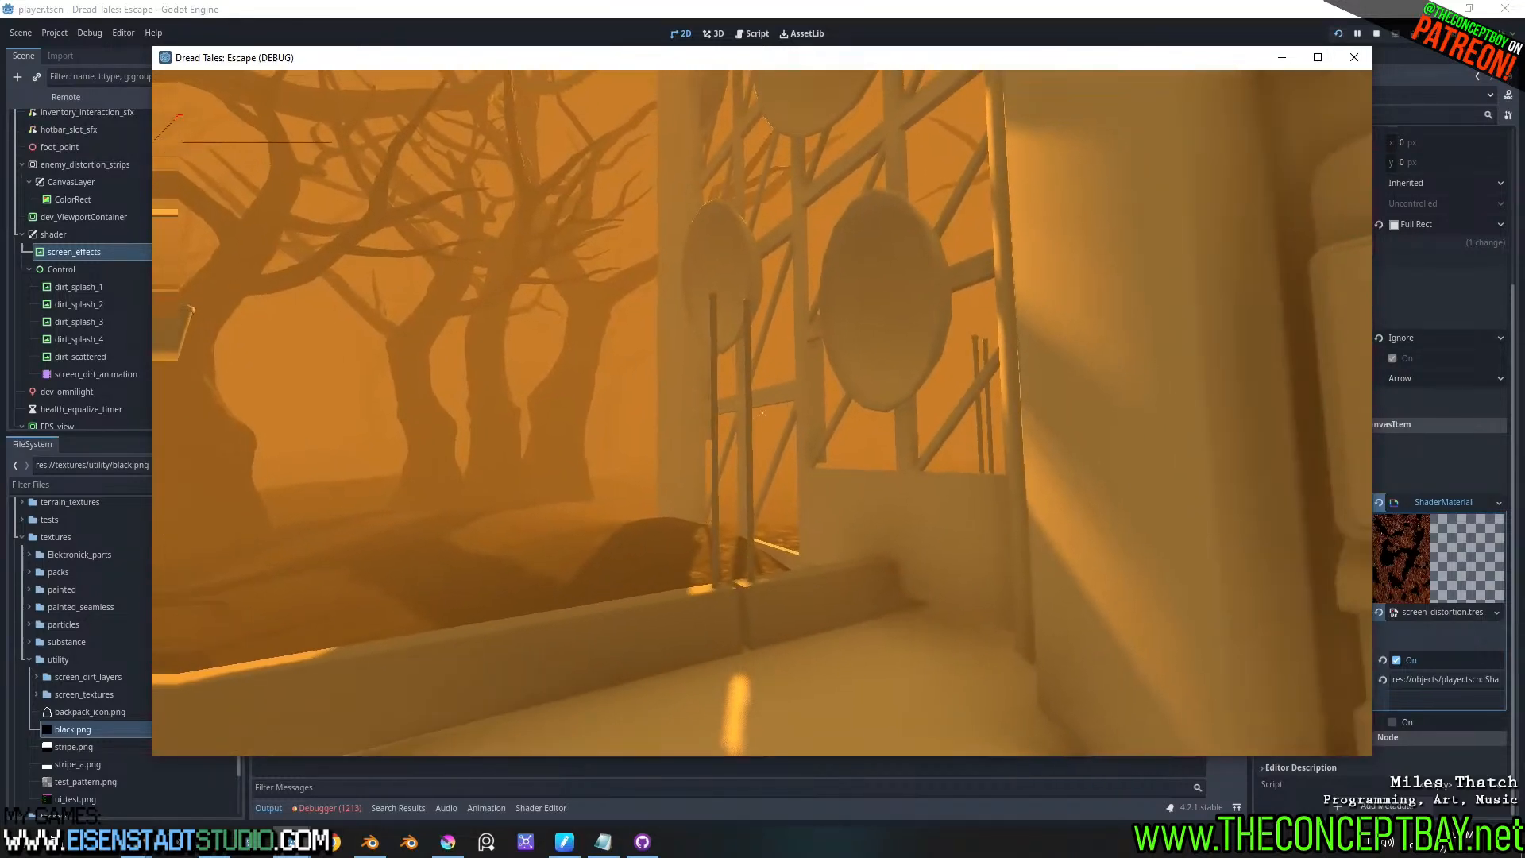
pyautogui.hotkey('alt', 'F4')
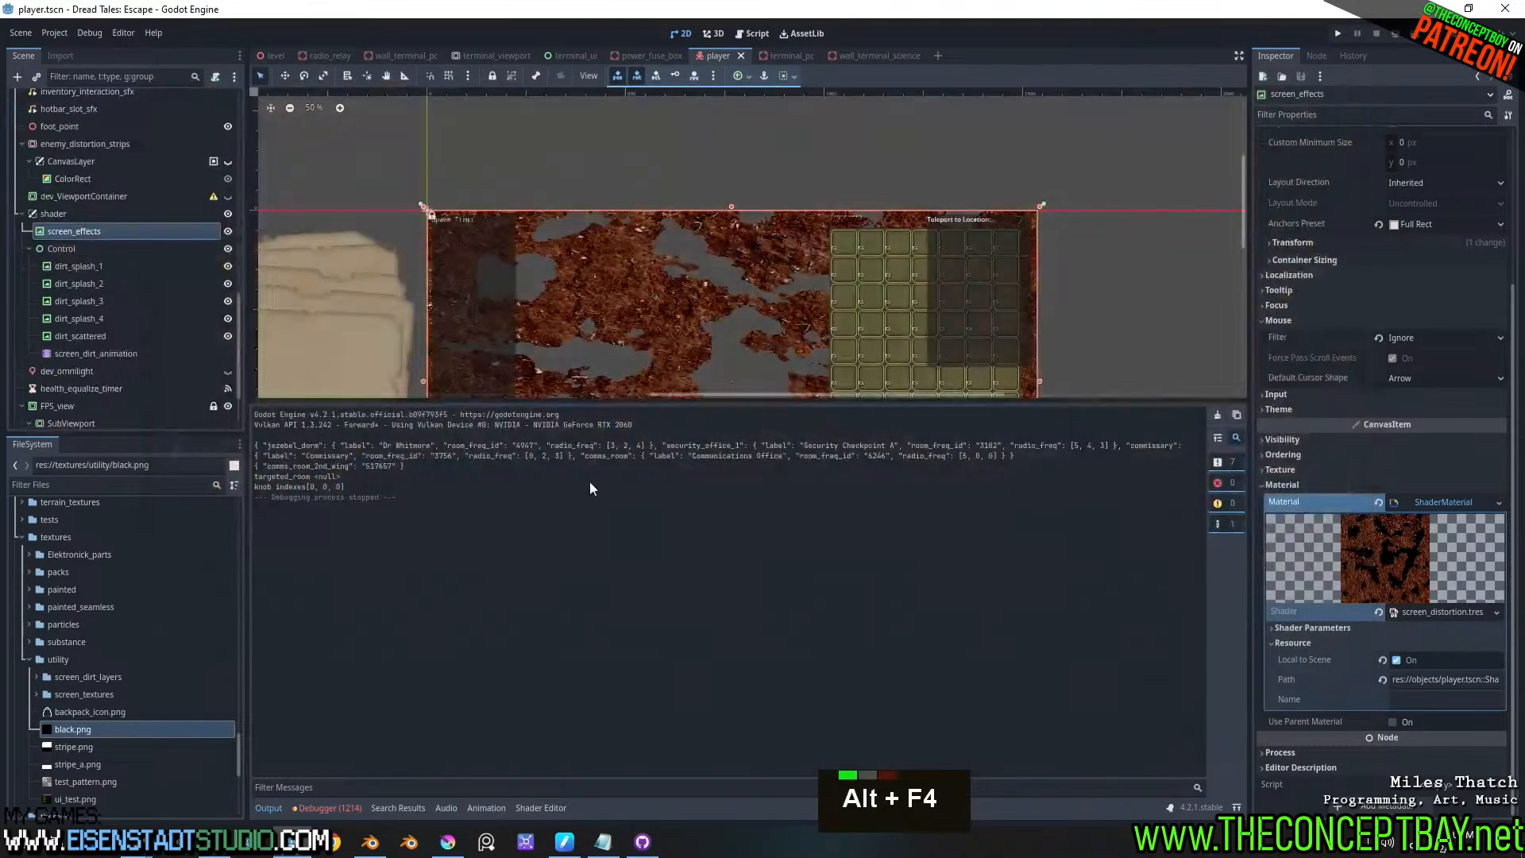
# - Reopen the shader graph, wire Subtract's output directly to the Add node's b input past Multiply, and test it in a game run
pyautogui.click(1444, 612)
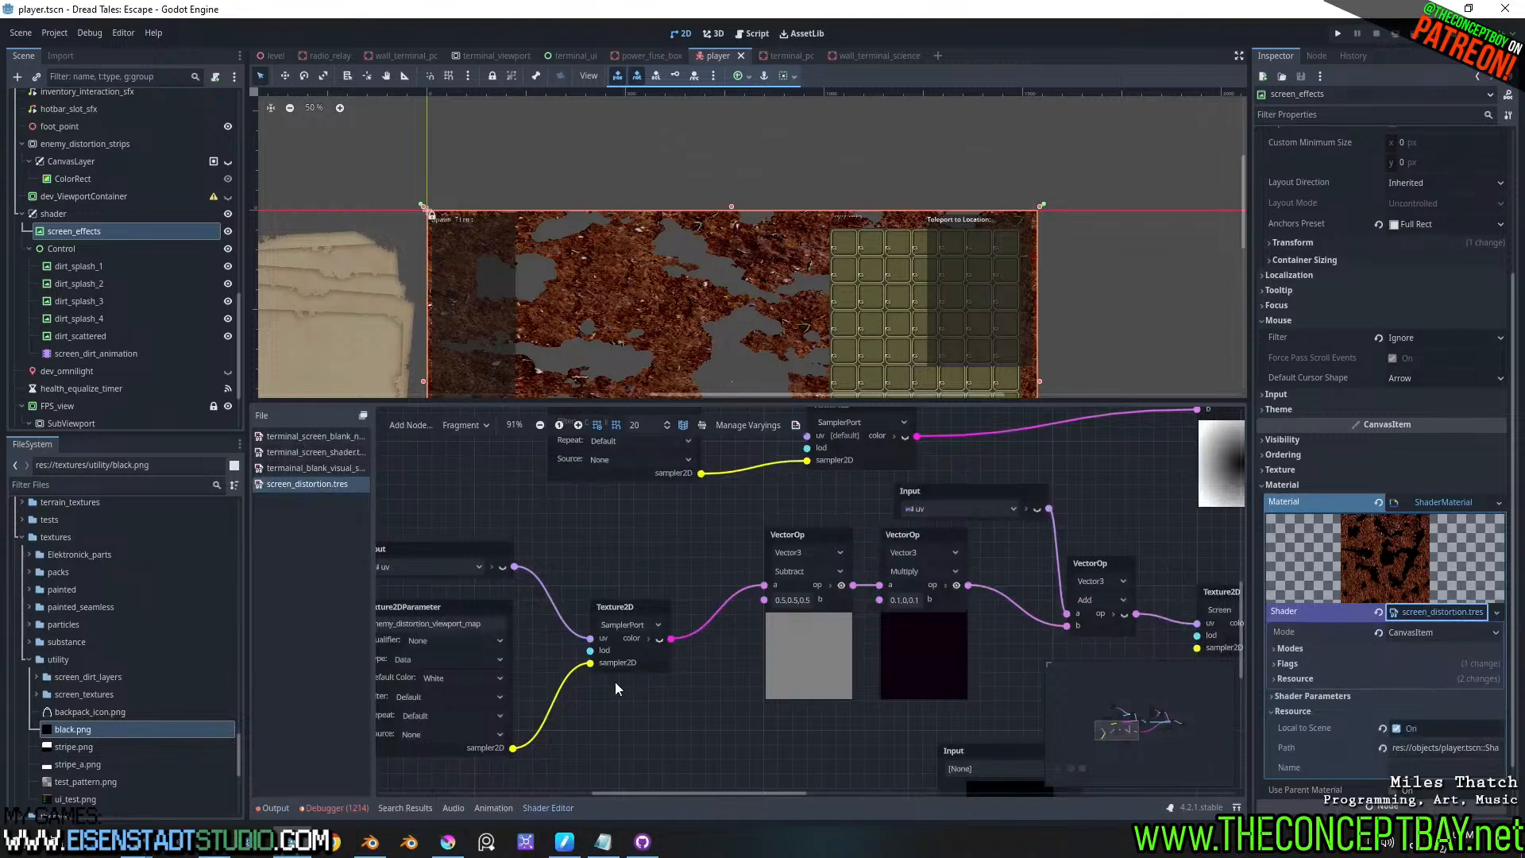
pyautogui.moveTo(615, 682); pyautogui.dragTo(532, 691, button='middle')
pyautogui.moveTo(831, 564); pyautogui.dragTo(751, 544, button='middle')
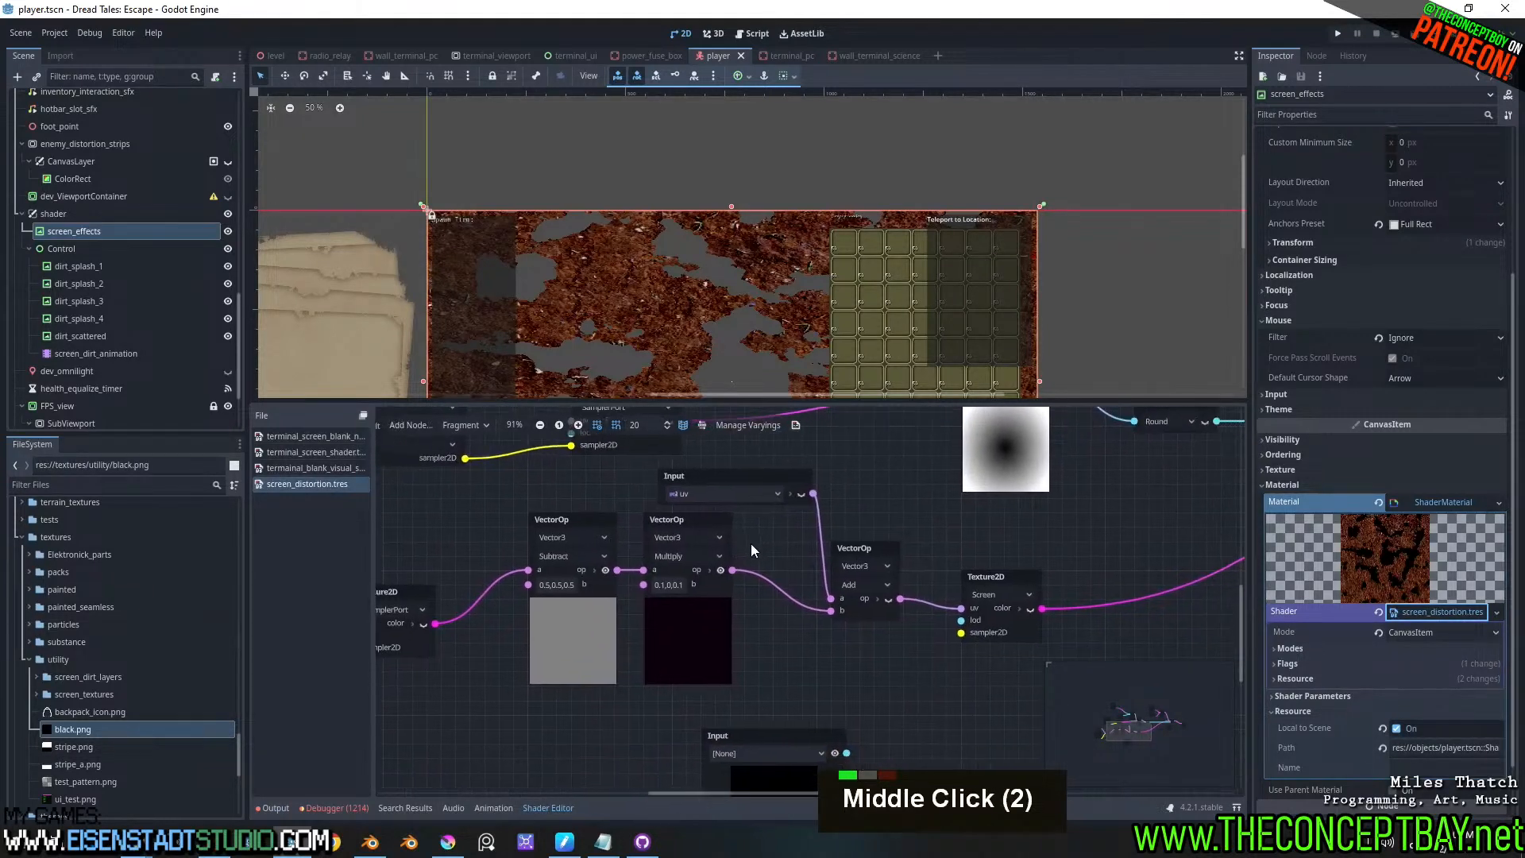
pyautogui.click(706, 520)
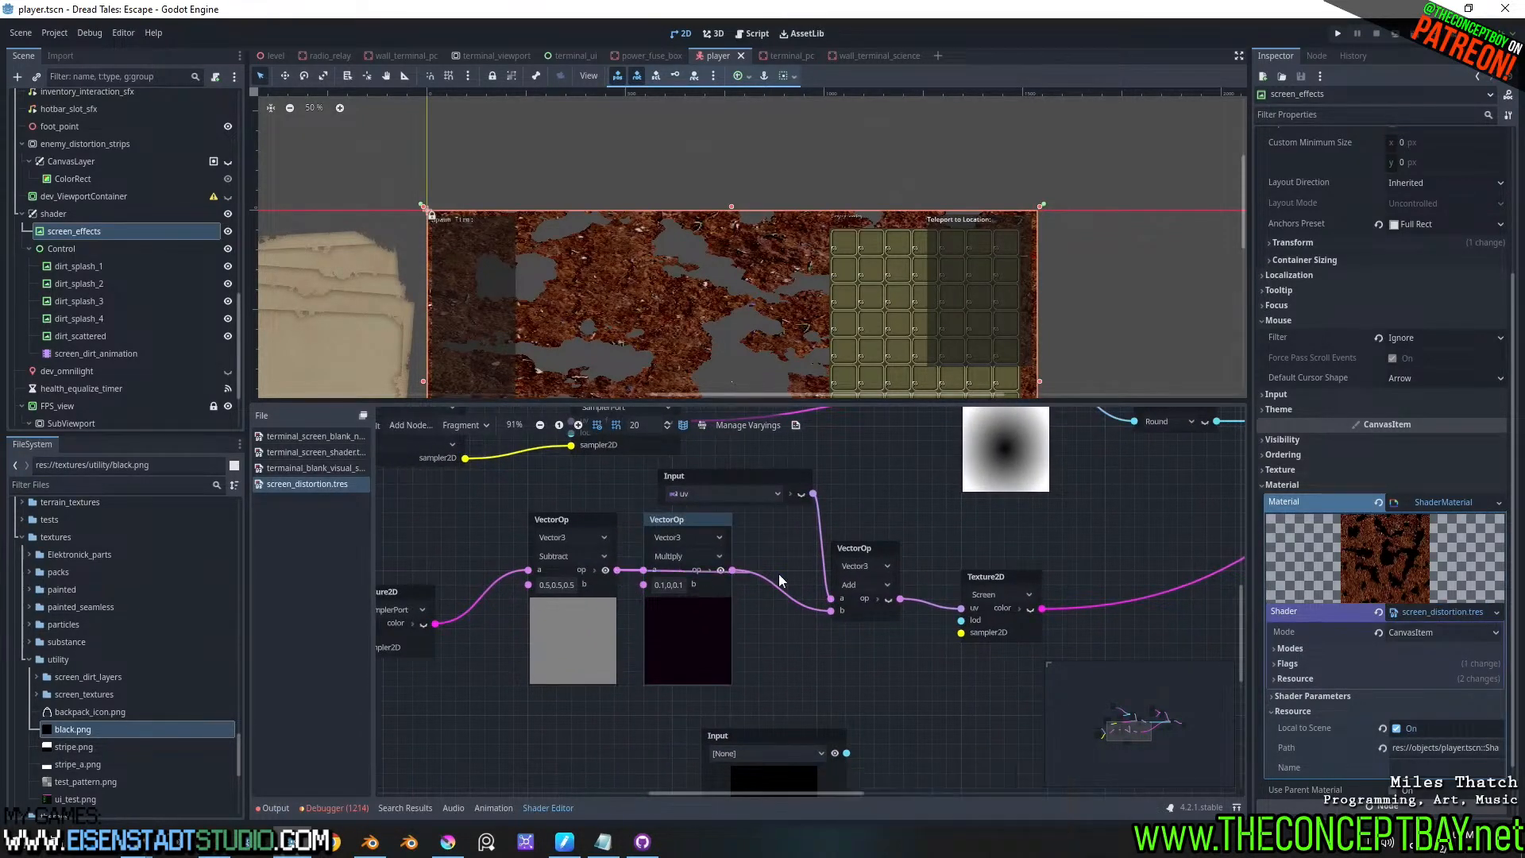
pyautogui.moveTo(779, 574); pyautogui.dragTo(821, 610)
pyautogui.moveTo(840, 542); pyautogui.dragTo(842, 533, button='middle')
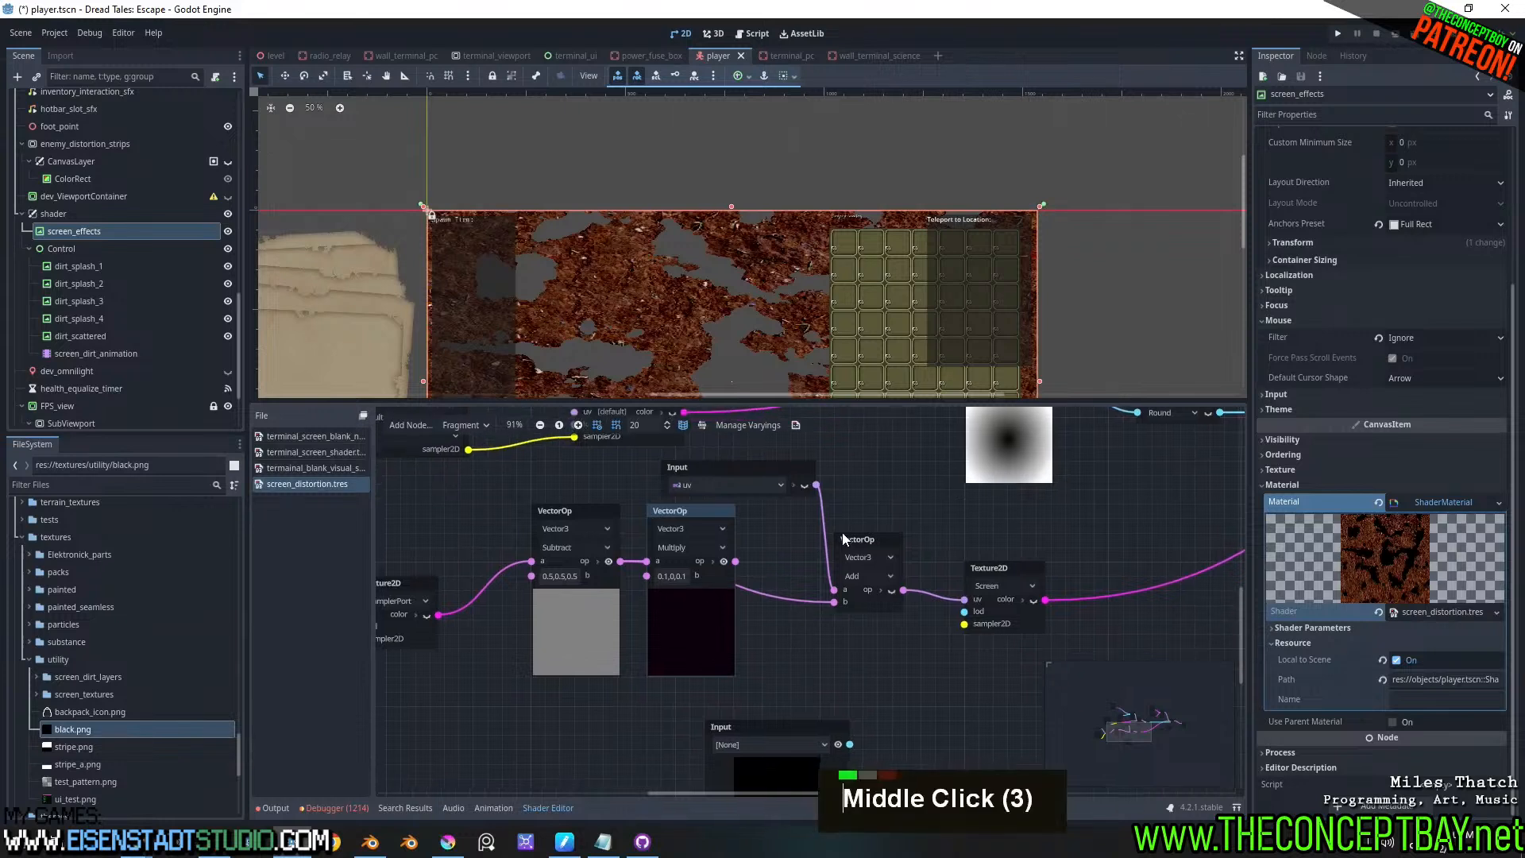
pyautogui.moveTo(694, 513); pyautogui.dragTo(719, 554)
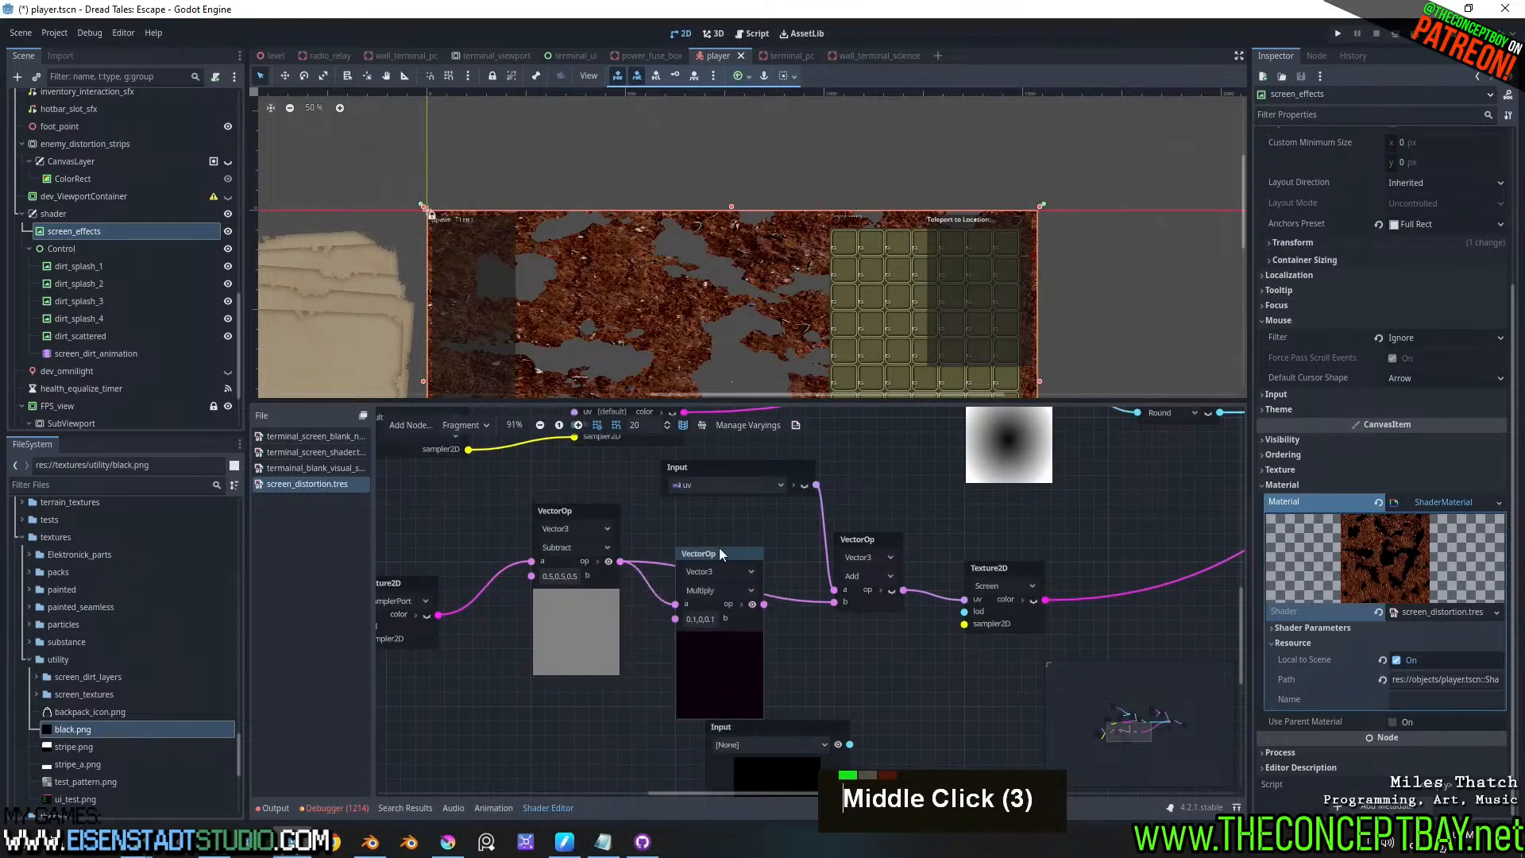
pyautogui.press('F5')
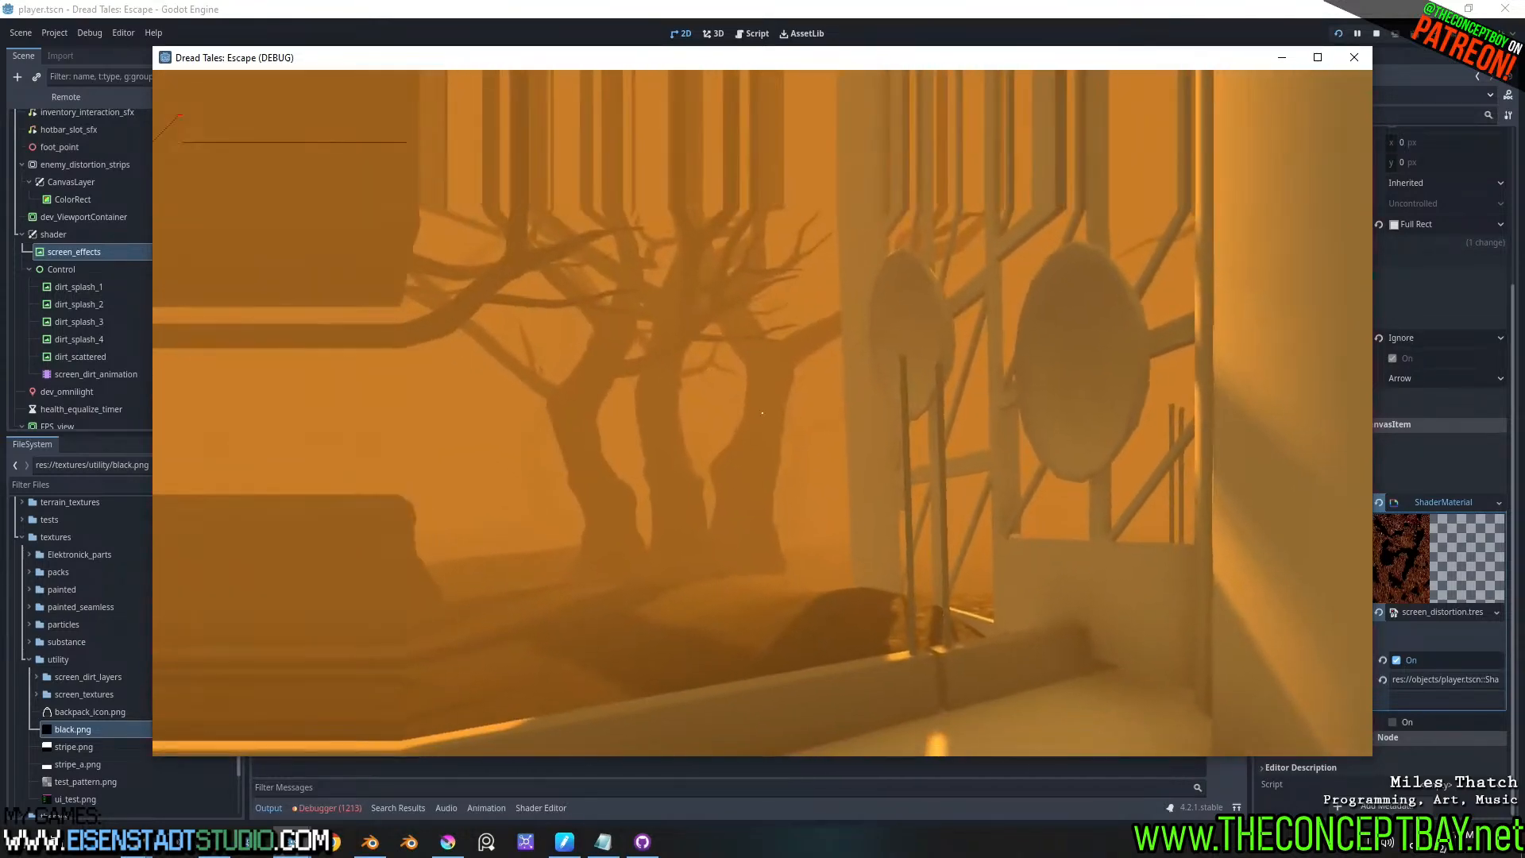
pyautogui.hotkey('alt', 'F4')
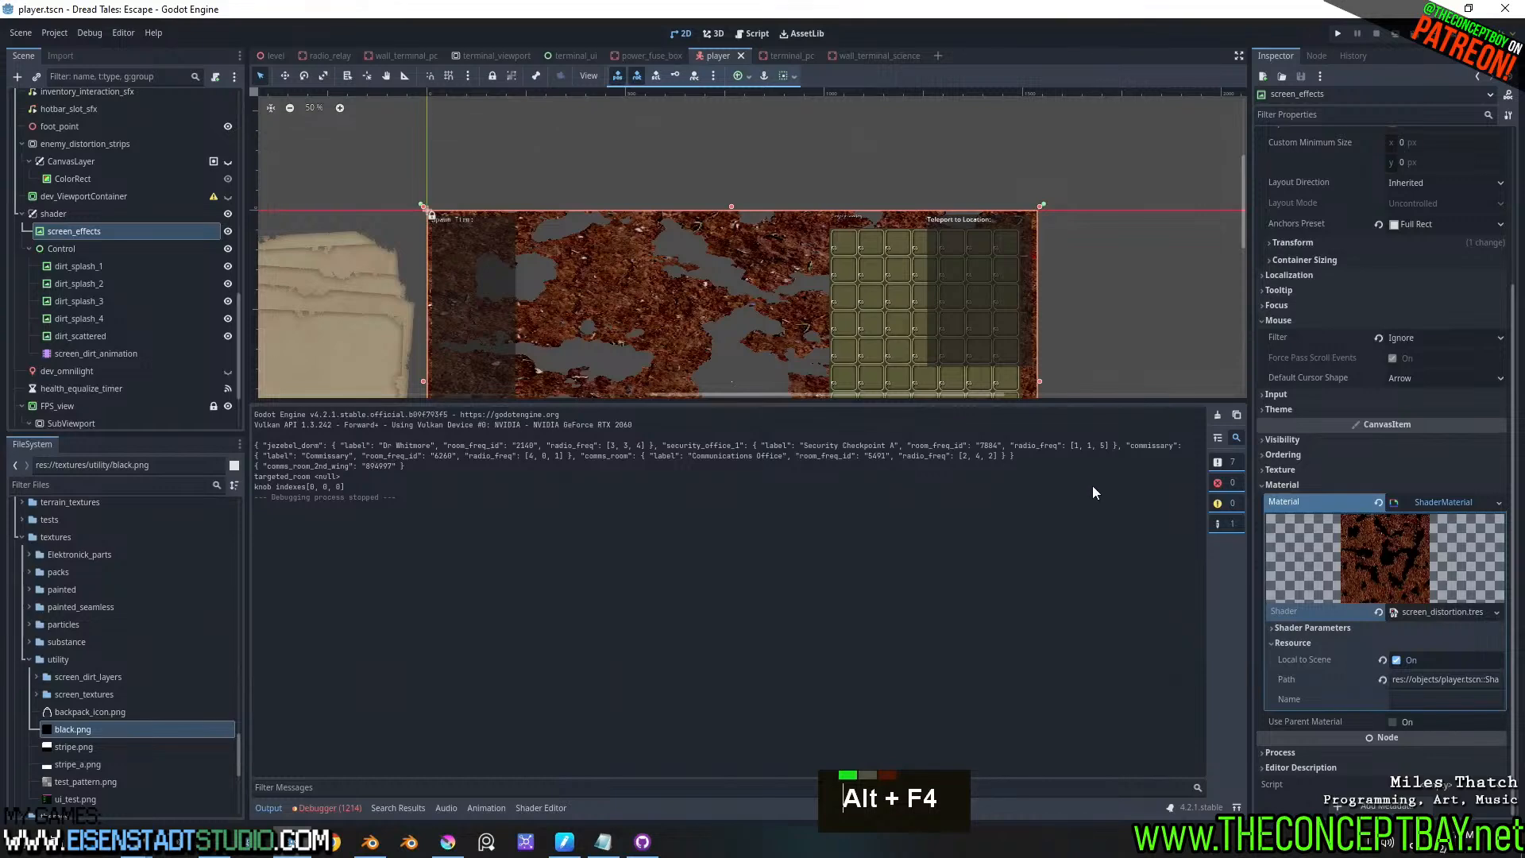
# - Reopen the screen_distortion.tres graph and delete the unused empty Input node and the bypassed Multiply node
pyautogui.click(1437, 612)
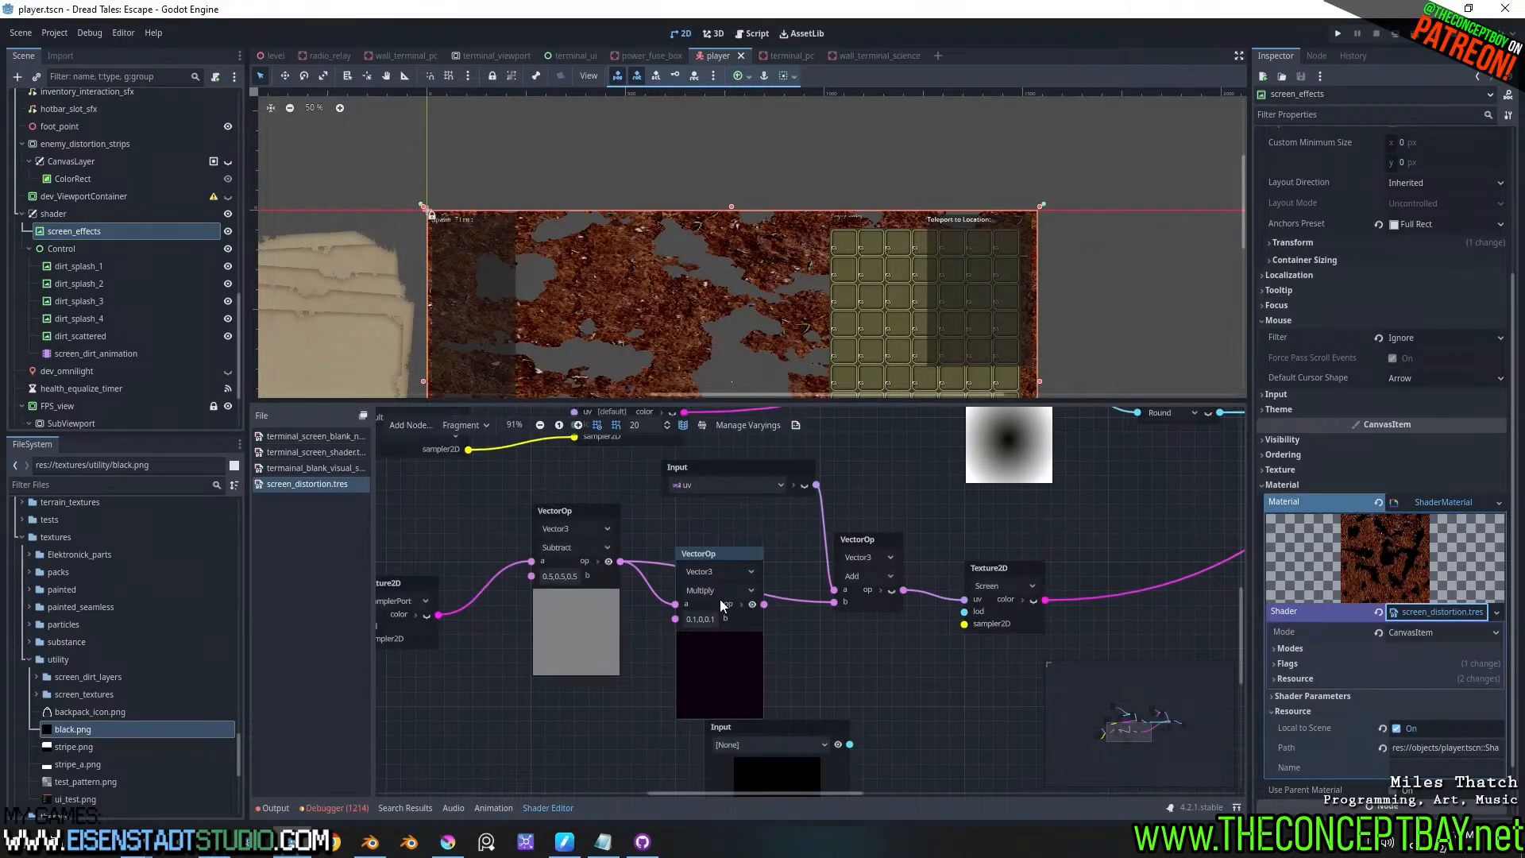
pyautogui.moveTo(722, 554); pyautogui.dragTo(709, 584)
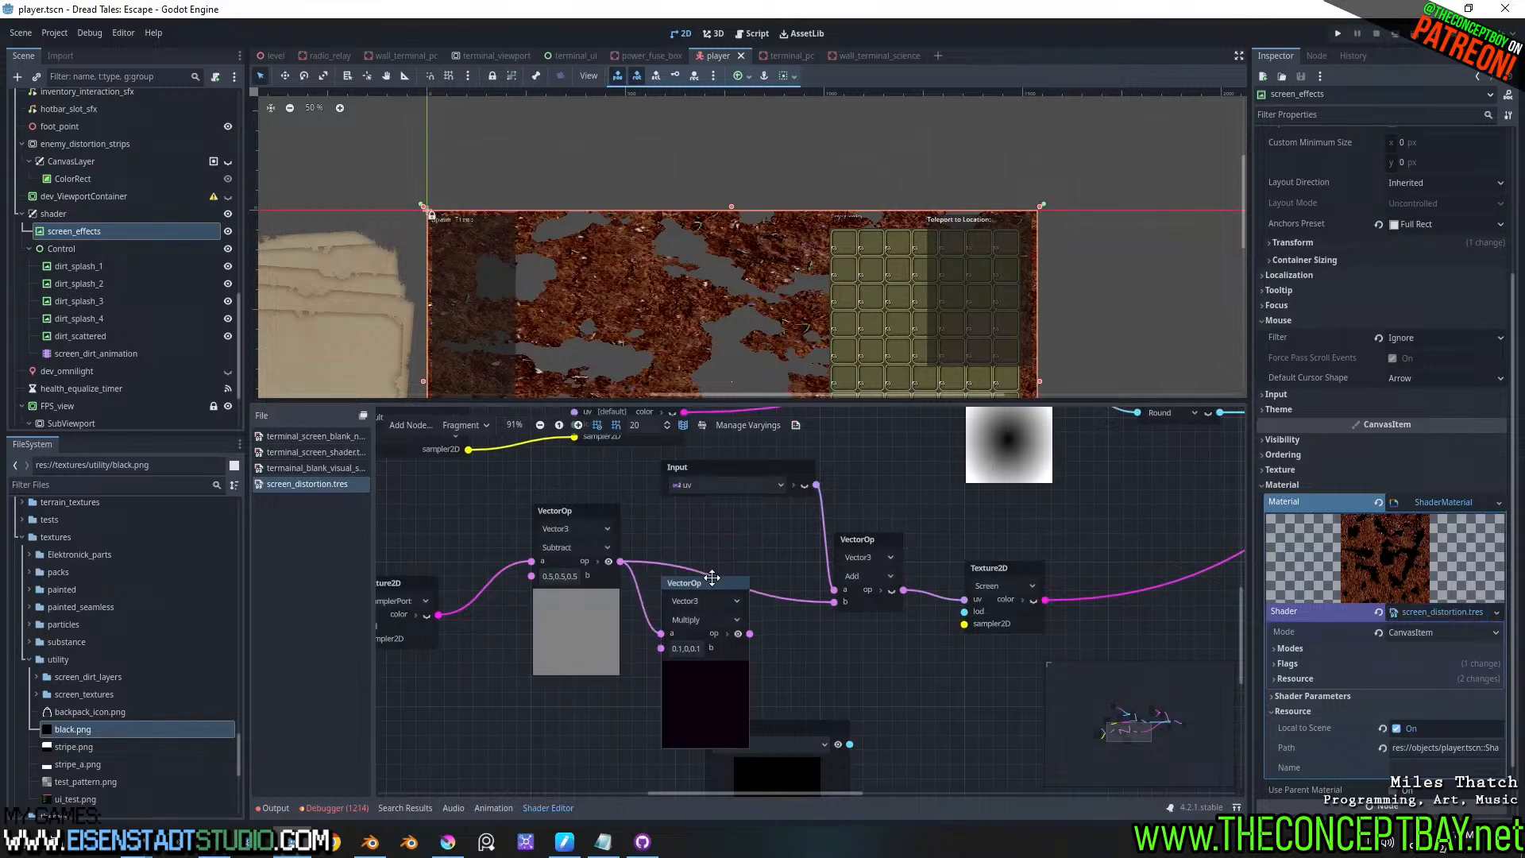
pyautogui.moveTo(826, 698); pyautogui.dragTo(874, 535, button='middle')
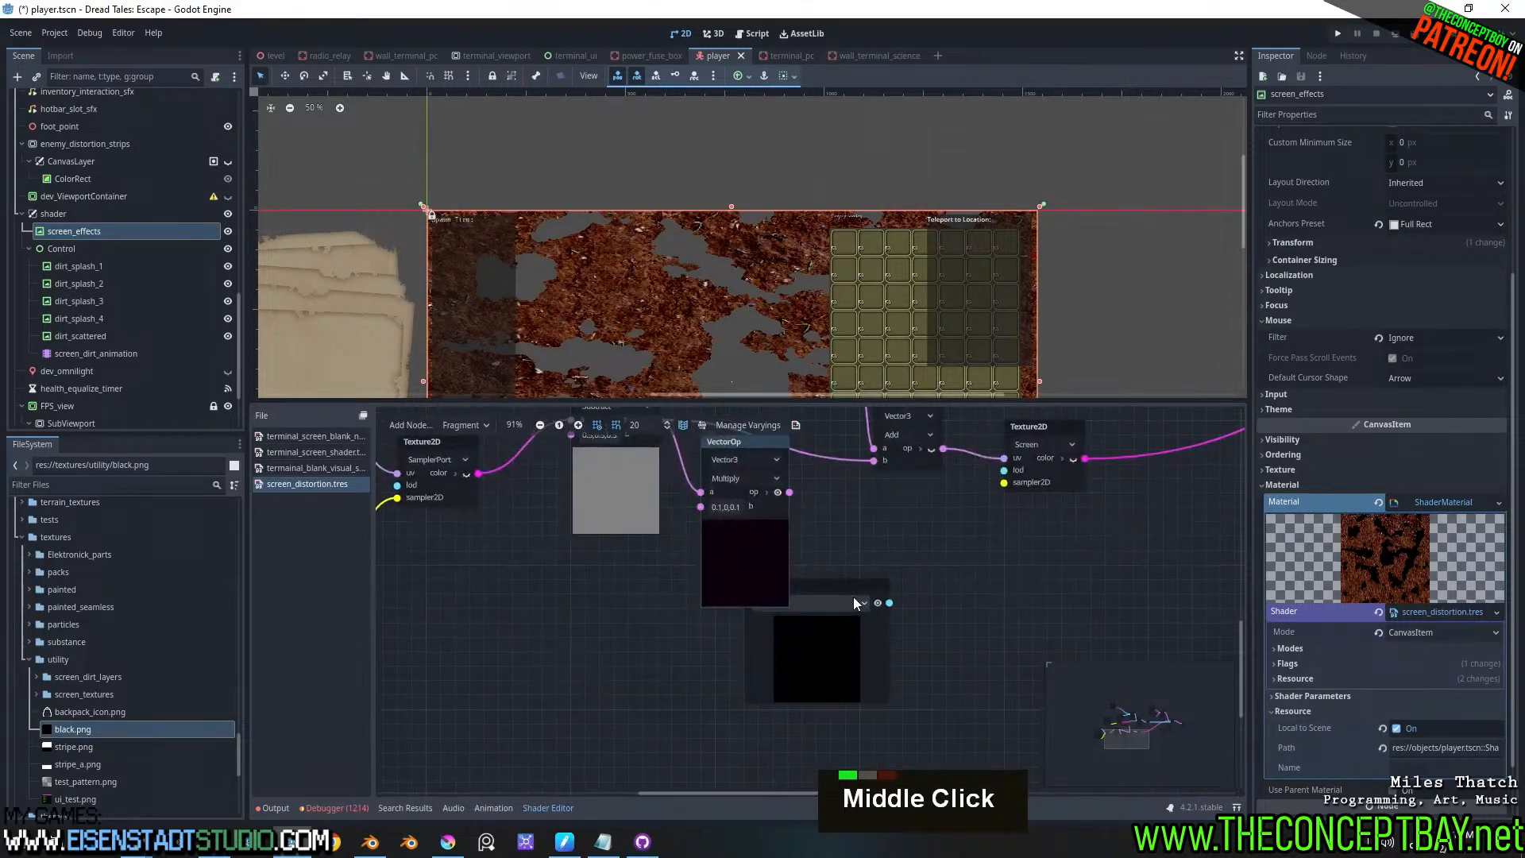
pyautogui.moveTo(853, 592); pyautogui.dragTo(809, 645)
pyautogui.press('Delete')
pyautogui.moveTo(836, 610); pyautogui.dragTo(814, 708, button='middle')
pyautogui.click(741, 558)
pyautogui.press('Delete')
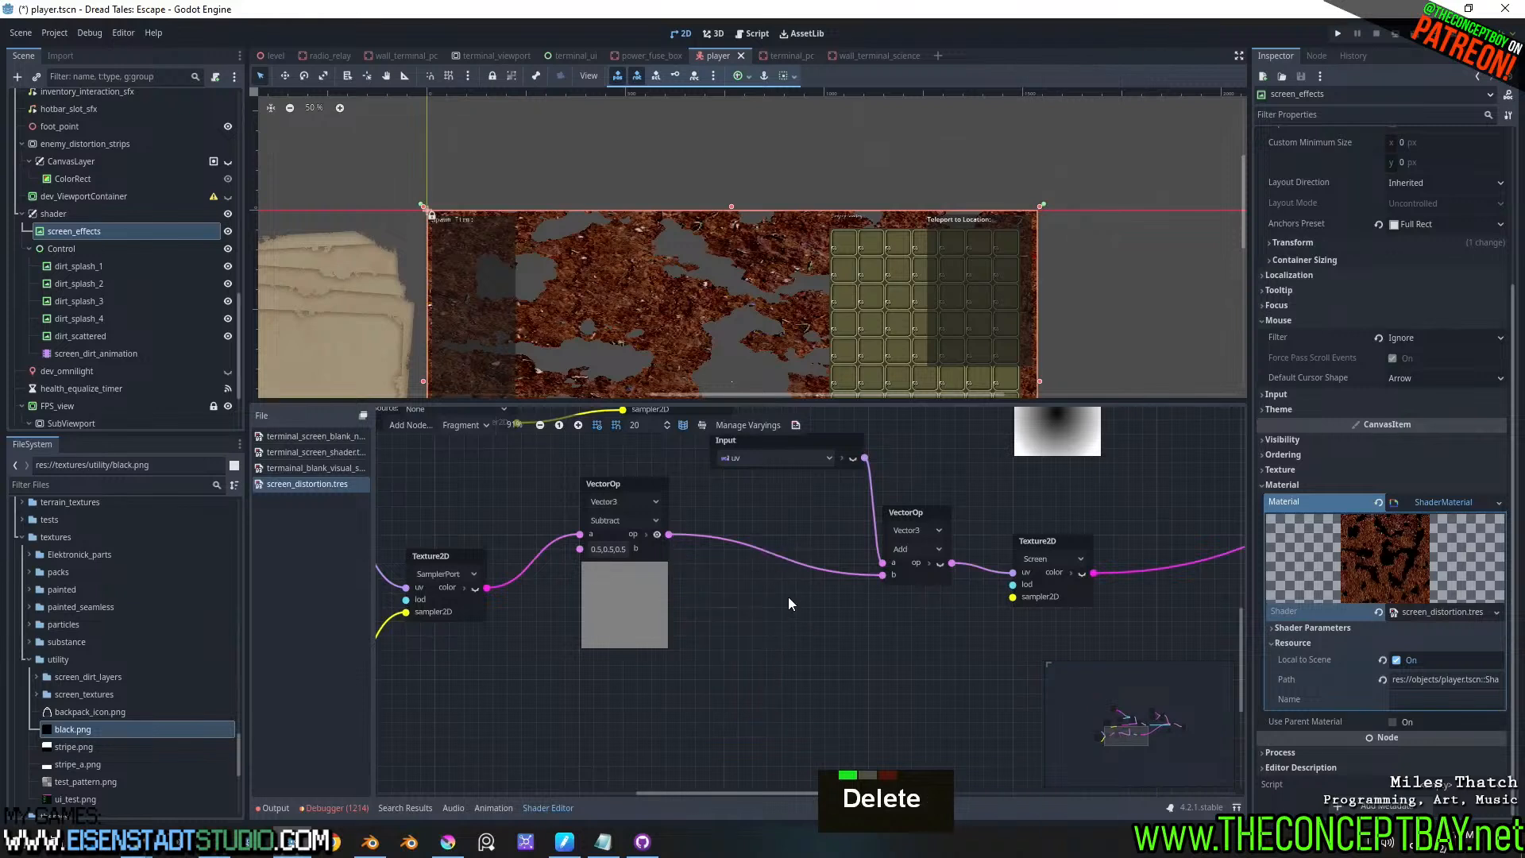
# - Examine the distortion map's Subtract node chain and the Layer settings of the shader CanvasLayer
pyautogui.moveTo(788, 597); pyautogui.dragTo(924, 647, button='middle')
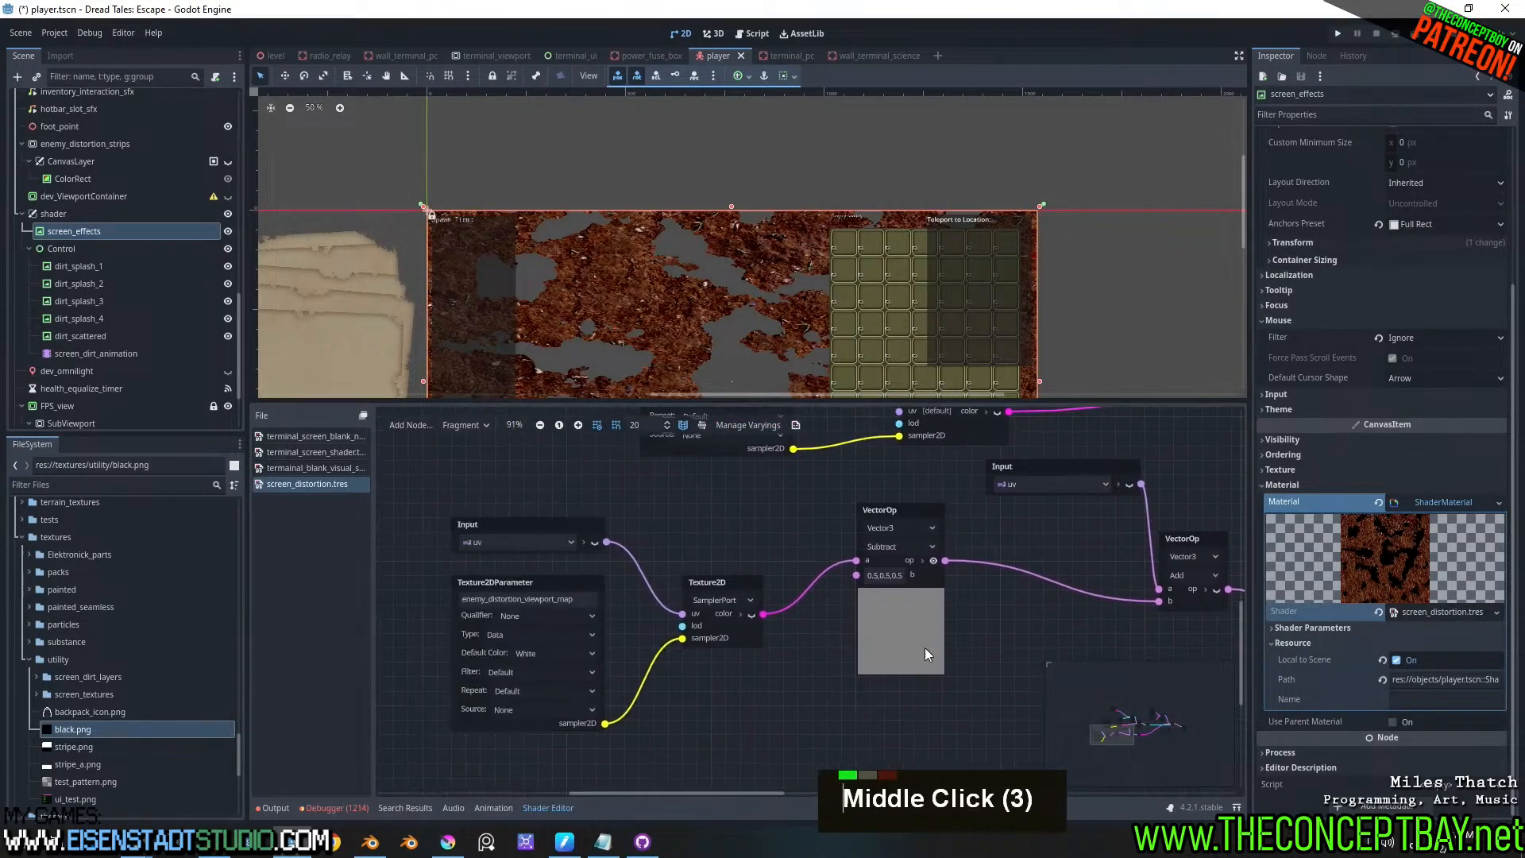
pyautogui.click(898, 515)
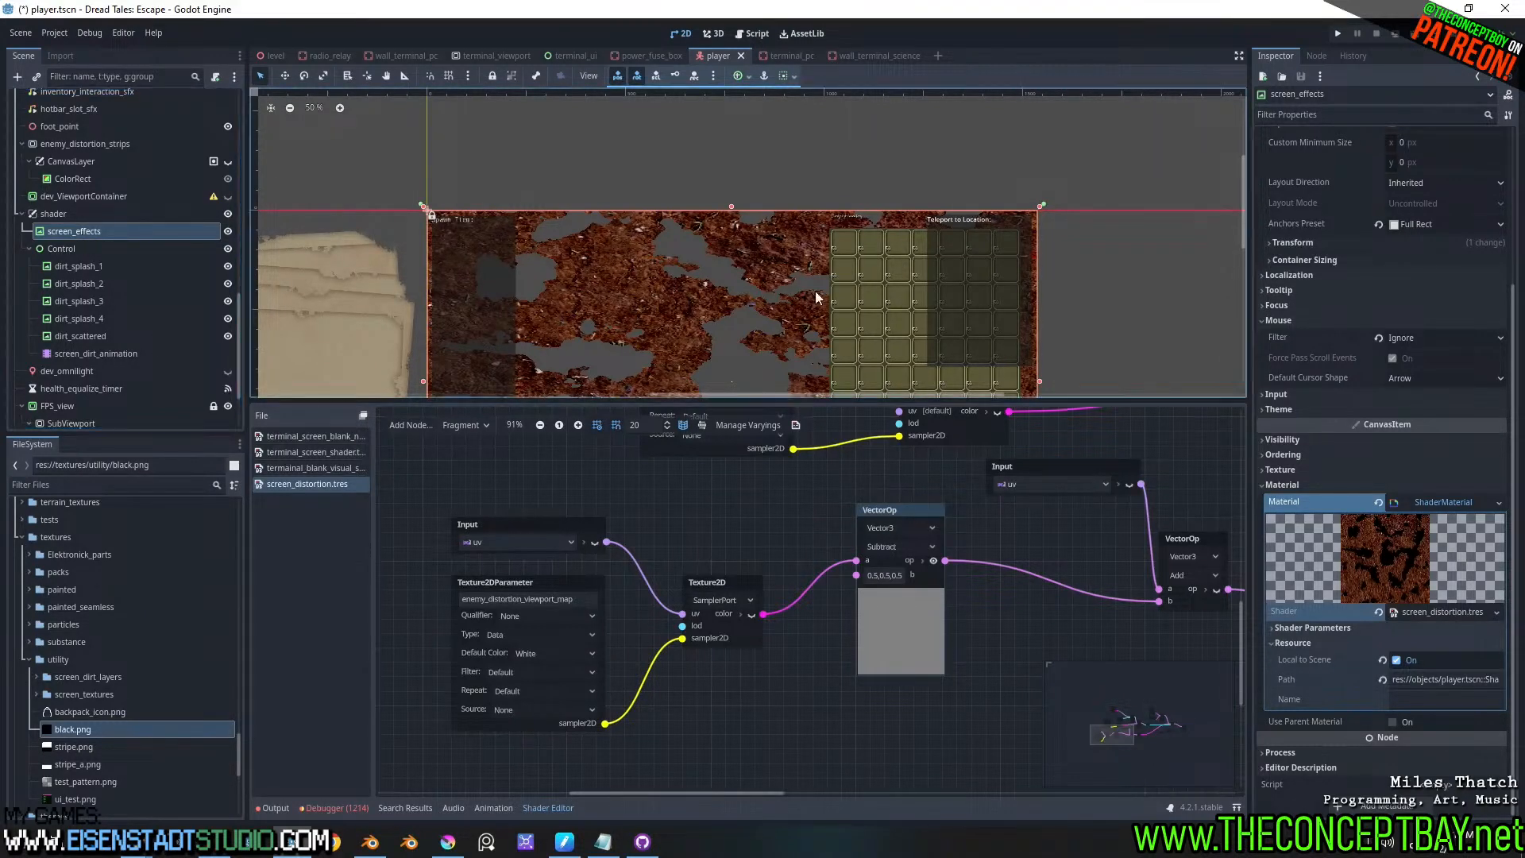
pyautogui.click(100, 213)
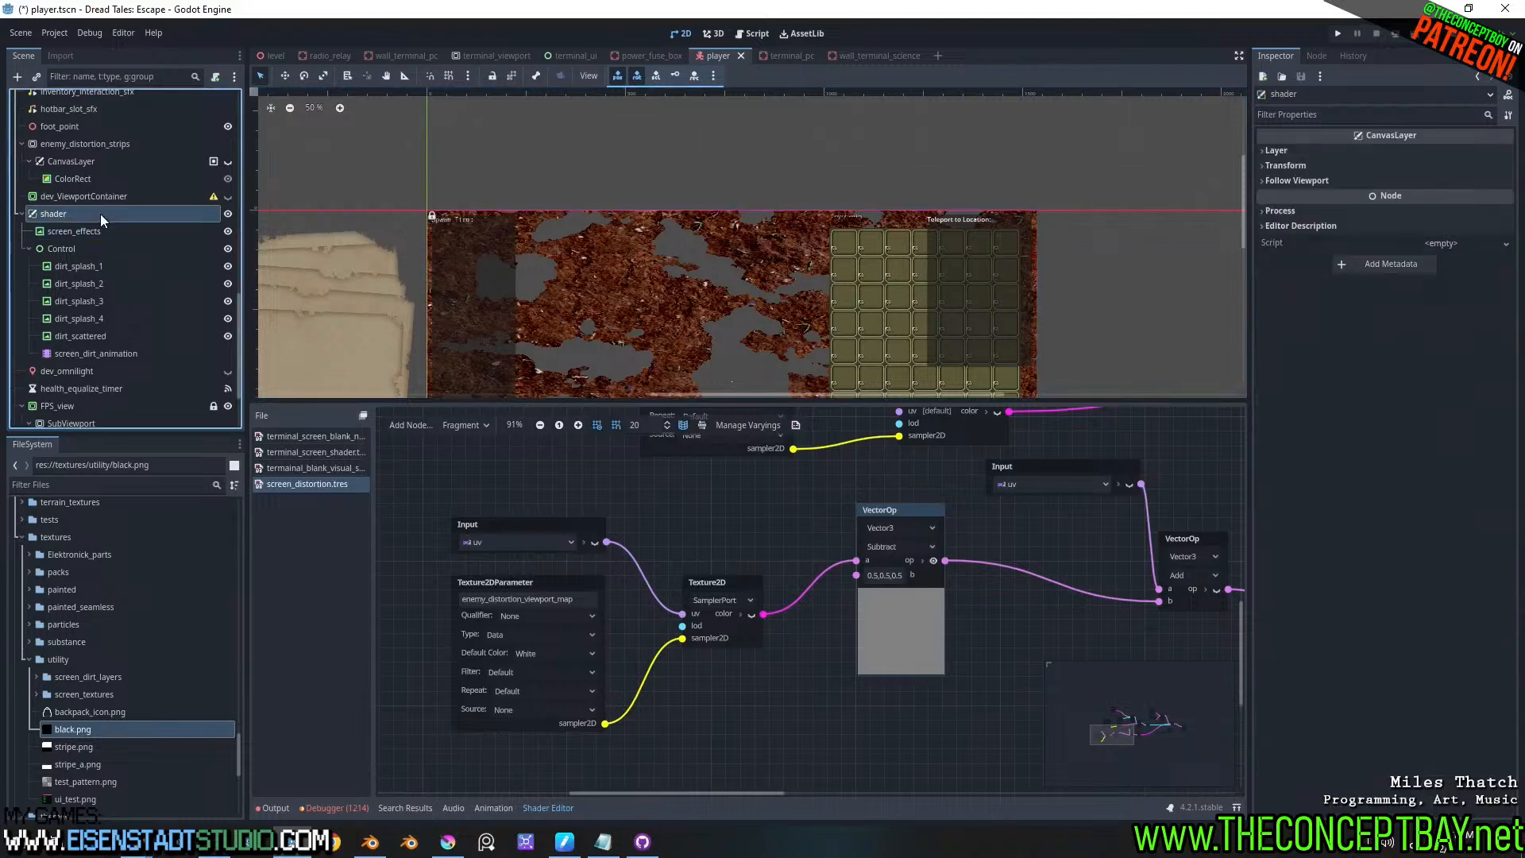
pyautogui.click(1290, 148)
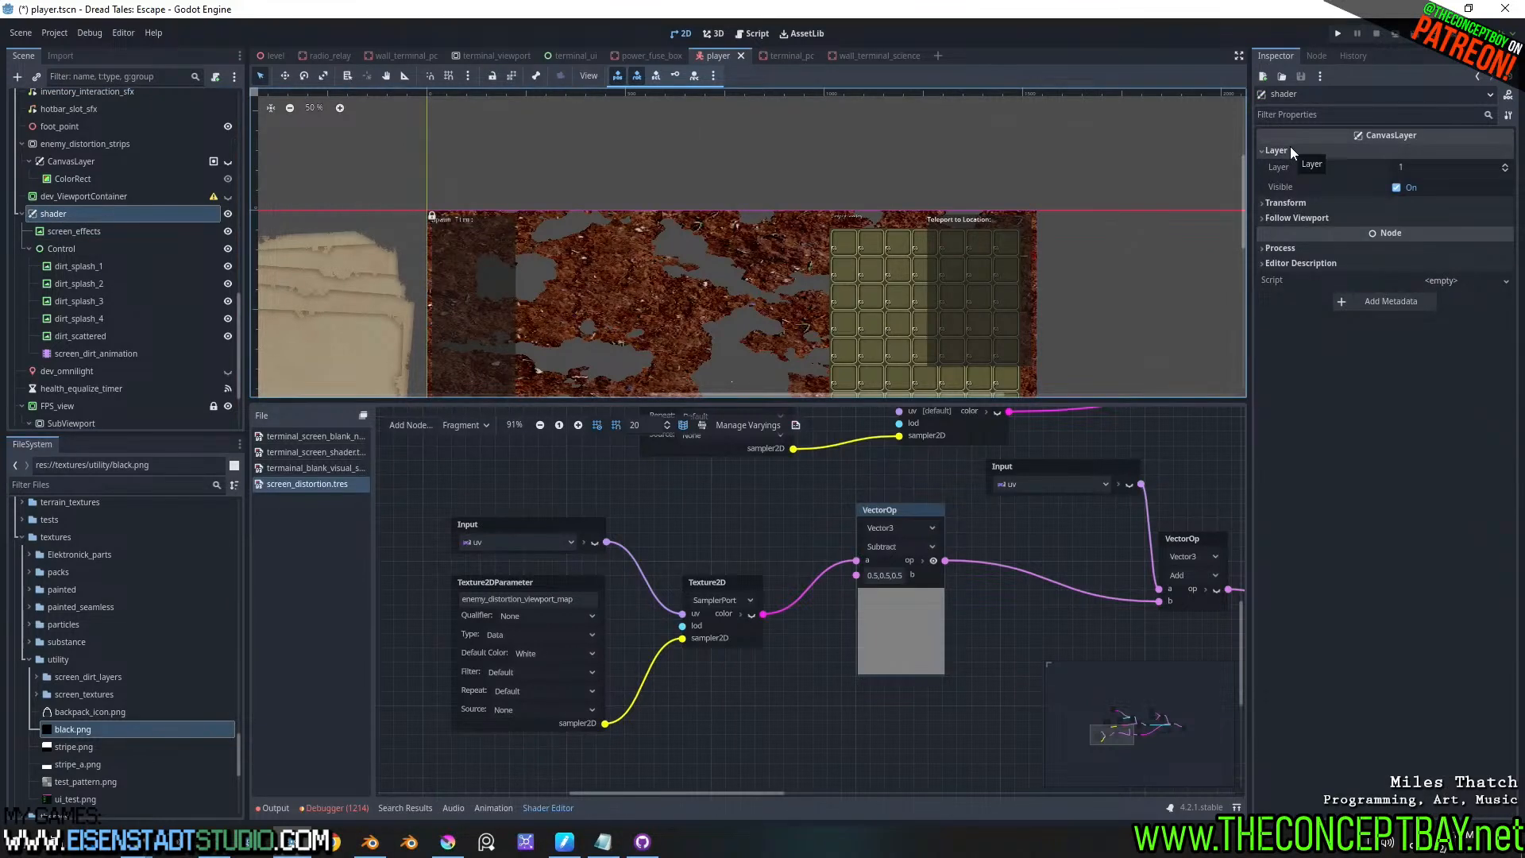
pyautogui.doubleClick(1290, 148)
pyautogui.click(1290, 147)
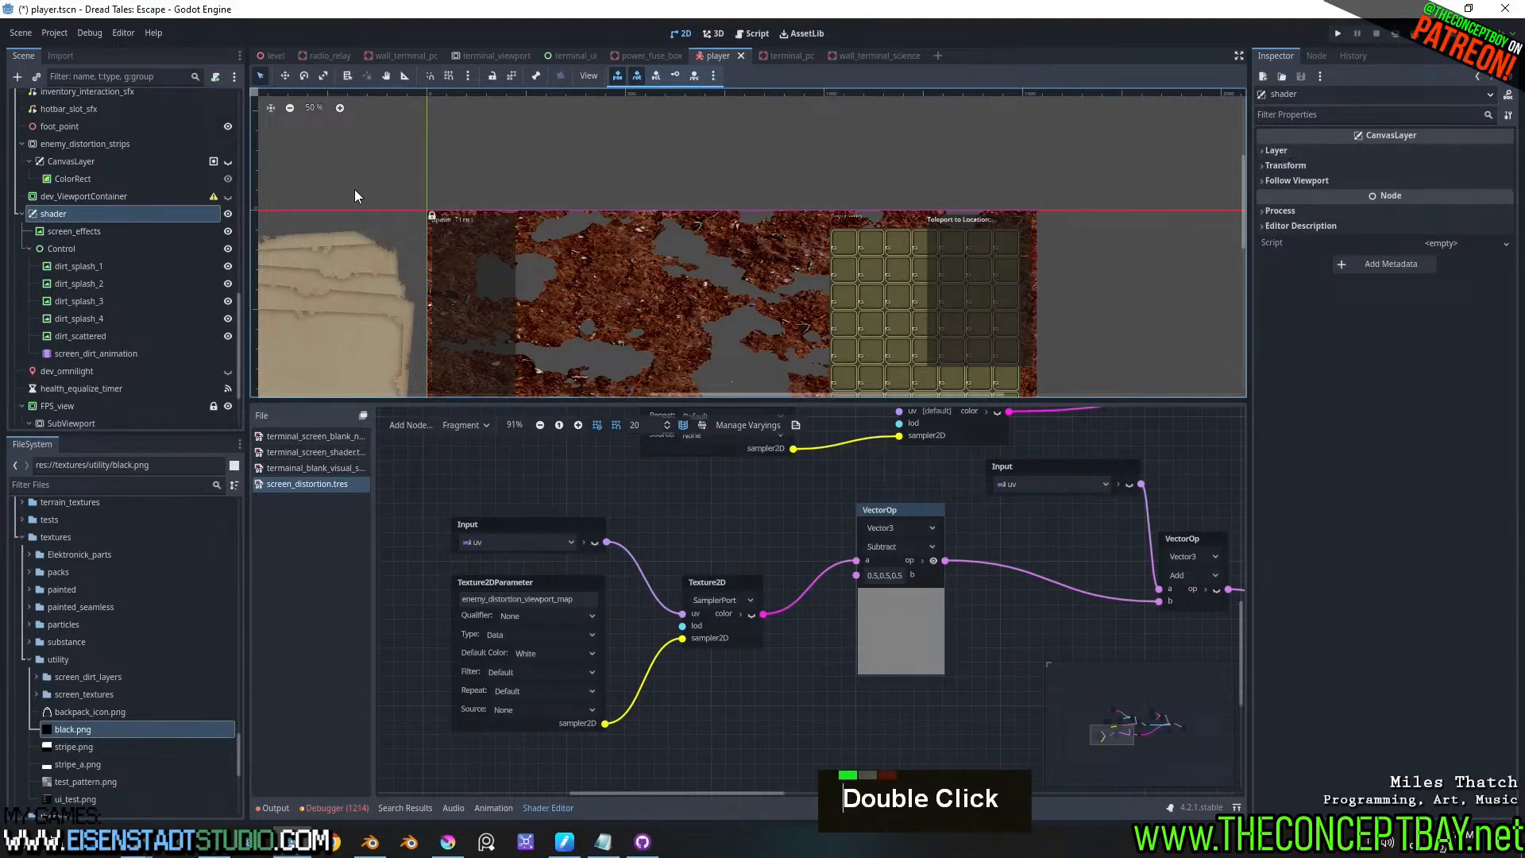
# - Set the color of the ColorRect under enemy_distortion_strips to mid-gray with an HSV value of 50 and check its raw values
pyautogui.click(51, 178)
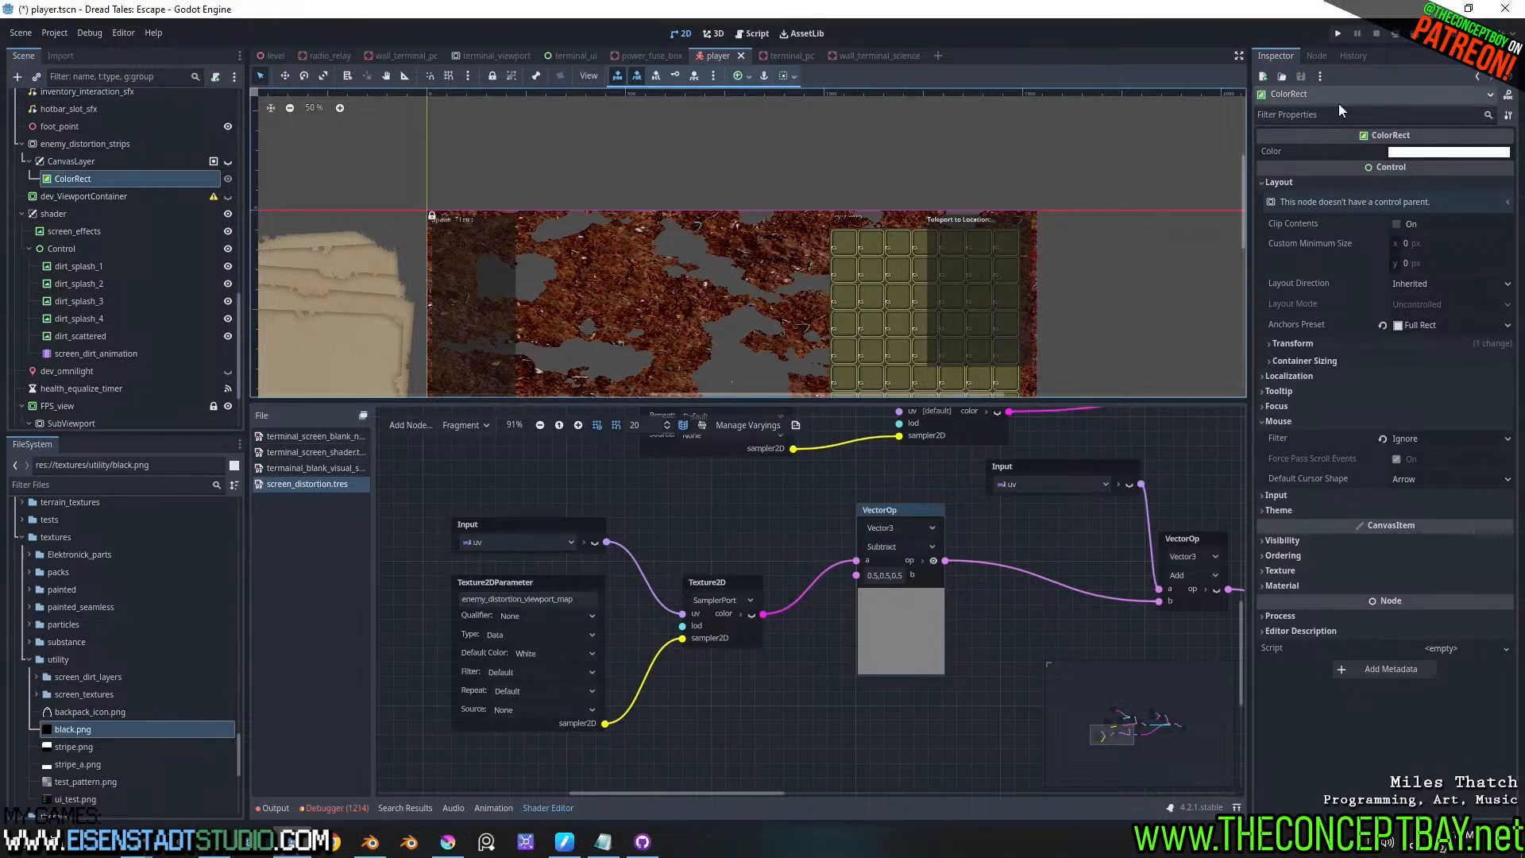
pyautogui.click(1418, 151)
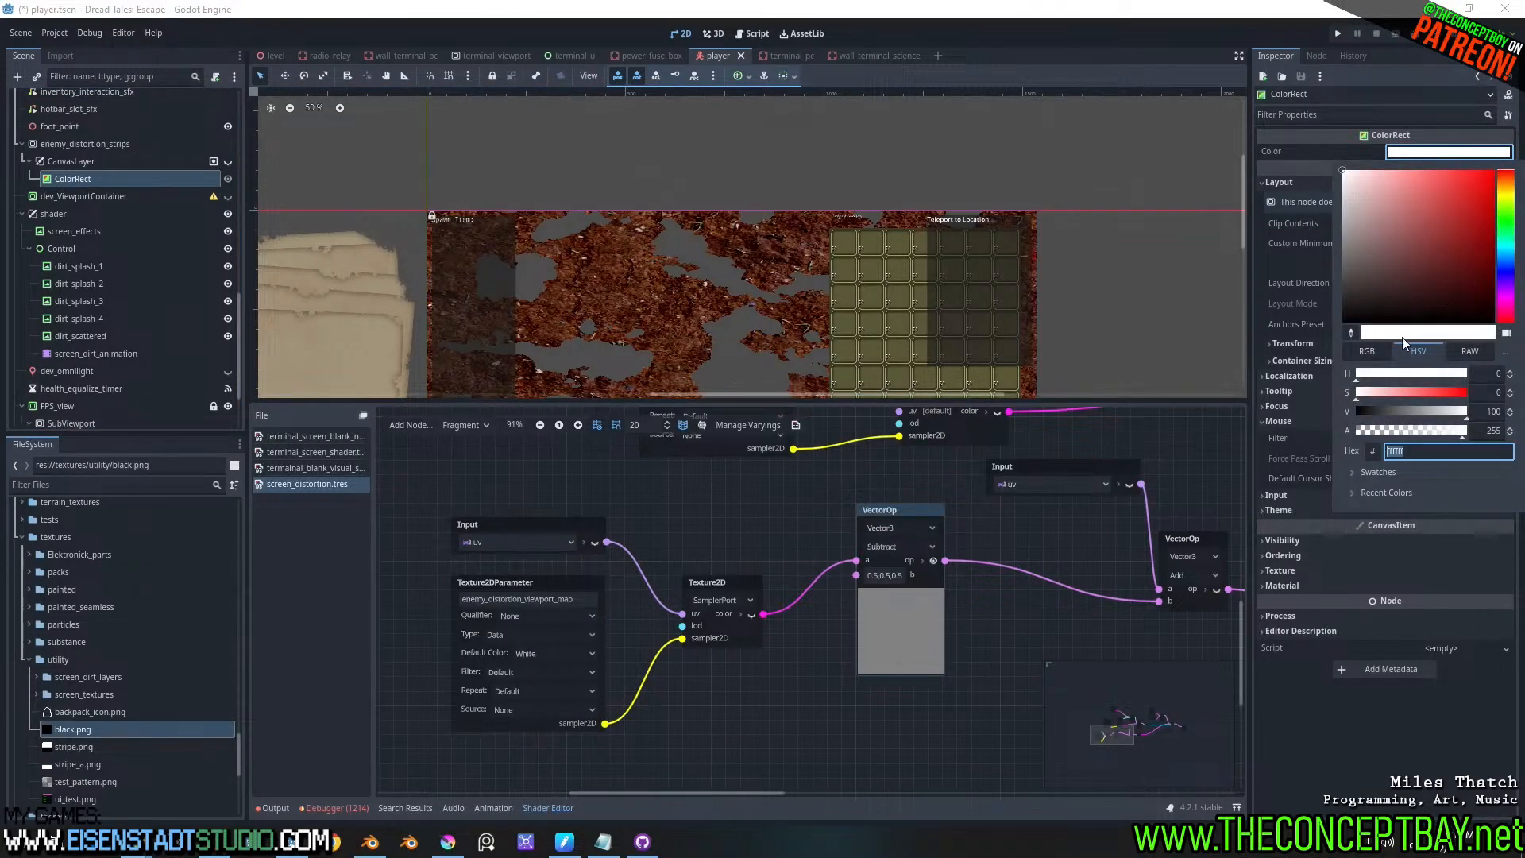
pyautogui.click(1365, 351)
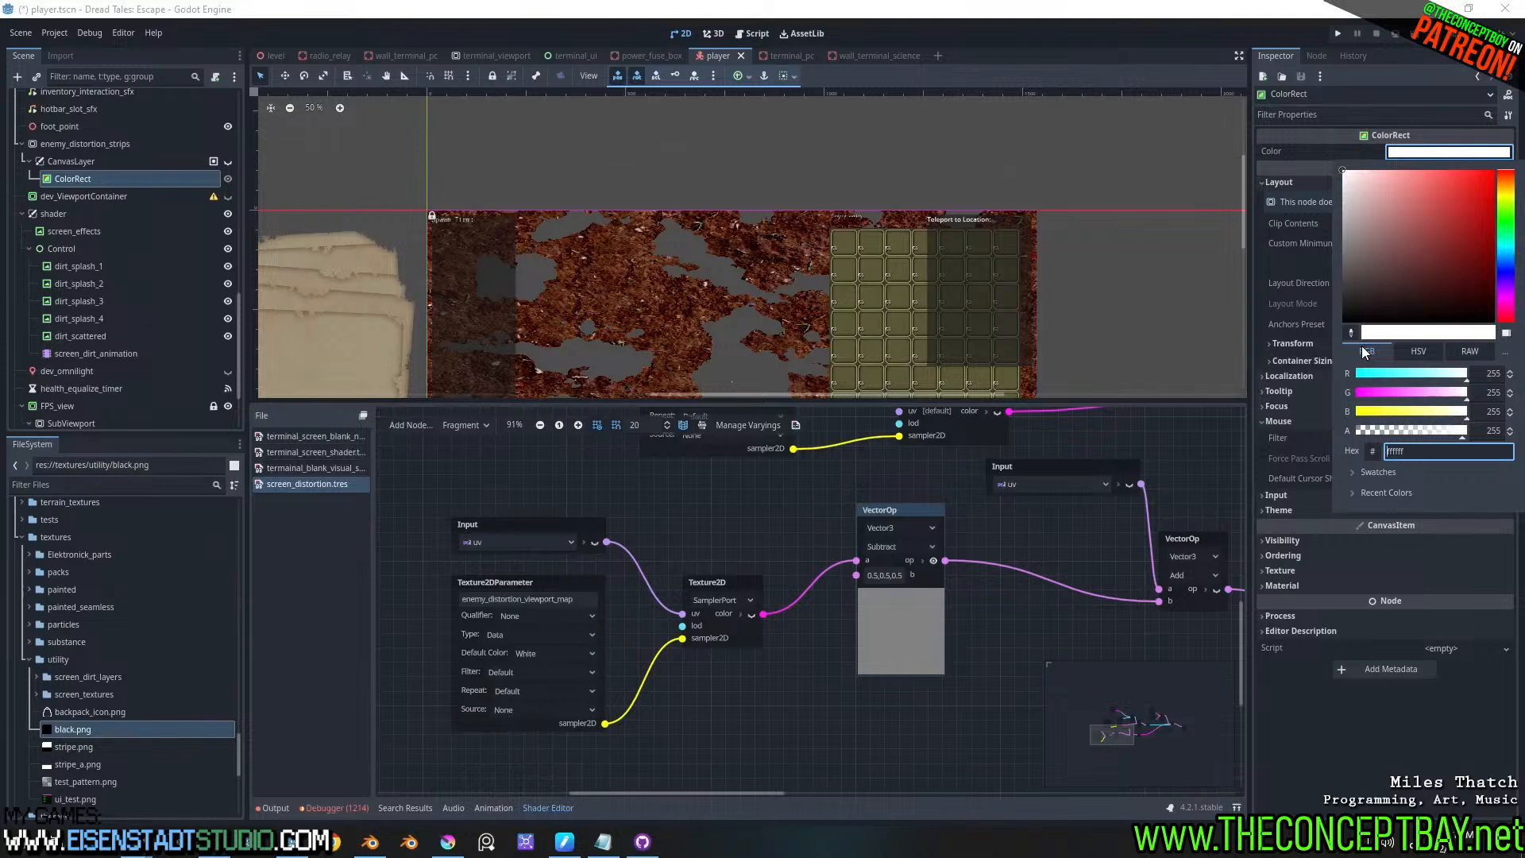
pyautogui.click(1414, 350)
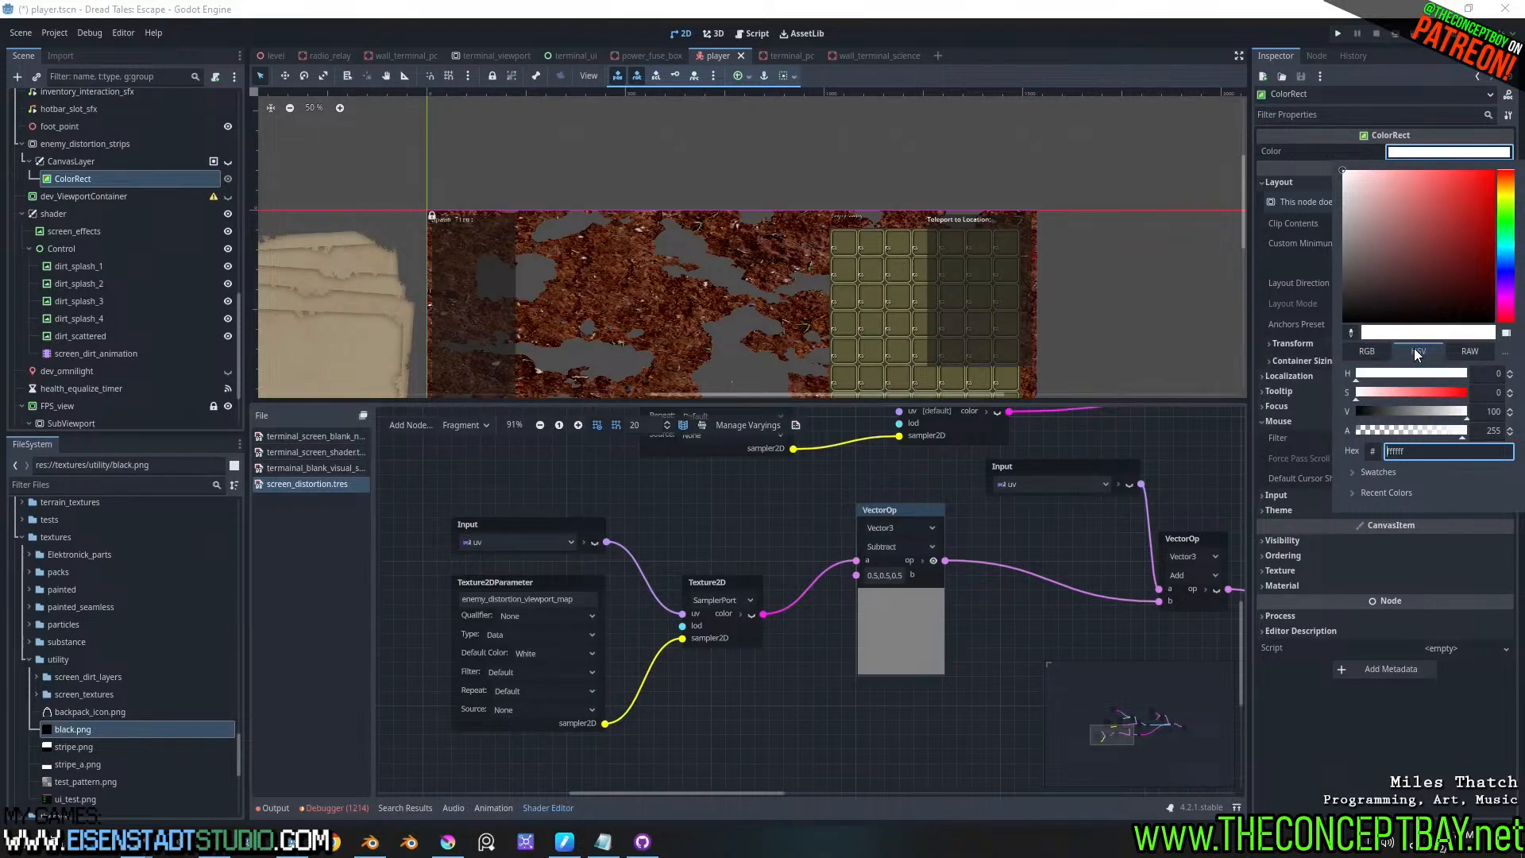
pyautogui.click(1485, 411)
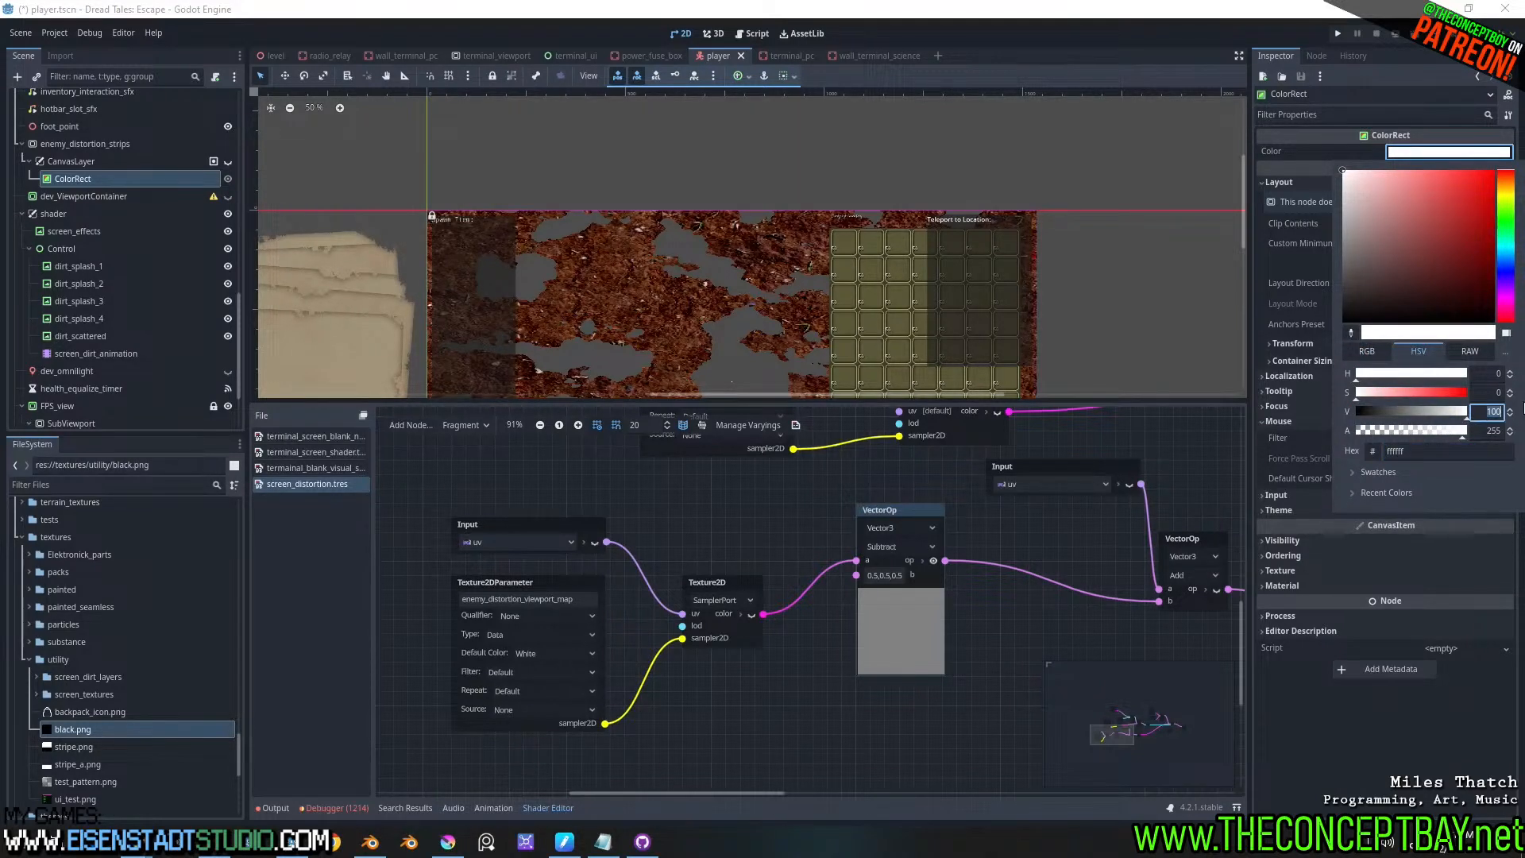
pyautogui.write('50')
pyautogui.press('Return')
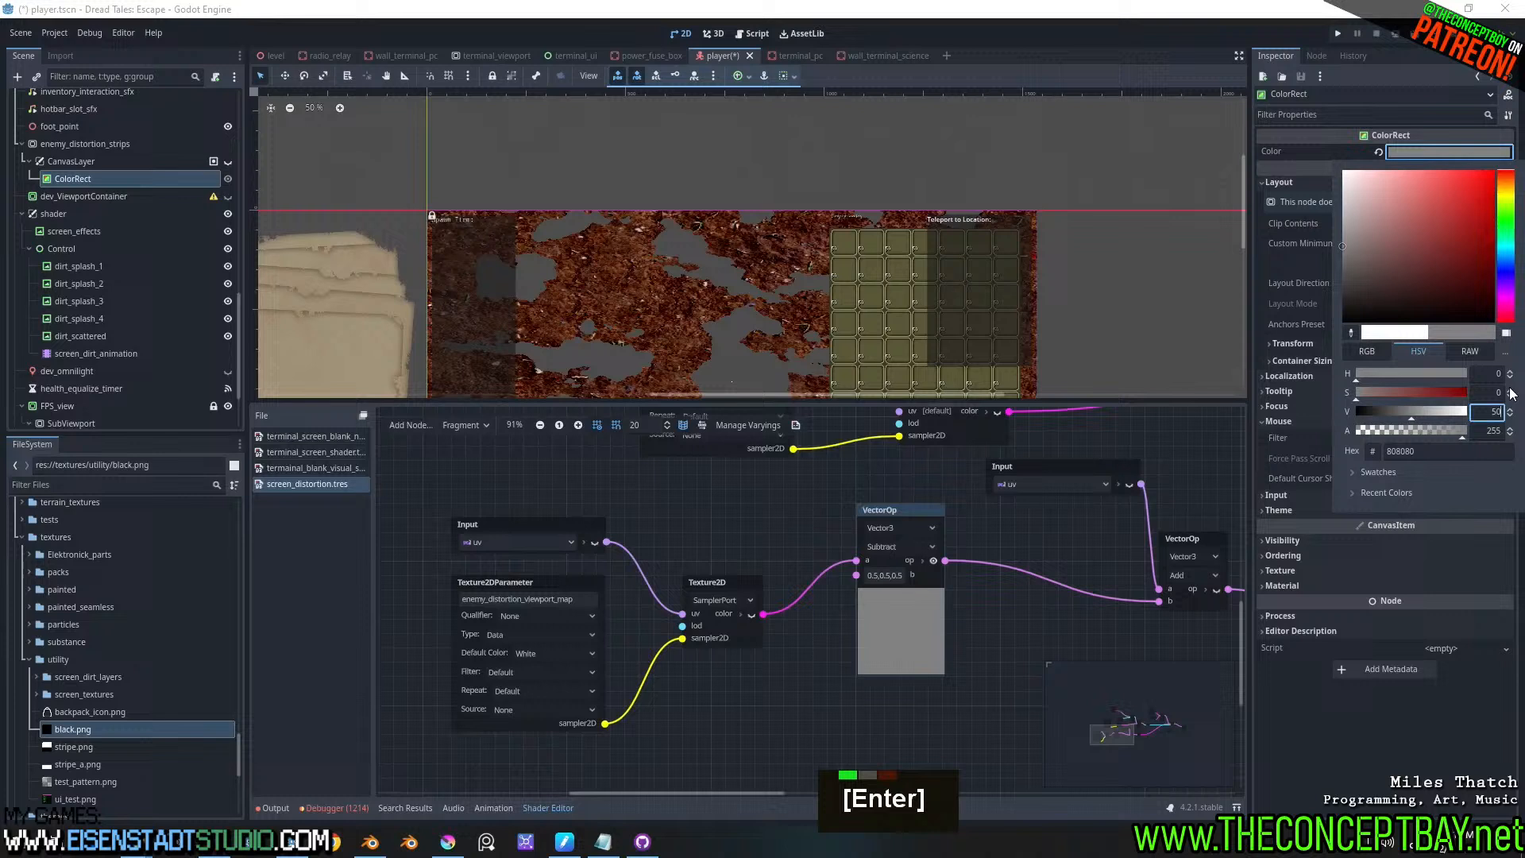
pyautogui.click(1468, 350)
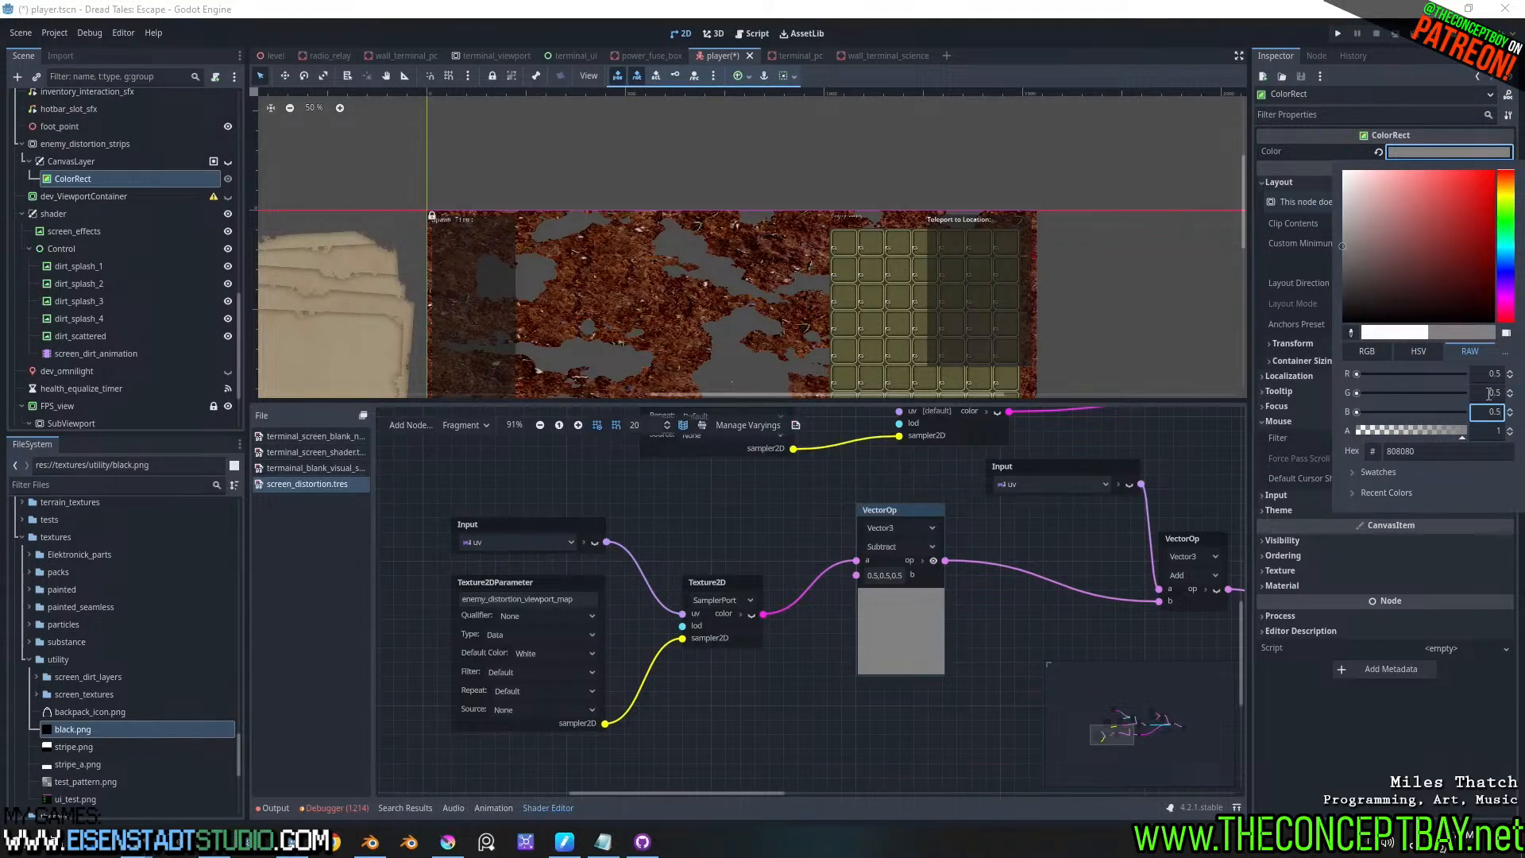
pyautogui.press('Return')
pyautogui.click(1375, 742)
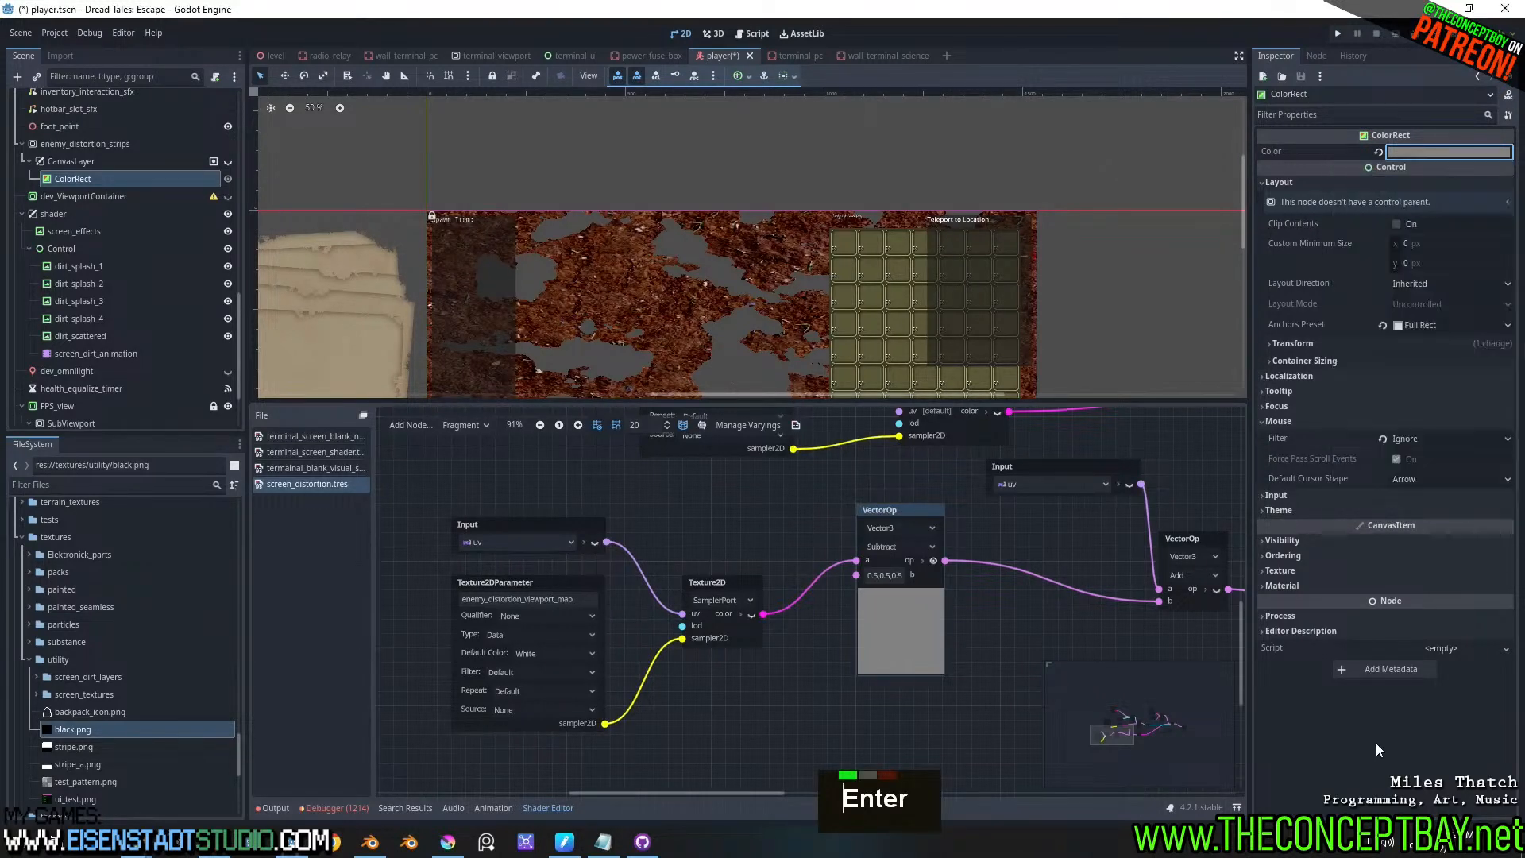
# - Enable Use HDR 2D in the Rendering settings of the enemy_distortion_strips SubViewport
pyautogui.click(92, 146)
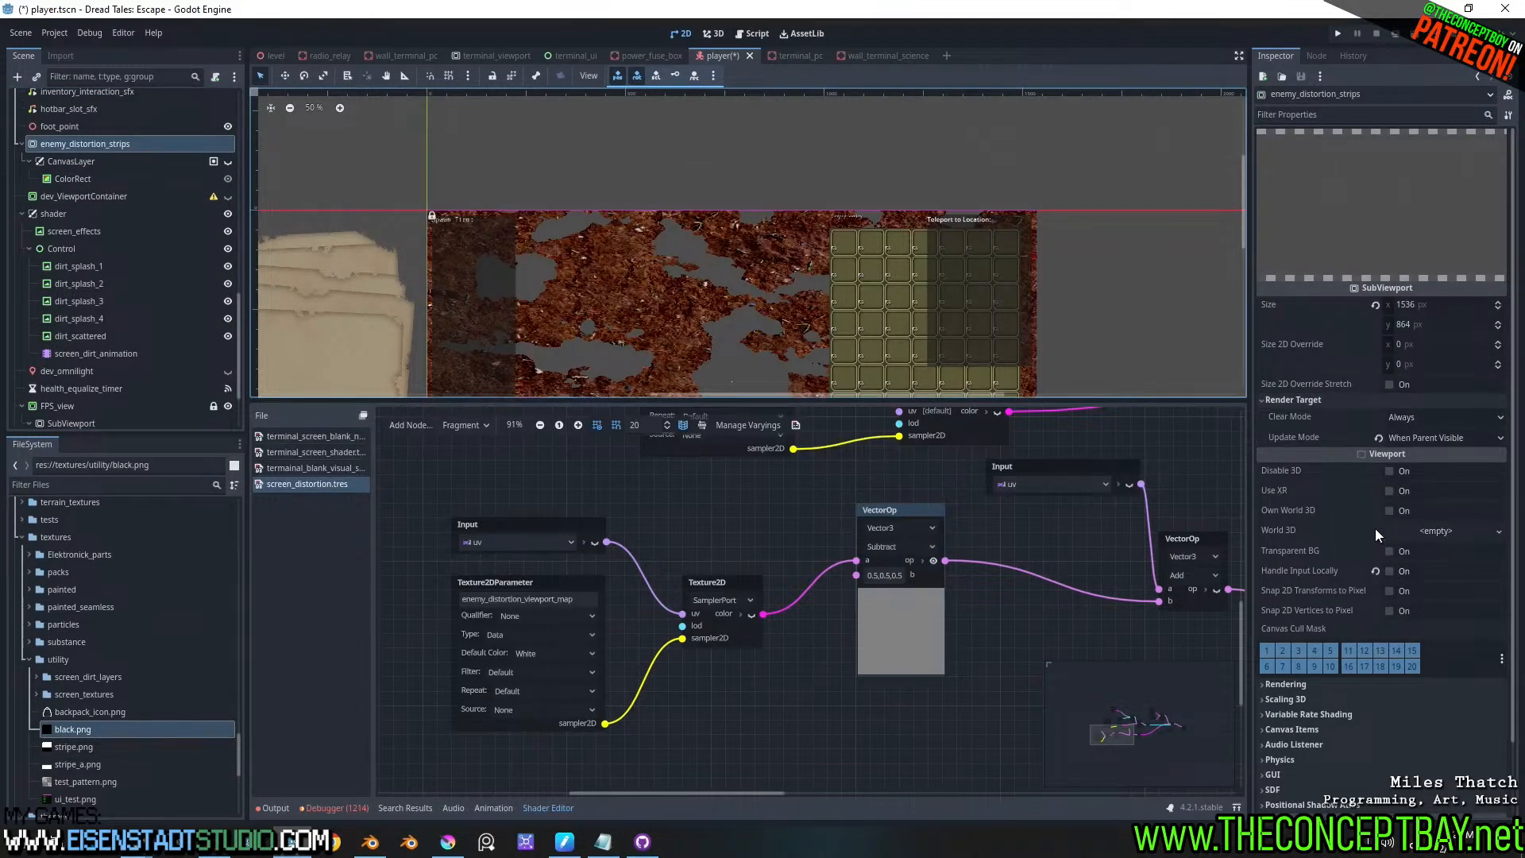
pyautogui.scroll(-3, 1346, 626)
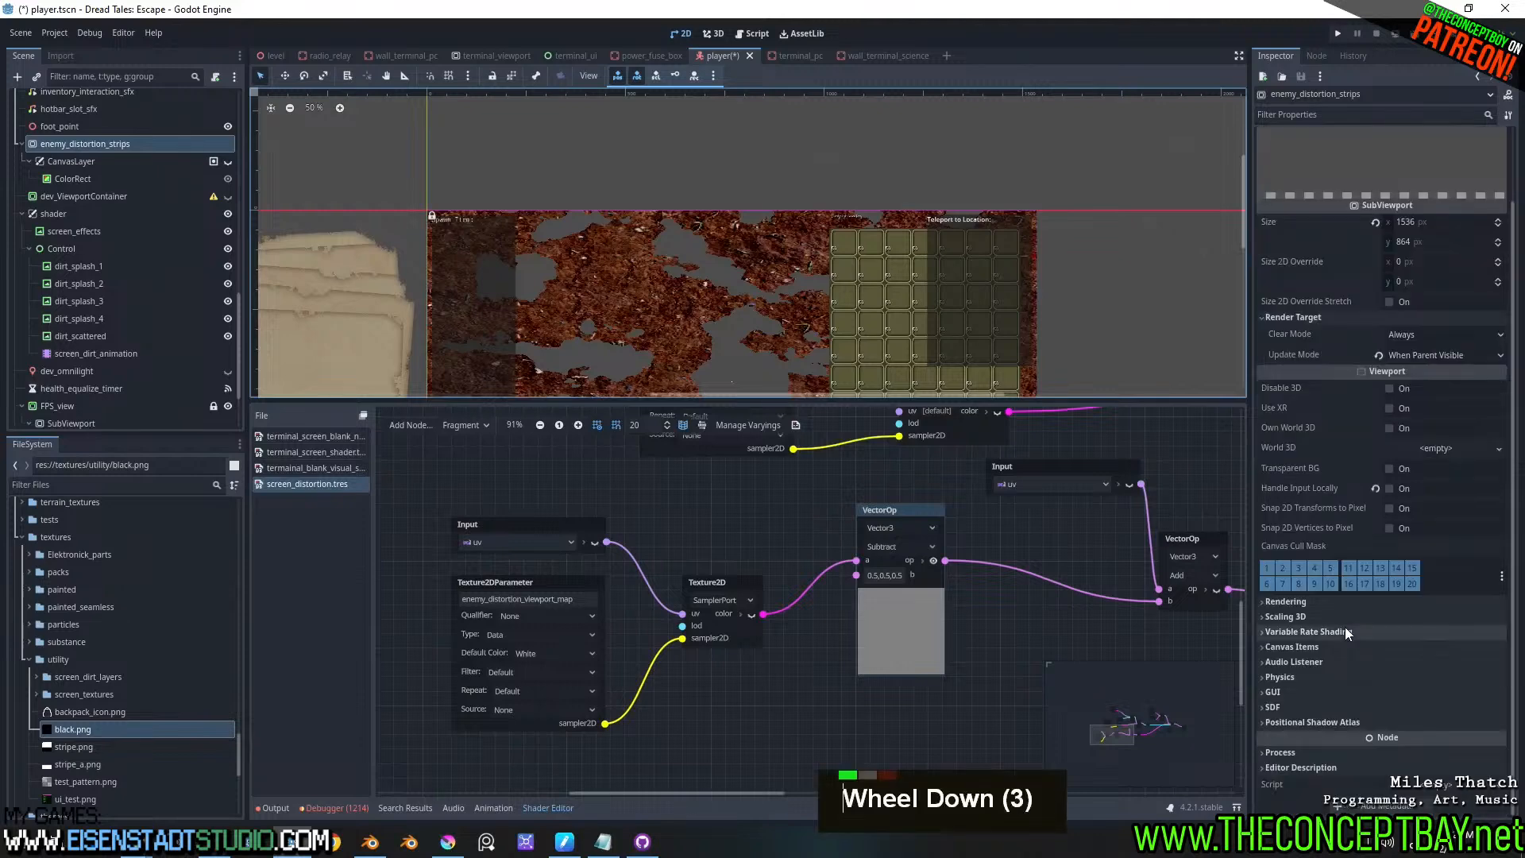
pyautogui.click(1304, 601)
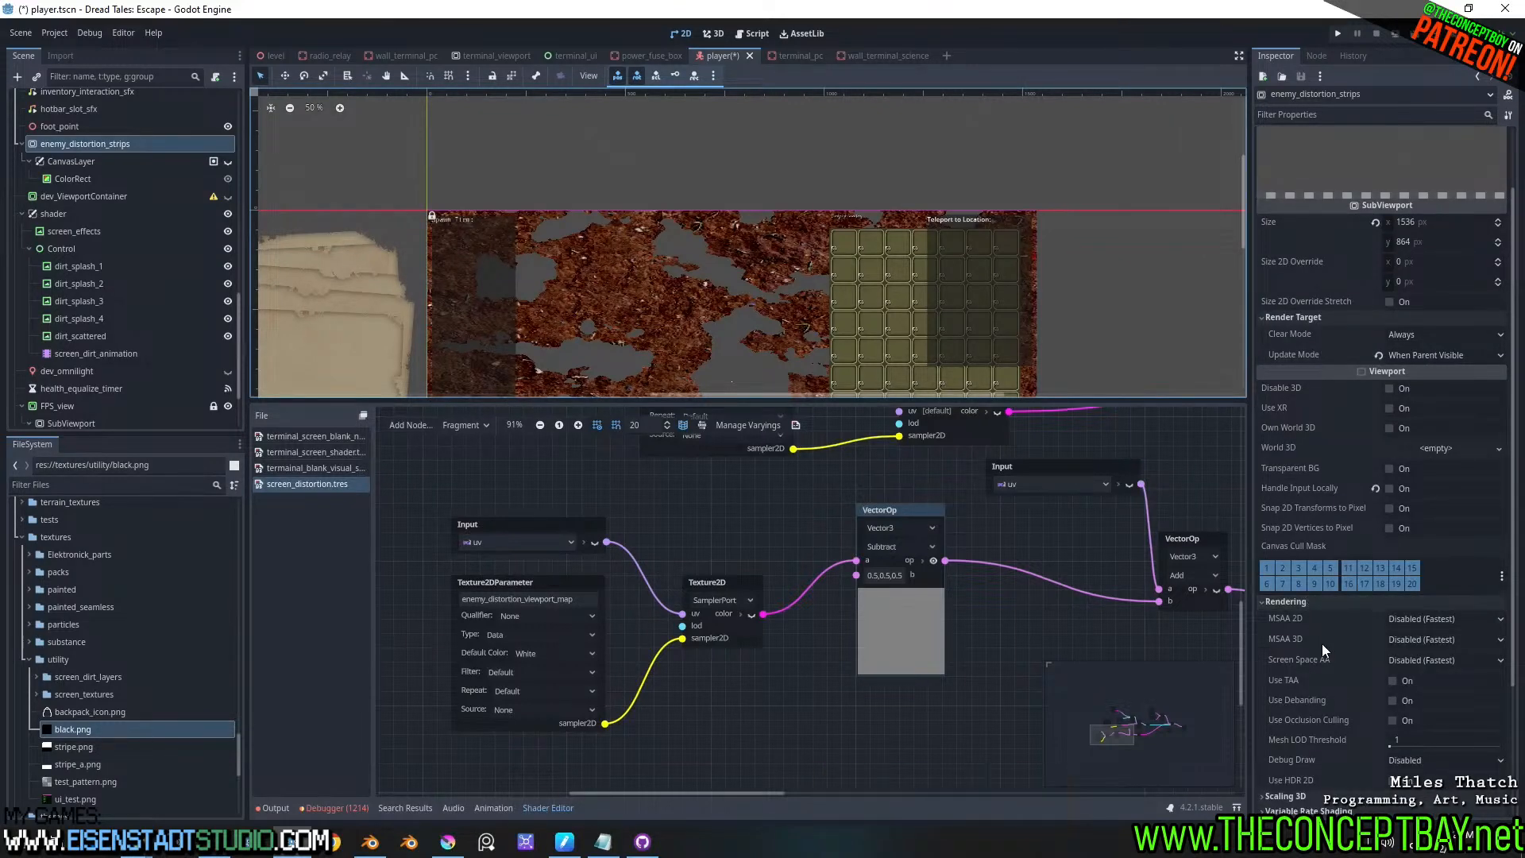
pyautogui.click(1392, 782)
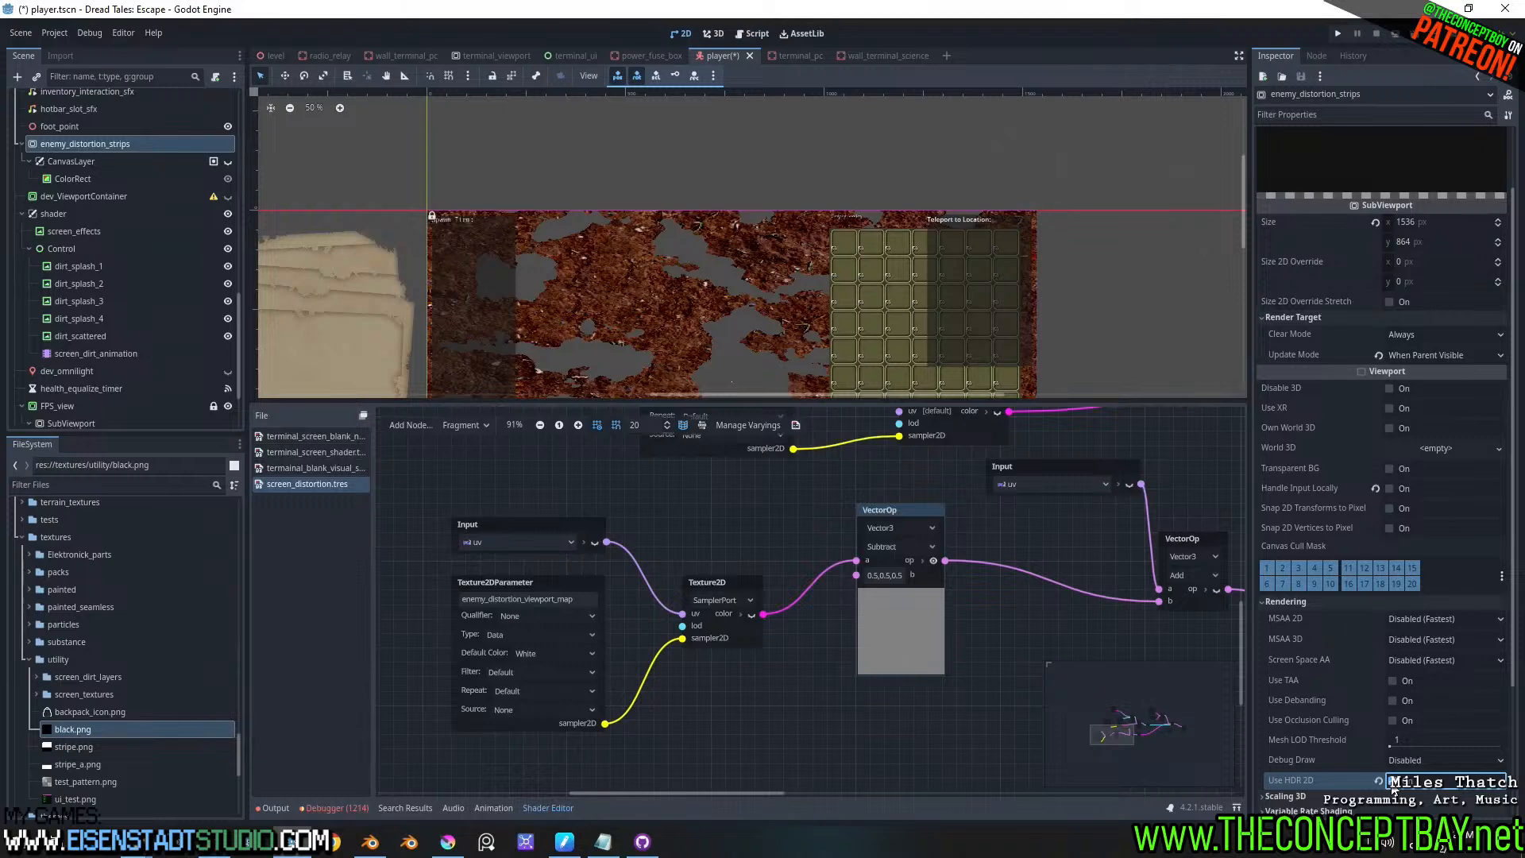
# - Save the player scene and run the game to check the screen distortion with HDR 2D enabled on the viewport, closing the game when done
pyautogui.click(1396, 760)
pyautogui.click(1333, 764)
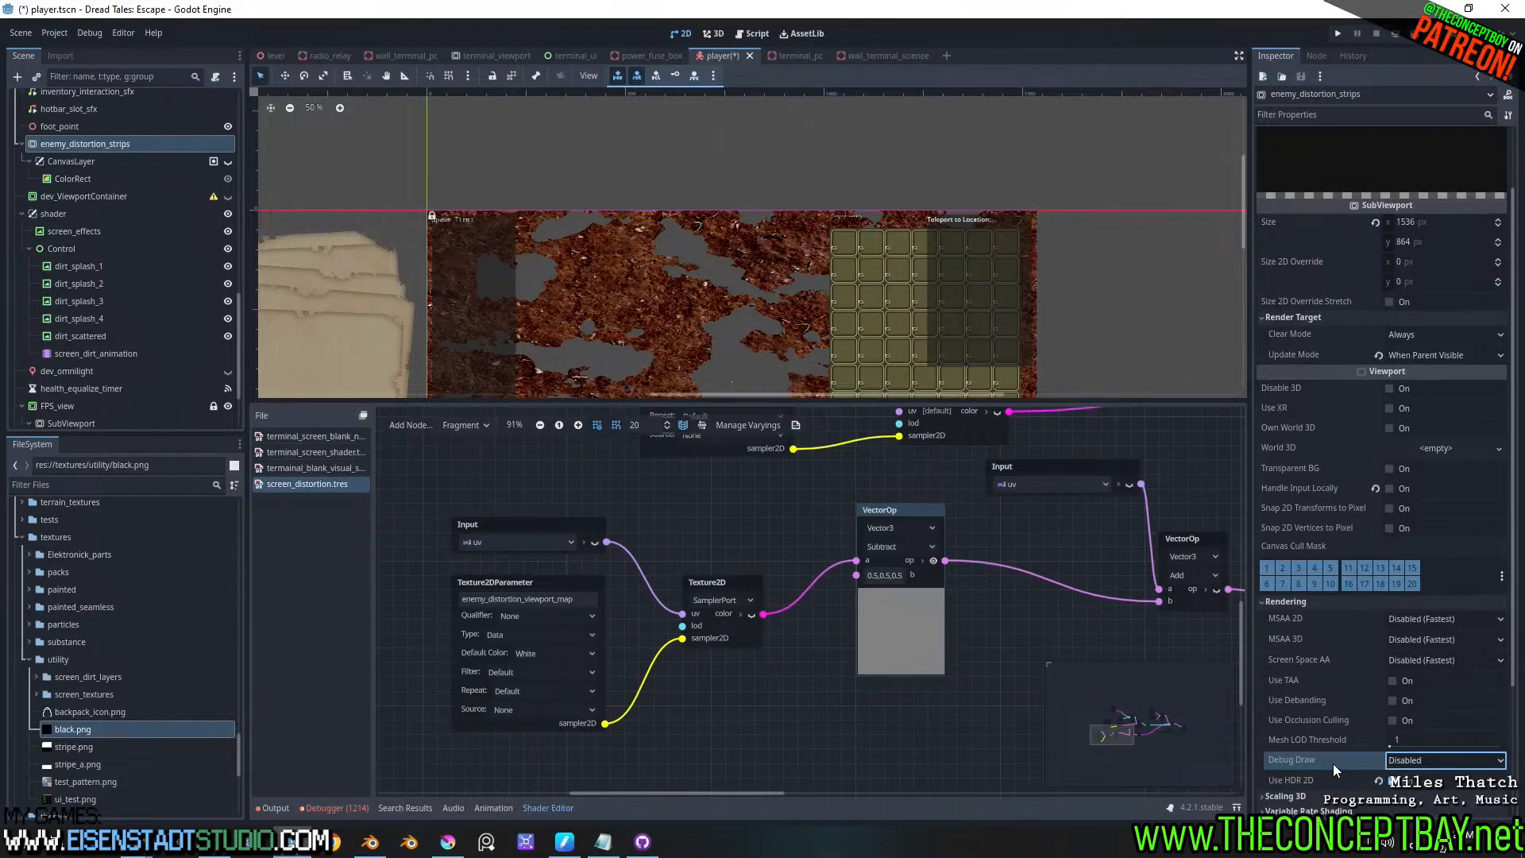
pyautogui.press('F5')
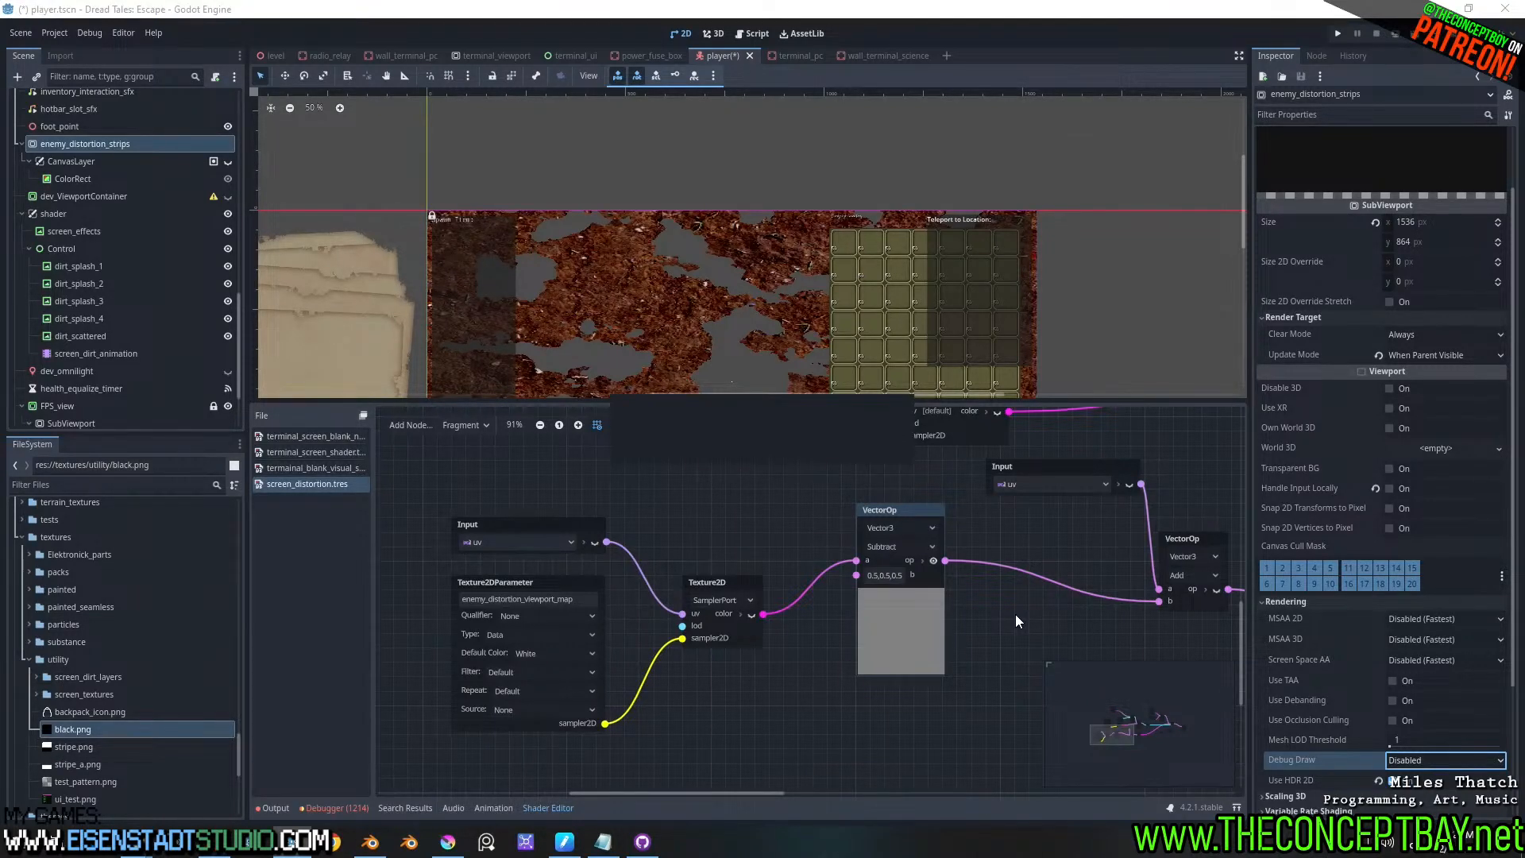
pyautogui.hotkey('ctrl', 's')
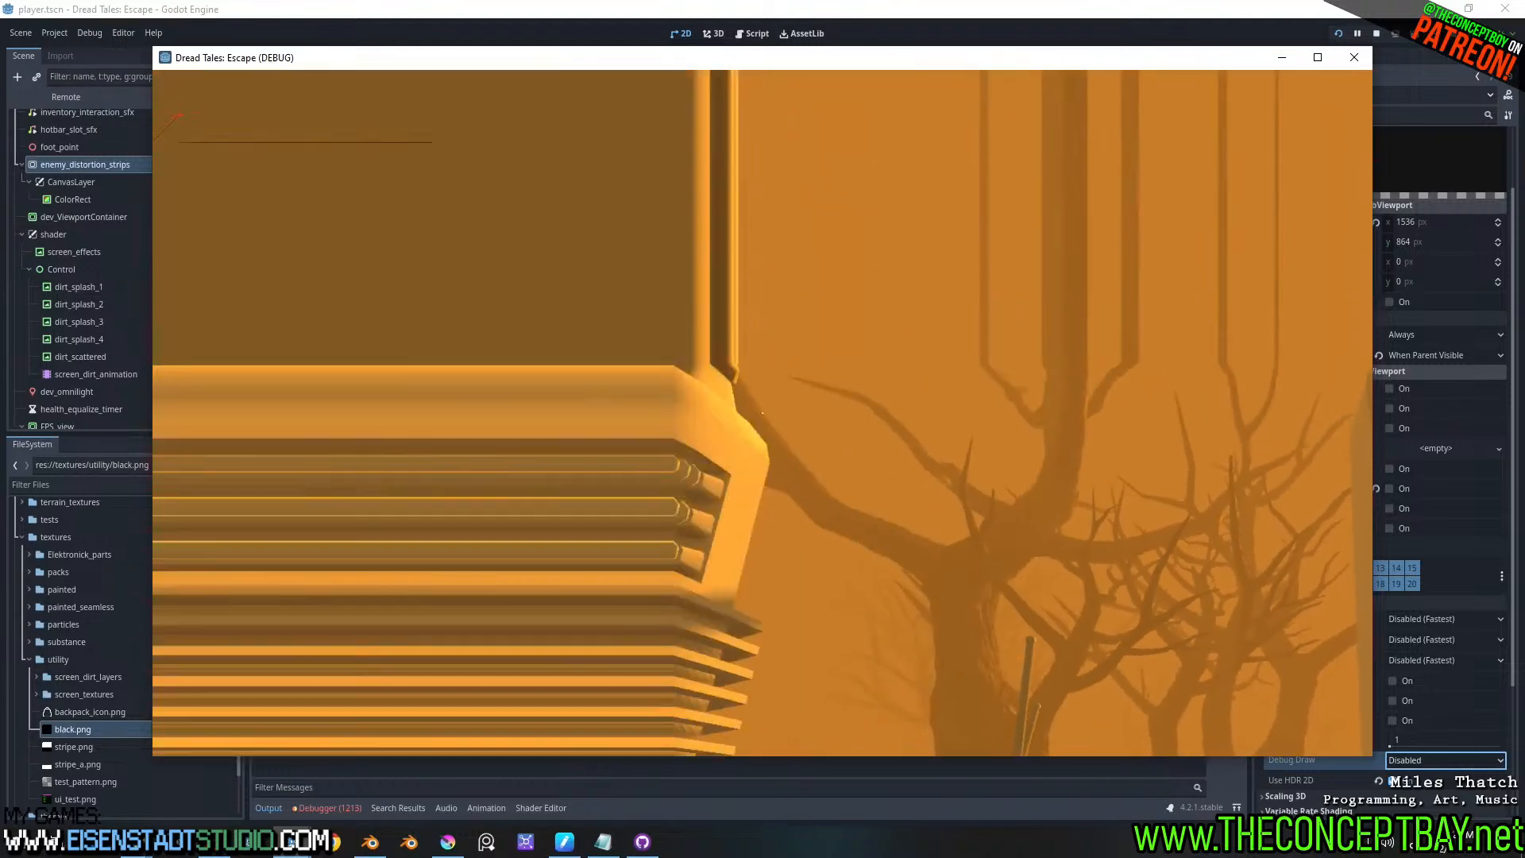
pyautogui.hotkey('alt', 'F4')
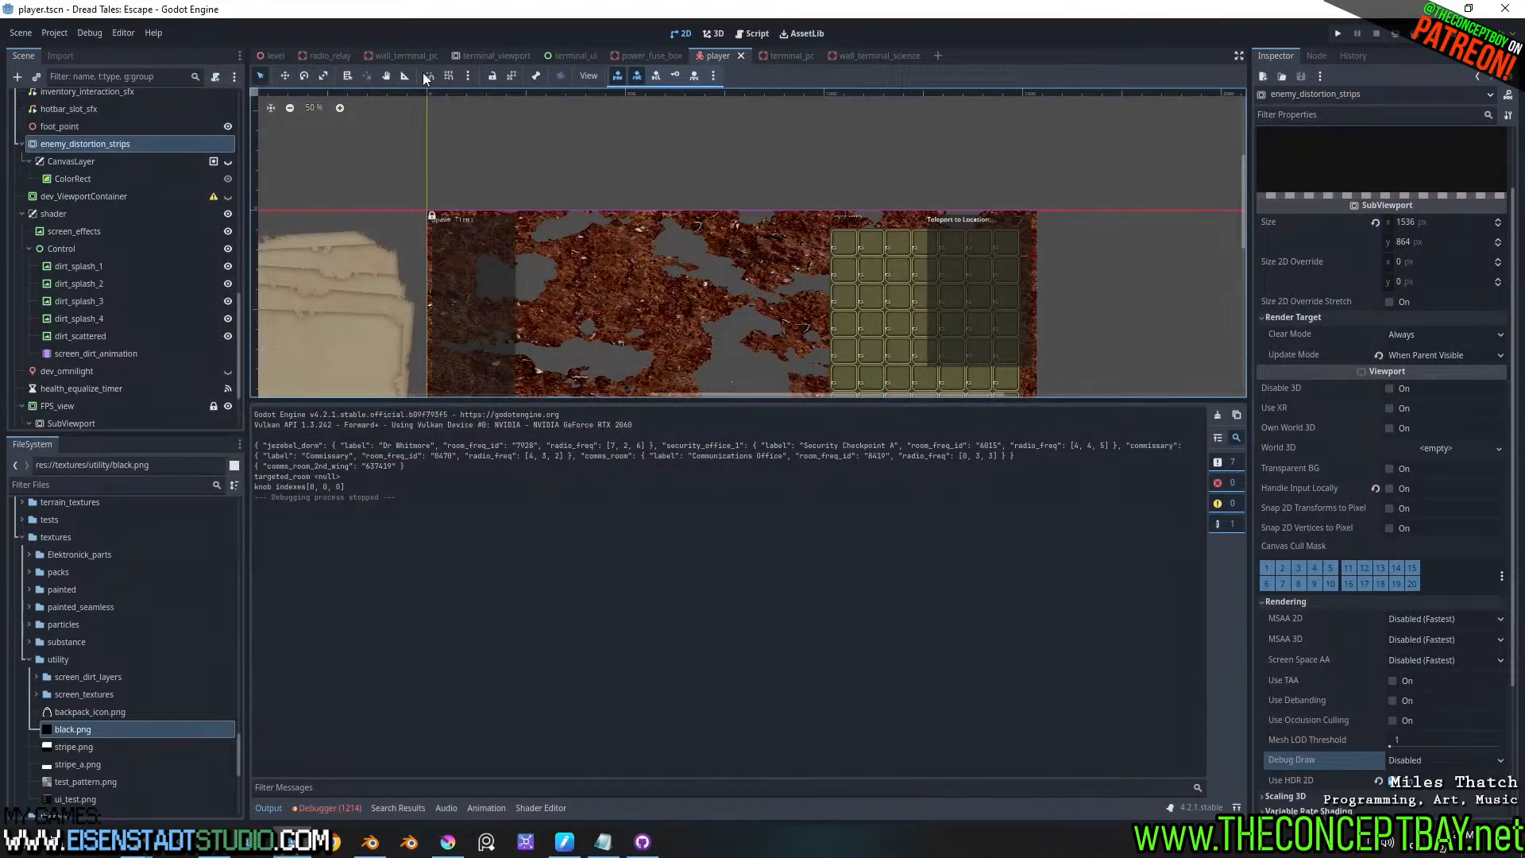
# - Open the screen_distortion.tres shader graph from the material of the screen_effects node
pyautogui.click(101, 140)
pyautogui.click(98, 162)
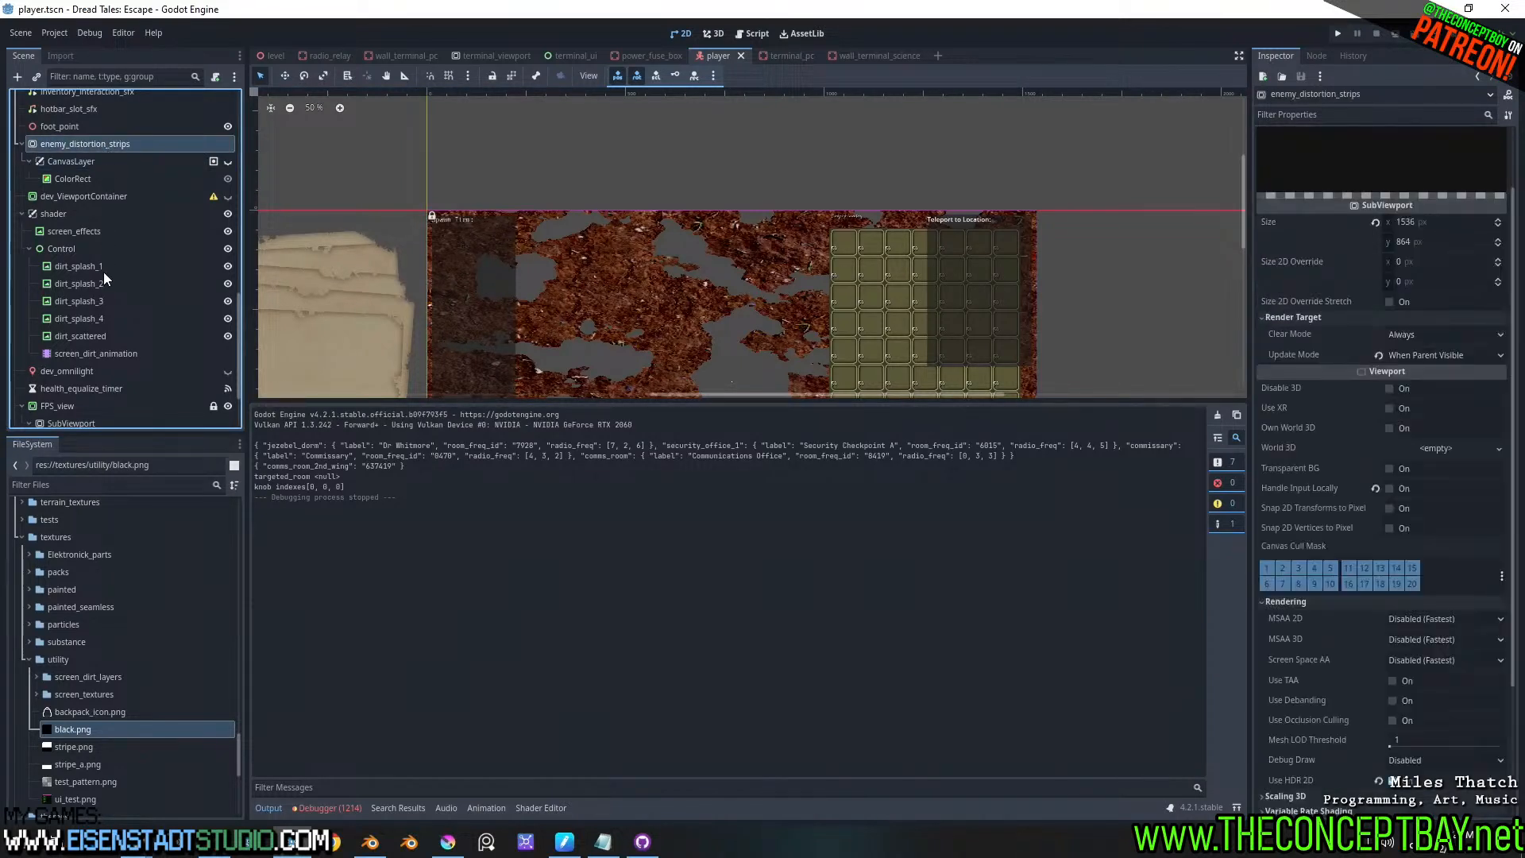
pyautogui.click(75, 248)
pyautogui.click(98, 231)
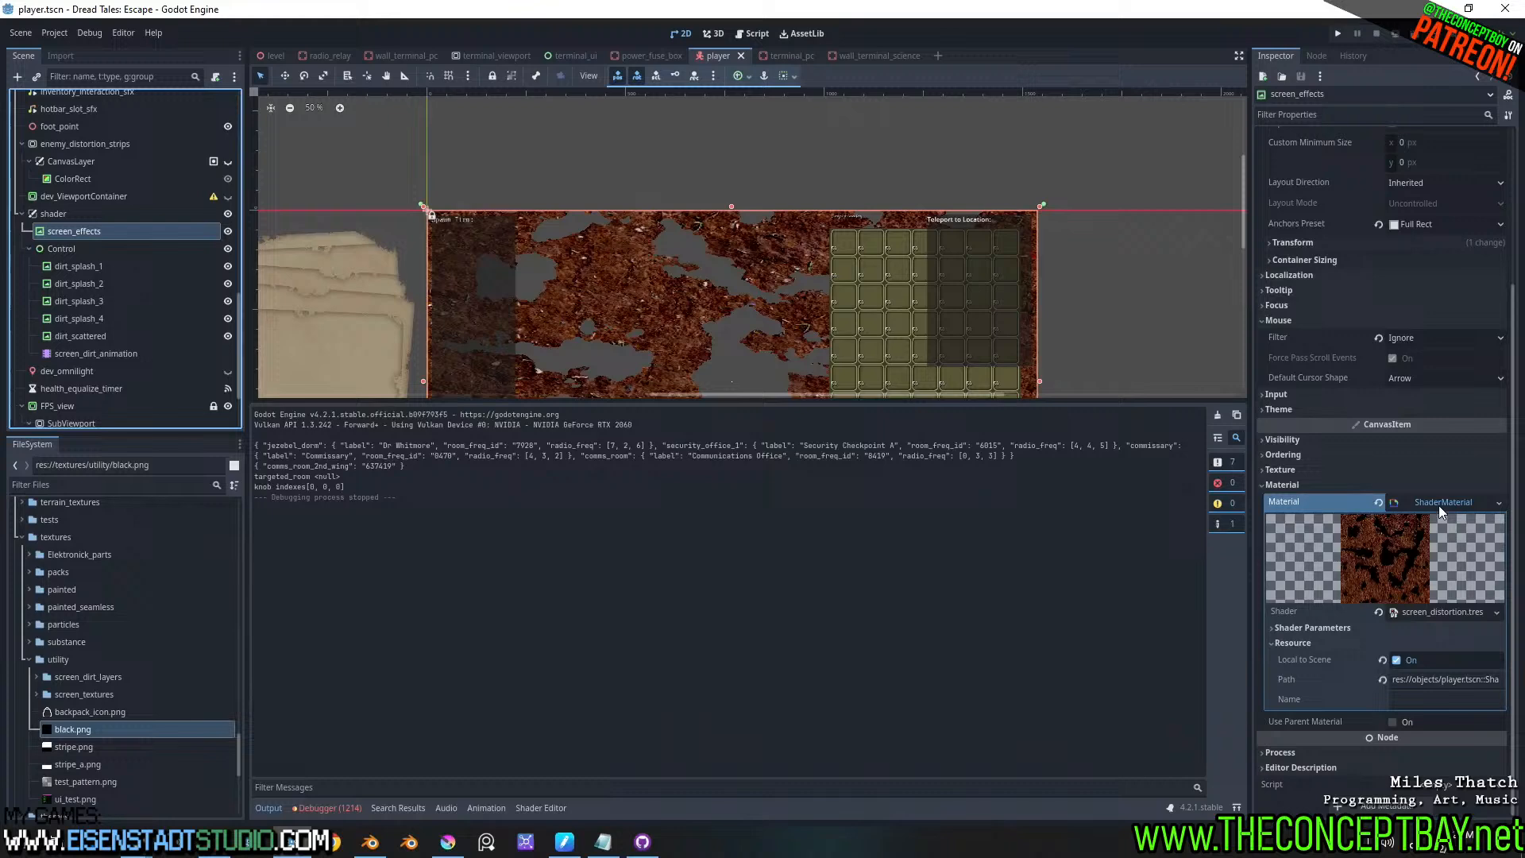
pyautogui.click(1443, 609)
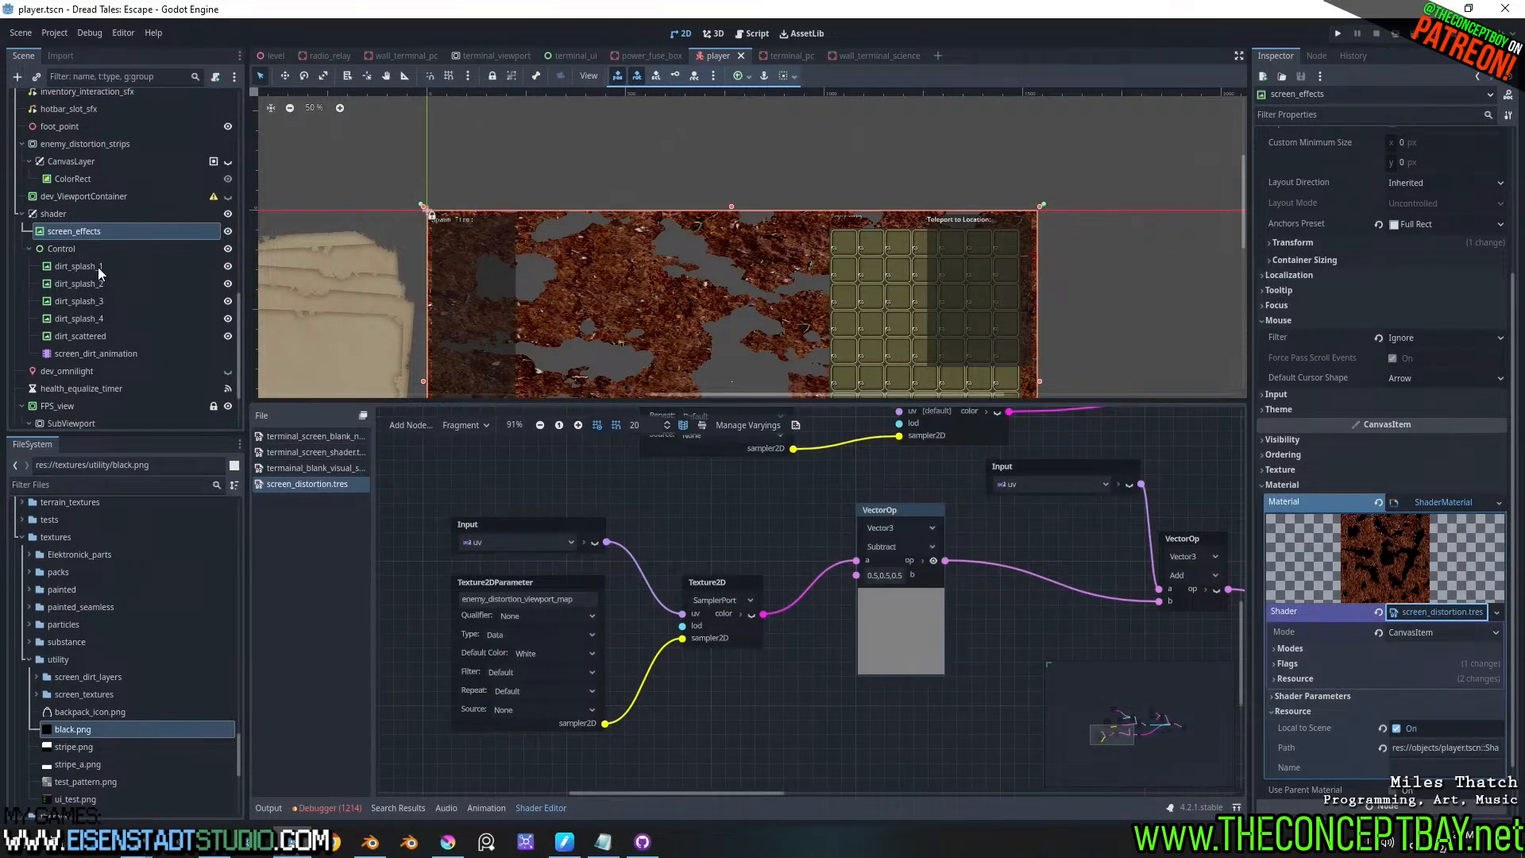
# - Set the color of the ColorRect under enemy_distortion_strips to black (000000)
pyautogui.click(74, 177)
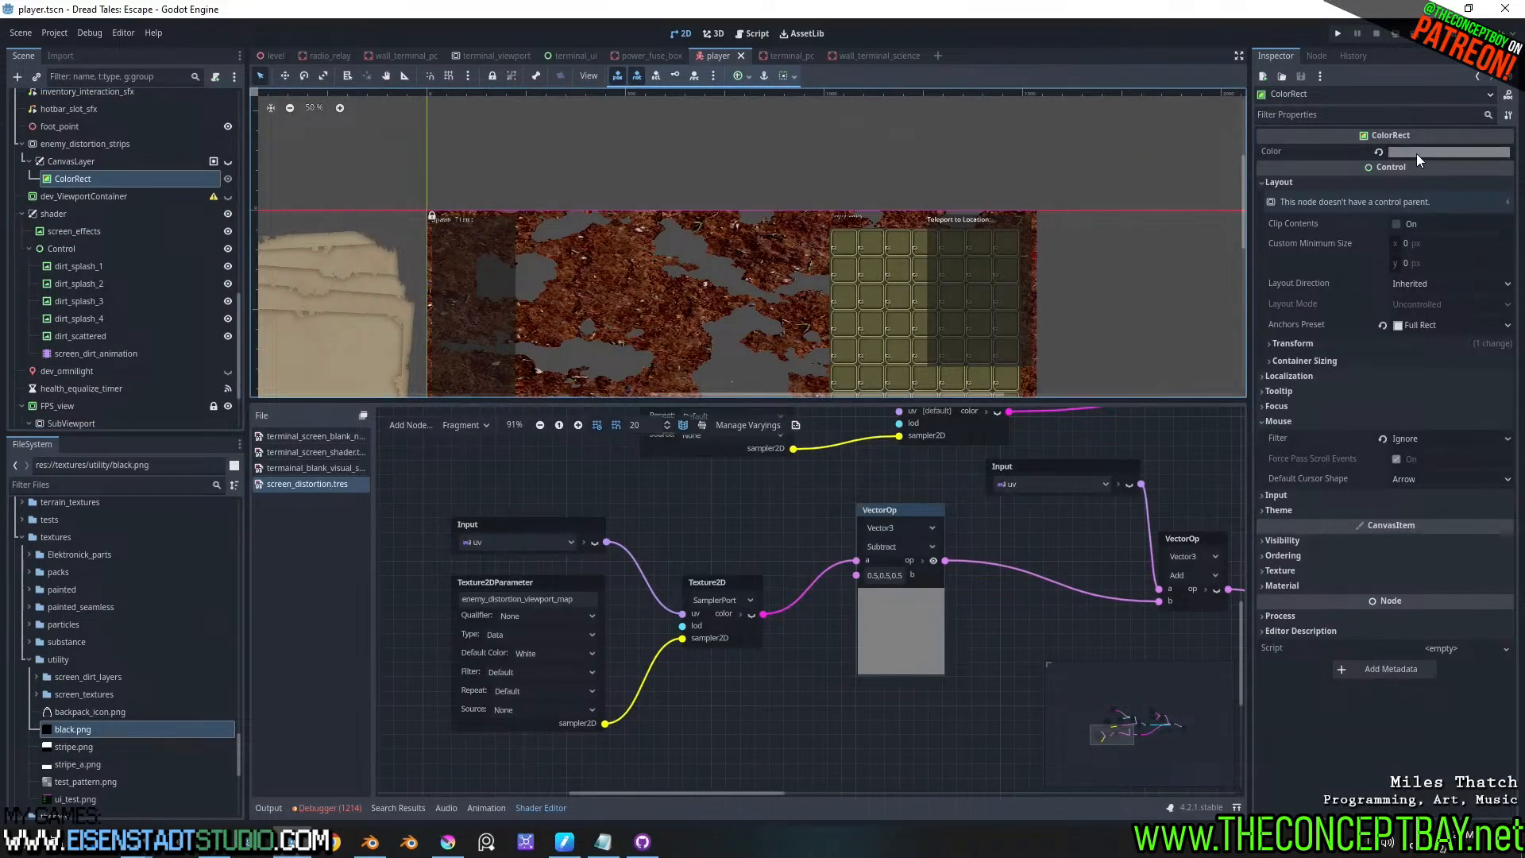
pyautogui.click(1417, 152)
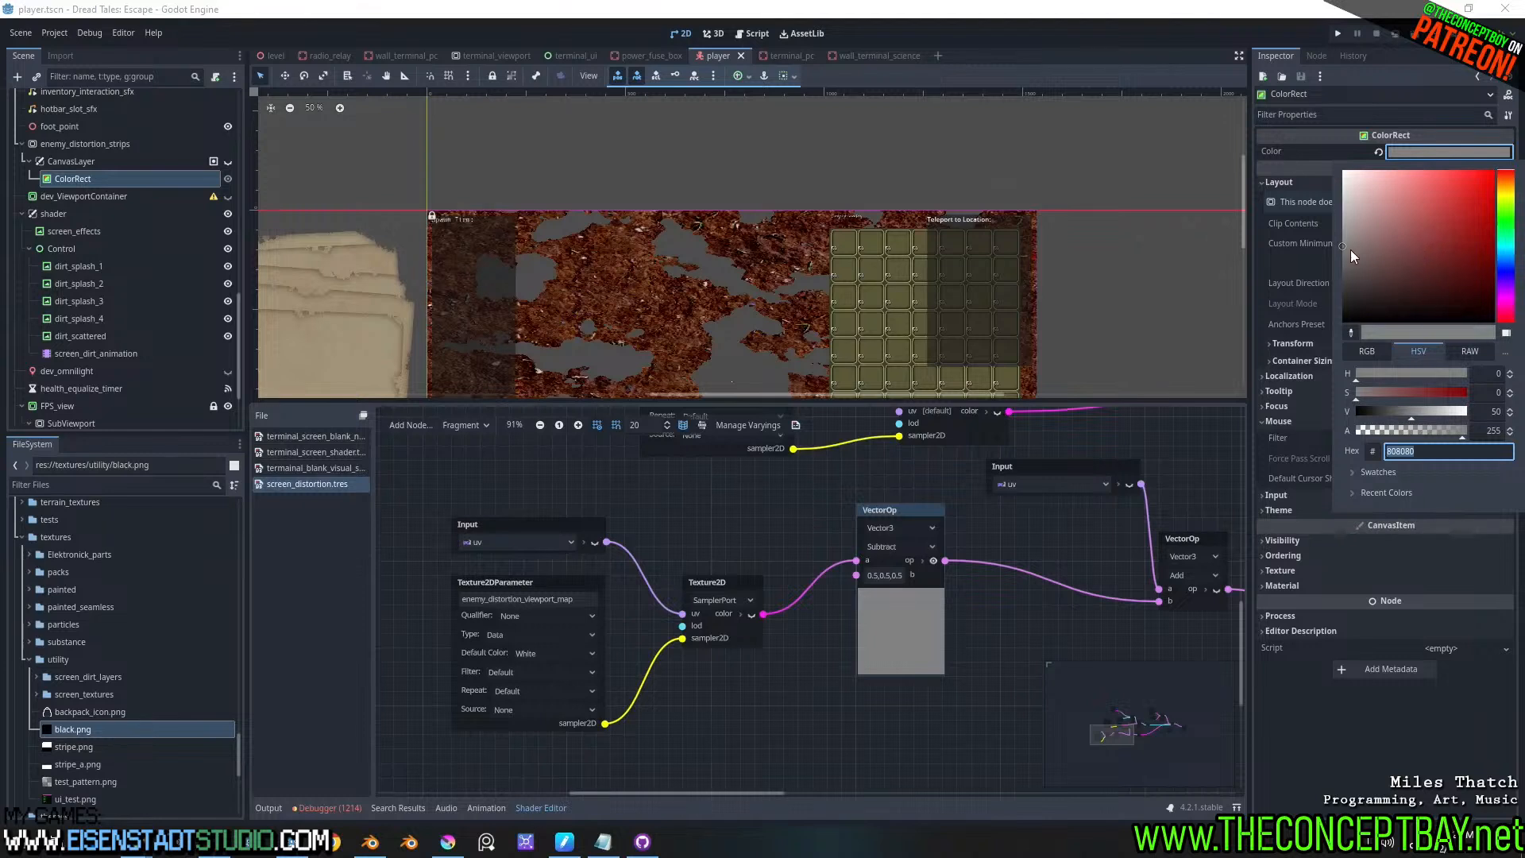
pyautogui.moveTo(1350, 250); pyautogui.dragTo(1246, 468)
pyautogui.click(934, 632)
pyautogui.click(1009, 650)
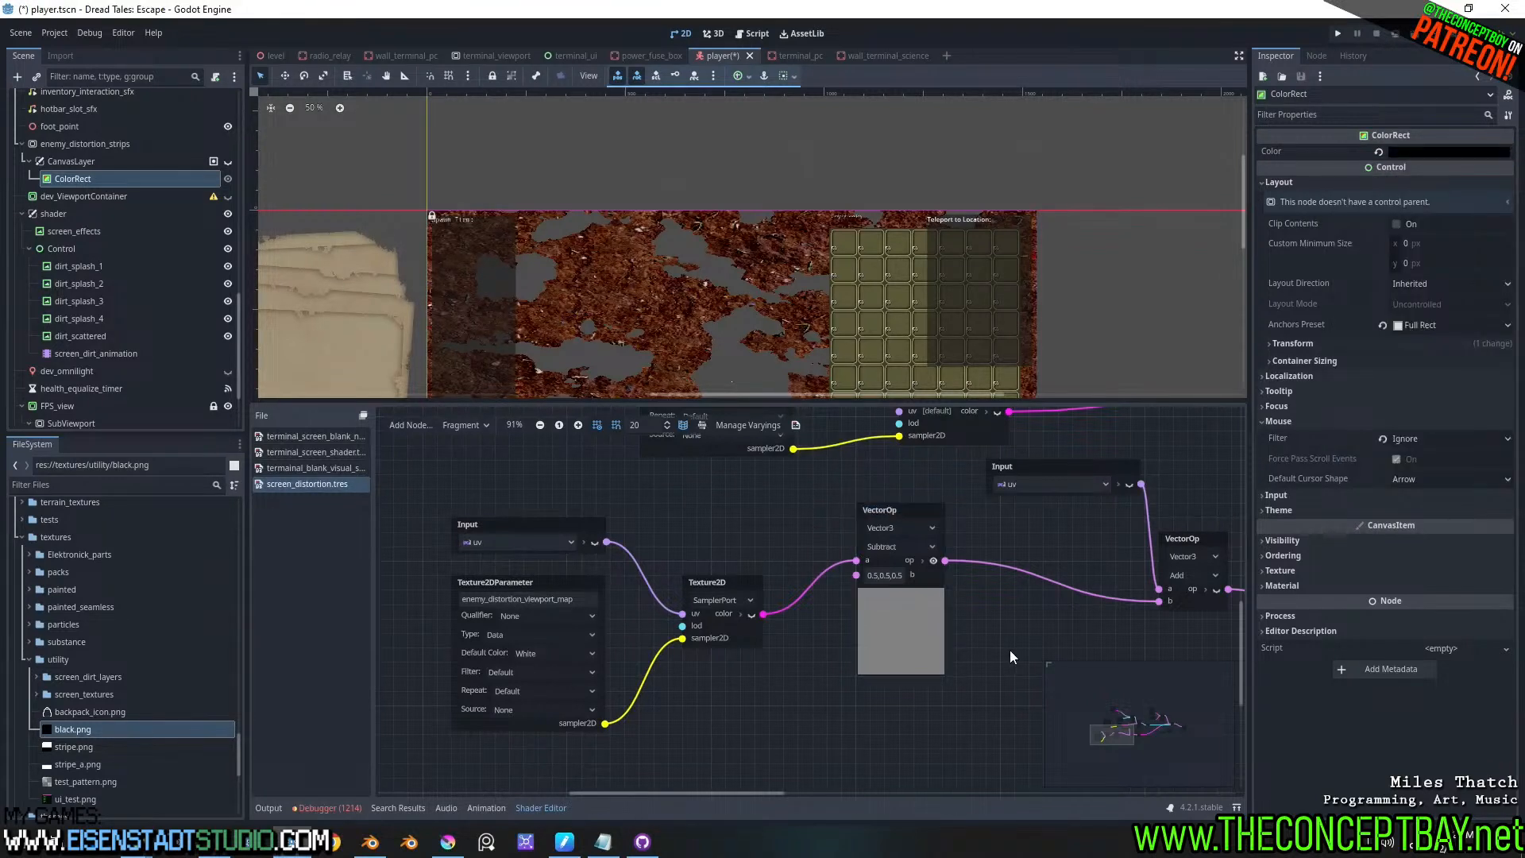
# - Save the scene and run the game to check the distortion with the black ColorRect, closing the game when done
pyautogui.press('F5')
pyautogui.hotkey('ctrl', 's')
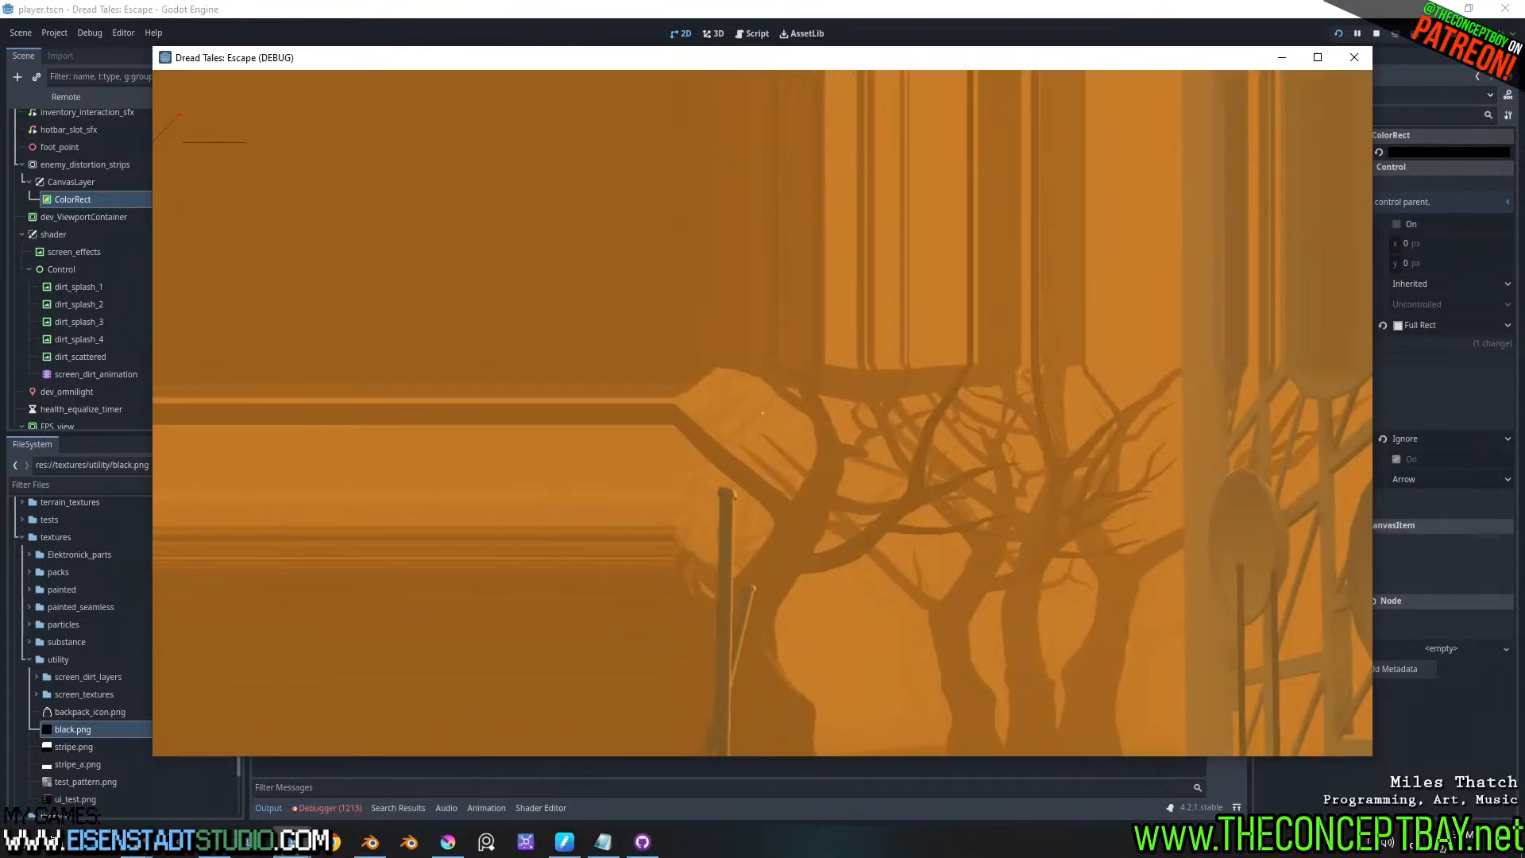
pyautogui.press('alt')
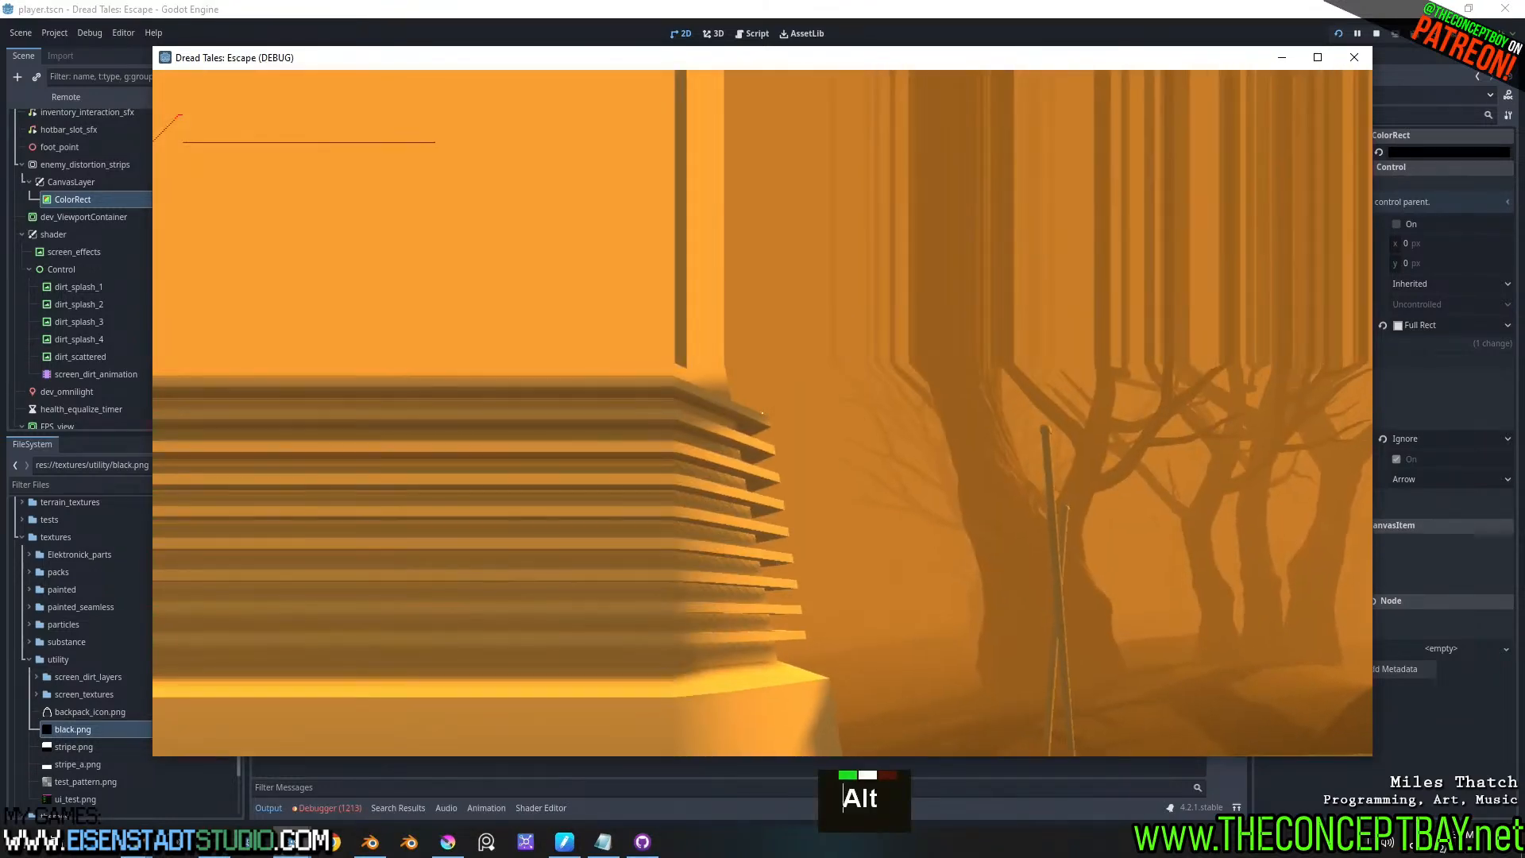
pyautogui.hotkey('alt', 'F4')
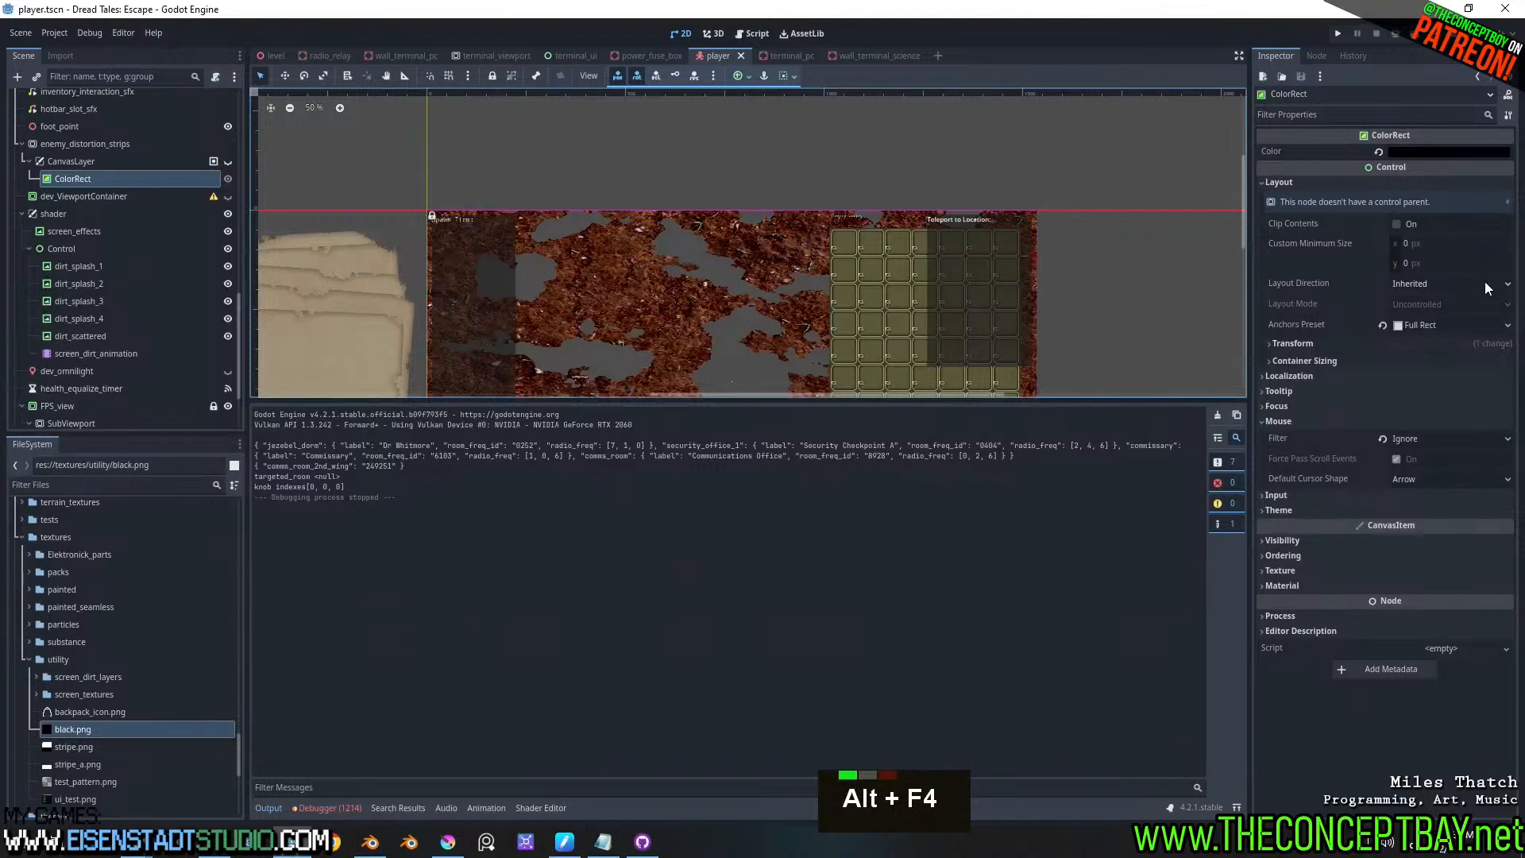
# - In the screen_distortion.tres graph, connect the distortion map's Texture2D color output directly to the Add node's b input, bypassing the Subtract node
pyautogui.click(1437, 153)
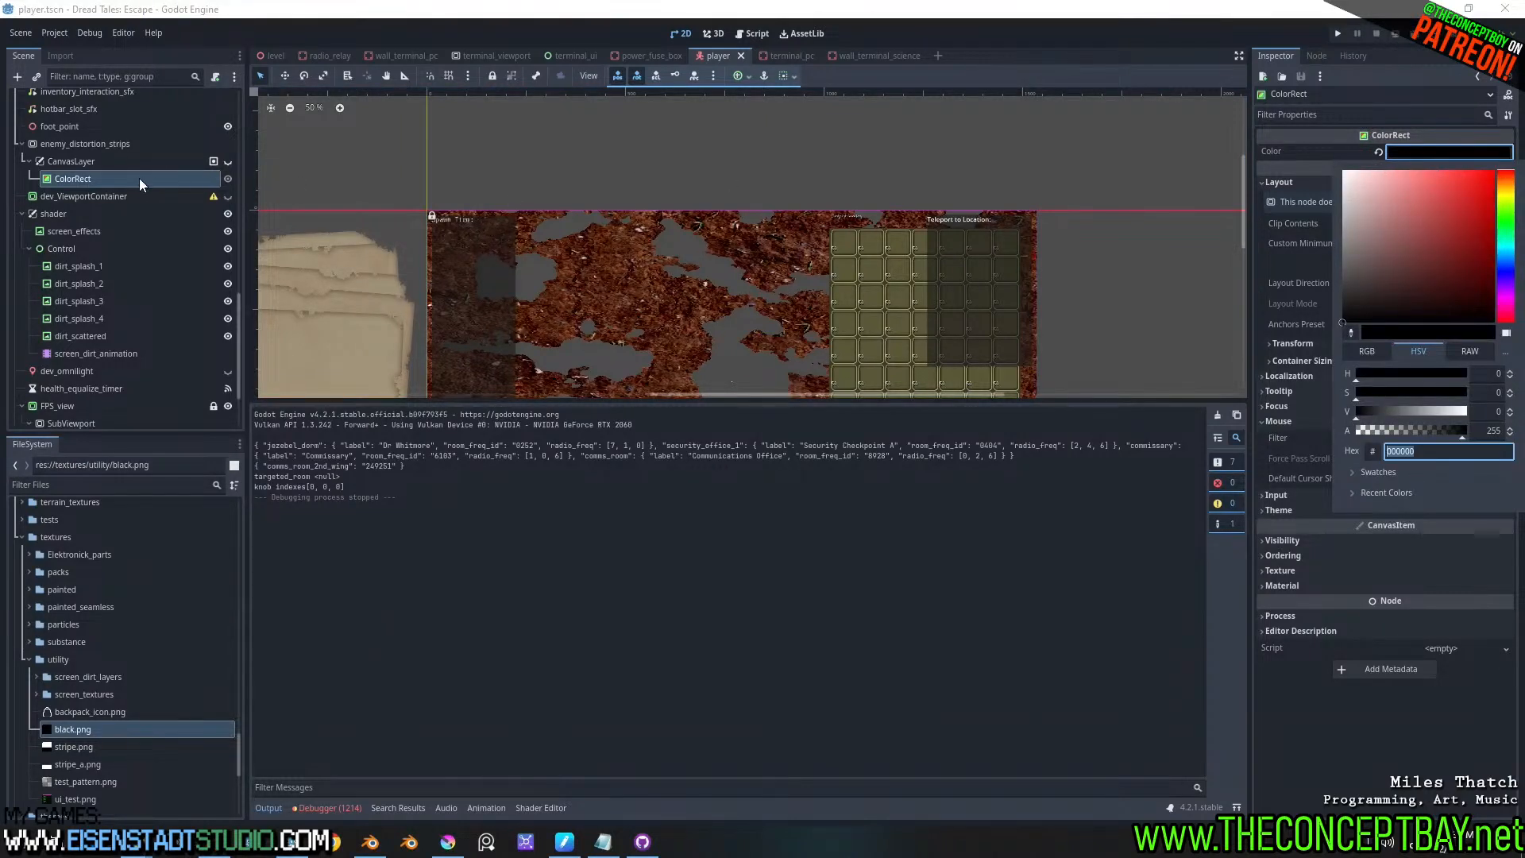
pyautogui.click(615, 180)
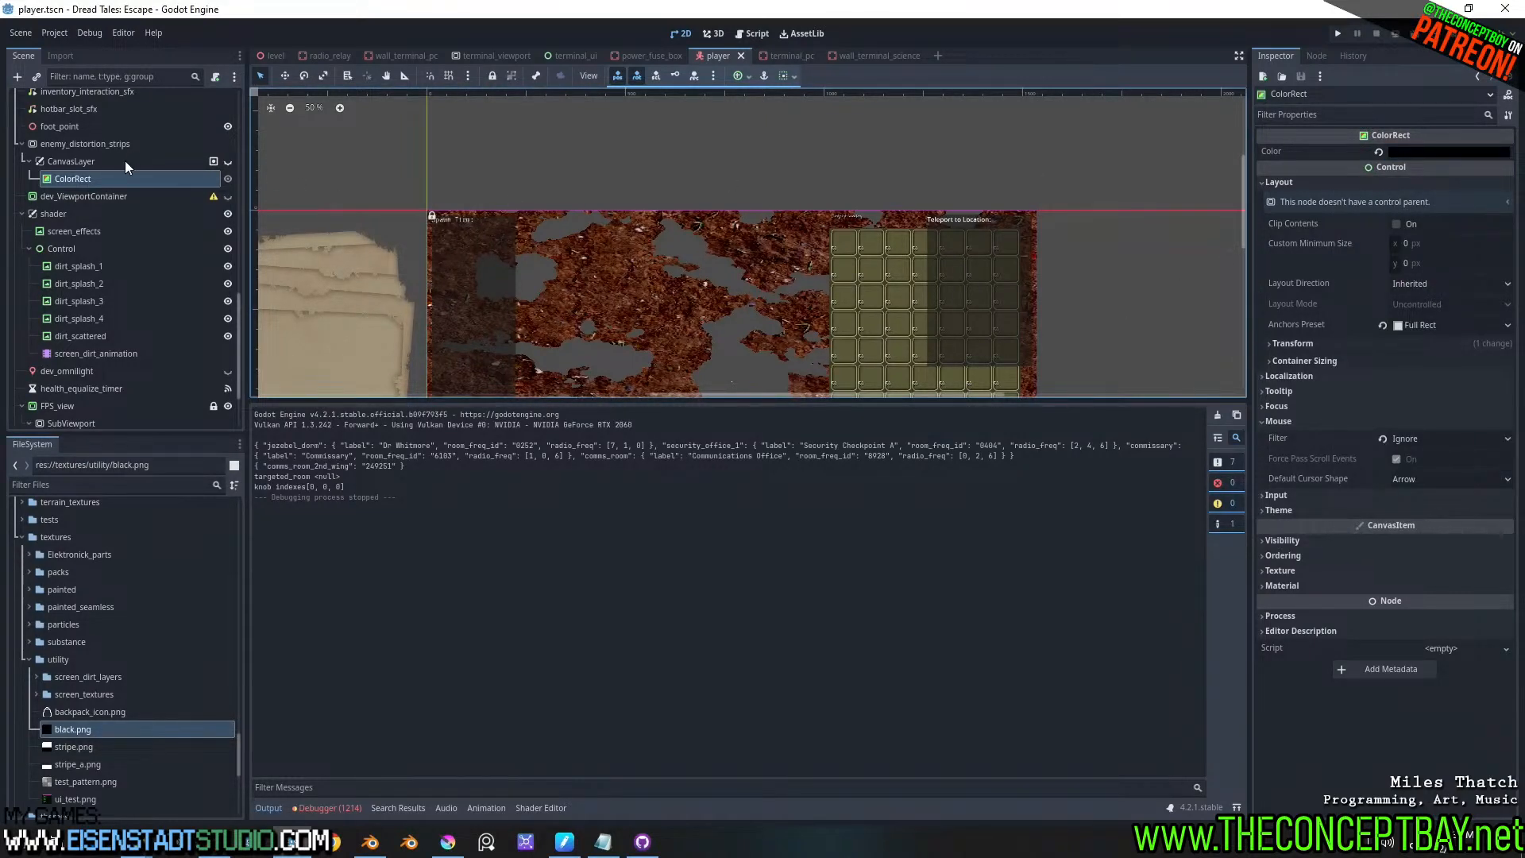
pyautogui.click(124, 162)
pyautogui.click(102, 231)
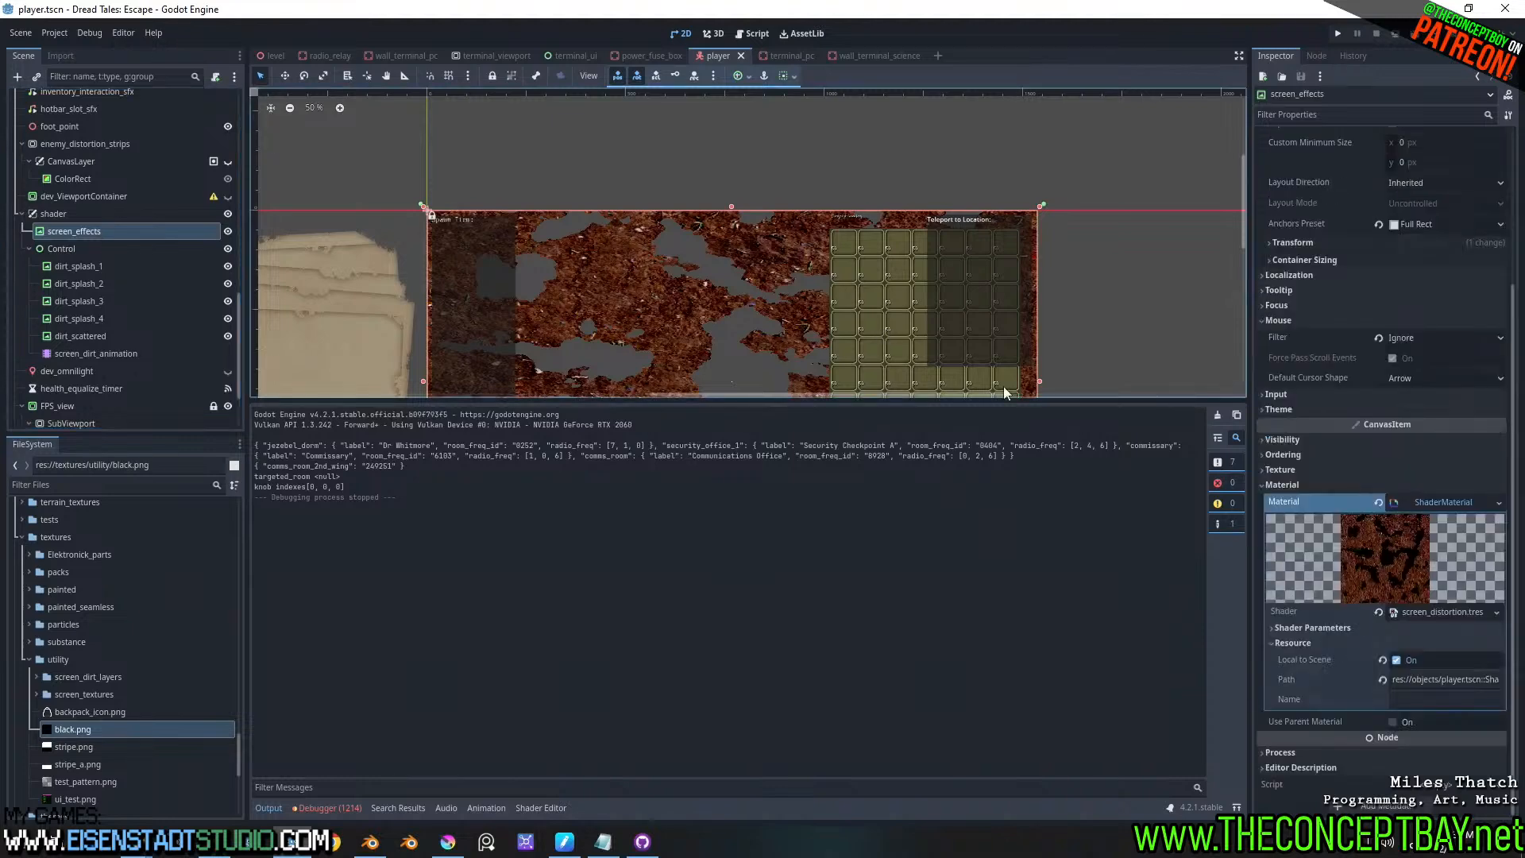
pyautogui.doubleClick(541, 808)
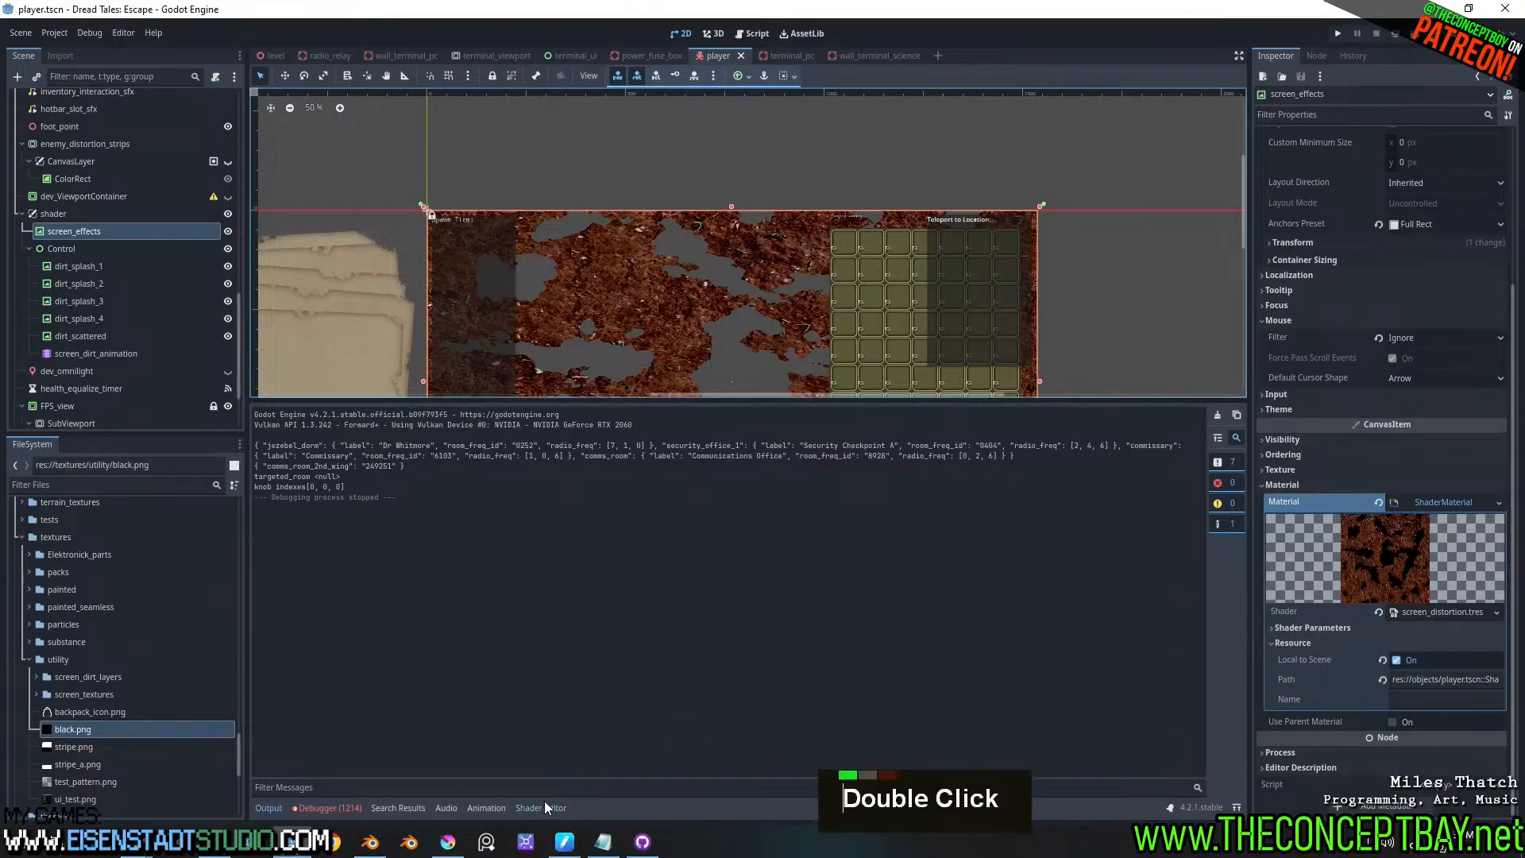
pyautogui.moveTo(743, 675); pyautogui.dragTo(666, 621, button='middle')
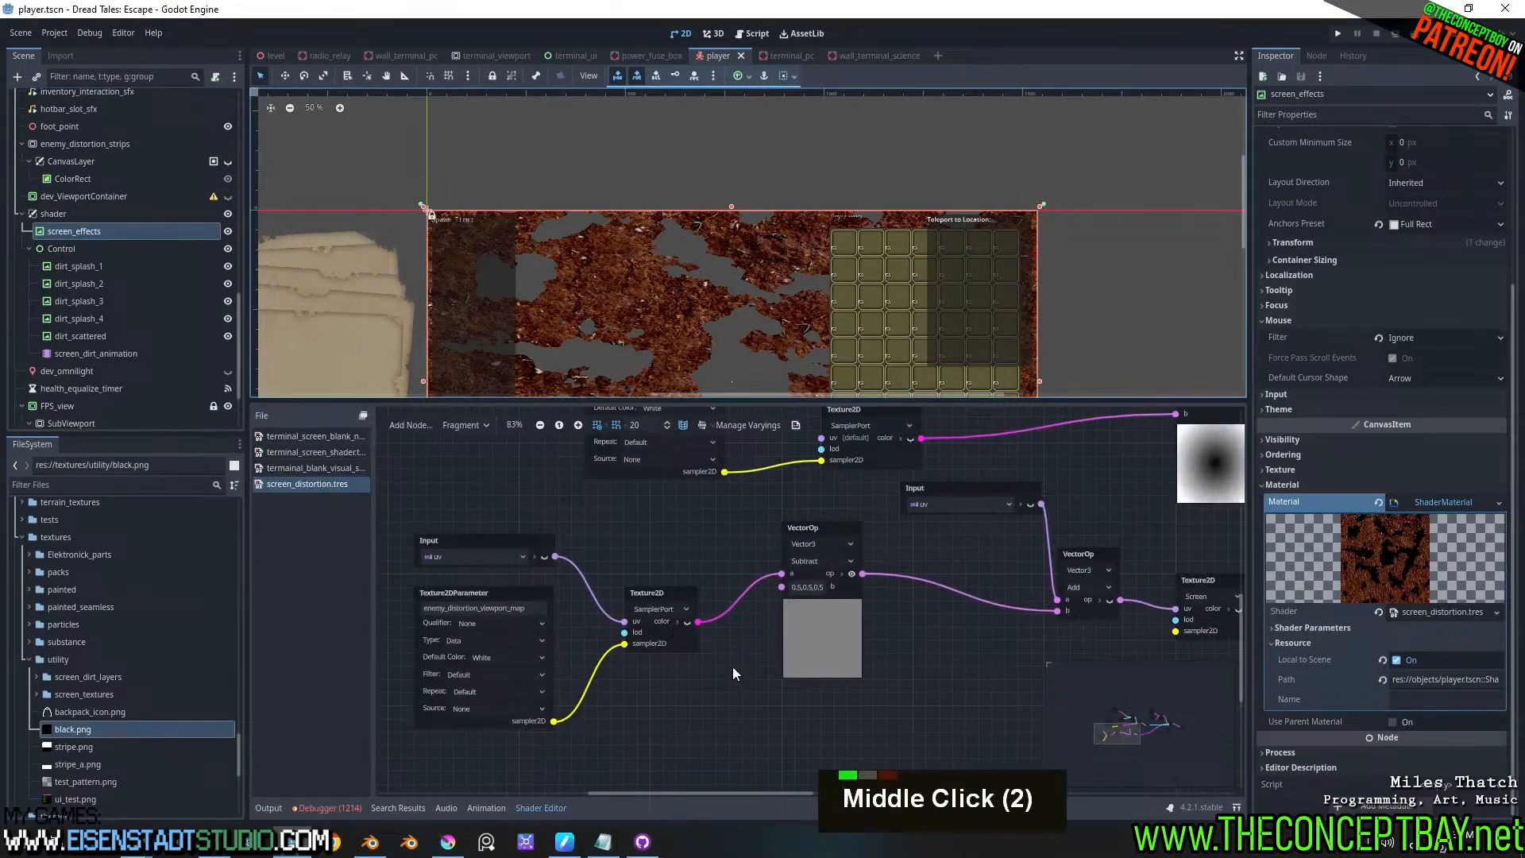
pyautogui.moveTo(733, 665); pyautogui.dragTo(648, 656, button='middle')
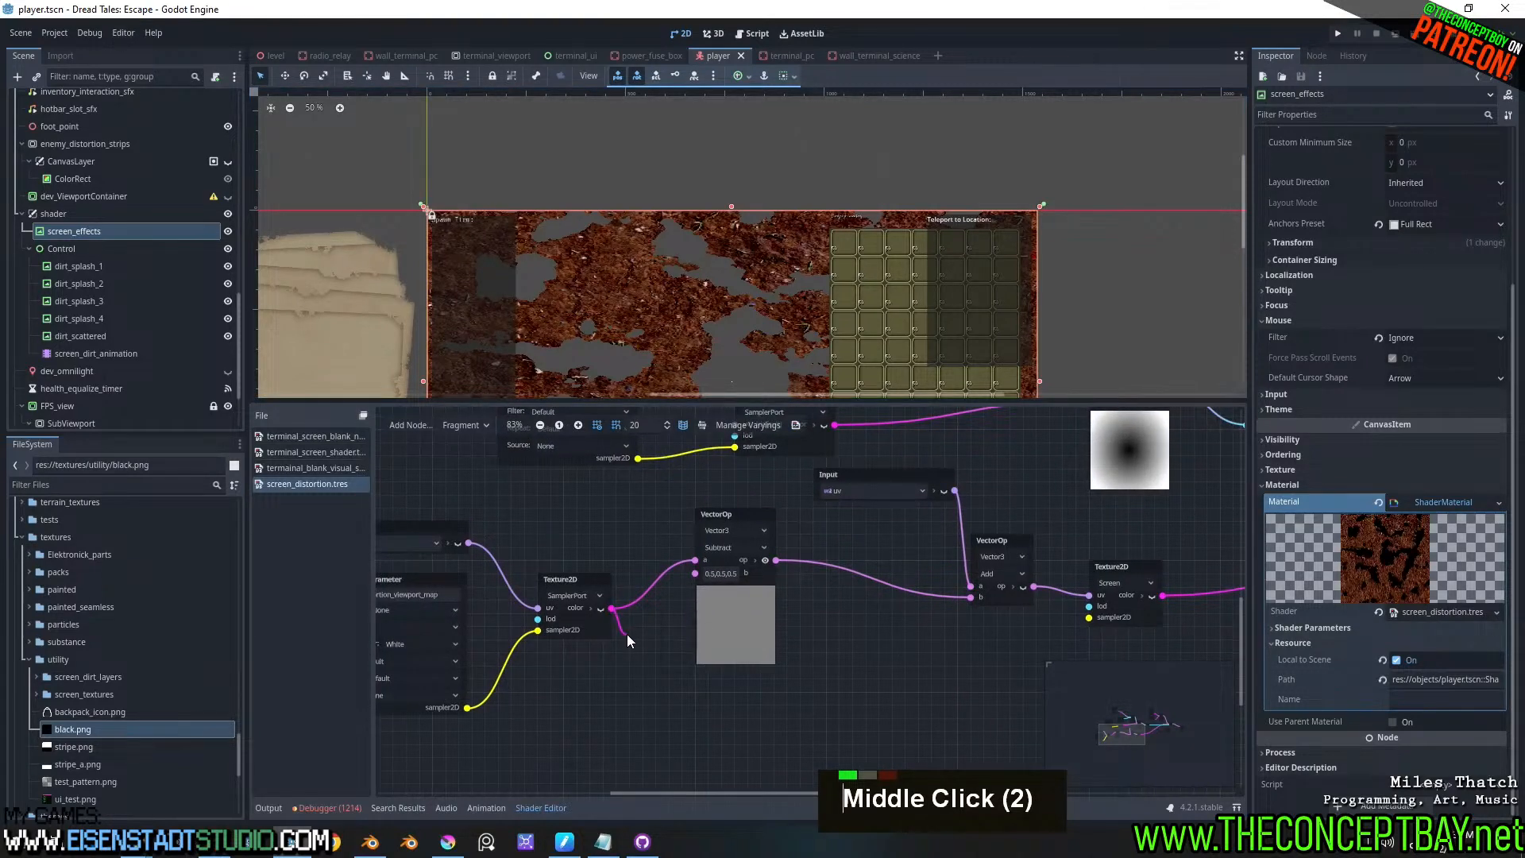
pyautogui.moveTo(611, 608); pyautogui.dragTo(974, 600)
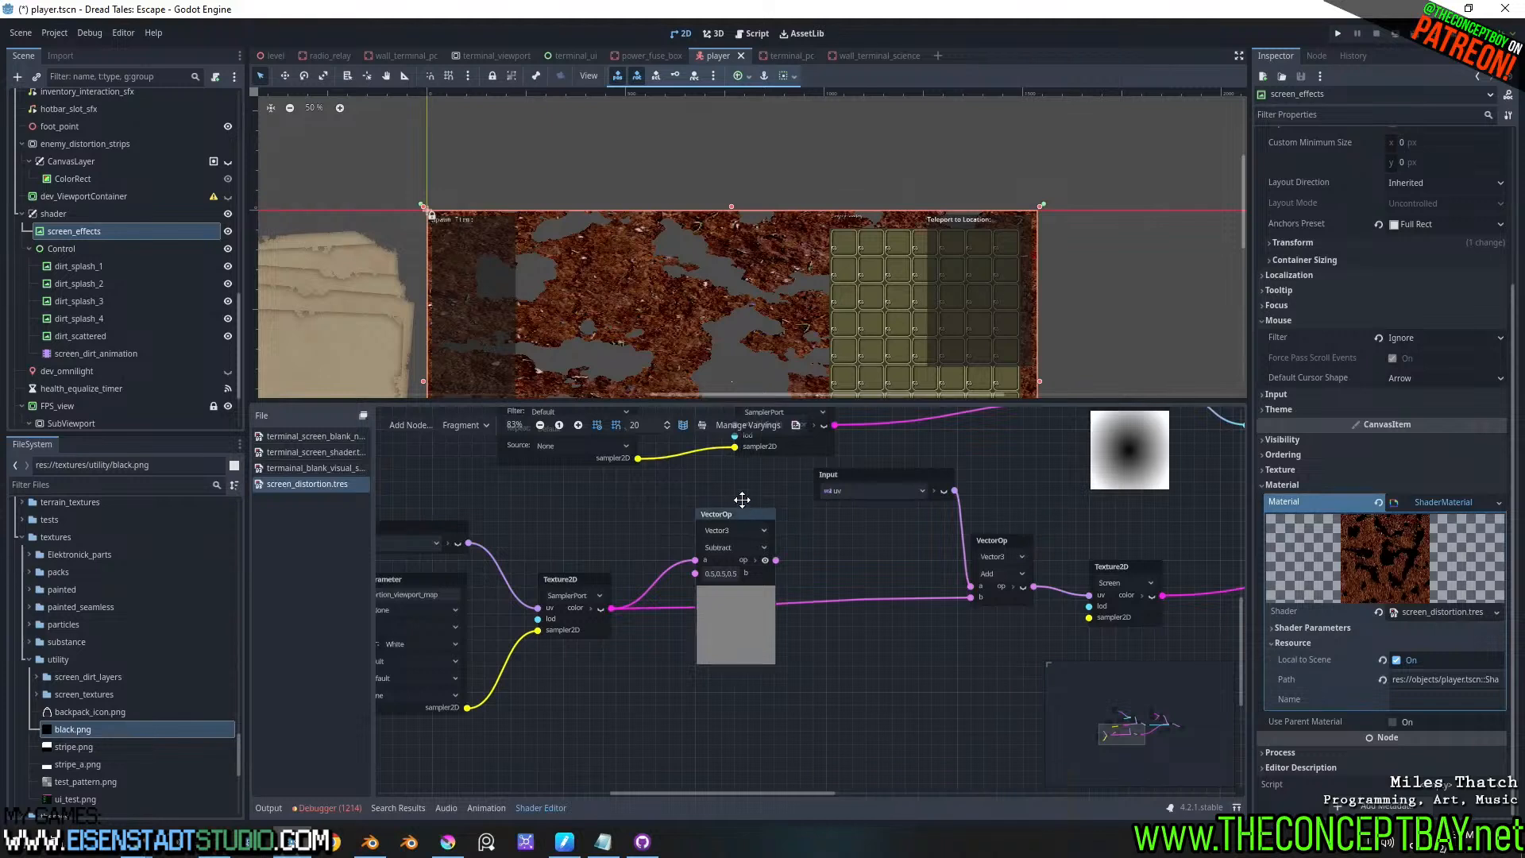
pyautogui.moveTo(741, 499); pyautogui.dragTo(744, 503)
# - Run the game to check the screen with the Subtract node bypassed, and close it when done
pyautogui.press('F5')
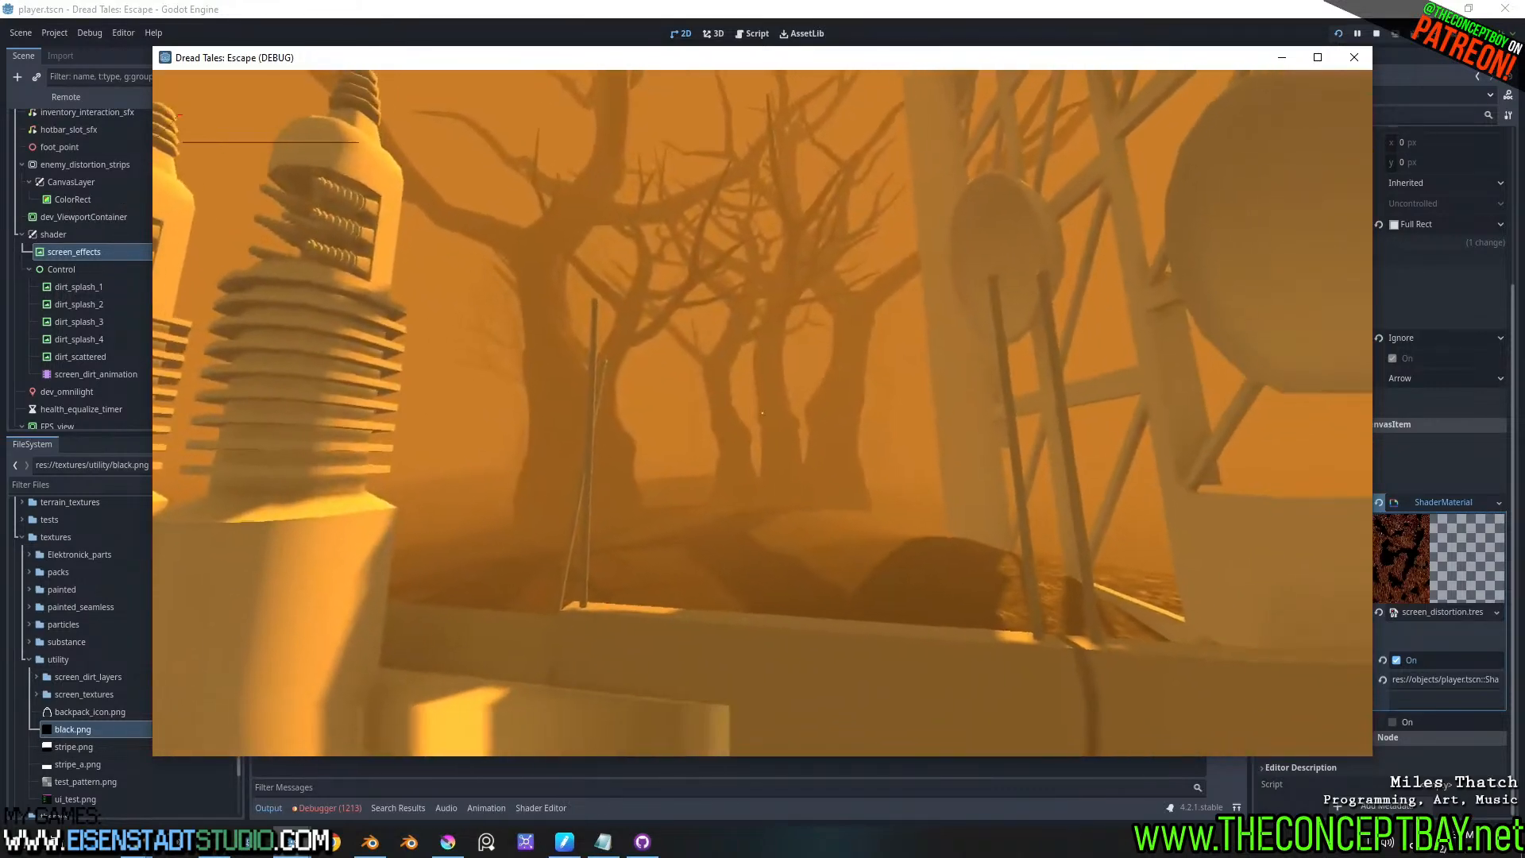
pyautogui.press('alt')
pyautogui.hotkey('alt', 'F4')
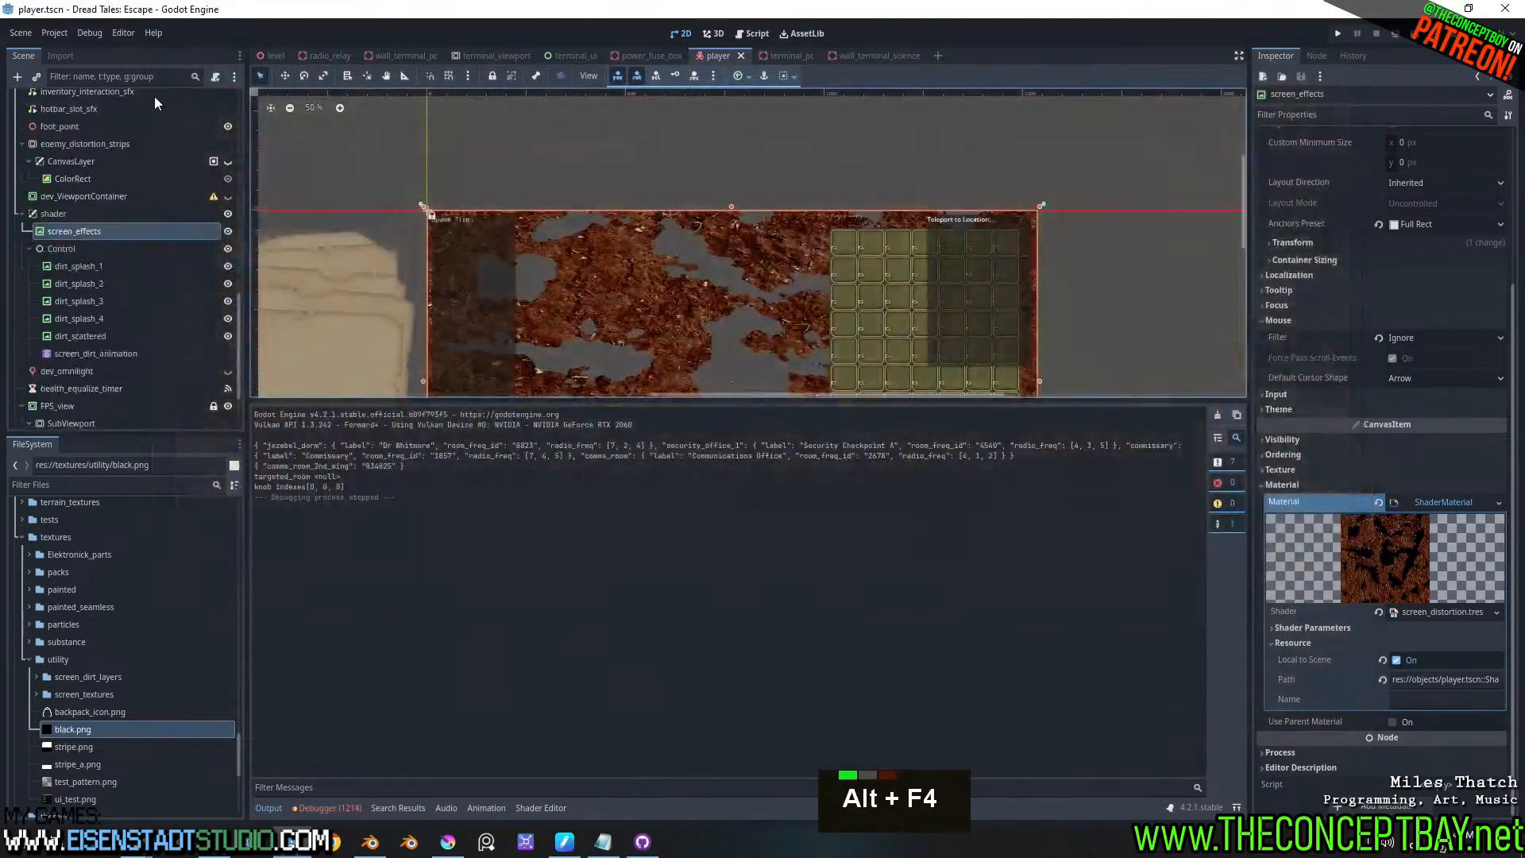
# - Set the size of the enemy_distortion_strips SubViewport to 1280 × 720 px
pyautogui.click(78, 148)
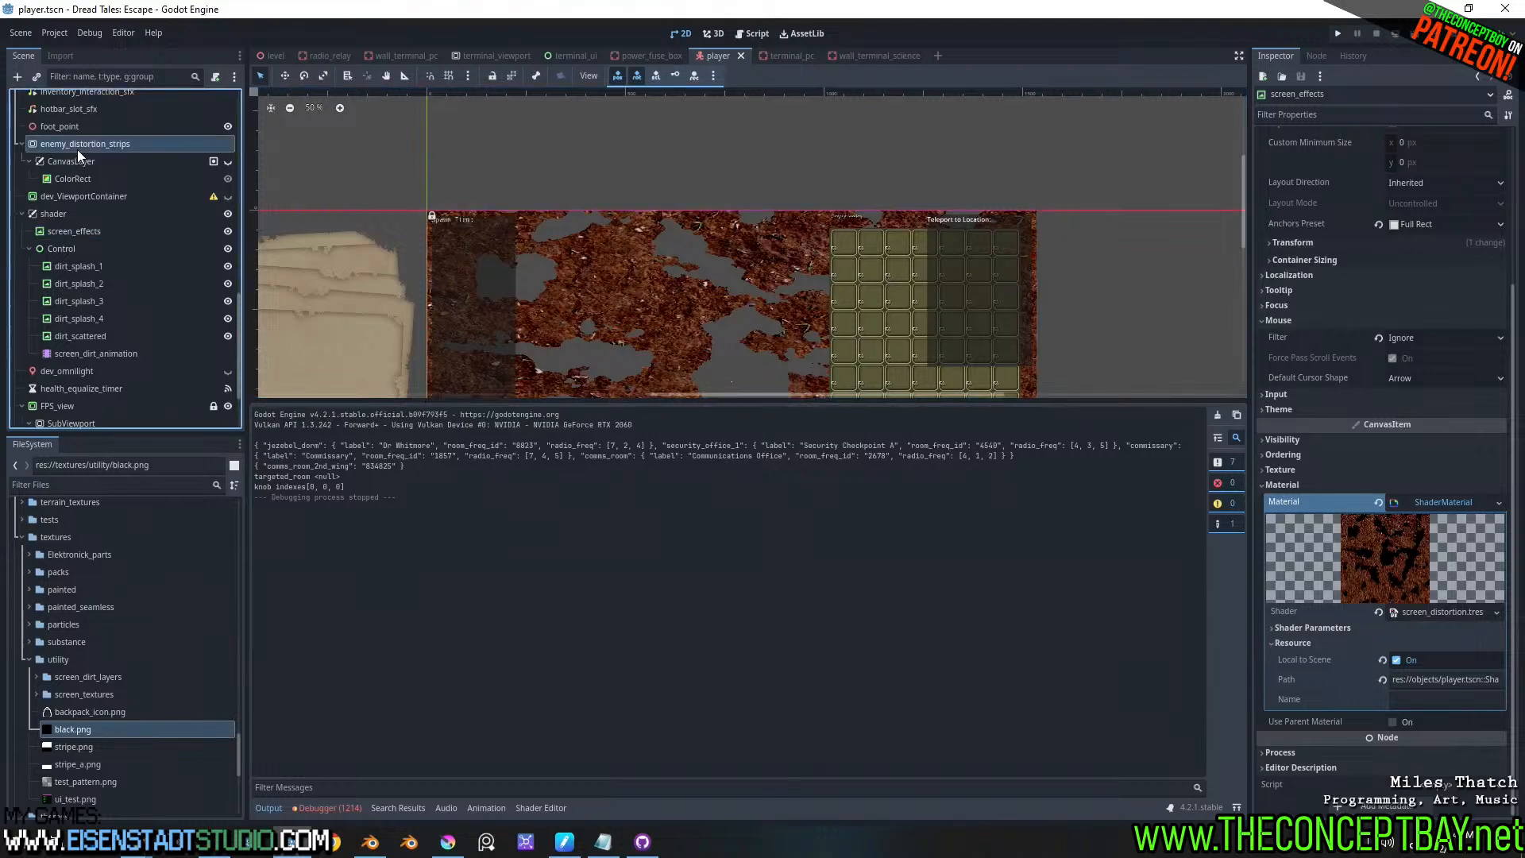
pyautogui.click(1407, 226)
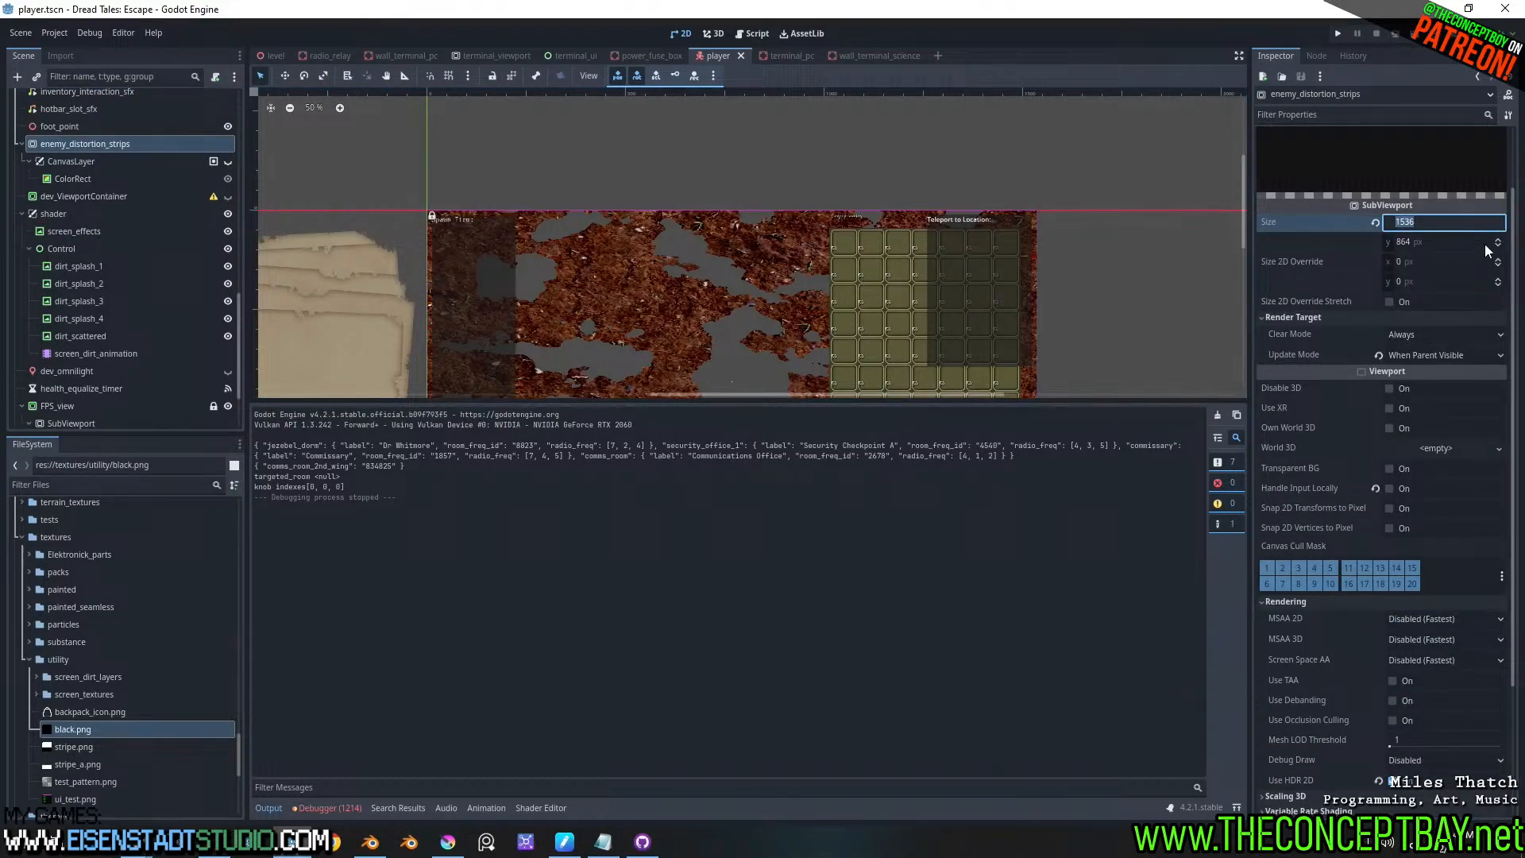
pyautogui.write('1280')
pyautogui.click(1403, 243)
pyautogui.write('720')
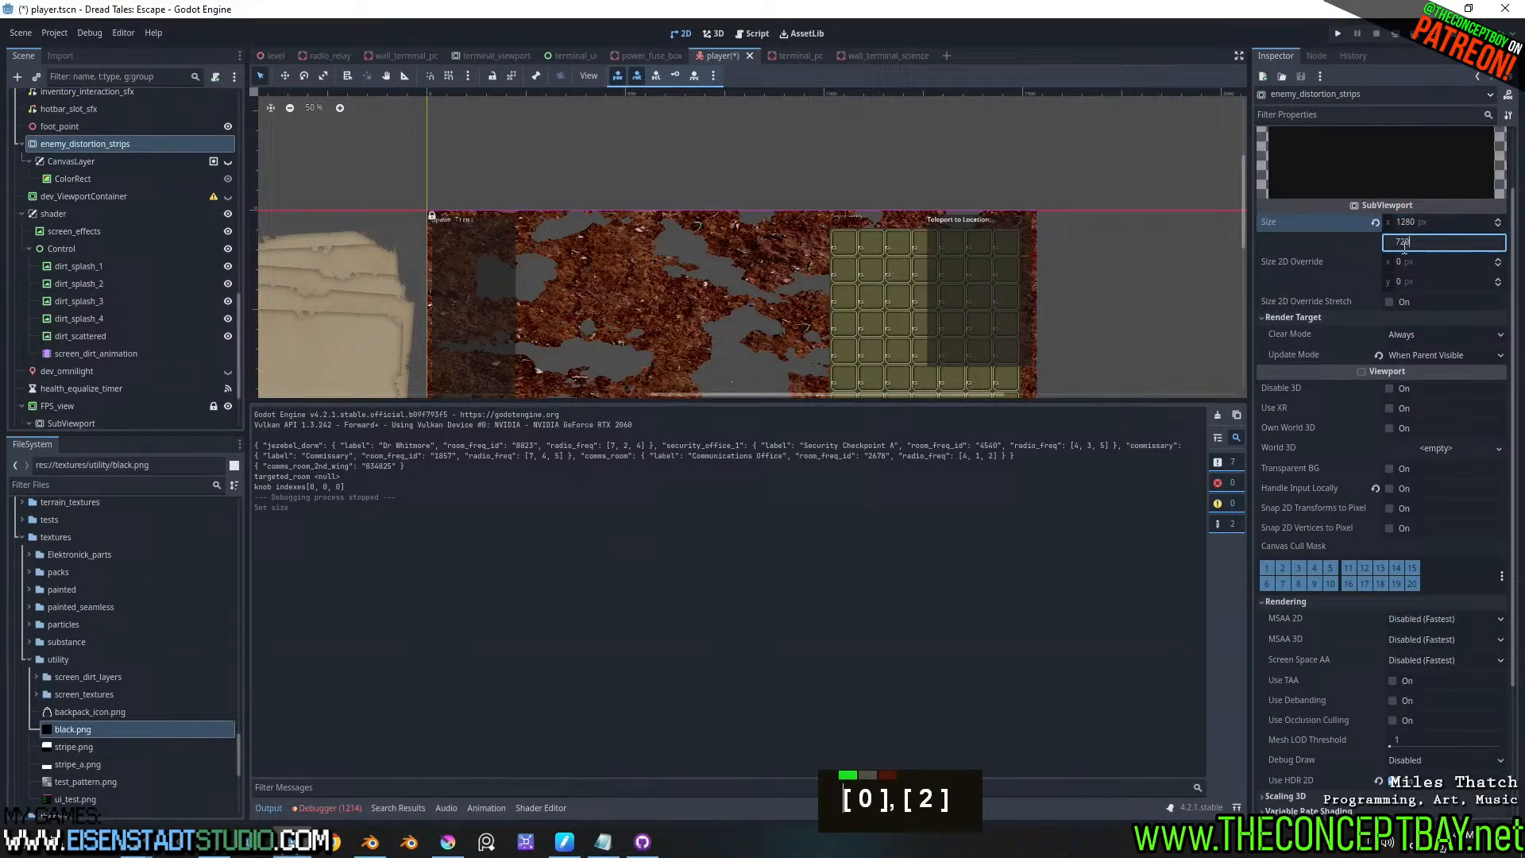
pyautogui.press('Return')
# - Set the Transform size of the ColorRect under enemy_distortion_strips to 1280 × 720 px
pyautogui.click(66, 178)
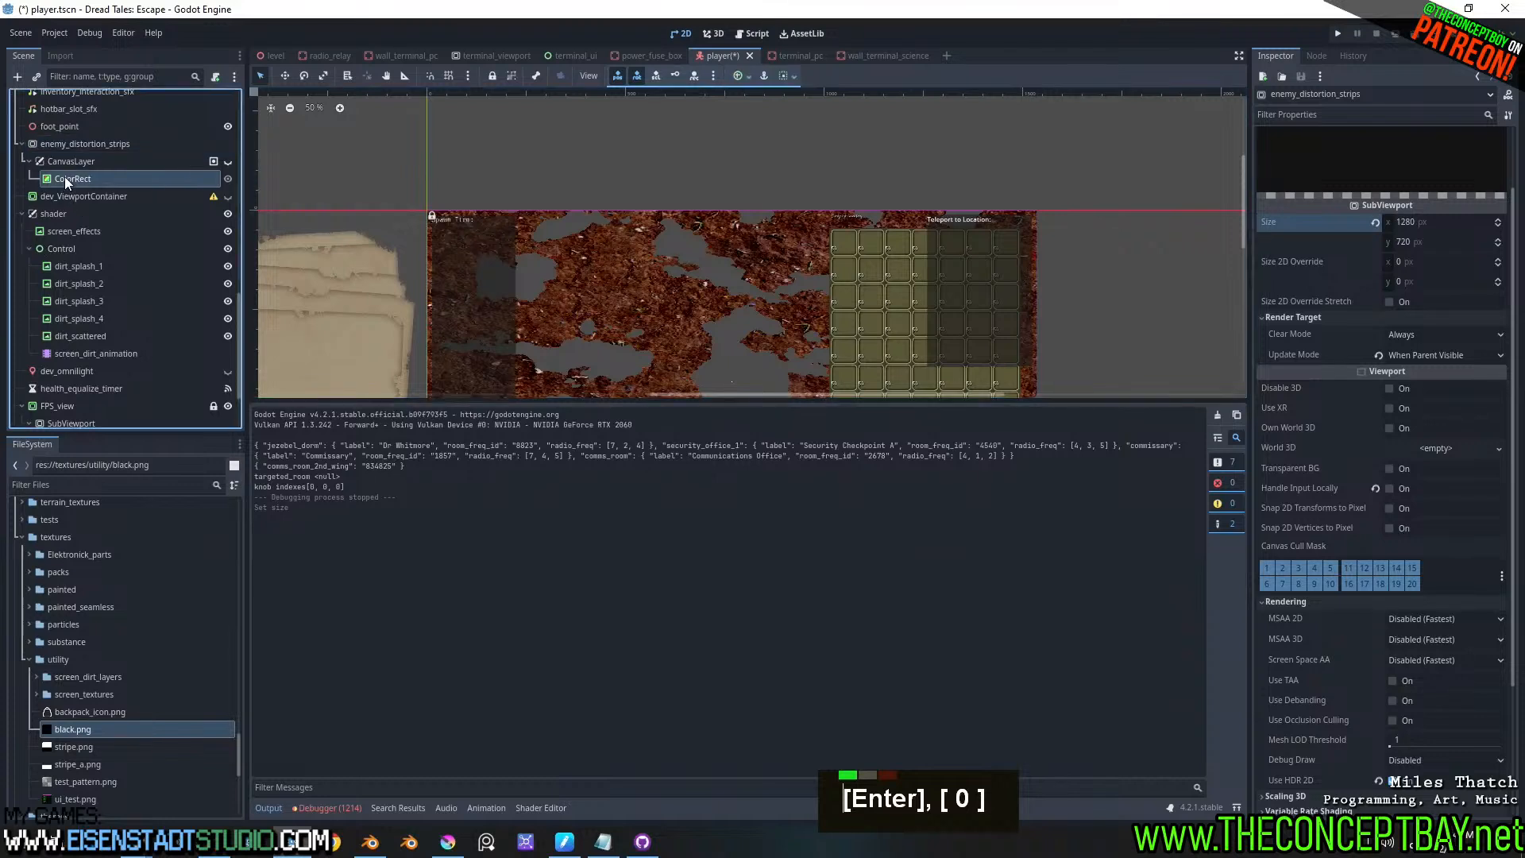
pyautogui.click(1293, 421)
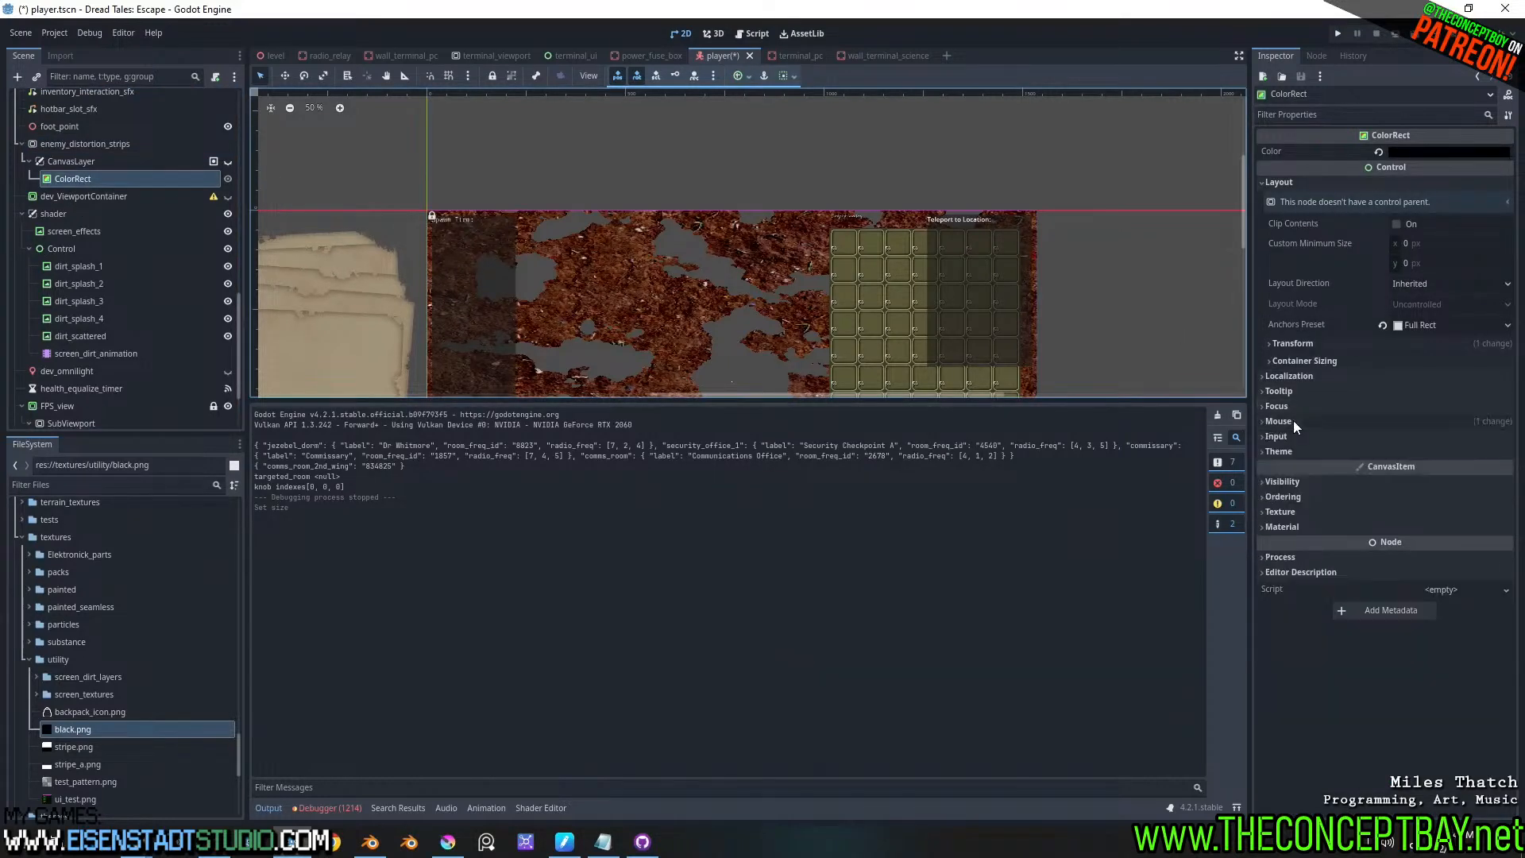
pyautogui.doubleClick(1301, 343)
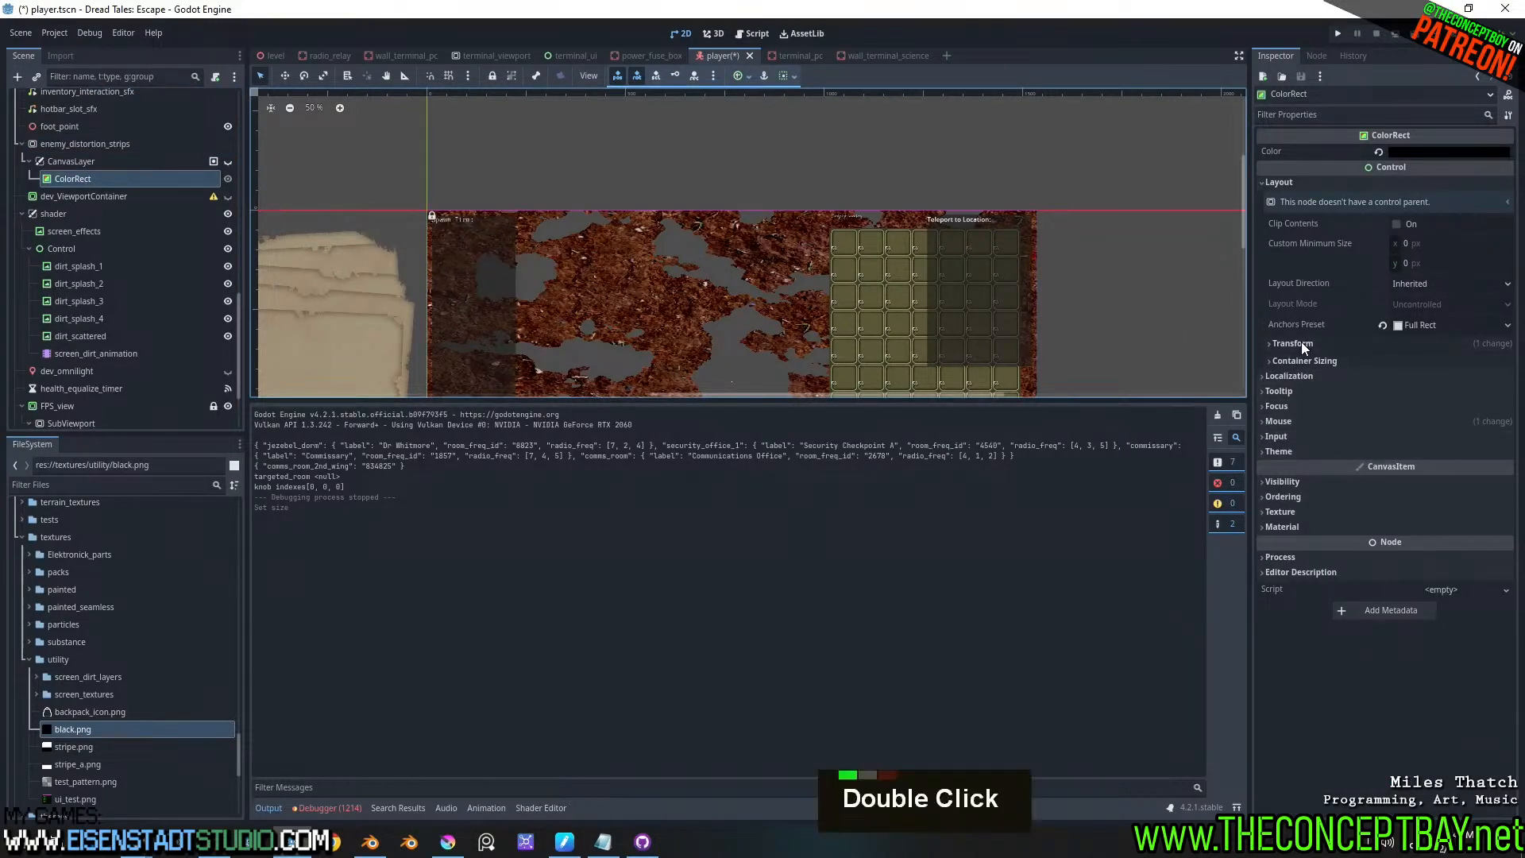
pyautogui.doubleClick(1429, 359)
pyautogui.write('1280')
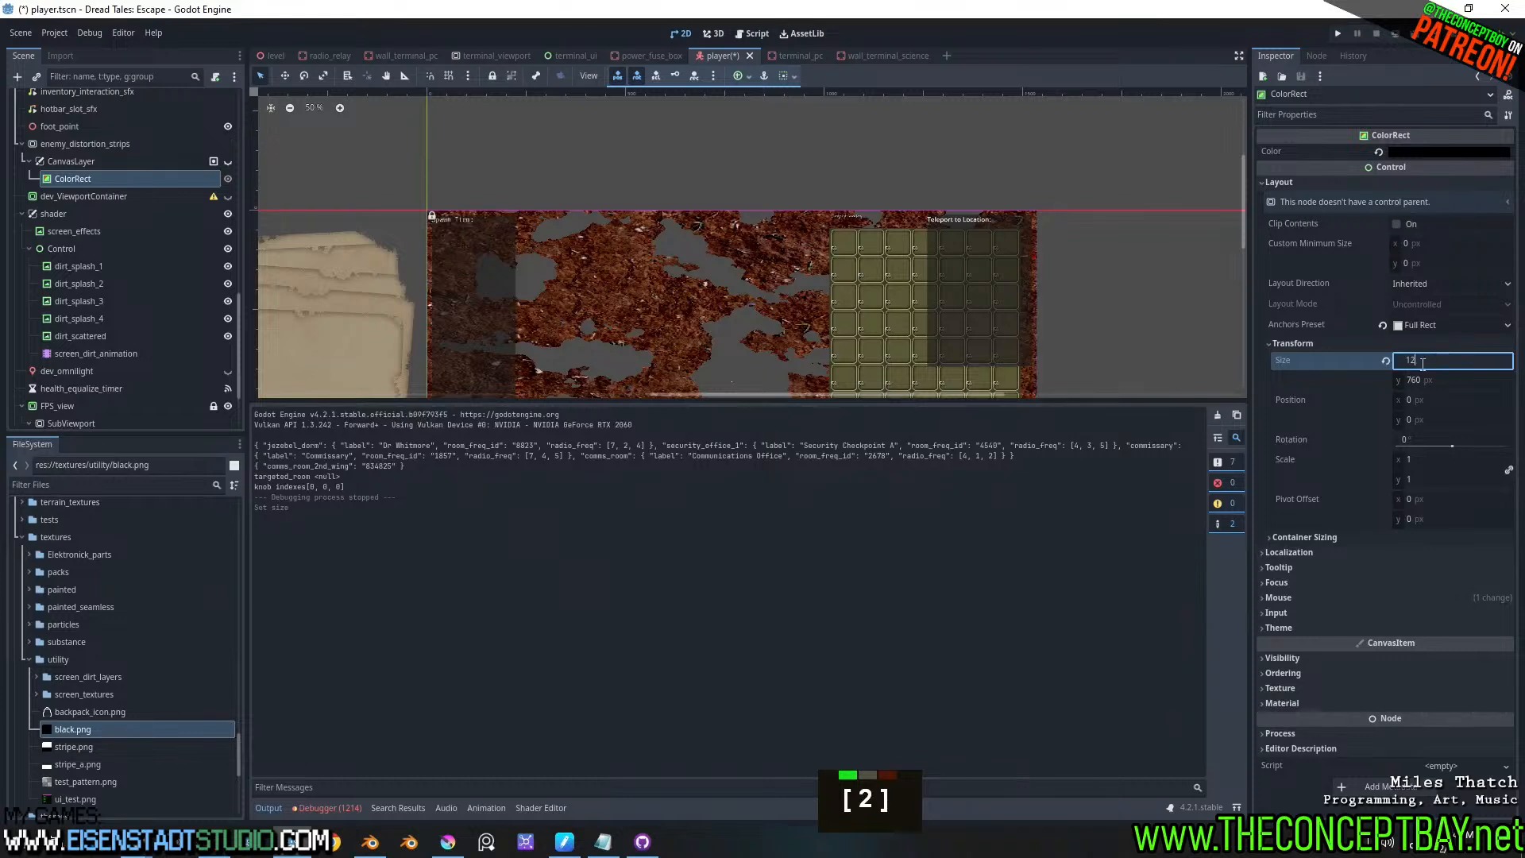
pyautogui.click(1416, 381)
pyautogui.write('720')
pyautogui.press('Return')
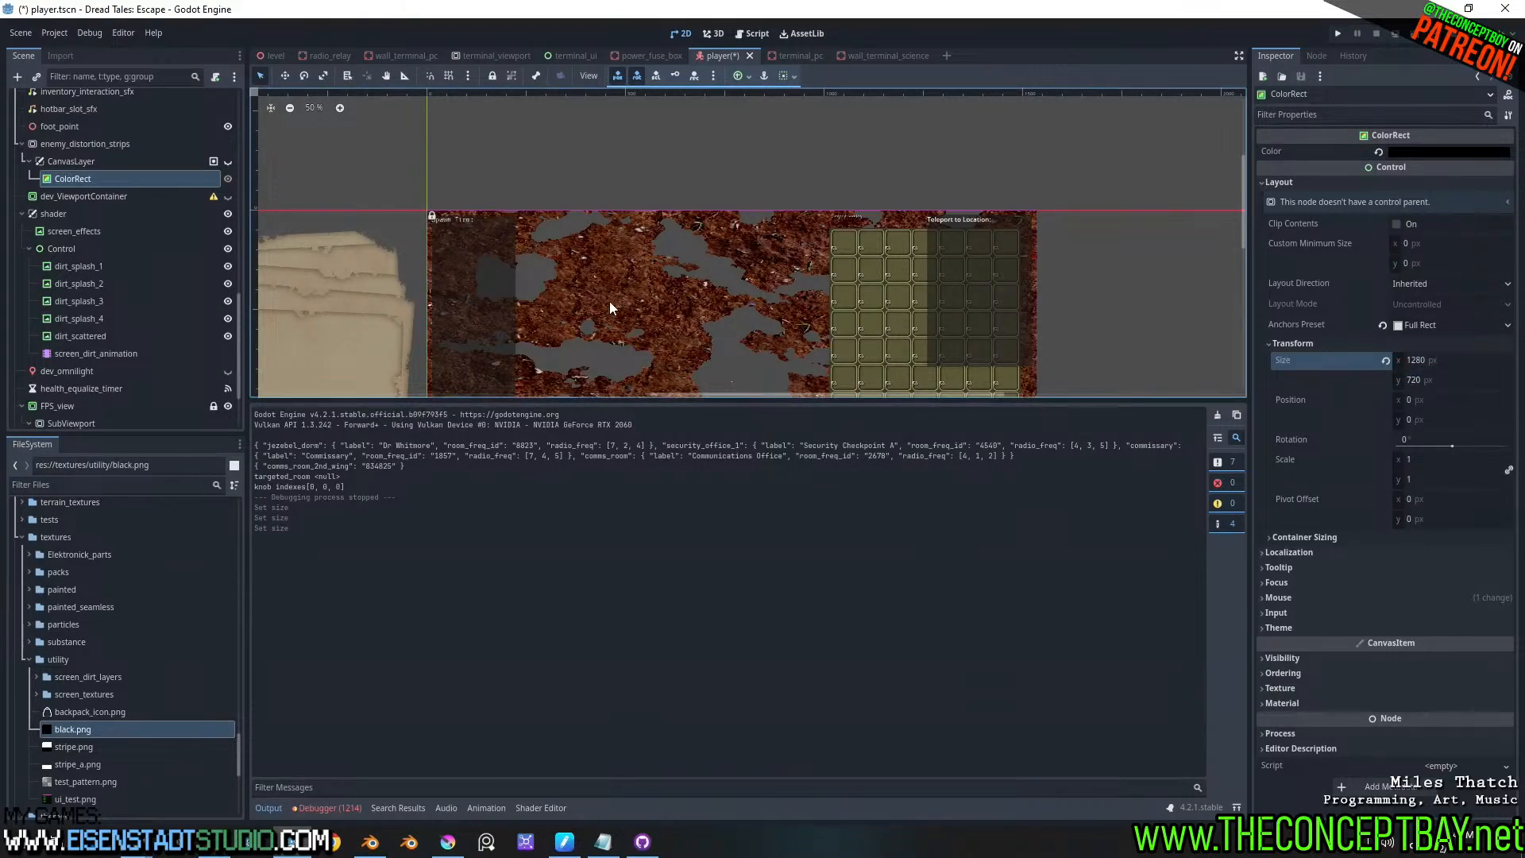
# - Run the game to check the screen with the 1280 × 720 distortion viewport, and close it when done
pyautogui.press('F5')
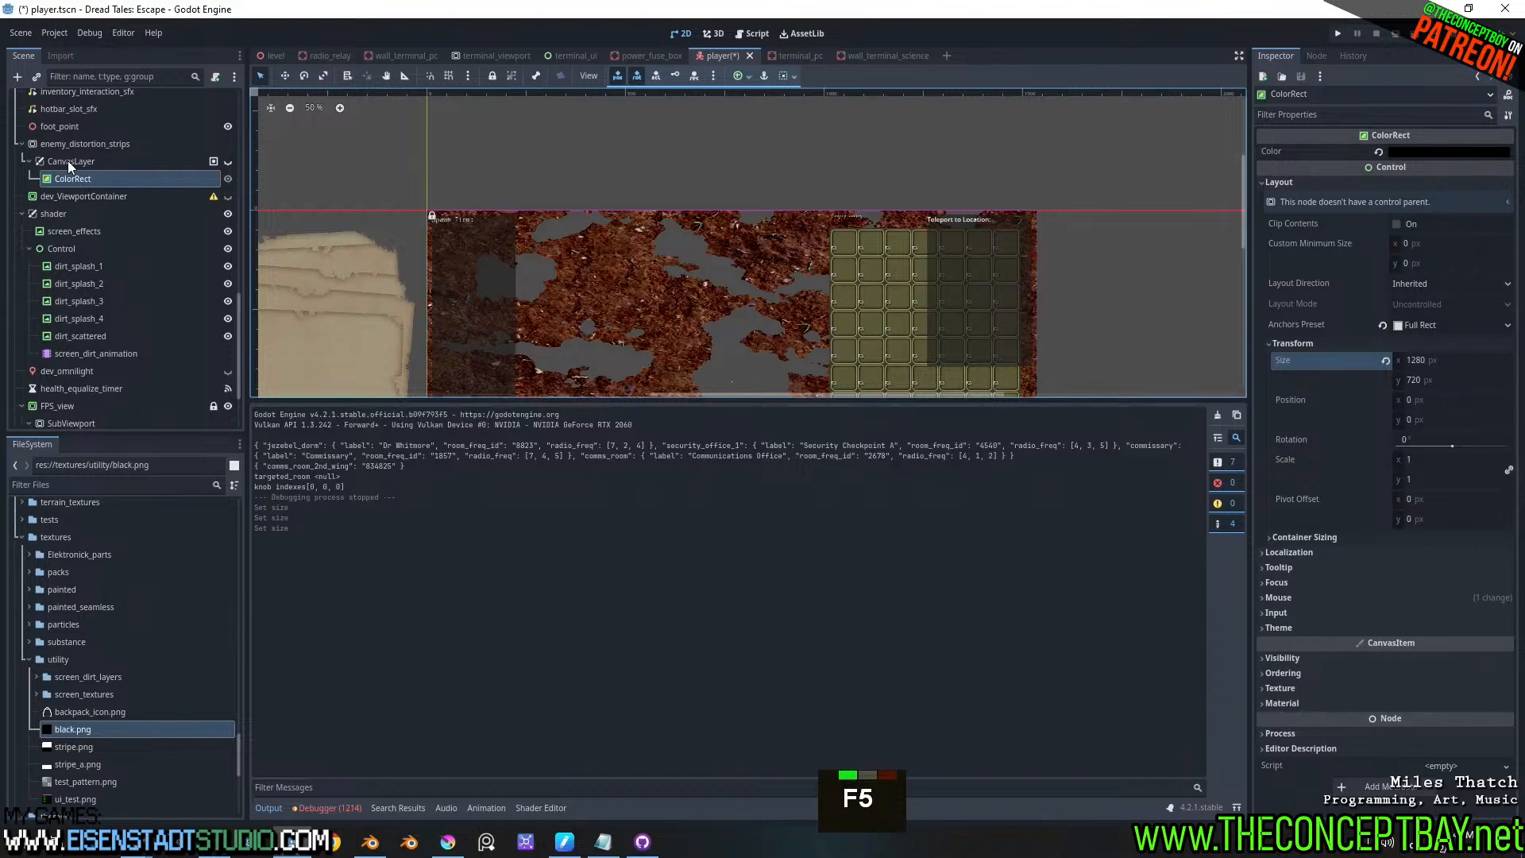
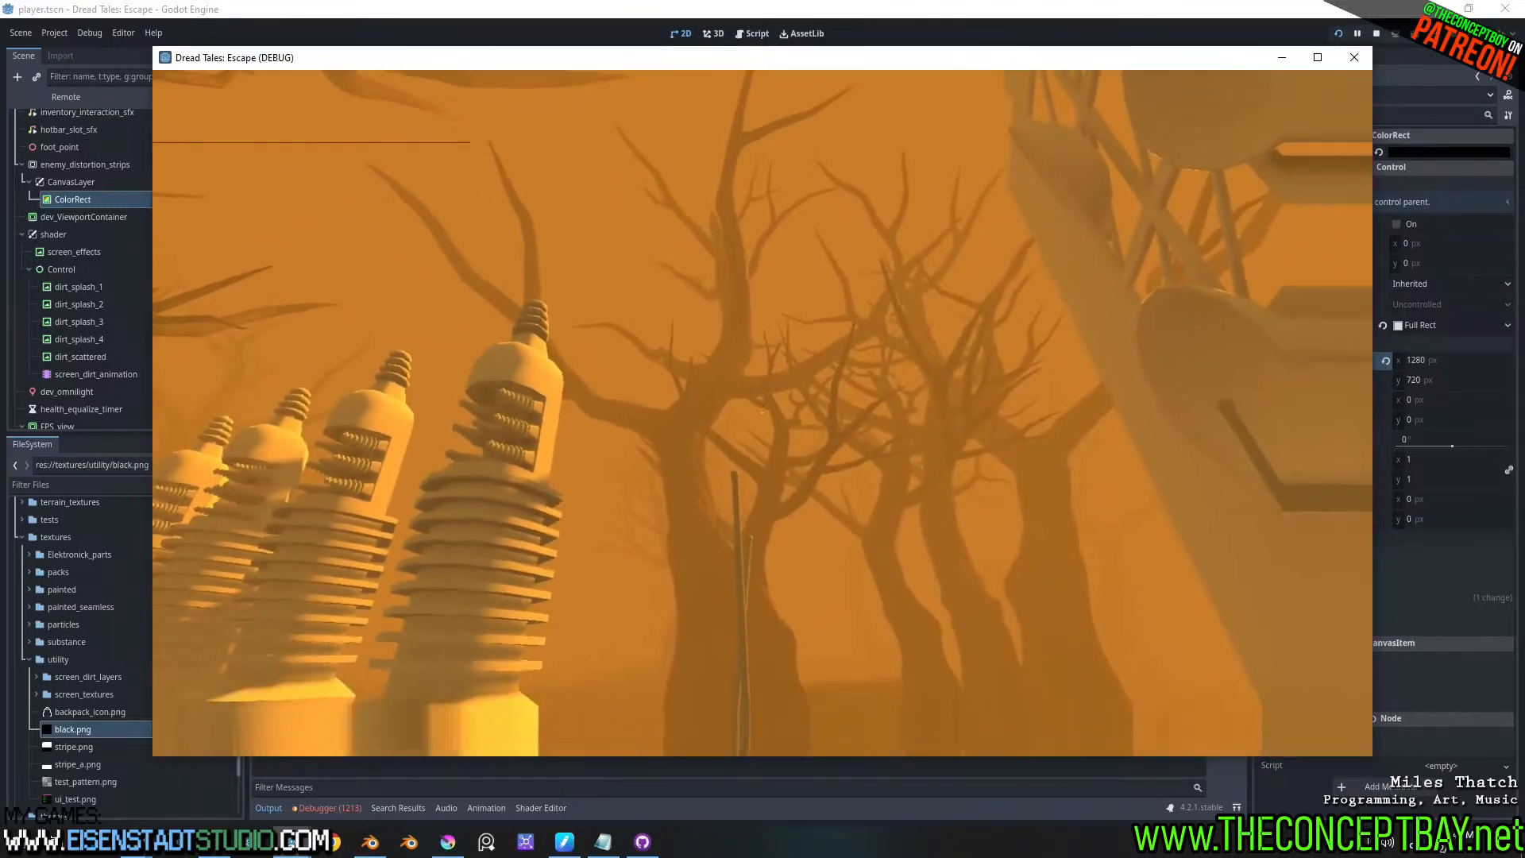
pyautogui.press('alt')
pyautogui.hotkey('alt', 'F4')
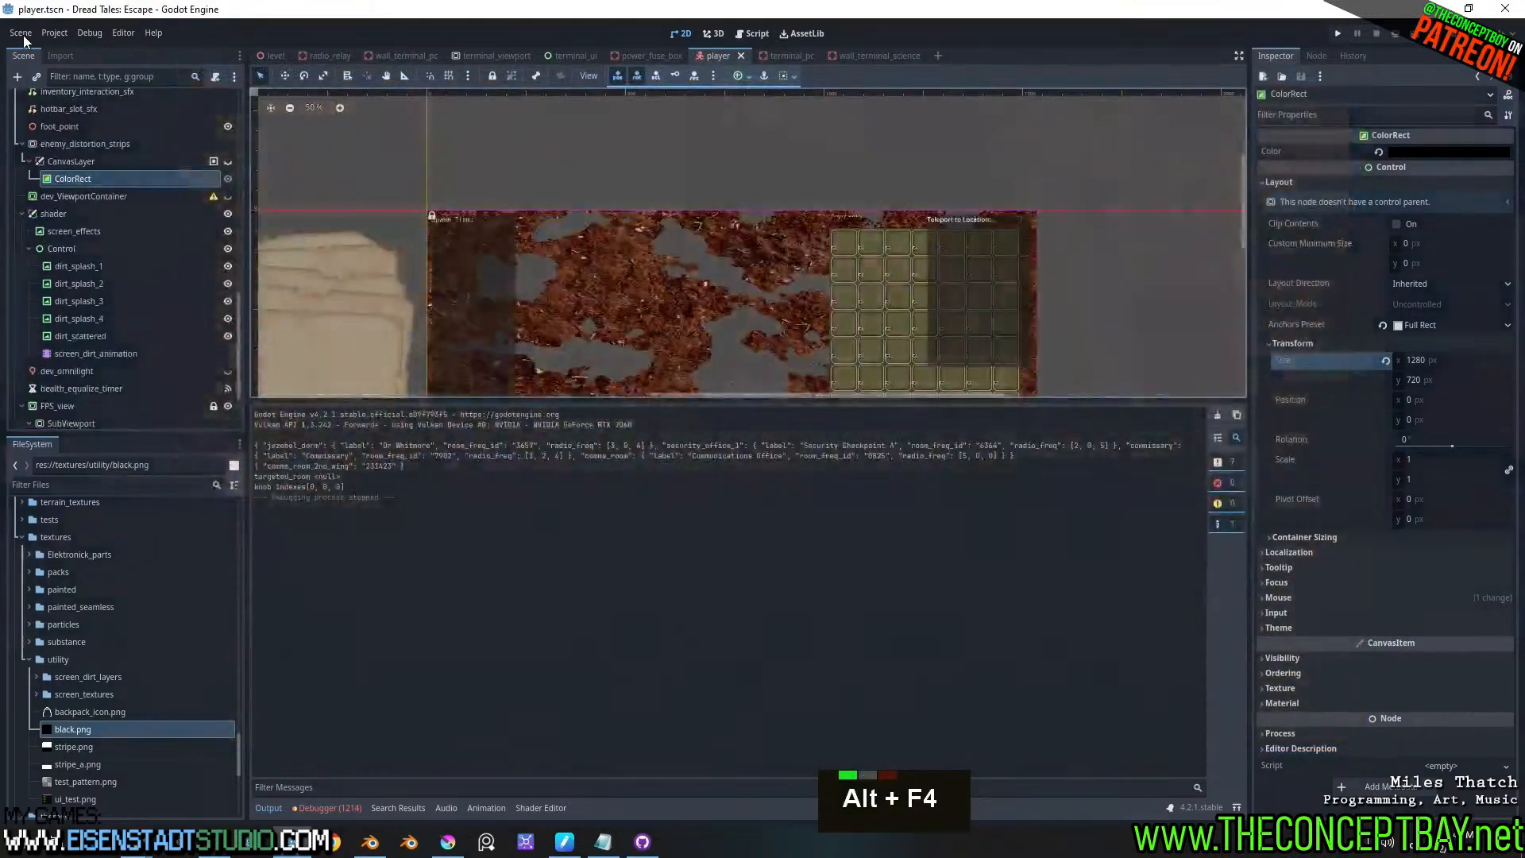
# - Open the Display Window settings of the project to check the viewport width and height
pyautogui.click(51, 32)
pyautogui.click(65, 51)
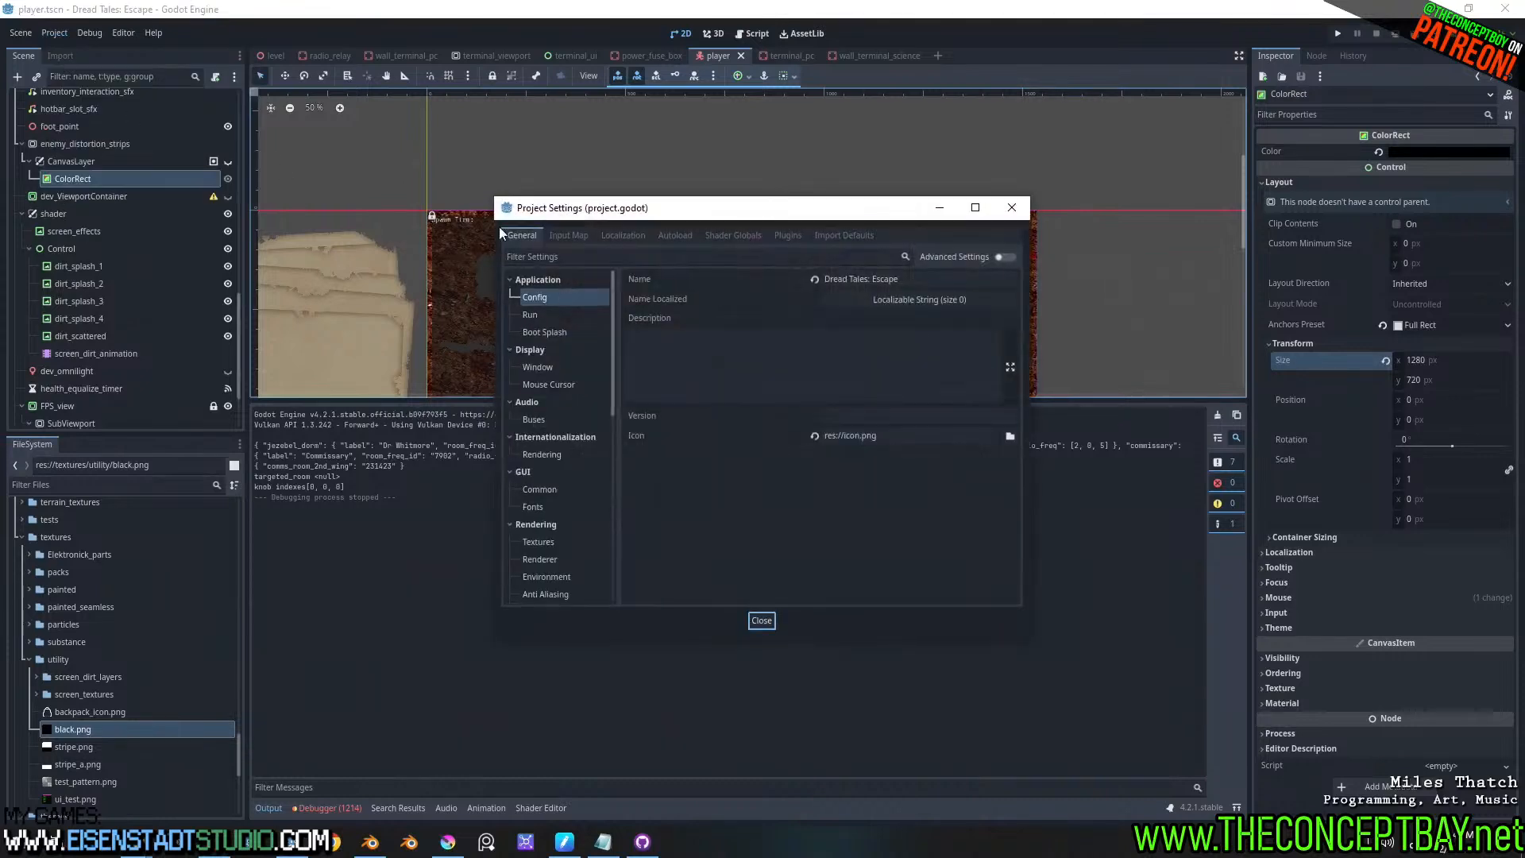
pyautogui.click(544, 365)
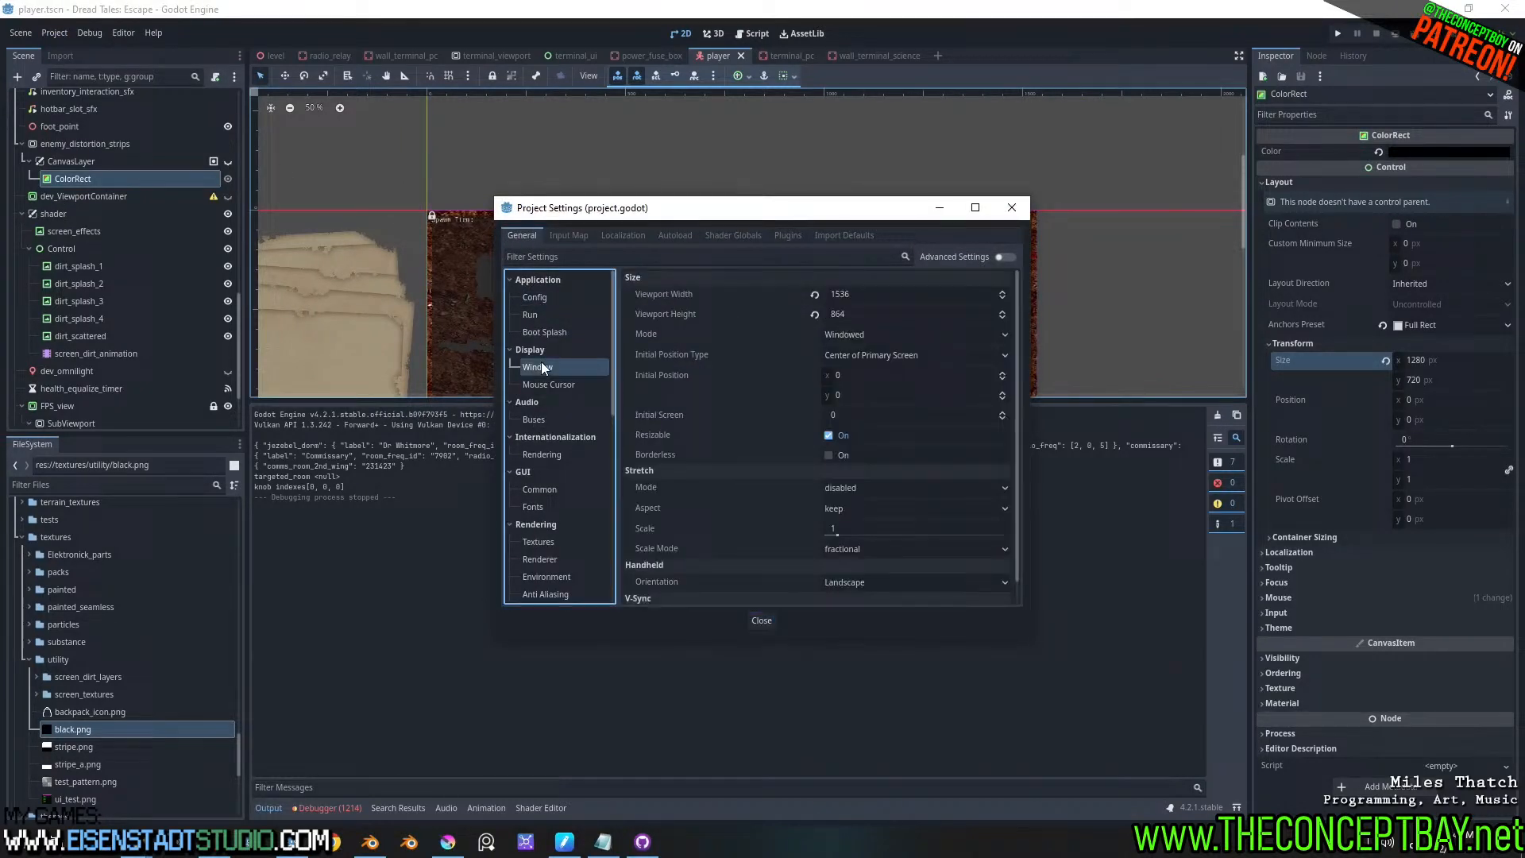
# - Switch to Chrome with a guest profile and search the web for 16:9 resolutions
pyautogui.click(861, 292)
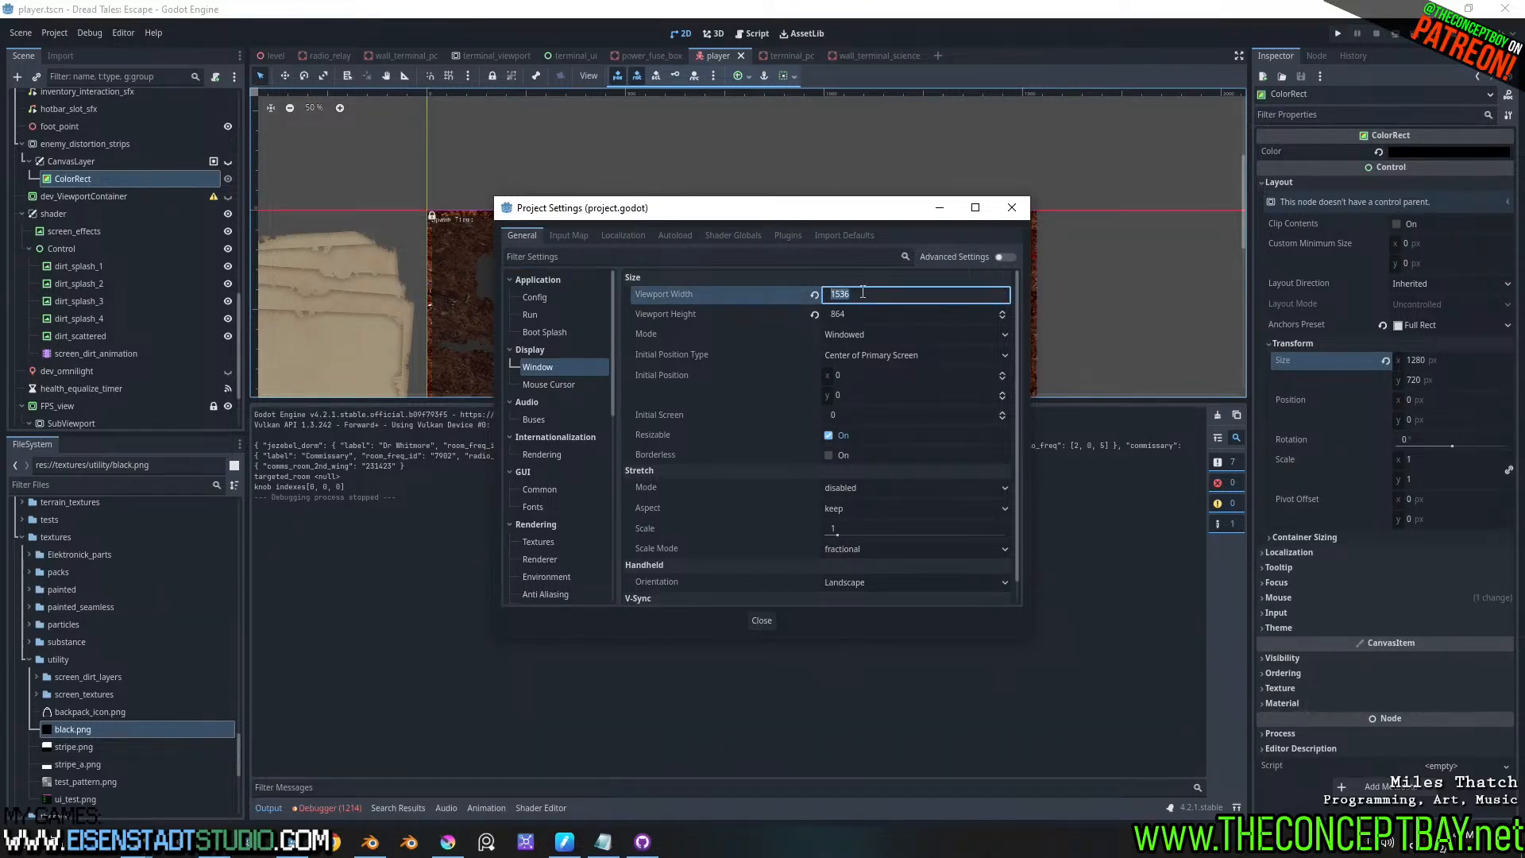
pyautogui.click(334, 844)
pyautogui.click(470, 680)
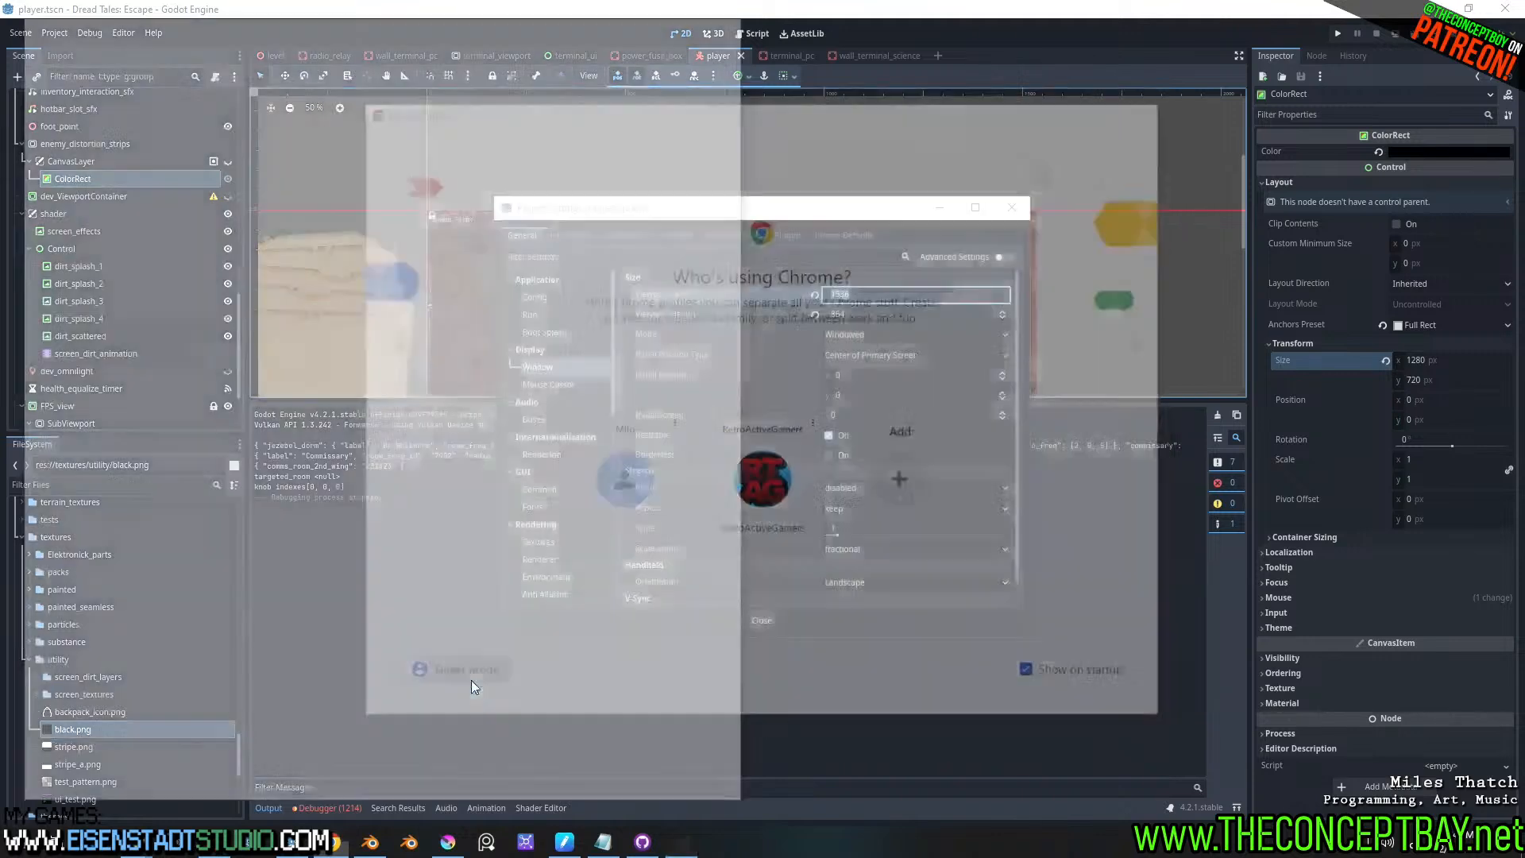
pyautogui.write('16')
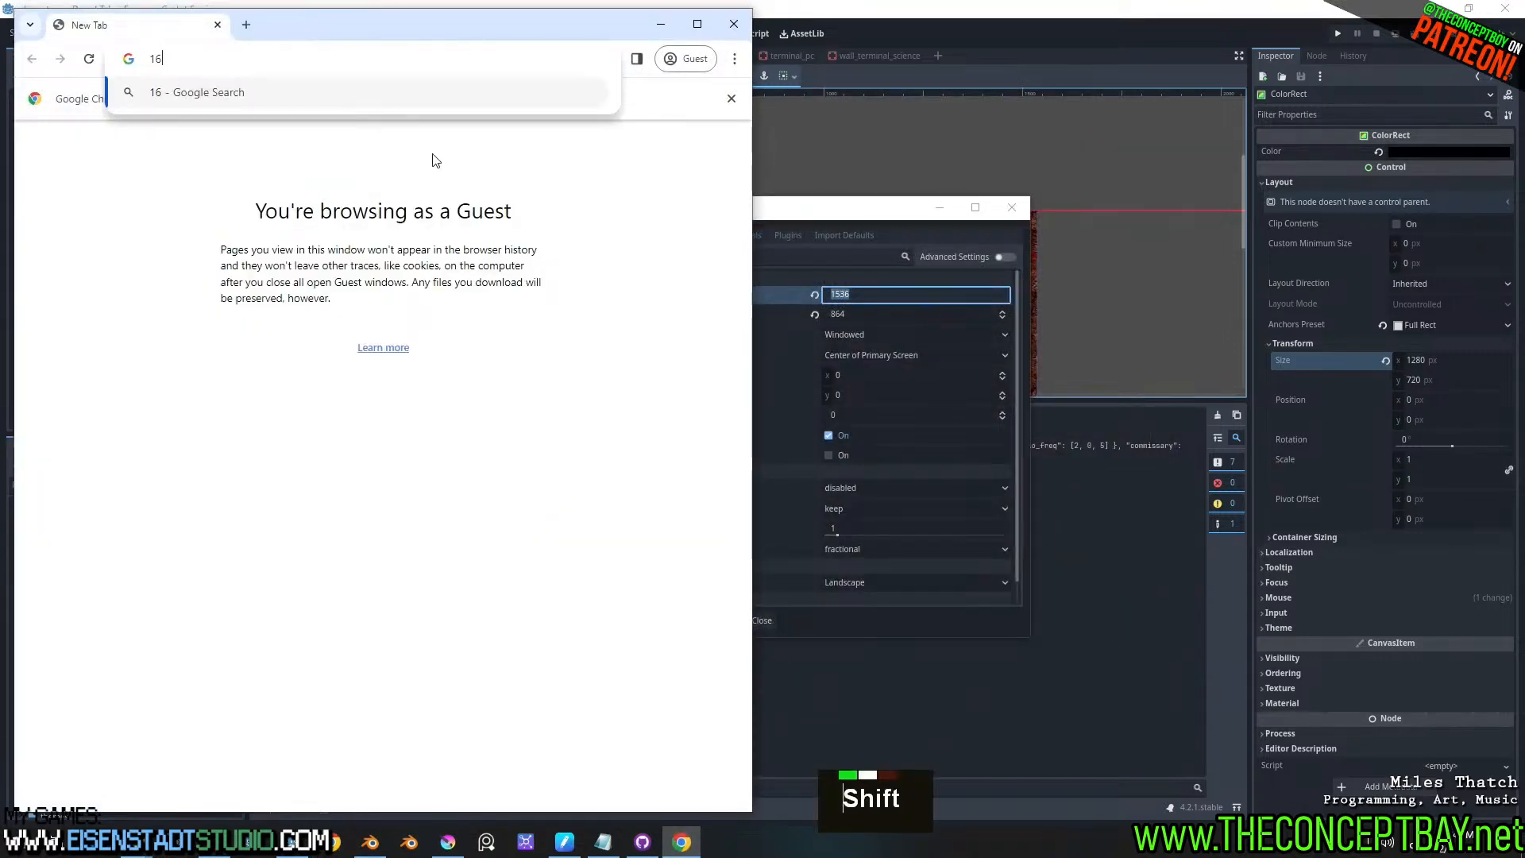
pyautogui.write(':9 resolutions')
pyautogui.press('Return')
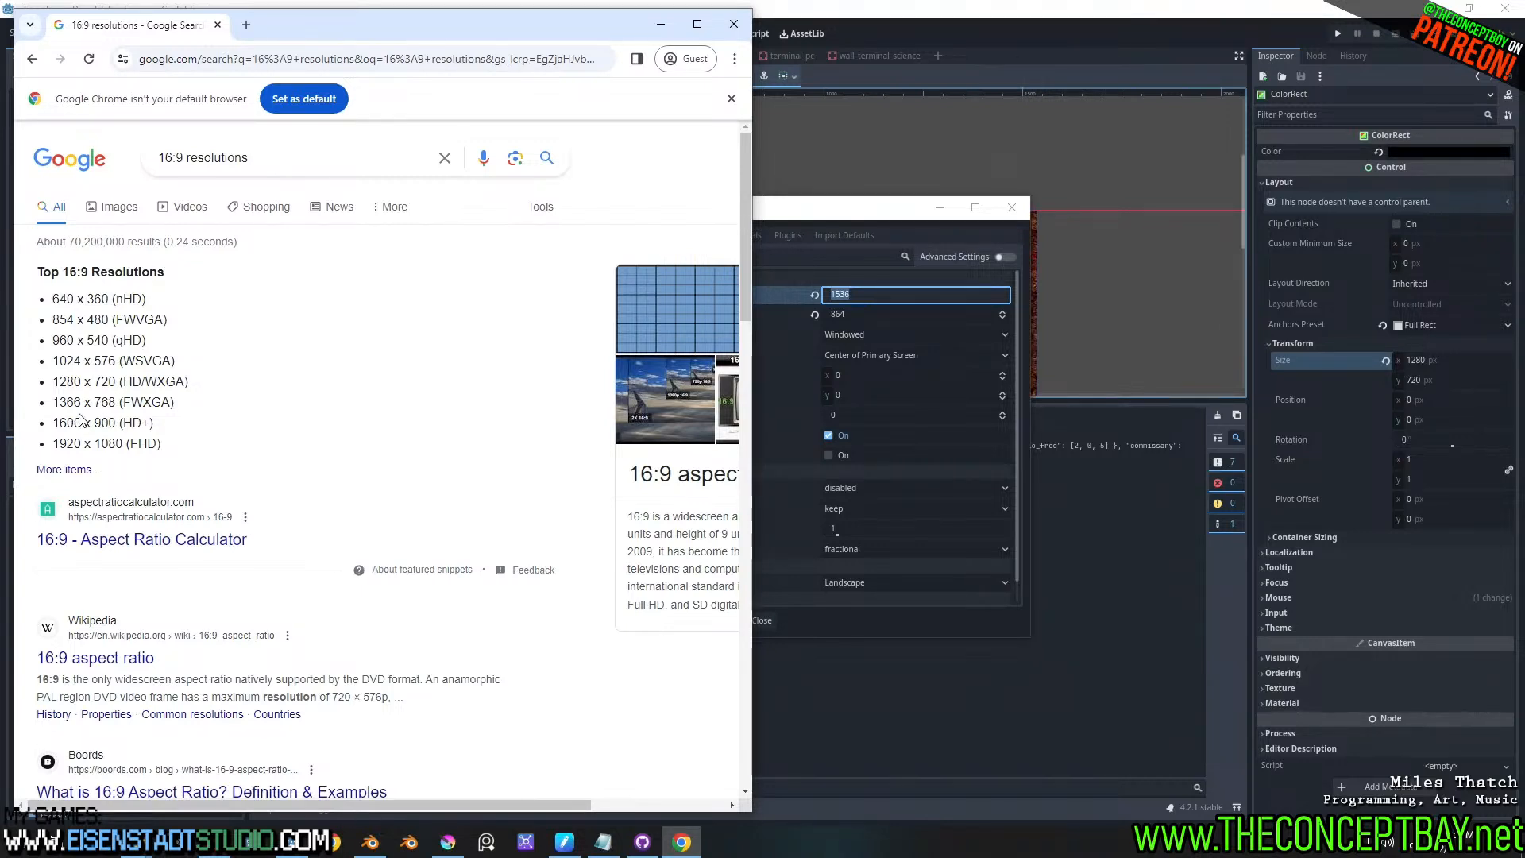
# - Set the project's window viewport width to 1366 and height to 768, and close the project settings
pyautogui.click(878, 294)
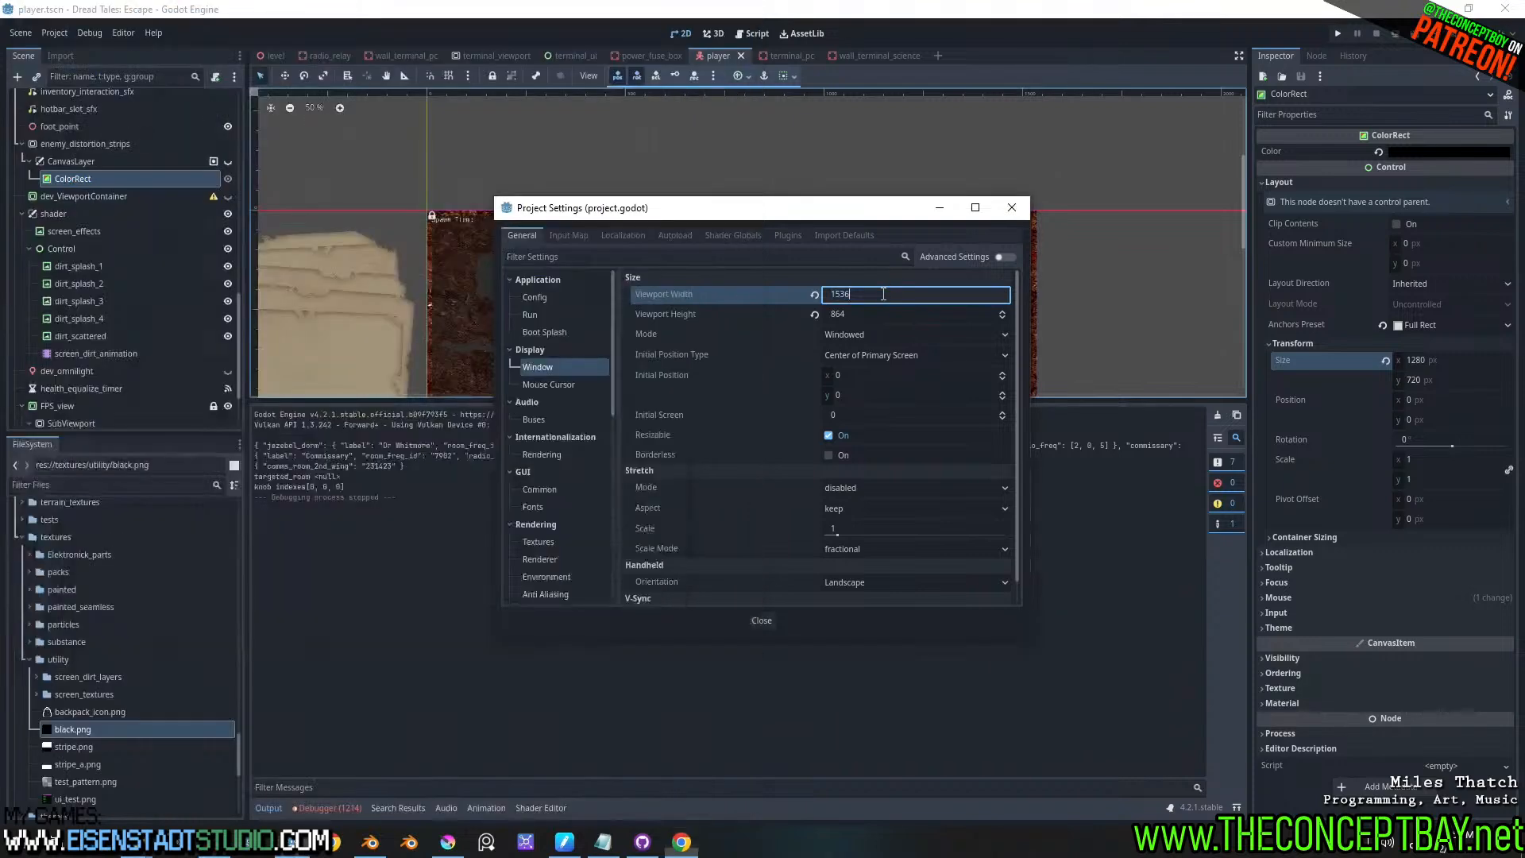
pyautogui.hotkey('ctrl', 'a')
pyautogui.write('1366')
pyautogui.moveTo(882, 313); pyautogui.dragTo(783, 314)
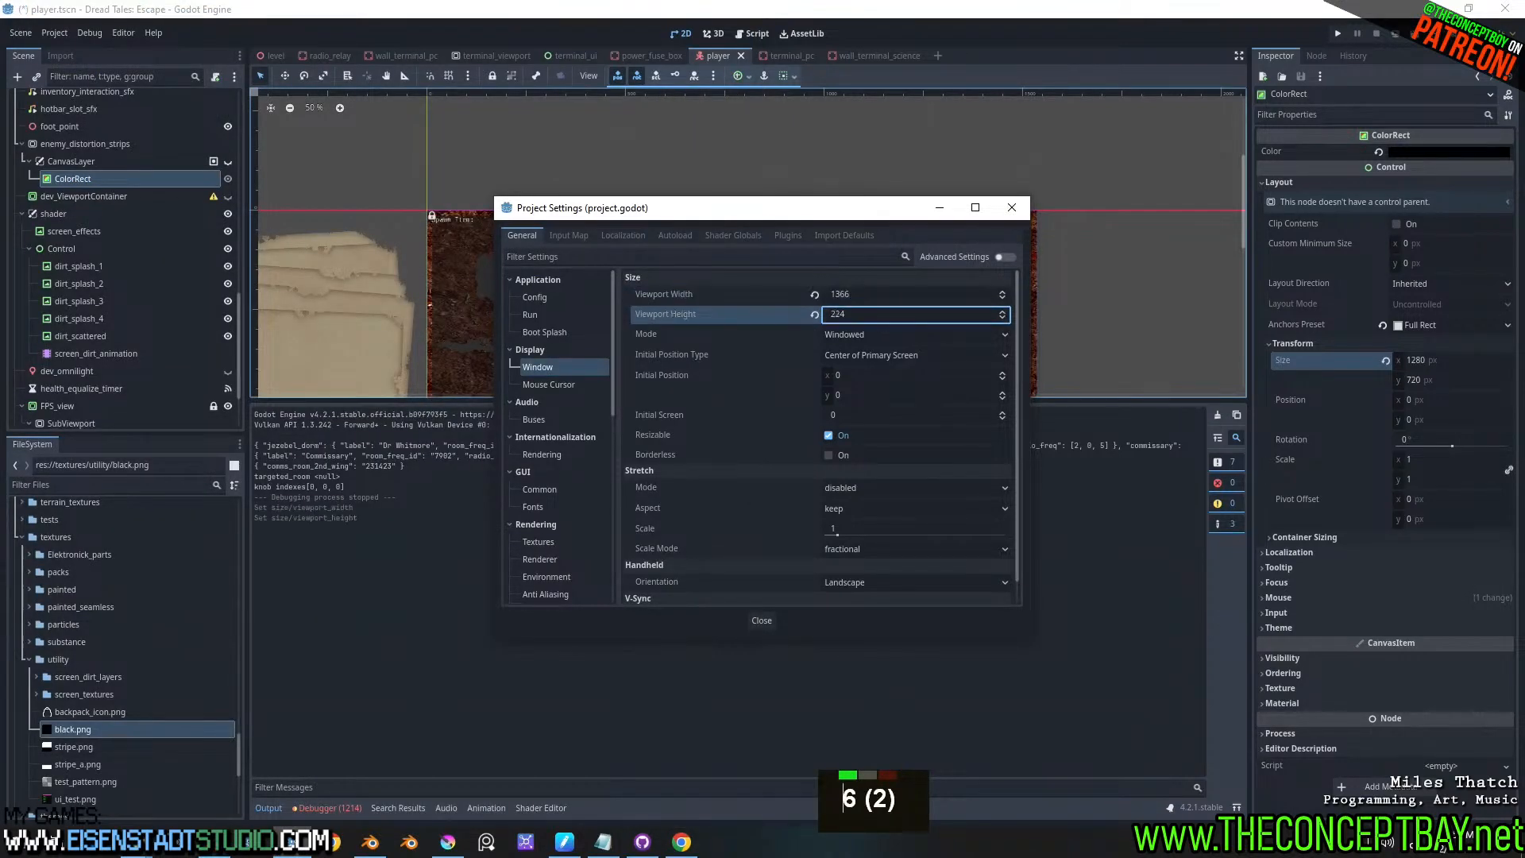
pyautogui.click(881, 313)
pyautogui.write('768')
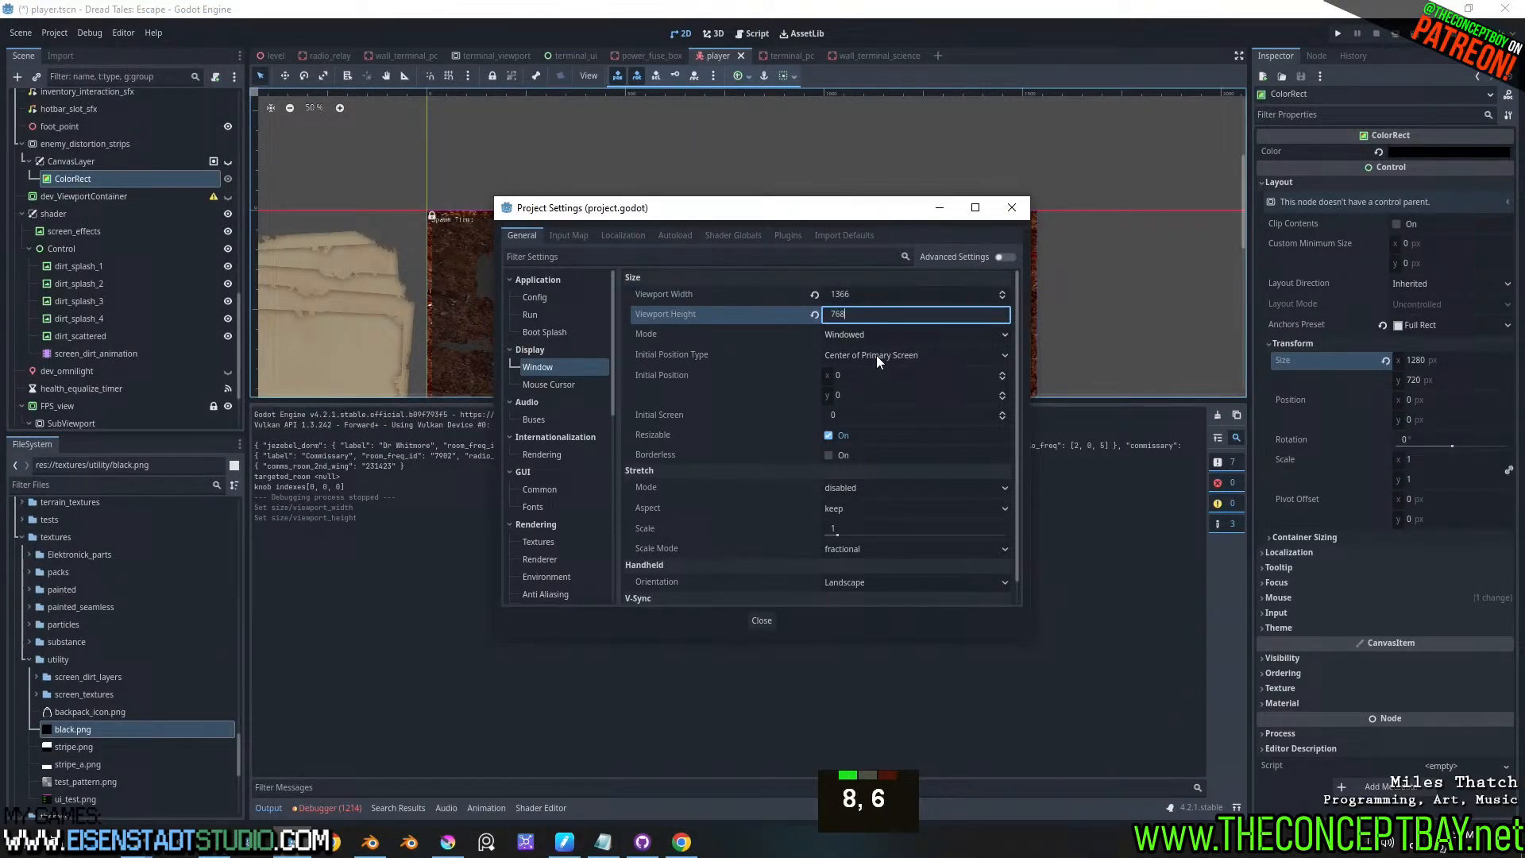
pyautogui.press('Return')
pyautogui.click(761, 620)
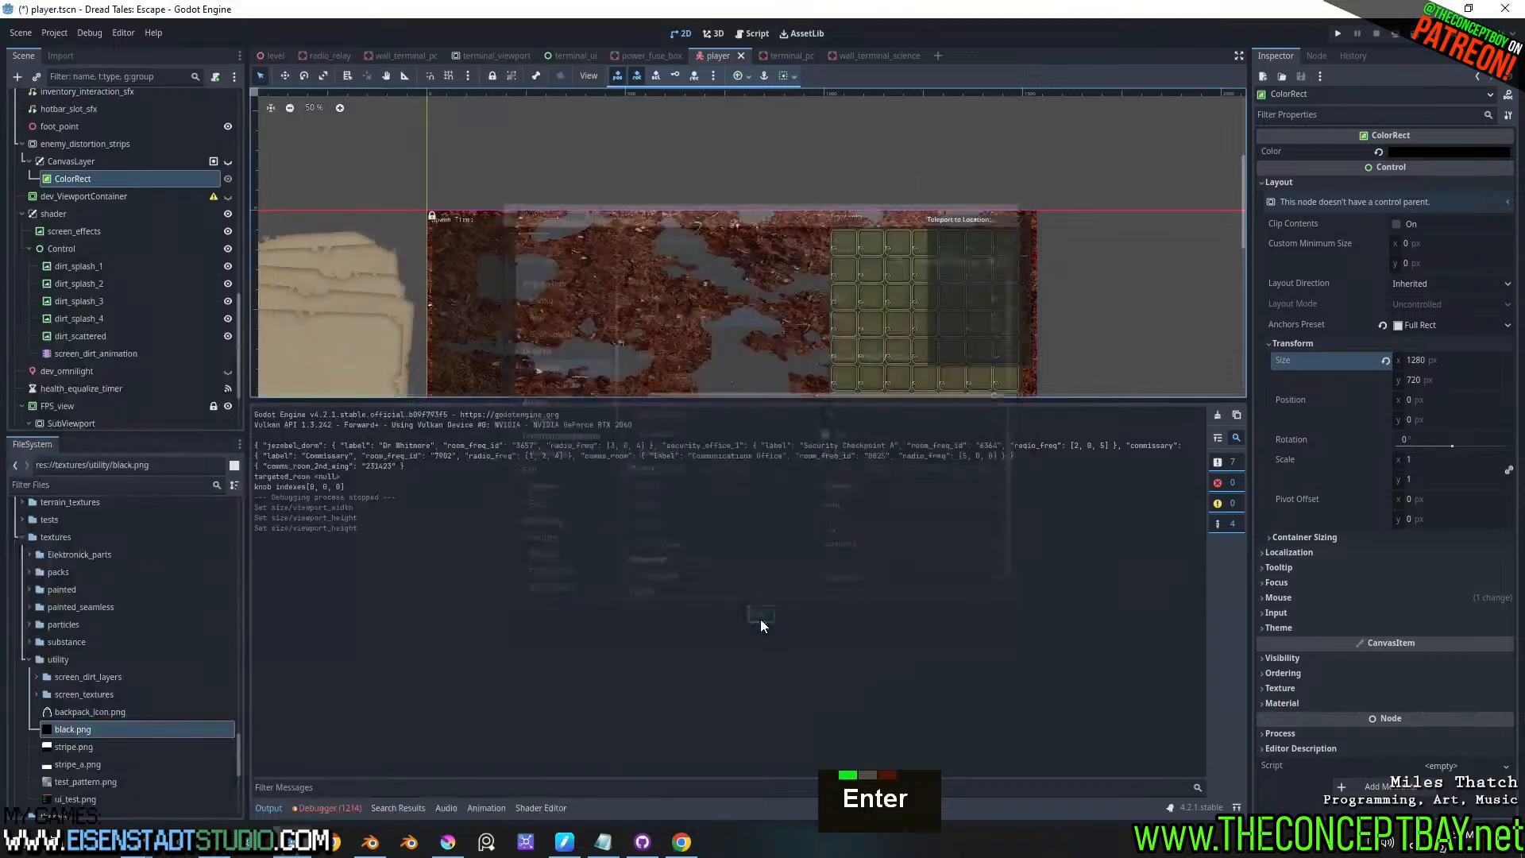
# - Set the Transform size of the ColorRect under enemy_distortion_strips to 1366 × 768 px
pyautogui.click(1432, 360)
pyautogui.write('1366')
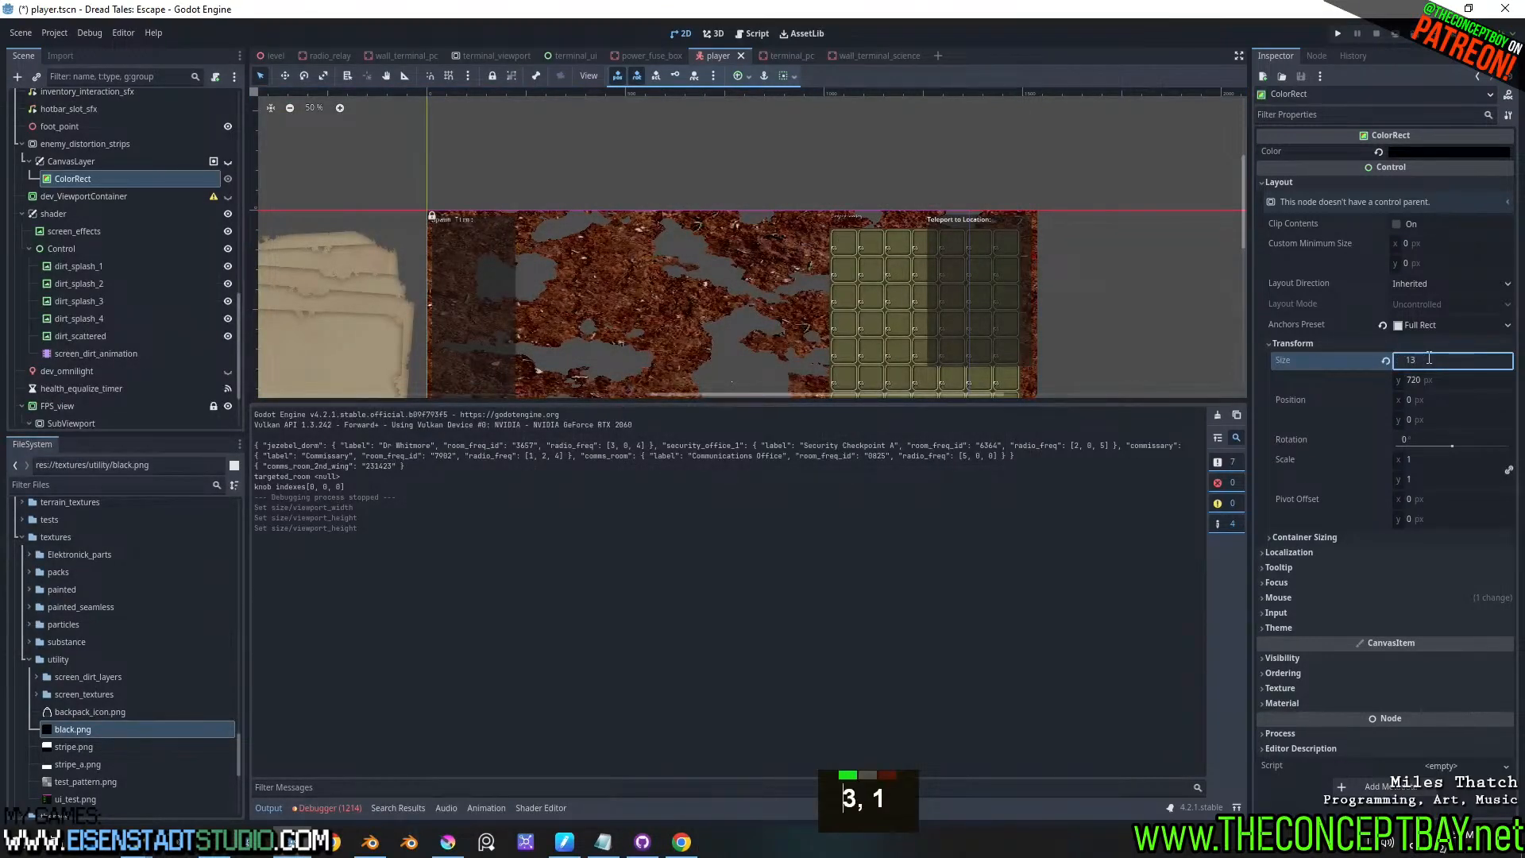
pyautogui.click(1428, 380)
pyautogui.write('768')
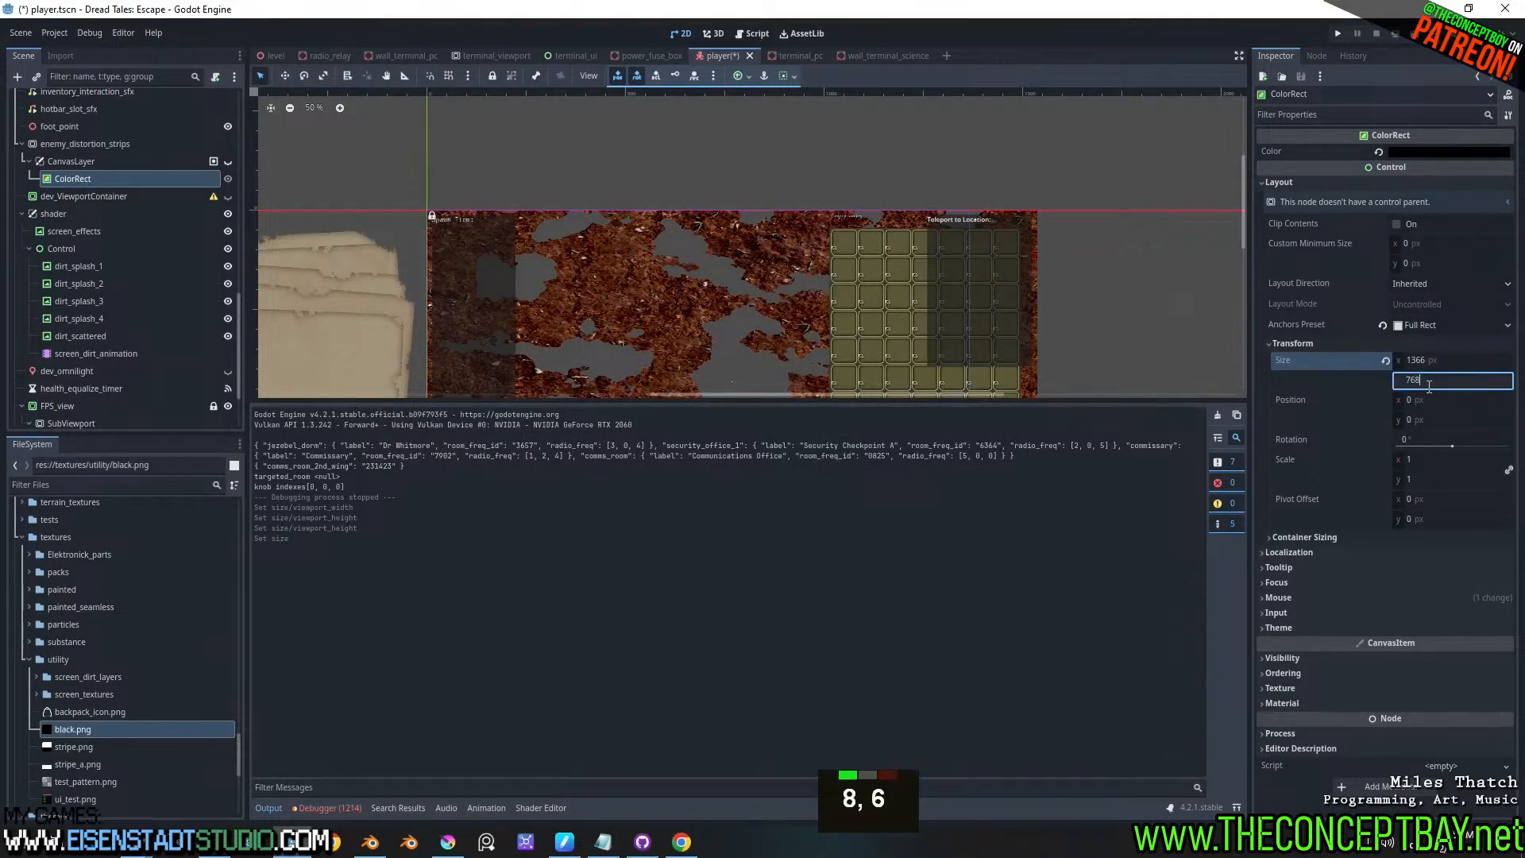
pyautogui.press('Return')
# - Set the size of the enemy_distortion_strips SubViewport to 1366 × 768 px
pyautogui.click(70, 155)
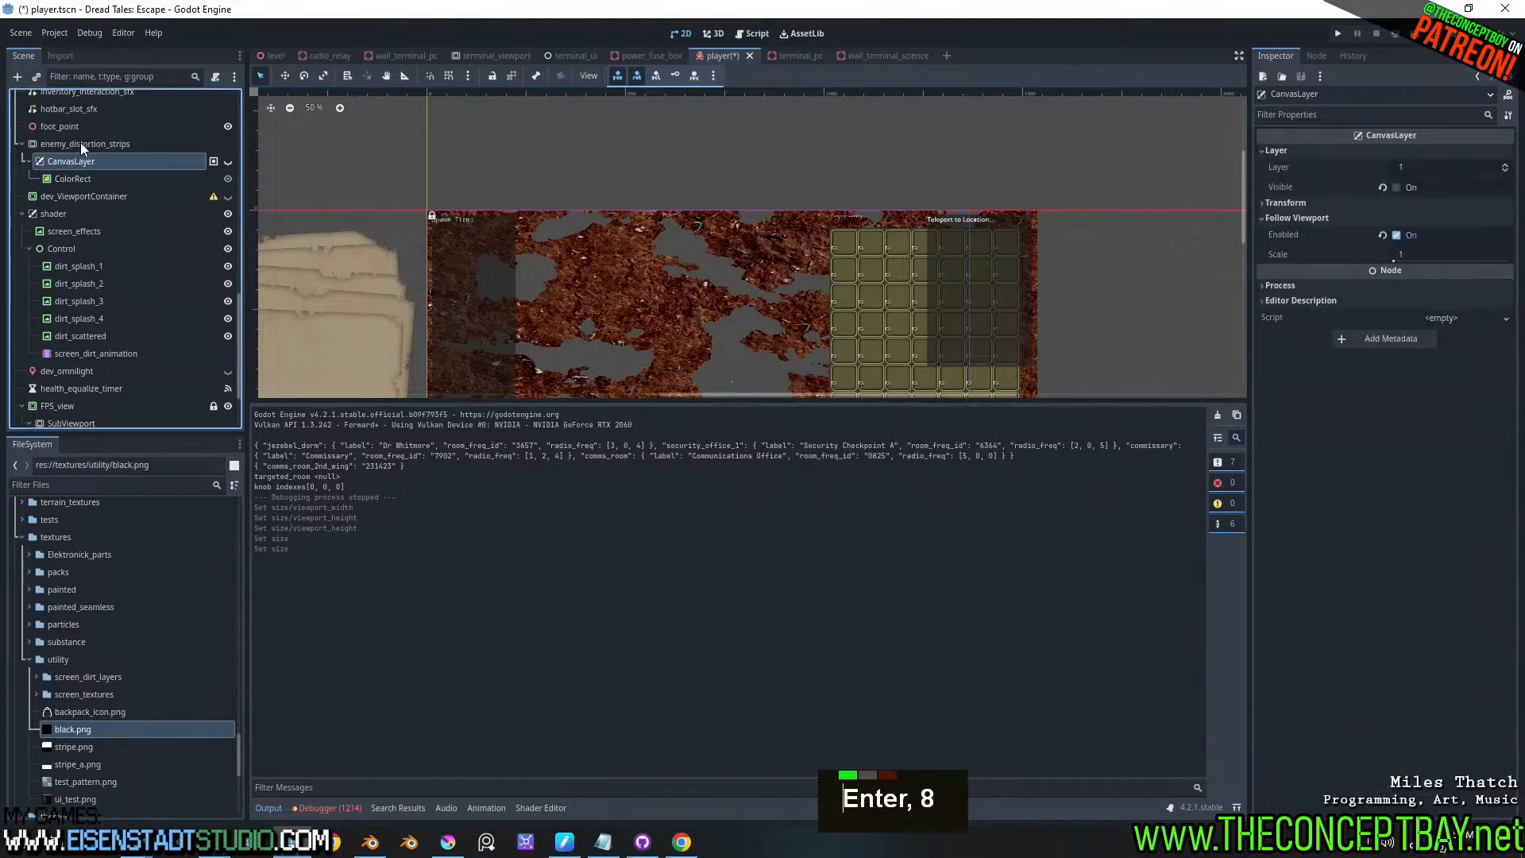
pyautogui.doubleClick(79, 143)
pyautogui.click(1416, 220)
pyautogui.write('3')
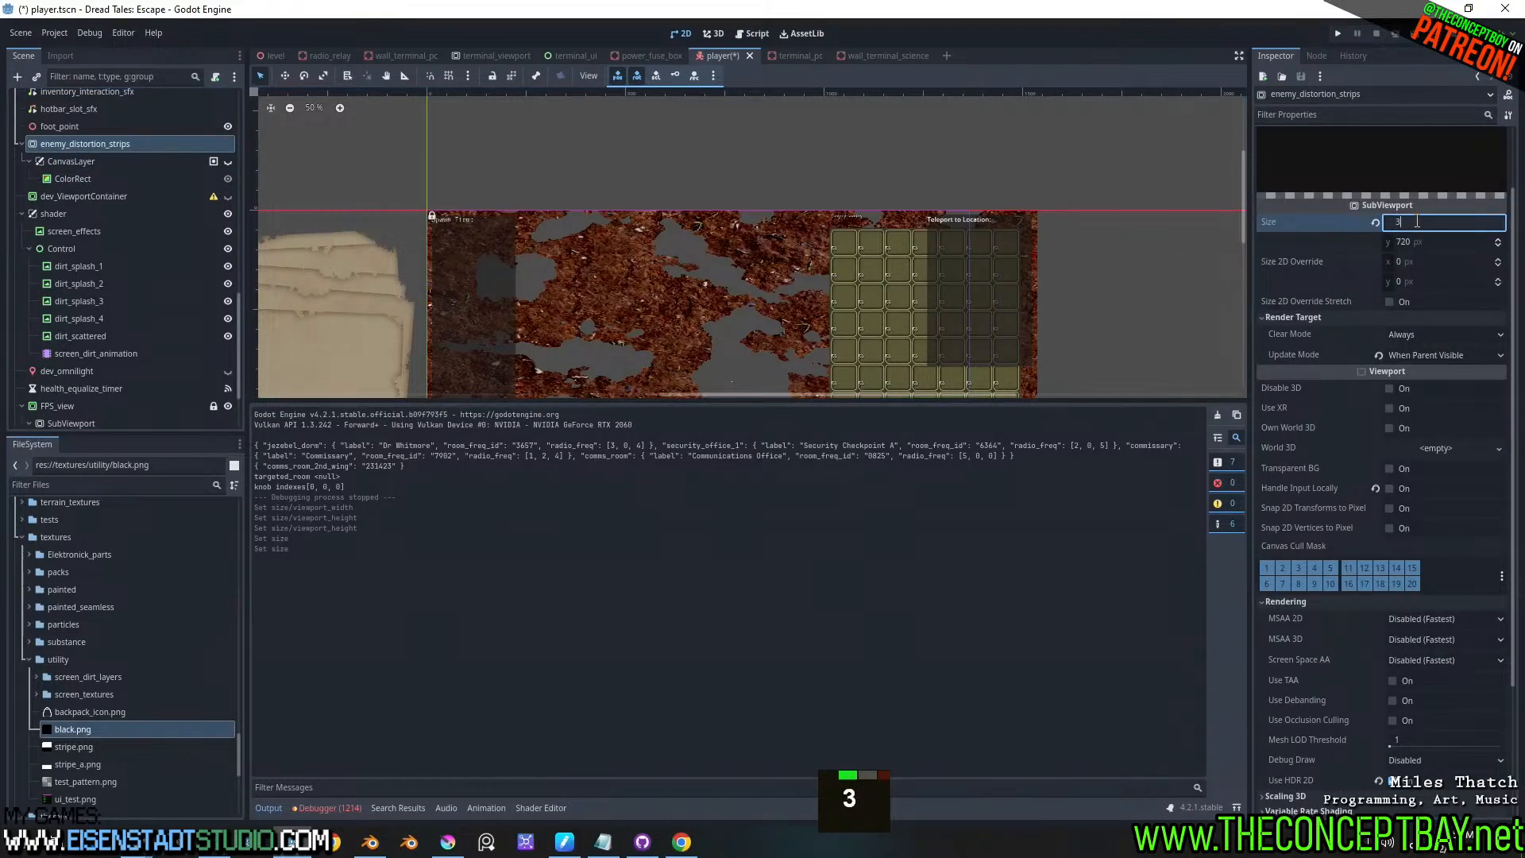
pyautogui.press('BackSpace')
pyautogui.press('BackSpace')
pyautogui.write('1366')
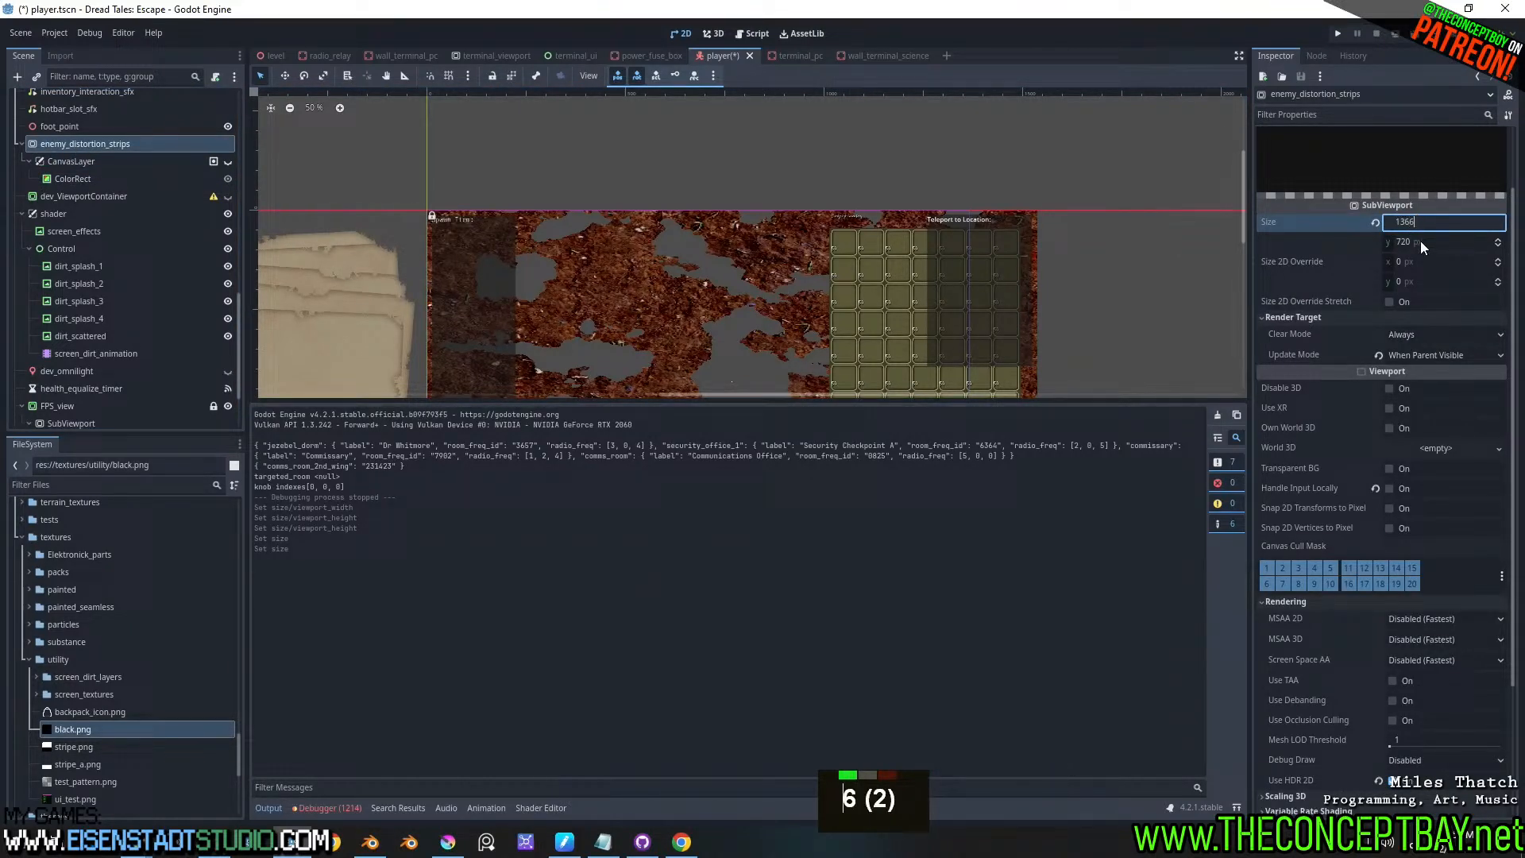
pyautogui.press('Return')
pyautogui.write('768')
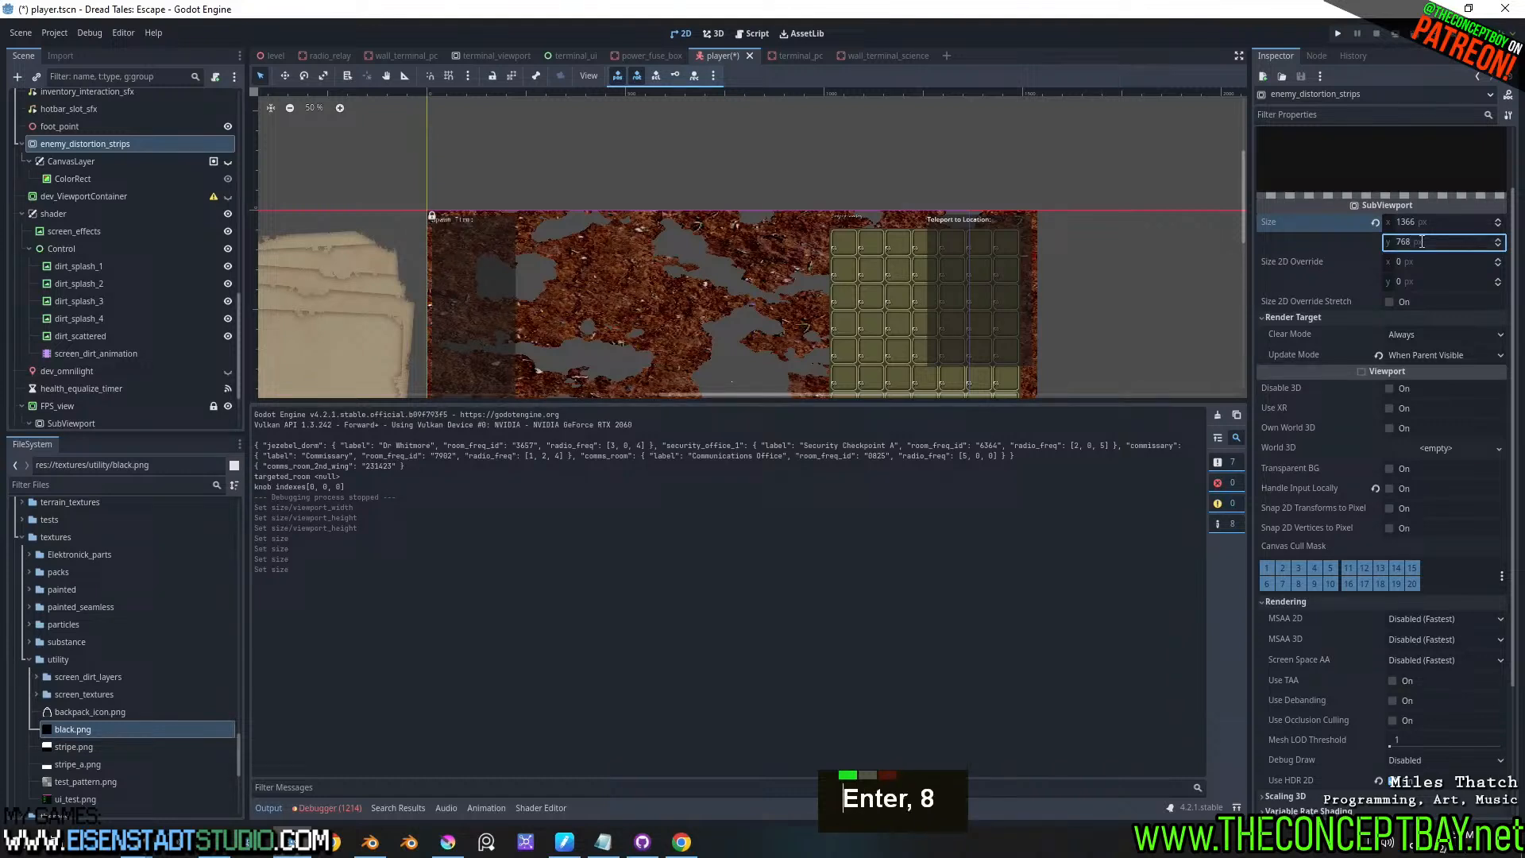
# - Reapply the Full Rect anchor preset to the ColorRect so it fits the enemy_distortion_strips viewport
pyautogui.click(70, 179)
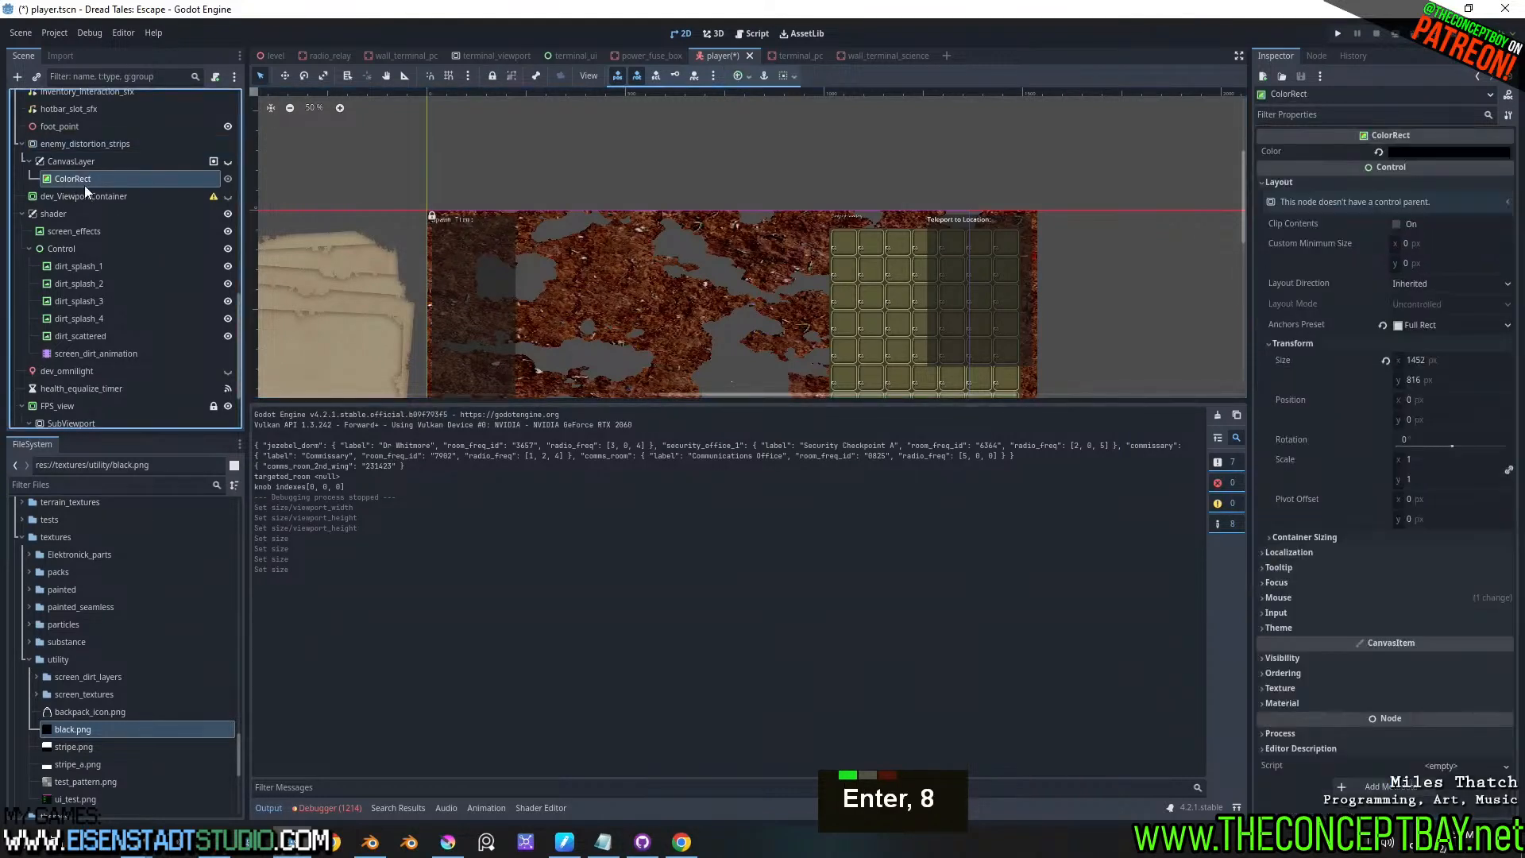
pyautogui.click(747, 75)
pyautogui.click(797, 161)
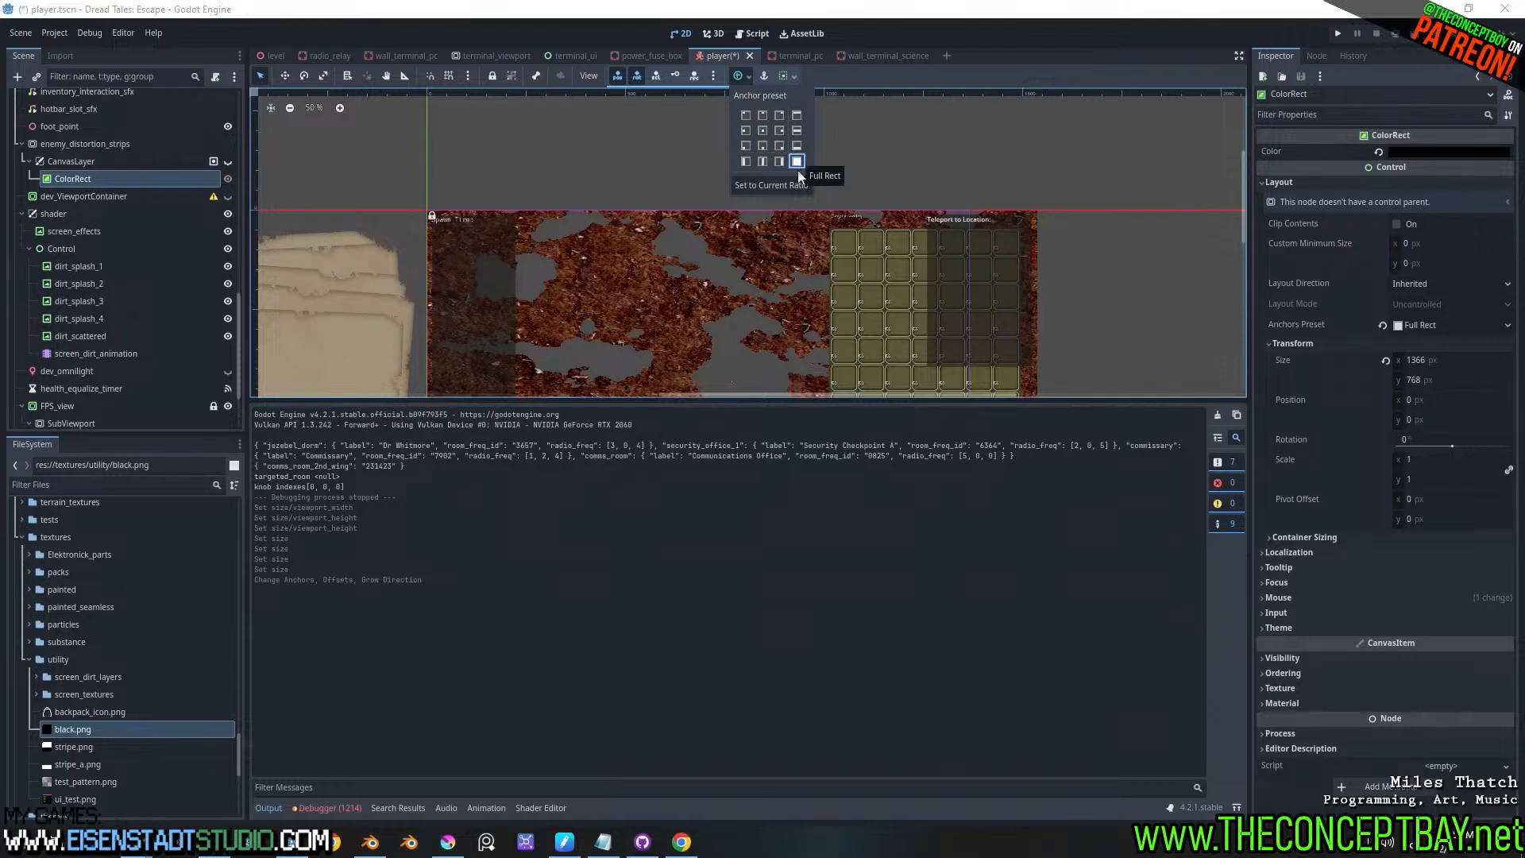
pyautogui.middleClick(842, 537)
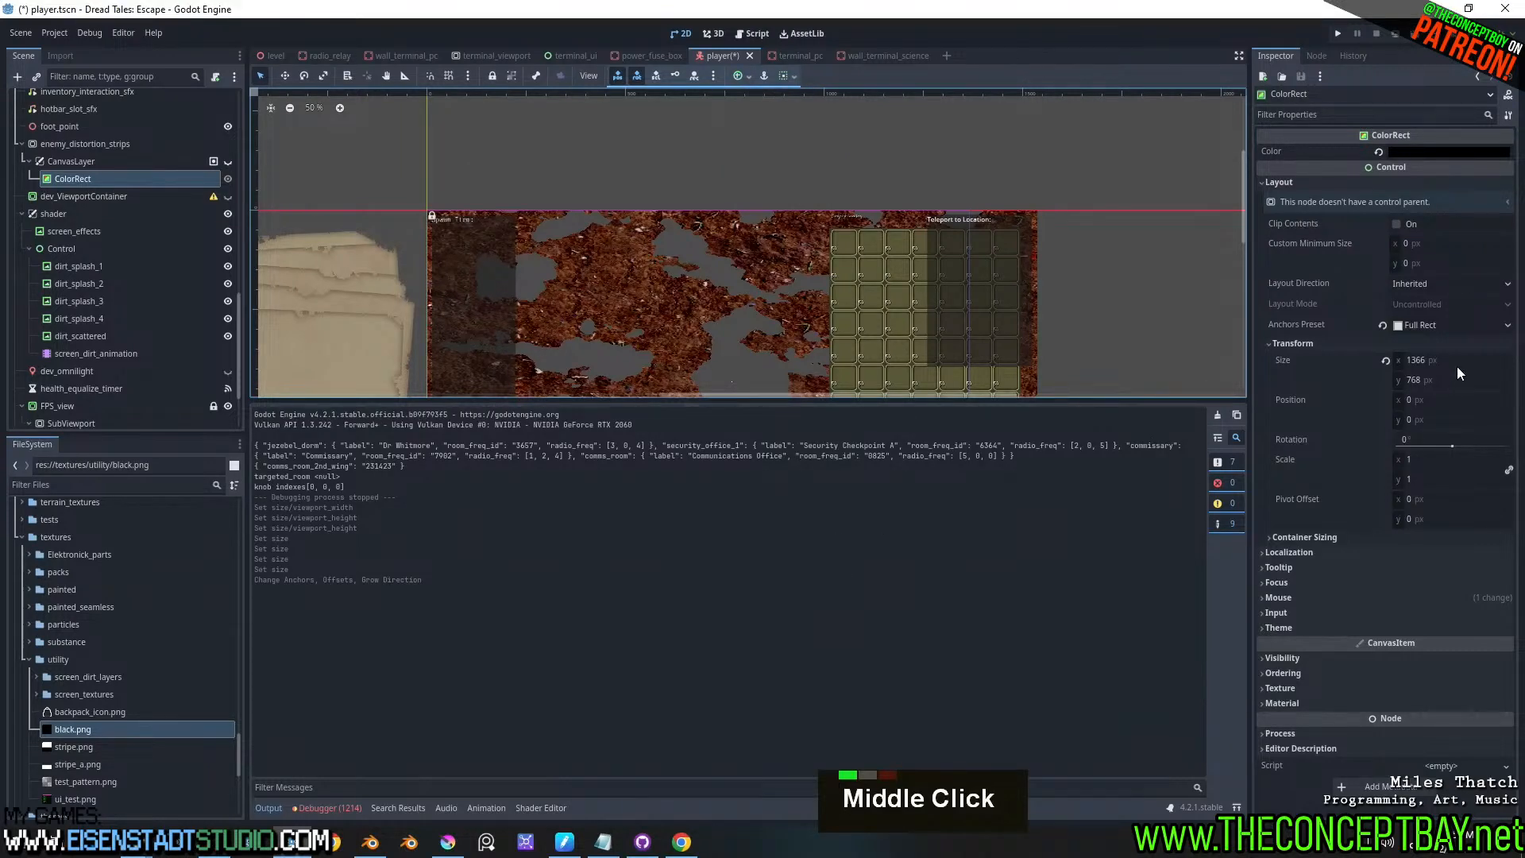
# - Run the game to check the distortion at the 1366 × 768 window size, and close it when done
pyautogui.press('F5')
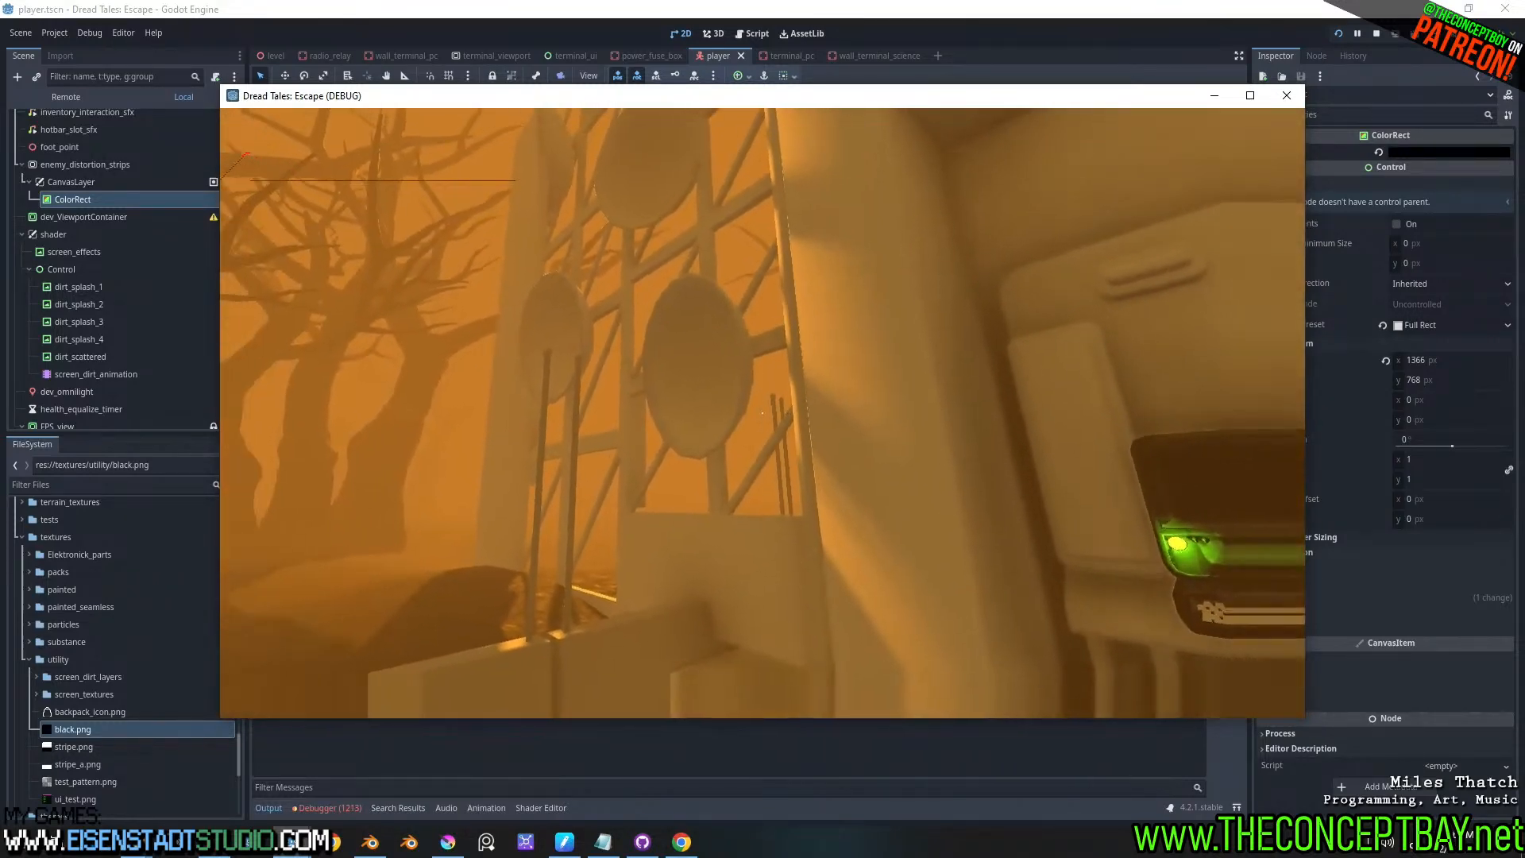
pyautogui.press('w')
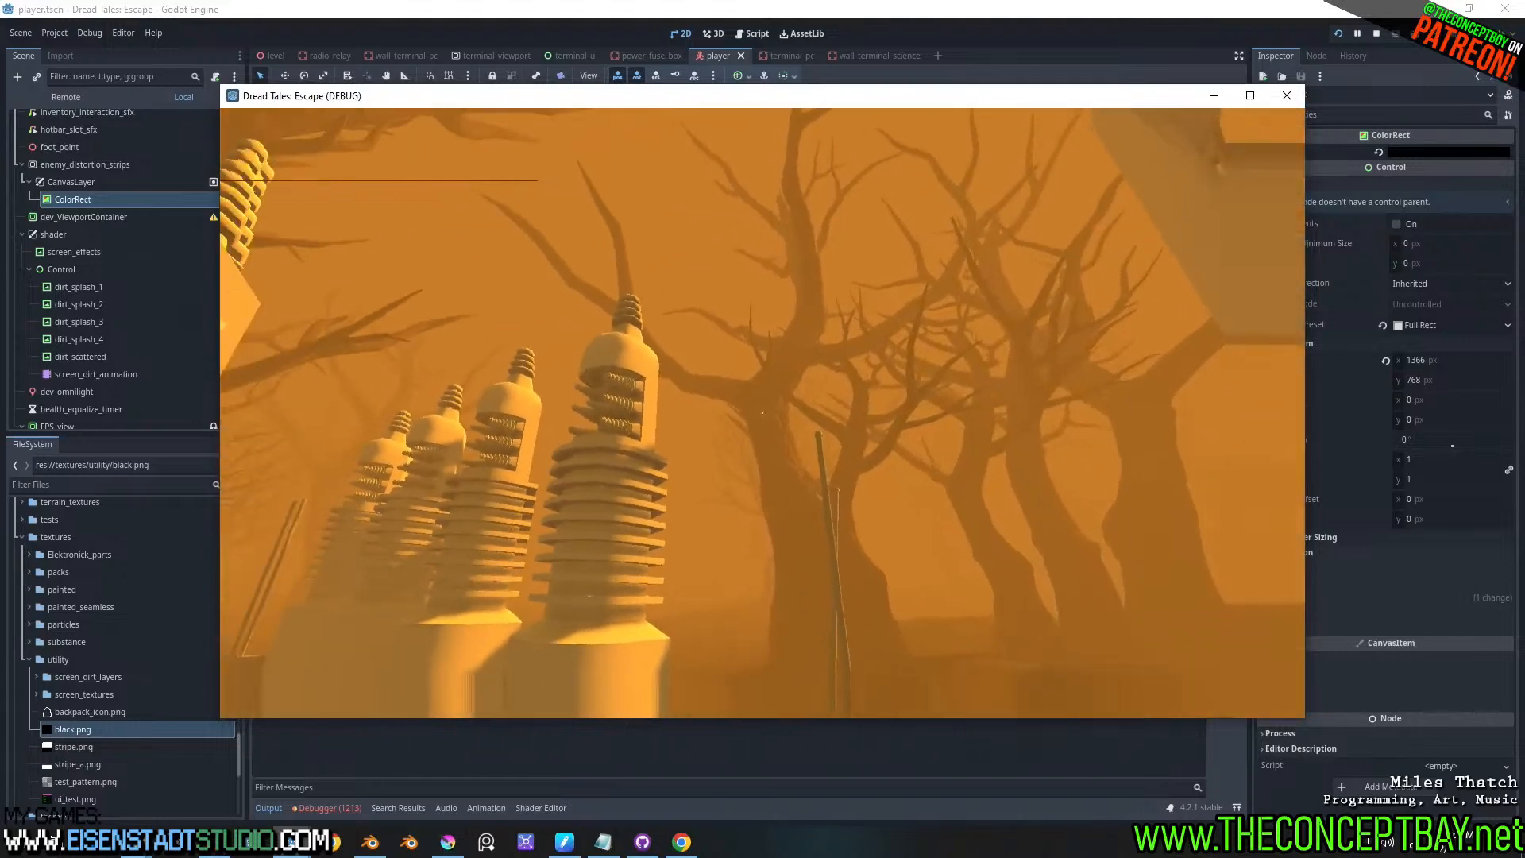
pyautogui.press('alt')
pyautogui.hotkey('alt', 'F4')
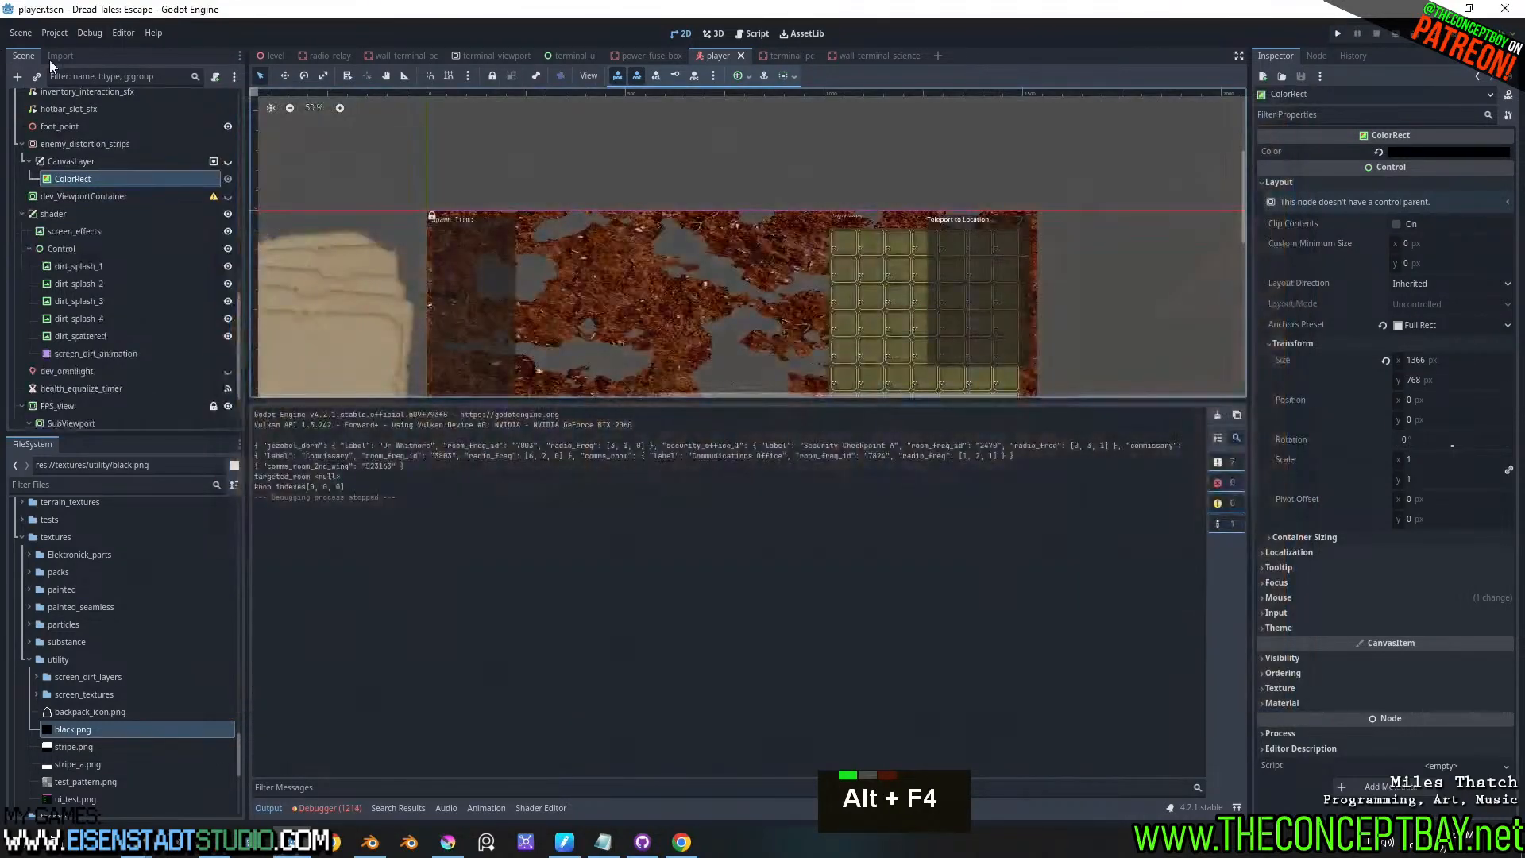
# - Reopen the project's Display Window settings and compare the viewport size with the 16:9 resolution list in Chrome
pyautogui.click(54, 33)
pyautogui.click(74, 51)
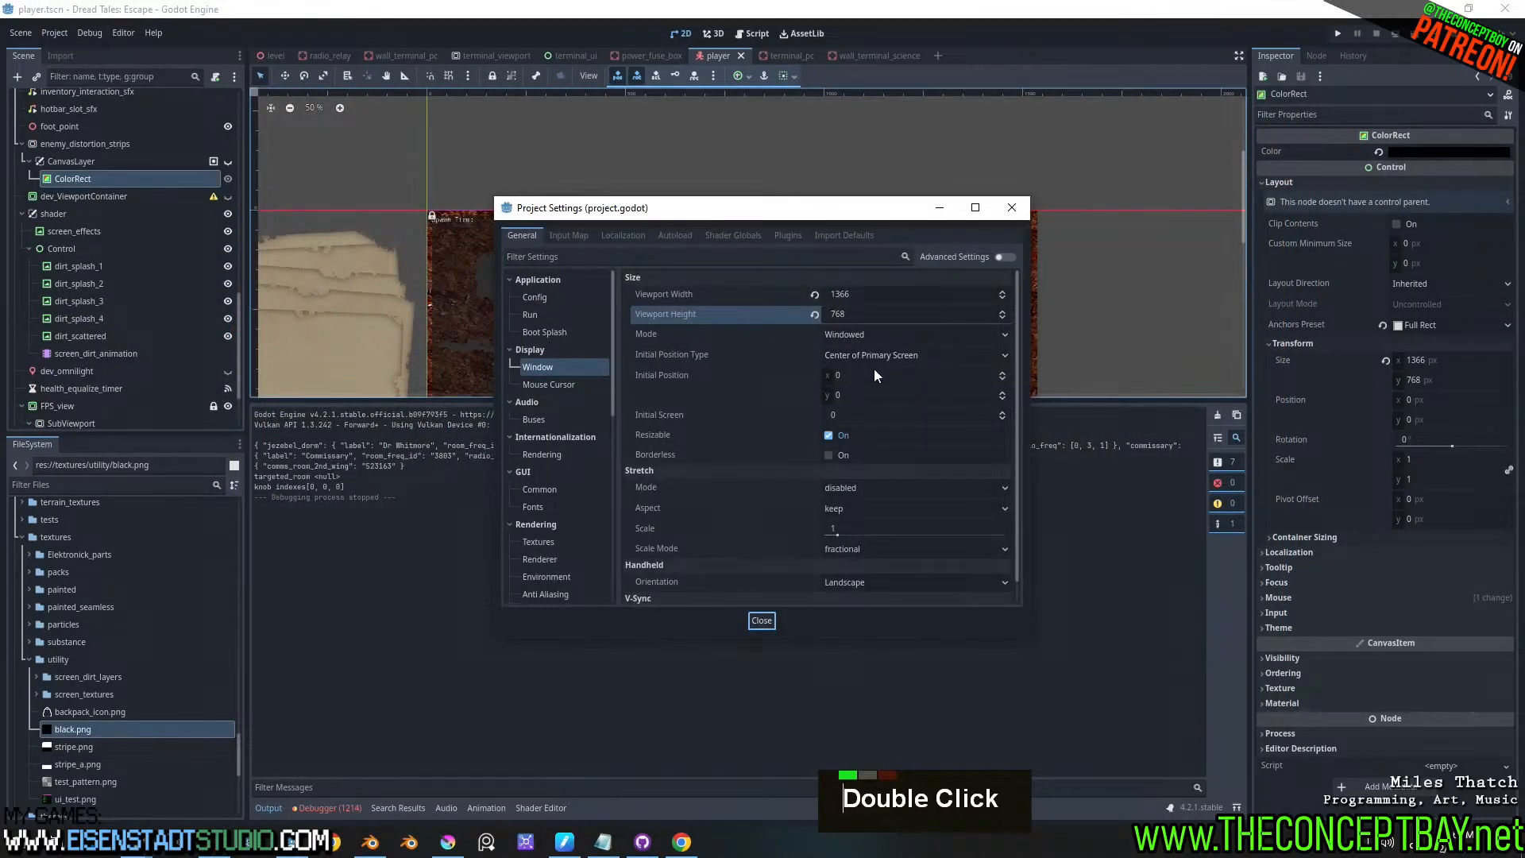
pyautogui.click(682, 842)
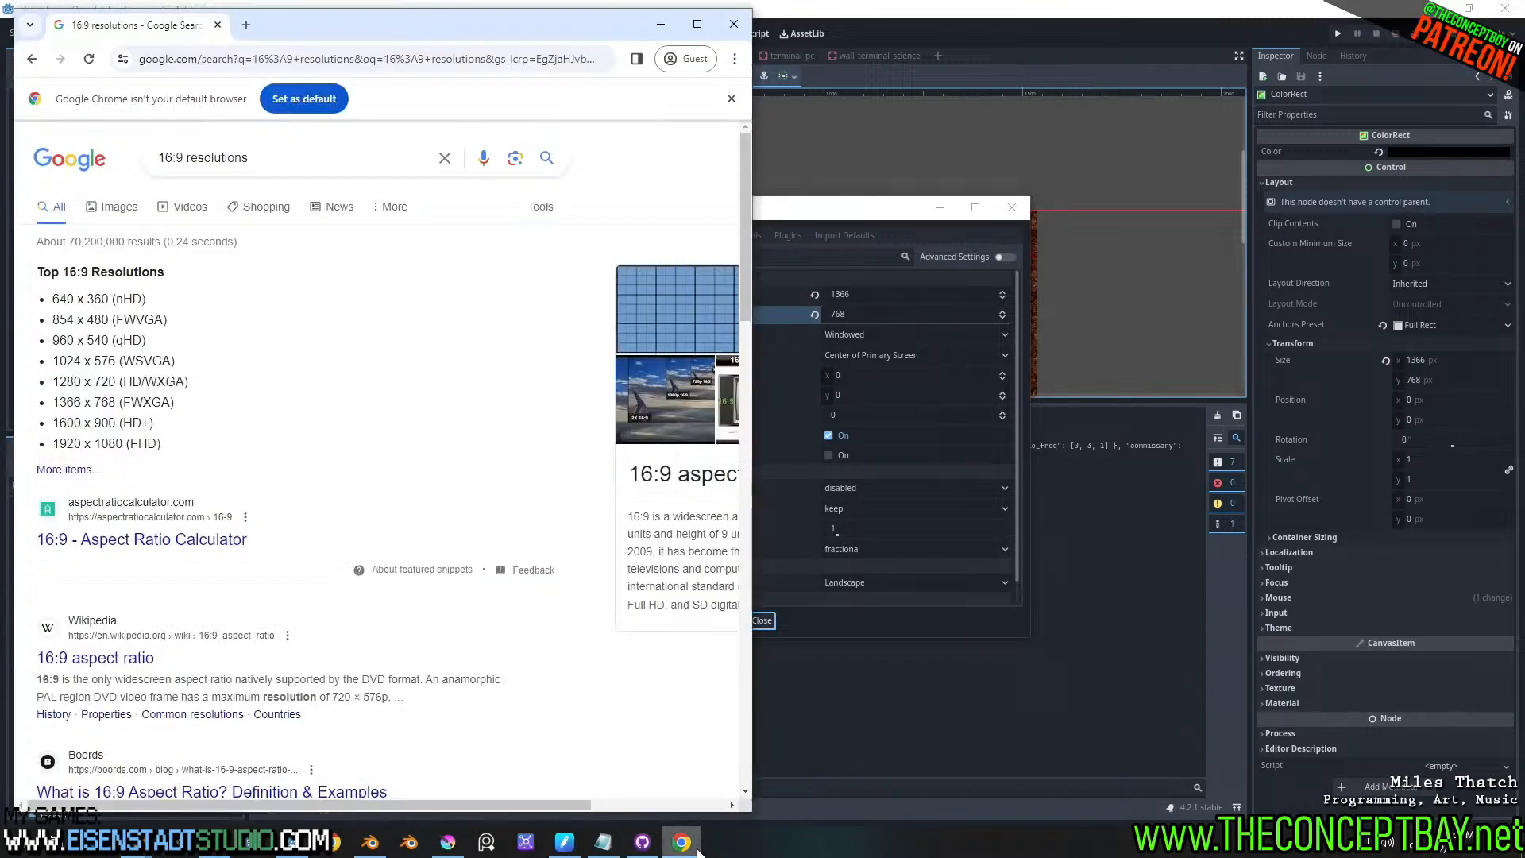
pyautogui.click(697, 849)
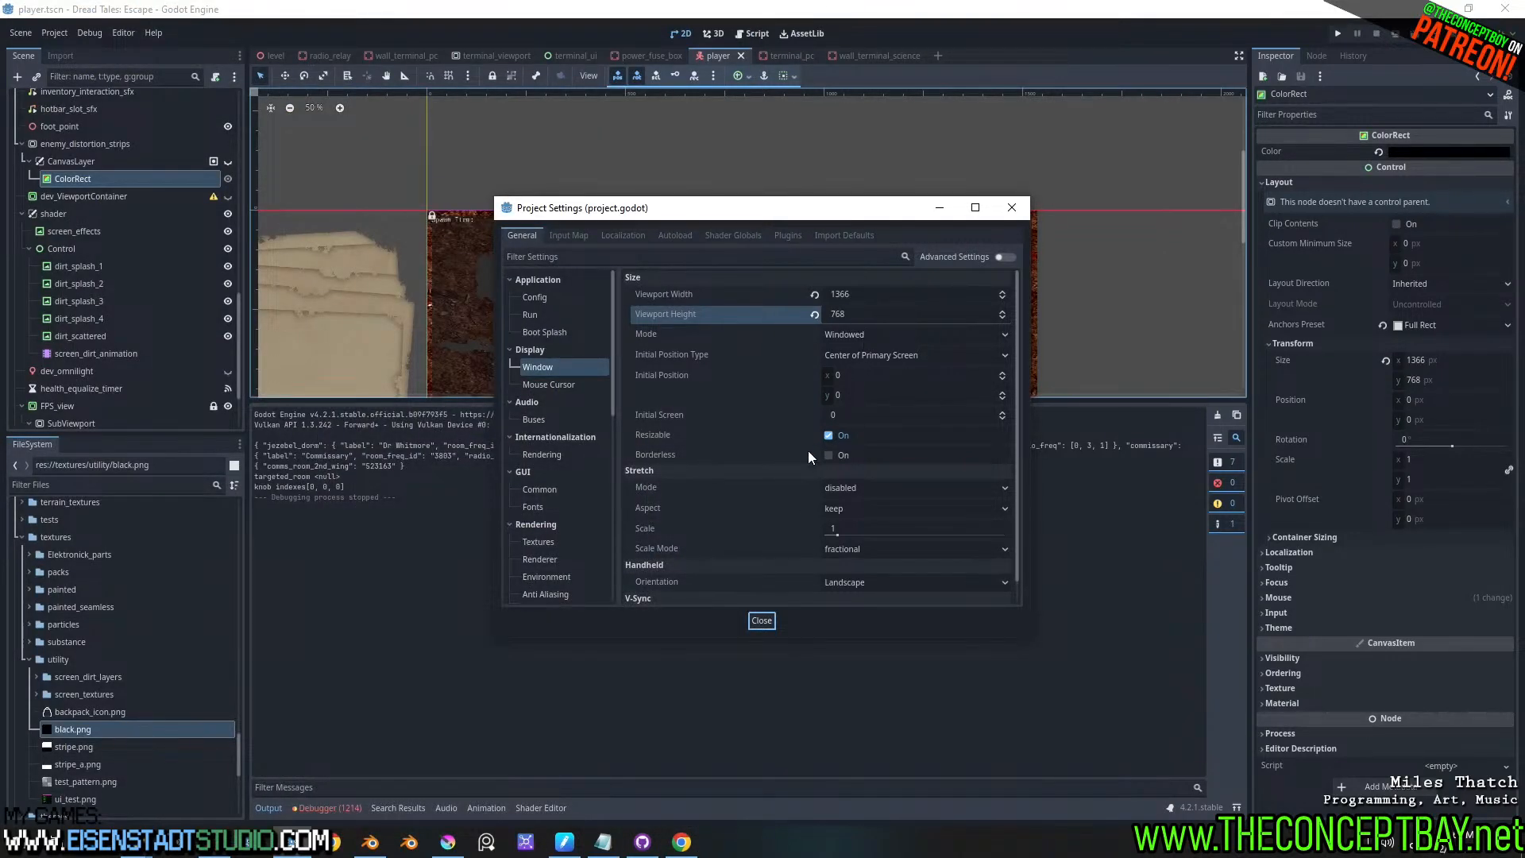
# - Try the window's Resizable option off, turn it back on, check the Initial Position Type choices, and close the project settings
pyautogui.click(828, 436)
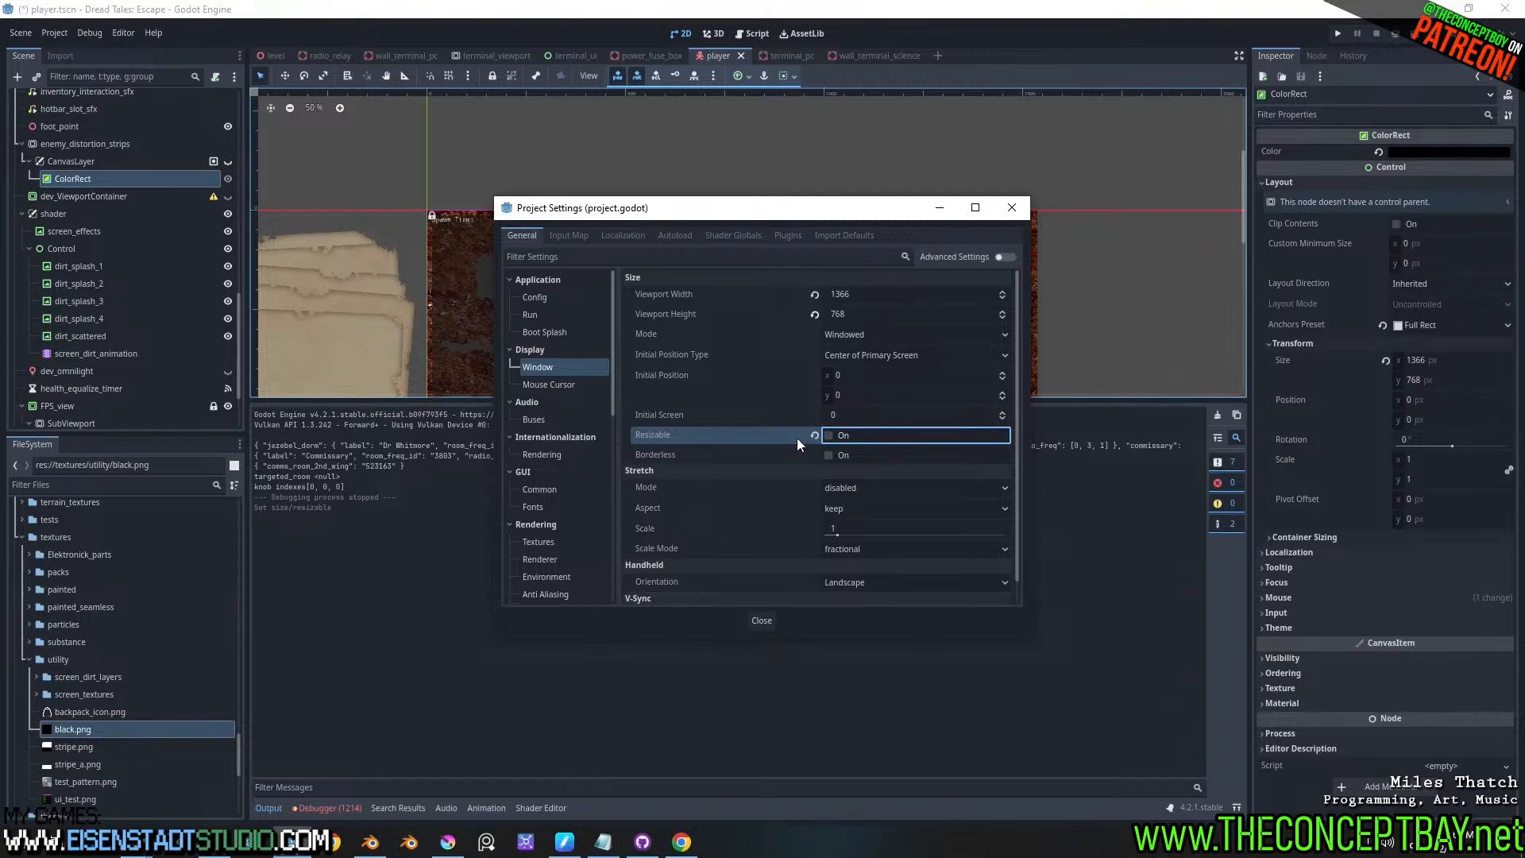
pyautogui.click(829, 436)
pyautogui.click(904, 354)
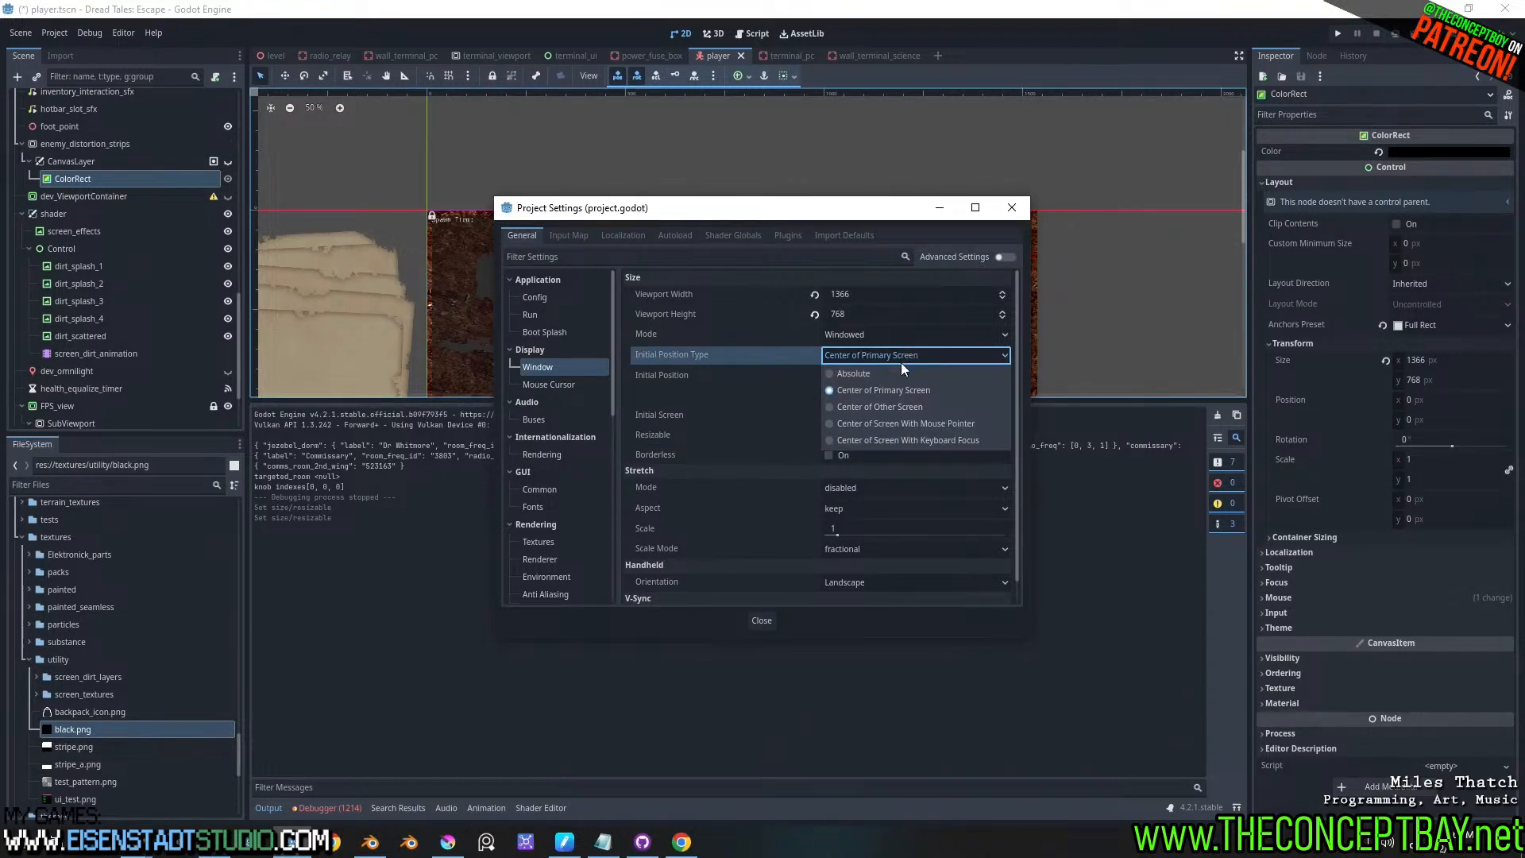
pyautogui.click(775, 359)
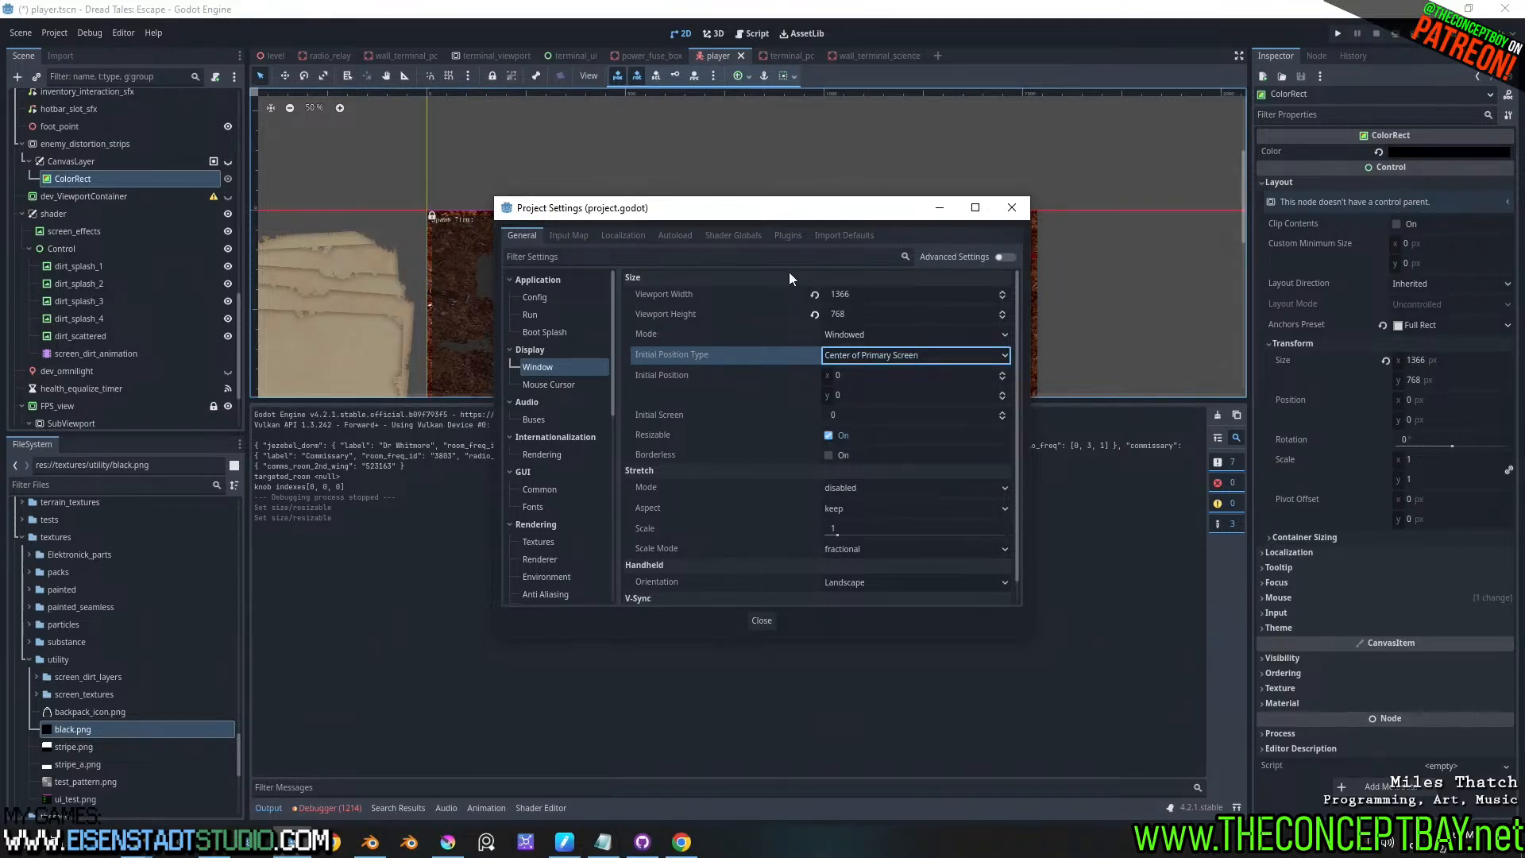
pyautogui.click(1011, 208)
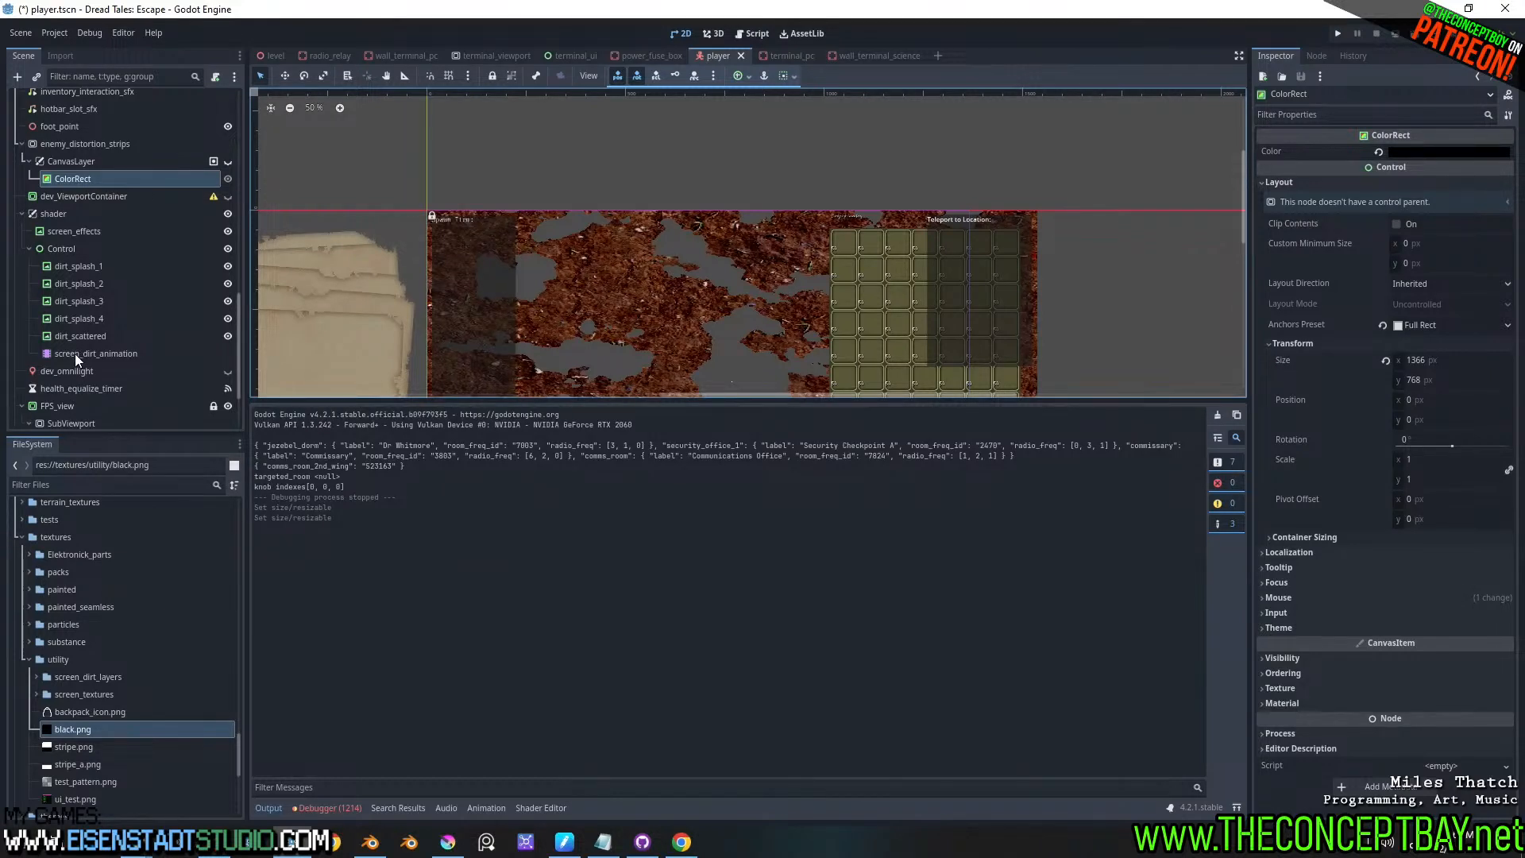
# - Open the screen_distortion.tres shader graph from the screen_effects material and bring the enemy_distortion_viewport_map nodes into view
pyautogui.click(77, 231)
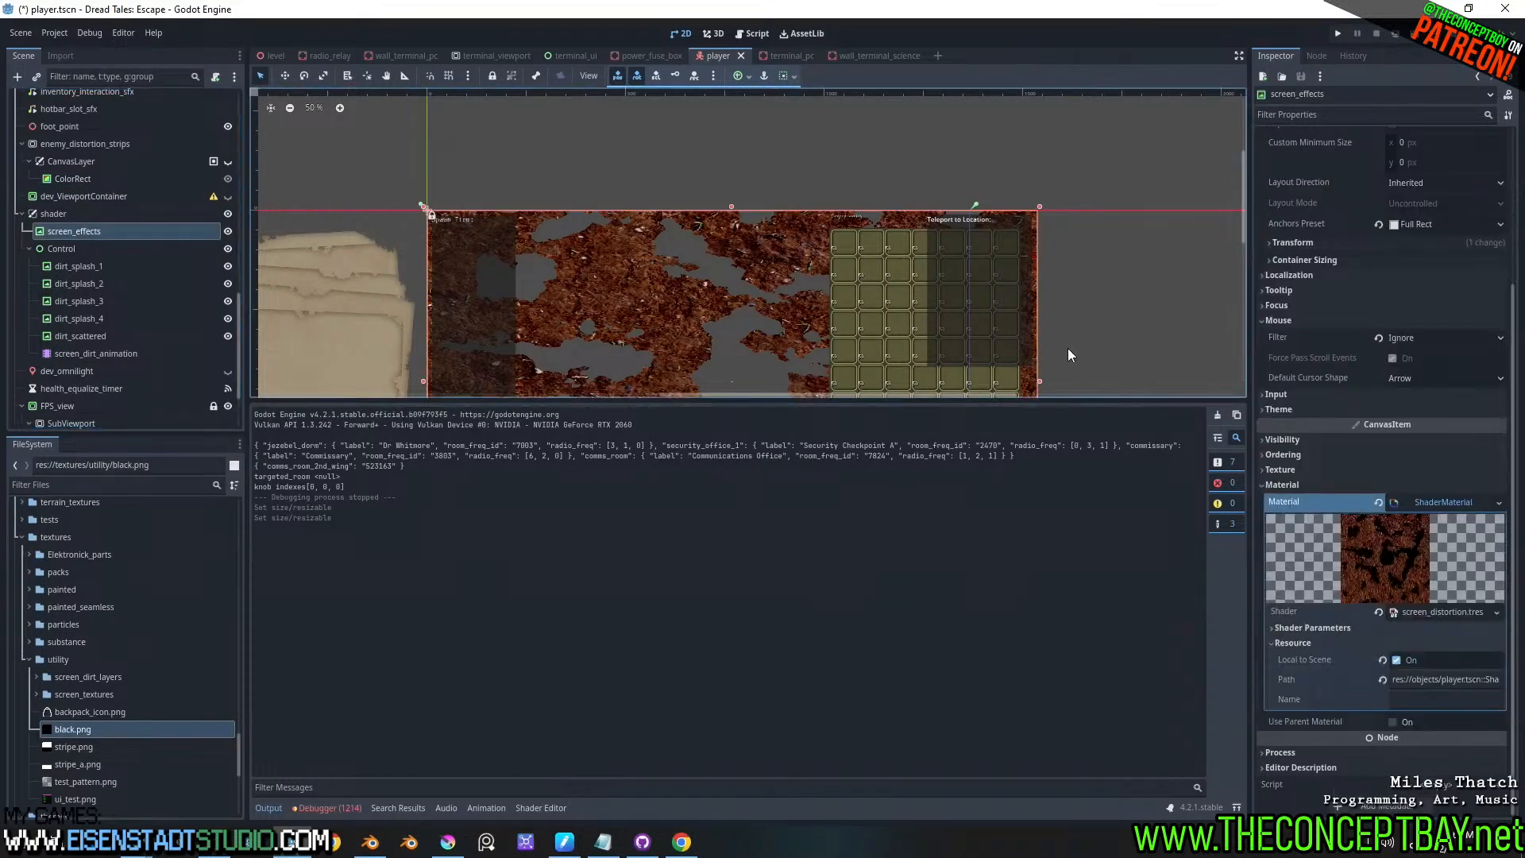
pyautogui.click(1413, 504)
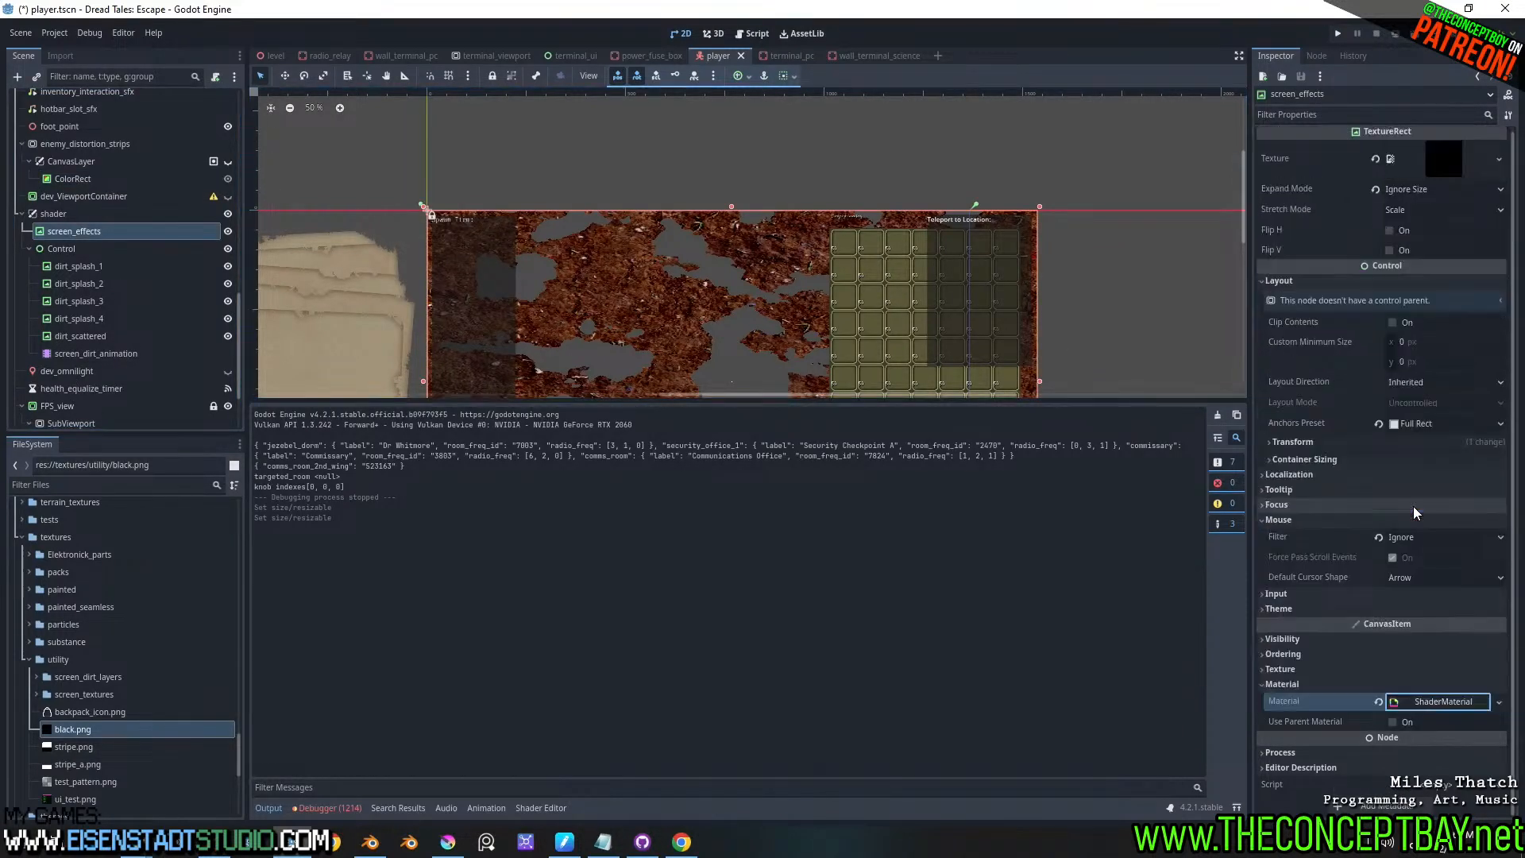
pyautogui.click(1432, 703)
pyautogui.click(1432, 703)
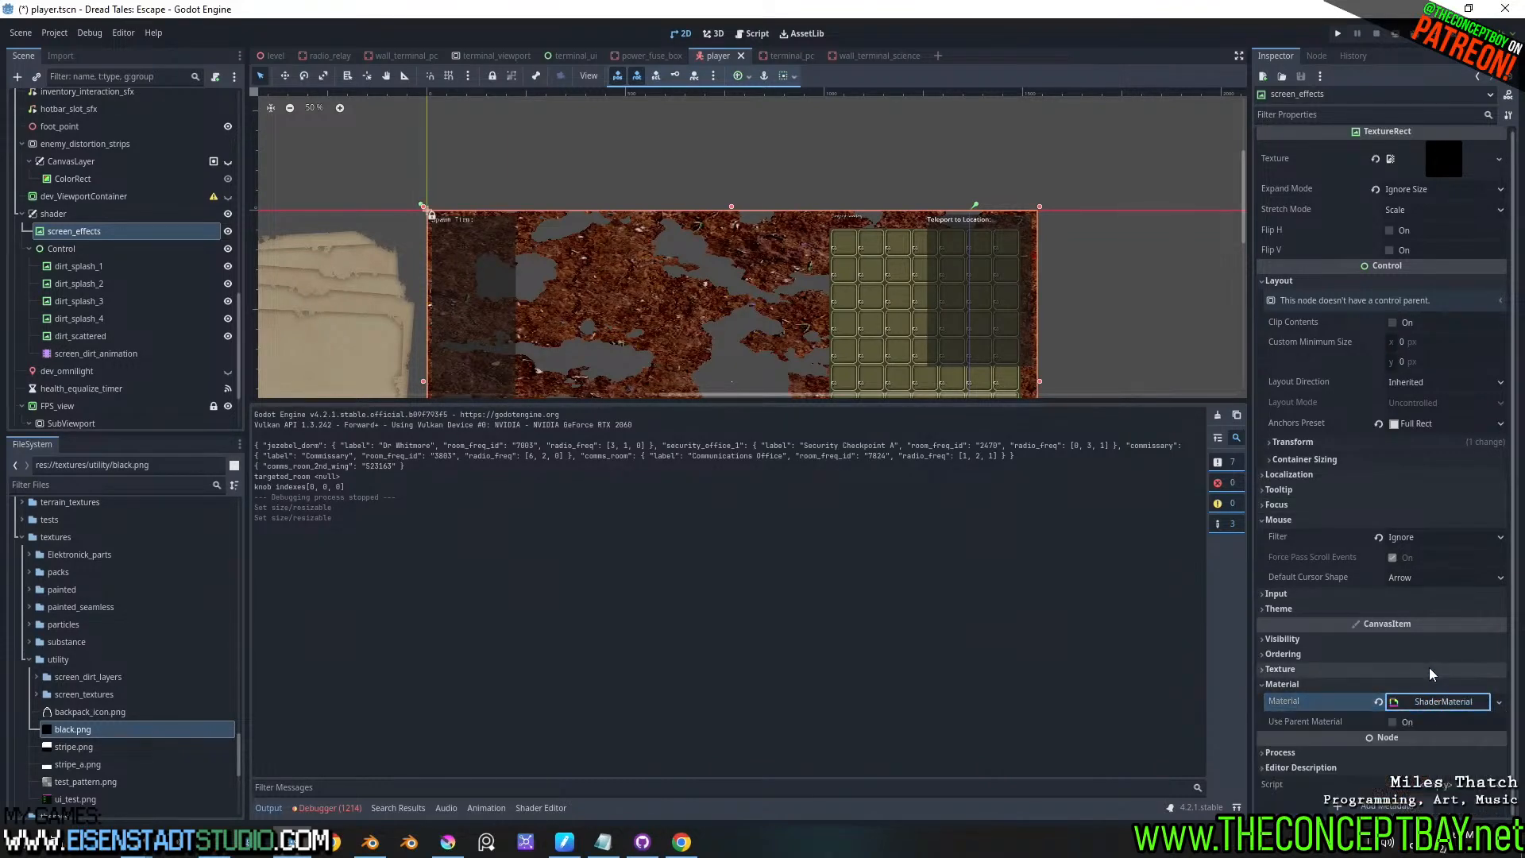
pyautogui.click(1425, 700)
pyautogui.scroll(-4, 1425, 697)
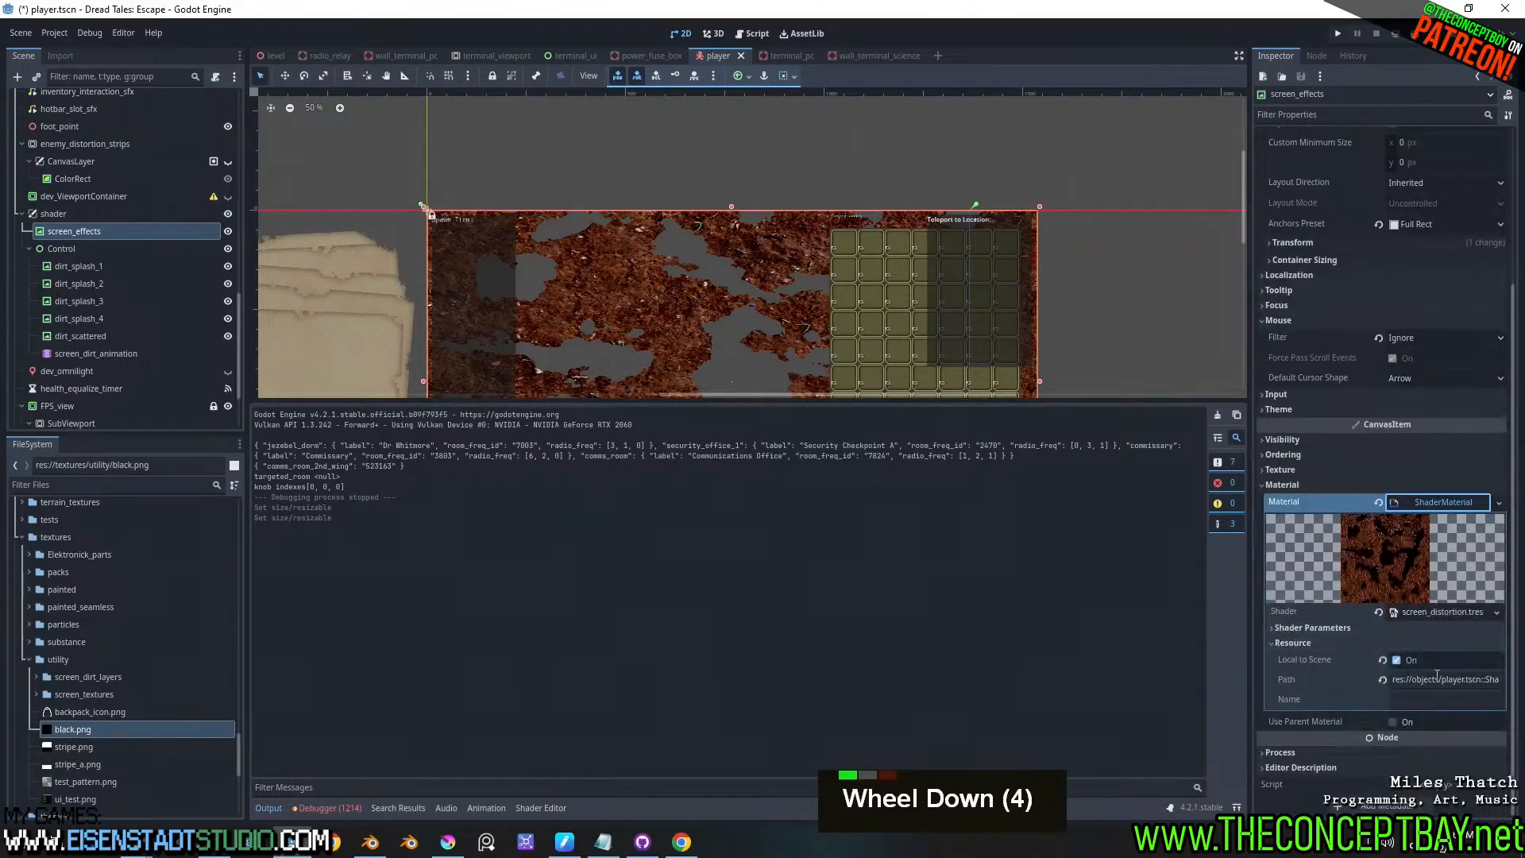
pyautogui.click(1456, 613)
pyautogui.moveTo(585, 594); pyautogui.dragTo(1007, 571, button='middle')
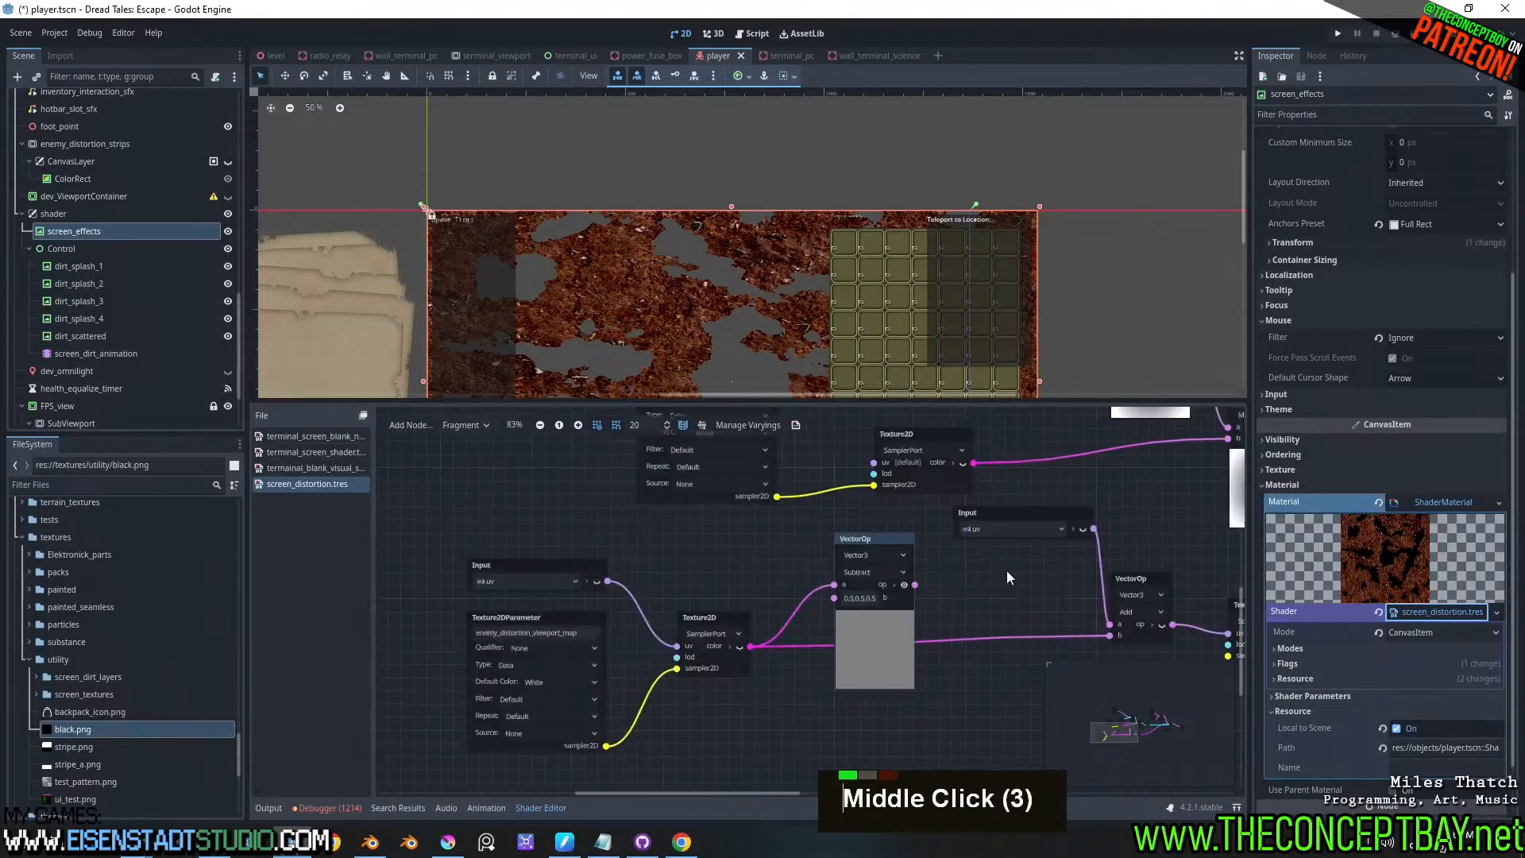
# - Check the input choices of the uv Input node feeding the enemy_distortion_viewport_map Texture2D, and return to the screen_effects node
pyautogui.click(524, 586)
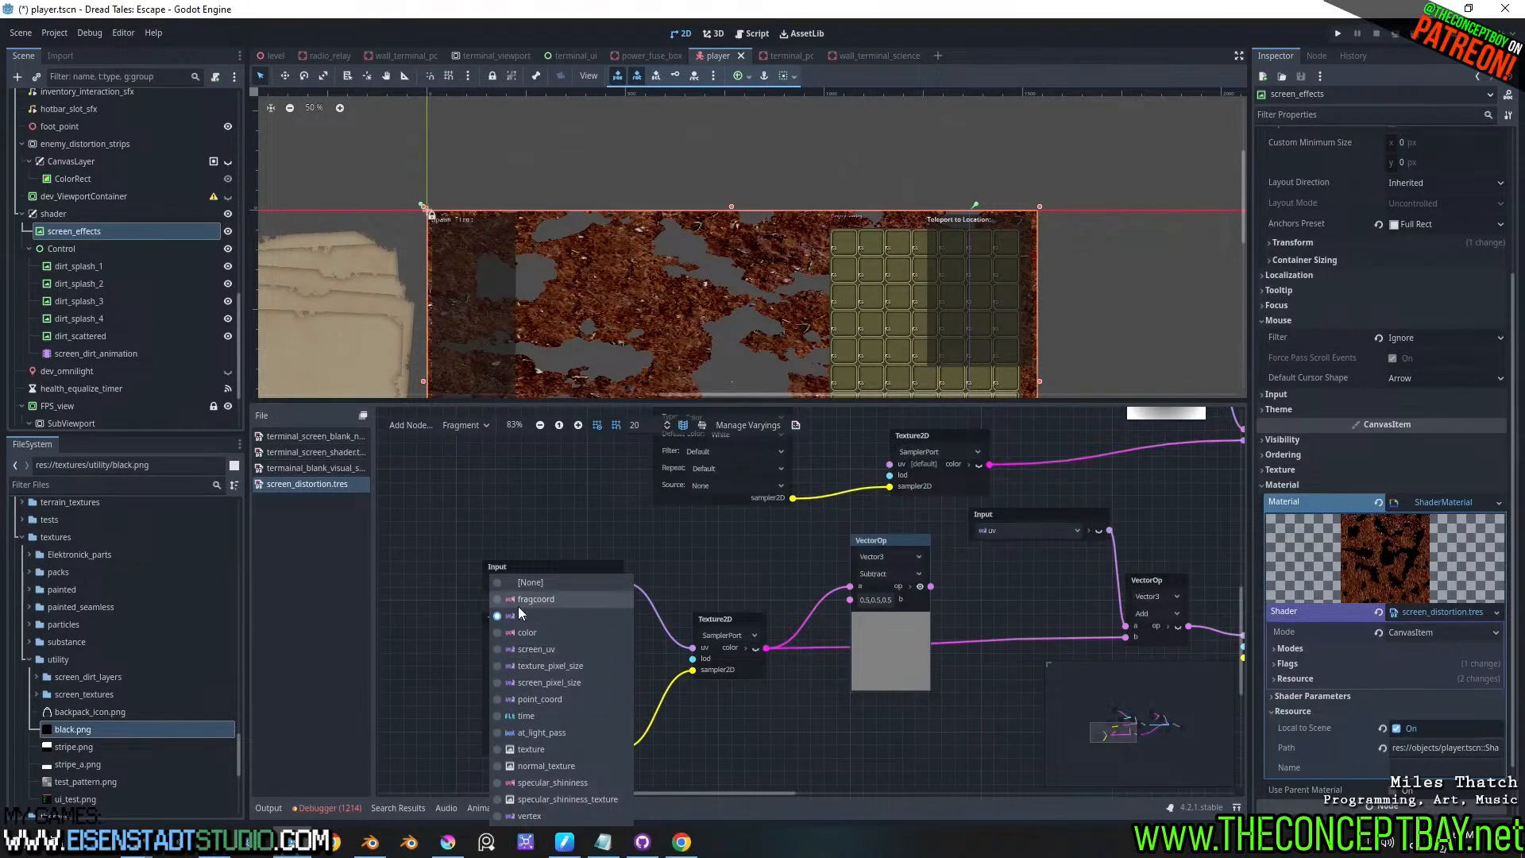
pyautogui.click(464, 567)
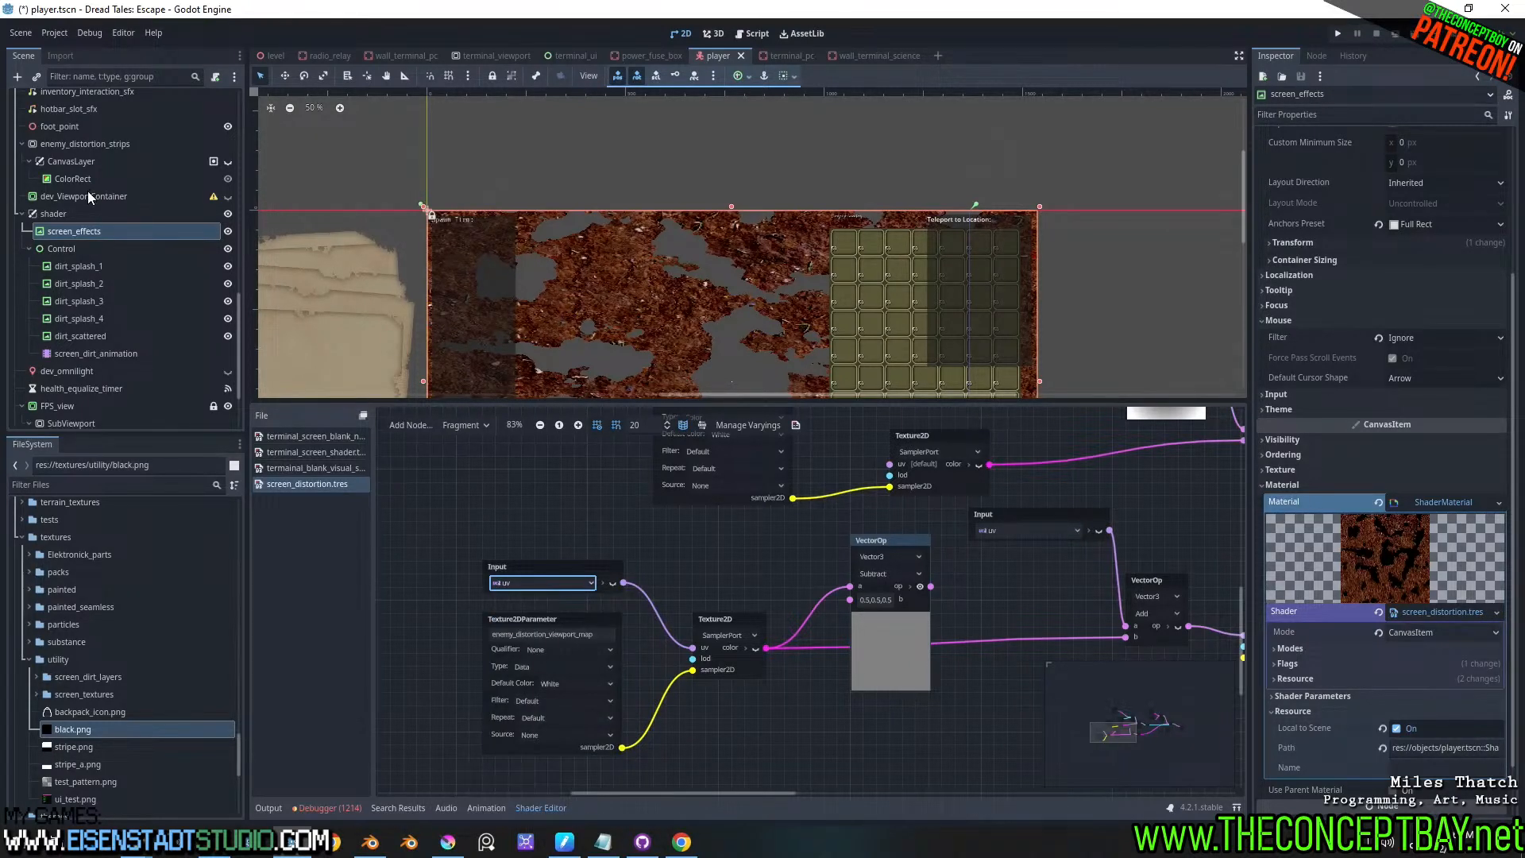
pyautogui.click(61, 233)
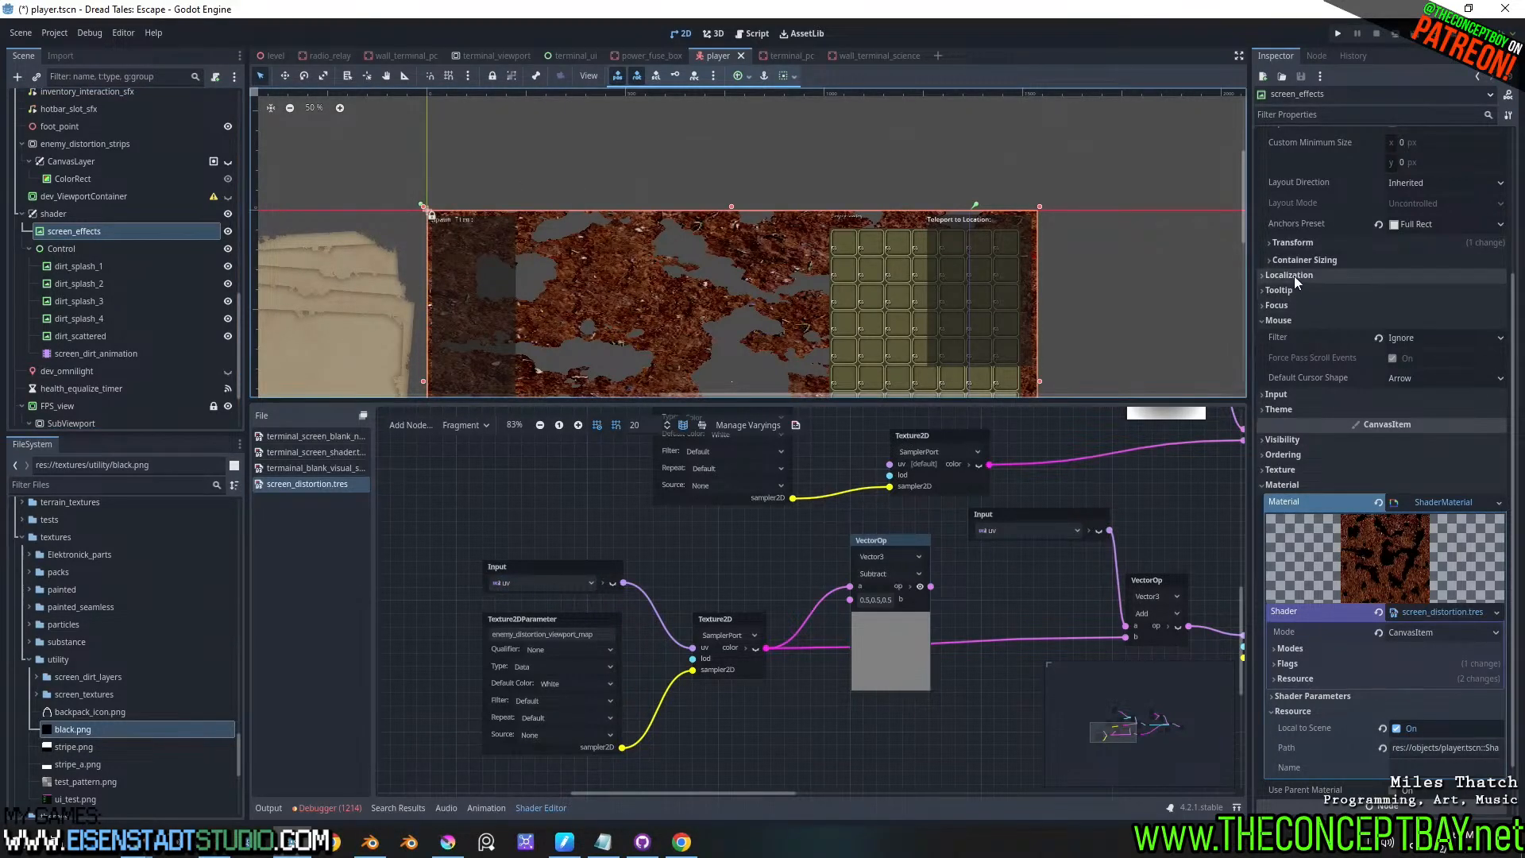
# - Set the screen_effects node's transform size to 1366 by 768 px
pyautogui.click(1294, 242)
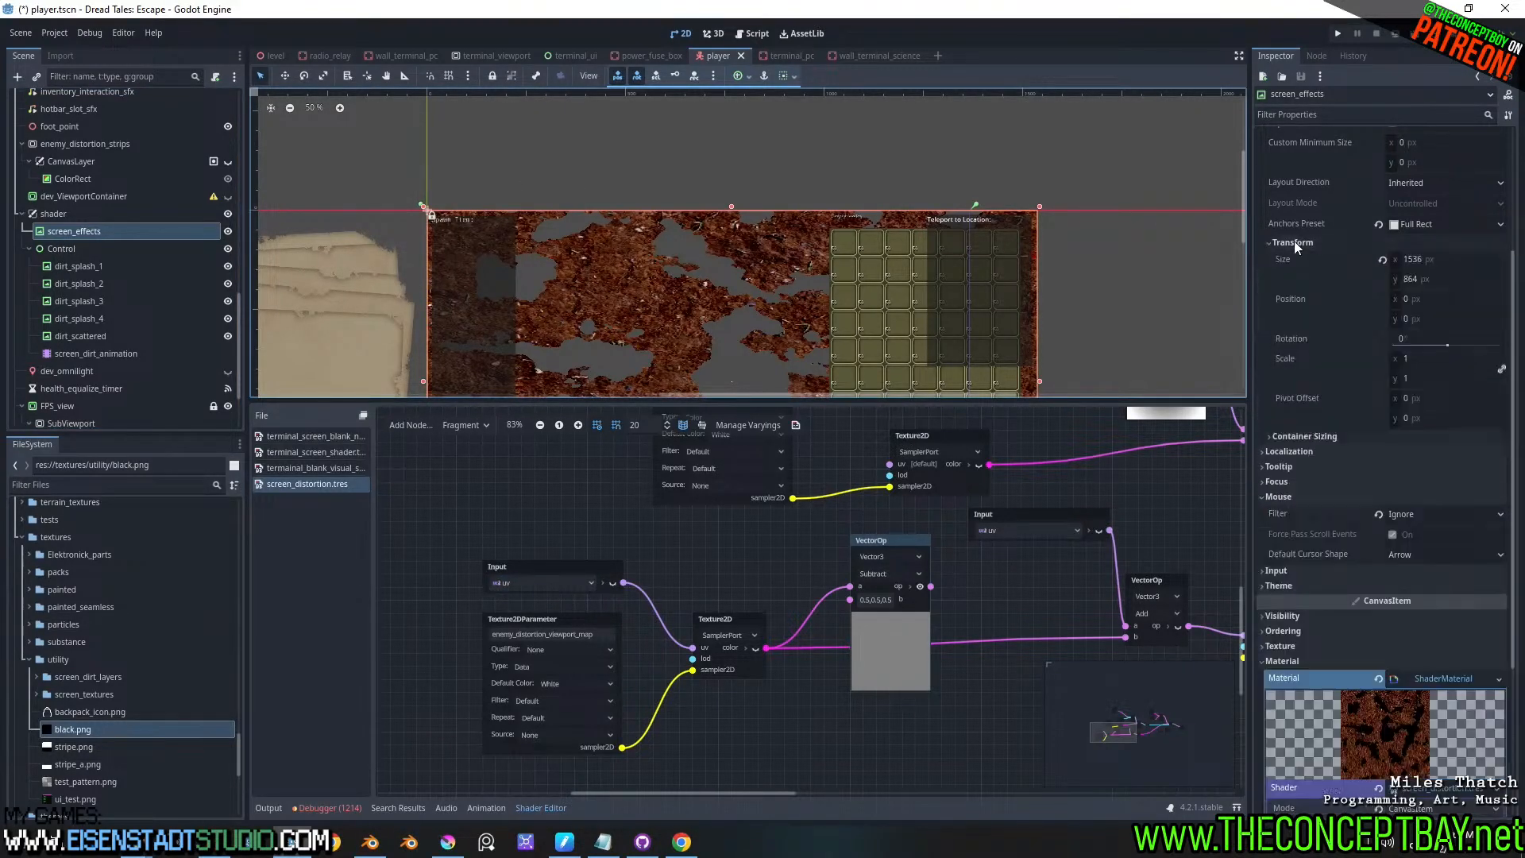
pyautogui.click(1446, 257)
pyautogui.hotkey('ctrl', 'v')
pyautogui.hotkey('ctrl', 'z')
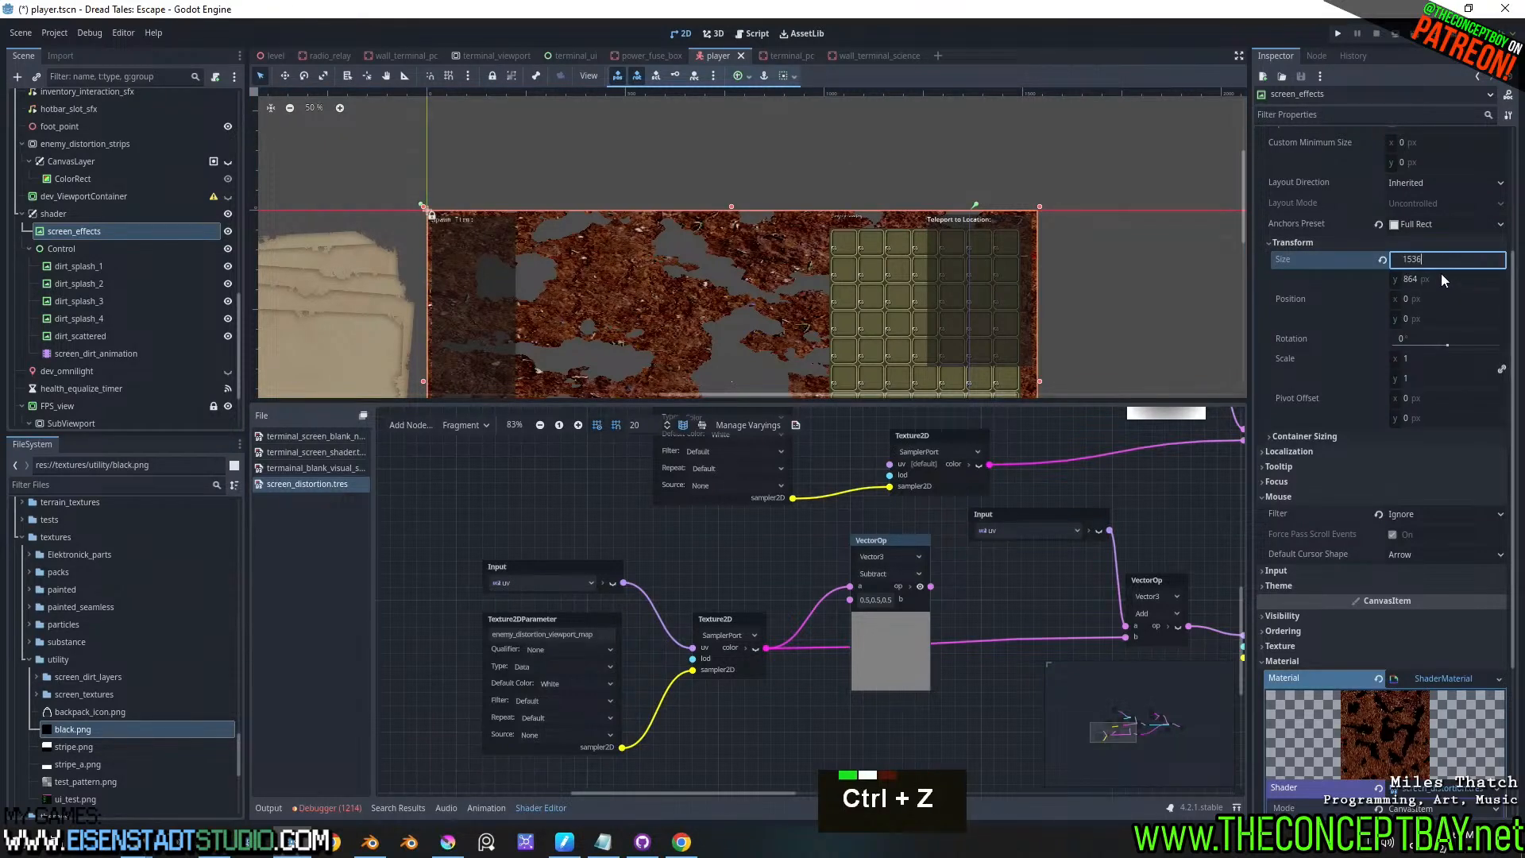
pyautogui.doubleClick(1458, 260)
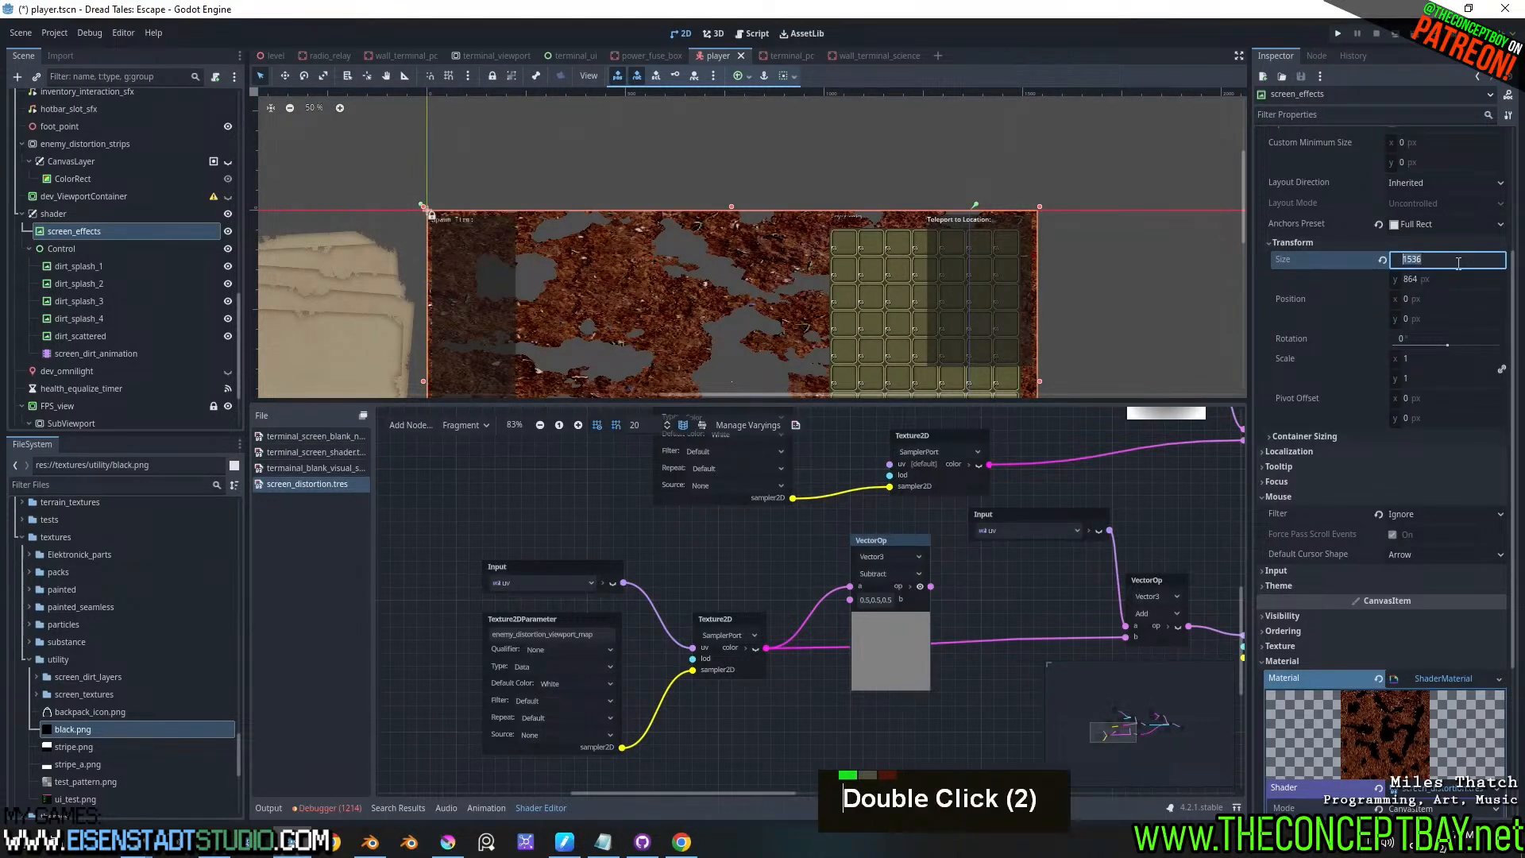
pyautogui.write('1366')
pyautogui.click(1447, 278)
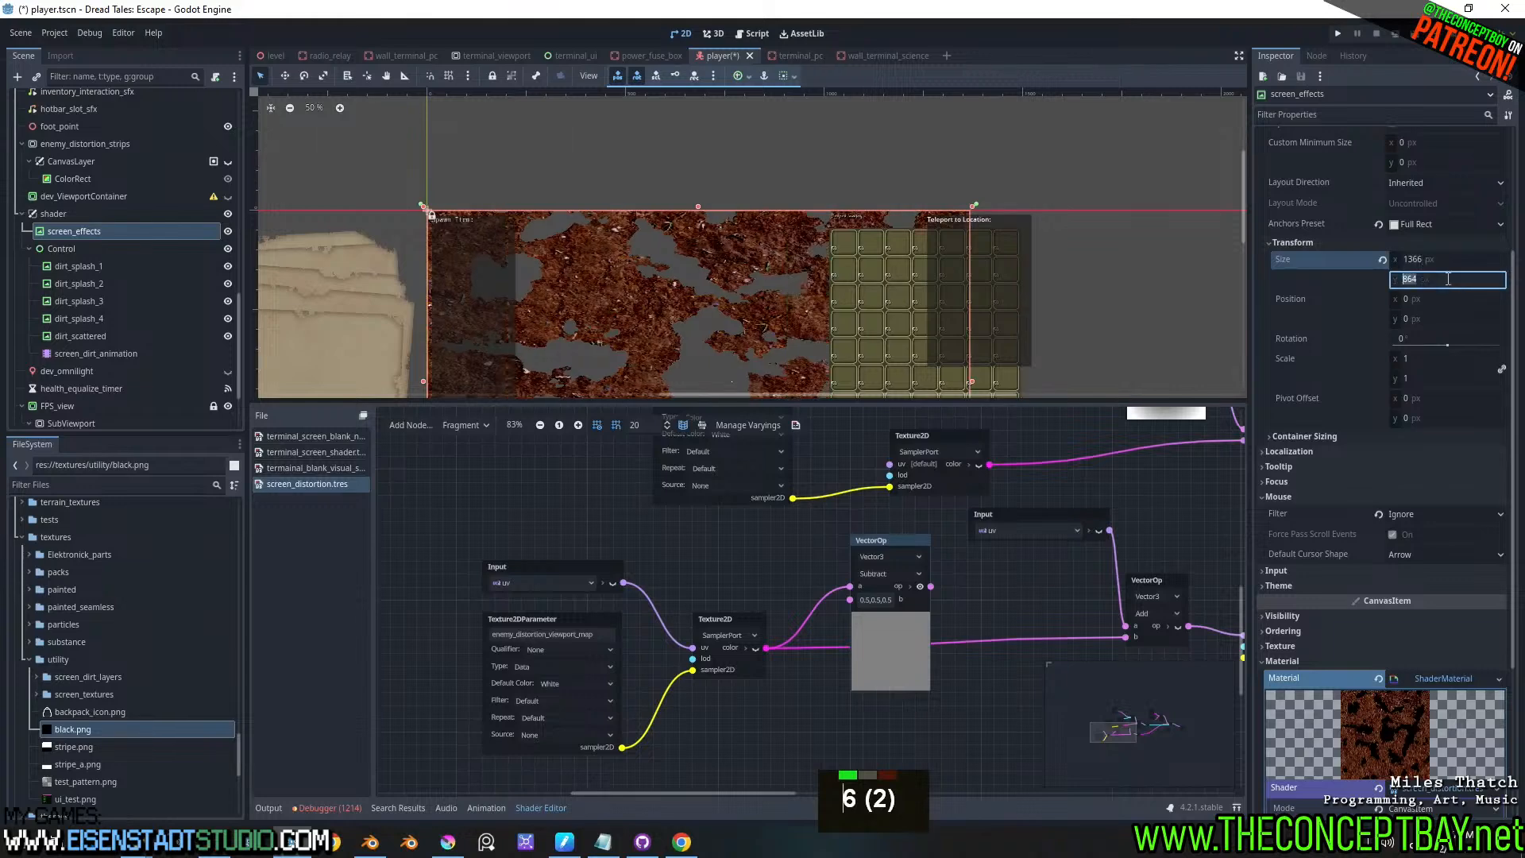
pyautogui.write('768')
pyautogui.press('Return')
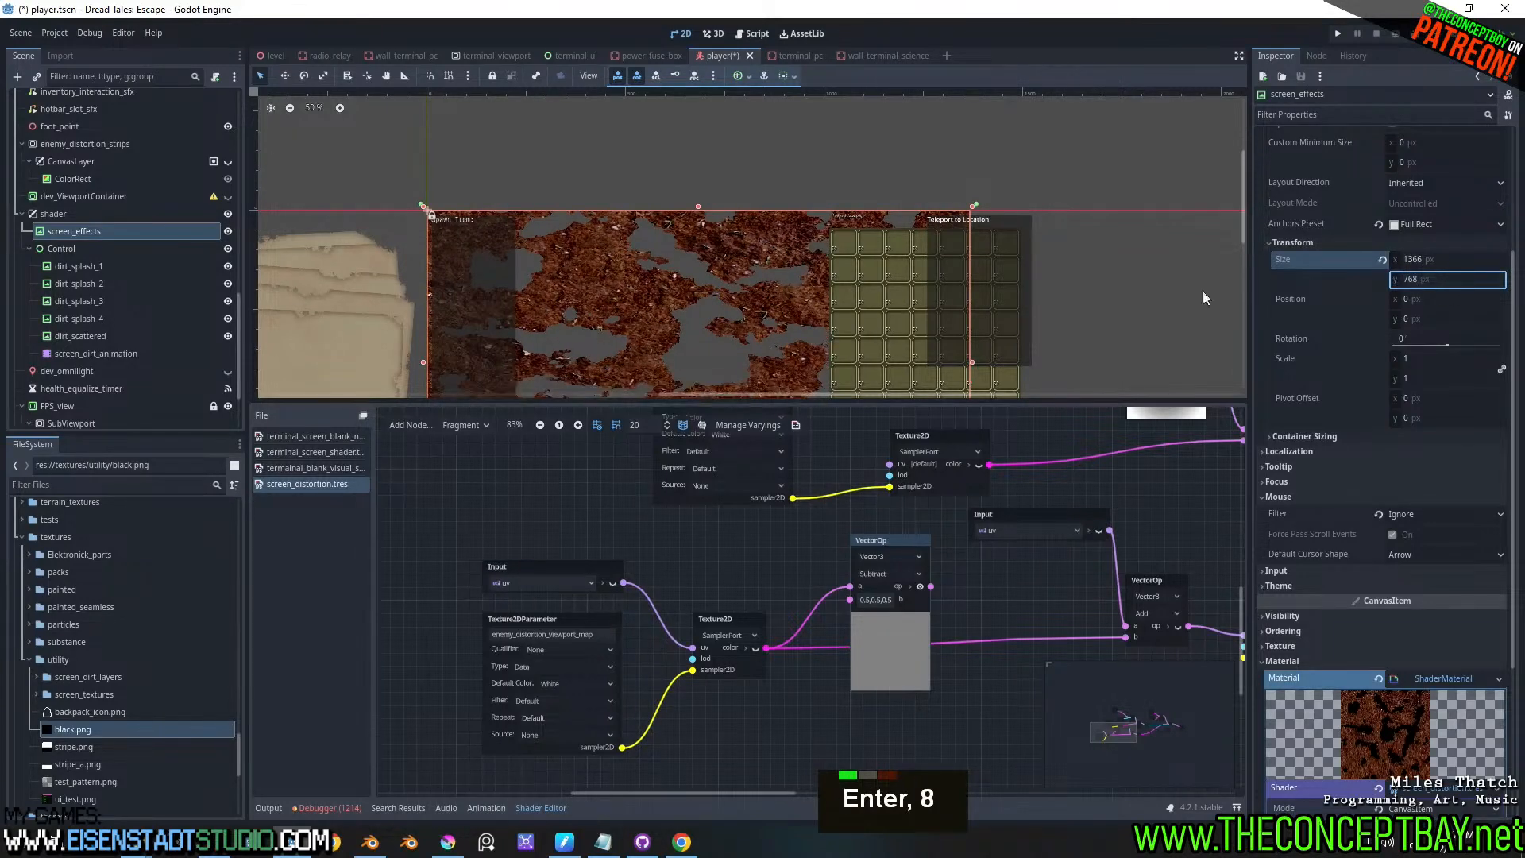
# - Check the resized screen_effects rectangle in the 2D view, test-run the game to view the screen distortion, and close the game window
pyautogui.scroll(-1, 1071, 315)
pyautogui.moveTo(1071, 315); pyautogui.dragTo(1006, 113, button='middle')
pyautogui.moveTo(1065, 194); pyautogui.dragTo(1041, 295, button='middle')
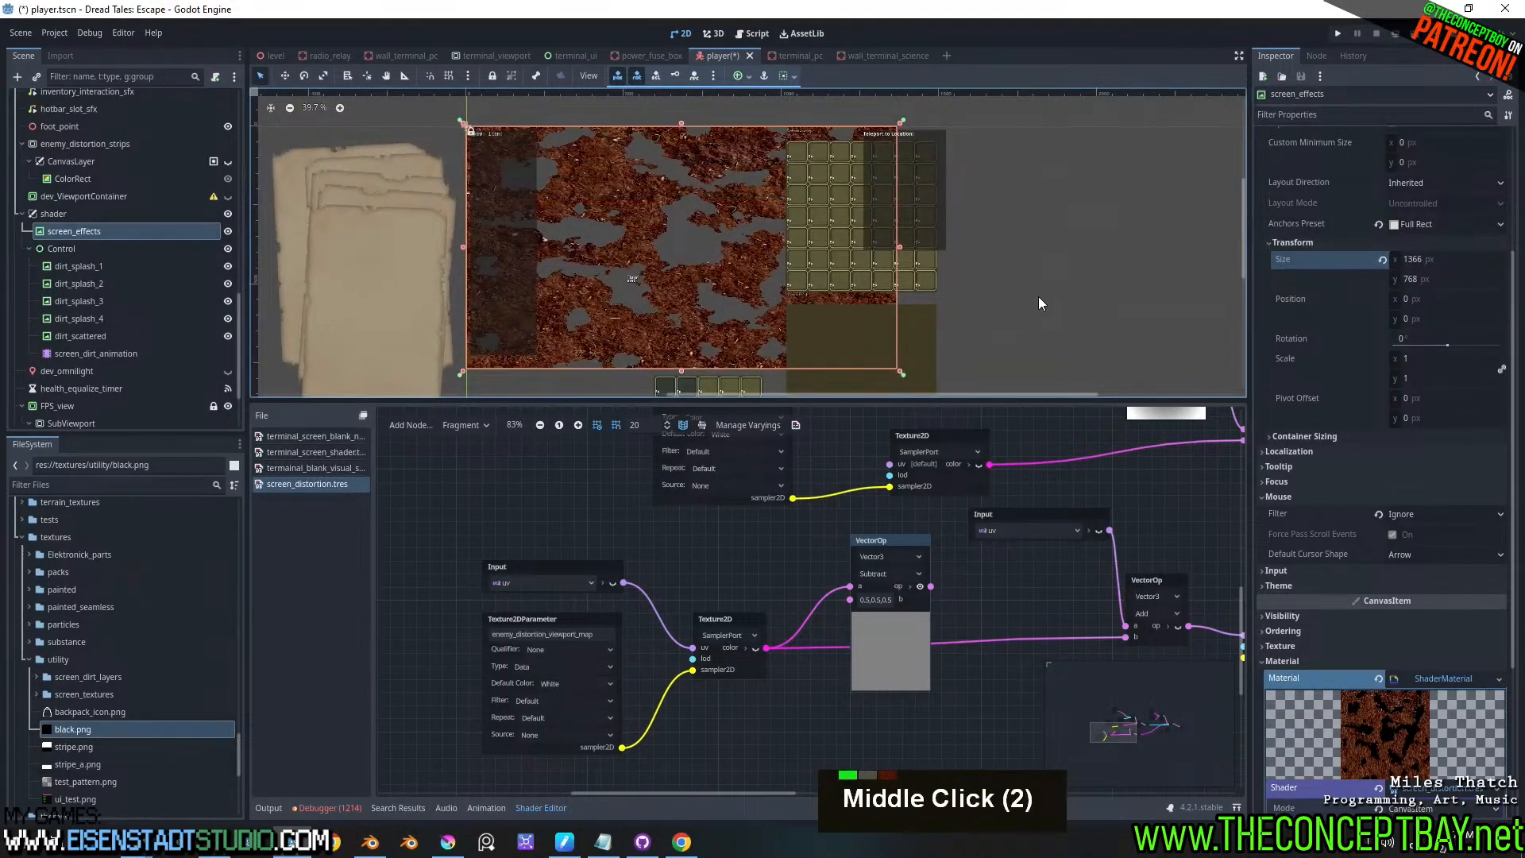
pyautogui.press('F5')
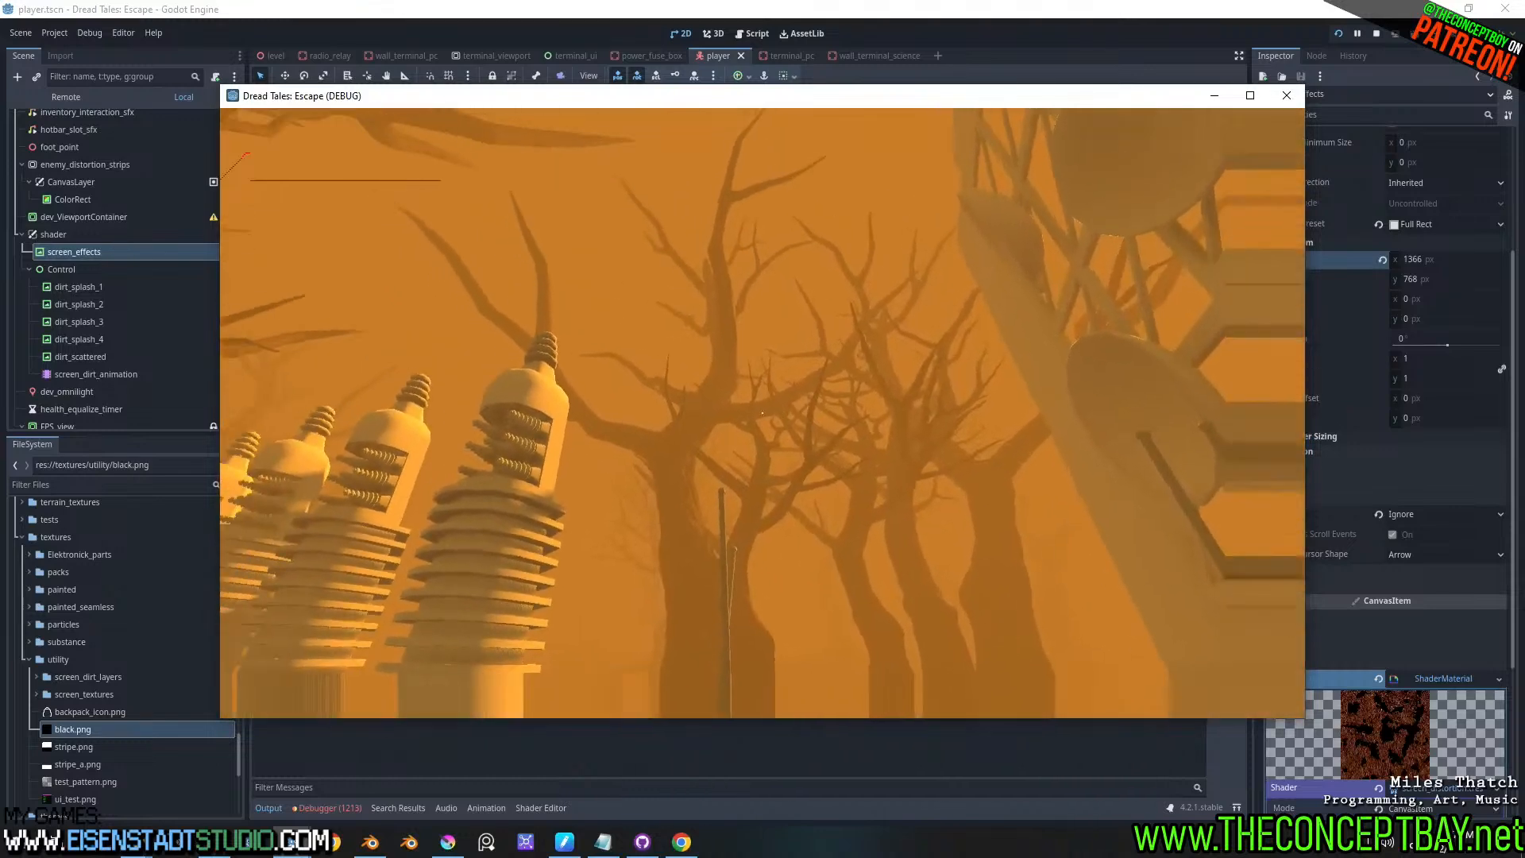
pyautogui.hotkey('alt', 'F4')
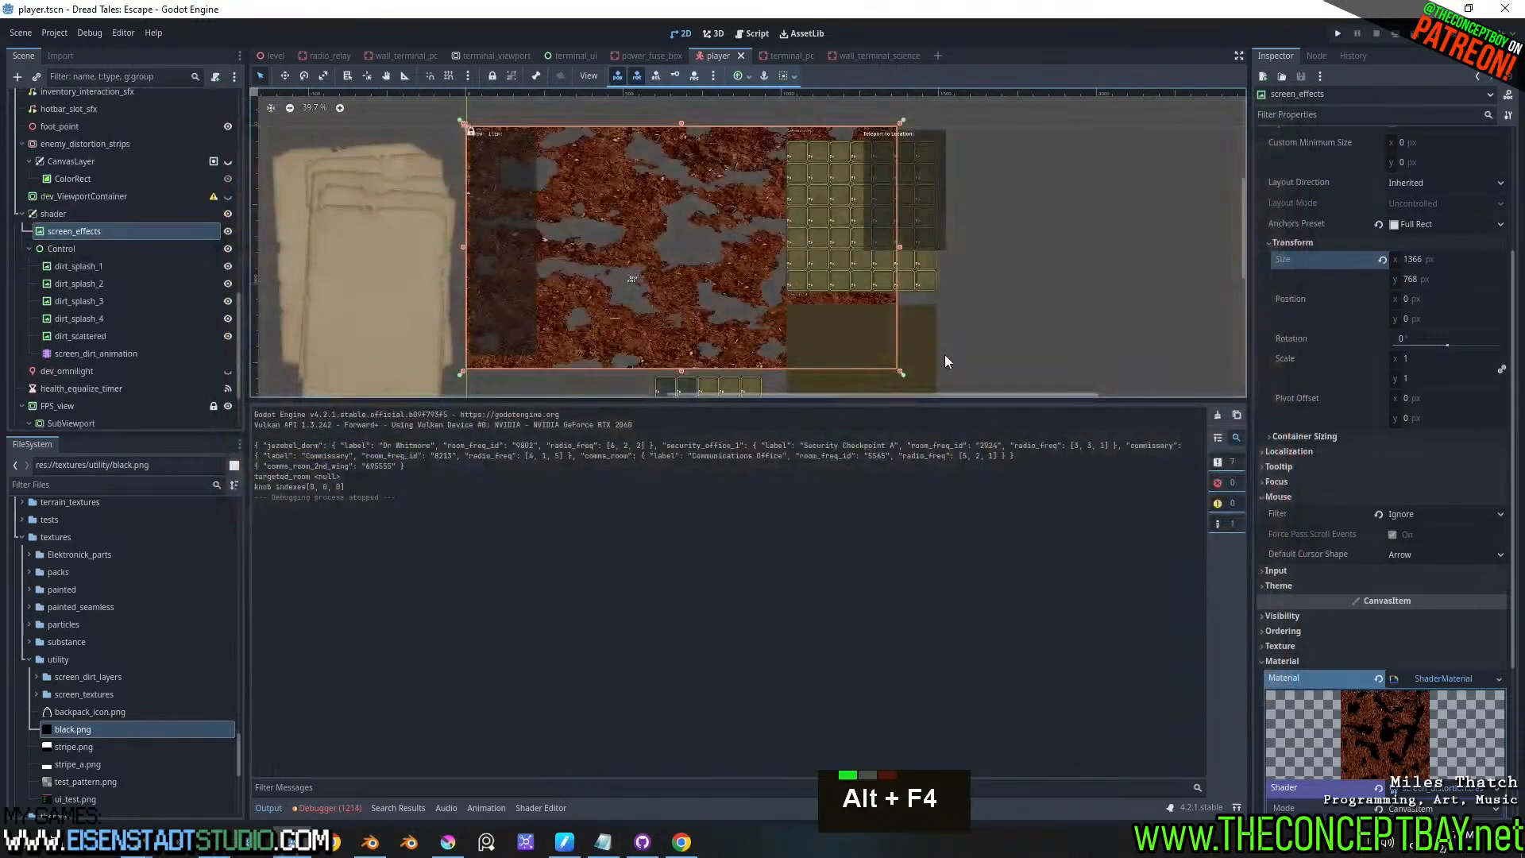